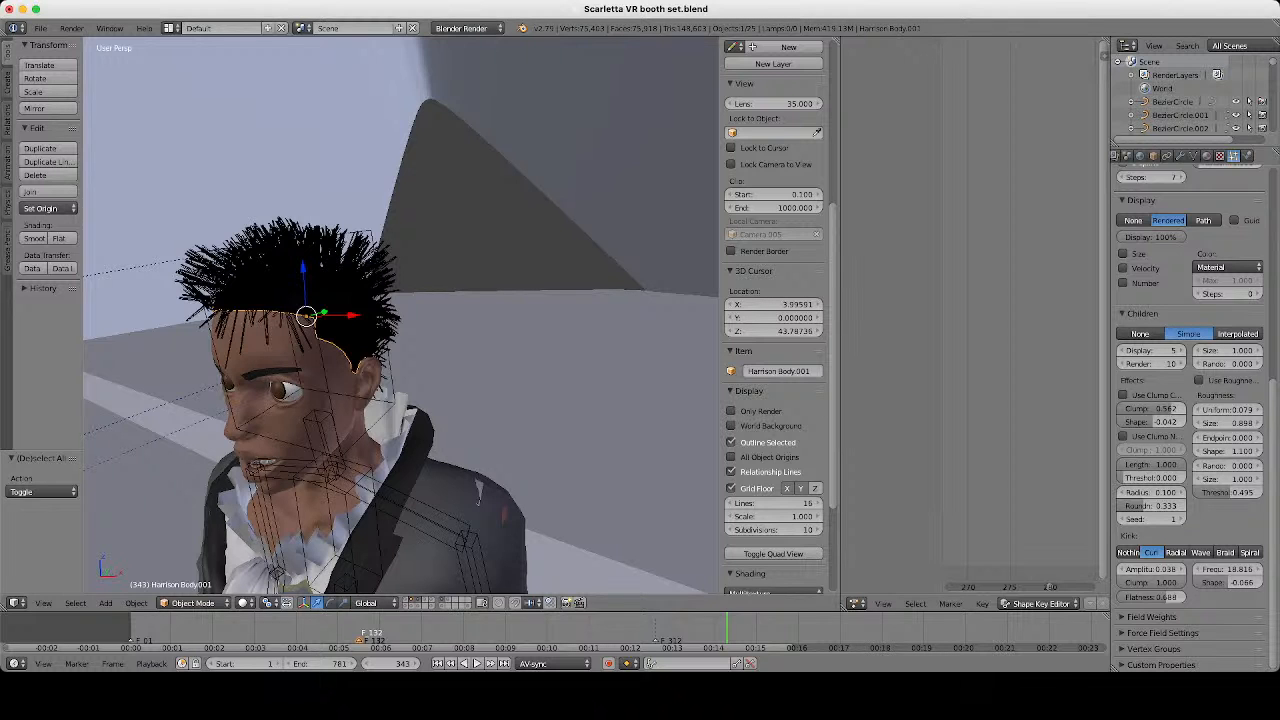
Clear the selection and examine the booth set around the character, including the cameras, chairs and floor area.
{"action": "scroll", "coordinate": [401, 316], "scroll_direction": "down", "scroll_amount": 20}
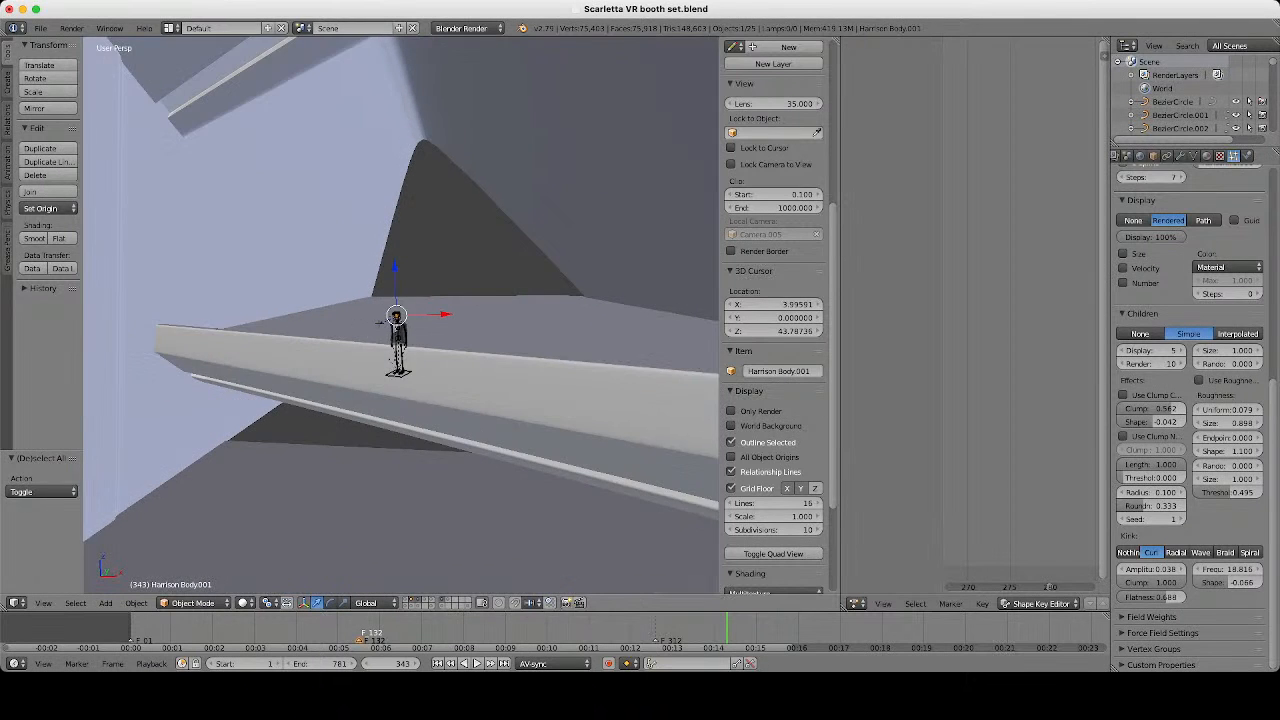
{"action": "middle_click_drag", "start_coordinate": [401, 316], "coordinate": [325, 300]}
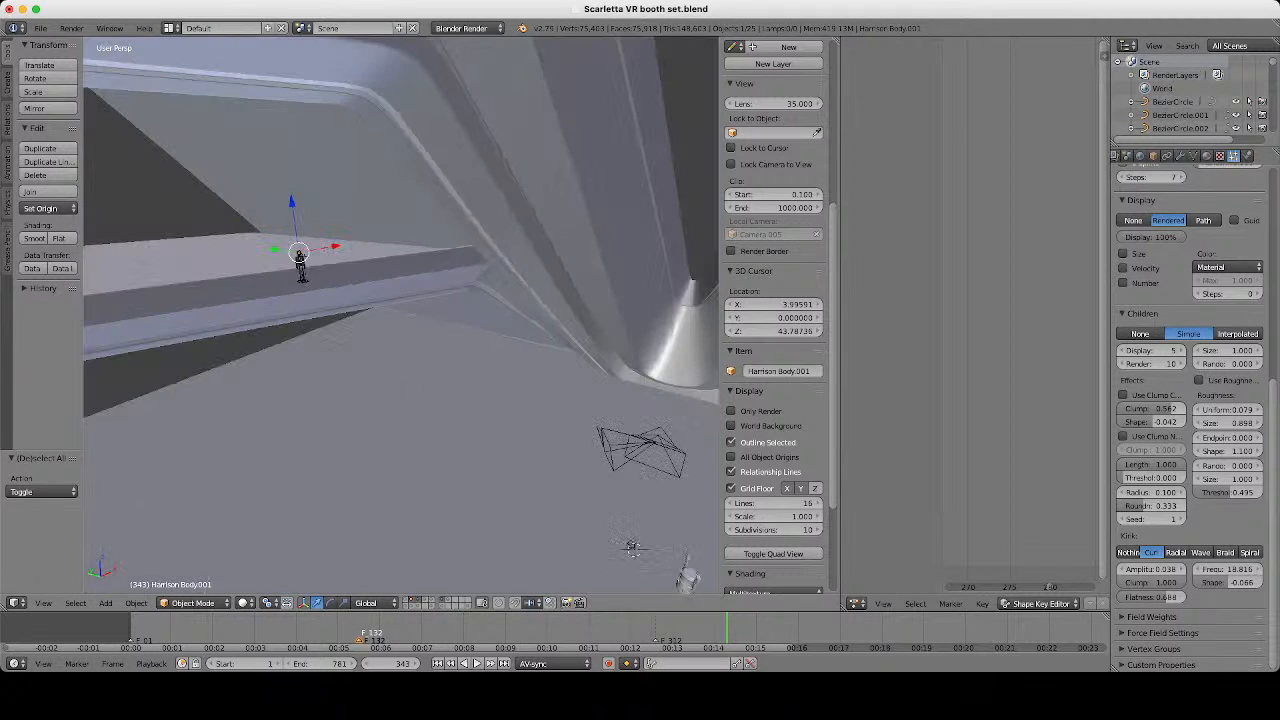
{"action": "key", "text": "a"}
{"action": "middle_click_drag", "start_coordinate": [401, 316], "coordinate": [290, 273]}
{"action": "scroll", "coordinate": [401, 316], "scroll_direction": "up", "scroll_amount": 5}
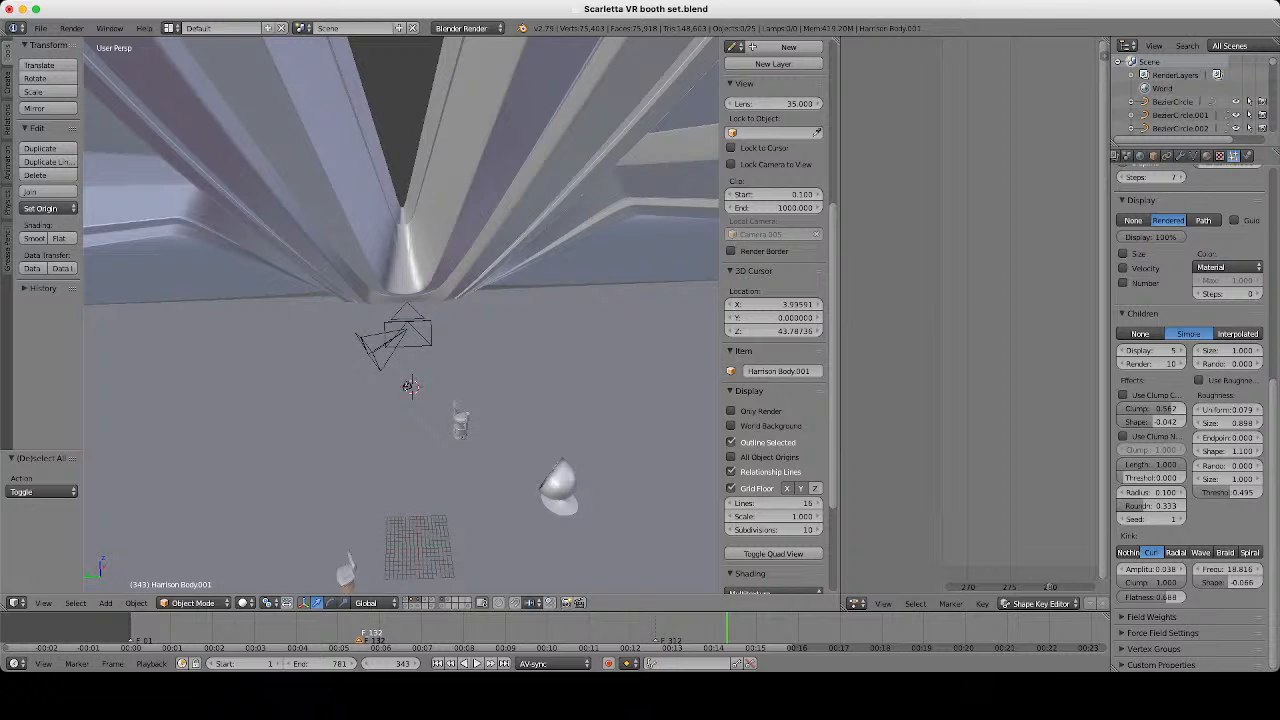
{"action": "scroll", "coordinate": [401, 316], "scroll_direction": "down", "scroll_amount": 2}
{"action": "middle_click_drag", "start_coordinate": [401, 316], "coordinate": [440, 316]}
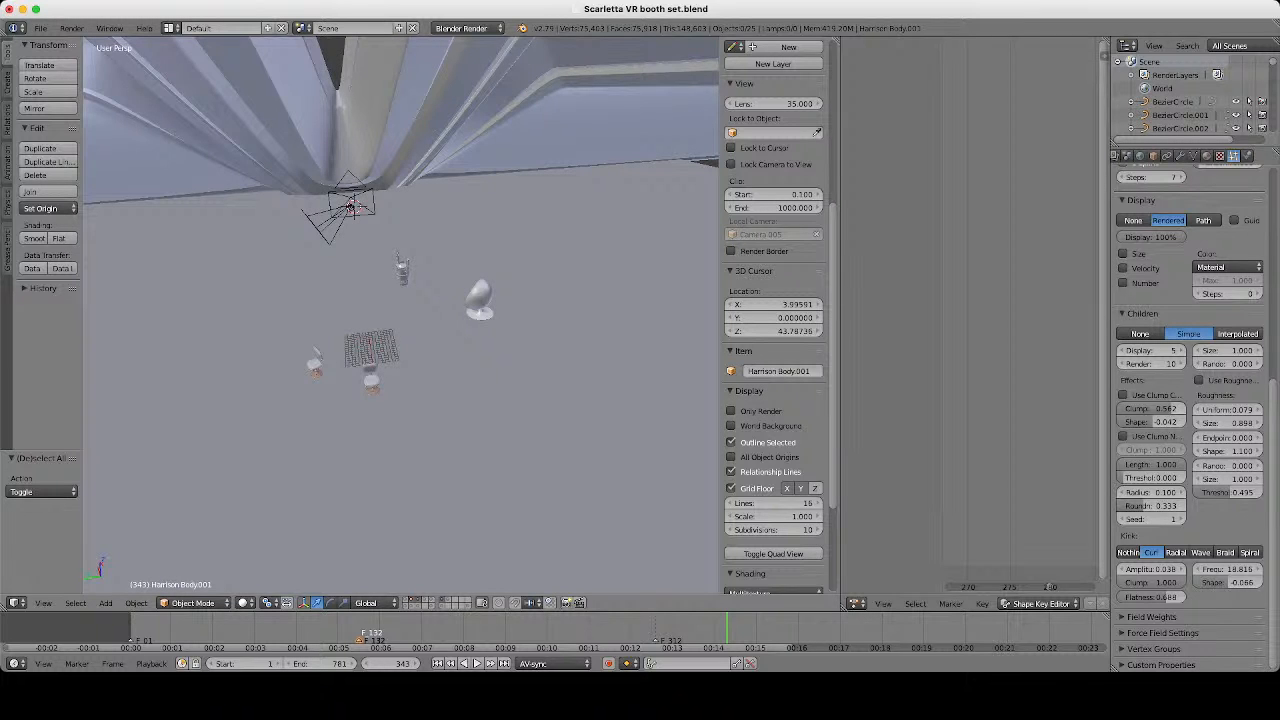
{"action": "scroll", "coordinate": [401, 316], "scroll_direction": "down", "scroll_amount": 1}
{"action": "scroll", "coordinate": [401, 316], "scroll_direction": "up", "scroll_amount": 6}
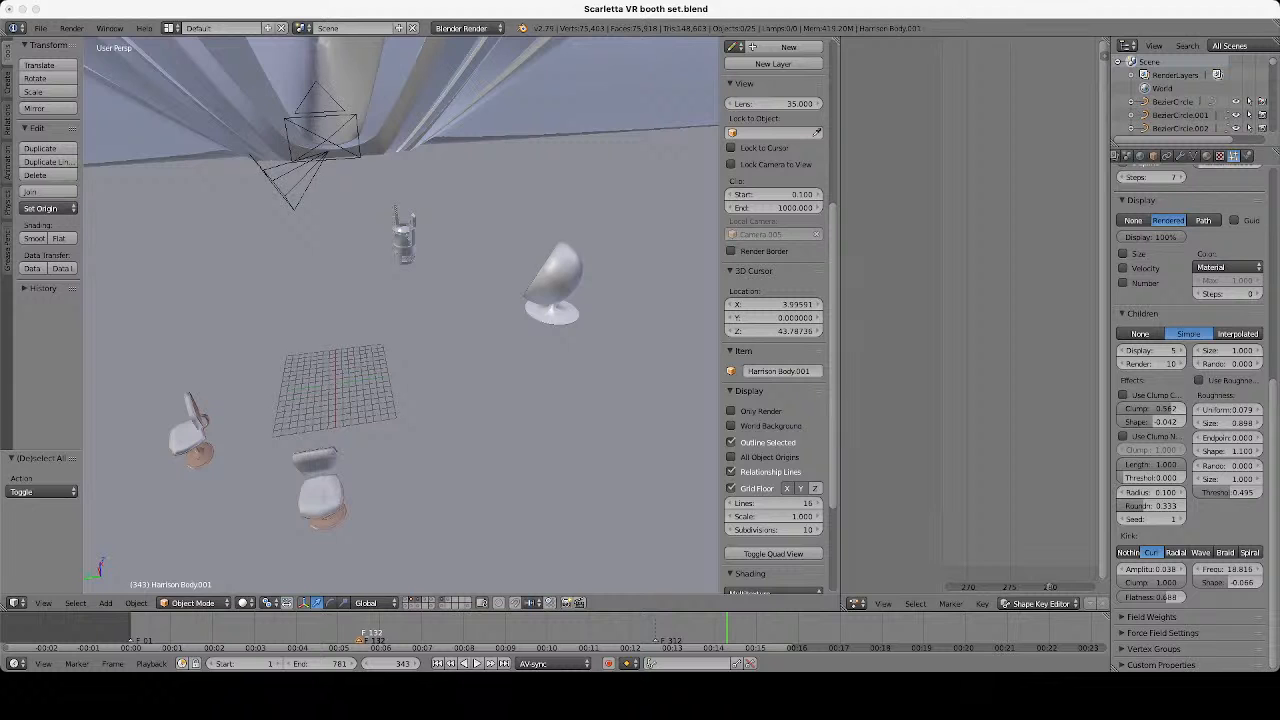
{"action": "scroll", "coordinate": [401, 315], "scroll_direction": "down", "scroll_amount": 6}
{"action": "middle_click_drag", "start_coordinate": [460, 370], "coordinate": [405, 345]}
{"action": "scroll", "coordinate": [400, 315], "scroll_direction": "up", "scroll_amount": 4}
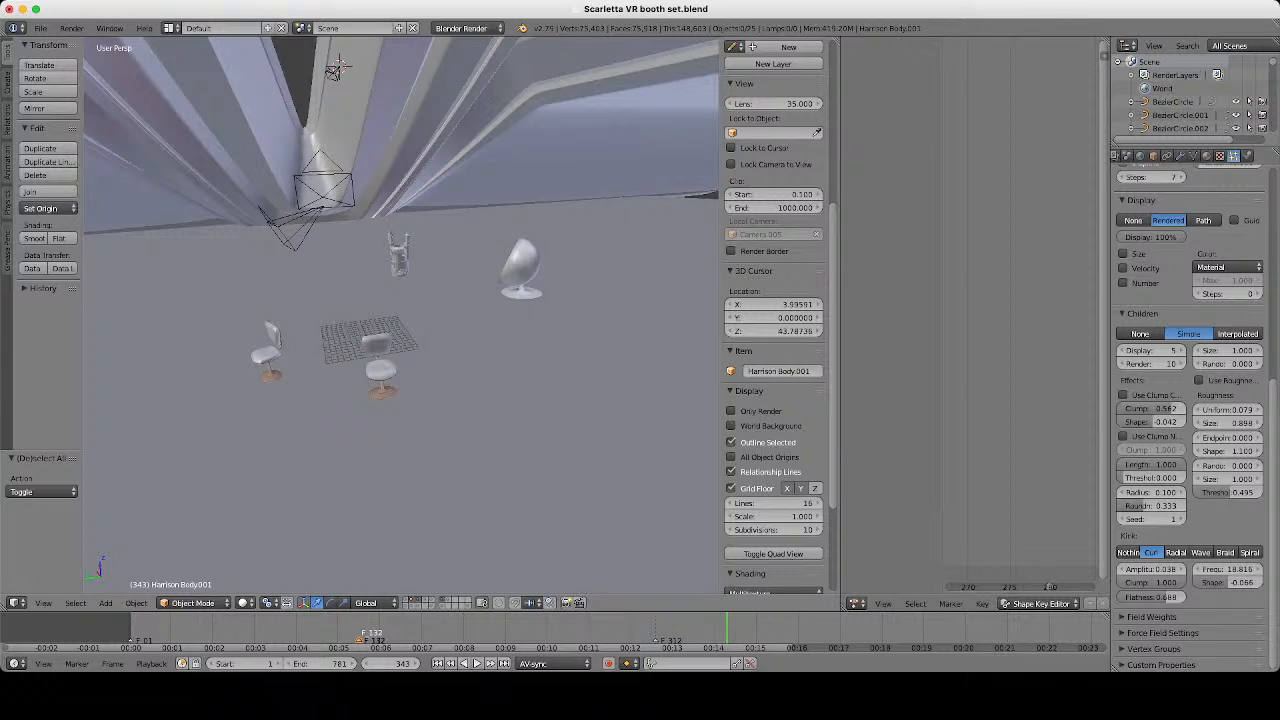
Set the current frame to 184 and show only an empty scene layer.
{"action": "left_click", "coordinate": [450, 627]}
{"action": "key", "text": "0"}
{"action": "scroll", "coordinate": [401, 315], "scroll_direction": "down", "scroll_amount": 3}
{"action": "middle_click_drag", "start_coordinate": [400, 315], "coordinate": [480, 322]}
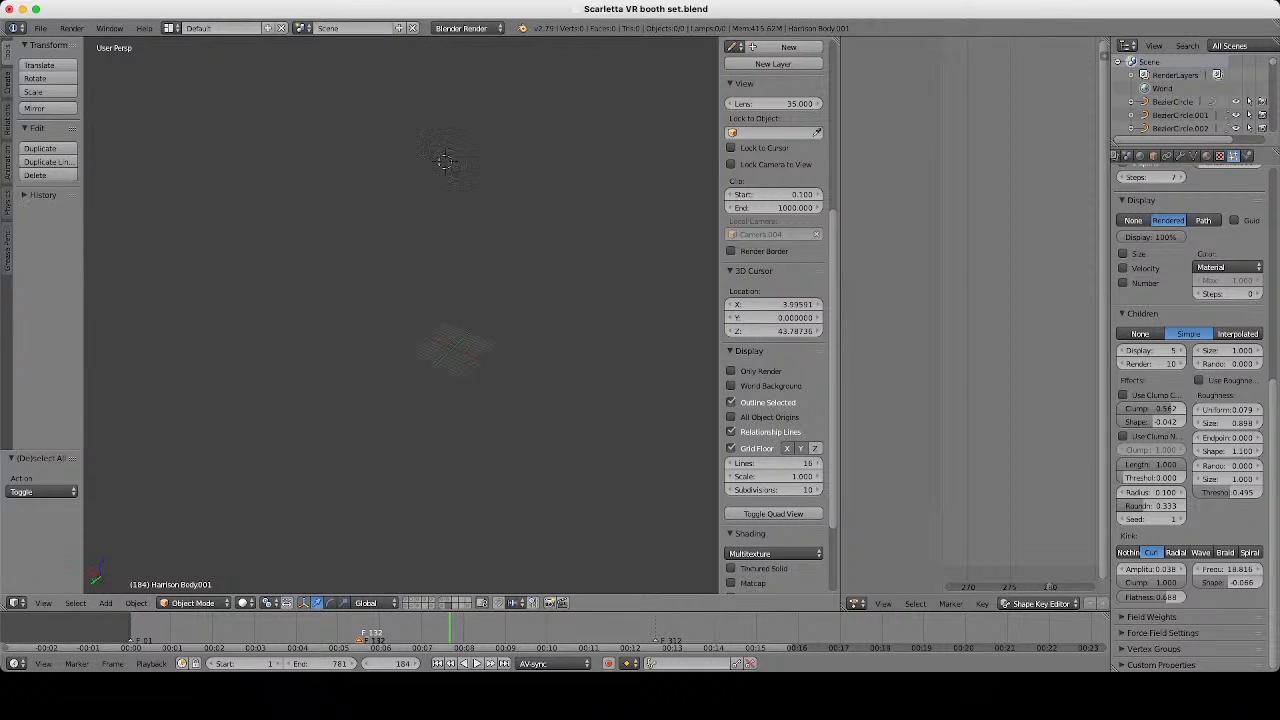
Snap the 3D cursor to the scene centre.
{"action": "key", "text": "shift+s"}
{"action": "left_click", "coordinate": [543, 397]}
{"action": "scroll", "coordinate": [540, 398], "scroll_direction": "up", "scroll_amount": 5}
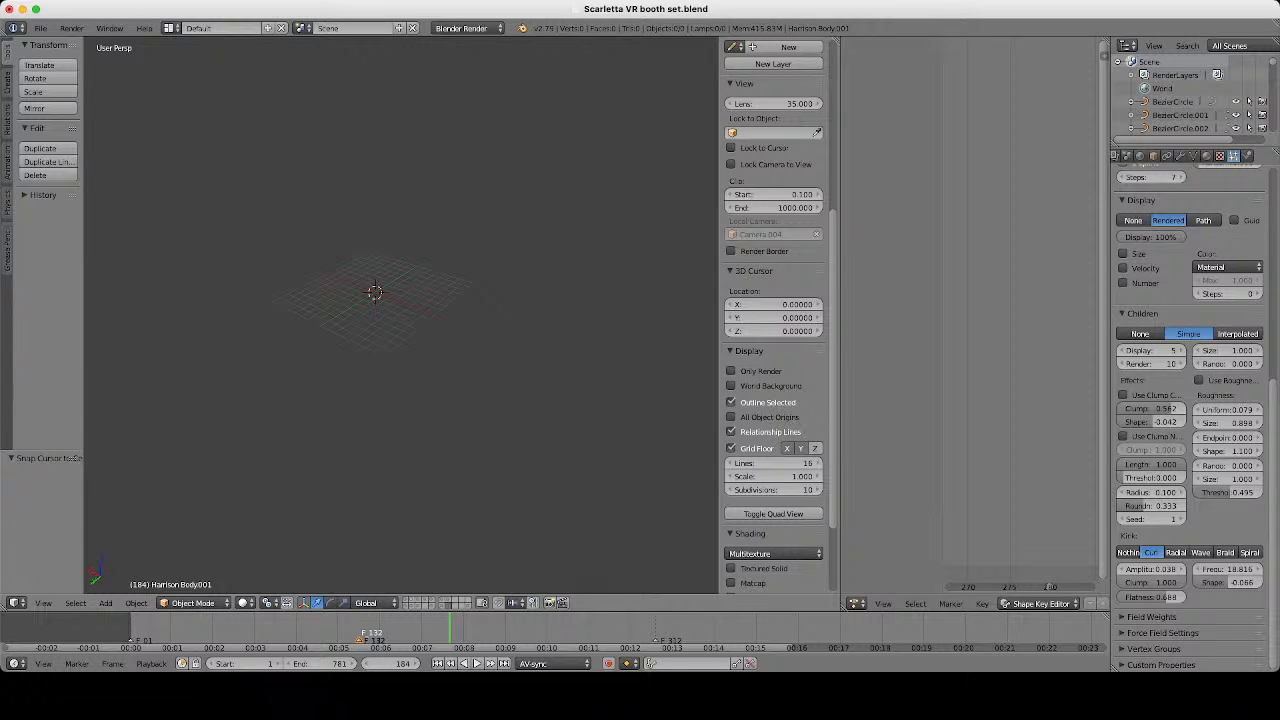
Add a mesh circle with 32 vertices and a radius of 1 at the 3D cursor.
{"action": "middle_click_drag", "start_coordinate": [540, 398], "coordinate": [582, 420]}
{"action": "scroll", "coordinate": [597, 456], "scroll_direction": "up", "scroll_amount": 3}
{"action": "scroll", "coordinate": [597, 456], "scroll_direction": "down", "scroll_amount": 3}
{"action": "scroll", "coordinate": [582, 420], "scroll_direction": "up", "scroll_amount": 5}
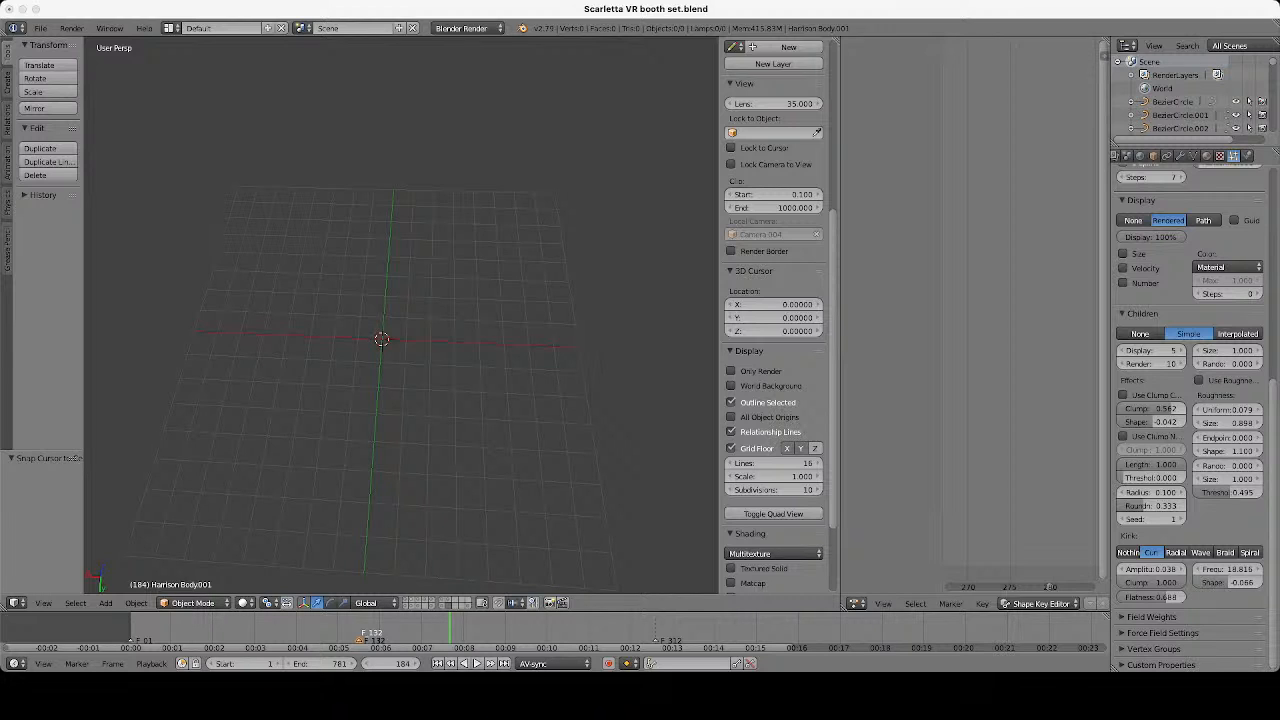
{"action": "key", "text": "shift+a"}
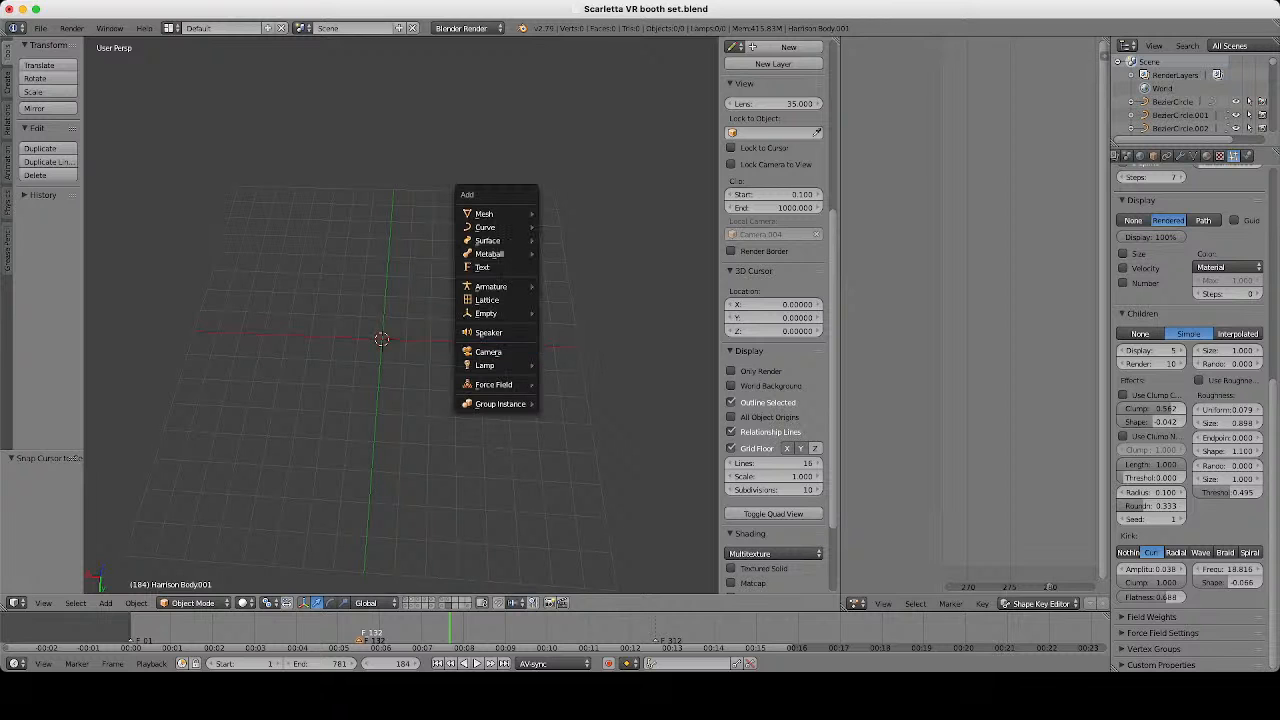
{"action": "mouse_move", "coordinate": [488, 213]}
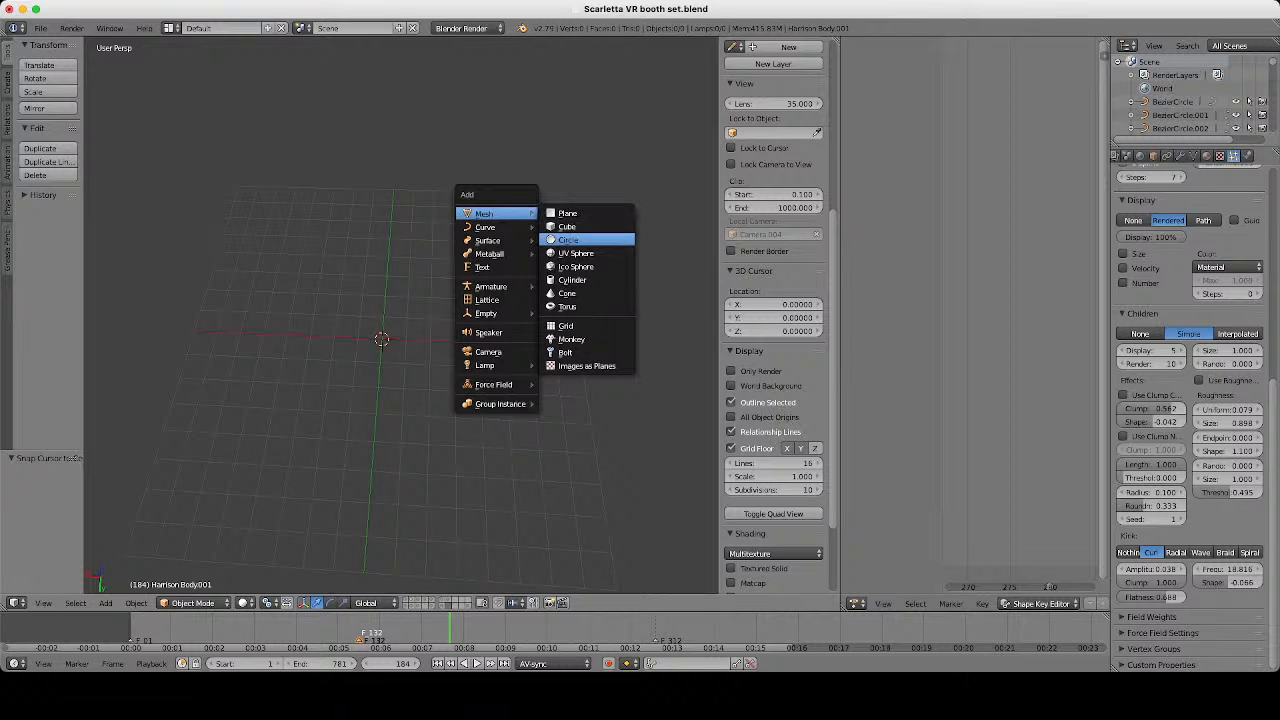
{"action": "left_click", "coordinate": [568, 240]}
{"action": "middle_click_drag", "start_coordinate": [568, 240], "coordinate": [635, 270]}
{"action": "scroll", "coordinate": [635, 235], "scroll_direction": "down", "scroll_amount": 4}
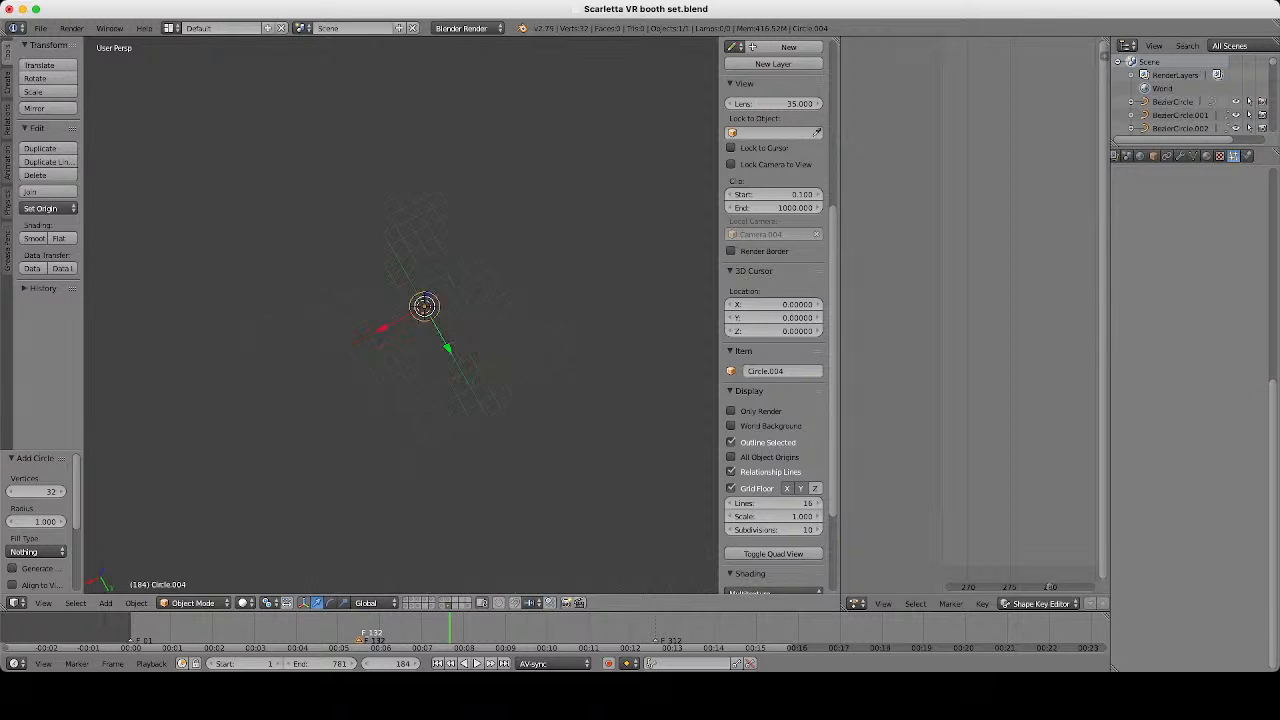
{"action": "scroll", "coordinate": [635, 270], "scroll_direction": "up", "scroll_amount": 10}
{"action": "scroll", "coordinate": [400, 310], "scroll_direction": "down", "scroll_amount": 10}
{"action": "scroll", "coordinate": [400, 310], "scroll_direction": "up", "scroll_amount": 5}
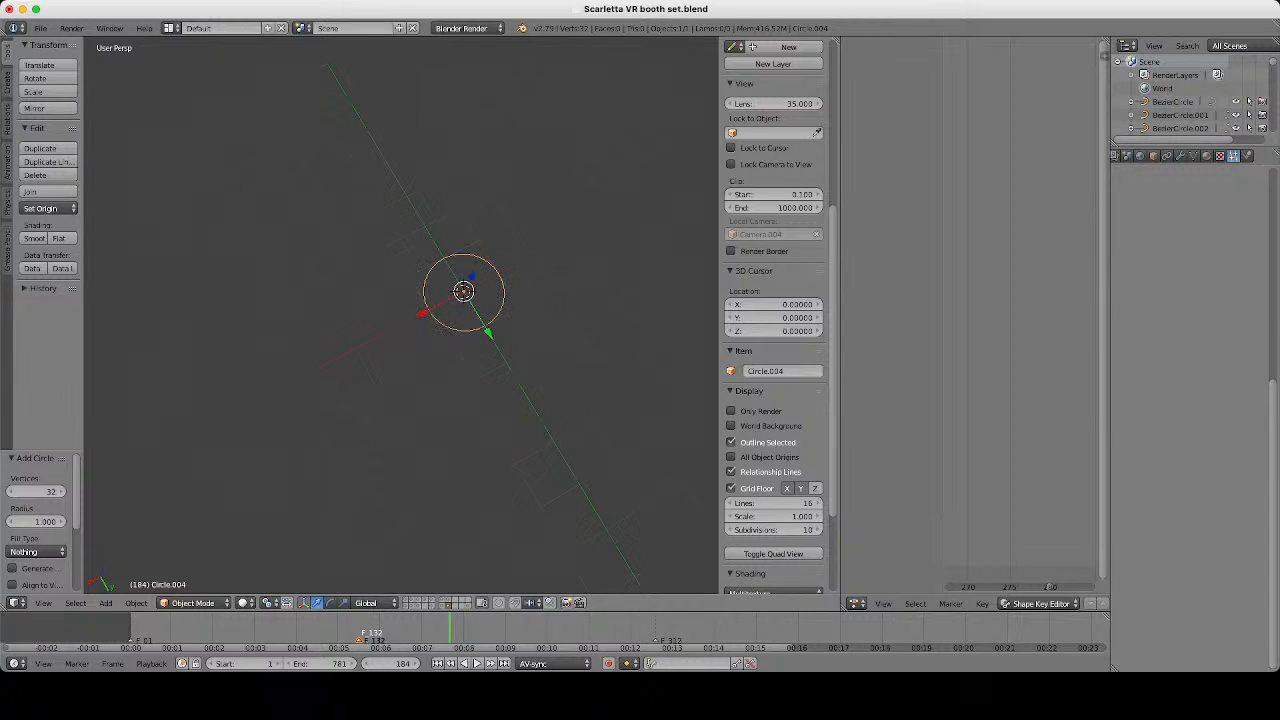
{"action": "scroll", "coordinate": [400, 310], "scroll_direction": "down", "scroll_amount": 7}
{"action": "middle_click_drag", "start_coordinate": [400, 310], "coordinate": [475, 320]}
{"action": "scroll", "coordinate": [475, 320], "scroll_direction": "up", "scroll_amount": 8}
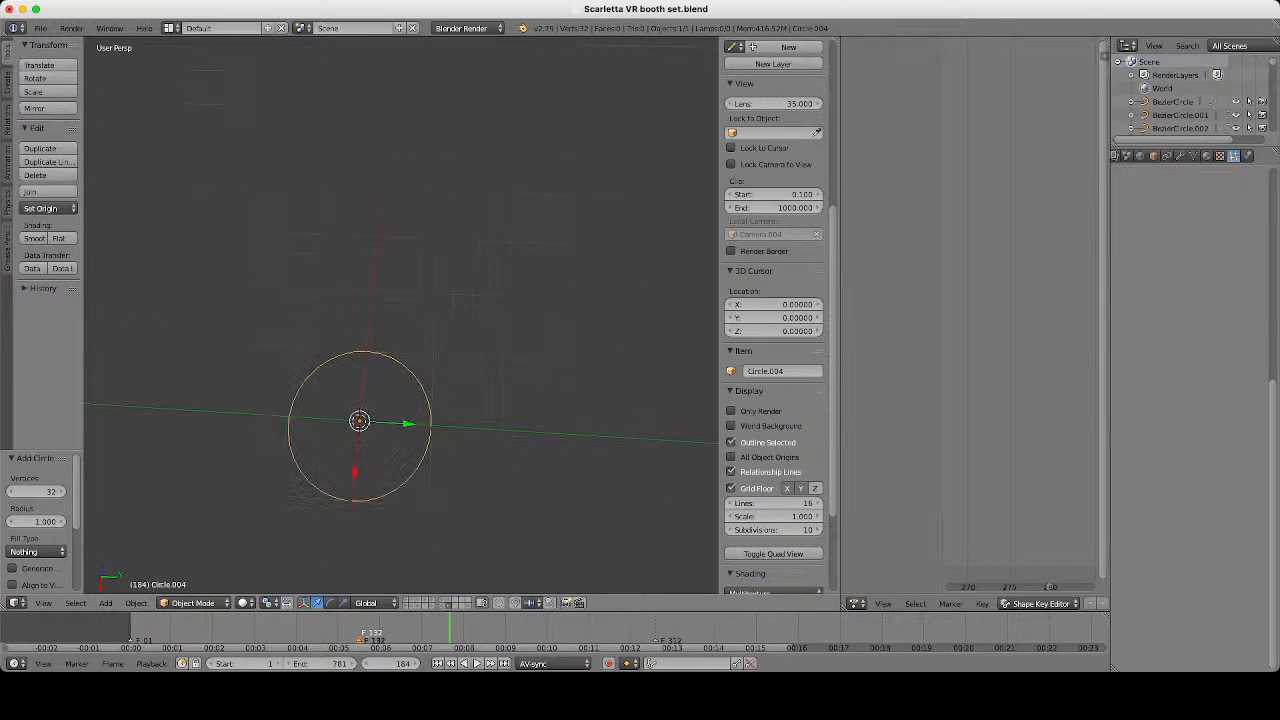
Add a mesh plane of radius 1 over the circle and rotate it 45° in top orthographic view.
{"action": "key", "text": "KP_7"}
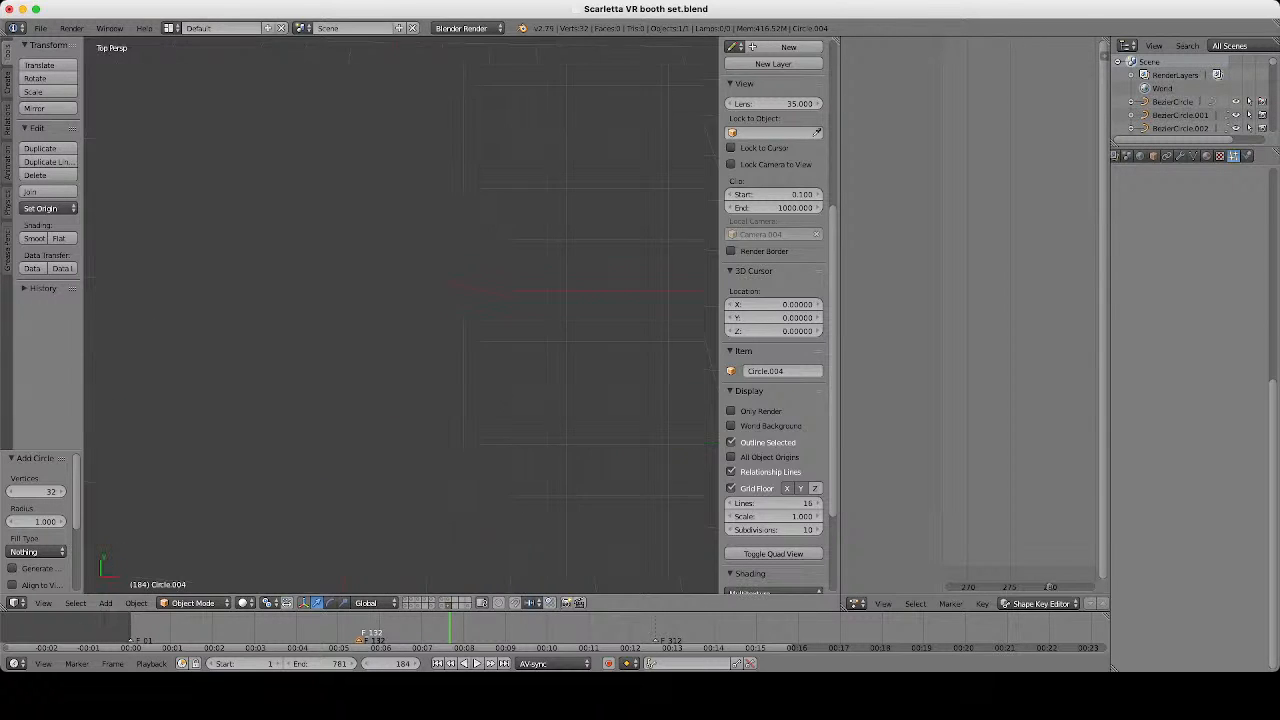
{"action": "middle_click_drag", "start_coordinate": [518, 309], "coordinate": [443, 310], "text": "shift"}
{"action": "scroll", "coordinate": [443, 310], "scroll_direction": "up", "scroll_amount": 6}
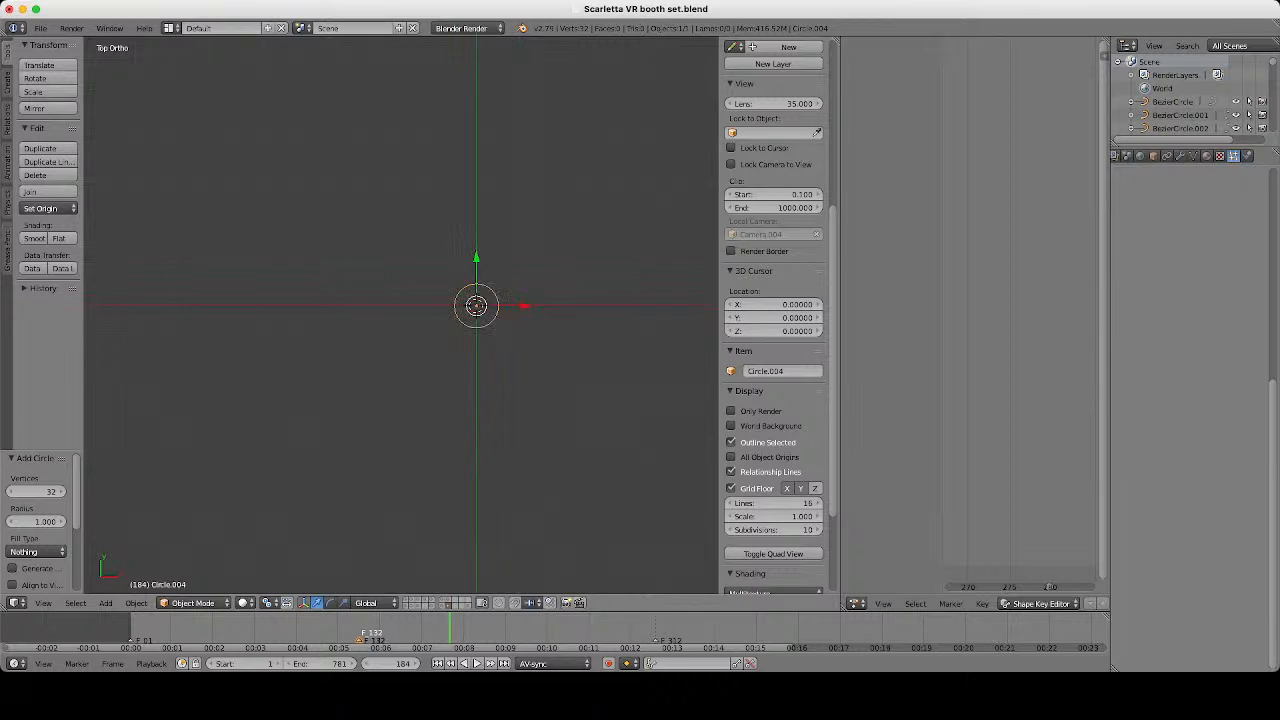
{"action": "middle_click_drag", "start_coordinate": [531, 298], "coordinate": [450, 313], "text": "shift"}
{"action": "scroll", "coordinate": [450, 313], "scroll_direction": "up", "scroll_amount": 2}
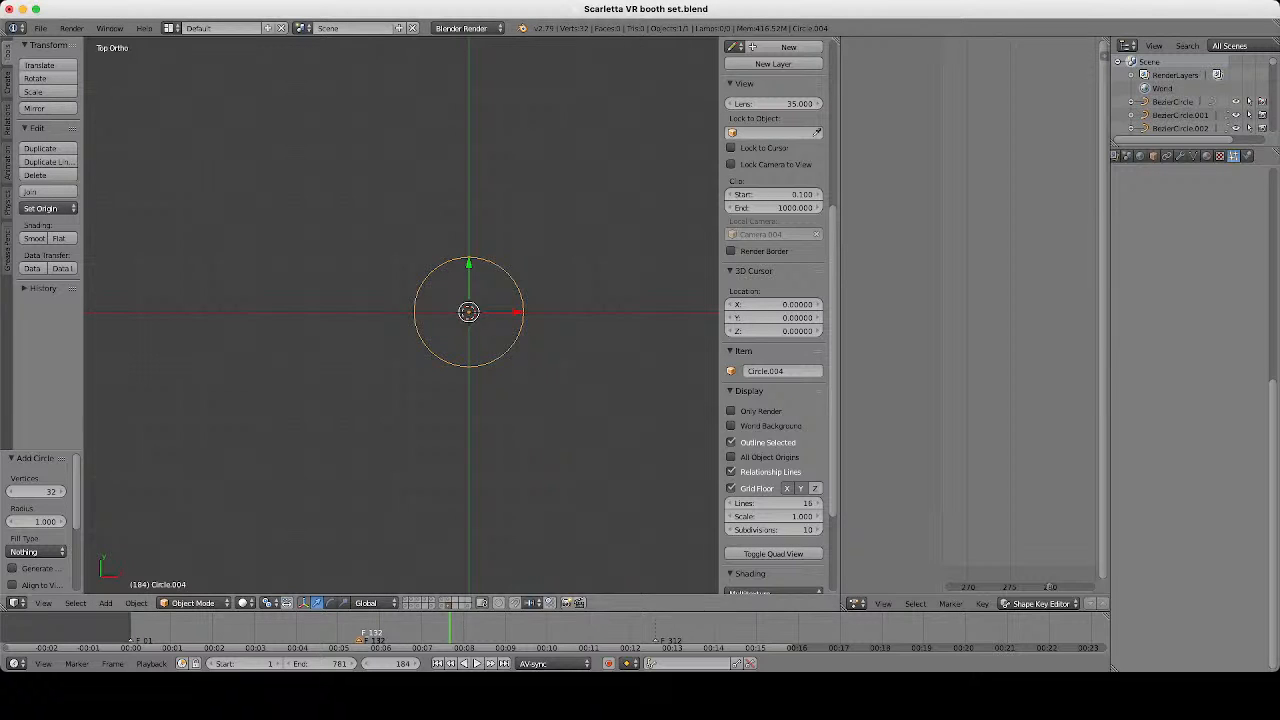
{"action": "key", "text": "shift+a"}
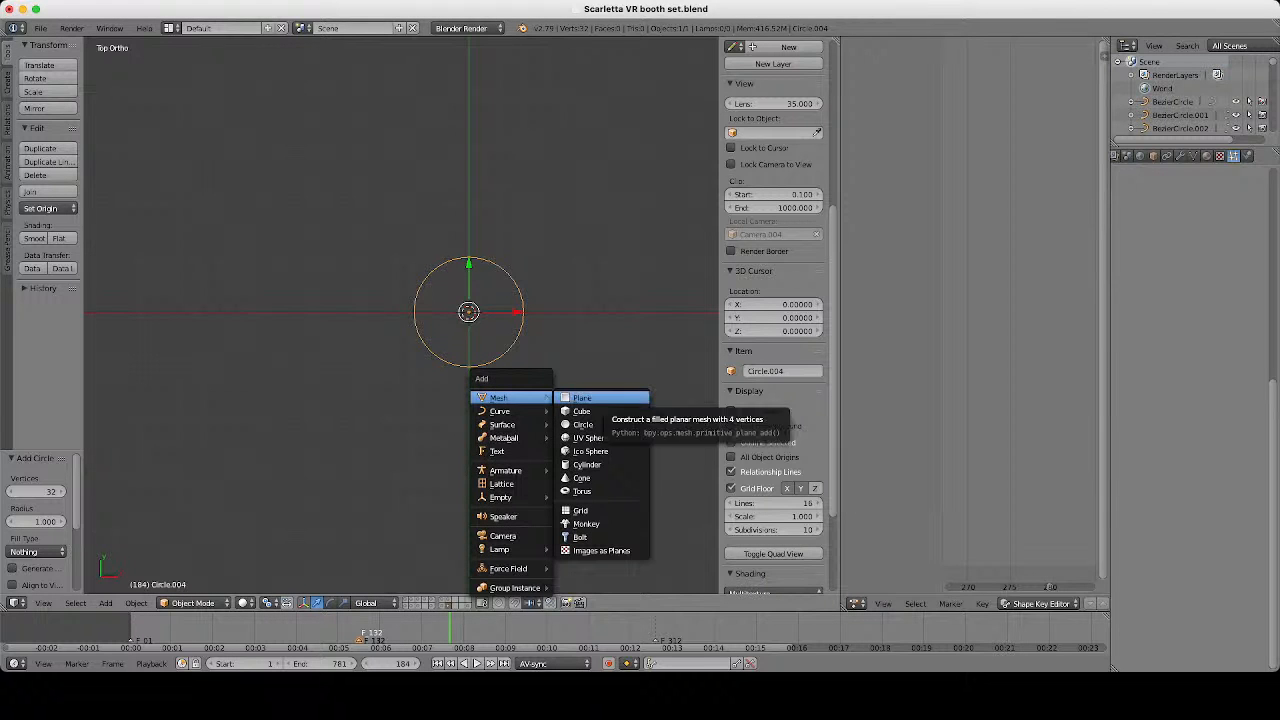
{"action": "left_click", "coordinate": [582, 398]}
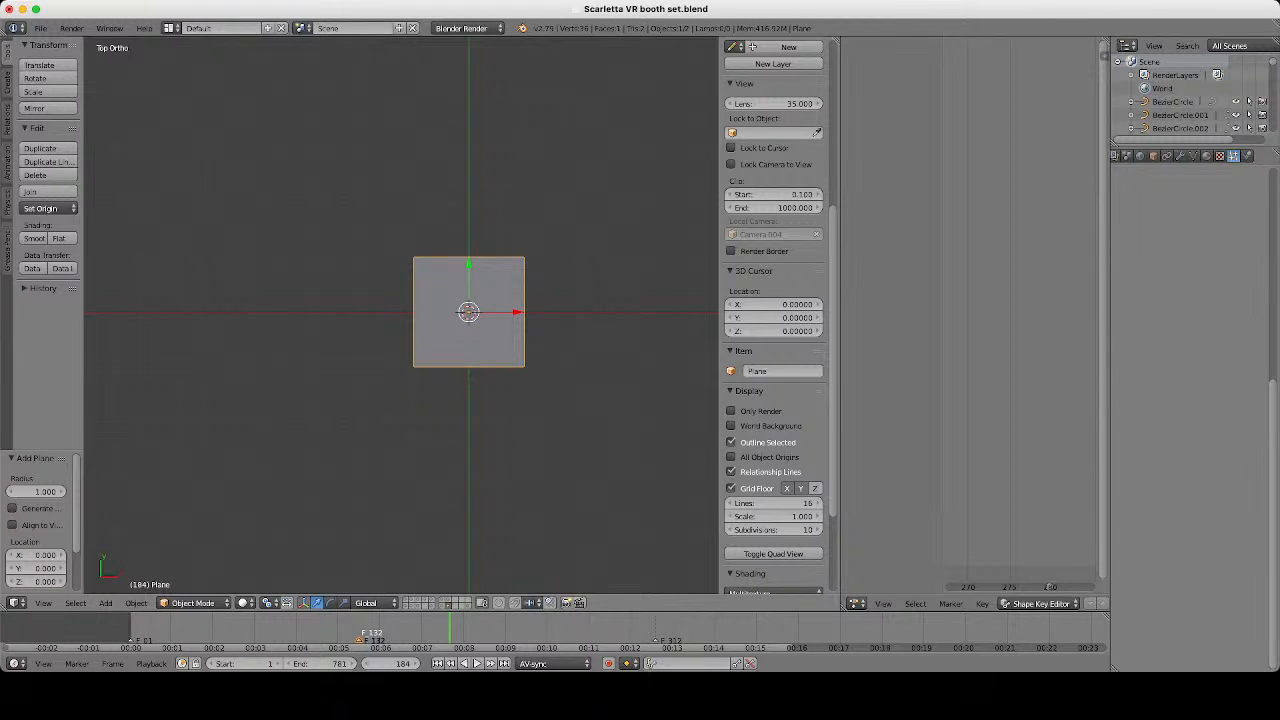
{"action": "type", "text": "r45"}
{"action": "key", "text": "Return"}
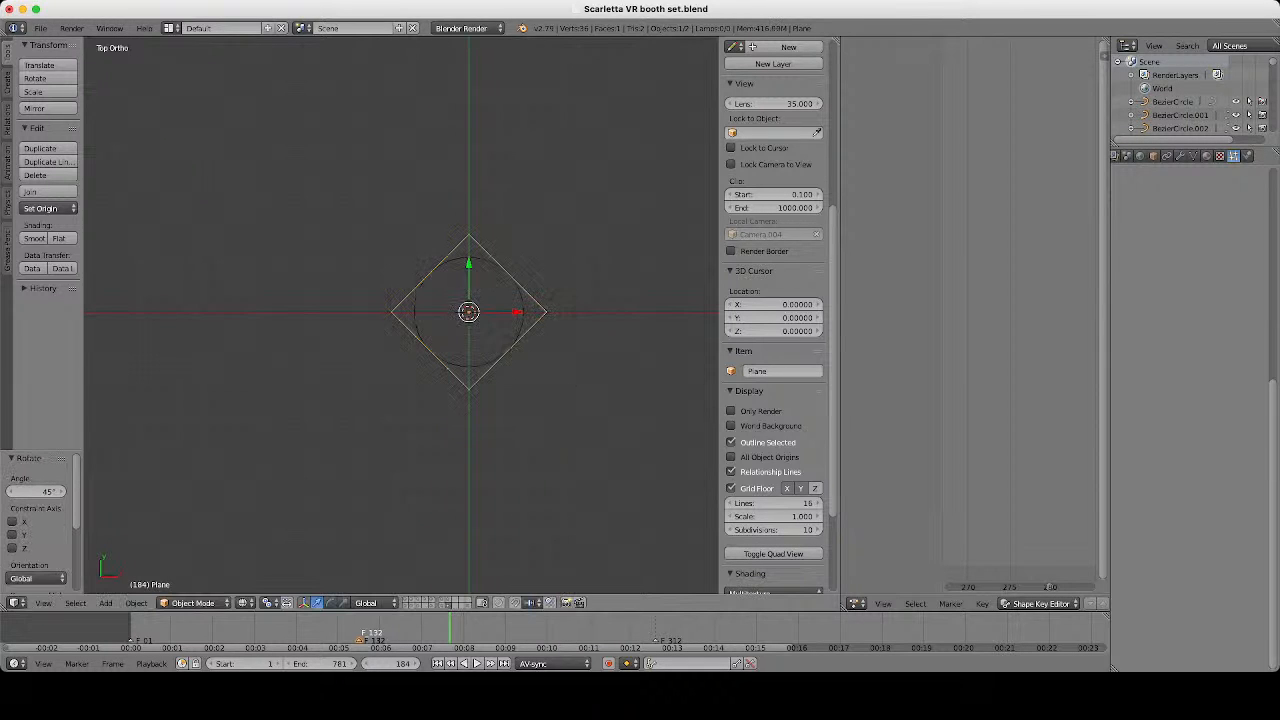
Delete the rotated plane's upper corner vertex so that only a V-shaped pair of edges remains below the circle.
{"action": "scroll", "coordinate": [401, 316], "scroll_direction": "up", "scroll_amount": 2}
{"action": "key", "text": "Tab"}
{"action": "right_click", "coordinate": [499, 200]}
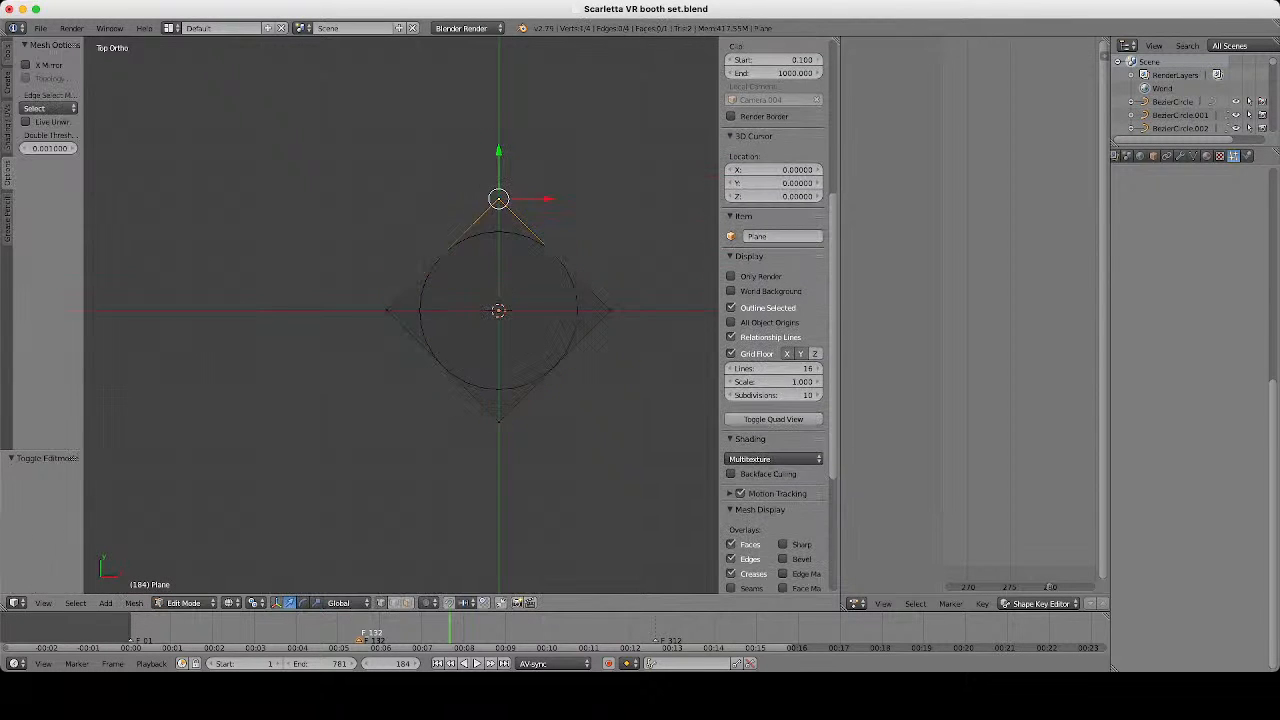
{"action": "key", "text": "x"}
{"action": "left_click", "coordinate": [480, 203]}
{"action": "key", "text": "Tab"}
{"action": "scroll", "coordinate": [401, 316], "scroll_direction": "down", "scroll_amount": 2}
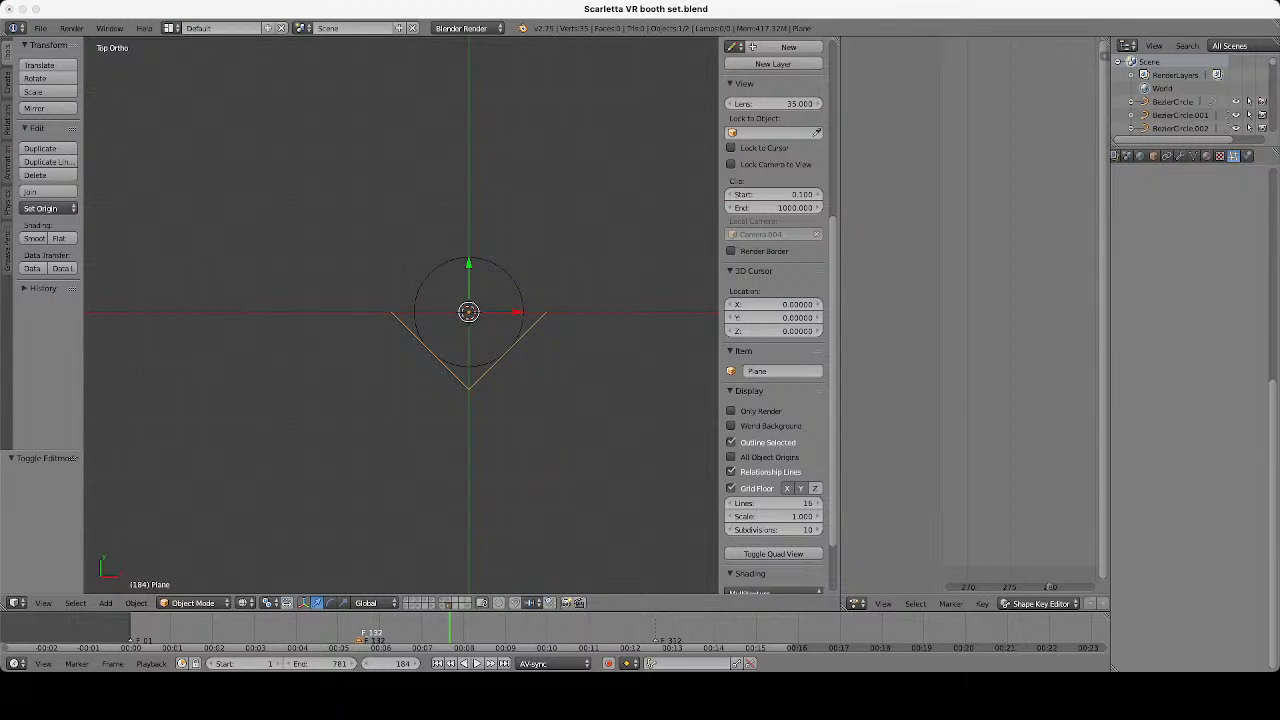
Scale the V shape up by about 1.8 so that it clears the circle.
{"action": "key", "text": "s"}
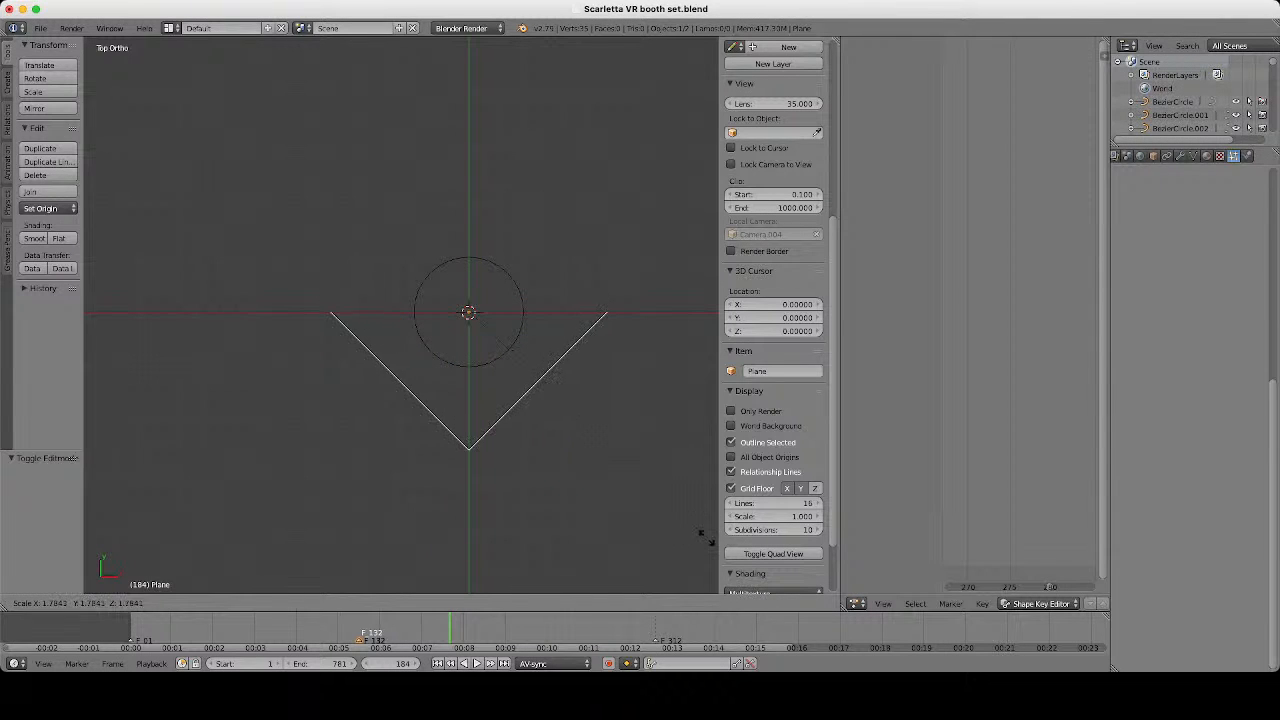
{"action": "left_click", "coordinate": [709, 529]}
{"action": "scroll", "coordinate": [709, 529], "scroll_direction": "down", "scroll_amount": 3}
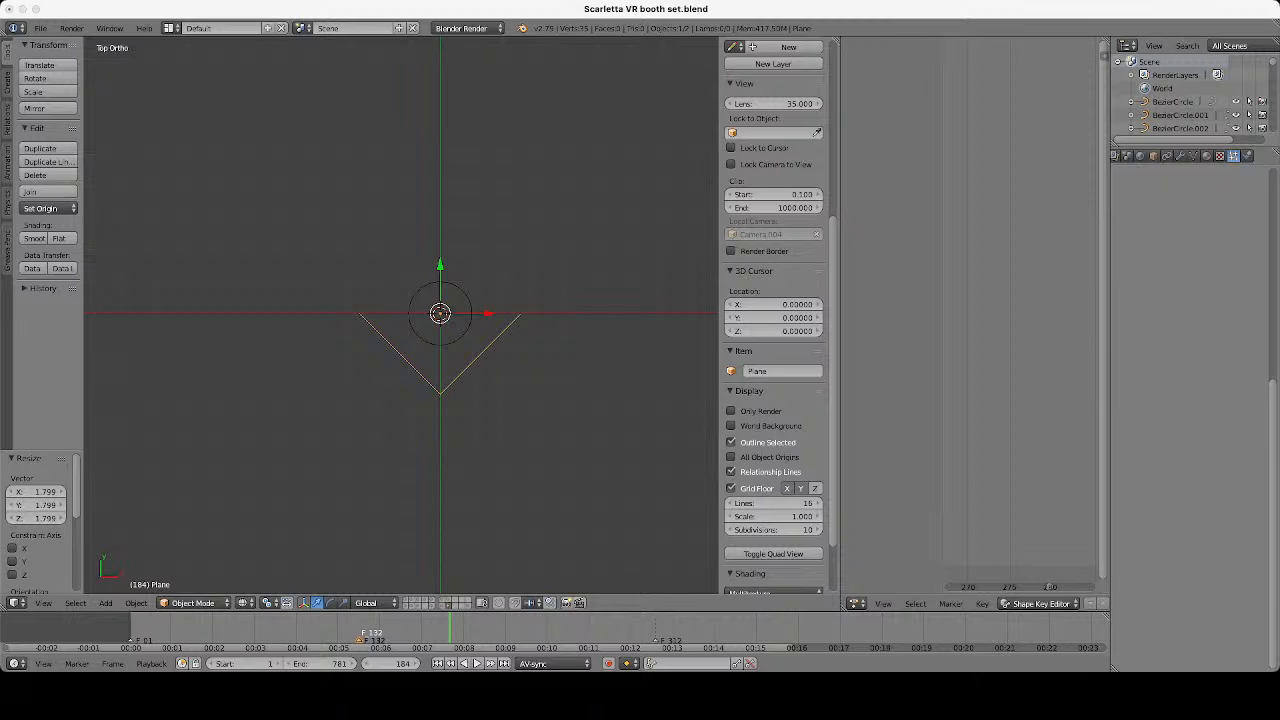
Duplicate the V shape in place, rotate the copy 180° and scale it up by about 1.48.
{"action": "key", "text": "shift+d"}
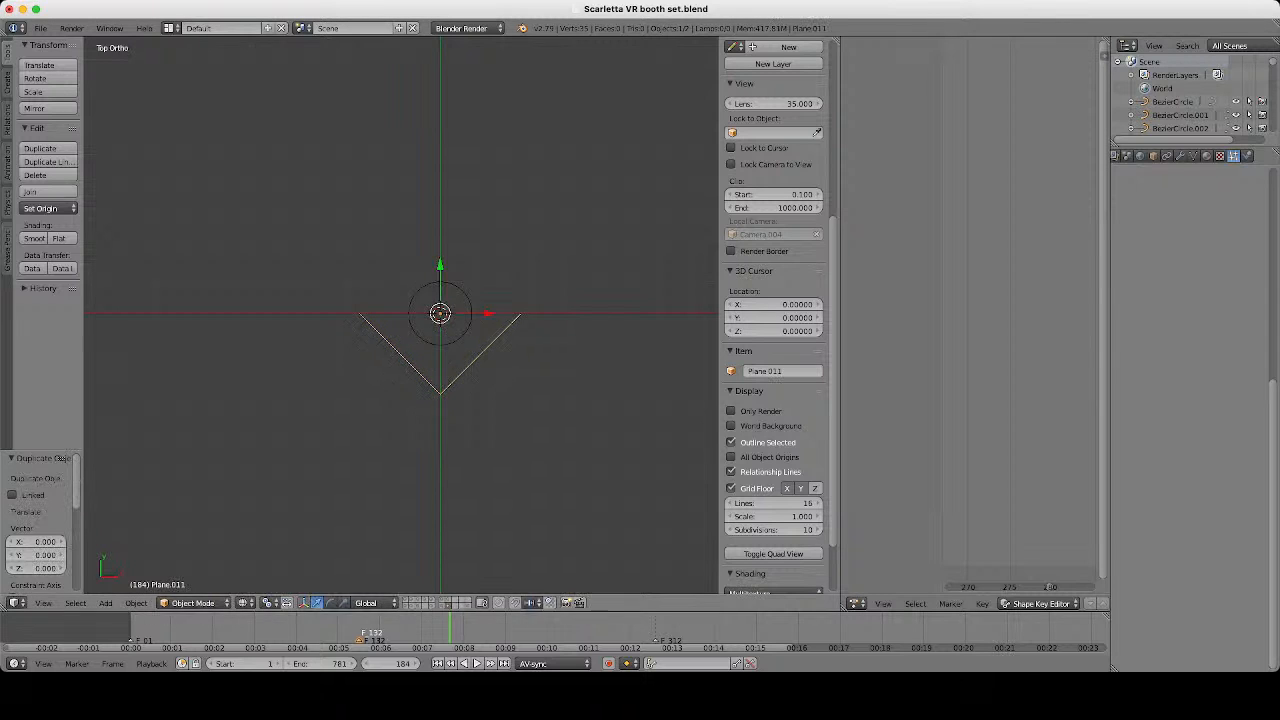
{"action": "type", "text": "r180"}
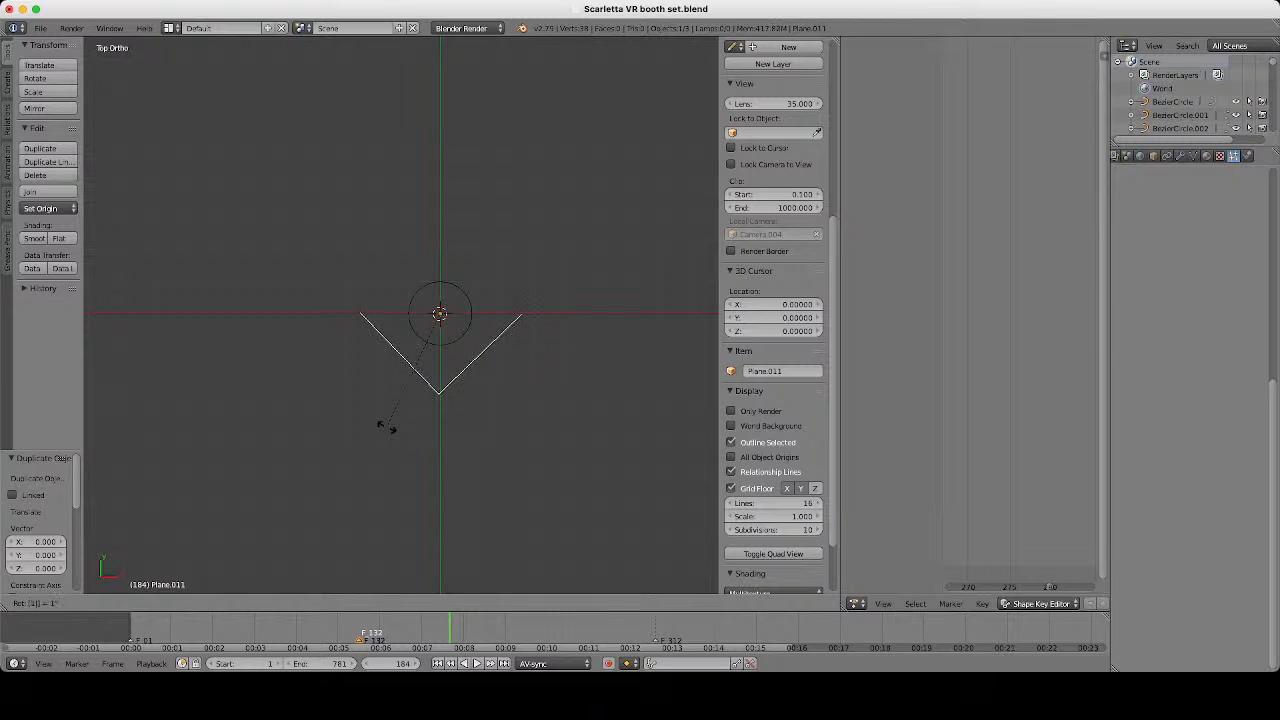
{"action": "key", "text": "Return"}
{"action": "key", "text": "s"}
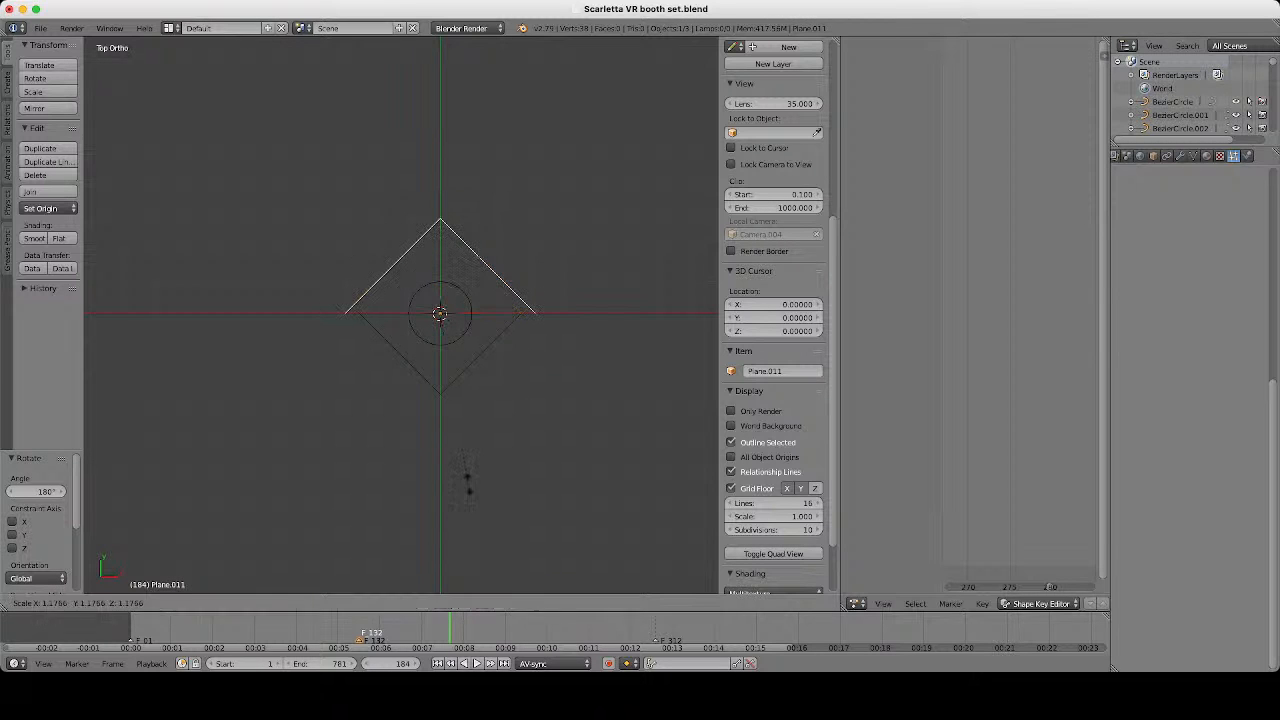
{"action": "left_click", "coordinate": [524, 512]}
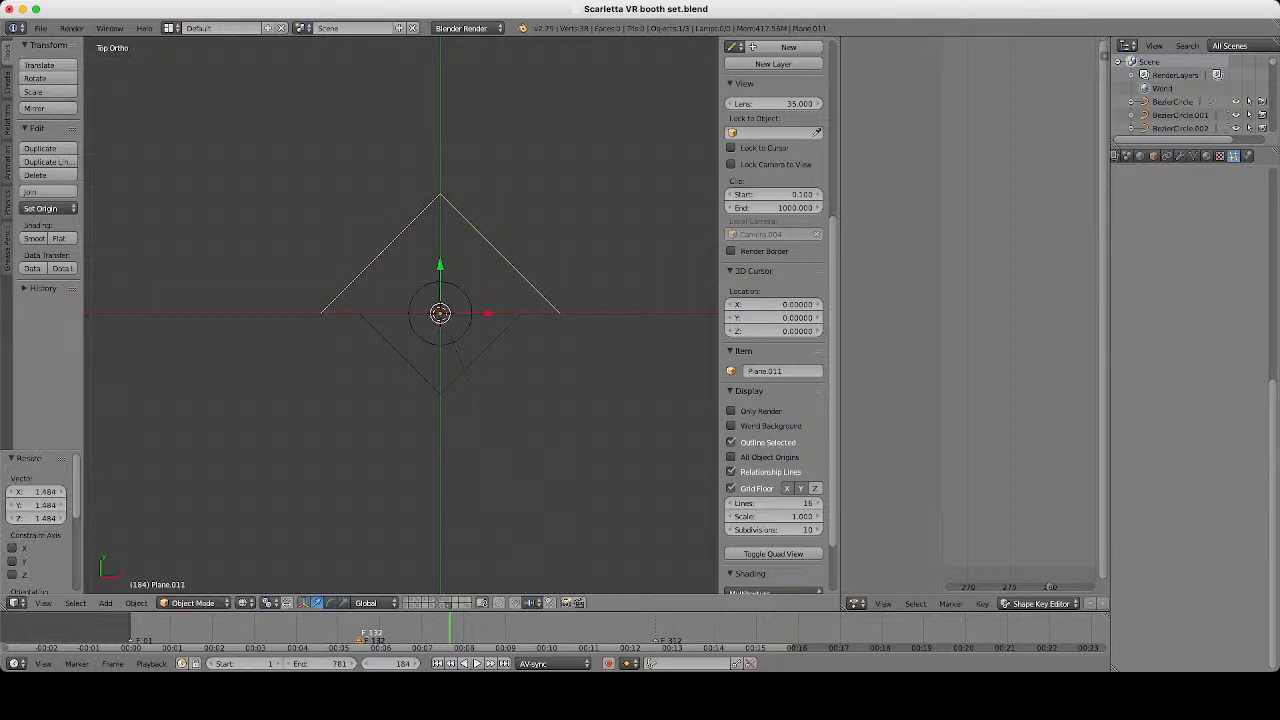
{"action": "key", "text": "super+Tab"}
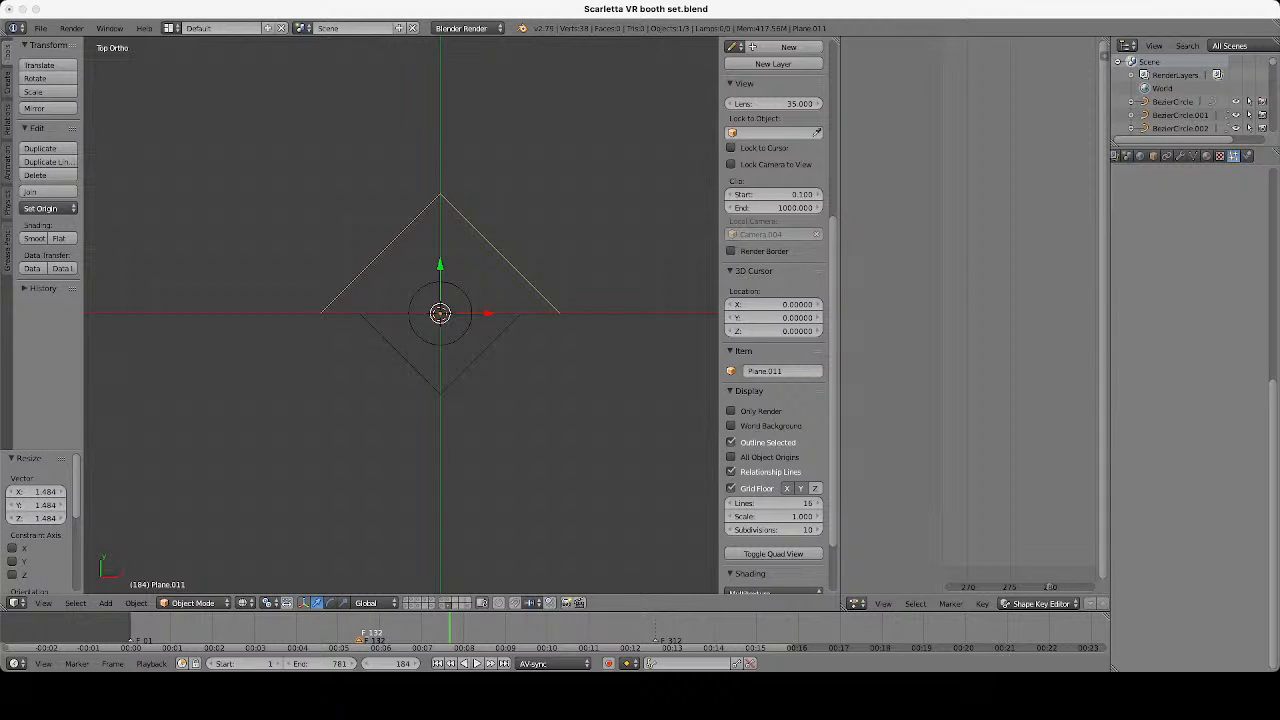
{"action": "key", "text": "super+Tab"}
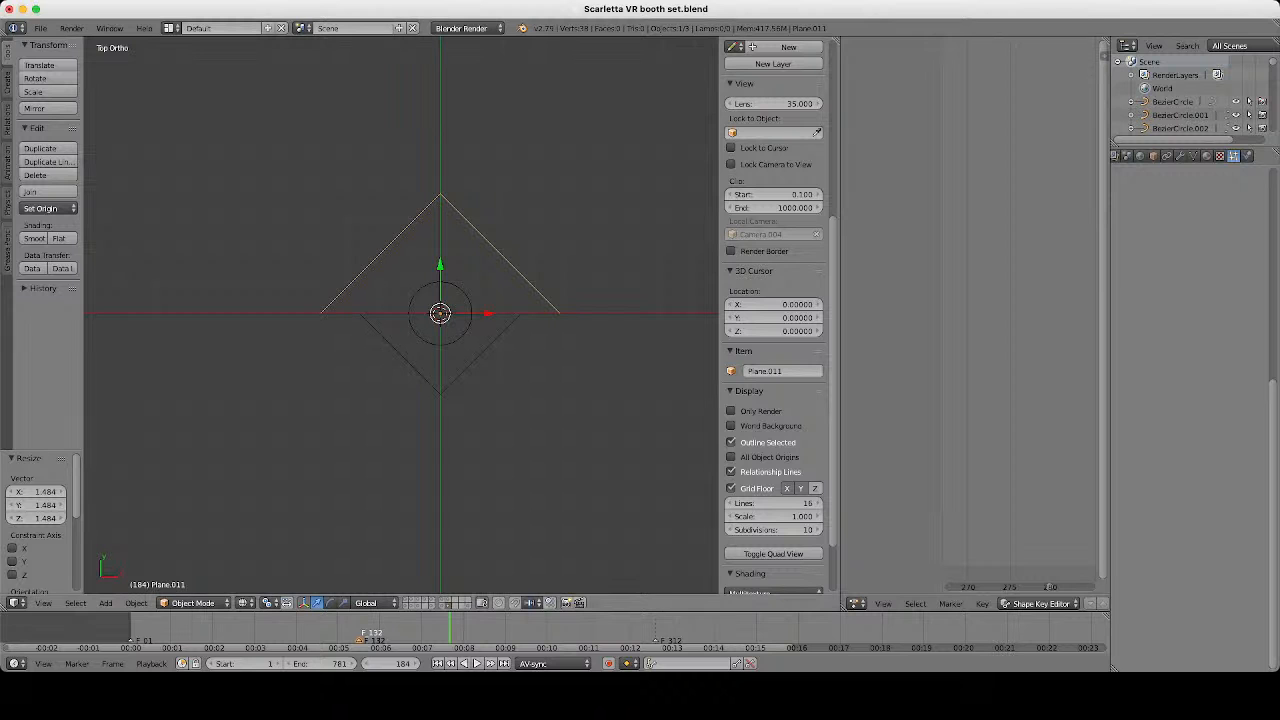
Duplicate the large upper V in place and scale the copy by about 0.674 to match the lower V's width.
{"action": "key", "text": "shift+d"}
{"action": "left_click", "coordinate": [602, 493]}
{"action": "scroll", "coordinate": [602, 493], "scroll_direction": "up", "scroll_amount": 2}
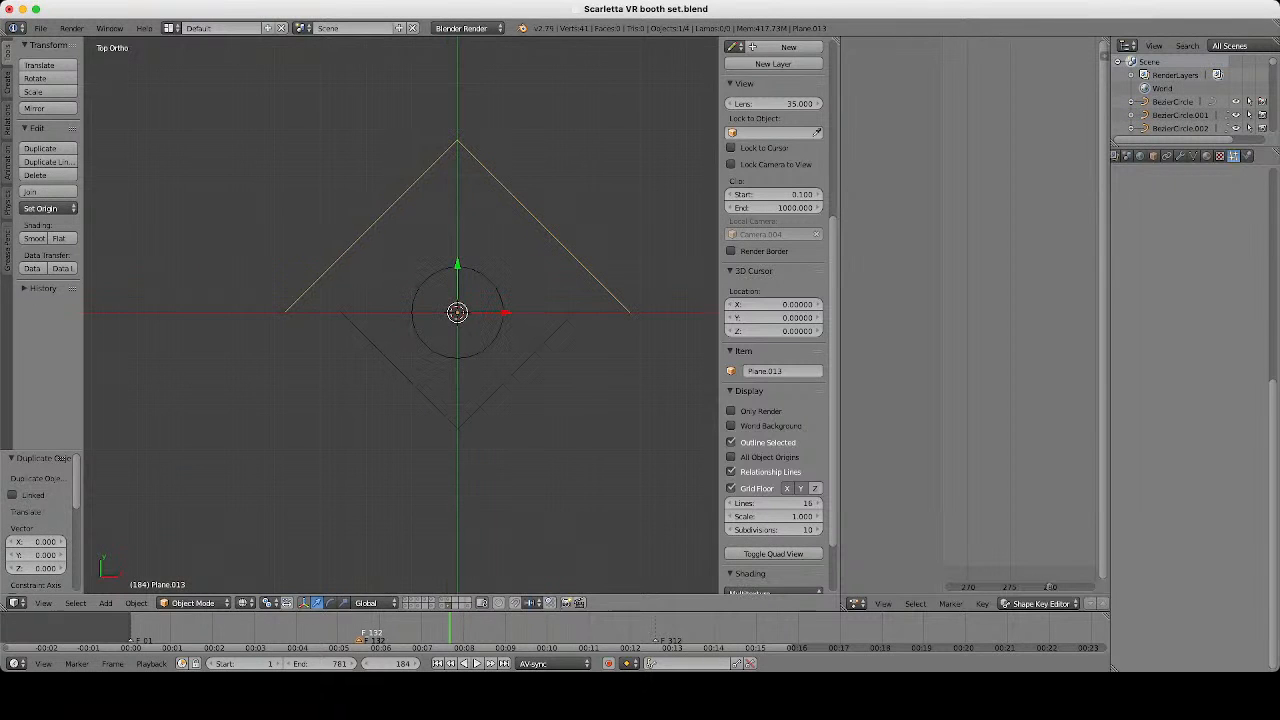
{"action": "key", "text": "s"}
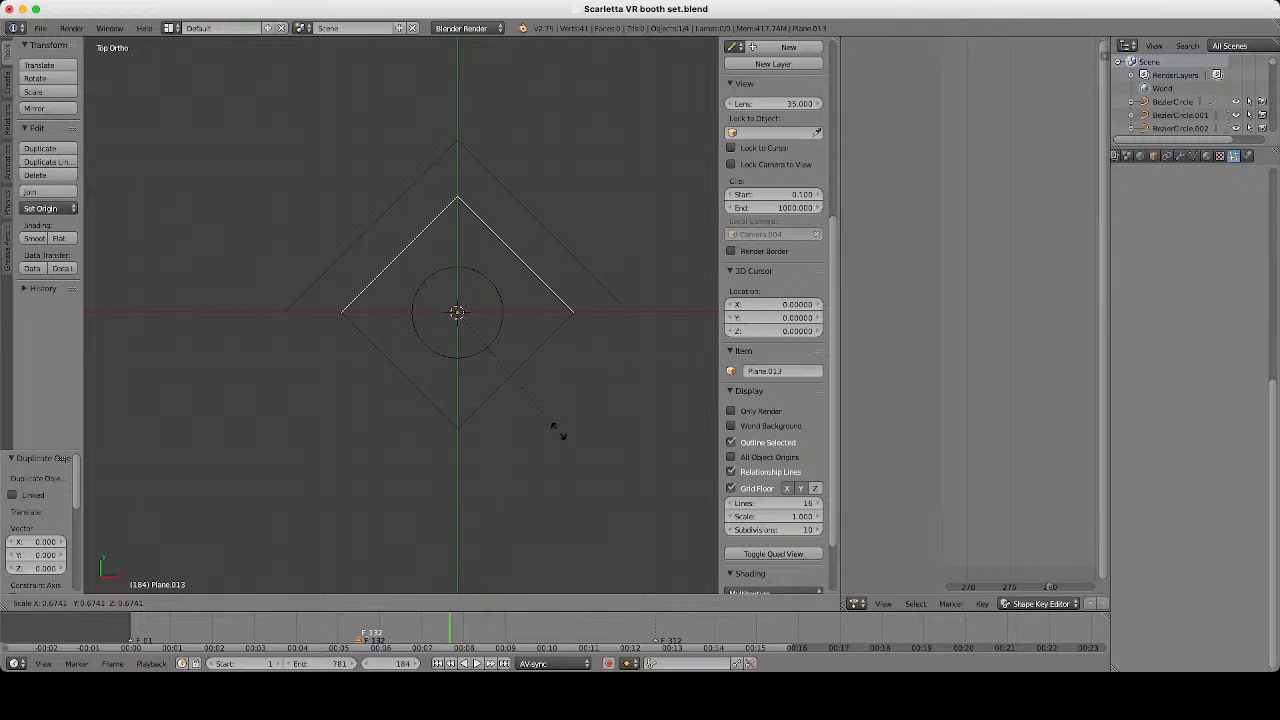
{"action": "left_click", "coordinate": [557, 430]}
Move the lower V about 0.22 units down along the Y axis, away from the upper shapes.
{"action": "right_click", "coordinate": [512, 376]}
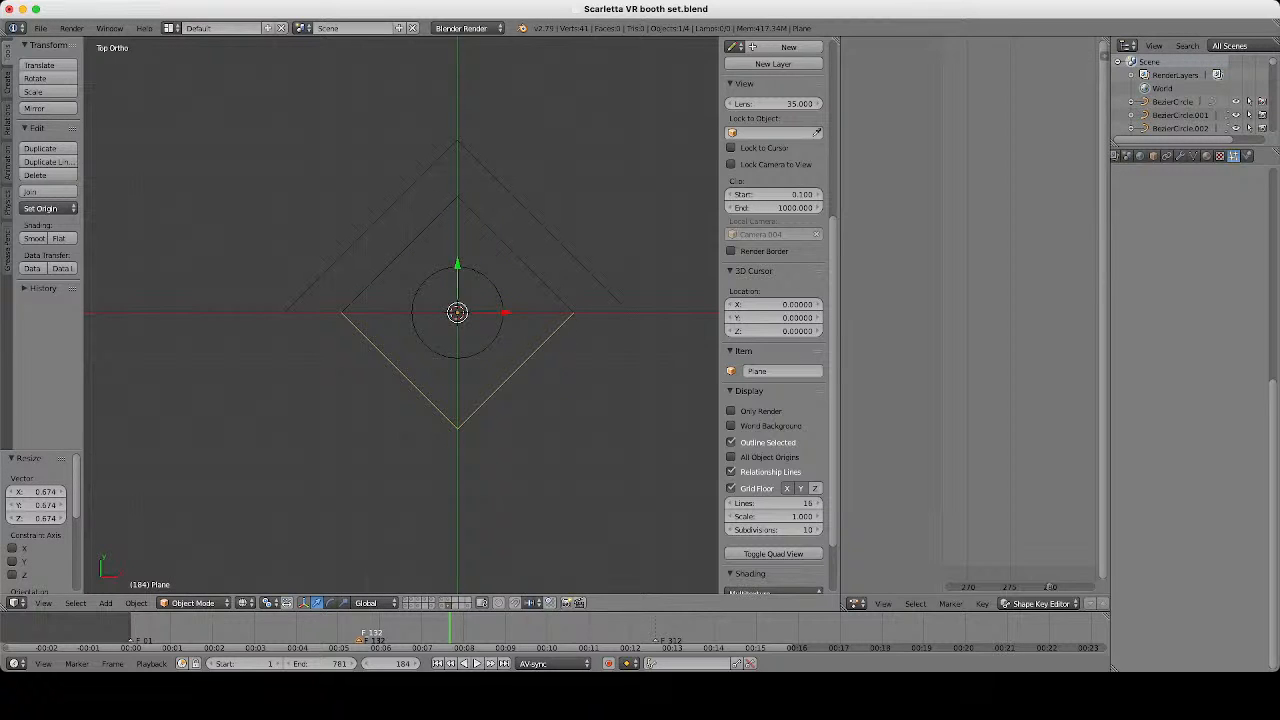
{"action": "key", "text": "g"}
{"action": "key", "text": "y"}
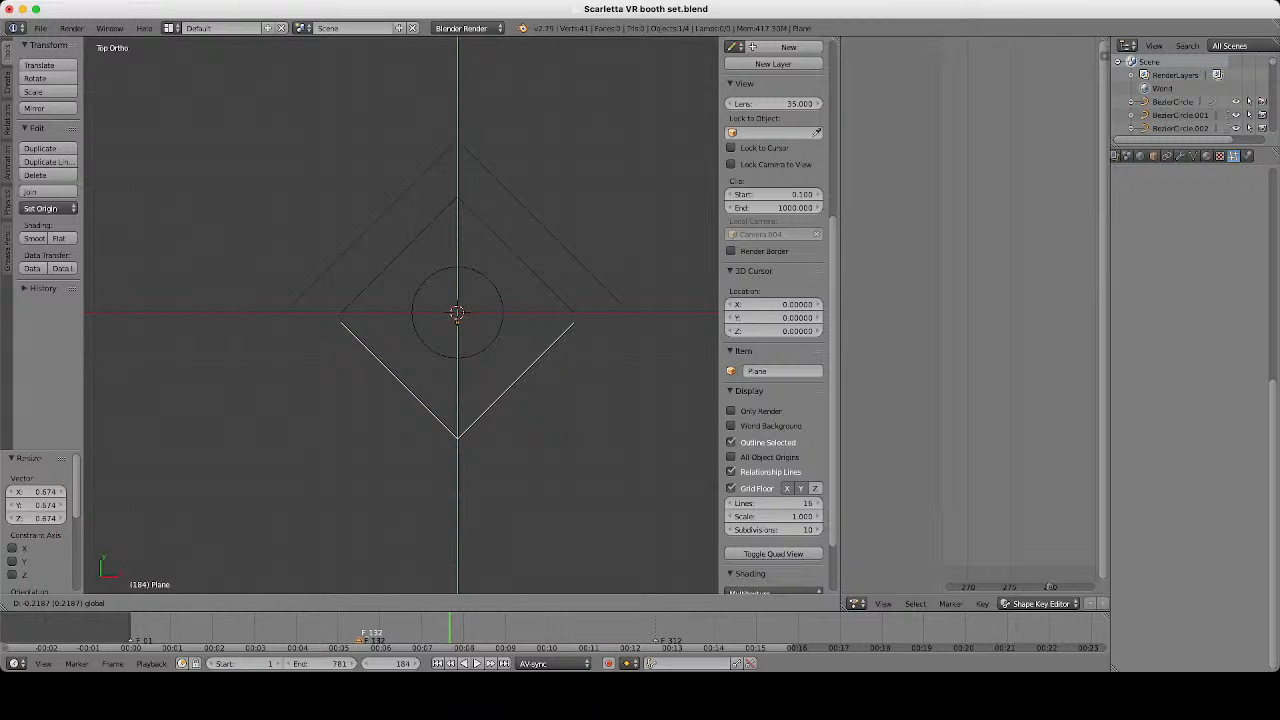
{"action": "left_click_drag", "start_coordinate": [457, 265], "coordinate": [457, 275]}
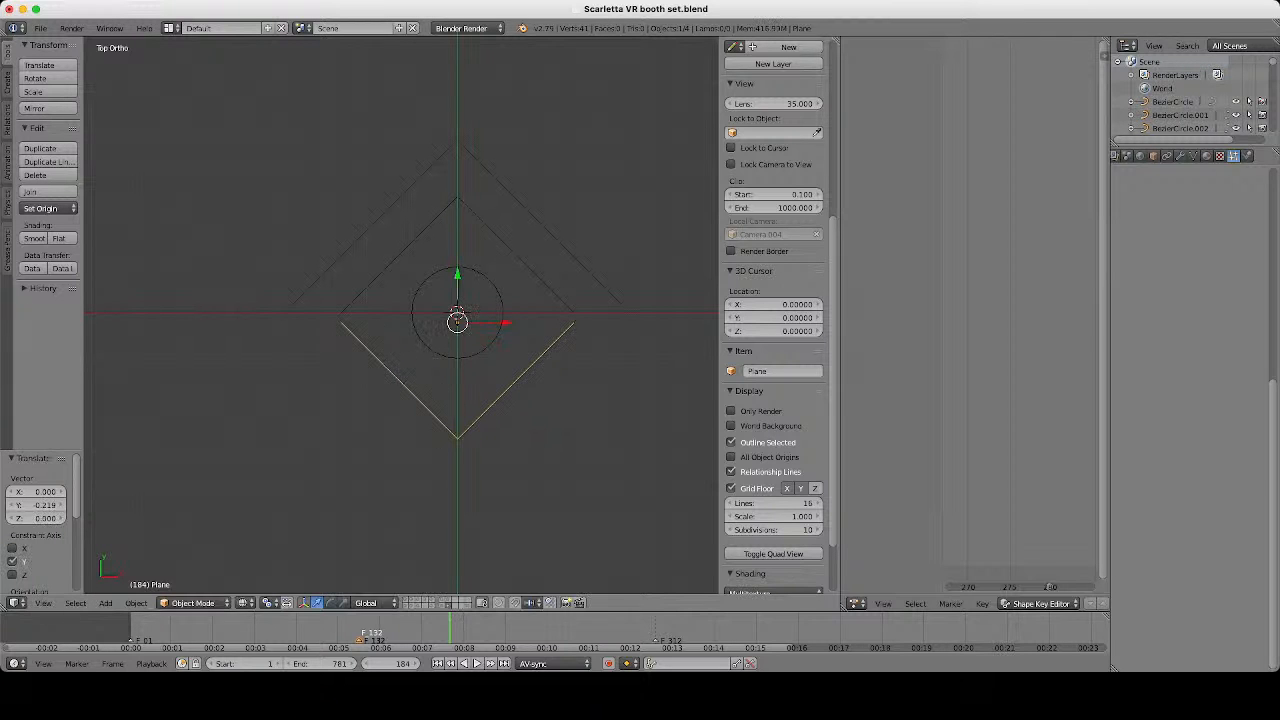
{"action": "right_click", "coordinate": [500, 240]}
{"action": "right_click", "coordinate": [520, 203], "text": "shift"}
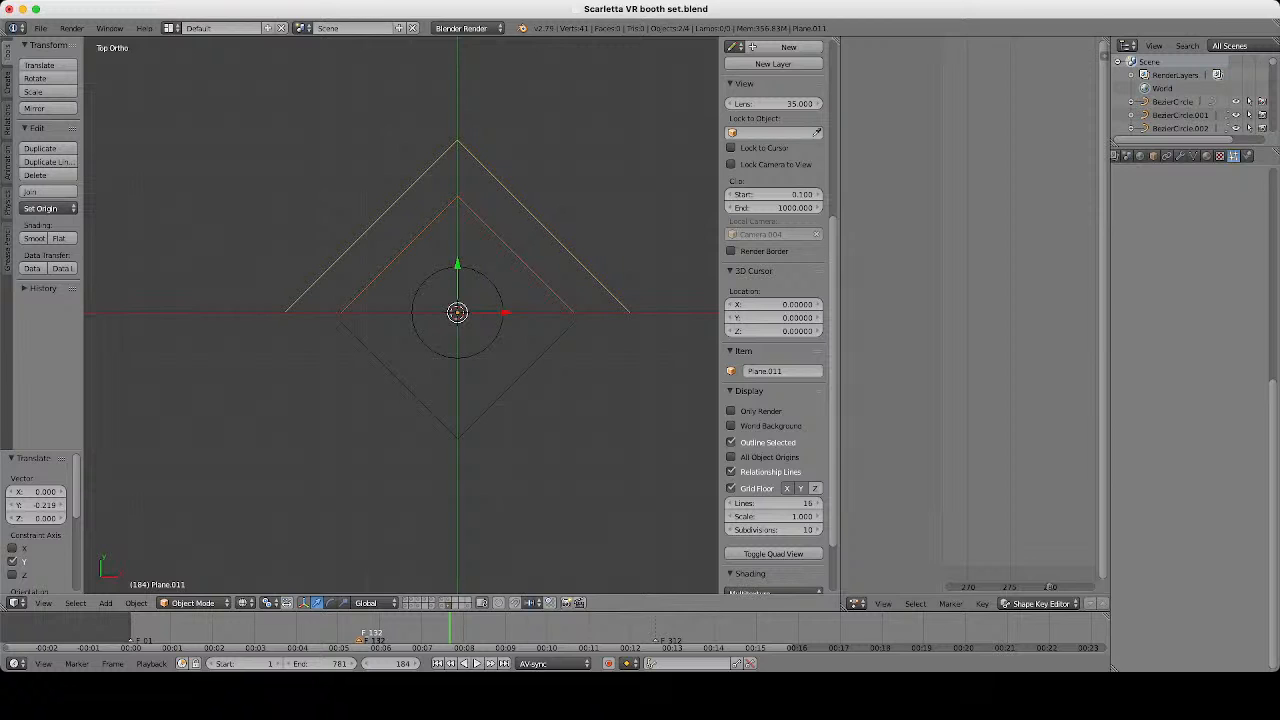
{"action": "type", "text": "g"}
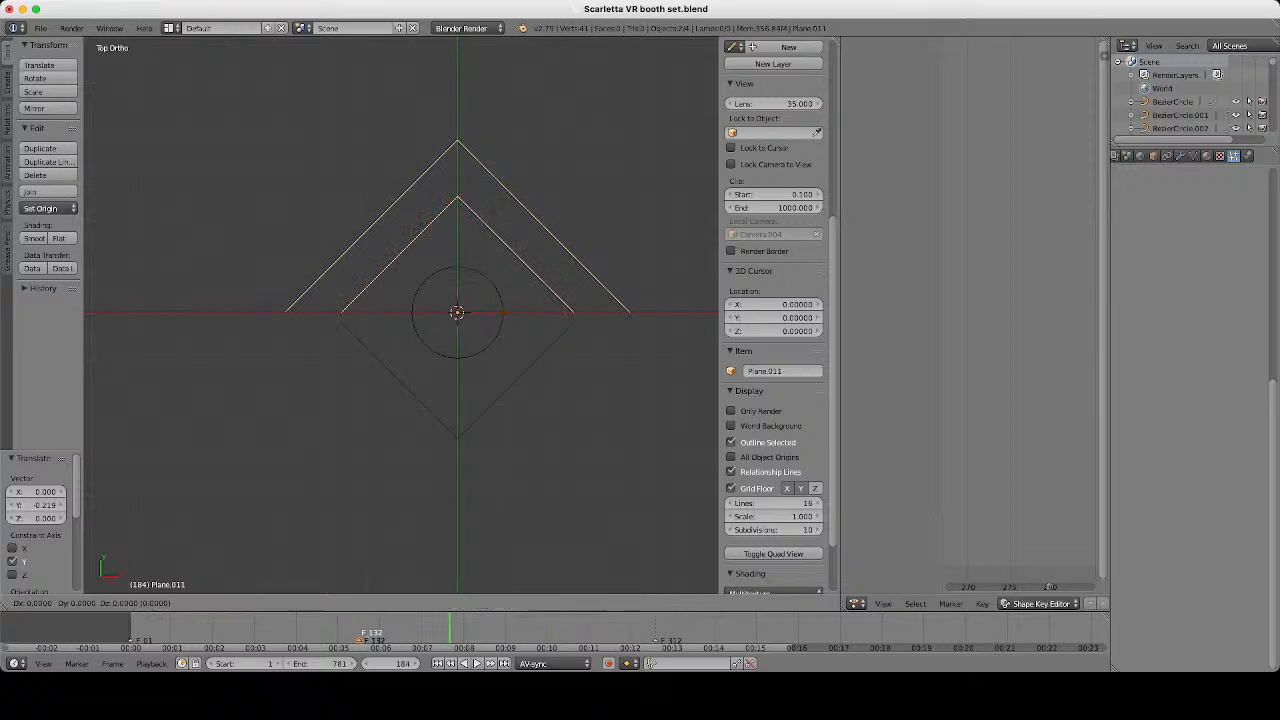
{"action": "type", "text": "y21"}
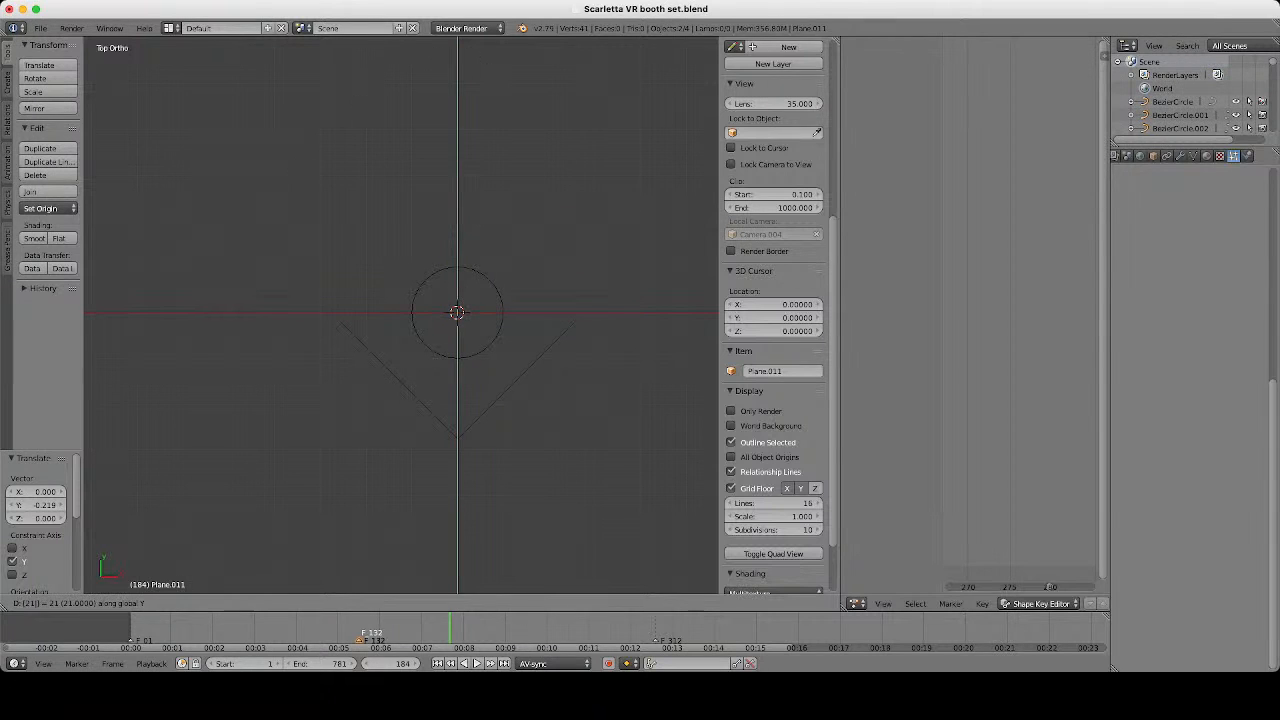
{"action": "type", "text": ".81"}
{"action": "key", "text": "Return"}
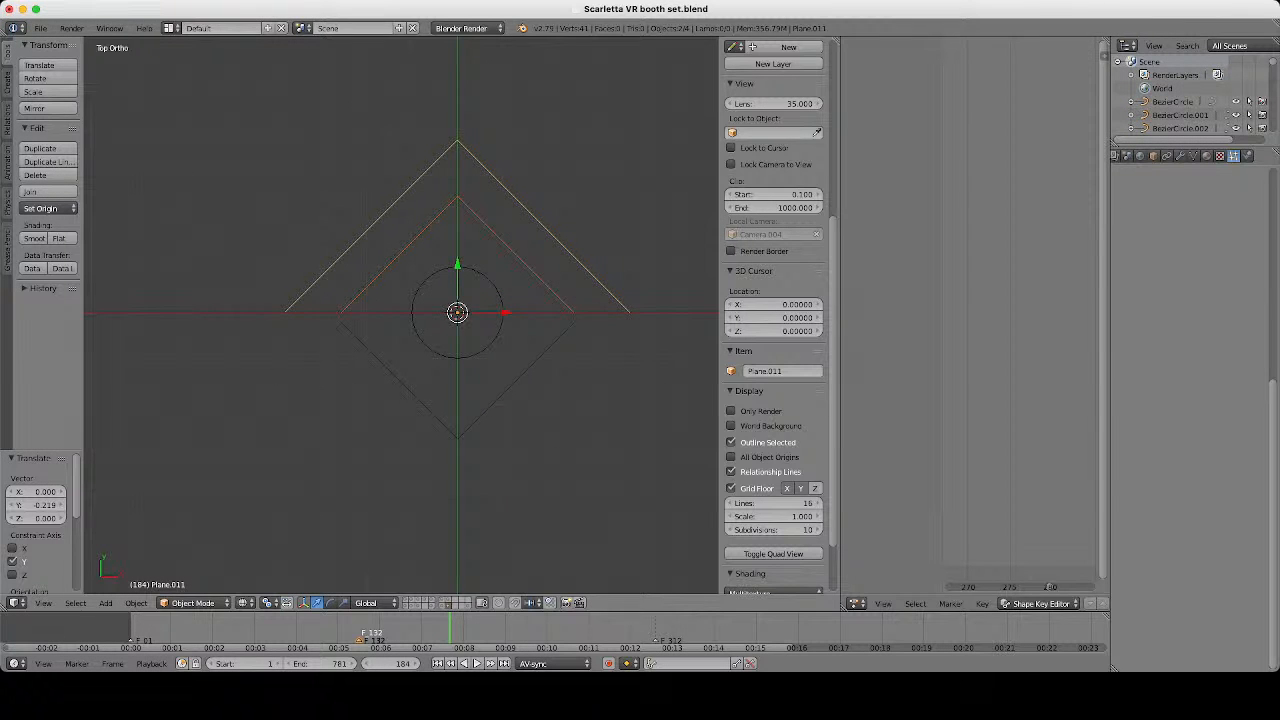
{"action": "right_click", "coordinate": [456, 315]}
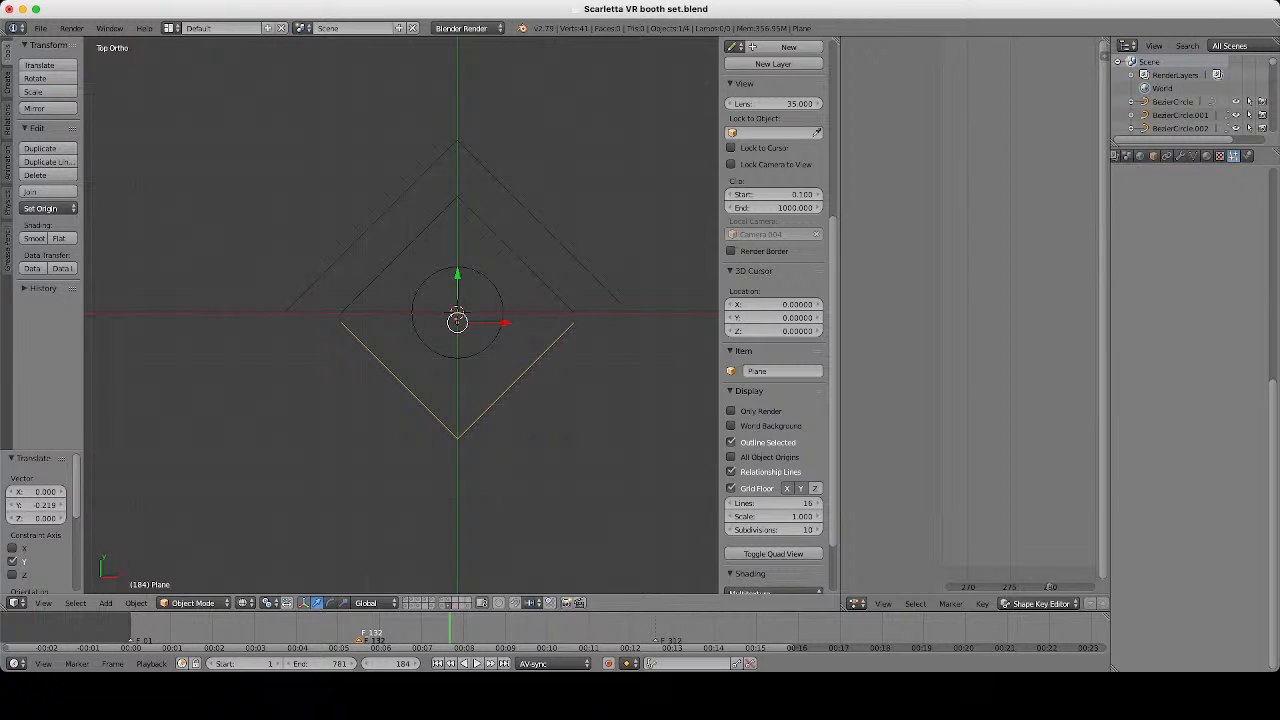
{"action": "key", "text": "g"}
{"action": "key", "text": "y"}
{"action": "key", "text": "Escape"}
Move both upper V shapes 0.2181 units up along the Y axis, mirroring the lower V's offset.
{"action": "right_click", "coordinate": [457, 199]}
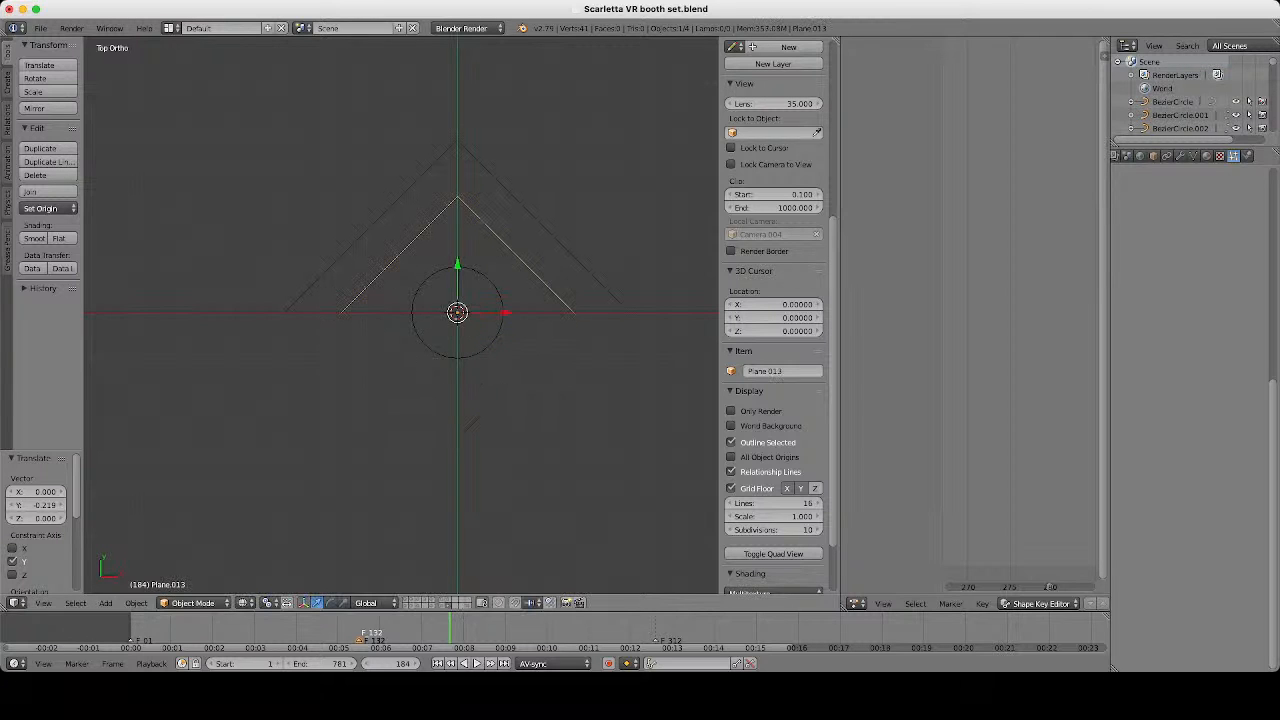
{"action": "right_click", "coordinate": [457, 142], "text": "shift"}
{"action": "type", "text": "gy"}
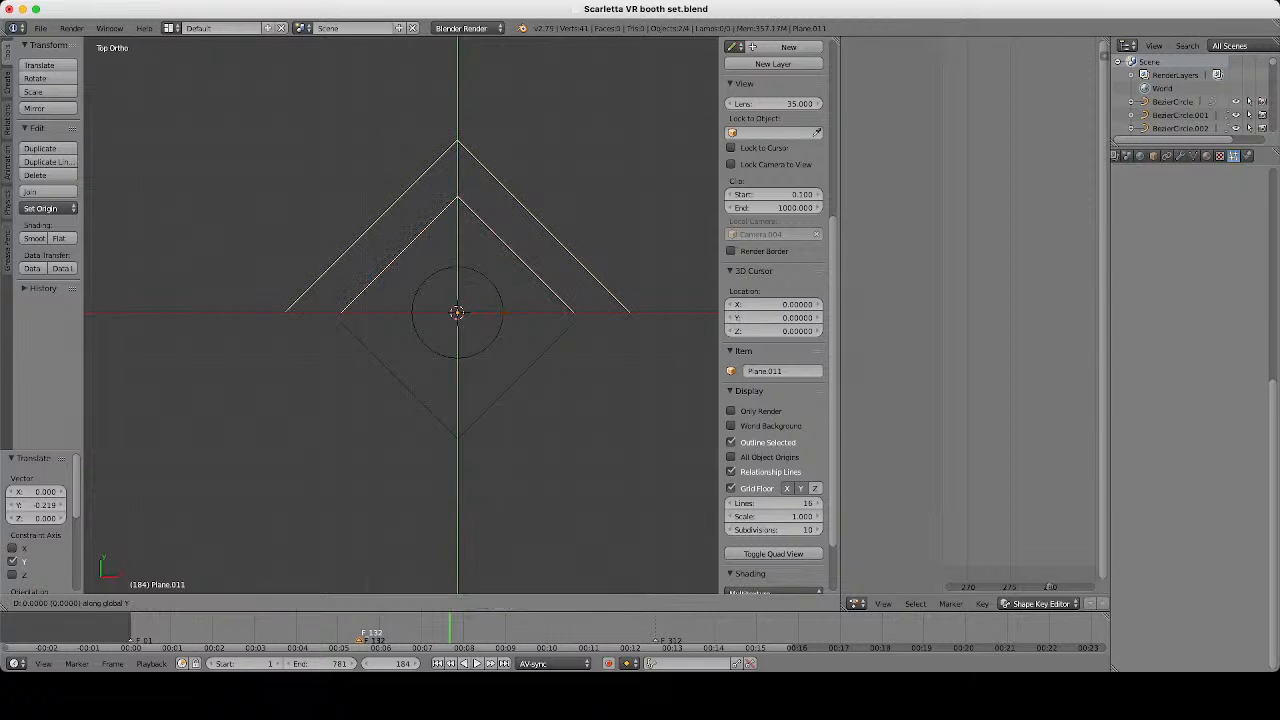
{"action": "type", "text": ".2181"}
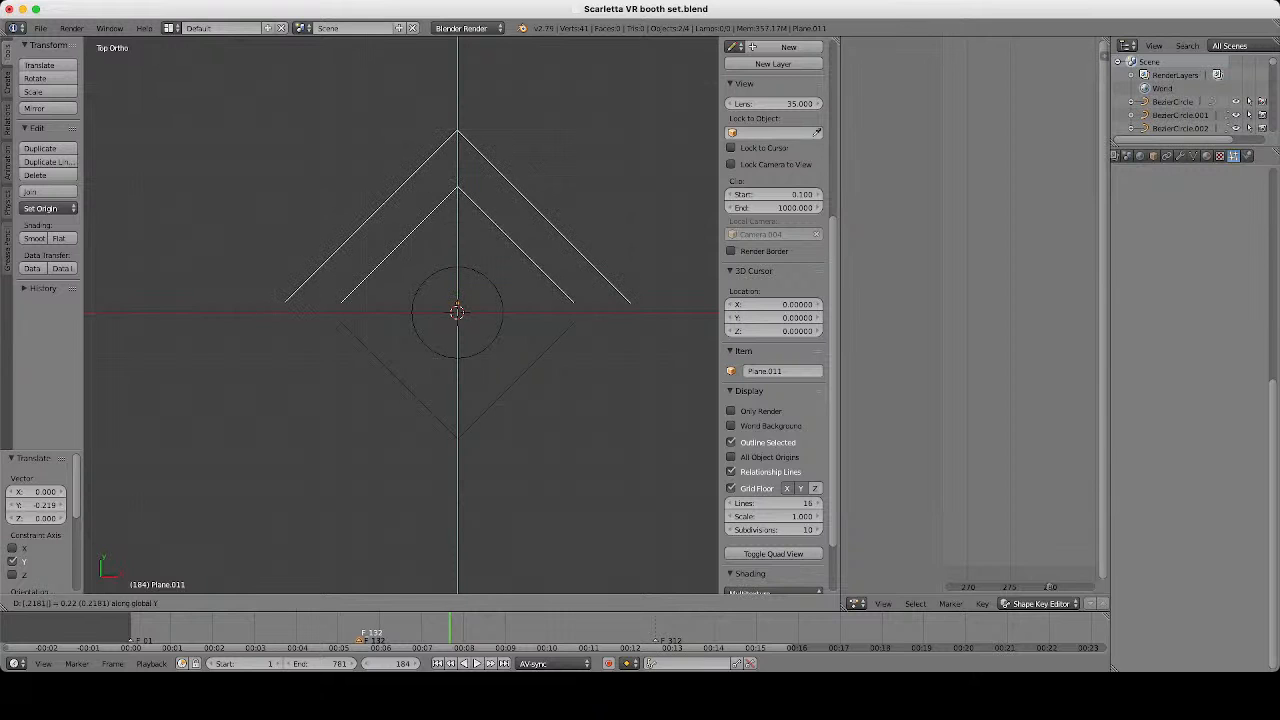
{"action": "key", "text": "Return"}
{"action": "key", "text": "a"}
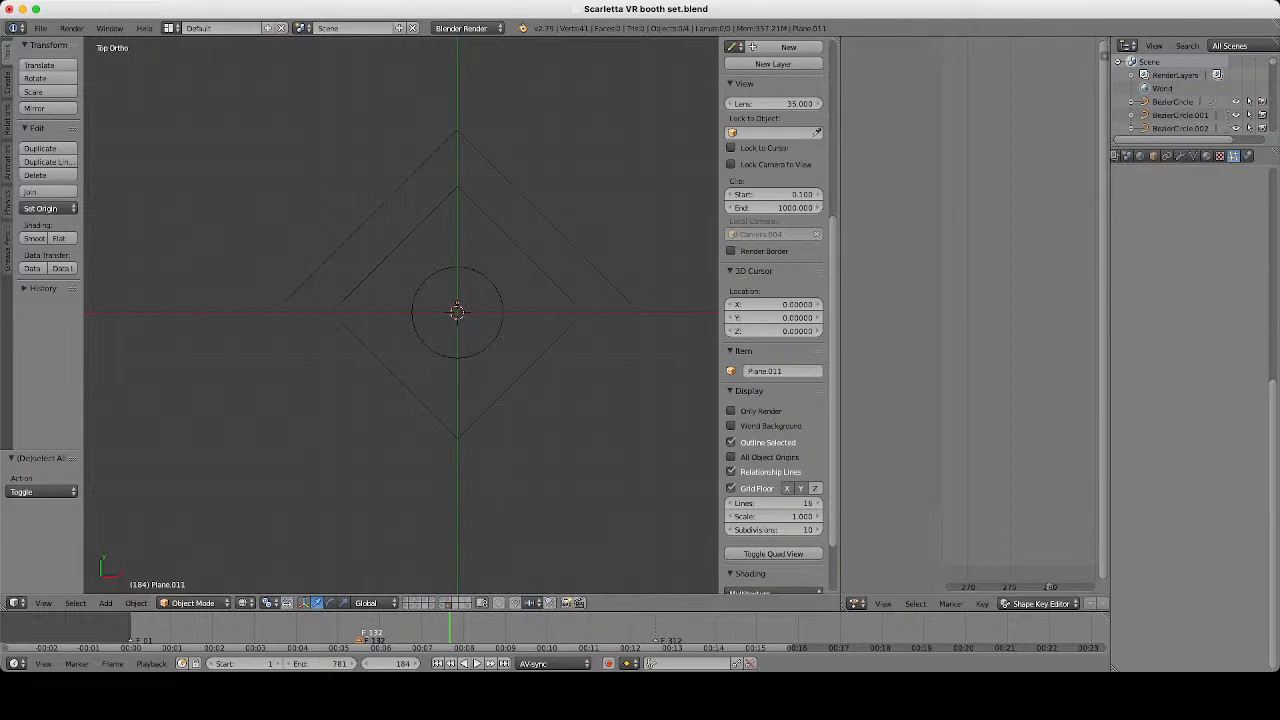
{"action": "key", "text": "super+Tab"}
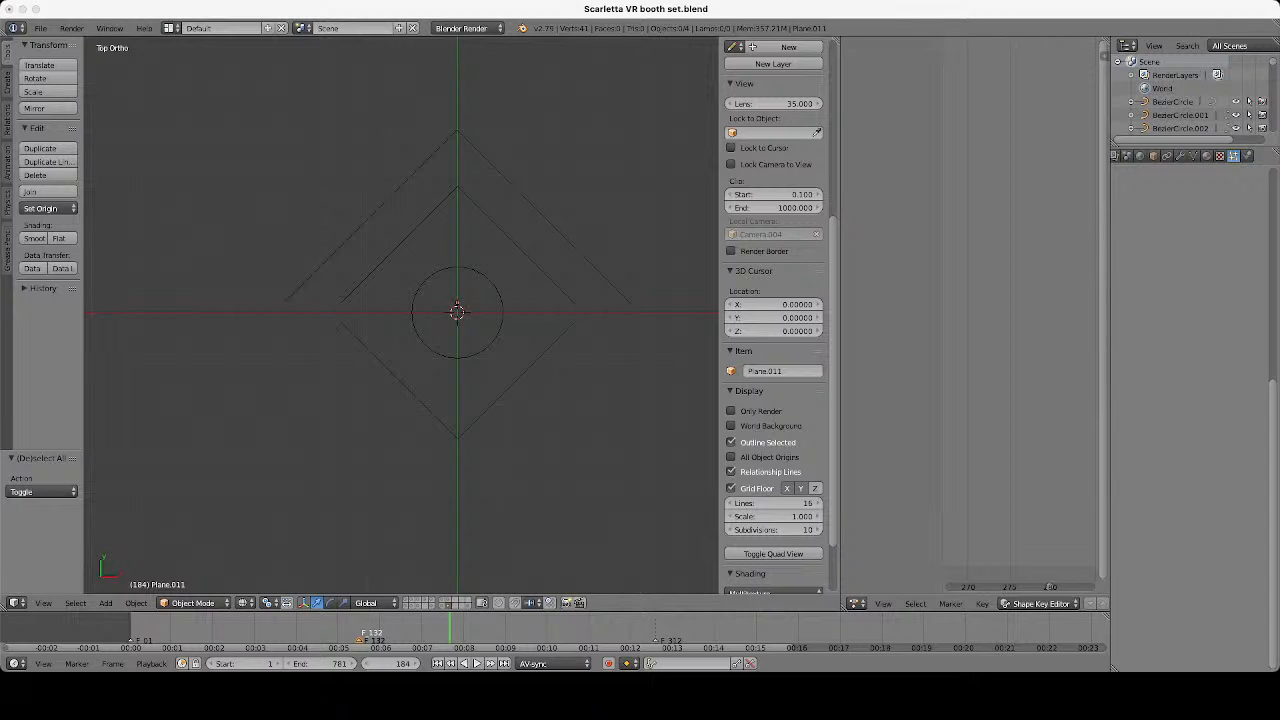
{"action": "key", "text": "super+Tab"}
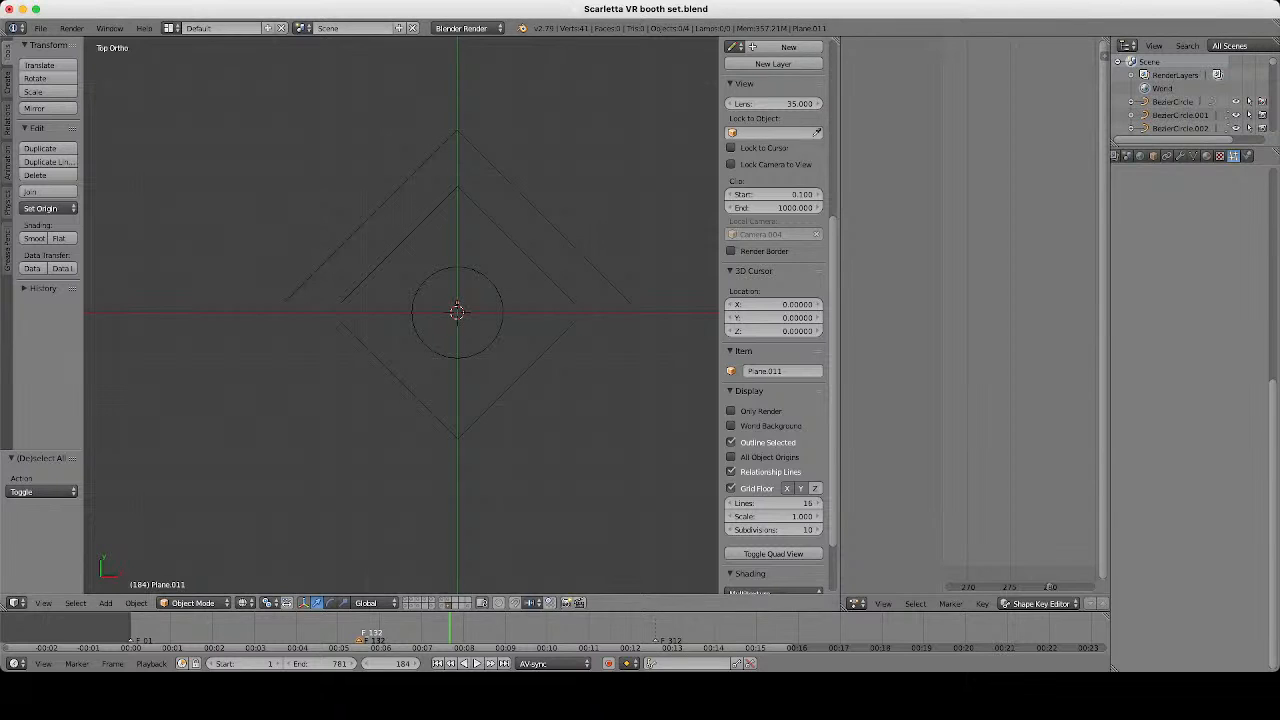
{"action": "right_click", "coordinate": [456, 310]}
{"action": "right_click", "coordinate": [457, 308], "text": "shift"}
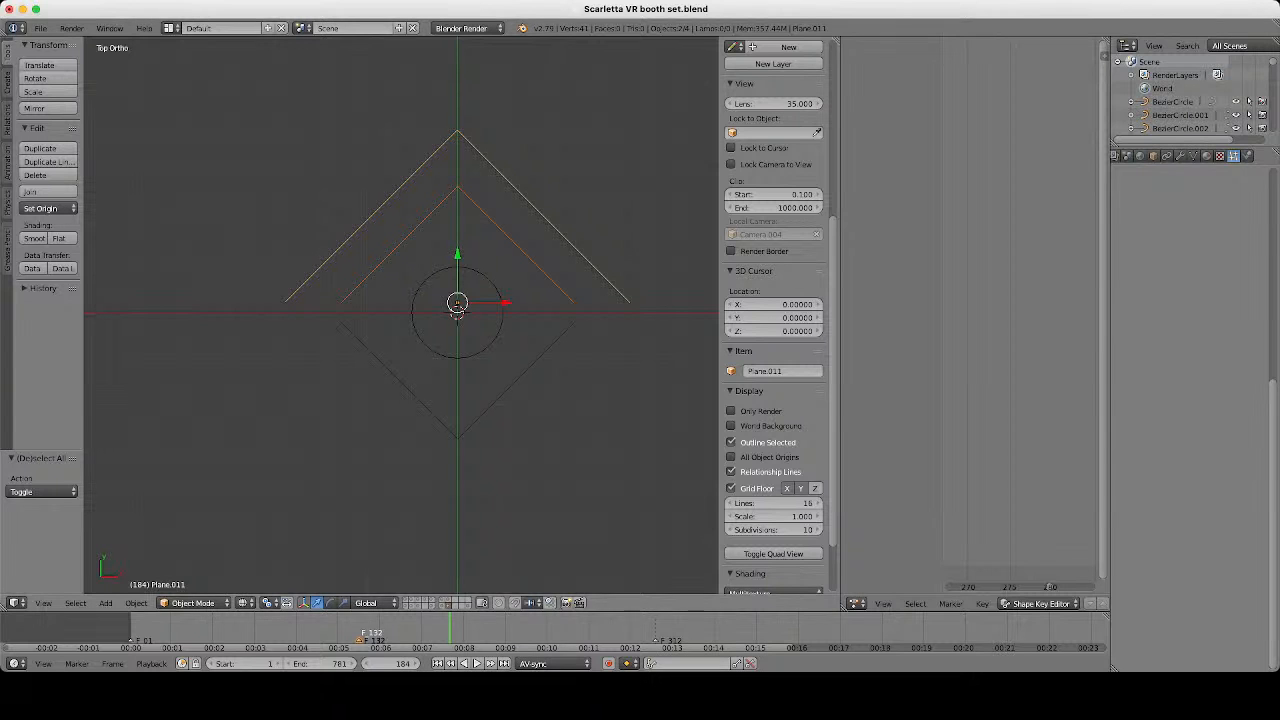
{"action": "key", "text": "s"}
{"action": "key", "text": "Escape"}
{"action": "key", "text": "s"}
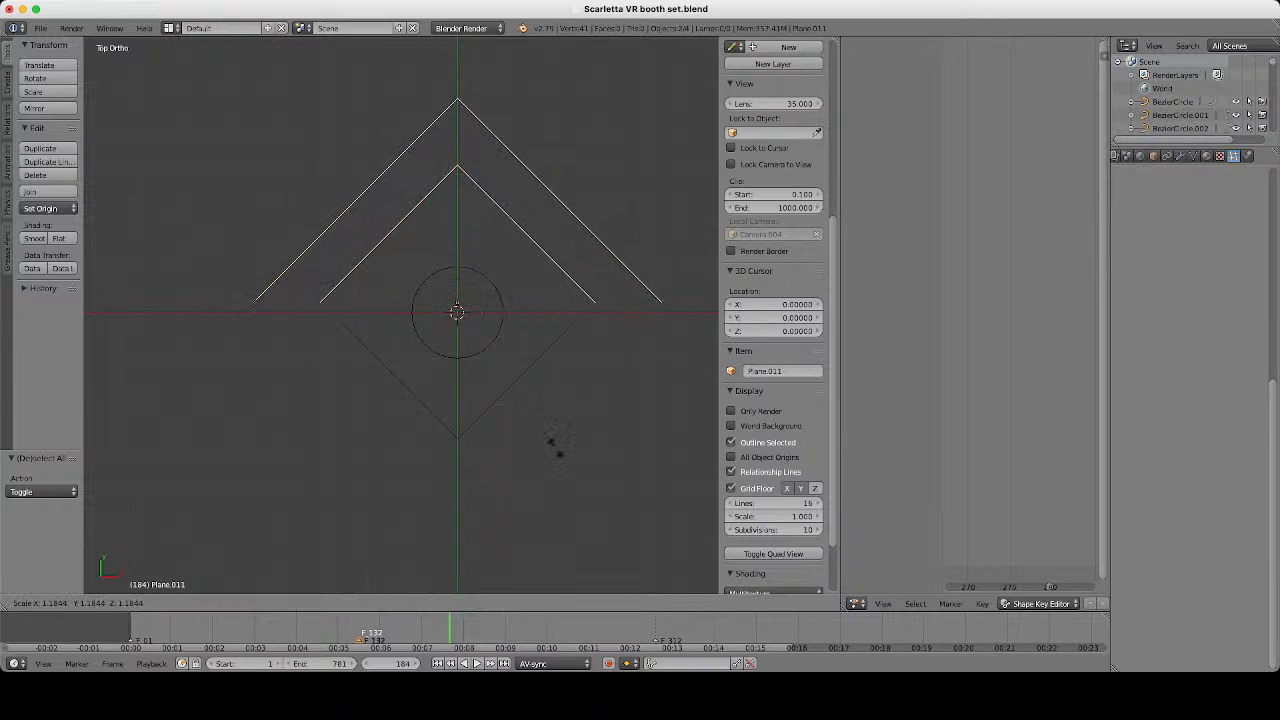
{"action": "key", "text": "Escape"}
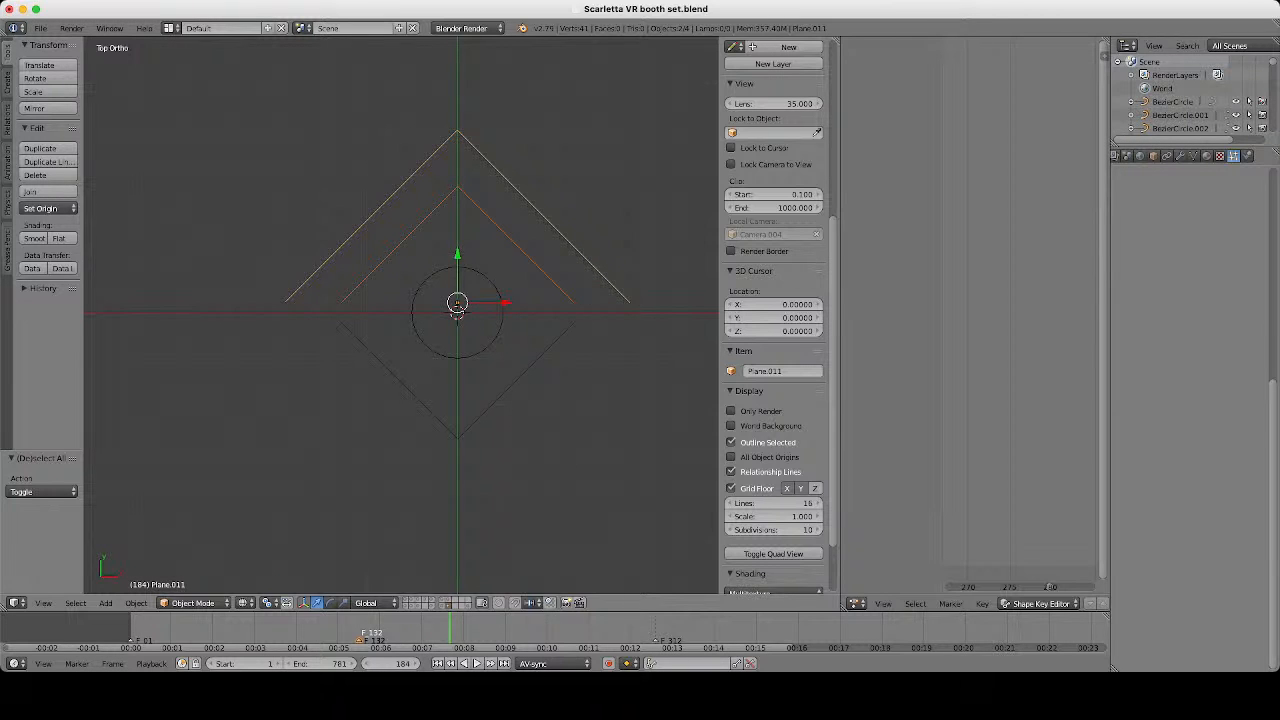
Scale the outer upper V down by about 0.934 to bring it closer to the inner V, and deselect everything.
{"action": "scroll", "coordinate": [400, 315], "scroll_direction": "down", "scroll_amount": 3}
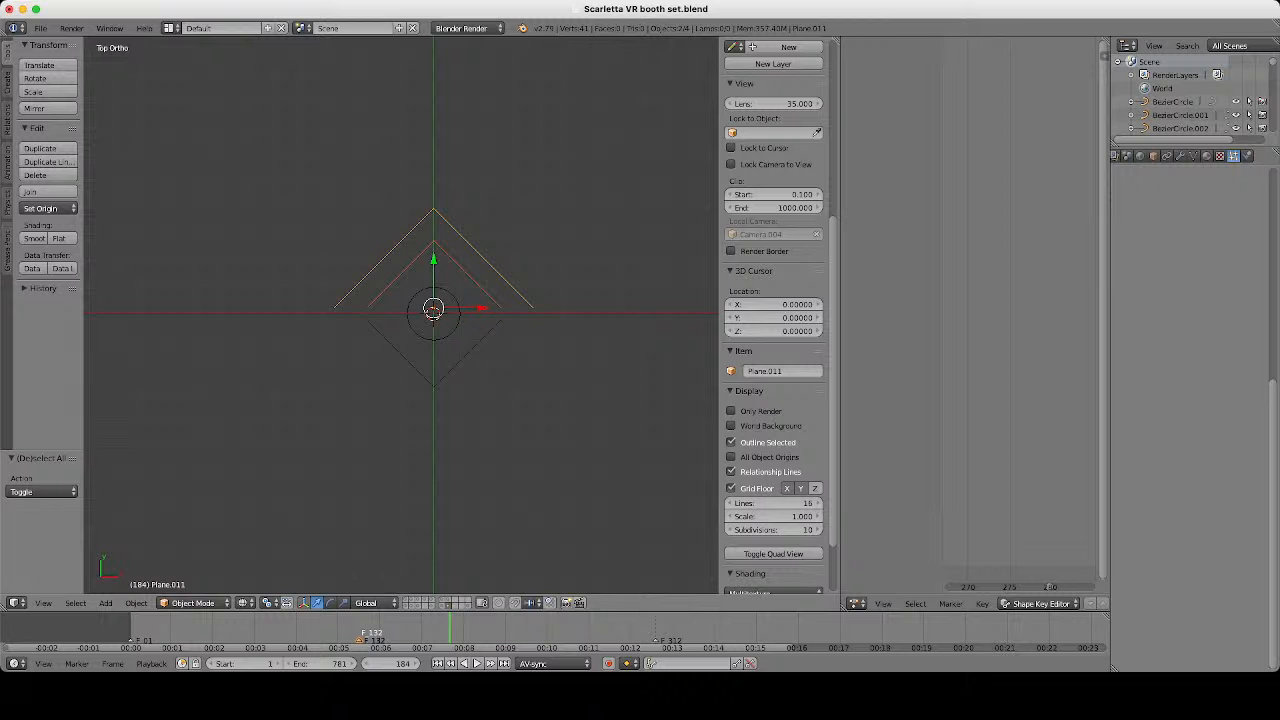
{"action": "scroll", "coordinate": [400, 315], "scroll_direction": "up", "scroll_amount": 2}
{"action": "scroll", "coordinate": [447, 307], "scroll_direction": "up", "scroll_amount": 2}
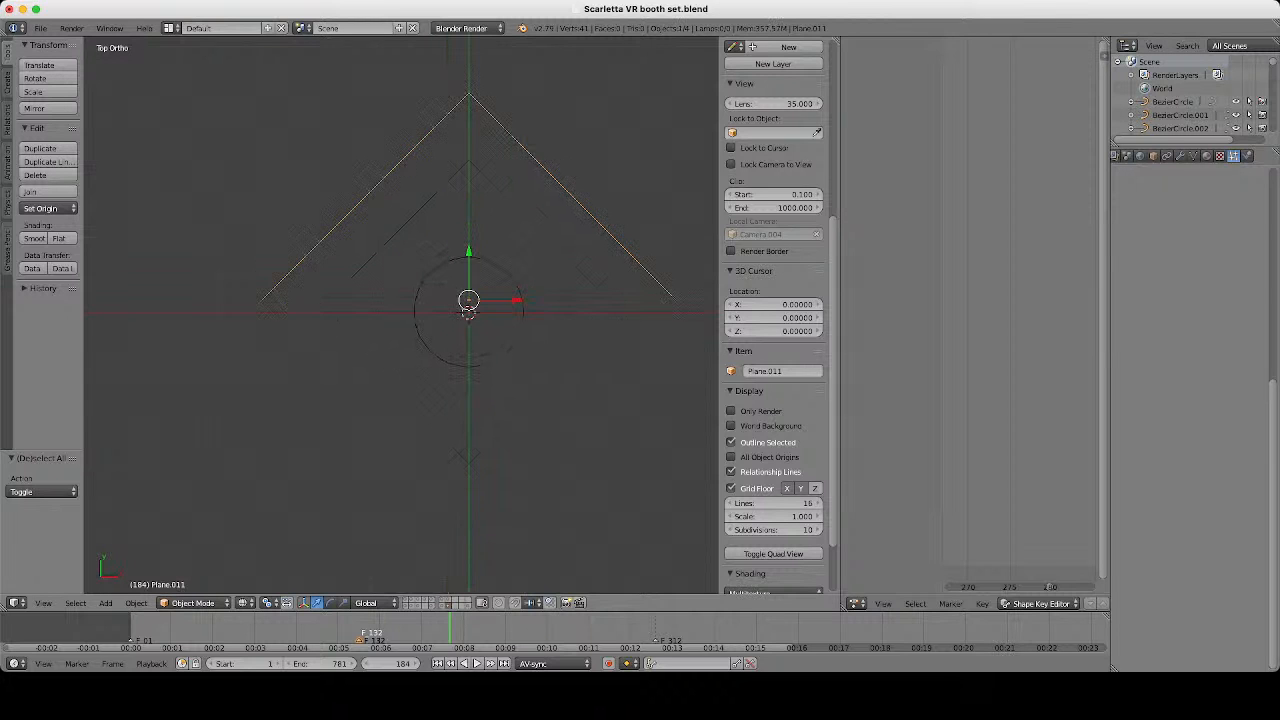
{"action": "key", "text": "s"}
{"action": "left_click", "coordinate": [648, 408]}
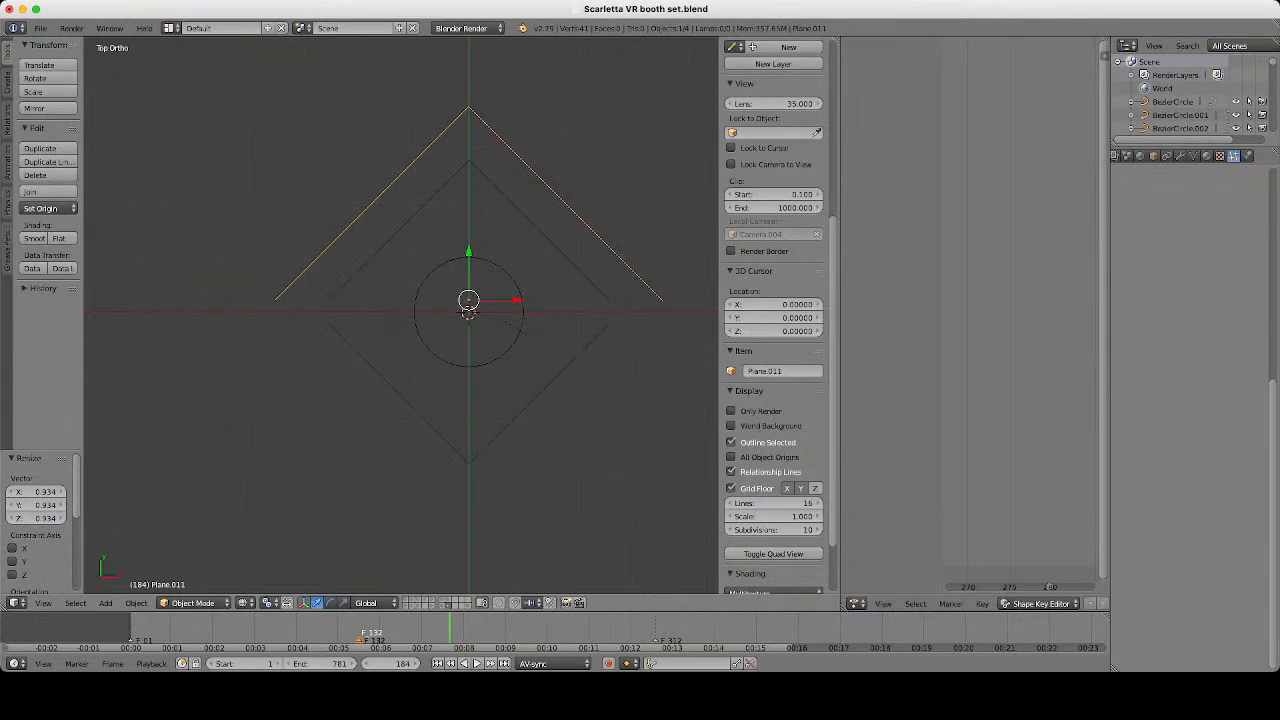
{"action": "scroll", "coordinate": [400, 315], "scroll_direction": "down", "scroll_amount": 3}
{"action": "key", "text": "a"}
{"action": "scroll", "coordinate": [400, 315], "scroll_direction": "up", "scroll_amount": 2}
{"action": "scroll", "coordinate": [555, 417], "scroll_direction": "up", "scroll_amount": 1}
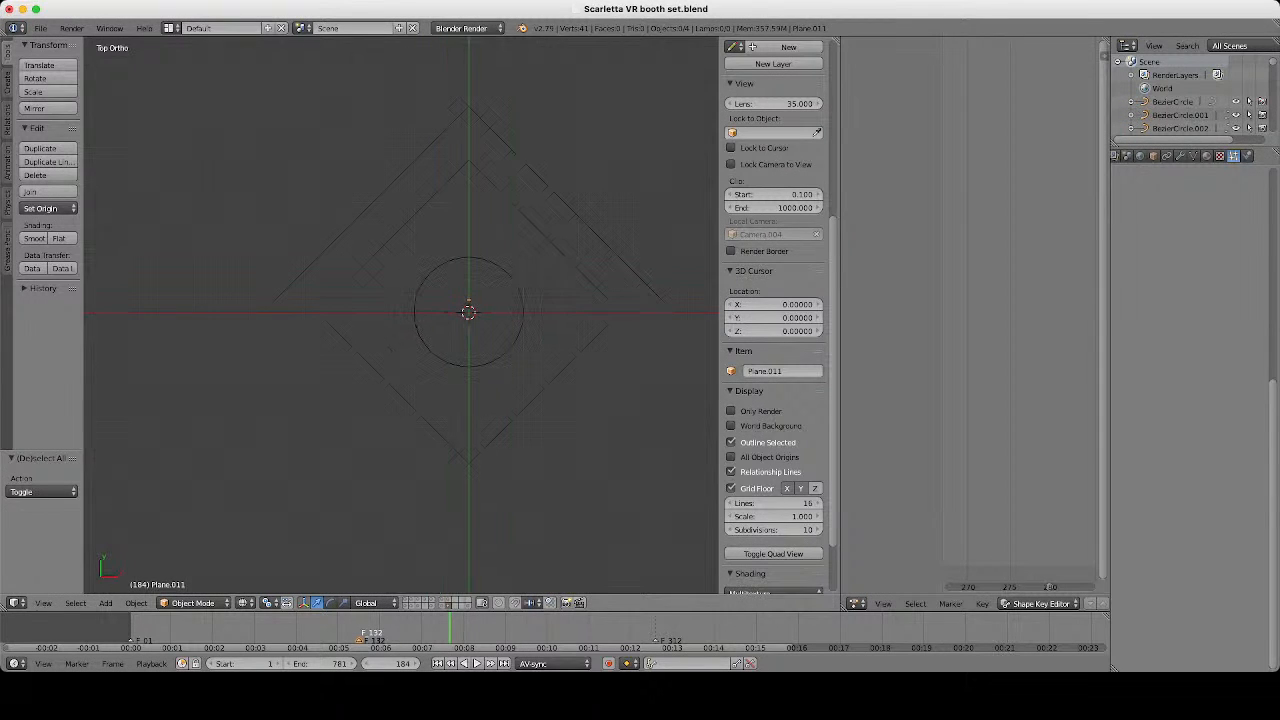
{"action": "key", "text": "shift+a"}
{"action": "mouse_move", "coordinate": [555, 417]}
{"action": "key", "text": "Escape"}
Duplicate the central circle in place.
{"action": "right_click", "coordinate": [508, 350]}
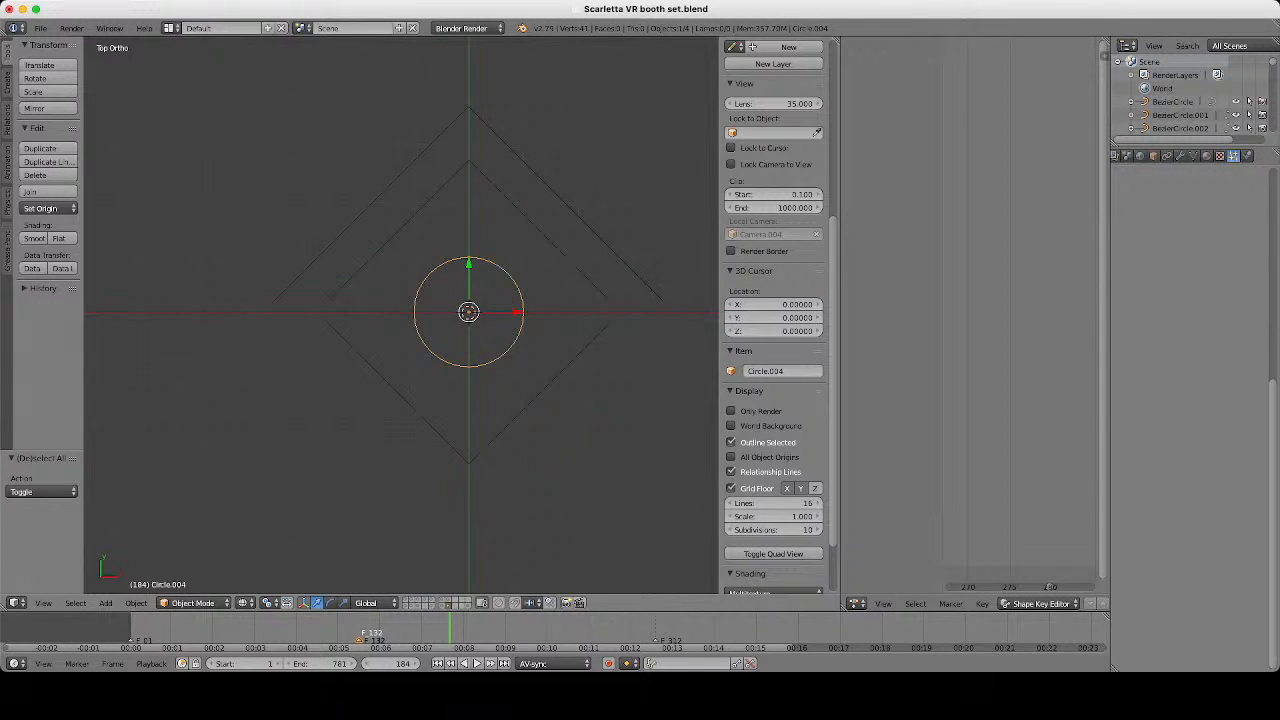
{"action": "key", "text": "shift+d"}
{"action": "key", "text": "Escape"}
{"action": "middle_click_drag", "start_coordinate": [508, 350], "coordinate": [465, 478], "text": "shift"}
{"action": "scroll", "coordinate": [465, 478], "scroll_direction": "up", "scroll_amount": 3}
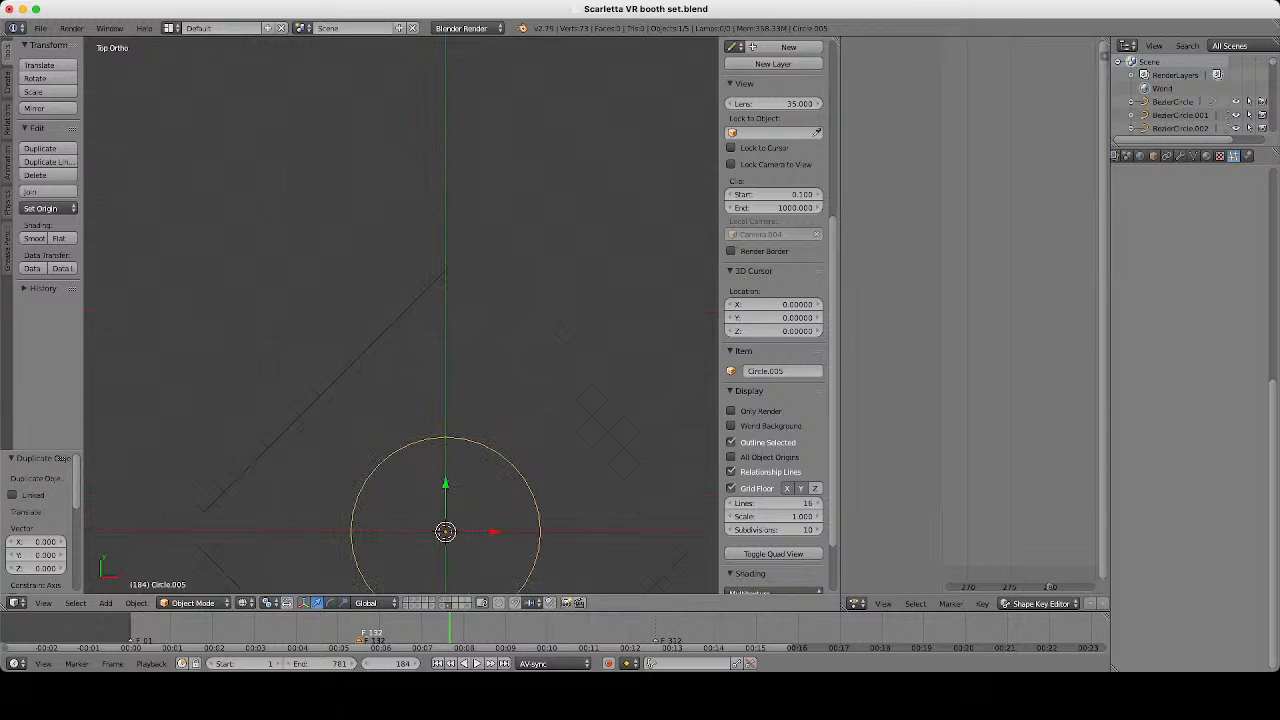
{"action": "right_click", "coordinate": [540, 364]}
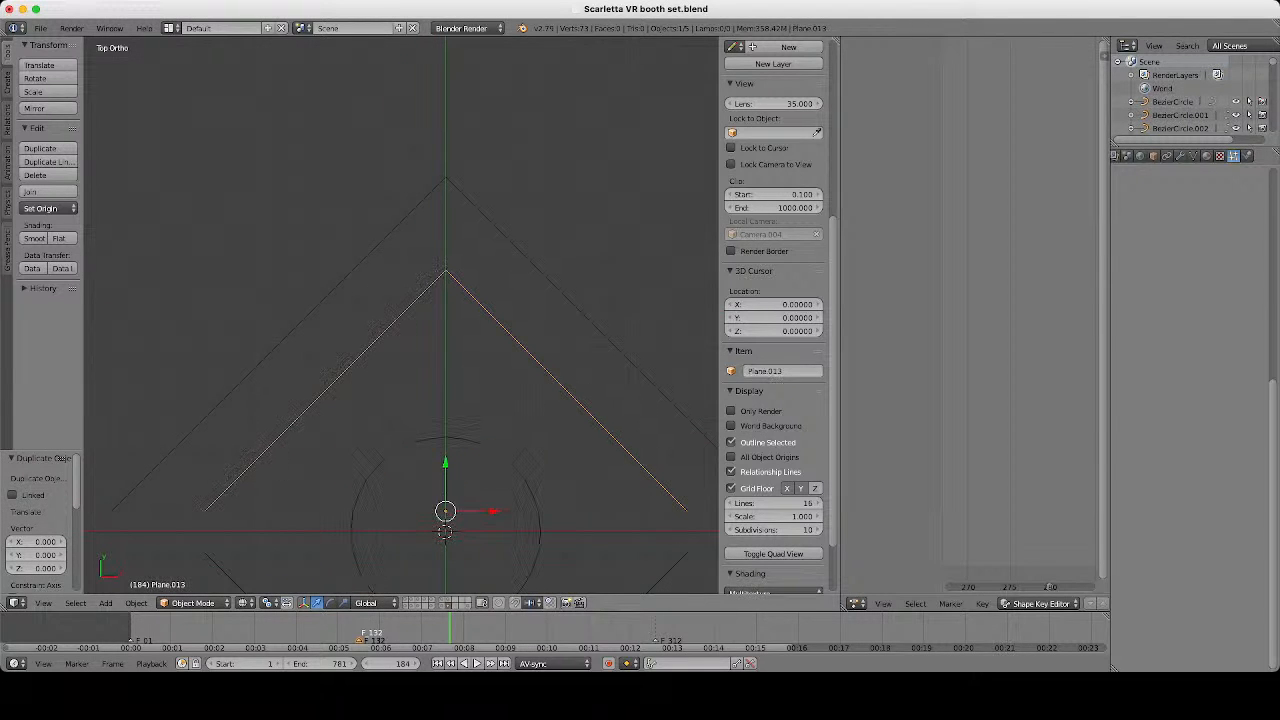
{"action": "right_click", "coordinate": [622, 353], "text": "shift"}
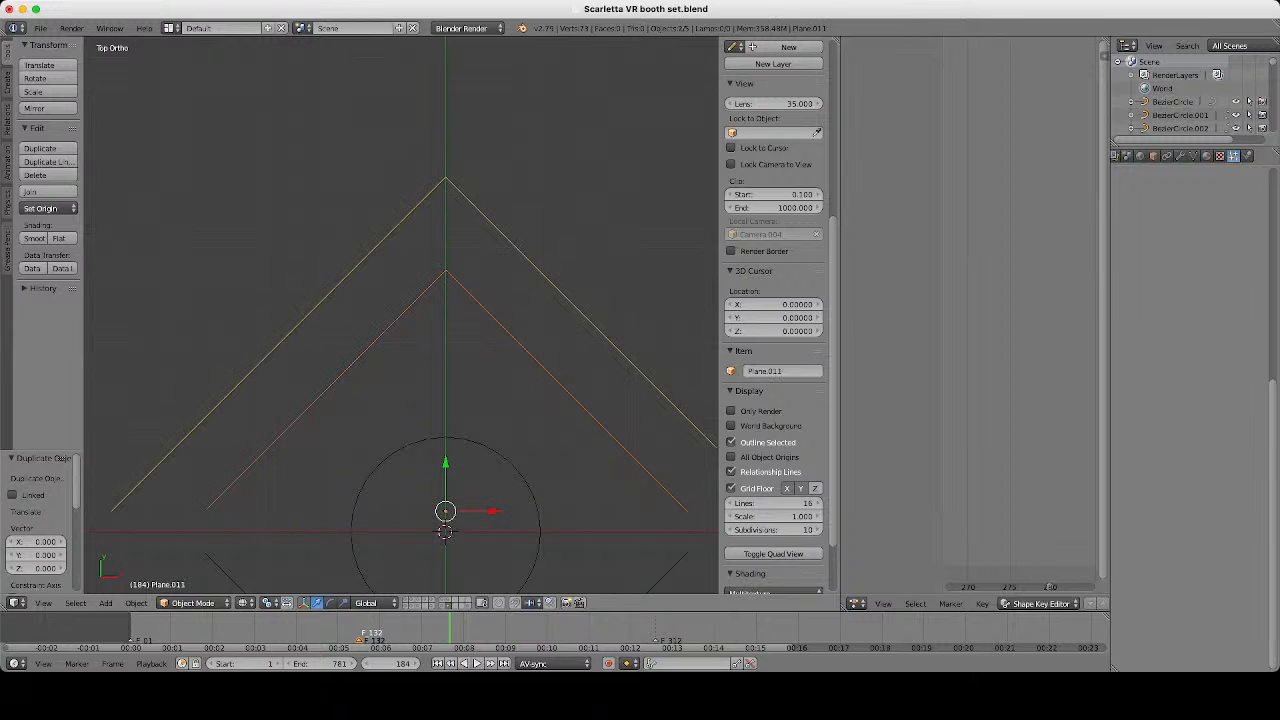
{"action": "scroll", "coordinate": [622, 353], "scroll_direction": "down", "scroll_amount": 2}
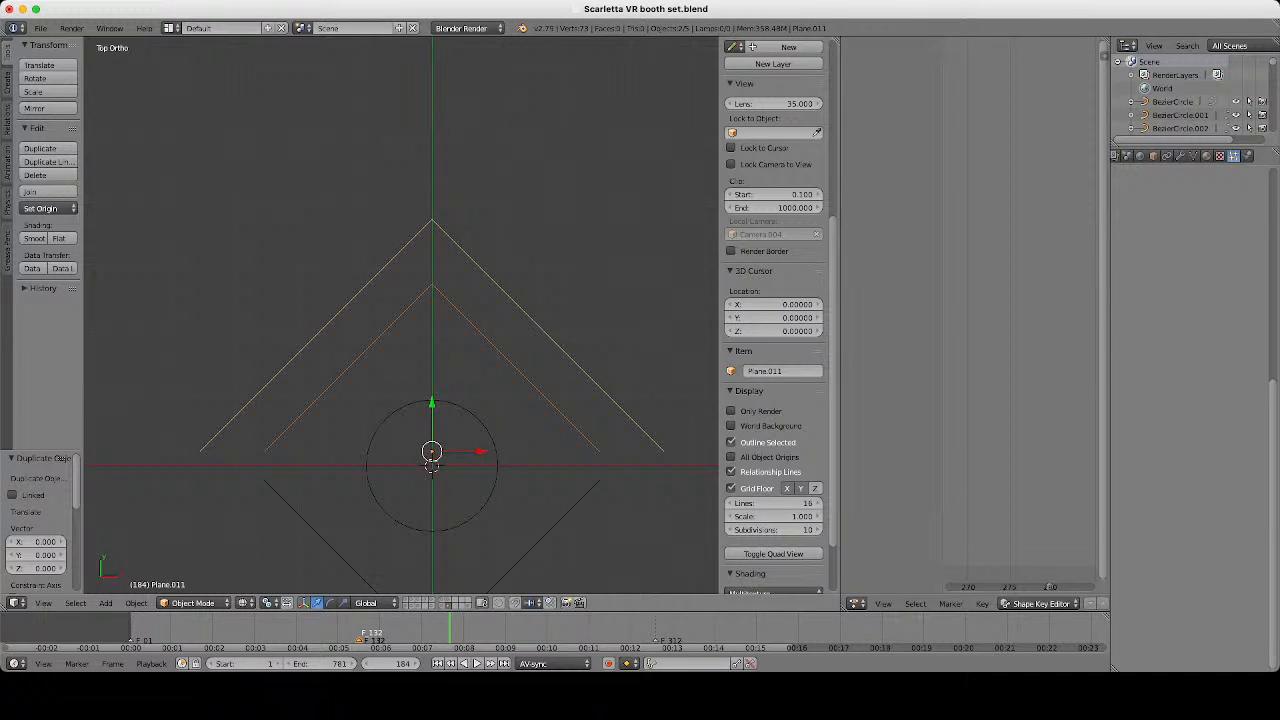
{"action": "key", "text": "ctrl+z"}
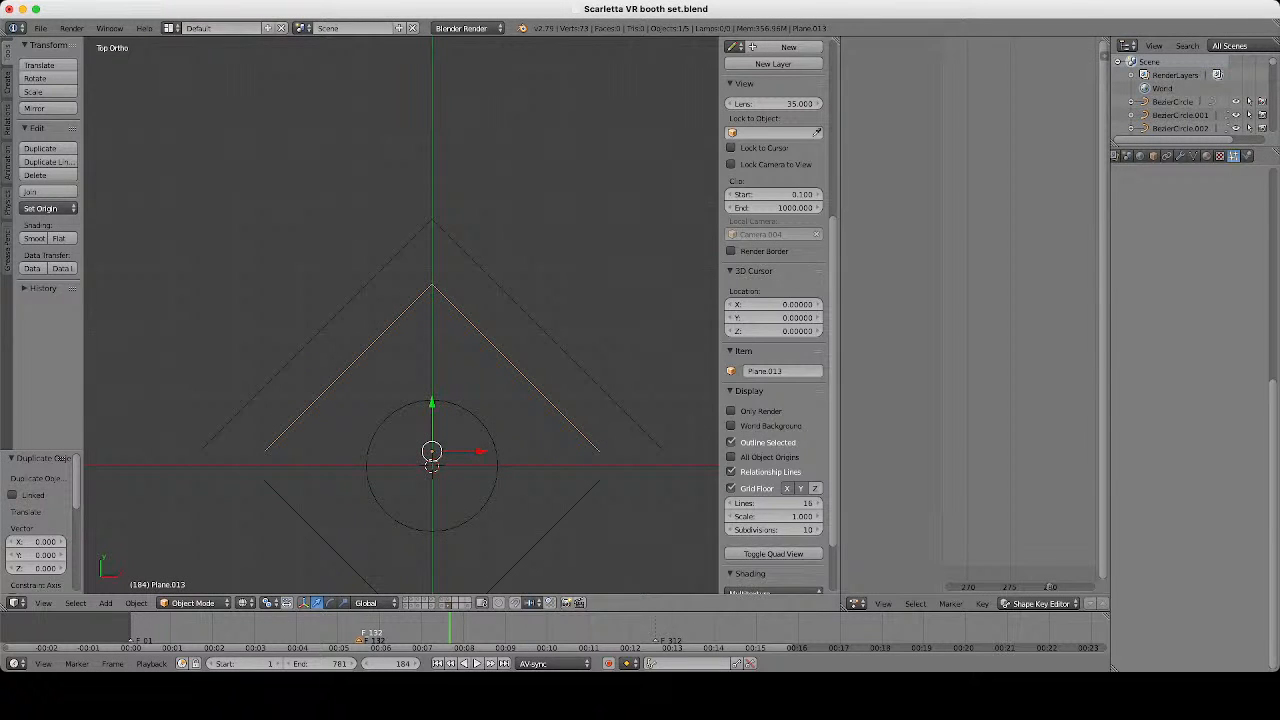
Move one of the two stacked circles about 3.17 units up along Y between the upper V tips and scale it by about 0.333.
{"action": "right_click", "coordinate": [431, 451]}
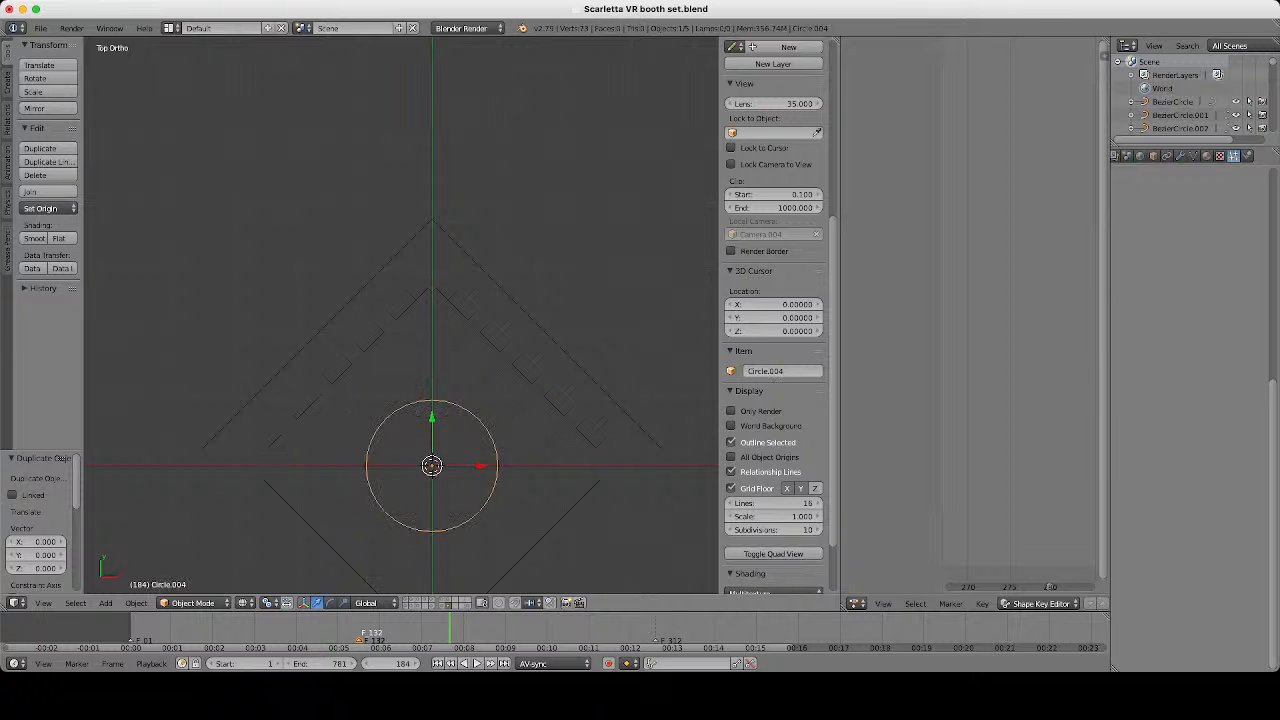
{"action": "left_click_drag", "start_coordinate": [432, 417], "coordinate": [432, 208]}
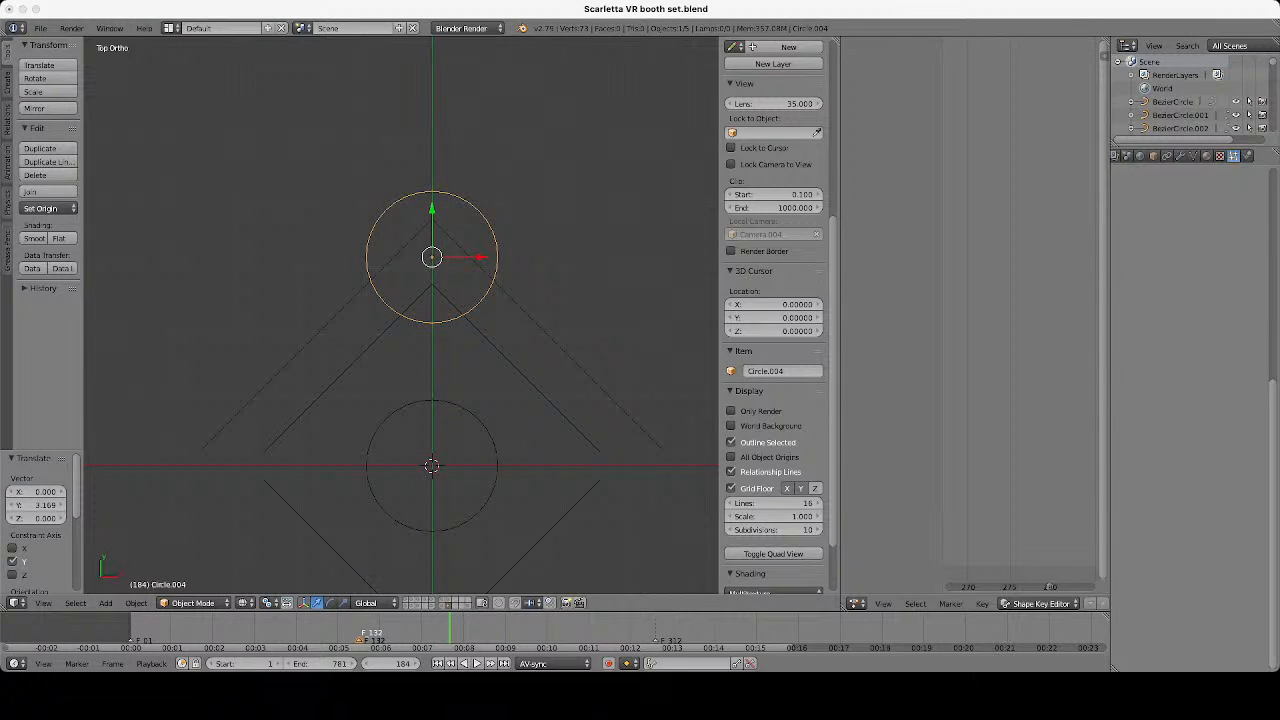
{"action": "scroll", "coordinate": [400, 314], "scroll_direction": "up", "scroll_amount": 3}
{"action": "key", "text": "s"}
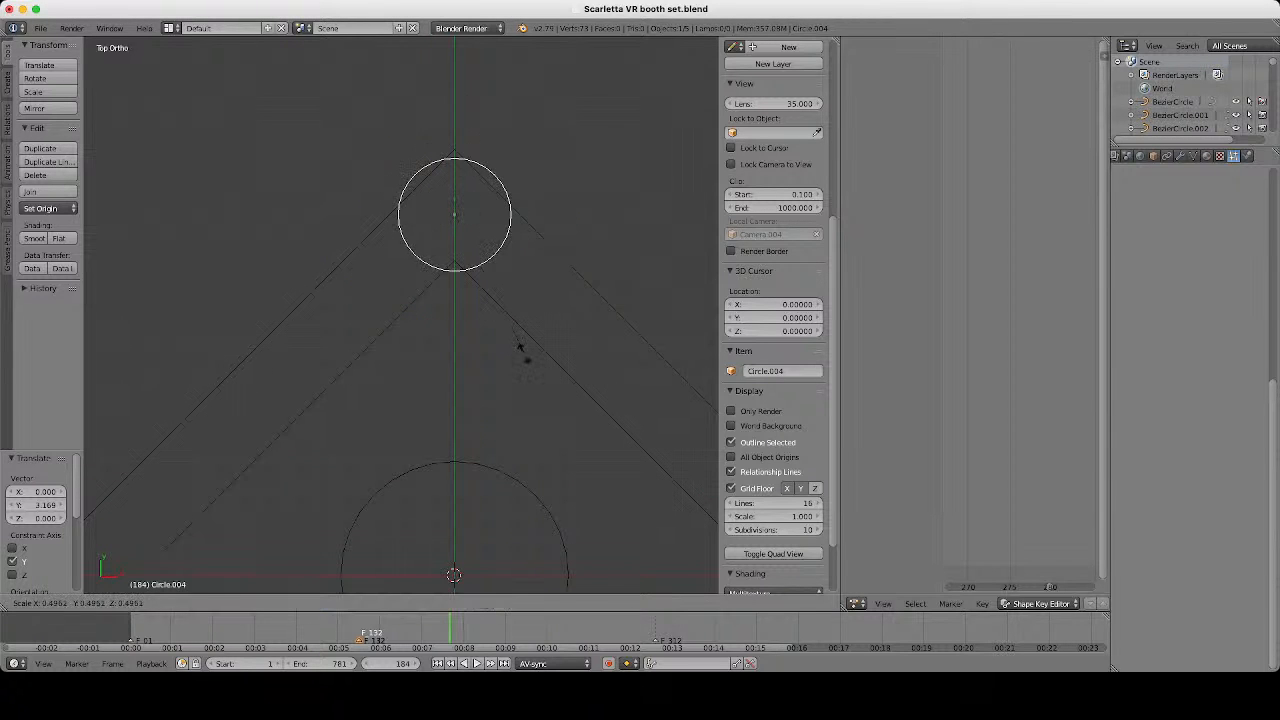
{"action": "left_click", "coordinate": [503, 303]}
Narrow the small circle between the V tips along the X axis into an upright oval.
{"action": "middle_click_drag", "start_coordinate": [503, 303], "coordinate": [470, 375], "text": "shift"}
{"action": "scroll", "coordinate": [470, 375], "scroll_direction": "up", "scroll_amount": 4}
{"action": "key", "text": "s"}
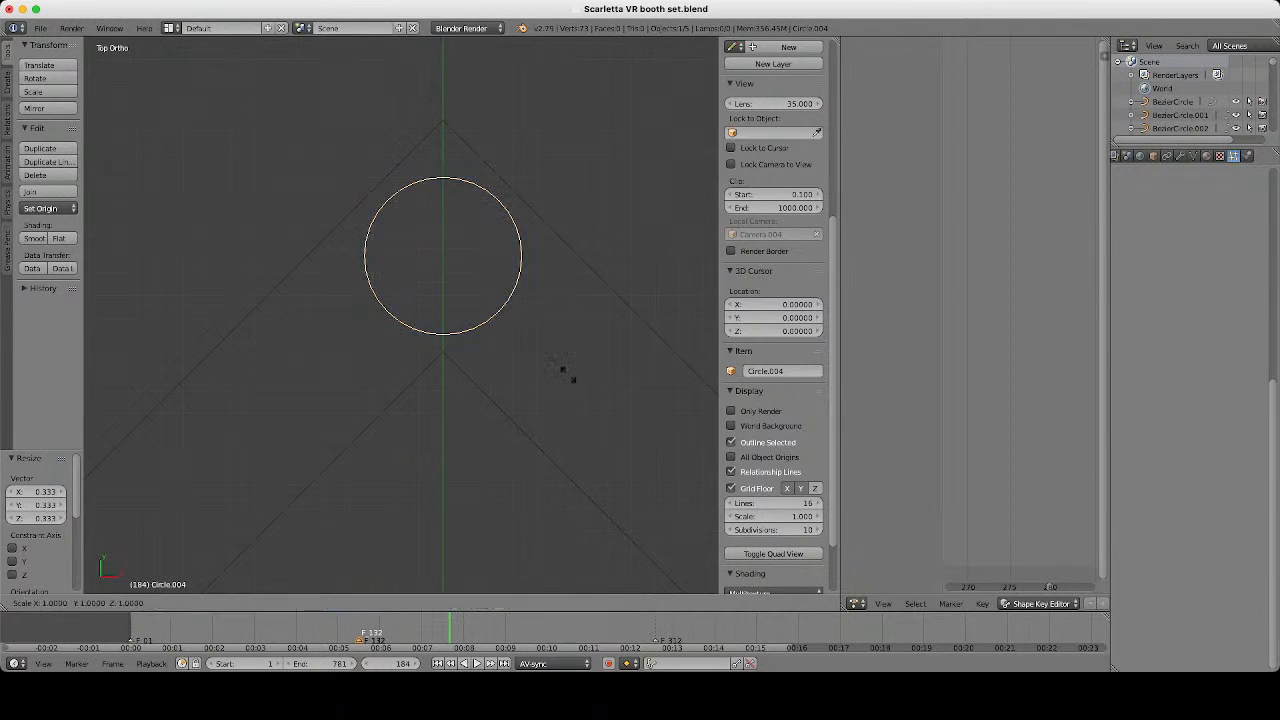
{"action": "key", "text": "x"}
{"action": "left_click", "coordinate": [516, 341]}
Select the small oval's topmost vertex in Edit Mode and set proportional editing to Connected.
{"action": "key", "text": "Tab"}
{"action": "right_click", "coordinate": [443, 177]}
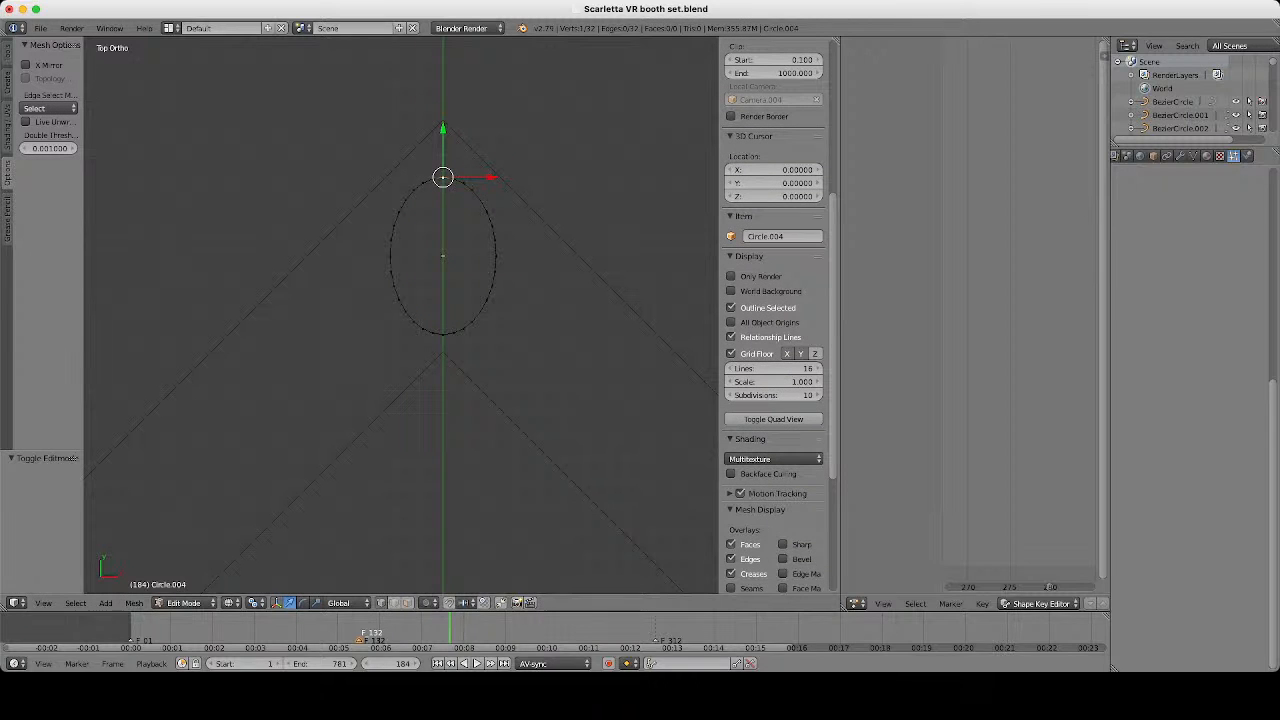
{"action": "key", "text": "super+Tab"}
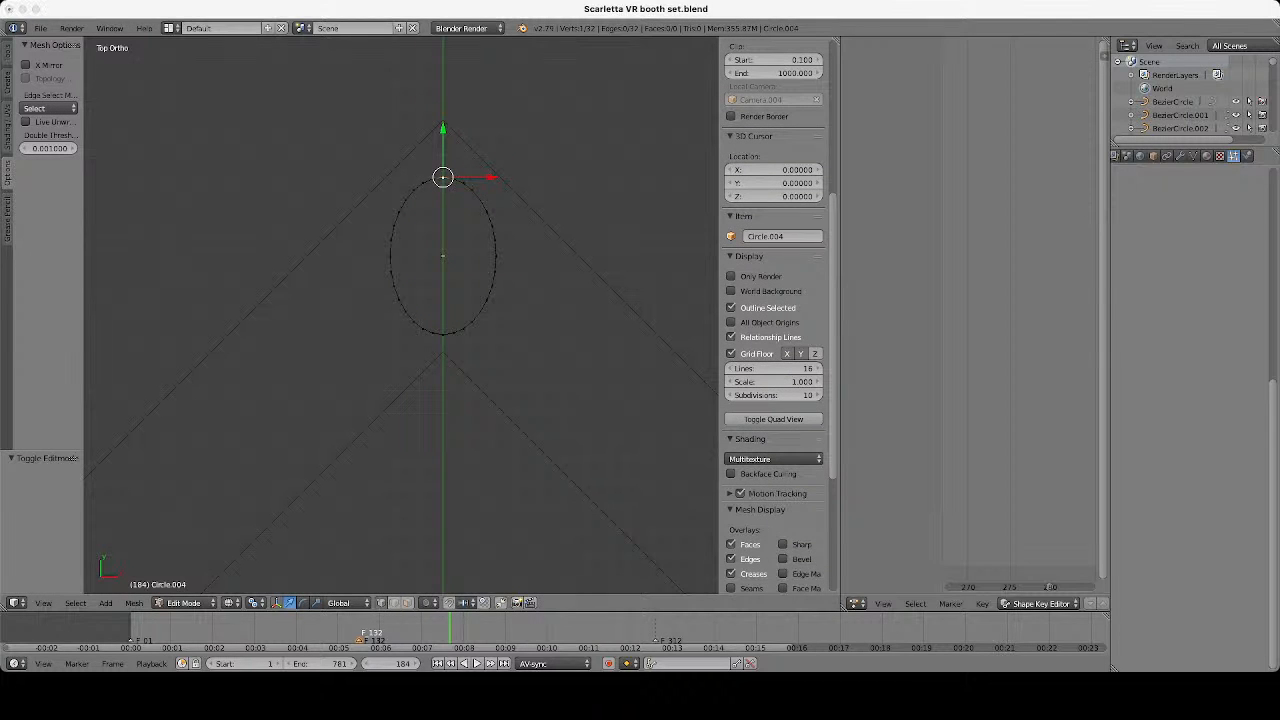
{"action": "key", "text": "super+Tab"}
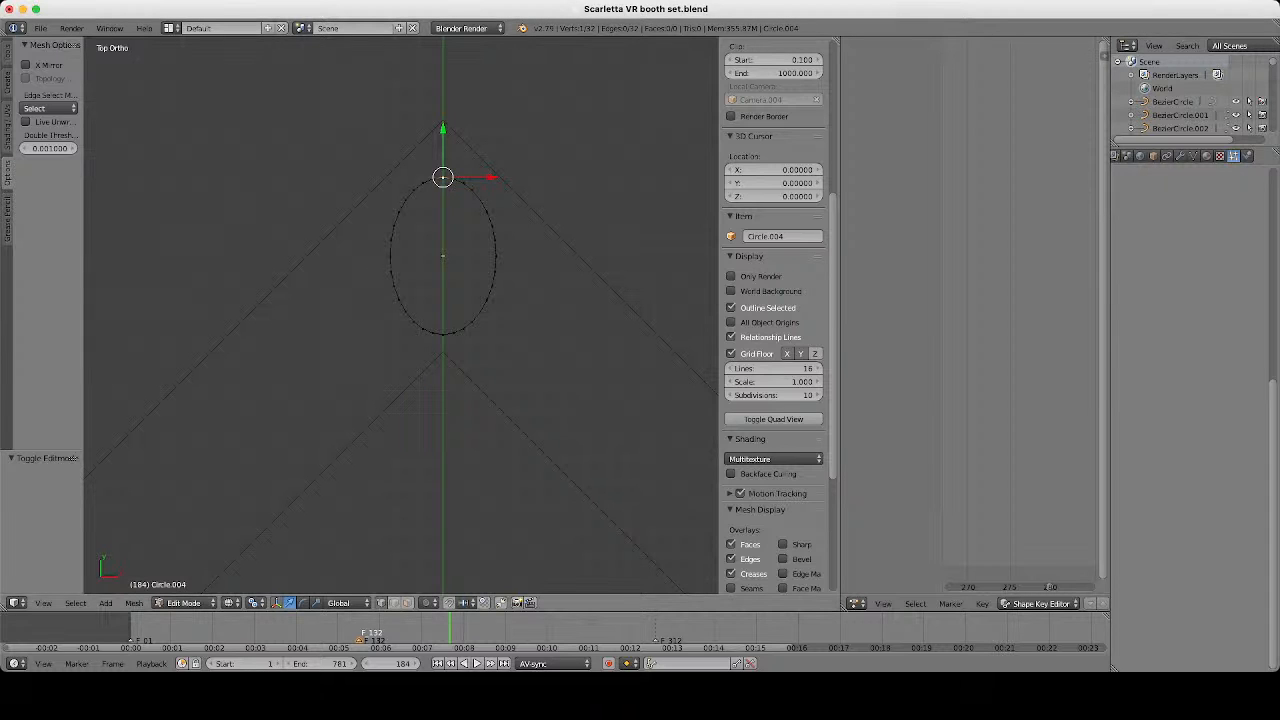
{"action": "left_click", "coordinate": [430, 602]}
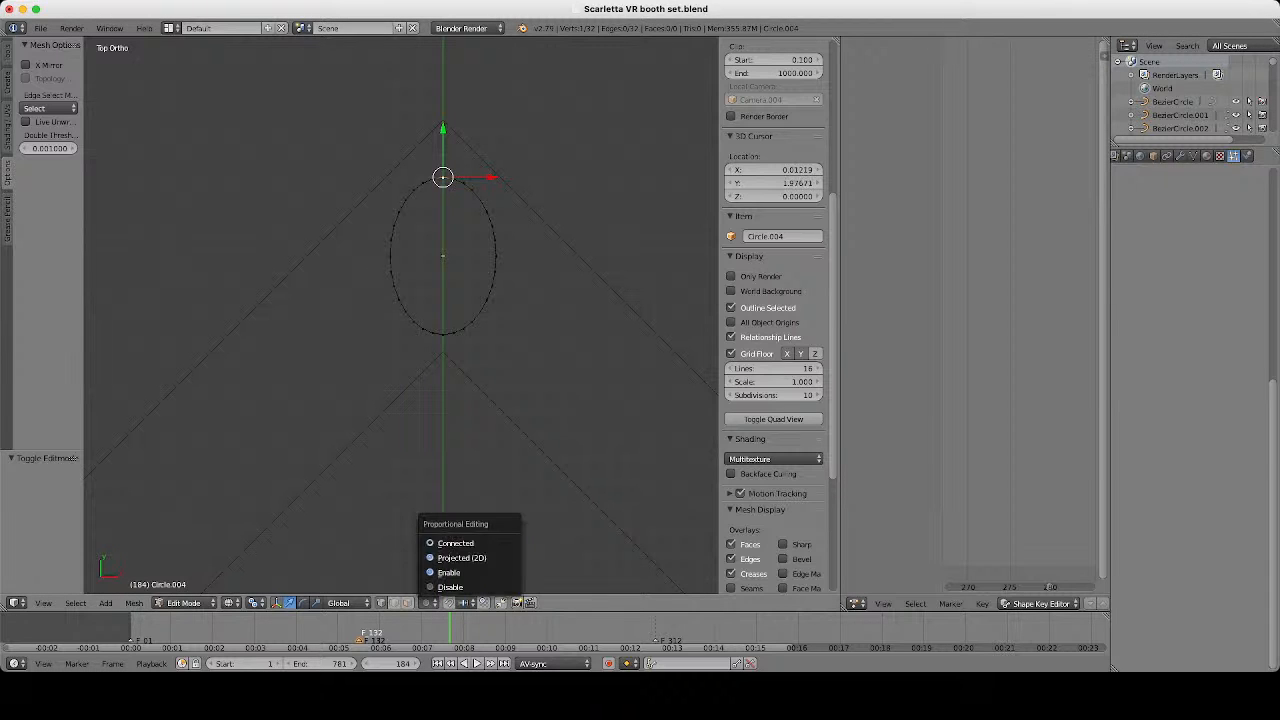
{"action": "left_click", "coordinate": [445, 541]}
Raise the oval's top vertex along Y by 0.040 and again by 0.025, using a smaller proportional falloff each time.
{"action": "key", "text": "g"}
{"action": "key", "text": "y"}
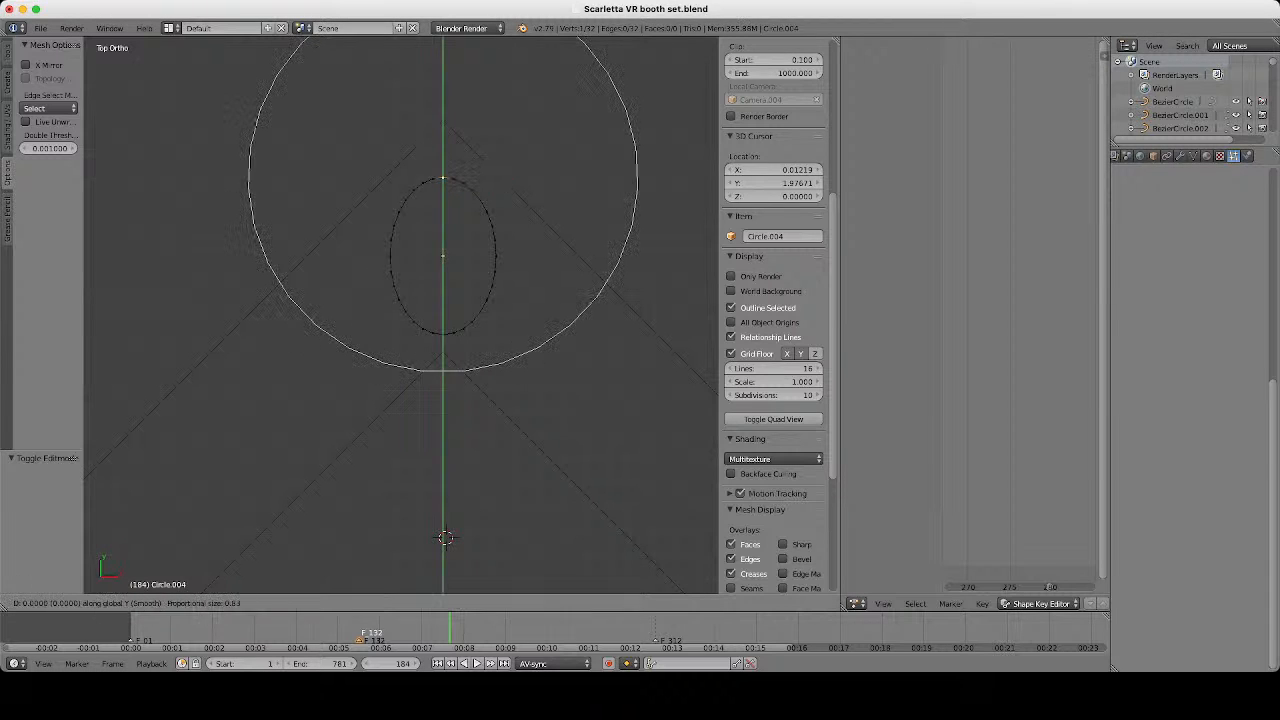
{"action": "scroll", "coordinate": [445, 538], "scroll_direction": "up", "scroll_amount": 10}
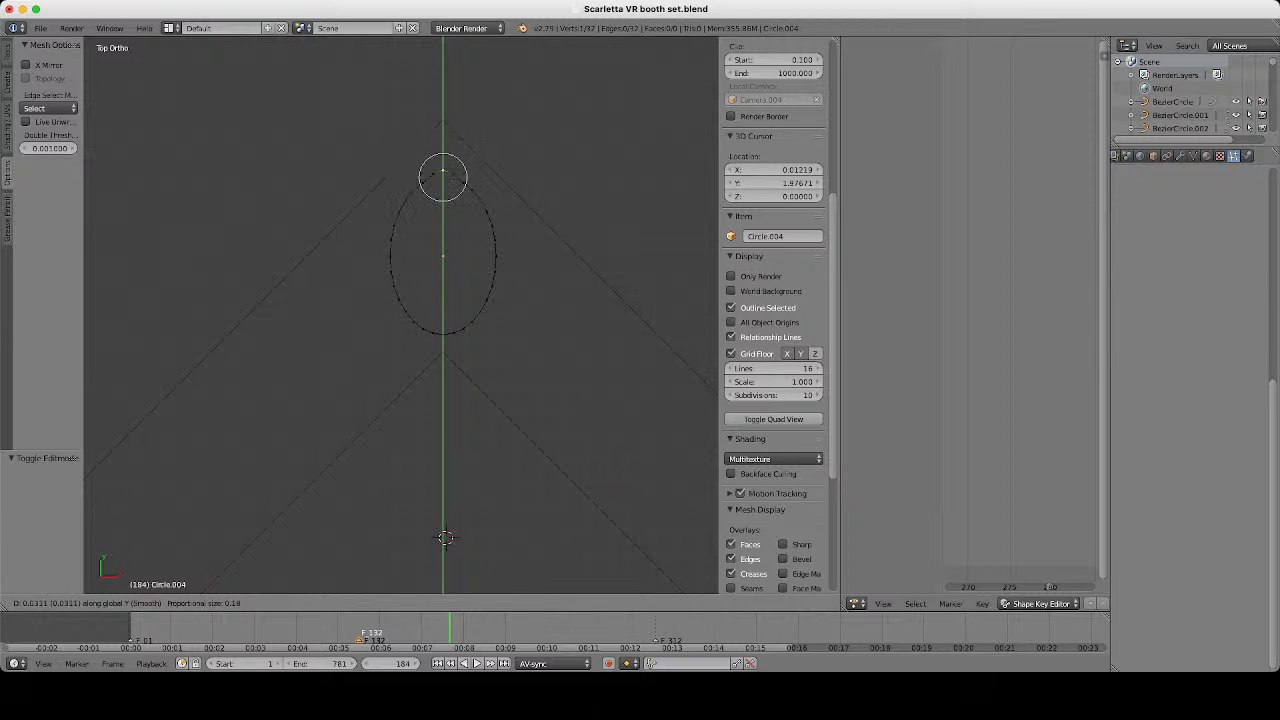
{"action": "left_click", "coordinate": [445, 535]}
{"action": "key", "text": "g"}
{"action": "key", "text": "y"}
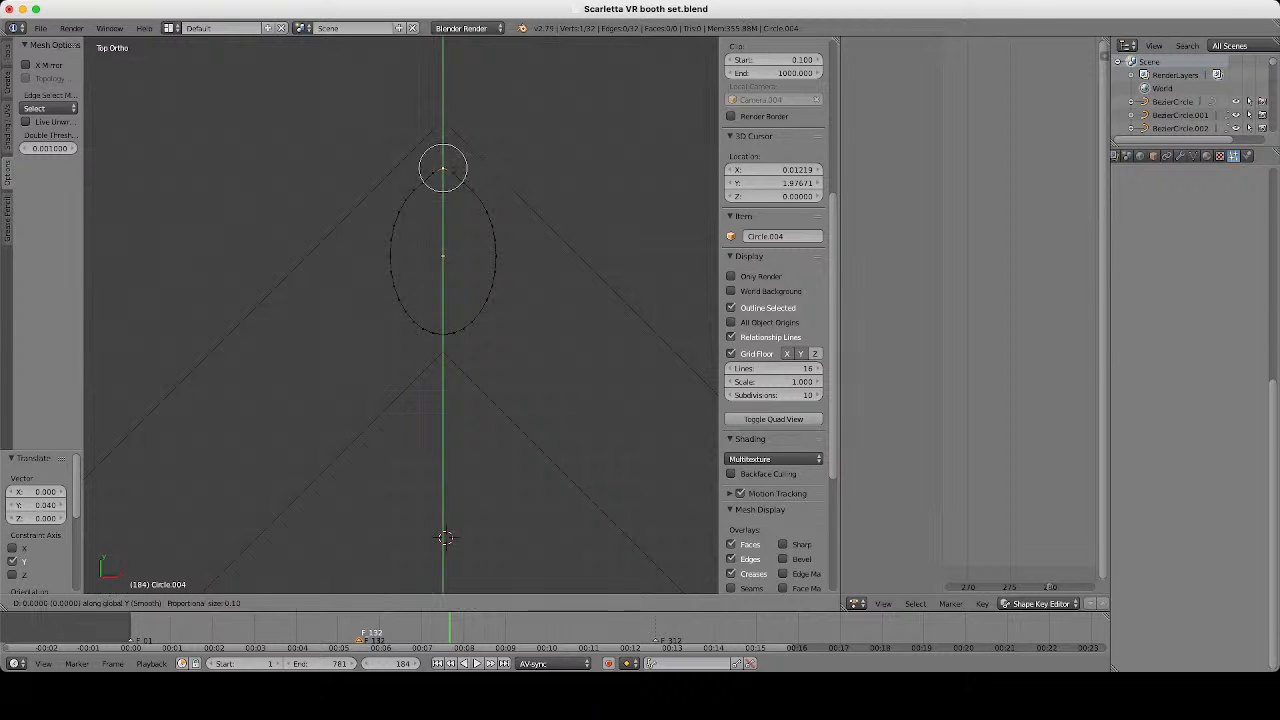
{"action": "scroll", "coordinate": [445, 535], "scroll_direction": "up", "scroll_amount": 6}
{"action": "left_click", "coordinate": [445, 538]}
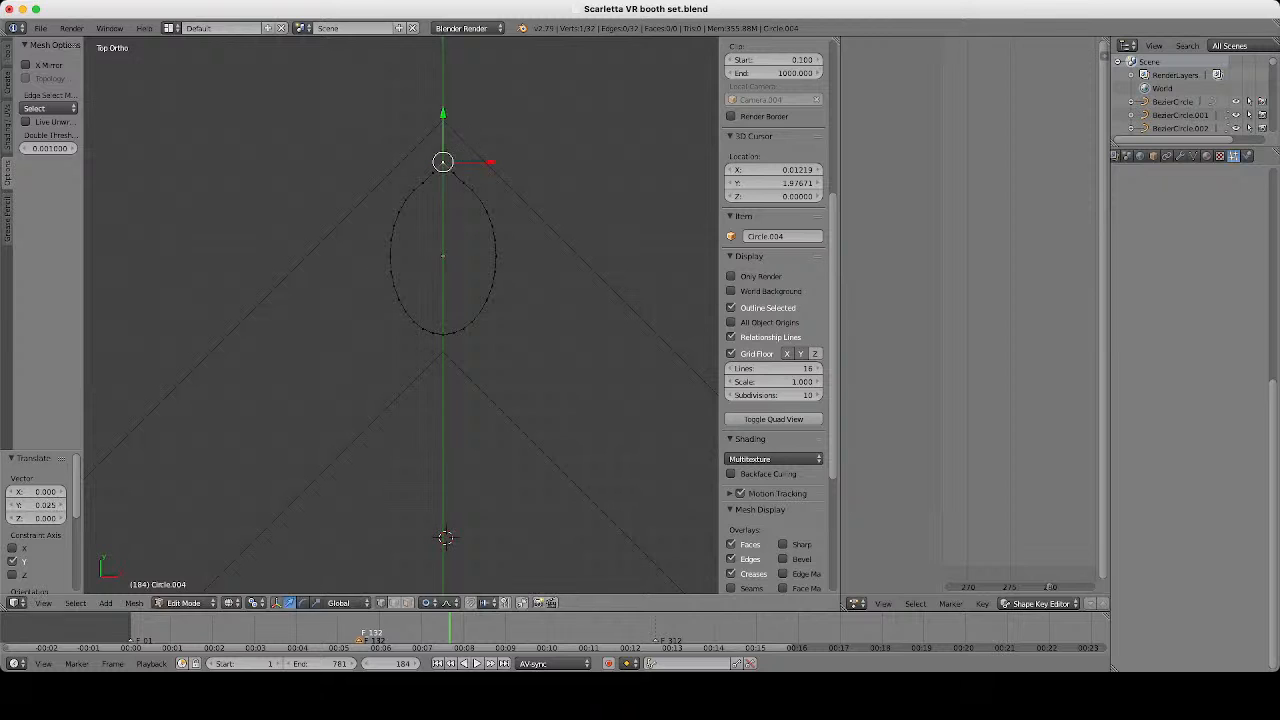
Raise the oval's top vertex another 0.090 along Y with a proportional size of about 0.29, drawing out a smooth point.
{"action": "key", "text": "g"}
{"action": "key", "text": "y"}
{"action": "scroll", "coordinate": [445, 538], "scroll_direction": "down", "scroll_amount": 8}
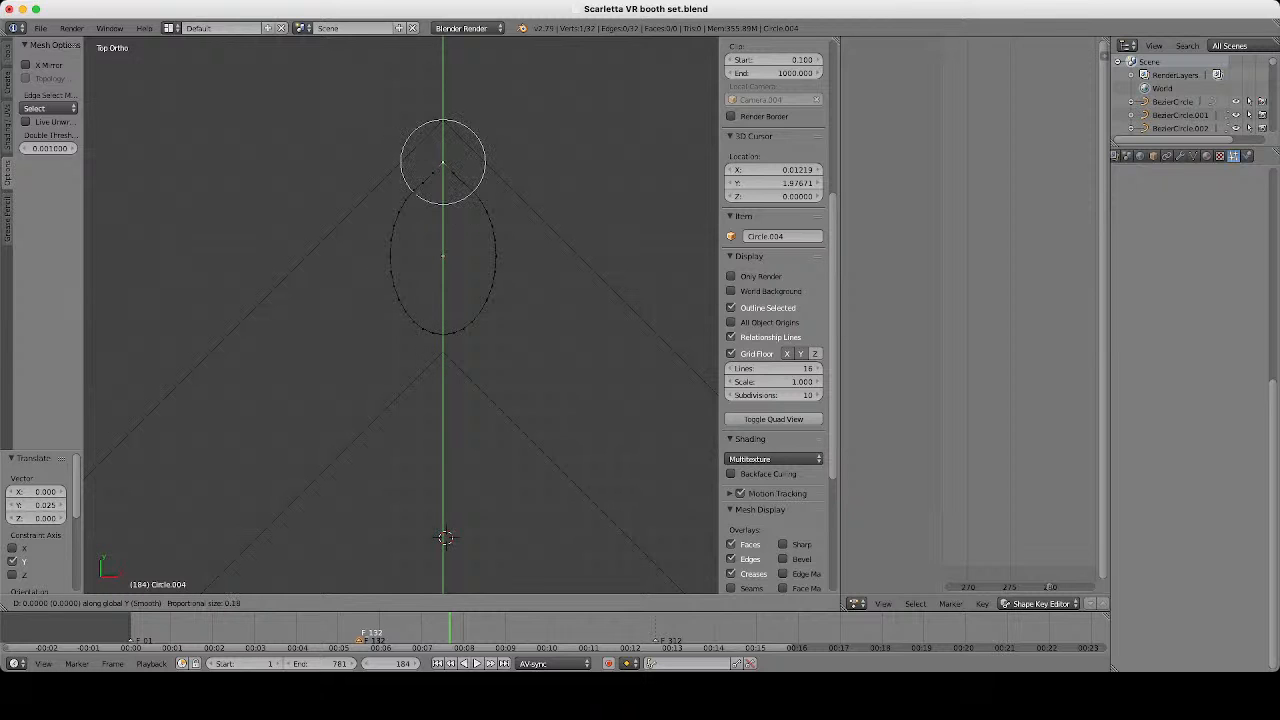
{"action": "scroll", "coordinate": [445, 538], "scroll_direction": "up", "scroll_amount": 2}
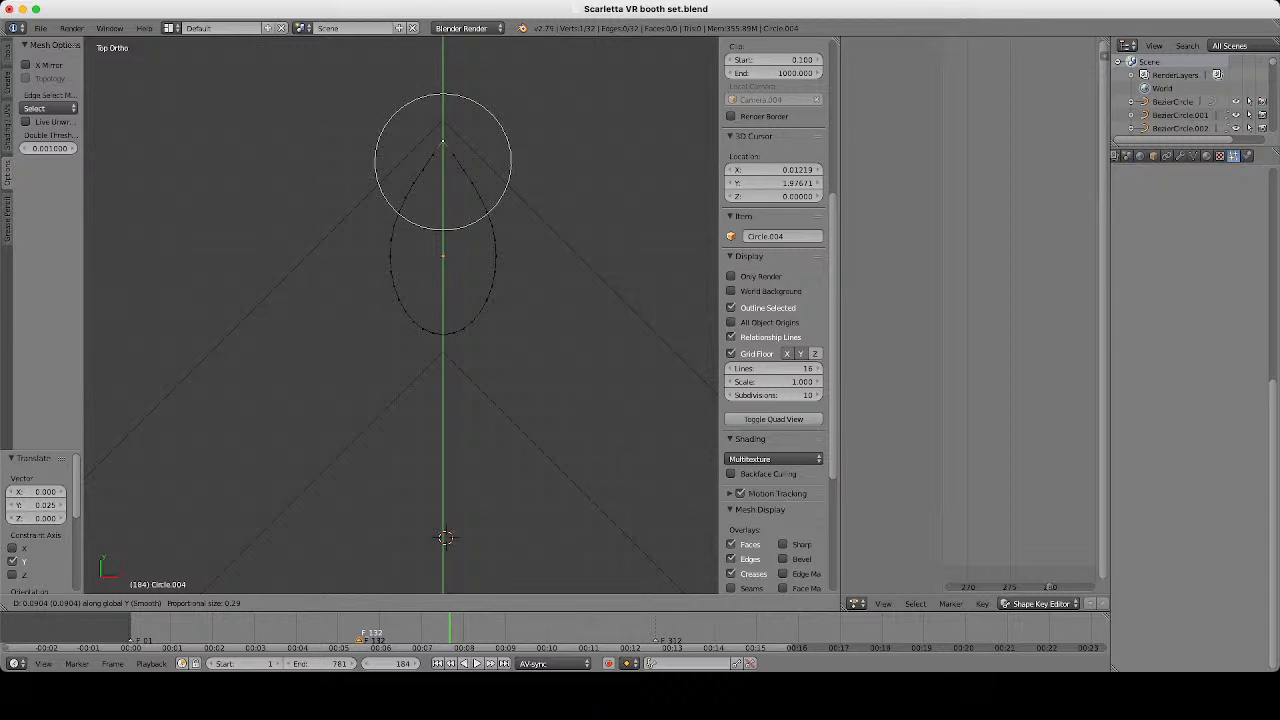
{"action": "left_click", "coordinate": [445, 538]}
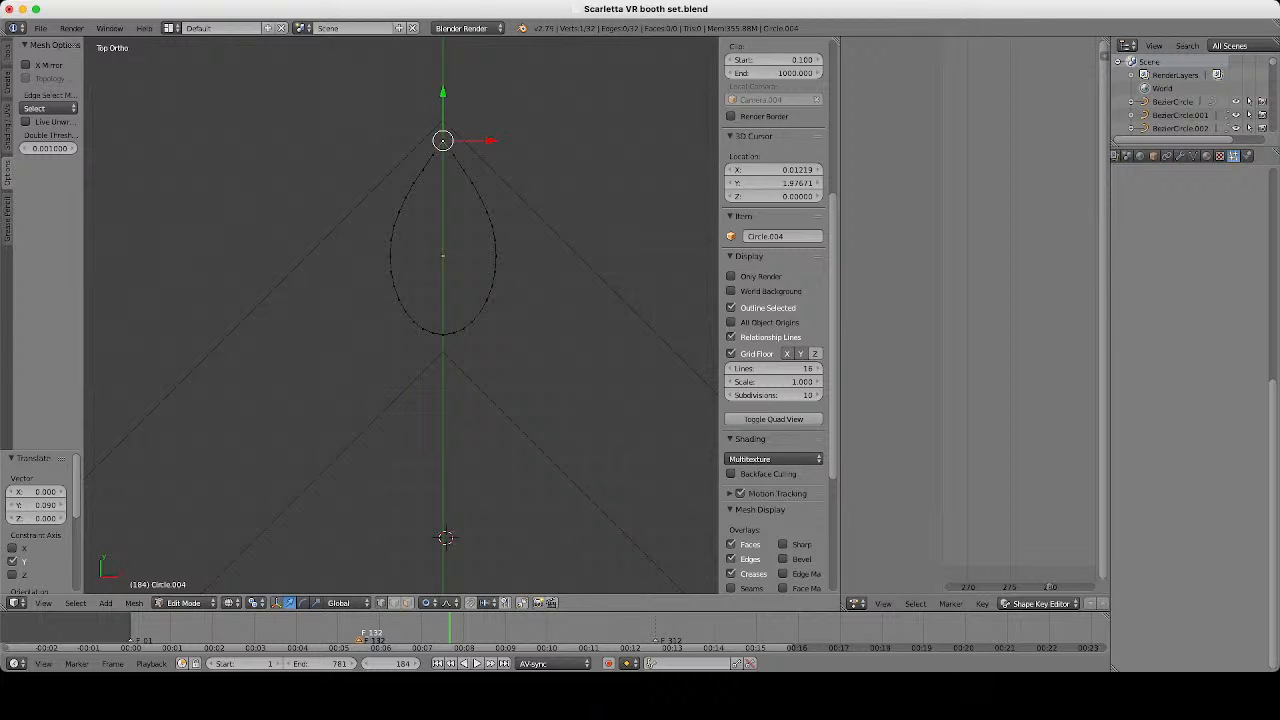
Pull the oval's bottom vertex down along Y by 0.014 with a narrow falloff, and again by about 0.04 with a wider falloff.
{"action": "left_click", "coordinate": [535, 363]}
{"action": "scroll", "coordinate": [461, 343], "scroll_direction": "up", "scroll_amount": 2}
{"action": "right_click", "coordinate": [461, 343]}
{"action": "key", "text": "g"}
{"action": "key", "text": "y"}
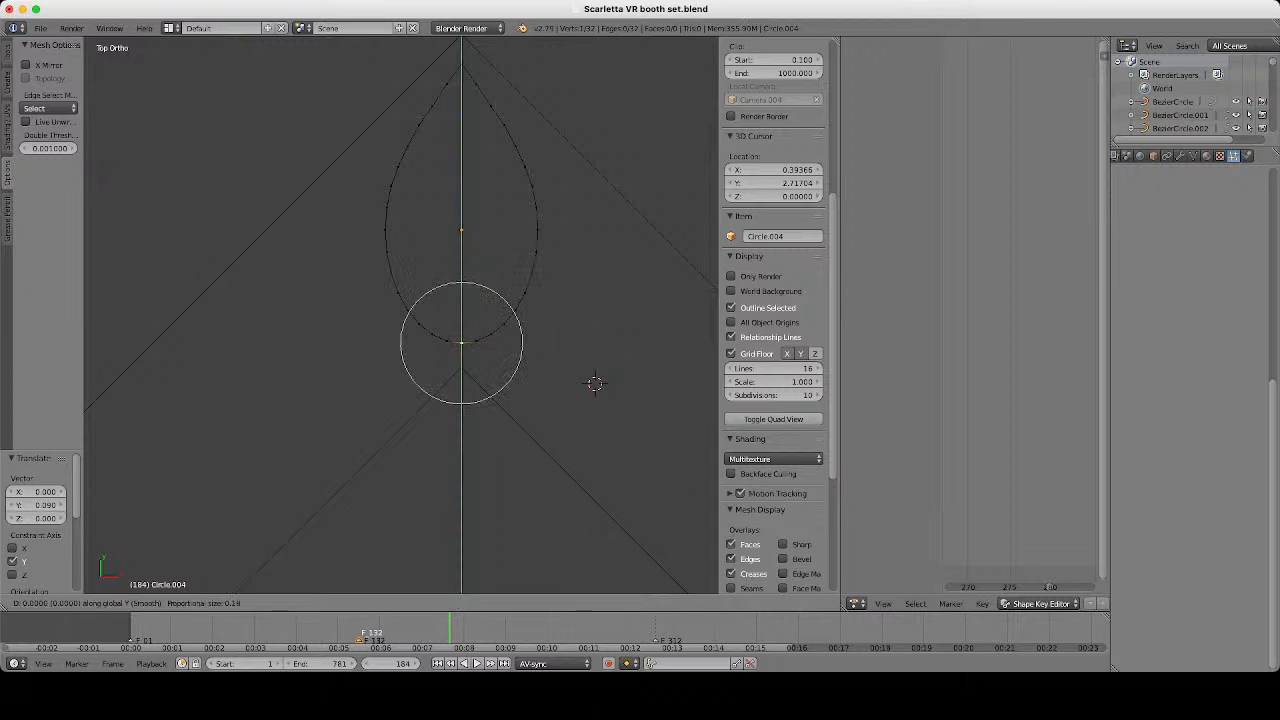
{"action": "scroll", "coordinate": [461, 343], "scroll_direction": "up", "scroll_amount": 6}
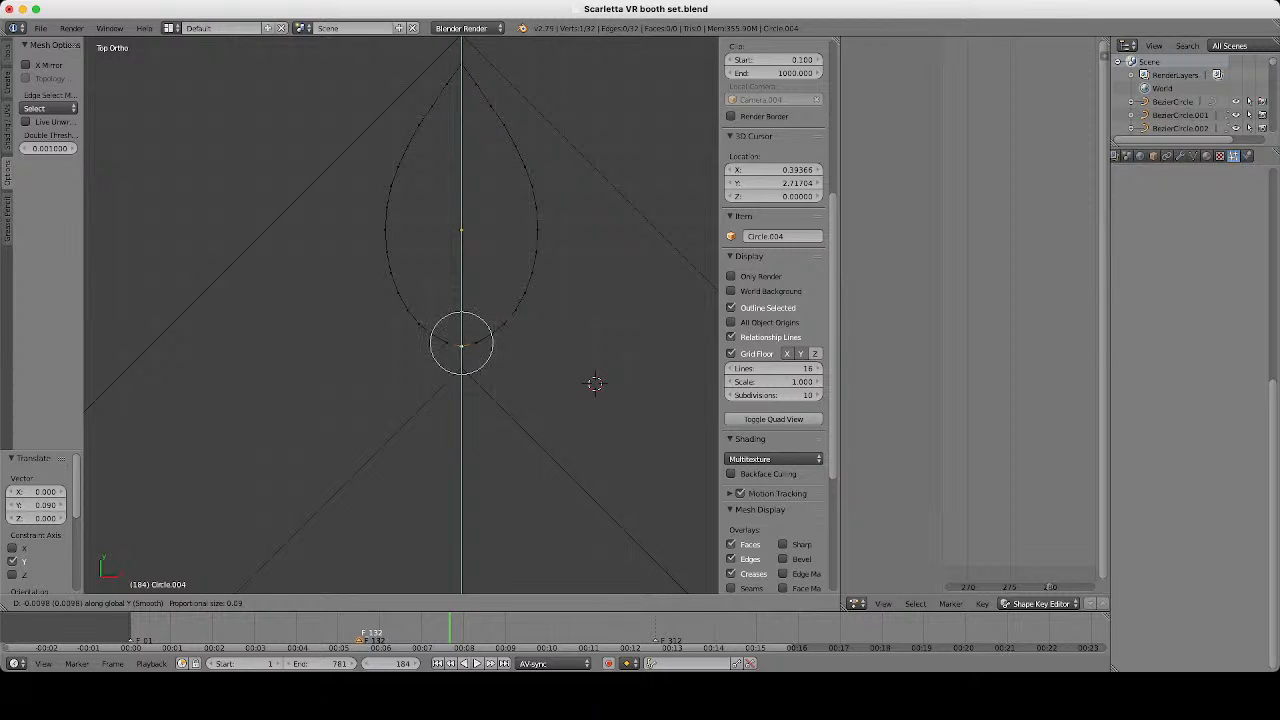
{"action": "key", "text": "Return"}
{"action": "key", "text": "g"}
{"action": "key", "text": "y"}
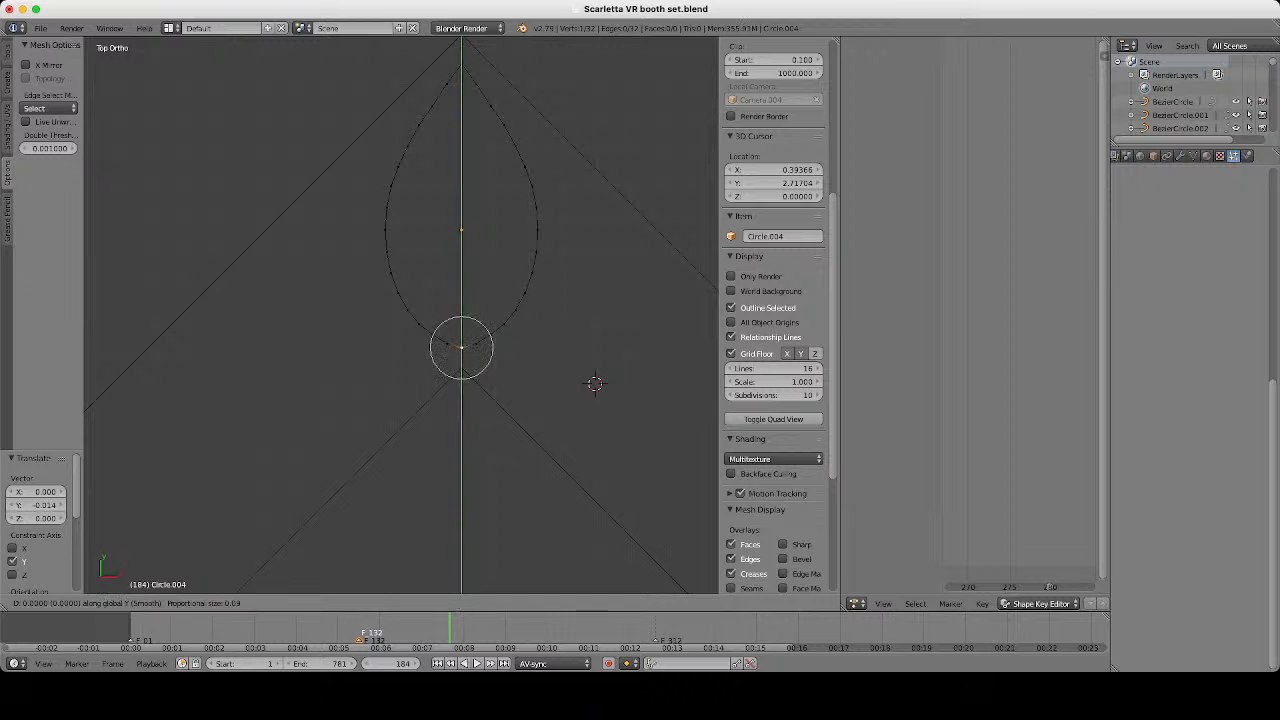
{"action": "scroll", "coordinate": [461, 347], "scroll_direction": "down", "scroll_amount": 5}
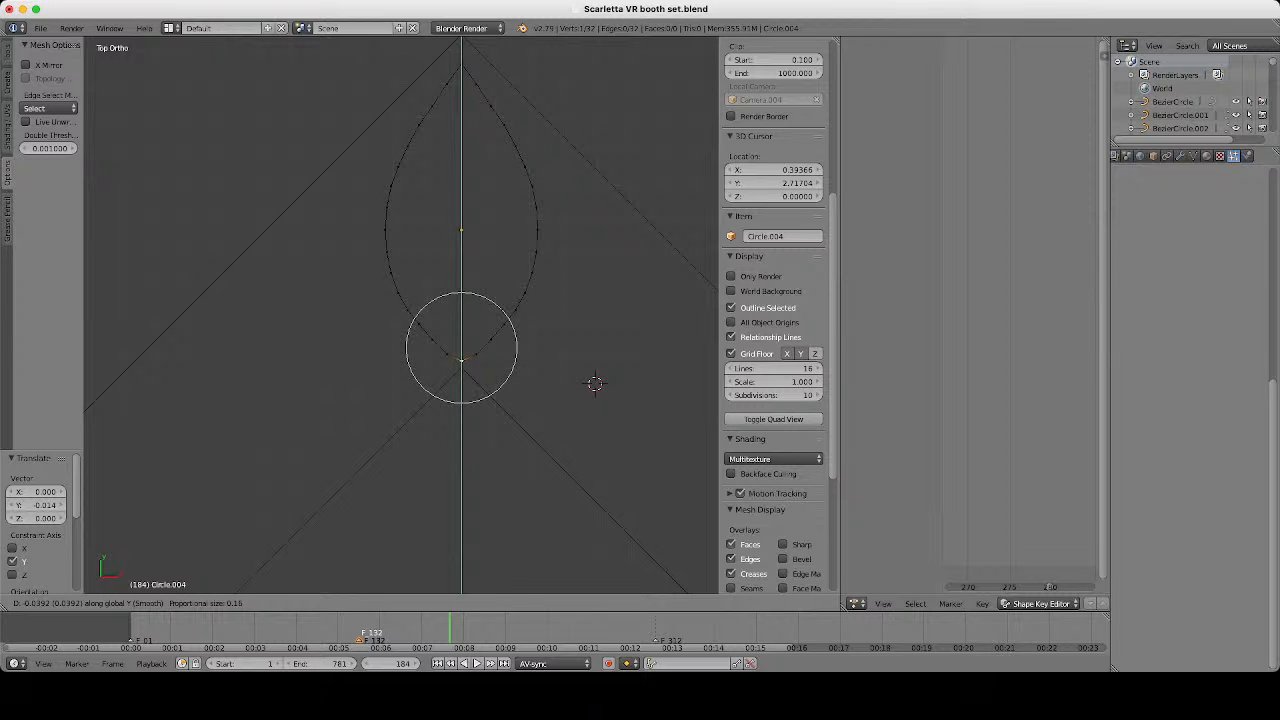
{"action": "left_click", "coordinate": [568, 452]}
Scale the whole pointed oval down to about 0.89 in Object Mode.
{"action": "key", "text": "Tab"}
{"action": "scroll", "coordinate": [568, 452], "scroll_direction": "down", "scroll_amount": 3}
{"action": "key", "text": "s"}
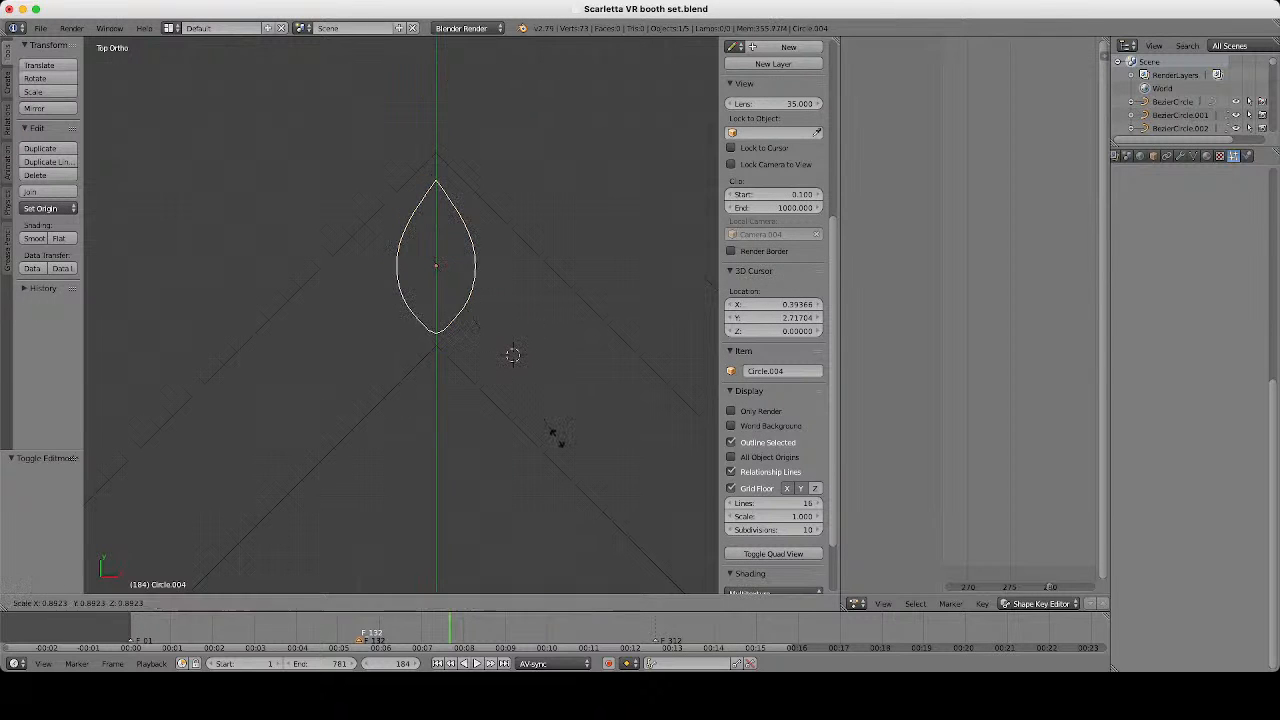
{"action": "left_click", "coordinate": [555, 431]}
Sharpen the oval's bottom tip by lowering its vertex 0.011 along Y with a narrow falloff, and deselect everything in Object Mode.
{"action": "scroll", "coordinate": [555, 431], "scroll_direction": "up", "scroll_amount": 4}
{"action": "key", "text": "Tab"}
{"action": "key", "text": "g"}
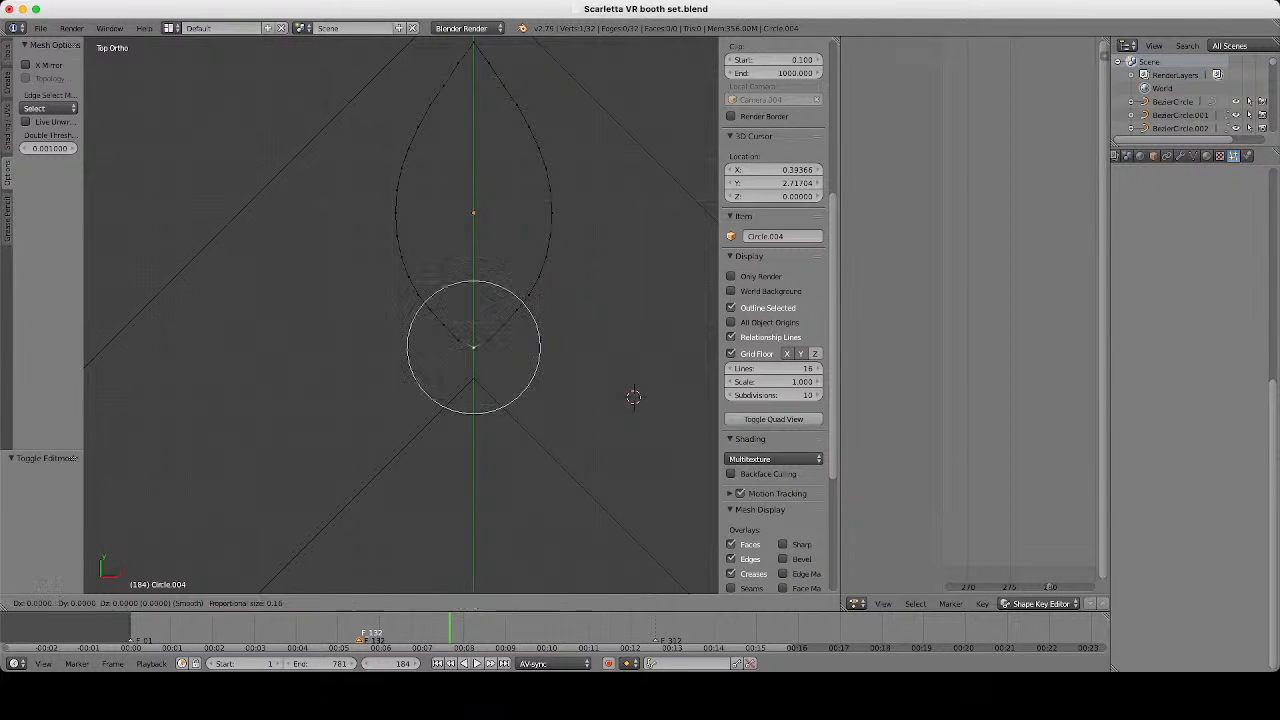
{"action": "key", "text": "y"}
{"action": "scroll", "coordinate": [555, 431], "scroll_direction": "up", "scroll_amount": 14}
{"action": "left_click", "coordinate": [555, 436]}
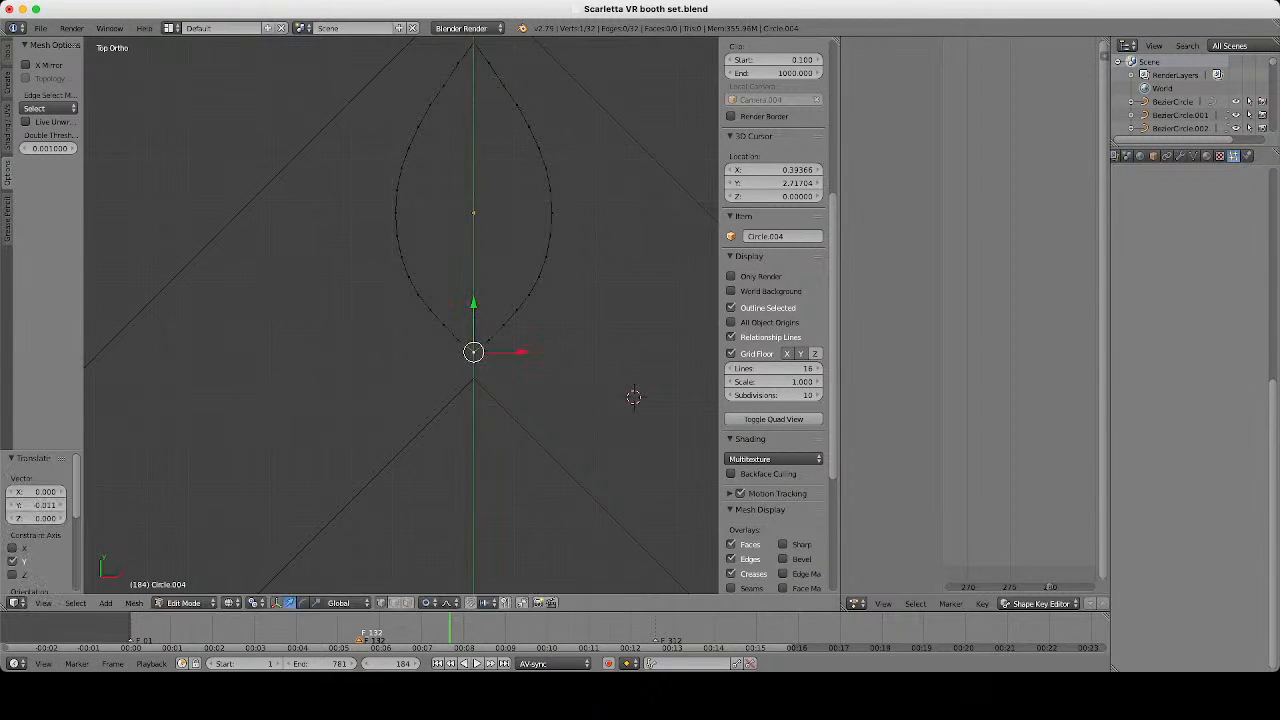
{"action": "key", "text": "Tab"}
{"action": "scroll", "coordinate": [491, 349], "scroll_direction": "down", "scroll_amount": 5}
{"action": "key", "text": "a"}
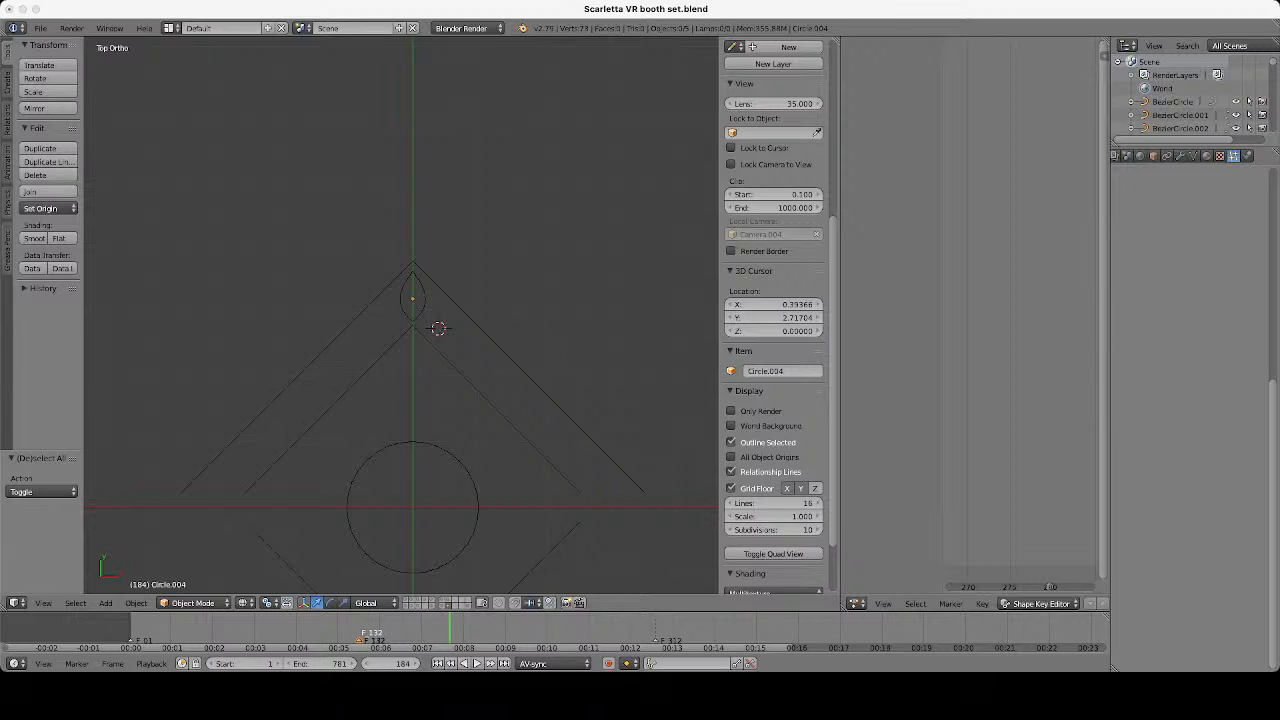
Duplicate the central circle in place and shift the copy's vertices 1.418 along X in Edit Mode, leaving its origin at the center.
{"action": "scroll", "coordinate": [401, 317], "scroll_direction": "up", "scroll_amount": 2}
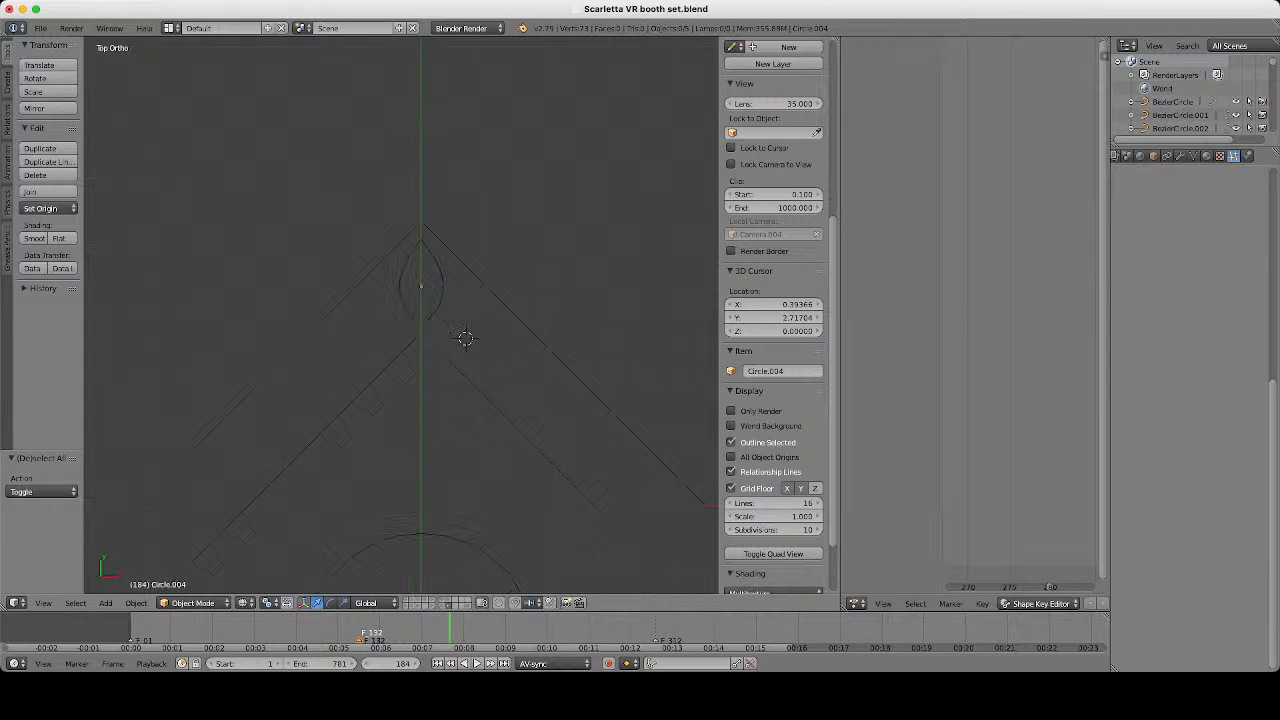
{"action": "right_click", "coordinate": [480, 502]}
{"action": "key", "text": "shift+d"}
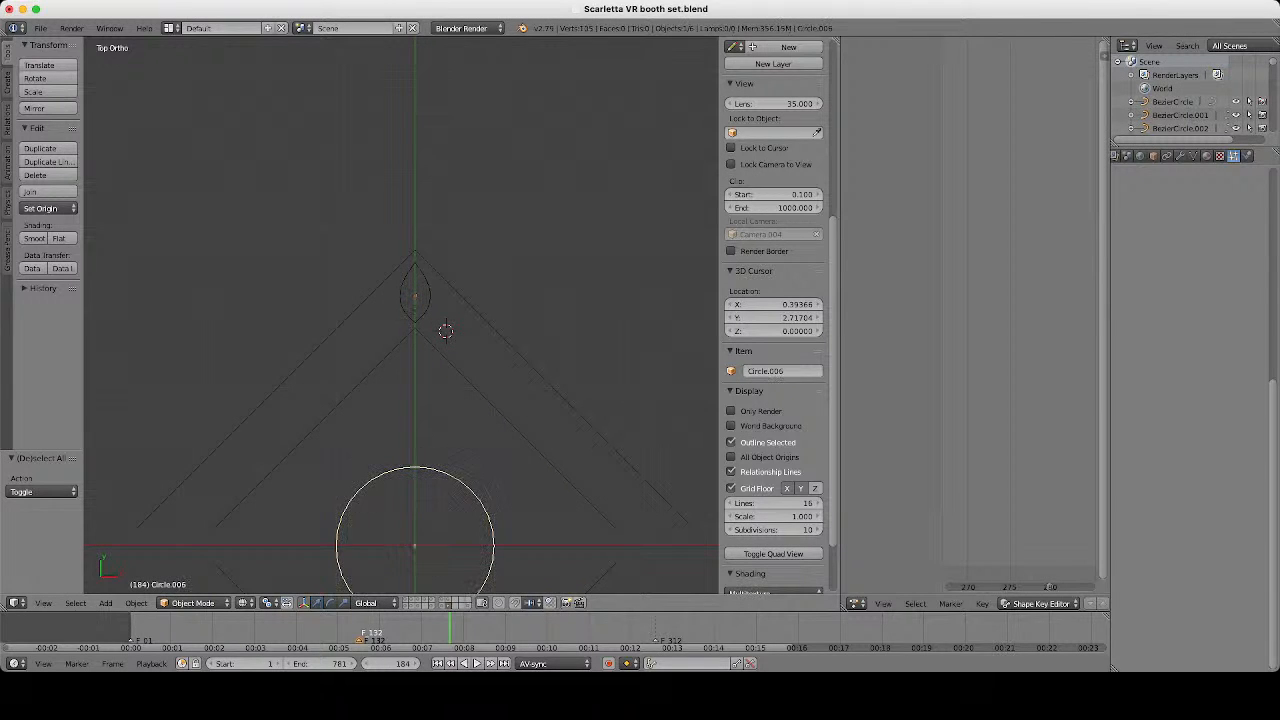
{"action": "key", "text": "Return"}
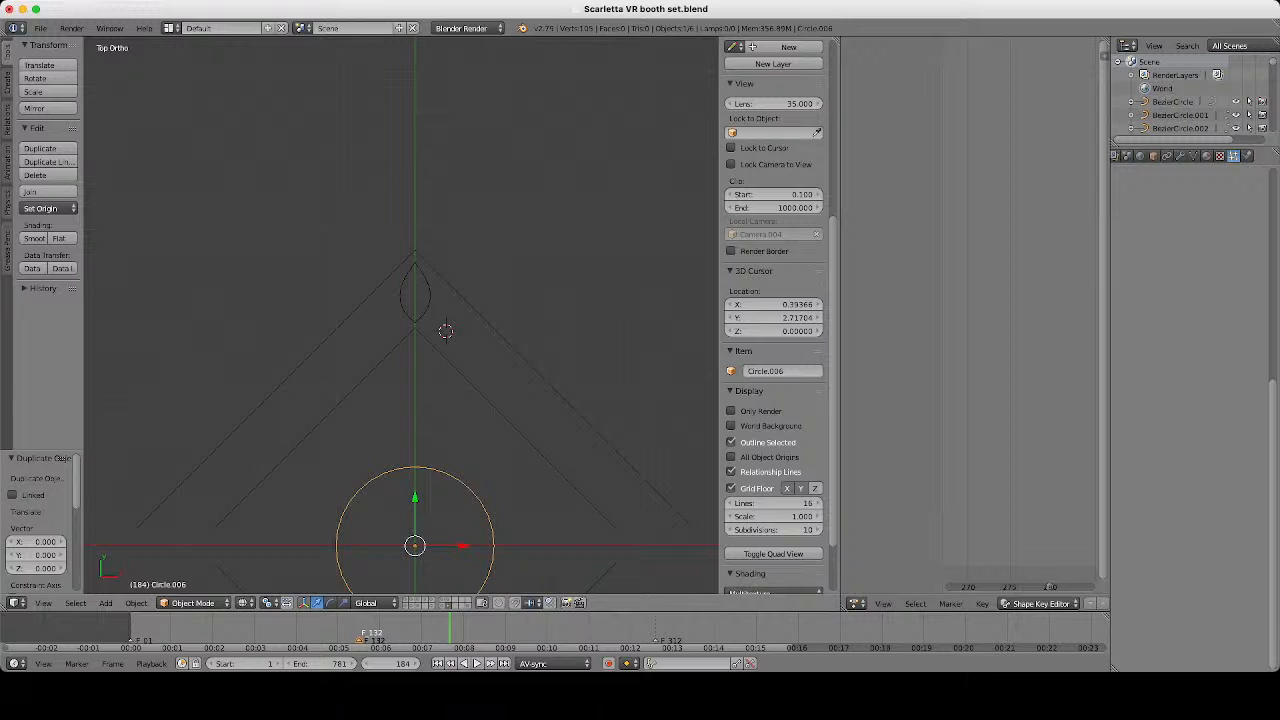
{"action": "key", "text": "Tab"}
{"action": "left_click_drag", "start_coordinate": [462, 546], "coordinate": [574, 546]}
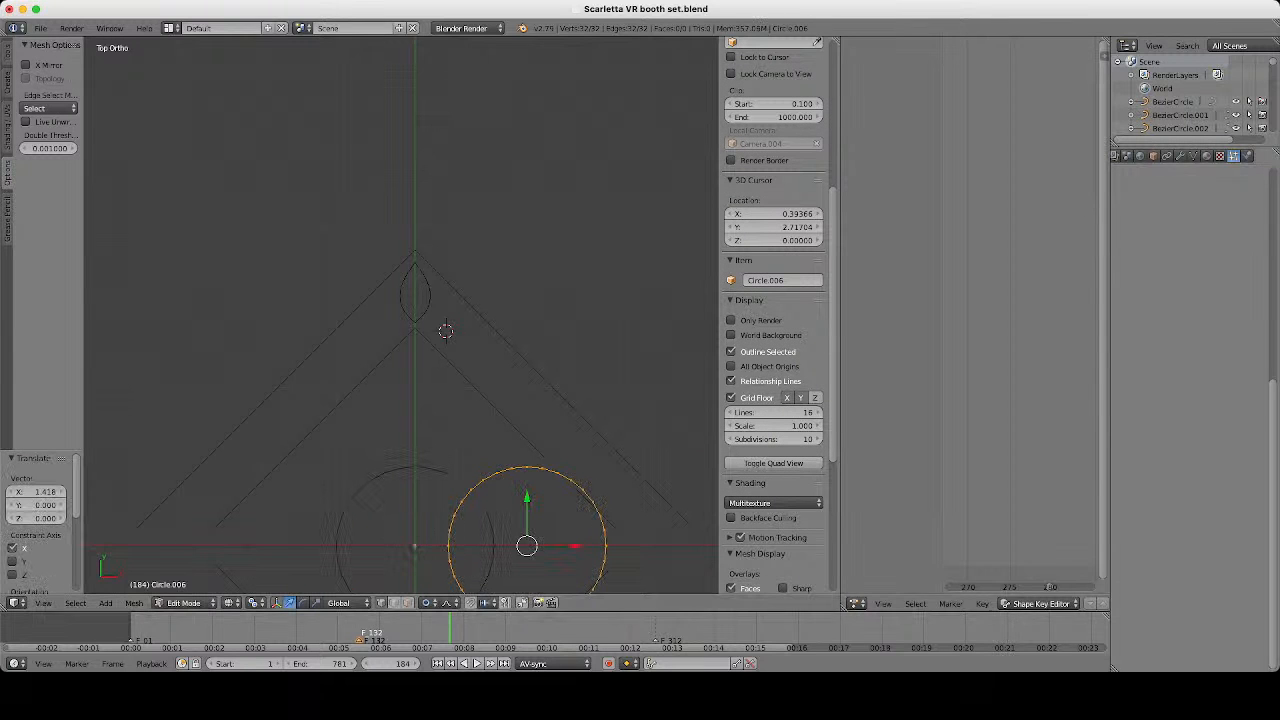
{"action": "key", "text": "Tab"}
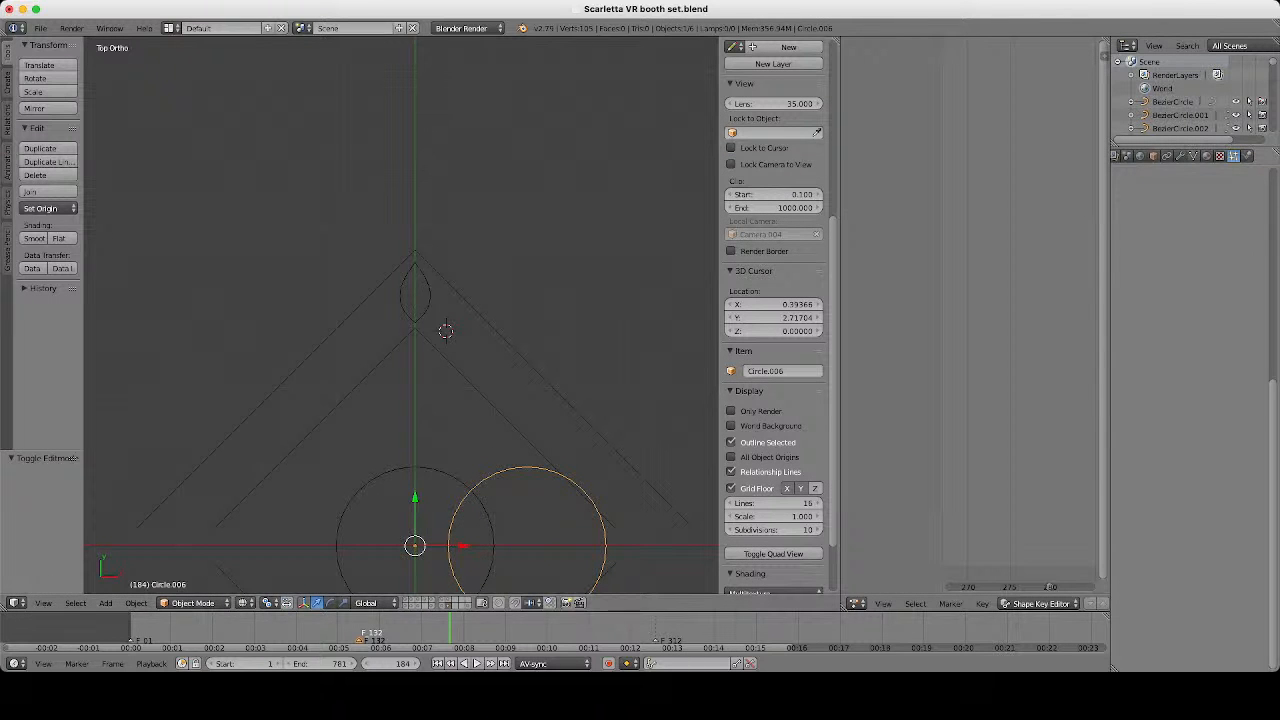
Add a Mirror modifier across the X axis to the duplicated circle.
{"action": "left_click", "coordinate": [1181, 155]}
{"action": "left_click", "coordinate": [1190, 201]}
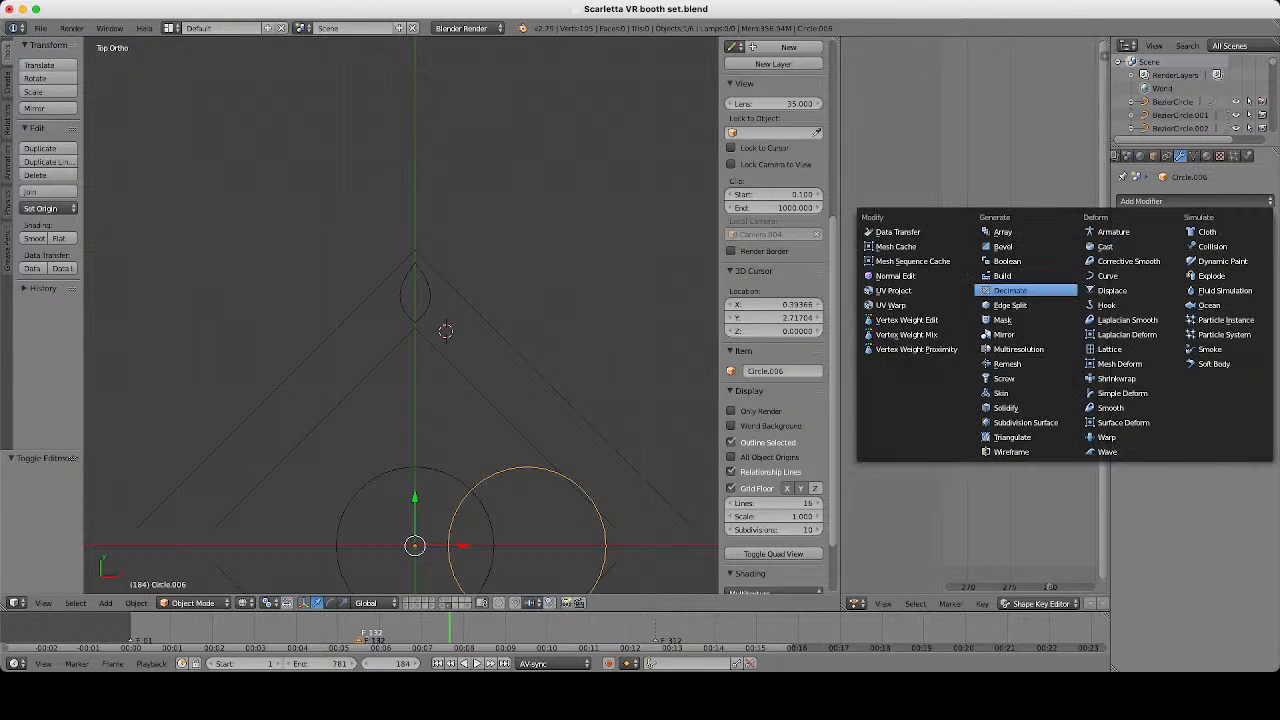
{"action": "left_click", "coordinate": [1003, 334]}
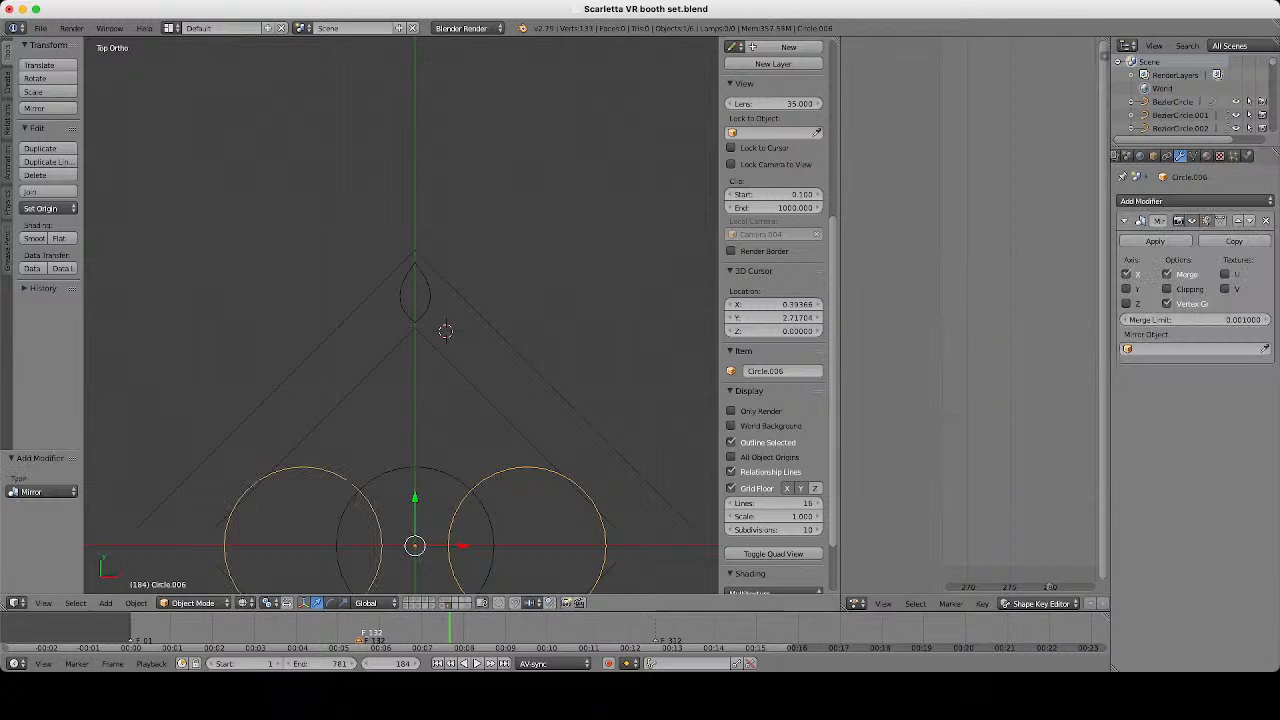
Move the mirrored circle's vertices 2.358 up along Y and shrink them to roughly a quarter of their size.
{"action": "scroll", "coordinate": [401, 316], "scroll_direction": "down", "scroll_amount": 1}
{"action": "key", "text": "Tab"}
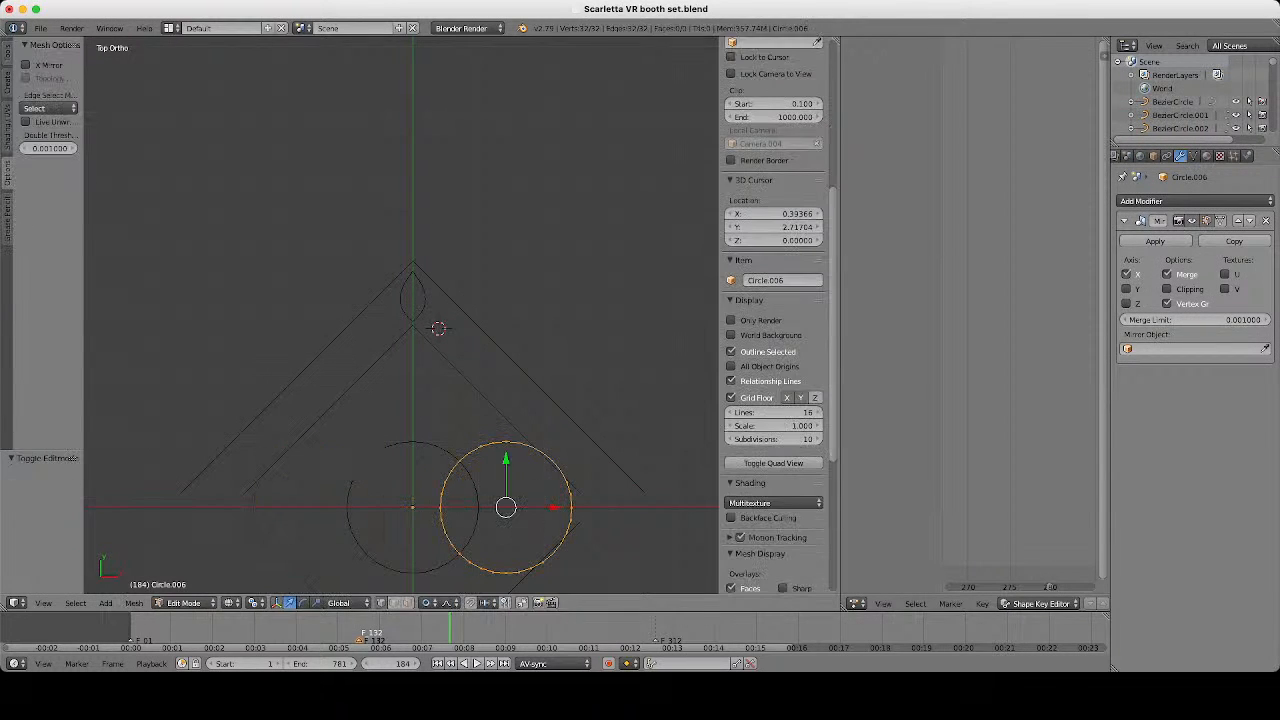
{"action": "left_click_drag", "start_coordinate": [506, 460], "coordinate": [506, 305]}
{"action": "scroll", "coordinate": [401, 316], "scroll_direction": "up", "scroll_amount": 2}
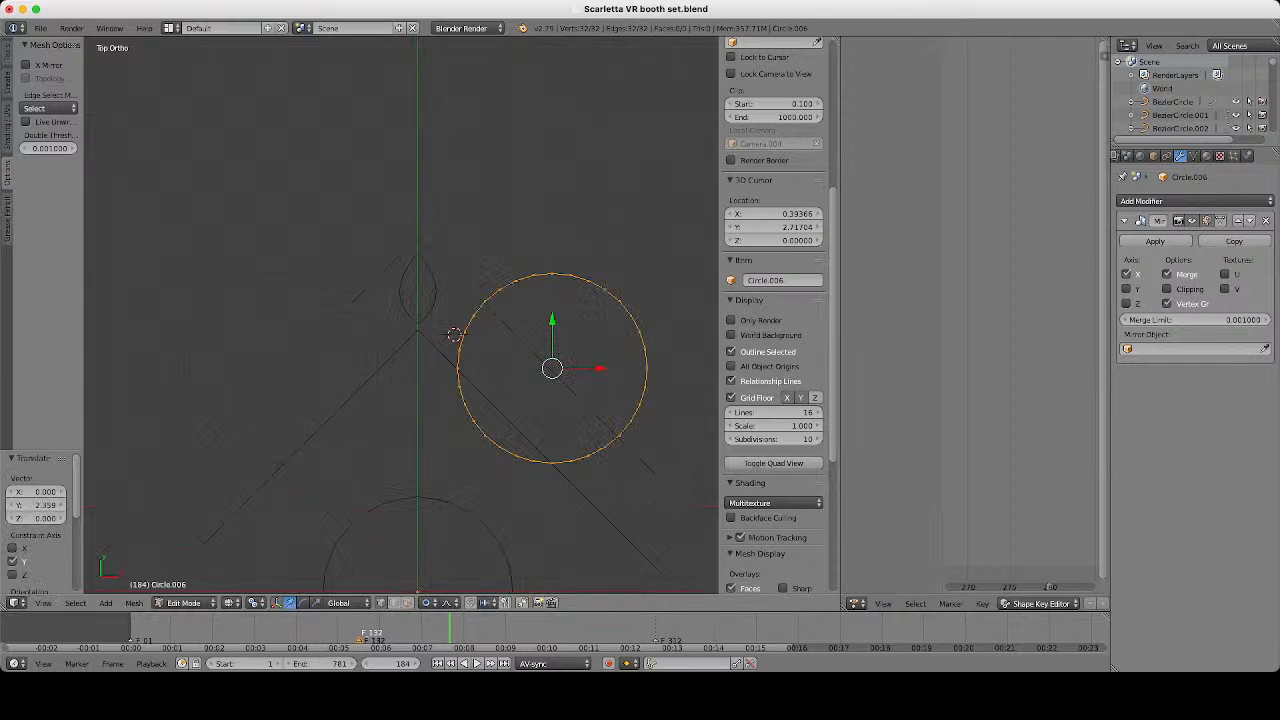
{"action": "key", "text": "s"}
{"action": "left_click", "coordinate": [582, 380]}
Move the small mirrored circle 0.520 toward the center along X, between the V lines, and scale it by 0.568.
{"action": "key", "text": "g"}
{"action": "key", "text": "x"}
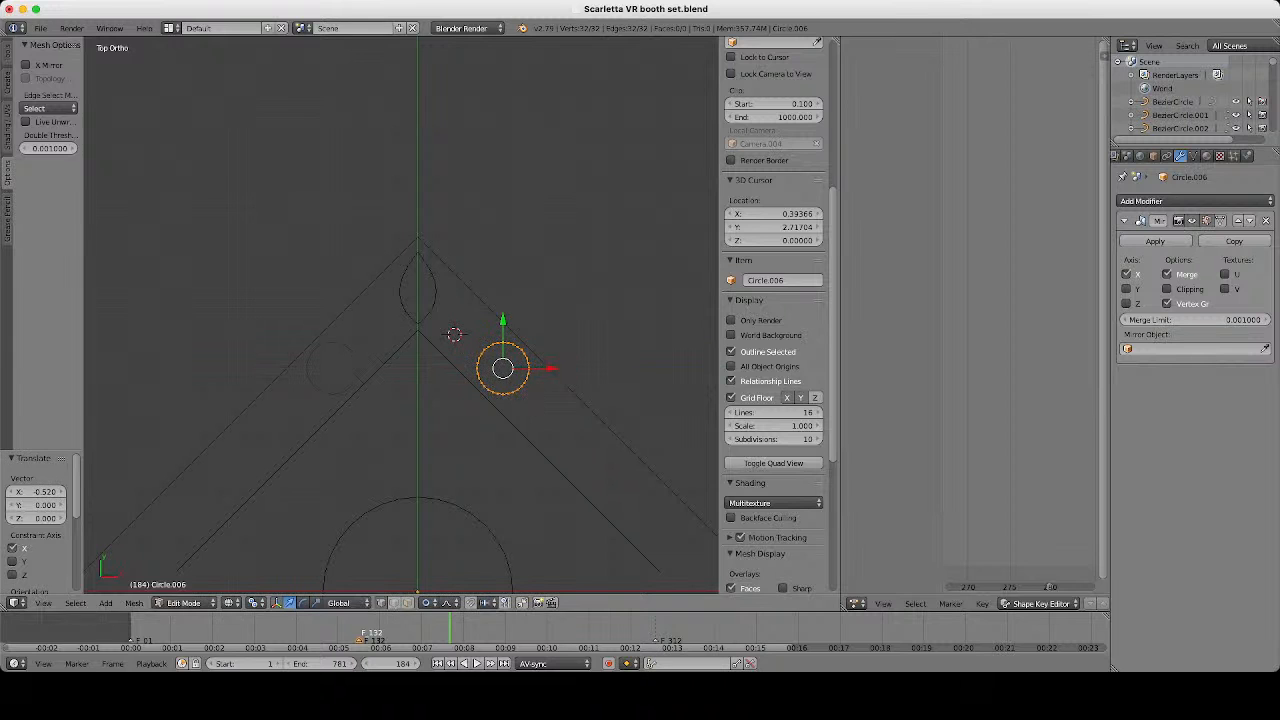
{"action": "key", "text": "s"}
{"action": "left_click", "coordinate": [566, 447]}
Flatten the small mirrored circle along Y by 0.703 into a horizontal oval.
{"action": "scroll", "coordinate": [401, 315], "scroll_direction": "up", "scroll_amount": 2}
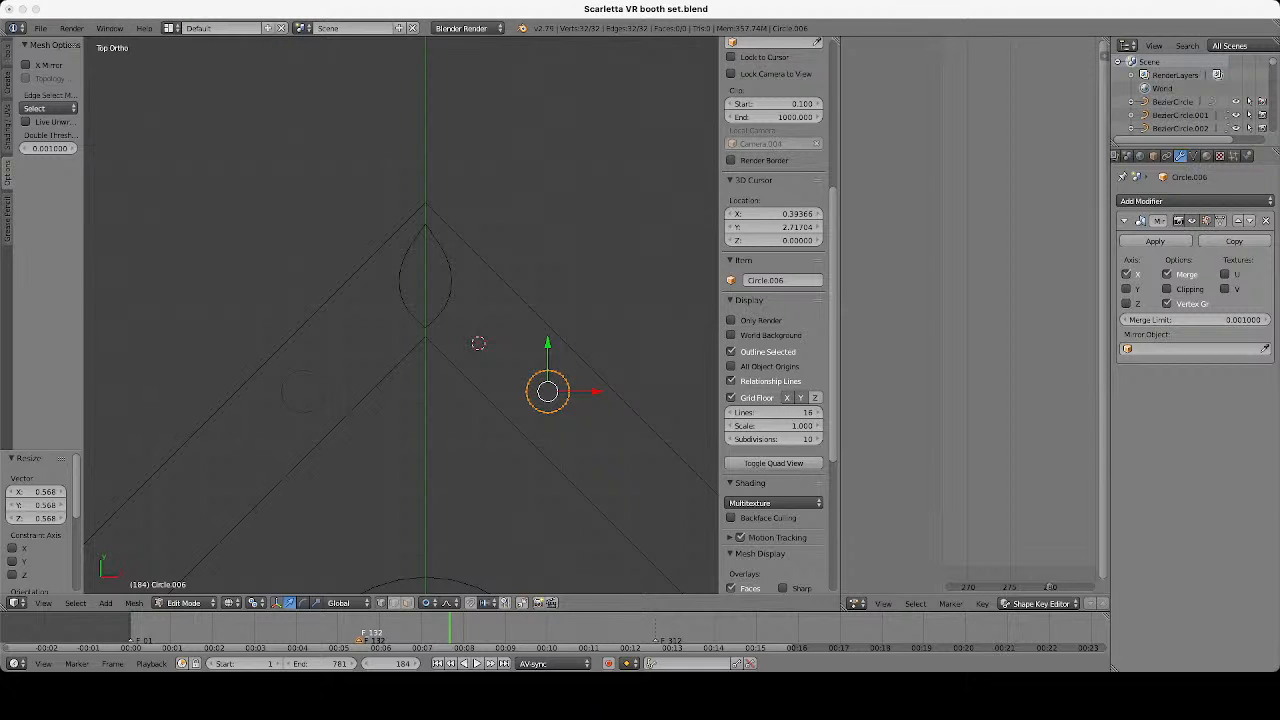
{"action": "key", "text": "s"}
{"action": "key", "text": "y"}
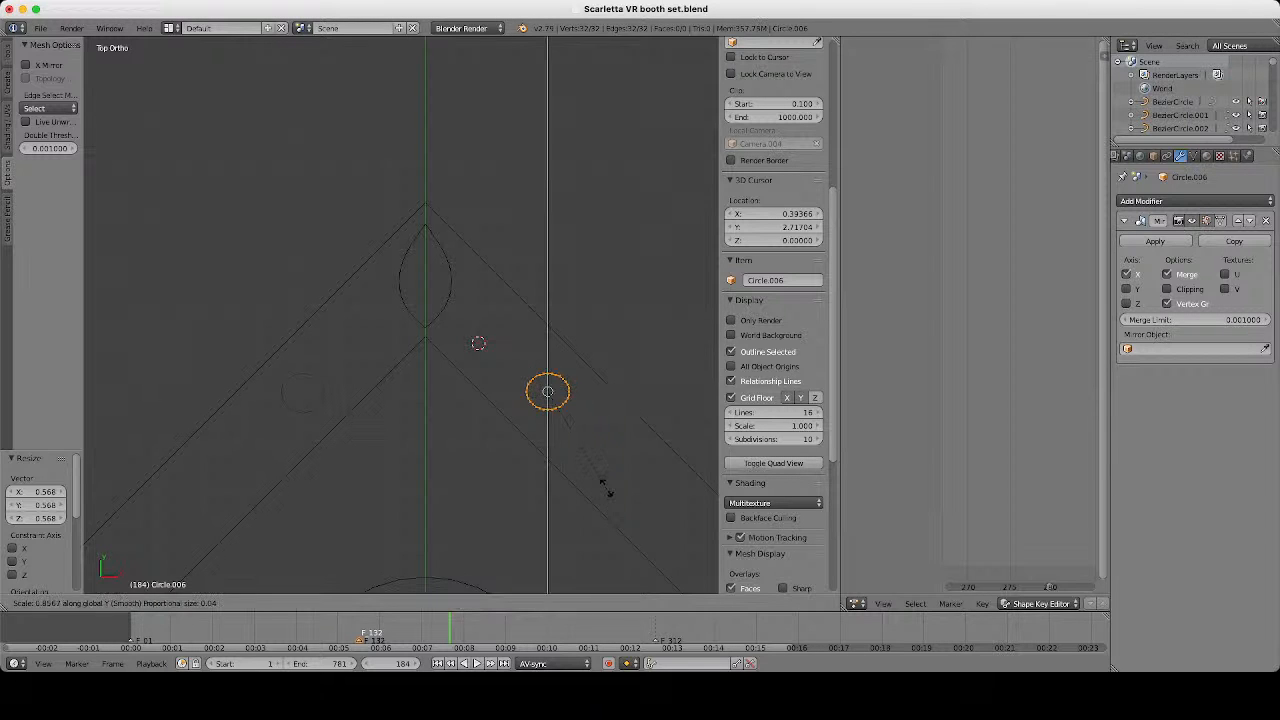
{"action": "left_click", "coordinate": [598, 472]}
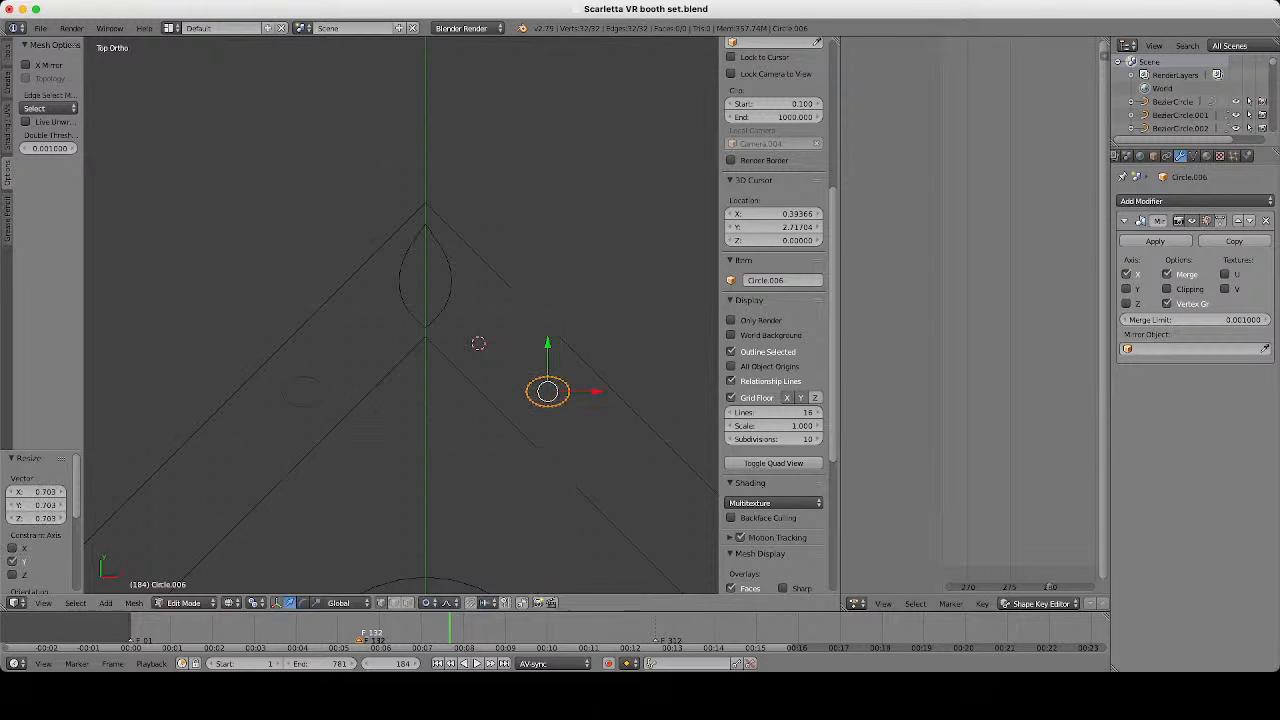
Select the leftmost and rightmost vertices of the horizontal oval.
{"action": "scroll", "coordinate": [598, 472], "scroll_direction": "up", "scroll_amount": 8}
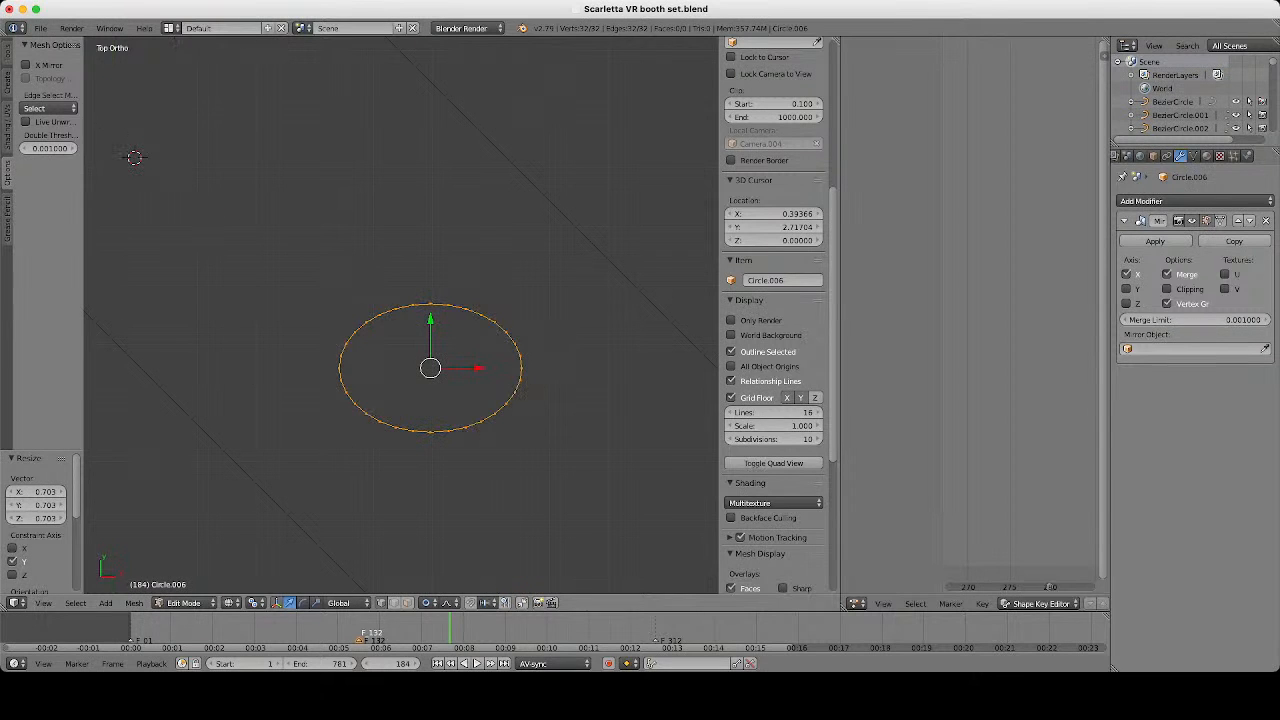
{"action": "right_click", "coordinate": [521, 368]}
{"action": "right_click", "coordinate": [339, 368], "text": "shift"}
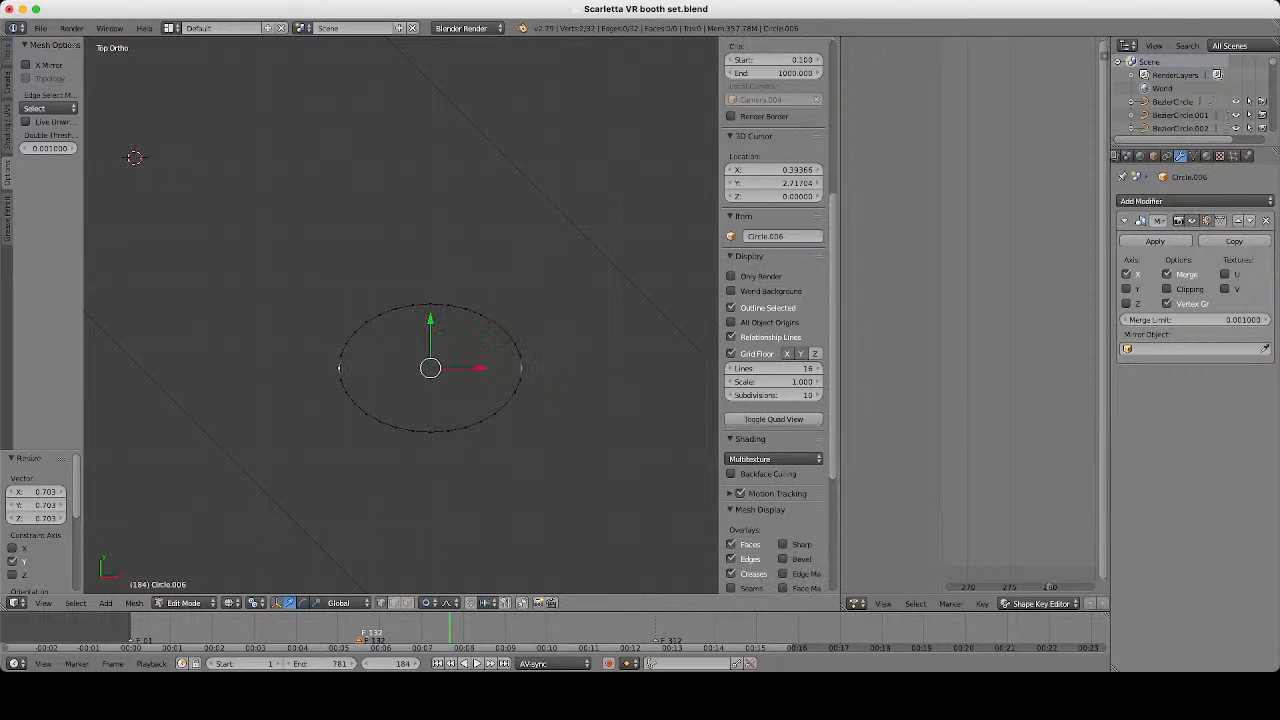
{"action": "key", "text": "s"}
{"action": "key", "text": "x"}
{"action": "scroll", "coordinate": [514, 441], "scroll_direction": "up", "scroll_amount": 1}
{"action": "key", "text": "Escape"}
Change the transform pivot point and spread the oval's two end vertices along X by 1.048.
{"action": "left_click", "coordinate": [254, 602]}
{"action": "left_click", "coordinate": [290, 541]}
{"action": "key", "text": "s"}
{"action": "key", "text": "x"}
{"action": "left_click", "coordinate": [526, 492]}
Spread the horizontal oval's two end vertices along X by about 1.13 with a small proportional size, then leave mesh editing.
{"action": "key", "text": "s"}
{"action": "key", "text": "x"}
{"action": "scroll", "coordinate": [526, 492], "scroll_direction": "down", "scroll_amount": 8}
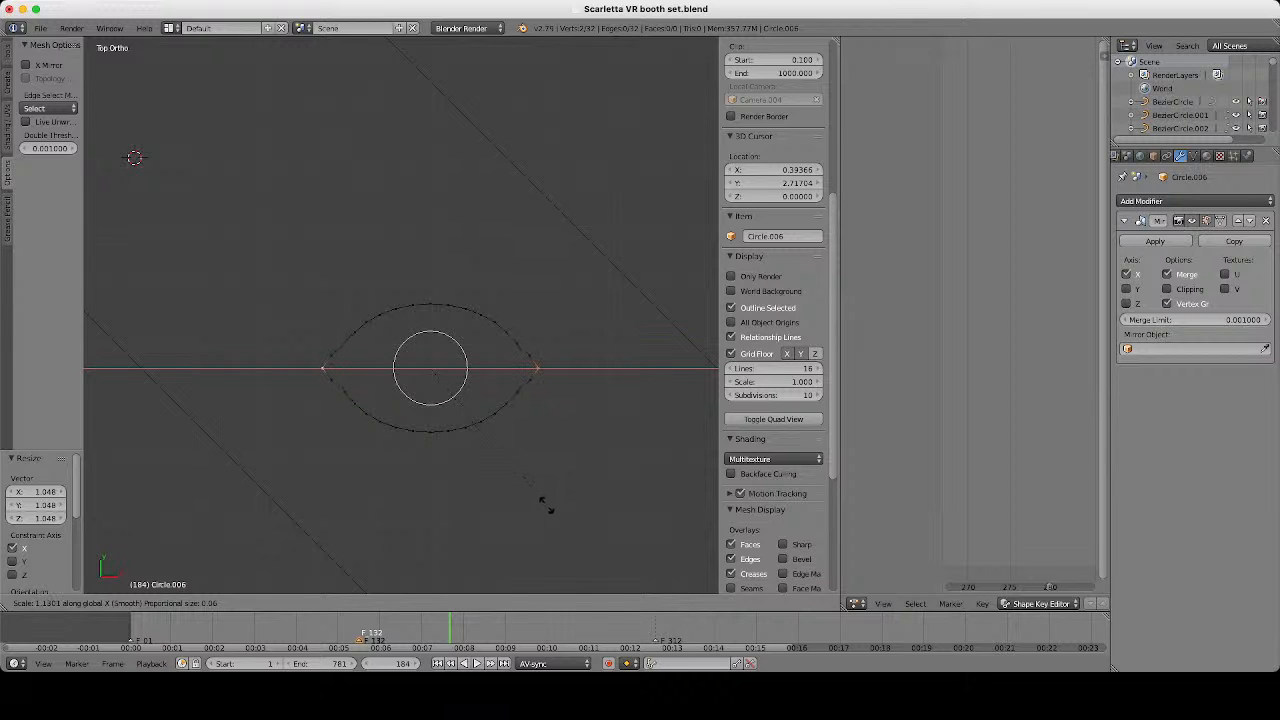
{"action": "scroll", "coordinate": [545, 507], "scroll_direction": "down", "scroll_amount": 1}
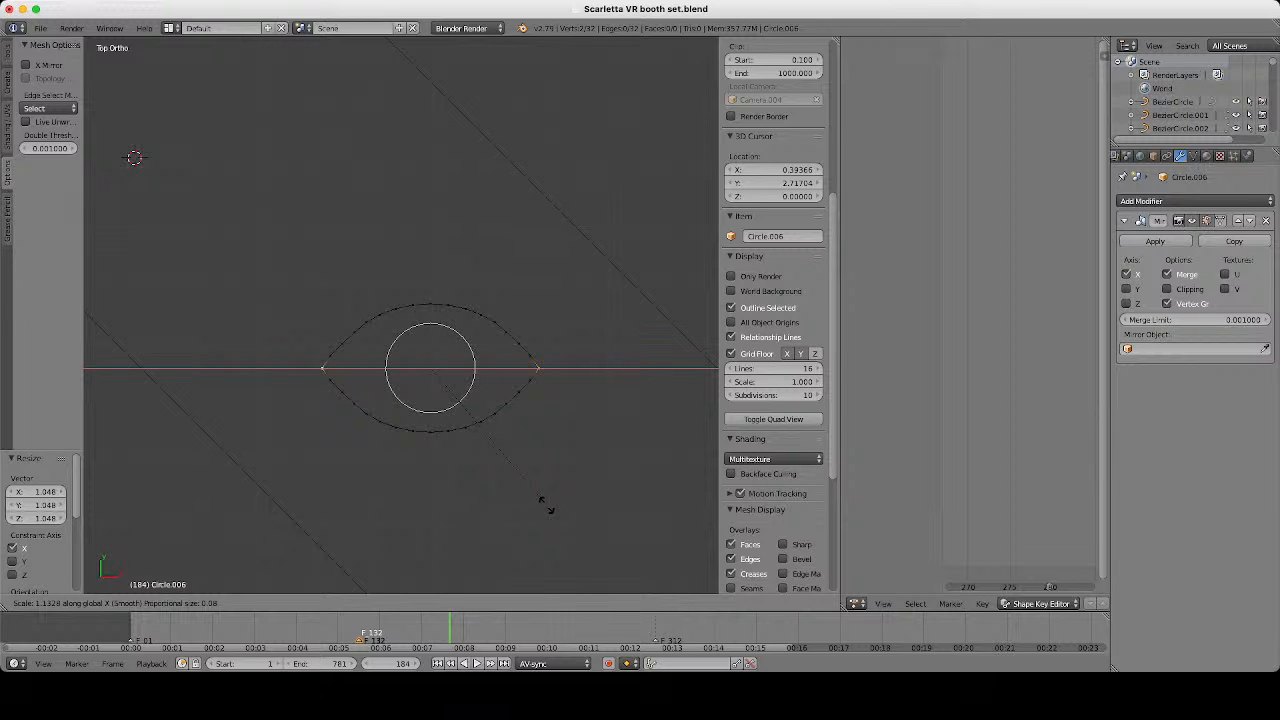
{"action": "left_click", "coordinate": [545, 507]}
{"action": "key", "text": "Tab"}
{"action": "scroll", "coordinate": [545, 507], "scroll_direction": "down", "scroll_amount": 10}
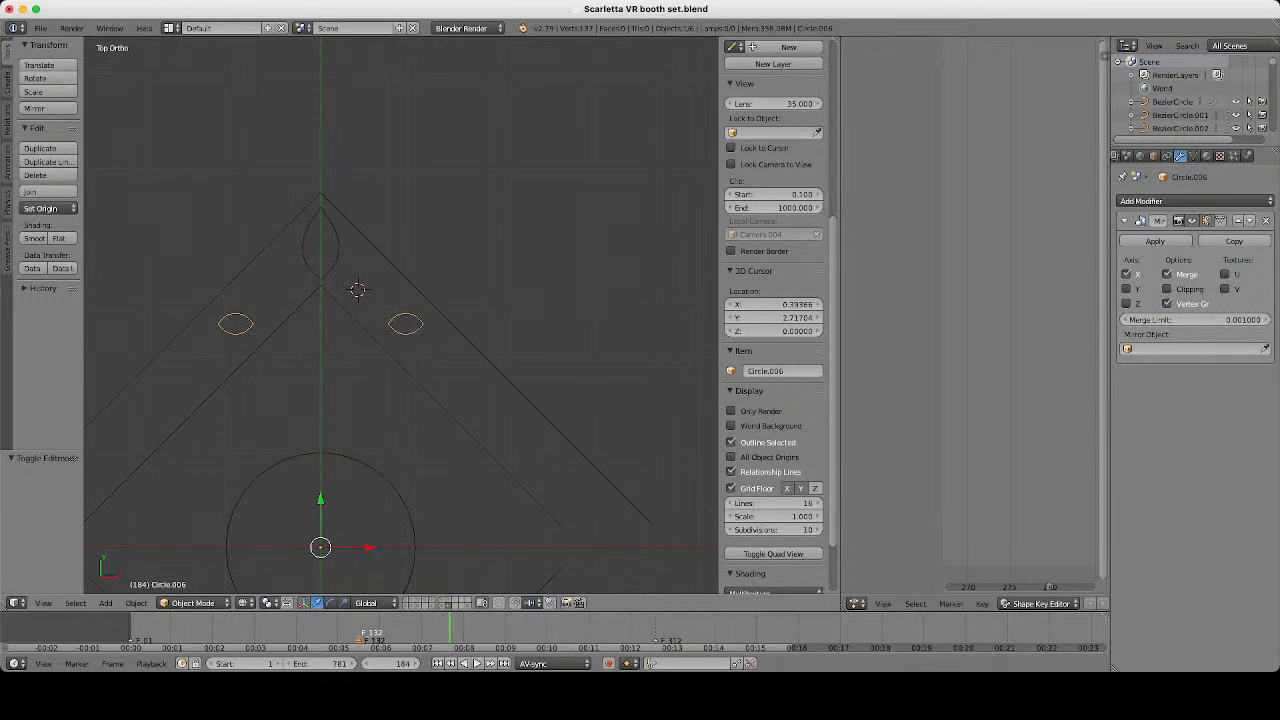
{"action": "middle_click_drag", "start_coordinate": [545, 507], "coordinate": [544, 504], "text": "shift"}
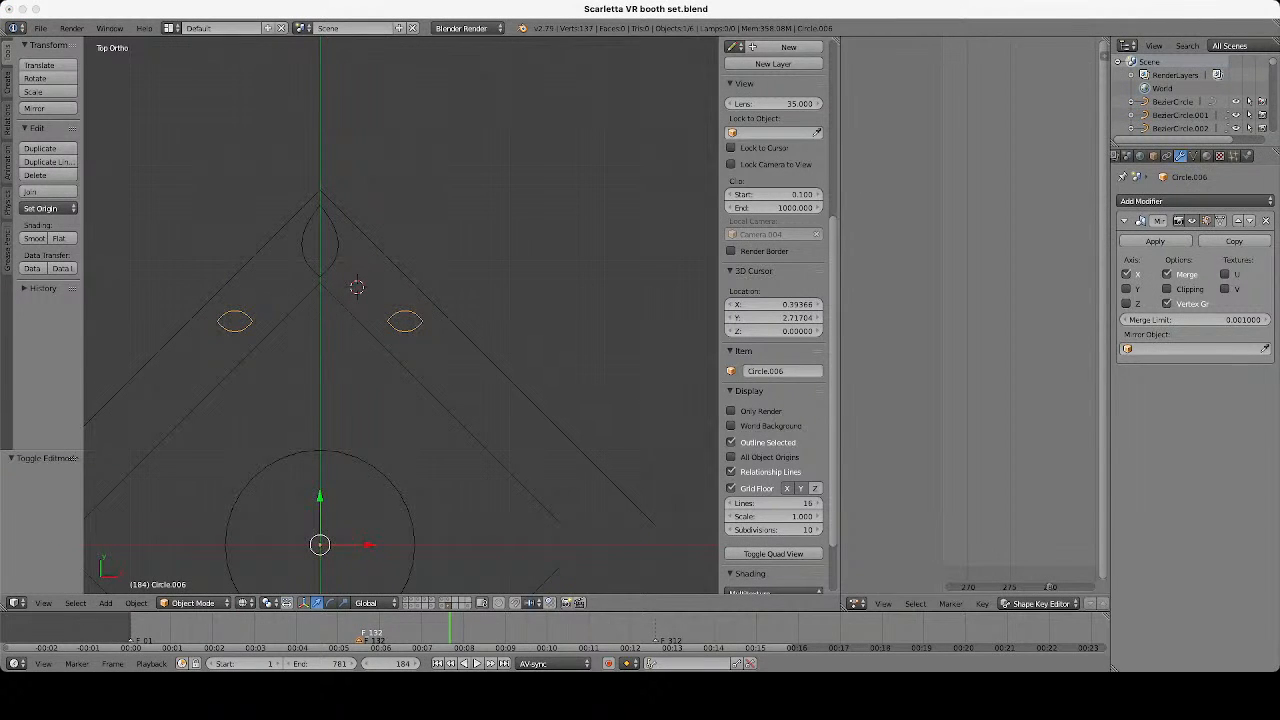
Select all vertices of the small mirrored pointed oval and scale it uniformly to about 0.94.
{"action": "key", "text": "Tab"}
{"action": "key", "text": "a"}
{"action": "scroll", "coordinate": [402, 315], "scroll_direction": "up", "scroll_amount": 2}
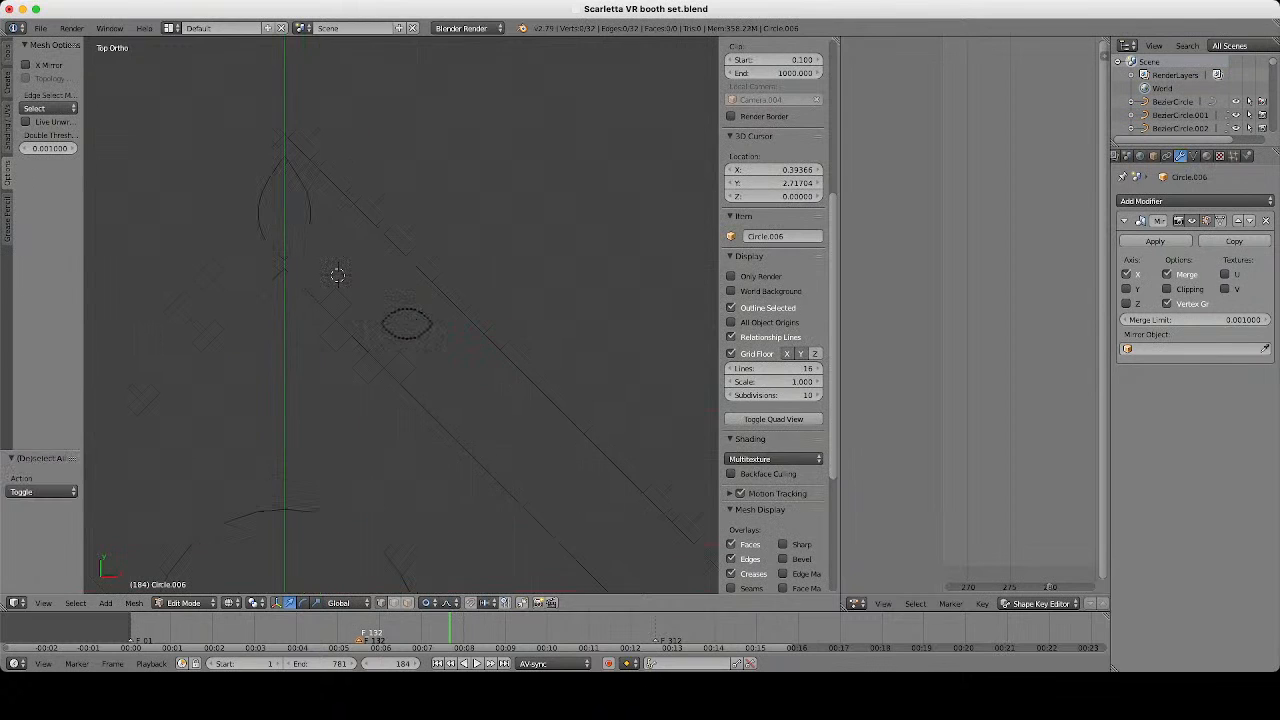
{"action": "key", "text": "a"}
{"action": "key", "text": "s"}
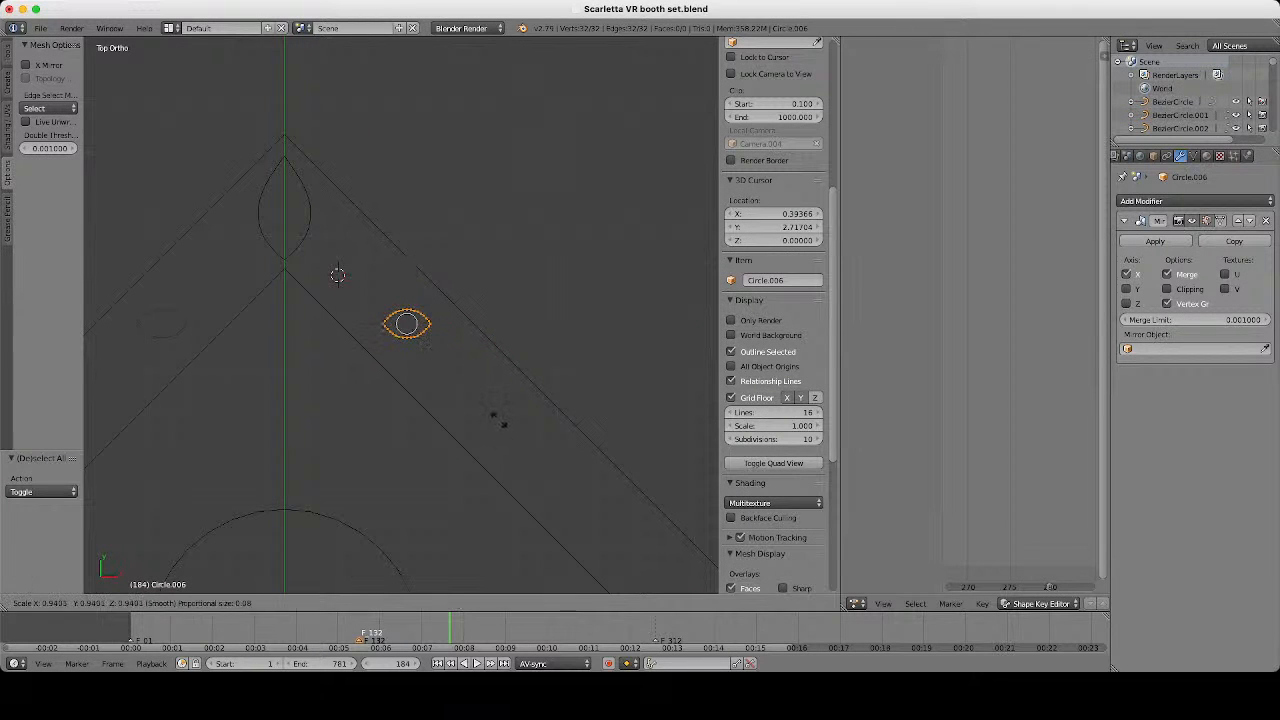
{"action": "key", "text": "Return"}
Move the small pointed oval 0.010 along Y, keeping it between the V lines.
{"action": "key", "text": "g"}
{"action": "key", "text": "y"}
{"action": "key", "text": "Return"}
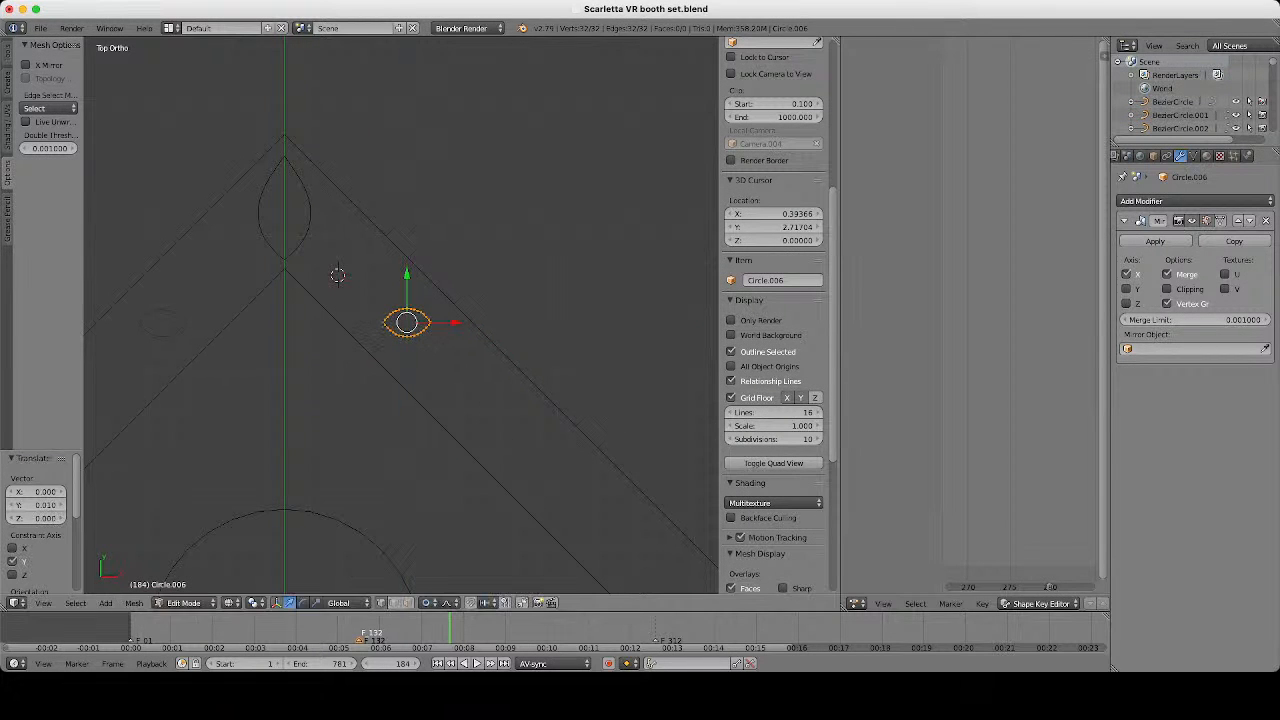
{"action": "key", "text": "g"}
{"action": "key", "text": "x"}
{"action": "key", "text": "Return"}
{"action": "scroll", "coordinate": [402, 315], "scroll_direction": "down", "scroll_amount": 2}
{"action": "middle_click_drag", "start_coordinate": [405, 320], "coordinate": [376, 266], "text": "shift"}
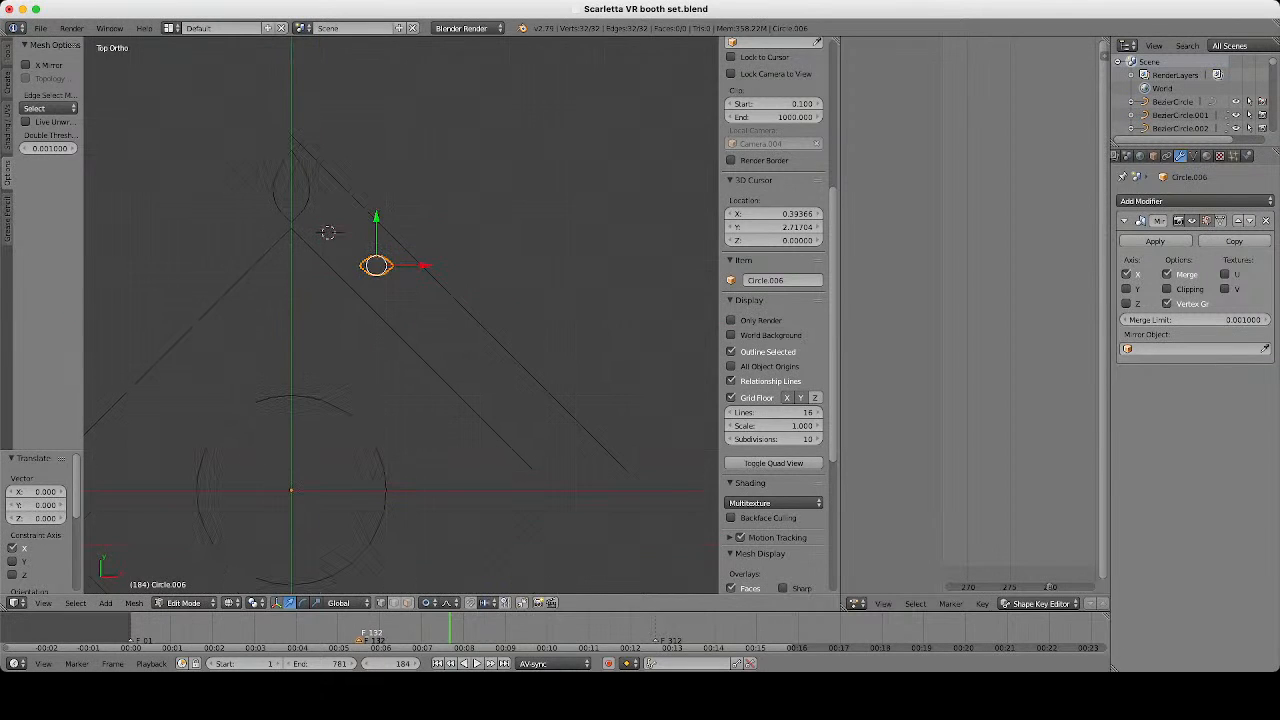
Duplicate the small pointed oval and move the copy -1.252 along Y, 1.484 along X and about -0.25 more along Y, between the V lines.
{"action": "key", "text": "shift+d"}
{"action": "key", "text": "Return"}
{"action": "key", "text": "g"}
{"action": "key", "text": "y"}
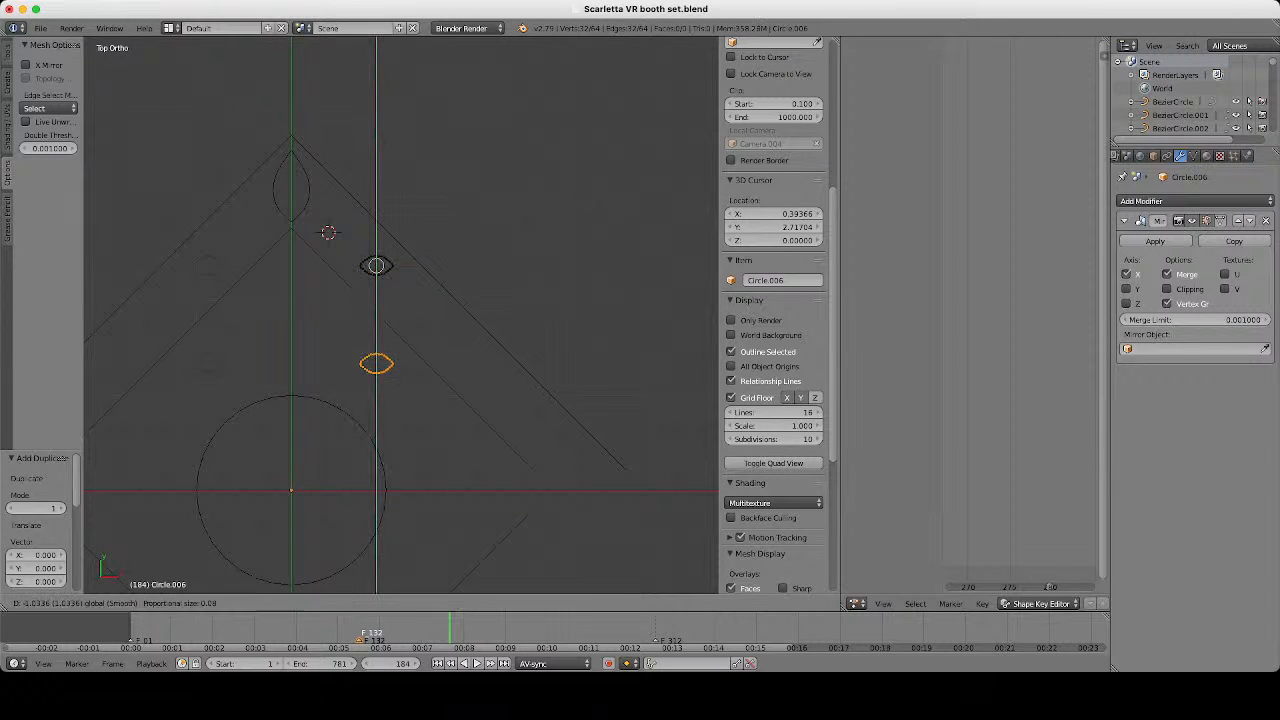
{"action": "key", "text": "Return"}
{"action": "key", "text": "g"}
{"action": "key", "text": "x"}
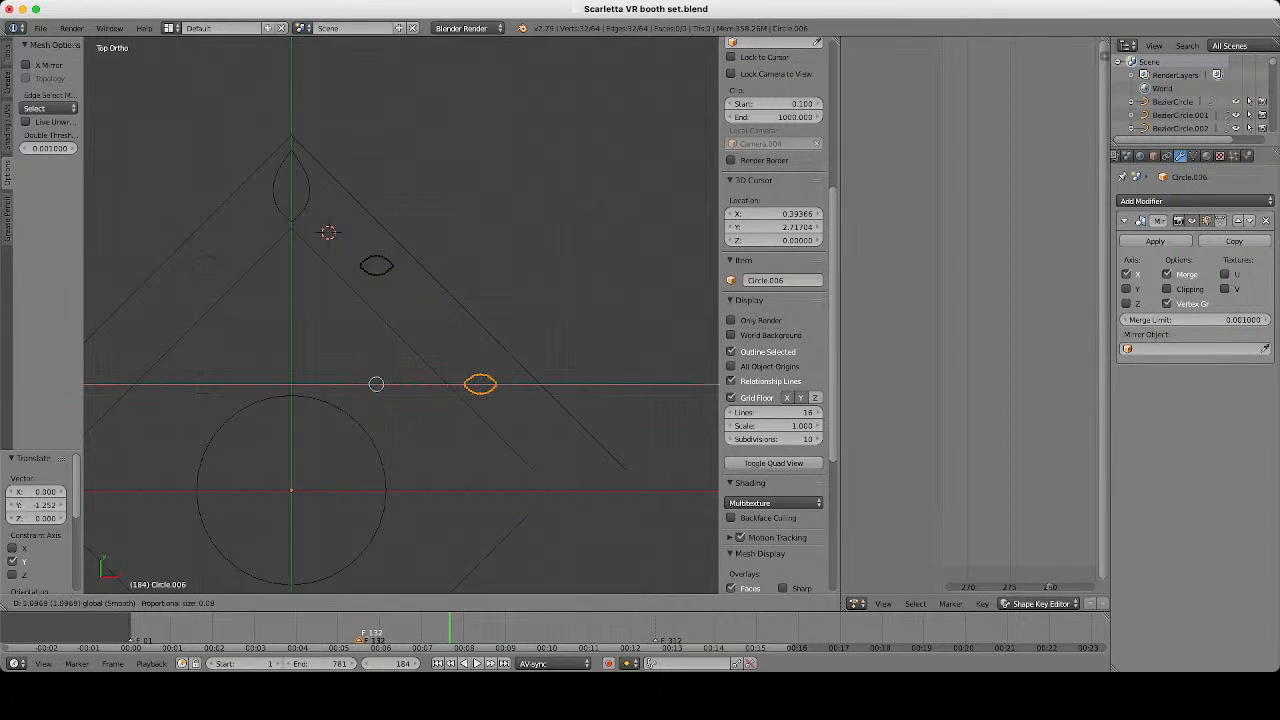
{"action": "key", "text": "Return"}
{"action": "key", "text": "shift+d"}
{"action": "key", "text": "y"}
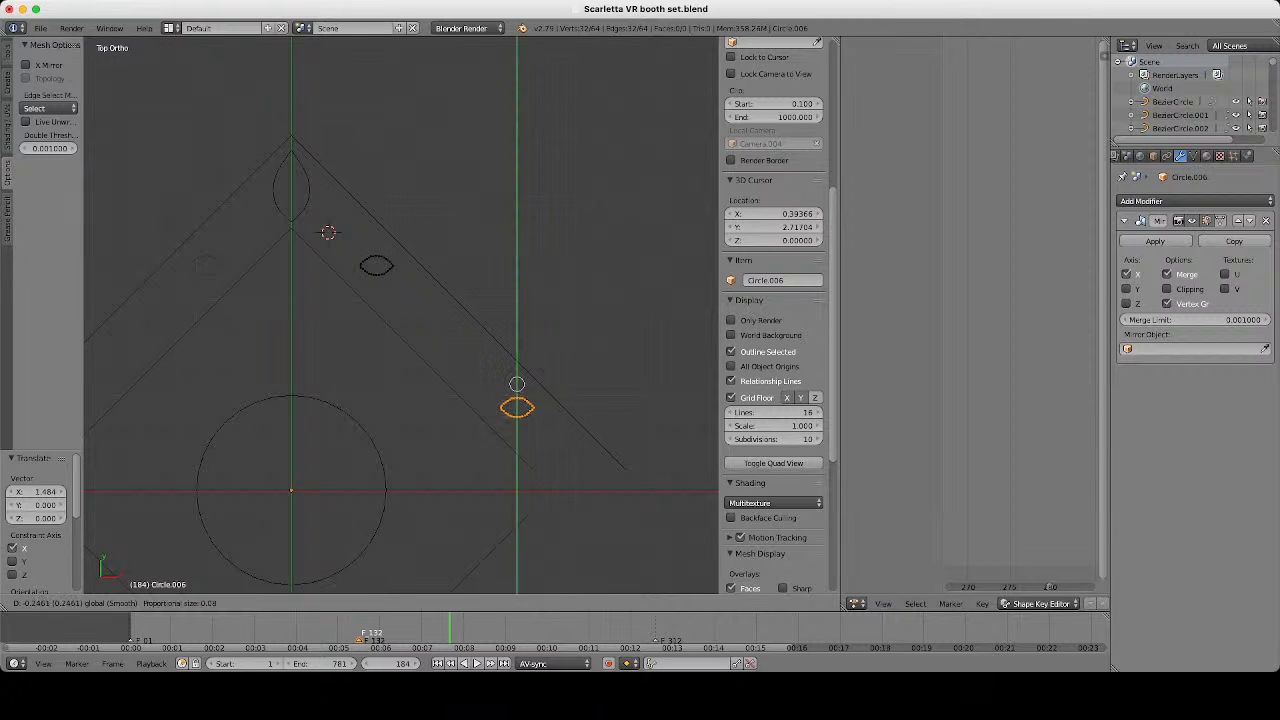
Duplicate the lower small oval in place and move the new copy -0.852 along Y, onto the X axis.
{"action": "key", "text": "Return"}
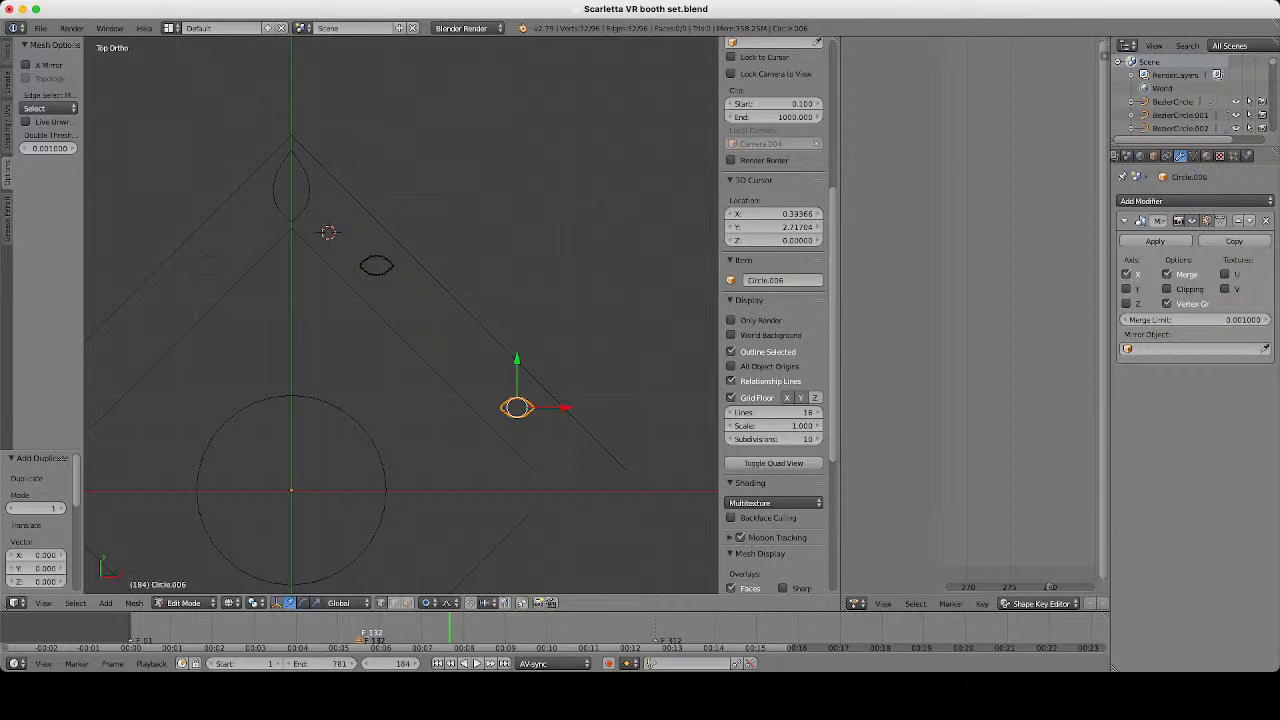
{"action": "scroll", "coordinate": [401, 315], "scroll_direction": "down", "scroll_amount": 5}
{"action": "scroll", "coordinate": [401, 315], "scroll_direction": "up", "scroll_amount": 2}
{"action": "scroll", "coordinate": [555, 630], "scroll_direction": "up", "scroll_amount": 1}
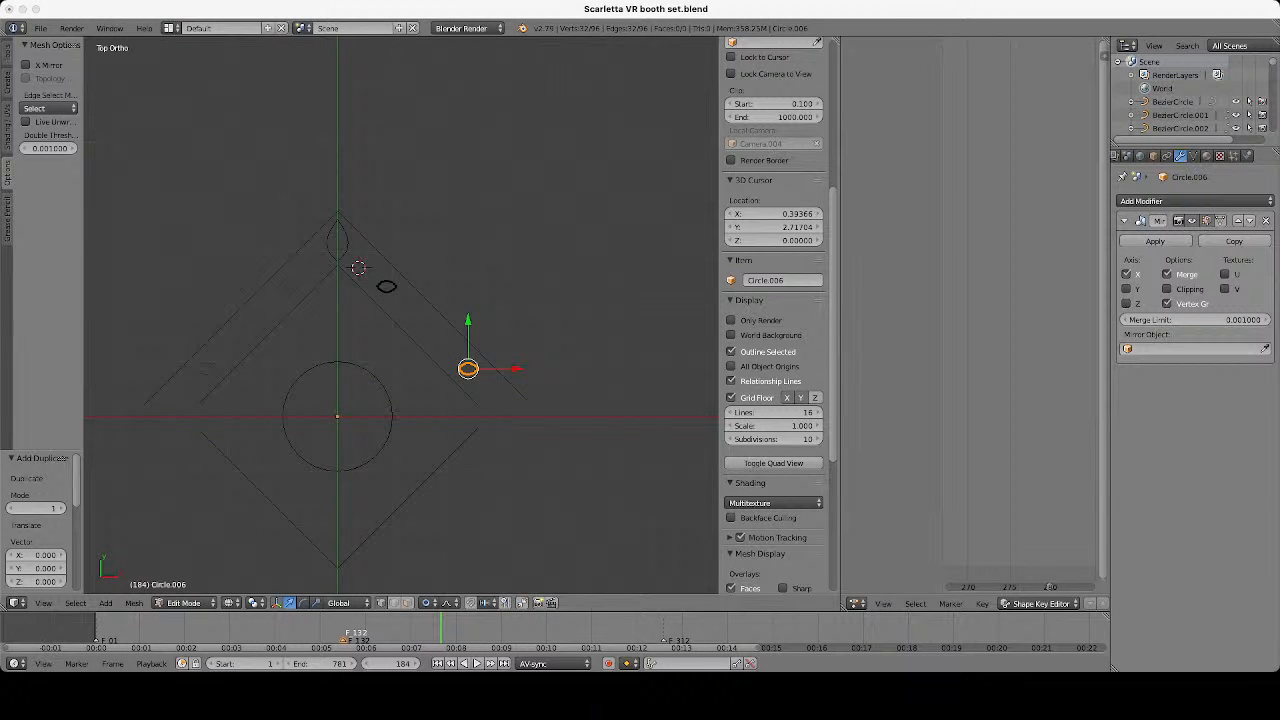
{"action": "scroll", "coordinate": [401, 315], "scroll_direction": "up", "scroll_amount": 2}
{"action": "middle_click_drag", "start_coordinate": [490, 368], "coordinate": [315, 263], "text": "shift"}
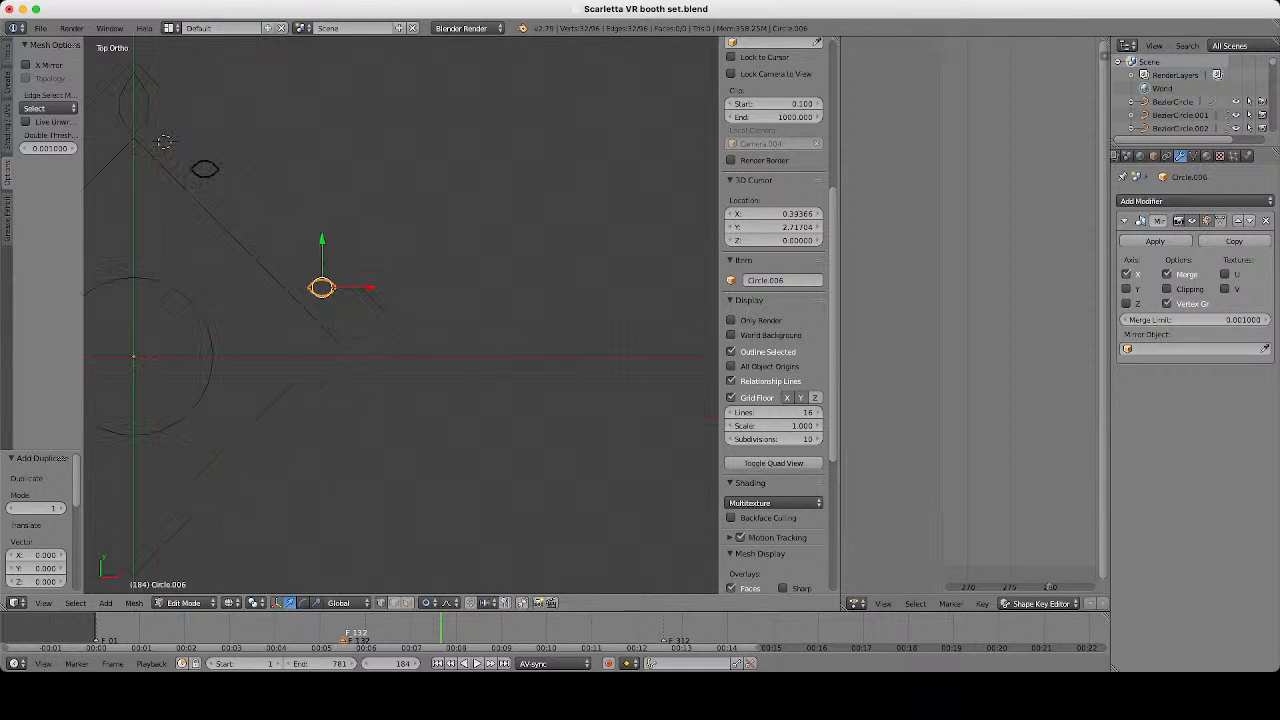
{"action": "left_click_drag", "start_coordinate": [322, 240], "coordinate": [322, 308]}
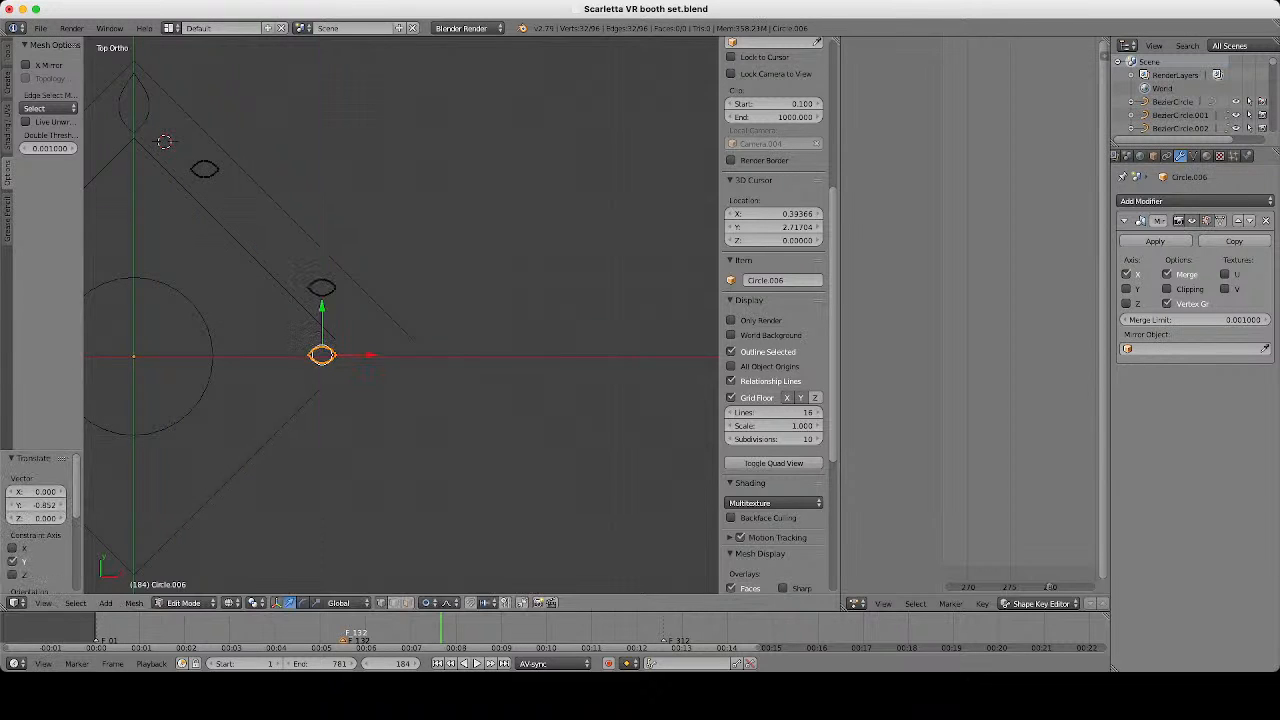
{"action": "scroll", "coordinate": [401, 316], "scroll_direction": "up", "scroll_amount": 5}
{"action": "left_click_drag", "start_coordinate": [204, 366], "coordinate": [204, 370]}
{"action": "scroll", "coordinate": [401, 316], "scroll_direction": "down", "scroll_amount": 1}
{"action": "scroll", "coordinate": [401, 316], "scroll_direction": "down", "scroll_amount": 1}
Scale the oval on the X axis by 2.365 and move it 0.693 along X toward the V lines' outer ends.
{"action": "key", "text": "s"}
{"action": "left_click", "coordinate": [364, 461]}
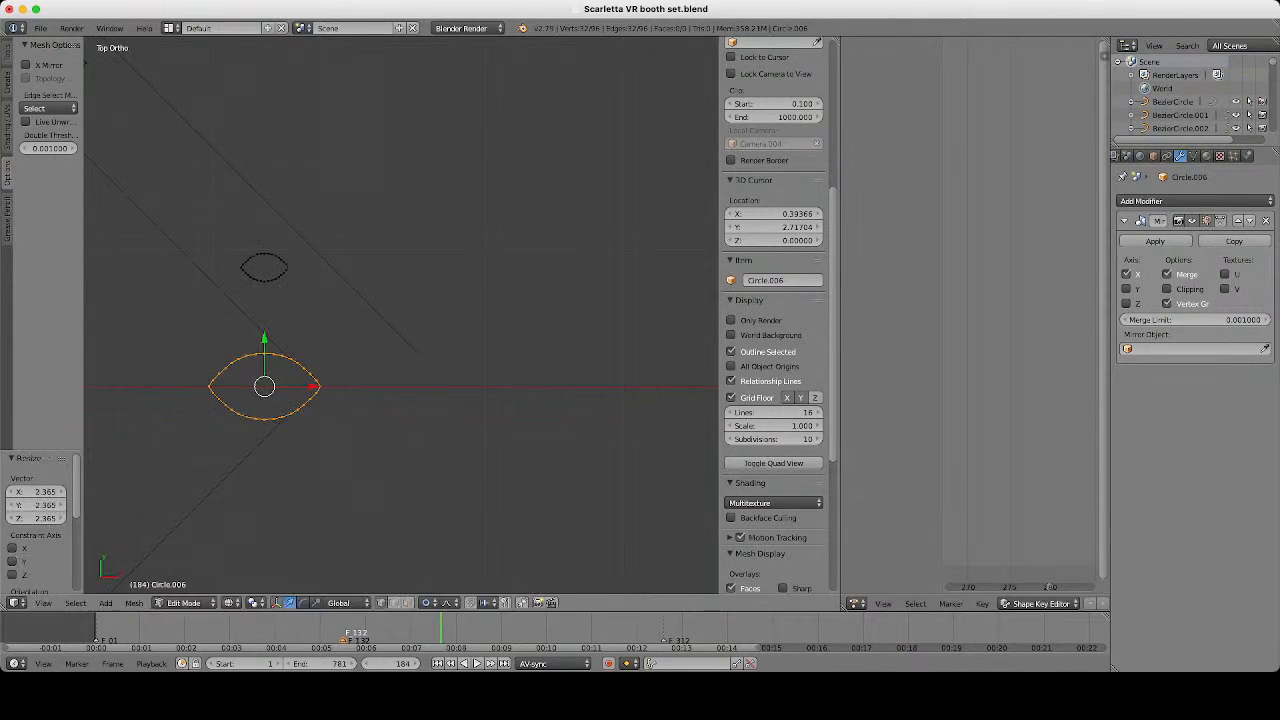
{"action": "key", "text": "g"}
{"action": "key", "text": "x"}
{"action": "key", "text": "Return"}
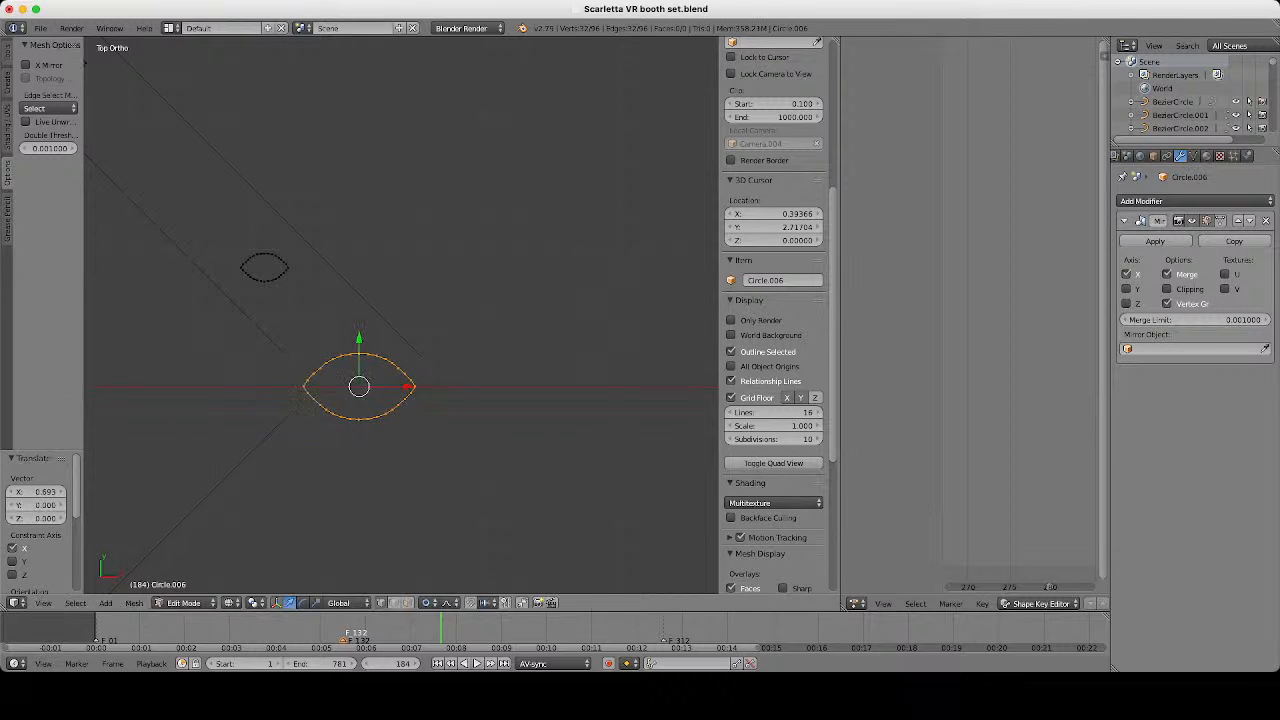
Enlarge the oval on the X axis by 1.675 to span the ends of the V lines.
{"action": "scroll", "coordinate": [401, 316], "scroll_direction": "down", "scroll_amount": 7}
{"action": "scroll", "coordinate": [433, 315], "scroll_direction": "down", "scroll_amount": 2}
{"action": "scroll", "coordinate": [303, 337], "scroll_direction": "up", "scroll_amount": 4}
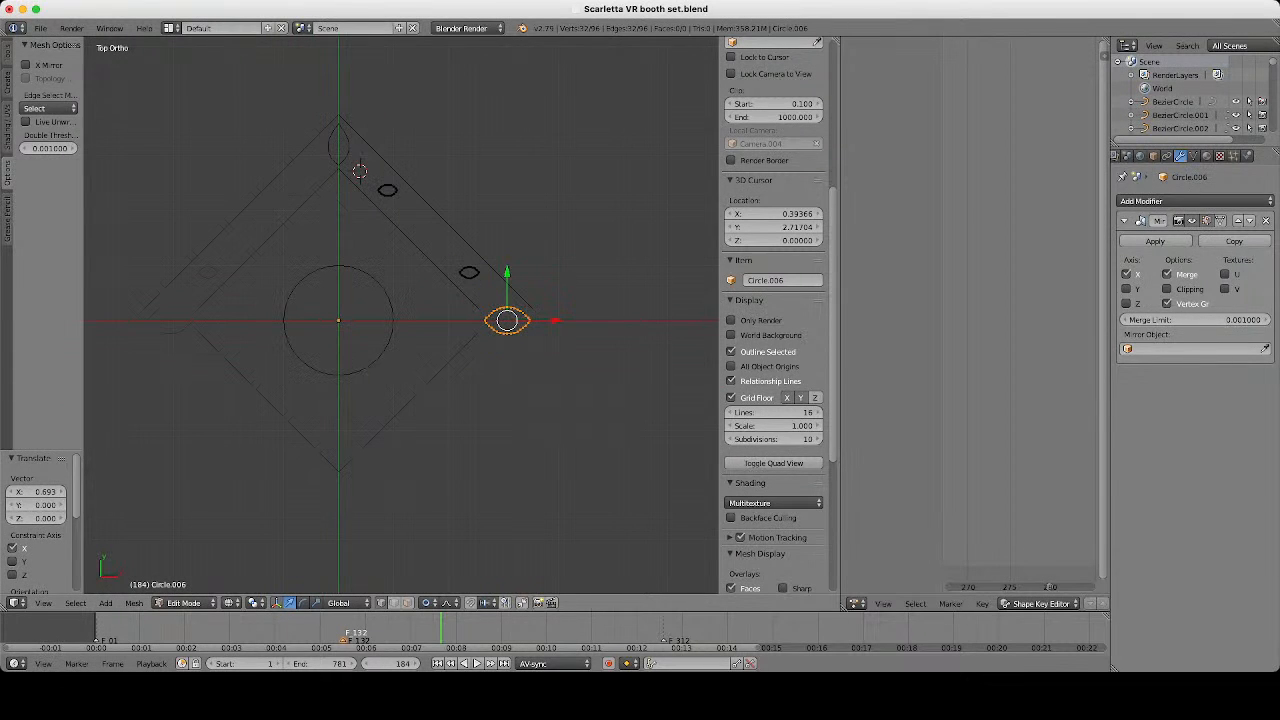
{"action": "key", "text": "s"}
{"action": "left_click", "coordinate": [612, 420]}
{"action": "scroll", "coordinate": [603, 330], "scroll_direction": "up", "scroll_amount": 4}
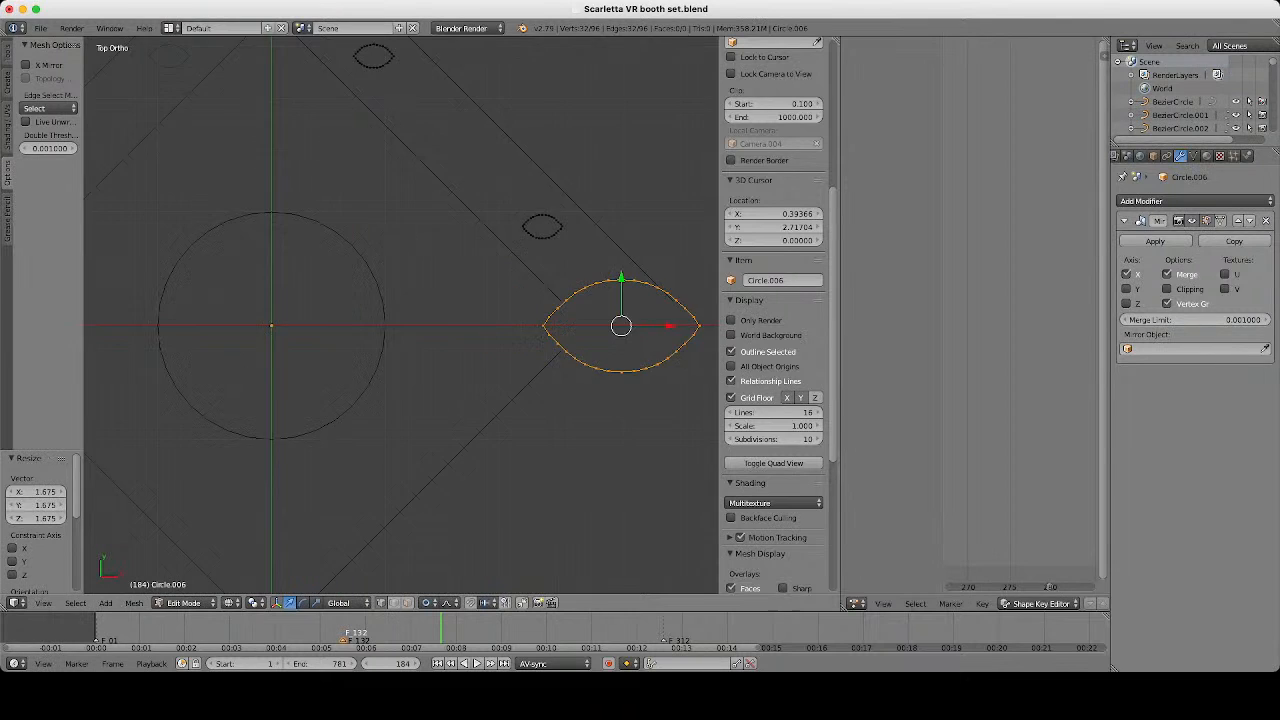
{"action": "scroll", "coordinate": [402, 316], "scroll_direction": "up", "scroll_amount": 4}
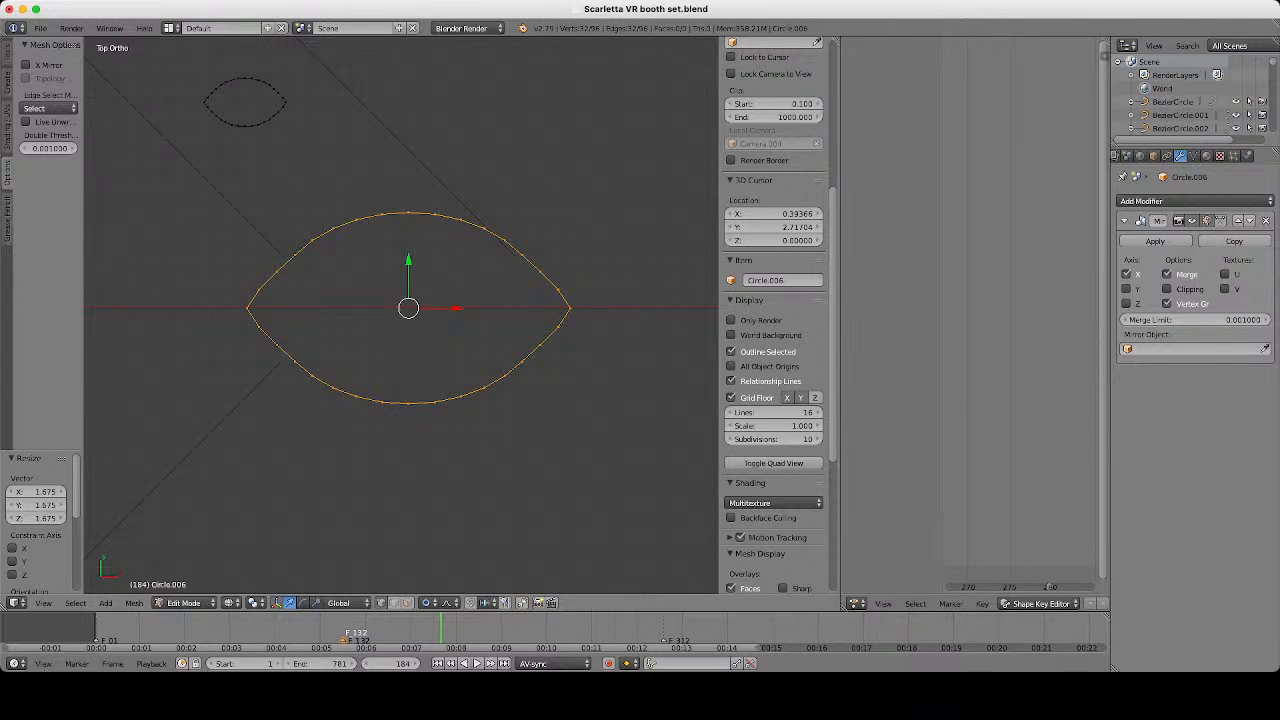
Move the large oval -0.042 along X to align it with the V line ends.
{"action": "key", "text": "g"}
{"action": "key", "text": "x"}
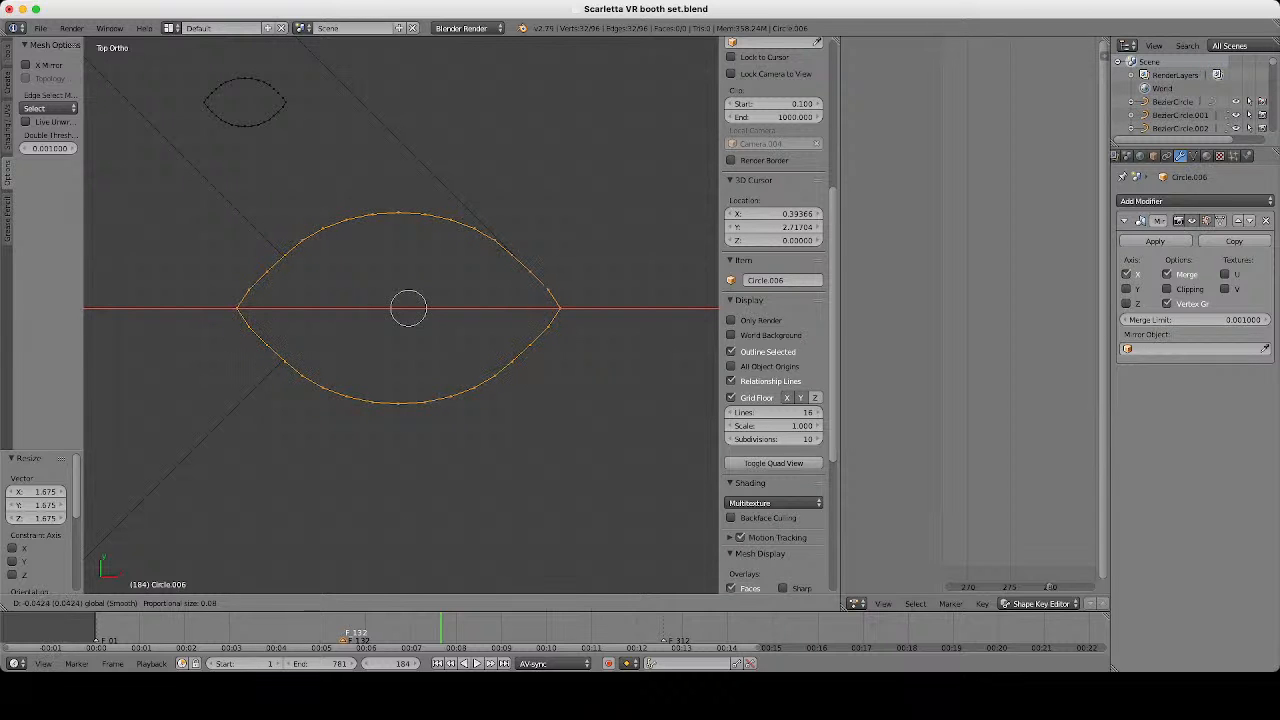
{"action": "key", "text": "Return"}
{"action": "scroll", "coordinate": [403, 316], "scroll_direction": "up", "scroll_amount": 2}
{"action": "middle_click_drag", "start_coordinate": [240, 280], "coordinate": [404, 320], "text": "shift"}
{"action": "scroll", "coordinate": [404, 320], "scroll_direction": "up", "scroll_amount": 3}
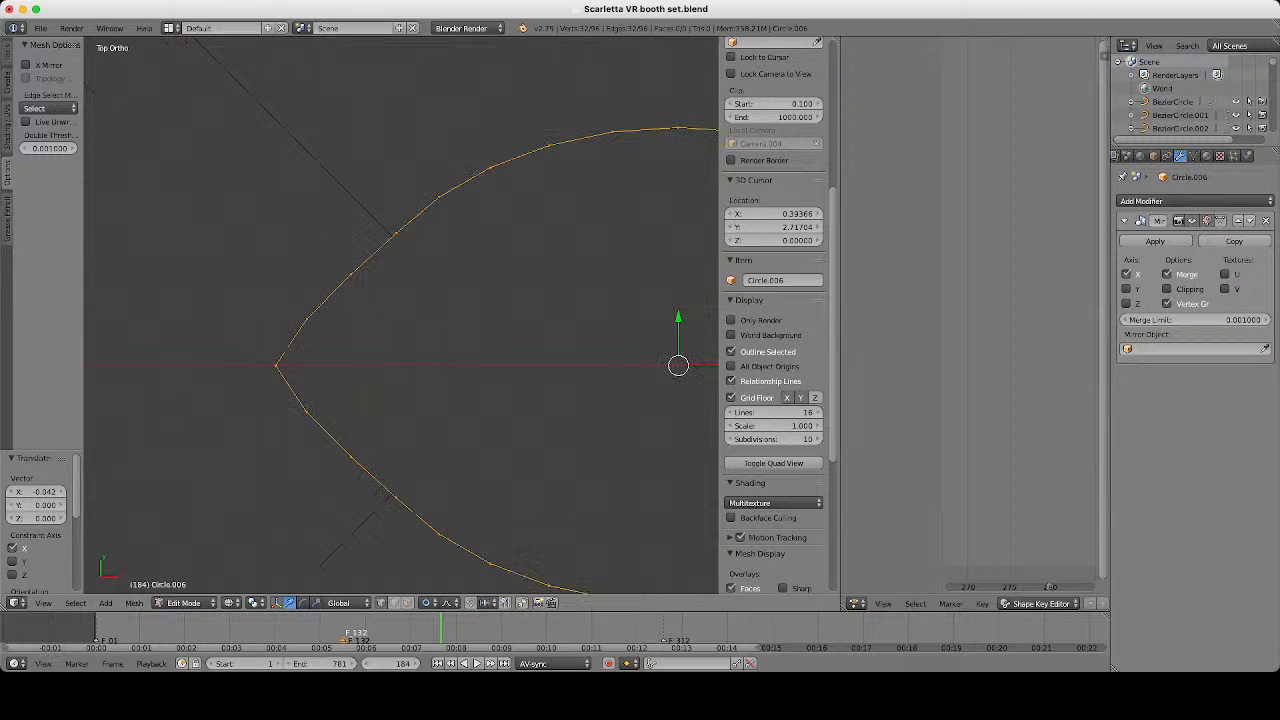
{"action": "scroll", "coordinate": [256, 330], "scroll_direction": "down", "scroll_amount": 4}
{"action": "scroll", "coordinate": [654, 346], "scroll_direction": "up", "scroll_amount": 4}
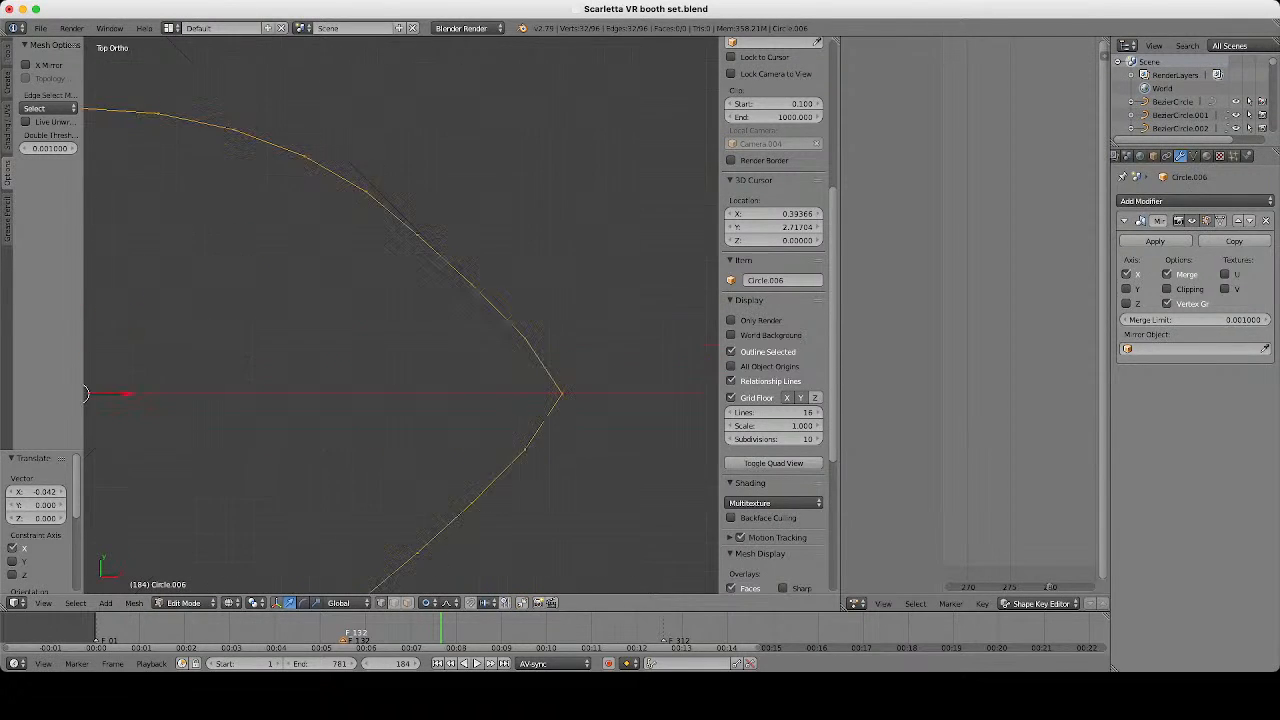
Scale the large oval by 1.004, then leave mesh editing and deselect everything.
{"action": "key", "text": "s"}
{"action": "left_click", "coordinate": [542, 438]}
{"action": "scroll", "coordinate": [542, 438], "scroll_direction": "down", "scroll_amount": 10}
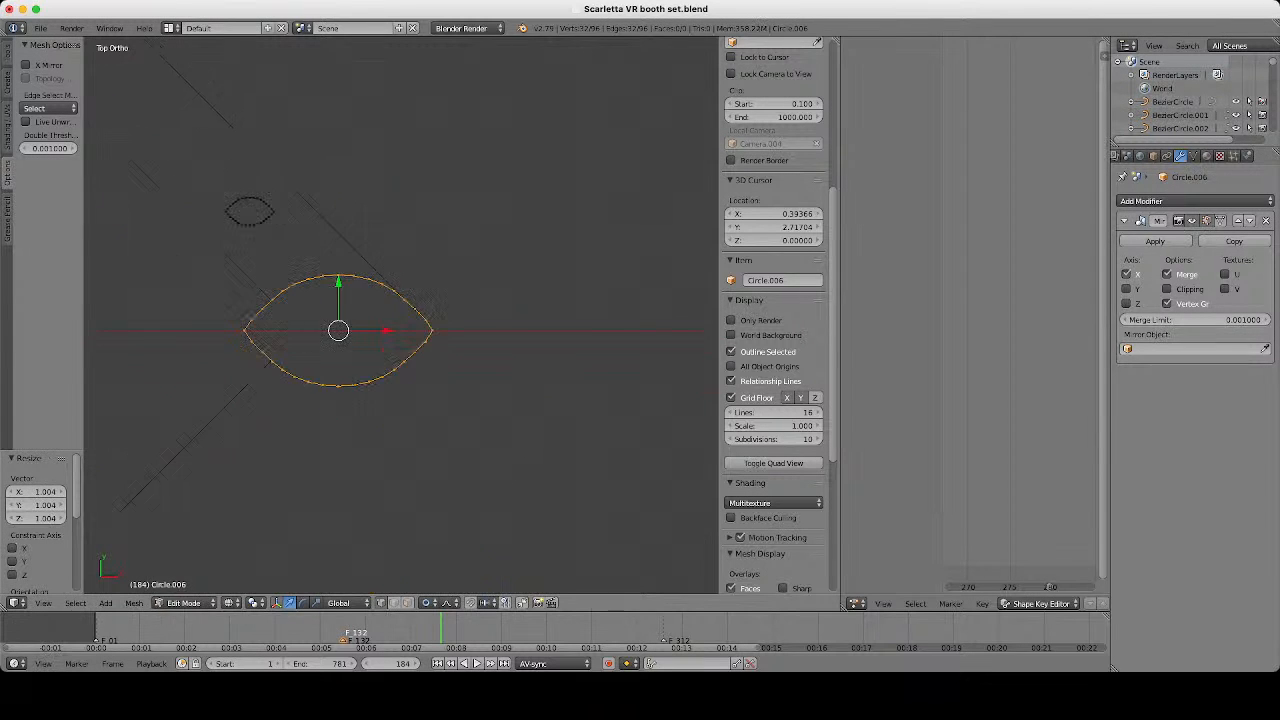
{"action": "middle_click_drag", "start_coordinate": [470, 400], "coordinate": [677, 424], "text": "shift"}
{"action": "scroll", "coordinate": [677, 424], "scroll_direction": "down", "scroll_amount": 2}
{"action": "key", "text": "Tab"}
{"action": "scroll", "coordinate": [401, 316], "scroll_direction": "down", "scroll_amount": 3}
{"action": "key", "text": "a"}
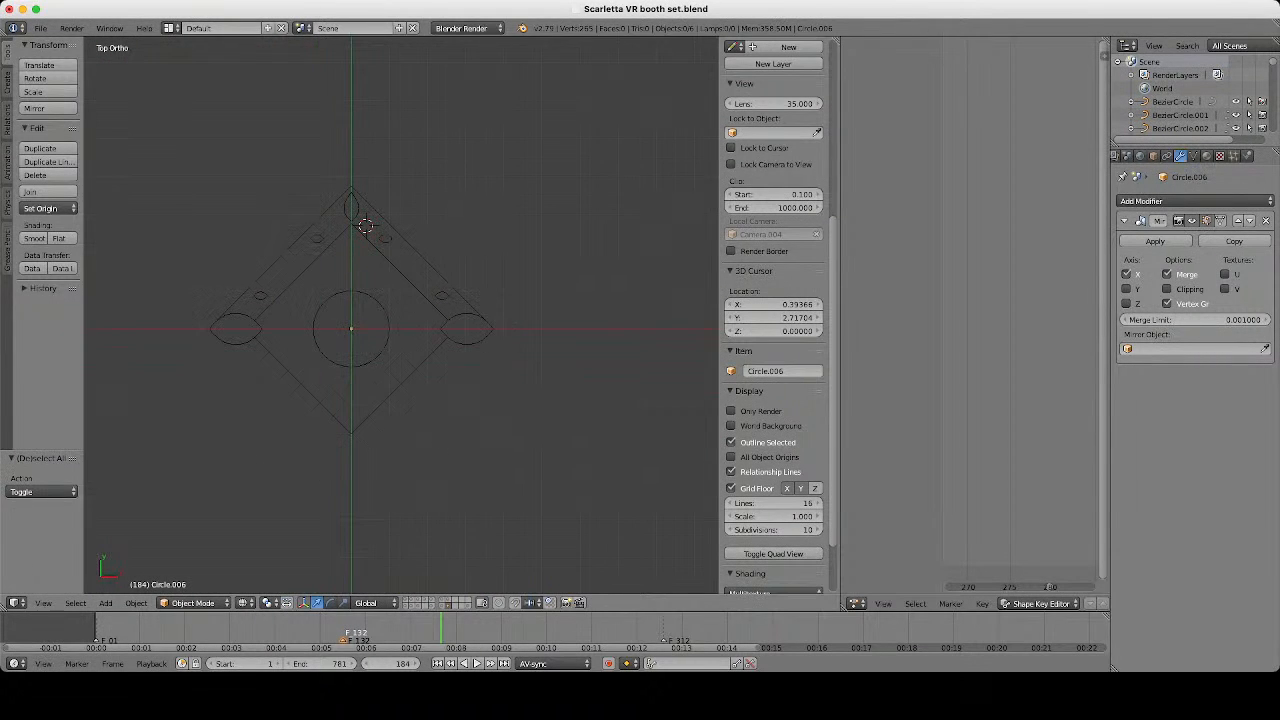
Duplicate the small oval just above the large one and move the copy -1.980 along Y, below the X axis.
{"action": "scroll", "coordinate": [401, 316], "scroll_direction": "up", "scroll_amount": 2}
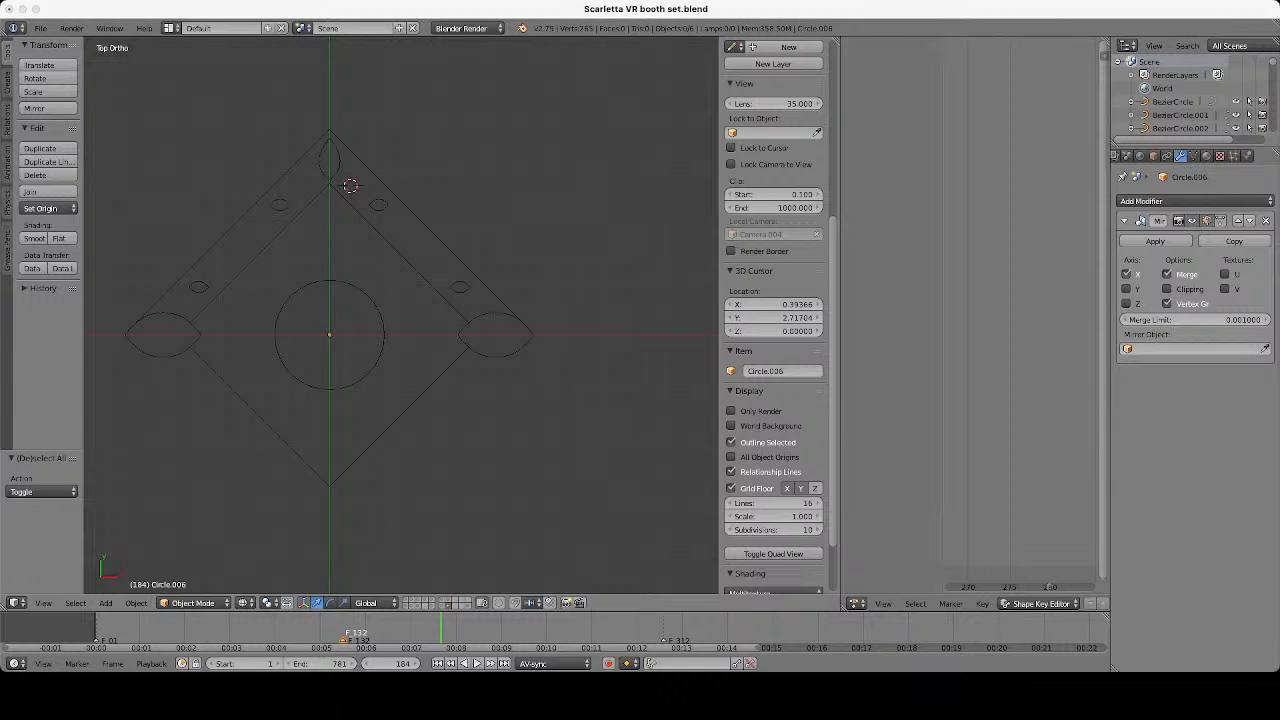
{"action": "scroll", "coordinate": [401, 316], "scroll_direction": "down", "scroll_amount": 3}
{"action": "scroll", "coordinate": [401, 316], "scroll_direction": "up", "scroll_amount": 3}
{"action": "scroll", "coordinate": [400, 315], "scroll_direction": "up", "scroll_amount": 2}
{"action": "right_click", "coordinate": [503, 323]}
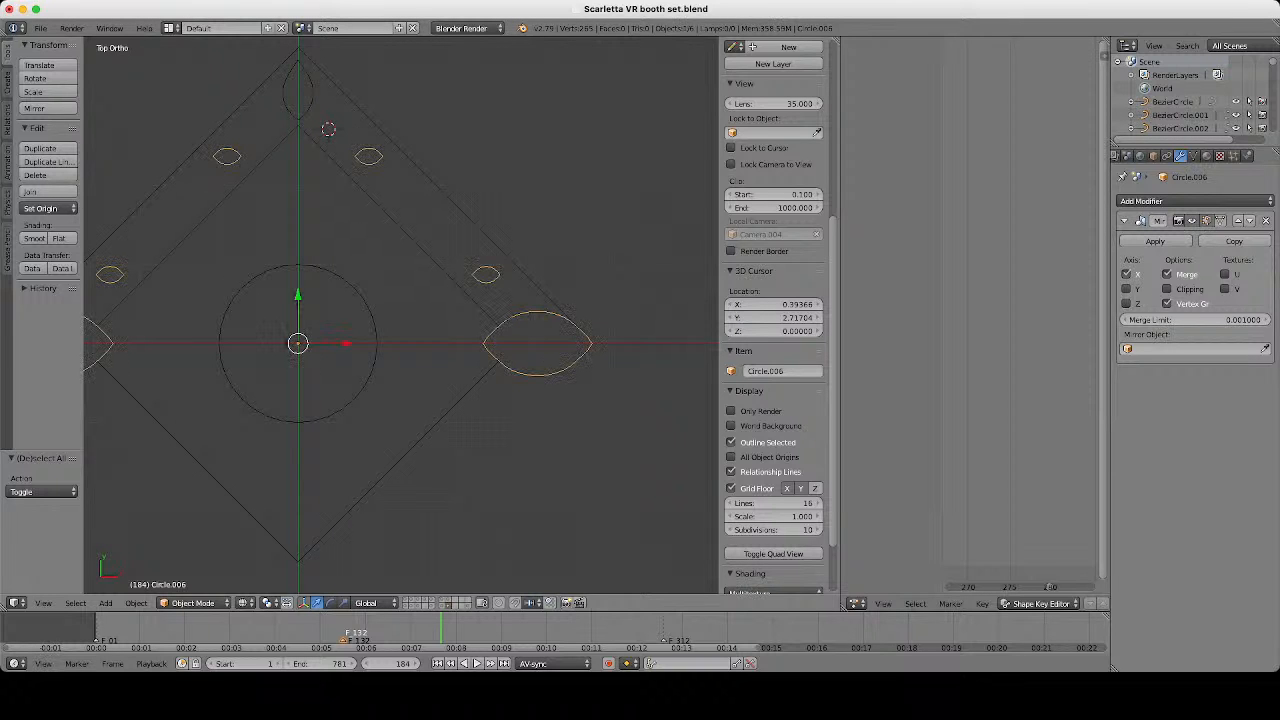
{"action": "key", "text": "Tab"}
{"action": "key", "text": "ctrl+l"}
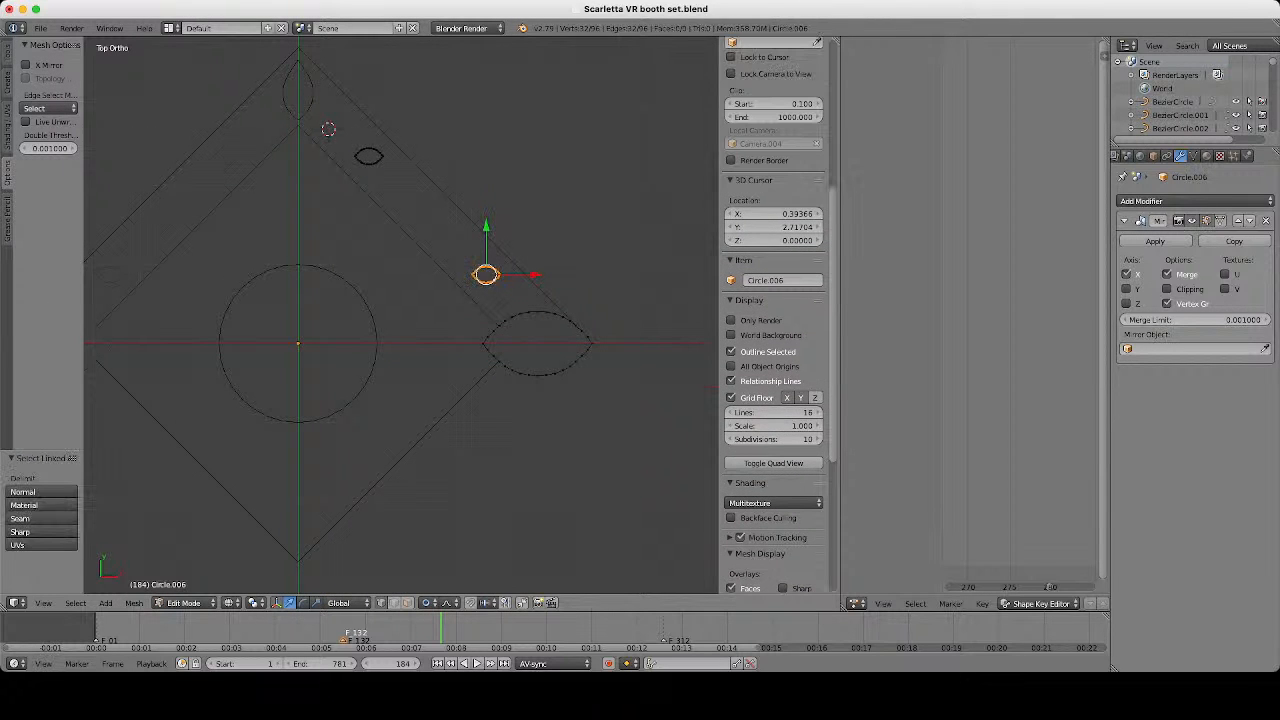
{"action": "scroll", "coordinate": [401, 315], "scroll_direction": "down", "scroll_amount": 4}
{"action": "scroll", "coordinate": [401, 315], "scroll_direction": "up", "scroll_amount": 2}
{"action": "key", "text": "shift+d"}
{"action": "key", "text": "Escape"}
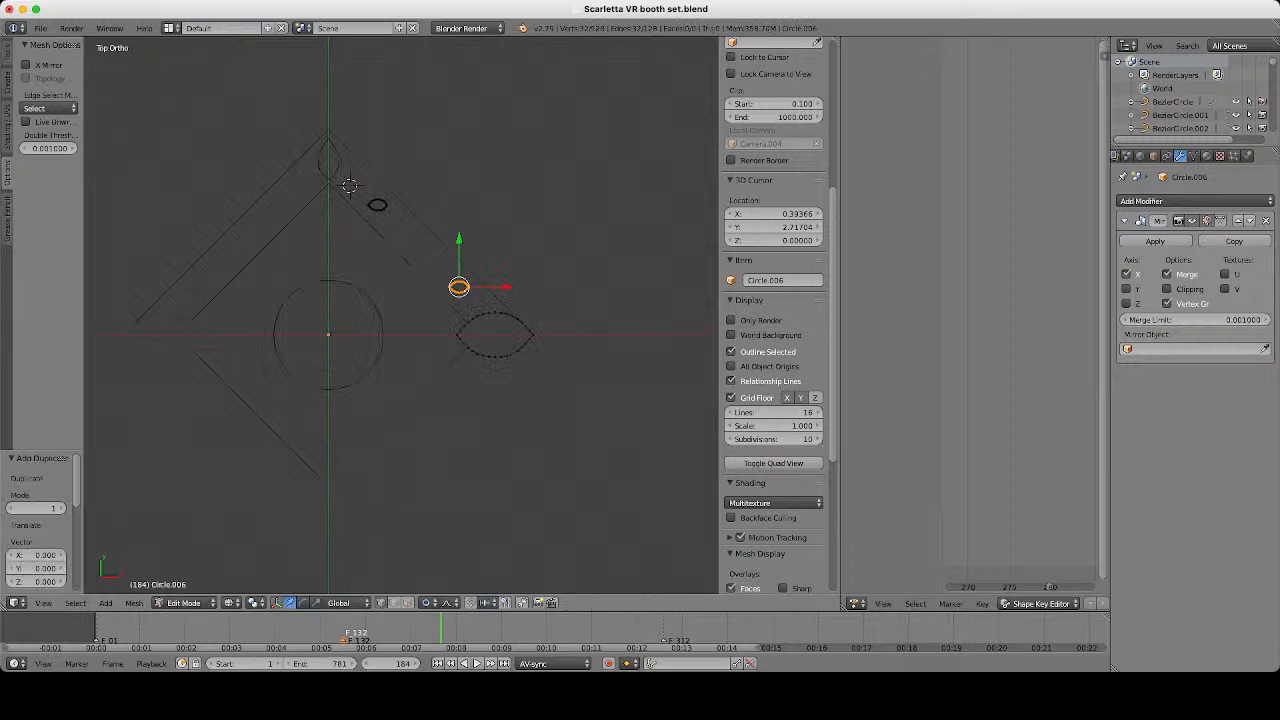
{"action": "key", "text": "g"}
{"action": "key", "text": "y"}
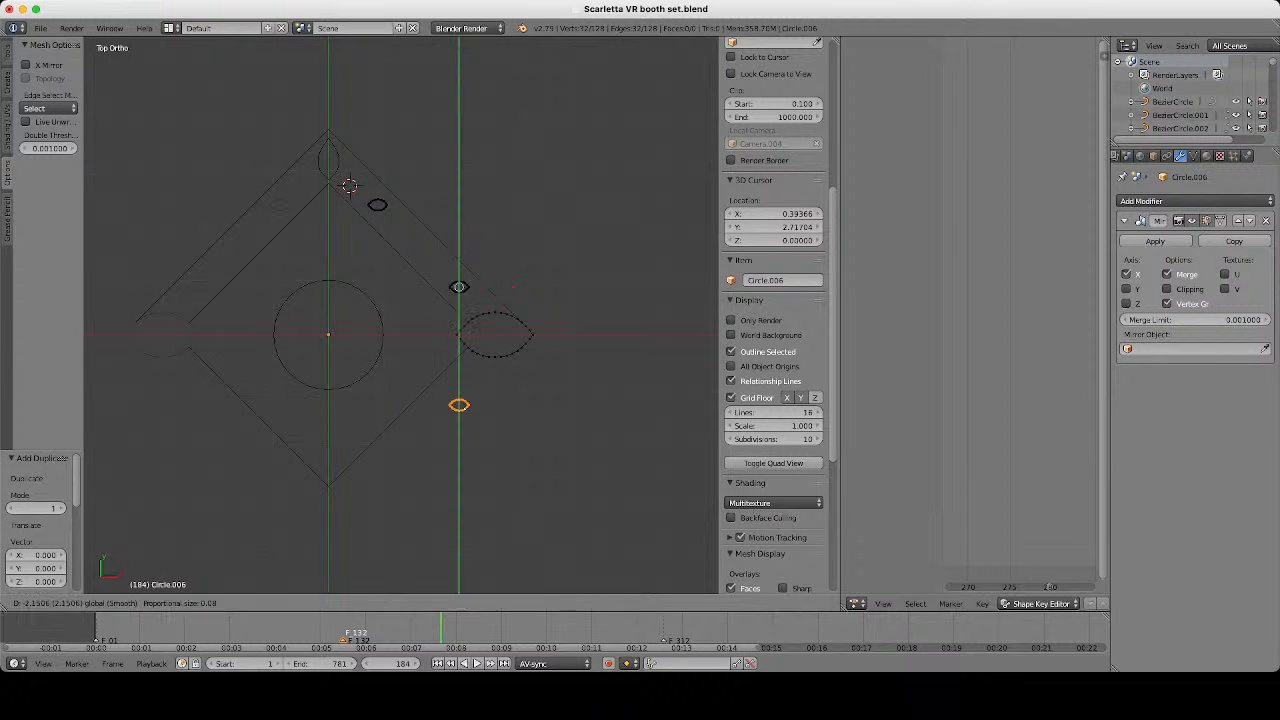
{"action": "key", "text": "Return"}
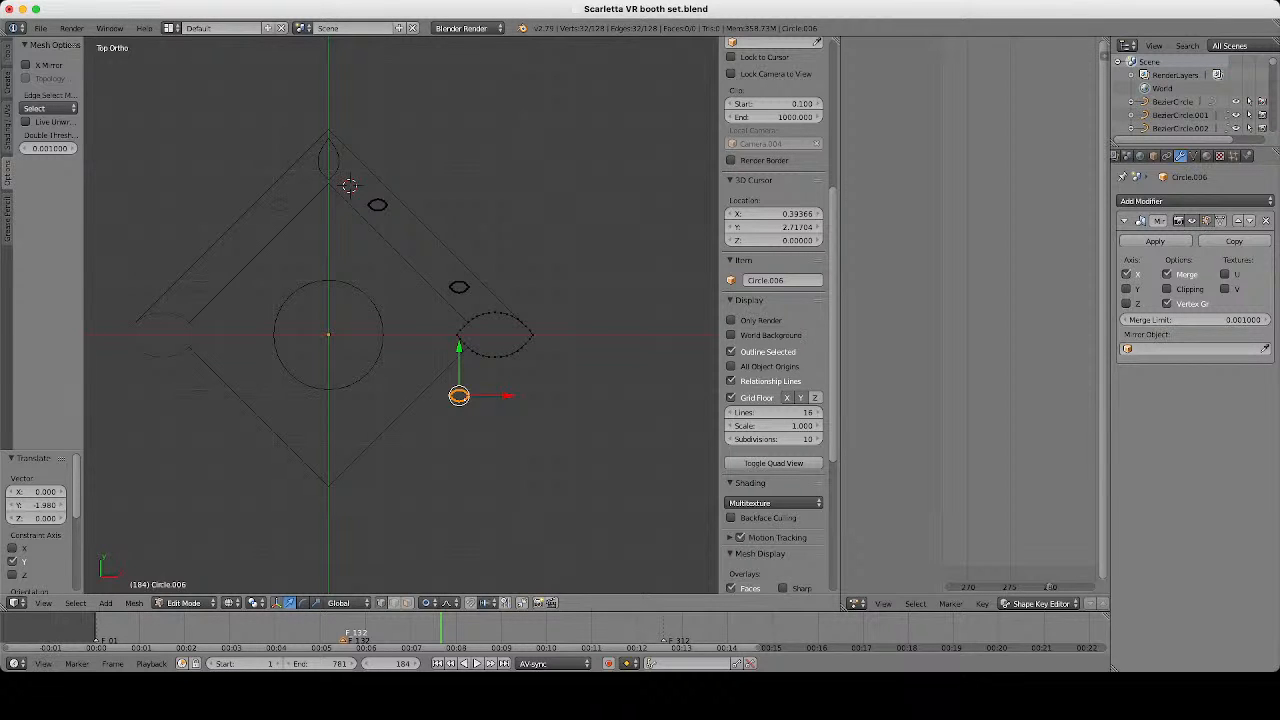
Duplicate the upper small oval near the diagram's top point and move the copy -4.941 along Y, beside the lower V tip.
{"action": "scroll", "coordinate": [361, 555], "scroll_direction": "up", "scroll_amount": 2}
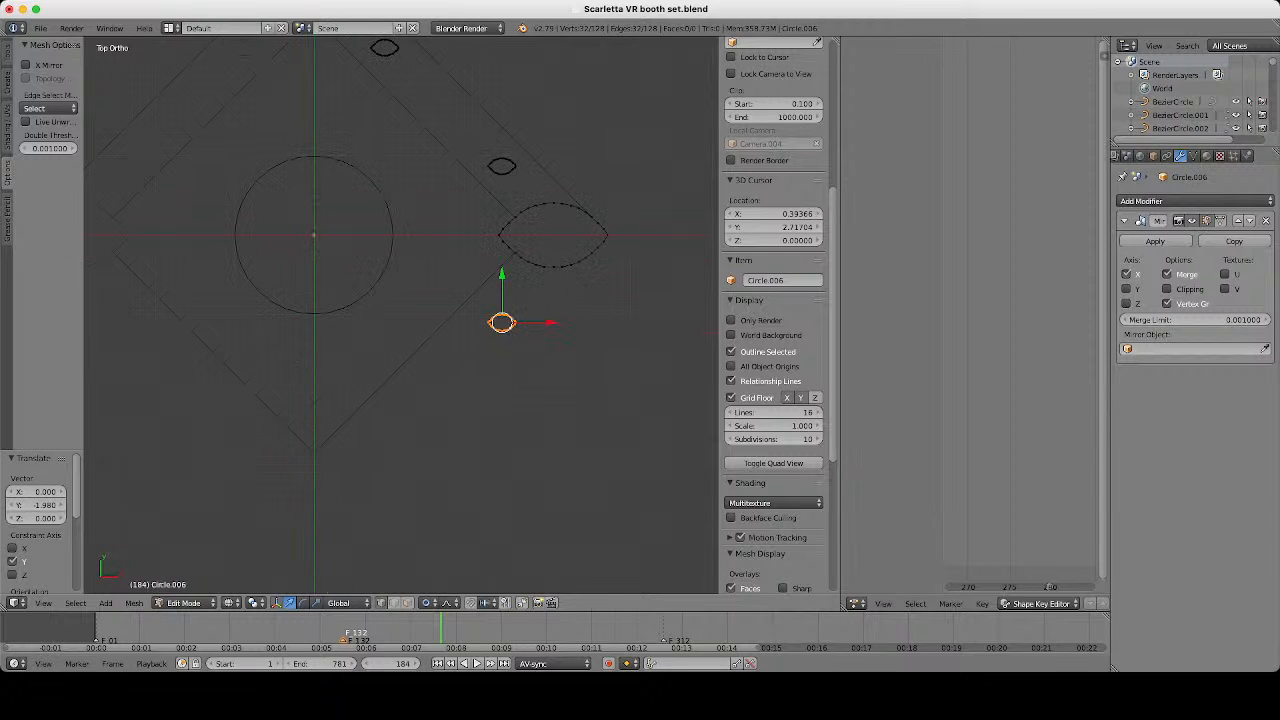
{"action": "right_click", "coordinate": [395, 50]}
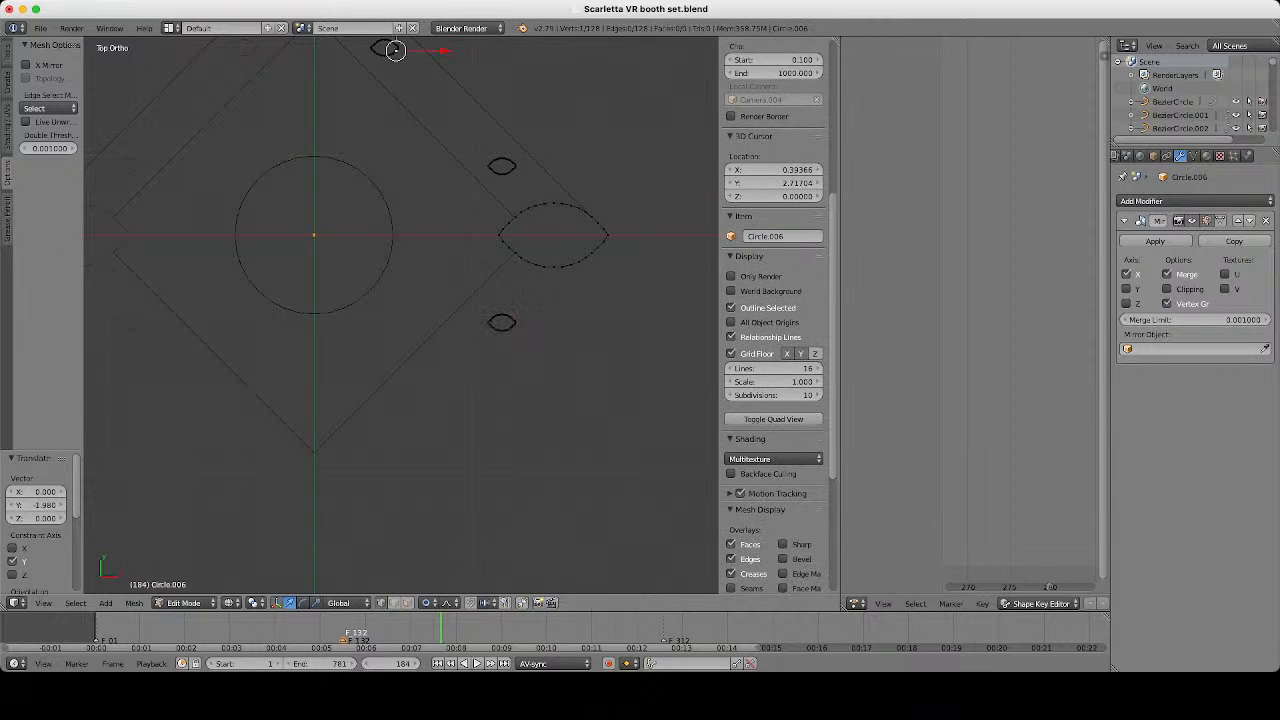
{"action": "key", "text": "ctrl+l"}
{"action": "key", "text": "shift+d"}
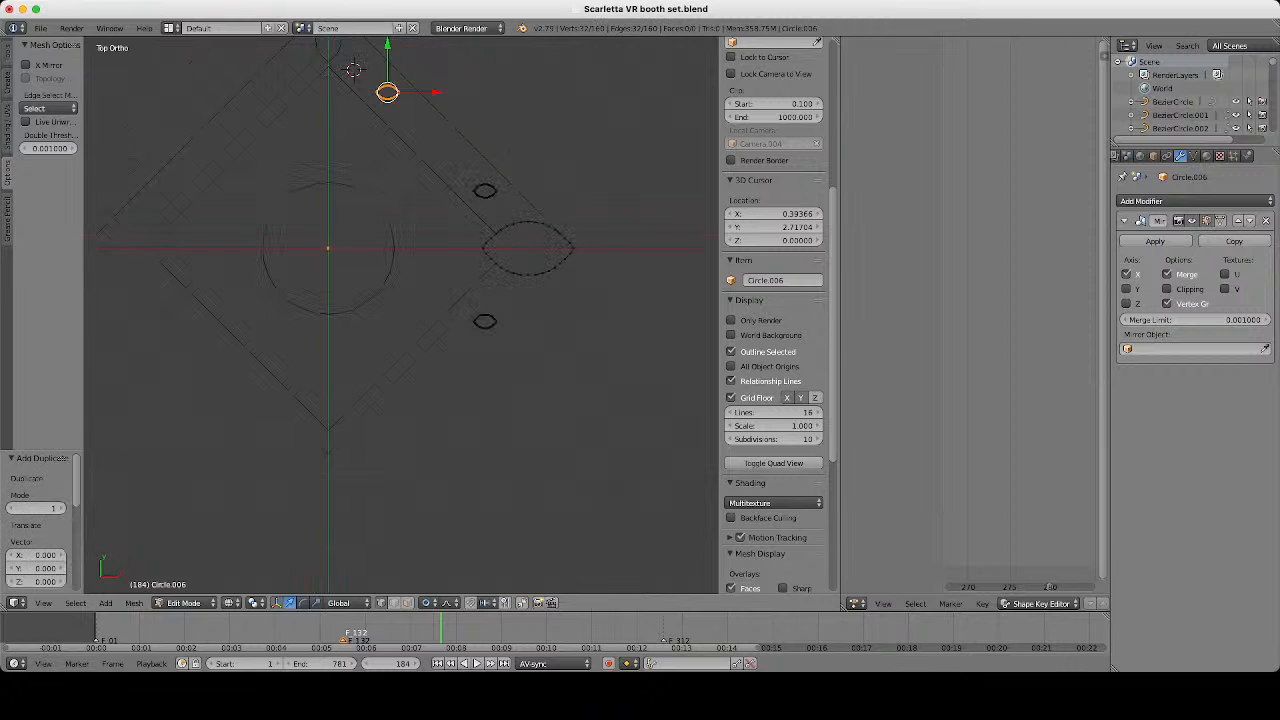
{"action": "left_click_drag", "start_coordinate": [387, 46], "coordinate": [387, 341]}
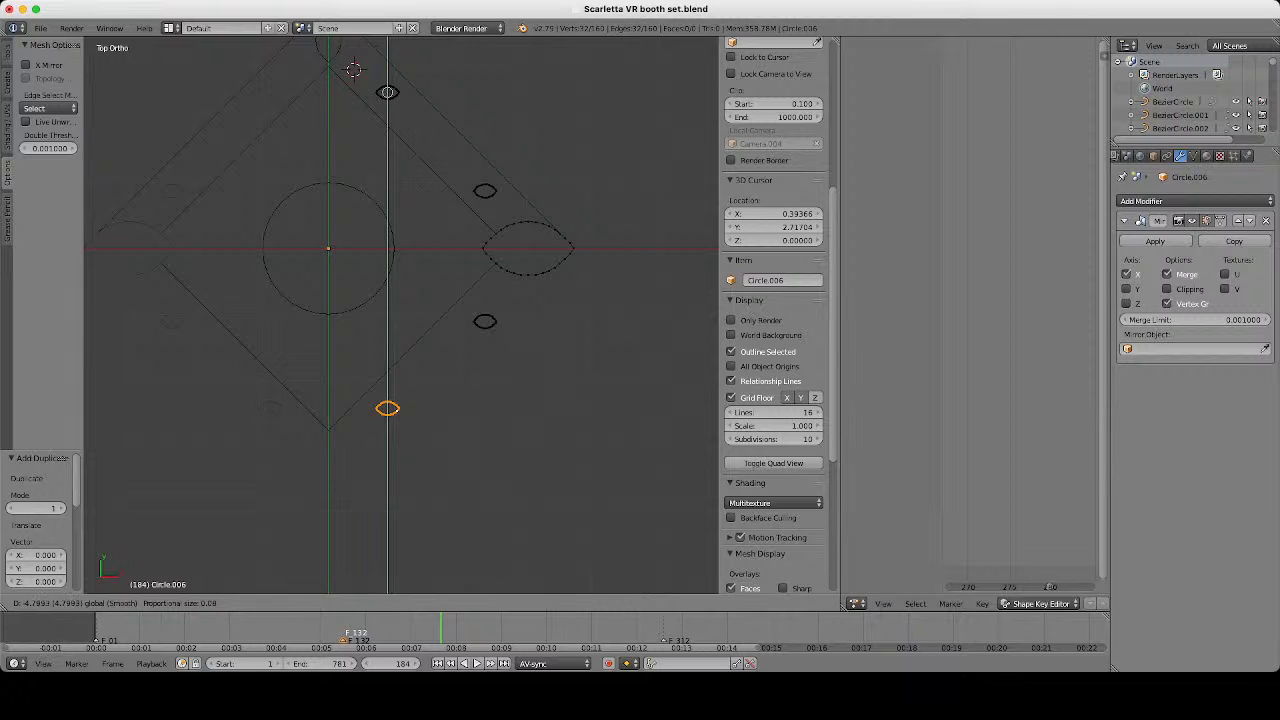
{"action": "key", "text": "Return"}
{"action": "scroll", "coordinate": [399, 315], "scroll_direction": "up", "scroll_amount": 2}
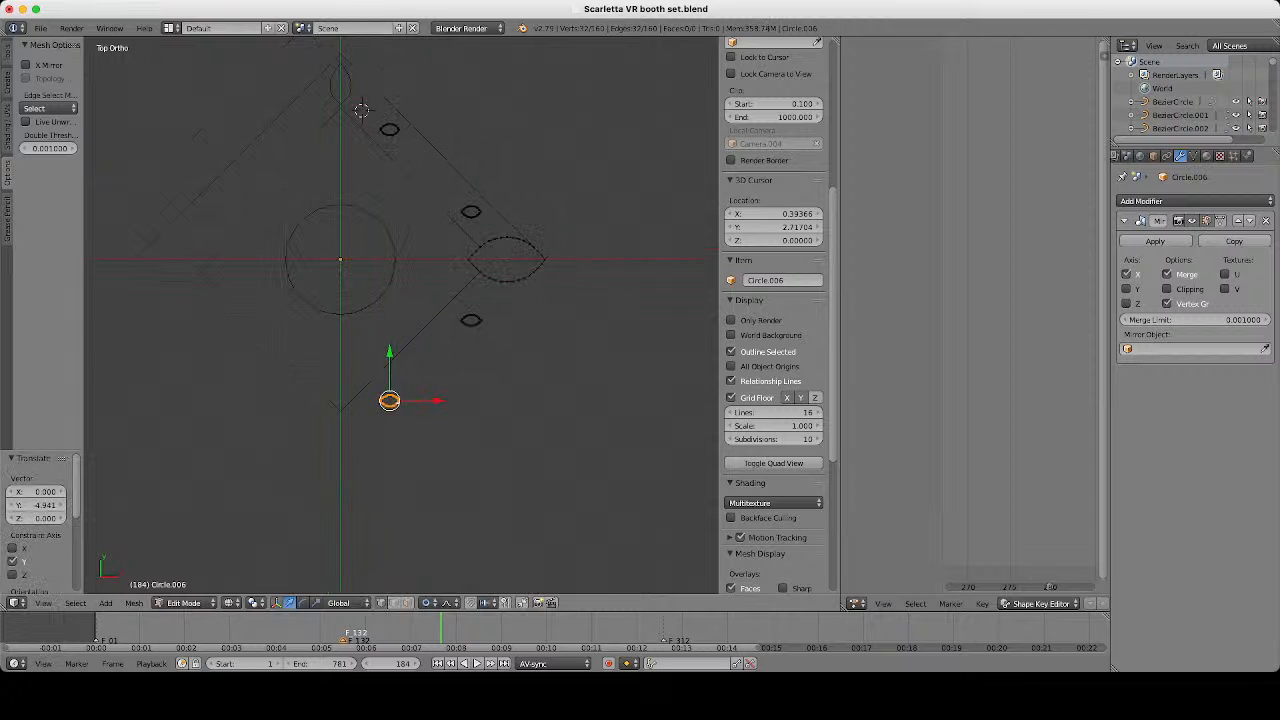
Nudge the lowest small oval about 0.04 along Y, then deselect everything and leave mesh editing.
{"action": "key", "text": "g"}
{"action": "key", "text": "y"}
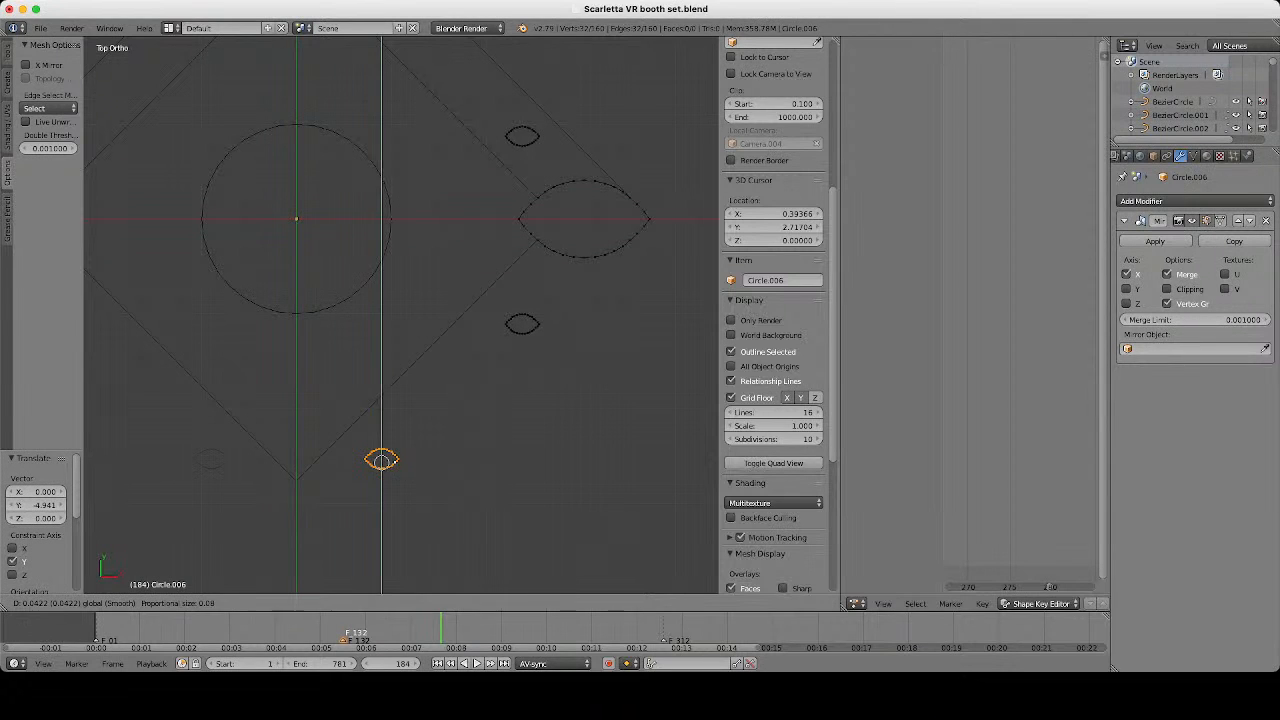
{"action": "key", "text": "Return"}
{"action": "key", "text": "a"}
{"action": "scroll", "coordinate": [401, 315], "scroll_direction": "down", "scroll_amount": 5}
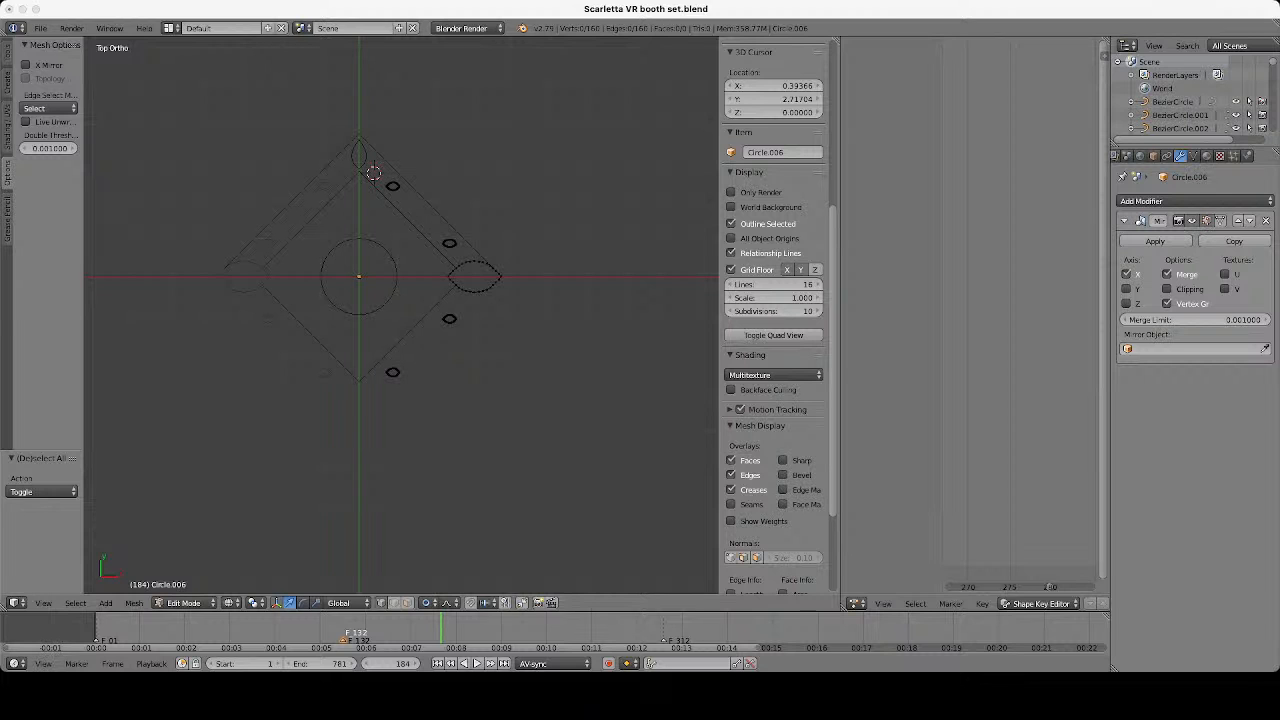
{"action": "key", "text": "Tab"}
{"action": "scroll", "coordinate": [376, 190], "scroll_direction": "down", "scroll_amount": 2}
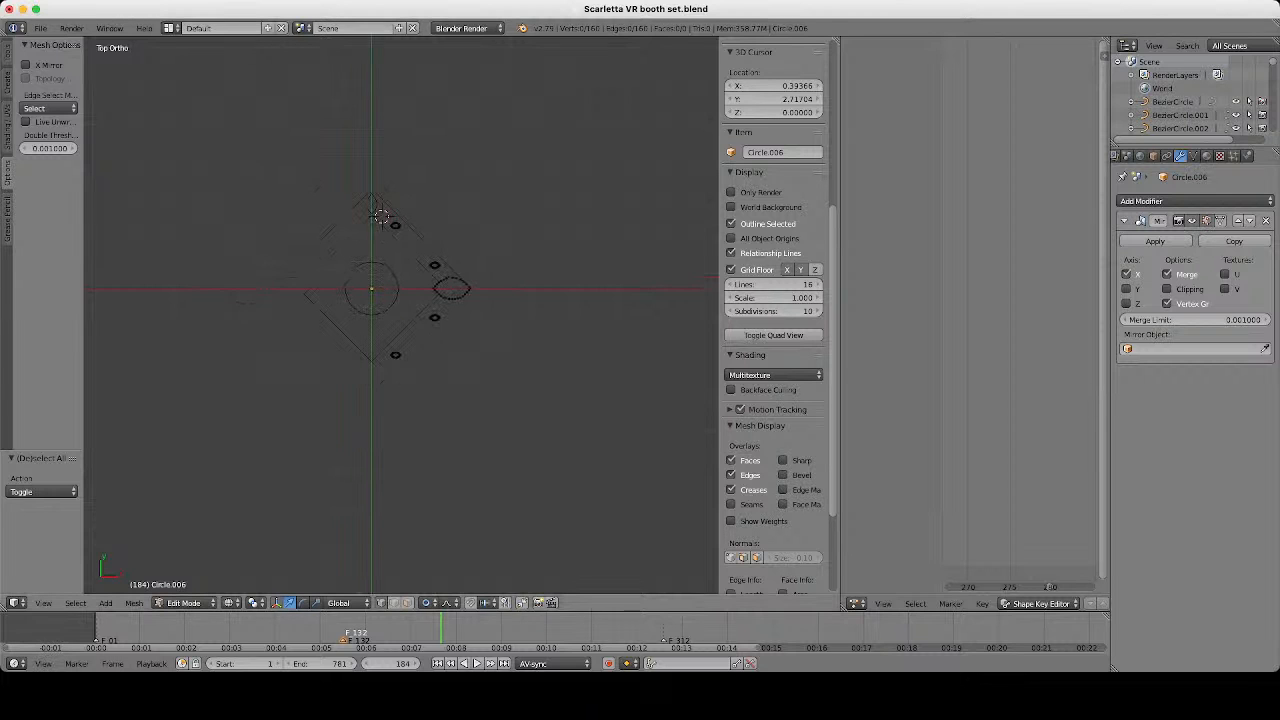
{"action": "key", "text": "a"}
{"action": "scroll", "coordinate": [373, 172], "scroll_direction": "up", "scroll_amount": 2}
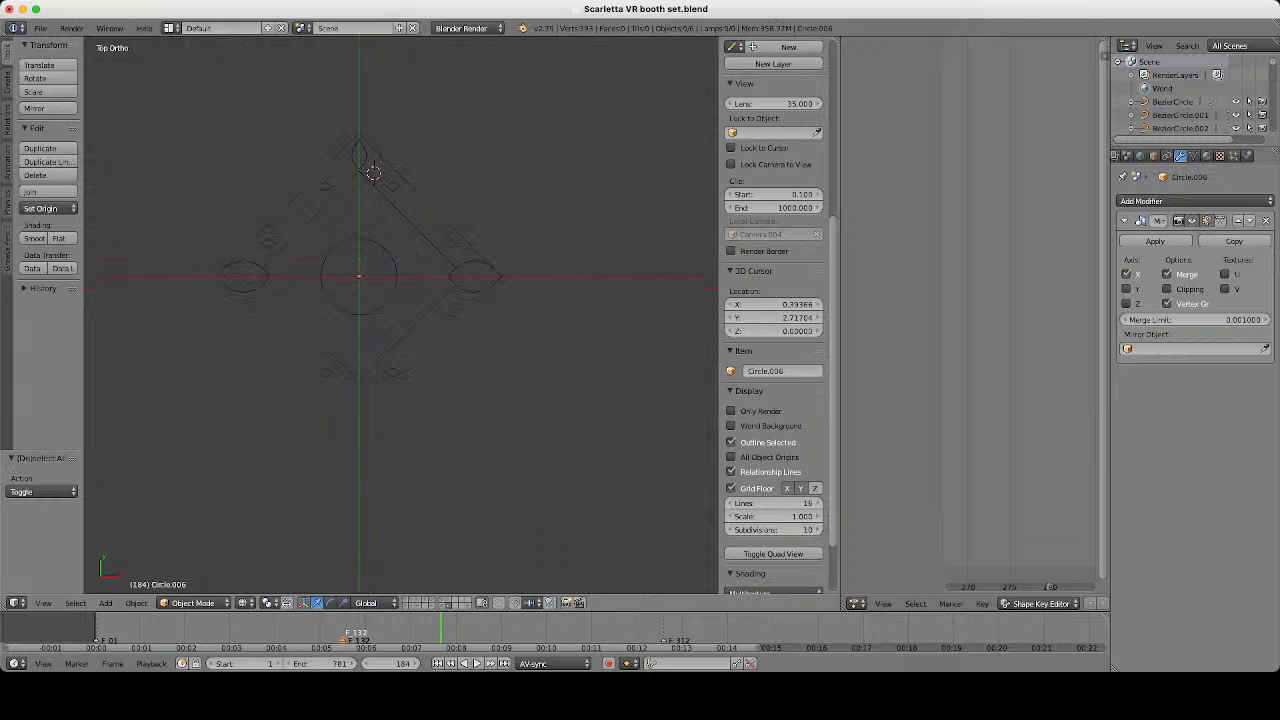
Add a 32-vertex mesh circle and center it on the scene origin by way of the 3D cursor.
{"action": "key", "text": "shift+a"}
{"action": "mouse_move", "coordinate": [444, 351]}
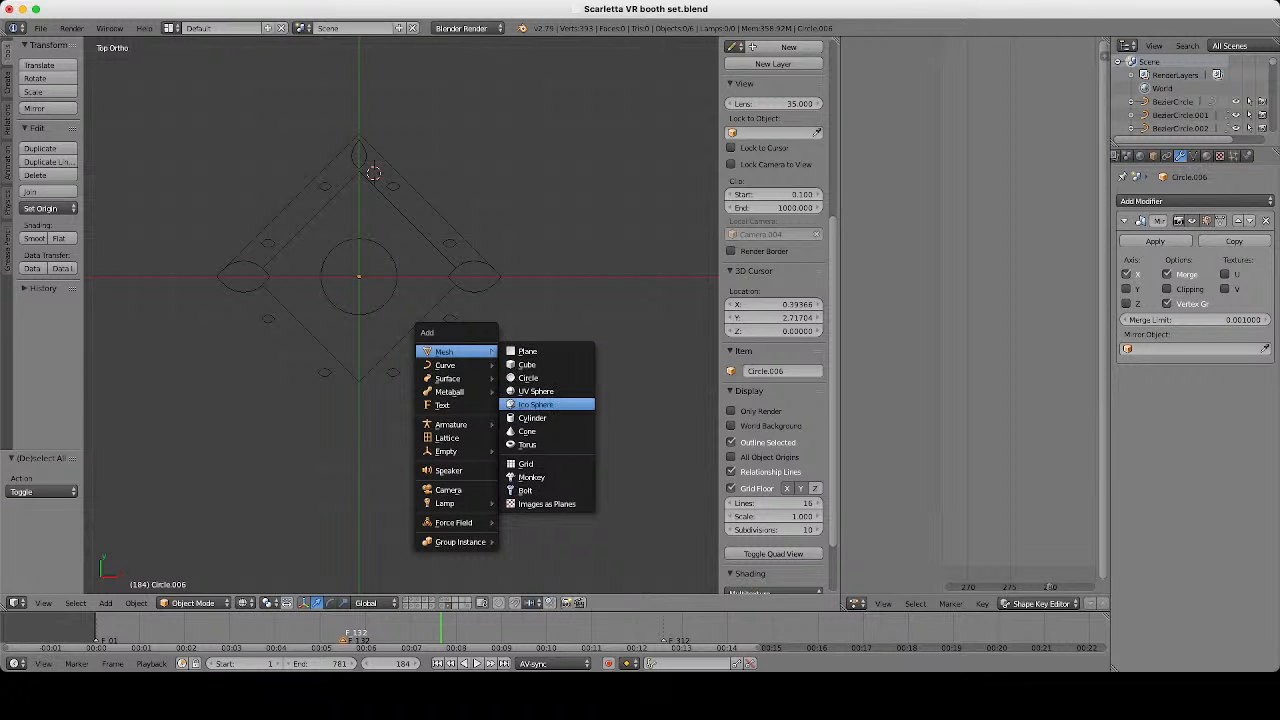
{"action": "left_click", "coordinate": [528, 377]}
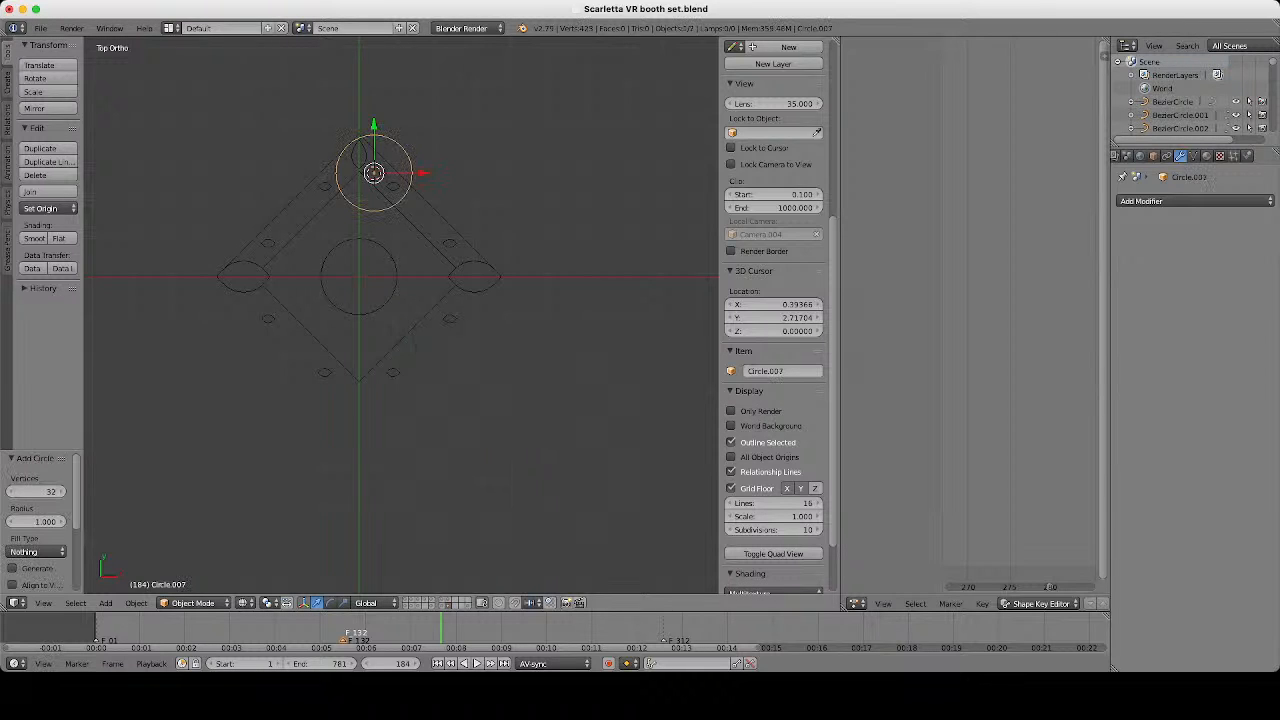
{"action": "key", "text": "ctrl+z"}
{"action": "key", "text": "shift+s"}
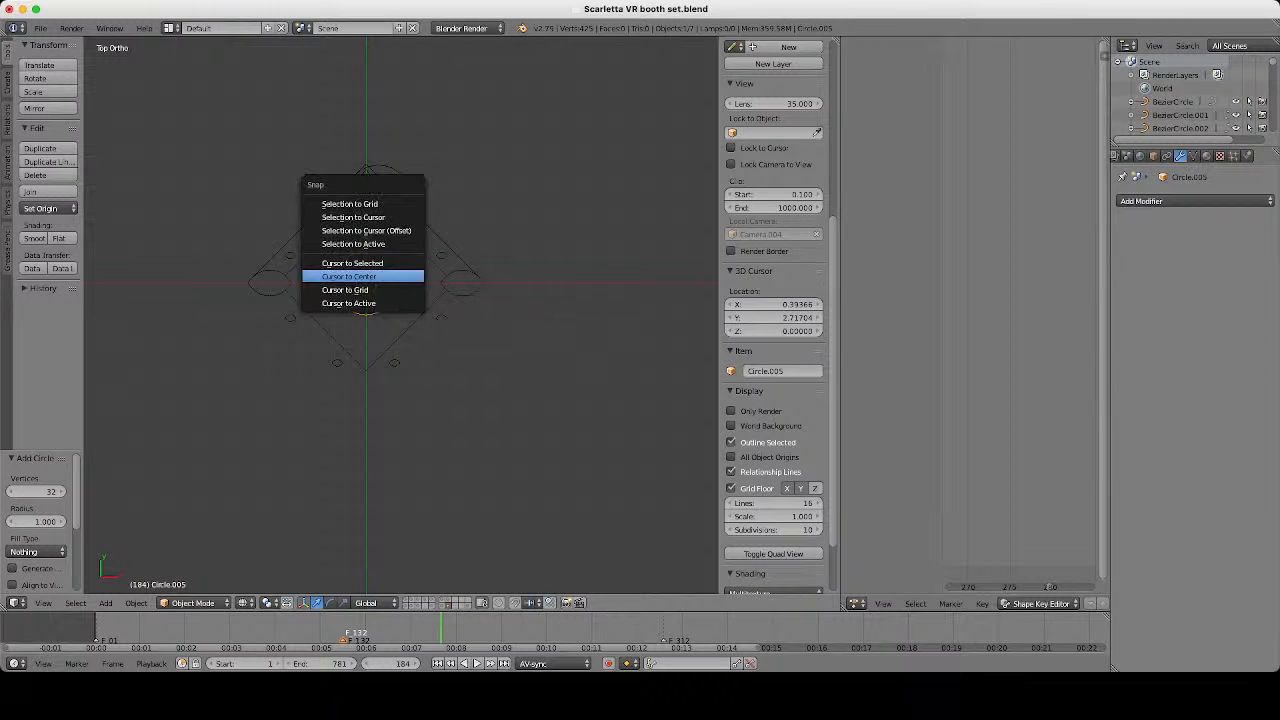
{"action": "left_click", "coordinate": [350, 276]}
{"action": "right_click", "coordinate": [400, 165]}
{"action": "key", "text": "shift+s"}
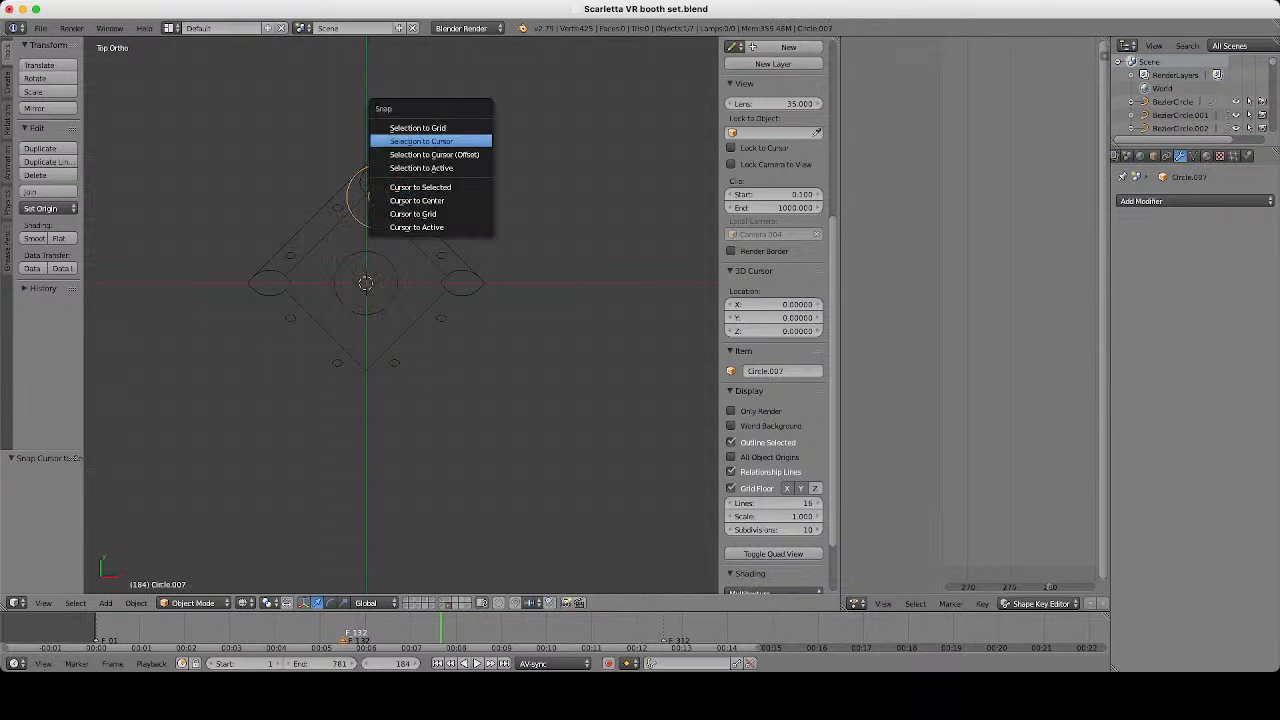
{"action": "left_click", "coordinate": [428, 137]}
Scale the new circle by 4.784 so it surrounds the whole diagram.
{"action": "key", "text": "s"}
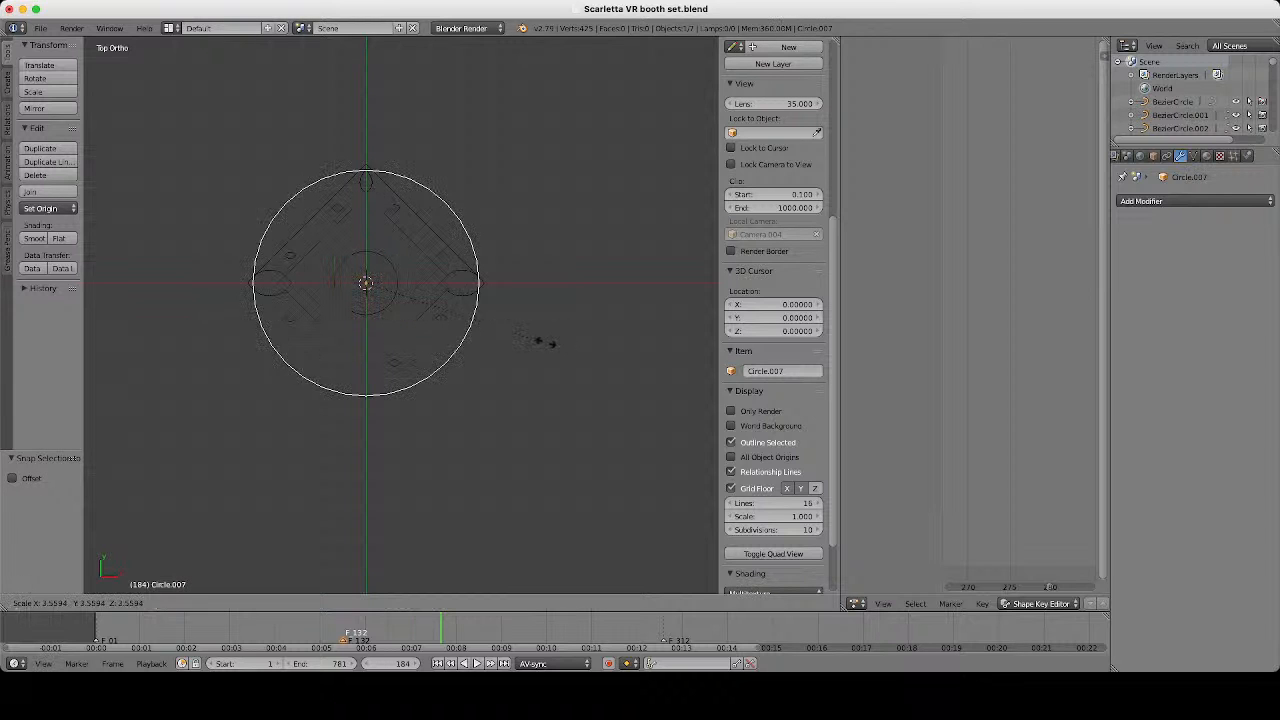
{"action": "left_click", "coordinate": [591, 360]}
{"action": "key", "text": "s"}
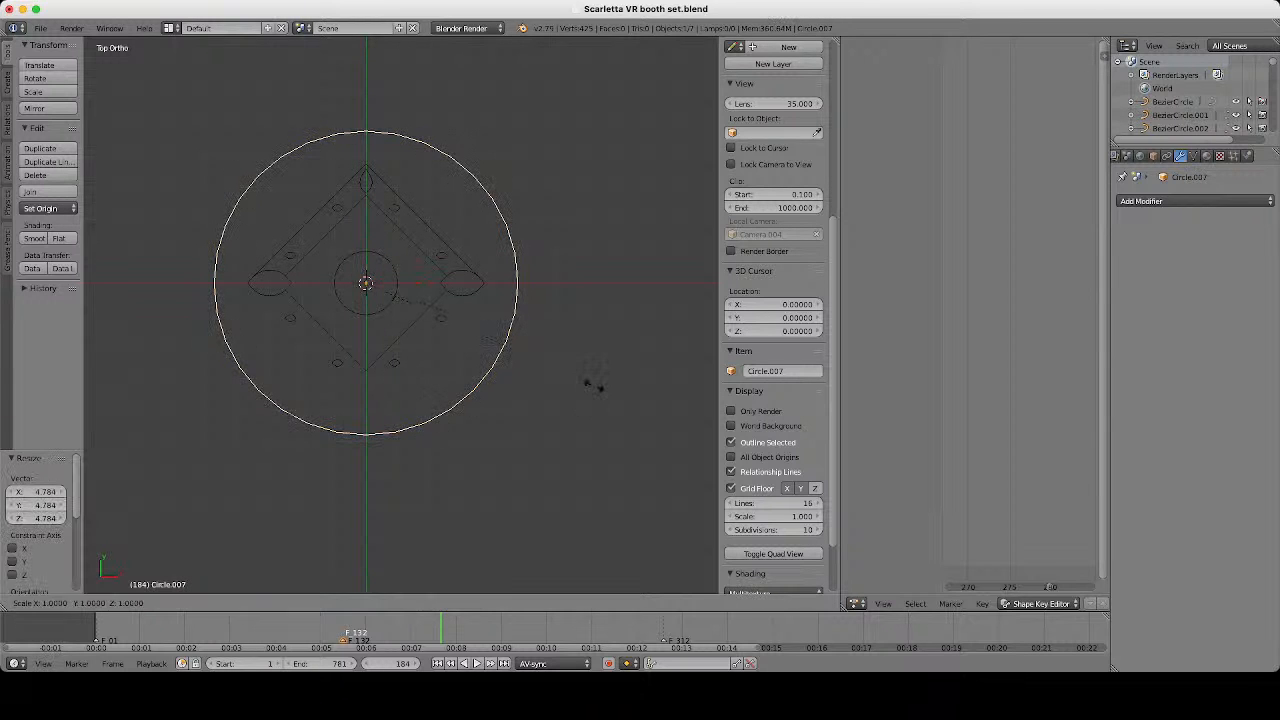
{"action": "key", "text": "Escape"}
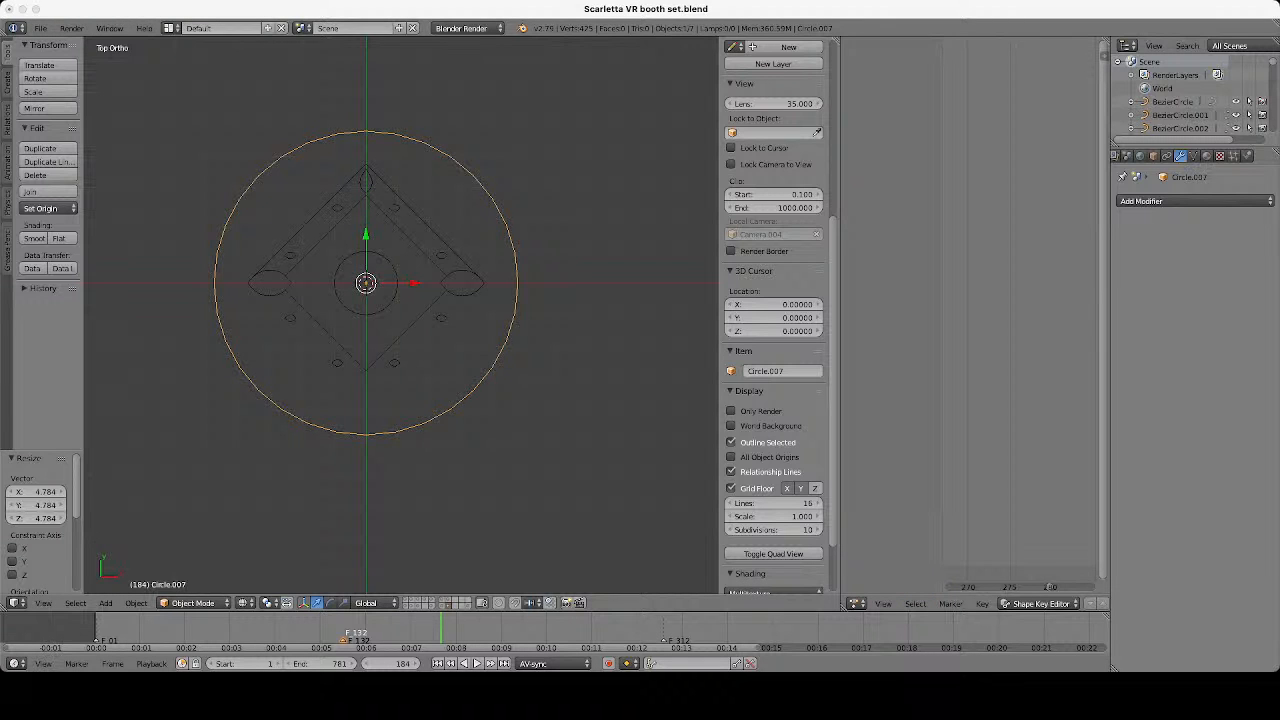
Shape the outer circle into an upright oval by scaling 0.883 on X, 1.121 overall and 0.972 on X.
{"action": "key", "text": "s"}
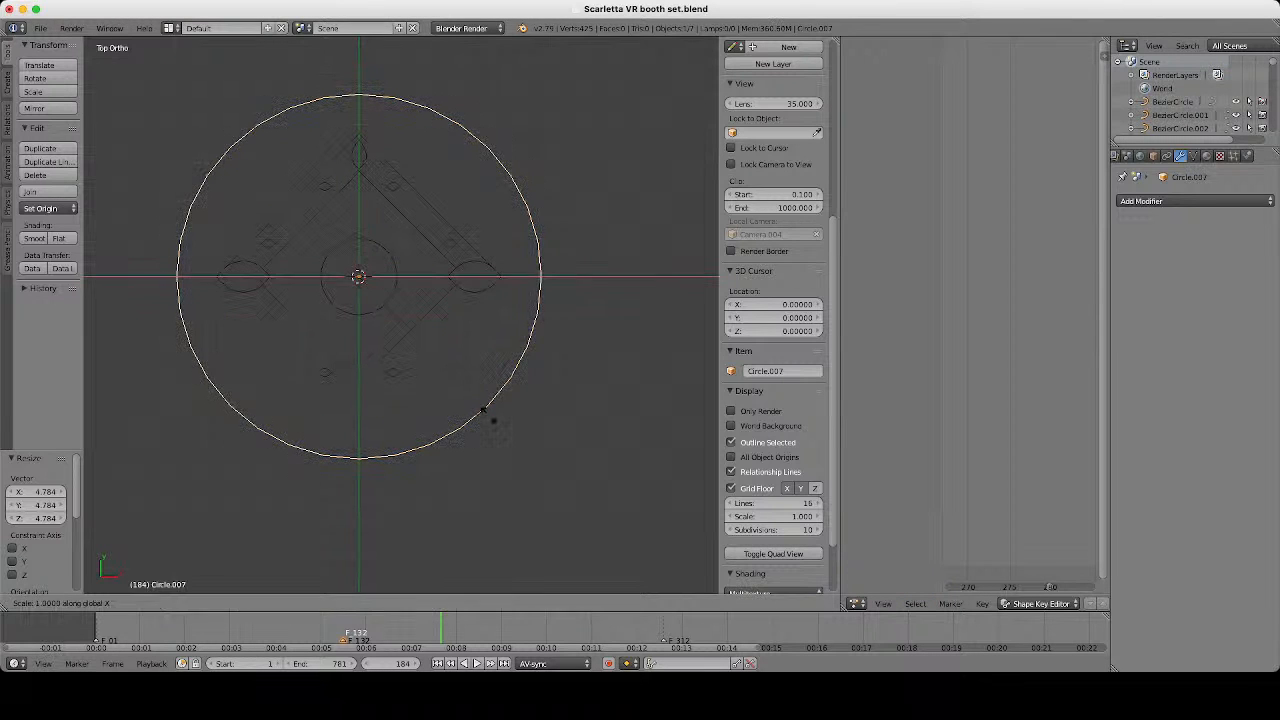
{"action": "key", "text": "x"}
{"action": "left_click", "coordinate": [477, 391]}
{"action": "key", "text": "s"}
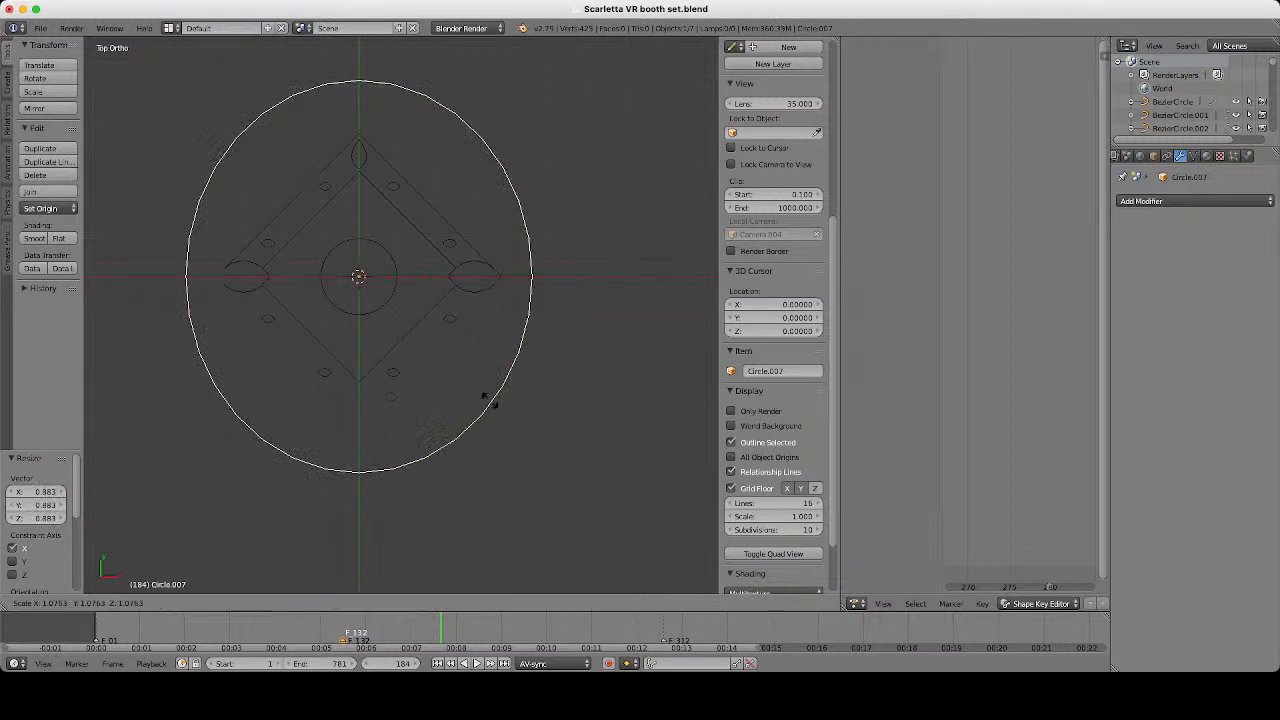
{"action": "left_click", "coordinate": [488, 399]}
{"action": "key", "text": "s"}
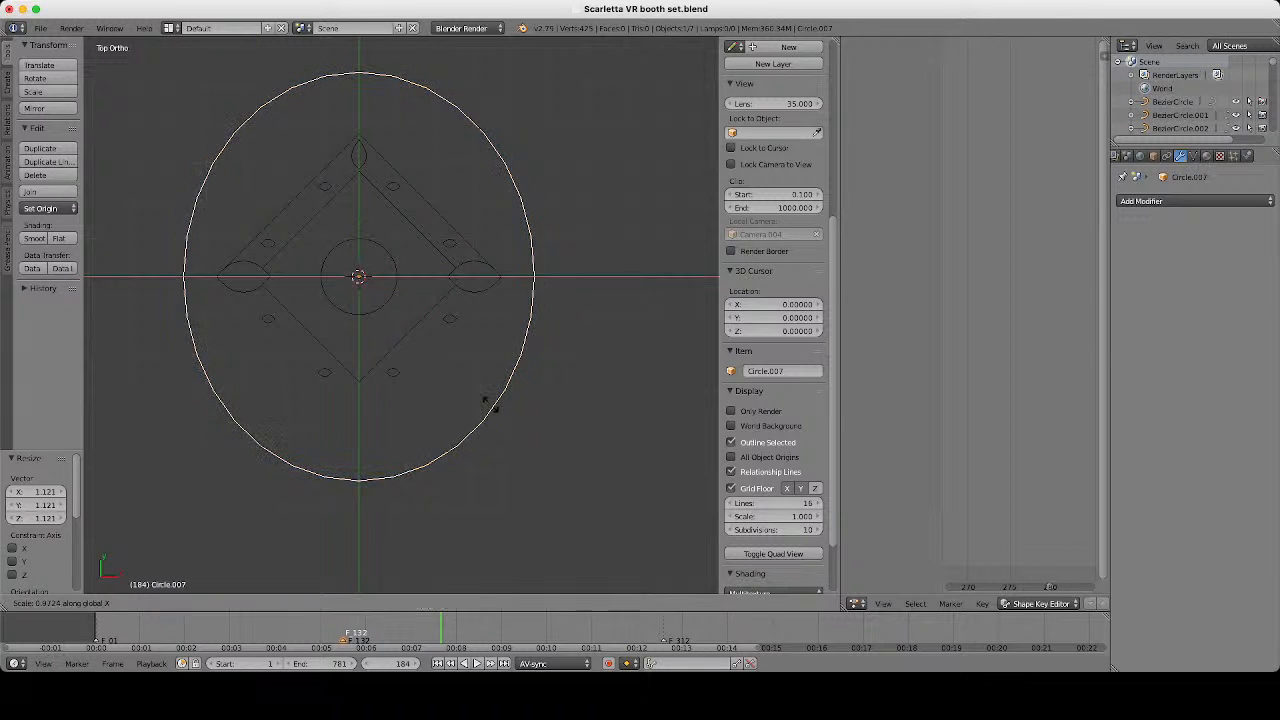
{"action": "left_click", "coordinate": [491, 403]}
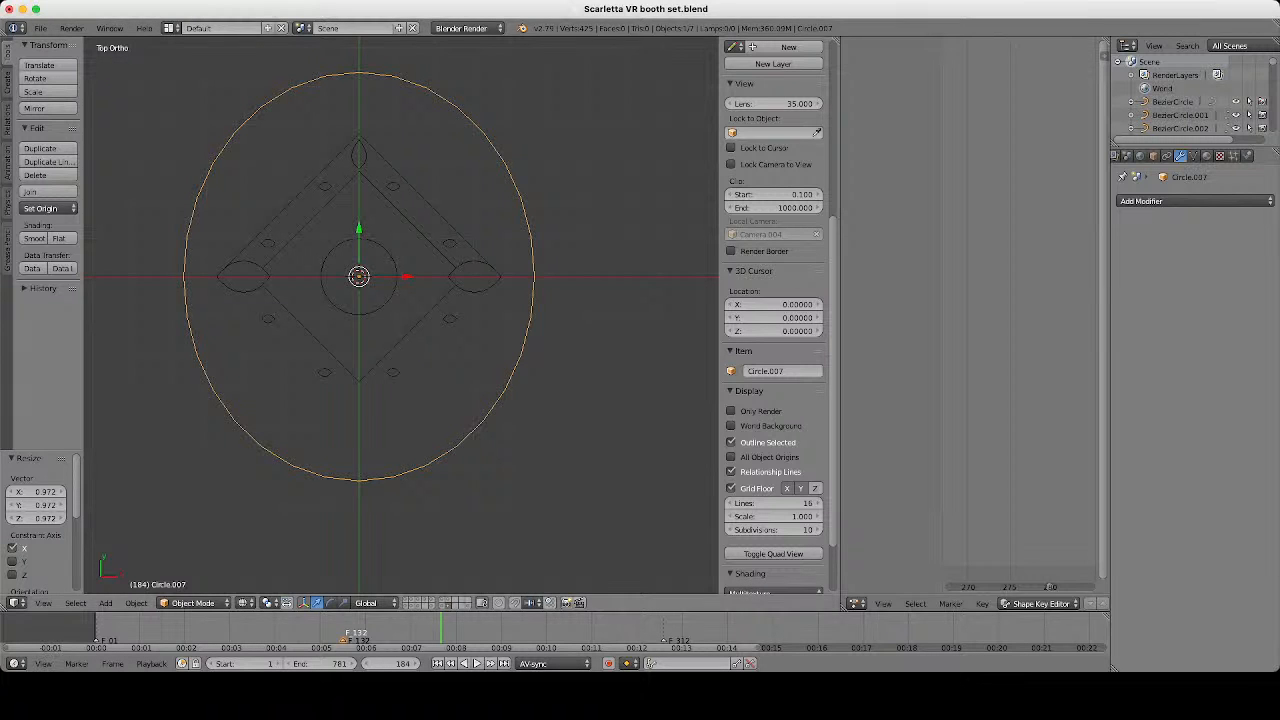
Widen the outer oval by scaling it 1.173 along the X axis.
{"action": "key", "text": "s"}
{"action": "key", "text": "x"}
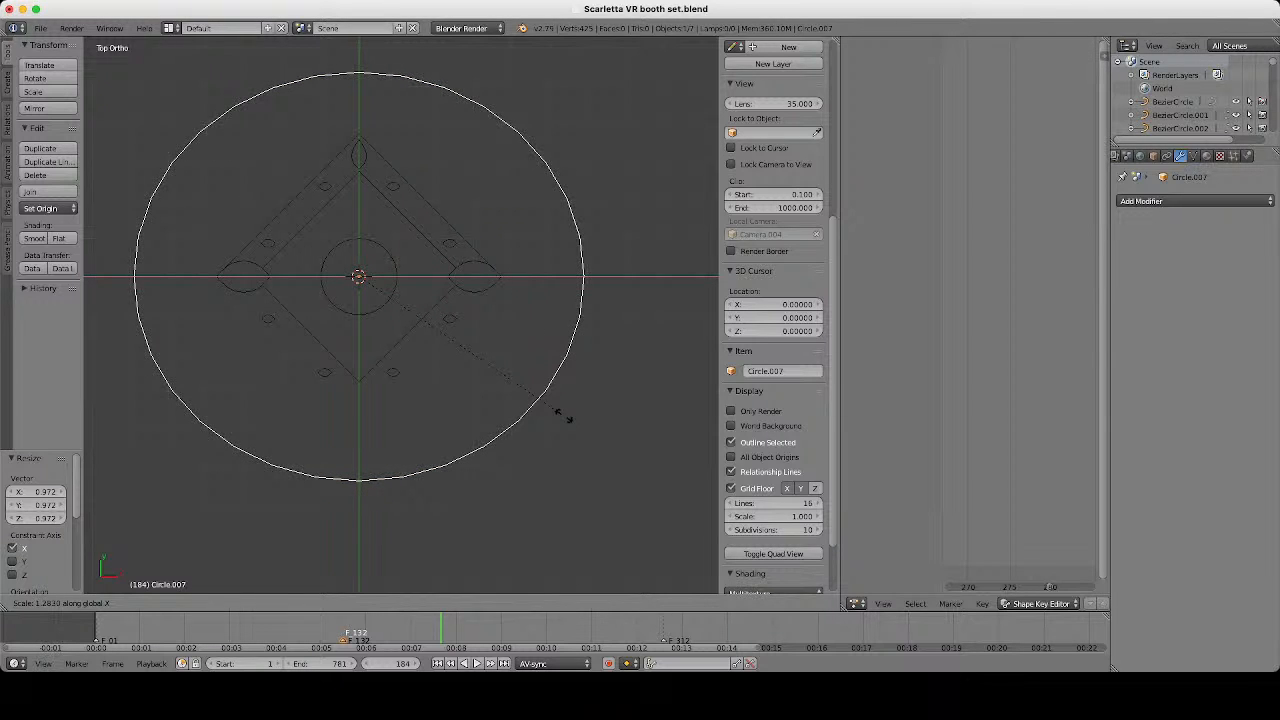
{"action": "key", "text": "Escape"}
{"action": "key", "text": "s"}
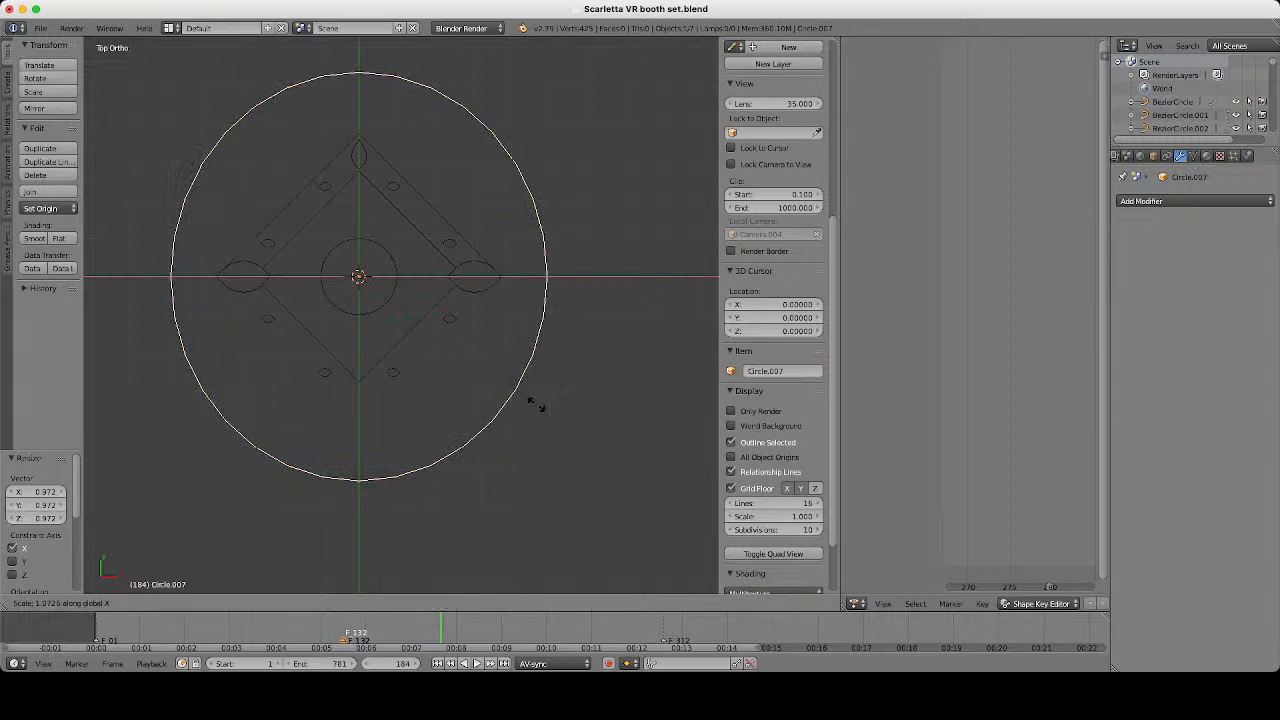
{"action": "left_click", "coordinate": [556, 412]}
{"action": "key", "text": "s"}
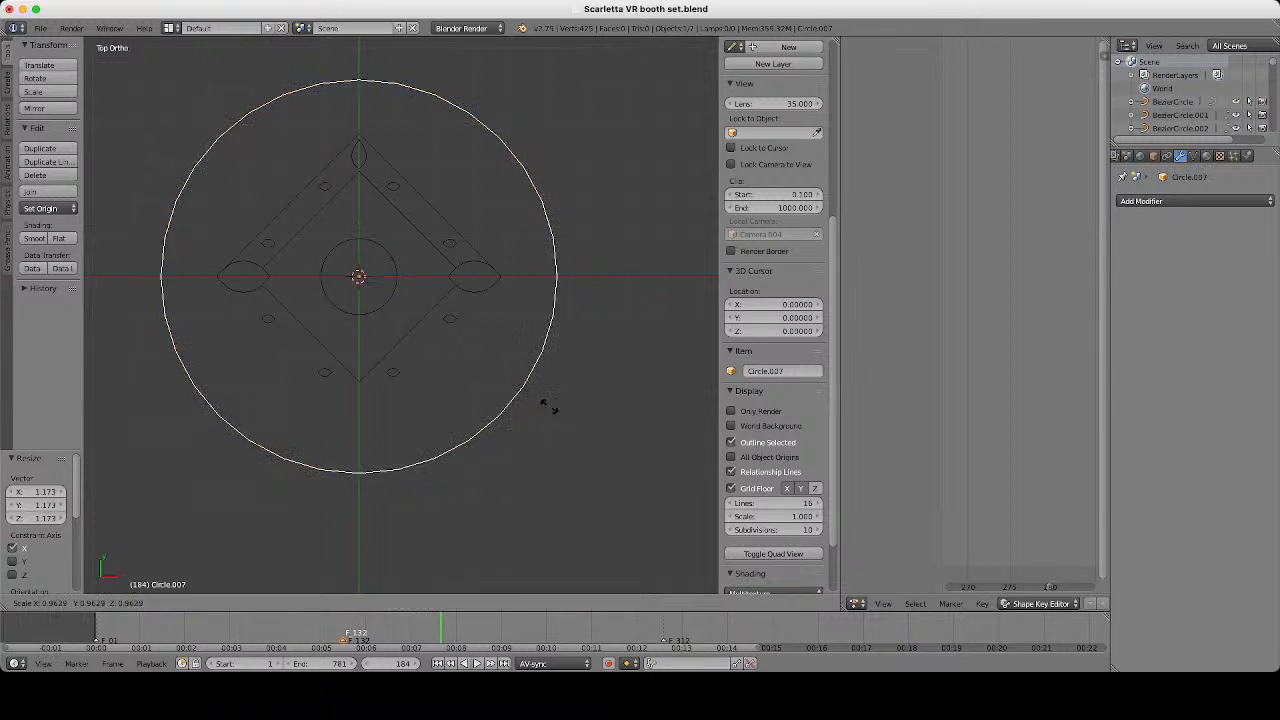
{"action": "key", "text": "Escape"}
Narrow the outer oval by 0.899 along X and stretch it slightly along Y.
{"action": "key", "text": "s"}
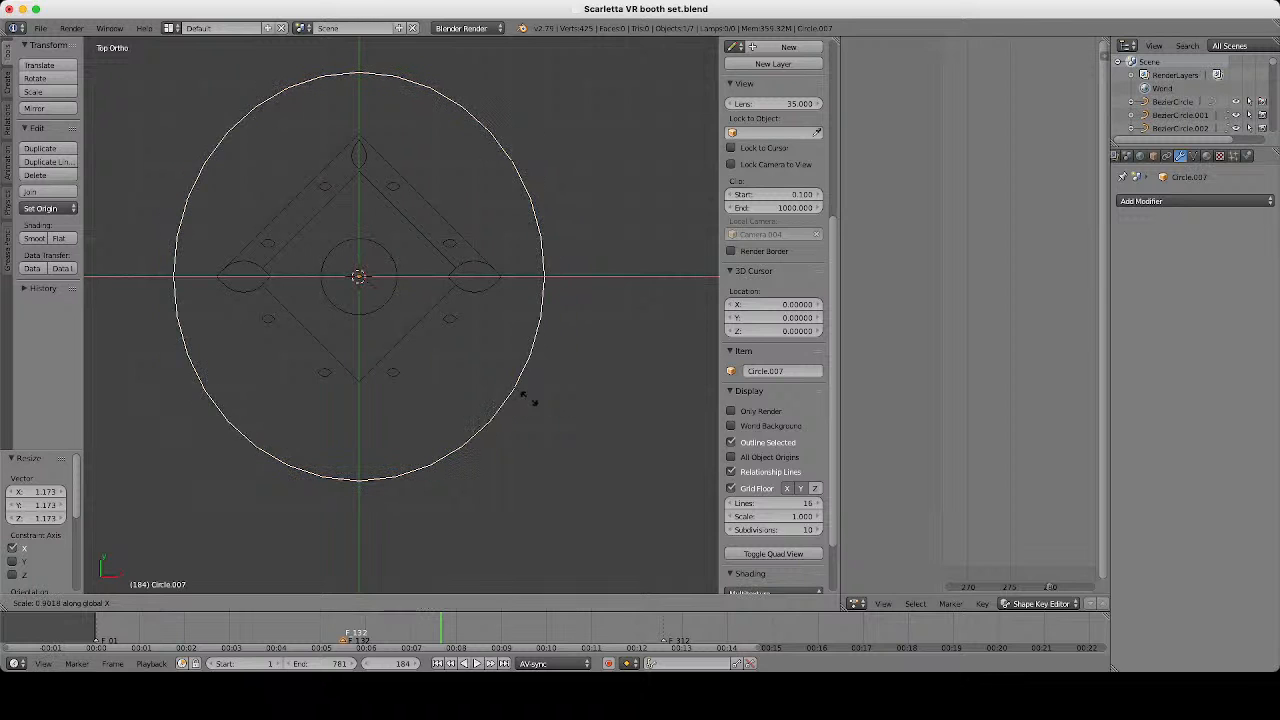
{"action": "left_click", "coordinate": [528, 397]}
{"action": "key", "text": "s"}
{"action": "key", "text": "y"}
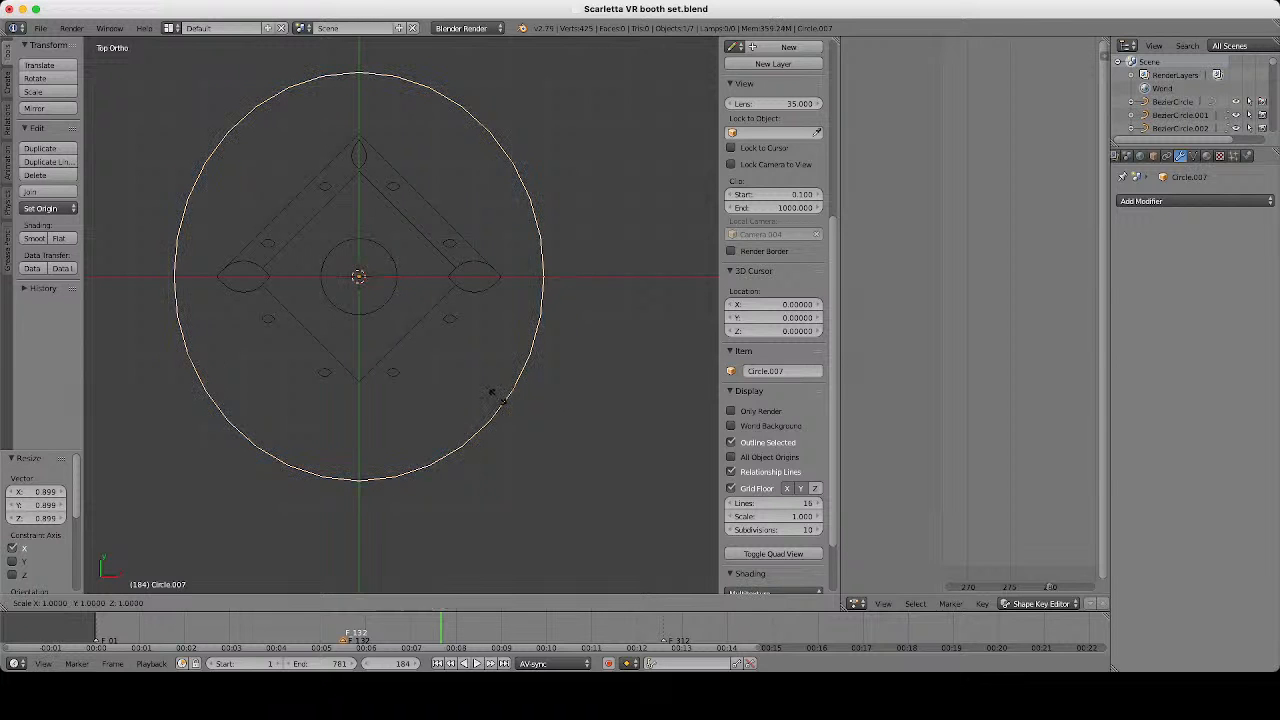
{"action": "left_click", "coordinate": [500, 394]}
Delete the outer oval's vertices above the X axis, keeping only the lower half arc.
{"action": "scroll", "coordinate": [500, 394], "scroll_direction": "down", "scroll_amount": 2}
{"action": "scroll", "coordinate": [401, 315], "scroll_direction": "up", "scroll_amount": 1}
{"action": "key", "text": "Tab"}
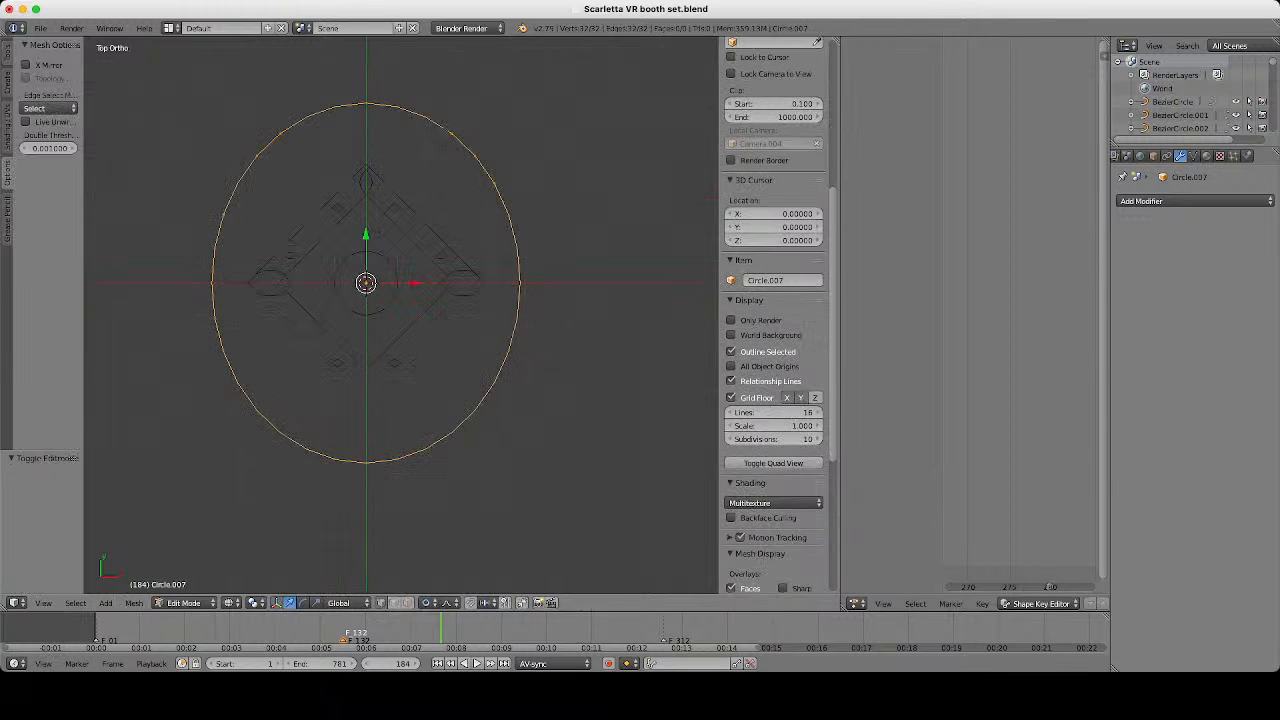
{"action": "right_click", "coordinate": [517, 247]}
{"action": "right_click", "coordinate": [215, 247], "text": "shift"}
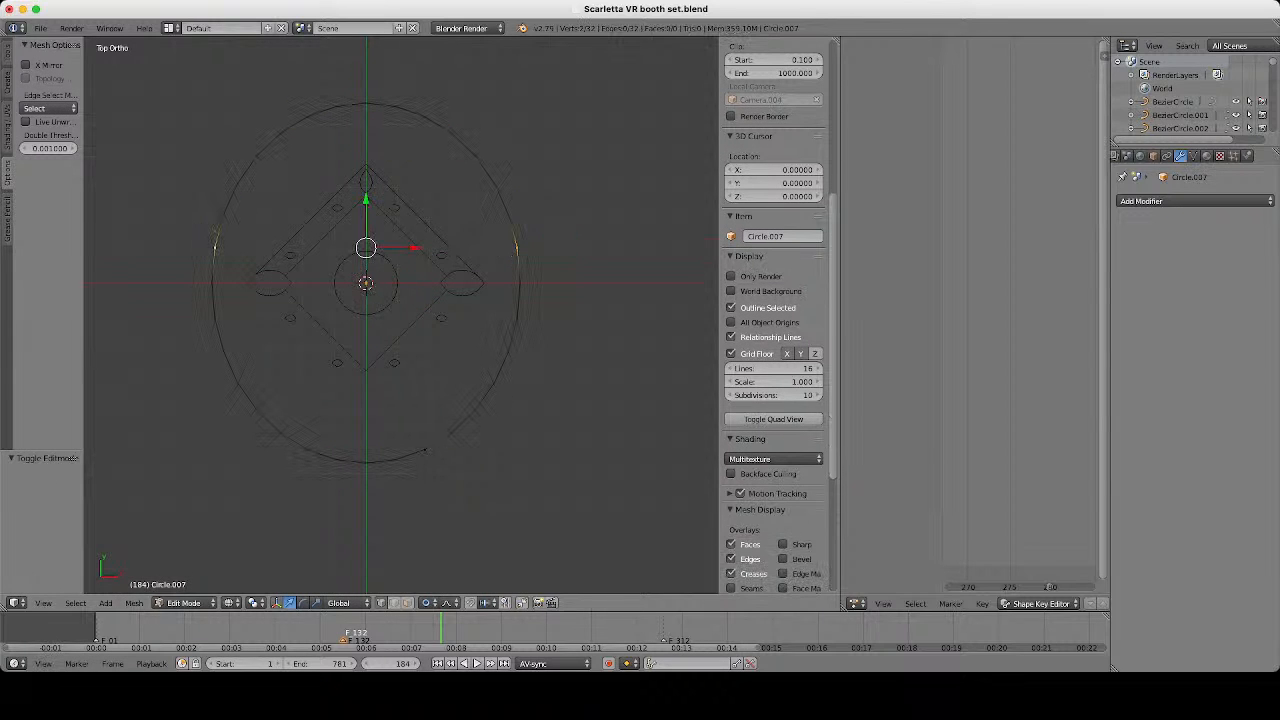
{"action": "key", "text": "x"}
{"action": "key", "text": "Return"}
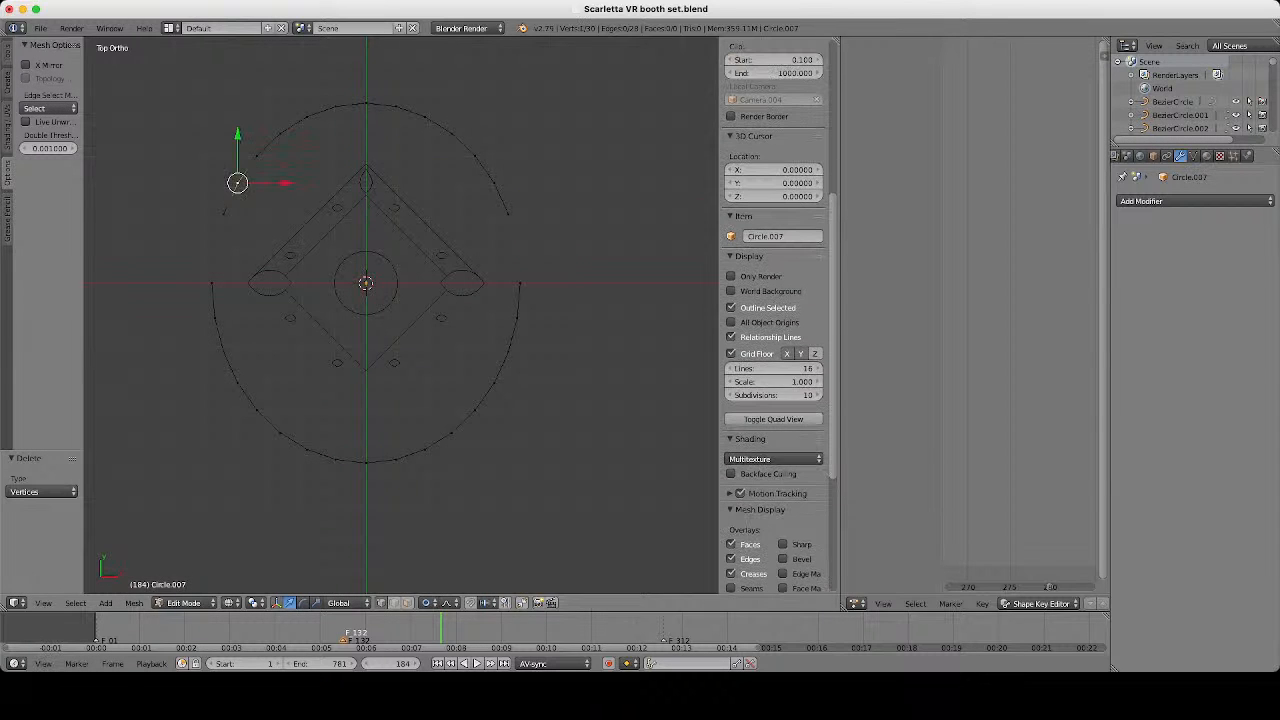
{"action": "key", "text": "ctrl+l"}
{"action": "key", "text": "x"}
{"action": "left_click", "coordinate": [200, 186]}
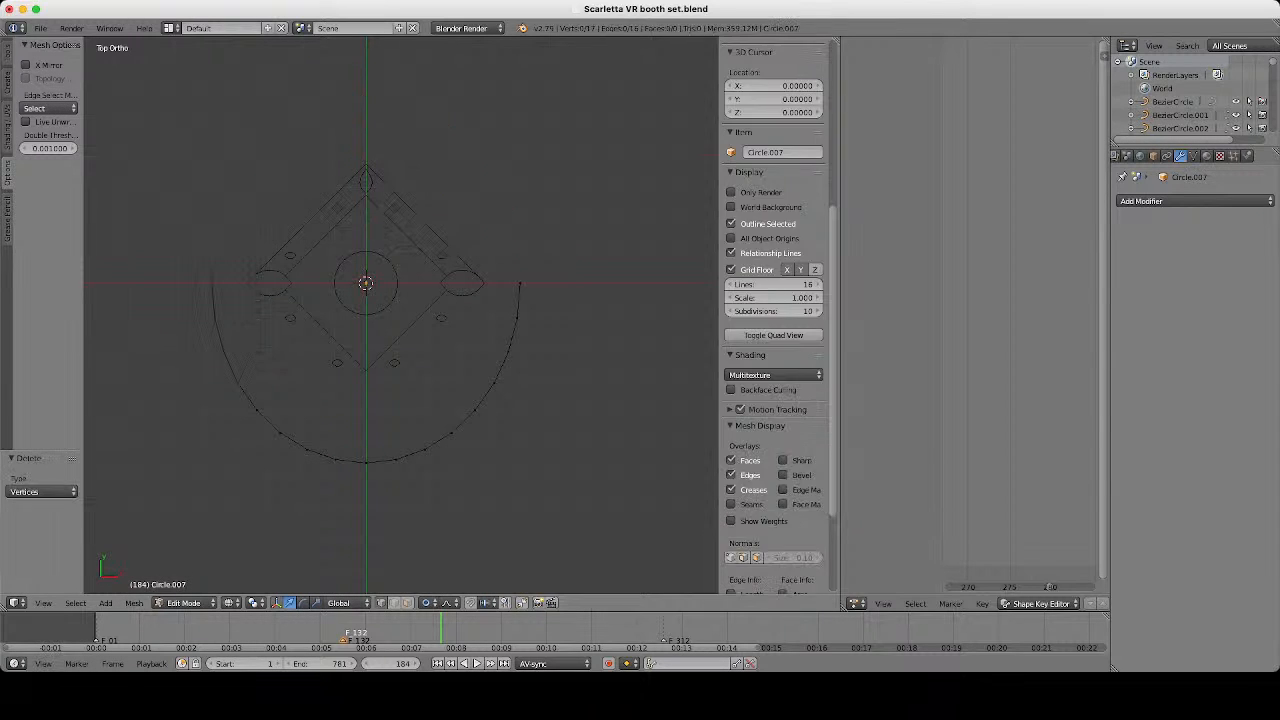
Subdivide all edges of the remaining half oval with one cut.
{"action": "key", "text": "a"}
{"action": "key", "text": "w"}
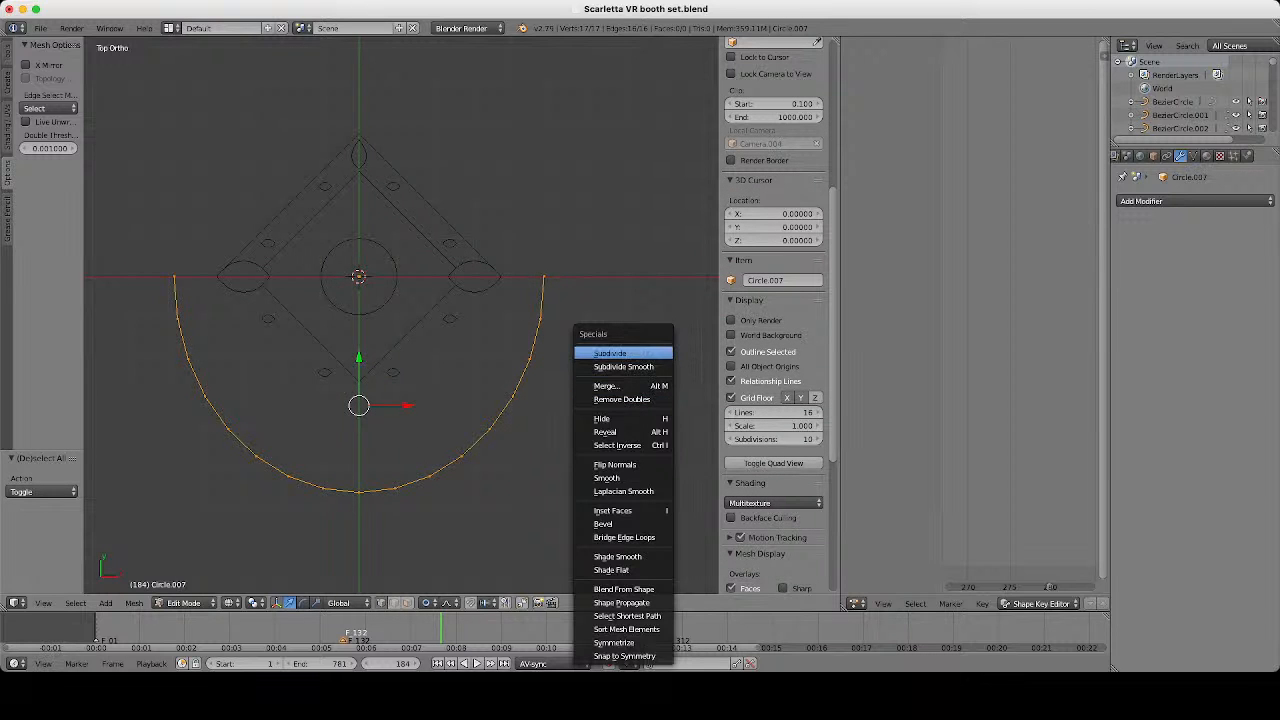
{"action": "left_click", "coordinate": [620, 353]}
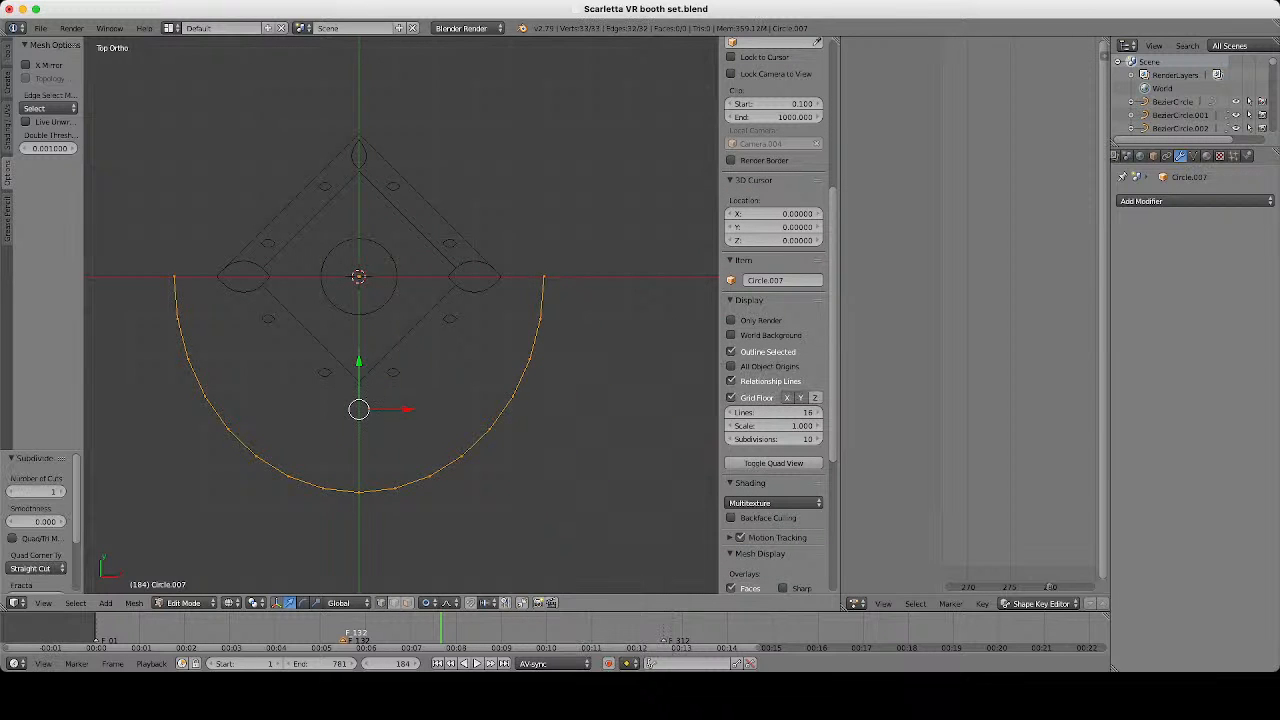
{"action": "scroll", "coordinate": [365, 573], "scroll_direction": "up", "scroll_amount": 2}
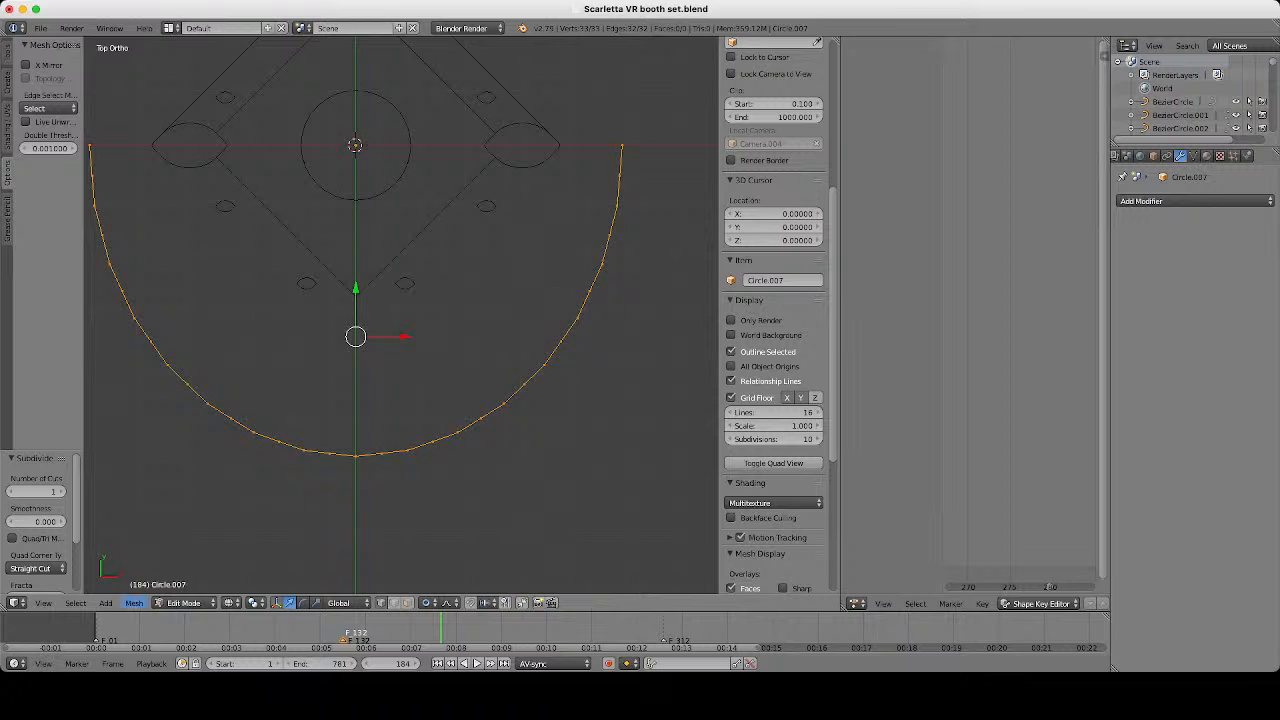
Apply Checker Deselect to the half oval with Nth Selection 2 and Skip 1, and choose the transform pivot point.
{"action": "left_click", "coordinate": [134, 602]}
{"action": "mouse_move", "coordinate": [75, 603]}
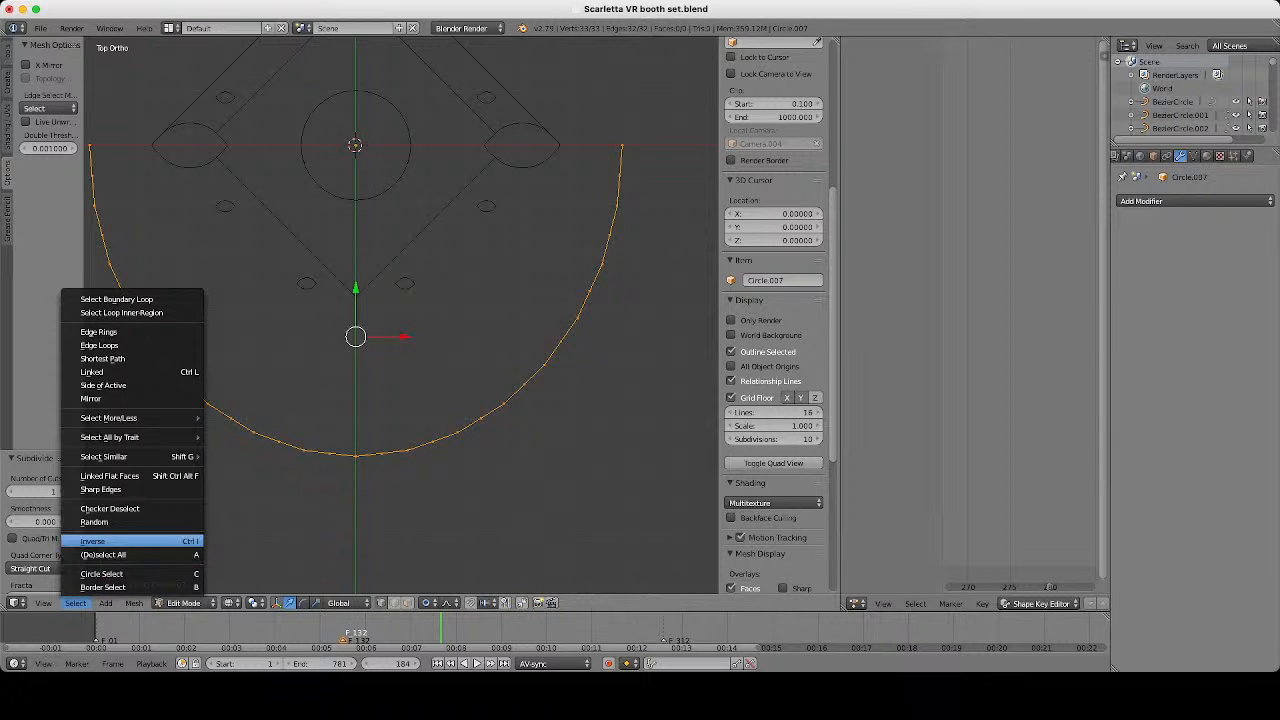
{"action": "left_click", "coordinate": [110, 508]}
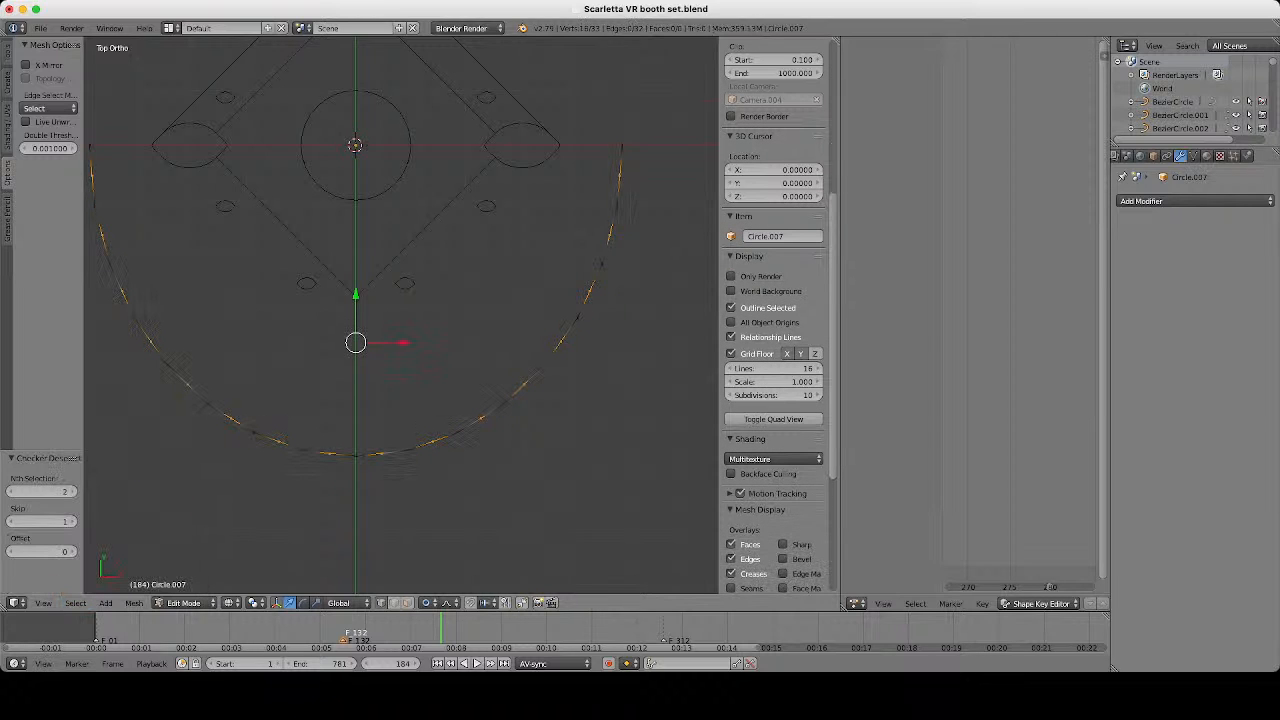
{"action": "scroll", "coordinate": [401, 316], "scroll_direction": "down", "scroll_amount": 1}
{"action": "scroll", "coordinate": [401, 315], "scroll_direction": "up", "scroll_amount": 1}
{"action": "scroll", "coordinate": [401, 315], "scroll_direction": "down", "scroll_amount": 1}
{"action": "left_click", "coordinate": [256, 603]}
{"action": "left_click", "coordinate": [286, 558]}
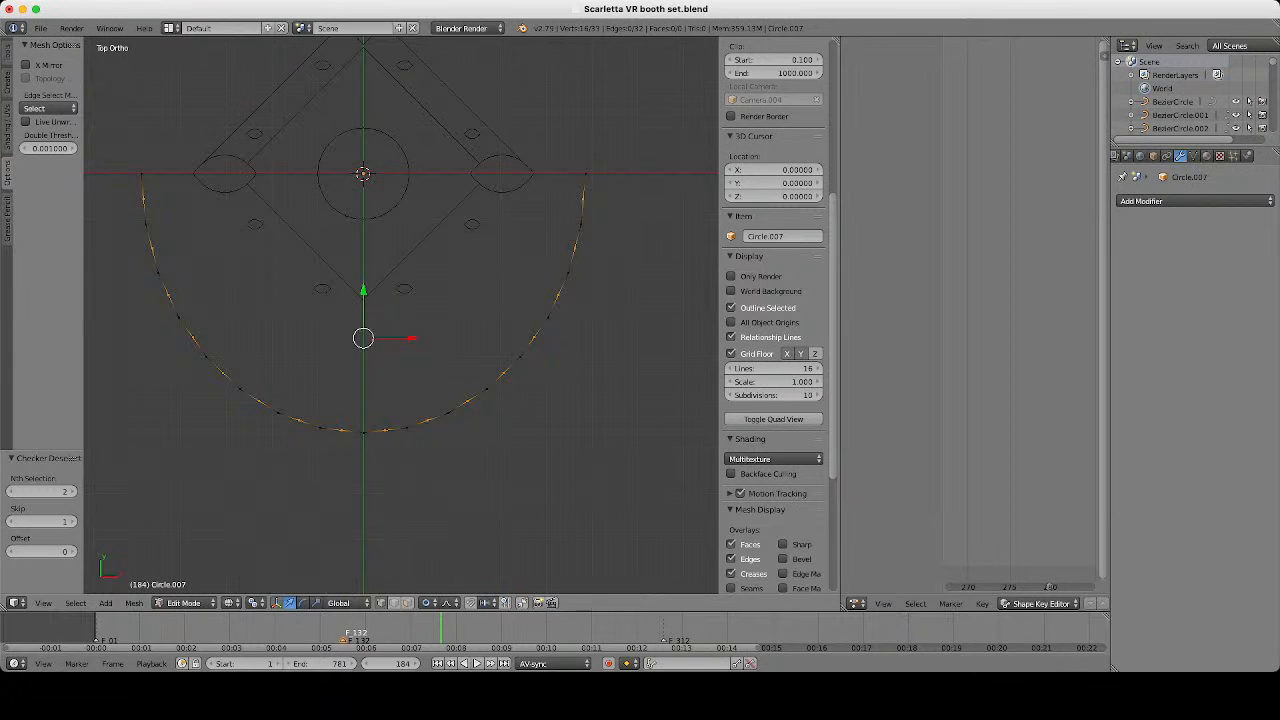
Set the pivot point to the 3D cursor and try scaling the half oval's selected alternate vertices outward.
{"action": "left_click", "coordinate": [256, 603]}
{"action": "left_click", "coordinate": [286, 569]}
{"action": "key", "text": "s"}
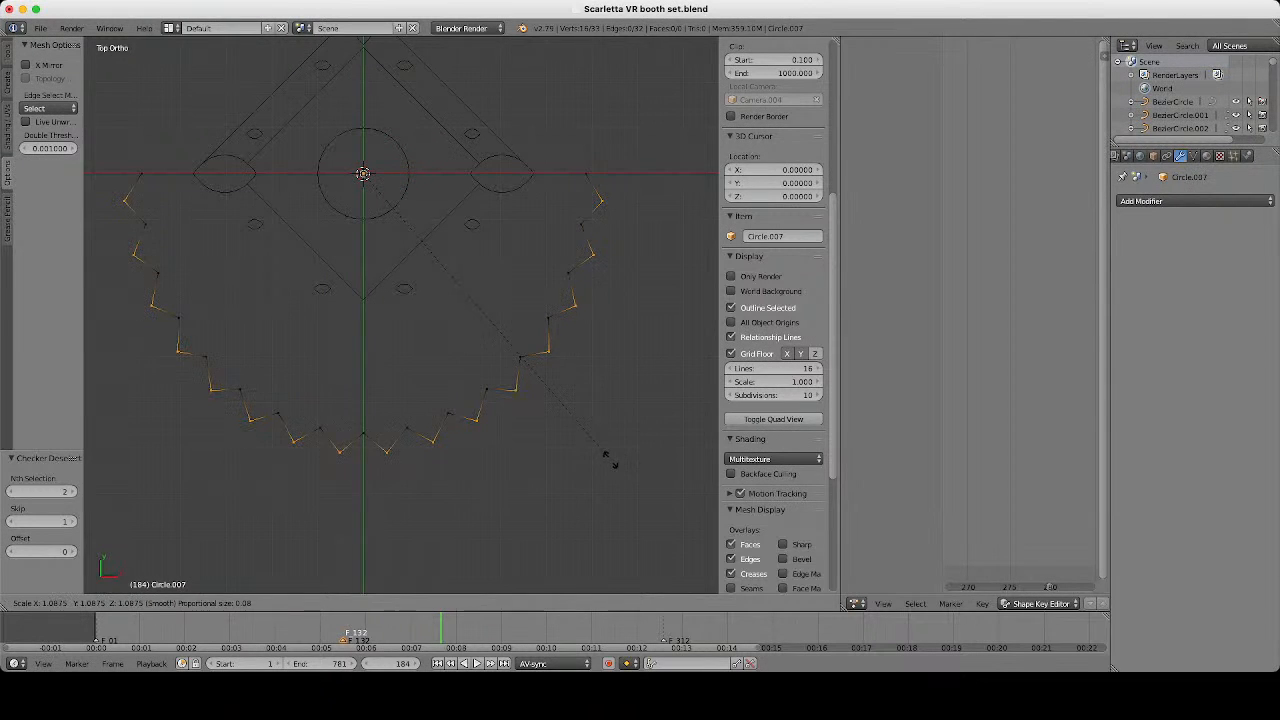
{"action": "key", "text": "Escape"}
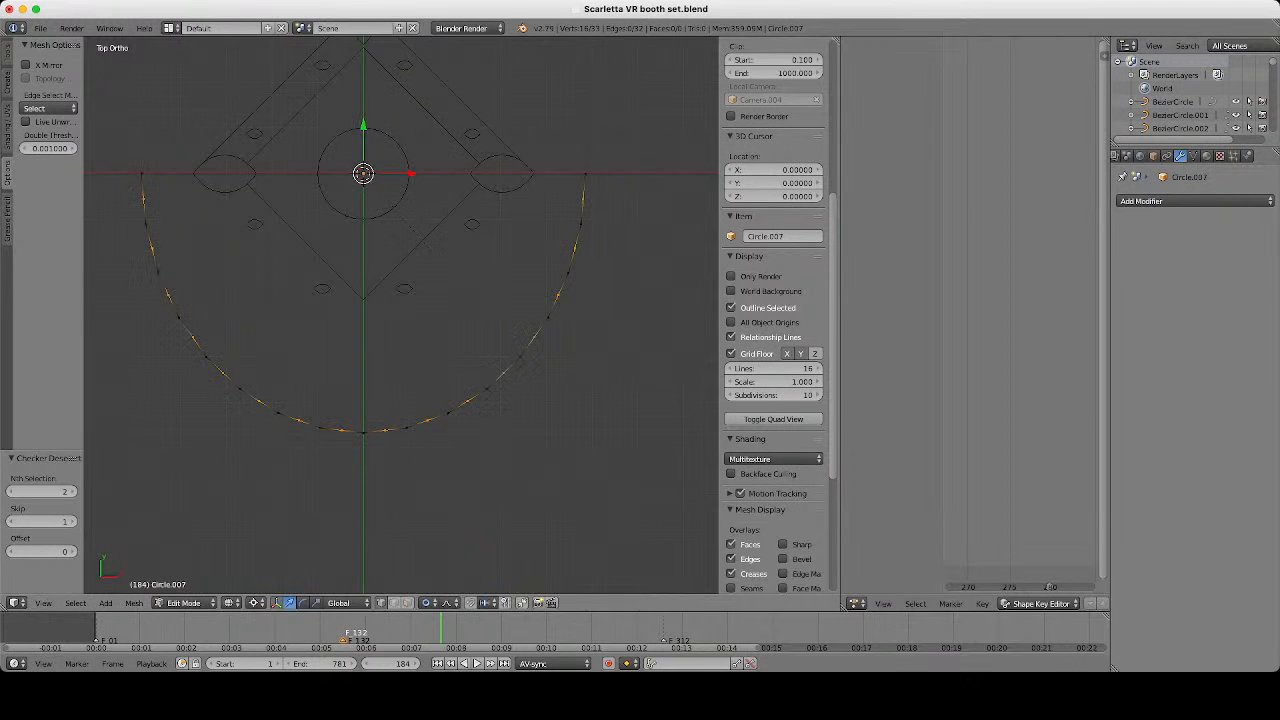
{"action": "scroll", "coordinate": [775, 300], "scroll_direction": "up", "scroll_amount": 2}
{"action": "key", "text": "s"}
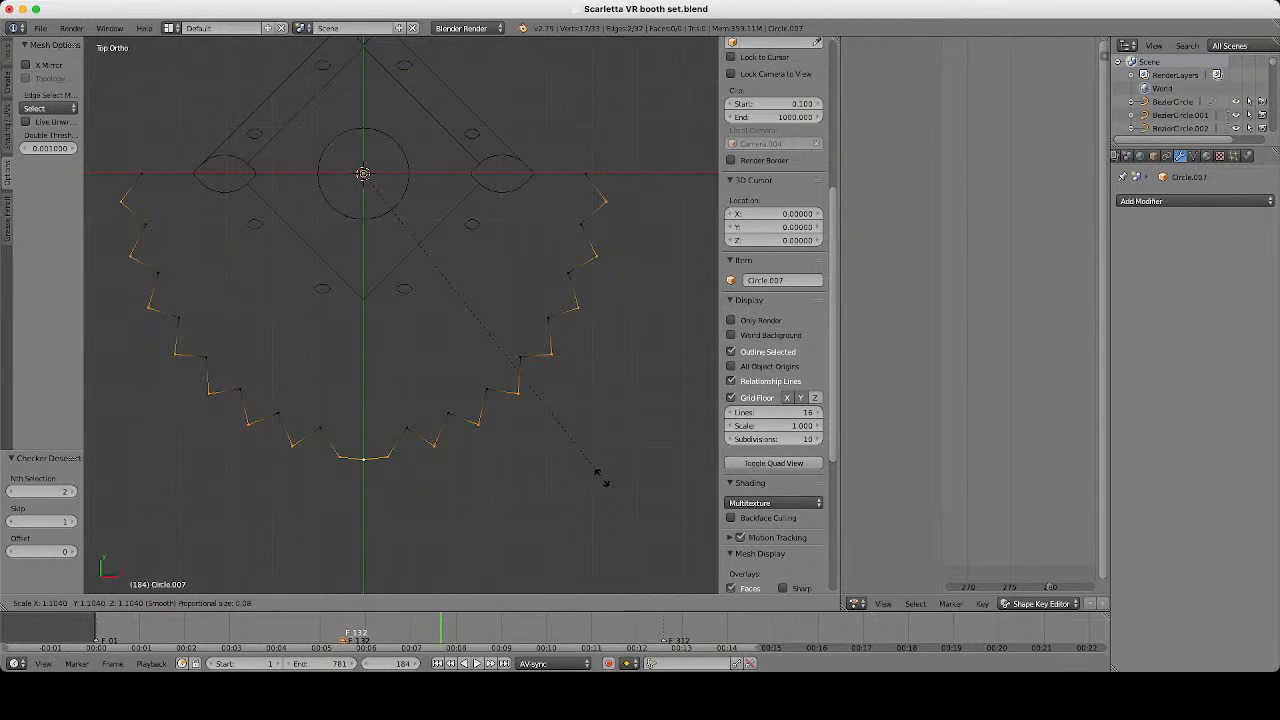
{"action": "key", "text": "Escape"}
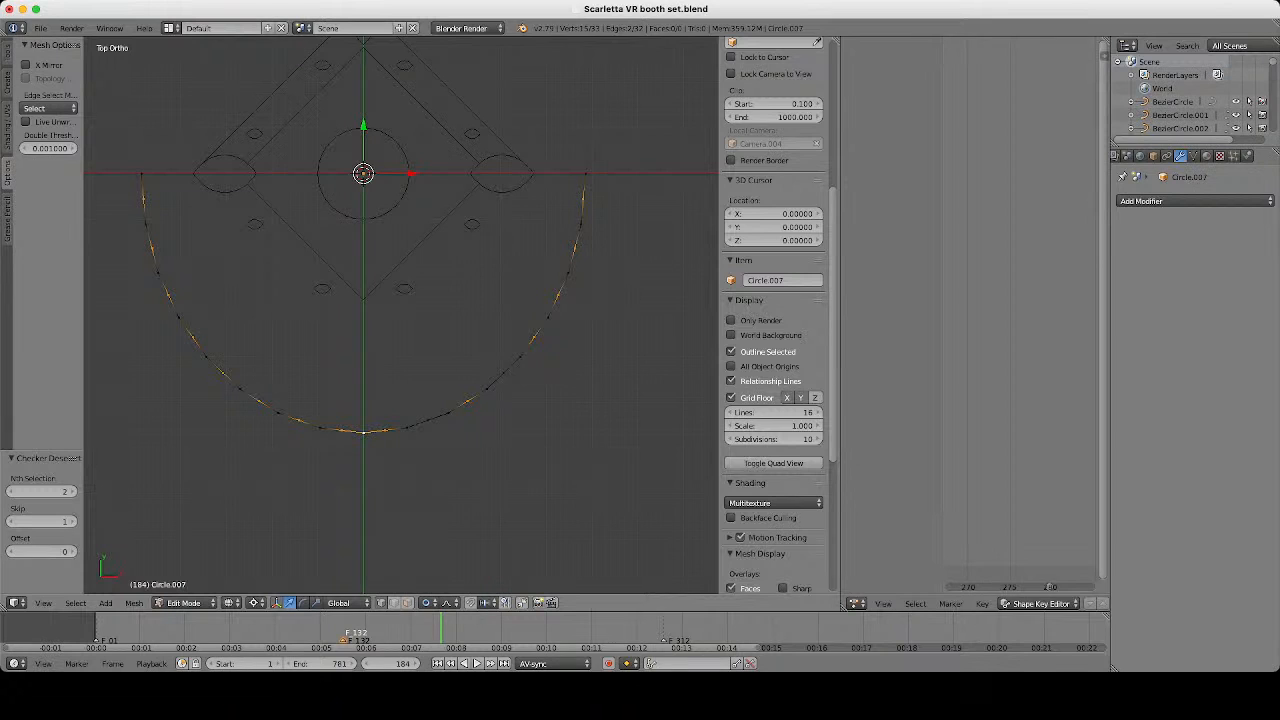
Deselect every second selected vertex on both sides of the half oval and scale the rest outward by about 1.148, forming teeth.
{"action": "right_click", "coordinate": [558, 295], "text": "shift"}
{"action": "right_click", "coordinate": [584, 199], "text": "shift"}
{"action": "right_click", "coordinate": [298, 420], "text": "shift"}
{"action": "right_click", "coordinate": [223, 373], "text": "shift"}
{"action": "right_click", "coordinate": [168, 295], "text": "shift"}
{"action": "right_click", "coordinate": [144, 199], "text": "shift"}
{"action": "key", "text": "s"}
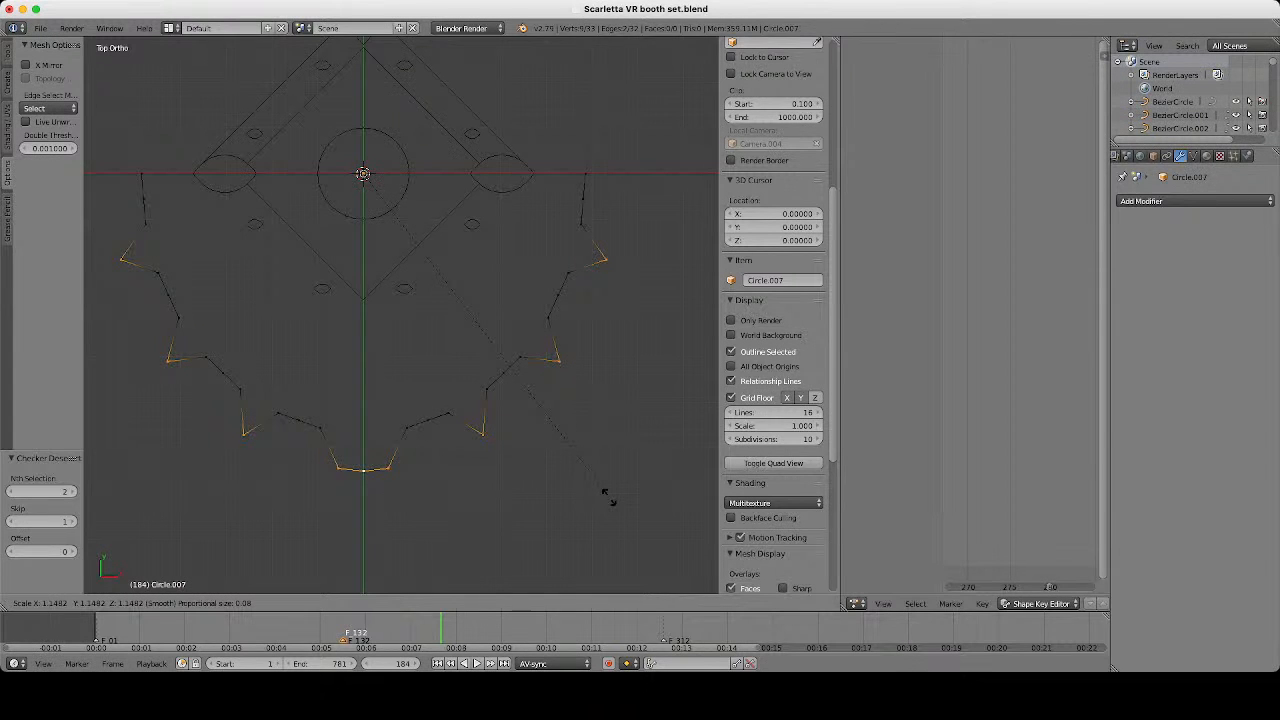
{"action": "left_click", "coordinate": [609, 497]}
{"action": "key", "text": "Tab"}
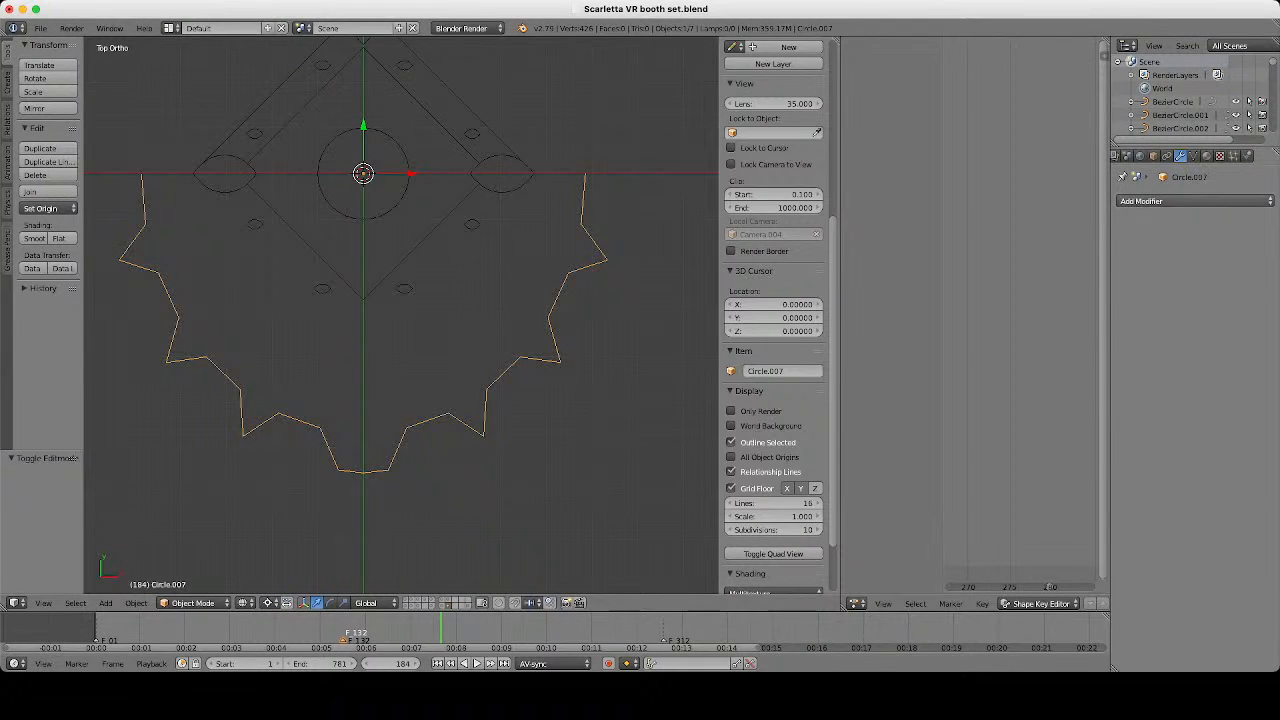
Add a Subdivision Surface modifier with 2 view subdivisions to the toothed arc and return it to Edit Mode.
{"action": "left_click", "coordinate": [1195, 201]}
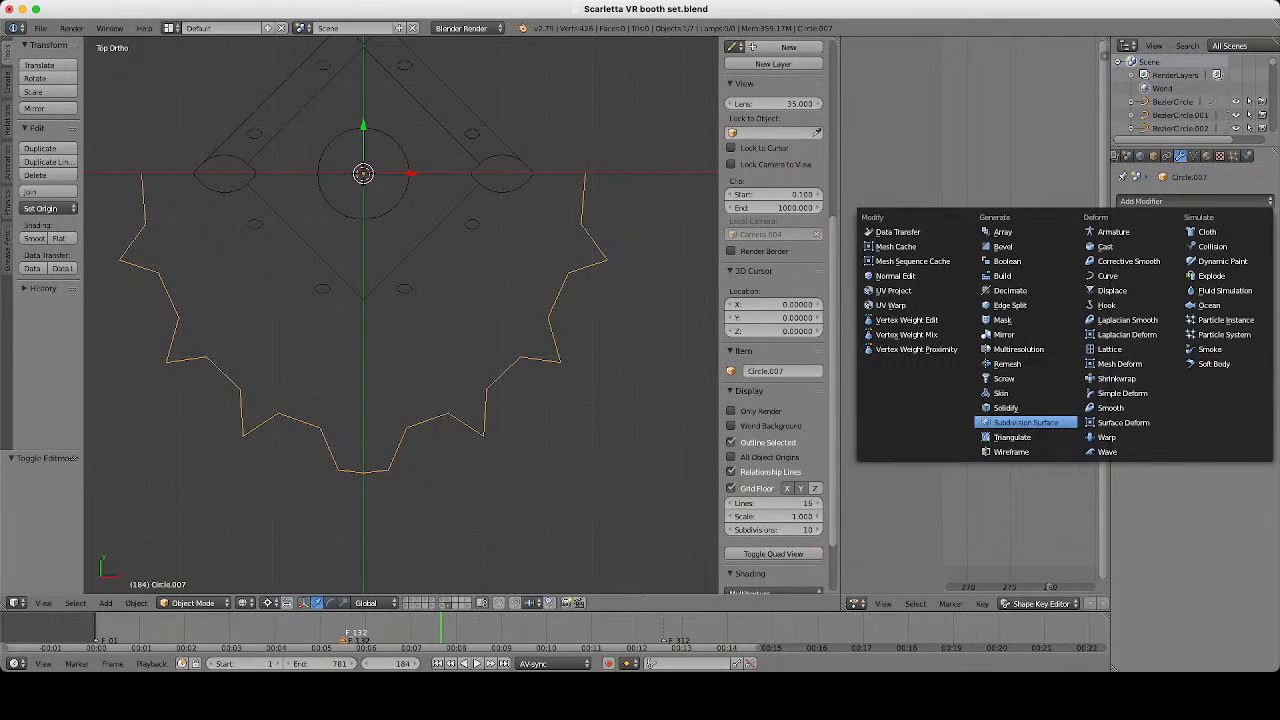
{"action": "left_click", "coordinate": [1025, 422]}
{"action": "scroll", "coordinate": [360, 300], "scroll_direction": "down", "scroll_amount": 2}
{"action": "scroll", "coordinate": [360, 300], "scroll_direction": "up", "scroll_amount": 3}
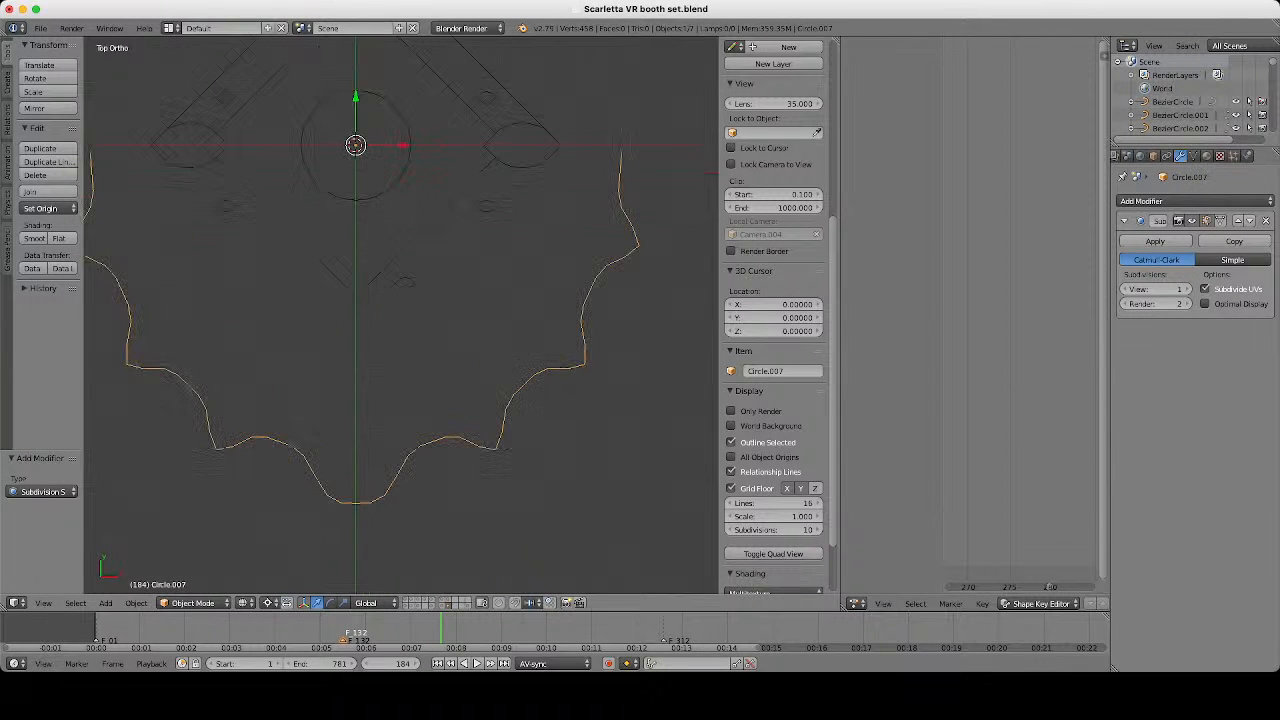
{"action": "left_click", "coordinate": [1187, 289]}
{"action": "scroll", "coordinate": [401, 315], "scroll_direction": "down", "scroll_amount": 3}
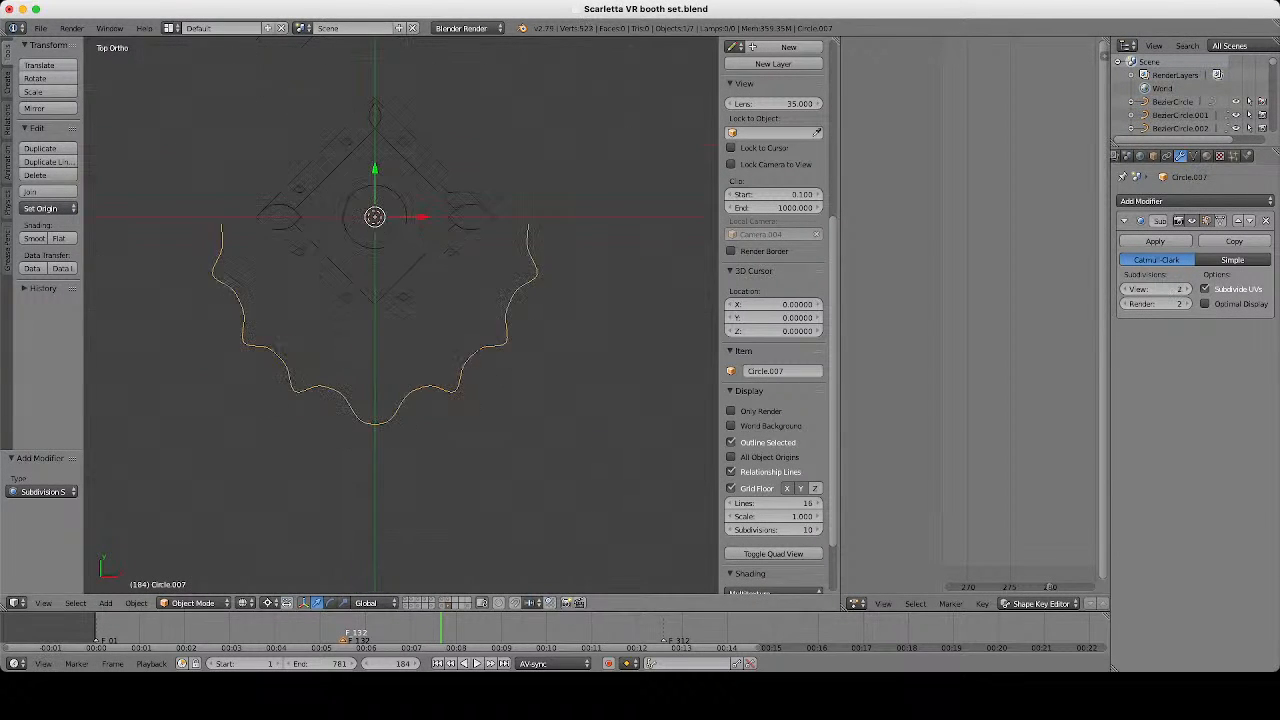
{"action": "scroll", "coordinate": [401, 314], "scroll_direction": "up", "scroll_amount": 2}
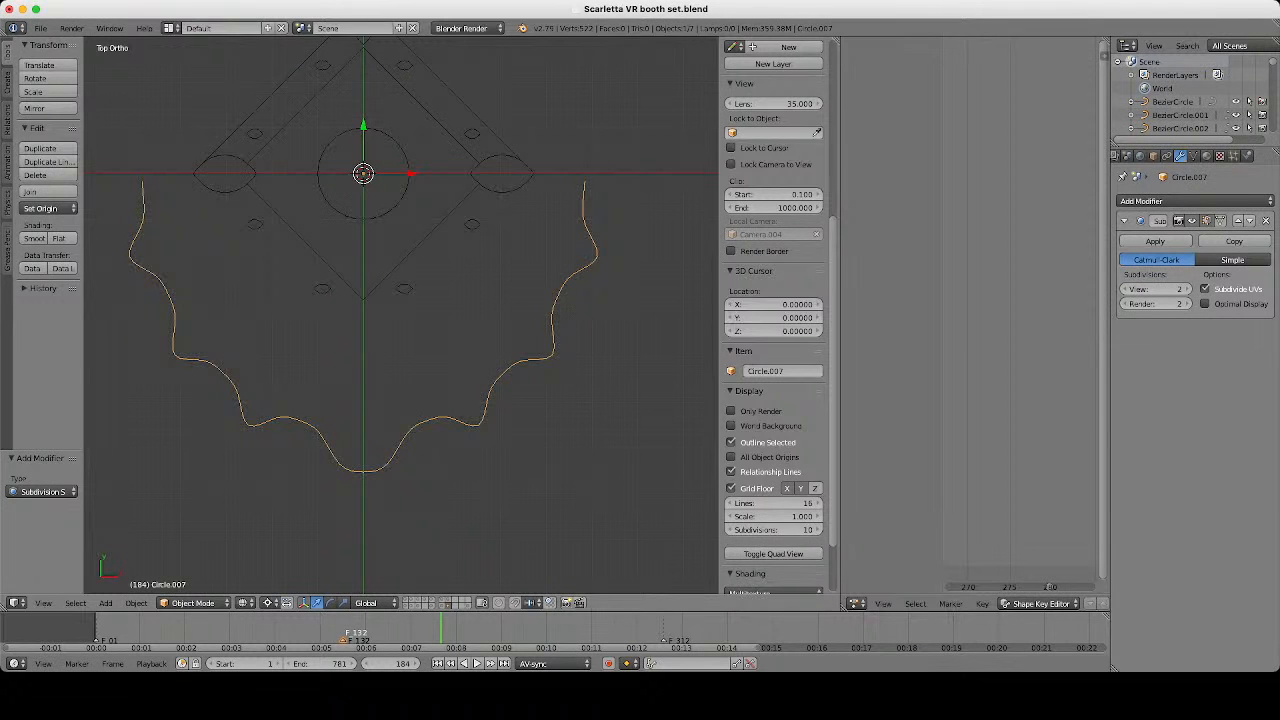
{"action": "key", "text": "Tab"}
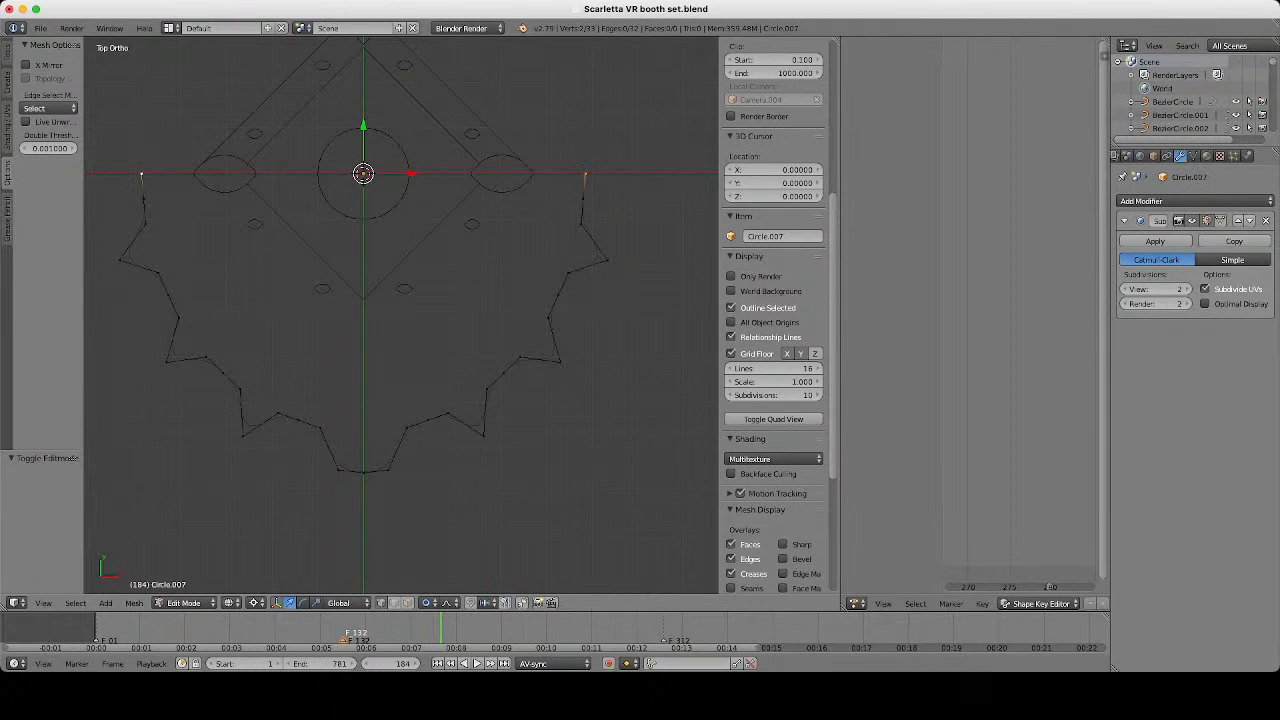
{"action": "scroll", "coordinate": [295, 168], "scroll_direction": "up", "scroll_amount": 2}
{"action": "left_click", "coordinate": [255, 602]}
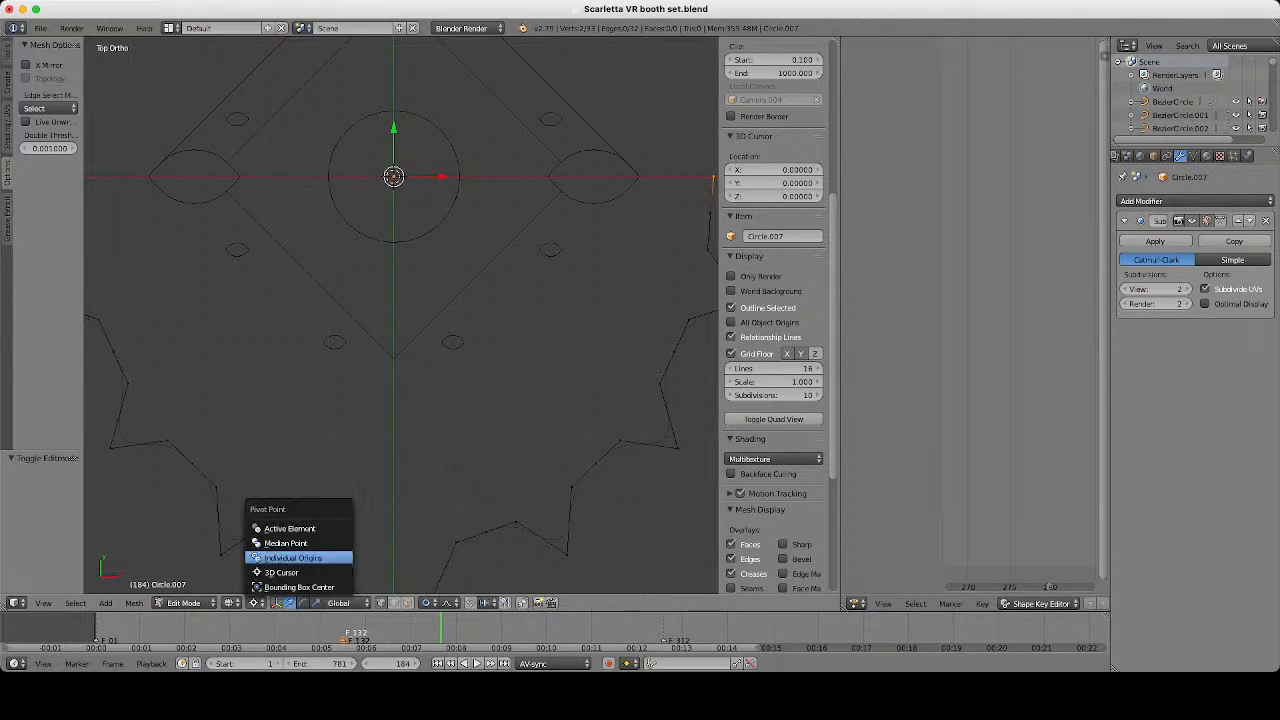
{"action": "left_click", "coordinate": [290, 557]}
{"action": "scroll", "coordinate": [540, 288], "scroll_direction": "down", "scroll_amount": 2}
{"action": "key", "text": "s"}
{"action": "key", "text": "x"}
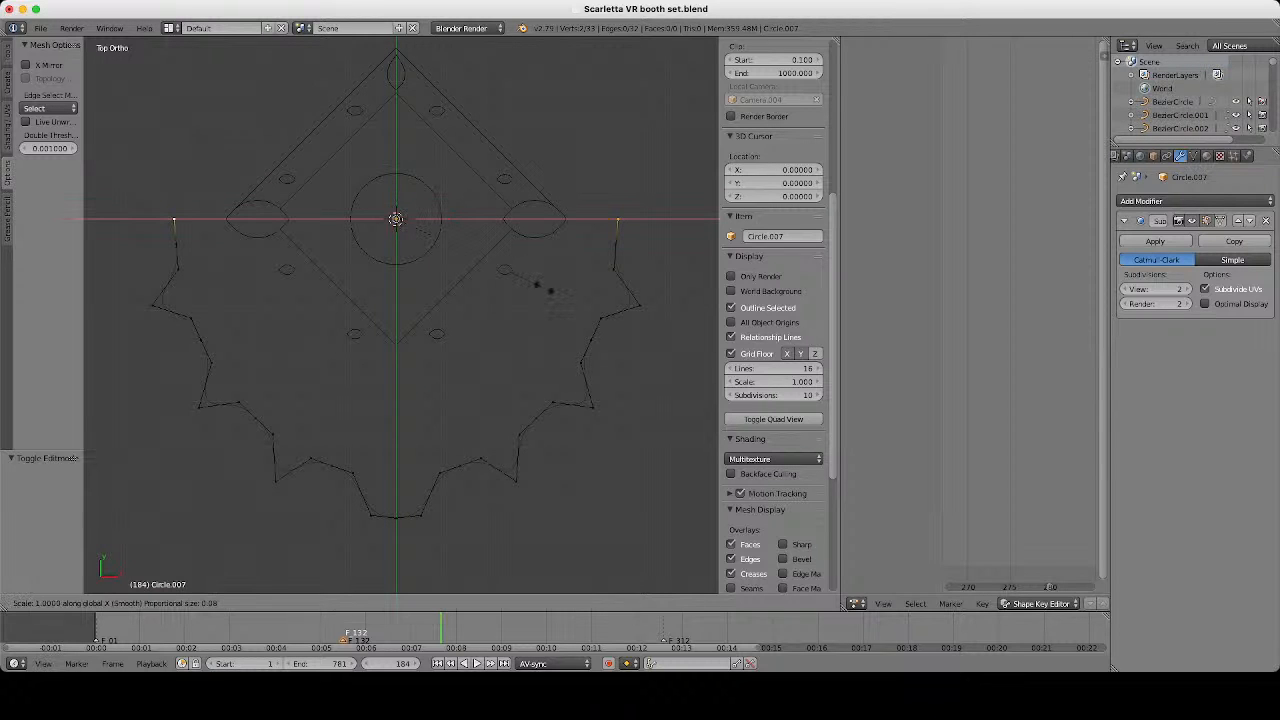
{"action": "key", "text": "Escape"}
Set the pivot point to Median Point and scale the arc's two end vertices inward along X by 0.923.
{"action": "left_click", "coordinate": [256, 602]}
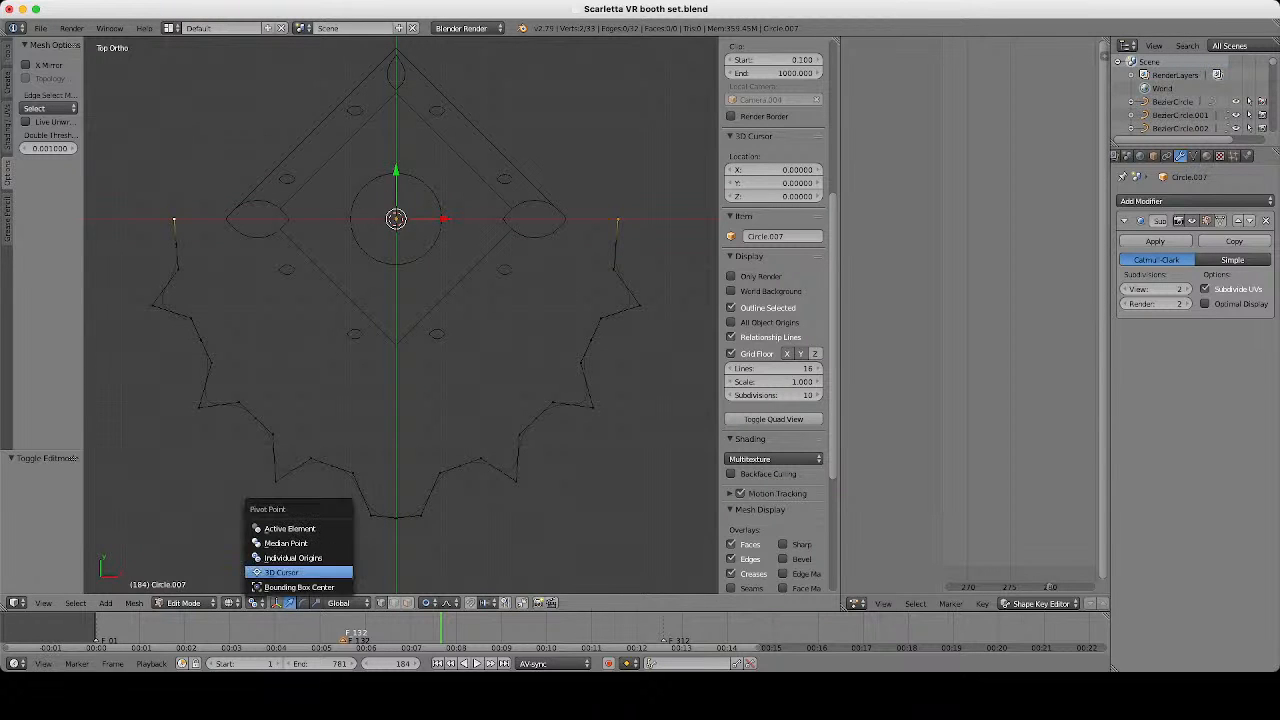
{"action": "left_click", "coordinate": [295, 541]}
{"action": "scroll", "coordinate": [594, 337], "scroll_direction": "up", "scroll_amount": 1}
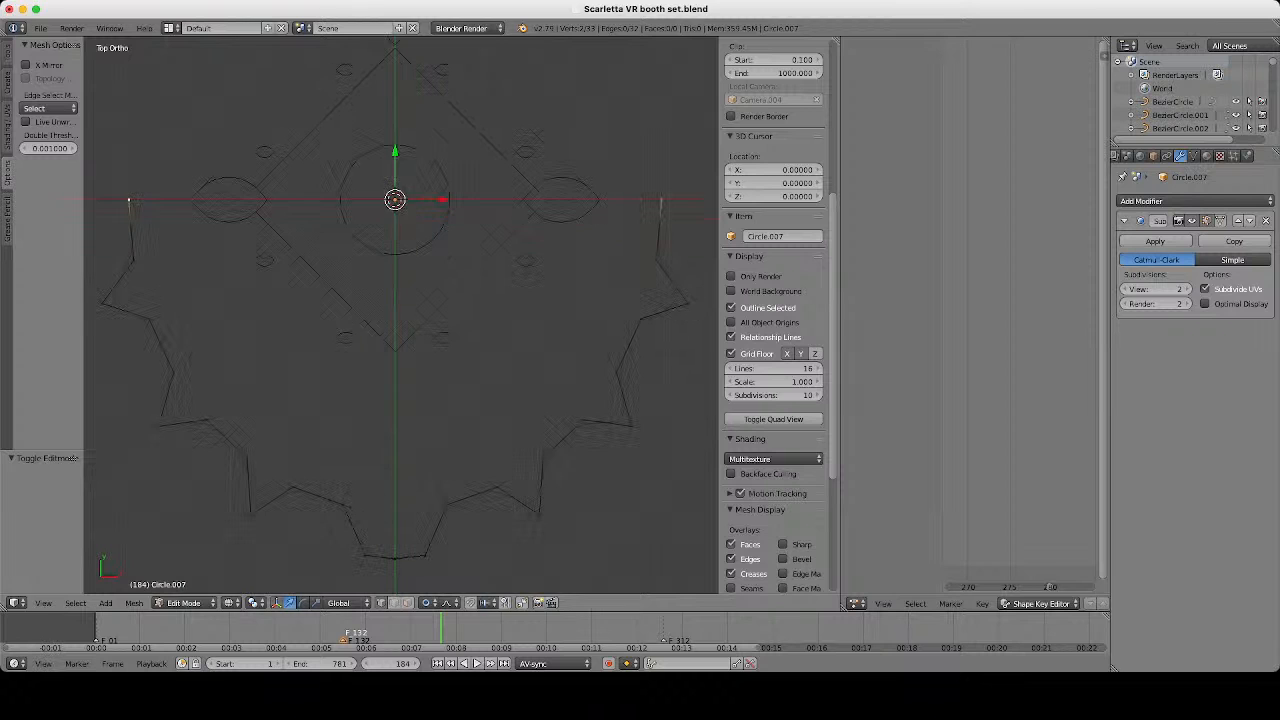
{"action": "key", "text": "s"}
{"action": "key", "text": "x"}
{"action": "left_click", "coordinate": [587, 320]}
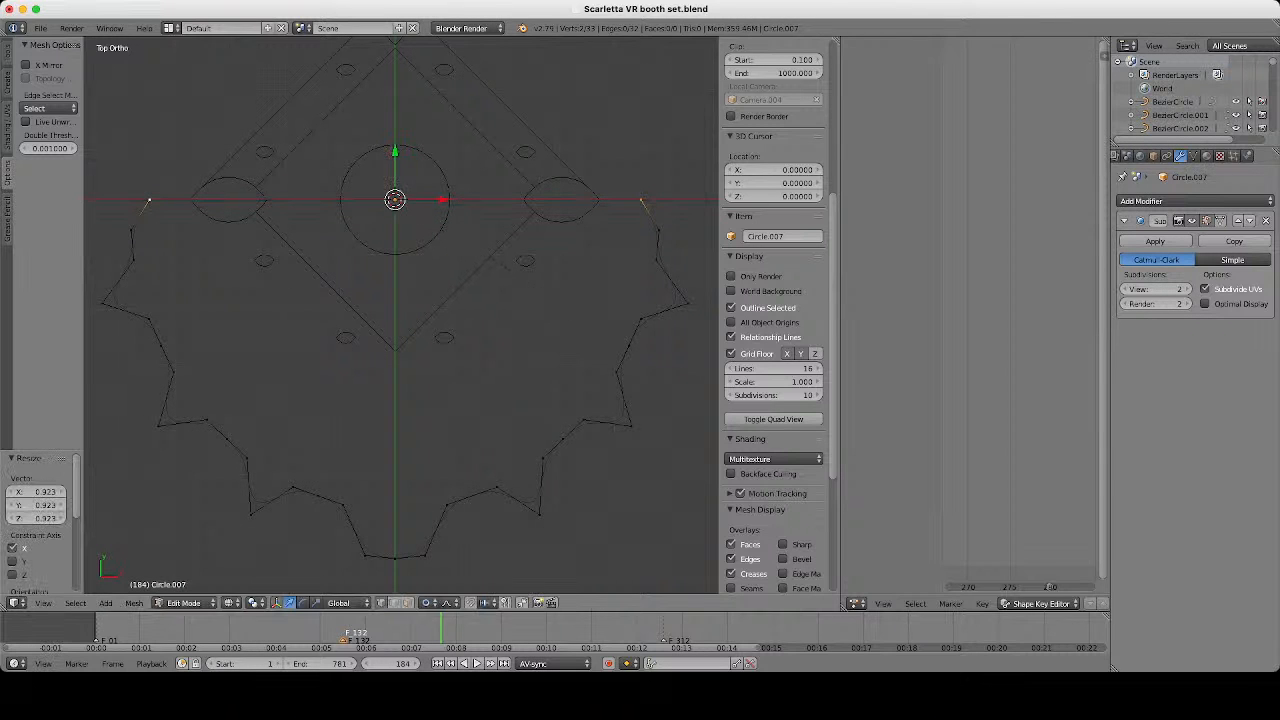
Extrude the arc's two end vertices in place and disable proportional editing.
{"action": "key", "text": "e"}
{"action": "key", "text": "Escape"}
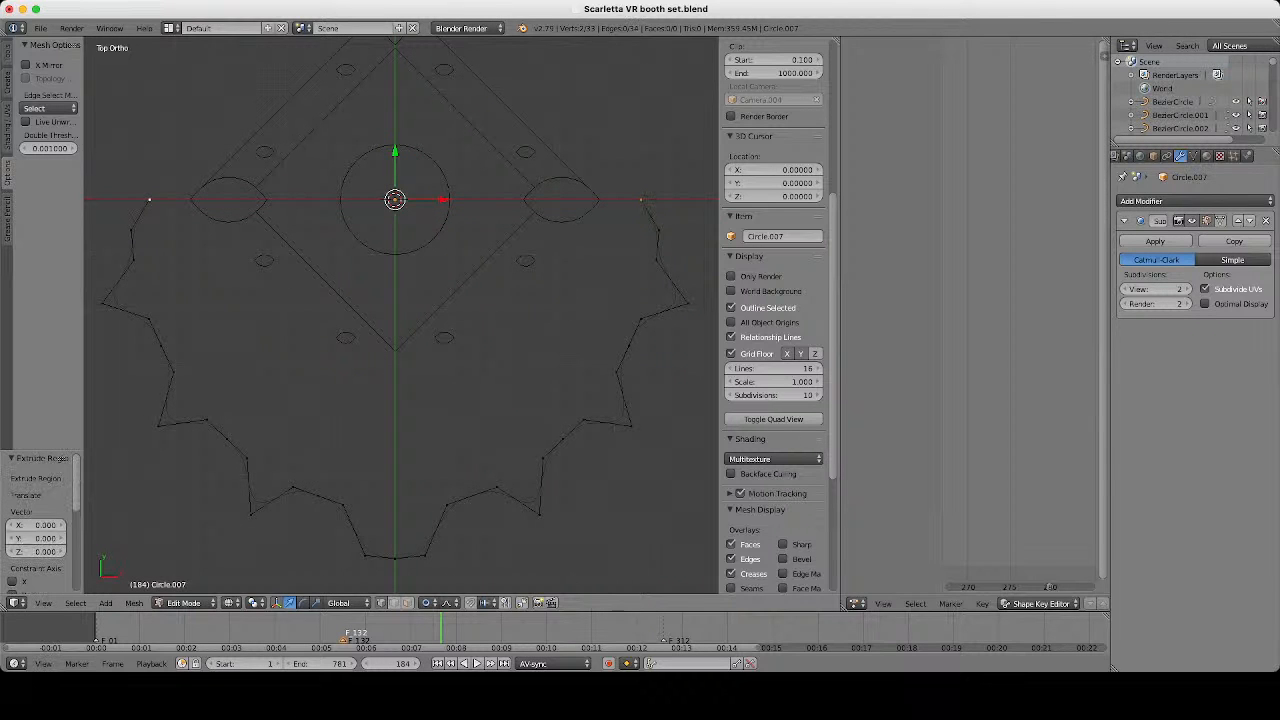
{"action": "key", "text": "s"}
{"action": "key", "text": "x"}
{"action": "key", "text": "Escape"}
{"action": "left_click", "coordinate": [429, 603]}
{"action": "left_click", "coordinate": [434, 588]}
Slide one vertex at each arc end along its edge by a factor of 0.472 and scale the pair by 1.019.
{"action": "right_click", "coordinate": [641, 200]}
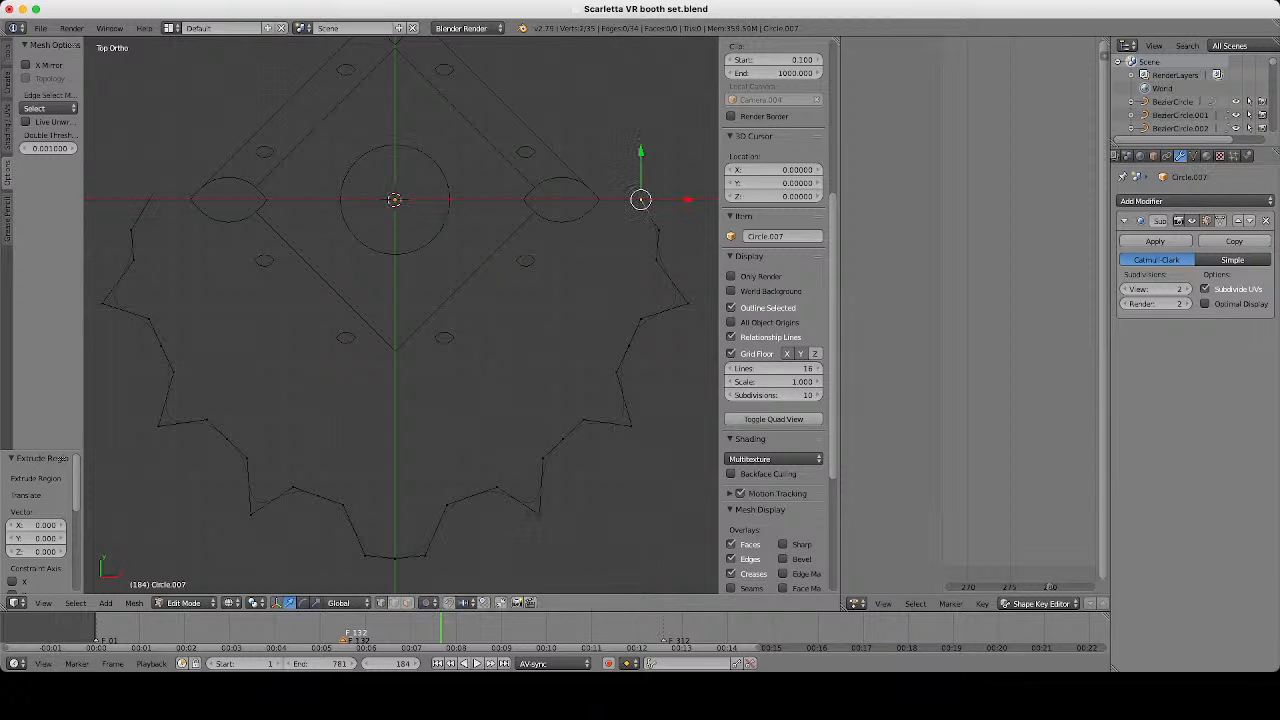
{"action": "right_click", "coordinate": [148, 200], "text": "shift"}
{"action": "key", "text": "shift+v"}
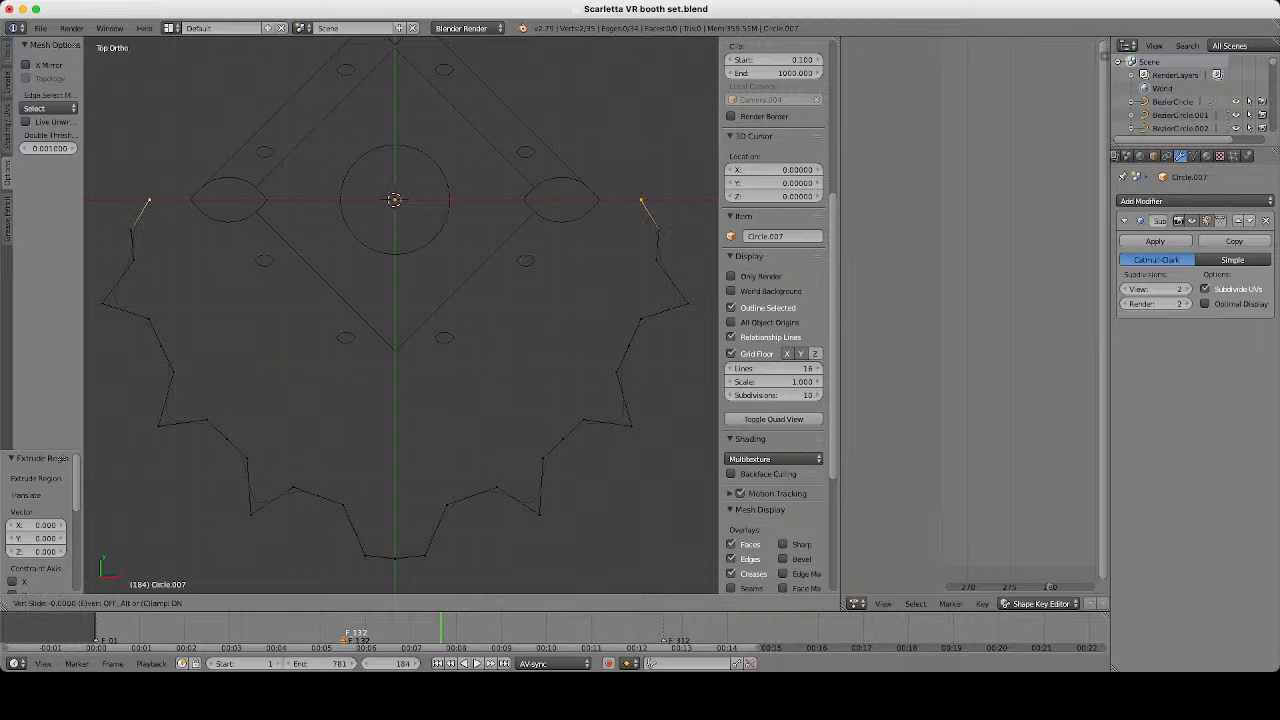
{"action": "key", "text": "Return"}
{"action": "key", "text": "s"}
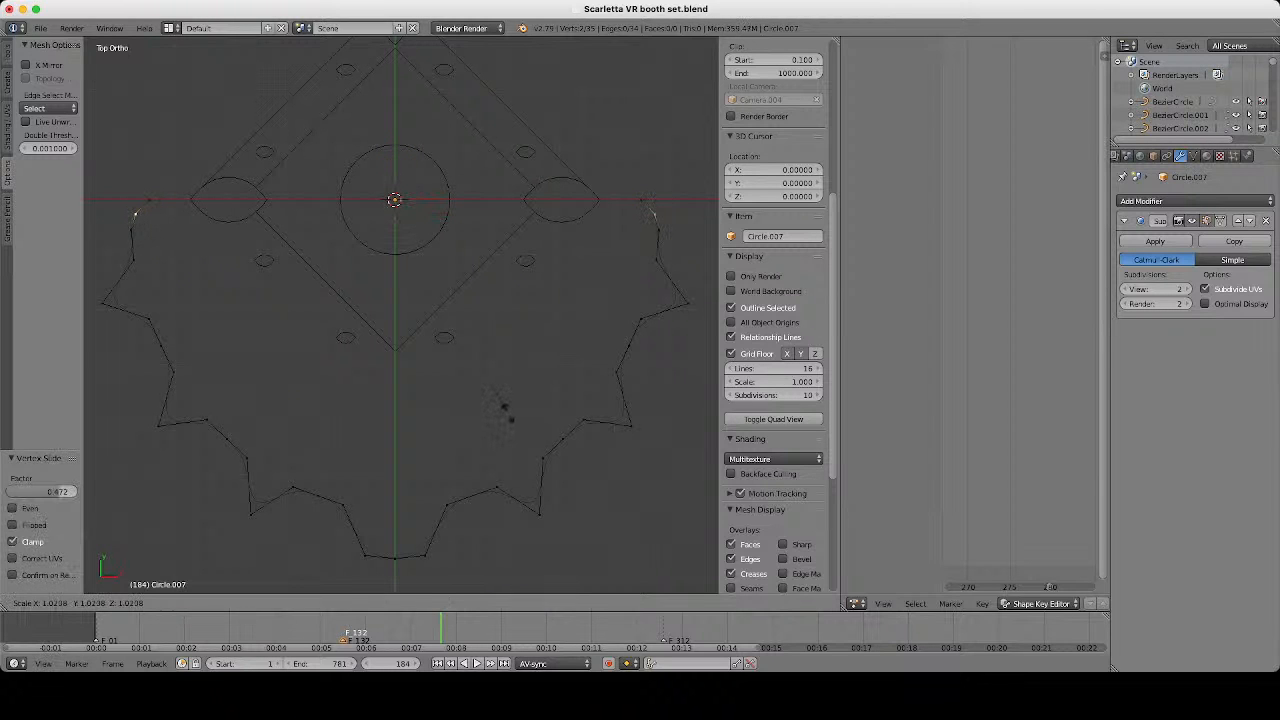
{"action": "left_click", "coordinate": [504, 407]}
Move the next vertex pair near the arc's ends by -0.158 along Y, scale it by about 1.026, and leave Edit Mode.
{"action": "right_click", "coordinate": [659, 230]}
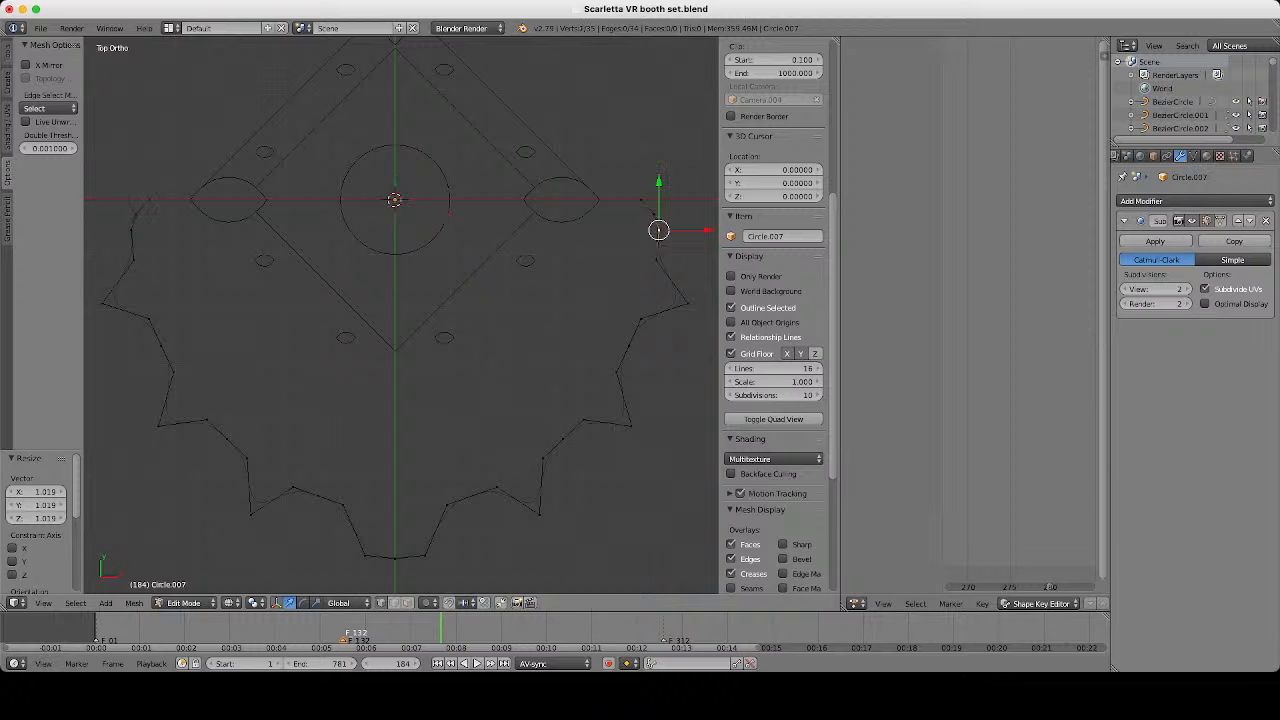
{"action": "right_click", "coordinate": [131, 230], "text": "shift"}
{"action": "left_click_drag", "start_coordinate": [395, 183], "coordinate": [395, 191]}
{"action": "key", "text": "s"}
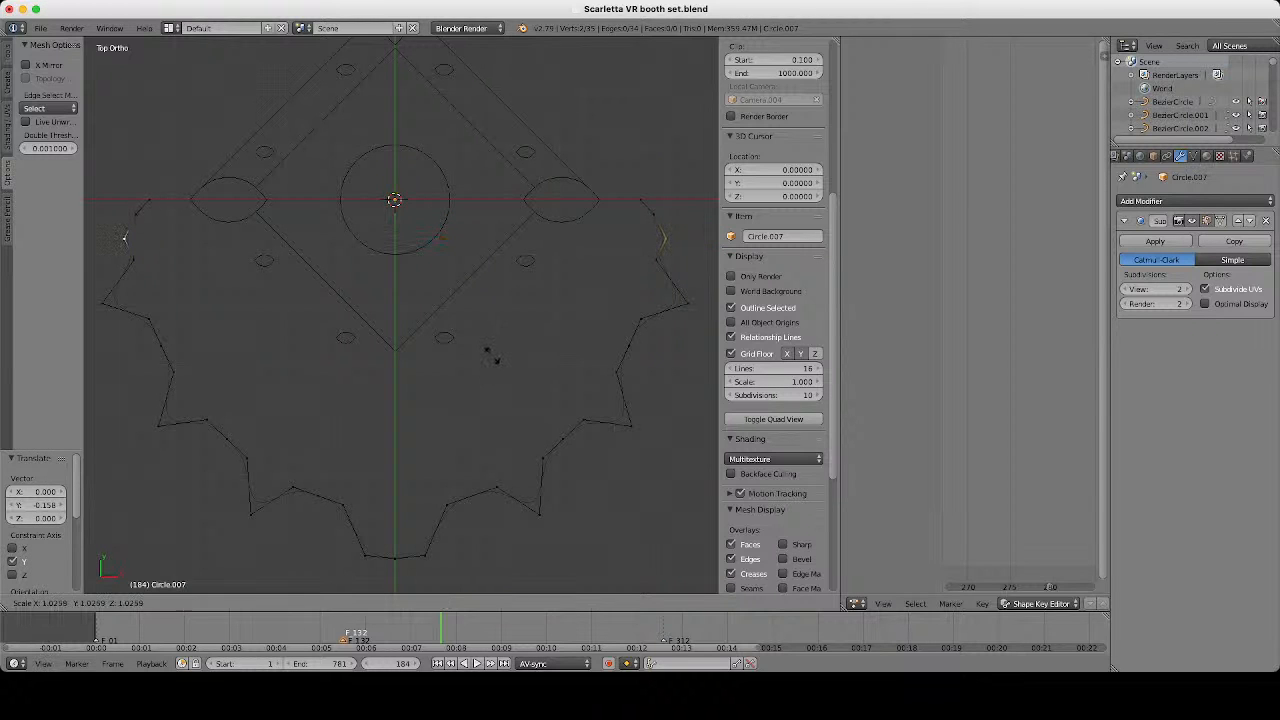
{"action": "left_click", "coordinate": [487, 352]}
{"action": "key", "text": "Tab"}
{"action": "scroll", "coordinate": [487, 352], "scroll_direction": "down", "scroll_amount": 4}
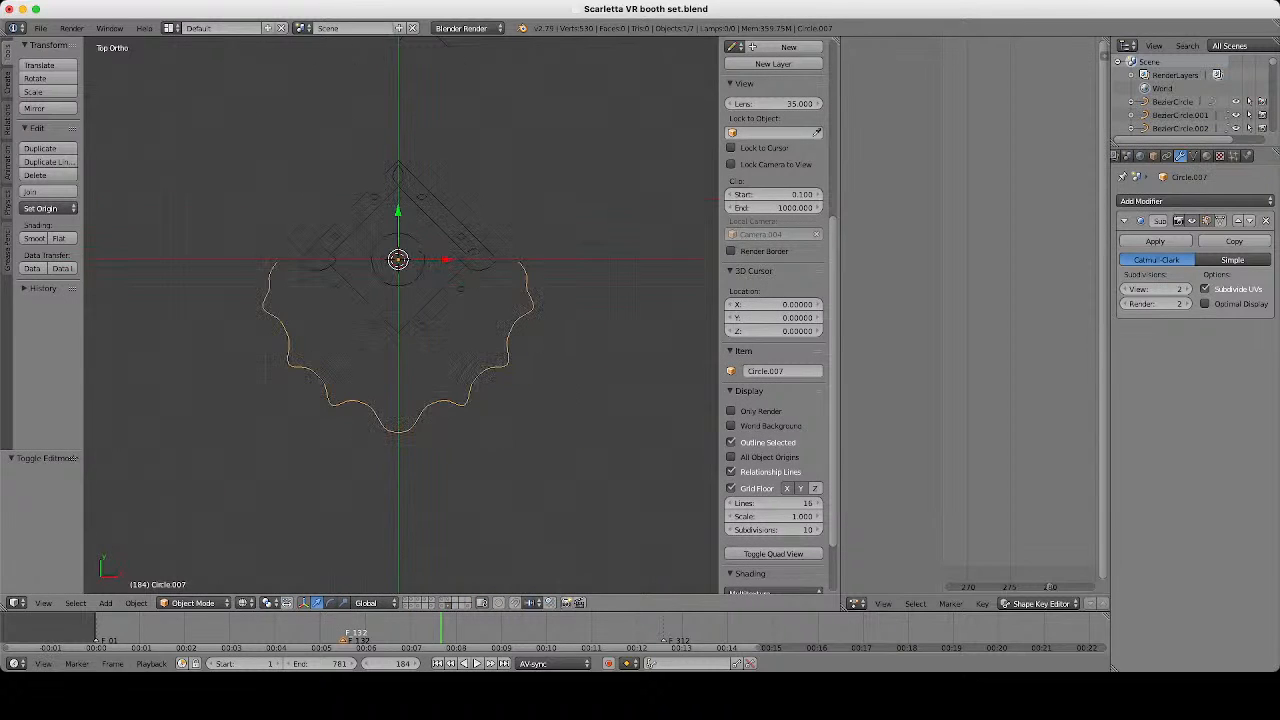
{"action": "scroll", "coordinate": [401, 314], "scroll_direction": "up", "scroll_amount": 3}
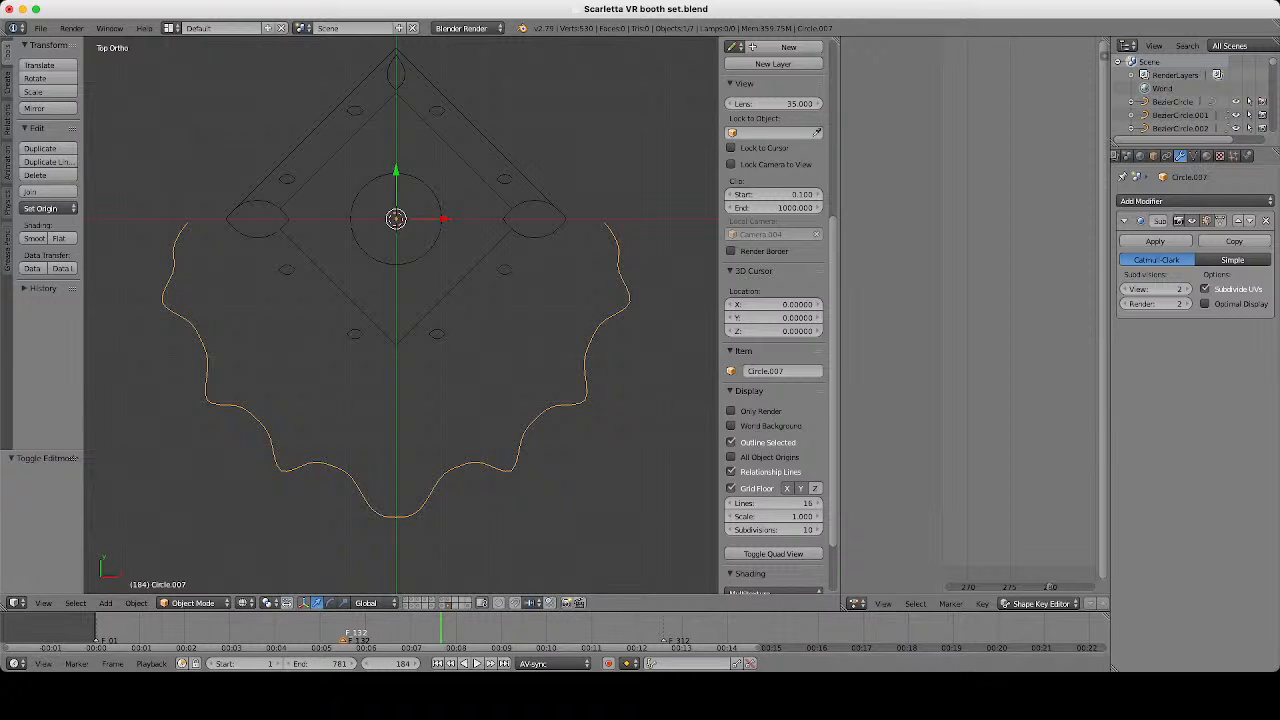
{"action": "scroll", "coordinate": [400, 315], "scroll_direction": "down", "scroll_amount": 5}
{"action": "scroll", "coordinate": [400, 314], "scroll_direction": "up", "scroll_amount": 4}
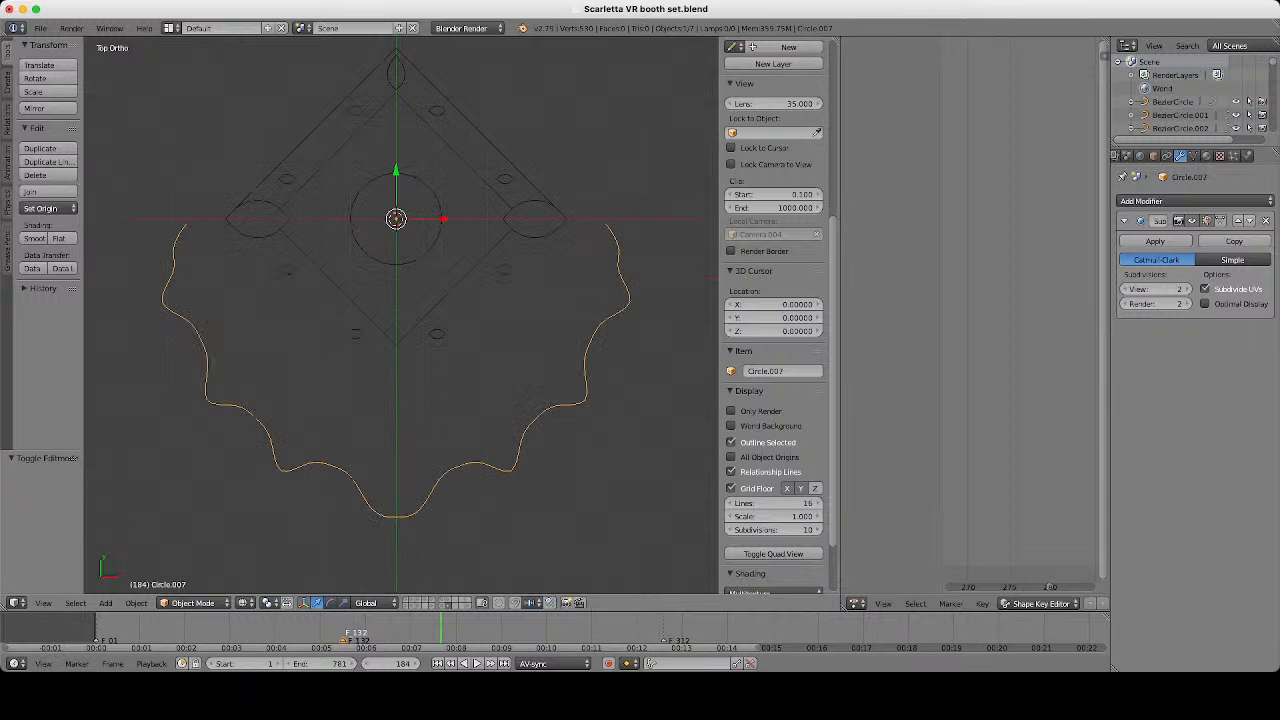
{"action": "scroll", "coordinate": [400, 315], "scroll_direction": "down", "scroll_amount": 5}
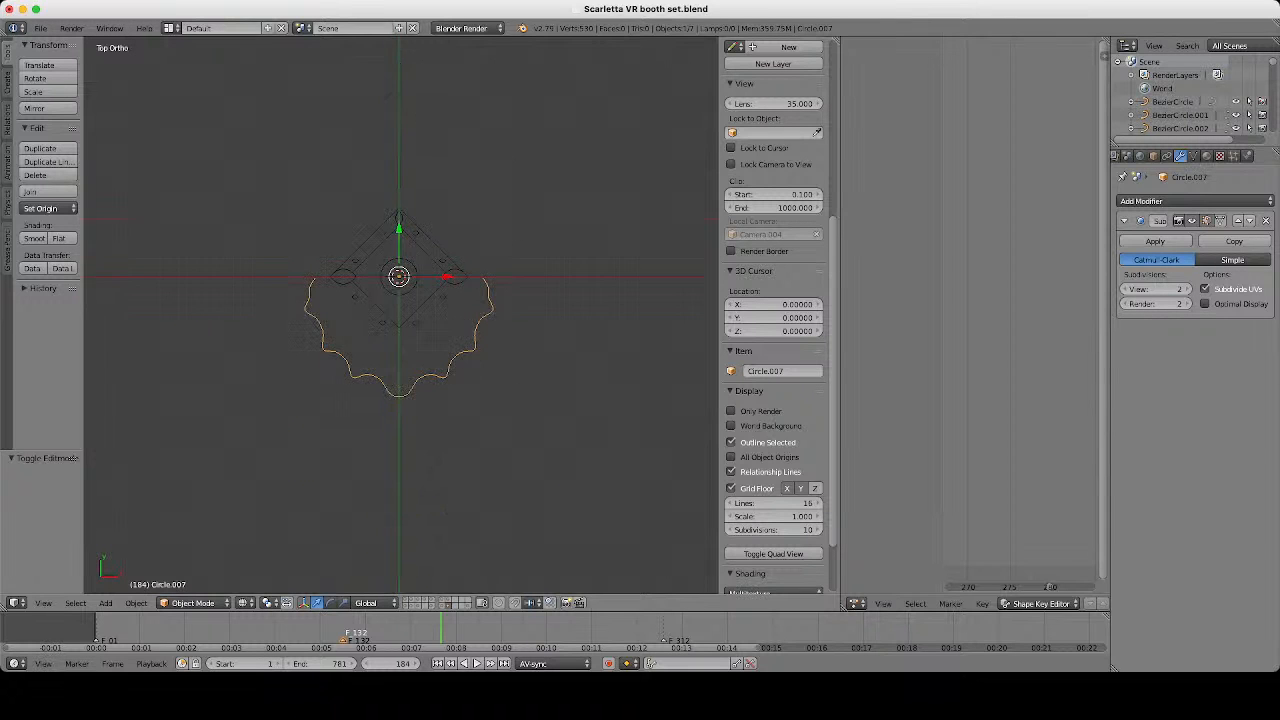
{"action": "scroll", "coordinate": [400, 315], "scroll_direction": "up", "scroll_amount": 4}
{"action": "scroll", "coordinate": [400, 315], "scroll_direction": "down", "scroll_amount": 1}
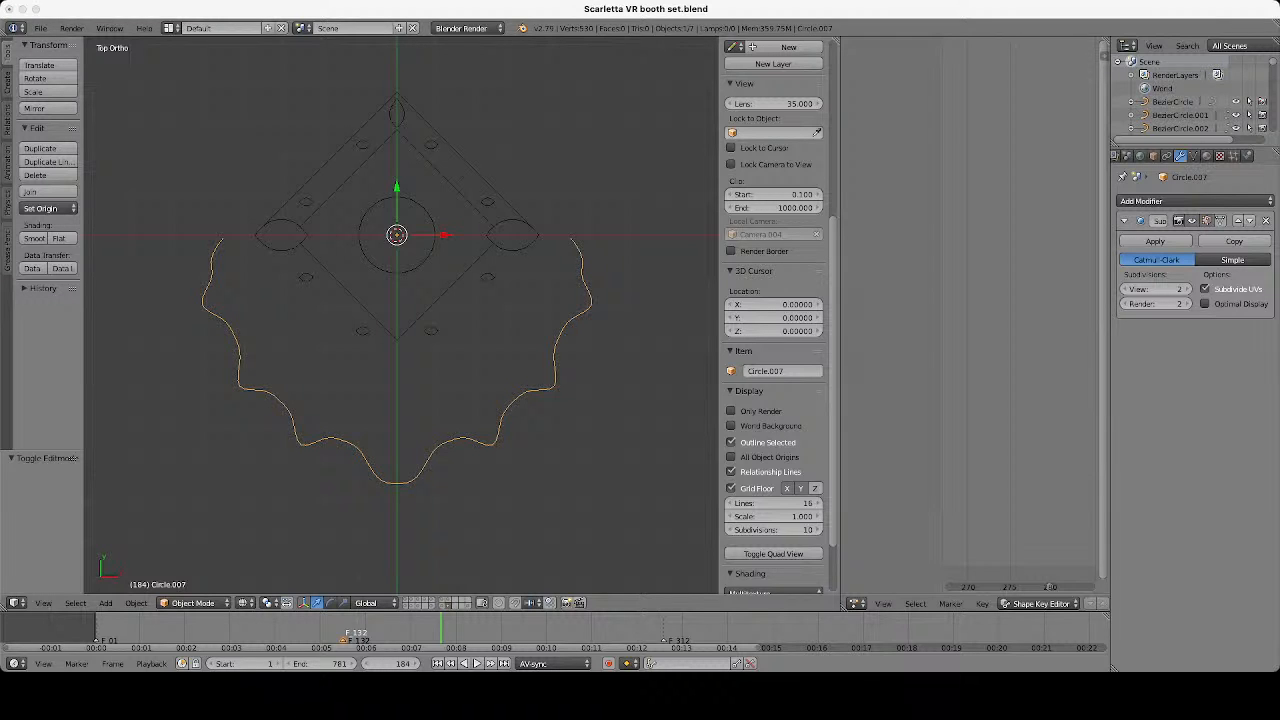
Try extending the arc's left end outward along X with two extruded vertices, moved -2.027 and -4.963.
{"action": "key", "text": "Tab"}
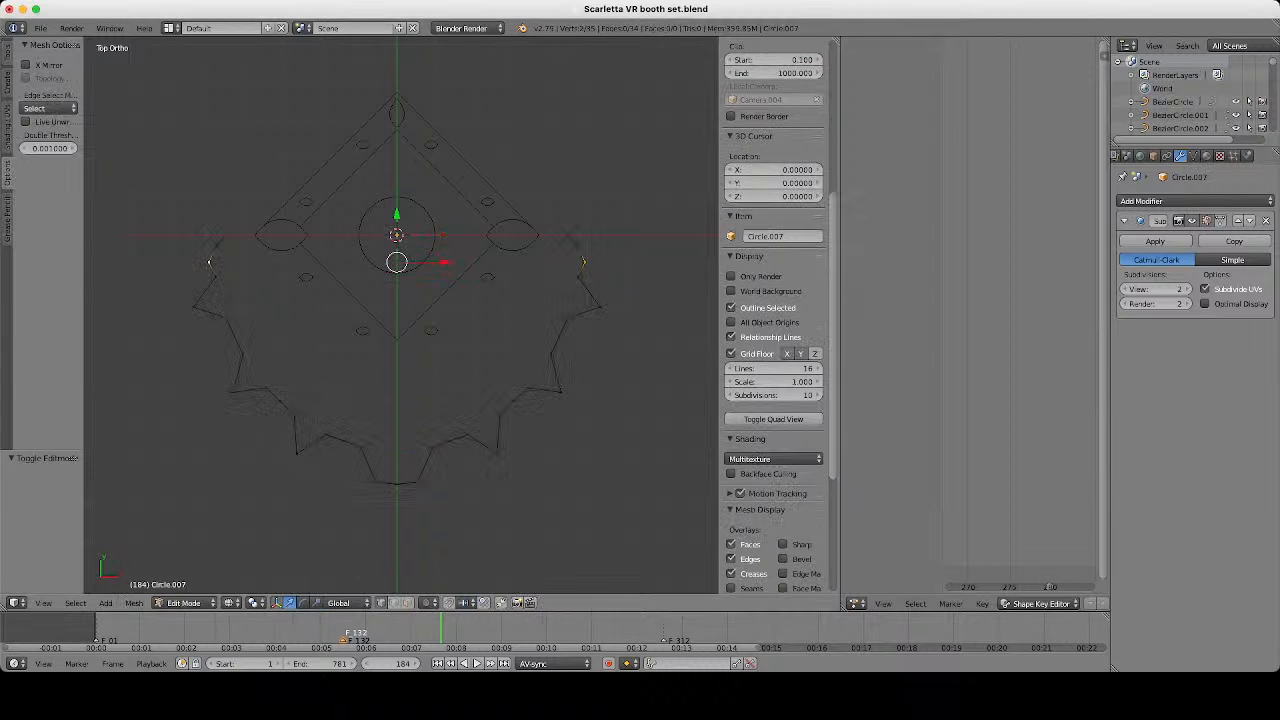
{"action": "right_click", "coordinate": [226, 235]}
{"action": "scroll", "coordinate": [104, 243], "scroll_direction": "up", "scroll_amount": 3}
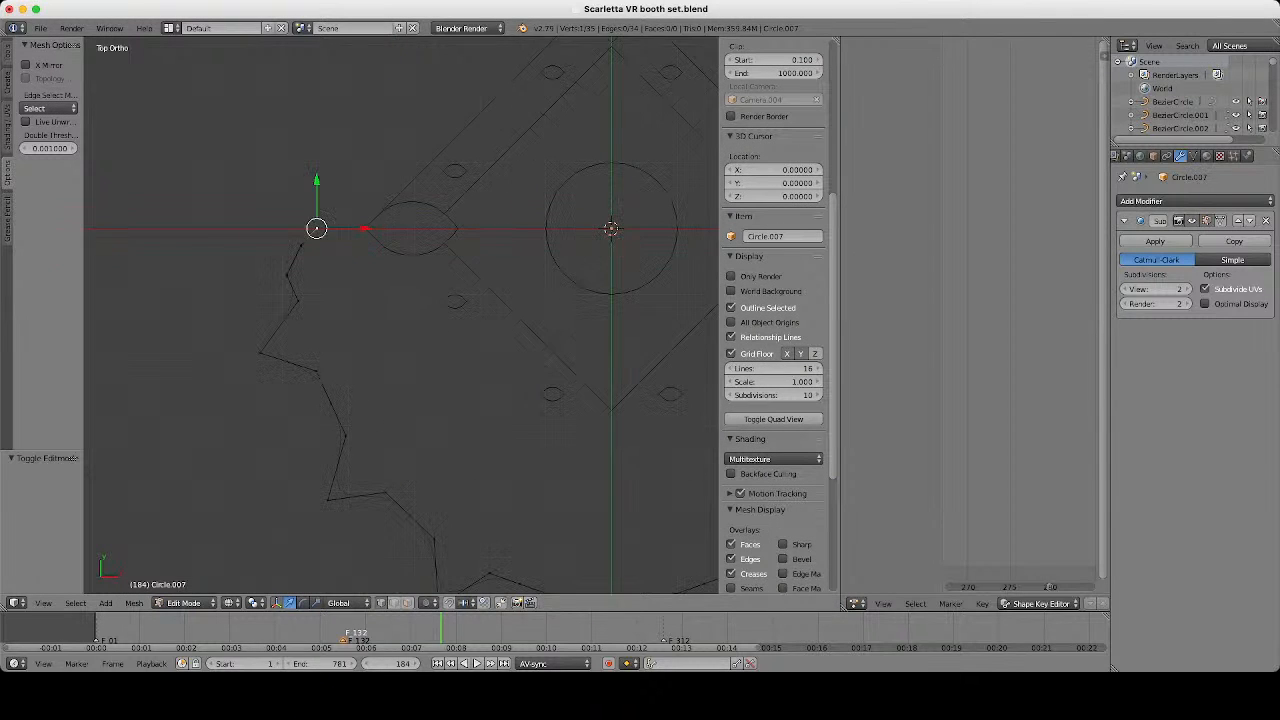
{"action": "key", "text": "e"}
{"action": "scroll", "coordinate": [401, 315], "scroll_direction": "down", "scroll_amount": 2}
{"action": "left_click_drag", "start_coordinate": [390, 254], "coordinate": [296, 254]}
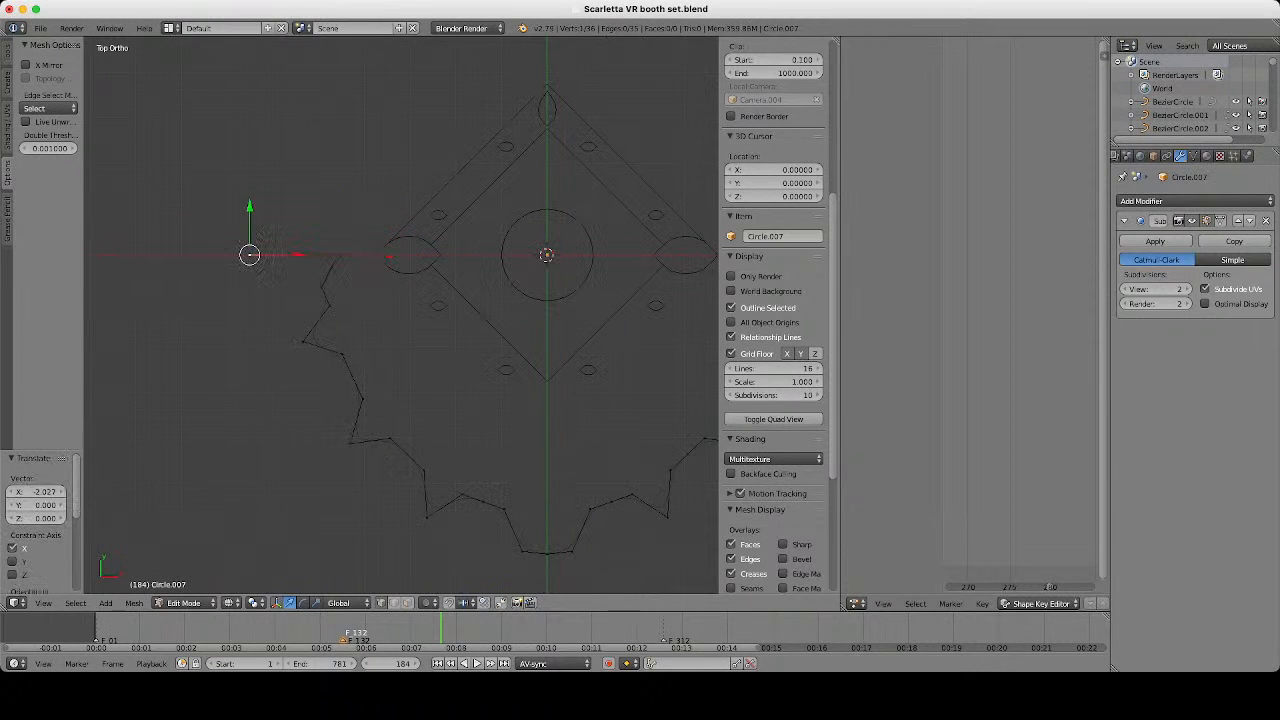
{"action": "scroll", "coordinate": [401, 315], "scroll_direction": "down", "scroll_amount": 3}
{"action": "key", "text": "e"}
{"action": "left_click_drag", "start_coordinate": [361, 281], "coordinate": [230, 281]}
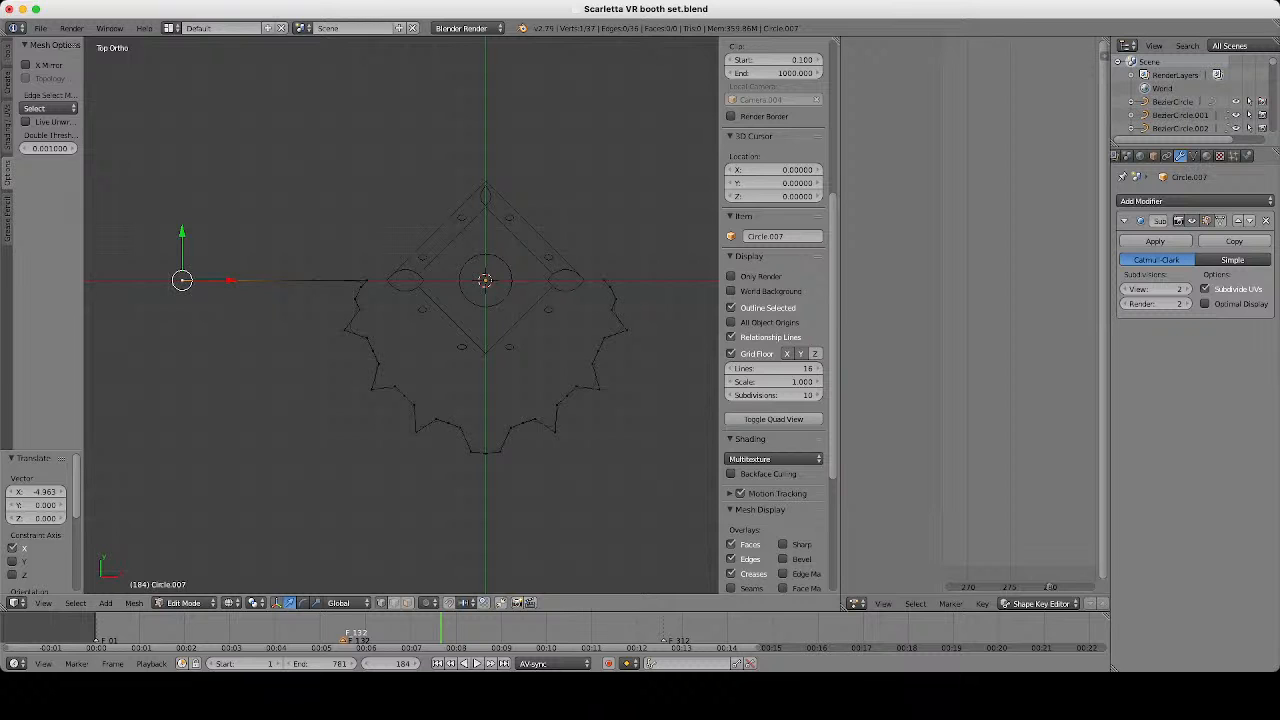
{"action": "key", "text": "x"}
{"action": "left_click", "coordinate": [300, 279]}
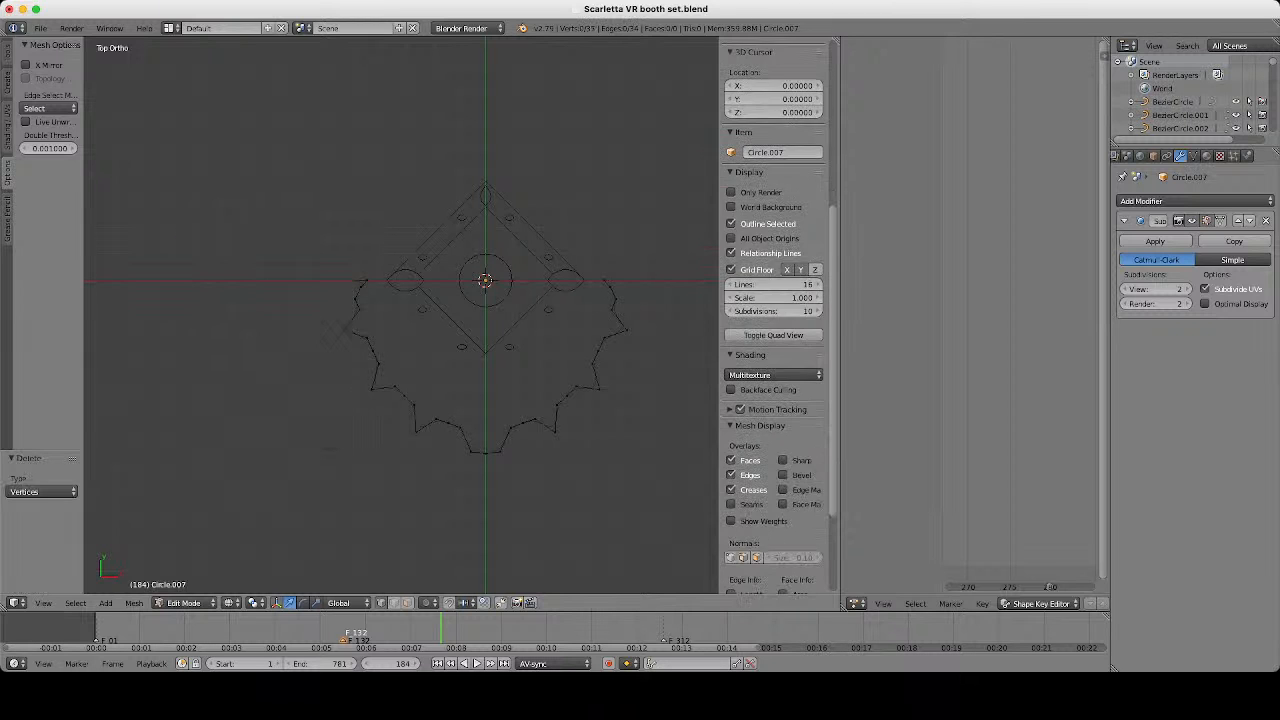
Scale the arc's two end vertices on the X axis outward along X by about 1.18.
{"action": "right_click", "coordinate": [366, 281]}
{"action": "scroll", "coordinate": [395, 321], "scroll_direction": "up", "scroll_amount": 1}
{"action": "right_click", "coordinate": [645, 273], "text": "shift"}
{"action": "middle_click_drag", "start_coordinate": [563, 304], "coordinate": [404, 311], "text": "shift"}
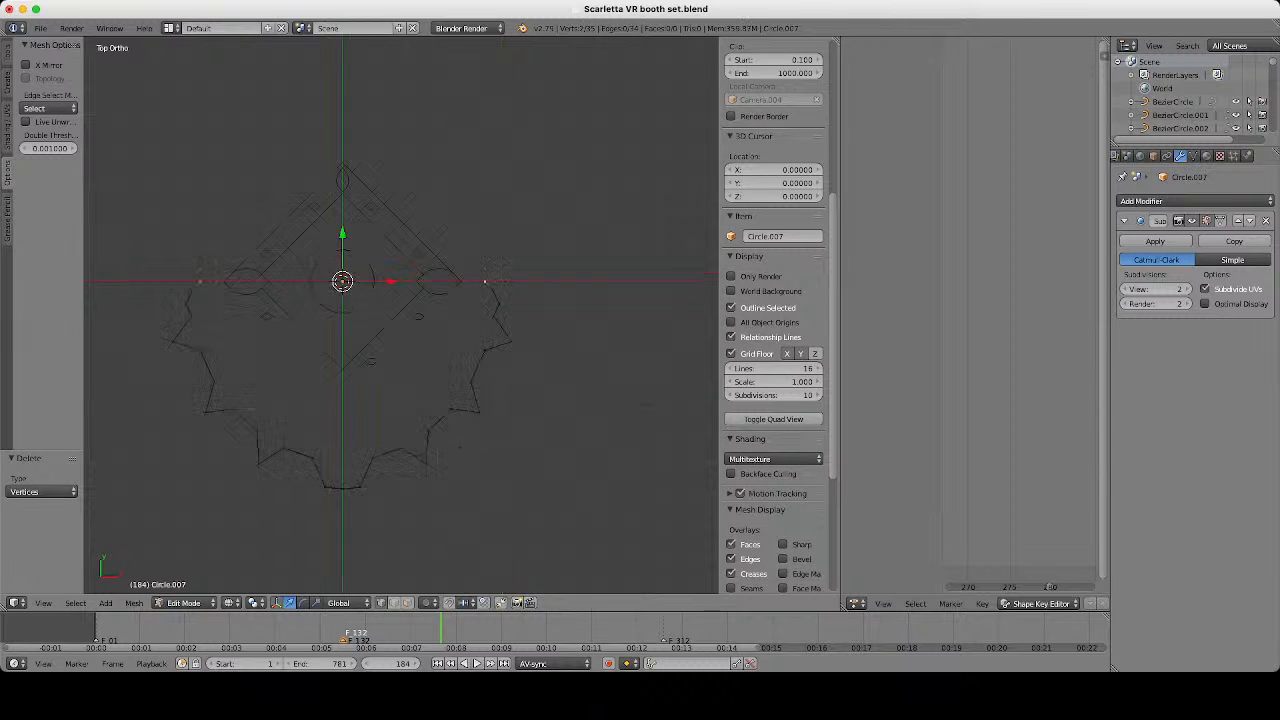
{"action": "scroll", "coordinate": [404, 311], "scroll_direction": "up", "scroll_amount": 2}
{"action": "key", "text": "s"}
{"action": "key", "text": "x"}
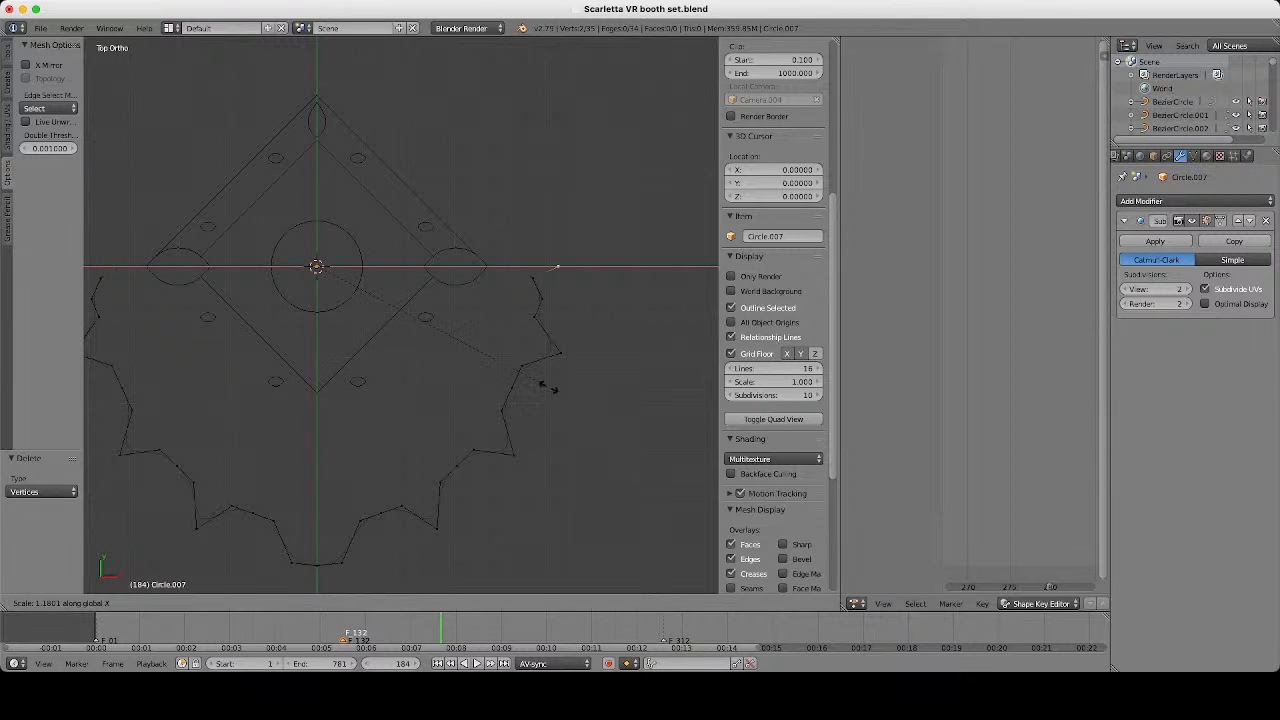
{"action": "left_click", "coordinate": [546, 384]}
Extrude the arc's two end vertices in place, scale them outward along X by 1.568, and leave Edit Mode.
{"action": "scroll", "coordinate": [540, 386], "scroll_direction": "down", "scroll_amount": 3}
{"action": "key", "text": "e"}
{"action": "right_click", "coordinate": [517, 391]}
{"action": "key", "text": "s"}
{"action": "key", "text": "x"}
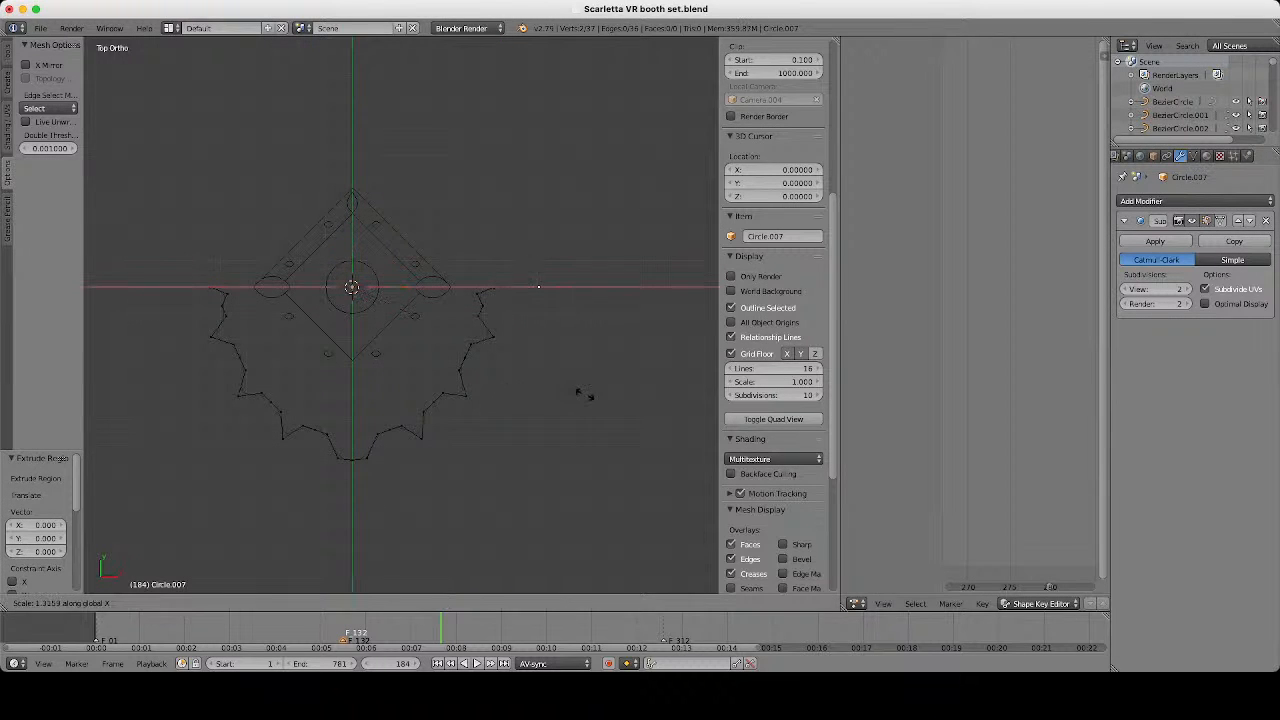
{"action": "left_click", "coordinate": [586, 394]}
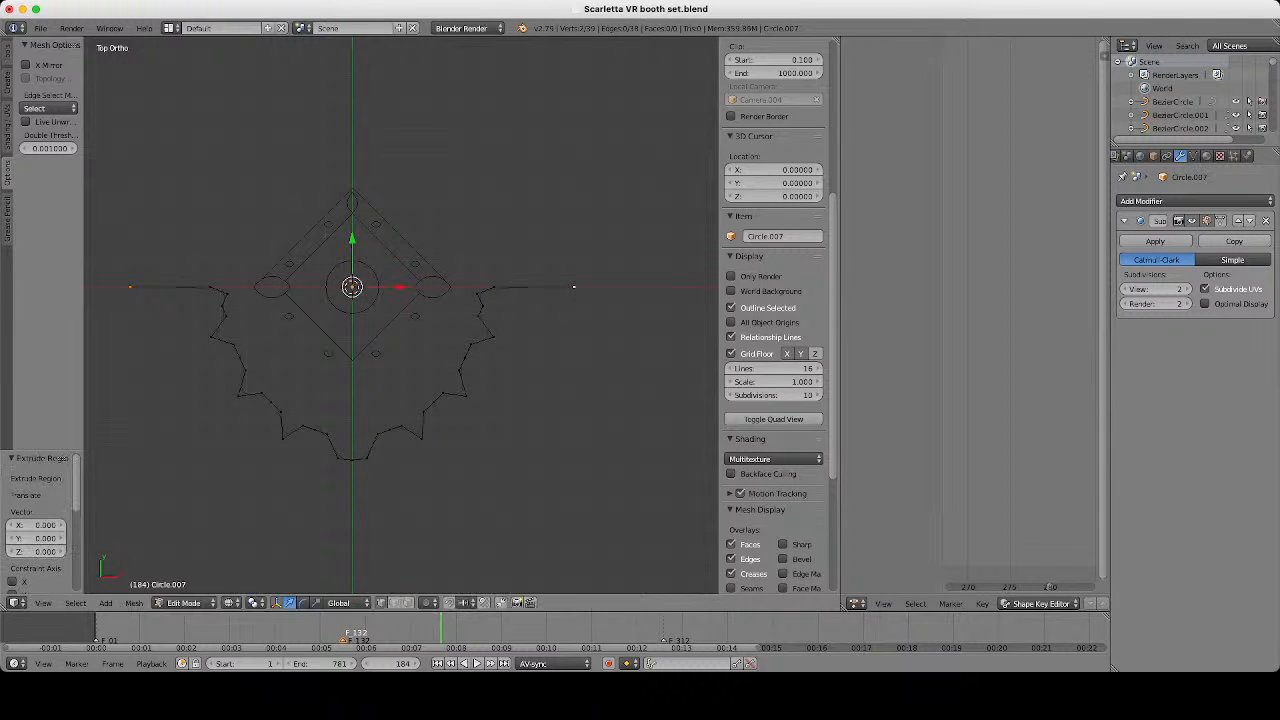
{"action": "right_click", "coordinate": [574, 287]}
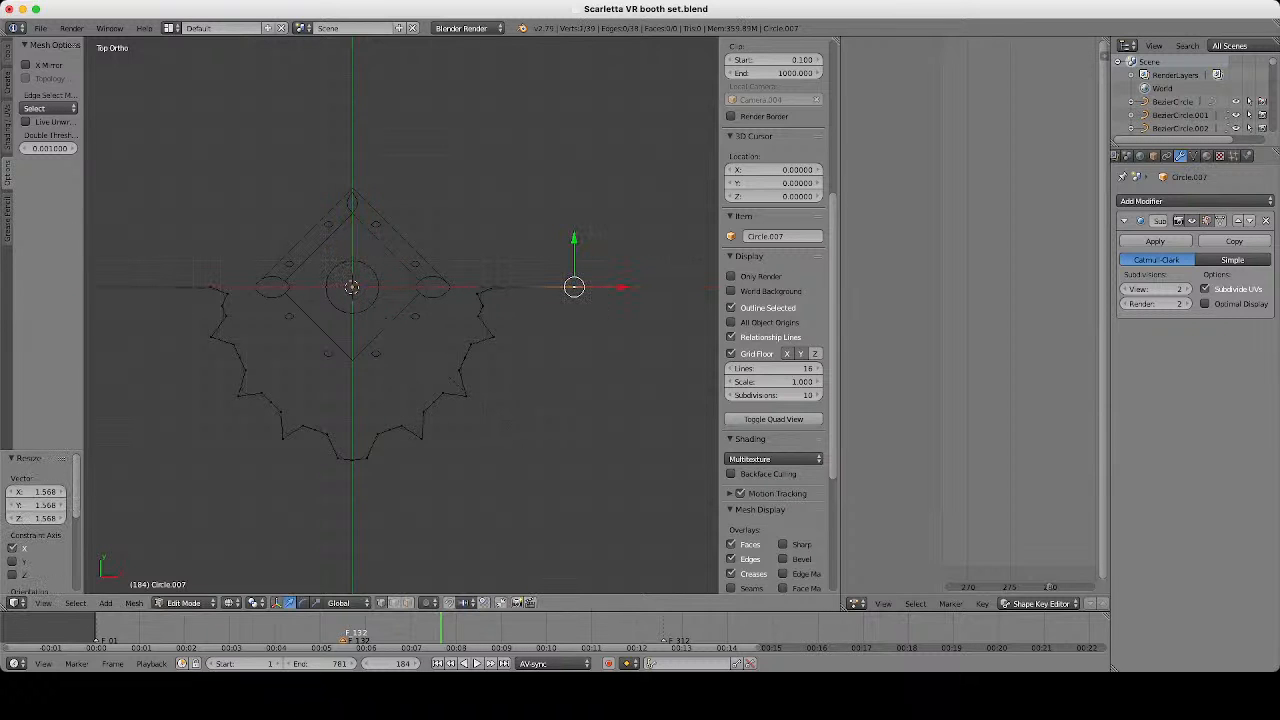
{"action": "scroll", "coordinate": [400, 316], "scroll_direction": "up", "scroll_amount": 3}
{"action": "key", "text": "Tab"}
{"action": "scroll", "coordinate": [400, 316], "scroll_direction": "down", "scroll_amount": 4}
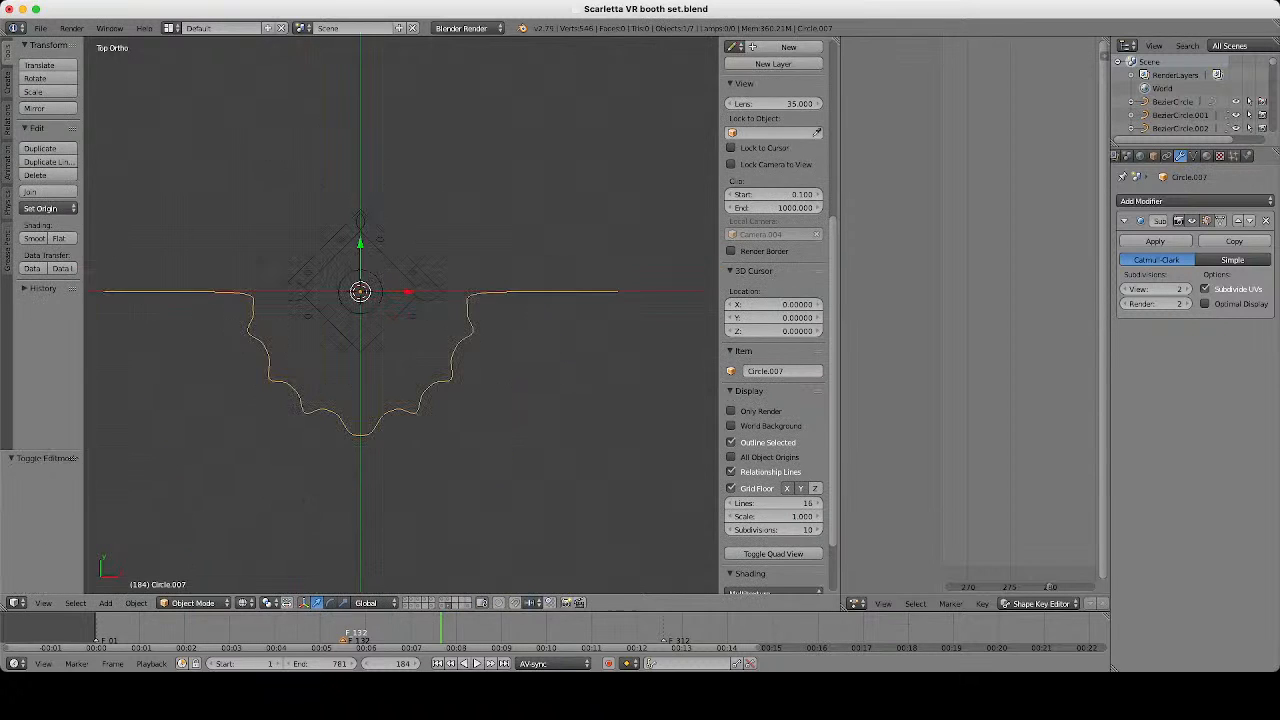
{"action": "scroll", "coordinate": [400, 316], "scroll_direction": "up", "scroll_amount": 3}
{"action": "key", "text": "Tab"}
{"action": "right_click", "coordinate": [512, 285]}
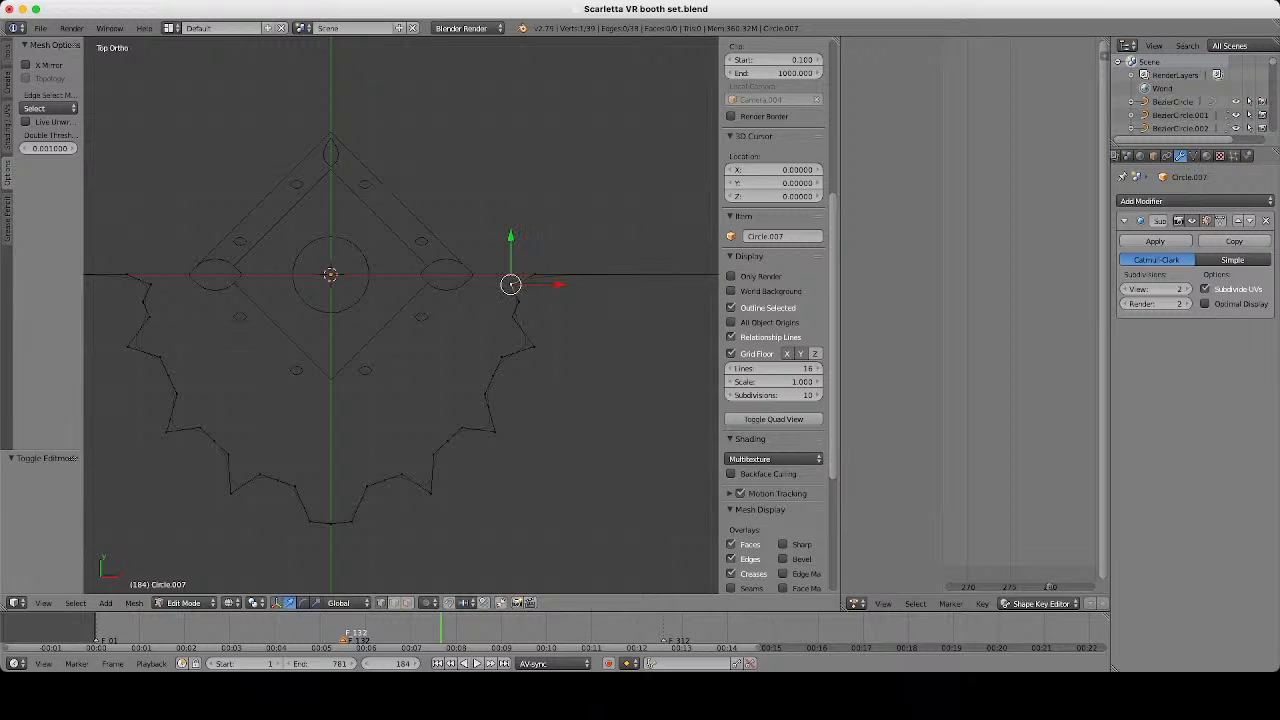
{"action": "right_click", "coordinate": [150, 285], "text": "shift"}
{"action": "key", "text": "s"}
{"action": "key", "text": "x"}
{"action": "key", "text": "Escape"}
{"action": "right_click", "coordinate": [535, 274]}
{"action": "right_click", "coordinate": [127, 274], "text": "shift"}
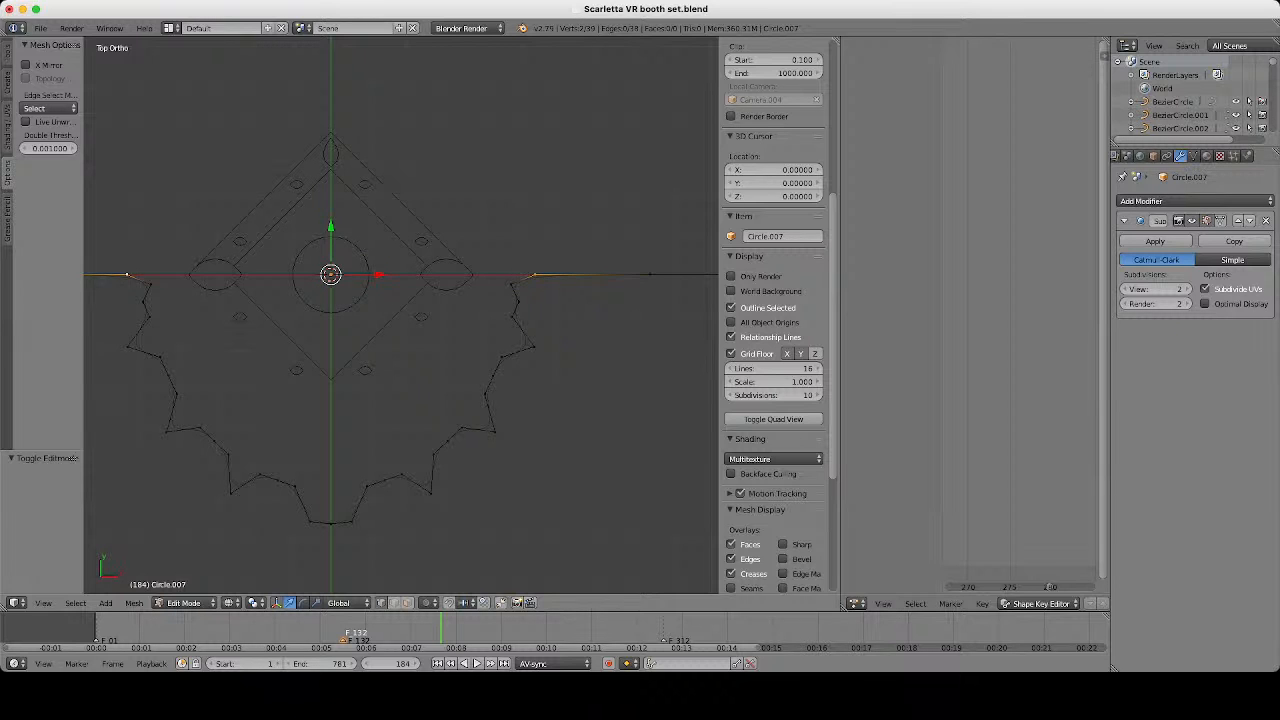
Scale the middle vertex pair of the straight end segments inward along X toward the arc, and leave Edit Mode.
{"action": "scroll", "coordinate": [573, 286], "scroll_direction": "down", "scroll_amount": 2}
{"action": "right_click", "coordinate": [573, 286]}
{"action": "scroll", "coordinate": [573, 286], "scroll_direction": "down", "scroll_amount": 2}
{"action": "right_click", "coordinate": [213, 295], "text": "shift"}
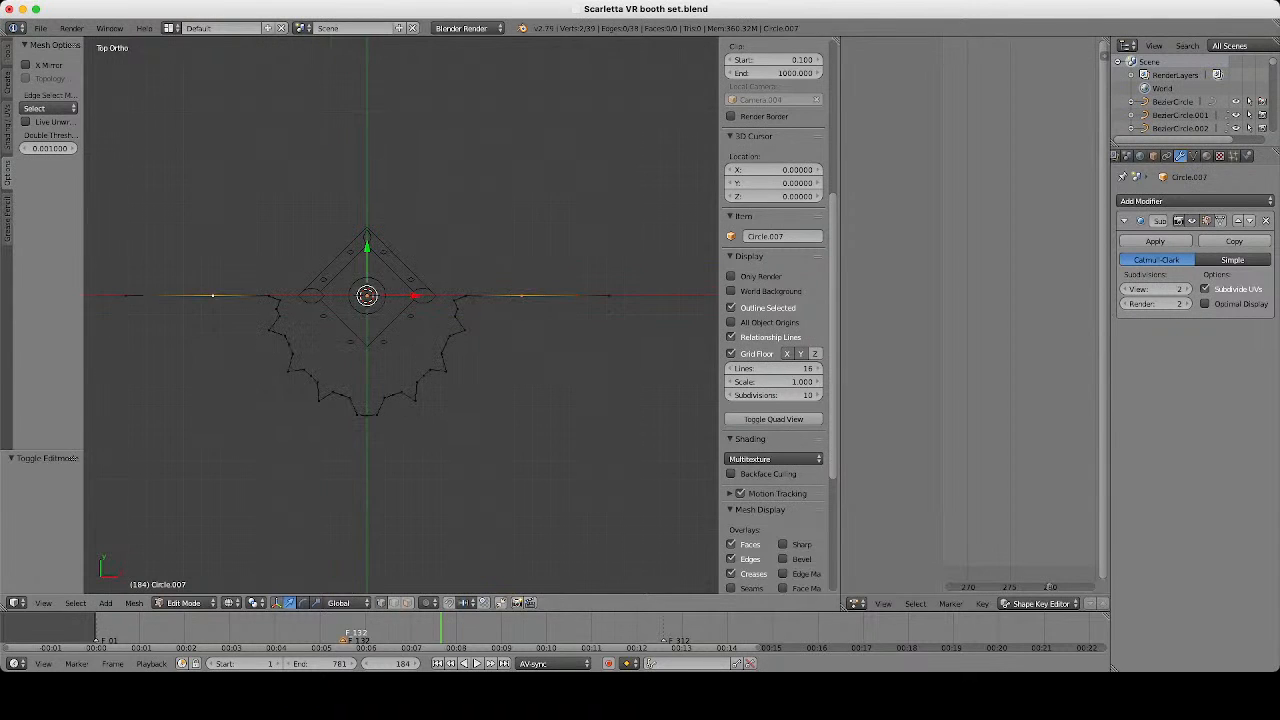
{"action": "scroll", "coordinate": [547, 467], "scroll_direction": "up", "scroll_amount": 4}
{"action": "key", "text": "s"}
{"action": "key", "text": "x"}
{"action": "left_click", "coordinate": [495, 413]}
{"action": "key", "text": "Tab"}
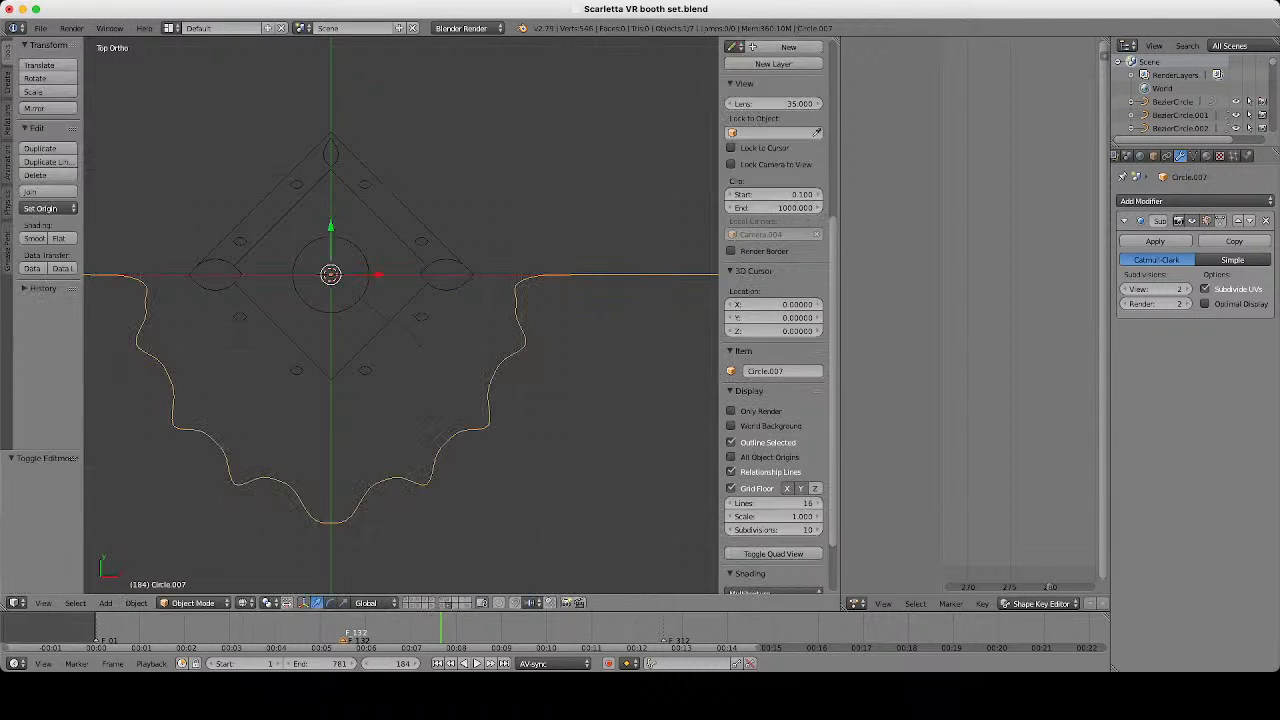
{"action": "scroll", "coordinate": [401, 315], "scroll_direction": "down", "scroll_amount": 2}
{"action": "scroll", "coordinate": [401, 315], "scroll_direction": "up", "scroll_amount": 2}
Scale the corner vertex pair where the arc meets its straight ends slightly inward along X, and leave Edit Mode.
{"action": "key", "text": "Tab"}
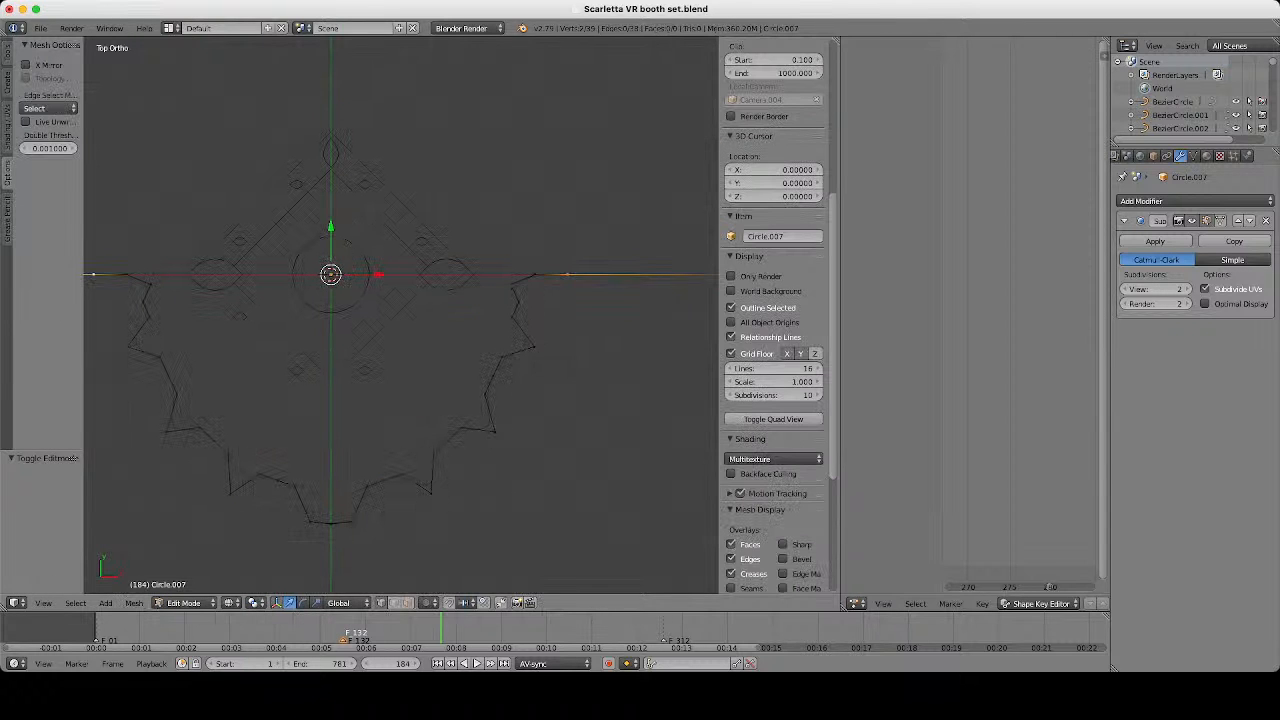
{"action": "right_click", "coordinate": [535, 275]}
{"action": "right_click", "coordinate": [127, 274], "text": "shift"}
{"action": "key", "text": "s"}
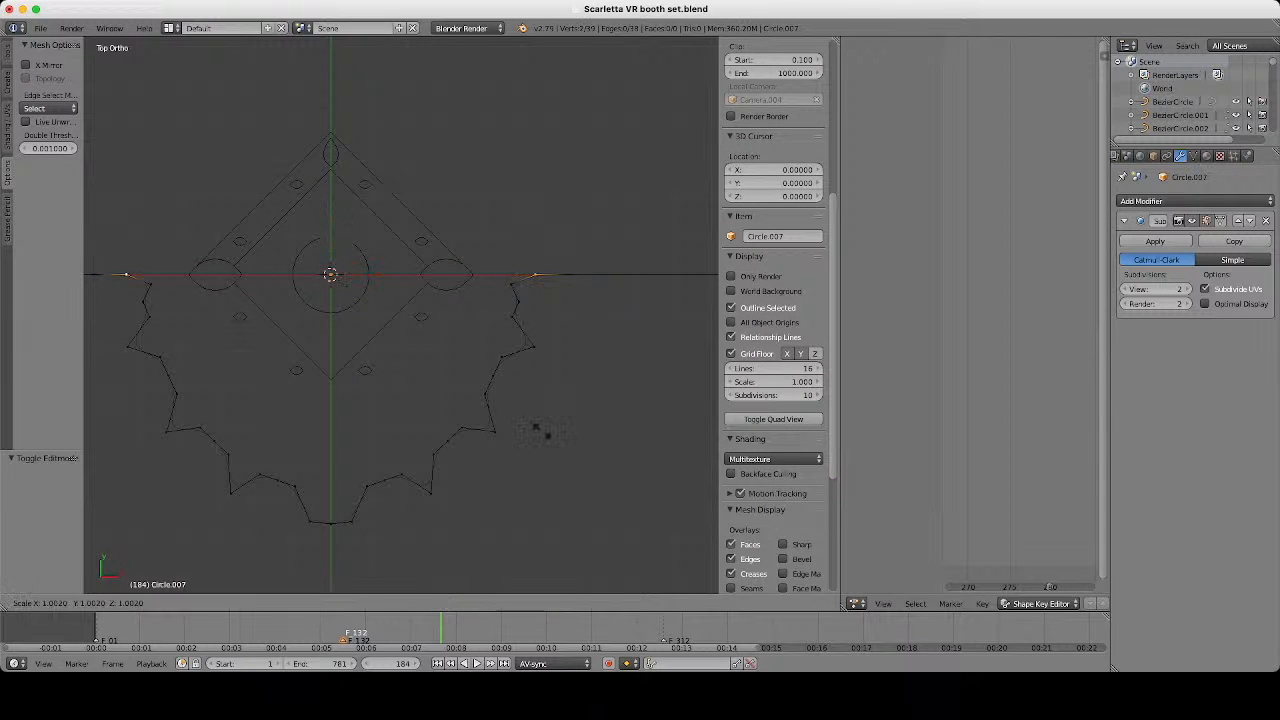
{"action": "key", "text": "x"}
{"action": "left_click", "coordinate": [520, 424]}
{"action": "key", "text": "Tab"}
{"action": "scroll", "coordinate": [401, 315], "scroll_direction": "down", "scroll_amount": 3}
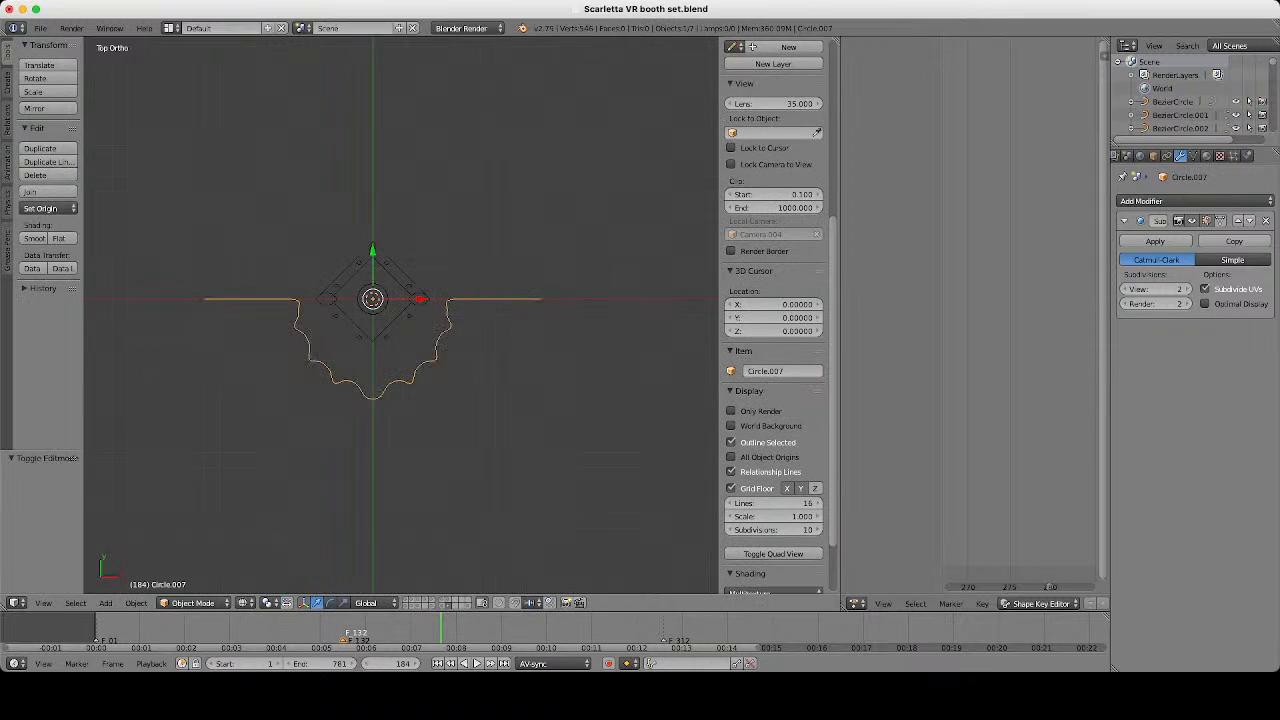
{"action": "scroll", "coordinate": [401, 315], "scroll_direction": "up", "scroll_amount": 2}
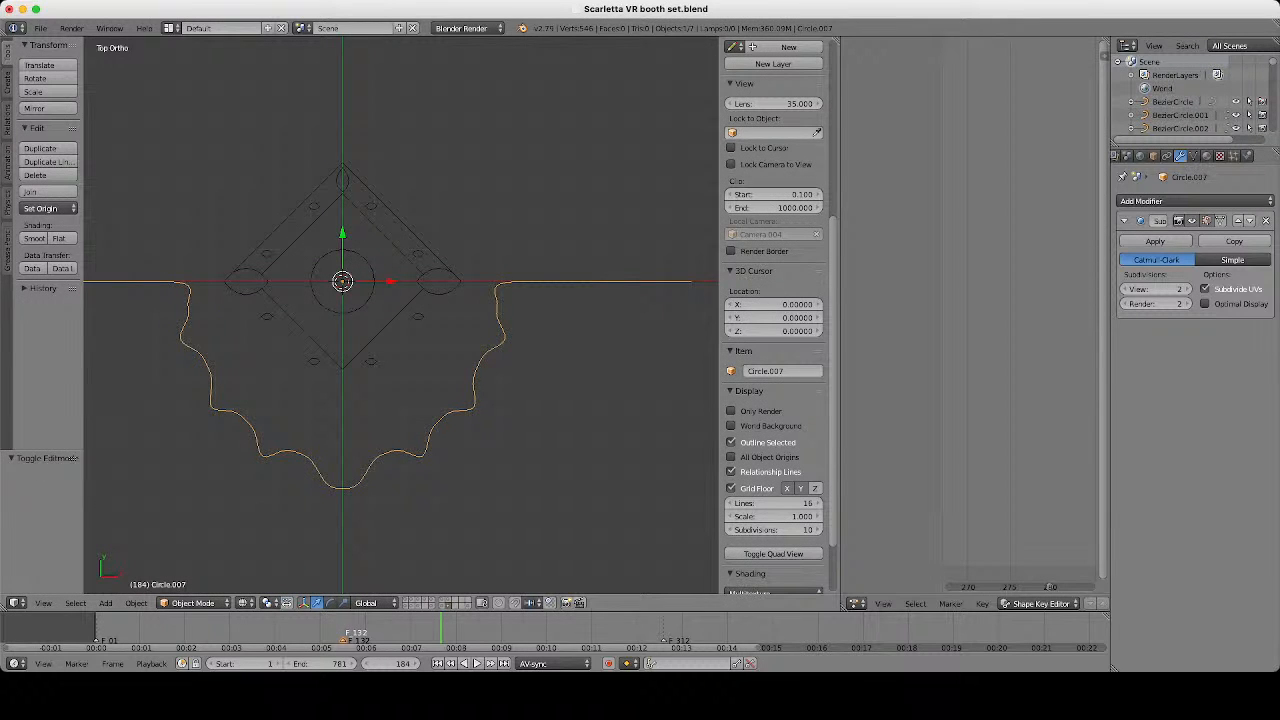
Scale the second vertex pair below the straight ends inward along X by about 0.93, and leave Edit Mode.
{"action": "key", "text": "Tab"}
{"action": "right_click", "coordinate": [499, 303]}
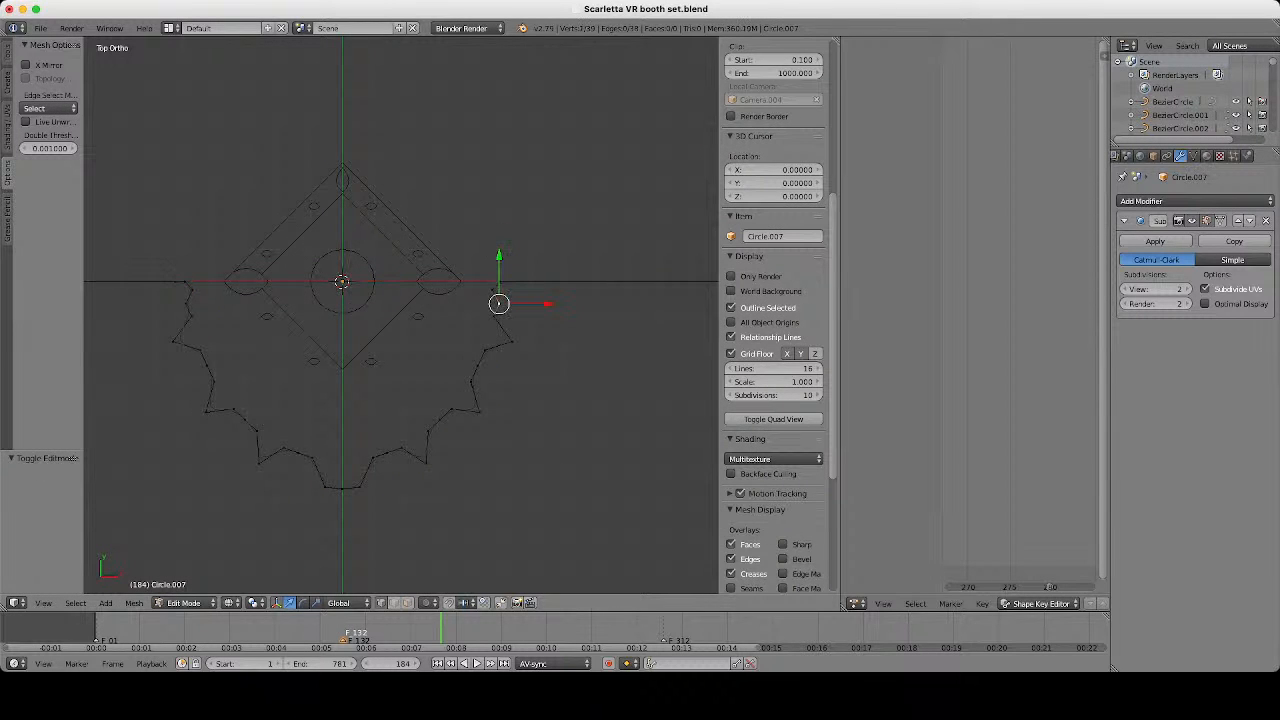
{"action": "right_click", "coordinate": [186, 303], "text": "shift"}
{"action": "scroll", "coordinate": [591, 443], "scroll_direction": "up", "scroll_amount": 2}
{"action": "key", "text": "s"}
{"action": "key", "text": "x"}
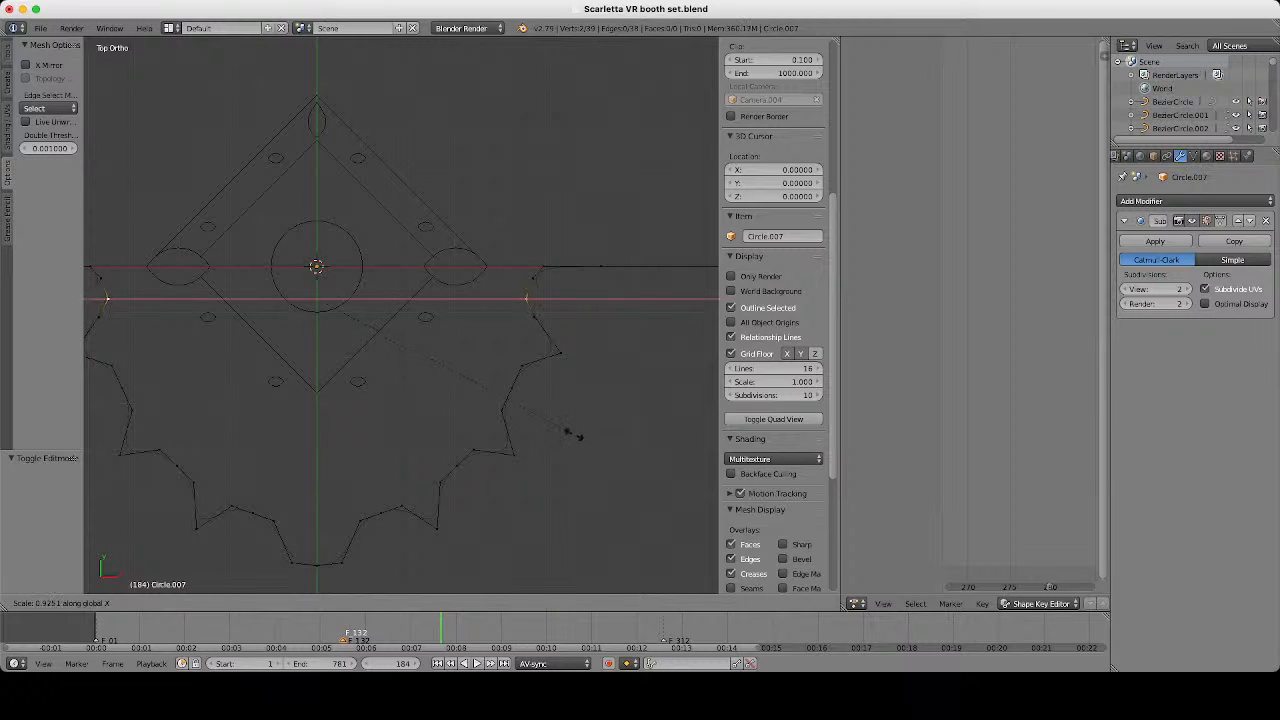
{"action": "left_click", "coordinate": [575, 436]}
{"action": "key", "text": "Tab"}
{"action": "scroll", "coordinate": [401, 315], "scroll_direction": "down", "scroll_amount": 5}
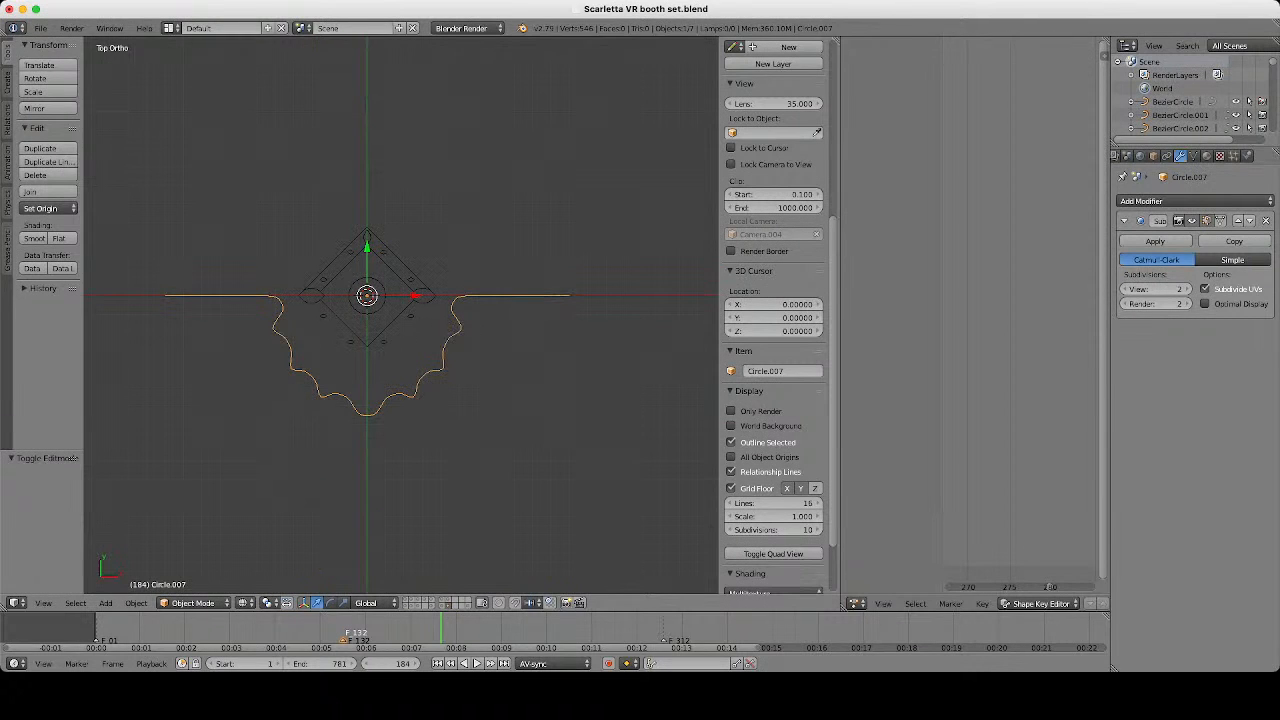
{"action": "scroll", "coordinate": [401, 315], "scroll_direction": "up", "scroll_amount": 3}
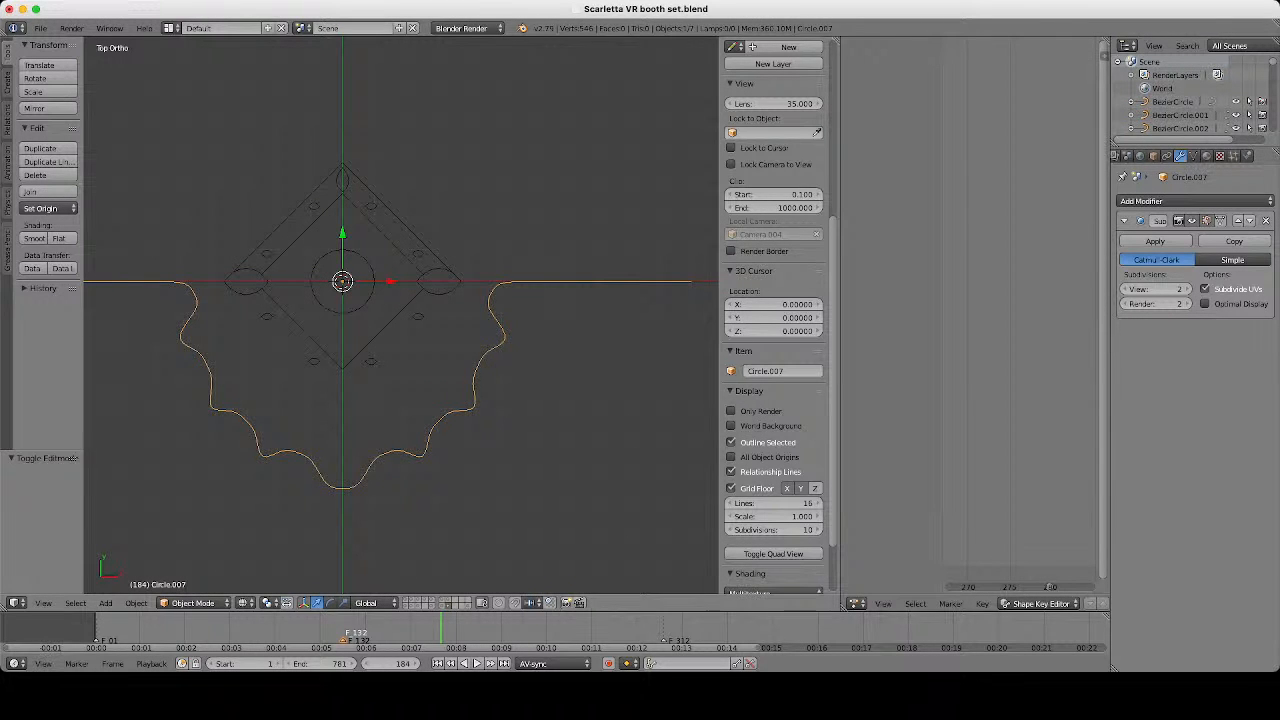
Select all vertices of the scalloped outline and set the pivot point to the 3D Cursor.
{"action": "key", "text": "Tab"}
{"action": "key", "text": "a"}
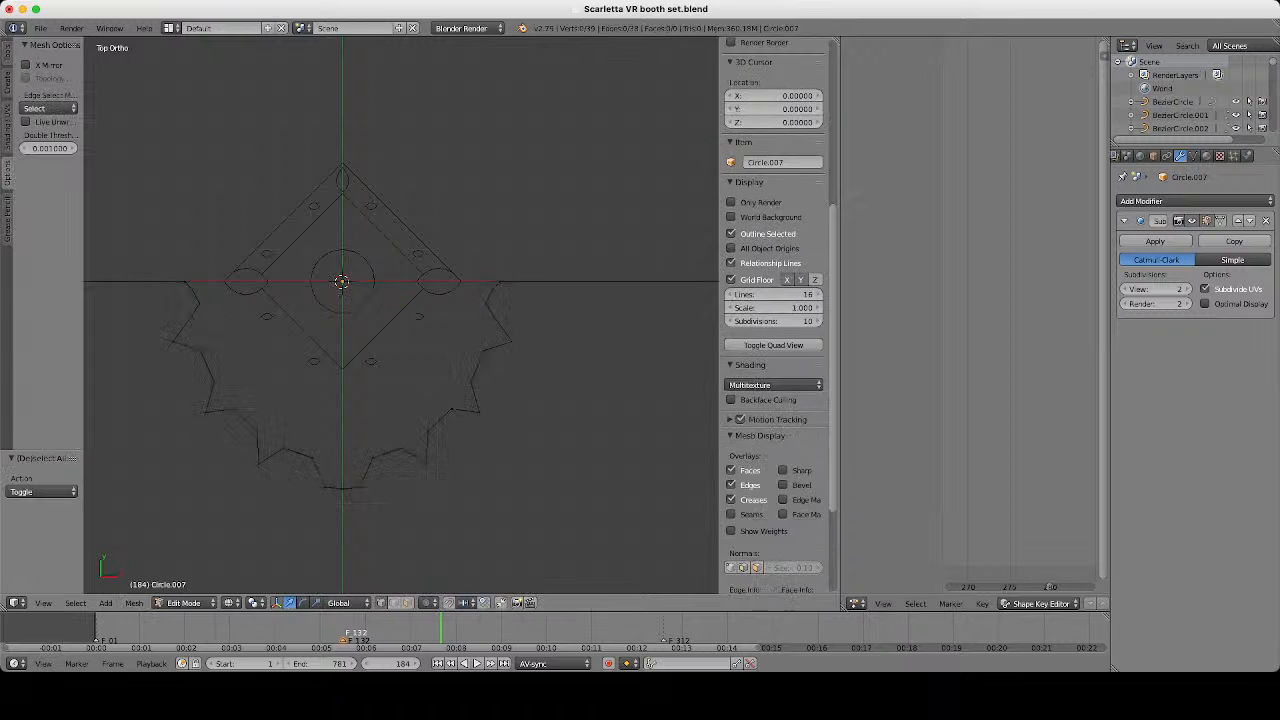
{"action": "key", "text": "a"}
{"action": "left_click", "coordinate": [257, 603]}
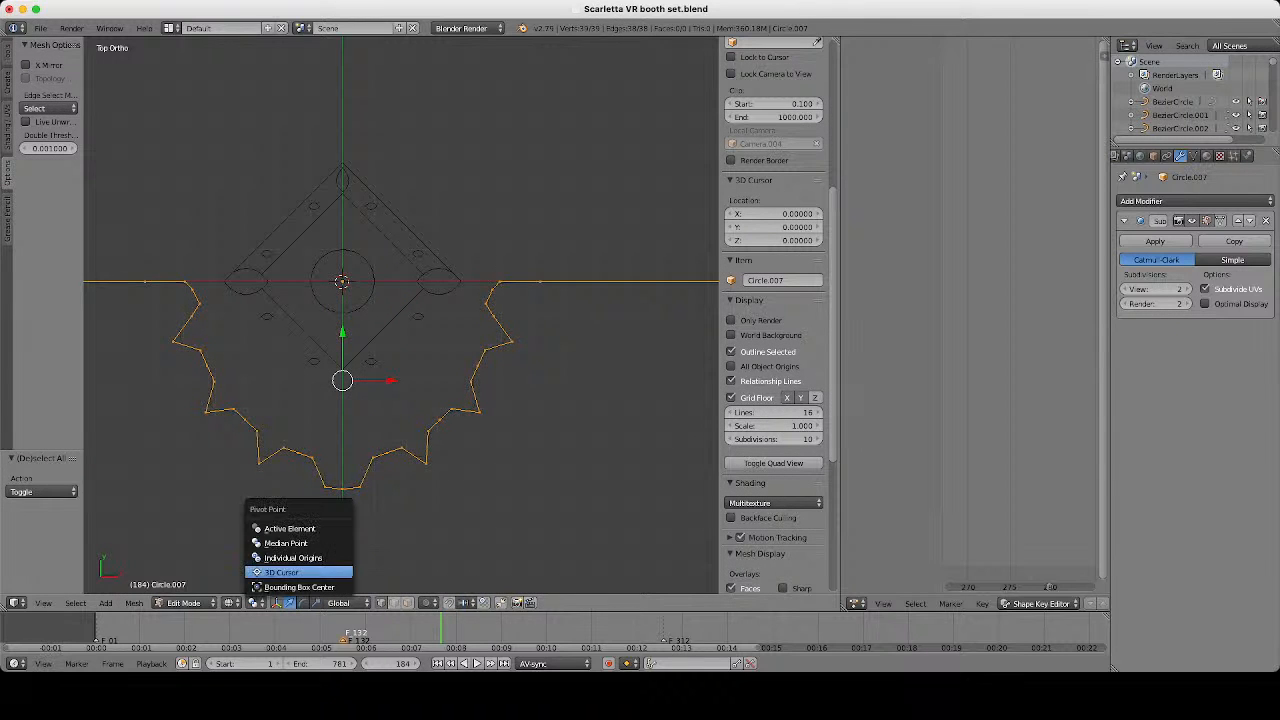
{"action": "left_click", "coordinate": [282, 571]}
{"action": "middle_click_drag", "start_coordinate": [342, 440], "coordinate": [330, 428], "text": "shift"}
{"action": "scroll", "coordinate": [586, 388], "scroll_direction": "up", "scroll_amount": 3}
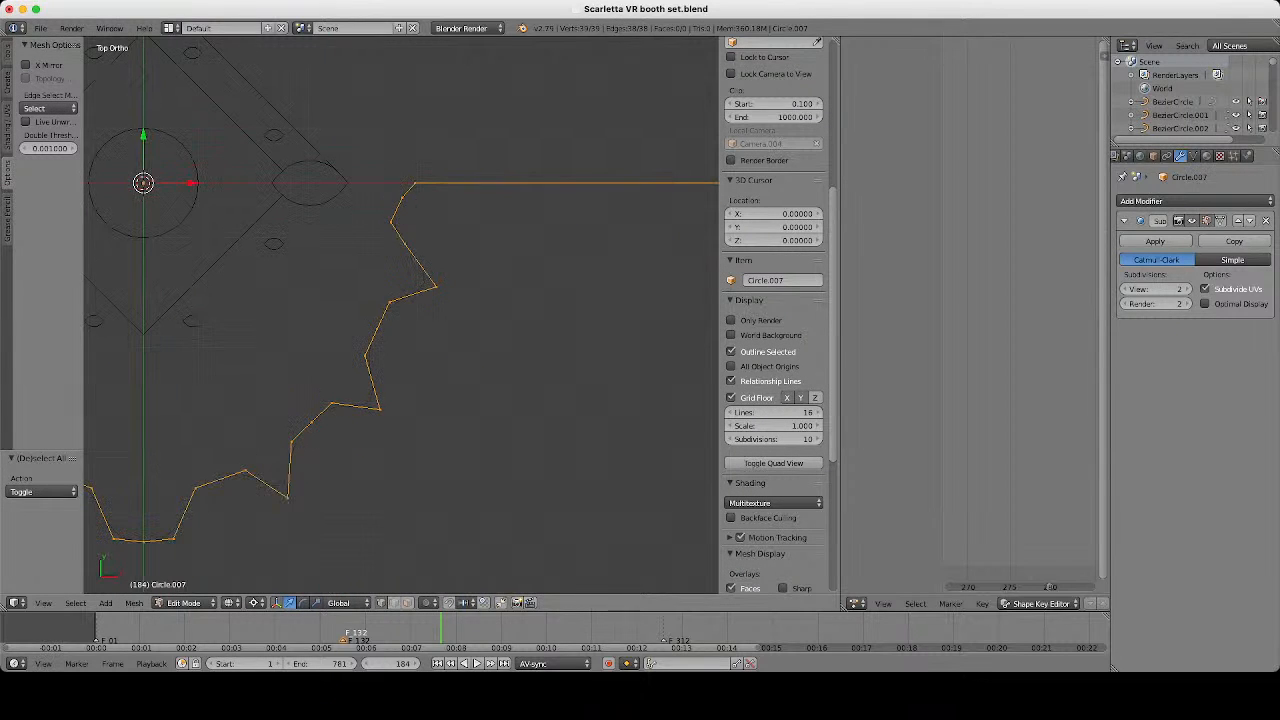
Extrude the whole outline in place and scale the new edge by 1.021 to form a thin band.
{"action": "key", "text": "e"}
{"action": "key", "text": "Escape"}
{"action": "scroll", "coordinate": [464, 205], "scroll_direction": "up", "scroll_amount": 4}
{"action": "key", "text": "s"}
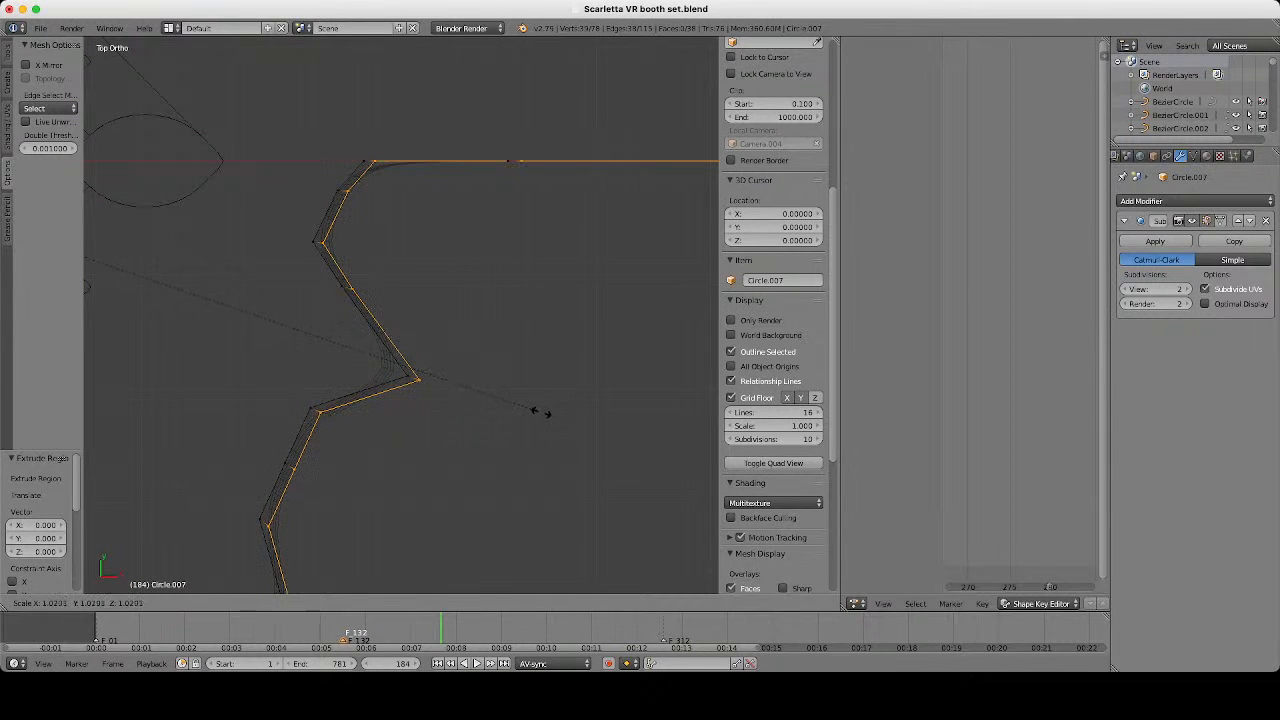
{"action": "left_click", "coordinate": [540, 411]}
{"action": "scroll", "coordinate": [540, 411], "scroll_direction": "down", "scroll_amount": 6}
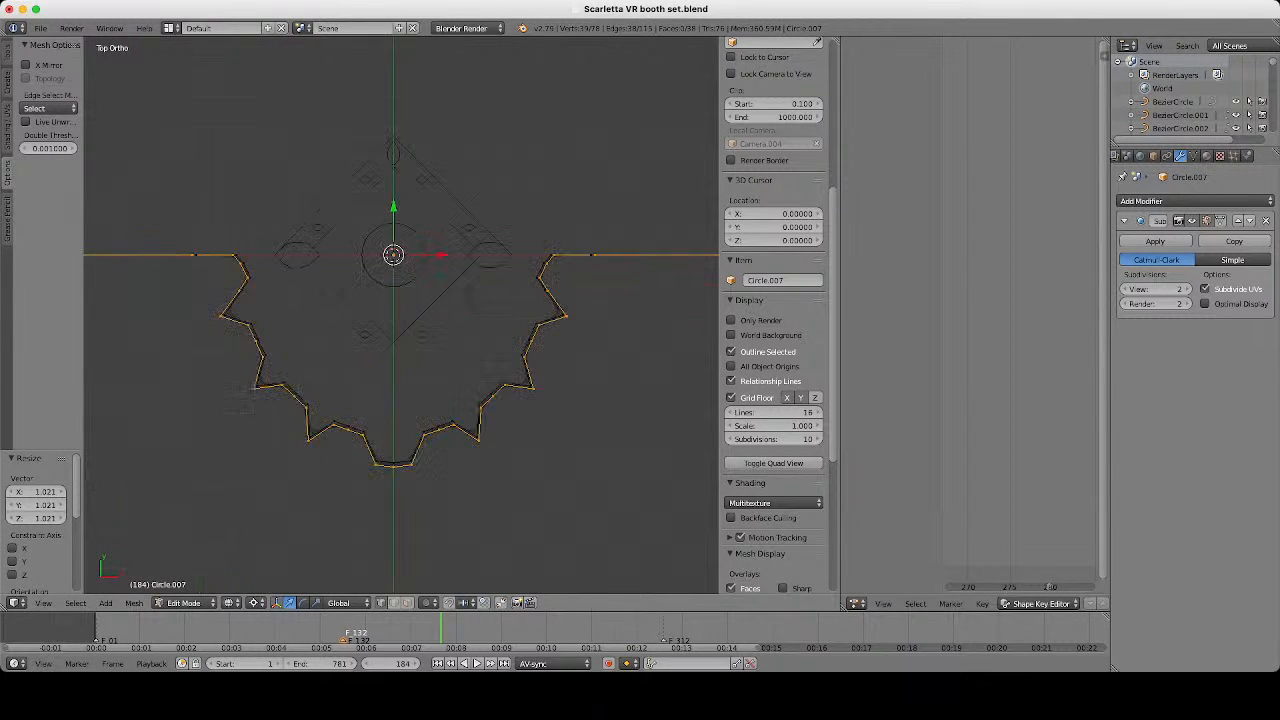
{"action": "scroll", "coordinate": [401, 315], "scroll_direction": "up", "scroll_amount": 2}
{"action": "key", "text": "Tab"}
{"action": "key", "text": "Tab"}
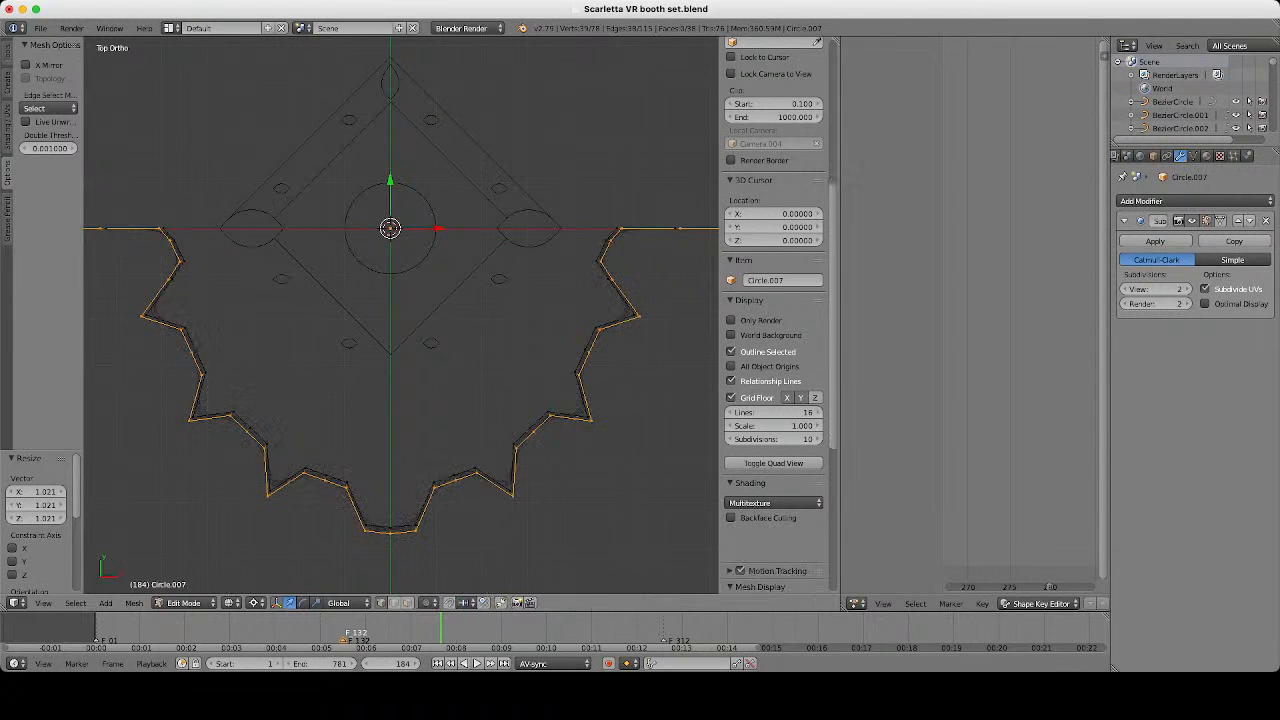
Deselect the scalloped part of the new edge and move its remaining straight-end vertices -0.0755 along Y.
{"action": "key", "text": "c"}
{"action": "scroll", "coordinate": [150, 340], "scroll_direction": "up", "scroll_amount": 2}
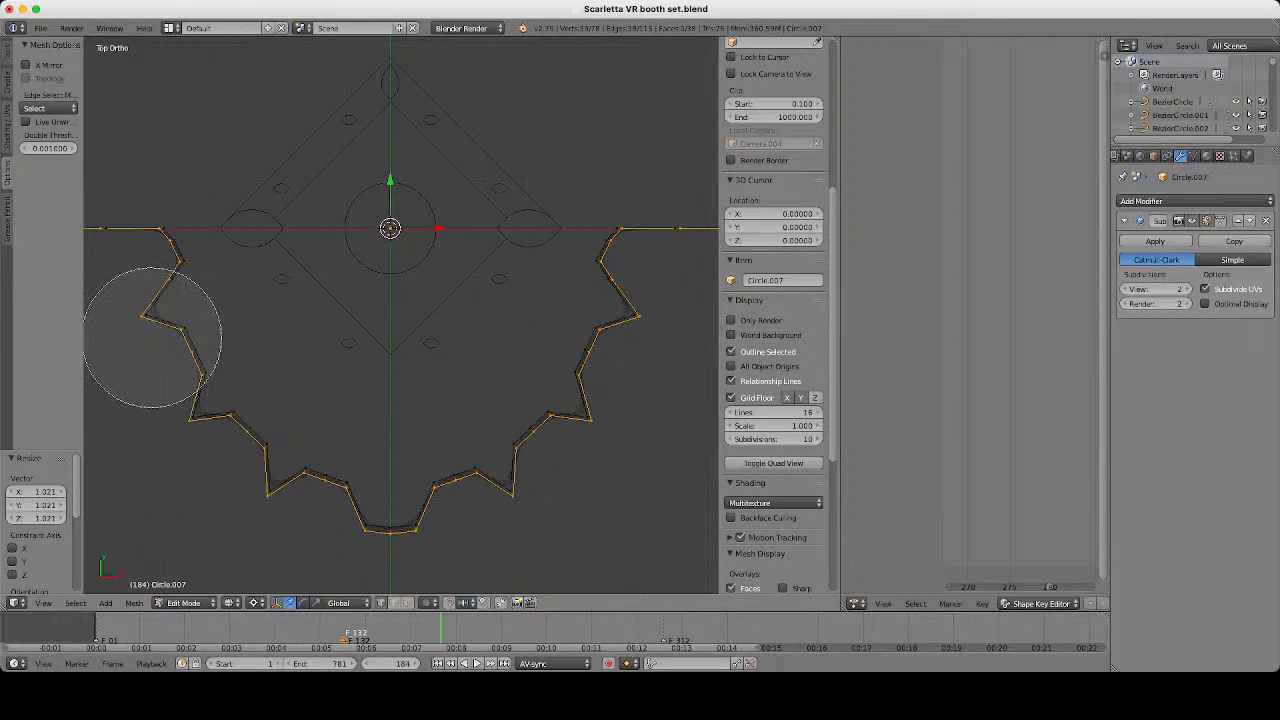
{"action": "middle_click", "coordinate": [182, 328]}
{"action": "mouse_move", "coordinate": [402, 506]}
{"action": "middle_mouse_down"}
{"action": "mouse_move", "coordinate": [600, 409]}
{"action": "mouse_move", "coordinate": [603, 323]}
{"action": "mouse_move", "coordinate": [504, 392]}
{"action": "mouse_move", "coordinate": [438, 406]}
{"action": "middle_mouse_up"}
{"action": "key", "text": "Escape"}
{"action": "scroll", "coordinate": [438, 406], "scroll_direction": "up", "scroll_amount": 4}
{"action": "scroll", "coordinate": [438, 406], "scroll_direction": "down", "scroll_amount": 1}
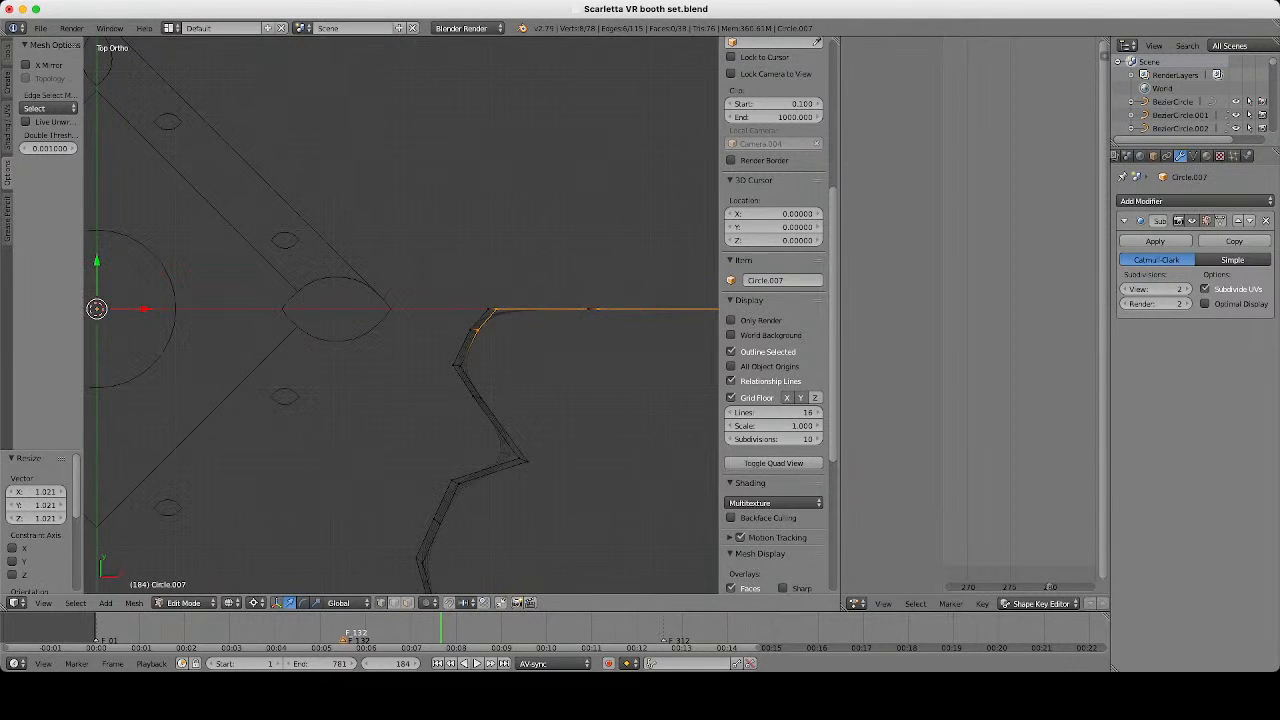
{"action": "key", "text": "g"}
{"action": "key", "text": "y"}
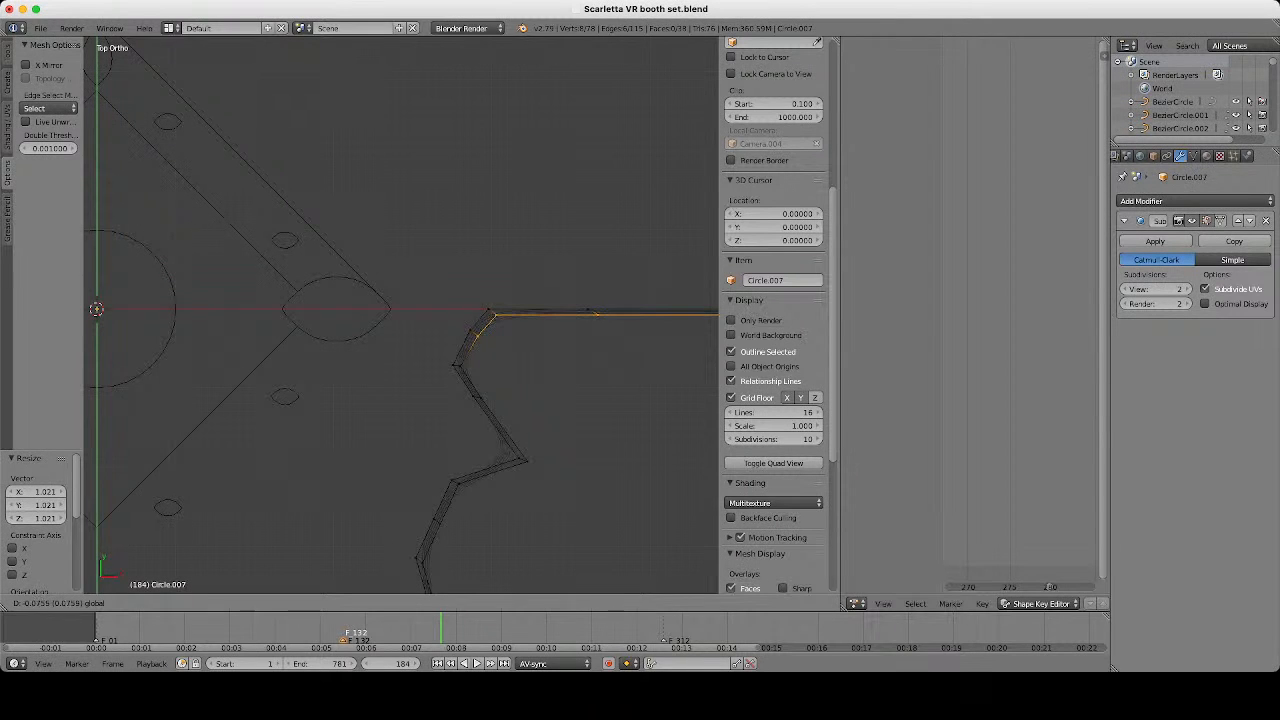
{"action": "key", "text": "Return"}
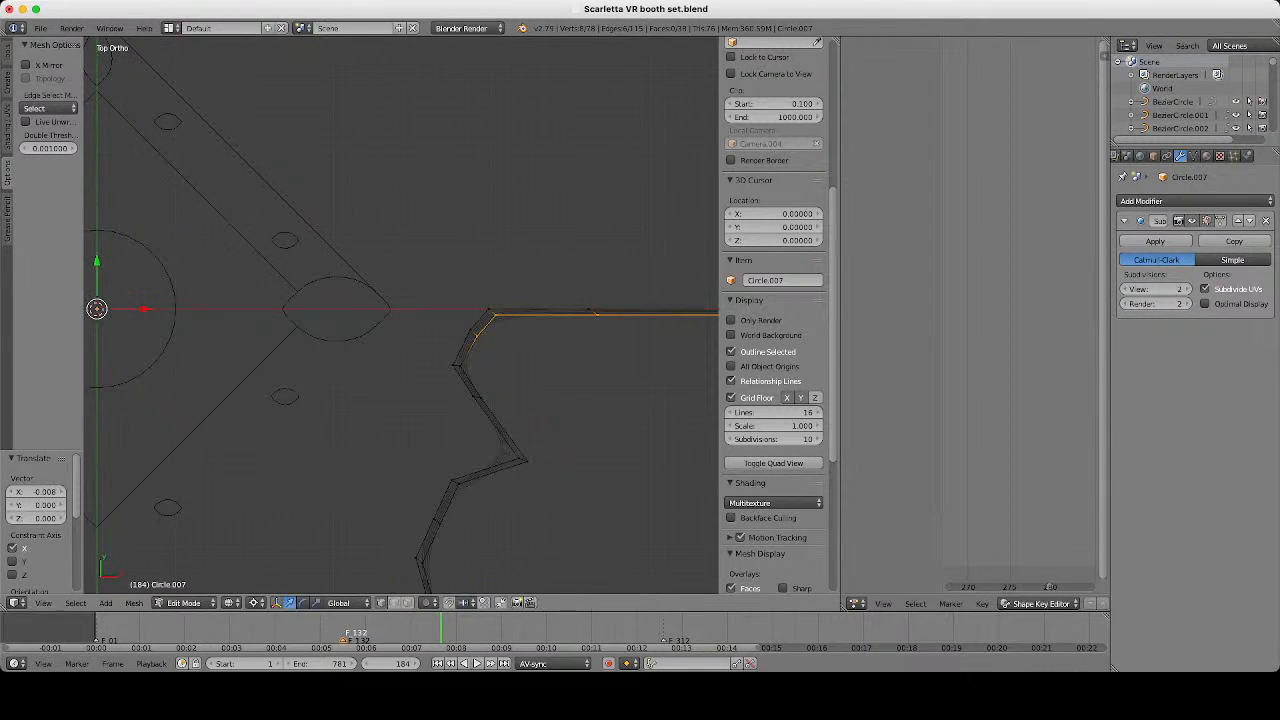
Leave Edit Mode, display the band in solid shading, and deselect everything.
{"action": "key", "text": "Tab"}
{"action": "key", "text": "KP_Decimal"}
{"action": "key", "text": "a"}
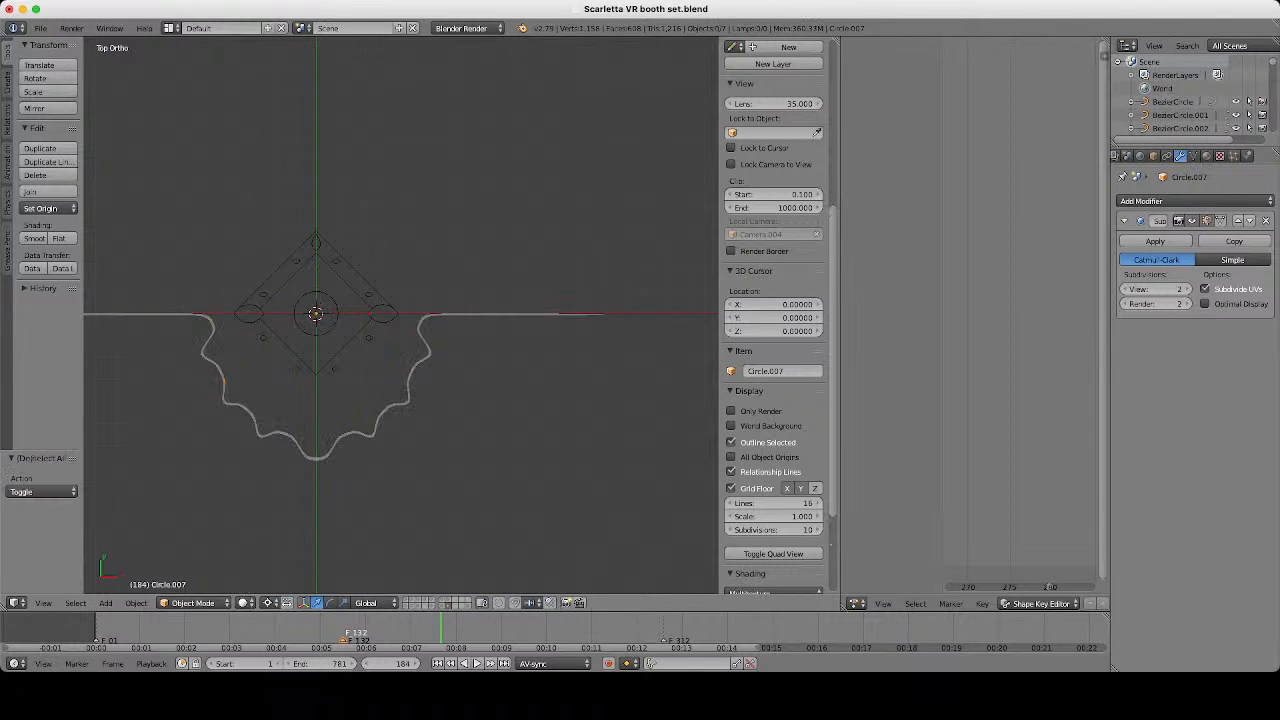
{"action": "scroll", "coordinate": [401, 316], "scroll_direction": "up", "scroll_amount": 2}
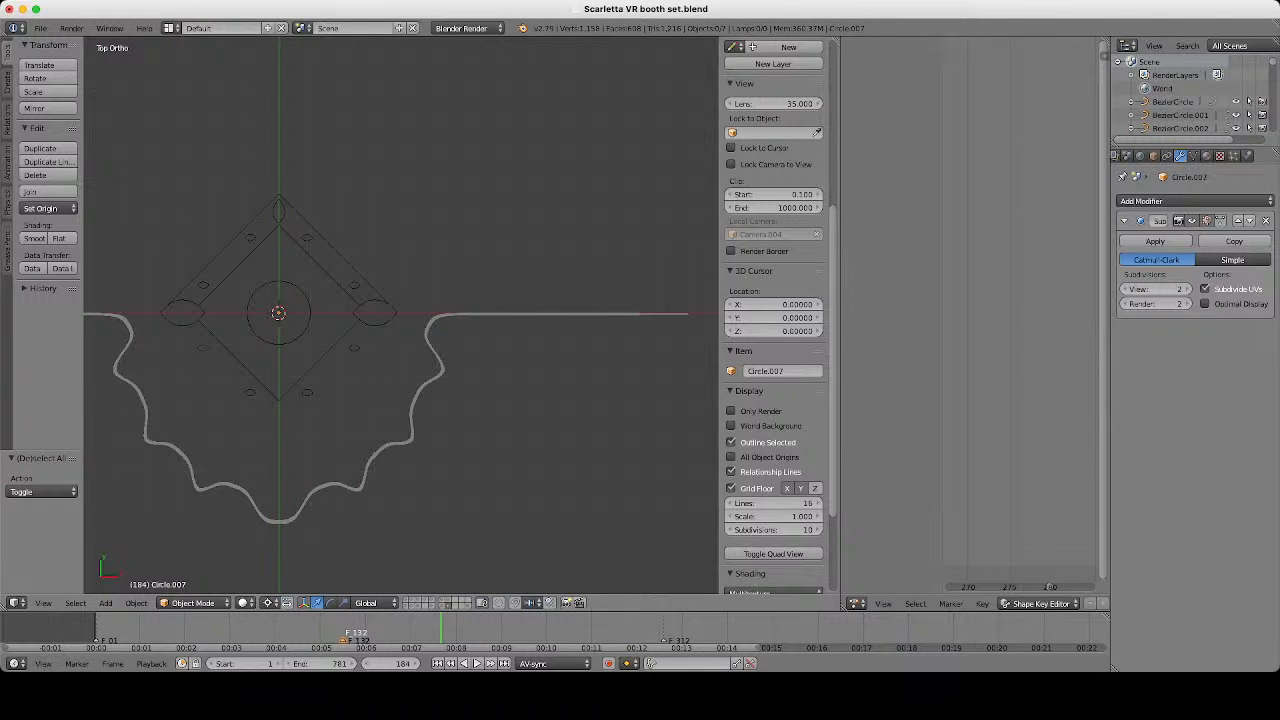
{"action": "scroll", "coordinate": [753, 47], "scroll_direction": "down", "scroll_amount": 4}
Change the pivot point from the 3D Cursor and square the band's +X end by scaling its two vertices to 0 along X.
{"action": "key", "text": "Tab"}
{"action": "scroll", "coordinate": [562, 313], "scroll_direction": "up", "scroll_amount": 6}
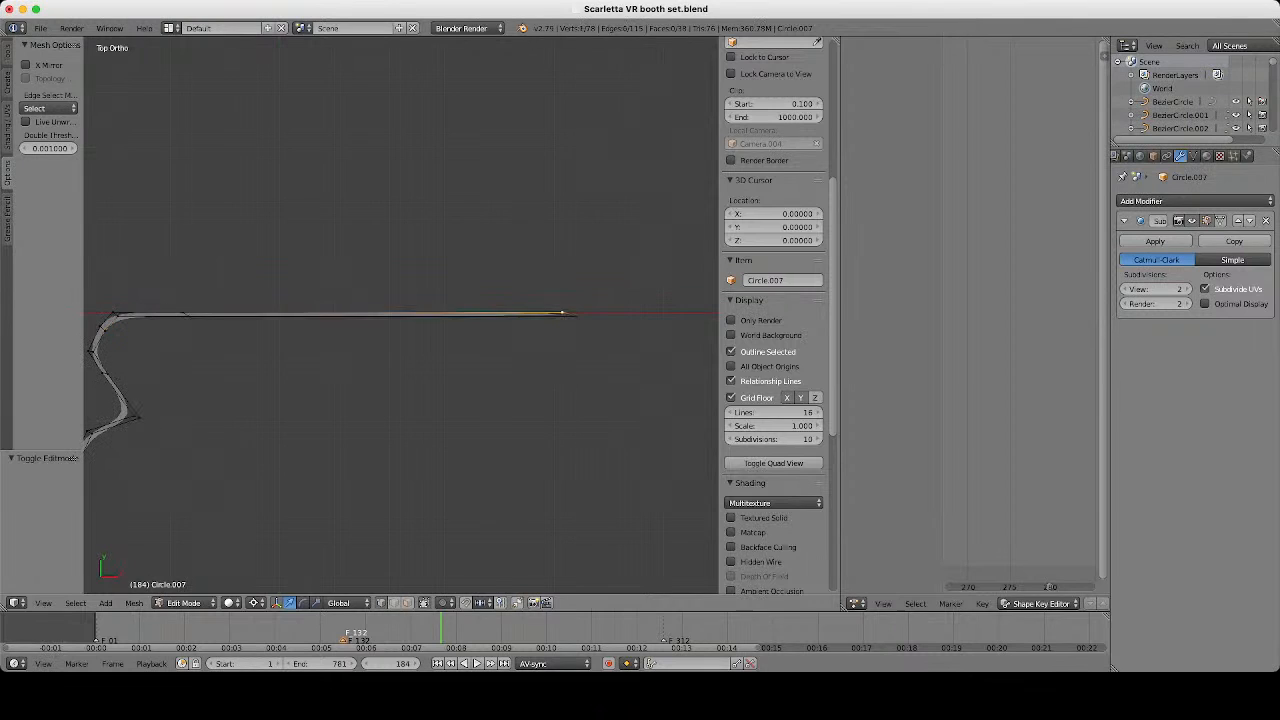
{"action": "right_click", "coordinate": [577, 316], "text": "shift"}
{"action": "left_click", "coordinate": [256, 603]}
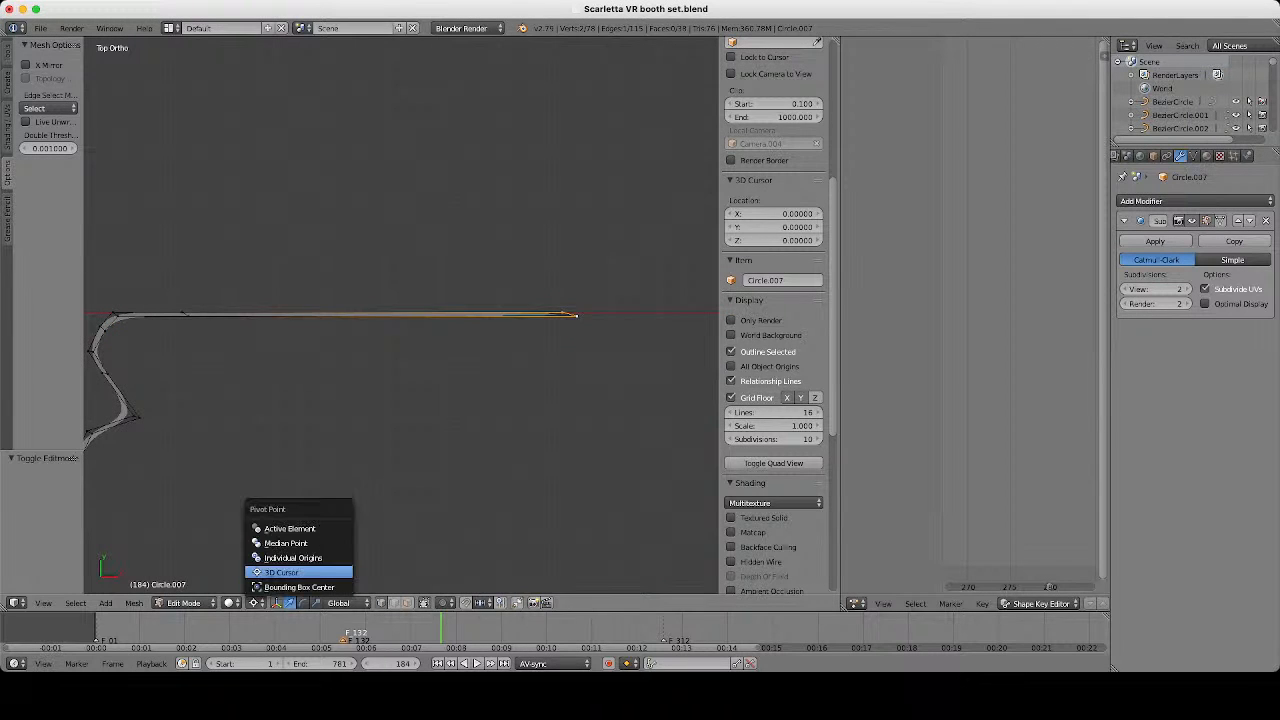
{"action": "left_click", "coordinate": [285, 572]}
{"action": "left_click", "coordinate": [276, 561]}
{"action": "left_click", "coordinate": [256, 603]}
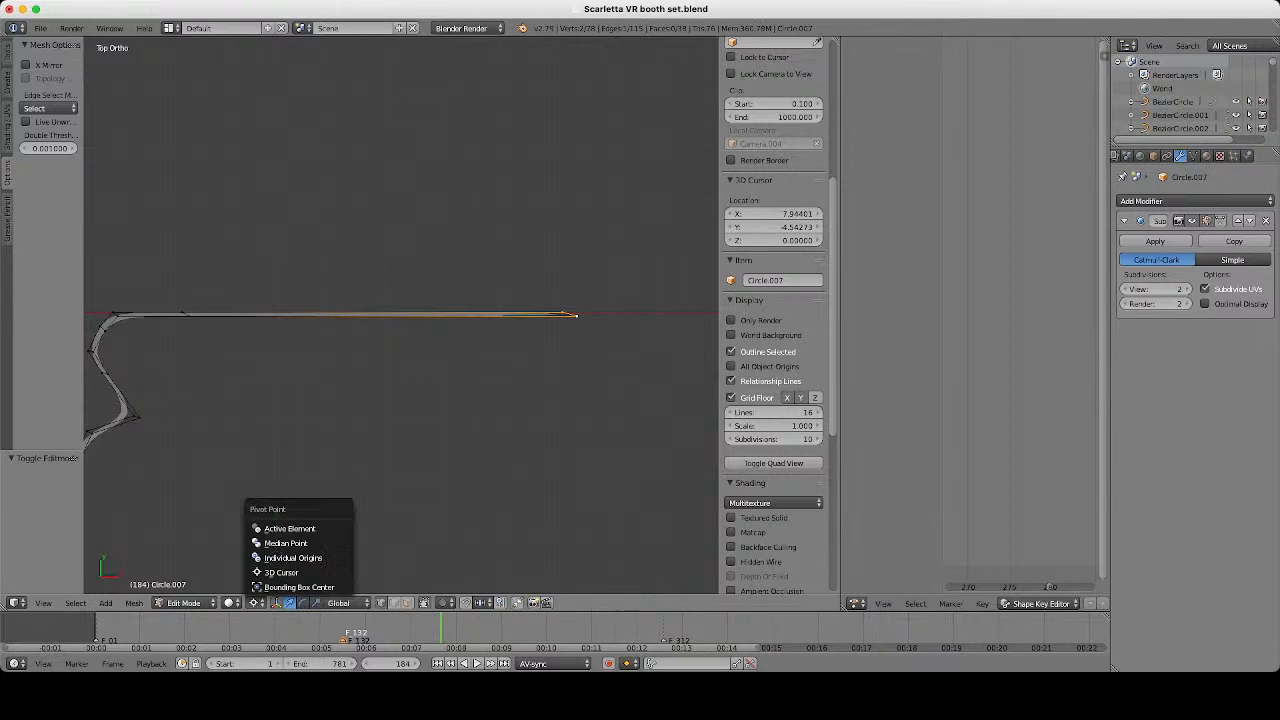
{"action": "left_click", "coordinate": [285, 558]}
{"action": "type", "text": "sx"}
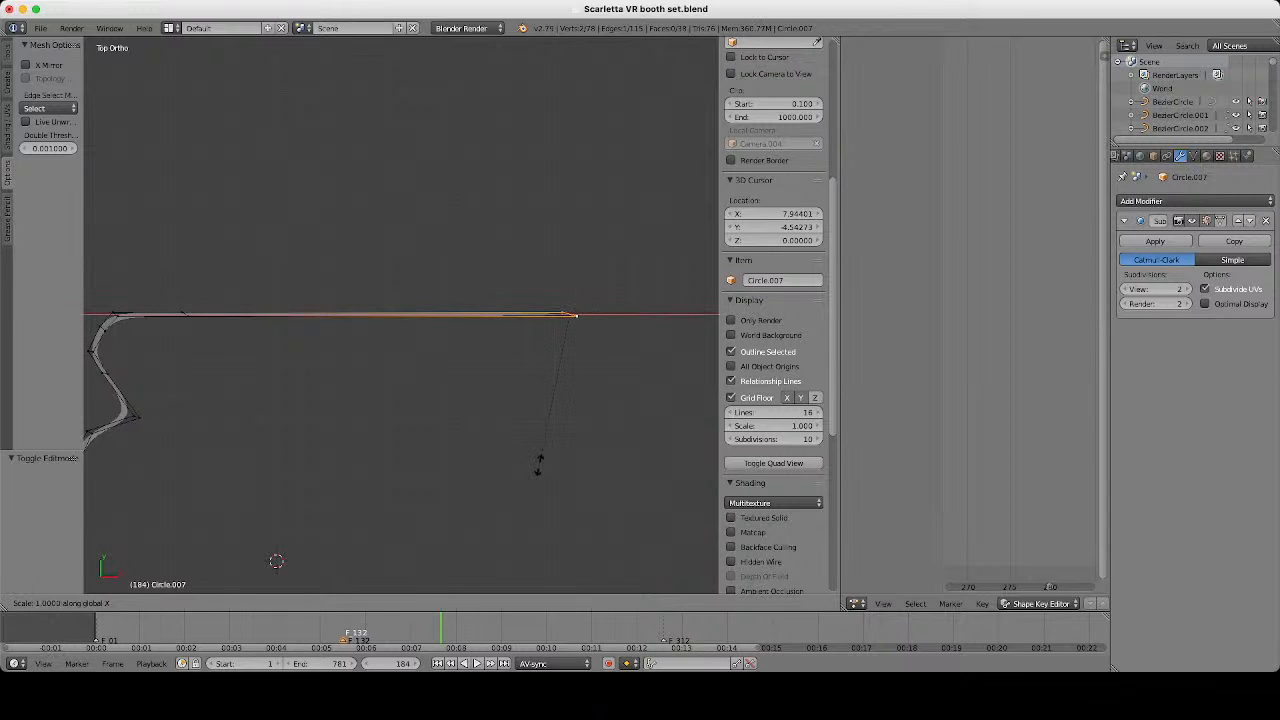
{"action": "type", "text": "0"}
{"action": "key", "text": "Return"}
Square the band's -X end by scaling its two end vertices to 0 along X.
{"action": "scroll", "coordinate": [538, 462], "scroll_direction": "down", "scroll_amount": 6}
{"action": "scroll", "coordinate": [401, 315], "scroll_direction": "down", "scroll_amount": 2}
{"action": "scroll", "coordinate": [401, 315], "scroll_direction": "down", "scroll_amount": 10, "text": "ctrl"}
{"action": "scroll", "coordinate": [401, 315], "scroll_direction": "up", "scroll_amount": 6}
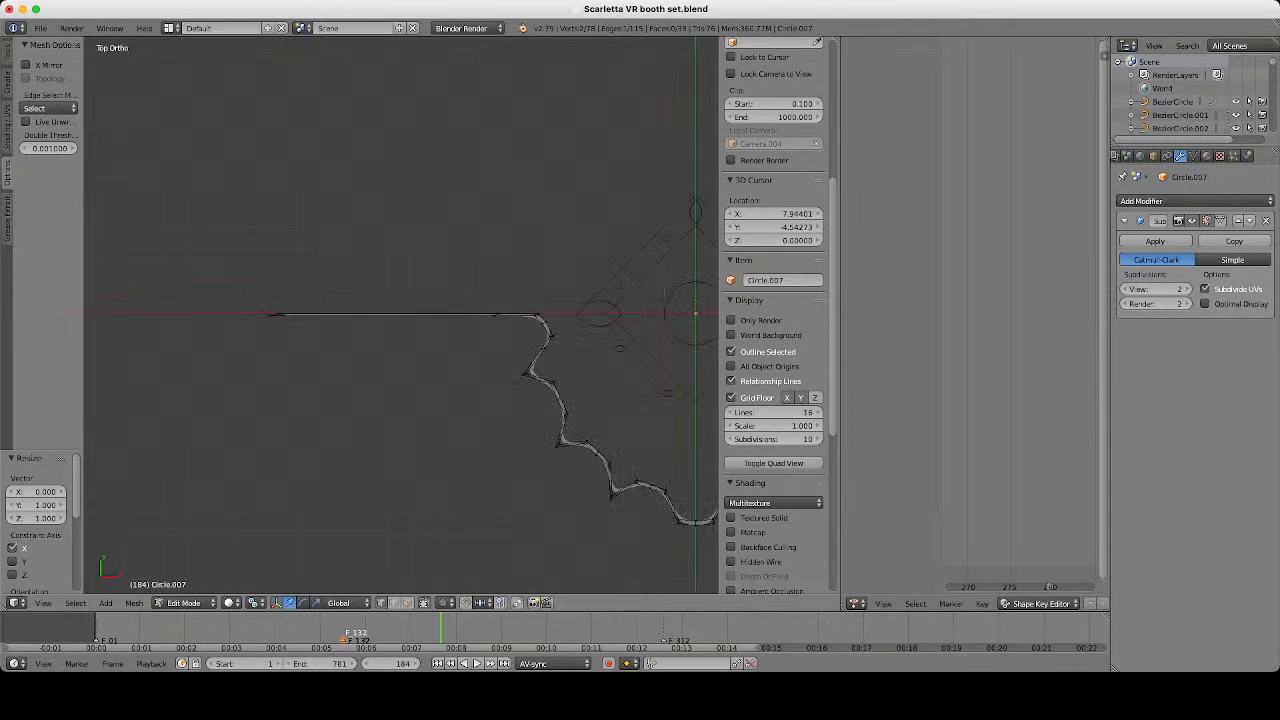
{"action": "right_click", "coordinate": [278, 314]}
{"action": "right_click", "coordinate": [268, 317], "text": "shift"}
{"action": "type", "text": "sx"}
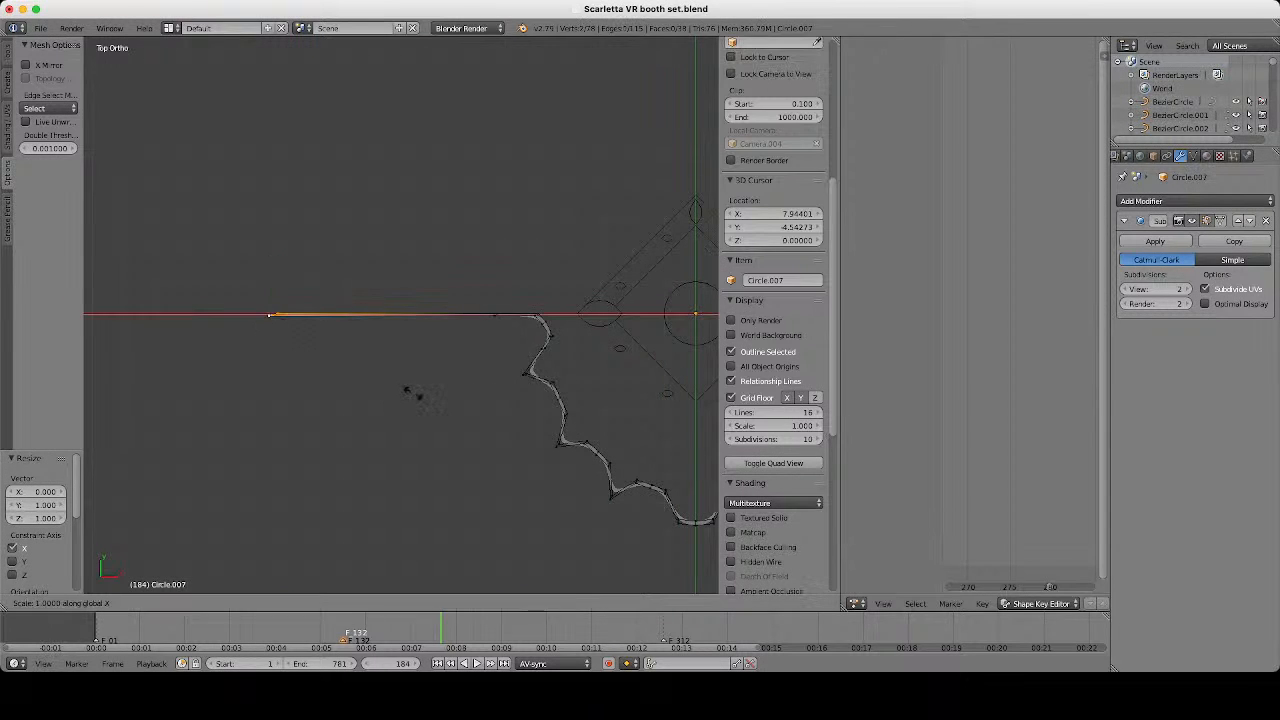
{"action": "type", "text": "0"}
{"action": "key", "text": "Return"}
Add the +X end edge of the band to the selected -X end edge and set the pivot point to Median Point.
{"action": "scroll", "coordinate": [413, 393], "scroll_direction": "down", "scroll_amount": 6}
{"action": "middle_click_drag", "start_coordinate": [413, 393], "coordinate": [285, 396], "text": "shift"}
{"action": "scroll", "coordinate": [413, 393], "scroll_direction": "up", "scroll_amount": 3}
{"action": "right_click", "coordinate": [594, 319], "text": "shift"}
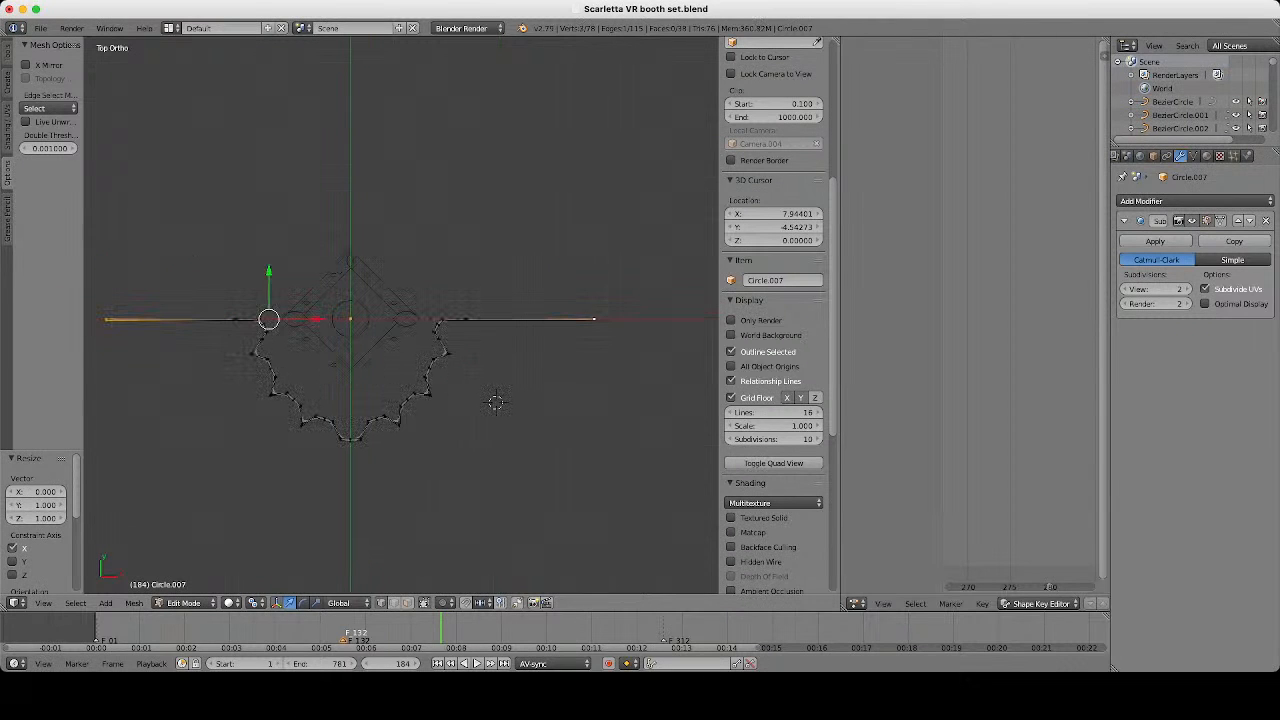
{"action": "right_click", "coordinate": [594, 320], "text": "shift"}
{"action": "left_click", "coordinate": [256, 602]}
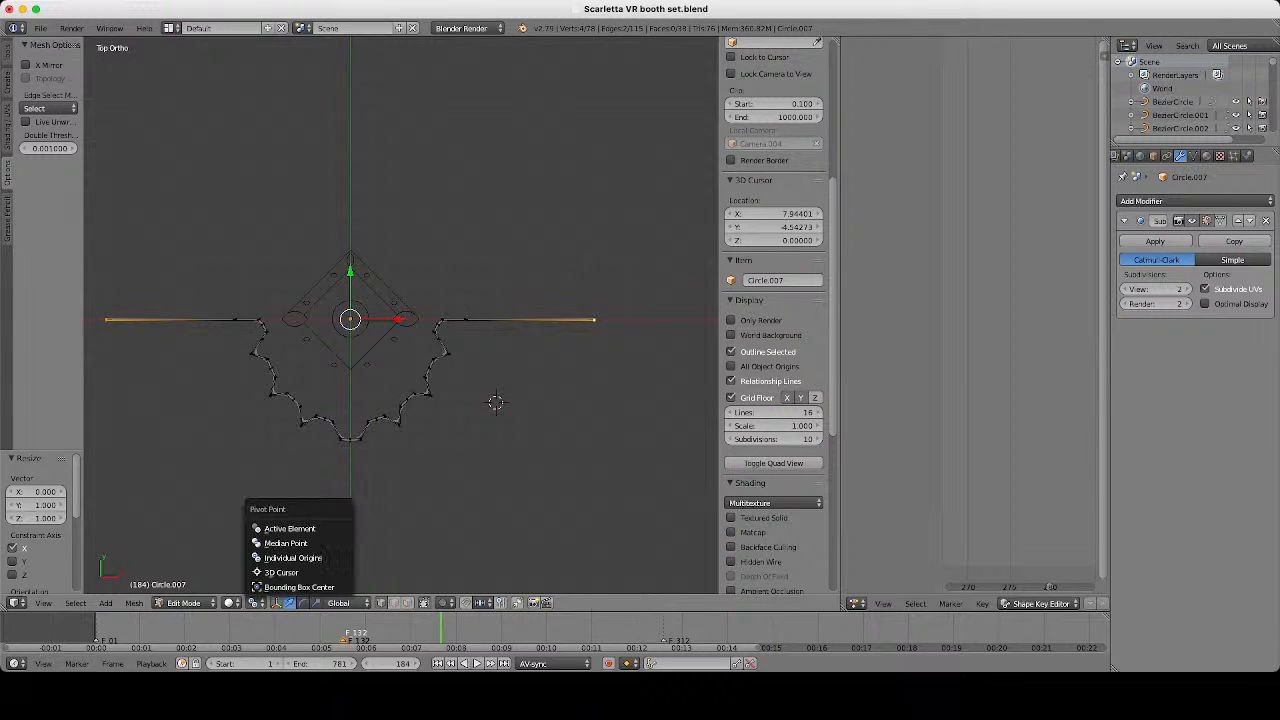
{"action": "left_click", "coordinate": [290, 540]}
Extrude both end edges in place and scale them outward to about 1.015 along X.
{"action": "middle_click_drag", "start_coordinate": [696, 444], "coordinate": [583, 446], "text": "shift"}
{"action": "scroll", "coordinate": [583, 446], "scroll_direction": "up", "scroll_amount": 4}
{"action": "key", "text": "e"}
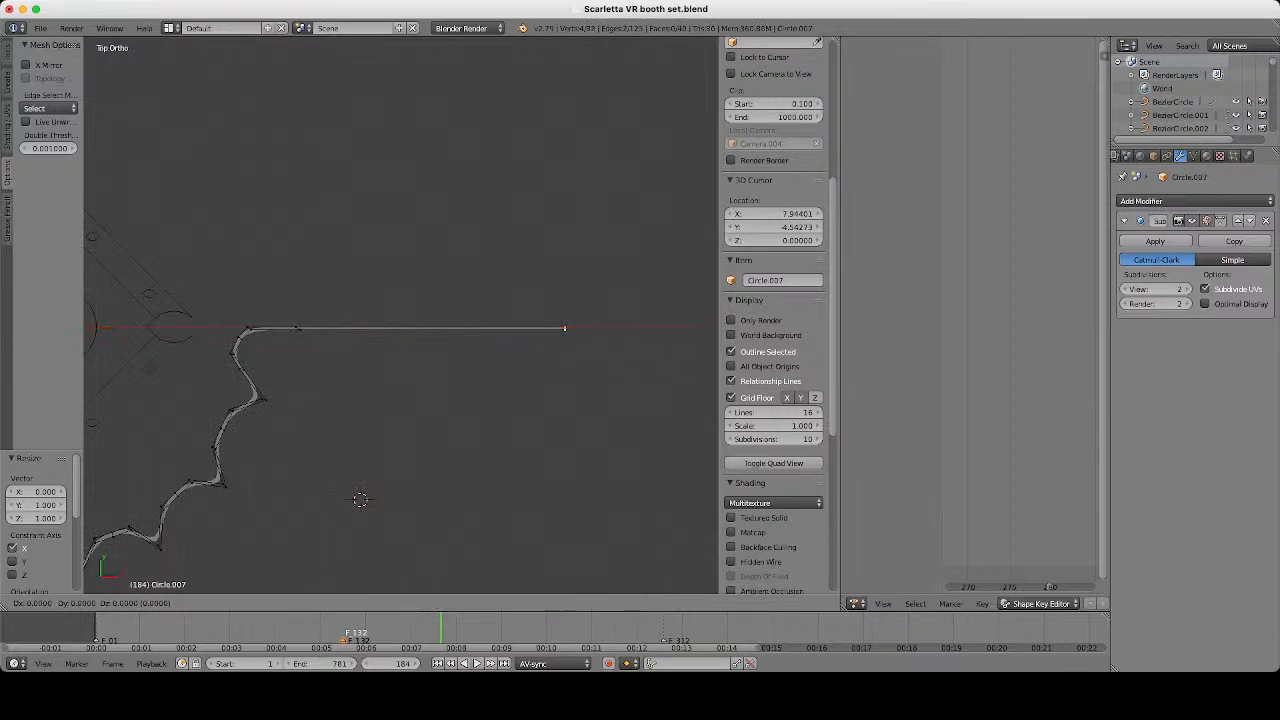
{"action": "key", "text": "Return"}
{"action": "key", "text": "s"}
{"action": "key", "text": "Escape"}
{"action": "key", "text": "s"}
{"action": "key", "text": "x"}
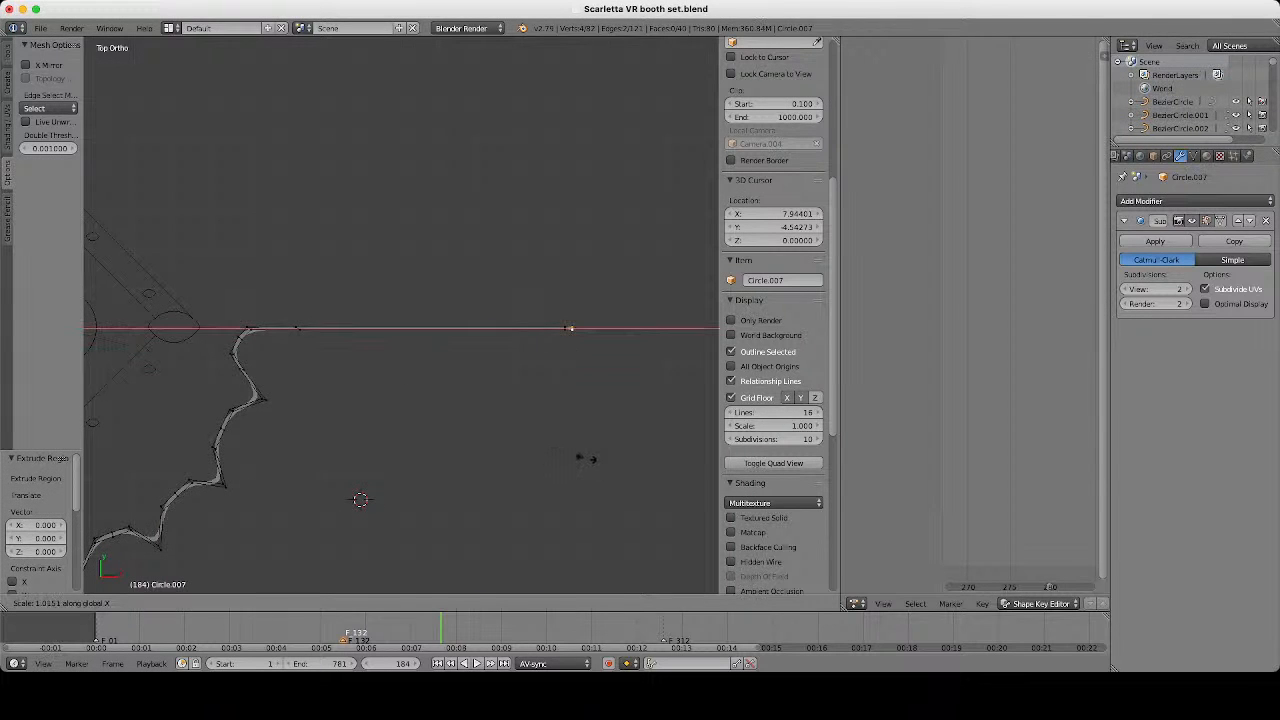
{"action": "left_click", "coordinate": [587, 458]}
In wireframe shading, select all vertices of both end segments and scale them to about 1.2 along X to lengthen the band.
{"action": "scroll", "coordinate": [587, 458], "scroll_direction": "down", "scroll_amount": 4}
{"action": "key", "text": "z"}
{"action": "key", "text": "c"}
{"action": "left_click", "coordinate": [534, 304]}
{"action": "right_click", "coordinate": [534, 304]}
{"action": "middle_click_drag", "start_coordinate": [440, 310], "coordinate": [614, 296], "text": "shift"}
{"action": "key", "text": "c"}
{"action": "left_click", "coordinate": [166, 296]}
{"action": "right_click", "coordinate": [166, 296]}
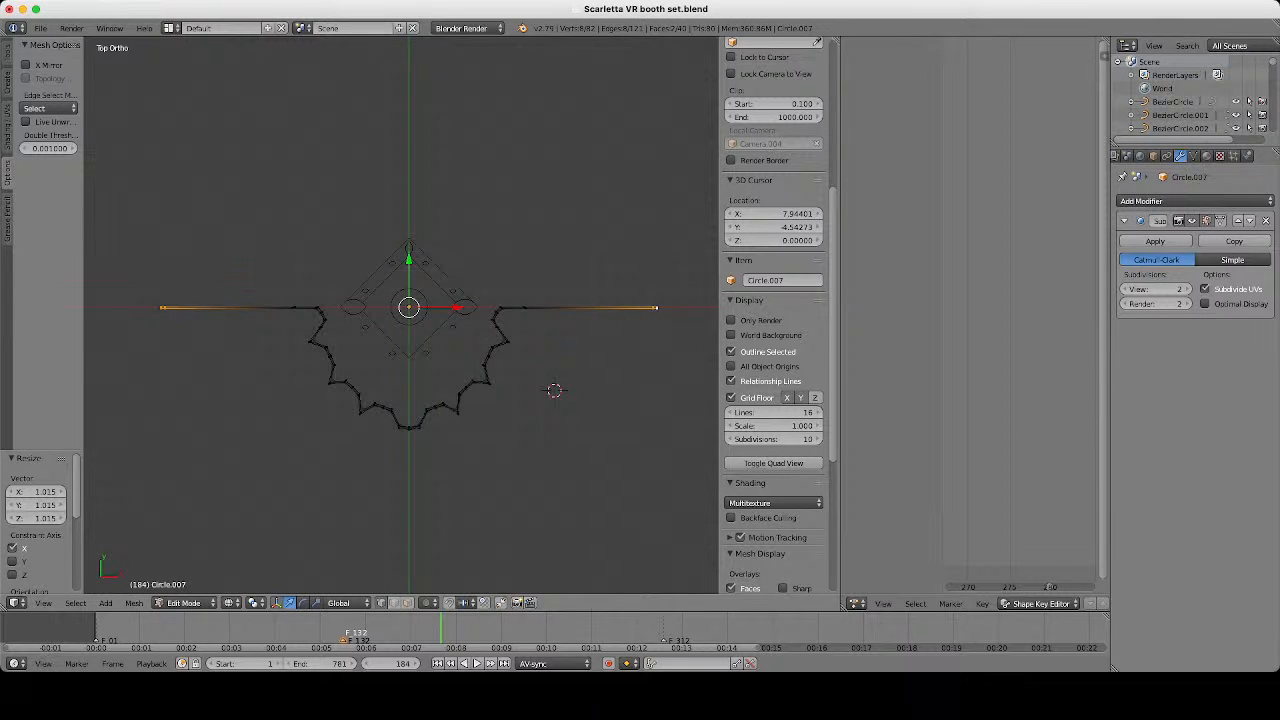
{"action": "key", "text": "s"}
{"action": "key", "text": "x"}
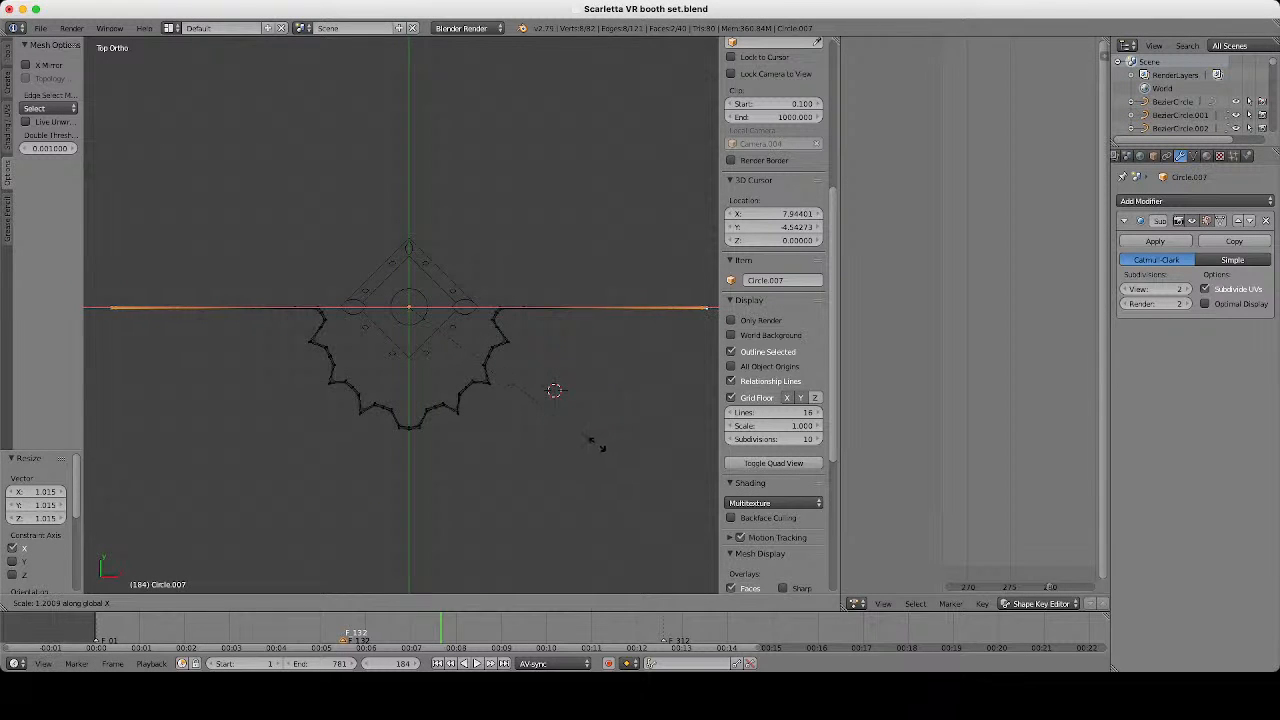
{"action": "left_click", "coordinate": [600, 446]}
Check the lengthened band in Object Mode with solid shading and return to Edit Mode.
{"action": "key", "text": "Tab"}
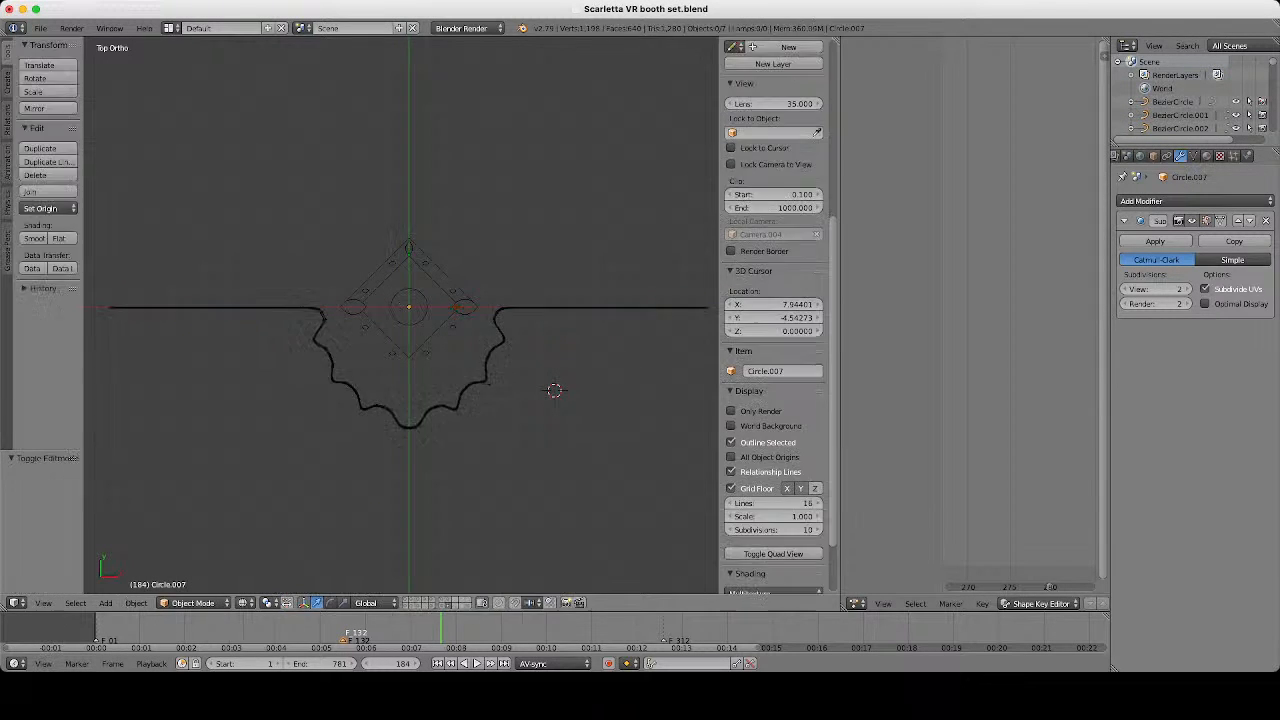
{"action": "scroll", "coordinate": [623, 423], "scroll_direction": "up", "scroll_amount": 4}
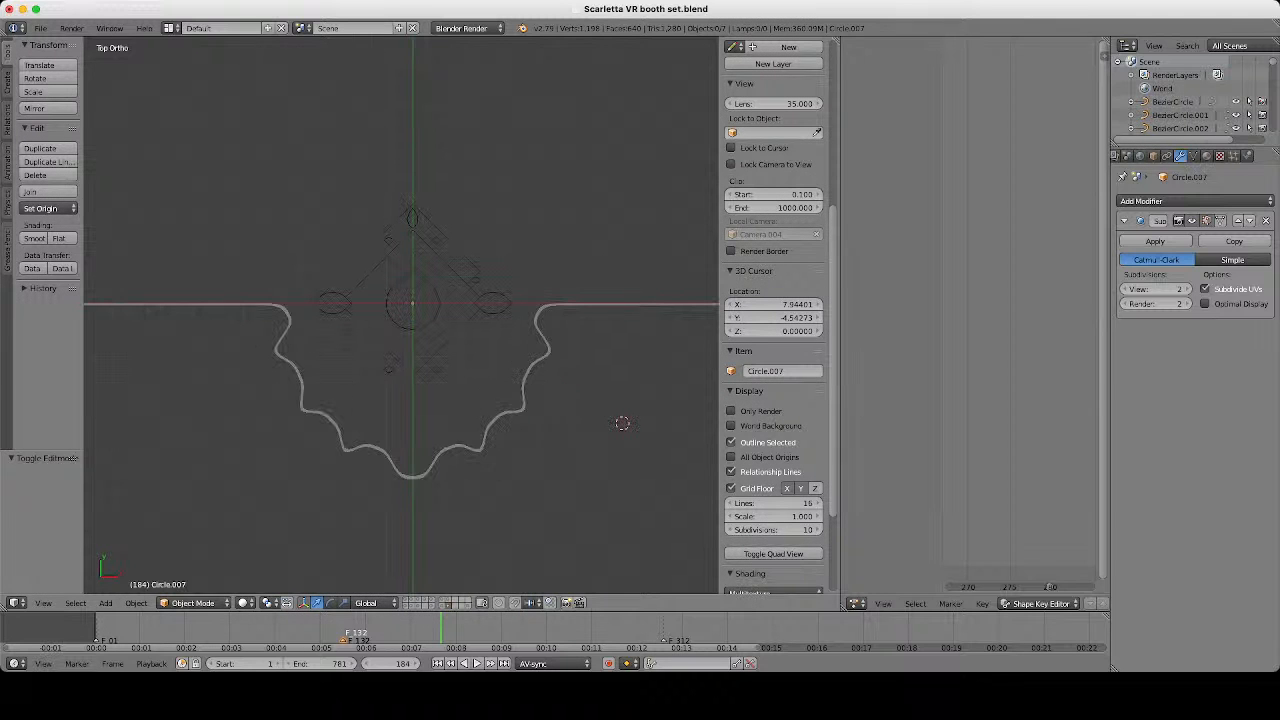
{"action": "key", "text": "Tab"}
{"action": "middle_click_drag", "start_coordinate": [623, 423], "coordinate": [486, 429], "text": "shift"}
{"action": "scroll", "coordinate": [486, 429], "scroll_direction": "up", "scroll_amount": 4}
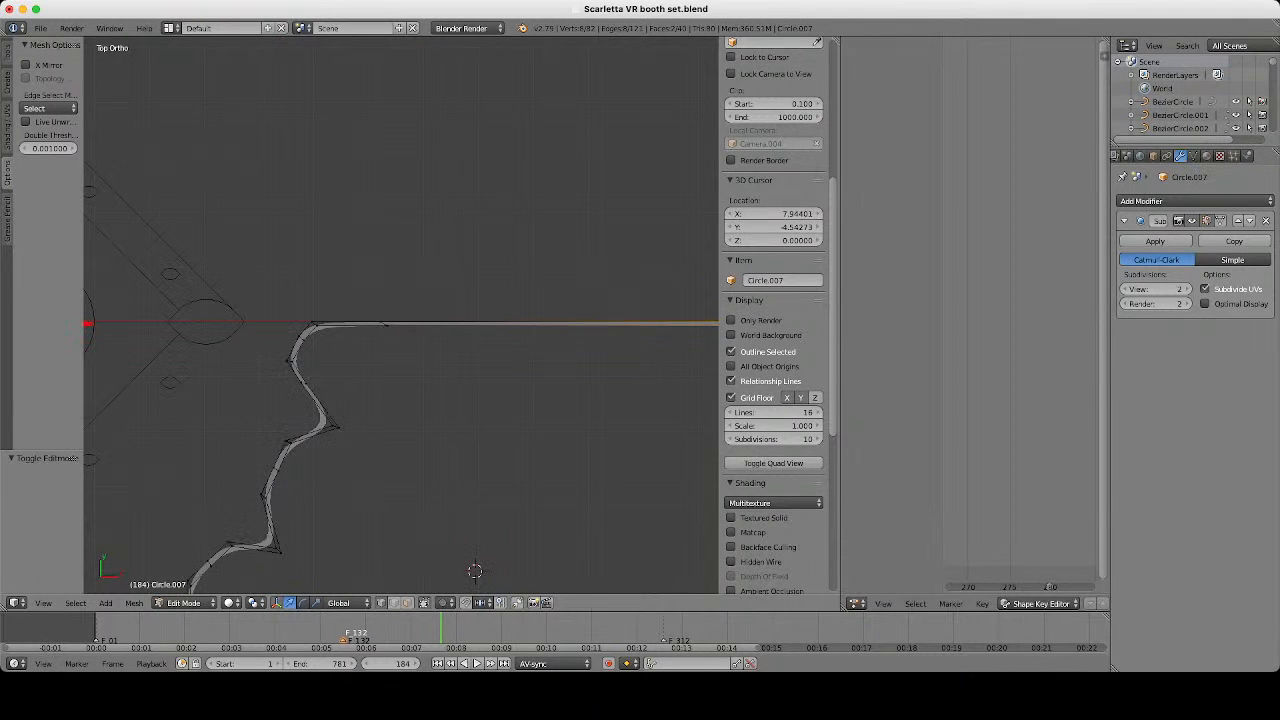
{"action": "right_click", "coordinate": [386, 324]}
{"action": "scroll", "coordinate": [386, 324], "scroll_direction": "down", "scroll_amount": 2}
{"action": "middle_click_drag", "start_coordinate": [386, 324], "coordinate": [670, 330], "text": "shift"}
{"action": "right_click", "coordinate": [558, 330], "text": "shift"}
{"action": "right_click", "coordinate": [560, 330], "text": "shift"}
{"action": "scroll", "coordinate": [560, 330], "scroll_direction": "down", "scroll_amount": 4}
{"action": "scroll", "coordinate": [670, 330], "scroll_direction": "up", "scroll_amount": 4}
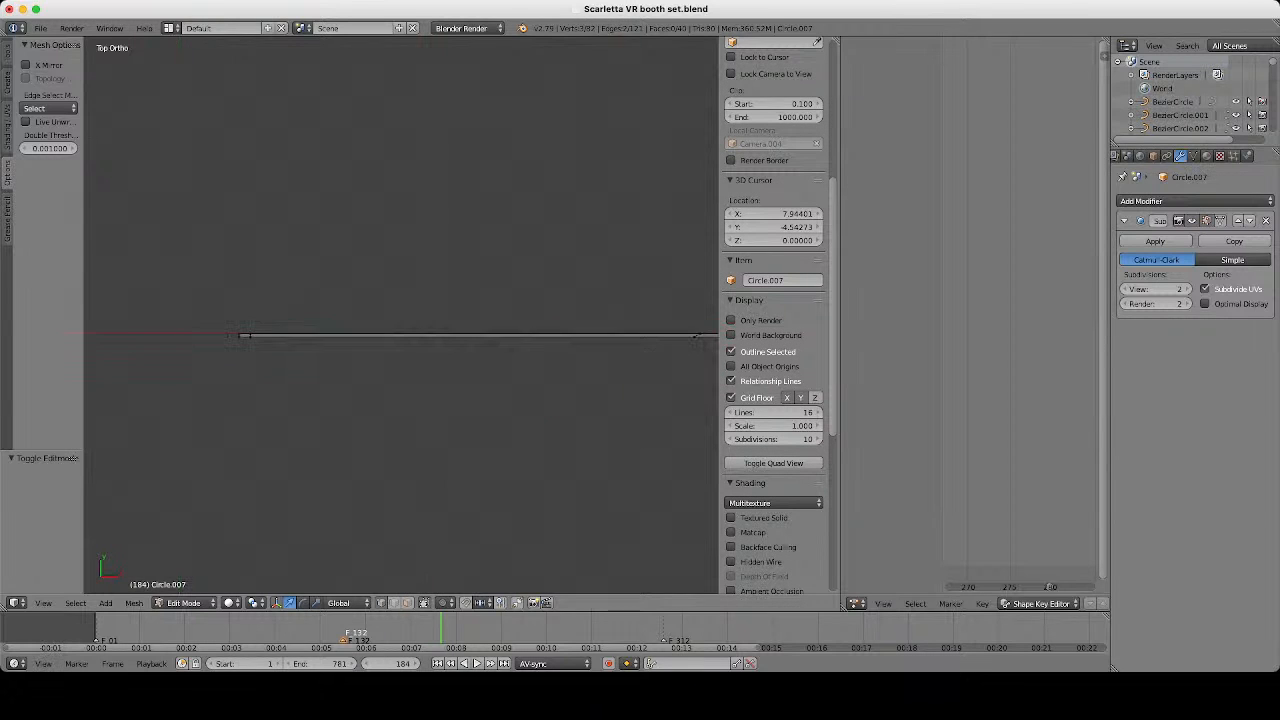
{"action": "right_click", "coordinate": [695, 337], "text": "shift"}
{"action": "right_click", "coordinate": [245, 336], "text": "shift"}
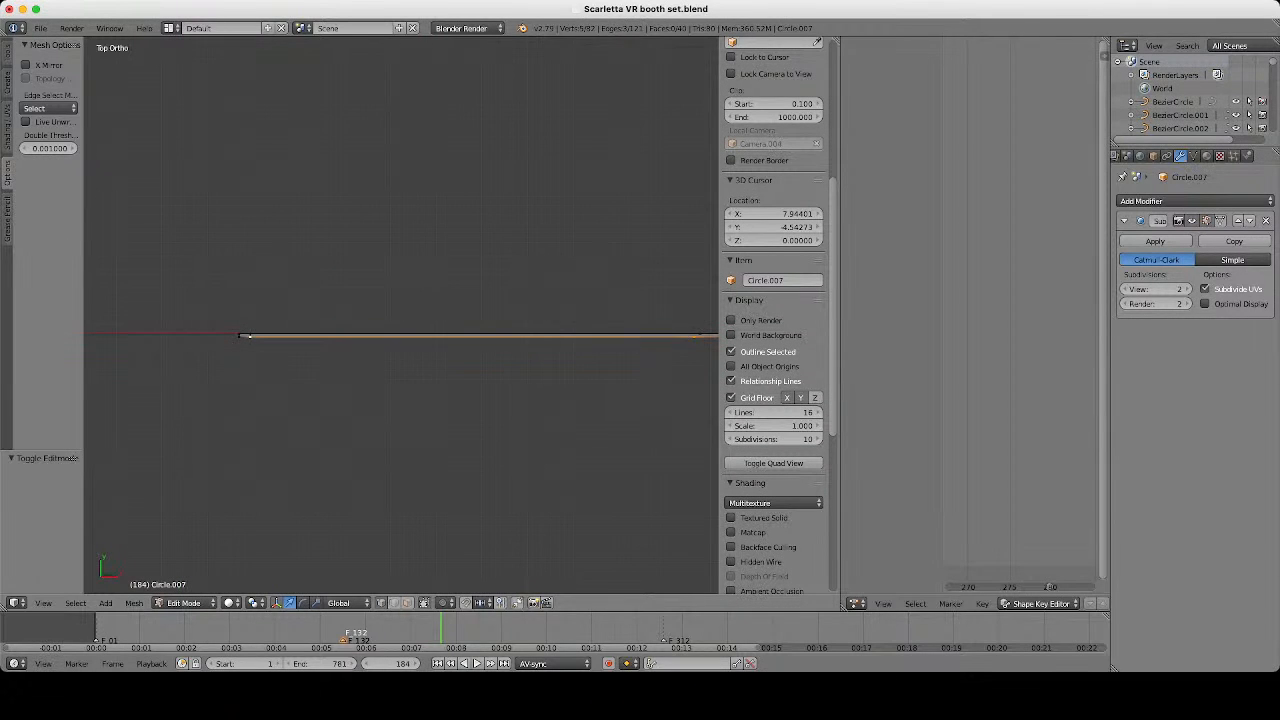
{"action": "scroll", "coordinate": [401, 330], "scroll_direction": "down", "scroll_amount": 4}
{"action": "middle_click_drag", "start_coordinate": [520, 325], "coordinate": [350, 330], "text": "shift"}
{"action": "scroll", "coordinate": [350, 330], "scroll_direction": "up", "scroll_amount": 4}
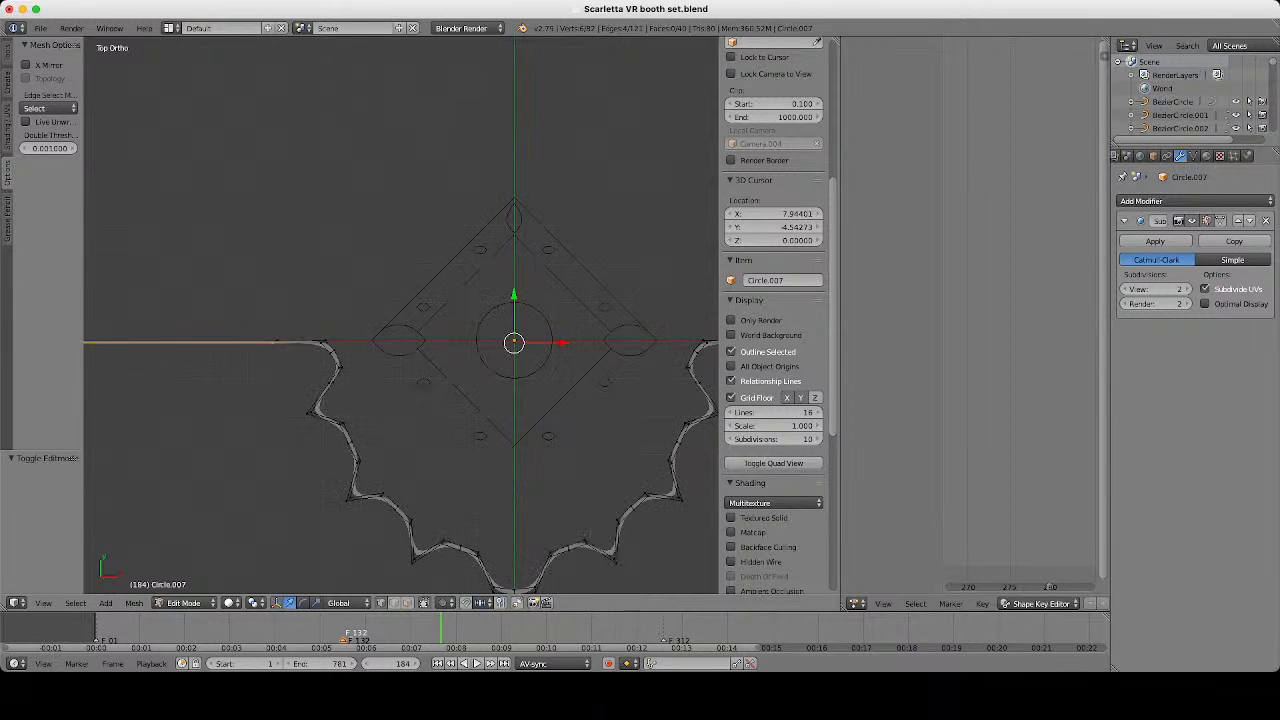
Select the band's upper edge loop and deselect its scalloped part in wireframe shading, keeping only the straight ends.
{"action": "right_click", "coordinate": [277, 341]}
{"action": "right_click", "coordinate": [272, 342], "text": "alt"}
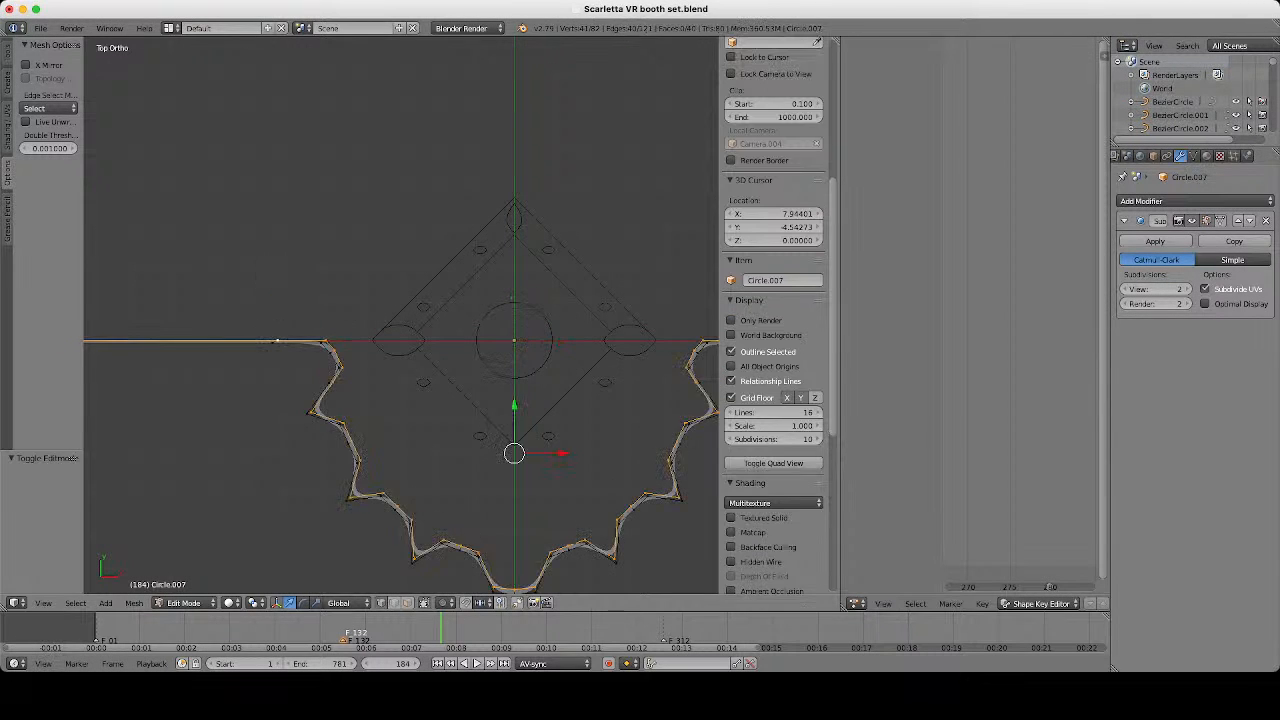
{"action": "scroll", "coordinate": [430, 352], "scroll_direction": "down", "scroll_amount": 3}
{"action": "key", "text": "z"}
{"action": "key", "text": "c"}
{"action": "mouse_move", "coordinate": [443, 334]}
{"action": "middle_mouse_down"}
{"action": "mouse_move", "coordinate": [400, 414]}
{"action": "mouse_move", "coordinate": [531, 457]}
{"action": "mouse_move", "coordinate": [552, 407]}
{"action": "middle_mouse_up"}
{"action": "key", "text": "Escape"}
{"action": "scroll", "coordinate": [552, 407], "scroll_direction": "up", "scroll_amount": 6}
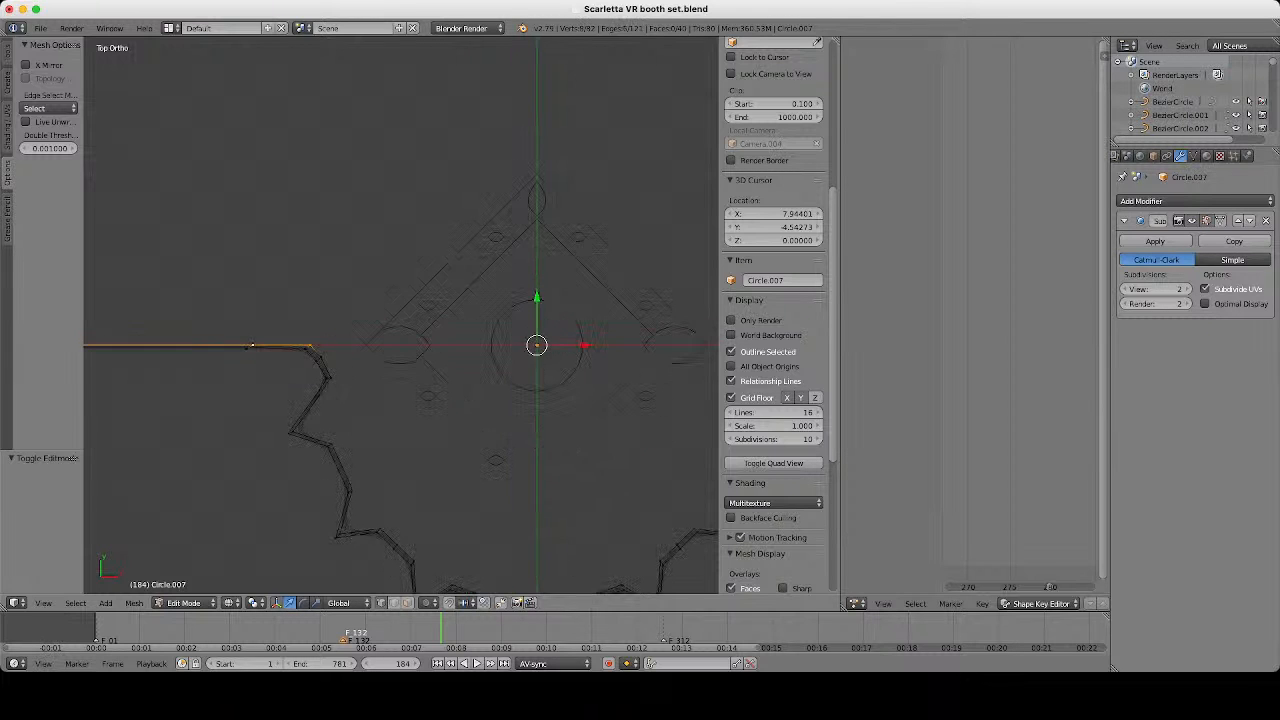
Move the selected straight-end vertices slightly along Y in solid shading, leave Edit Mode, and deselect everything.
{"action": "key", "text": "z"}
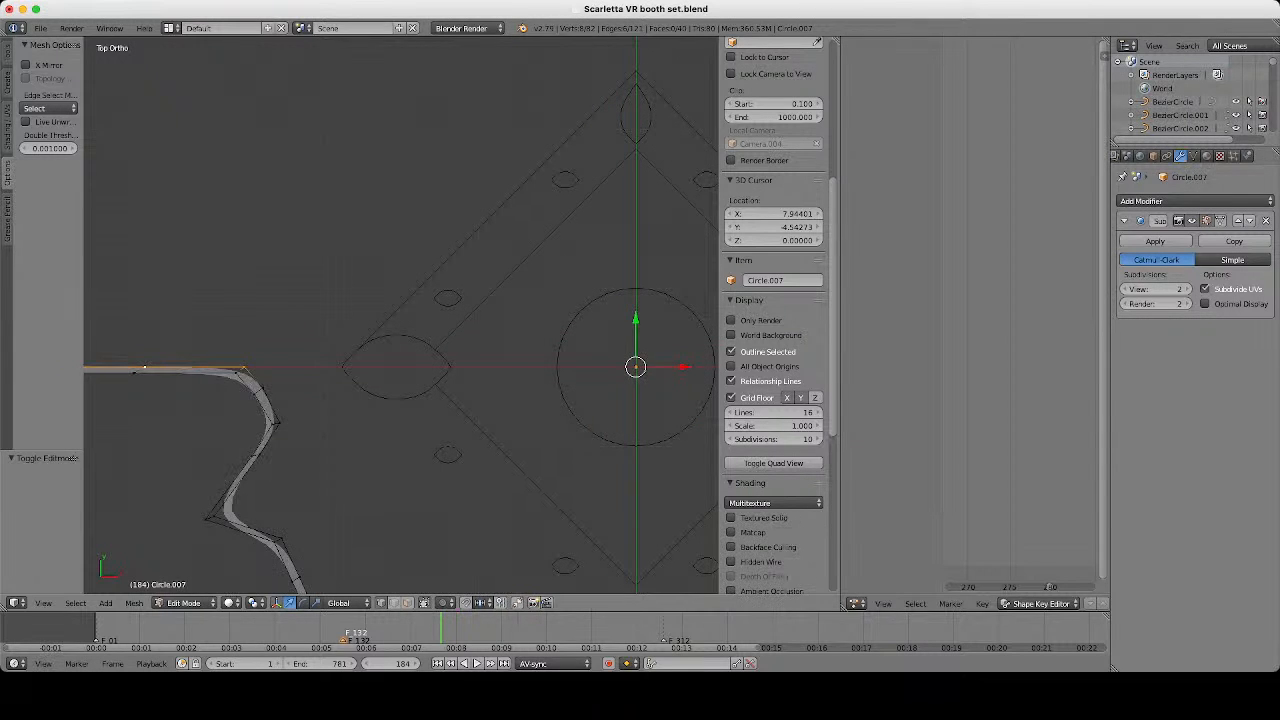
{"action": "key", "text": "g"}
{"action": "key", "text": "y"}
{"action": "key", "text": "Return"}
{"action": "key", "text": "Tab"}
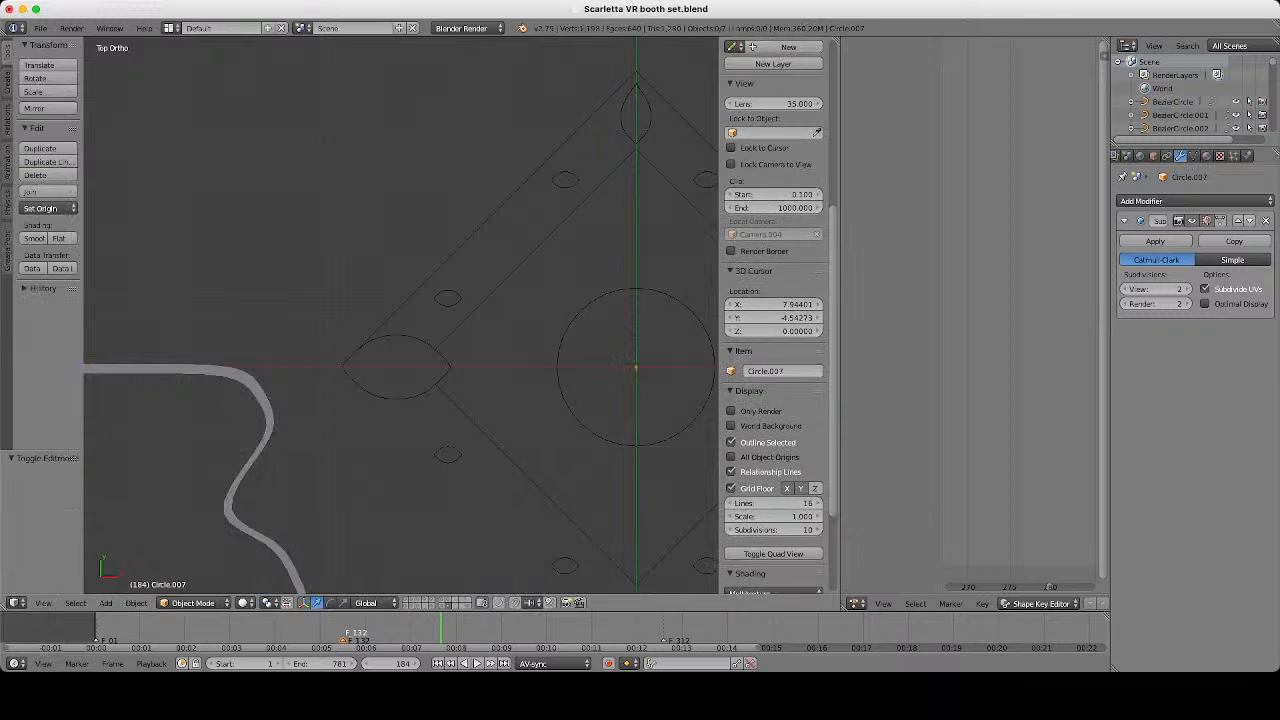
{"action": "scroll", "coordinate": [400, 315], "scroll_direction": "down", "scroll_amount": 5}
{"action": "scroll", "coordinate": [567, 395], "scroll_direction": "down", "scroll_amount": 1}
{"action": "key", "text": "a"}
{"action": "key", "text": "a"}
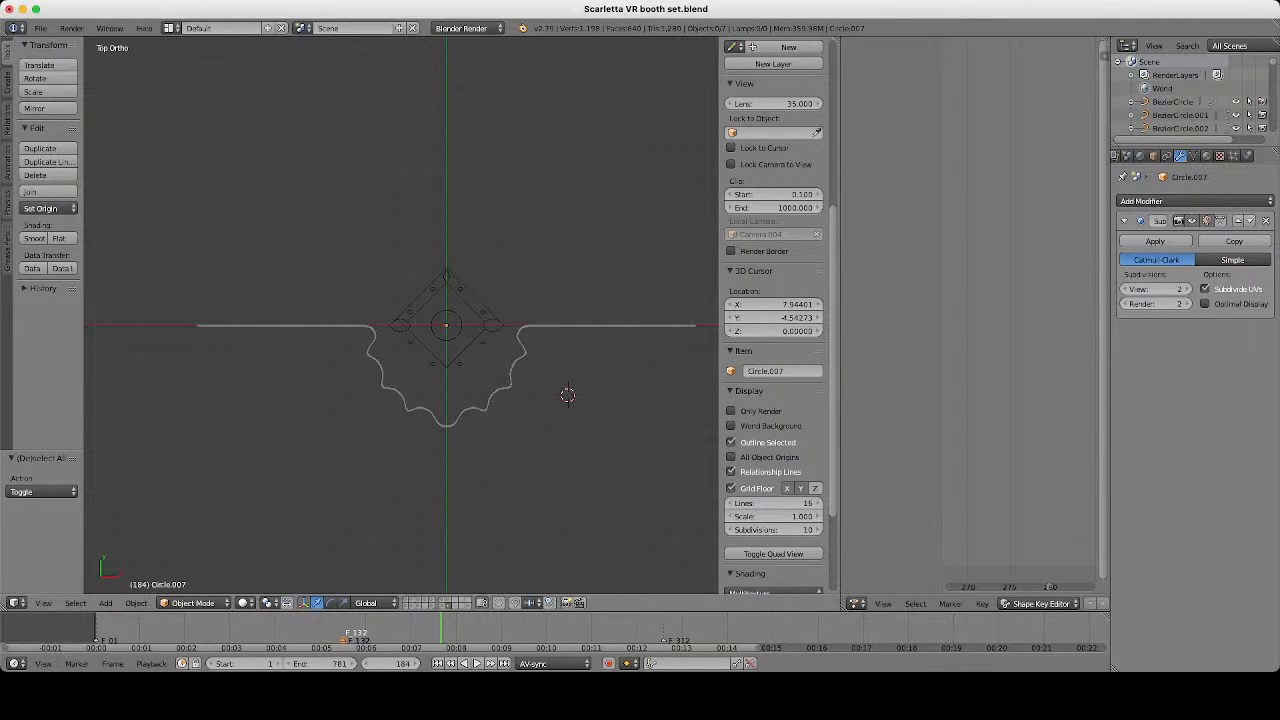
Select the outer chevron line above the diamond and snap the 3D cursor to the scene center.
{"action": "scroll", "coordinate": [401, 315], "scroll_direction": "up", "scroll_amount": 3}
{"action": "right_click", "coordinate": [530, 284]}
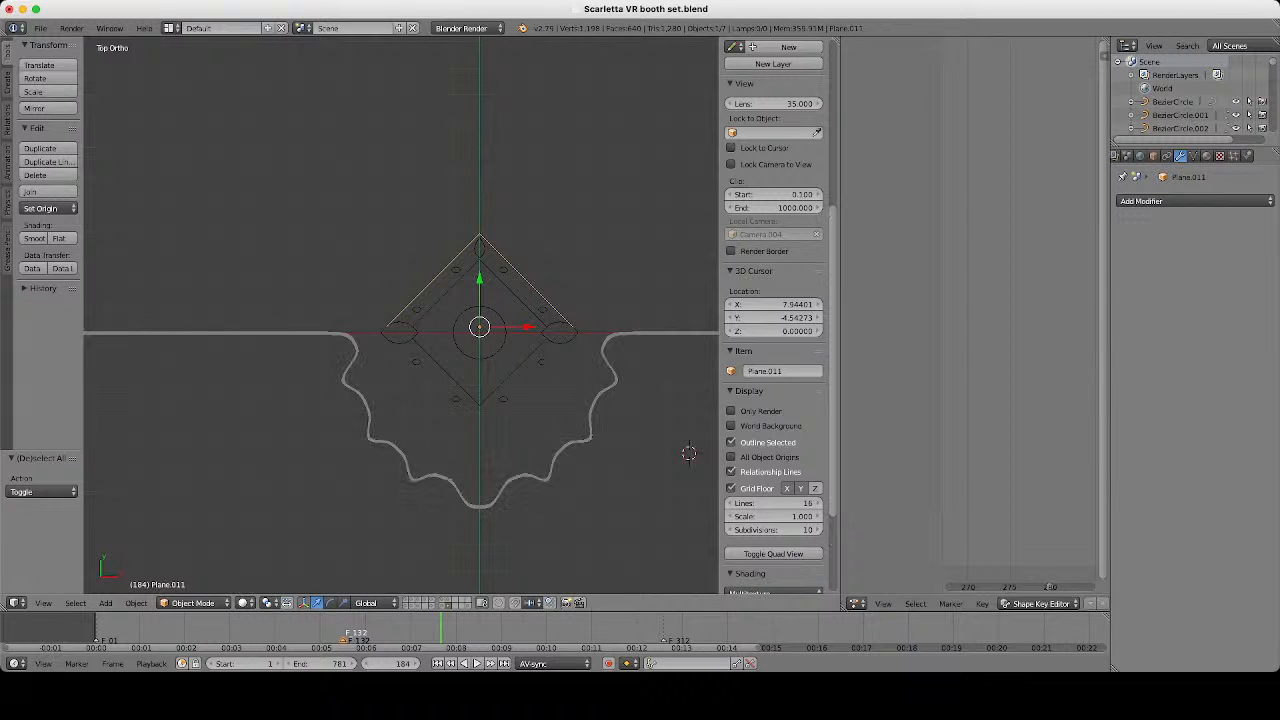
{"action": "key", "text": "shift+s"}
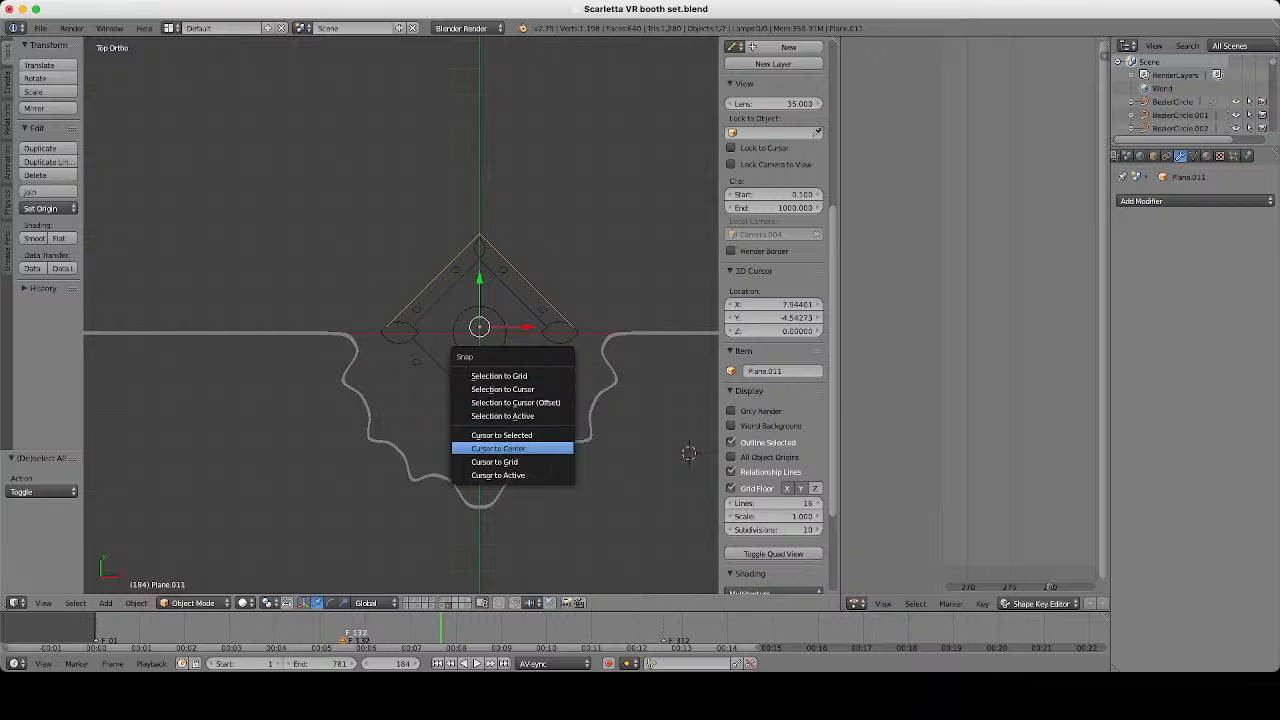
{"action": "left_click", "coordinate": [510, 446]}
Duplicate the chevron line in place and scale the copy to about 1.537.
{"action": "key", "text": "shift+d"}
{"action": "key", "text": "Escape"}
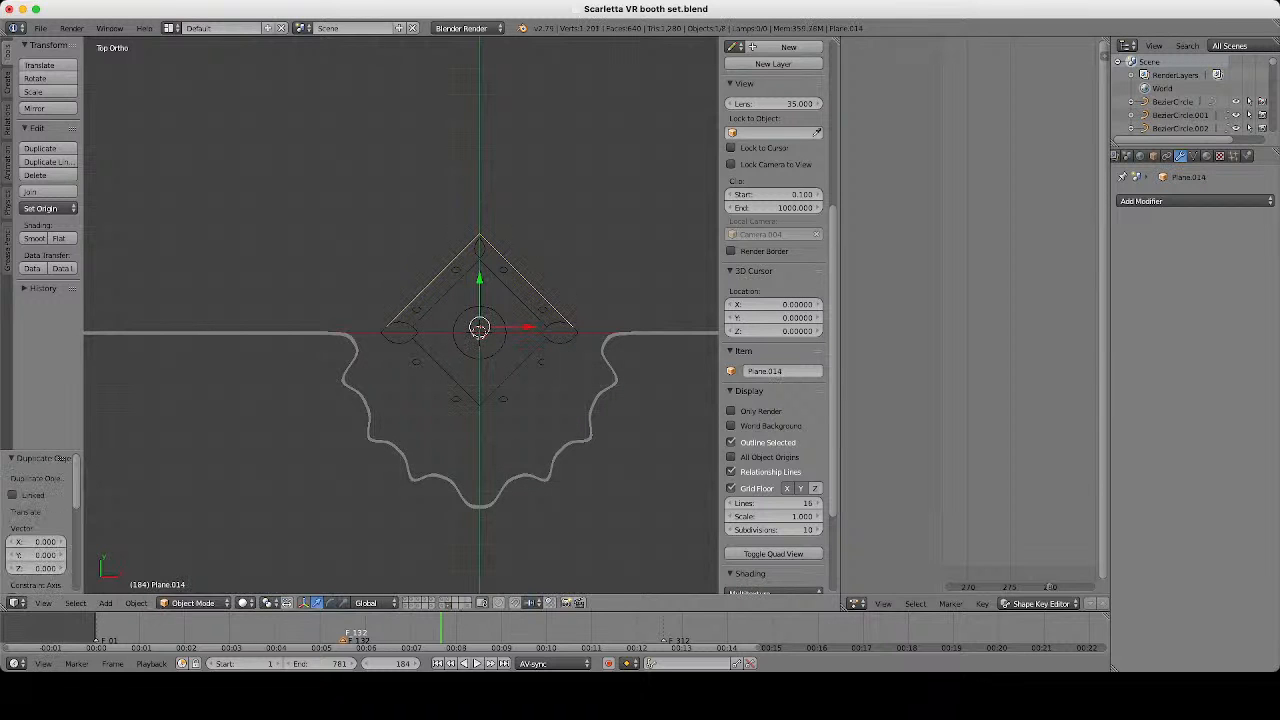
{"action": "key", "text": "s"}
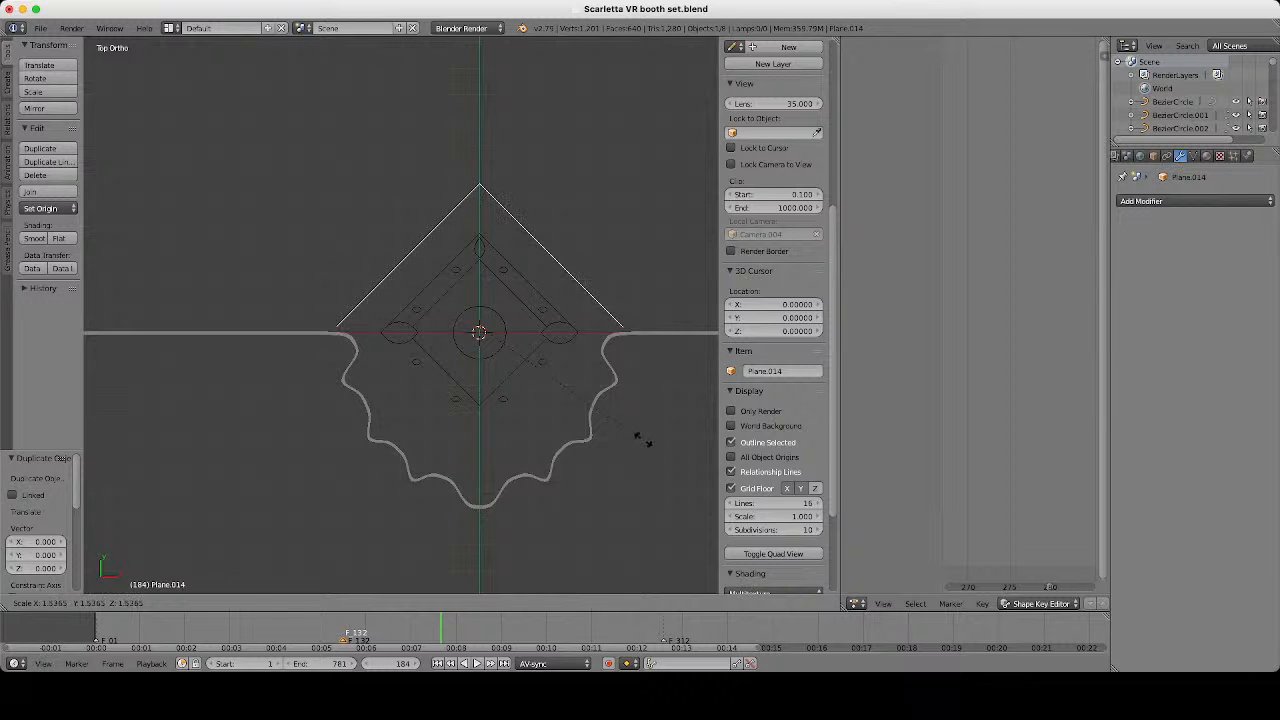
{"action": "left_click", "coordinate": [640, 440]}
Extrude the enlarged chevron in place and scale the new edges to about 1.03 around the 3D Cursor, forming a thin band.
{"action": "scroll", "coordinate": [587, 291], "scroll_direction": "up", "scroll_amount": 4}
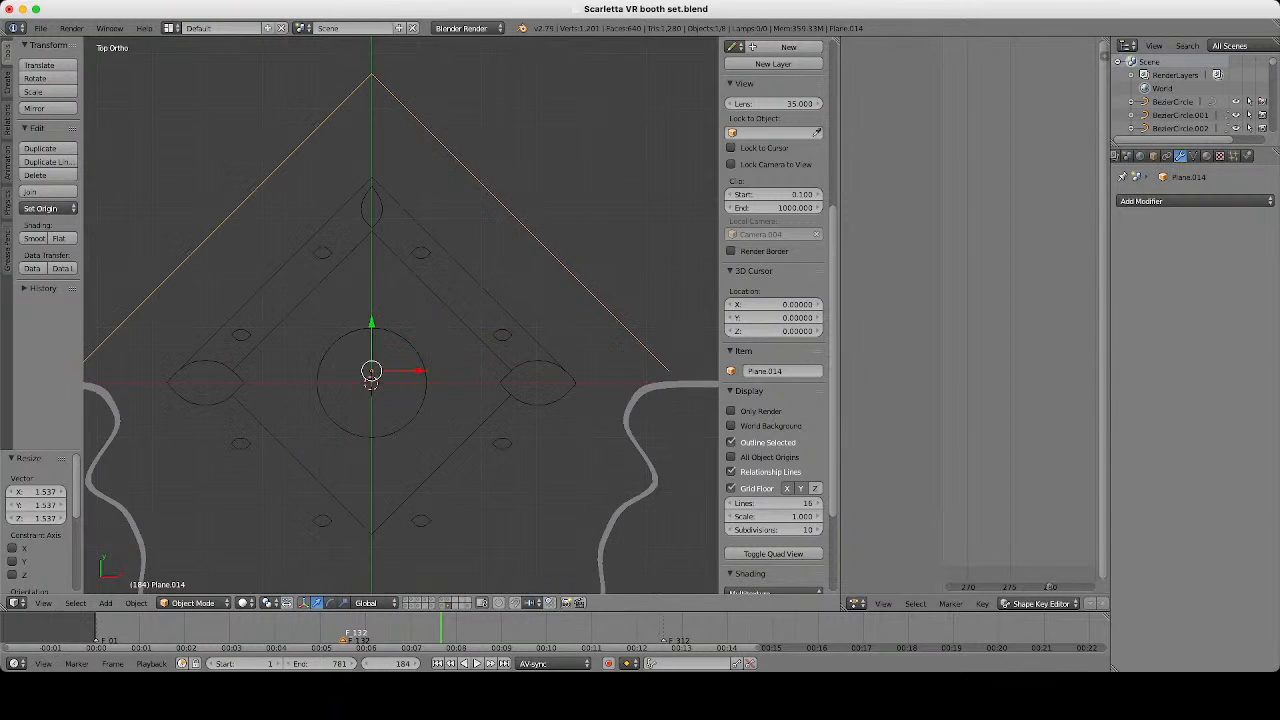
{"action": "key", "text": "Tab"}
{"action": "key", "text": "a"}
{"action": "key", "text": "e"}
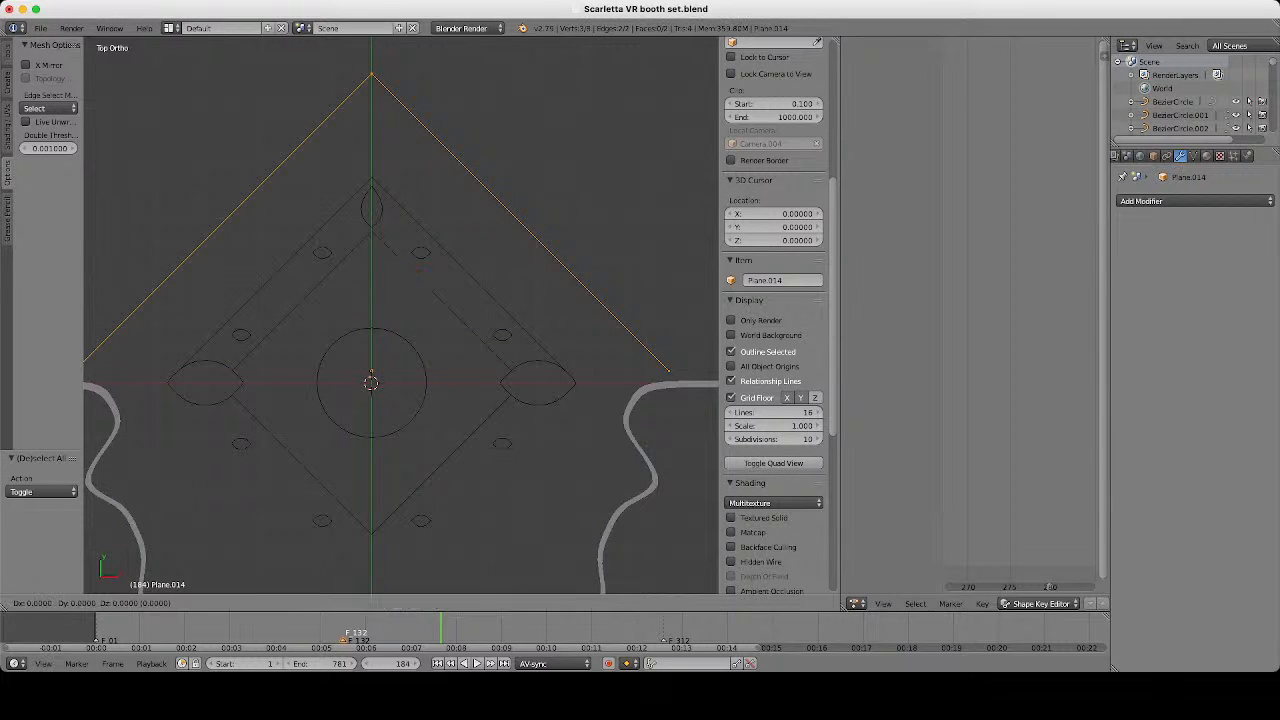
{"action": "key", "text": "Escape"}
{"action": "left_click", "coordinate": [258, 602]}
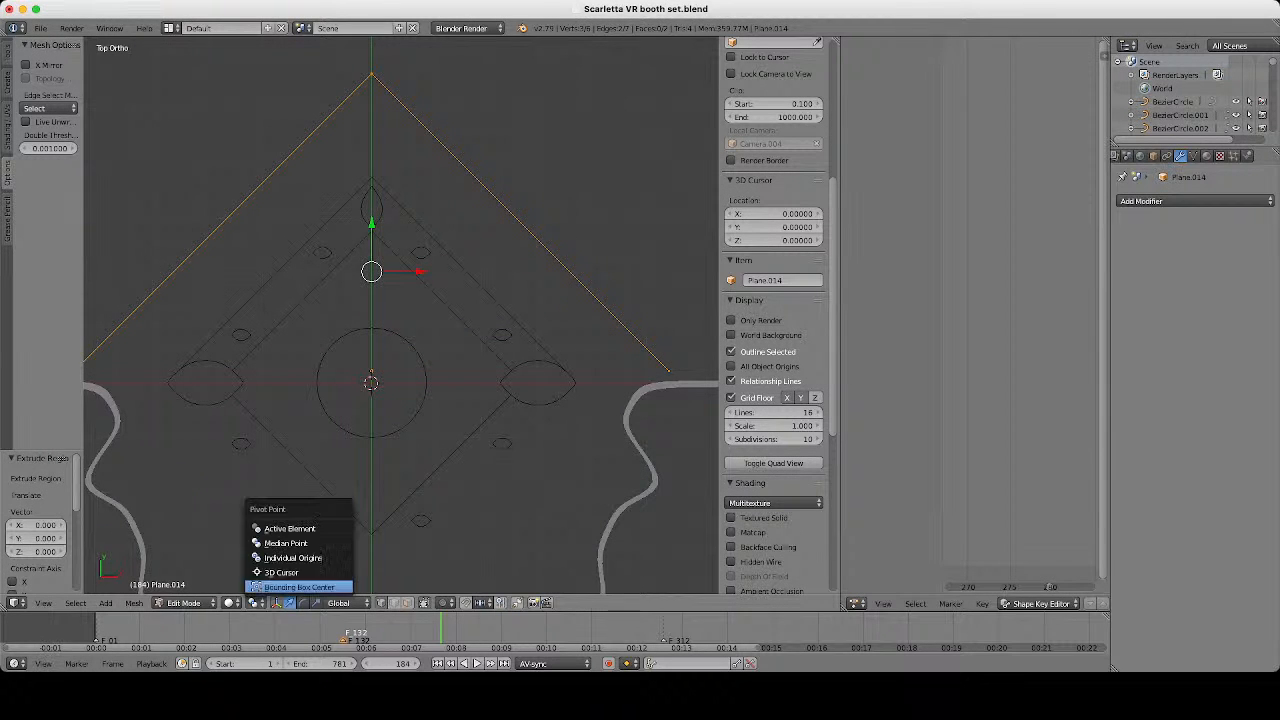
{"action": "left_click", "coordinate": [300, 569]}
{"action": "key", "text": "s"}
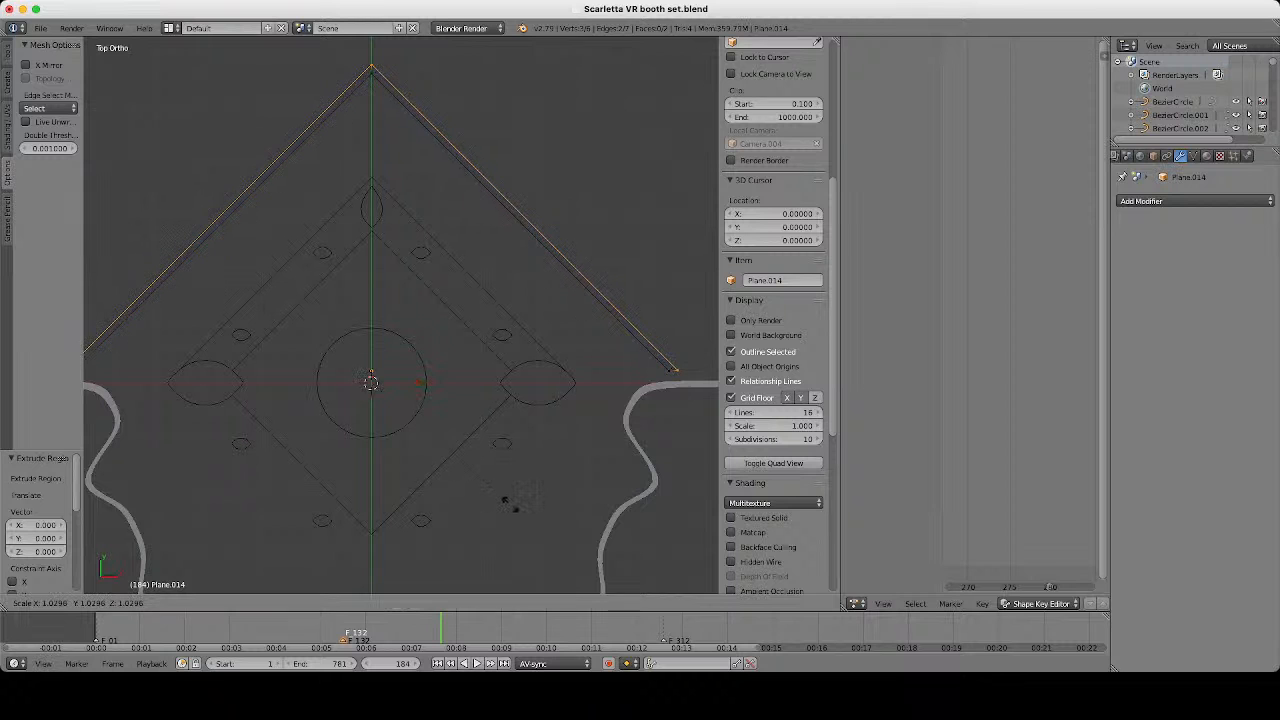
{"action": "left_click", "coordinate": [507, 502]}
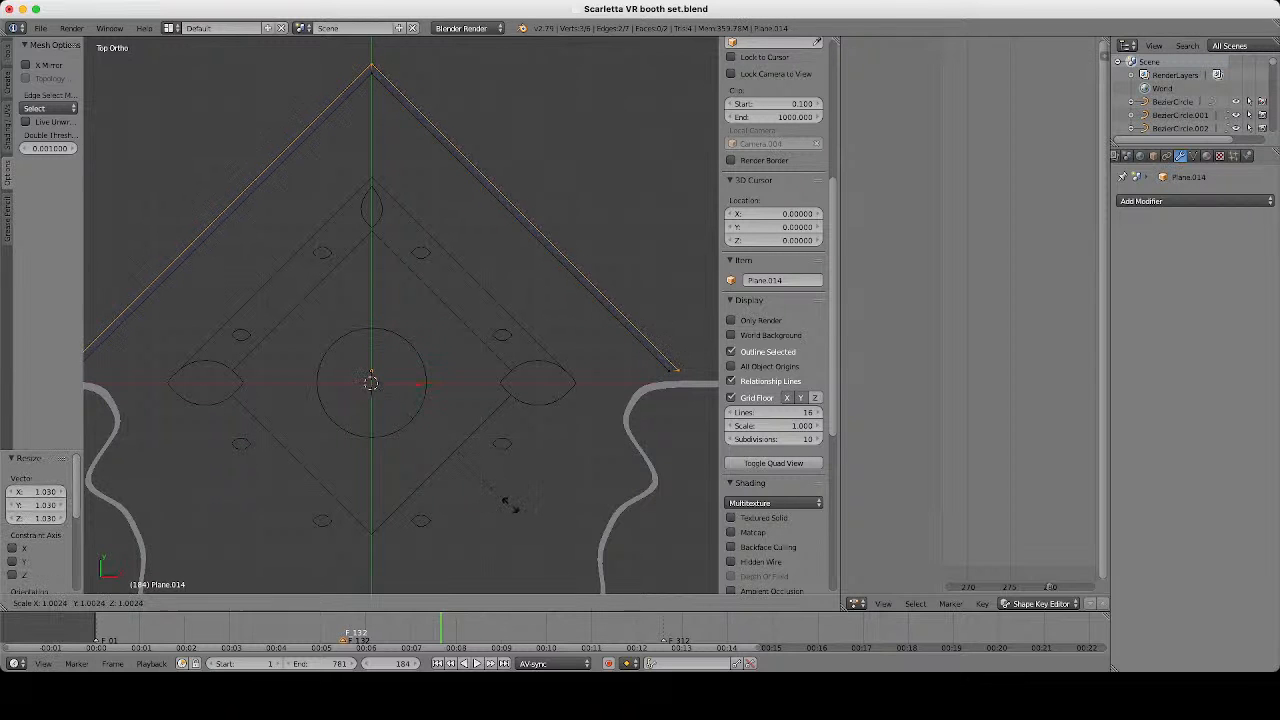
Leave Edit Mode, enable Double Sided for the chevron band's mesh, and deselect everything.
{"action": "key", "text": "Tab"}
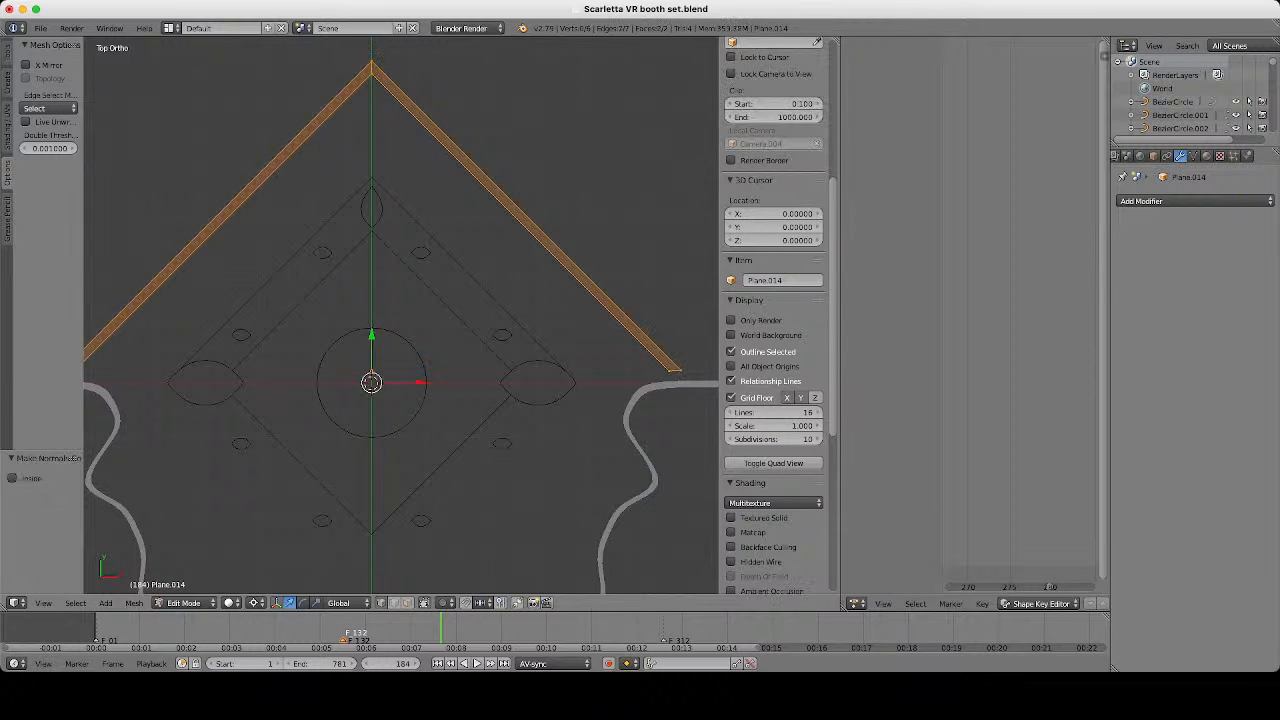
{"action": "left_click", "coordinate": [1193, 156]}
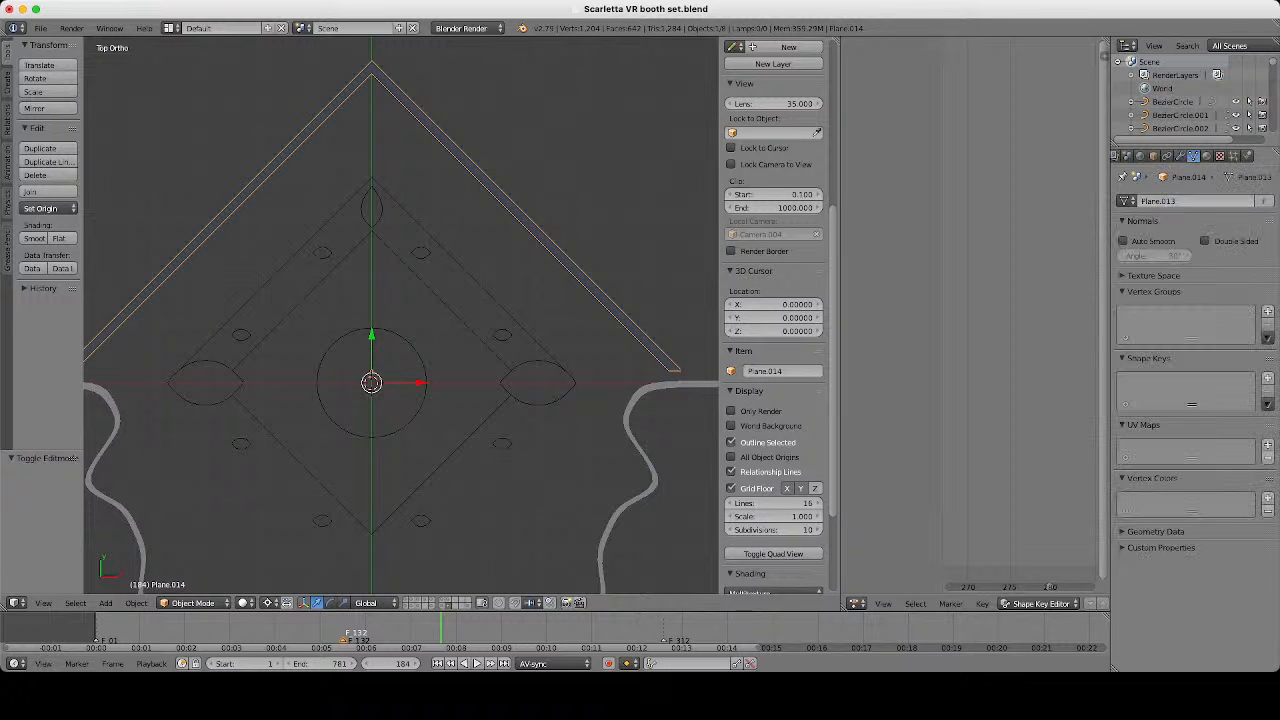
{"action": "left_click", "coordinate": [1205, 241]}
{"action": "scroll", "coordinate": [401, 315], "scroll_direction": "down", "scroll_amount": 4}
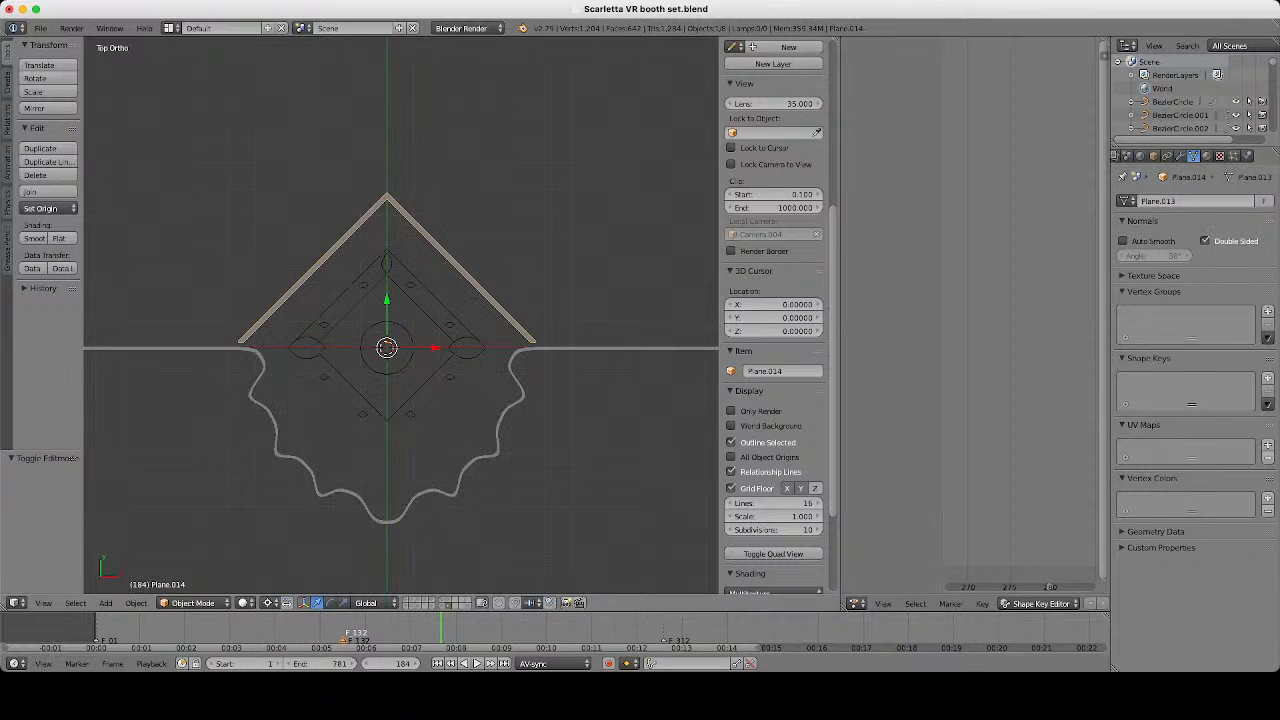
{"action": "key", "text": "a"}
{"action": "scroll", "coordinate": [401, 315], "scroll_direction": "down", "scroll_amount": 3}
{"action": "scroll", "coordinate": [401, 315], "scroll_direction": "up", "scroll_amount": 4}
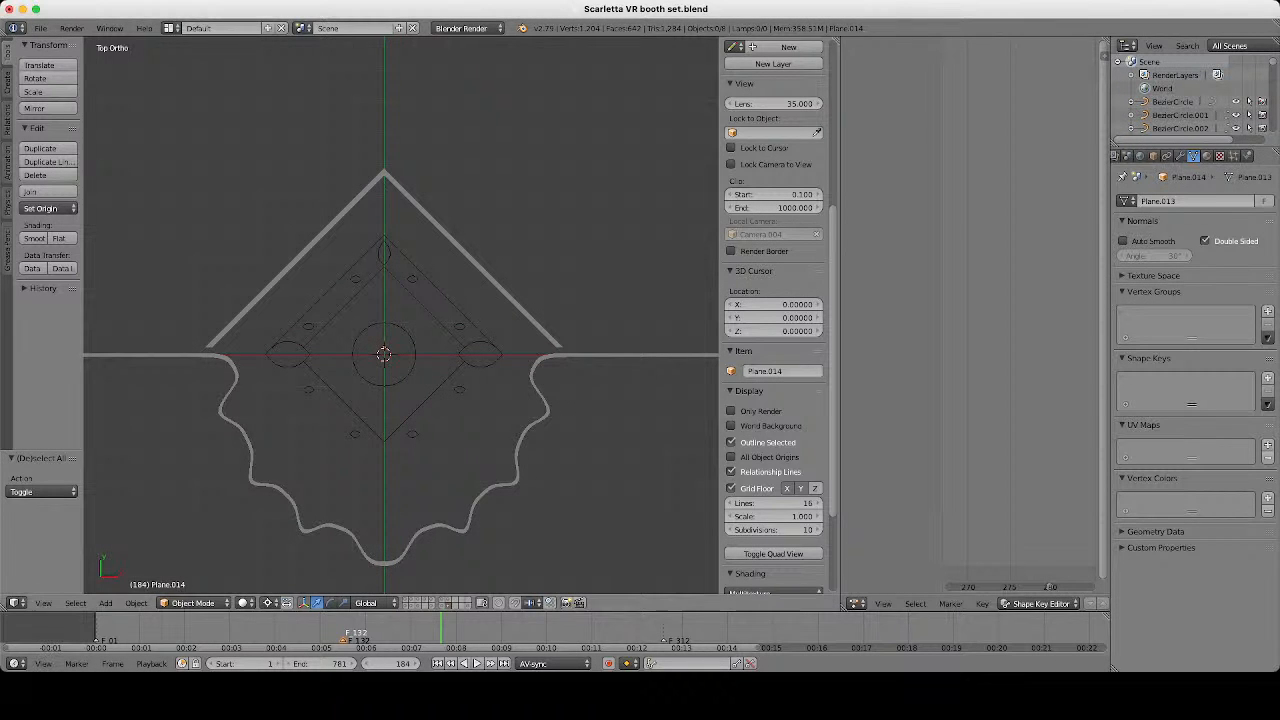
Open the scalloped band in Edit Mode and switch to edge selection.
{"action": "scroll", "coordinate": [405, 263], "scroll_direction": "down", "scroll_amount": 2}
{"action": "scroll", "coordinate": [401, 396], "scroll_direction": "up", "scroll_amount": 3}
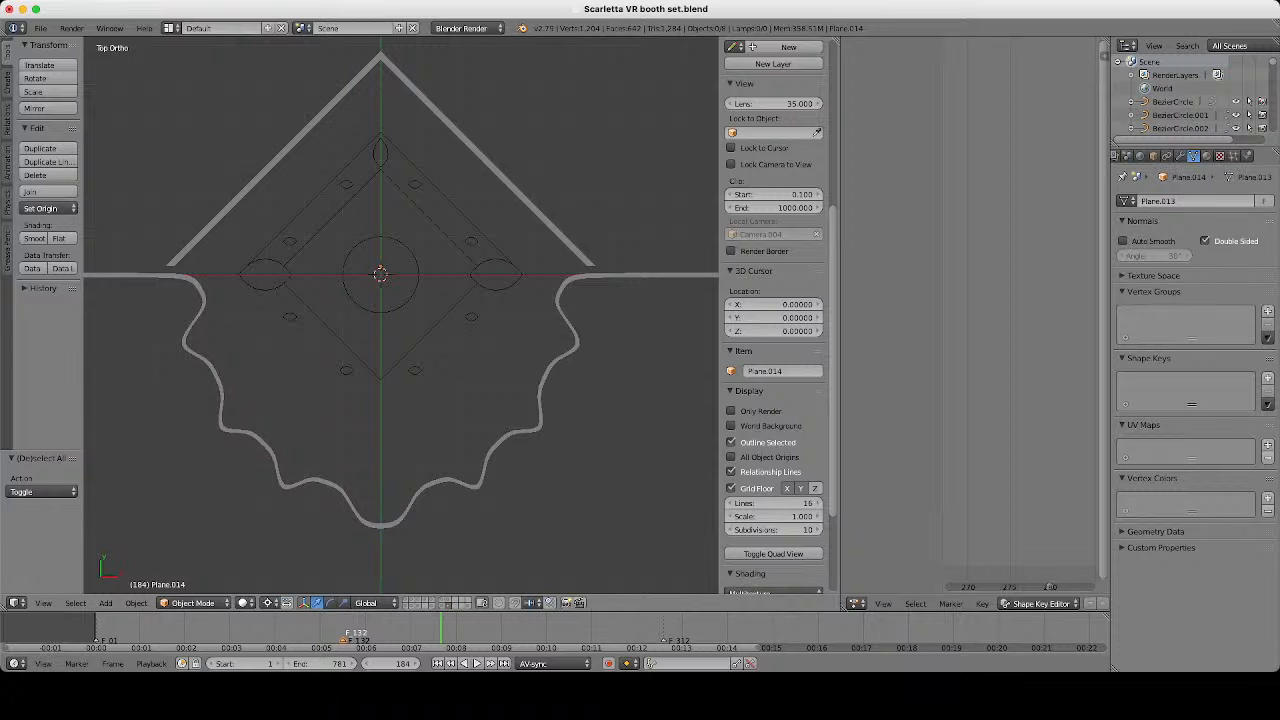
{"action": "scroll", "coordinate": [405, 316], "scroll_direction": "up", "scroll_amount": 1}
{"action": "middle_click_drag", "start_coordinate": [405, 316], "coordinate": [367, 198], "text": "shift"}
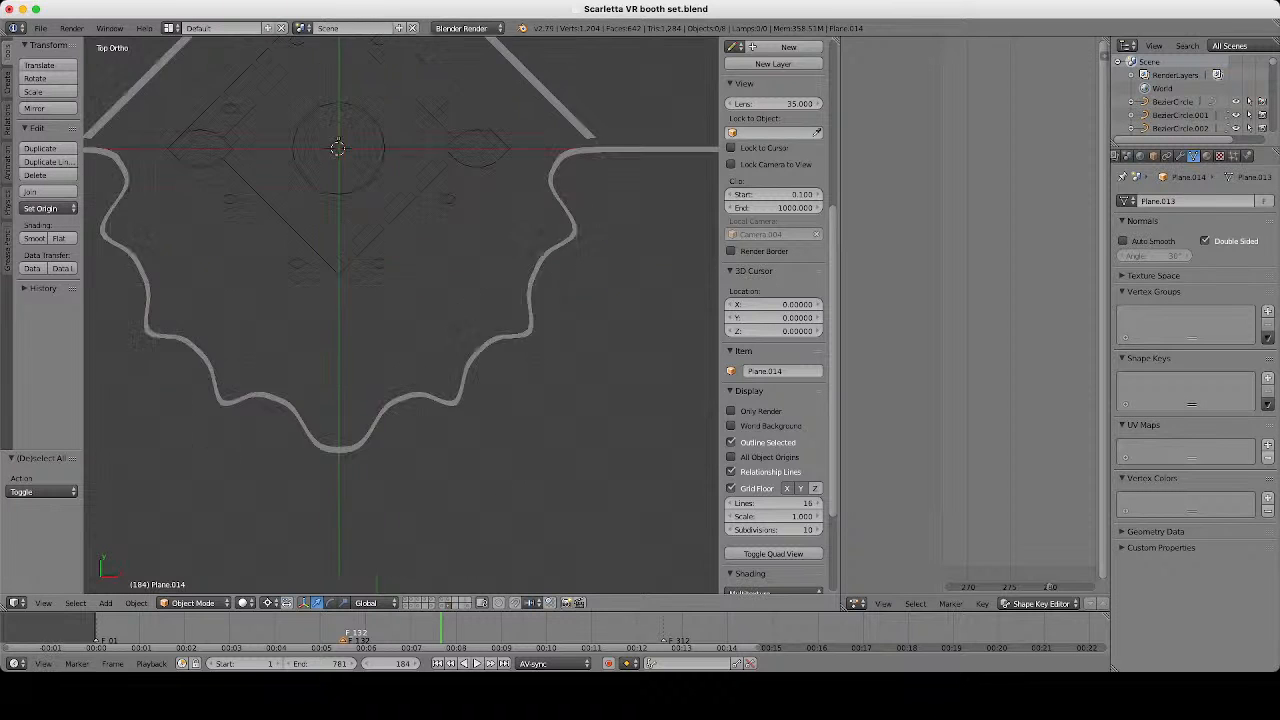
{"action": "scroll", "coordinate": [401, 316], "scroll_direction": "up", "scroll_amount": 3}
{"action": "right_click", "coordinate": [536, 378]}
{"action": "key", "text": "Tab"}
{"action": "scroll", "coordinate": [401, 316], "scroll_direction": "up", "scroll_amount": 1}
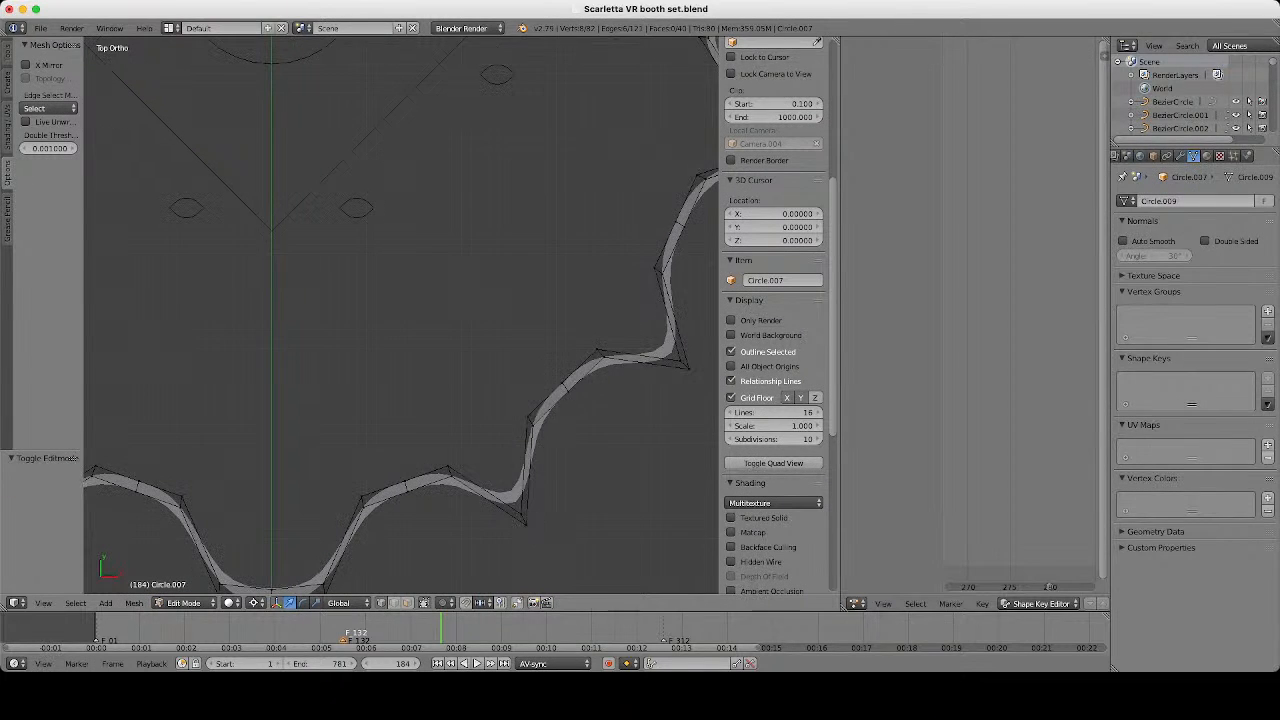
{"action": "left_click", "coordinate": [394, 603]}
Select the inner-side edges at the three notches on each side of the scalloped band and along its bottom lobe.
{"action": "right_click", "coordinate": [485, 491]}
{"action": "right_click", "coordinate": [524, 466], "text": "shift"}
{"action": "right_click", "coordinate": [641, 356], "text": "shift"}
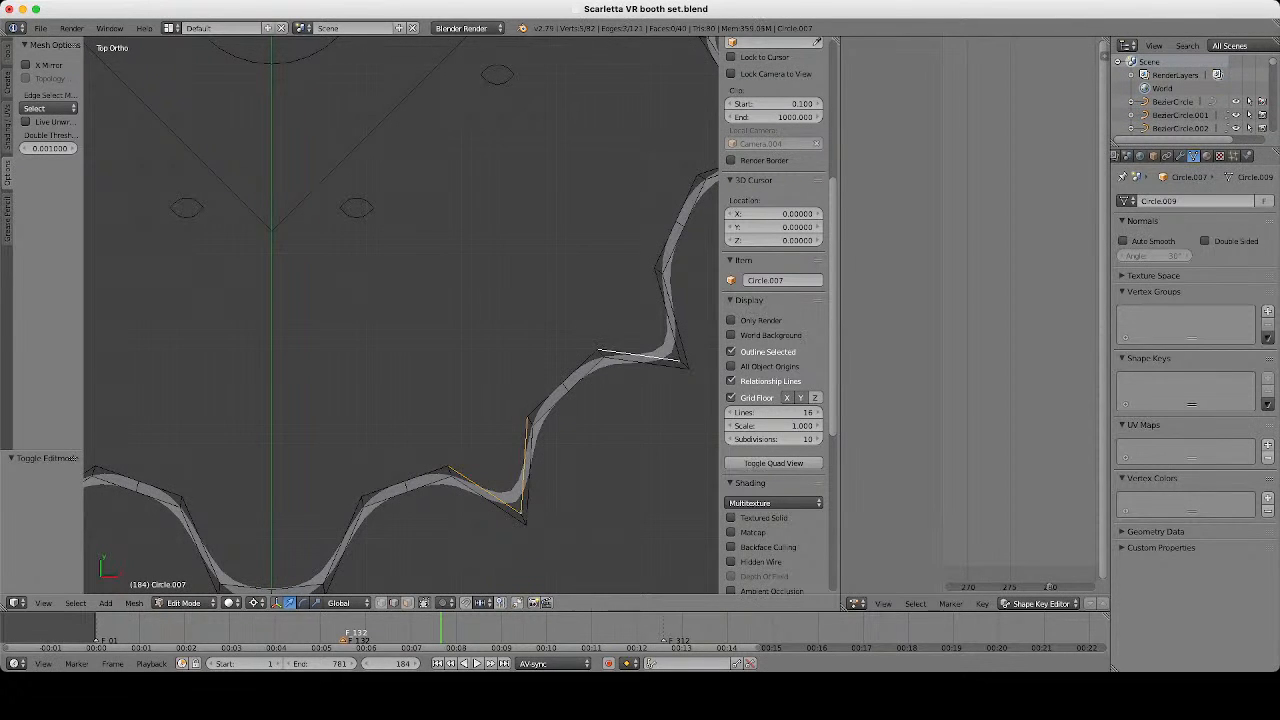
{"action": "right_click", "coordinate": [669, 315], "text": "shift"}
{"action": "scroll", "coordinate": [669, 315], "scroll_direction": "down", "scroll_amount": 2}
{"action": "right_click", "coordinate": [636, 209], "text": "shift"}
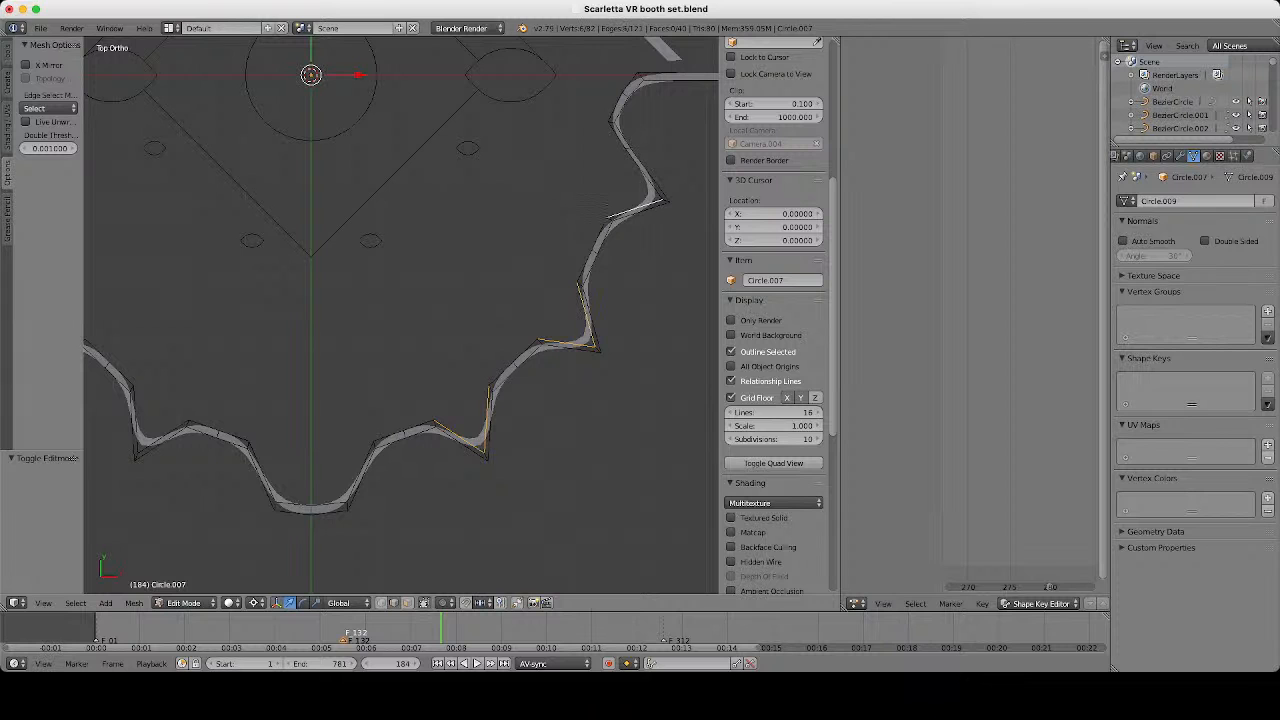
{"action": "right_click", "coordinate": [645, 174], "text": "shift"}
{"action": "middle_click_drag", "start_coordinate": [300, 433], "coordinate": [510, 400], "text": "shift"}
{"action": "scroll", "coordinate": [510, 400], "scroll_direction": "up", "scroll_amount": 1}
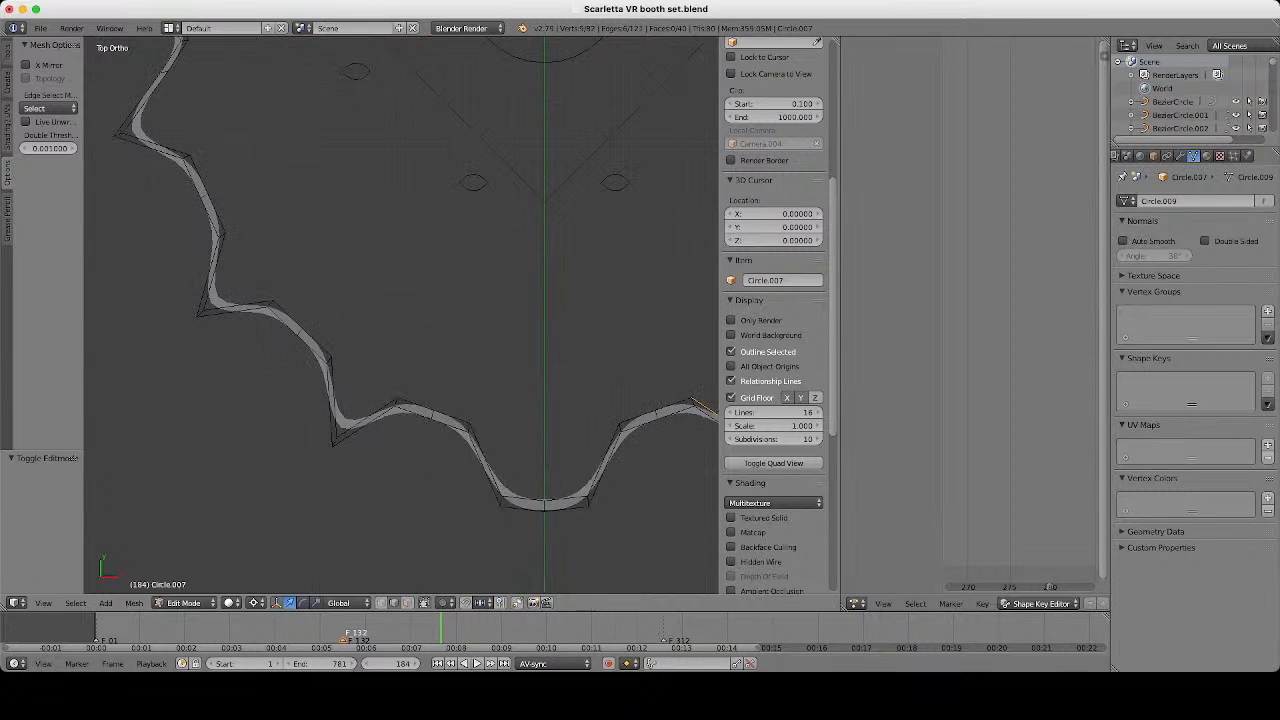
{"action": "right_click", "coordinate": [485, 460], "text": "shift"}
{"action": "right_click", "coordinate": [523, 498], "text": "shift"}
{"action": "right_click", "coordinate": [566, 498], "text": "shift"}
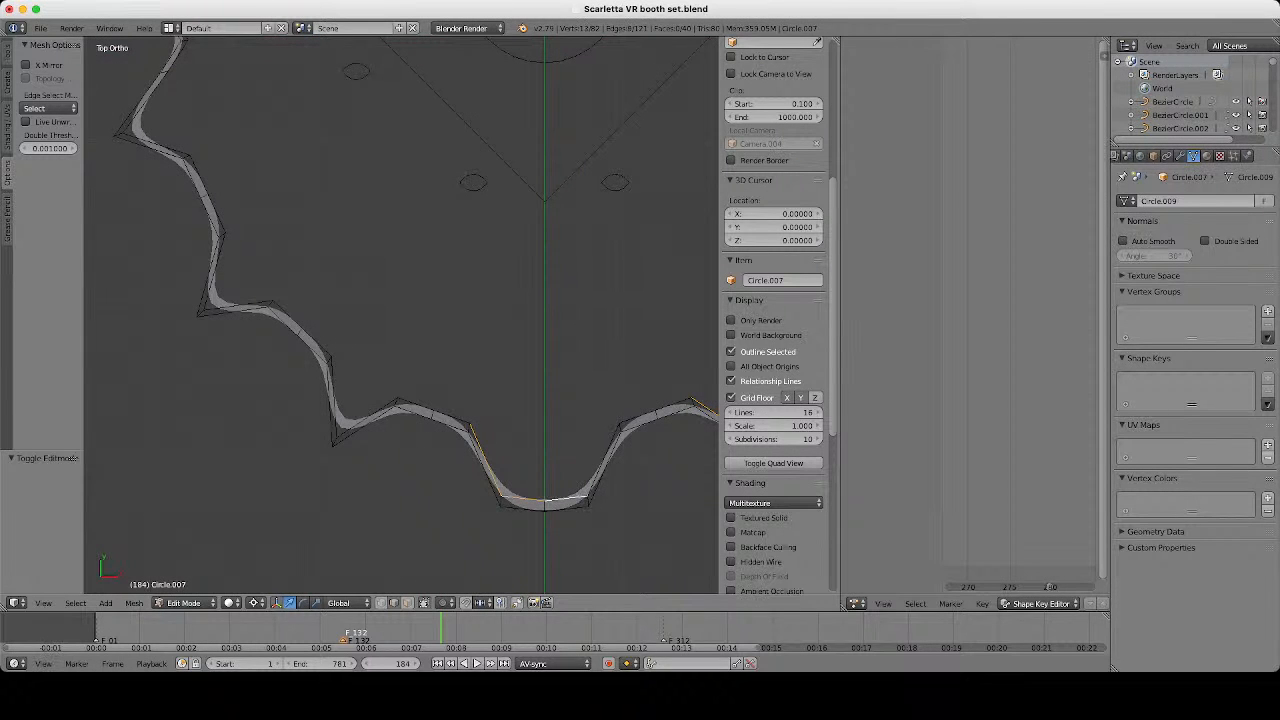
{"action": "right_click", "coordinate": [604, 460], "text": "shift"}
{"action": "right_click", "coordinate": [366, 421], "text": "shift"}
{"action": "right_click", "coordinate": [332, 398], "text": "shift"}
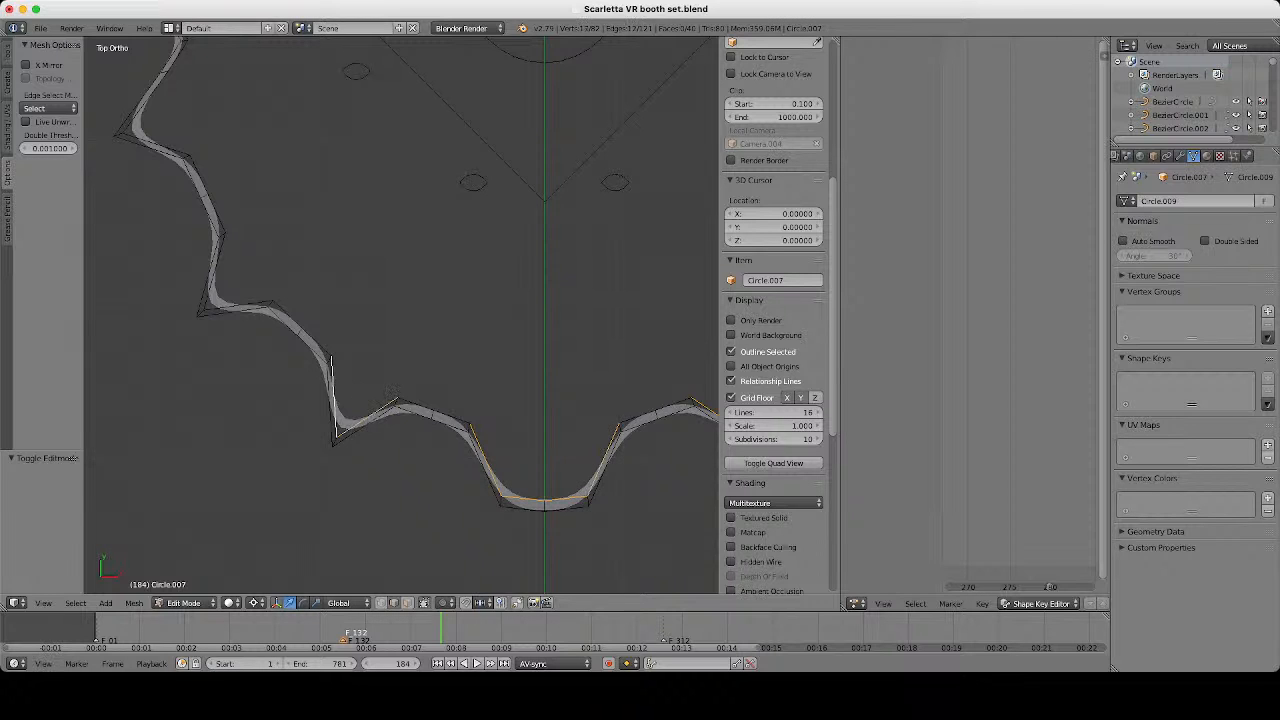
{"action": "middle_click_drag", "start_coordinate": [332, 398], "coordinate": [412, 445], "text": "shift"}
{"action": "right_click", "coordinate": [318, 353], "text": "shift"}
{"action": "right_click", "coordinate": [293, 318], "text": "shift"}
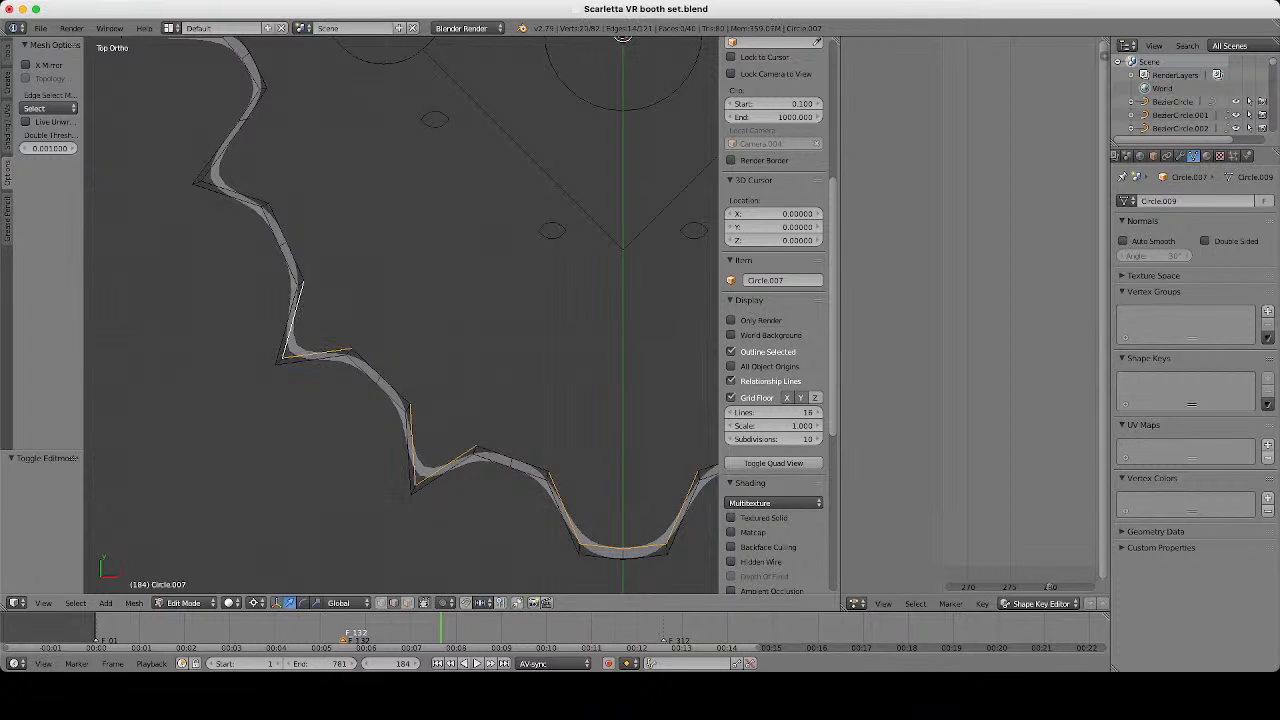
{"action": "right_click", "coordinate": [236, 192], "text": "shift"}
{"action": "right_click", "coordinate": [223, 149], "text": "shift"}
{"action": "middle_click_drag", "start_coordinate": [223, 149], "coordinate": [315, 332], "text": "shift"}
{"action": "scroll", "coordinate": [315, 332], "scroll_direction": "down", "scroll_amount": 4}
{"action": "middle_click_drag", "start_coordinate": [536, 298], "coordinate": [339, 235], "text": "shift"}
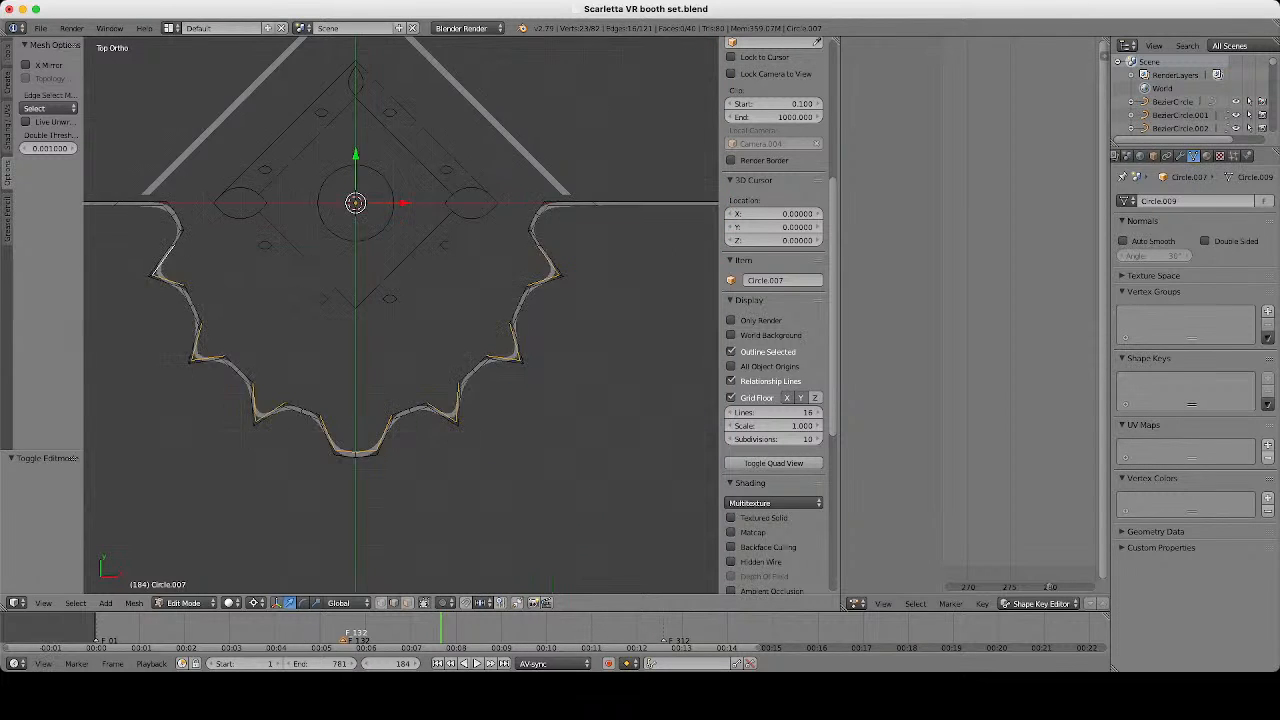
Duplicate the selected inner edges in place and scale the copies to about 0.969 around the 3D Cursor.
{"action": "scroll", "coordinate": [339, 235], "scroll_direction": "up", "scroll_amount": 2}
{"action": "key", "text": "shift+d"}
{"action": "key", "text": "Escape"}
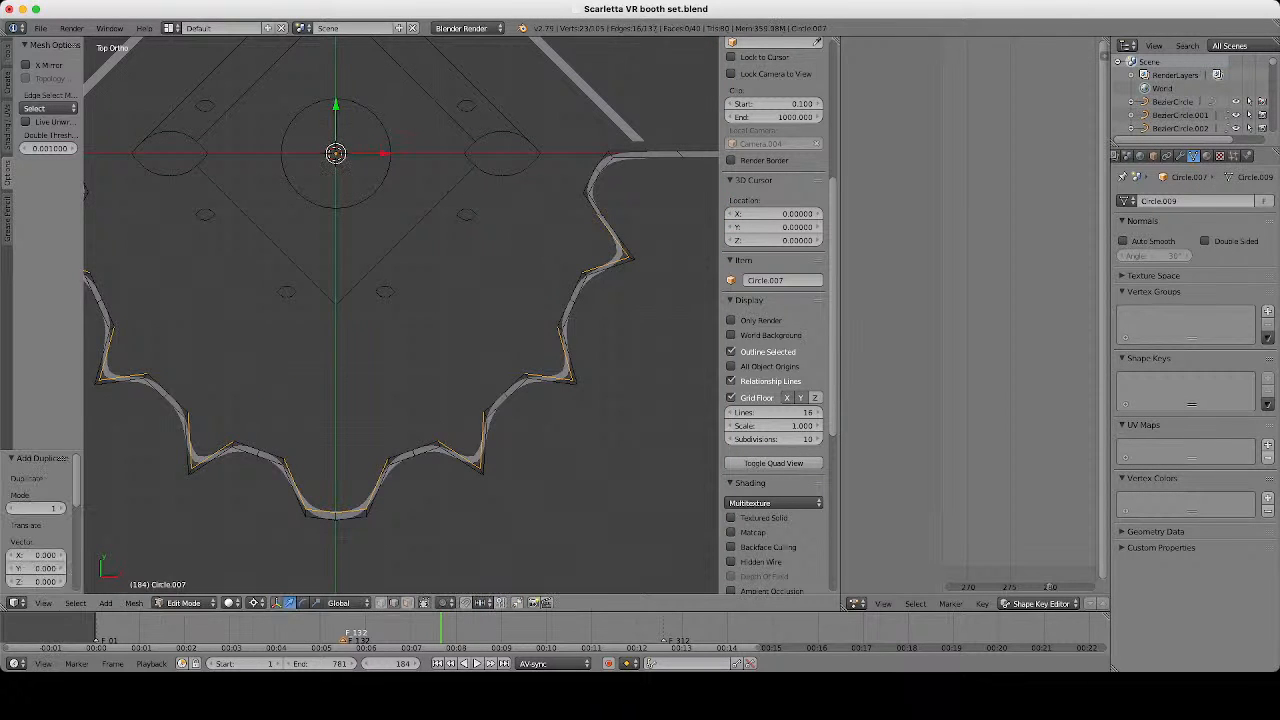
{"action": "key", "text": "s"}
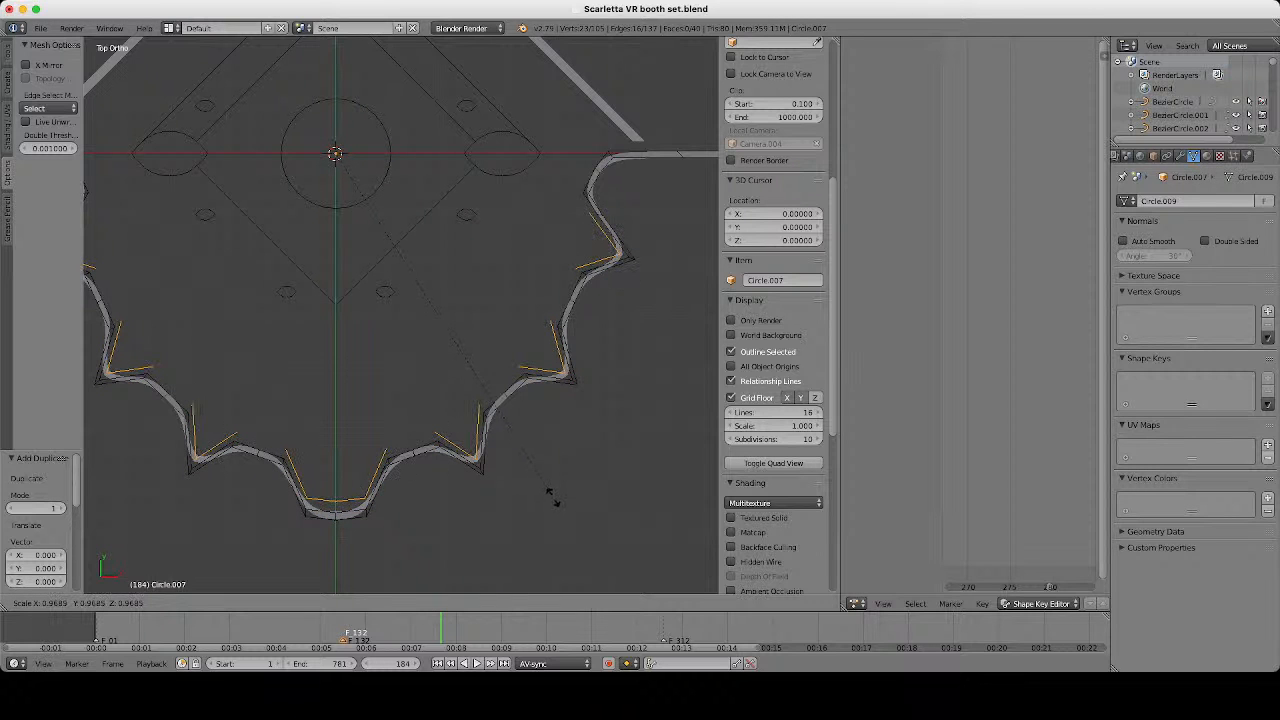
{"action": "left_click", "coordinate": [553, 497]}
{"action": "scroll", "coordinate": [553, 497], "scroll_direction": "down", "scroll_amount": 2}
{"action": "middle_click_drag", "start_coordinate": [553, 497], "coordinate": [560, 476], "text": "shift"}
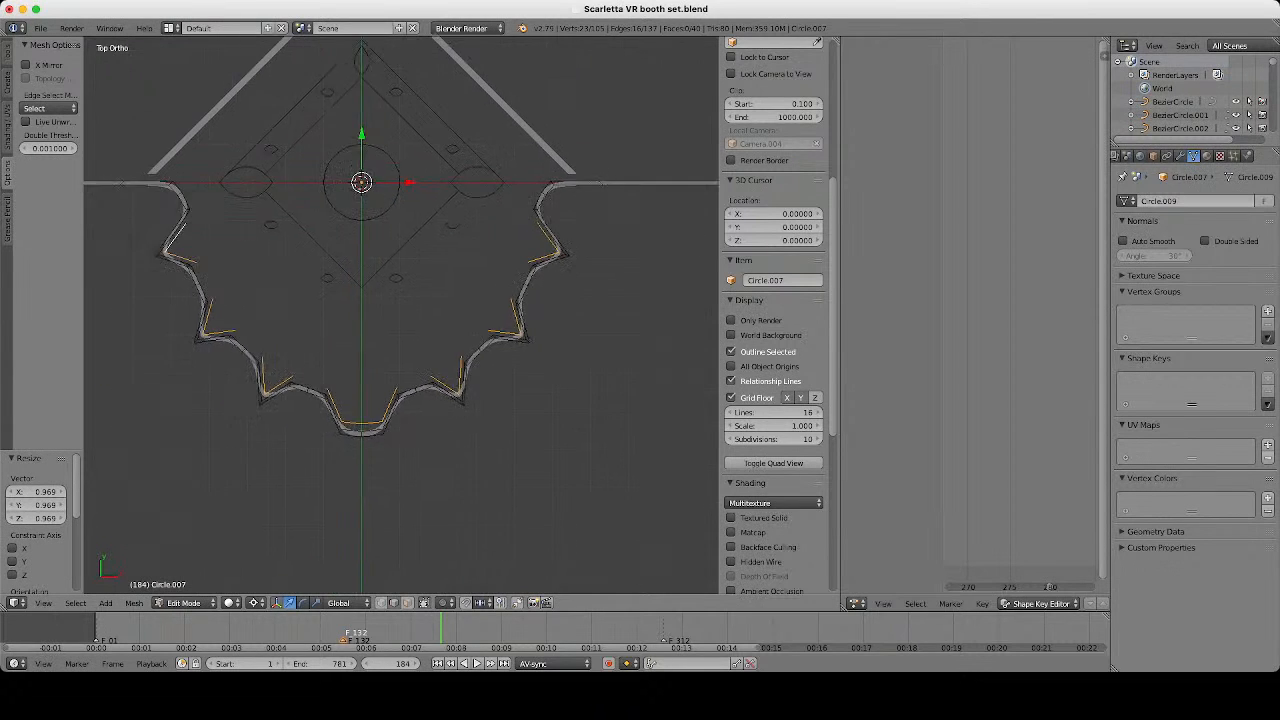
{"action": "scroll", "coordinate": [401, 314], "scroll_direction": "up", "scroll_amount": 2}
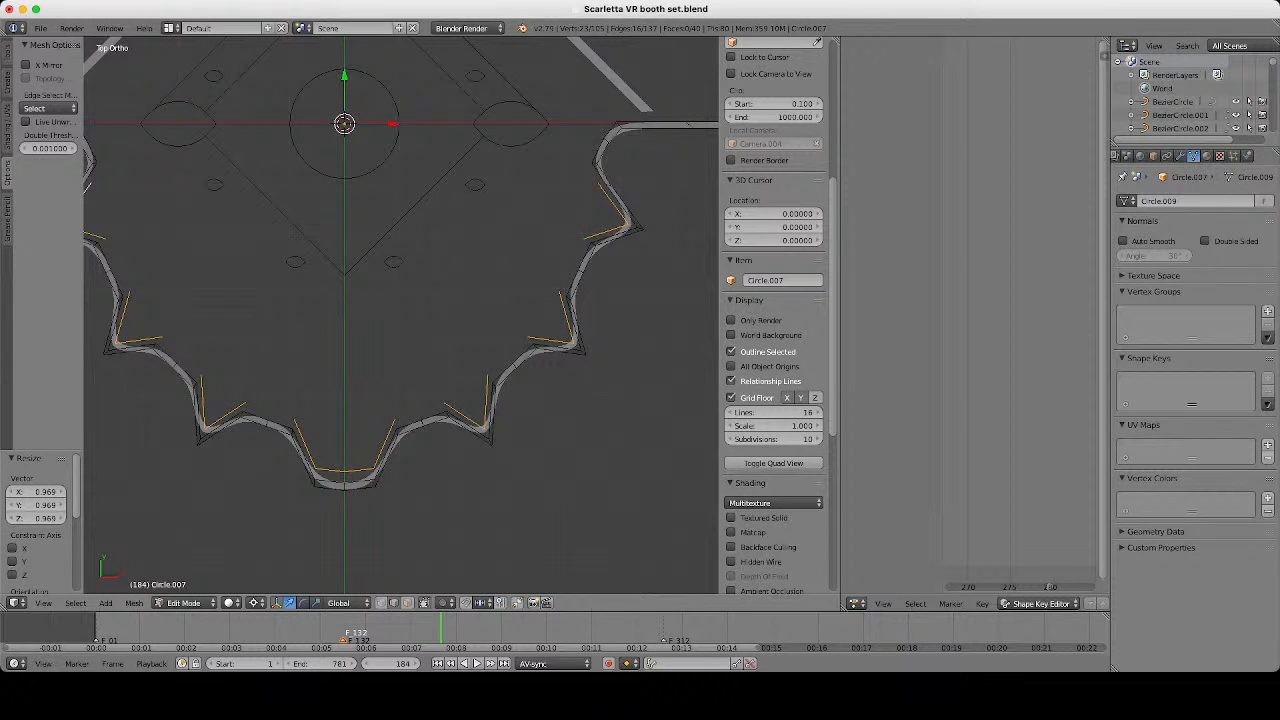
Examine the duplicated corner lines inside the scalloped band in Object Mode, then return to Edit Mode.
{"action": "key", "text": "Tab"}
{"action": "scroll", "coordinate": [401, 314], "scroll_direction": "down", "scroll_amount": 3}
{"action": "scroll", "coordinate": [401, 314], "scroll_direction": "up", "scroll_amount": 2}
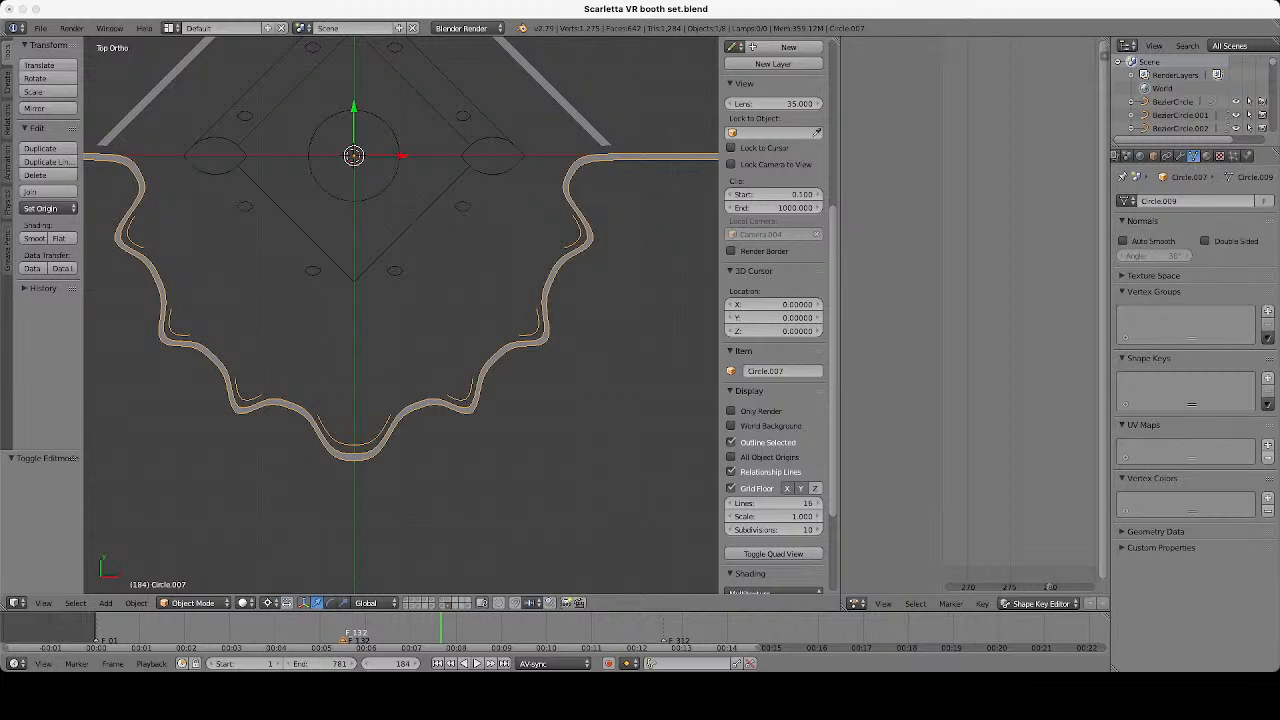
{"action": "scroll", "coordinate": [400, 315], "scroll_direction": "down", "scroll_amount": 3}
{"action": "scroll", "coordinate": [400, 315], "scroll_direction": "up", "scroll_amount": 2}
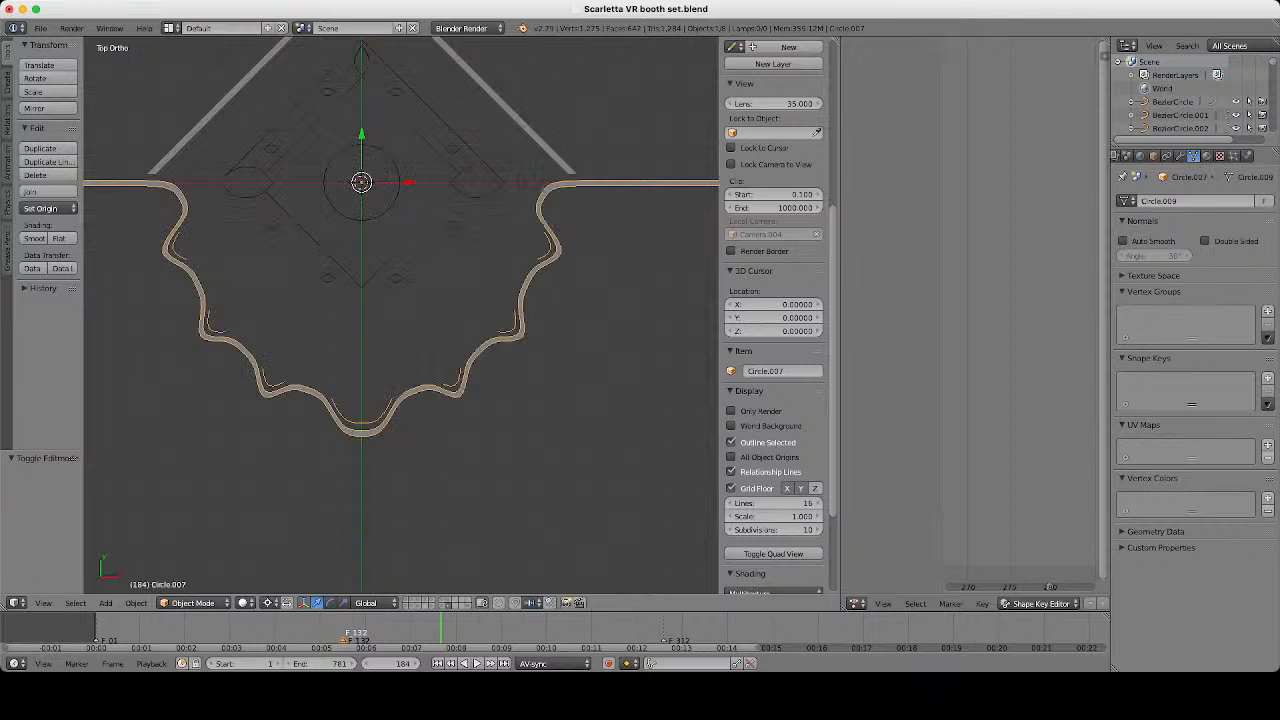
{"action": "scroll", "coordinate": [400, 315], "scroll_direction": "down", "scroll_amount": 3}
{"action": "scroll", "coordinate": [400, 315], "scroll_direction": "up", "scroll_amount": 2}
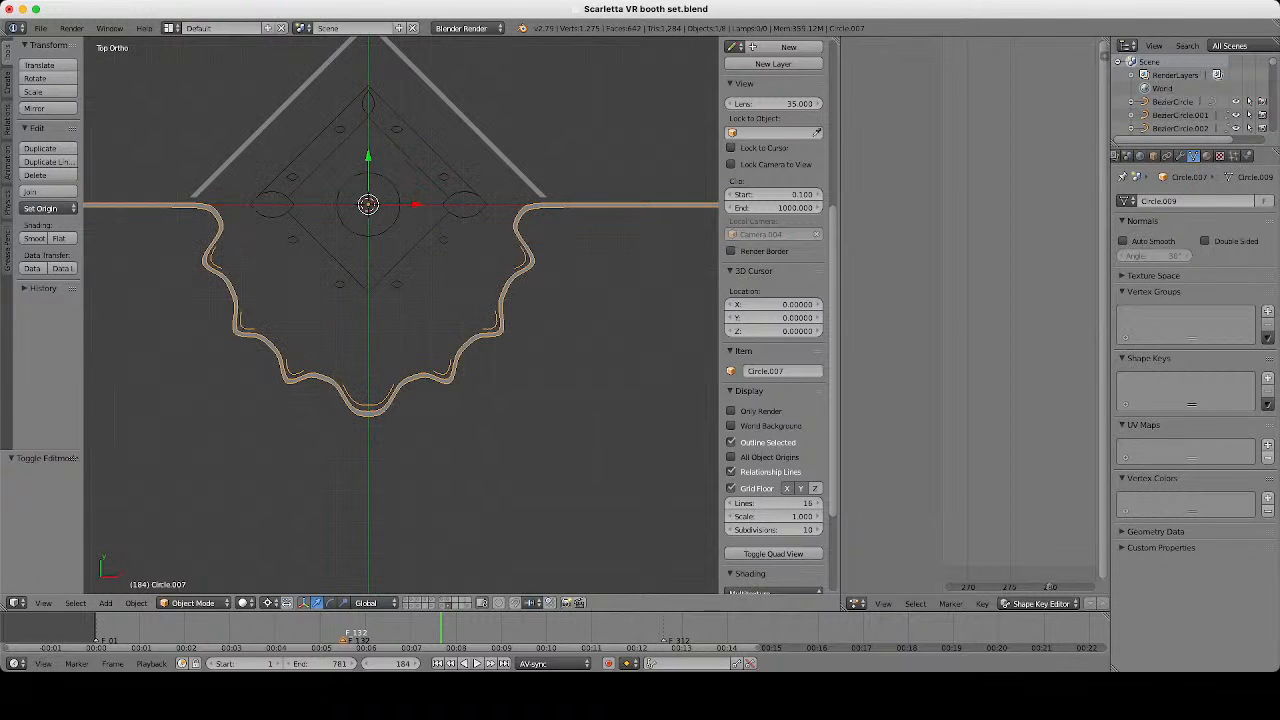
{"action": "scroll", "coordinate": [400, 315], "scroll_direction": "up", "scroll_amount": 3}
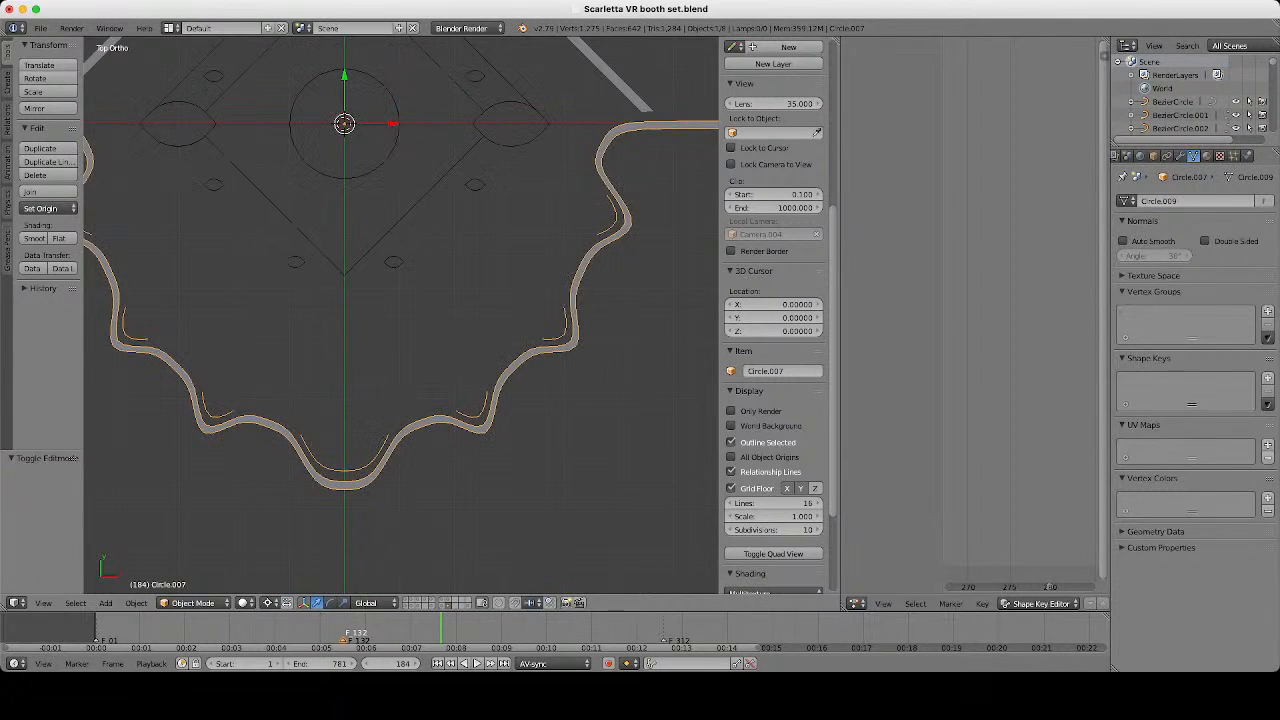
{"action": "scroll", "coordinate": [400, 315], "scroll_direction": "up", "scroll_amount": 1}
{"action": "key", "text": "Tab"}
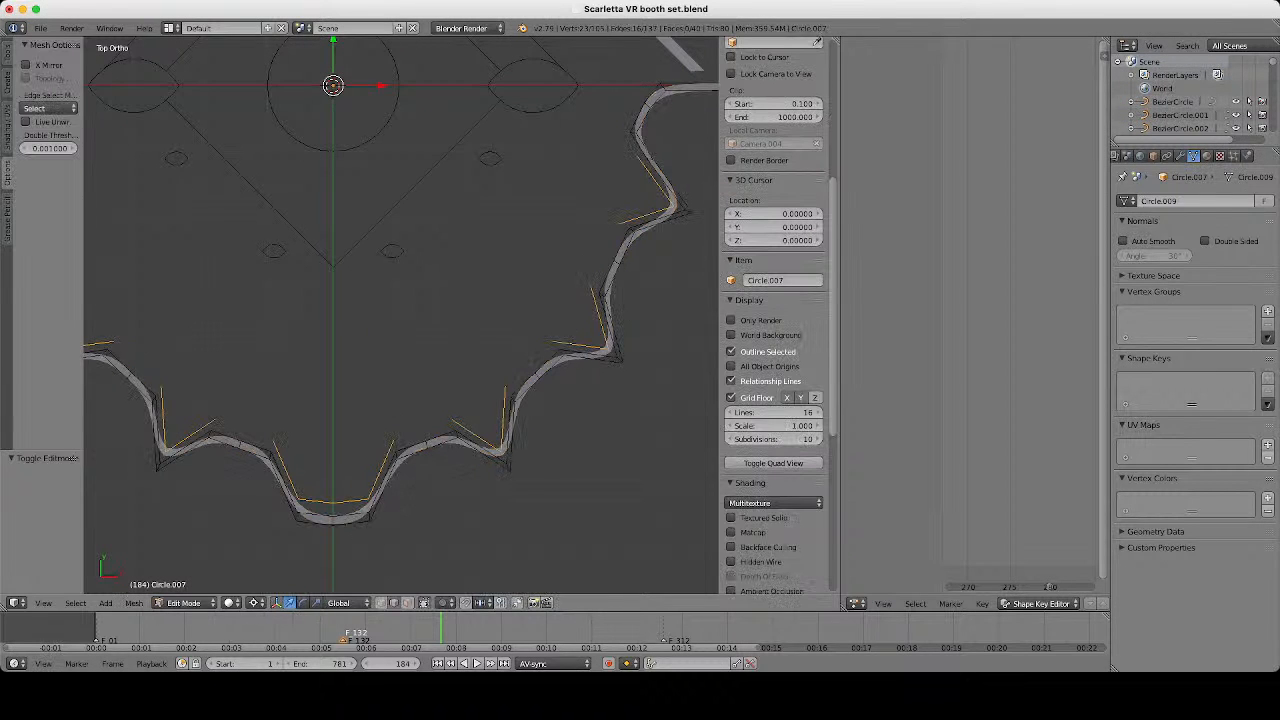
{"action": "scroll", "coordinate": [400, 315], "scroll_direction": "down", "scroll_amount": 2}
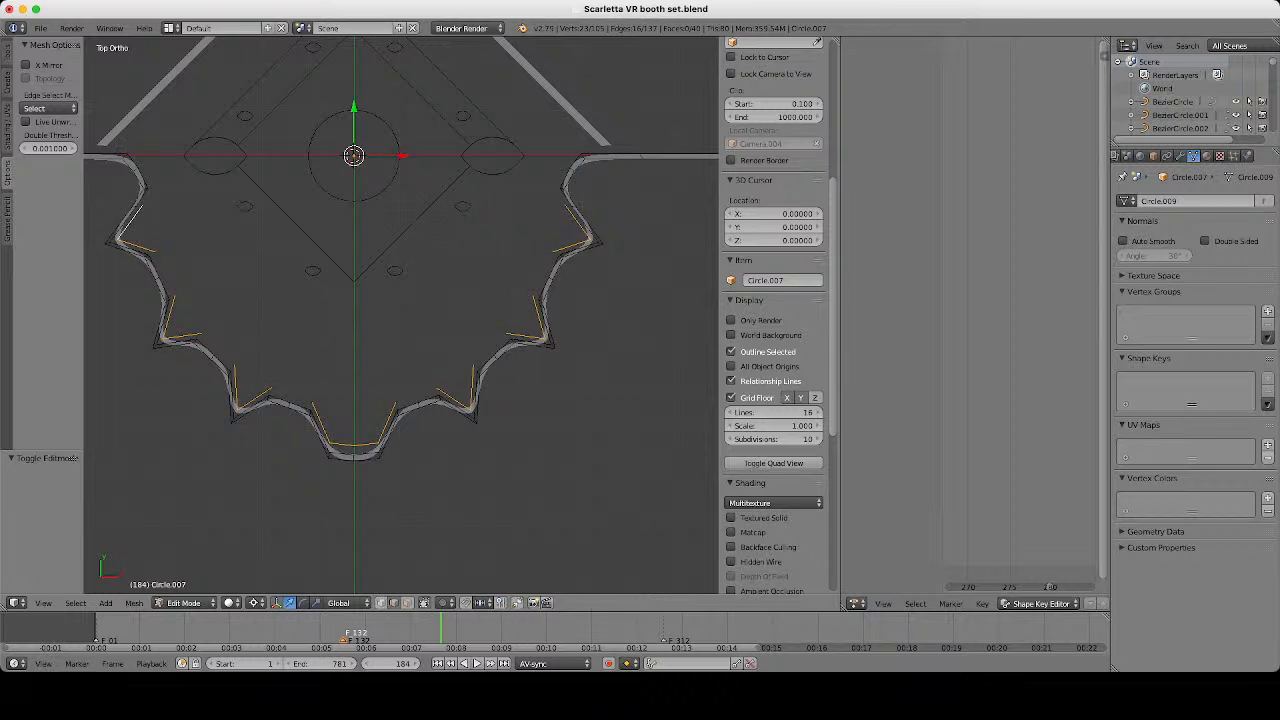
Set the pivot to Individual Origins and connect the open ends of the lowest right notch's corner line with an edge.
{"action": "scroll", "coordinate": [400, 315], "scroll_direction": "up", "scroll_amount": 1}
{"action": "right_click", "coordinate": [444, 403]}
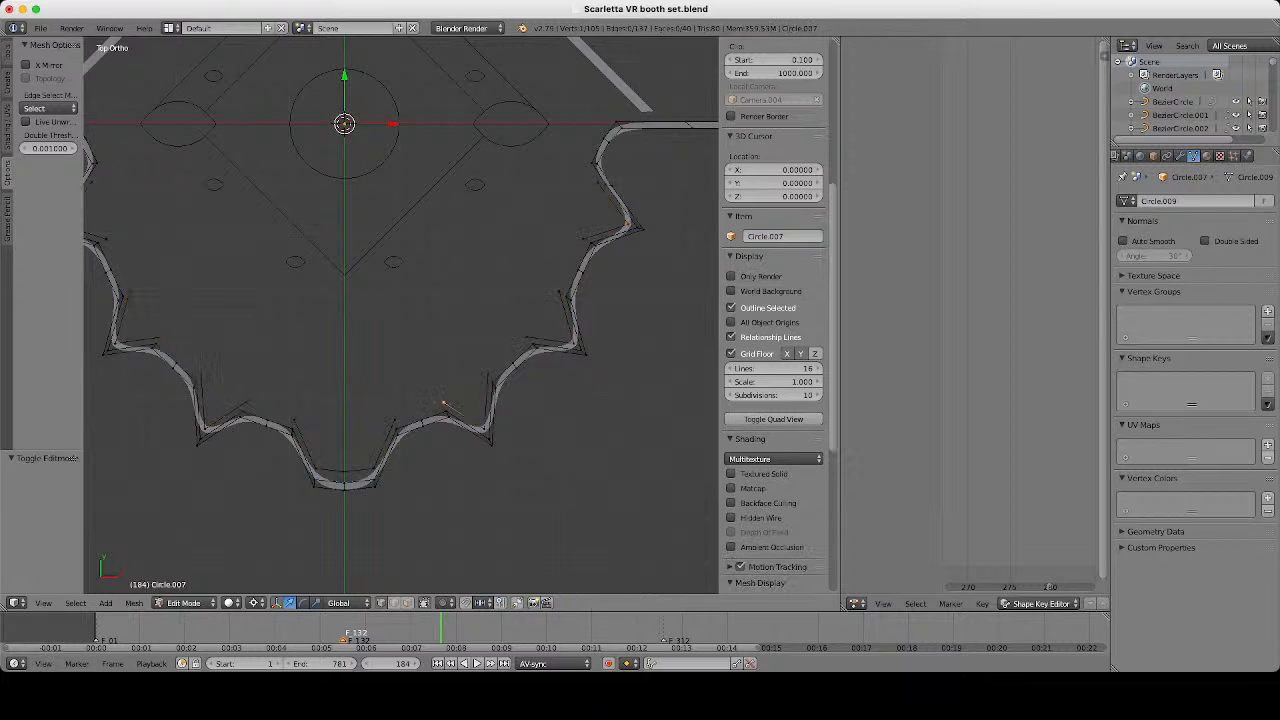
{"action": "right_click", "coordinate": [488, 375], "text": "shift"}
{"action": "key", "text": "shift+s"}
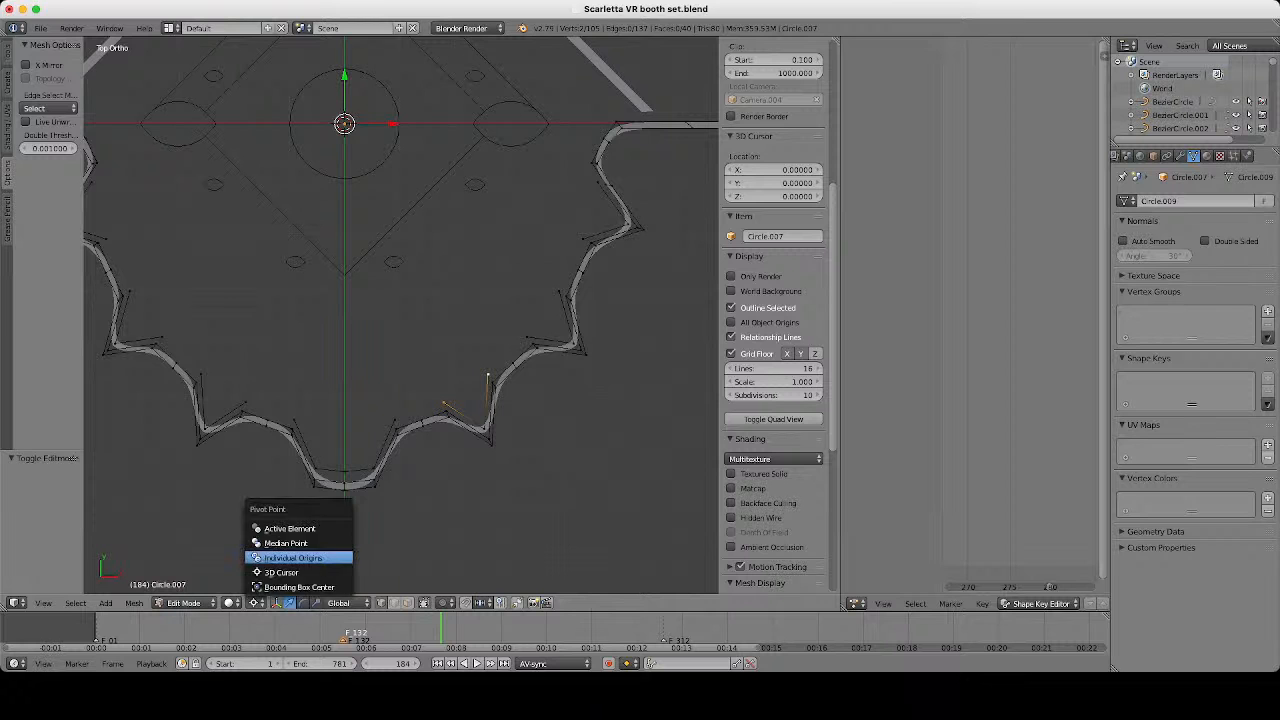
{"action": "left_click", "coordinate": [300, 554]}
{"action": "scroll", "coordinate": [300, 554], "scroll_direction": "up", "scroll_amount": 2}
{"action": "scroll", "coordinate": [400, 315], "scroll_direction": "down", "scroll_amount": 1}
{"action": "key", "text": "f"}
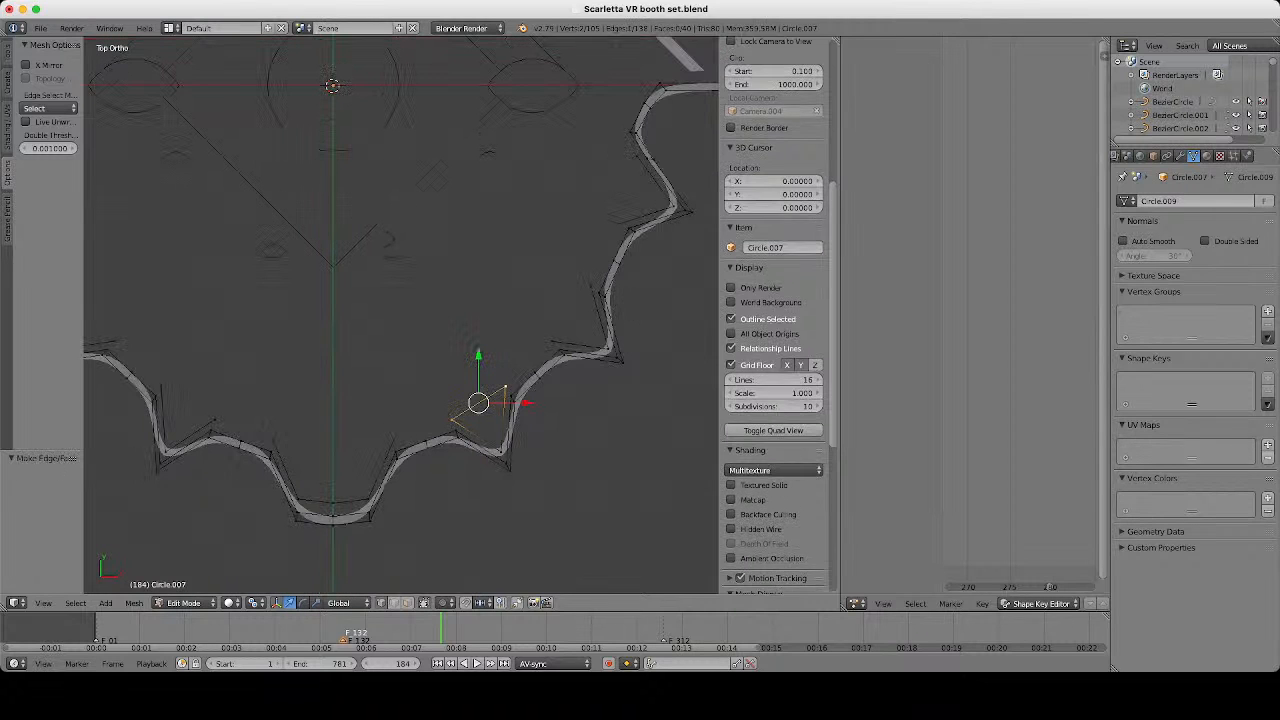
Close the two upper right corner lines and the bottom lobe line by connecting each one's end vertices with an edge.
{"action": "right_click", "coordinate": [551, 342]}
{"action": "right_click", "coordinate": [591, 287], "text": "shift"}
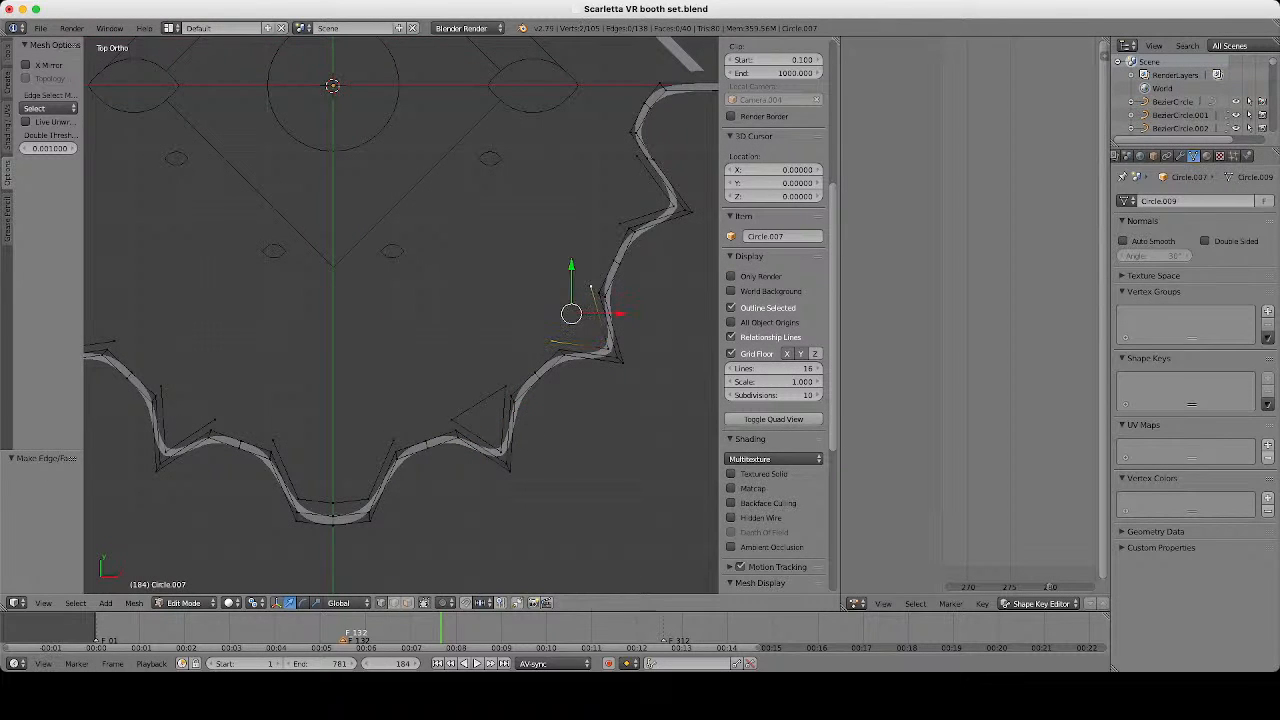
{"action": "key", "text": "f"}
{"action": "right_click", "coordinate": [620, 223]}
{"action": "right_click", "coordinate": [637, 156], "text": "shift"}
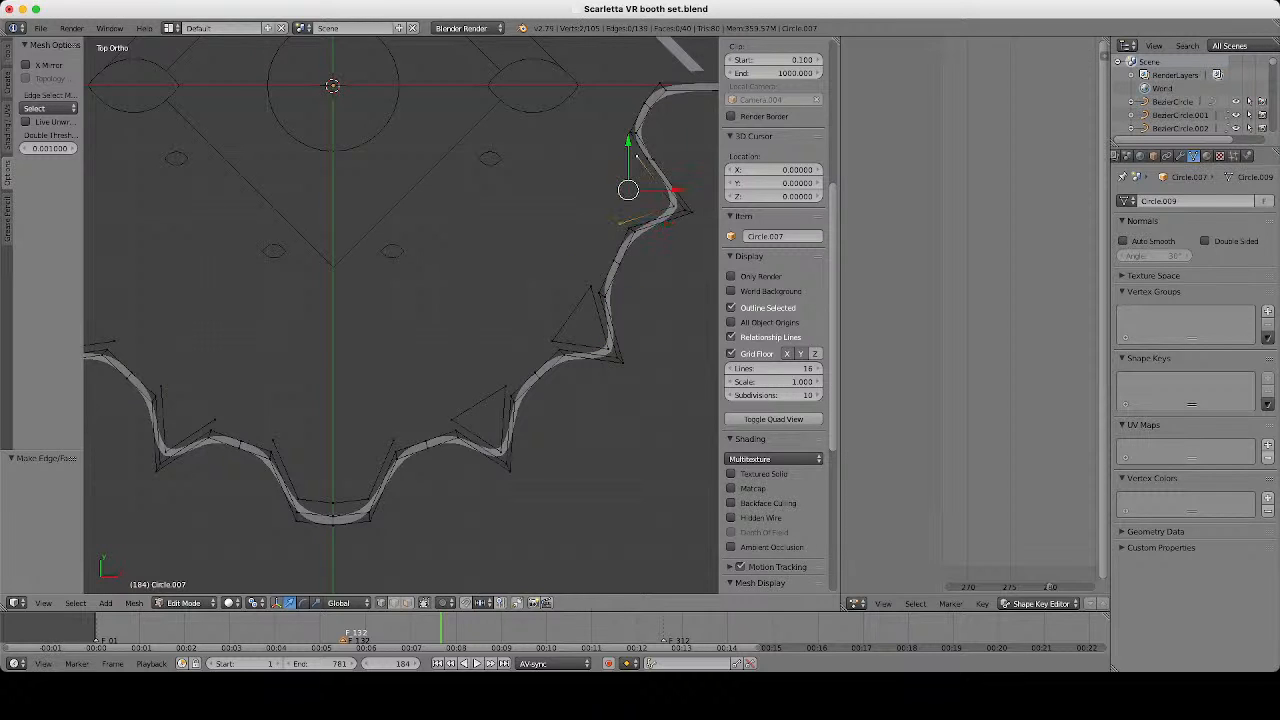
{"action": "key", "text": "f"}
{"action": "right_click", "coordinate": [393, 440]}
{"action": "right_click", "coordinate": [273, 440], "text": "shift"}
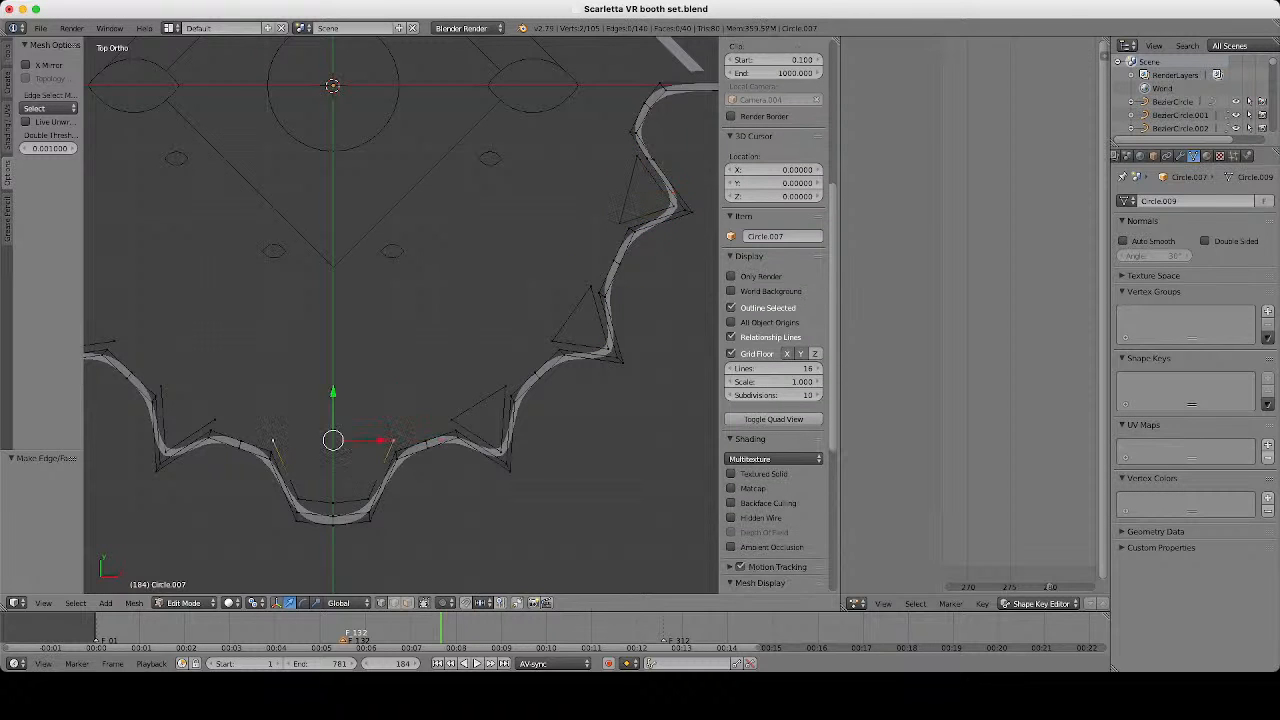
{"action": "key", "text": "f"}
Close the three left corner lines by connecting each one's end vertices with an edge, and leave Edit Mode.
{"action": "right_click", "coordinate": [213, 425]}
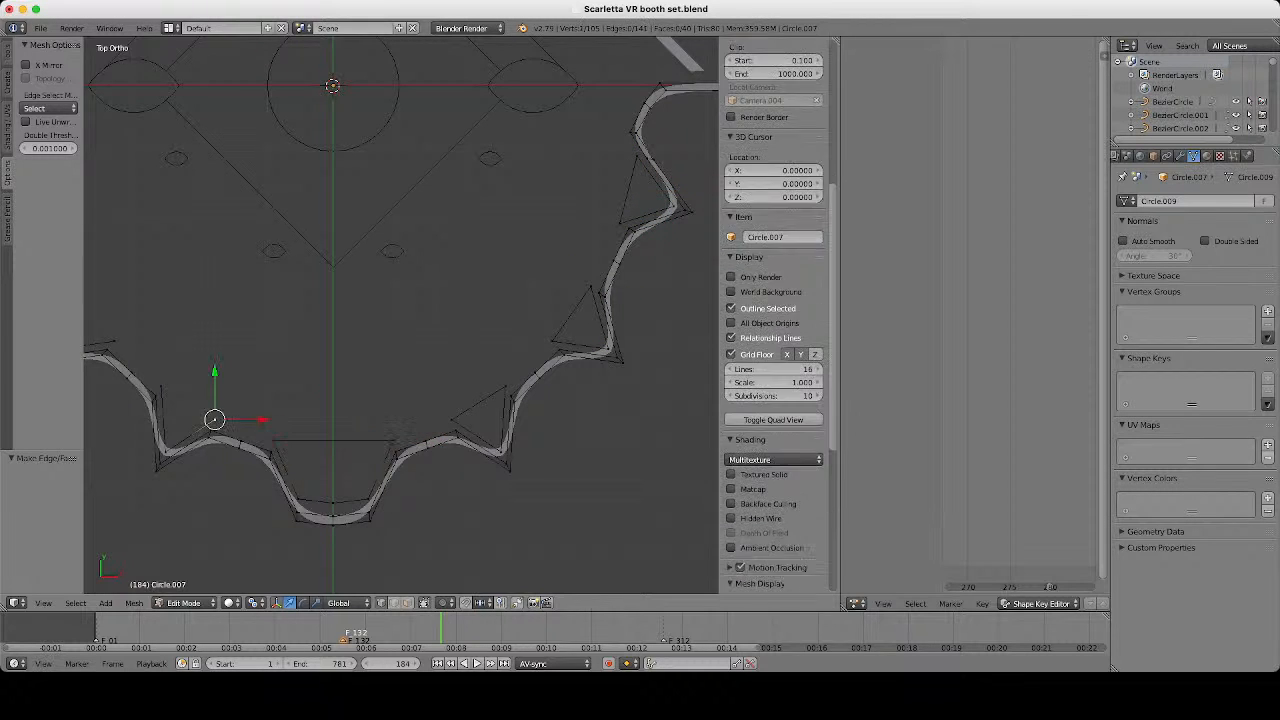
{"action": "right_click", "coordinate": [160, 390], "text": "shift"}
{"action": "middle_click_drag", "start_coordinate": [300, 350], "coordinate": [503, 378], "text": "shift"}
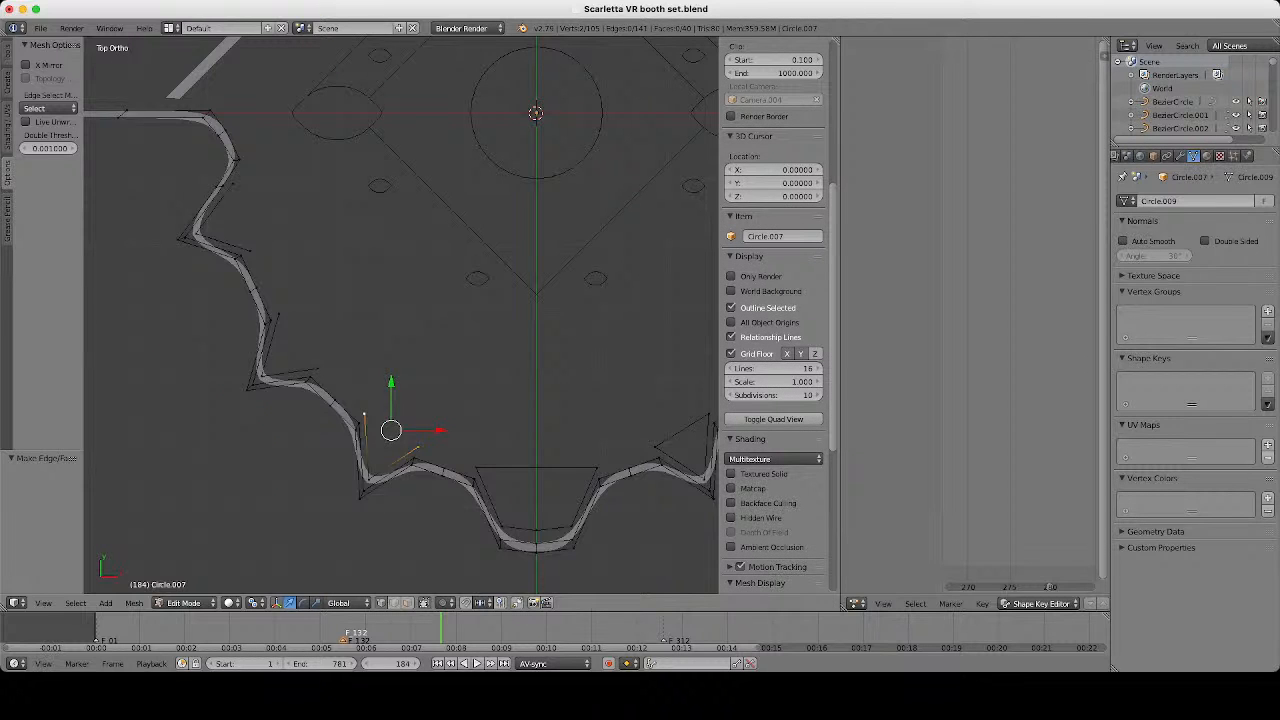
{"action": "key", "text": "f"}
{"action": "right_click", "coordinate": [315, 368]}
{"action": "right_click", "coordinate": [278, 316], "text": "shift"}
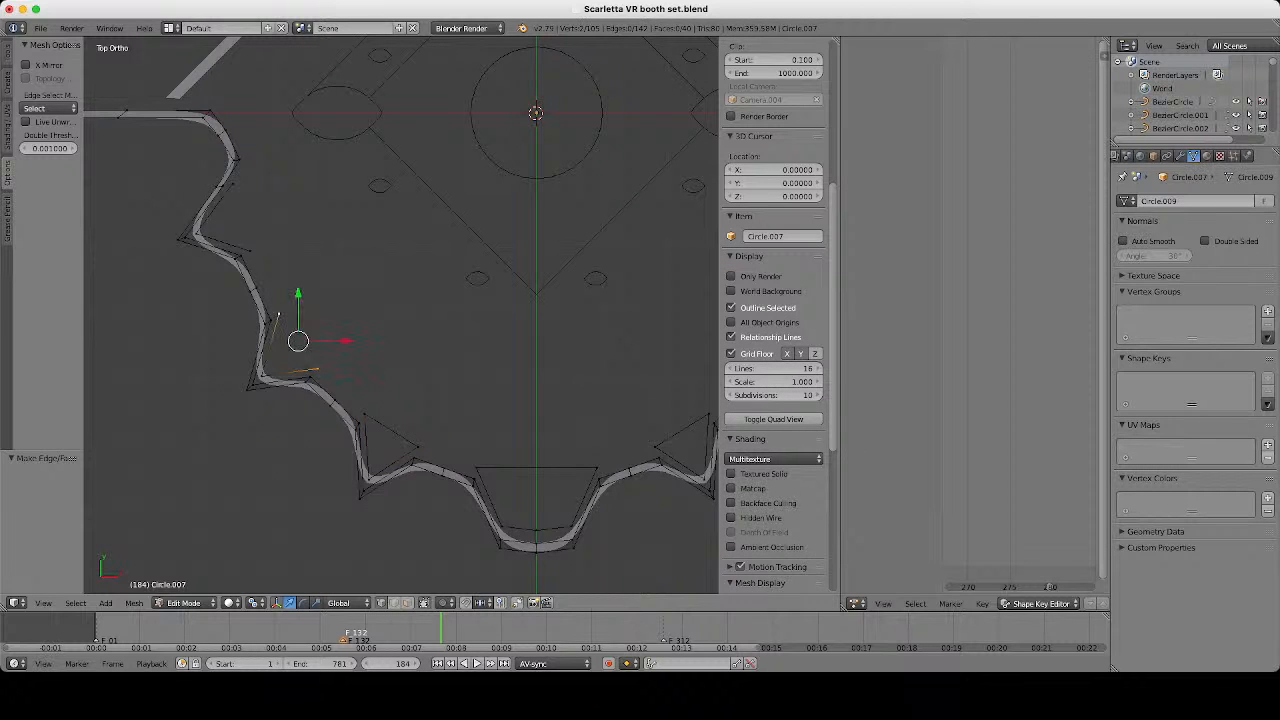
{"action": "key", "text": "f"}
{"action": "scroll", "coordinate": [775, 300], "scroll_direction": "up", "scroll_amount": 2}
{"action": "right_click", "coordinate": [251, 250]}
{"action": "right_click", "coordinate": [233, 184], "text": "shift"}
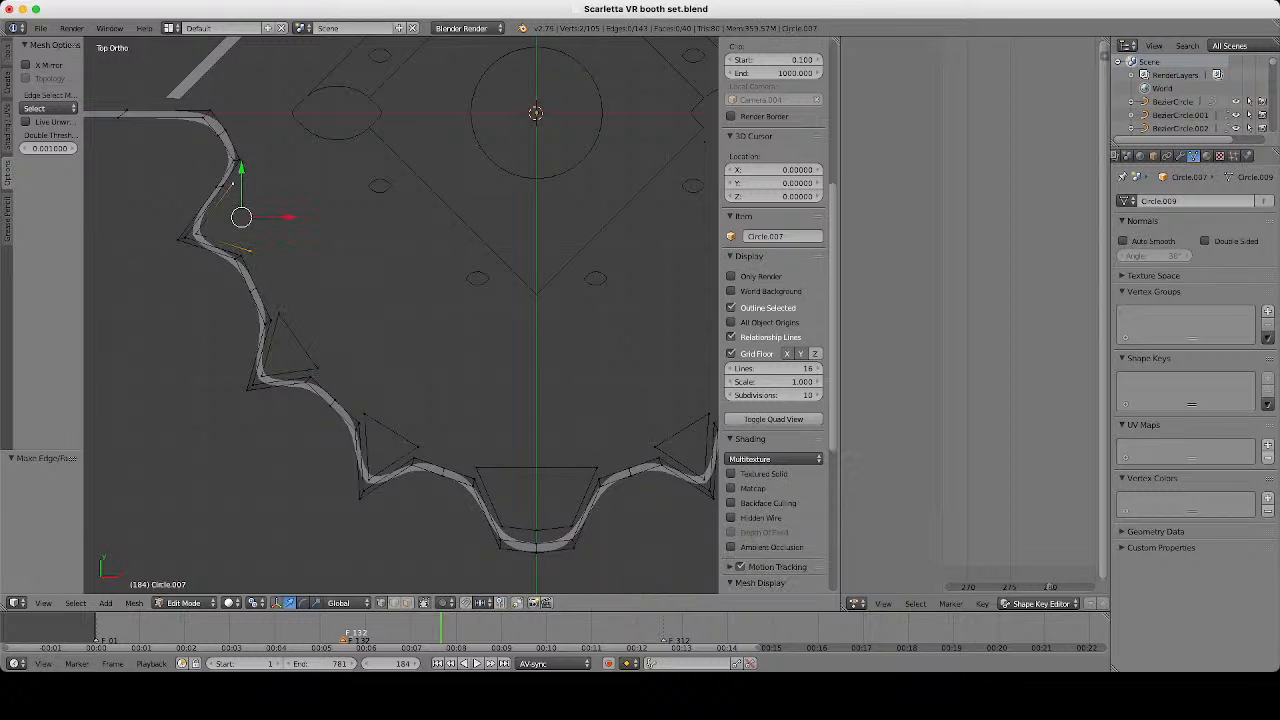
{"action": "key", "text": "Tab"}
{"action": "scroll", "coordinate": [400, 314], "scroll_direction": "down", "scroll_amount": 4}
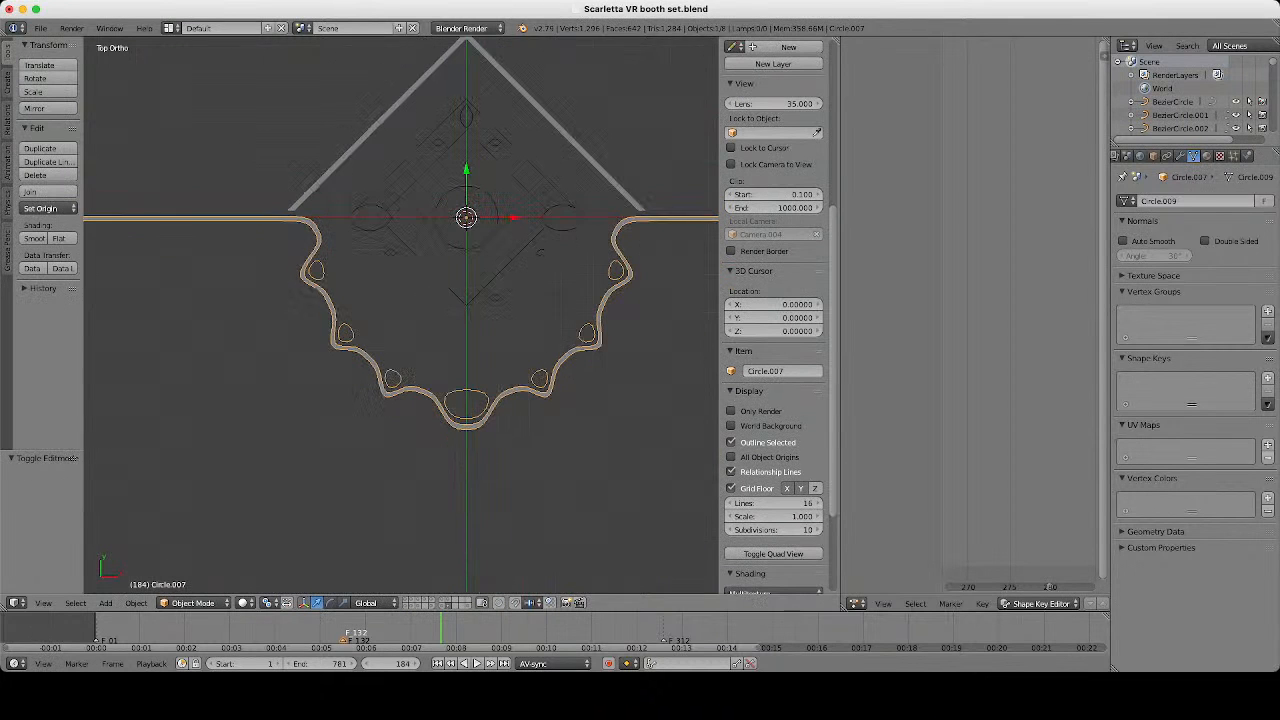
Reopen the scalloped band in Edit Mode and subdivide the closing edges of all seven inner shapes with one cut.
{"action": "middle_click_drag", "start_coordinate": [466, 400], "coordinate": [393, 403], "text": "shift"}
{"action": "scroll", "coordinate": [400, 314], "scroll_direction": "up", "scroll_amount": 4}
{"action": "key", "text": "Tab"}
{"action": "right_click", "coordinate": [446, 473]}
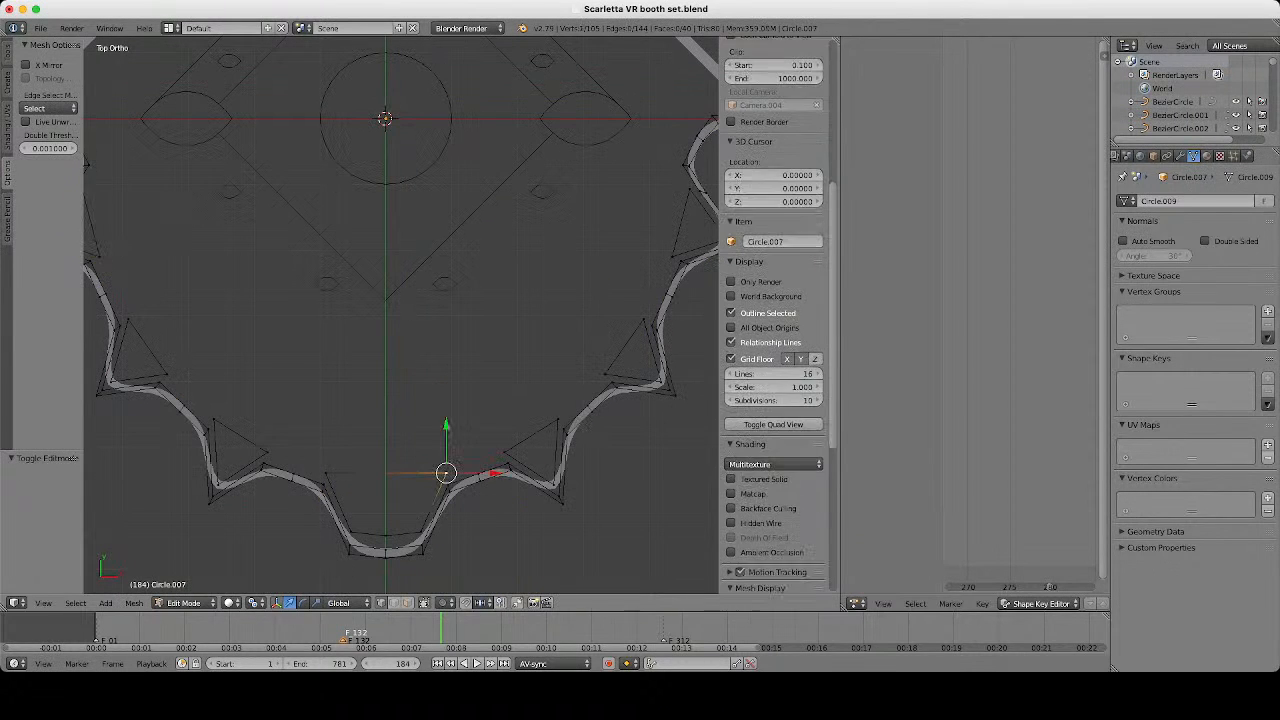
{"action": "right_click", "coordinate": [326, 473], "text": "shift"}
{"action": "right_click", "coordinate": [267, 452], "text": "shift"}
{"action": "right_click", "coordinate": [213, 420], "text": "shift"}
{"action": "right_click", "coordinate": [128, 320], "text": "shift"}
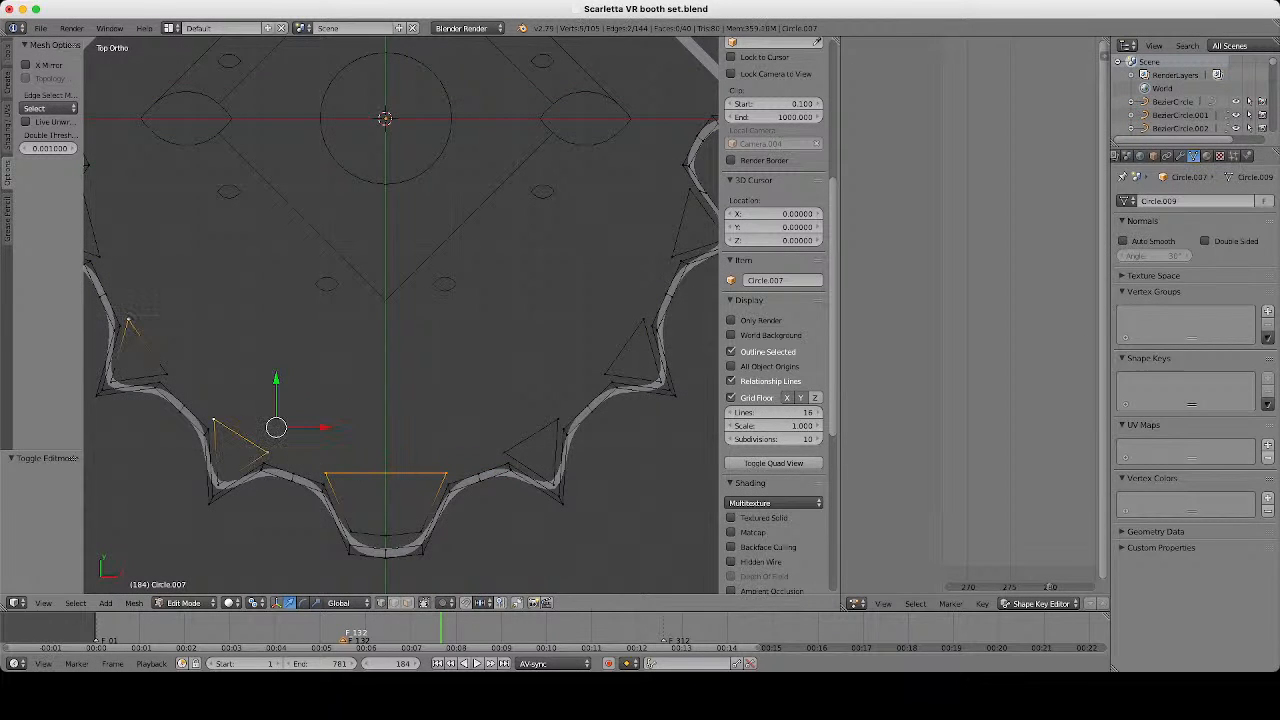
{"action": "right_click", "coordinate": [167, 374], "text": "shift"}
{"action": "middle_click_drag", "start_coordinate": [167, 374], "coordinate": [225, 402], "text": "shift"}
{"action": "right_click", "coordinate": [140, 217], "text": "shift"}
{"action": "right_click", "coordinate": [157, 285], "text": "shift"}
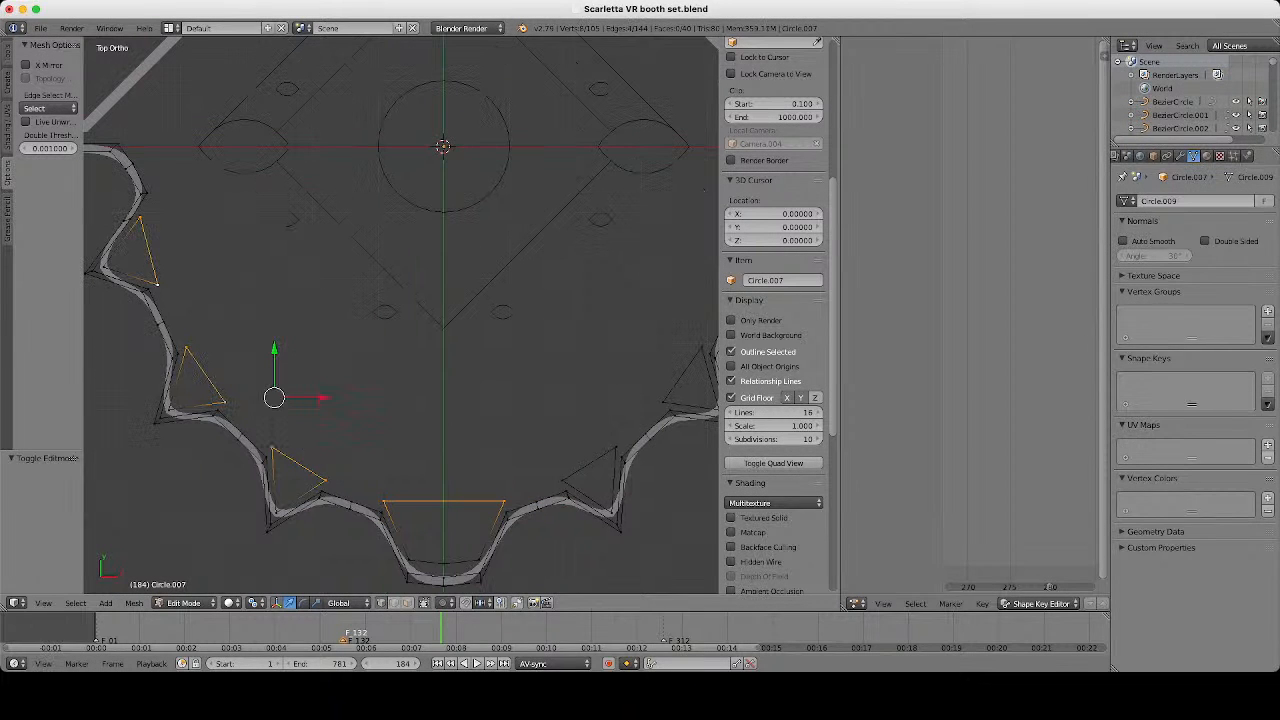
{"action": "middle_click_drag", "start_coordinate": [560, 400], "coordinate": [376, 444], "text": "shift"}
{"action": "right_click", "coordinate": [432, 491], "text": "shift"}
{"action": "right_click", "coordinate": [379, 525], "text": "shift"}
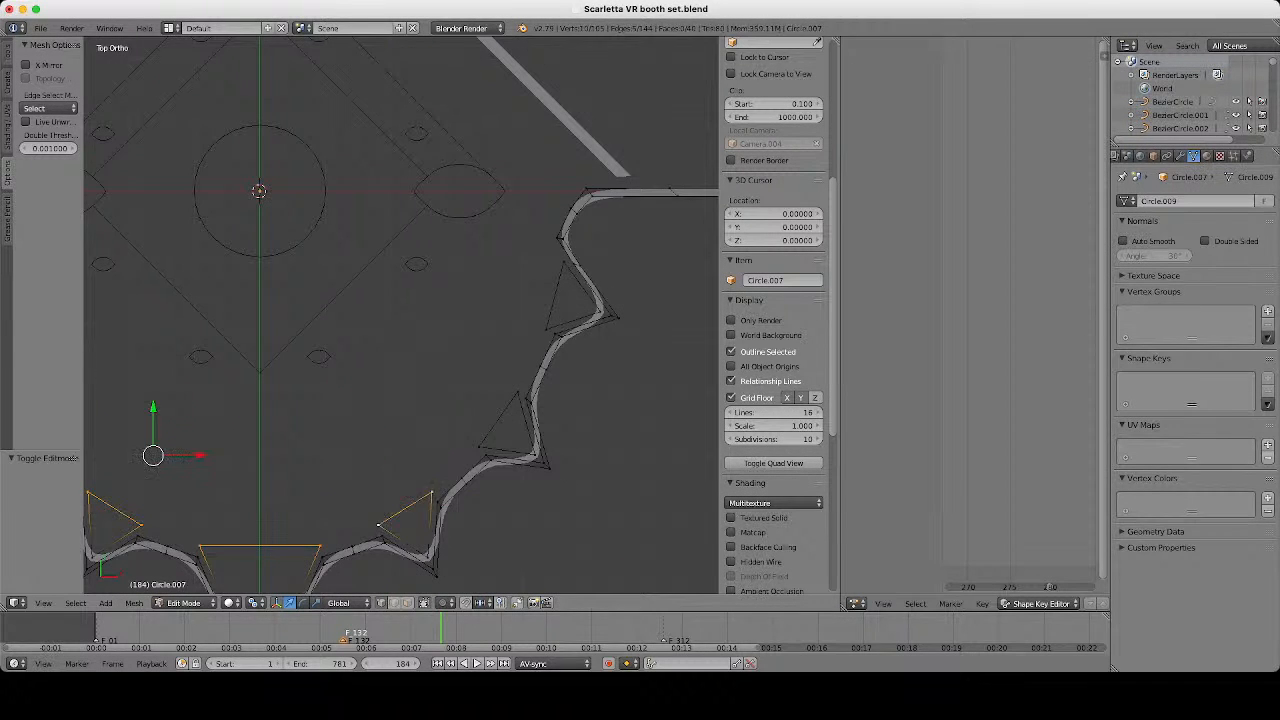
{"action": "right_click", "coordinate": [517, 392], "text": "shift"}
{"action": "right_click", "coordinate": [481, 446], "text": "shift"}
{"action": "right_click", "coordinate": [565, 264], "text": "shift"}
{"action": "right_click", "coordinate": [547, 328], "text": "shift"}
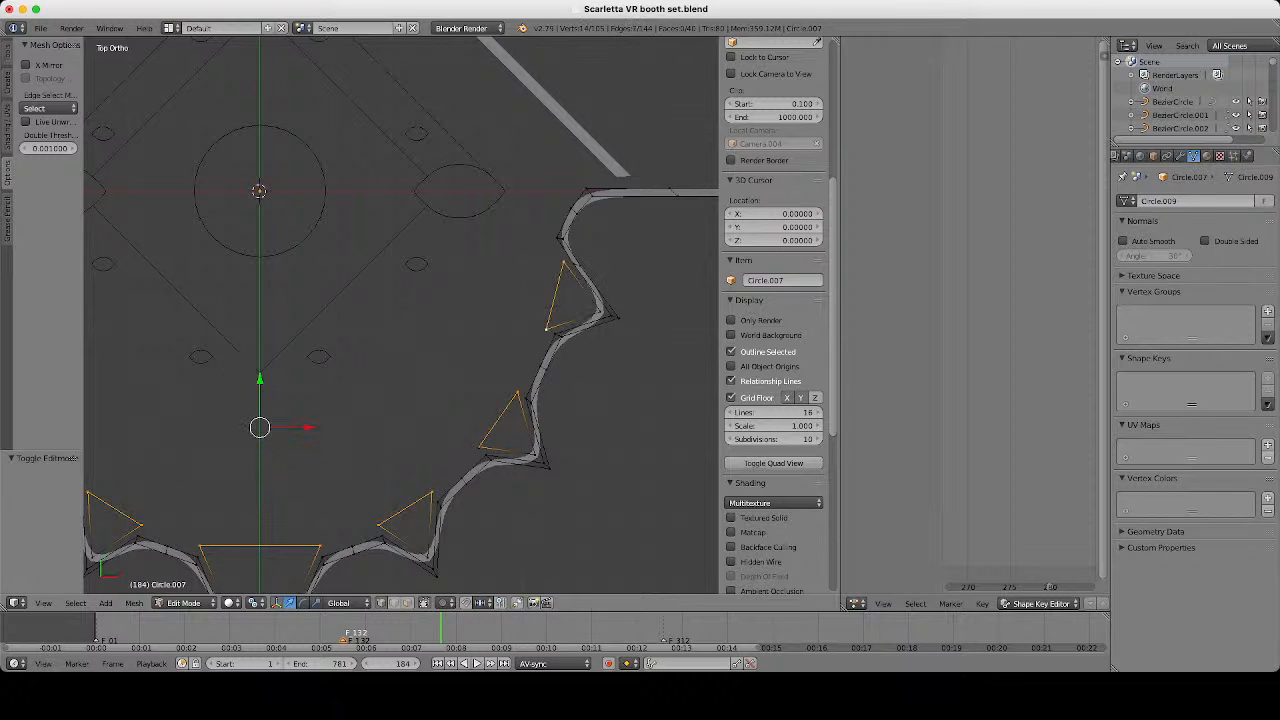
{"action": "key", "text": "w"}
{"action": "left_click", "coordinate": [613, 353]}
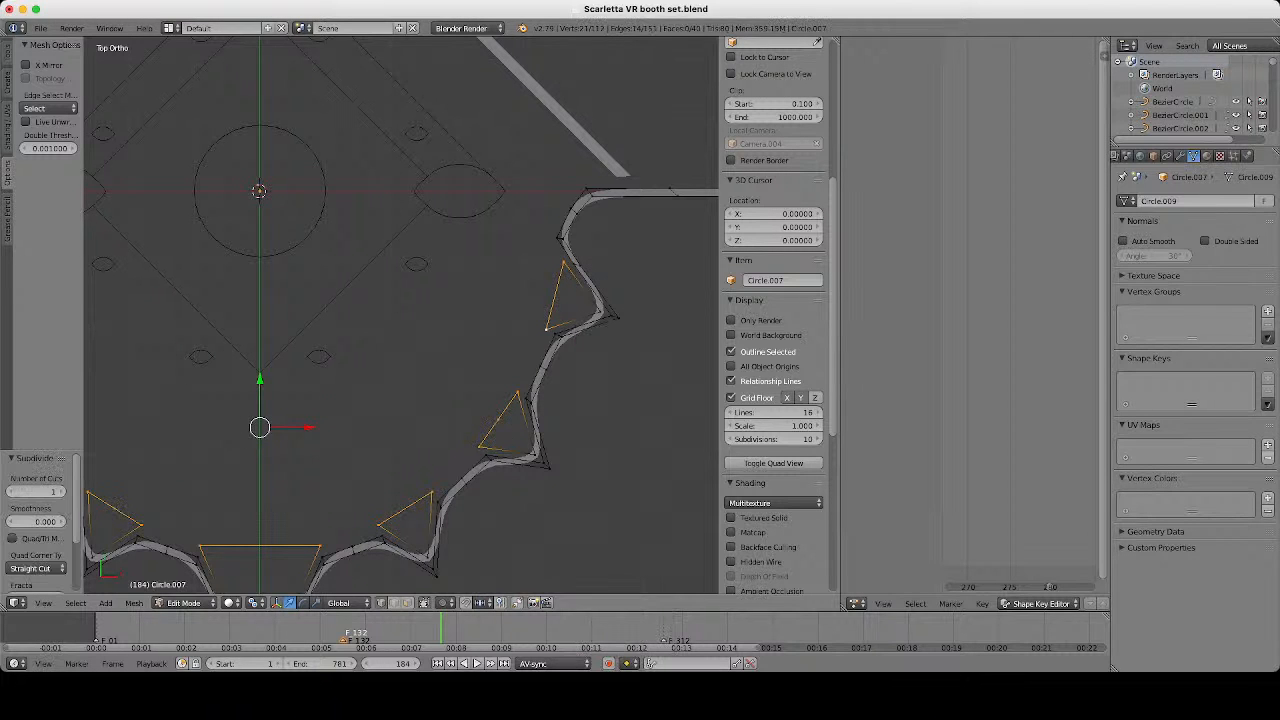
Select the midpoint vertices on all seven inner shapes' closing edges and inspect the rounded outlines in Object Mode.
{"action": "scroll", "coordinate": [401, 316], "scroll_direction": "down", "scroll_amount": 1}
{"action": "right_click", "coordinate": [482, 402]}
{"action": "right_click", "coordinate": [404, 476], "text": "shift"}
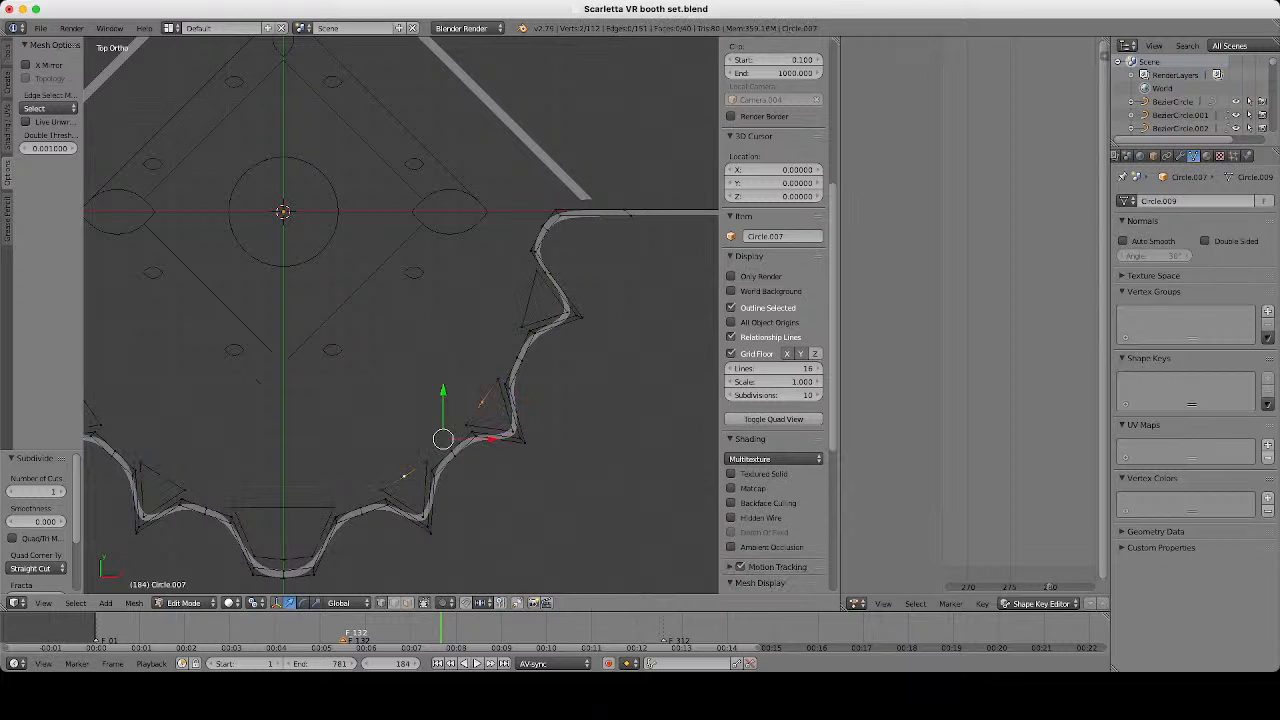
{"action": "right_click", "coordinate": [528, 301], "text": "shift"}
{"action": "right_click", "coordinate": [283, 508], "text": "shift"}
{"action": "middle_click_drag", "start_coordinate": [283, 508], "coordinate": [370, 488], "text": "shift"}
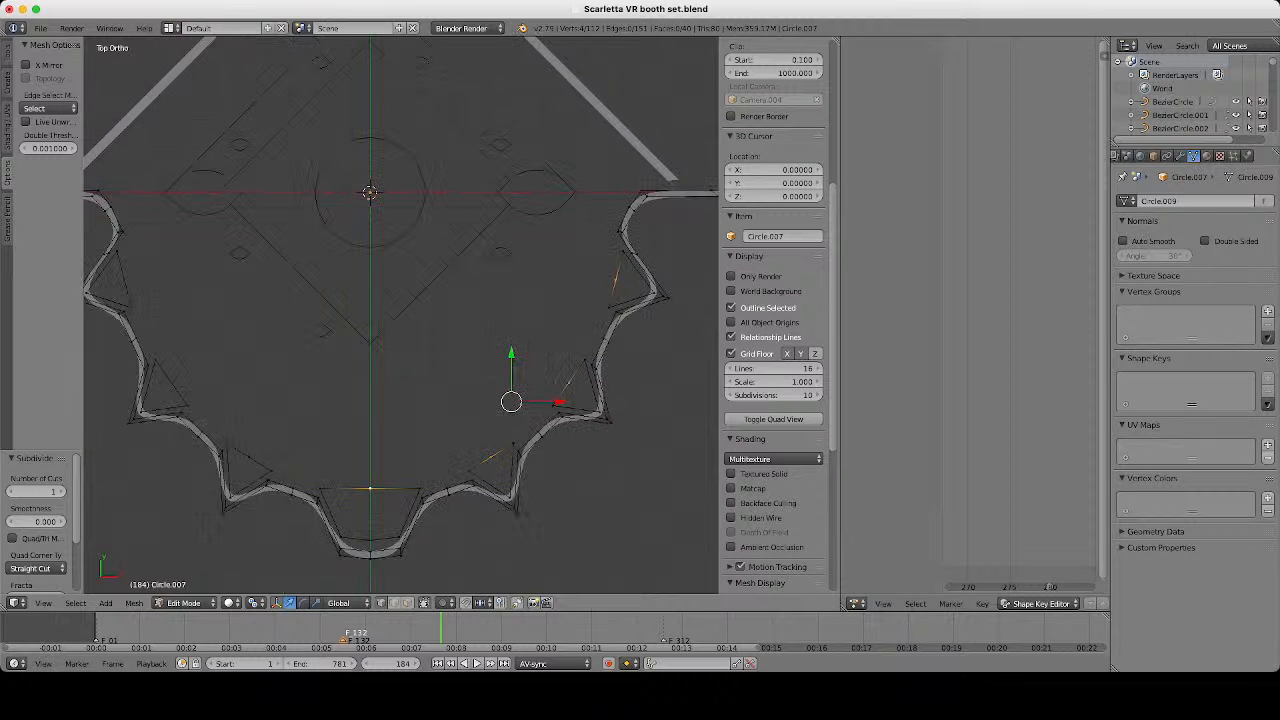
{"action": "right_click", "coordinate": [250, 460], "text": "shift"}
{"action": "right_click", "coordinate": [168, 382], "text": "shift"}
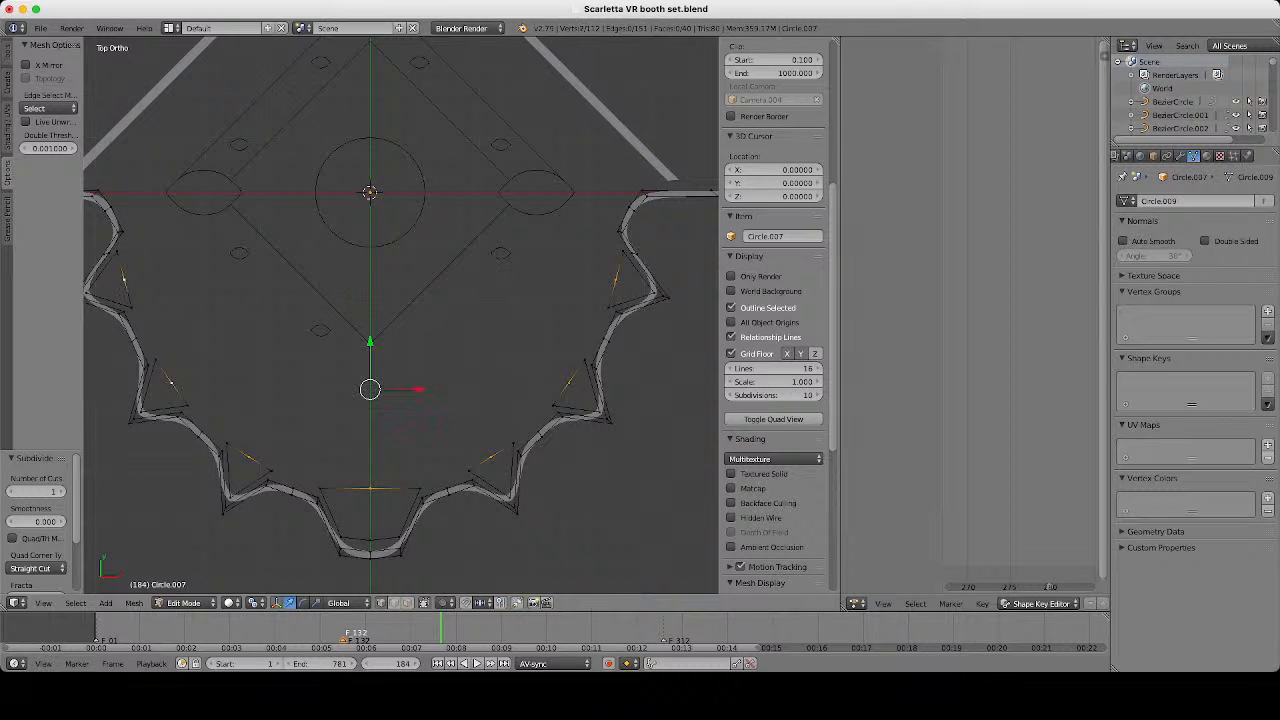
{"action": "key", "text": "Tab"}
{"action": "scroll", "coordinate": [400, 315], "scroll_direction": "down", "scroll_amount": 5}
{"action": "scroll", "coordinate": [400, 315], "scroll_direction": "up", "scroll_amount": 3}
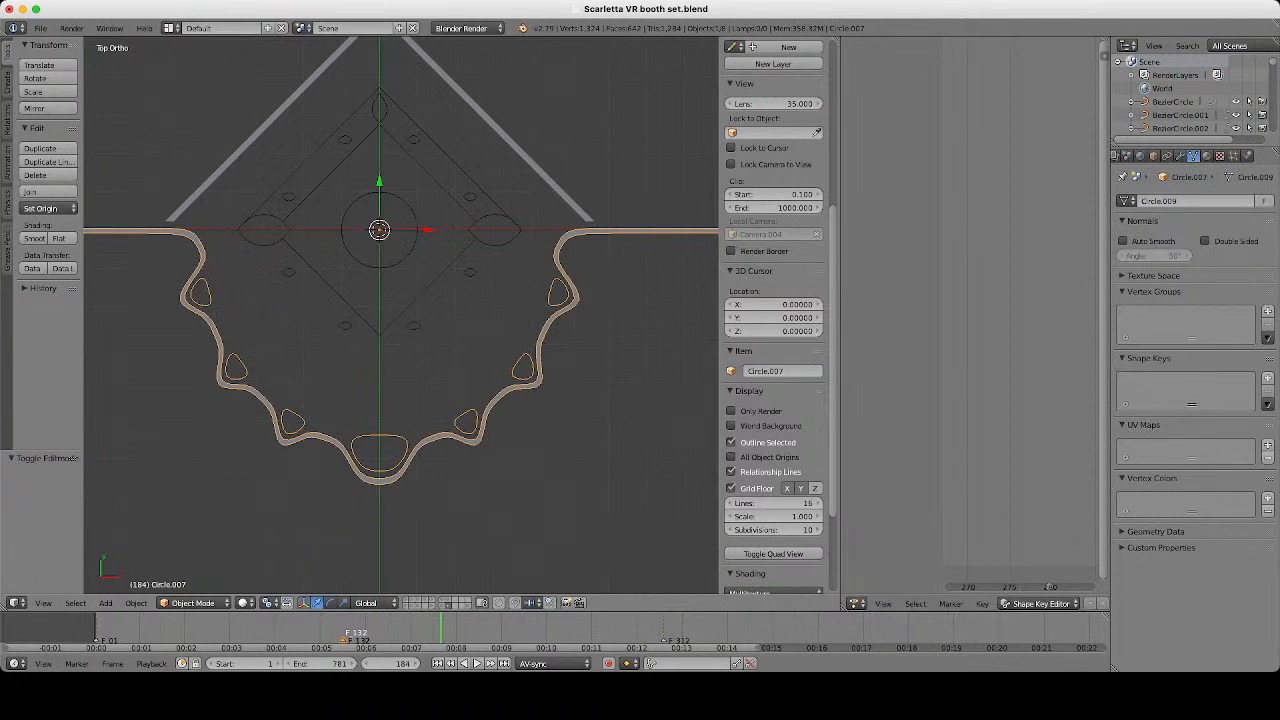
{"action": "scroll", "coordinate": [400, 315], "scroll_direction": "up", "scroll_amount": 2}
{"action": "scroll", "coordinate": [400, 315], "scroll_direction": "down", "scroll_amount": 4}
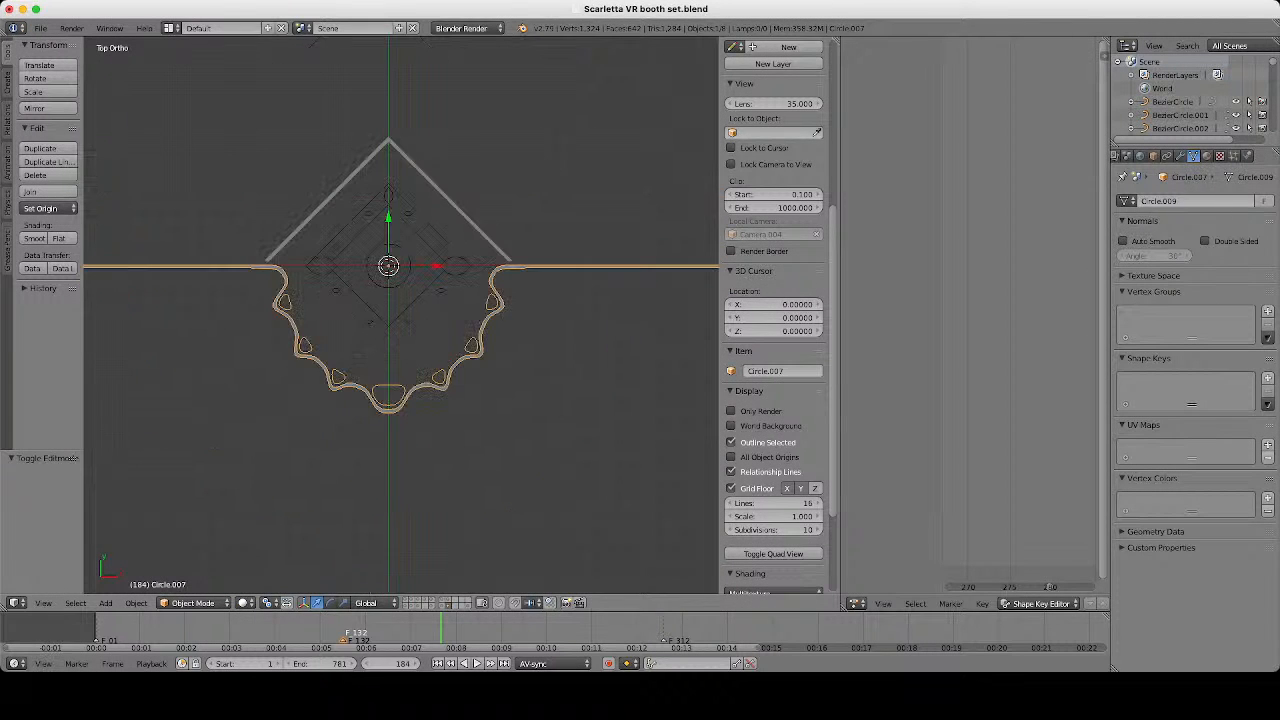
{"action": "scroll", "coordinate": [400, 315], "scroll_direction": "up", "scroll_amount": 3}
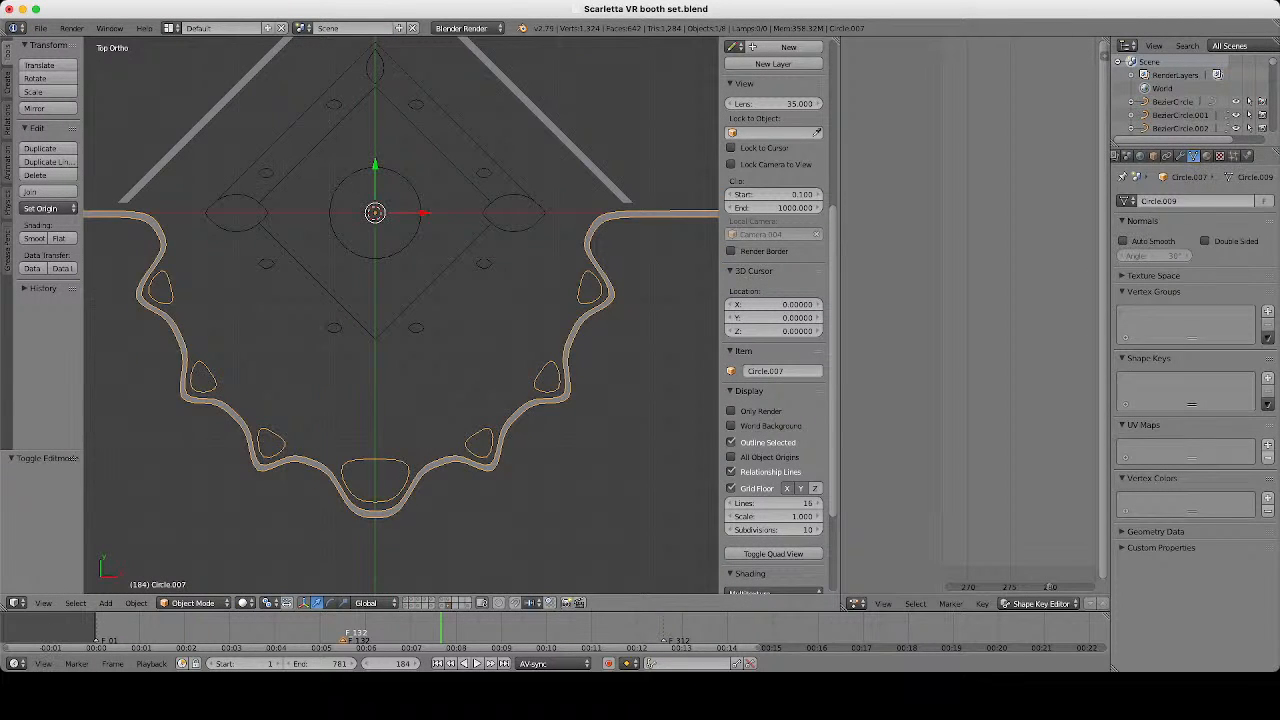
Set the pivot to 3D Cursor and scale the seven midpoint vertices toward the centre to round out the inner shapes.
{"action": "key", "text": "Tab"}
{"action": "scroll", "coordinate": [400, 315], "scroll_direction": "up", "scroll_amount": 1}
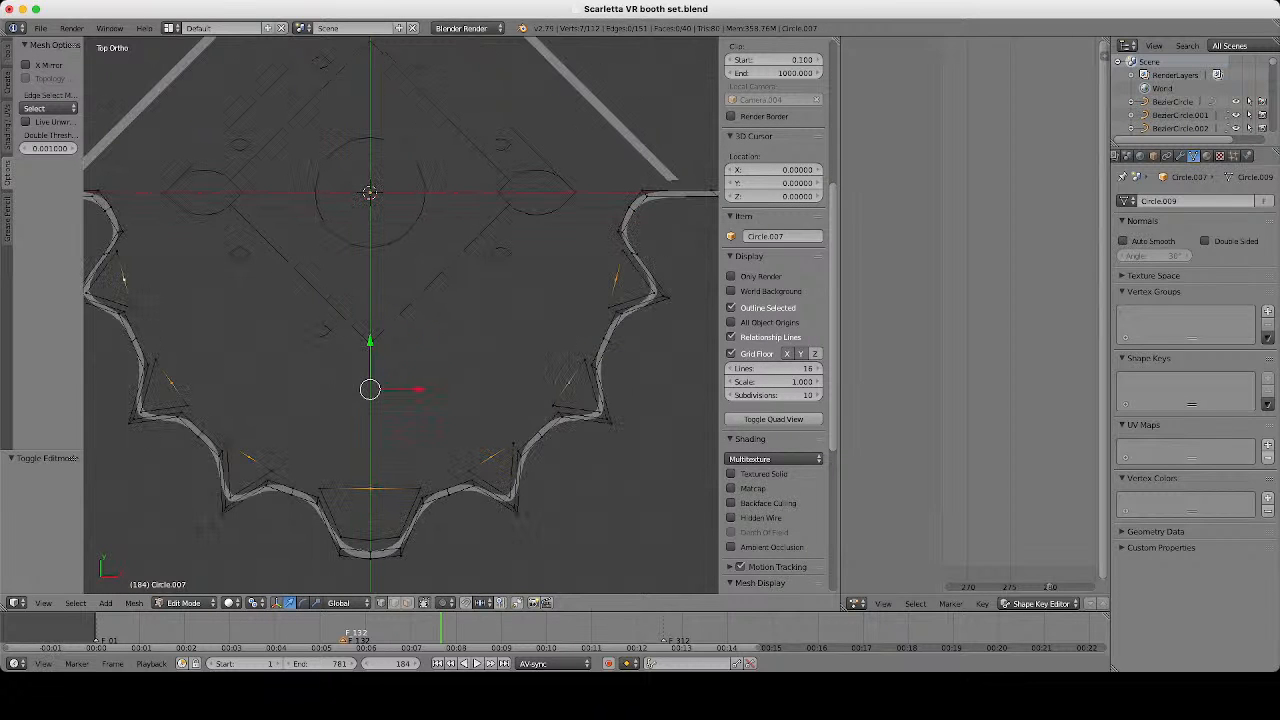
{"action": "key", "text": "shift+s"}
{"action": "left_click", "coordinate": [298, 570]}
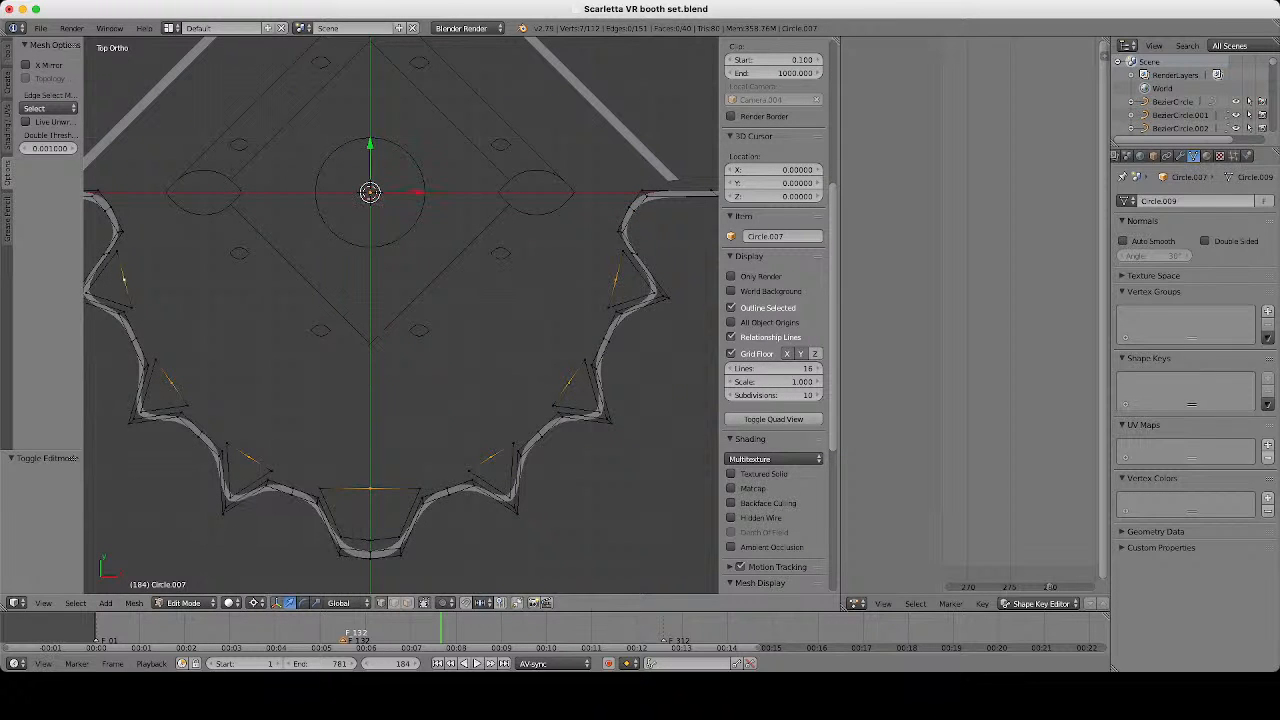
{"action": "key", "text": "s"}
{"action": "left_click", "coordinate": [603, 492]}
{"action": "key", "text": "Tab"}
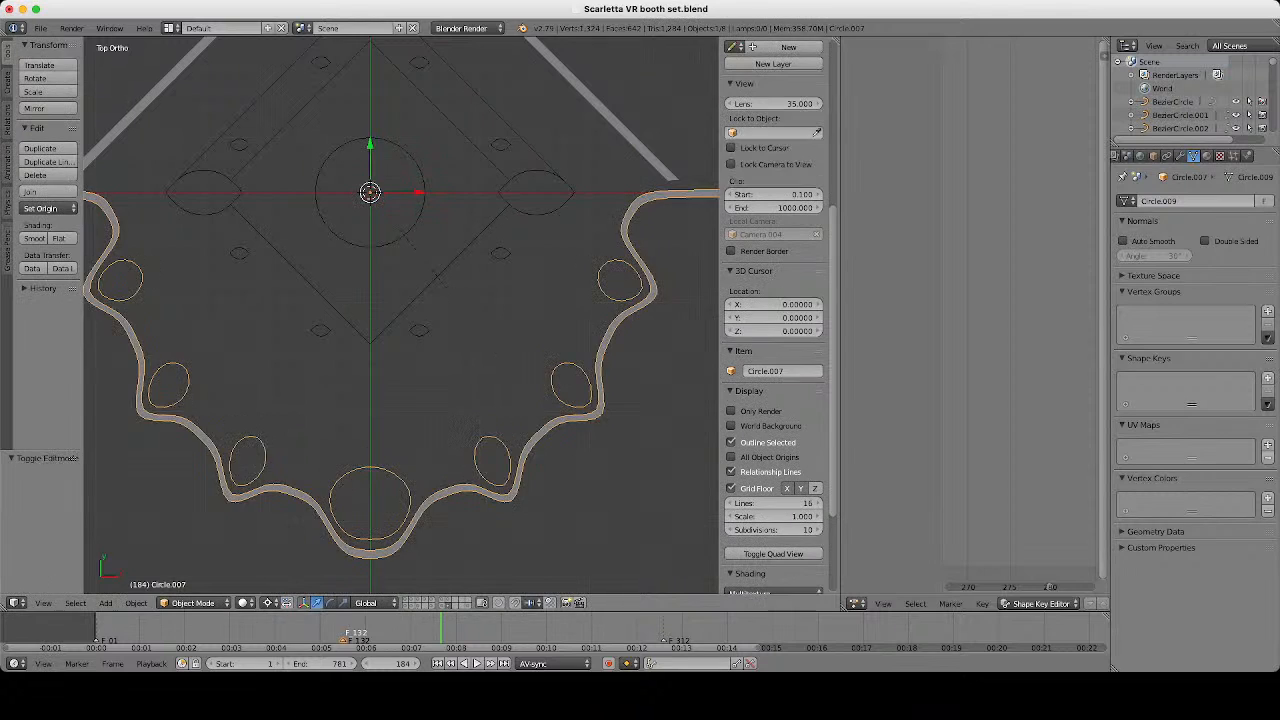
Scale the seven midpoint vertices slightly further toward the 3D cursor and return to Object Mode.
{"action": "scroll", "coordinate": [603, 492], "scroll_direction": "down", "scroll_amount": 5}
{"action": "scroll", "coordinate": [600, 486], "scroll_direction": "up", "scroll_amount": 5}
{"action": "key", "text": "Tab"}
{"action": "key", "text": "s"}
{"action": "left_click", "coordinate": [590, 481]}
{"action": "key", "text": "Tab"}
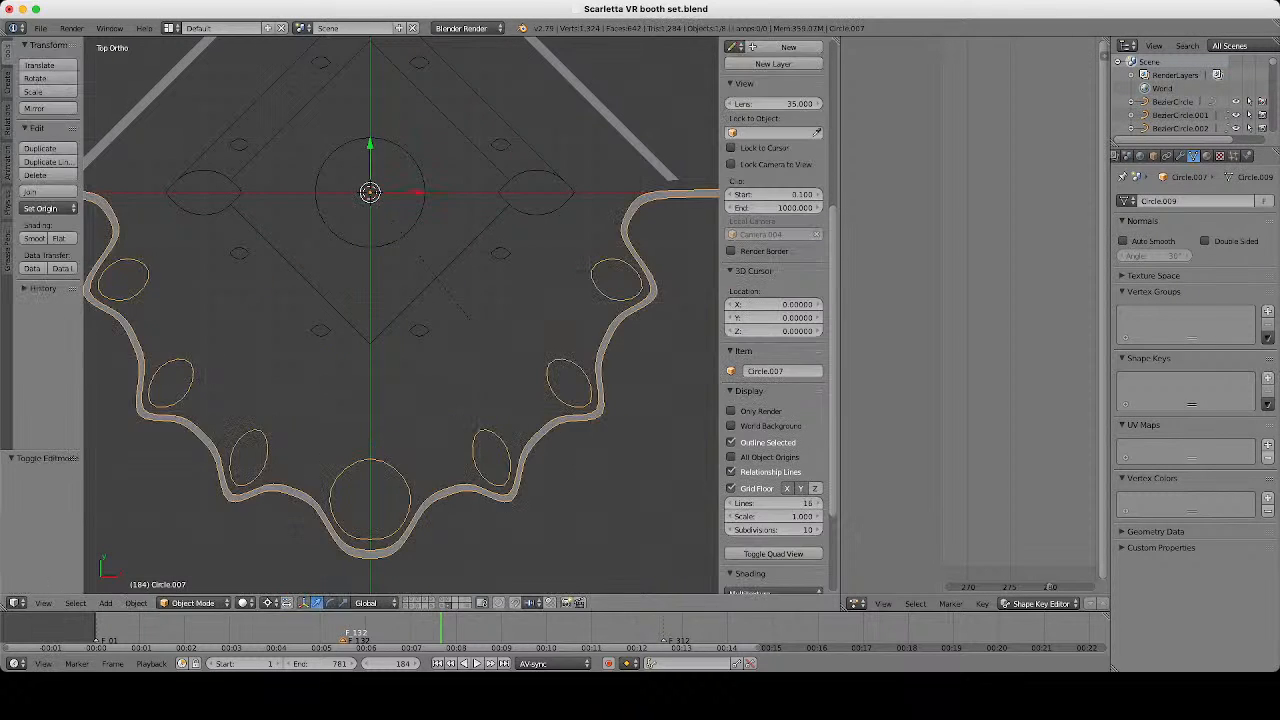
Select all linked geometry of the seven inner shapes, scale it to 0.987 about the 3D cursor, and deselect everything in Object Mode.
{"action": "scroll", "coordinate": [590, 481], "scroll_direction": "down", "scroll_amount": 6}
{"action": "scroll", "coordinate": [399, 310], "scroll_direction": "up", "scroll_amount": 6}
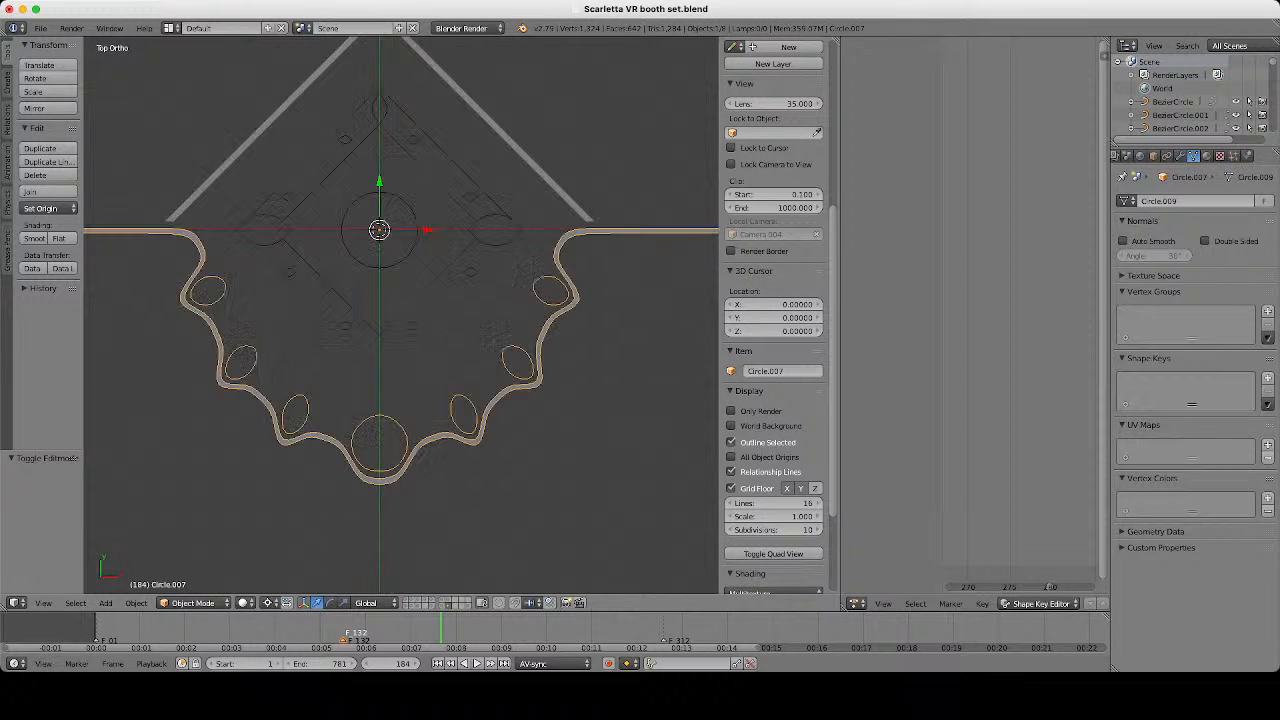
{"action": "key", "text": "Tab"}
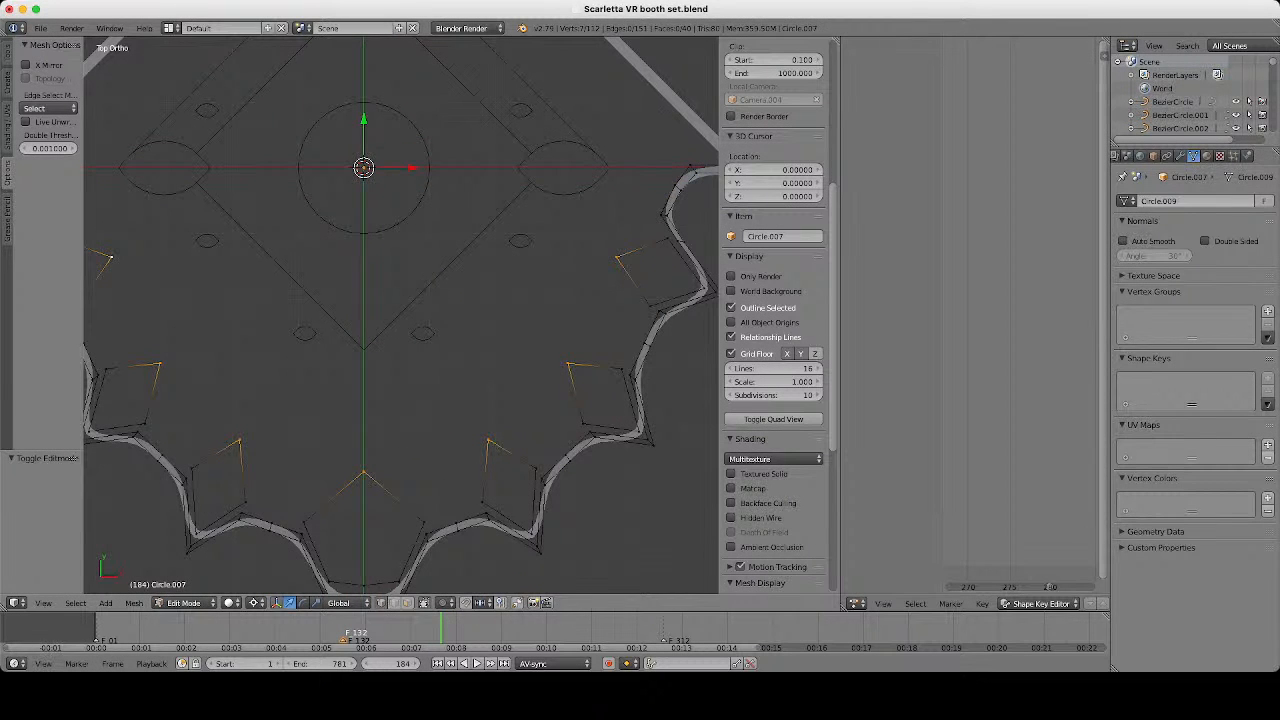
{"action": "key", "text": "ctrl+l"}
{"action": "scroll", "coordinate": [775, 320], "scroll_direction": "up", "scroll_amount": 1}
{"action": "key", "text": "s"}
{"action": "left_click", "coordinate": [588, 383]}
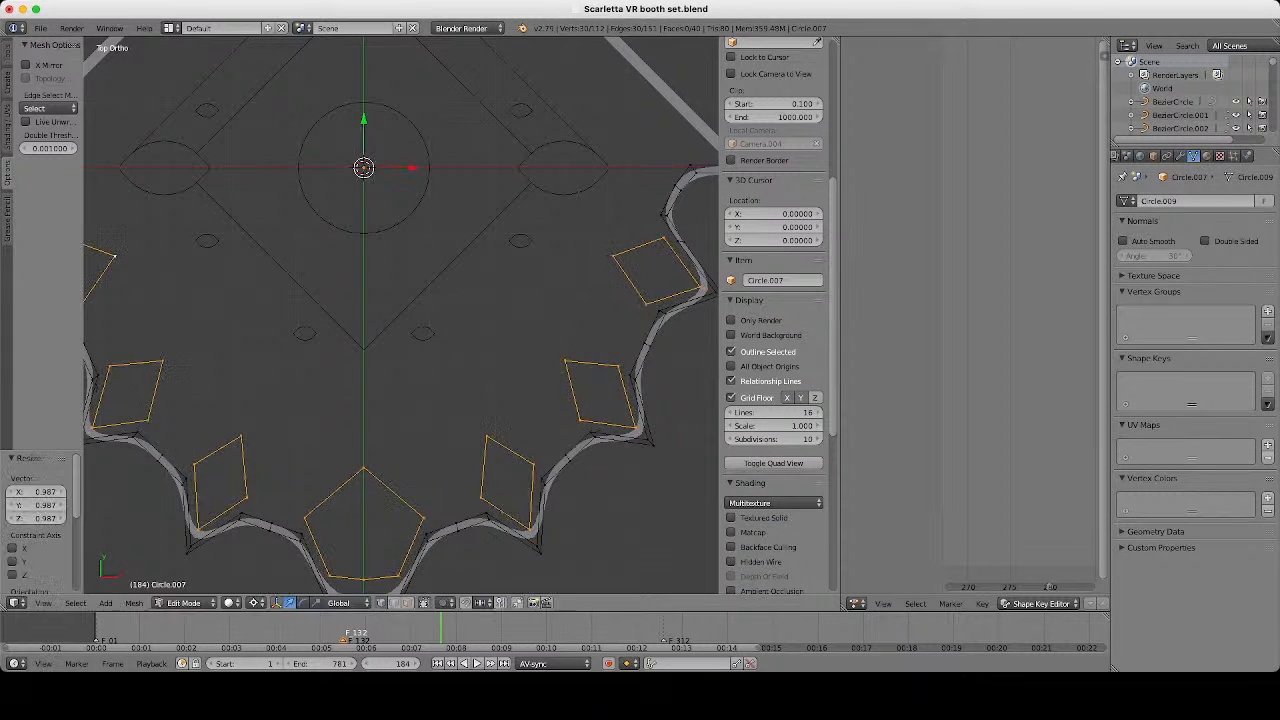
{"action": "key", "text": "Tab"}
{"action": "scroll", "coordinate": [588, 383], "scroll_direction": "down", "scroll_amount": 5}
{"action": "key", "text": "a"}
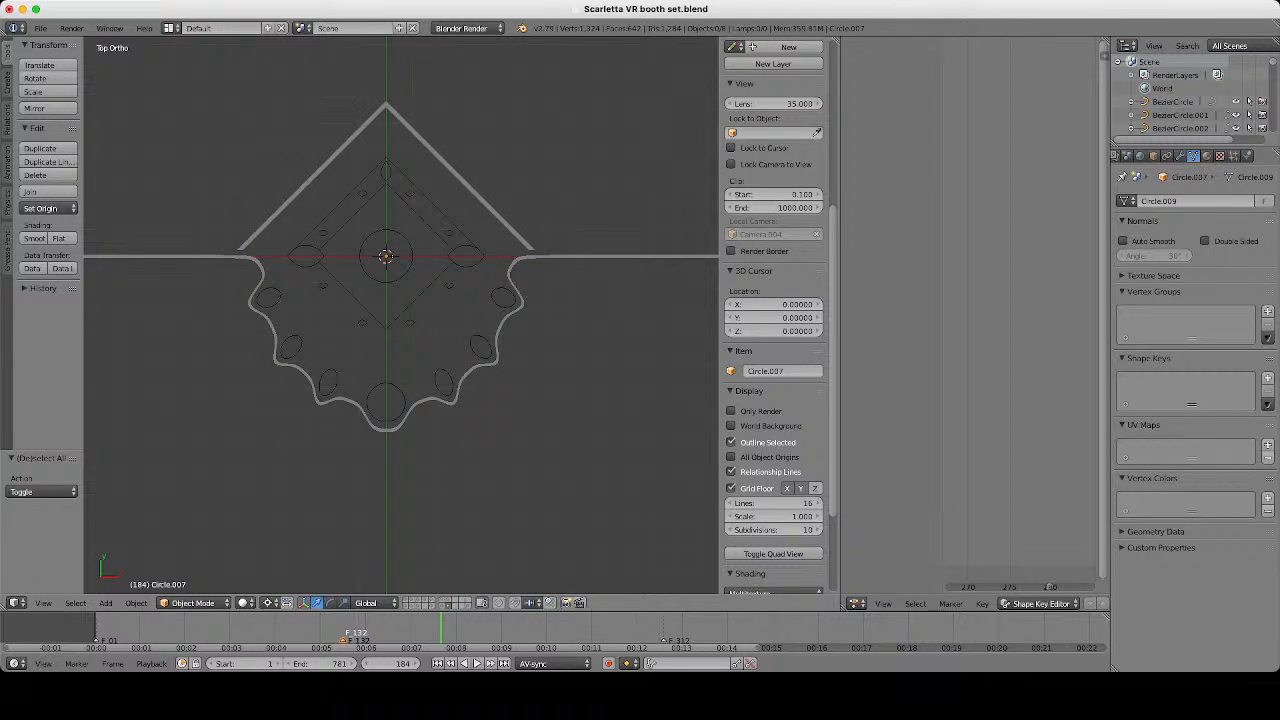
Duplicate the large chevron band in place and scale the copy to 0.278 about the 3D cursor.
{"action": "scroll", "coordinate": [403, 60], "scroll_direction": "up", "scroll_amount": 3}
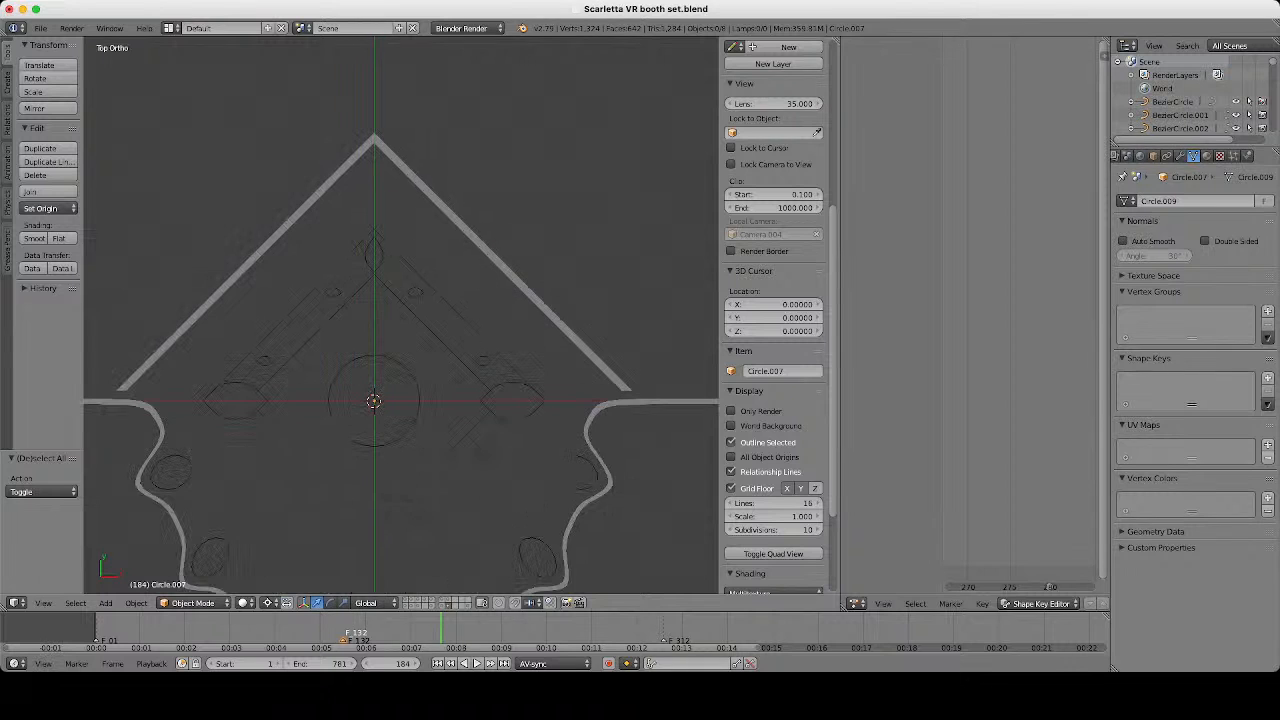
{"action": "right_click", "coordinate": [410, 171]}
{"action": "key", "text": "Tab"}
{"action": "key", "text": "Tab"}
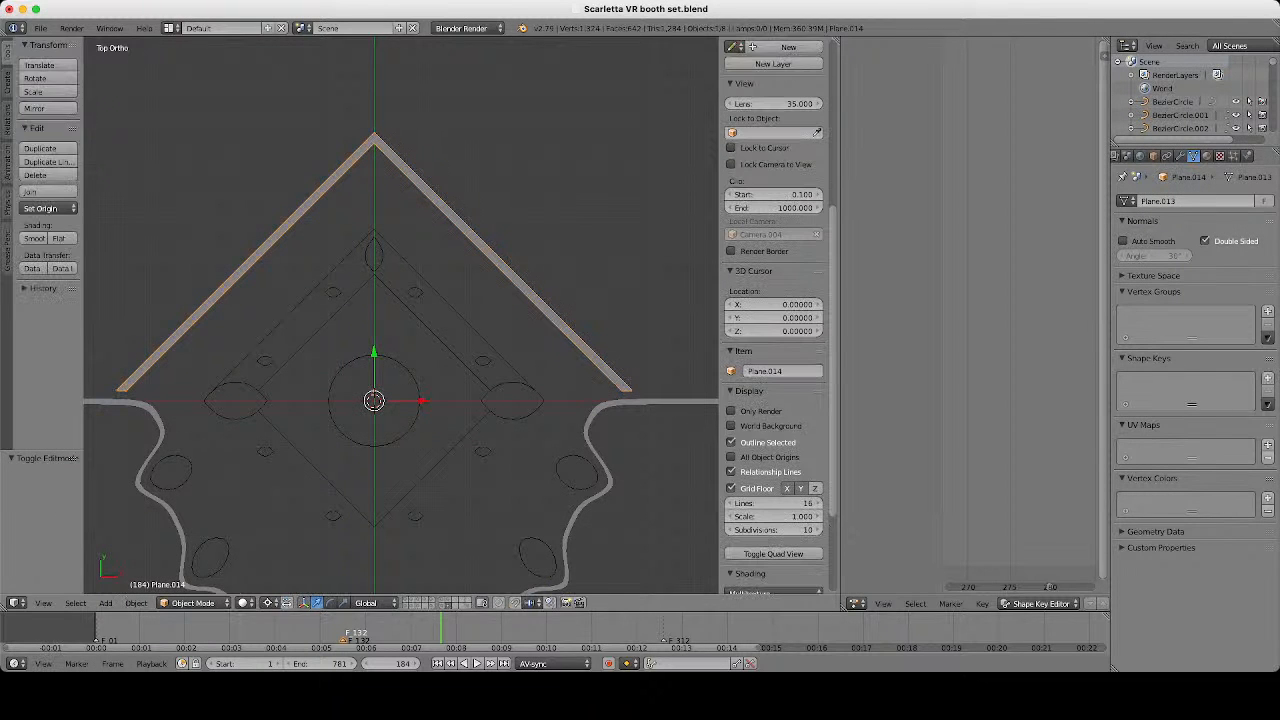
{"action": "key", "text": "shift+d"}
{"action": "key", "text": "Escape"}
{"action": "key", "text": "s"}
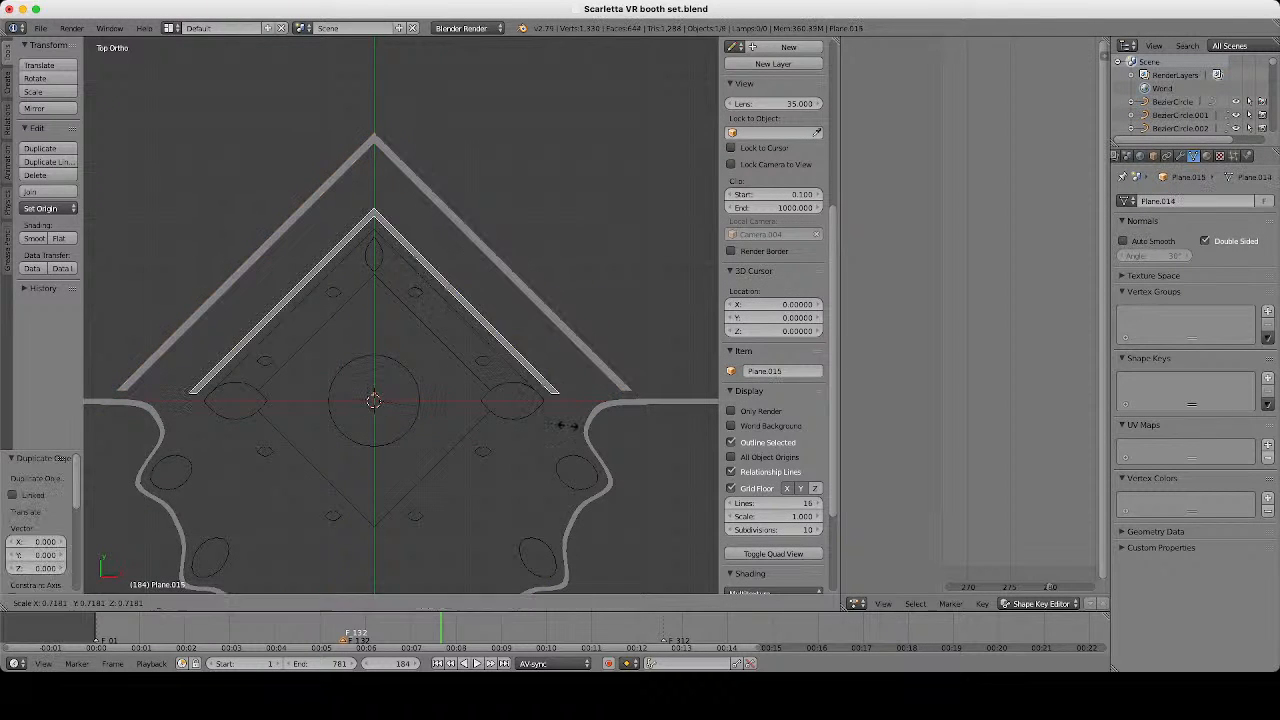
{"action": "left_click", "coordinate": [448, 407]}
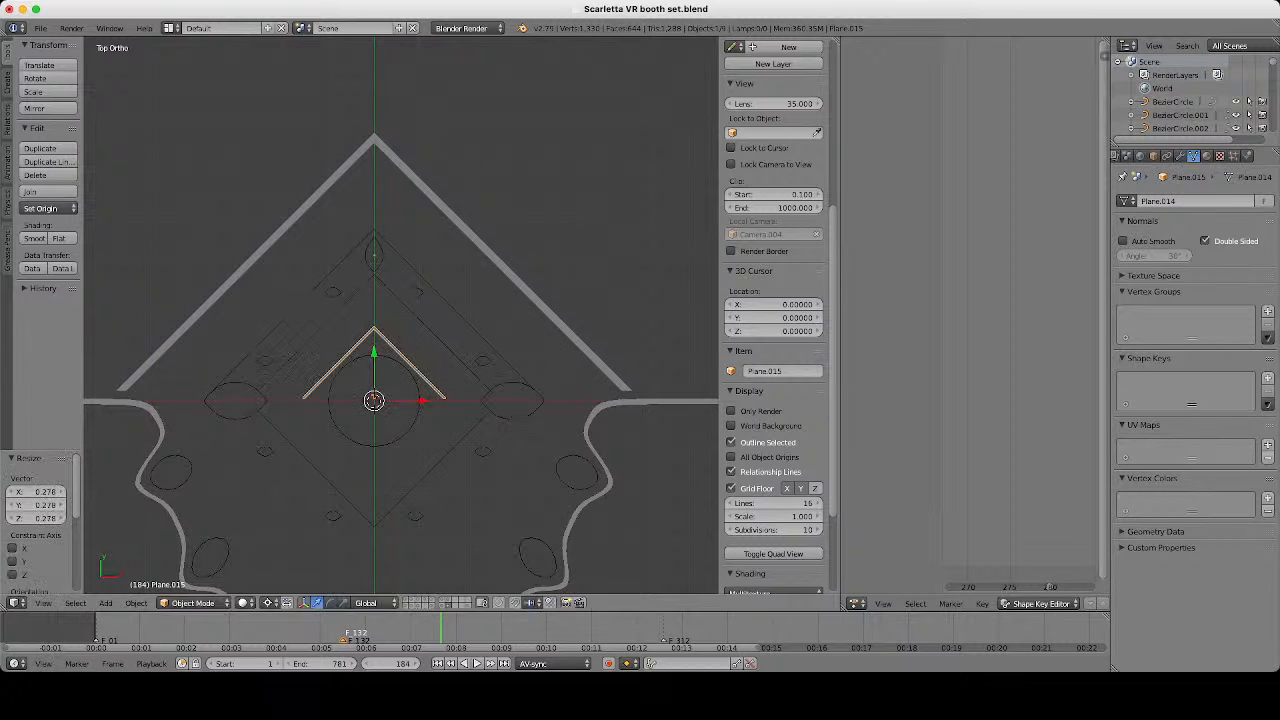
Move the small chevron up along Y to just below the large chevron's tip and deselect it.
{"action": "key", "text": "g"}
{"action": "key", "text": "y"}
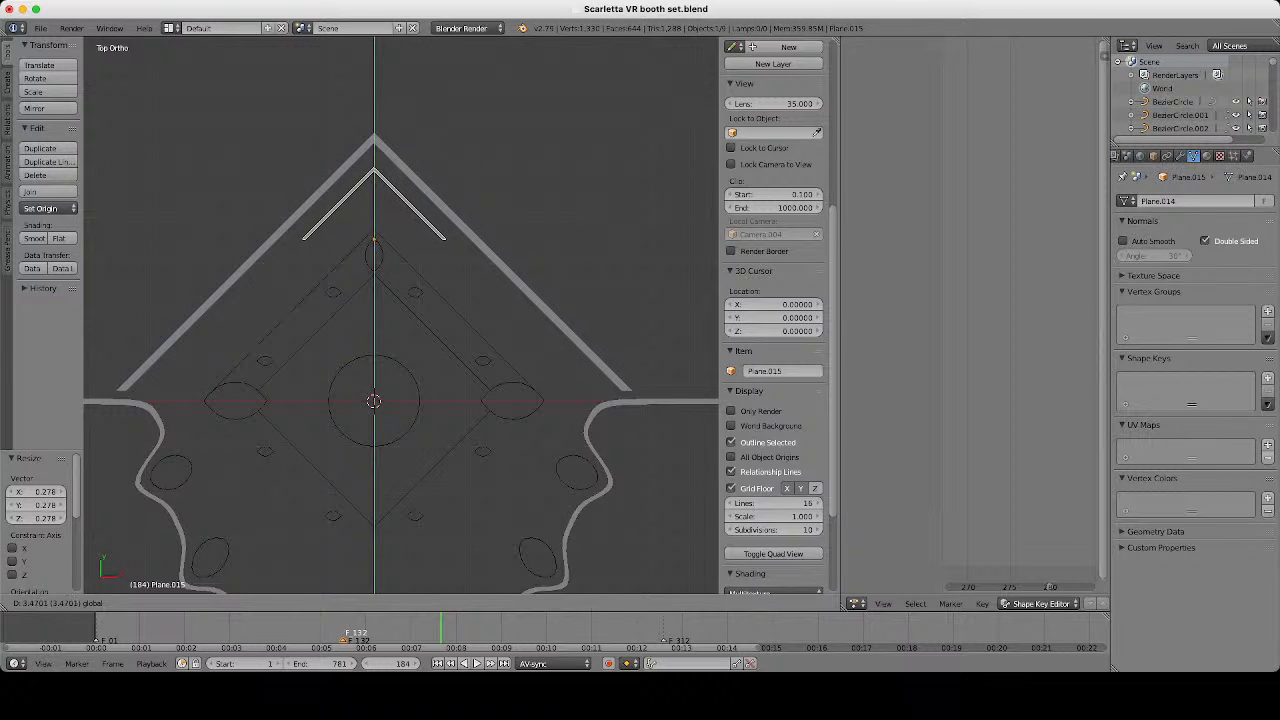
{"action": "left_click", "coordinate": [448, 243]}
{"action": "scroll", "coordinate": [448, 243], "scroll_direction": "down", "scroll_amount": 3}
{"action": "key", "text": "a"}
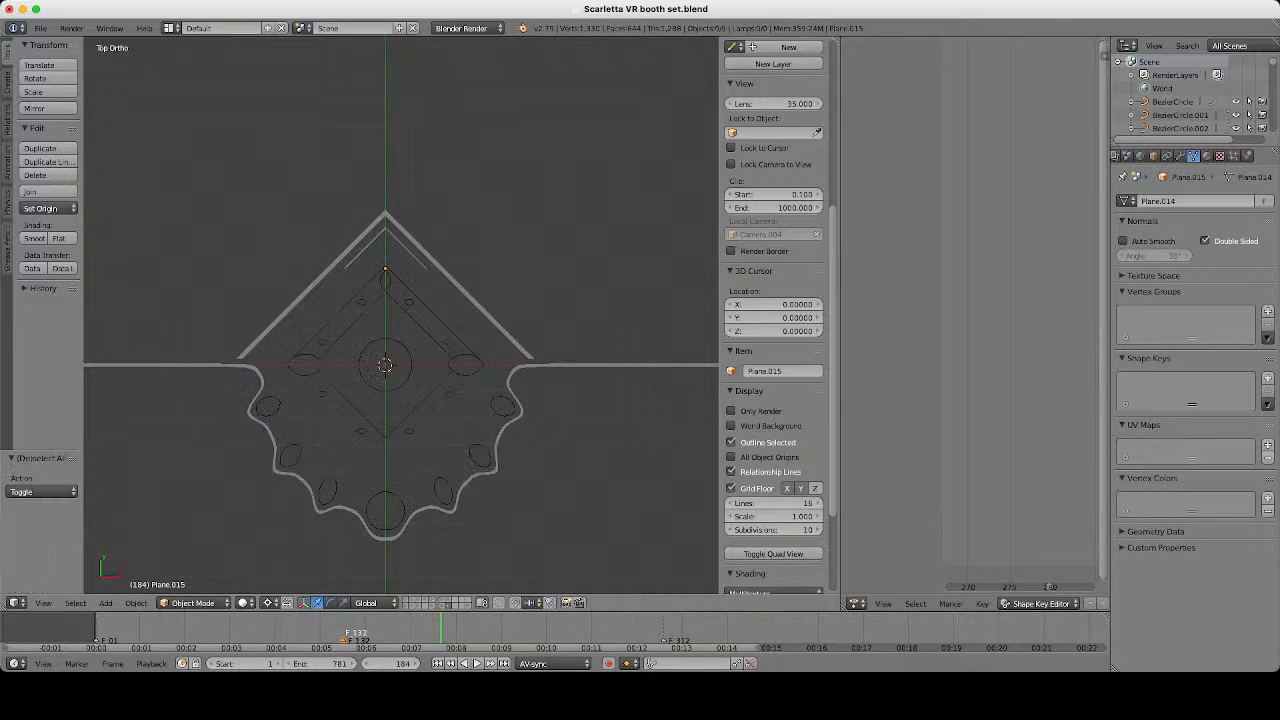
{"action": "scroll", "coordinate": [448, 243], "scroll_direction": "down", "scroll_amount": 1}
{"action": "scroll", "coordinate": [401, 316], "scroll_direction": "up", "scroll_amount": 4}
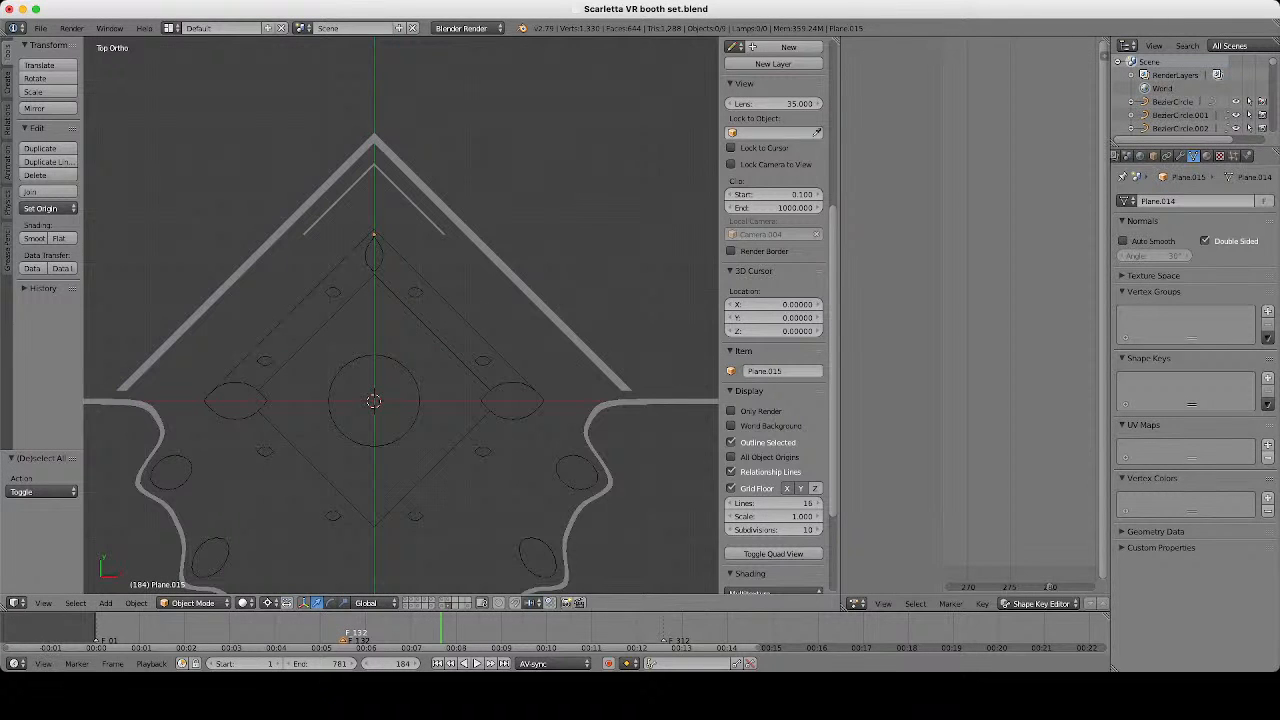
{"action": "scroll", "coordinate": [401, 316], "scroll_direction": "down", "scroll_amount": 4}
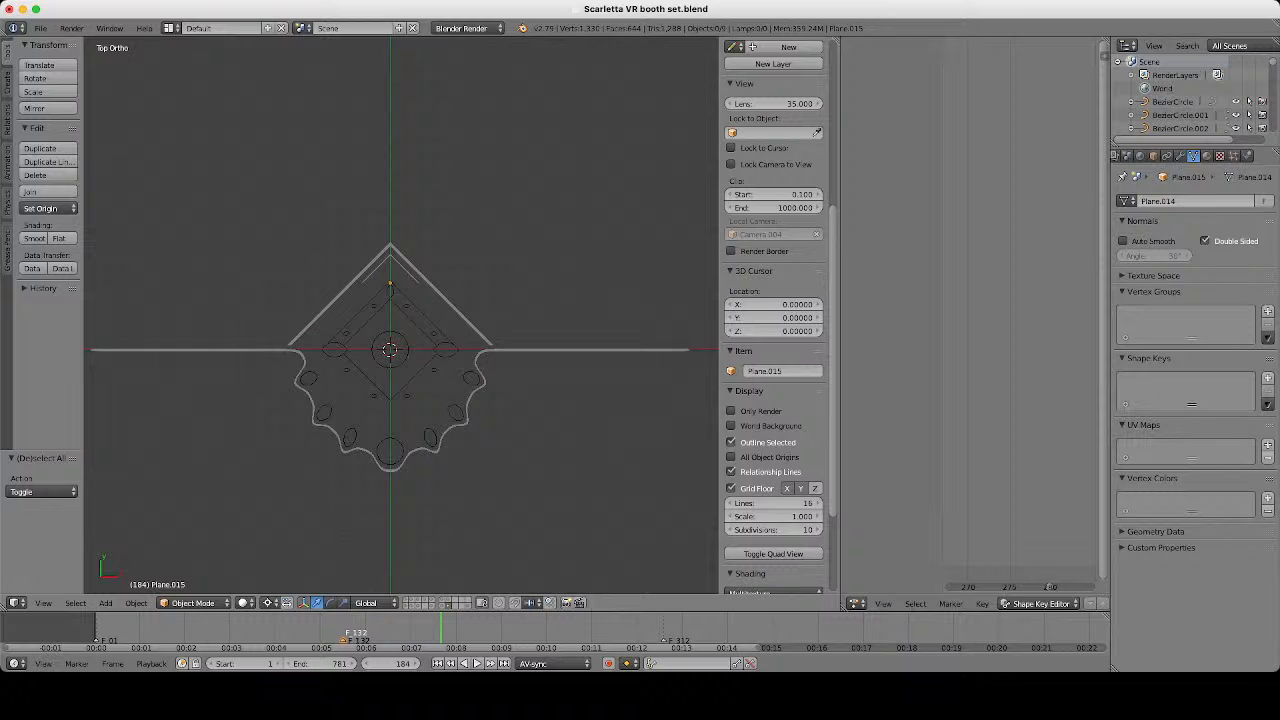
{"action": "scroll", "coordinate": [401, 316], "scroll_direction": "up", "scroll_amount": 5}
Duplicate the small chevron in place and scale the copy to about 0.92 about the 3D cursor.
{"action": "right_click", "coordinate": [421, 211]}
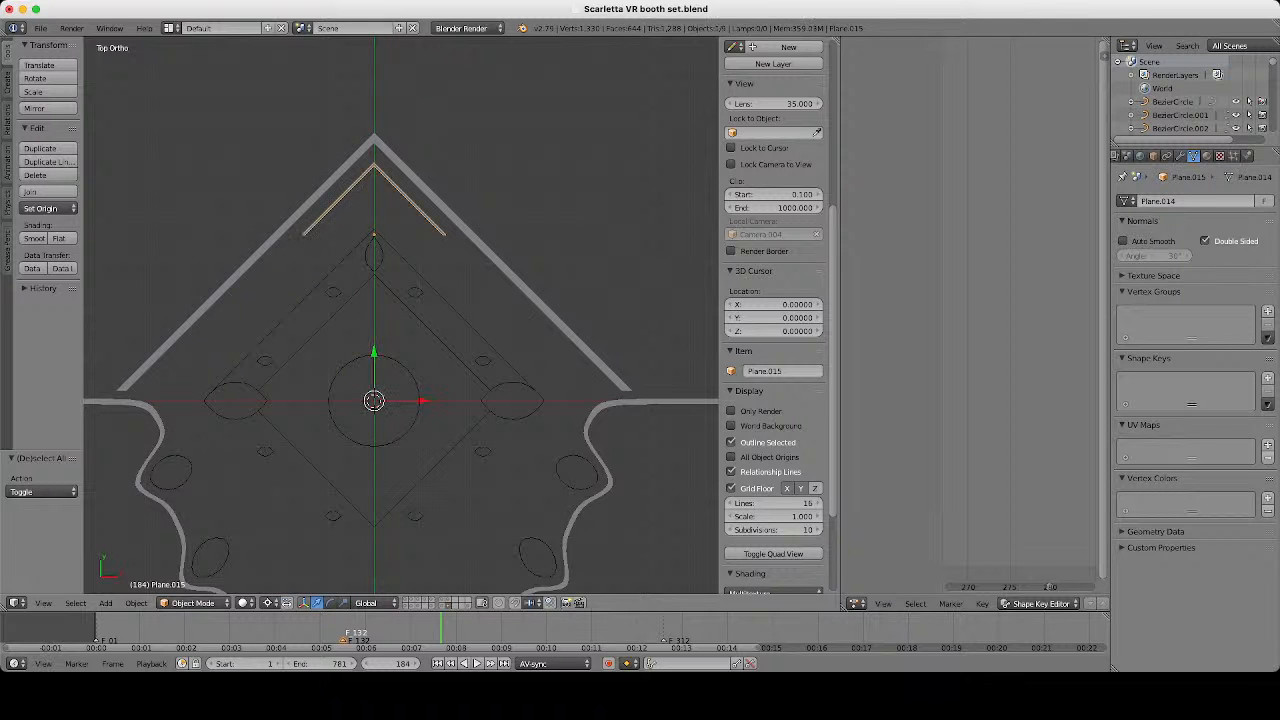
{"action": "key", "text": "shift+d"}
{"action": "key", "text": "Escape"}
{"action": "scroll", "coordinate": [401, 316], "scroll_direction": "up", "scroll_amount": 1}
{"action": "key", "text": "s"}
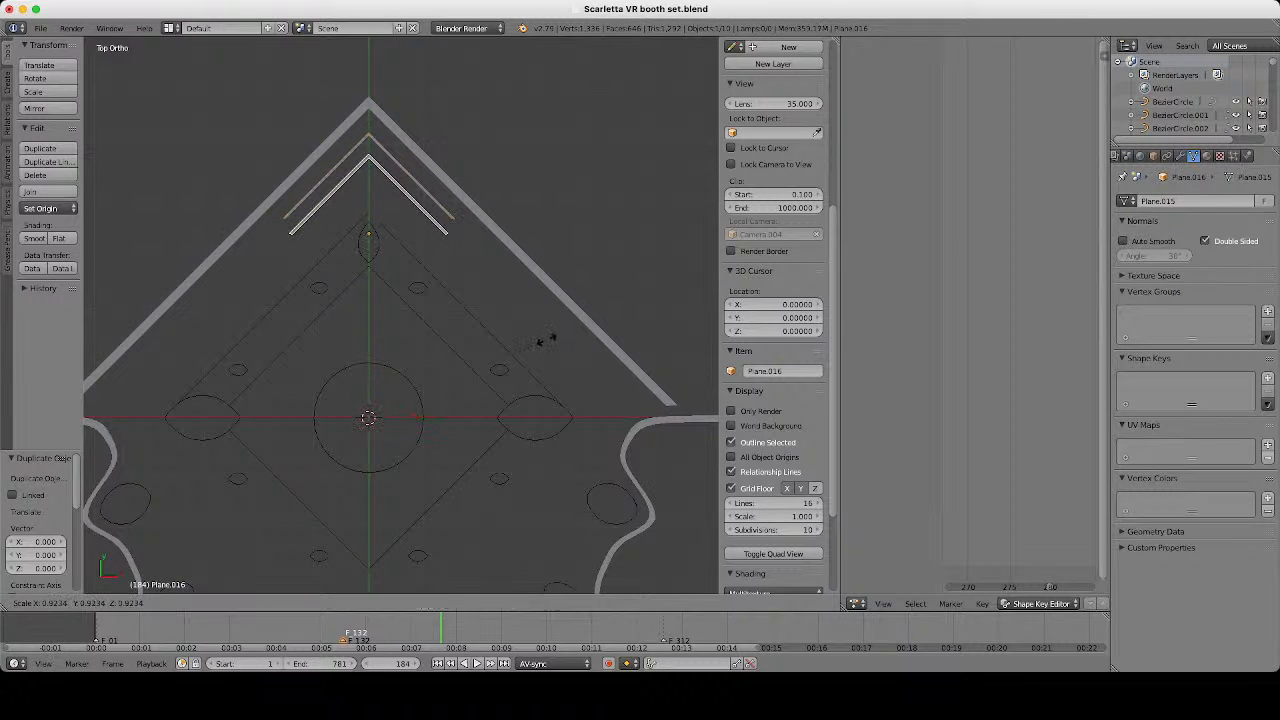
{"action": "left_click", "coordinate": [546, 340]}
Open the innermost chevron in Edit Mode and add a loop cut near its right arm's end with an edge slide of 0.8622.
{"action": "key", "text": "Tab"}
{"action": "scroll", "coordinate": [546, 340], "scroll_direction": "up", "scroll_amount": 4}
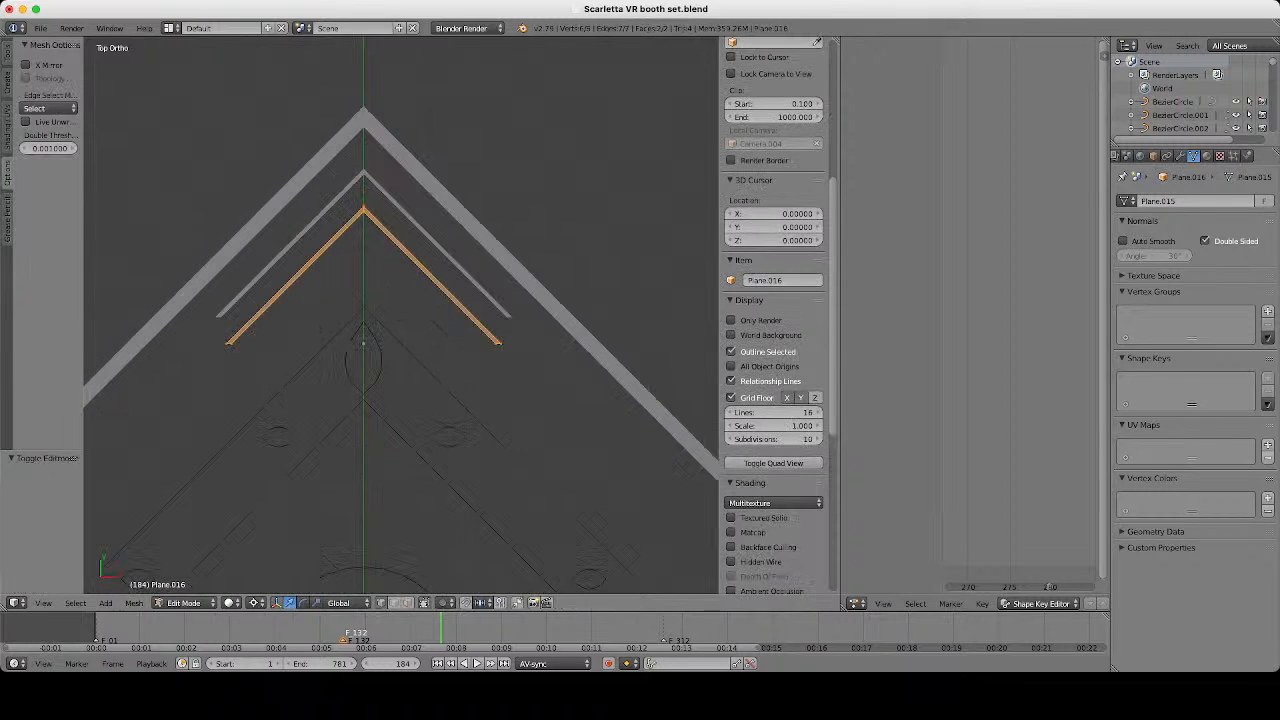
{"action": "right_click", "coordinate": [540, 354]}
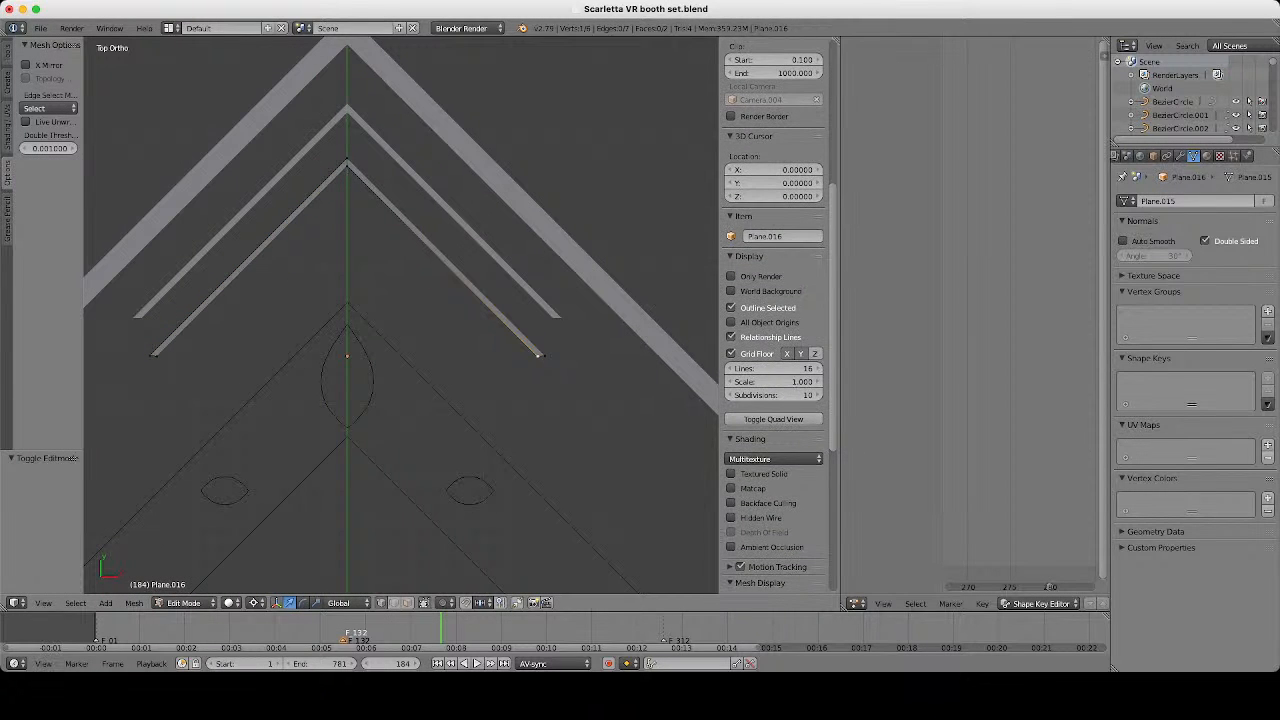
{"action": "right_click", "coordinate": [547, 360]}
{"action": "right_click", "coordinate": [538, 355], "text": "shift"}
{"action": "scroll", "coordinate": [538, 355], "scroll_direction": "up", "scroll_amount": 1}
{"action": "key", "text": "ctrl+r"}
{"action": "left_click", "coordinate": [536, 340]}
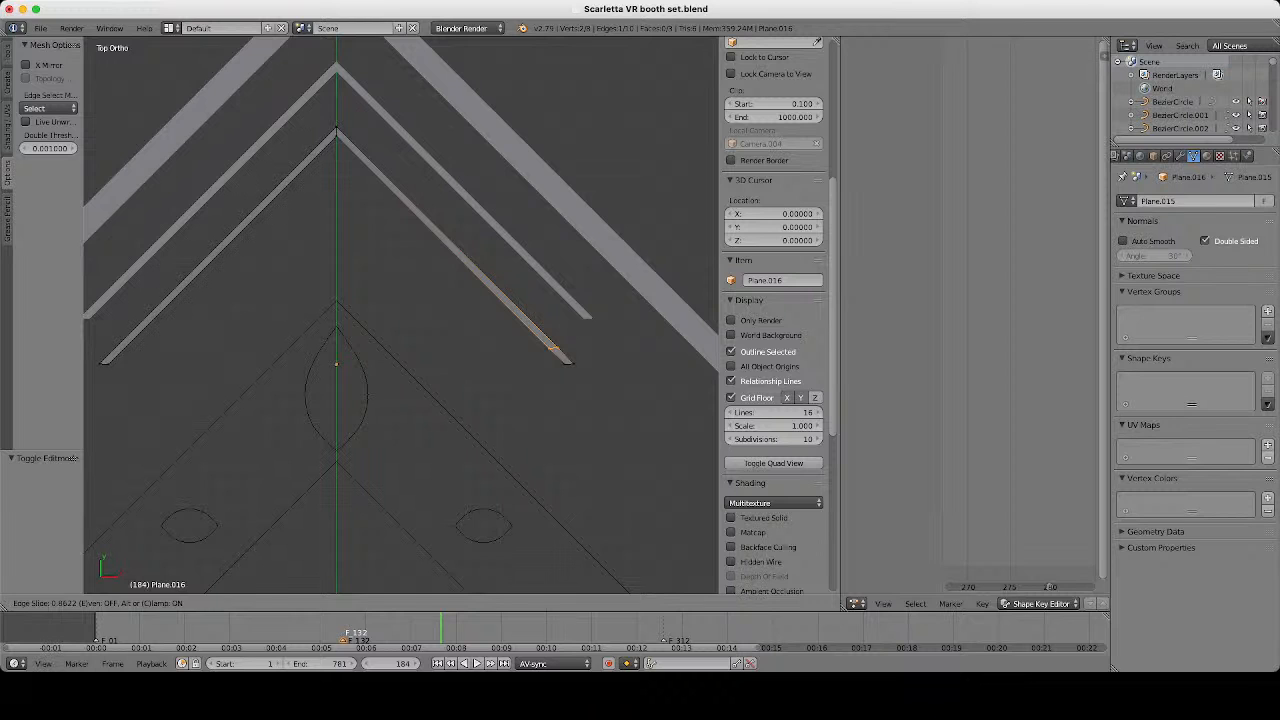
{"action": "left_click", "coordinate": [553, 348]}
Add a loop cut near the end of the innermost chevron's left arm with an edge slide of -0.8622.
{"action": "scroll", "coordinate": [404, 314], "scroll_direction": "down", "scroll_amount": 2}
{"action": "scroll", "coordinate": [163, 305], "scroll_direction": "up", "scroll_amount": 3}
{"action": "key", "text": "ctrl+r"}
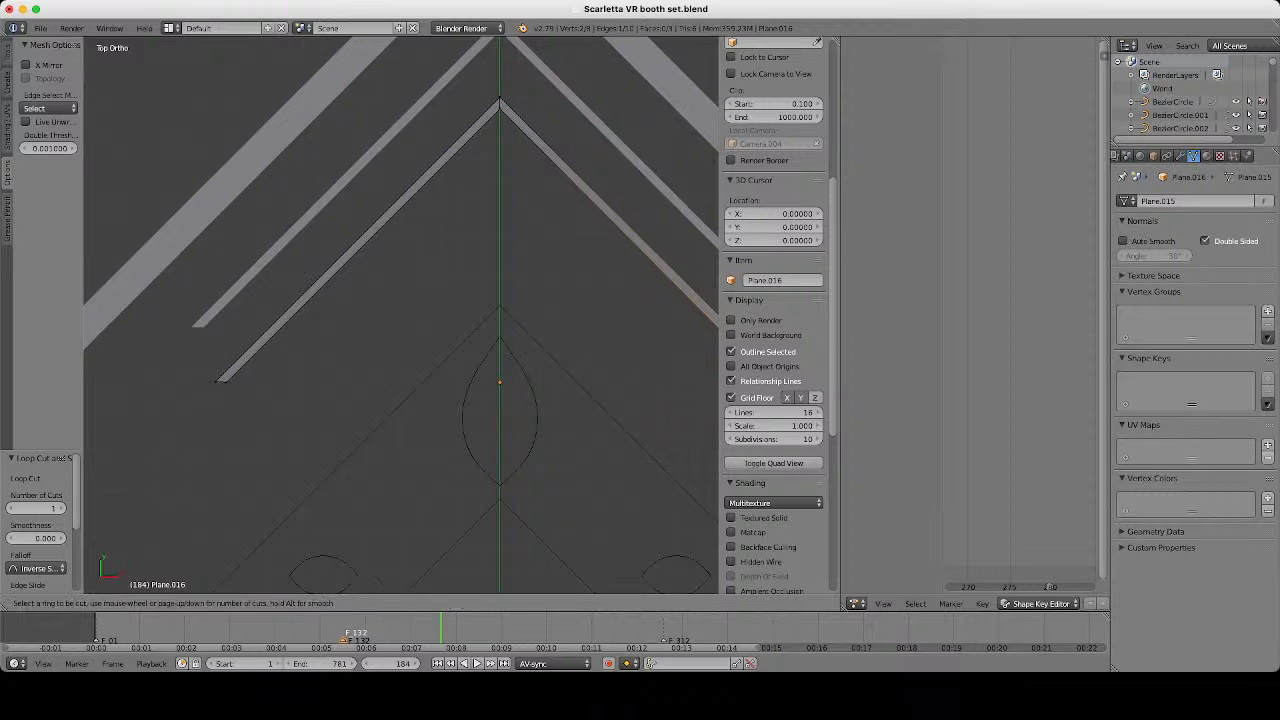
{"action": "left_click", "coordinate": [360, 242]}
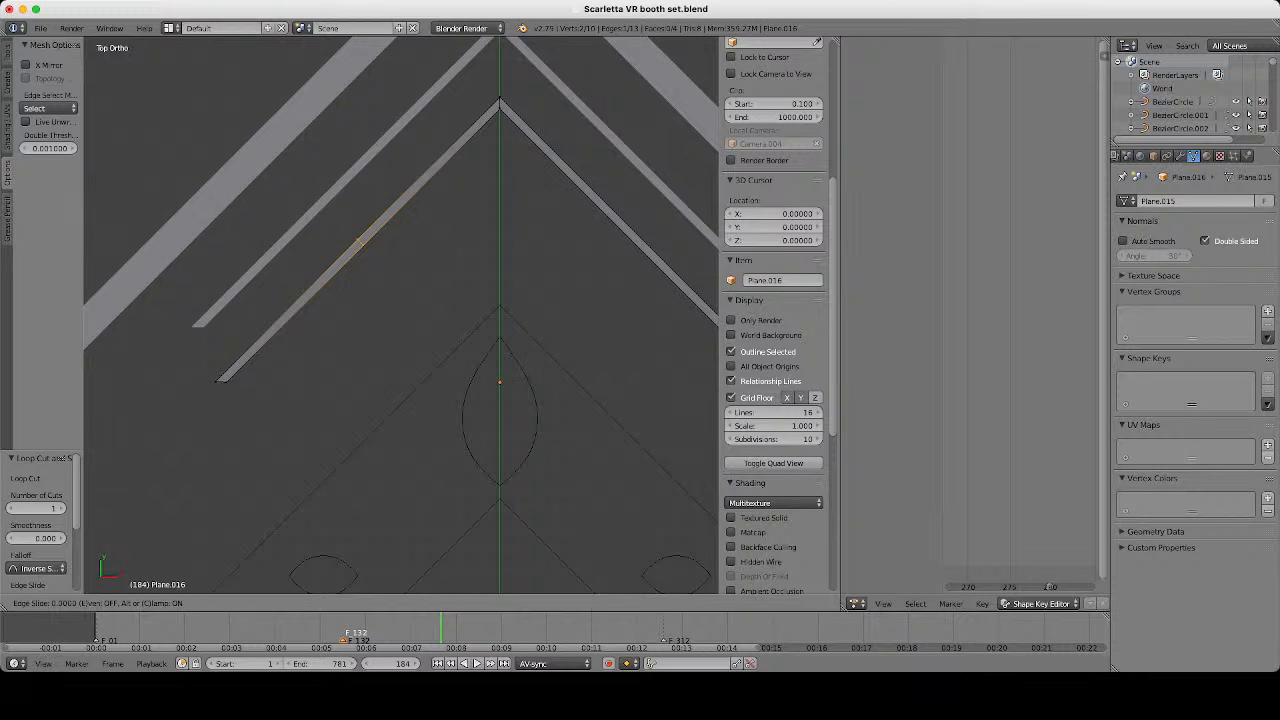
{"action": "type", "text": "."}
{"action": "type", "text": "86622|] = "}
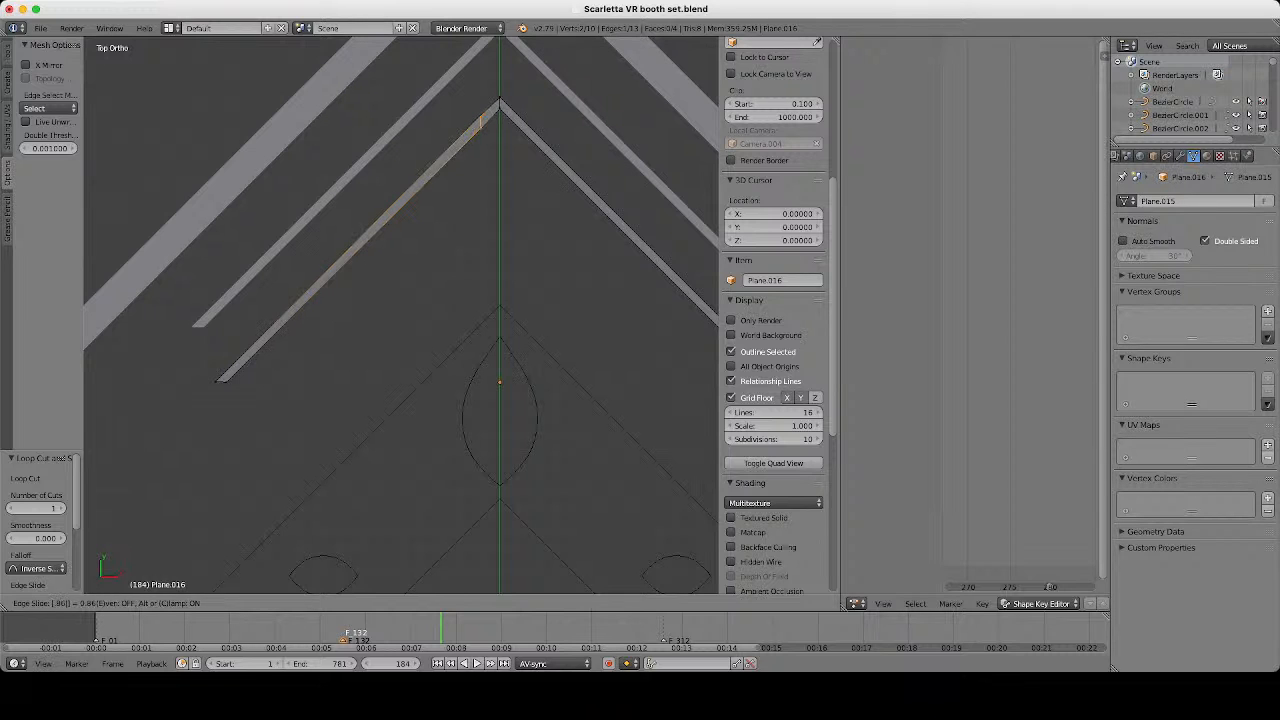
{"action": "type", "text": "-"}
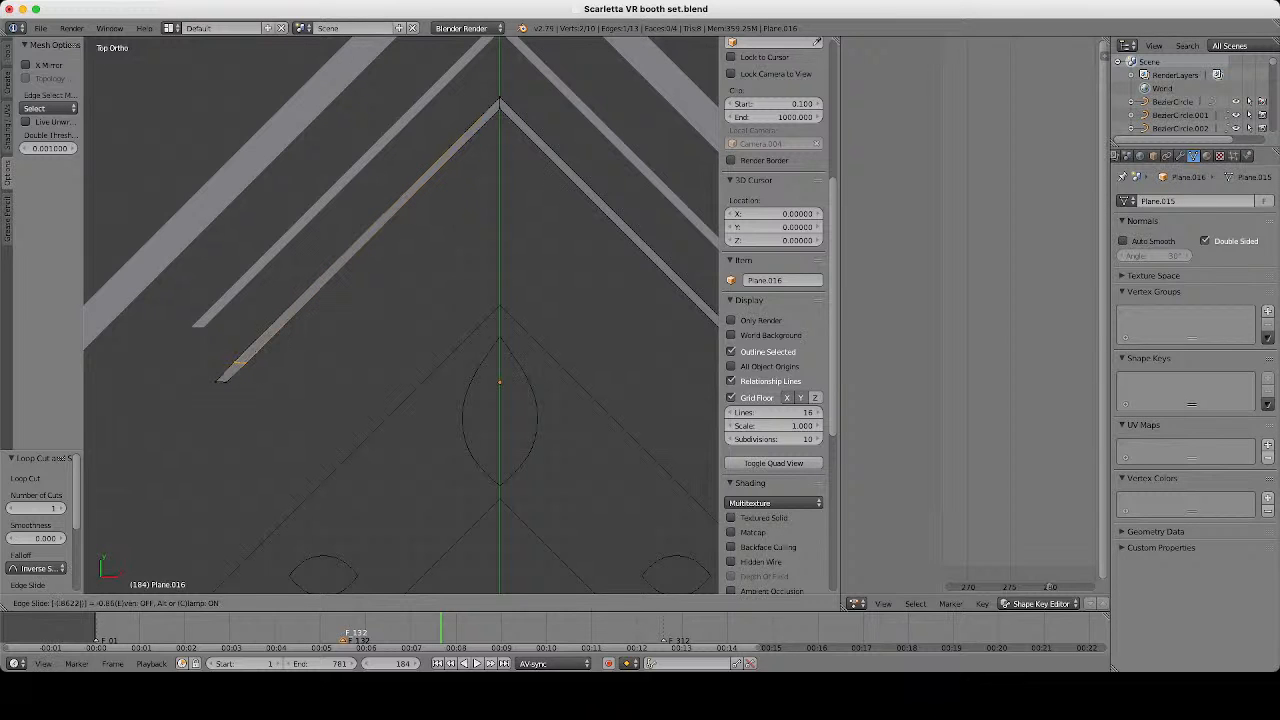
{"action": "key", "text": "Return"}
Fill a face between the lower inner vertices of the innermost chevron's arms to close it into a triangle, then leave Edit Mode.
{"action": "right_click", "coordinate": [245, 364]}
{"action": "right_click", "coordinate": [227, 381], "text": "shift"}
{"action": "scroll", "coordinate": [401, 315], "scroll_direction": "down", "scroll_amount": 2}
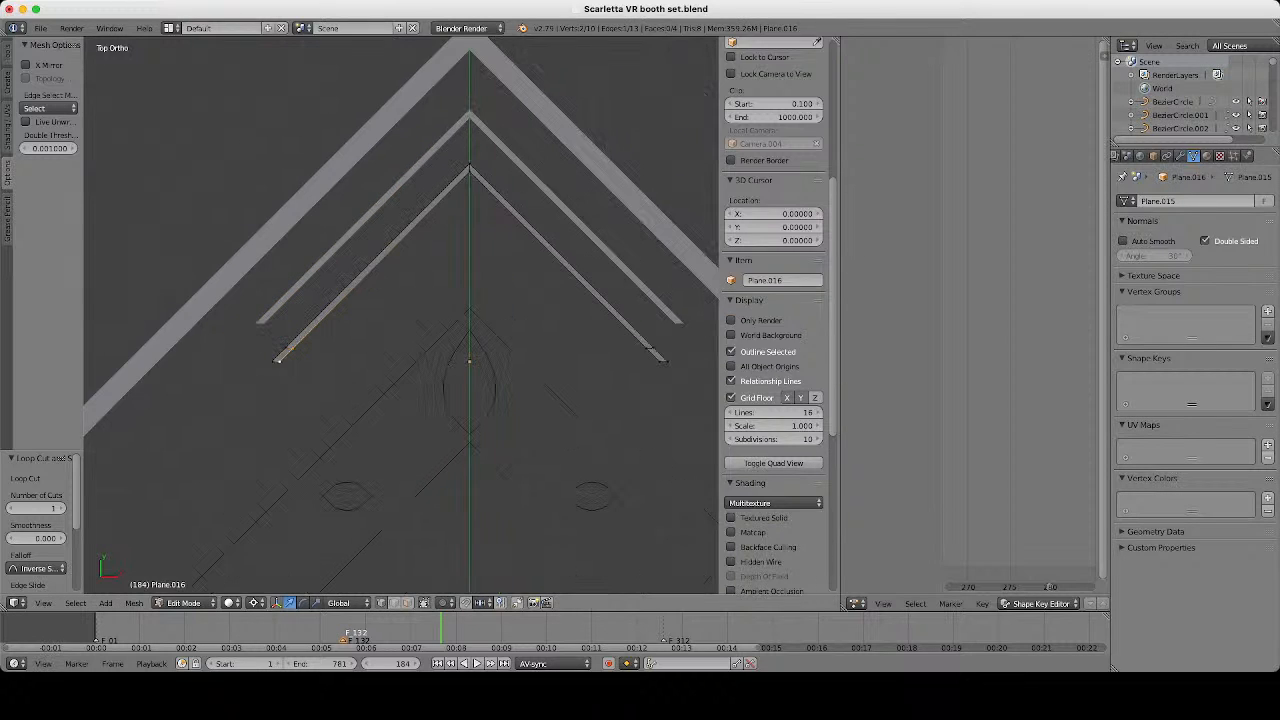
{"action": "right_click", "coordinate": [648, 349], "text": "shift"}
{"action": "right_click", "coordinate": [660, 361], "text": "shift"}
{"action": "key", "text": "f"}
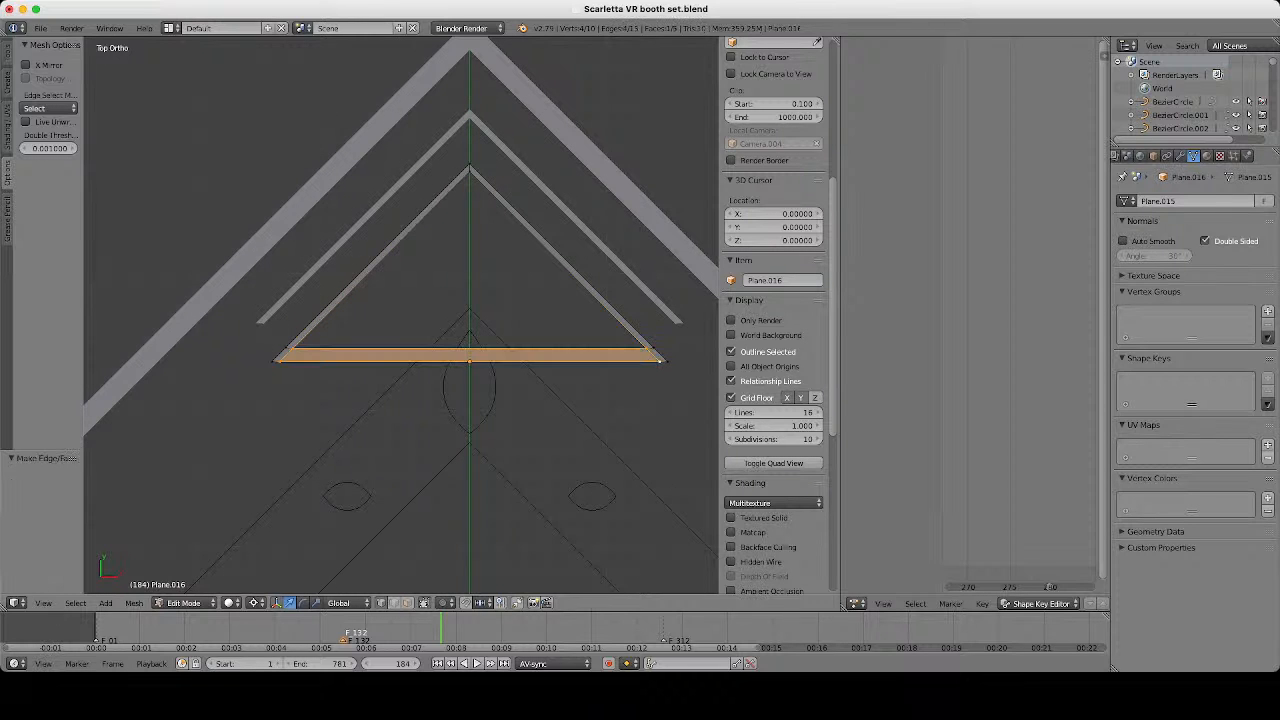
{"action": "key", "text": "Tab"}
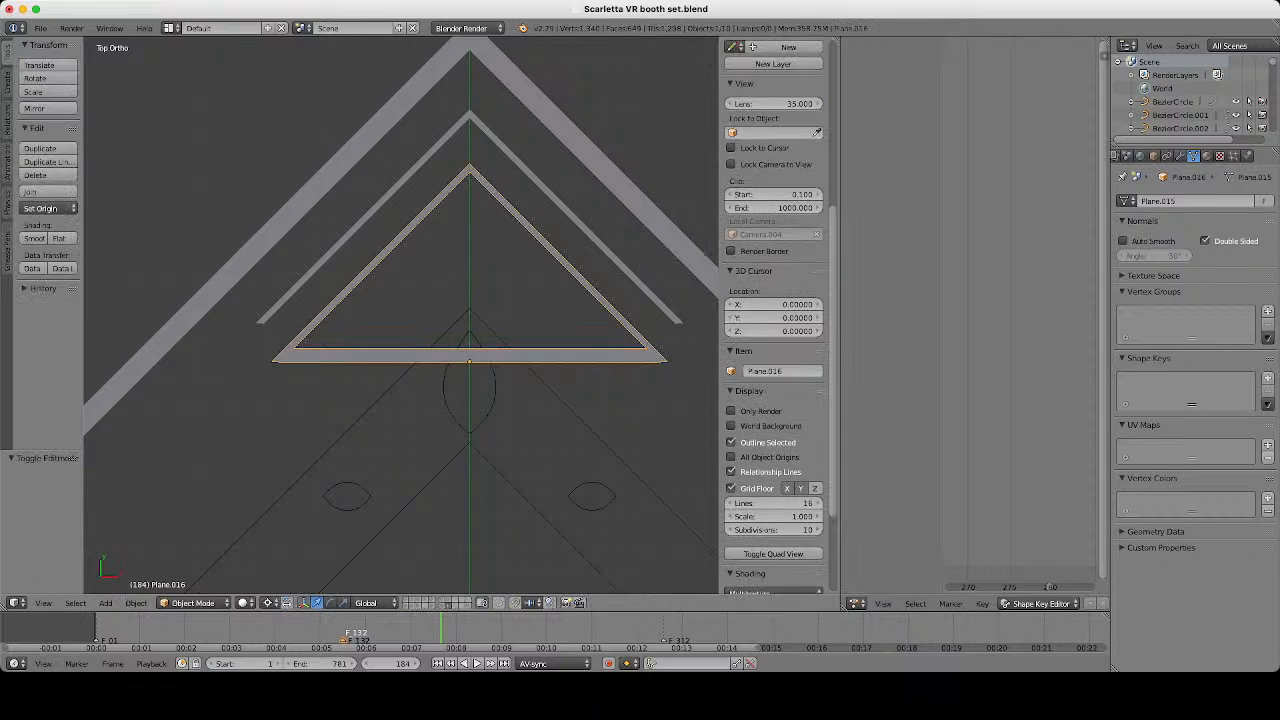
{"action": "scroll", "coordinate": [401, 315], "scroll_direction": "down", "scroll_amount": 6}
{"action": "scroll", "coordinate": [401, 315], "scroll_direction": "up", "scroll_amount": 3}
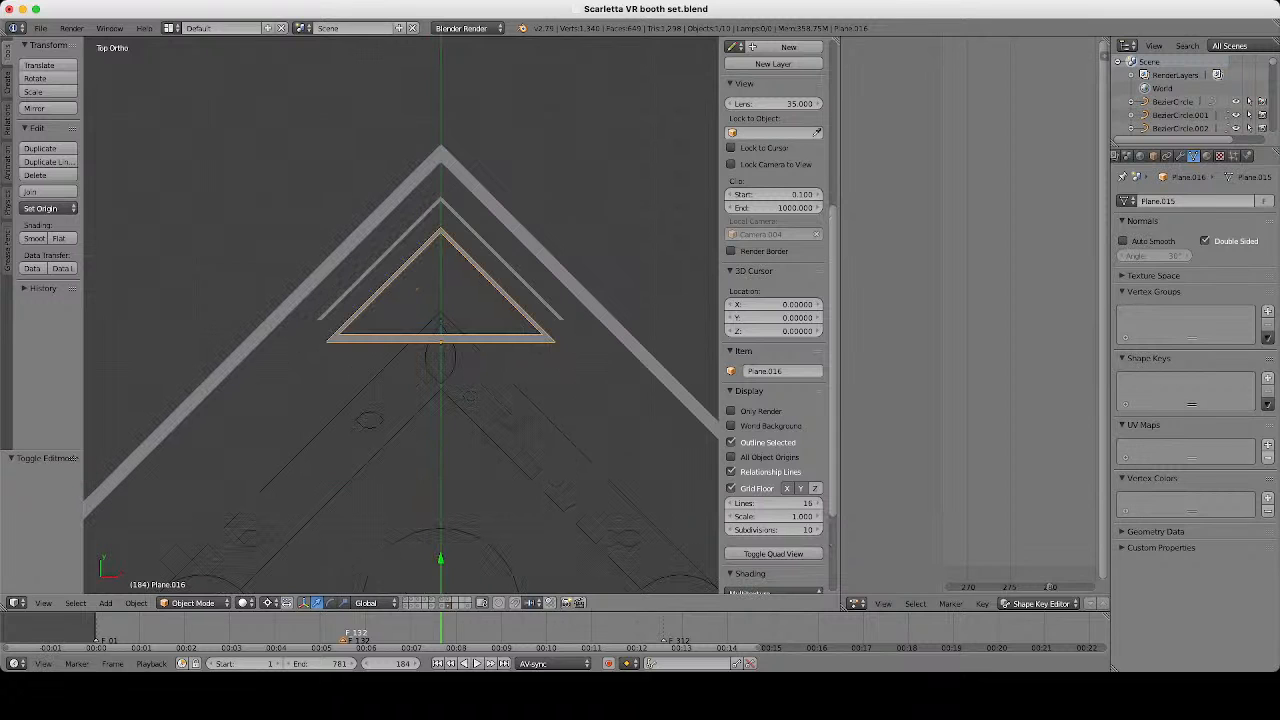
Scale the small triangle about its median point to about 0.5, raise it 0.970 along Y, and scale it again by 0.760.
{"action": "left_click", "coordinate": [268, 602]}
{"action": "left_click", "coordinate": [290, 537]}
{"action": "key", "text": "s"}
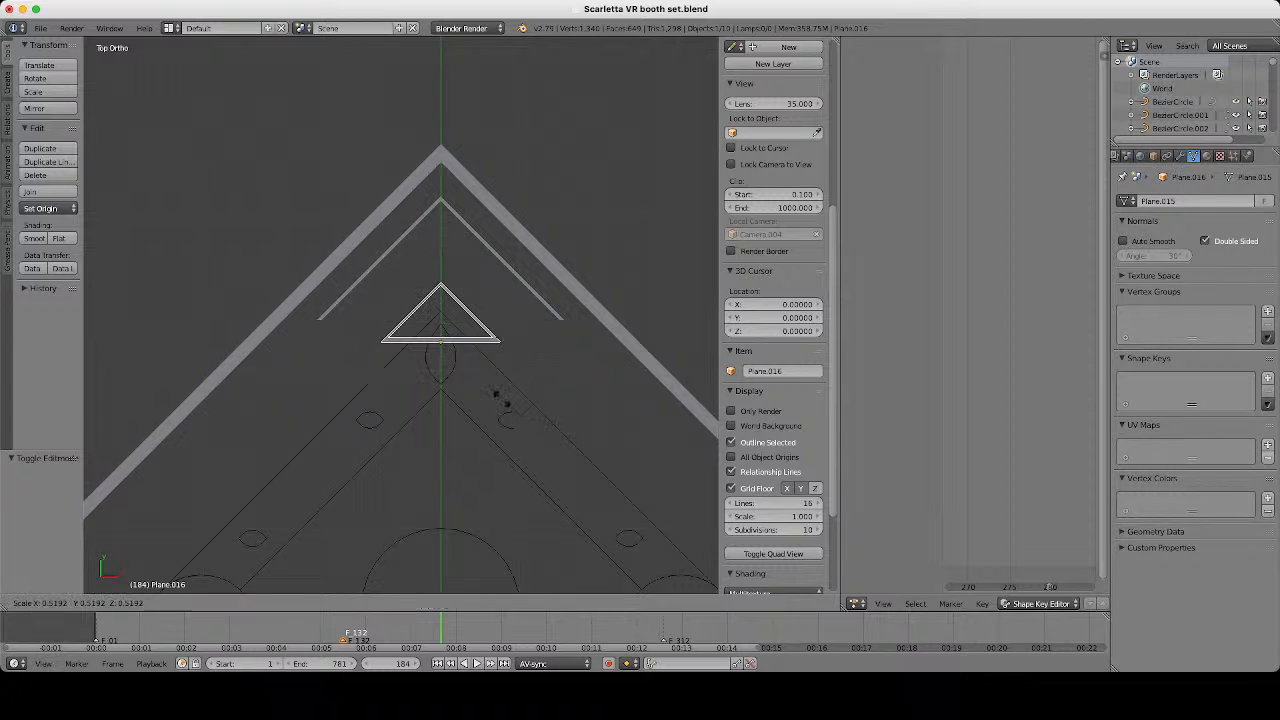
{"action": "left_click", "coordinate": [510, 412]}
{"action": "left_click_drag", "start_coordinate": [440, 294], "coordinate": [440, 217]}
{"action": "key", "text": "s"}
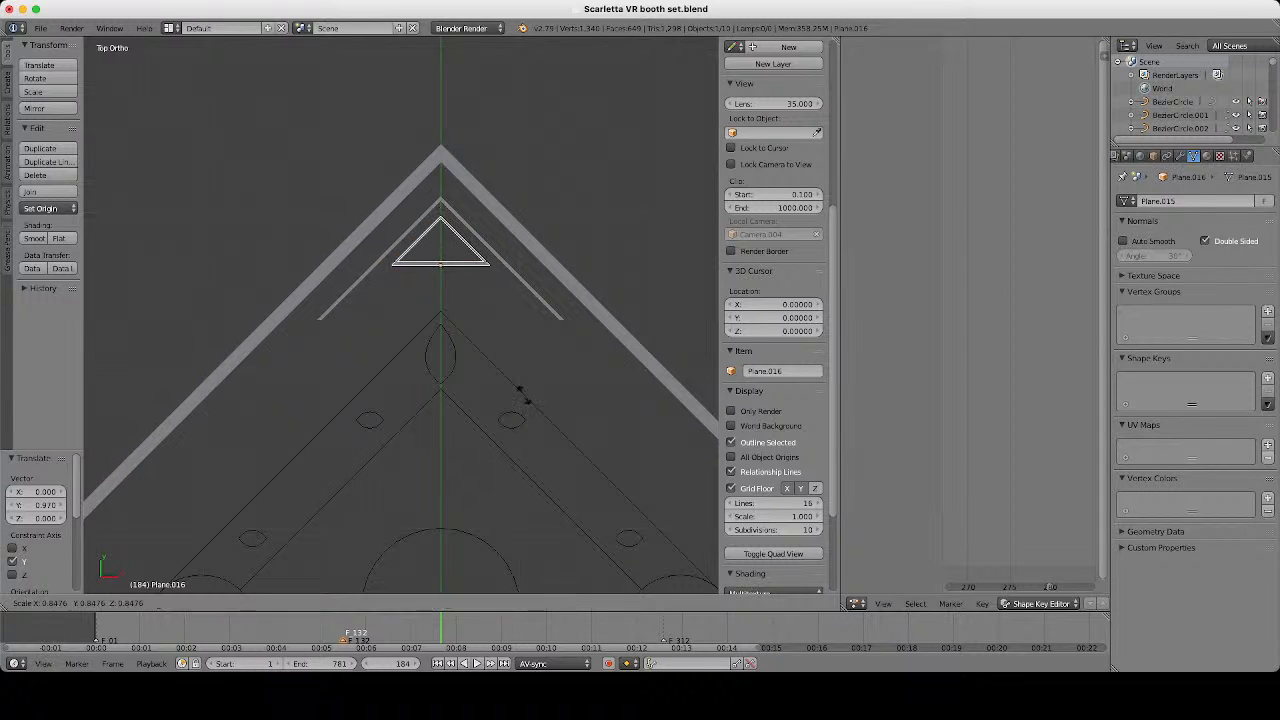
{"action": "left_click", "coordinate": [520, 394]}
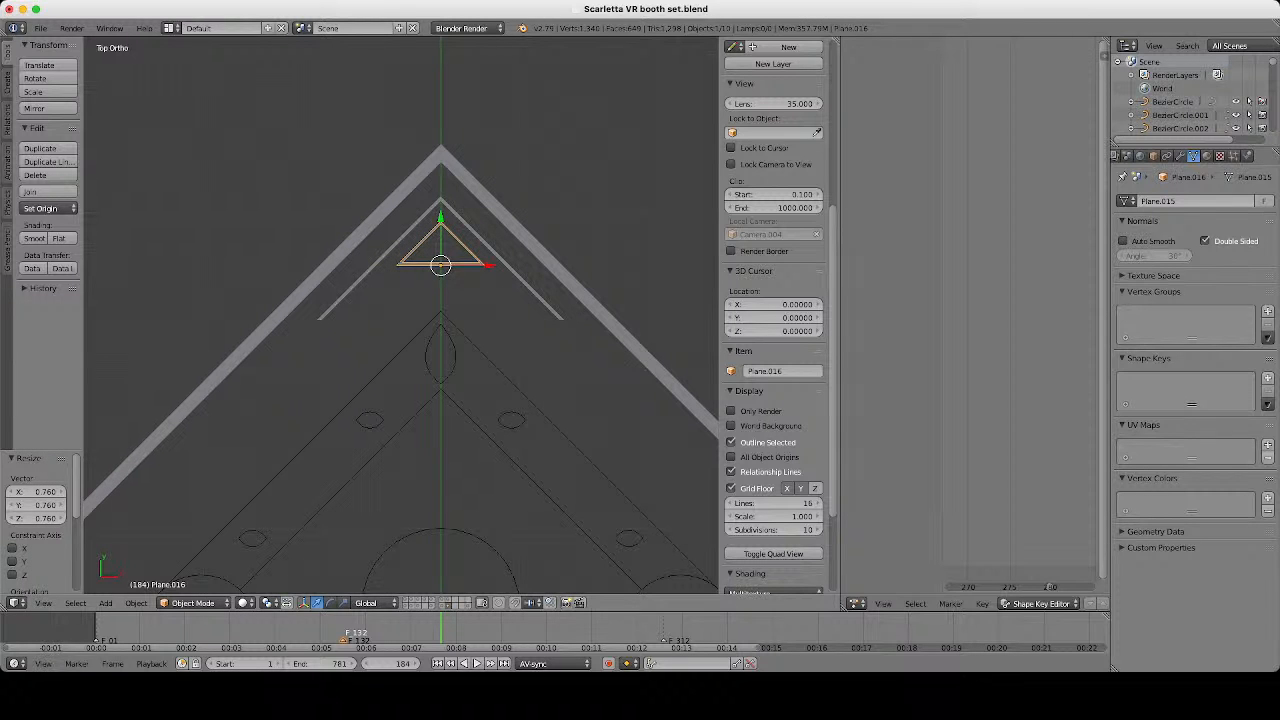
Select the small triangle and the thin chevron together and move them up along Y, closer to the large chevron's apex.
{"action": "key", "text": "a"}
{"action": "scroll", "coordinate": [401, 316], "scroll_direction": "down", "scroll_amount": 5}
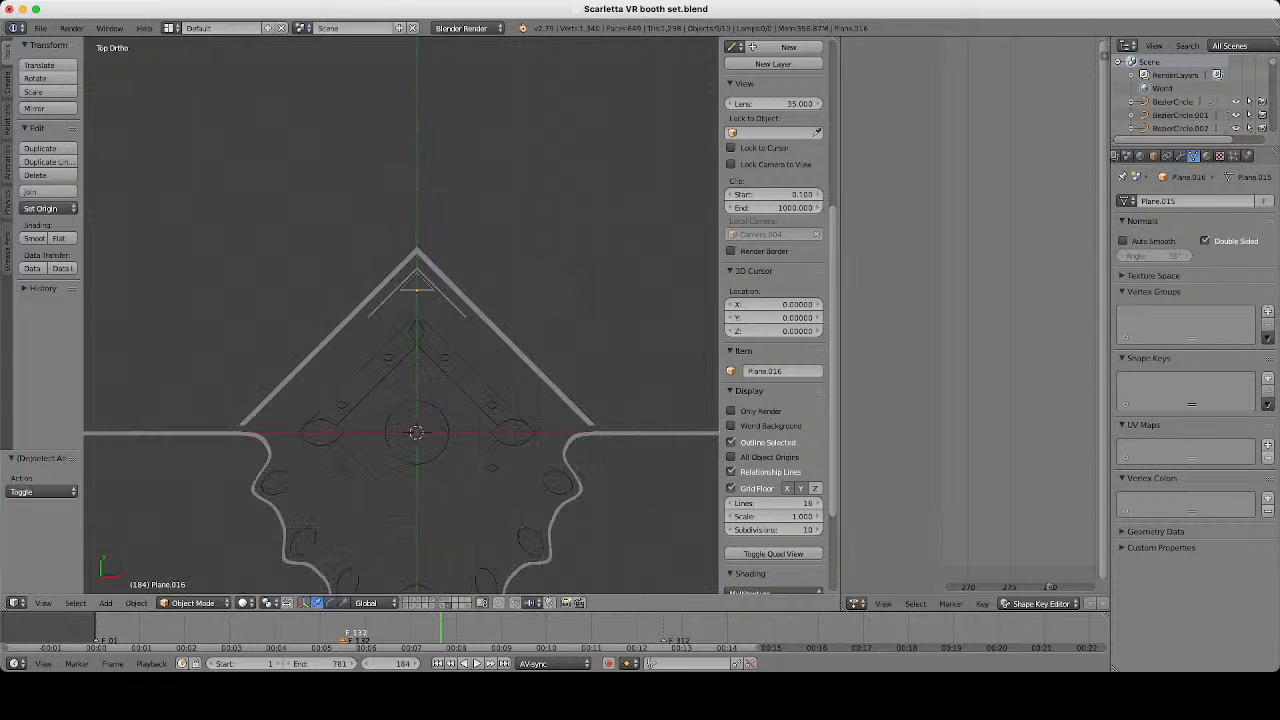
{"action": "scroll", "coordinate": [401, 316], "scroll_direction": "down", "scroll_amount": 4}
{"action": "scroll", "coordinate": [401, 316], "scroll_direction": "up", "scroll_amount": 6}
{"action": "right_click", "coordinate": [438, 279]}
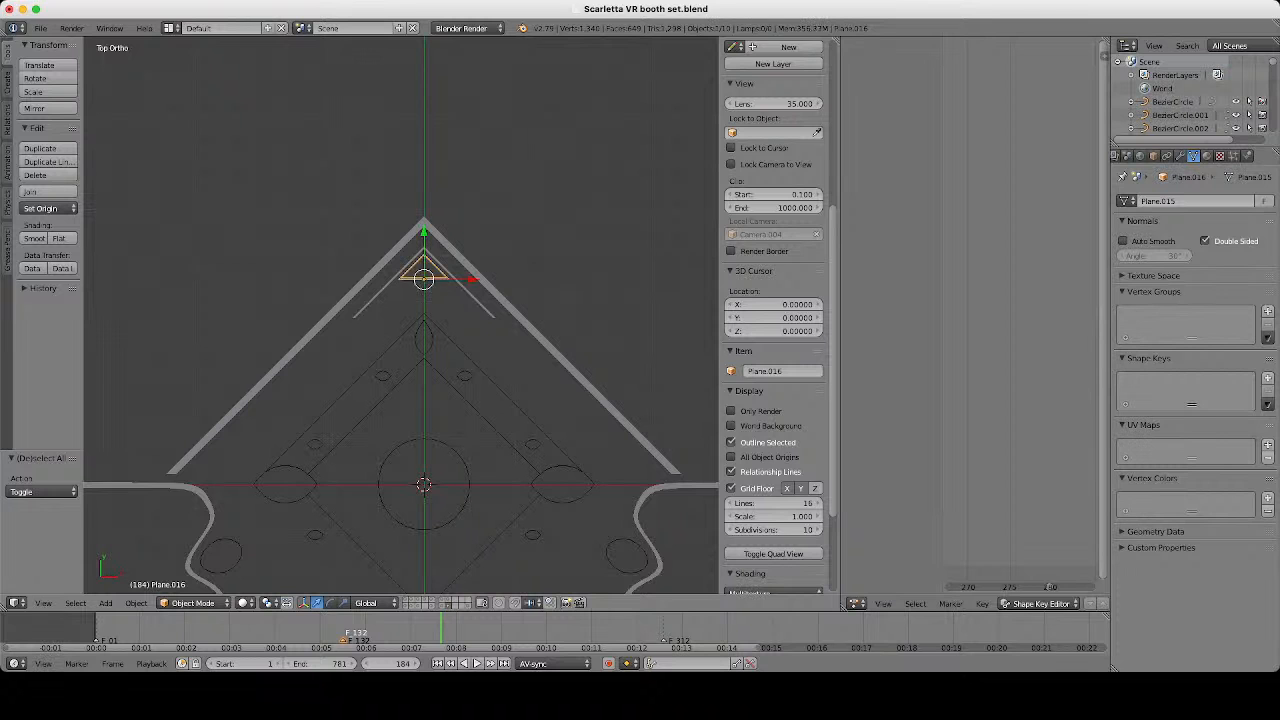
{"action": "right_click", "coordinate": [466, 290], "text": "shift"}
{"action": "scroll", "coordinate": [401, 316], "scroll_direction": "up", "scroll_amount": 3}
{"action": "left_click_drag", "start_coordinate": [440, 240], "coordinate": [440, 222]}
{"action": "scroll", "coordinate": [401, 316], "scroll_direction": "down", "scroll_amount": 5}
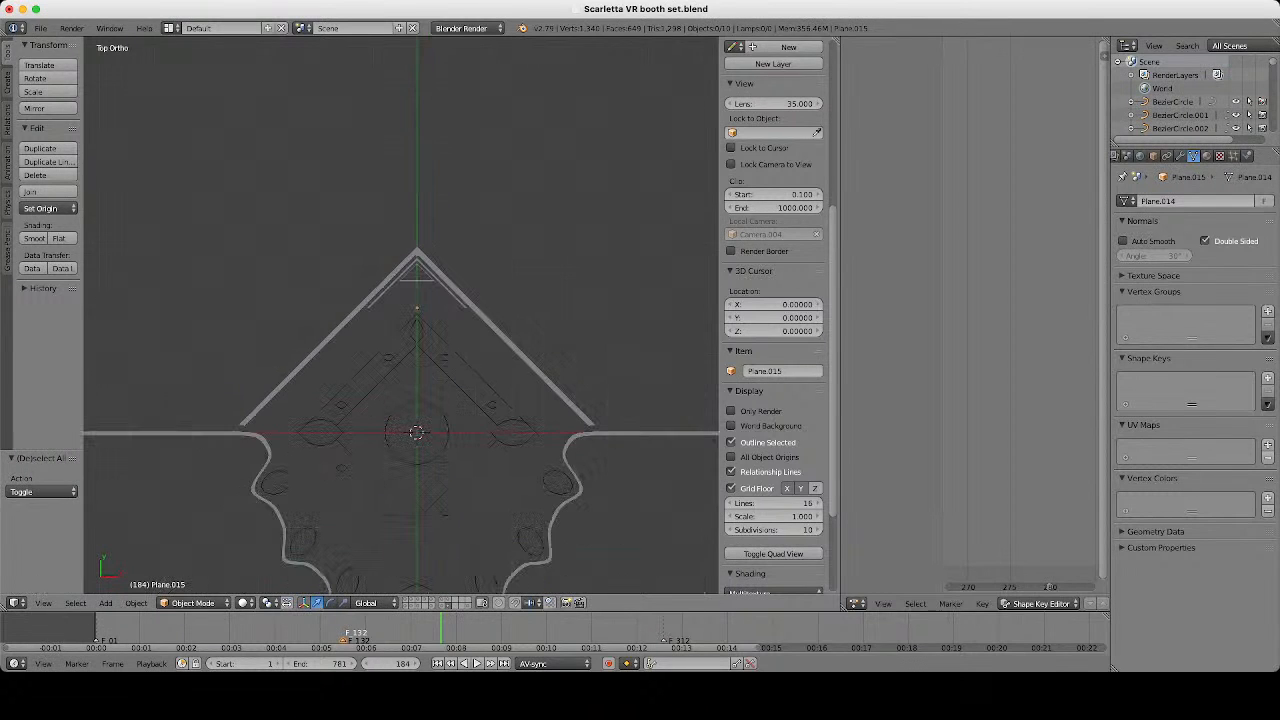
{"action": "scroll", "coordinate": [401, 316], "scroll_direction": "down", "scroll_amount": 3}
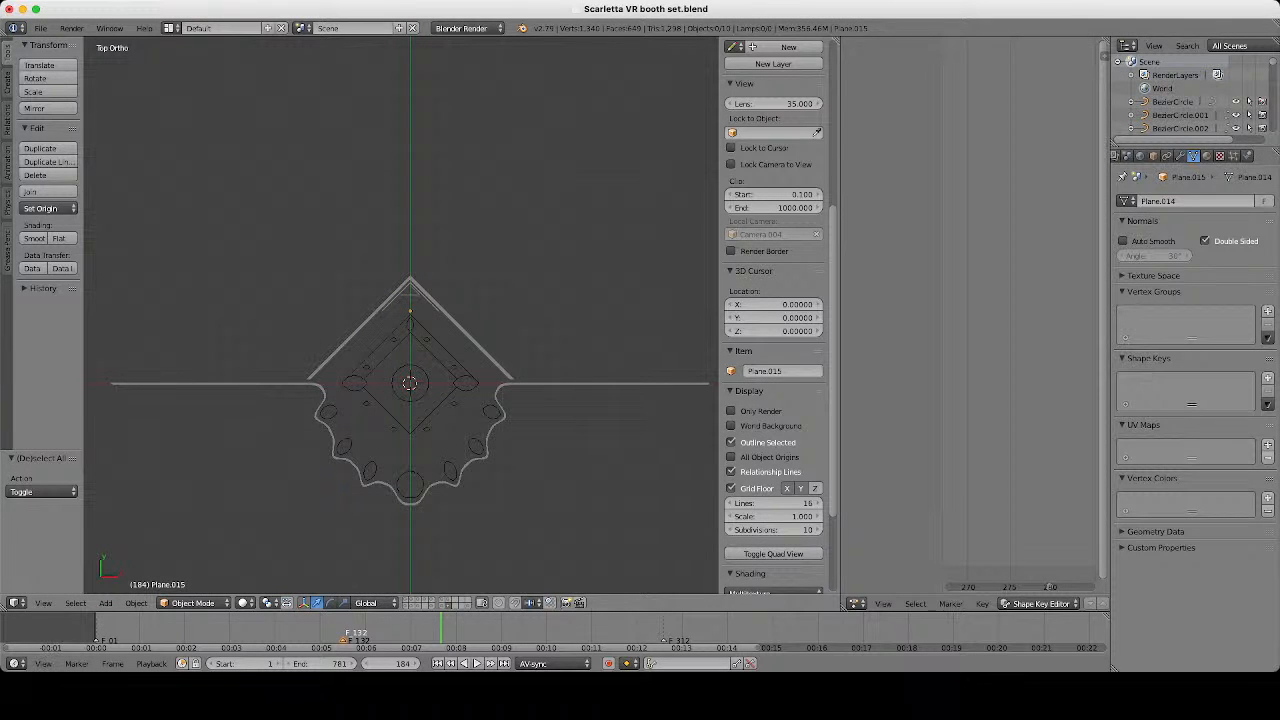
{"action": "scroll", "coordinate": [402, 320], "scroll_direction": "up", "scroll_amount": 3}
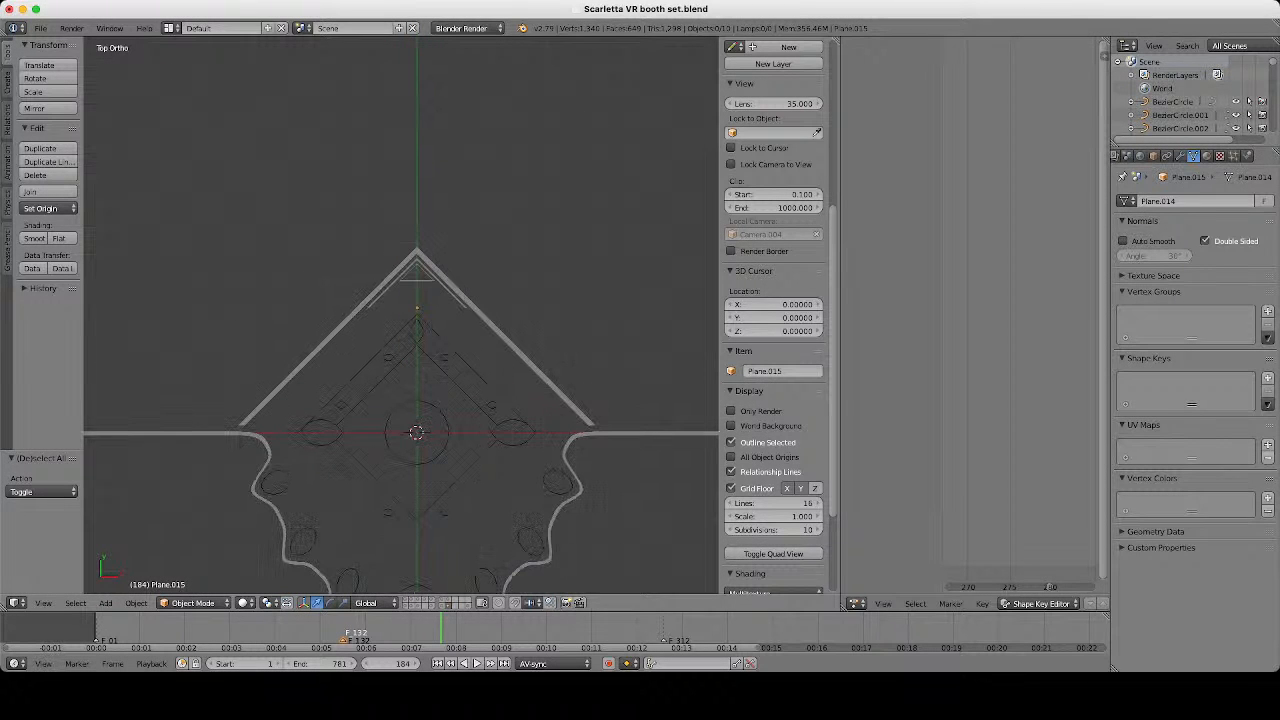
Open the large outer chevron in Edit Mode and add a loop cut near its left arm's end with an edge slide of -0.9574.
{"action": "middle_click_drag", "start_coordinate": [241, 425], "coordinate": [423, 314], "text": "shift"}
{"action": "scroll", "coordinate": [423, 314], "scroll_direction": "up", "scroll_amount": 3}
{"action": "right_click", "coordinate": [445, 306]}
{"action": "key", "text": "Tab"}
{"action": "key", "text": "Tab"}
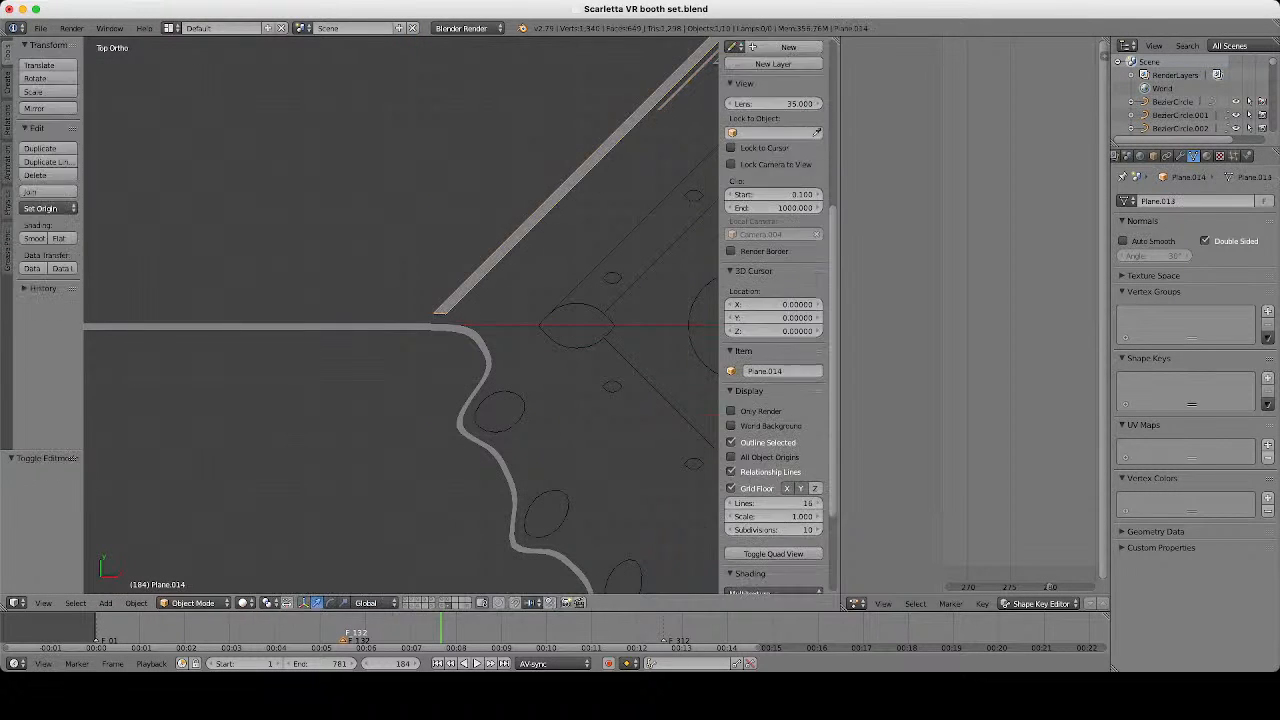
{"action": "key", "text": "Tab"}
{"action": "scroll", "coordinate": [405, 317], "scroll_direction": "down", "scroll_amount": 2}
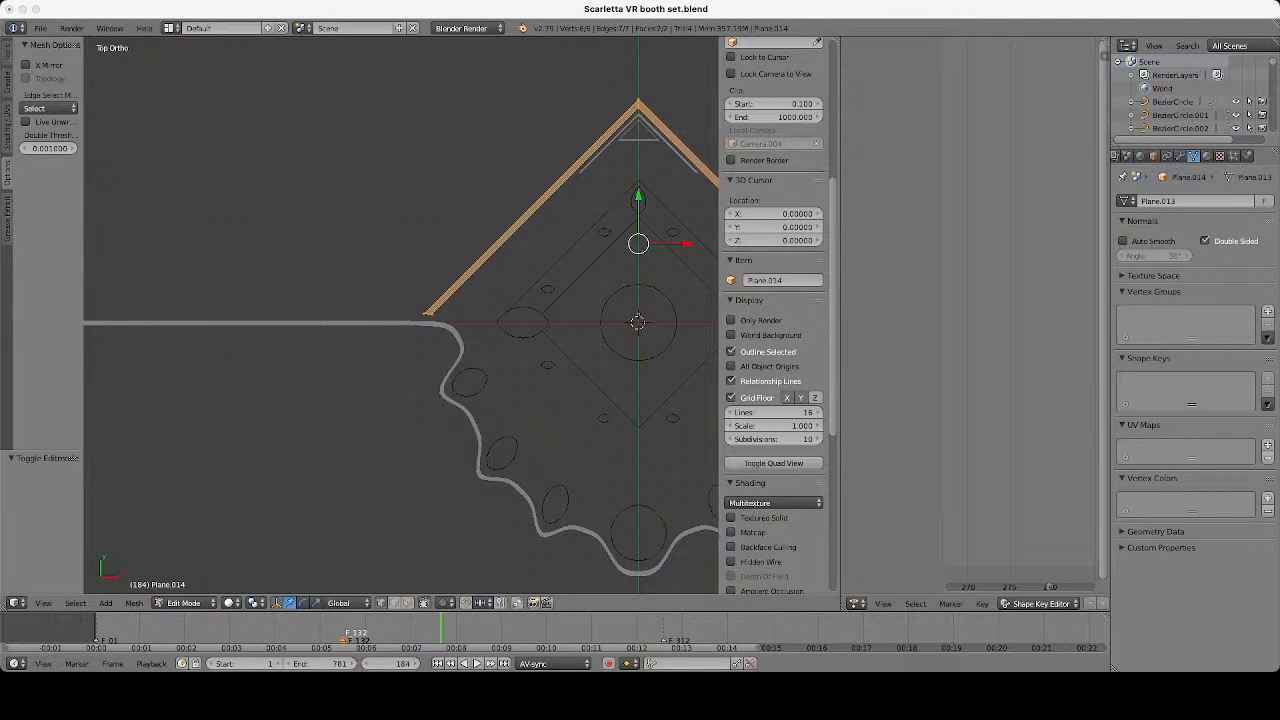
{"action": "scroll", "coordinate": [428, 316], "scroll_direction": "up", "scroll_amount": 3}
{"action": "key", "text": "ctrl+r"}
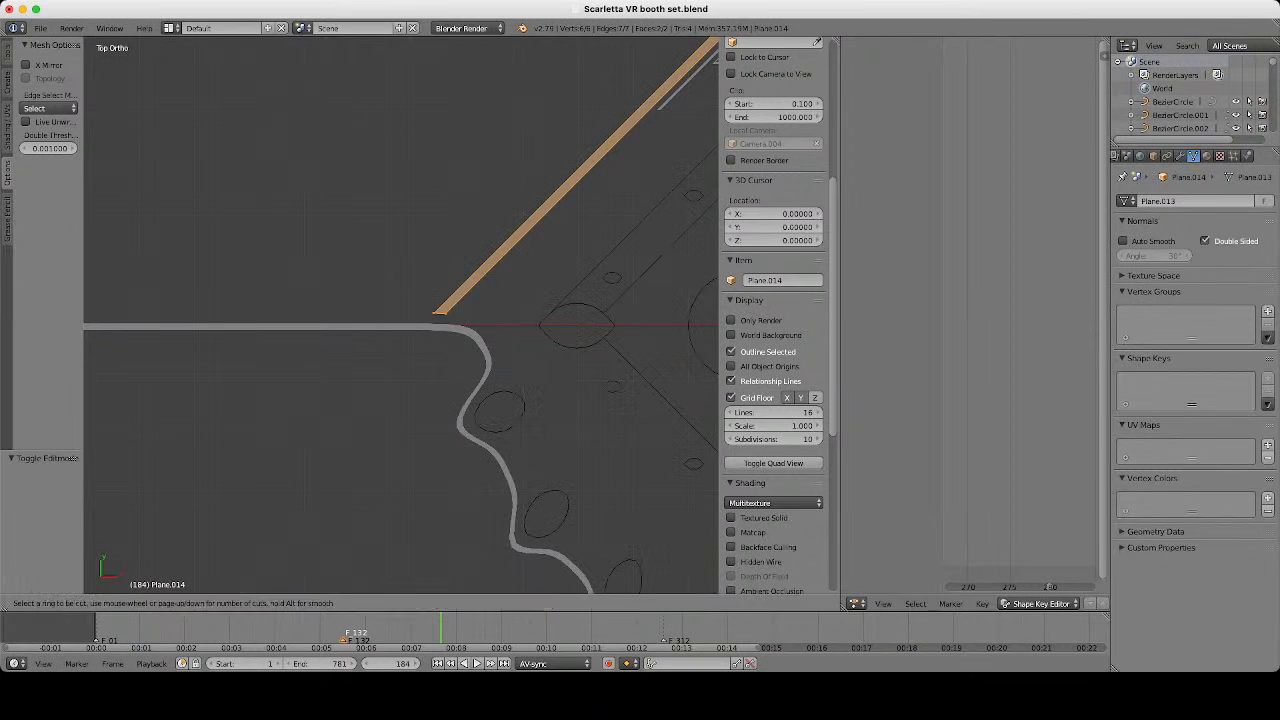
{"action": "left_click", "coordinate": [438, 312]}
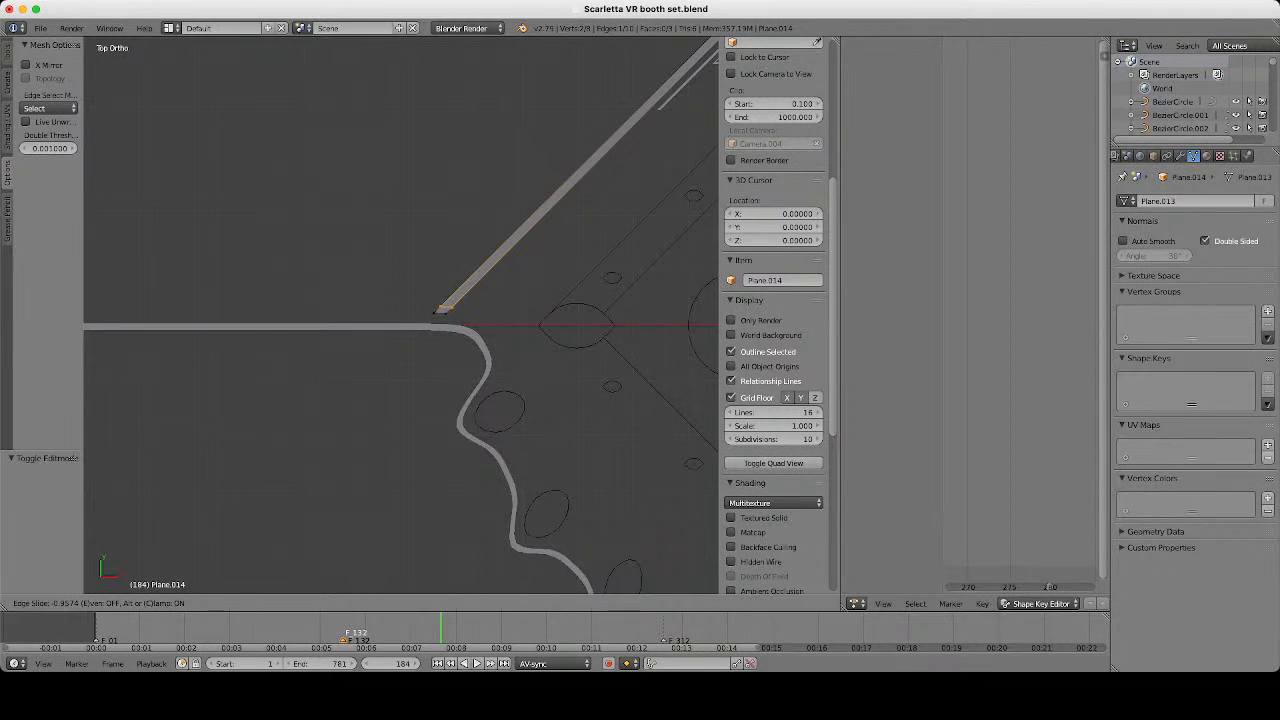
{"action": "left_click", "coordinate": [440, 310]}
Add a matching loop cut near the end of the large chevron's right arm with an edge slide of 0.9574.
{"action": "scroll", "coordinate": [440, 310], "scroll_direction": "down", "scroll_amount": 5}
{"action": "middle_click_drag", "start_coordinate": [440, 310], "coordinate": [254, 333], "text": "shift"}
{"action": "scroll", "coordinate": [400, 315], "scroll_direction": "up", "scroll_amount": 5}
{"action": "key", "text": "ctrl+r"}
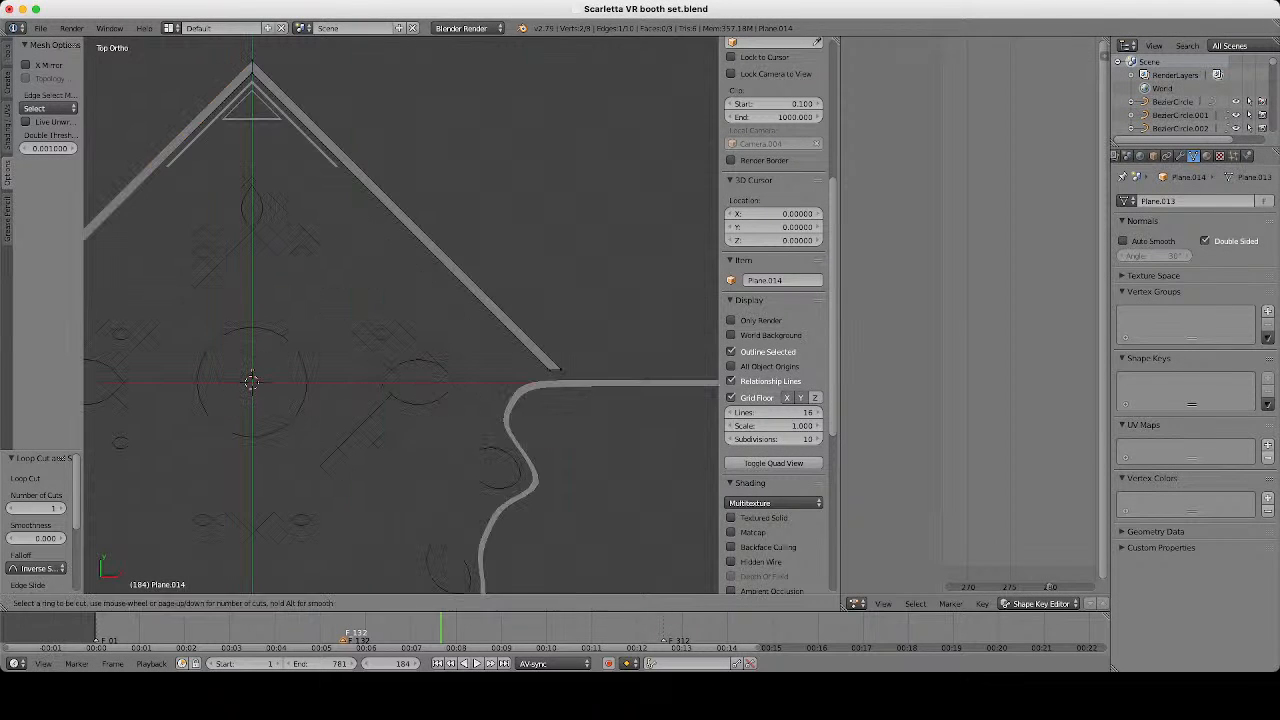
{"action": "left_click", "coordinate": [403, 218]}
{"action": "type", "text": "."}
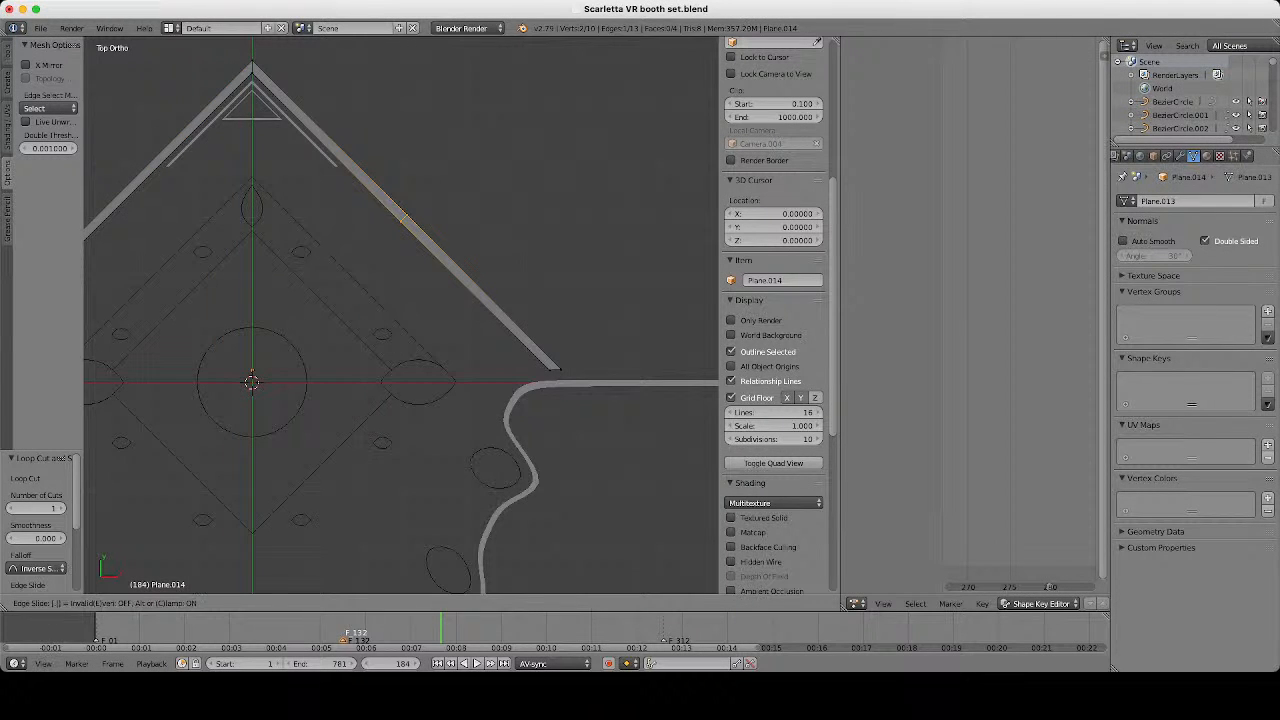
{"action": "type", "text": "955"}
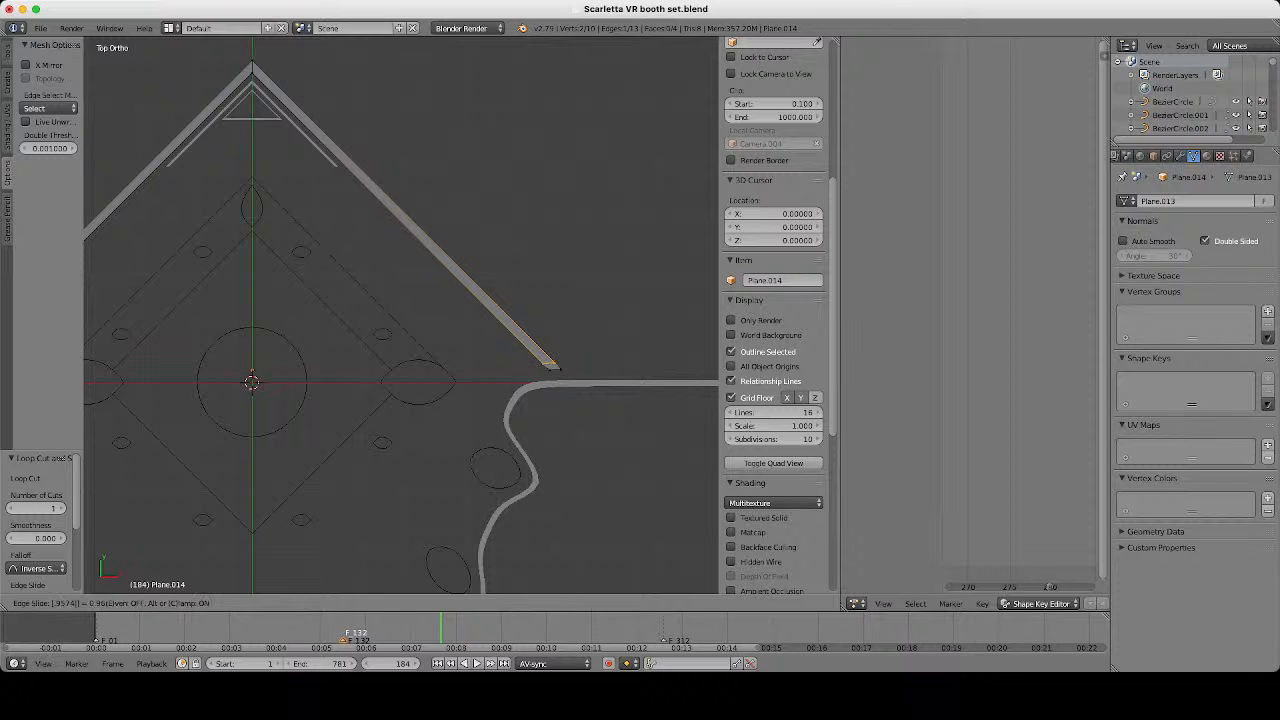
{"action": "key", "text": "Return"}
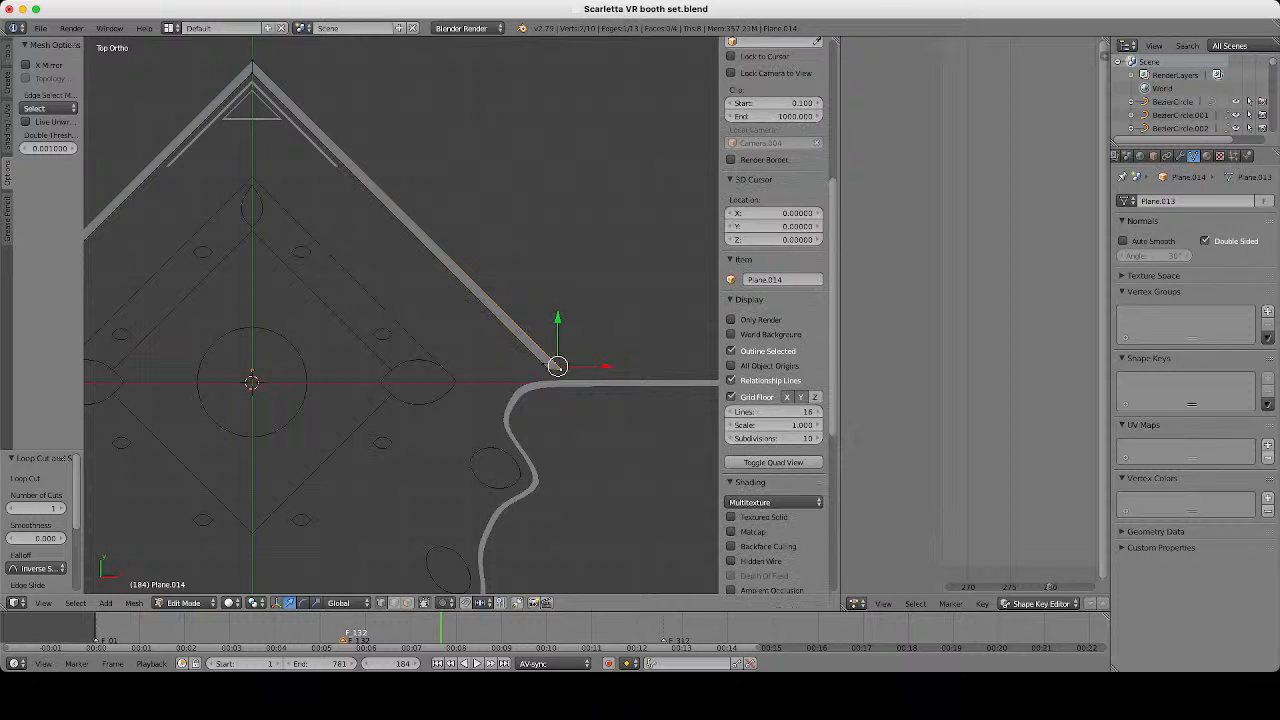
Extrude the outer edges at both ends of the large chevron outward along X, scaling them by 1.035, then extrude again and scale by 1.941.
{"action": "scroll", "coordinate": [401, 315], "scroll_direction": "down", "scroll_amount": 3}
{"action": "scroll", "coordinate": [401, 315], "scroll_direction": "down", "scroll_amount": 9, "text": "ctrl"}
{"action": "scroll", "coordinate": [401, 315], "scroll_direction": "up", "scroll_amount": 3}
{"action": "right_click", "coordinate": [294, 363], "text": "shift"}
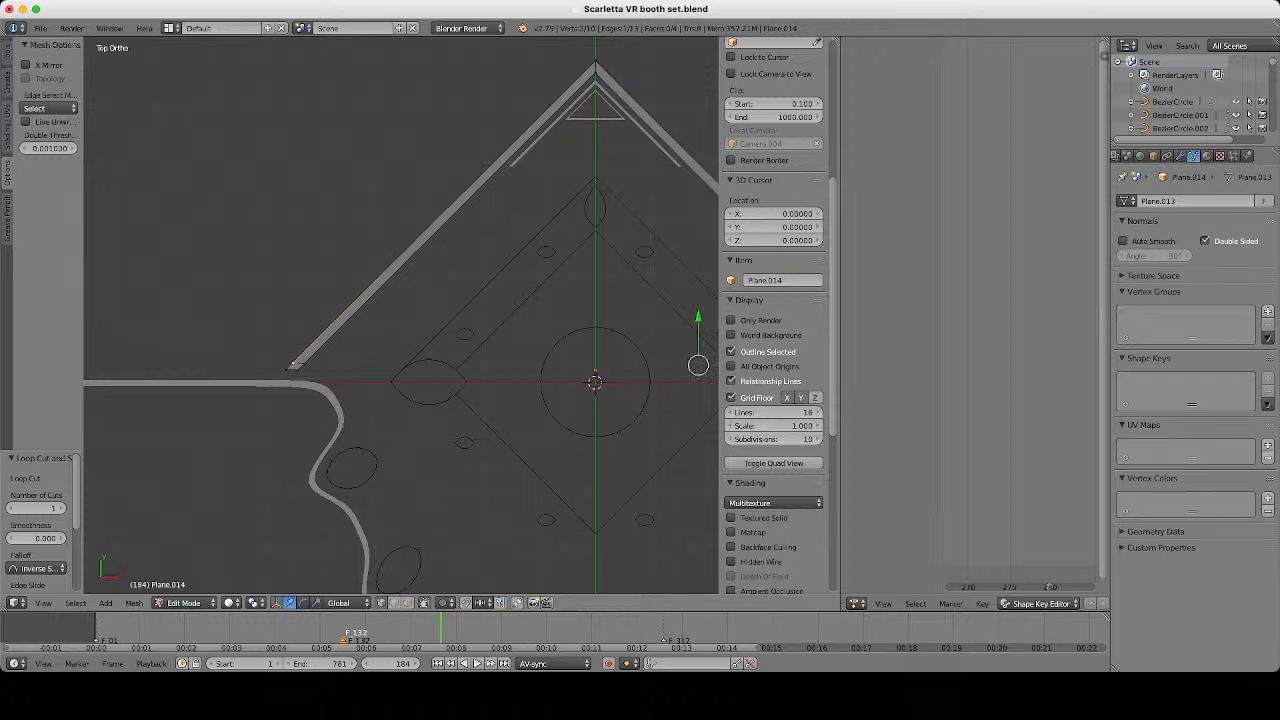
{"action": "right_click", "coordinate": [287, 369], "text": "shift"}
{"action": "scroll", "coordinate": [401, 315], "scroll_direction": "down", "scroll_amount": 4}
{"action": "key", "text": "e"}
{"action": "key", "text": "Return"}
{"action": "scroll", "coordinate": [401, 315], "scroll_direction": "down", "scroll_amount": 1}
{"action": "scroll", "coordinate": [403, 400], "scroll_direction": "down", "scroll_amount": 1}
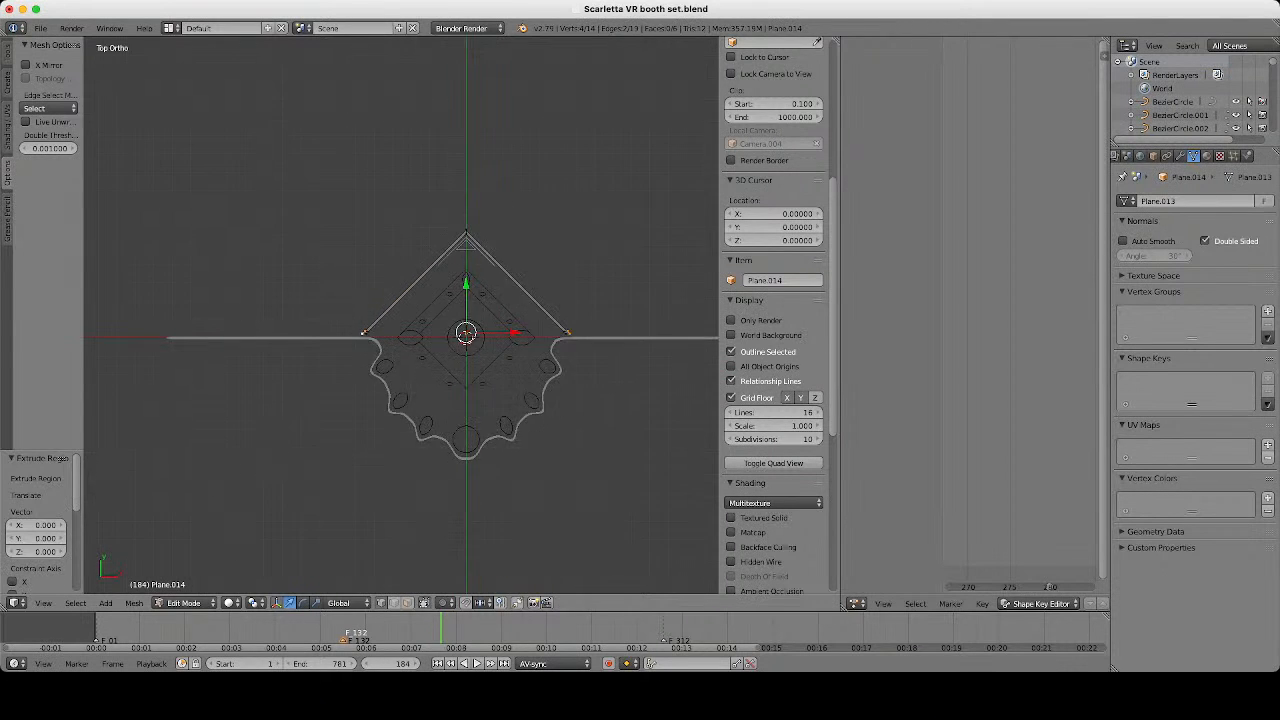
{"action": "scroll", "coordinate": [403, 400], "scroll_direction": "up", "scroll_amount": 4, "text": "ctrl"}
{"action": "key", "text": "s"}
{"action": "key", "text": "x"}
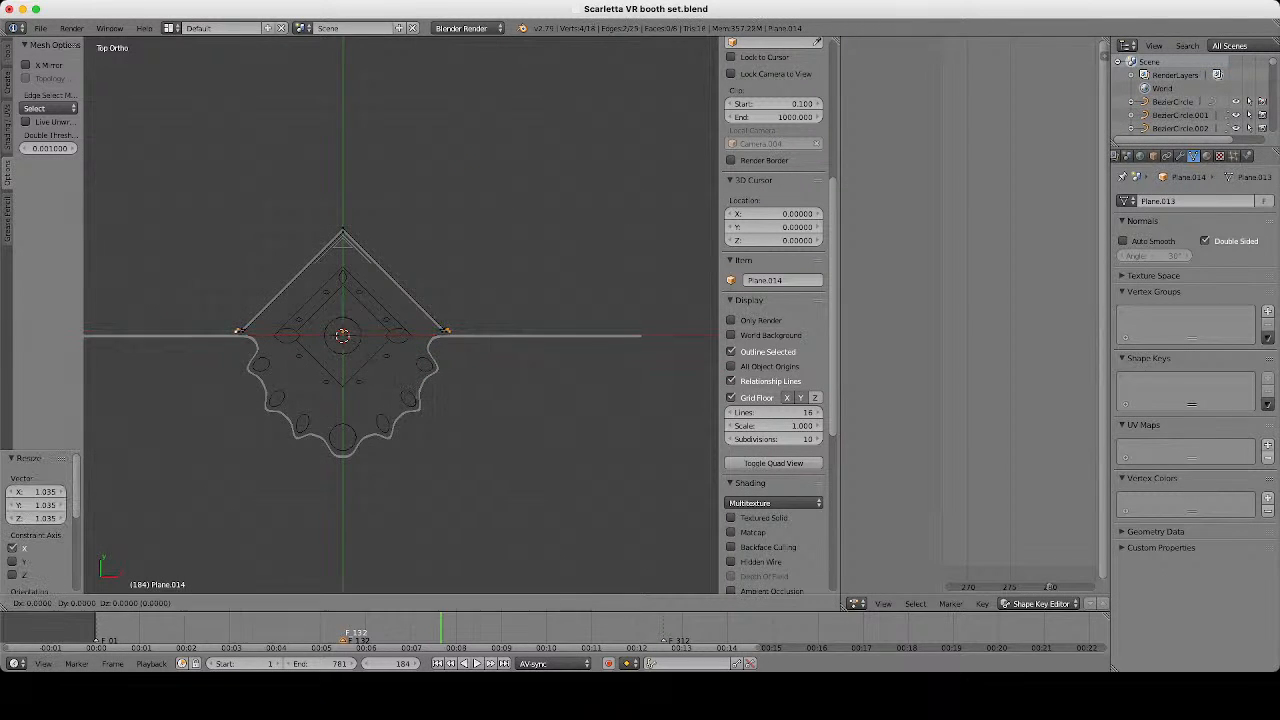
{"action": "left_click", "coordinate": [500, 414]}
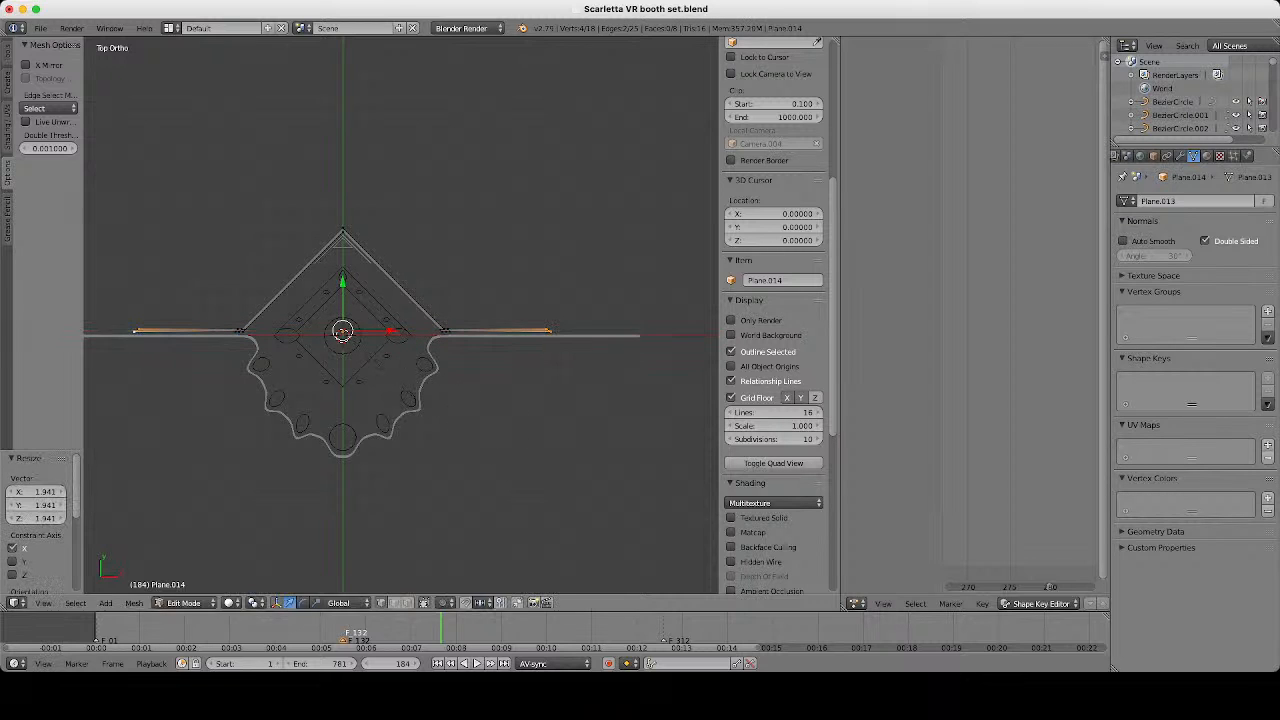
Extrude both outer end edges once more and scale them by 1.451 along X to match the scalloped band's length.
{"action": "key", "text": "s"}
{"action": "right_click", "coordinate": [510, 416]}
{"action": "key", "text": "e"}
{"action": "right_click", "coordinate": [495, 404]}
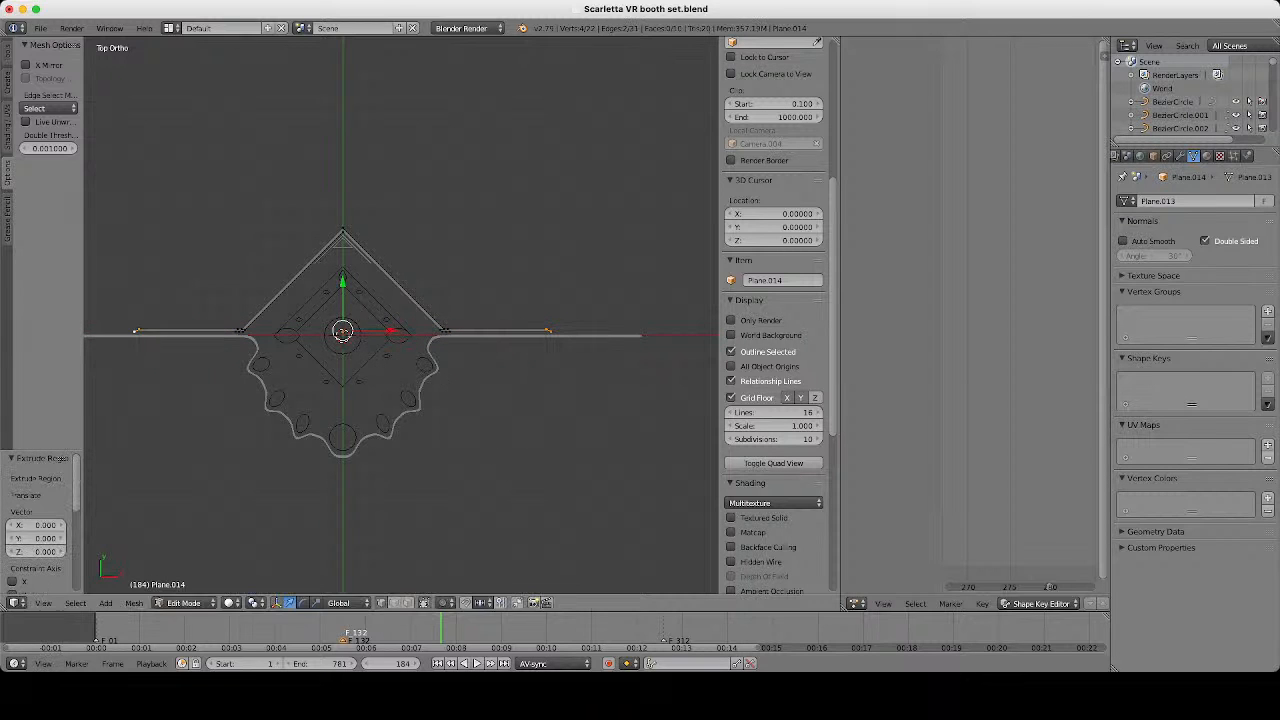
{"action": "key", "text": "s"}
{"action": "key", "text": "x"}
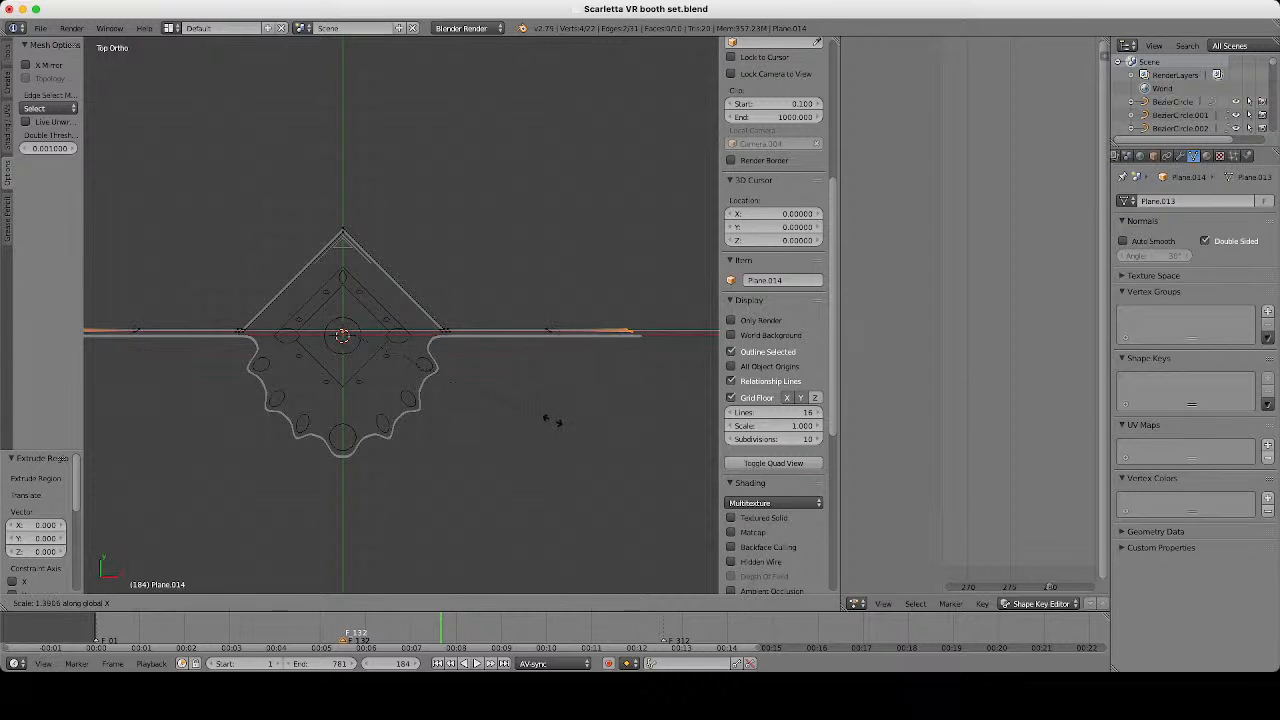
{"action": "left_click", "coordinate": [558, 424]}
Straighten the end edges of both horizontal extensions by scaling them to 0 along X about individual origins, then leave Edit Mode.
{"action": "left_click", "coordinate": [256, 603]}
{"action": "left_click", "coordinate": [290, 557]}
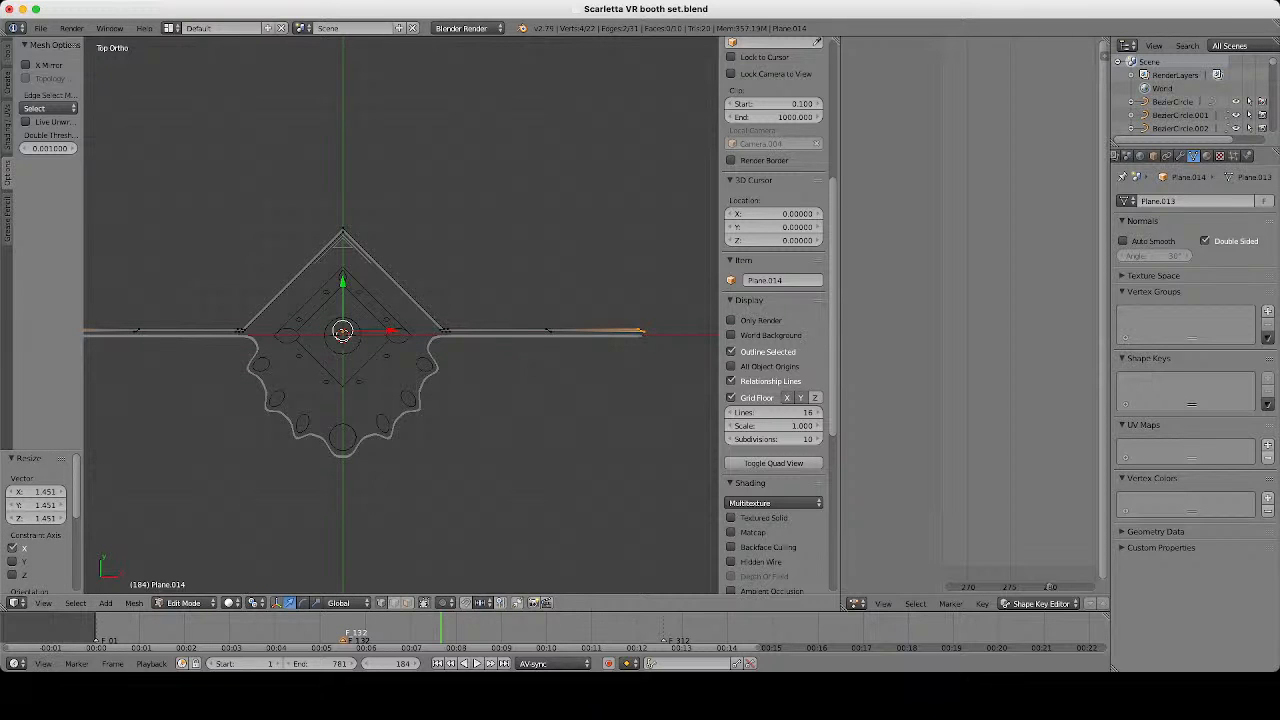
{"action": "key", "text": "s"}
{"action": "key", "text": "x"}
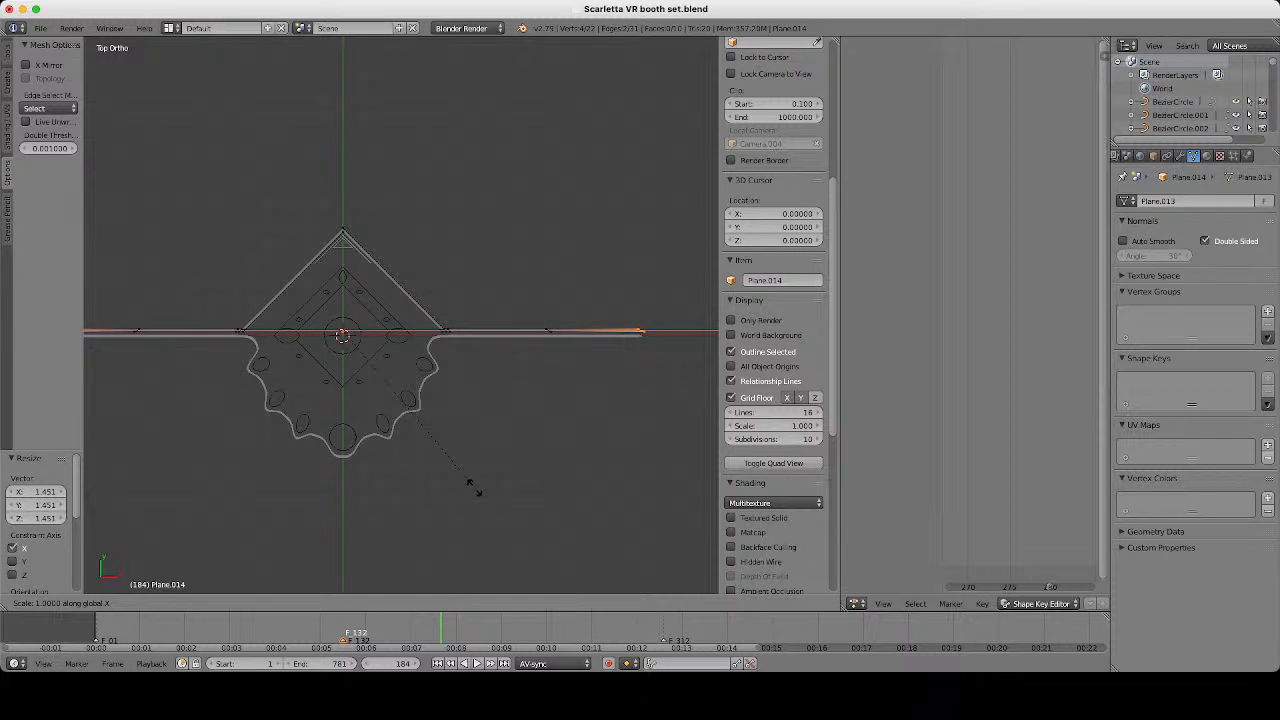
{"action": "right_click", "coordinate": [470, 485]}
{"action": "key", "text": "s"}
{"action": "key", "text": "x"}
{"action": "key", "text": "0"}
{"action": "key", "text": "Return"}
{"action": "key", "text": "Tab"}
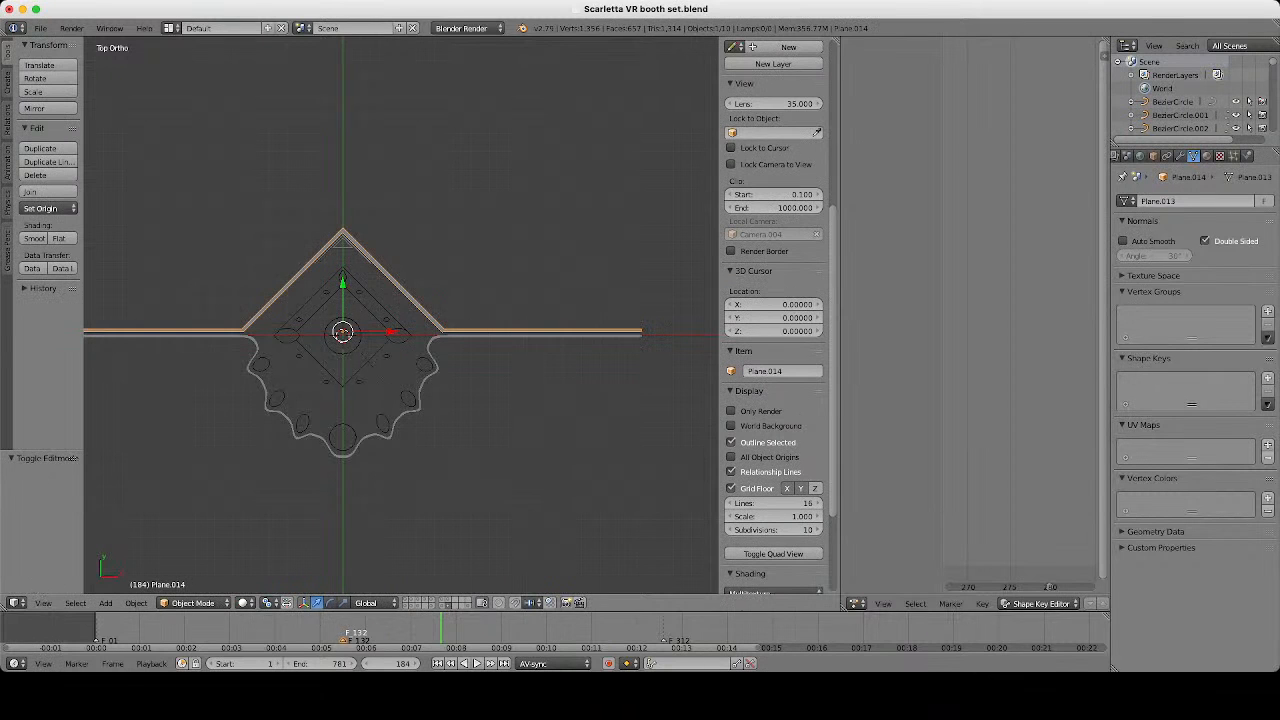
Add a Subdivision Surface modifier to the large chevron with its horizontal extensions.
{"action": "key", "text": "a"}
{"action": "key", "text": "z"}
{"action": "key", "text": "z"}
{"action": "scroll", "coordinate": [401, 316], "scroll_direction": "up", "scroll_amount": 3}
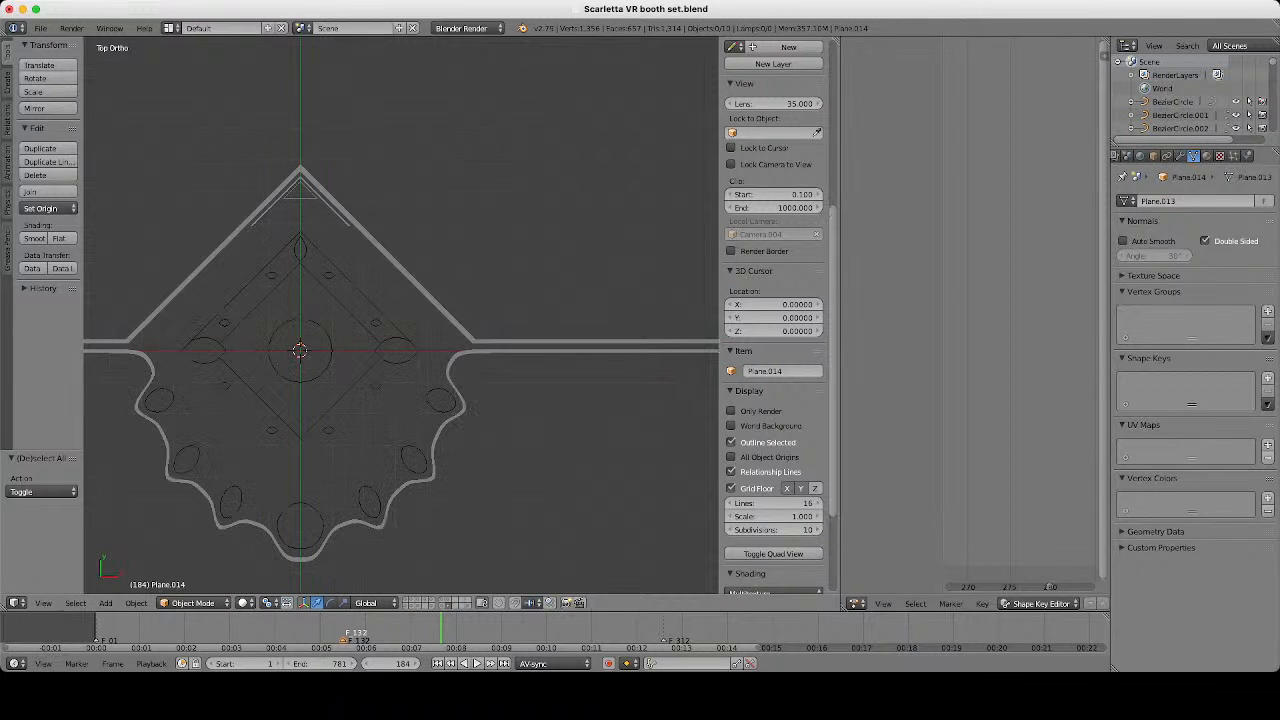
{"action": "right_click", "coordinate": [474, 341]}
{"action": "left_click", "coordinate": [1180, 156]}
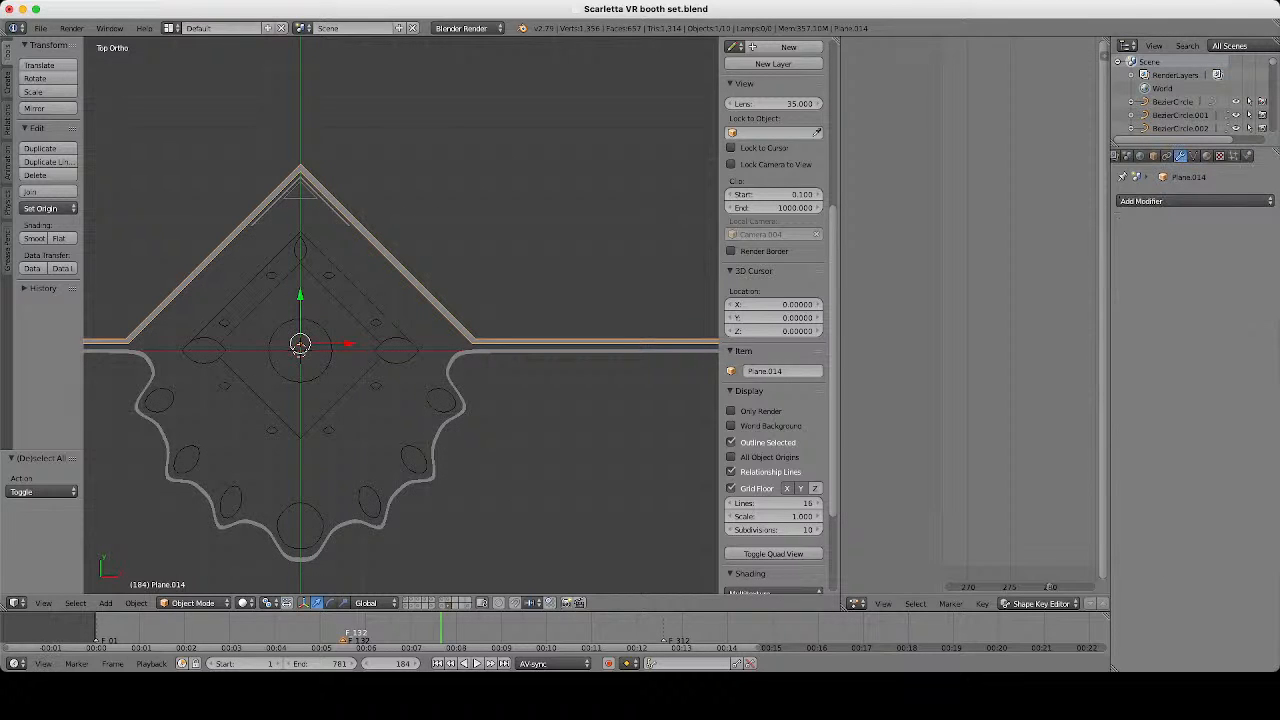
{"action": "left_click", "coordinate": [1195, 201]}
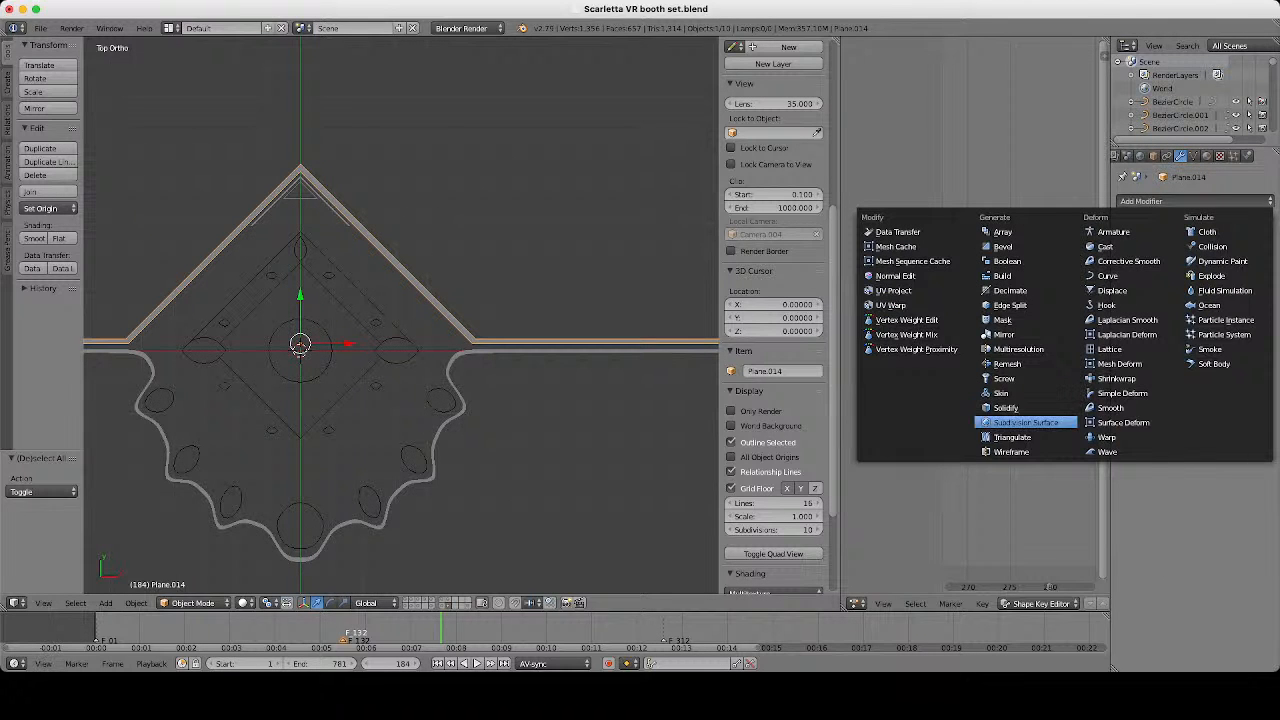
{"action": "left_click", "coordinate": [1020, 423]}
{"action": "scroll", "coordinate": [401, 316], "scroll_direction": "down", "scroll_amount": 1}
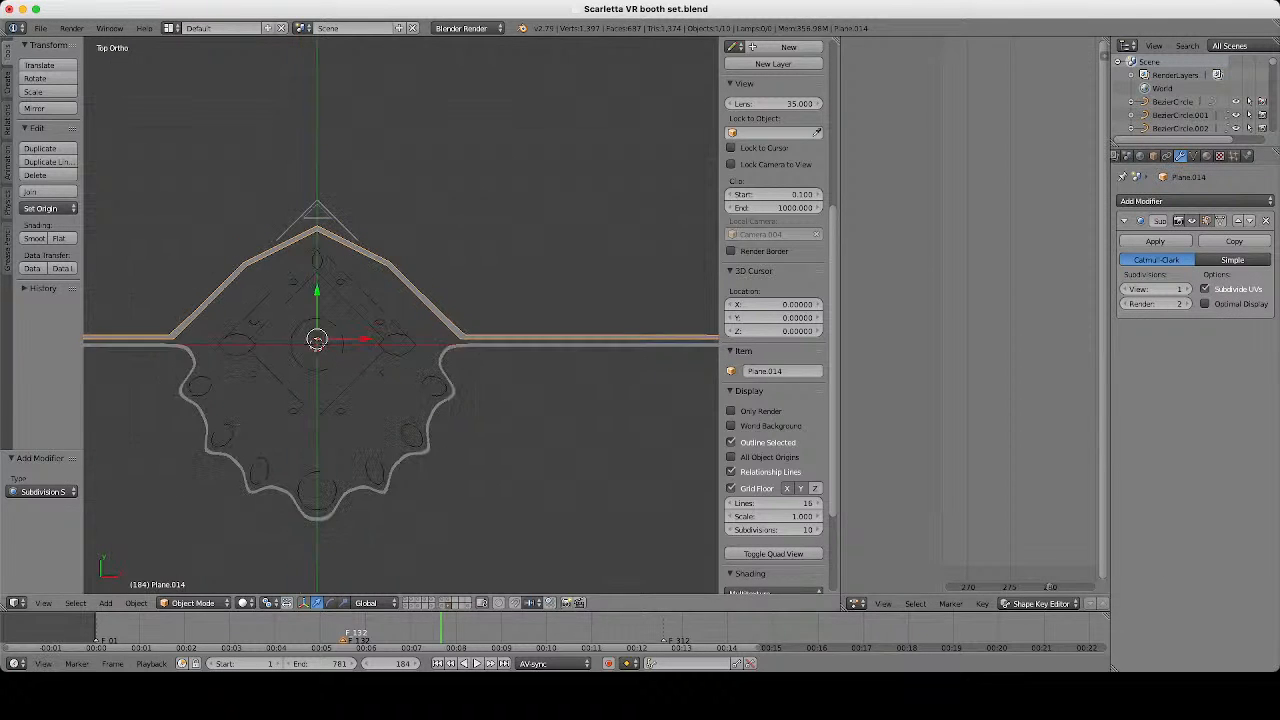
Scale the inner edges of both horizontal extensions of the large chevron by about 1.268 along X around the median point, then leave Edit Mode.
{"action": "key", "text": "Tab"}
{"action": "scroll", "coordinate": [401, 316], "scroll_direction": "up", "scroll_amount": 3}
{"action": "right_click", "coordinate": [516, 352]}
{"action": "scroll", "coordinate": [401, 316], "scroll_direction": "down", "scroll_amount": 2}
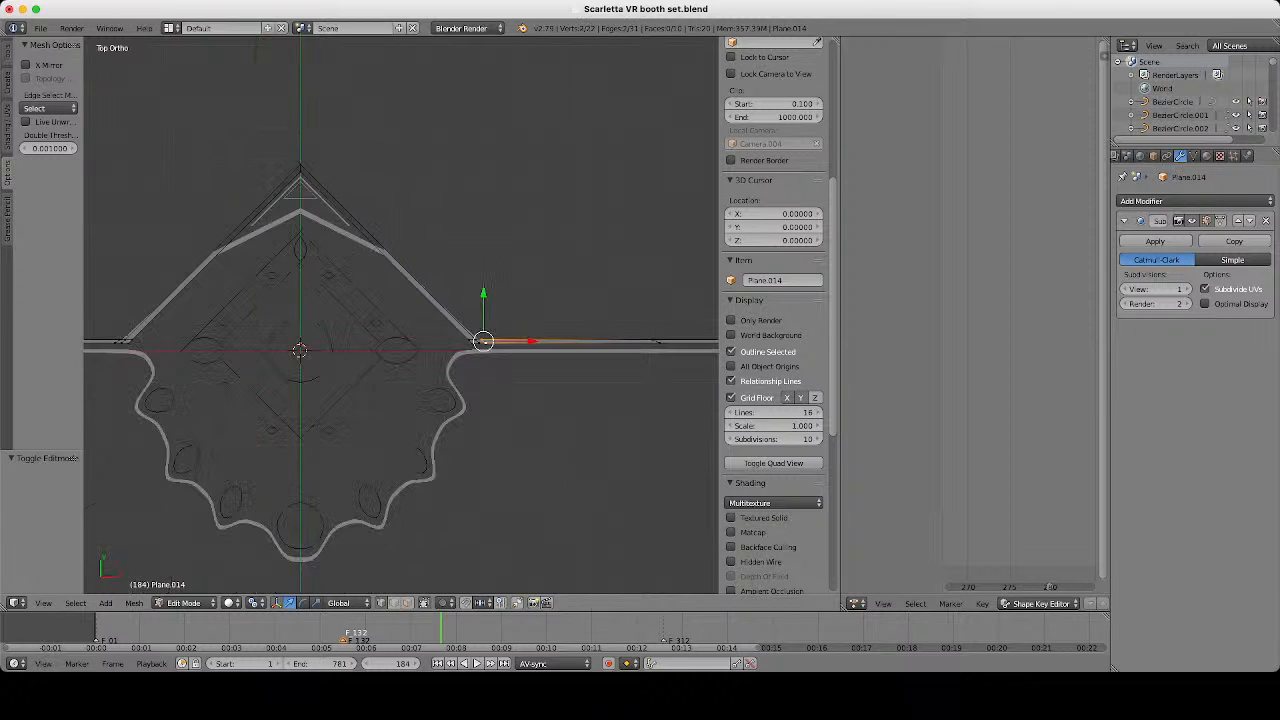
{"action": "middle_click_drag", "start_coordinate": [380, 350], "coordinate": [666, 335], "text": "shift"}
{"action": "scroll", "coordinate": [401, 316], "scroll_direction": "up", "scroll_amount": 3}
{"action": "right_click", "coordinate": [406, 333], "text": "alt+shift"}
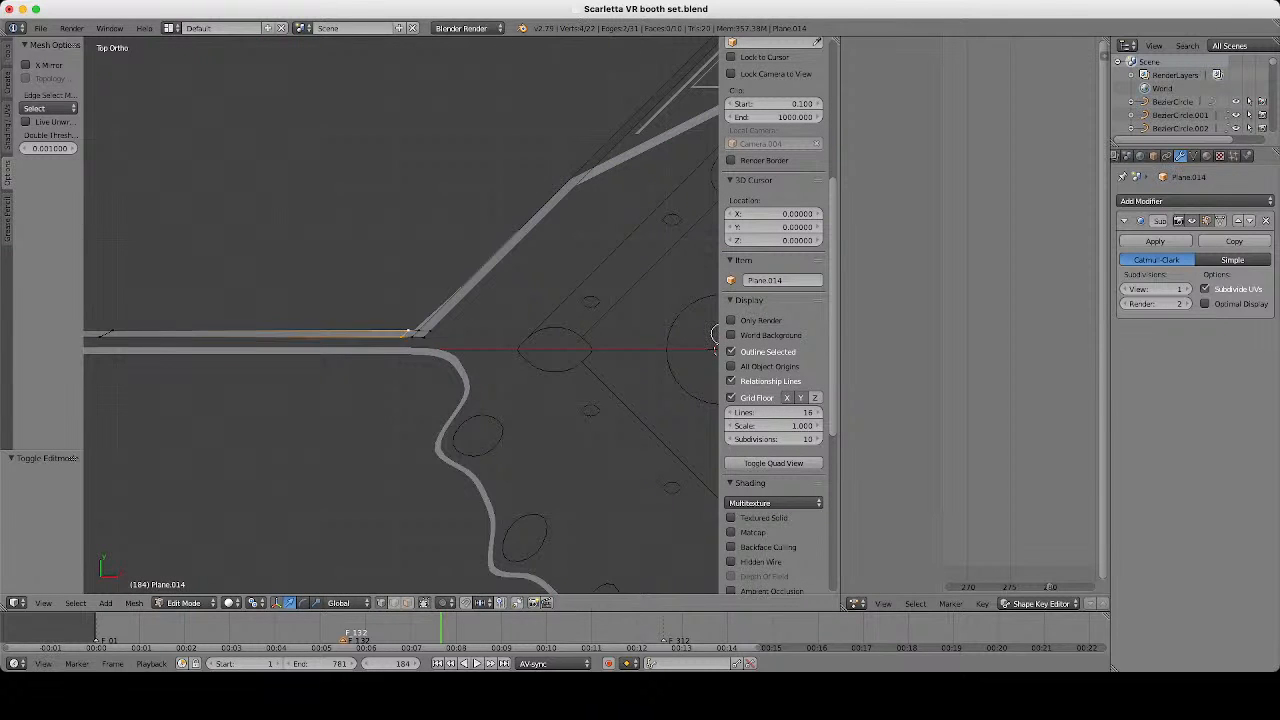
{"action": "scroll", "coordinate": [401, 316], "scroll_direction": "down", "scroll_amount": 4}
{"action": "middle_click_drag", "start_coordinate": [406, 333], "coordinate": [240, 333], "text": "shift"}
{"action": "scroll", "coordinate": [401, 316], "scroll_direction": "up", "scroll_amount": 3}
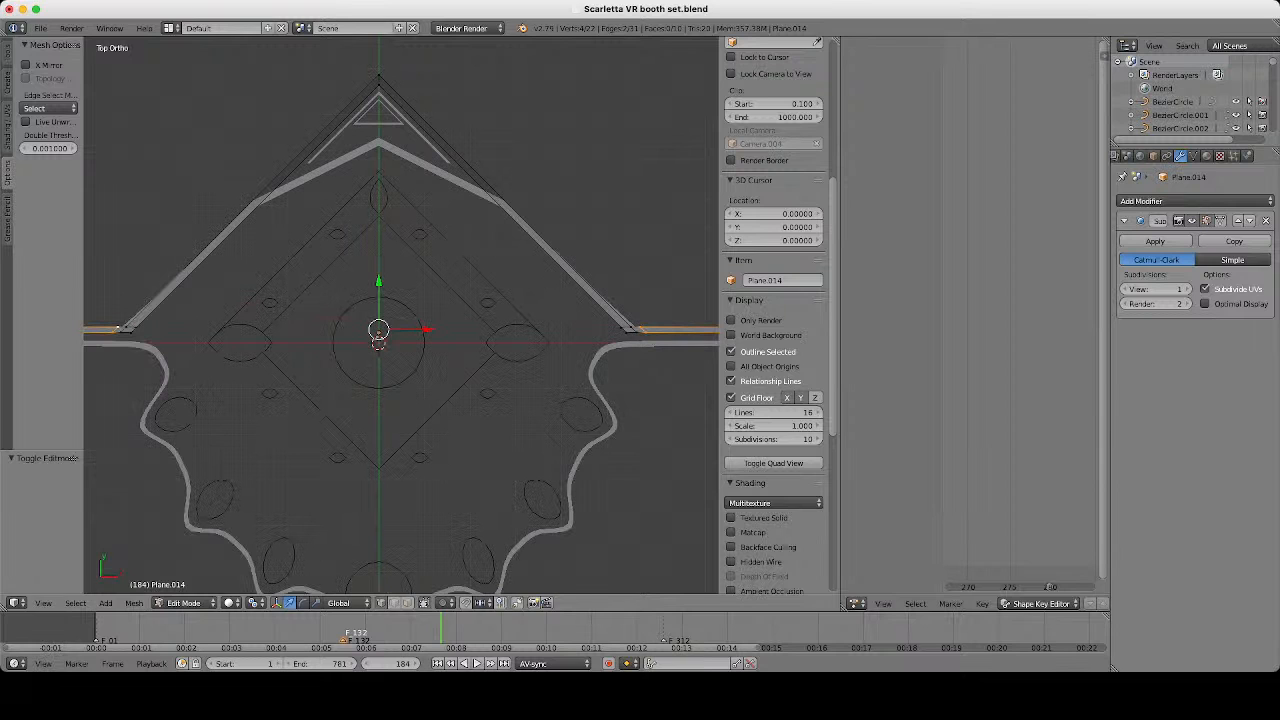
{"action": "left_click", "coordinate": [256, 602]}
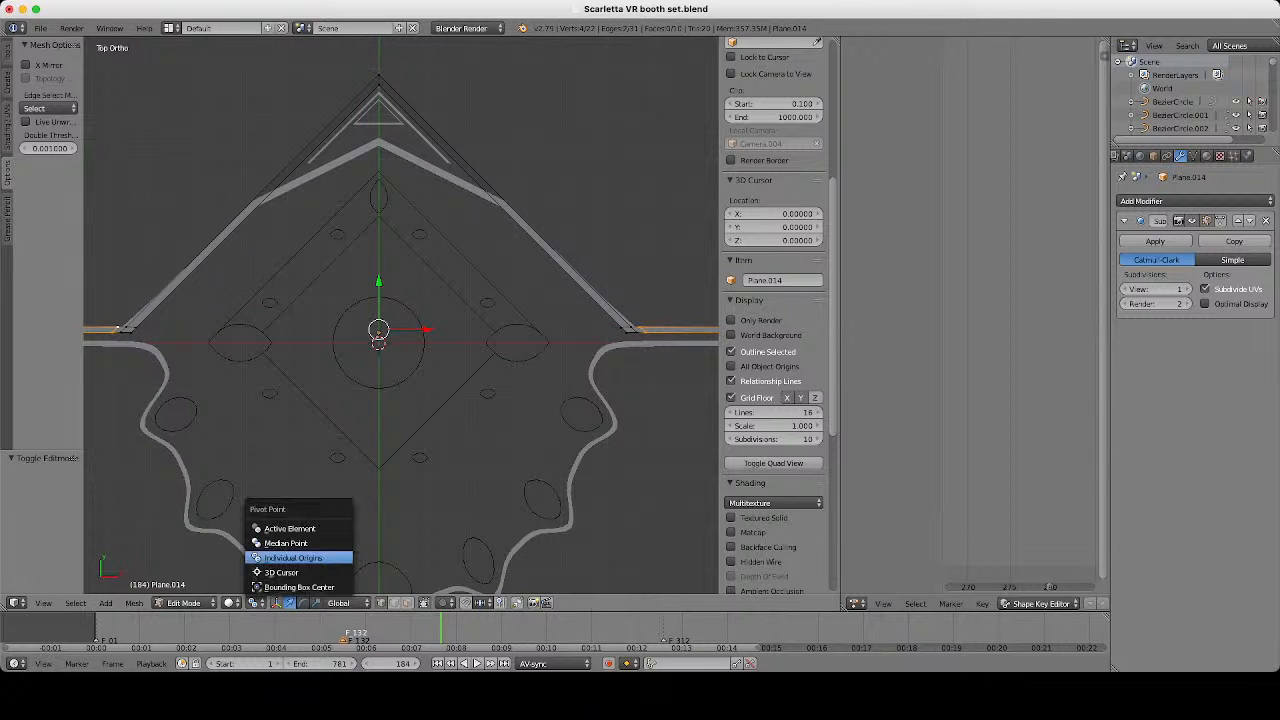
{"action": "left_click", "coordinate": [256, 602]}
{"action": "left_click", "coordinate": [285, 543]}
{"action": "key", "text": "s"}
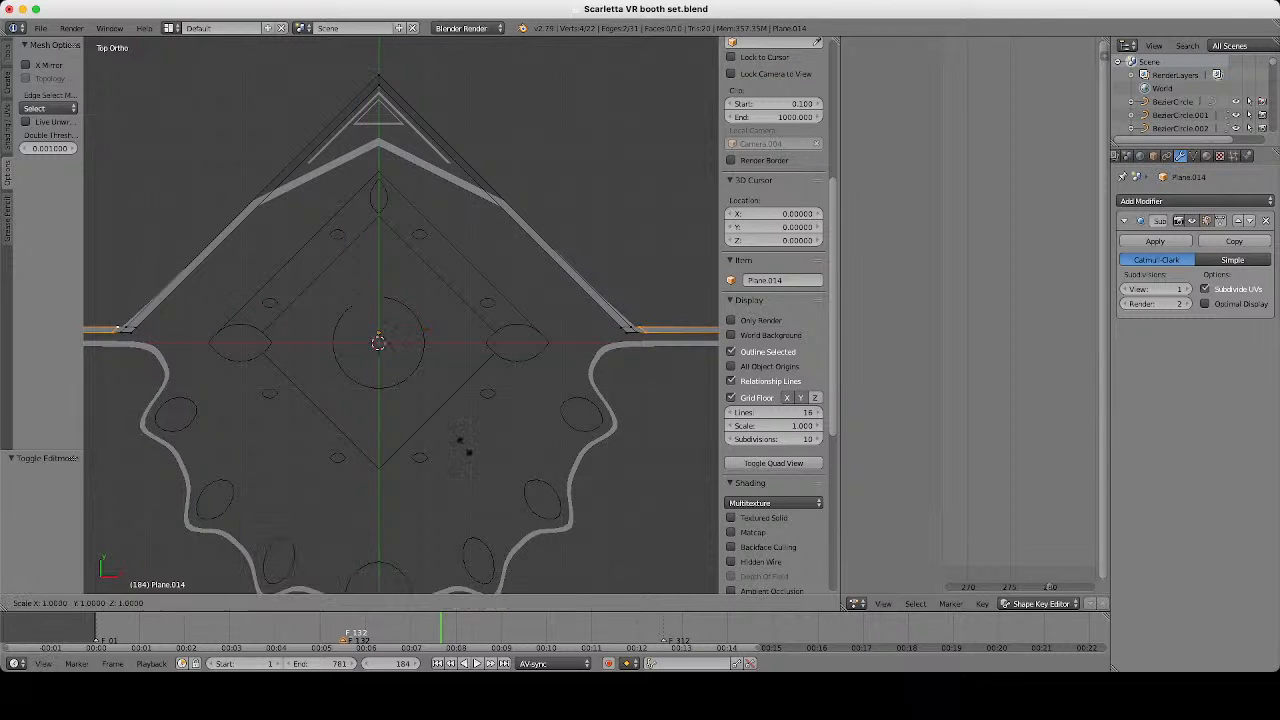
{"action": "key", "text": "x"}
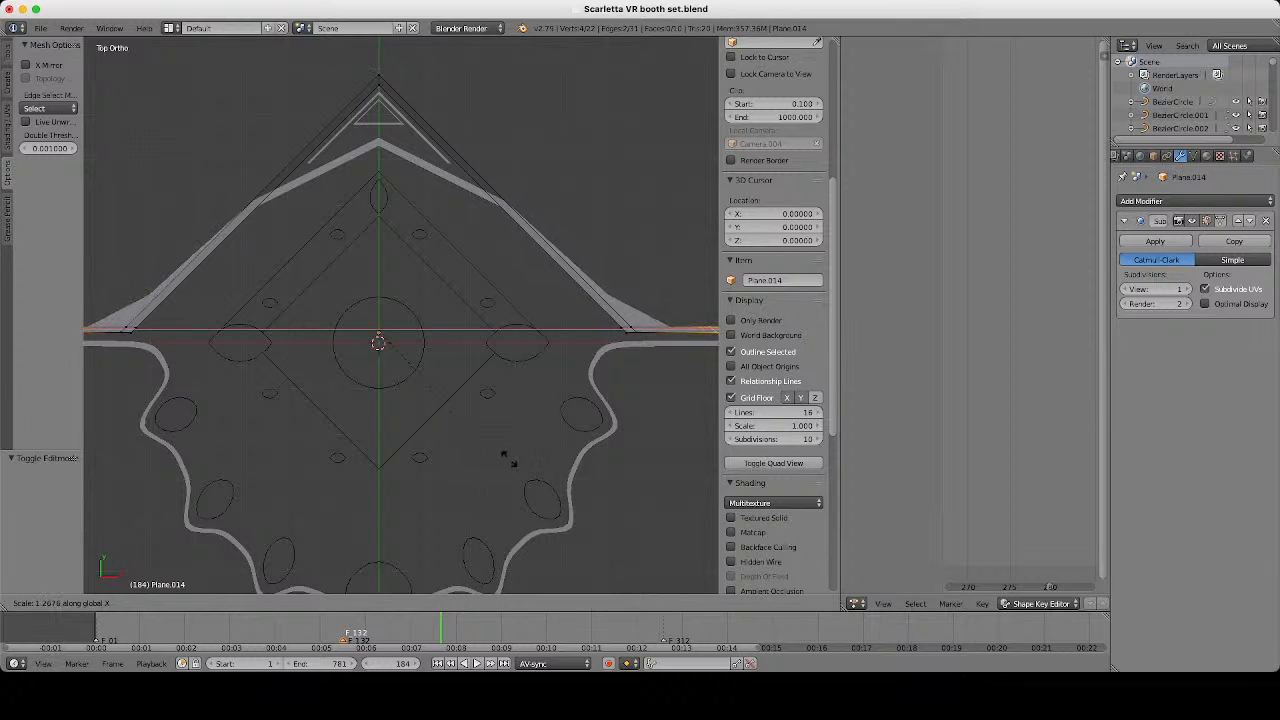
{"action": "left_click", "coordinate": [512, 459]}
{"action": "key", "text": "Tab"}
{"action": "scroll", "coordinate": [512, 459], "scroll_direction": "down", "scroll_amount": 3}
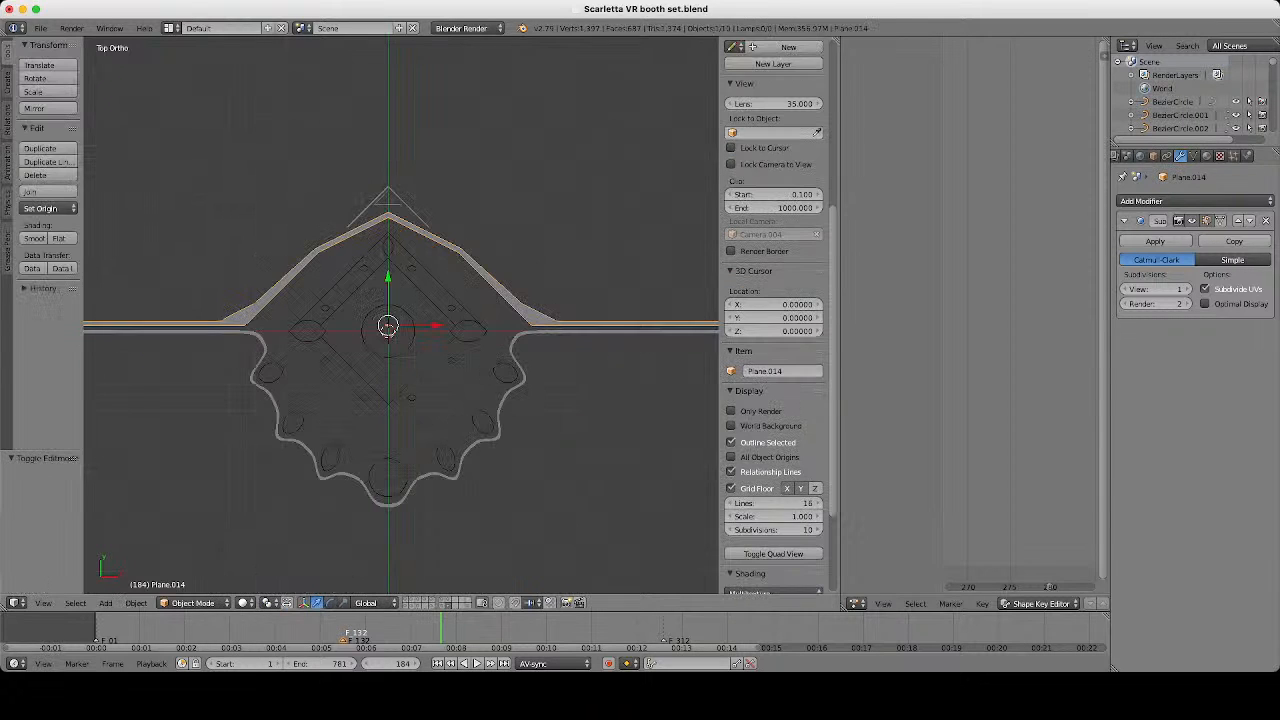
In wireframe view, delete the vertices of the large chevron's left half, including its left horizontal extension, and leave Edit Mode.
{"action": "middle_click_drag", "start_coordinate": [512, 459], "coordinate": [374, 459], "text": "shift"}
{"action": "scroll", "coordinate": [401, 316], "scroll_direction": "down", "scroll_amount": 2}
{"action": "key", "text": "Tab"}
{"action": "key", "text": "z"}
{"action": "scroll", "coordinate": [401, 316], "scroll_direction": "down", "scroll_amount": 2}
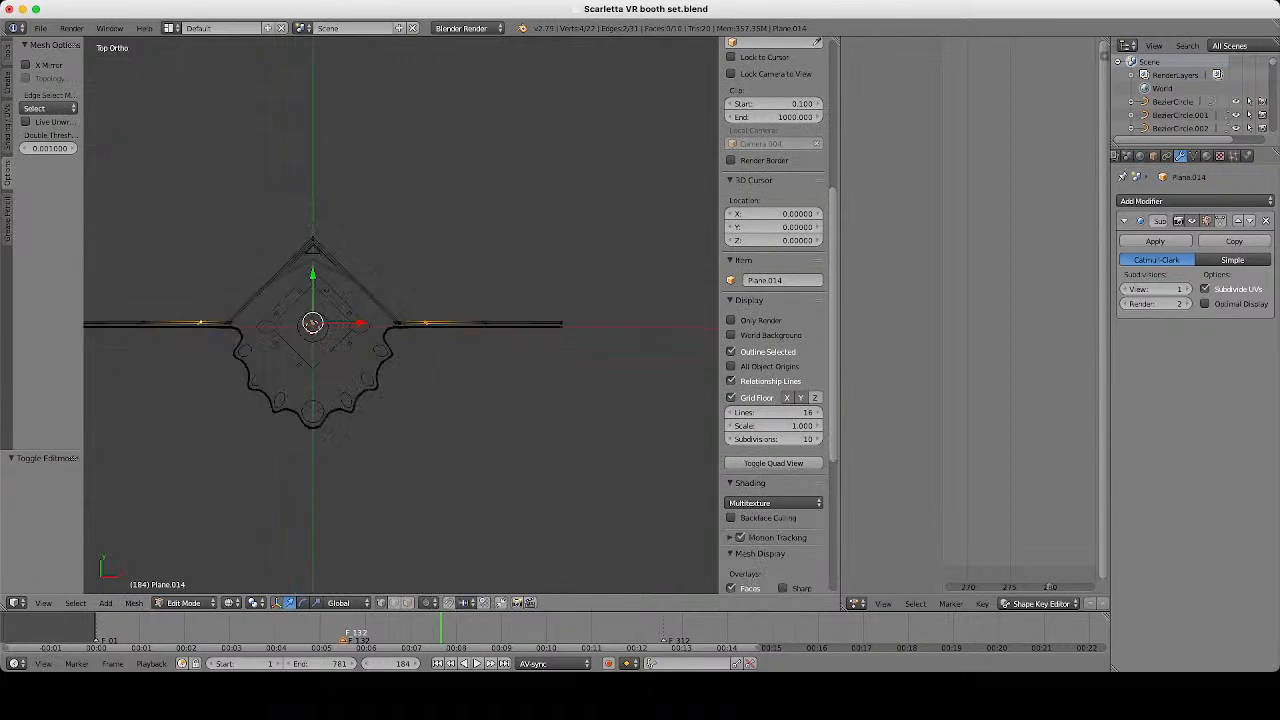
{"action": "key", "text": "a"}
{"action": "key", "text": "c"}
{"action": "left_click_drag", "start_coordinate": [229, 314], "coordinate": [86, 314]}
{"action": "key", "text": "Escape"}
{"action": "key", "text": "x"}
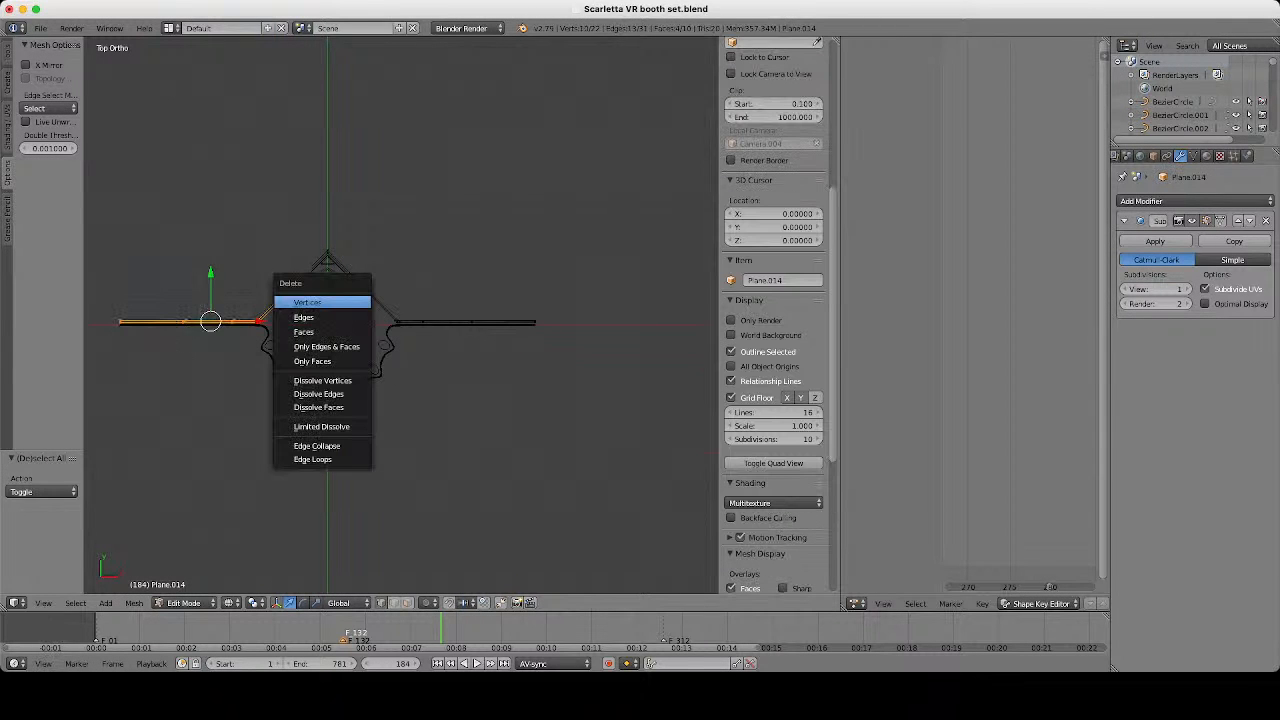
{"action": "left_click", "coordinate": [307, 302]}
{"action": "key", "text": "Tab"}
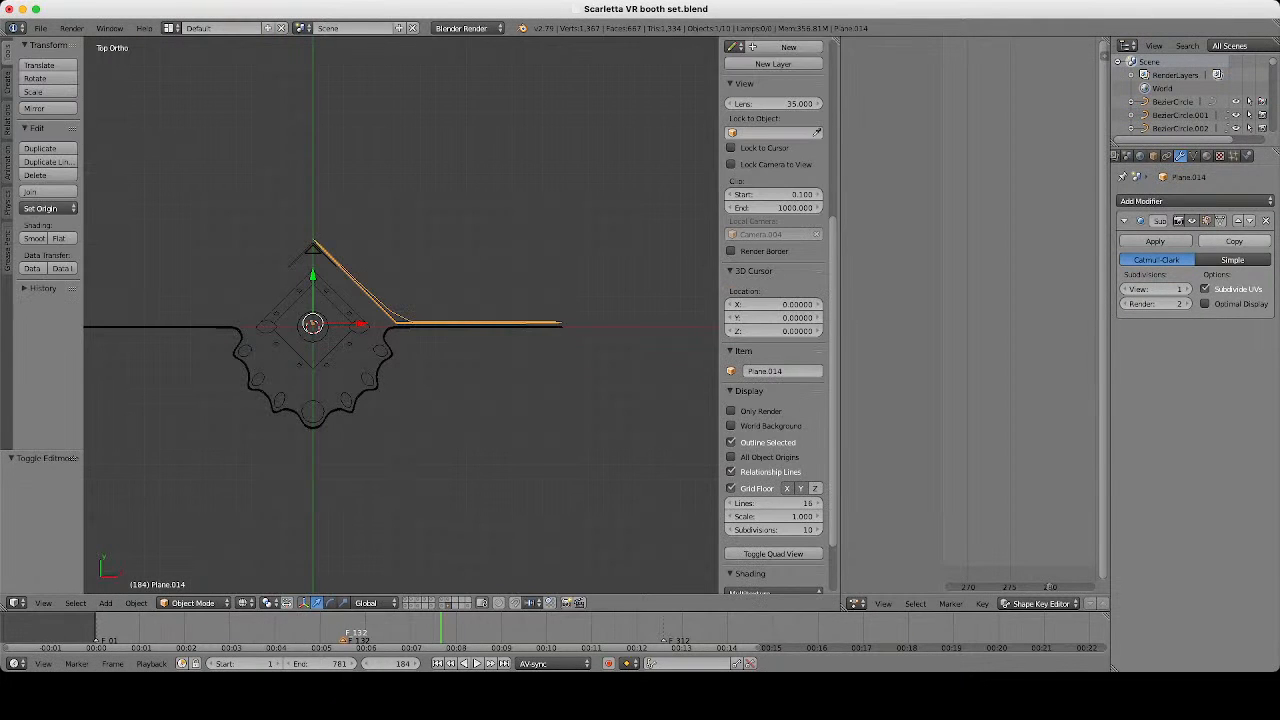
Add a Mirror modifier above the Subdivision Surface, try mirroring along Y instead of X, and leave both axes off.
{"action": "left_click", "coordinate": [1190, 201]}
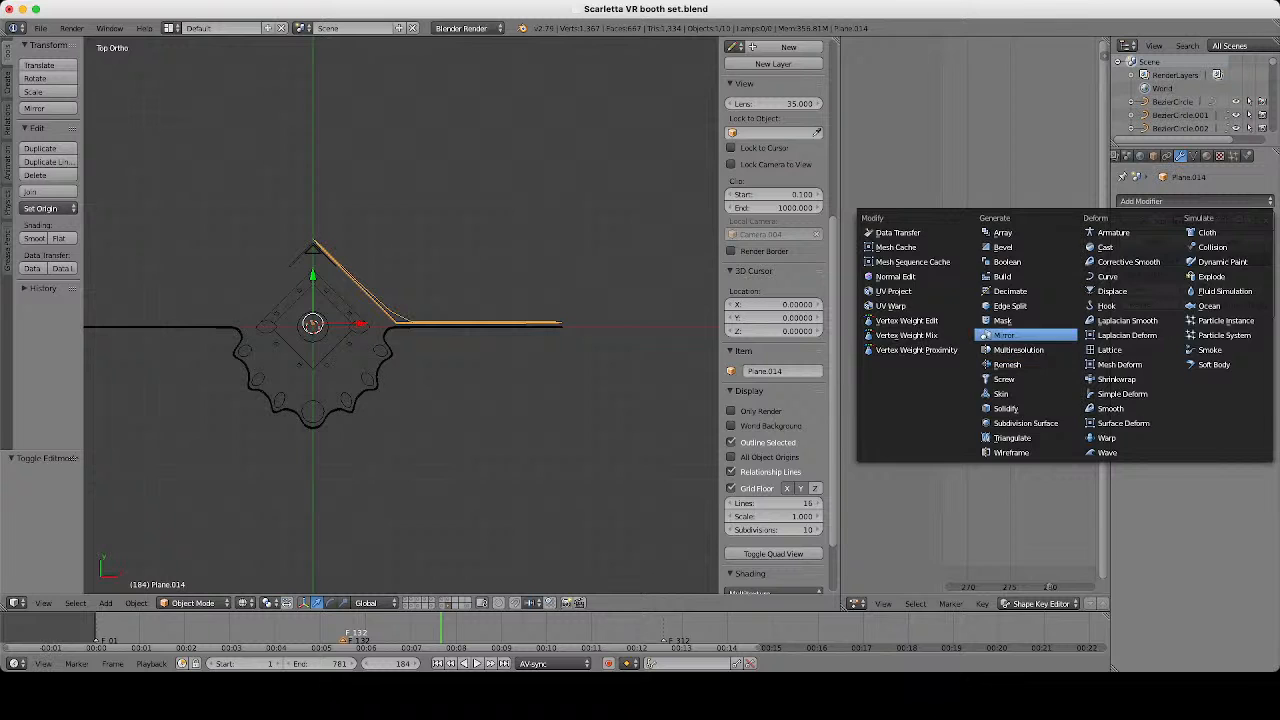
{"action": "left_click", "coordinate": [1025, 335]}
{"action": "left_click", "coordinate": [1250, 332]}
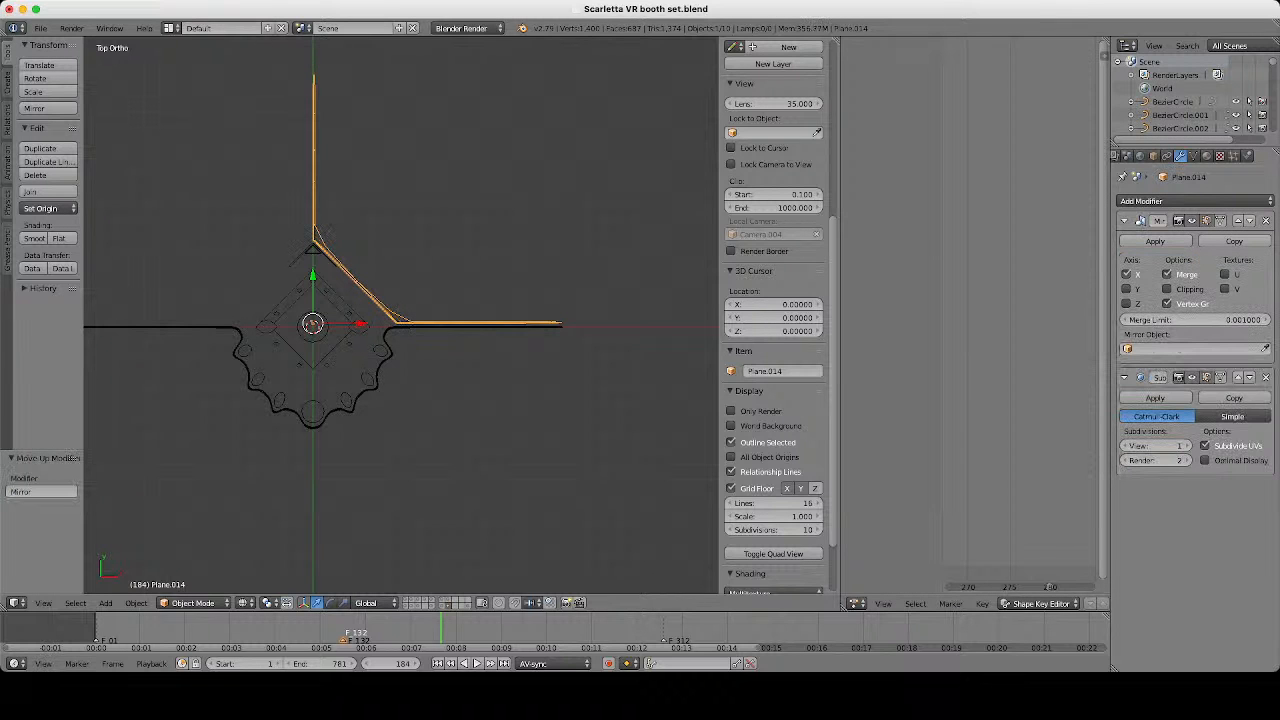
{"action": "left_click", "coordinate": [1126, 274]}
{"action": "left_click", "coordinate": [1126, 289]}
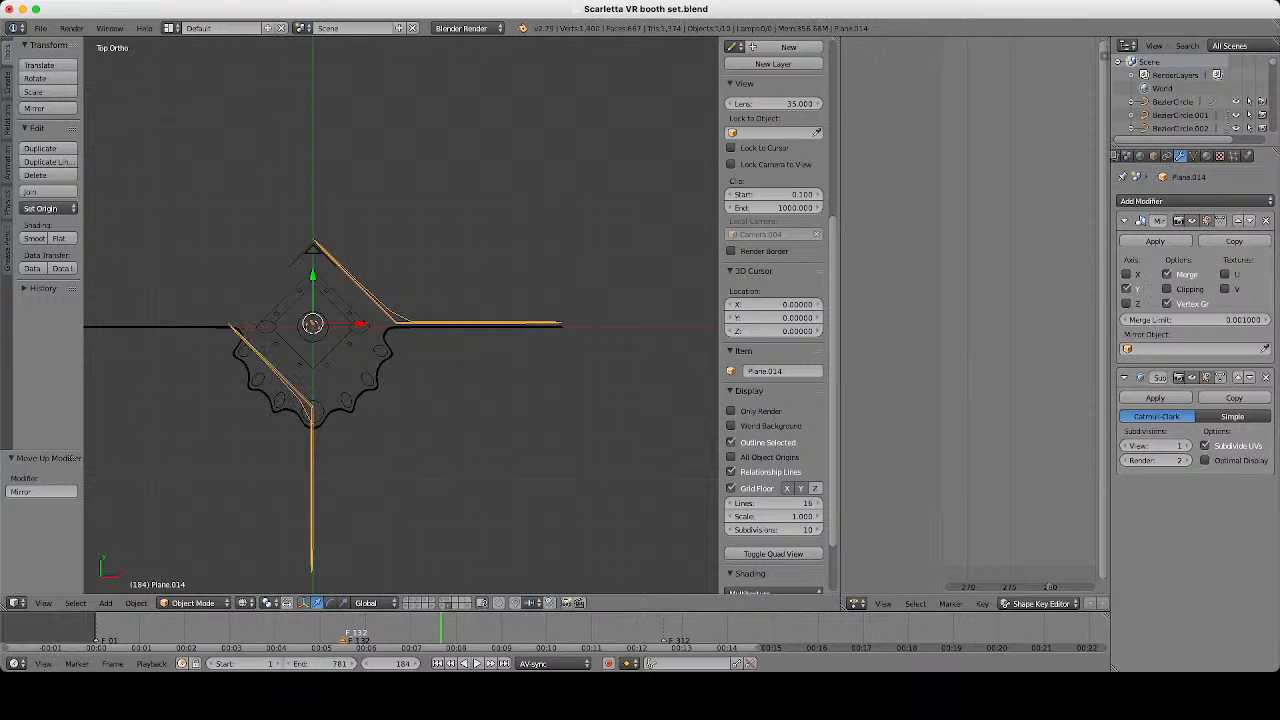
{"action": "left_click", "coordinate": [1126, 289]}
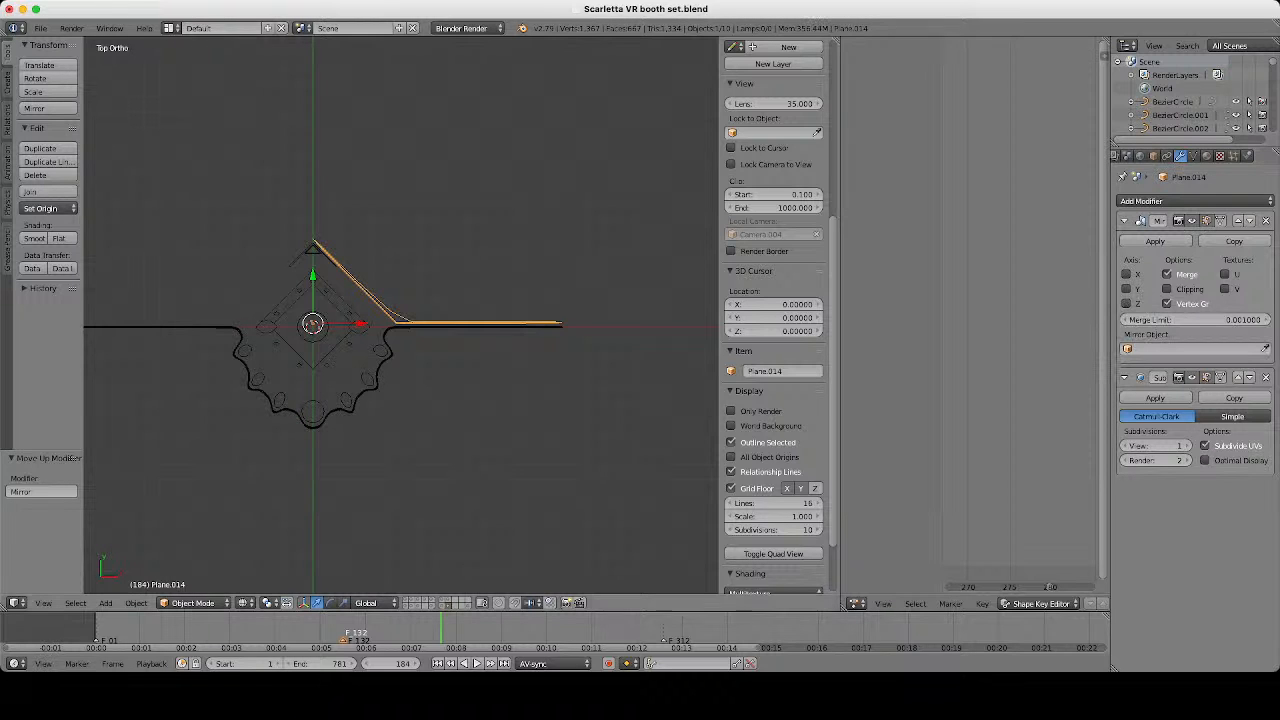
Snap the 3D cursor to the scene center, then to the selected half chevron.
{"action": "scroll", "coordinate": [403, 315], "scroll_direction": "up", "scroll_amount": 3}
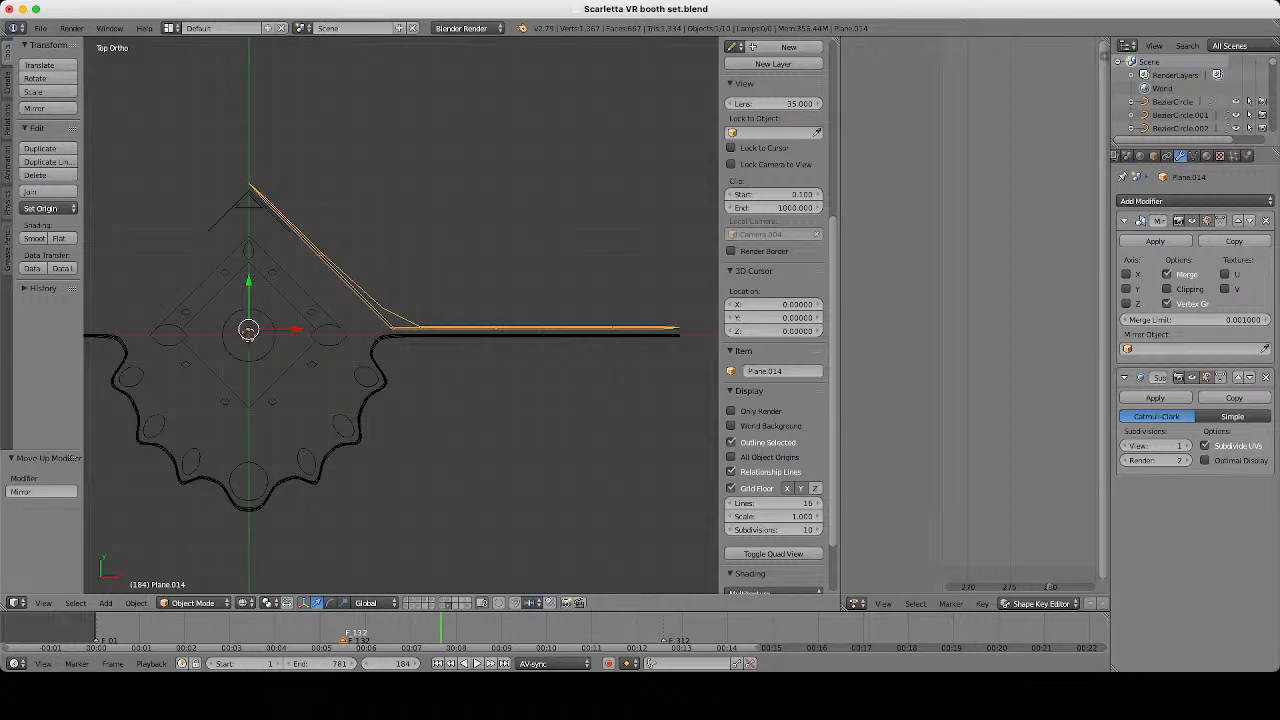
{"action": "key", "text": "shift+s"}
{"action": "key", "text": "Return"}
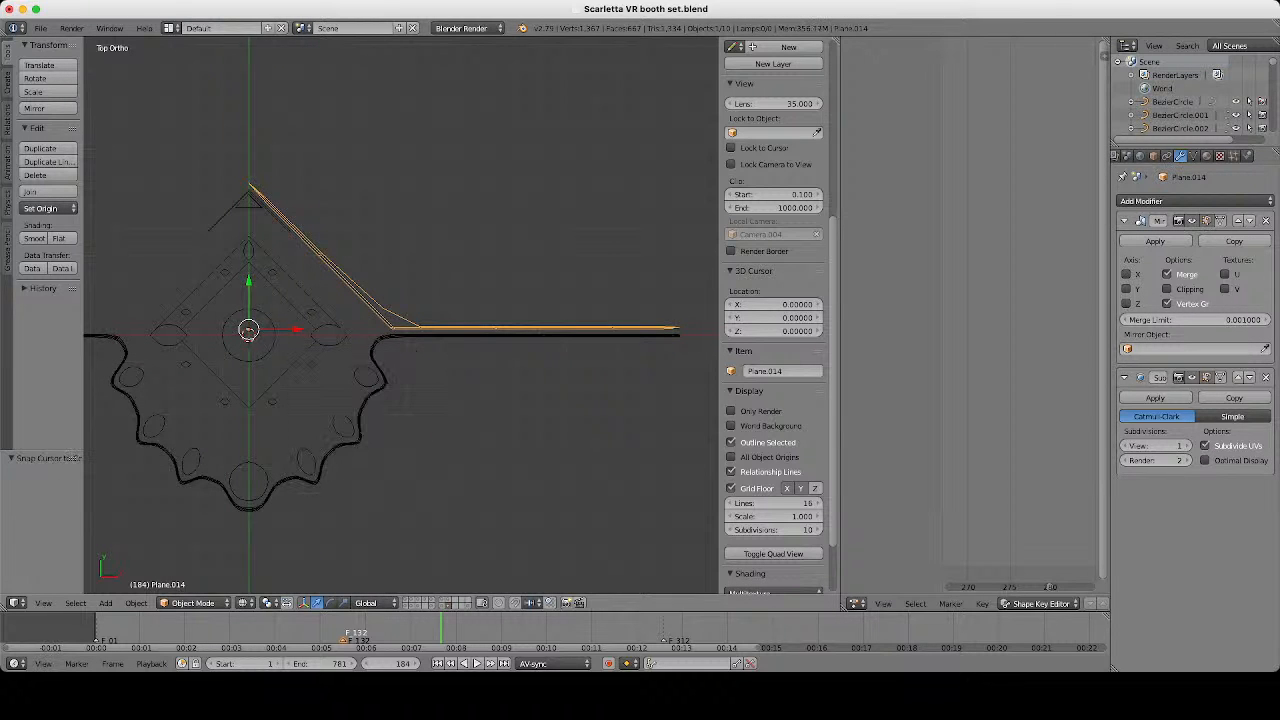
{"action": "key", "text": "shift+s"}
{"action": "left_click", "coordinate": [357, 431]}
Apply the half chevron's rotation and scale, and set its origin to the 3D cursor.
{"action": "left_click", "coordinate": [136, 602]}
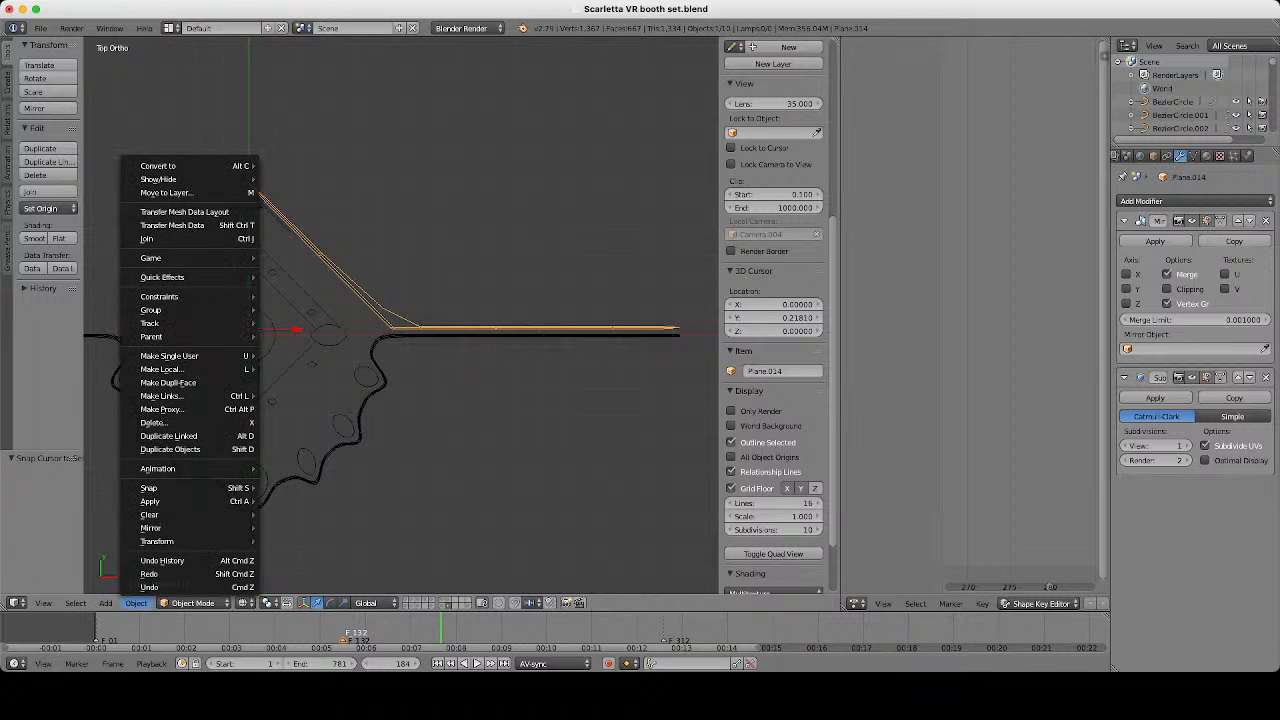
{"action": "mouse_move", "coordinate": [160, 501]}
{"action": "left_click", "coordinate": [320, 382]}
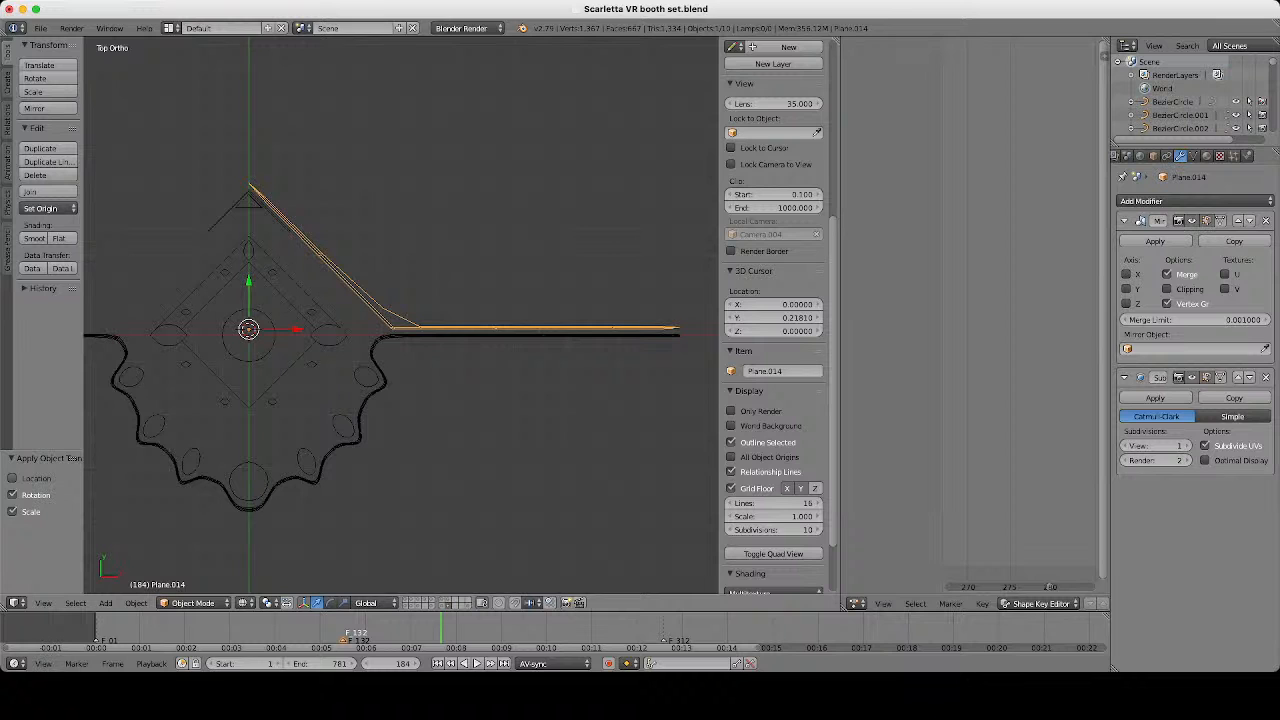
{"action": "left_click", "coordinate": [13, 479]}
{"action": "left_click", "coordinate": [48, 209]}
{"action": "left_click", "coordinate": [48, 208]}
{"action": "left_click", "coordinate": [70, 254]}
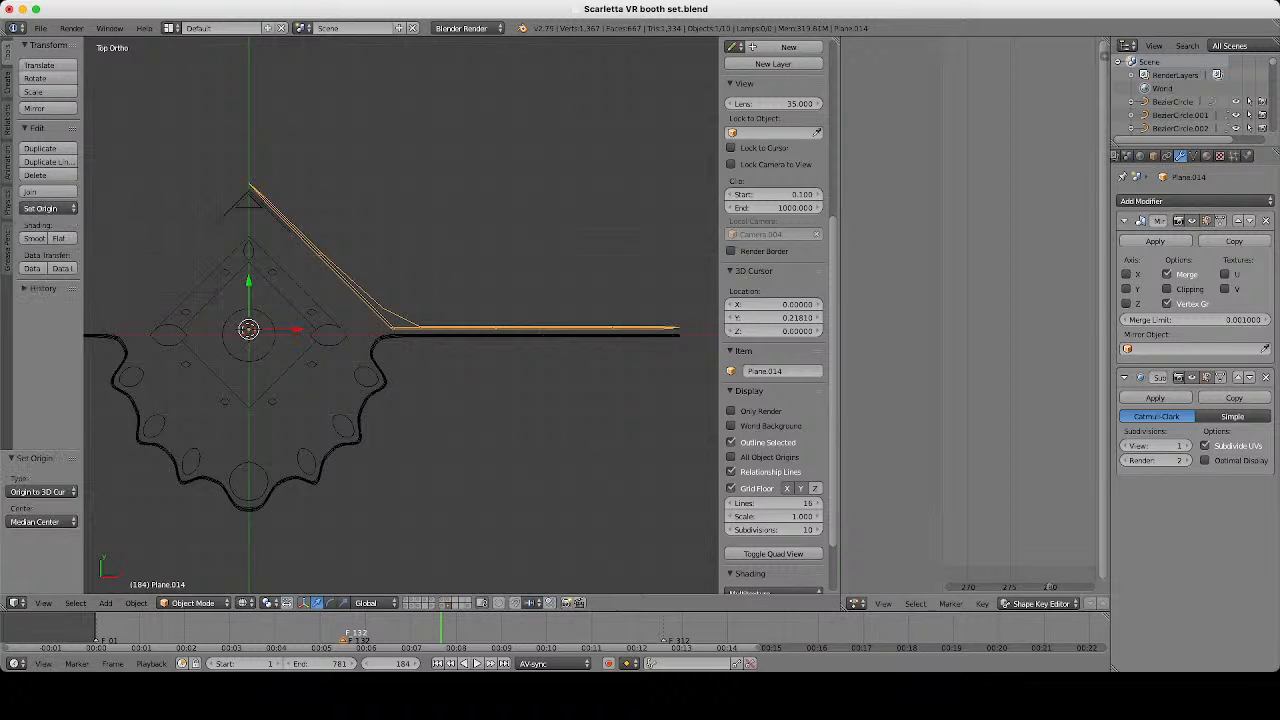
Enable X-axis mirroring and clipping in the Mirror modifier of the angled strip.
{"action": "left_click", "coordinate": [1126, 273]}
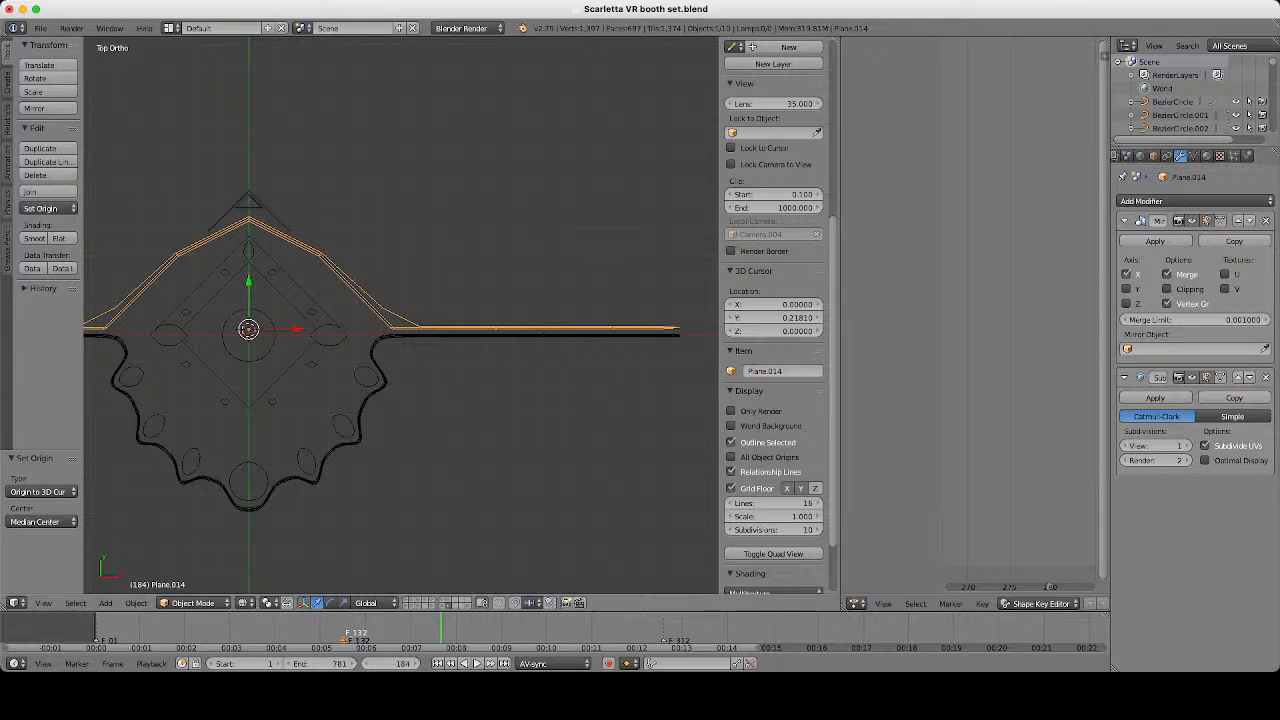
{"action": "left_click", "coordinate": [1166, 289]}
Merge the clustered vertices at the lower side of the strip's corner at the last selected vertex and clear the selection.
{"action": "key", "text": "Tab"}
{"action": "scroll", "coordinate": [400, 317], "scroll_direction": "up", "scroll_amount": 8}
{"action": "right_click", "coordinate": [359, 436]}
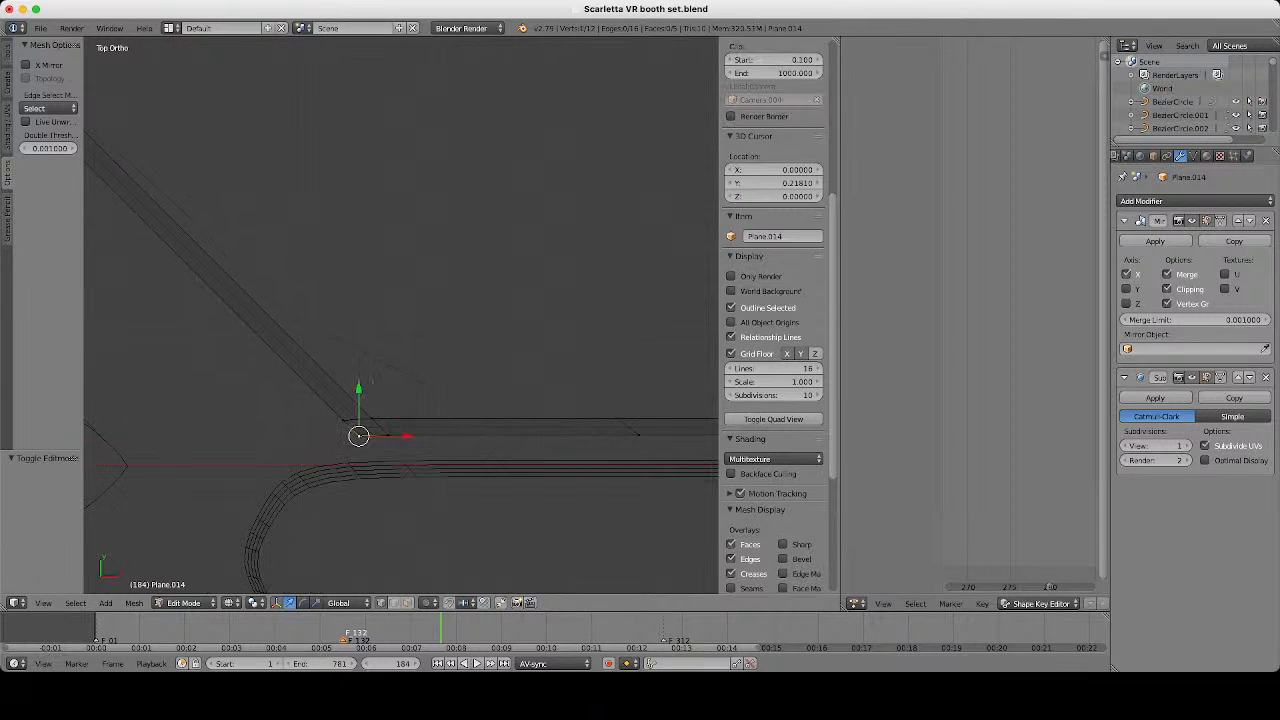
{"action": "right_click", "coordinate": [344, 420], "text": "shift"}
{"action": "right_click", "coordinate": [387, 435], "text": "shift"}
{"action": "scroll", "coordinate": [387, 435], "scroll_direction": "up", "scroll_amount": 1}
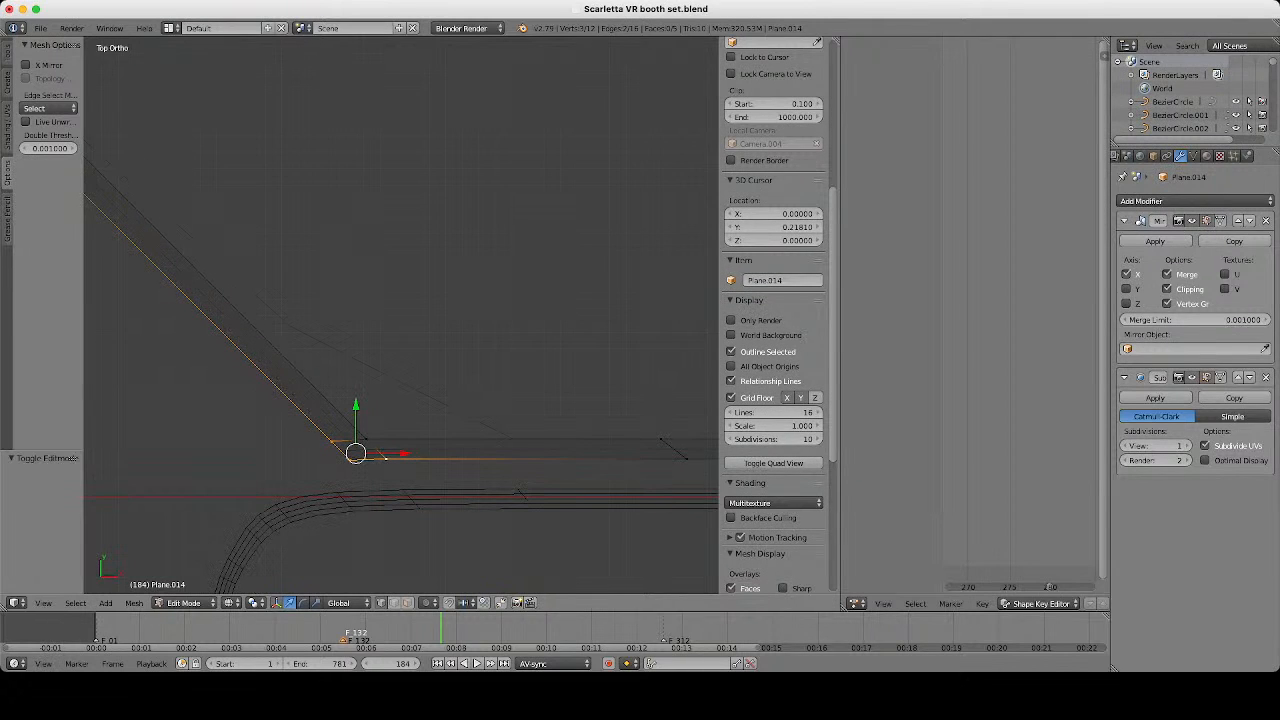
{"action": "key", "text": "alt+m"}
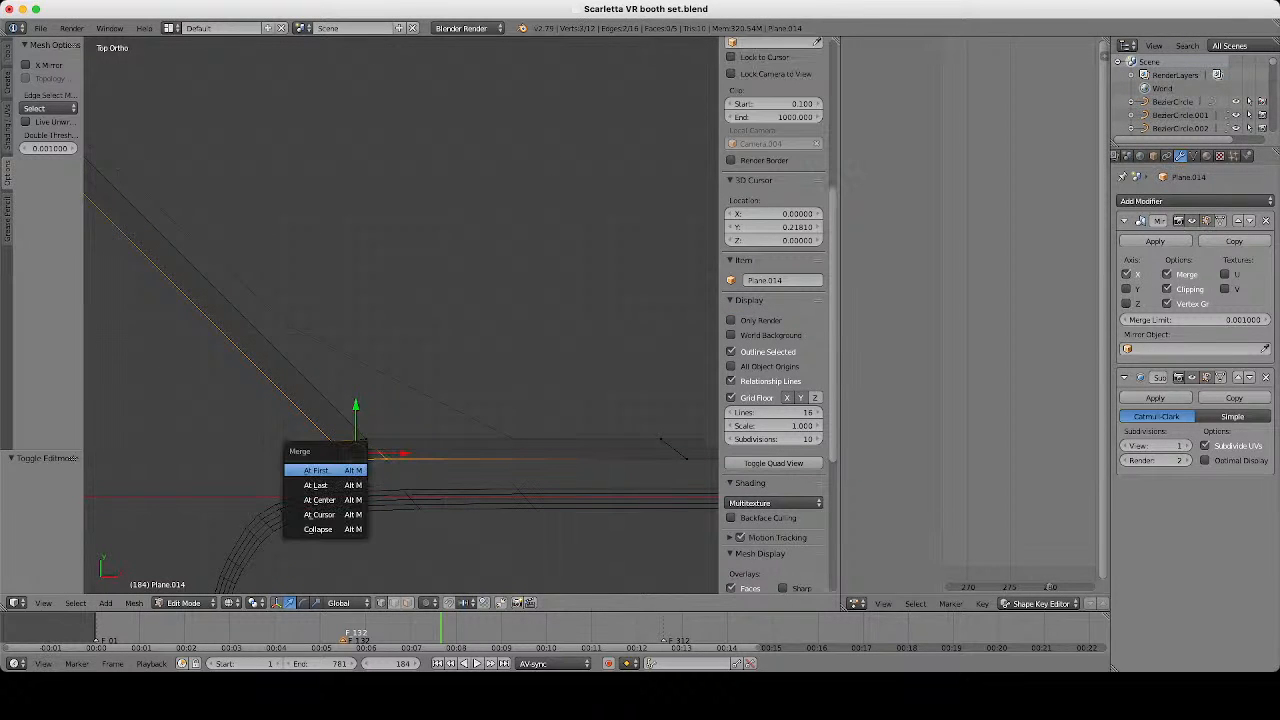
{"action": "left_click", "coordinate": [316, 485]}
{"action": "scroll", "coordinate": [387, 355], "scroll_direction": "down", "scroll_amount": 5}
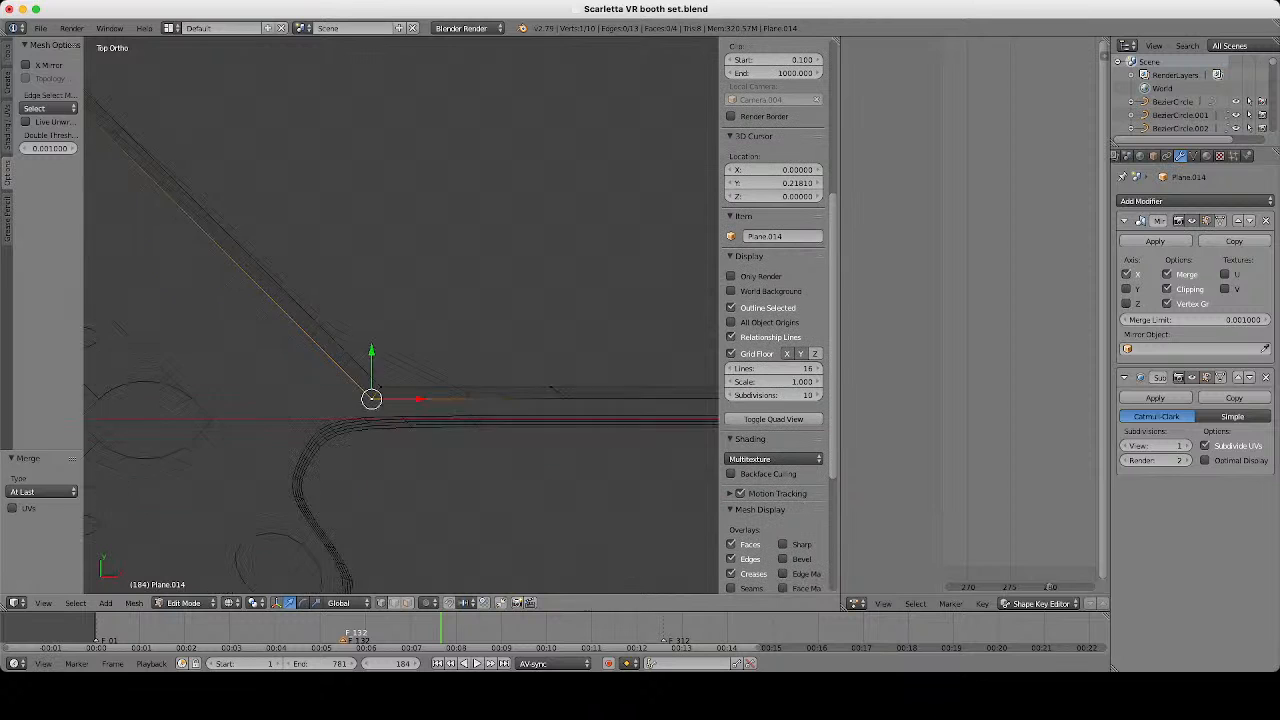
{"action": "key", "text": "a"}
Add two loop cuts across the strip's diagonal section, one midway and one nearer the lower corner.
{"action": "scroll", "coordinate": [387, 355], "scroll_direction": "down", "scroll_amount": 3}
{"action": "scroll", "coordinate": [387, 355], "scroll_direction": "up", "scroll_amount": 4}
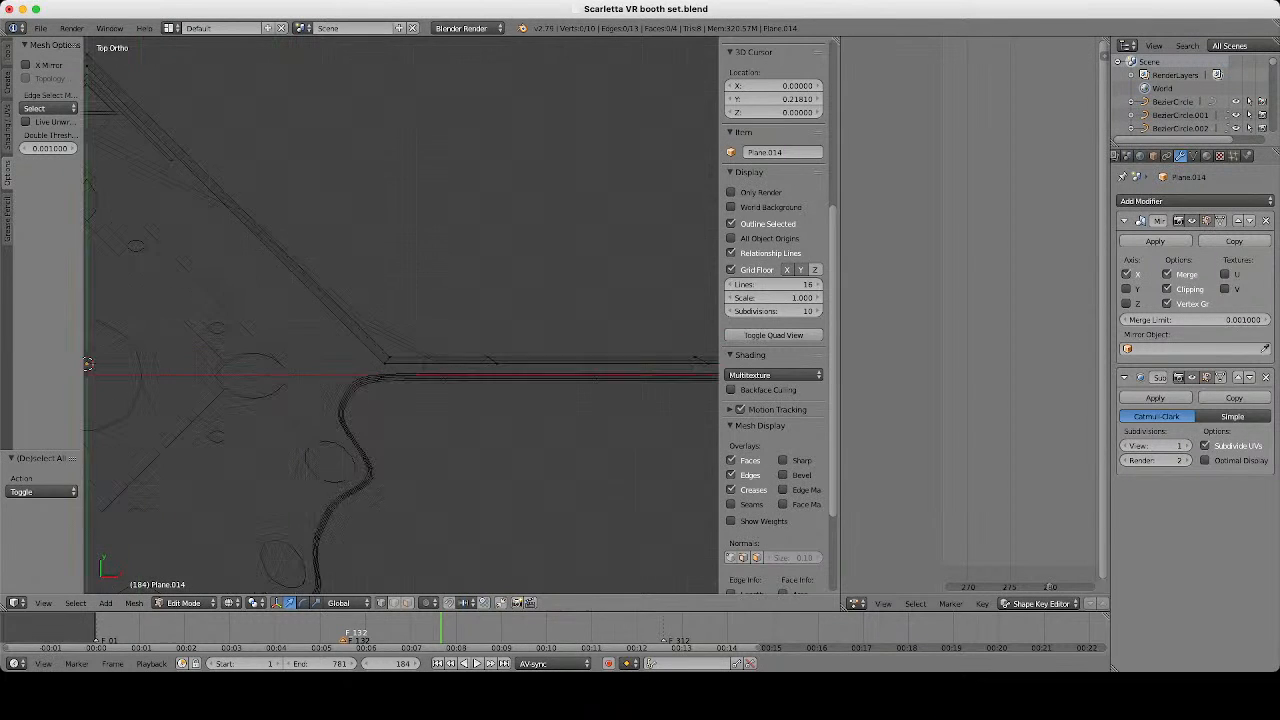
{"action": "key", "text": "ctrl+r"}
{"action": "double_click", "coordinate": [234, 210]}
{"action": "scroll", "coordinate": [234, 210], "scroll_direction": "up", "scroll_amount": 1}
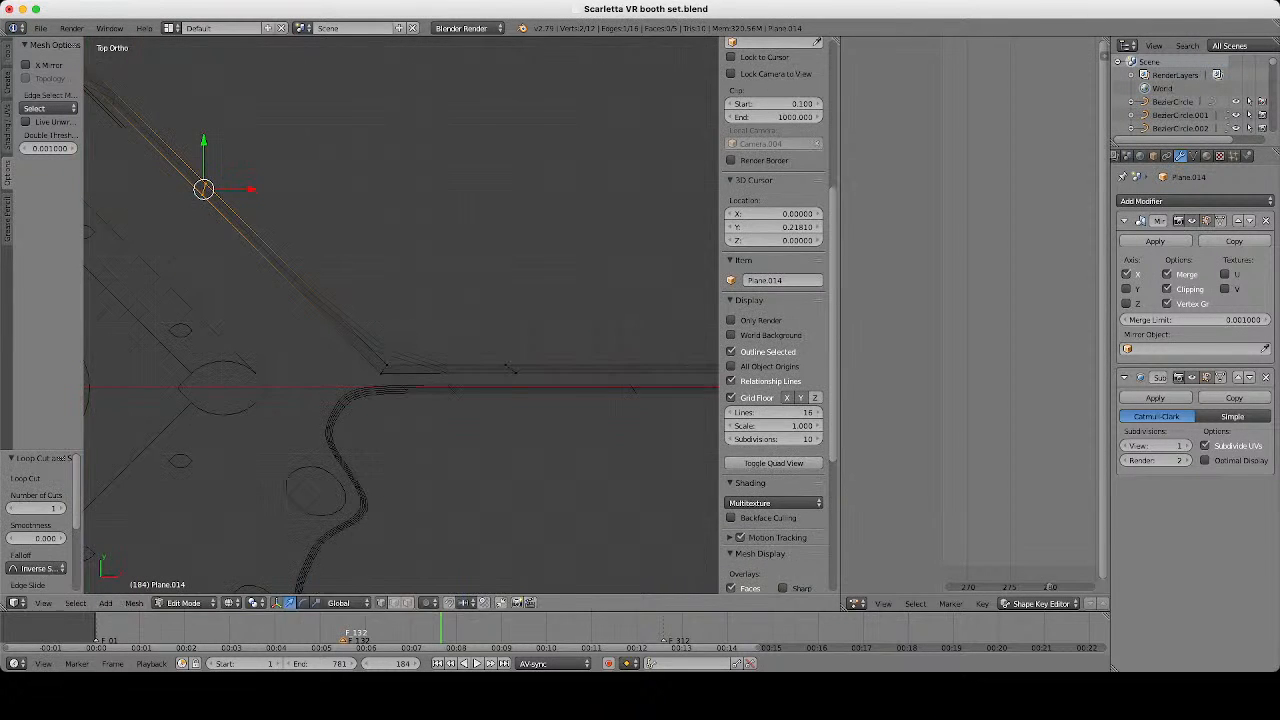
{"action": "key", "text": "ctrl+r"}
{"action": "left_click", "coordinate": [293, 280]}
{"action": "left_click", "coordinate": [293, 280]}
{"action": "key", "text": "Tab"}
{"action": "scroll", "coordinate": [293, 280], "scroll_direction": "down", "scroll_amount": 5}
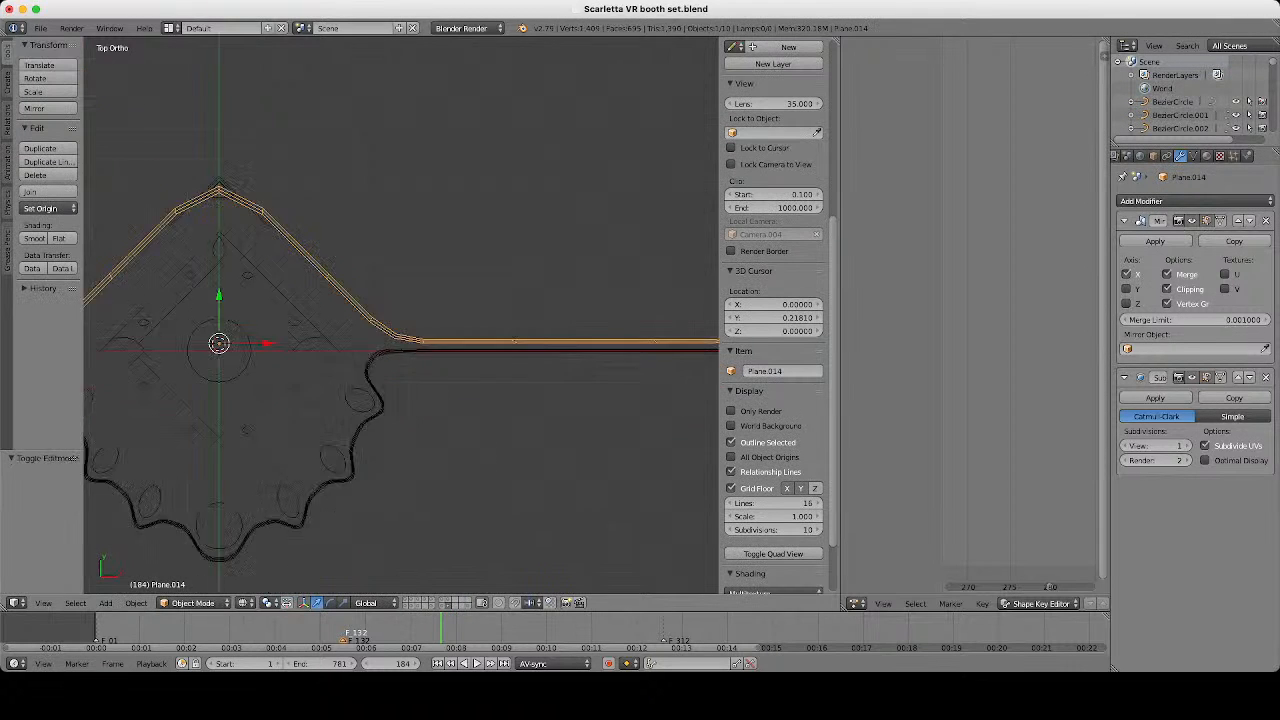
Set the strip's Subdivision Surface view level to 2 and deselect it.
{"action": "scroll", "coordinate": [634, 370], "scroll_direction": "up", "scroll_amount": 6}
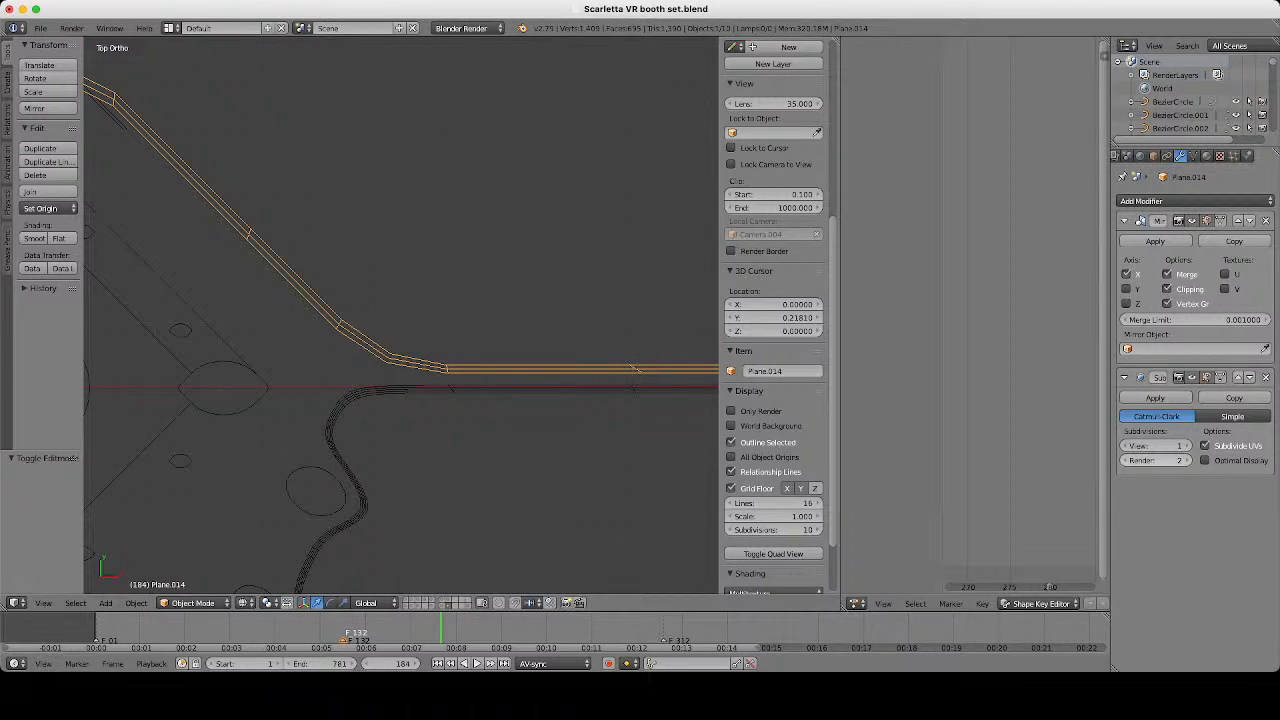
{"action": "left_click", "coordinate": [1188, 445]}
{"action": "scroll", "coordinate": [400, 314], "scroll_direction": "down", "scroll_amount": 7}
{"action": "key", "text": "a"}
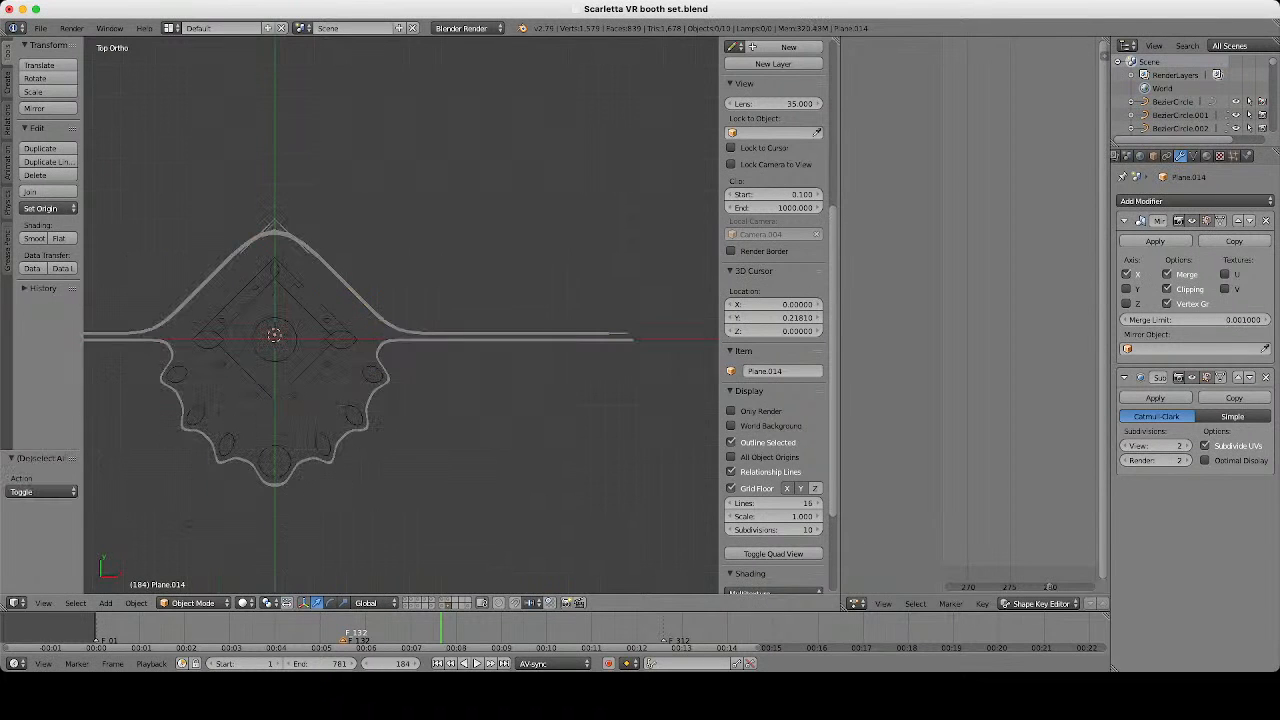
Add a loop cut to the strip's upper diagonal section and slide it up close to the peak.
{"action": "middle_click_drag", "start_coordinate": [275, 235], "coordinate": [395, 272], "text": "shift"}
{"action": "scroll", "coordinate": [400, 314], "scroll_direction": "up", "scroll_amount": 7}
{"action": "key", "text": "Tab"}
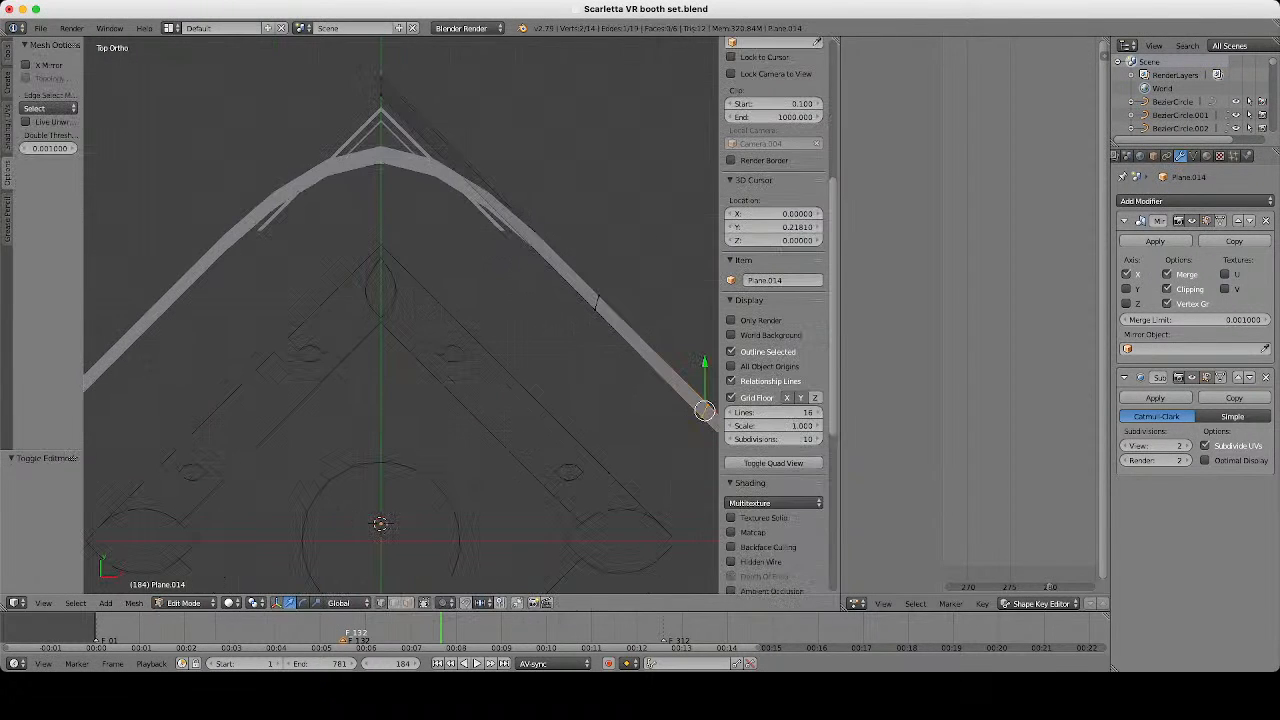
{"action": "key", "text": "ctrl+r"}
{"action": "left_click", "coordinate": [482, 190]}
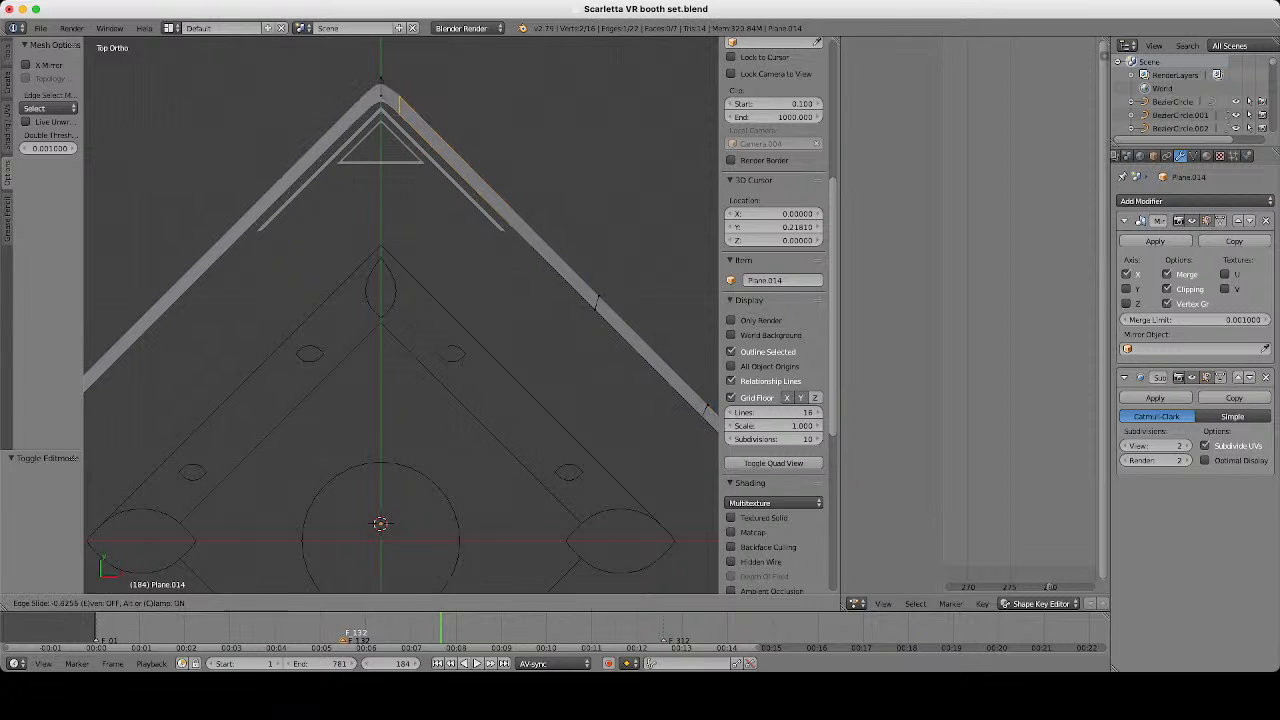
{"action": "left_click", "coordinate": [388, 97]}
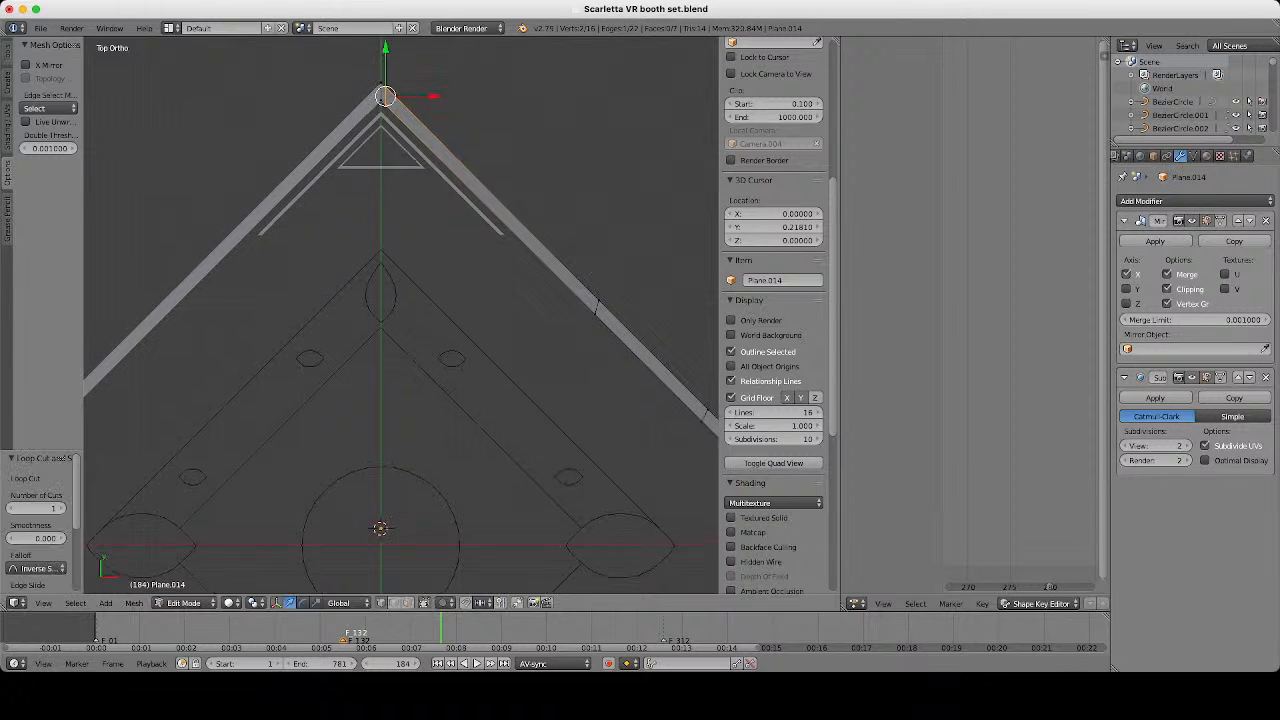
Edge-slide the new loop by about -0.42 to sharpen the peak, and add one more loop cut to the strip.
{"action": "middle_click_drag", "start_coordinate": [388, 97], "coordinate": [389, 347], "text": "shift"}
{"action": "scroll", "coordinate": [400, 316], "scroll_direction": "up", "scroll_amount": 8}
{"action": "key", "text": "ctrl+e"}
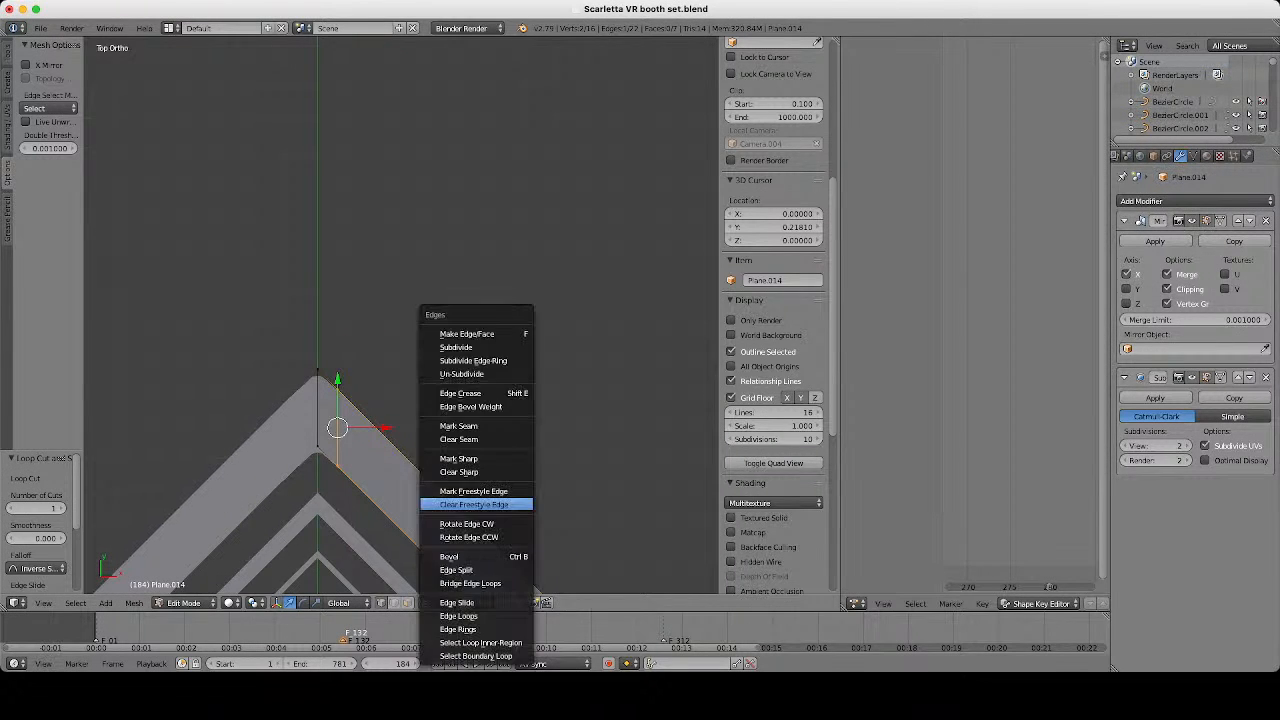
{"action": "left_click", "coordinate": [456, 603]}
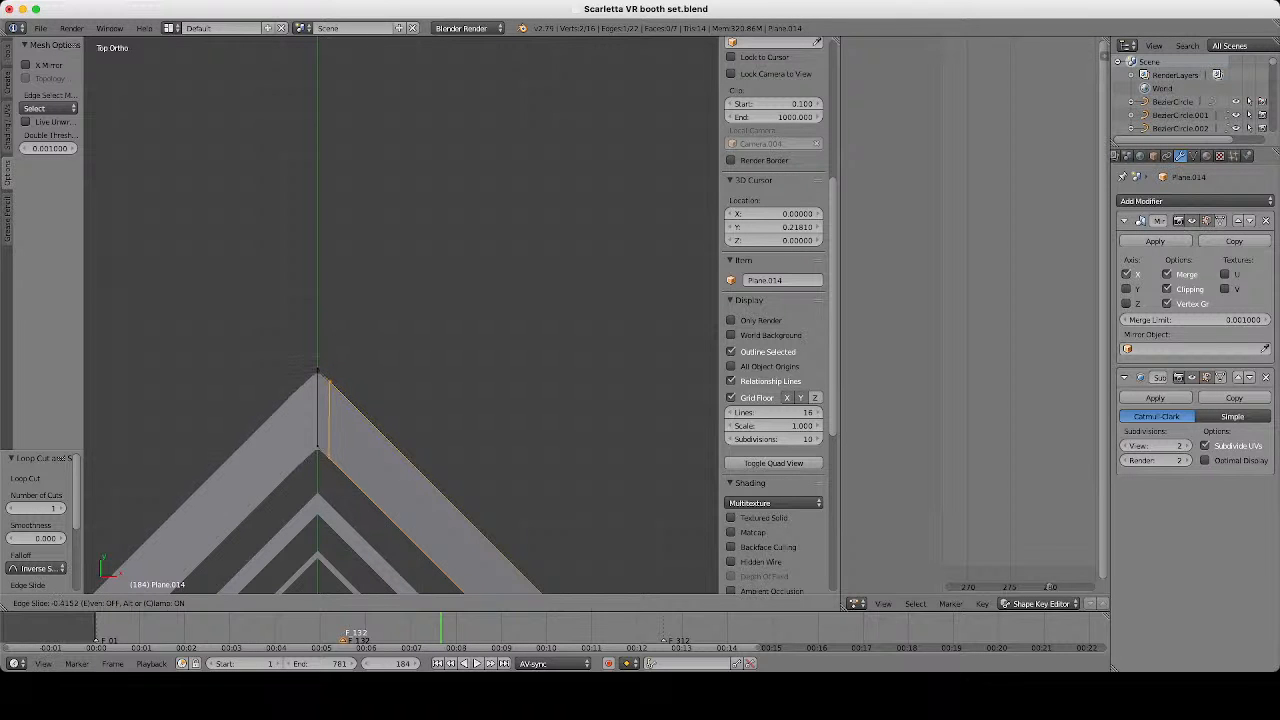
{"action": "key", "text": "Return"}
{"action": "scroll", "coordinate": [401, 316], "scroll_direction": "down", "scroll_amount": 5}
{"action": "key", "text": "Tab"}
{"action": "scroll", "coordinate": [401, 316], "scroll_direction": "down", "scroll_amount": 5}
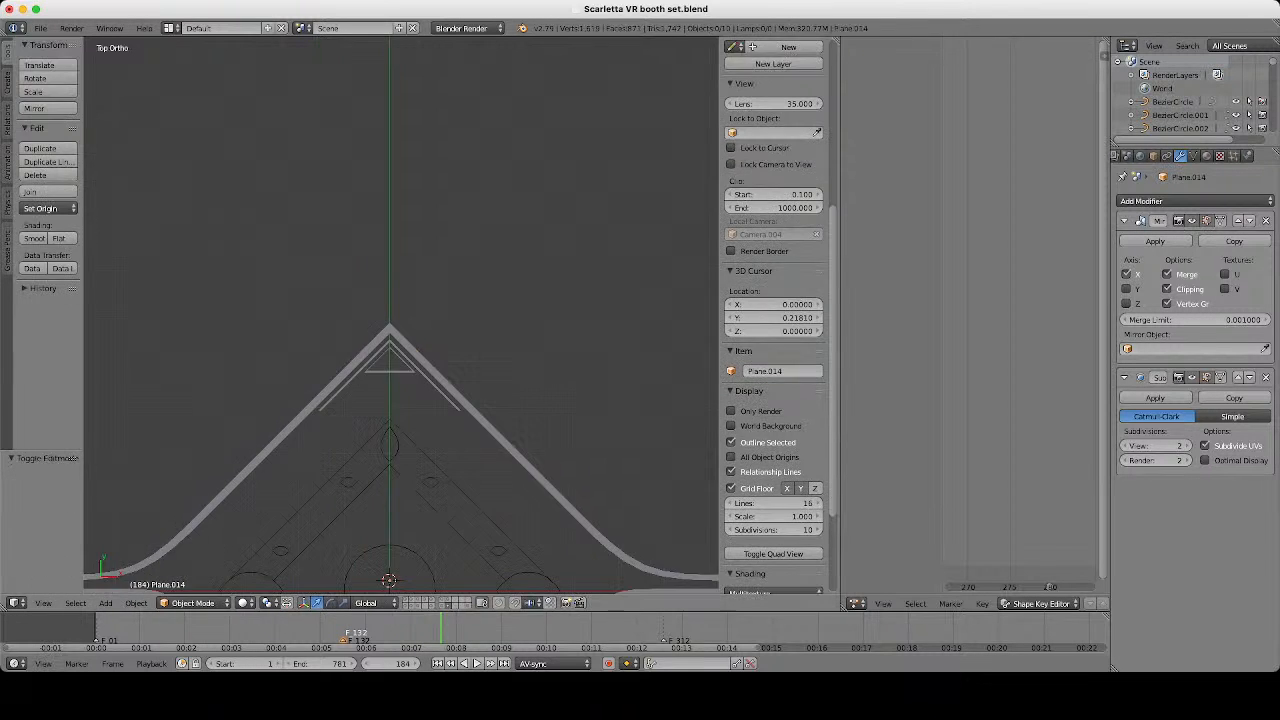
{"action": "key", "text": "Tab"}
{"action": "scroll", "coordinate": [401, 316], "scroll_direction": "up", "scroll_amount": 3}
{"action": "key", "text": "Tab"}
{"action": "scroll", "coordinate": [401, 316], "scroll_direction": "down", "scroll_amount": 3}
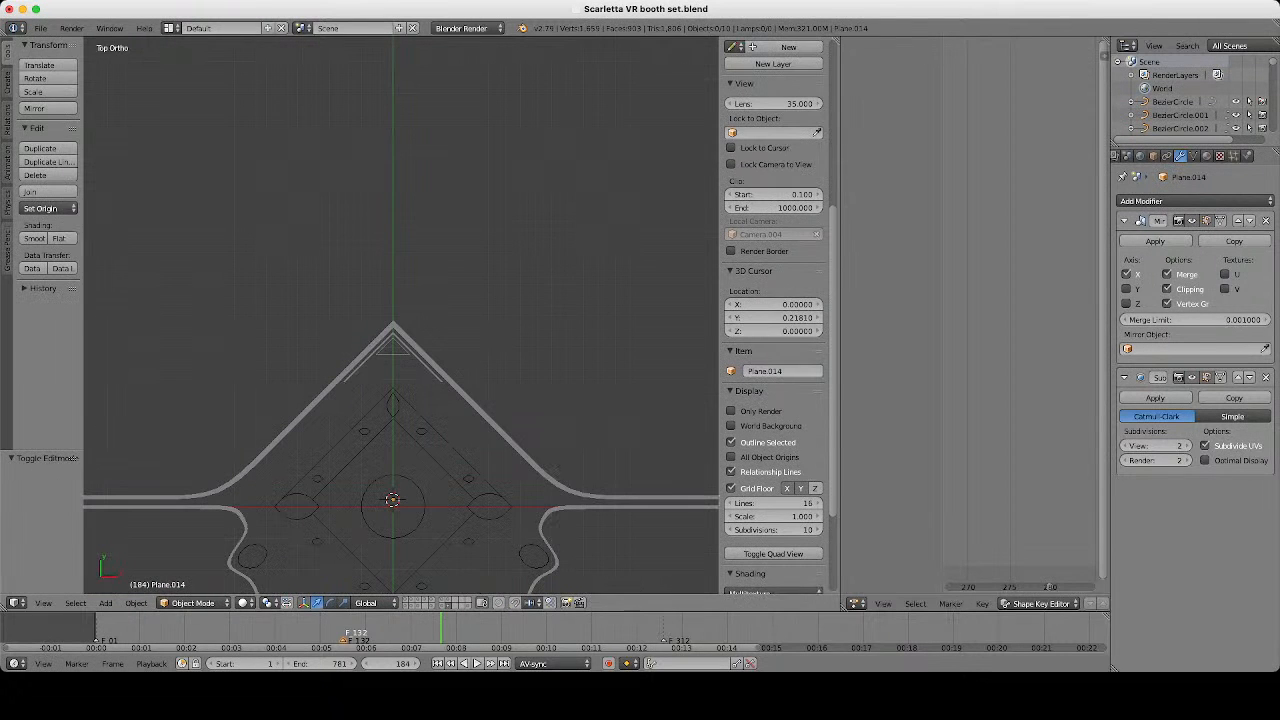
Save the blend file under its existing name.
{"action": "left_click", "coordinate": [40, 28]}
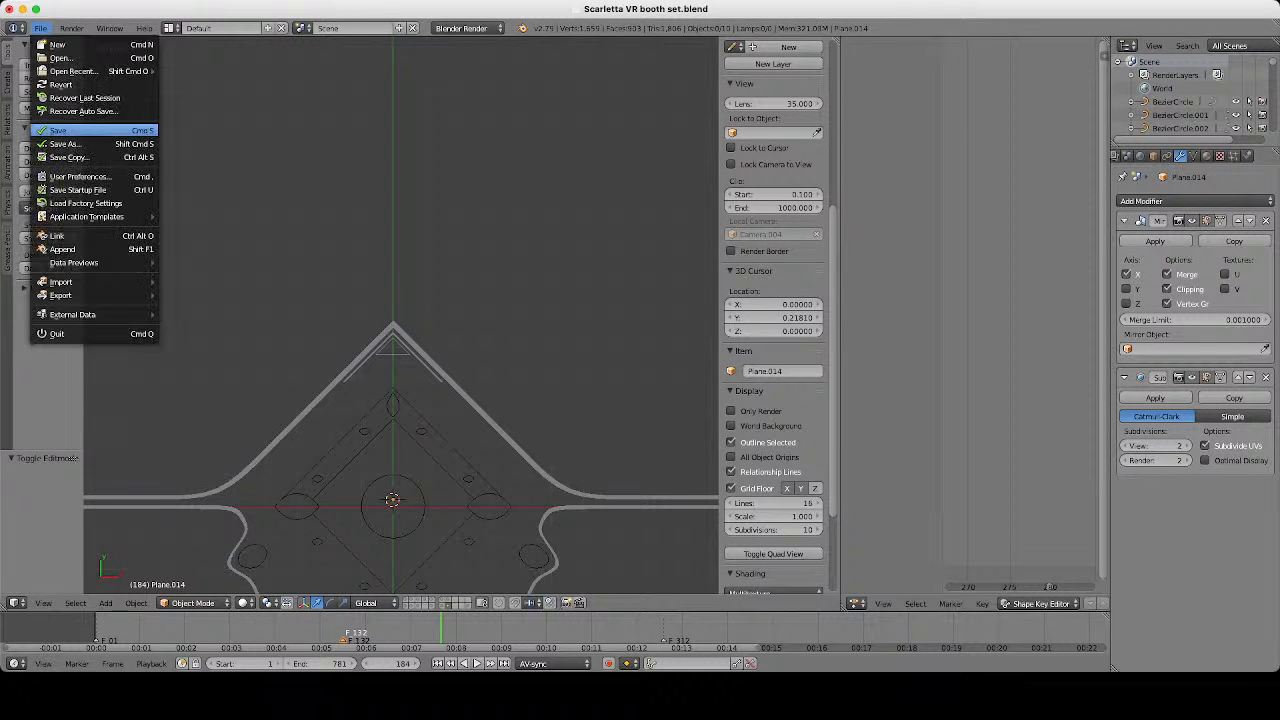
{"action": "left_click", "coordinate": [58, 131]}
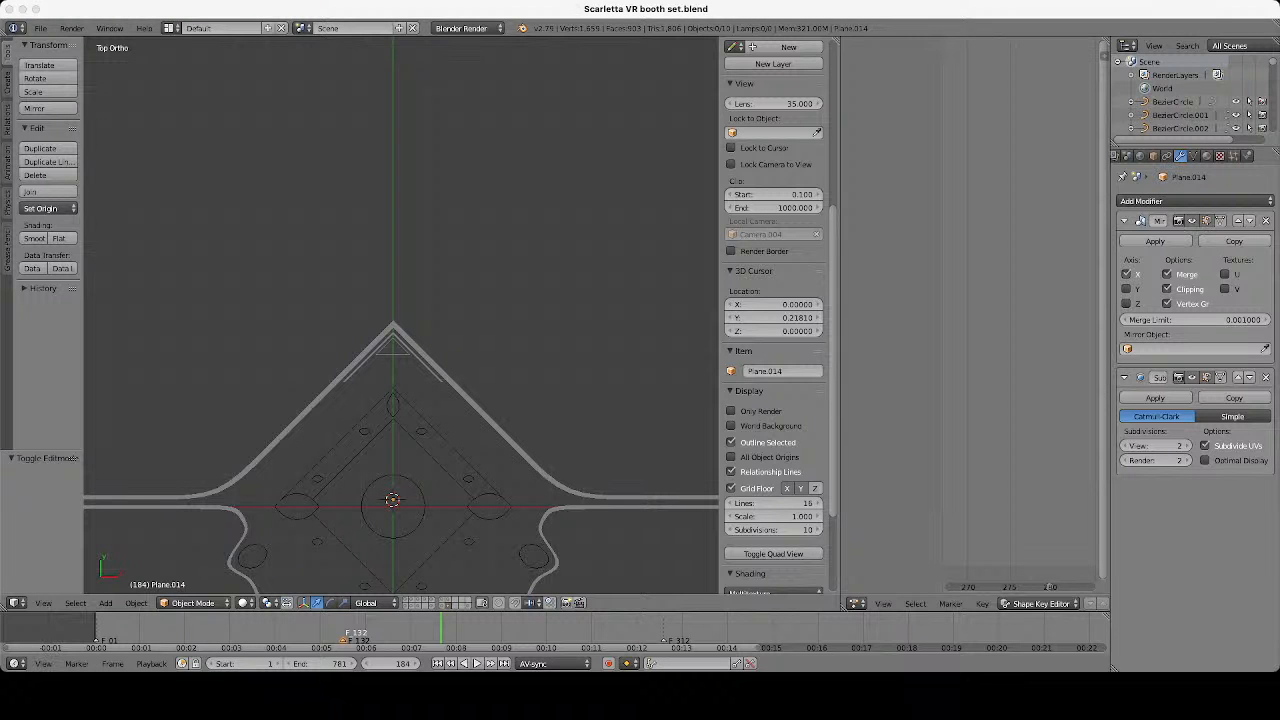
Extrude all outlines of the eye-shaped ornaments around the central diamond in place.
{"action": "scroll", "coordinate": [401, 365], "scroll_direction": "down", "scroll_amount": 6}
{"action": "right_click", "coordinate": [401, 365]}
{"action": "scroll", "coordinate": [401, 365], "scroll_direction": "up", "scroll_amount": 4}
{"action": "key", "text": "a"}
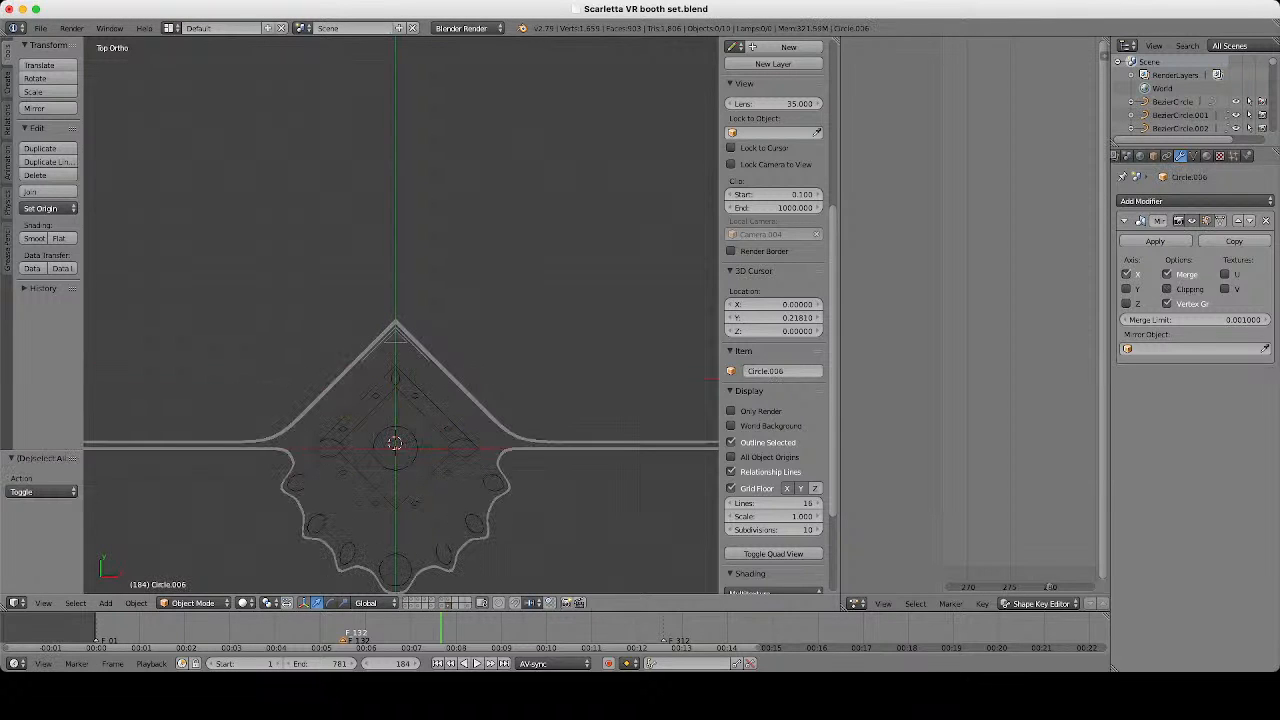
{"action": "scroll", "coordinate": [395, 443], "scroll_direction": "up", "scroll_amount": 4}
{"action": "key", "text": "Tab"}
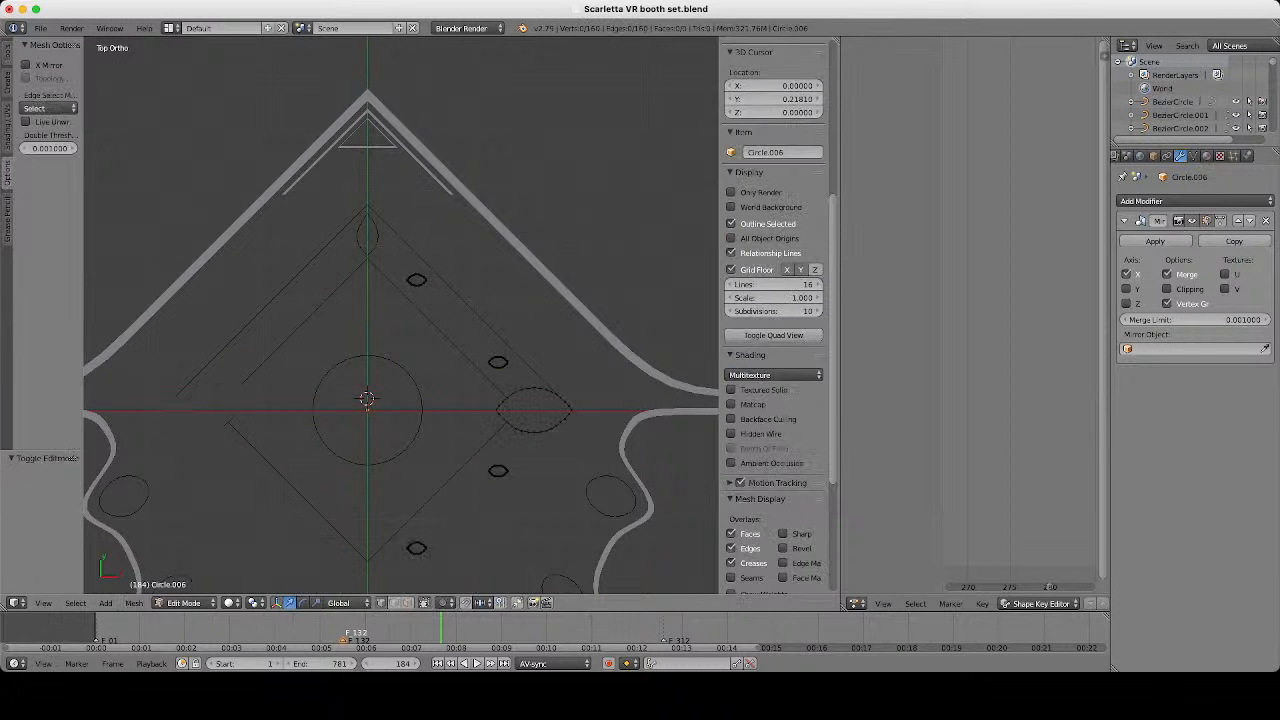
{"action": "key", "text": "a"}
{"action": "scroll", "coordinate": [401, 316], "scroll_direction": "up", "scroll_amount": 1}
{"action": "key", "text": "Tab"}
{"action": "key", "text": "Tab"}
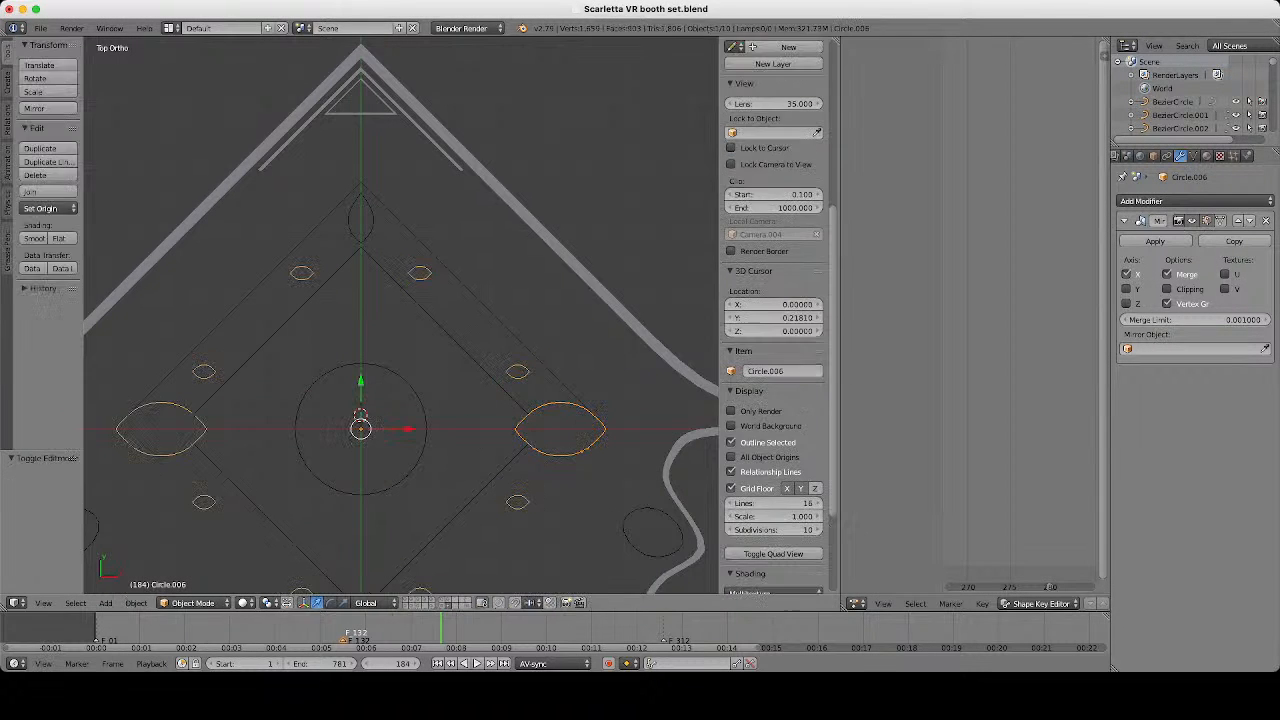
{"action": "middle_click_drag", "start_coordinate": [560, 430], "coordinate": [459, 309], "text": "shift"}
{"action": "scroll", "coordinate": [401, 316], "scroll_direction": "up", "scroll_amount": 3}
{"action": "key", "text": "e"}
{"action": "key", "text": "Return"}
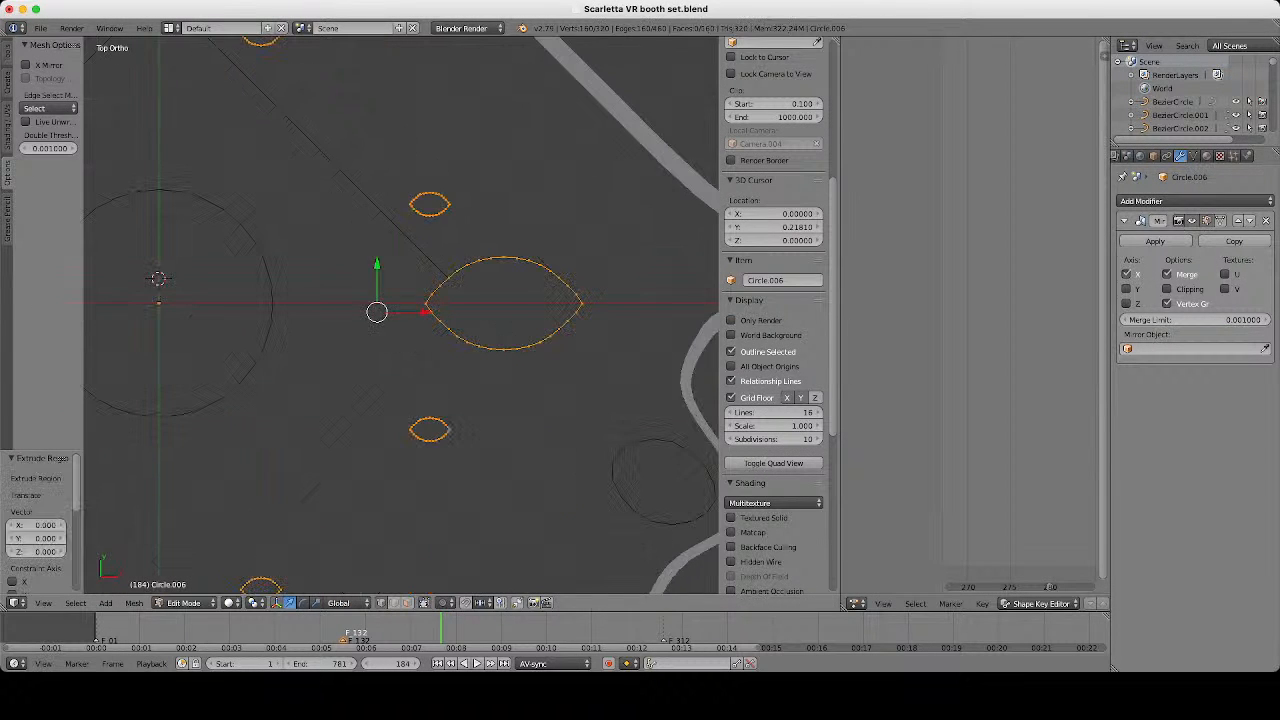
Scale the extruded eye outlines to 0.87 around their individual origins to form thin bands.
{"action": "left_click", "coordinate": [256, 602]}
{"action": "left_click", "coordinate": [293, 558]}
{"action": "middle_click_drag", "start_coordinate": [504, 303], "coordinate": [409, 303], "text": "shift"}
{"action": "scroll", "coordinate": [409, 303], "scroll_direction": "up", "scroll_amount": 4}
{"action": "key", "text": "s"}
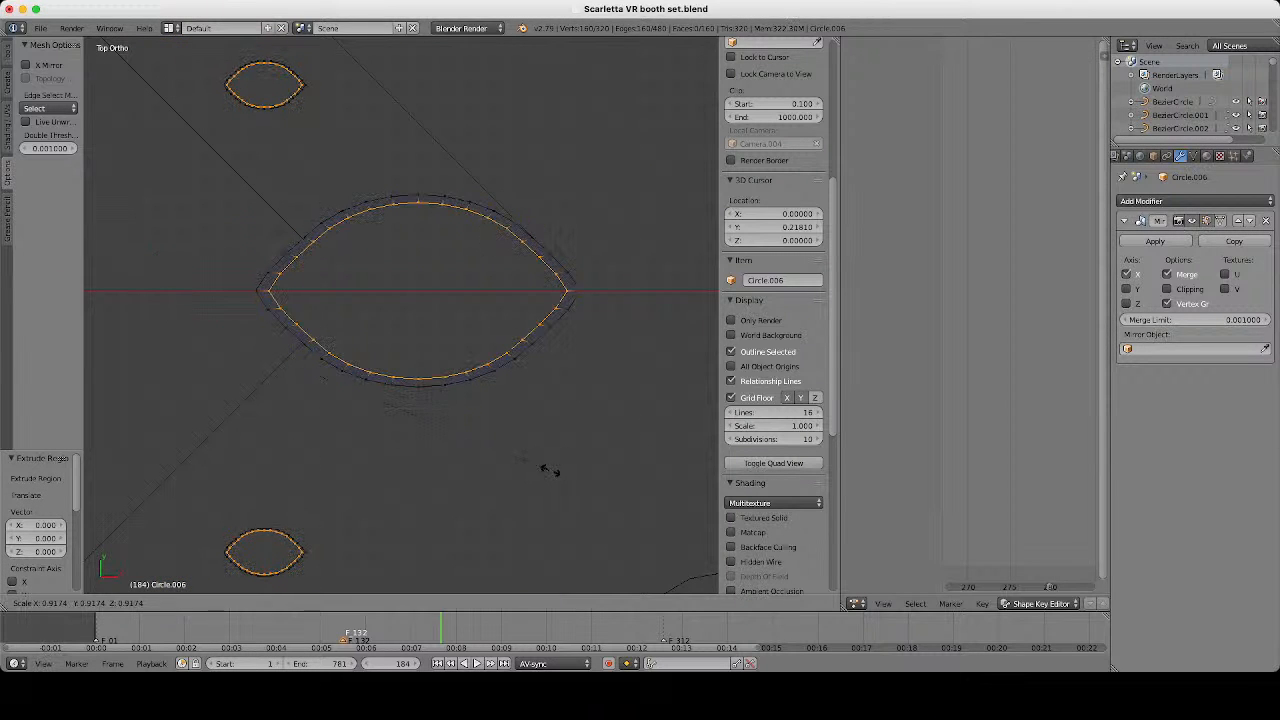
{"action": "left_click", "coordinate": [541, 462]}
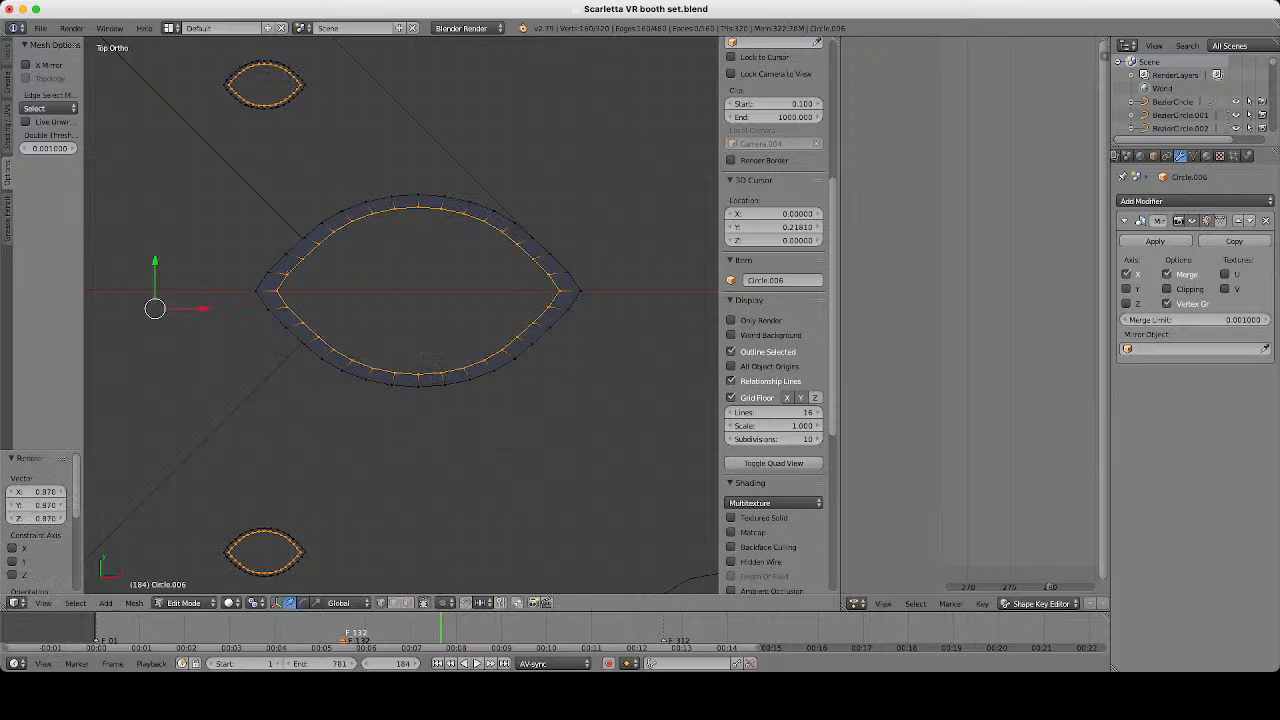
Make the eye-shaped ornament mesh double-sided and deselect the object.
{"action": "scroll", "coordinate": [541, 462], "scroll_direction": "down", "scroll_amount": 5}
{"action": "key", "text": "a"}
{"action": "key", "text": "a"}
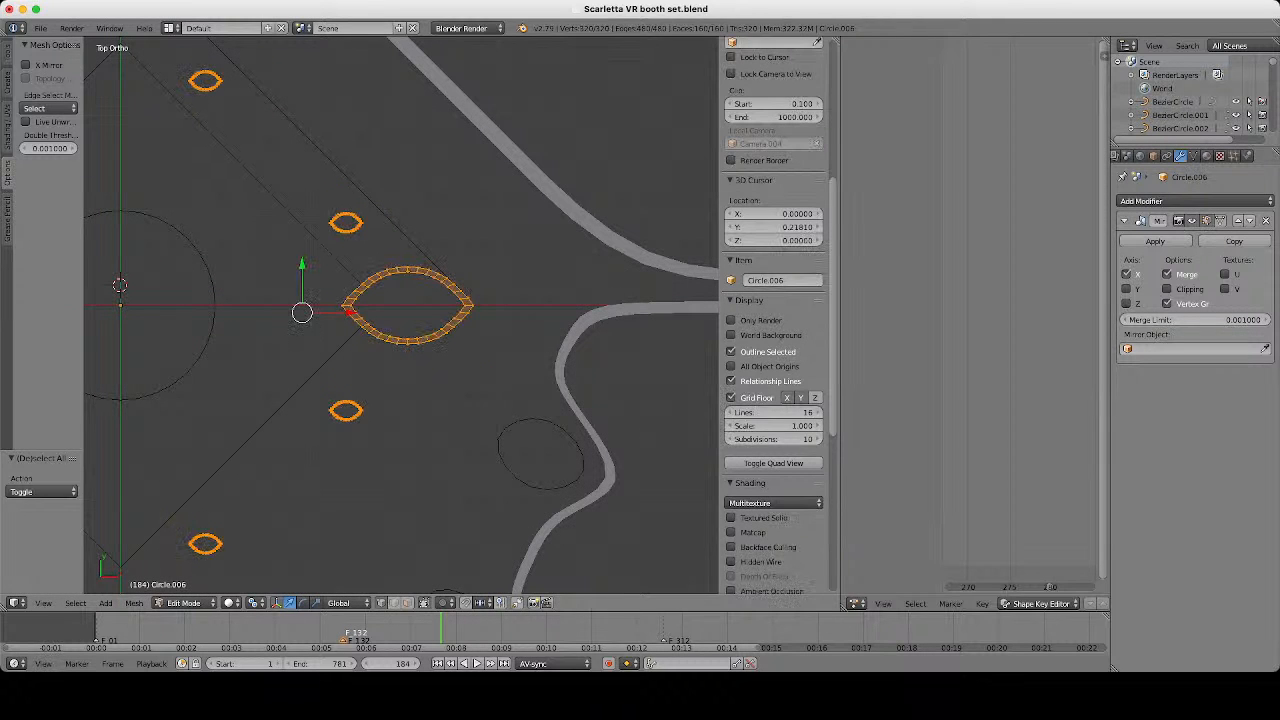
{"action": "key", "text": "Tab"}
{"action": "left_click", "coordinate": [1193, 155]}
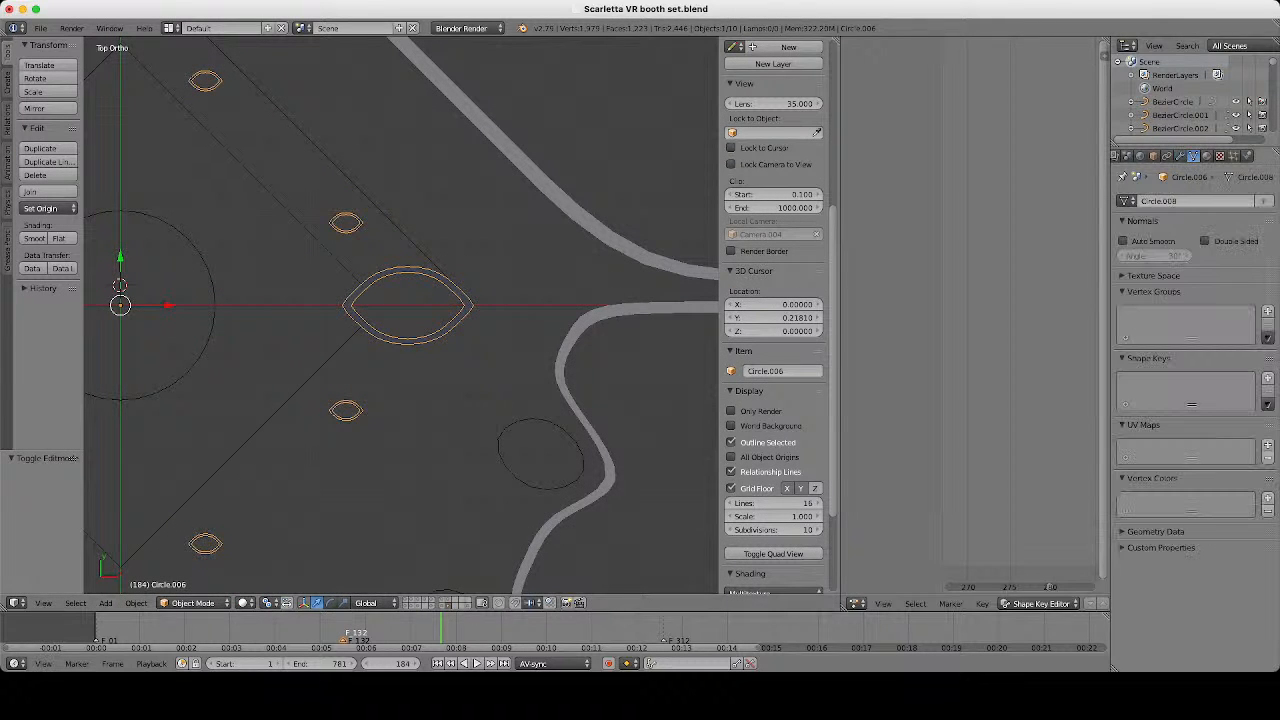
{"action": "left_click", "coordinate": [1205, 241]}
{"action": "scroll", "coordinate": [401, 315], "scroll_direction": "down", "scroll_amount": 6}
{"action": "key", "text": "a"}
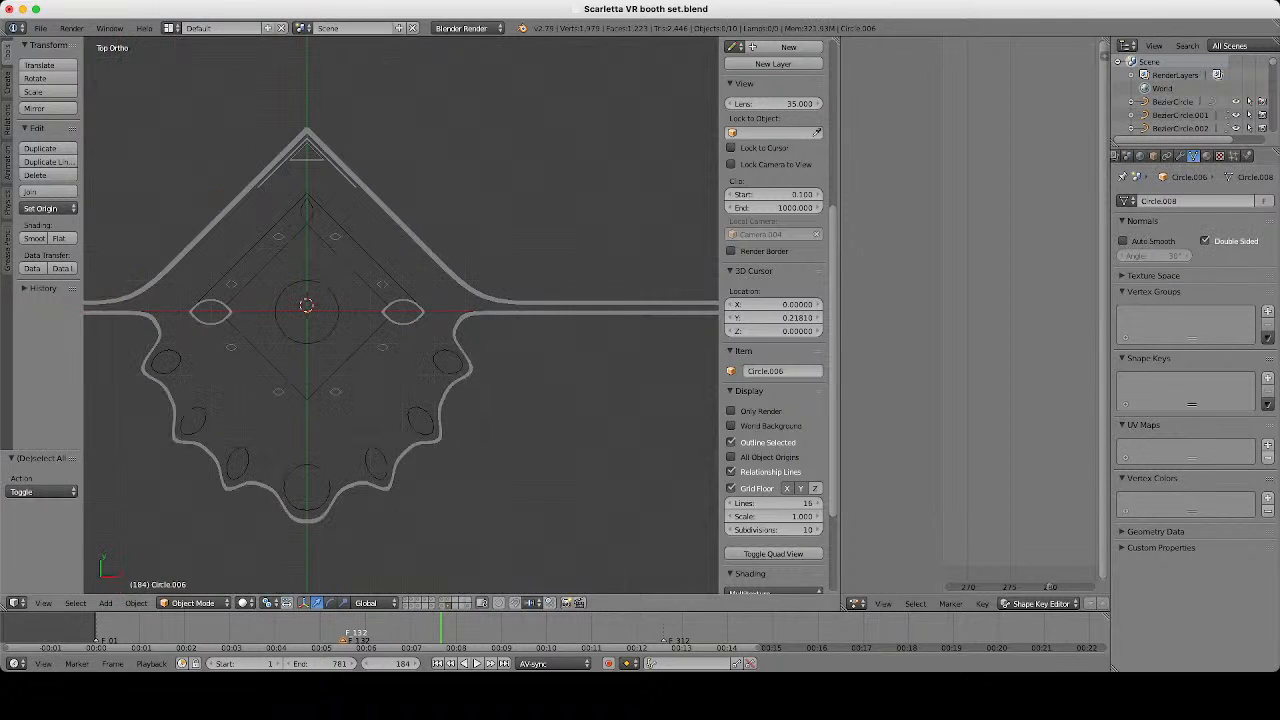
Extrude the oval and circle outlines inside the scalloped border in place.
{"action": "middle_click_drag", "start_coordinate": [401, 315], "coordinate": [468, 372], "text": "shift"}
{"action": "scroll", "coordinate": [401, 315], "scroll_direction": "up", "scroll_amount": 1}
{"action": "right_click", "coordinate": [531, 495]}
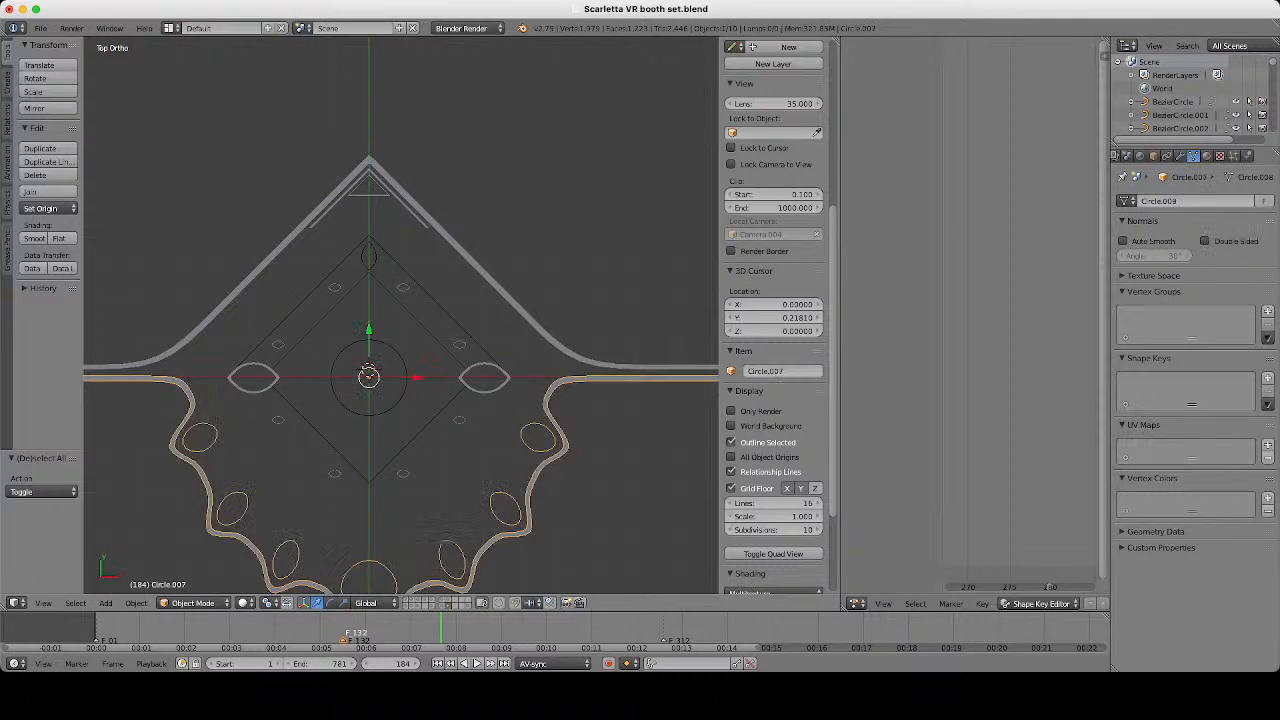
{"action": "key", "text": "Tab"}
{"action": "middle_click_drag", "start_coordinate": [531, 495], "coordinate": [437, 380], "text": "shift"}
{"action": "scroll", "coordinate": [437, 380], "scroll_direction": "up", "scroll_amount": 4}
{"action": "key", "text": "e"}
{"action": "right_click", "coordinate": [537, 517]}
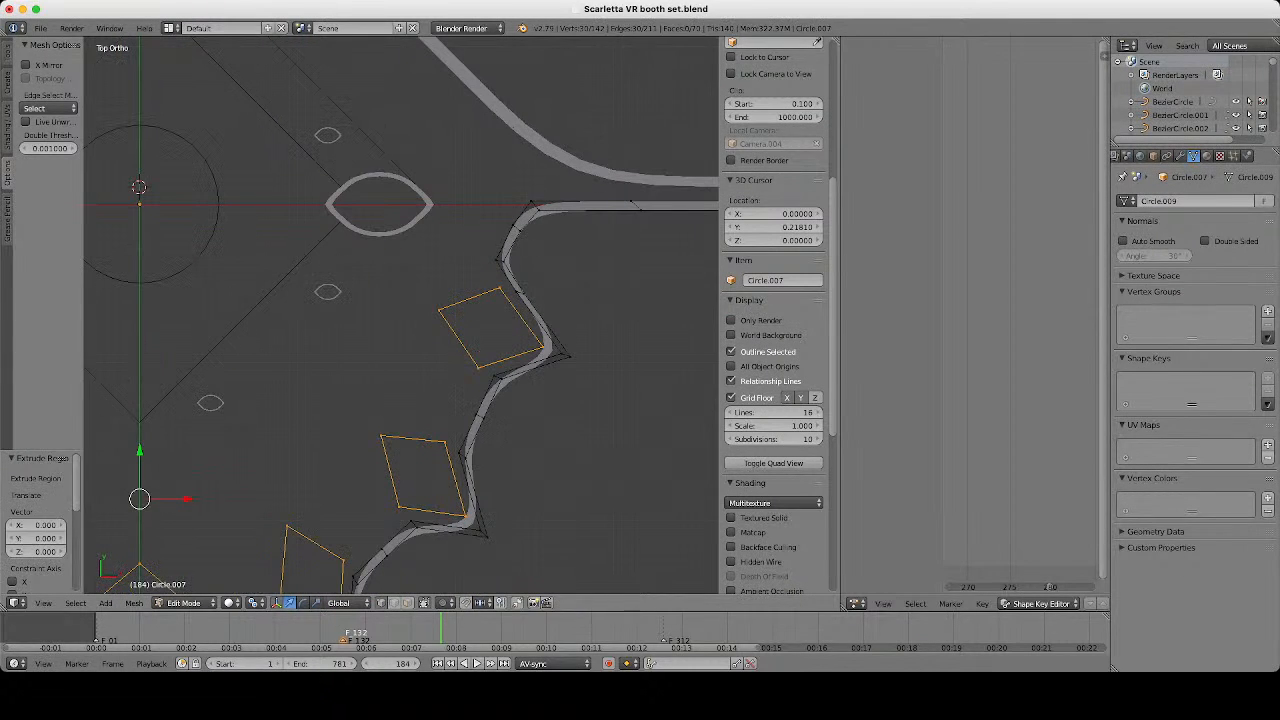
Scale the extruded oval and circle outlines inward to about 0.85, and make the scalloped border mesh double-sided.
{"action": "middle_click_drag", "start_coordinate": [537, 517], "coordinate": [489, 457], "text": "shift"}
{"action": "scroll", "coordinate": [489, 457], "scroll_direction": "up", "scroll_amount": 3}
{"action": "key", "text": "s"}
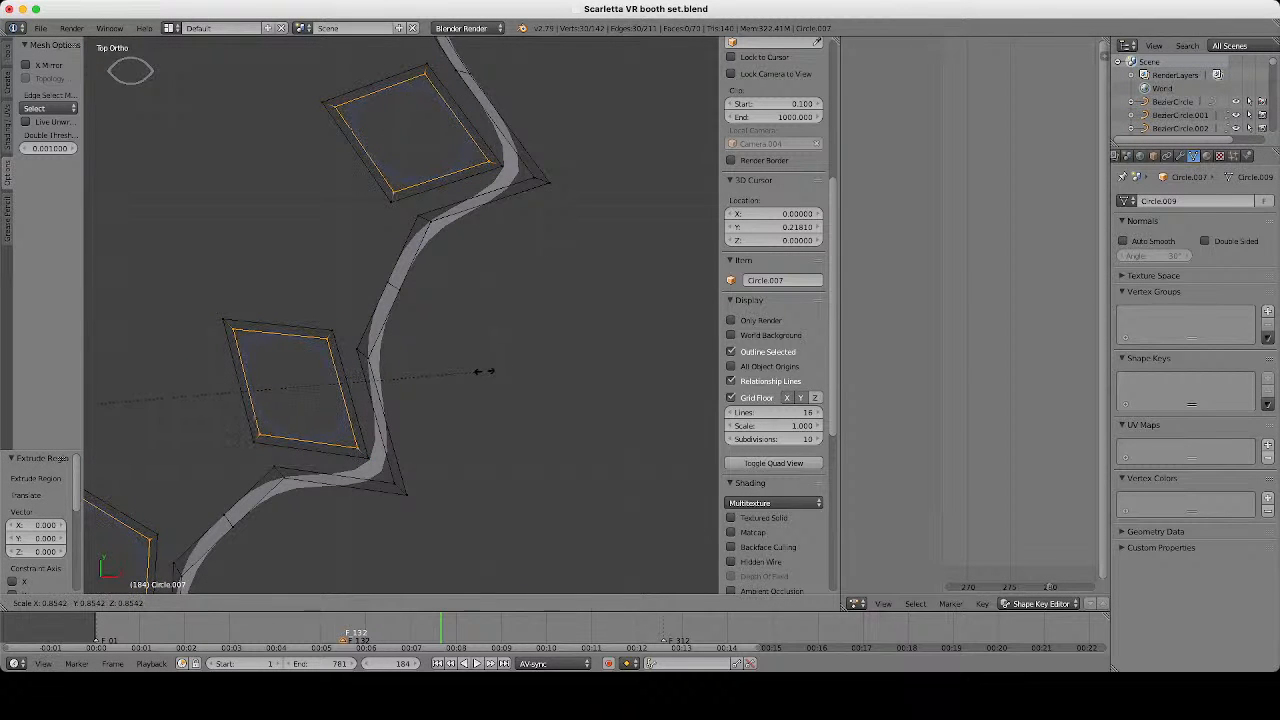
{"action": "left_click", "coordinate": [473, 369]}
{"action": "key", "text": "Tab"}
{"action": "scroll", "coordinate": [417, 305], "scroll_direction": "down", "scroll_amount": 2}
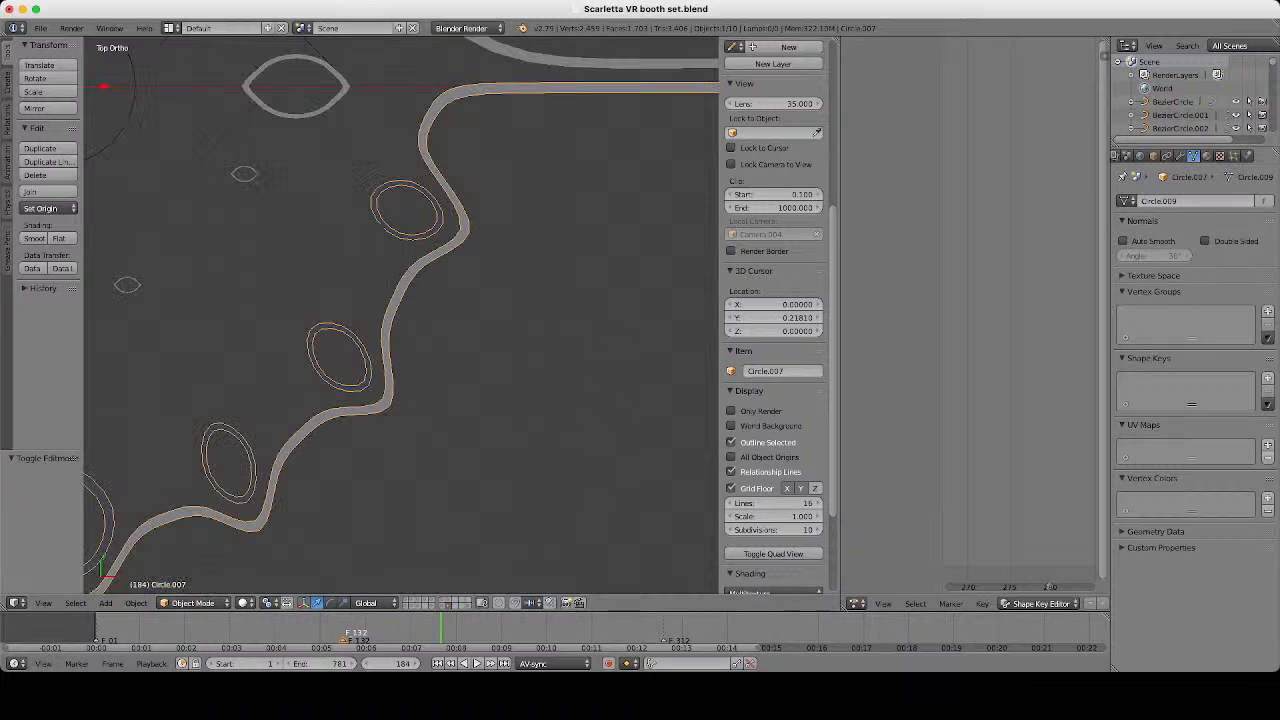
{"action": "key", "text": "a"}
{"action": "scroll", "coordinate": [402, 314], "scroll_direction": "down", "scroll_amount": 6}
{"action": "middle_click_drag", "start_coordinate": [376, 323], "coordinate": [396, 319], "text": "shift"}
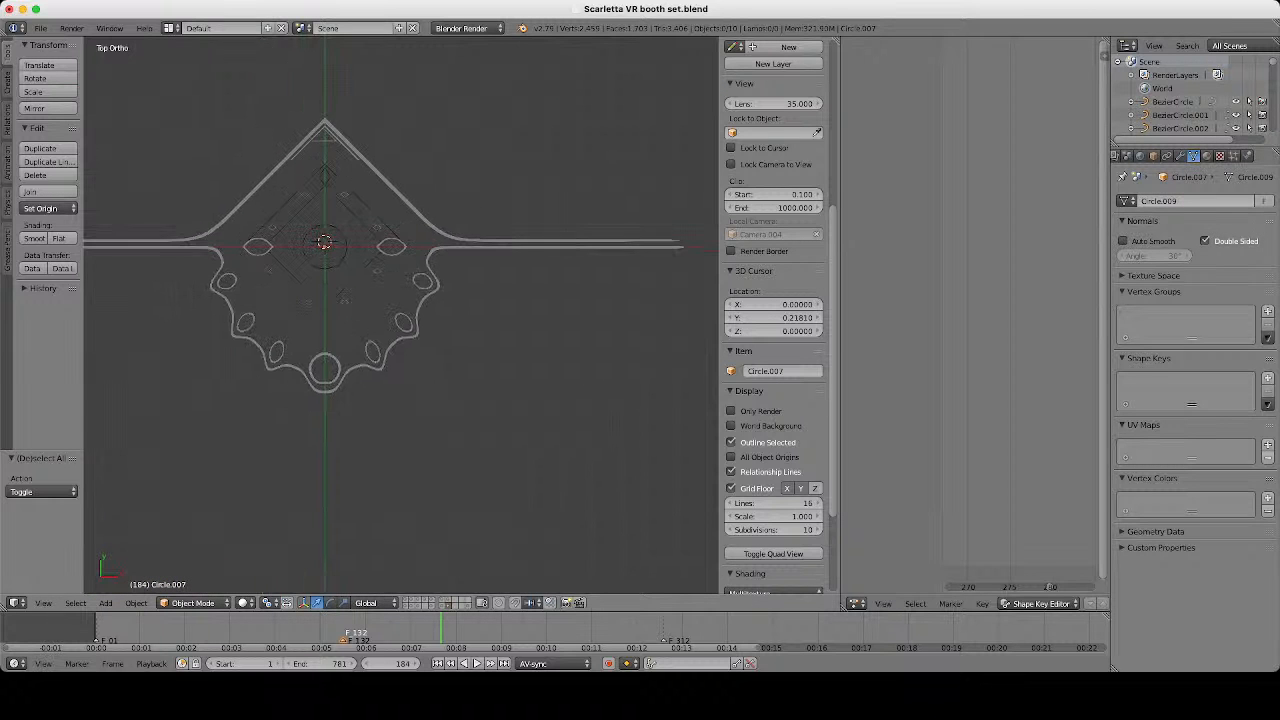
Scale the inner oval and circle outlines up by about 1.08 to thin their bands.
{"action": "scroll", "coordinate": [396, 319], "scroll_direction": "up", "scroll_amount": 5}
{"action": "key", "text": "Tab"}
{"action": "scroll", "coordinate": [396, 319], "scroll_direction": "up", "scroll_amount": 2}
{"action": "key", "text": "s"}
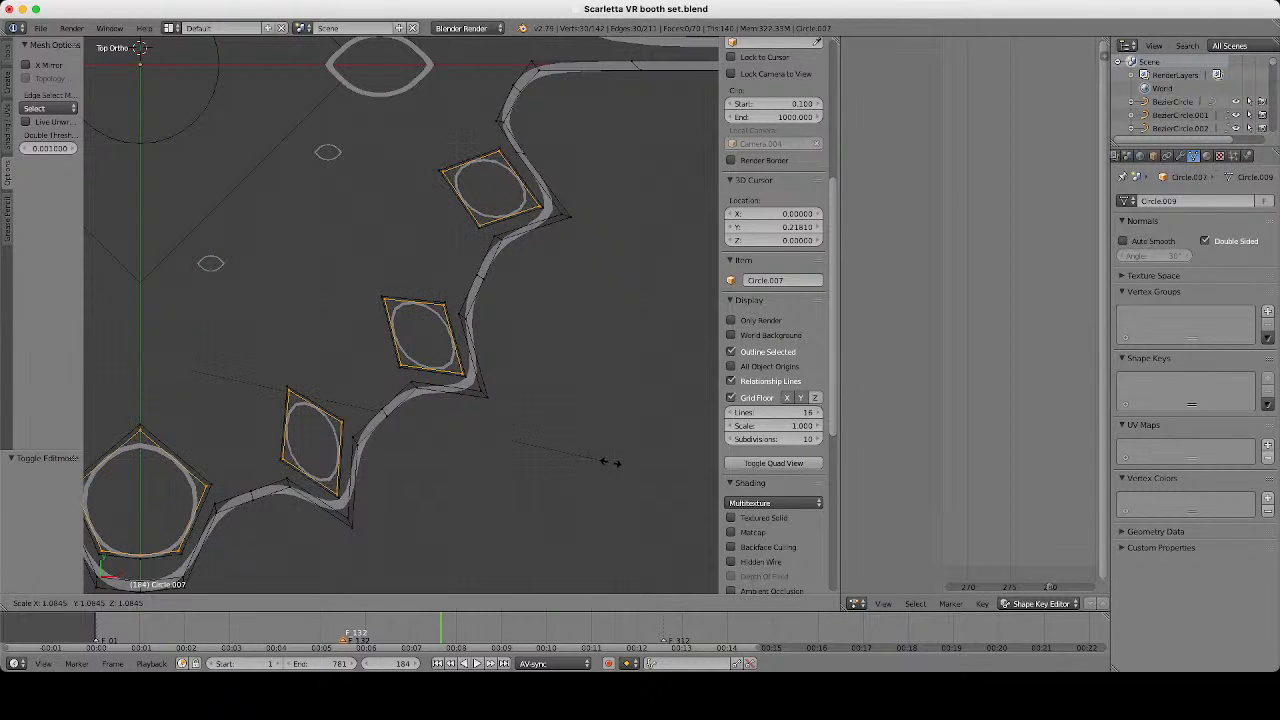
{"action": "left_click", "coordinate": [610, 462]}
{"action": "key", "text": "Tab"}
{"action": "scroll", "coordinate": [610, 462], "scroll_direction": "down", "scroll_amount": 7}
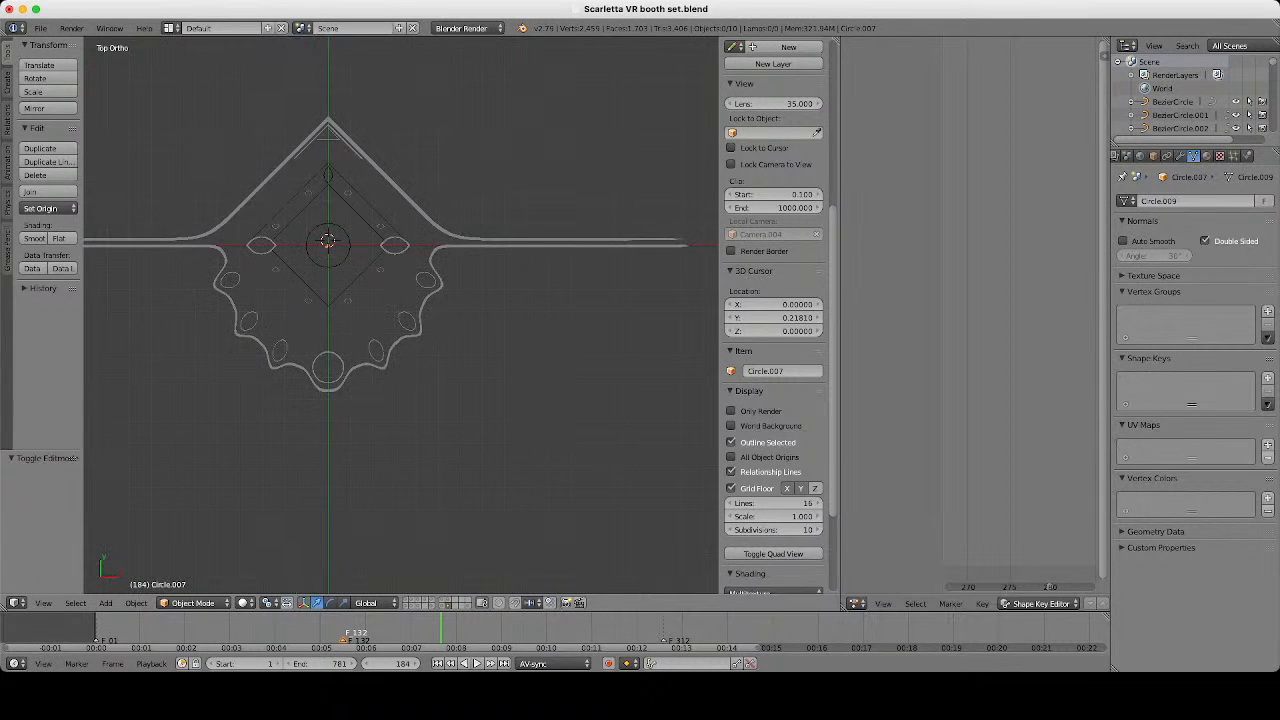
Scale the selected inner oval and circle outlines up slightly again to thin their bands further.
{"action": "scroll", "coordinate": [610, 462], "scroll_direction": "up", "scroll_amount": 6}
{"action": "key", "text": "Tab"}
{"action": "scroll", "coordinate": [598, 421], "scroll_direction": "up", "scroll_amount": 6}
{"action": "key", "text": "s"}
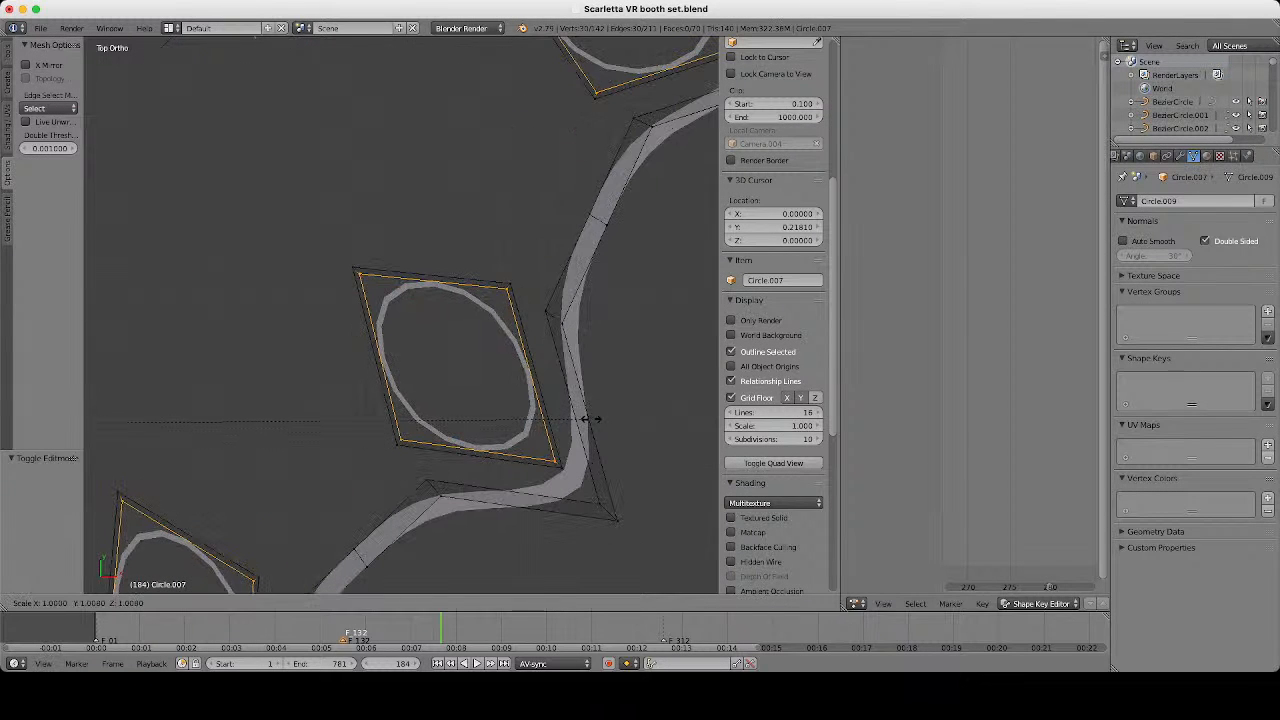
{"action": "left_click", "coordinate": [603, 421]}
{"action": "scroll", "coordinate": [603, 421], "scroll_direction": "down", "scroll_amount": 2}
{"action": "key", "text": "Tab"}
{"action": "scroll", "coordinate": [603, 421], "scroll_direction": "down", "scroll_amount": 5}
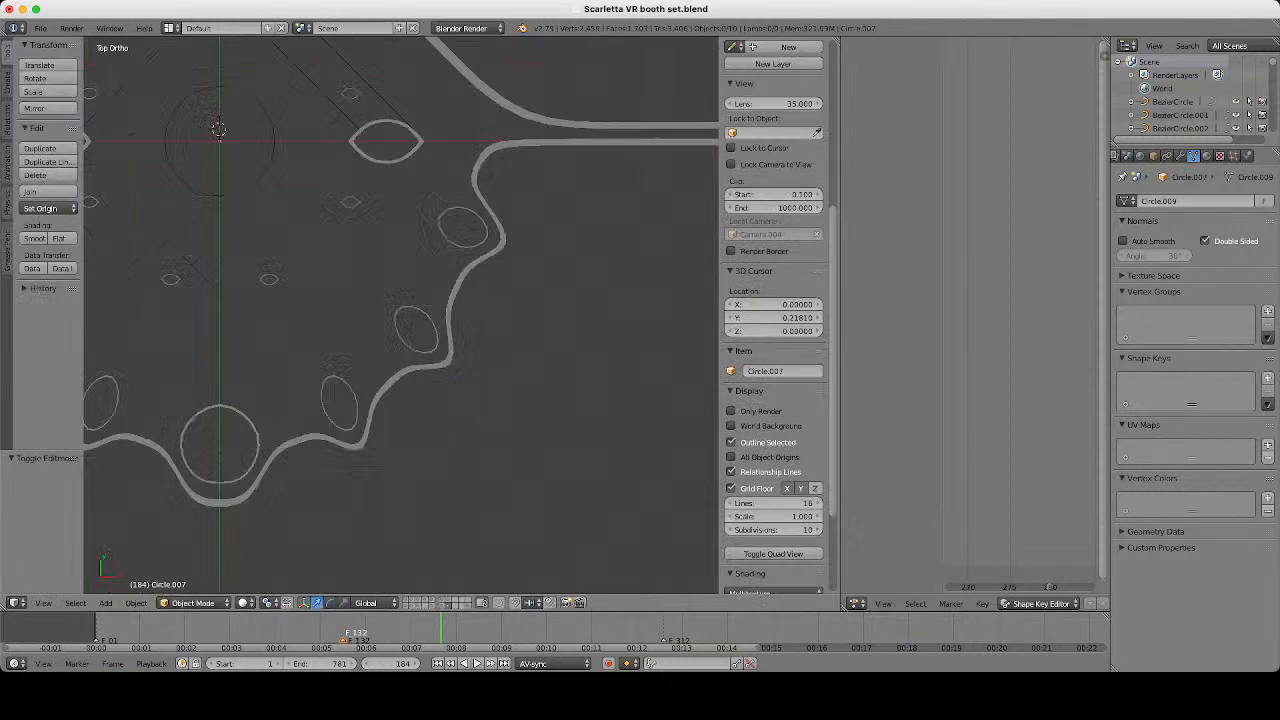
{"action": "middle_click_drag", "start_coordinate": [570, 421], "coordinate": [710, 387], "text": "shift"}
{"action": "scroll", "coordinate": [700, 387], "scroll_direction": "up", "scroll_amount": 2}
{"action": "scroll", "coordinate": [401, 313], "scroll_direction": "up", "scroll_amount": 1}
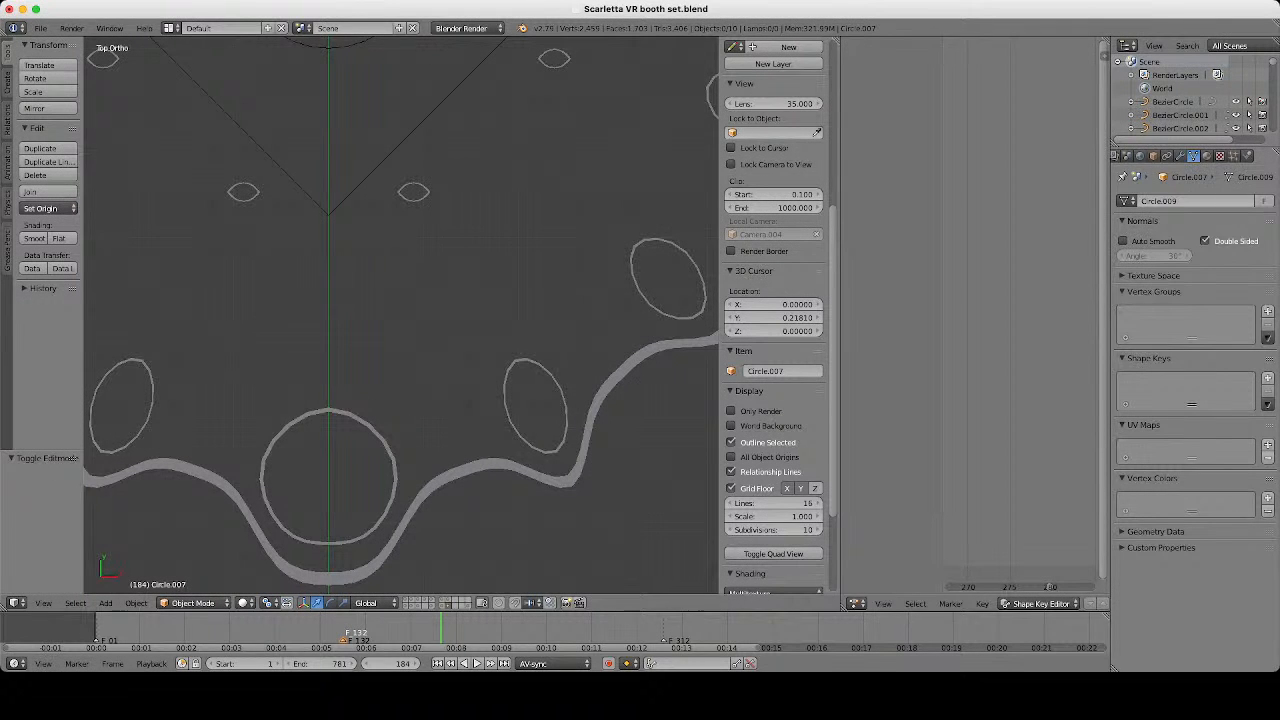
{"action": "left_click", "coordinate": [1180, 155]}
{"action": "scroll", "coordinate": [401, 315], "scroll_direction": "down", "scroll_amount": 5}
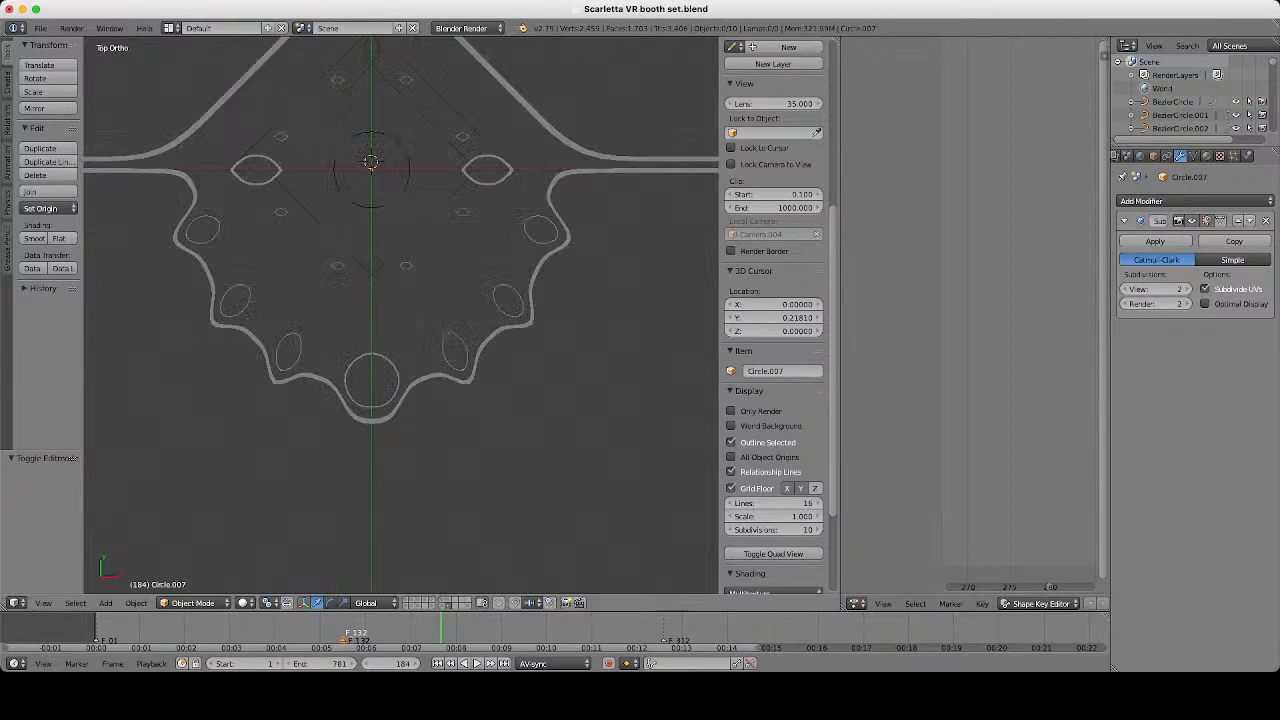
{"action": "scroll", "coordinate": [401, 315], "scroll_direction": "down", "scroll_amount": 2}
Select the lower V-shaped line of the central diamond and extrude its edges in place.
{"action": "key", "text": "a"}
{"action": "scroll", "coordinate": [401, 315], "scroll_direction": "up", "scroll_amount": 1}
{"action": "right_click", "coordinate": [419, 239]}
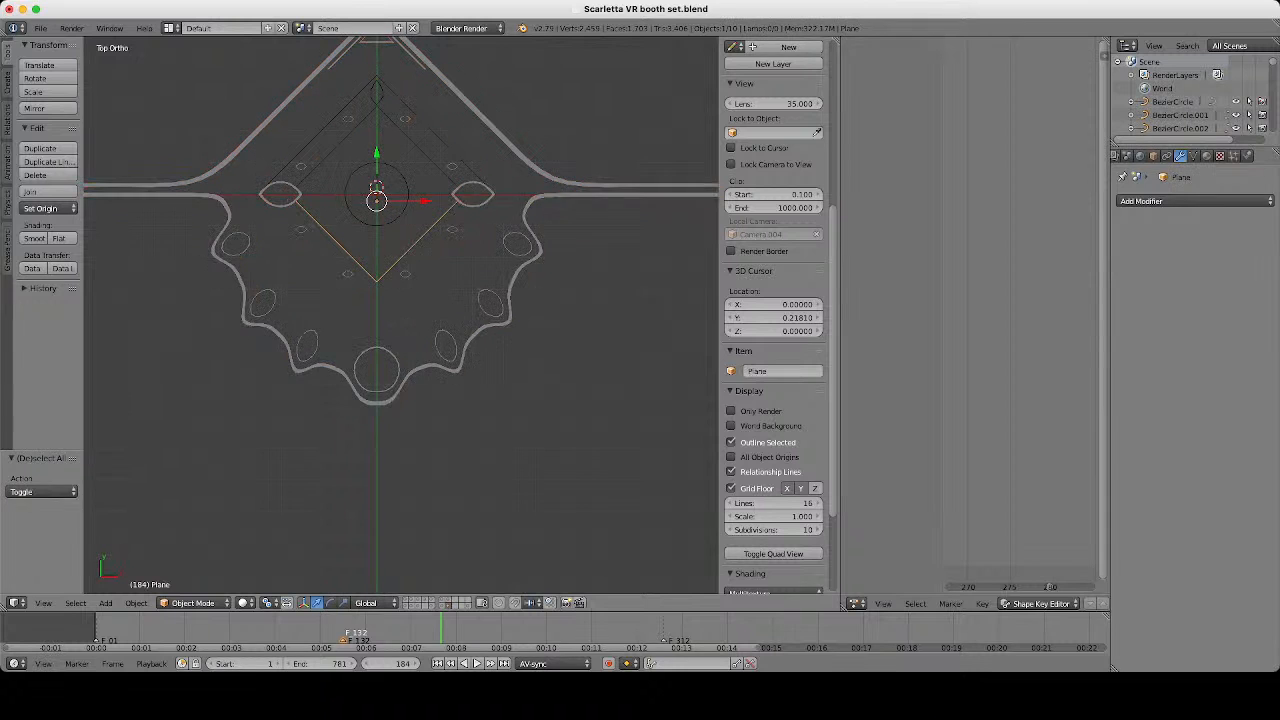
{"action": "middle_click_drag", "start_coordinate": [419, 239], "coordinate": [424, 349], "text": "shift"}
{"action": "scroll", "coordinate": [401, 315], "scroll_direction": "up", "scroll_amount": 6}
{"action": "key", "text": "Tab"}
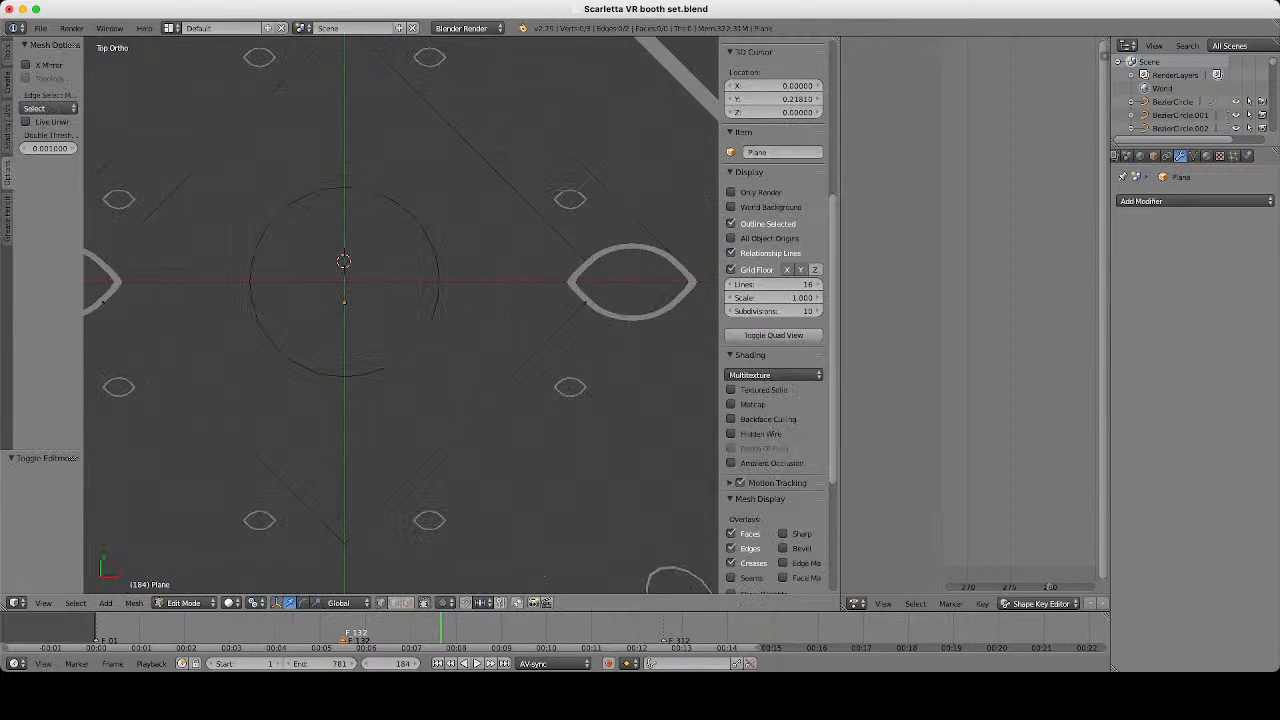
{"action": "key", "text": "a"}
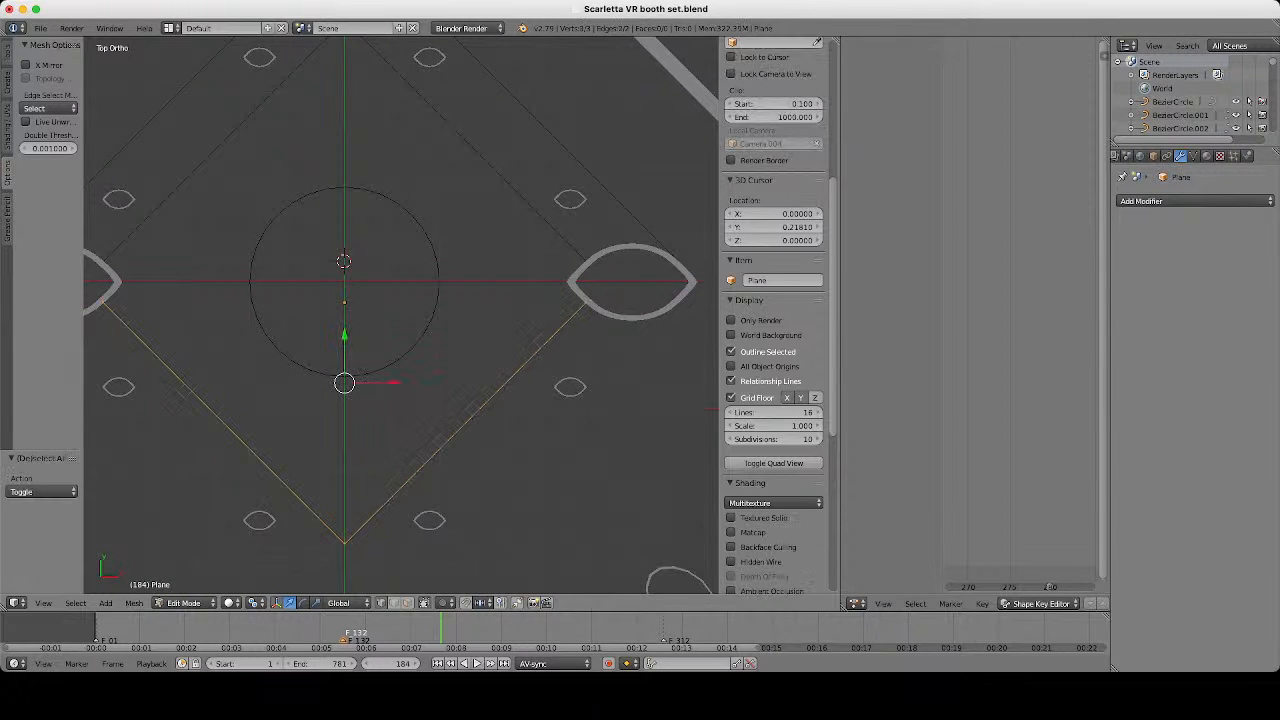
{"action": "key", "text": "e"}
{"action": "key", "text": "Escape"}
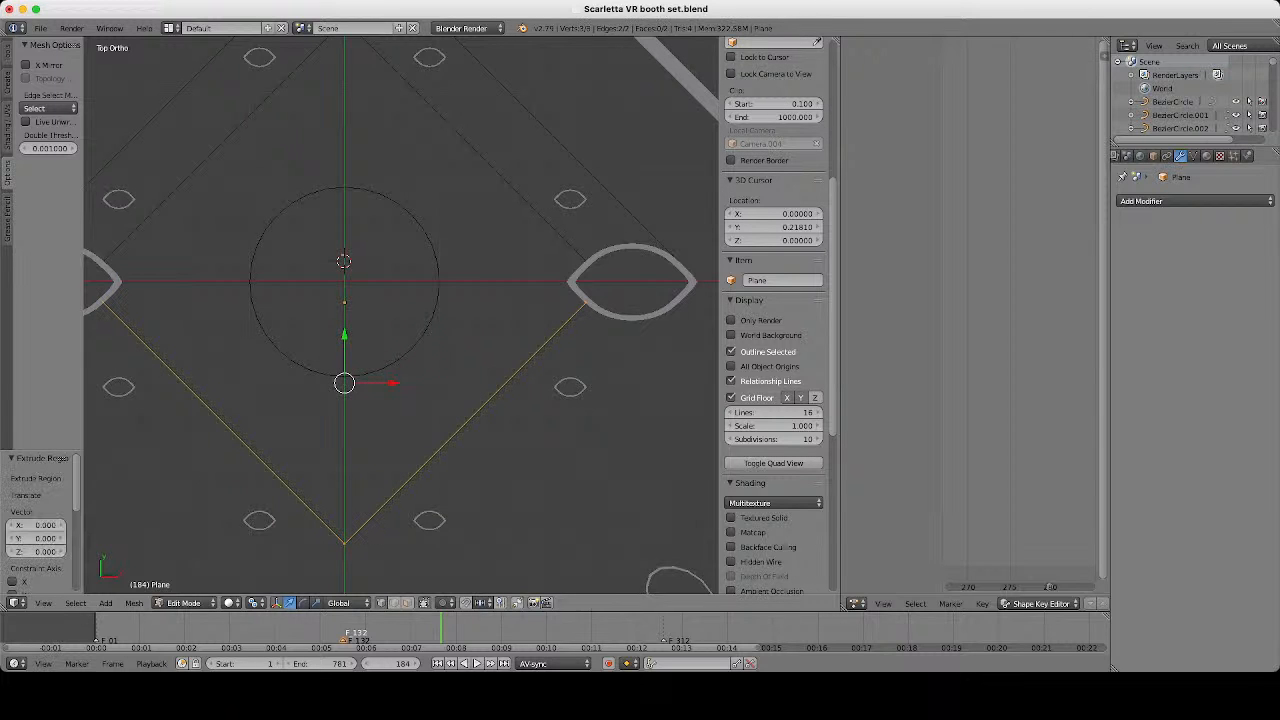
{"action": "key", "text": "Tab"}
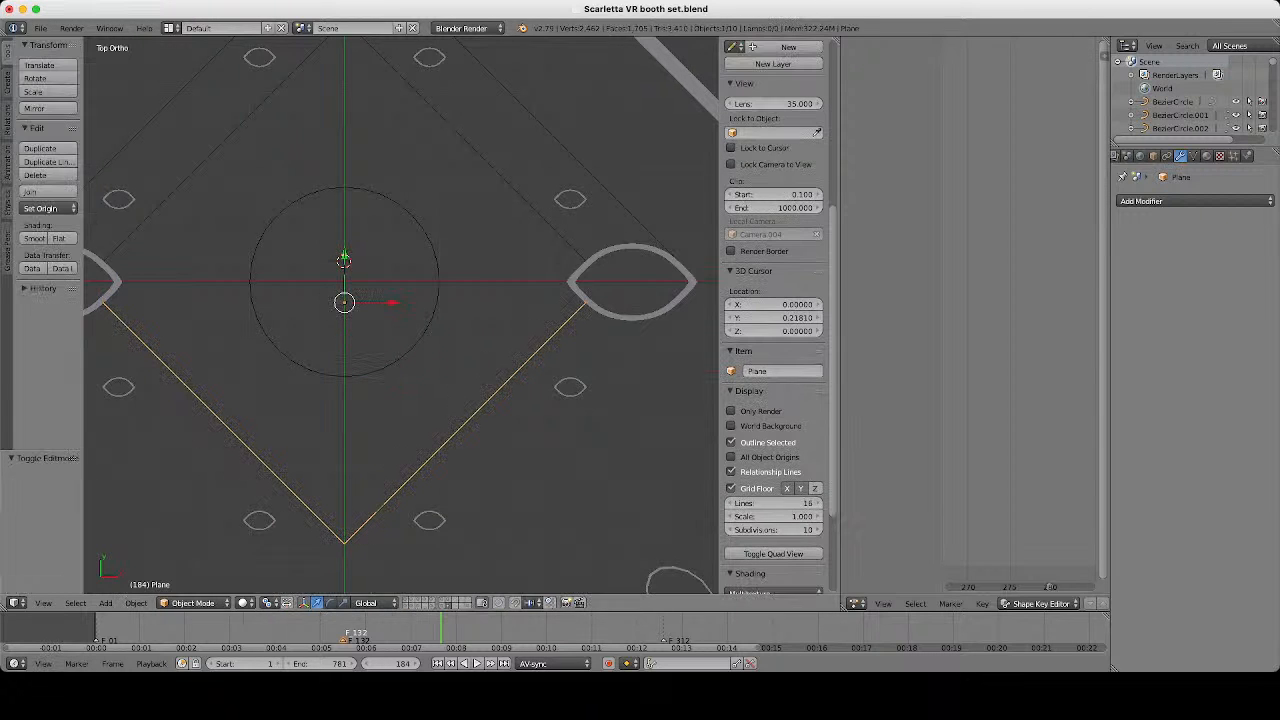
Snap the 3D cursor to the scene centre while the lower V outline is selected.
{"action": "key", "text": "shift+s"}
{"action": "left_click", "coordinate": [535, 416]}
{"action": "key", "text": "Tab"}
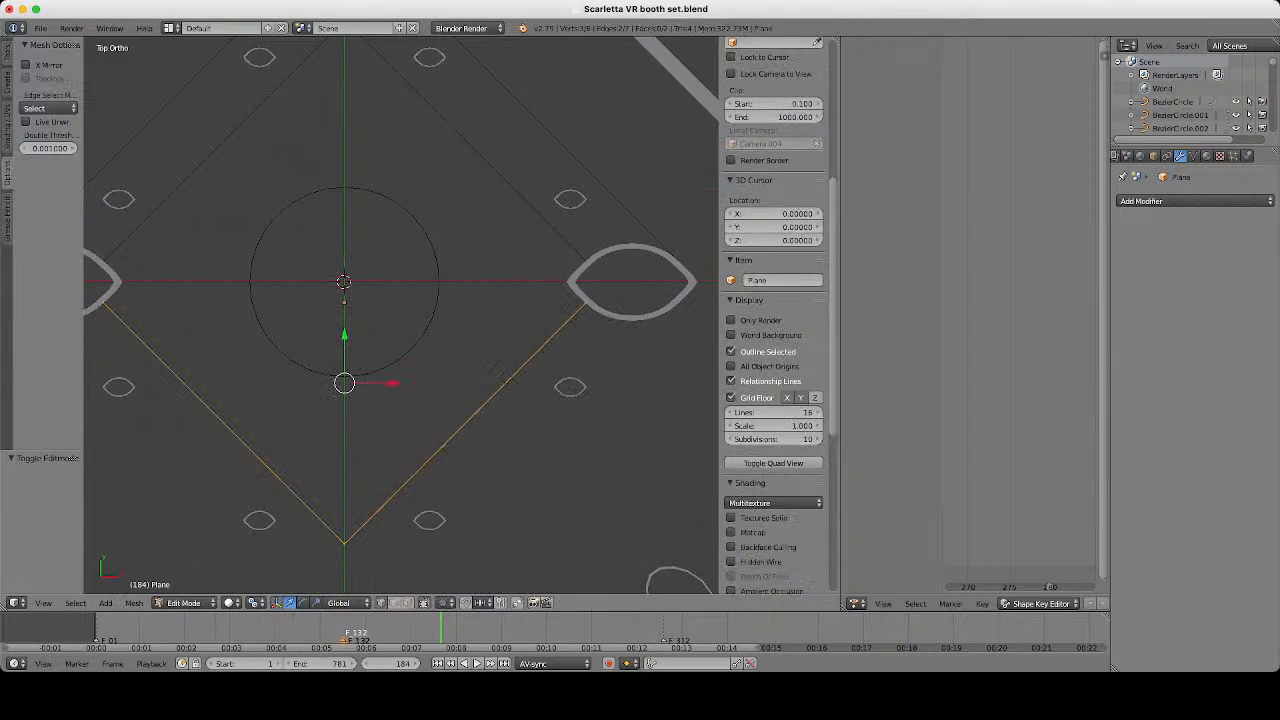
{"action": "scroll", "coordinate": [494, 367], "scroll_direction": "up", "scroll_amount": 1}
{"action": "middle_click_drag", "start_coordinate": [494, 367], "coordinate": [419, 275], "text": "shift"}
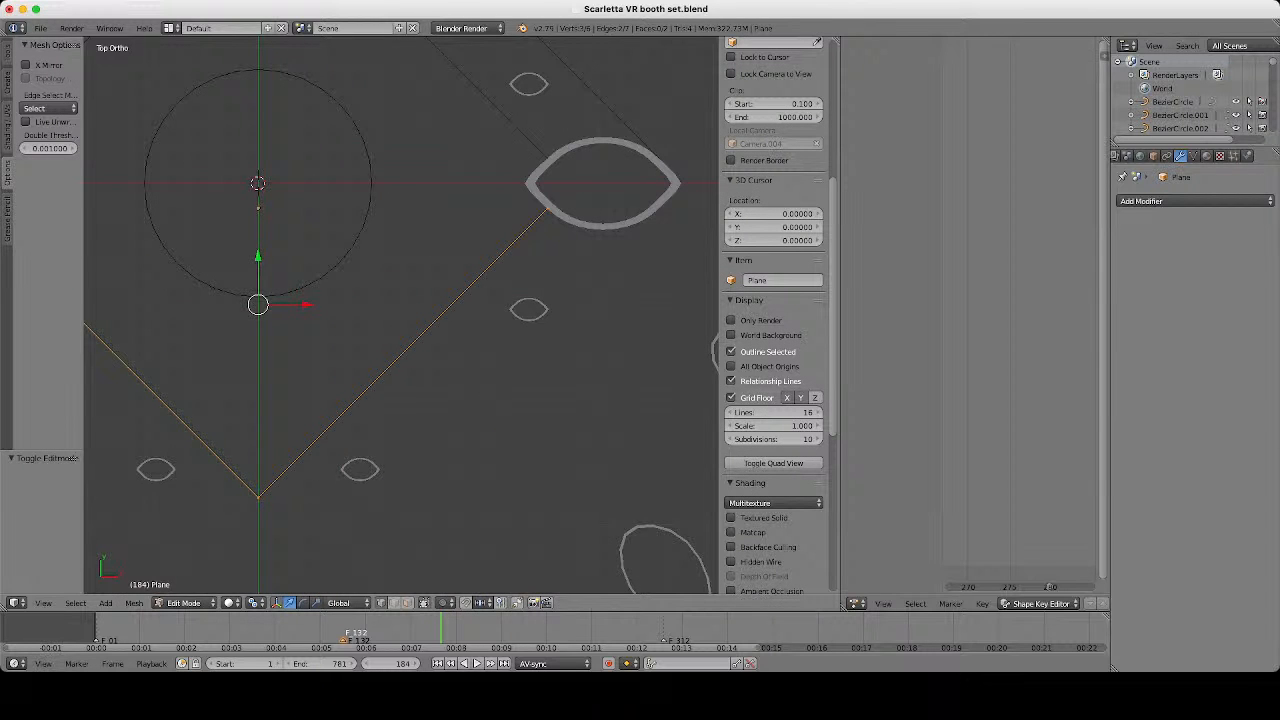
{"action": "key", "text": "a"}
{"action": "key", "text": "a"}
{"action": "key", "text": "Tab"}
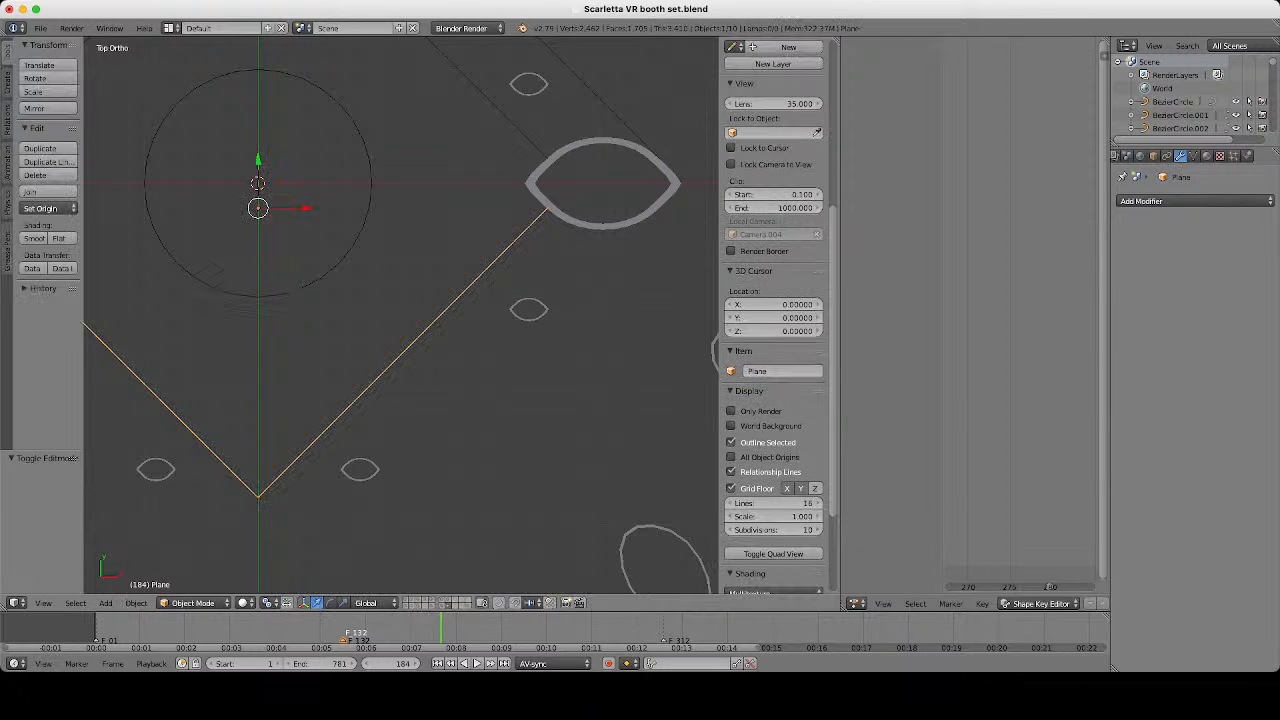
{"action": "key", "text": "shift+s"}
{"action": "left_click", "coordinate": [527, 380]}
Snap the 3D cursor to the lower V's origin and scale its extruded edges by 1.037 around the cursor.
{"action": "key", "text": "shift+s"}
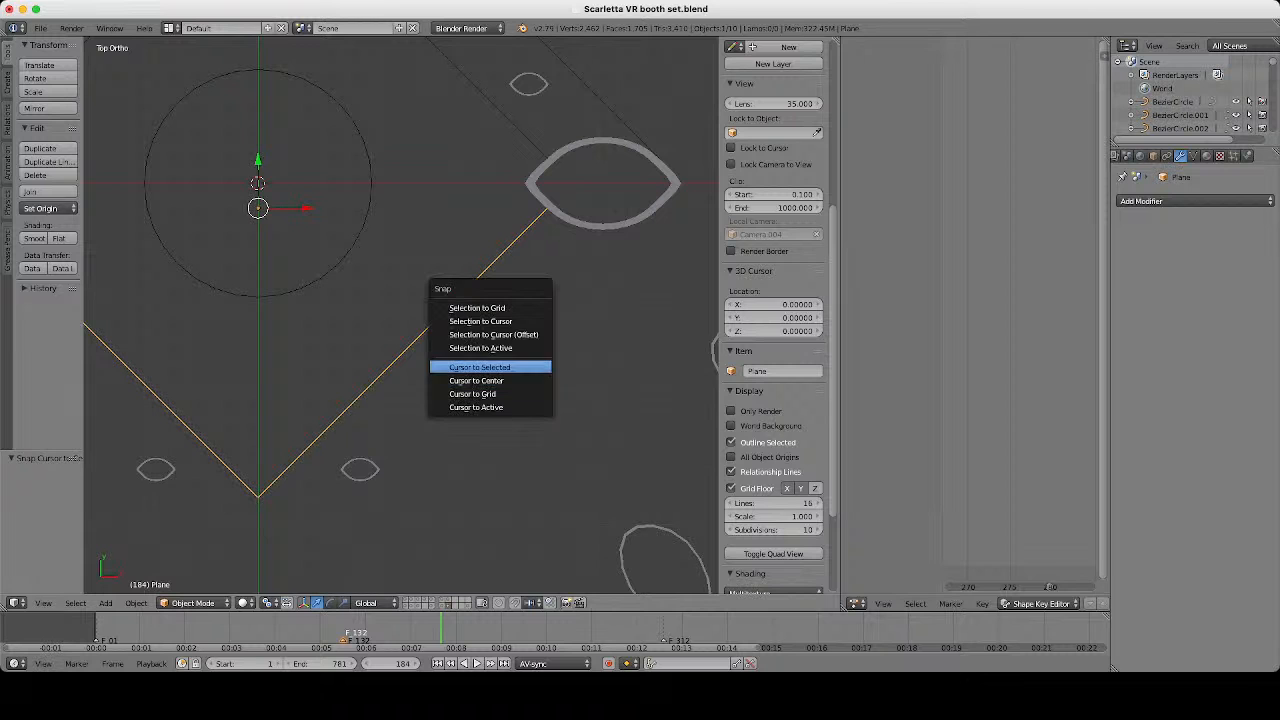
{"action": "left_click", "coordinate": [527, 367]}
{"action": "key", "text": "Tab"}
{"action": "scroll", "coordinate": [527, 367], "scroll_direction": "up", "scroll_amount": 2}
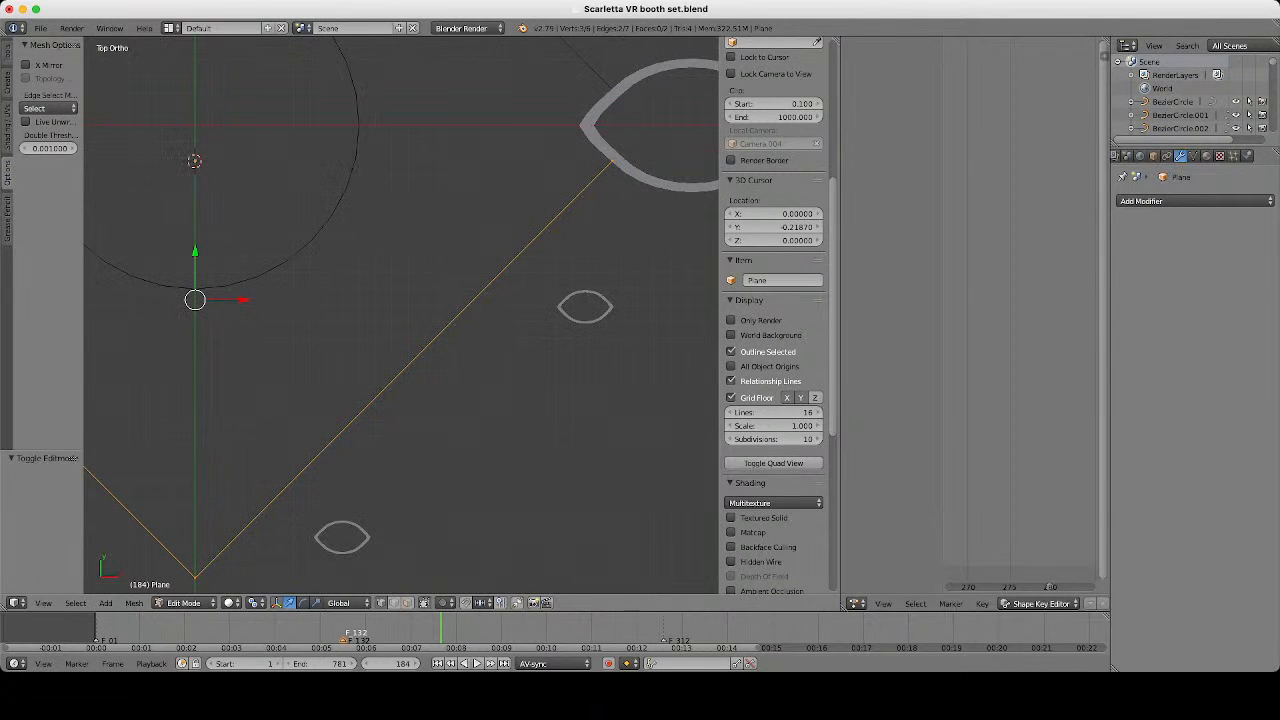
{"action": "left_click", "coordinate": [256, 602]}
{"action": "left_click", "coordinate": [300, 571]}
{"action": "key", "text": "s"}
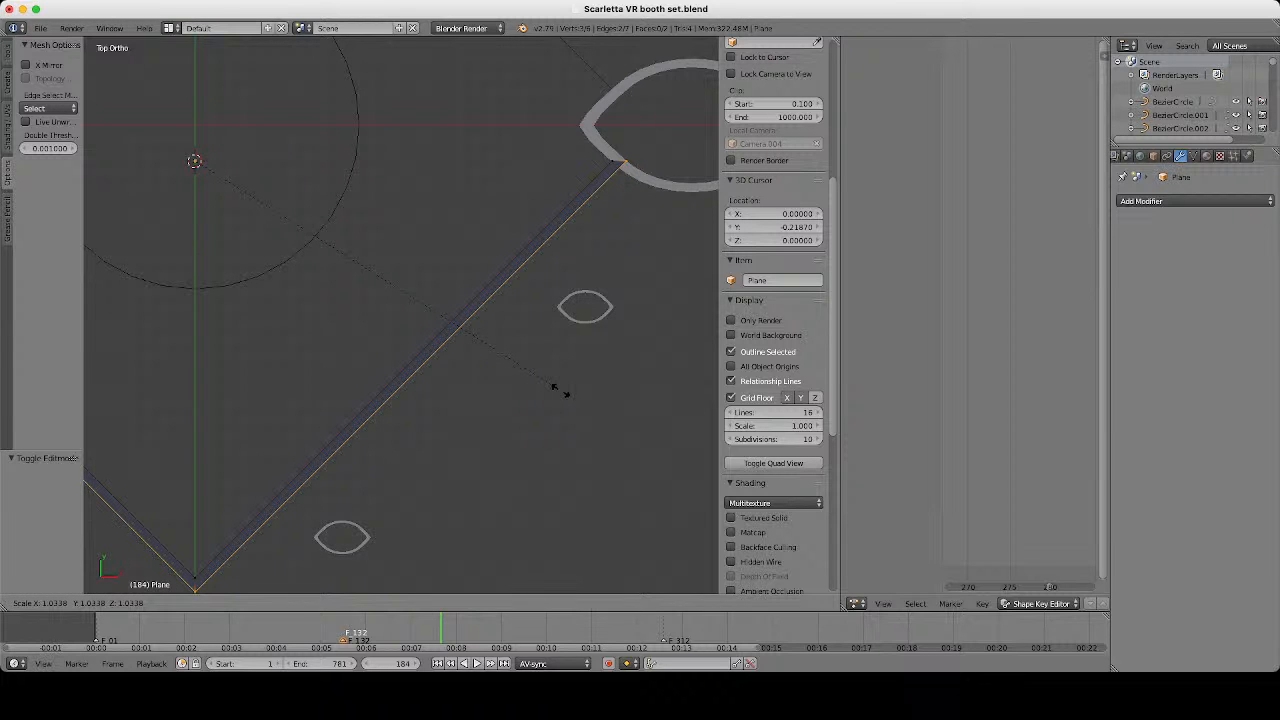
{"action": "left_click", "coordinate": [560, 389]}
{"action": "scroll", "coordinate": [402, 317], "scroll_direction": "down", "scroll_amount": 5}
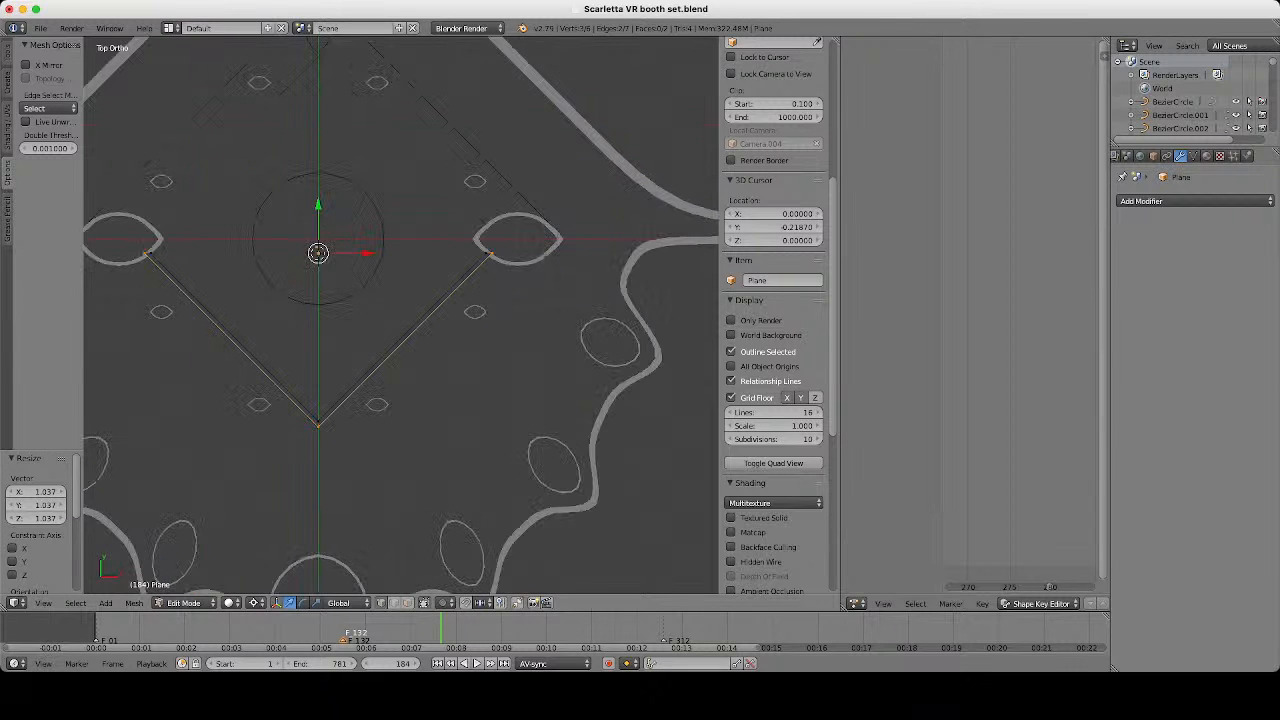
Make the lower V mesh double-sided and deselect the object.
{"action": "key", "text": "a"}
{"action": "key", "text": "Tab"}
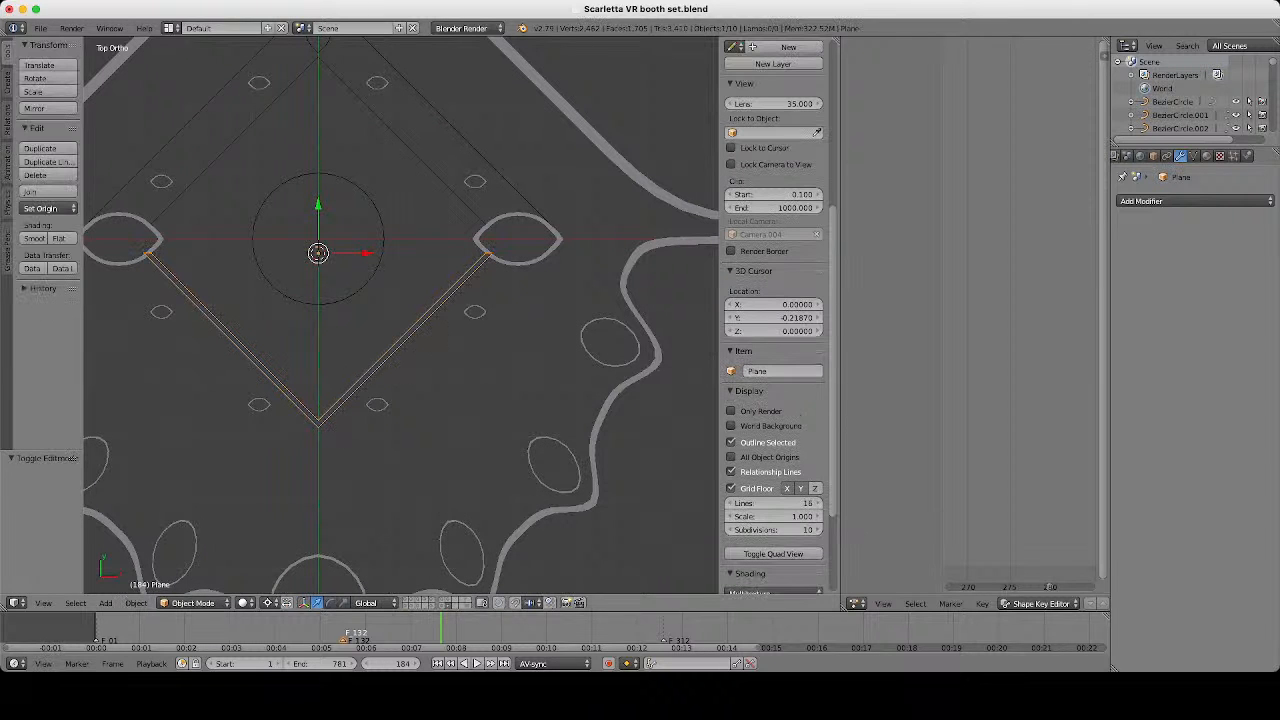
{"action": "left_click", "coordinate": [1193, 155]}
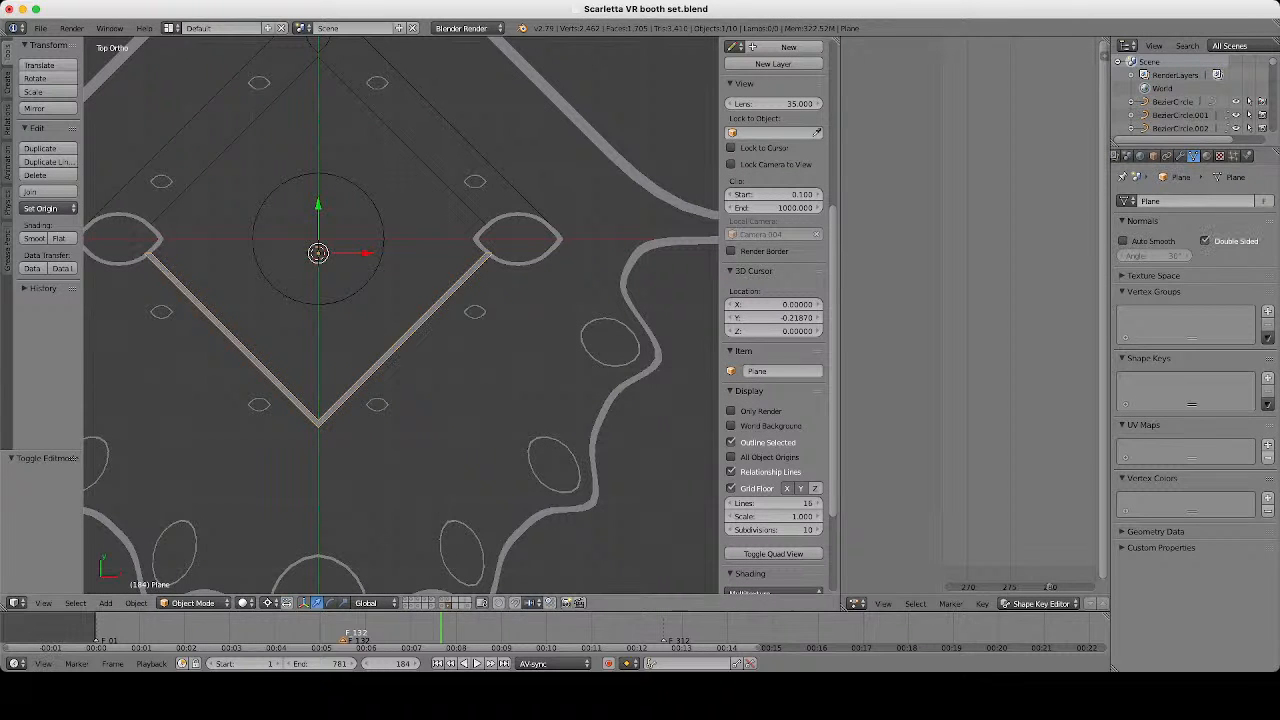
{"action": "key", "text": "a"}
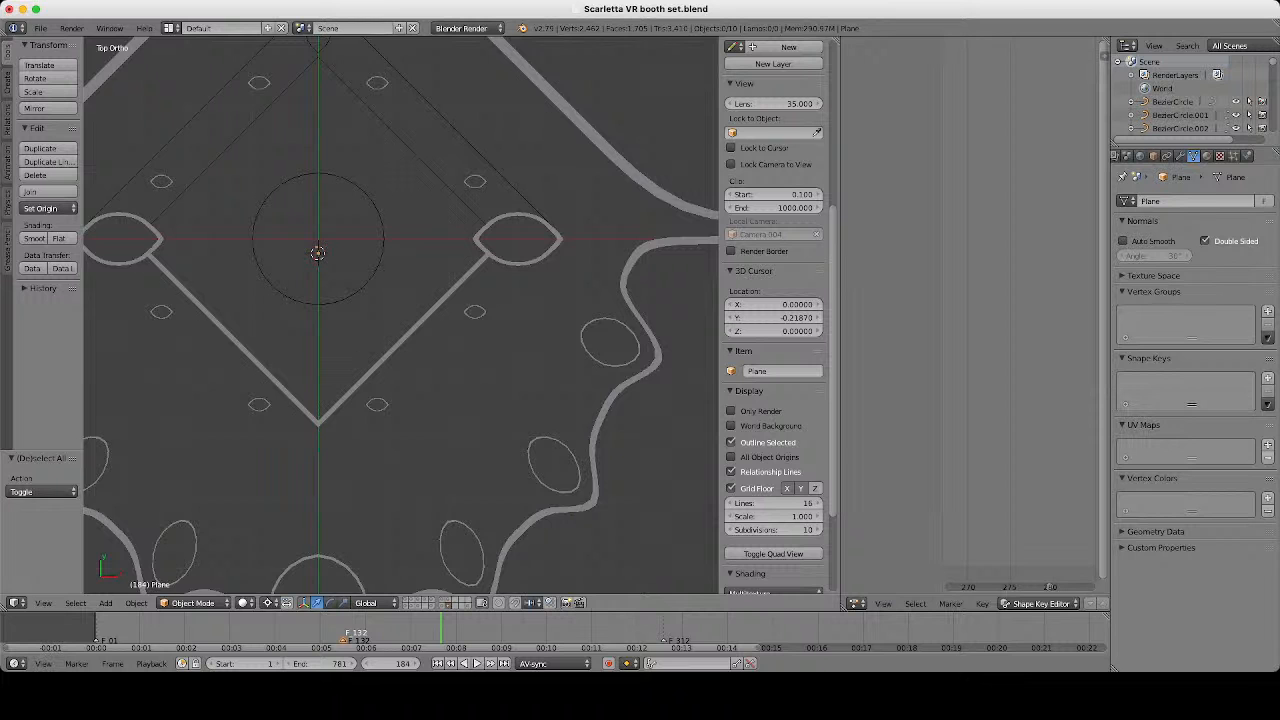
Scale the lower V's outer edges inward to 0.990 to thin its band, and deselect the object.
{"action": "scroll", "coordinate": [400, 313], "scroll_direction": "down", "scroll_amount": 2}
{"action": "scroll", "coordinate": [400, 313], "scroll_direction": "up", "scroll_amount": 6}
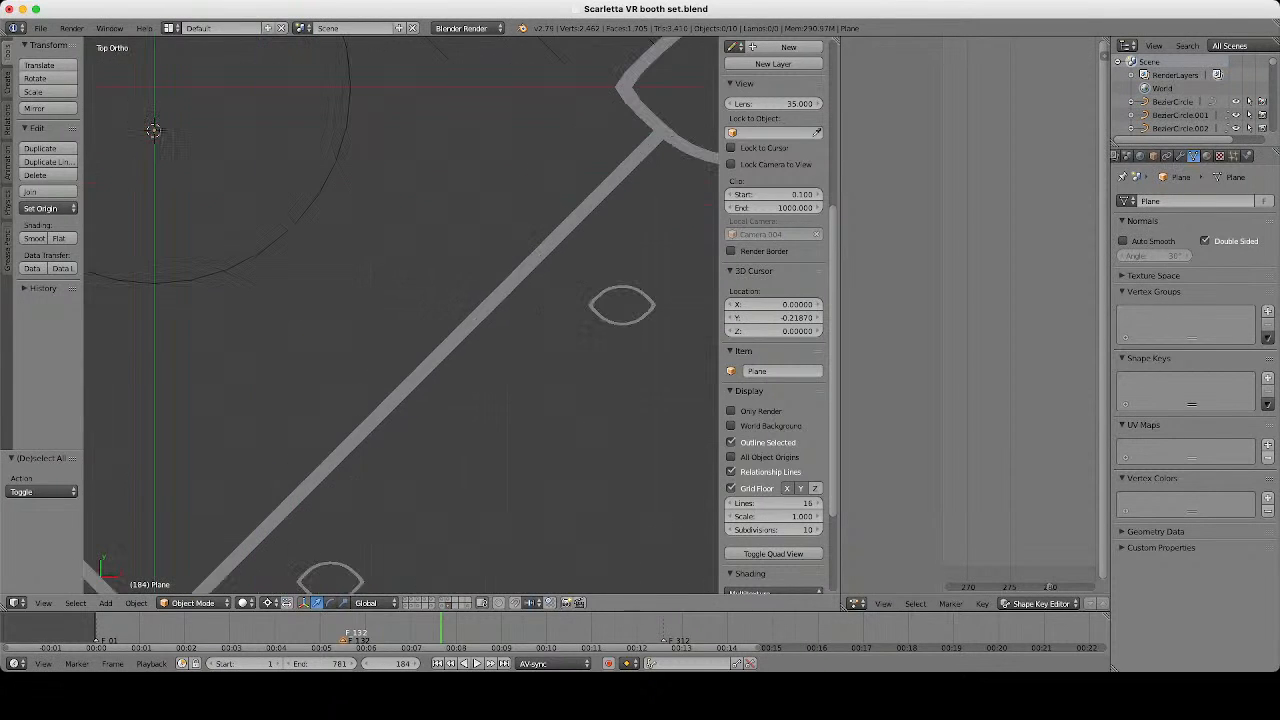
{"action": "key", "text": "Tab"}
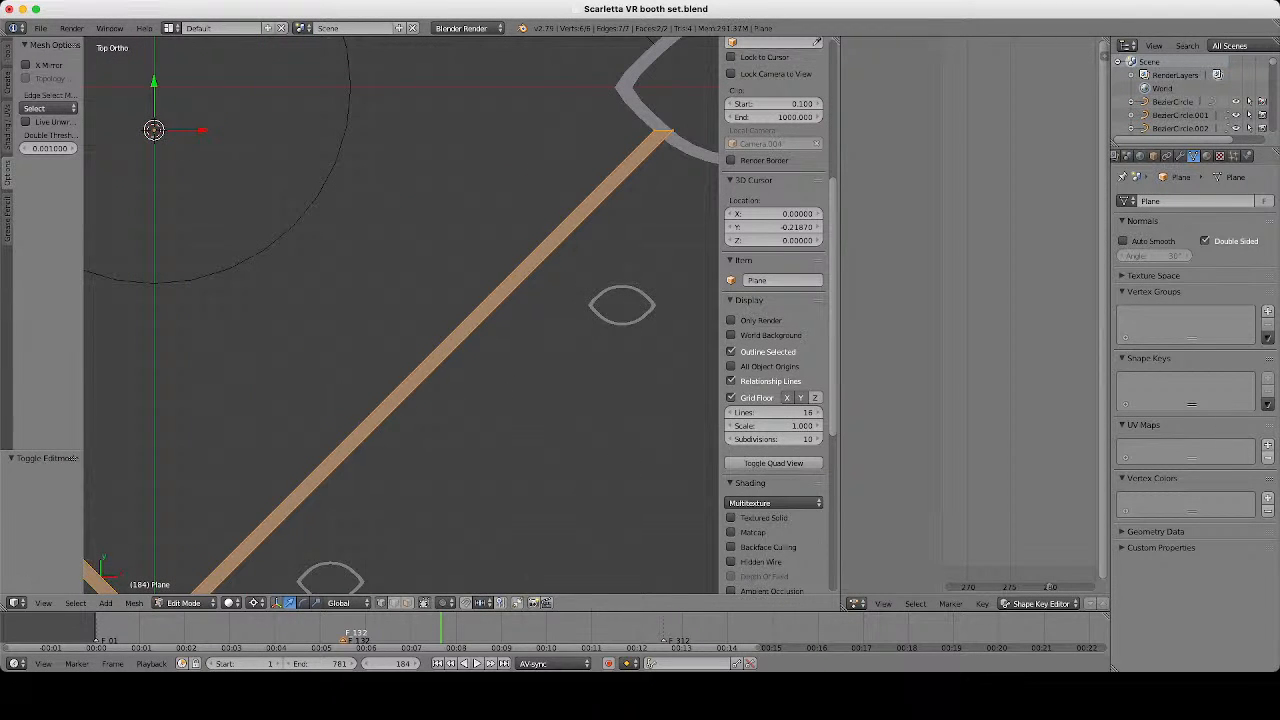
{"action": "key", "text": "a"}
{"action": "key", "text": "Tab"}
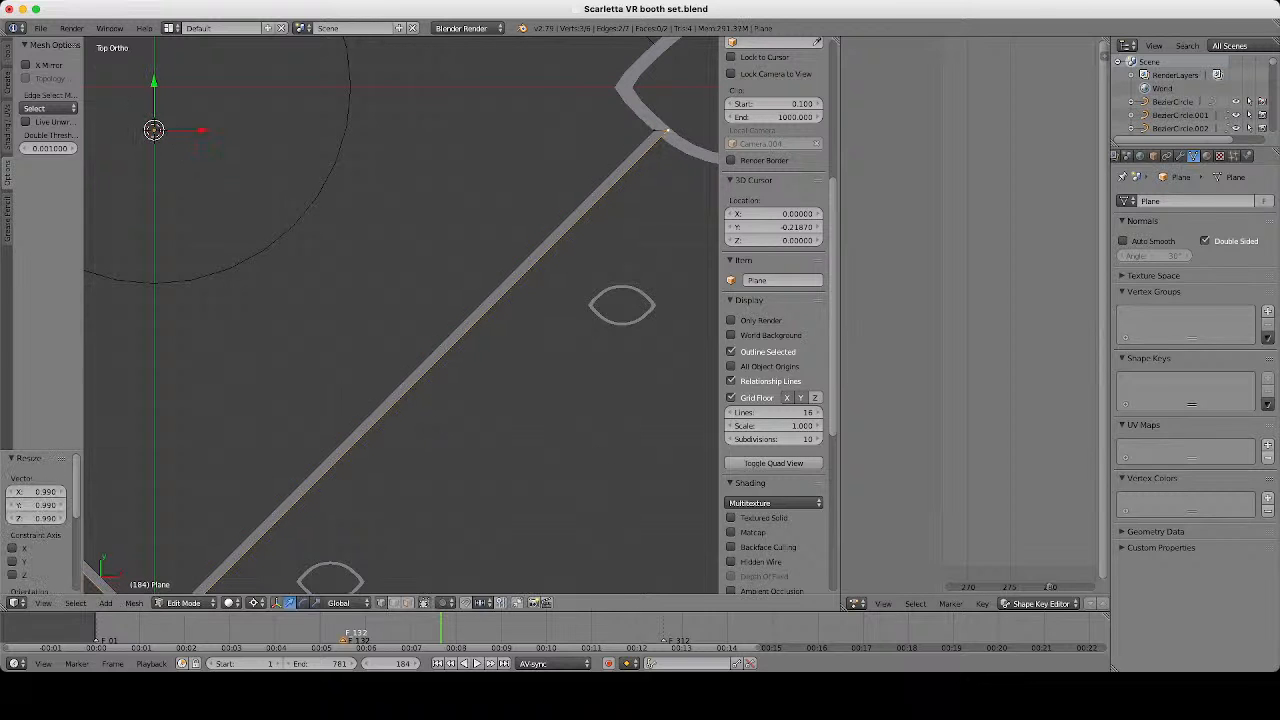
{"action": "scroll", "coordinate": [400, 315], "scroll_direction": "down", "scroll_amount": 5}
{"action": "key", "text": "a"}
{"action": "key", "text": "a"}
{"action": "scroll", "coordinate": [400, 315], "scroll_direction": "down", "scroll_amount": 2}
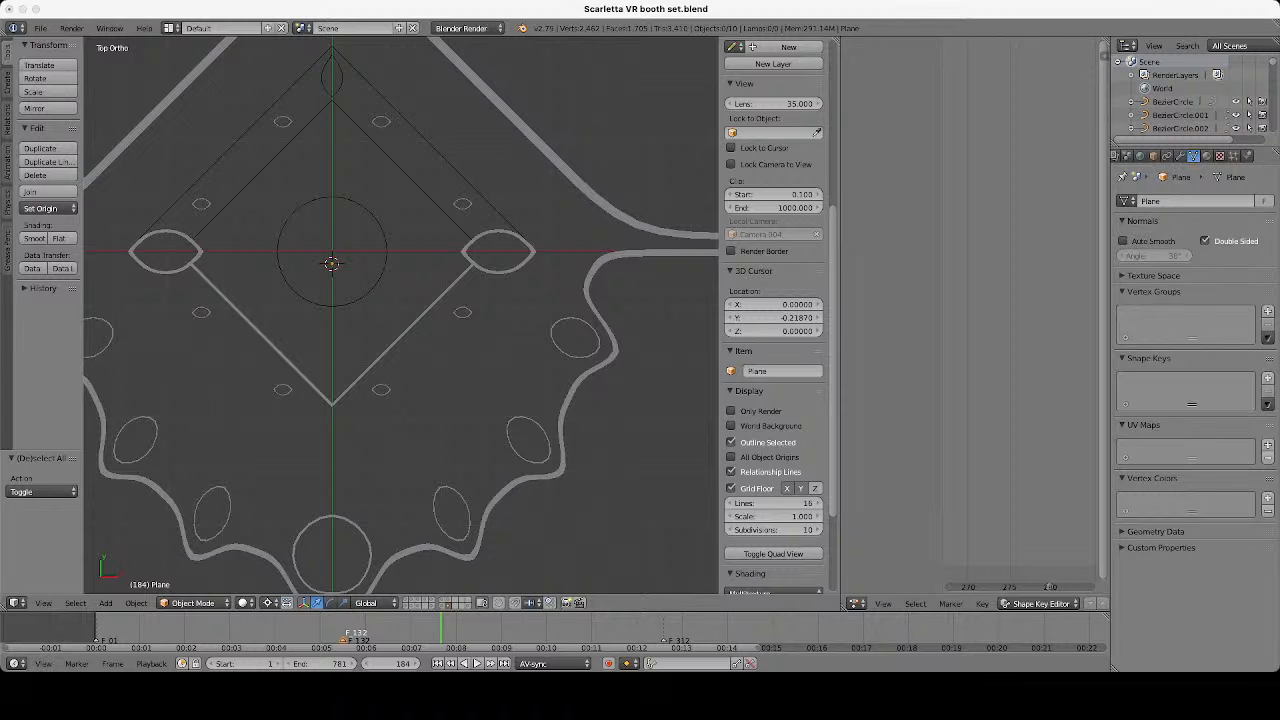
Scale the outer outlines of the two large eye shapes inward to thin their bands, and deselect the object.
{"action": "scroll", "coordinate": [497, 78], "scroll_direction": "up", "scroll_amount": 4}
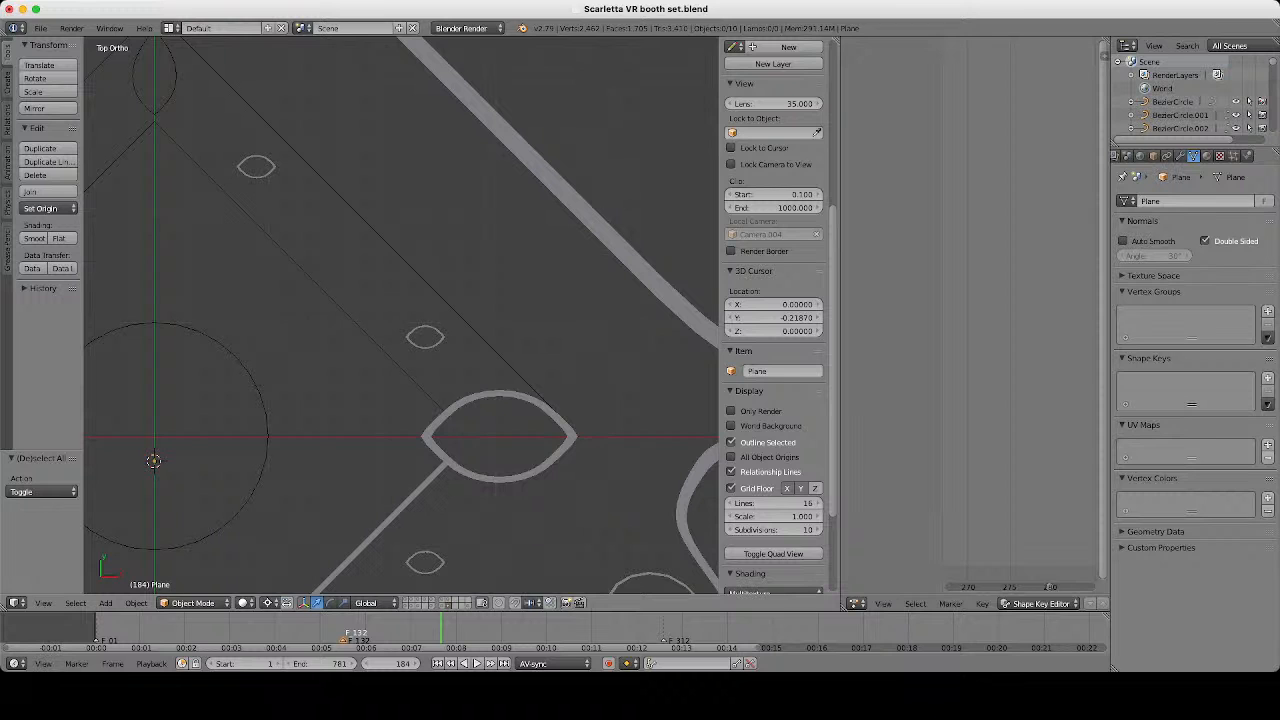
{"action": "right_click", "coordinate": [548, 405]}
{"action": "key", "text": "Tab"}
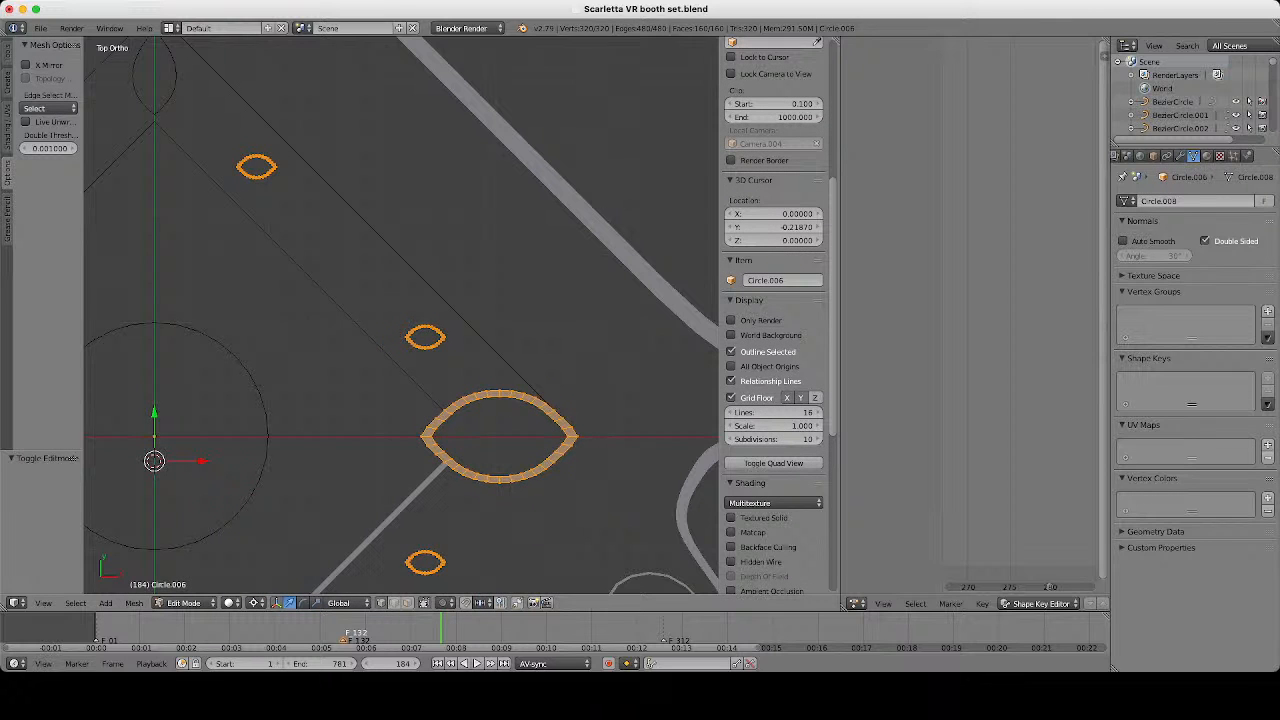
{"action": "key", "text": "a"}
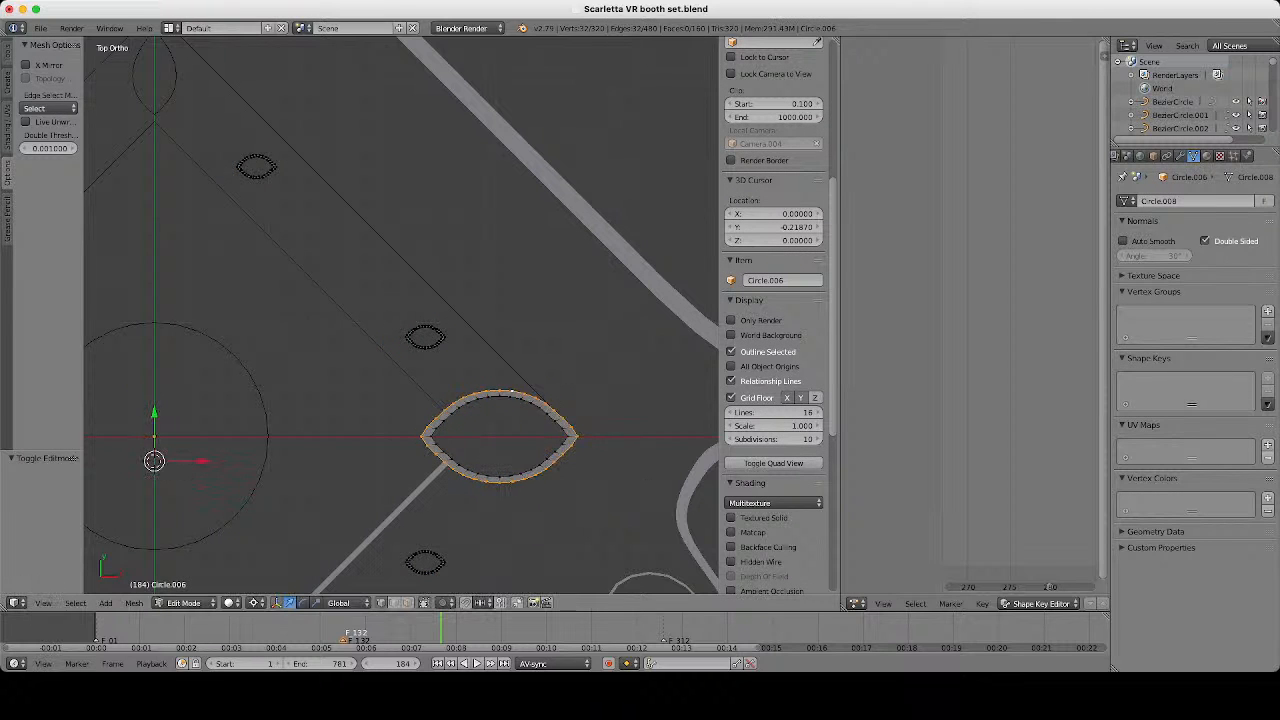
{"action": "left_click", "coordinate": [256, 602]}
{"action": "left_click", "coordinate": [285, 543]}
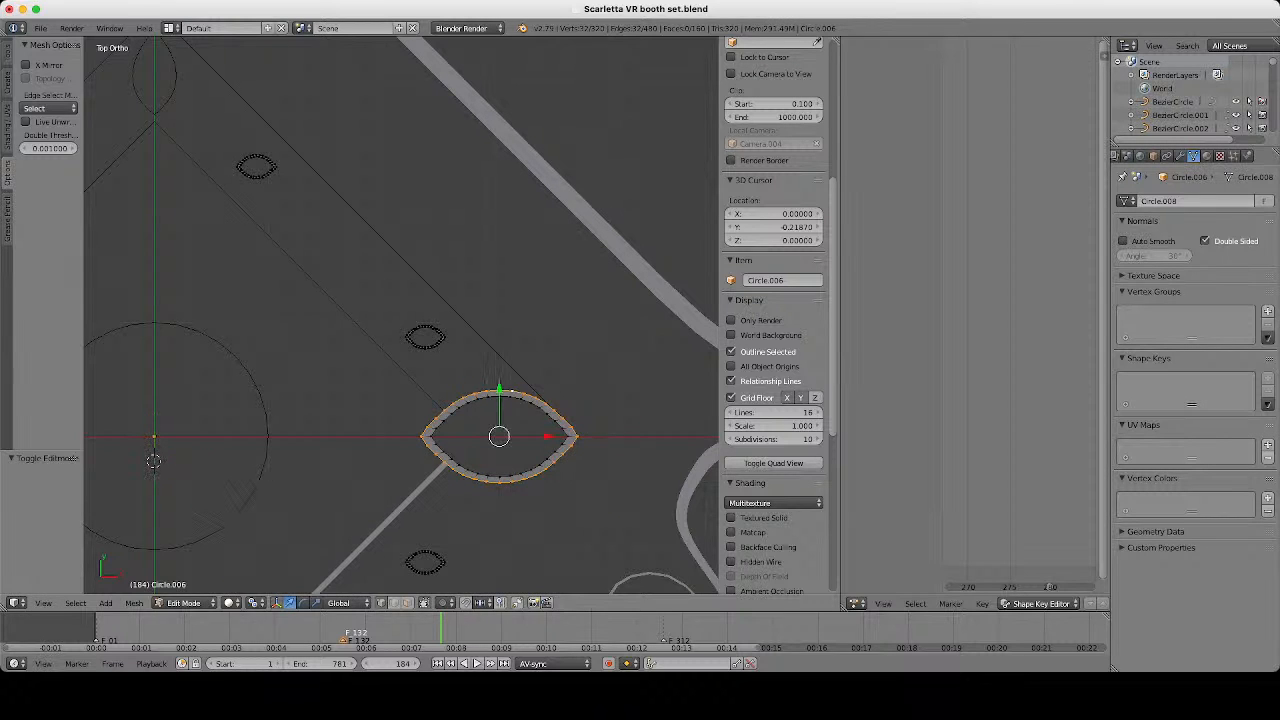
{"action": "key", "text": "Tab"}
{"action": "scroll", "coordinate": [605, 533], "scroll_direction": "down", "scroll_amount": 4}
{"action": "key", "text": "a"}
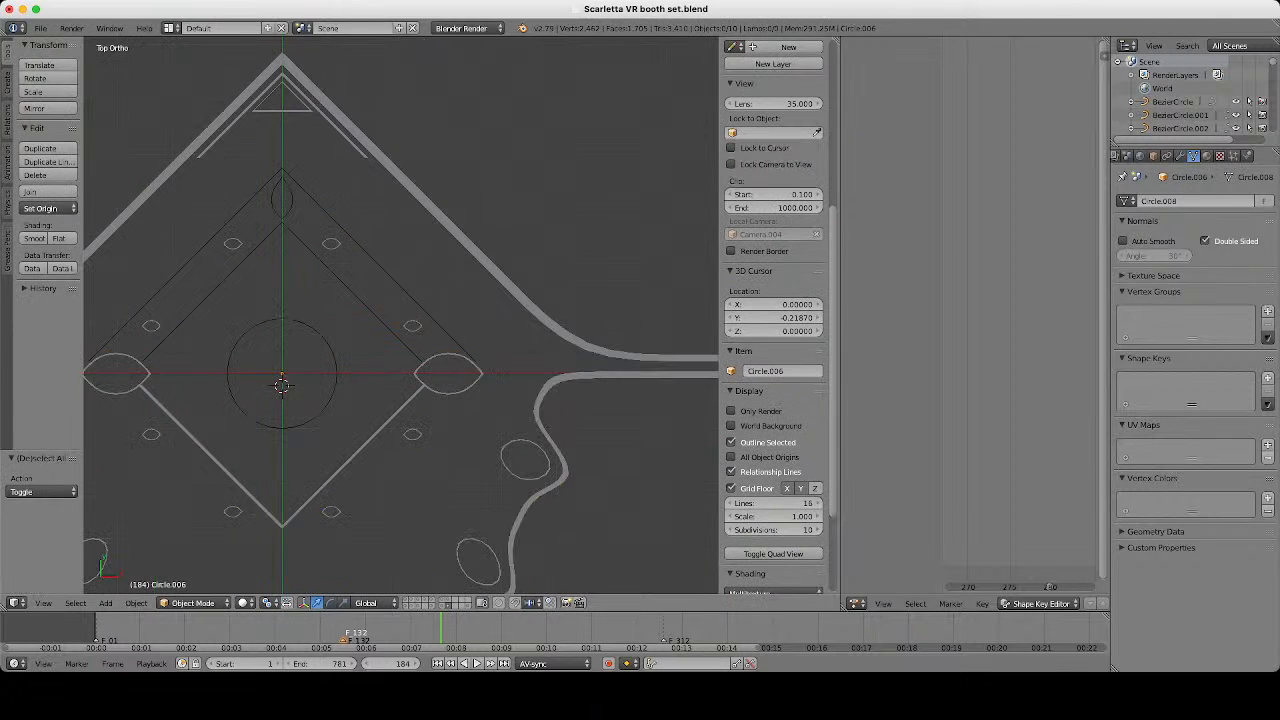
Select the outer upper V outline of the diamond and snap the 3D cursor to its origin.
{"action": "scroll", "coordinate": [401, 315], "scroll_direction": "down", "scroll_amount": 2}
{"action": "right_click", "coordinate": [388, 284]}
{"action": "scroll", "coordinate": [401, 315], "scroll_direction": "up", "scroll_amount": 3}
{"action": "key", "text": "Tab"}
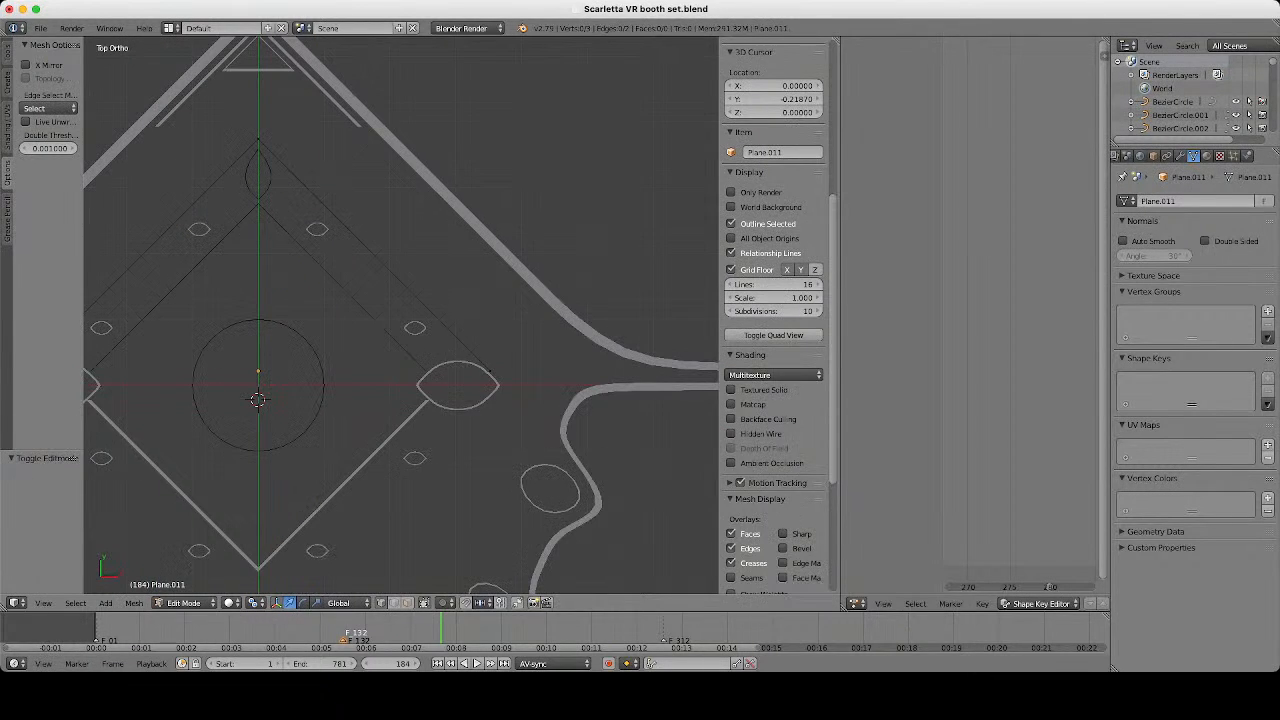
{"action": "key", "text": "Tab"}
{"action": "key", "text": "shift+s"}
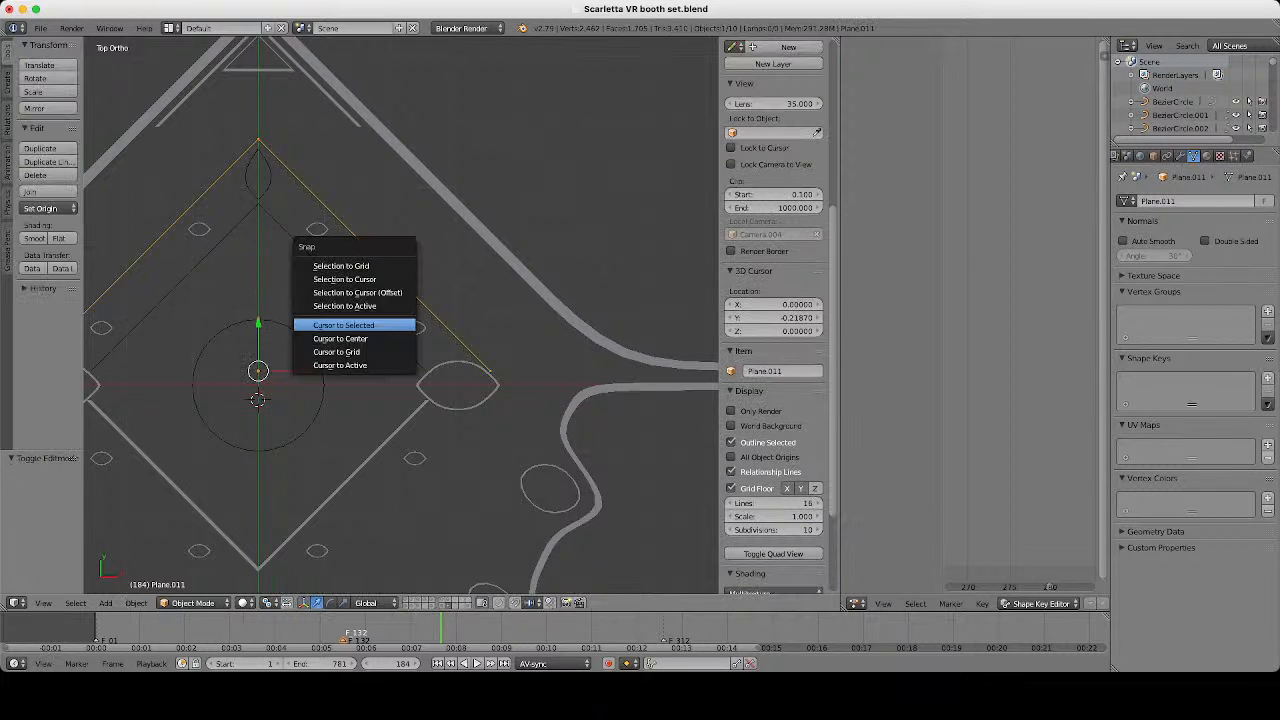
{"action": "left_click", "coordinate": [343, 325]}
{"action": "key", "text": "Tab"}
{"action": "scroll", "coordinate": [401, 315], "scroll_direction": "up", "scroll_amount": 2}
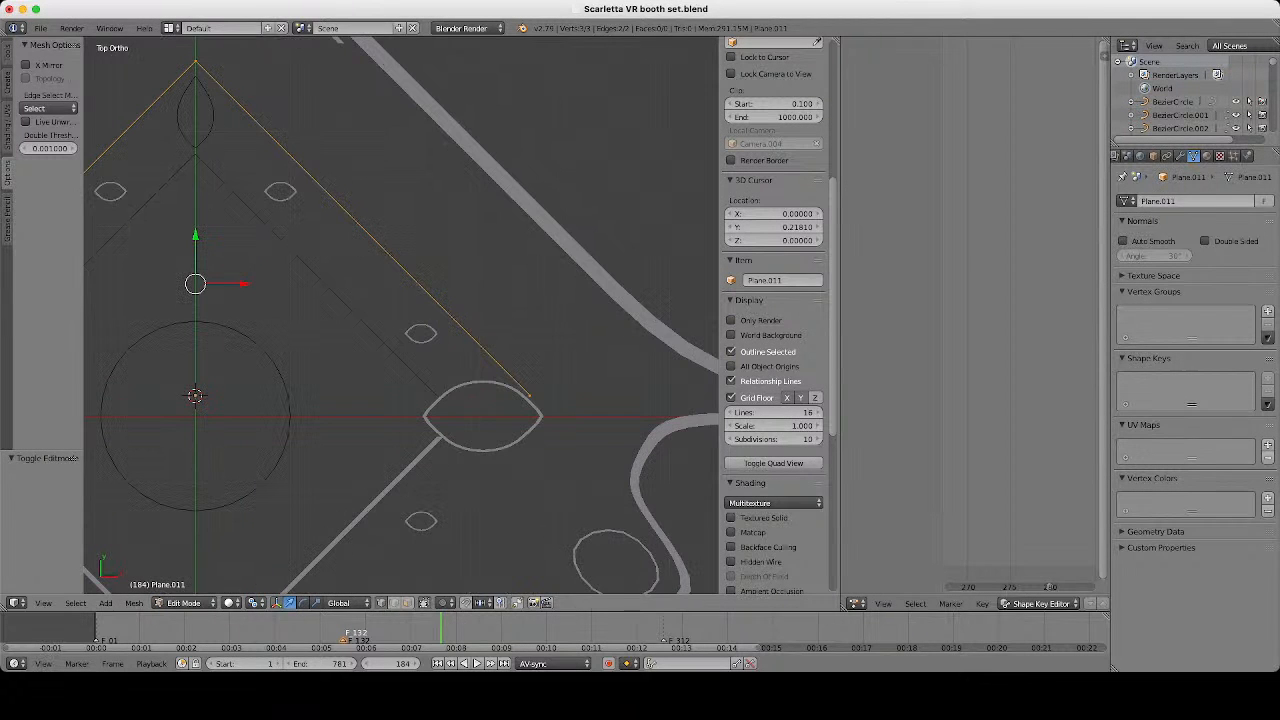
Extrude the outer upper V outline in place and scale the new edges by 1.025 around the 3D cursor.
{"action": "key", "text": "e"}
{"action": "key", "text": "Escape"}
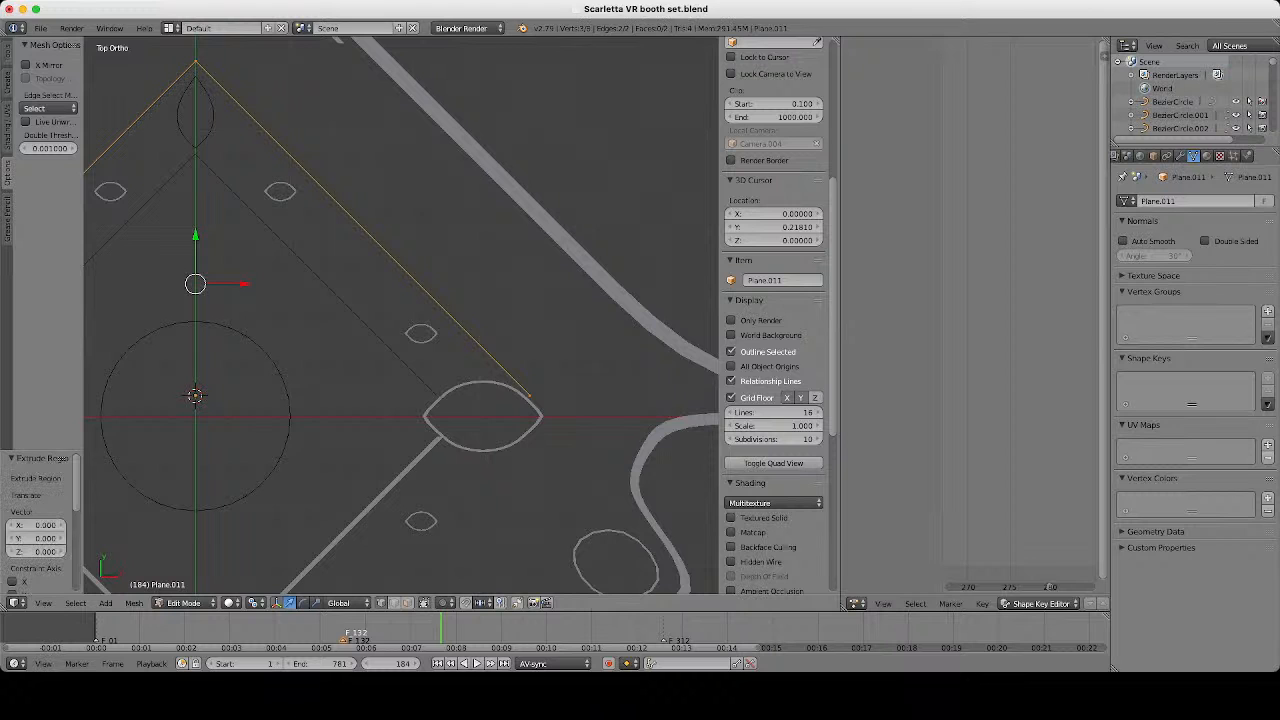
{"action": "left_click", "coordinate": [258, 602]}
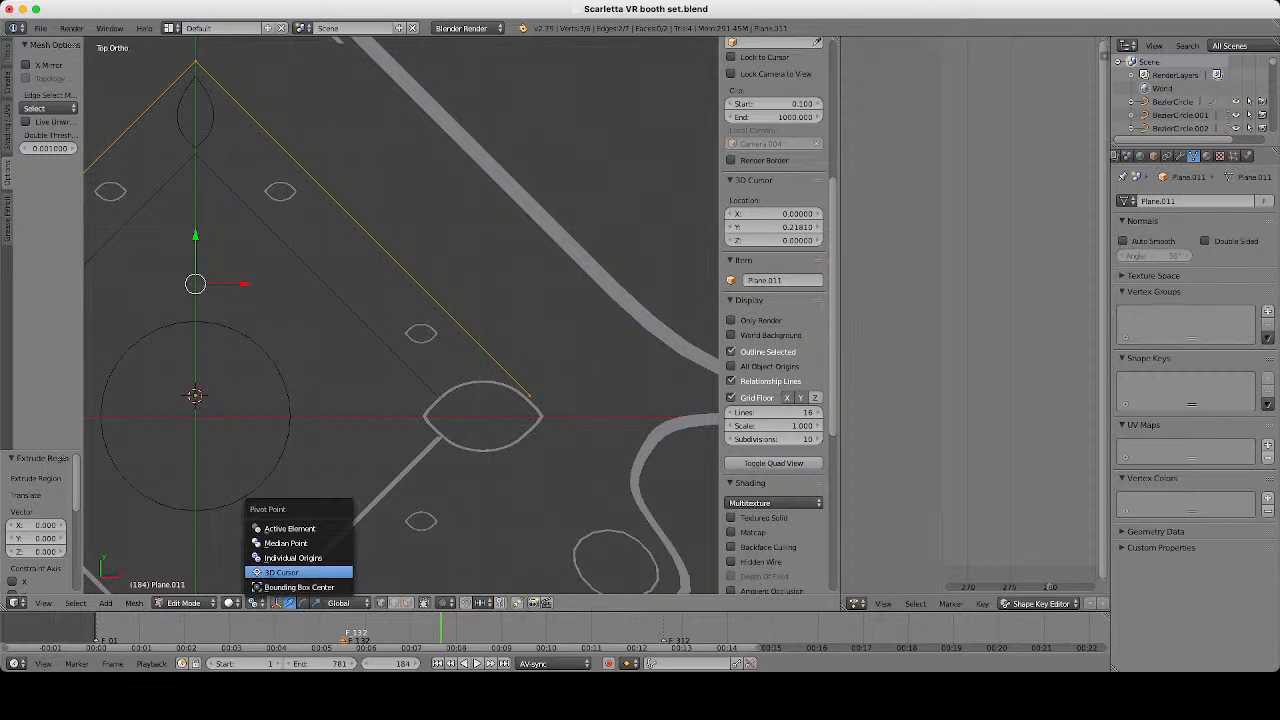
{"action": "scroll", "coordinate": [401, 315], "scroll_direction": "up", "scroll_amount": 2}
{"action": "key", "text": "s"}
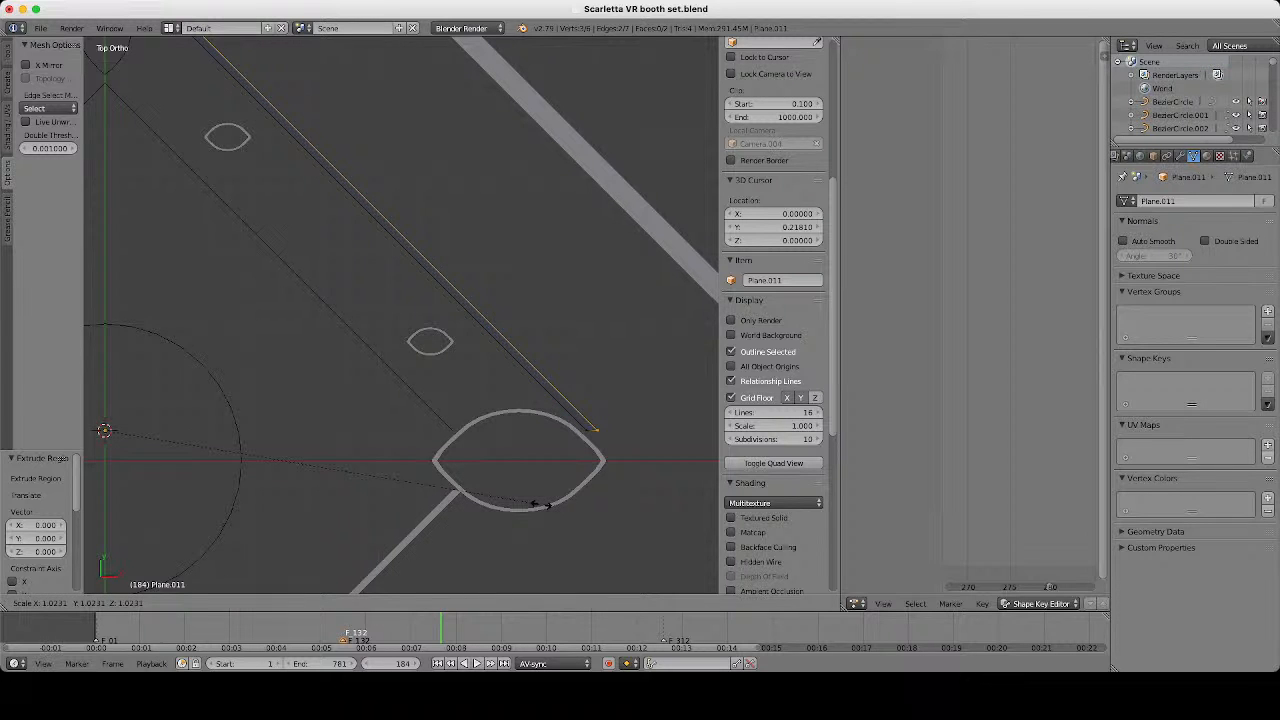
{"action": "left_click", "coordinate": [540, 505]}
{"action": "scroll", "coordinate": [540, 322], "scroll_direction": "down", "scroll_amount": 4}
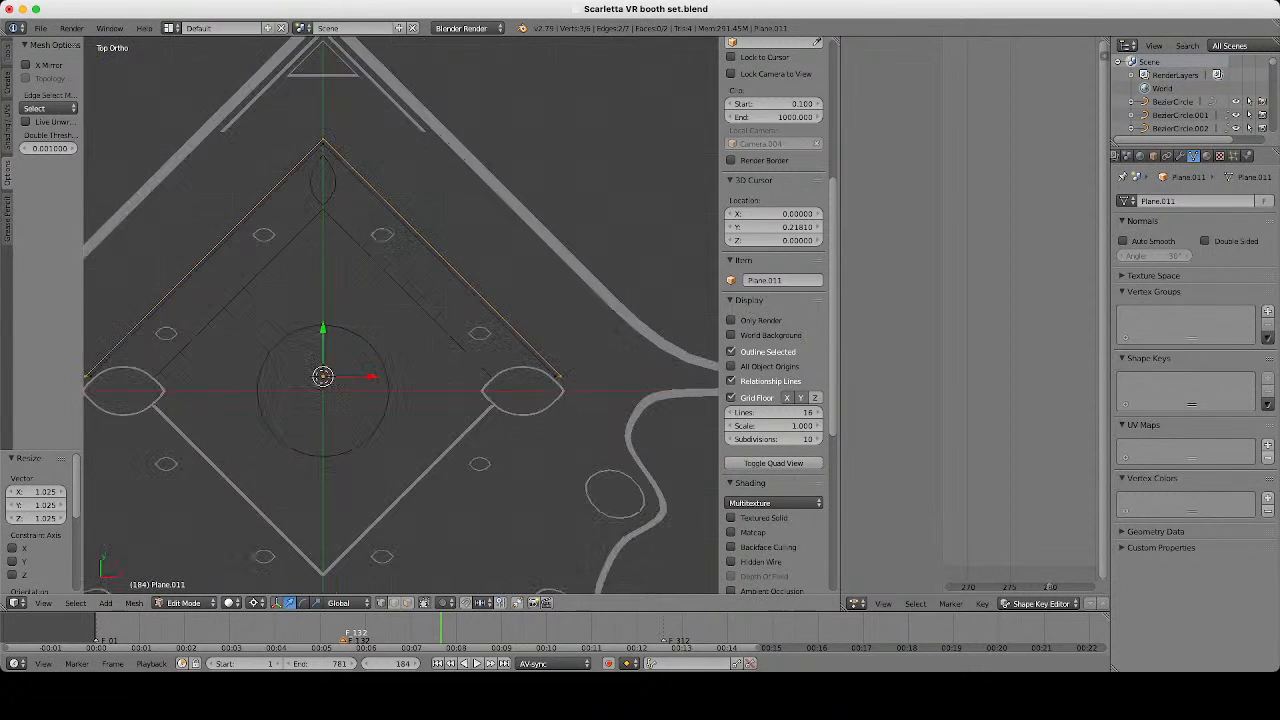
Enable Double Sided for the outer upper V band and leave its mesh editing.
{"action": "scroll", "coordinate": [401, 315], "scroll_direction": "up", "scroll_amount": 3}
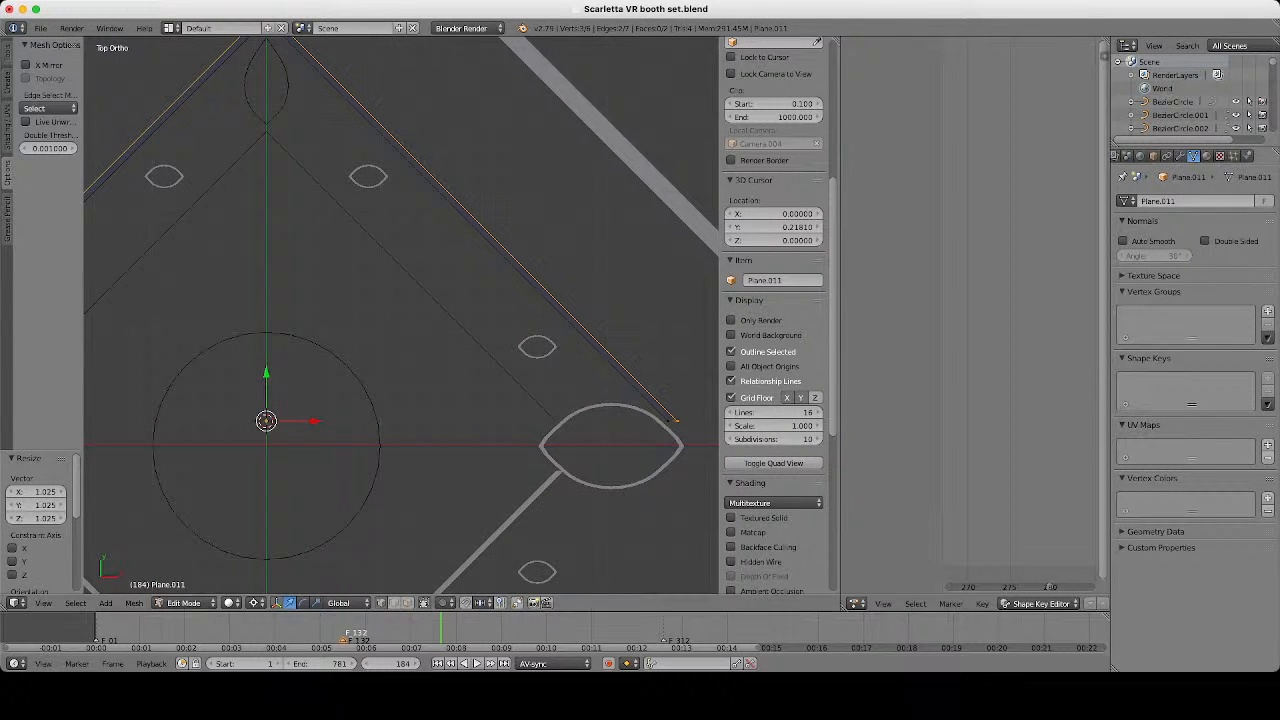
{"action": "left_click", "coordinate": [1205, 241]}
{"action": "key", "text": "Tab"}
Extrude the inner upper V outline in place, scale the new edges by 0.965 around the 3D cursor, and deselect the object.
{"action": "right_click", "coordinate": [500, 366]}
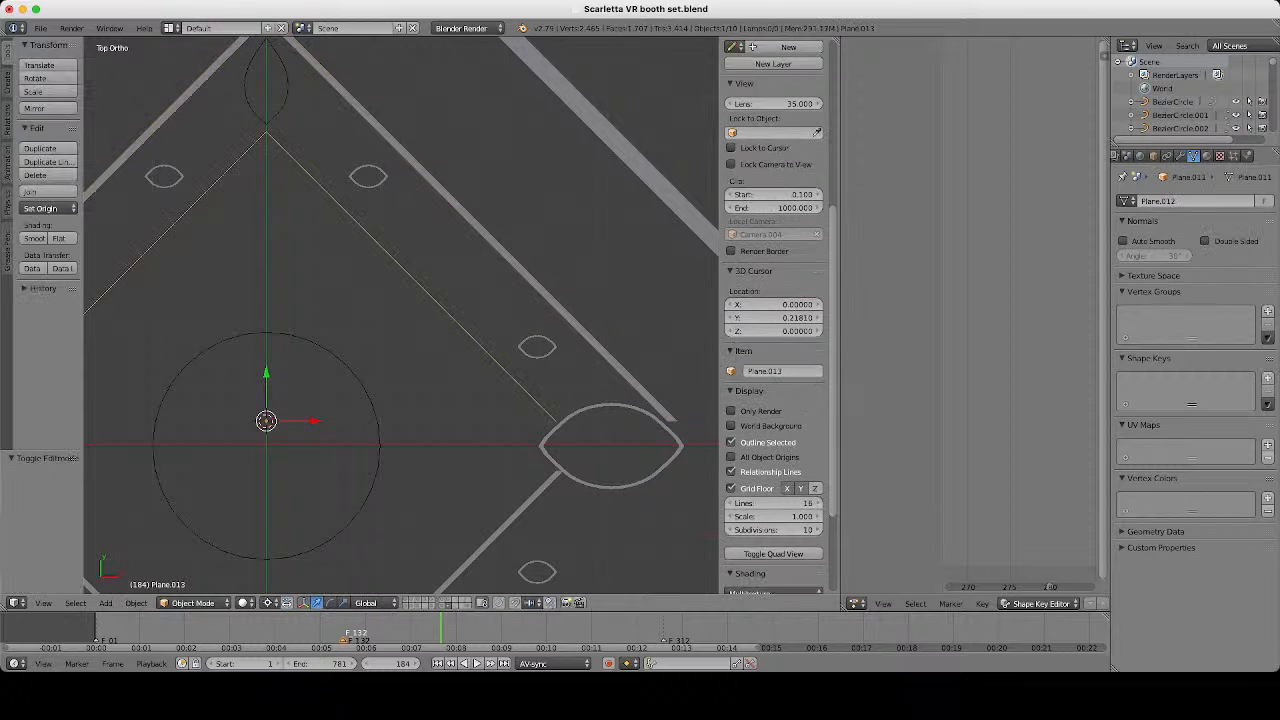
{"action": "key", "text": "Tab"}
{"action": "key", "text": "Tab"}
{"action": "key", "text": "Tab"}
{"action": "key", "text": "a"}
{"action": "scroll", "coordinate": [401, 315], "scroll_direction": "up", "scroll_amount": 1}
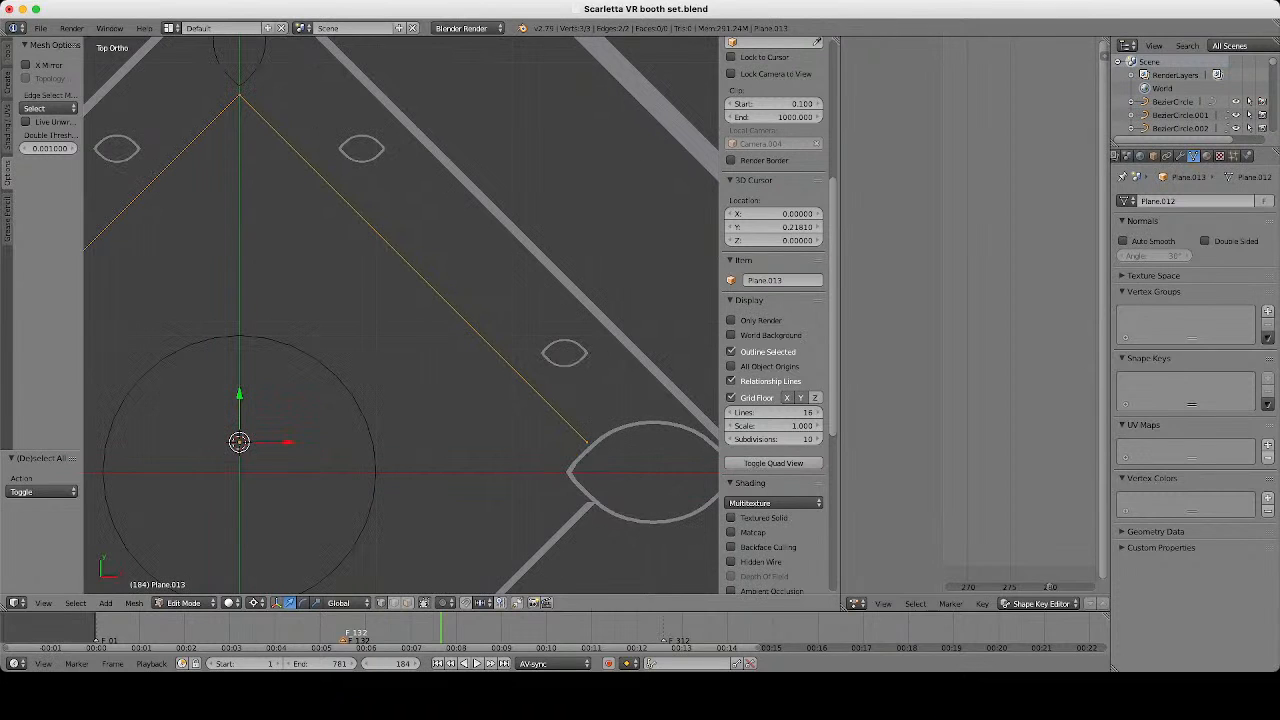
{"action": "key", "text": "e"}
{"action": "key", "text": "s"}
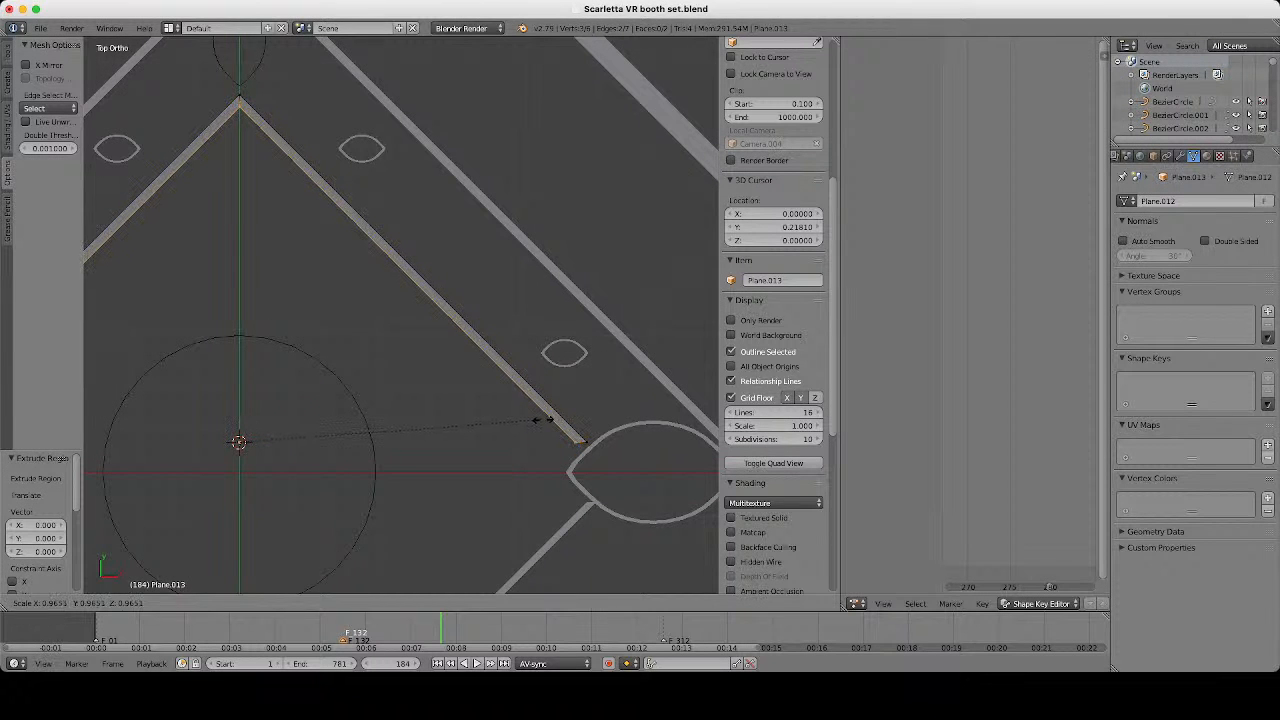
{"action": "left_click", "coordinate": [540, 420]}
{"action": "key", "text": "Tab"}
{"action": "scroll", "coordinate": [540, 420], "scroll_direction": "down", "scroll_amount": 5}
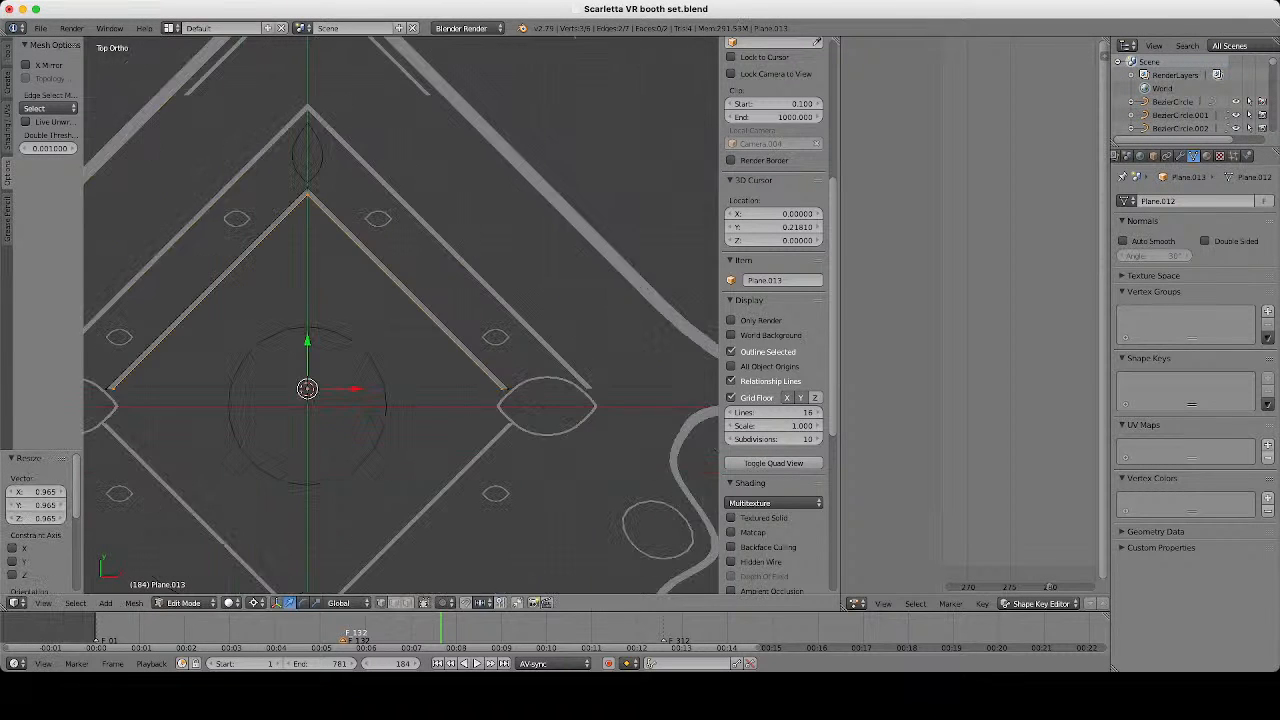
{"action": "key", "text": "a"}
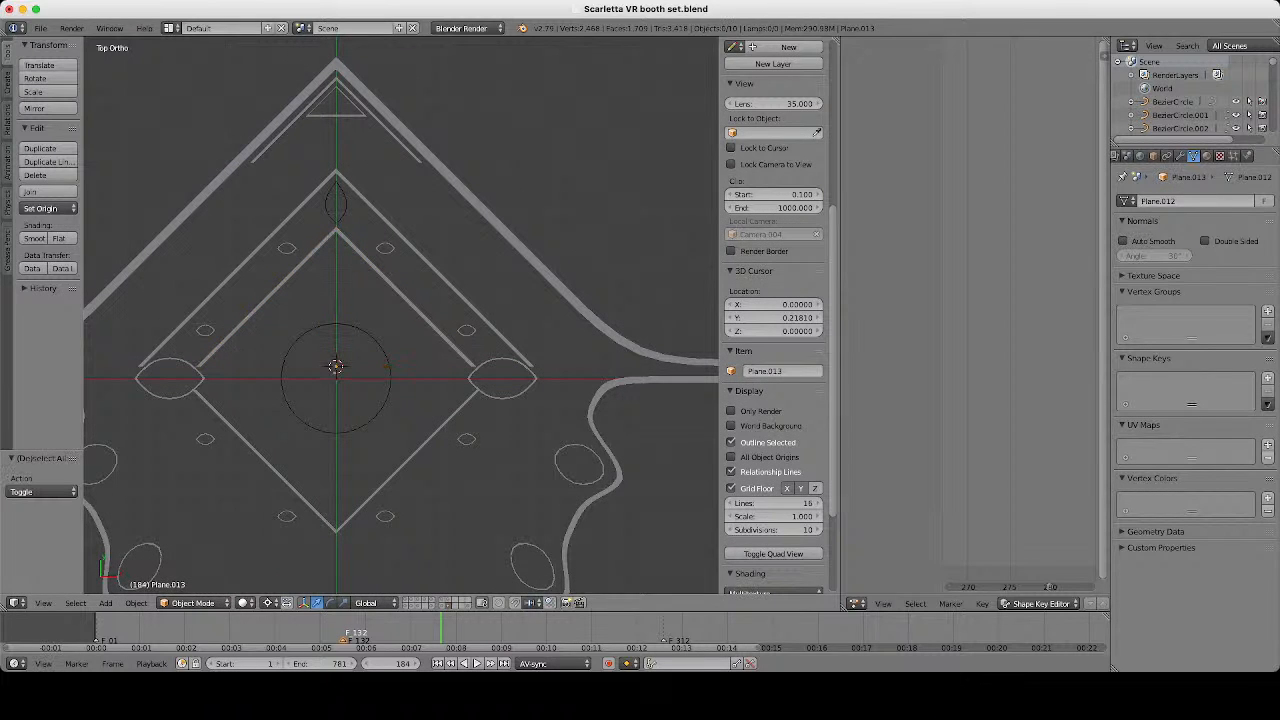
Select the whole outline of the upright leaf shape between the upper Vs for editing and set the pivot to Individual Origins.
{"action": "right_click", "coordinate": [344, 208]}
{"action": "key", "text": "Tab"}
{"action": "scroll", "coordinate": [299, 180], "scroll_direction": "up", "scroll_amount": 4}
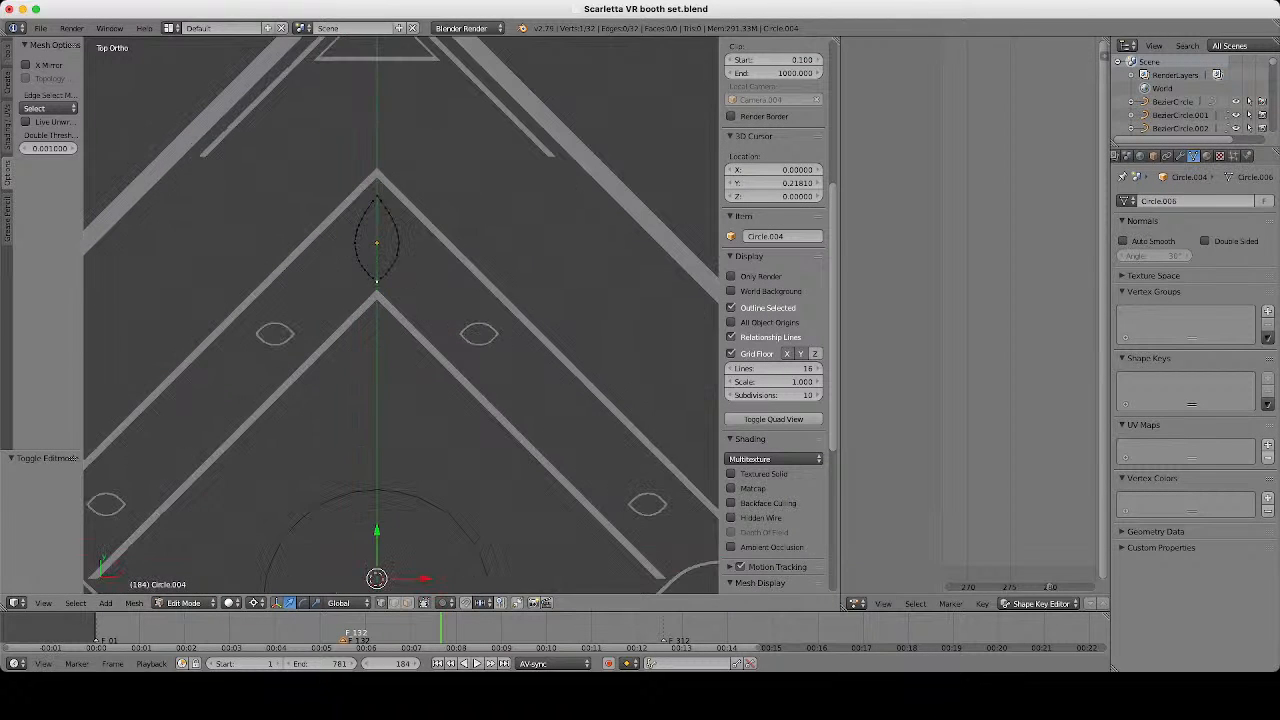
{"action": "key", "text": "a"}
{"action": "left_click", "coordinate": [256, 602]}
{"action": "left_click", "coordinate": [290, 557]}
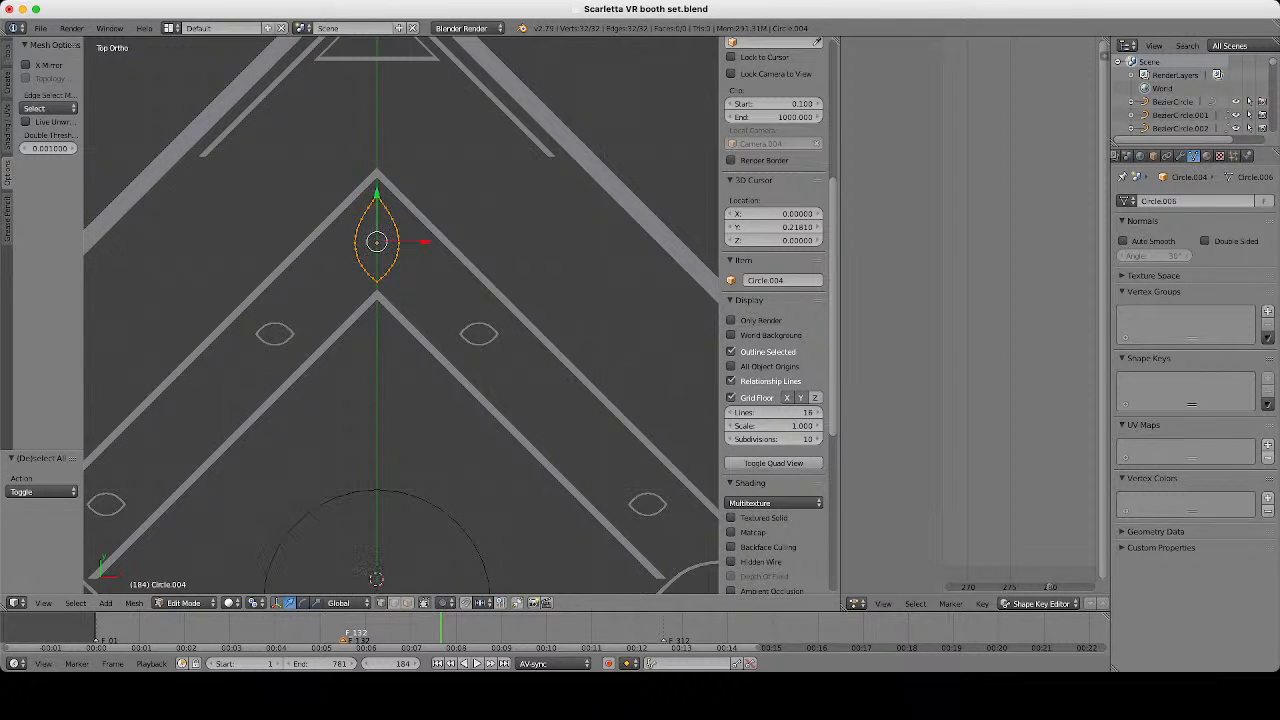
Extrude the leaf outline in place, scale the new edges slightly inward, enable Double Sided, and deselect the object.
{"action": "scroll", "coordinate": [401, 315], "scroll_direction": "up", "scroll_amount": 5}
{"action": "key", "text": "e"}
{"action": "key", "text": "Escape"}
{"action": "key", "text": "s"}
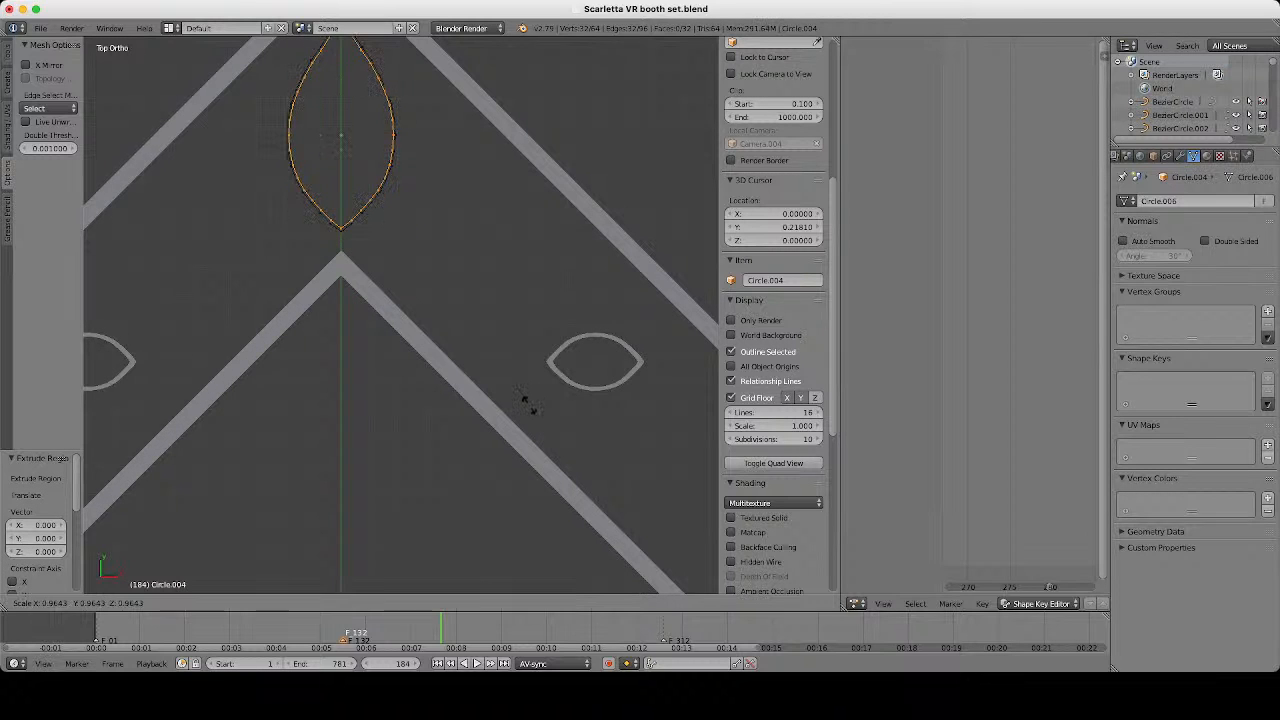
{"action": "left_click", "coordinate": [517, 397]}
{"action": "scroll", "coordinate": [774, 300], "scroll_direction": "up", "scroll_amount": 4}
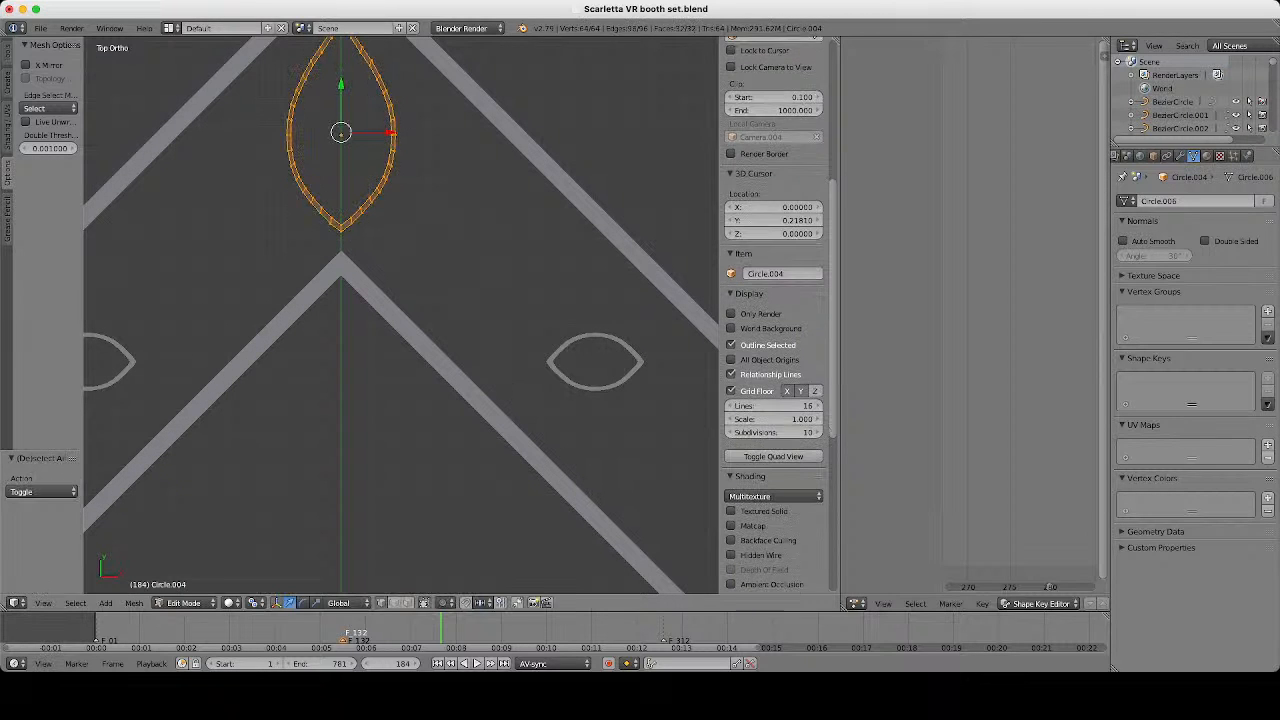
{"action": "key", "text": "Tab"}
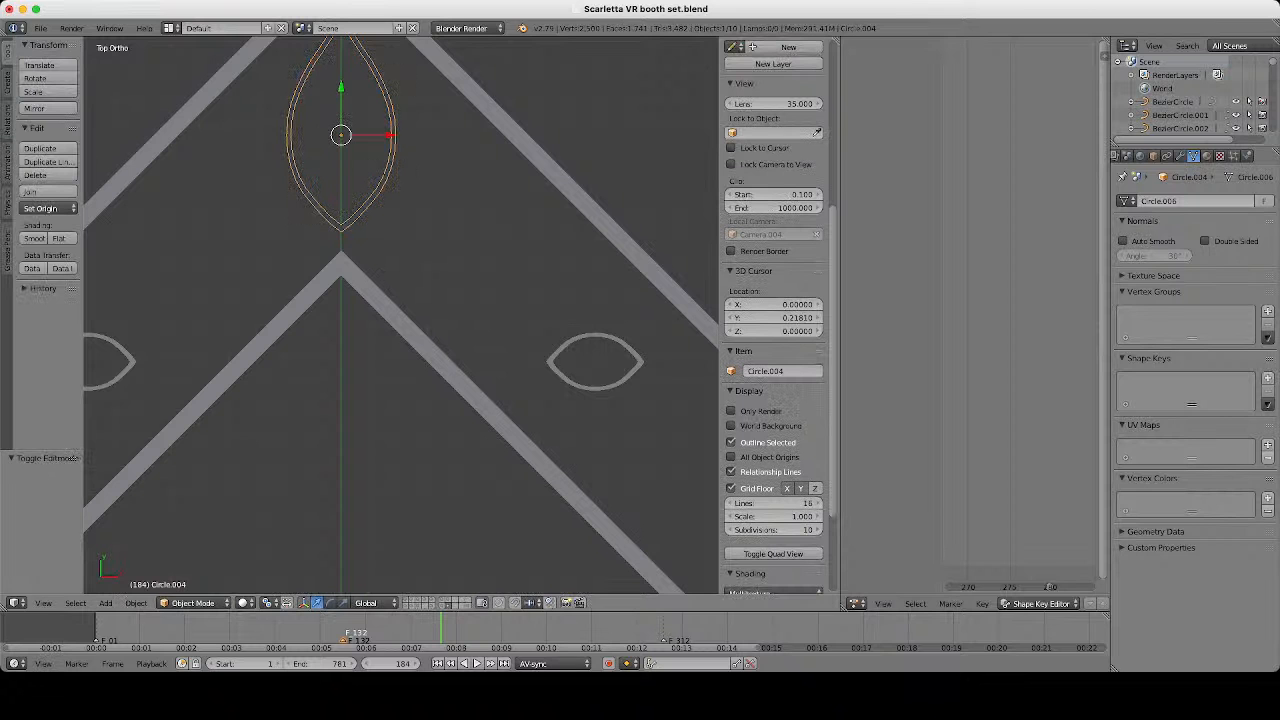
{"action": "key", "text": "a"}
Examine the whole ornament for outlines that still need a band.
{"action": "scroll", "coordinate": [390, 443], "scroll_direction": "down", "scroll_amount": 8}
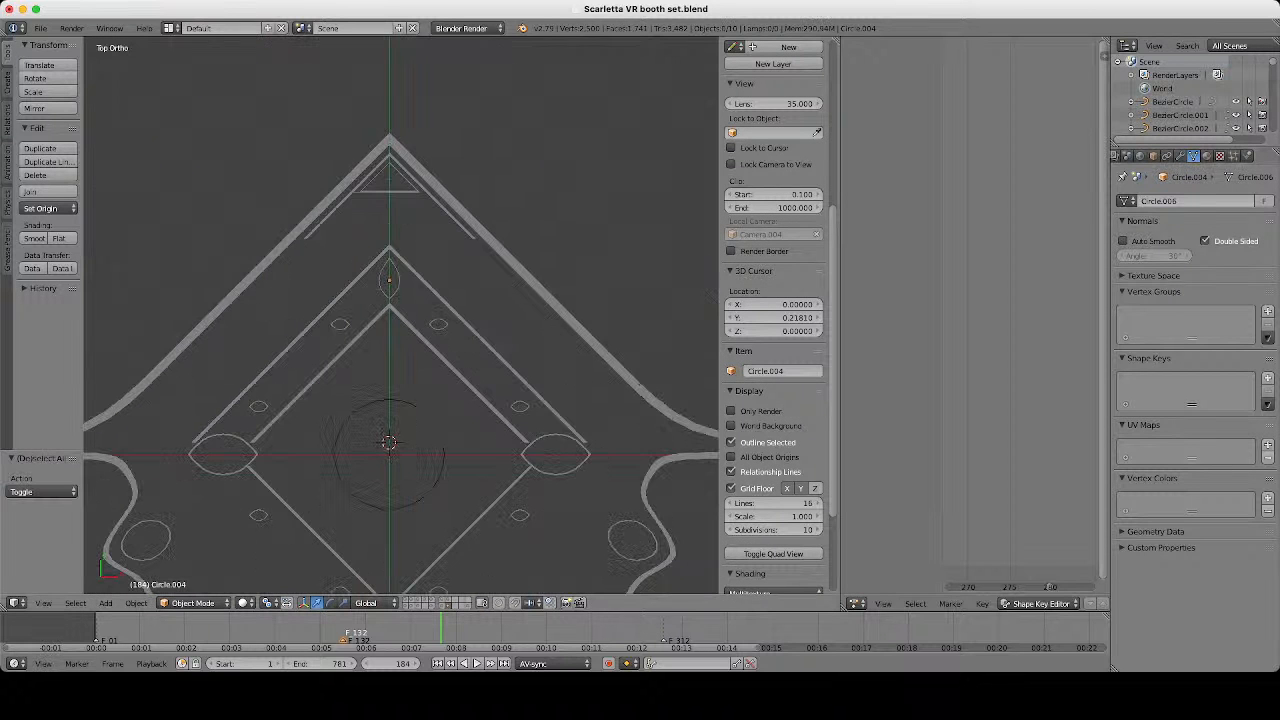
{"action": "scroll", "coordinate": [401, 317], "scroll_direction": "down", "scroll_amount": 4}
{"action": "scroll", "coordinate": [401, 317], "scroll_direction": "up", "scroll_amount": 4}
{"action": "scroll", "coordinate": [401, 317], "scroll_direction": "down", "scroll_amount": 7}
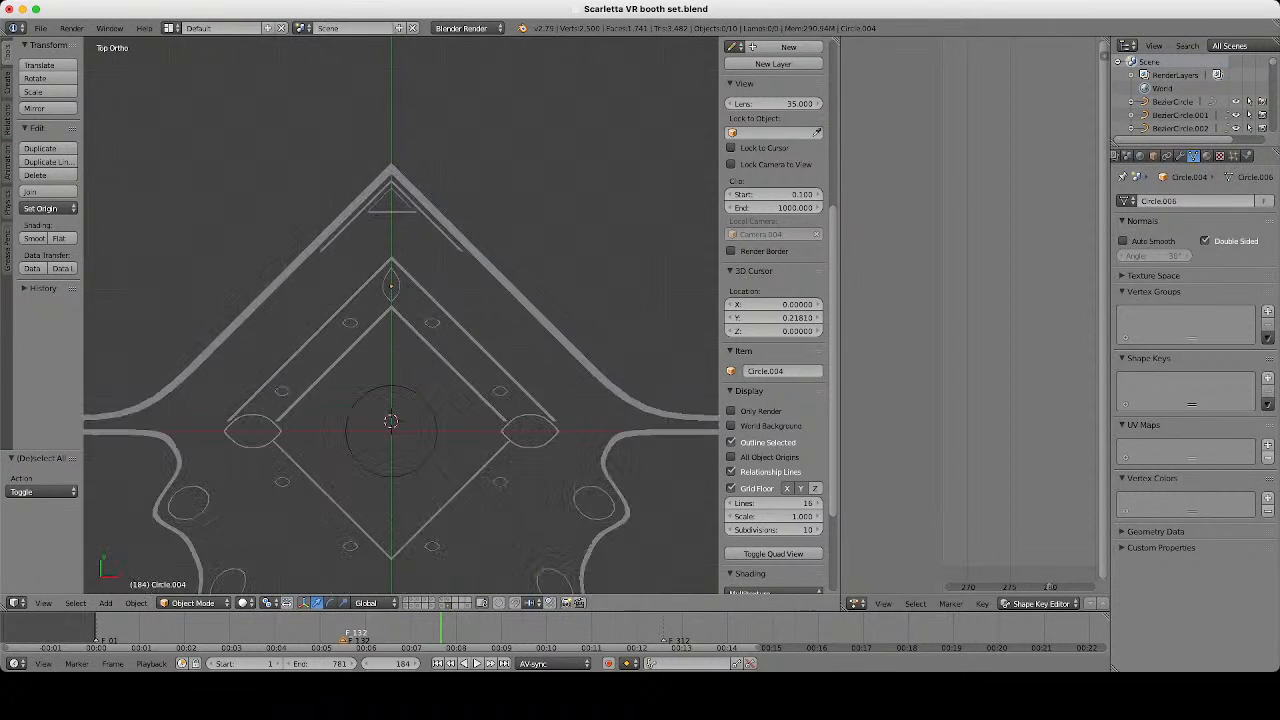
{"action": "scroll", "coordinate": [401, 317], "scroll_direction": "up", "scroll_amount": 3}
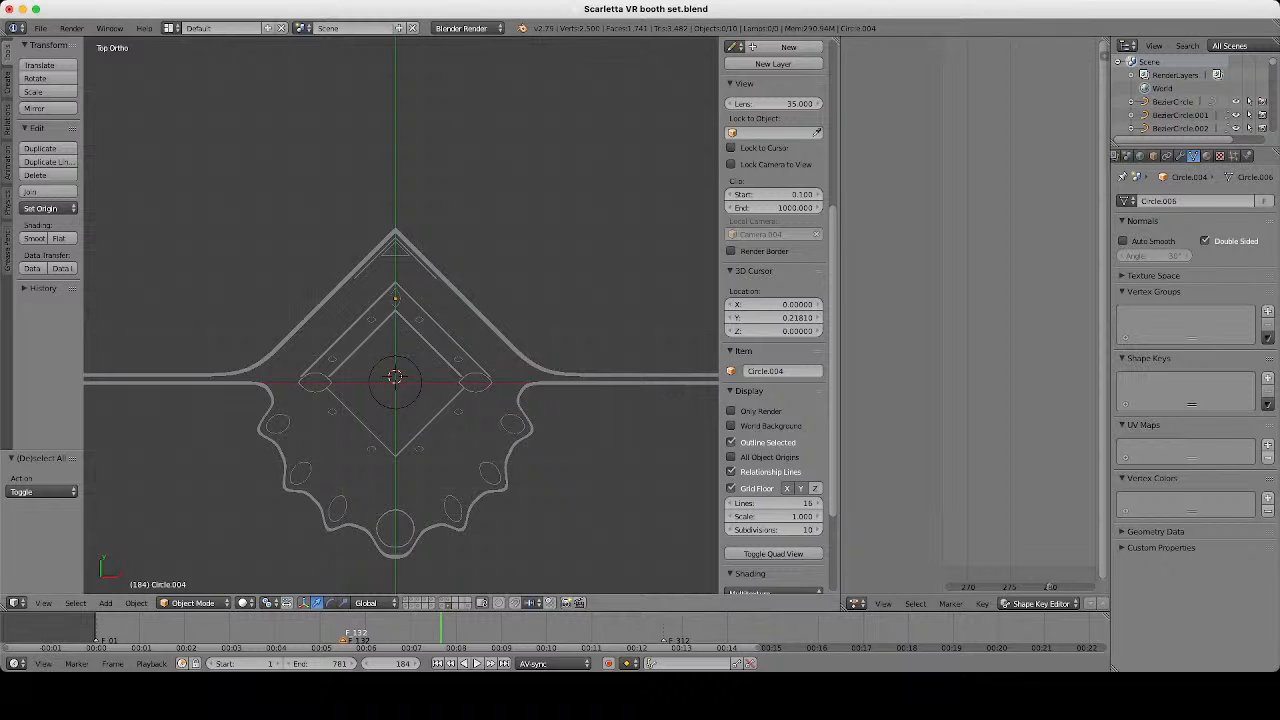
{"action": "scroll", "coordinate": [401, 315], "scroll_direction": "down", "scroll_amount": 3}
{"action": "scroll", "coordinate": [401, 315], "scroll_direction": "up", "scroll_amount": 2}
Extrude the central circle's outline in place, scale the new edges slightly inward into a thin ring, and enable Double Sided.
{"action": "scroll", "coordinate": [401, 315], "scroll_direction": "up", "scroll_amount": 5}
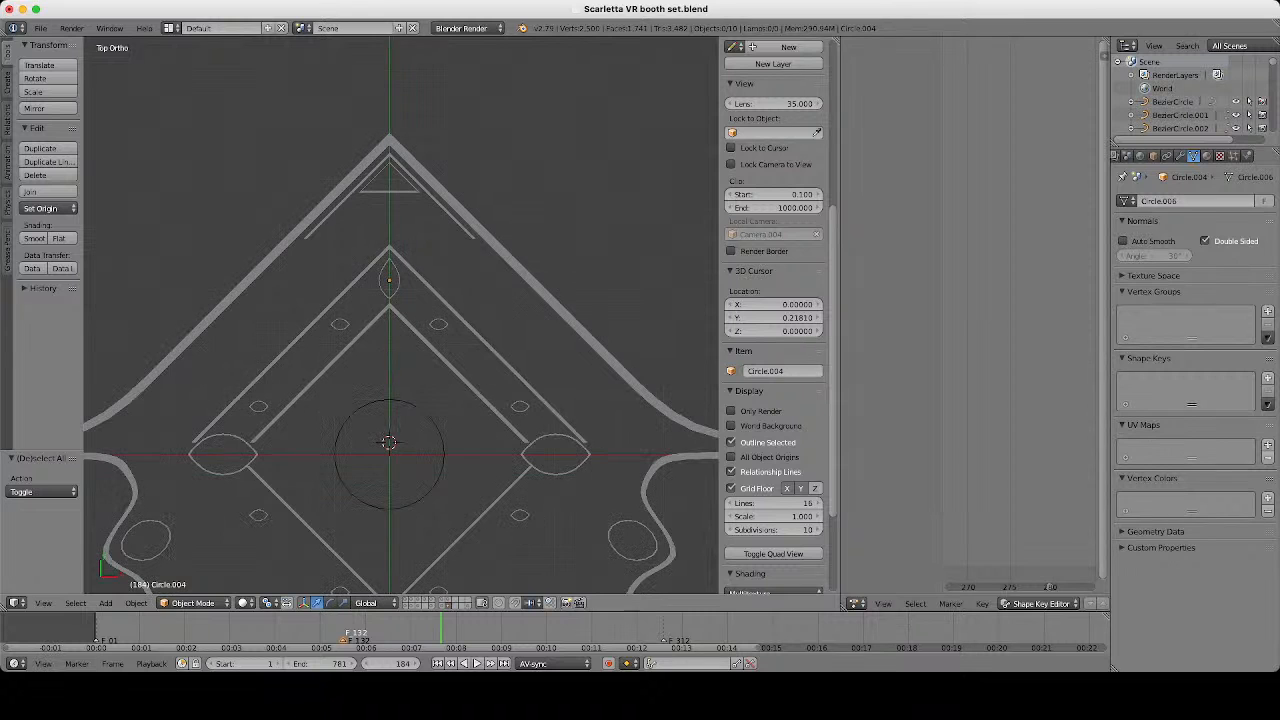
{"action": "right_click", "coordinate": [376, 507]}
{"action": "scroll", "coordinate": [381, 468], "scroll_direction": "up", "scroll_amount": 4}
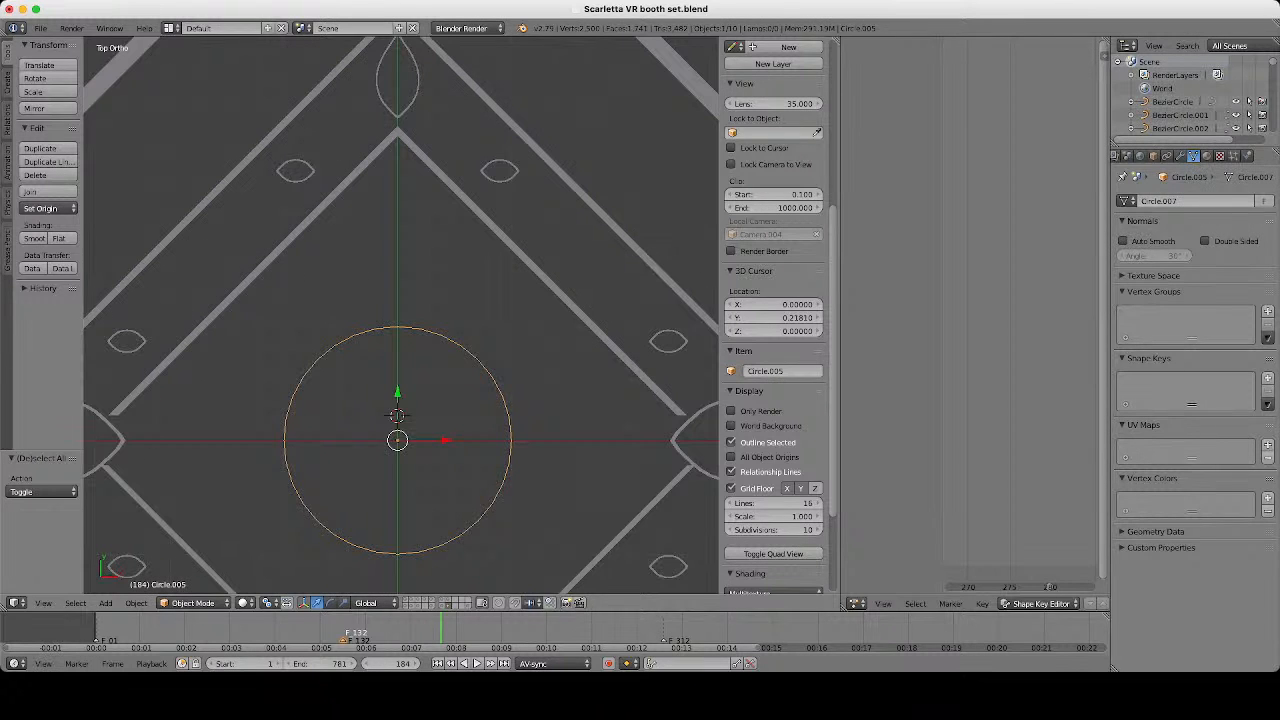
{"action": "key", "text": "Tab"}
{"action": "scroll", "coordinate": [401, 316], "scroll_direction": "up", "scroll_amount": 2}
{"action": "key", "text": "e"}
{"action": "key", "text": "Escape"}
{"action": "key", "text": "s"}
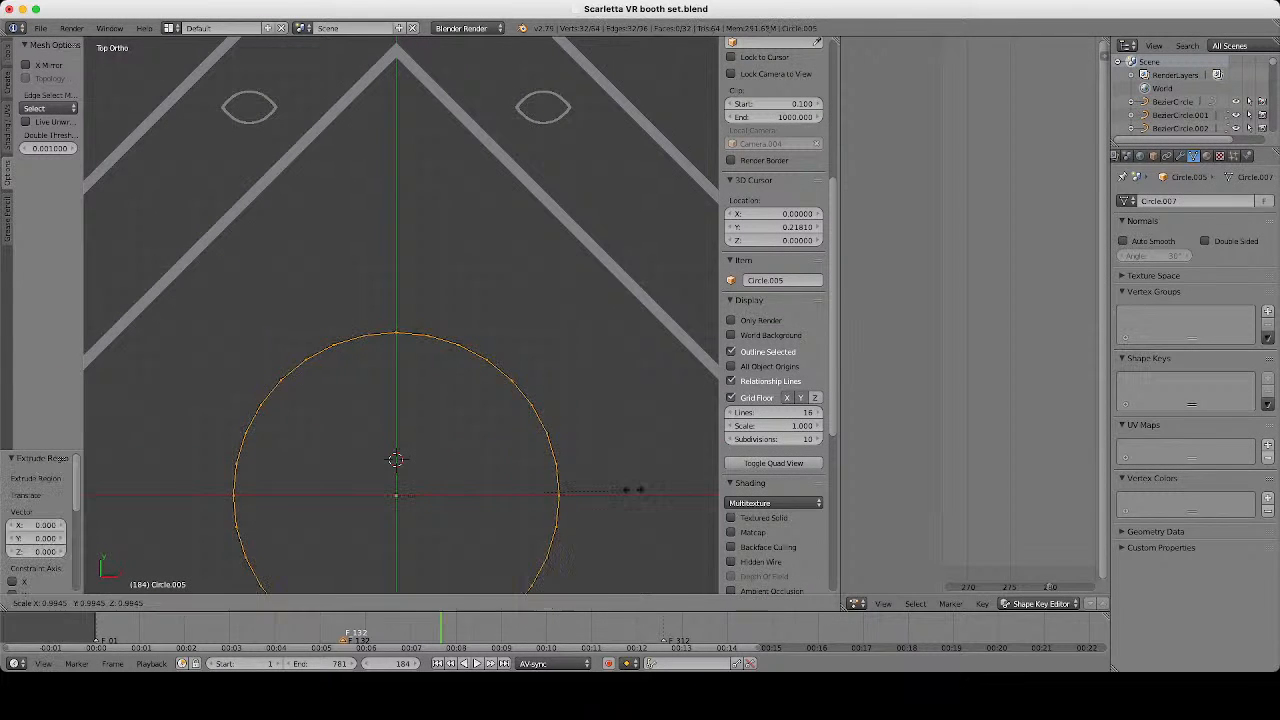
{"action": "left_click", "coordinate": [622, 489]}
{"action": "key", "text": "a"}
{"action": "key", "text": "a"}
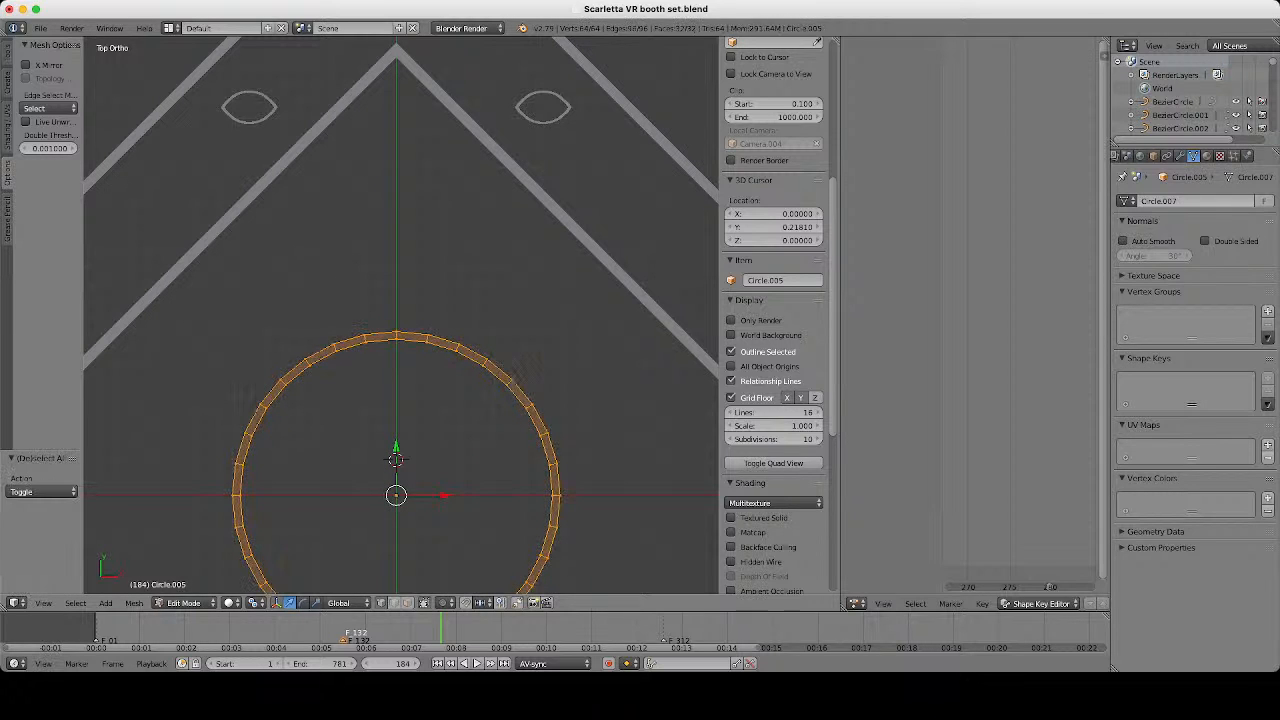
{"action": "key", "text": "Tab"}
{"action": "left_click", "coordinate": [1205, 241]}
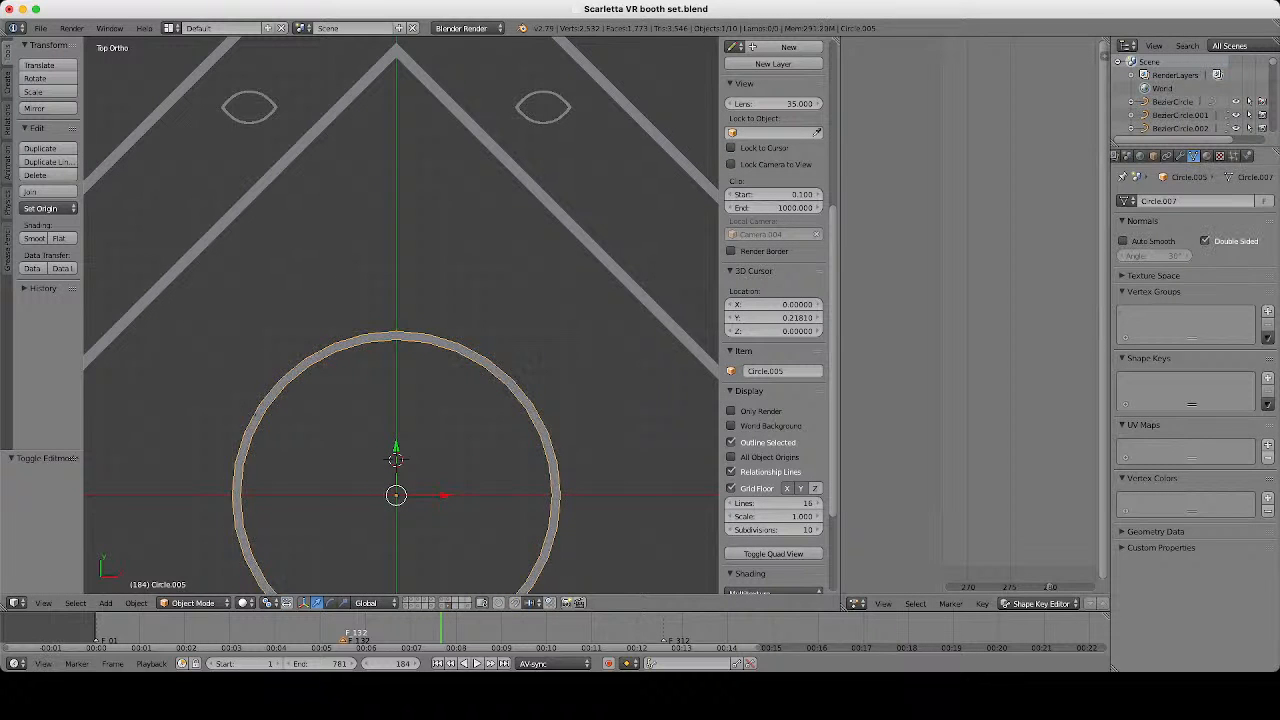
Switch to wireframe display and circle-select all shapes of the ornament.
{"action": "scroll", "coordinate": [505, 361], "scroll_direction": "down", "scroll_amount": 11}
{"action": "key", "text": "z"}
{"action": "key", "text": "c"}
{"action": "scroll", "coordinate": [505, 361], "scroll_direction": "down", "scroll_amount": 6}
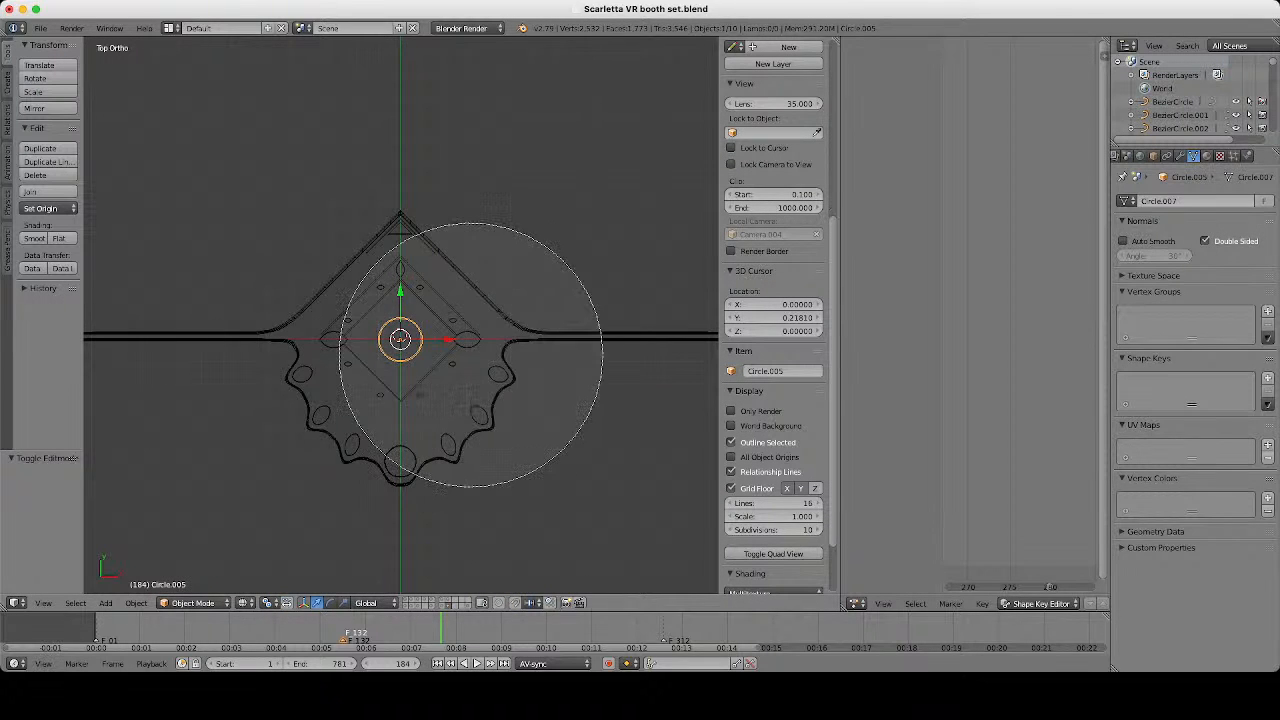
{"action": "left_click", "coordinate": [350, 344]}
{"action": "right_click", "coordinate": [350, 344]}
{"action": "scroll", "coordinate": [350, 344], "scroll_direction": "up", "scroll_amount": 7}
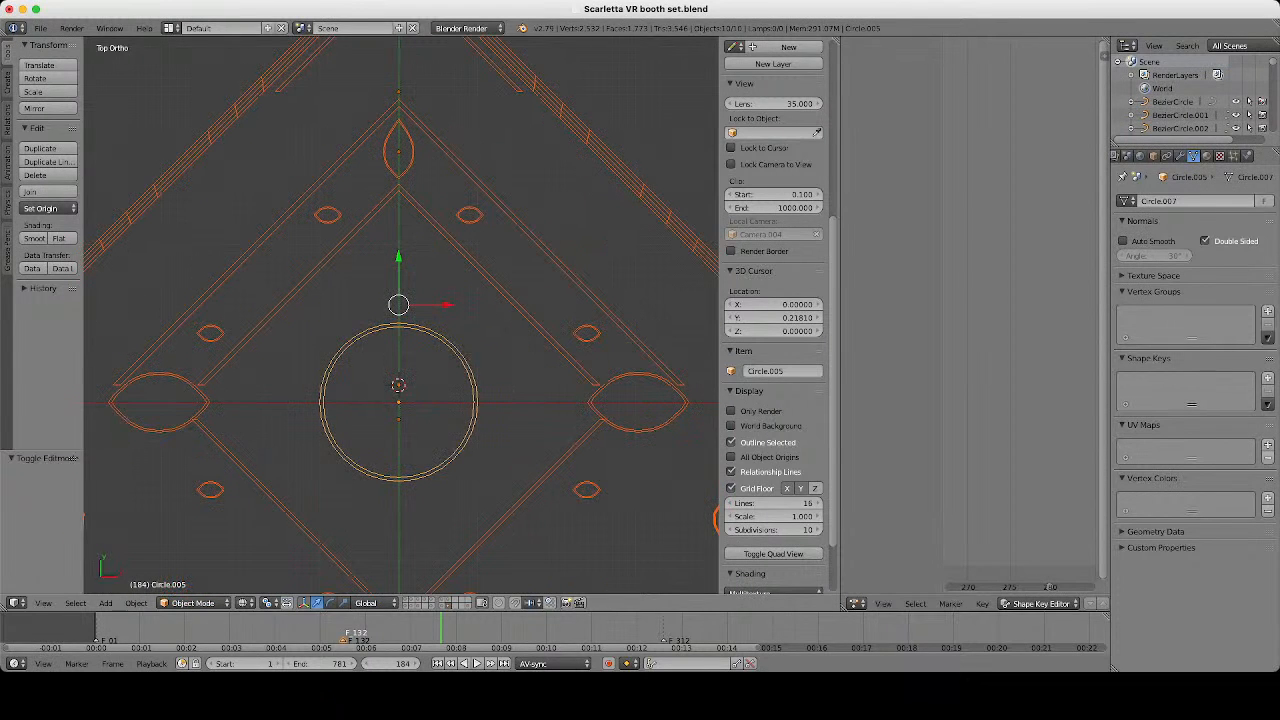
Set the pivot point to Median Point and save the file.
{"action": "left_click", "coordinate": [274, 603]}
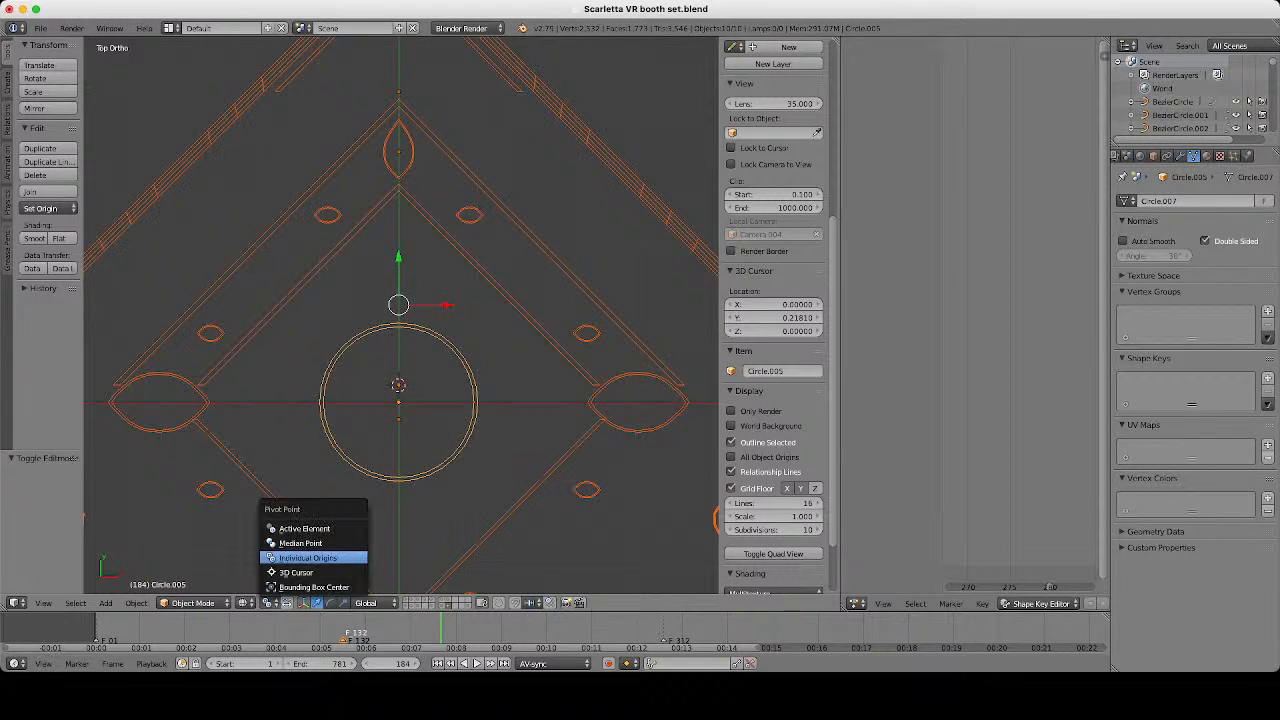
{"action": "left_click", "coordinate": [308, 558]}
{"action": "left_click", "coordinate": [271, 603]}
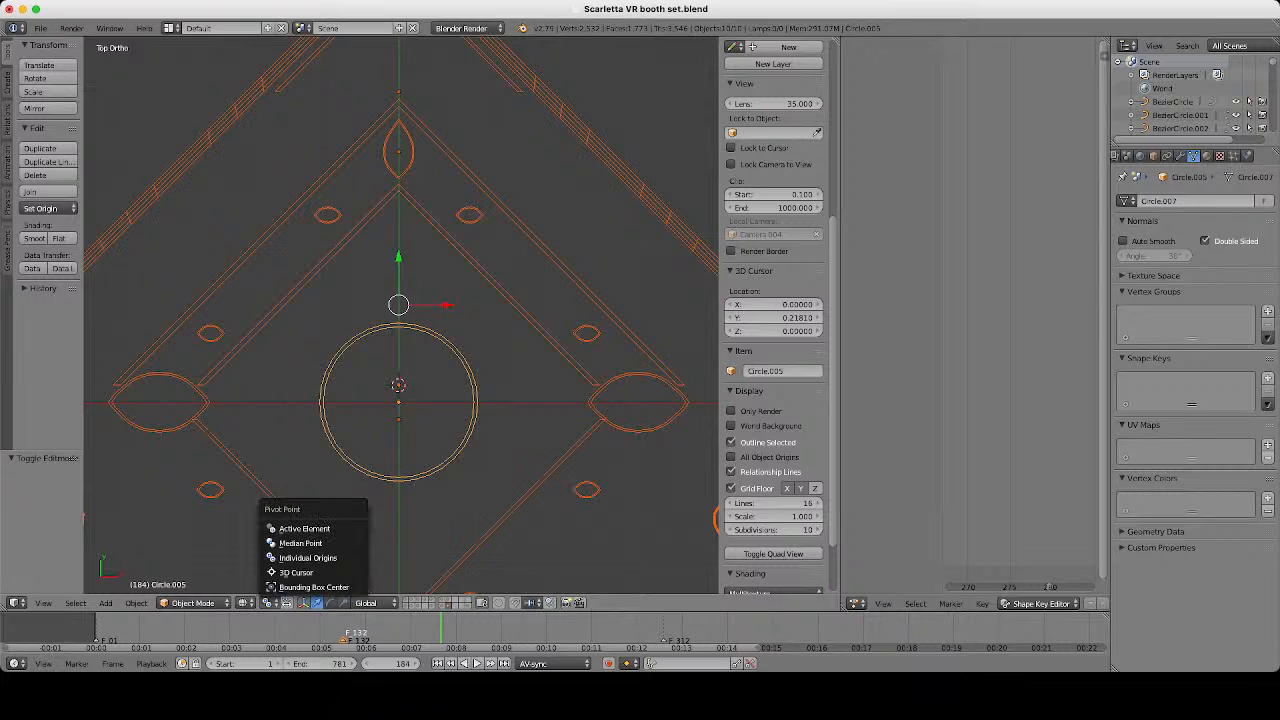
{"action": "left_click", "coordinate": [300, 543]}
{"action": "left_click", "coordinate": [40, 28]}
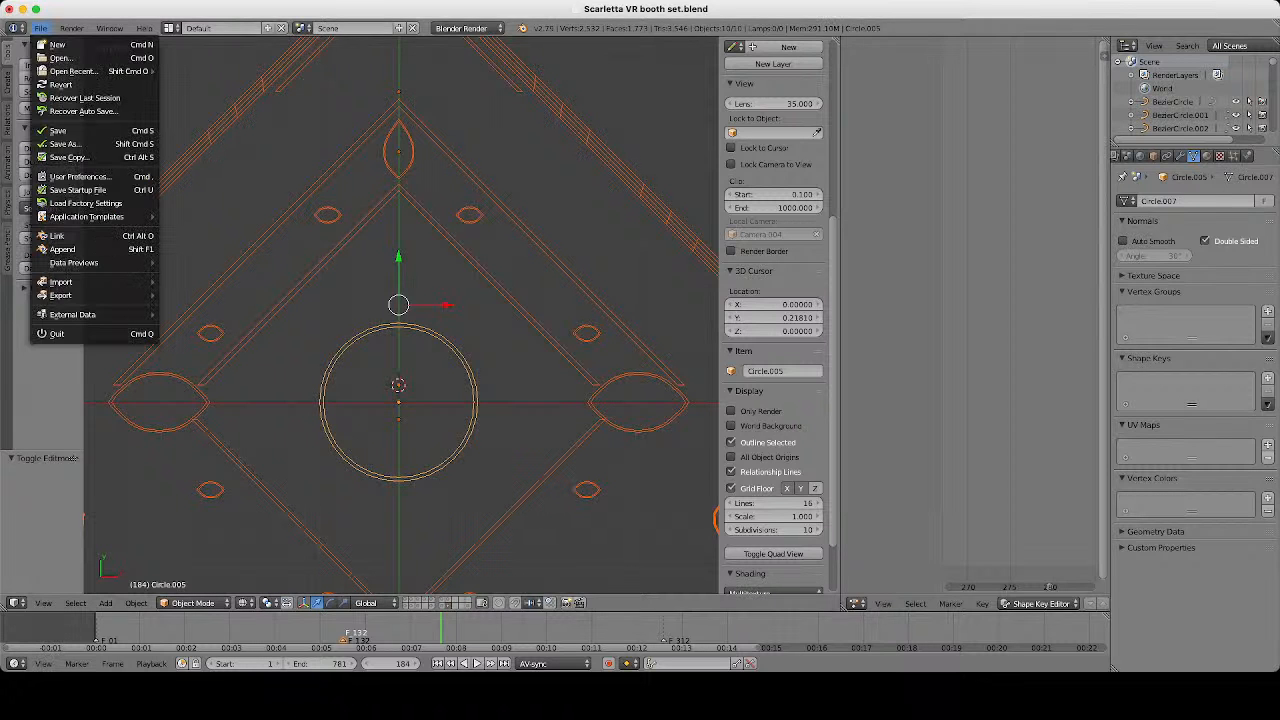
{"action": "left_click", "coordinate": [66, 129]}
Show the booth architecture's layer alongside the ornament, toggling the second layer on and off as a check.
{"action": "scroll", "coordinate": [400, 315], "scroll_direction": "down", "scroll_amount": 5}
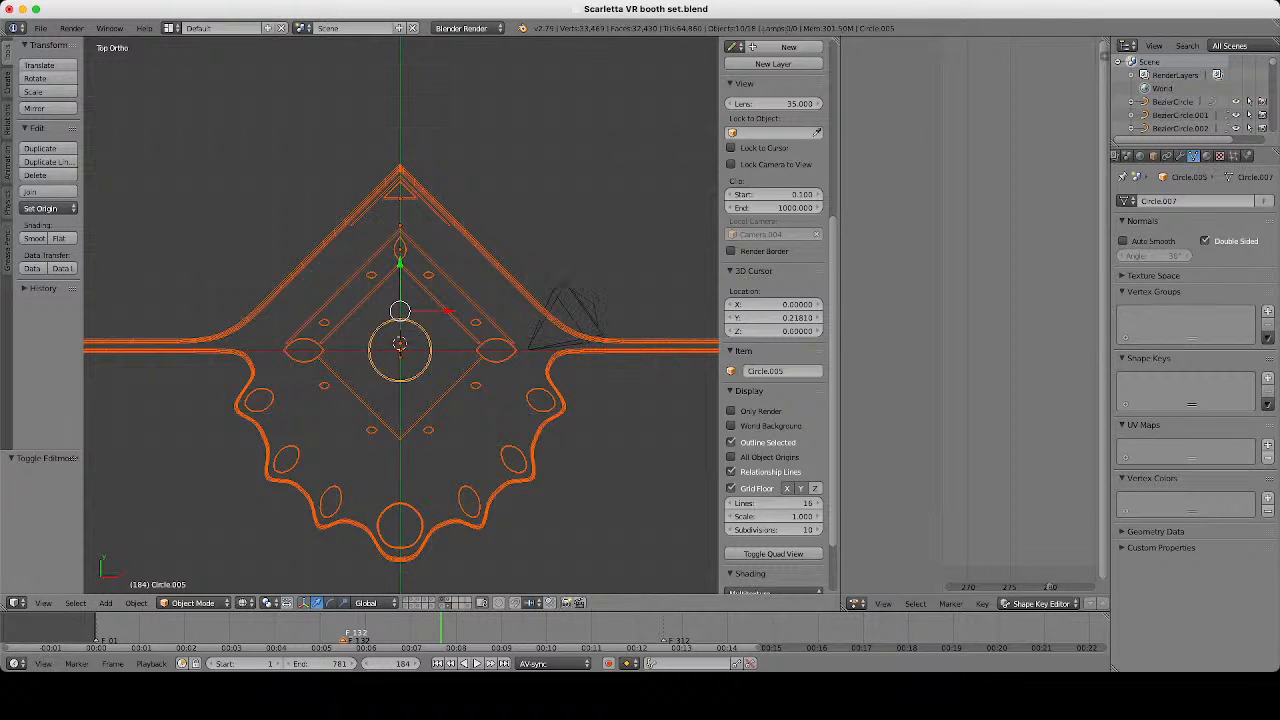
{"action": "key", "text": "shift+1"}
{"action": "key", "text": "shift+2"}
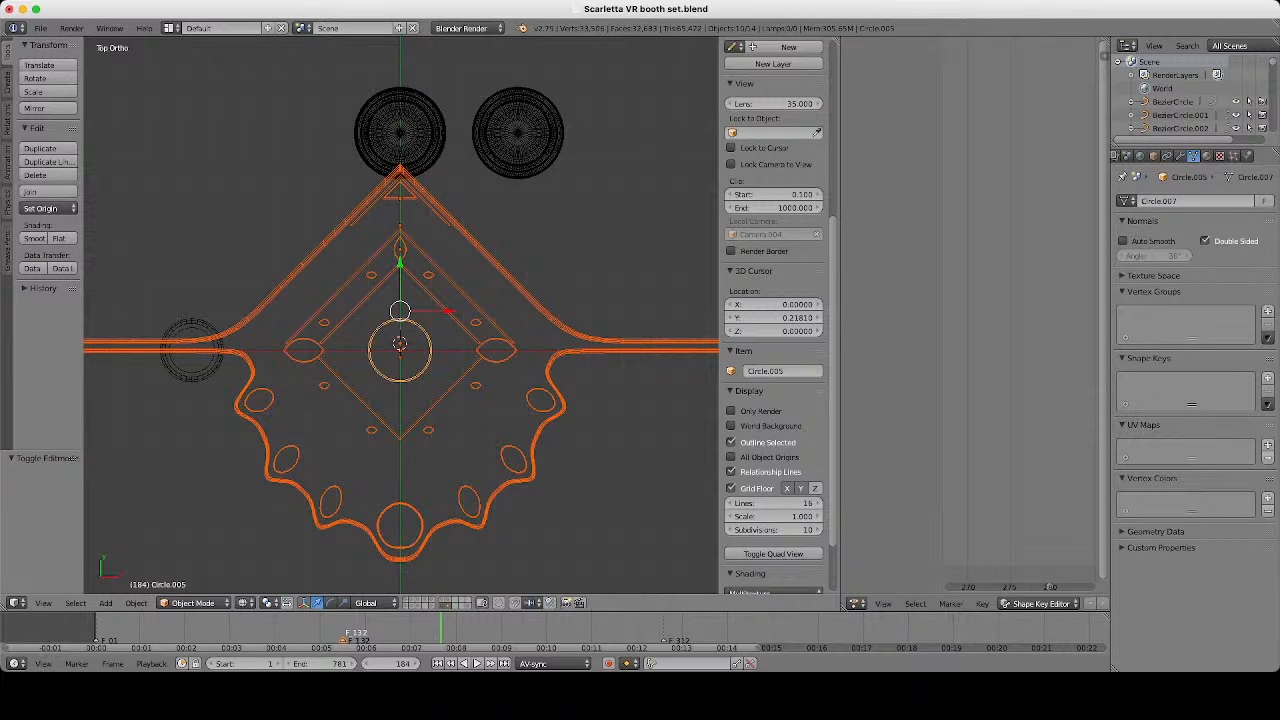
{"action": "key", "text": "shift+2"}
Switch to a solid-shaded perspective view and examine the ornament's size and position inside the booth.
{"action": "mouse_move", "coordinate": [400, 400]}
{"action": "middle_mouse_down"}
{"action": "mouse_move", "coordinate": [408, 300]}
{"action": "mouse_move", "coordinate": [421, 413]}
{"action": "mouse_move", "coordinate": [366, 344]}
{"action": "middle_mouse_up"}
{"action": "scroll", "coordinate": [400, 315], "scroll_direction": "down", "scroll_amount": 8}
{"action": "key", "text": "KP_5"}
{"action": "scroll", "coordinate": [400, 315], "scroll_direction": "down", "scroll_amount": 4}
{"action": "scroll", "coordinate": [421, 413], "scroll_direction": "up", "scroll_amount": 4}
{"action": "key", "text": "z"}
{"action": "scroll", "coordinate": [366, 344], "scroll_direction": "up", "scroll_amount": 3}
{"action": "key", "text": "shift+6"}
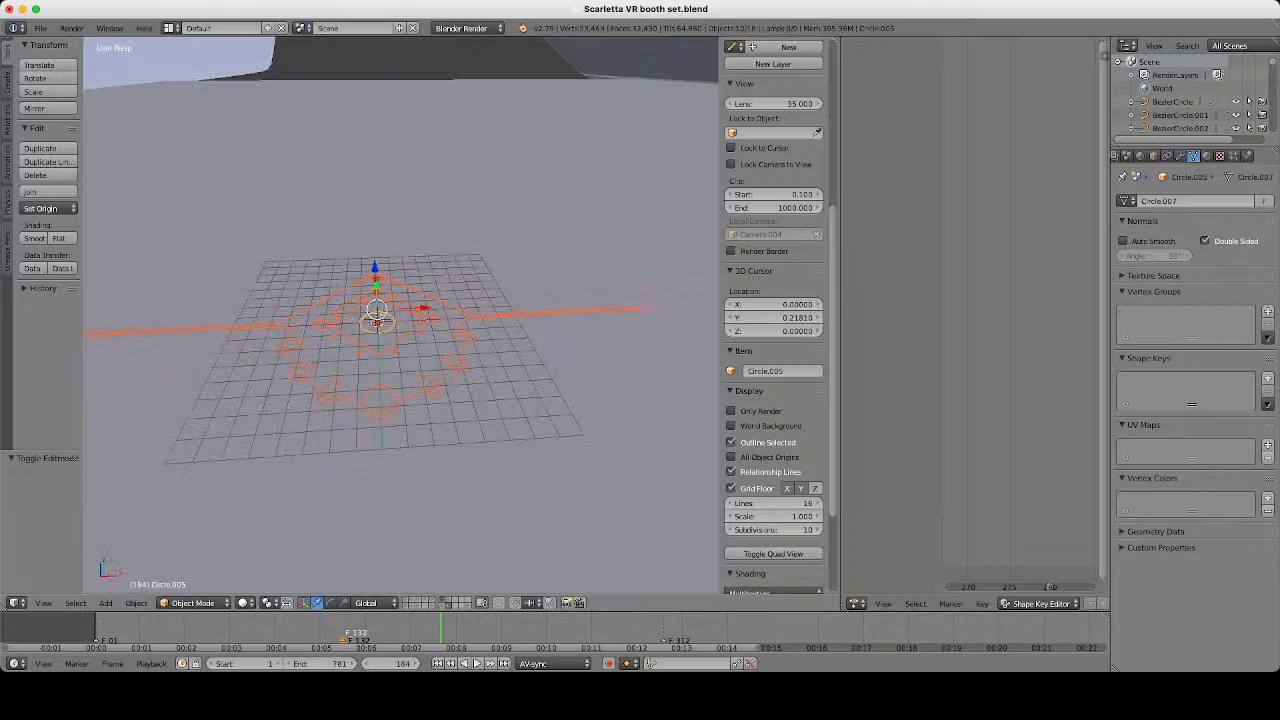
{"action": "scroll", "coordinate": [400, 315], "scroll_direction": "down", "scroll_amount": 13}
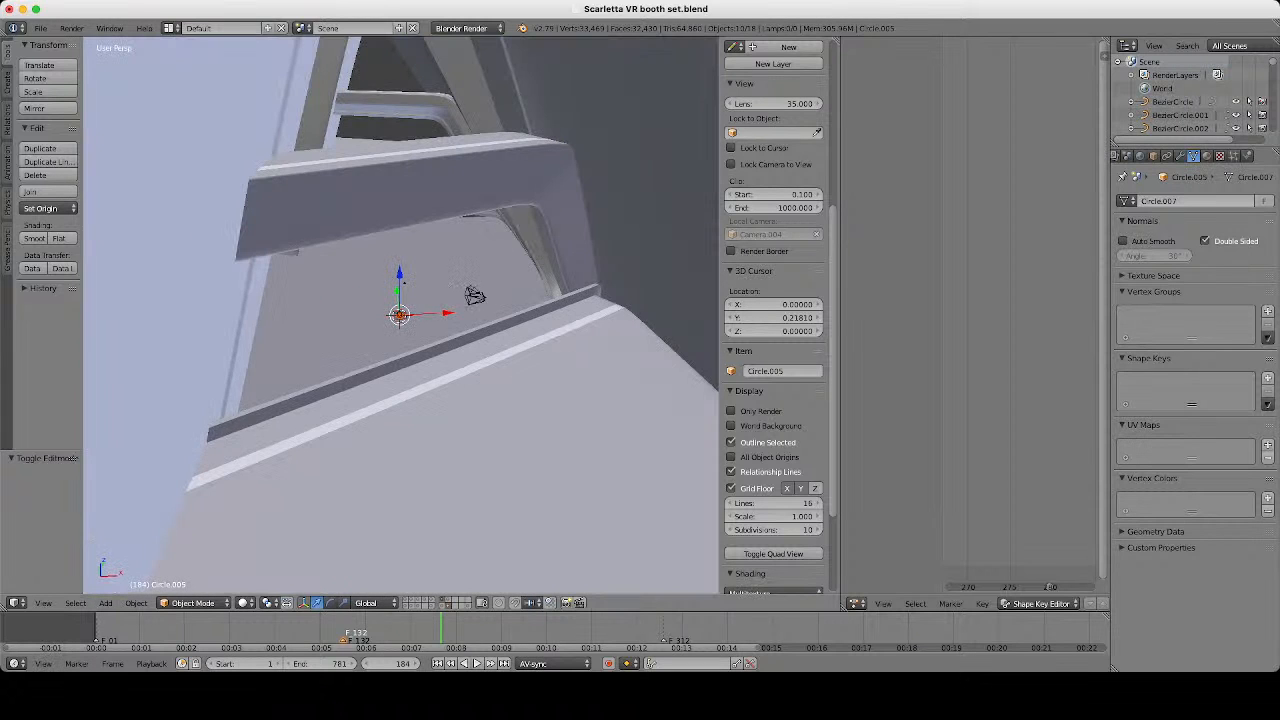
{"action": "middle_click_drag", "start_coordinate": [400, 315], "coordinate": [580, 375]}
{"action": "scroll", "coordinate": [400, 315], "scroll_direction": "up", "scroll_amount": 2}
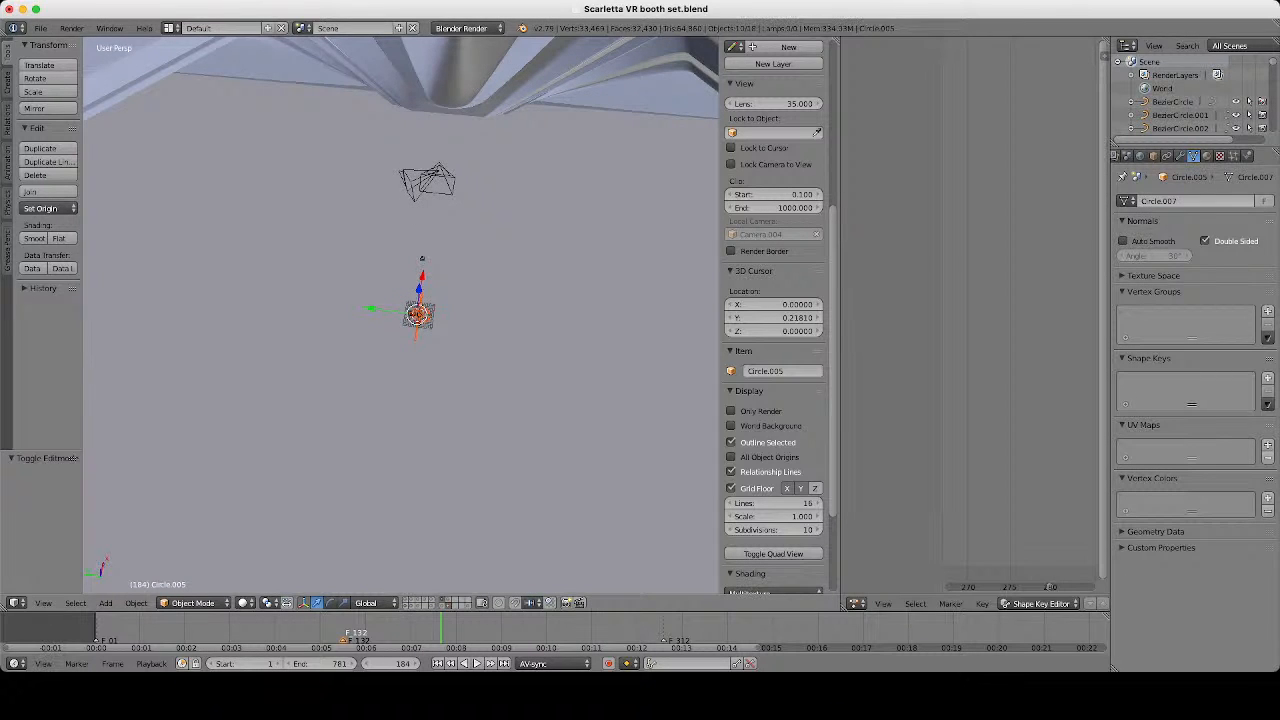
{"action": "left_click", "coordinate": [447, 600], "text": "shift"}
{"action": "scroll", "coordinate": [420, 400], "scroll_direction": "up", "scroll_amount": 6}
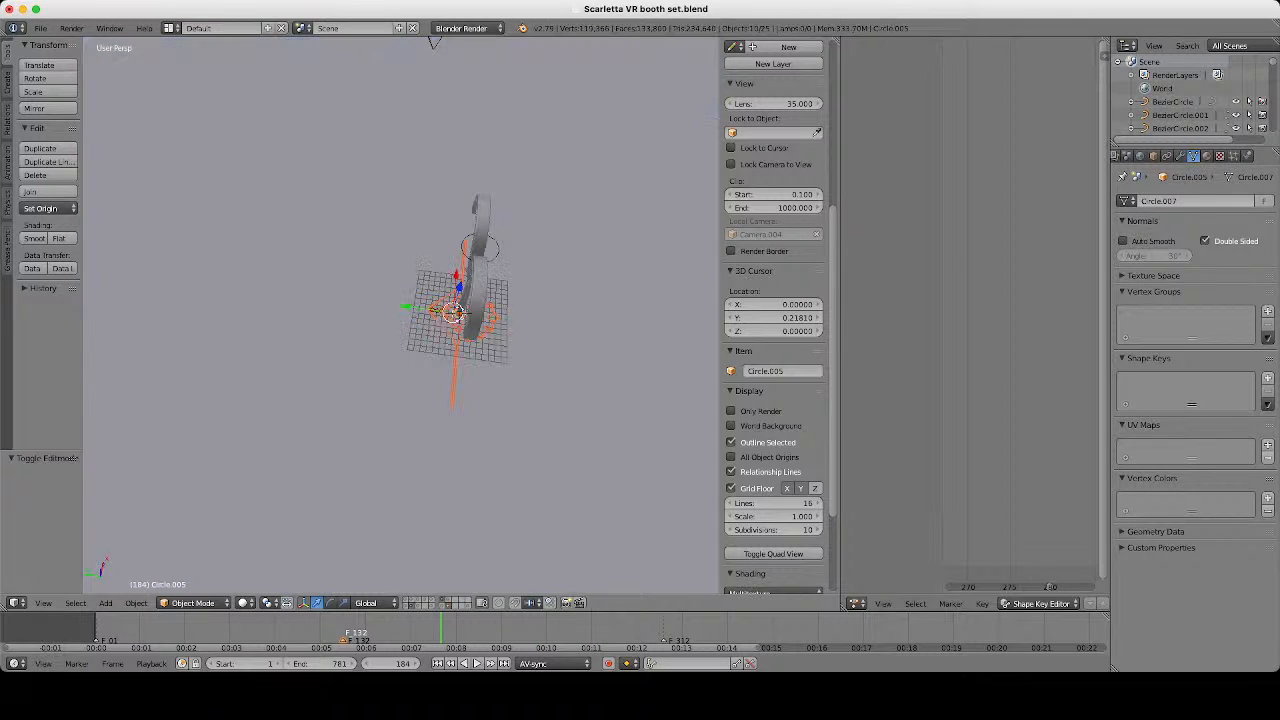
{"action": "left_click", "coordinate": [447, 600], "text": "shift"}
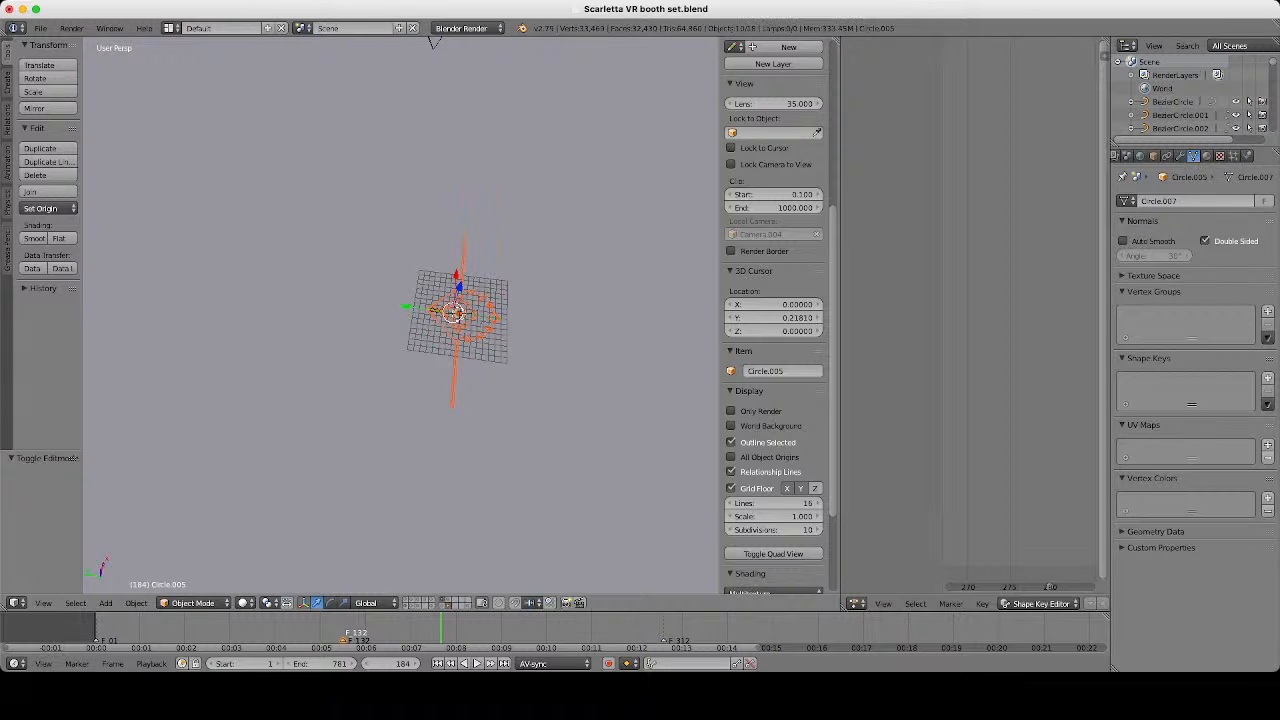
Show the layer holding the triangular frame and ring-shaped base, and switch to wireframe display to see the ornament among them.
{"action": "left_click", "coordinate": [407, 600], "text": "shift"}
{"action": "scroll", "coordinate": [410, 330], "scroll_direction": "down", "scroll_amount": 10}
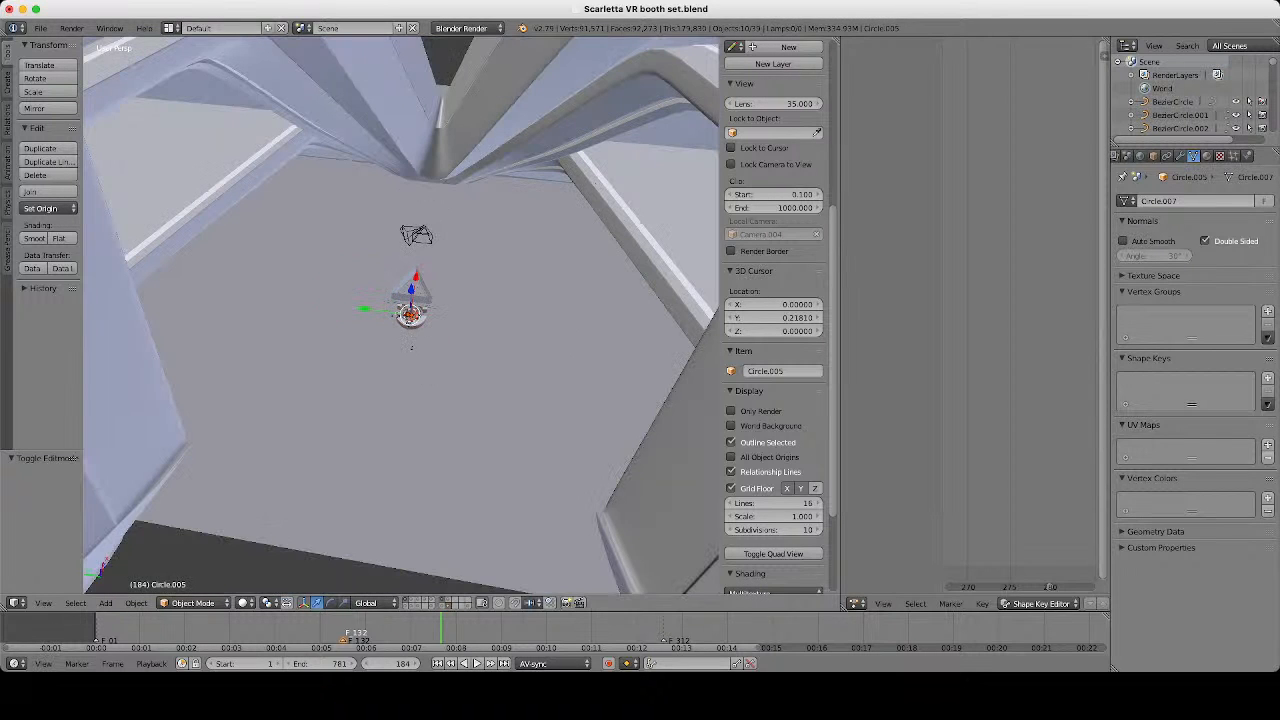
{"action": "scroll", "coordinate": [420, 313], "scroll_direction": "up", "scroll_amount": 6}
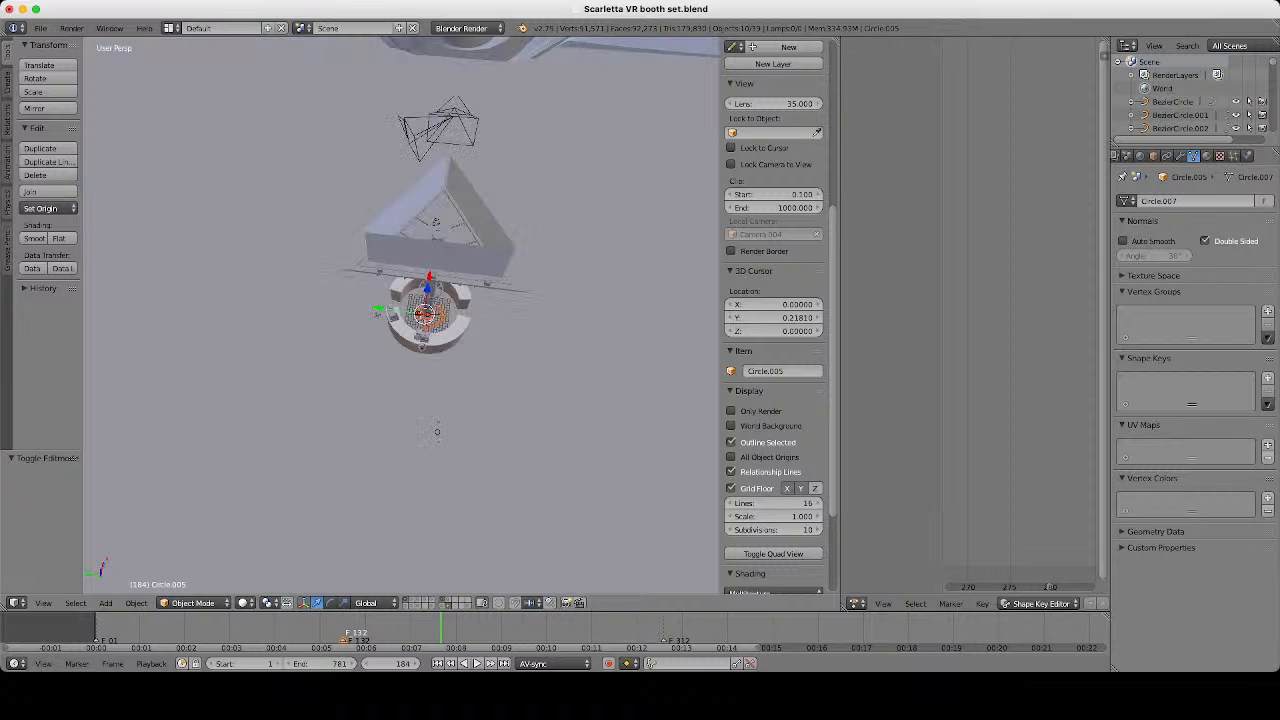
{"action": "scroll", "coordinate": [400, 315], "scroll_direction": "up", "scroll_amount": 5}
{"action": "key", "text": "z"}
{"action": "scroll", "coordinate": [400, 315], "scroll_direction": "down", "scroll_amount": 5}
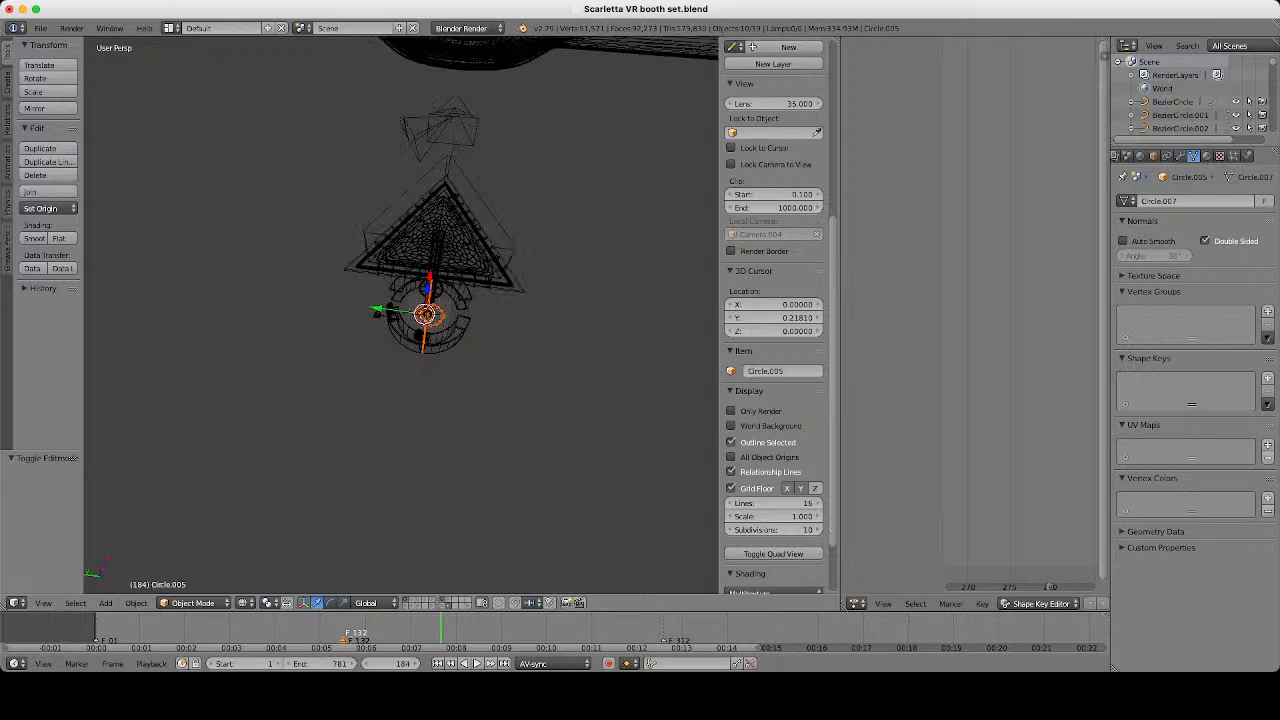
{"action": "scroll", "coordinate": [579, 391], "scroll_direction": "down", "scroll_amount": 3}
{"action": "scroll", "coordinate": [579, 391], "scroll_direction": "up", "scroll_amount": 4}
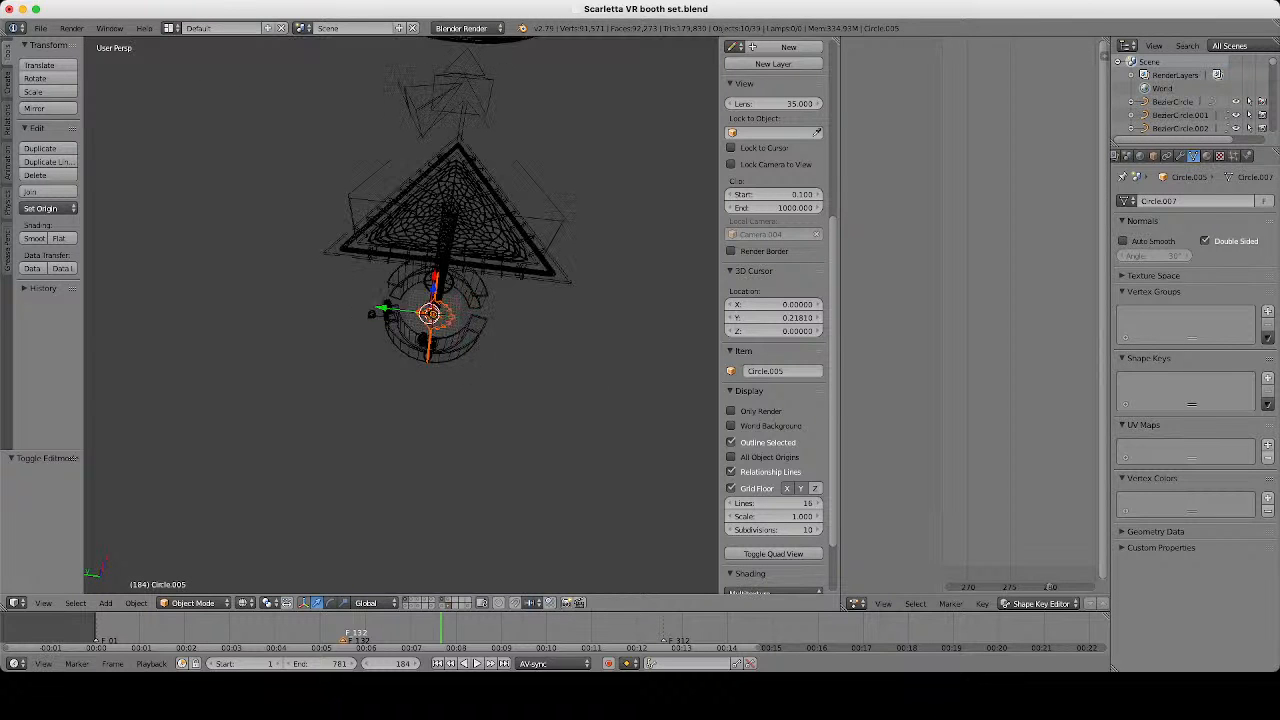
{"action": "type", "text": "rz"}
{"action": "type", "text": "9"}
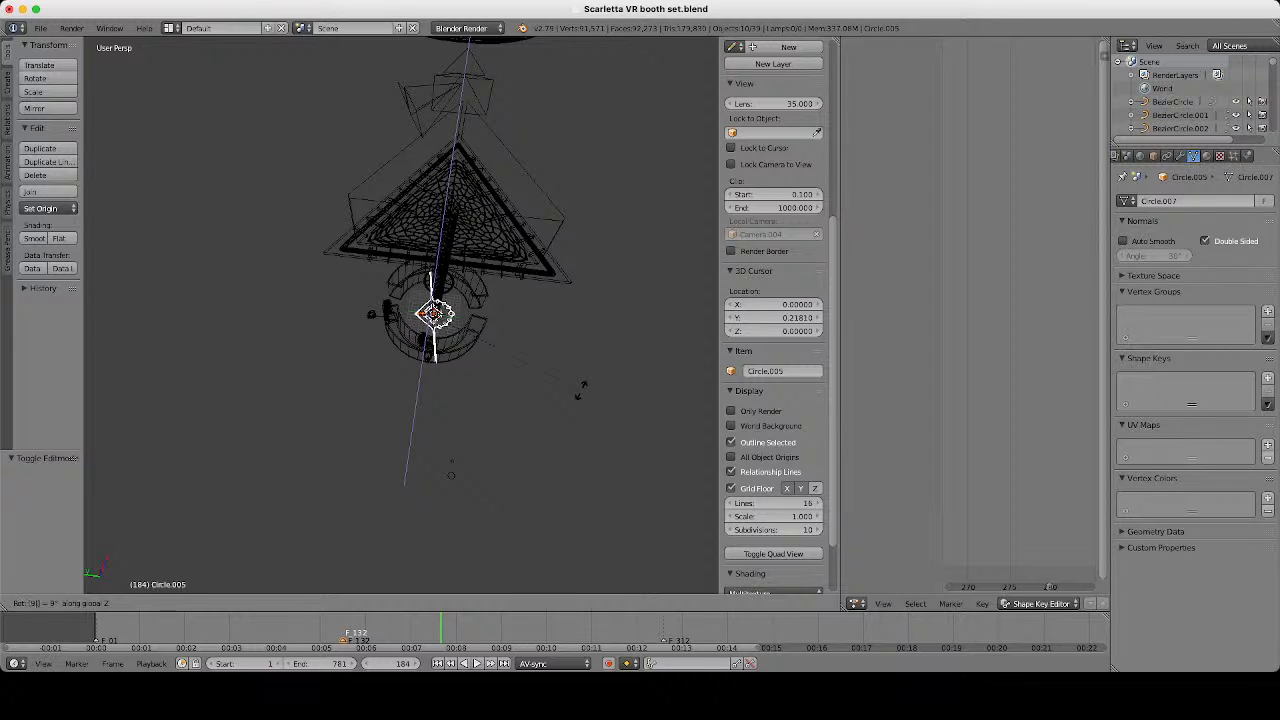
{"action": "key", "text": "BackSpace"}
{"action": "key", "text": "Escape"}
Snap the 3D cursor to the scene centre and frame the selected ornament in the view.
{"action": "scroll", "coordinate": [581, 391], "scroll_direction": "up", "scroll_amount": 5}
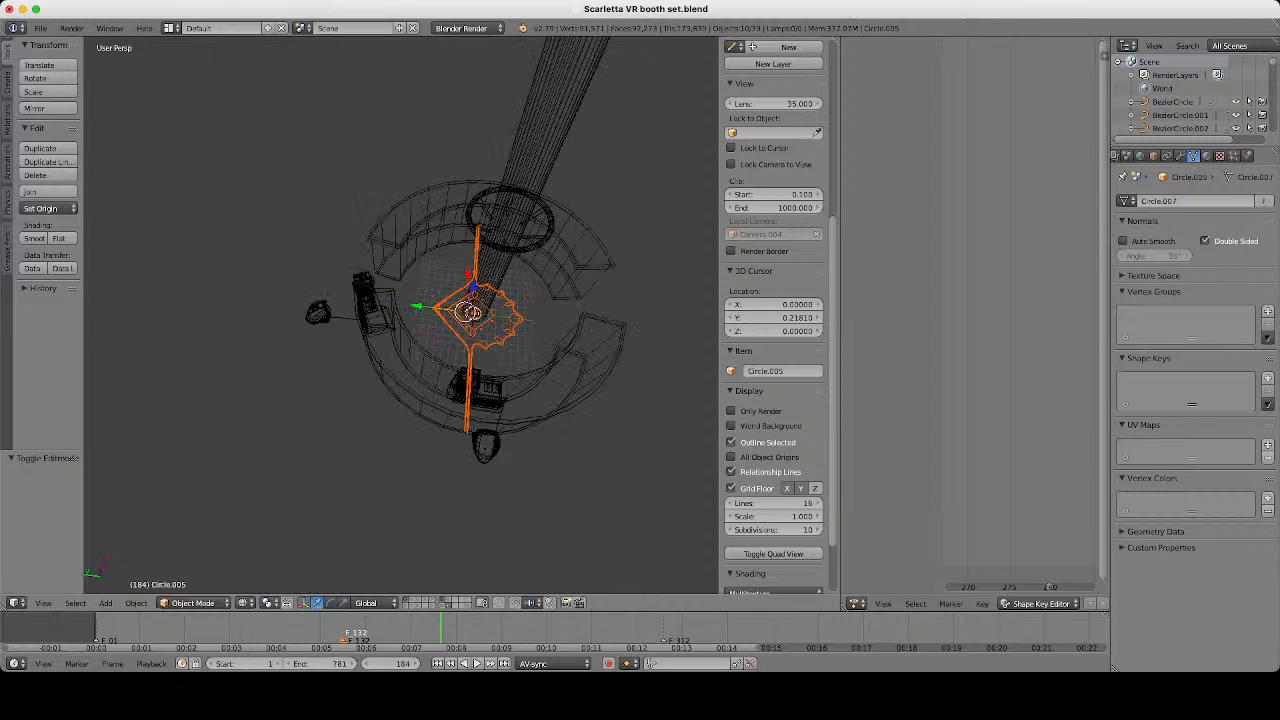
{"action": "scroll", "coordinate": [490, 384], "scroll_direction": "up", "scroll_amount": 6}
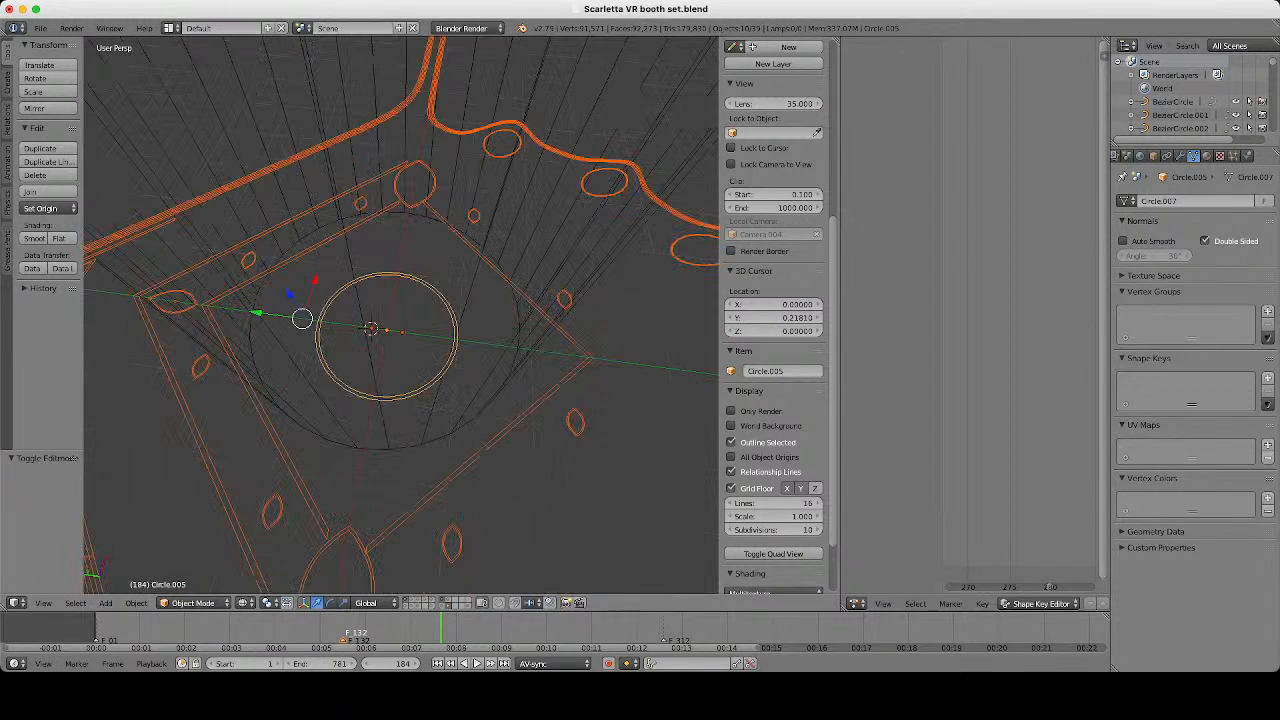
{"action": "key", "text": "shift+s"}
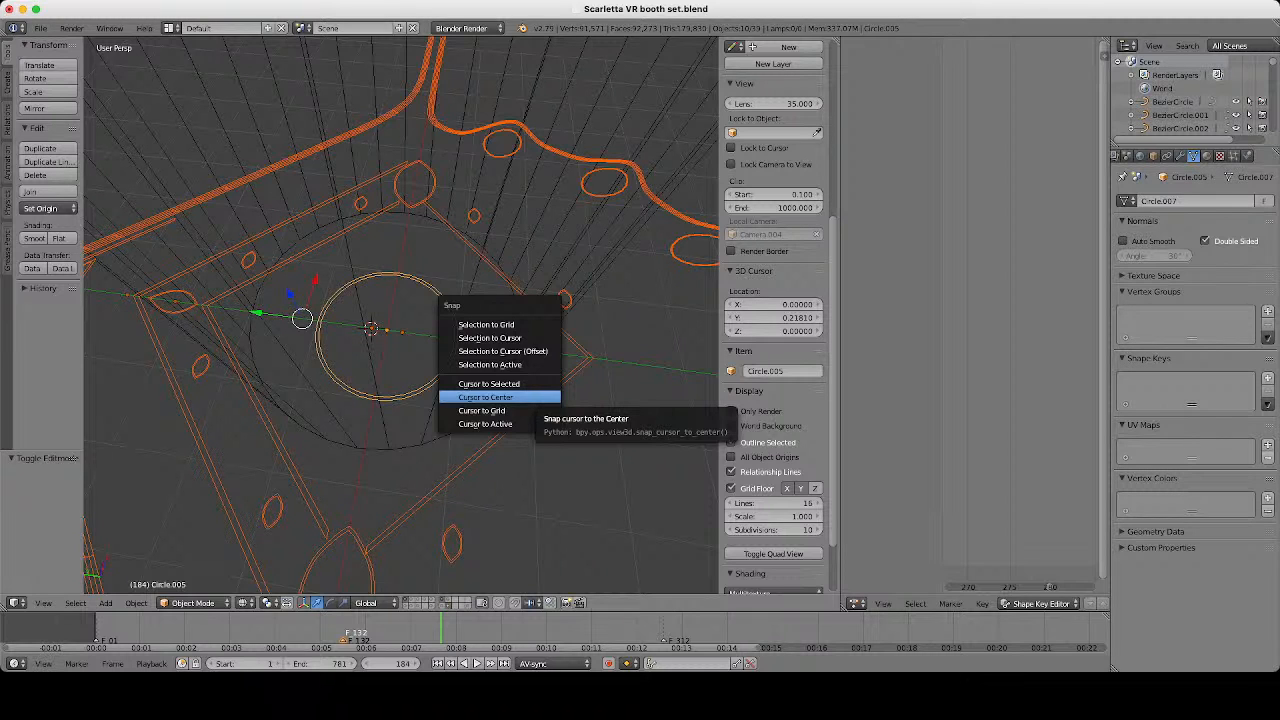
{"action": "left_click", "coordinate": [485, 397]}
{"action": "key", "text": "KP_Decimal"}
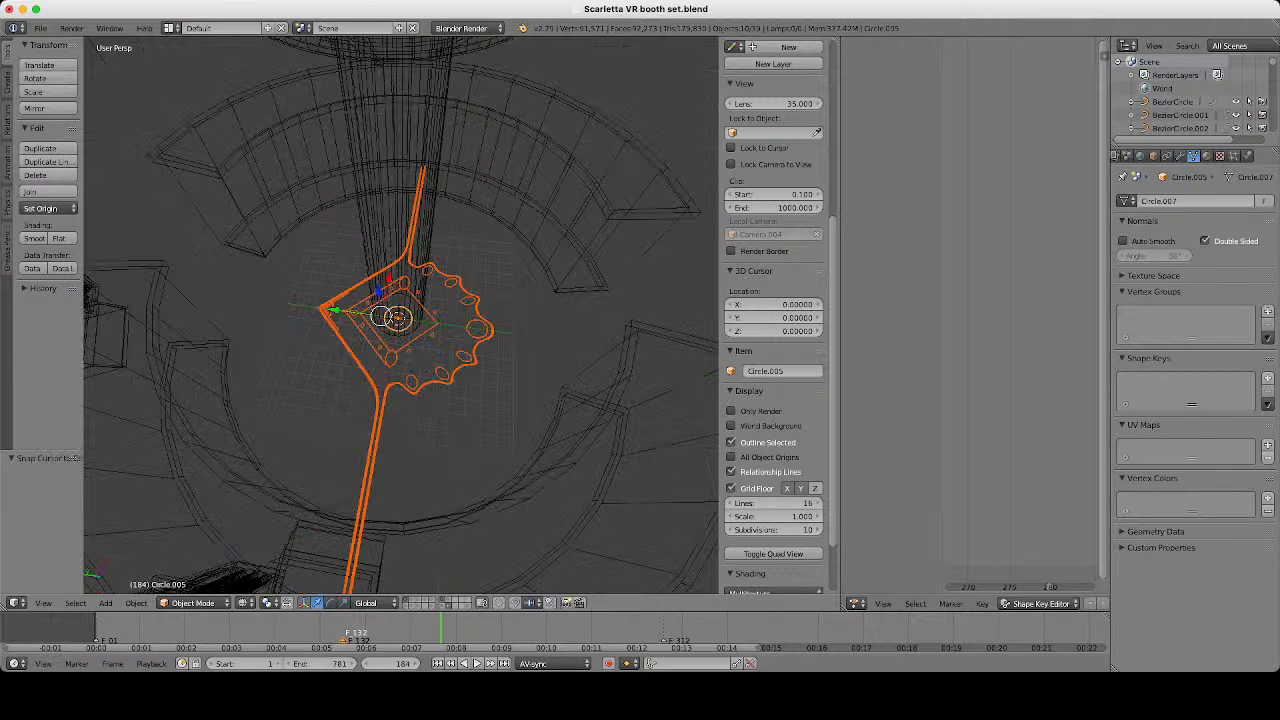
Set the pivot point to 3D Cursor and rotate the ornament -90° about the global Z axis.
{"action": "left_click", "coordinate": [286, 602]}
{"action": "left_click", "coordinate": [296, 572]}
{"action": "key", "text": "r"}
{"action": "key", "text": "z"}
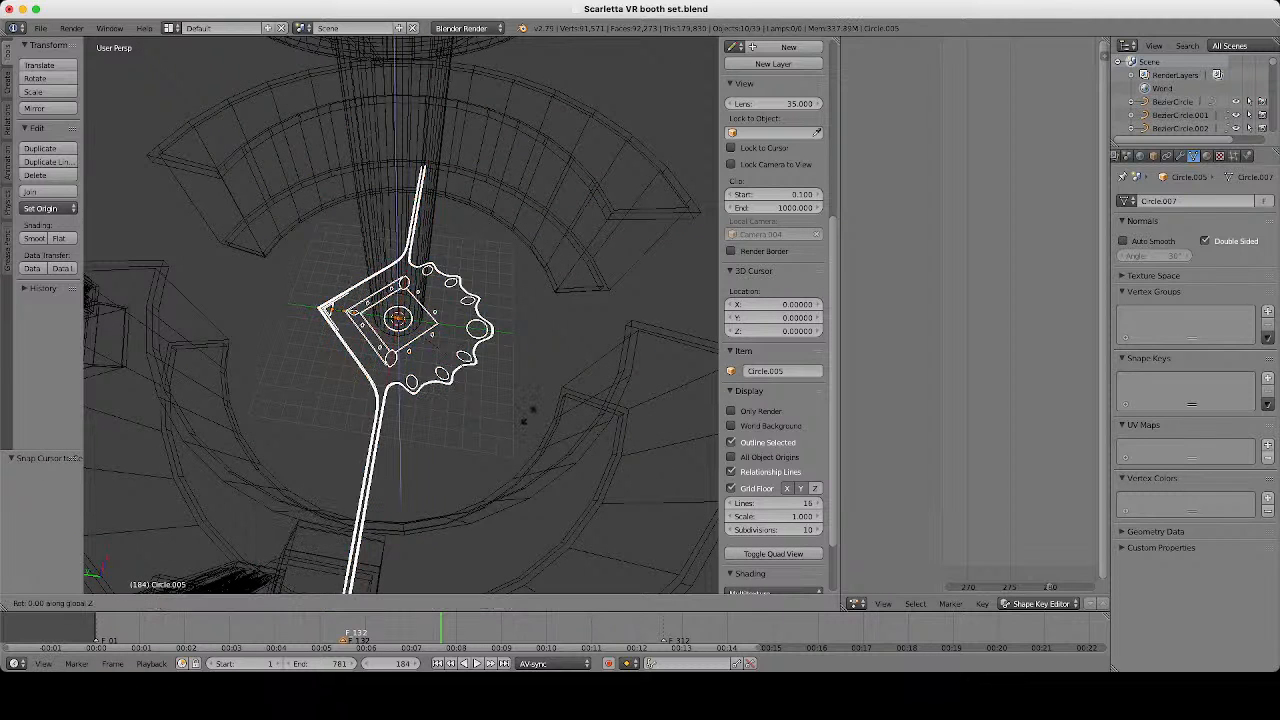
{"action": "key", "text": "9"}
{"action": "key", "text": "minus"}
{"action": "key", "text": "0"}
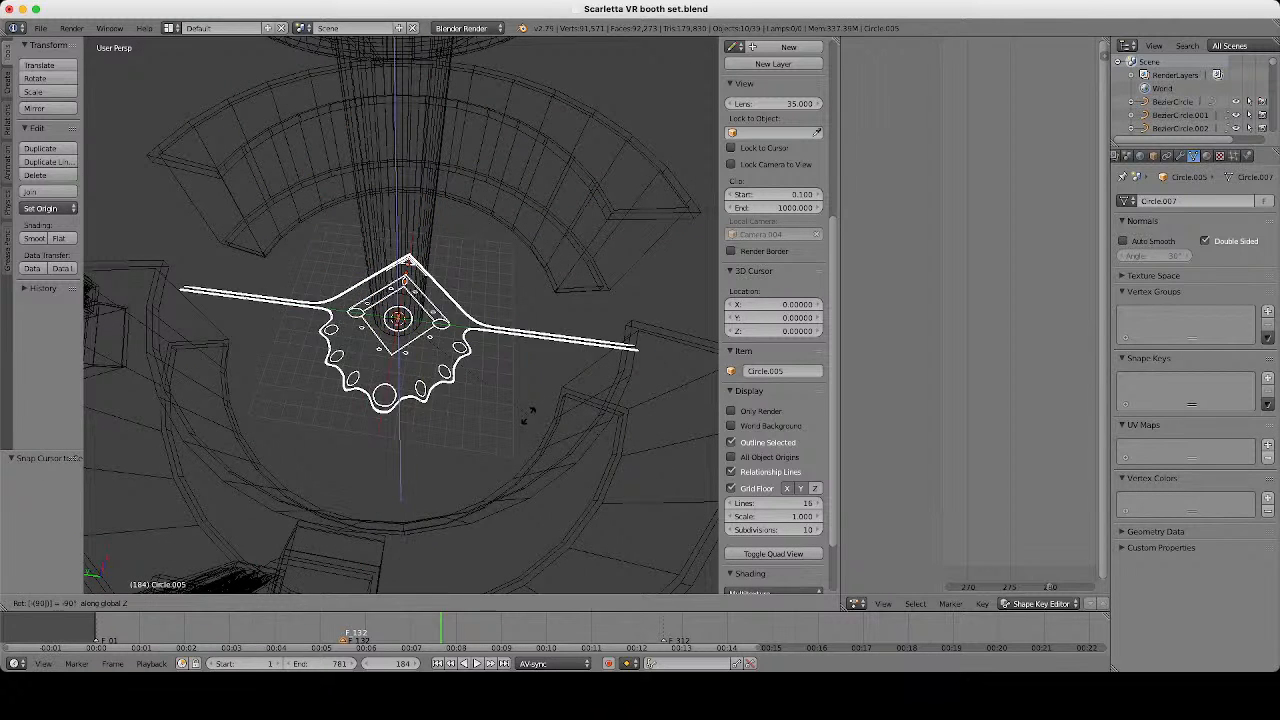
{"action": "key", "text": "Return"}
Scale the ornament up uniformly about the 3D cursor by a factor of about 8.2.
{"action": "scroll", "coordinate": [528, 416], "scroll_direction": "down", "scroll_amount": 9}
{"action": "scroll", "coordinate": [528, 416], "scroll_direction": "up", "scroll_amount": 5}
{"action": "scroll", "coordinate": [401, 316], "scroll_direction": "up", "scroll_amount": 10}
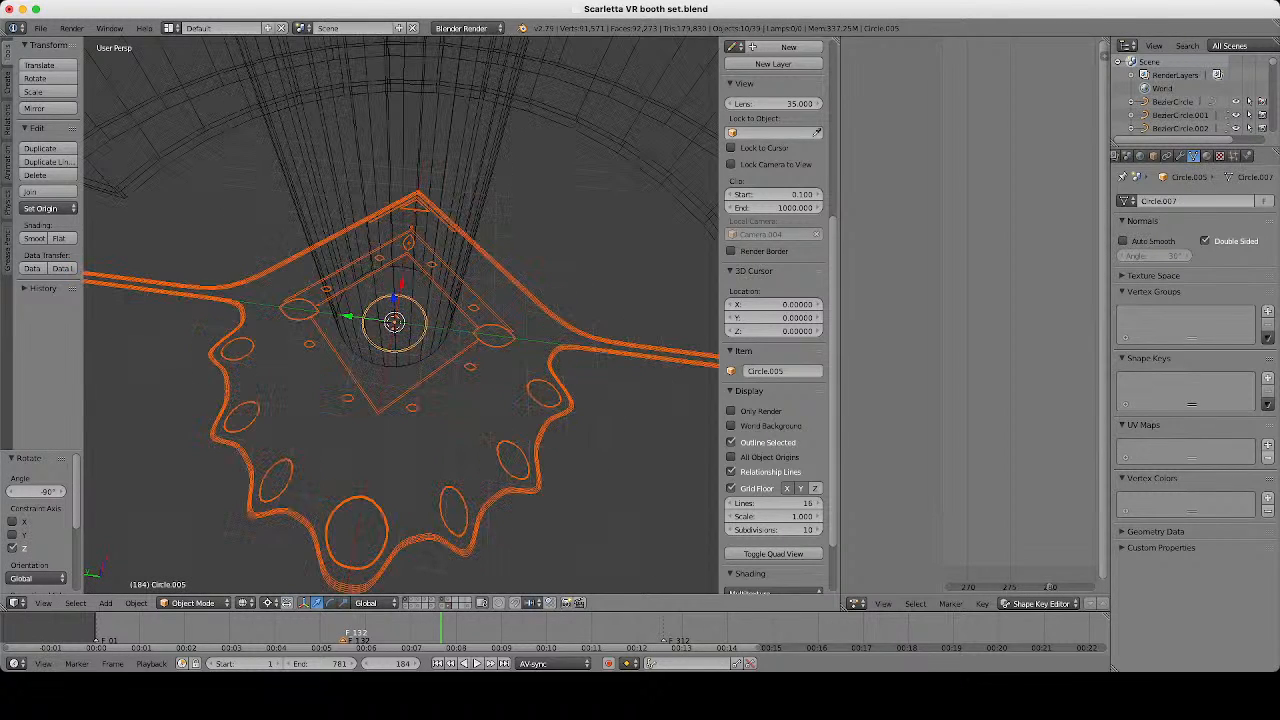
{"action": "middle_click_drag", "start_coordinate": [401, 316], "coordinate": [401, 396]}
{"action": "scroll", "coordinate": [401, 396], "scroll_direction": "down", "scroll_amount": 6}
{"action": "scroll", "coordinate": [401, 396], "scroll_direction": "up", "scroll_amount": 5}
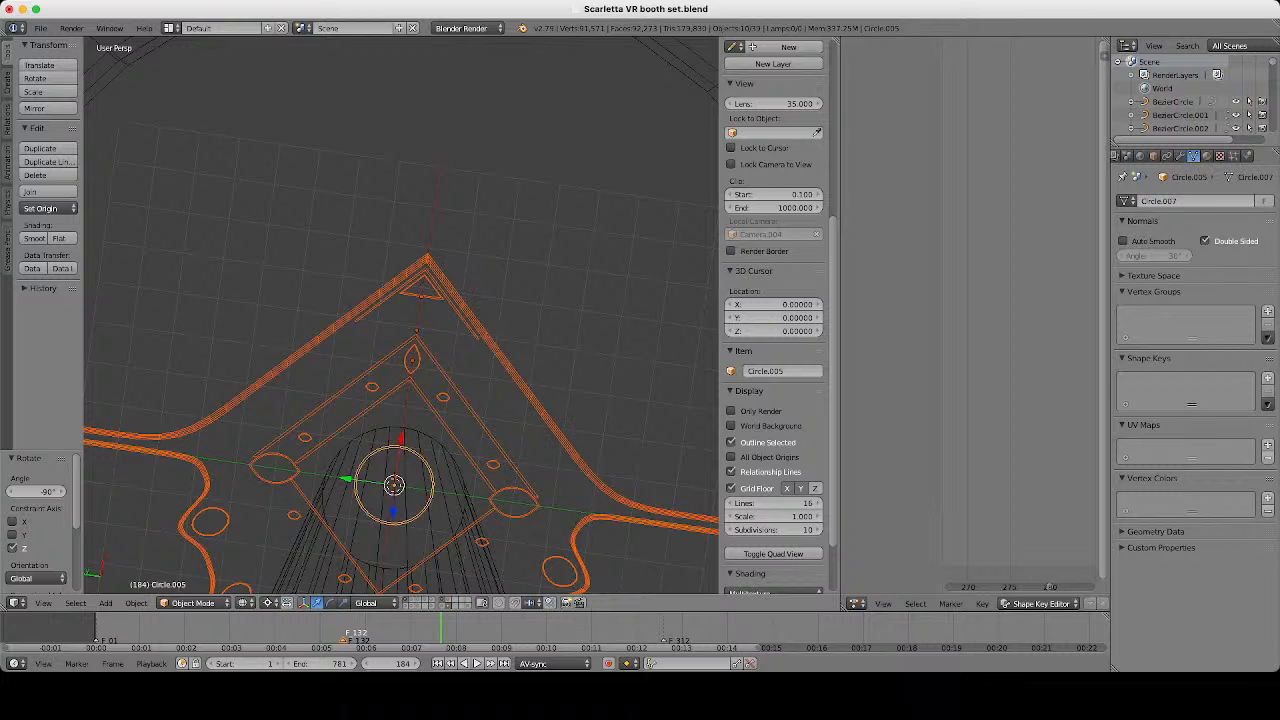
{"action": "scroll", "coordinate": [401, 396], "scroll_direction": "down", "scroll_amount": 13}
{"action": "key", "text": "z"}
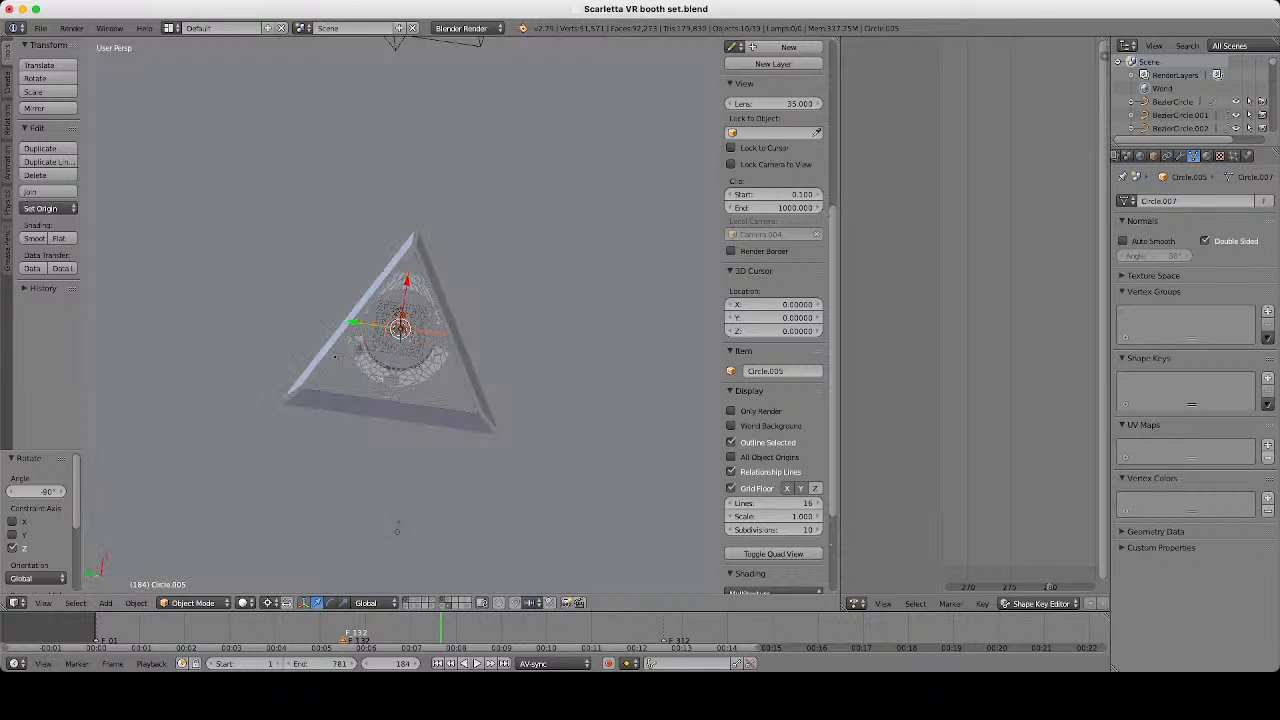
{"action": "key", "text": "z"}
{"action": "scroll", "coordinate": [401, 316], "scroll_direction": "up", "scroll_amount": 5}
{"action": "scroll", "coordinate": [401, 316], "scroll_direction": "down", "scroll_amount": 4}
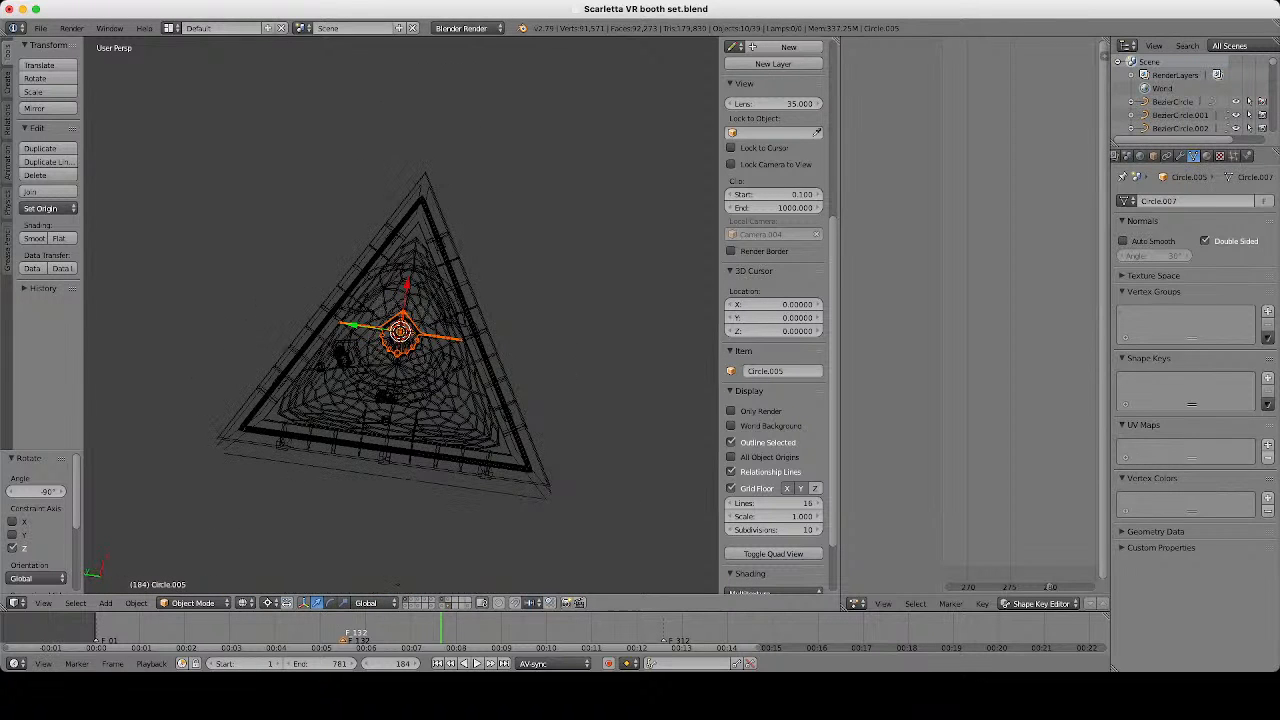
{"action": "scroll", "coordinate": [428, 346], "scroll_direction": "down", "scroll_amount": 3}
{"action": "key", "text": "s"}
{"action": "left_click", "coordinate": [621, 494]}
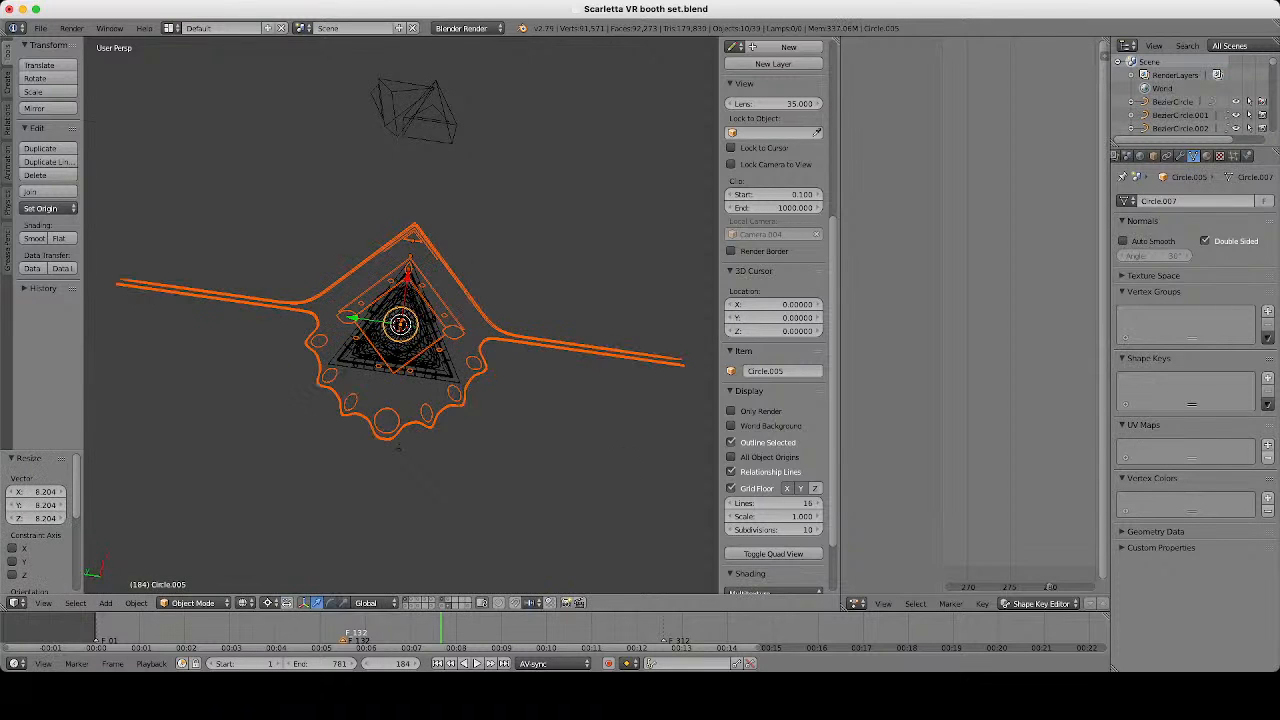
Enlarge the ornament again by a factor of about 2.44 so it extends well beyond the triangular frame.
{"action": "scroll", "coordinate": [452, 366], "scroll_direction": "down", "scroll_amount": 3}
{"action": "key", "text": "s"}
{"action": "left_click", "coordinate": [528, 428]}
Compare the ornament's inner ring with the round counter at the booth's centre in solid and wireframe display.
{"action": "key", "text": "z"}
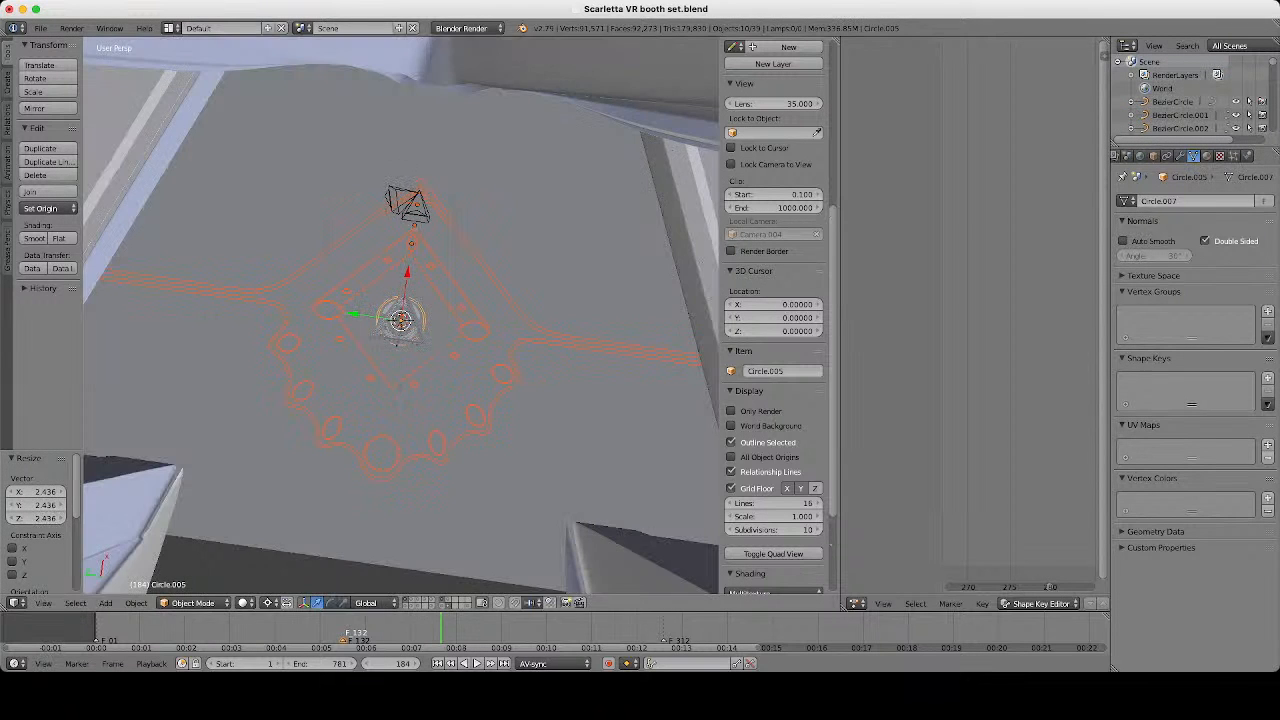
{"action": "scroll", "coordinate": [398, 312], "scroll_direction": "up", "scroll_amount": 5}
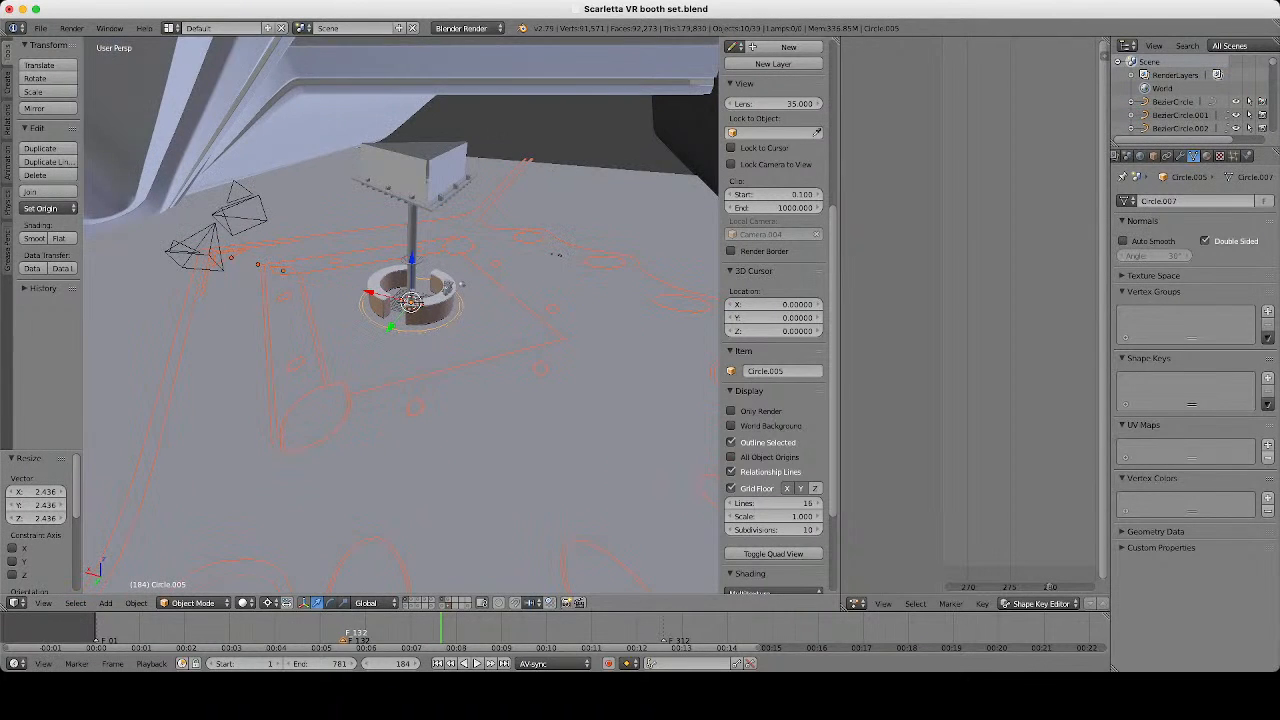
{"action": "middle_click_drag", "start_coordinate": [430, 300], "coordinate": [460, 435]}
{"action": "scroll", "coordinate": [458, 410], "scroll_direction": "down", "scroll_amount": 3}
{"action": "key", "text": "z"}
{"action": "scroll", "coordinate": [460, 435], "scroll_direction": "up", "scroll_amount": 5}
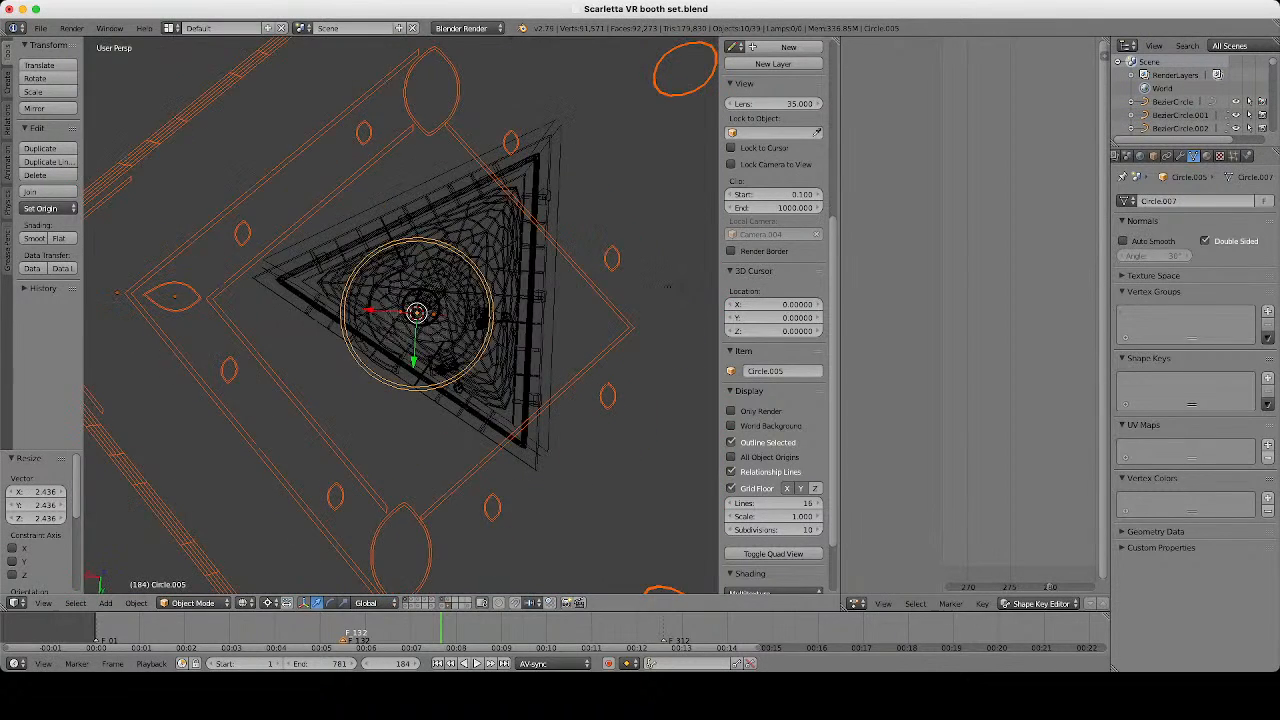
{"action": "scroll", "coordinate": [401, 315], "scroll_direction": "up", "scroll_amount": 5}
{"action": "scroll", "coordinate": [400, 315], "scroll_direction": "down", "scroll_amount": 5}
{"action": "middle_click_drag", "start_coordinate": [400, 315], "coordinate": [250, 212]}
{"action": "key", "text": "z"}
{"action": "scroll", "coordinate": [402, 190], "scroll_direction": "up", "scroll_amount": 5}
{"action": "middle_click_drag", "start_coordinate": [514, 167], "coordinate": [625, 245]}
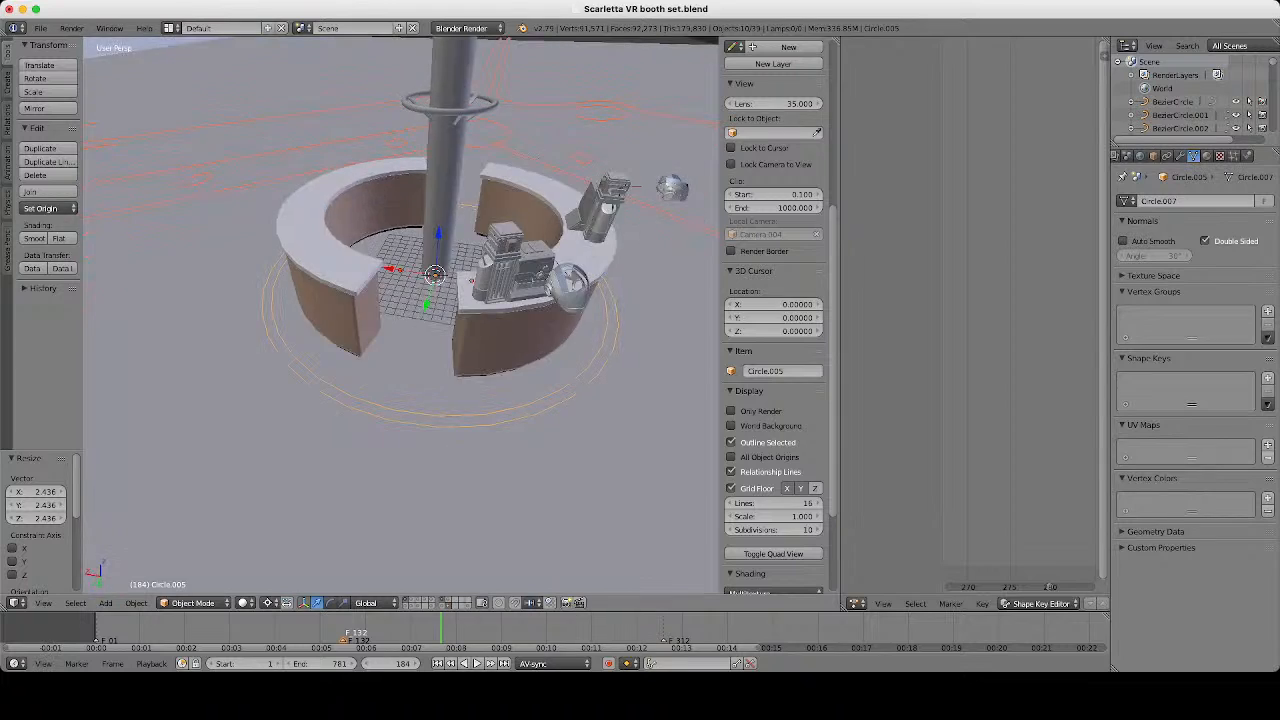
Scale the ornament up uniformly by a factor of about 1.45 in wireframe display.
{"action": "scroll", "coordinate": [480, 250], "scroll_direction": "down", "scroll_amount": 6}
{"action": "key", "text": "z"}
{"action": "middle_click_drag", "start_coordinate": [474, 250], "coordinate": [482, 280]}
{"action": "scroll", "coordinate": [482, 281], "scroll_direction": "up", "scroll_amount": 1}
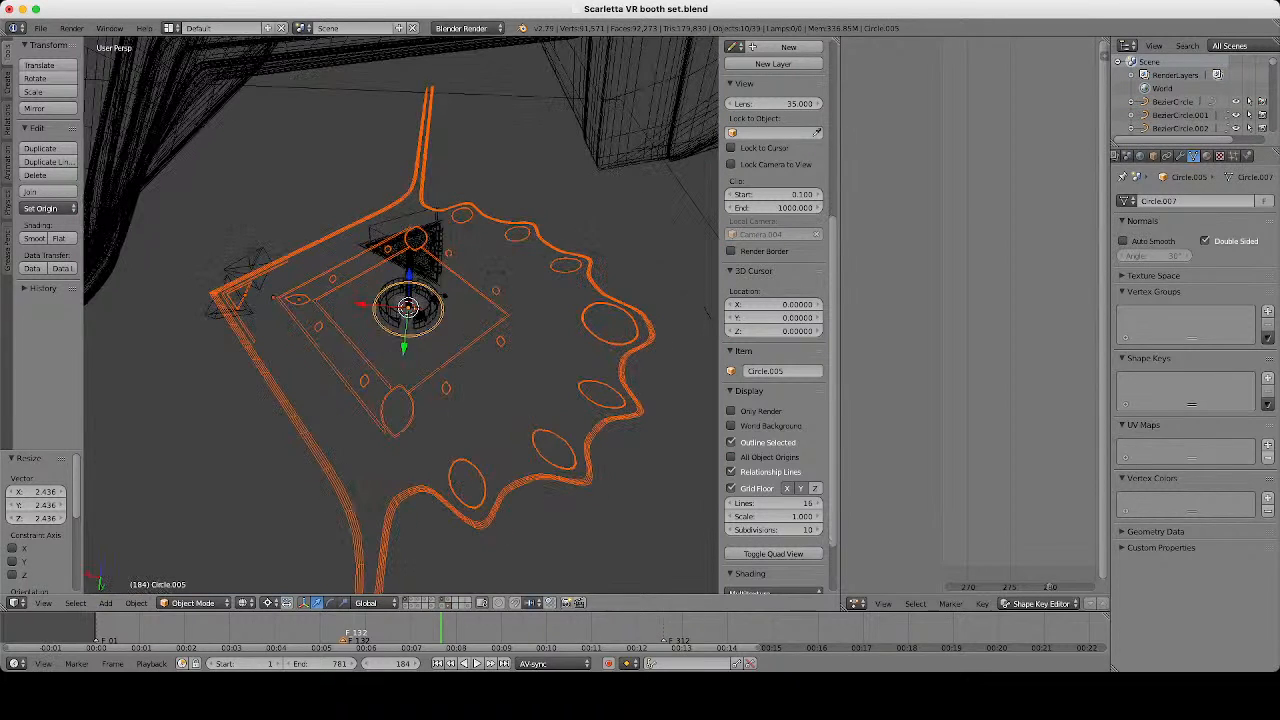
{"action": "key", "text": "s"}
{"action": "left_click", "coordinate": [532, 387]}
Raise the ornament along the global Z axis by about 0.058 relative to the booth floor.
{"action": "scroll", "coordinate": [532, 387], "scroll_direction": "down", "scroll_amount": 1}
{"action": "mouse_move", "coordinate": [532, 387]}
{"action": "middle_mouse_down"}
{"action": "mouse_move", "coordinate": [430, 385]}
{"action": "mouse_move", "coordinate": [450, 262]}
{"action": "mouse_move", "coordinate": [495, 345]}
{"action": "mouse_move", "coordinate": [425, 385]}
{"action": "mouse_move", "coordinate": [350, 368]}
{"action": "mouse_move", "coordinate": [420, 248]}
{"action": "middle_mouse_up"}
{"action": "key", "text": "z"}
{"action": "scroll", "coordinate": [450, 262], "scroll_direction": "up", "scroll_amount": 2}
{"action": "scroll", "coordinate": [495, 345], "scroll_direction": "down", "scroll_amount": 3}
{"action": "scroll", "coordinate": [350, 368], "scroll_direction": "up", "scroll_amount": 2}
{"action": "scroll", "coordinate": [350, 368], "scroll_direction": "up", "scroll_amount": 4}
{"action": "scroll", "coordinate": [420, 248], "scroll_direction": "up", "scroll_amount": 4}
{"action": "scroll", "coordinate": [420, 248], "scroll_direction": "up", "scroll_amount": 2}
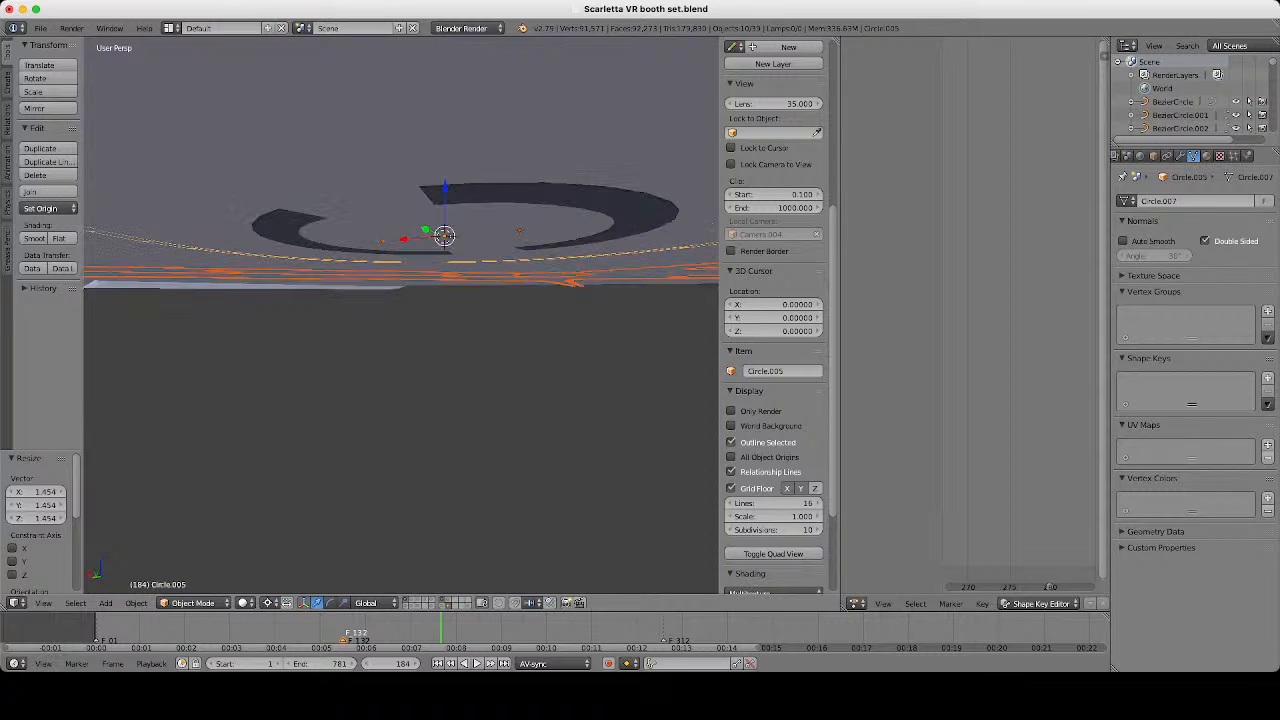
{"action": "key", "text": "g"}
{"action": "key", "text": "z"}
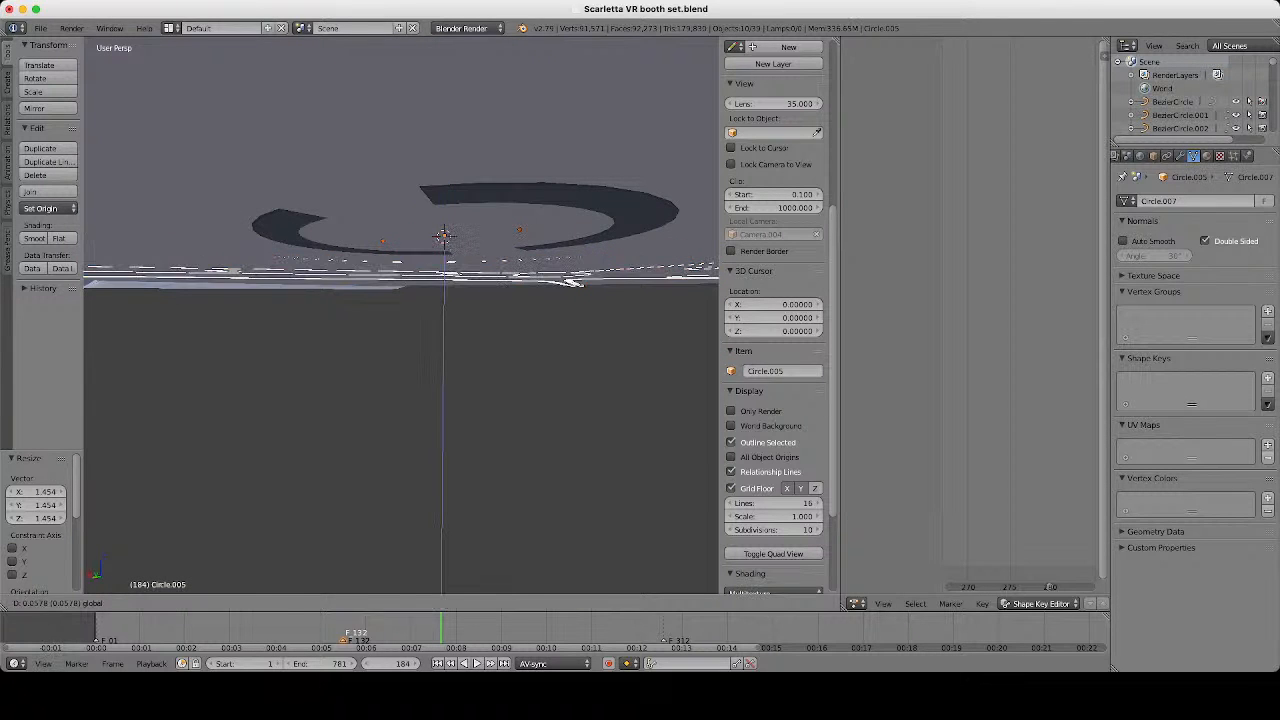
{"action": "left_click", "coordinate": [420, 240]}
View the booth from above in solid display and scale the ornament up by a factor of about 1.095.
{"action": "mouse_move", "coordinate": [420, 240]}
{"action": "middle_mouse_down"}
{"action": "mouse_move", "coordinate": [535, 310]}
{"action": "mouse_move", "coordinate": [440, 395]}
{"action": "mouse_move", "coordinate": [532, 412]}
{"action": "mouse_move", "coordinate": [575, 400]}
{"action": "middle_mouse_up"}
{"action": "scroll", "coordinate": [535, 310], "scroll_direction": "down", "scroll_amount": 10}
{"action": "key", "text": "z"}
{"action": "scroll", "coordinate": [440, 395], "scroll_direction": "down", "scroll_amount": 3}
{"action": "scroll", "coordinate": [440, 395], "scroll_direction": "up", "scroll_amount": 4}
{"action": "key", "text": "z"}
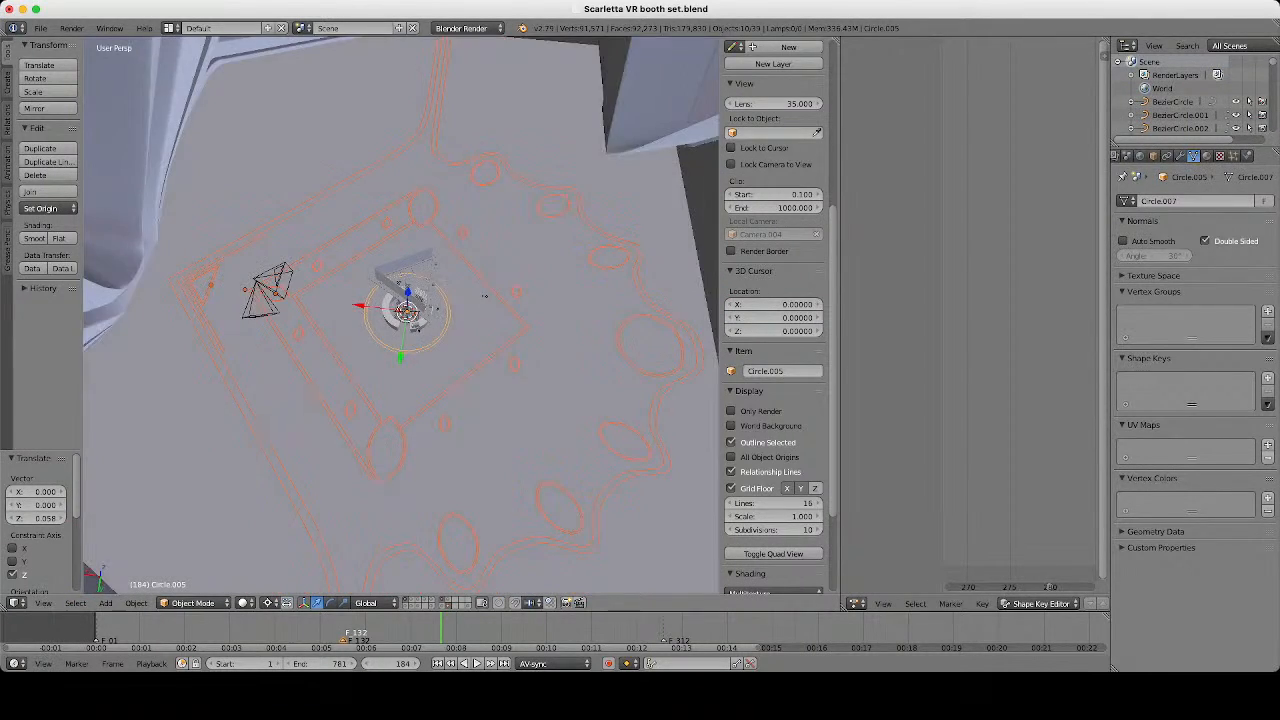
{"action": "middle_click_drag", "start_coordinate": [484, 296], "coordinate": [515, 425]}
{"action": "key", "text": "s"}
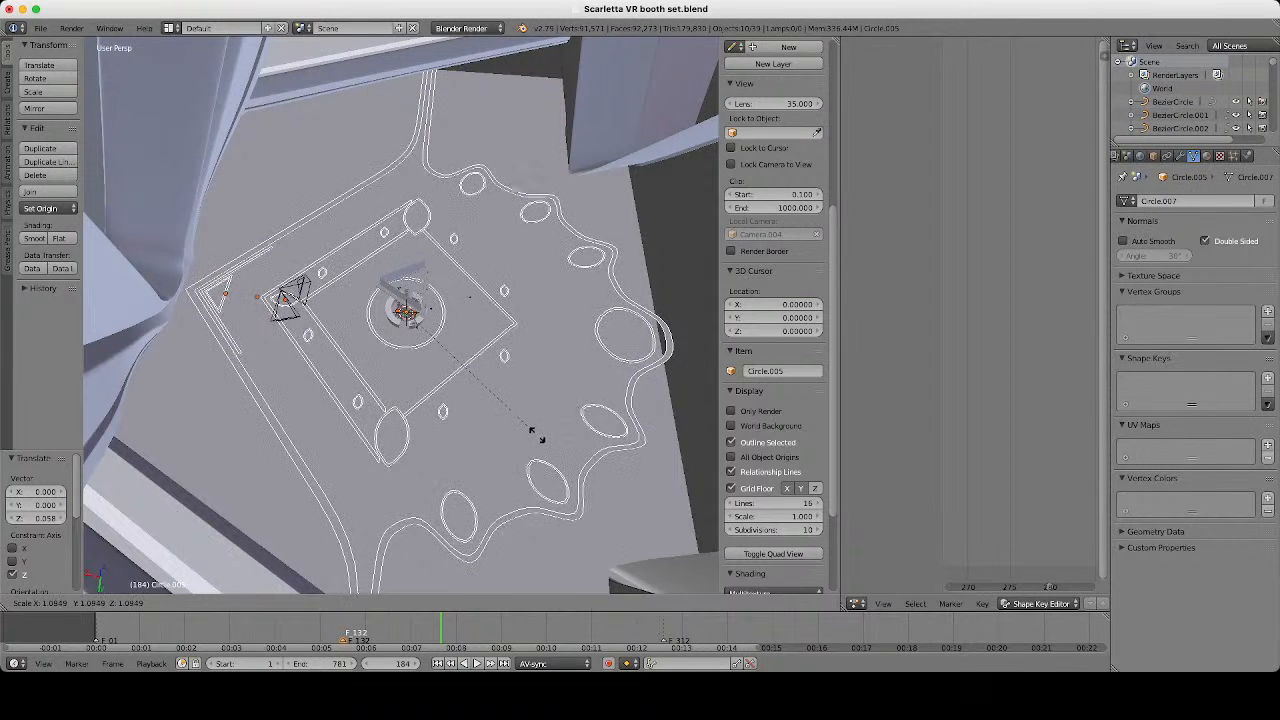
{"action": "left_click", "coordinate": [537, 435]}
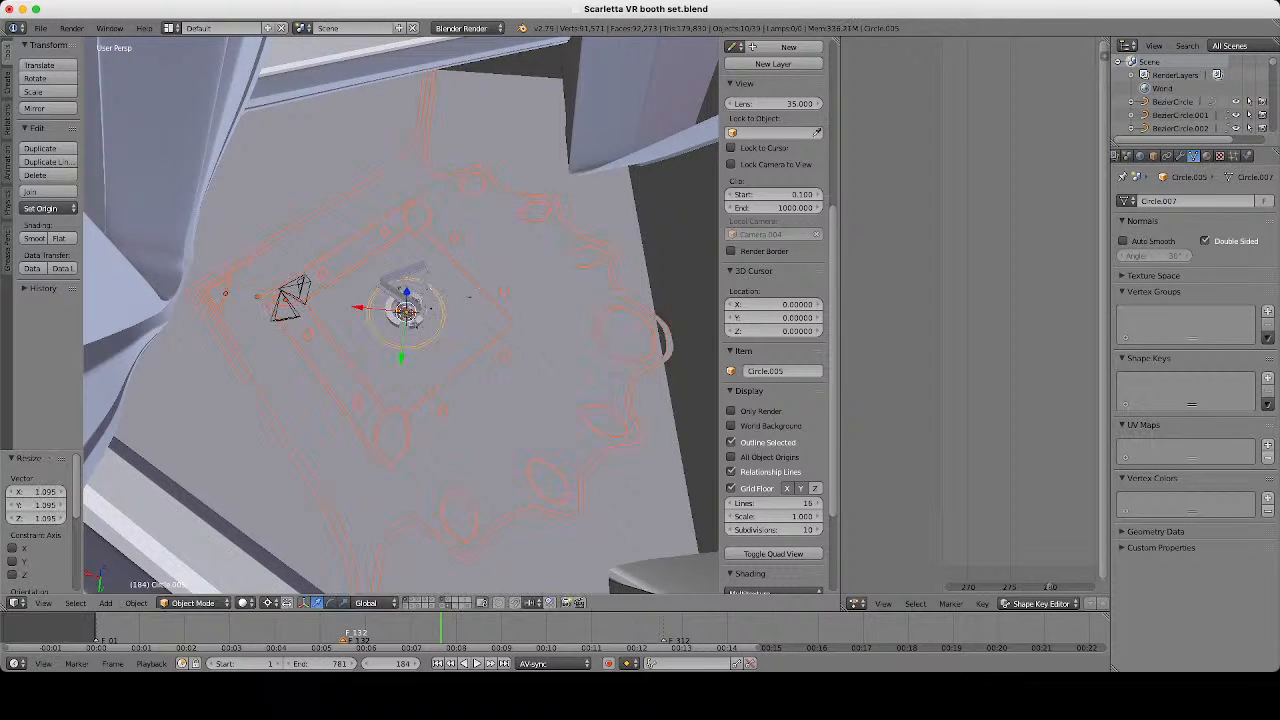
Check the ornament around the counter, and scale it down by a factor of about 0.96.
{"action": "middle_click_drag", "start_coordinate": [537, 435], "coordinate": [420, 330]}
{"action": "scroll", "coordinate": [433, 307], "scroll_direction": "up", "scroll_amount": 3}
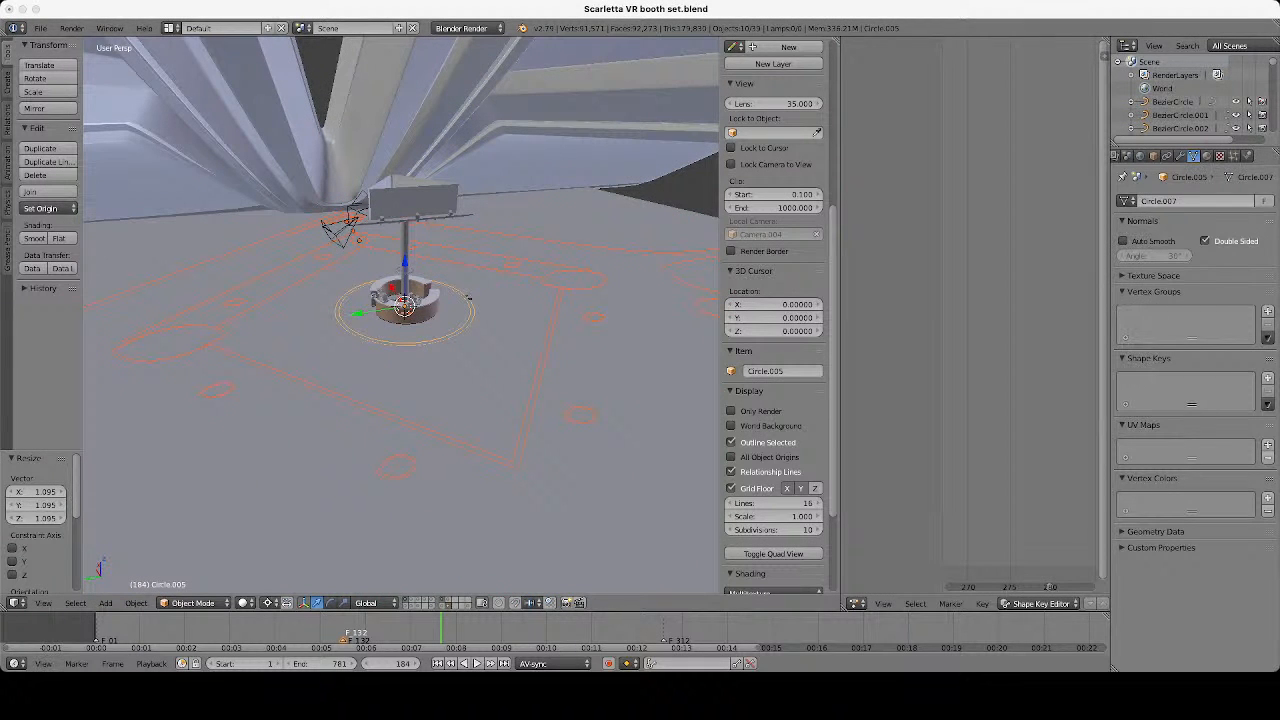
{"action": "scroll", "coordinate": [403, 310], "scroll_direction": "down", "scroll_amount": 6}
{"action": "middle_click_drag", "start_coordinate": [420, 300], "coordinate": [483, 282]}
{"action": "scroll", "coordinate": [403, 315], "scroll_direction": "up", "scroll_amount": 4}
{"action": "key", "text": "s"}
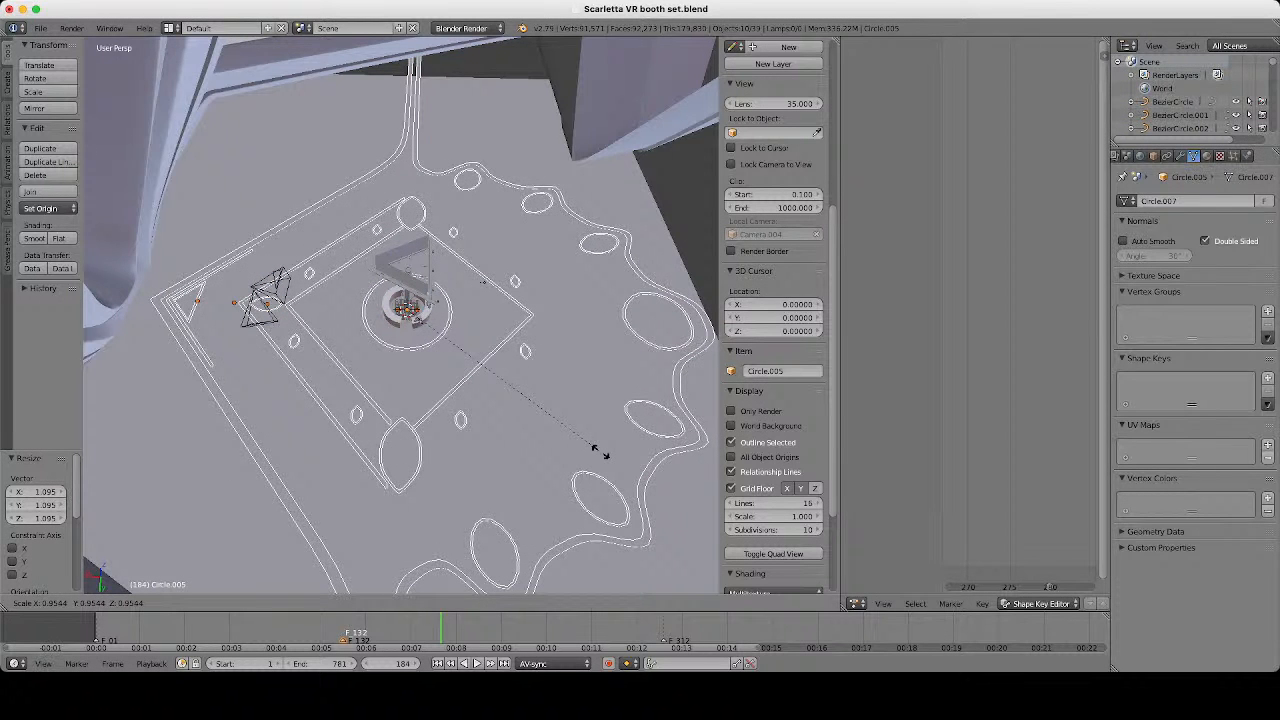
{"action": "left_click", "coordinate": [603, 455]}
Switch to wireframe display and turn off the viewport's lock to the scene's camera and layers.
{"action": "middle_click_drag", "start_coordinate": [603, 455], "coordinate": [605, 400]}
{"action": "scroll", "coordinate": [590, 490], "scroll_direction": "down", "scroll_amount": 4}
{"action": "scroll", "coordinate": [590, 490], "scroll_direction": "up", "scroll_amount": 2}
{"action": "mouse_move", "coordinate": [487, 297]}
{"action": "middle_mouse_down"}
{"action": "mouse_move", "coordinate": [548, 289]}
{"action": "mouse_move", "coordinate": [562, 258]}
{"action": "middle_mouse_up"}
{"action": "key", "text": "z"}
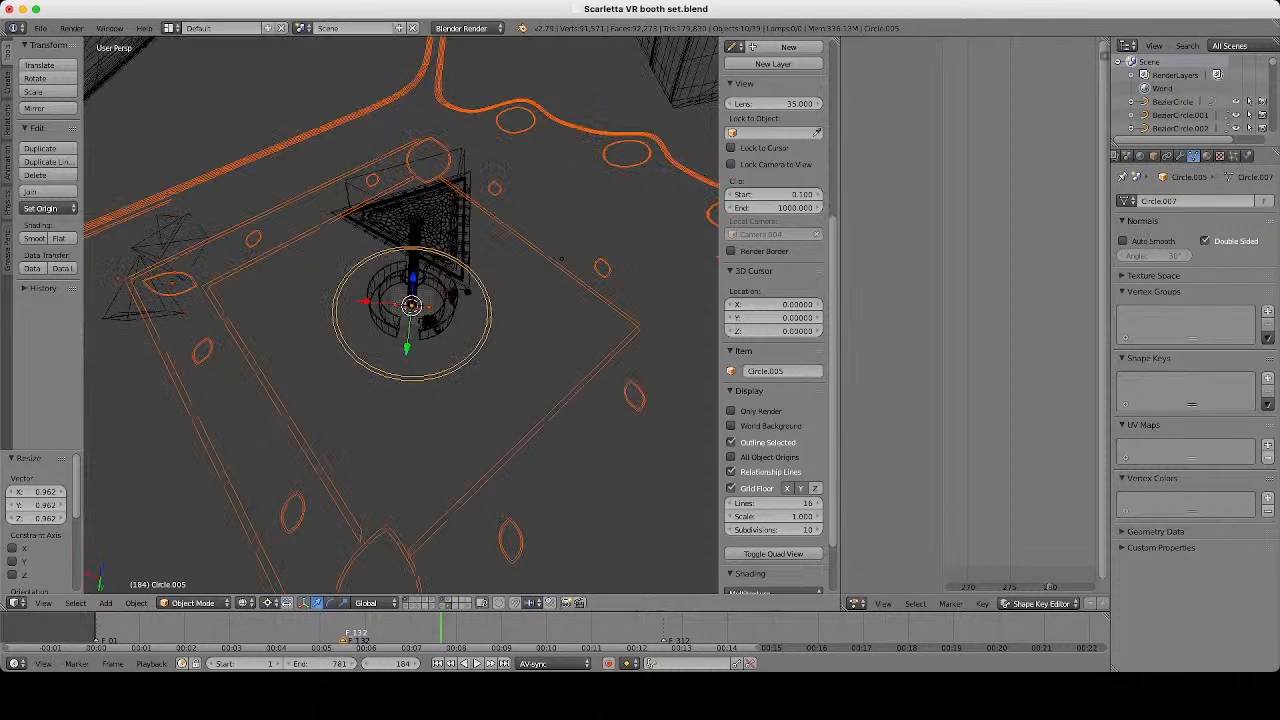
{"action": "scroll", "coordinate": [562, 258], "scroll_direction": "down", "scroll_amount": 3}
{"action": "left_click", "coordinate": [481, 602]}
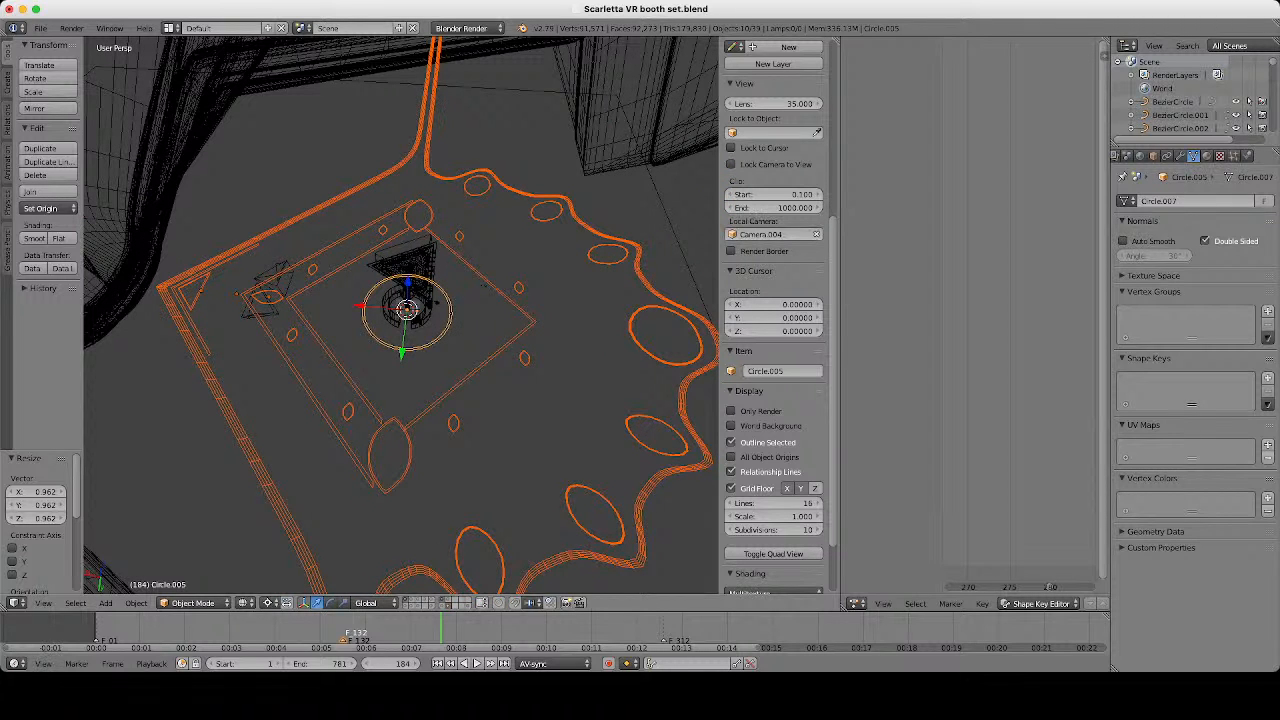
Deselect everything to check the unselected ornament in solid and wireframe display, and undo the deselection.
{"action": "middle_click_drag", "start_coordinate": [402, 330], "coordinate": [320, 300]}
{"action": "scroll", "coordinate": [250, 295], "scroll_direction": "up", "scroll_amount": 3}
{"action": "key", "text": "z"}
{"action": "key", "text": "a"}
{"action": "scroll", "coordinate": [400, 330], "scroll_direction": "down", "scroll_amount": 3}
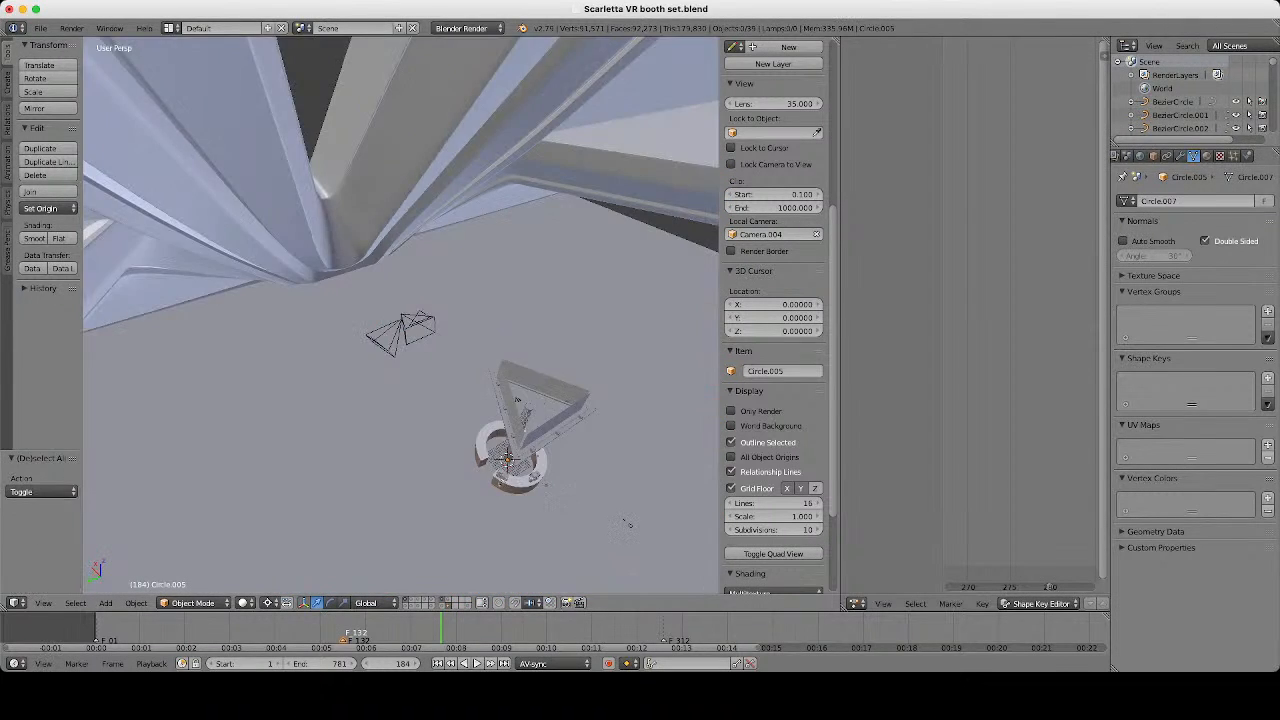
{"action": "middle_click_drag", "start_coordinate": [400, 330], "coordinate": [385, 390]}
{"action": "key", "text": "z"}
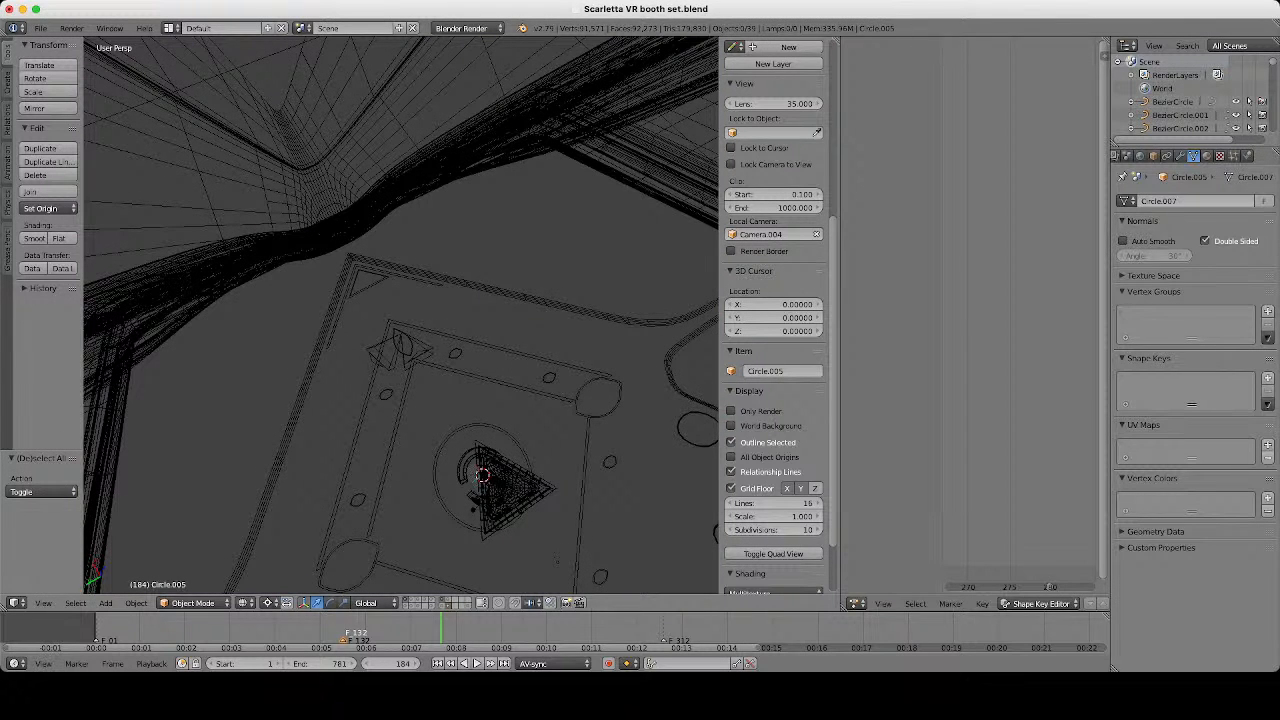
{"action": "key", "text": "ctrl+z"}
Examine the ornament's layout on the booth floor around the counter, sign and cameras from several angles.
{"action": "scroll", "coordinate": [400, 316], "scroll_direction": "up", "scroll_amount": 4}
{"action": "scroll", "coordinate": [400, 316], "scroll_direction": "down", "scroll_amount": 3}
{"action": "key", "text": "z"}
{"action": "middle_click_drag", "start_coordinate": [400, 330], "coordinate": [374, 255]}
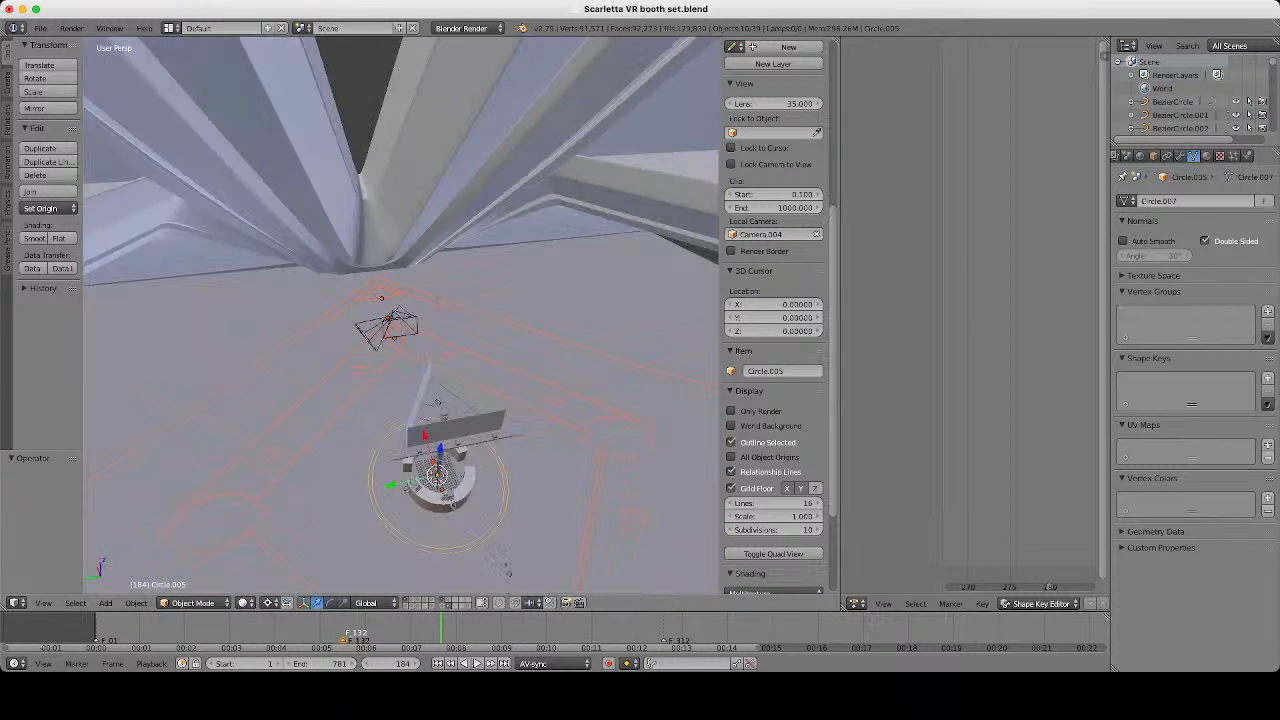
{"action": "middle_click_drag", "start_coordinate": [374, 300], "coordinate": [500, 280]}
{"action": "scroll", "coordinate": [400, 316], "scroll_direction": "up", "scroll_amount": 2}
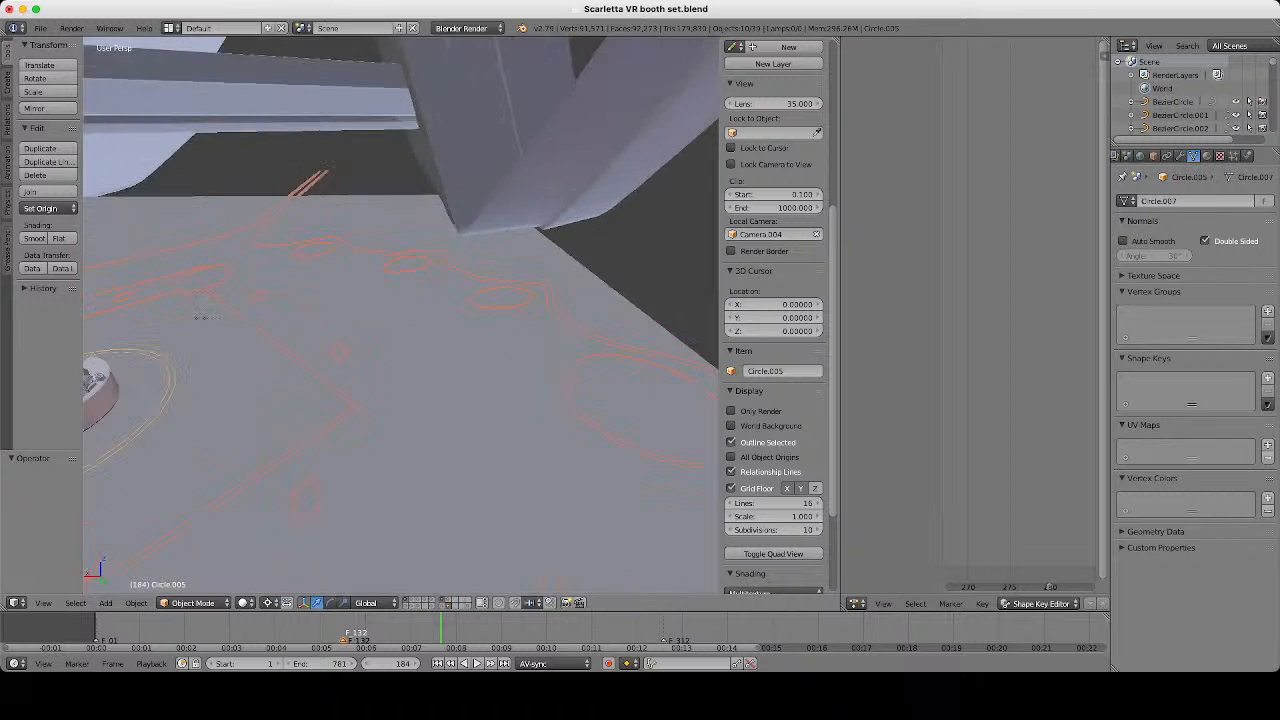
{"action": "scroll", "coordinate": [400, 316], "scroll_direction": "down", "scroll_amount": 3}
{"action": "middle_click_drag", "start_coordinate": [400, 300], "coordinate": [385, 385]}
{"action": "scroll", "coordinate": [400, 316], "scroll_direction": "down", "scroll_amount": 3}
{"action": "scroll", "coordinate": [400, 316], "scroll_direction": "up", "scroll_amount": 4}
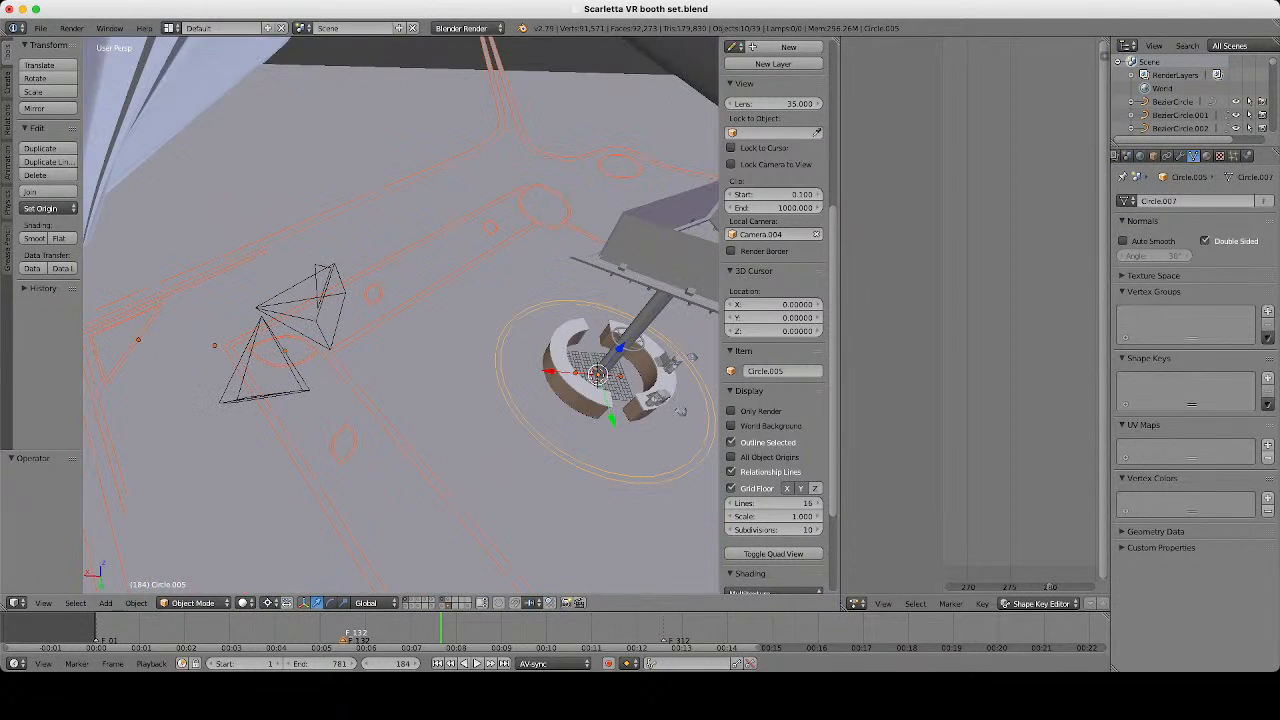
{"action": "scroll", "coordinate": [400, 316], "scroll_direction": "down", "scroll_amount": 3}
{"action": "middle_click_drag", "start_coordinate": [400, 320], "coordinate": [490, 314]}
{"action": "scroll", "coordinate": [400, 316], "scroll_direction": "up", "scroll_amount": 4}
{"action": "scroll", "coordinate": [400, 316], "scroll_direction": "down", "scroll_amount": 5}
{"action": "middle_click_drag", "start_coordinate": [400, 316], "coordinate": [460, 322]}
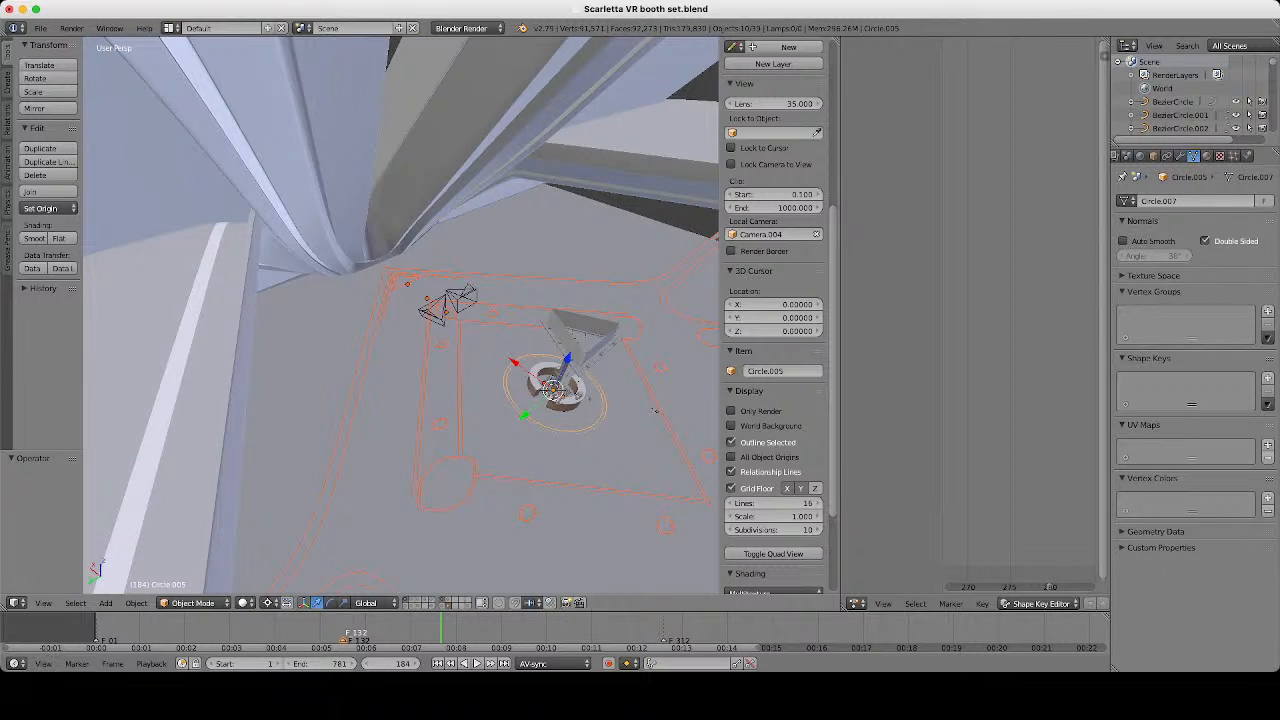
{"action": "scroll", "coordinate": [400, 316], "scroll_direction": "up", "scroll_amount": 5}
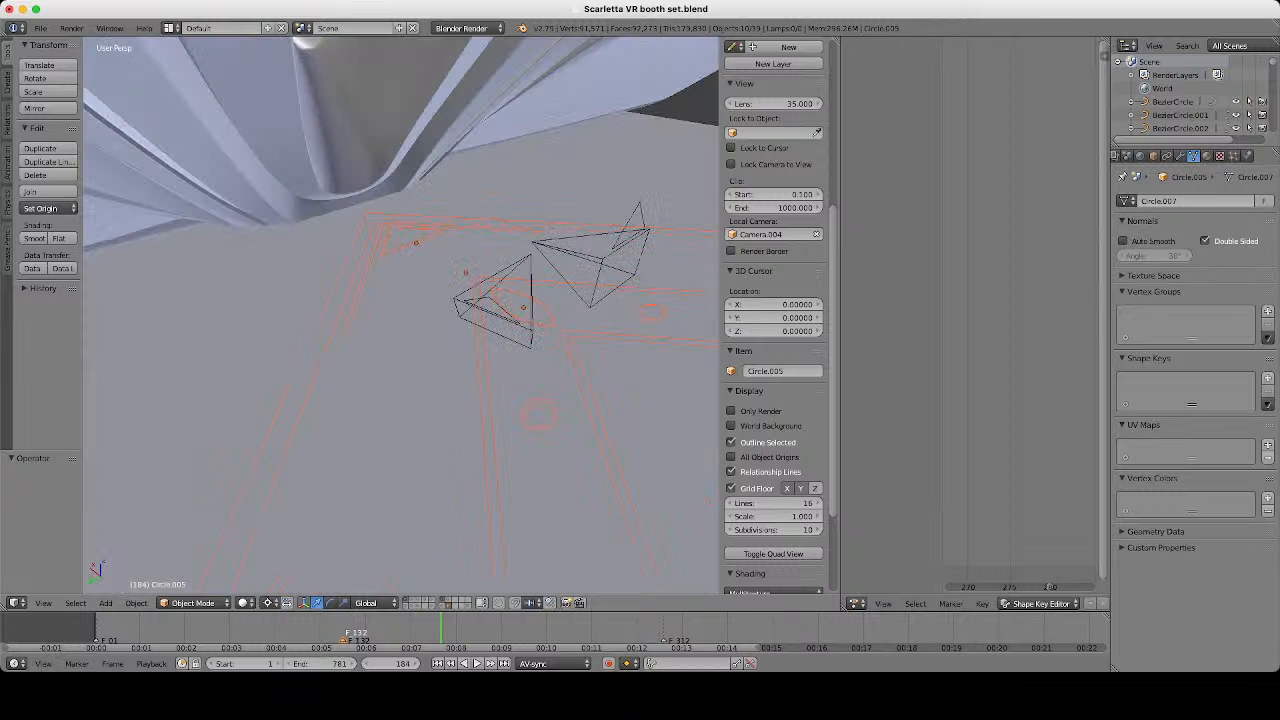
{"action": "middle_click_drag", "start_coordinate": [400, 316], "coordinate": [280, 335]}
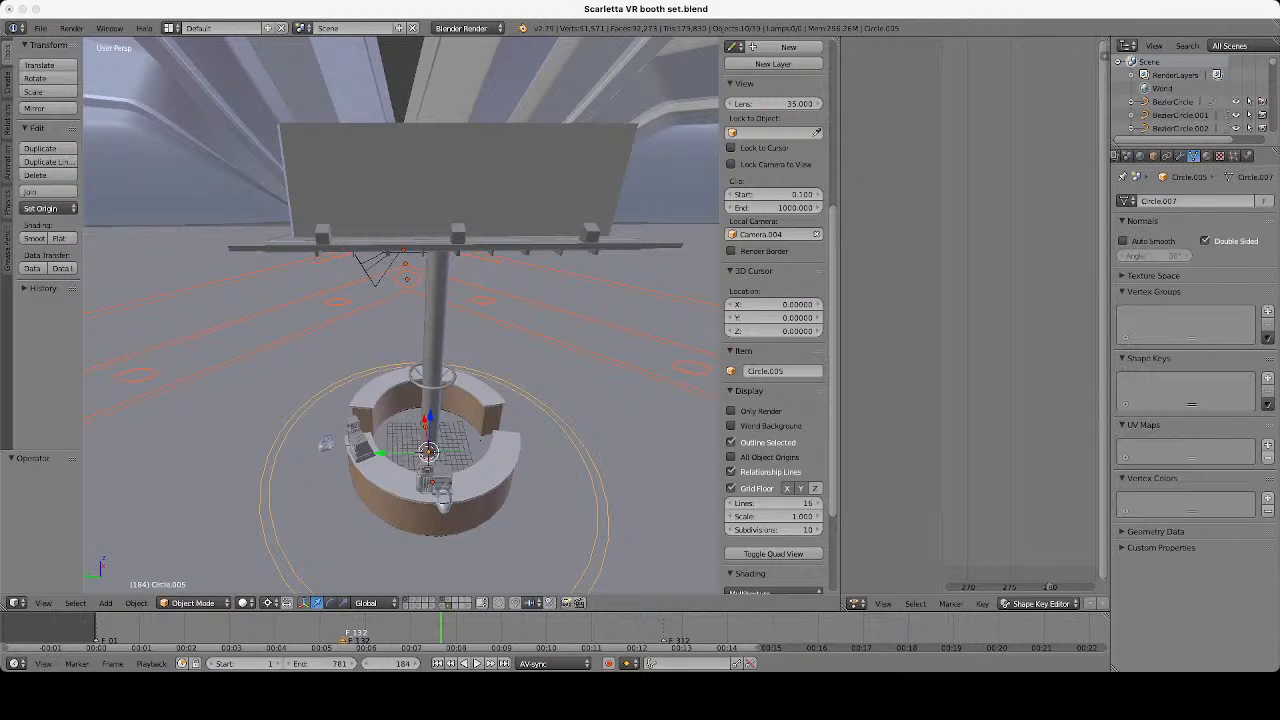
{"action": "scroll", "coordinate": [520, 536], "scroll_direction": "down", "scroll_amount": 2}
{"action": "middle_click_drag", "start_coordinate": [520, 536], "coordinate": [660, 570]}
{"action": "key", "text": "z"}
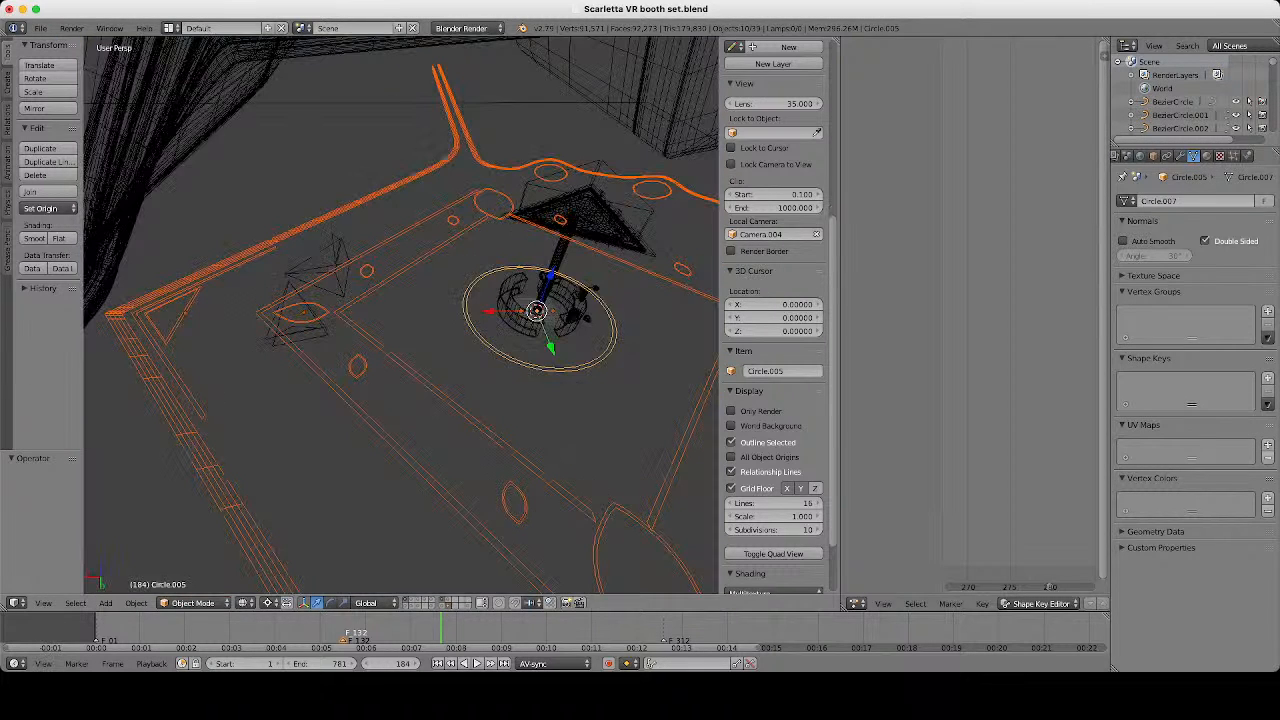
Show only the ornament's layer in solid display, and check the material and mesh data of the inner square's corner band.
{"action": "key", "text": "6"}
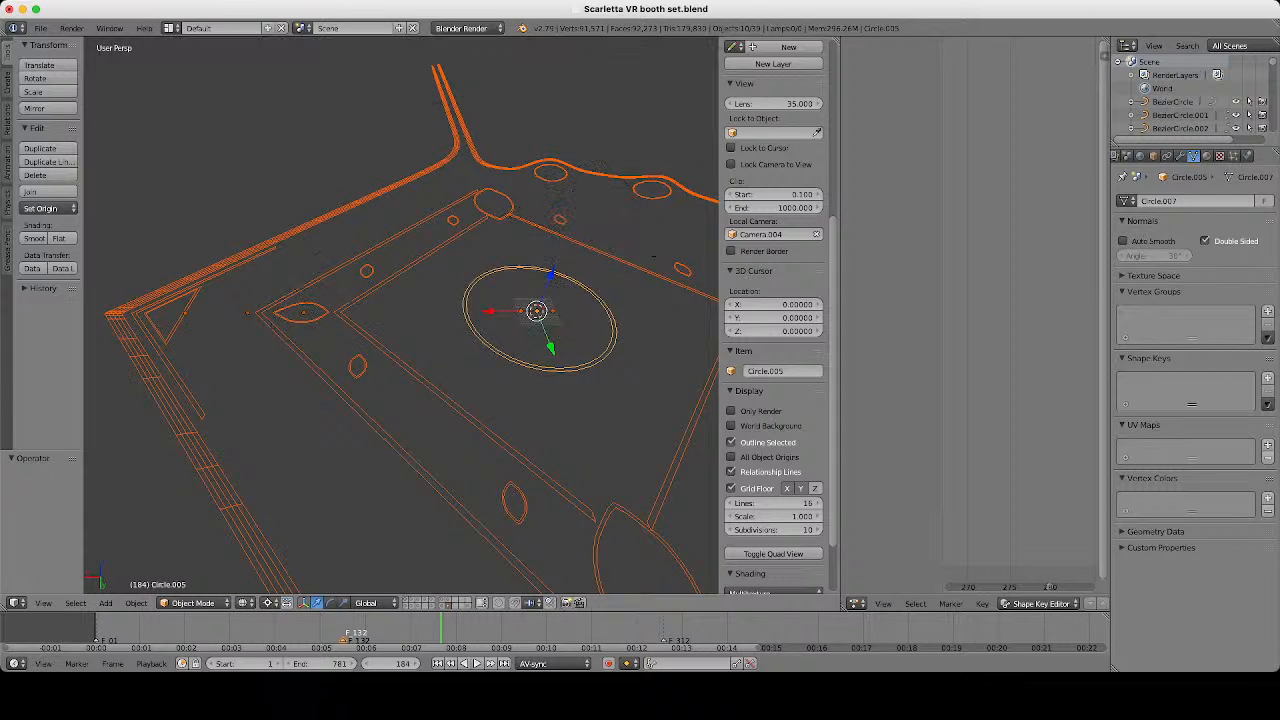
{"action": "key", "text": "z"}
{"action": "right_click", "coordinate": [470, 420]}
{"action": "scroll", "coordinate": [470, 420], "scroll_direction": "down", "scroll_amount": 3}
{"action": "middle_click_drag", "start_coordinate": [470, 420], "coordinate": [396, 482]}
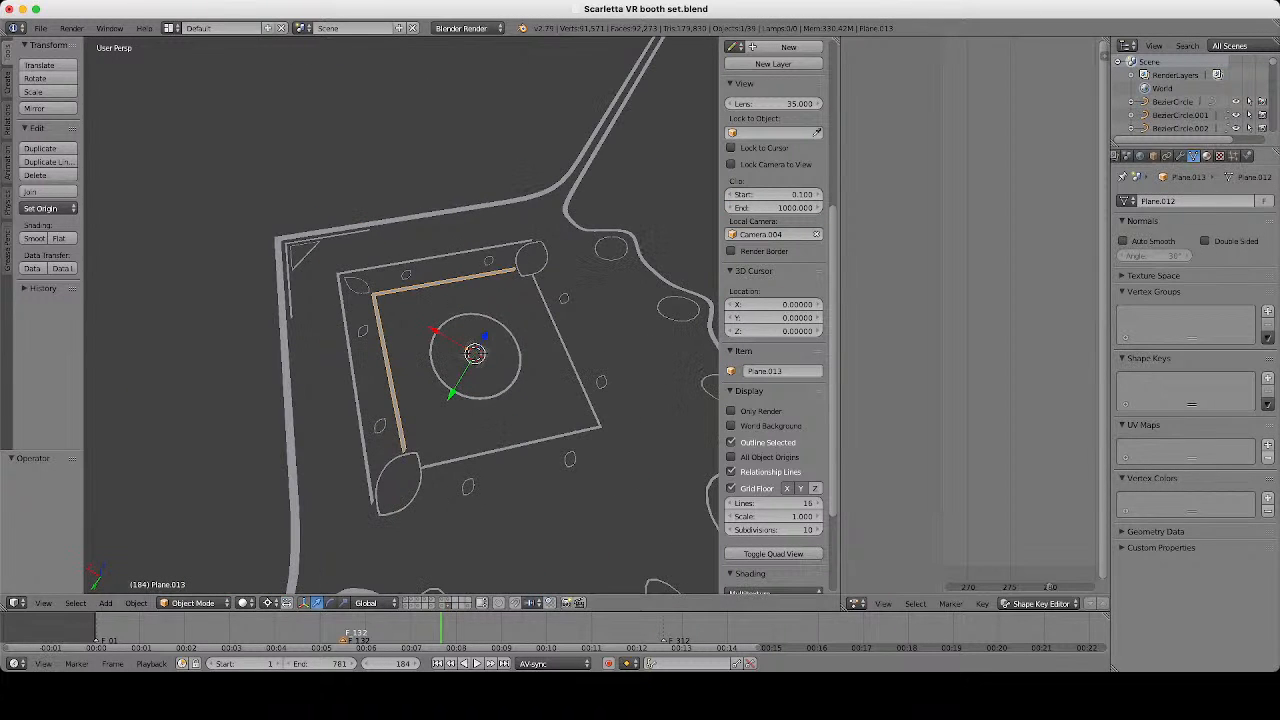
{"action": "left_click", "coordinate": [1206, 156]}
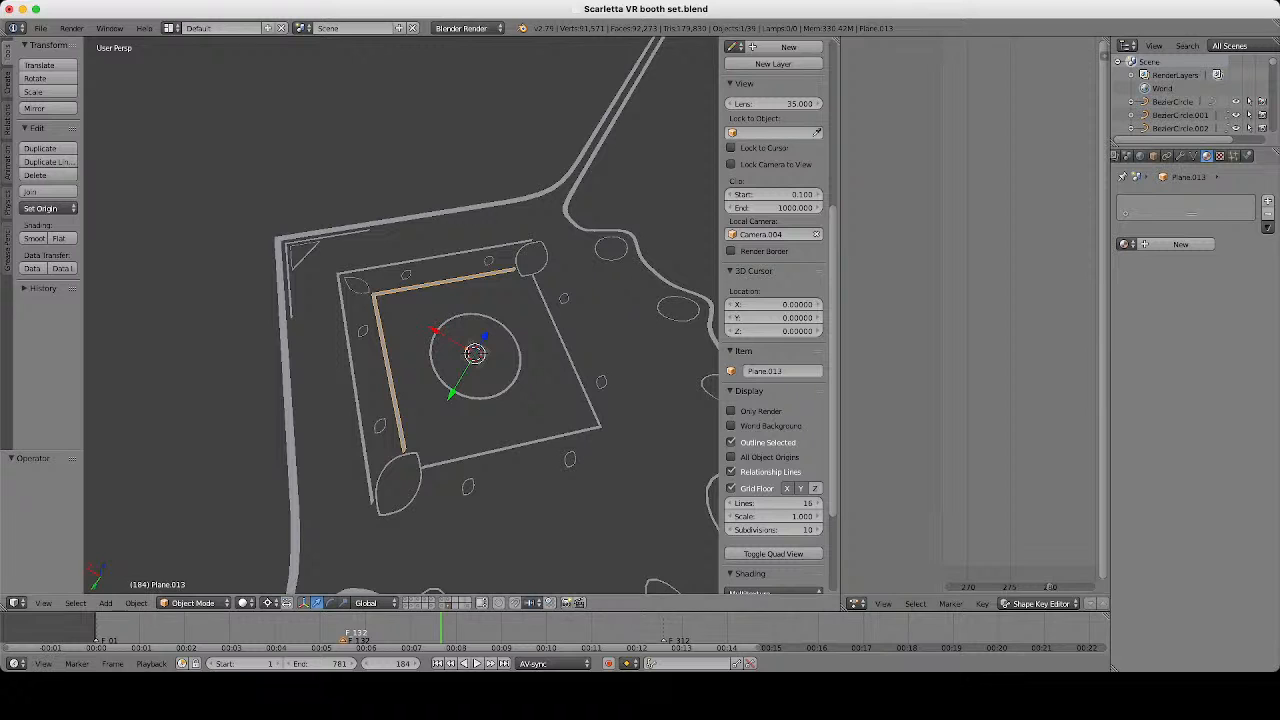
{"action": "left_click", "coordinate": [1193, 155]}
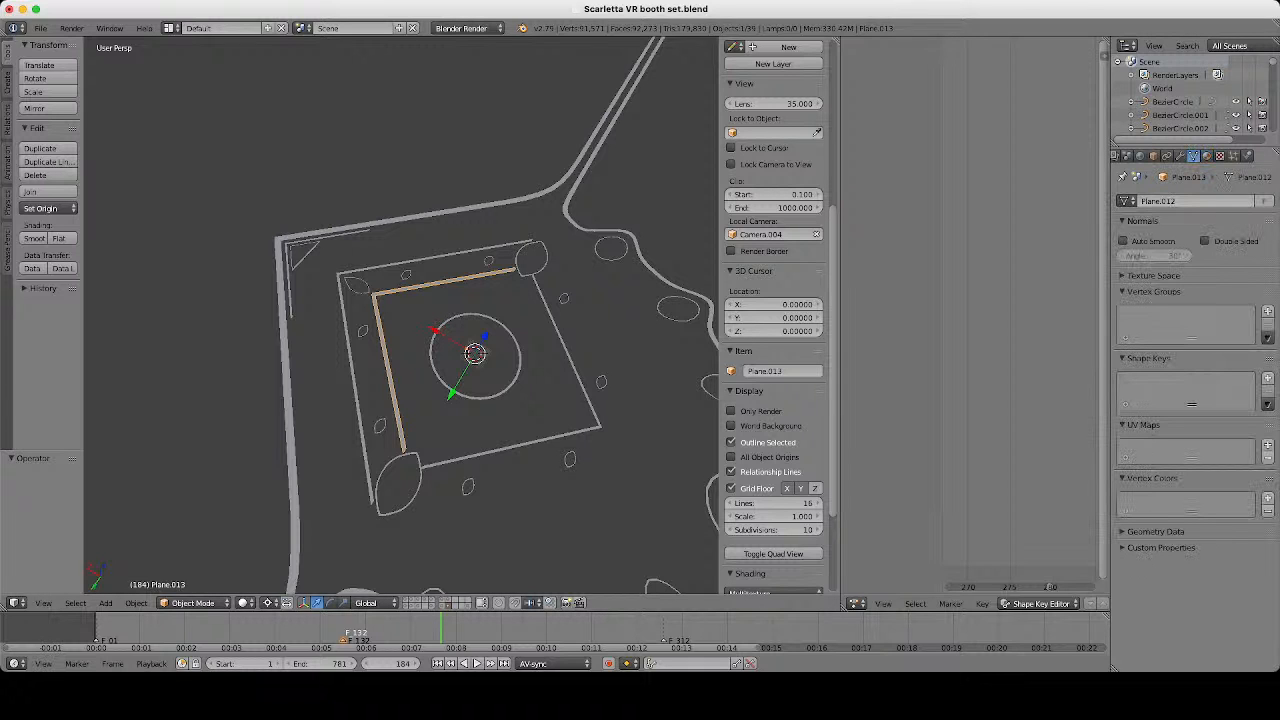
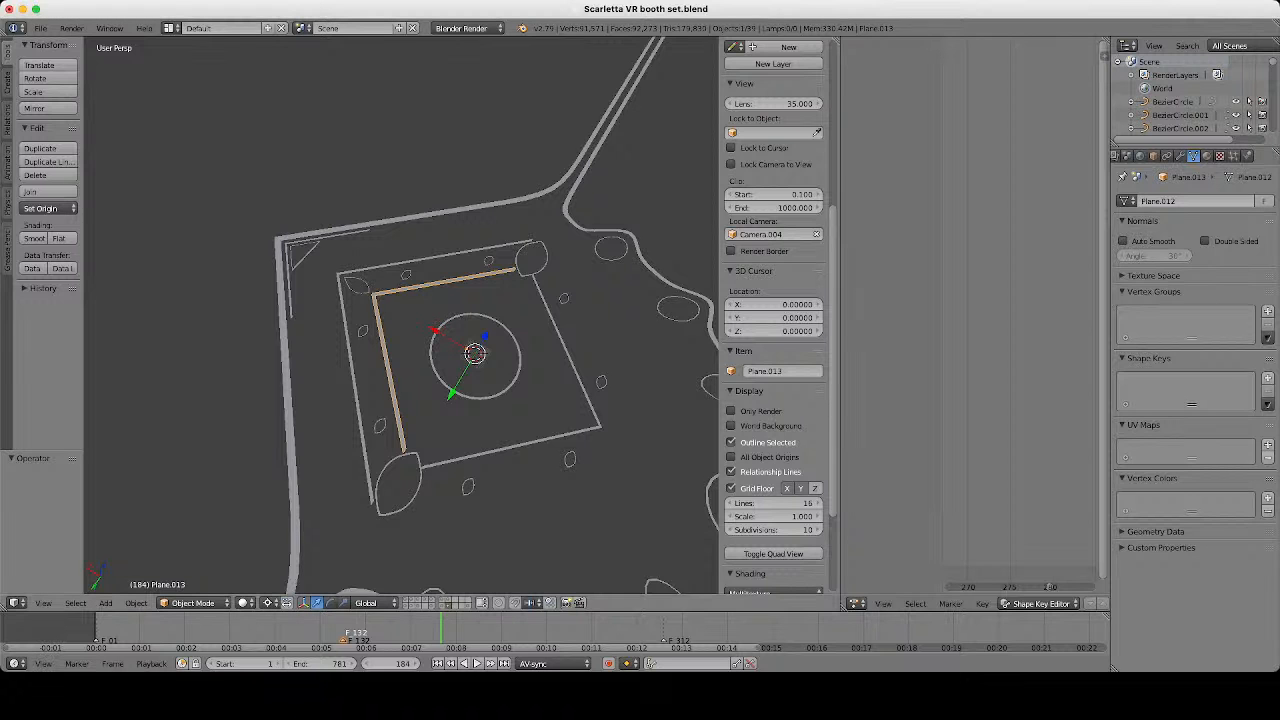
Apply the Mirror modifier on the leaf shapes surrounding the ornament's inner square.
{"action": "scroll", "coordinate": [402, 315], "scroll_direction": "up", "scroll_amount": 2}
{"action": "right_click", "coordinate": [408, 259]}
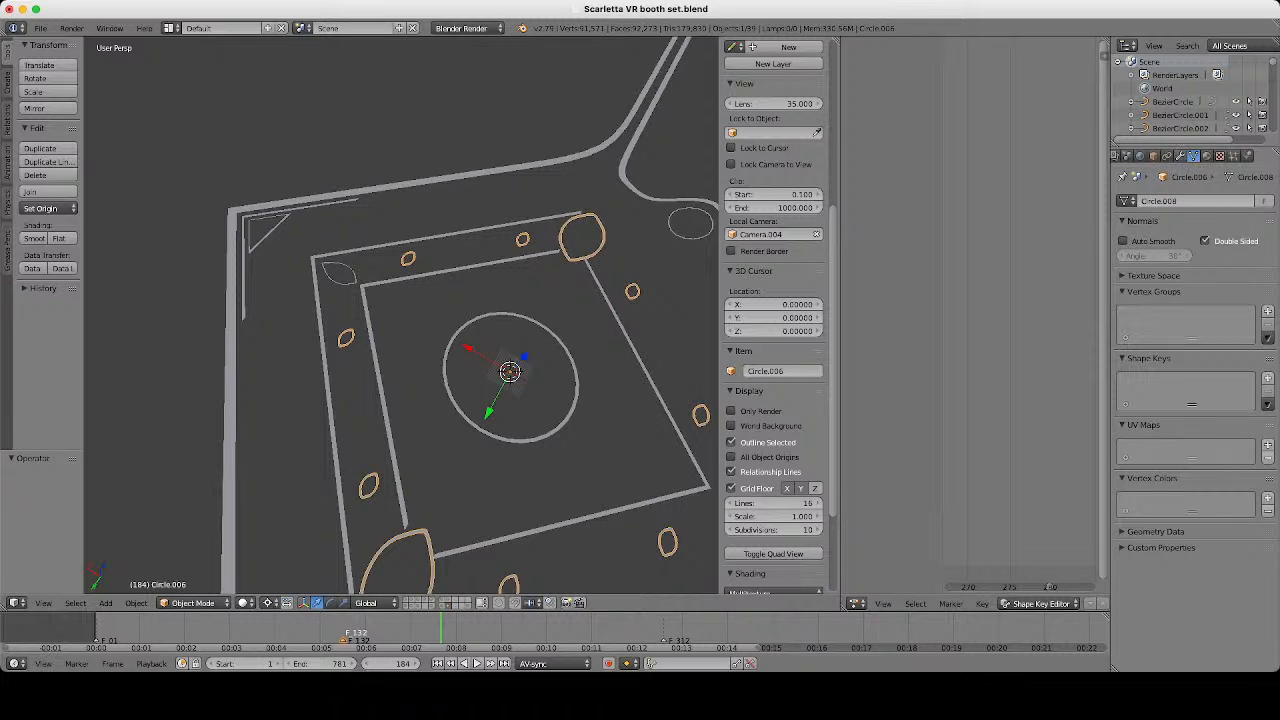
{"action": "left_click", "coordinate": [1181, 156]}
{"action": "left_click", "coordinate": [1156, 241]}
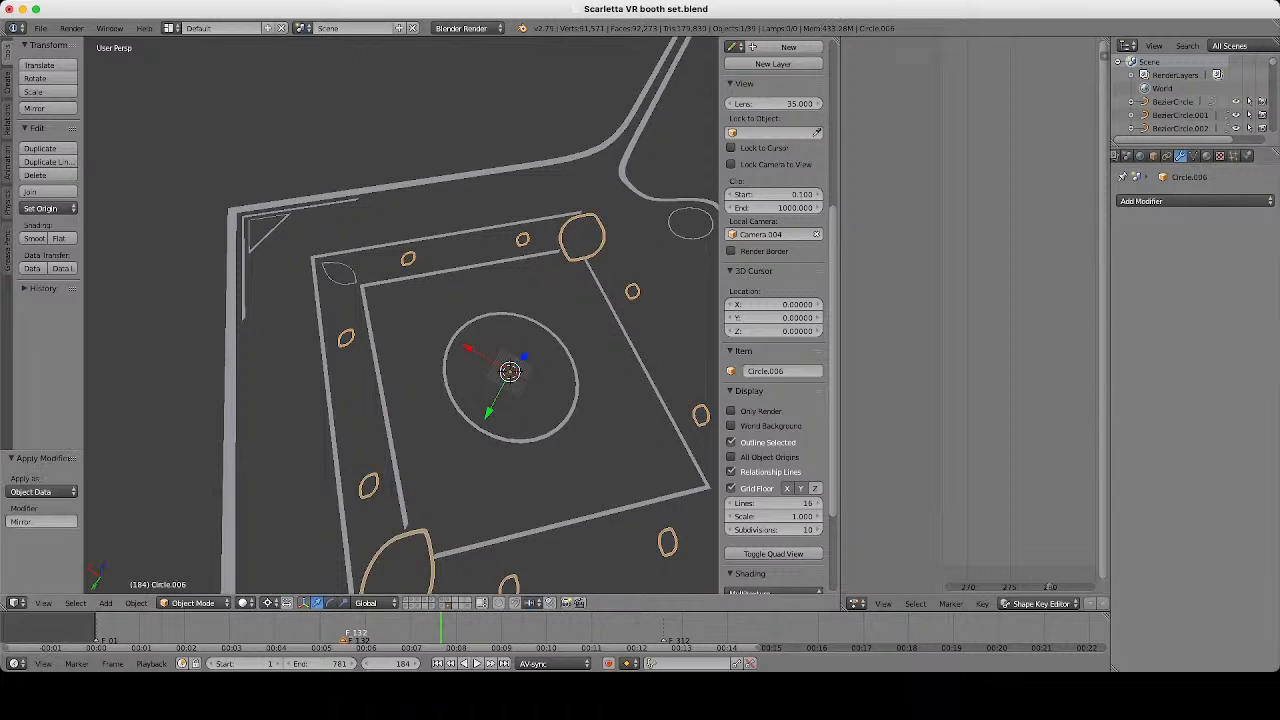
Check the inner corner bands for modifiers, and apply the Mirror modifier on the thick outer band.
{"action": "right_click", "coordinate": [646, 373]}
{"action": "right_click", "coordinate": [378, 371]}
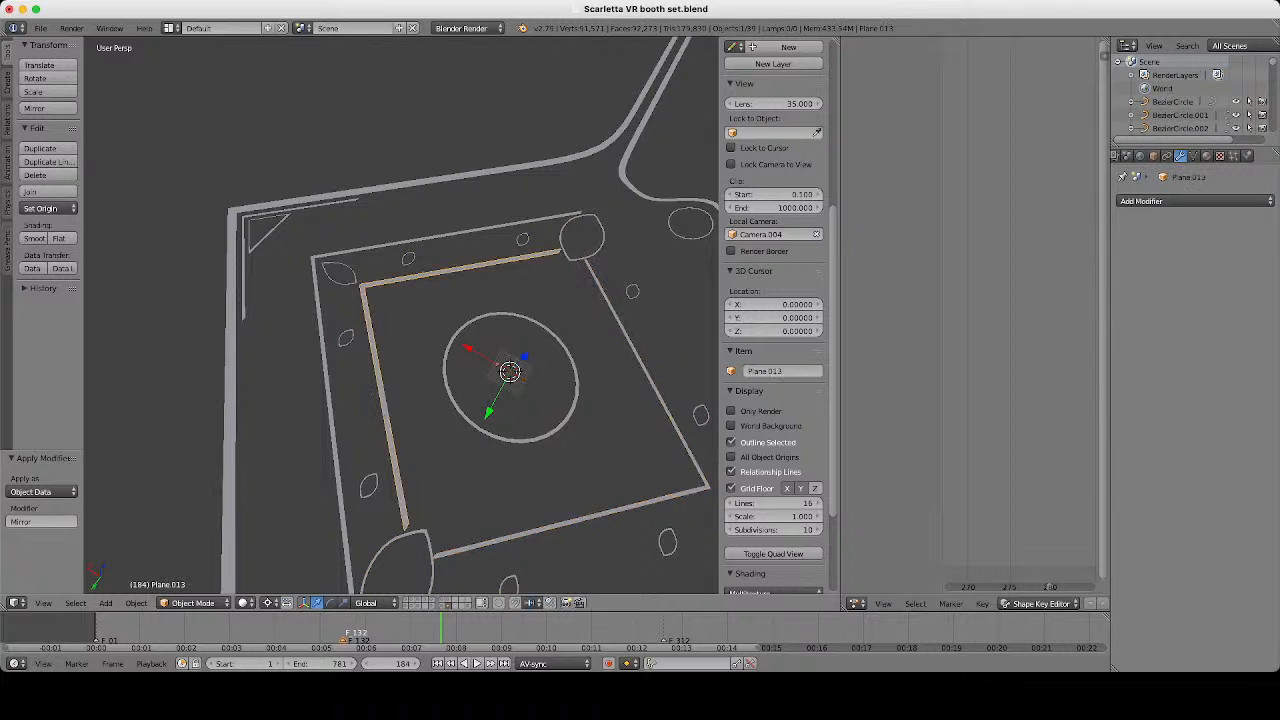
{"action": "right_click", "coordinate": [326, 367]}
{"action": "right_click", "coordinate": [232, 366]}
{"action": "left_click", "coordinate": [1156, 241]}
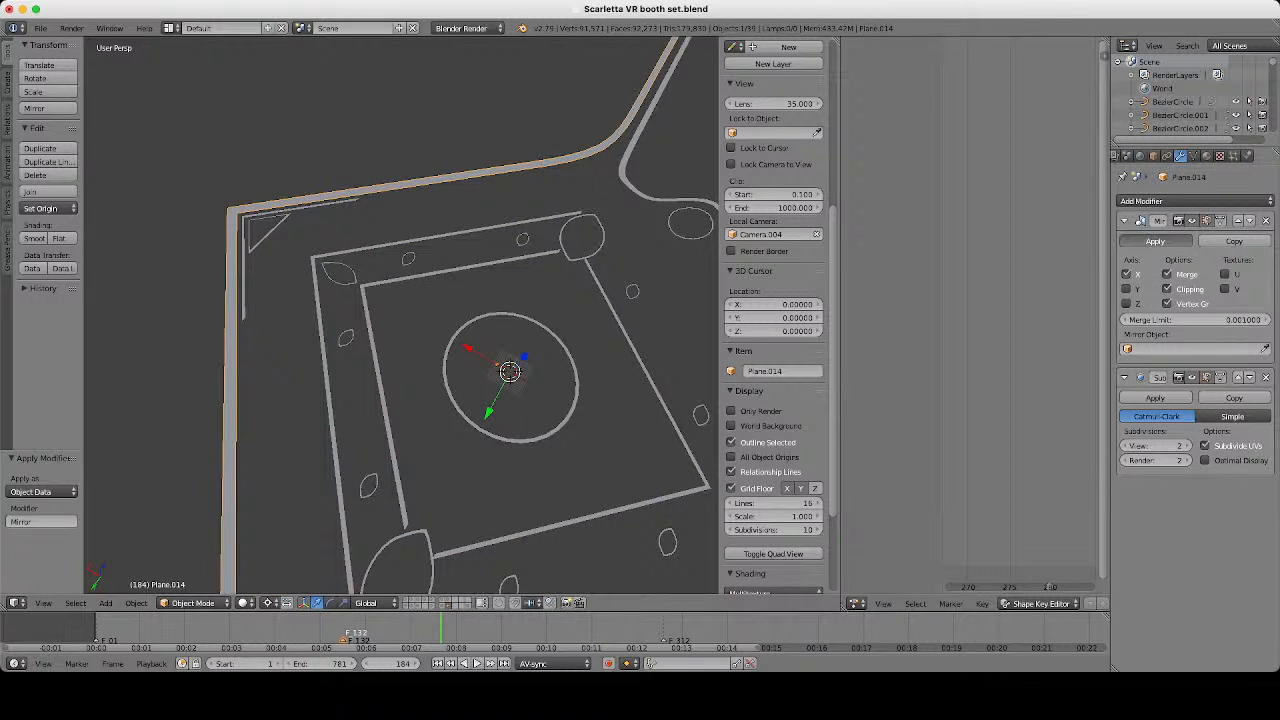
Check the outer corner trim, corner triangle, leaf shapes and scalloped band for remaining modifiers.
{"action": "right_click", "coordinate": [267, 234]}
{"action": "right_click", "coordinate": [246, 262]}
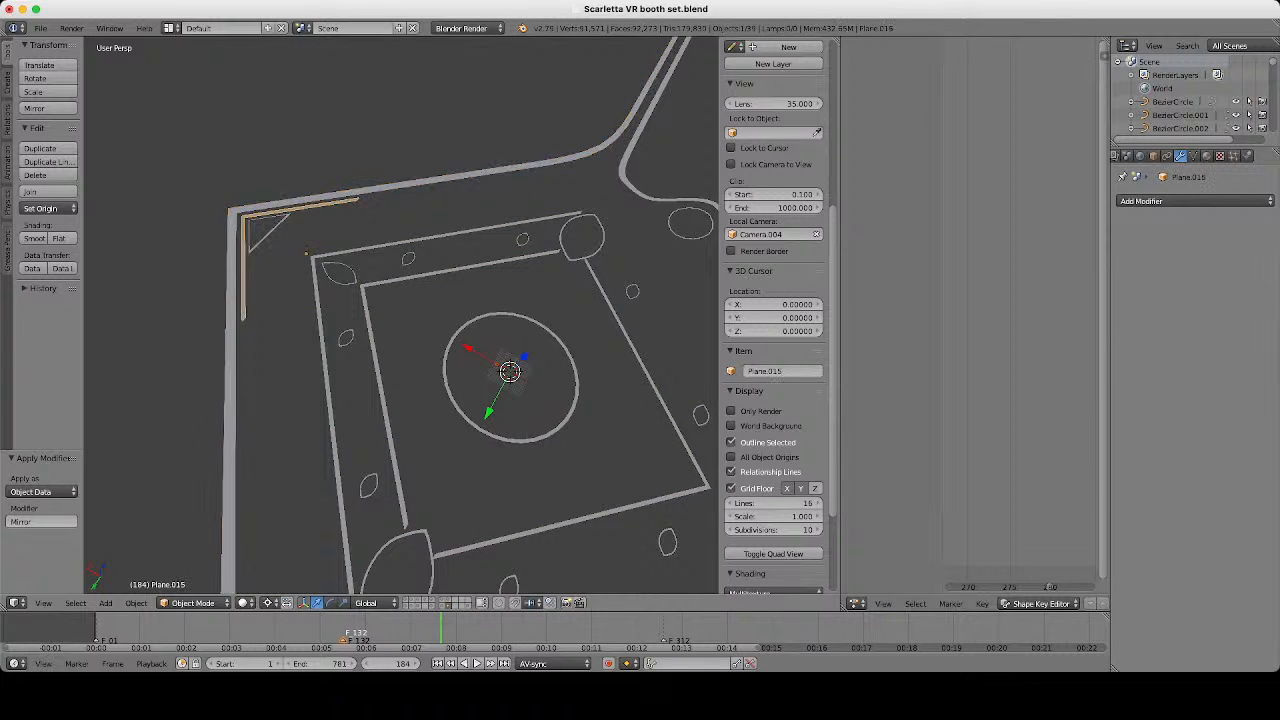
{"action": "scroll", "coordinate": [246, 262], "scroll_direction": "down", "scroll_amount": 3}
{"action": "right_click", "coordinate": [384, 326]}
{"action": "right_click", "coordinate": [386, 440]}
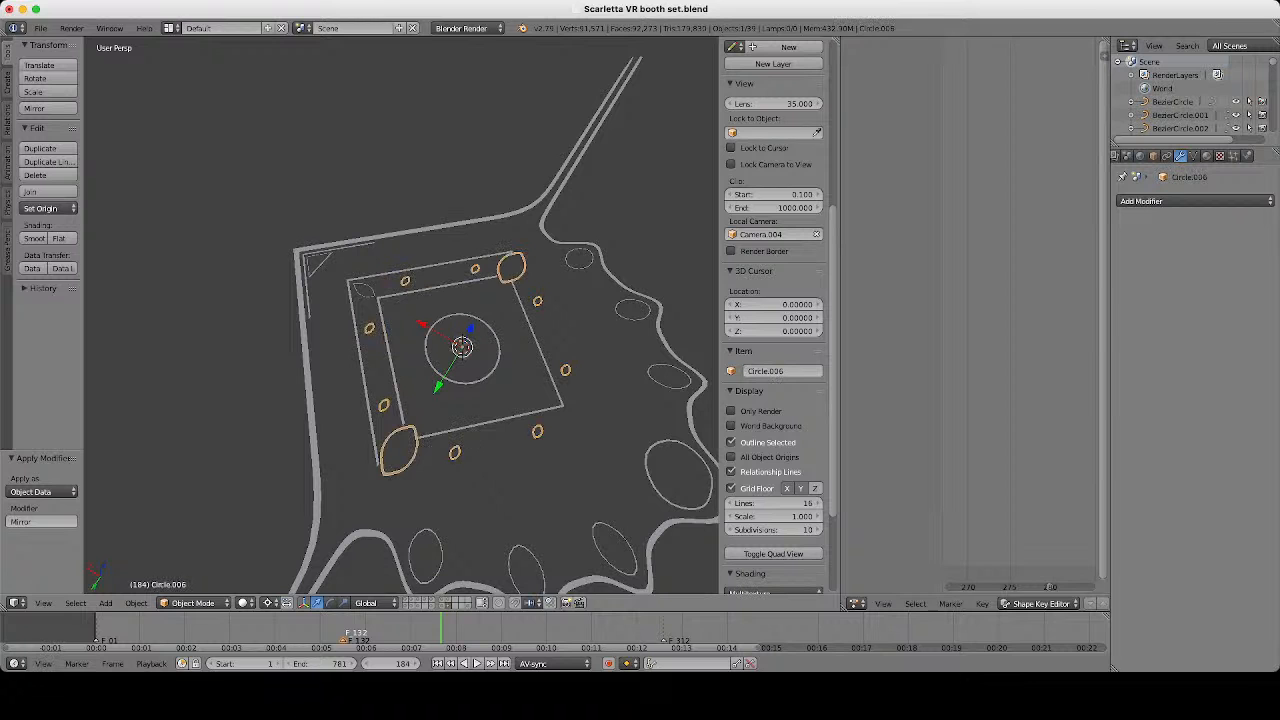
{"action": "right_click", "coordinate": [650, 450]}
{"action": "scroll", "coordinate": [620, 400], "scroll_direction": "down", "scroll_amount": 3}
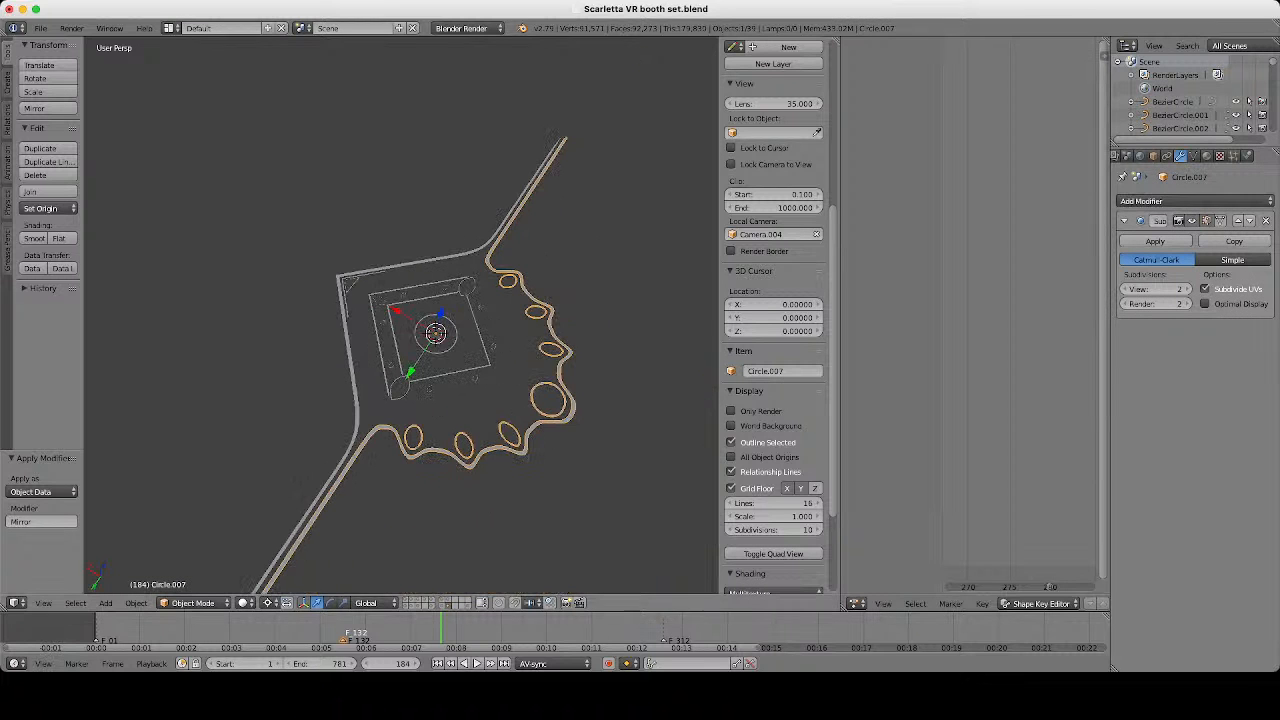
Try to join all the ornament's parts into the scalloped band object, and inspect the square's corners in solid display.
{"action": "right_click", "coordinate": [493, 346]}
{"action": "scroll", "coordinate": [493, 346], "scroll_direction": "up", "scroll_amount": 1}
{"action": "right_click", "coordinate": [502, 353], "text": "shift"}
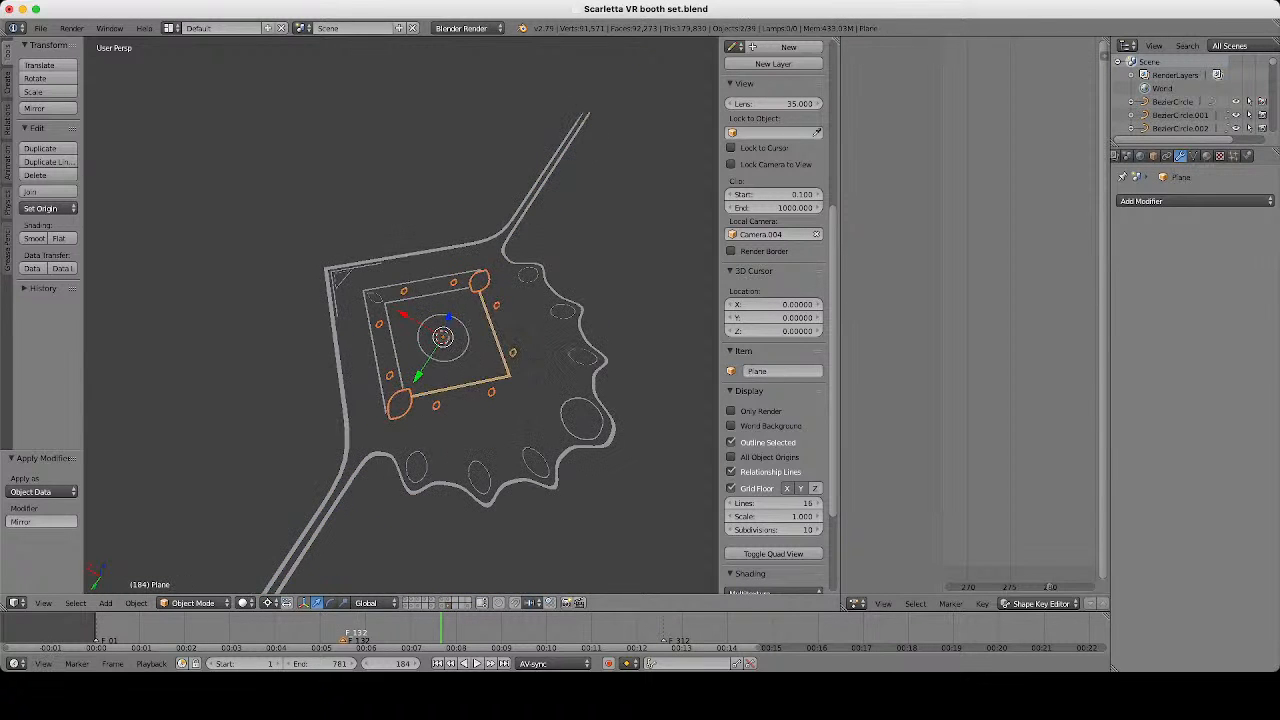
{"action": "right_click", "coordinate": [467, 344], "text": "shift"}
{"action": "scroll", "coordinate": [467, 344], "scroll_direction": "up", "scroll_amount": 2}
{"action": "right_click", "coordinate": [390, 352], "text": "shift"}
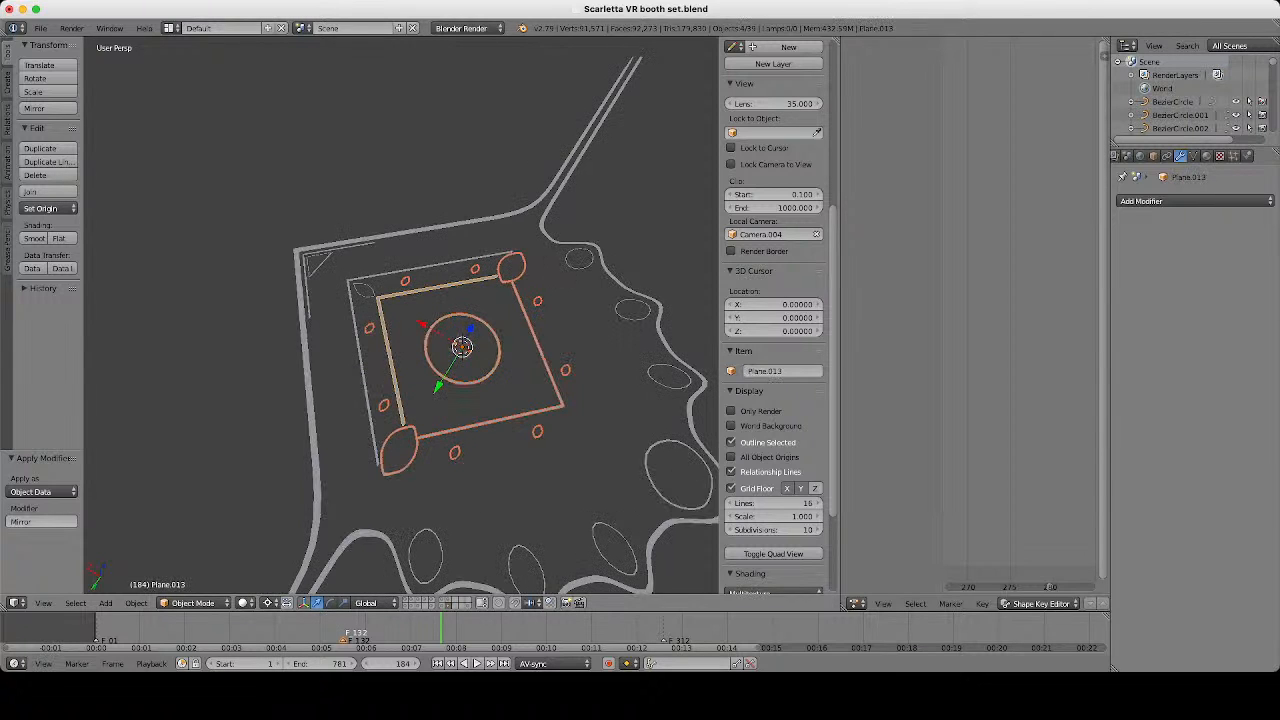
{"action": "right_click", "coordinate": [360, 350], "text": "shift"}
{"action": "right_click", "coordinate": [364, 290], "text": "shift"}
{"action": "right_click", "coordinate": [318, 265], "text": "shift"}
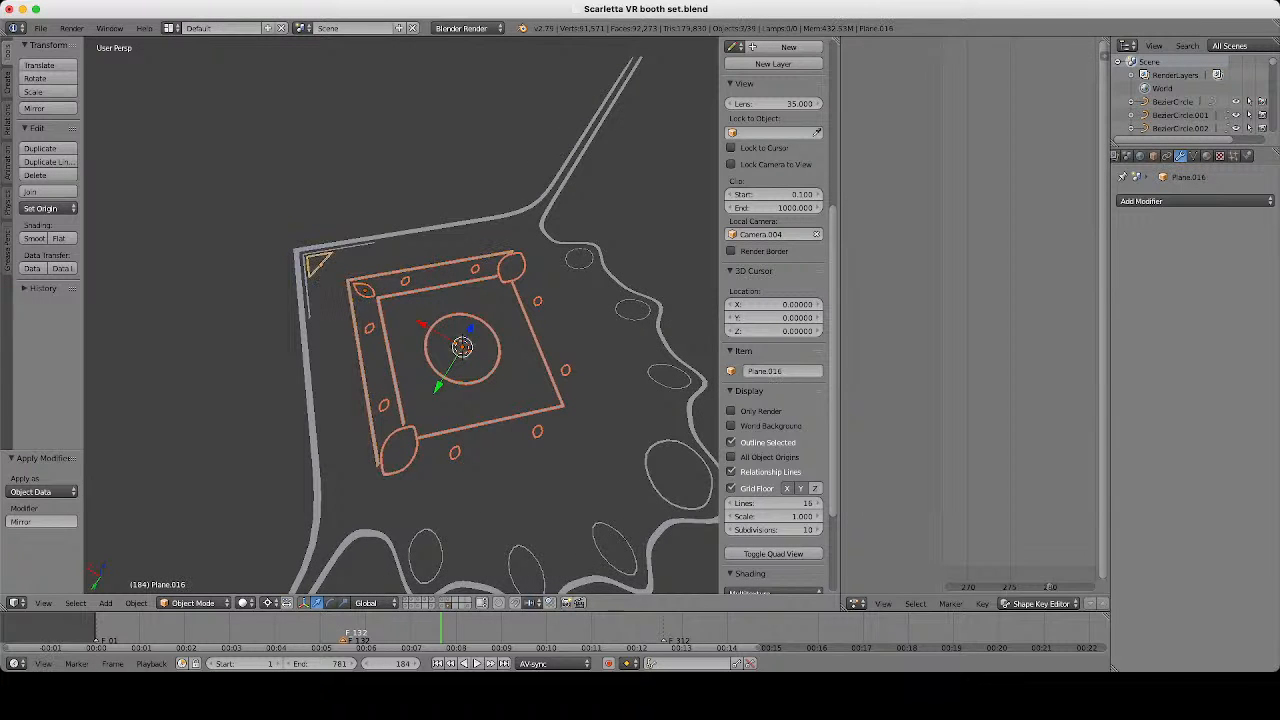
{"action": "right_click", "coordinate": [307, 287], "text": "shift"}
{"action": "right_click", "coordinate": [299, 280], "text": "shift"}
{"action": "right_click", "coordinate": [596, 530], "text": "shift"}
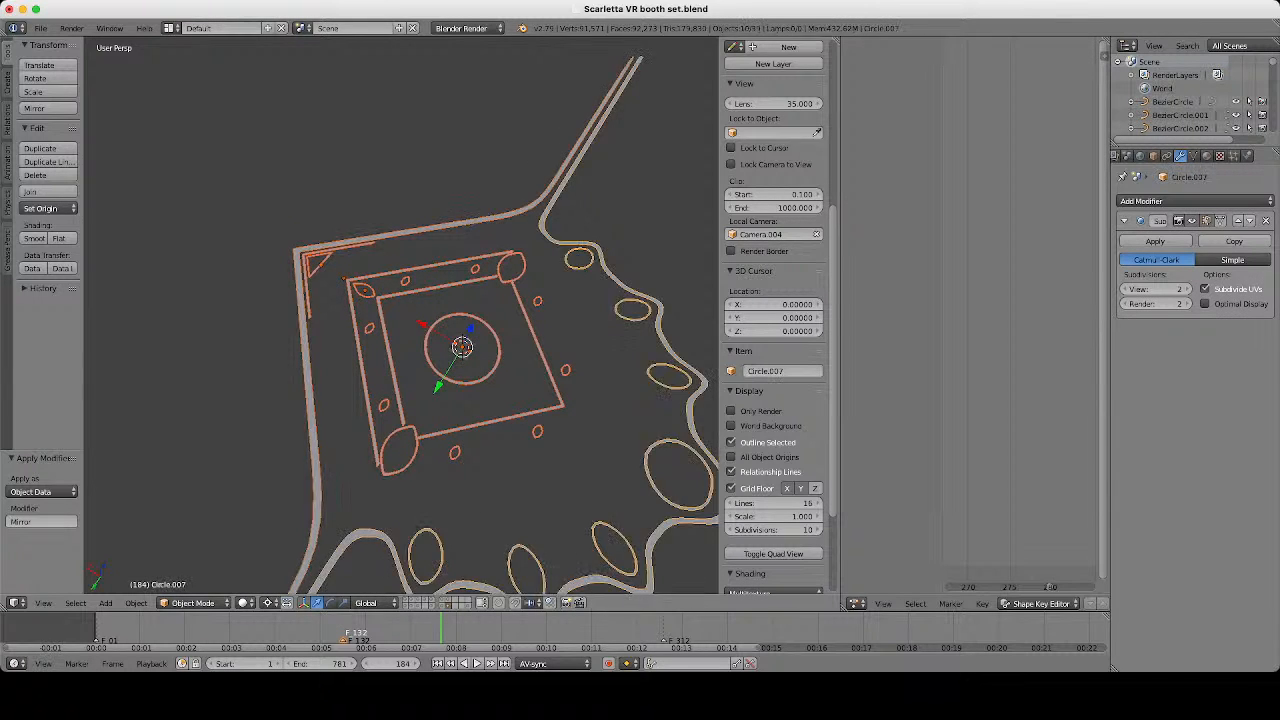
{"action": "scroll", "coordinate": [402, 317], "scroll_direction": "down", "scroll_amount": 5}
{"action": "scroll", "coordinate": [402, 317], "scroll_direction": "up", "scroll_amount": 3}
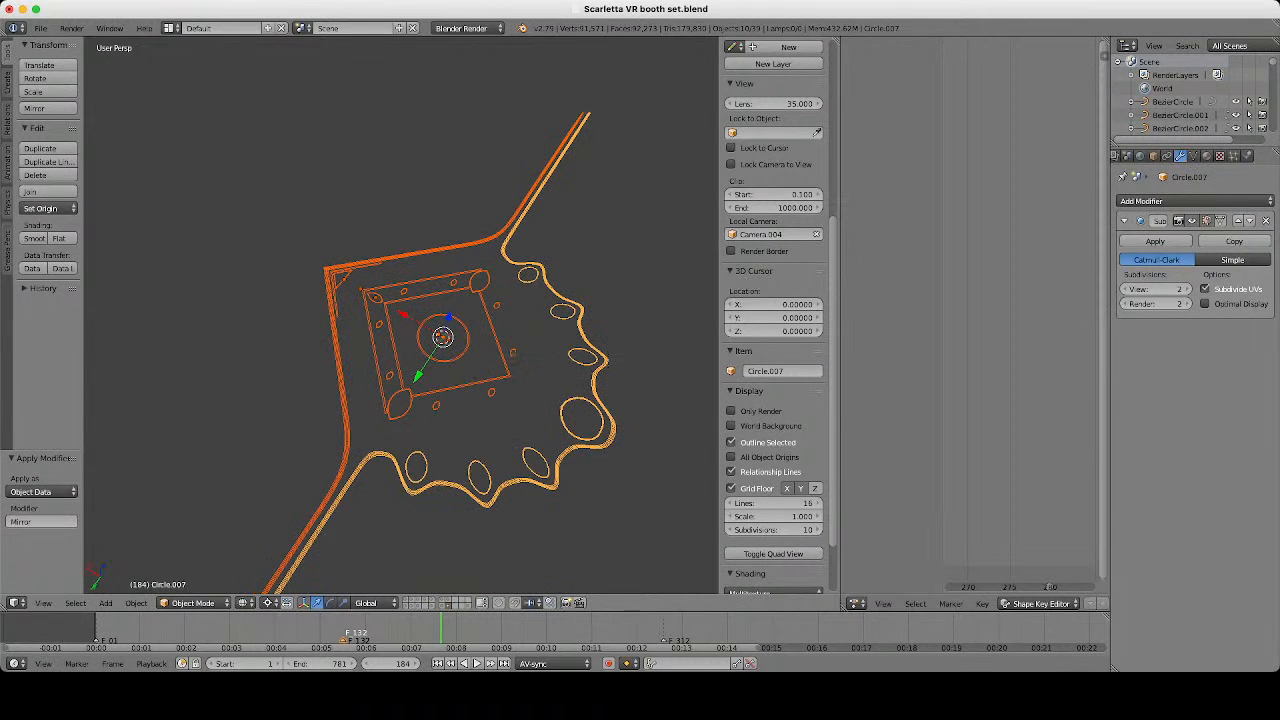
{"action": "key", "text": "ctrl+j"}
{"action": "scroll", "coordinate": [400, 315], "scroll_direction": "up", "scroll_amount": 3}
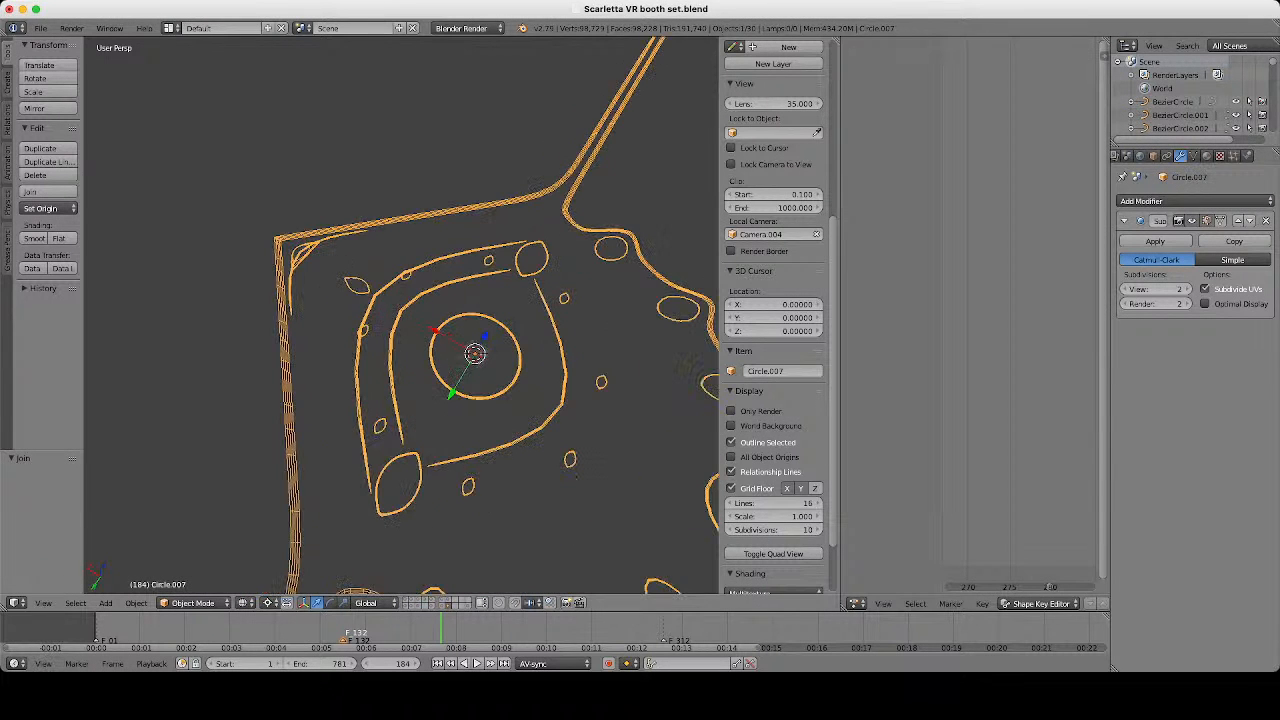
{"action": "key", "text": "z"}
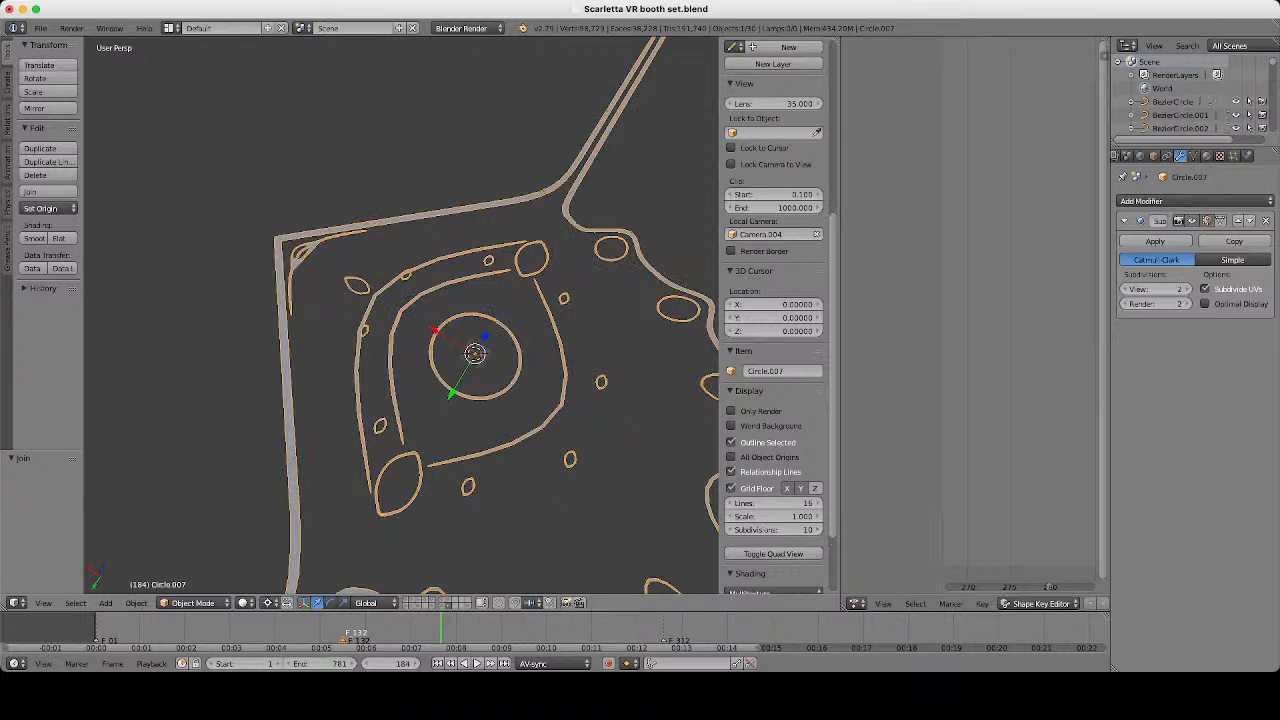
{"action": "middle_click_drag", "start_coordinate": [440, 300], "coordinate": [335, 335]}
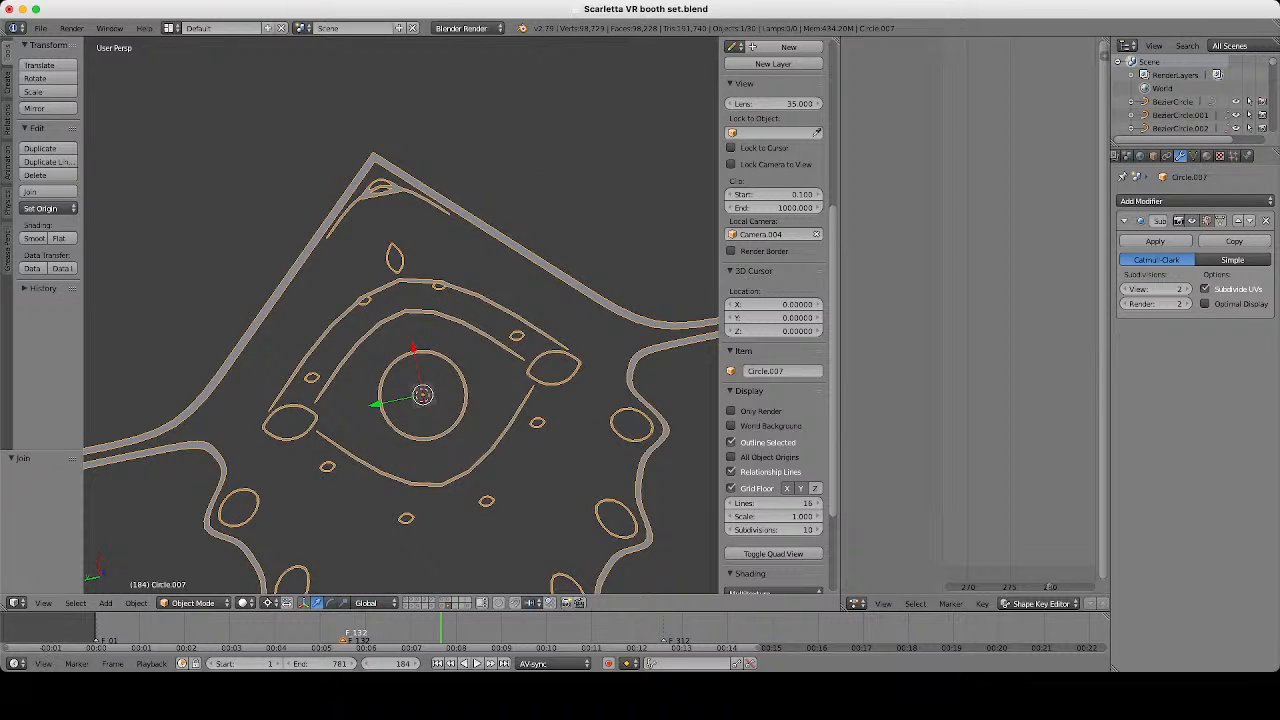
{"action": "scroll", "coordinate": [400, 315], "scroll_direction": "down", "scroll_amount": 2}
{"action": "scroll", "coordinate": [400, 315], "scroll_direction": "up", "scroll_amount": 1}
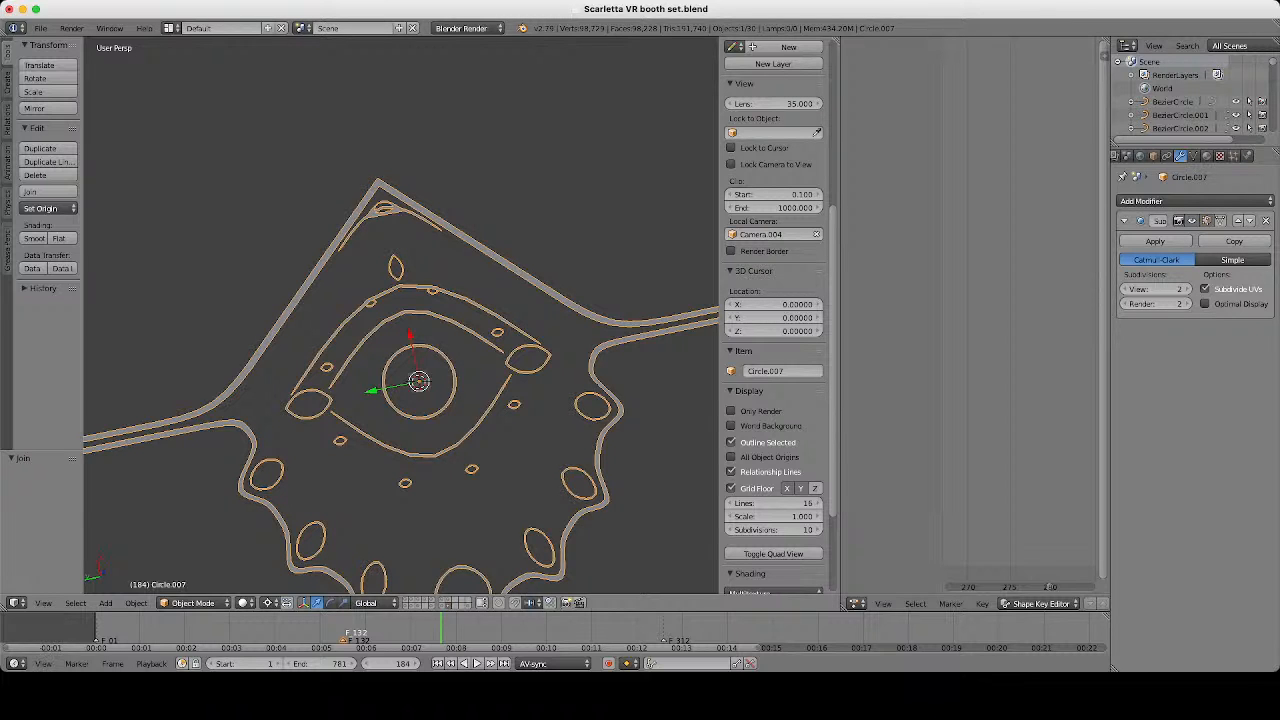
Undo the join and examine the separate ornament parts from several angles.
{"action": "key", "text": "ctrl+z"}
{"action": "scroll", "coordinate": [400, 315], "scroll_direction": "down", "scroll_amount": 3}
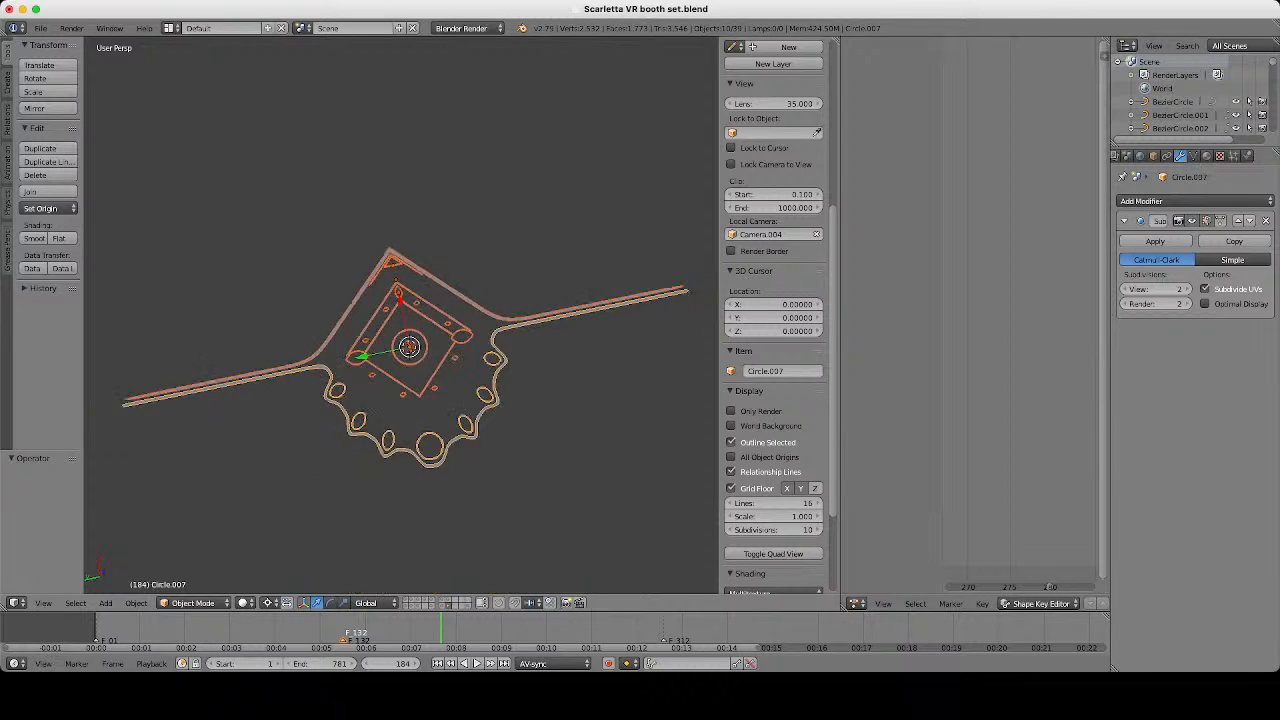
{"action": "scroll", "coordinate": [400, 315], "scroll_direction": "up", "scroll_amount": 4}
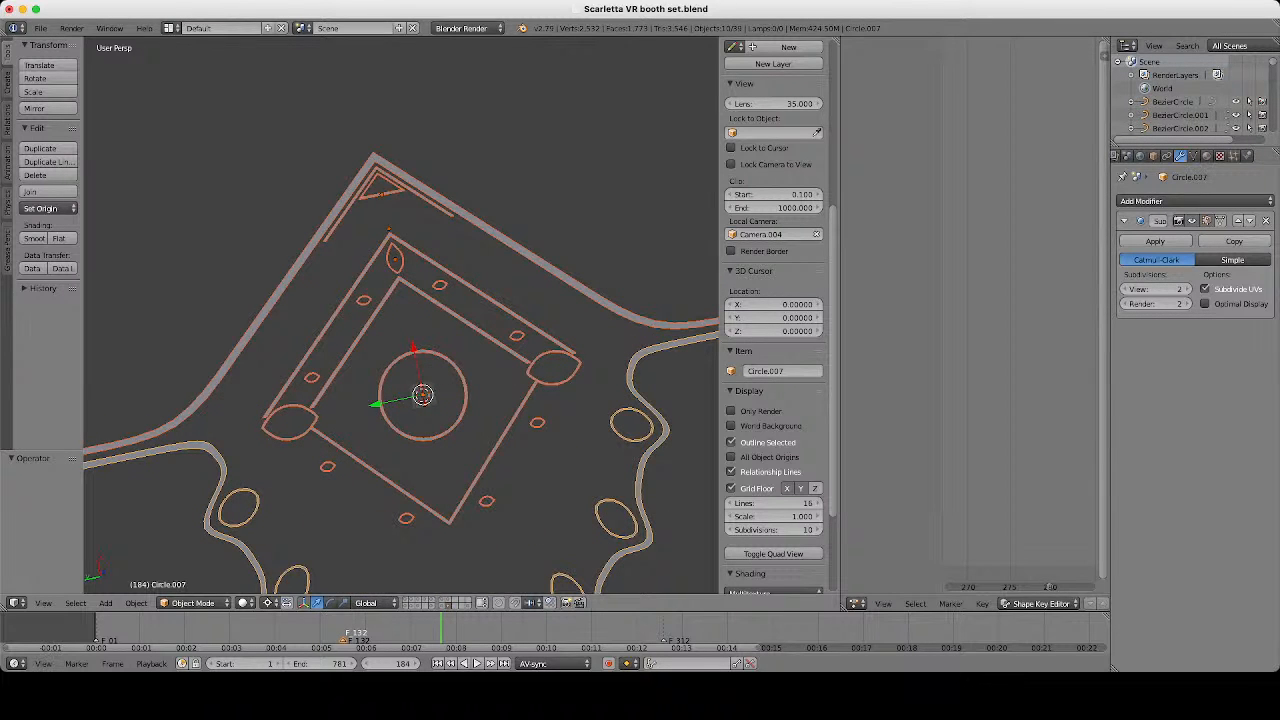
{"action": "scroll", "coordinate": [400, 315], "scroll_direction": "down", "scroll_amount": 4}
{"action": "middle_click_drag", "start_coordinate": [340, 340], "coordinate": [550, 205]}
{"action": "scroll", "coordinate": [400, 315], "scroll_direction": "up", "scroll_amount": 4}
{"action": "scroll", "coordinate": [400, 315], "scroll_direction": "down", "scroll_amount": 4}
{"action": "middle_click_drag", "start_coordinate": [420, 260], "coordinate": [400, 342]}
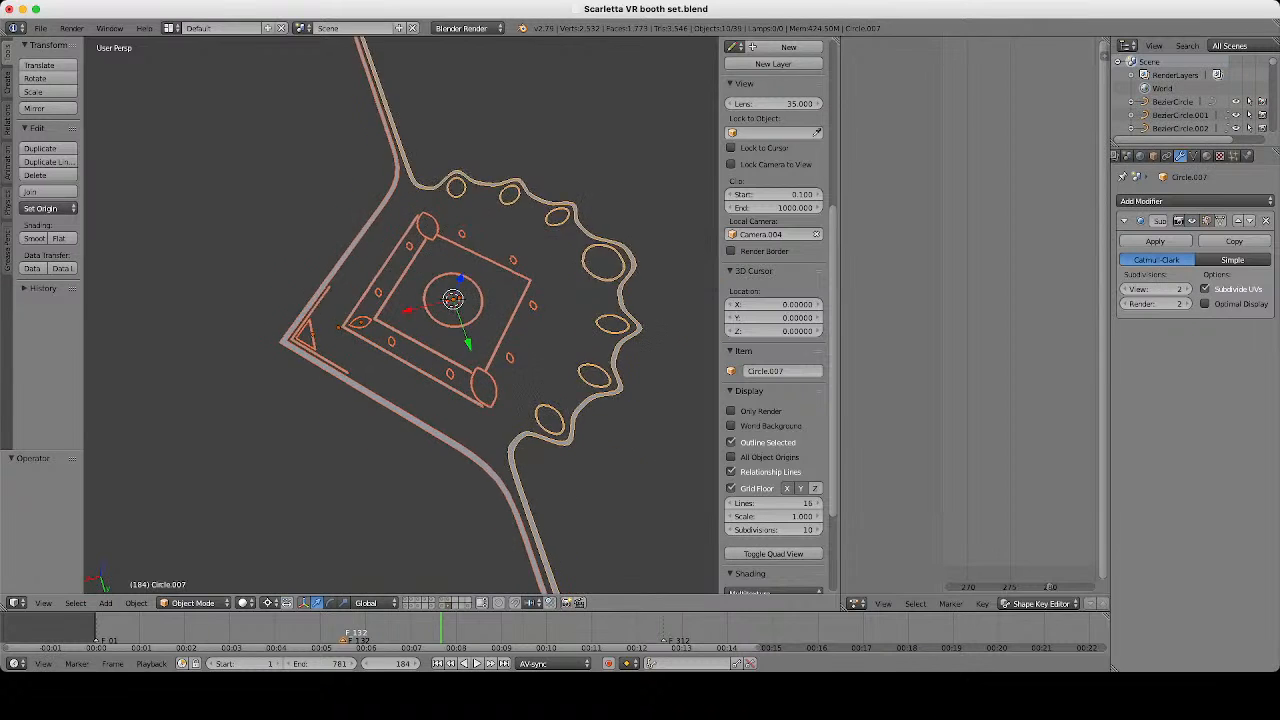
{"action": "scroll", "coordinate": [400, 315], "scroll_direction": "up", "scroll_amount": 4}
{"action": "scroll", "coordinate": [400, 315], "scroll_direction": "down", "scroll_amount": 3}
{"action": "scroll", "coordinate": [400, 315], "scroll_direction": "up", "scroll_amount": 1}
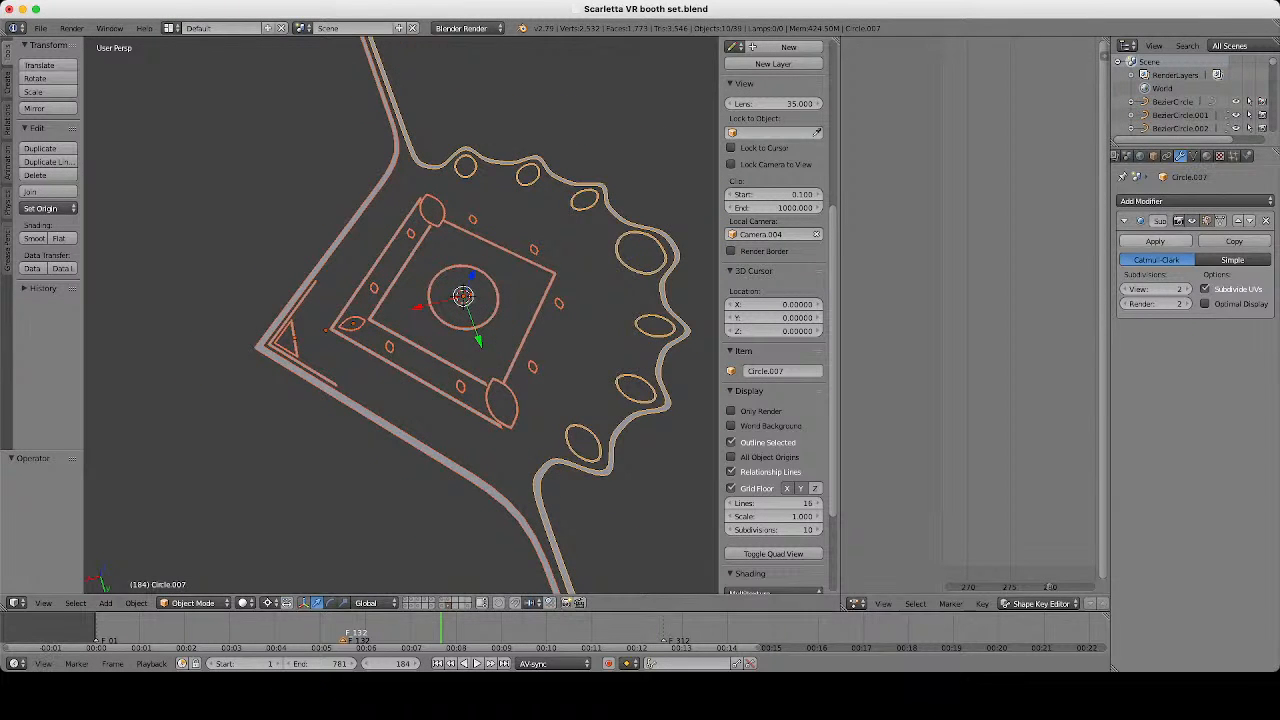
Join the selected ornament parts again, inspect the shape of the corners, and undo the join.
{"action": "key", "text": "ctrl+j"}
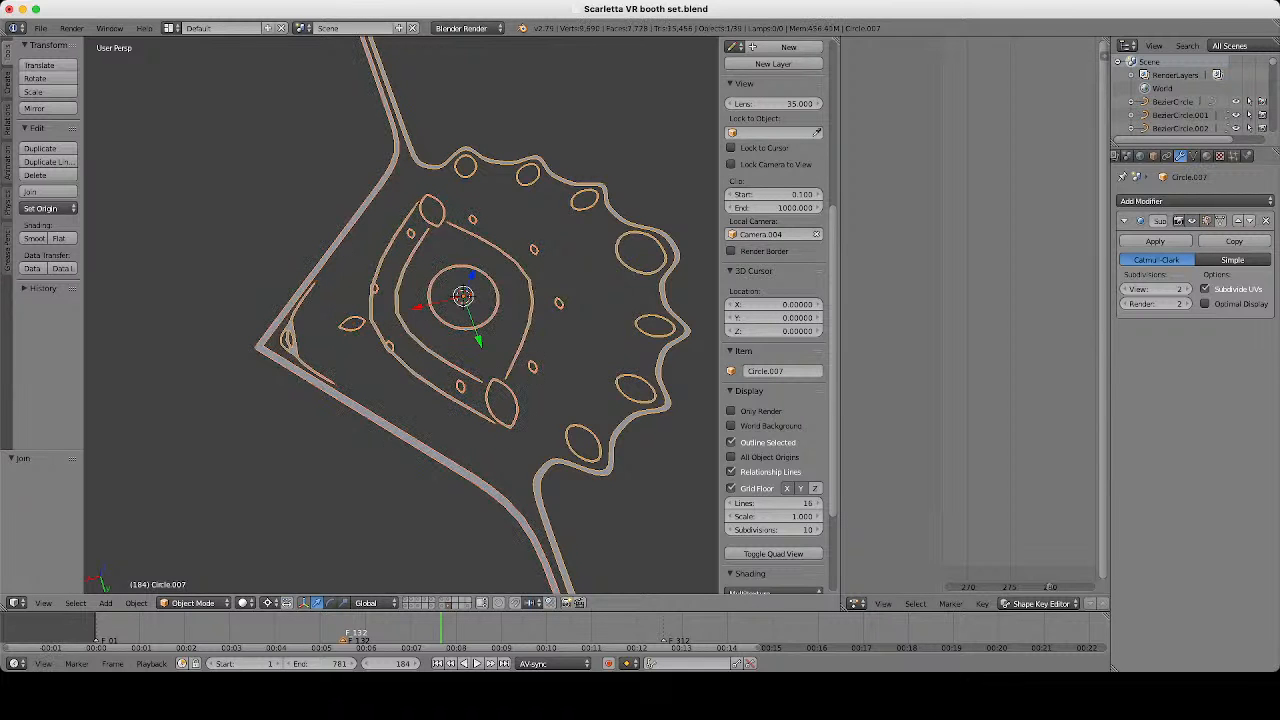
{"action": "scroll", "coordinate": [400, 315], "scroll_direction": "down", "scroll_amount": 3}
{"action": "middle_click_drag", "start_coordinate": [400, 315], "coordinate": [205, 290]}
{"action": "scroll", "coordinate": [400, 315], "scroll_direction": "up", "scroll_amount": 5}
{"action": "scroll", "coordinate": [400, 315], "scroll_direction": "down", "scroll_amount": 2}
{"action": "scroll", "coordinate": [400, 315], "scroll_direction": "down", "scroll_amount": 3}
{"action": "scroll", "coordinate": [400, 315], "scroll_direction": "up", "scroll_amount": 4}
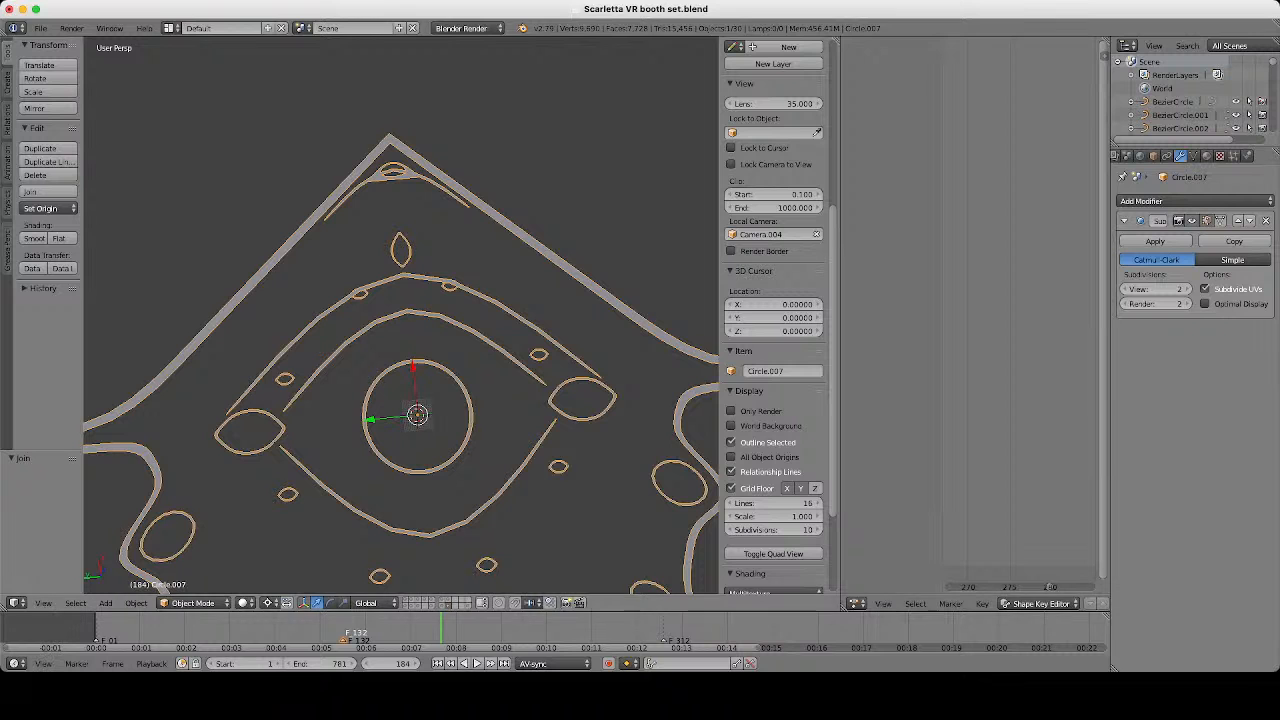
{"action": "key", "text": "super+z"}
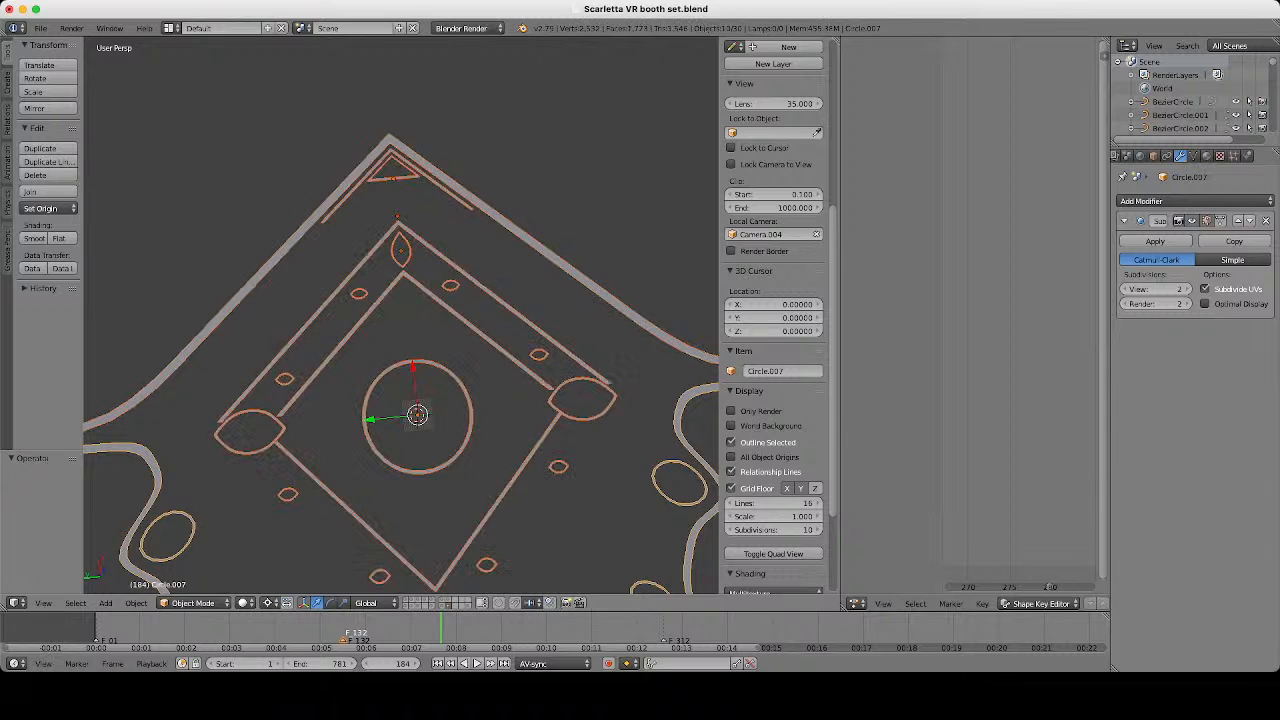
Join the inner and outer corner bands on the pointed side of the square into one object.
{"action": "right_click", "coordinate": [478, 331]}
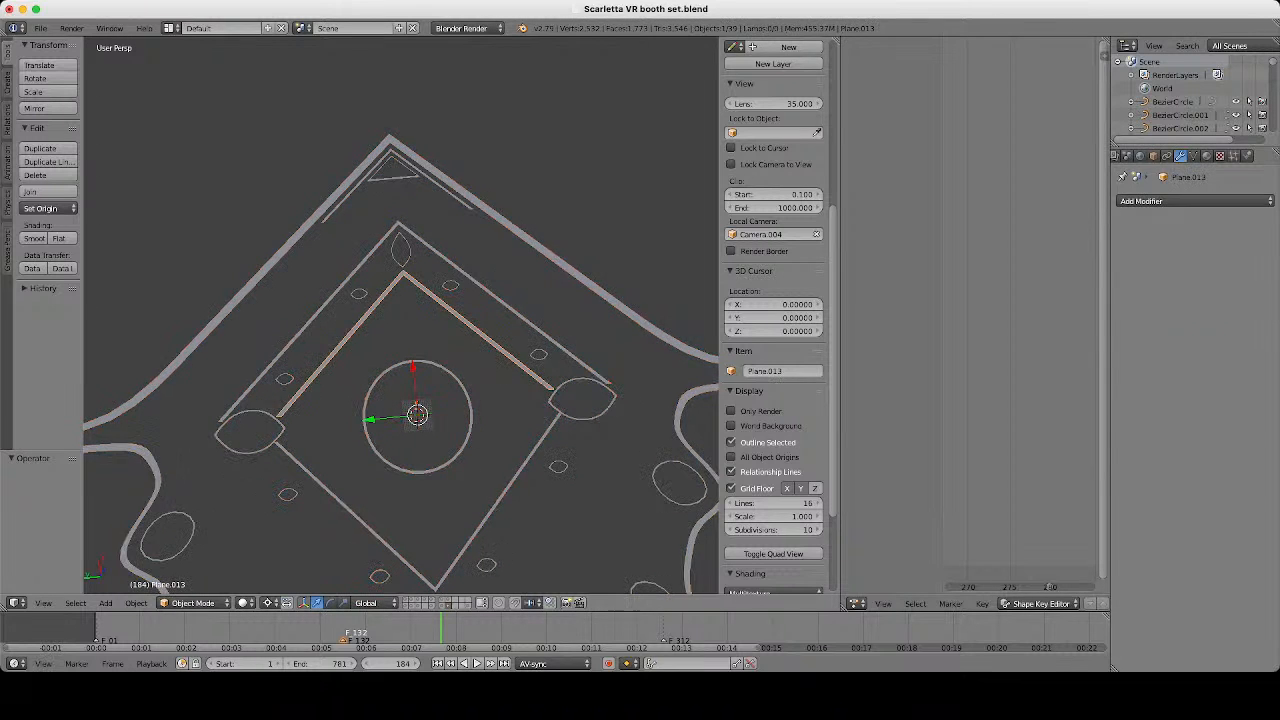
{"action": "right_click", "coordinate": [504, 303], "text": "shift"}
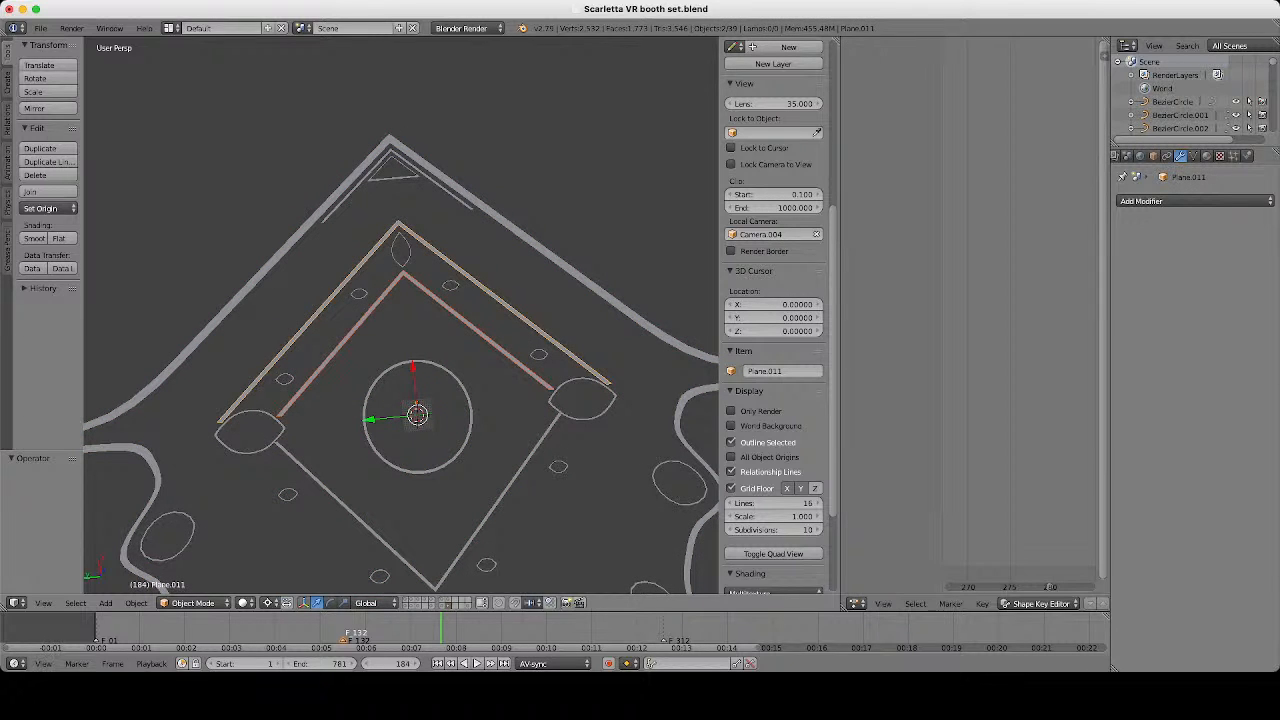
{"action": "key", "text": "ctrl+j"}
Add a Subdivision Surface modifier with 2 view subdivisions to the joined corner bands.
{"action": "left_click", "coordinate": [1195, 201]}
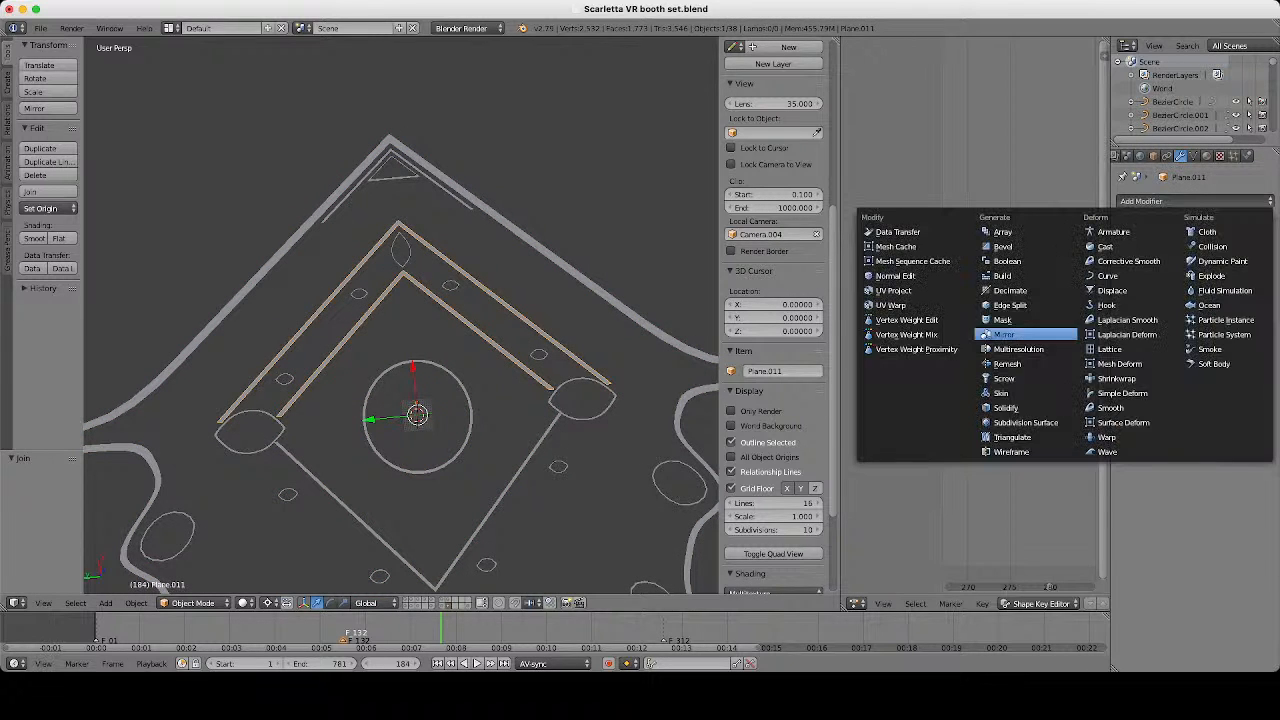
{"action": "left_click", "coordinate": [1025, 422]}
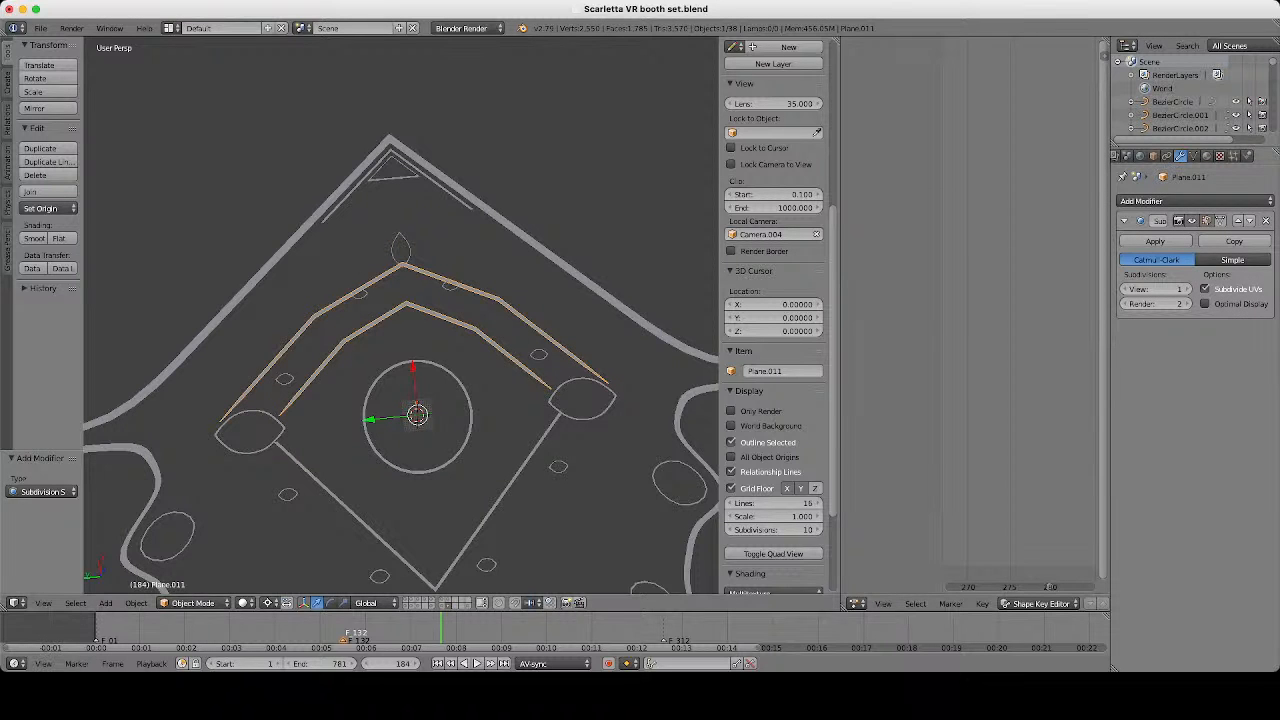
{"action": "scroll", "coordinate": [556, 306], "scroll_direction": "down", "scroll_amount": 2}
{"action": "left_click", "coordinate": [556, 306]}
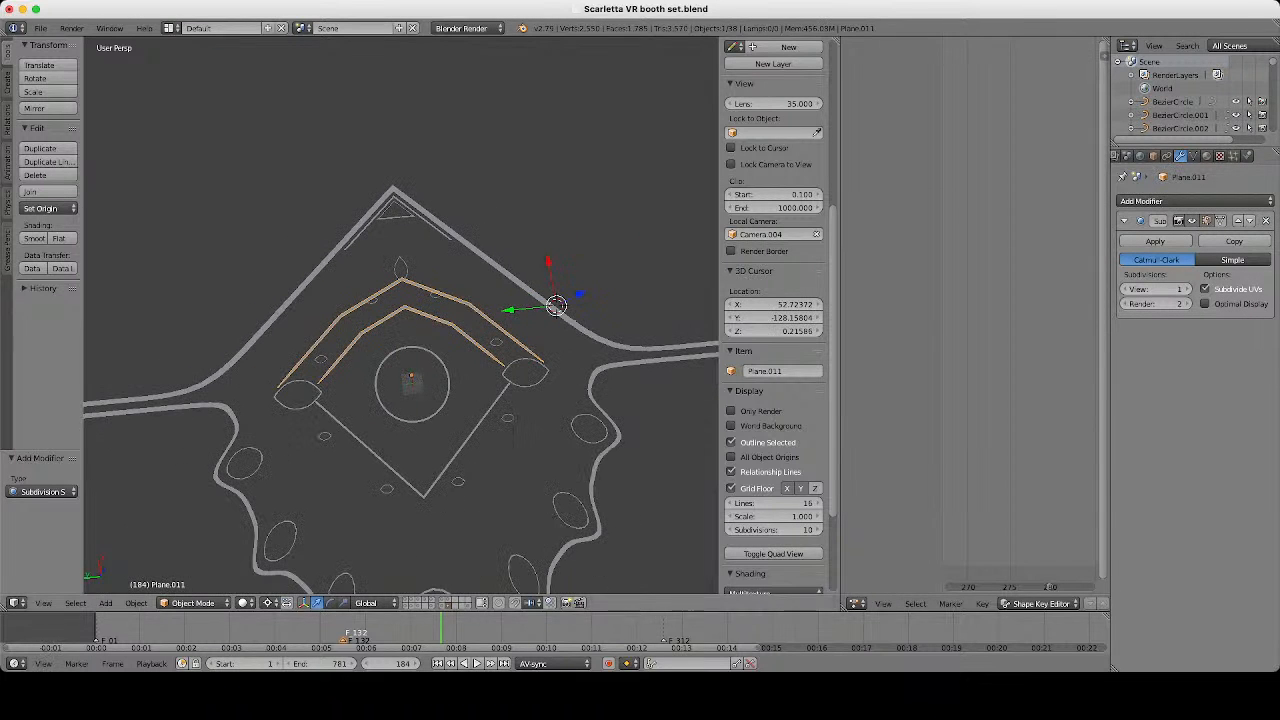
{"action": "left_click", "coordinate": [1187, 289]}
{"action": "scroll", "coordinate": [556, 306], "scroll_direction": "up", "scroll_amount": 2}
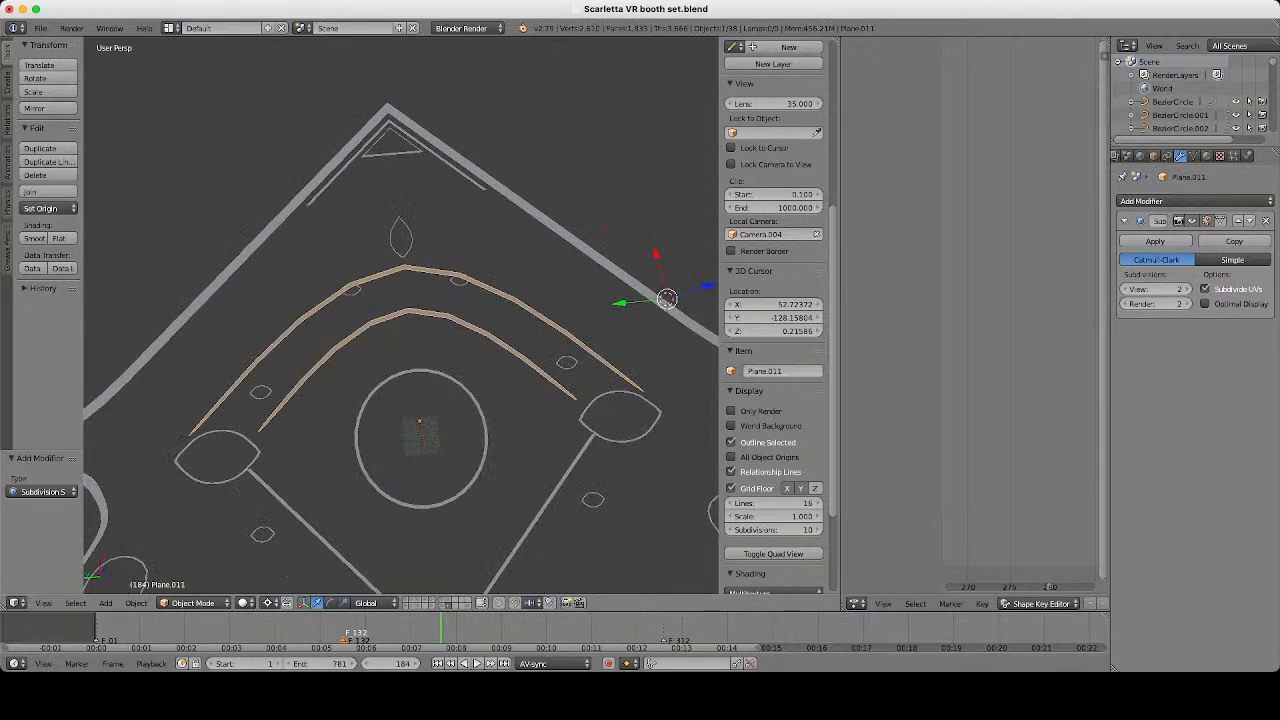
Add a loop cut halfway along one arm of both the inner and the outer corner band.
{"action": "key", "text": "Tab"}
{"action": "scroll", "coordinate": [556, 306], "scroll_direction": "up", "scroll_amount": 5}
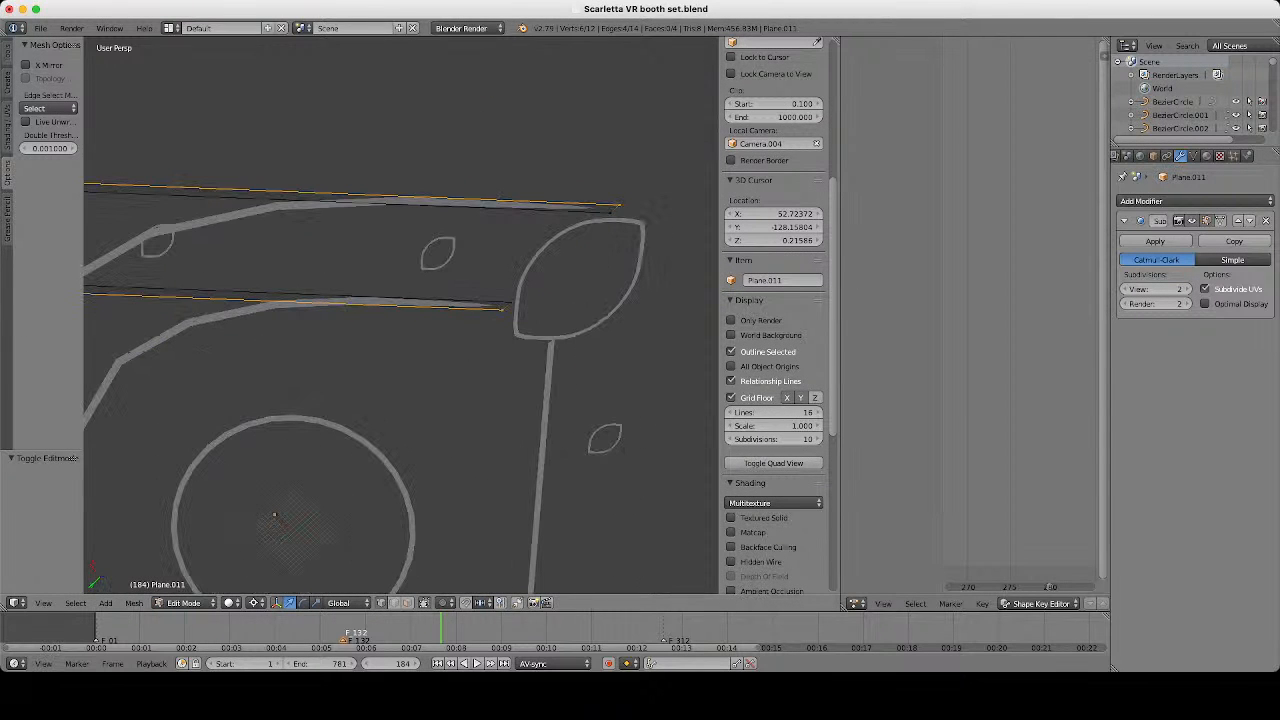
{"action": "key", "text": "ctrl+r"}
{"action": "double_click", "coordinate": [400, 303]}
{"action": "key", "text": "ctrl+r"}
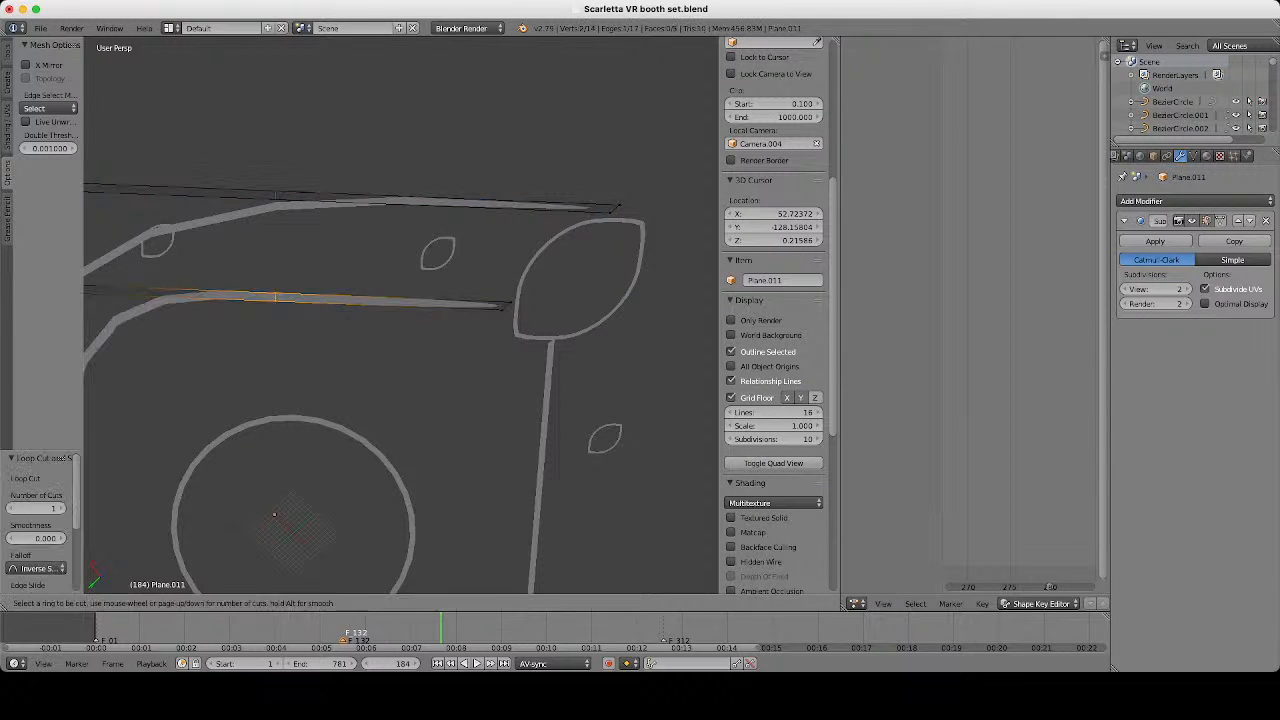
{"action": "double_click", "coordinate": [400, 205]}
Add a loop cut halfway along the remaining arm of each of the two corner bands.
{"action": "scroll", "coordinate": [400, 205], "scroll_direction": "down", "scroll_amount": 4}
{"action": "middle_click_drag", "start_coordinate": [400, 230], "coordinate": [474, 147], "text": "shift"}
{"action": "key", "text": "ctrl+r"}
{"action": "double_click", "coordinate": [304, 327]}
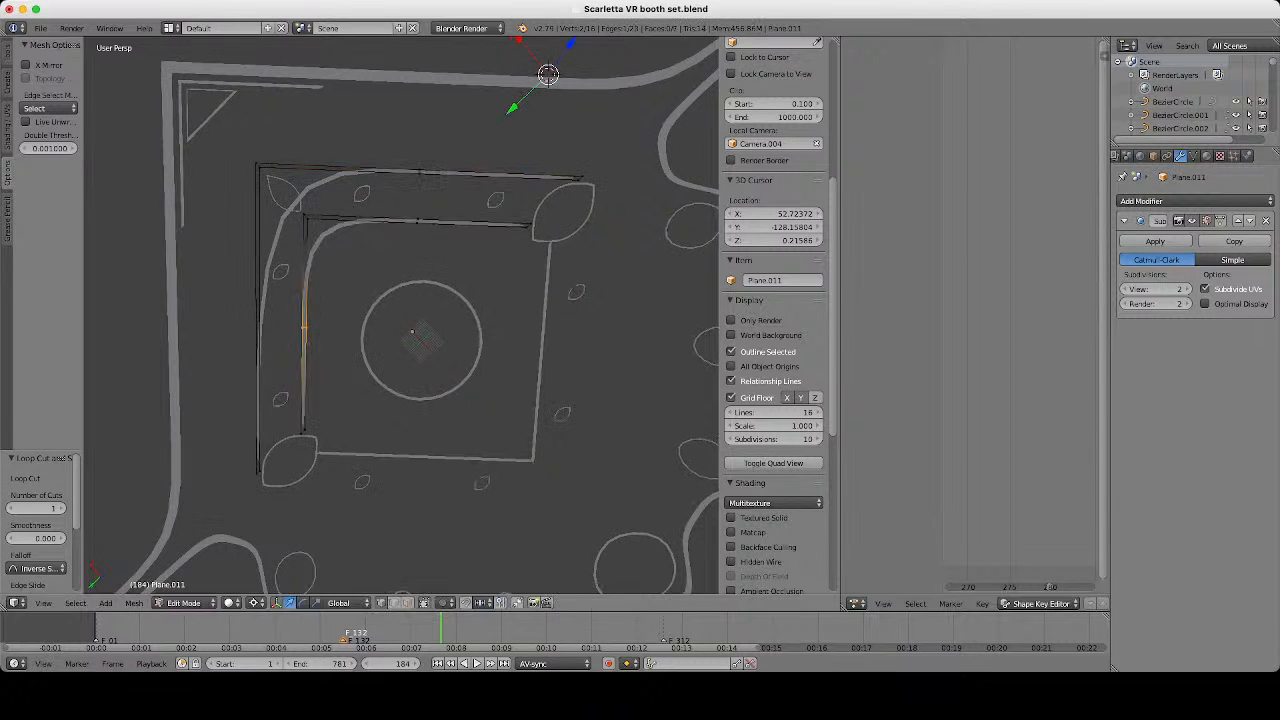
{"action": "key", "text": "ctrl+r"}
{"action": "double_click", "coordinate": [260, 325]}
{"action": "key", "text": "Tab"}
{"action": "scroll", "coordinate": [400, 315], "scroll_direction": "down", "scroll_amount": 3}
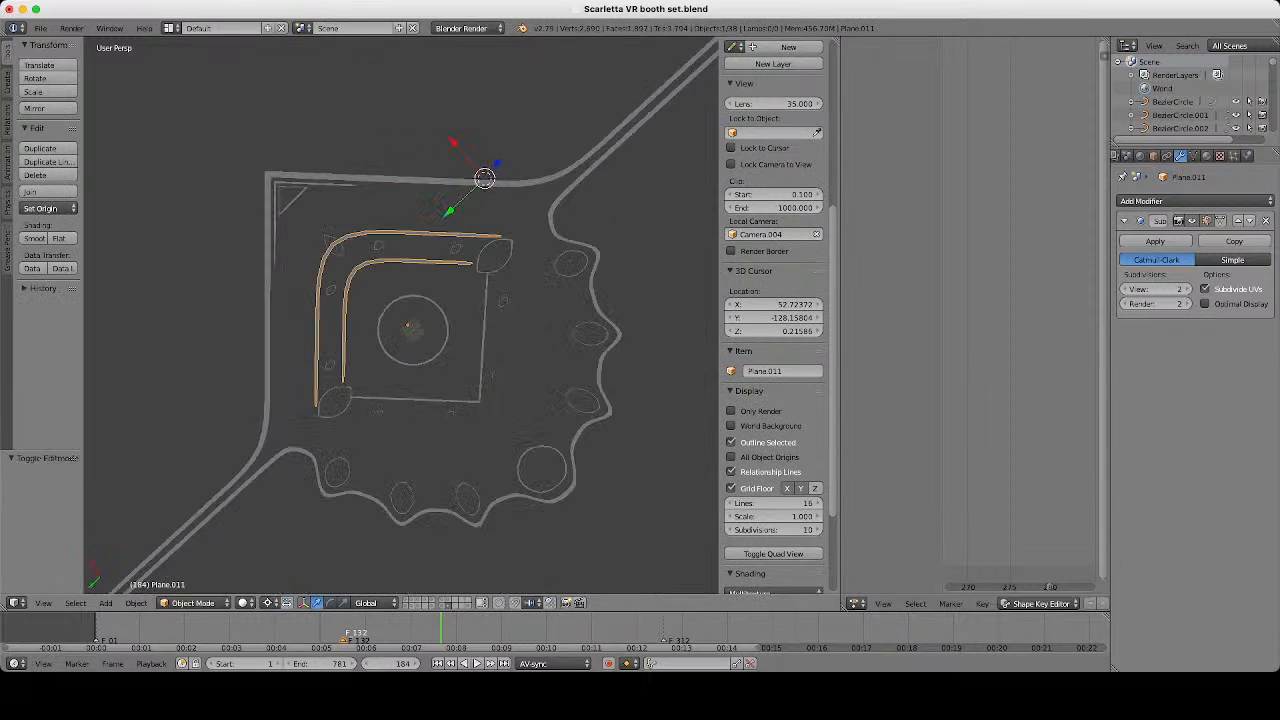
Add a loop cut on each band's arm leading to the first leaf shape and slide it to the arm's tip to square the ends.
{"action": "middle_click_drag", "start_coordinate": [400, 330], "coordinate": [579, 408]}
{"action": "middle_click_drag", "start_coordinate": [579, 408], "coordinate": [400, 405]}
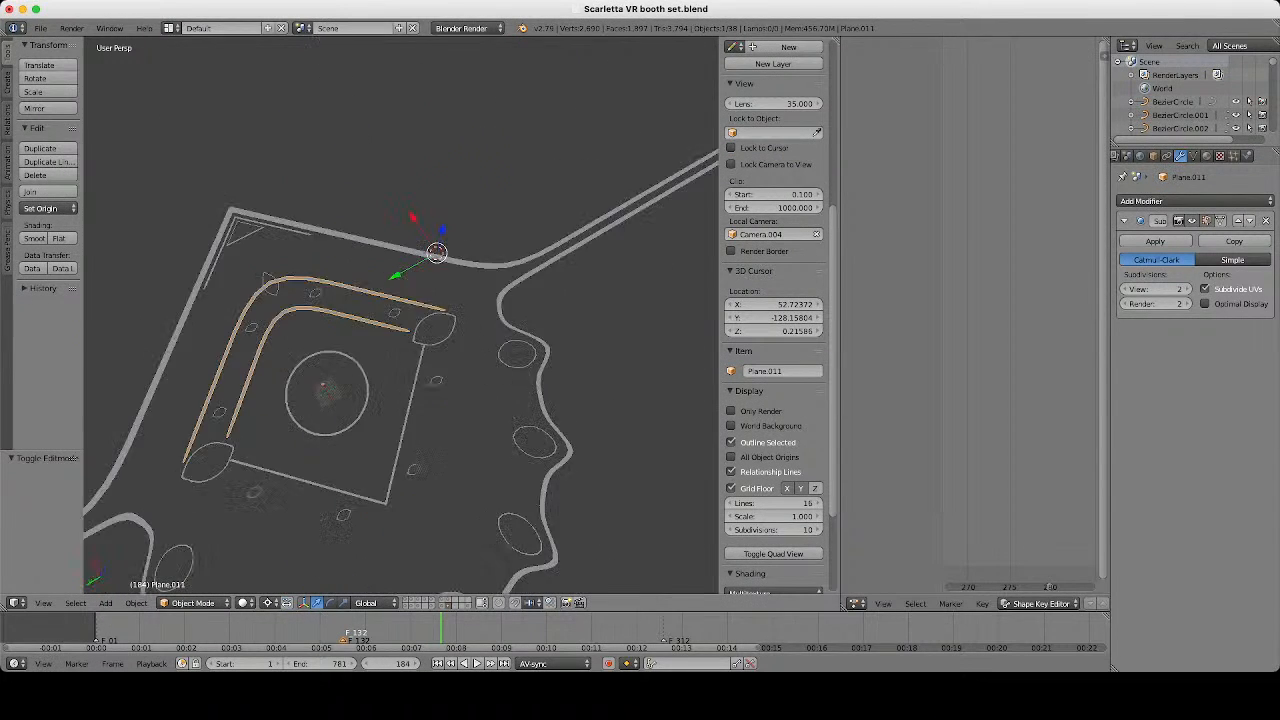
{"action": "scroll", "coordinate": [400, 315], "scroll_direction": "up", "scroll_amount": 3}
{"action": "scroll", "coordinate": [460, 311], "scroll_direction": "up", "scroll_amount": 4}
{"action": "key", "text": "Tab"}
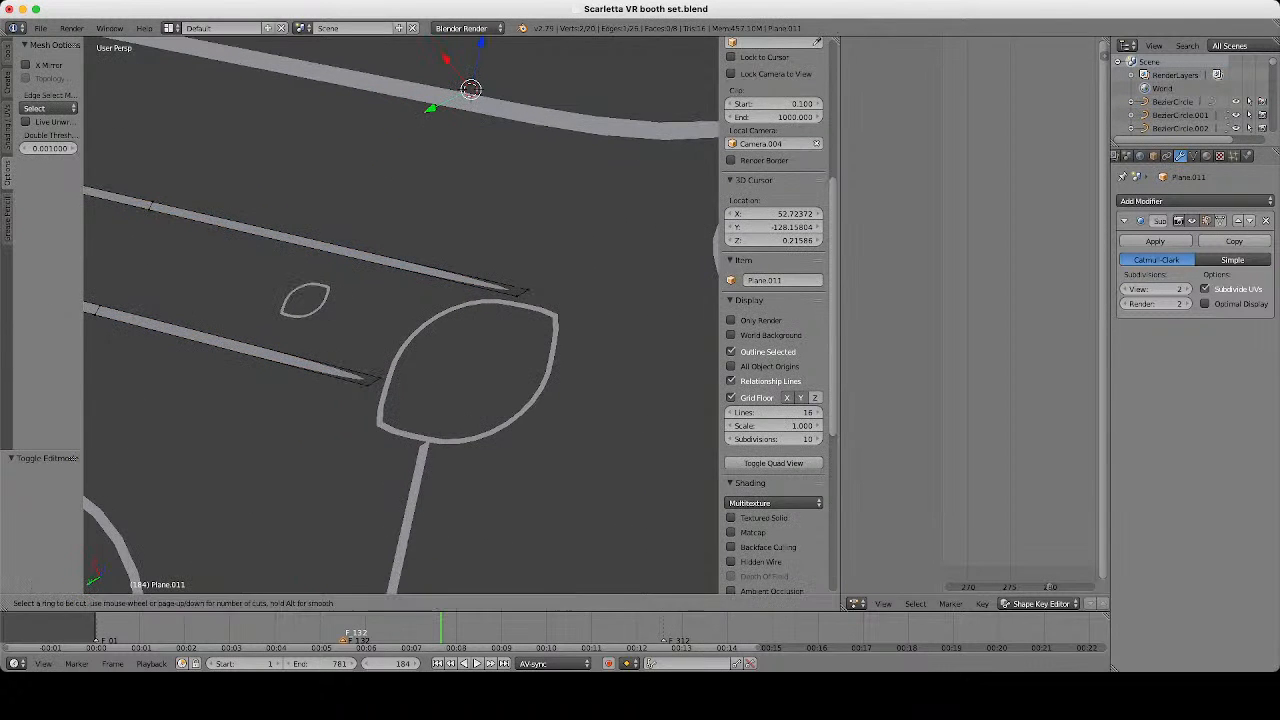
{"action": "key", "text": "g"}
{"action": "key", "text": "g"}
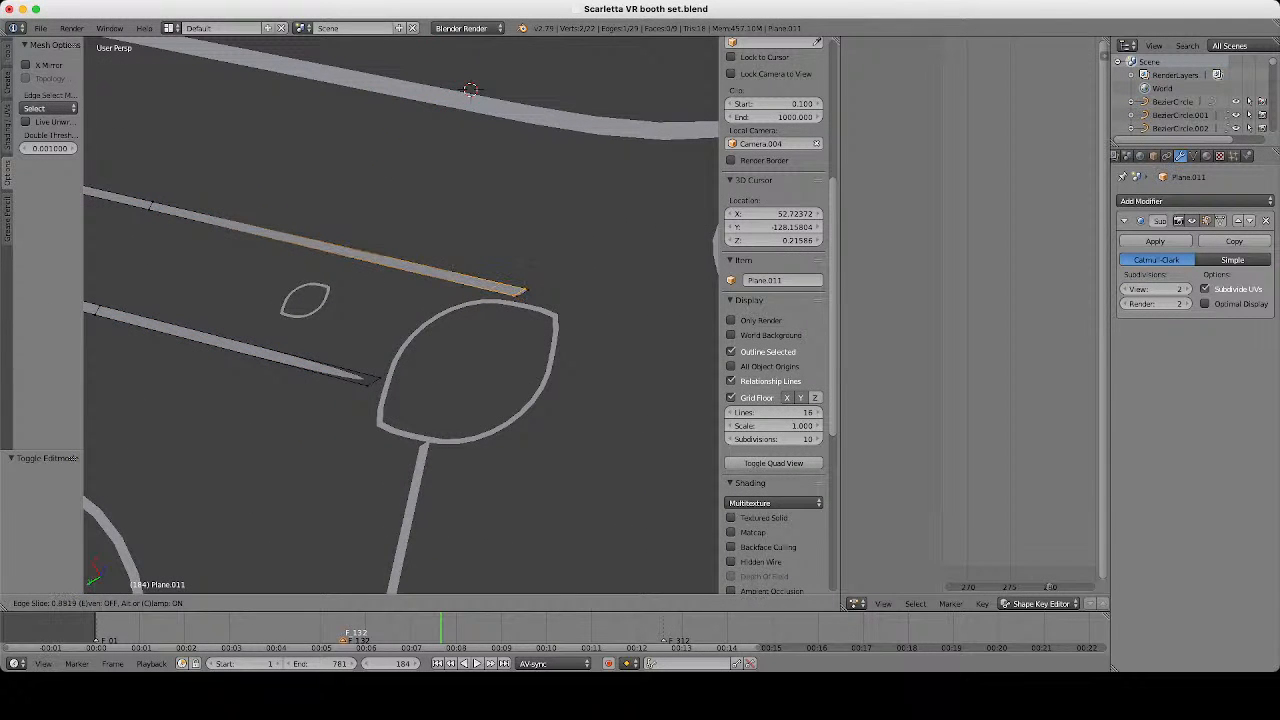
{"action": "left_click", "coordinate": [515, 290]}
{"action": "key", "text": "ctrl+r"}
{"action": "left_click", "coordinate": [240, 347]}
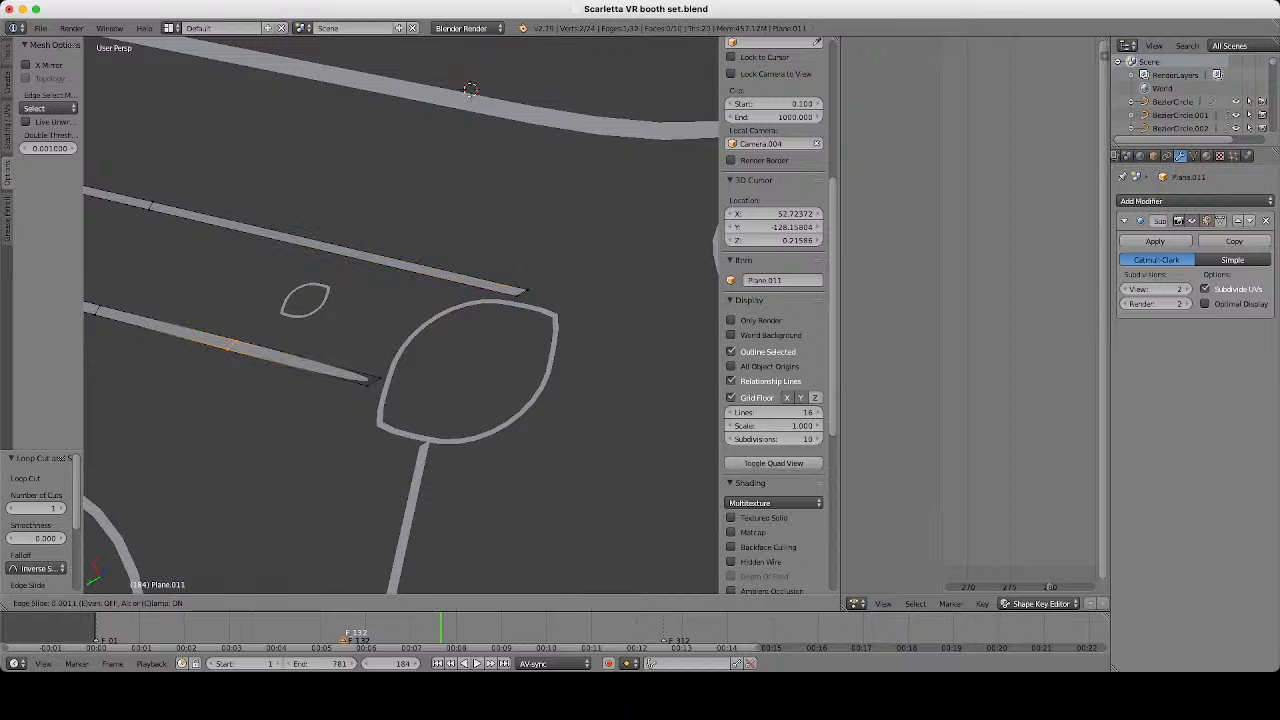
{"action": "key", "text": "Return"}
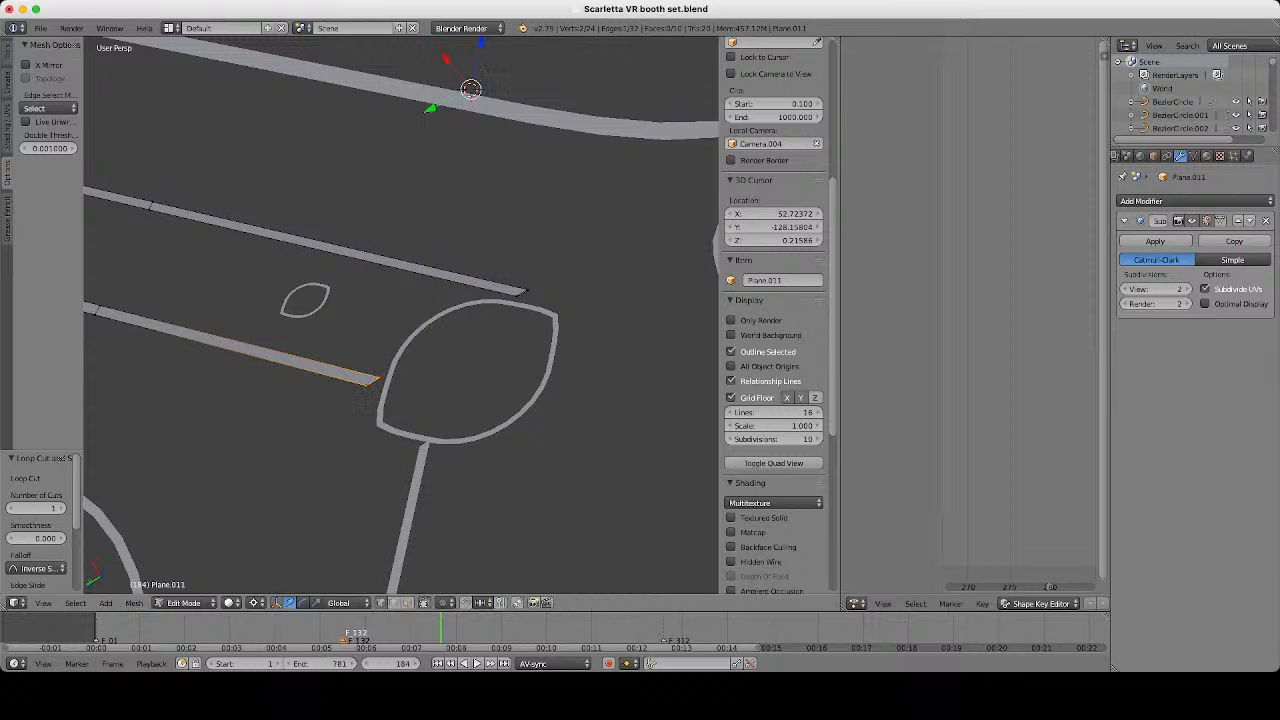
Add a loop cut on the inner band's other arm and slide it to the tip beside the opposite leaf shape.
{"action": "scroll", "coordinate": [400, 315], "scroll_direction": "down", "scroll_amount": 4}
{"action": "scroll", "coordinate": [401, 315], "scroll_direction": "down", "scroll_amount": 5}
{"action": "middle_click_drag", "start_coordinate": [401, 315], "coordinate": [520, 400]}
{"action": "scroll", "coordinate": [401, 315], "scroll_direction": "up", "scroll_amount": 10}
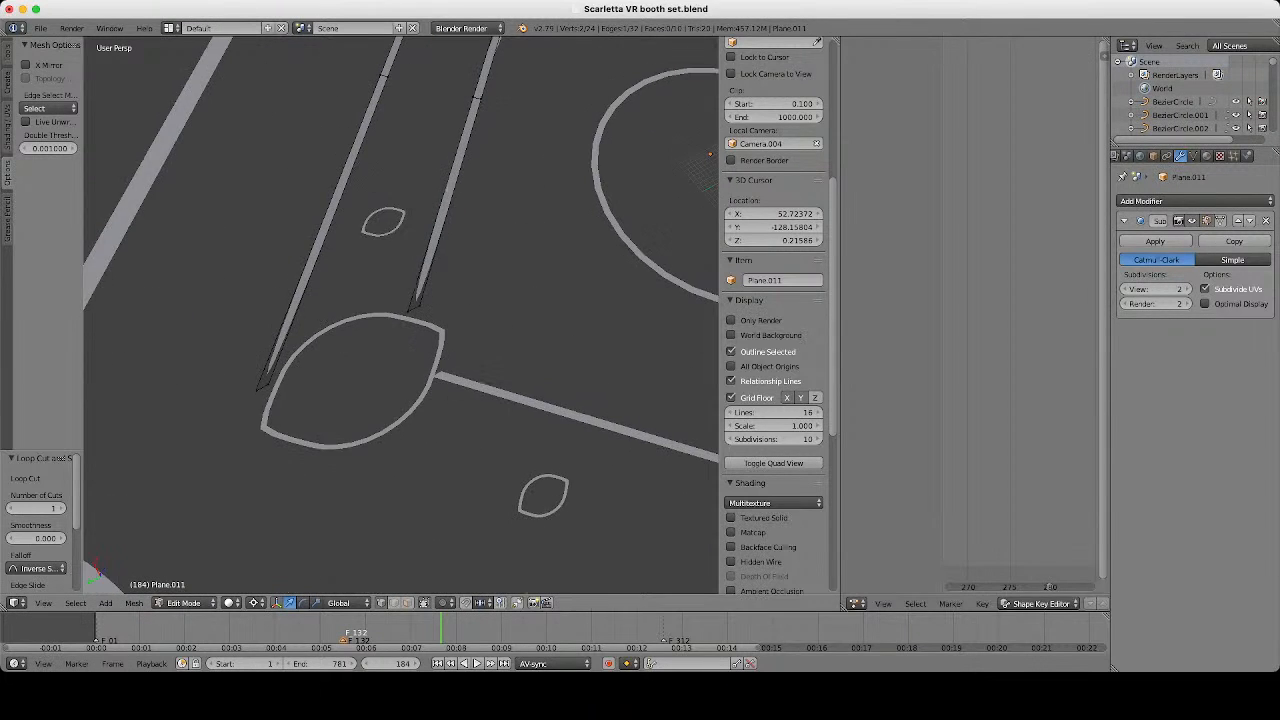
{"action": "middle_click_drag", "start_coordinate": [401, 315], "coordinate": [440, 325]}
{"action": "scroll", "coordinate": [401, 315], "scroll_direction": "up", "scroll_amount": 2}
{"action": "key", "text": "ctrl+r"}
{"action": "left_click", "coordinate": [468, 212]}
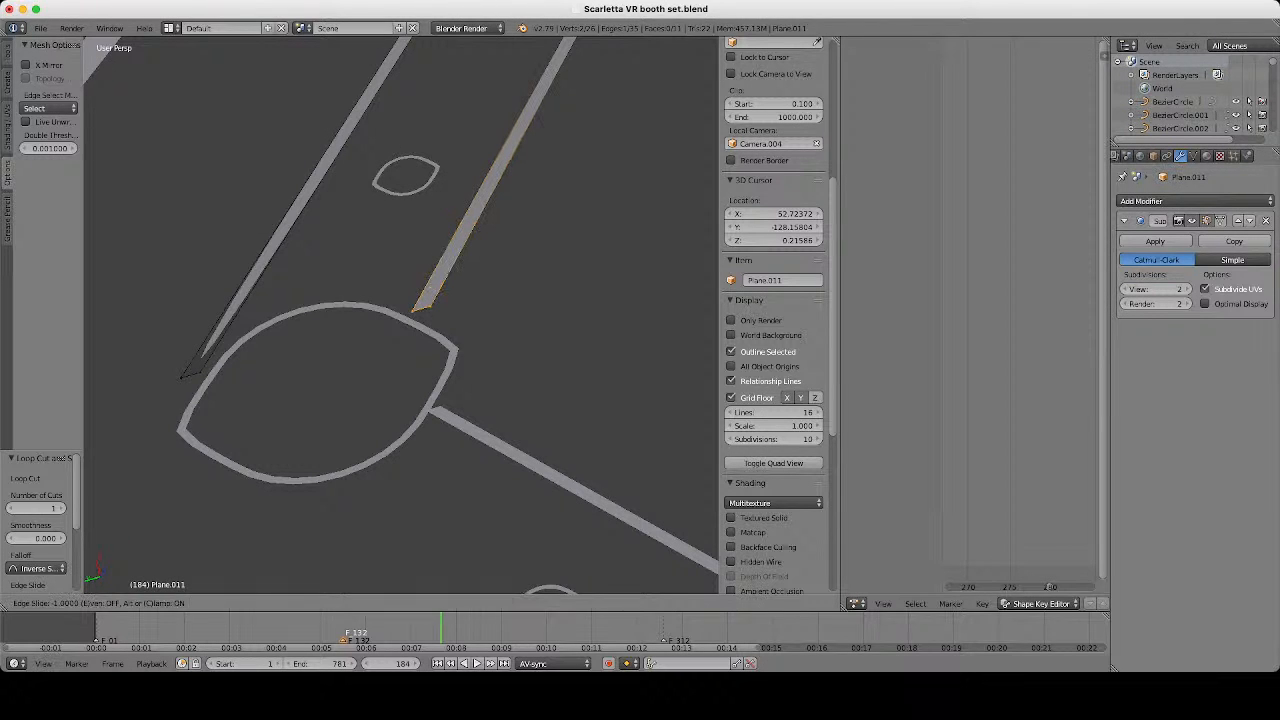
{"action": "key", "text": "Return"}
Add a loop cut on the outer band's other arm and slide it close to its tip at the same leaf shape.
{"action": "key", "text": "ctrl+r"}
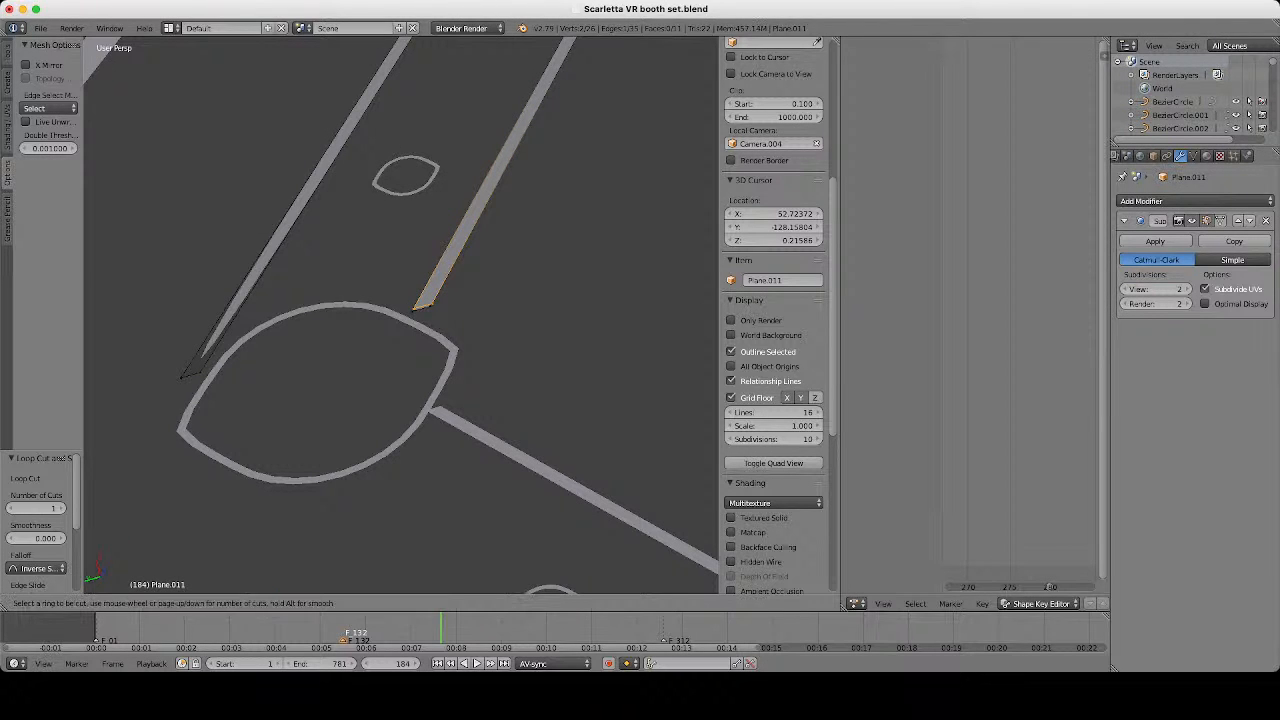
{"action": "left_click", "coordinate": [300, 212]}
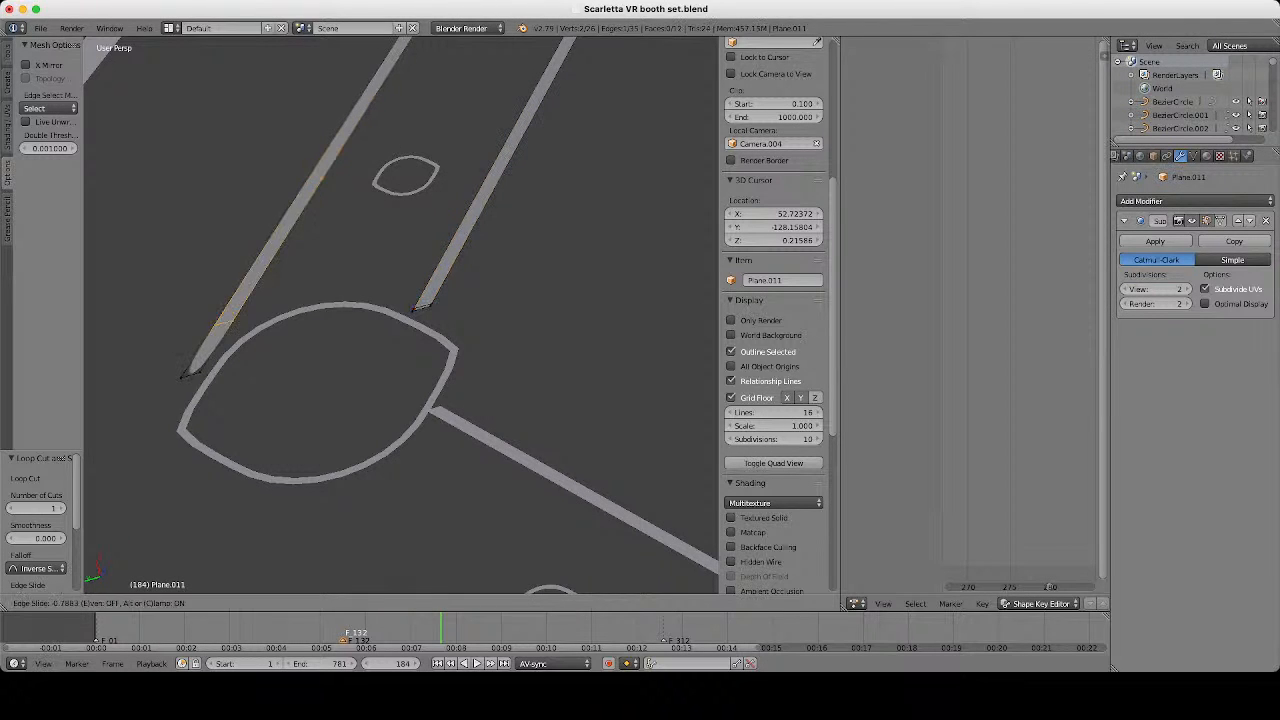
{"action": "key", "text": "Return"}
{"action": "scroll", "coordinate": [400, 315], "scroll_direction": "down", "scroll_amount": 8}
{"action": "key", "text": "Tab"}
{"action": "scroll", "coordinate": [400, 315], "scroll_direction": "down", "scroll_amount": 3}
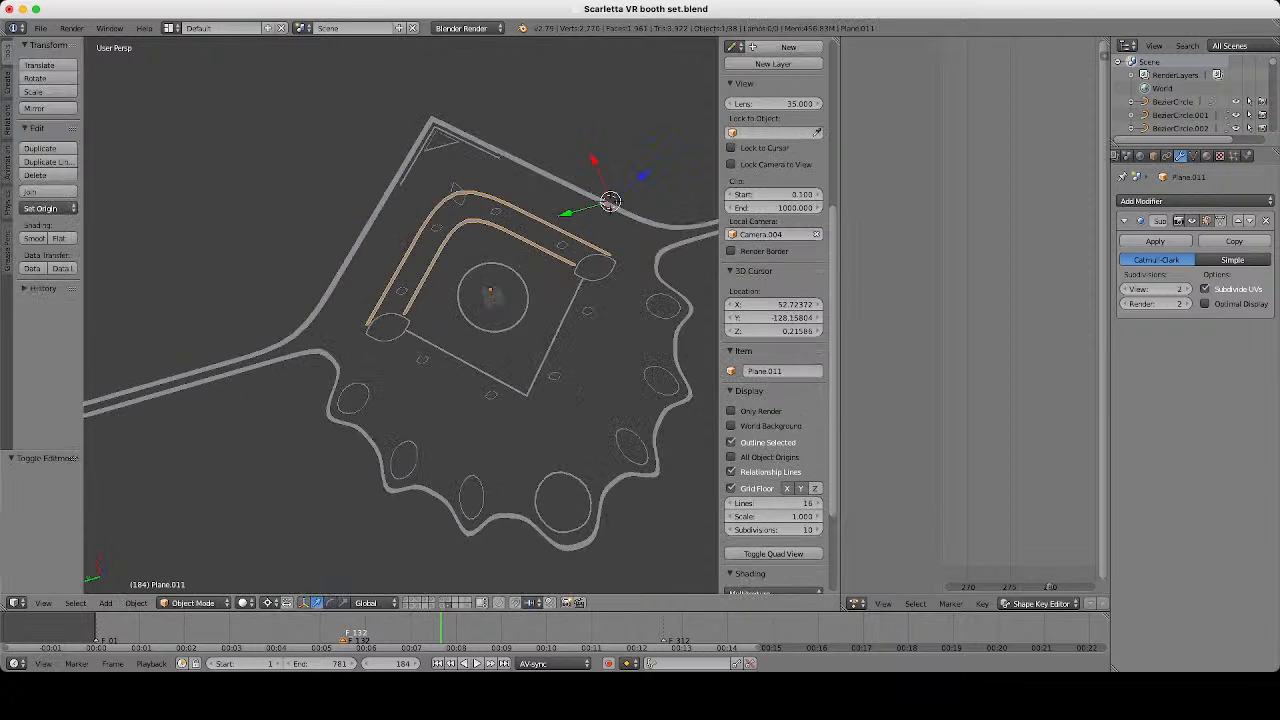
Set the corner bands' view subdivisions to 3 and apply the Subdivision Surface modifier.
{"action": "scroll", "coordinate": [352, 366], "scroll_direction": "up", "scroll_amount": 6}
{"action": "middle_click_drag", "start_coordinate": [440, 260], "coordinate": [620, 320], "text": "shift"}
{"action": "key", "text": "a"}
{"action": "right_click", "coordinate": [412, 364]}
{"action": "scroll", "coordinate": [412, 364], "scroll_direction": "down", "scroll_amount": 1}
{"action": "scroll", "coordinate": [520, 263], "scroll_direction": "up", "scroll_amount": 2}
{"action": "left_click", "coordinate": [1187, 289]}
{"action": "scroll", "coordinate": [600, 300], "scroll_direction": "down", "scroll_amount": 4}
{"action": "key", "text": "a"}
{"action": "right_click", "coordinate": [353, 428]}
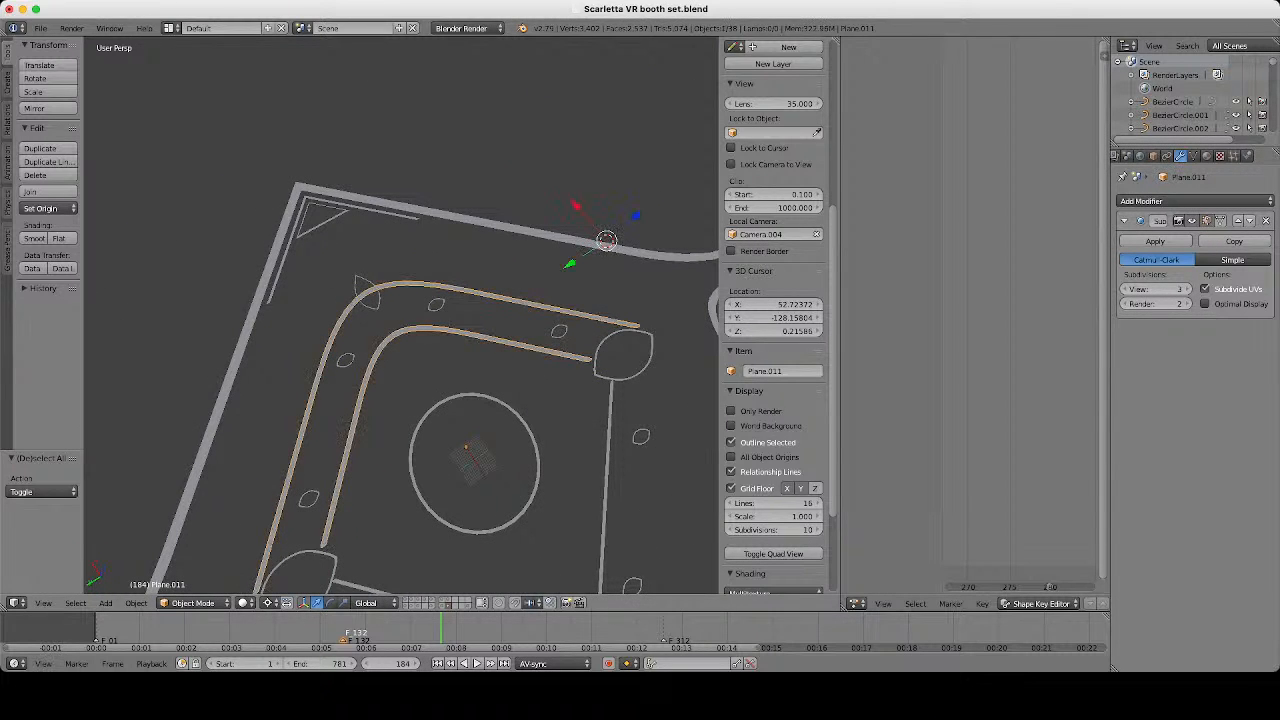
{"action": "left_click", "coordinate": [1155, 241]}
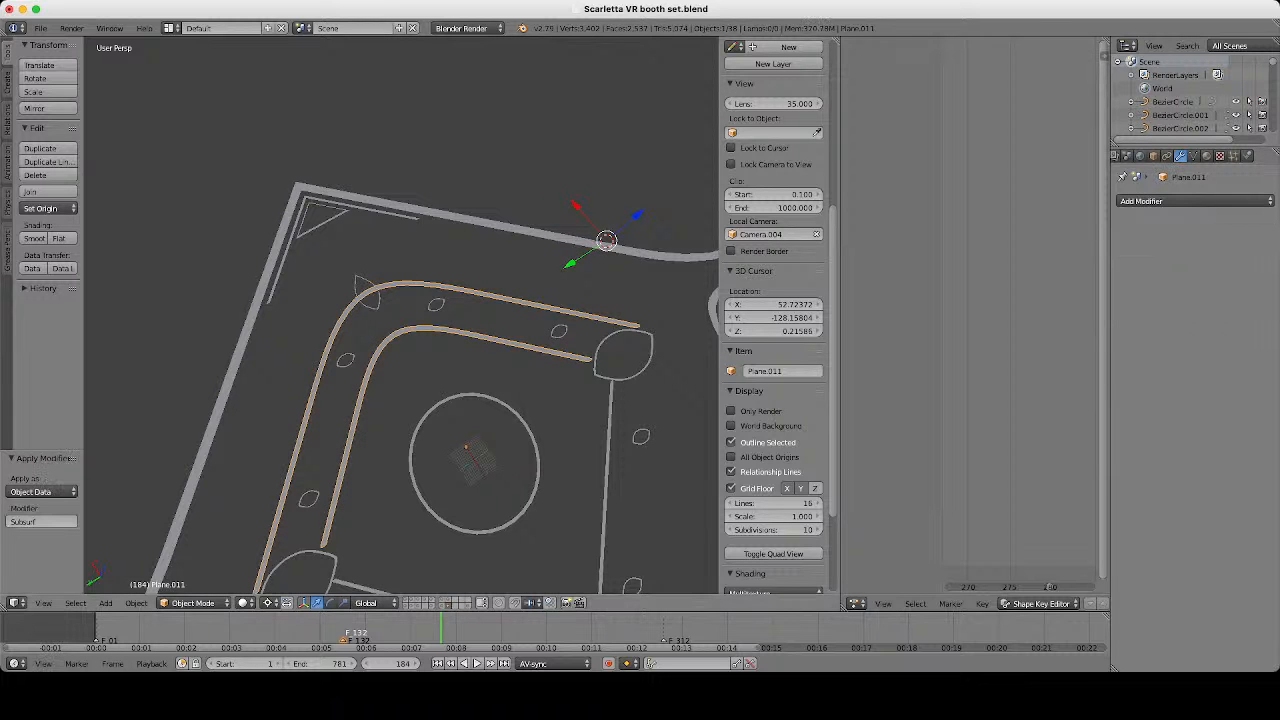
Add a Subdivision Surface modifier with 2 view subdivisions to the V-shaped band forming the opposite corner of the square.
{"action": "middle_click_drag", "start_coordinate": [500, 320], "coordinate": [526, 278]}
{"action": "key", "text": "a"}
{"action": "scroll", "coordinate": [400, 310], "scroll_direction": "down", "scroll_amount": 3}
{"action": "right_click", "coordinate": [572, 414]}
{"action": "middle_click_drag", "start_coordinate": [590, 410], "coordinate": [515, 430]}
{"action": "scroll", "coordinate": [518, 430], "scroll_direction": "up", "scroll_amount": 3}
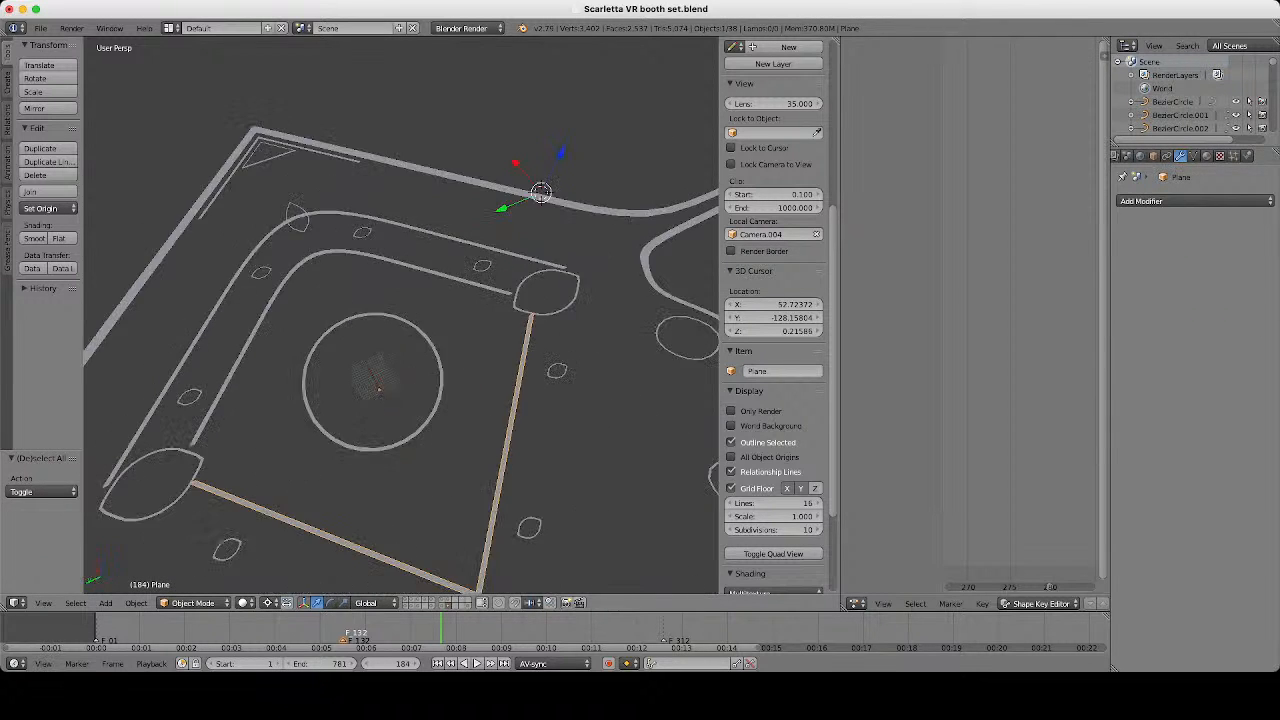
{"action": "left_click", "coordinate": [1195, 201]}
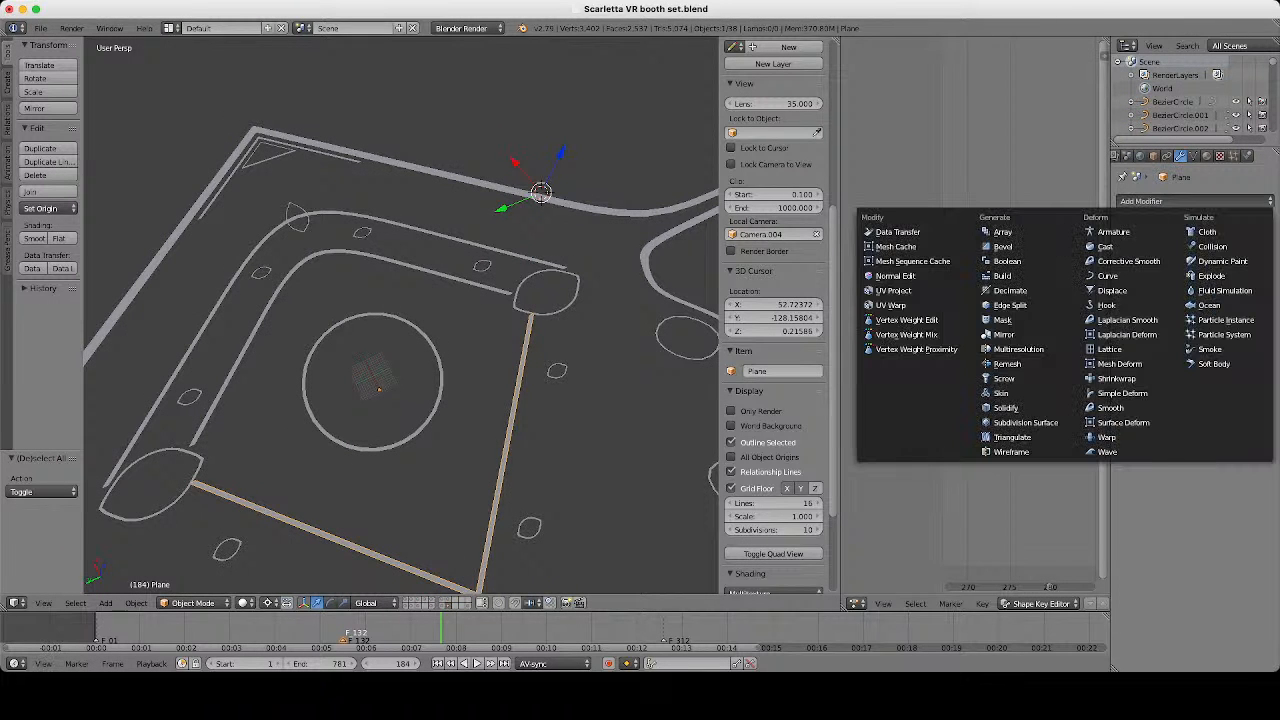
{"action": "left_click", "coordinate": [1026, 423]}
{"action": "scroll", "coordinate": [505, 222], "scroll_direction": "down", "scroll_amount": 2}
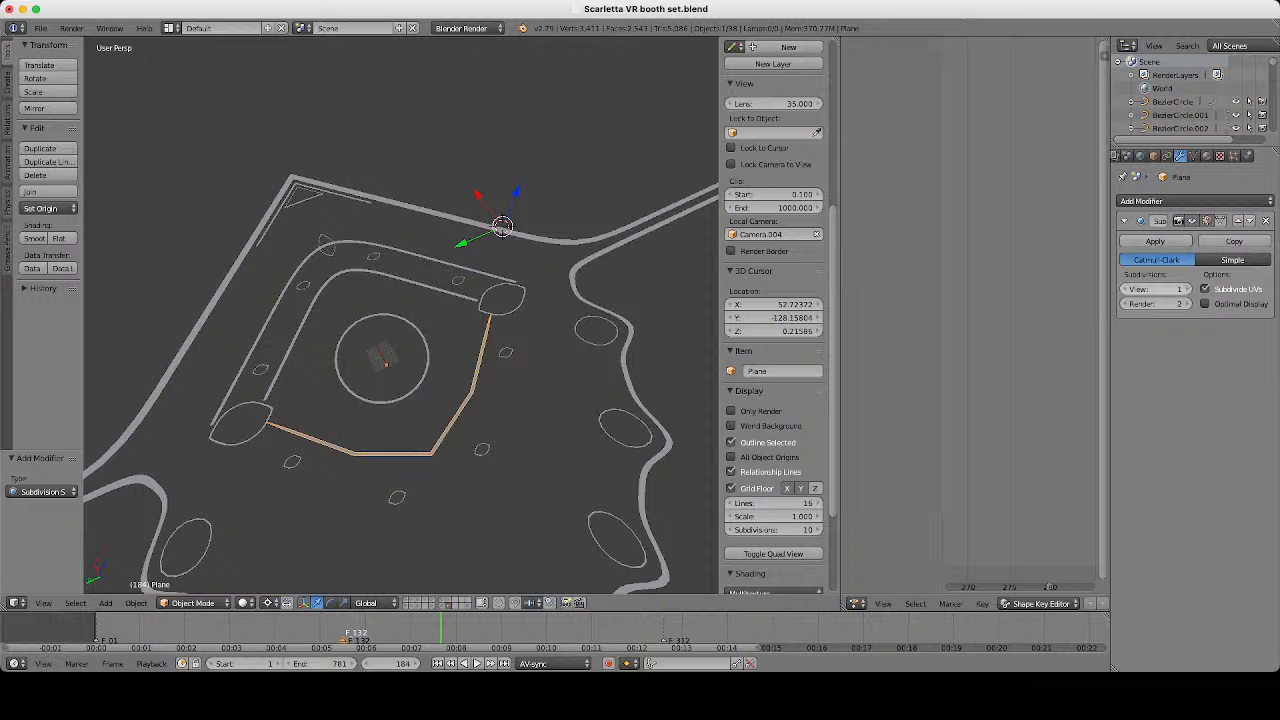
{"action": "left_click", "coordinate": [1187, 289]}
Add a loop cut halfway along each arm of the V-shaped band to tighten its rounded corner.
{"action": "key", "text": "Tab"}
{"action": "middle_click_drag", "start_coordinate": [485, 378], "coordinate": [452, 400]}
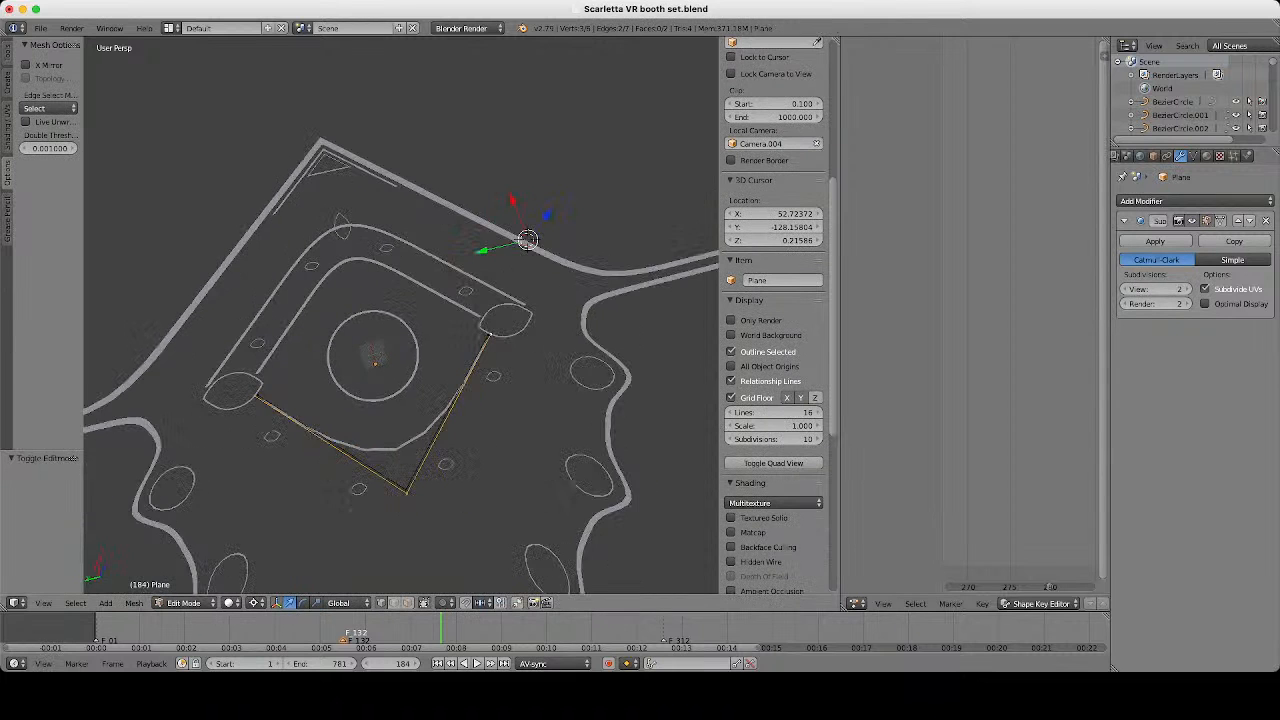
{"action": "scroll", "coordinate": [452, 400], "scroll_direction": "up", "scroll_amount": 3}
{"action": "key", "text": "ctrl+r"}
{"action": "double_click", "coordinate": [456, 412]}
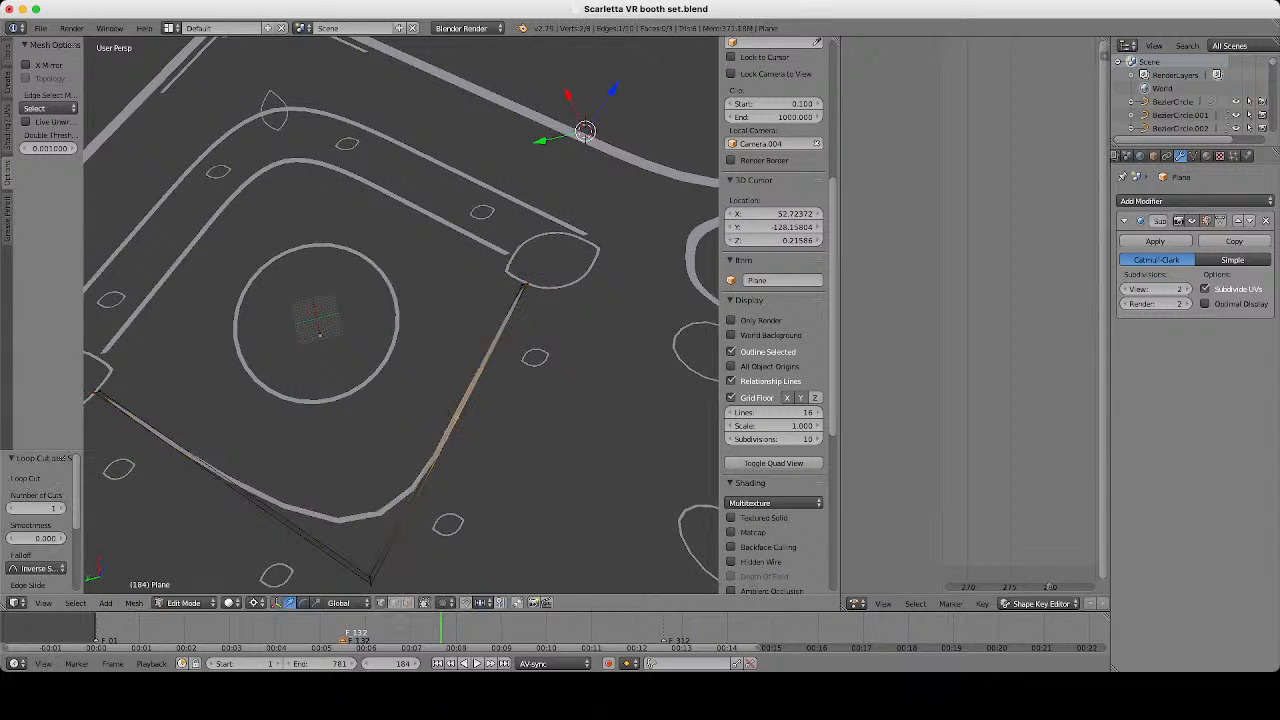
{"action": "key", "text": "ctrl+r"}
{"action": "double_click", "coordinate": [232, 484]}
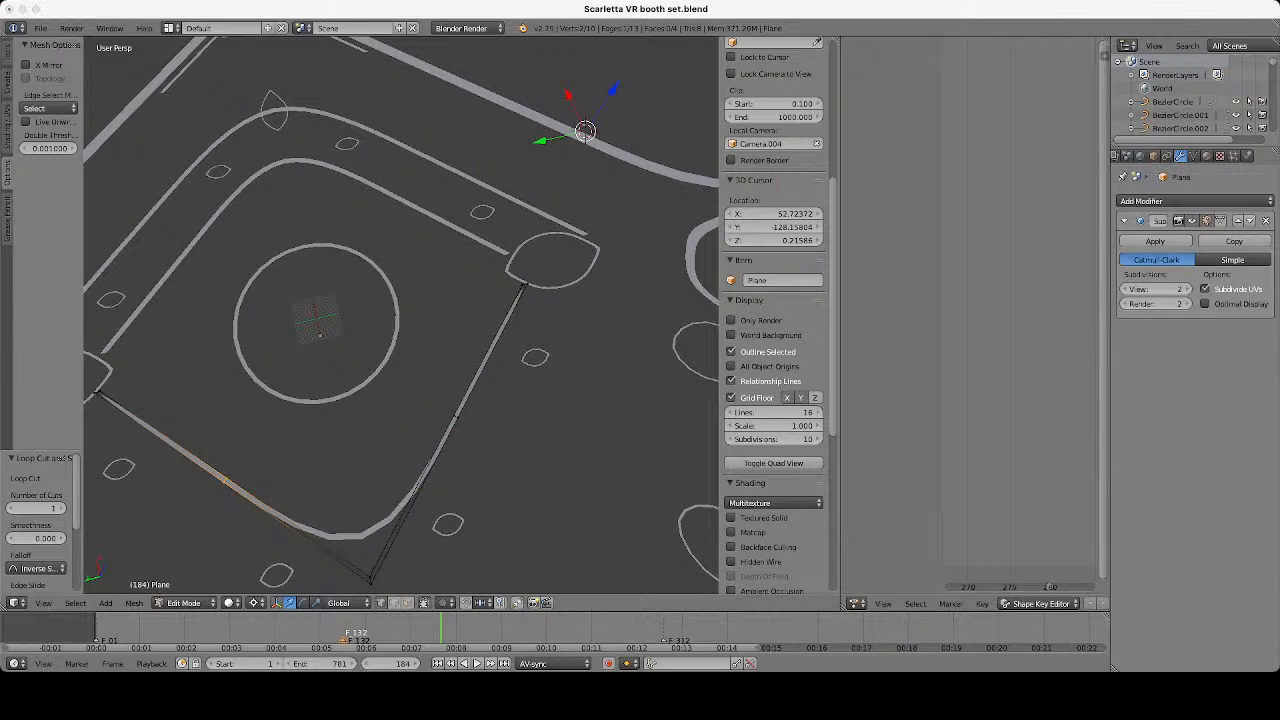
{"action": "middle_click_drag", "start_coordinate": [450, 318], "coordinate": [350, 316]}
{"action": "scroll", "coordinate": [401, 315], "scroll_direction": "up", "scroll_amount": 1}
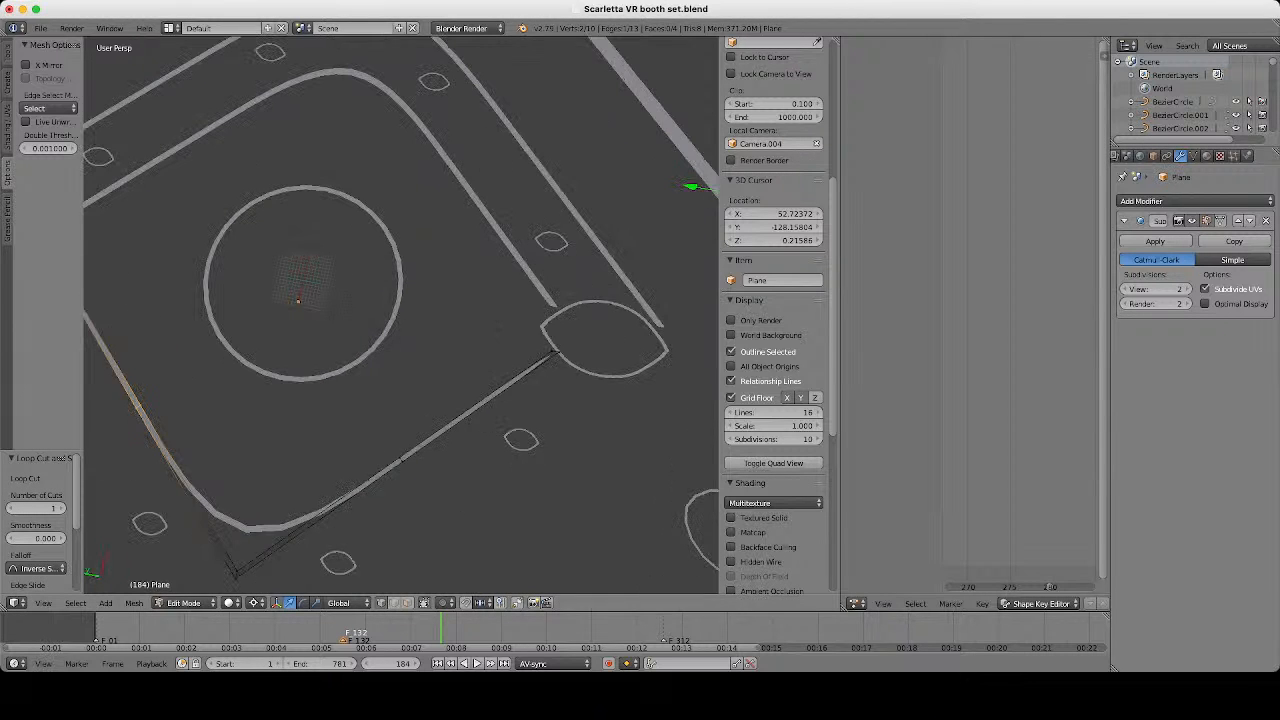
{"action": "right_click", "coordinate": [401, 457], "text": "alt"}
{"action": "scroll", "coordinate": [400, 315], "scroll_direction": "down", "scroll_amount": 5}
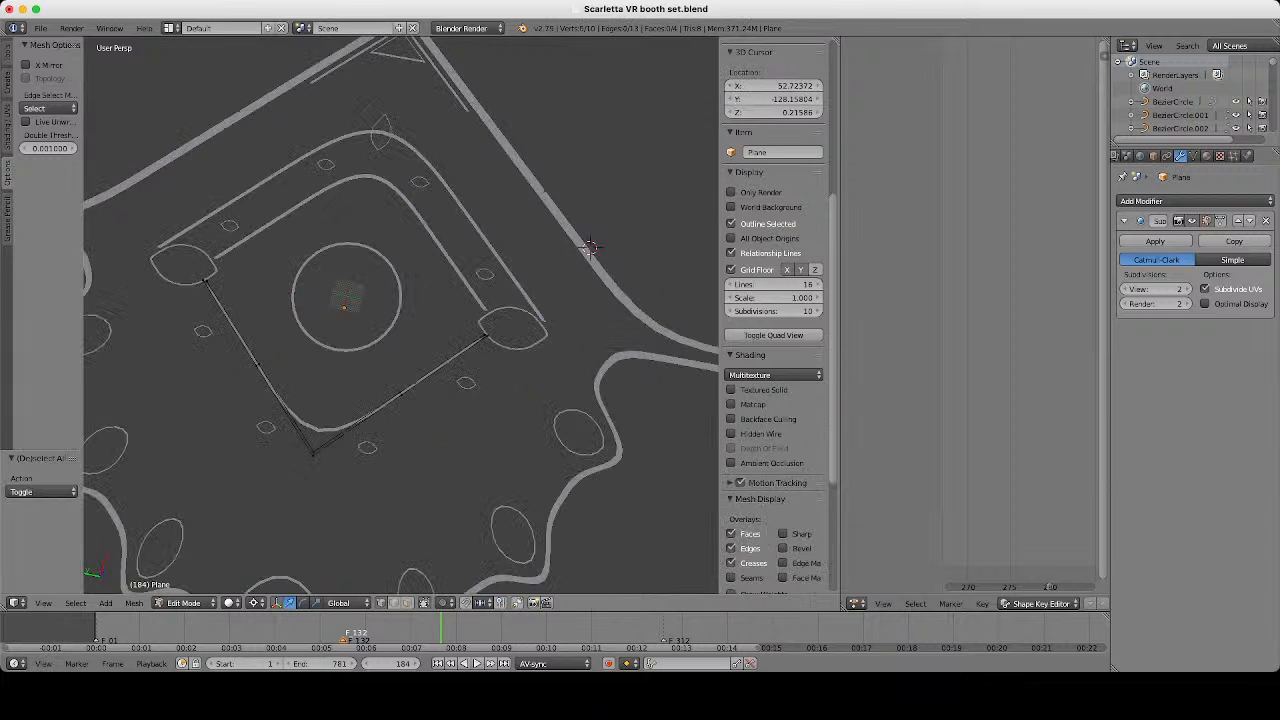
Add a loop cut on one arm of the V-shaped band and slide it to the tip touching the leaf shape.
{"action": "key", "text": "Tab"}
{"action": "middle_click_drag", "start_coordinate": [400, 315], "coordinate": [506, 246]}
{"action": "scroll", "coordinate": [401, 315], "scroll_direction": "up", "scroll_amount": 3}
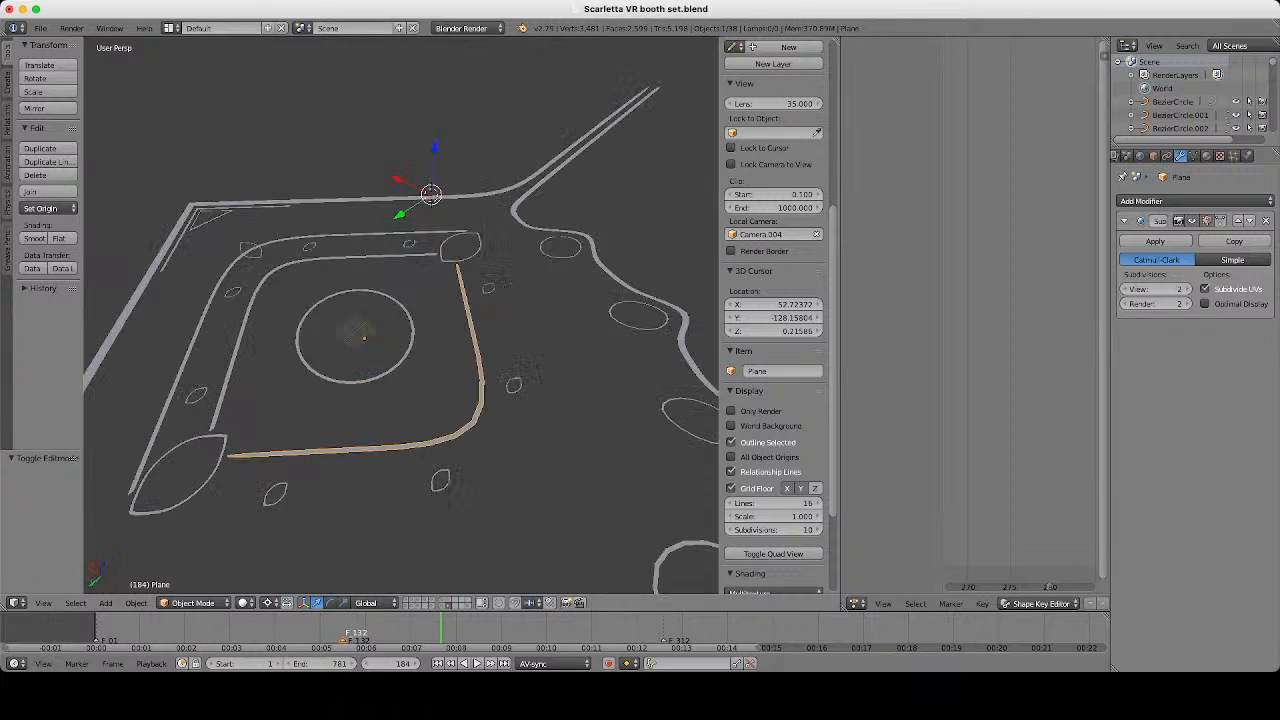
{"action": "middle_click_drag", "start_coordinate": [400, 315], "coordinate": [300, 385]}
{"action": "scroll", "coordinate": [401, 315], "scroll_direction": "up", "scroll_amount": 6}
{"action": "key", "text": "Tab"}
{"action": "mouse_move", "coordinate": [400, 315]}
{"action": "middle_mouse_down", "text": "shift"}
{"action": "mouse_move", "coordinate": [328, 320]}
{"action": "mouse_move", "coordinate": [392, 318]}
{"action": "middle_mouse_up", "text": "shift"}
{"action": "key", "text": "ctrl+r"}
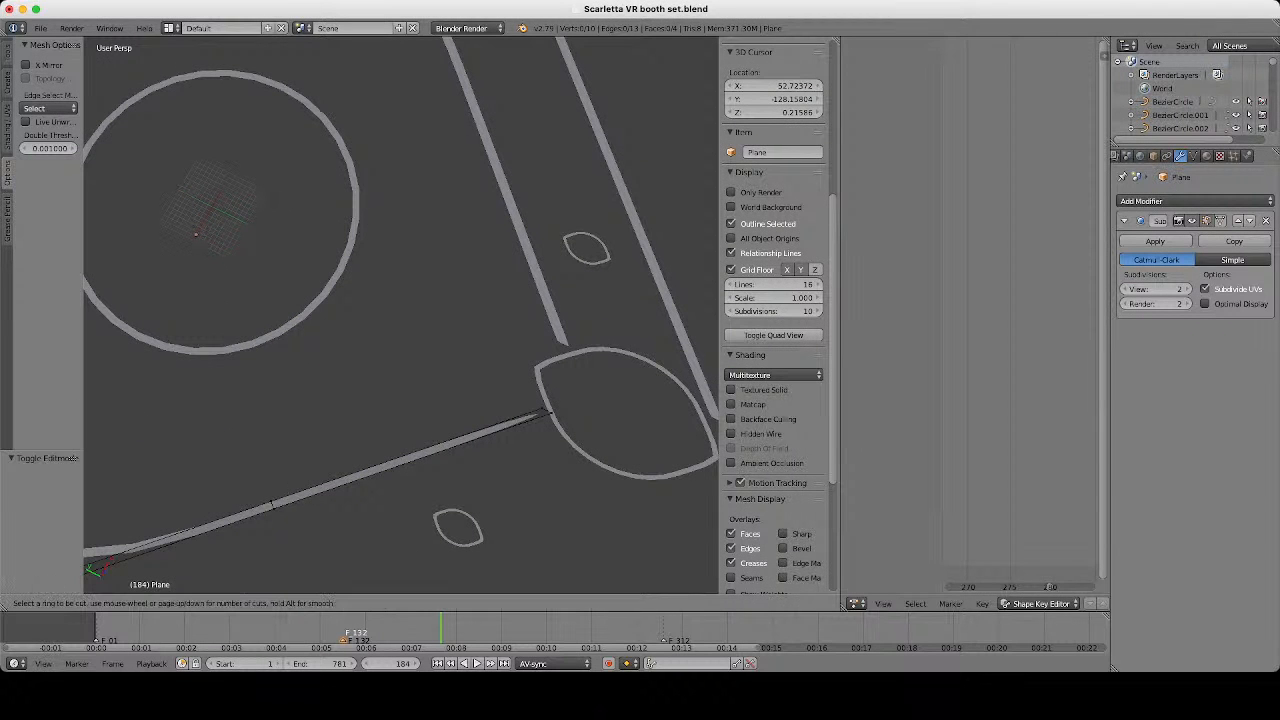
{"action": "left_click", "coordinate": [412, 457]}
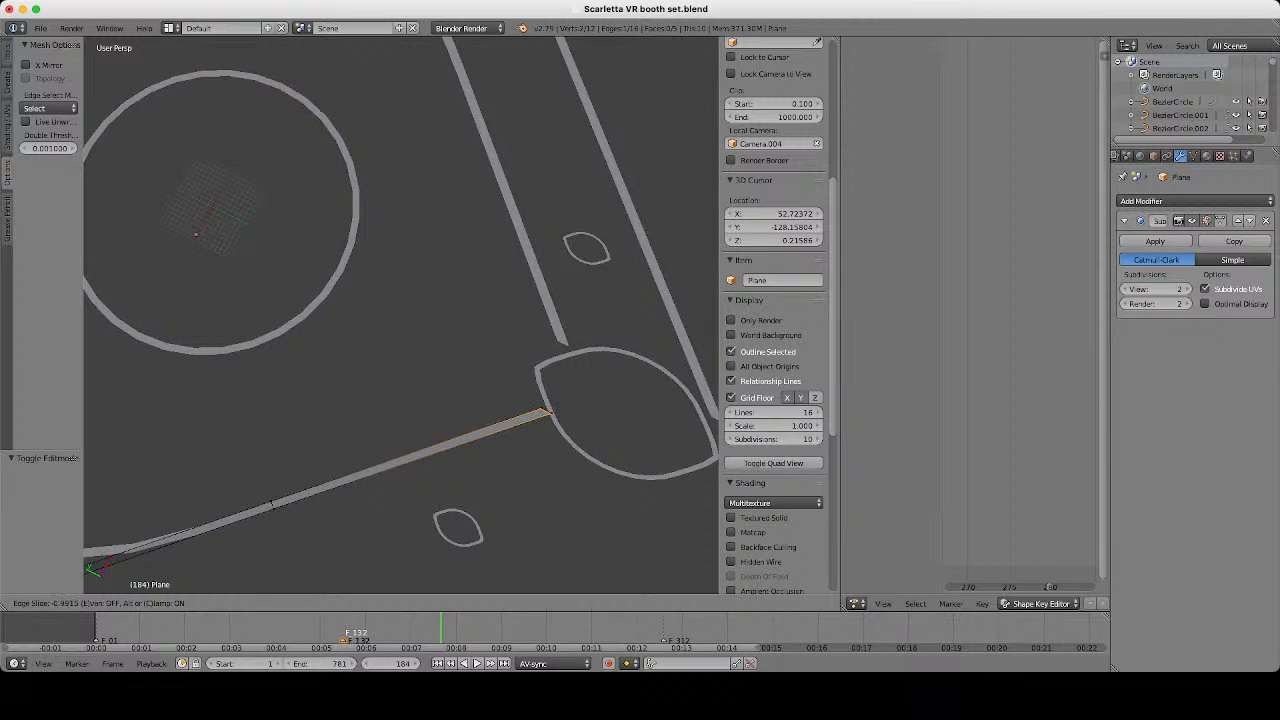
{"action": "left_click", "coordinate": [540, 412]}
Square off the V-shaped band's other end with a loop cut slid to the tip at the second leaf shape.
{"action": "scroll", "coordinate": [400, 315], "scroll_direction": "down", "scroll_amount": 4}
{"action": "middle_click_drag", "start_coordinate": [300, 290], "coordinate": [568, 333], "text": "shift"}
{"action": "scroll", "coordinate": [400, 315], "scroll_direction": "up", "scroll_amount": 4}
{"action": "scroll", "coordinate": [400, 315], "scroll_direction": "up", "scroll_amount": 1}
{"action": "middle_click_drag", "start_coordinate": [425, 260], "coordinate": [337, 292], "text": "shift"}
{"action": "key", "text": "ctrl+r"}
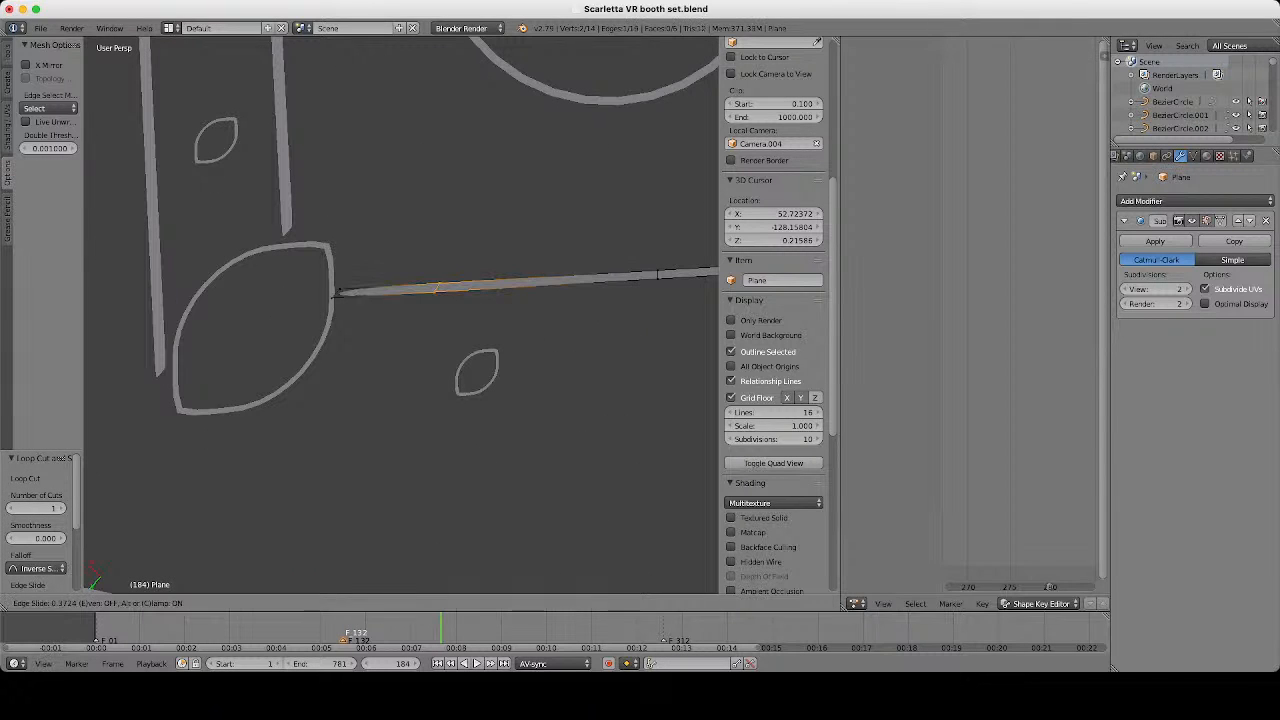
{"action": "left_click", "coordinate": [337, 291]}
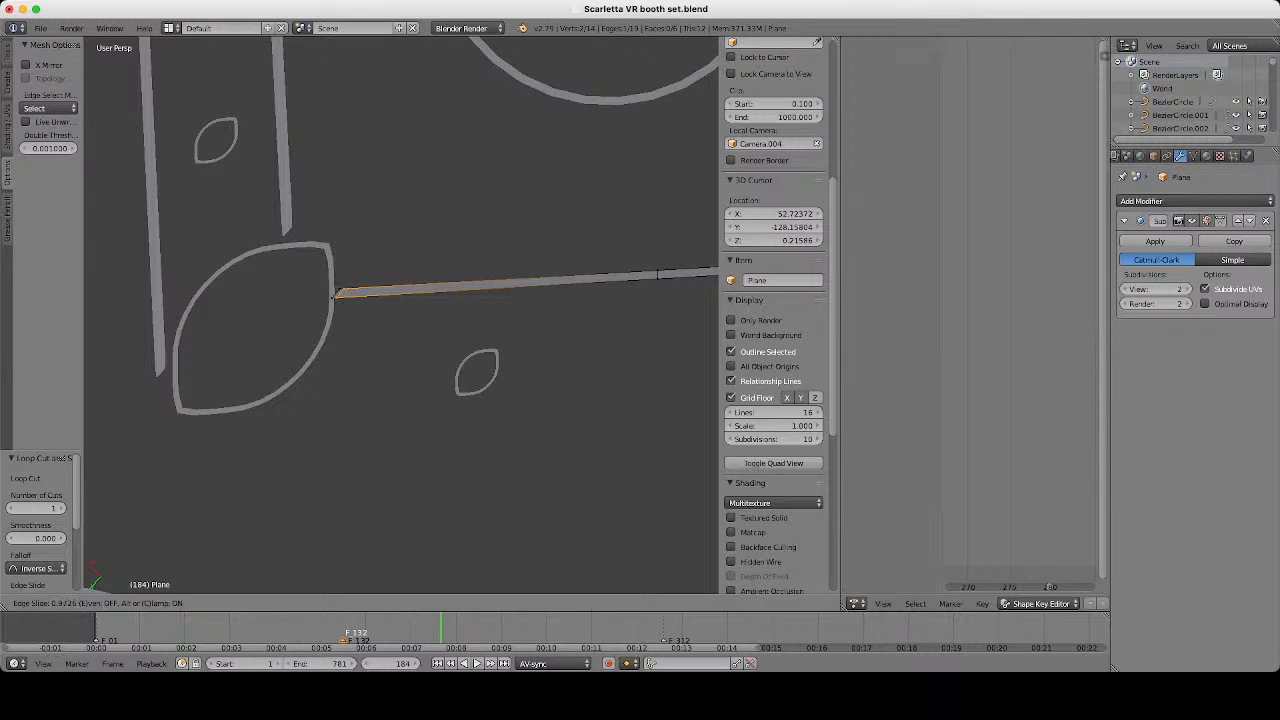
{"action": "left_click", "coordinate": [337, 292]}
{"action": "key", "text": "Tab"}
Set the V-shaped band's view subdivisions to 3 and apply its Subdivision Surface modifier.
{"action": "scroll", "coordinate": [337, 292], "scroll_direction": "down", "scroll_amount": 5}
{"action": "key", "text": "a"}
{"action": "scroll", "coordinate": [337, 292], "scroll_direction": "down", "scroll_amount": 2}
{"action": "middle_click_drag", "start_coordinate": [337, 292], "coordinate": [279, 385], "text": "shift"}
{"action": "scroll", "coordinate": [400, 310], "scroll_direction": "up", "scroll_amount": 4}
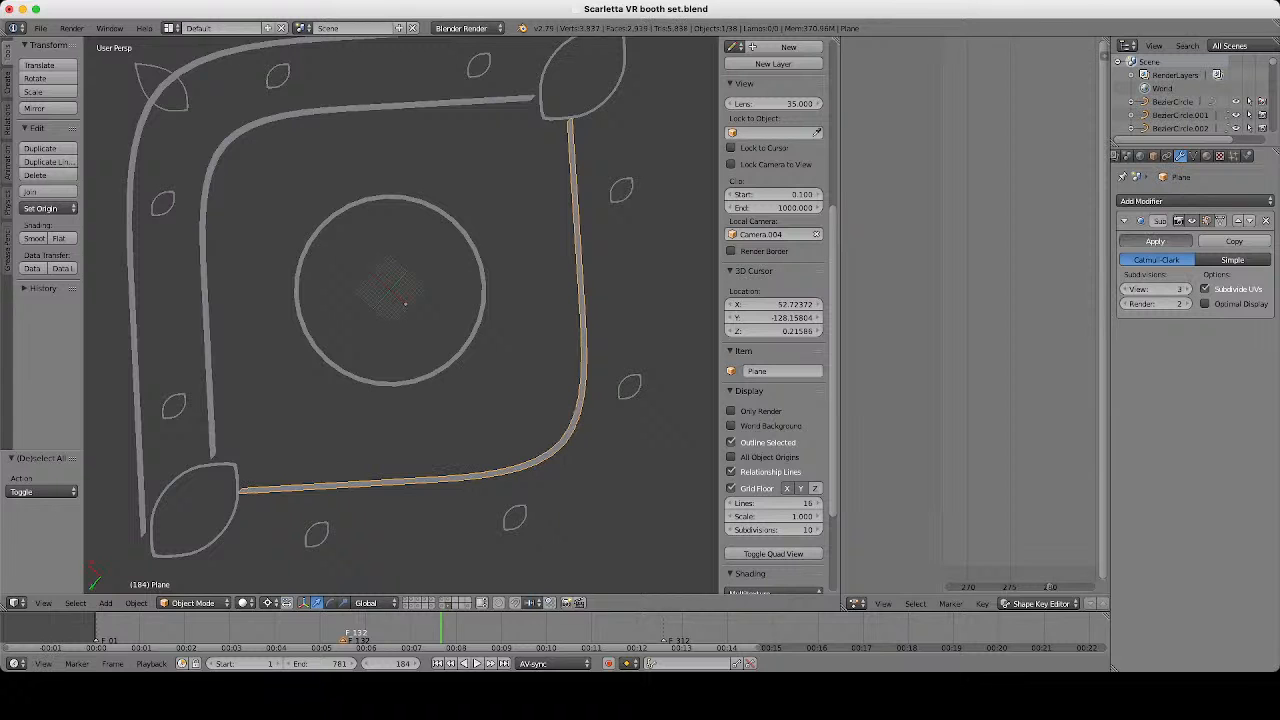
{"action": "left_click", "coordinate": [1155, 241]}
{"action": "scroll", "coordinate": [459, 55], "scroll_direction": "down", "scroll_amount": 2}
{"action": "key", "text": "a"}
Add a Subdivision Surface modifier with 2 view subdivisions to the thin angled strip just inside the outline's pointed corner.
{"action": "scroll", "coordinate": [400, 310], "scroll_direction": "down", "scroll_amount": 4}
{"action": "middle_click_drag", "start_coordinate": [400, 310], "coordinate": [436, 363]}
{"action": "scroll", "coordinate": [436, 363], "scroll_direction": "up", "scroll_amount": 4}
{"action": "right_click", "coordinate": [440, 340]}
{"action": "scroll", "coordinate": [440, 340], "scroll_direction": "down", "scroll_amount": 2}
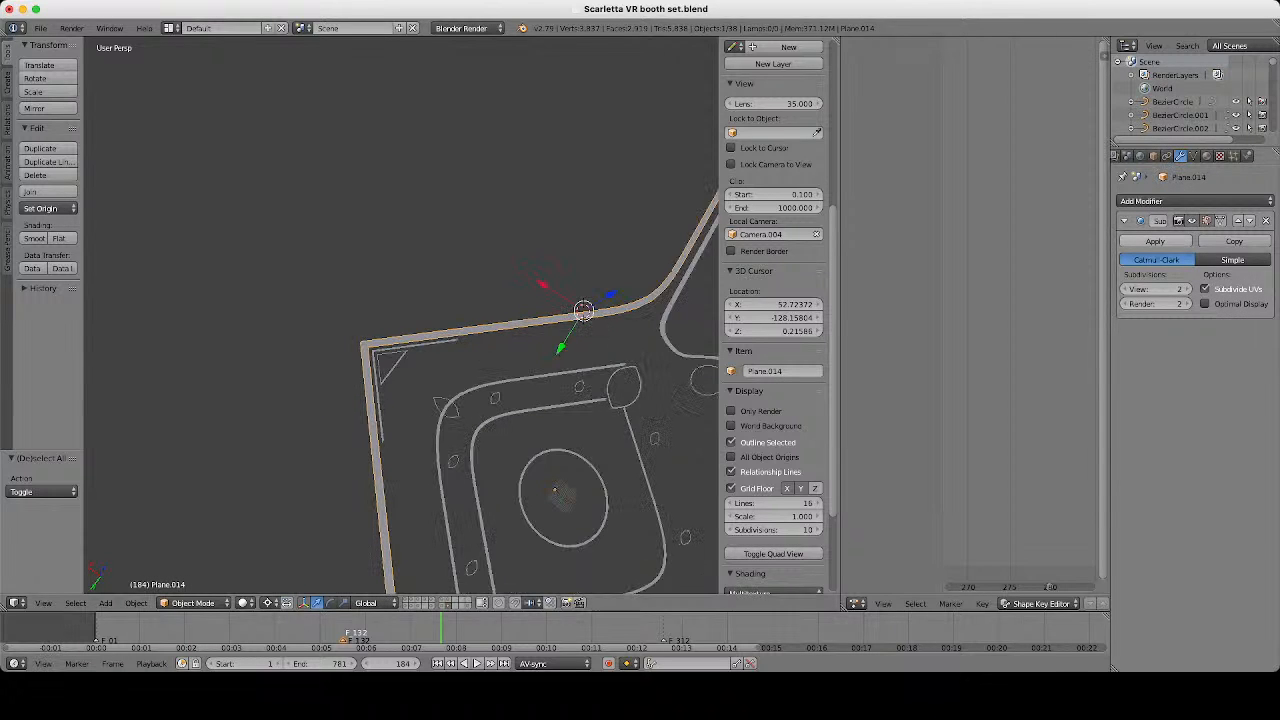
{"action": "scroll", "coordinate": [440, 345], "scroll_direction": "up", "scroll_amount": 3}
{"action": "right_click", "coordinate": [435, 362]}
{"action": "left_click", "coordinate": [1190, 201]}
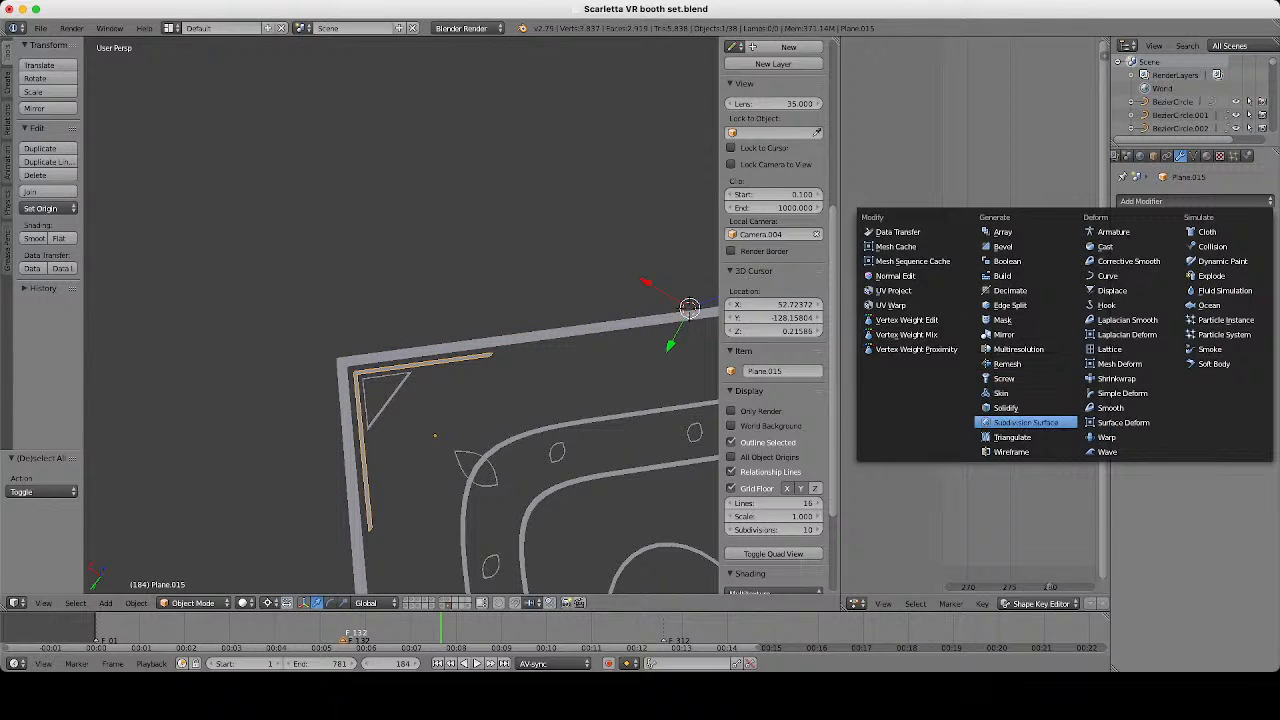
{"action": "left_click", "coordinate": [1025, 422]}
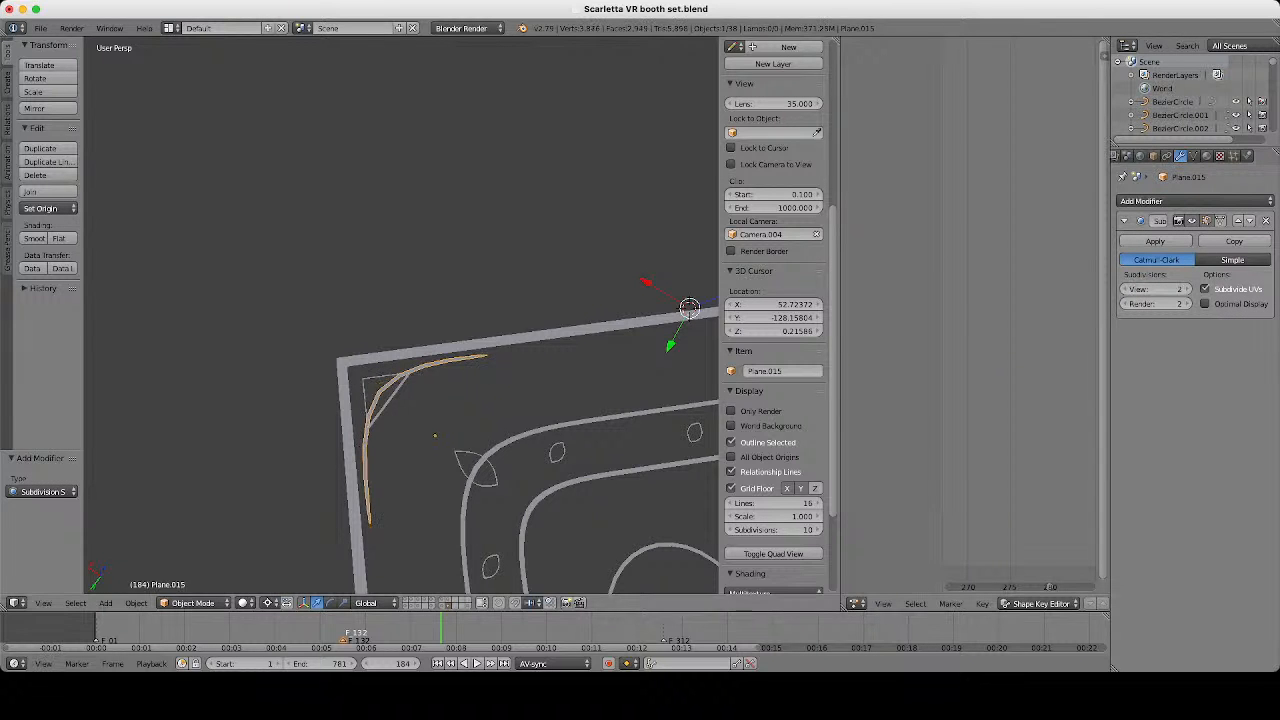
Add a loop cut halfway along each arm of the thin angled strip to tighten its corner.
{"action": "scroll", "coordinate": [420, 360], "scroll_direction": "down", "scroll_amount": 3}
{"action": "middle_click_drag", "start_coordinate": [420, 360], "coordinate": [535, 365]}
{"action": "scroll", "coordinate": [480, 360], "scroll_direction": "up", "scroll_amount": 6}
{"action": "key", "text": "Tab"}
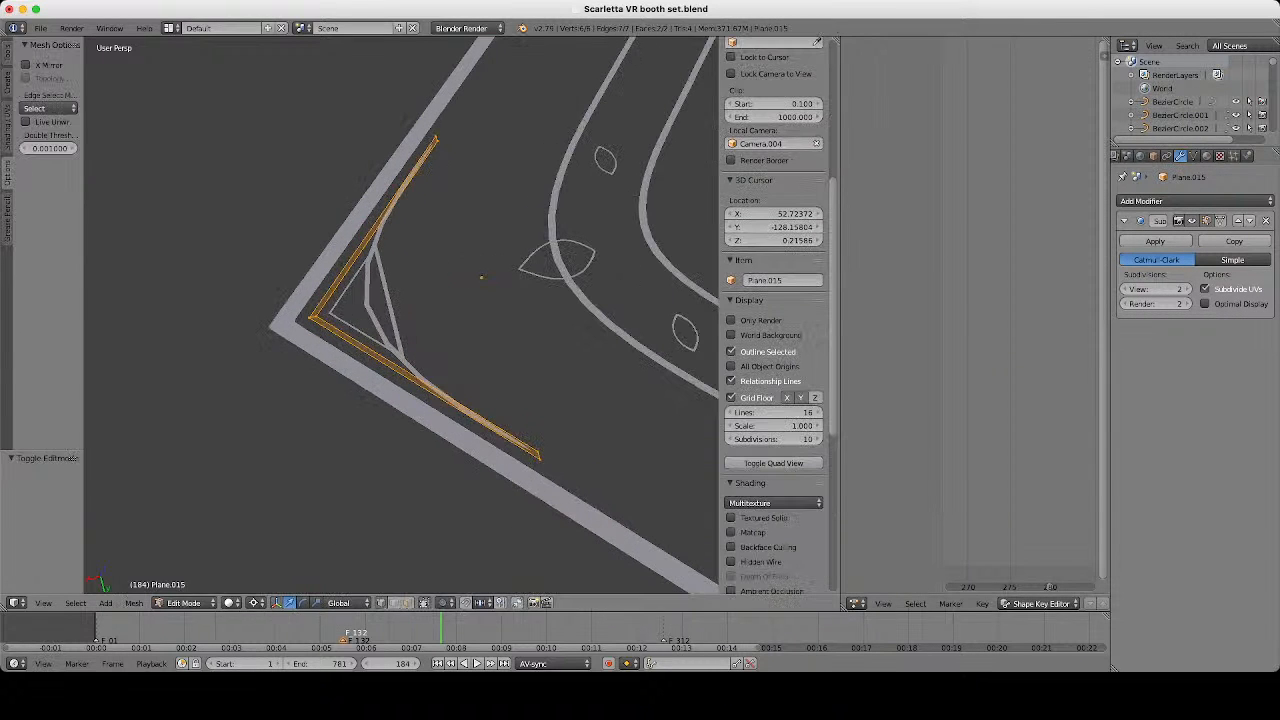
{"action": "key", "text": "Tab"}
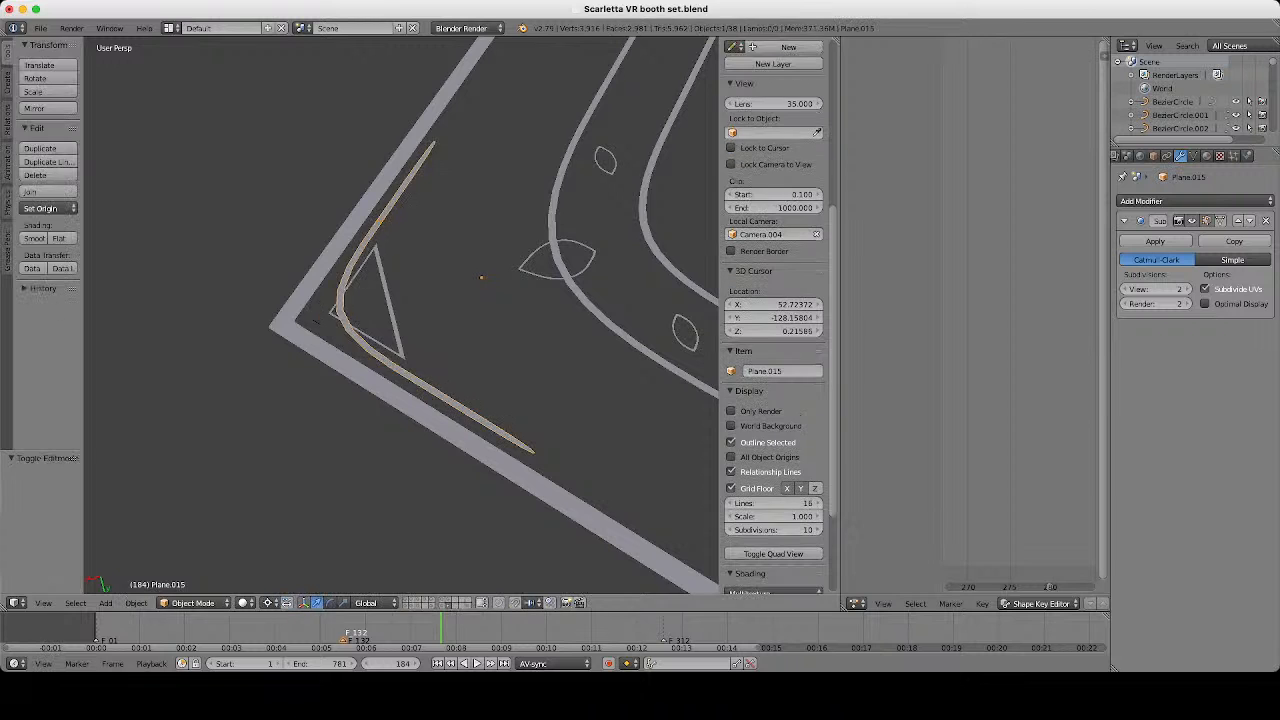
Square off one end of the thin angled strip with a loop cut slid to its tip.
{"action": "scroll", "coordinate": [400, 320], "scroll_direction": "down", "scroll_amount": 4}
{"action": "middle_click_drag", "start_coordinate": [480, 325], "coordinate": [440, 300]}
{"action": "scroll", "coordinate": [335, 320], "scroll_direction": "up", "scroll_amount": 4}
{"action": "key", "text": "Tab"}
{"action": "key", "text": "ctrl+r"}
{"action": "left_click", "coordinate": [445, 411]}
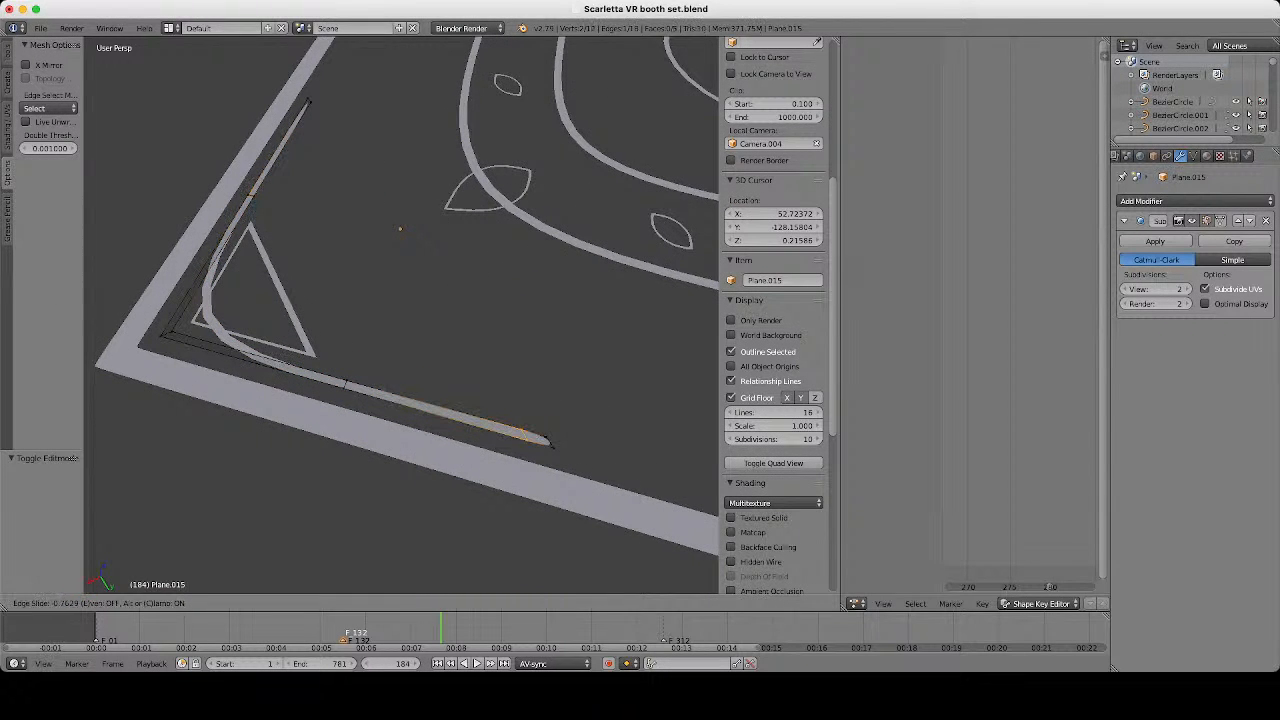
{"action": "left_click", "coordinate": [546, 440]}
Square off the angled strip's opposite end with a loop cut slid to the tip, and leave mesh editing.
{"action": "scroll", "coordinate": [546, 440], "scroll_direction": "down", "scroll_amount": 2}
{"action": "middle_click_drag", "start_coordinate": [546, 440], "coordinate": [215, 468]}
{"action": "scroll", "coordinate": [215, 468], "scroll_direction": "up", "scroll_amount": 3}
{"action": "key", "text": "ctrl+r"}
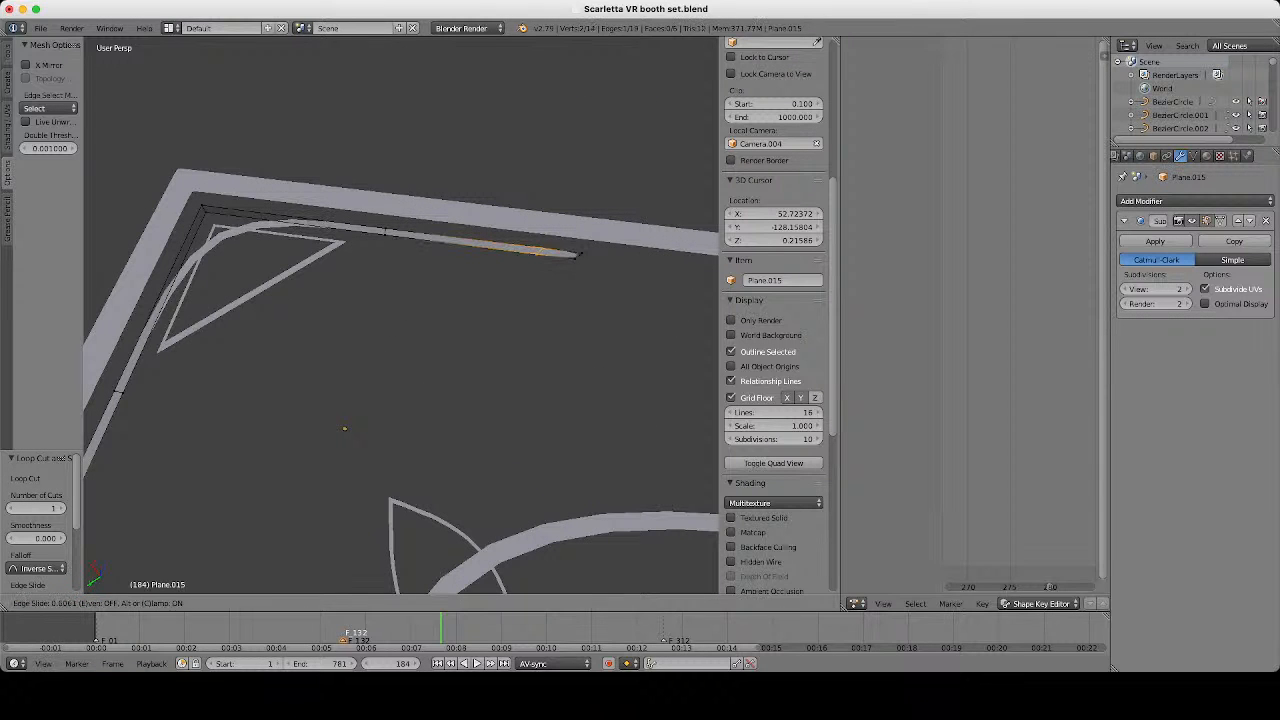
{"action": "left_click", "coordinate": [578, 256]}
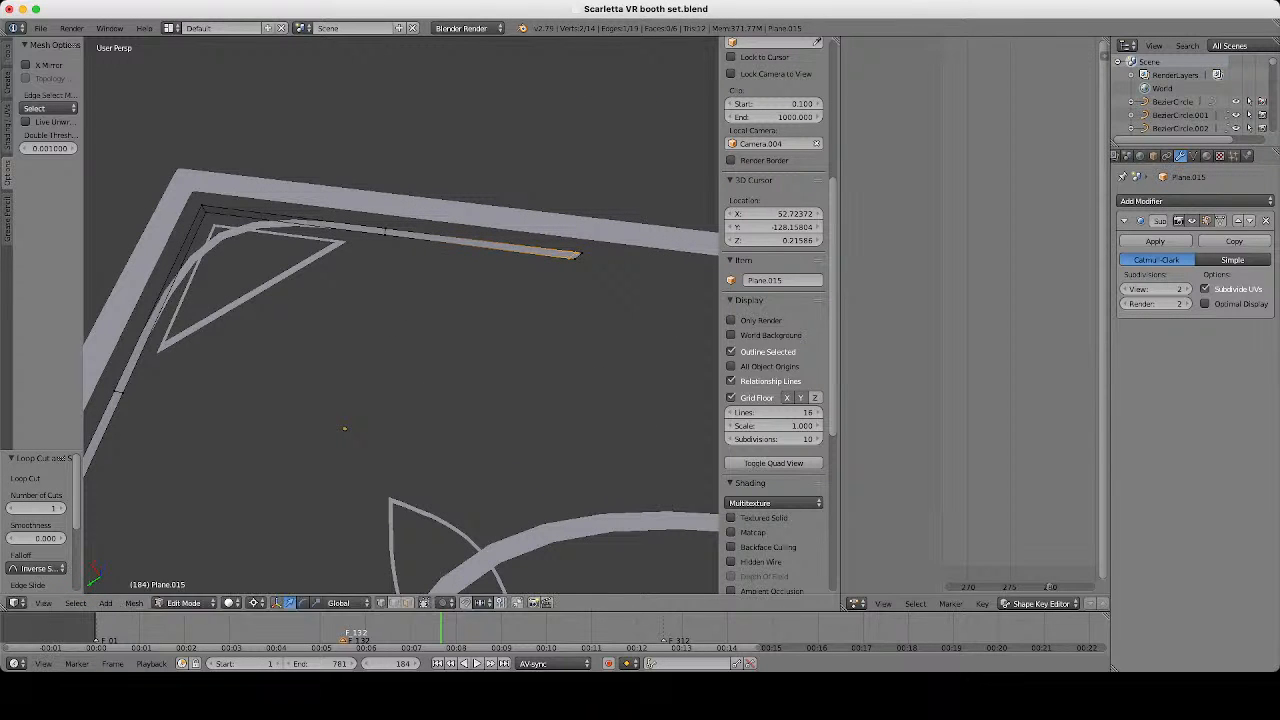
{"action": "scroll", "coordinate": [401, 315], "scroll_direction": "down", "scroll_amount": 5}
{"action": "key", "text": "Tab"}
Snap the 3D cursor to the angled strip and scale the strip down uniformly to about 0.907.
{"action": "middle_click_drag", "start_coordinate": [401, 315], "coordinate": [490, 345]}
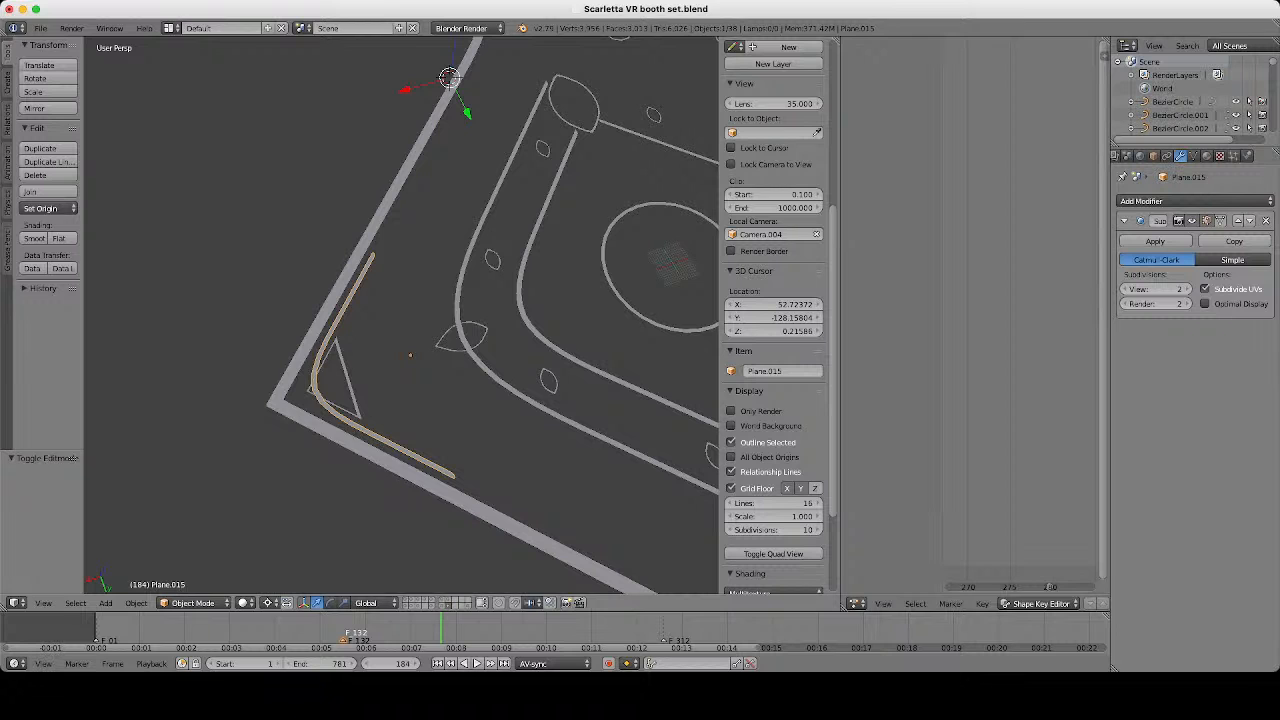
{"action": "key", "text": "shift+s"}
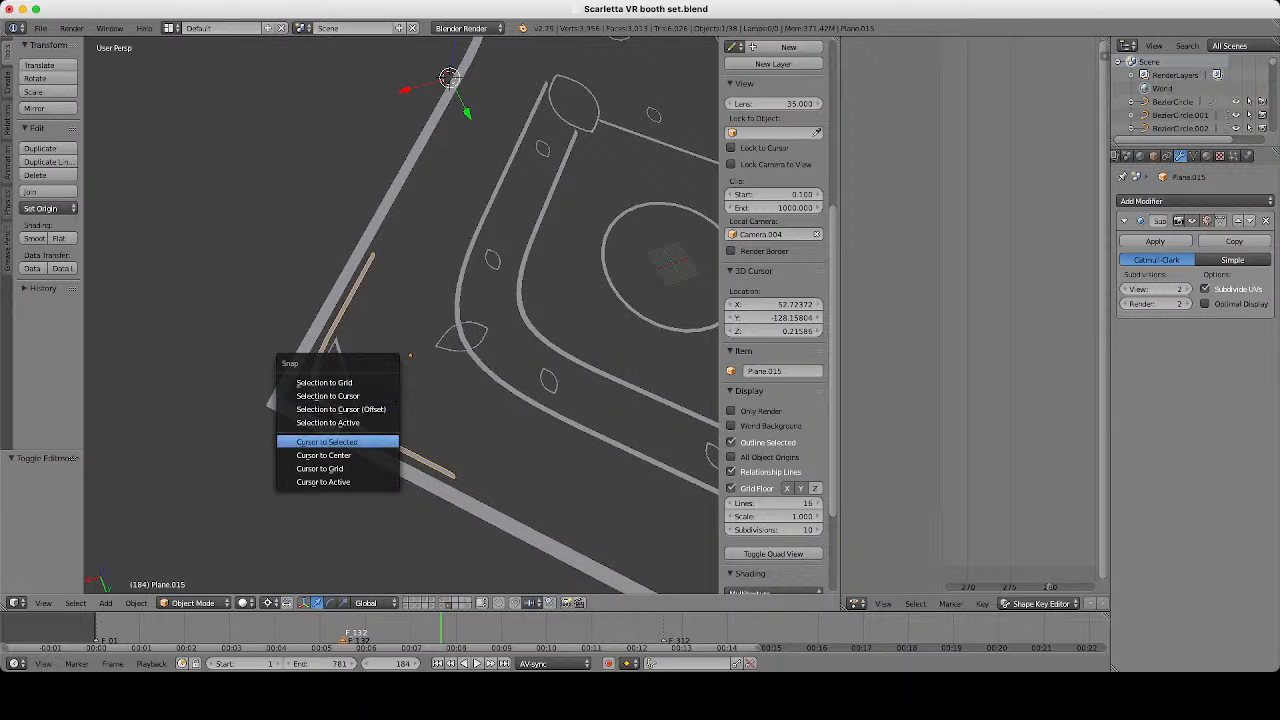
{"action": "key", "text": "Return"}
{"action": "scroll", "coordinate": [402, 316], "scroll_direction": "up", "scroll_amount": 2}
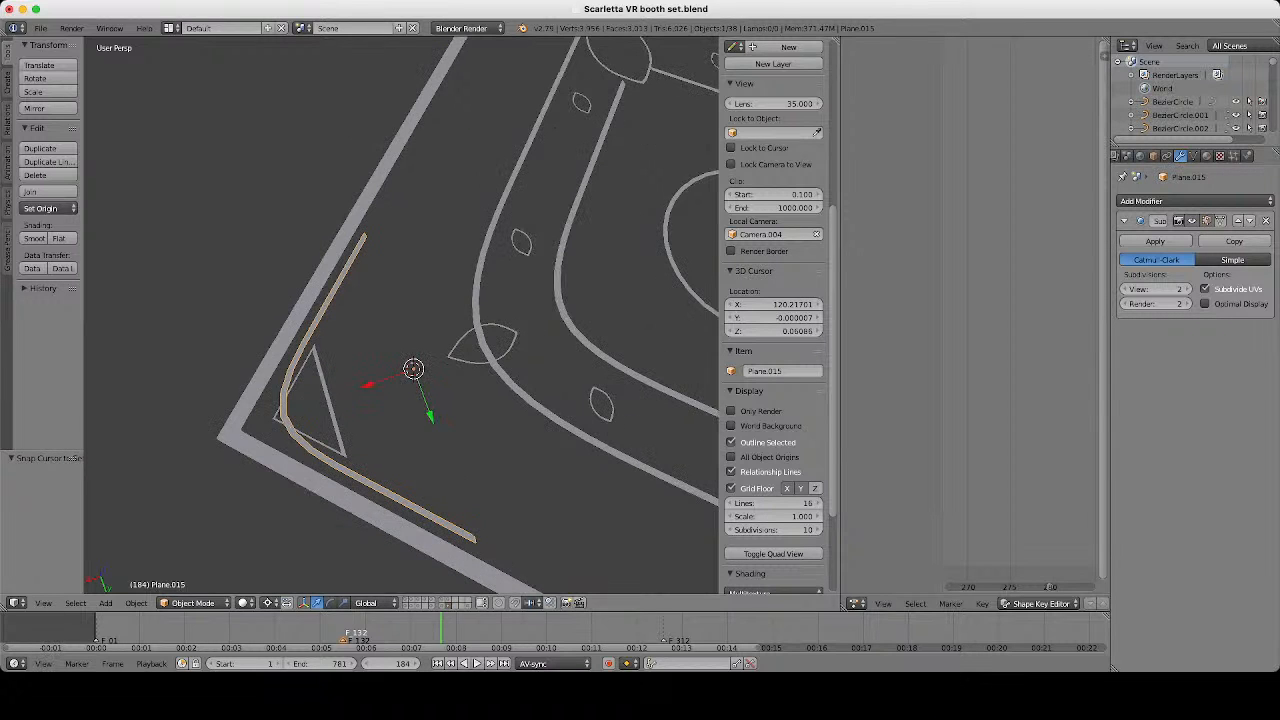
{"action": "key", "text": "s"}
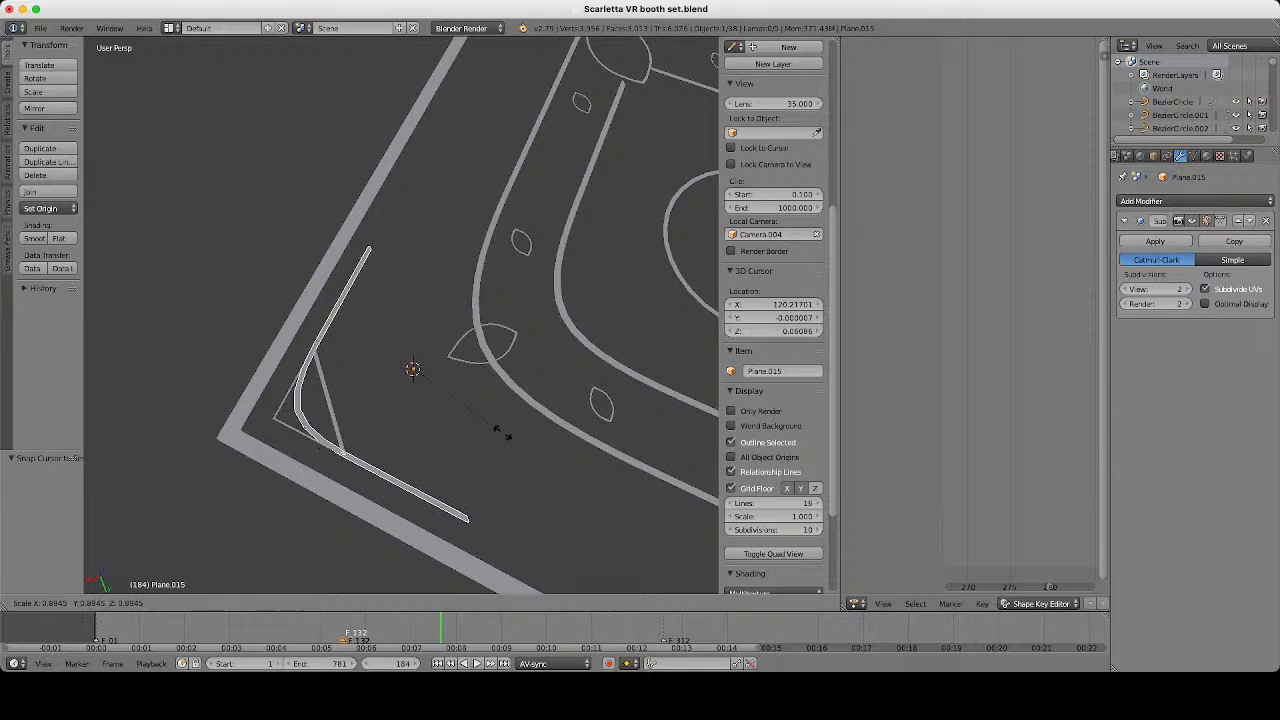
{"action": "left_click", "coordinate": [500, 430]}
Raise the angled strip very slightly along the Z axis and deselect it.
{"action": "middle_click_drag", "start_coordinate": [500, 430], "coordinate": [507, 342]}
{"action": "scroll", "coordinate": [507, 342], "scroll_direction": "up", "scroll_amount": 2}
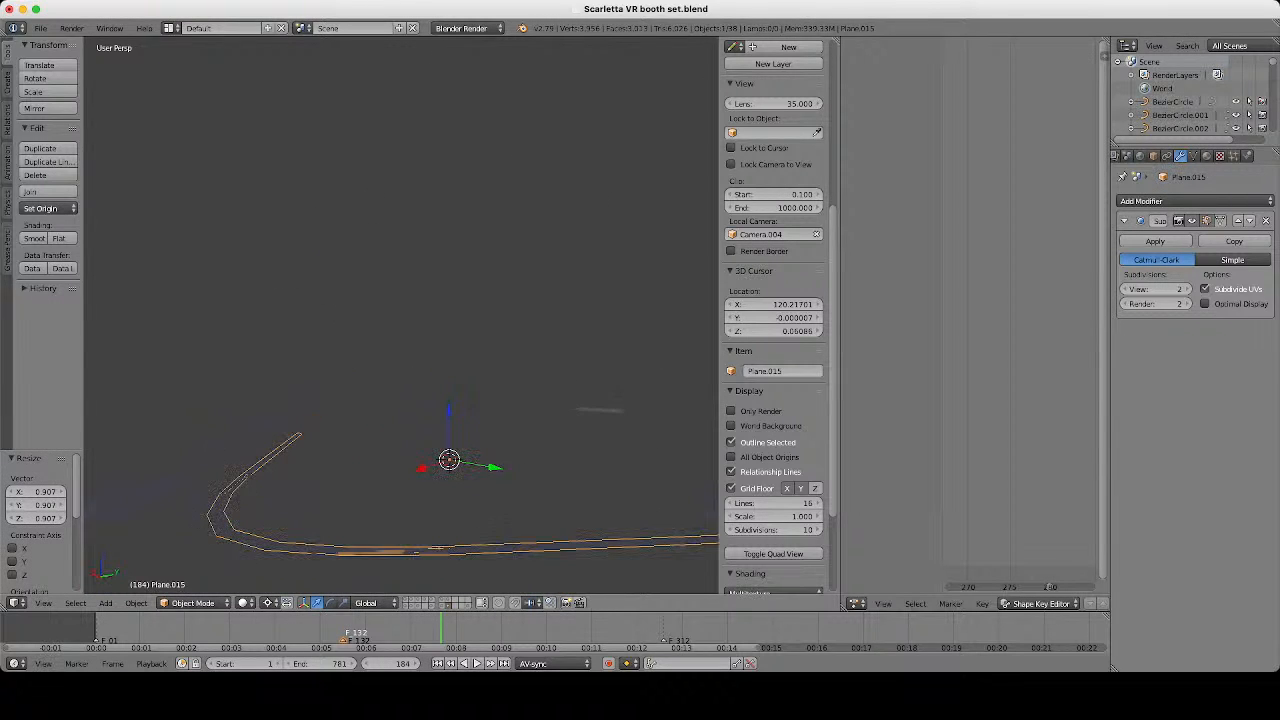
{"action": "left_click_drag", "start_coordinate": [448, 410], "coordinate": [448, 406]}
{"action": "middle_click_drag", "start_coordinate": [448, 406], "coordinate": [405, 520]}
{"action": "key", "text": "a"}
Examine how the angled strip and the small triangle sit inside the outline's pointed corner from several angles.
{"action": "scroll", "coordinate": [400, 450], "scroll_direction": "down", "scroll_amount": 5}
{"action": "scroll", "coordinate": [400, 400], "scroll_direction": "down", "scroll_amount": 2}
{"action": "middle_click_drag", "start_coordinate": [400, 400], "coordinate": [355, 412]}
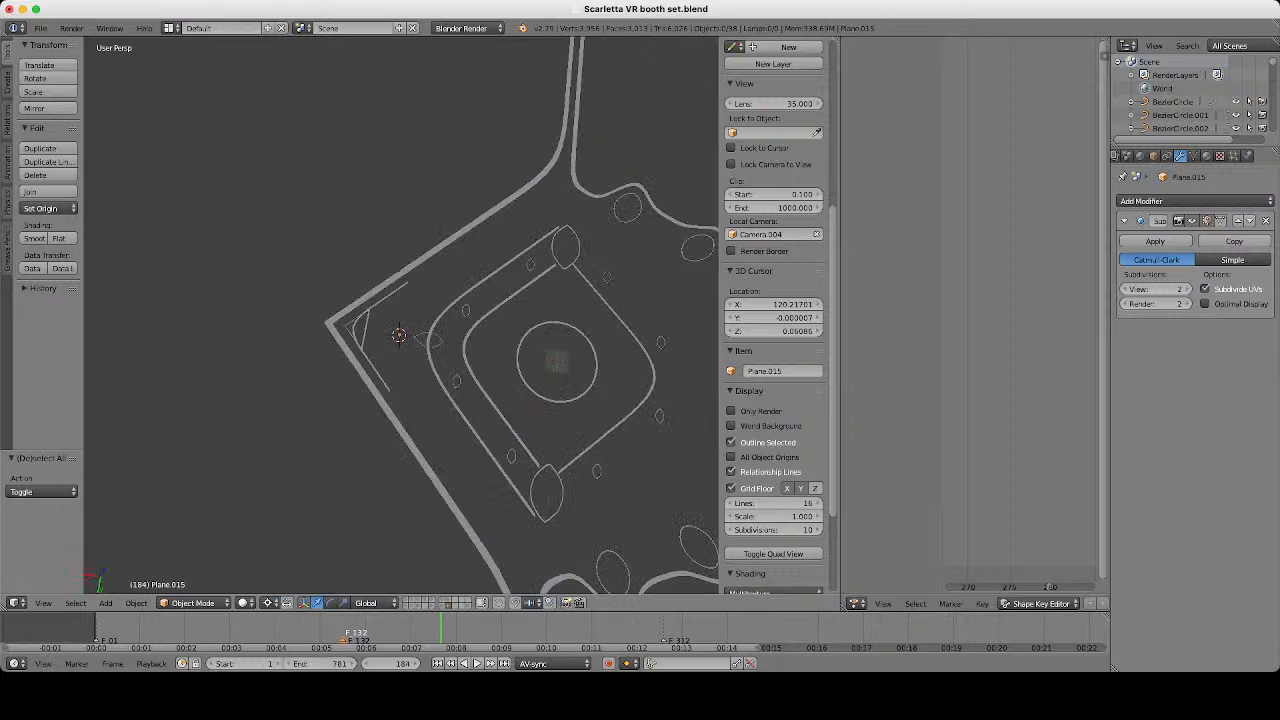
{"action": "mouse_move", "coordinate": [450, 400]}
{"action": "middle_mouse_down"}
{"action": "mouse_move", "coordinate": [310, 402]}
{"action": "mouse_move", "coordinate": [445, 400]}
{"action": "middle_mouse_up"}
{"action": "scroll", "coordinate": [445, 400], "scroll_direction": "up", "scroll_amount": 3}
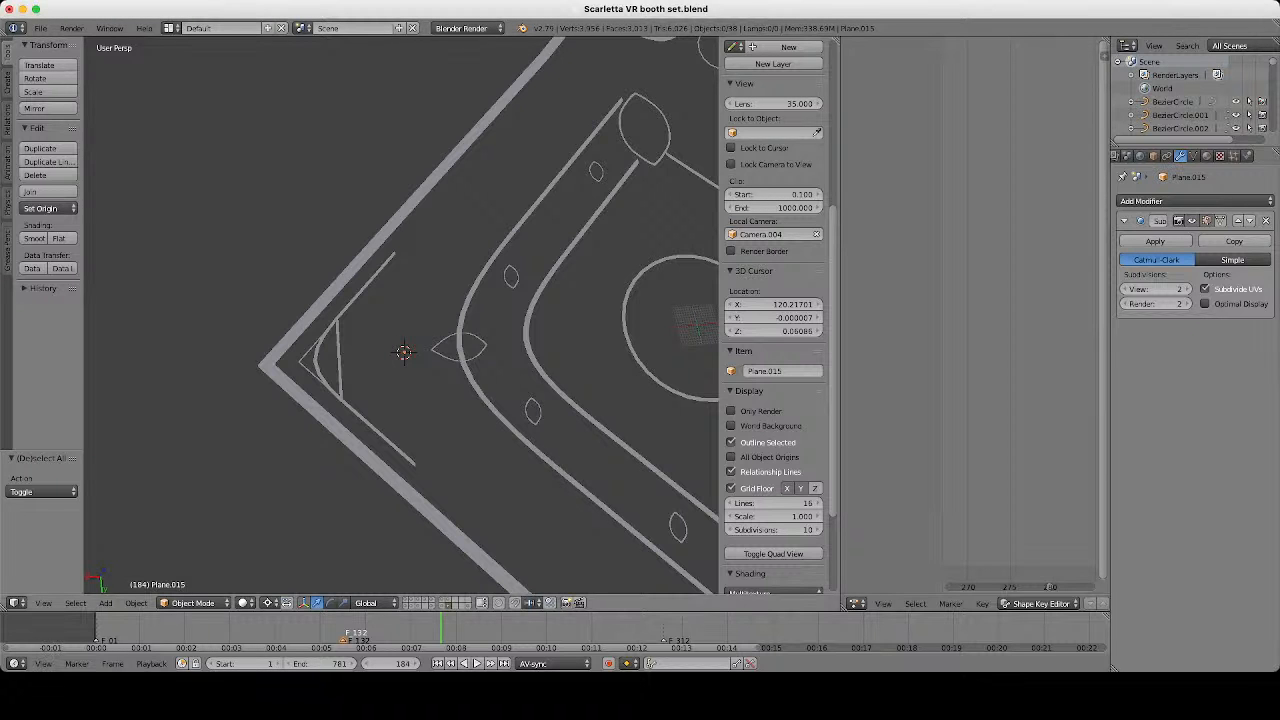
{"action": "scroll", "coordinate": [401, 345], "scroll_direction": "down", "scroll_amount": 1}
{"action": "right_click", "coordinate": [348, 347]}
{"action": "middle_click_drag", "start_coordinate": [348, 347], "coordinate": [430, 333], "text": "shift"}
{"action": "scroll", "coordinate": [401, 330], "scroll_direction": "down", "scroll_amount": 1}
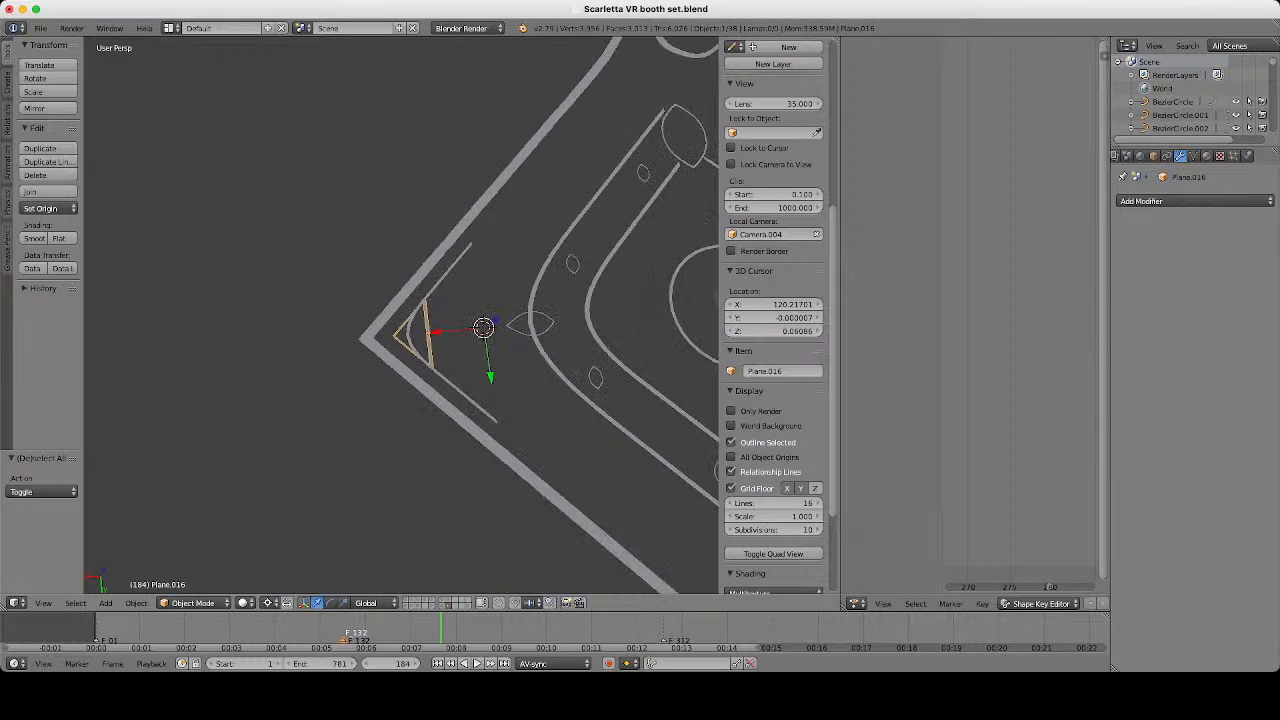
{"action": "scroll", "coordinate": [401, 330], "scroll_direction": "up", "scroll_amount": 3}
{"action": "right_click", "coordinate": [368, 332]}
{"action": "scroll", "coordinate": [368, 332], "scroll_direction": "down", "scroll_amount": 5}
{"action": "scroll", "coordinate": [400, 330], "scroll_direction": "down", "scroll_amount": 2}
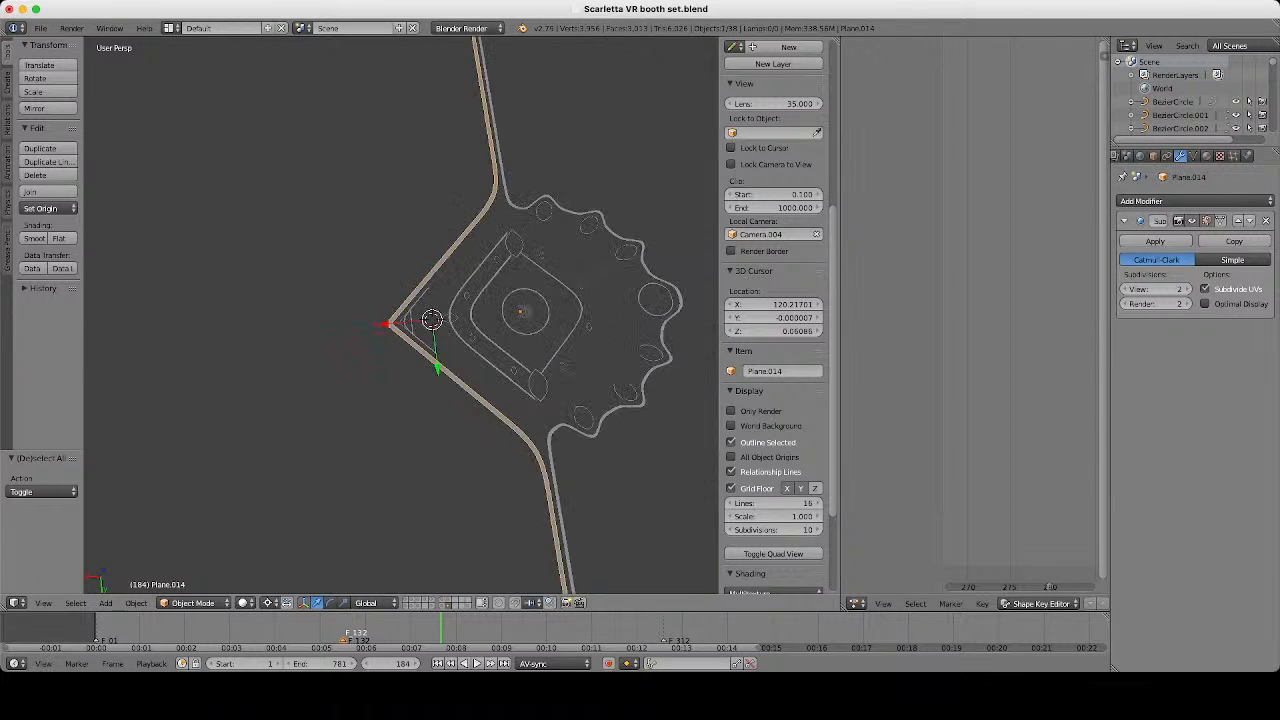
{"action": "scroll", "coordinate": [400, 330], "scroll_direction": "up", "scroll_amount": 4}
{"action": "scroll", "coordinate": [400, 320], "scroll_direction": "down", "scroll_amount": 1}
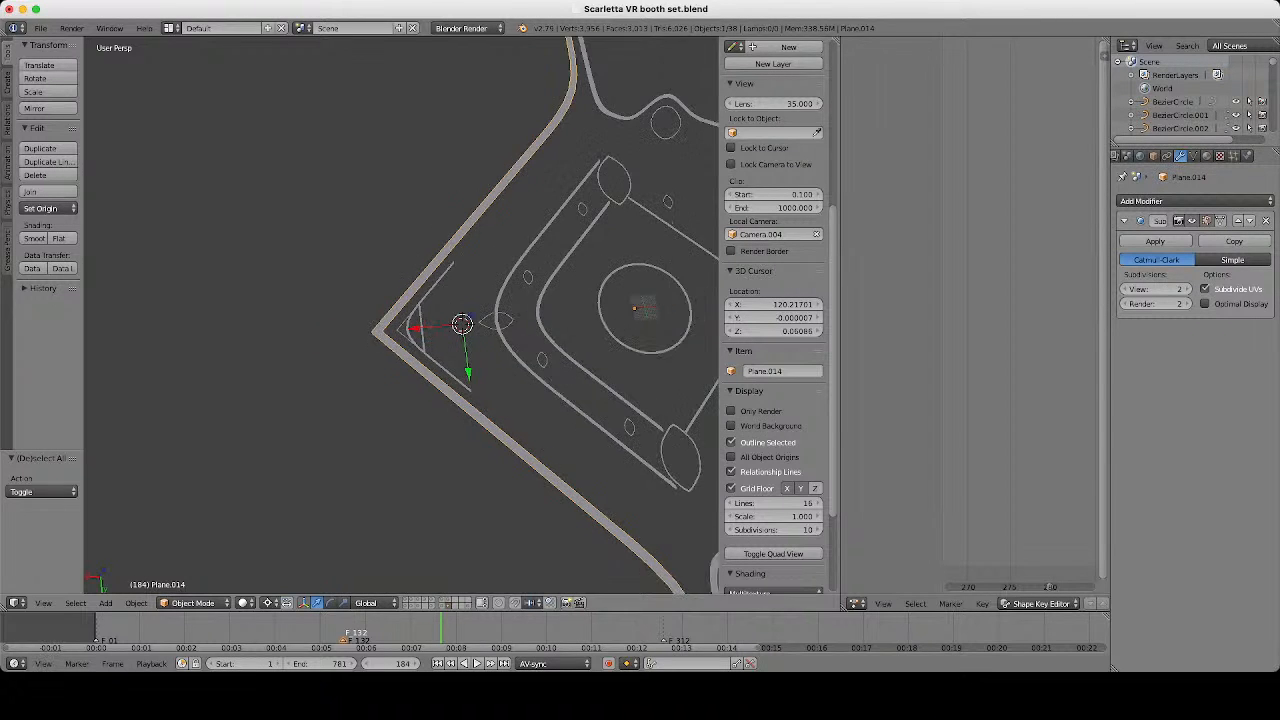
{"action": "middle_click_drag", "start_coordinate": [475, 318], "coordinate": [369, 304]}
{"action": "scroll", "coordinate": [369, 304], "scroll_direction": "up", "scroll_amount": 5}
{"action": "scroll", "coordinate": [369, 304], "scroll_direction": "down", "scroll_amount": 4}
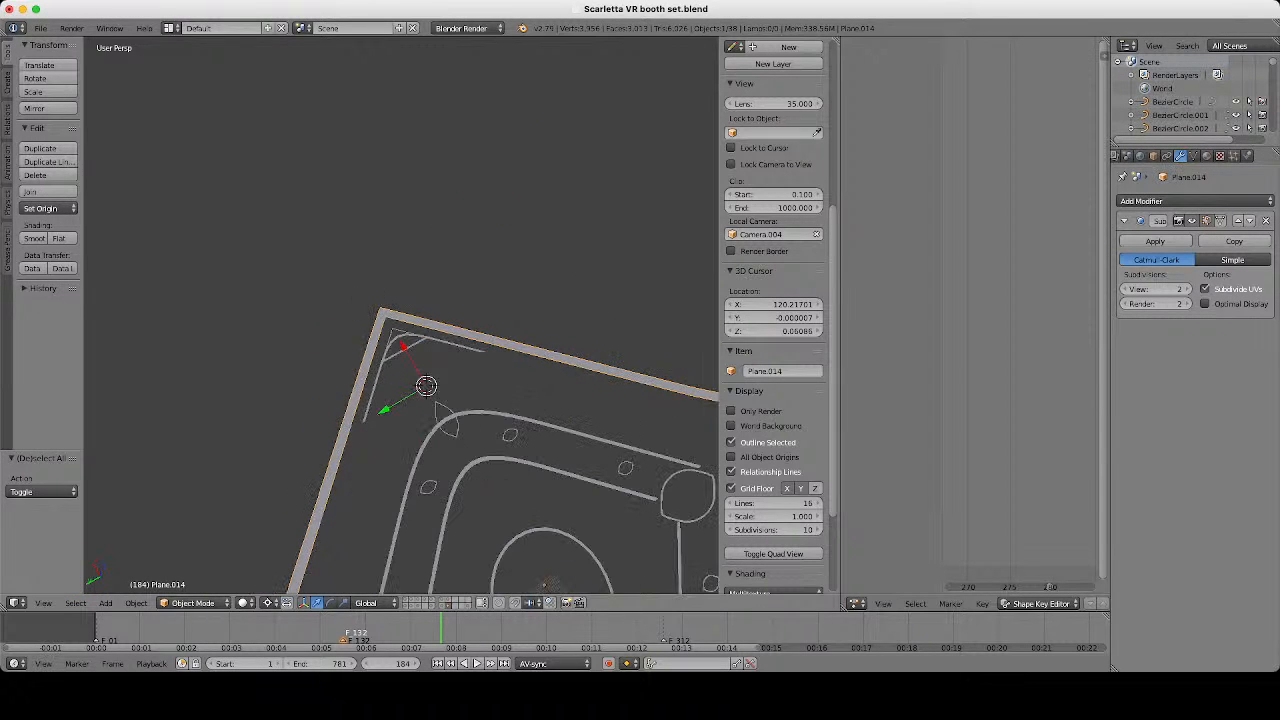
{"action": "scroll", "coordinate": [400, 330], "scroll_direction": "down", "scroll_amount": 5}
{"action": "scroll", "coordinate": [400, 330], "scroll_direction": "up", "scroll_amount": 4}
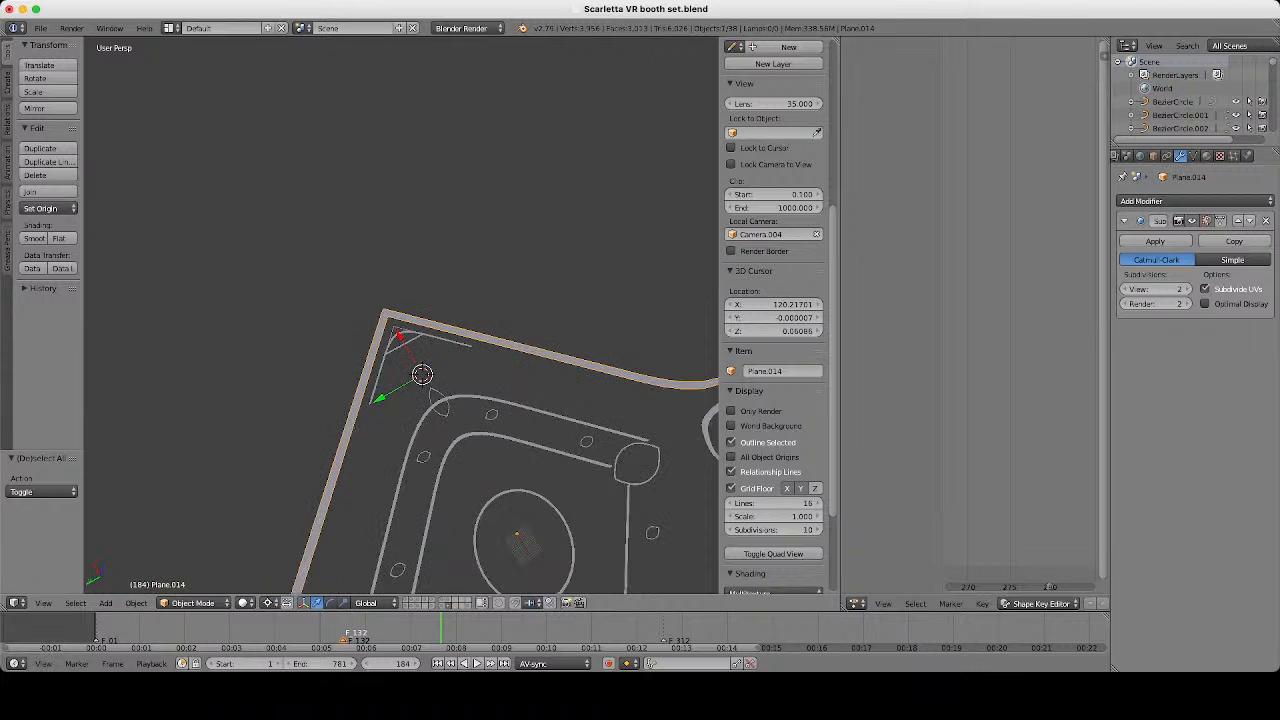
{"action": "middle_click_drag", "start_coordinate": [425, 338], "coordinate": [490, 322]}
{"action": "scroll", "coordinate": [490, 322], "scroll_direction": "up", "scroll_amount": 2}
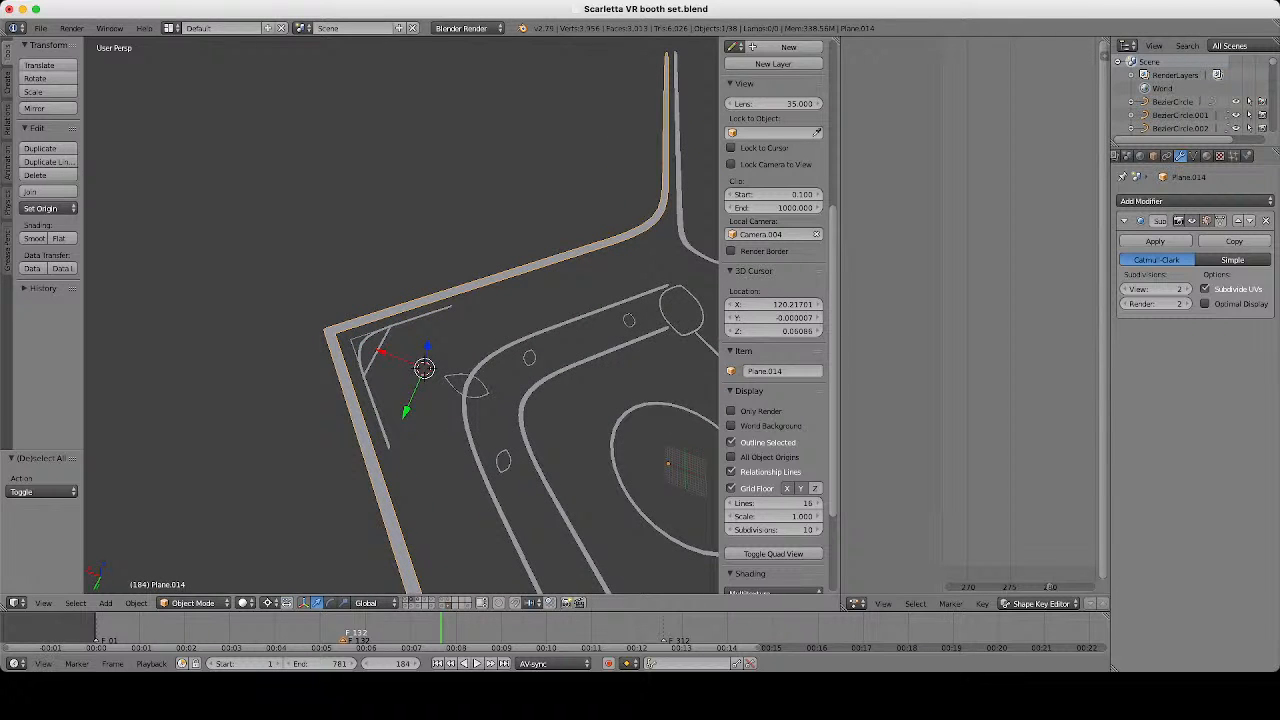
Show the layer holding the booth model together with the floor ornament.
{"action": "left_click", "coordinate": [412, 600], "text": "shift"}
{"action": "middle_click_drag", "start_coordinate": [490, 390], "coordinate": [338, 349], "text": "shift"}
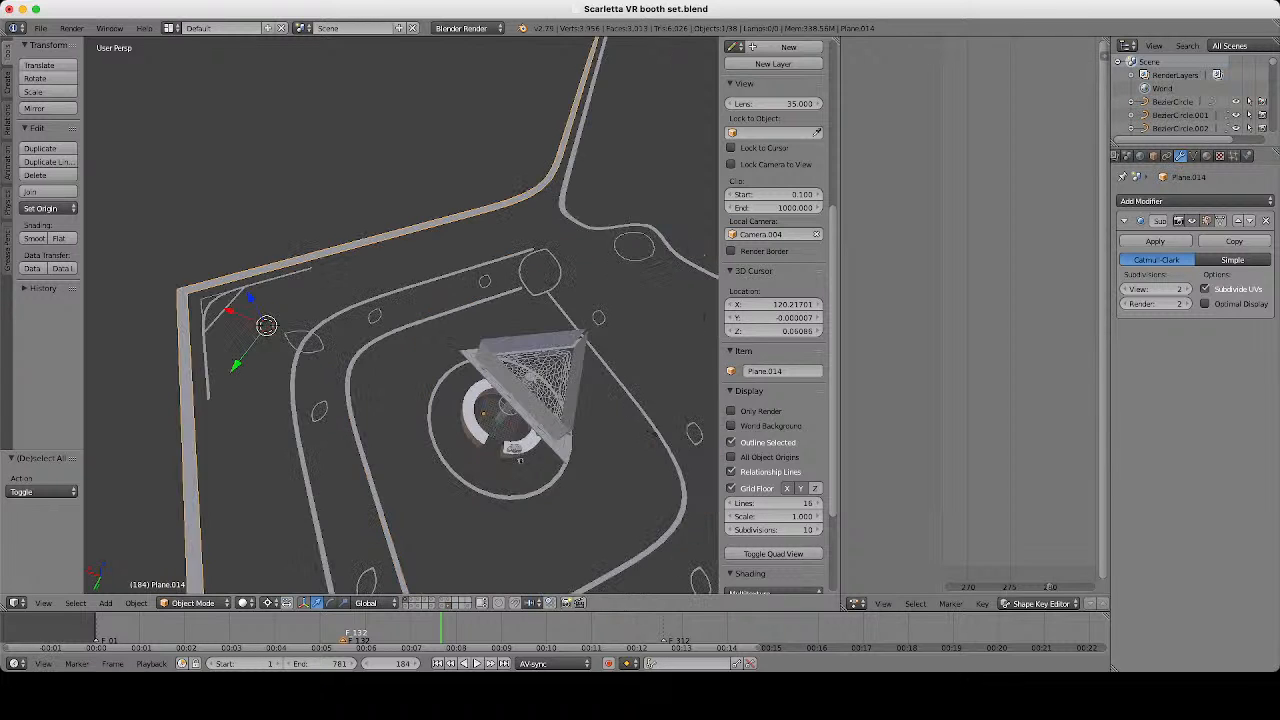
{"action": "scroll", "coordinate": [610, 410], "scroll_direction": "up", "scroll_amount": 3}
{"action": "right_click", "coordinate": [610, 410]}
{"action": "scroll", "coordinate": [610, 410], "scroll_direction": "down", "scroll_amount": 2}
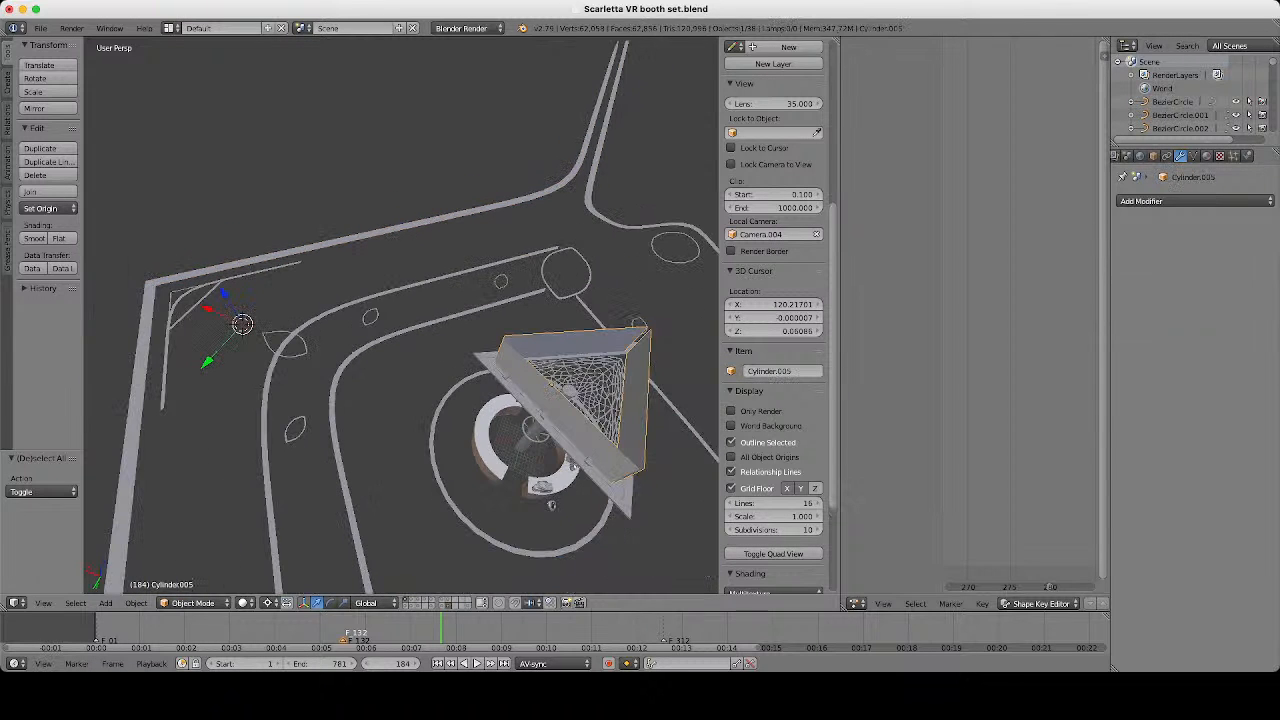
{"action": "key", "text": "g"}
{"action": "key", "text": "Escape"}
{"action": "right_click", "coordinate": [622, 482]}
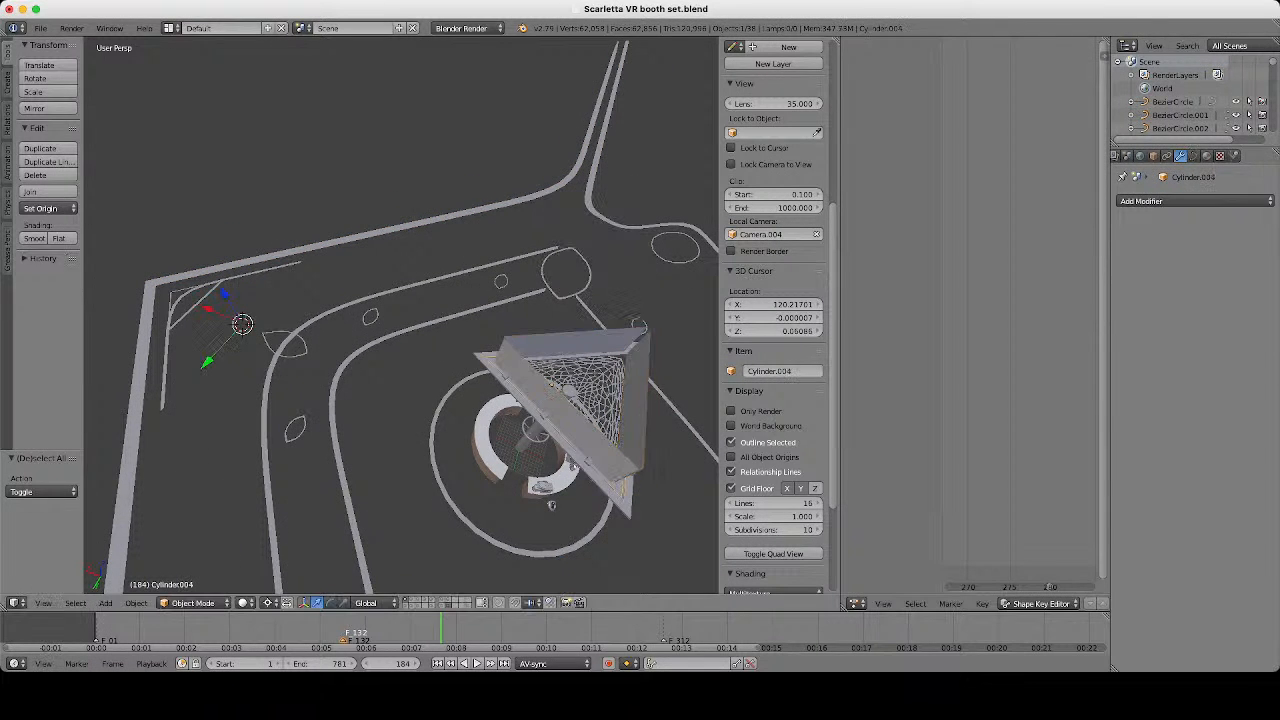
{"action": "key", "text": "g"}
{"action": "key", "text": "Escape"}
{"action": "right_click", "coordinate": [627, 500]}
{"action": "key", "text": "g"}
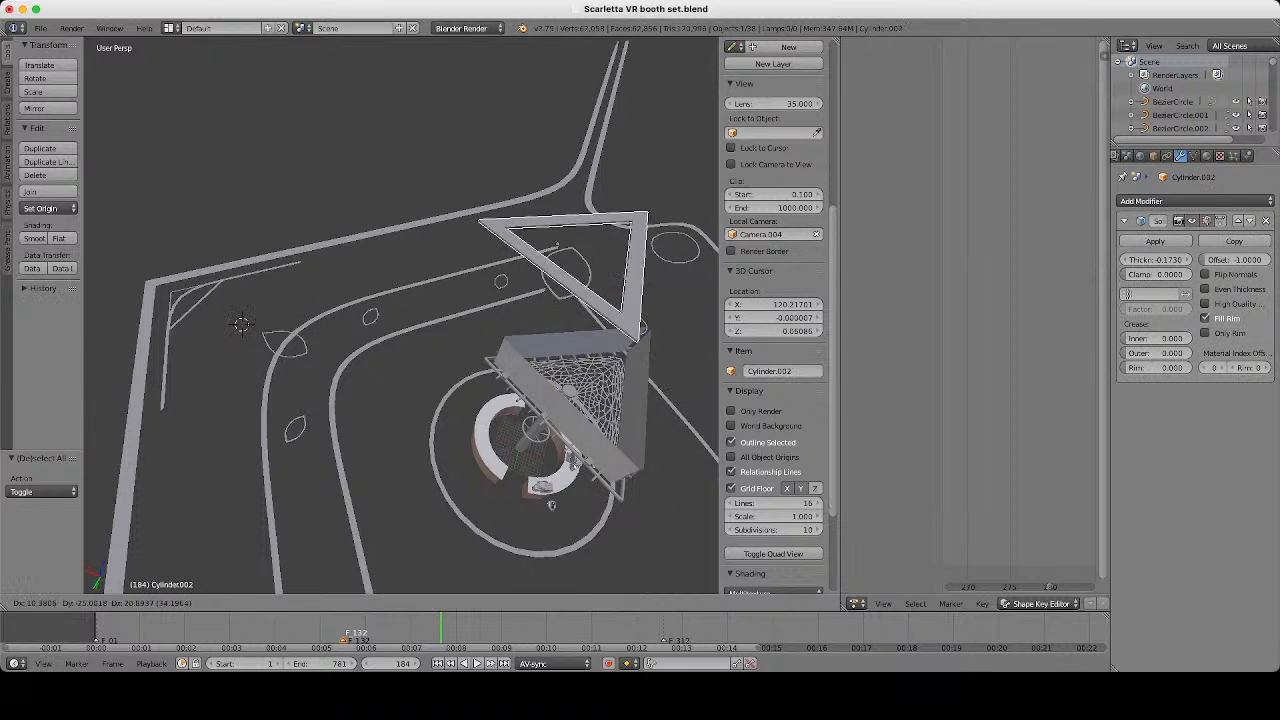
{"action": "key", "text": "Escape"}
{"action": "scroll", "coordinate": [600, 340], "scroll_direction": "down", "scroll_amount": 3}
{"action": "middle_click_drag", "start_coordinate": [440, 330], "coordinate": [705, 315]}
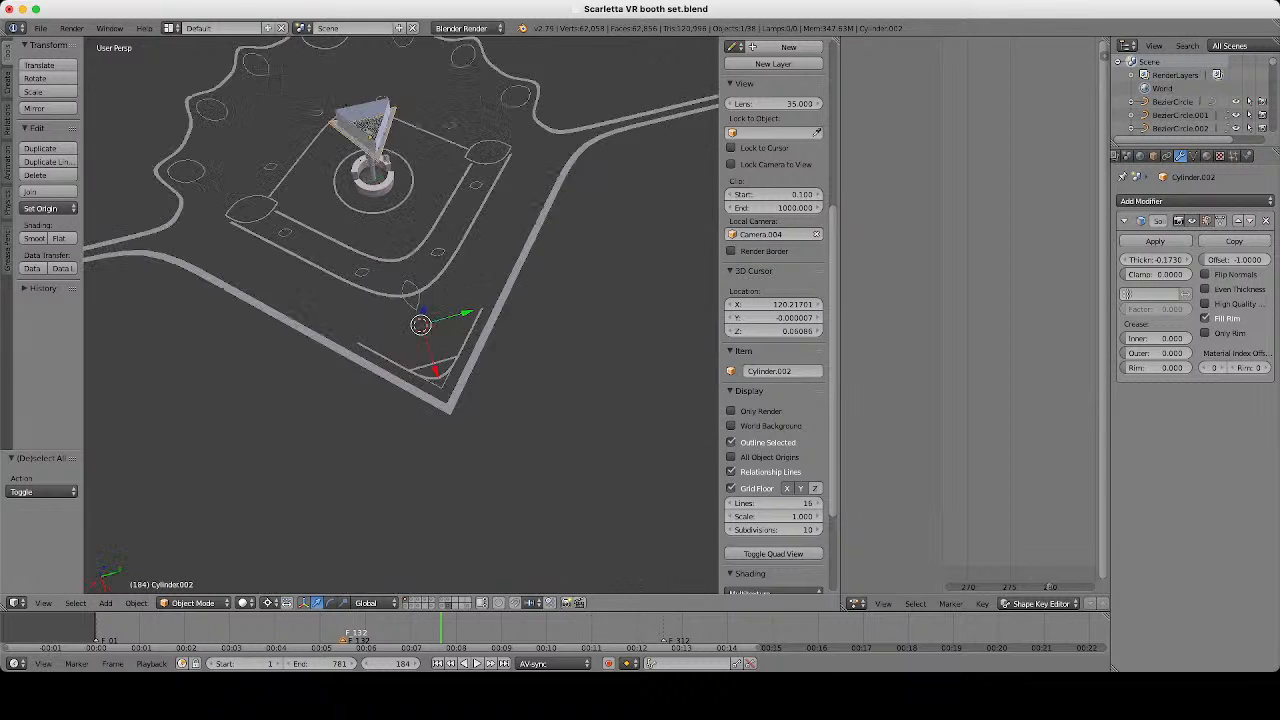
{"action": "scroll", "coordinate": [600, 340], "scroll_direction": "up", "scroll_amount": 2}
{"action": "right_click", "coordinate": [545, 342]}
{"action": "key", "text": "g"}
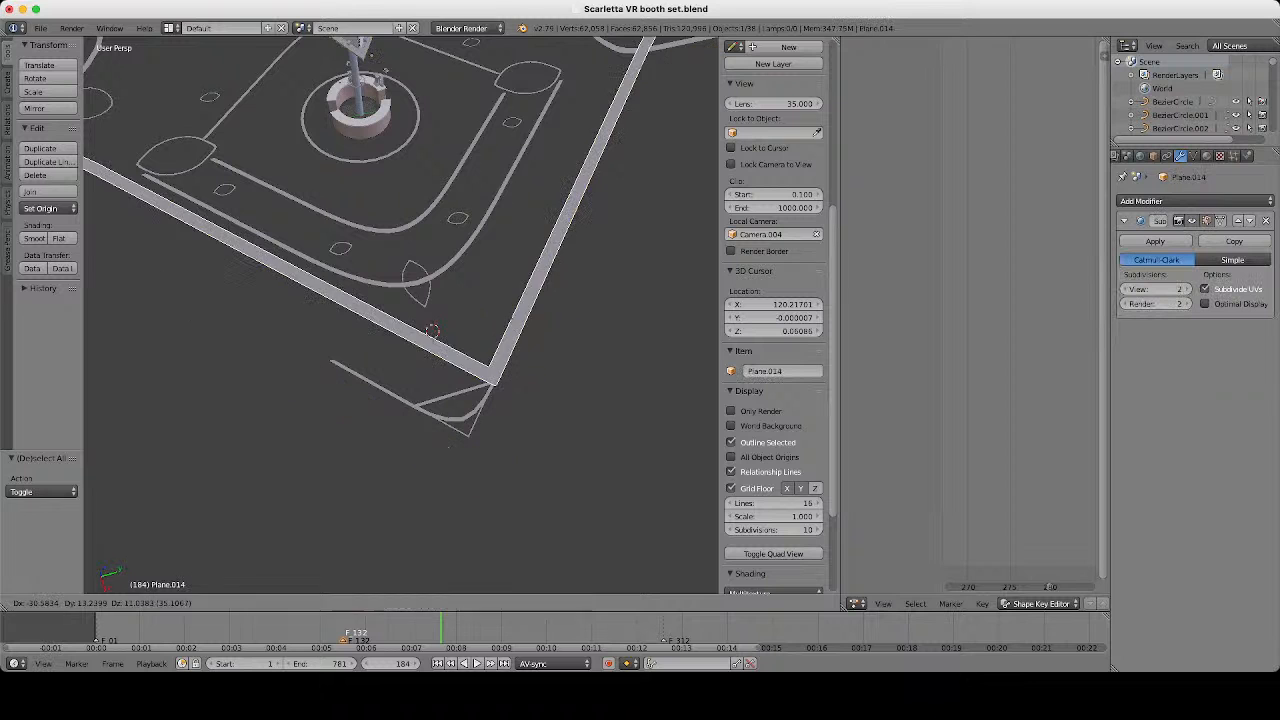
{"action": "key", "text": "Escape"}
Clear the selection and examine the whole ornament around the booth model from above.
{"action": "middle_click_drag", "start_coordinate": [520, 270], "coordinate": [360, 350]}
{"action": "key", "text": "a"}
{"action": "scroll", "coordinate": [400, 316], "scroll_direction": "down", "scroll_amount": 4}
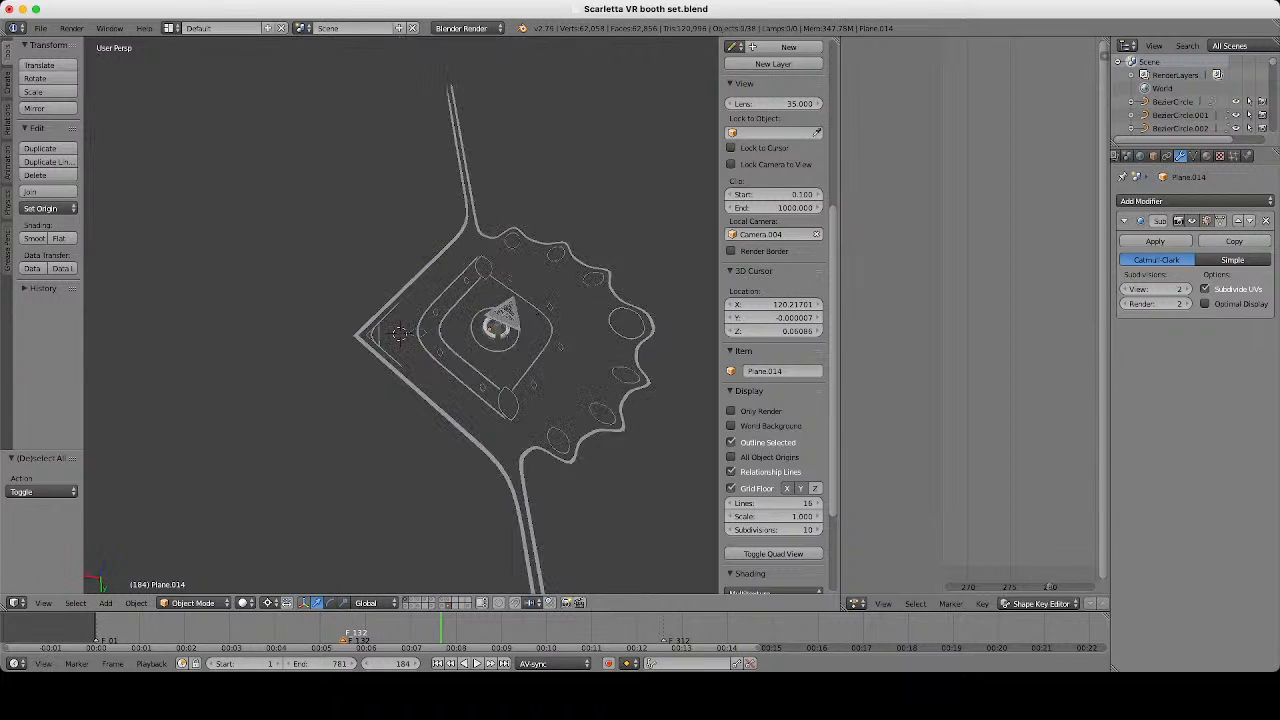
{"action": "middle_click_drag", "start_coordinate": [420, 320], "coordinate": [250, 335]}
{"action": "scroll", "coordinate": [400, 316], "scroll_direction": "down", "scroll_amount": 3}
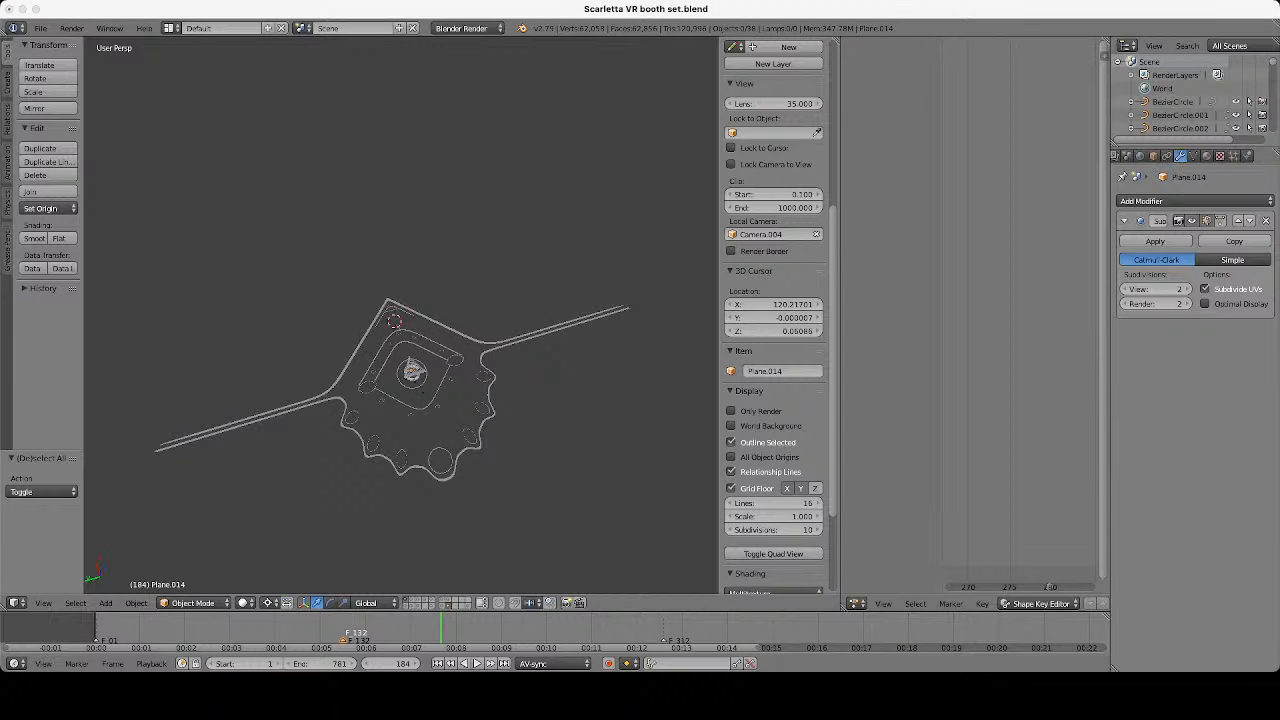
{"action": "middle_click_drag", "start_coordinate": [430, 315], "coordinate": [385, 318]}
{"action": "scroll", "coordinate": [400, 315], "scroll_direction": "up", "scroll_amount": 2}
Try deleting the edge loops at the pointed outline's two inward bends to give it wider, softer curves.
{"action": "right_click", "coordinate": [394, 283]}
{"action": "key", "text": "Tab"}
{"action": "scroll", "coordinate": [400, 315], "scroll_direction": "up", "scroll_amount": 4}
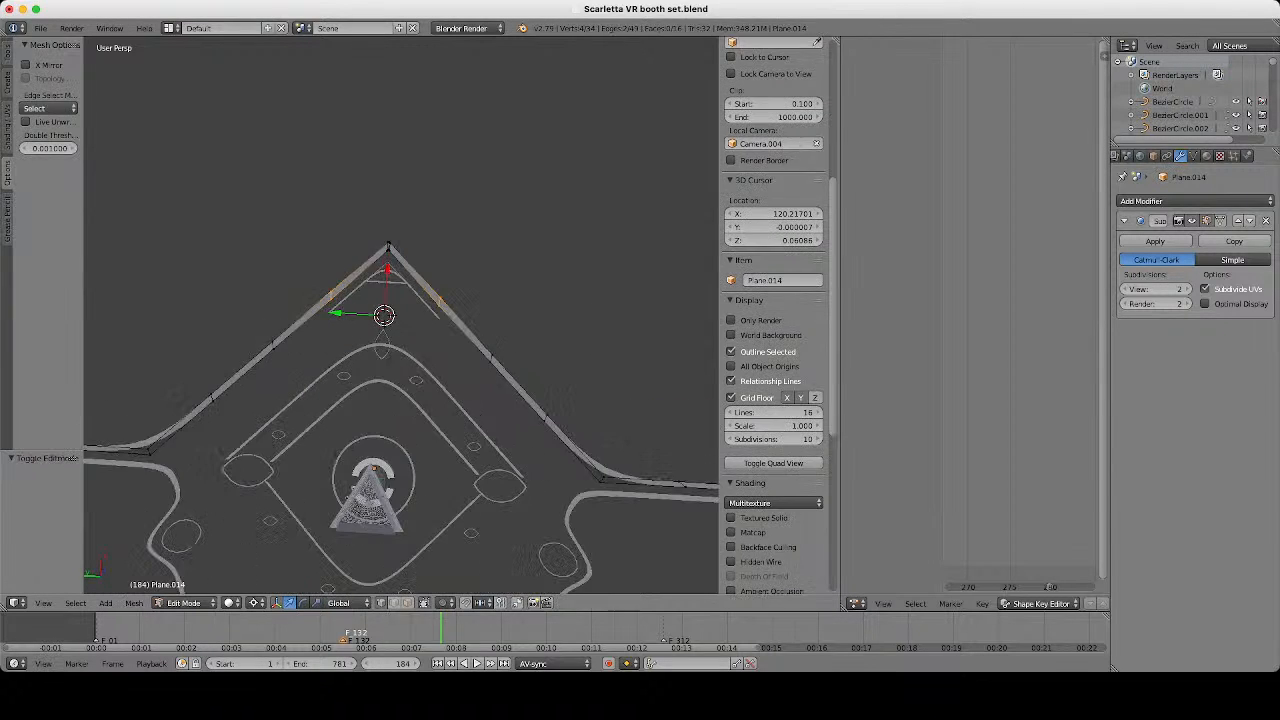
{"action": "right_click", "coordinate": [603, 479], "text": "alt"}
{"action": "right_click", "coordinate": [150, 450], "text": "alt+shift"}
{"action": "key", "text": "x"}
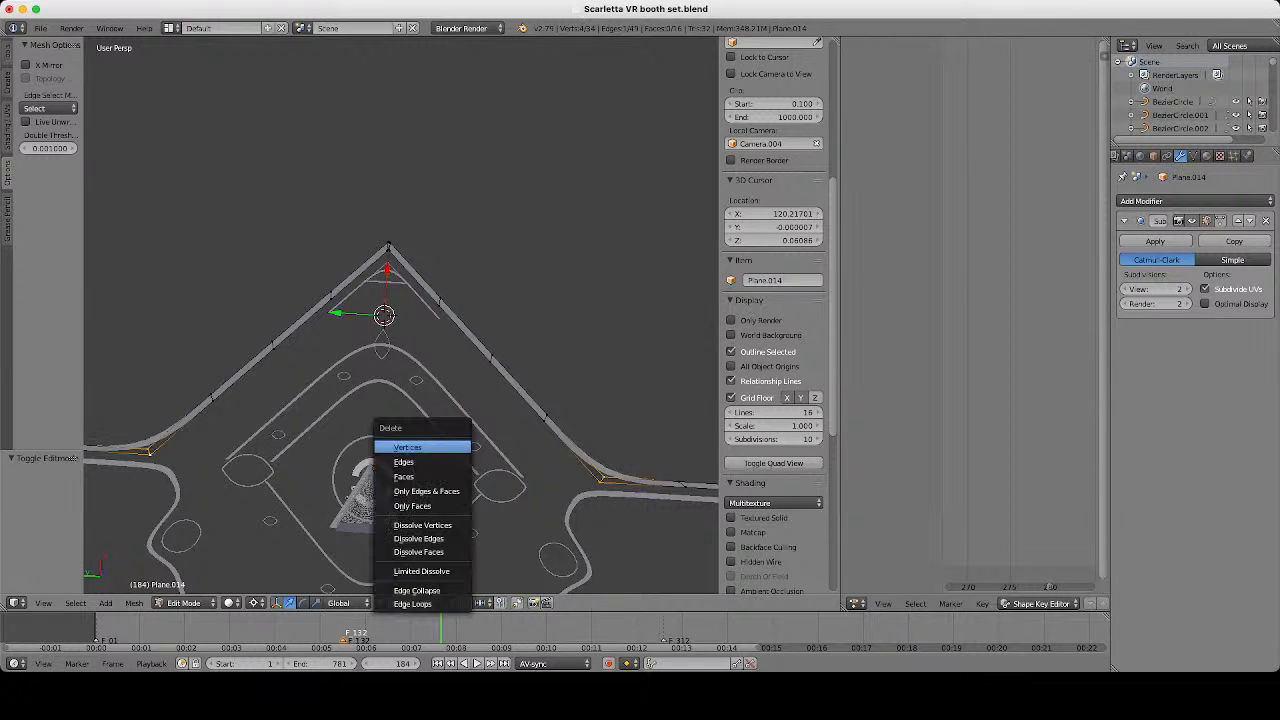
{"action": "left_click", "coordinate": [412, 604]}
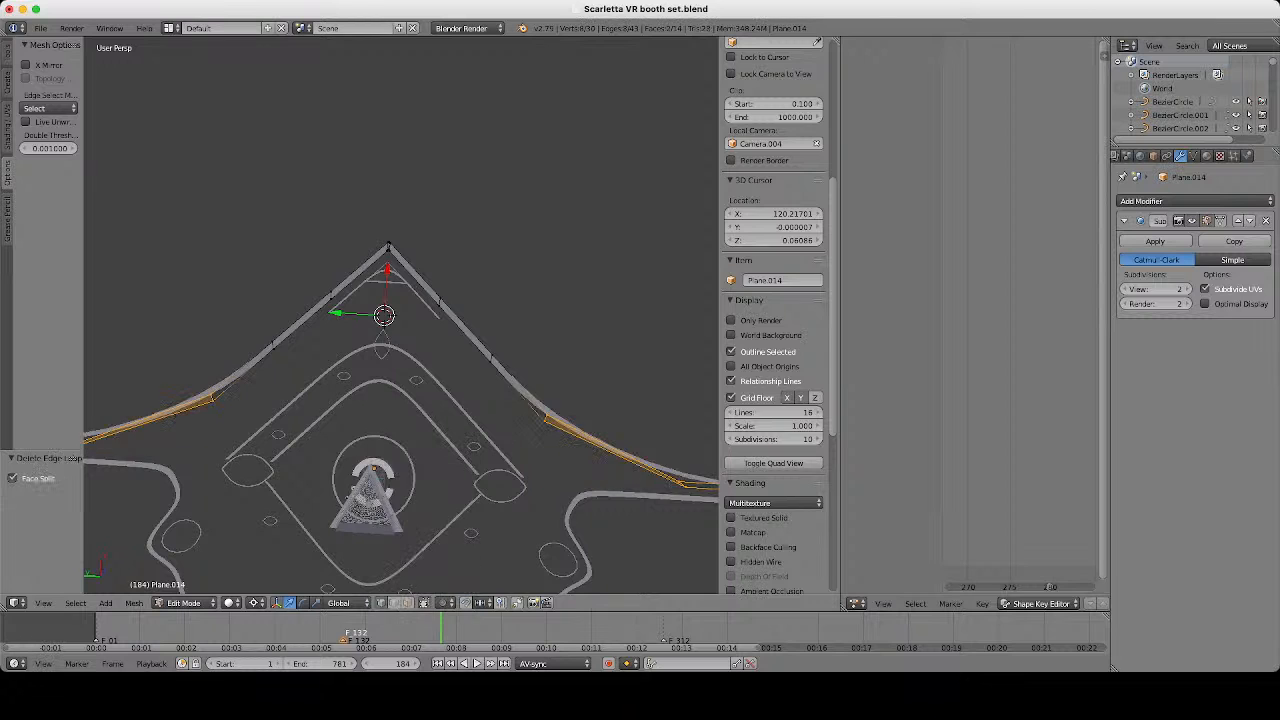
{"action": "key", "text": "Tab"}
{"action": "scroll", "coordinate": [400, 330], "scroll_direction": "down", "scroll_amount": 5}
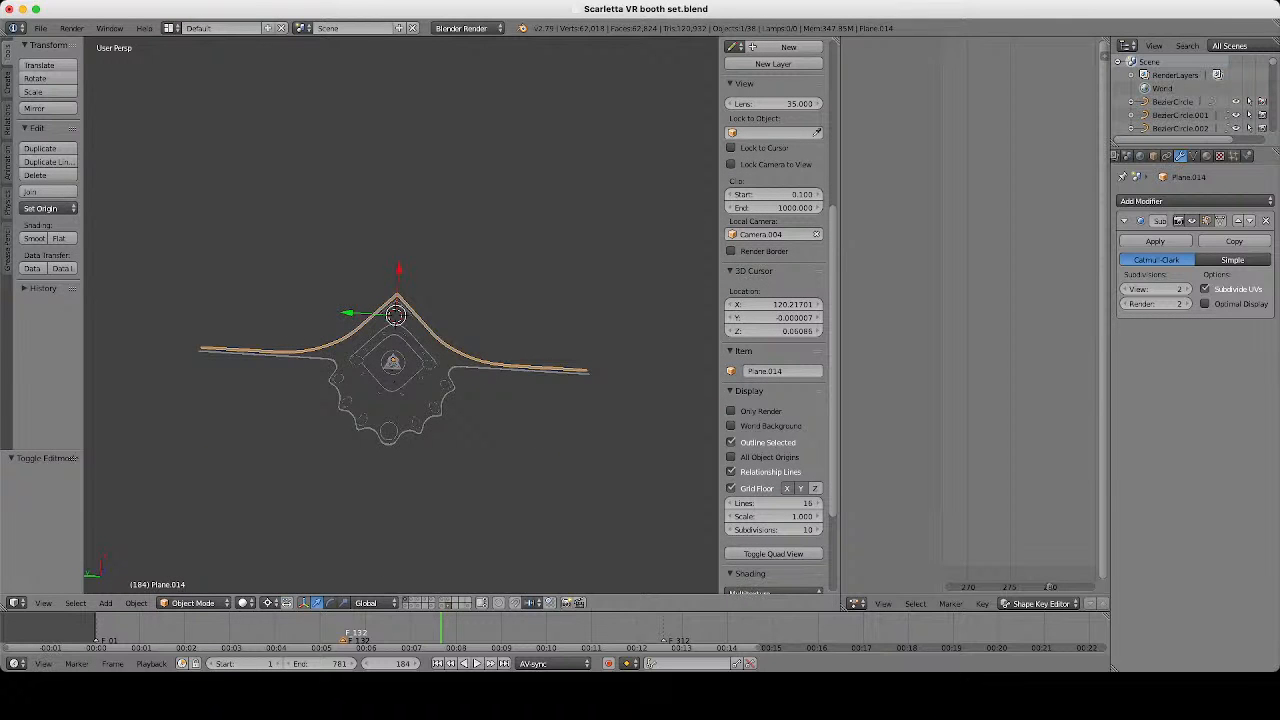
{"action": "middle_click_drag", "start_coordinate": [400, 330], "coordinate": [560, 325]}
{"action": "scroll", "coordinate": [400, 330], "scroll_direction": "up", "scroll_amount": 4}
{"action": "scroll", "coordinate": [398, 330], "scroll_direction": "down", "scroll_amount": 3}
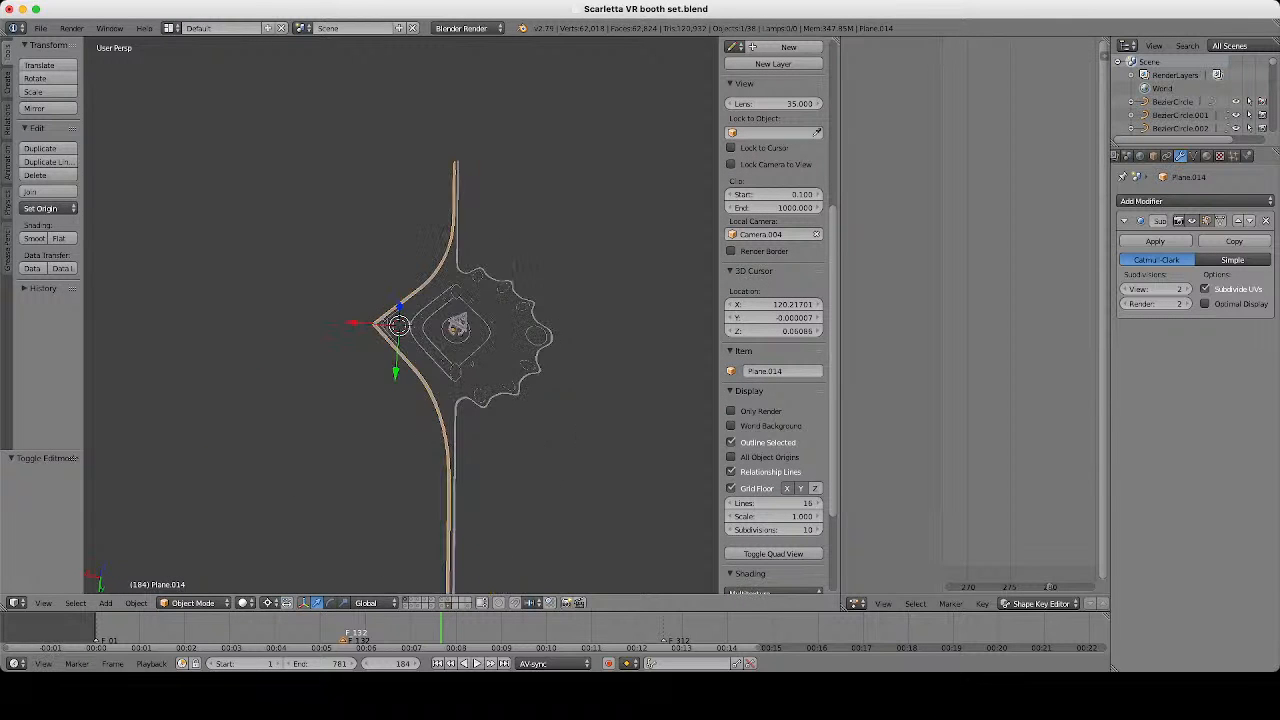
{"action": "middle_click_drag", "start_coordinate": [480, 325], "coordinate": [328, 338]}
{"action": "scroll", "coordinate": [400, 370], "scroll_direction": "up", "scroll_amount": 2}
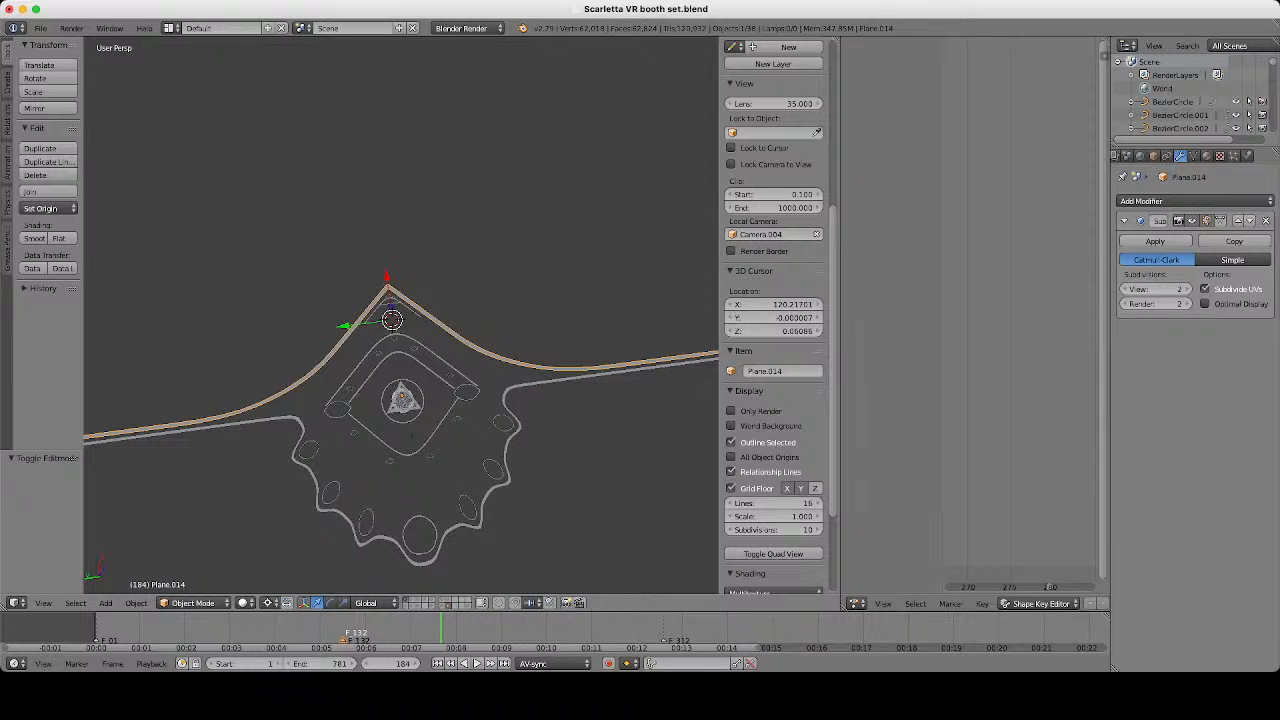
Undo the edge-loop deletion, redo it to compare both outline shapes, and undo it again to keep the tighter bends.
{"action": "key", "text": "ctrl+z"}
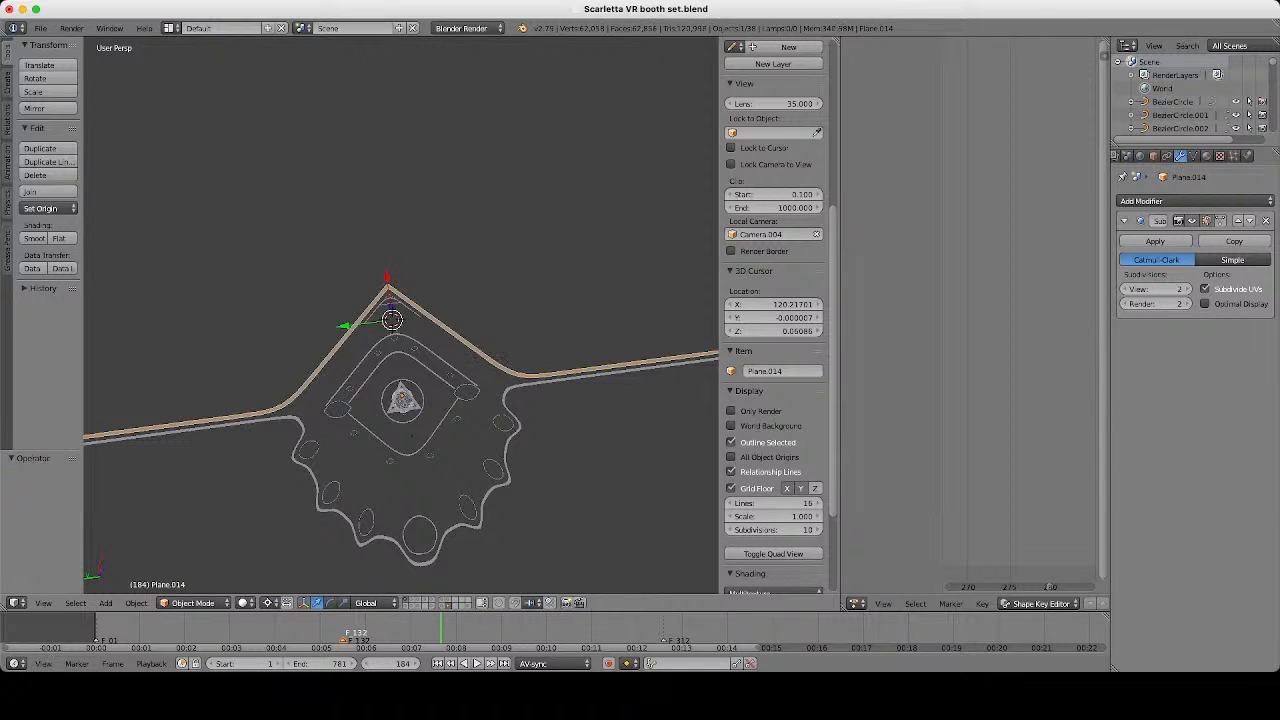
{"action": "scroll", "coordinate": [400, 340], "scroll_direction": "down", "scroll_amount": 4}
{"action": "scroll", "coordinate": [400, 340], "scroll_direction": "up", "scroll_amount": 3}
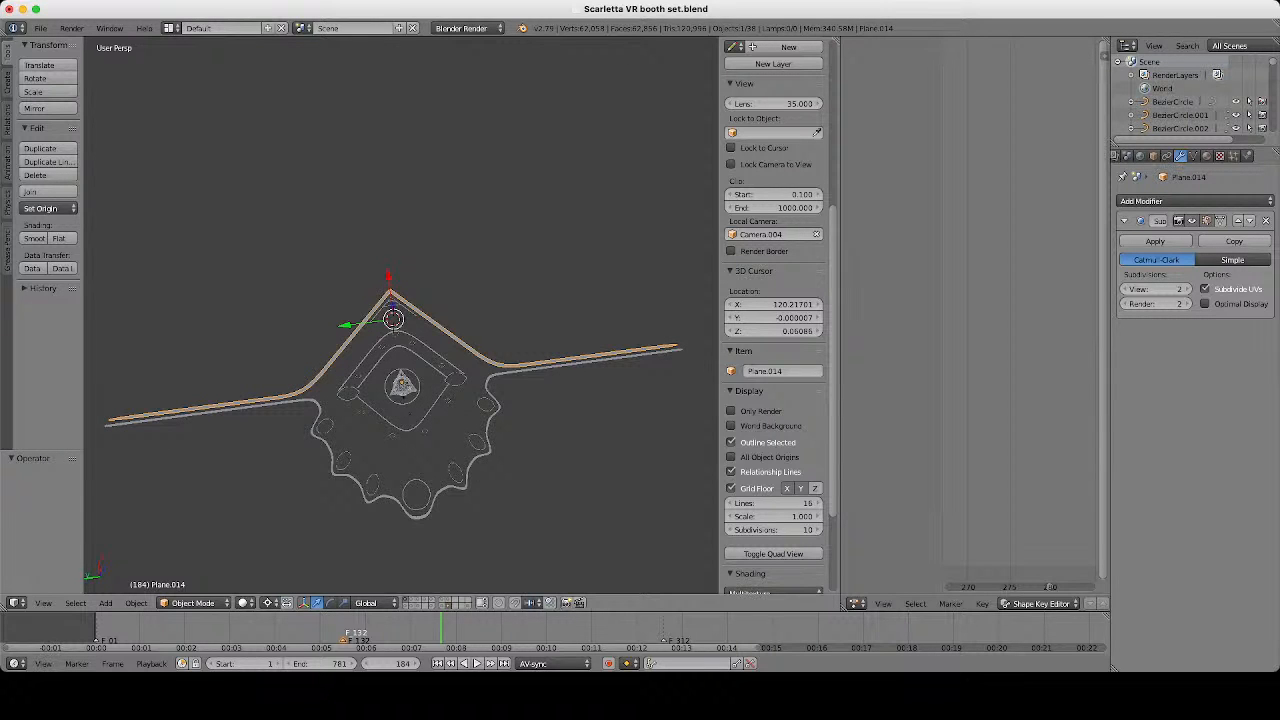
{"action": "key", "text": "ctrl+z"}
{"action": "scroll", "coordinate": [400, 340], "scroll_direction": "down", "scroll_amount": 2}
{"action": "middle_click_drag", "start_coordinate": [400, 340], "coordinate": [440, 308]}
{"action": "scroll", "coordinate": [440, 308], "scroll_direction": "up", "scroll_amount": 3}
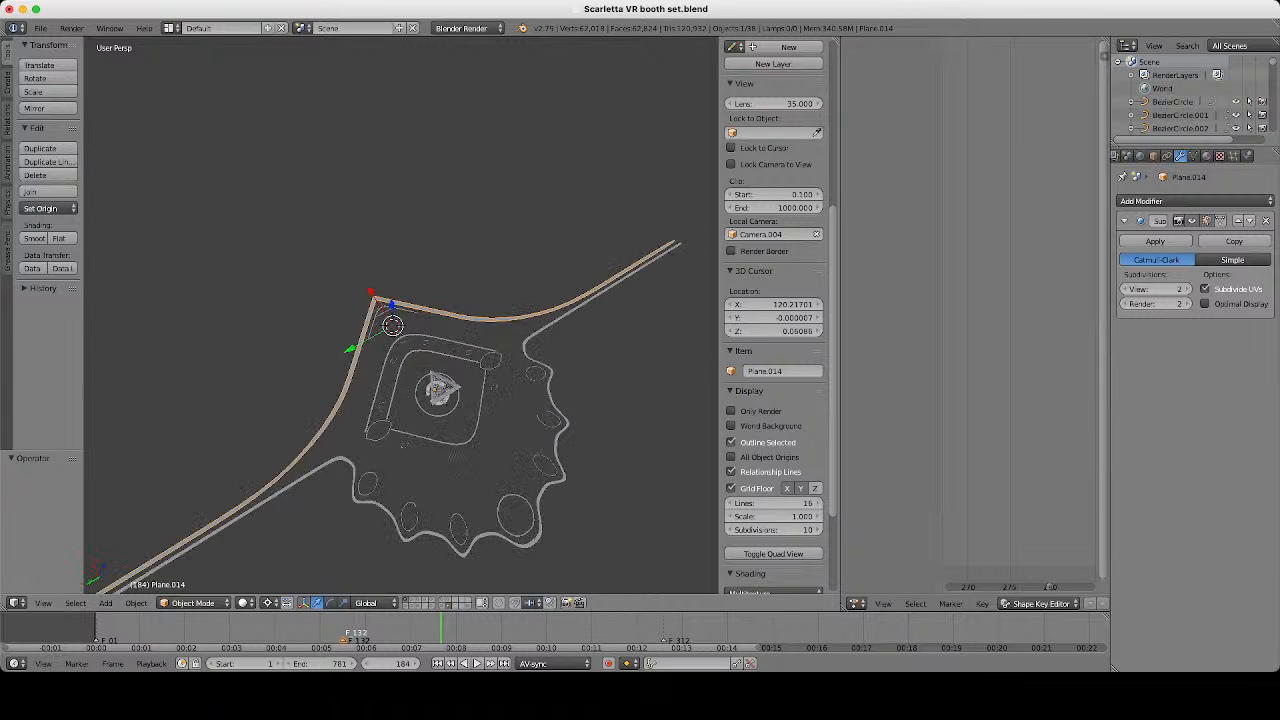
{"action": "key", "text": "ctrl+shift+z"}
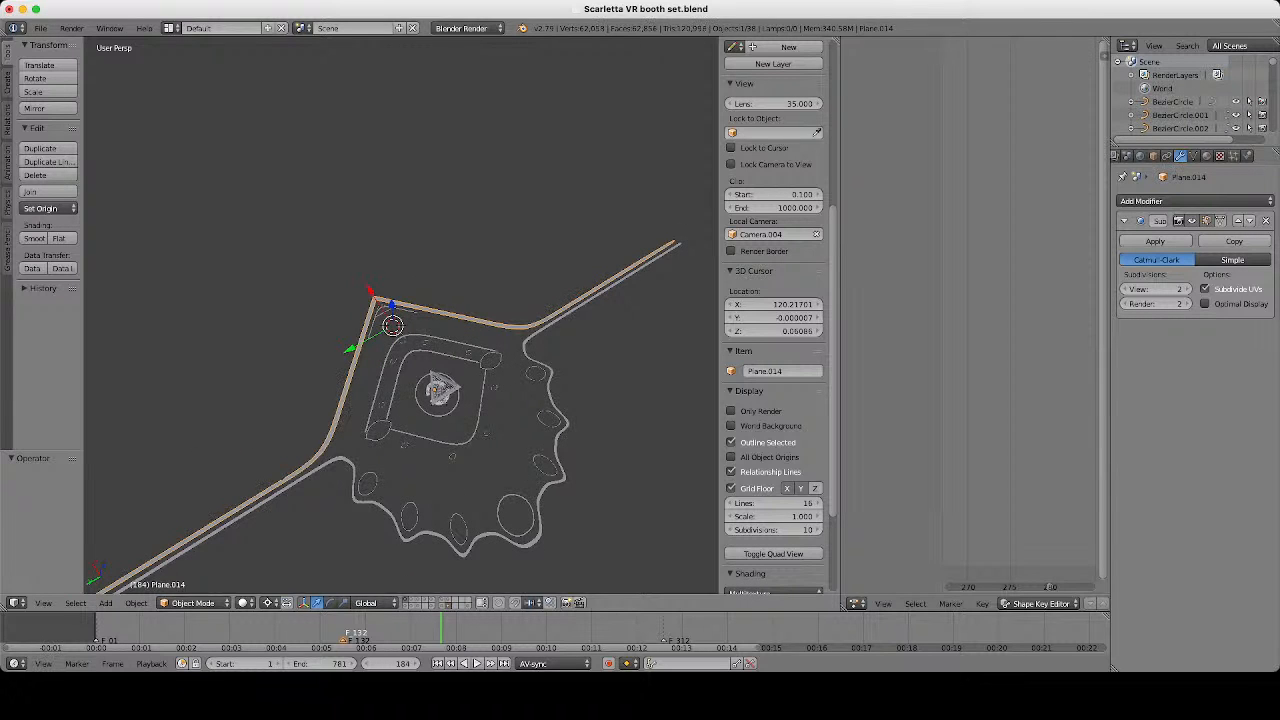
{"action": "key", "text": "a"}
{"action": "scroll", "coordinate": [400, 315], "scroll_direction": "down", "scroll_amount": 3}
{"action": "middle_click_drag", "start_coordinate": [400, 315], "coordinate": [570, 275]}
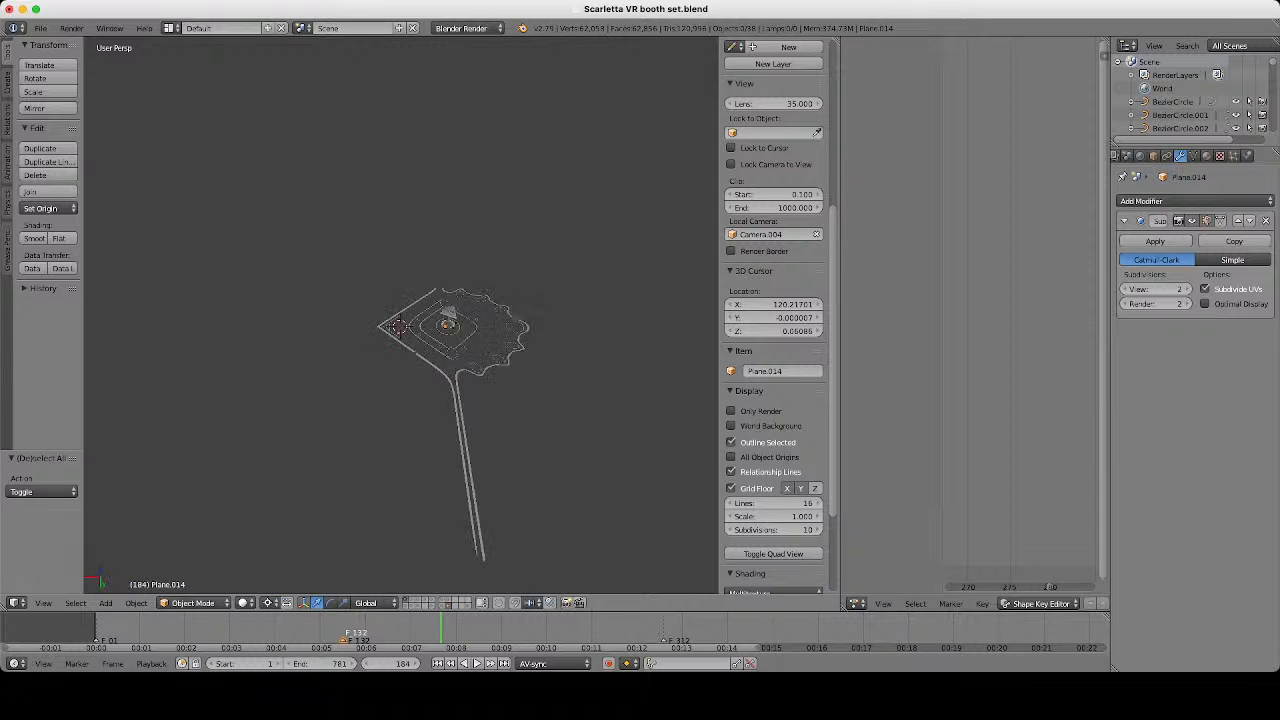
Check which bands around the ornament's pointed corner still carry Subdivision Surface modifiers, selecting the outline, corner strip and inner bands in turn.
{"action": "scroll", "coordinate": [570, 275], "scroll_direction": "up", "scroll_amount": 4}
{"action": "right_click", "coordinate": [440, 407]}
{"action": "middle_click_drag", "start_coordinate": [440, 407], "coordinate": [325, 470]}
{"action": "scroll", "coordinate": [325, 470], "scroll_direction": "up", "scroll_amount": 3}
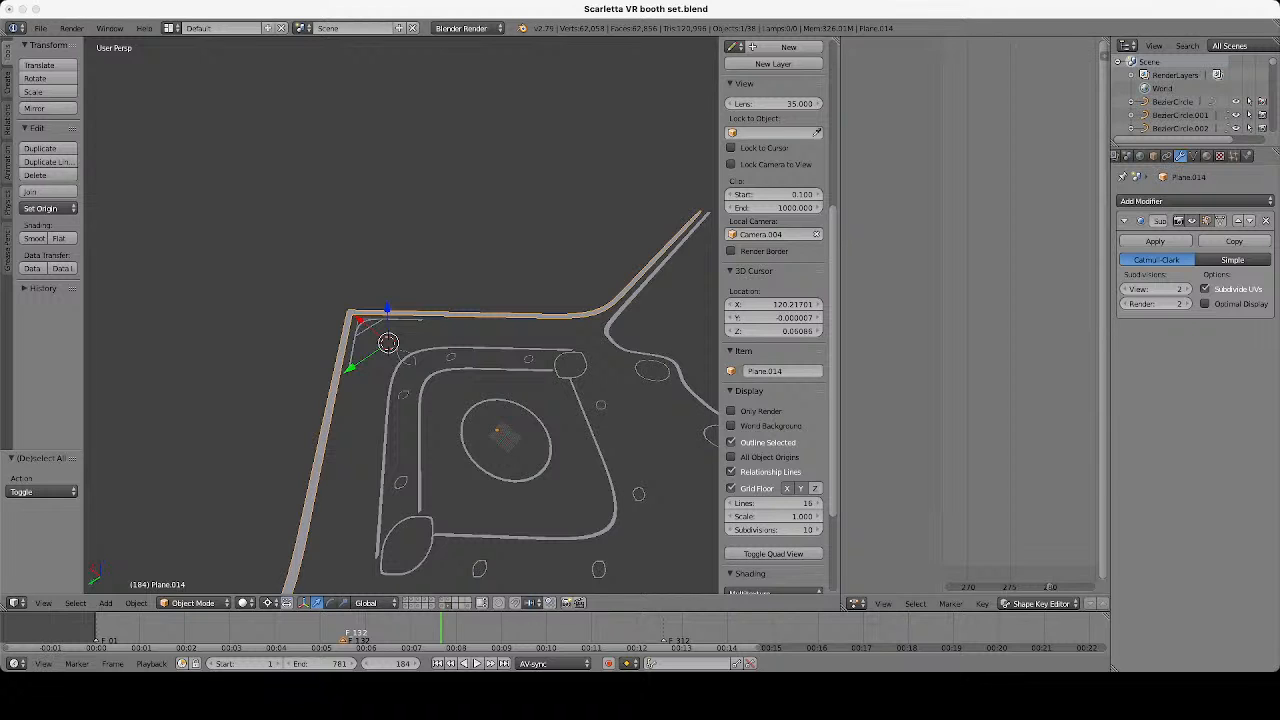
{"action": "scroll", "coordinate": [401, 316], "scroll_direction": "down", "scroll_amount": 3}
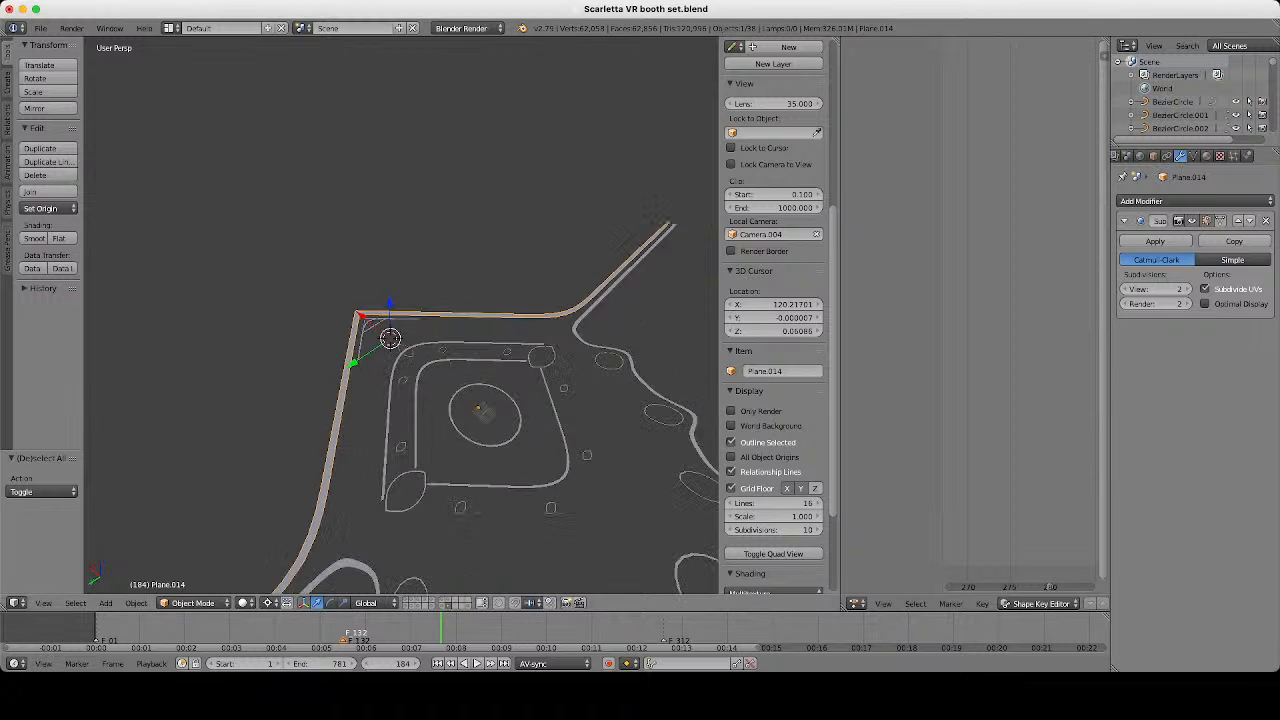
{"action": "scroll", "coordinate": [401, 316], "scroll_direction": "up", "scroll_amount": 7}
{"action": "right_click", "coordinate": [303, 345]}
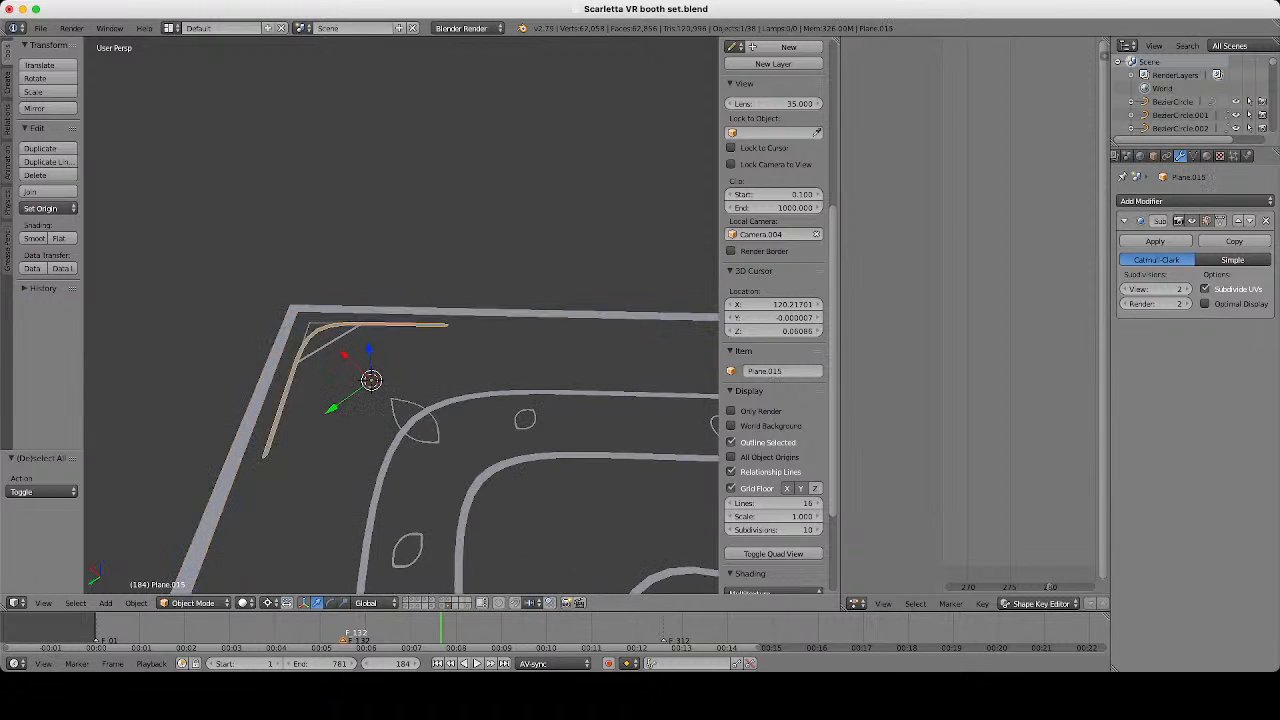
{"action": "scroll", "coordinate": [401, 316], "scroll_direction": "down", "scroll_amount": 5}
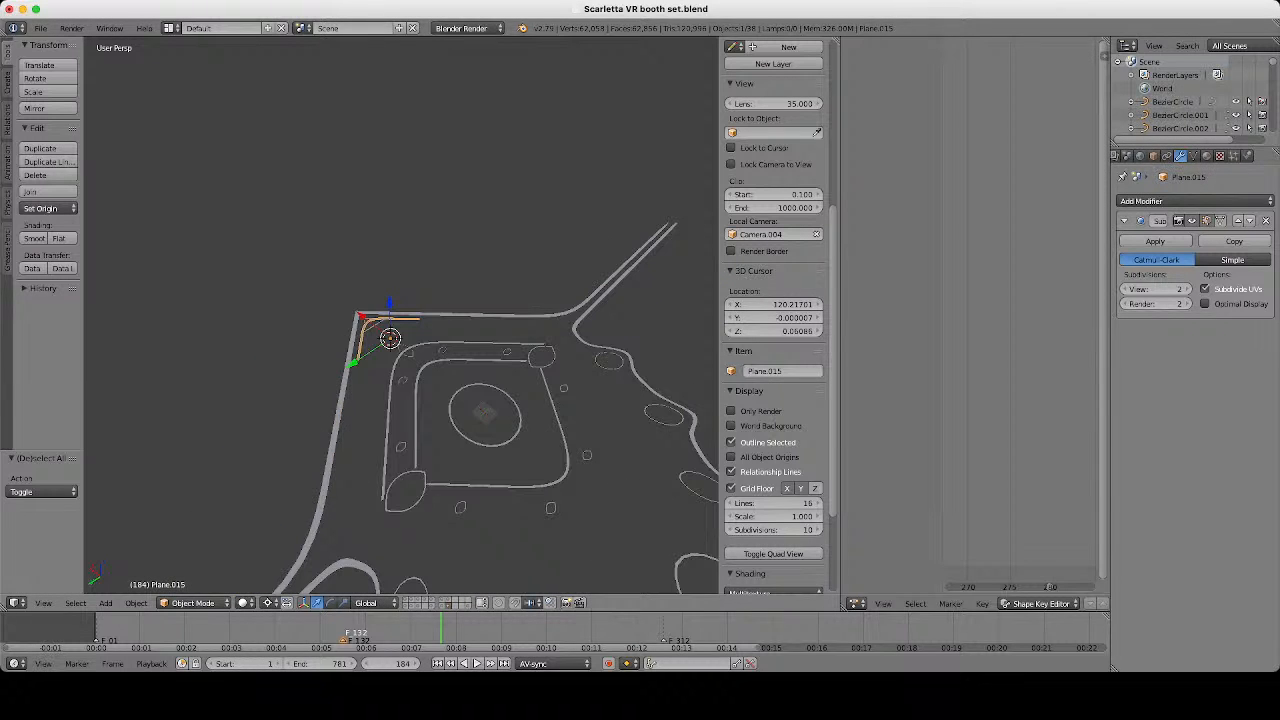
{"action": "right_click", "coordinate": [403, 352], "text": "shift"}
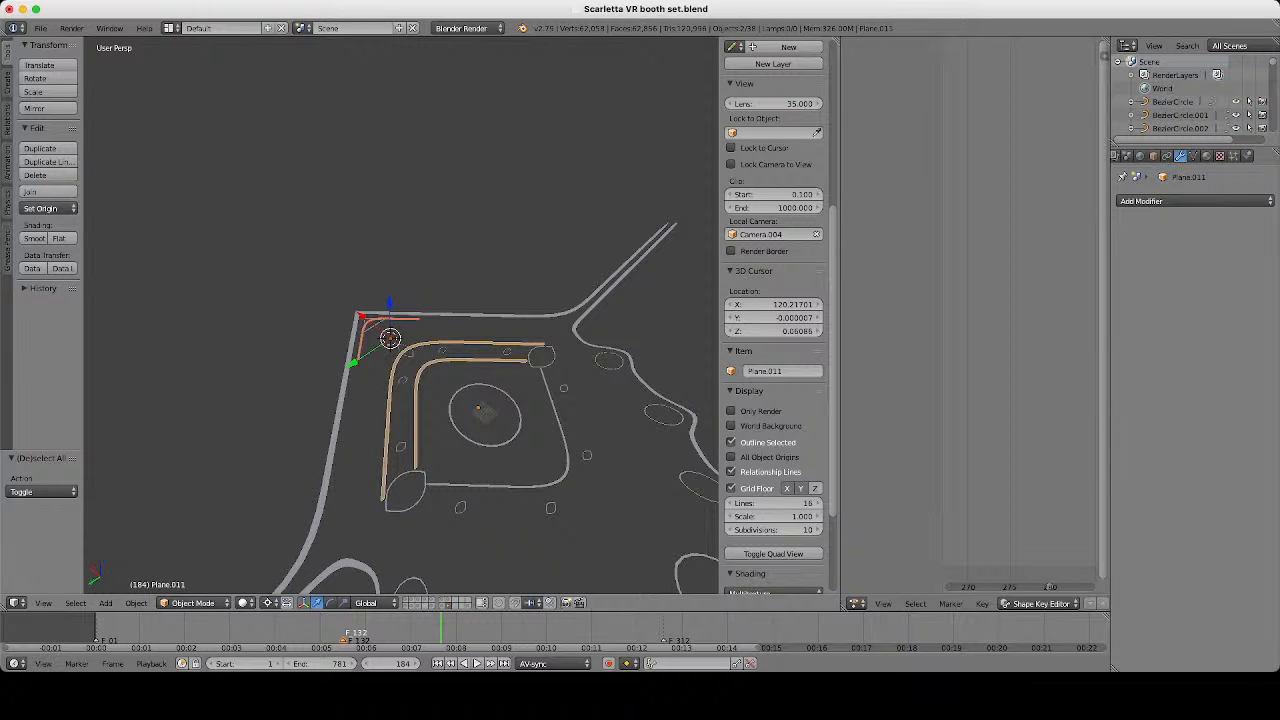
Apply the Subdivision Surface modifiers of the pointed outline and the angled corner strip inside it.
{"action": "right_click", "coordinate": [344, 386]}
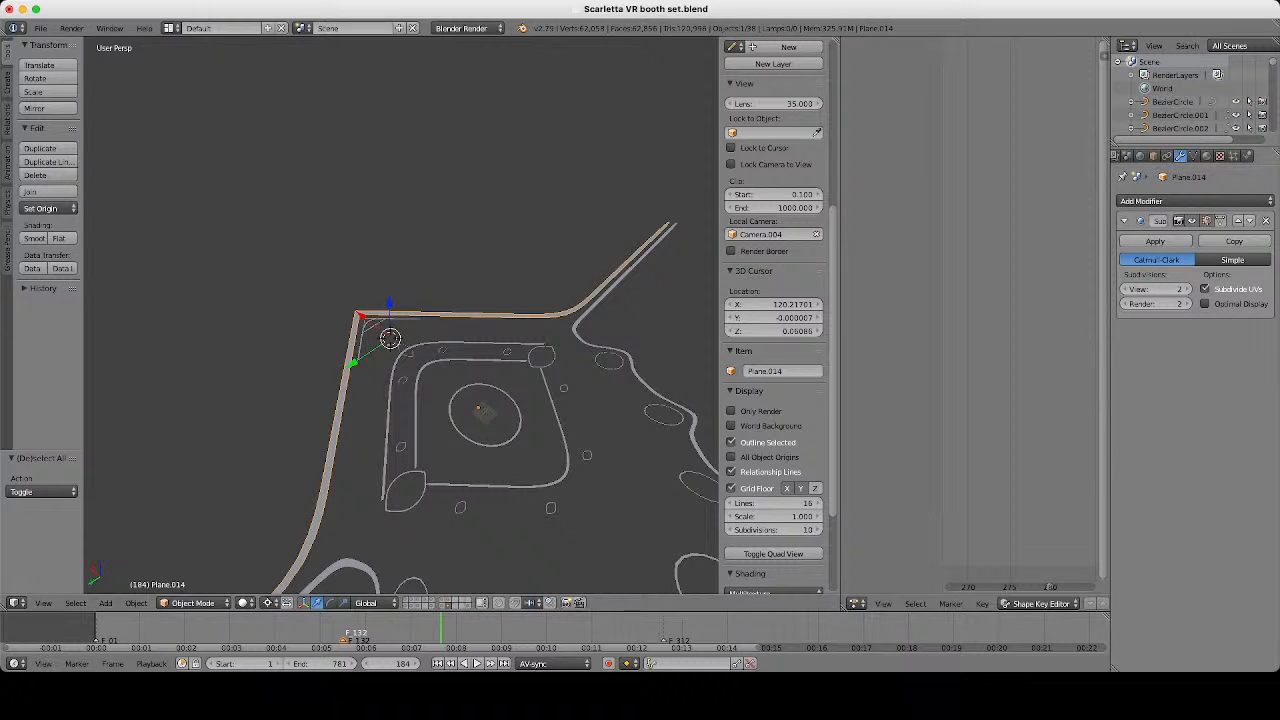
{"action": "left_click", "coordinate": [1155, 241]}
{"action": "right_click", "coordinate": [376, 321]}
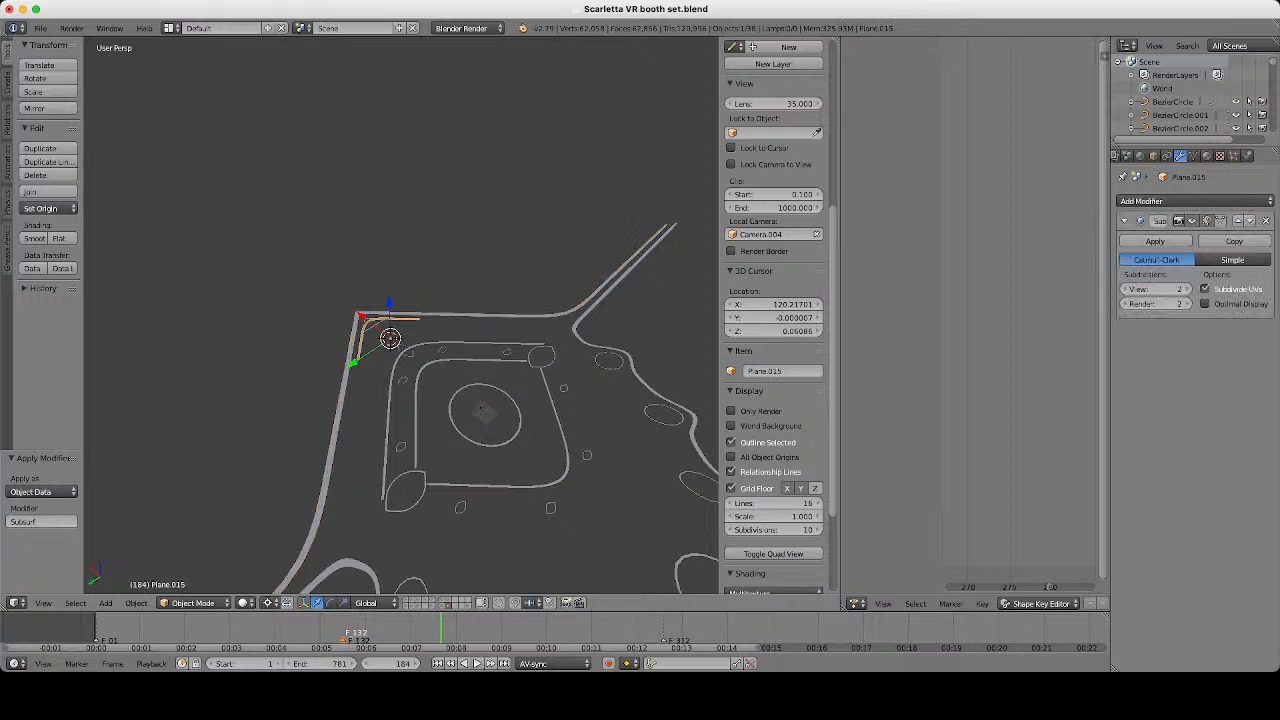
{"action": "left_click", "coordinate": [1155, 241]}
Select the corner pieces, pointed outline, inner bands and small leaf-shaped rings together, with the rings as the active object.
{"action": "right_click", "coordinate": [375, 326]}
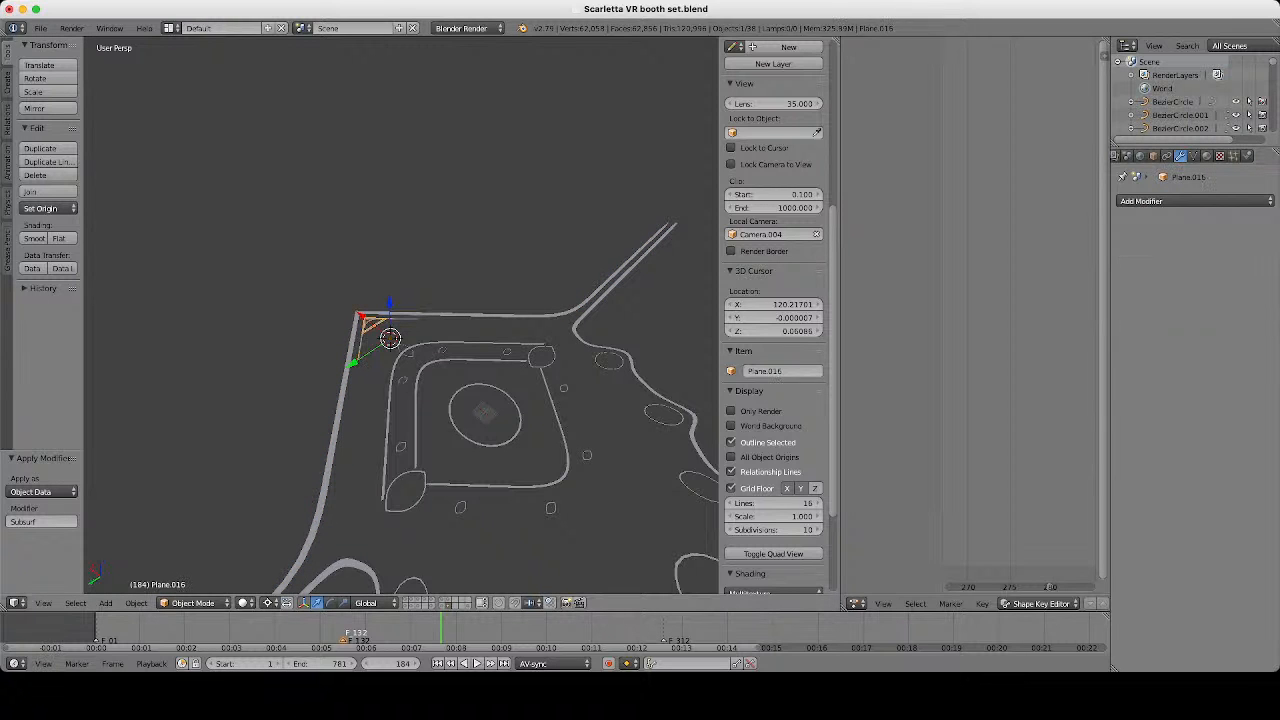
{"action": "right_click", "coordinate": [378, 320]}
{"action": "right_click", "coordinate": [400, 347]}
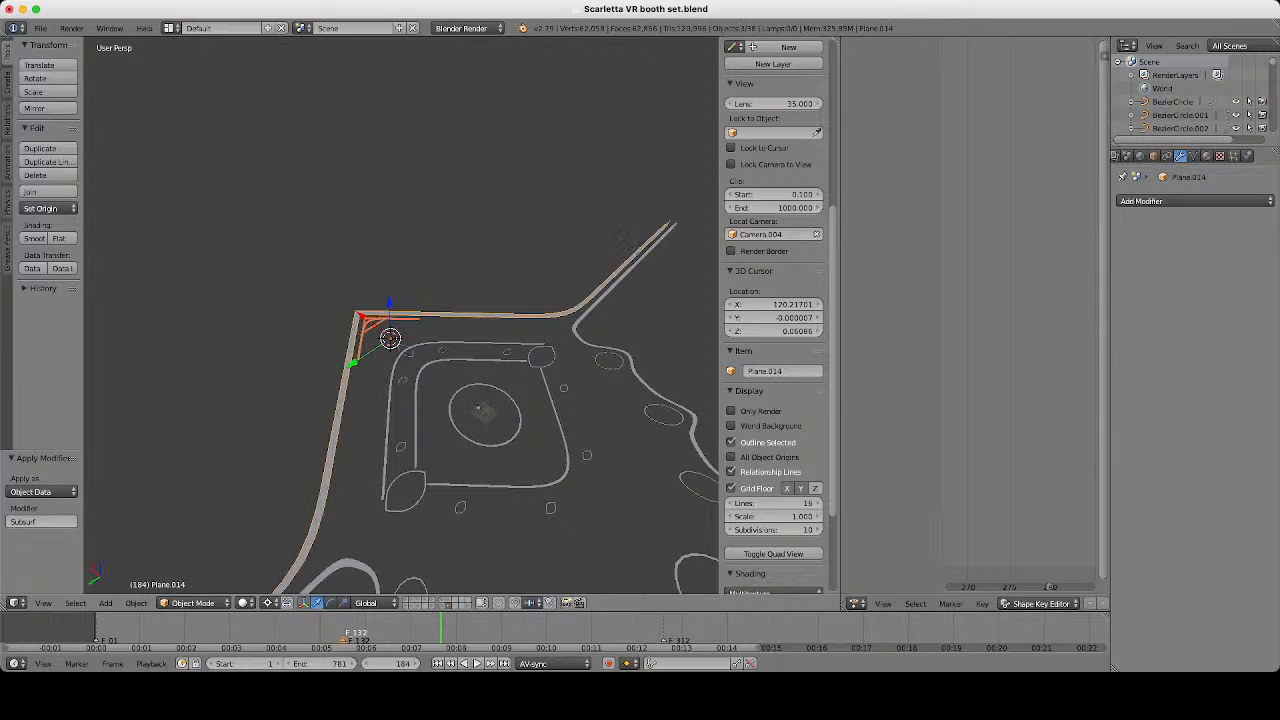
{"action": "right_click", "coordinate": [390, 338], "text": "shift"}
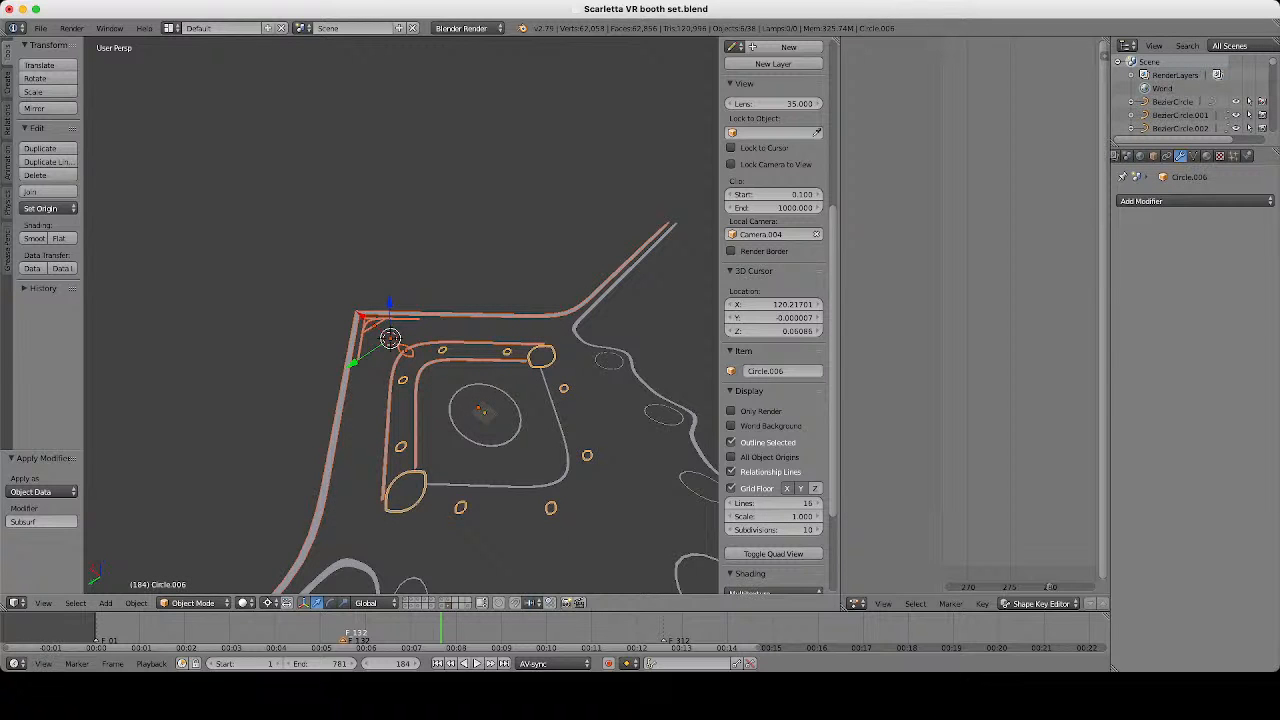
{"action": "scroll", "coordinate": [390, 338], "scroll_direction": "up", "scroll_amount": 8}
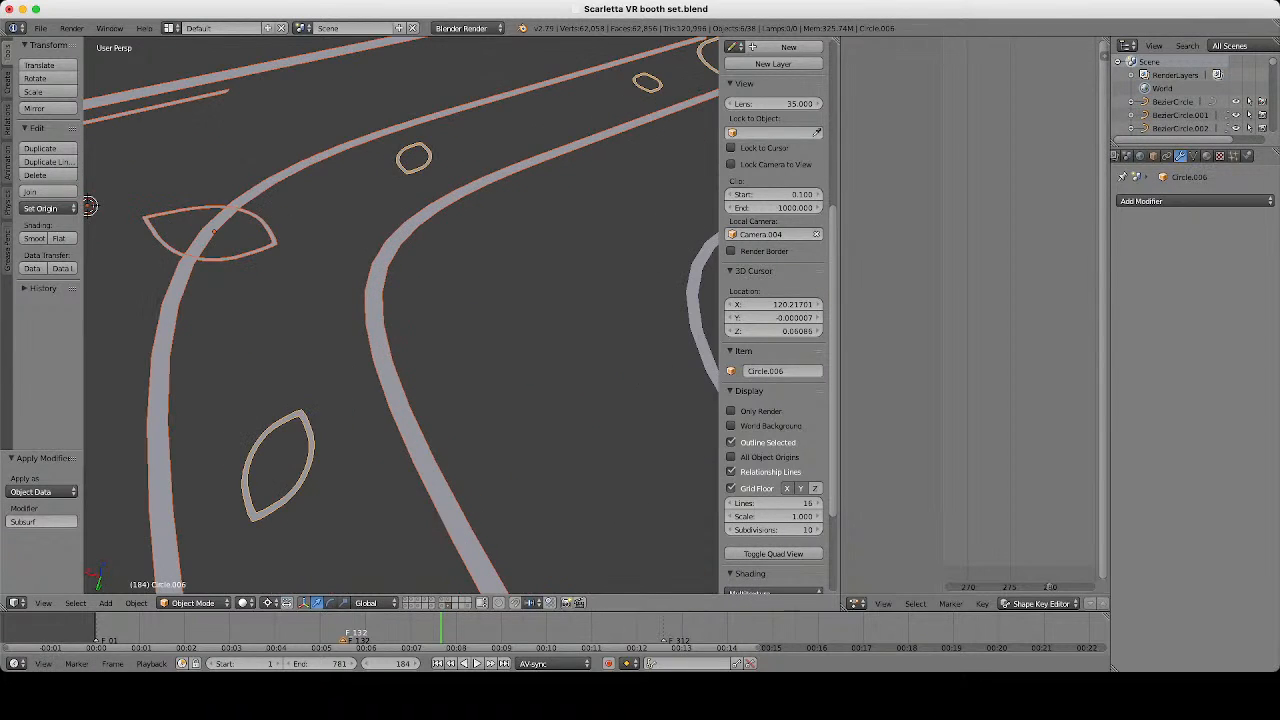
{"action": "scroll", "coordinate": [400, 315], "scroll_direction": "down", "scroll_amount": 5}
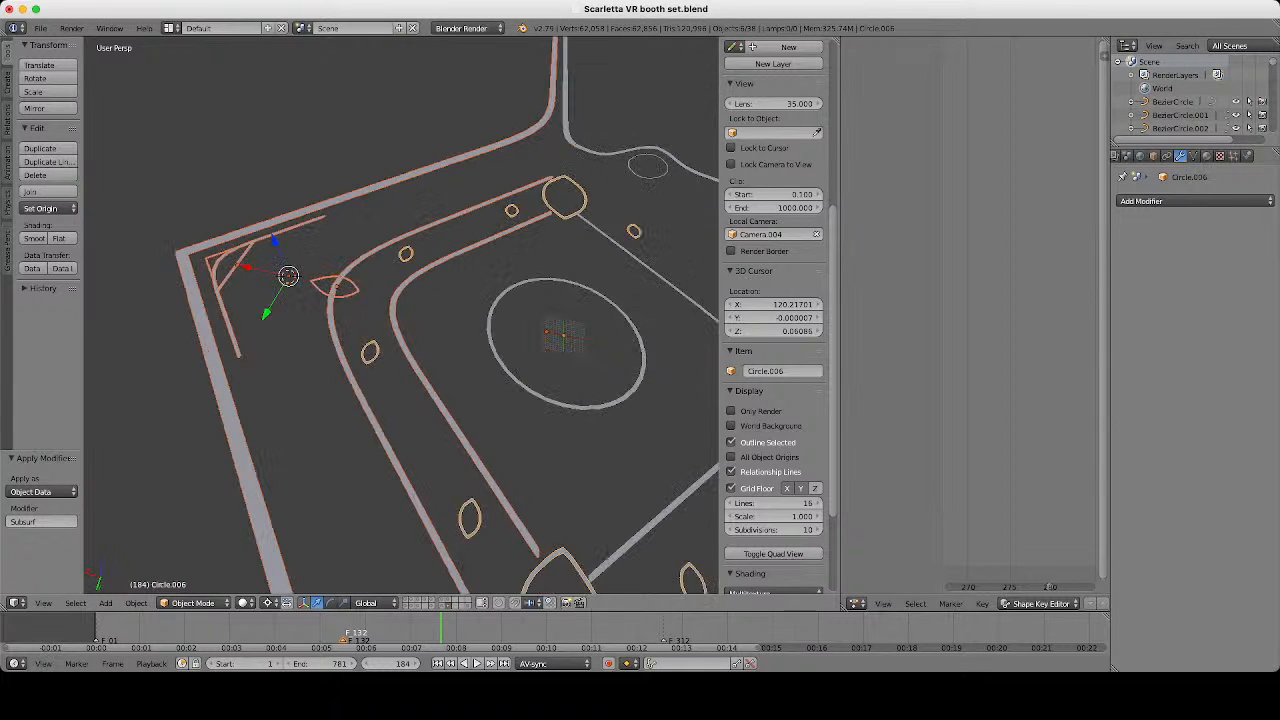
Add a Subdivision Surface modifier with view level 2 to the leaf-shaped rings around the inner square and apply it.
{"action": "left_click", "coordinate": [1195, 201]}
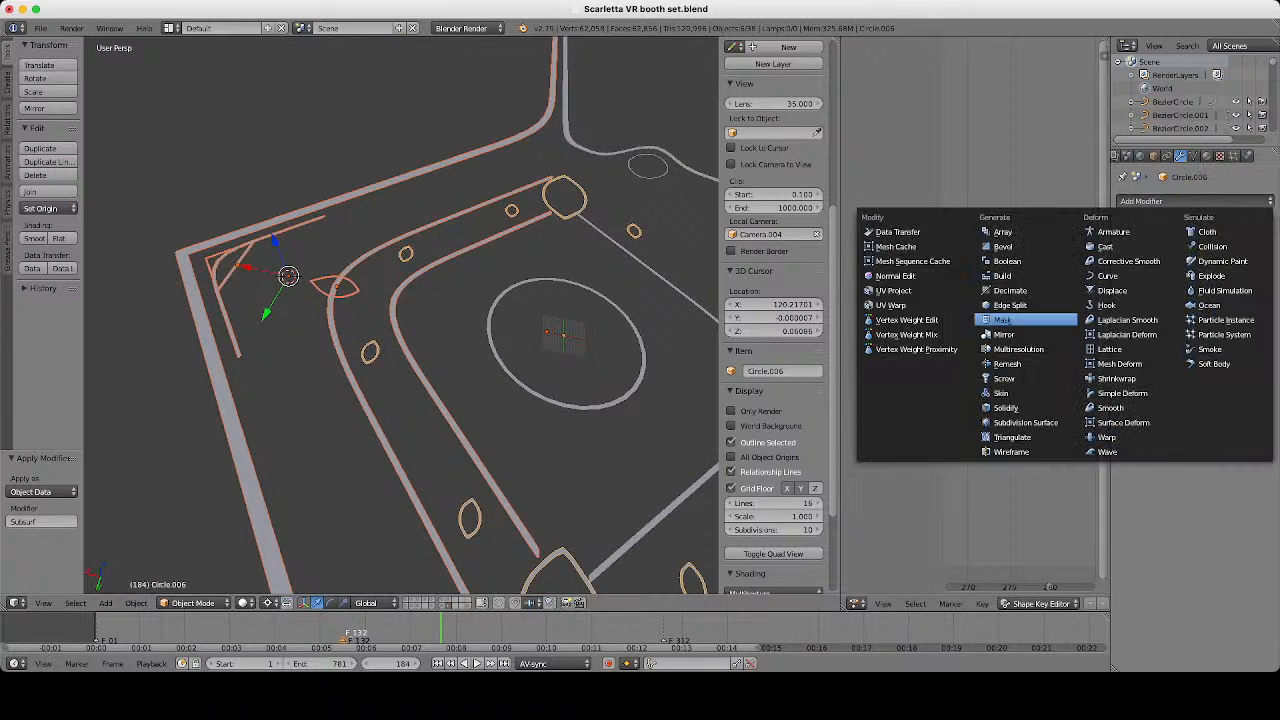
{"action": "left_click", "coordinate": [1025, 422]}
{"action": "scroll", "coordinate": [460, 340], "scroll_direction": "down", "scroll_amount": 4}
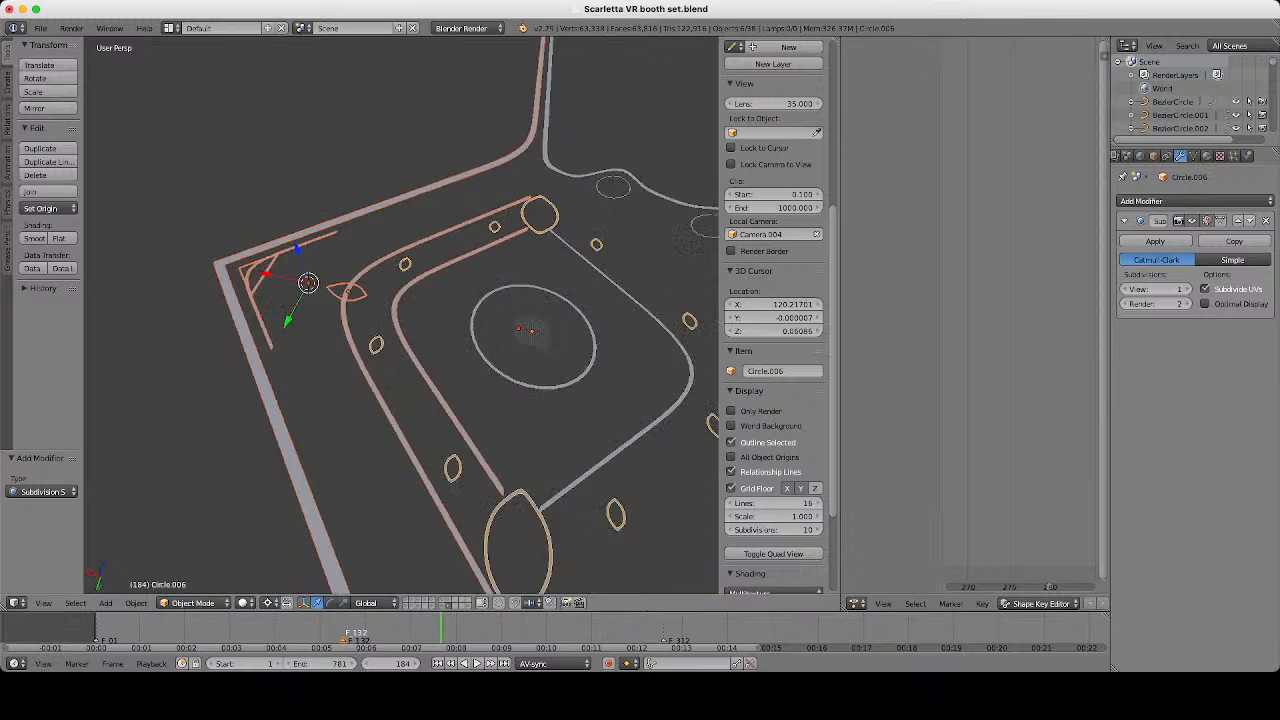
{"action": "middle_click_drag", "start_coordinate": [471, 451], "coordinate": [400, 315], "text": "shift"}
{"action": "scroll", "coordinate": [400, 315], "scroll_direction": "up", "scroll_amount": 7}
{"action": "key", "text": "Tab"}
{"action": "scroll", "coordinate": [410, 280], "scroll_direction": "up", "scroll_amount": 3}
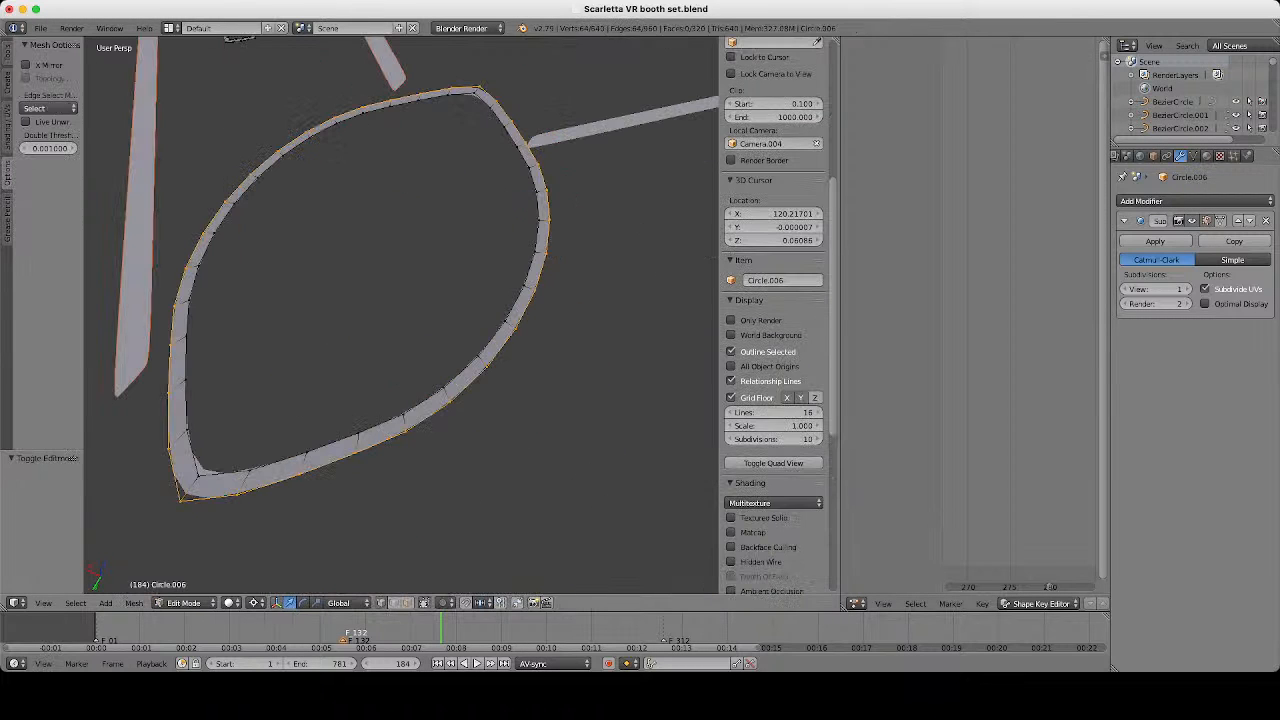
{"action": "key", "text": "Tab"}
{"action": "scroll", "coordinate": [400, 300], "scroll_direction": "down", "scroll_amount": 6}
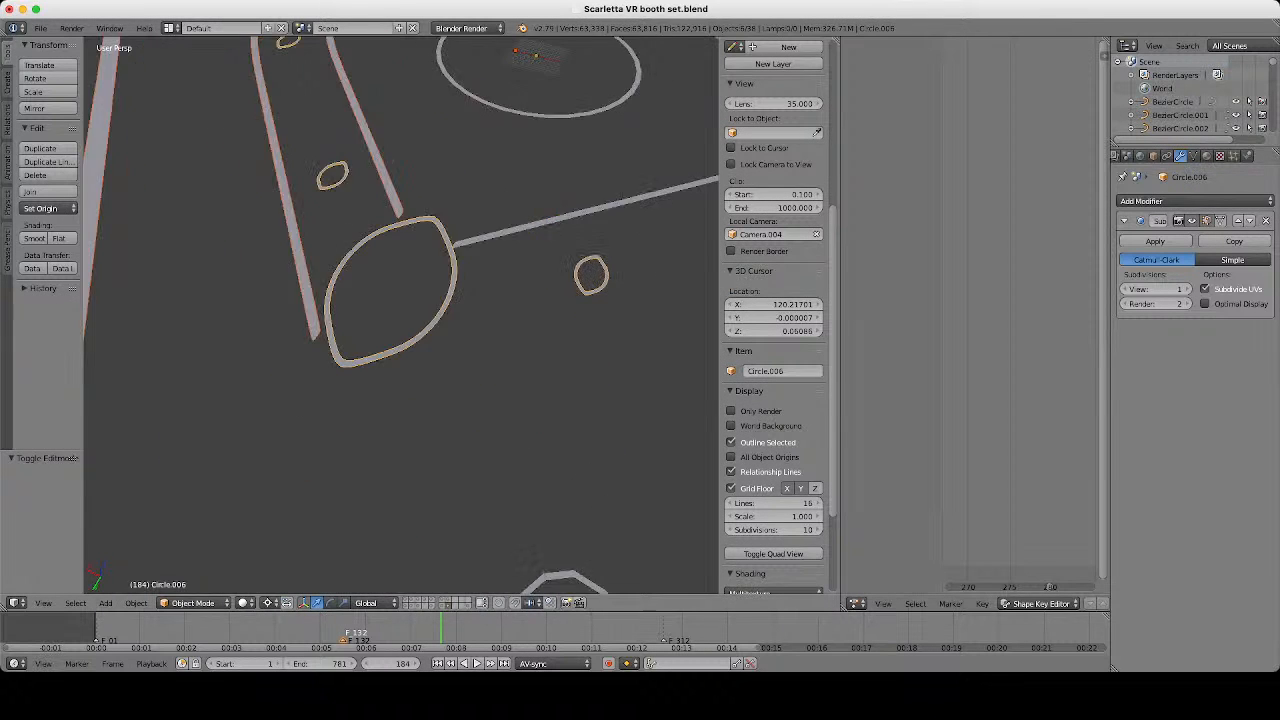
{"action": "scroll", "coordinate": [385, 385], "scroll_direction": "up", "scroll_amount": 5}
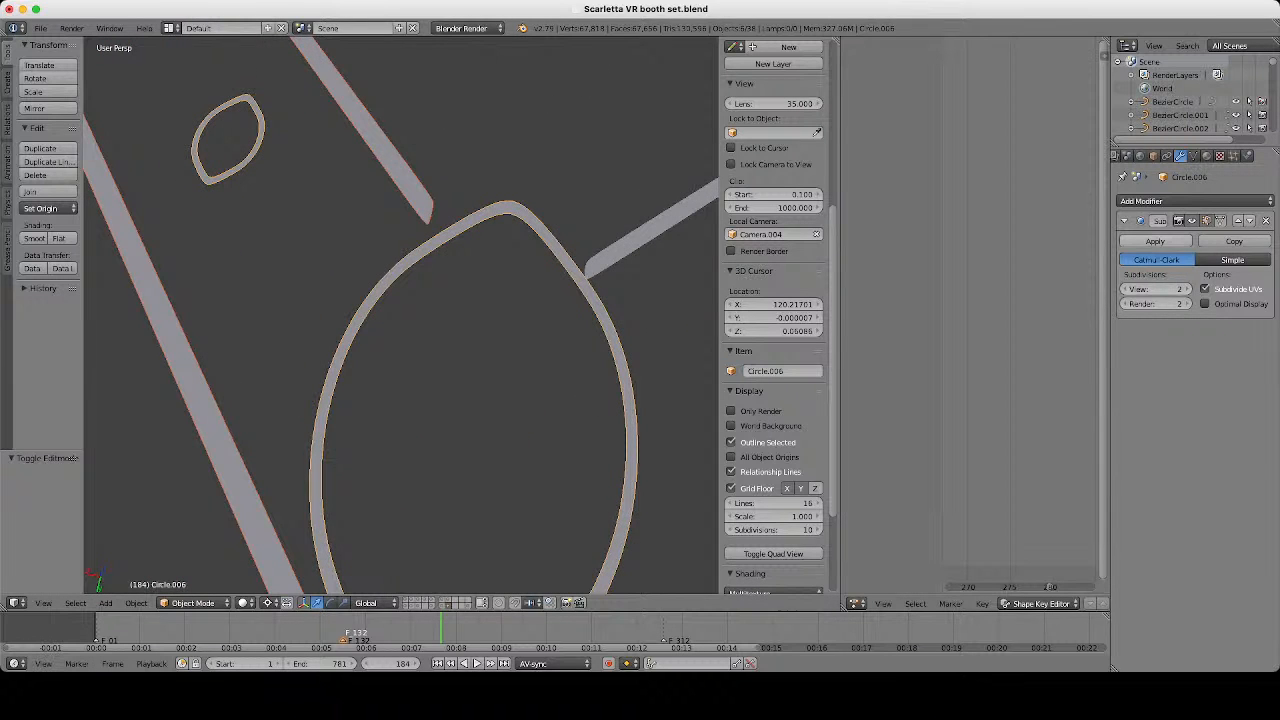
{"action": "left_click", "coordinate": [1155, 241]}
Extend the selection with the inner square's thin rounded band and the scalloped border with its ovals.
{"action": "scroll", "coordinate": [405, 315], "scroll_direction": "down", "scroll_amount": 2}
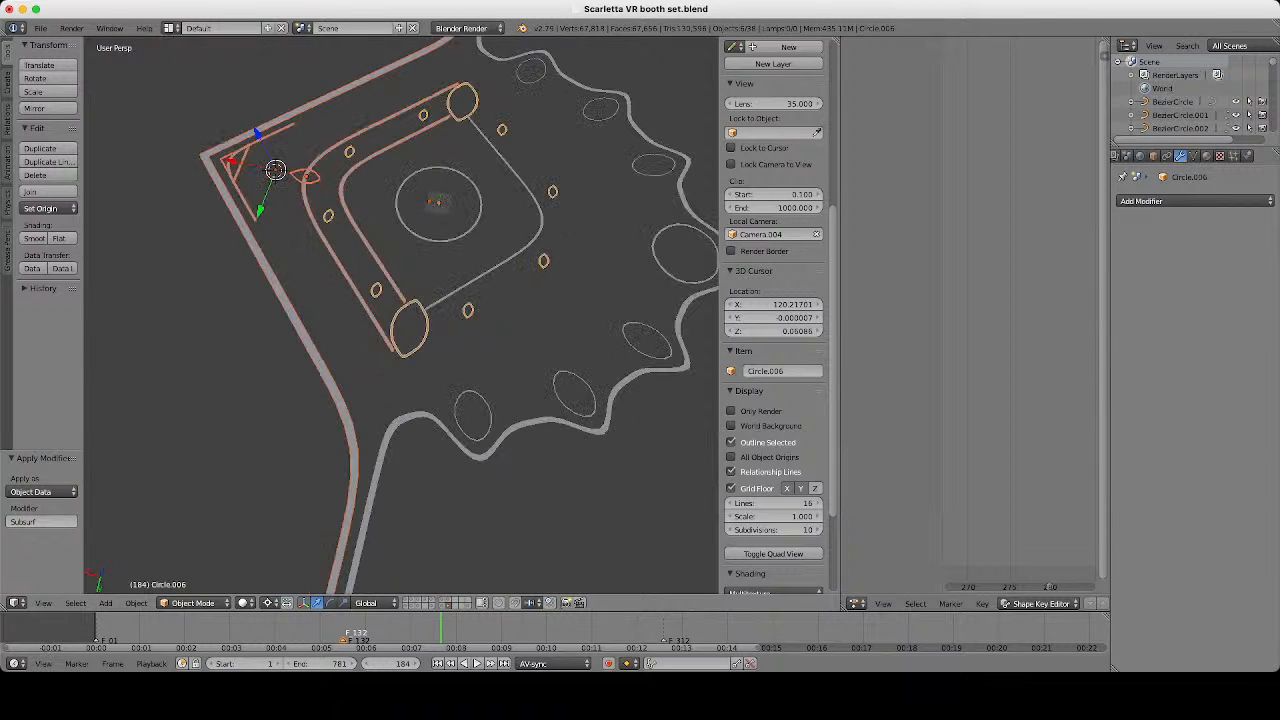
{"action": "middle_click_drag", "start_coordinate": [438, 290], "coordinate": [368, 335], "text": "shift"}
{"action": "right_click", "coordinate": [425, 311], "text": "shift"}
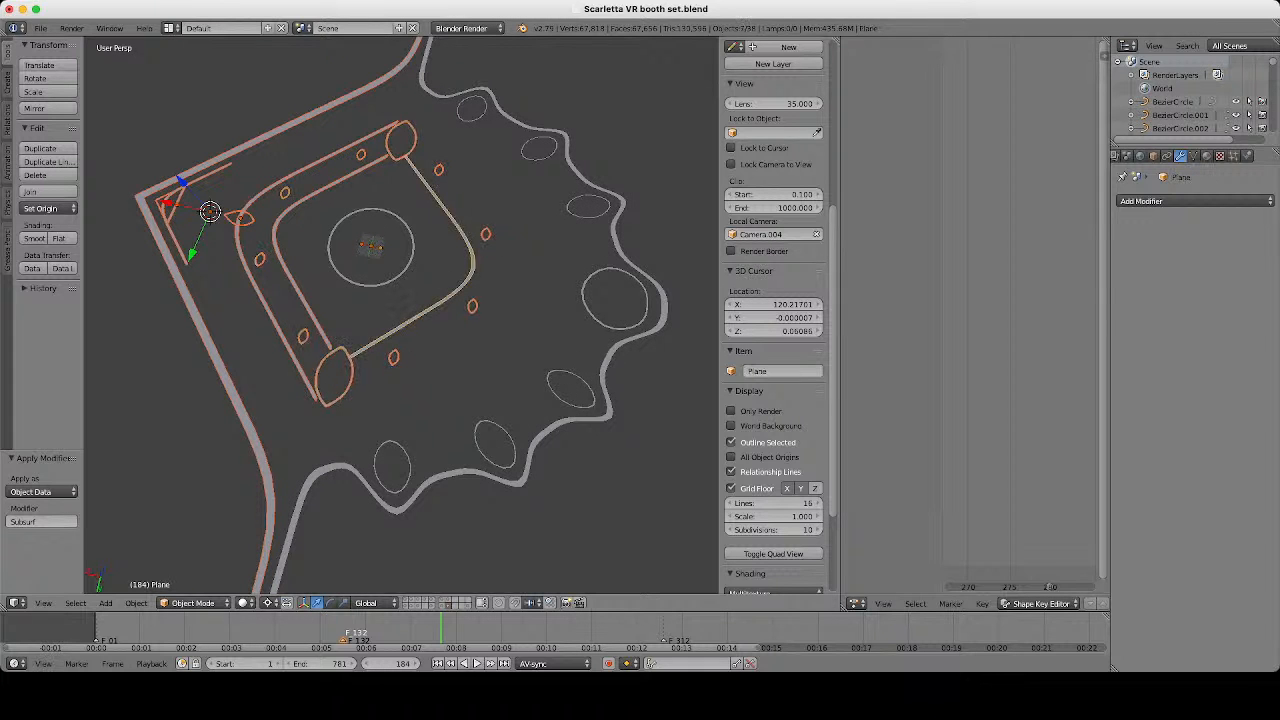
{"action": "right_click", "coordinate": [529, 456], "text": "shift"}
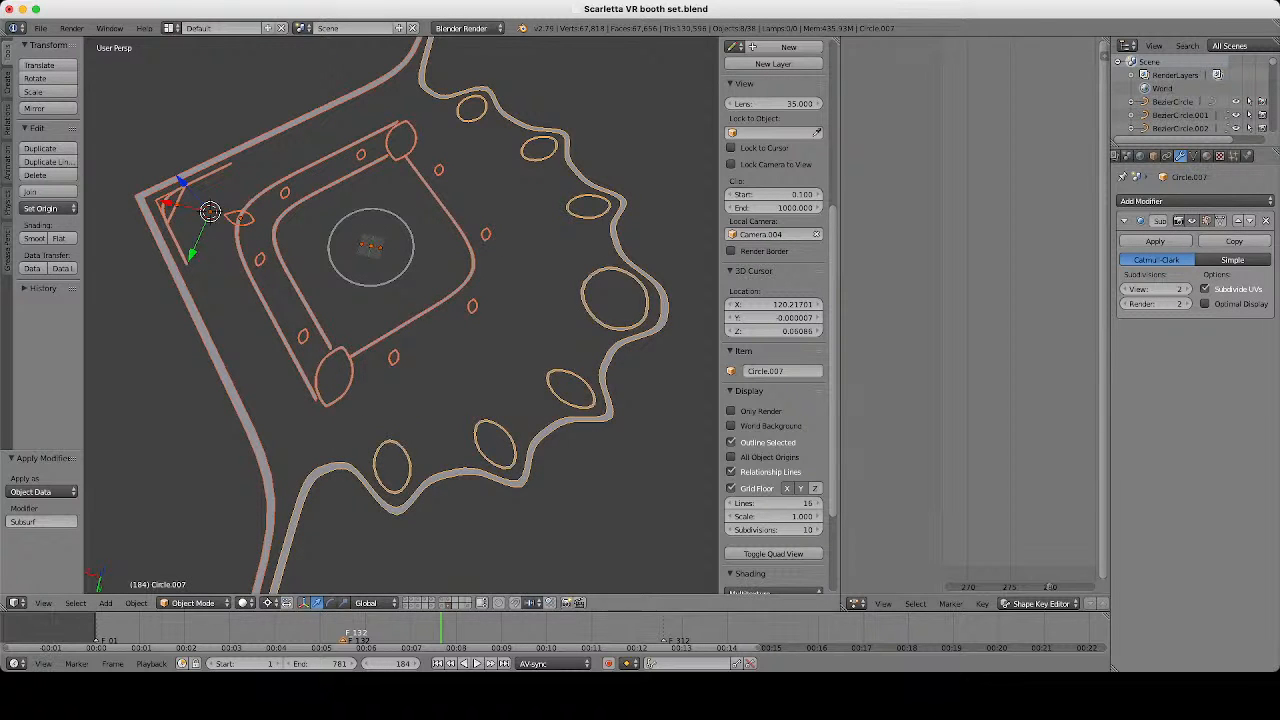
Apply the scalloped border's existing Subdivision Surface modifier and add another one to smooth the border and its ovals.
{"action": "middle_click_drag", "start_coordinate": [529, 456], "coordinate": [539, 390], "text": "shift"}
{"action": "scroll", "coordinate": [410, 386], "scroll_direction": "up", "scroll_amount": 3}
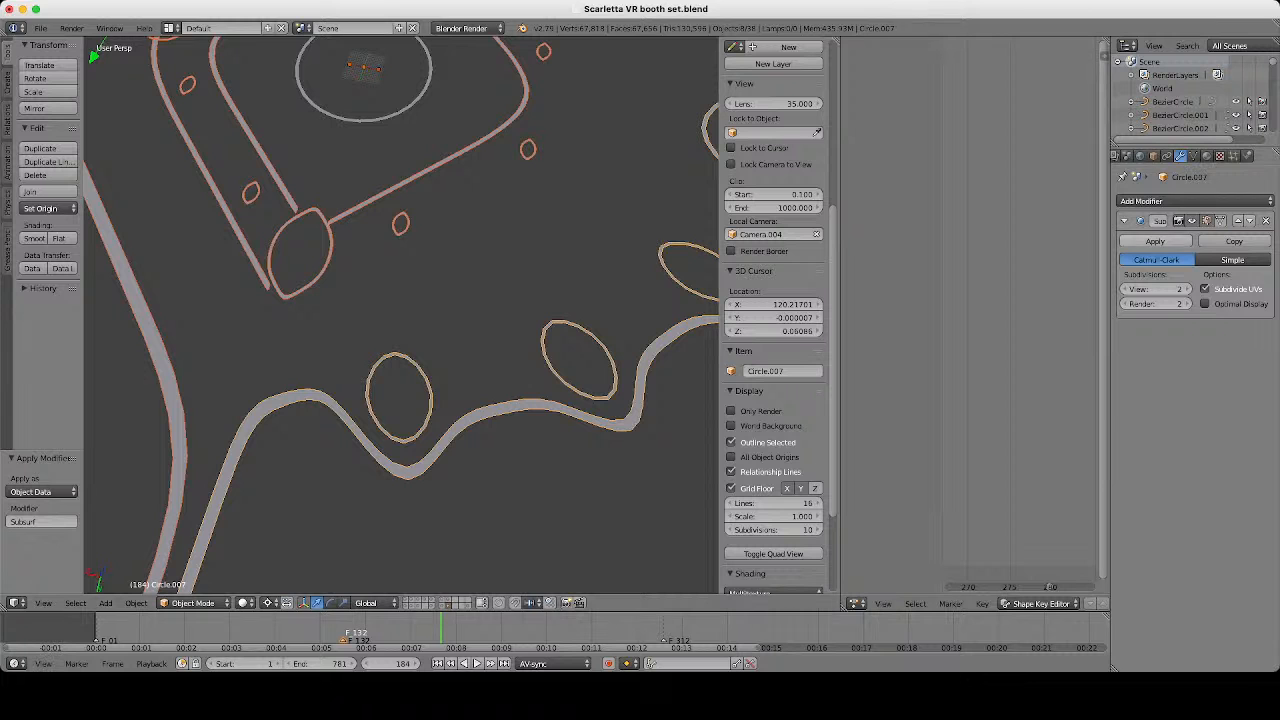
{"action": "left_click", "coordinate": [1195, 201]}
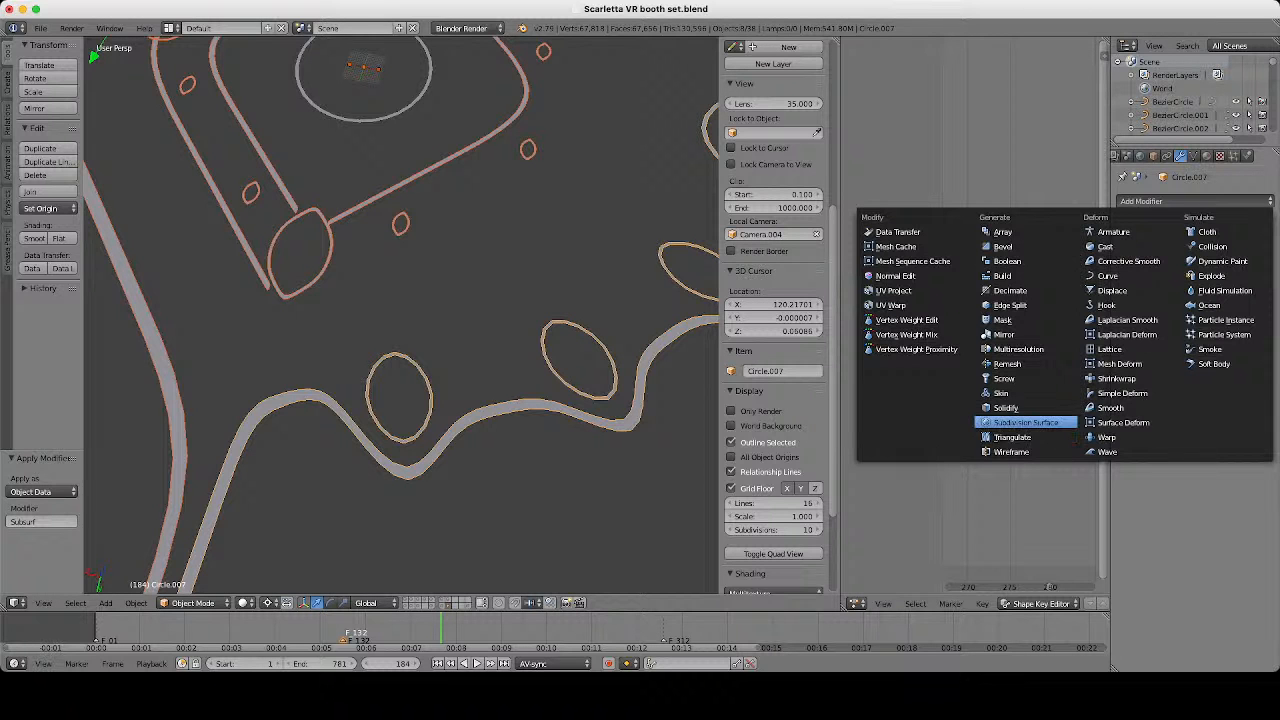
{"action": "left_click", "coordinate": [1025, 423]}
{"action": "scroll", "coordinate": [409, 426], "scroll_direction": "up", "scroll_amount": 7}
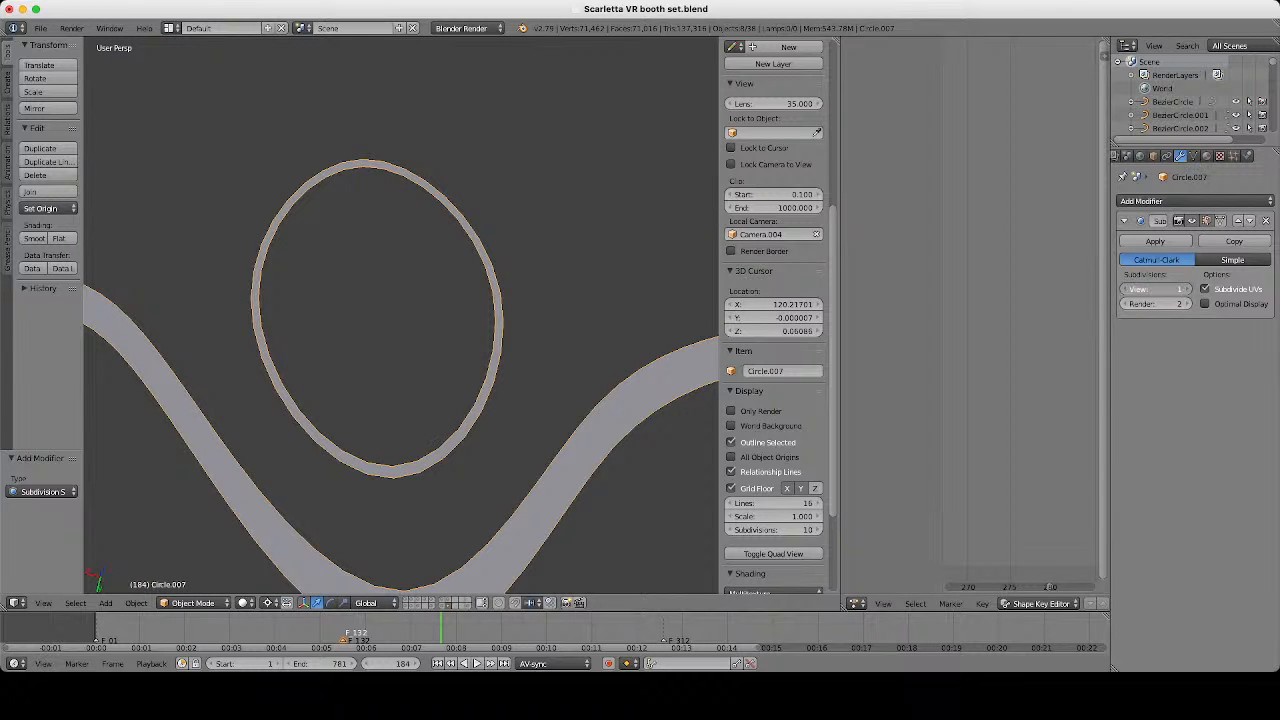
Set the scalloped border's Subdivision Surface view level to 2 and apply the modifier.
{"action": "left_click", "coordinate": [1180, 289]}
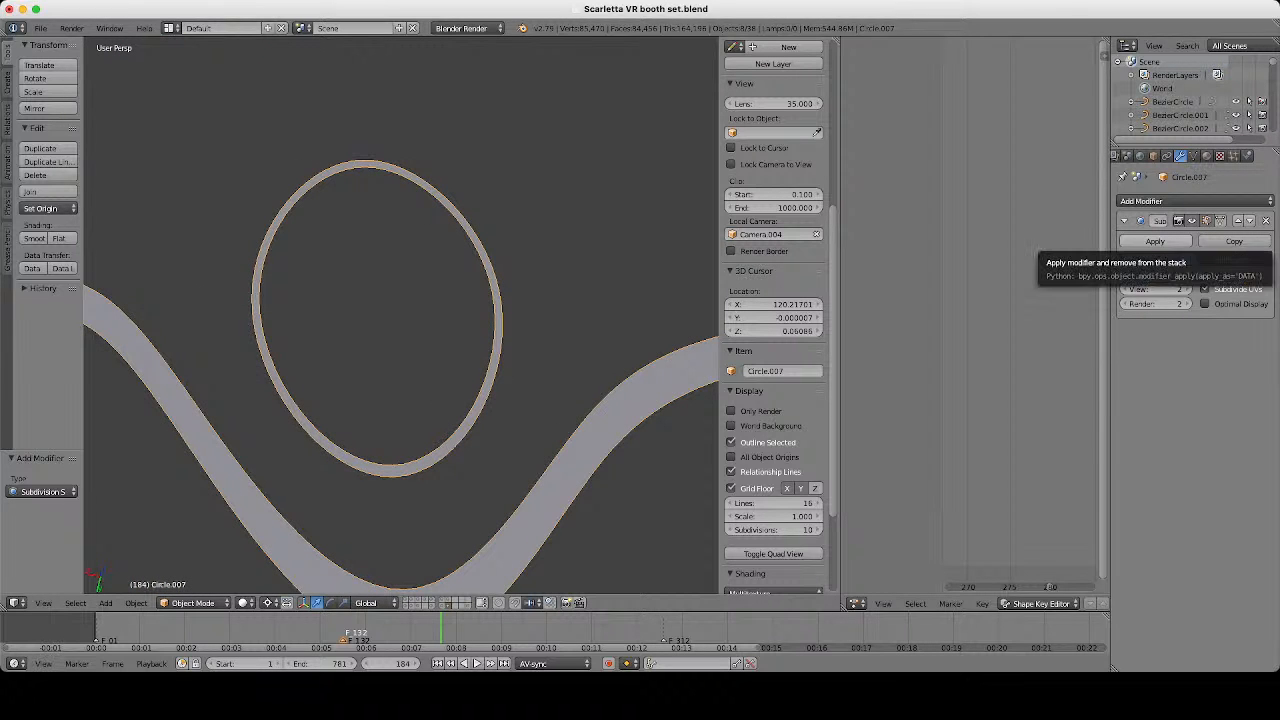
{"action": "left_click", "coordinate": [1155, 241]}
{"action": "scroll", "coordinate": [405, 310], "scroll_direction": "down", "scroll_amount": 7}
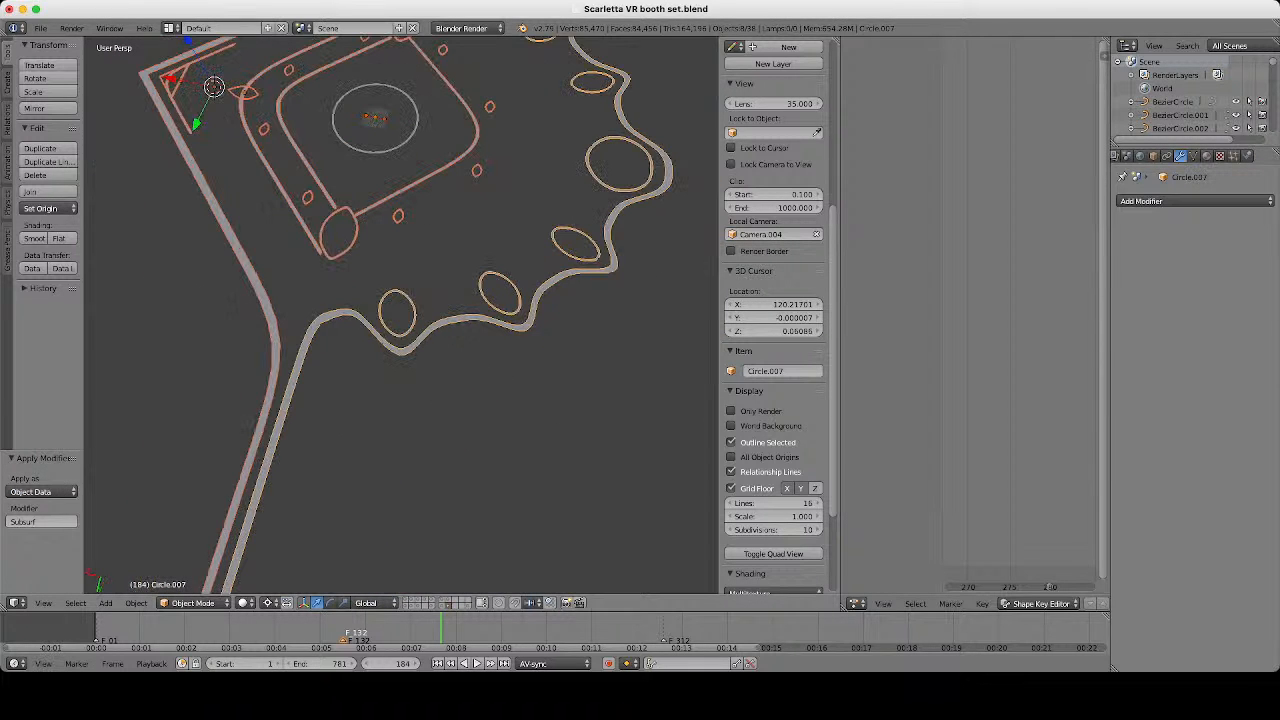
Add the central circle to the selection and join all the ornament's parts into one object.
{"action": "middle_click_drag", "start_coordinate": [403, 312], "coordinate": [408, 379]}
{"action": "key", "text": "z"}
{"action": "key", "text": "z"}
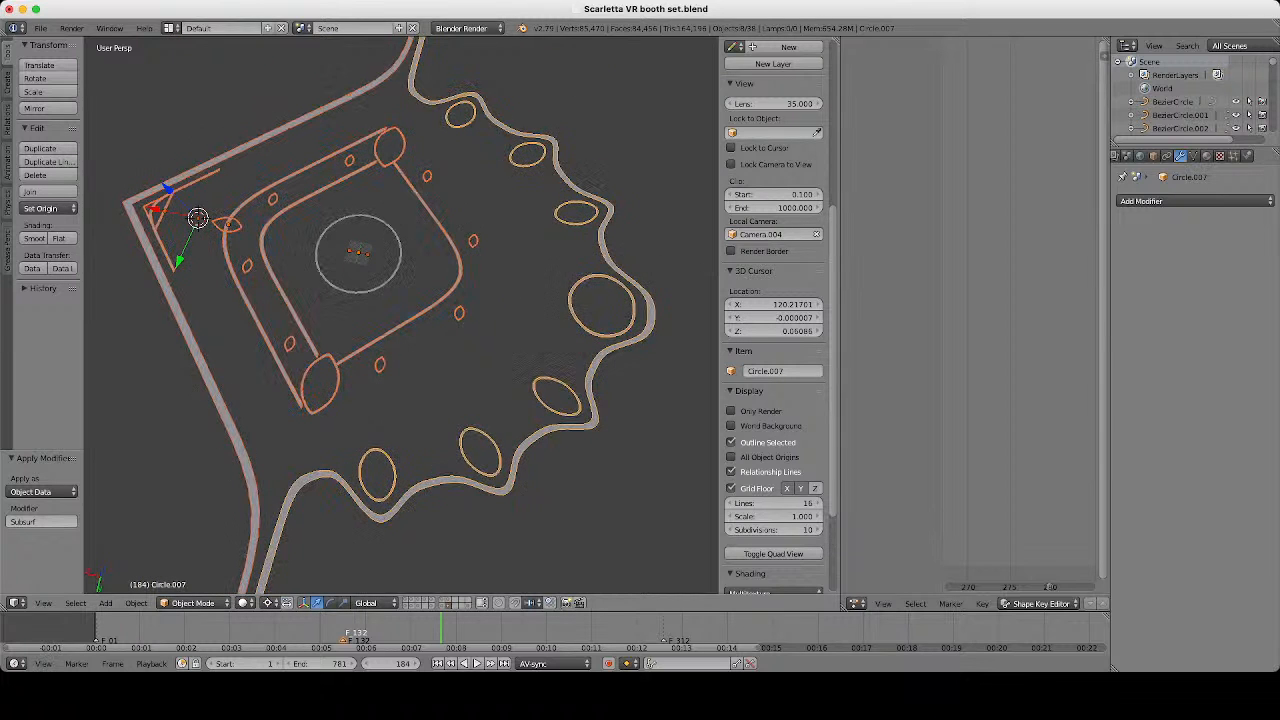
{"action": "key", "text": "a"}
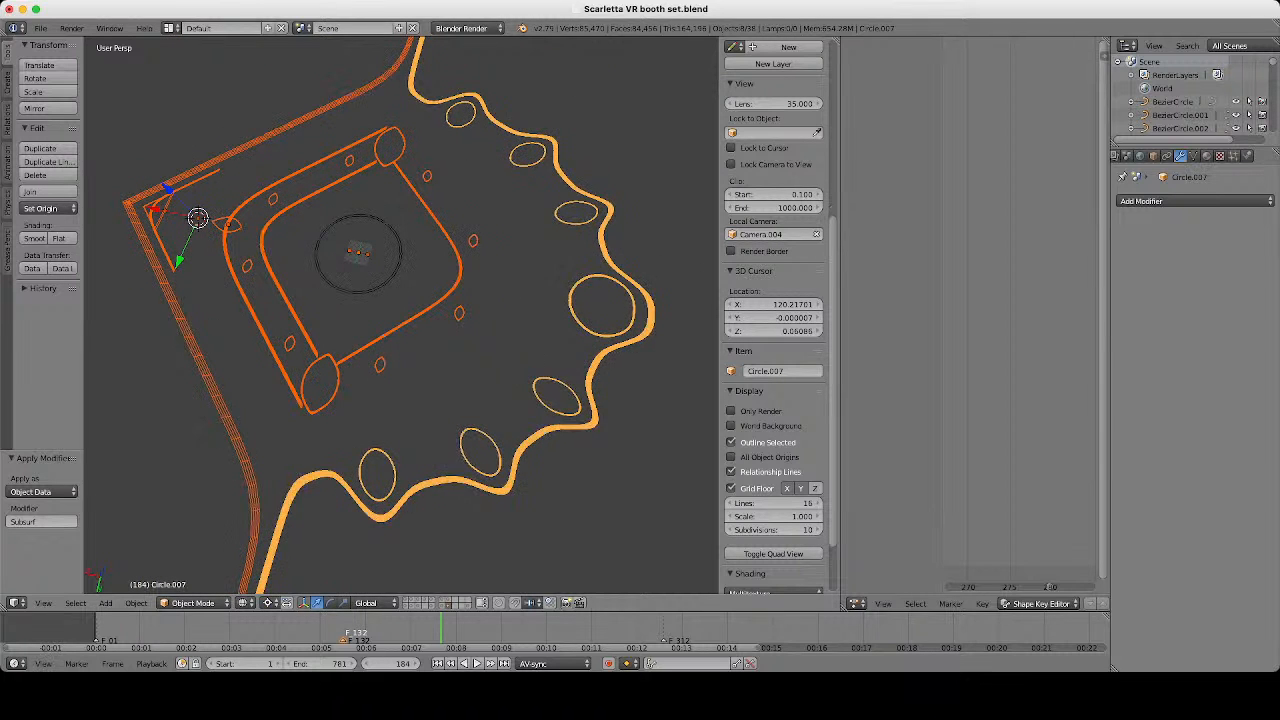
{"action": "right_click", "coordinate": [395, 264], "text": "shift"}
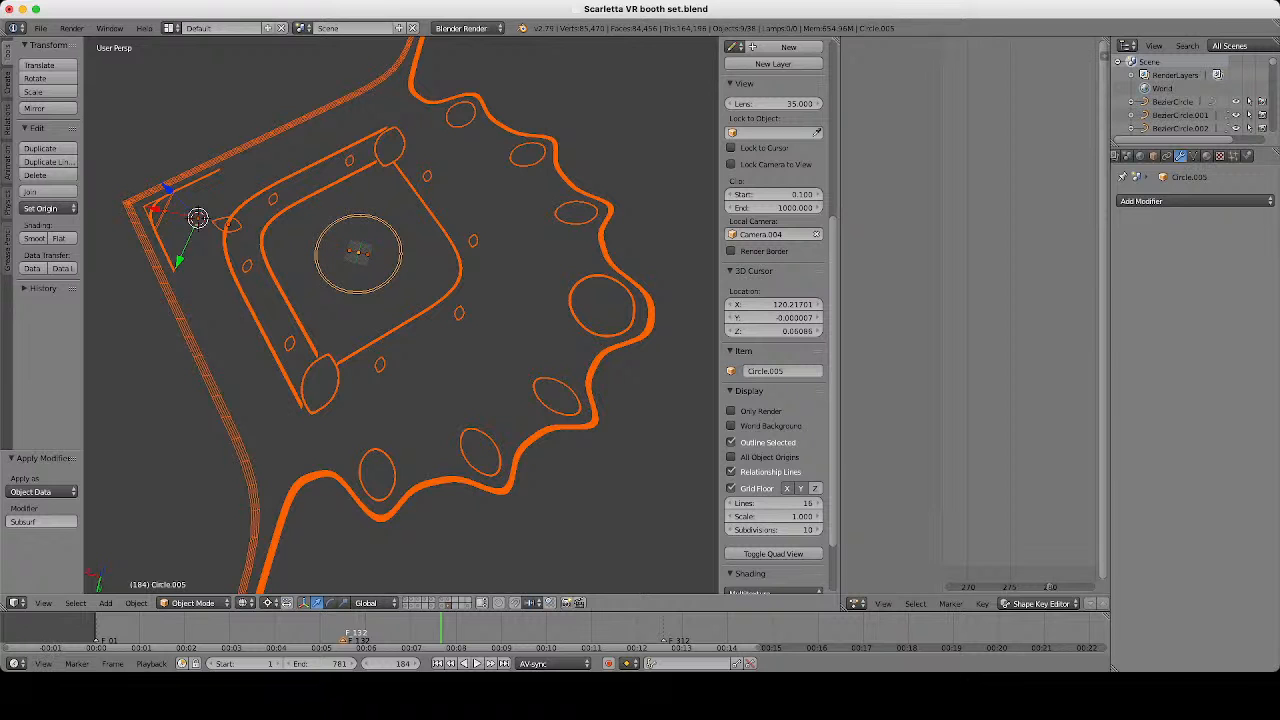
{"action": "key", "text": "ctrl+j"}
{"action": "scroll", "coordinate": [390, 300], "scroll_direction": "down", "scroll_amount": 2}
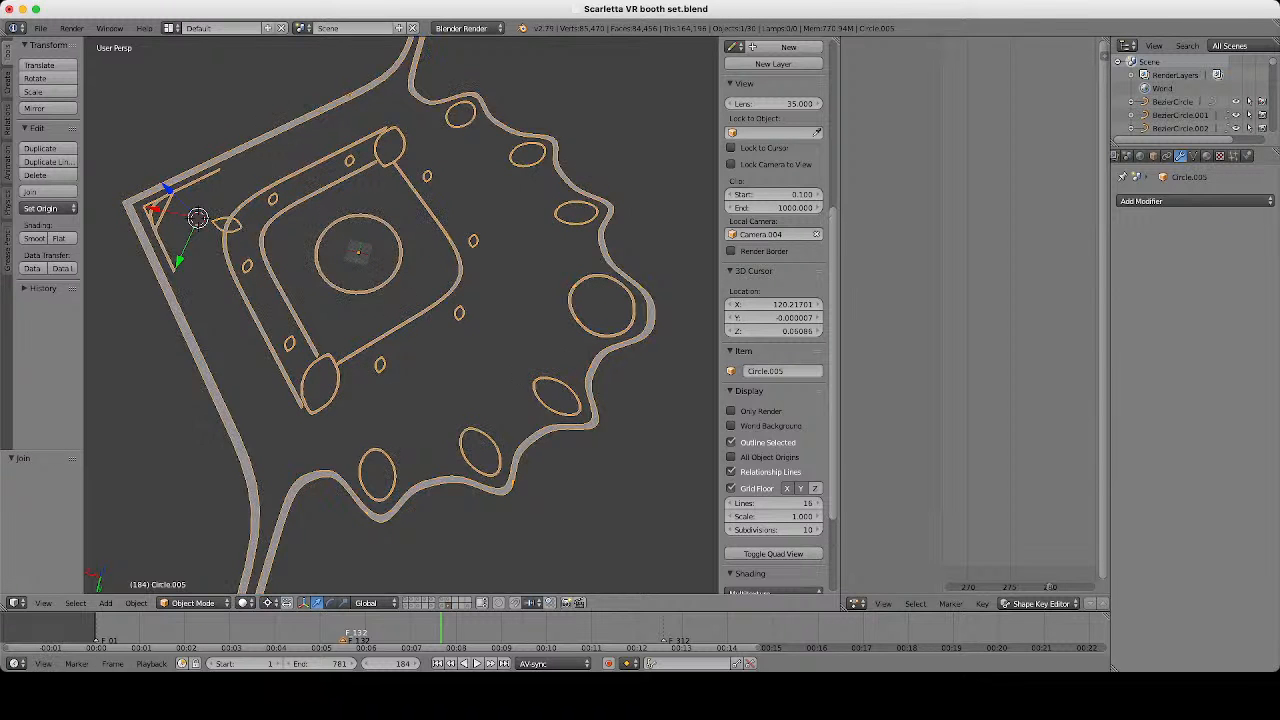
Examine the joined ornament's mesh density along the scalloped border in Edit Mode.
{"action": "key", "text": "Tab"}
{"action": "key", "text": "a"}
{"action": "scroll", "coordinate": [400, 315], "scroll_direction": "up", "scroll_amount": 3}
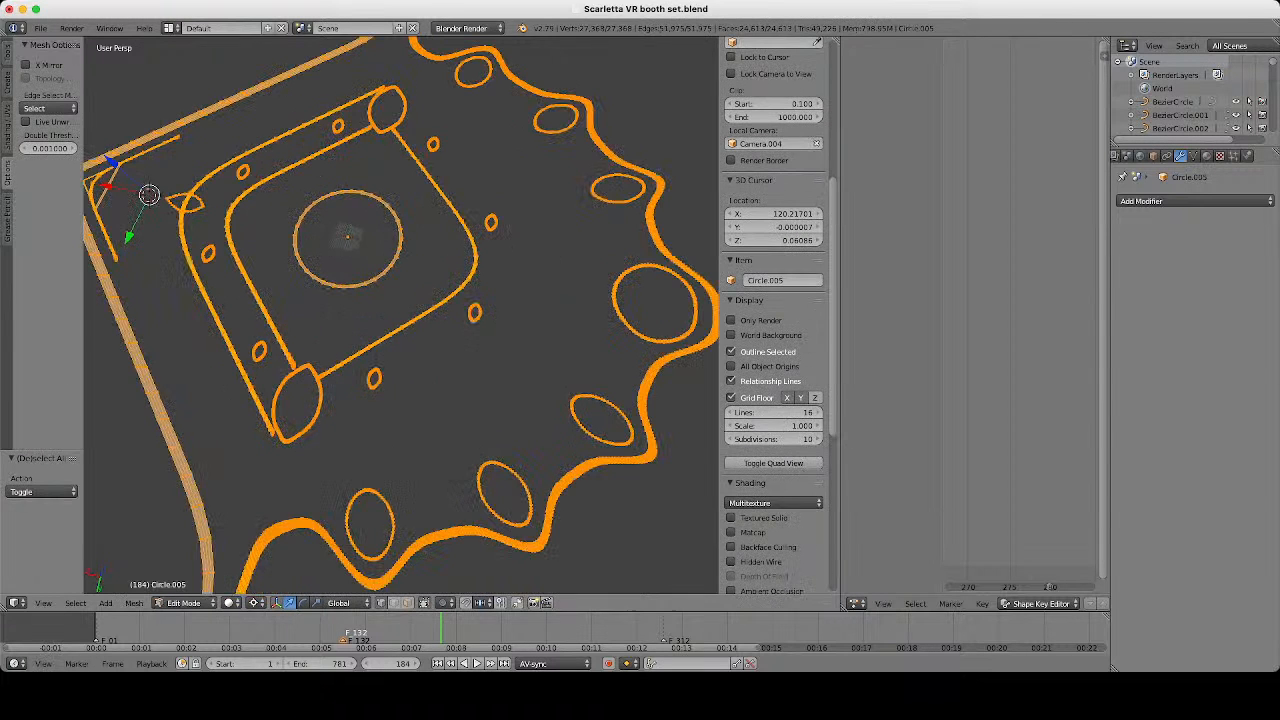
{"action": "scroll", "coordinate": [400, 315], "scroll_direction": "up", "scroll_amount": 6}
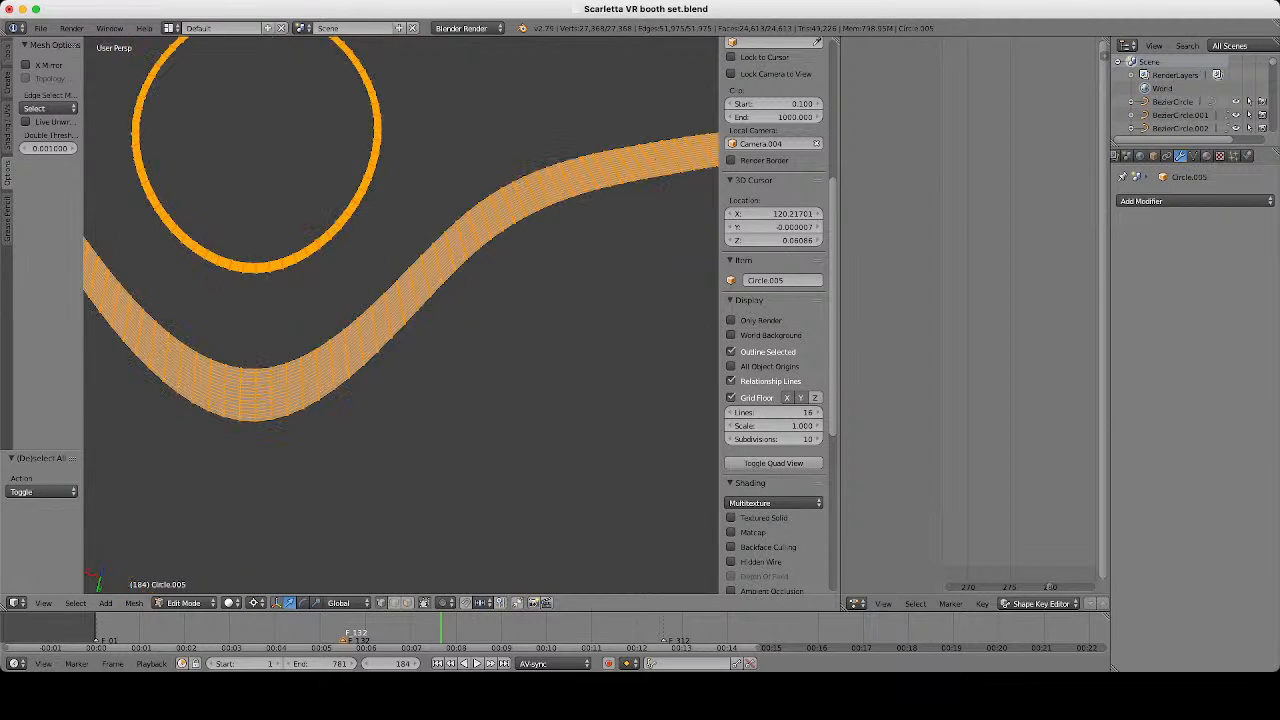
{"action": "scroll", "coordinate": [400, 315], "scroll_direction": "down", "scroll_amount": 5}
{"action": "key", "text": "Tab"}
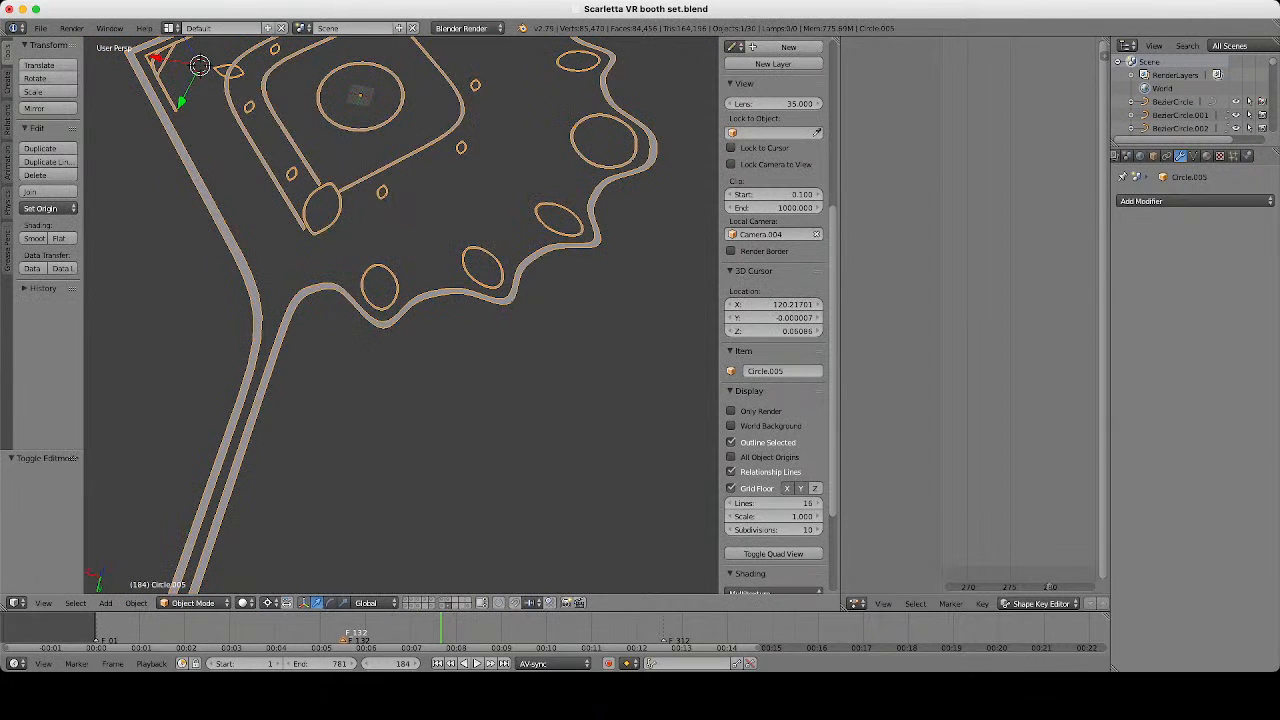
Undo the join and the modifier application, and bring the scalloped border's subdivision view level back to 1.
{"action": "key", "text": "ctrl+z"}
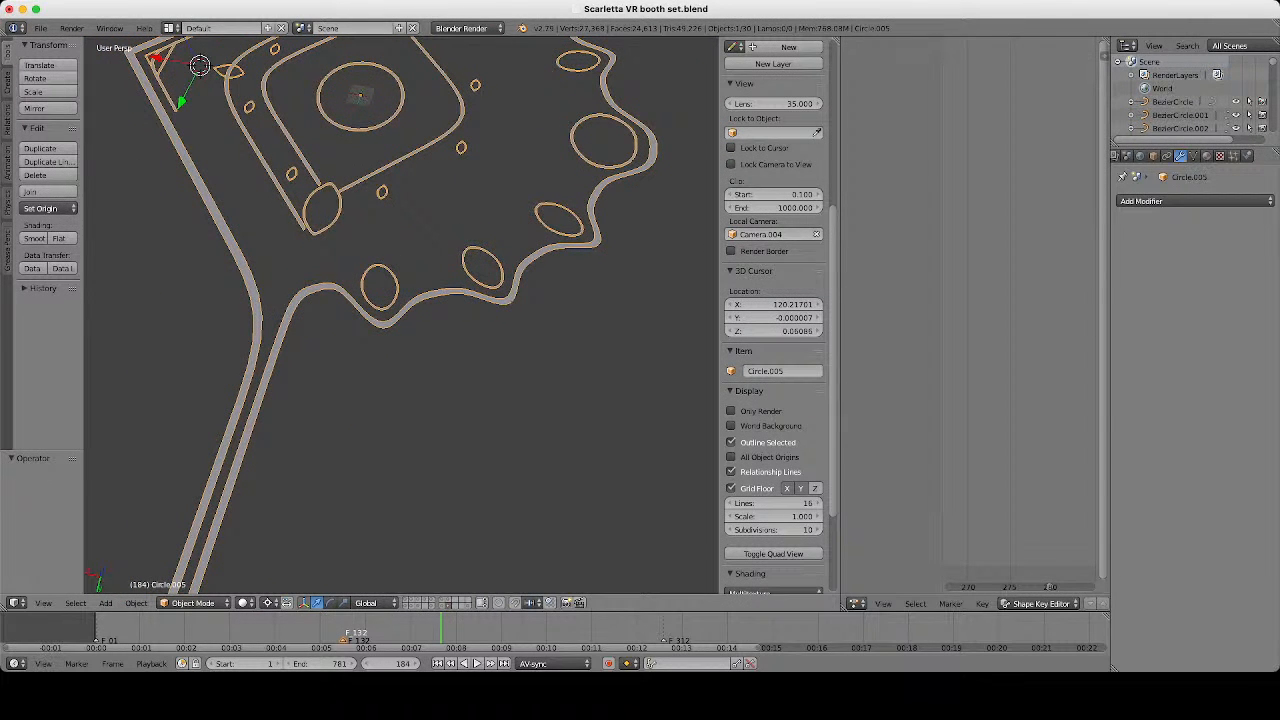
{"action": "key", "text": "ctrl+z"}
{"action": "key", "text": "ctrl+2"}
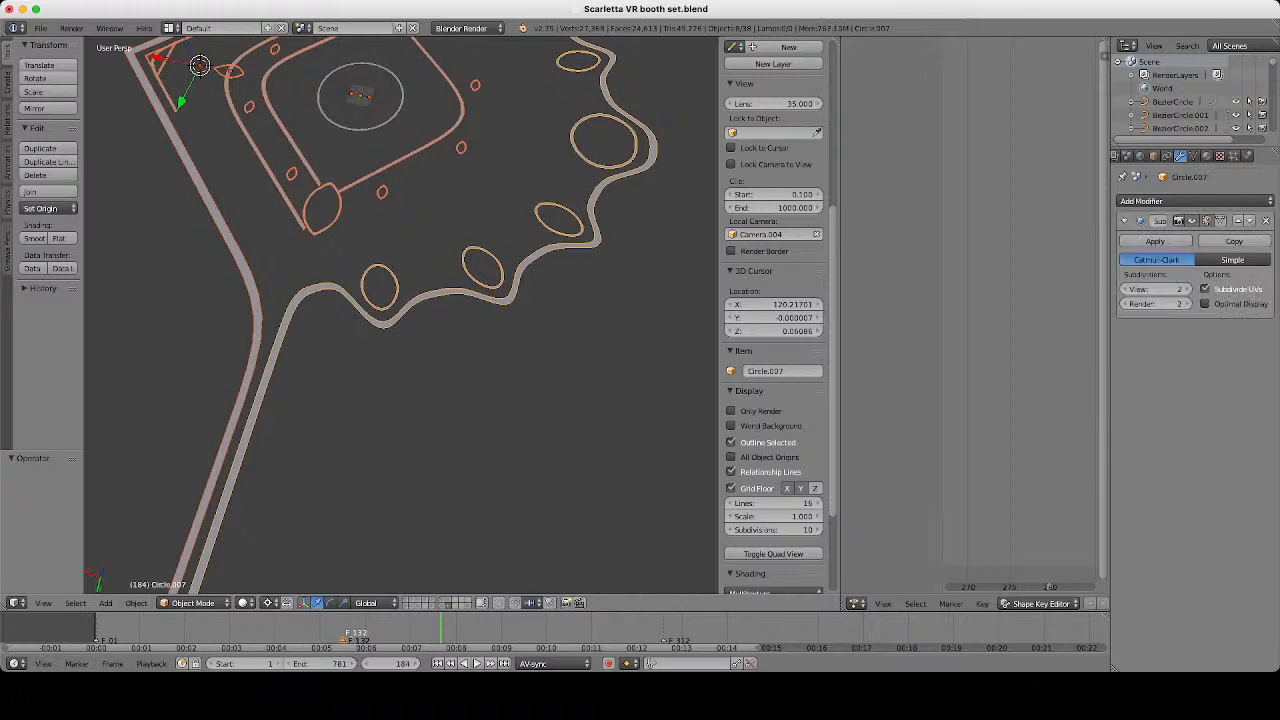
{"action": "key", "text": "ctrl+1"}
{"action": "scroll", "coordinate": [402, 315], "scroll_direction": "up", "scroll_amount": 1}
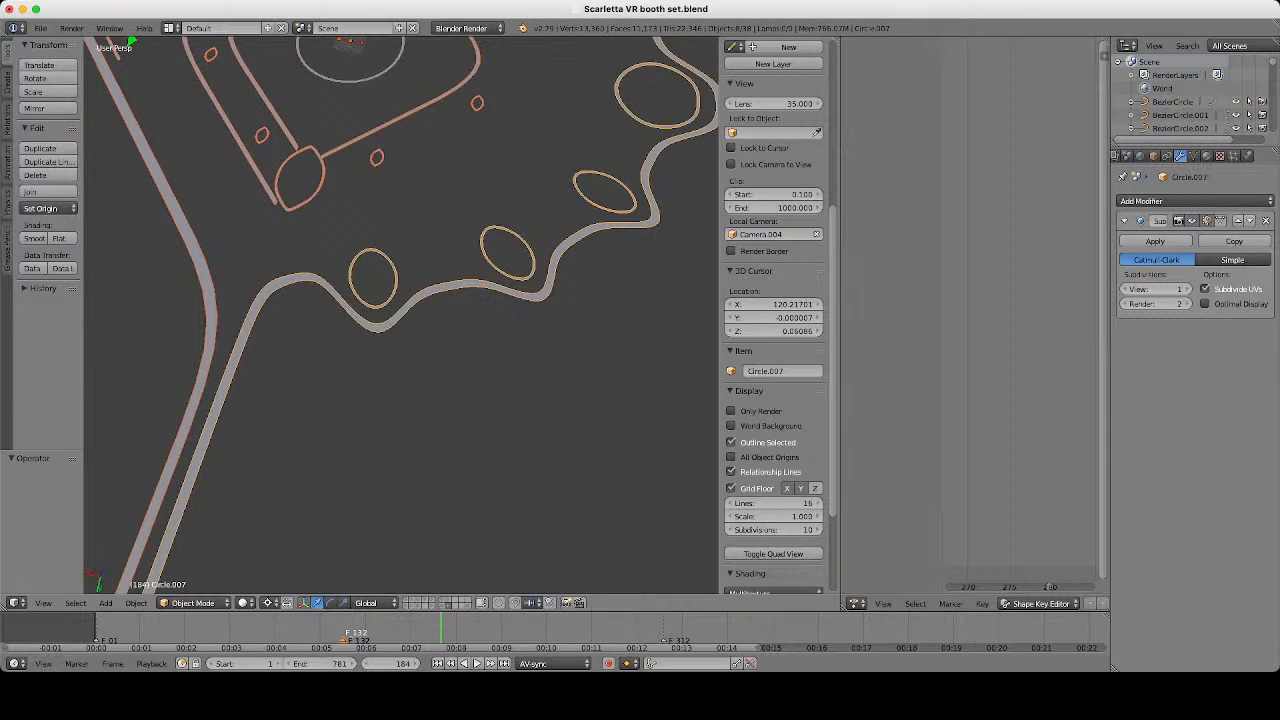
Undo the scalloped border's previous subdivision and add a Subdivision Surface modifier at level 2 instead.
{"action": "middle_click_drag", "start_coordinate": [402, 315], "coordinate": [457, 393], "text": "shift"}
{"action": "key", "text": "ctrl+z"}
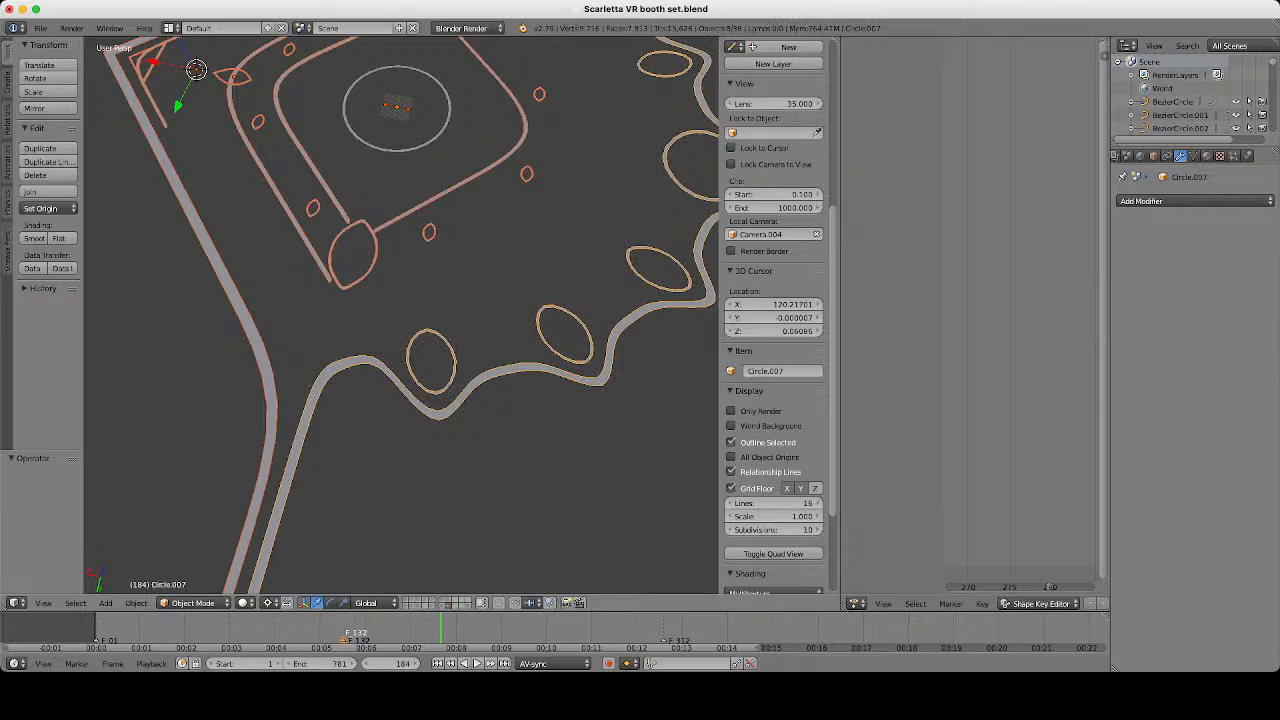
{"action": "key", "text": "ctrl+2"}
{"action": "scroll", "coordinate": [402, 315], "scroll_direction": "up", "scroll_amount": 1}
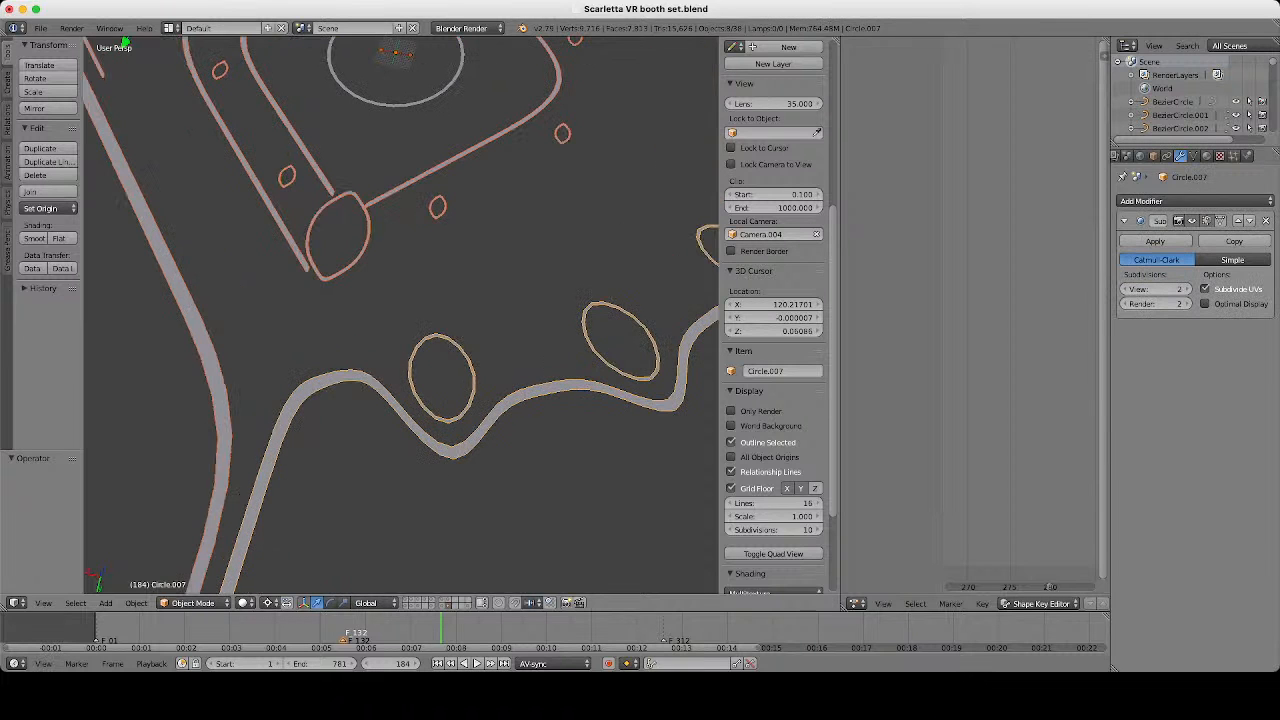
{"action": "key", "text": "z"}
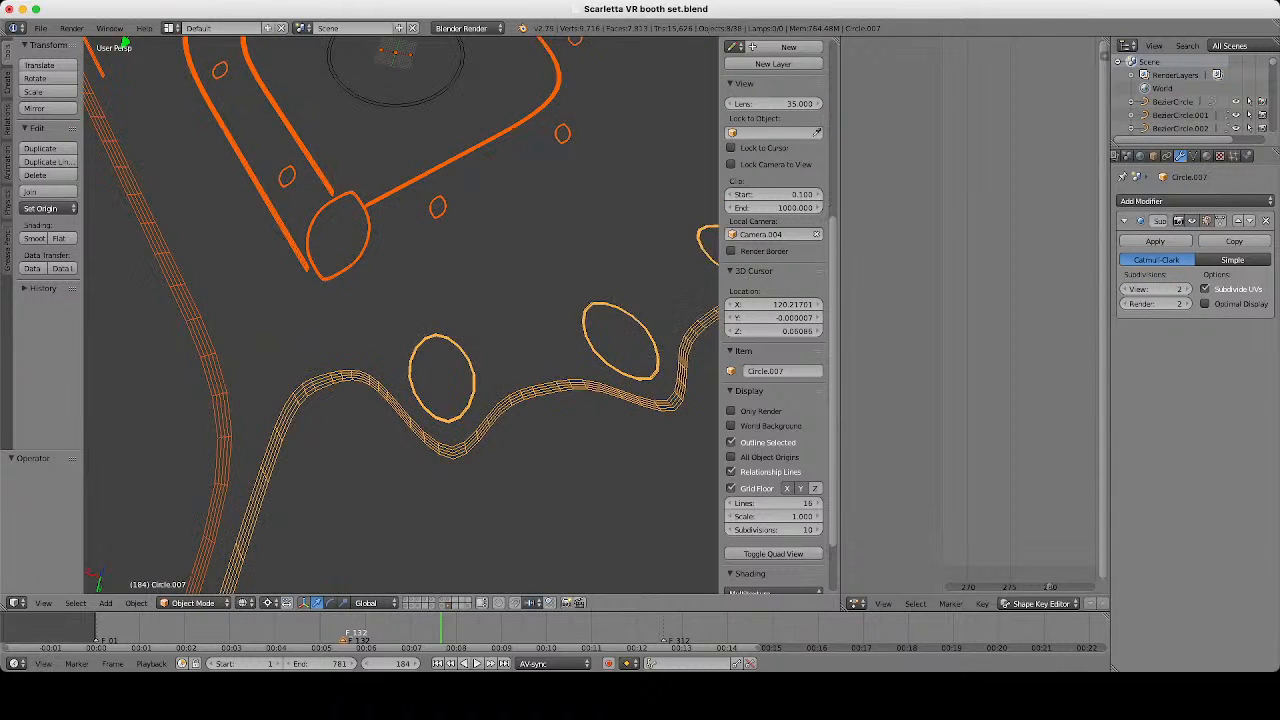
Add a level 2 Subdivision Surface modifier to the almond-shaped ornaments around the central square.
{"action": "key", "text": "ctrl+z"}
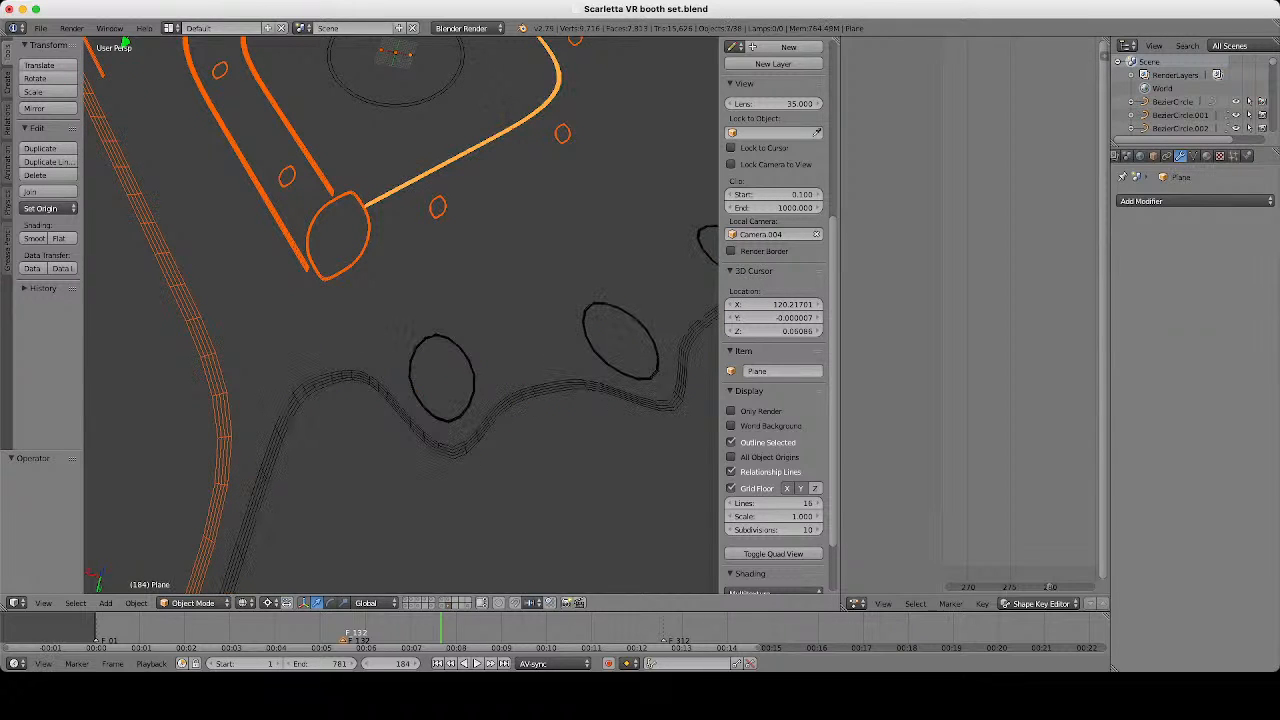
{"action": "key", "text": "ctrl+z"}
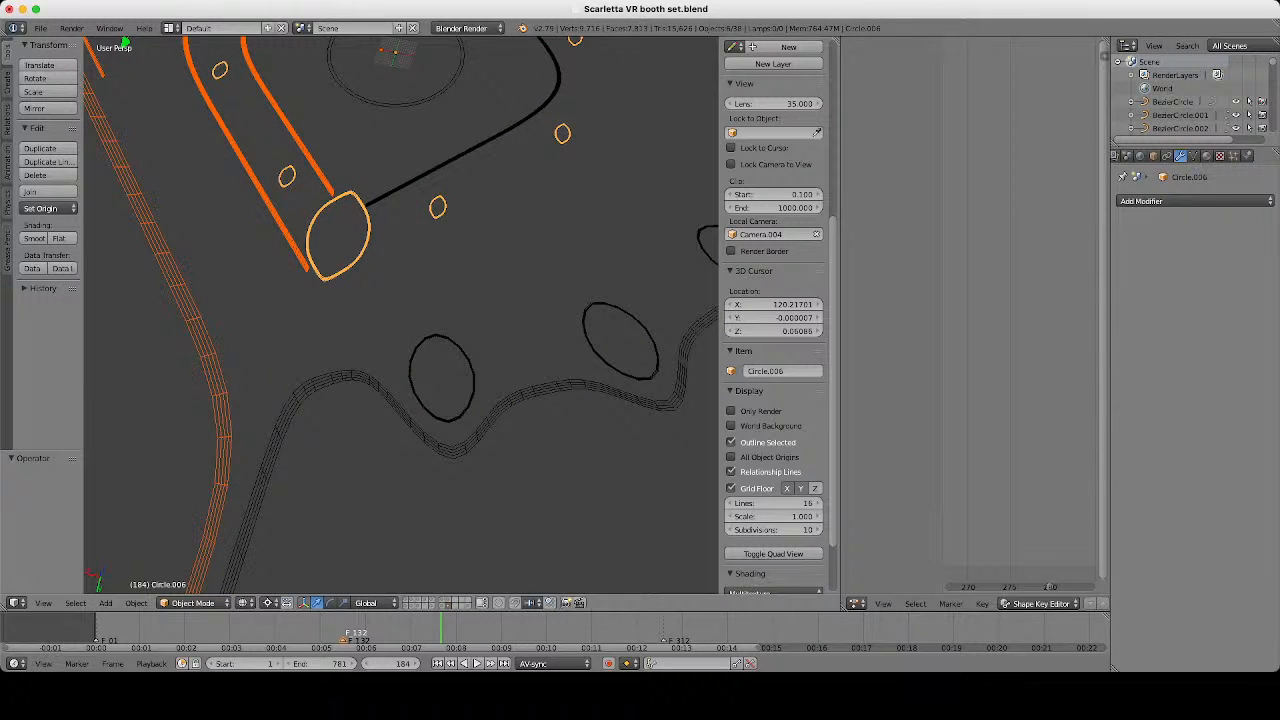
{"action": "key", "text": "ctrl+2"}
{"action": "scroll", "coordinate": [400, 315], "scroll_direction": "up", "scroll_amount": 6}
{"action": "mouse_move", "coordinate": [400, 245]}
{"action": "middle_mouse_down", "text": "shift"}
{"action": "mouse_move", "coordinate": [400, 314]}
{"action": "mouse_move", "coordinate": [471, 361]}
{"action": "middle_mouse_up", "text": "shift"}
{"action": "key", "text": "z"}
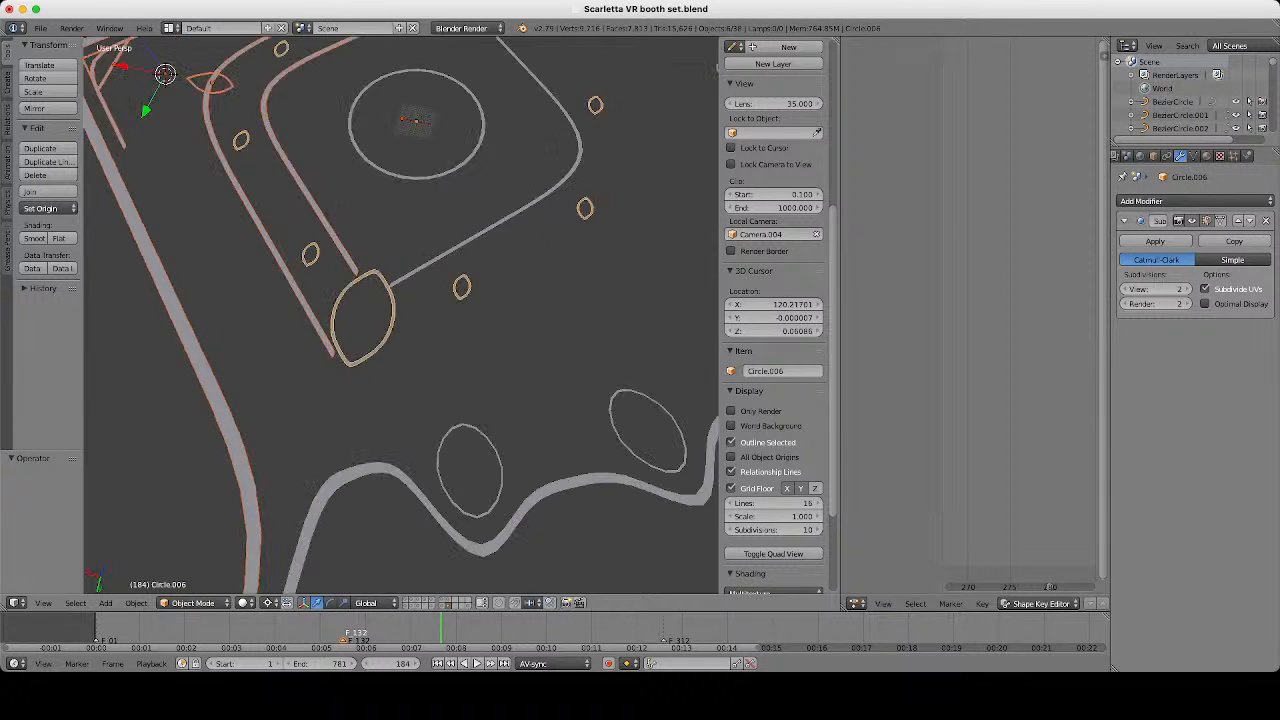
Check the almond shapes' base mesh in Edit Mode and apply their Subdivision Surface modifier.
{"action": "key", "text": "Tab"}
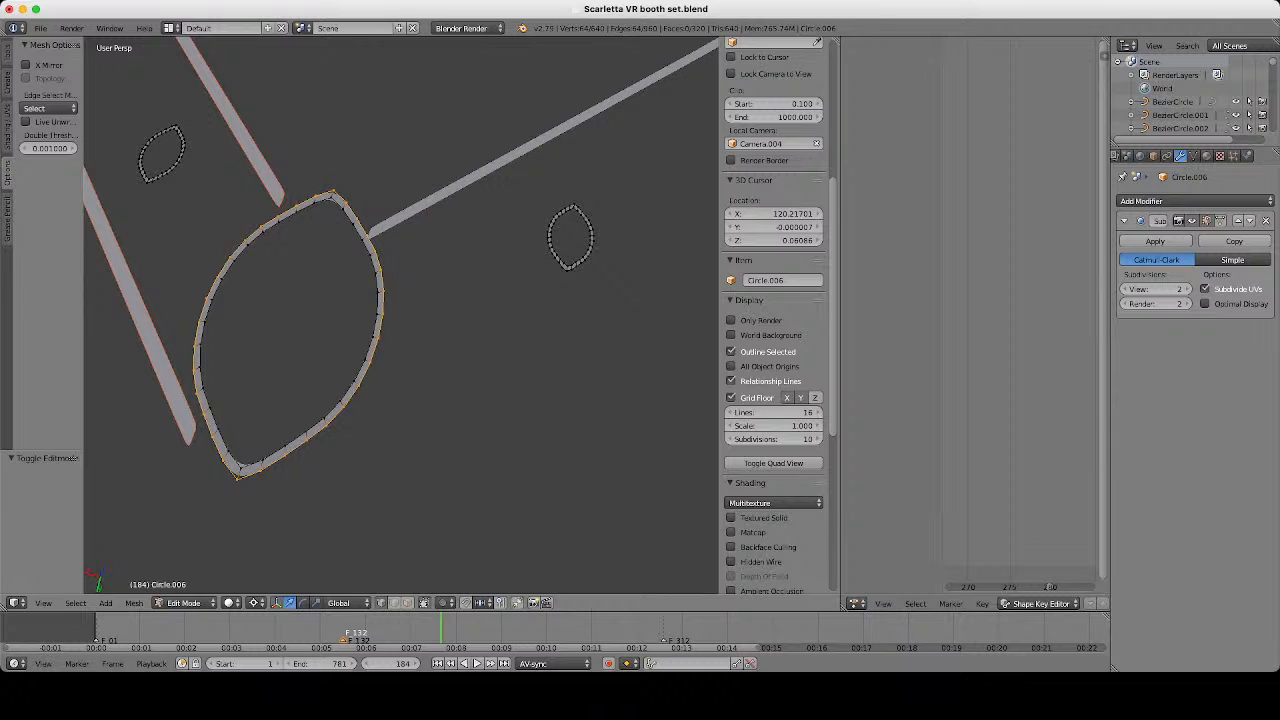
{"action": "key", "text": "Tab"}
{"action": "scroll", "coordinate": [400, 315], "scroll_direction": "down", "scroll_amount": 6}
{"action": "right_click", "coordinate": [438, 402]}
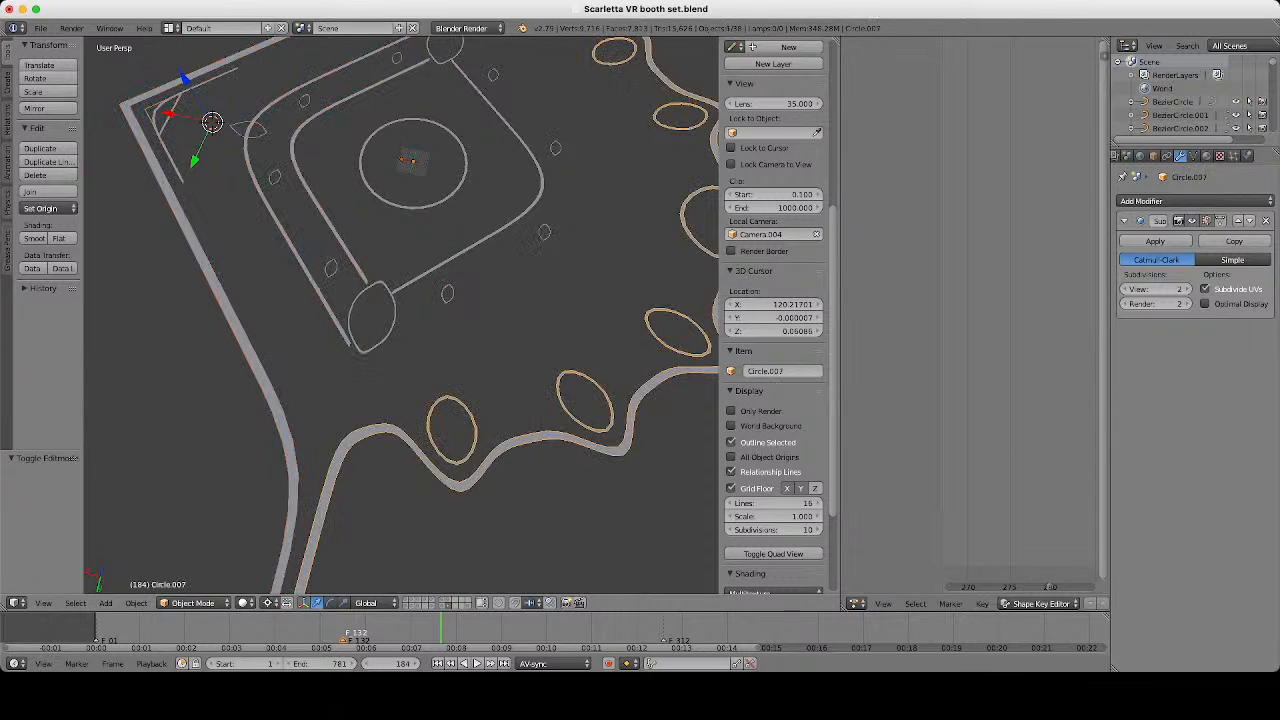
{"action": "scroll", "coordinate": [400, 315], "scroll_direction": "up", "scroll_amount": 5}
{"action": "right_click", "coordinate": [387, 325]}
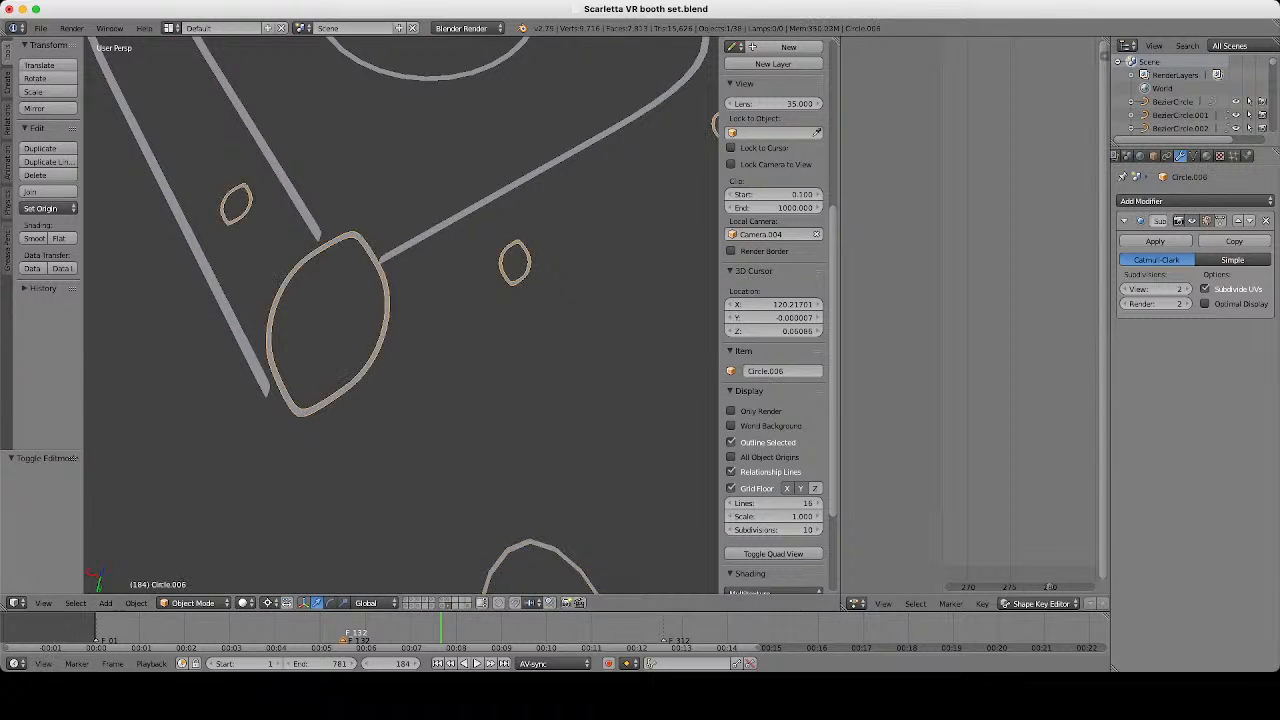
{"action": "left_click", "coordinate": [1155, 241]}
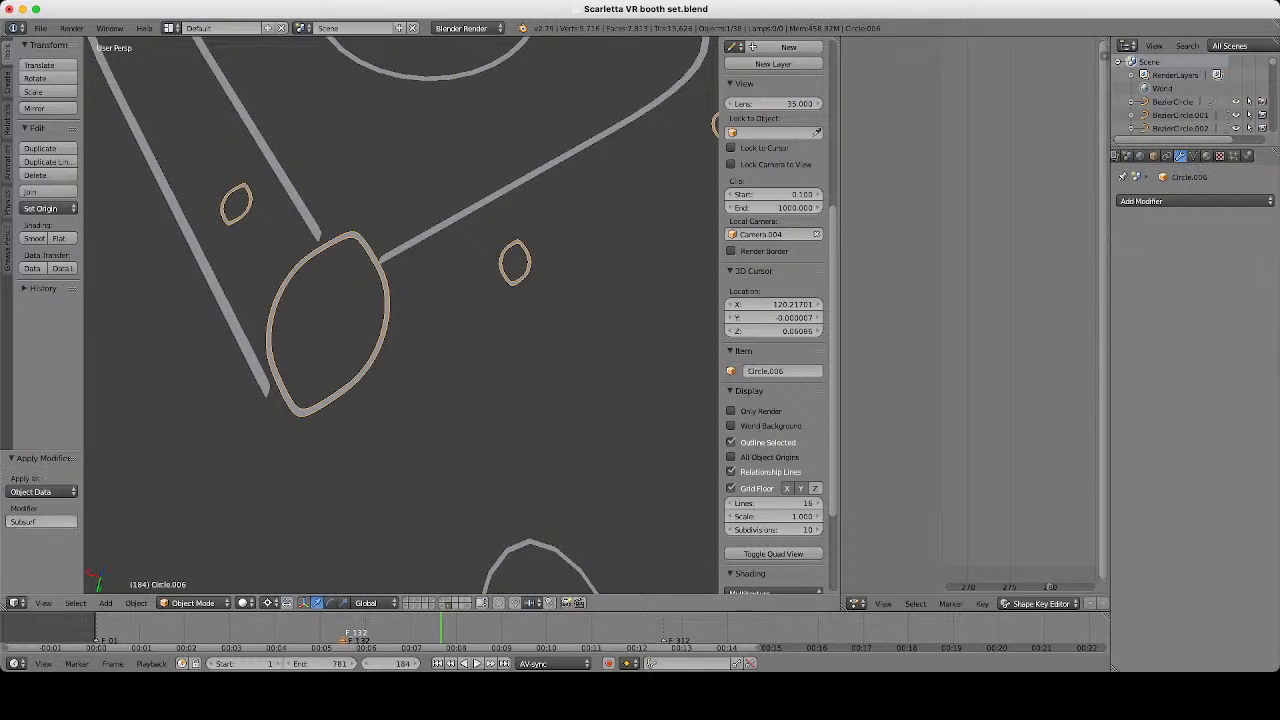
Examine the mesh density of the large and small almond shapes in Edit Mode.
{"action": "key", "text": "Tab"}
{"action": "scroll", "coordinate": [400, 315], "scroll_direction": "up", "scroll_amount": 5}
{"action": "scroll", "coordinate": [400, 315], "scroll_direction": "up", "scroll_amount": 5}
{"action": "scroll", "coordinate": [400, 315], "scroll_direction": "down", "scroll_amount": 5}
{"action": "middle_click_drag", "start_coordinate": [685, 185], "coordinate": [357, 320], "text": "shift"}
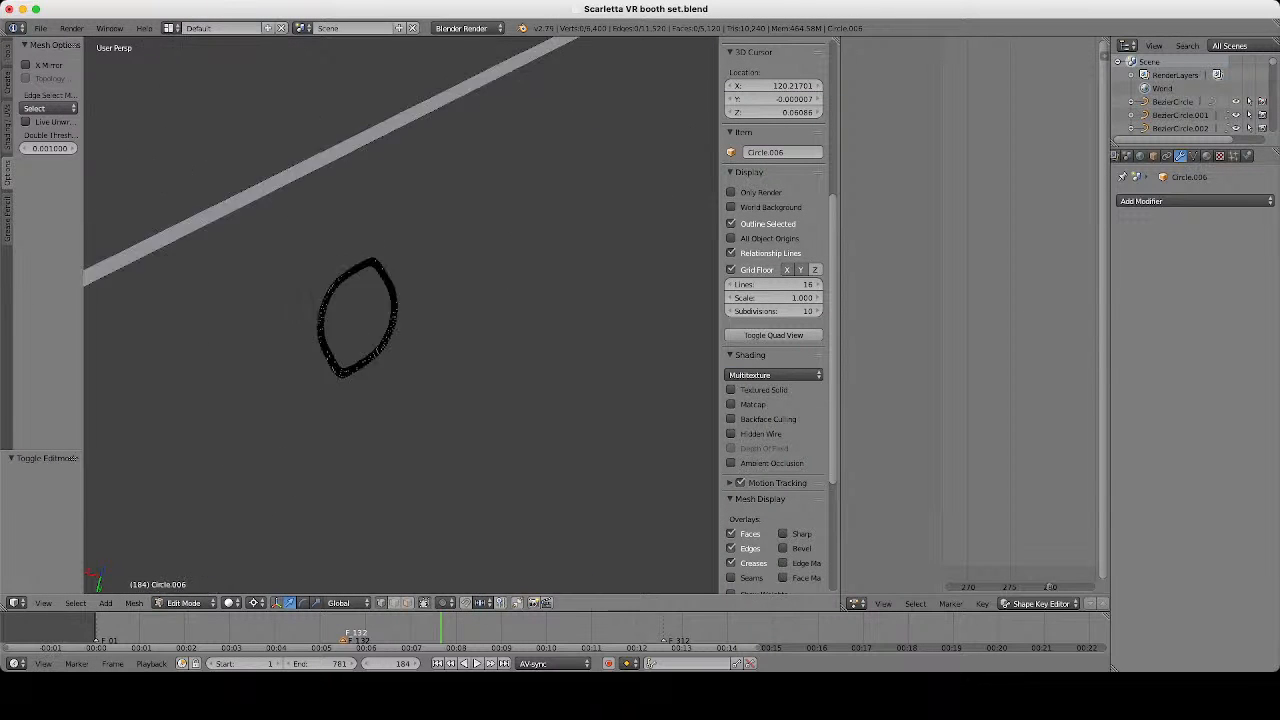
{"action": "scroll", "coordinate": [400, 315], "scroll_direction": "up", "scroll_amount": 5}
{"action": "scroll", "coordinate": [400, 315], "scroll_direction": "down", "scroll_amount": 5}
{"action": "scroll", "coordinate": [400, 315], "scroll_direction": "up", "scroll_amount": 1}
{"action": "key", "text": "Tab"}
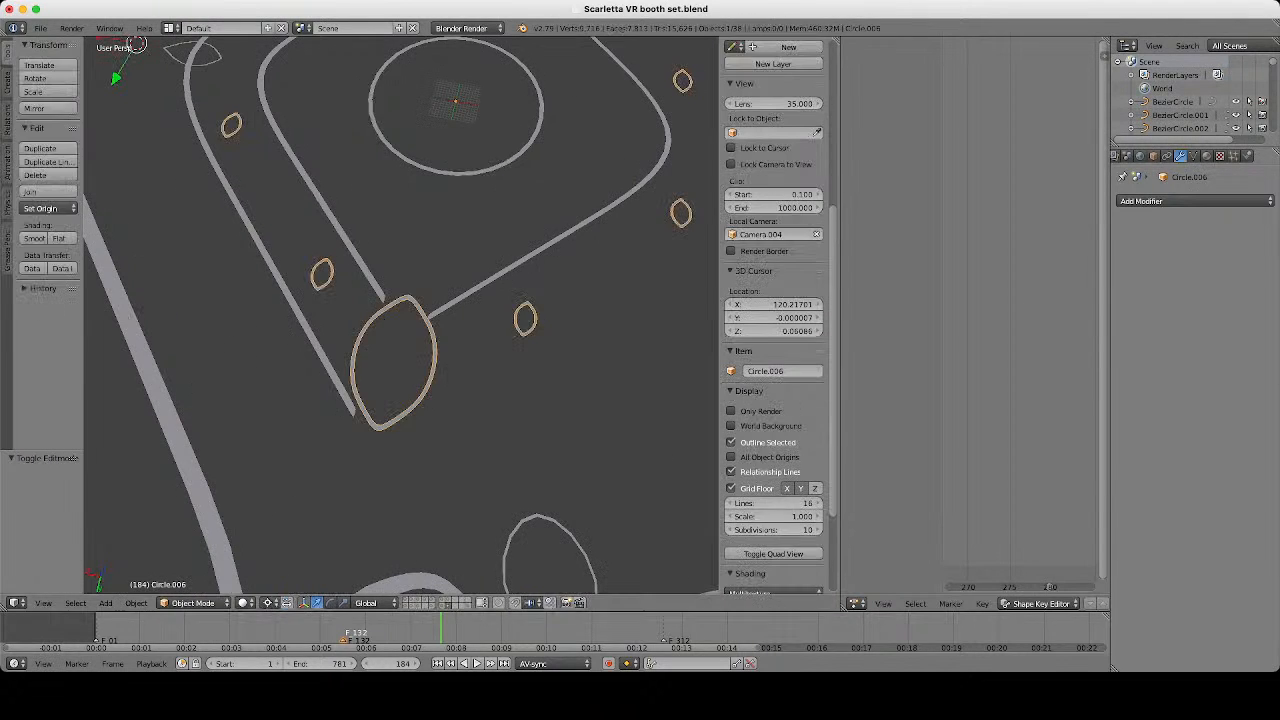
Add another Subdivision Surface modifier to the almond shapes and check their mesh in Edit Mode.
{"action": "left_click", "coordinate": [1195, 201]}
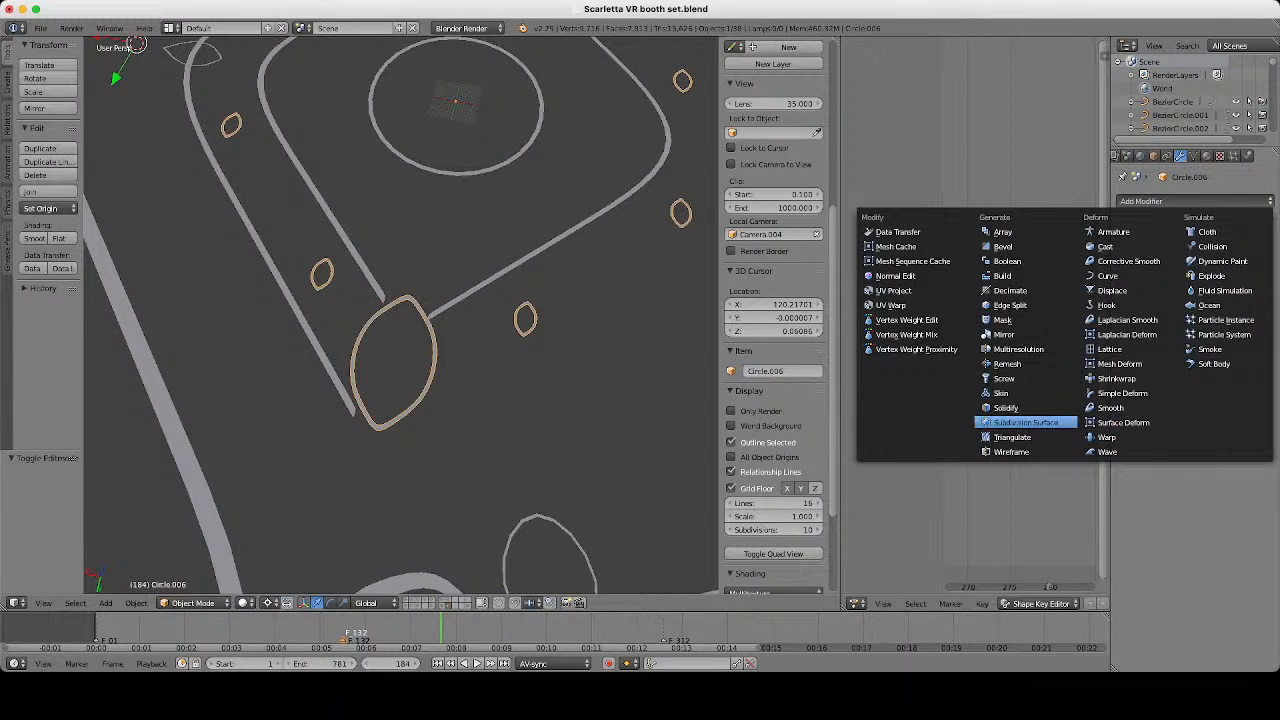
{"action": "left_click", "coordinate": [1010, 418]}
{"action": "key", "text": "Tab"}
{"action": "scroll", "coordinate": [400, 315], "scroll_direction": "up", "scroll_amount": 5}
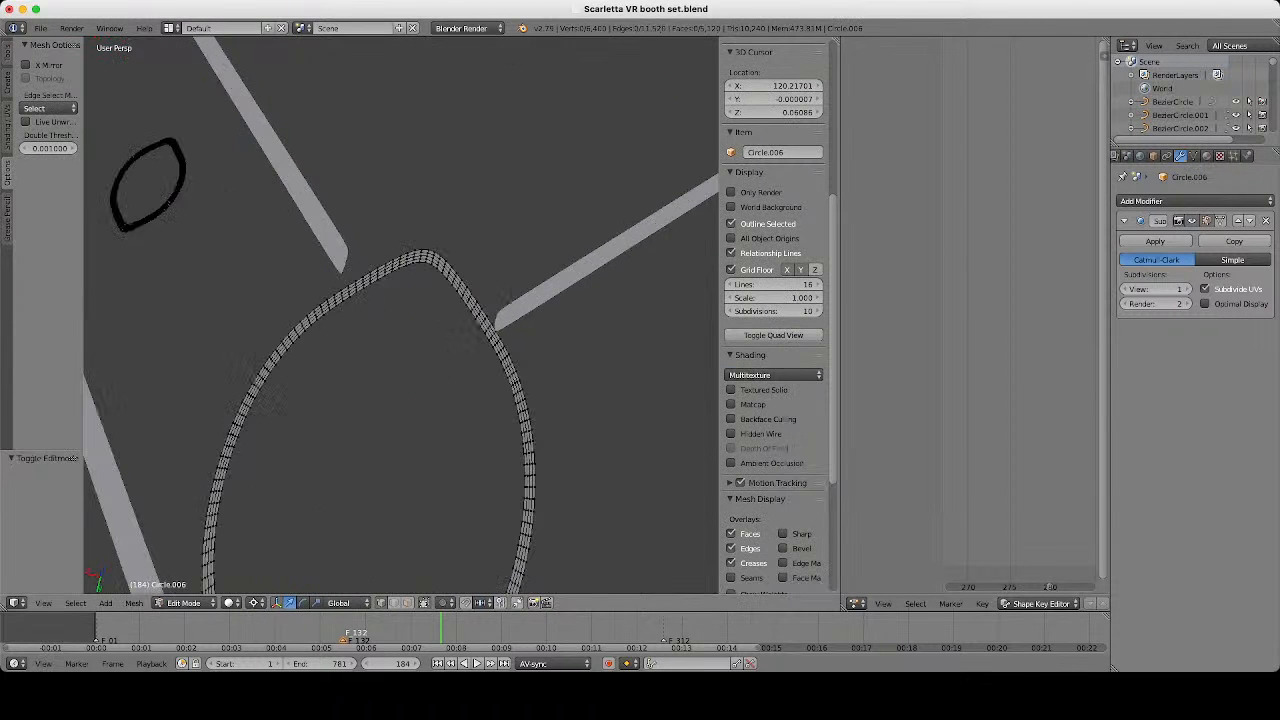
{"action": "scroll", "coordinate": [400, 315], "scroll_direction": "down", "scroll_amount": 5}
{"action": "key", "text": "Tab"}
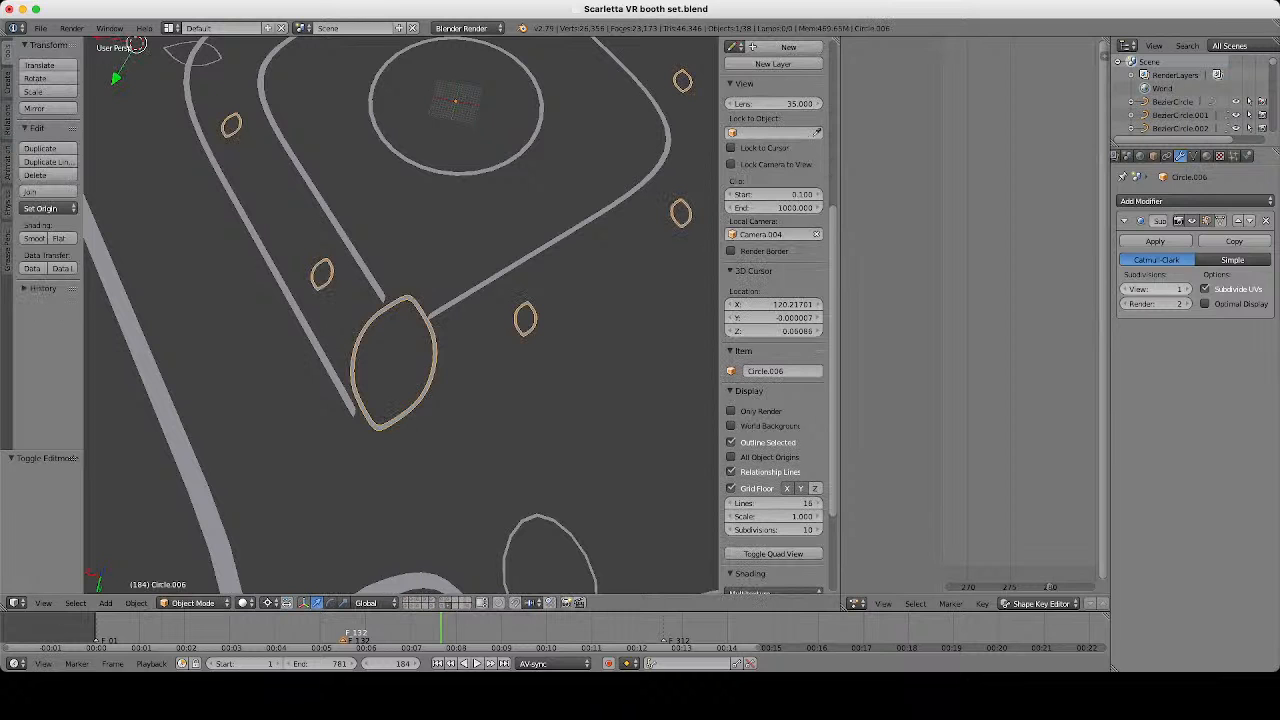
{"action": "scroll", "coordinate": [136, 44], "scroll_direction": "down", "scroll_amount": 6}
Apply the scalloped border's level 2 subdivision and give it a new Subdivision Surface modifier.
{"action": "scroll", "coordinate": [128, 55], "scroll_direction": "up", "scroll_amount": 4}
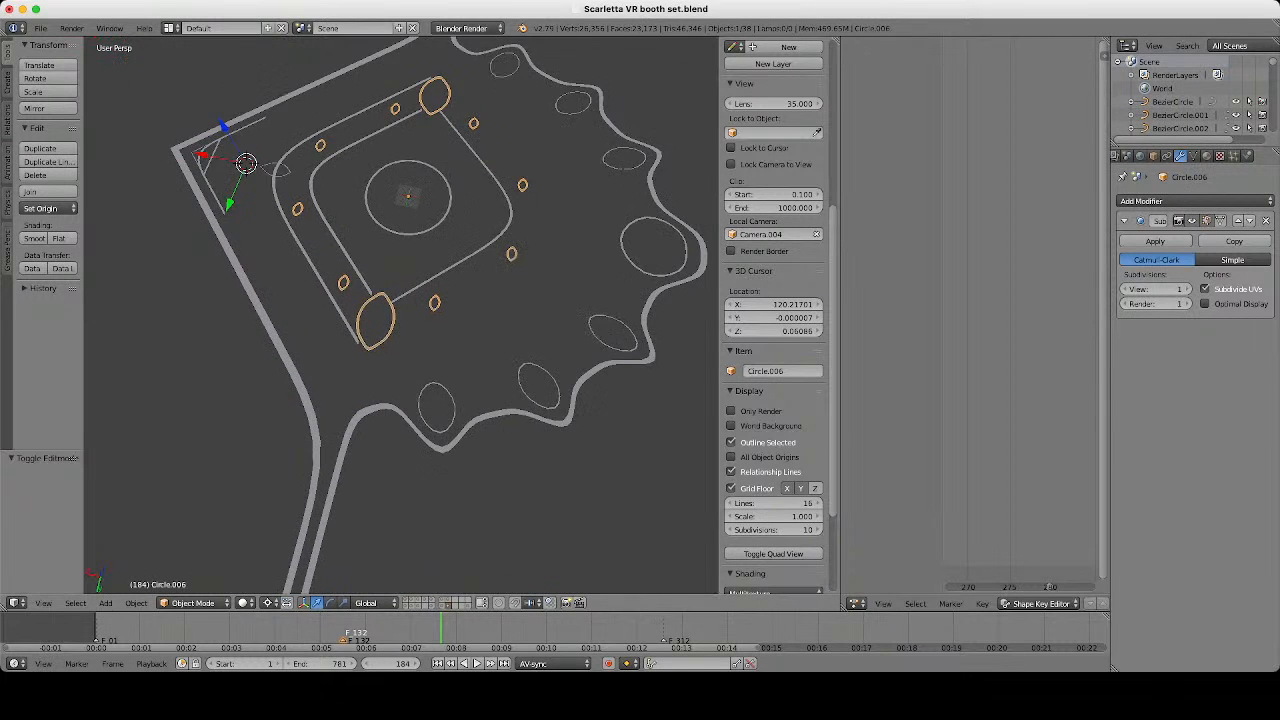
{"action": "right_click", "coordinate": [430, 520]}
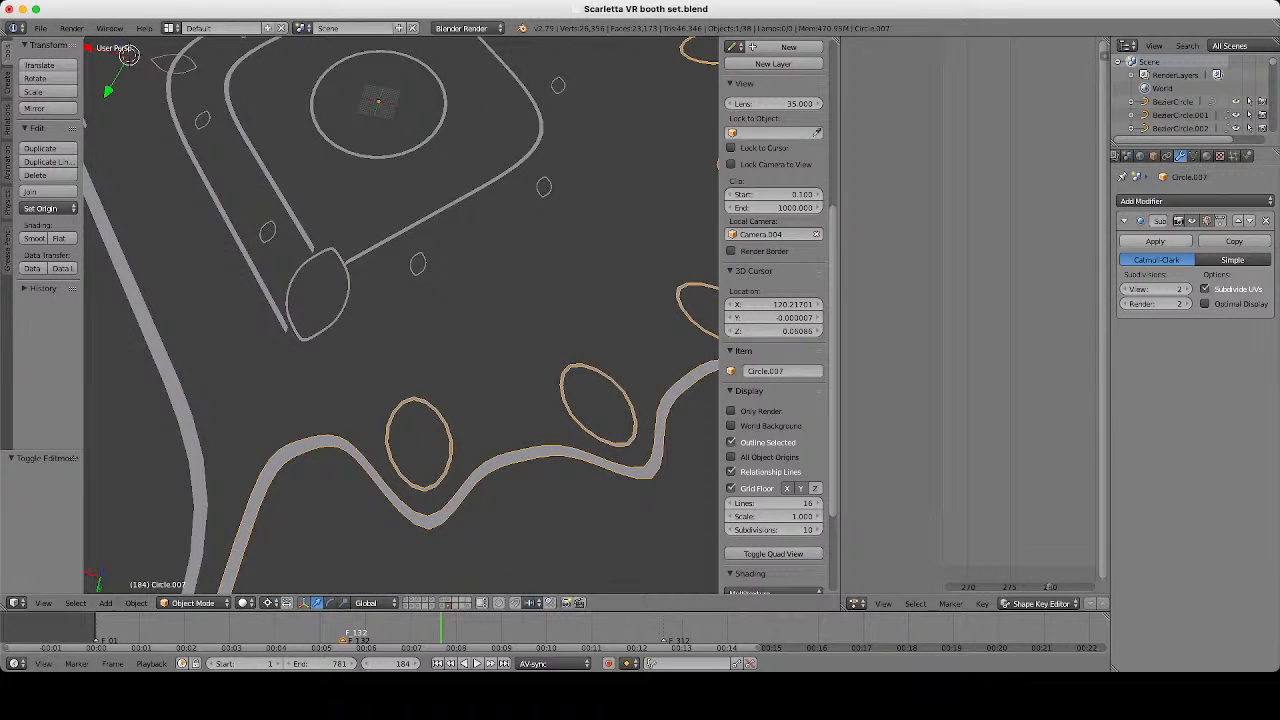
{"action": "left_click", "coordinate": [1155, 241]}
{"action": "left_click", "coordinate": [1195, 201]}
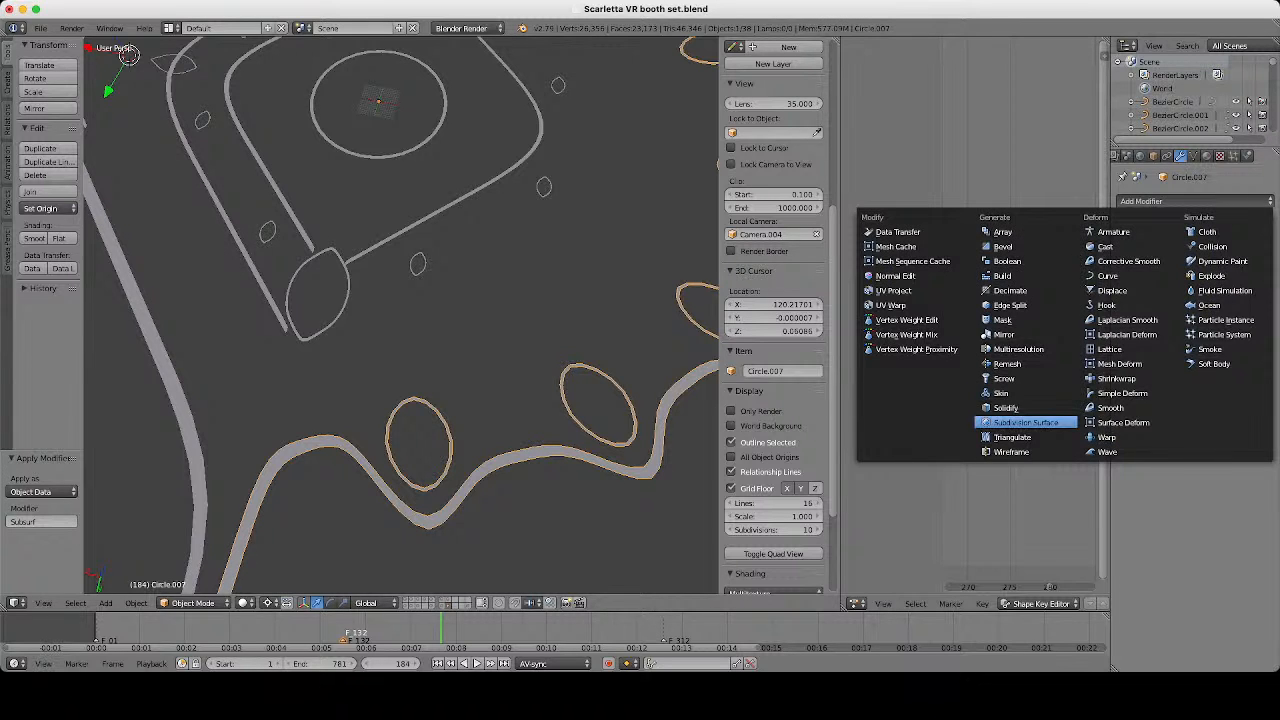
{"action": "left_click", "coordinate": [1026, 423]}
Join the central square's rounded band and the almond shapes into the scalloped border object.
{"action": "scroll", "coordinate": [400, 317], "scroll_direction": "down", "scroll_amount": 2}
{"action": "right_click", "coordinate": [460, 234]}
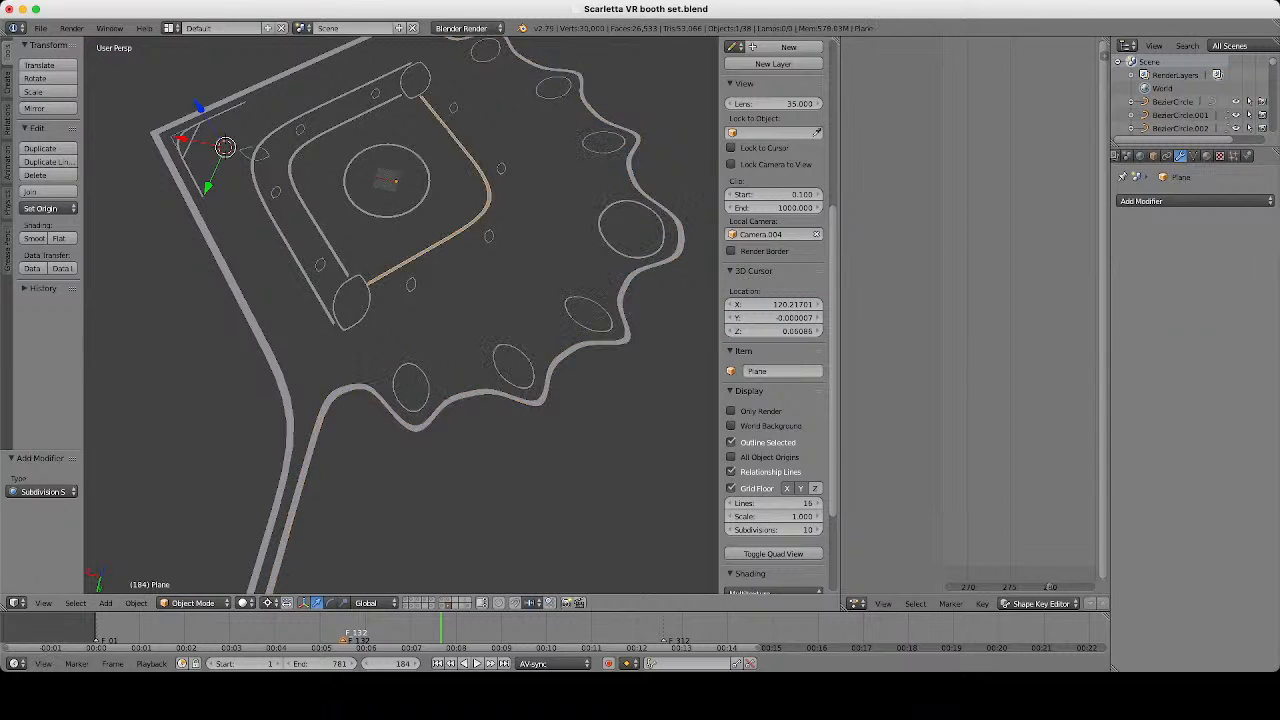
{"action": "middle_click_drag", "start_coordinate": [370, 295], "coordinate": [350, 388], "text": "shift"}
{"action": "right_click", "coordinate": [349, 390], "text": "shift"}
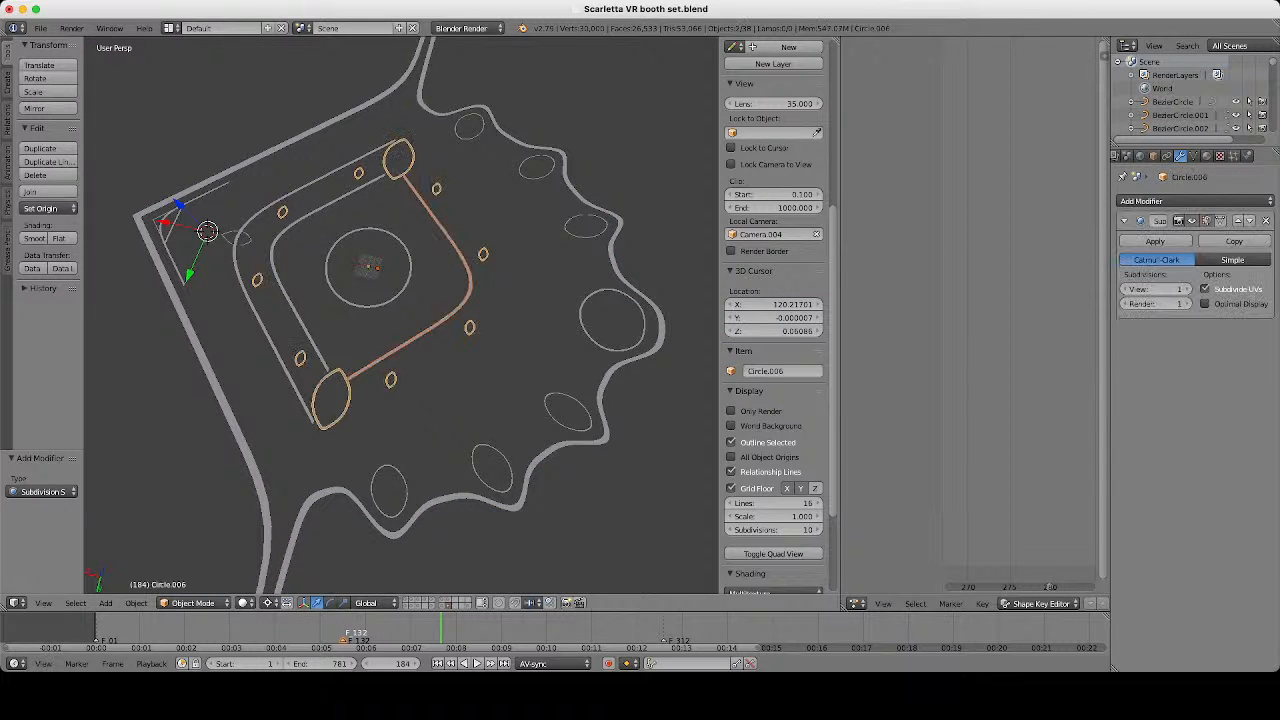
{"action": "right_click", "coordinate": [376, 474], "text": "shift"}
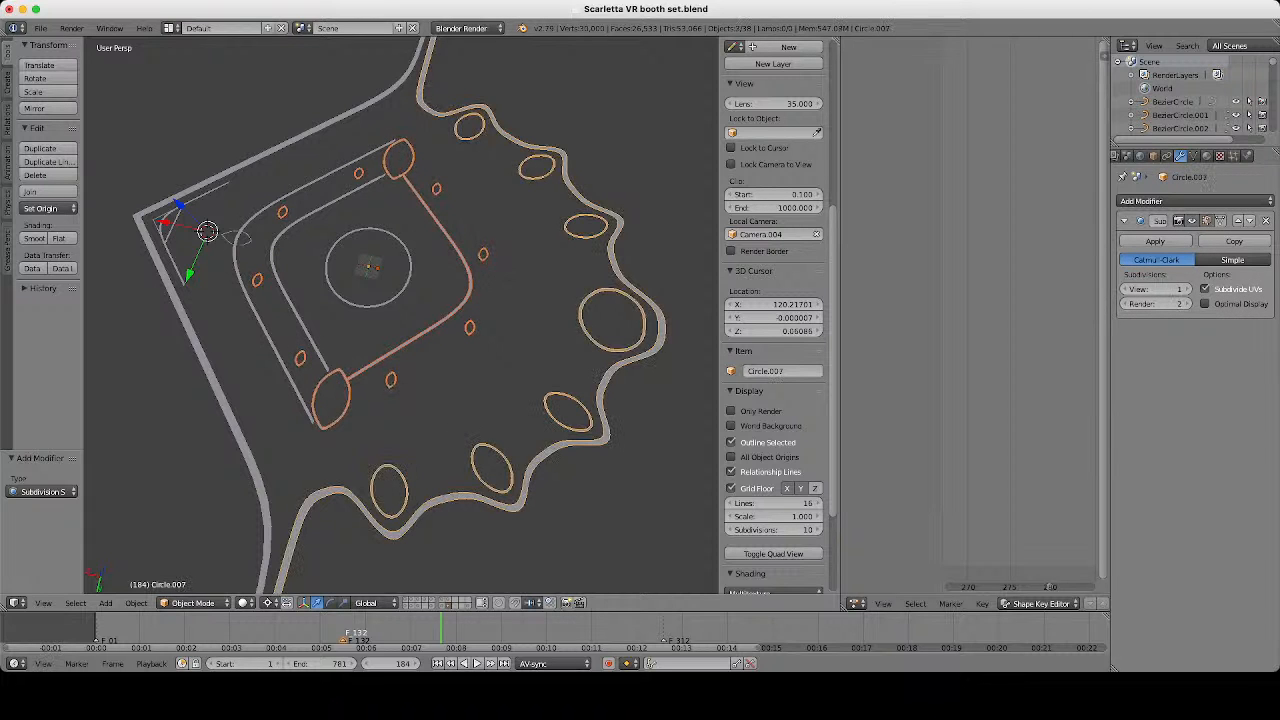
{"action": "key", "text": "ctrl+j"}
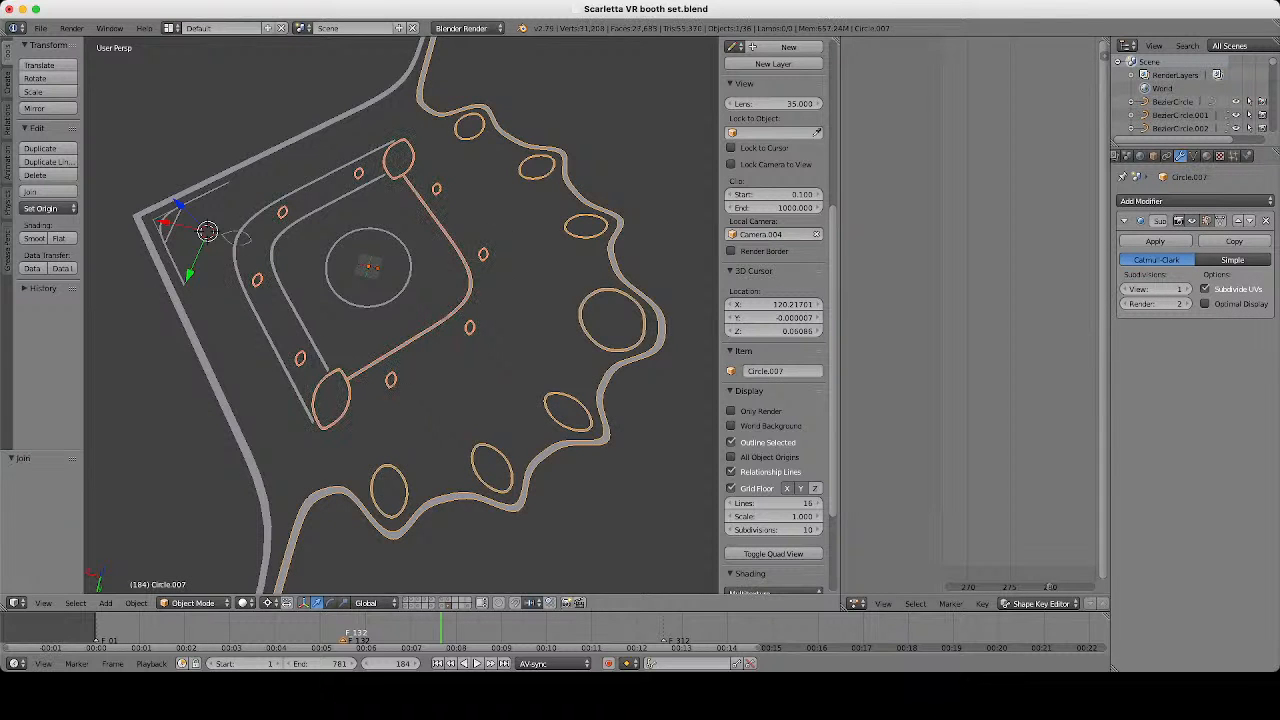
Examine the joined object's mesh around the almond shapes and scalloped border in Edit Mode.
{"action": "scroll", "coordinate": [400, 315], "scroll_direction": "down", "scroll_amount": 1}
{"action": "scroll", "coordinate": [400, 315], "scroll_direction": "up", "scroll_amount": 2}
{"action": "middle_click_drag", "start_coordinate": [420, 340], "coordinate": [440, 247]}
{"action": "scroll", "coordinate": [400, 315], "scroll_direction": "up", "scroll_amount": 6}
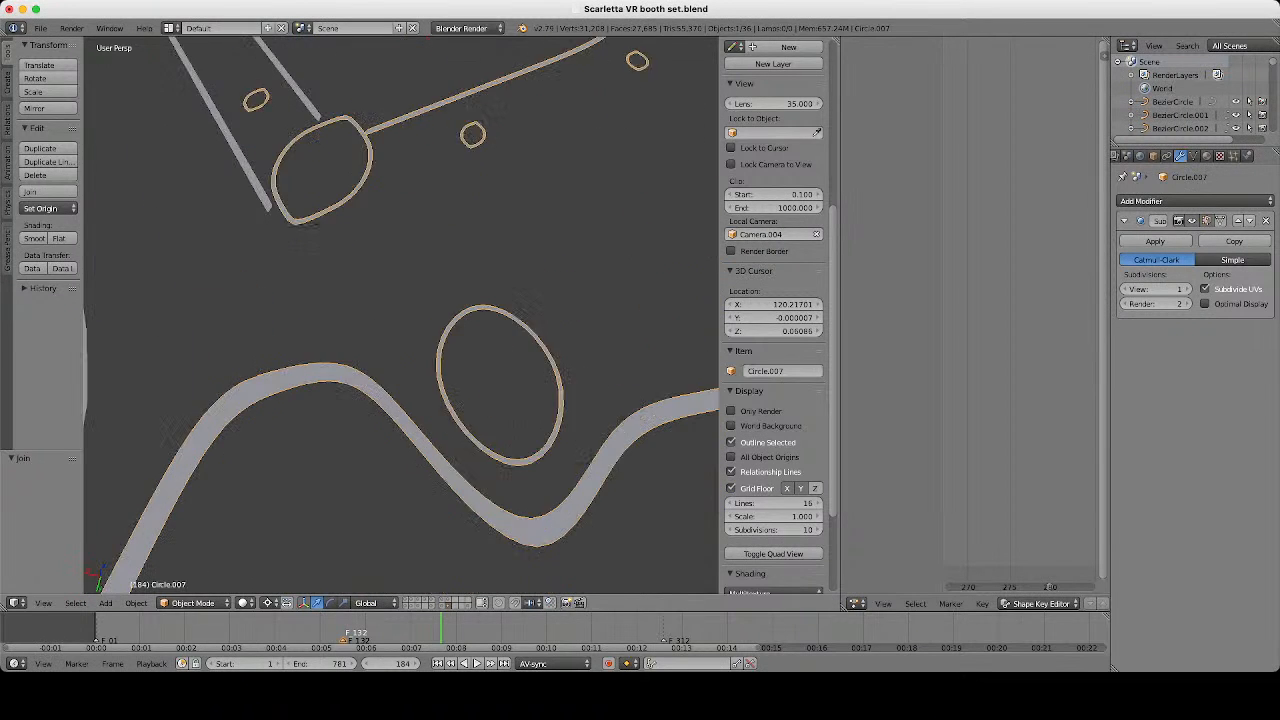
{"action": "key", "text": "Tab"}
{"action": "middle_click_drag", "start_coordinate": [400, 300], "coordinate": [445, 385]}
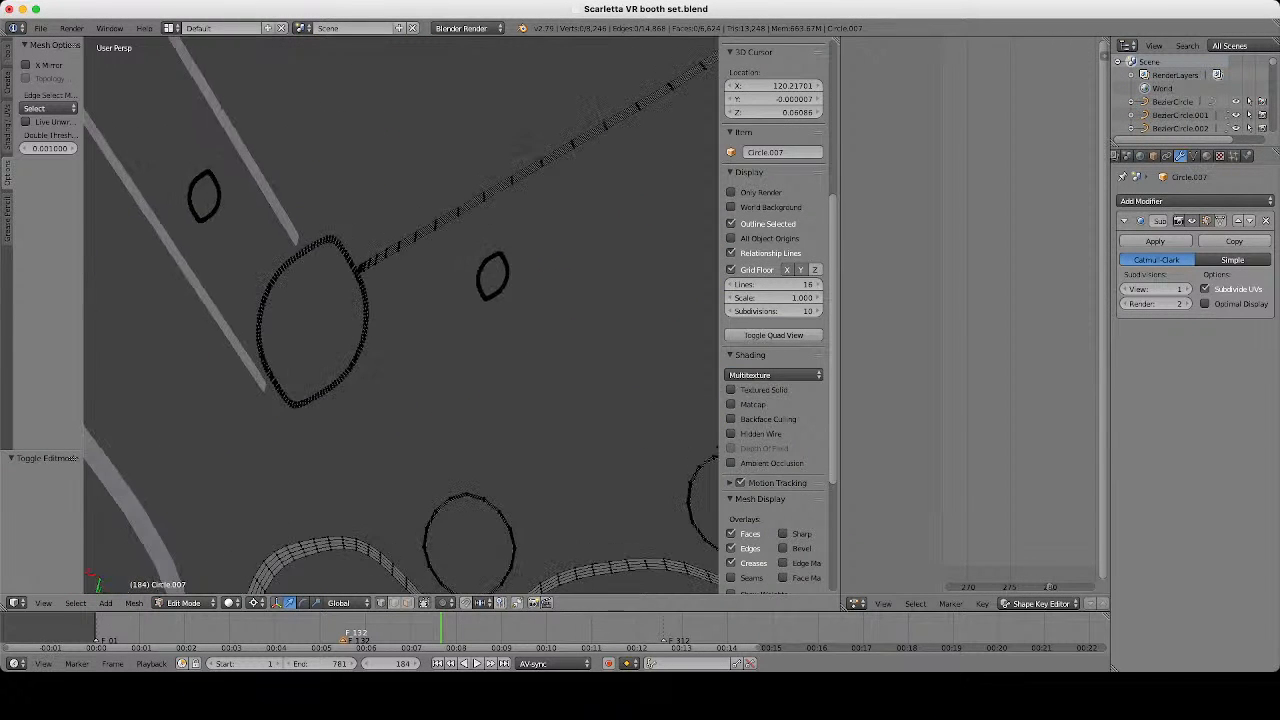
{"action": "scroll", "coordinate": [400, 315], "scroll_direction": "up", "scroll_amount": 4}
{"action": "key", "text": "Tab"}
Examine the mesh of the outer angled border band in Edit Mode.
{"action": "scroll", "coordinate": [400, 315], "scroll_direction": "down", "scroll_amount": 10}
{"action": "middle_click_drag", "start_coordinate": [400, 315], "coordinate": [550, 325]}
{"action": "right_click", "coordinate": [257, 314]}
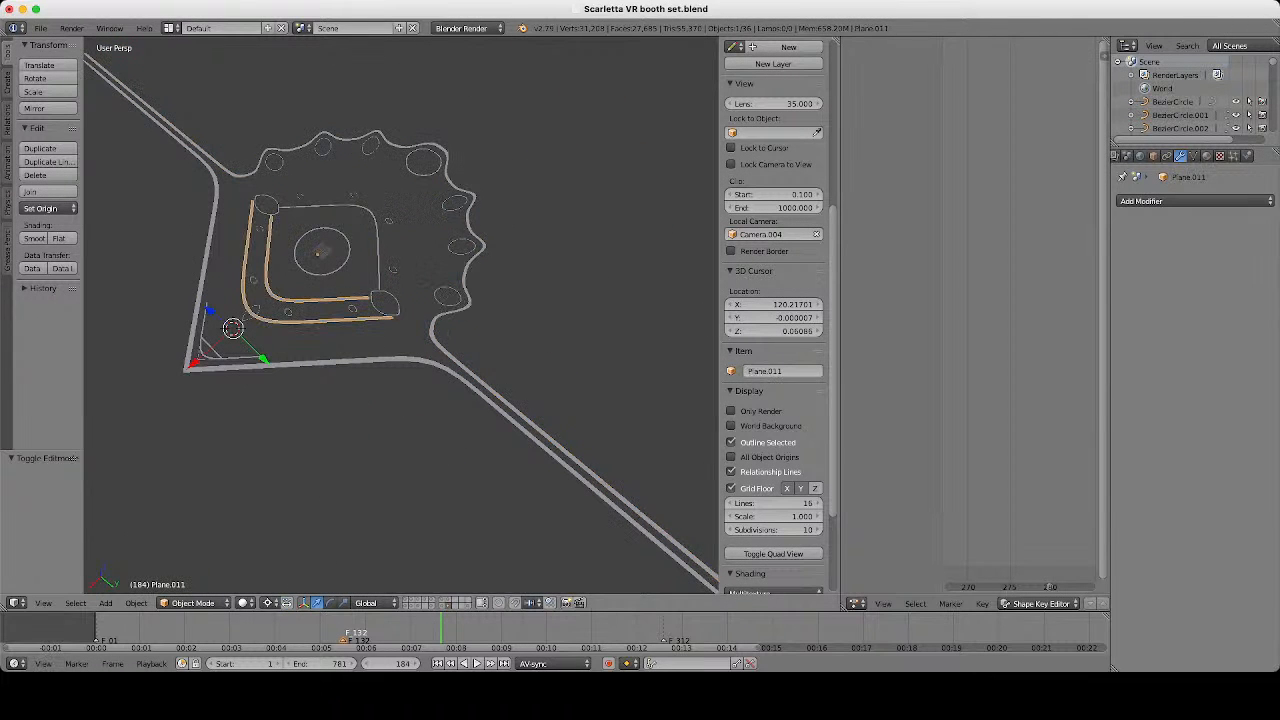
{"action": "right_click", "coordinate": [511, 416]}
{"action": "key", "text": "Tab"}
{"action": "middle_click_drag", "start_coordinate": [511, 416], "coordinate": [290, 395]}
{"action": "scroll", "coordinate": [400, 315], "scroll_direction": "up", "scroll_amount": 3}
{"action": "key", "text": "Tab"}
{"action": "scroll", "coordinate": [400, 315], "scroll_direction": "down", "scroll_amount": 3}
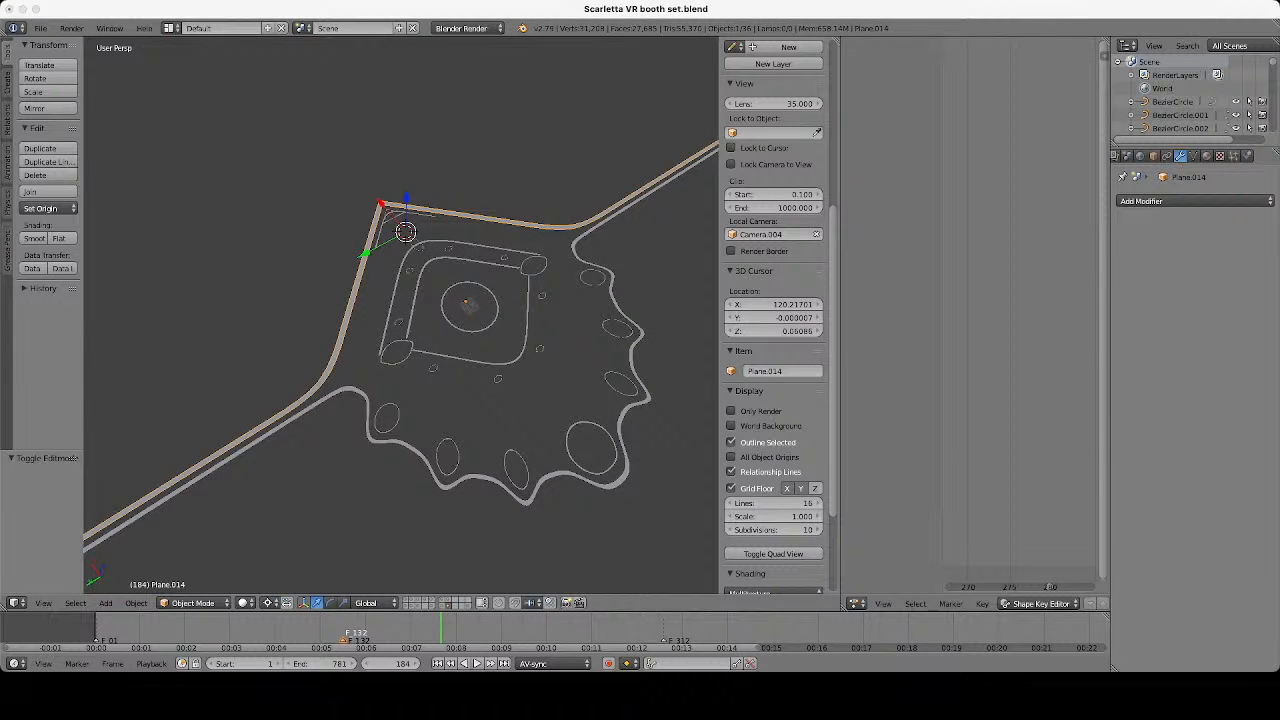
Add a Subdivision Surface modifier with view level 2 to the curved band inside the outer border's corner.
{"action": "key", "text": "super+Tab"}
{"action": "middle_click_drag", "start_coordinate": [400, 300], "coordinate": [550, 345]}
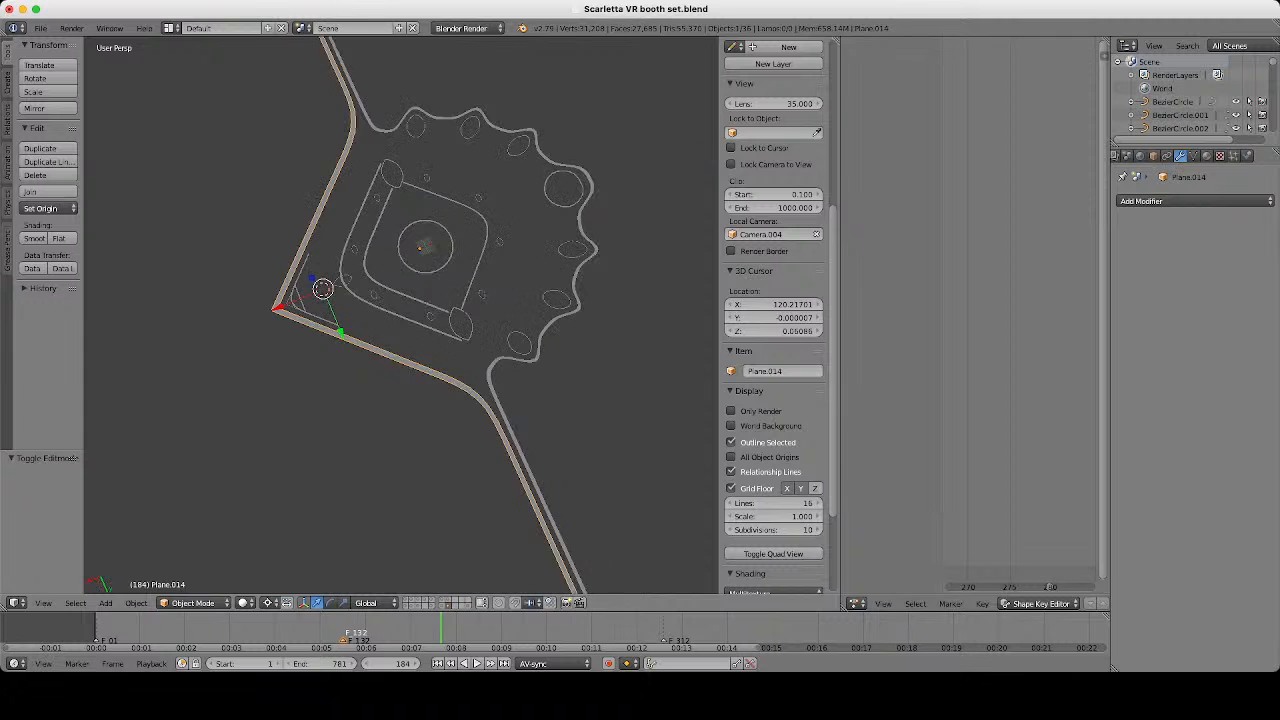
{"action": "middle_click_drag", "start_coordinate": [300, 308], "coordinate": [412, 318], "text": "shift"}
{"action": "scroll", "coordinate": [400, 315], "scroll_direction": "up", "scroll_amount": 12}
{"action": "middle_click_drag", "start_coordinate": [450, 270], "coordinate": [246, 372], "text": "shift"}
{"action": "right_click", "coordinate": [318, 330]}
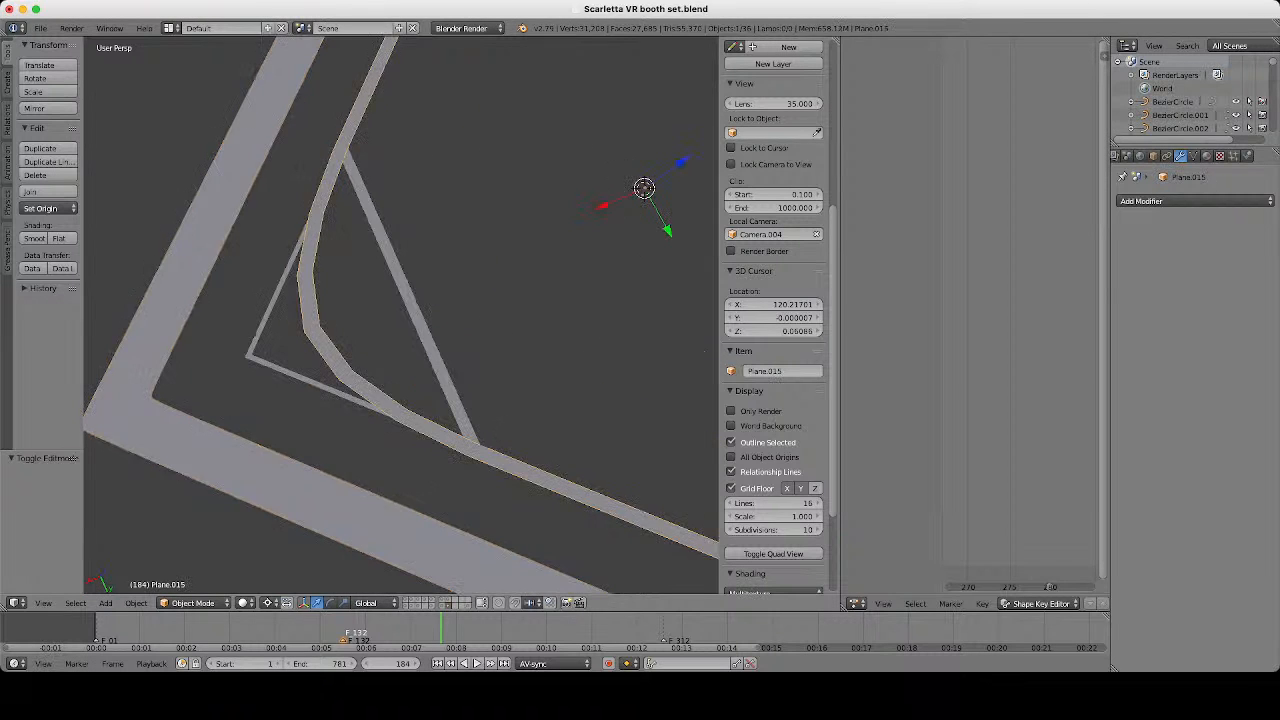
{"action": "left_click", "coordinate": [1165, 201]}
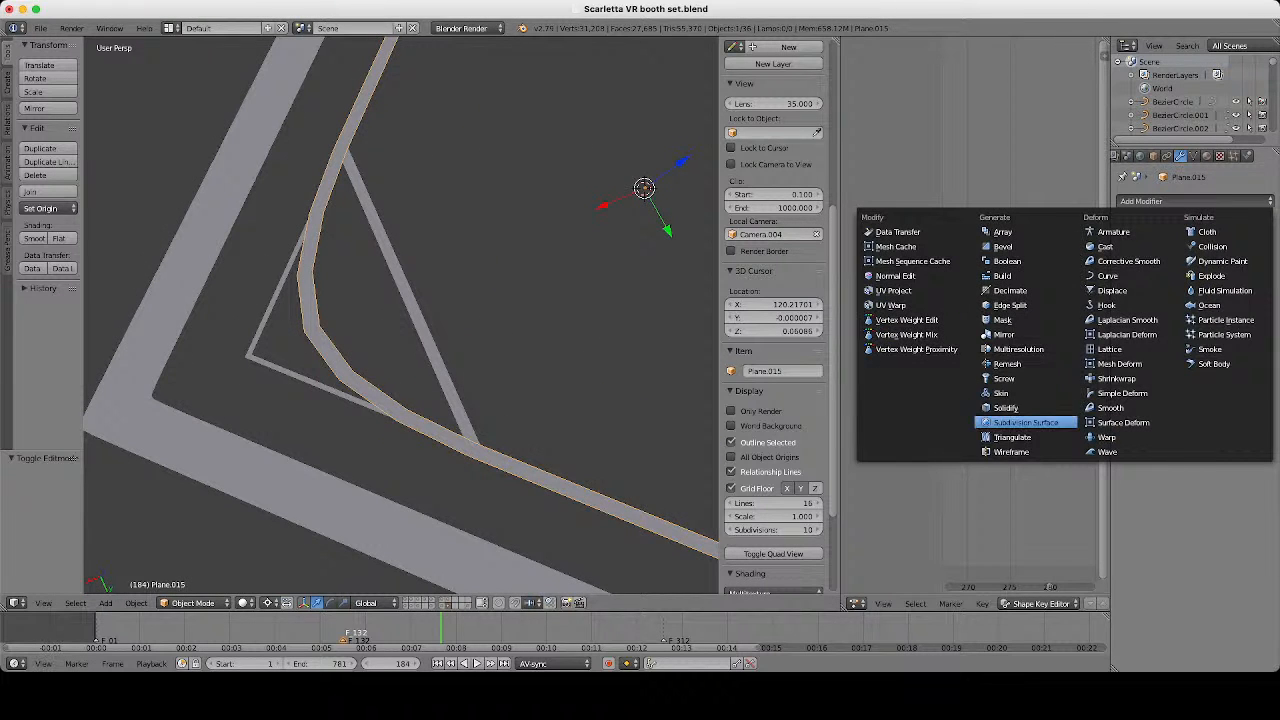
{"action": "left_click", "coordinate": [1025, 422]}
{"action": "left_click", "coordinate": [1187, 289]}
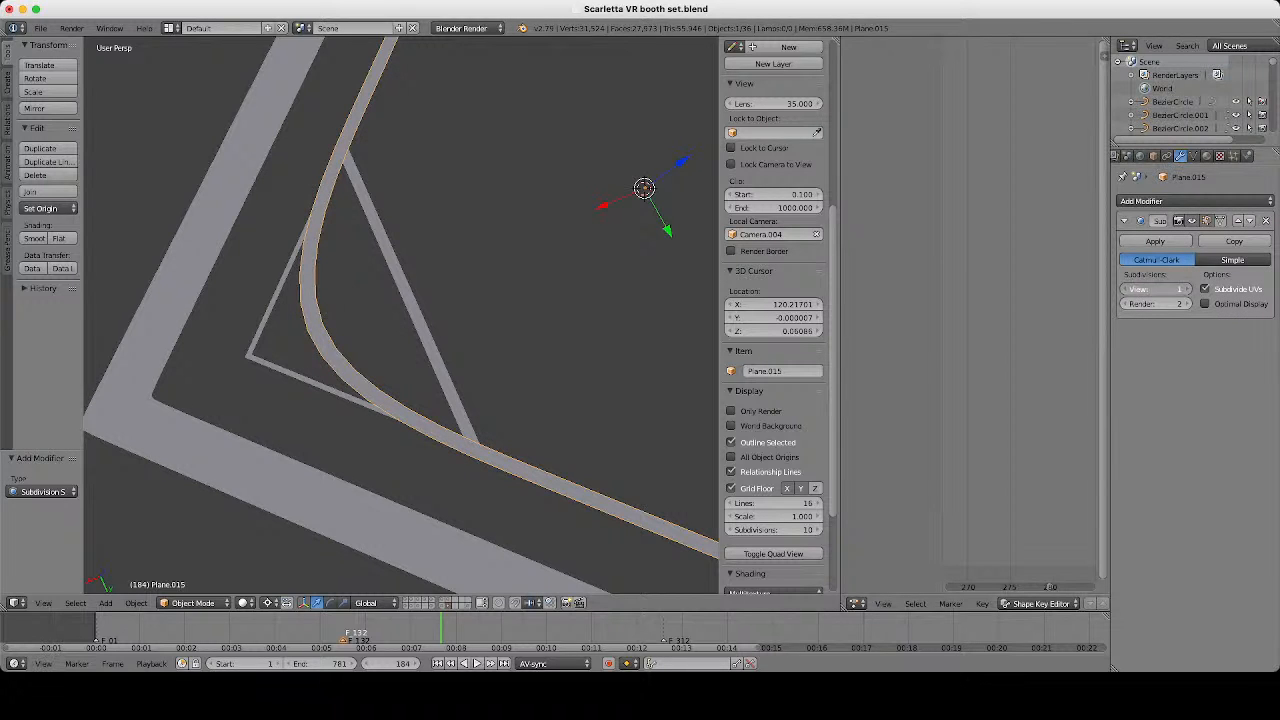
Select the curved corner band's inner-edge vertices around its bend in Edit Mode, leaving out the straight ends.
{"action": "right_click", "coordinate": [412, 298]}
{"action": "scroll", "coordinate": [412, 298], "scroll_direction": "down", "scroll_amount": 5}
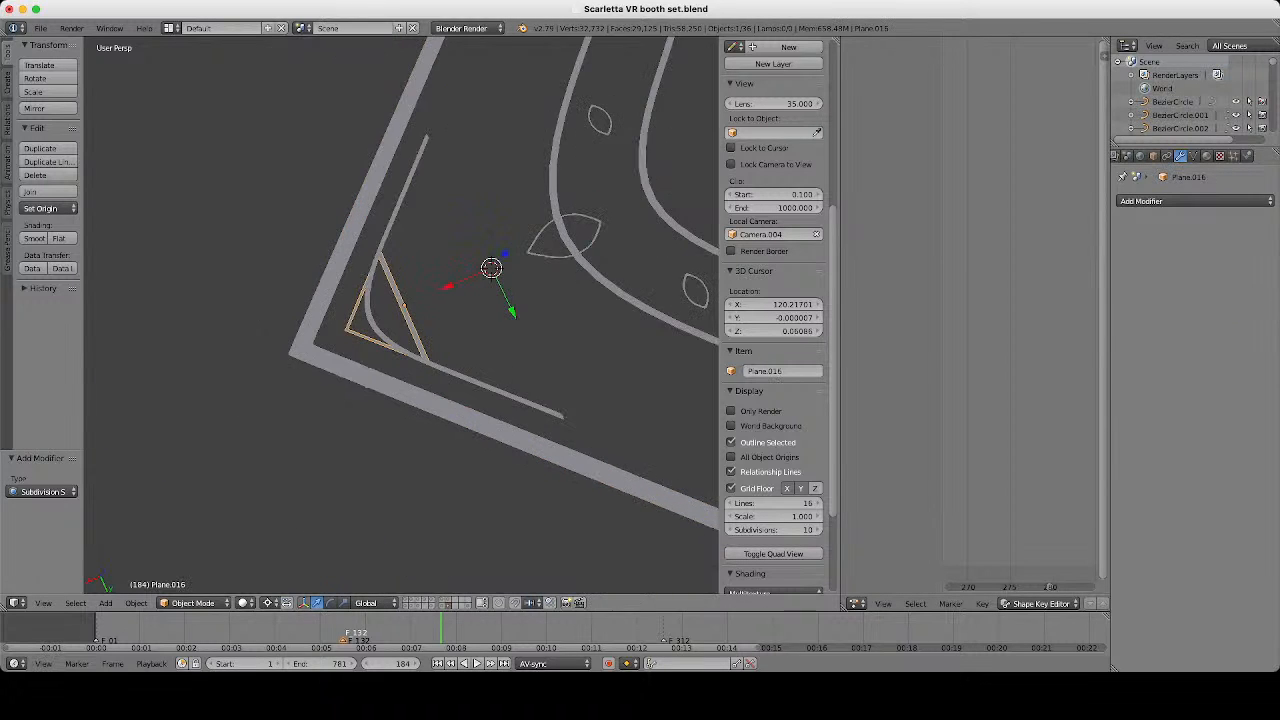
{"action": "middle_click_drag", "start_coordinate": [412, 298], "coordinate": [351, 350]}
{"action": "scroll", "coordinate": [351, 350], "scroll_direction": "up", "scroll_amount": 5}
{"action": "right_click", "coordinate": [432, 333]}
{"action": "key", "text": "Tab"}
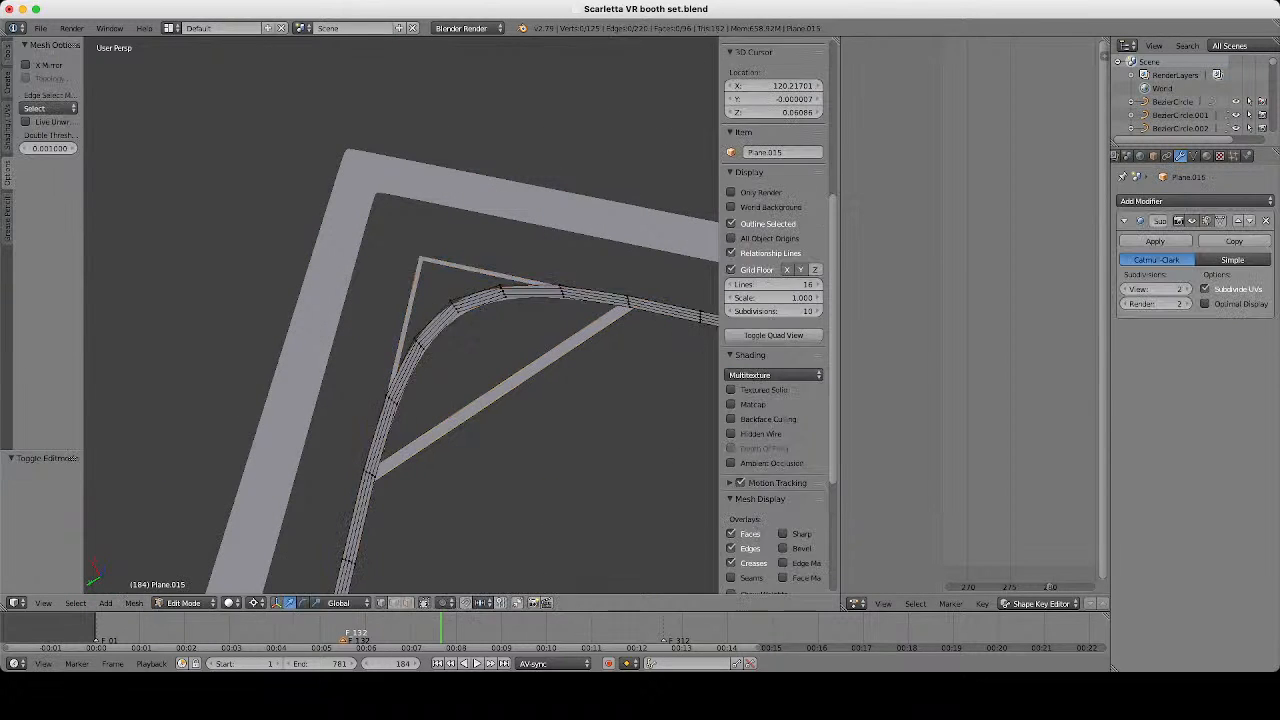
{"action": "key", "text": "z"}
{"action": "scroll", "coordinate": [410, 350], "scroll_direction": "down", "scroll_amount": 5}
{"action": "middle_click_drag", "start_coordinate": [412, 452], "coordinate": [371, 491]}
{"action": "key", "text": "c"}
{"action": "scroll", "coordinate": [387, 482], "scroll_direction": "up", "scroll_amount": 6}
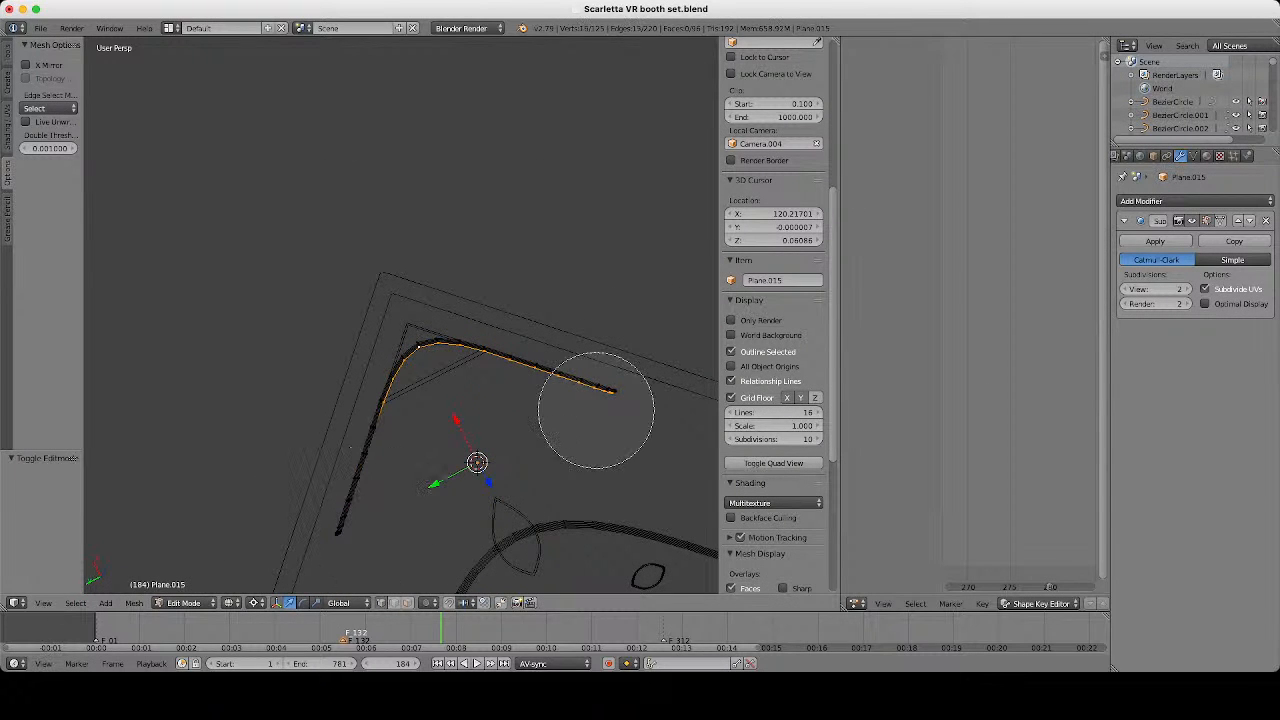
{"action": "middle_click_drag", "start_coordinate": [594, 400], "coordinate": [546, 386]}
{"action": "key", "text": "Escape"}
{"action": "key", "text": "z"}
Duplicate the selected inner-edge vertices in place, separate the copy into its own object, and select it in Object Mode.
{"action": "mouse_move", "coordinate": [626, 420]}
{"action": "middle_mouse_down"}
{"action": "mouse_move", "coordinate": [705, 393]}
{"action": "mouse_move", "coordinate": [664, 425]}
{"action": "middle_mouse_up"}
{"action": "scroll", "coordinate": [664, 425], "scroll_direction": "up", "scroll_amount": 5}
{"action": "scroll", "coordinate": [417, 320], "scroll_direction": "up", "scroll_amount": 2}
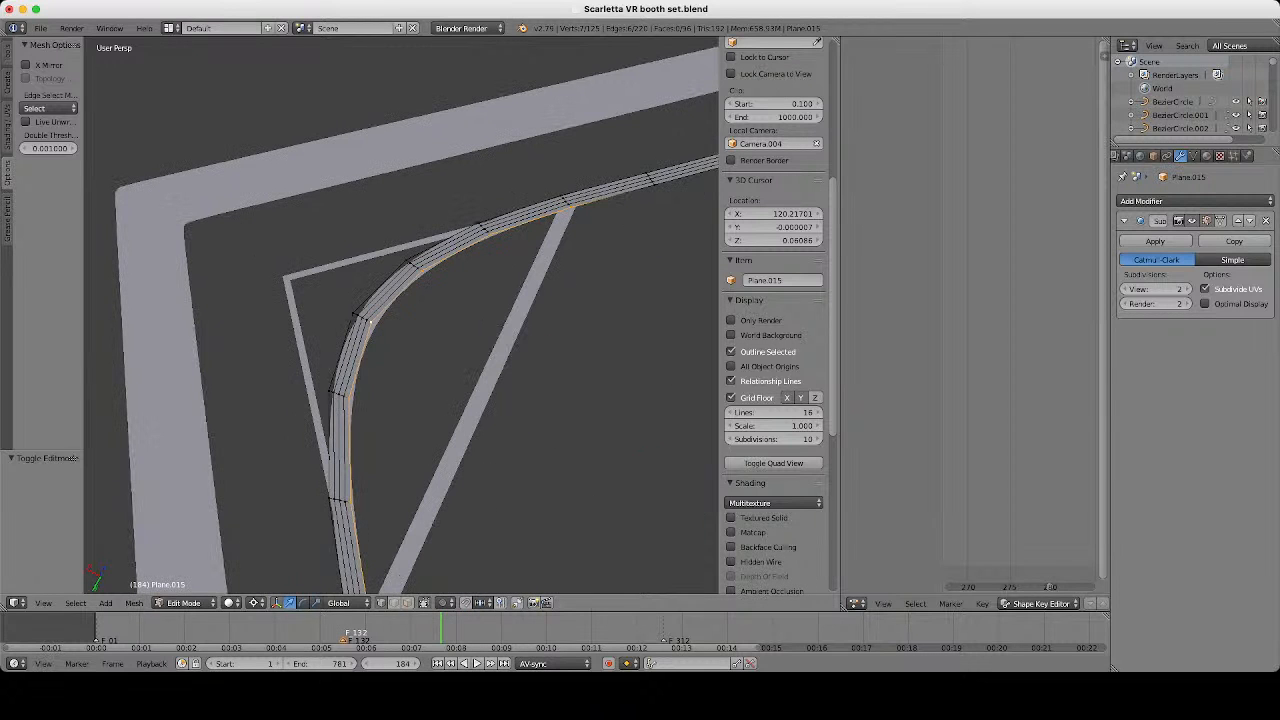
{"action": "key", "text": "shift+d"}
{"action": "key", "text": "Escape"}
{"action": "key", "text": "p"}
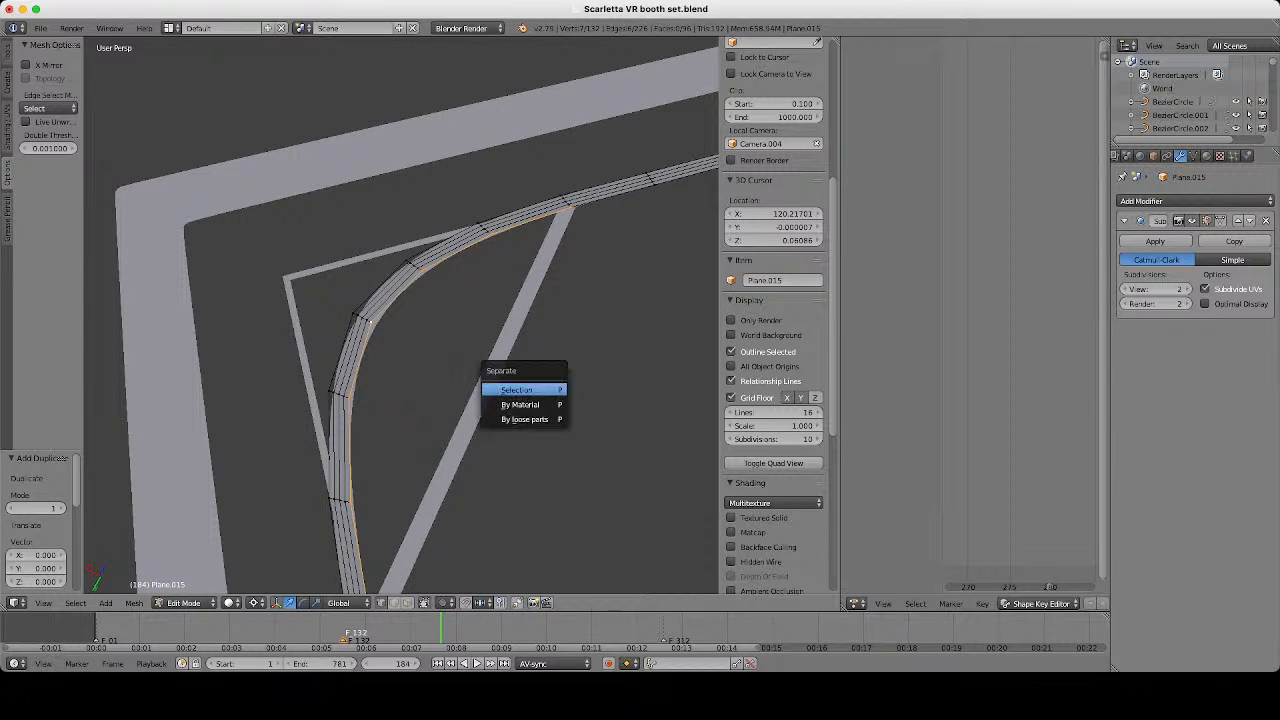
{"action": "left_click", "coordinate": [546, 390]}
{"action": "key", "text": "Tab"}
{"action": "right_click", "coordinate": [388, 297]}
{"action": "key", "text": "z"}
{"action": "scroll", "coordinate": [401, 316], "scroll_direction": "down", "scroll_amount": 7}
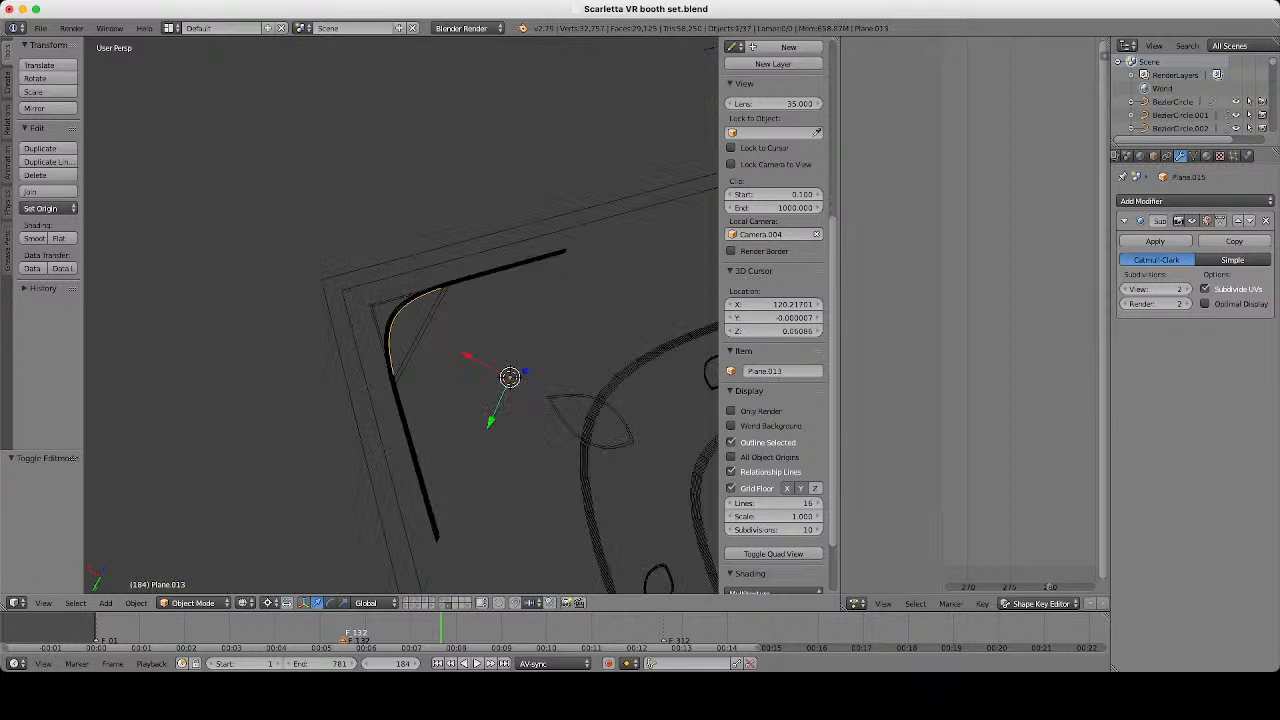
Set the separated arc's origin to its geometry and the pivot point to Individual Origins.
{"action": "left_click", "coordinate": [48, 208]}
{"action": "left_click", "coordinate": [60, 240]}
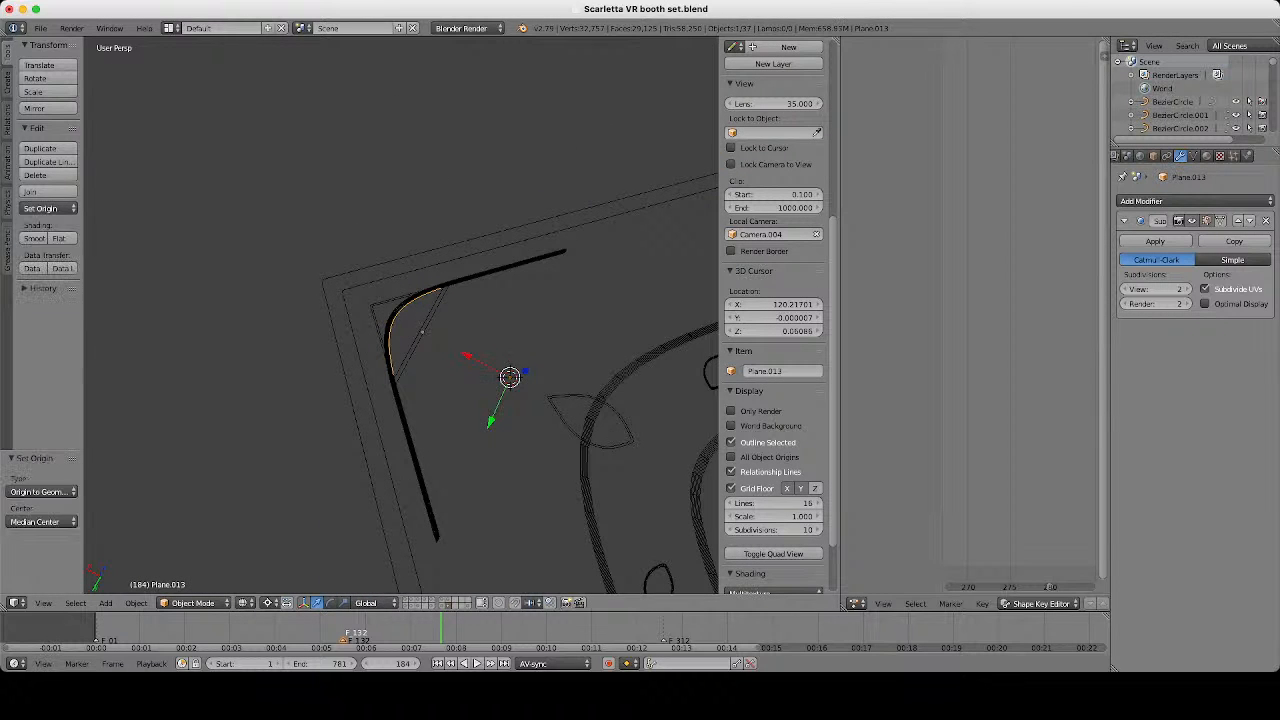
{"action": "scroll", "coordinate": [400, 318], "scroll_direction": "up", "scroll_amount": 3}
{"action": "left_click", "coordinate": [270, 602]}
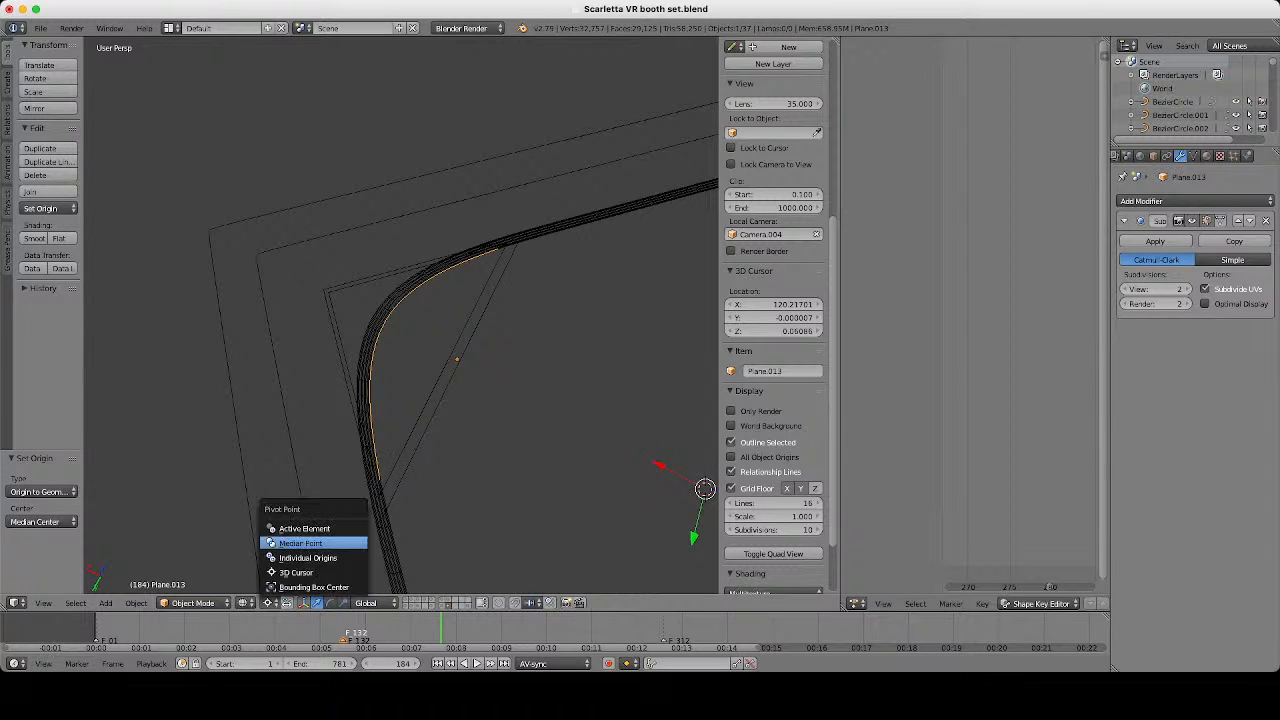
{"action": "left_click", "coordinate": [308, 558]}
{"action": "middle_click_drag", "start_coordinate": [440, 350], "coordinate": [412, 350]}
{"action": "scroll", "coordinate": [412, 350], "scroll_direction": "up", "scroll_amount": 3}
Join the arc's two end vertices with a straight edge and subdivide that edge with 2 cuts.
{"action": "key", "text": "Tab"}
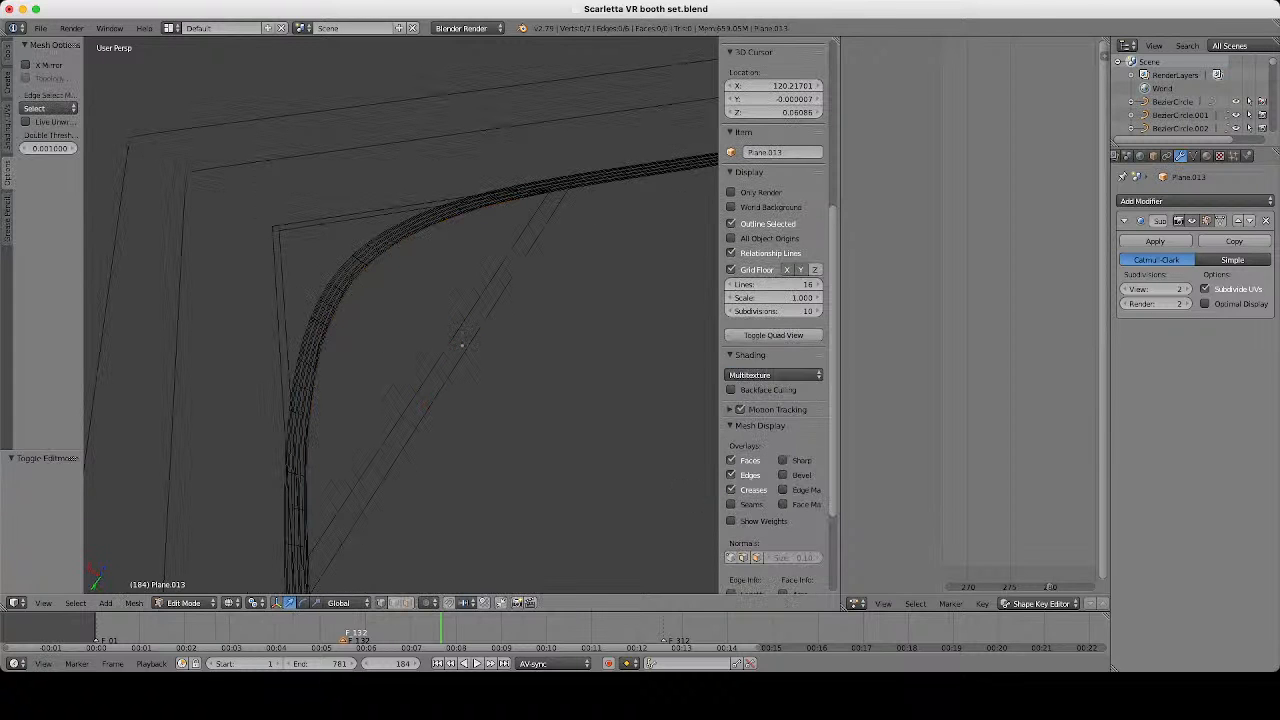
{"action": "key", "text": "a"}
{"action": "right_click", "coordinate": [308, 585]}
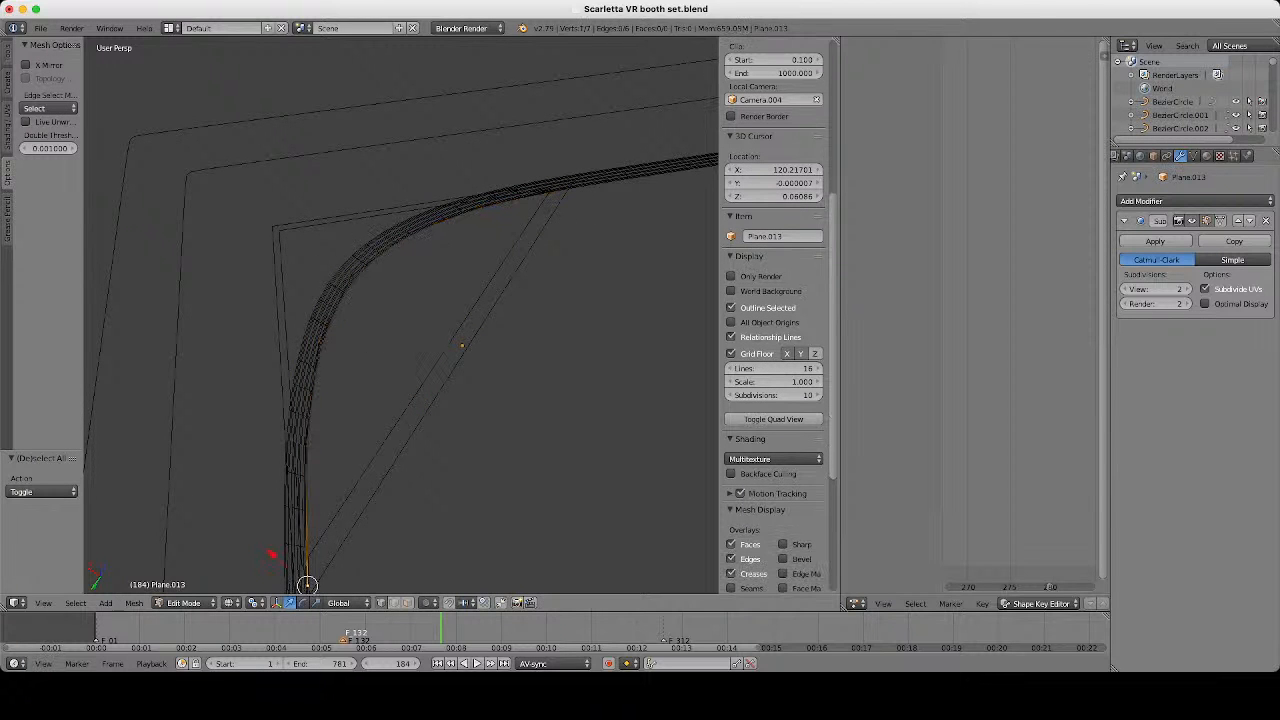
{"action": "right_click", "coordinate": [563, 189], "text": "shift"}
{"action": "key", "text": "f"}
{"action": "key", "text": "w"}
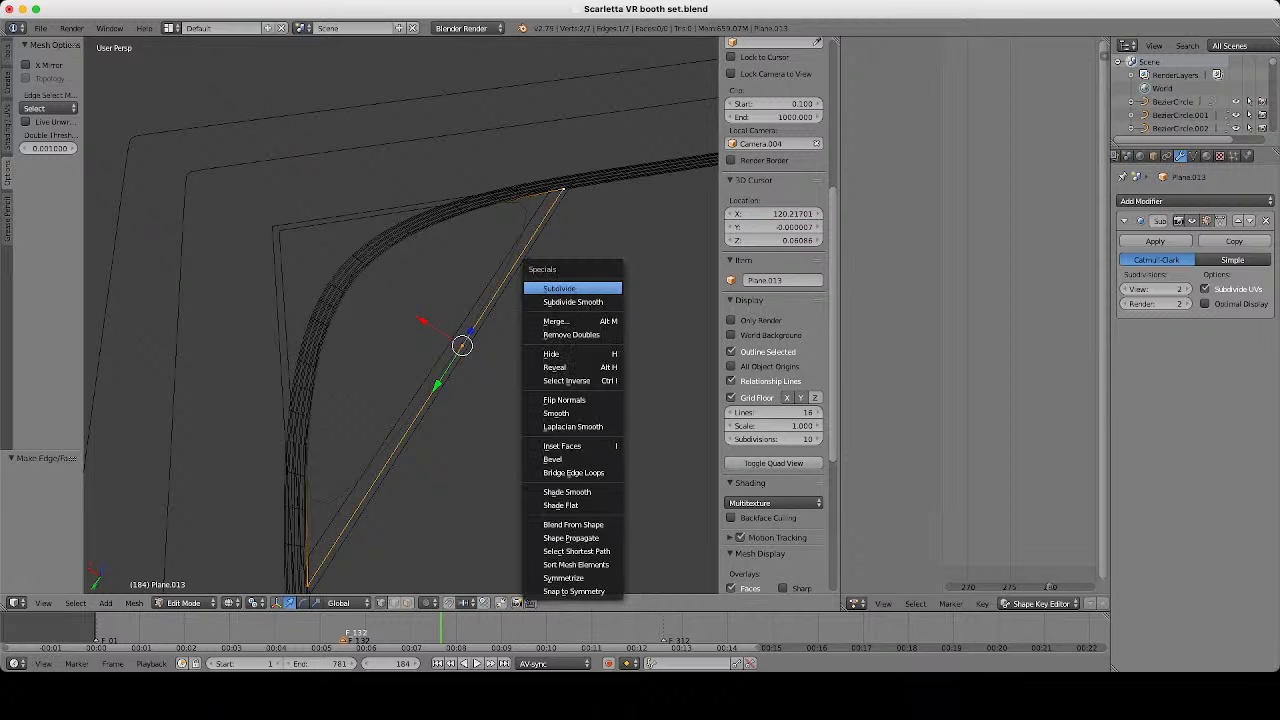
{"action": "left_click", "coordinate": [585, 289]}
{"action": "left_click", "coordinate": [62, 492]}
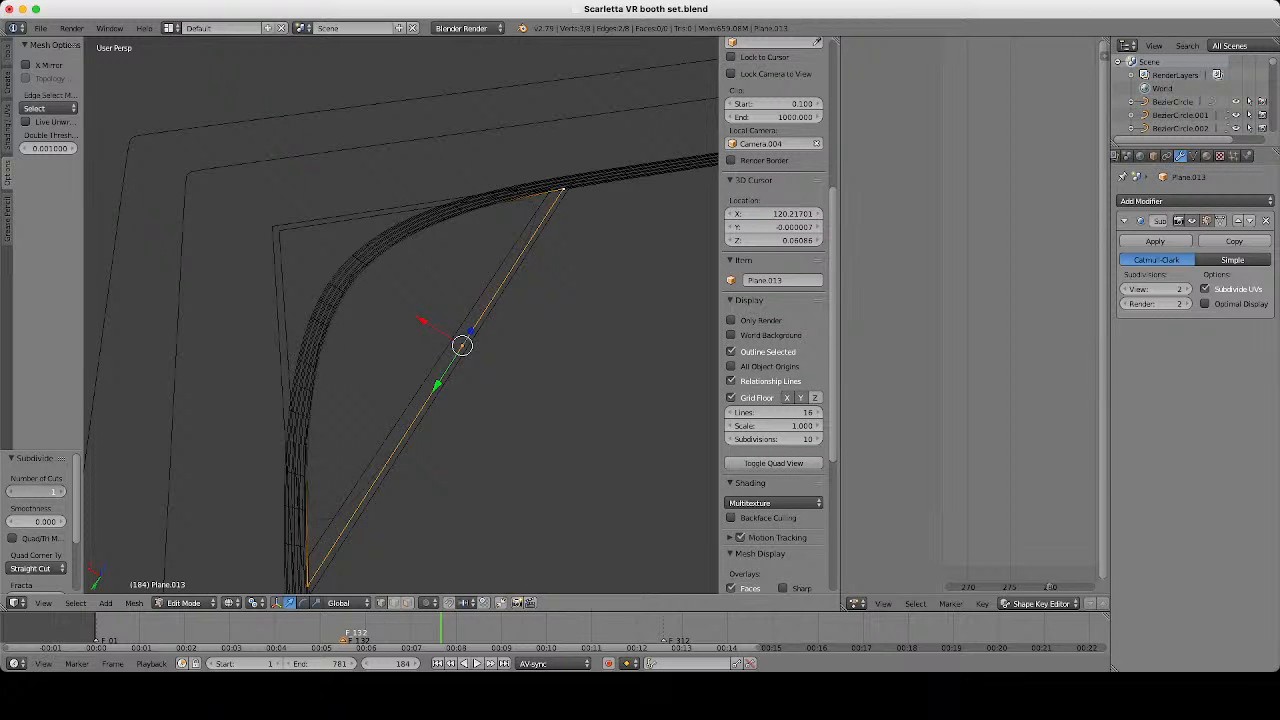
{"action": "key", "text": "z"}
{"action": "key", "text": "z"}
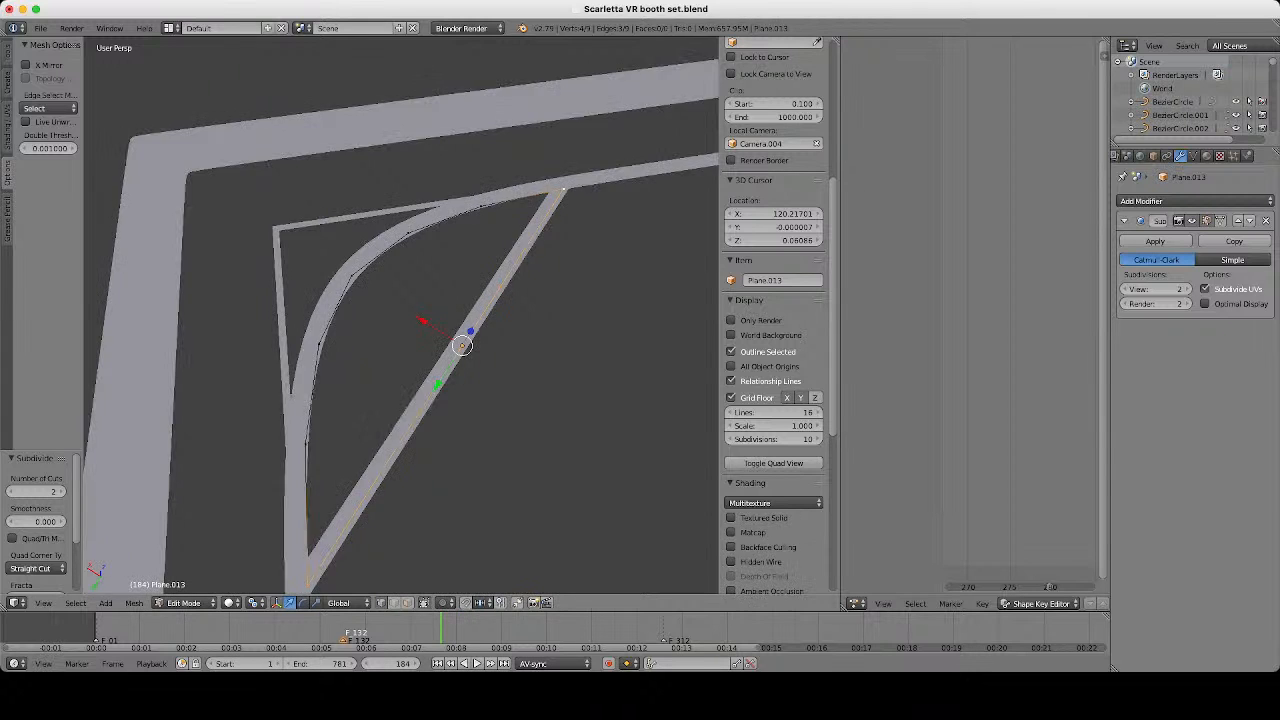
Subdivide the selected straight closing edge segments again with 1 cut.
{"action": "scroll", "coordinate": [401, 315], "scroll_direction": "down", "scroll_amount": 2}
{"action": "key", "text": "Tab"}
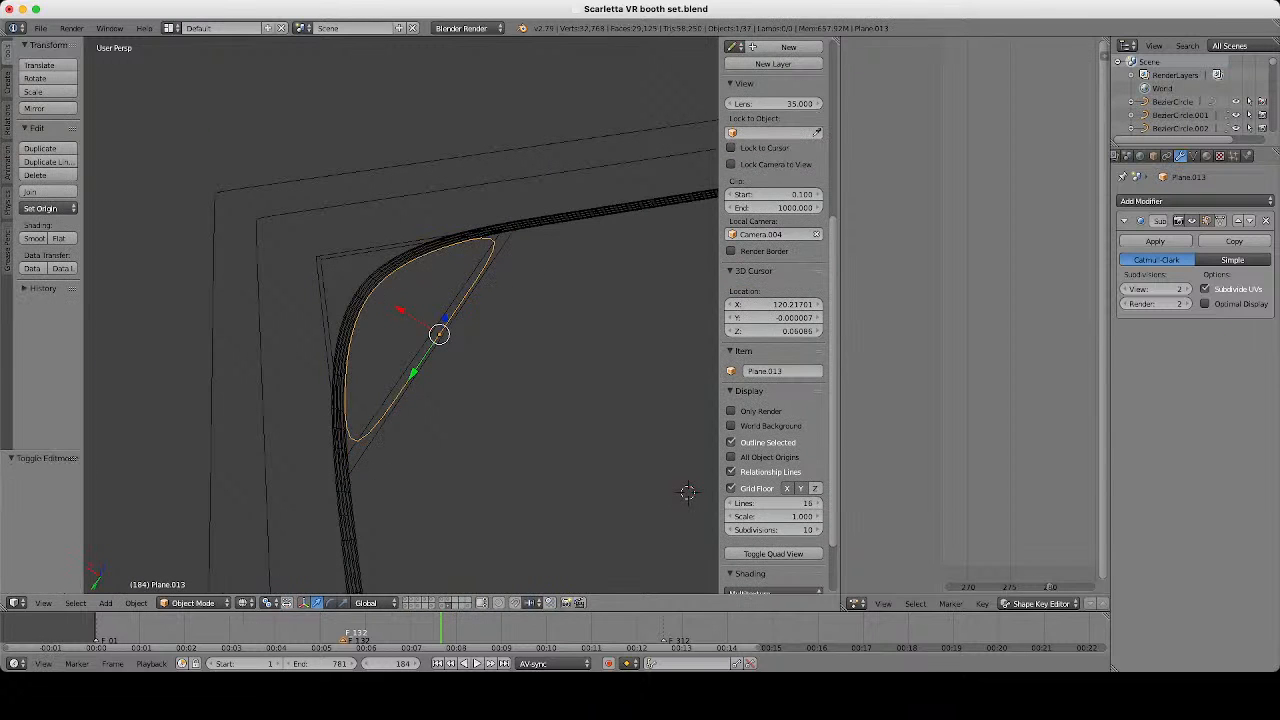
{"action": "scroll", "coordinate": [687, 492], "scroll_direction": "up", "scroll_amount": 2}
{"action": "key", "text": "Tab"}
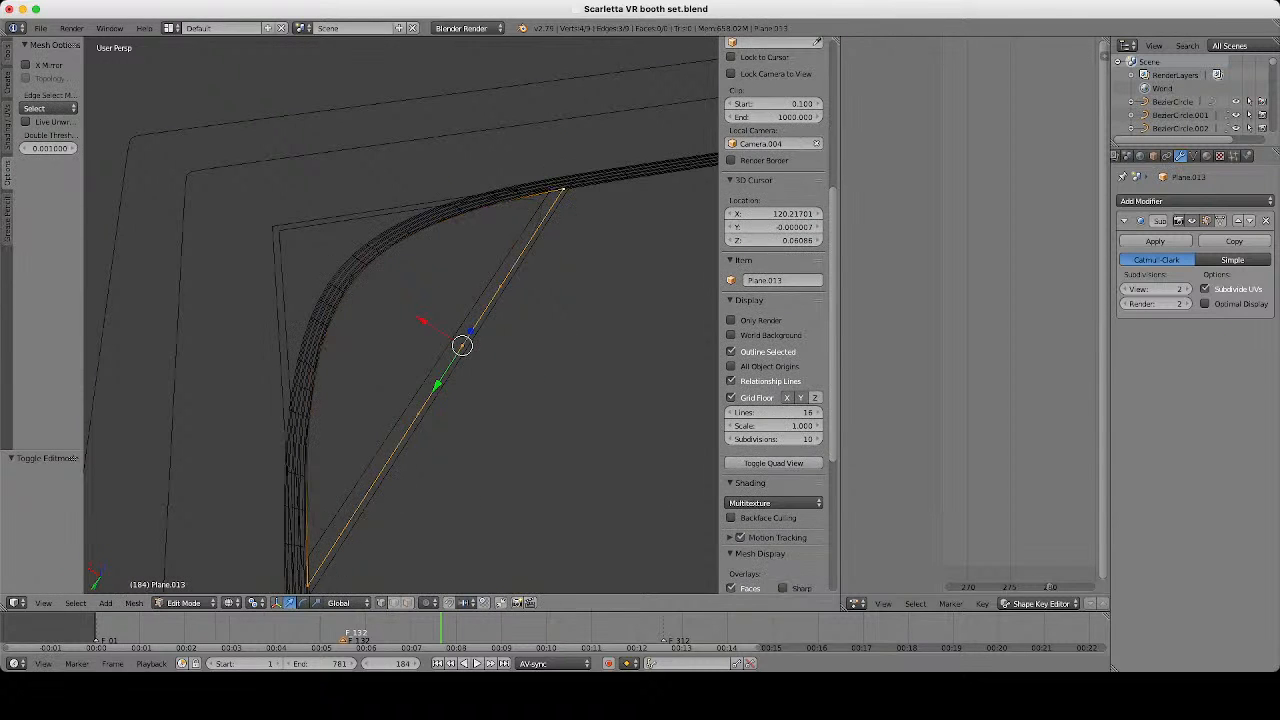
{"action": "key", "text": "z"}
{"action": "key", "text": "z"}
{"action": "middle_click_drag", "start_coordinate": [430, 310], "coordinate": [290, 370]}
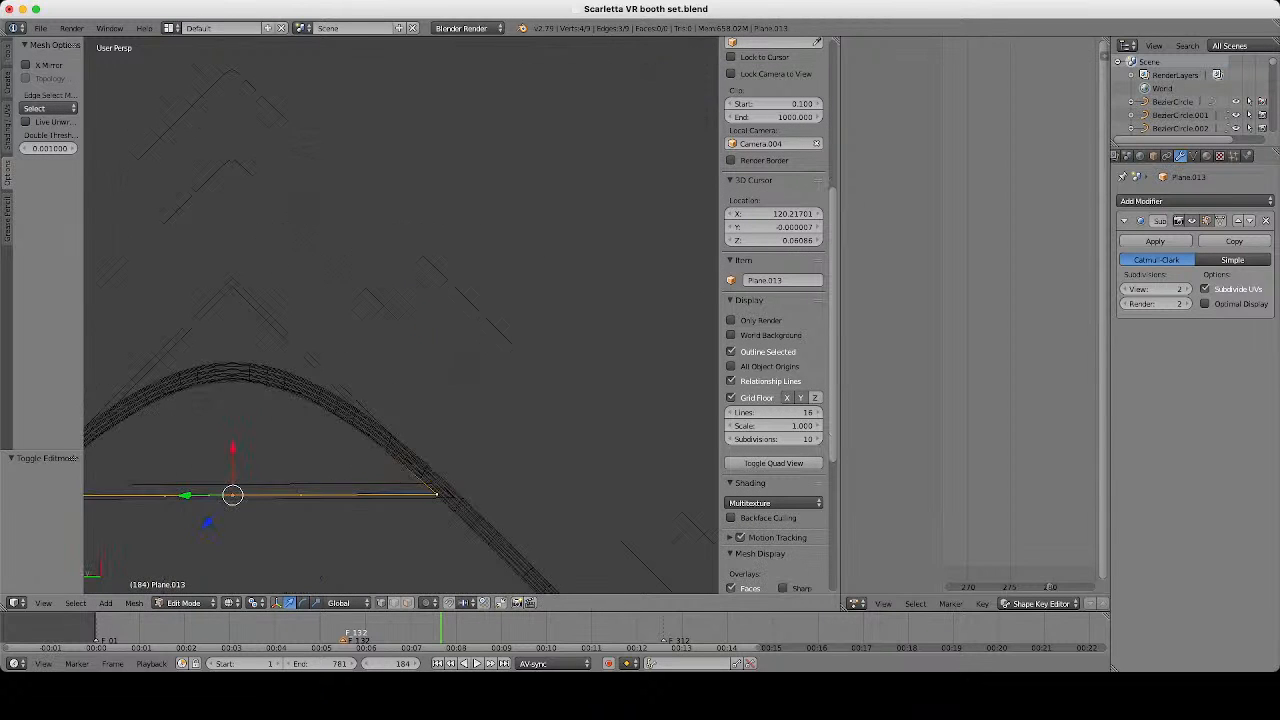
{"action": "middle_click_drag", "start_coordinate": [290, 440], "coordinate": [525, 292], "text": "shift"}
{"action": "scroll", "coordinate": [488, 353], "scroll_direction": "up", "scroll_amount": 2}
{"action": "key", "text": "w"}
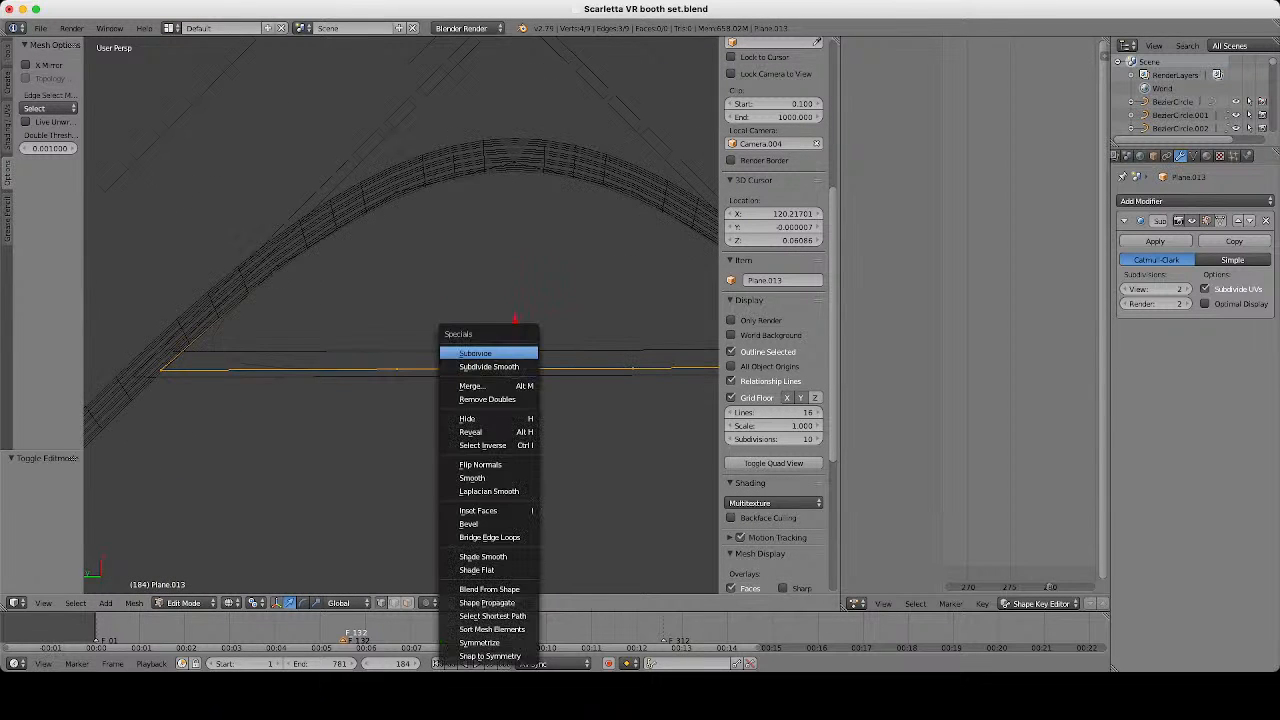
{"action": "left_click", "coordinate": [488, 353]}
{"action": "scroll", "coordinate": [488, 353], "scroll_direction": "down", "scroll_amount": 3}
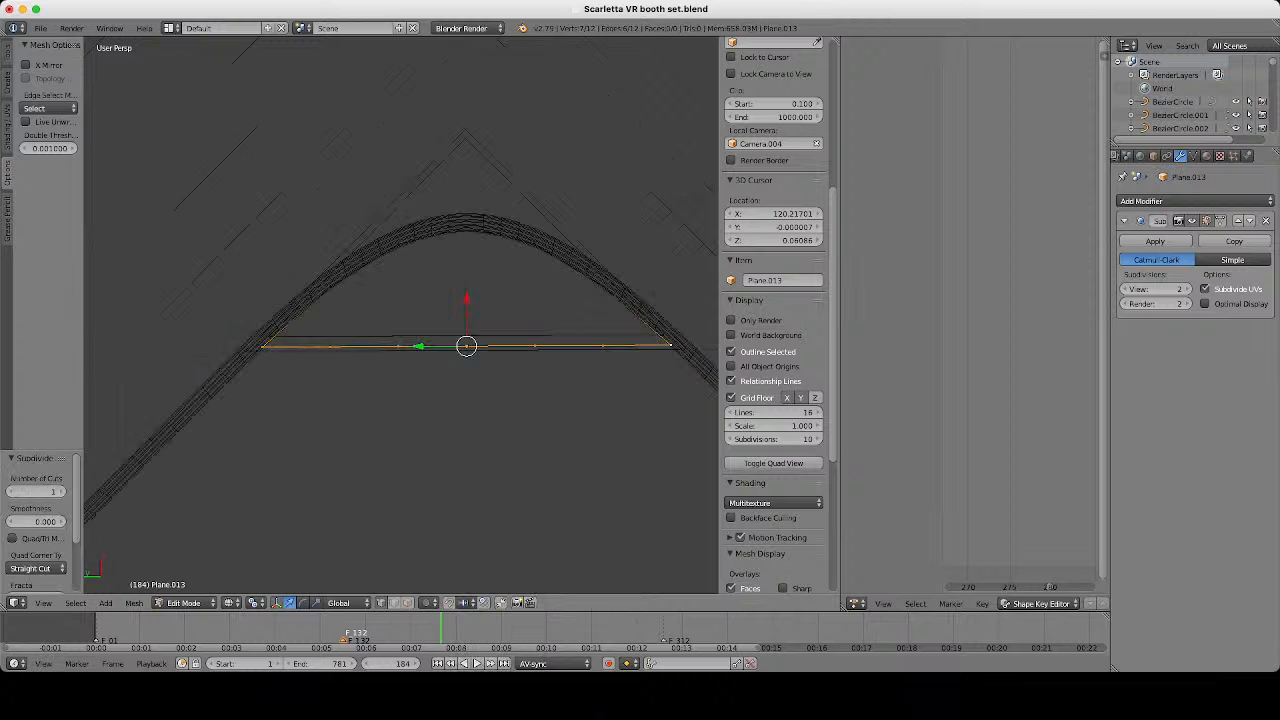
Fill the quad just right of the arc's middle vertex, between the arc and the straight closing edge.
{"action": "key", "text": "a"}
{"action": "key", "text": "a"}
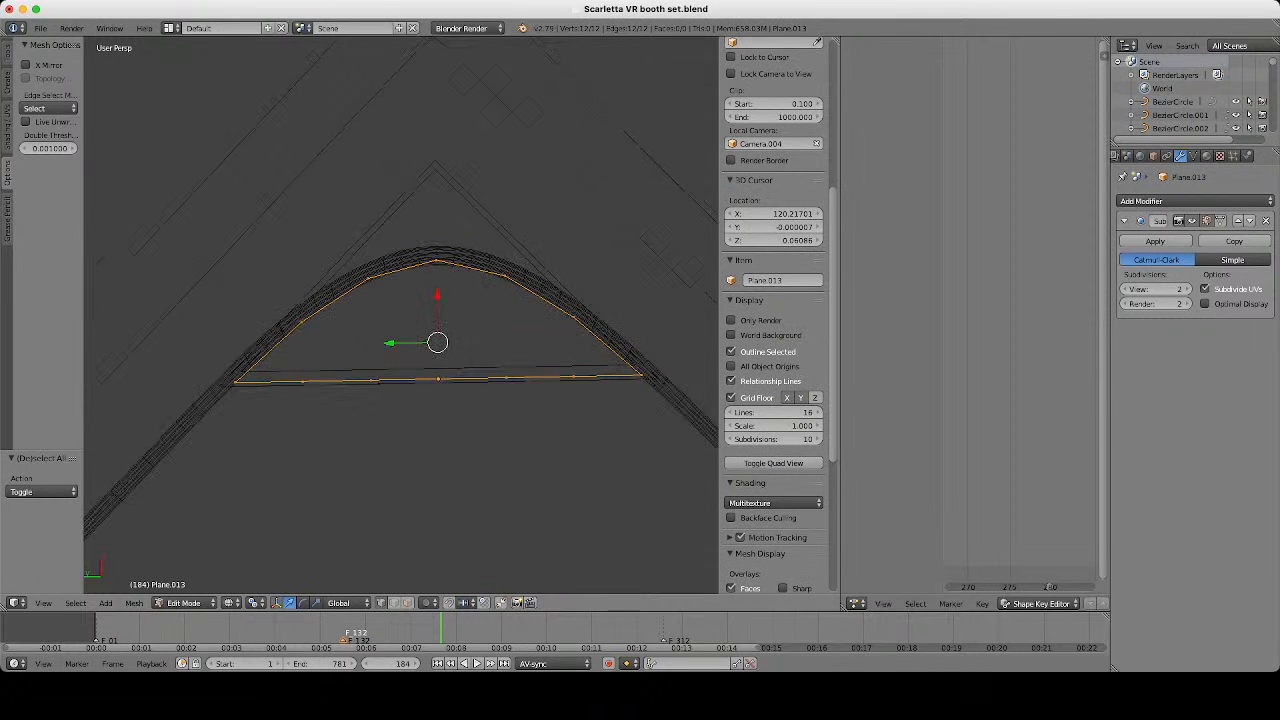
{"action": "right_click", "coordinate": [465, 426]}
{"action": "middle_click_drag", "start_coordinate": [465, 426], "coordinate": [394, 440], "text": "shift"}
{"action": "right_click", "coordinate": [391, 235], "text": "shift"}
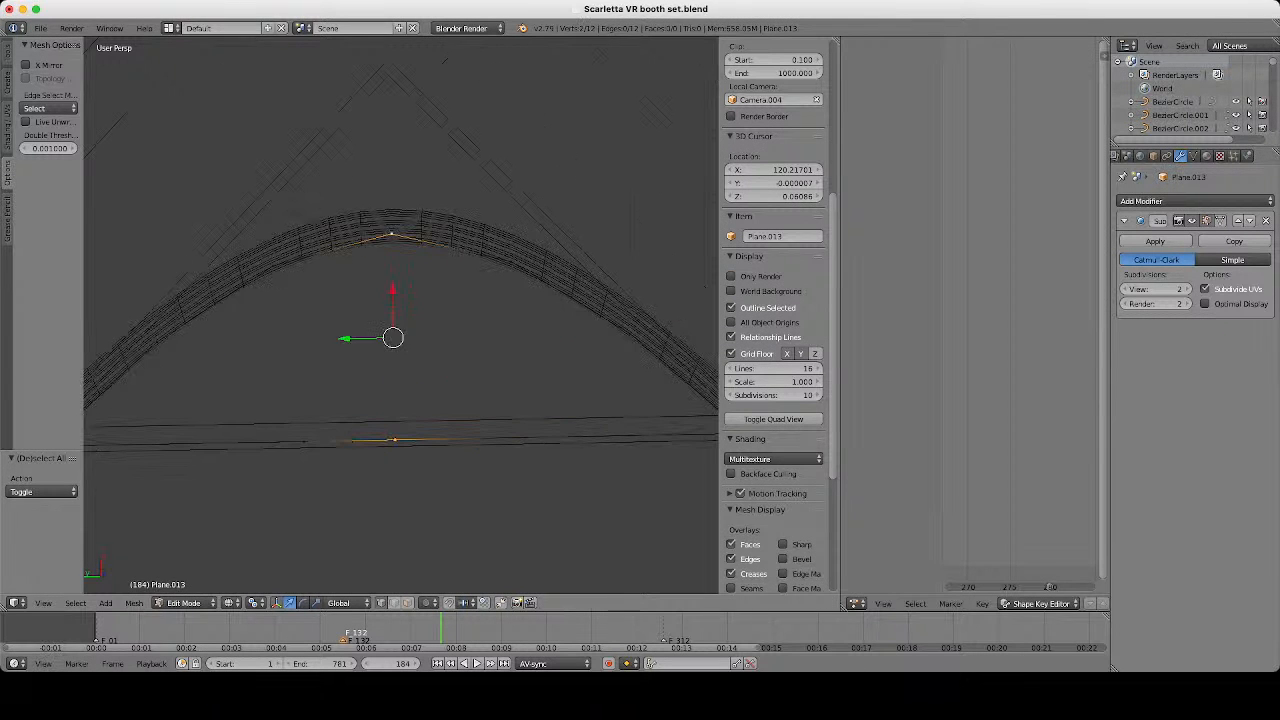
{"action": "right_click", "coordinate": [511, 262], "text": "shift"}
{"action": "right_click", "coordinate": [512, 437], "text": "shift"}
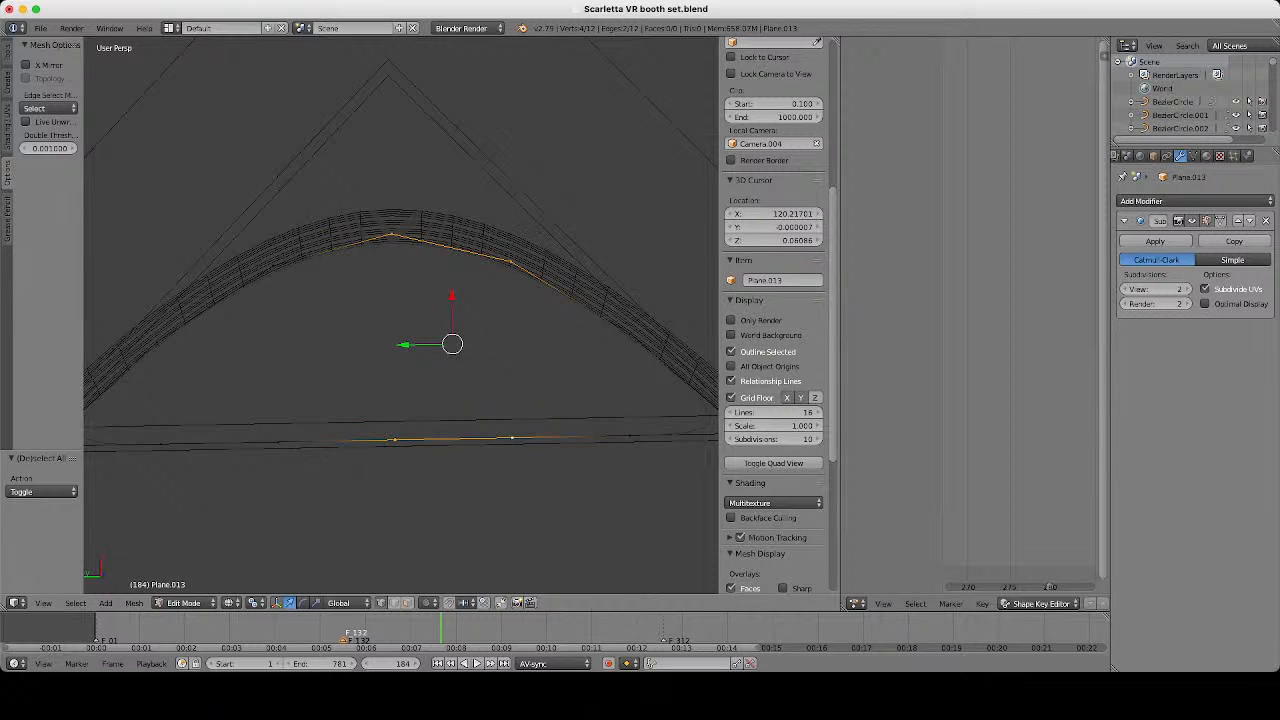
{"action": "key", "text": "f"}
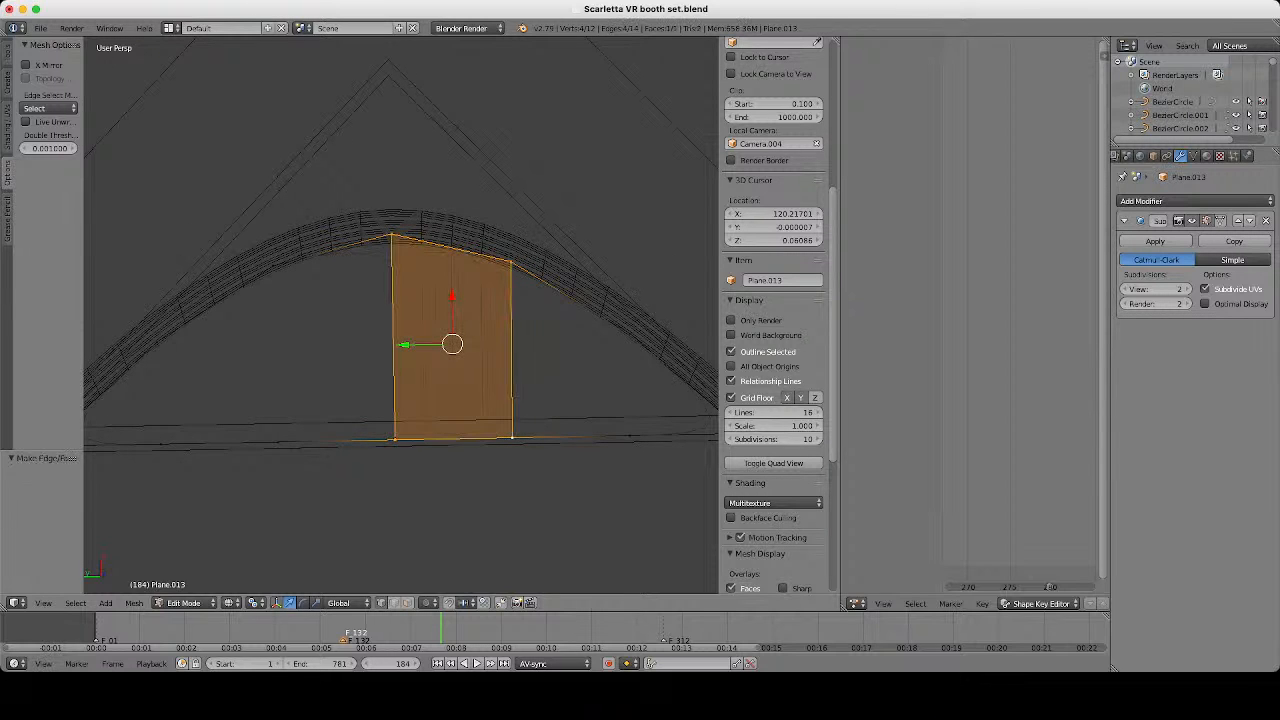
Fill the matching quad just left of the arc's middle vertex, down to the straight closing edge.
{"action": "right_click", "coordinate": [394, 440]}
{"action": "right_click", "coordinate": [391, 235], "text": "shift"}
{"action": "right_click", "coordinate": [273, 265], "text": "shift"}
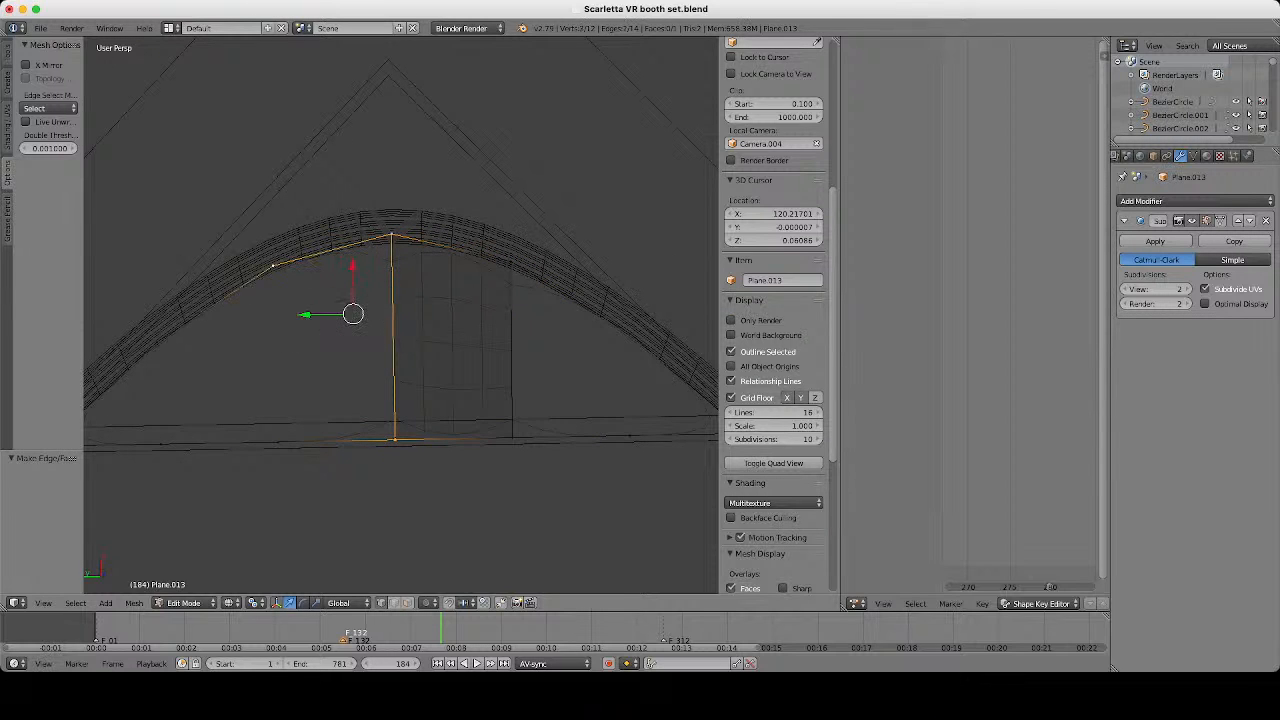
{"action": "right_click", "coordinate": [278, 441], "text": "shift"}
{"action": "key", "text": "f"}
{"action": "scroll", "coordinate": [401, 315], "scroll_direction": "down", "scroll_amount": 3}
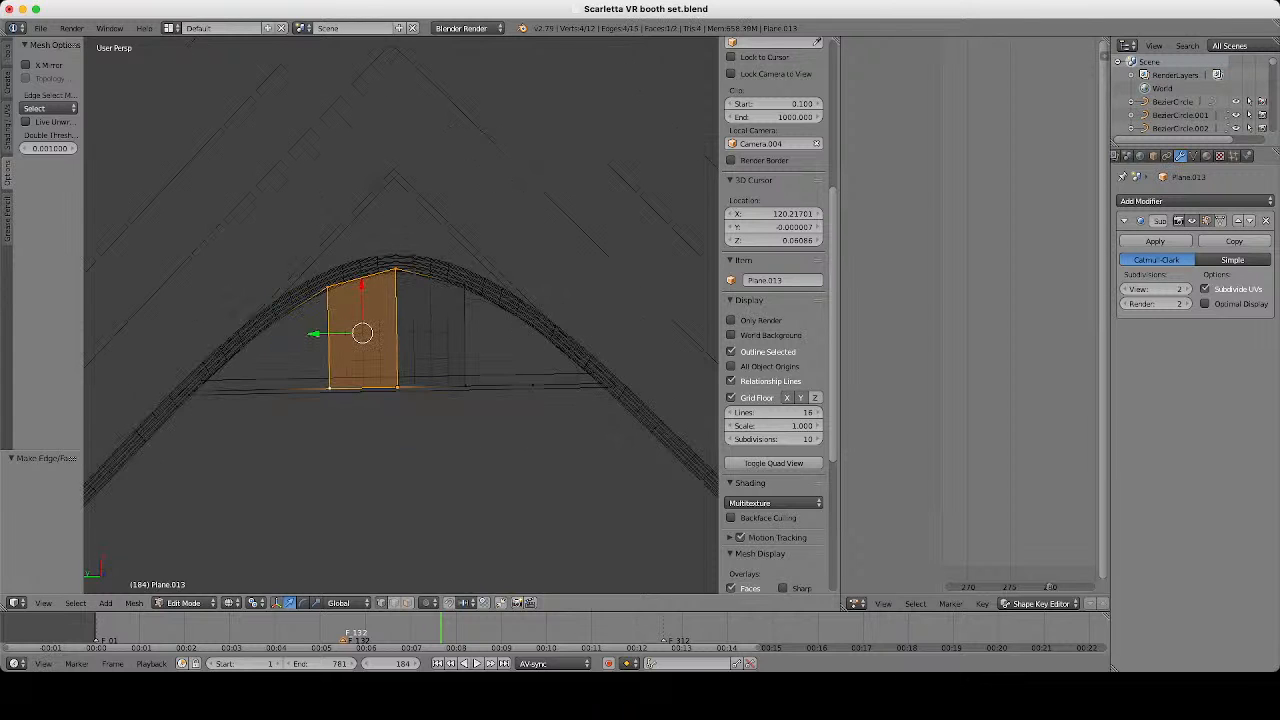
Fill the next quad outward on the right side of the corner shape.
{"action": "middle_click_drag", "start_coordinate": [401, 315], "coordinate": [301, 305], "text": "shift"}
{"action": "scroll", "coordinate": [301, 305], "scroll_direction": "up", "scroll_amount": 3}
{"action": "key", "text": "a"}
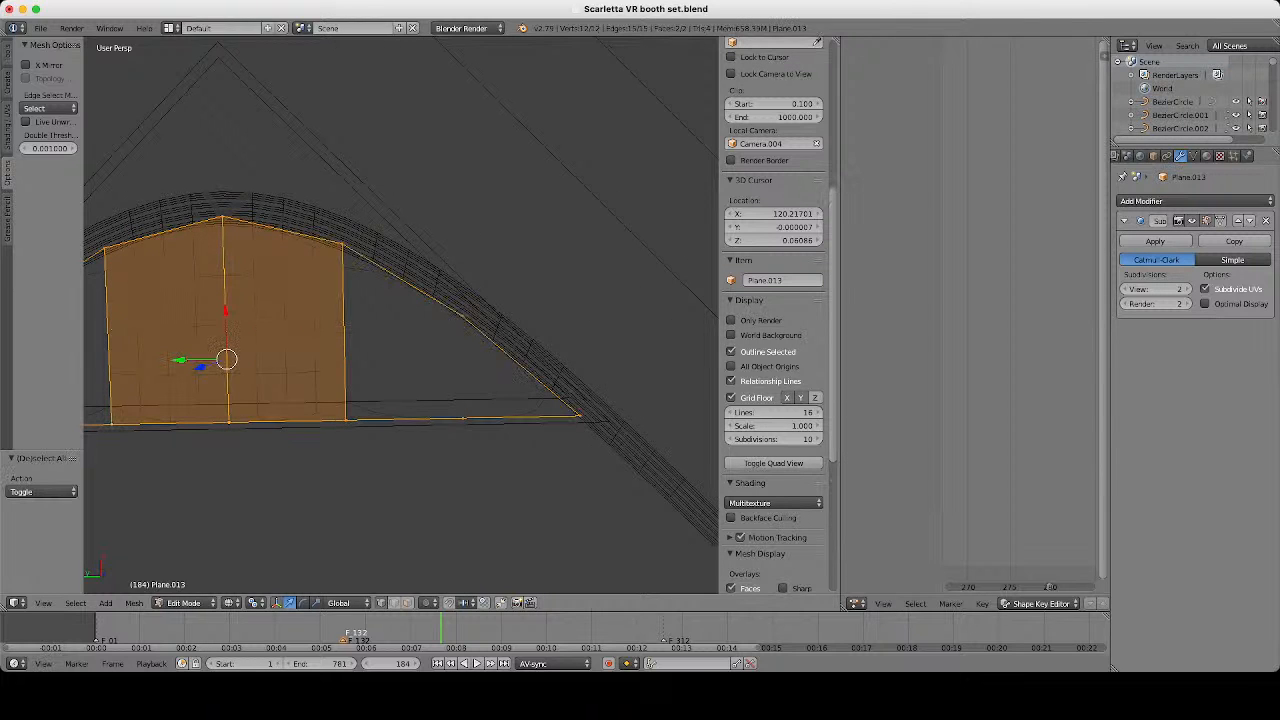
{"action": "right_click", "coordinate": [342, 244]}
{"action": "right_click", "coordinate": [463, 315], "text": "shift"}
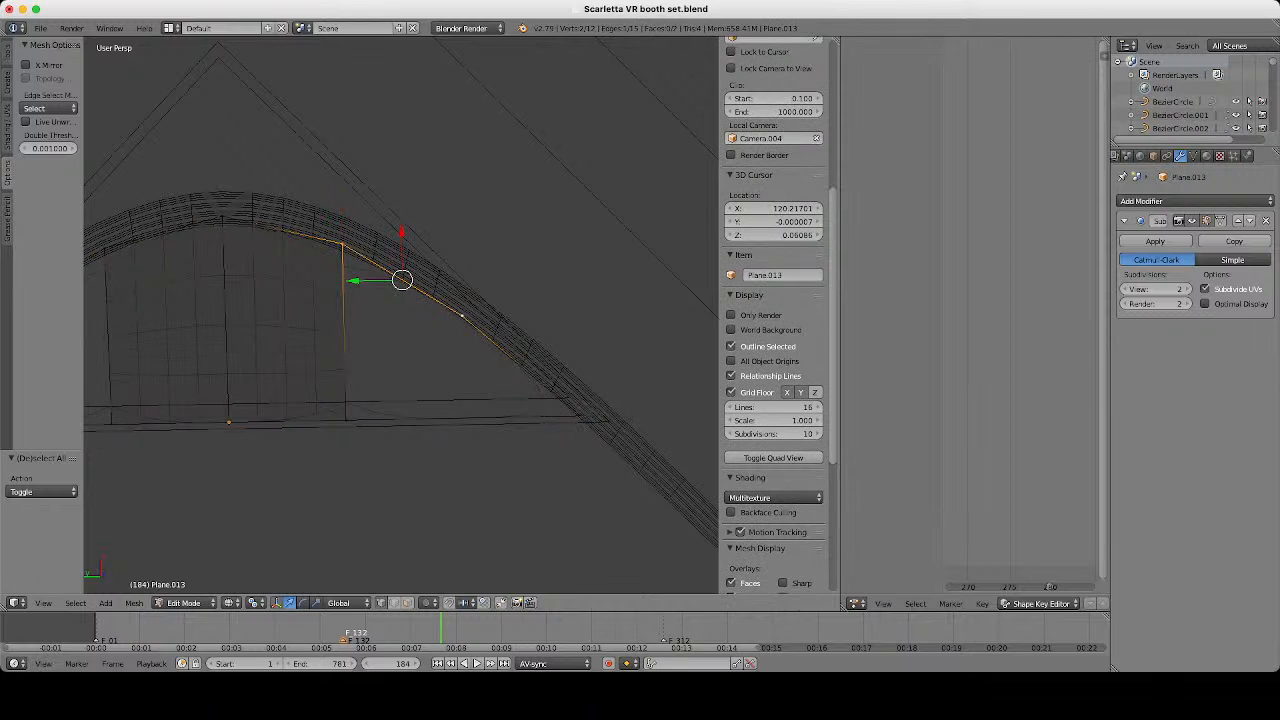
{"action": "right_click", "coordinate": [463, 418], "text": "shift"}
{"action": "right_click", "coordinate": [345, 420], "text": "shift"}
{"action": "key", "text": "f"}
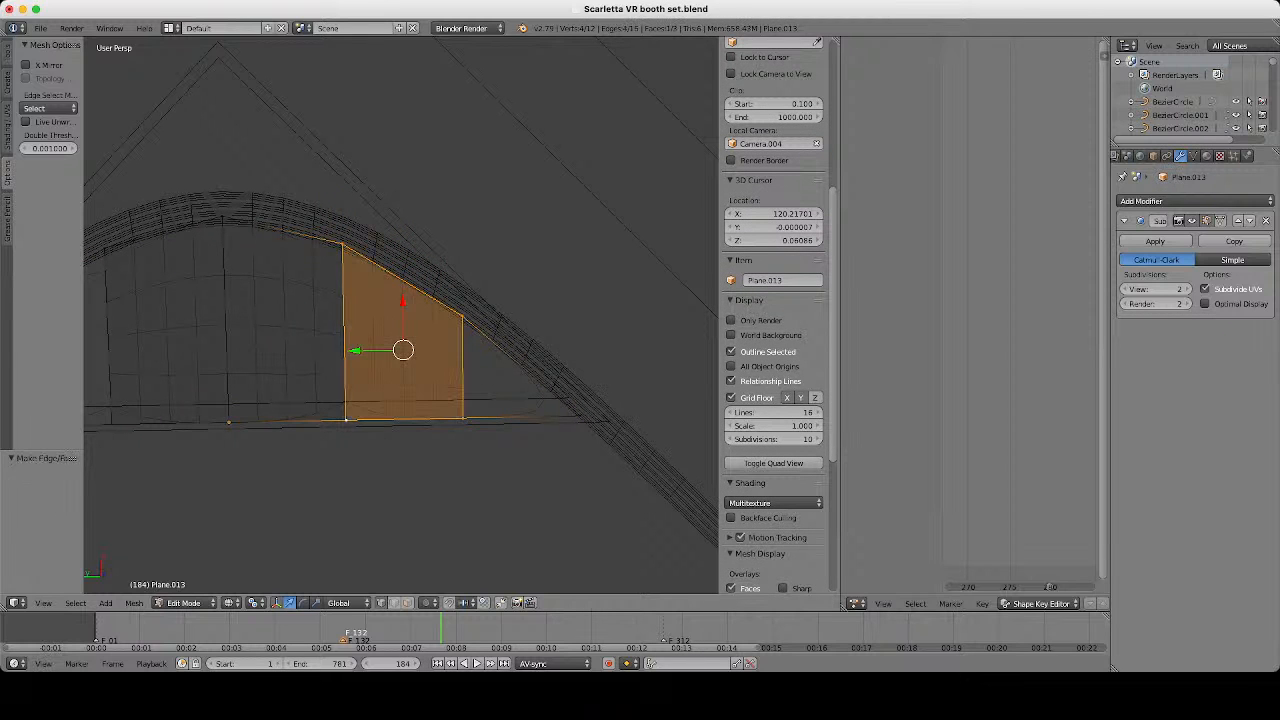
Fill the next quad outward on the left side of the corner shape.
{"action": "middle_click_drag", "start_coordinate": [130, 330], "coordinate": [457, 328], "text": "shift"}
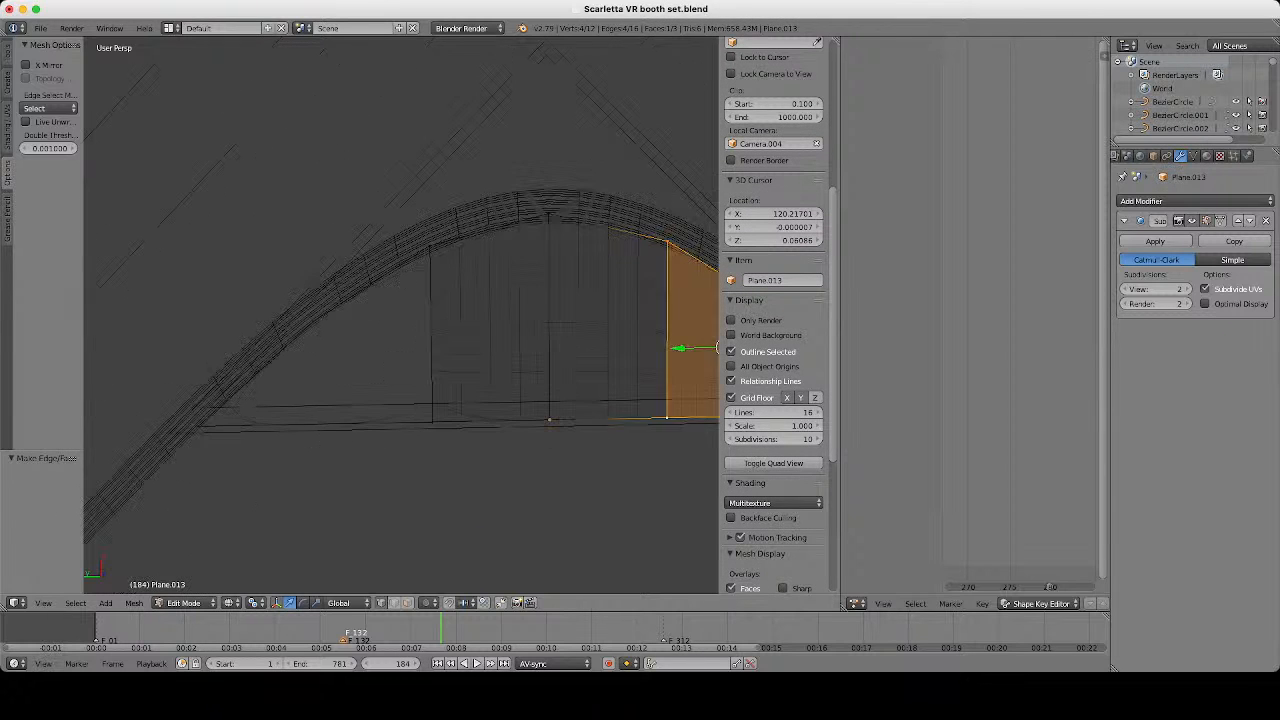
{"action": "right_click", "coordinate": [429, 246]}
{"action": "scroll", "coordinate": [775, 300], "scroll_direction": "up", "scroll_amount": 2}
{"action": "right_click", "coordinate": [313, 322], "text": "shift"}
{"action": "right_click", "coordinate": [316, 424], "text": "shift"}
{"action": "right_click", "coordinate": [432, 420], "text": "shift"}
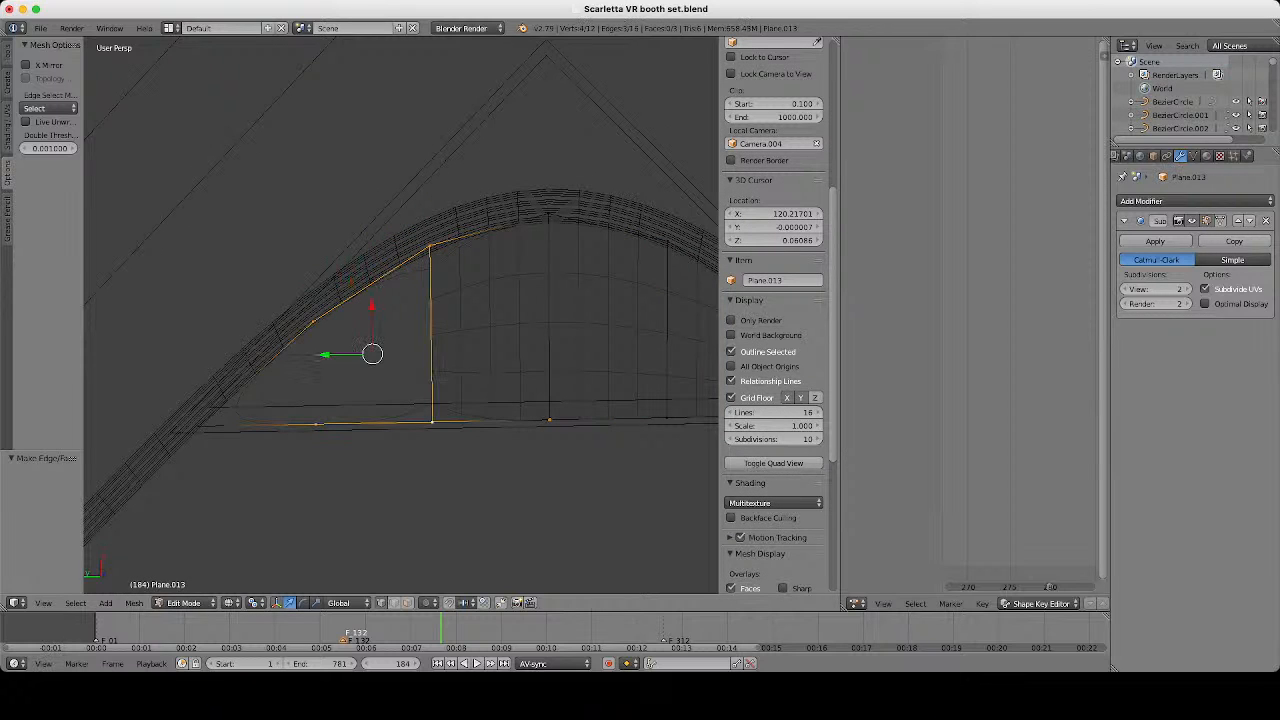
{"action": "key", "text": "f"}
{"action": "key", "text": "a"}
{"action": "key", "text": "a"}
{"action": "right_click", "coordinate": [316, 424]}
{"action": "right_click", "coordinate": [198, 427], "text": "shift"}
{"action": "right_click", "coordinate": [313, 322], "text": "shift"}
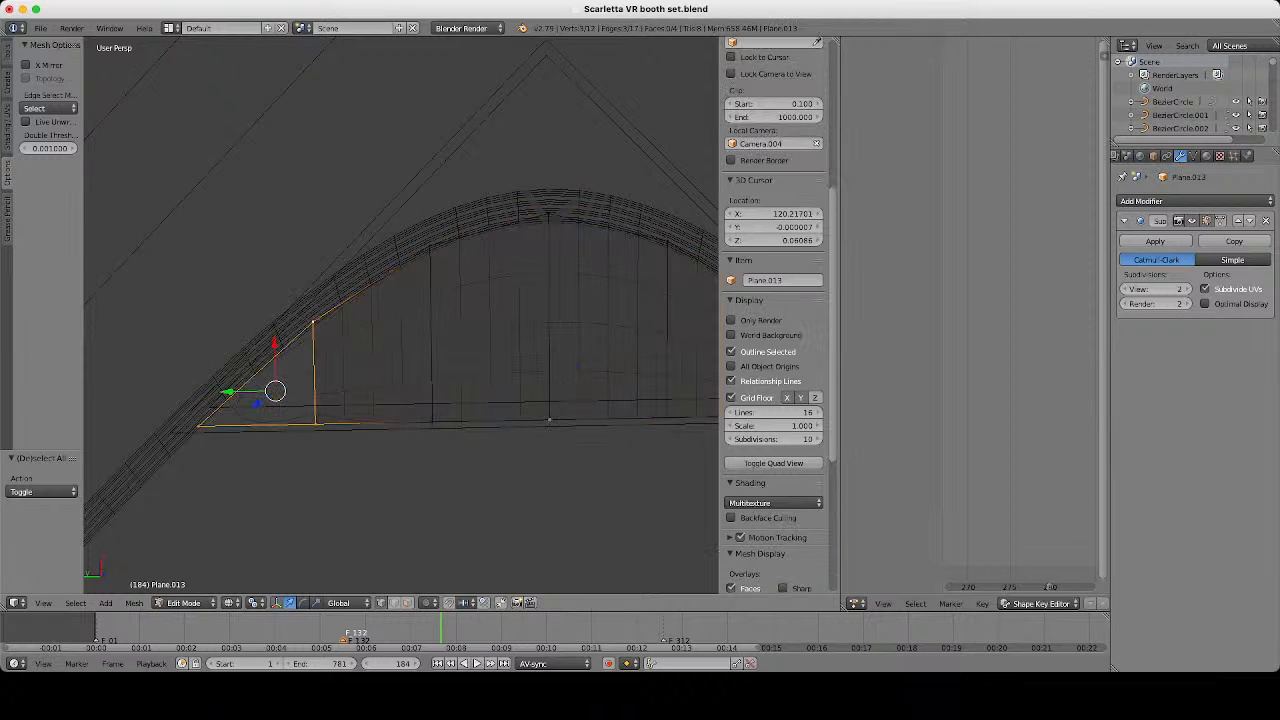
{"action": "key", "text": "z"}
{"action": "key", "text": "z"}
{"action": "scroll", "coordinate": [400, 315], "scroll_direction": "down", "scroll_amount": 3}
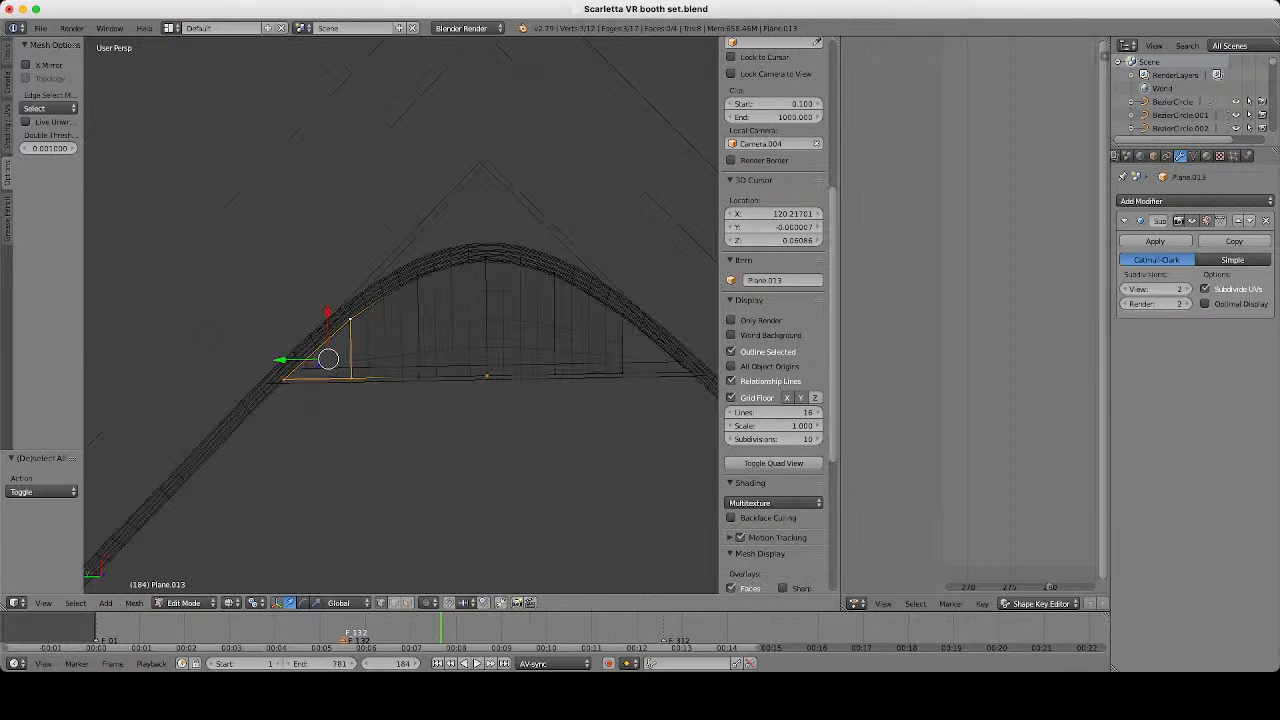
Rip the pointed vertex at the corner shape's left end in place, splitting the arc from the straight closing edge.
{"action": "scroll", "coordinate": [400, 315], "scroll_direction": "up", "scroll_amount": 4}
{"action": "scroll", "coordinate": [775, 400], "scroll_direction": "down", "scroll_amount": 1}
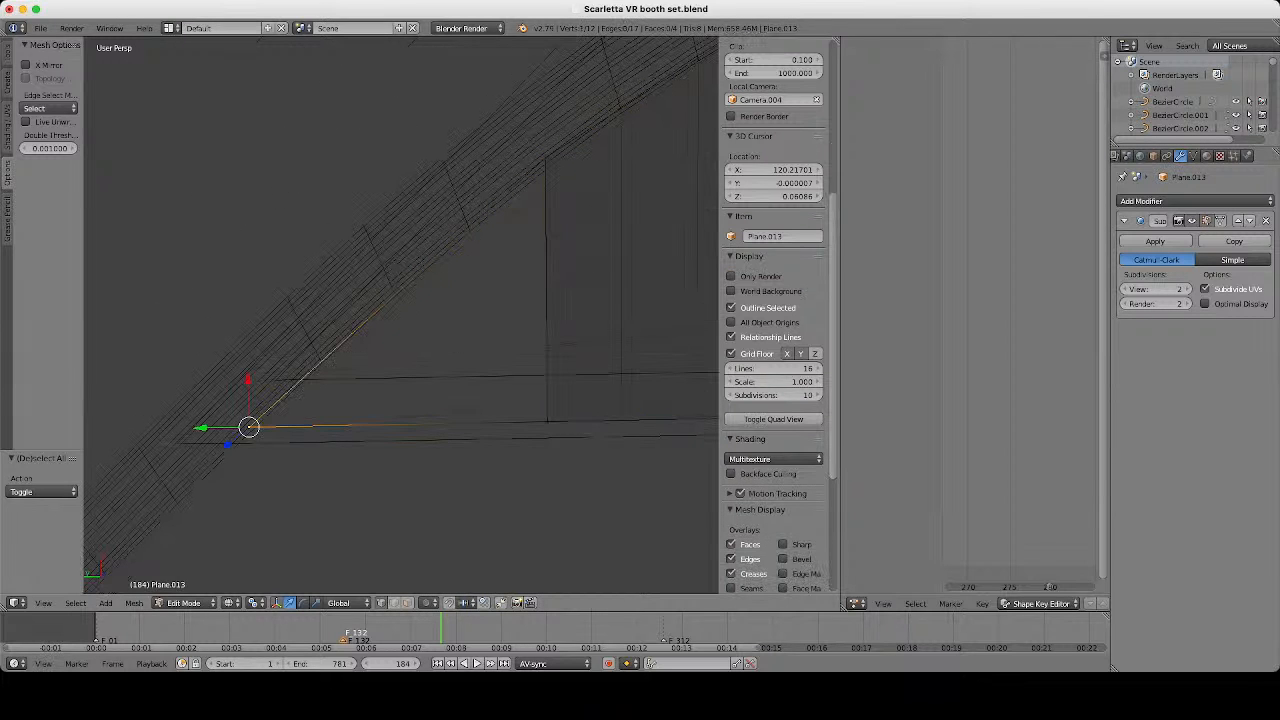
{"action": "scroll", "coordinate": [400, 315], "scroll_direction": "down", "scroll_amount": 8}
{"action": "middle_click_drag", "start_coordinate": [400, 315], "coordinate": [590, 315], "text": "shift"}
{"action": "scroll", "coordinate": [400, 315], "scroll_direction": "up", "scroll_amount": 6}
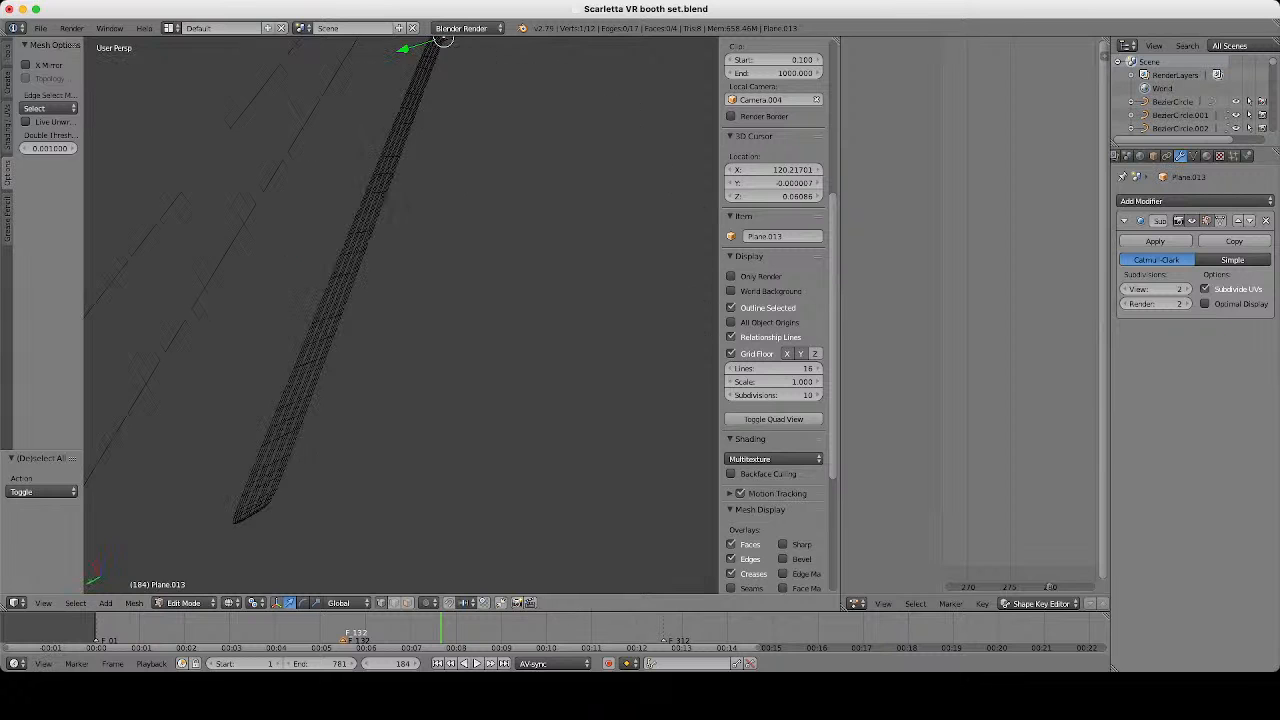
{"action": "middle_click_drag", "start_coordinate": [440, 43], "coordinate": [429, 348], "text": "shift"}
{"action": "scroll", "coordinate": [400, 315], "scroll_direction": "up", "scroll_amount": 8}
{"action": "scroll", "coordinate": [400, 315], "scroll_direction": "up", "scroll_amount": 5}
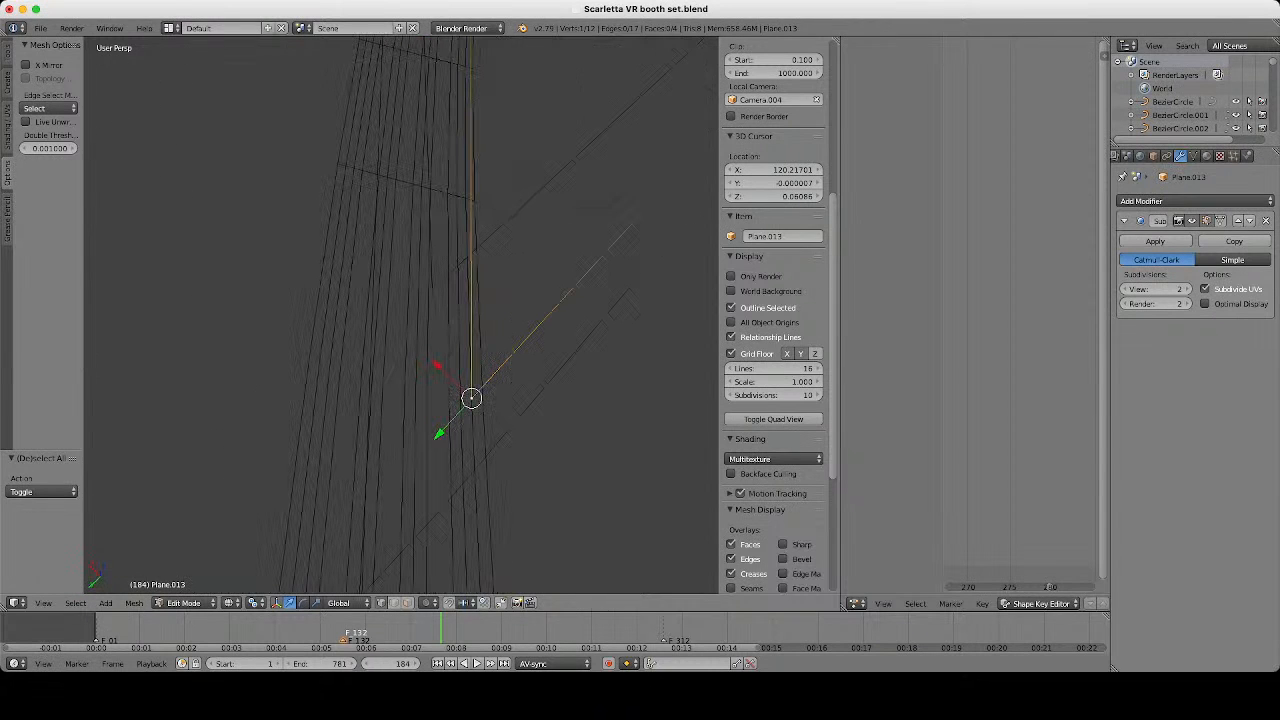
{"action": "key", "text": "v"}
{"action": "key", "text": "Escape"}
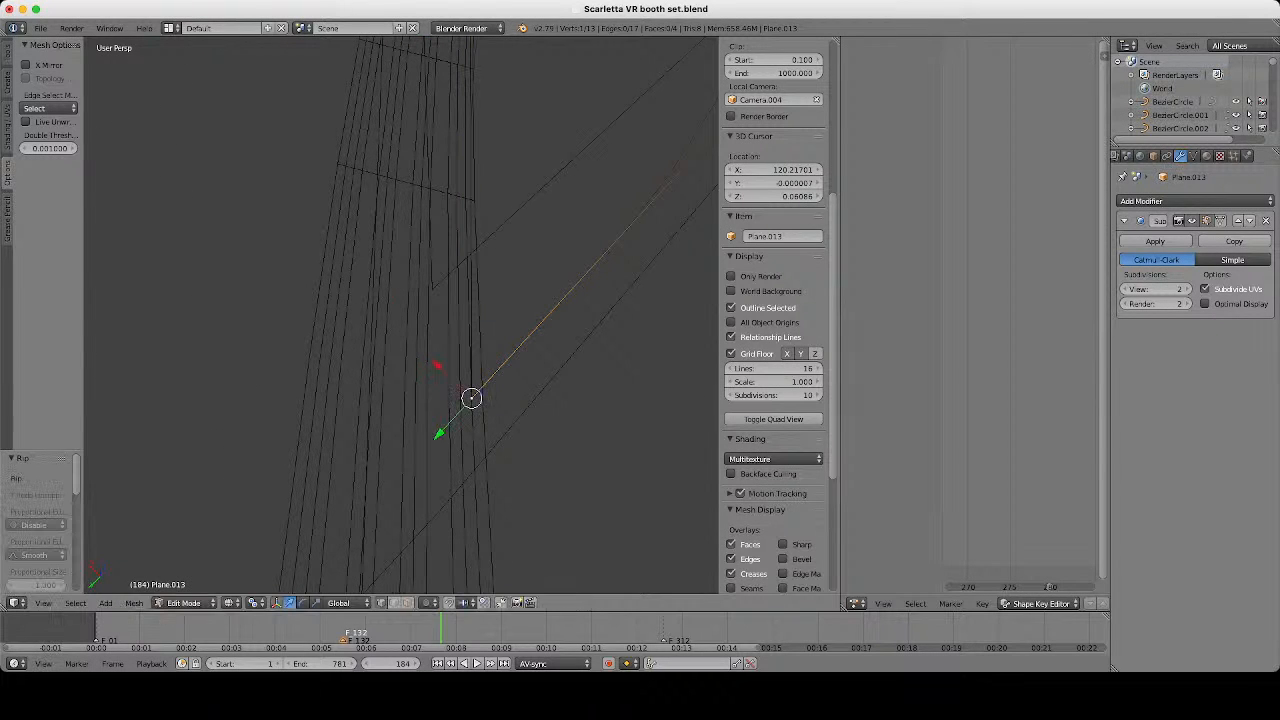
Rip the pointed vertex at the corner shape's opposite end in place as well.
{"action": "scroll", "coordinate": [400, 315], "scroll_direction": "down", "scroll_amount": 14}
{"action": "middle_click_drag", "start_coordinate": [480, 330], "coordinate": [330, 330]}
{"action": "middle_click_drag", "start_coordinate": [405, 320], "coordinate": [157, 263], "text": "shift"}
{"action": "scroll", "coordinate": [408, 380], "scroll_direction": "up", "scroll_amount": 5}
{"action": "right_click", "coordinate": [408, 389]}
{"action": "middle_click_drag", "start_coordinate": [408, 389], "coordinate": [420, 334], "text": "shift"}
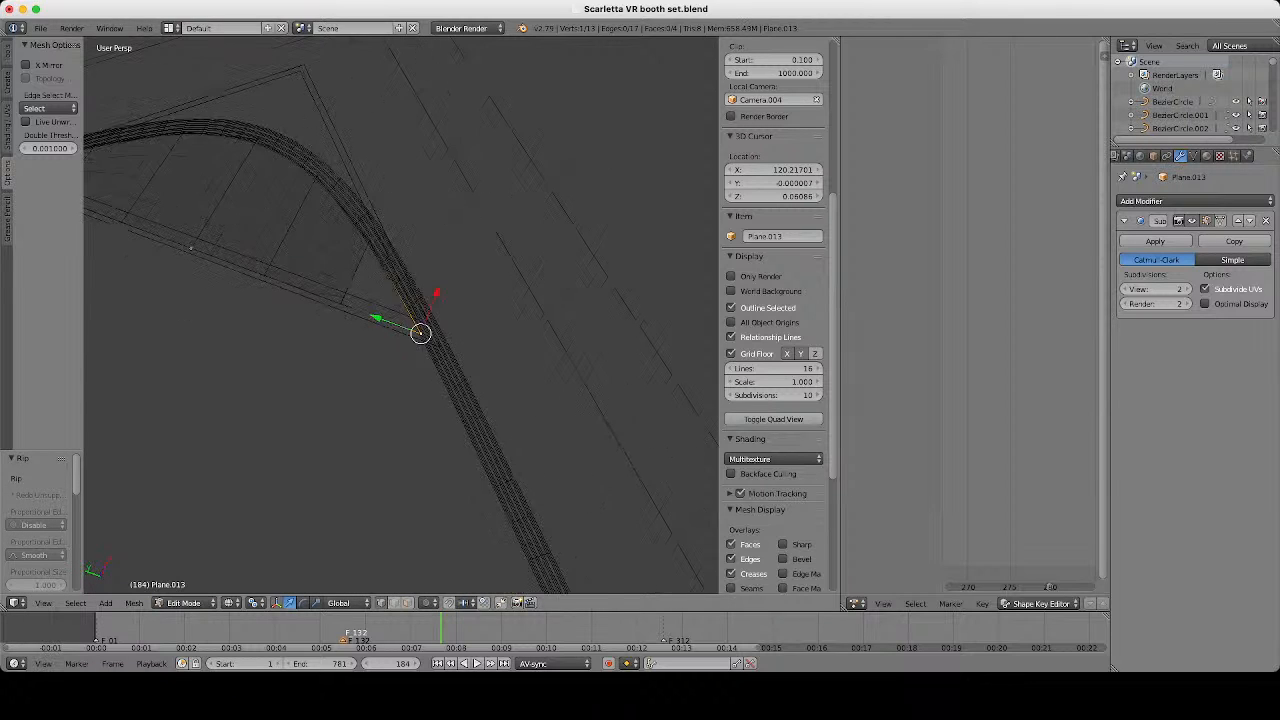
{"action": "scroll", "coordinate": [420, 334], "scroll_direction": "up", "scroll_amount": 9}
{"action": "key", "text": "e"}
{"action": "key", "text": "Escape"}
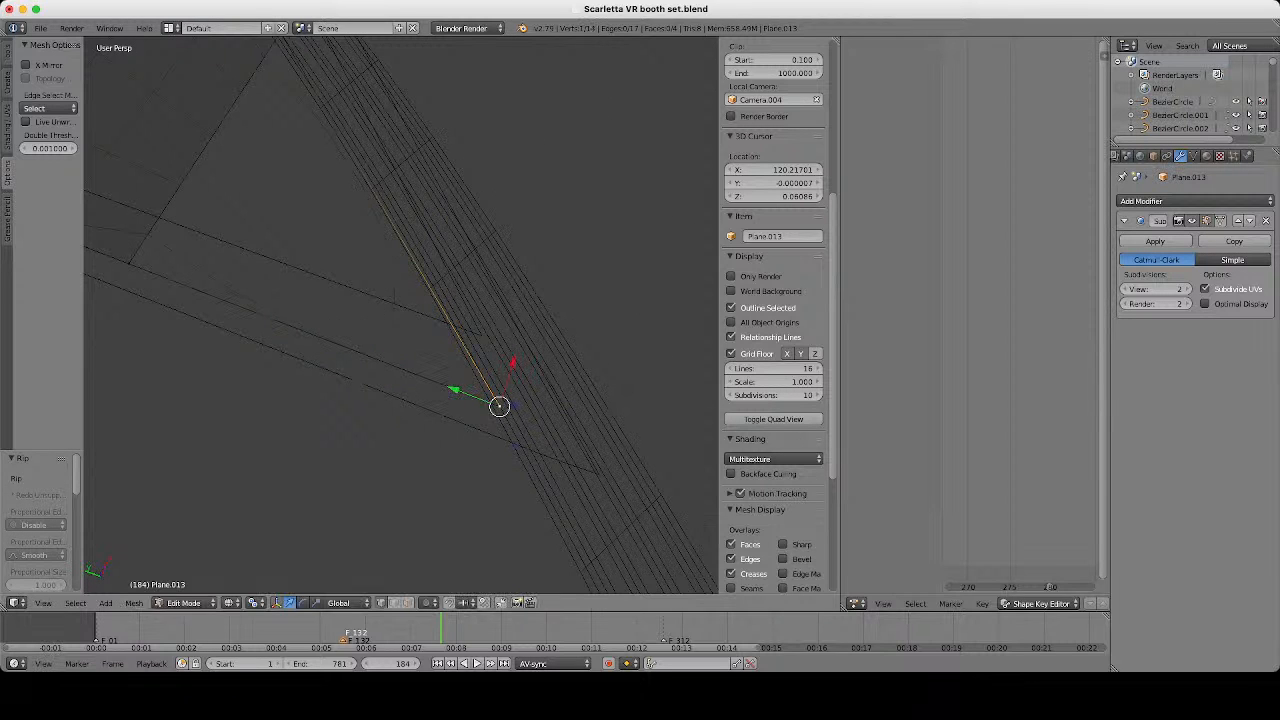
Move the corner shape's two ripped tip vertices together 0.109 along the X axis.
{"action": "scroll", "coordinate": [499, 406], "scroll_direction": "down", "scroll_amount": 8}
{"action": "middle_click_drag", "start_coordinate": [415, 328], "coordinate": [650, 385], "text": "shift"}
{"action": "middle_click_drag", "start_coordinate": [480, 370], "coordinate": [640, 370]}
{"action": "scroll", "coordinate": [480, 370], "scroll_direction": "up", "scroll_amount": 5}
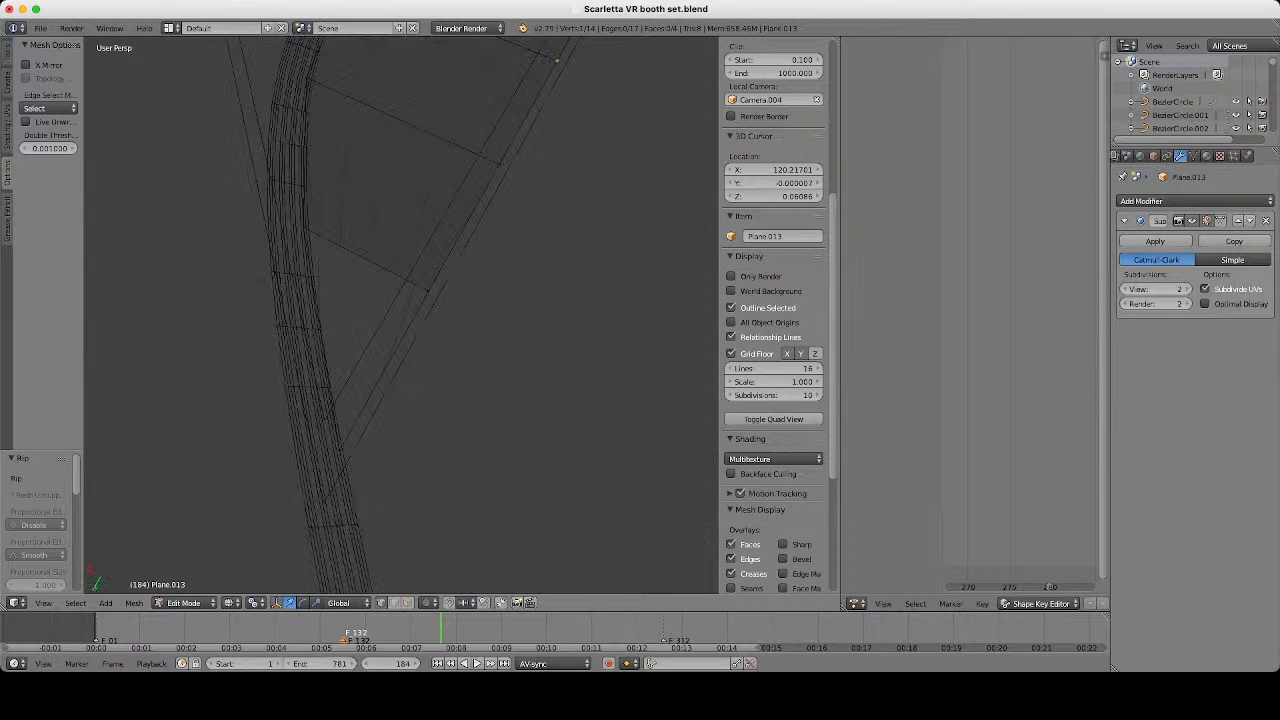
{"action": "right_click", "coordinate": [557, 60], "text": "shift"}
{"action": "right_click", "coordinate": [340, 450], "text": "shift"}
{"action": "right_click", "coordinate": [340, 450], "text": "shift"}
{"action": "scroll", "coordinate": [340, 440], "scroll_direction": "down", "scroll_amount": 6}
{"action": "middle_click_drag", "start_coordinate": [340, 440], "coordinate": [185, 445]}
{"action": "scroll", "coordinate": [400, 400], "scroll_direction": "up", "scroll_amount": 3}
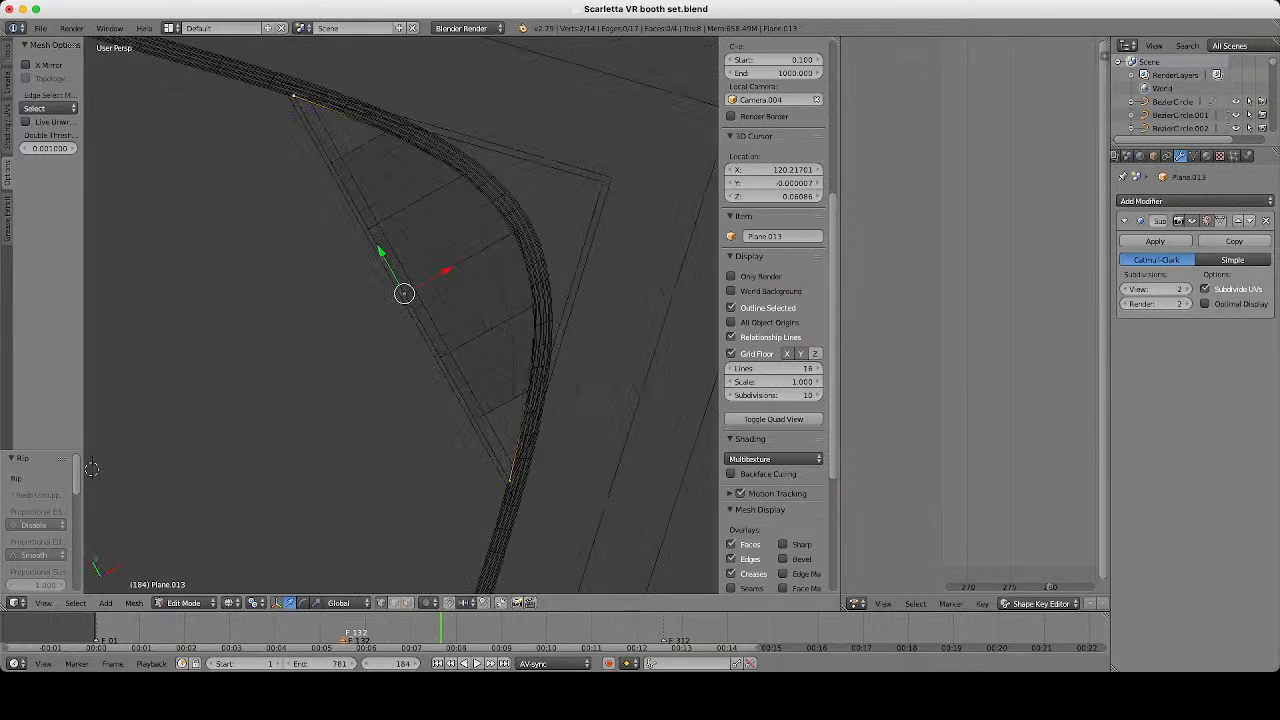
{"action": "middle_click_drag", "start_coordinate": [490, 460], "coordinate": [400, 365], "text": "shift"}
{"action": "scroll", "coordinate": [400, 365], "scroll_direction": "up", "scroll_amount": 4}
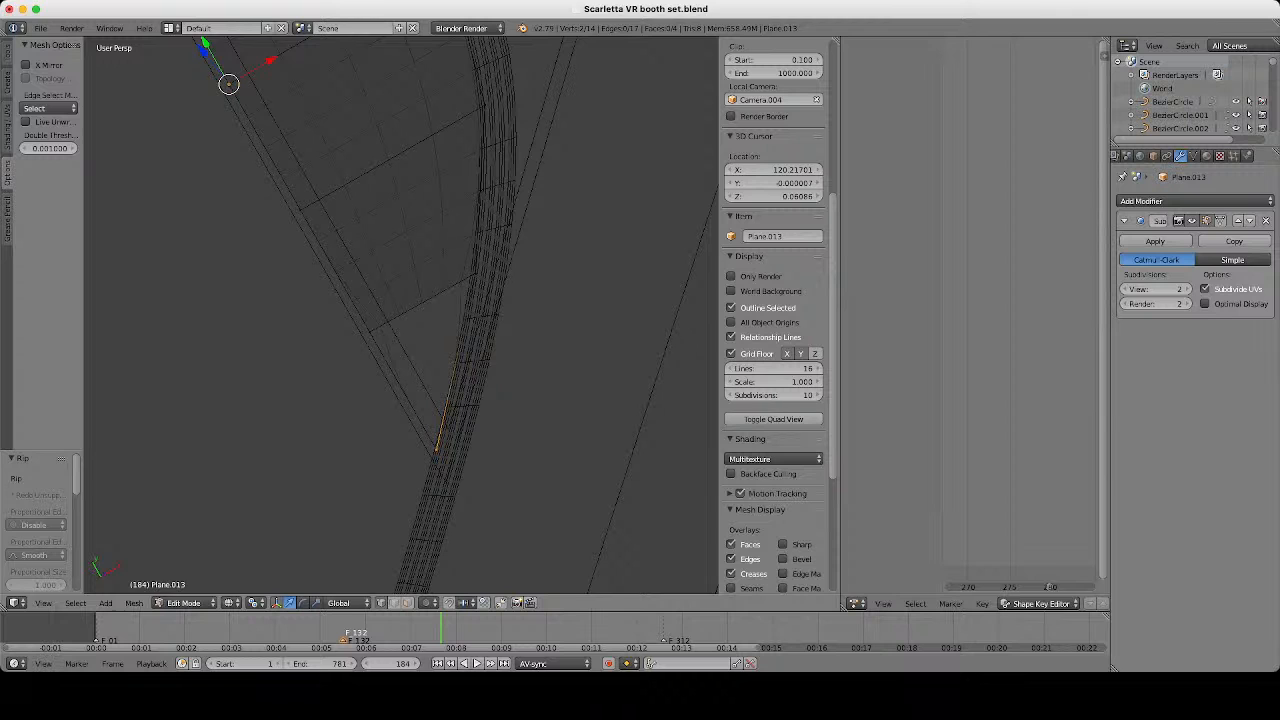
{"action": "key", "text": "g"}
{"action": "key", "text": "x"}
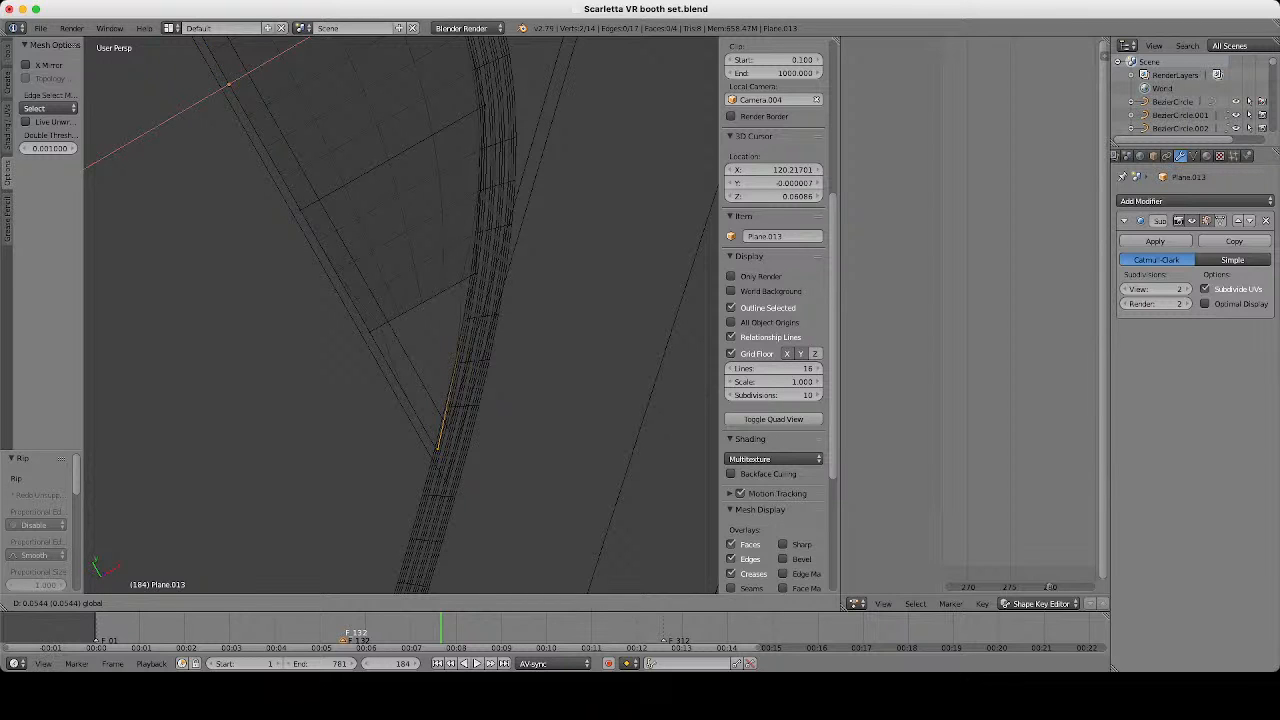
{"action": "left_click", "coordinate": [445, 446]}
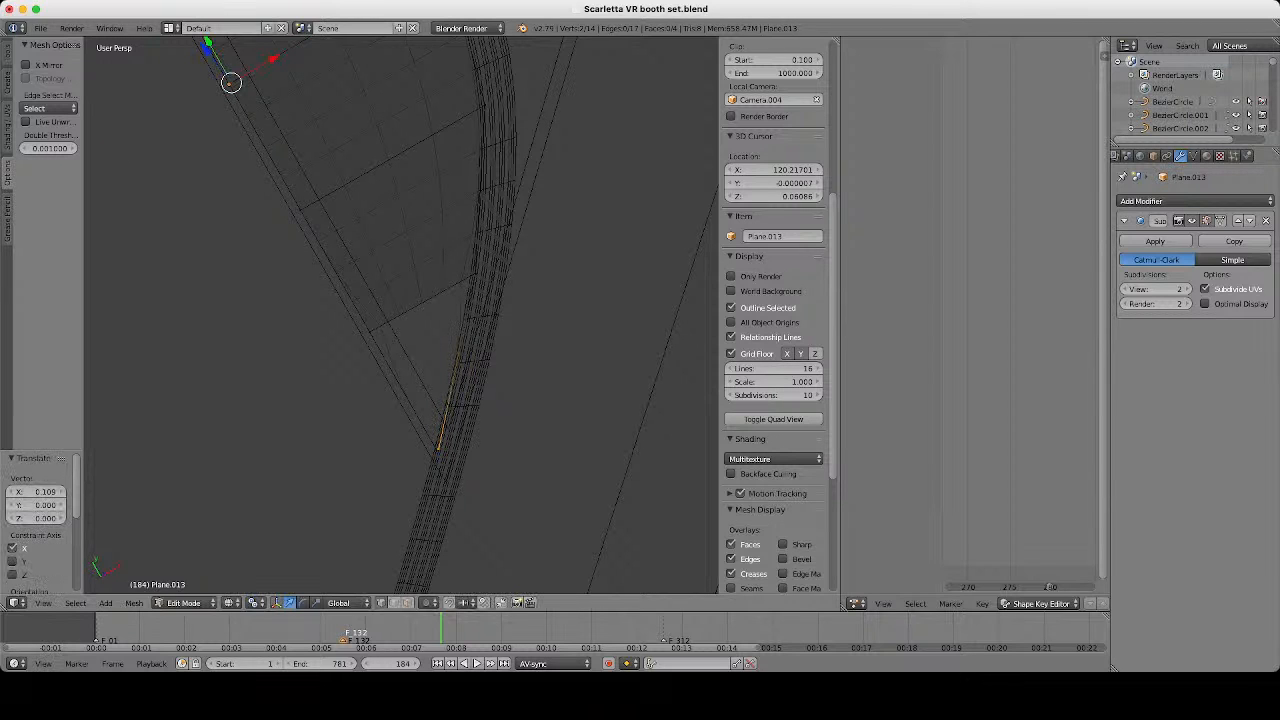
Connect the two separated vertices at the corner shape's right tip with a short edge.
{"action": "right_click", "coordinate": [439, 448]}
{"action": "right_click", "coordinate": [436, 448], "text": "shift"}
{"action": "scroll", "coordinate": [436, 448], "scroll_direction": "down", "scroll_amount": 7}
{"action": "middle_click_drag", "start_coordinate": [436, 448], "coordinate": [525, 460]}
{"action": "scroll", "coordinate": [525, 460], "scroll_direction": "up", "scroll_amount": 2}
{"action": "key", "text": "f"}
{"action": "scroll", "coordinate": [775, 300], "scroll_direction": "up", "scroll_amount": 1}
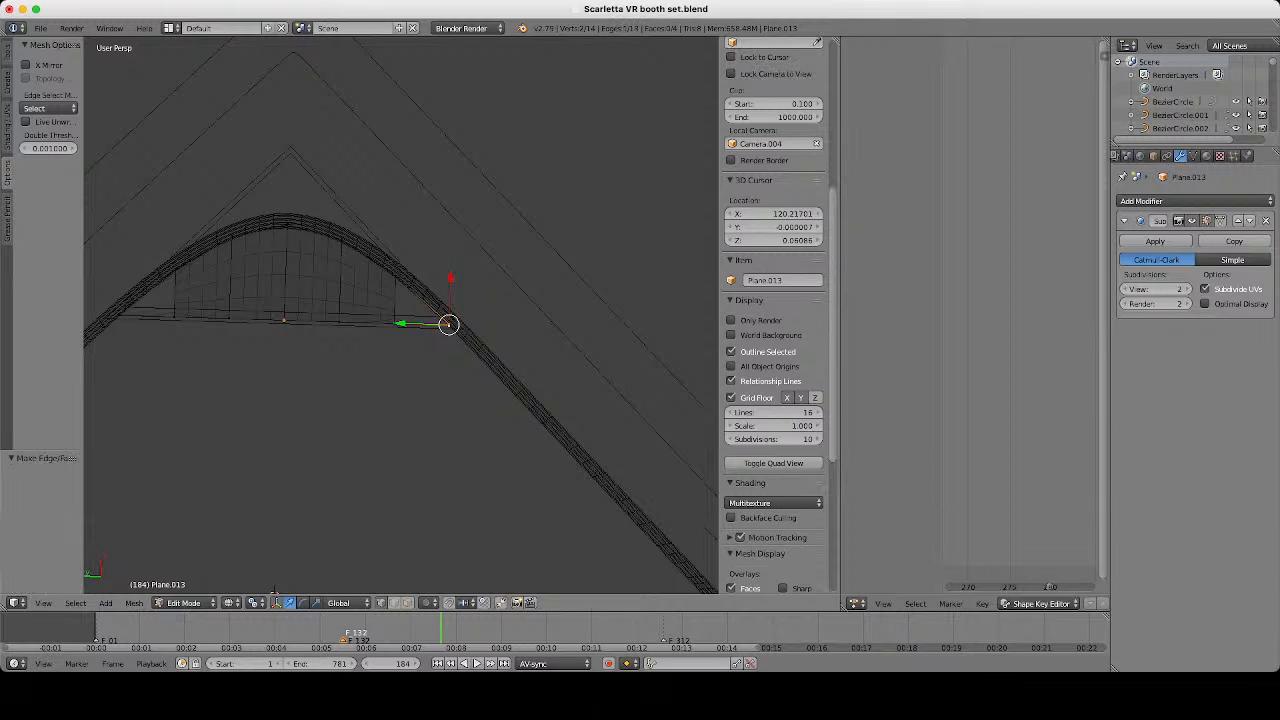
Connect the two separated vertices at the corner shape's left tip with a short edge.
{"action": "middle_click_drag", "start_coordinate": [120, 318], "coordinate": [406, 322], "text": "shift"}
{"action": "scroll", "coordinate": [406, 322], "scroll_direction": "up", "scroll_amount": 5}
{"action": "right_click", "coordinate": [414, 333]}
{"action": "right_click", "coordinate": [415, 331], "text": "shift"}
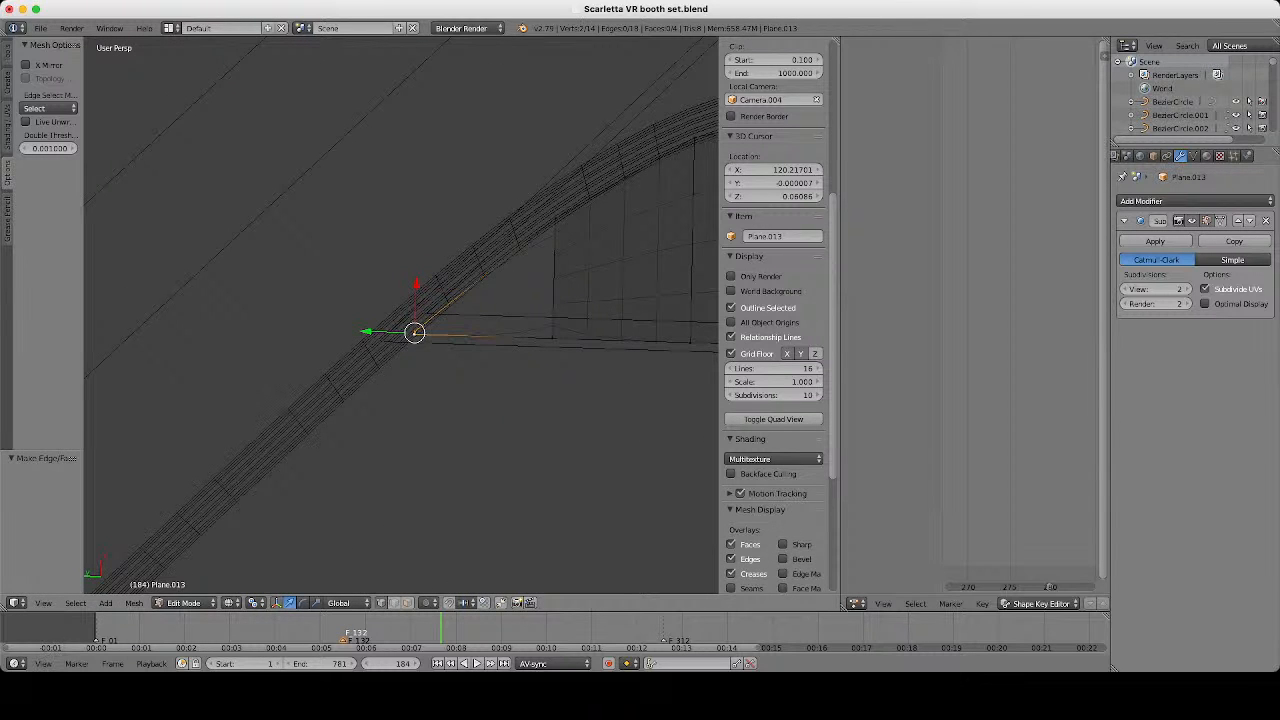
{"action": "scroll", "coordinate": [415, 332], "scroll_direction": "up", "scroll_amount": 2}
{"action": "key", "text": "f"}
Fill the open end at the corner shape's left tip with a four-vertex face.
{"action": "right_click", "coordinate": [634, 262], "text": "alt+shift"}
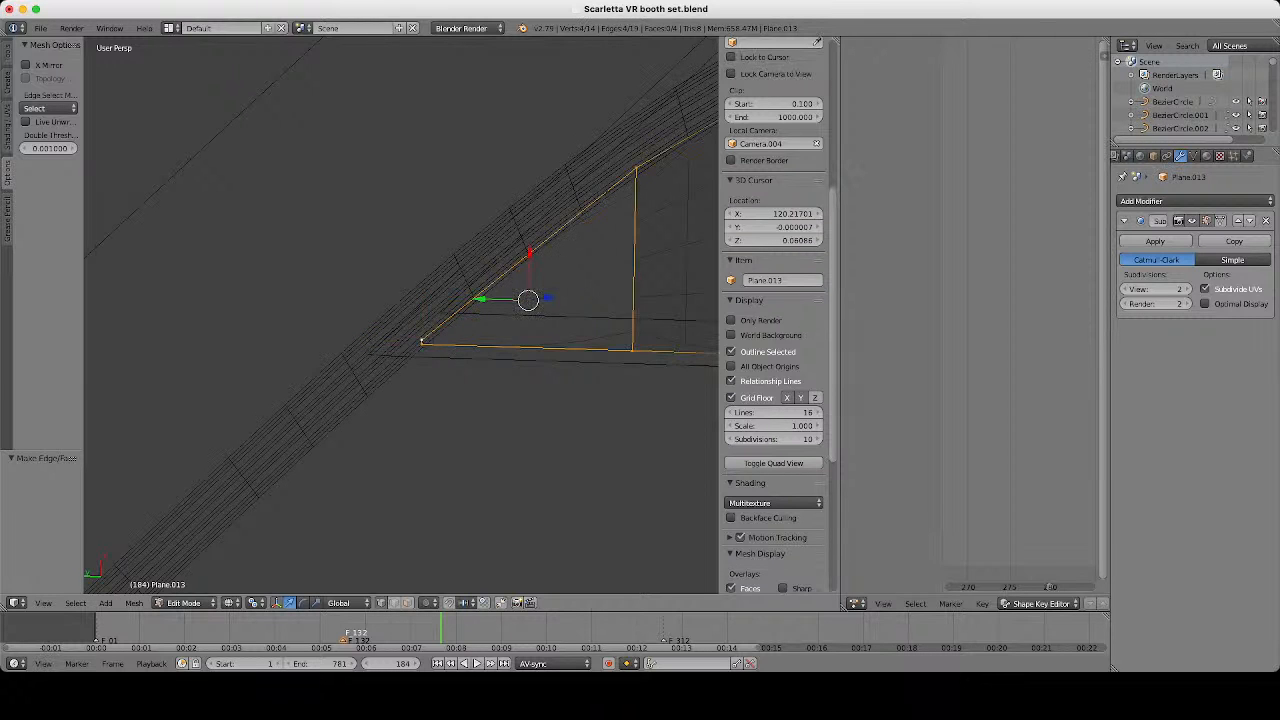
{"action": "scroll", "coordinate": [401, 315], "scroll_direction": "down", "scroll_amount": 7}
{"action": "middle_click_drag", "start_coordinate": [434, 311], "coordinate": [294, 312], "text": "shift"}
{"action": "key", "text": "f"}
Fill the open end at the corner shape's right tip with a four-vertex face and return to Object Mode in solid shading.
{"action": "right_click", "coordinate": [542, 312], "text": "alt"}
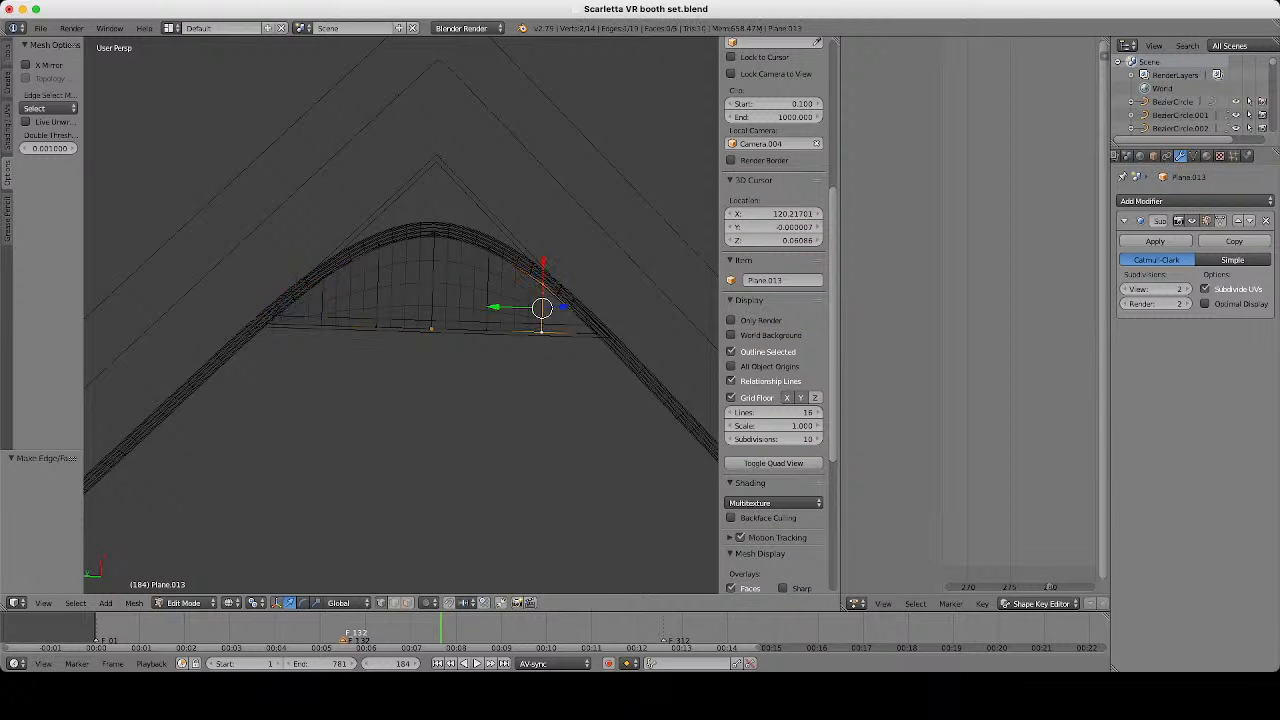
{"action": "right_click", "coordinate": [597, 333], "text": "shift"}
{"action": "right_click", "coordinate": [597, 333], "text": "shift"}
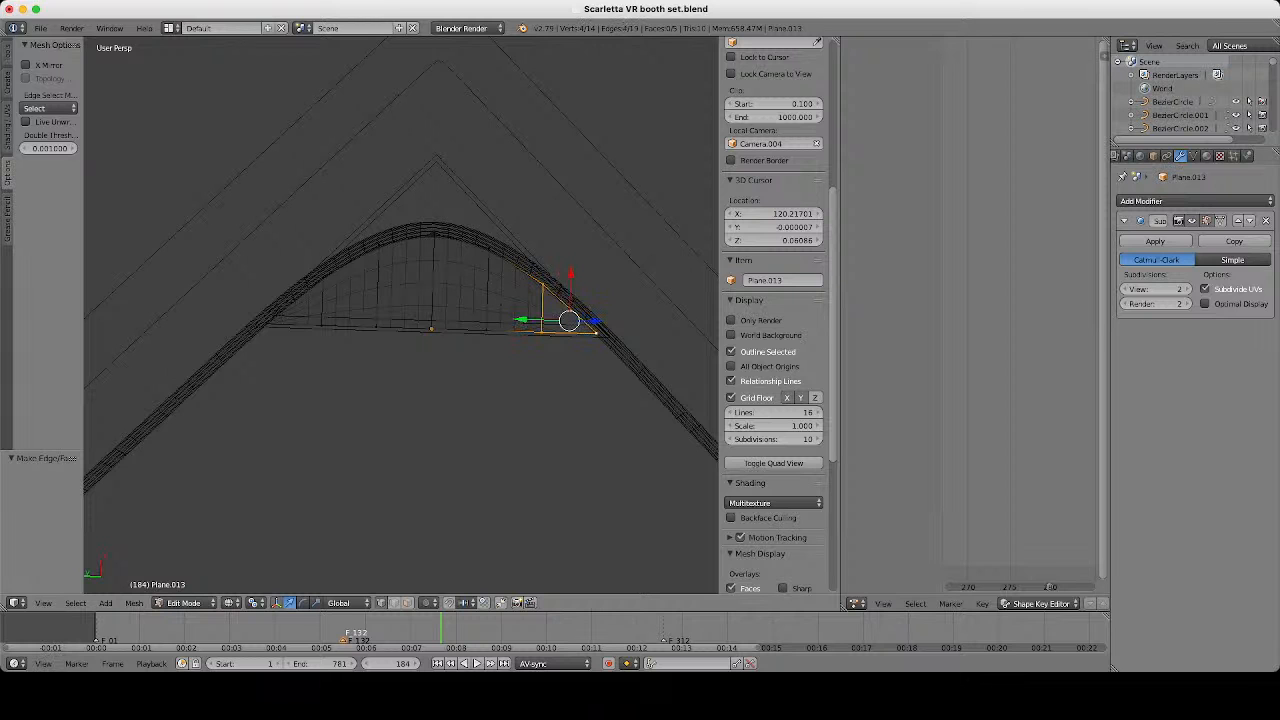
{"action": "key", "text": "f"}
{"action": "key", "text": "Tab"}
{"action": "key", "text": "z"}
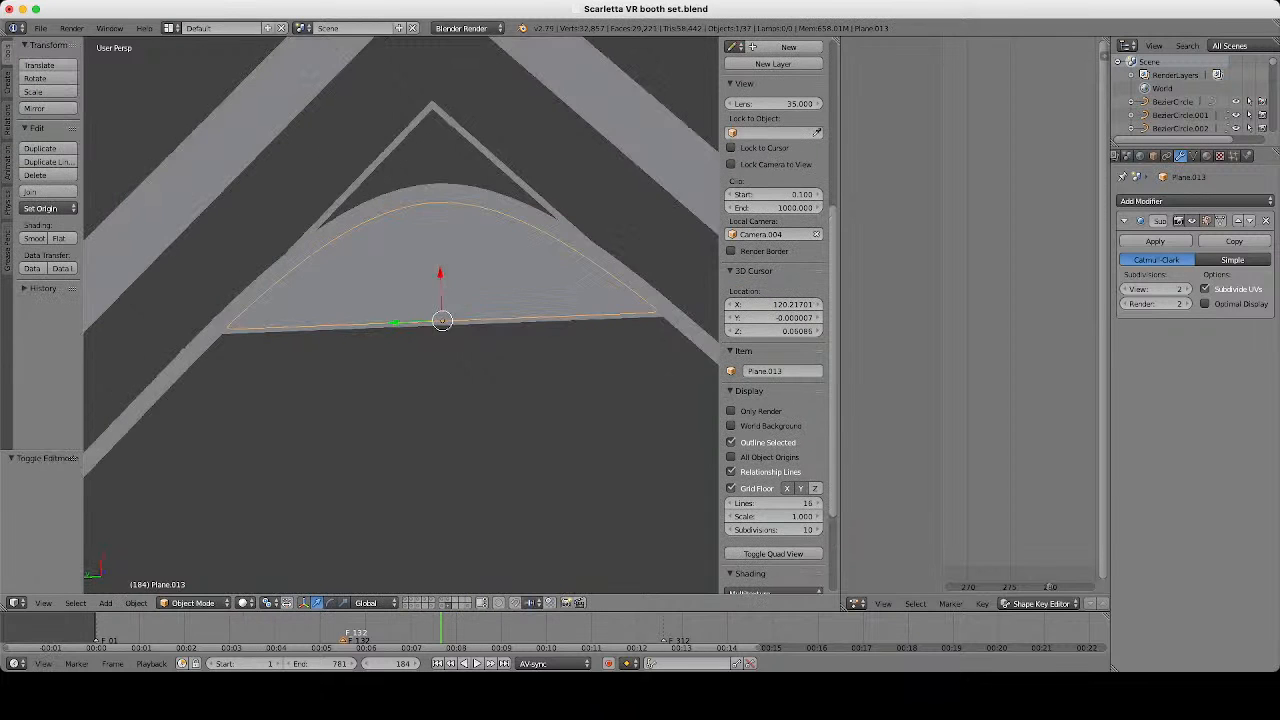
Lower the filled corner piece by 0.032 along the Z axis so it sits slightly beneath the border band.
{"action": "middle_click_drag", "start_coordinate": [440, 340], "coordinate": [540, 220]}
{"action": "scroll", "coordinate": [401, 315], "scroll_direction": "up", "scroll_amount": 1}
{"action": "scroll", "coordinate": [401, 315], "scroll_direction": "down", "scroll_amount": 2}
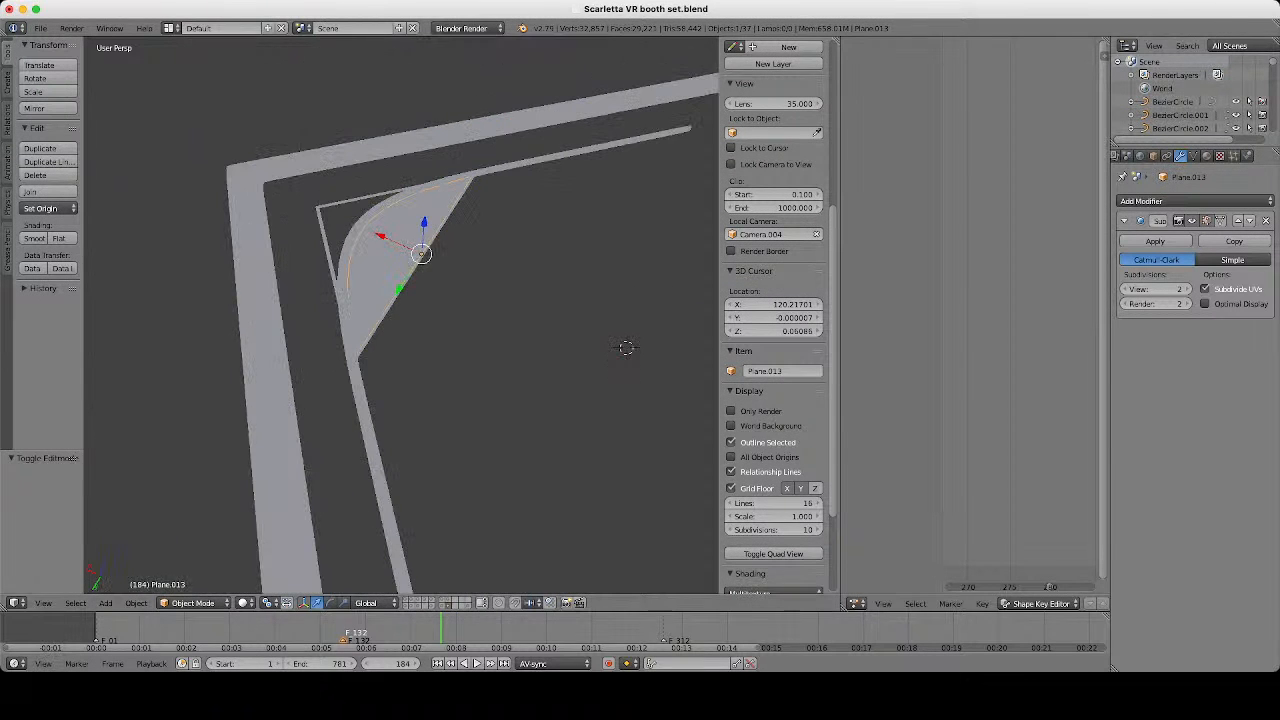
{"action": "left_click", "coordinate": [1207, 156]}
{"action": "middle_click_drag", "start_coordinate": [520, 340], "coordinate": [485, 250]}
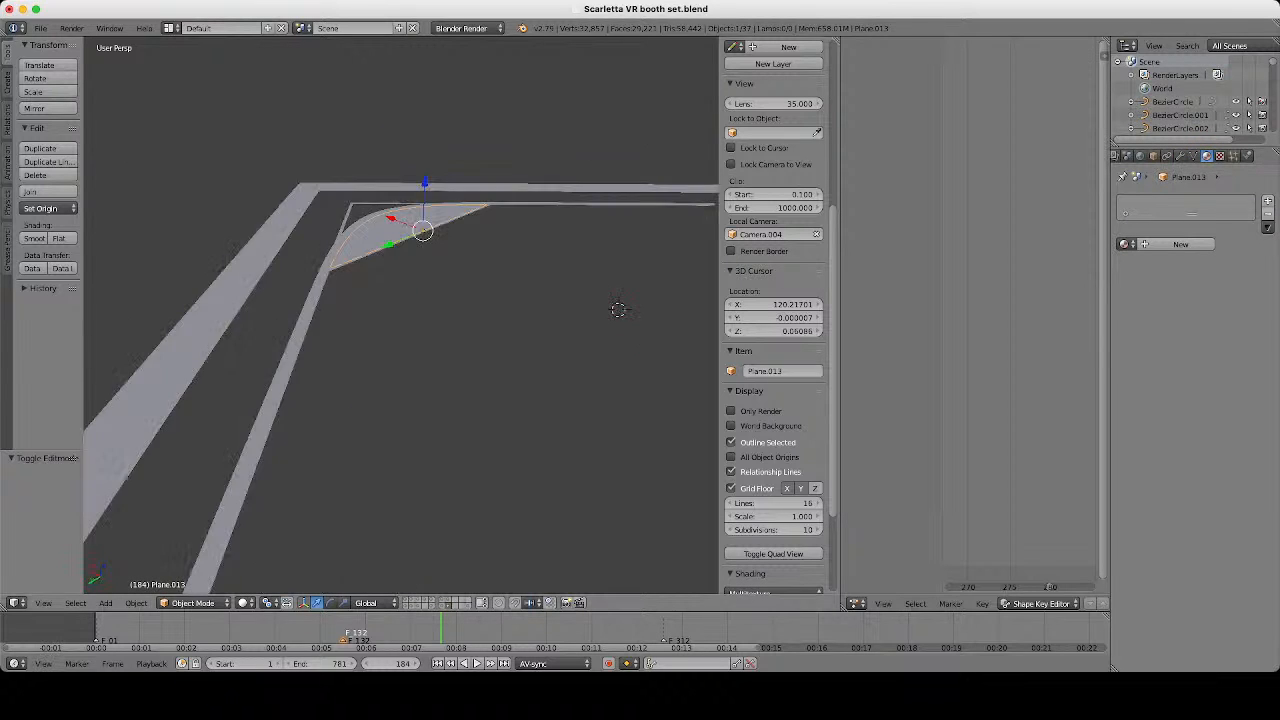
{"action": "scroll", "coordinate": [401, 315], "scroll_direction": "up", "scroll_amount": 3}
{"action": "middle_click_drag", "start_coordinate": [440, 330], "coordinate": [465, 295]}
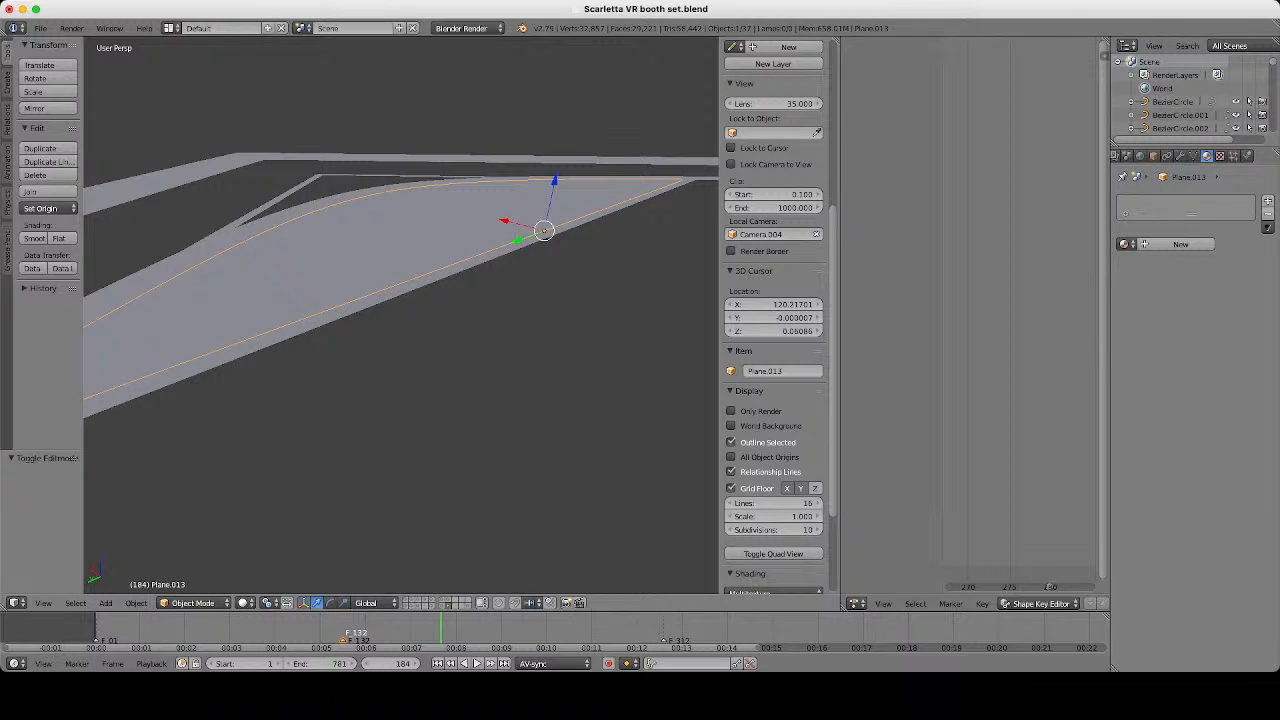
{"action": "key", "text": "g"}
{"action": "key", "text": "z"}
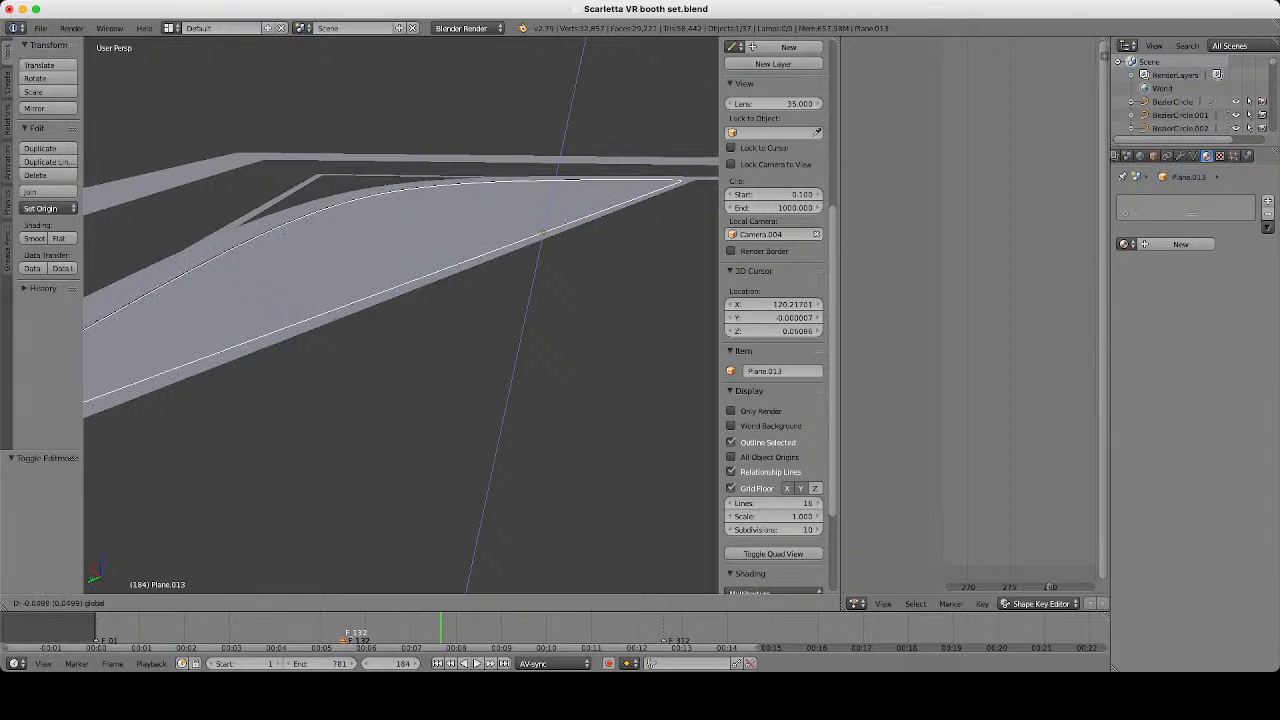
{"action": "left_click_drag", "start_coordinate": [550, 186], "coordinate": [551, 181]}
{"action": "scroll", "coordinate": [551, 181], "scroll_direction": "down", "scroll_amount": 3}
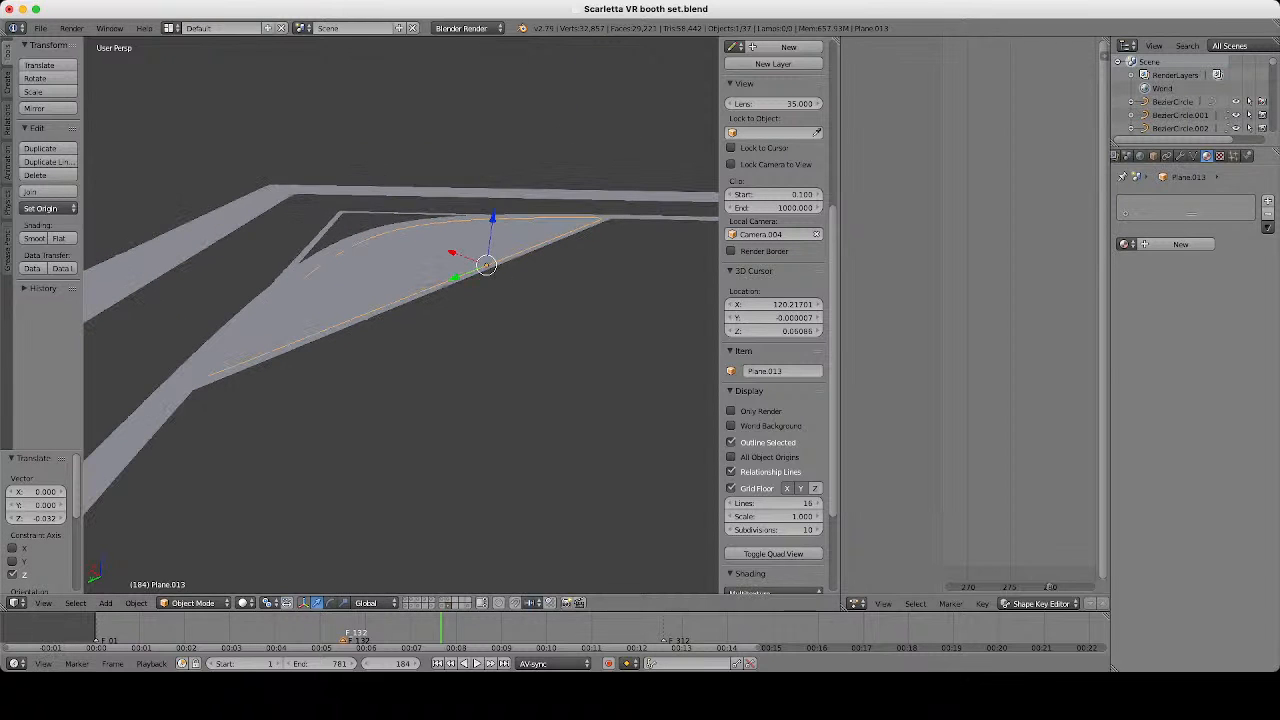
Give the corner piece a new material with a dark greyish-blue diffuse colour, and deselect the piece.
{"action": "left_click", "coordinate": [1182, 244]}
{"action": "left_click", "coordinate": [1176, 412]}
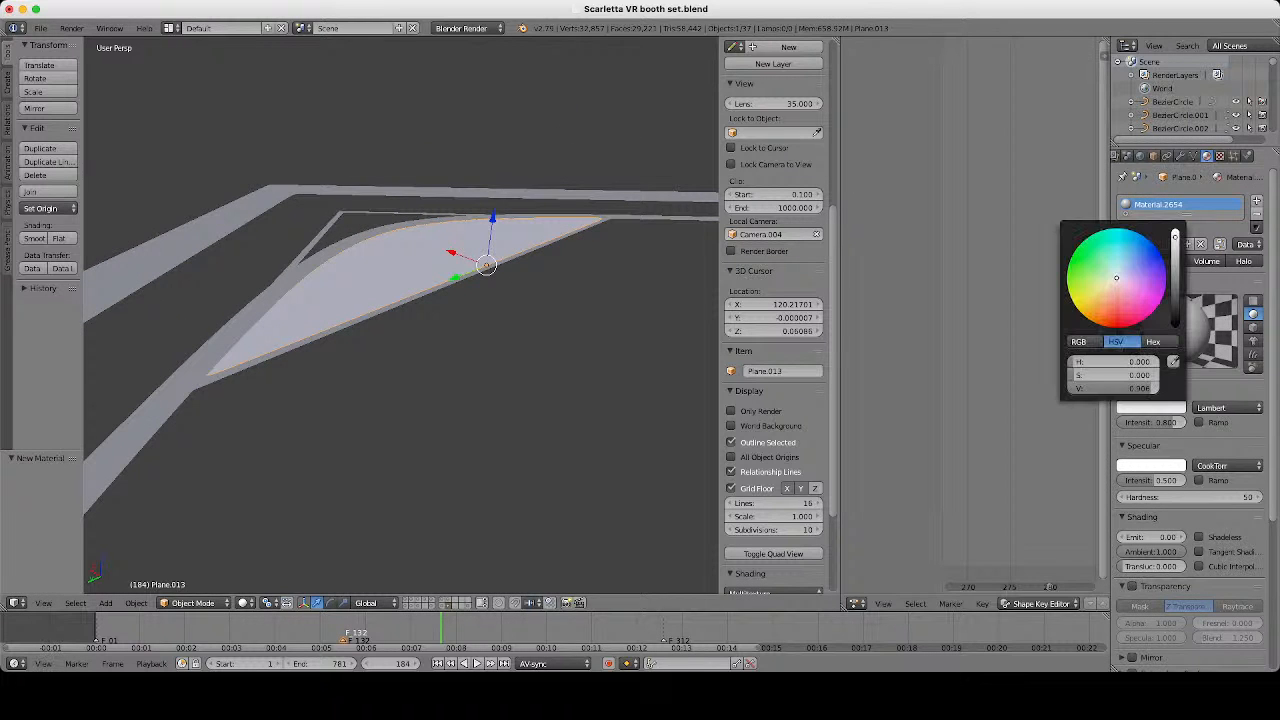
{"action": "left_click", "coordinate": [1123, 270]}
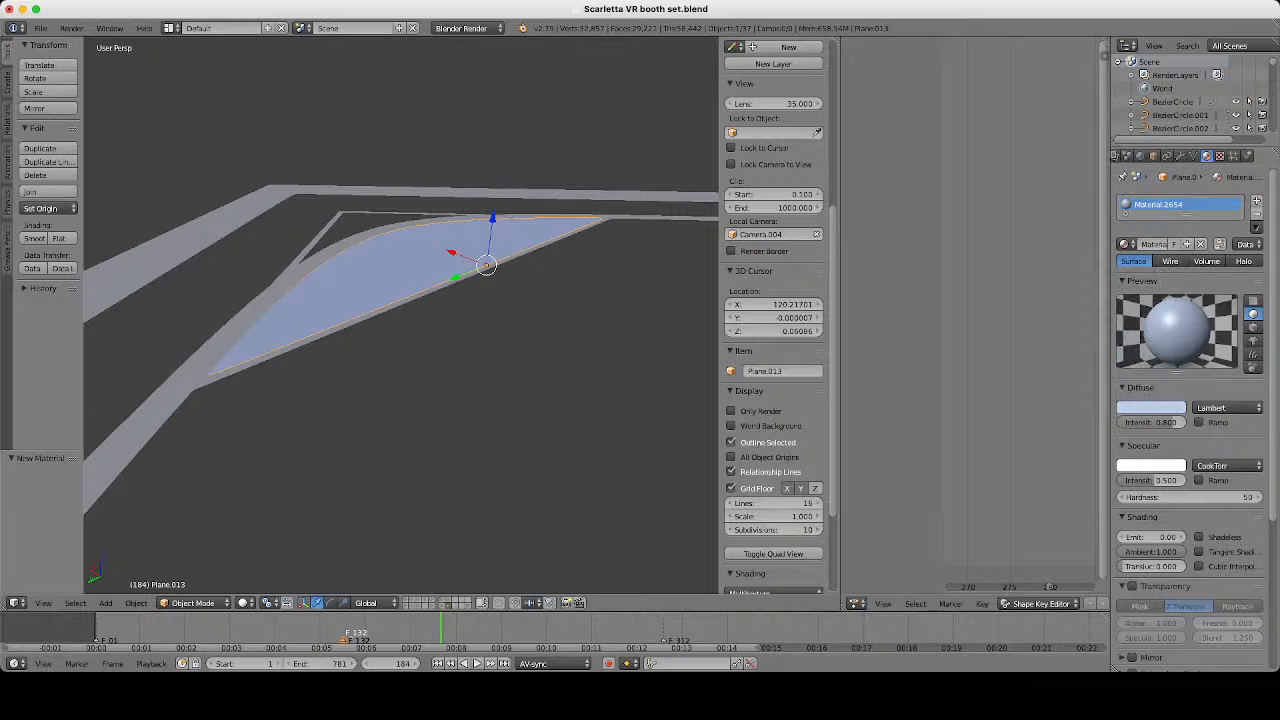
{"action": "left_click", "coordinate": [1152, 408]}
{"action": "key", "text": "a"}
{"action": "scroll", "coordinate": [480, 262], "scroll_direction": "down", "scroll_amount": 6}
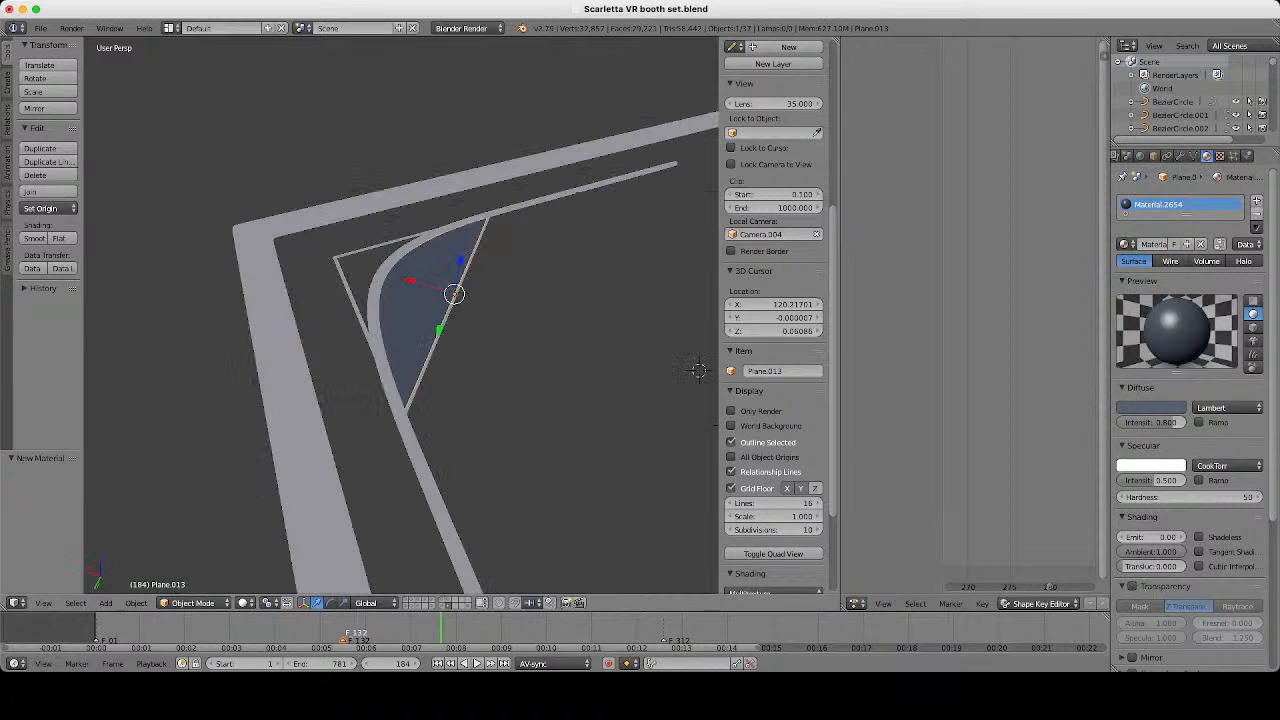
{"action": "scroll", "coordinate": [478, 261], "scroll_direction": "down", "scroll_amount": 4}
{"action": "middle_click_drag", "start_coordinate": [478, 261], "coordinate": [440, 250]}
{"action": "scroll", "coordinate": [440, 250], "scroll_direction": "up", "scroll_amount": 5}
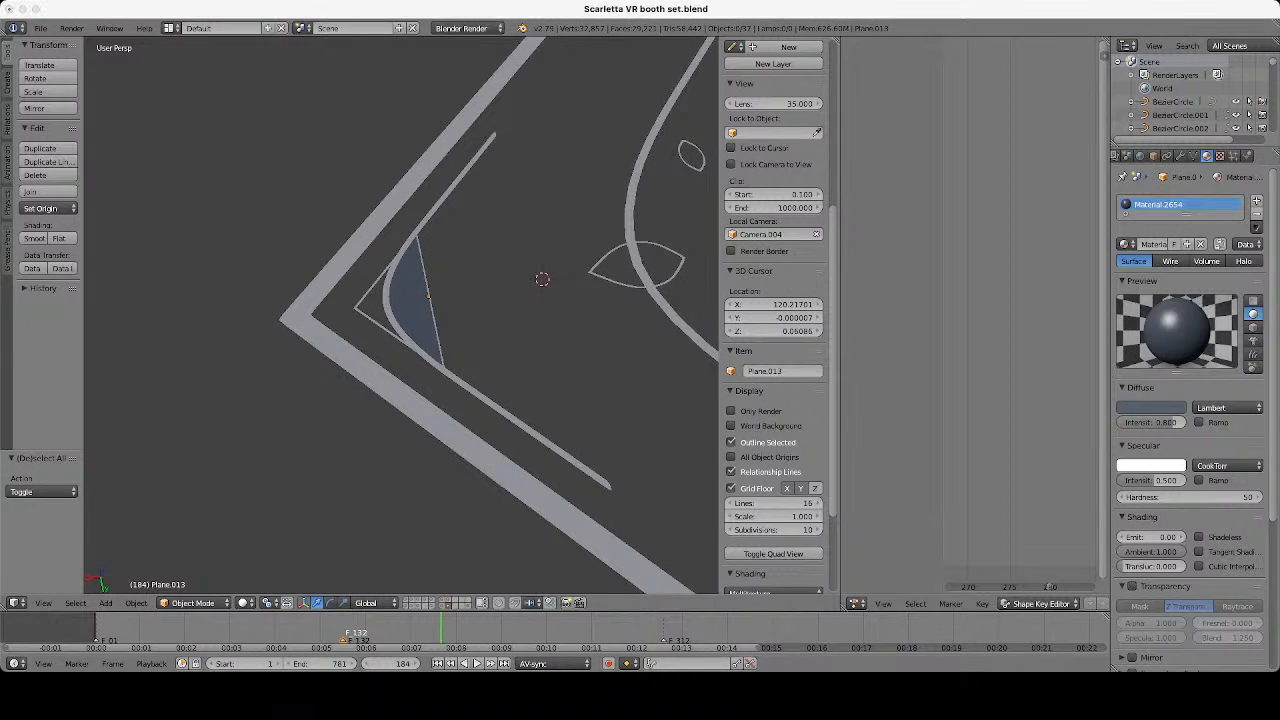
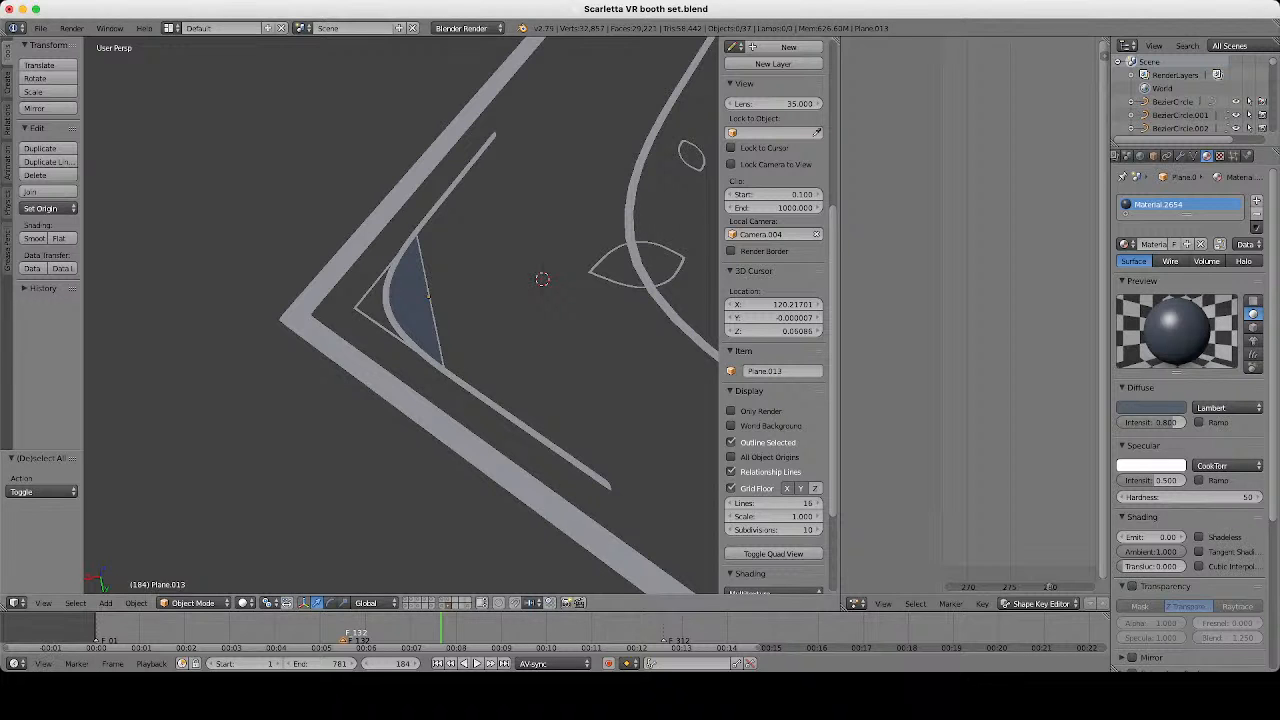
Duplicate the five vertices along the curved band's outer corner edge in place and separate the copy into its own object.
{"action": "scroll", "coordinate": [405, 315], "scroll_direction": "up", "scroll_amount": 3}
{"action": "right_click", "coordinate": [430, 379]}
{"action": "scroll", "coordinate": [430, 382], "scroll_direction": "up", "scroll_amount": 2}
{"action": "middle_click_drag", "start_coordinate": [430, 385], "coordinate": [645, 455]}
{"action": "scroll", "coordinate": [510, 448], "scroll_direction": "up", "scroll_amount": 4}
{"action": "key", "text": "Tab"}
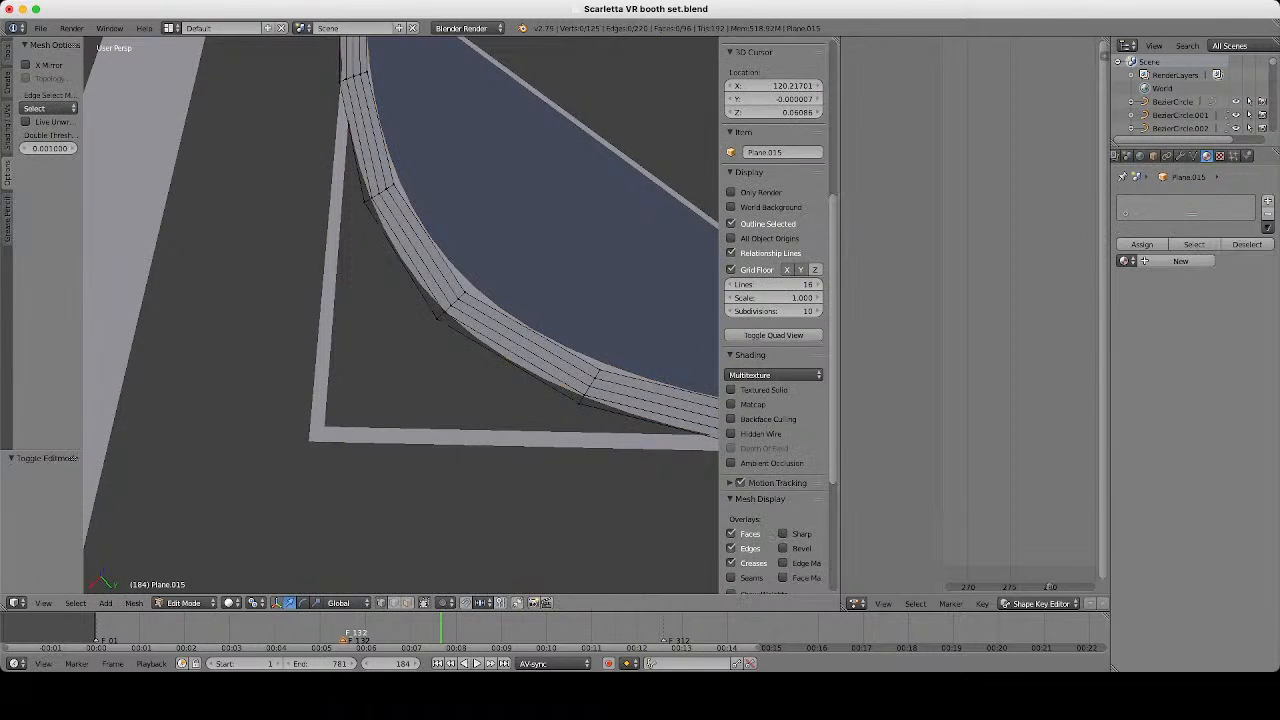
{"action": "scroll", "coordinate": [645, 455], "scroll_direction": "down", "scroll_amount": 2}
{"action": "scroll", "coordinate": [680, 421], "scroll_direction": "up", "scroll_amount": 2}
{"action": "right_click", "coordinate": [682, 419]}
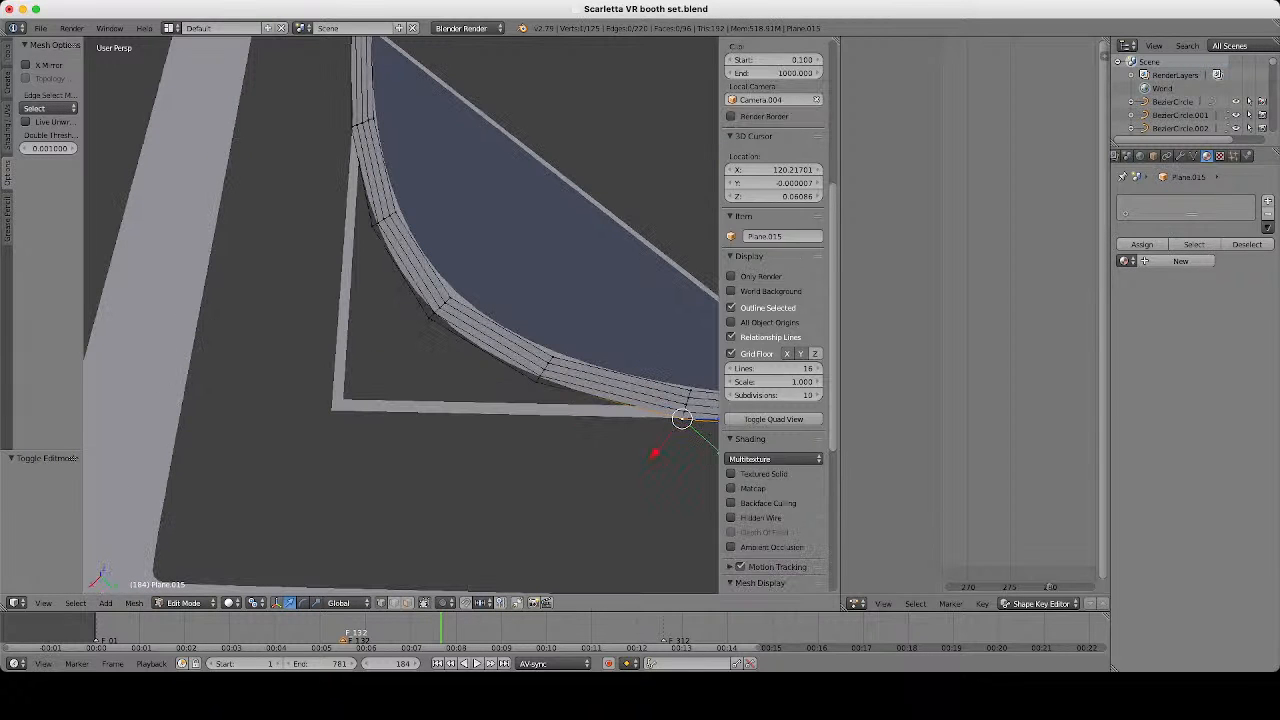
{"action": "right_click", "coordinate": [537, 381], "text": "shift"}
{"action": "right_click", "coordinate": [430, 318], "text": "shift"}
{"action": "middle_click_drag", "start_coordinate": [430, 318], "coordinate": [495, 443], "text": "shift"}
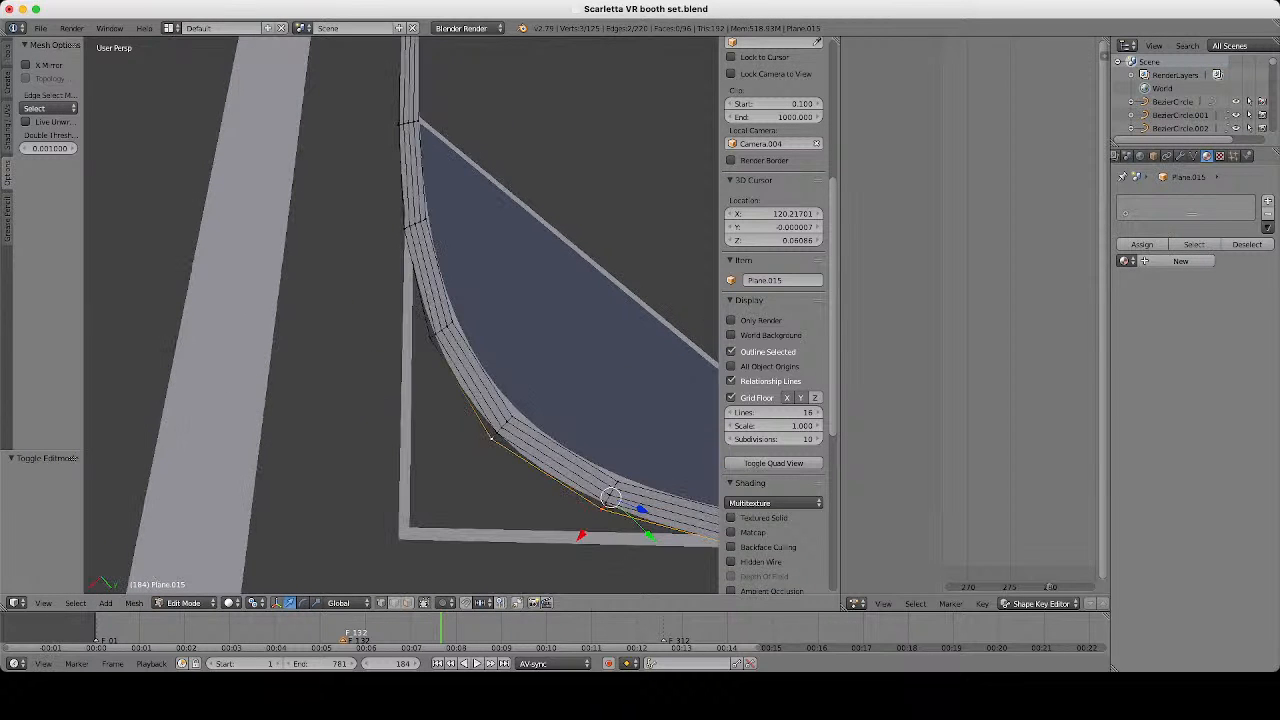
{"action": "right_click", "coordinate": [437, 346], "text": "shift"}
{"action": "scroll", "coordinate": [437, 346], "scroll_direction": "up", "scroll_amount": 2}
{"action": "right_click", "coordinate": [404, 236], "text": "shift"}
{"action": "scroll", "coordinate": [404, 236], "scroll_direction": "down", "scroll_amount": 5}
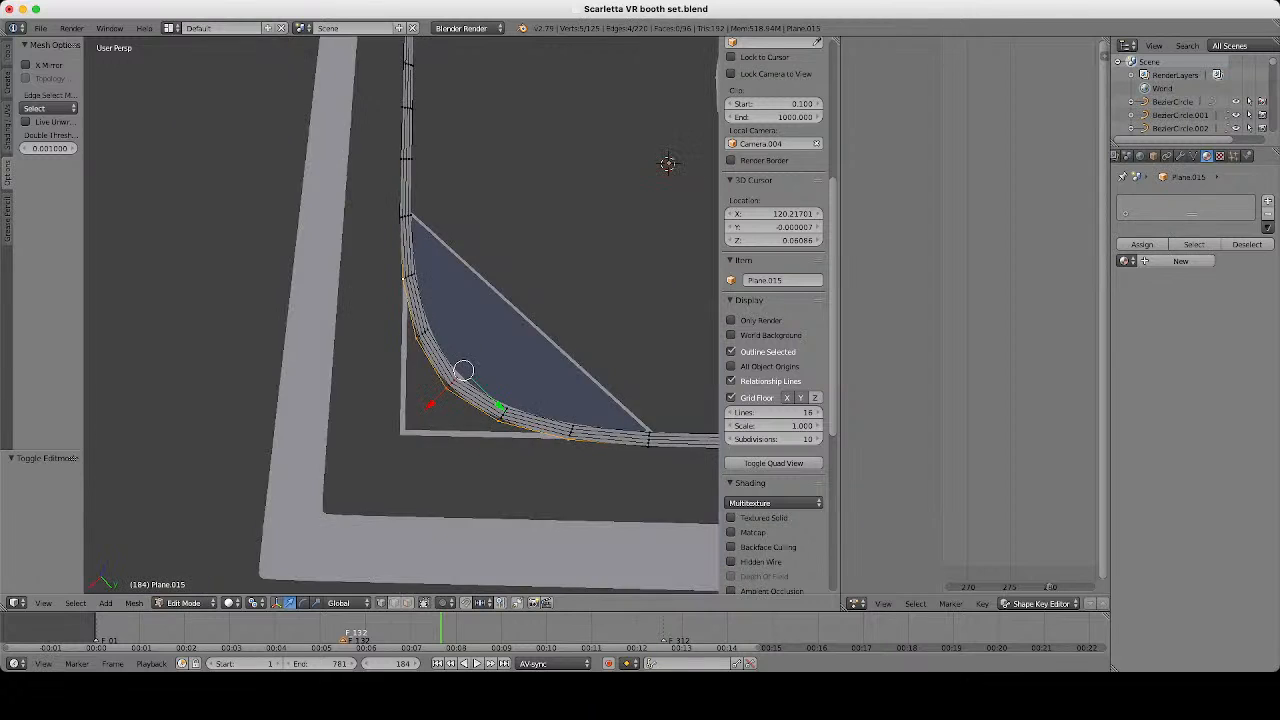
{"action": "middle_click_drag", "start_coordinate": [404, 236], "coordinate": [345, 172], "text": "shift"}
{"action": "scroll", "coordinate": [345, 172], "scroll_direction": "up", "scroll_amount": 1}
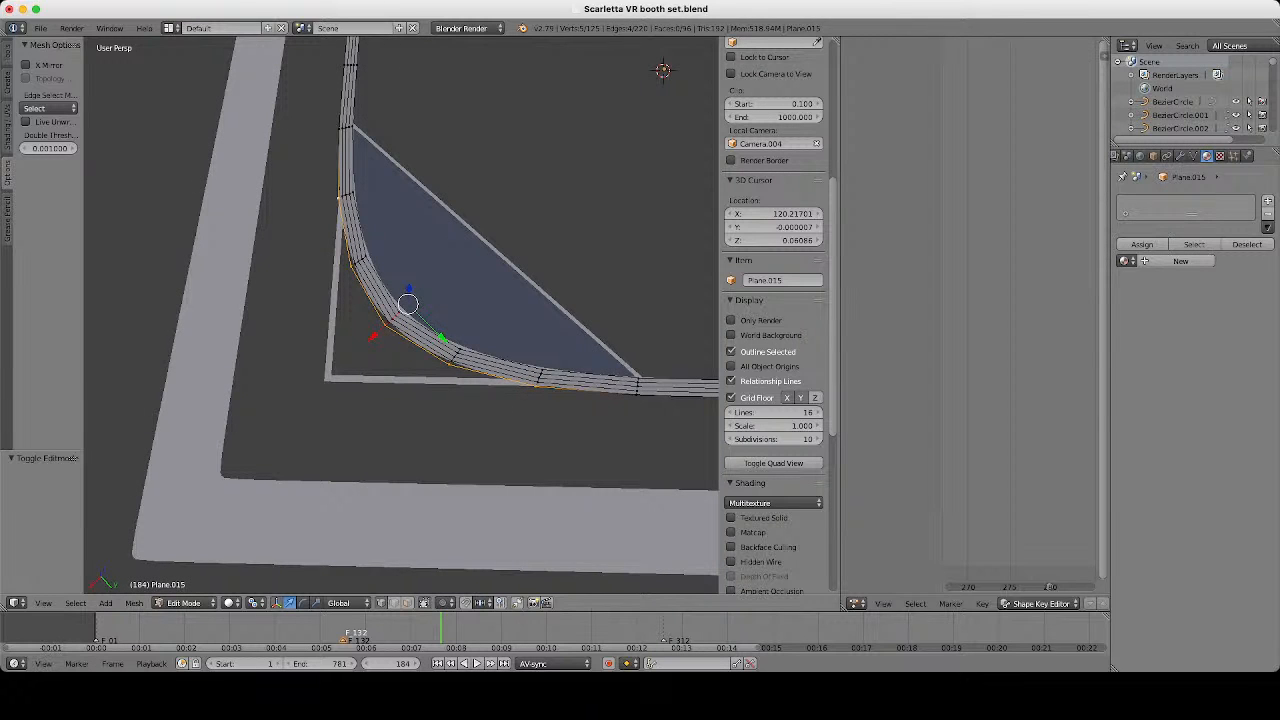
{"action": "scroll", "coordinate": [402, 315], "scroll_direction": "up", "scroll_amount": 4}
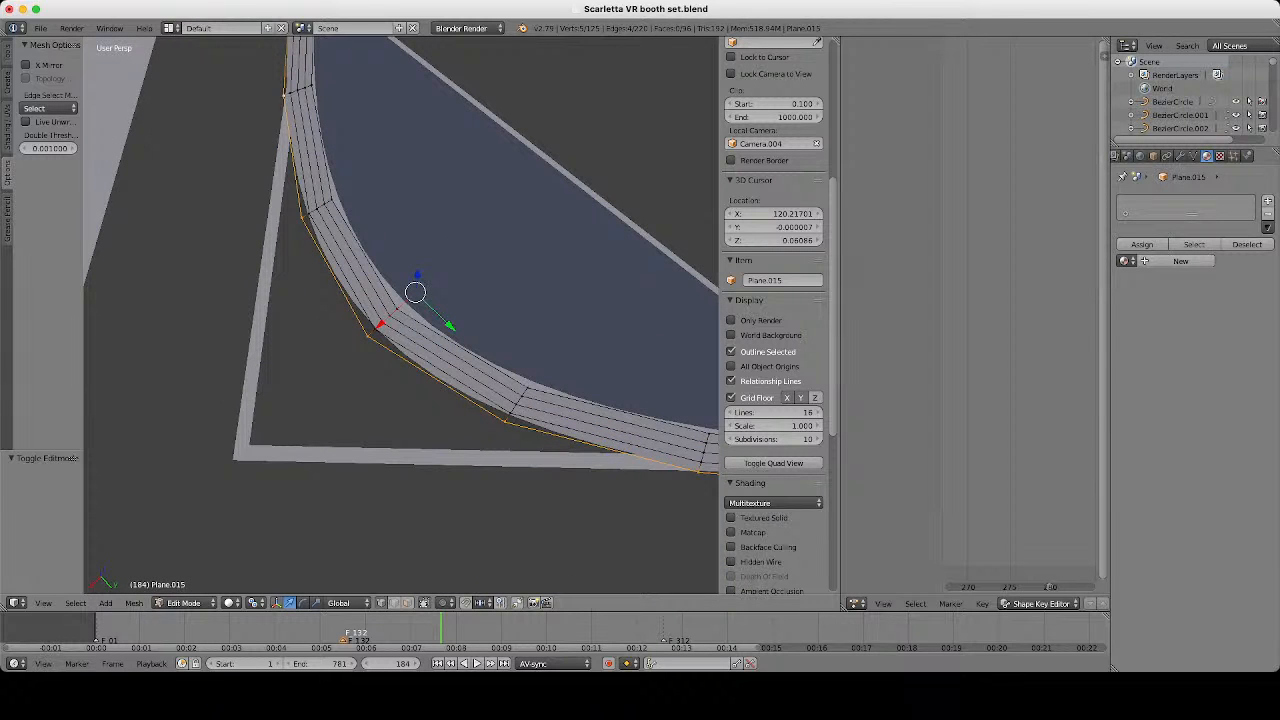
{"action": "key", "text": "shift+d"}
{"action": "key", "text": "Escape"}
{"action": "key", "text": "p"}
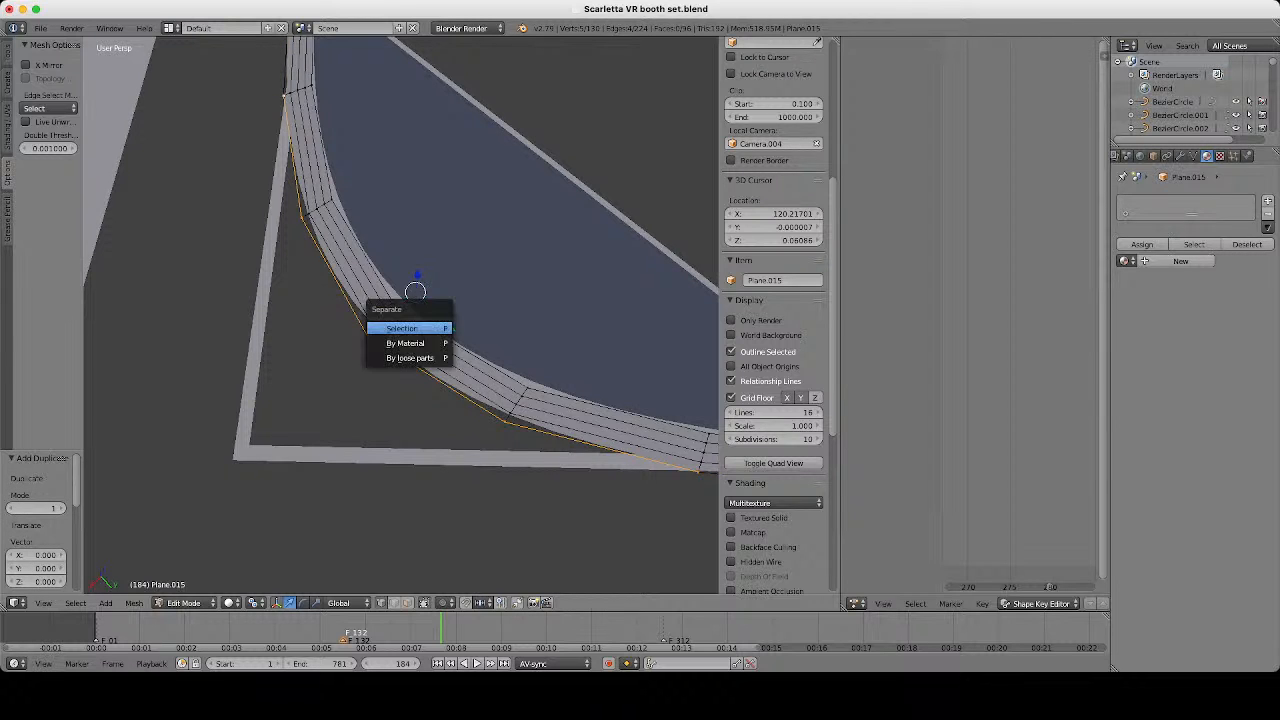
{"action": "key", "text": "Return"}
{"action": "key", "text": "Tab"}
Set the separated outer arc's origin to its geometry, working in wireframe display.
{"action": "right_click", "coordinate": [388, 350]}
{"action": "key", "text": "z"}
{"action": "scroll", "coordinate": [402, 315], "scroll_direction": "down", "scroll_amount": 5}
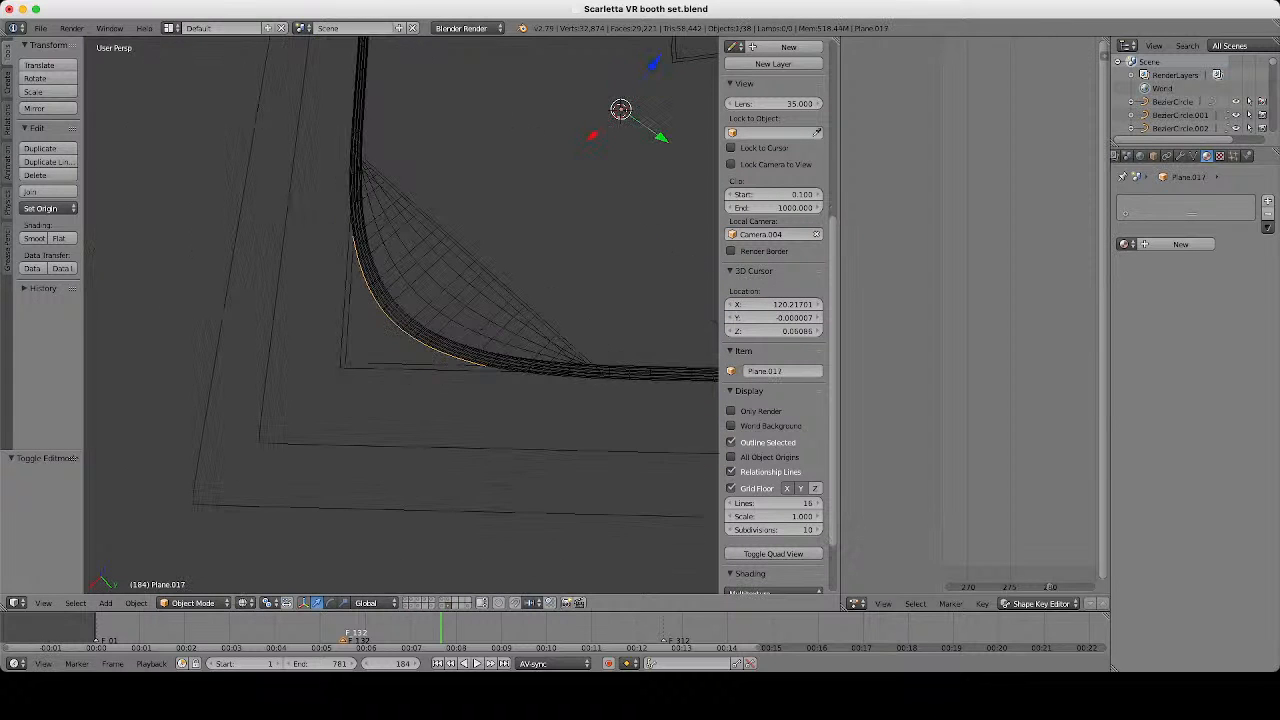
{"action": "middle_click_drag", "start_coordinate": [402, 315], "coordinate": [440, 335]}
{"action": "left_click", "coordinate": [48, 208]}
{"action": "left_click", "coordinate": [54, 239]}
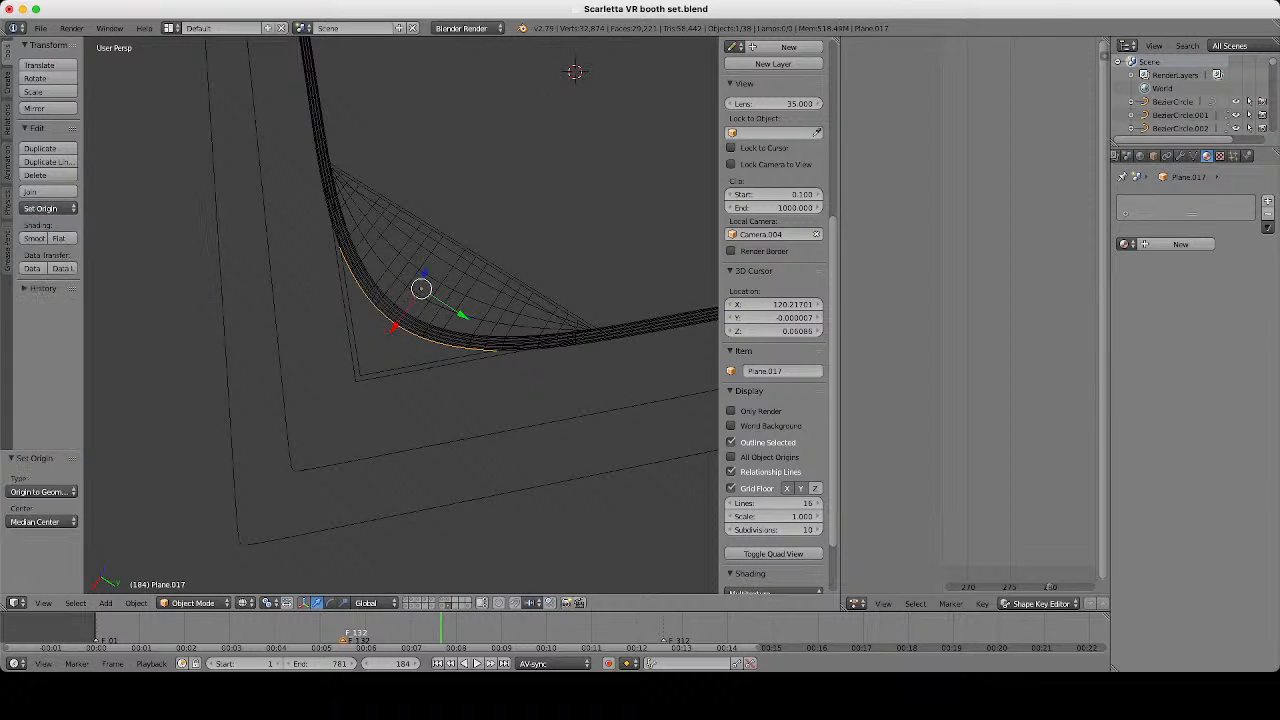
Add a level 2 Subdivision Surface modifier to the separated outer arc.
{"action": "scroll", "coordinate": [400, 315], "scroll_direction": "up", "scroll_amount": 3}
{"action": "key", "text": "Tab"}
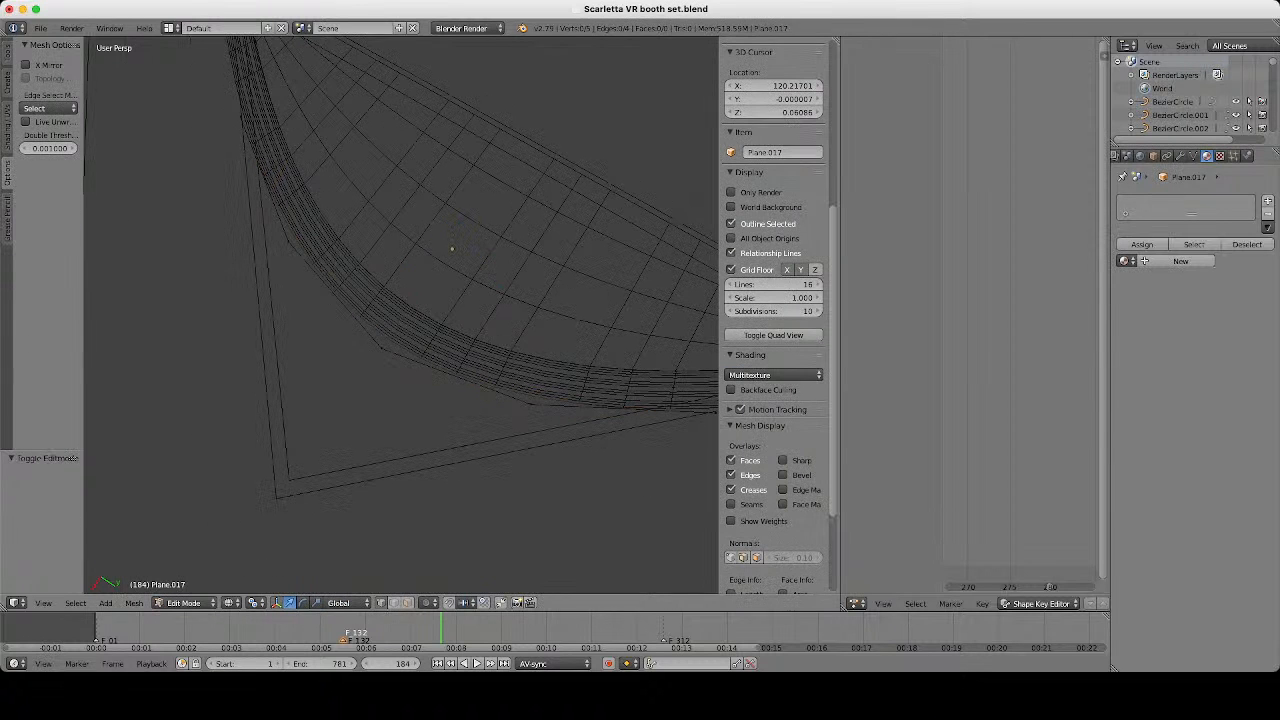
{"action": "scroll", "coordinate": [402, 315], "scroll_direction": "down", "scroll_amount": 4}
{"action": "key", "text": "Tab"}
{"action": "key", "text": "z"}
{"action": "scroll", "coordinate": [400, 315], "scroll_direction": "up", "scroll_amount": 4}
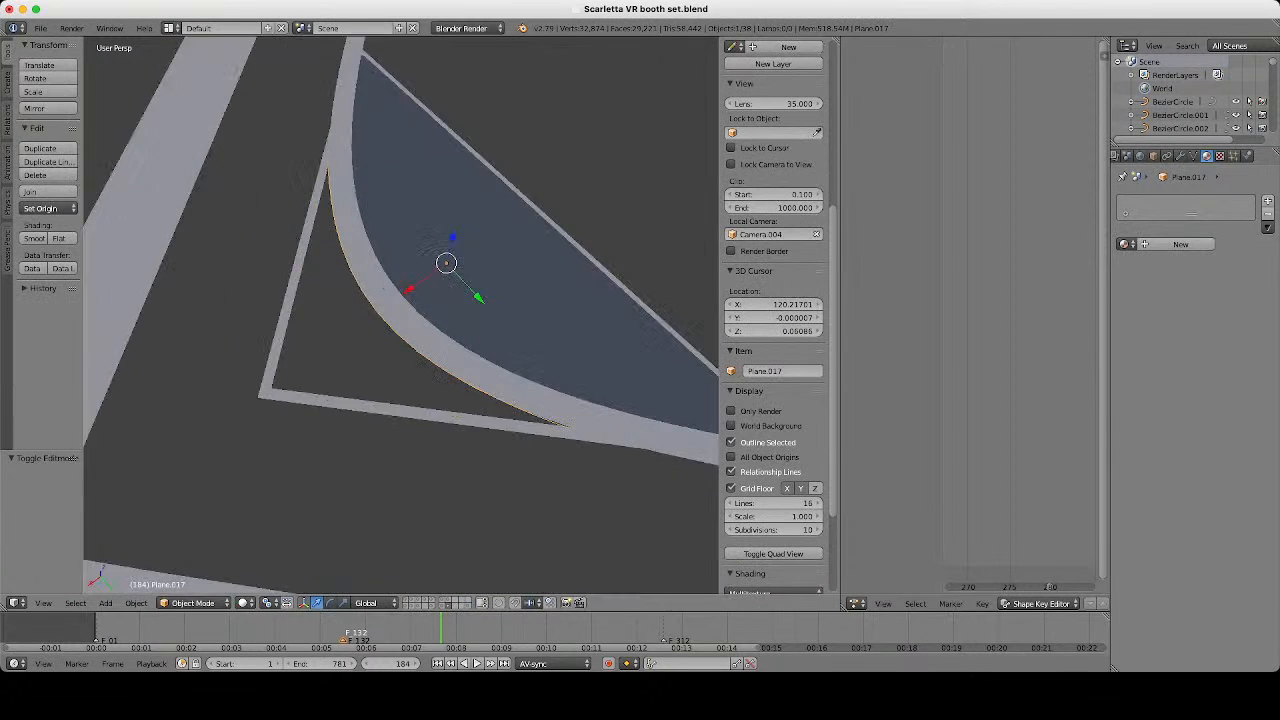
{"action": "key", "text": "z"}
{"action": "key", "text": "ctrl+2"}
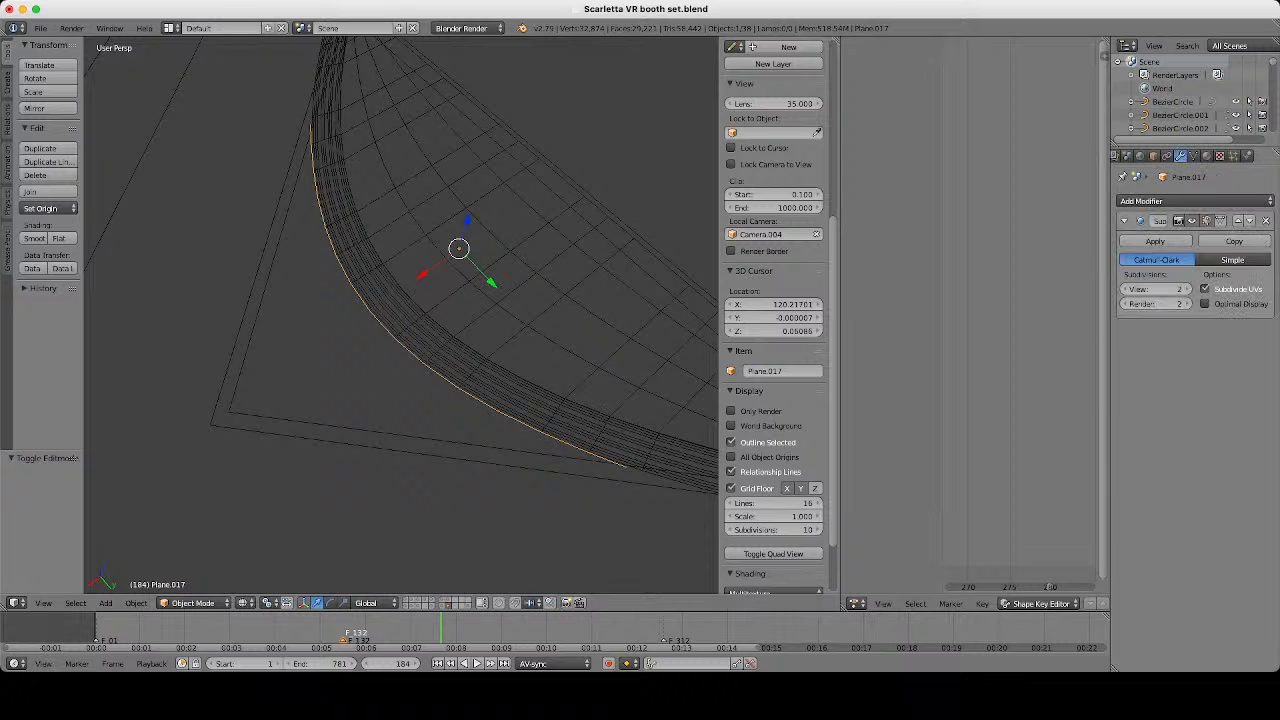
{"action": "key", "text": "z"}
{"action": "key", "text": "z"}
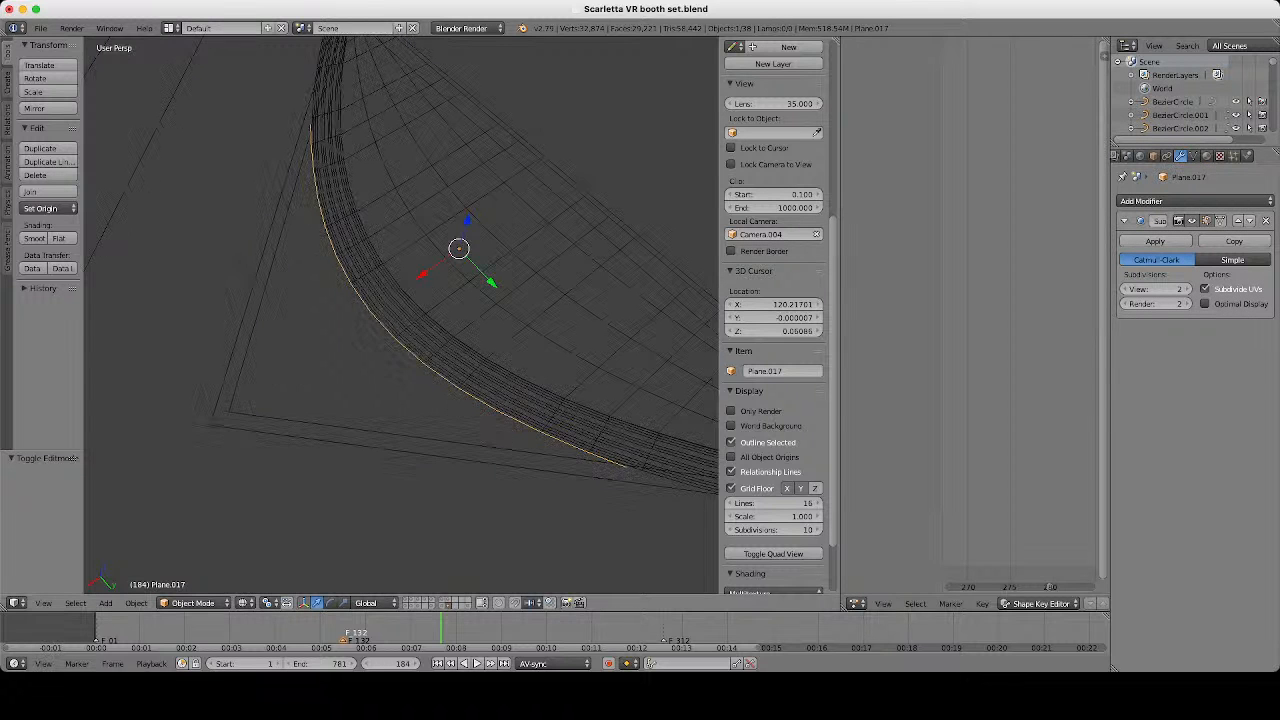
{"action": "middle_click_drag", "start_coordinate": [420, 300], "coordinate": [320, 360]}
{"action": "scroll", "coordinate": [401, 315], "scroll_direction": "up", "scroll_amount": 3}
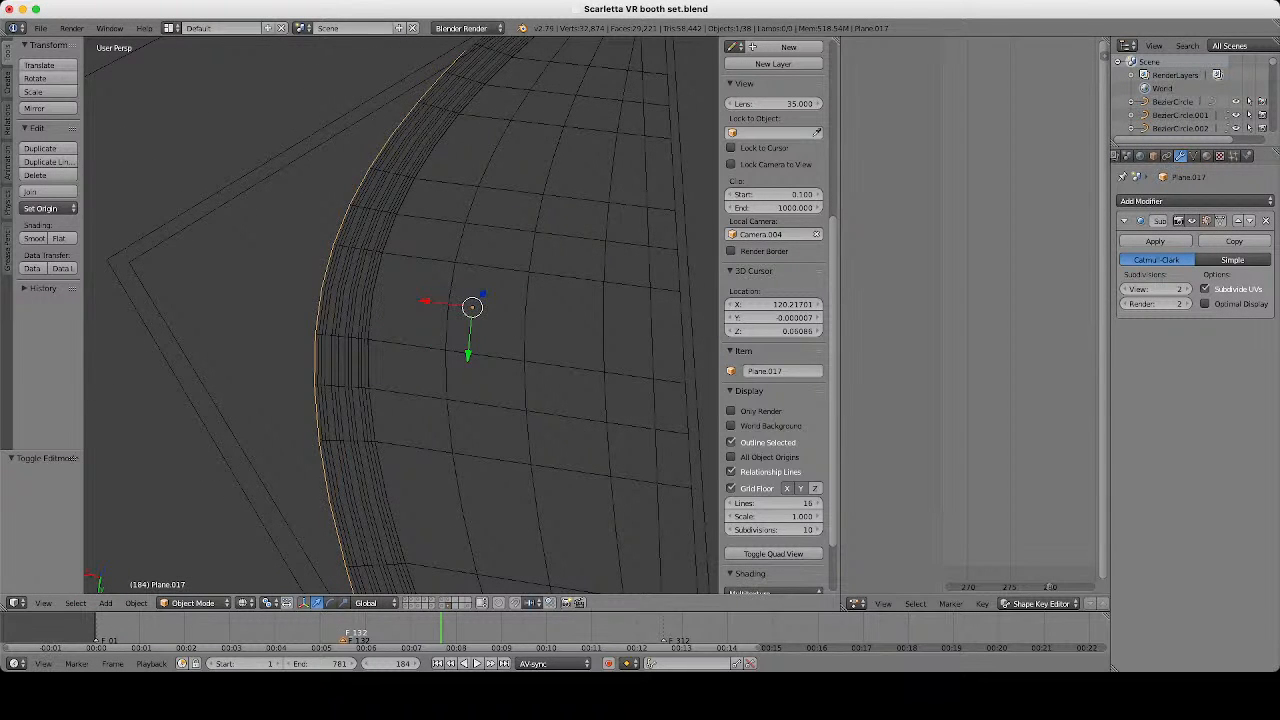
Try viewport subdivision level 1 on the curved edge object, and restore level 2.
{"action": "scroll", "coordinate": [401, 315], "scroll_direction": "down", "scroll_amount": 3}
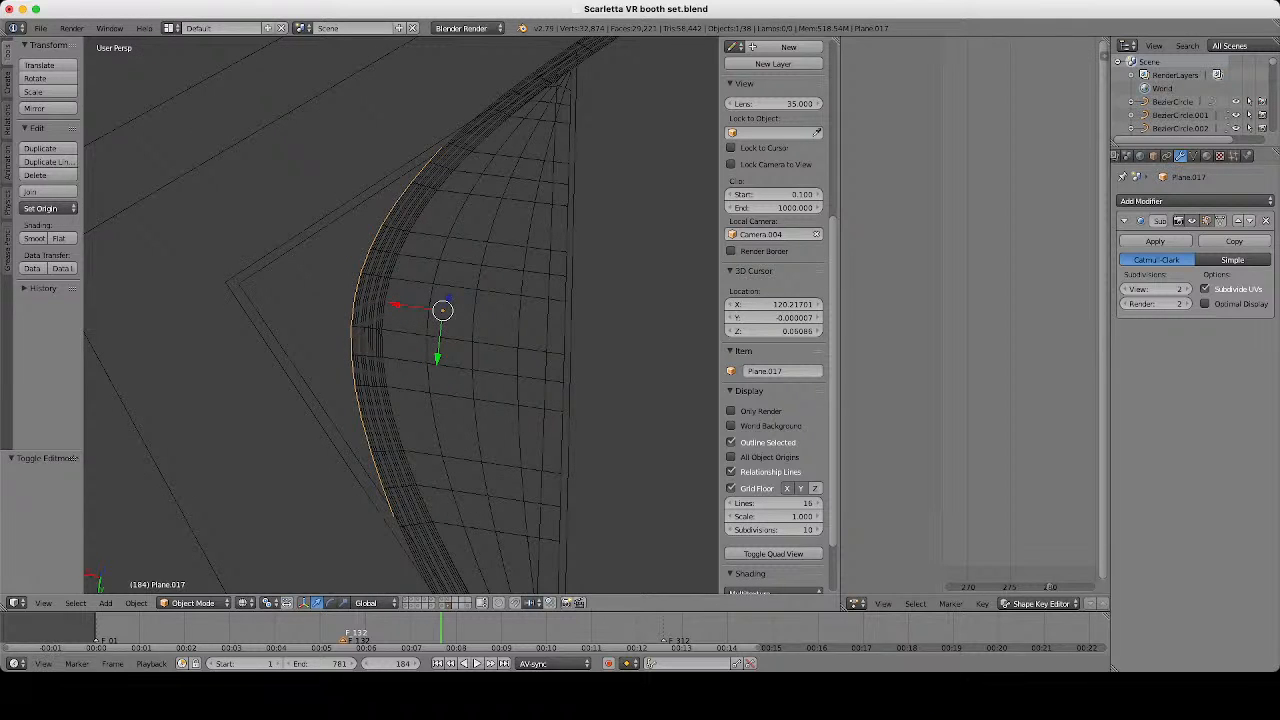
{"action": "left_click", "coordinate": [1124, 289]}
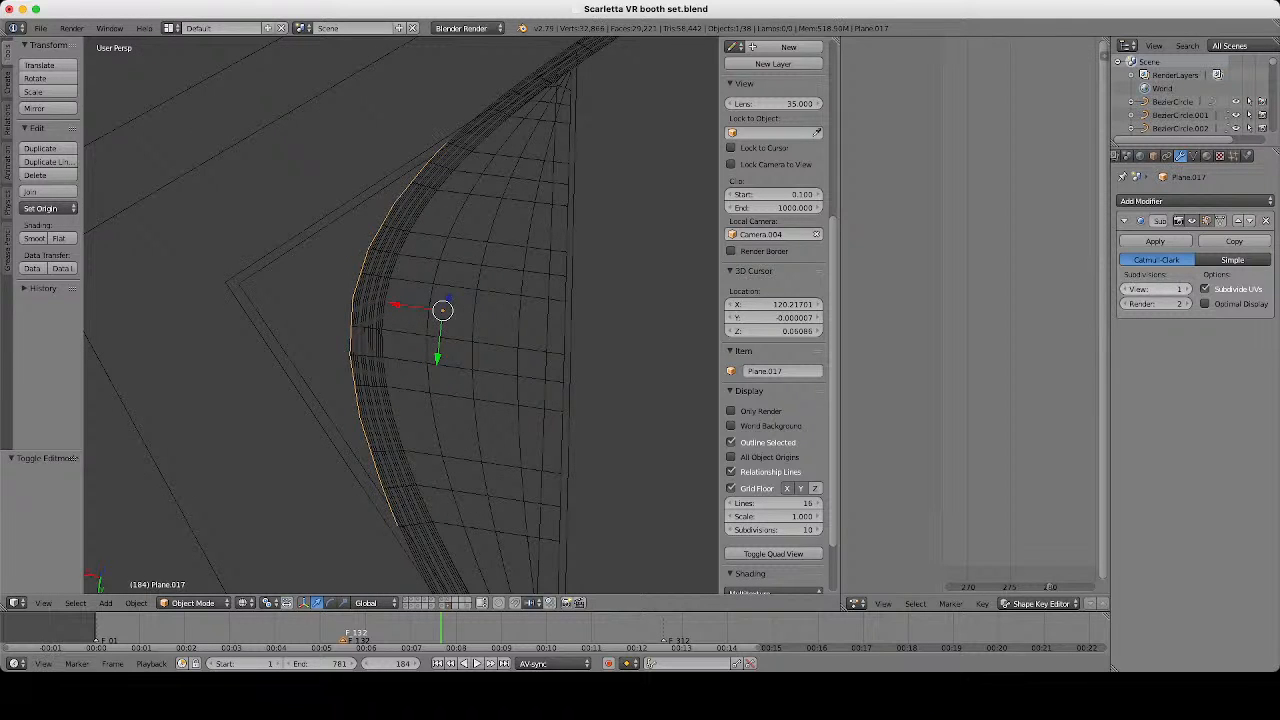
{"action": "left_click", "coordinate": [1188, 289]}
Open the triangular frame Plane.016 for mesh editing and select the three vertices of its inner V-shaped edge.
{"action": "middle_click_drag", "start_coordinate": [401, 315], "coordinate": [560, 262]}
{"action": "key", "text": "z"}
{"action": "key", "text": "z"}
{"action": "right_click", "coordinate": [480, 388]}
{"action": "key", "text": "Tab"}
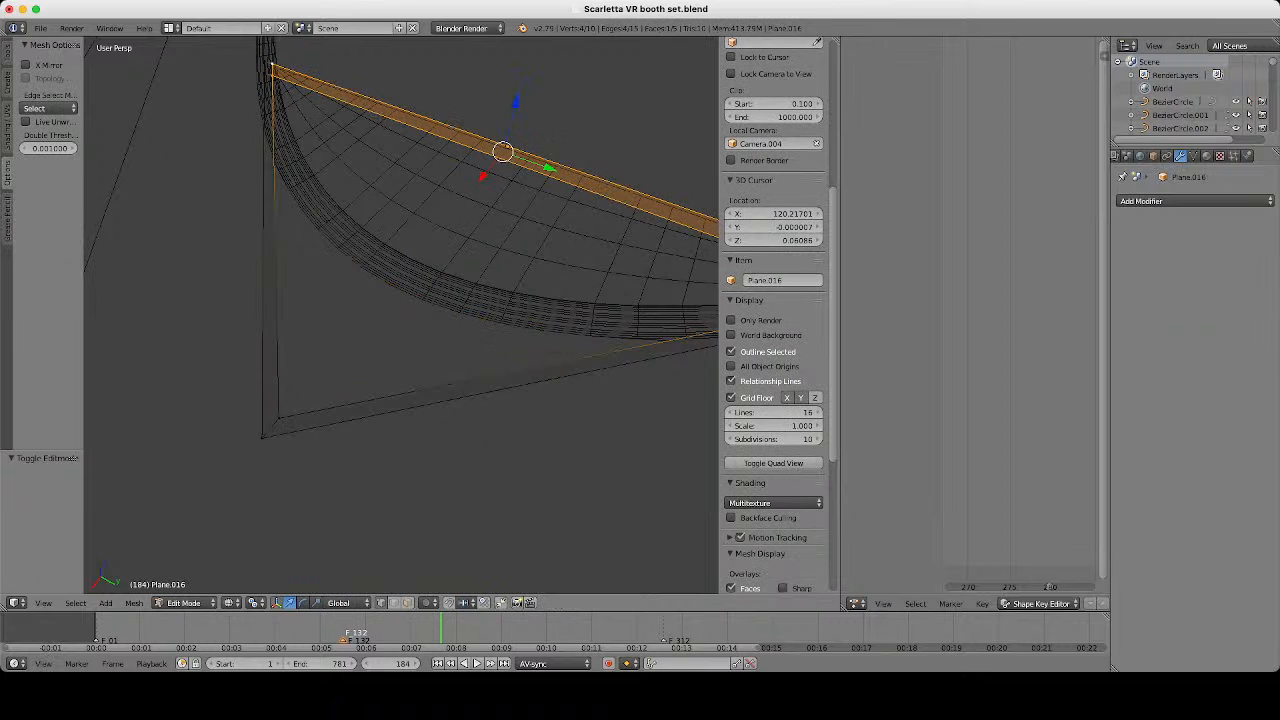
{"action": "scroll", "coordinate": [401, 315], "scroll_direction": "down", "scroll_amount": 1}
{"action": "right_click", "coordinate": [311, 390]}
{"action": "middle_click_drag", "start_coordinate": [311, 390], "coordinate": [348, 415]}
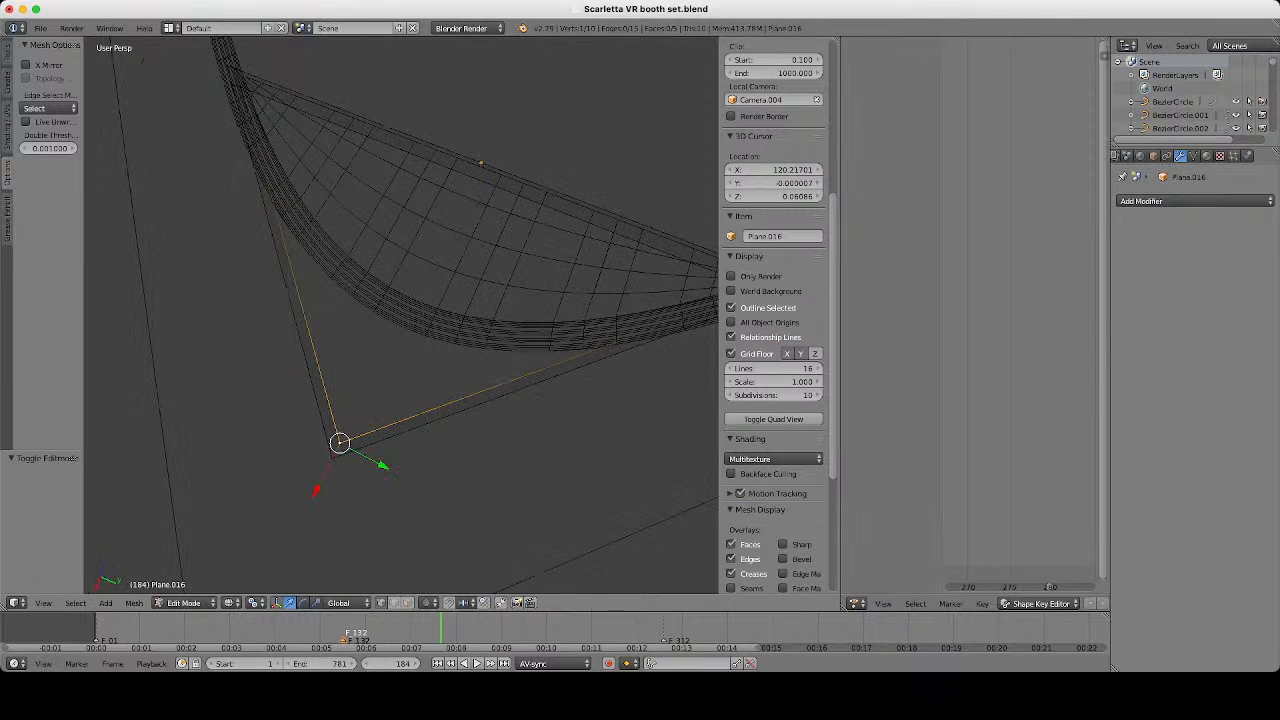
{"action": "scroll", "coordinate": [401, 315], "scroll_direction": "down", "scroll_amount": 3}
{"action": "right_click", "coordinate": [630, 298], "text": "shift"}
{"action": "scroll", "coordinate": [774, 300], "scroll_direction": "up", "scroll_amount": 2}
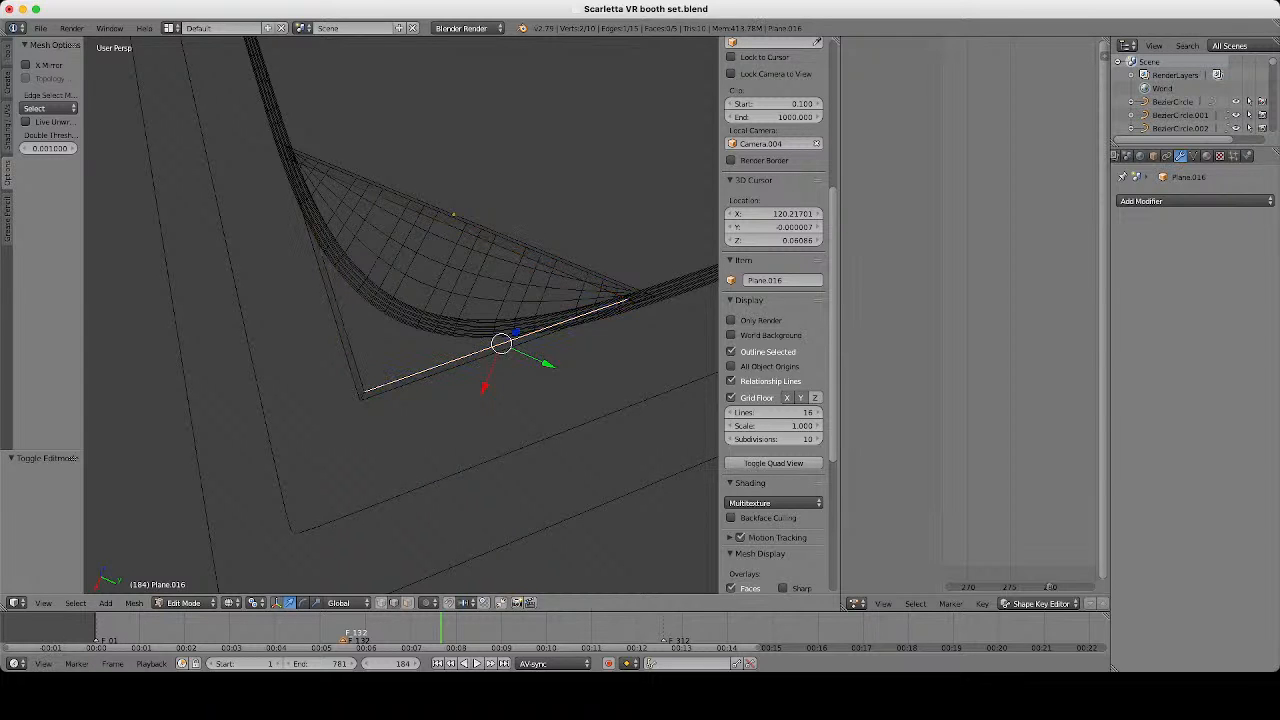
{"action": "right_click", "coordinate": [292, 160], "text": "shift"}
Duplicate the selected V-shaped edges in place and separate the copy into its own object.
{"action": "scroll", "coordinate": [401, 315], "scroll_direction": "up", "scroll_amount": 2}
{"action": "key", "text": "shift+d"}
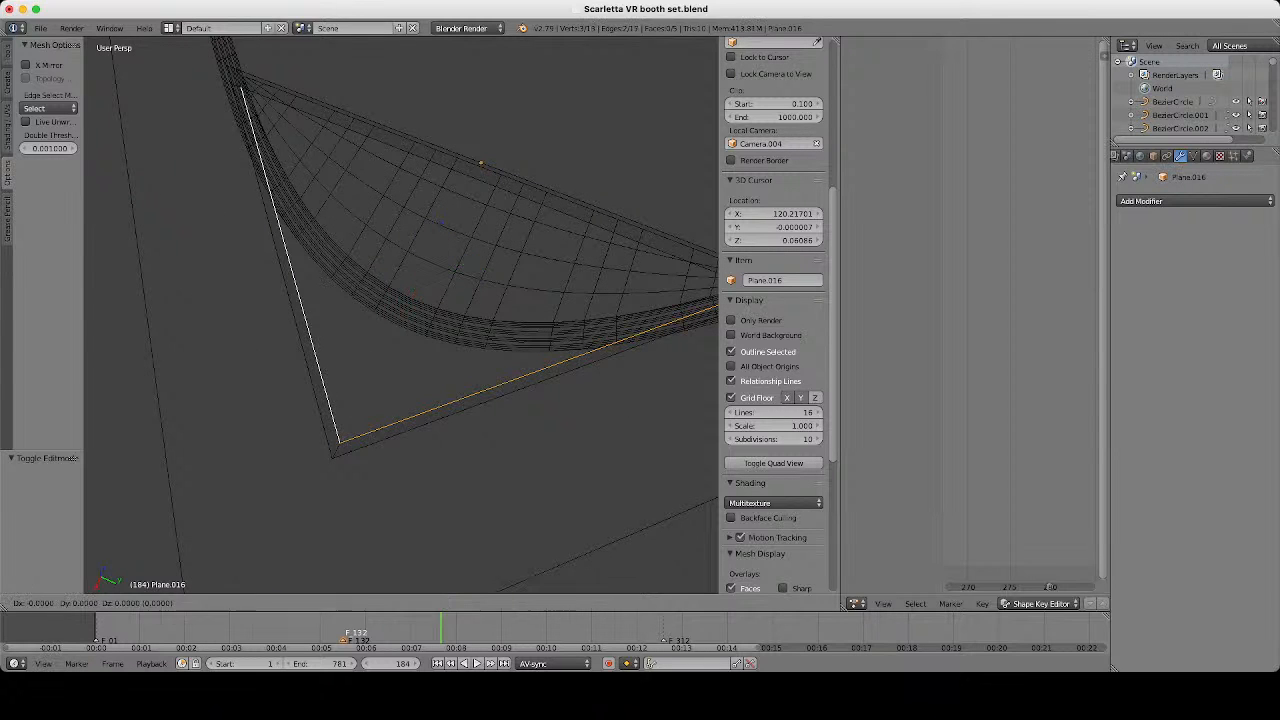
{"action": "key", "text": "Escape"}
{"action": "key", "text": "p"}
{"action": "left_click", "coordinate": [472, 385]}
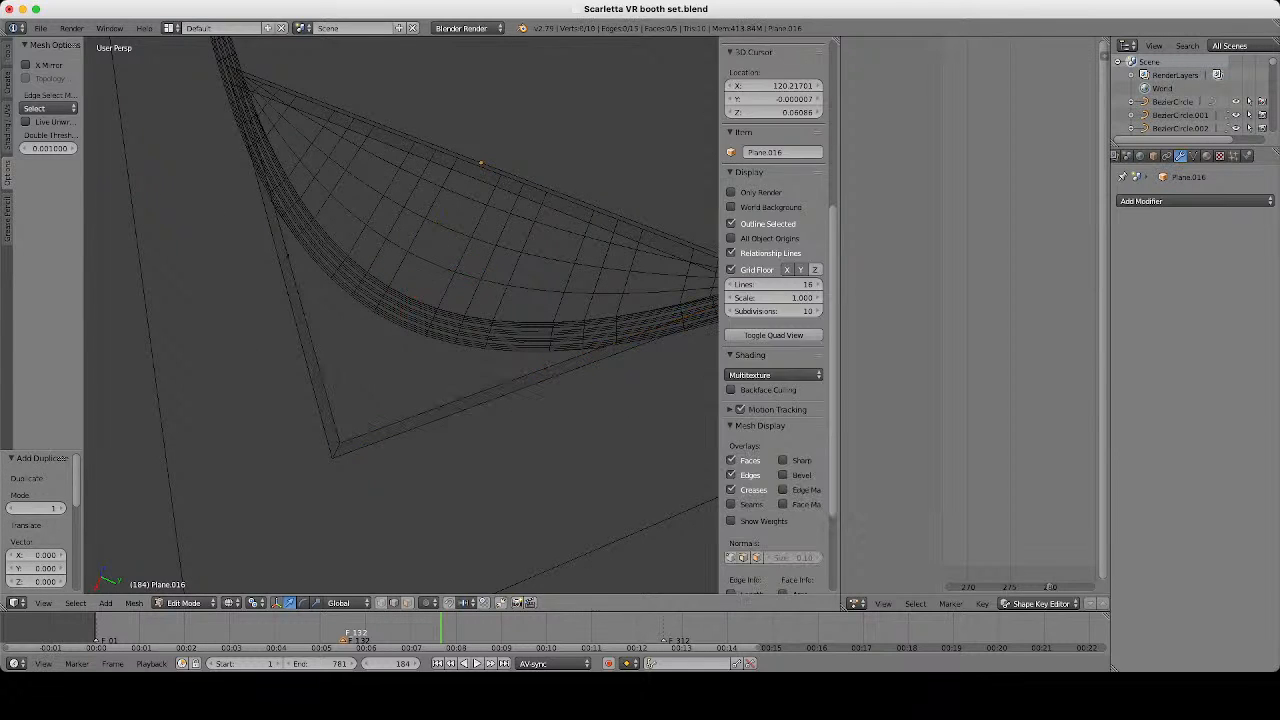
Edit the separated V-shaped object and add one centred loop cut to each of its two edges.
{"action": "key", "text": "Tab"}
{"action": "right_click", "coordinate": [472, 393]}
{"action": "scroll", "coordinate": [401, 315], "scroll_direction": "down", "scroll_amount": 2}
{"action": "key", "text": "Tab"}
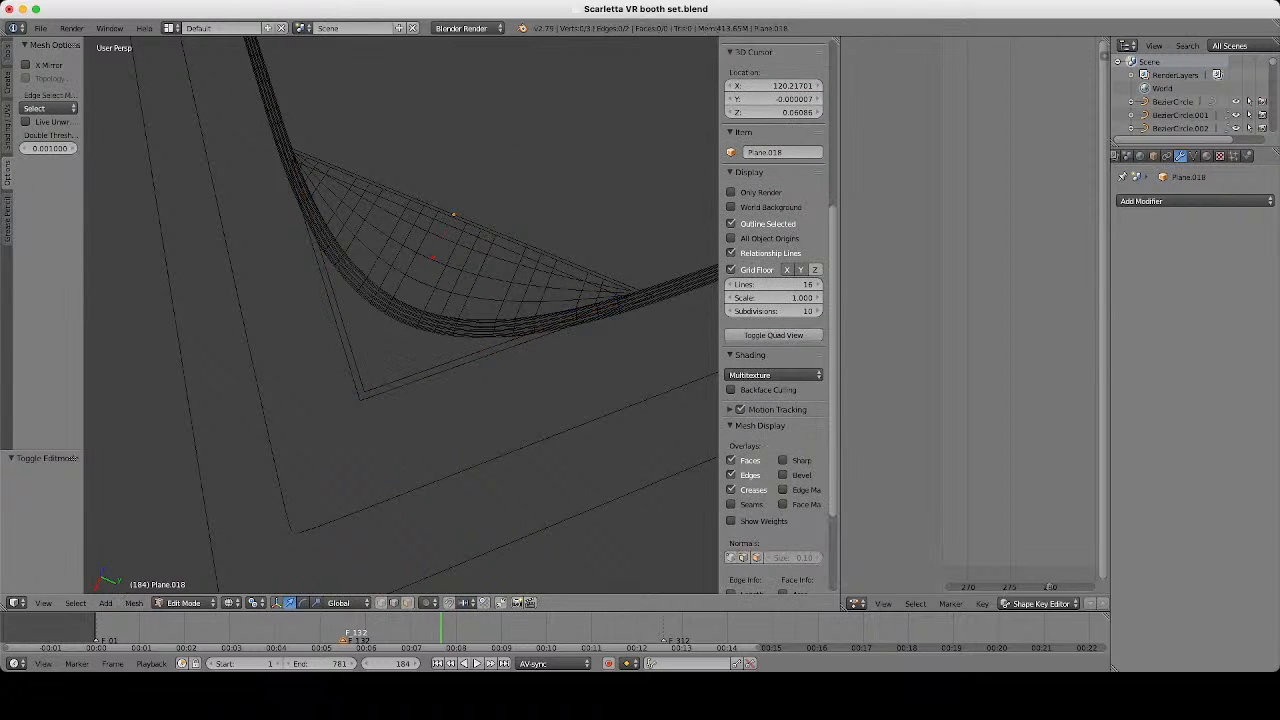
{"action": "scroll", "coordinate": [401, 315], "scroll_direction": "up", "scroll_amount": 3}
{"action": "key", "text": "ctrl+r"}
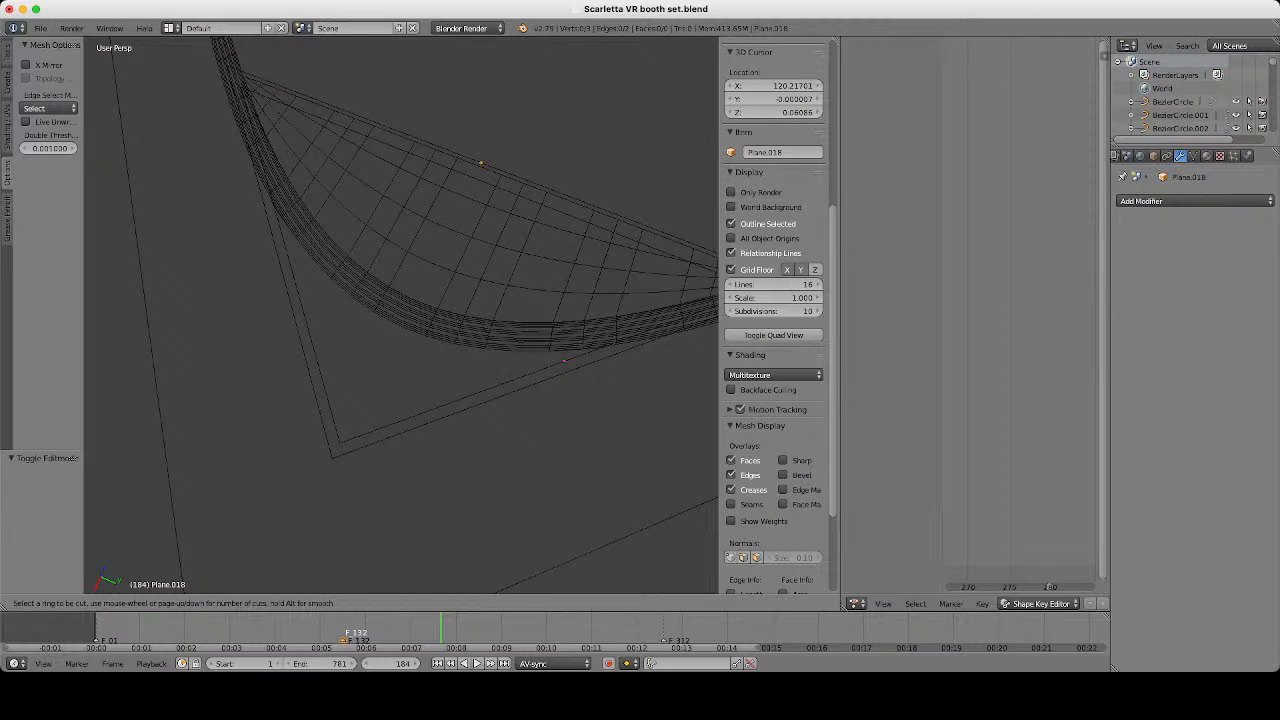
{"action": "left_click", "coordinate": [550, 377]}
{"action": "left_click", "coordinate": [550, 377]}
{"action": "key", "text": "ctrl+r"}
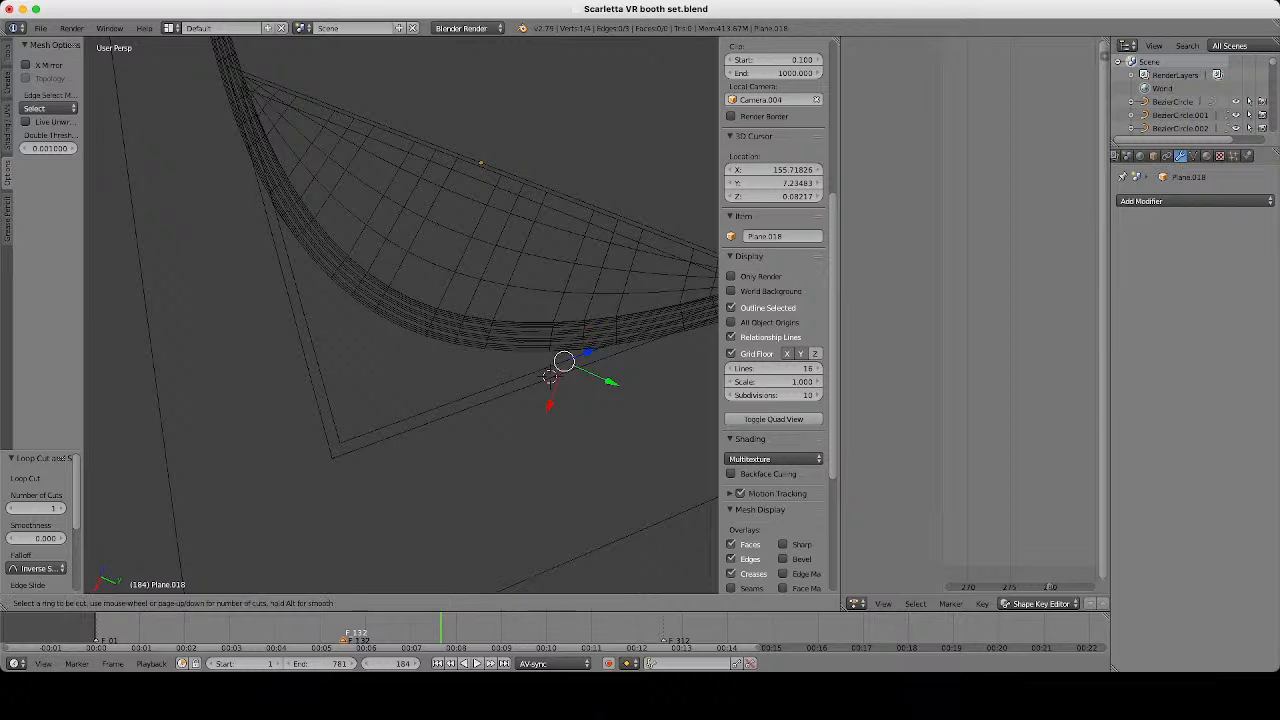
{"action": "left_click", "coordinate": [296, 269]}
{"action": "left_click", "coordinate": [296, 269]}
{"action": "scroll", "coordinate": [296, 269], "scroll_direction": "down", "scroll_amount": 3}
Delete the two outer end vertices of the V-shaped edge in vertex selection mode.
{"action": "left_click", "coordinate": [381, 603]}
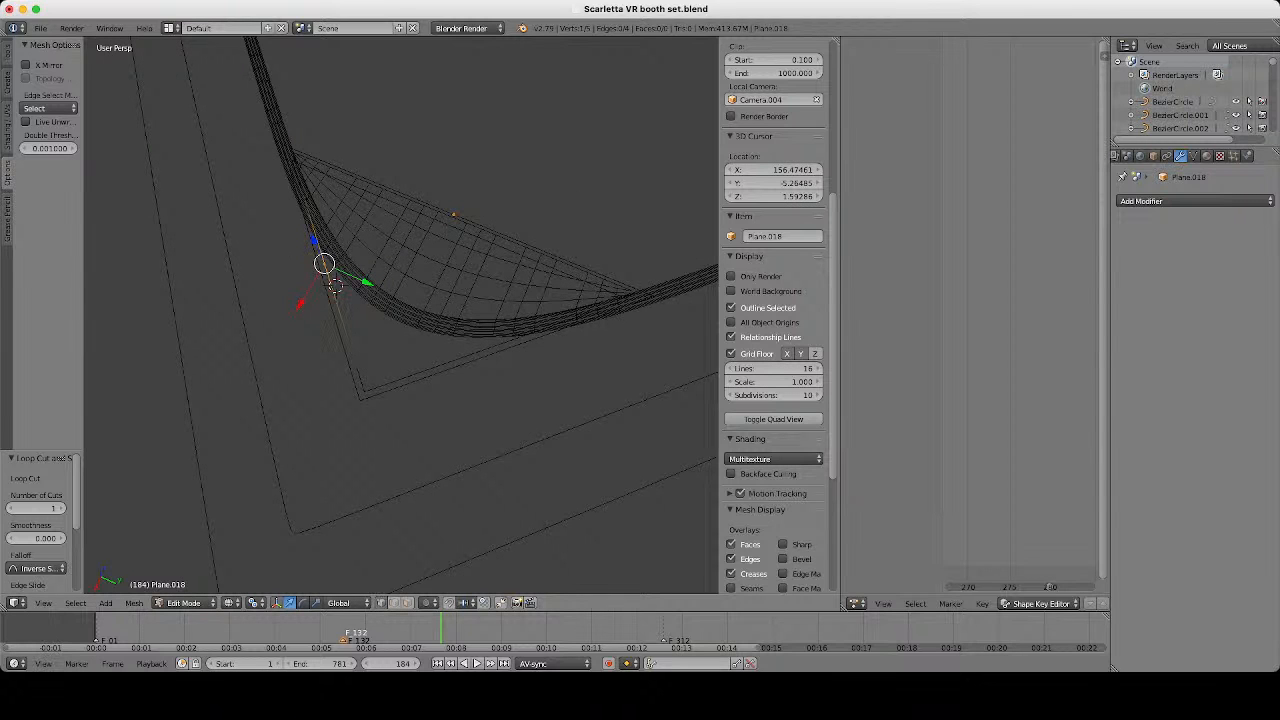
{"action": "right_click", "coordinate": [292, 160]}
{"action": "right_click", "coordinate": [626, 298], "text": "shift"}
{"action": "key", "text": "x"}
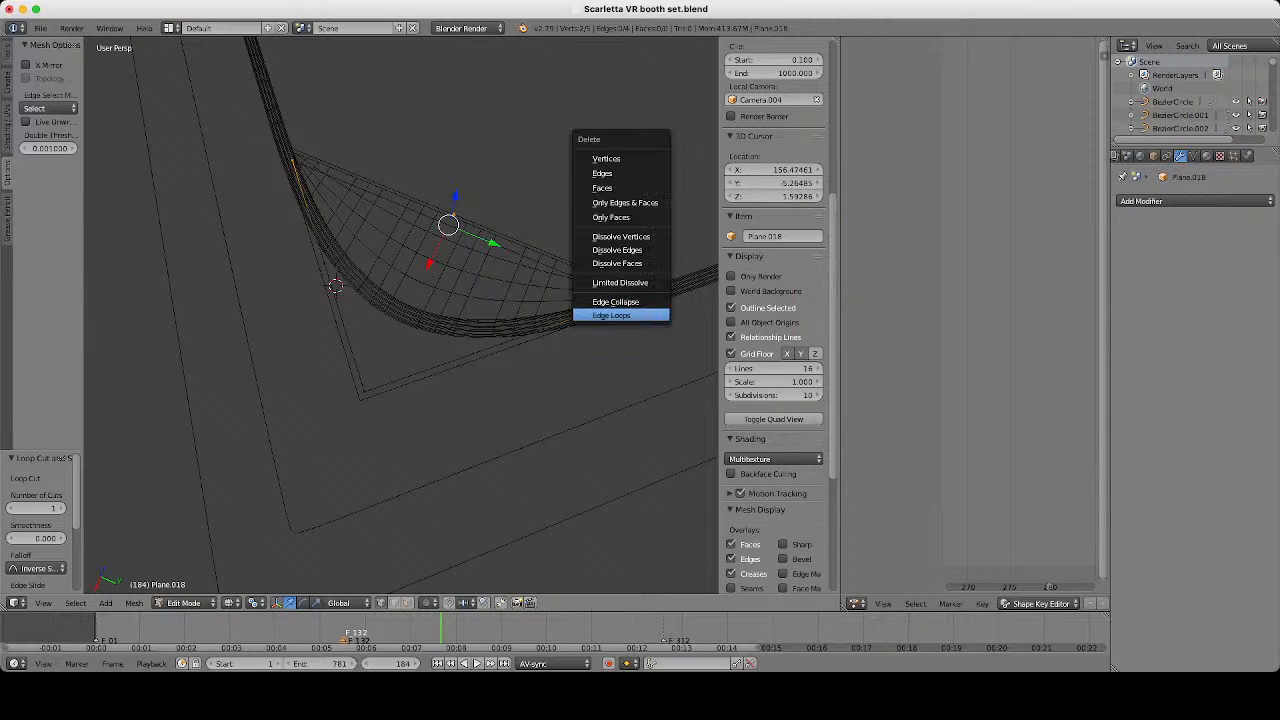
{"action": "left_click", "coordinate": [612, 159]}
Join the shortened V-shaped edge into the curved edge object Plane.017.
{"action": "scroll", "coordinate": [606, 165], "scroll_direction": "up", "scroll_amount": 4}
{"action": "key", "text": "a"}
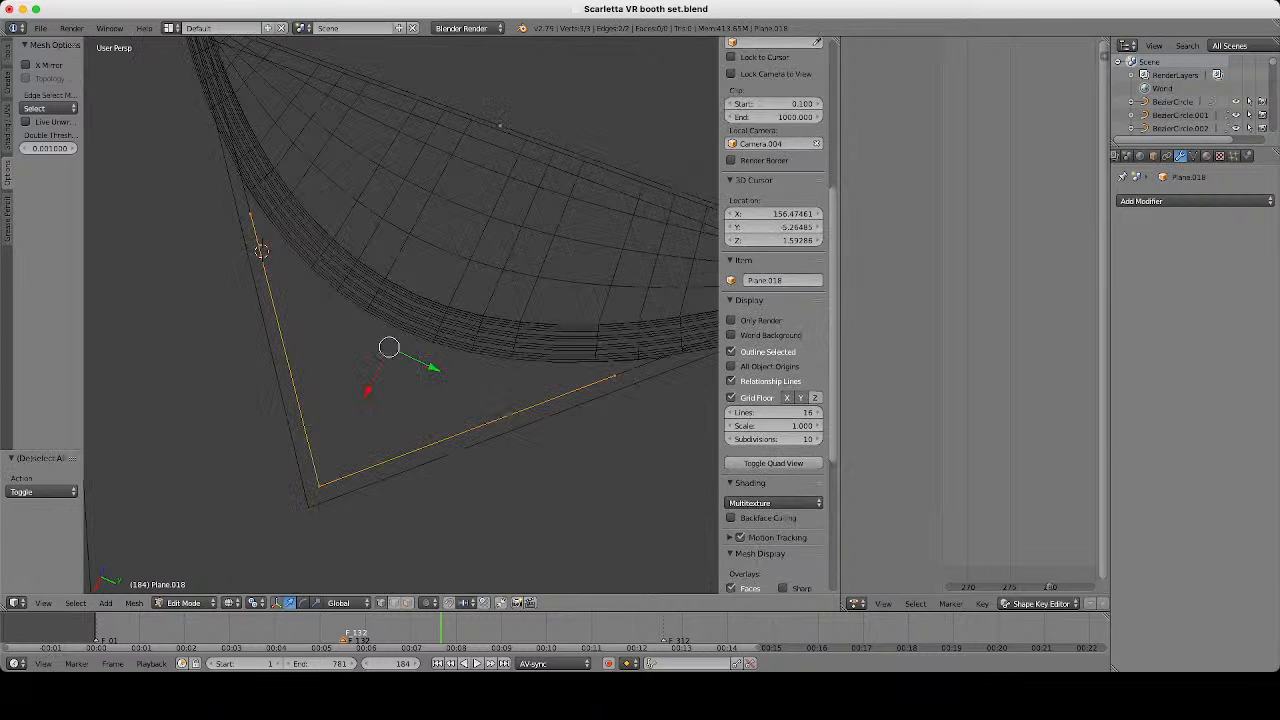
{"action": "middle_click_drag", "start_coordinate": [500, 130], "coordinate": [604, 132]}
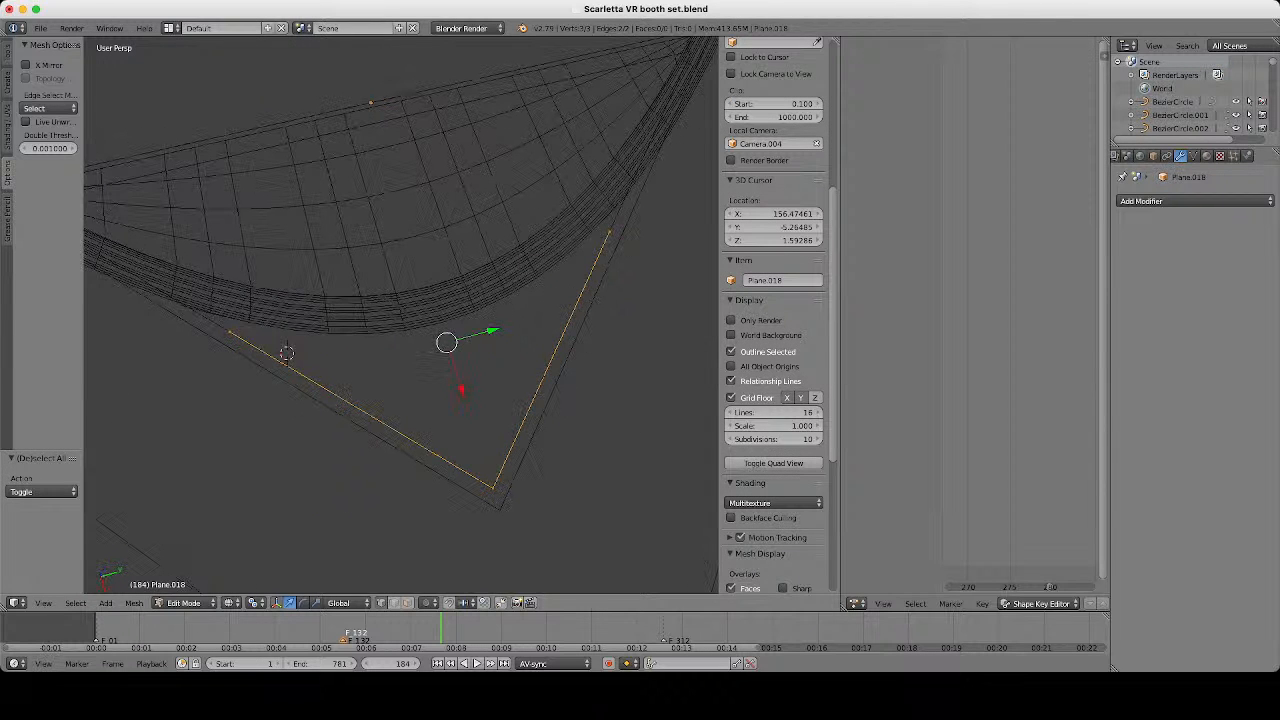
{"action": "key", "text": "Tab"}
{"action": "right_click", "coordinate": [470, 314], "text": "shift"}
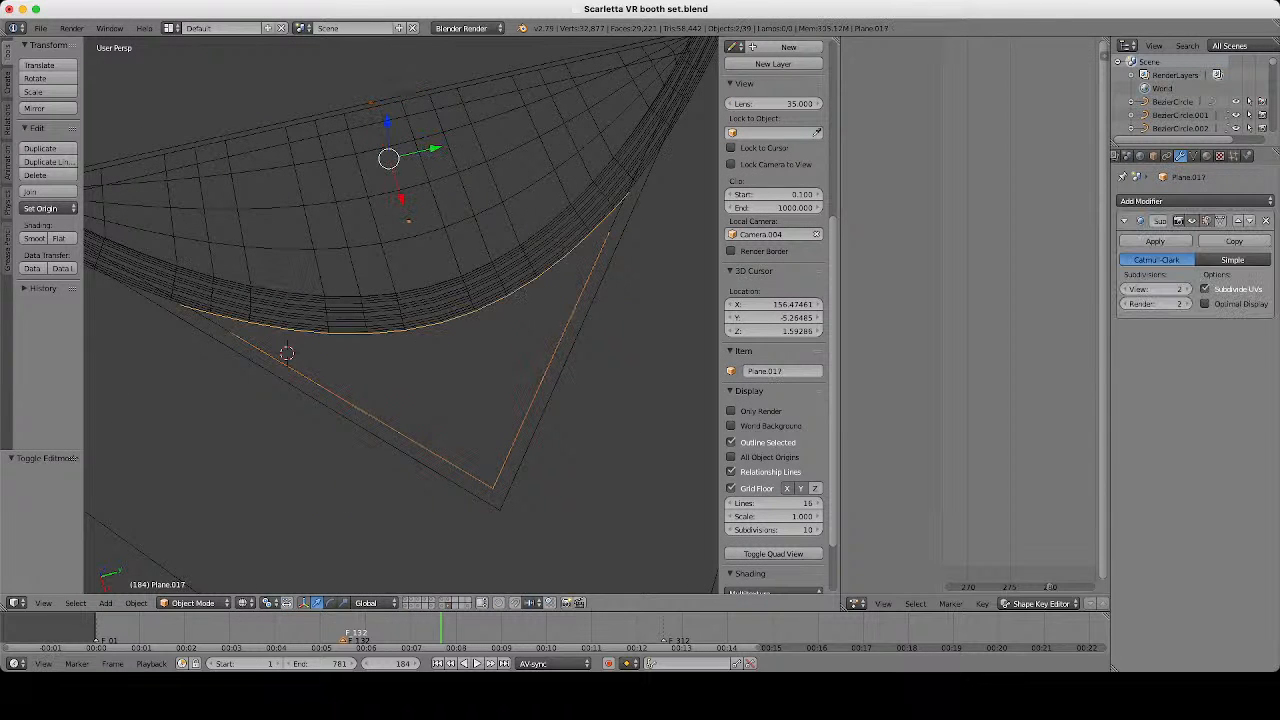
{"action": "scroll", "coordinate": [470, 314], "scroll_direction": "down", "scroll_amount": 3}
{"action": "middle_click_drag", "start_coordinate": [470, 314], "coordinate": [454, 342]}
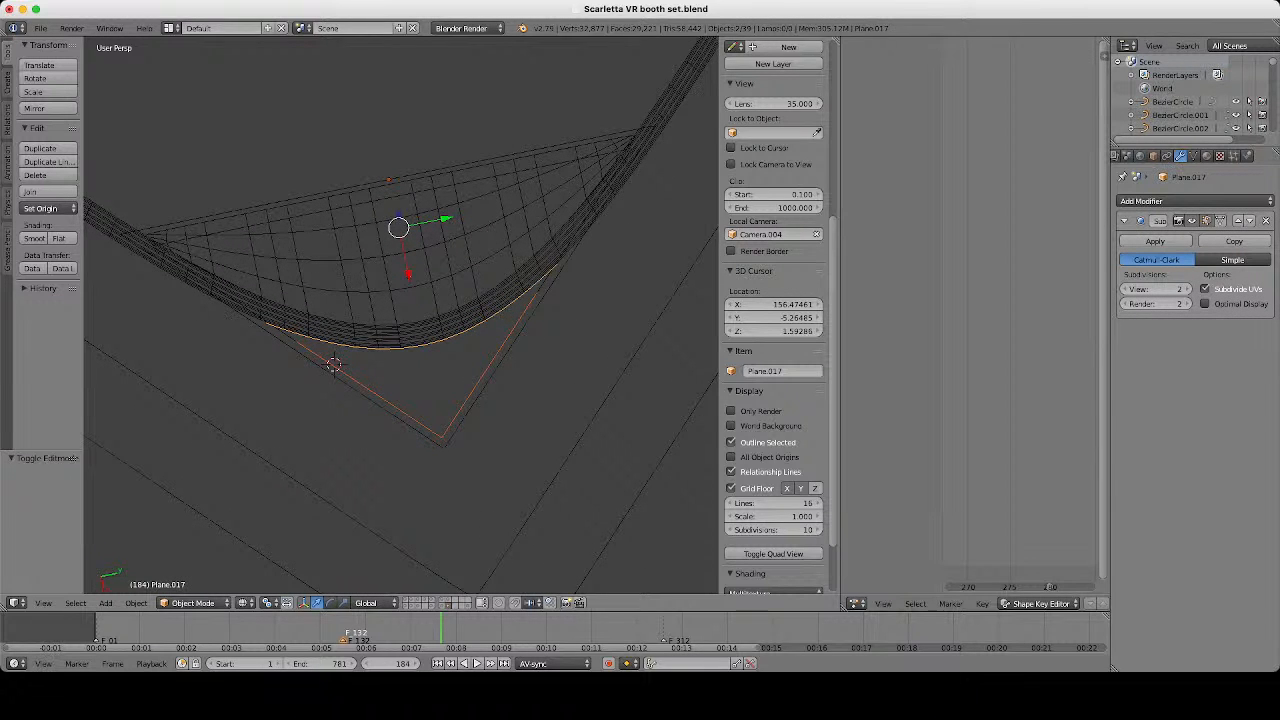
{"action": "key", "text": "ctrl+j"}
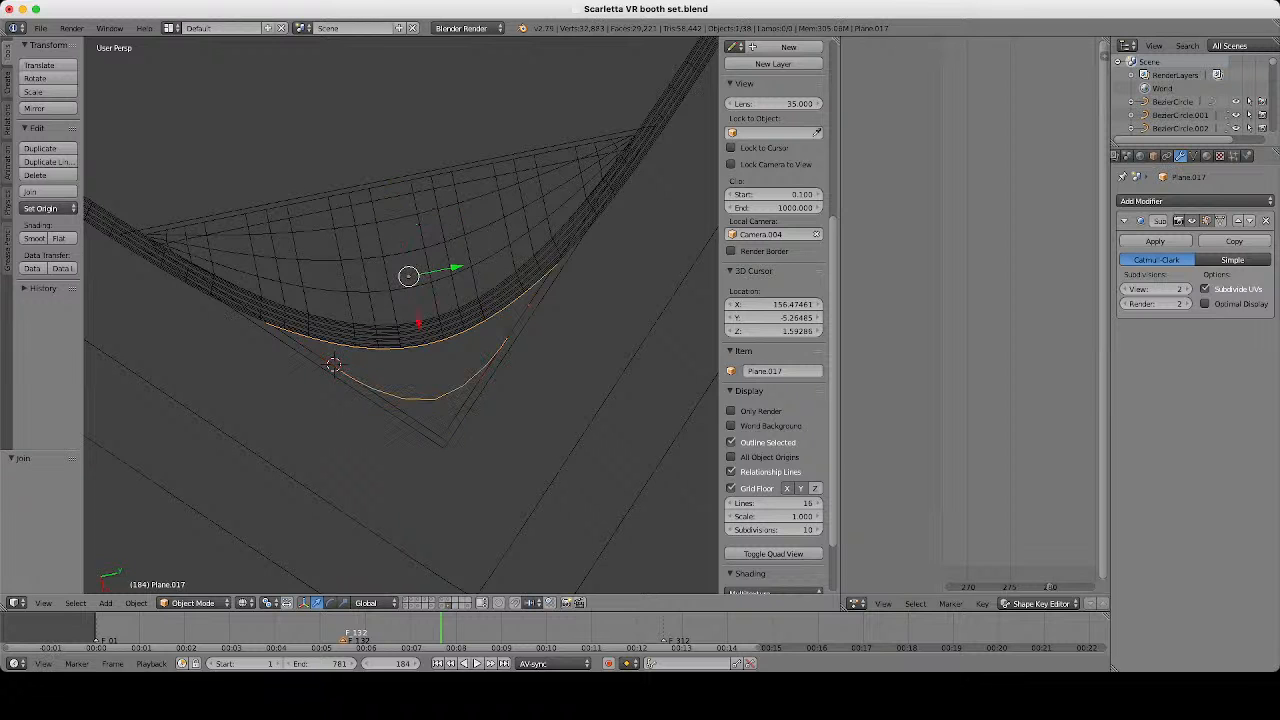
Compare the vertices of the V-shaped edge with those of the curved edge, both in Edit Mode and as smoothed curves.
{"action": "key", "text": "Tab"}
{"action": "middle_click_drag", "start_coordinate": [400, 330], "coordinate": [540, 275]}
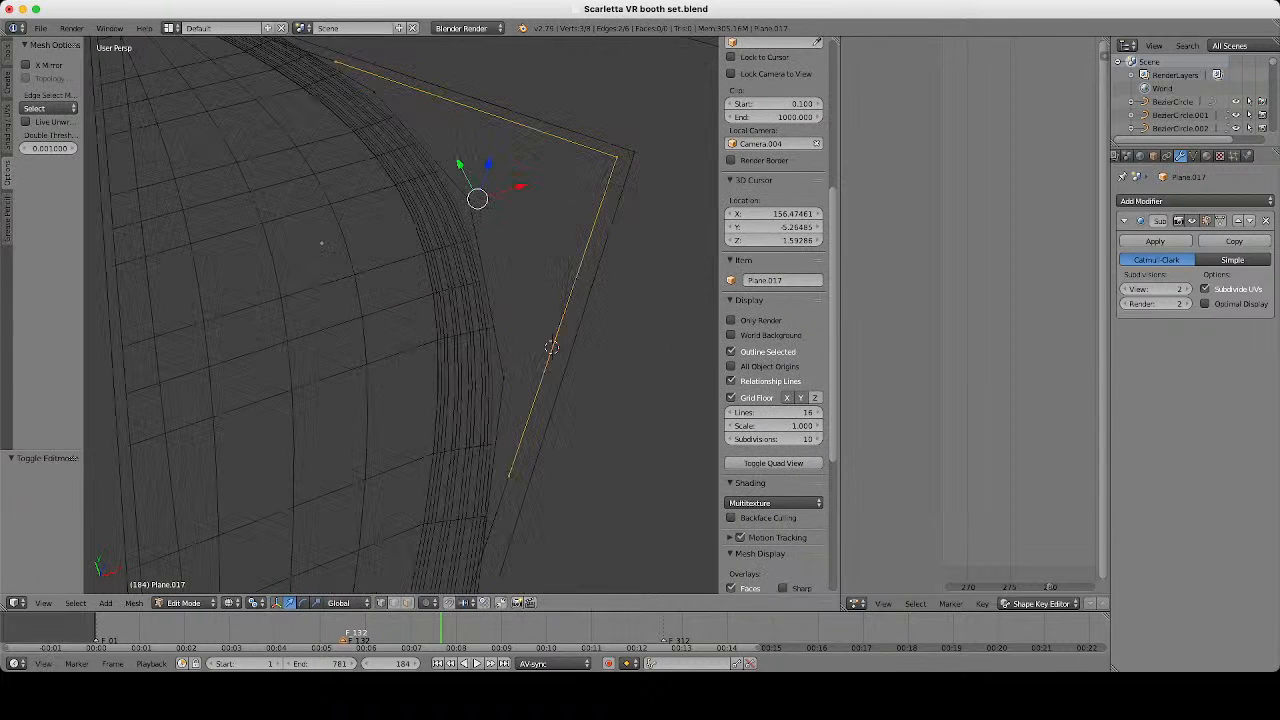
{"action": "middle_click_drag", "start_coordinate": [551, 346], "coordinate": [632, 364]}
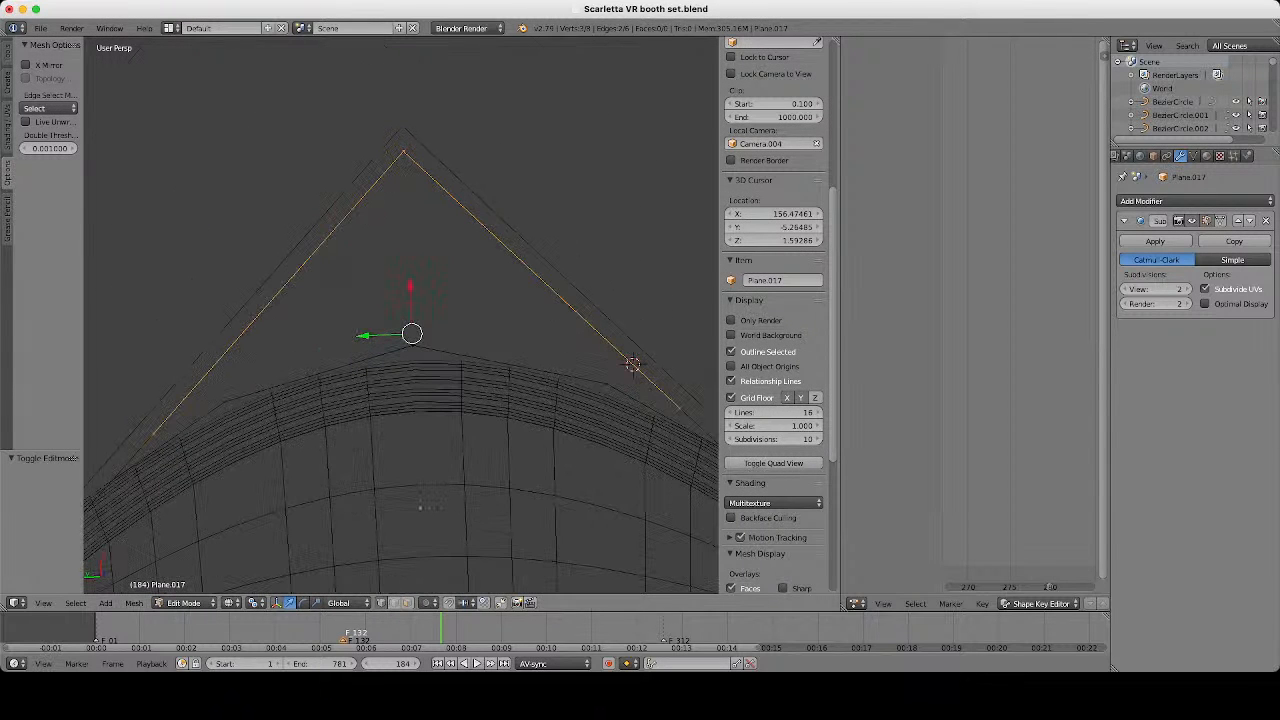
{"action": "scroll", "coordinate": [401, 316], "scroll_direction": "down", "scroll_amount": 2}
{"action": "scroll", "coordinate": [401, 316], "scroll_direction": "up", "scroll_amount": 2}
{"action": "key", "text": "a"}
{"action": "key", "text": "a"}
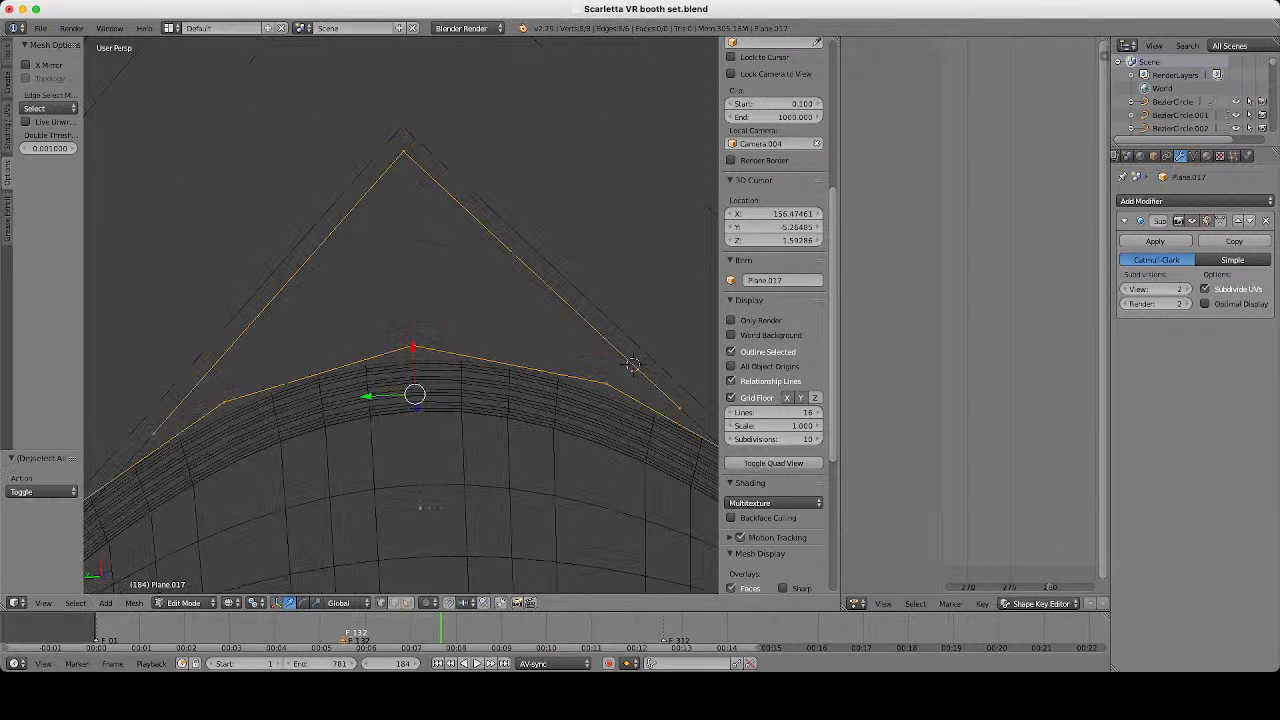
{"action": "middle_click_drag", "start_coordinate": [632, 364], "coordinate": [567, 351]}
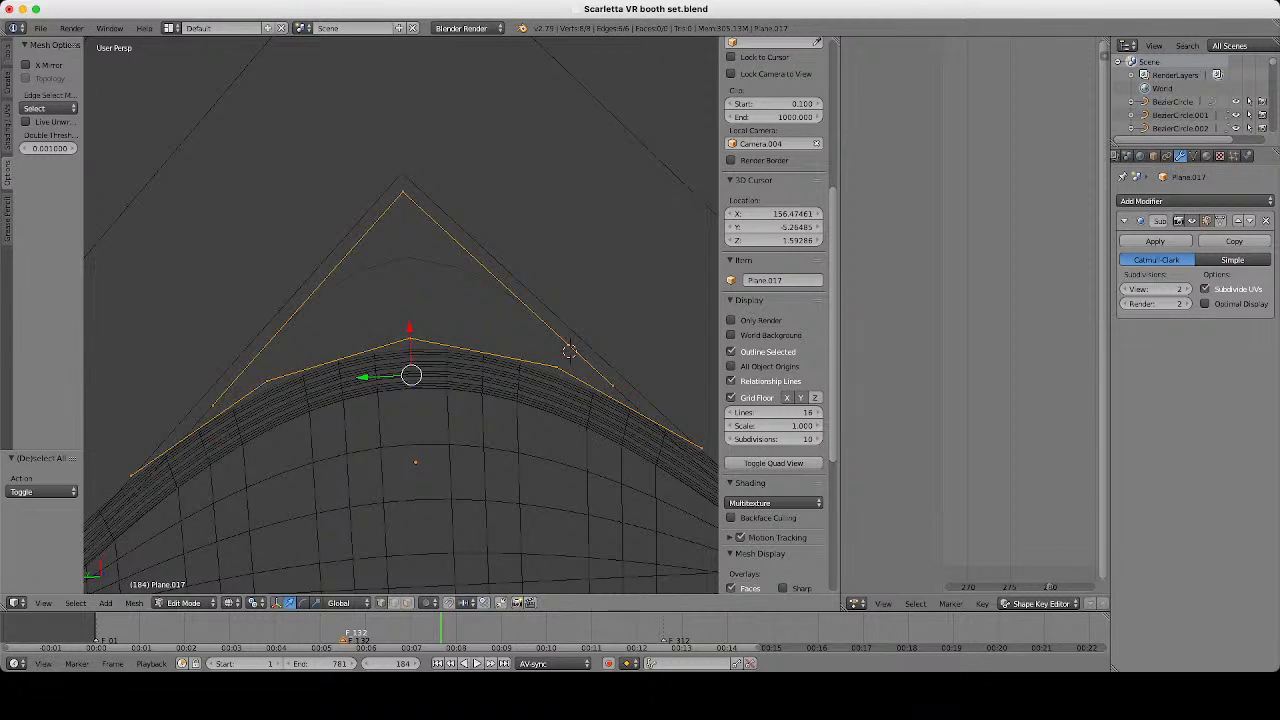
{"action": "right_click", "coordinate": [131, 475]}
{"action": "middle_click_drag", "start_coordinate": [131, 475], "coordinate": [146, 446], "text": "shift"}
{"action": "key", "text": "Tab"}
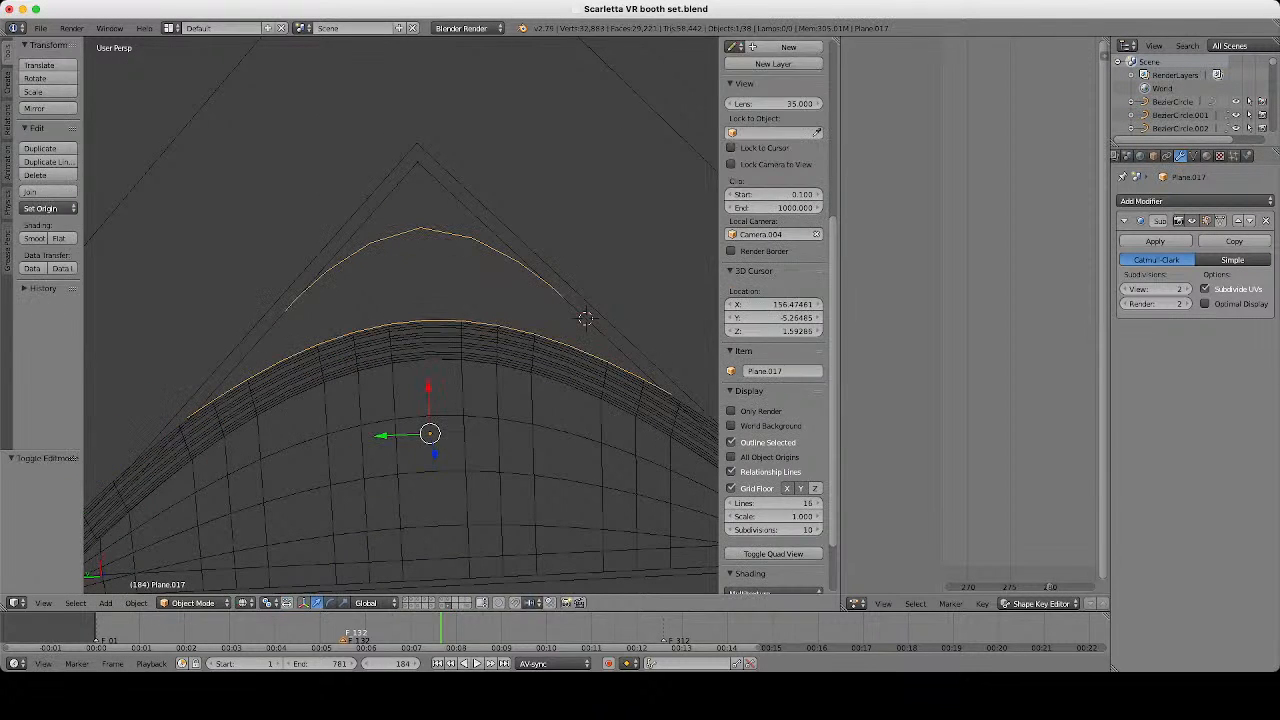
{"action": "key", "text": "Tab"}
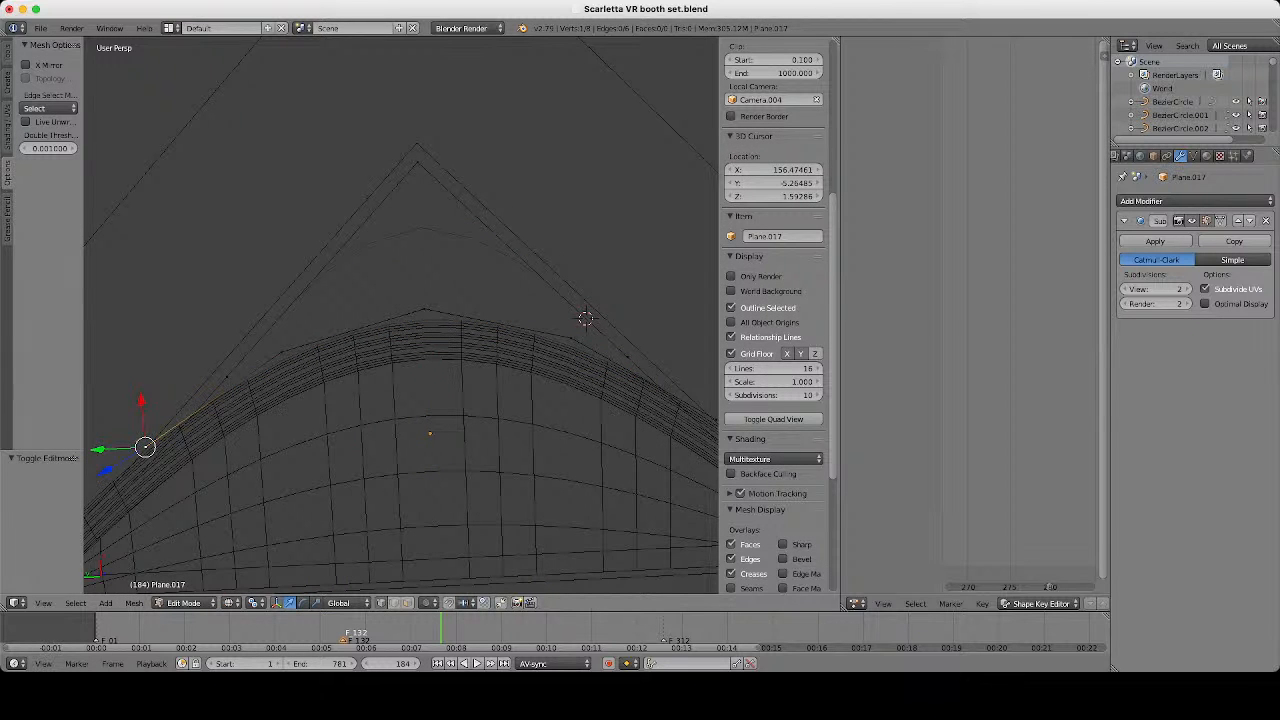
{"action": "scroll", "coordinate": [401, 315], "scroll_direction": "down", "scroll_amount": 1}
{"action": "scroll", "coordinate": [401, 315], "scroll_direction": "up", "scroll_amount": 1}
Try to subdivide all edges of the joined mesh with one cut.
{"action": "key", "text": "a"}
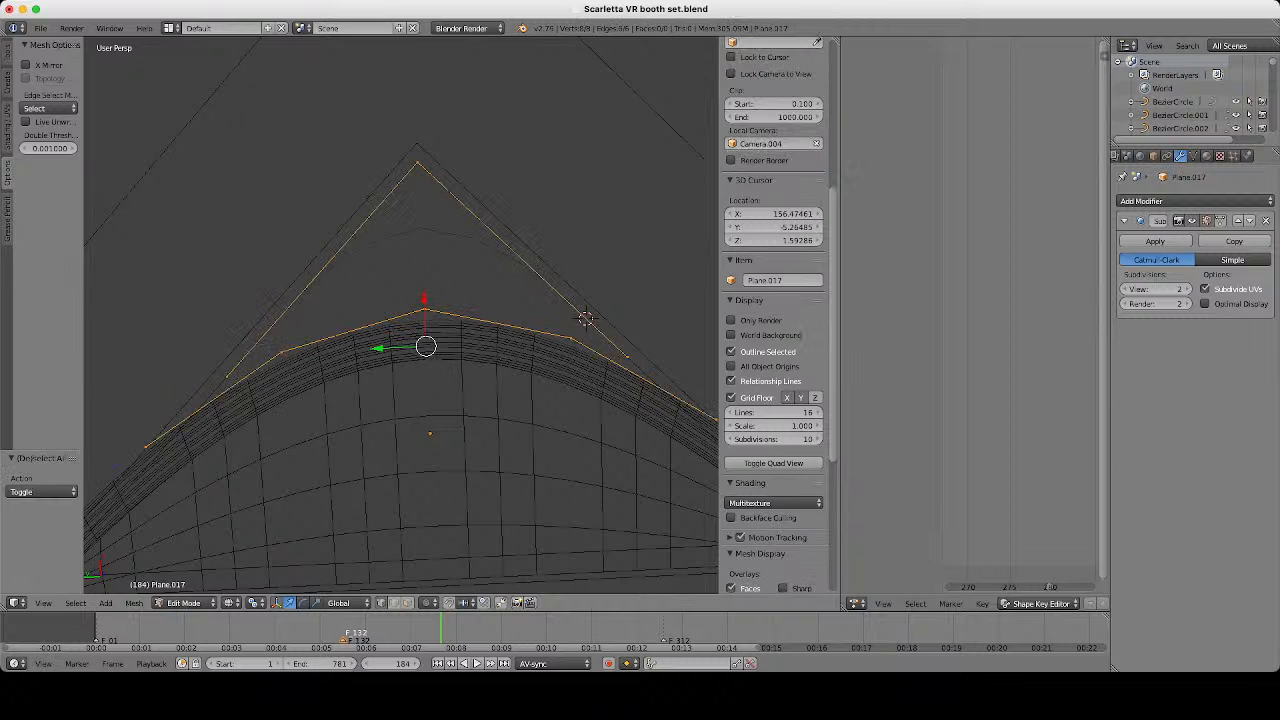
{"action": "key", "text": "w"}
{"action": "left_click", "coordinate": [533, 363]}
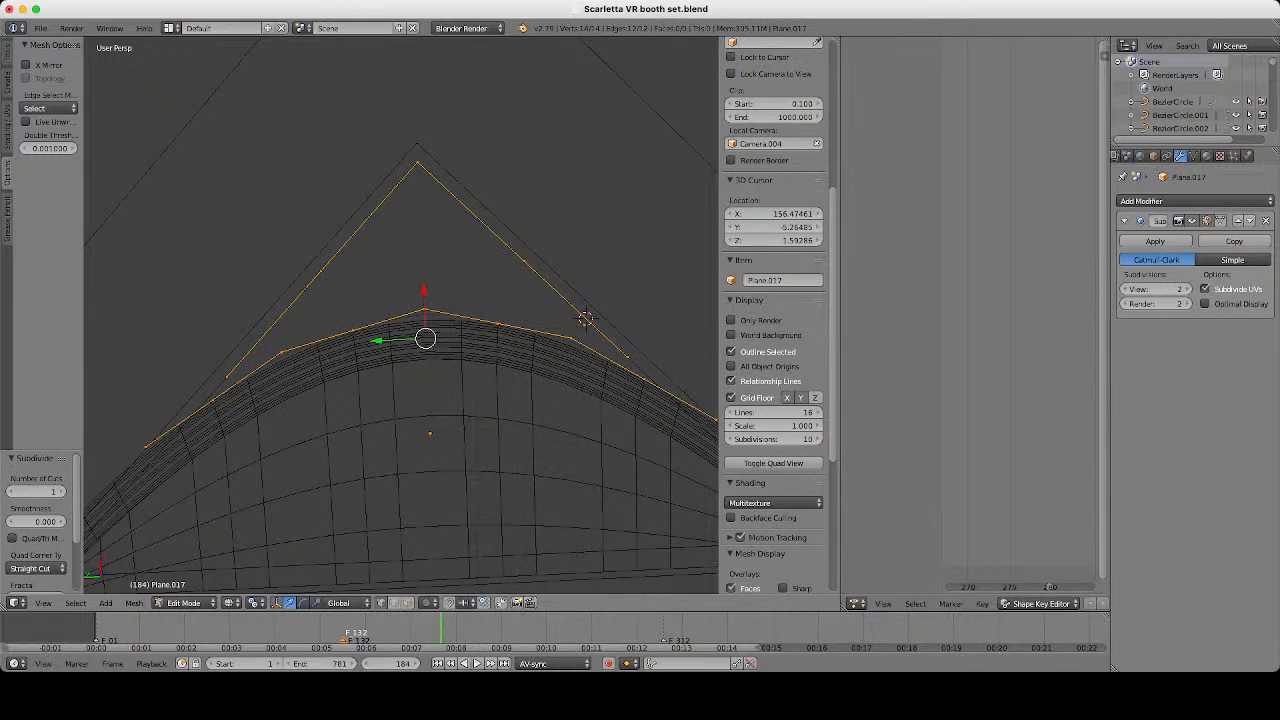
{"action": "key", "text": "Tab"}
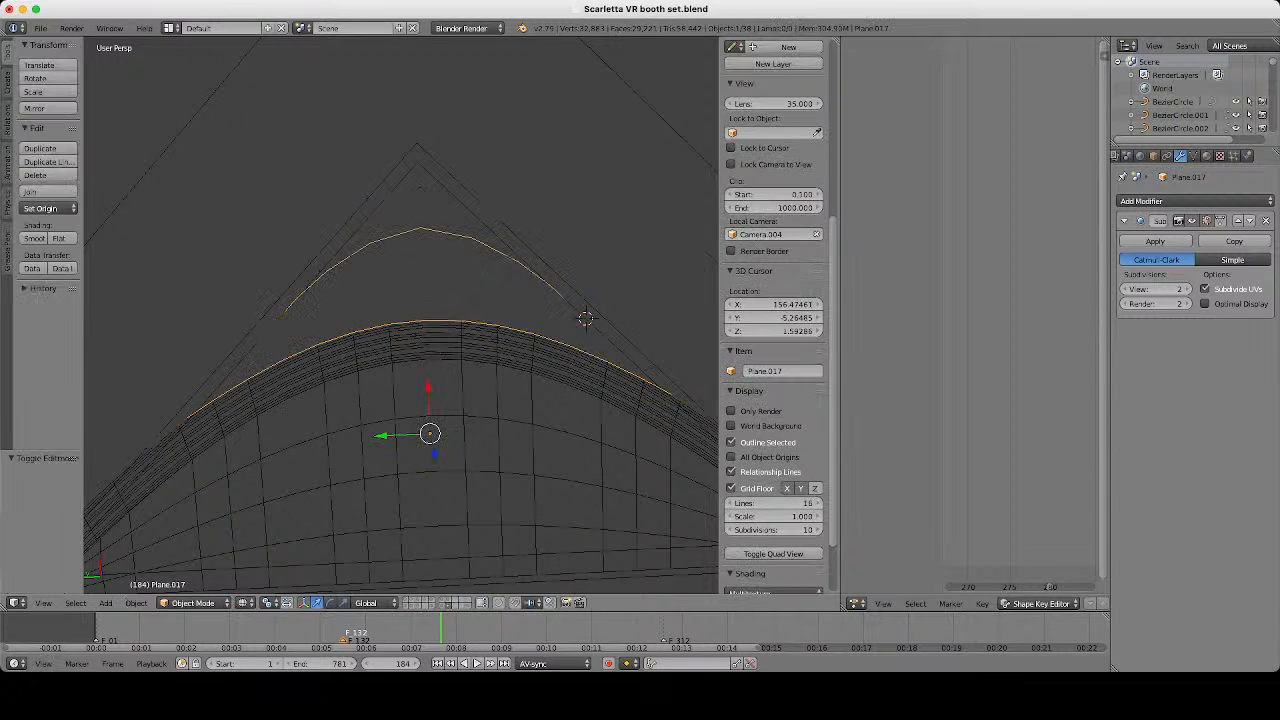
Select the whole linked curved edge beside the lens grid and separate it into its own object.
{"action": "key", "text": "Tab"}
{"action": "key", "text": "ctrl+l"}
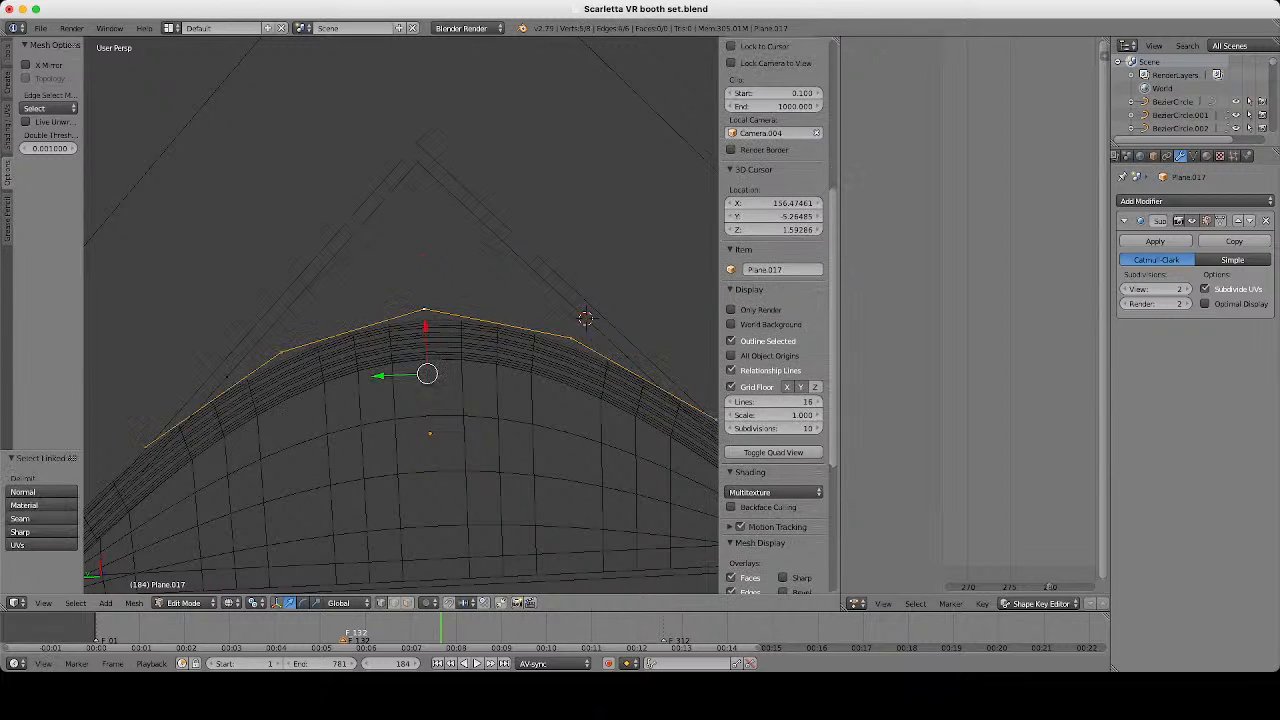
{"action": "key", "text": "p"}
{"action": "left_click", "coordinate": [410, 322]}
{"action": "key", "text": "Tab"}
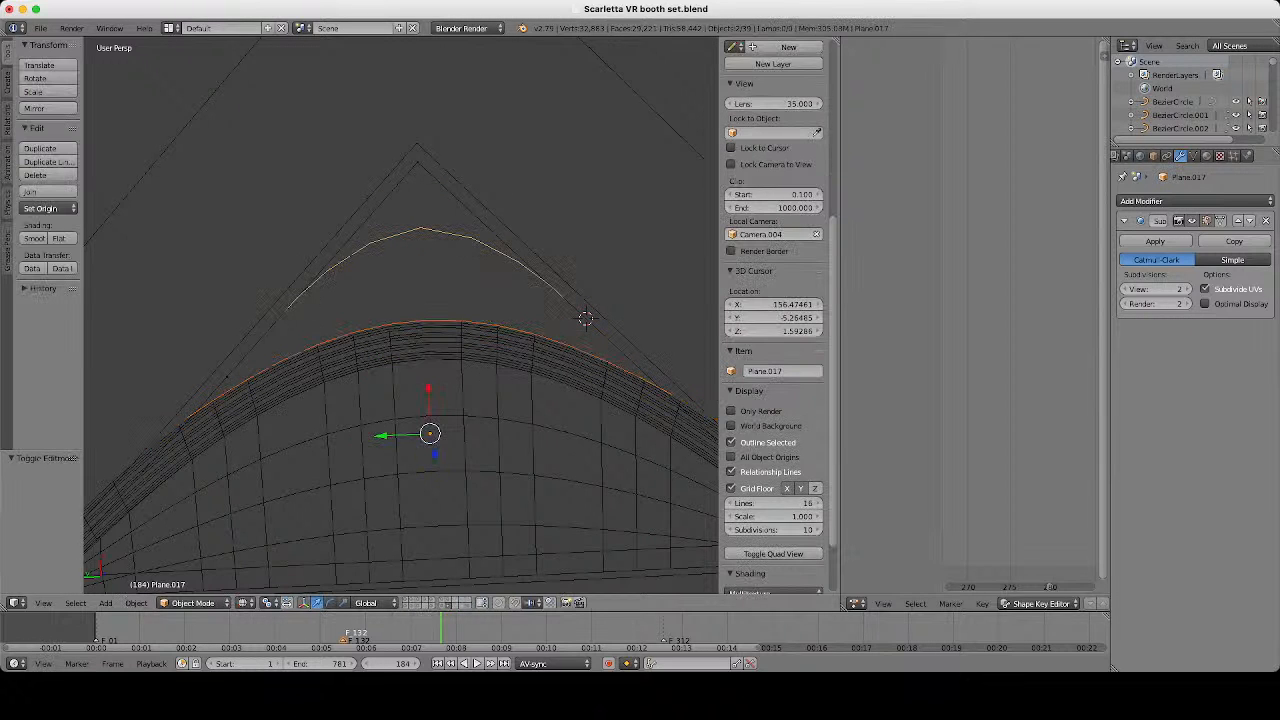
Set the separated curved edge's viewport subdivision level to 1 and apply its subdivision modifier.
{"action": "right_click", "coordinate": [585, 318]}
{"action": "right_click", "coordinate": [585, 318]}
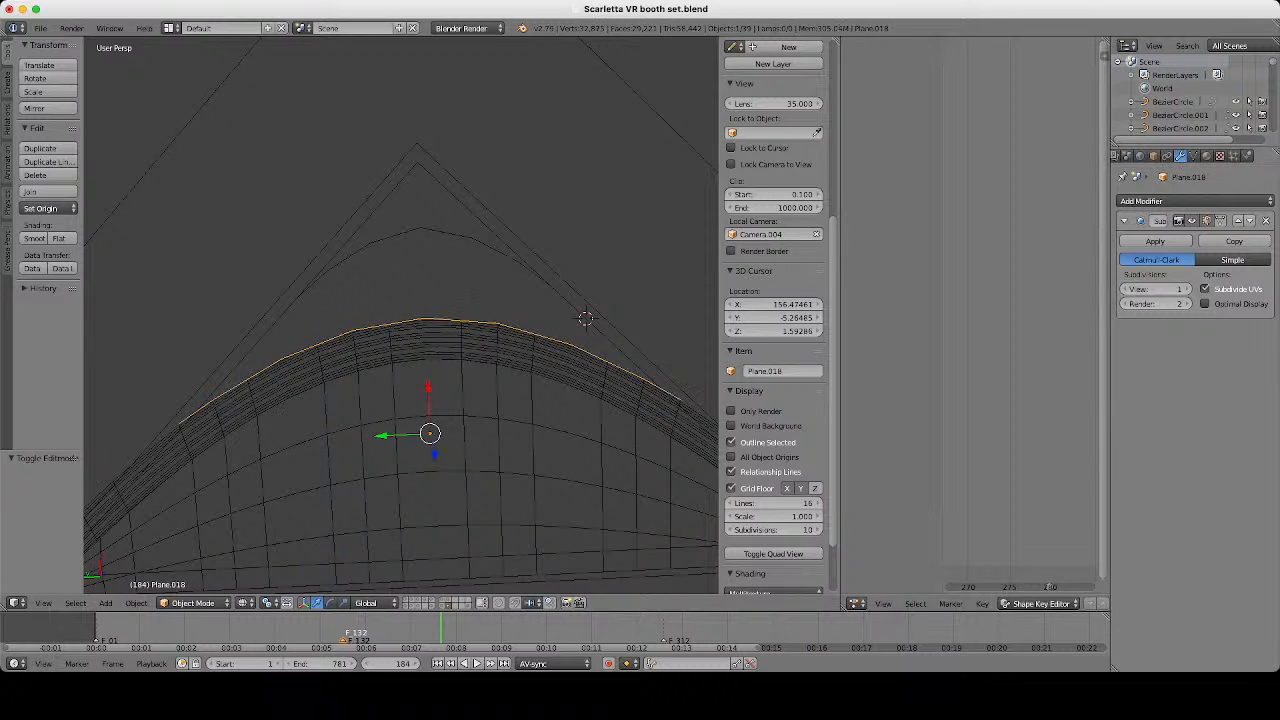
{"action": "left_click", "coordinate": [1155, 241]}
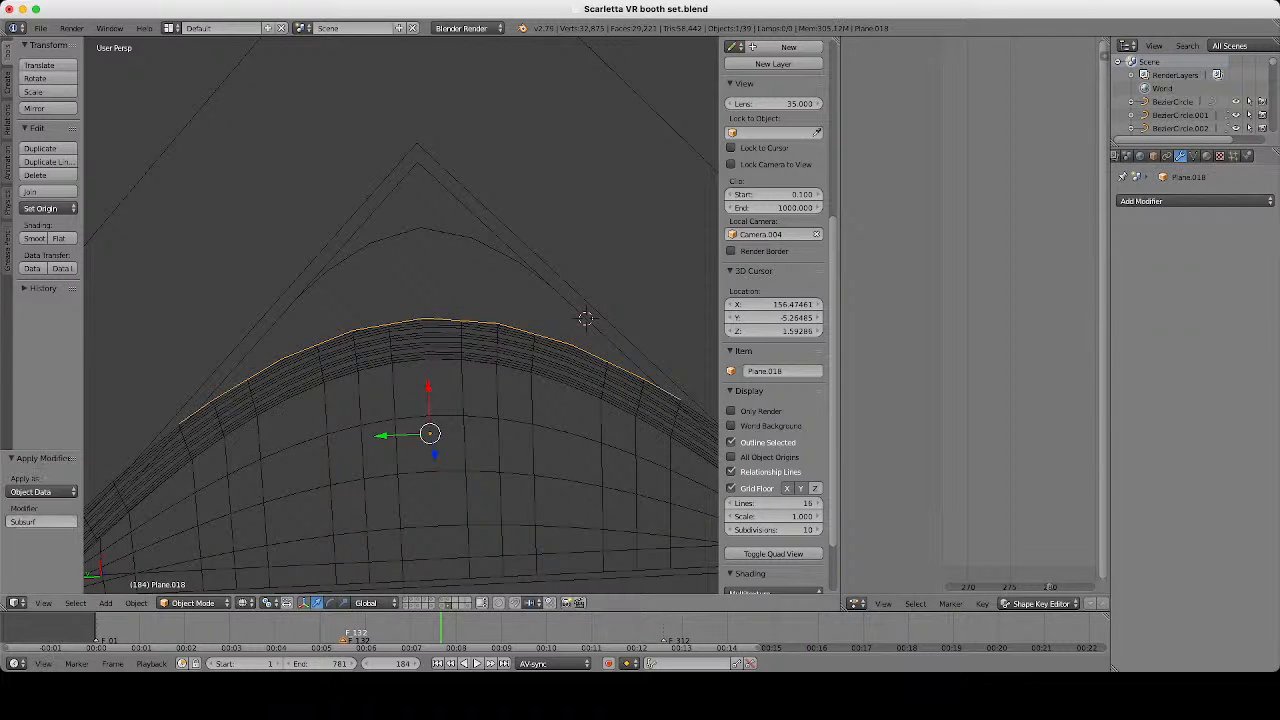
Delete the two end vertices of the curved edge in Plane.018 and select all its remaining vertices.
{"action": "key", "text": "Tab"}
{"action": "key", "text": "a"}
{"action": "right_click", "coordinate": [179, 424]}
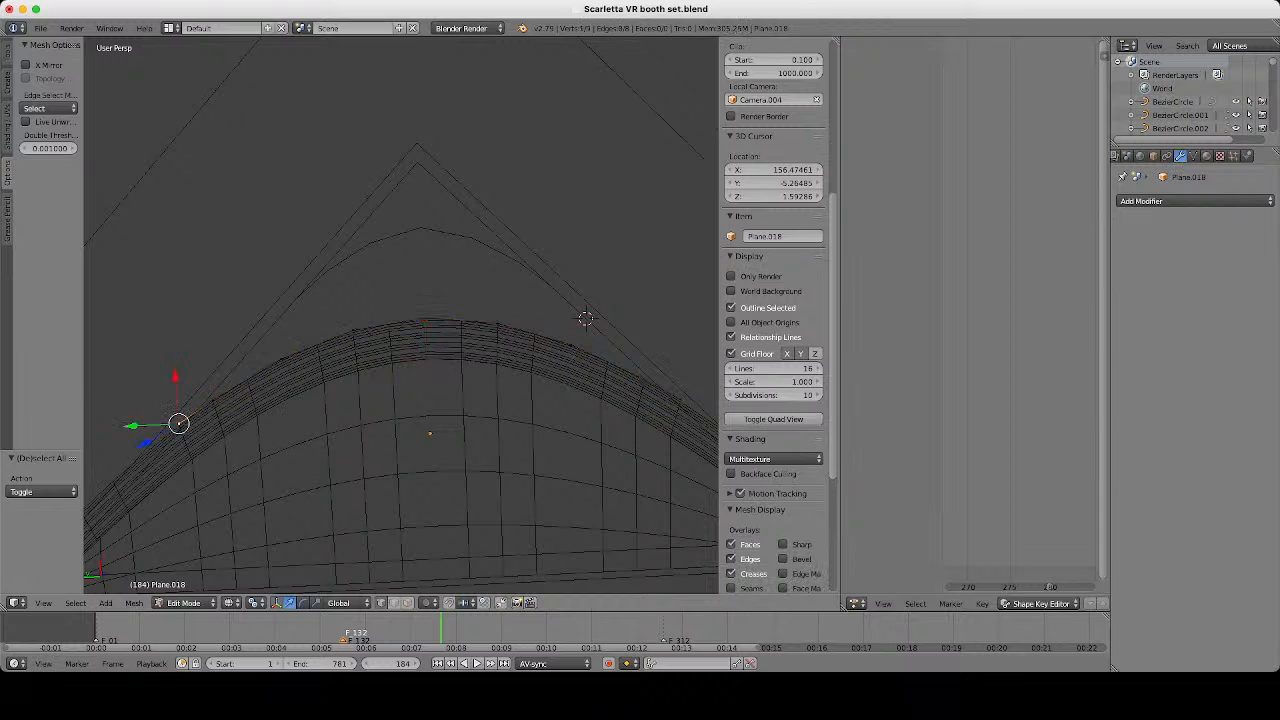
{"action": "scroll", "coordinate": [401, 315], "scroll_direction": "down", "scroll_amount": 2}
{"action": "key", "text": "a"}
{"action": "key", "text": "a"}
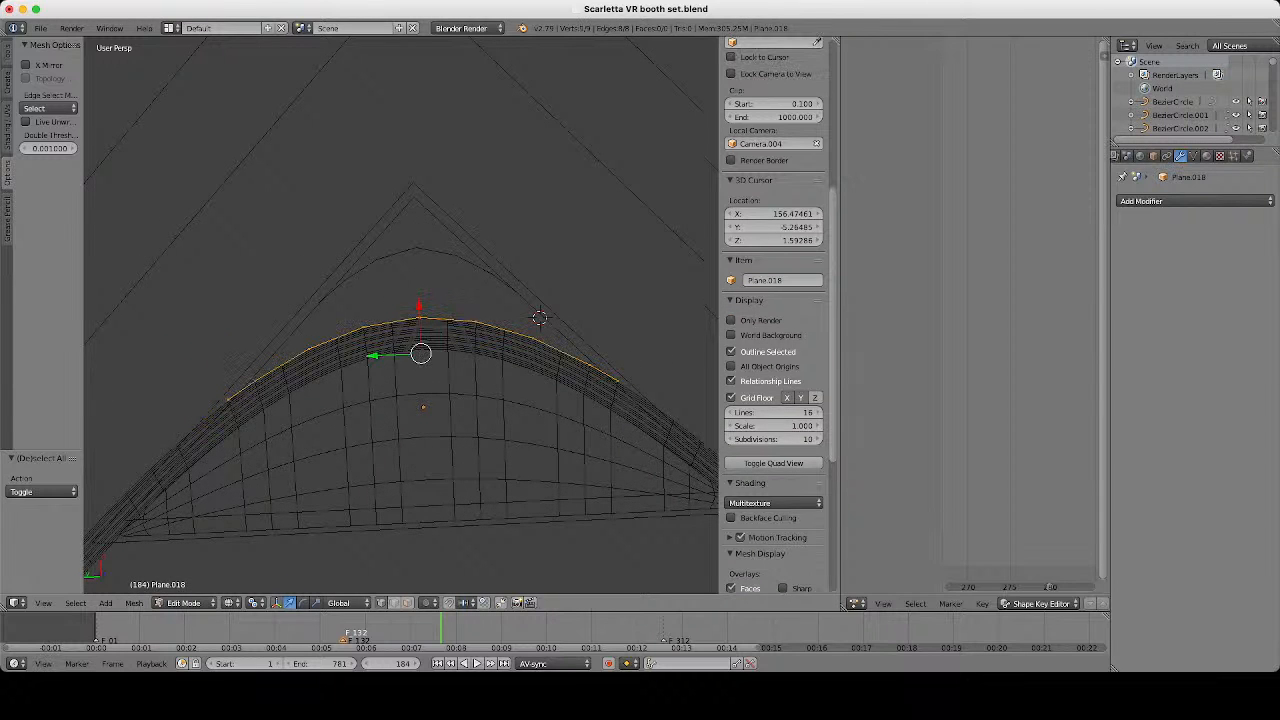
{"action": "right_click", "coordinate": [618, 380]}
{"action": "right_click", "coordinate": [228, 400], "text": "shift"}
{"action": "key", "text": "x"}
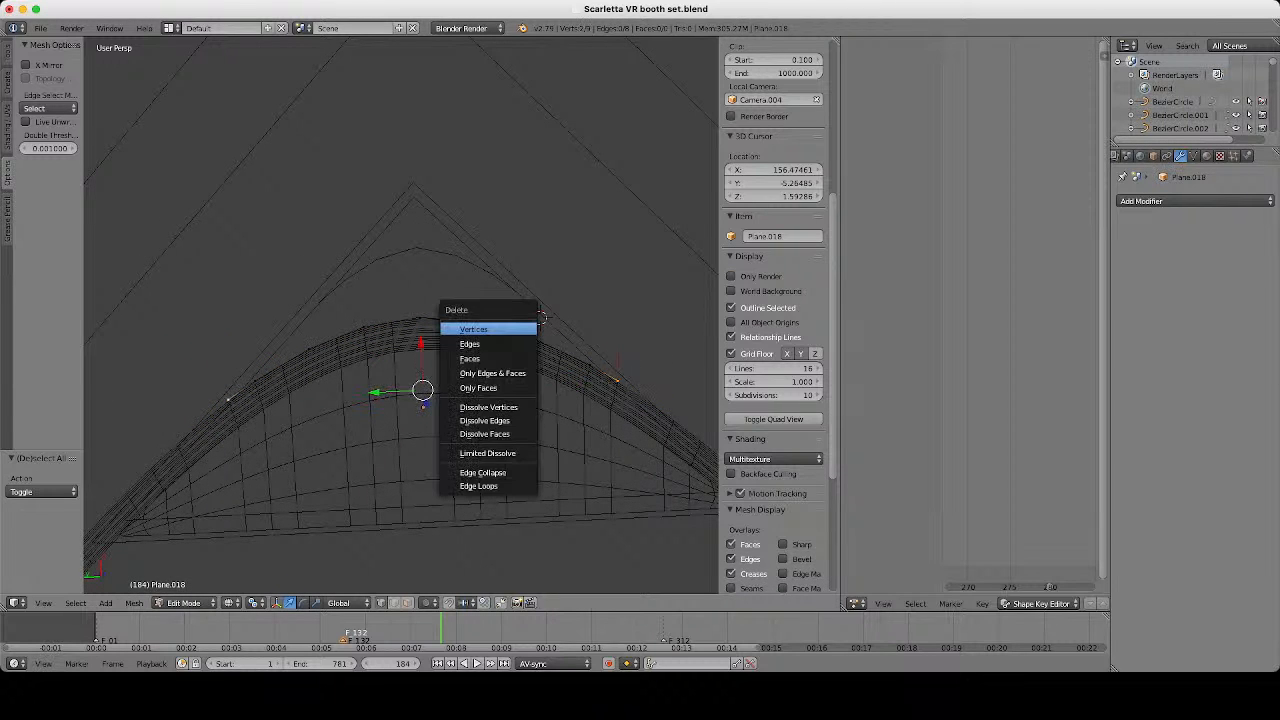
{"action": "left_click", "coordinate": [488, 329]}
{"action": "scroll", "coordinate": [401, 315], "scroll_direction": "up", "scroll_amount": 1}
{"action": "key", "text": "a"}
{"action": "scroll", "coordinate": [401, 315], "scroll_direction": "up", "scroll_amount": 2}
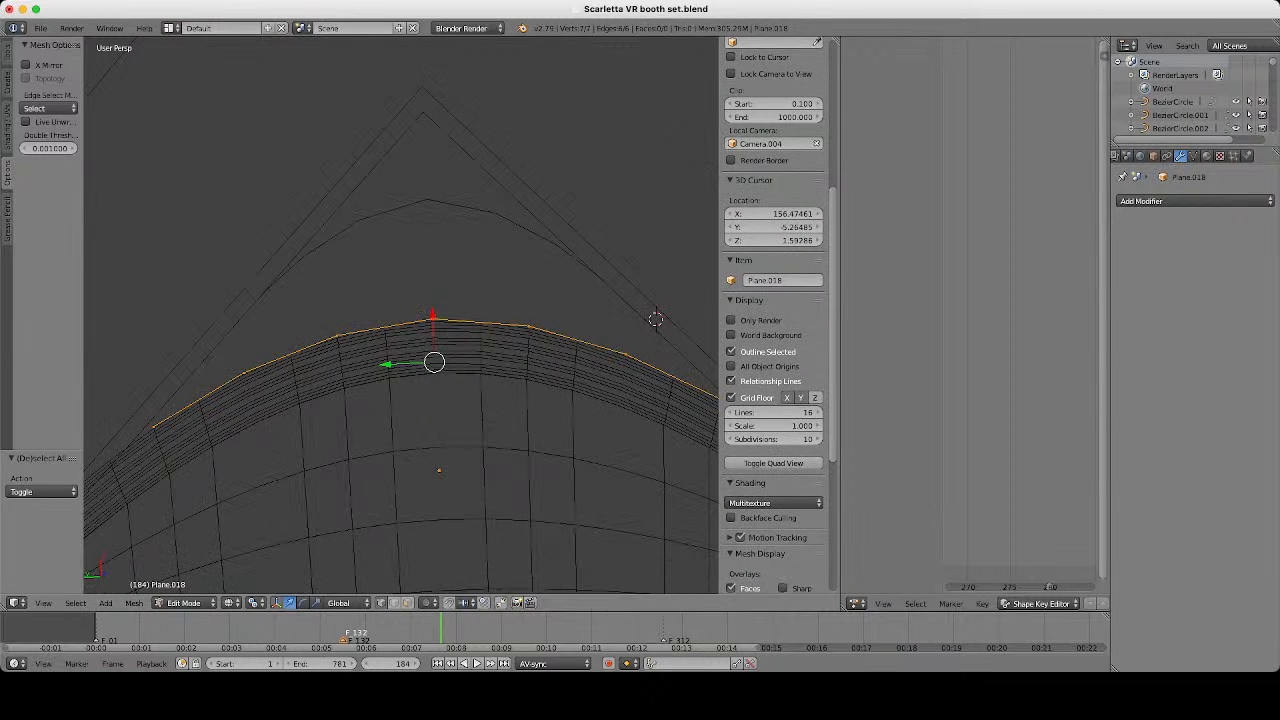
{"action": "scroll", "coordinate": [401, 315], "scroll_direction": "down", "scroll_amount": 2}
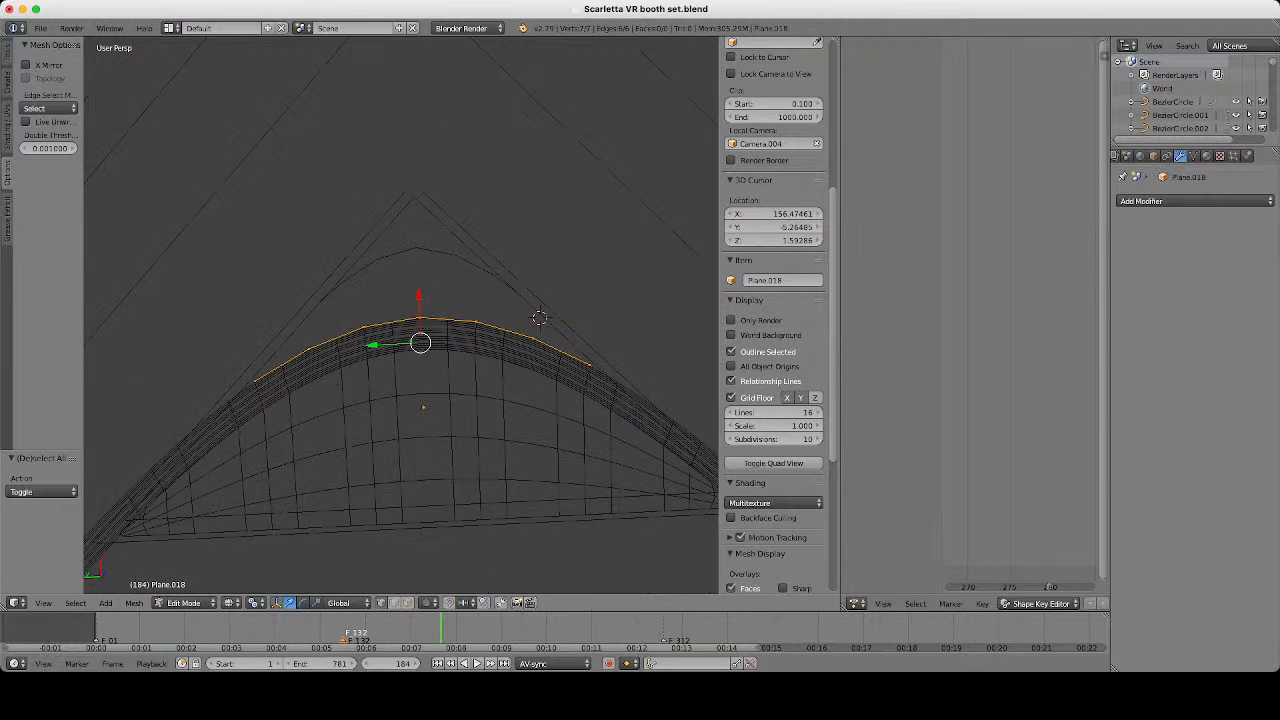
Undo the deletion of the curved edge's two end vertices.
{"action": "key", "text": "super+z"}
{"action": "key", "text": "super+z"}
{"action": "scroll", "coordinate": [401, 315], "scroll_direction": "up", "scroll_amount": 1}
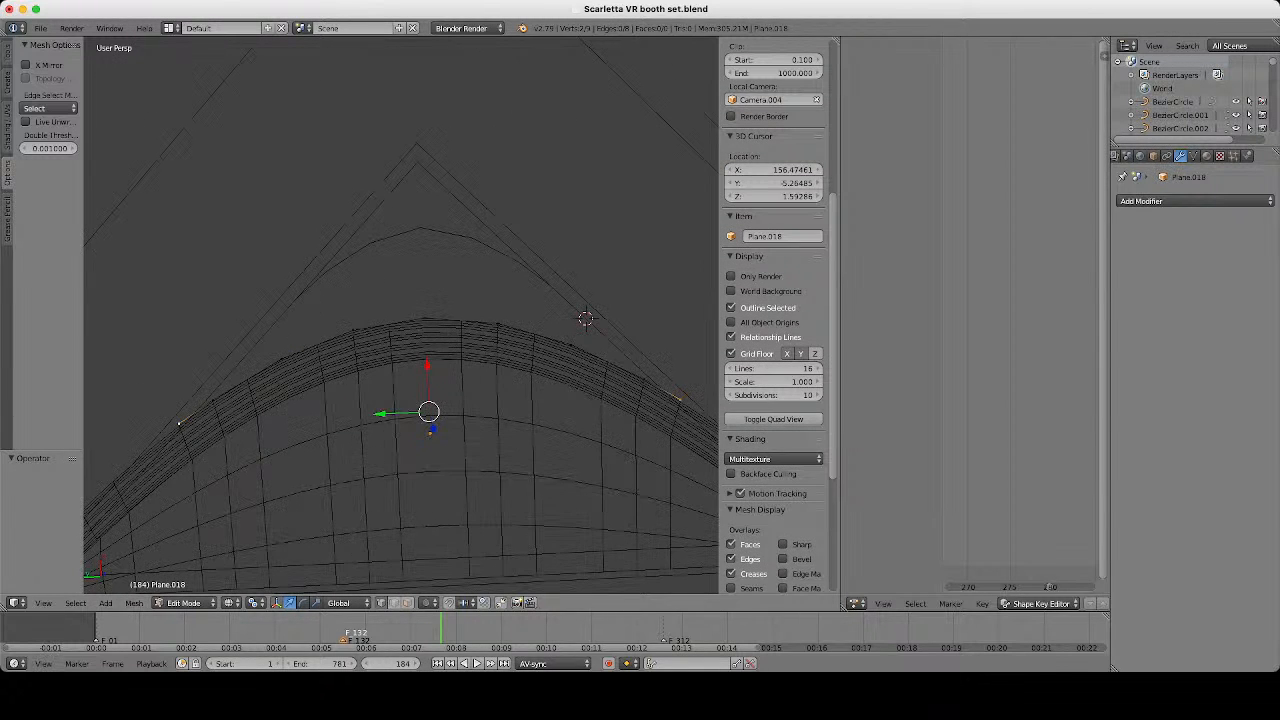
Subdivide the outermost segment at each end of the curved edge with one cut.
{"action": "right_click", "coordinate": [212, 400]}
{"action": "right_click", "coordinate": [178, 423], "text": "shift"}
{"action": "key", "text": "w"}
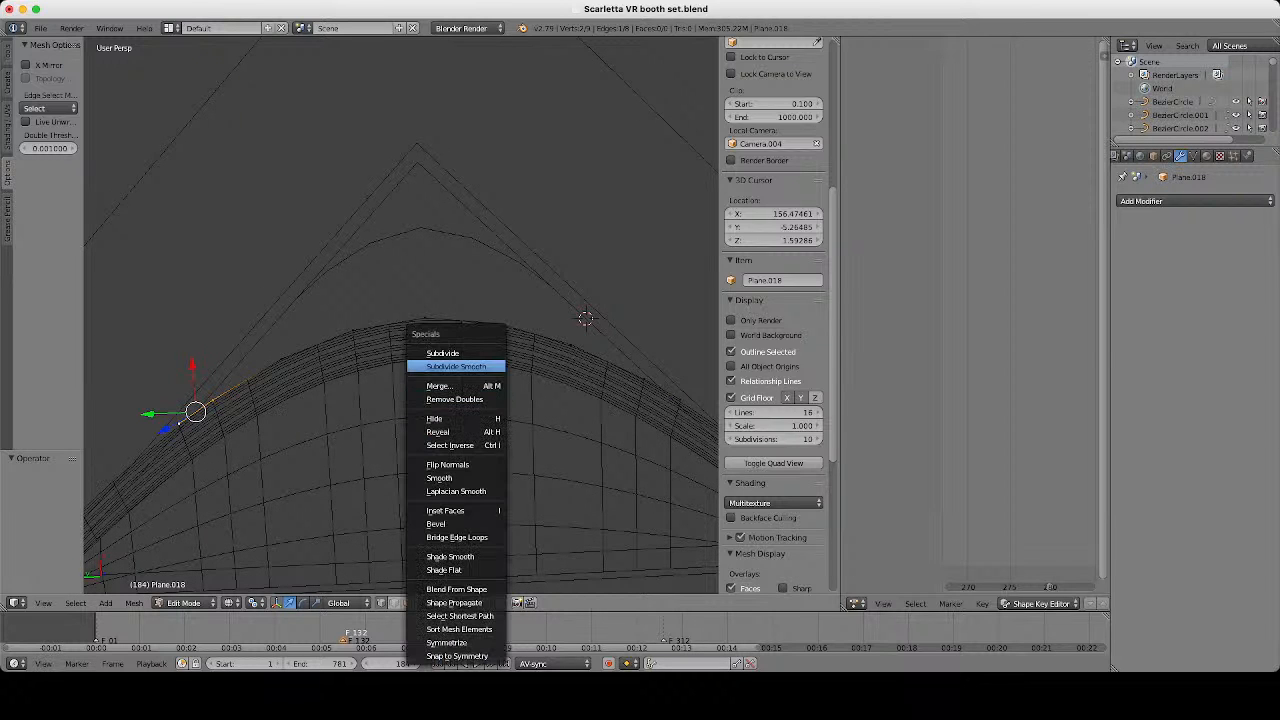
{"action": "left_click", "coordinate": [443, 353]}
{"action": "scroll", "coordinate": [443, 353], "scroll_direction": "down", "scroll_amount": 2}
{"action": "key", "text": "a"}
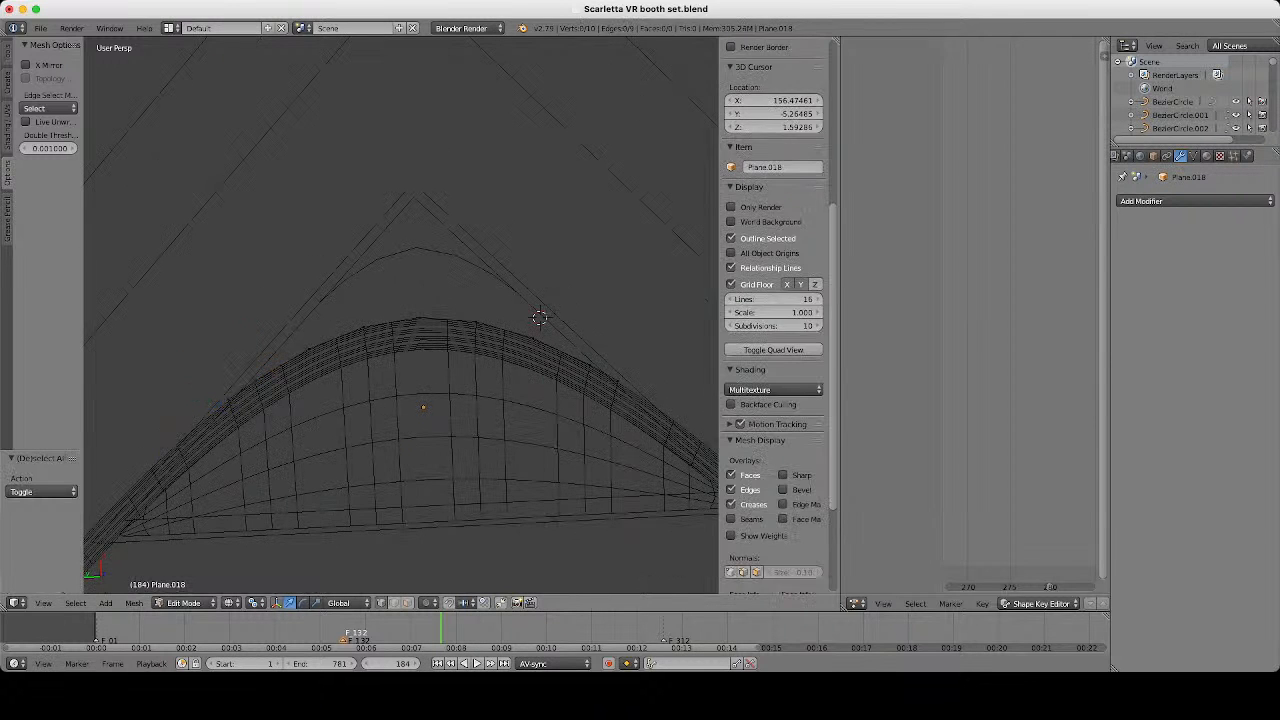
{"action": "right_click", "coordinate": [590, 366]}
{"action": "right_click", "coordinate": [617, 380], "text": "shift"}
{"action": "key", "text": "w"}
{"action": "left_click", "coordinate": [617, 353]}
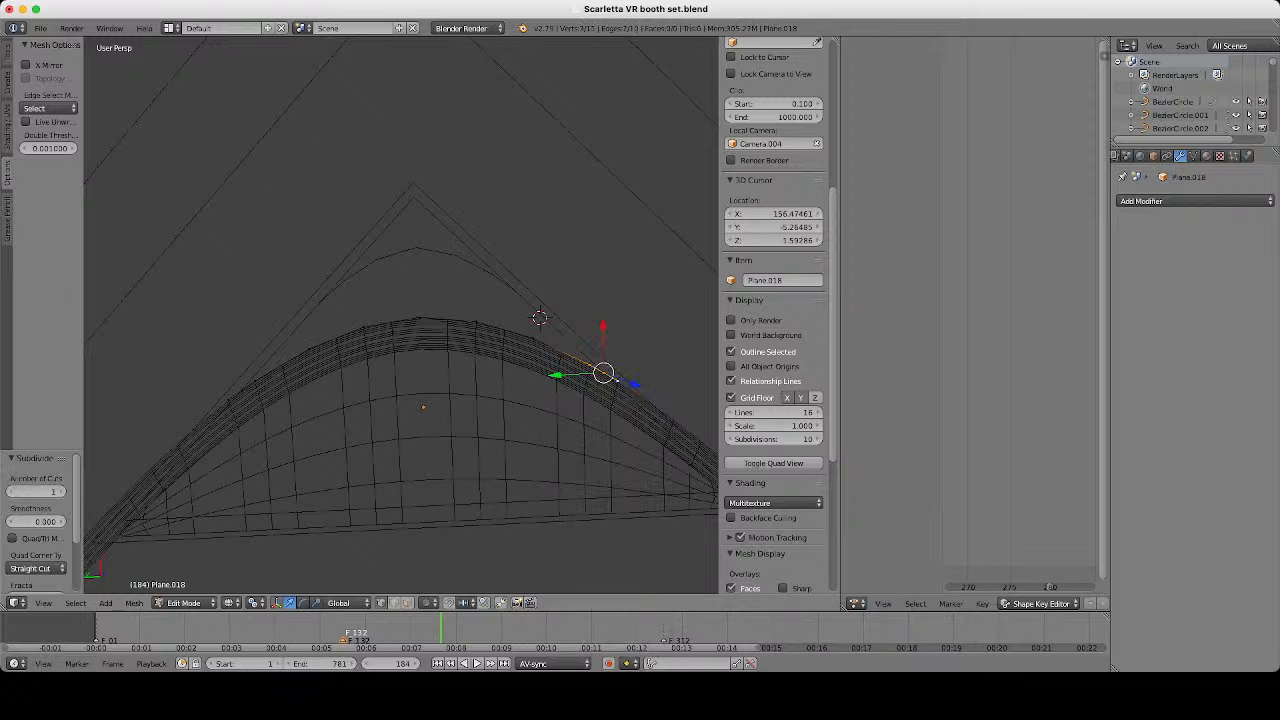
Delete the curved edge's two end vertices and select all its remaining vertices.
{"action": "right_click", "coordinate": [617, 380]}
{"action": "right_click", "coordinate": [228, 400], "text": "shift"}
{"action": "key", "text": "x"}
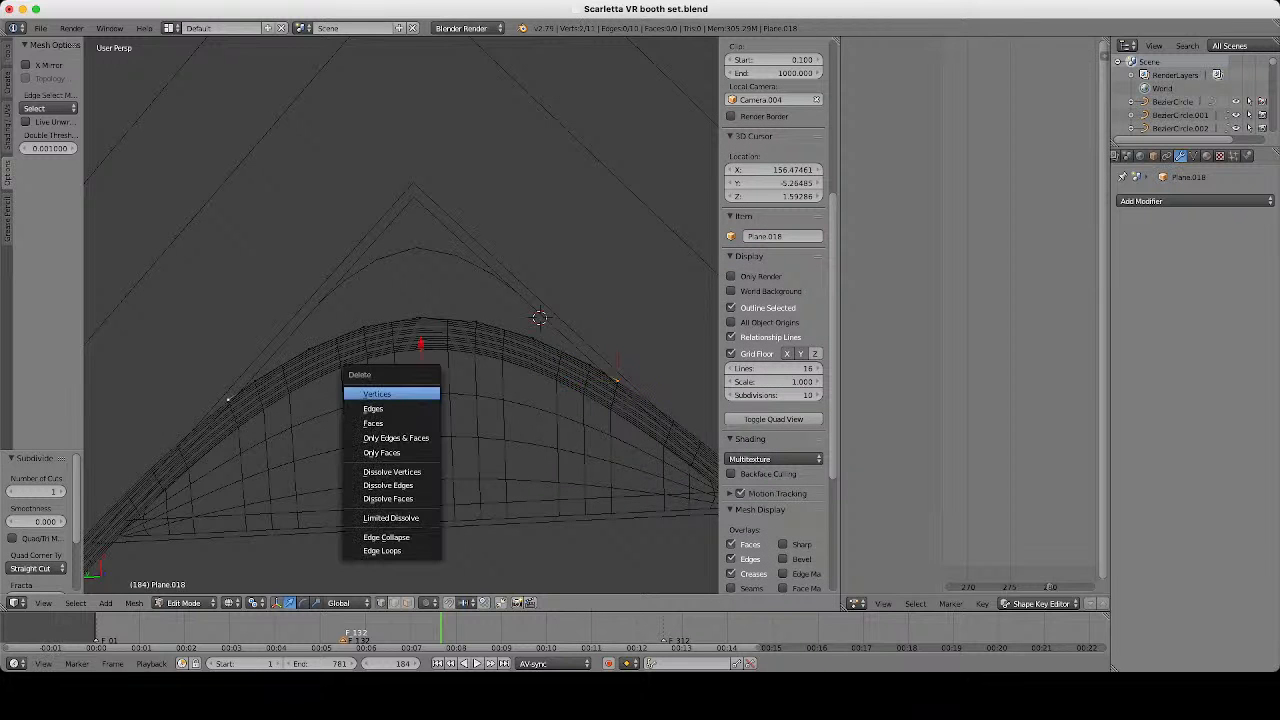
{"action": "left_click", "coordinate": [391, 394]}
{"action": "scroll", "coordinate": [391, 394], "scroll_direction": "up", "scroll_amount": 2}
{"action": "key", "text": "a"}
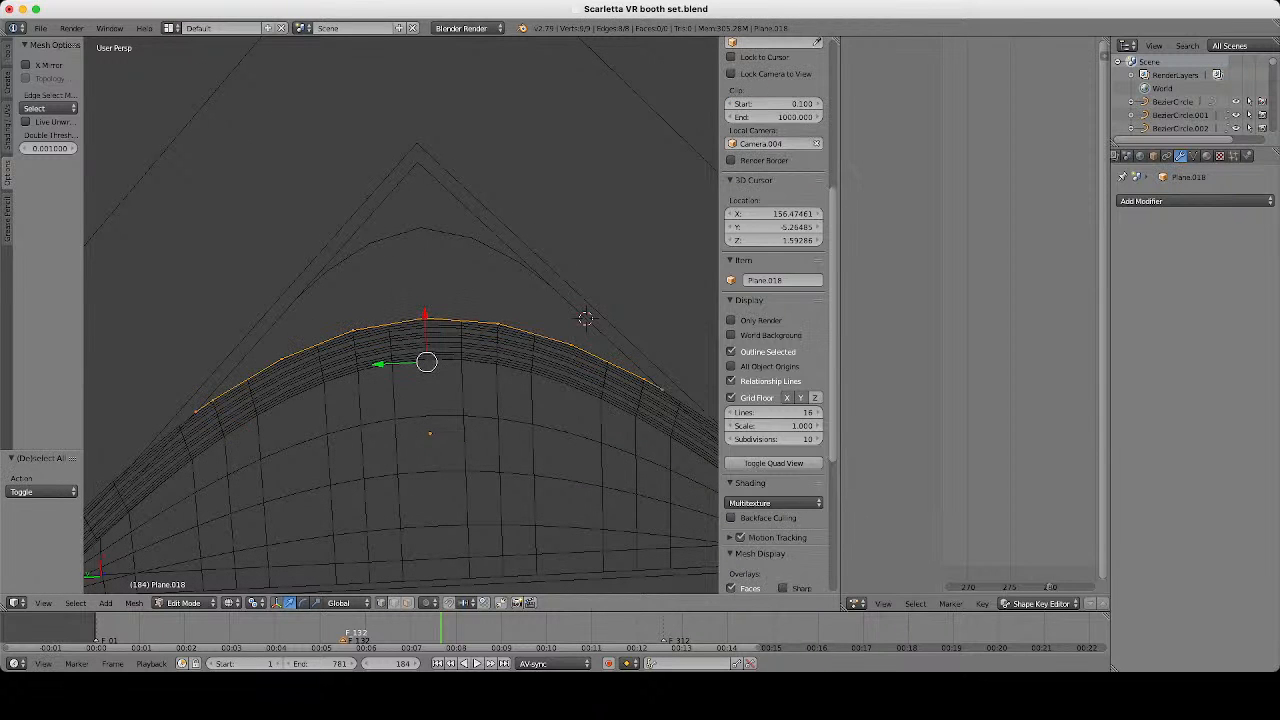
Leave the curved edge and remove the subdivision modifier from the inner V-shaped edge, Plane.017.
{"action": "key", "text": "Tab"}
{"action": "right_click", "coordinate": [585, 318]}
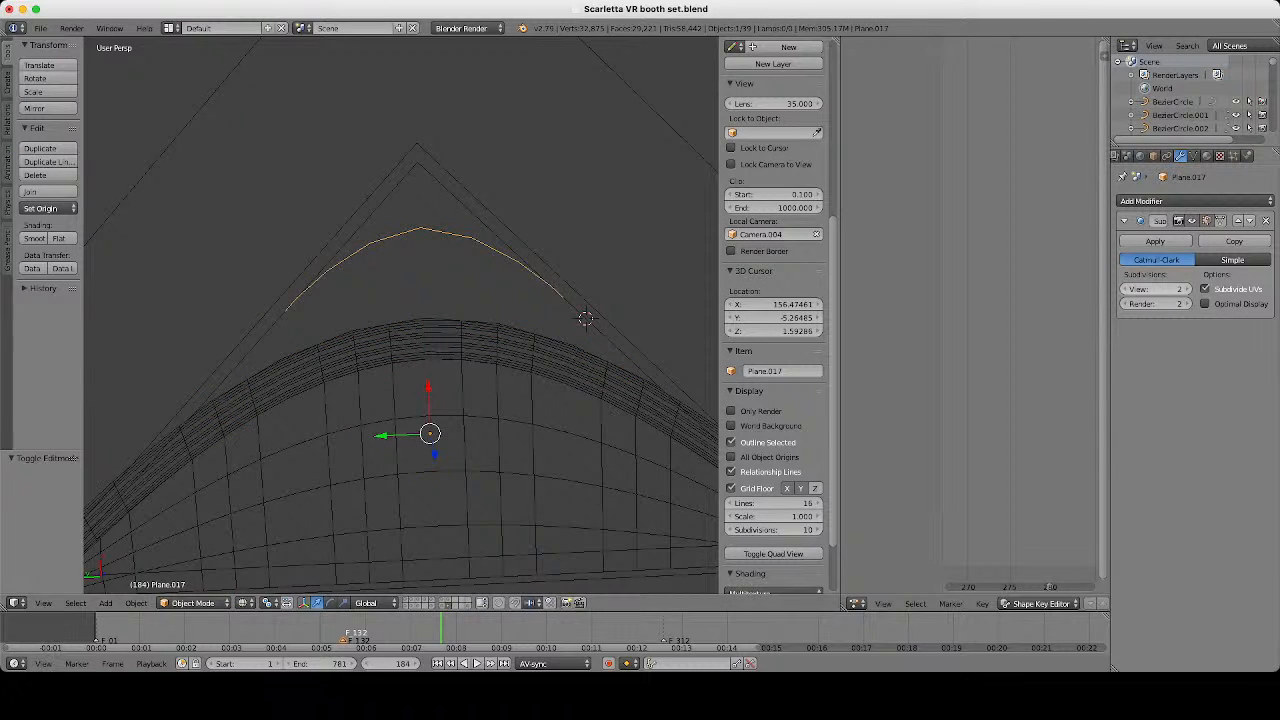
{"action": "key", "text": "z"}
{"action": "key", "text": "z"}
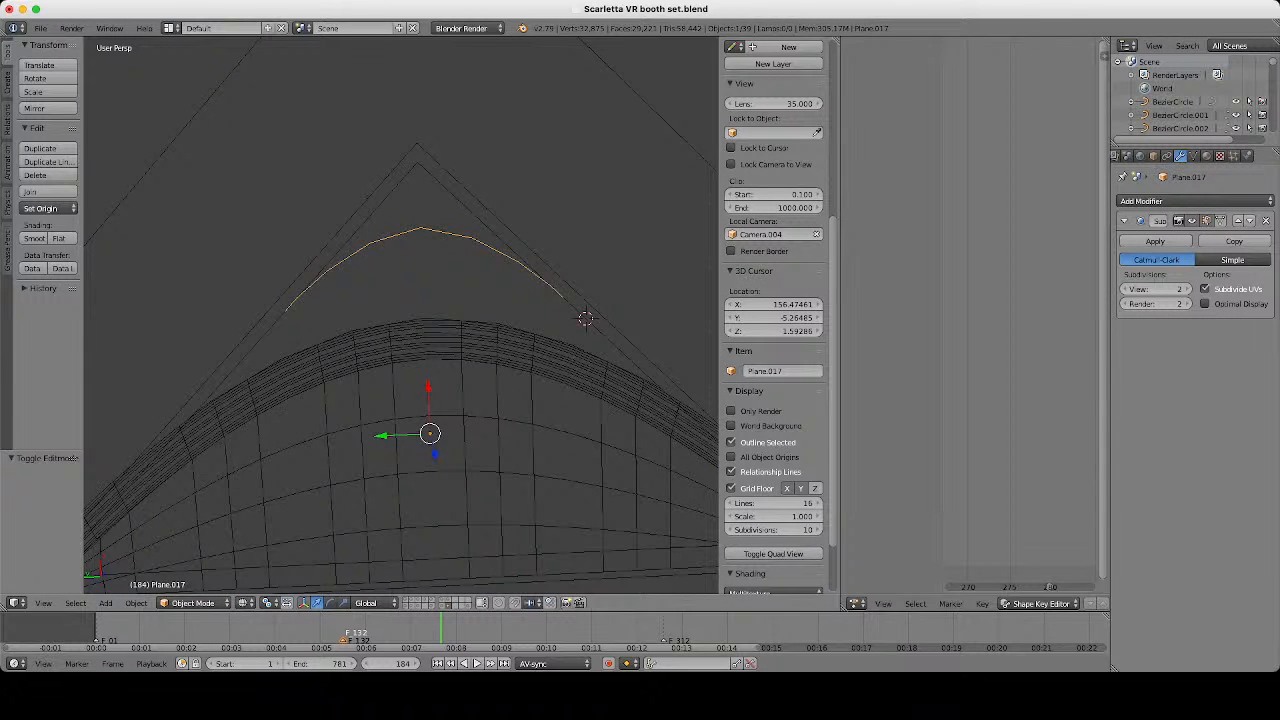
{"action": "key", "text": "Tab"}
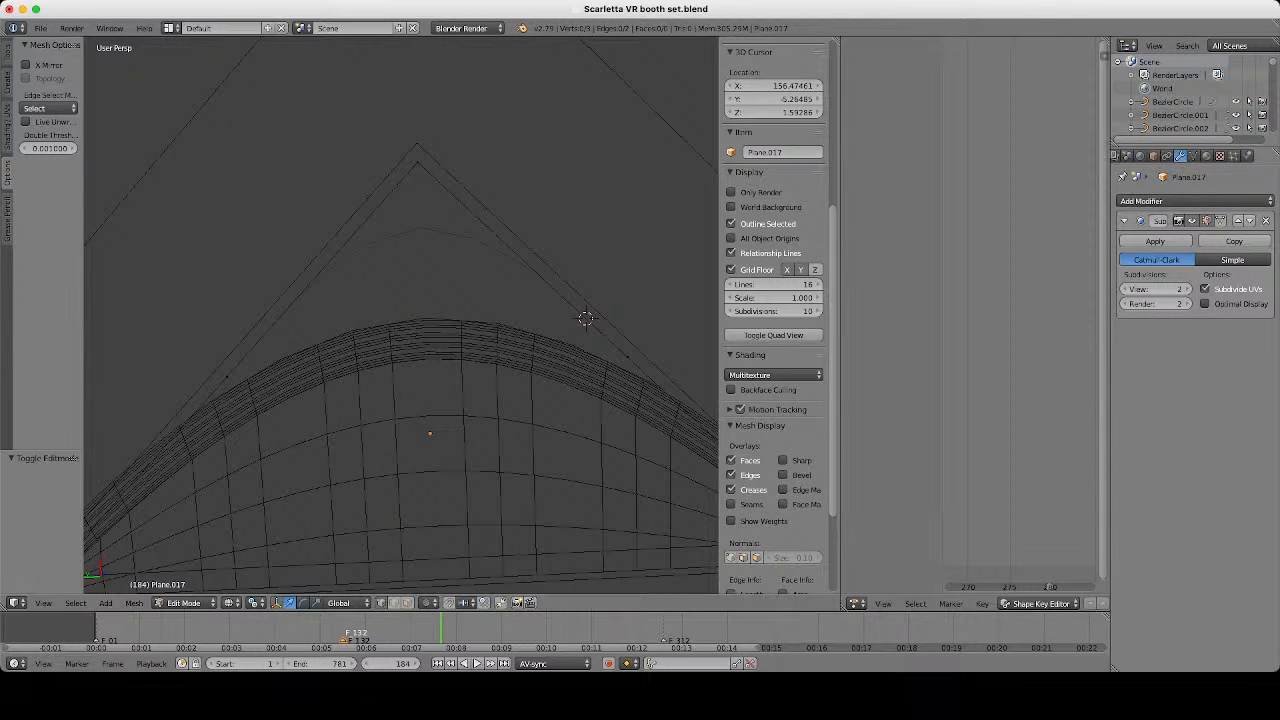
{"action": "key", "text": "Tab"}
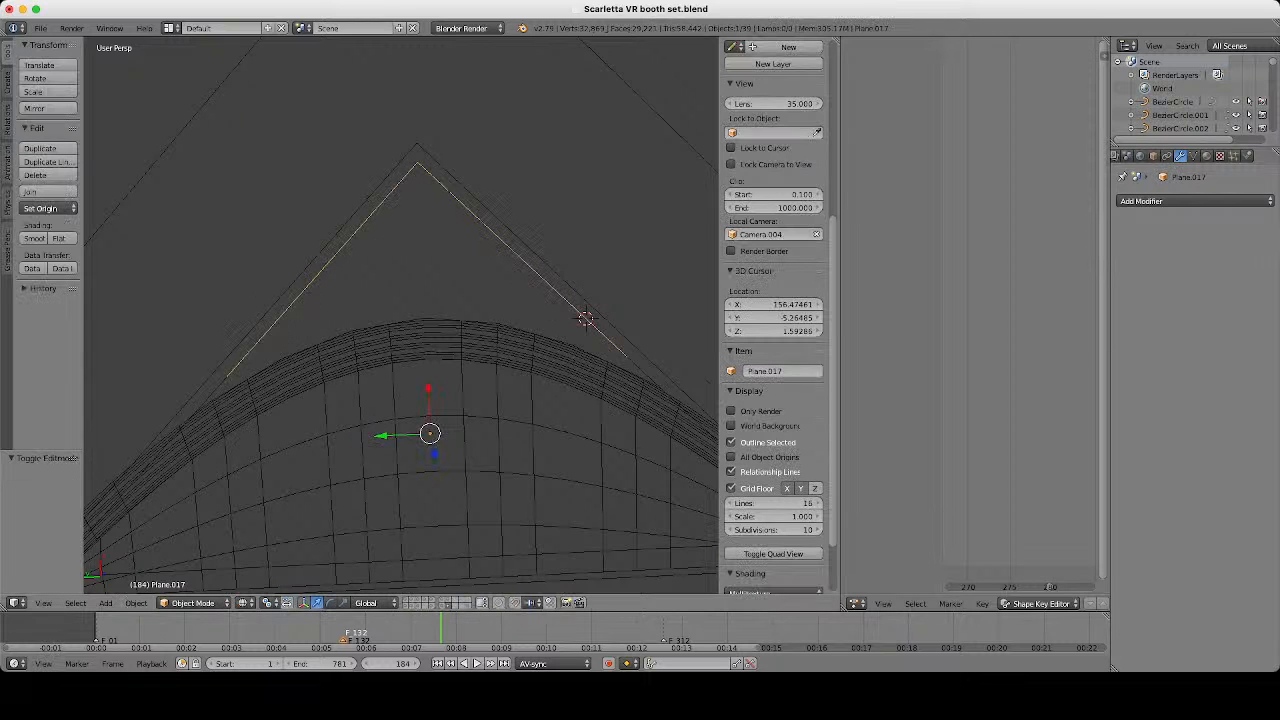
Subdivide both segments of the V-shaped edge Plane.017 with three cuts each.
{"action": "key", "text": "Tab"}
{"action": "key", "text": "a"}
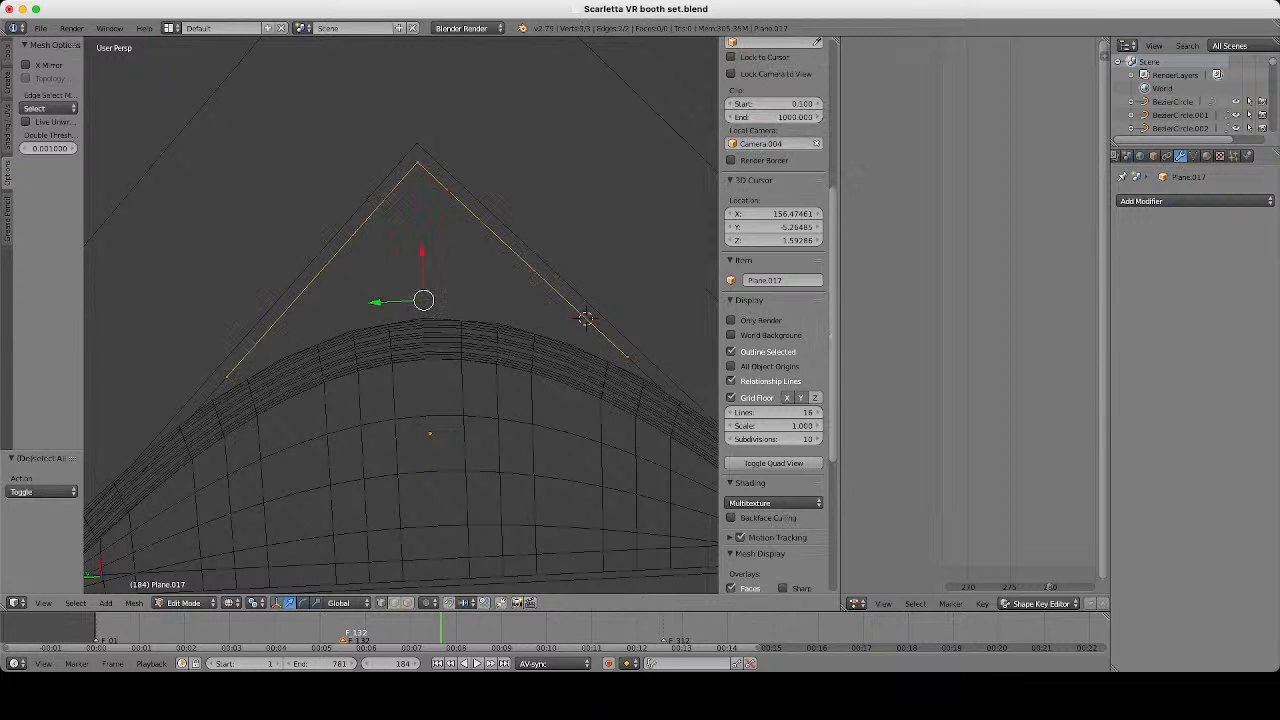
{"action": "key", "text": "w"}
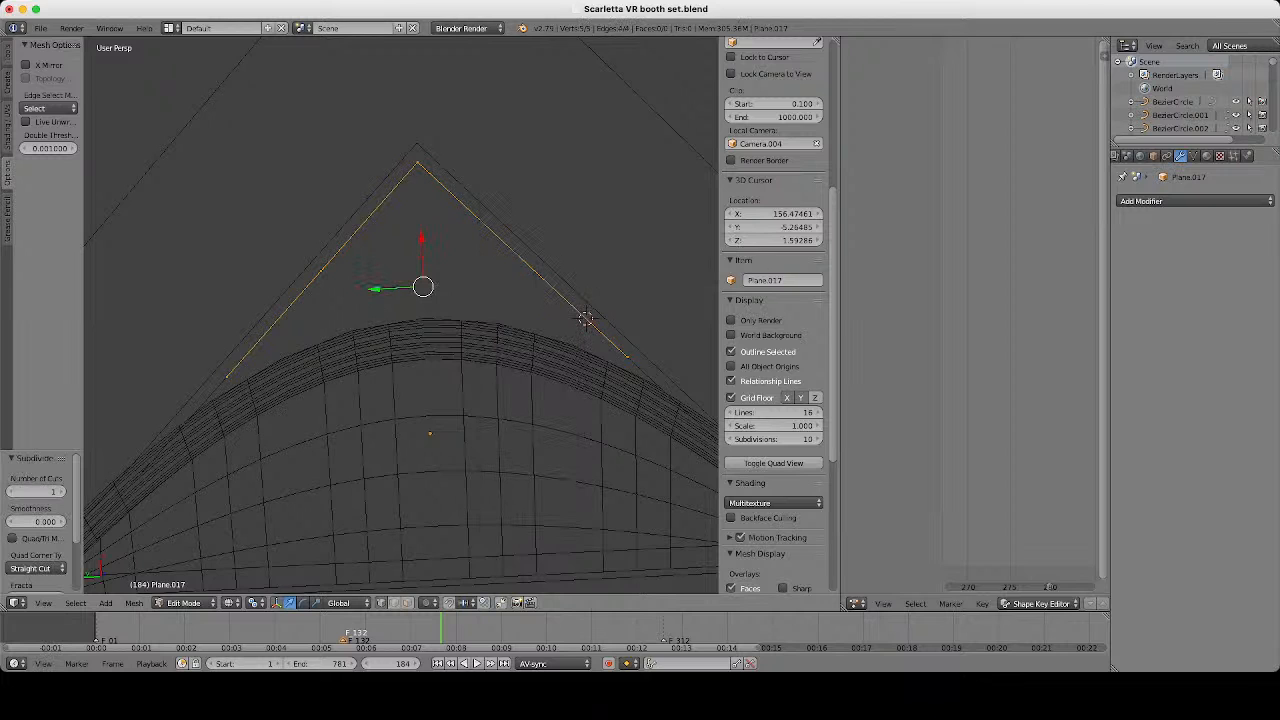
{"action": "left_click", "coordinate": [63, 492]}
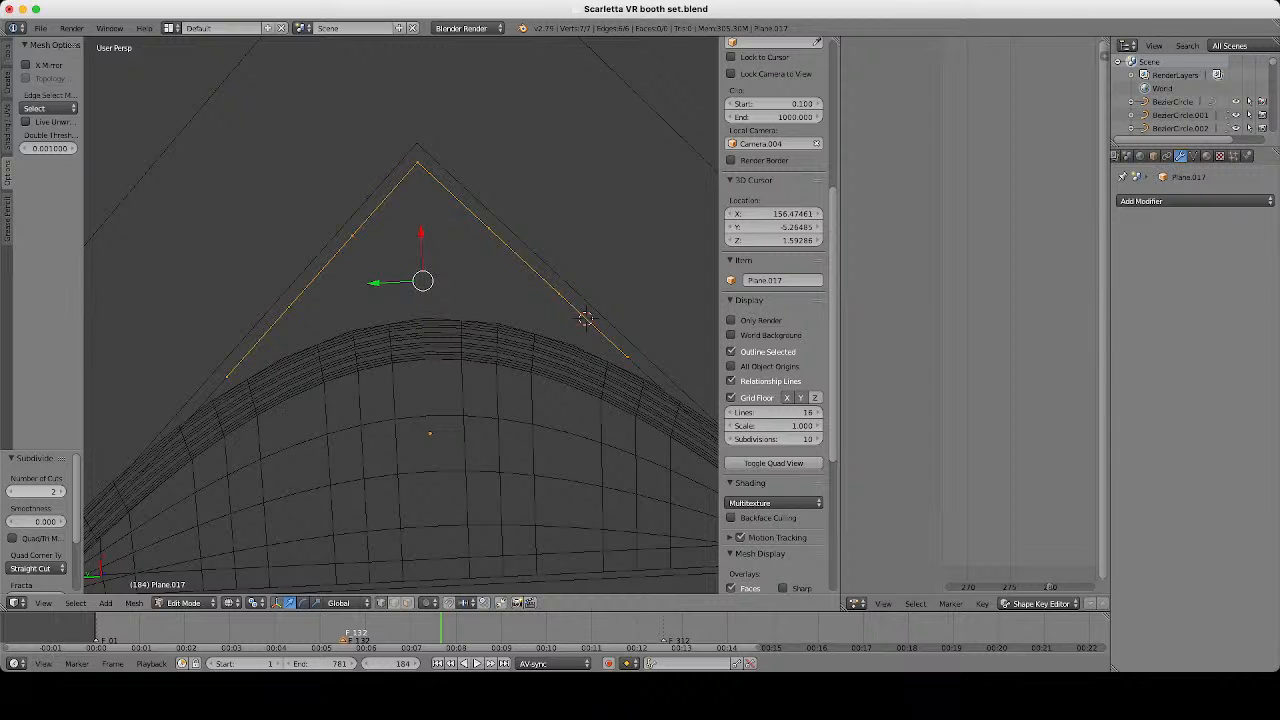
{"action": "key", "text": "Tab"}
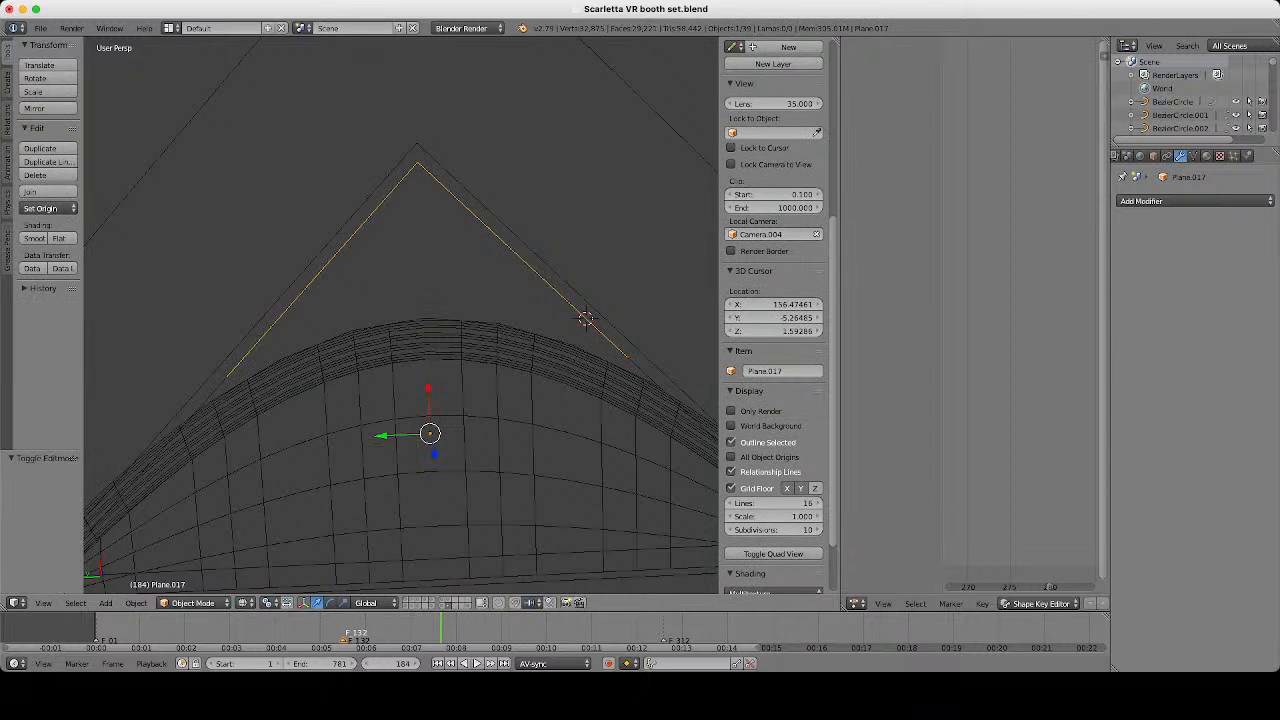
Join the curved edge Plane.018 with the V-shaped edge Plane.017 into one mesh and open it for editing.
{"action": "right_click", "coordinate": [440, 320]}
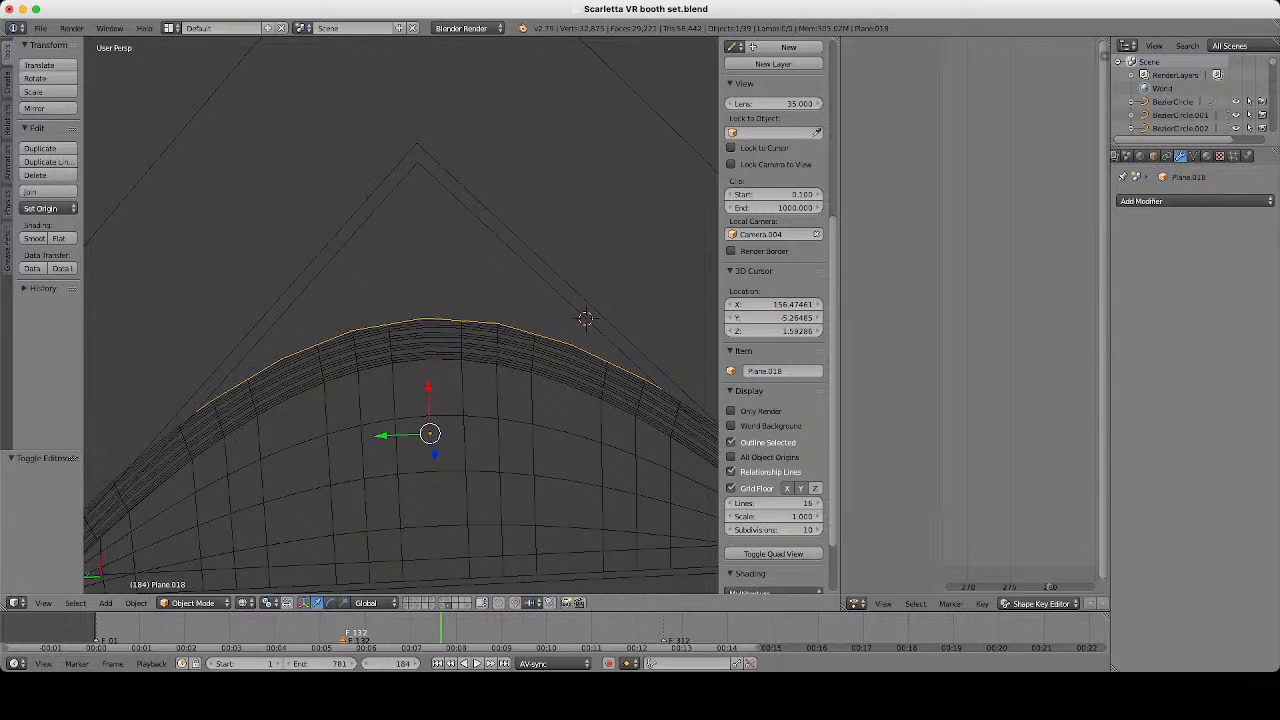
{"action": "right_click", "coordinate": [585, 318], "text": "shift"}
{"action": "key", "text": "Tab"}
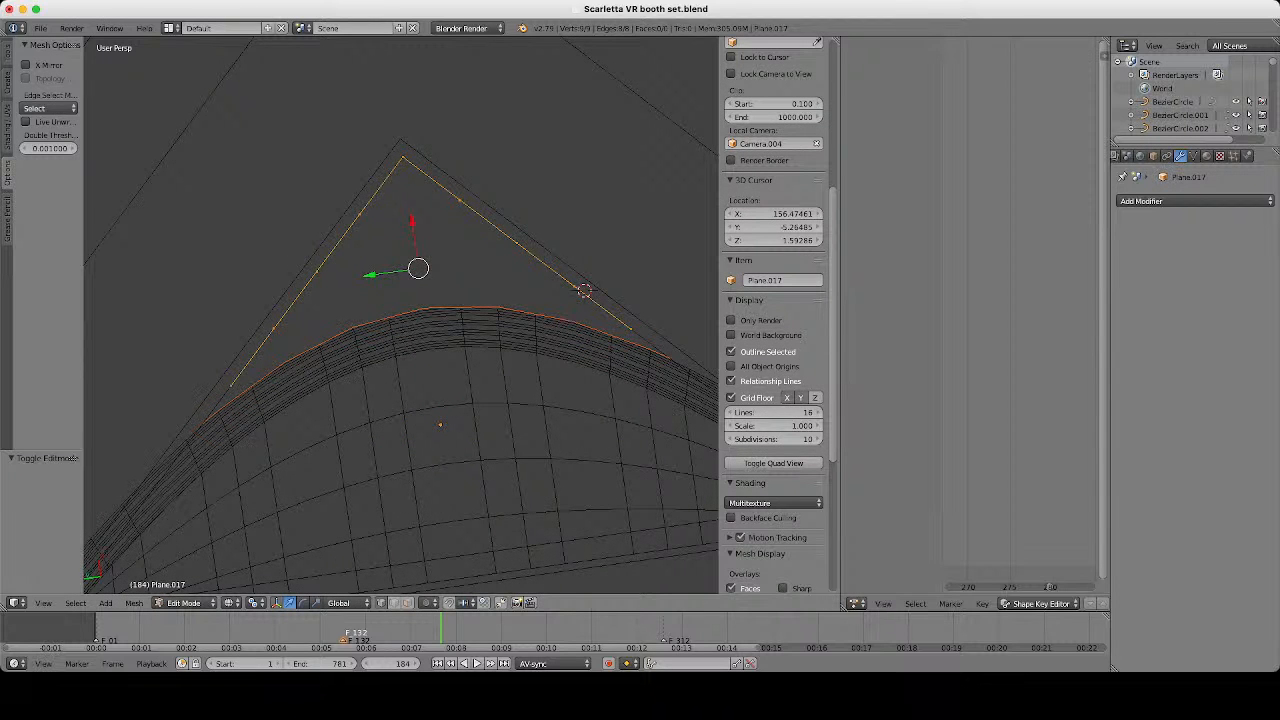
{"action": "key", "text": "Tab"}
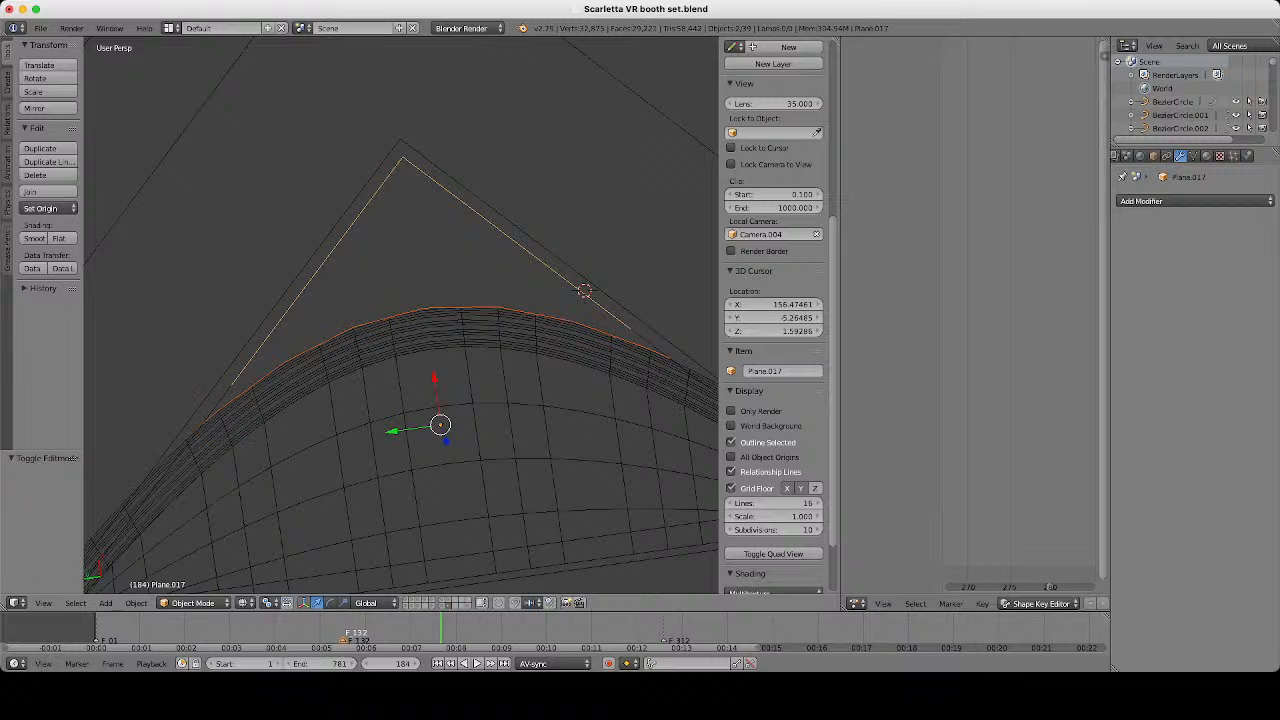
{"action": "right_click", "coordinate": [585, 290], "text": "shift"}
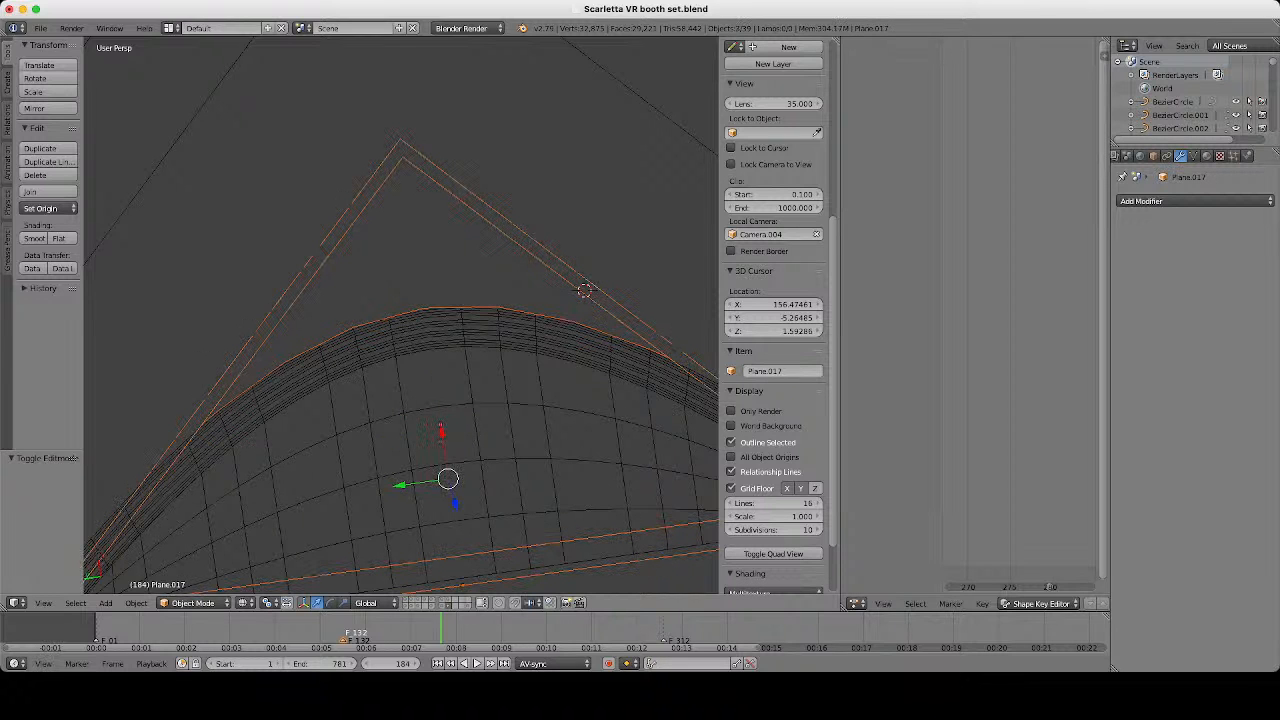
{"action": "right_click", "coordinate": [585, 290], "text": "shift"}
{"action": "right_click", "coordinate": [585, 290], "text": "shift"}
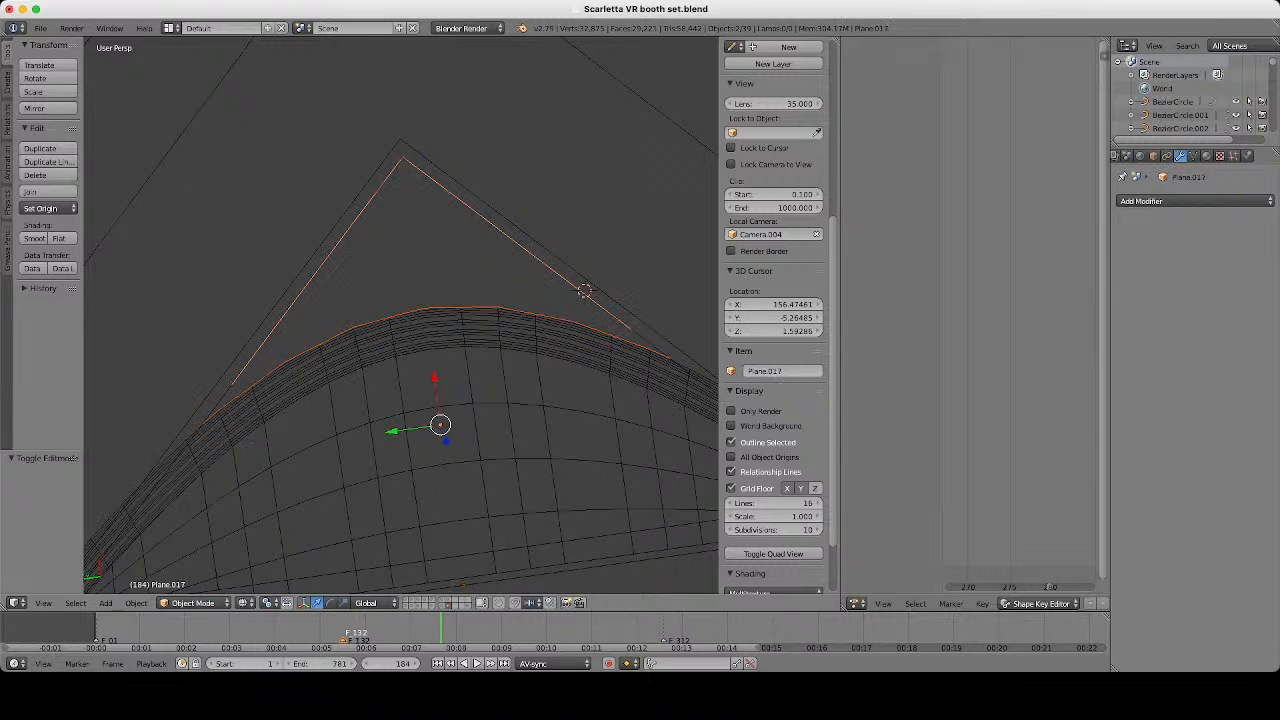
{"action": "key", "text": "Tab"}
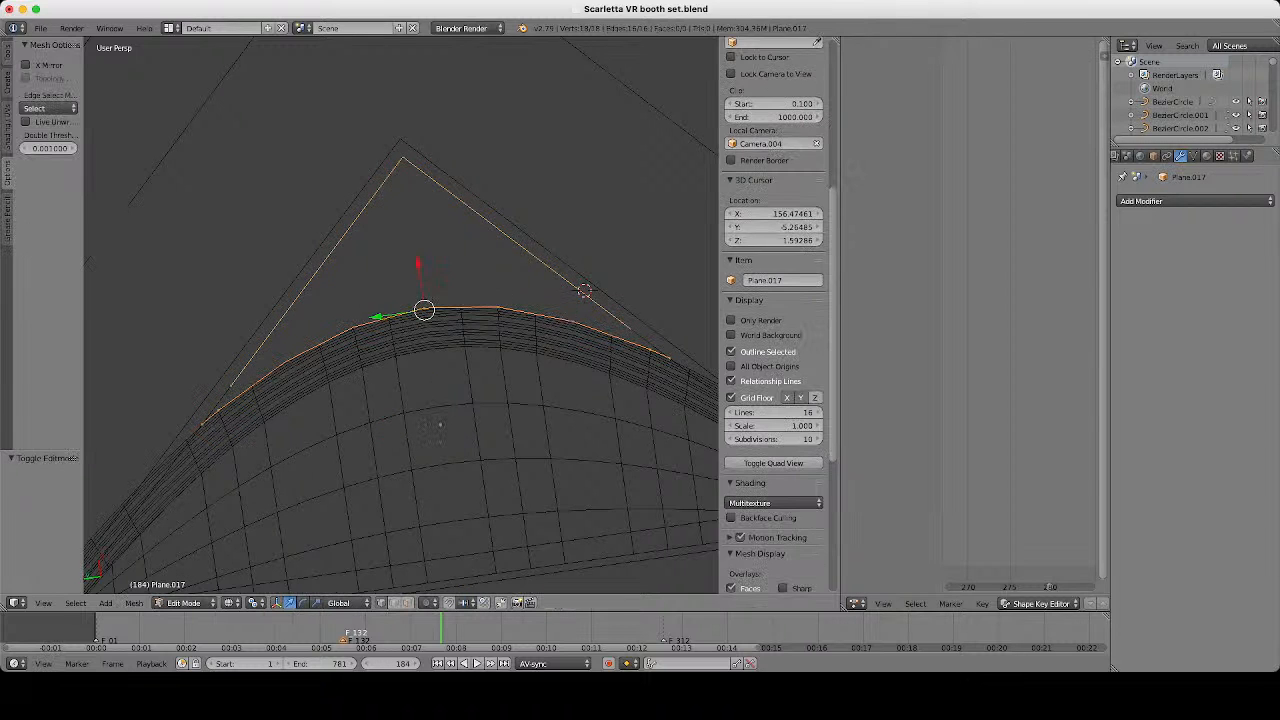
Select all vertices of the joined mesh and fill the gap between the two outlines with Bridge Edge Loops.
{"action": "key", "text": "a"}
{"action": "key", "text": "a"}
{"action": "key", "text": "w"}
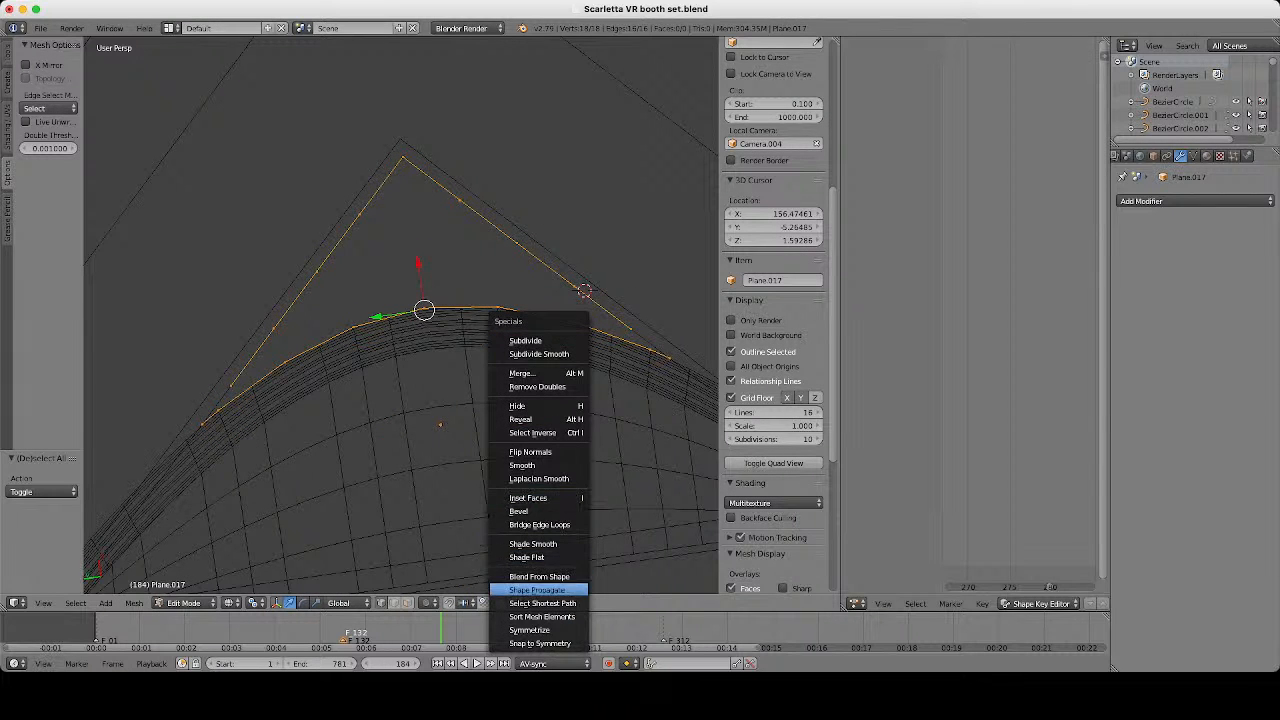
{"action": "left_click", "coordinate": [540, 525]}
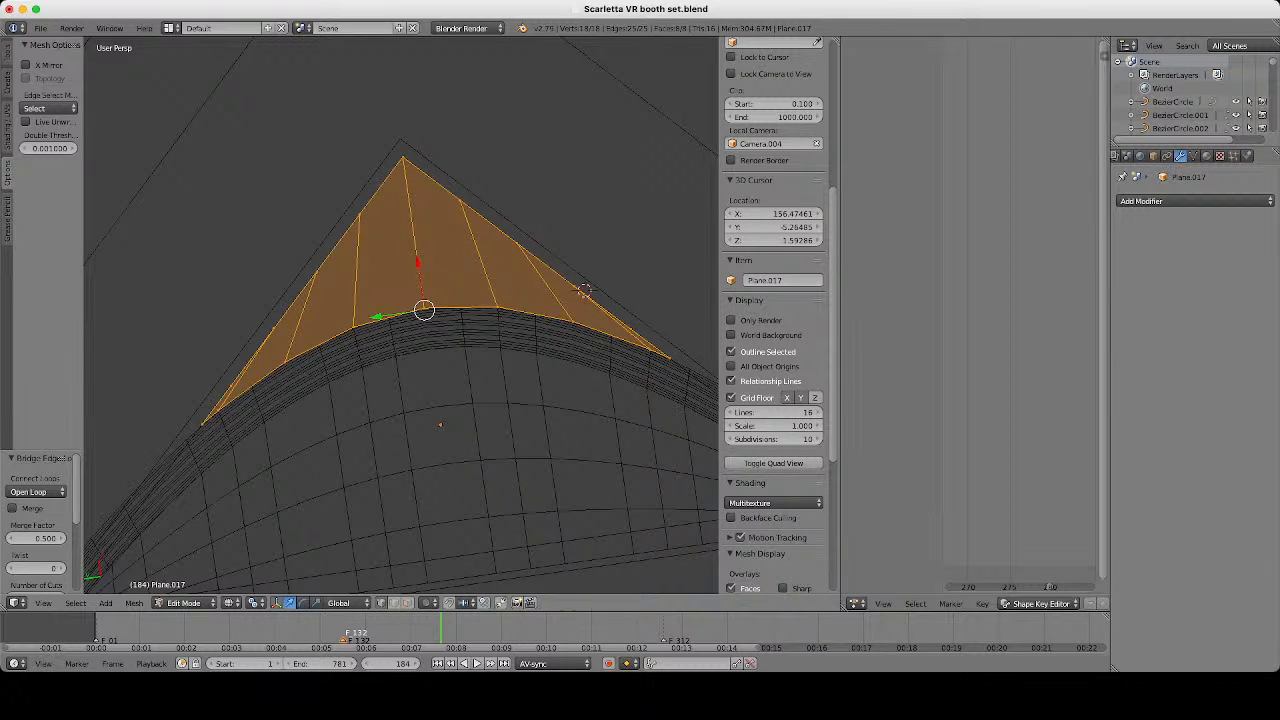
Set the bridged corner patch's origin to its geometry and lower the patch by 0.084 along the Z axis.
{"action": "key", "text": "Tab"}
{"action": "key", "text": "z"}
{"action": "scroll", "coordinate": [440, 400], "scroll_direction": "down", "scroll_amount": 3}
{"action": "mouse_move", "coordinate": [440, 400]}
{"action": "middle_mouse_down"}
{"action": "mouse_move", "coordinate": [330, 320]}
{"action": "mouse_move", "coordinate": [560, 330]}
{"action": "mouse_move", "coordinate": [545, 325]}
{"action": "middle_mouse_up"}
{"action": "left_click", "coordinate": [45, 208]}
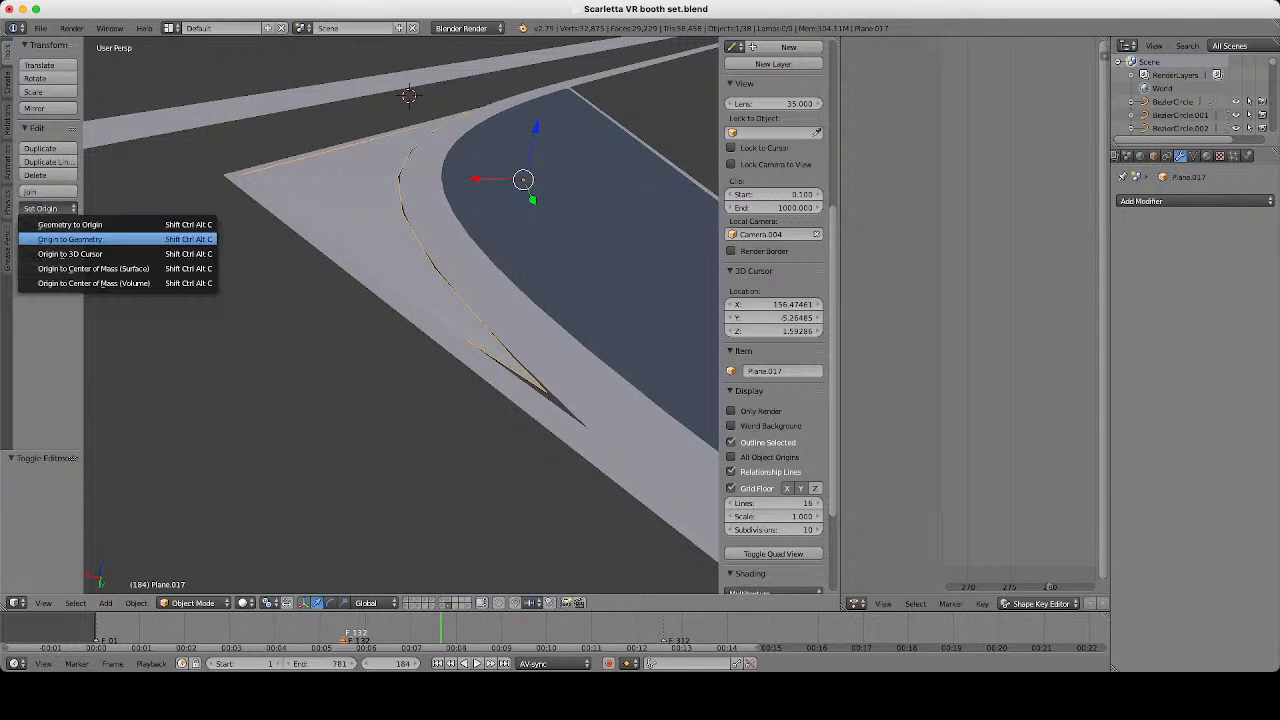
{"action": "left_click", "coordinate": [70, 239]}
{"action": "left_click_drag", "start_coordinate": [520, 88], "coordinate": [519, 92]}
Add a Subdivision Surface modifier to the corner patch.
{"action": "left_click", "coordinate": [1165, 201]}
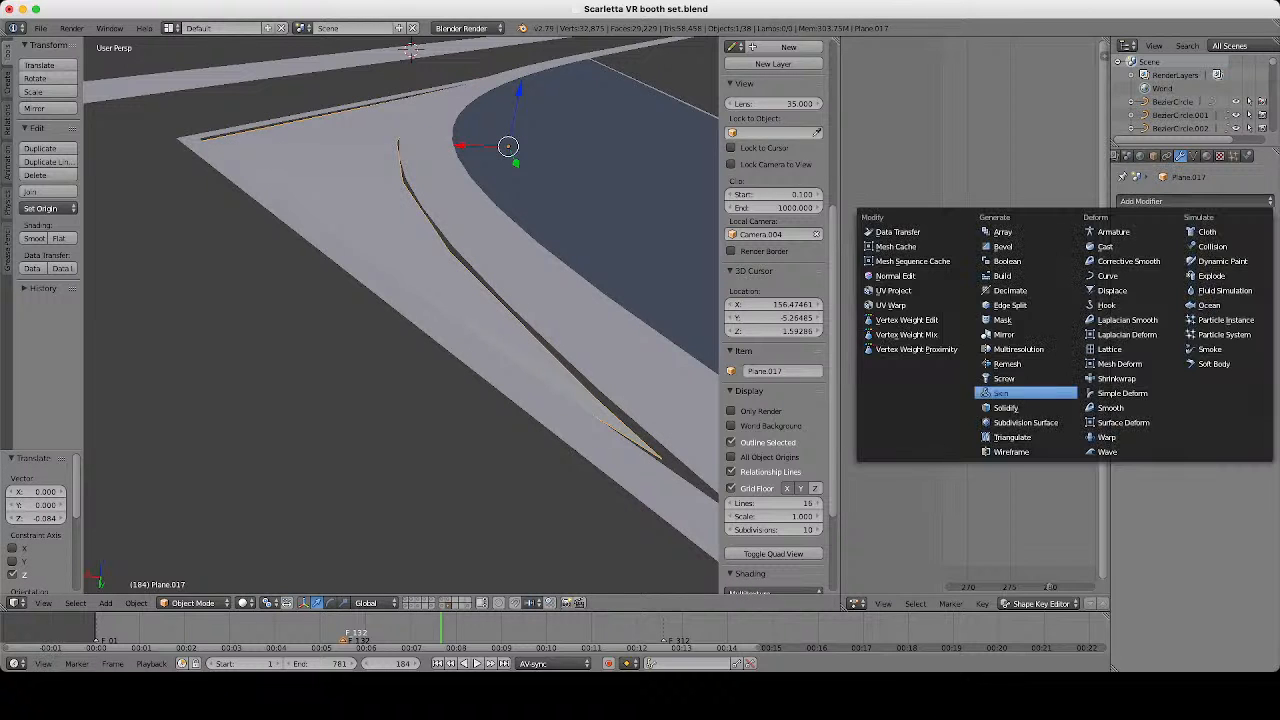
{"action": "left_click", "coordinate": [1025, 422]}
{"action": "middle_click_drag", "start_coordinate": [400, 260], "coordinate": [405, 350]}
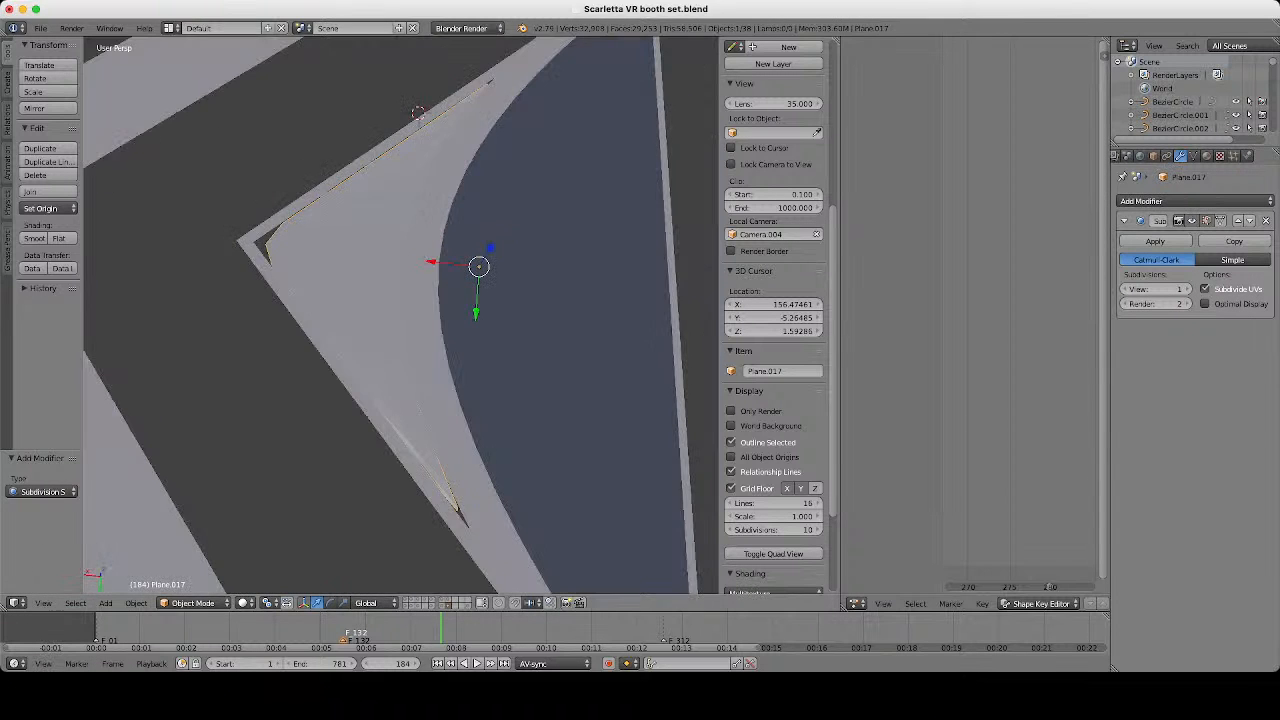
Reapply Origin to Geometry to the subdivided corner patch and inspect its mesh in wireframe.
{"action": "key", "text": "z"}
{"action": "left_click", "coordinate": [48, 208]}
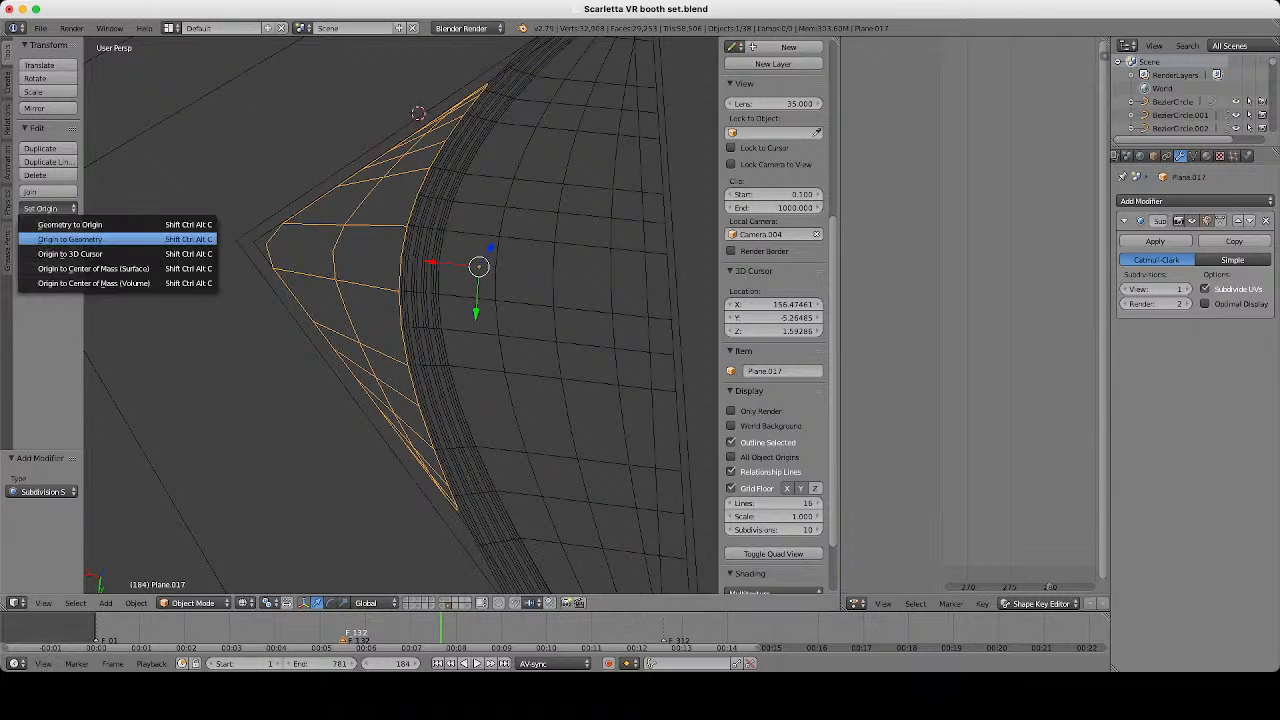
{"action": "left_click", "coordinate": [70, 240]}
{"action": "scroll", "coordinate": [400, 315], "scroll_direction": "down", "scroll_amount": 12}
{"action": "key", "text": "Tab"}
{"action": "scroll", "coordinate": [400, 315], "scroll_direction": "down", "scroll_amount": 5}
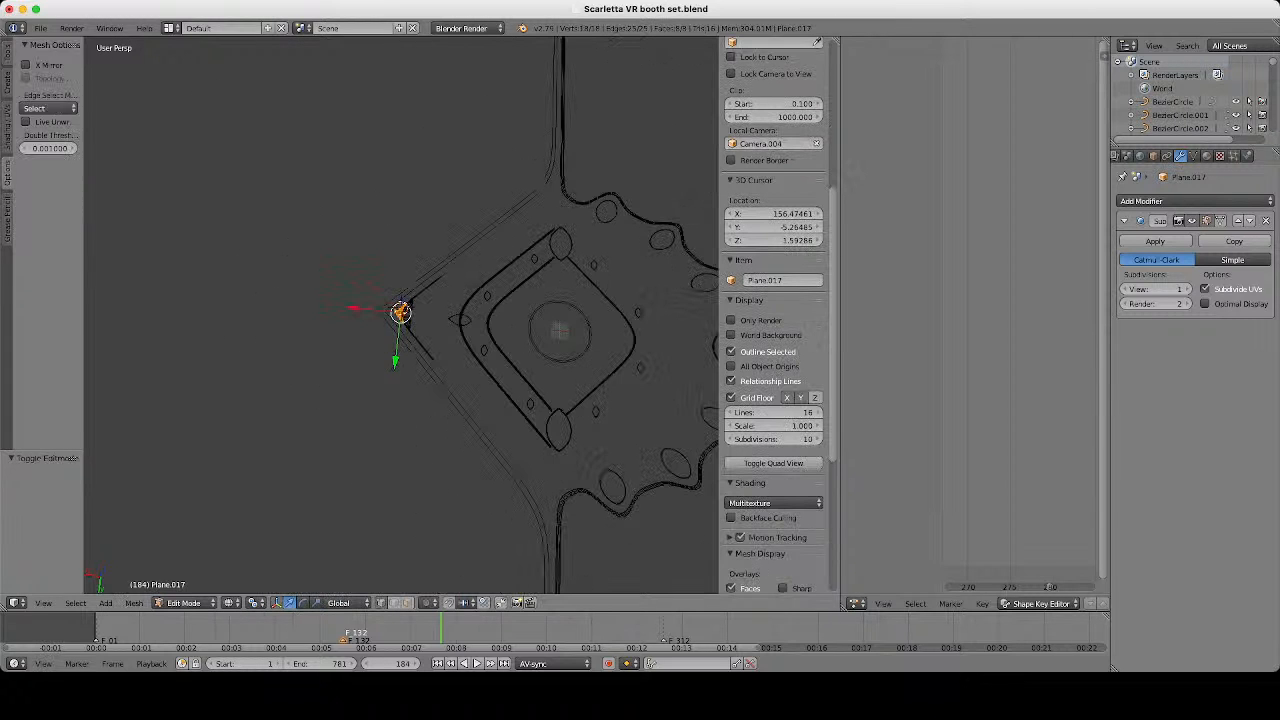
{"action": "scroll", "coordinate": [400, 315], "scroll_direction": "down", "scroll_amount": 3}
{"action": "scroll", "coordinate": [400, 315], "scroll_direction": "up", "scroll_amount": 17}
{"action": "key", "text": "Tab"}
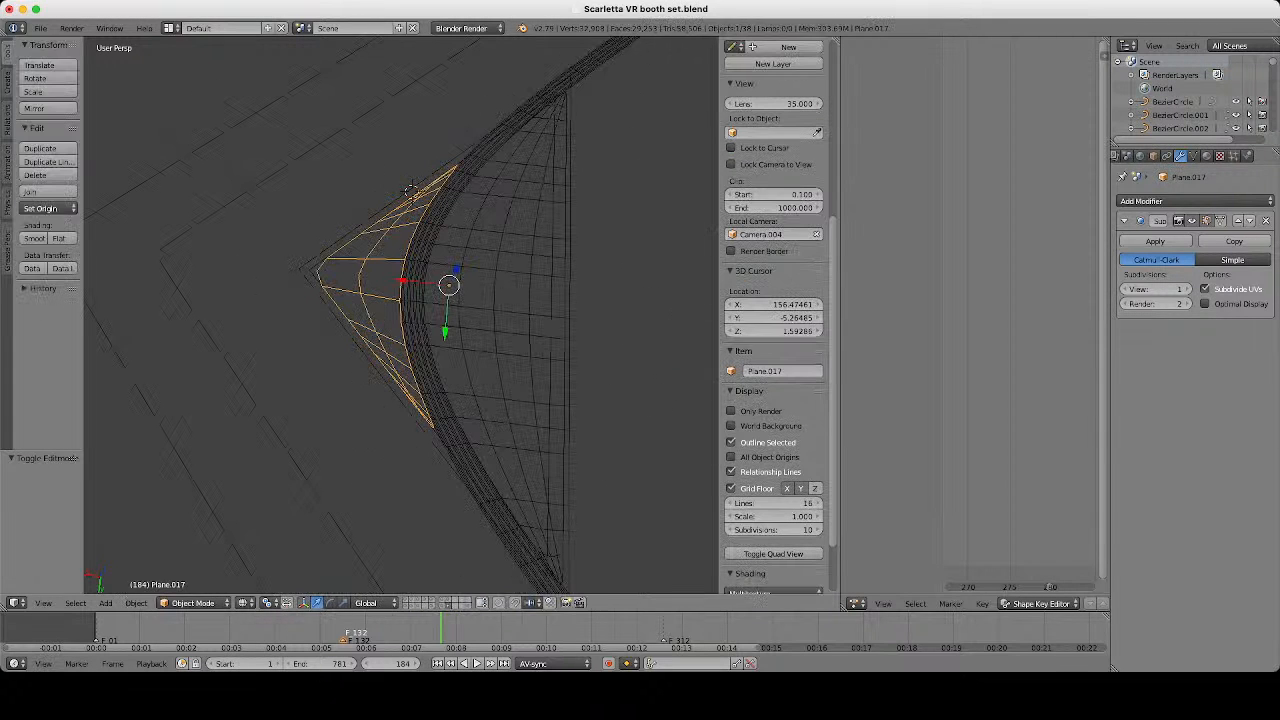
{"action": "left_click", "coordinate": [40, 208]}
{"action": "left_click", "coordinate": [70, 238]}
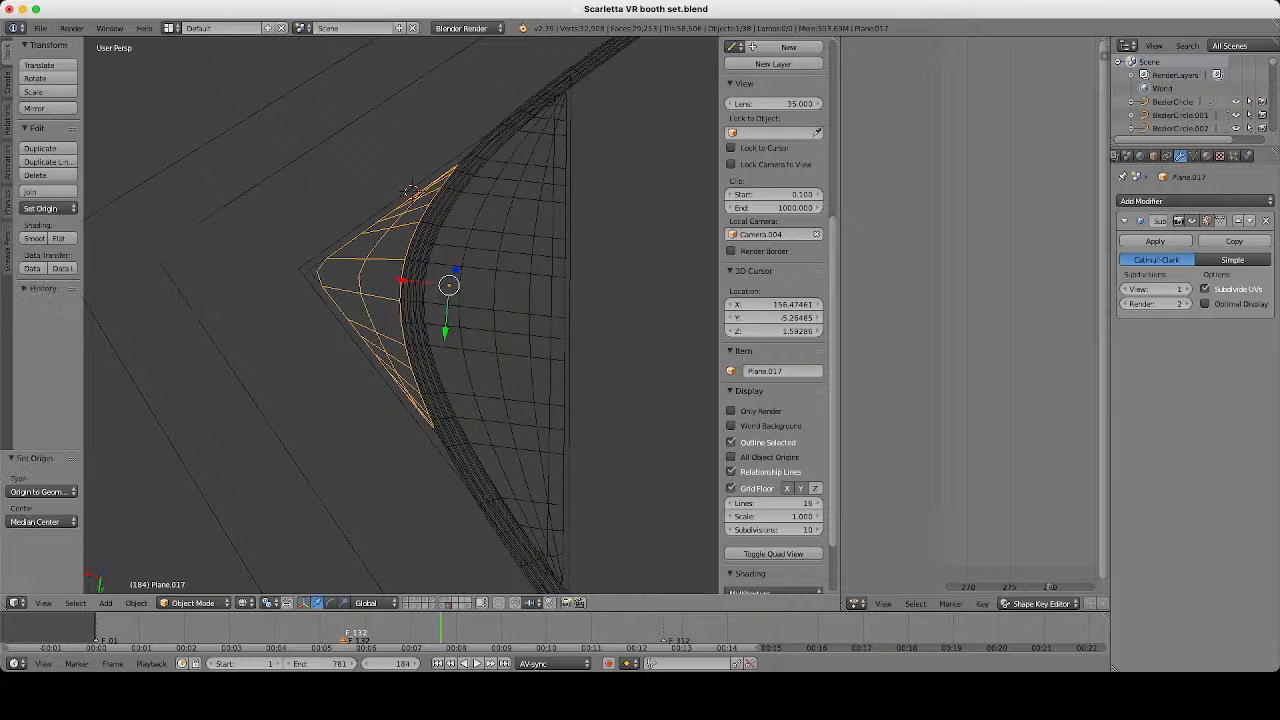
Cut an edge loop into the corner patch and slide it tight against the upper side of the edge leading from the sharp corner.
{"action": "scroll", "coordinate": [418, 112], "scroll_direction": "up", "scroll_amount": 3}
{"action": "key", "text": "Tab"}
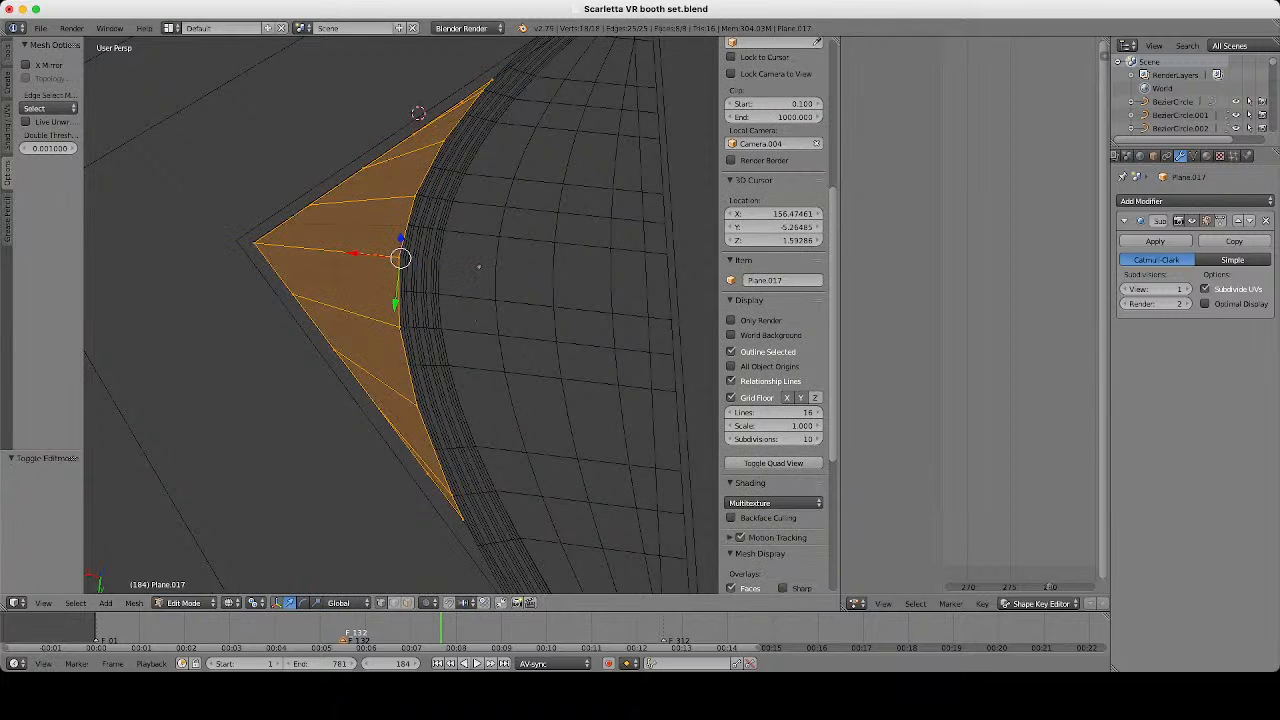
{"action": "key", "text": "Tab"}
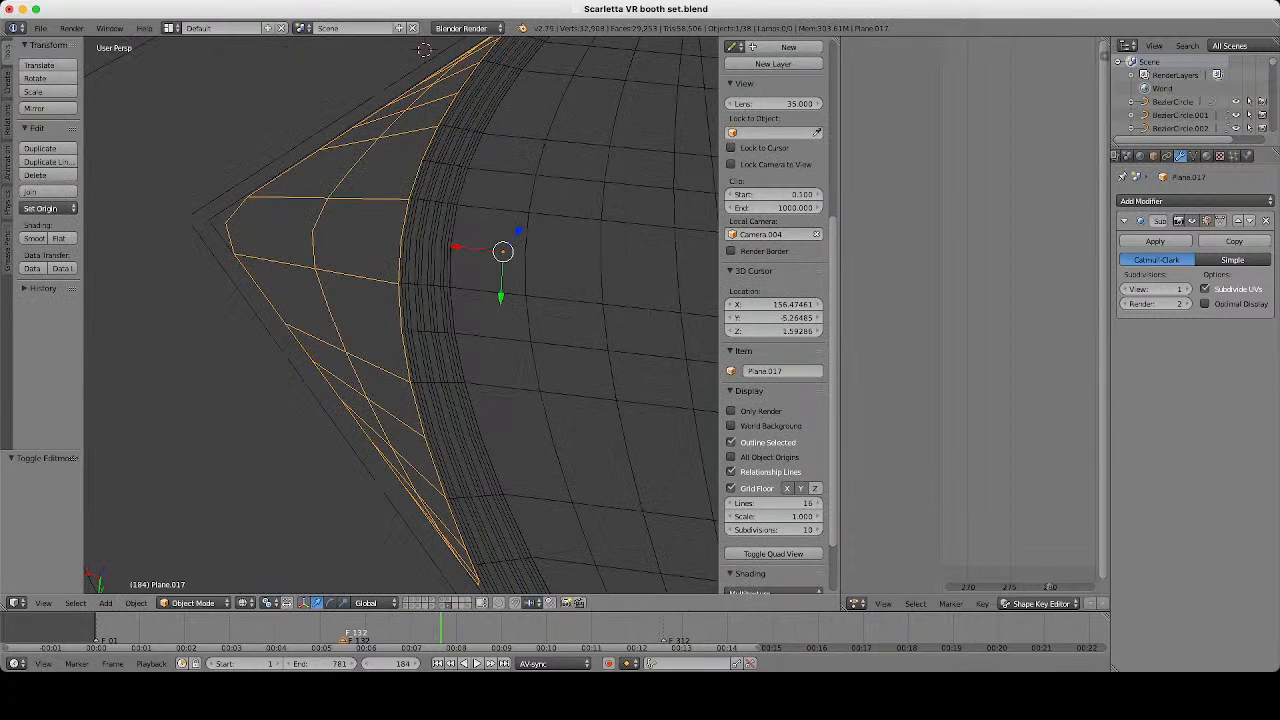
{"action": "key", "text": "z"}
{"action": "key", "text": "Tab"}
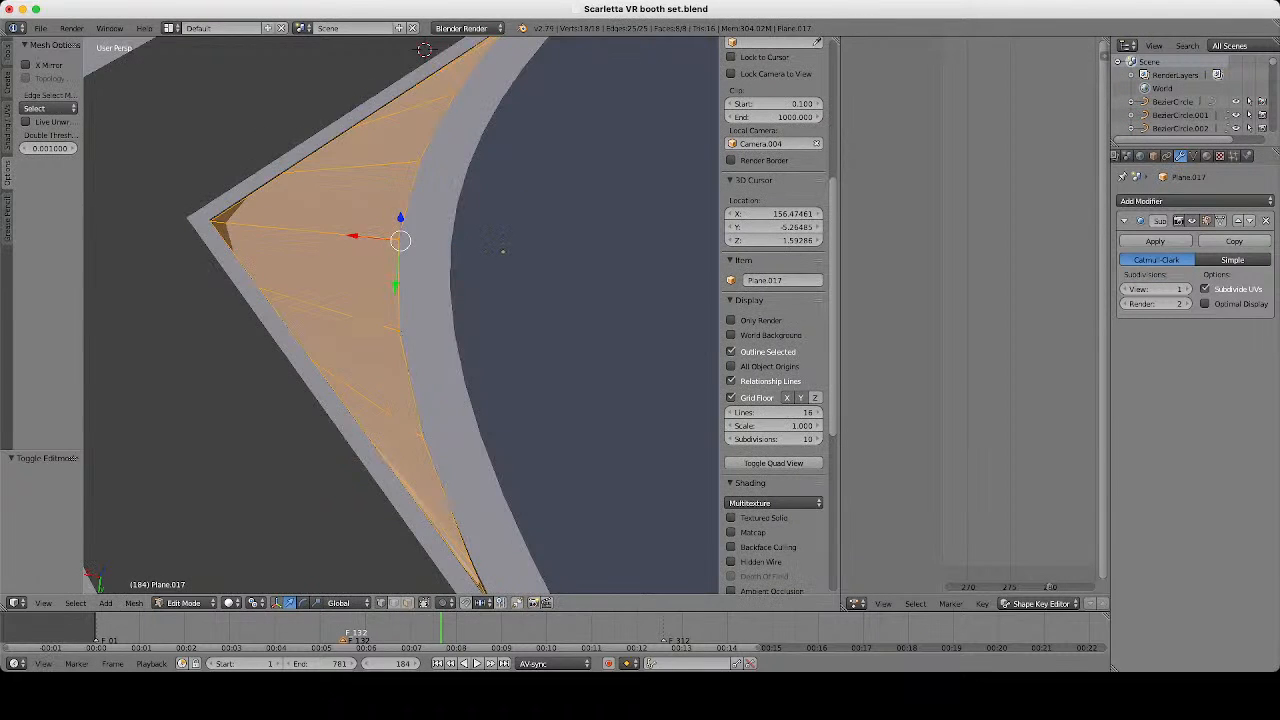
{"action": "middle_click_drag", "start_coordinate": [401, 240], "coordinate": [554, 354], "text": "shift"}
{"action": "scroll", "coordinate": [401, 315], "scroll_direction": "up", "scroll_amount": 4}
{"action": "key", "text": "ctrl+r"}
{"action": "left_click", "coordinate": [691, 388]}
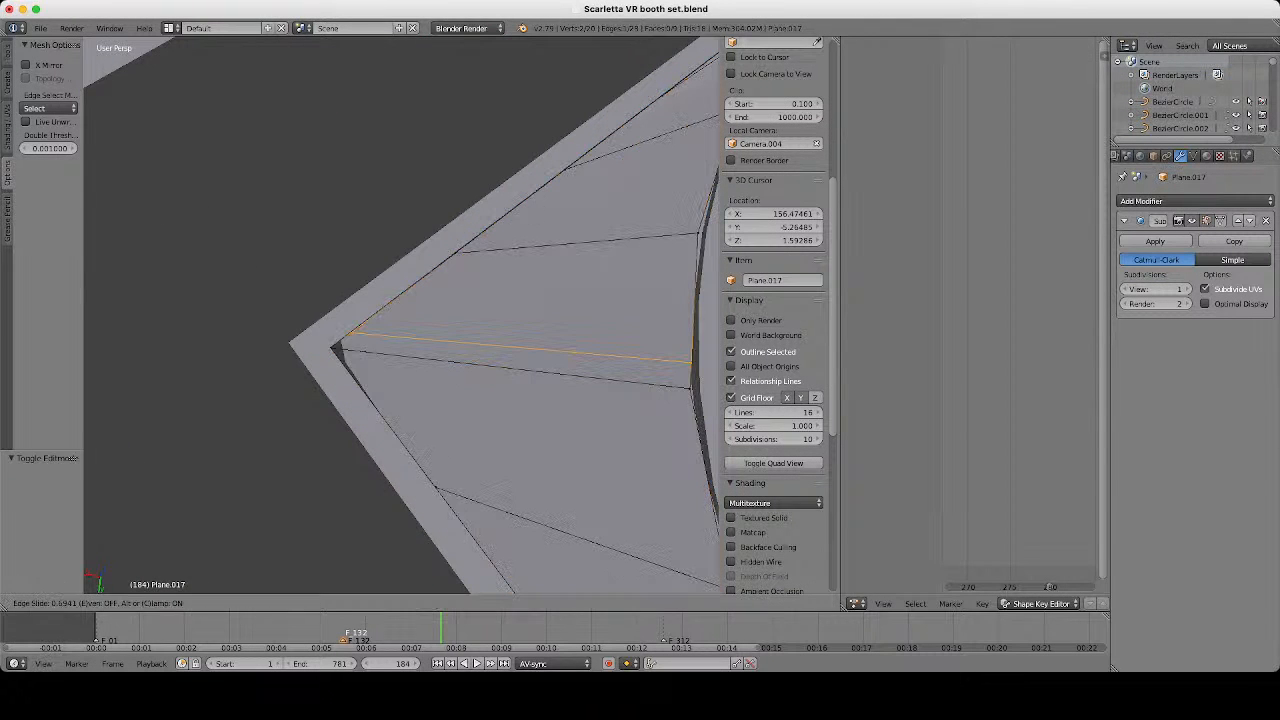
{"action": "left_click", "coordinate": [360, 372]}
Cut a second edge loop and slide it close to the lower side of the edge leading from the sharp corner.
{"action": "key", "text": "ctrl+r"}
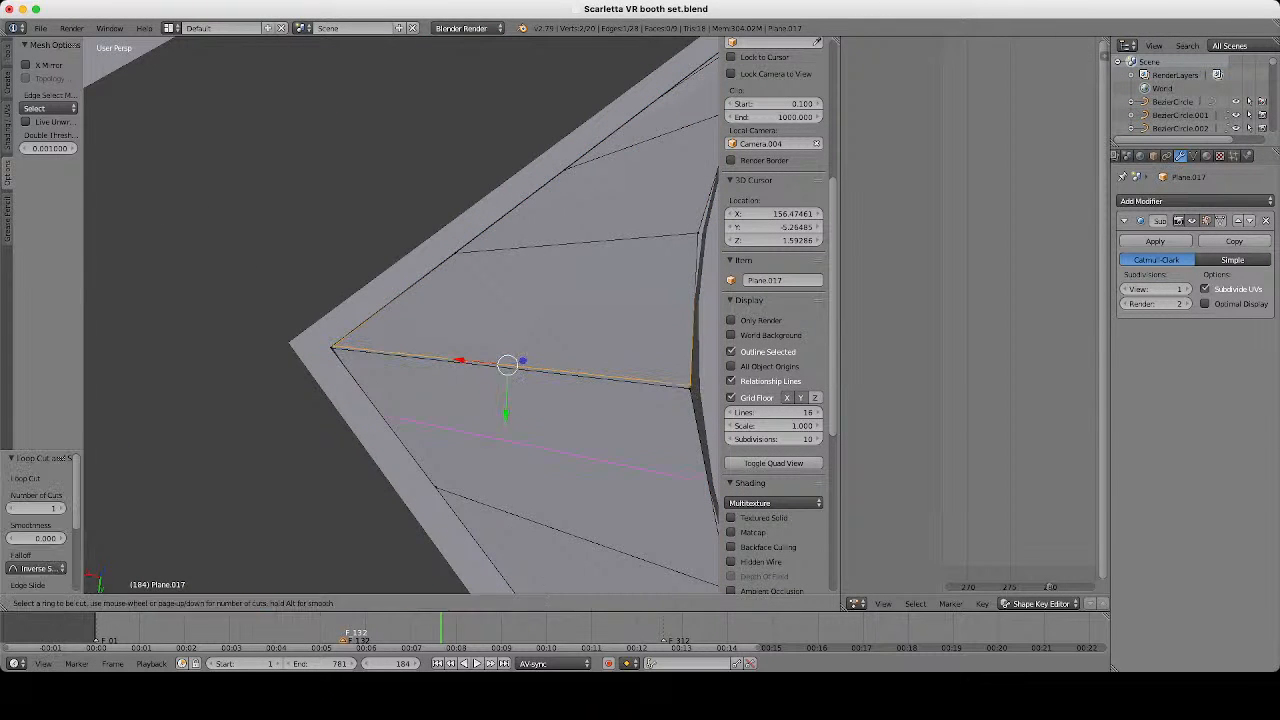
{"action": "left_click", "coordinate": [385, 418]}
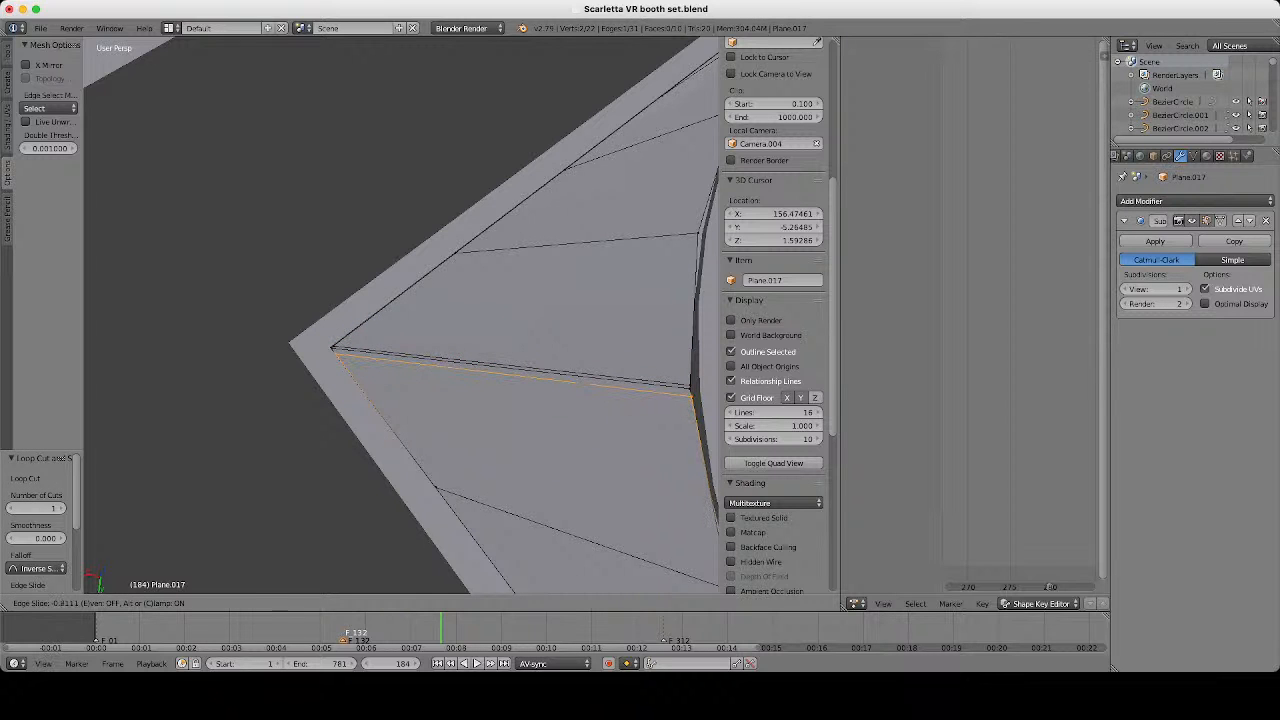
{"action": "key", "text": "Return"}
{"action": "scroll", "coordinate": [401, 315], "scroll_direction": "down", "scroll_amount": 4}
{"action": "middle_click_drag", "start_coordinate": [457, 346], "coordinate": [320, 314], "text": "shift"}
{"action": "scroll", "coordinate": [320, 314], "scroll_direction": "up", "scroll_amount": 2}
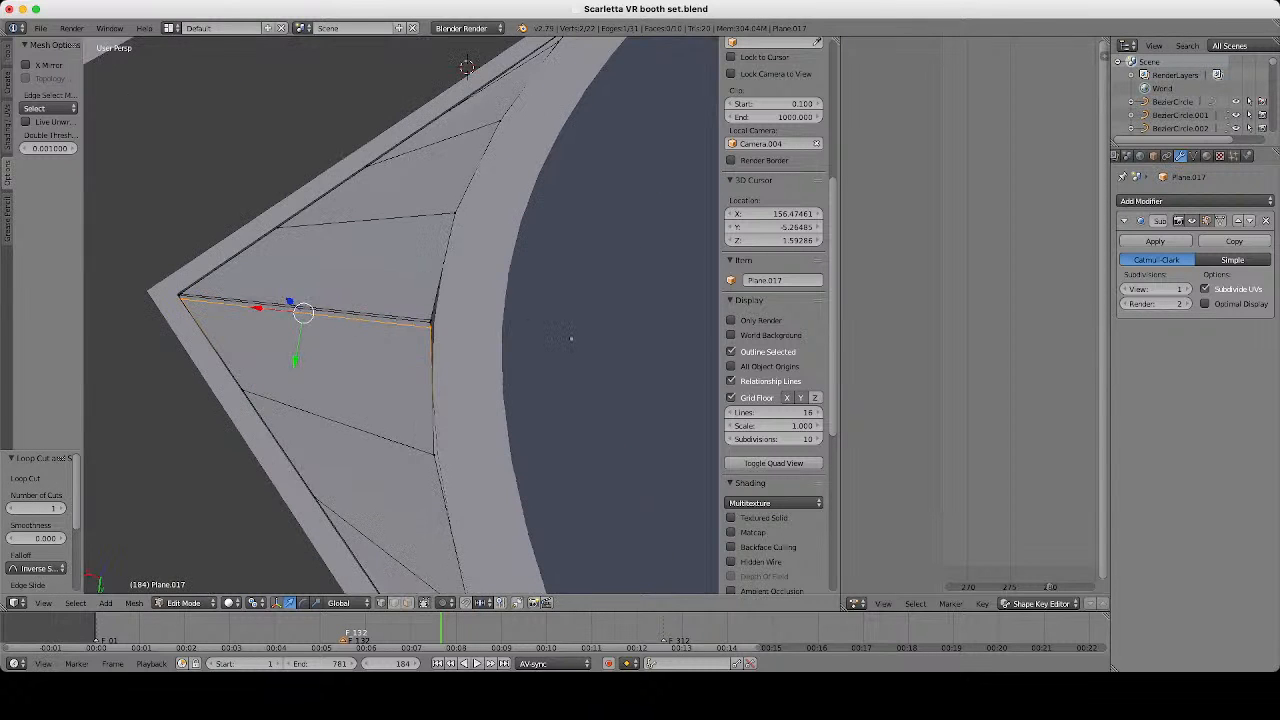
Select the middle vertex on the patch's curved side and set proportional editing to Connected.
{"action": "right_click", "coordinate": [431, 320]}
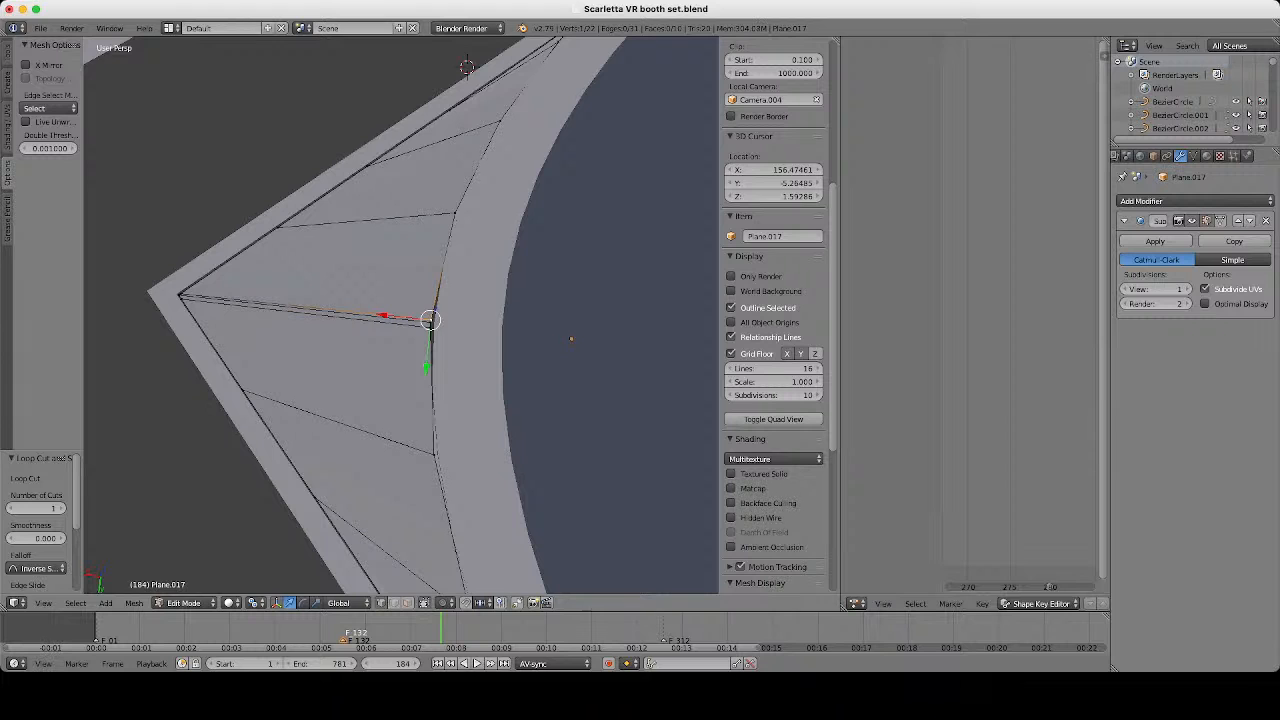
{"action": "right_click", "coordinate": [430, 329]}
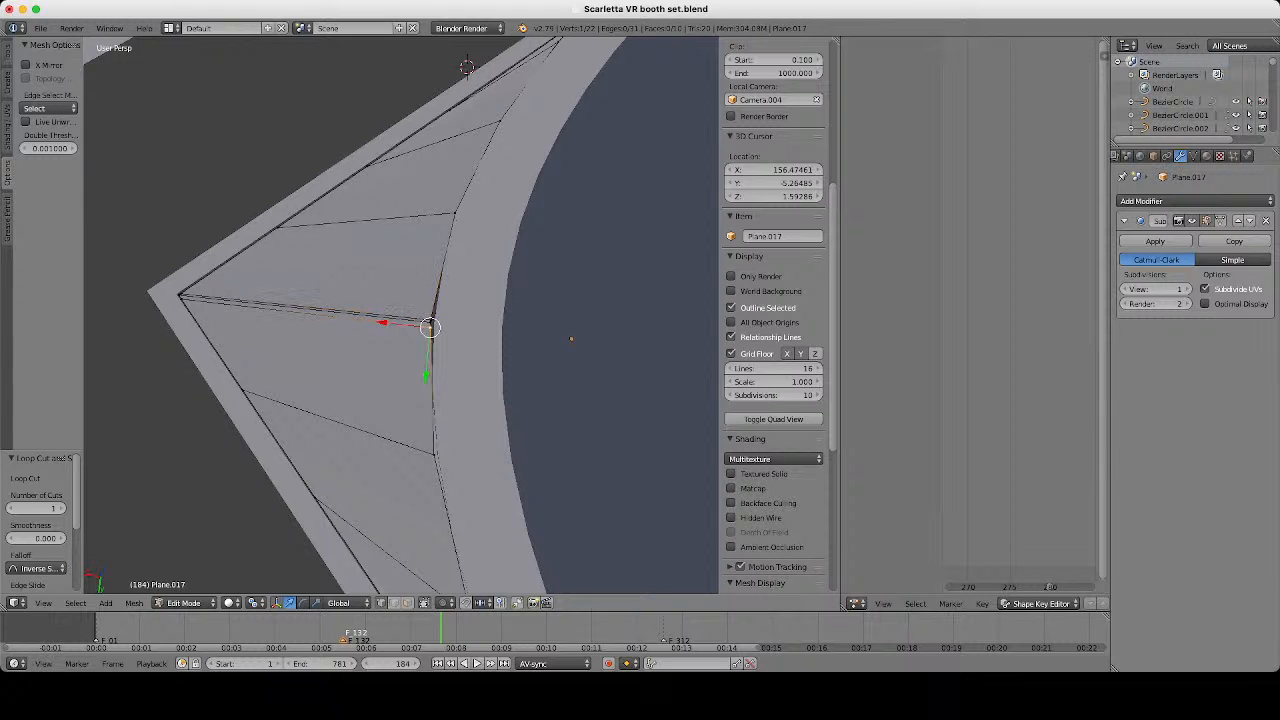
{"action": "right_click", "coordinate": [430, 321]}
{"action": "left_click", "coordinate": [445, 603]}
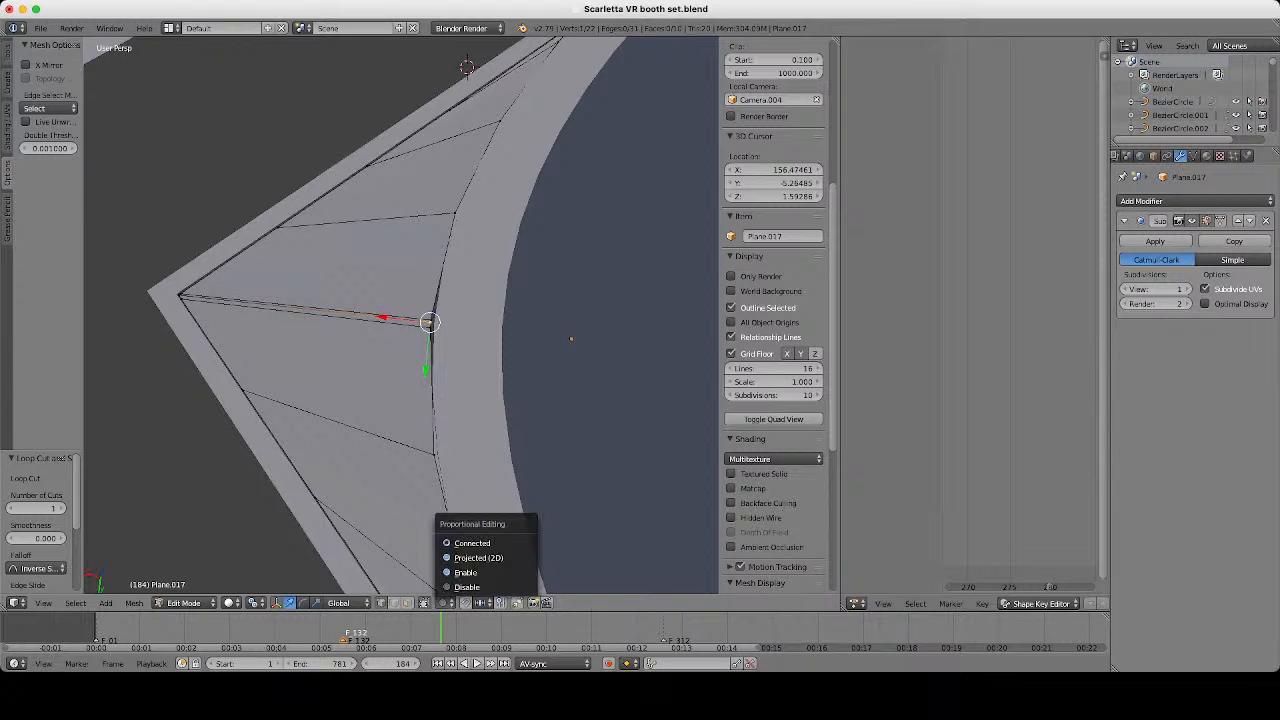
{"action": "left_click", "coordinate": [468, 543]}
Move the selected vertex about -0.27 along the global X axis with smooth falloff and a proportional size of 4.18.
{"action": "middle_click_drag", "start_coordinate": [466, 440], "coordinate": [466, 455]}
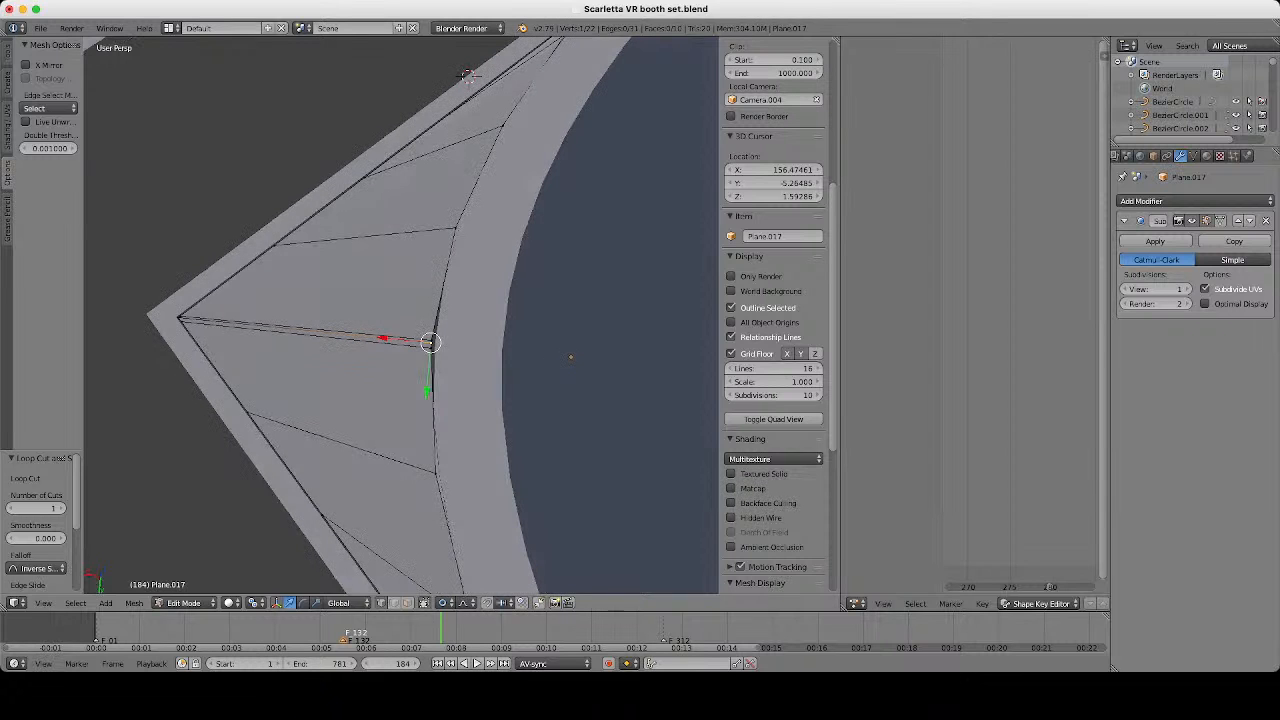
{"action": "key", "text": "g"}
{"action": "key", "text": "z"}
{"action": "key", "text": "z"}
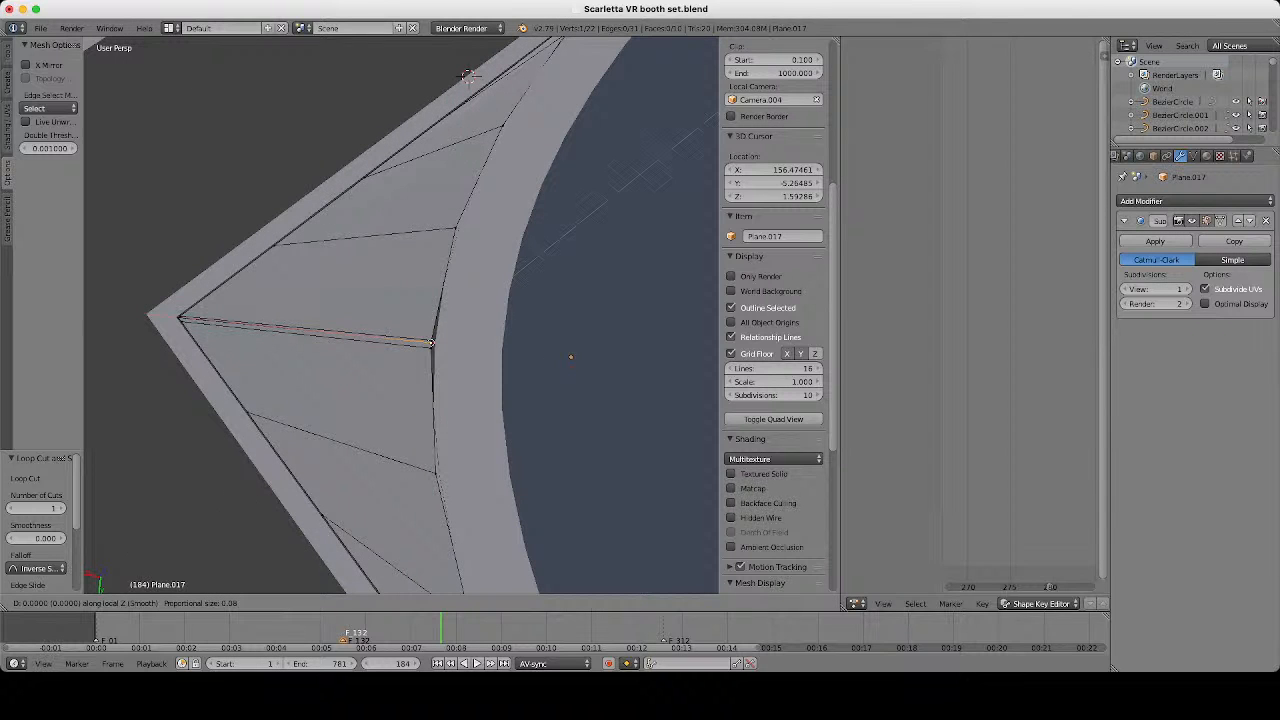
{"action": "key", "text": "x"}
{"action": "key", "text": "x"}
{"action": "key", "text": "x"}
{"action": "key", "text": "x"}
{"action": "scroll", "coordinate": [467, 75], "scroll_direction": "down", "scroll_amount": 6}
{"action": "scroll", "coordinate": [467, 75], "scroll_direction": "down", "scroll_amount": 8}
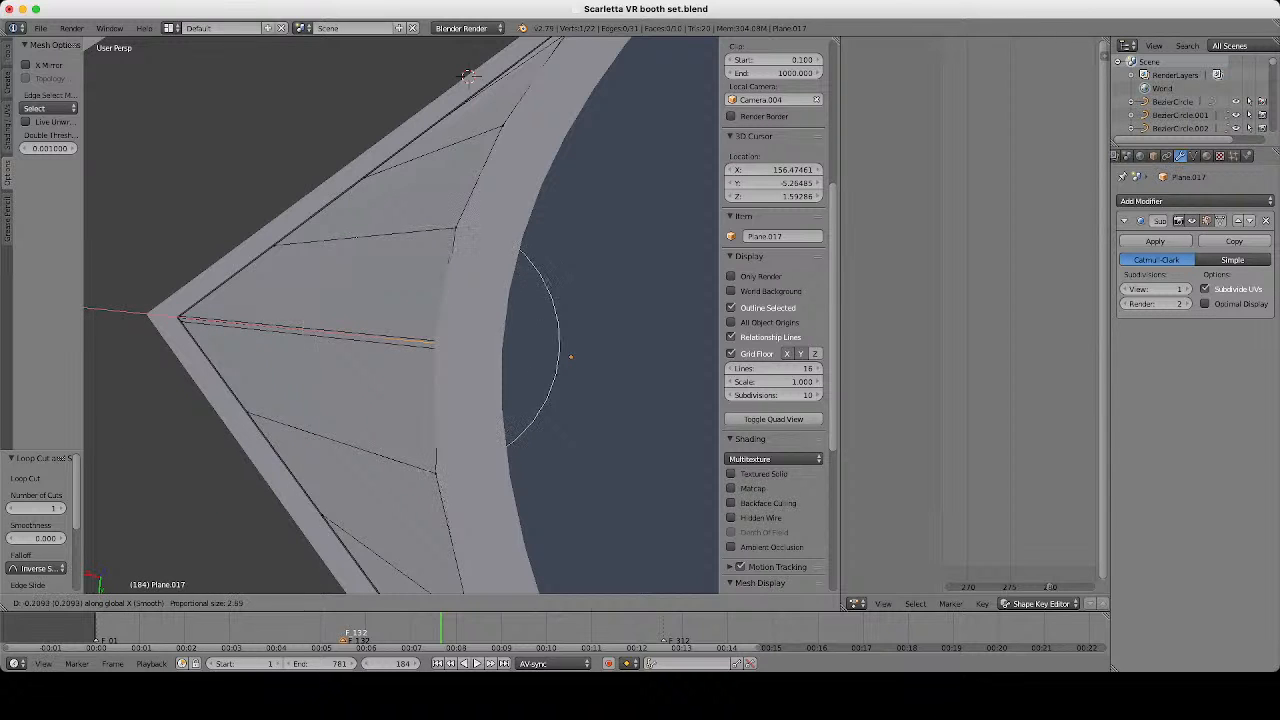
{"action": "scroll", "coordinate": [401, 315], "scroll_direction": "down", "scroll_amount": 1}
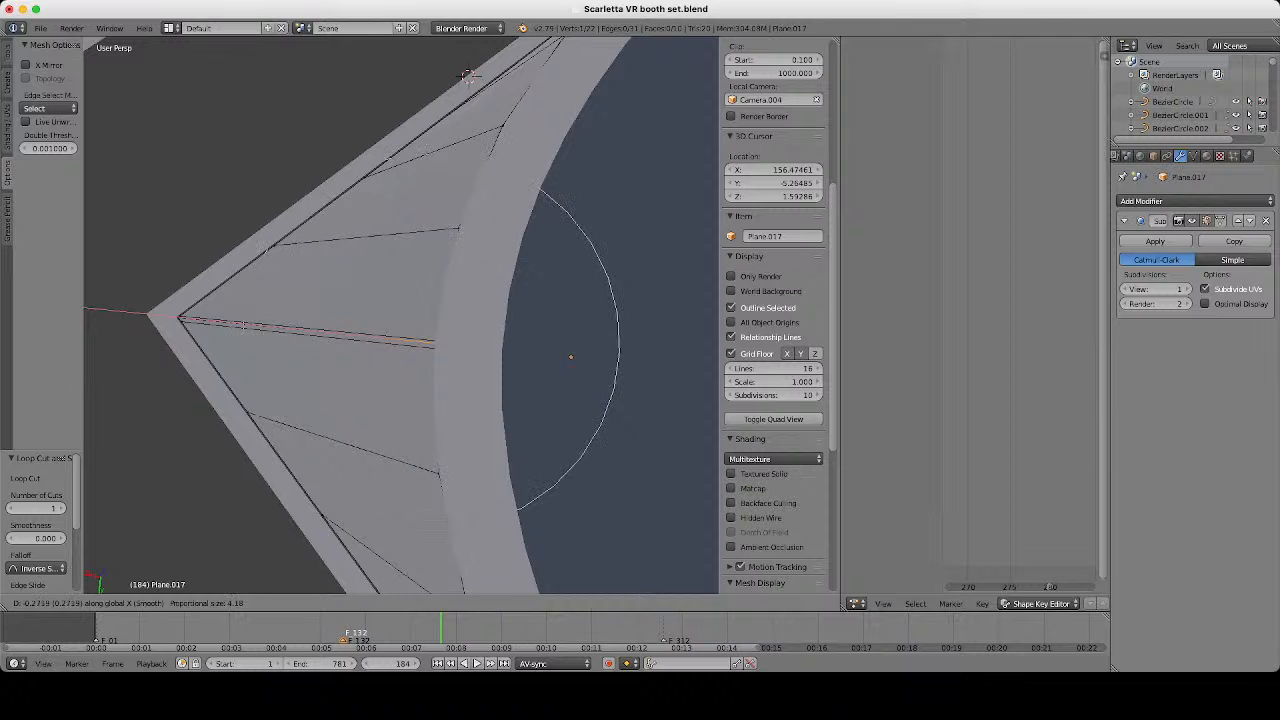
{"action": "key", "text": "Return"}
{"action": "scroll", "coordinate": [401, 315], "scroll_direction": "down", "scroll_amount": 3}
{"action": "key", "text": "Tab"}
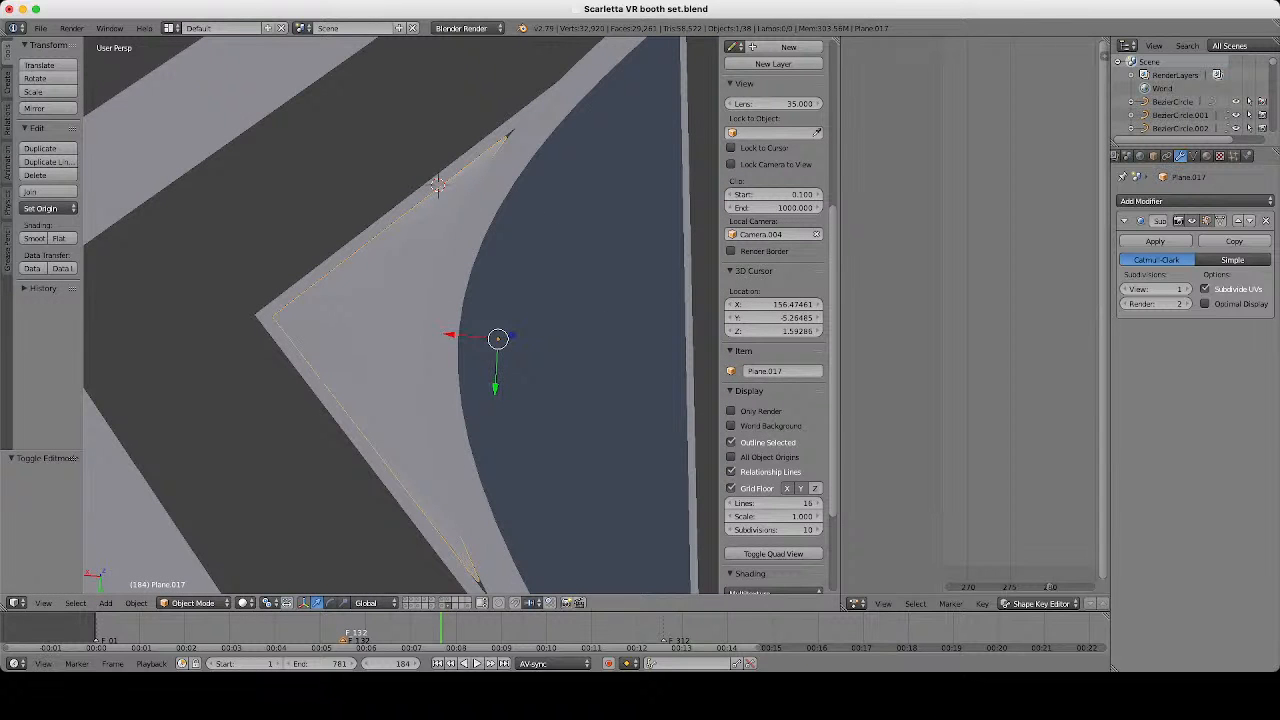
Select the vertices at both narrow tips of the corner patch.
{"action": "middle_click_drag", "start_coordinate": [475, 578], "coordinate": [423, 400]}
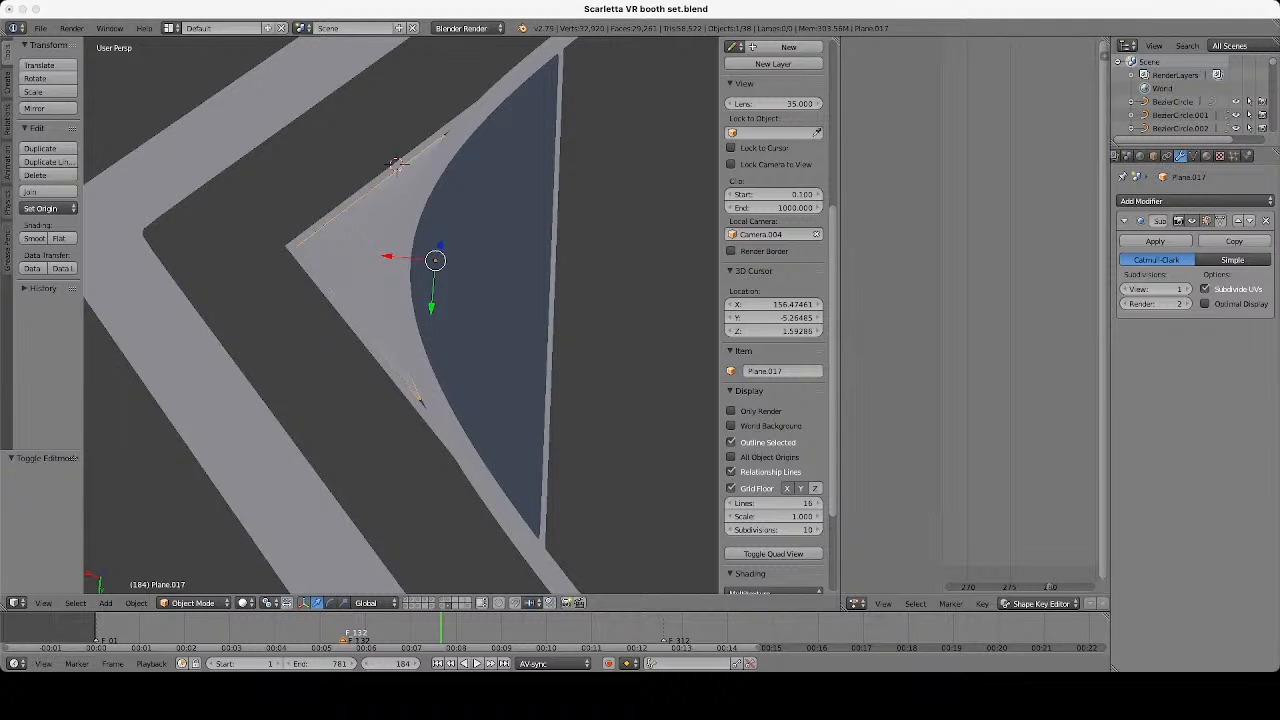
{"action": "scroll", "coordinate": [420, 400], "scroll_direction": "up", "scroll_amount": 3}
{"action": "key", "text": "Tab"}
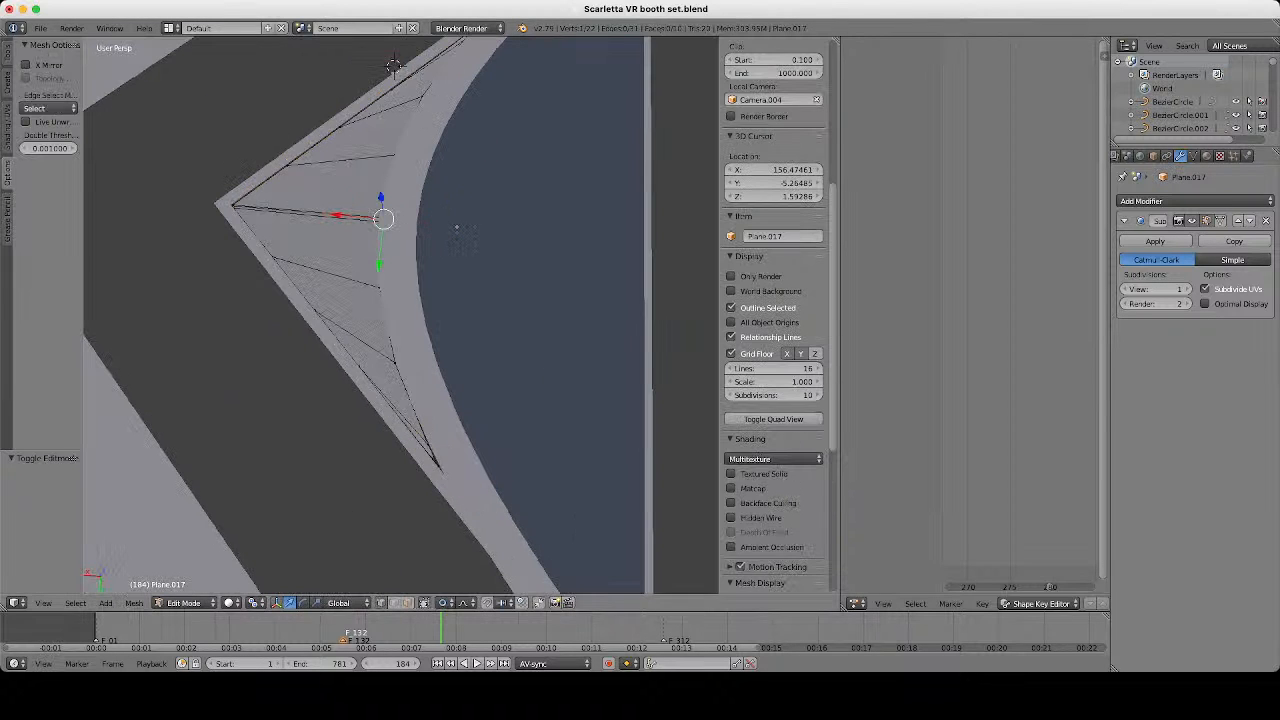
{"action": "right_click", "coordinate": [437, 466]}
{"action": "key", "text": "z"}
{"action": "scroll", "coordinate": [437, 466], "scroll_direction": "down", "scroll_amount": 1}
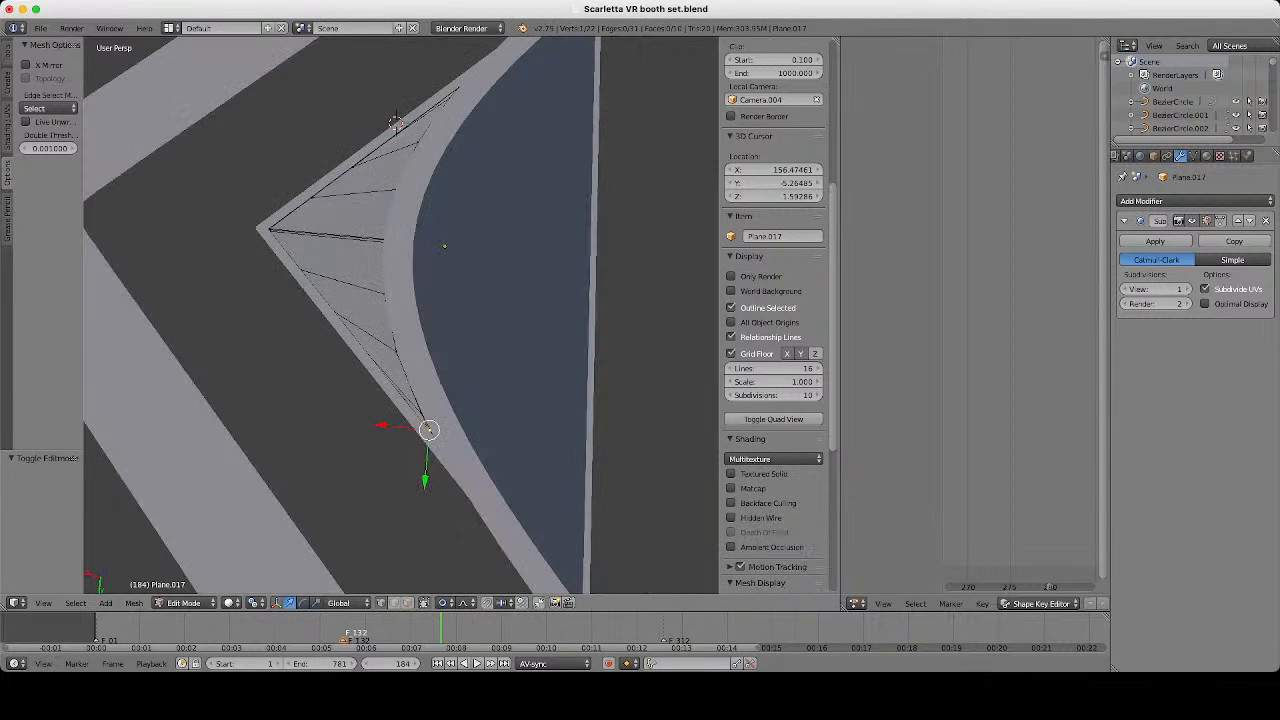
{"action": "right_click", "coordinate": [458, 90], "text": "shift"}
{"action": "key", "text": "Tab"}
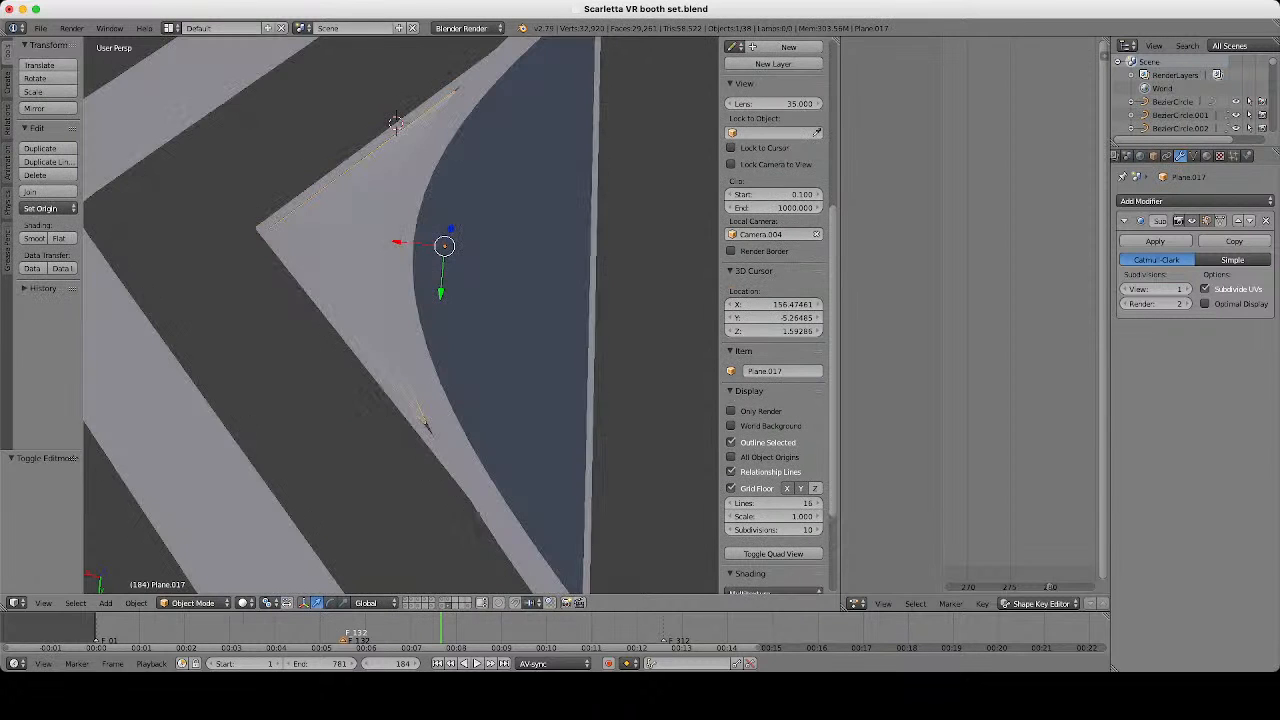
Move the corner patch object by -0.270 along the X axis and scale it uniformly by 1.043.
{"action": "key", "text": "z"}
{"action": "key", "text": "z"}
{"action": "key", "text": "z"}
{"action": "key", "text": "g"}
{"action": "key", "text": "x"}
{"action": "key", "text": "Return"}
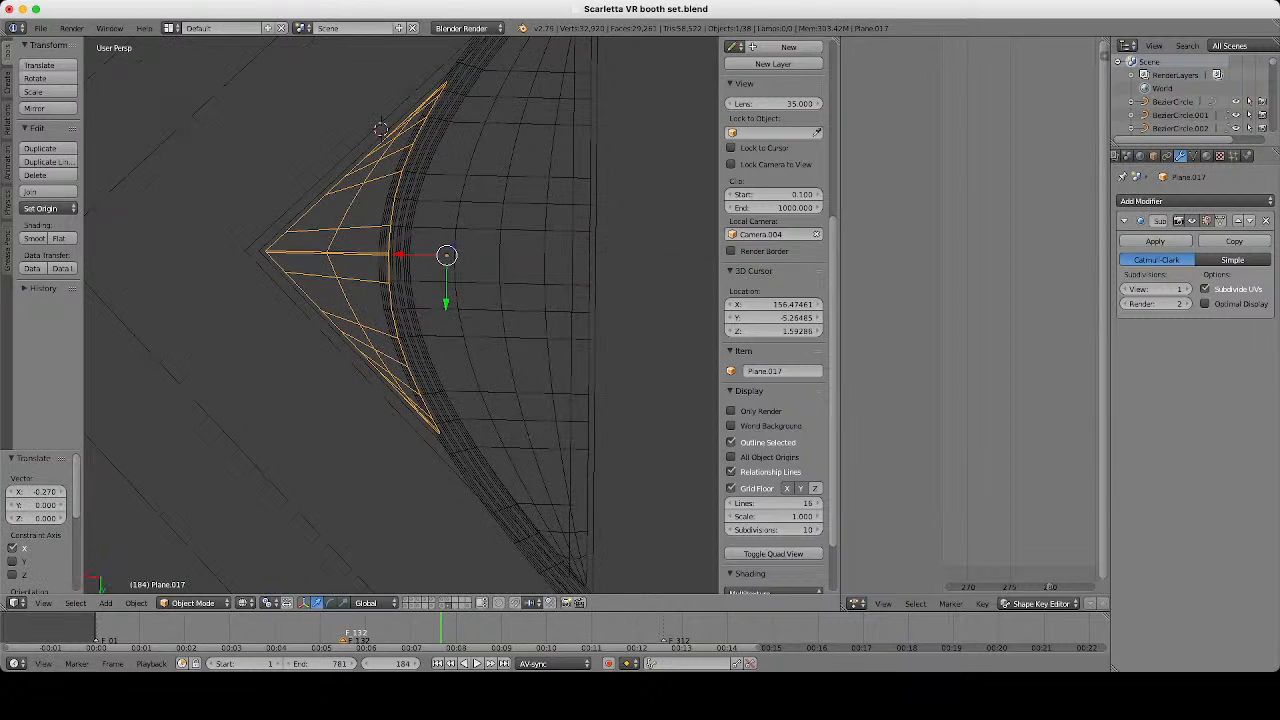
{"action": "key", "text": "s"}
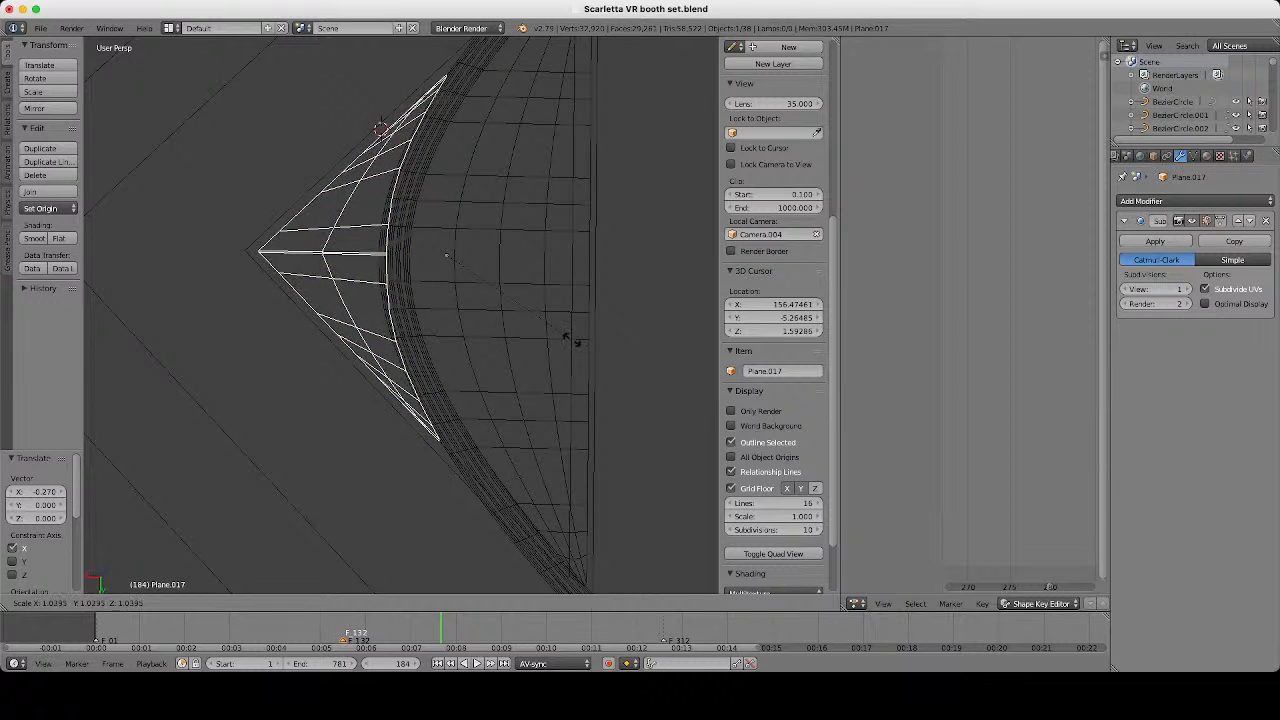
{"action": "left_click", "coordinate": [572, 340]}
{"action": "key", "text": "z"}
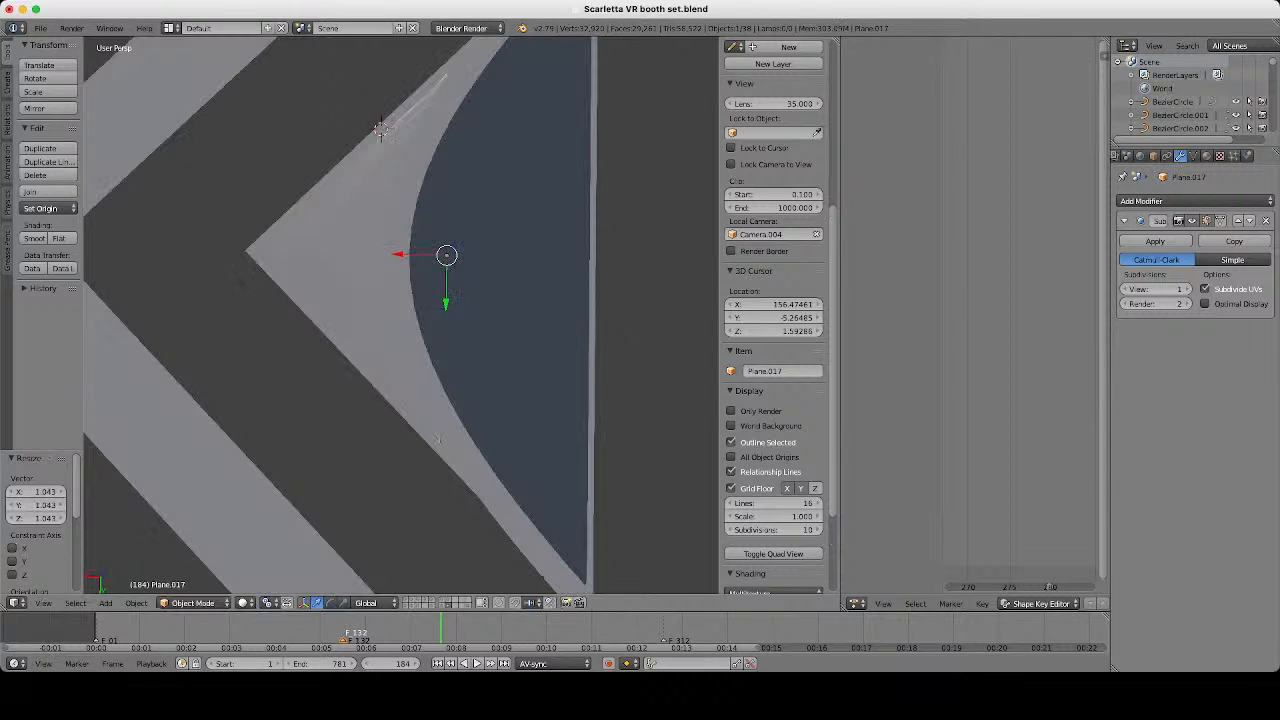
{"action": "mouse_move", "coordinate": [572, 340]}
{"action": "middle_mouse_down"}
{"action": "mouse_move", "coordinate": [575, 195]}
{"action": "mouse_move", "coordinate": [573, 325]}
{"action": "middle_mouse_up"}
Select all vertices of the corner patch and scale them uniformly by 1.022.
{"action": "key", "text": "Tab"}
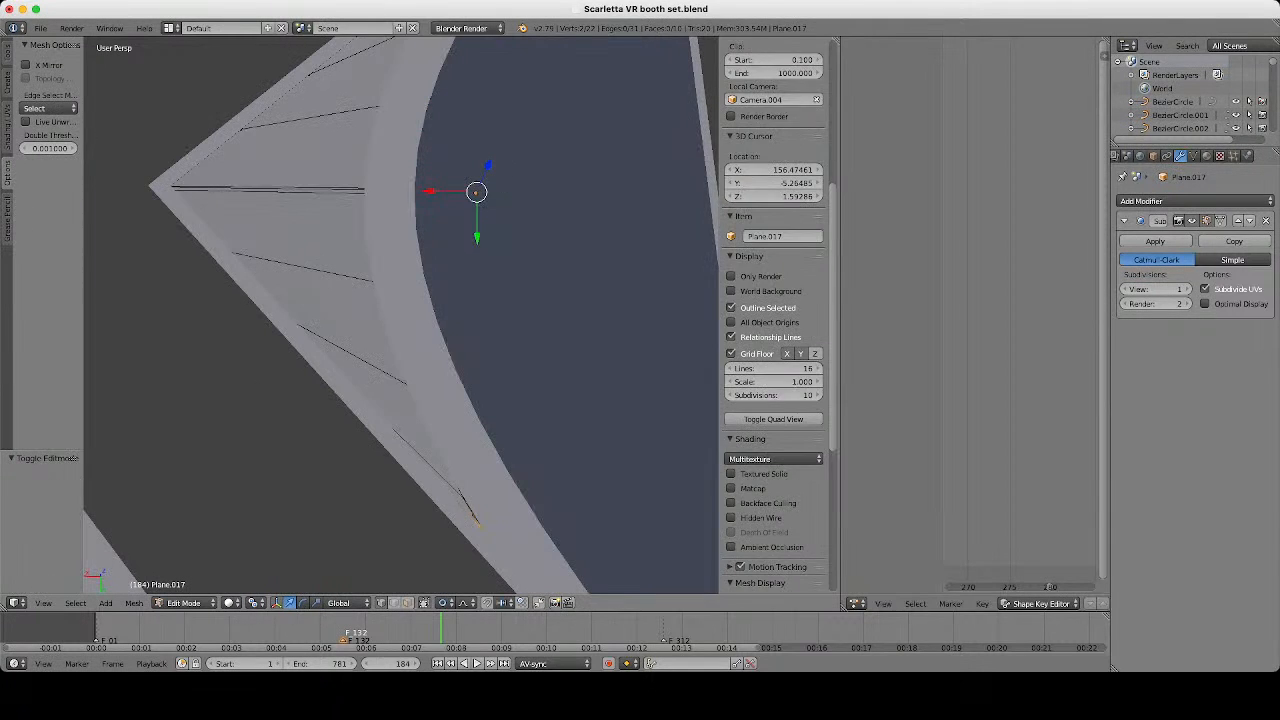
{"action": "key", "text": "a"}
{"action": "key", "text": "a"}
{"action": "key", "text": "s"}
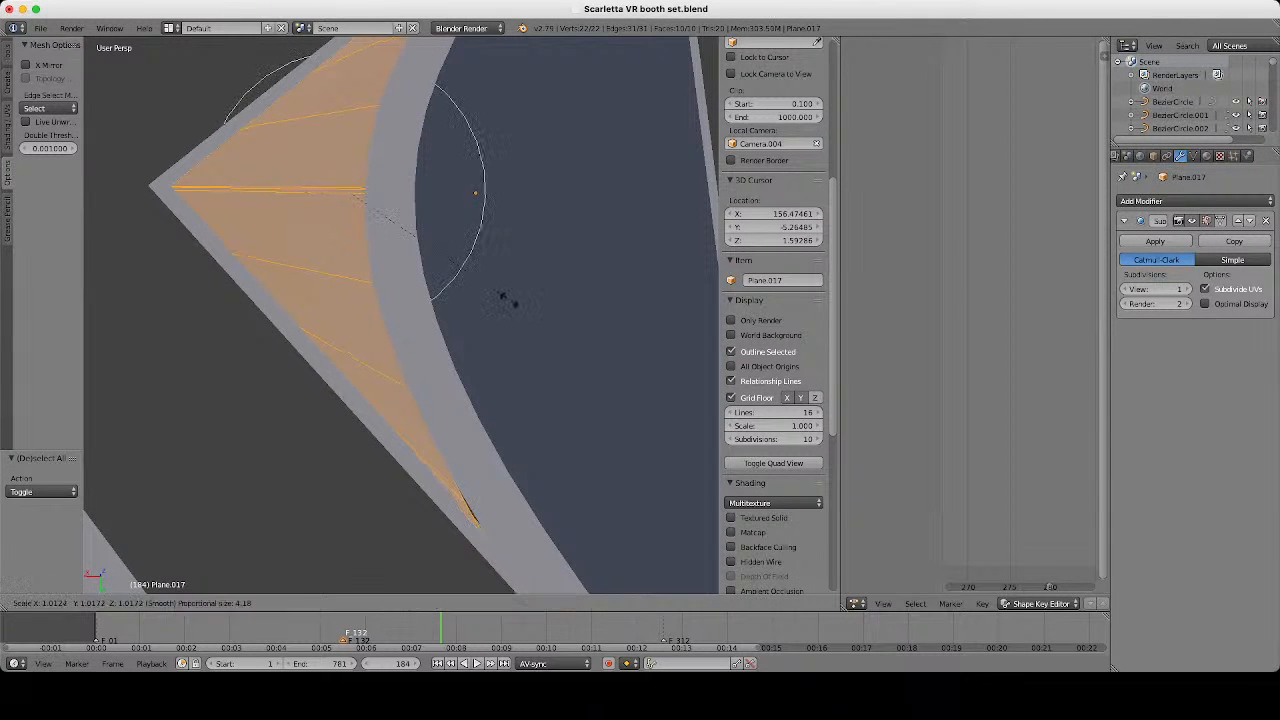
{"action": "left_click", "coordinate": [514, 303]}
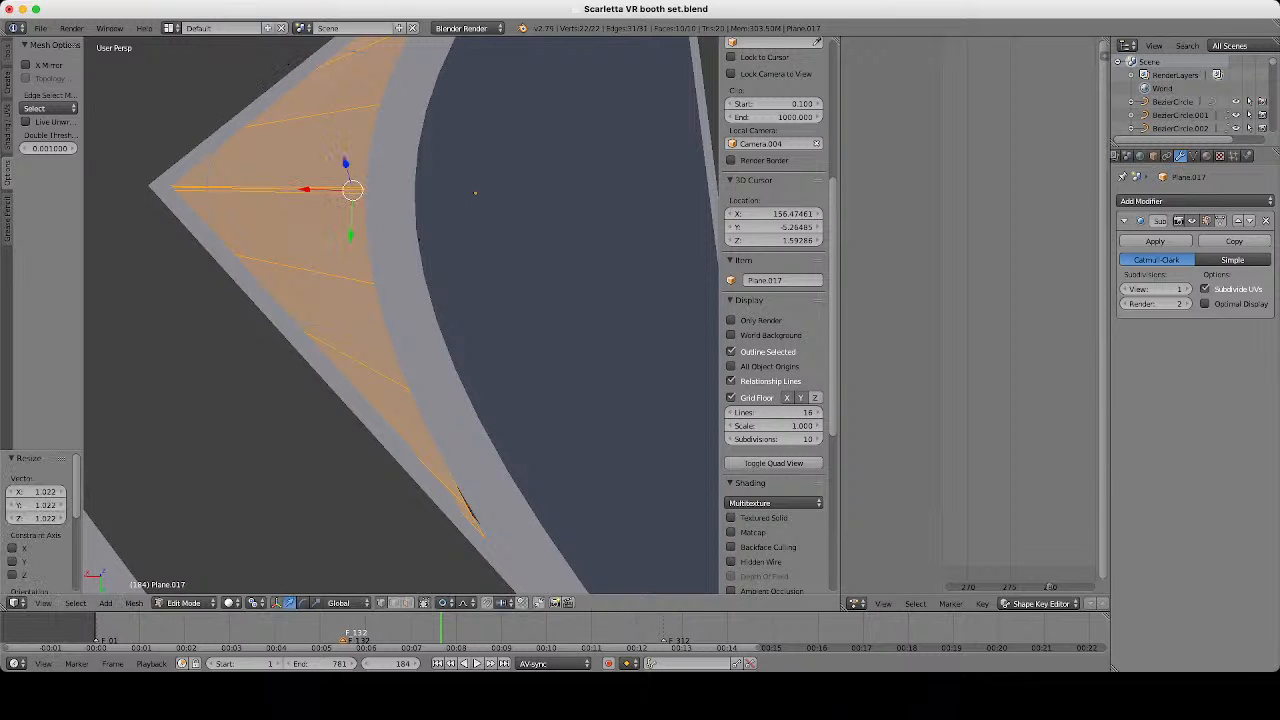
Shift the patch's selected vertices slightly along the X axis and return to Object Mode.
{"action": "key", "text": "g"}
{"action": "key", "text": "x"}
{"action": "left_click_drag", "start_coordinate": [309, 189], "coordinate": [314, 189]}
{"action": "scroll", "coordinate": [314, 189], "scroll_direction": "down", "scroll_amount": 3}
{"action": "mouse_move", "coordinate": [314, 189]}
{"action": "middle_mouse_down"}
{"action": "mouse_move", "coordinate": [318, 275]}
{"action": "mouse_move", "coordinate": [322, 200]}
{"action": "middle_mouse_up"}
{"action": "key", "text": "Tab"}
{"action": "scroll", "coordinate": [318, 275], "scroll_direction": "down", "scroll_amount": 4}
{"action": "scroll", "coordinate": [318, 275], "scroll_direction": "up", "scroll_amount": 4}
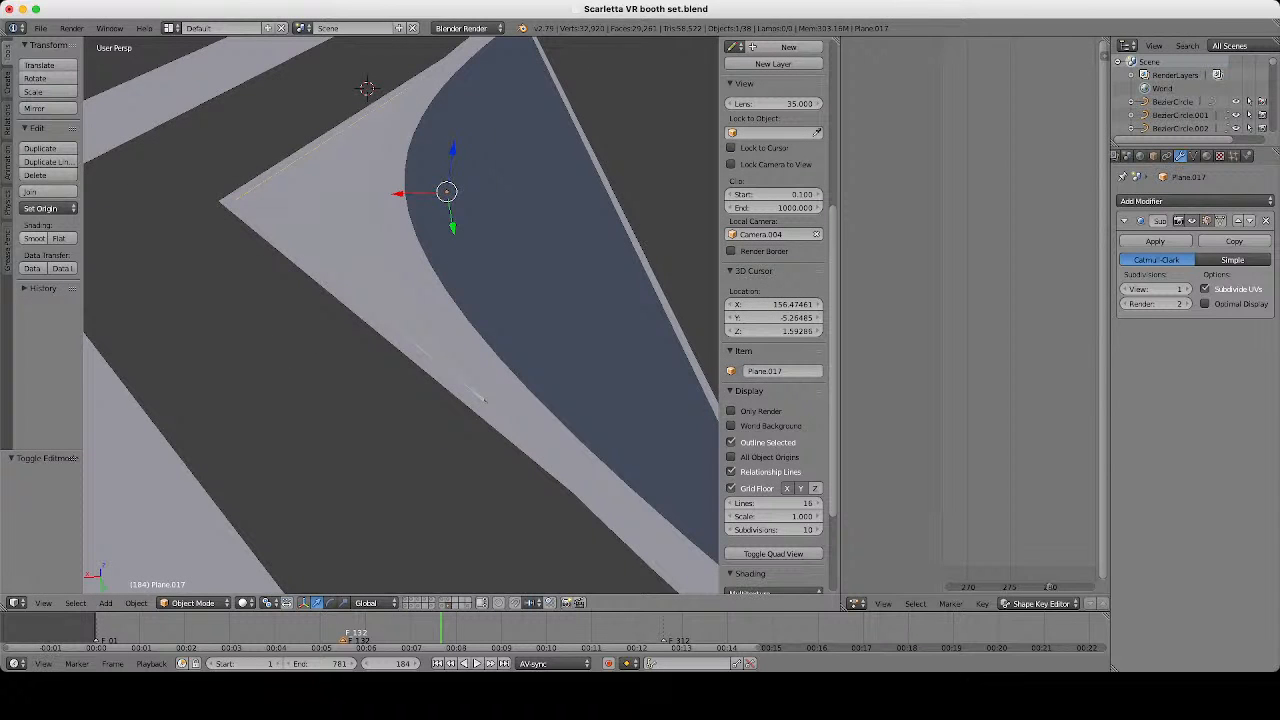
Set the corner patch to flat shading and remove its Subdivision Surface modifier.
{"action": "left_click", "coordinate": [60, 239]}
{"action": "scroll", "coordinate": [320, 240], "scroll_direction": "down", "scroll_amount": 4}
{"action": "middle_click_drag", "start_coordinate": [320, 240], "coordinate": [324, 315]}
{"action": "scroll", "coordinate": [324, 315], "scroll_direction": "up", "scroll_amount": 3}
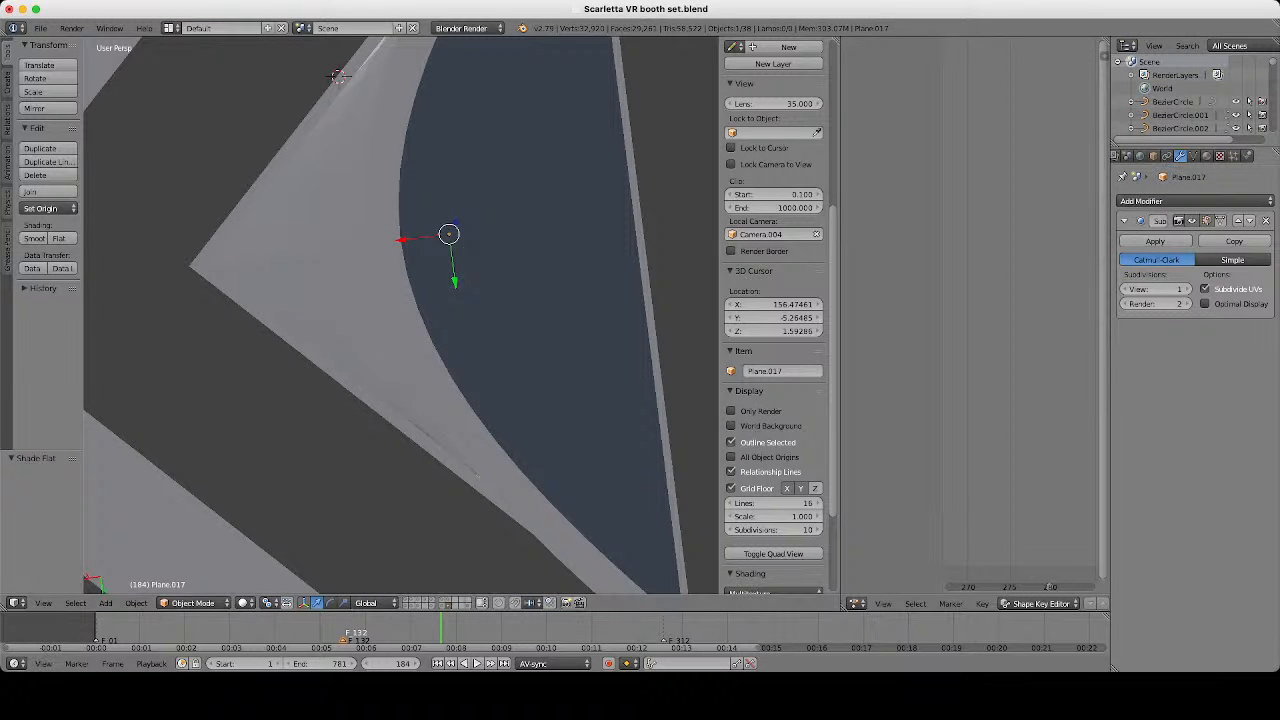
{"action": "left_click", "coordinate": [1266, 221]}
{"action": "scroll", "coordinate": [400, 315], "scroll_direction": "down", "scroll_amount": 4}
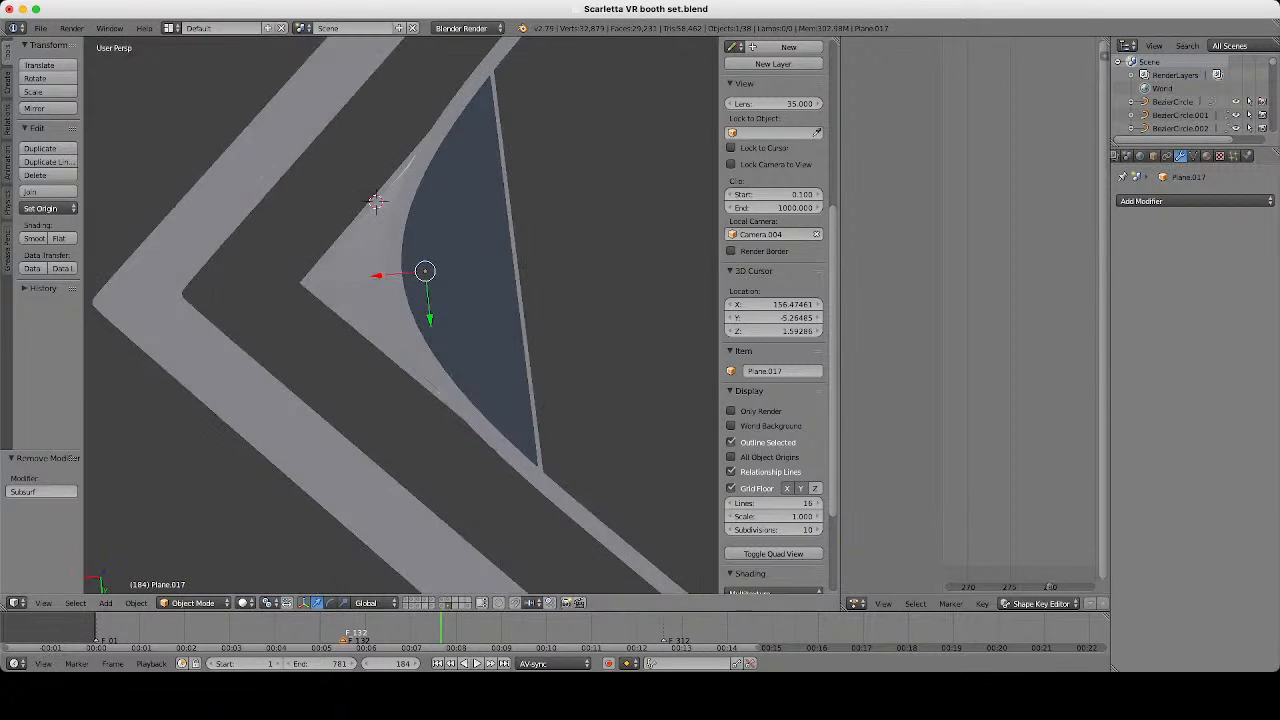
Flatten all vertices of the corner patch by scaling them to 0 along the Z axis.
{"action": "middle_click_drag", "start_coordinate": [400, 315], "coordinate": [455, 185]}
{"action": "key", "text": "z"}
{"action": "key", "text": "Tab"}
{"action": "key", "text": "a"}
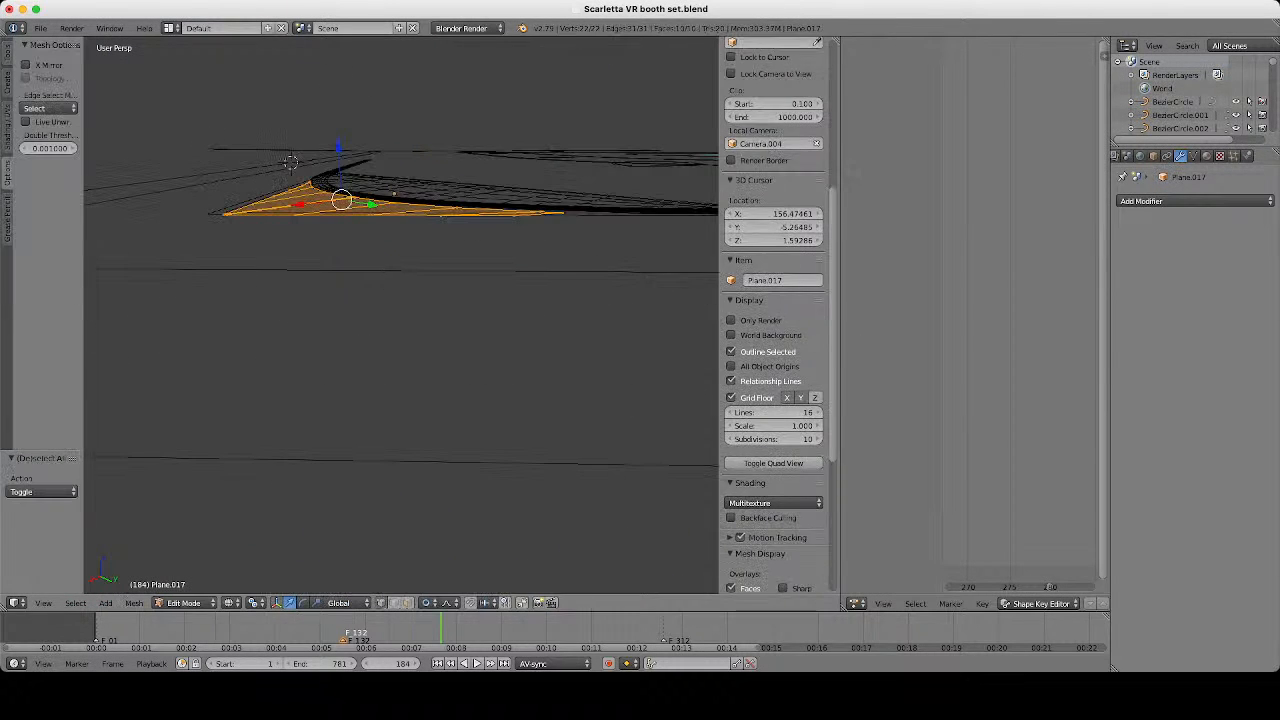
{"action": "key", "text": "z"}
{"action": "key", "text": "s"}
{"action": "key", "text": "z"}
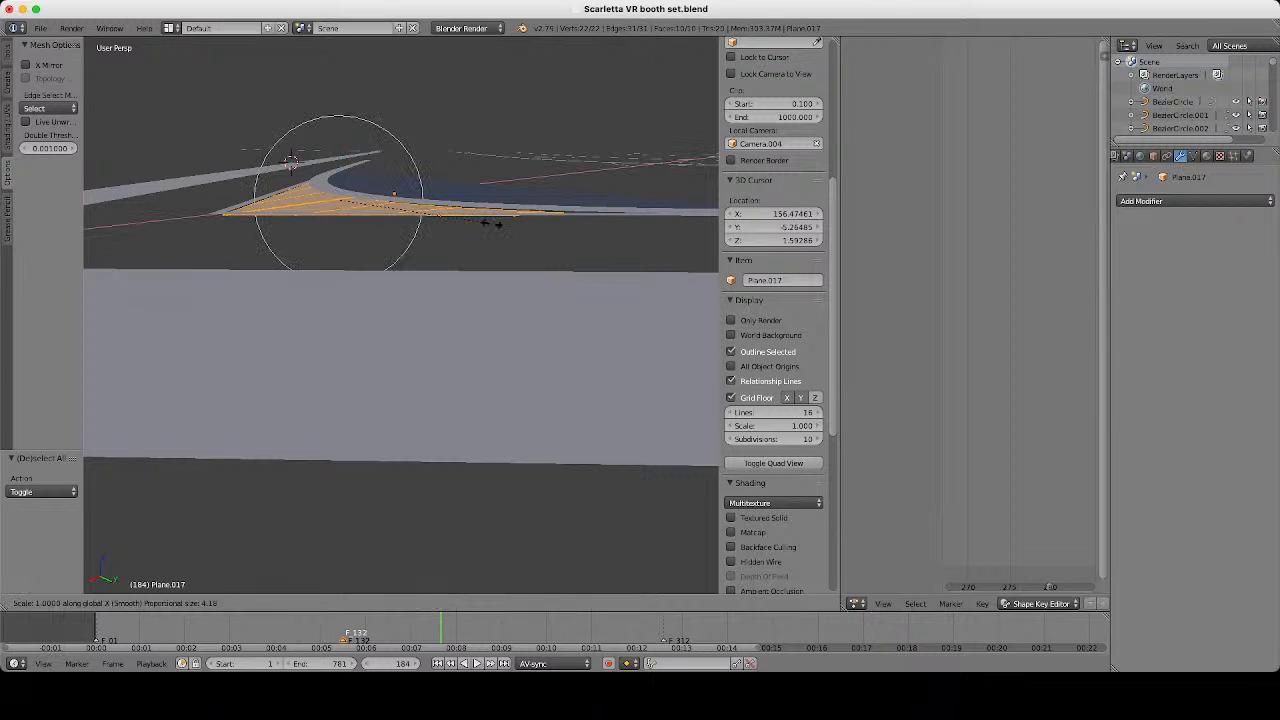
{"action": "key", "text": "0"}
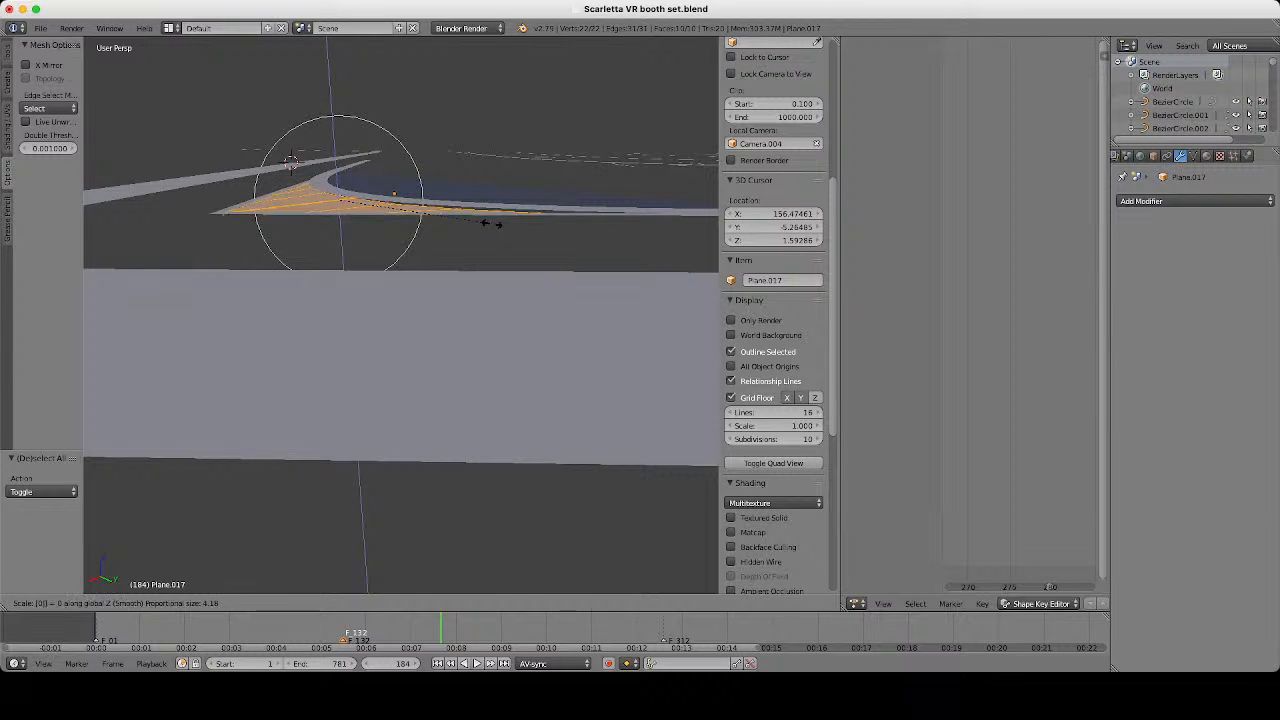
{"action": "key", "text": "Return"}
{"action": "key", "text": "Tab"}
{"action": "mouse_move", "coordinate": [490, 224]}
{"action": "middle_mouse_down"}
{"action": "mouse_move", "coordinate": [445, 315]}
{"action": "mouse_move", "coordinate": [445, 348]}
{"action": "middle_mouse_up"}
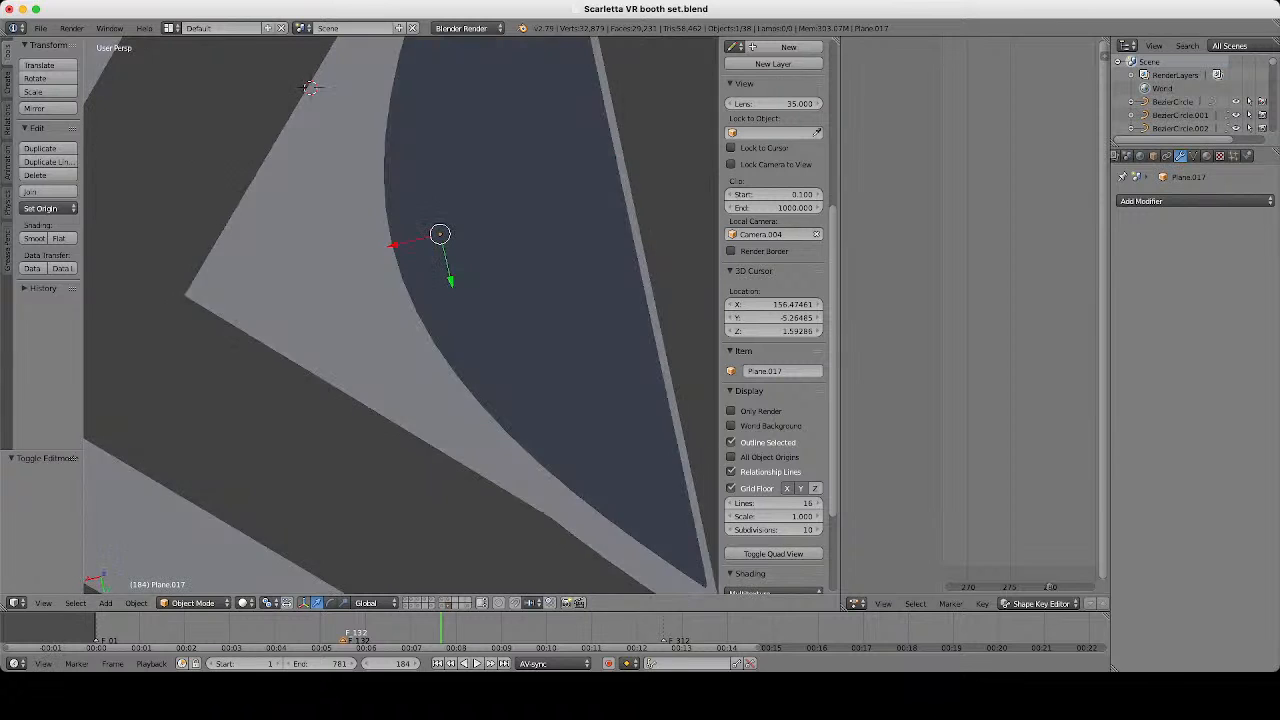
Add a Subdivision Surface modifier to the flattened corner patch while displaying it in wireframe.
{"action": "key", "text": "z"}
{"action": "key", "text": "z"}
{"action": "key", "text": "z"}
{"action": "scroll", "coordinate": [401, 315], "scroll_direction": "down", "scroll_amount": 3}
{"action": "left_click", "coordinate": [1190, 201]}
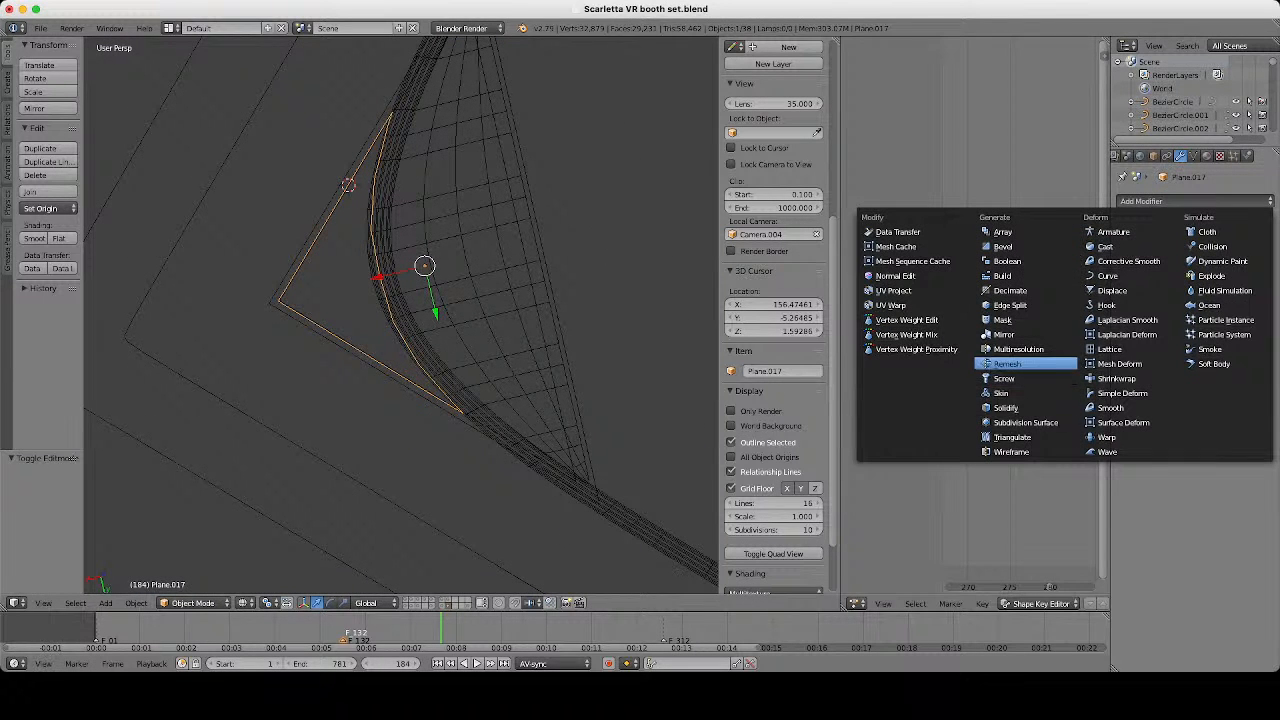
{"action": "left_click", "coordinate": [1025, 422]}
{"action": "scroll", "coordinate": [415, 312], "scroll_direction": "up", "scroll_amount": 1}
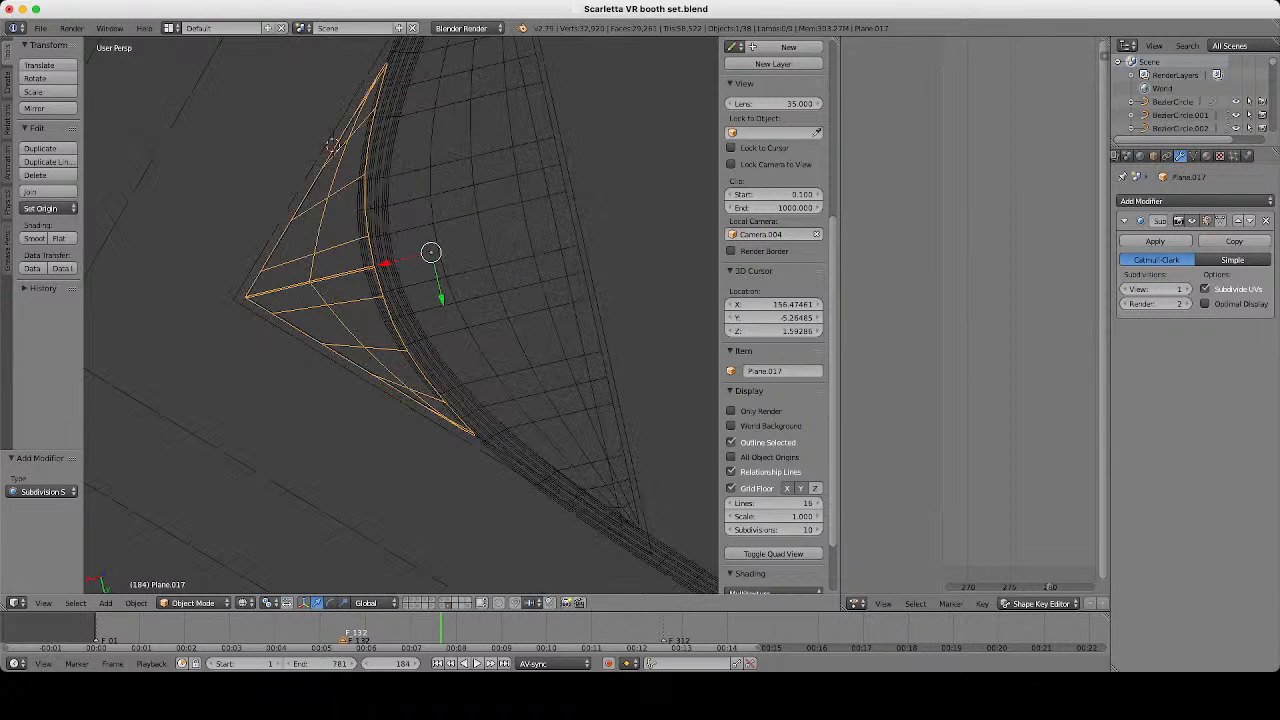
Scale the whole corner patch up slightly, to about 1.056, and return to solid display in Object Mode.
{"action": "key", "text": "Tab"}
{"action": "key", "text": "s"}
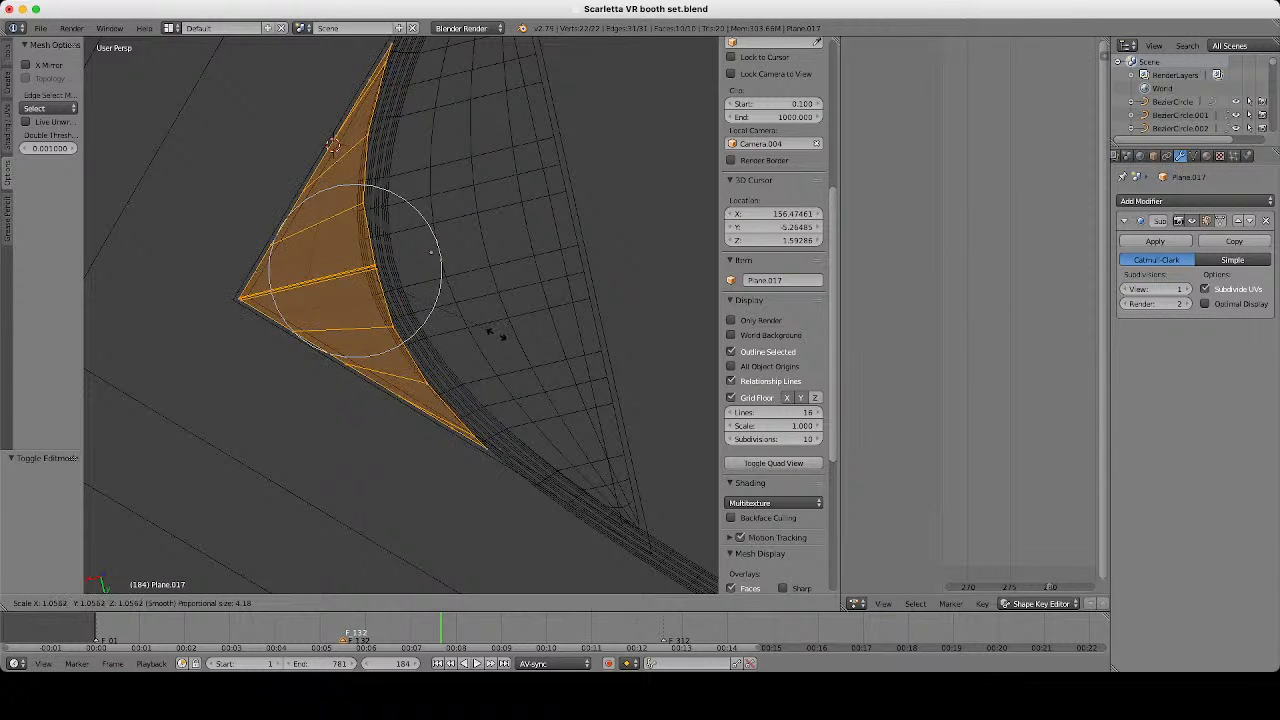
{"action": "left_click", "coordinate": [431, 252]}
{"action": "key", "text": "Tab"}
{"action": "key", "text": "z"}
{"action": "middle_click_drag", "start_coordinate": [431, 300], "coordinate": [445, 200]}
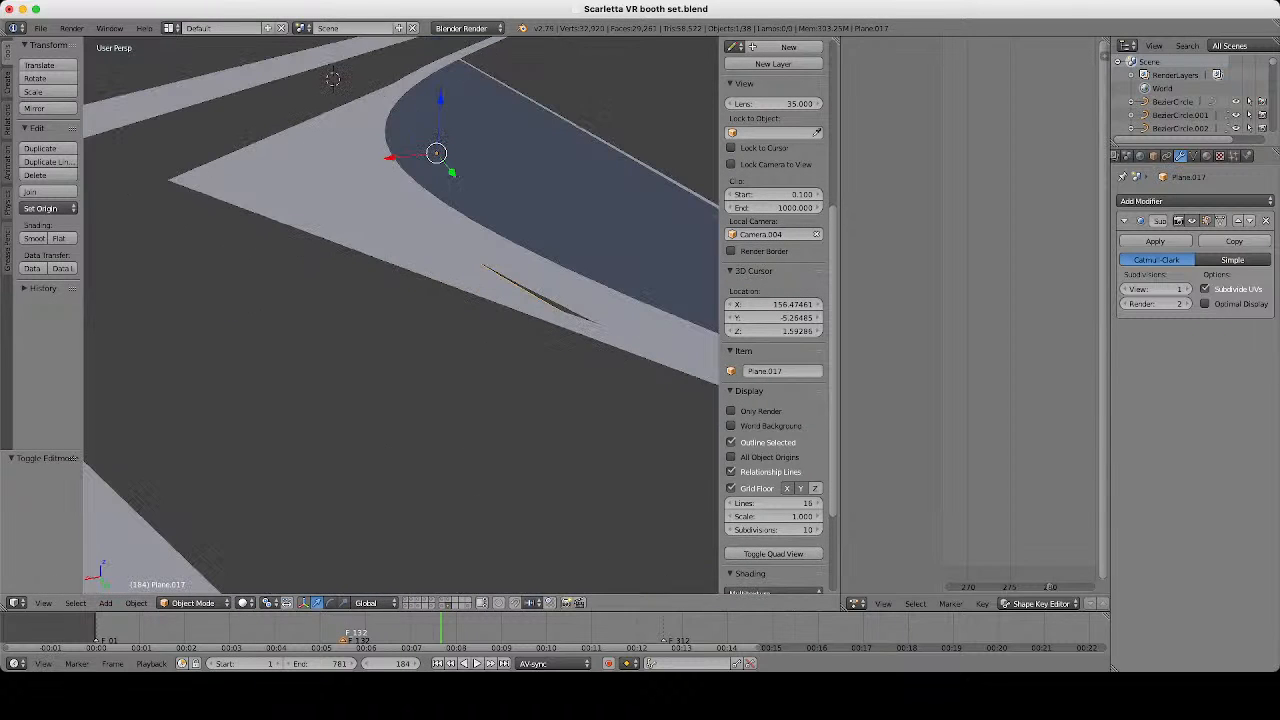
Raise the corner patch's mesh slightly along the Z axis in Edit Mode and return to Object Mode.
{"action": "key", "text": "Tab"}
{"action": "middle_click_drag", "start_coordinate": [333, 79], "coordinate": [352, 136]}
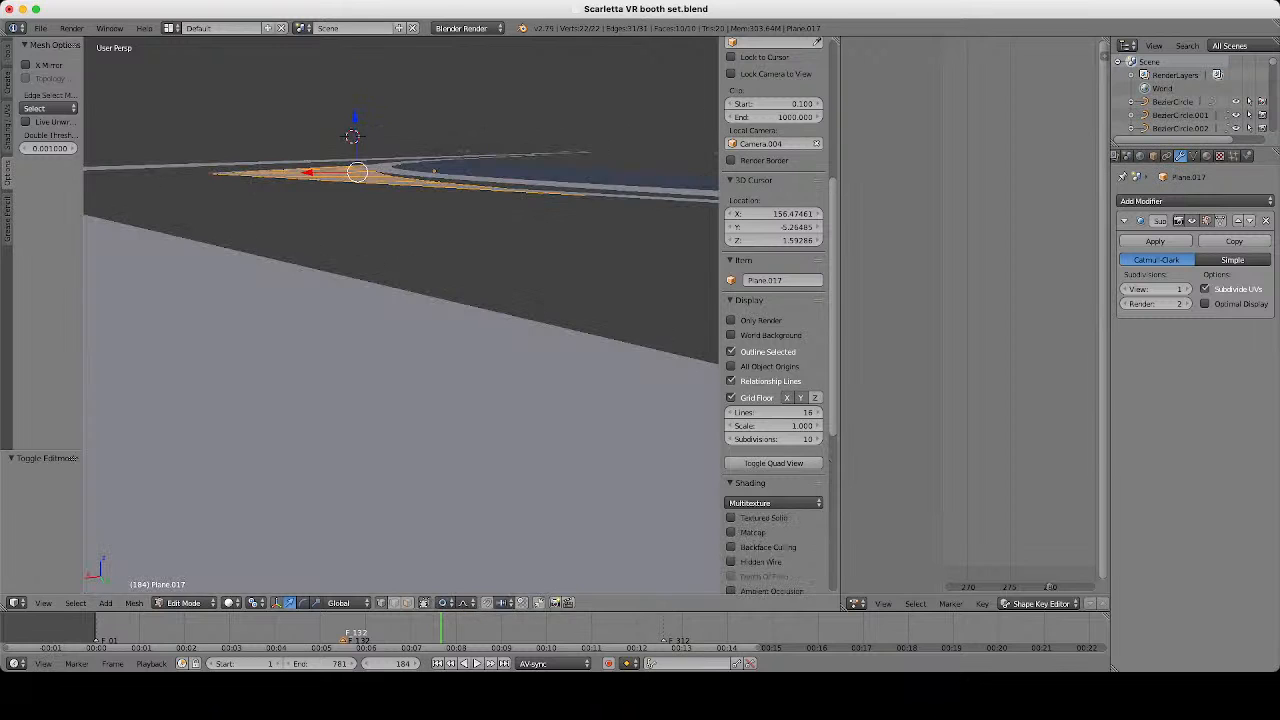
{"action": "left_click_drag", "start_coordinate": [354, 118], "coordinate": [354, 114]}
{"action": "key", "text": "Tab"}
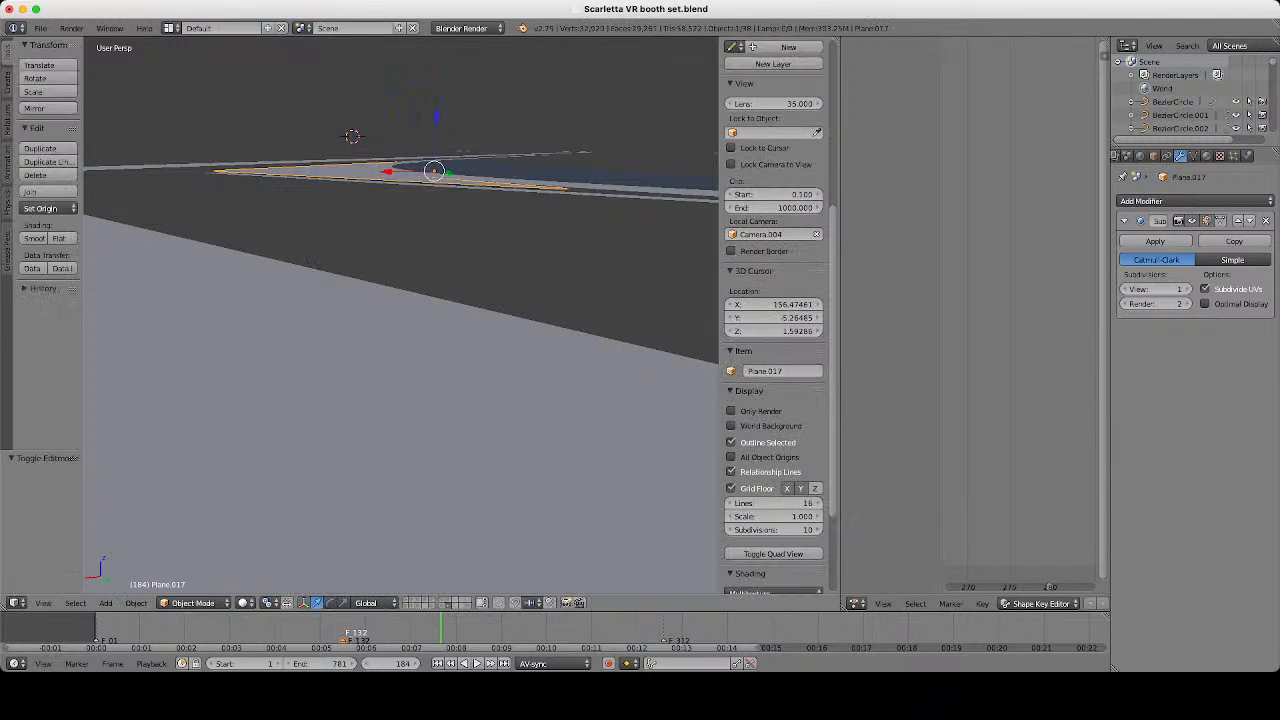
Select the dark blue curved panel and lower it about 0.069 along the Z axis.
{"action": "right_click", "coordinate": [362, 183]}
{"action": "right_click", "coordinate": [330, 161], "text": "shift"}
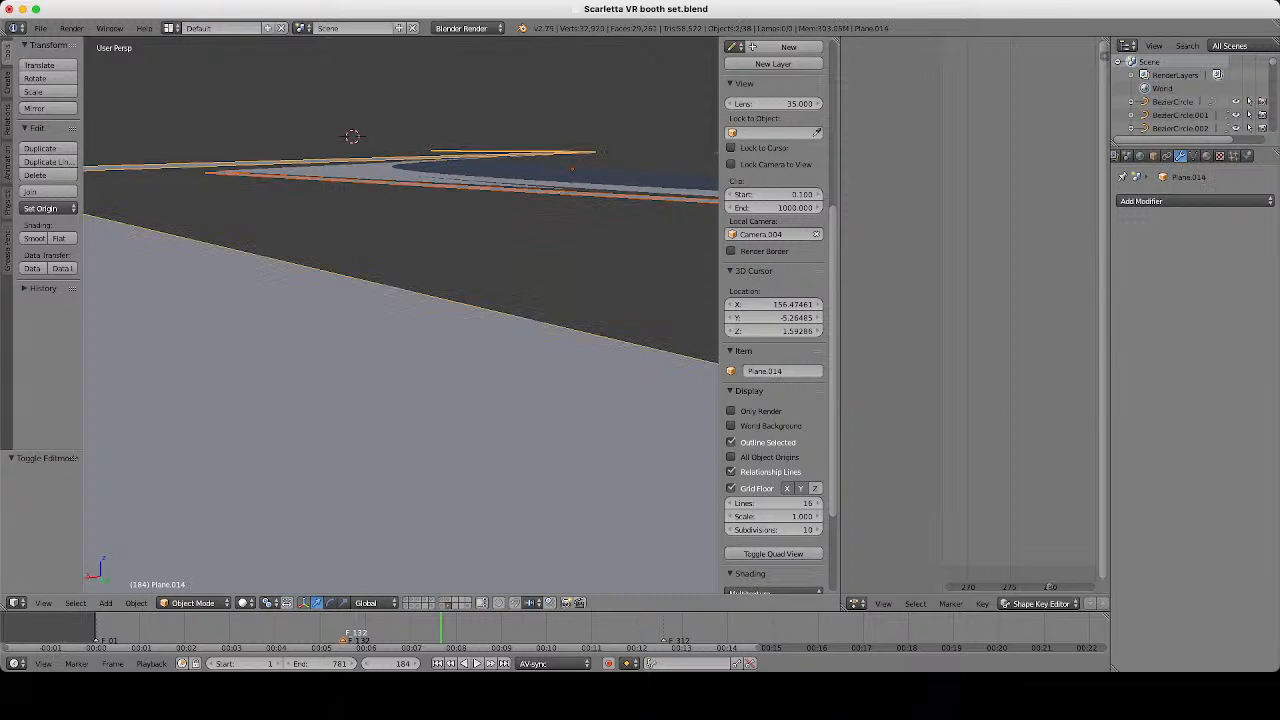
{"action": "middle_click_drag", "start_coordinate": [330, 161], "coordinate": [370, 145]}
{"action": "right_click", "coordinate": [368, 137]}
{"action": "right_click", "coordinate": [425, 134]}
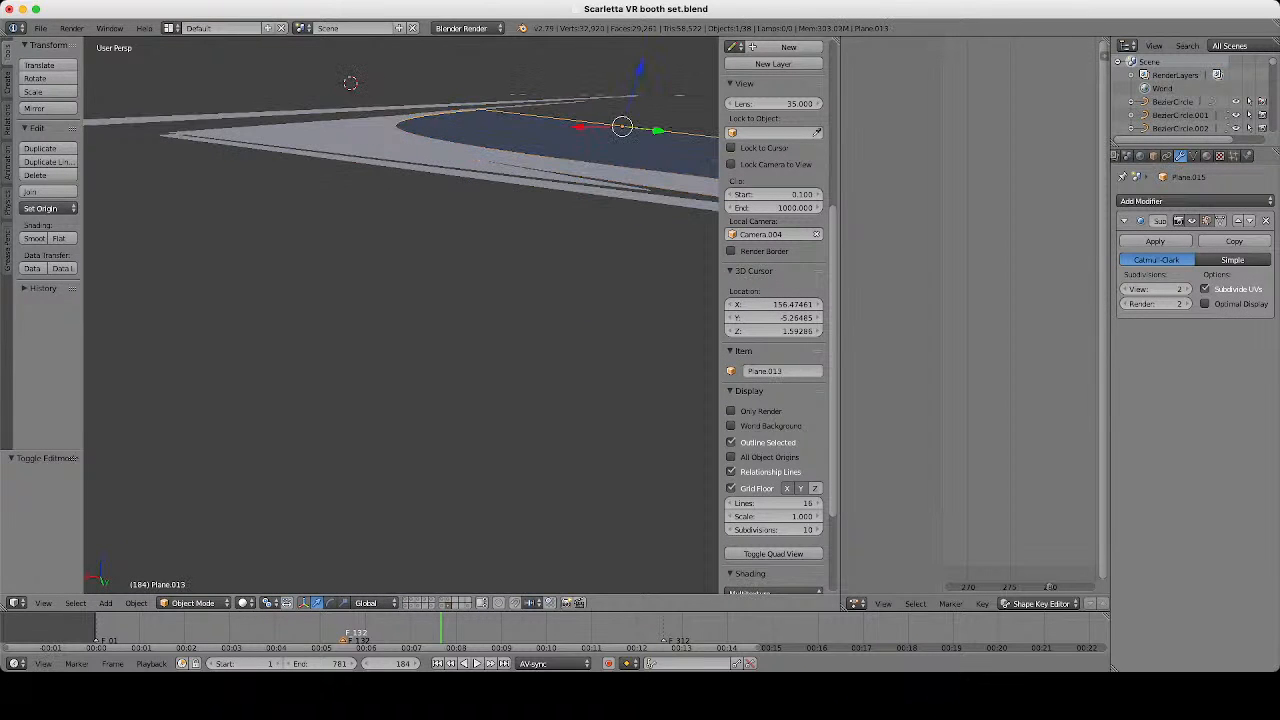
{"action": "left_click_drag", "start_coordinate": [640, 68], "coordinate": [639, 71]}
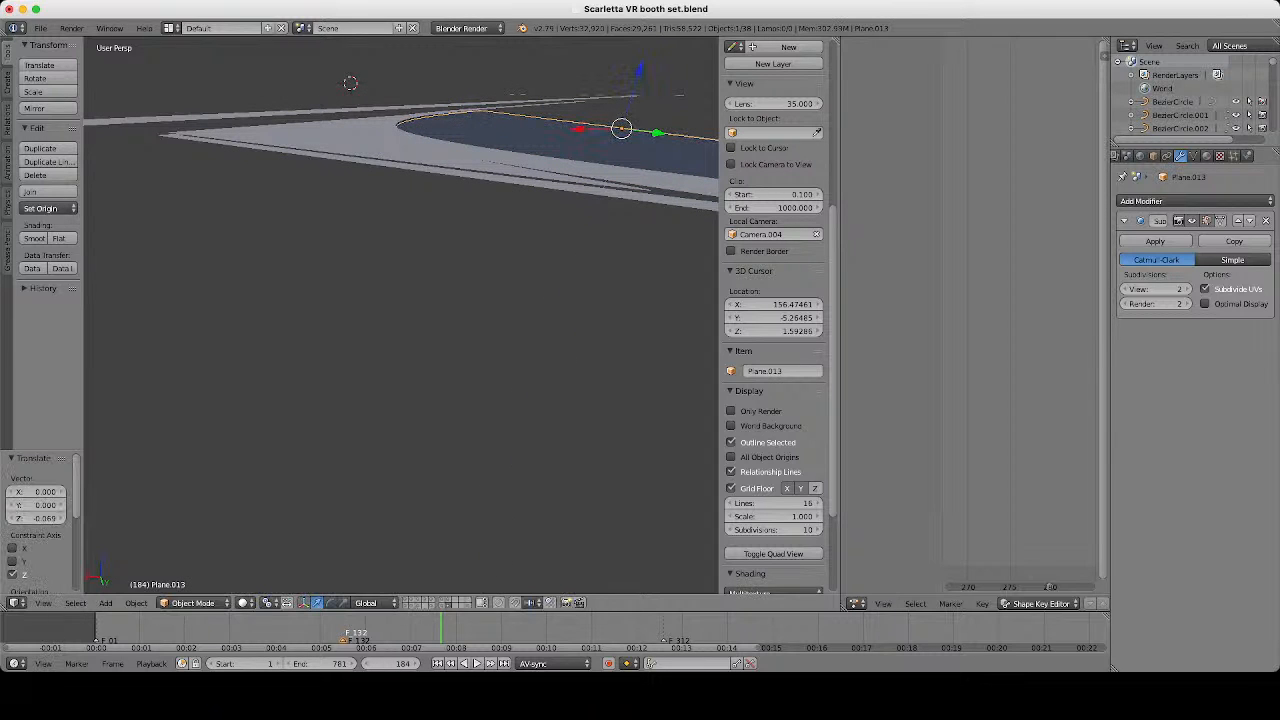
Give the corner patch a new material with a pale cream diffuse colour, hue 0.146 and saturation 0.219.
{"action": "right_click", "coordinate": [372, 137], "text": "shift"}
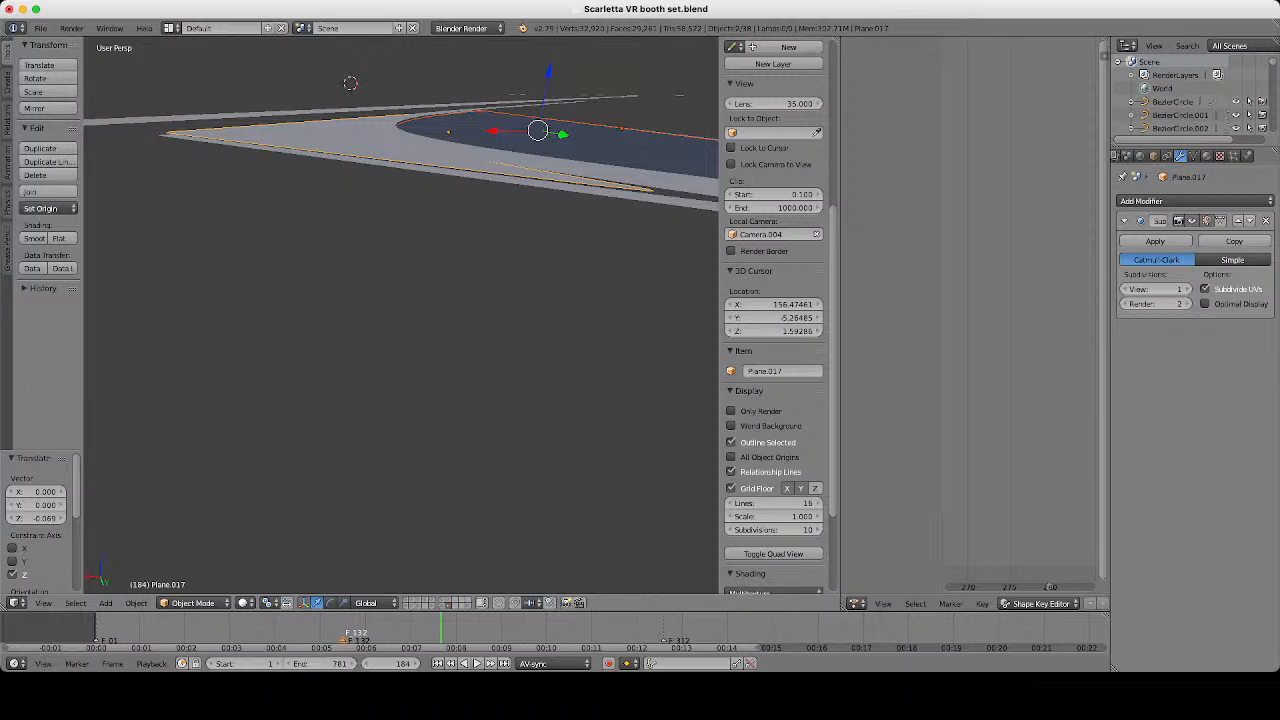
{"action": "right_click", "coordinate": [372, 138]}
{"action": "left_click", "coordinate": [1207, 156]}
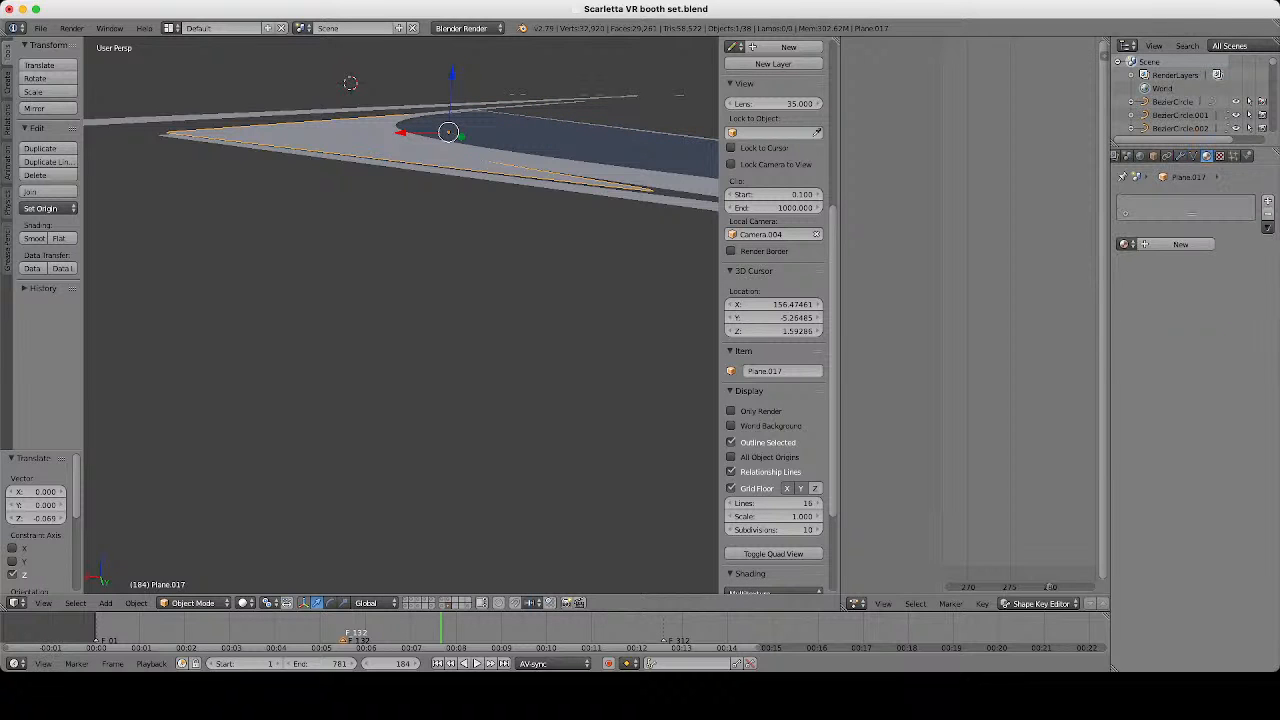
{"action": "left_click", "coordinate": [1178, 244]}
{"action": "left_click", "coordinate": [1150, 407]}
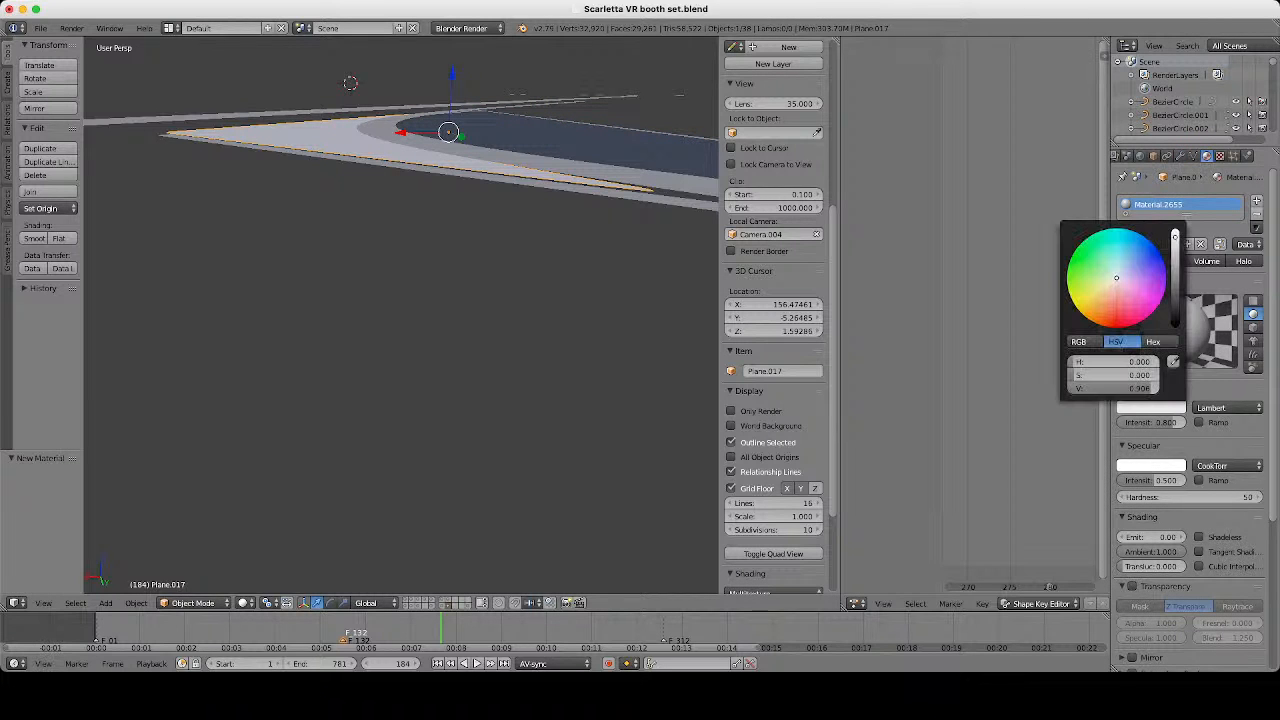
{"action": "left_click", "coordinate": [1109, 285]}
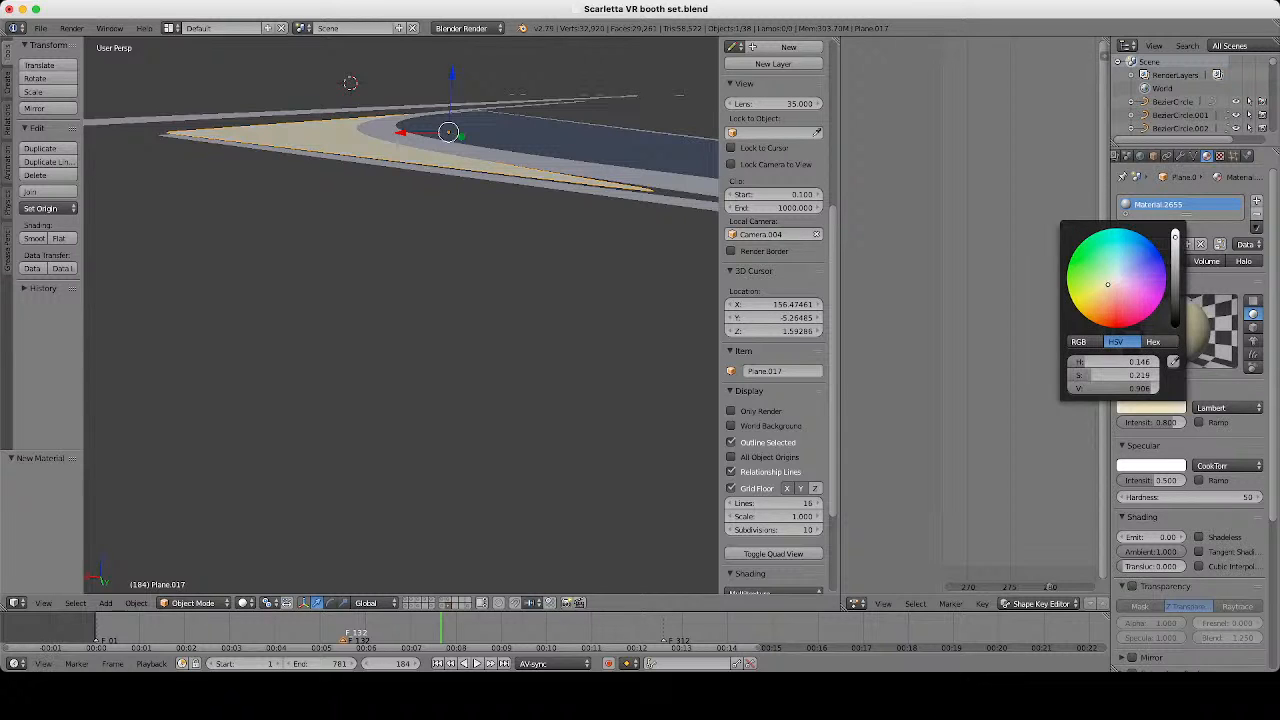
{"action": "middle_click_drag", "start_coordinate": [440, 290], "coordinate": [452, 388]}
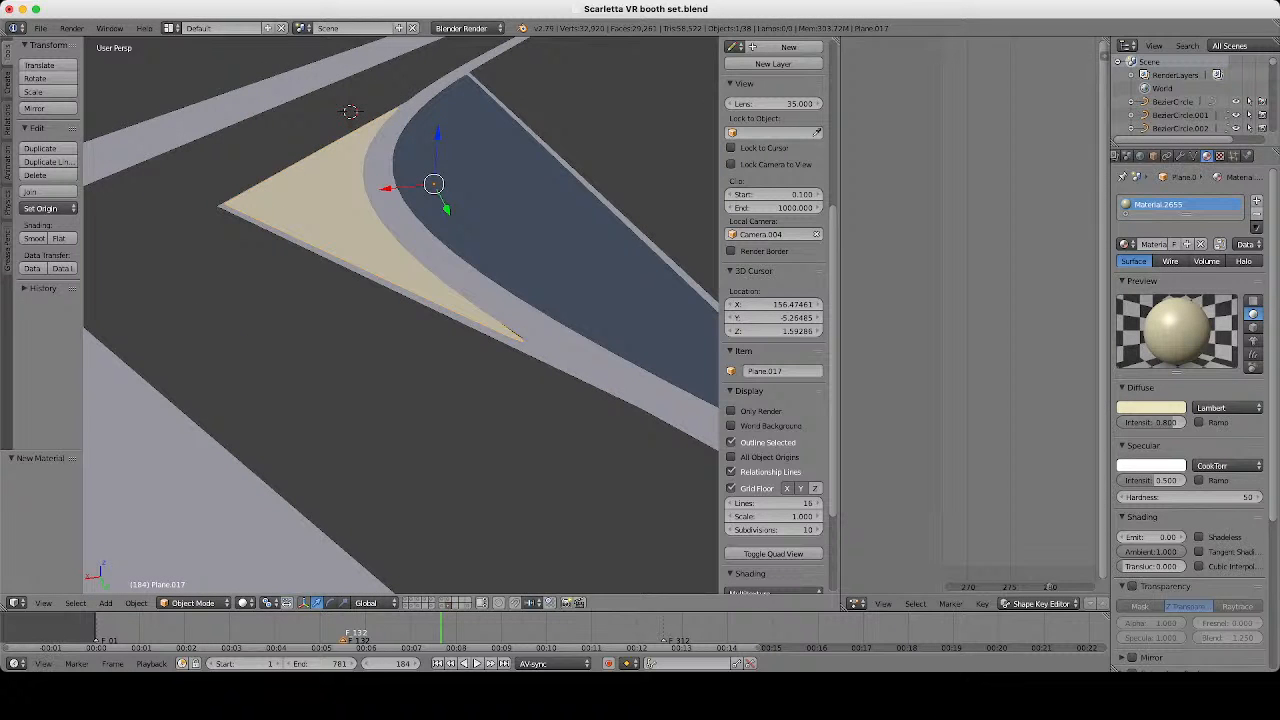
{"action": "left_click", "coordinate": [1150, 407]}
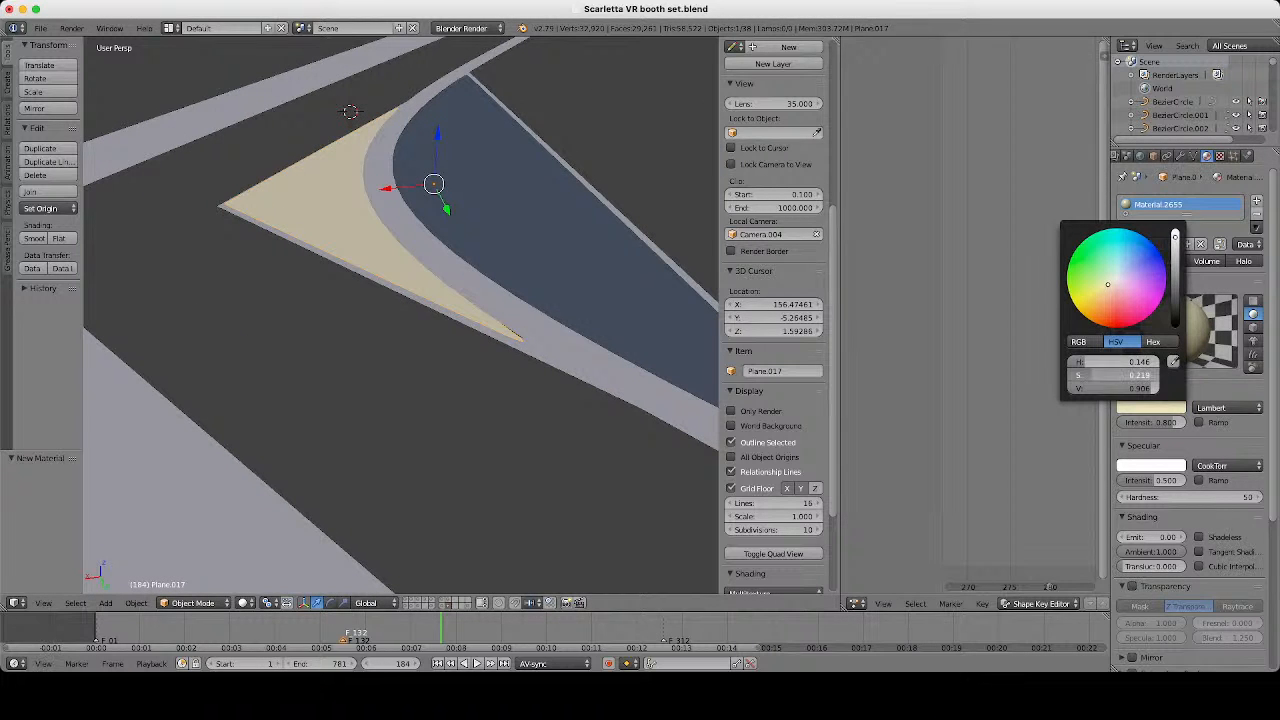
Join the cream corner patch into the dark blue panel object.
{"action": "scroll", "coordinate": [450, 290], "scroll_direction": "down", "scroll_amount": 4}
{"action": "right_click", "coordinate": [470, 270], "text": "shift"}
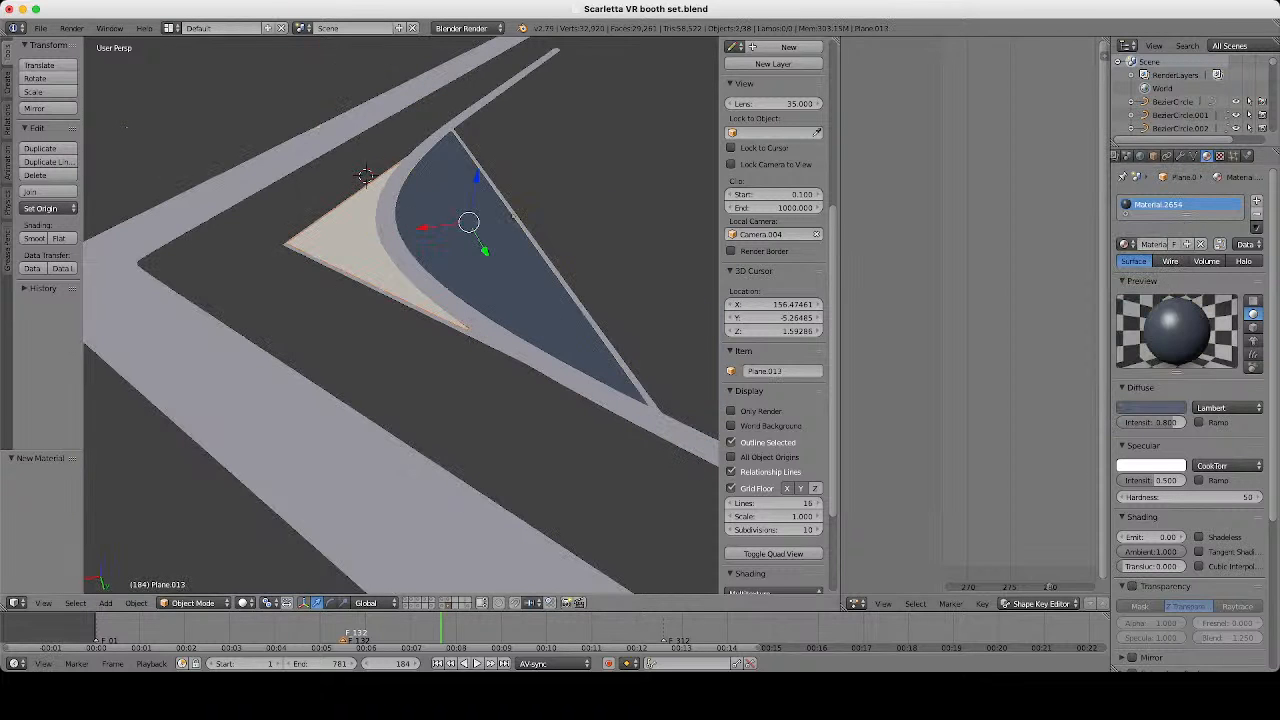
{"action": "key", "text": "ctrl+j"}
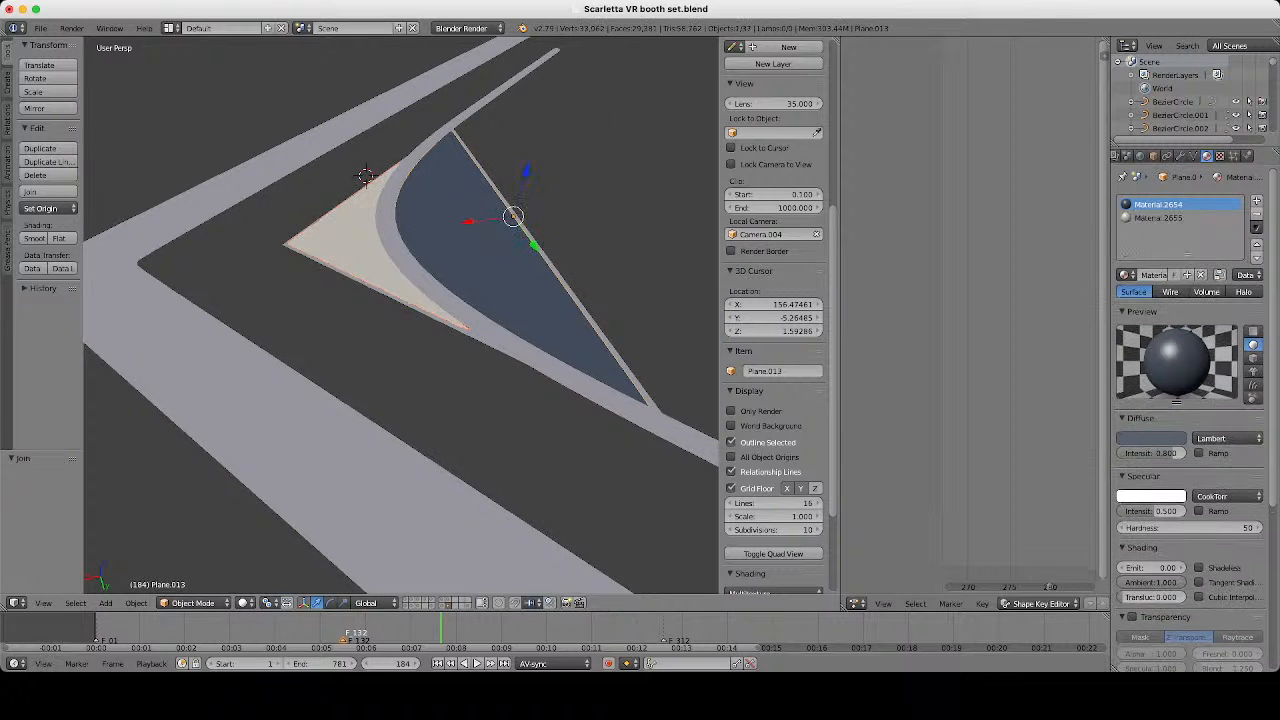
Select all faces of the joined object in Edit Mode and extrude them about 0.49 downward.
{"action": "scroll", "coordinate": [400, 315], "scroll_direction": "up", "scroll_amount": 3}
{"action": "key", "text": "Tab"}
{"action": "key", "text": "a"}
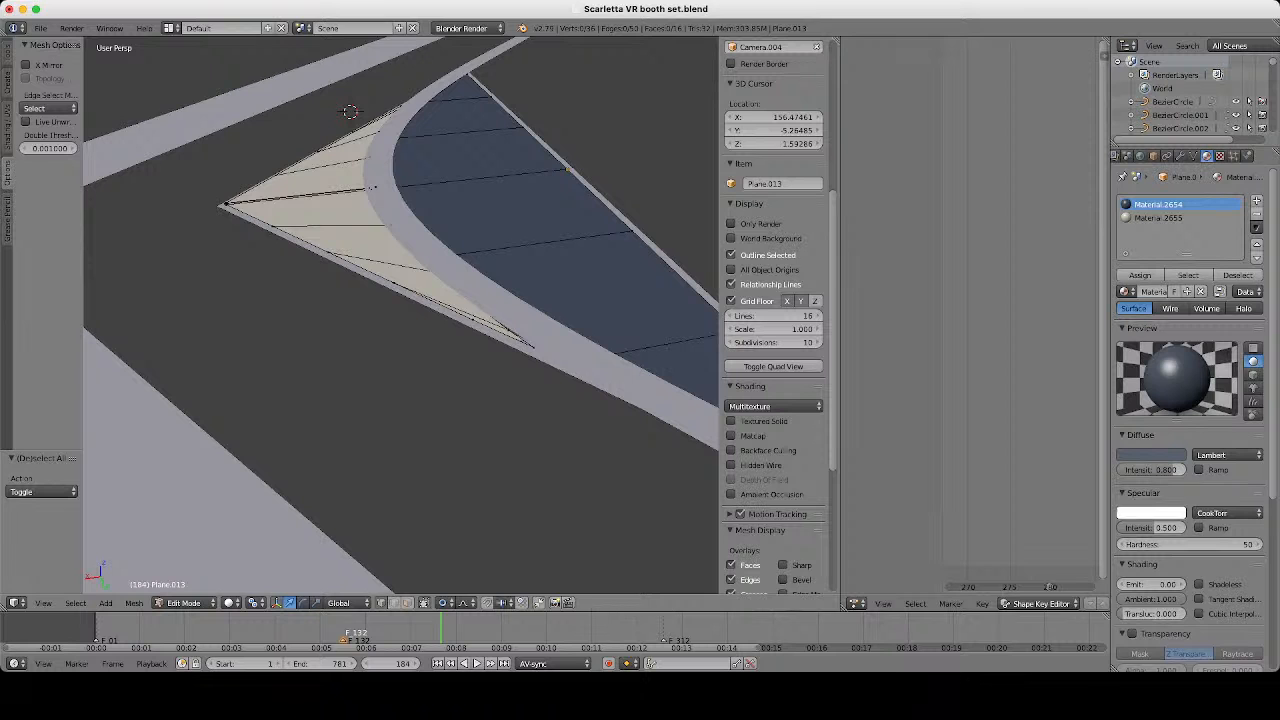
{"action": "key", "text": "a"}
{"action": "middle_click_drag", "start_coordinate": [400, 315], "coordinate": [400, 225]}
{"action": "key", "text": "e"}
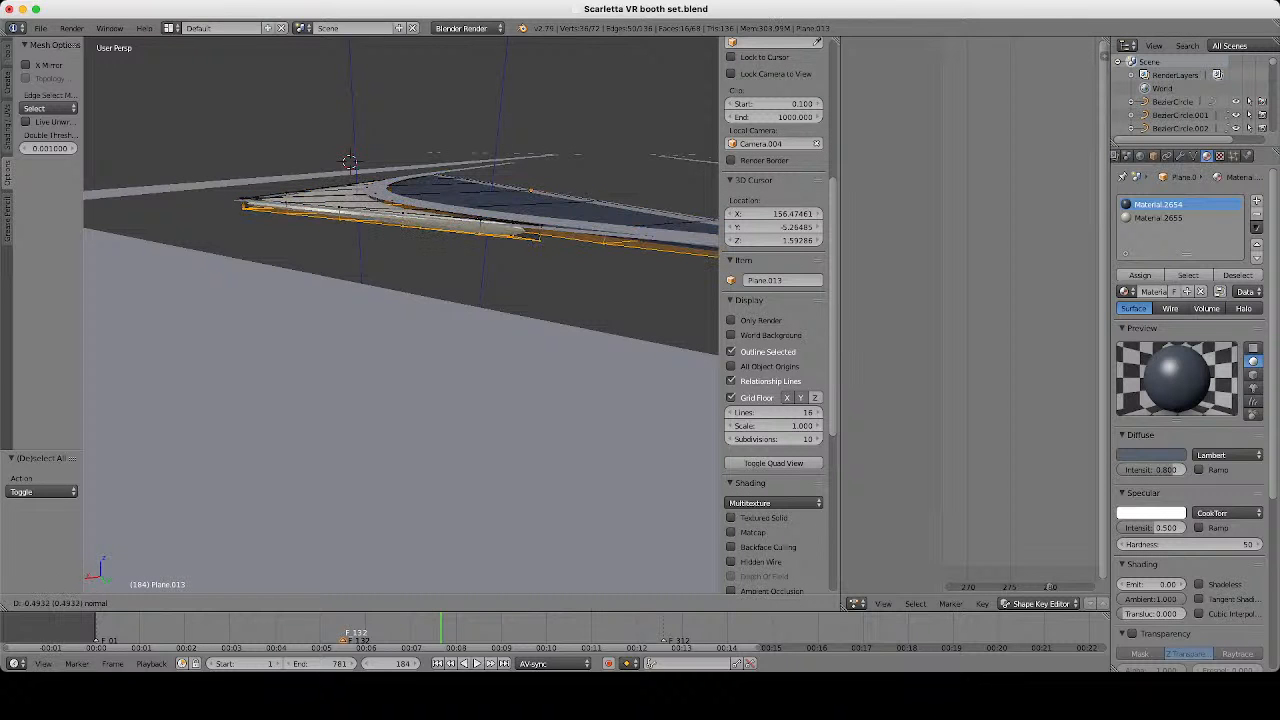
{"action": "left_click", "coordinate": [400, 240]}
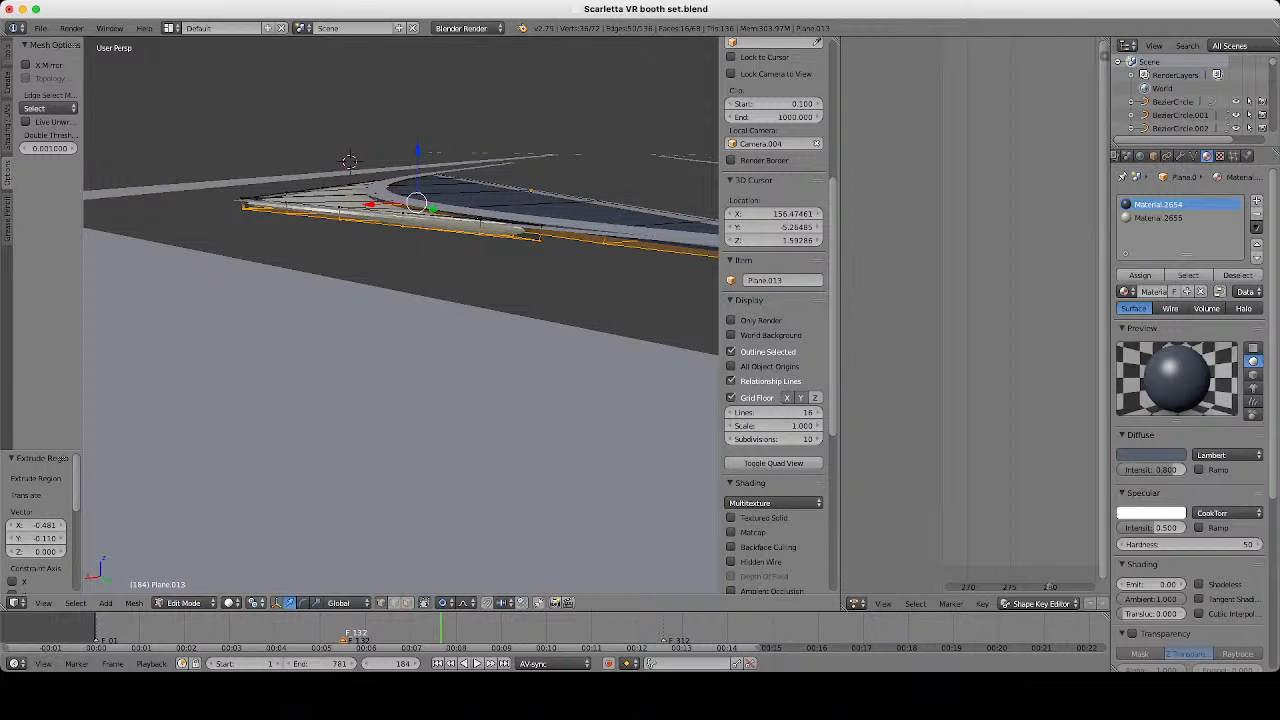
Turn off proportional editing and flatten the extruded lower faces by scaling them to 0 along the Z axis.
{"action": "left_click", "coordinate": [256, 603]}
{"action": "left_click", "coordinate": [292, 543]}
{"action": "type", "text": "sz"}
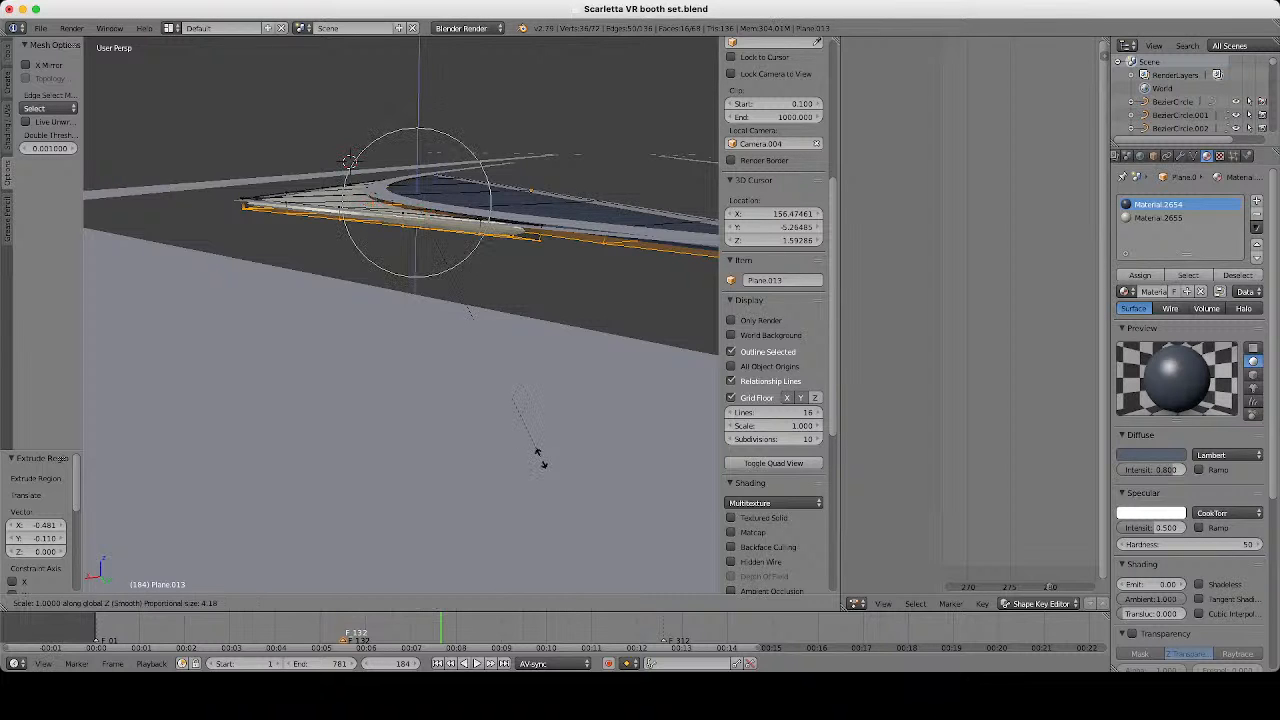
{"action": "type", "text": "0"}
{"action": "key", "text": "Return"}
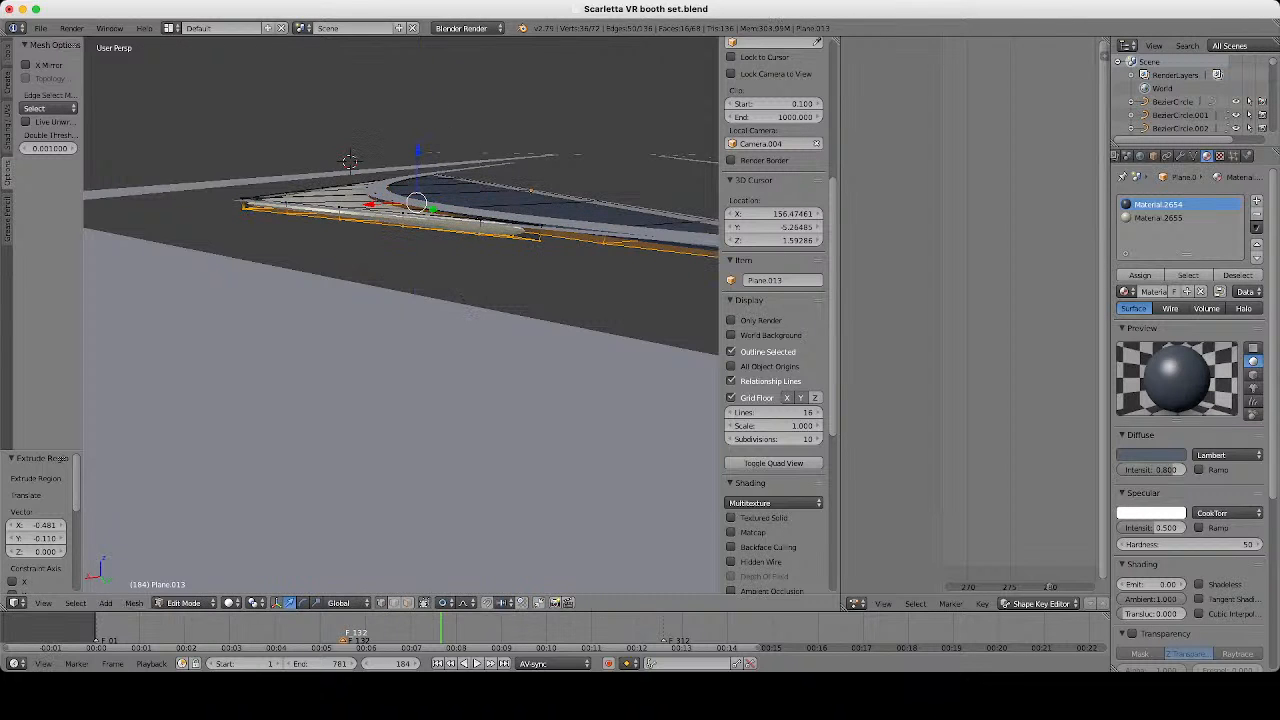
{"action": "left_click", "coordinate": [448, 602]}
{"action": "left_click", "coordinate": [480, 588]}
{"action": "type", "text": "sz"}
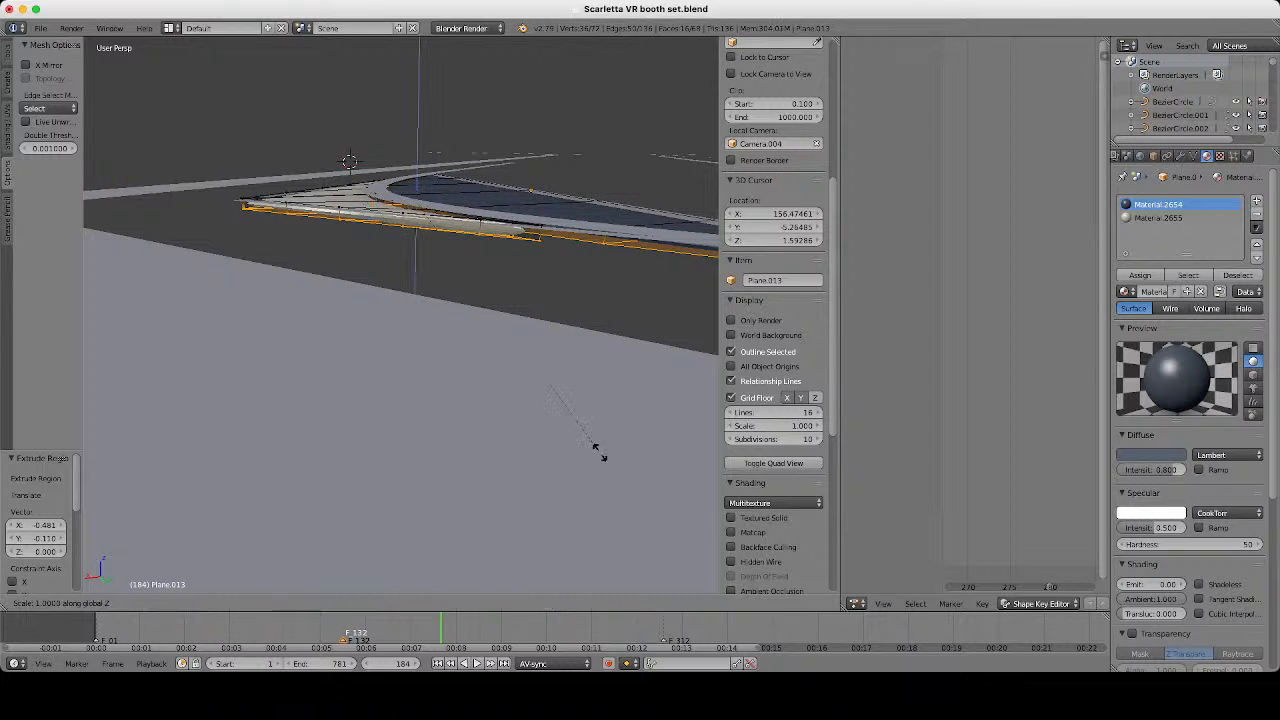
{"action": "type", "text": "0"}
{"action": "key", "text": "Return"}
Raise the flattened lower faces slightly, then extrude them again and shift the new faces 0.225 down along Z.
{"action": "mouse_move", "coordinate": [602, 456]}
{"action": "middle_mouse_down"}
{"action": "mouse_move", "coordinate": [628, 424]}
{"action": "mouse_move", "coordinate": [618, 442]}
{"action": "middle_mouse_up"}
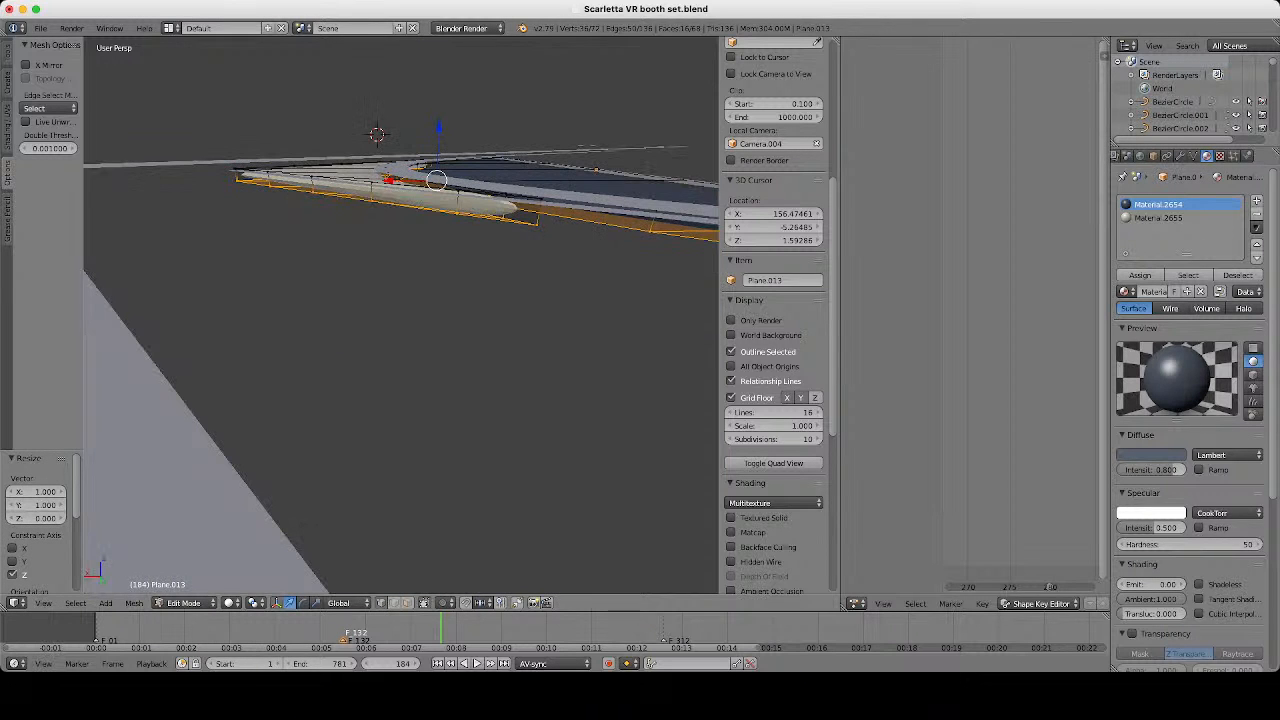
{"action": "mouse_move", "coordinate": [438, 126]}
{"action": "left_mouse_down"}
{"action": "mouse_move", "coordinate": [438, 104]}
{"action": "mouse_move", "coordinate": [440, 124]}
{"action": "left_mouse_up"}
{"action": "left_click", "coordinate": [443, 130]}
{"action": "key", "text": "e"}
{"action": "left_click", "coordinate": [439, 117]}
{"action": "key", "text": "Return"}
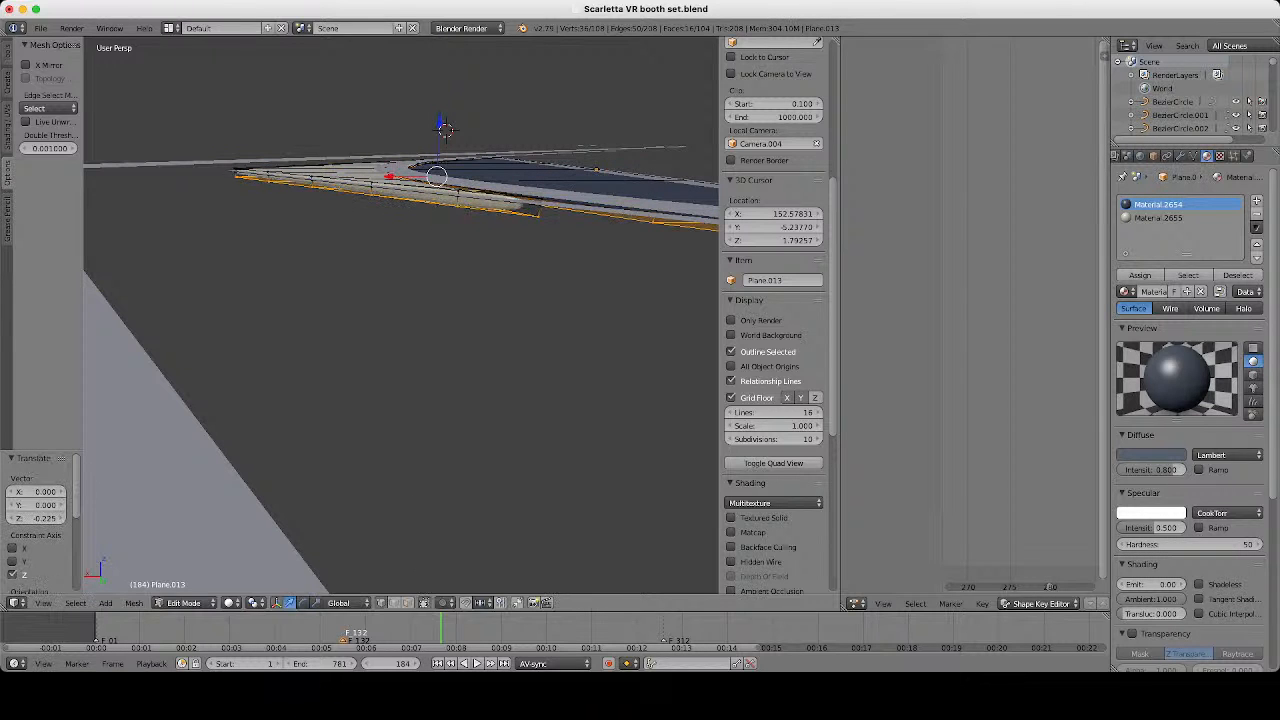
Extrude the lower faces once more by about 0.083 downward and return to Object Mode.
{"action": "mouse_move", "coordinate": [440, 300]}
{"action": "middle_mouse_down"}
{"action": "mouse_move", "coordinate": [450, 262]}
{"action": "mouse_move", "coordinate": [430, 330]}
{"action": "mouse_move", "coordinate": [436, 290]}
{"action": "middle_mouse_up"}
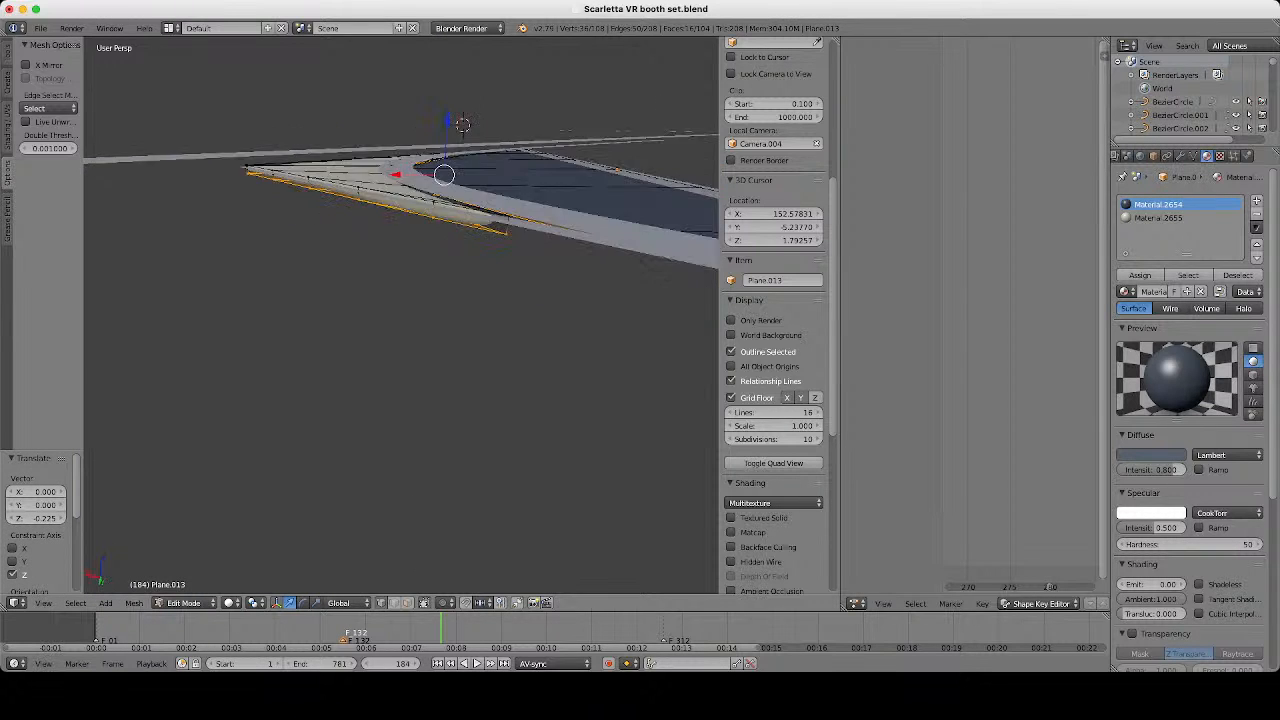
{"action": "key", "text": "e"}
{"action": "key", "text": "Return"}
{"action": "key", "text": "a"}
{"action": "key", "text": "a"}
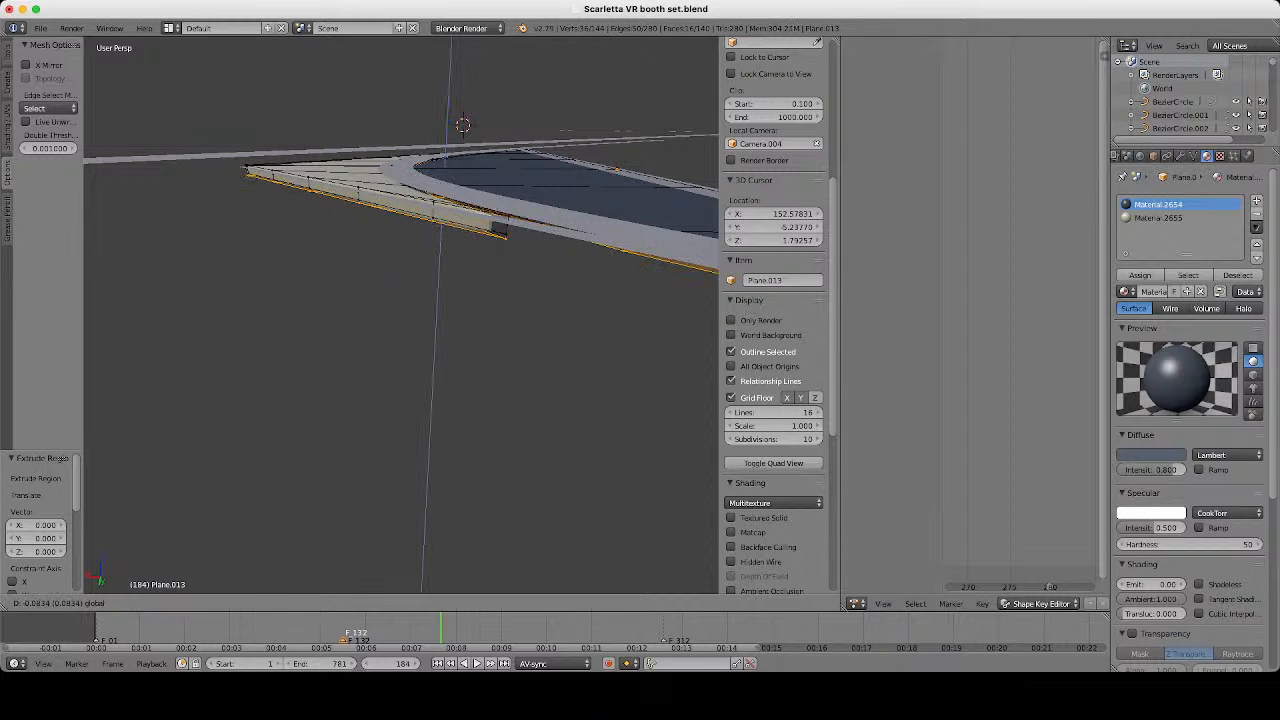
{"action": "key", "text": "Tab"}
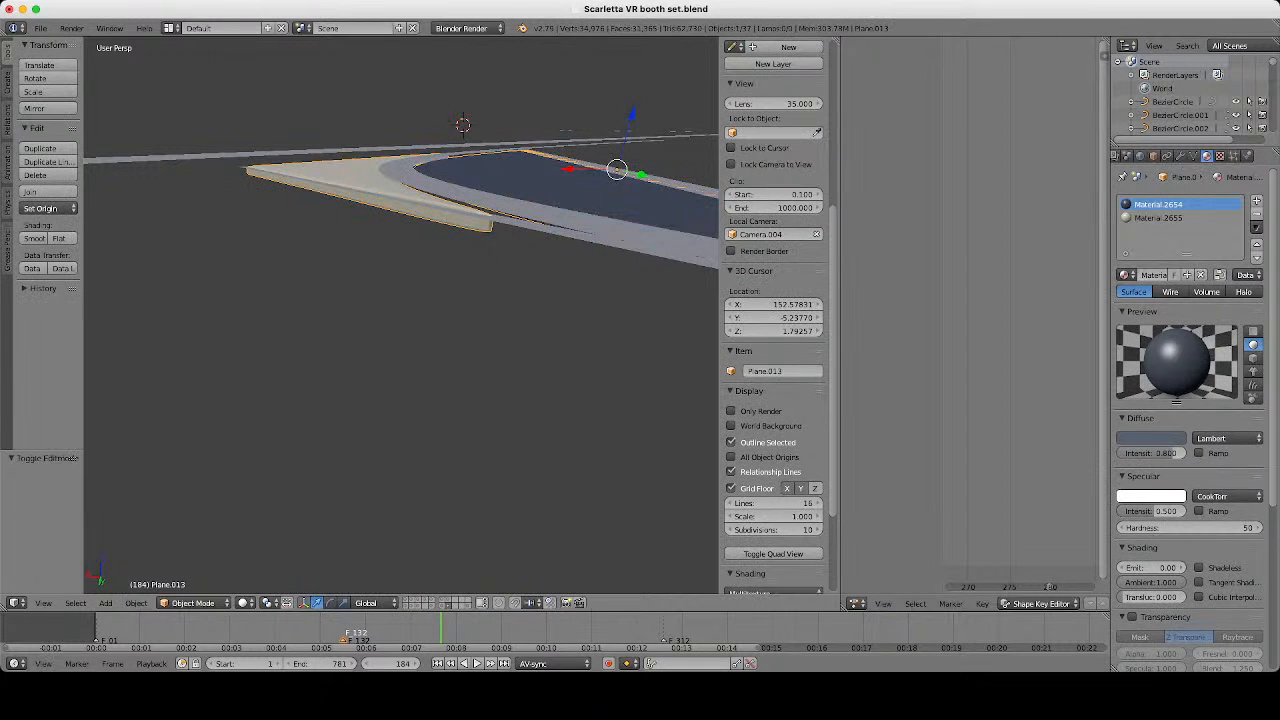
Apply smooth shading to the joined panel object and deselect it.
{"action": "left_click", "coordinate": [34, 238]}
{"action": "middle_click_drag", "start_coordinate": [400, 300], "coordinate": [385, 425]}
{"action": "key", "text": "a"}
{"action": "scroll", "coordinate": [400, 315], "scroll_direction": "down", "scroll_amount": 5}
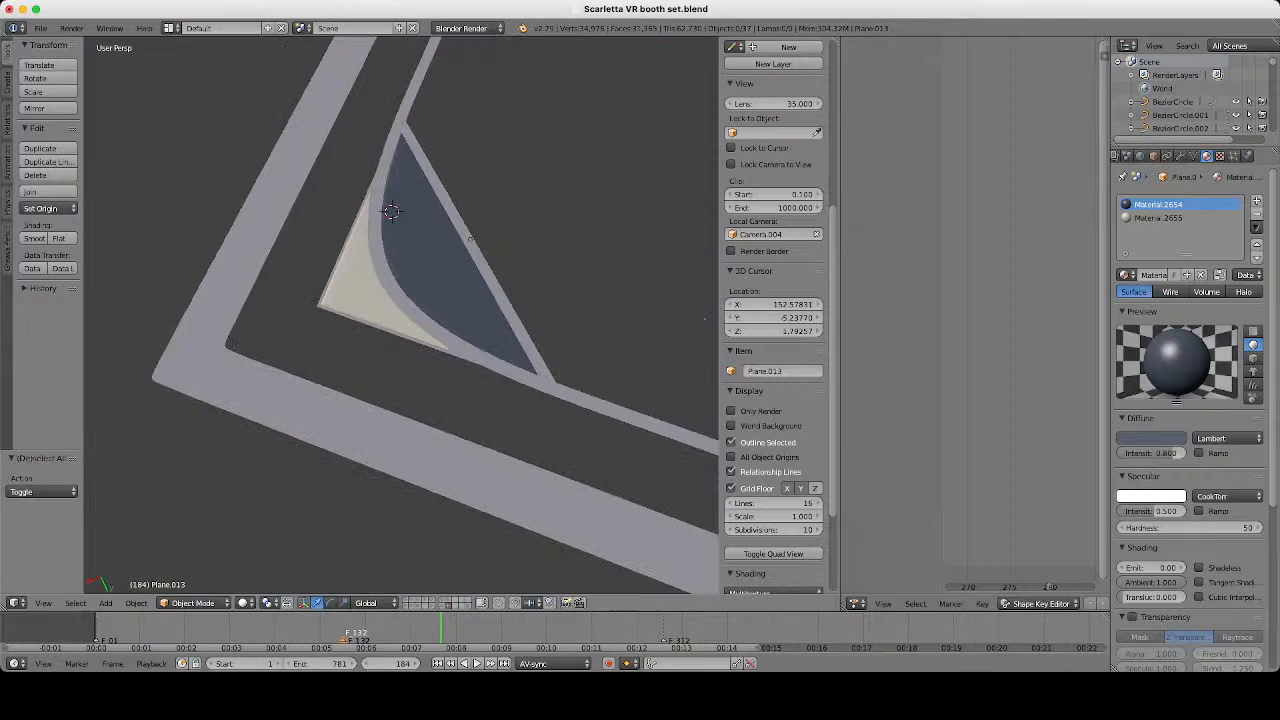
{"action": "middle_click_drag", "start_coordinate": [470, 239], "coordinate": [462, 241]}
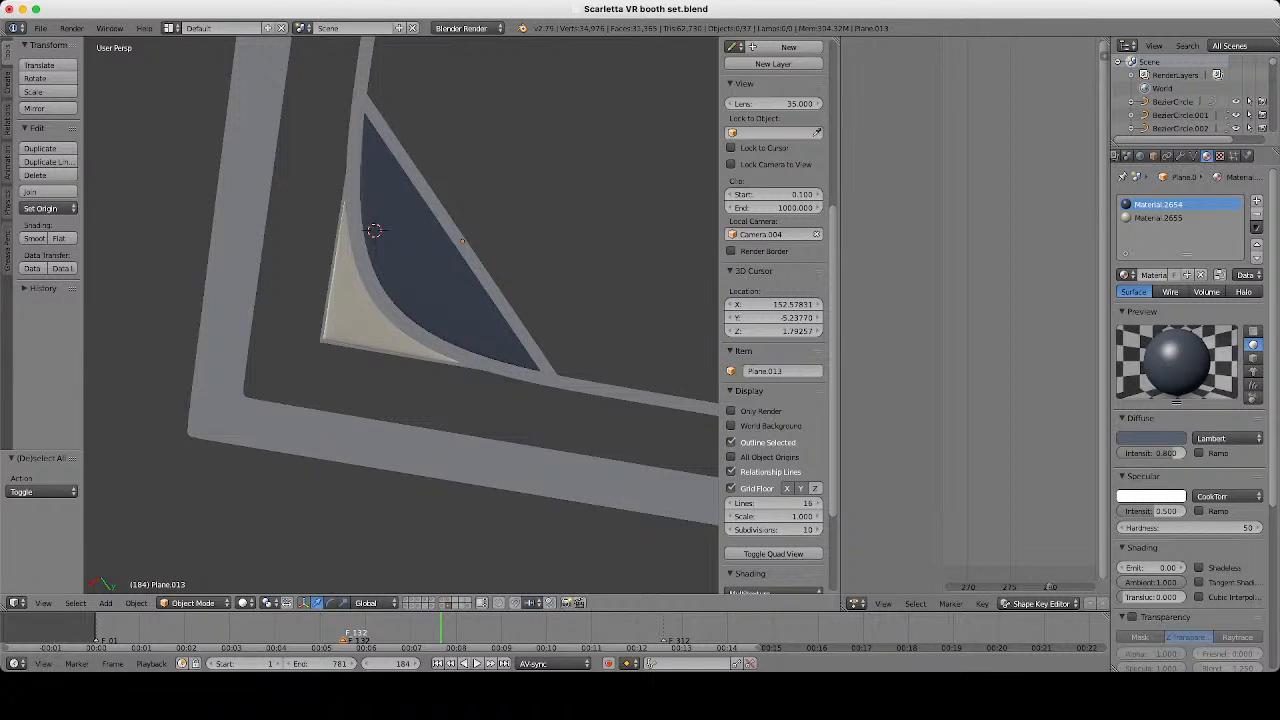
{"action": "right_click", "coordinate": [400, 280]}
{"action": "scroll", "coordinate": [400, 280], "scroll_direction": "up", "scroll_amount": 1}
{"action": "scroll", "coordinate": [583, 320], "scroll_direction": "up", "scroll_amount": 3}
{"action": "key", "text": "s"}
{"action": "key", "text": "x"}
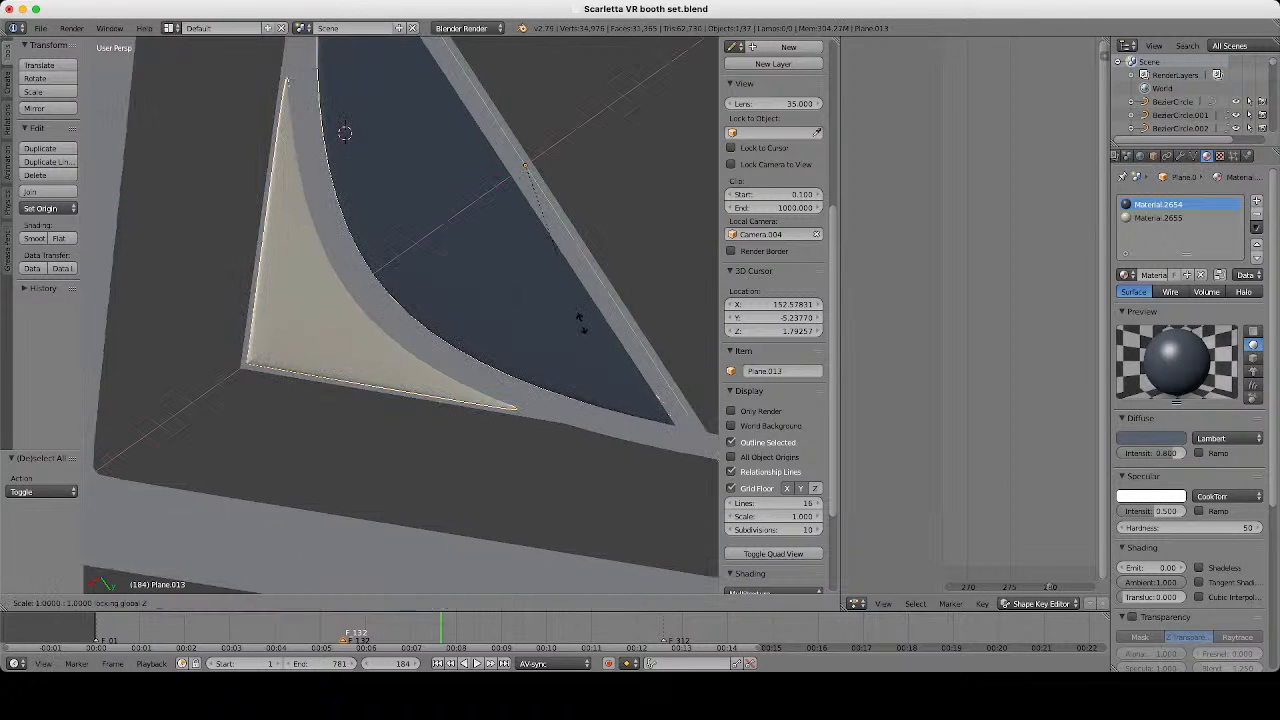
{"action": "right_click", "coordinate": [583, 320]}
{"action": "key", "text": "z"}
{"action": "scroll", "coordinate": [401, 315], "scroll_direction": "down", "scroll_amount": 1}
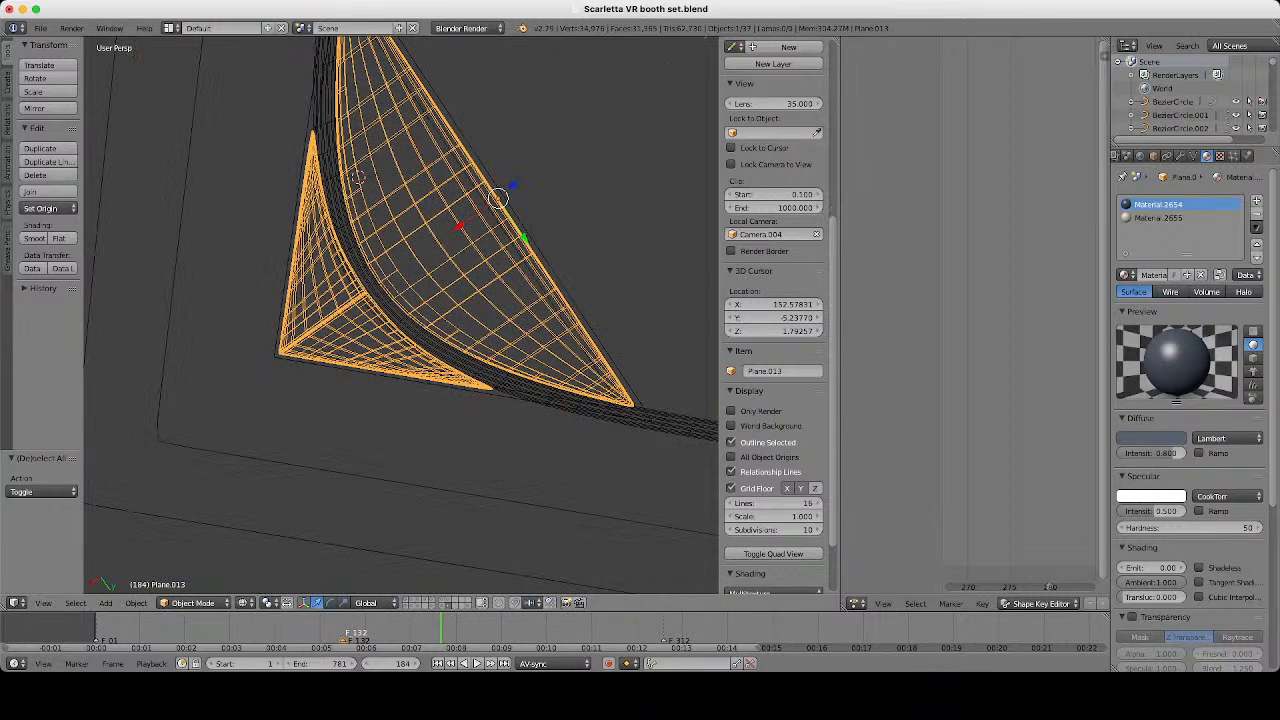
{"action": "key", "text": "z"}
Add one loop cut close to the cream patch's outer V-shaped edge and another close to its curved edge.
{"action": "key", "text": "Tab"}
{"action": "right_click", "coordinate": [325, 363]}
{"action": "scroll", "coordinate": [325, 363], "scroll_direction": "up", "scroll_amount": 1}
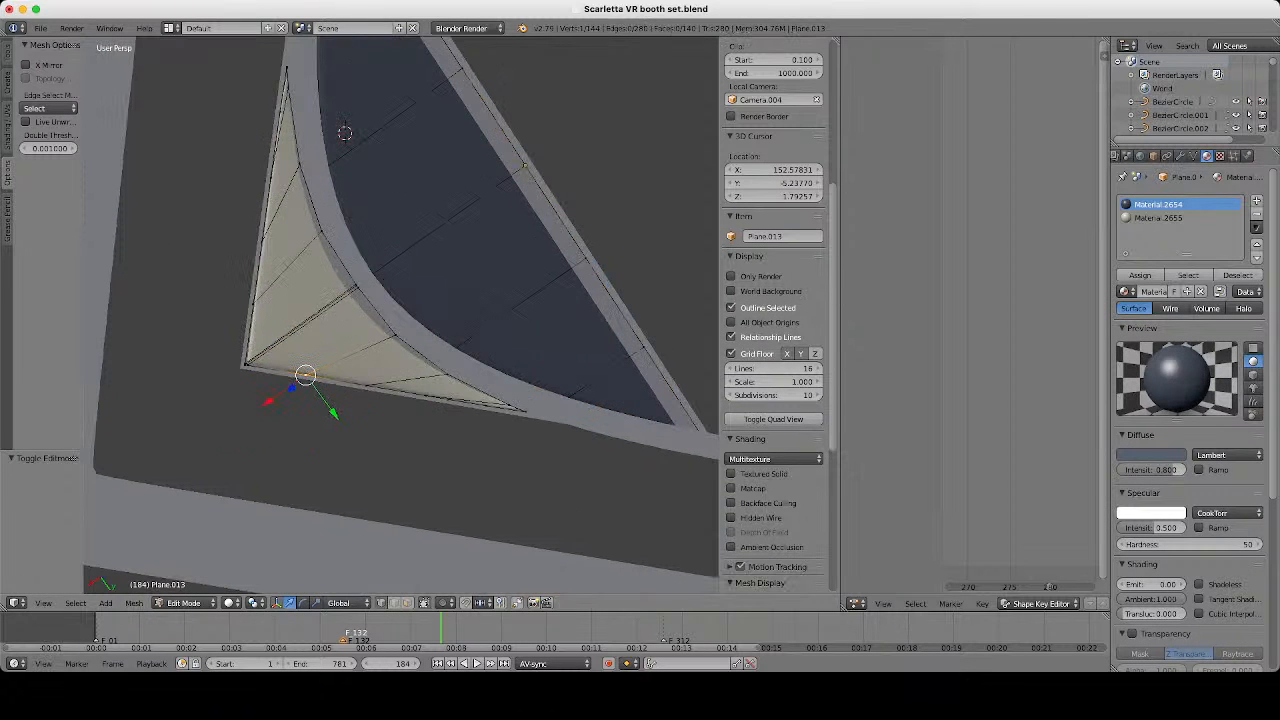
{"action": "key", "text": "ctrl+r"}
{"action": "left_click", "coordinate": [304, 328]}
{"action": "left_click", "coordinate": [252, 360]}
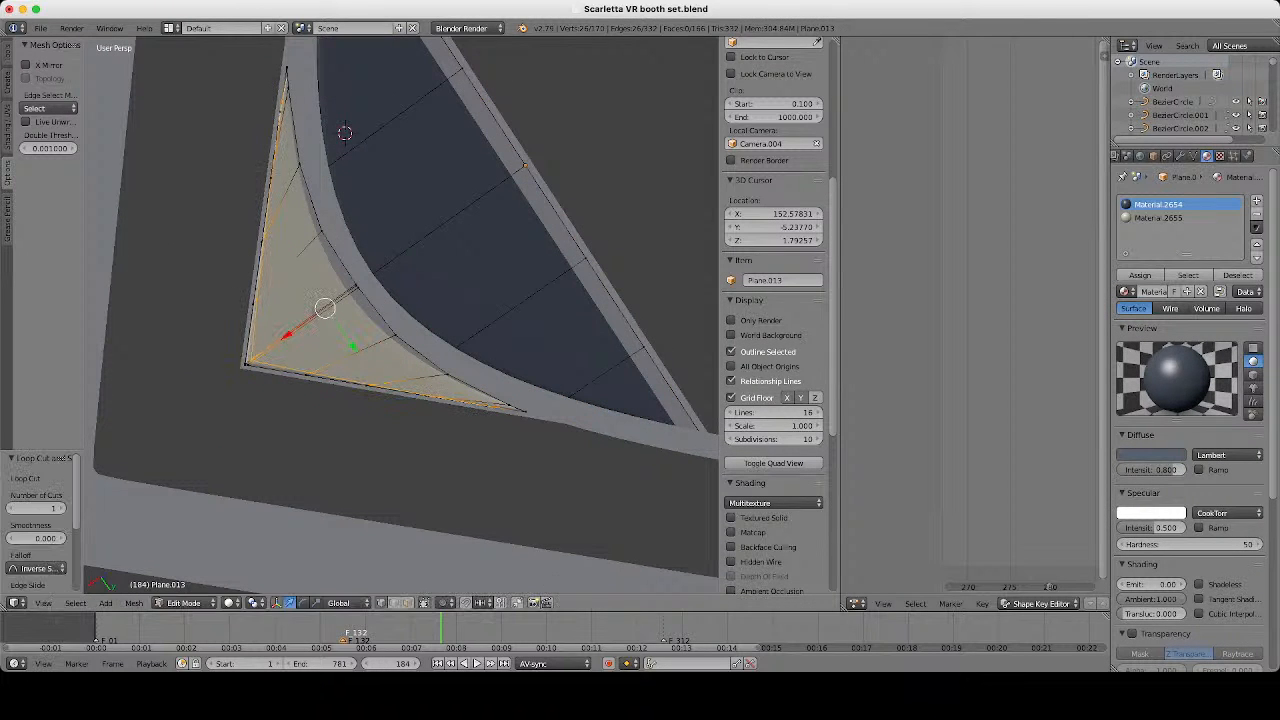
{"action": "key", "text": "ctrl+r"}
{"action": "left_click", "coordinate": [298, 328]}
{"action": "left_click", "coordinate": [354, 287]}
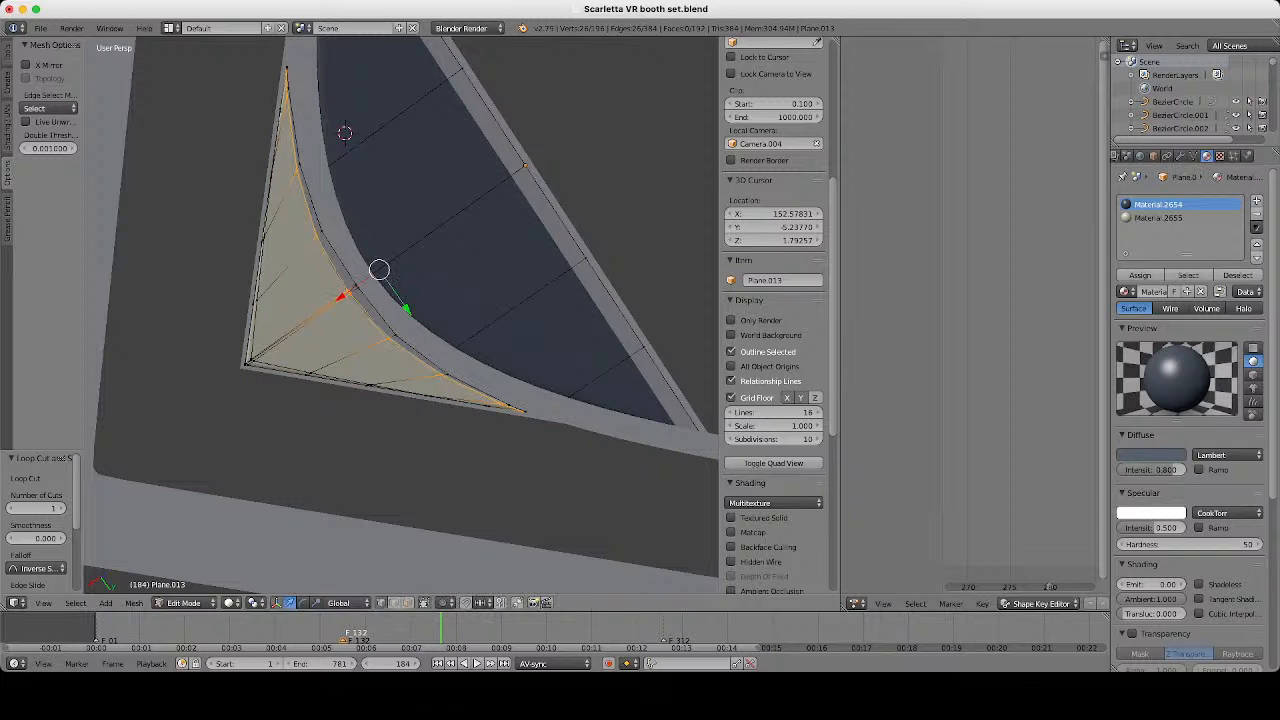
Select all linked geometry of the cream corner patch, shift it slightly along Z, and return to Object Mode.
{"action": "key", "text": "ctrl+l"}
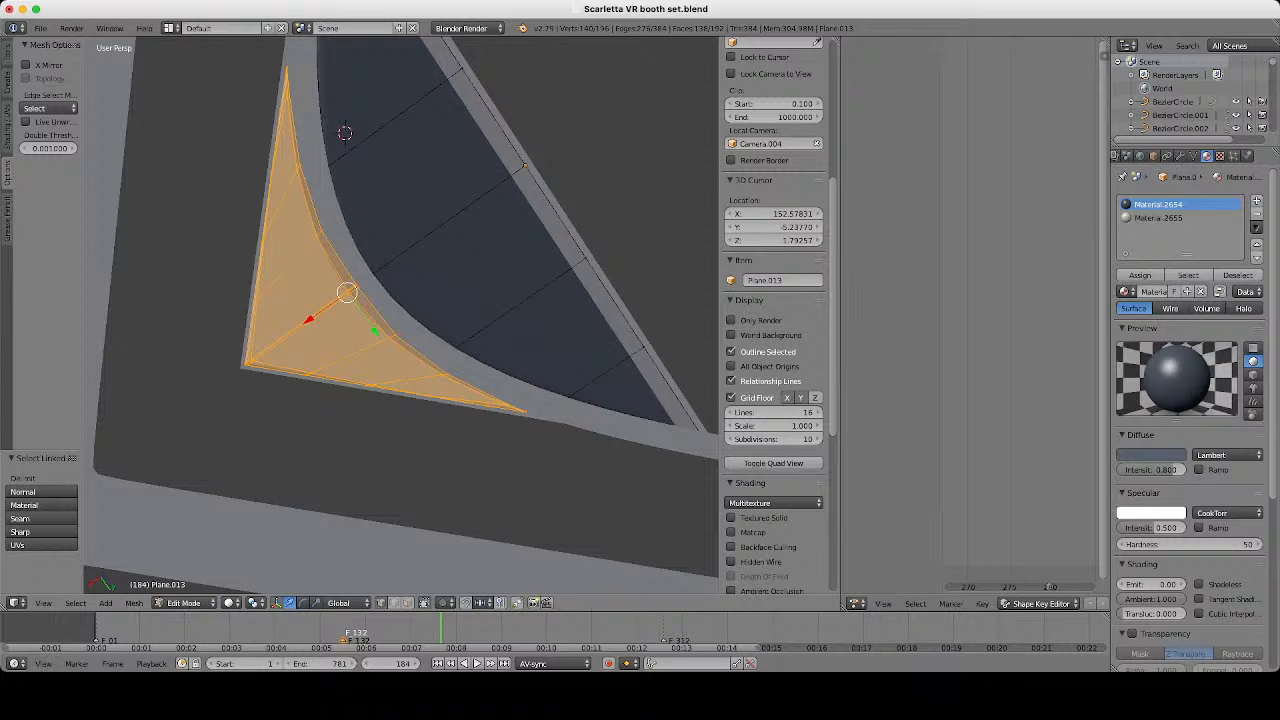
{"action": "middle_click_drag", "start_coordinate": [354, 290], "coordinate": [584, 138]}
{"action": "left_click_drag", "start_coordinate": [341, 106], "coordinate": [341, 119]}
{"action": "middle_click_drag", "start_coordinate": [341, 119], "coordinate": [520, 245]}
{"action": "key", "text": "Tab"}
{"action": "scroll", "coordinate": [445, 235], "scroll_direction": "down", "scroll_amount": 10}
{"action": "middle_click_drag", "start_coordinate": [430, 312], "coordinate": [432, 315]}
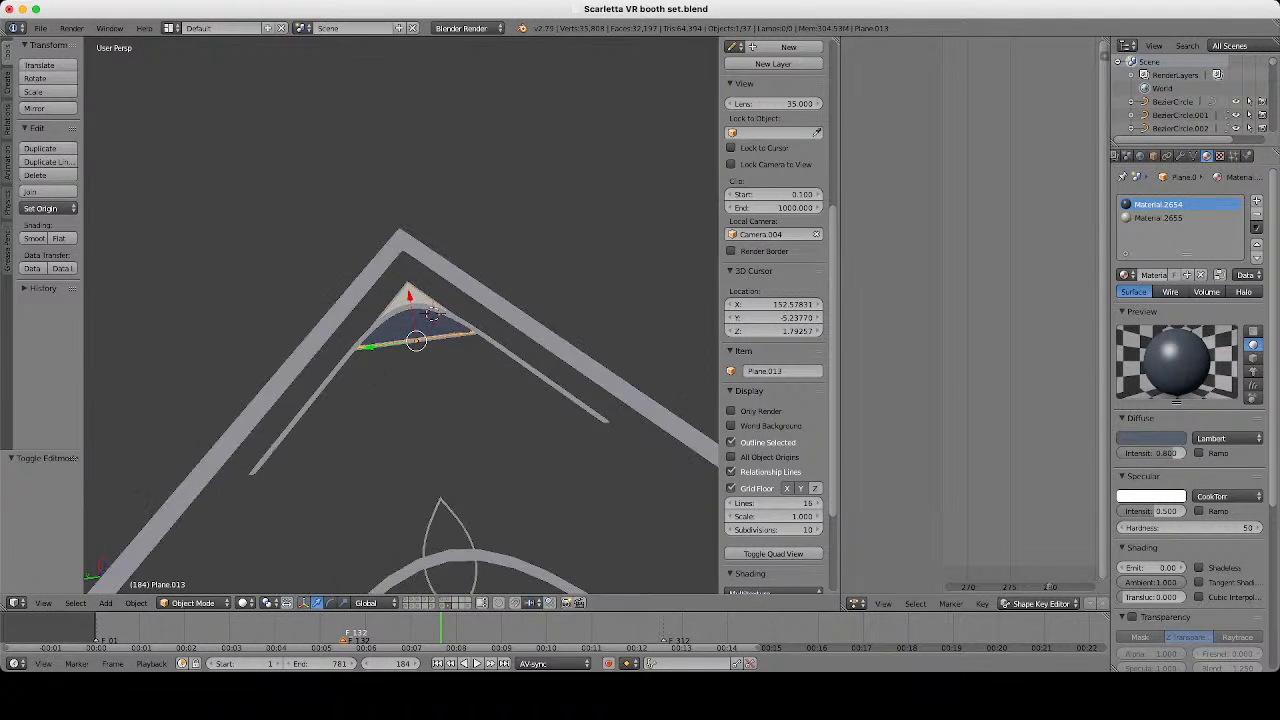
Change the diffuse colour of Material.2655 from the corner patch to a pale bluish white and deselect the object.
{"action": "left_click", "coordinate": [1158, 217]}
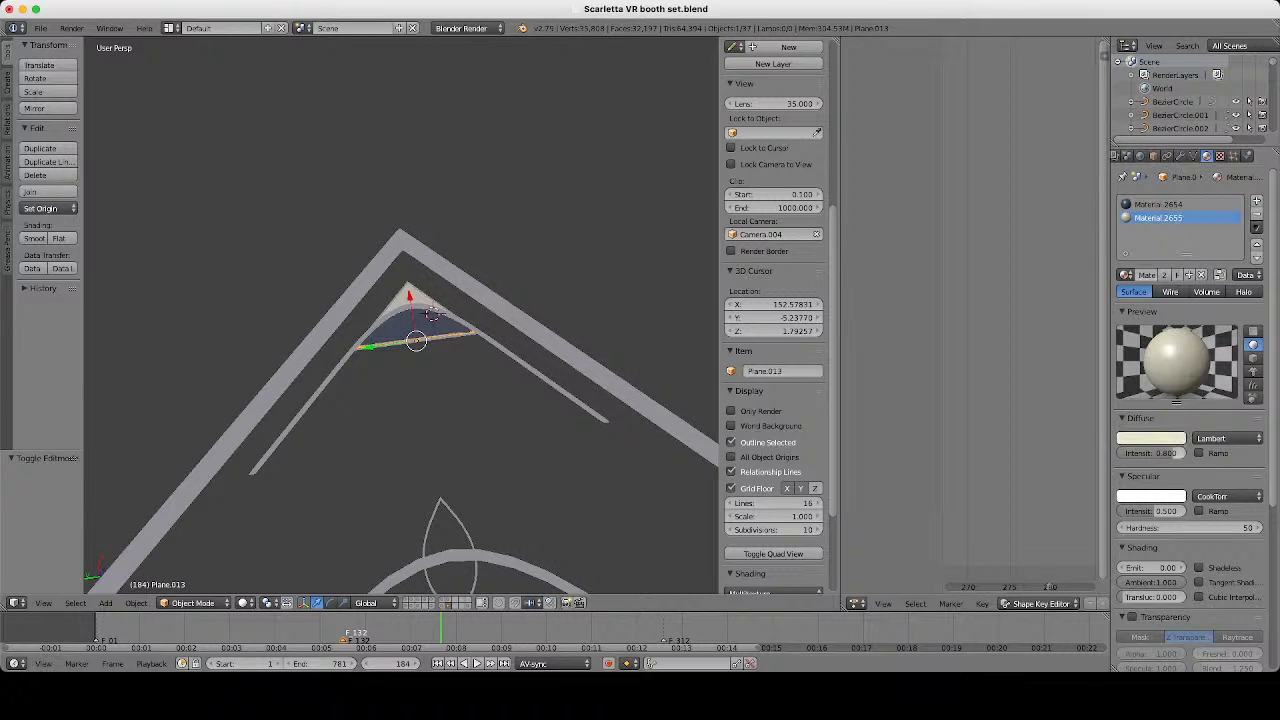
{"action": "left_click", "coordinate": [1151, 437]}
{"action": "left_click_drag", "start_coordinate": [1110, 312], "coordinate": [1117, 306]}
{"action": "scroll", "coordinate": [570, 335], "scroll_direction": "down", "scroll_amount": 3}
{"action": "mouse_move", "coordinate": [480, 340]}
{"action": "middle_mouse_down"}
{"action": "mouse_move", "coordinate": [588, 335]}
{"action": "mouse_move", "coordinate": [640, 200]}
{"action": "mouse_move", "coordinate": [655, 200]}
{"action": "middle_mouse_up"}
{"action": "scroll", "coordinate": [570, 335], "scroll_direction": "down", "scroll_amount": 1}
{"action": "key", "text": "a"}
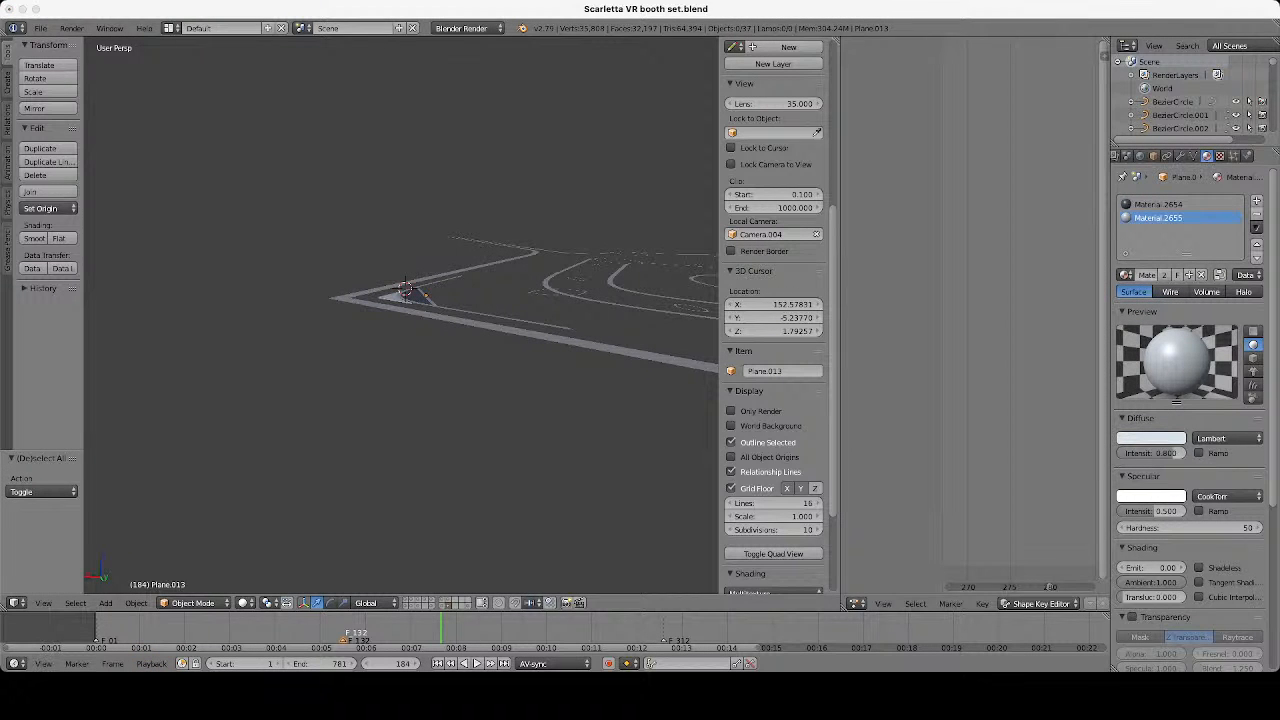
Select the outer frame, and replace that selection with the inner V-shaped strip around the corner panel.
{"action": "scroll", "coordinate": [405, 288], "scroll_direction": "up", "scroll_amount": 3}
{"action": "right_click", "coordinate": [407, 280]}
{"action": "scroll", "coordinate": [407, 280], "scroll_direction": "up", "scroll_amount": 2}
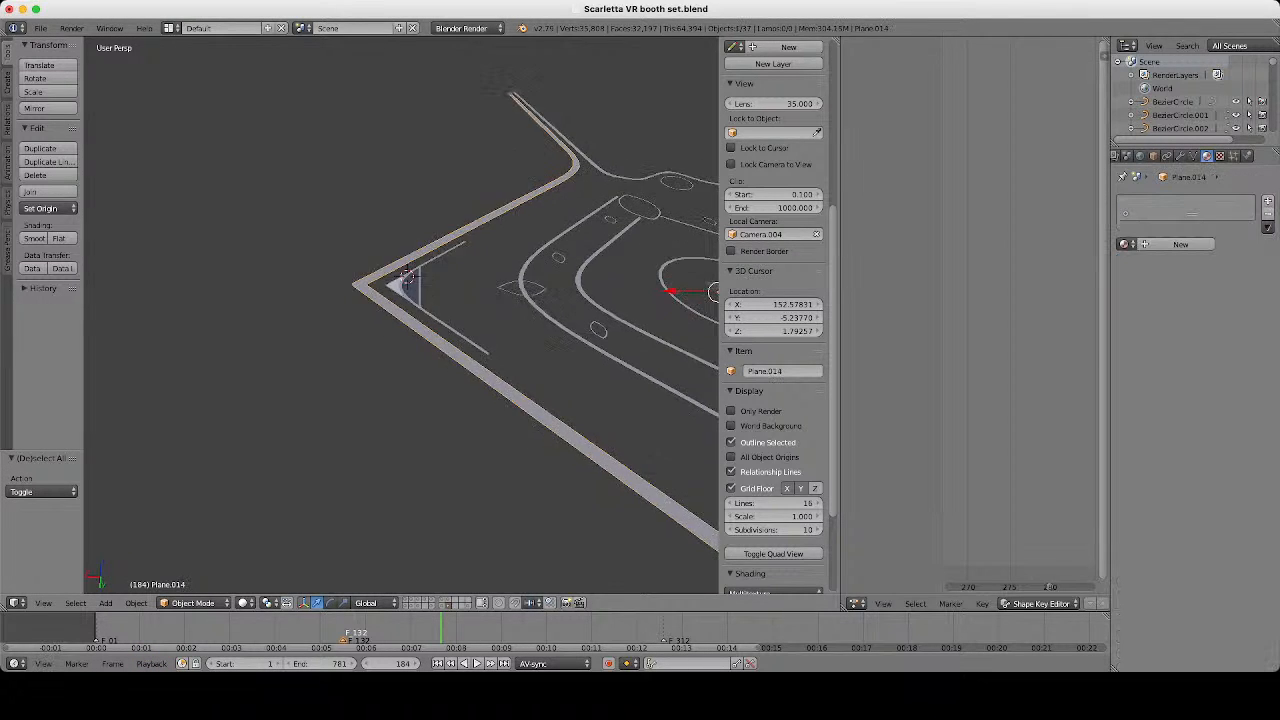
{"action": "middle_click_drag", "start_coordinate": [407, 280], "coordinate": [290, 315], "text": "shift"}
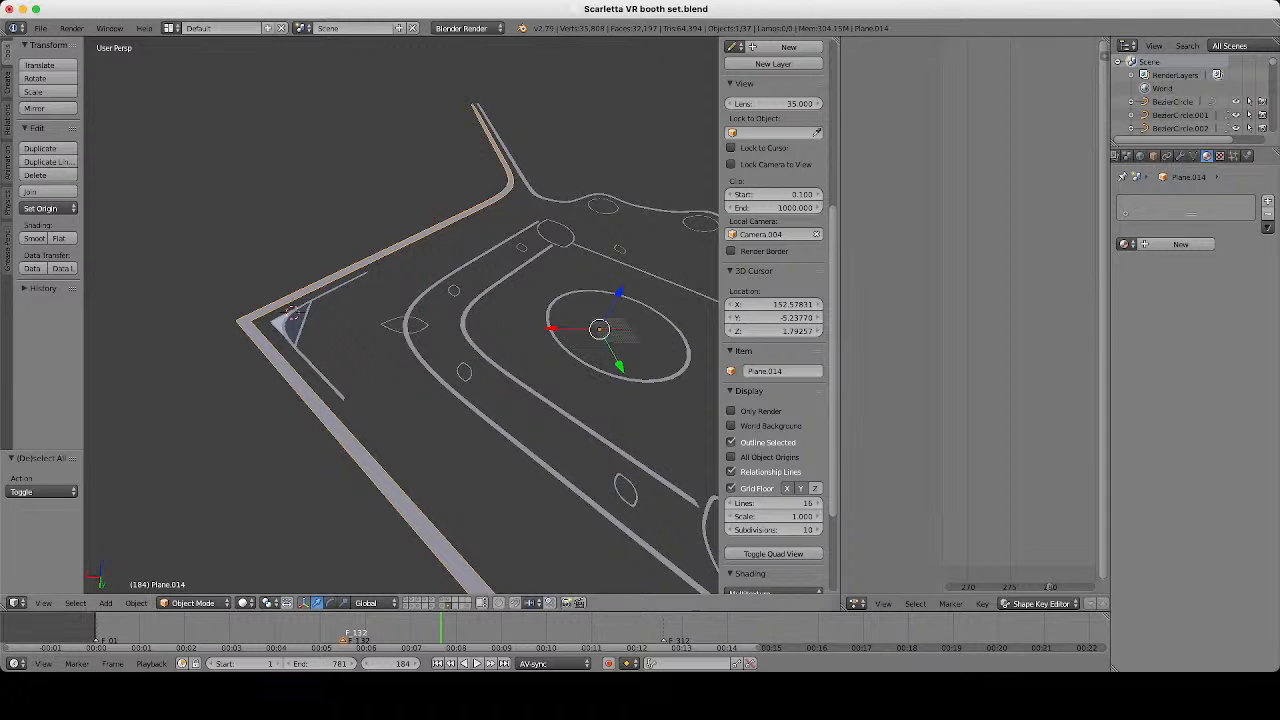
{"action": "scroll", "coordinate": [401, 320], "scroll_direction": "down", "scroll_amount": 2}
{"action": "scroll", "coordinate": [401, 320], "scroll_direction": "up", "scroll_amount": 2}
{"action": "right_click", "coordinate": [292, 342]}
{"action": "scroll", "coordinate": [401, 320], "scroll_direction": "up", "scroll_amount": 3}
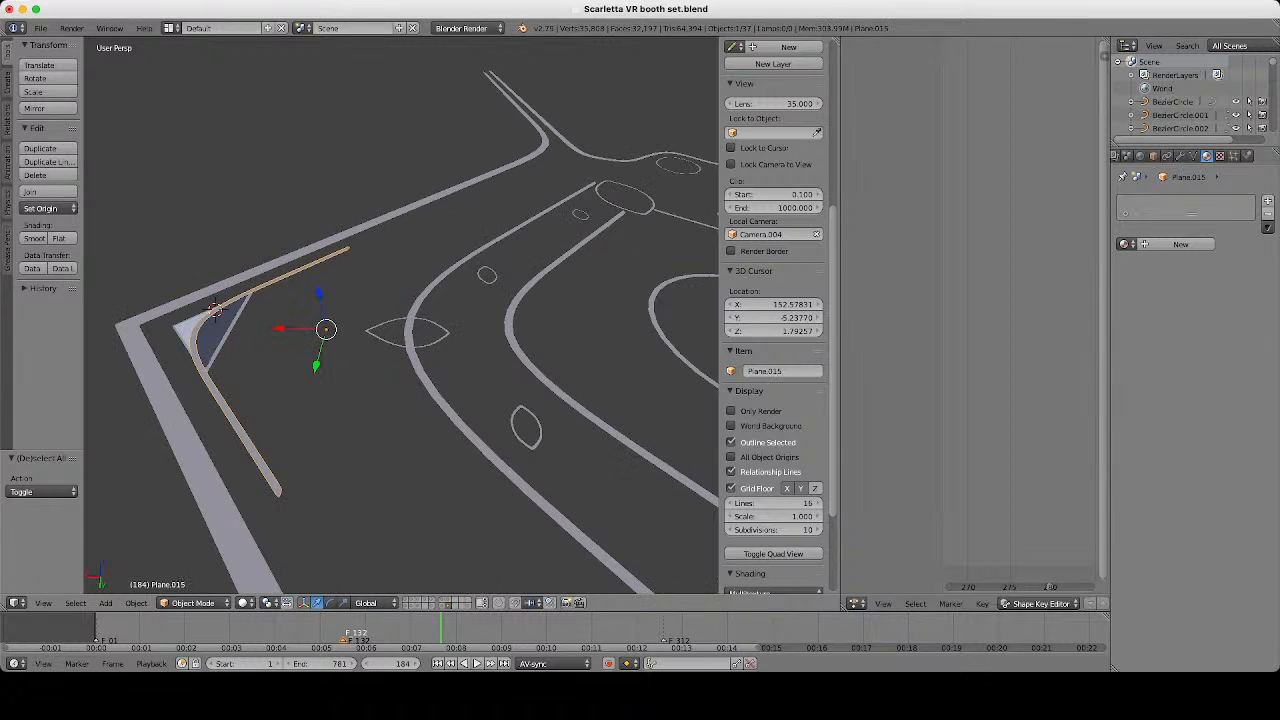
Add the triangular corner outline, the outer frame and the two long curved strips to the selection.
{"action": "key", "text": "z"}
{"action": "key", "text": "z"}
{"action": "right_click", "coordinate": [229, 332], "text": "shift"}
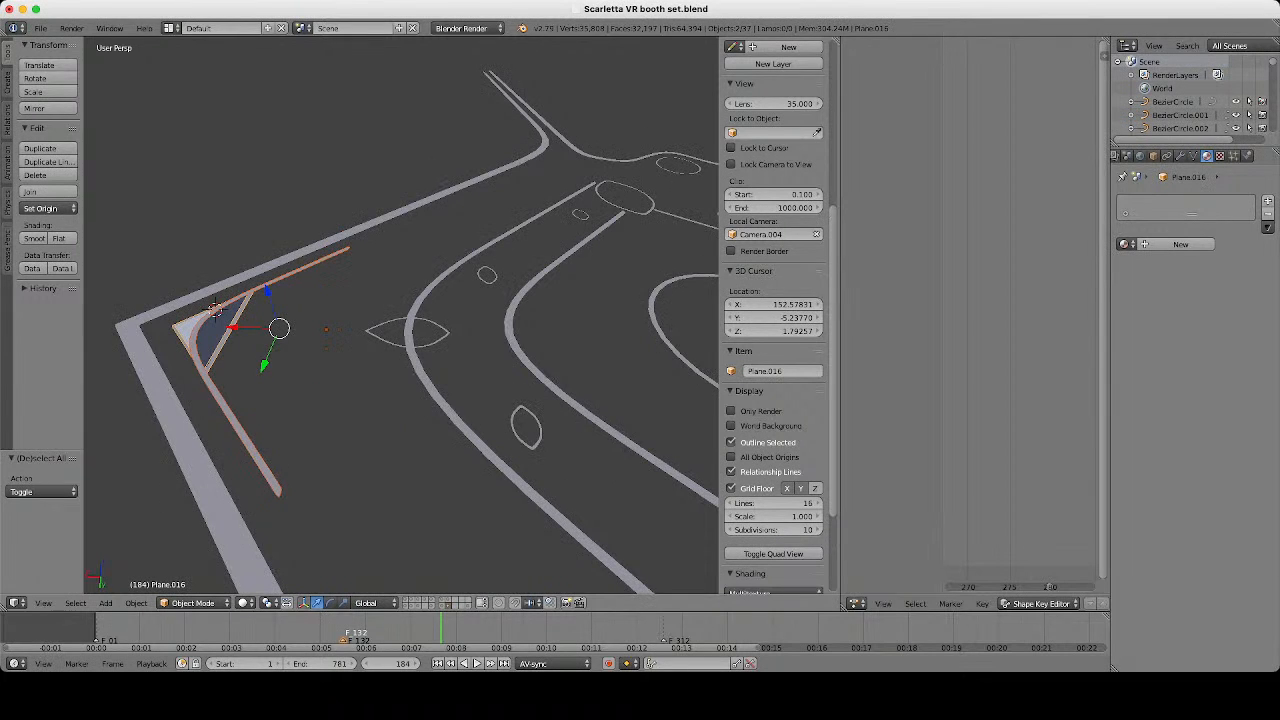
{"action": "key", "text": "z"}
{"action": "scroll", "coordinate": [401, 320], "scroll_direction": "down", "scroll_amount": 3}
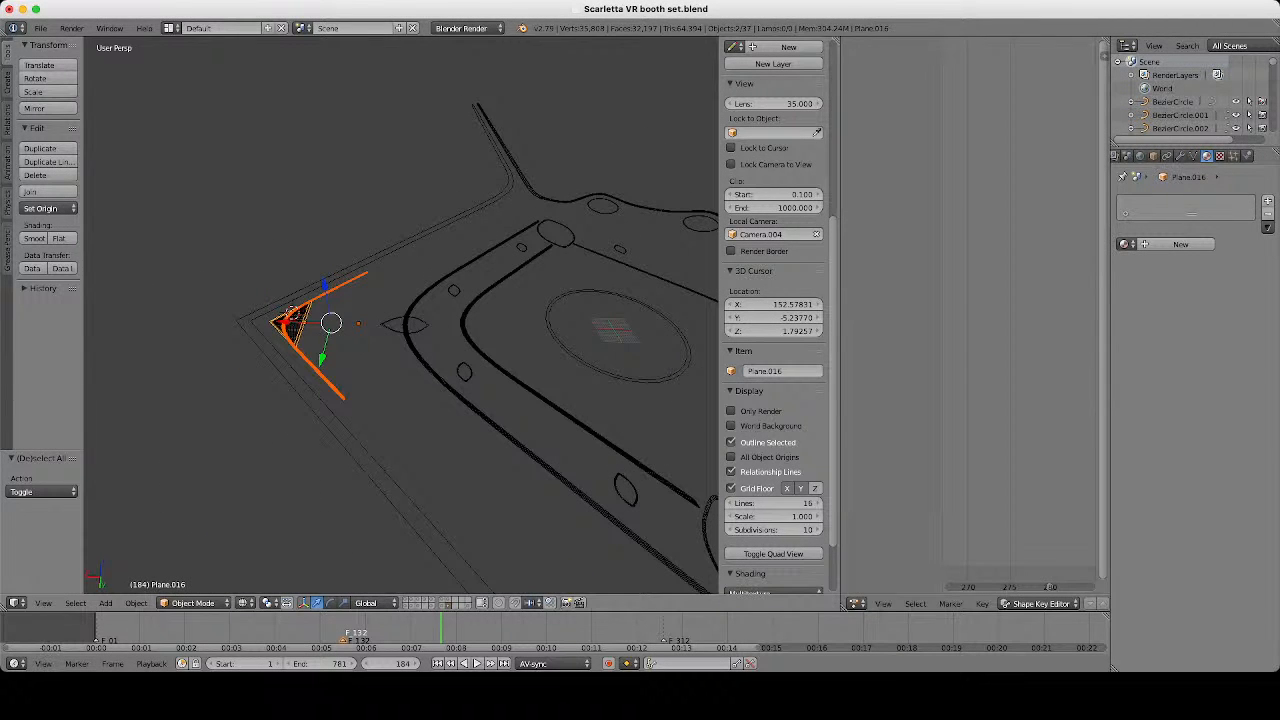
{"action": "middle_click_drag", "start_coordinate": [401, 320], "coordinate": [500, 250]}
{"action": "scroll", "coordinate": [401, 320], "scroll_direction": "up", "scroll_amount": 4}
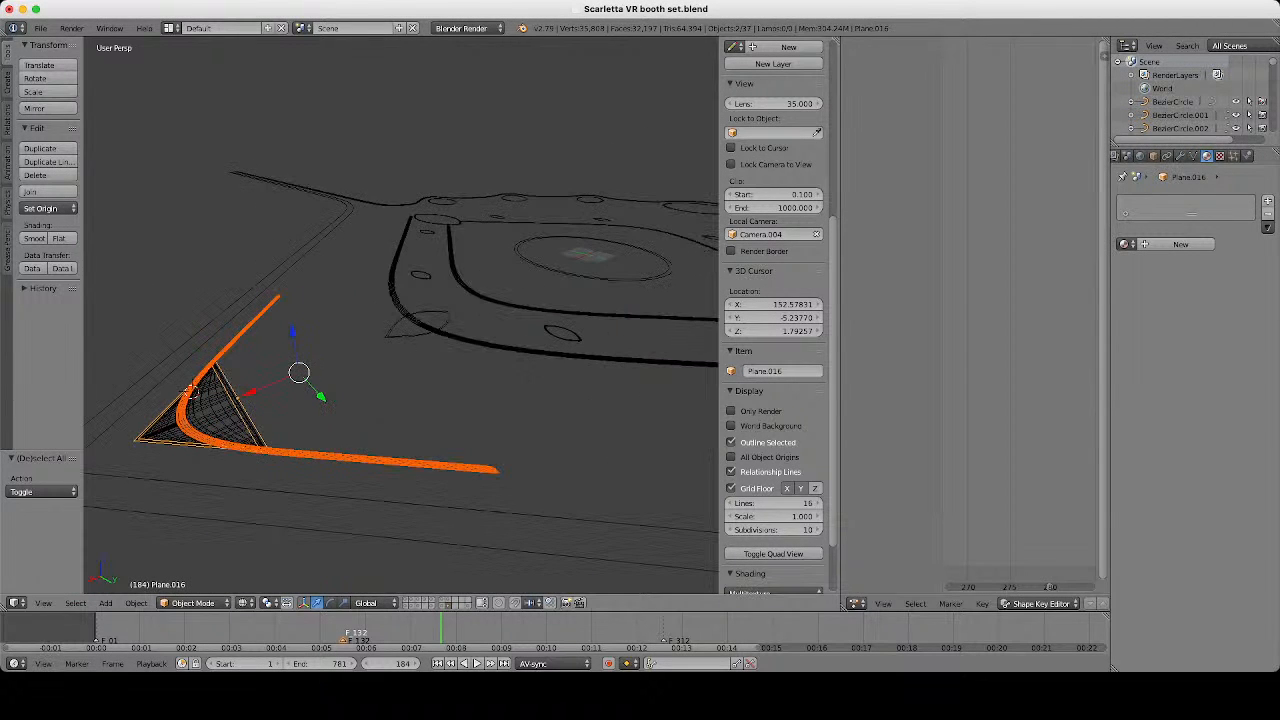
{"action": "right_click", "coordinate": [290, 491], "text": "shift"}
{"action": "scroll", "coordinate": [401, 320], "scroll_direction": "down", "scroll_amount": 3}
{"action": "middle_click_drag", "start_coordinate": [401, 320], "coordinate": [350, 365]}
{"action": "right_click", "coordinate": [432, 349], "text": "shift"}
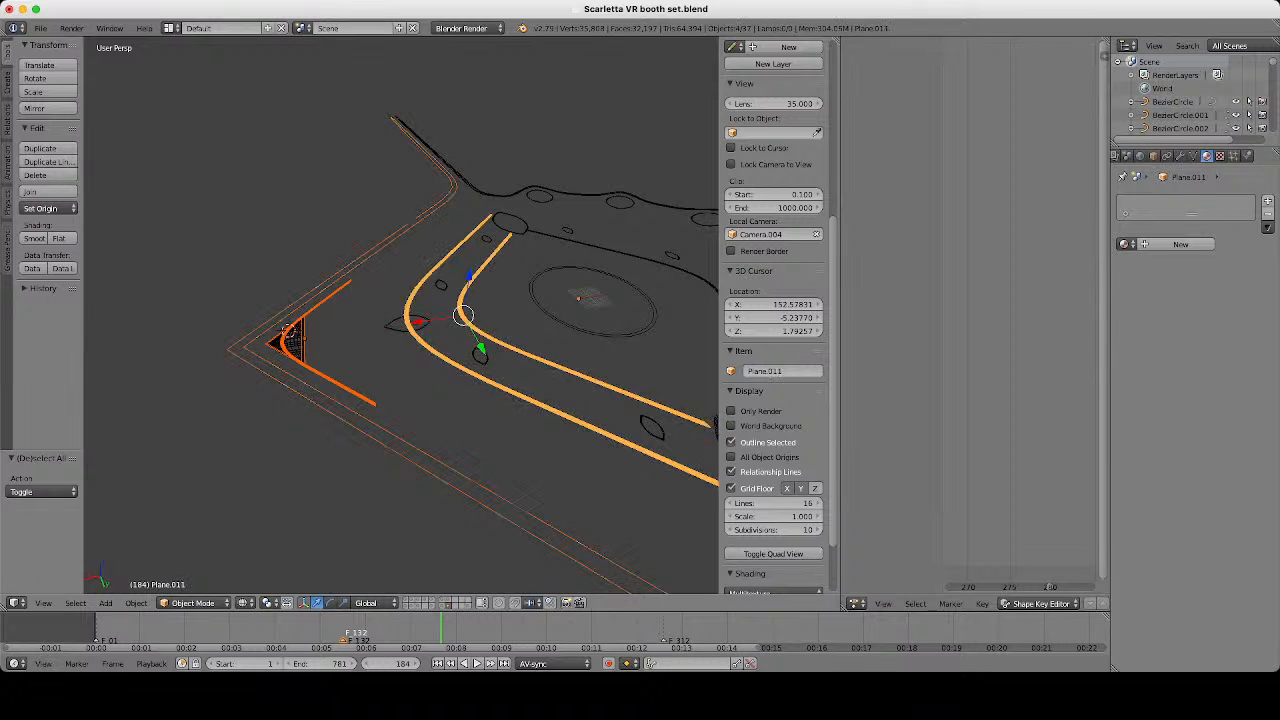
Inspect the two curved strips' mesh in Edit Mode and return to Object Mode.
{"action": "scroll", "coordinate": [401, 320], "scroll_direction": "down", "scroll_amount": 3}
{"action": "key", "text": "Tab"}
{"action": "scroll", "coordinate": [401, 320], "scroll_direction": "down", "scroll_amount": 1}
{"action": "scroll", "coordinate": [348, 323], "scroll_direction": "up", "scroll_amount": 4}
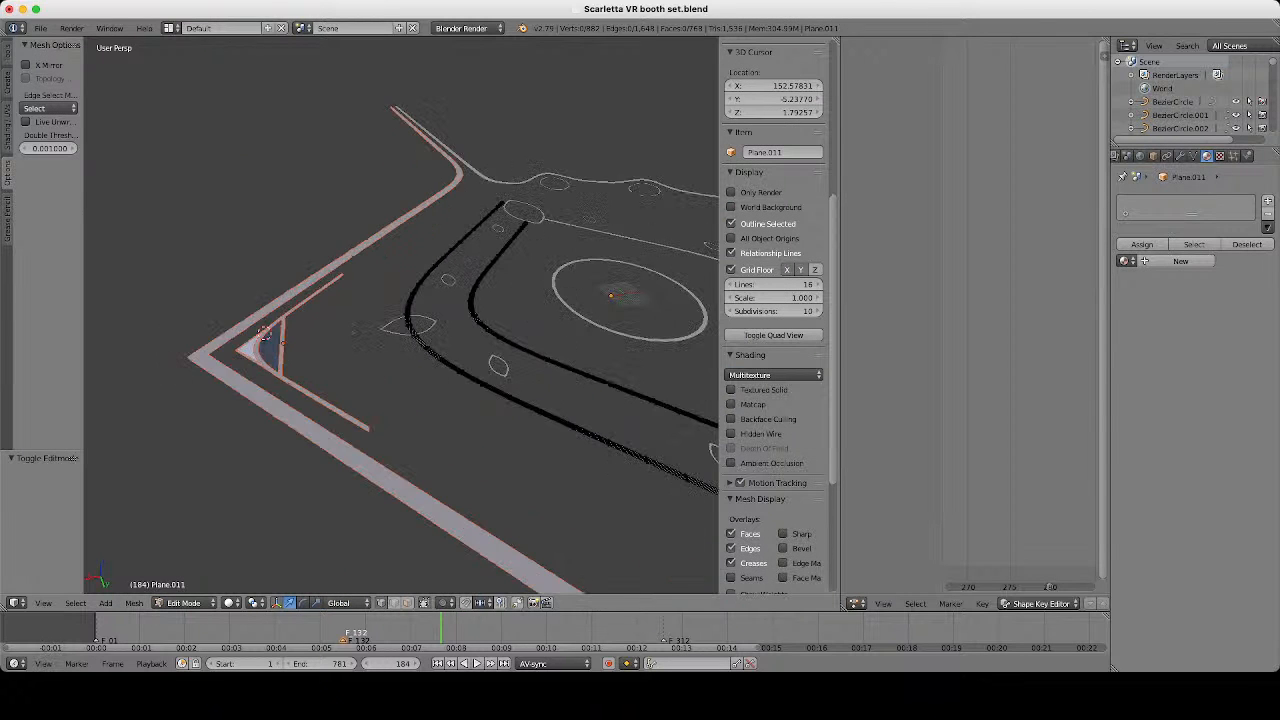
{"action": "middle_click_drag", "start_coordinate": [348, 323], "coordinate": [428, 290]}
{"action": "key", "text": "Tab"}
{"action": "key", "text": "z"}
{"action": "key", "text": "z"}
{"action": "scroll", "coordinate": [401, 315], "scroll_direction": "down", "scroll_amount": 3}
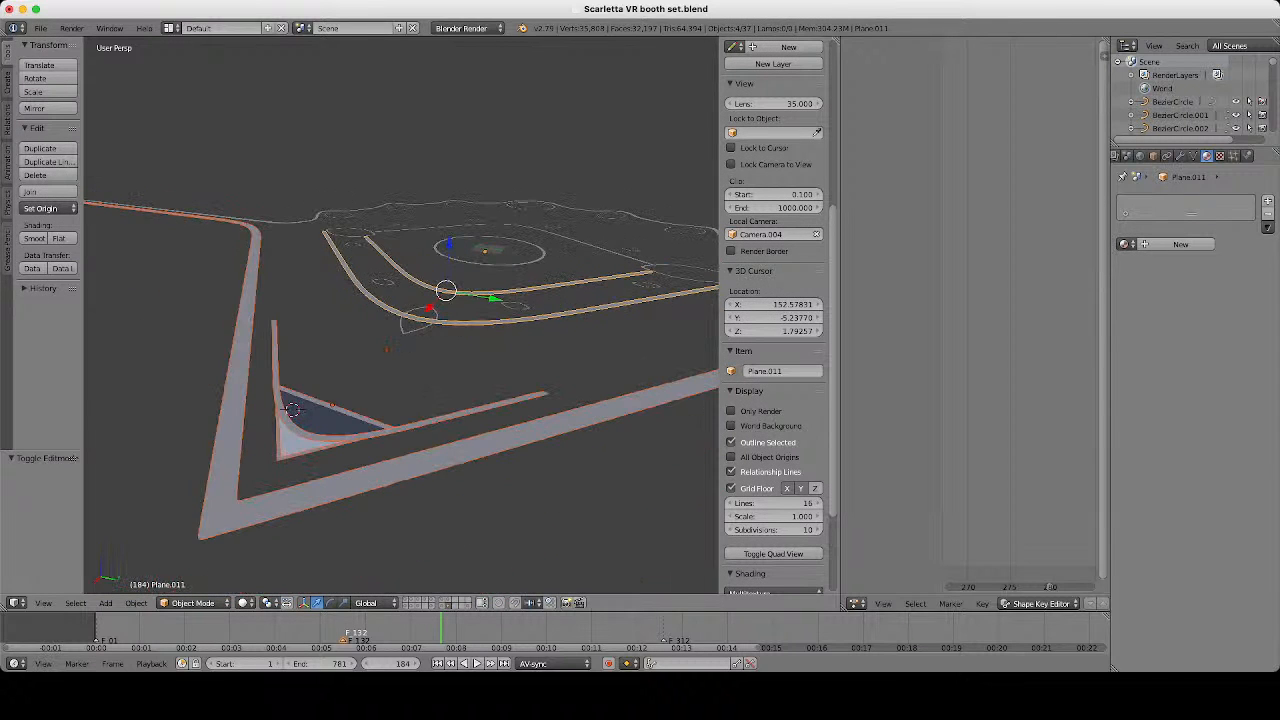
Reselect the inner V-shaped strip with the triangular corner outline, outer frame, leaf-shaped outline and curved strips.
{"action": "scroll", "coordinate": [401, 315], "scroll_direction": "up", "scroll_amount": 1}
{"action": "right_click", "coordinate": [425, 462]}
{"action": "right_click", "coordinate": [310, 435], "text": "shift"}
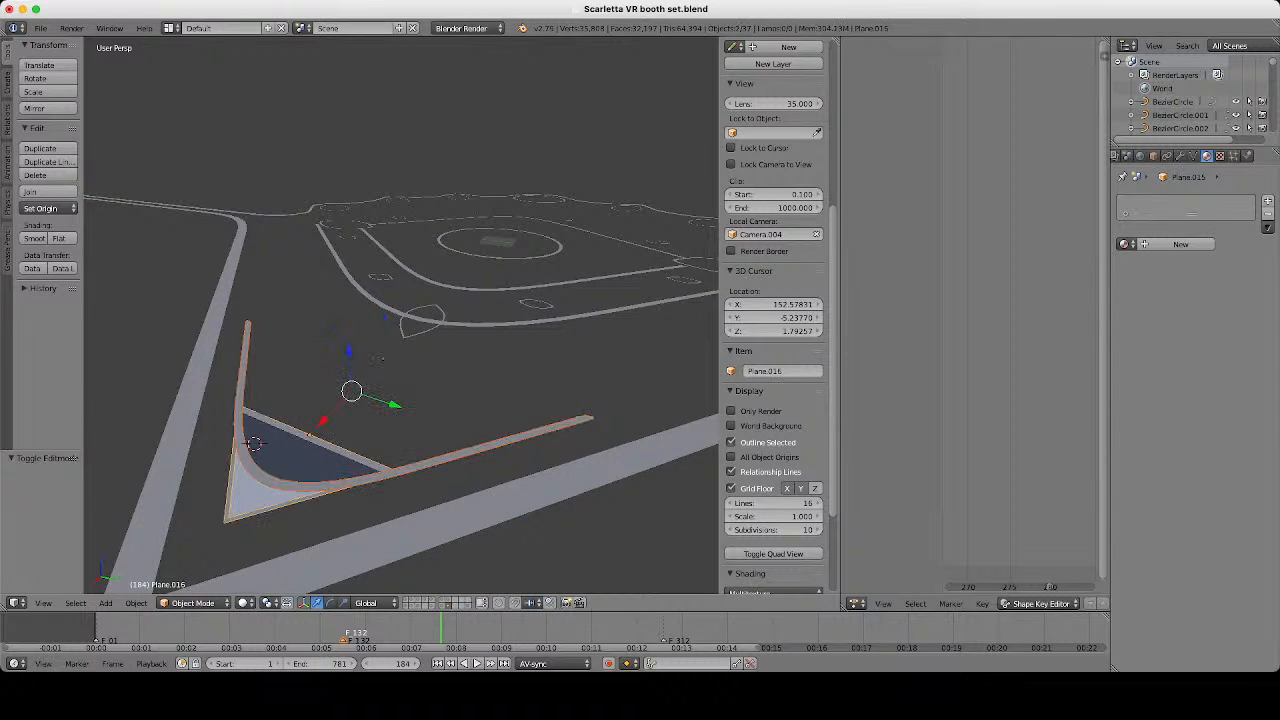
{"action": "middle_click_drag", "start_coordinate": [310, 435], "coordinate": [275, 400]}
{"action": "right_click", "coordinate": [310, 410], "text": "shift"}
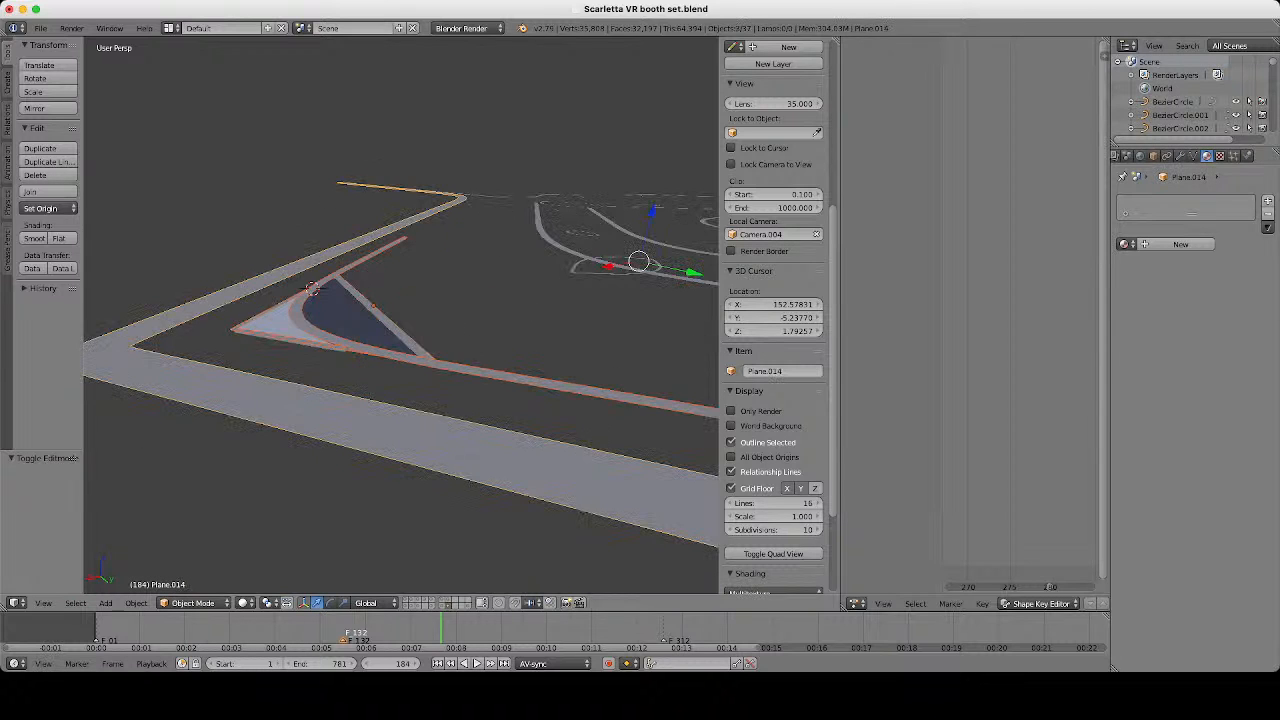
{"action": "scroll", "coordinate": [401, 315], "scroll_direction": "down", "scroll_amount": 2}
{"action": "middle_click_drag", "start_coordinate": [520, 222], "coordinate": [458, 335]}
{"action": "scroll", "coordinate": [502, 232], "scroll_direction": "up", "scroll_amount": 1}
{"action": "right_click", "coordinate": [462, 343], "text": "shift"}
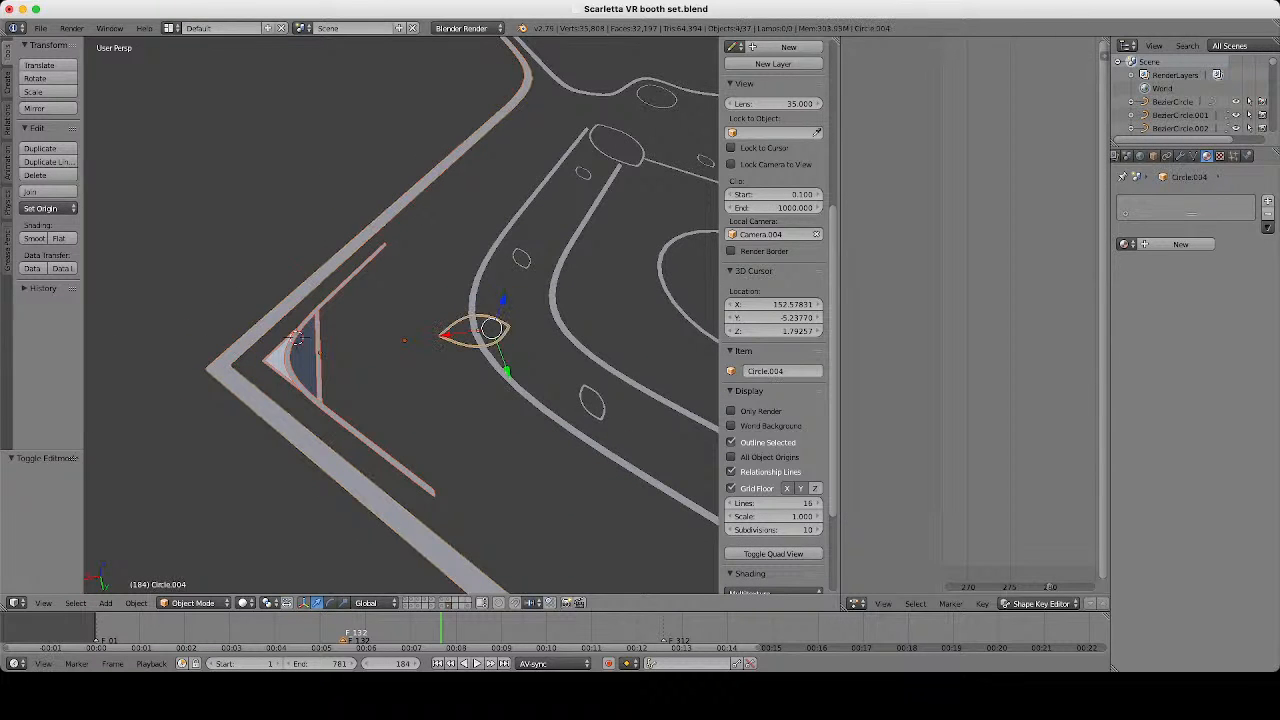
{"action": "scroll", "coordinate": [462, 343], "scroll_direction": "down", "scroll_amount": 4}
{"action": "right_click", "coordinate": [452, 347], "text": "shift"}
Check the modifiers of the curved strips, the circle outlines and the inner V-shaped strip.
{"action": "left_click", "coordinate": [1180, 156]}
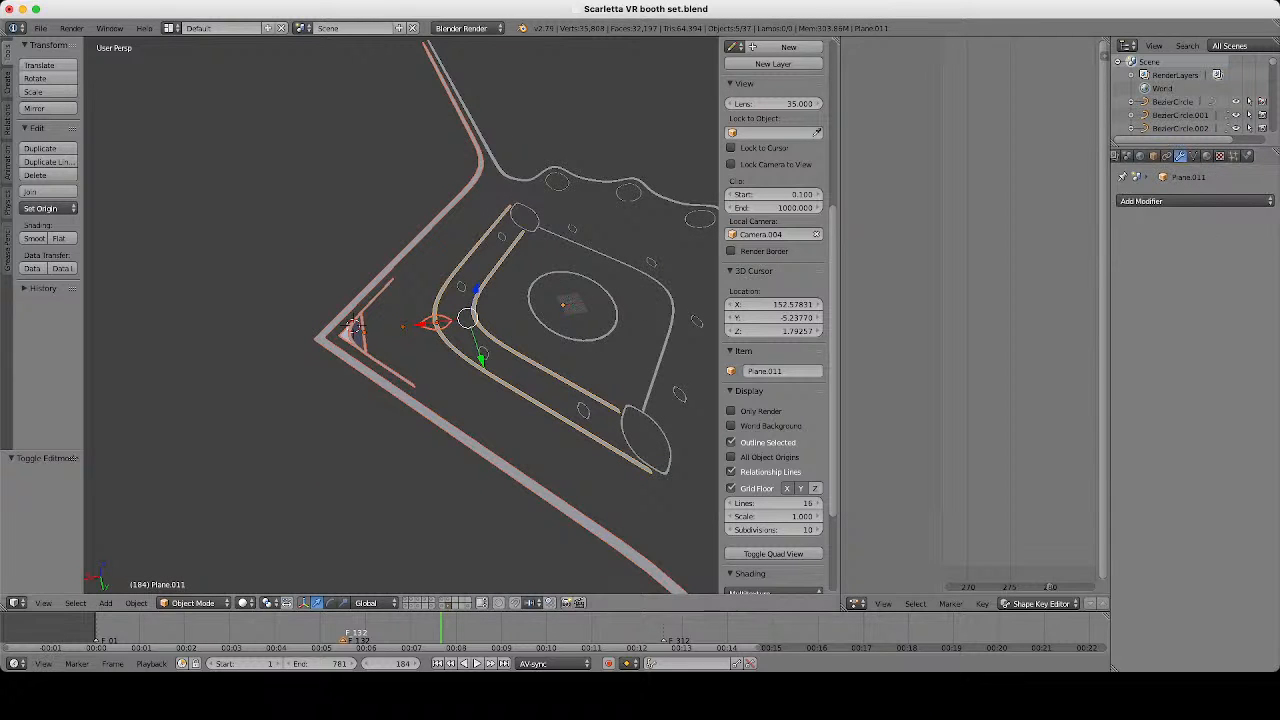
{"action": "right_click", "coordinate": [665, 285], "text": "shift"}
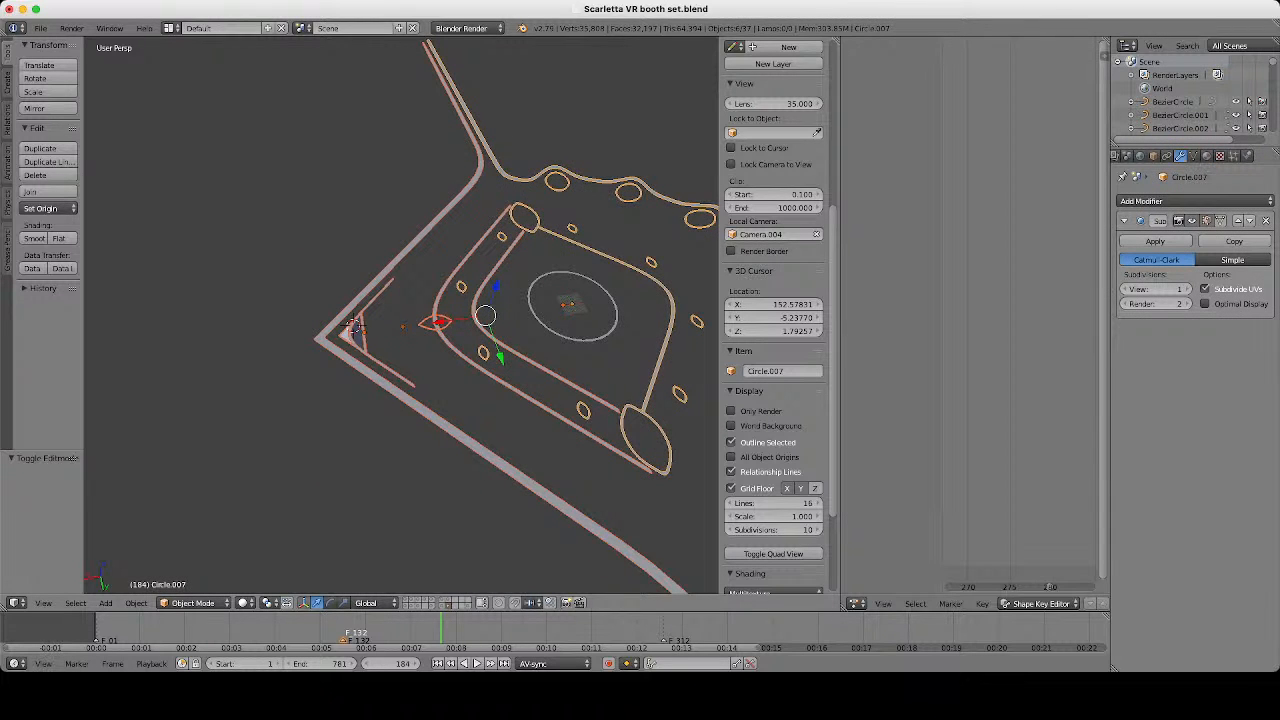
{"action": "right_click", "coordinate": [665, 285], "text": "shift"}
{"action": "right_click", "coordinate": [454, 347], "text": "shift"}
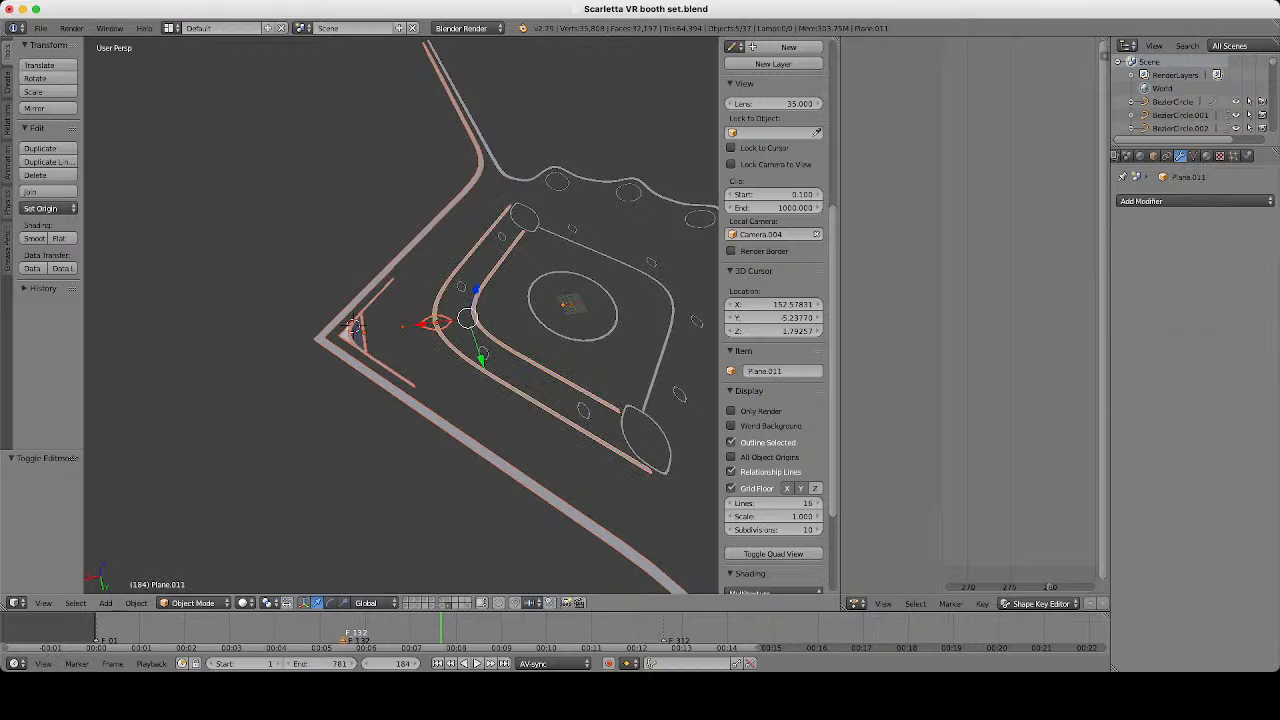
{"action": "right_click", "coordinate": [437, 322], "text": "shift"}
{"action": "right_click", "coordinate": [353, 324], "text": "shift"}
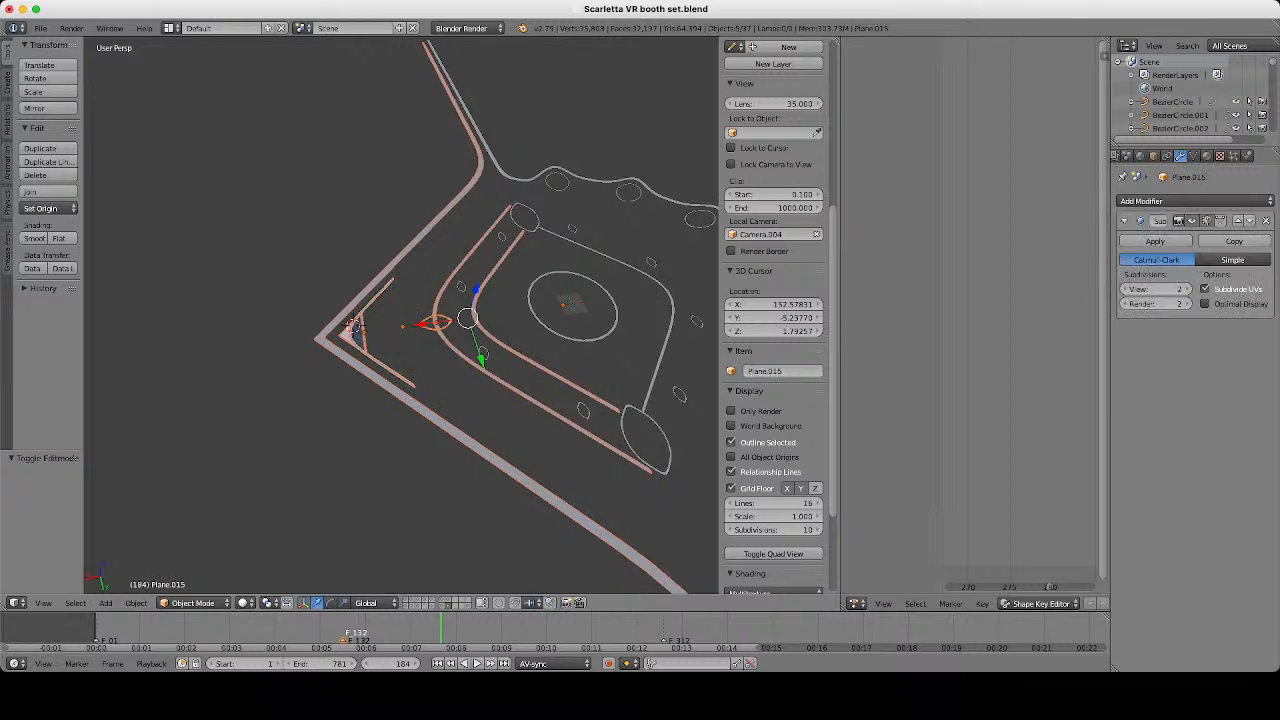
{"action": "scroll", "coordinate": [353, 324], "scroll_direction": "up", "scroll_amount": 4}
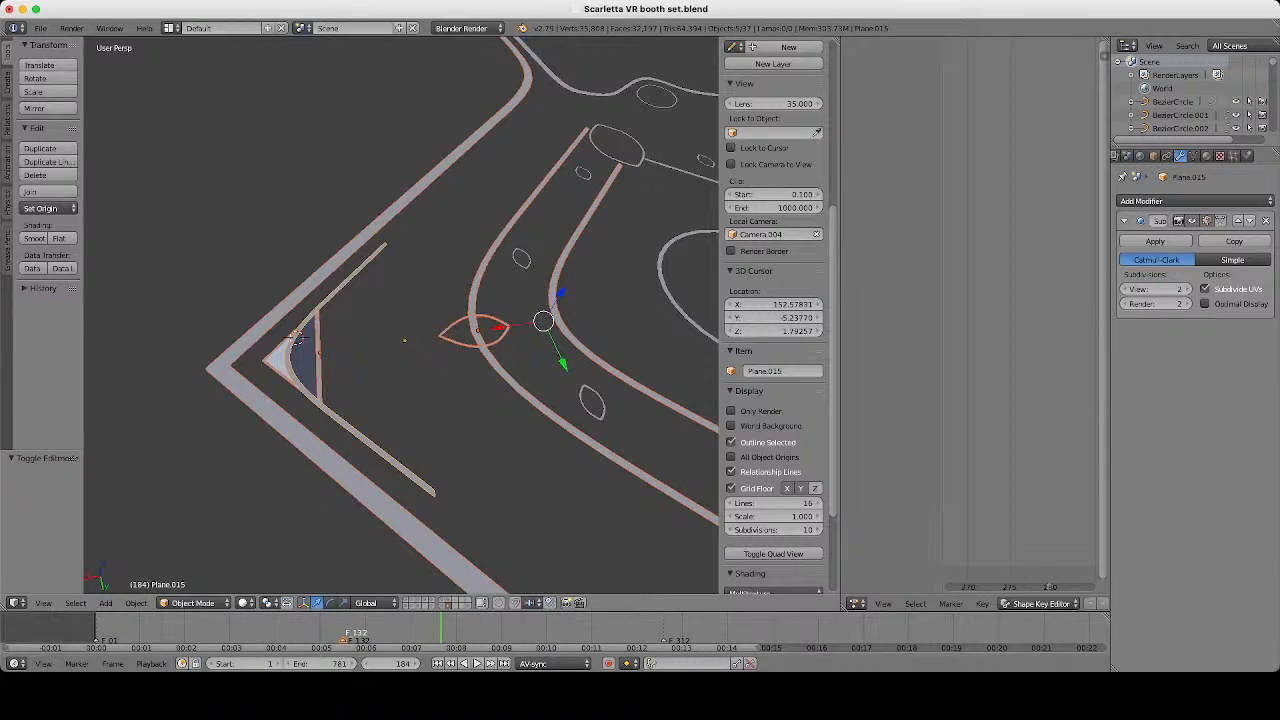
Select only the outer frame and also show the layer containing the floor and booth walls.
{"action": "right_click", "coordinate": [297, 337]}
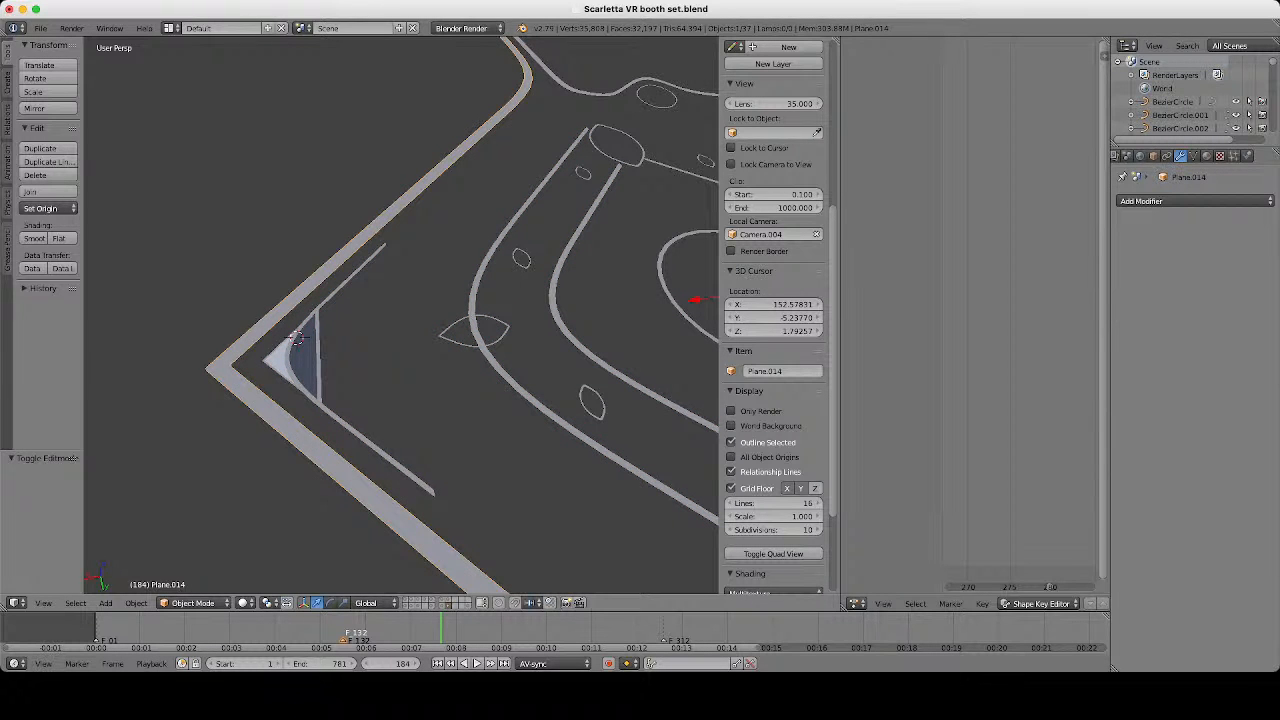
{"action": "middle_click_drag", "start_coordinate": [300, 338], "coordinate": [405, 270]}
{"action": "scroll", "coordinate": [405, 270], "scroll_direction": "up", "scroll_amount": 1}
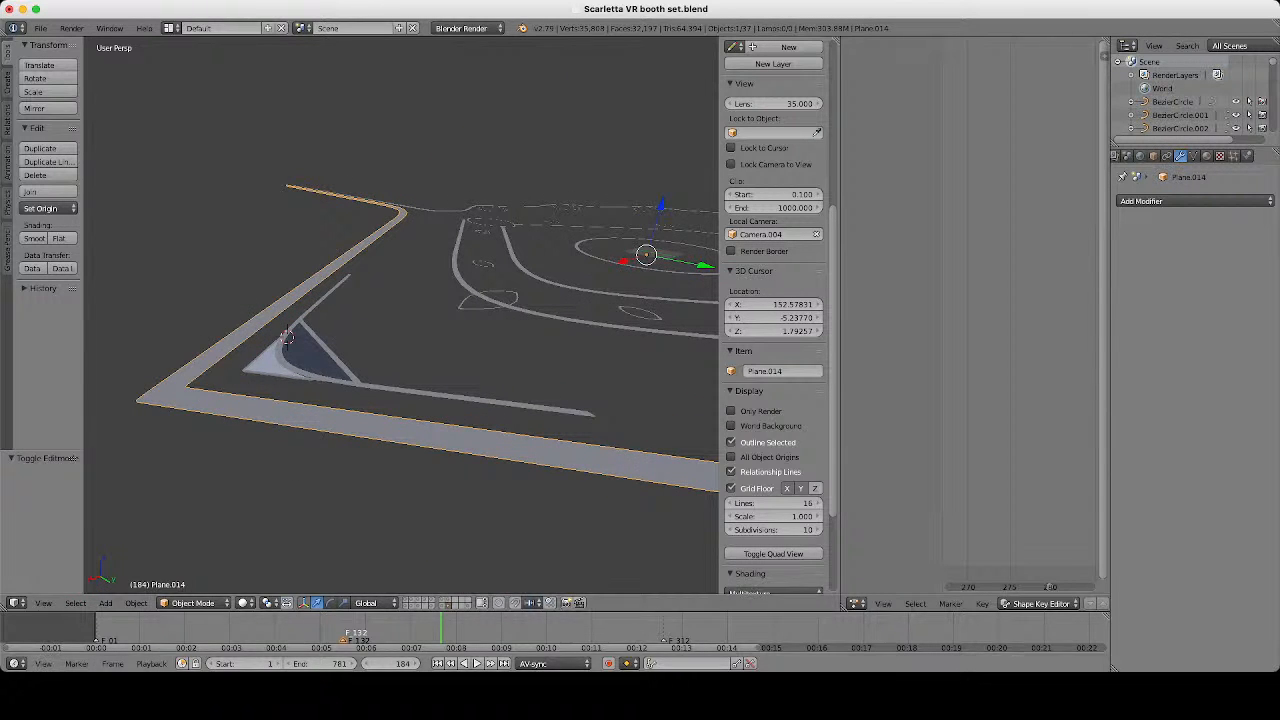
{"action": "left_click", "coordinate": [443, 600], "text": "shift"}
{"action": "middle_click_drag", "start_coordinate": [430, 470], "coordinate": [446, 412]}
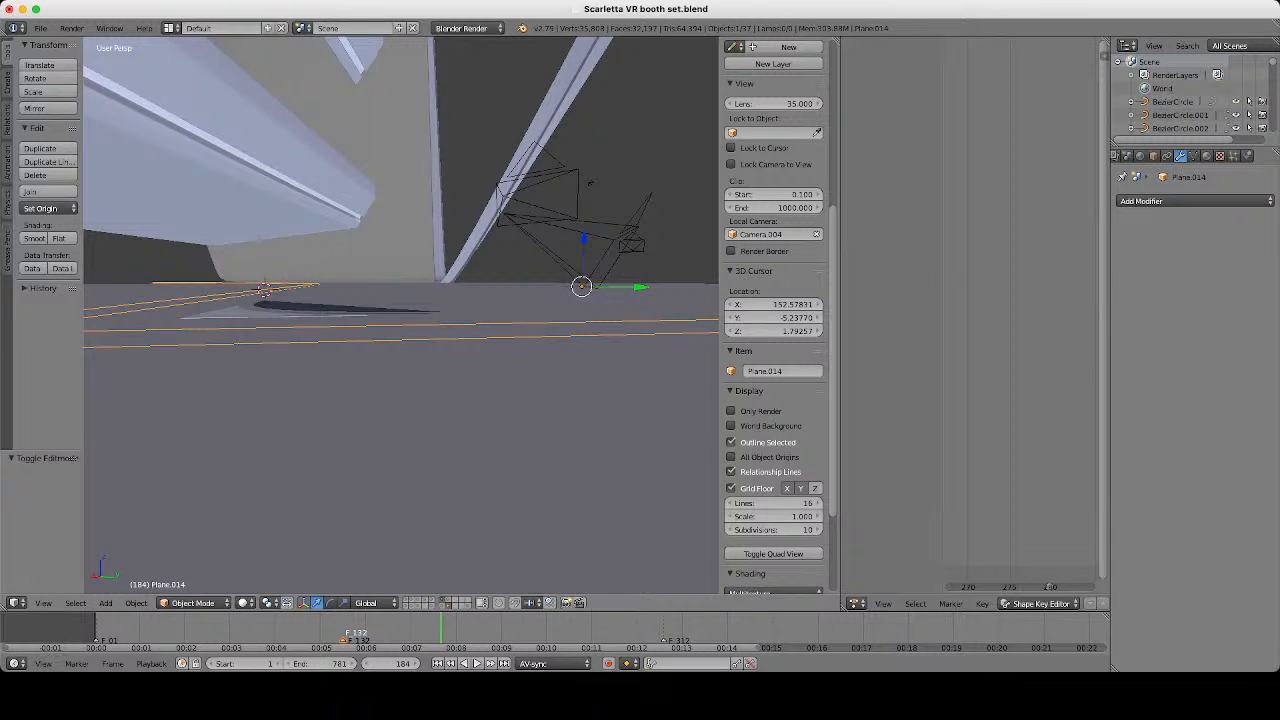
Extrude all faces of the outer frame along Z by 0.182, and again by 0.566.
{"action": "key", "text": "Tab"}
{"action": "key", "text": "a"}
{"action": "key", "text": "e"}
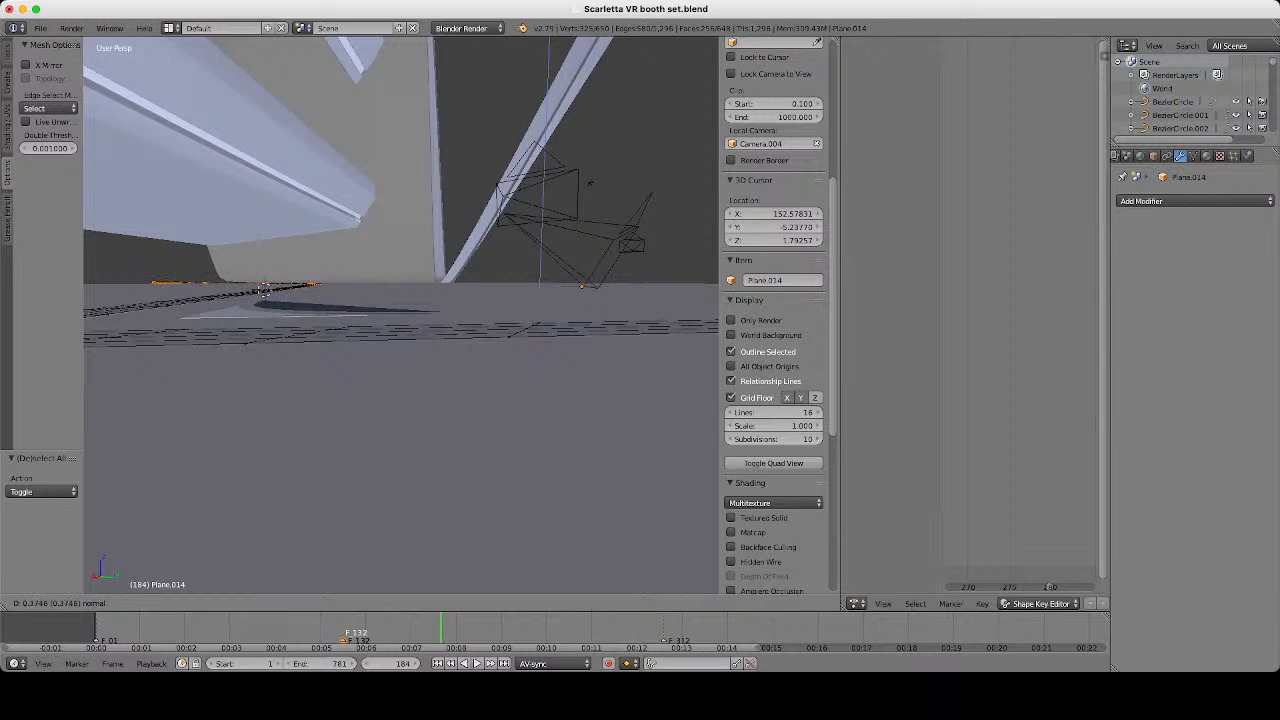
{"action": "left_click", "coordinate": [265, 289]}
{"action": "key", "text": "e"}
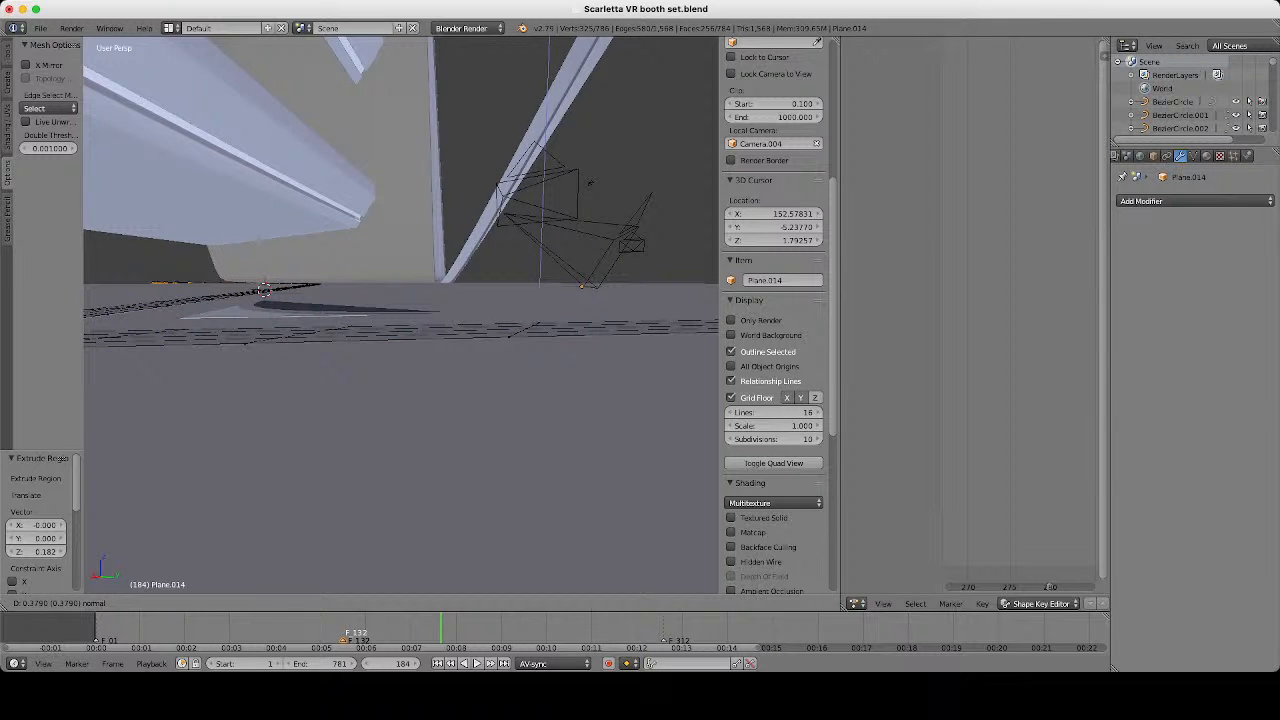
{"action": "left_click", "coordinate": [264, 289]}
Extrude the outer frame's selected faces a third time and return to Object Mode with solid shading.
{"action": "key", "text": "z"}
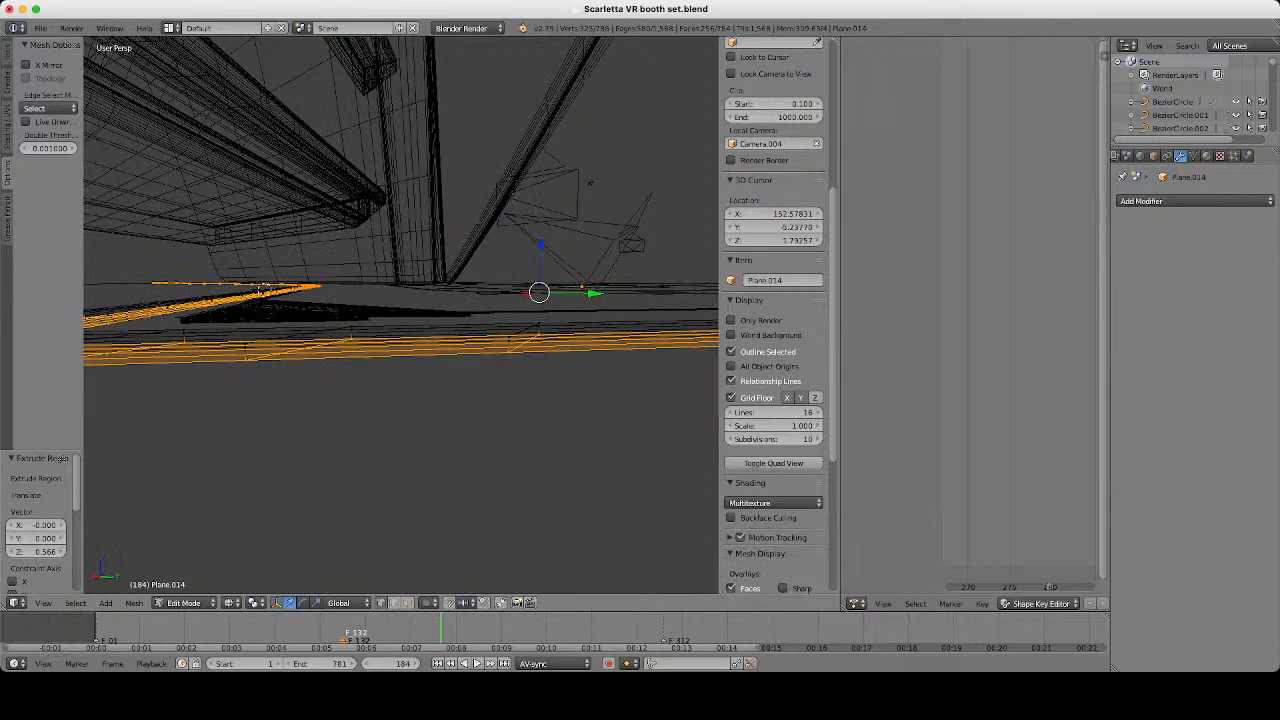
{"action": "key", "text": "e"}
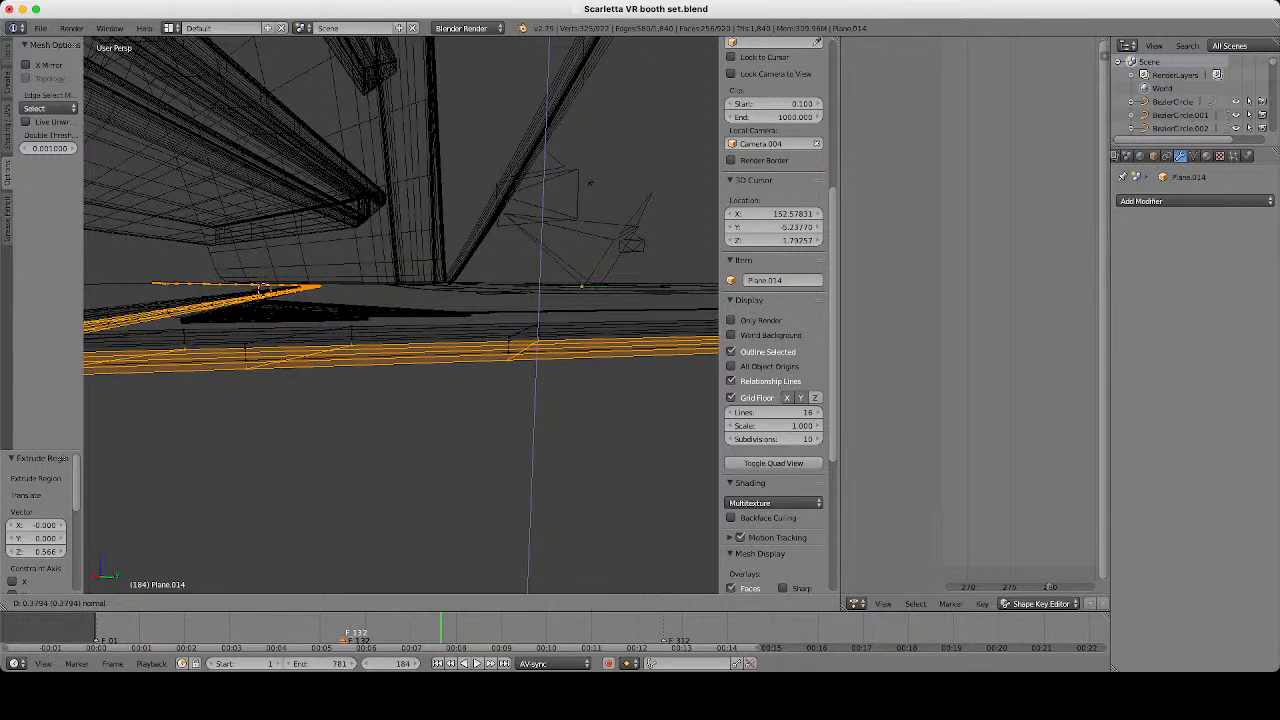
{"action": "left_click", "coordinate": [262, 289]}
{"action": "key", "text": "Tab"}
{"action": "key", "text": "z"}
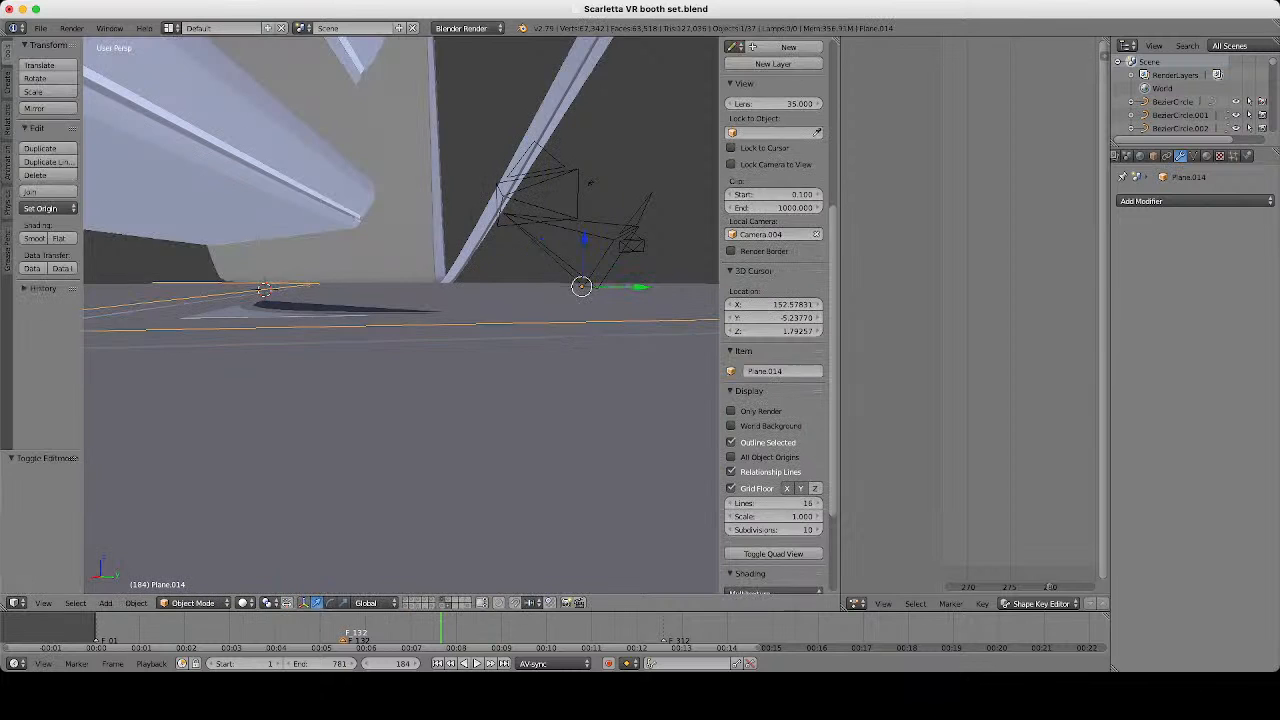
Deselect everything, reselect the outer frame in wireframe, and examine how it sits against the floor.
{"action": "middle_click_drag", "start_coordinate": [591, 183], "coordinate": [632, 236]}
{"action": "scroll", "coordinate": [706, 255], "scroll_direction": "down", "scroll_amount": 5}
{"action": "key", "text": "a"}
{"action": "scroll", "coordinate": [632, 236], "scroll_direction": "up", "scroll_amount": 4}
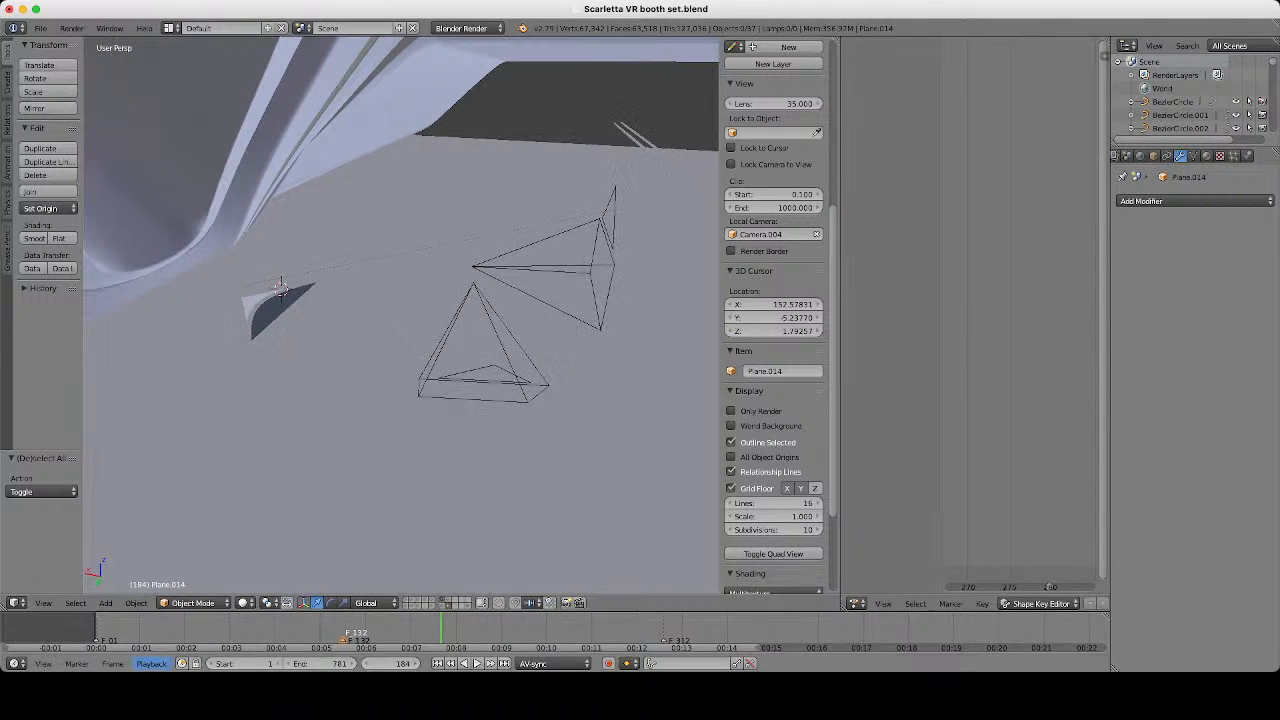
{"action": "left_click", "coordinate": [150, 700]}
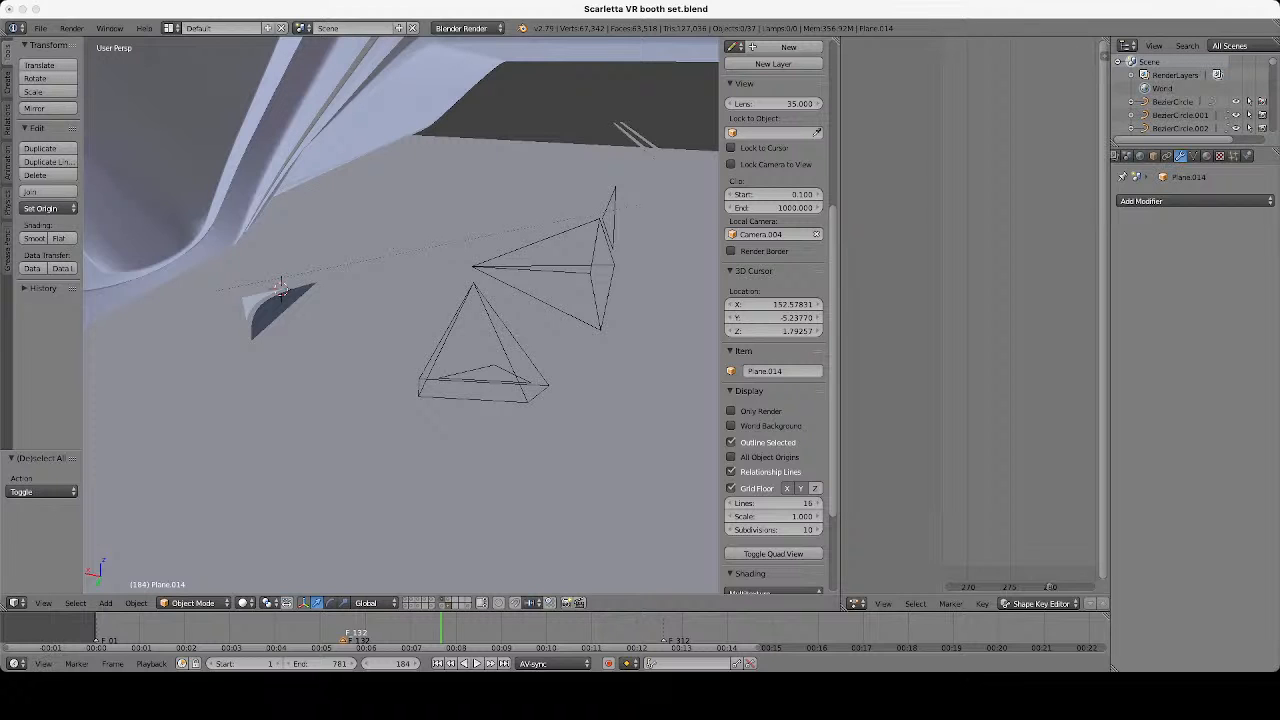
{"action": "left_click", "coordinate": [420, 300]}
{"action": "middle_click_drag", "start_coordinate": [420, 300], "coordinate": [400, 370]}
{"action": "key", "text": "z"}
{"action": "right_click", "coordinate": [420, 224]}
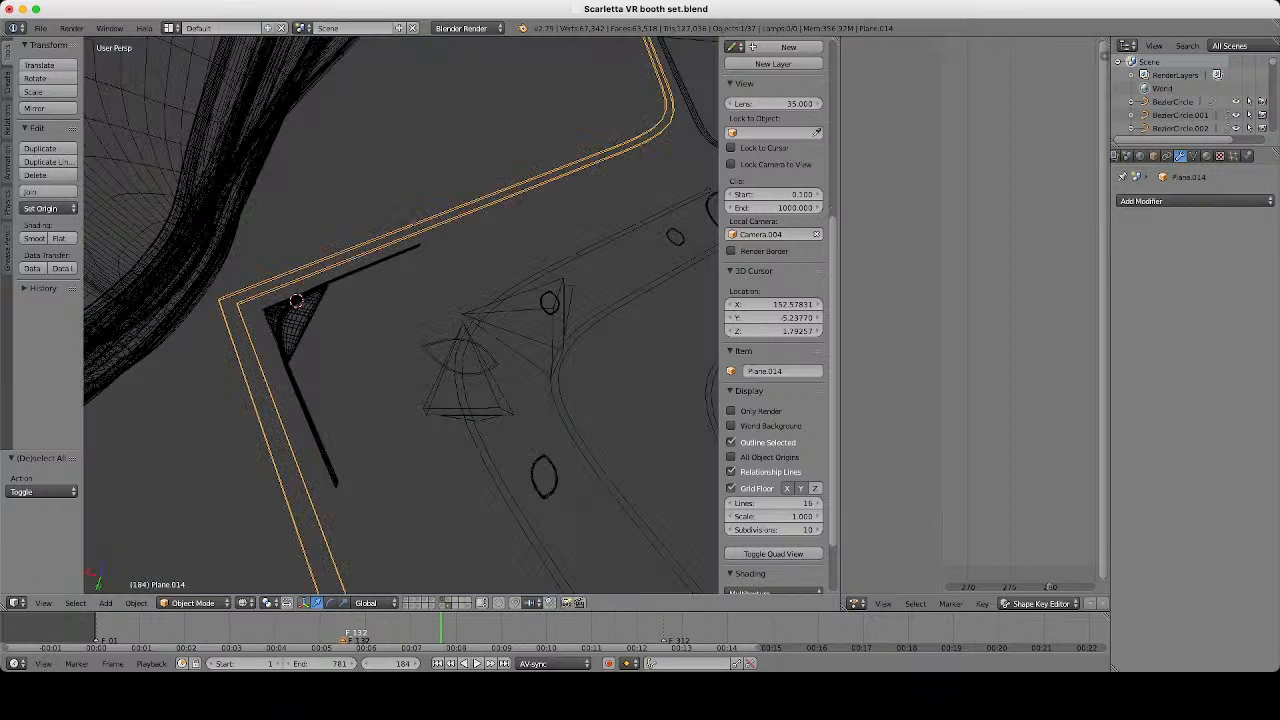
{"action": "key", "text": "z"}
{"action": "scroll", "coordinate": [304, 300], "scroll_direction": "up", "scroll_amount": 4}
{"action": "middle_click_drag", "start_coordinate": [304, 300], "coordinate": [350, 258]}
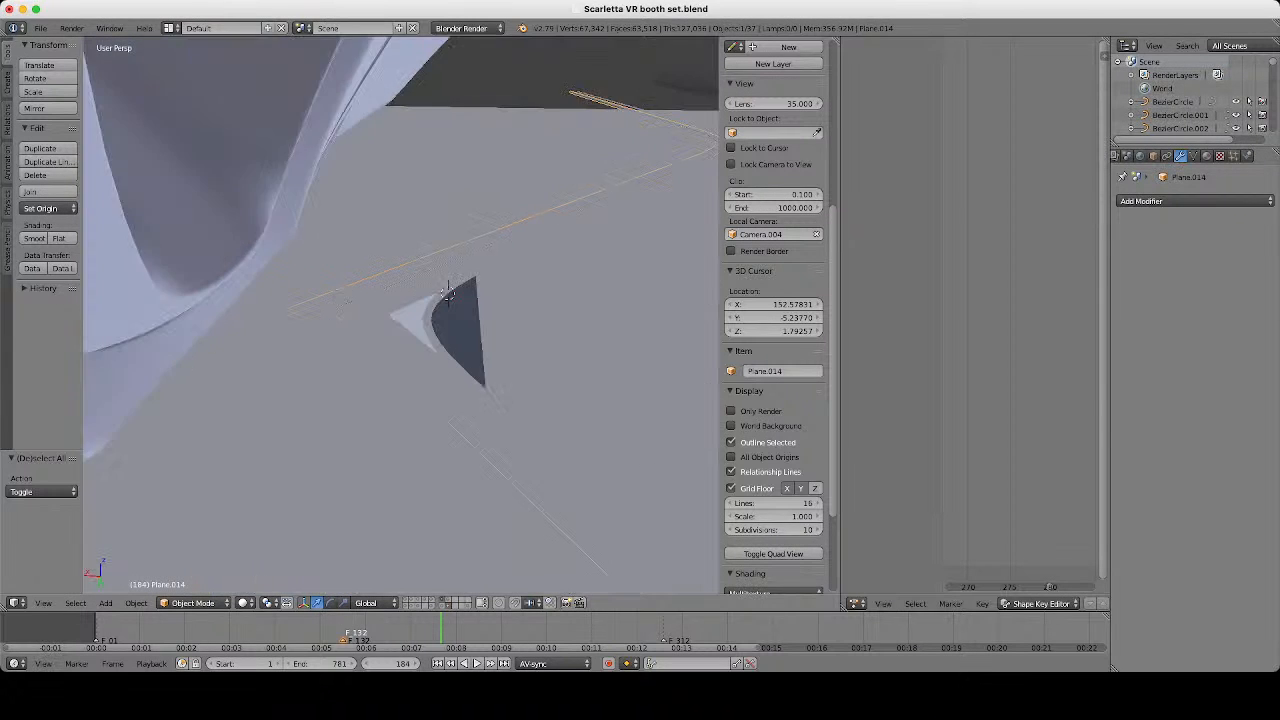
Select the inner V-shaped strip around the blue panel and extrude all its faces along Z by 0.042.
{"action": "scroll", "coordinate": [448, 295], "scroll_direction": "up", "scroll_amount": 2}
{"action": "right_click", "coordinate": [489, 272]}
{"action": "right_click", "coordinate": [465, 298]}
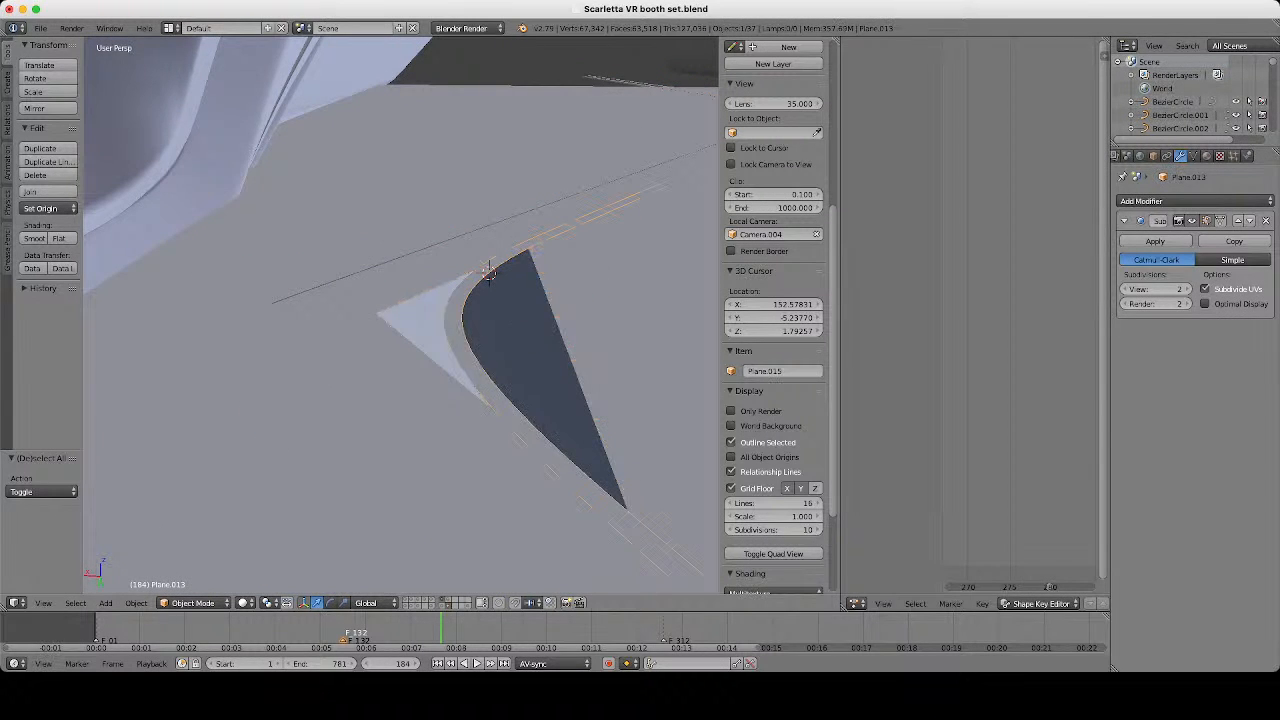
{"action": "scroll", "coordinate": [465, 298], "scroll_direction": "down", "scroll_amount": 3}
{"action": "key", "text": "z"}
{"action": "key", "text": "z"}
{"action": "middle_click_drag", "start_coordinate": [450, 292], "coordinate": [351, 243], "text": "shift"}
{"action": "key", "text": "Tab"}
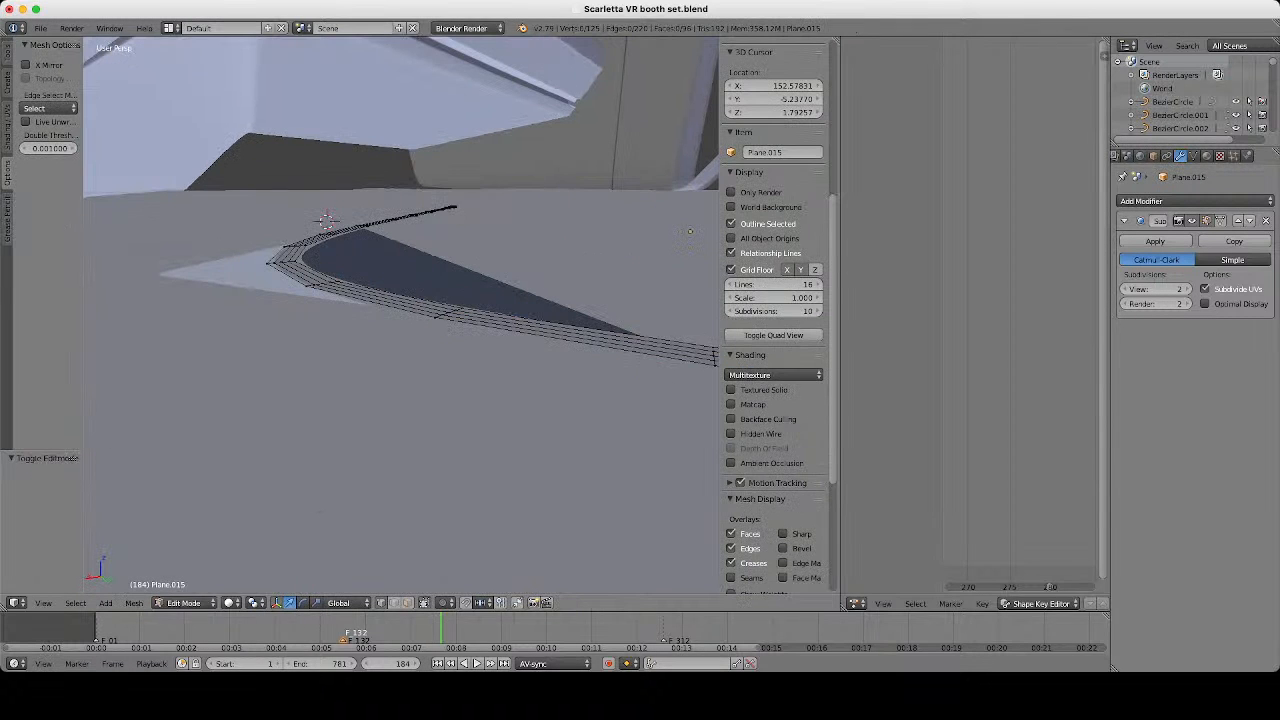
{"action": "key", "text": "a"}
{"action": "scroll", "coordinate": [770, 230], "scroll_direction": "up", "scroll_amount": 3}
{"action": "middle_click_drag", "start_coordinate": [700, 225], "coordinate": [709, 212]}
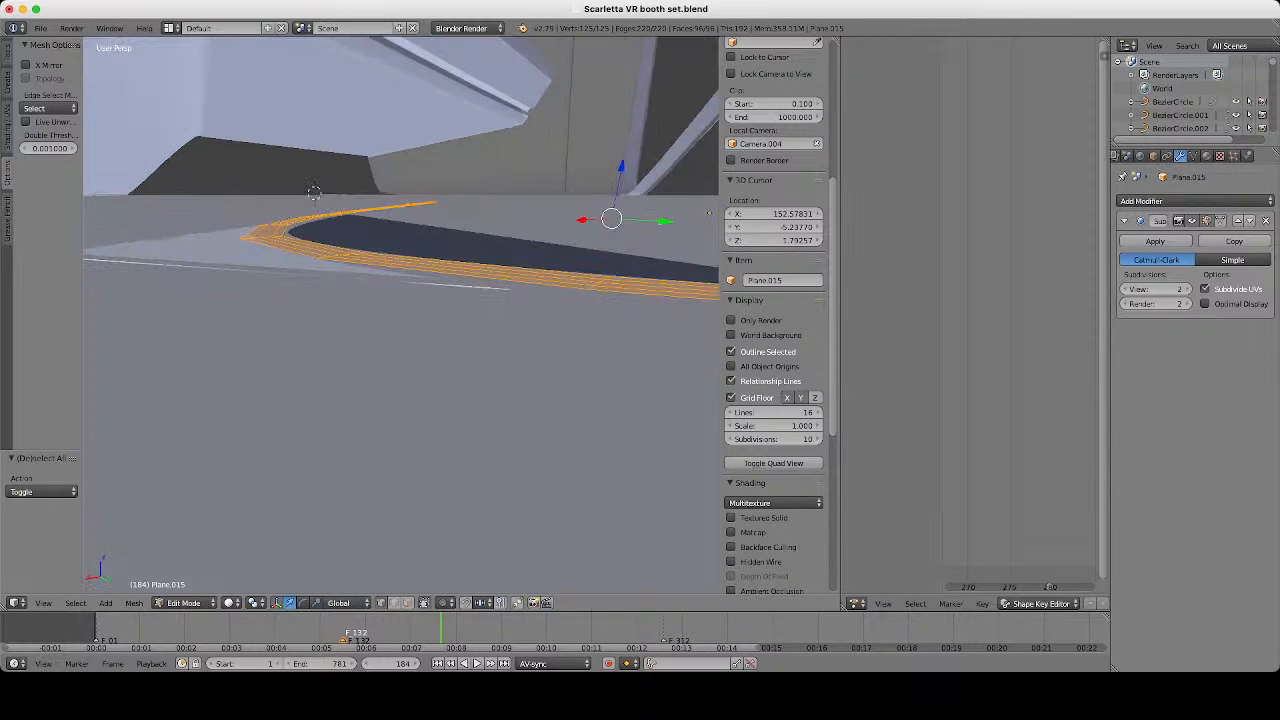
{"action": "key", "text": "e"}
{"action": "left_click", "coordinate": [394, 247]}
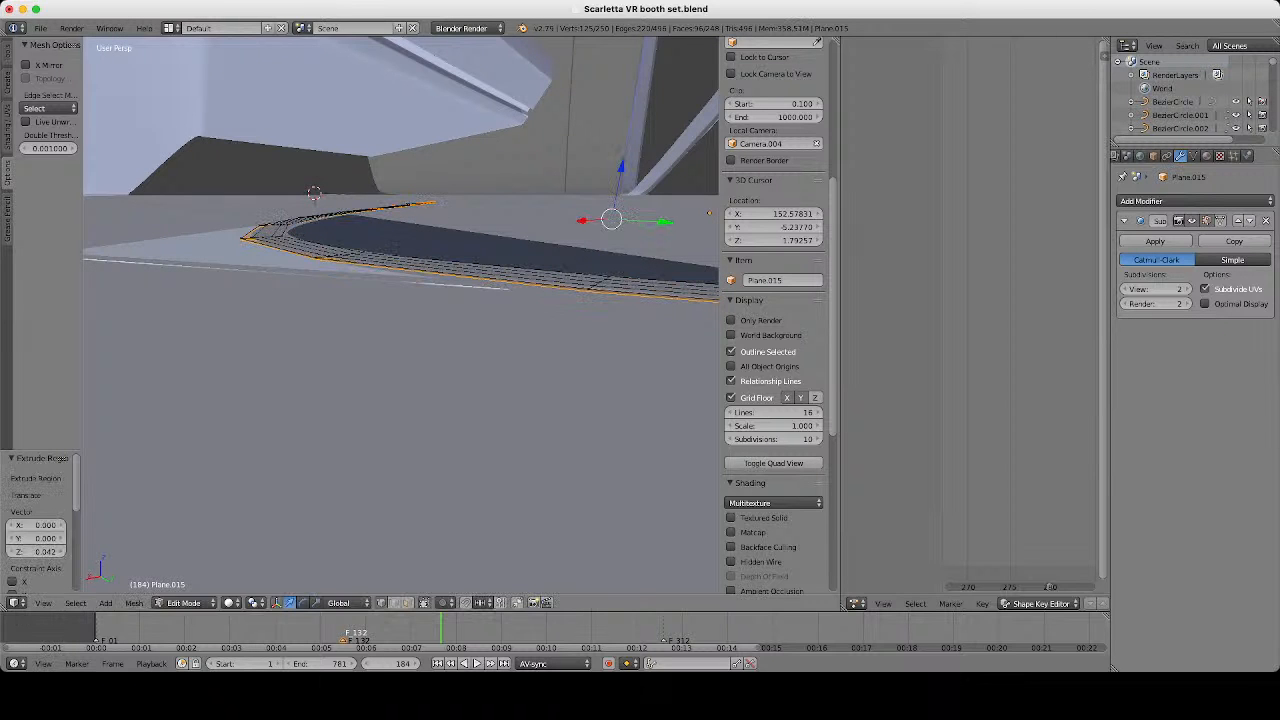
Extrude the V-shaped strip's faces along Z by 0.214, extrude them once more, and return to Object Mode with solid shading.
{"action": "key", "text": "e"}
{"action": "left_click", "coordinate": [709, 212]}
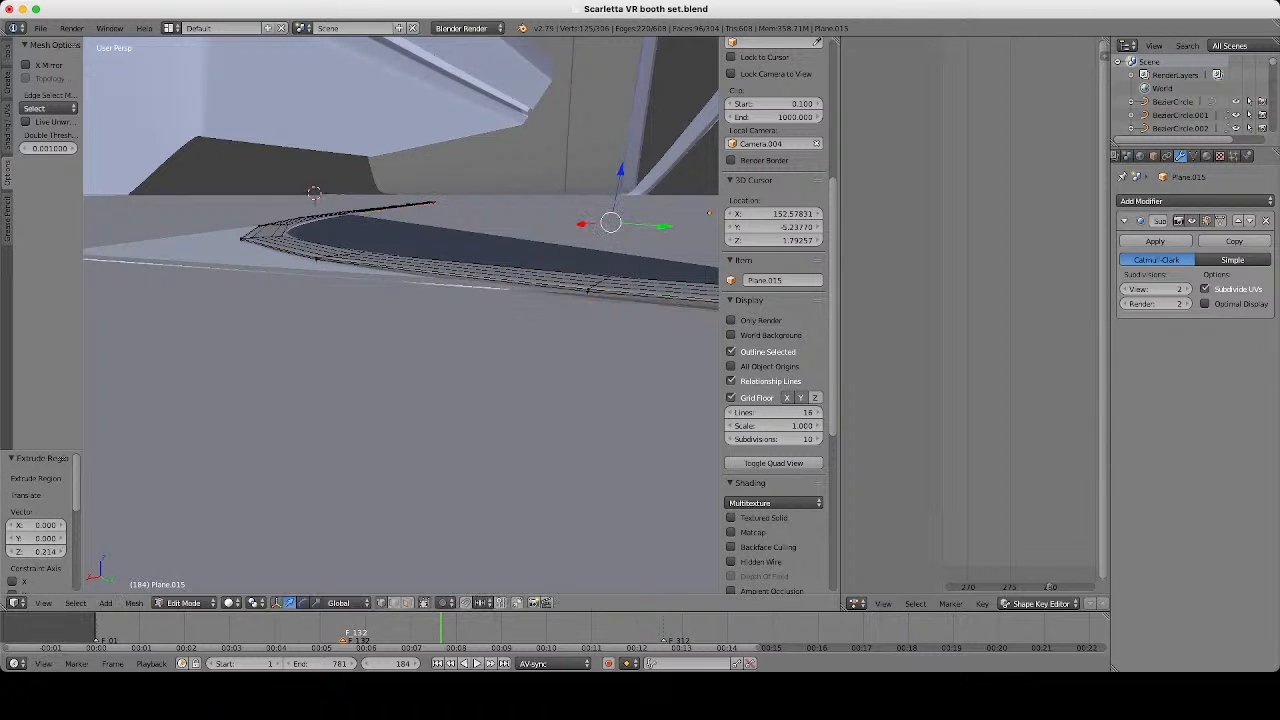
{"action": "key", "text": "z"}
{"action": "key", "text": "e"}
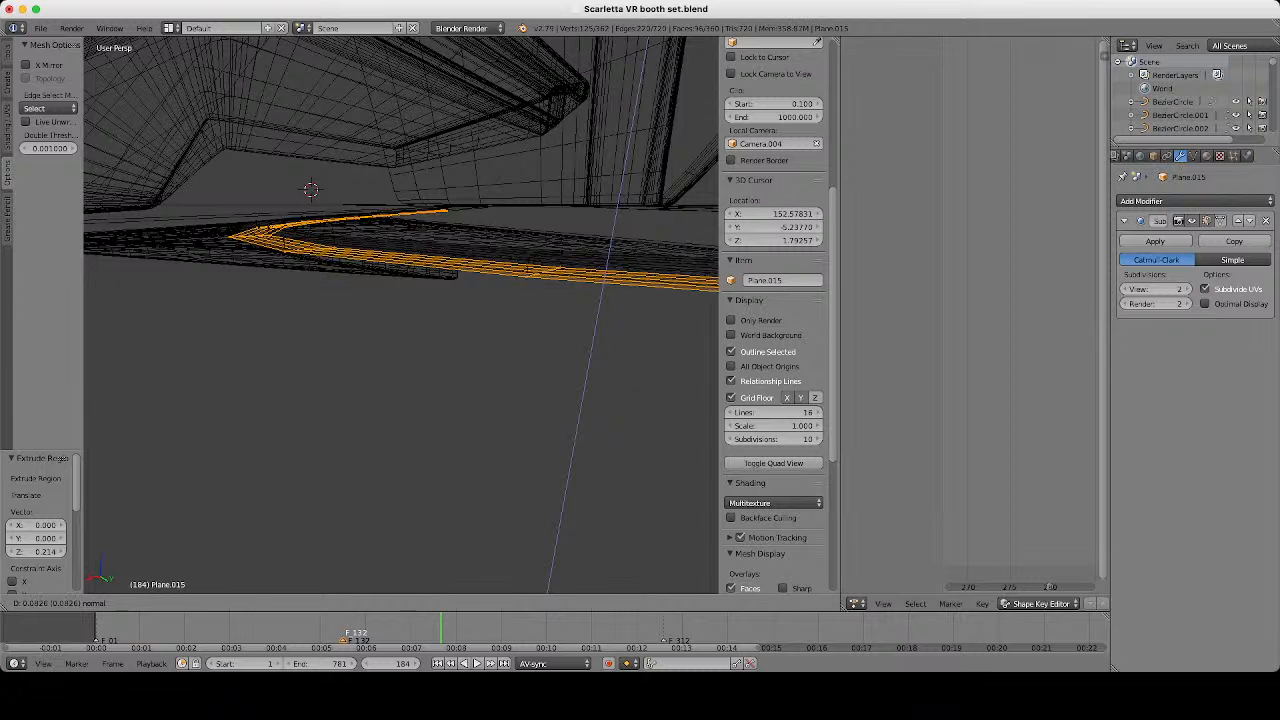
{"action": "left_click", "coordinate": [311, 190]}
{"action": "key", "text": "z"}
{"action": "key", "text": "Tab"}
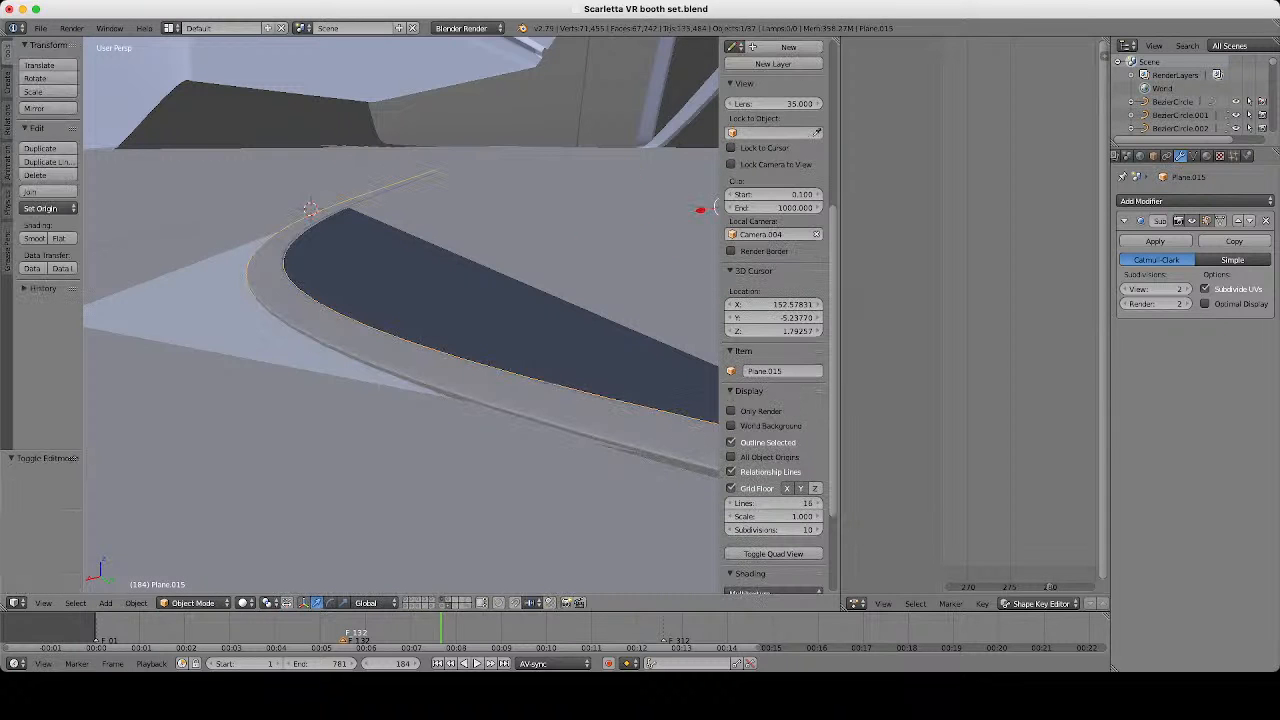
Select the triangular outer frame around the corner ornament and extrude all its faces along Z by 0.031.
{"action": "scroll", "coordinate": [400, 315], "scroll_direction": "down", "scroll_amount": 2}
{"action": "middle_click_drag", "start_coordinate": [335, 200], "coordinate": [355, 220]}
{"action": "scroll", "coordinate": [400, 315], "scroll_direction": "up", "scroll_amount": 3}
{"action": "scroll", "coordinate": [400, 315], "scroll_direction": "down", "scroll_amount": 3}
{"action": "right_click", "coordinate": [238, 335]}
{"action": "scroll", "coordinate": [400, 315], "scroll_direction": "down", "scroll_amount": 3}
{"action": "key", "text": "Tab"}
{"action": "key", "text": "a"}
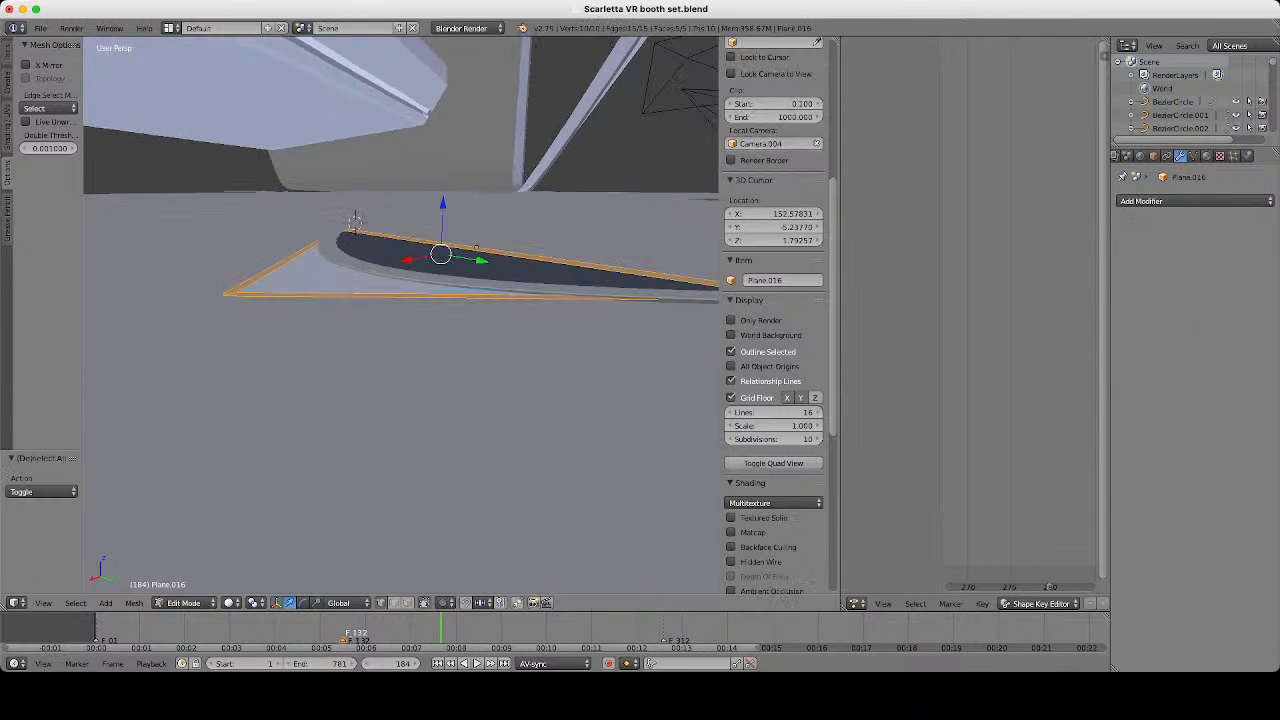
{"action": "scroll", "coordinate": [400, 315], "scroll_direction": "up", "scroll_amount": 2}
{"action": "key", "text": "e"}
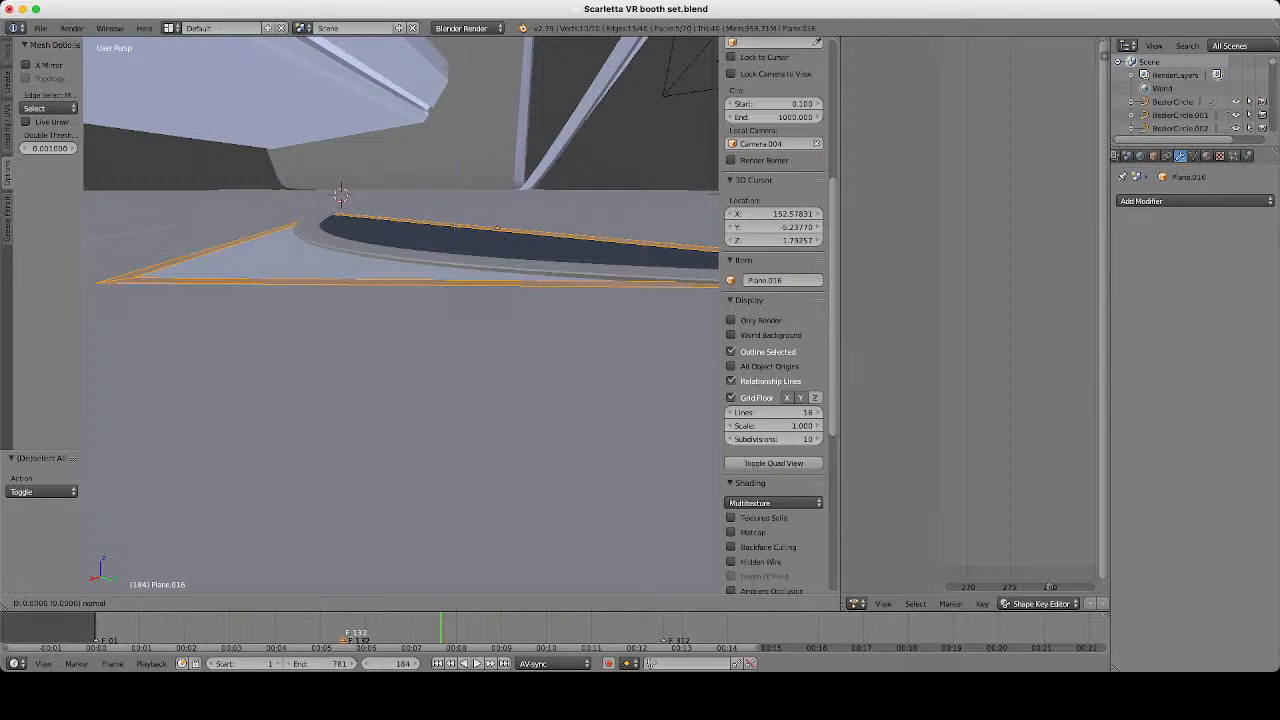
{"action": "key", "text": "Return"}
{"action": "middle_click_drag", "start_coordinate": [400, 315], "coordinate": [412, 303]}
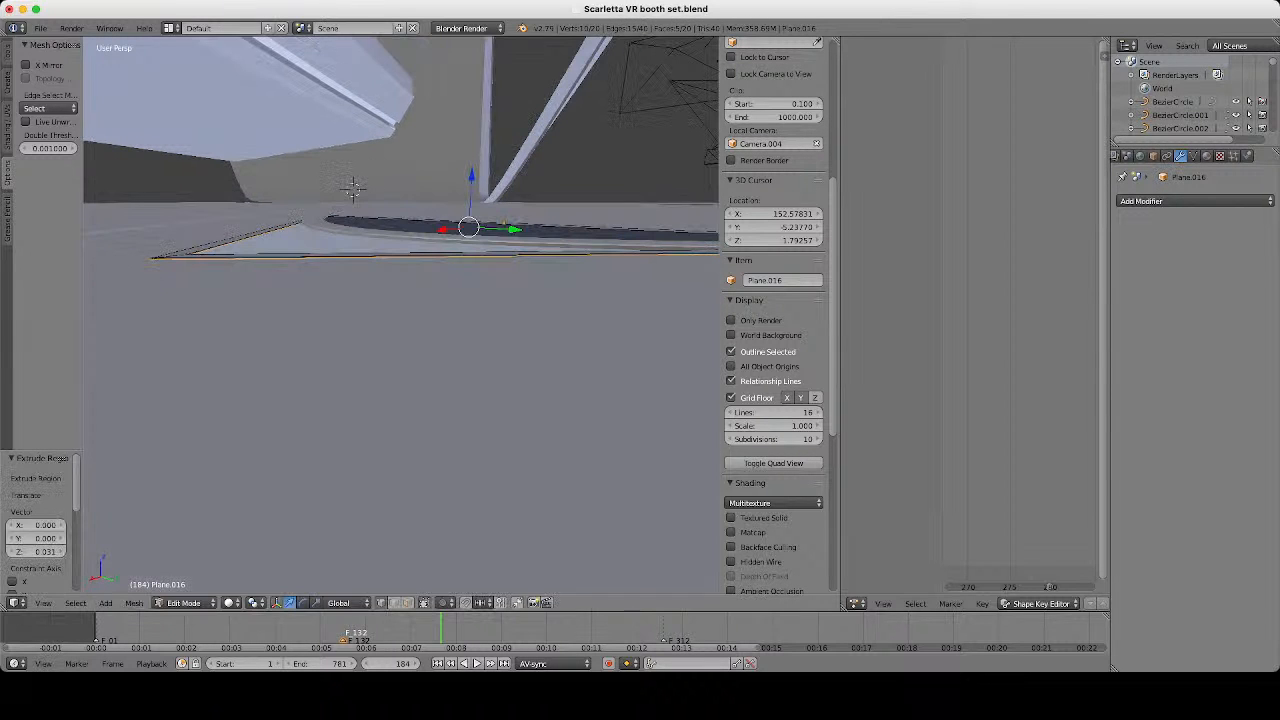
Extrude the triangular frame's faces along Z by 0.095 and again by 0.064, working in wireframe.
{"action": "key", "text": "e"}
{"action": "key", "text": "Return"}
{"action": "key", "text": "z"}
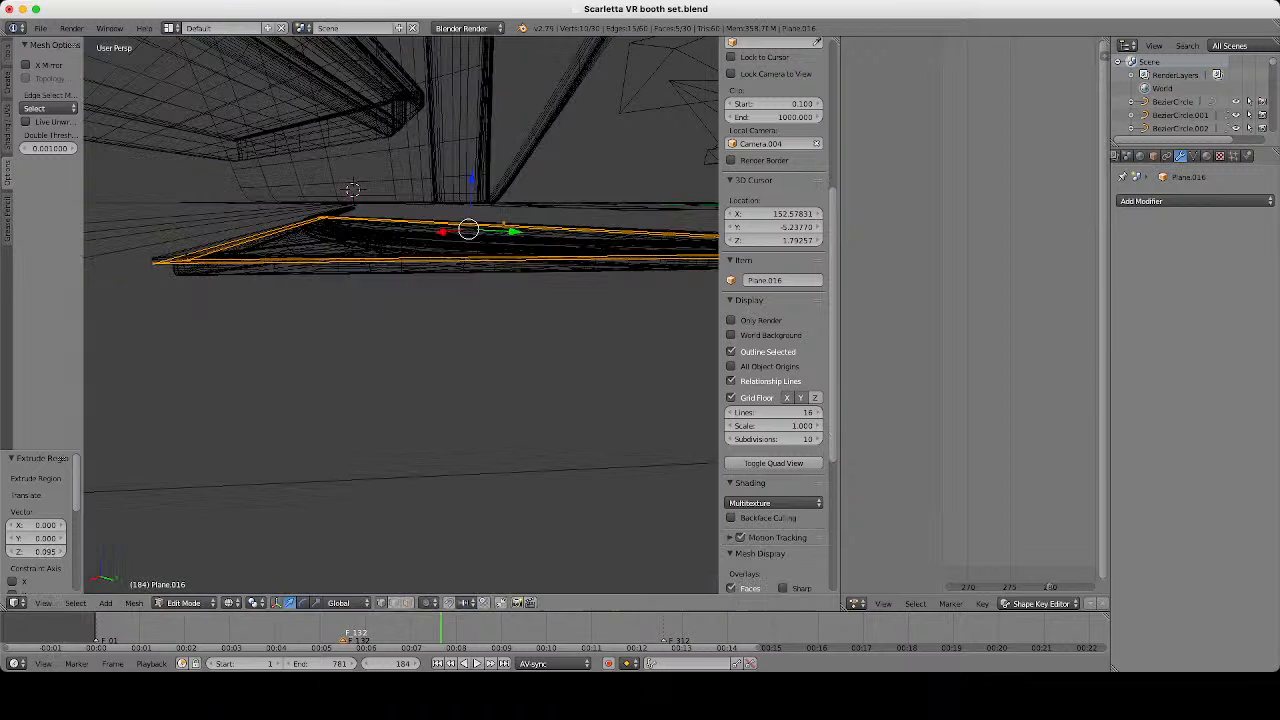
{"action": "key", "text": "e"}
{"action": "key", "text": "Return"}
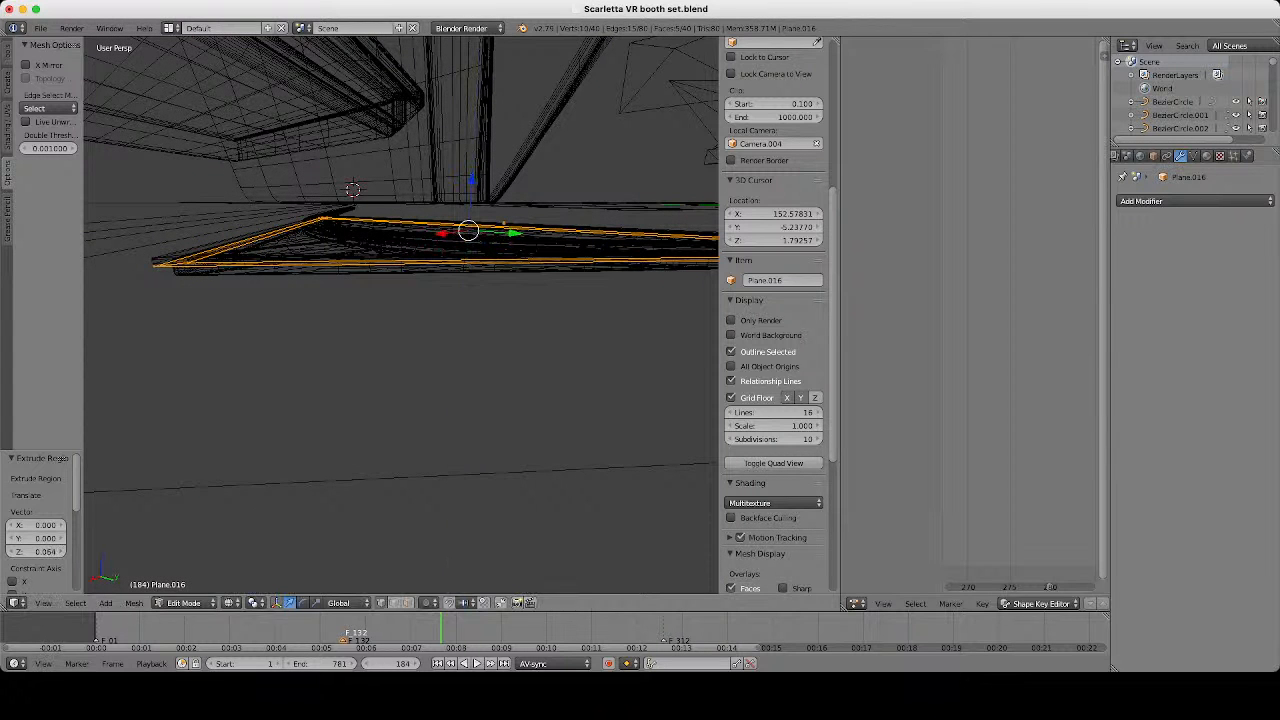
Add the frame's side face loop to the selection, move it along Z by -0.335, and return to Object Mode in solid shading.
{"action": "middle_click_drag", "start_coordinate": [400, 315], "coordinate": [469, 324], "text": "shift"}
{"action": "scroll", "coordinate": [401, 315], "scroll_direction": "up", "scroll_amount": 2}
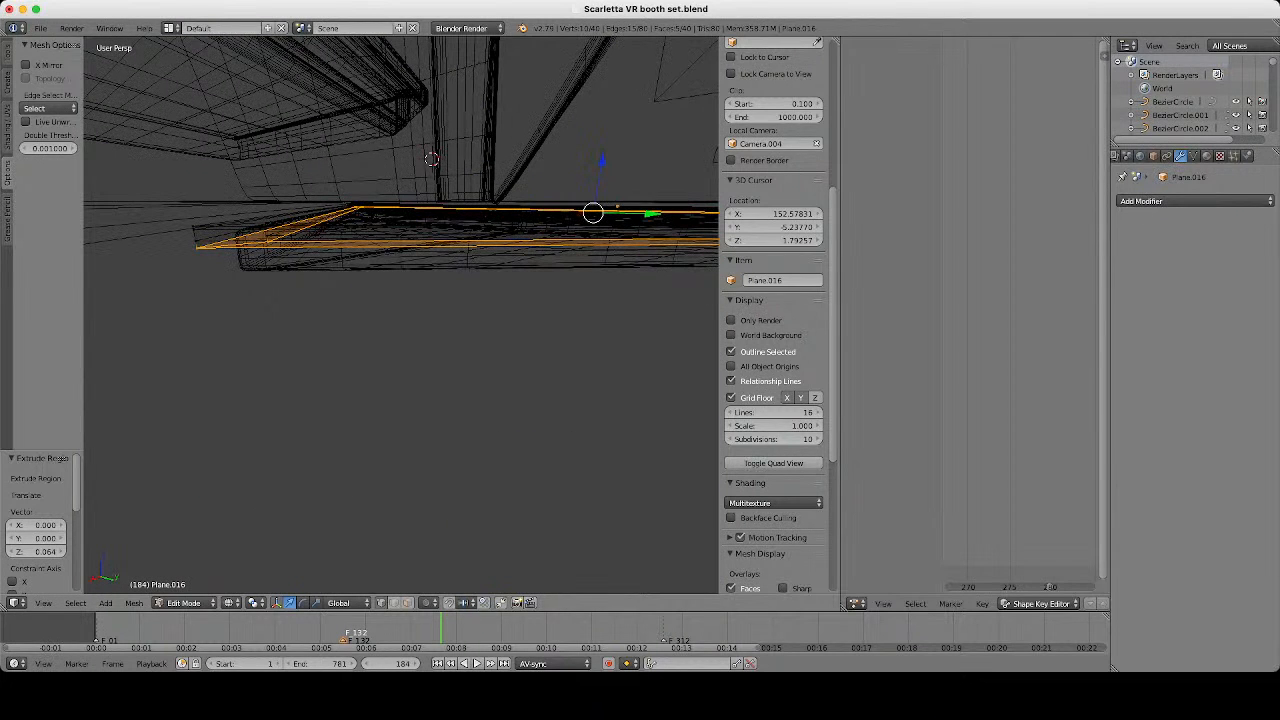
{"action": "right_click", "coordinate": [205, 243], "text": "alt+shift"}
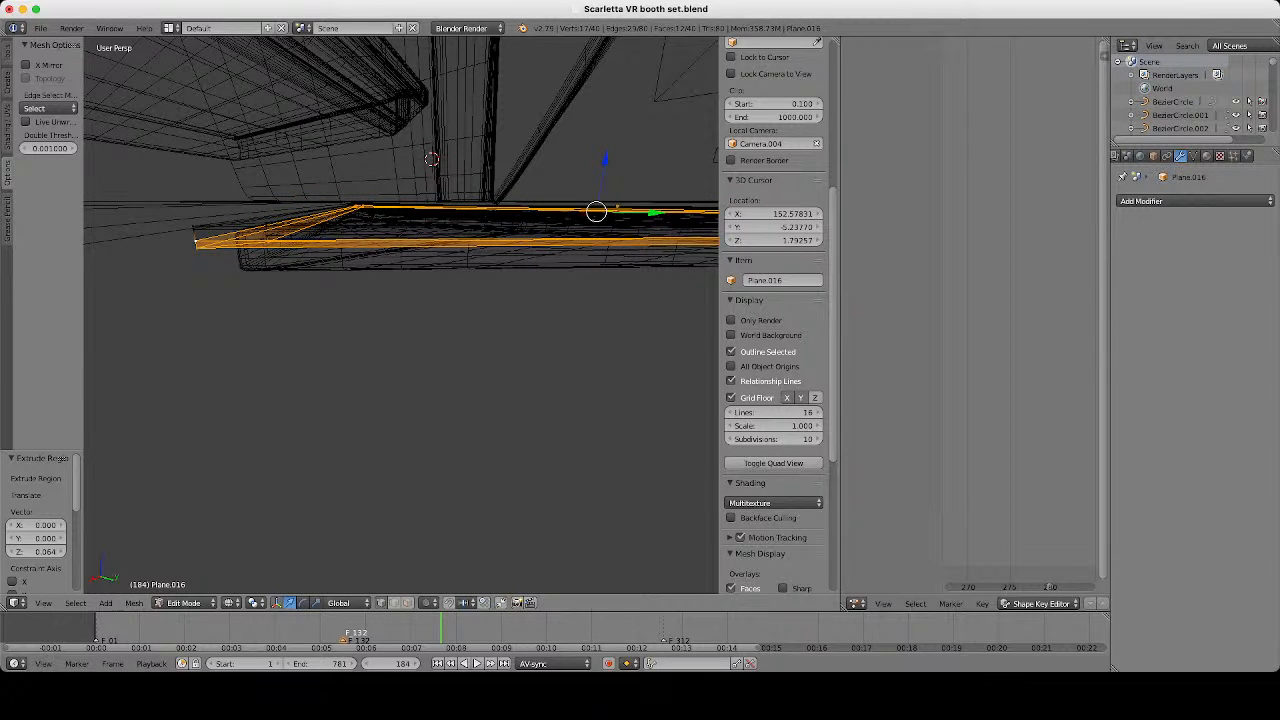
{"action": "key", "text": "g"}
{"action": "key", "text": "z"}
{"action": "key", "text": "Return"}
{"action": "key", "text": "z"}
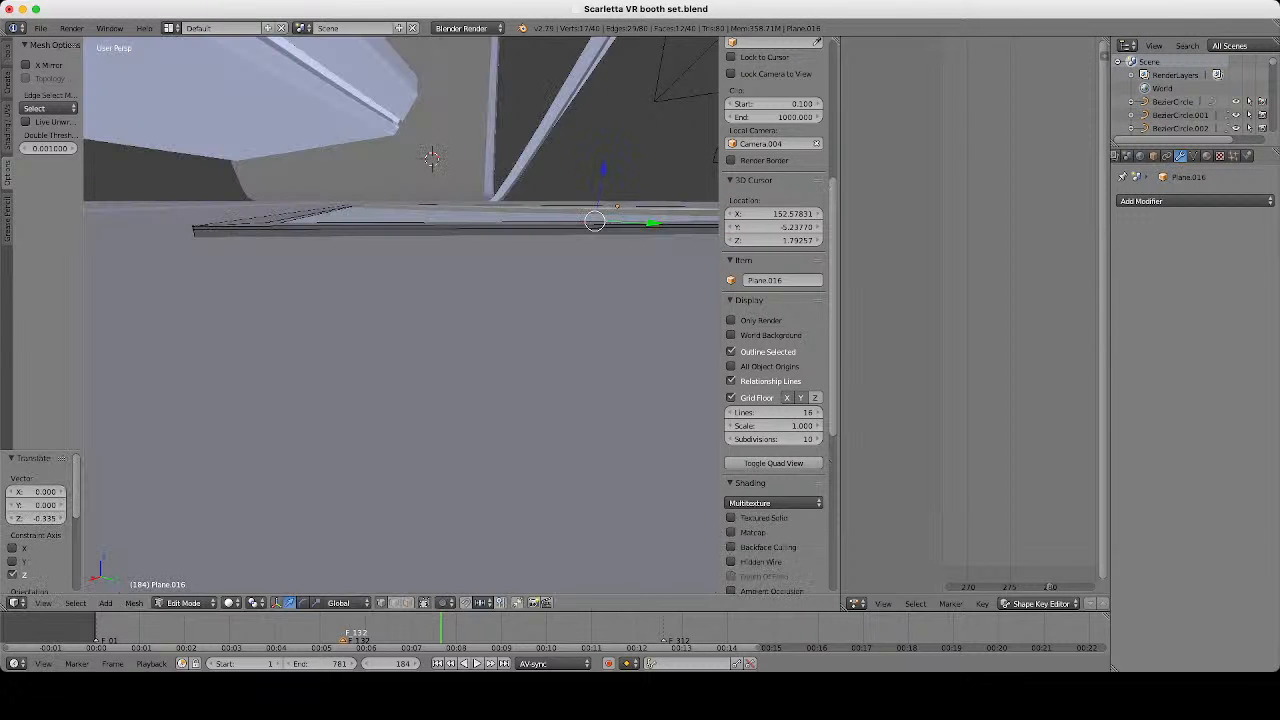
{"action": "key", "text": "Tab"}
Deselect the frame and select the pair of long curved strips on the booth floor.
{"action": "middle_click_drag", "start_coordinate": [400, 300], "coordinate": [400, 398]}
{"action": "scroll", "coordinate": [401, 315], "scroll_direction": "down", "scroll_amount": 3}
{"action": "key", "text": "a"}
{"action": "right_click", "coordinate": [400, 385]}
{"action": "scroll", "coordinate": [401, 340], "scroll_direction": "down", "scroll_amount": 5}
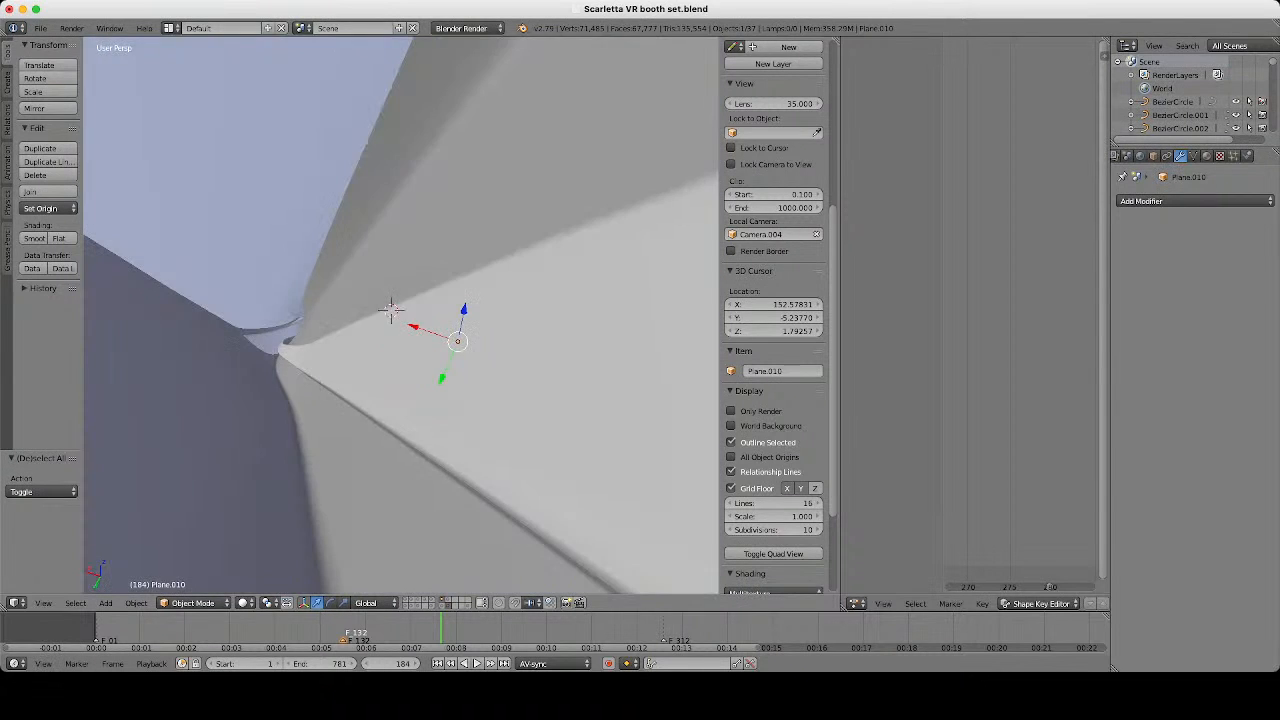
{"action": "middle_click_drag", "start_coordinate": [457, 343], "coordinate": [200, 347], "text": "shift"}
{"action": "key", "text": "z"}
{"action": "right_click", "coordinate": [250, 400]}
{"action": "key", "text": "z"}
{"action": "scroll", "coordinate": [250, 400], "scroll_direction": "up", "scroll_amount": 5}
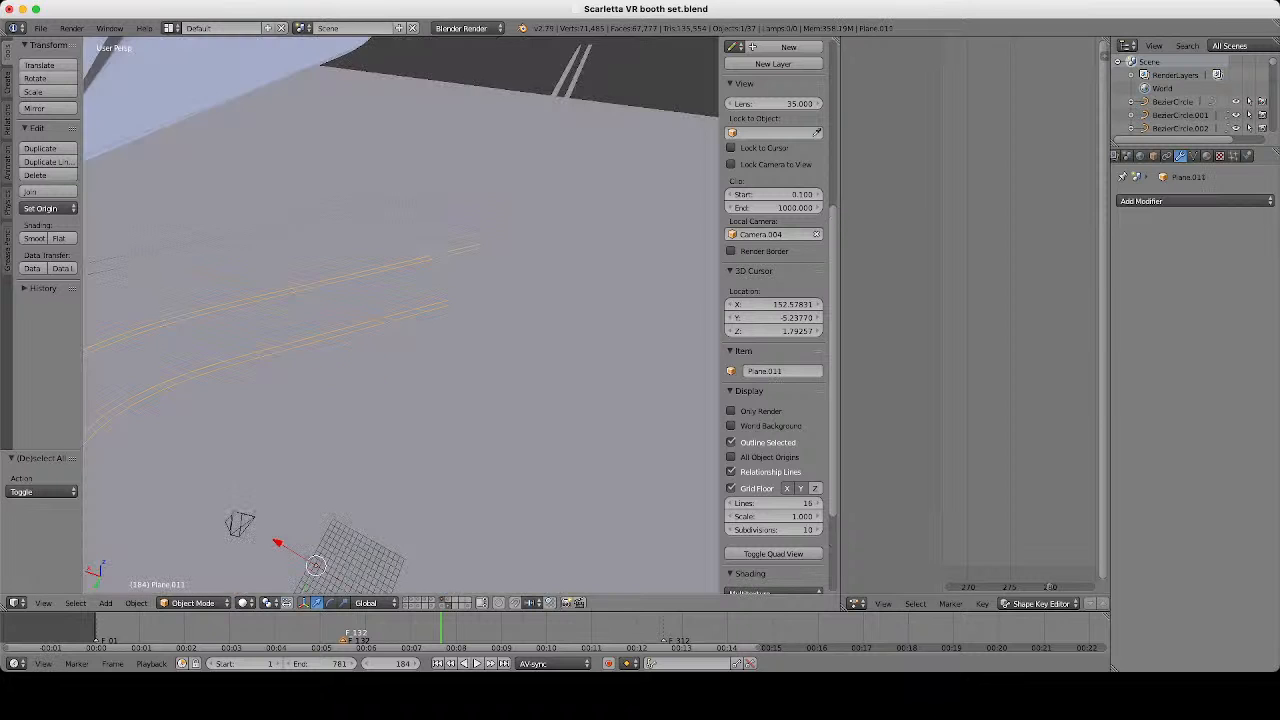
{"action": "middle_click_drag", "start_coordinate": [250, 400], "coordinate": [490, 333], "text": "shift"}
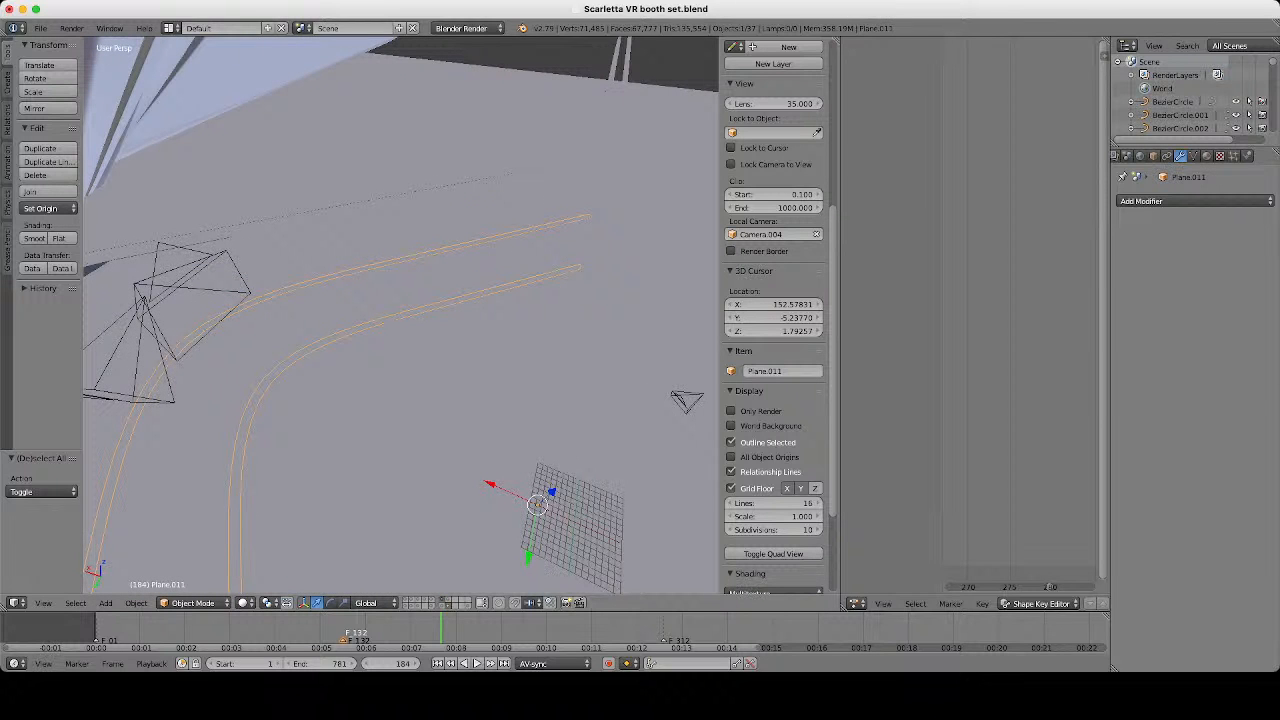
Check the curved strips' mesh in Edit Mode and add a Subdivision Surface modifier to them in Object Mode.
{"action": "middle_click_drag", "start_coordinate": [400, 350], "coordinate": [480, 245]}
{"action": "scroll", "coordinate": [400, 320], "scroll_direction": "up", "scroll_amount": 3}
{"action": "key", "text": "Tab"}
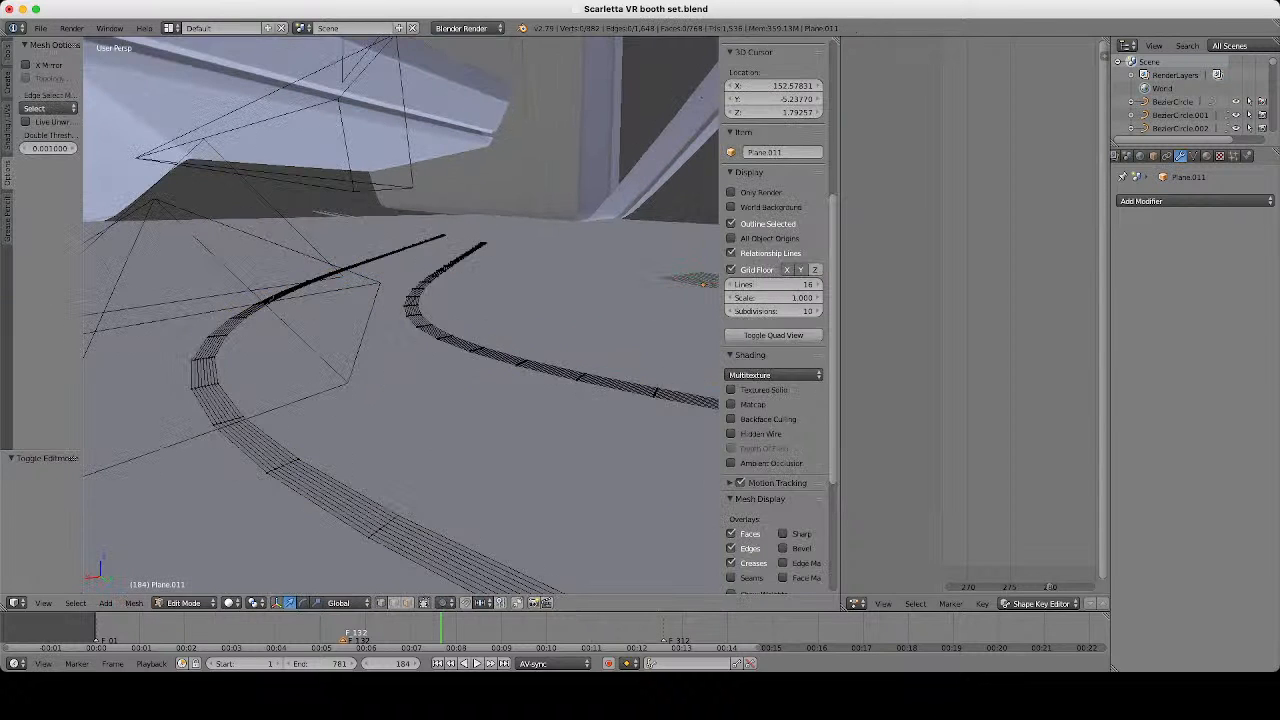
{"action": "middle_click_drag", "start_coordinate": [400, 320], "coordinate": [460, 290]}
{"action": "scroll", "coordinate": [400, 320], "scroll_direction": "up", "scroll_amount": 2}
{"action": "key", "text": "Tab"}
{"action": "scroll", "coordinate": [400, 320], "scroll_direction": "down", "scroll_amount": 4}
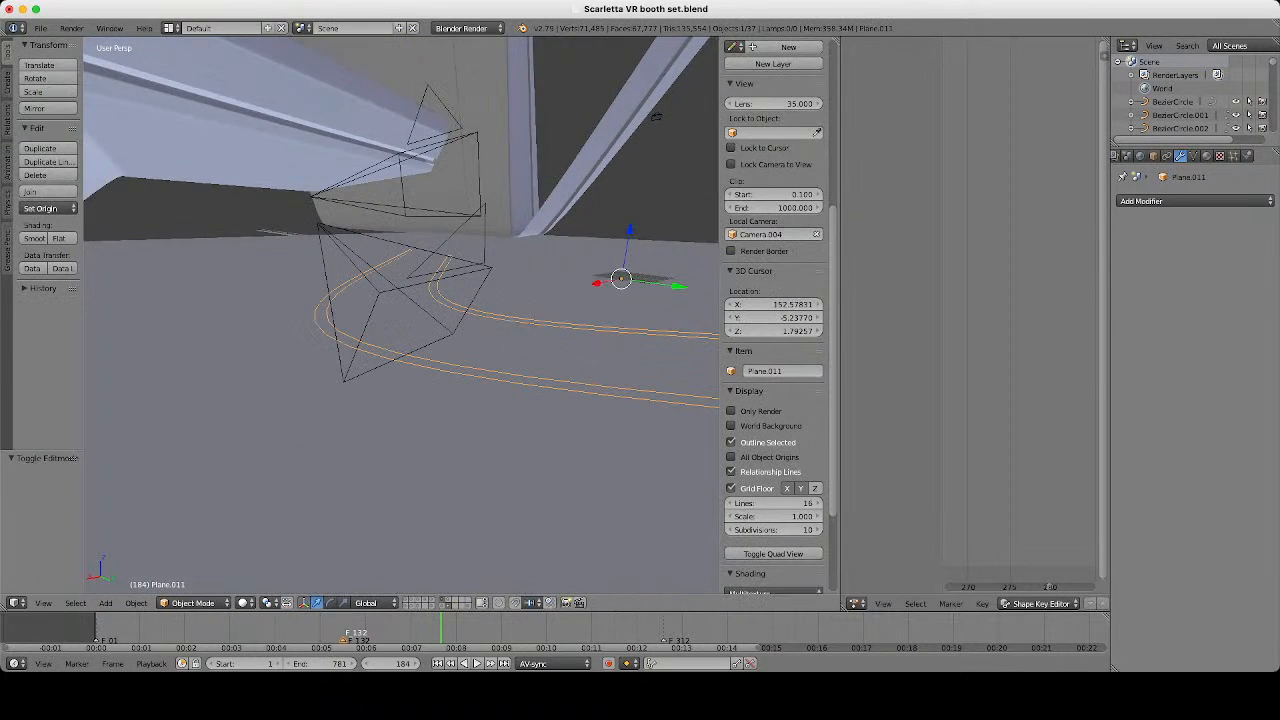
{"action": "middle_click_drag", "start_coordinate": [400, 320], "coordinate": [460, 335]}
{"action": "scroll", "coordinate": [400, 320], "scroll_direction": "up", "scroll_amount": 4}
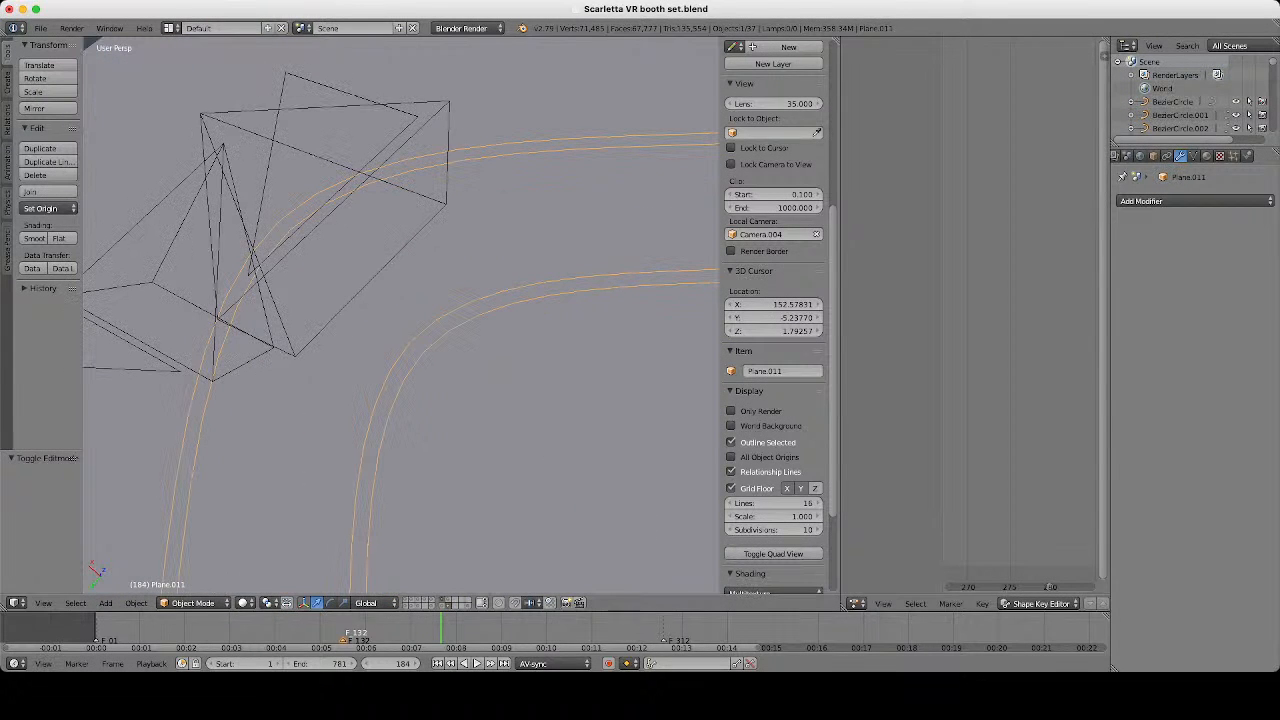
{"action": "left_click", "coordinate": [1194, 201]}
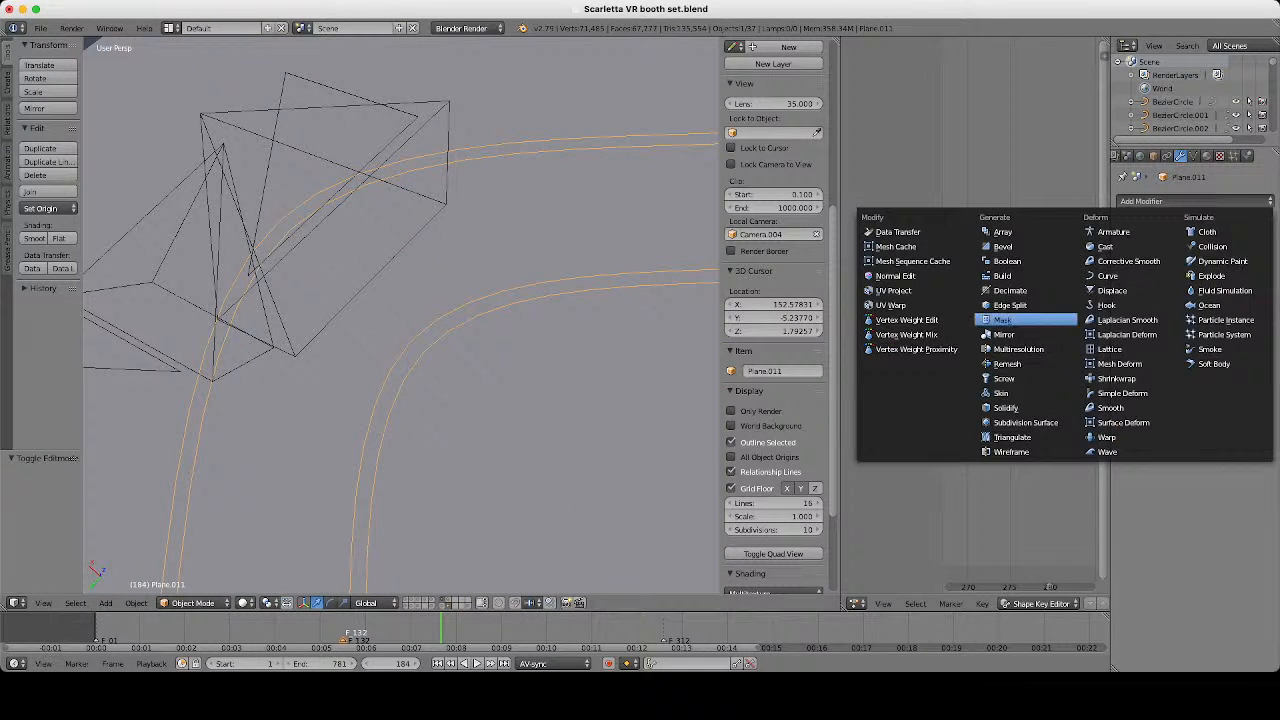
{"action": "left_click", "coordinate": [1026, 423]}
{"action": "scroll", "coordinate": [400, 320], "scroll_direction": "down", "scroll_amount": 7}
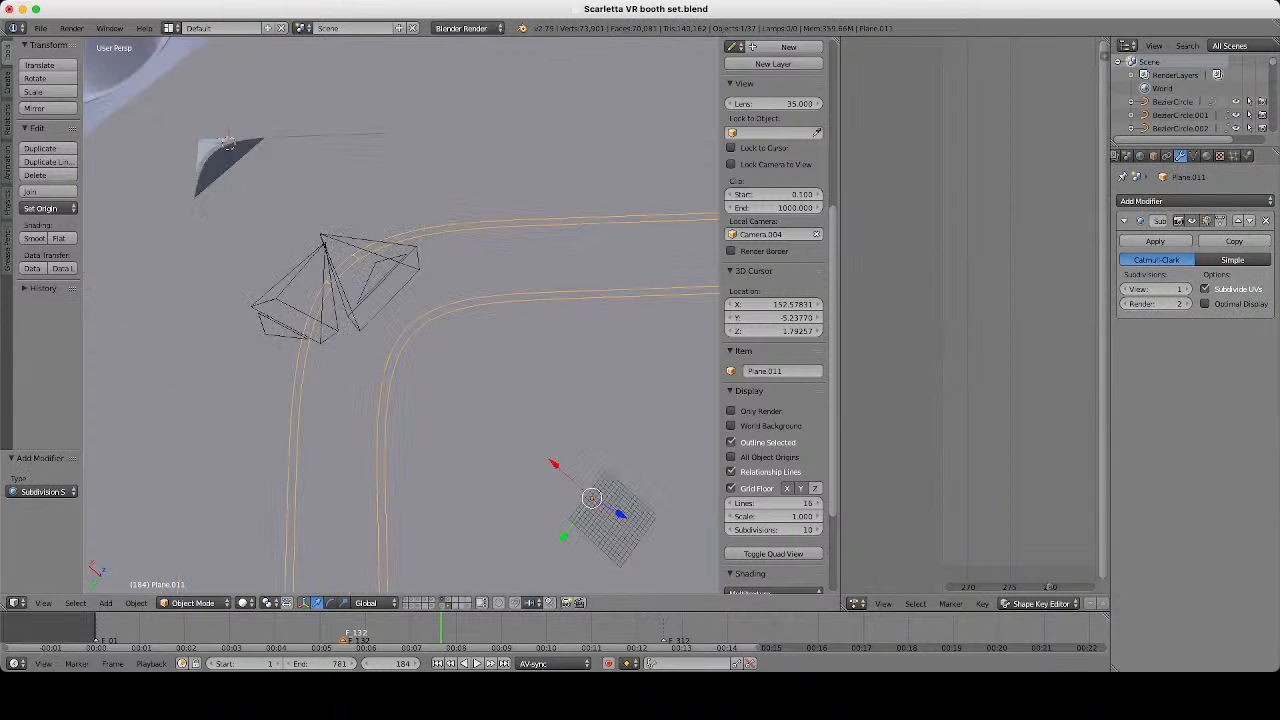
Select all faces of the curved strips in Edit Mode and extrude them along Z by -0.191.
{"action": "middle_click_drag", "start_coordinate": [400, 400], "coordinate": [440, 250]}
{"action": "scroll", "coordinate": [400, 315], "scroll_direction": "up", "scroll_amount": 5}
{"action": "key", "text": "Tab"}
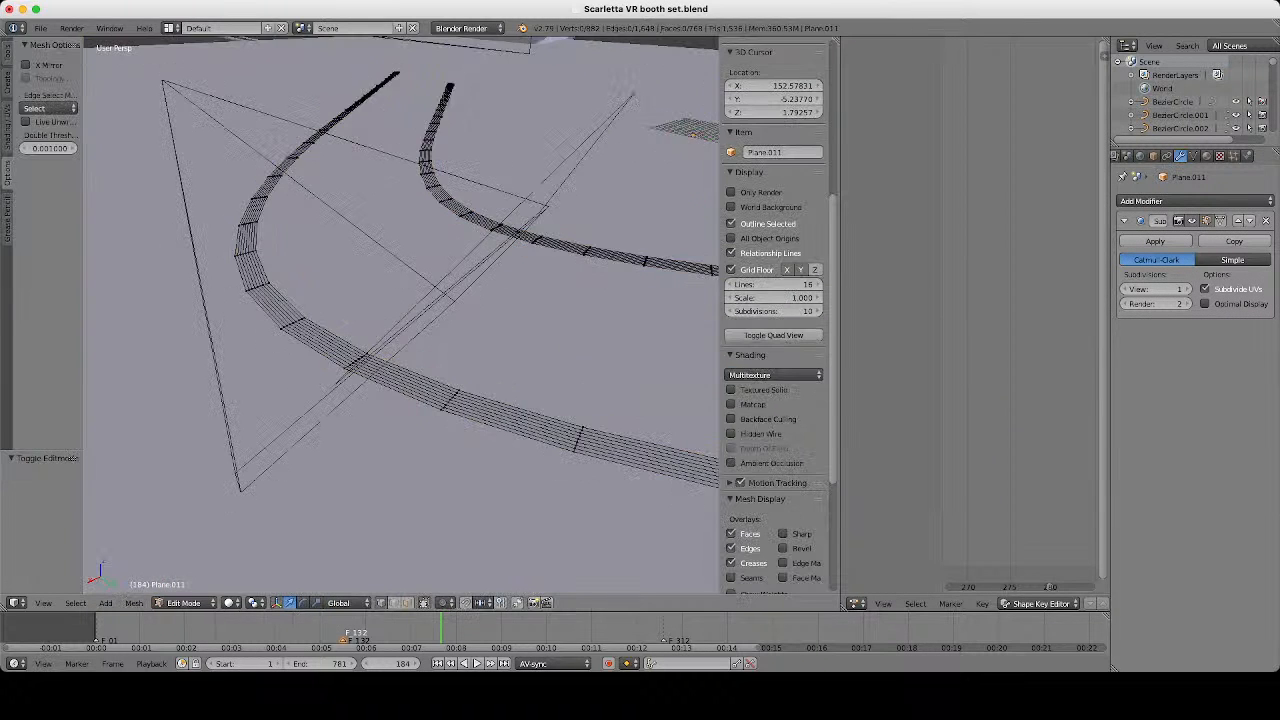
{"action": "middle_click_drag", "start_coordinate": [400, 380], "coordinate": [412, 295]}
{"action": "key", "text": "a"}
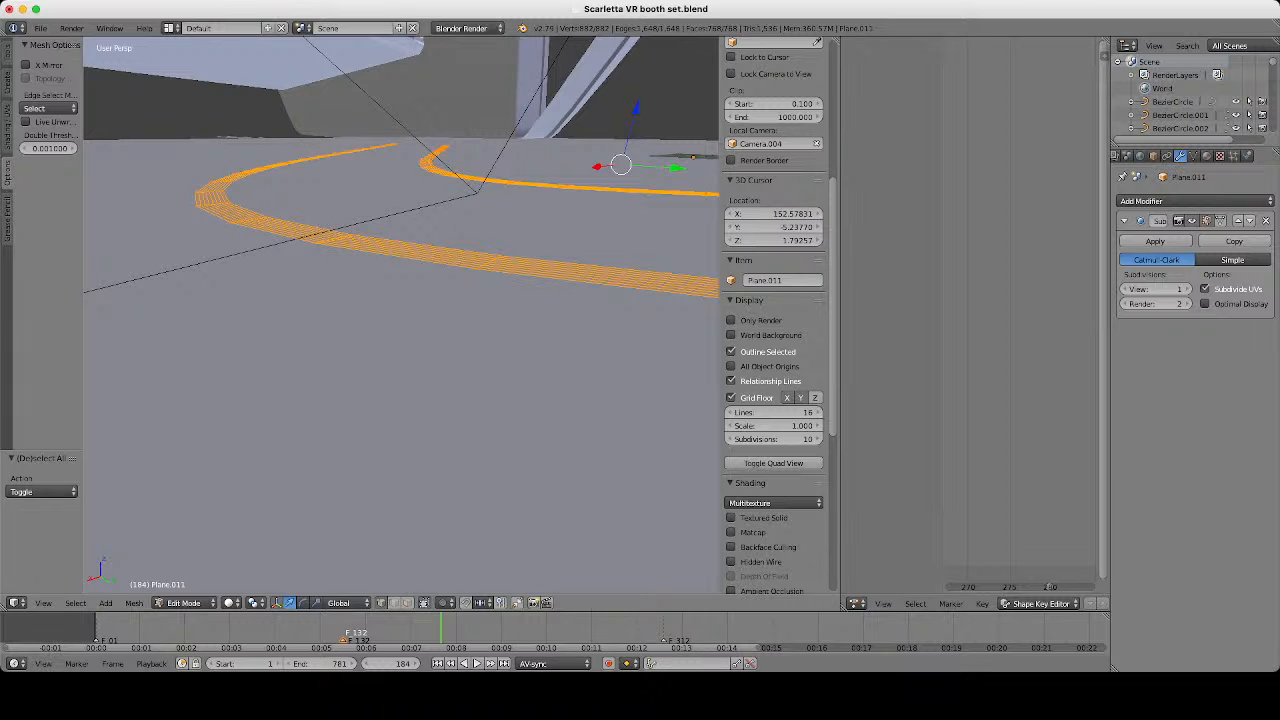
{"action": "key", "text": "e"}
{"action": "left_click", "coordinate": [400, 315]}
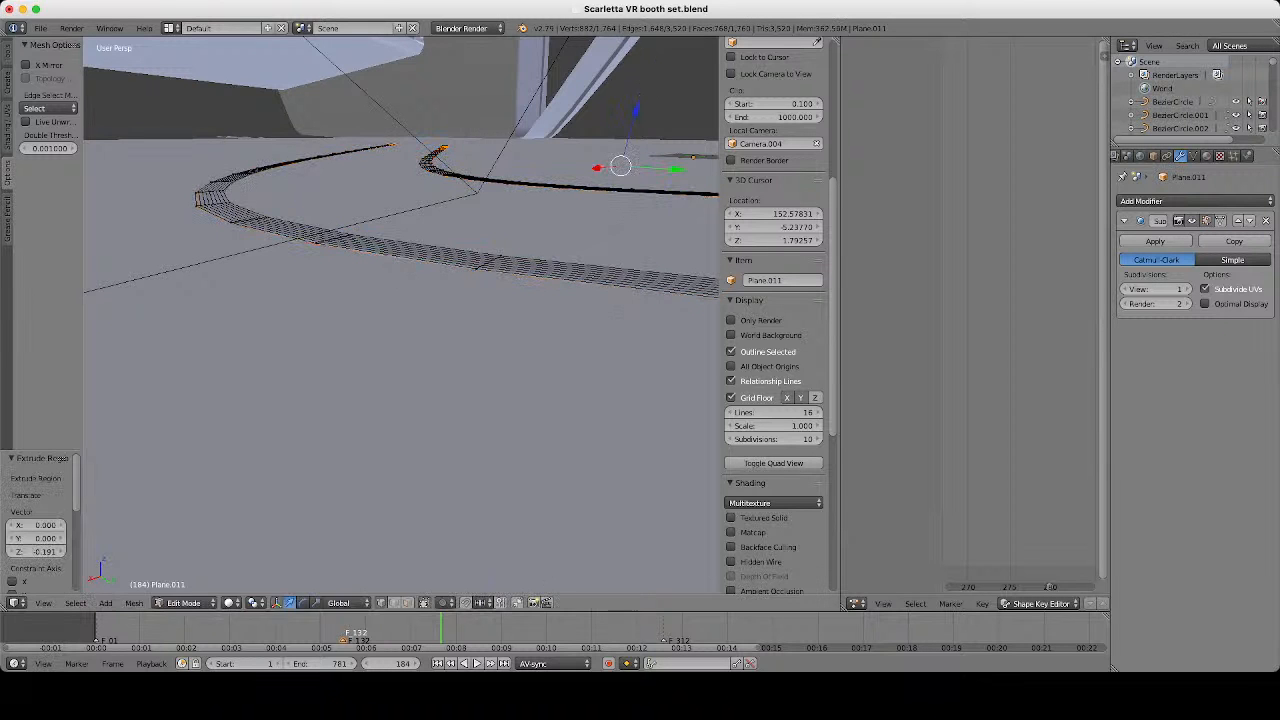
Move the curved strips' extruded faces along Z by 0.085 in wireframe view.
{"action": "key", "text": "z"}
{"action": "mouse_move", "coordinate": [400, 315]}
{"action": "middle_mouse_down"}
{"action": "mouse_move", "coordinate": [410, 256]}
{"action": "mouse_move", "coordinate": [406, 274]}
{"action": "middle_mouse_up"}
{"action": "key", "text": "g"}
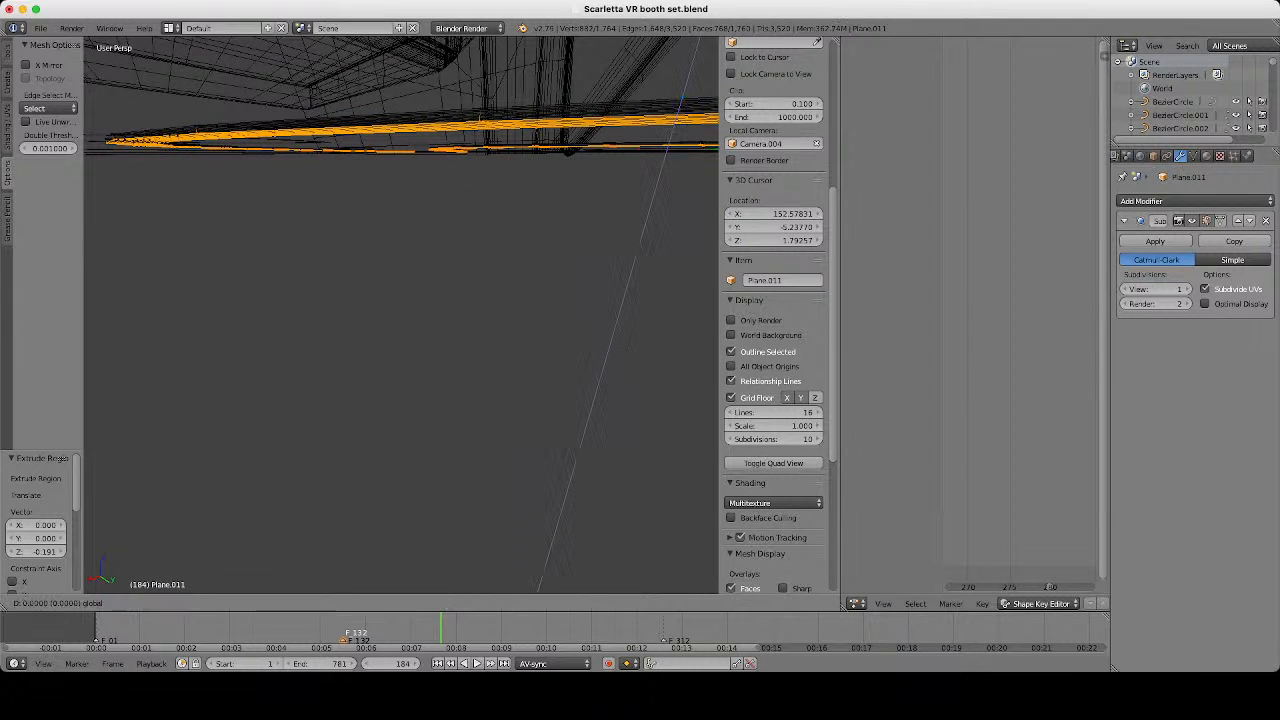
{"action": "key", "text": "z"}
{"action": "left_click", "coordinate": [406, 269]}
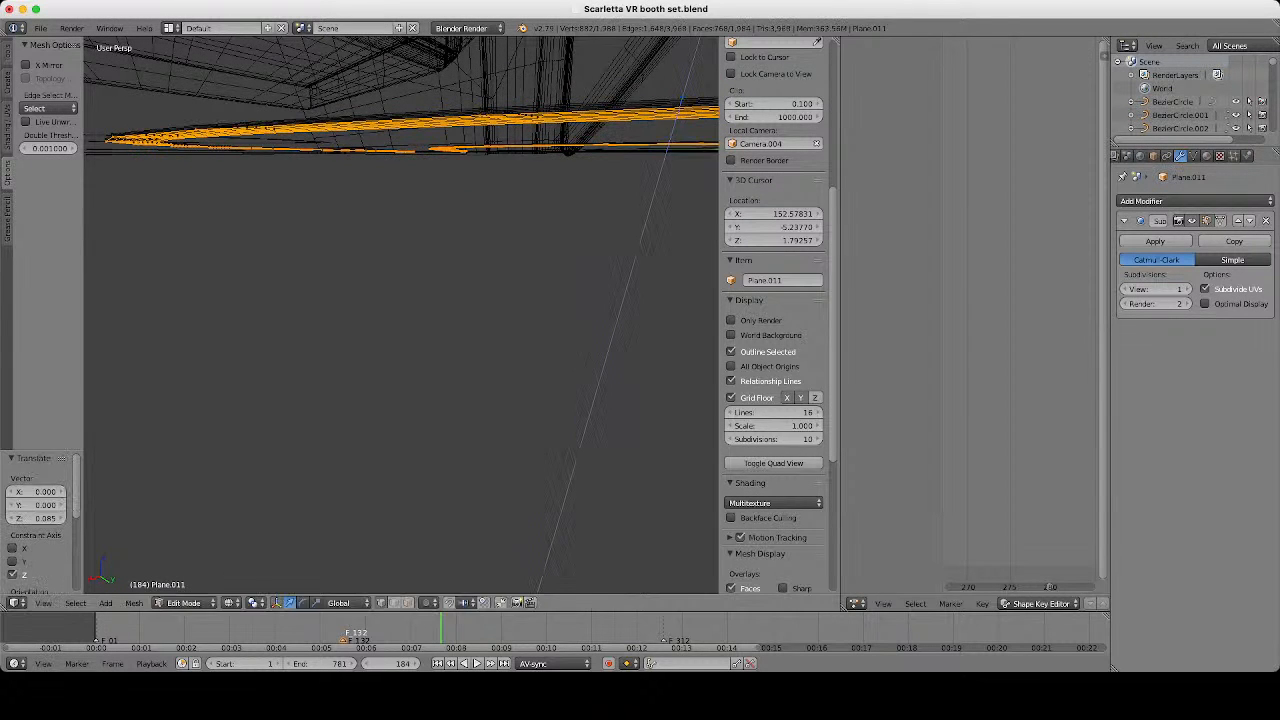
Extrude the curved strips' faces in place and move the new faces along Z by -0.756.
{"action": "key", "text": "e"}
{"action": "key", "text": "Escape"}
{"action": "left_click", "coordinate": [670, 110]}
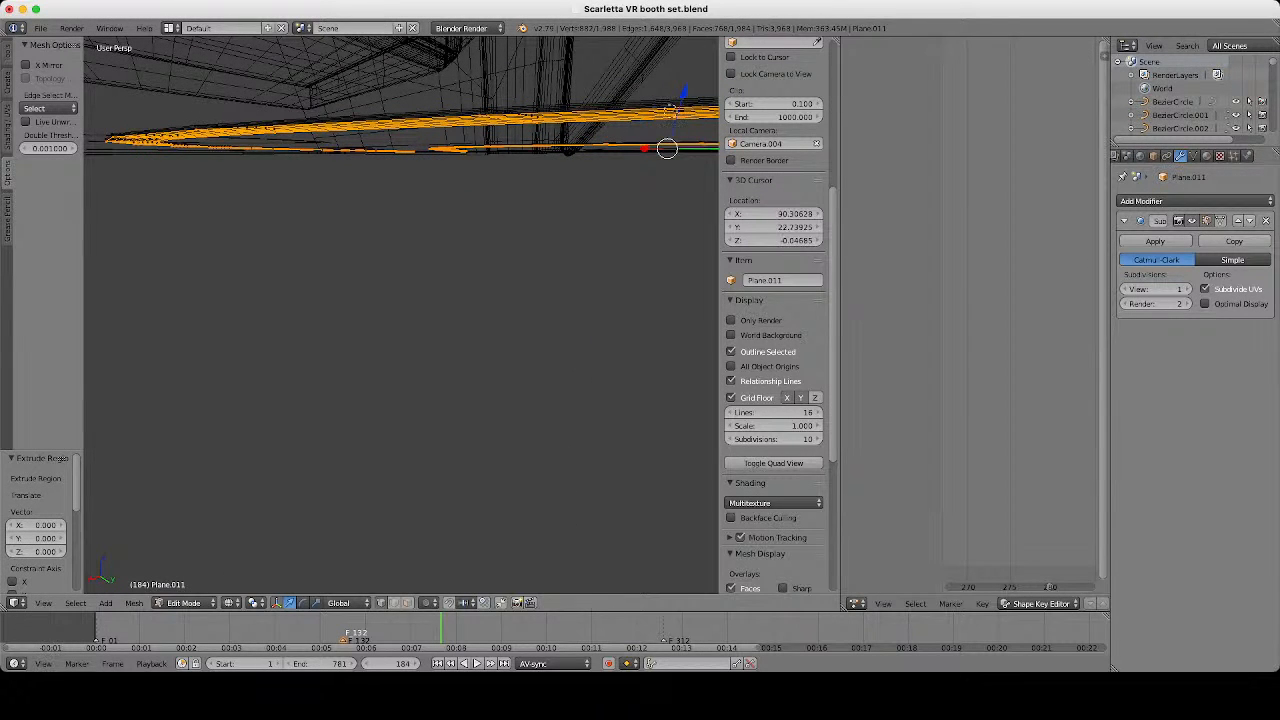
{"action": "key", "text": "g"}
{"action": "key", "text": "z"}
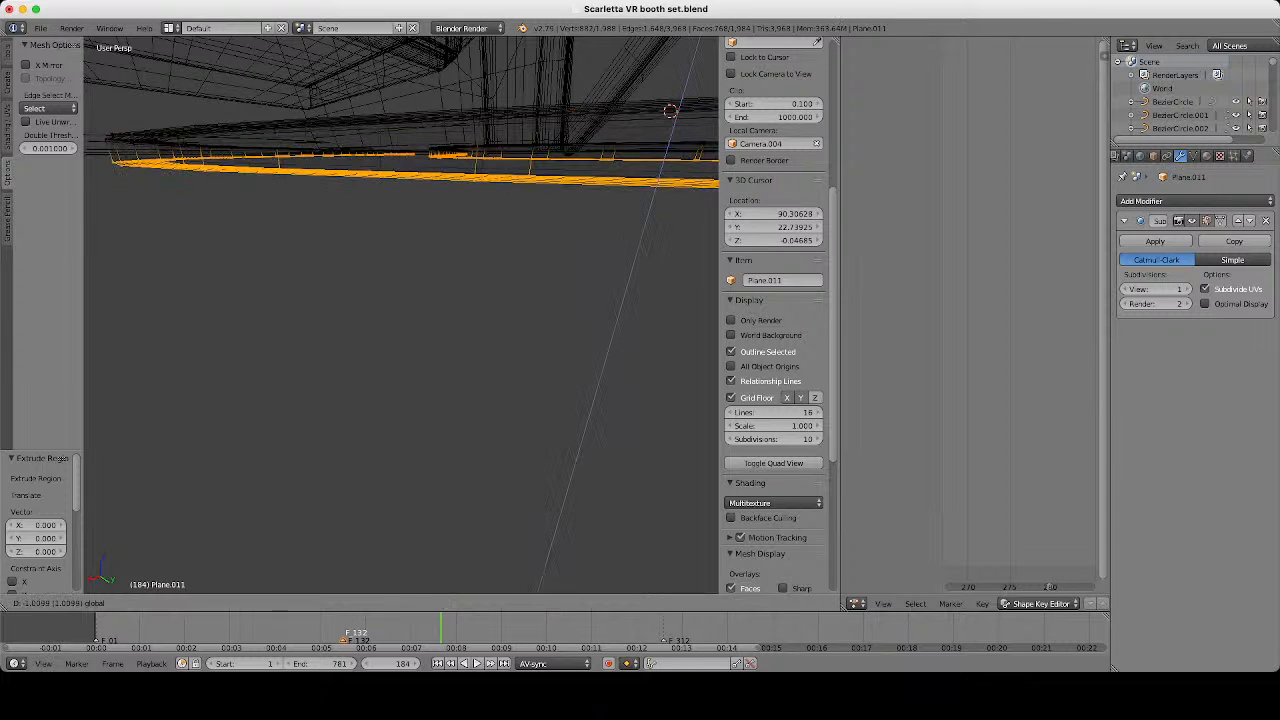
{"action": "left_click", "coordinate": [665, 154]}
Extrude the curved strips' faces slightly downward once more and return to Object Mode with solid shading.
{"action": "key", "text": "e"}
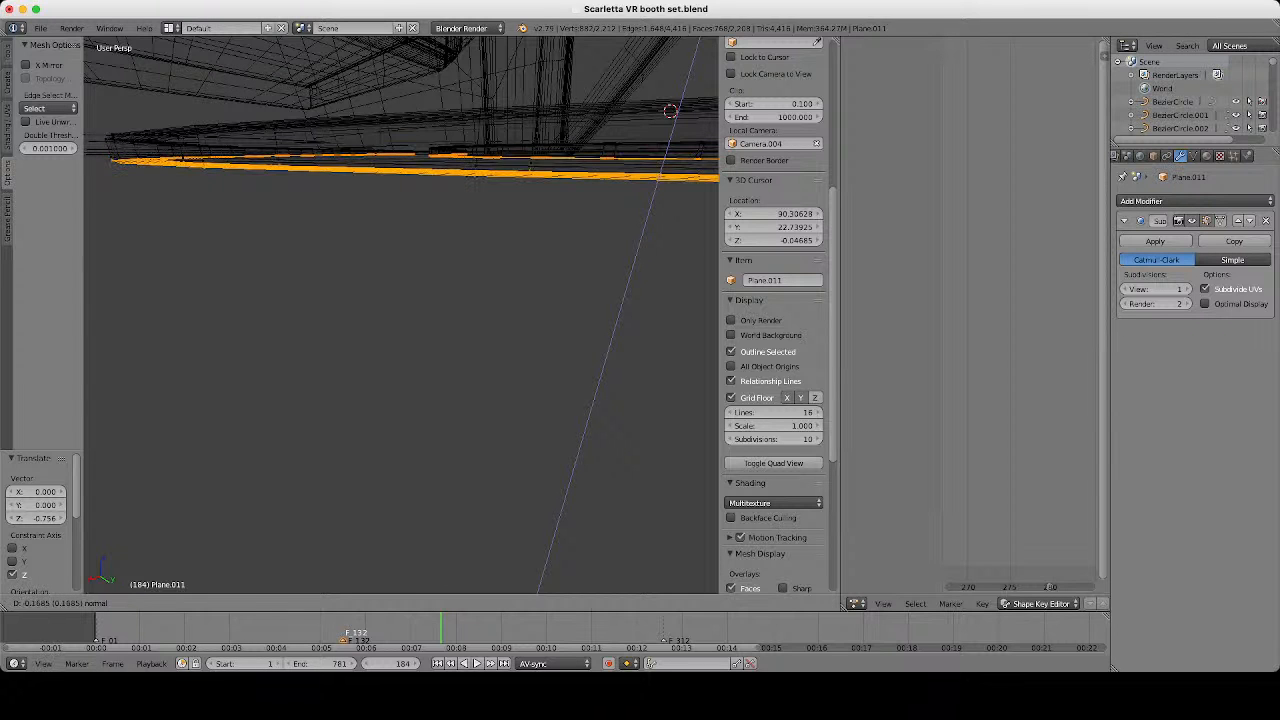
{"action": "key", "text": "Return"}
{"action": "key", "text": "z"}
{"action": "mouse_move", "coordinate": [400, 260]}
{"action": "middle_mouse_down"}
{"action": "mouse_move", "coordinate": [400, 380]}
{"action": "mouse_move", "coordinate": [418, 437]}
{"action": "middle_mouse_up"}
{"action": "key", "text": "Tab"}
{"action": "scroll", "coordinate": [400, 315], "scroll_direction": "down", "scroll_amount": 4}
{"action": "scroll", "coordinate": [640, 260], "scroll_direction": "down", "scroll_amount": 5}
{"action": "middle_click_drag", "start_coordinate": [660, 260], "coordinate": [511, 337]}
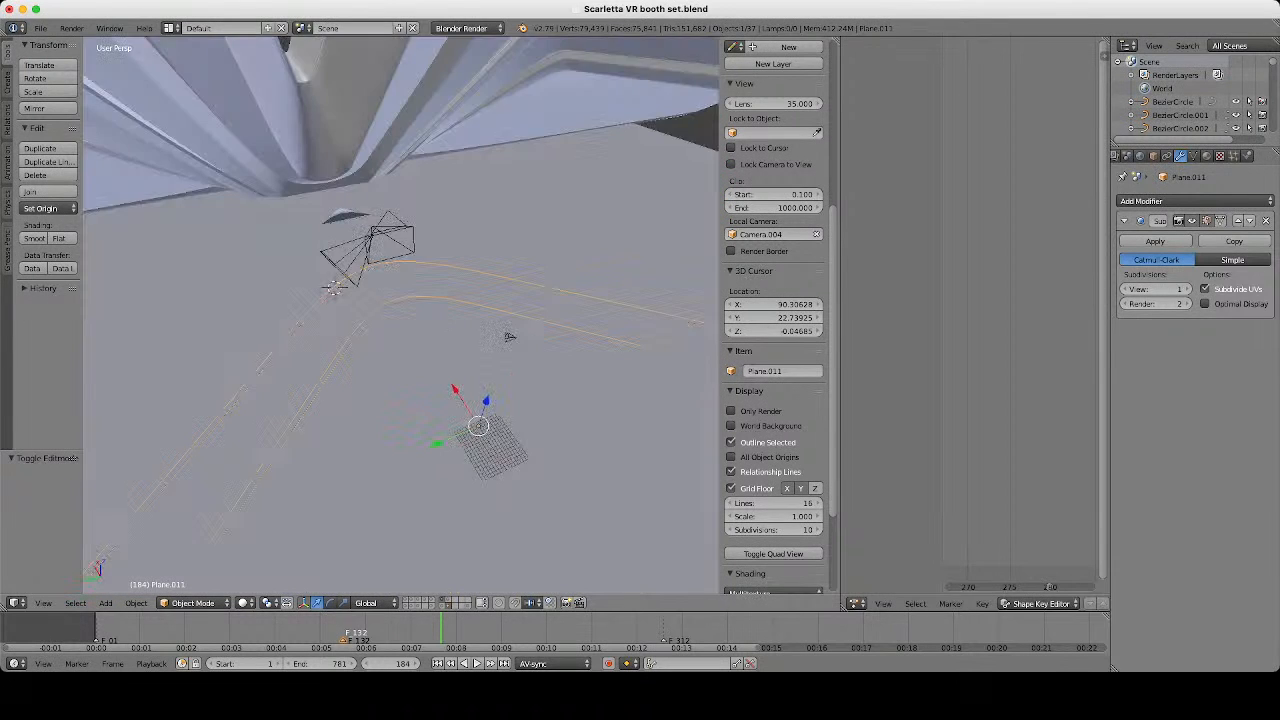
Reselect the curved strips and apply smooth shading to them.
{"action": "scroll", "coordinate": [511, 337], "scroll_direction": "up", "scroll_amount": 6}
{"action": "key", "text": "a"}
{"action": "right_click", "coordinate": [345, 278]}
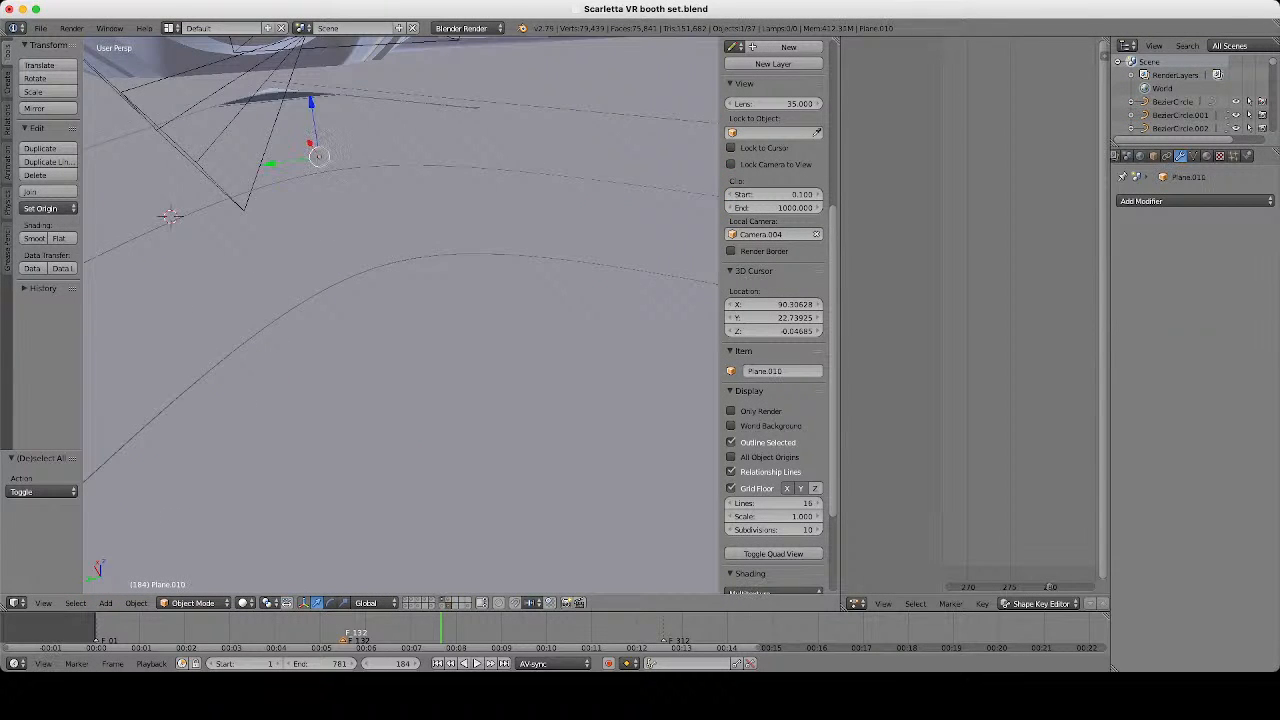
{"action": "middle_click_drag", "start_coordinate": [345, 278], "coordinate": [470, 314]}
{"action": "right_click", "coordinate": [449, 300]}
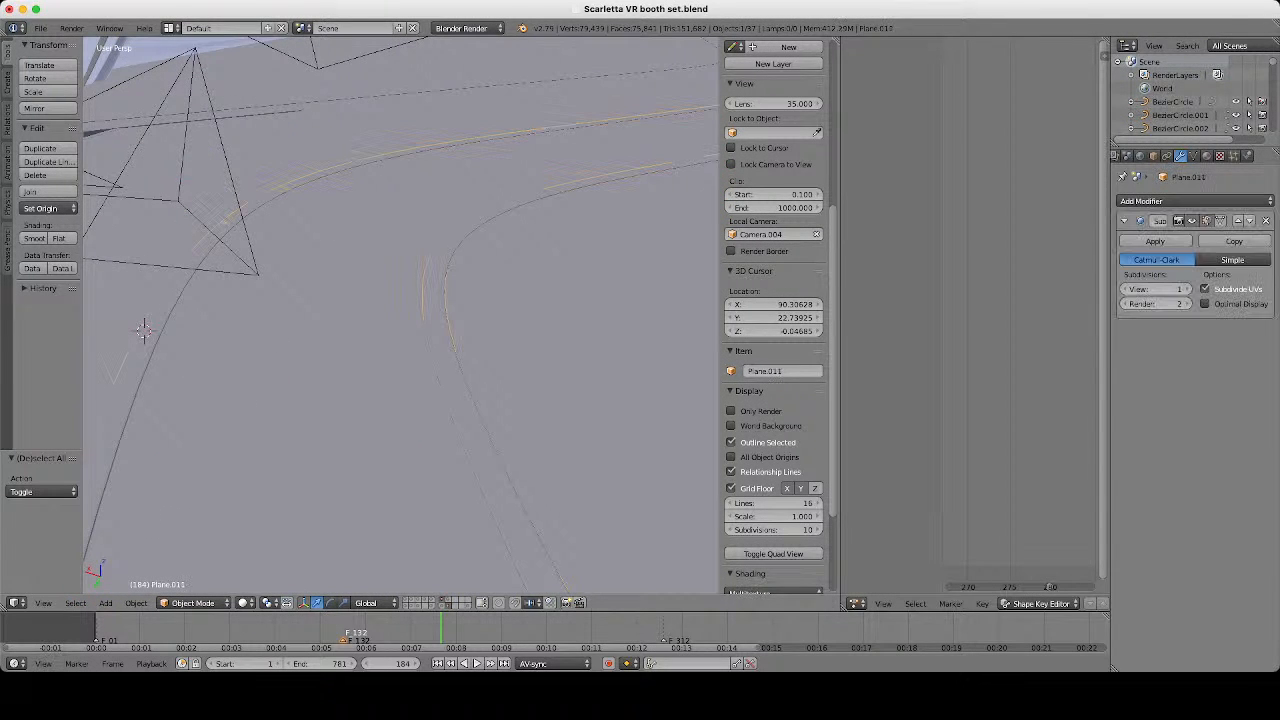
{"action": "left_click", "coordinate": [34, 238]}
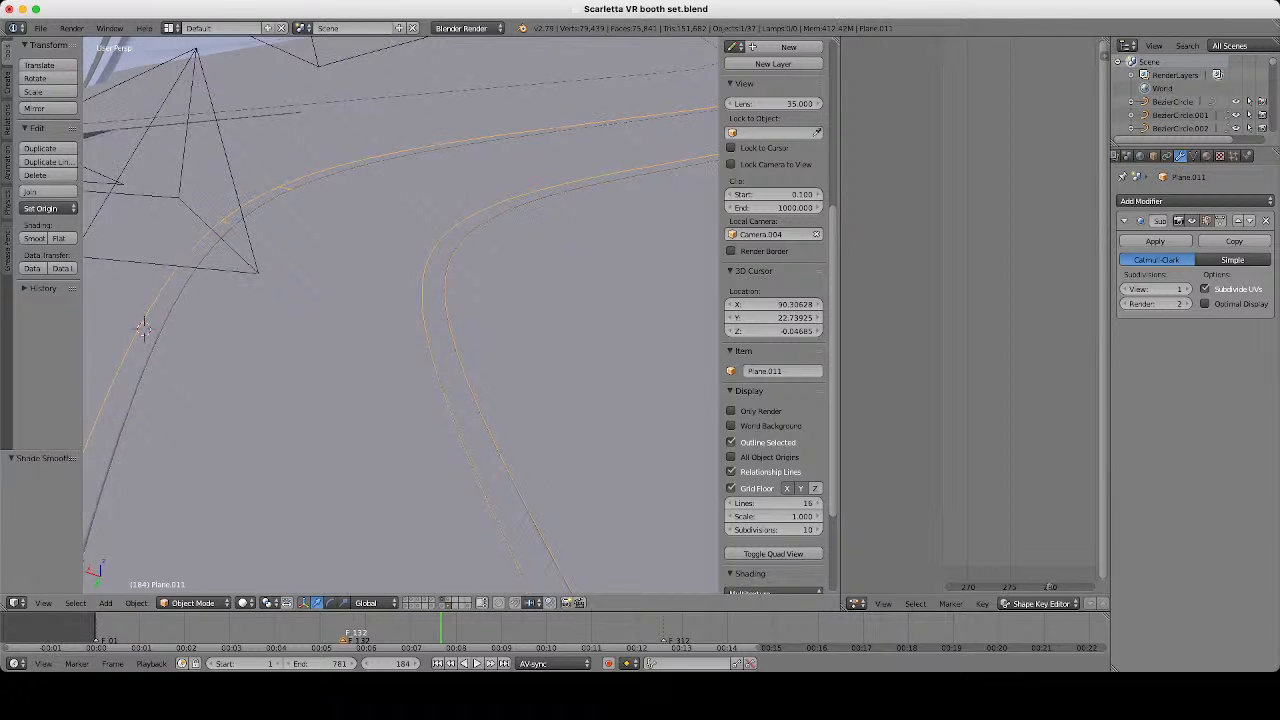
{"action": "middle_click_drag", "start_coordinate": [380, 300], "coordinate": [520, 275]}
{"action": "scroll", "coordinate": [415, 300], "scroll_direction": "up", "scroll_amount": 3}
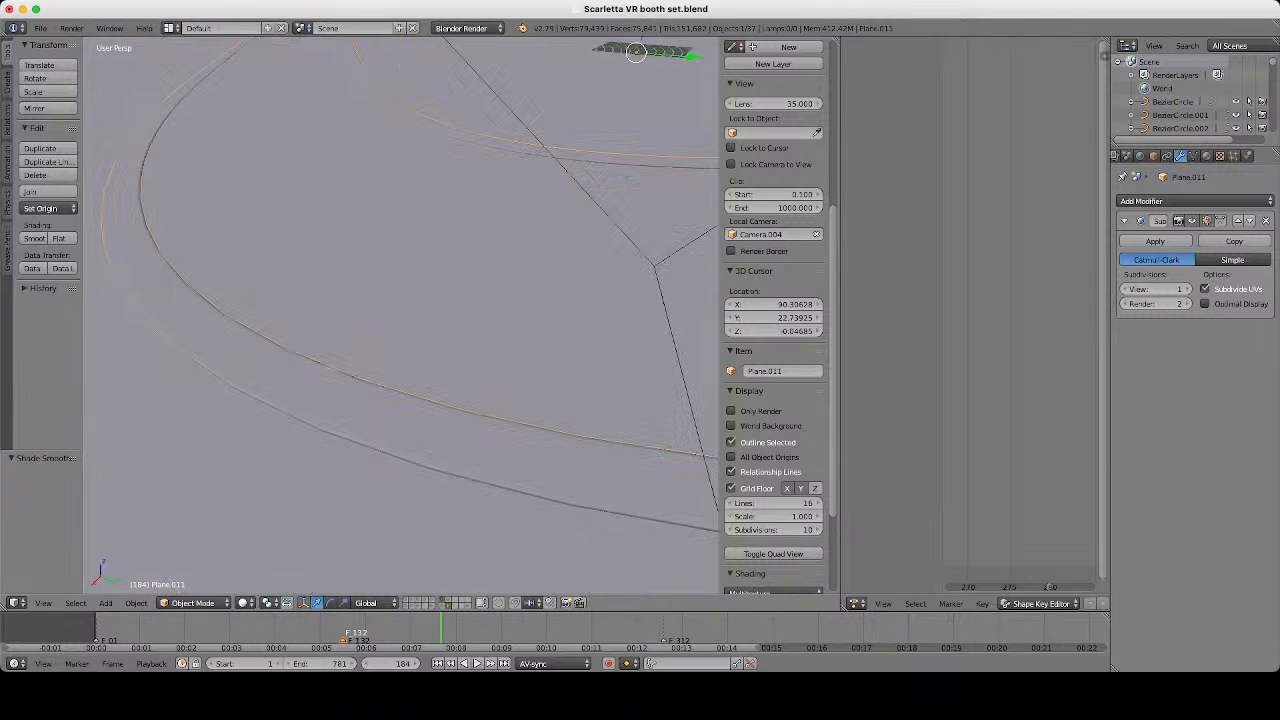
Examine the curved strips' extruded geometry in wireframe and Edit Mode.
{"action": "key", "text": "a"}
{"action": "key", "text": "z"}
{"action": "middle_click_drag", "start_coordinate": [400, 300], "coordinate": [398, 272]}
{"action": "key", "text": "Tab"}
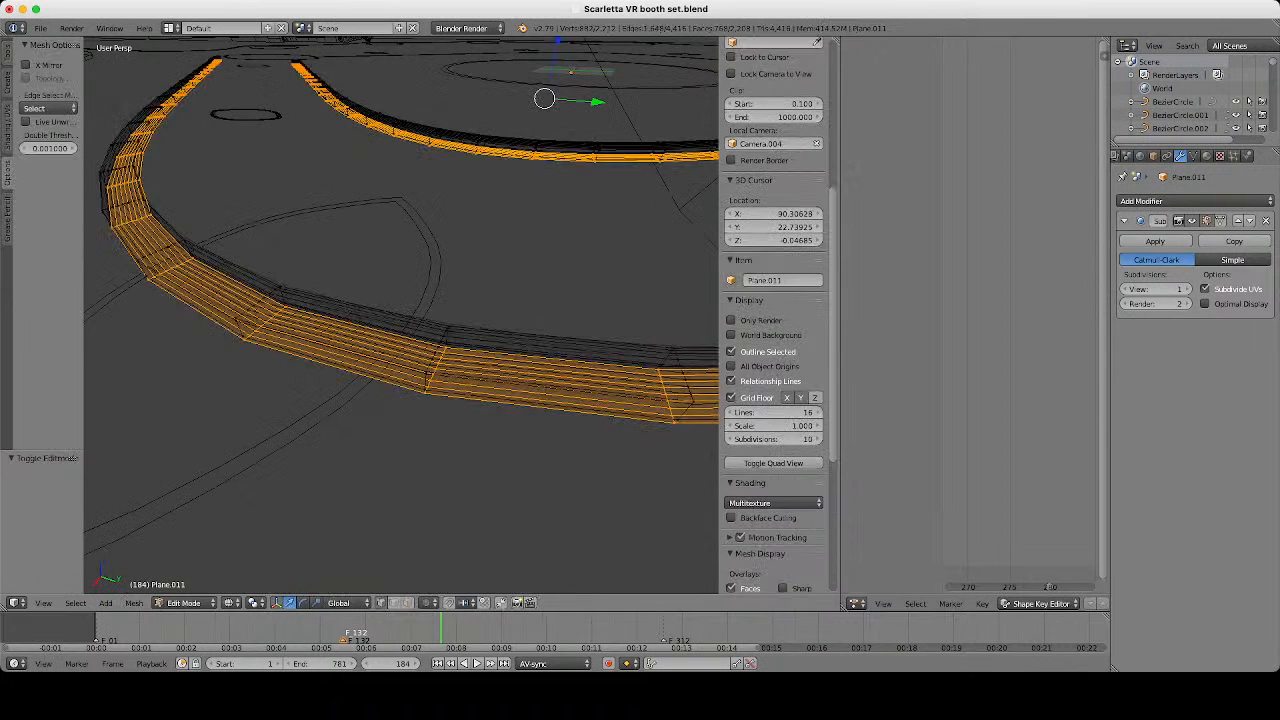
{"action": "key", "text": "a"}
{"action": "key", "text": "z"}
{"action": "key", "text": "z"}
{"action": "key", "text": "a"}
{"action": "key", "text": "Tab"}
Select the leaf-shaped outline crossing the curved strips and return to solid shading near floor level.
{"action": "right_click", "coordinate": [402, 338]}
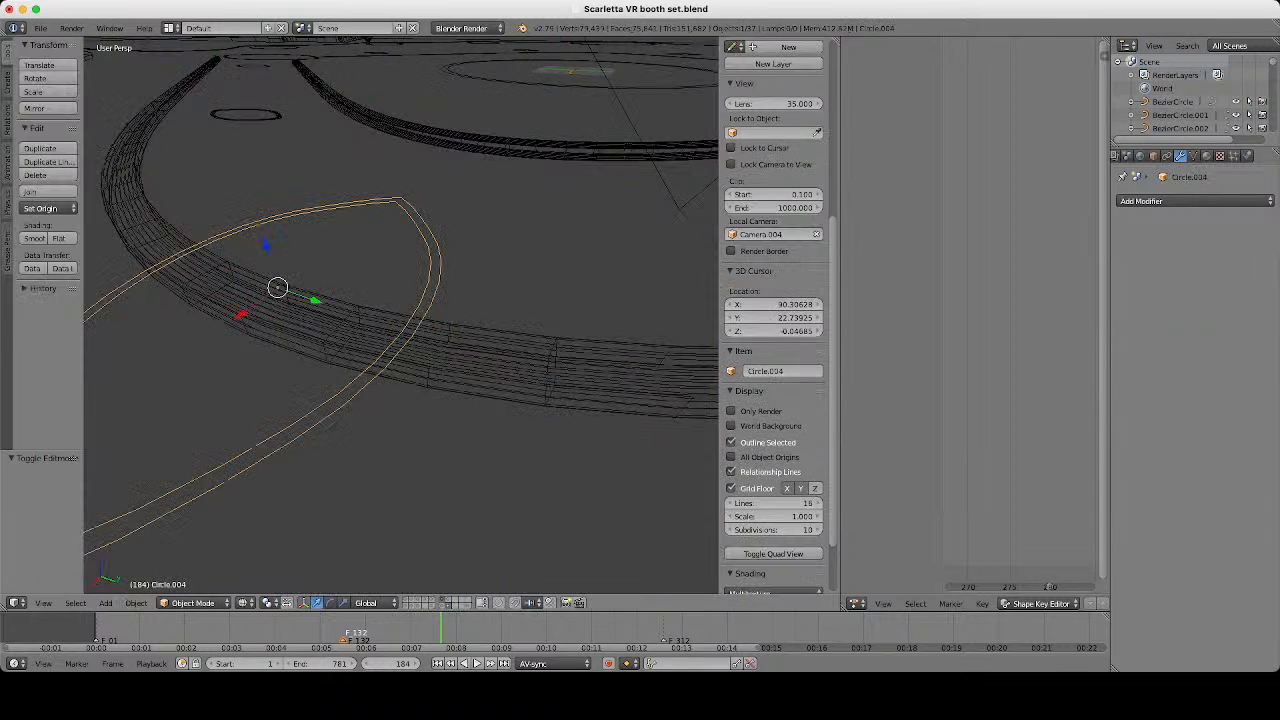
{"action": "key", "text": "z"}
{"action": "key", "text": "z"}
{"action": "key", "text": "z"}
{"action": "middle_click_drag", "start_coordinate": [400, 300], "coordinate": [479, 312]}
{"action": "scroll", "coordinate": [479, 312], "scroll_direction": "up", "scroll_amount": 2}
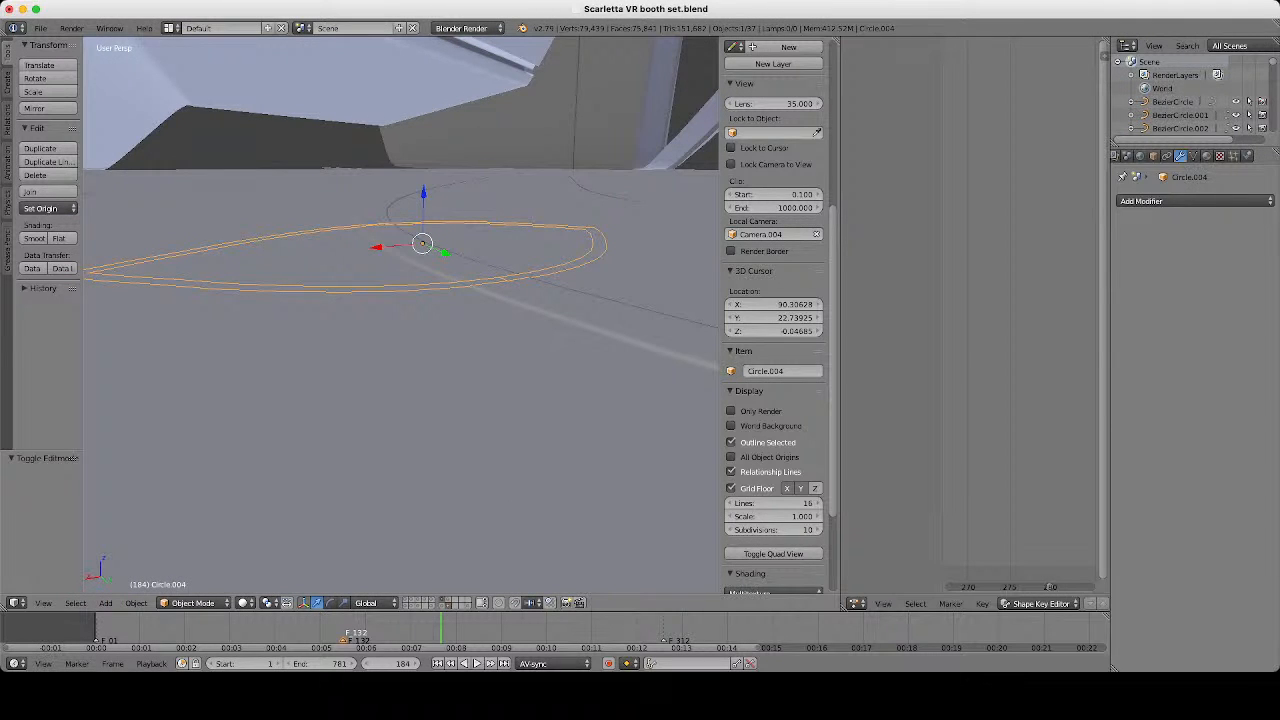
Select the long curved floor strips and raise them about 0.162 along the Z axis.
{"action": "right_click", "coordinate": [464, 300]}
{"action": "right_click", "coordinate": [462, 274]}
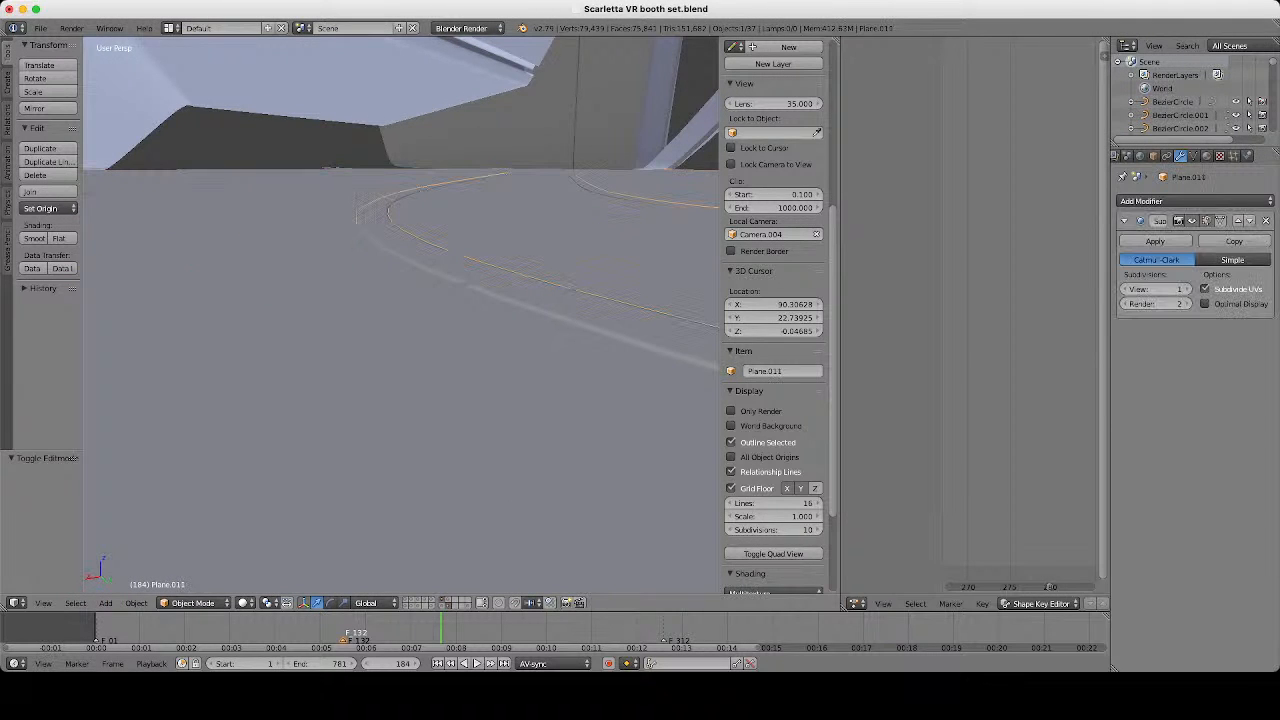
{"action": "key", "text": "g"}
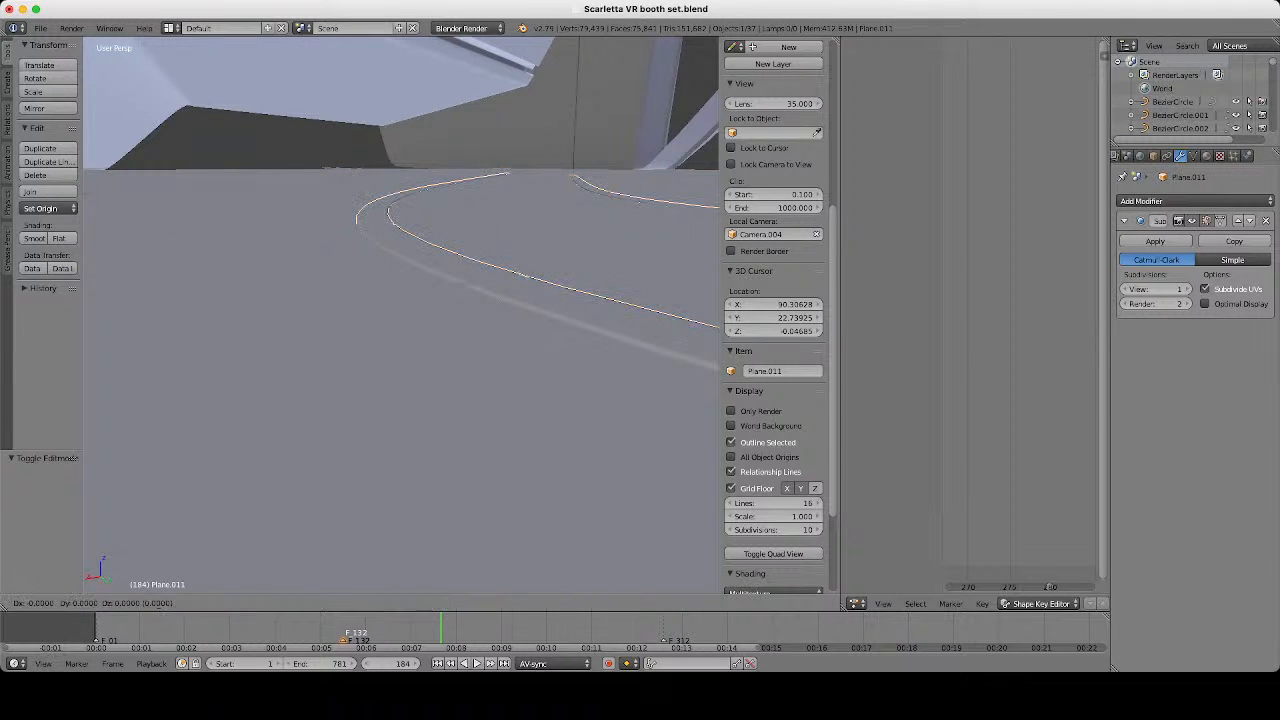
{"action": "key", "text": "z"}
{"action": "left_click", "coordinate": [462, 262]}
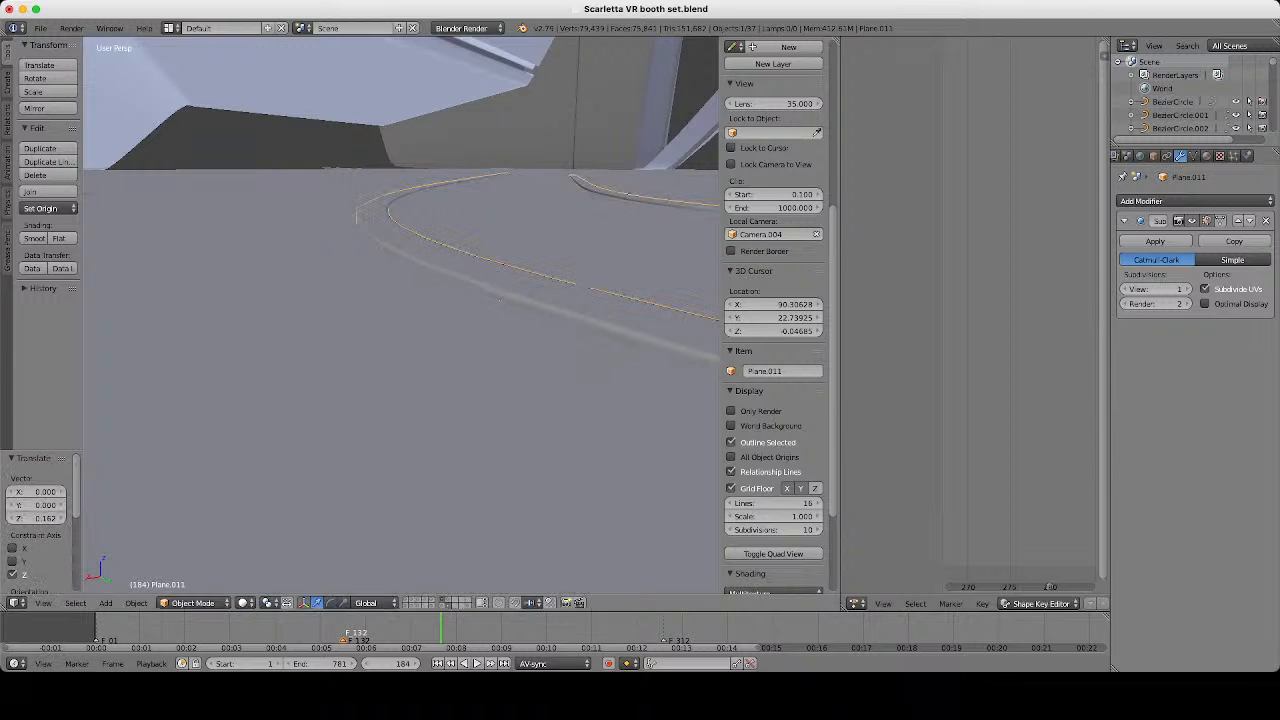
Select the leaf-shaped outline crossing the curved strips and raise it slightly along the Z axis.
{"action": "key", "text": "z"}
{"action": "right_click", "coordinate": [462, 292]}
{"action": "key", "text": "z"}
{"action": "middle_click_drag", "start_coordinate": [462, 292], "coordinate": [465, 280]}
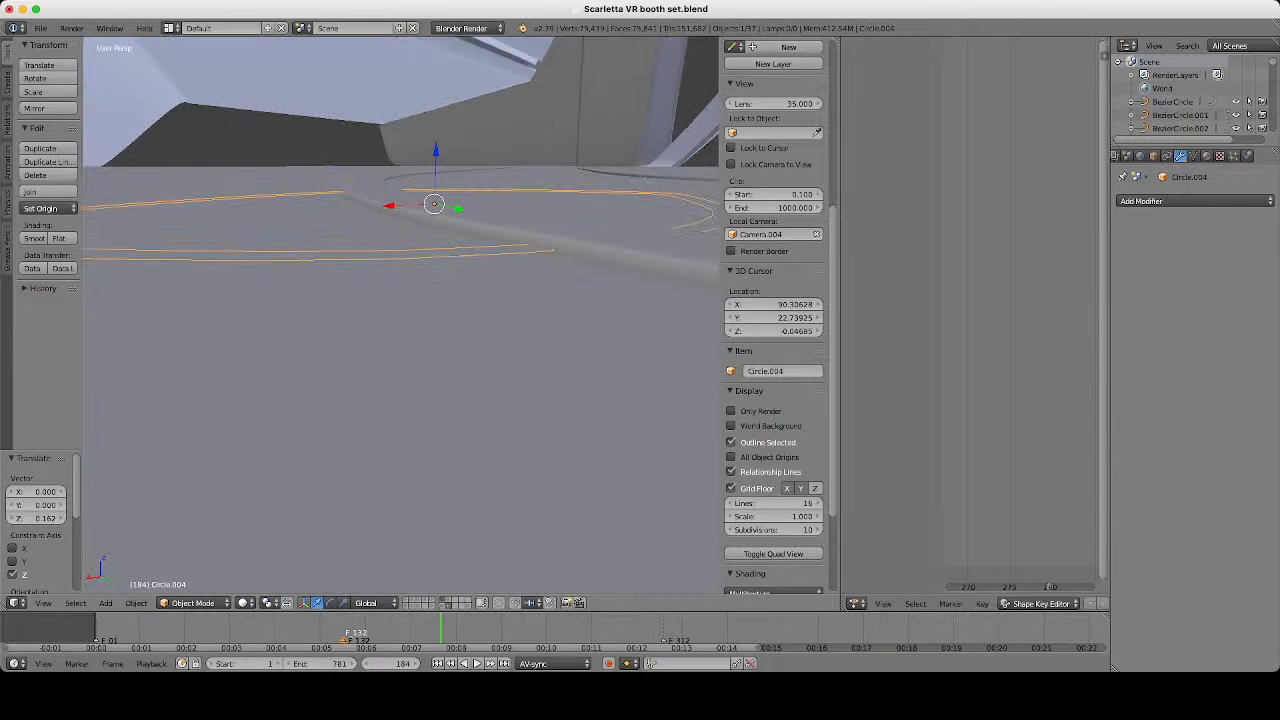
{"action": "key", "text": "g"}
{"action": "key", "text": "z"}
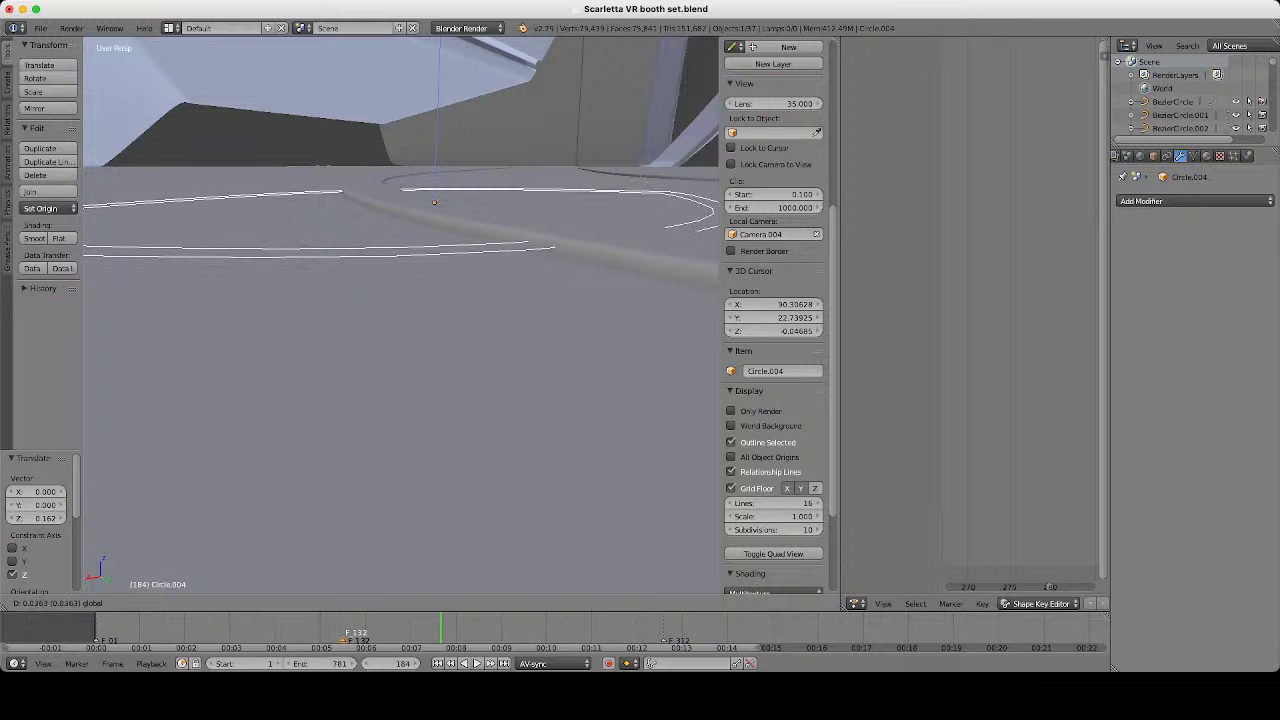
{"action": "left_click", "coordinate": [465, 278]}
Extrude the leaf outline's faces three times in Edit Mode along their normals, by about 0.018, 0.145 and 0.018.
{"action": "key", "text": "Tab"}
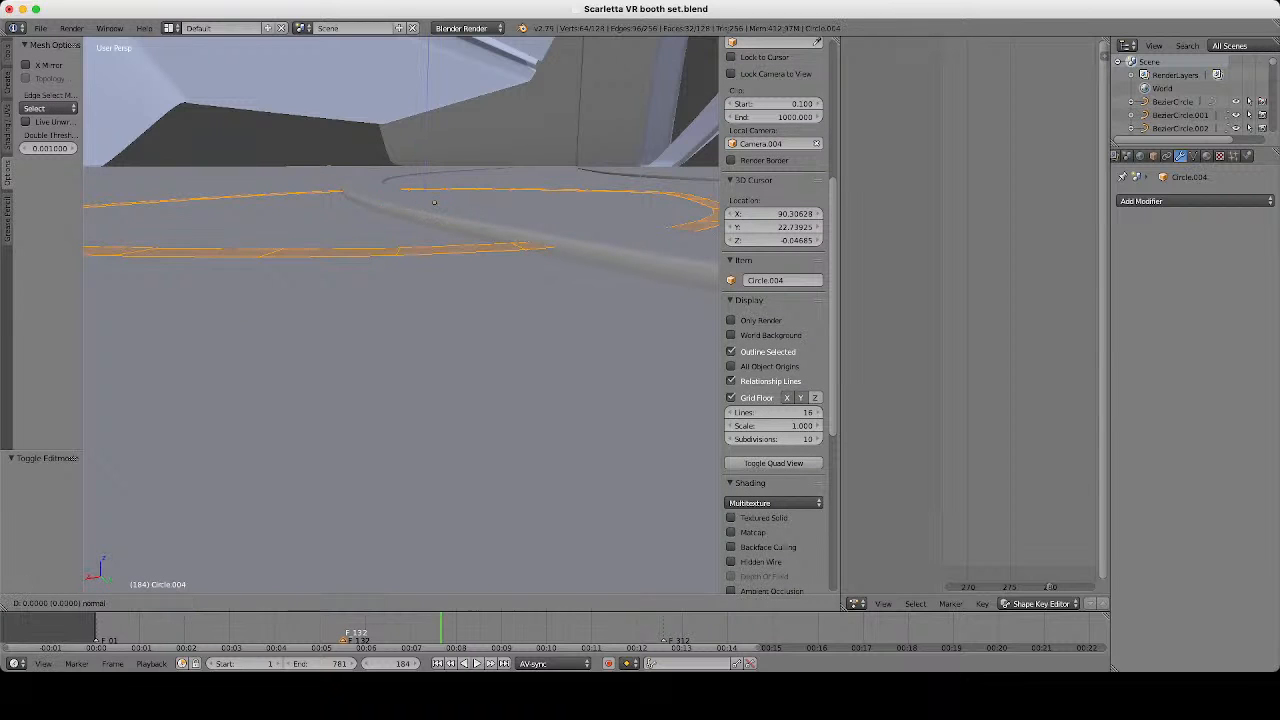
{"action": "key", "text": "e"}
{"action": "key", "text": "Return"}
{"action": "key", "text": "e"}
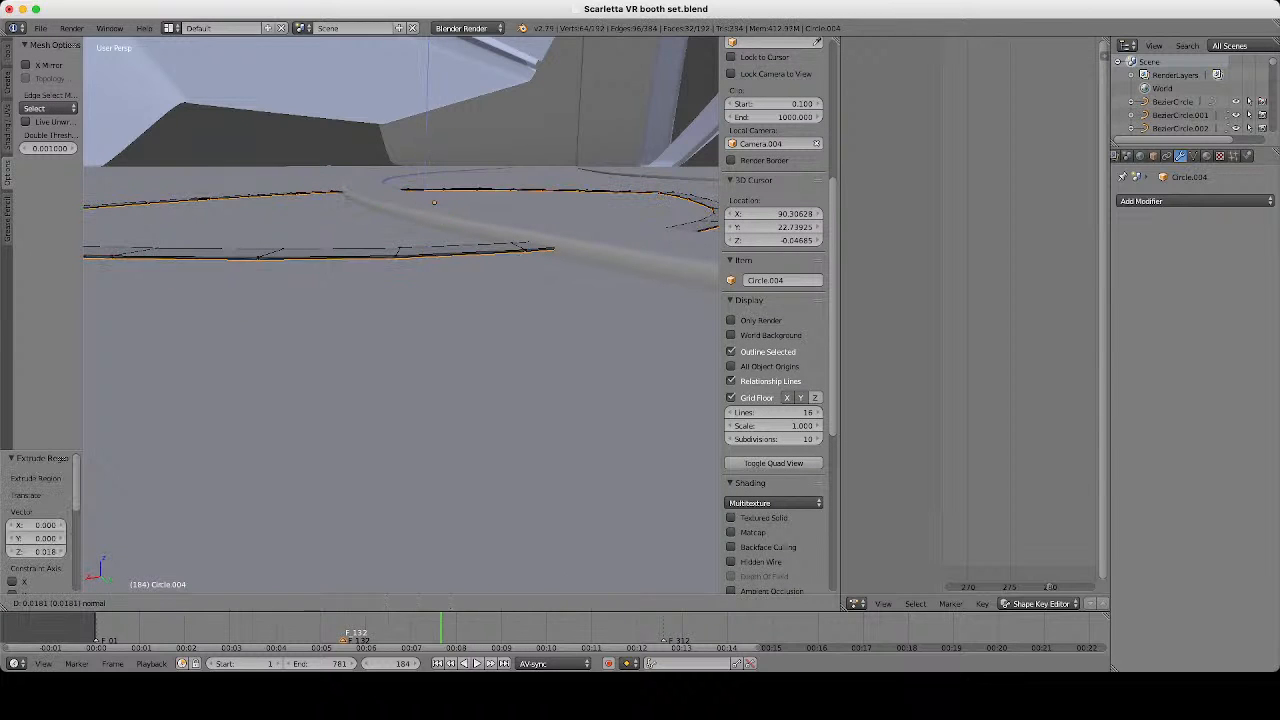
{"action": "key", "text": "Return"}
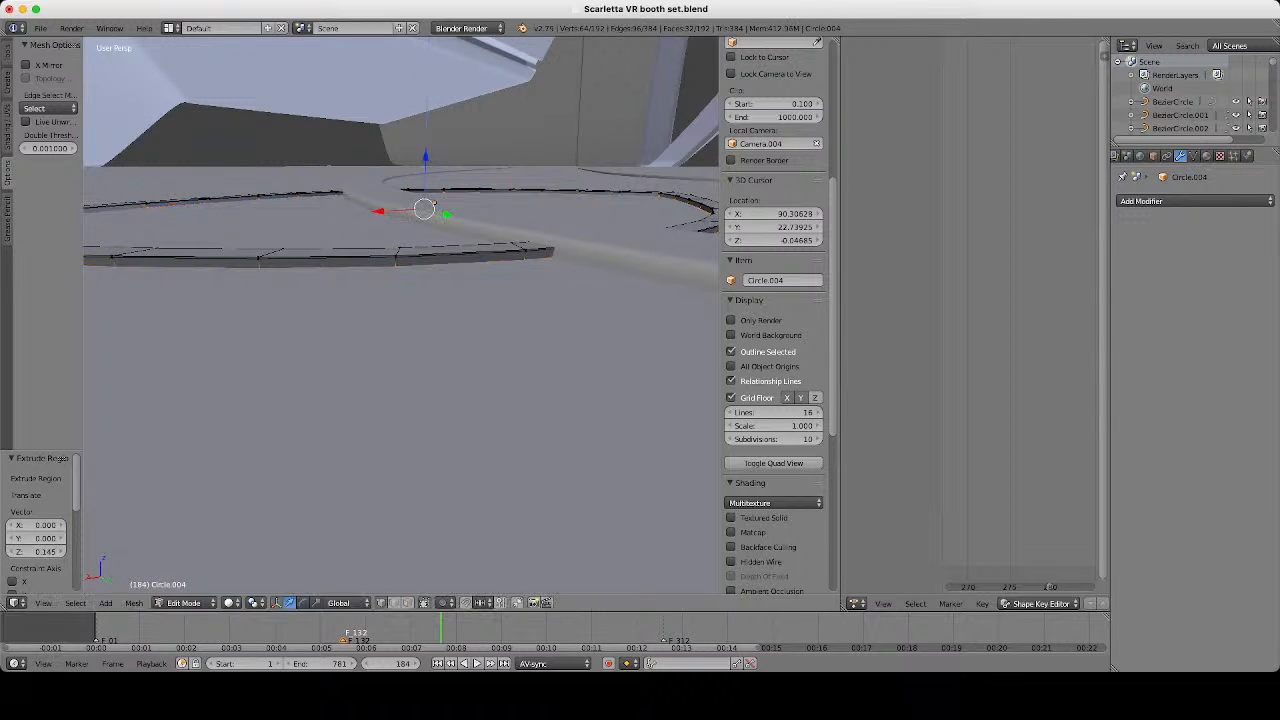
{"action": "key", "text": "z"}
{"action": "key", "text": "e"}
{"action": "key", "text": "Return"}
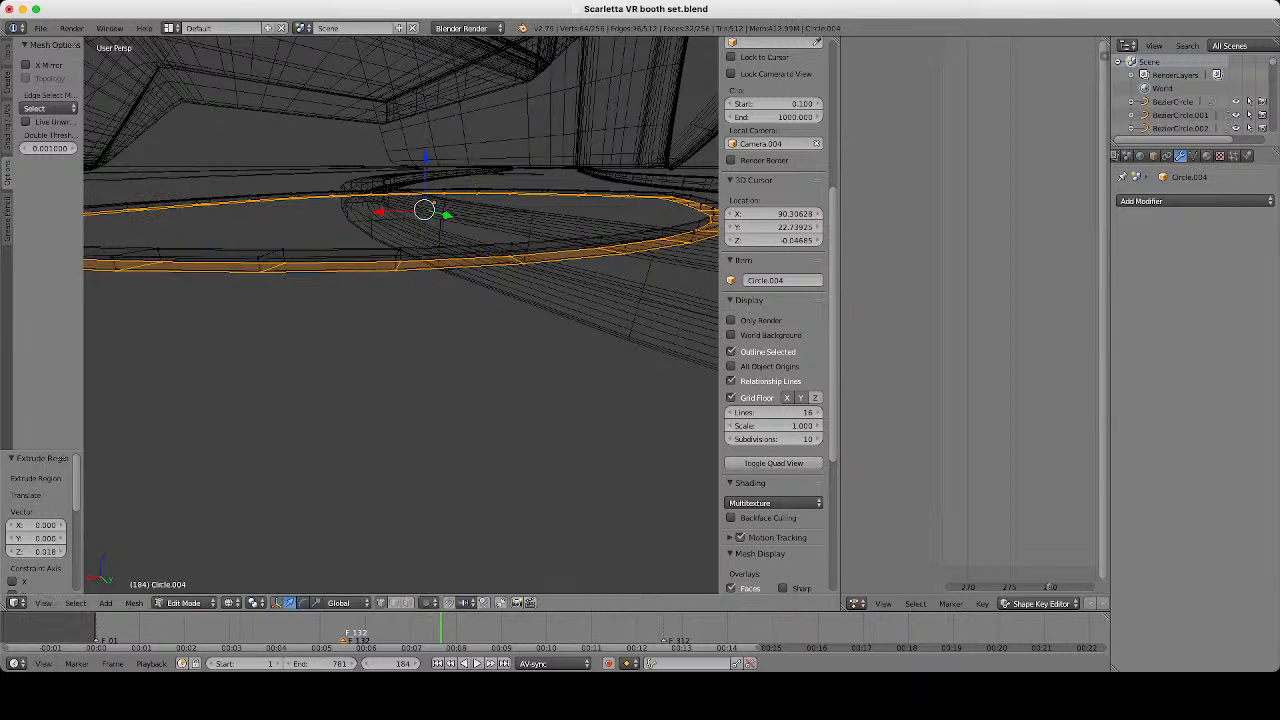
Add two loop cuts around the leaf outline's flat face, one near its outer edge and one near its inner edge.
{"action": "key", "text": "z"}
{"action": "middle_click_drag", "start_coordinate": [420, 250], "coordinate": [422, 310]}
{"action": "key", "text": "g"}
{"action": "key", "text": "g"}
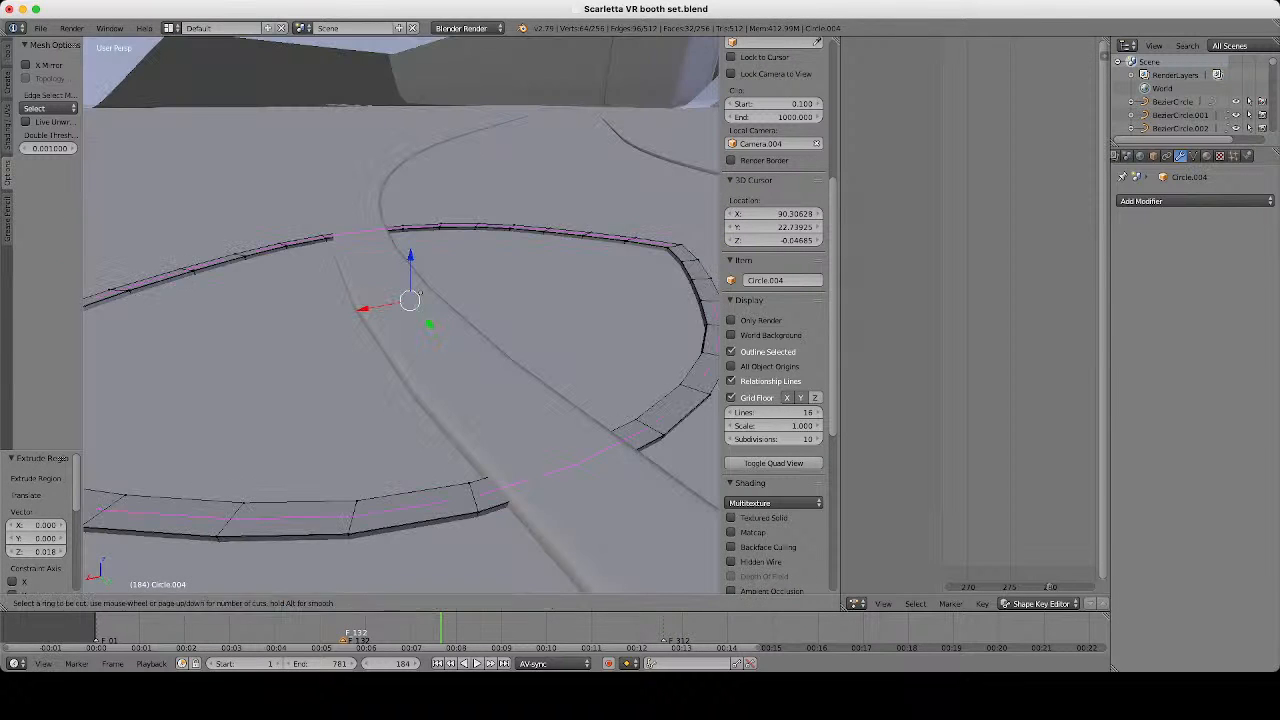
{"action": "left_click", "coordinate": [480, 225]}
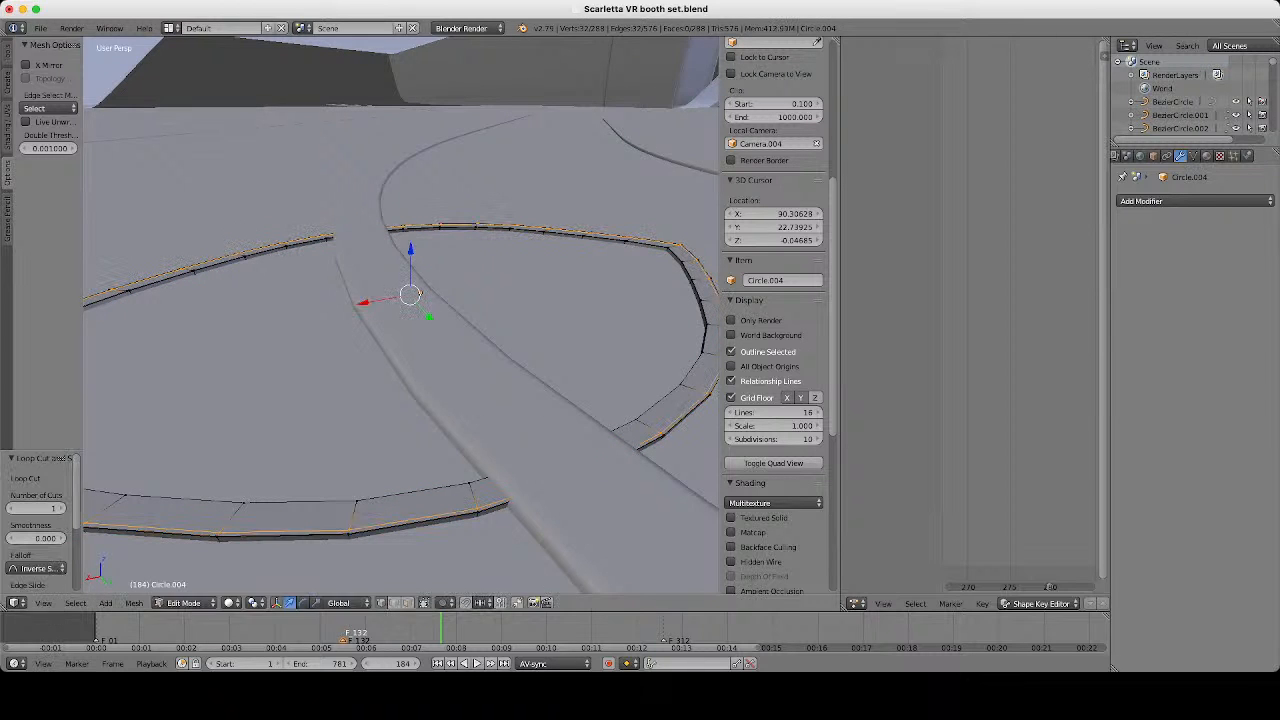
{"action": "key", "text": "ctrl+r"}
{"action": "left_click", "coordinate": [480, 226]}
{"action": "left_click", "coordinate": [420, 292]}
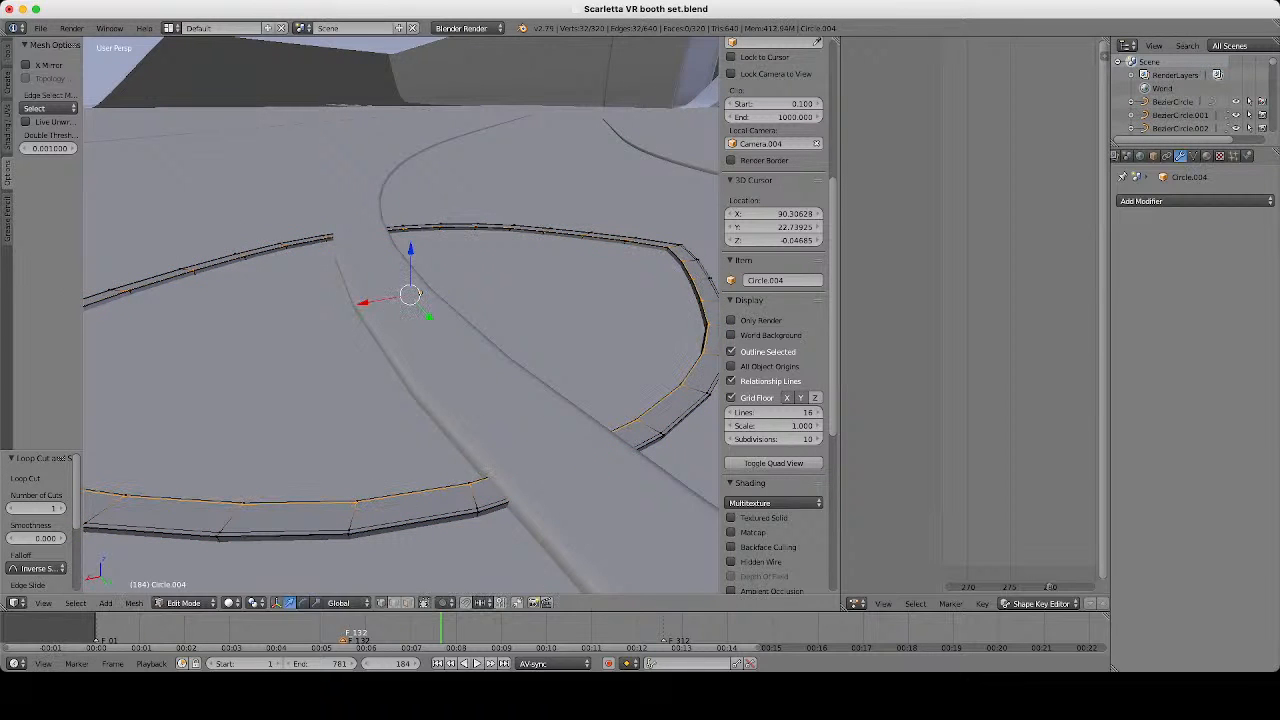
Add a Subdivision Surface modifier to the leaf outline in Object Mode, shade it smooth and deselect it.
{"action": "key", "text": "Tab"}
{"action": "left_click", "coordinate": [1195, 201]}
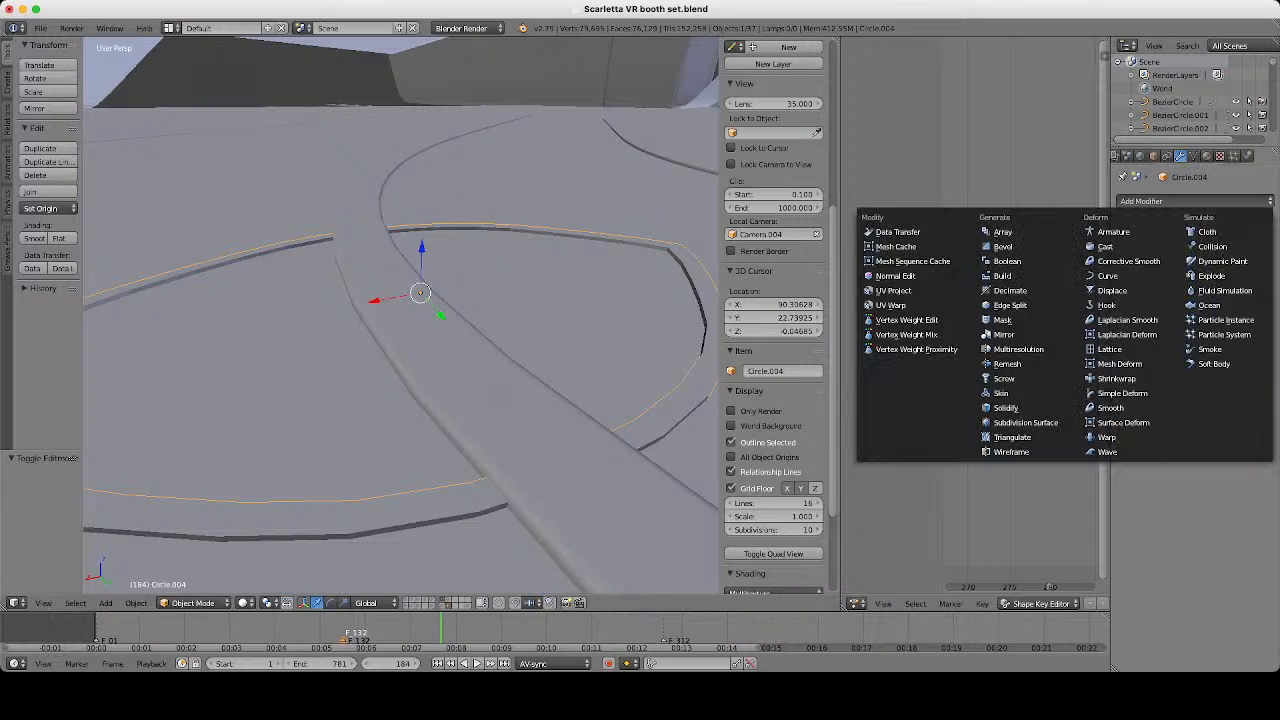
{"action": "left_click", "coordinate": [955, 423]}
{"action": "left_click", "coordinate": [34, 238]}
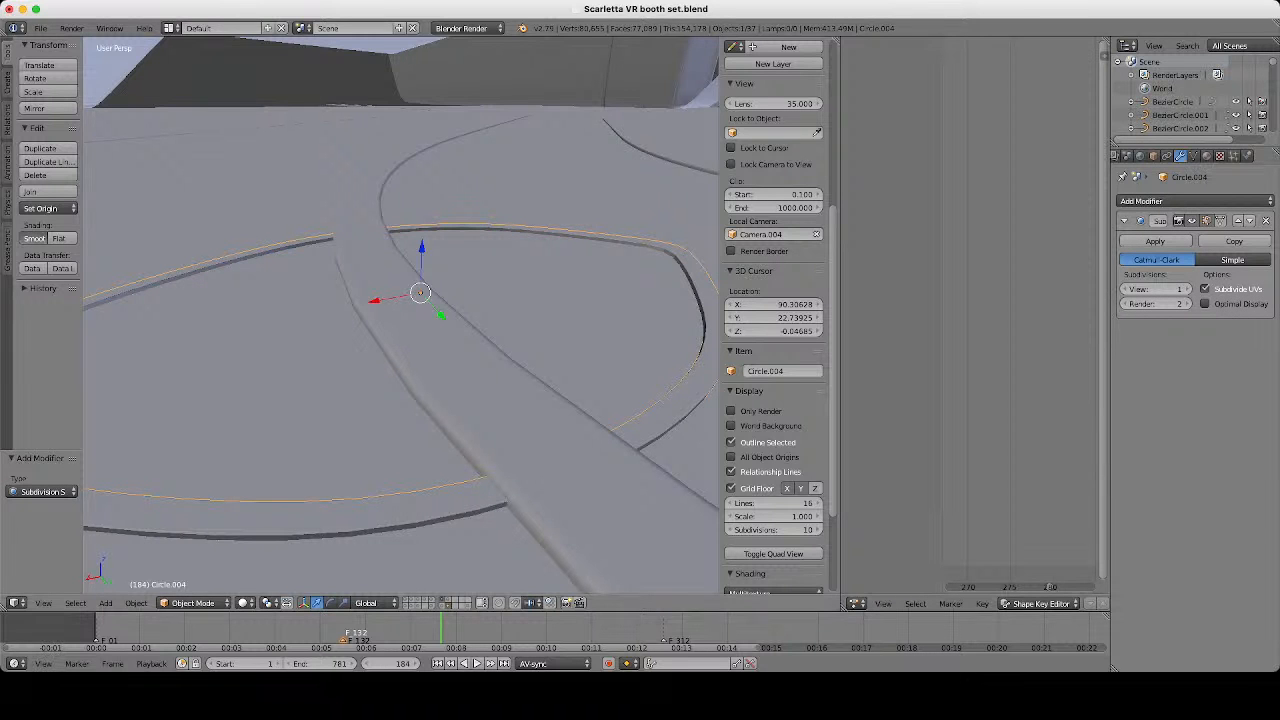
{"action": "scroll", "coordinate": [500, 420], "scroll_direction": "down", "scroll_amount": 4}
{"action": "middle_click_drag", "start_coordinate": [520, 430], "coordinate": [551, 585]}
{"action": "key", "text": "a"}
{"action": "scroll", "coordinate": [551, 588], "scroll_direction": "down", "scroll_amount": 5}
{"action": "middle_click_drag", "start_coordinate": [500, 480], "coordinate": [535, 355]}
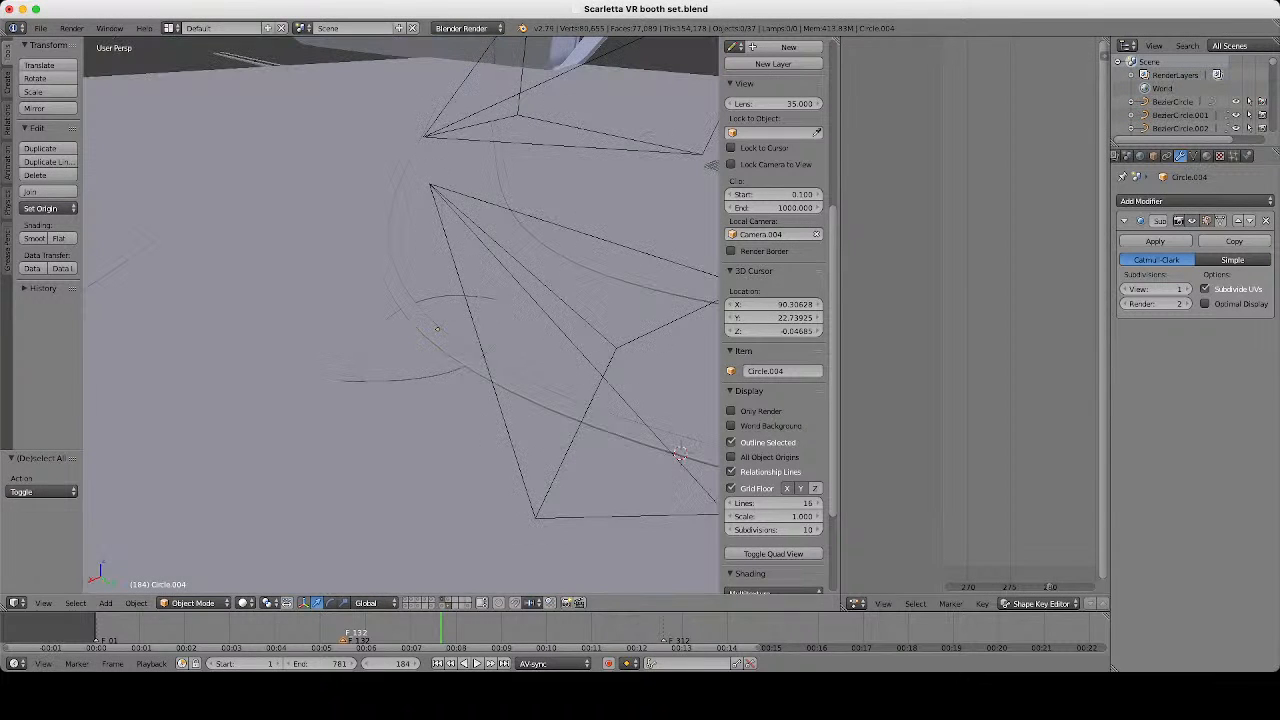
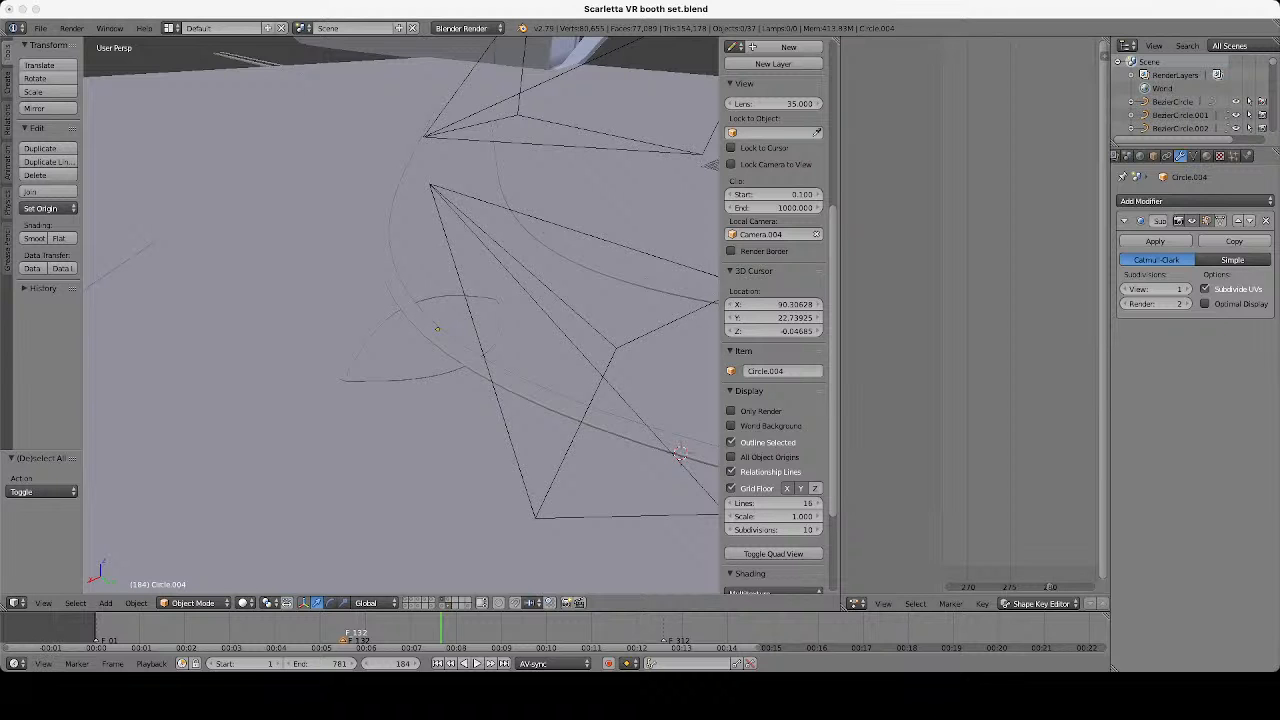
Select the floor plane and give it a new material.
{"action": "scroll", "coordinate": [400, 315], "scroll_direction": "down", "scroll_amount": 5}
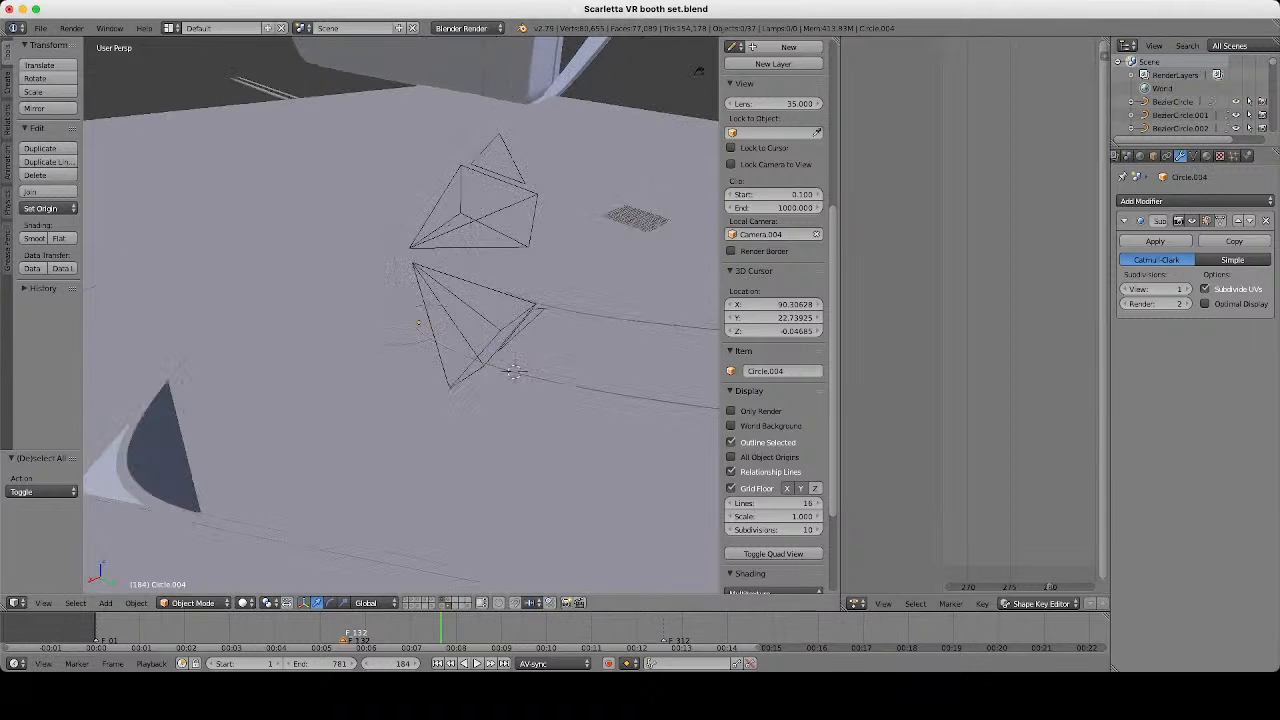
{"action": "key", "text": "z"}
{"action": "middle_click_drag", "start_coordinate": [400, 300], "coordinate": [430, 370]}
{"action": "key", "text": "z"}
{"action": "scroll", "coordinate": [617, 376], "scroll_direction": "up", "scroll_amount": 6}
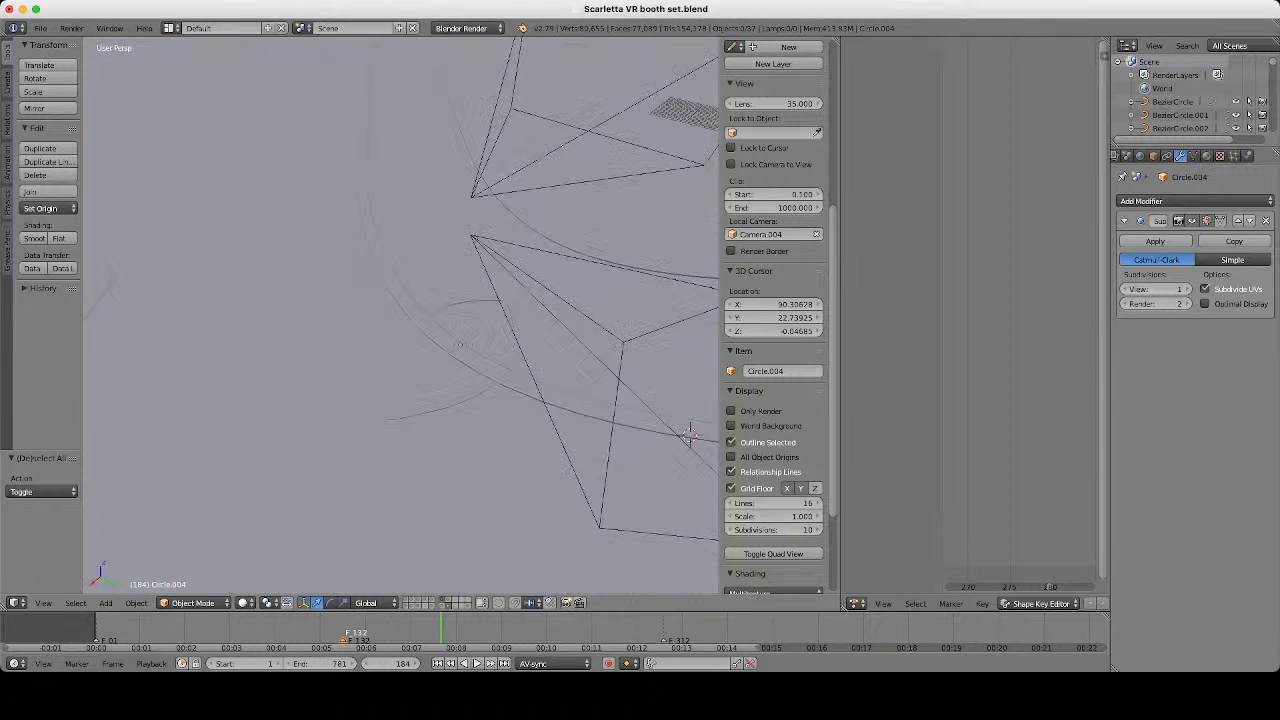
{"action": "right_click", "coordinate": [540, 420]}
{"action": "scroll", "coordinate": [540, 420], "scroll_direction": "down", "scroll_amount": 4}
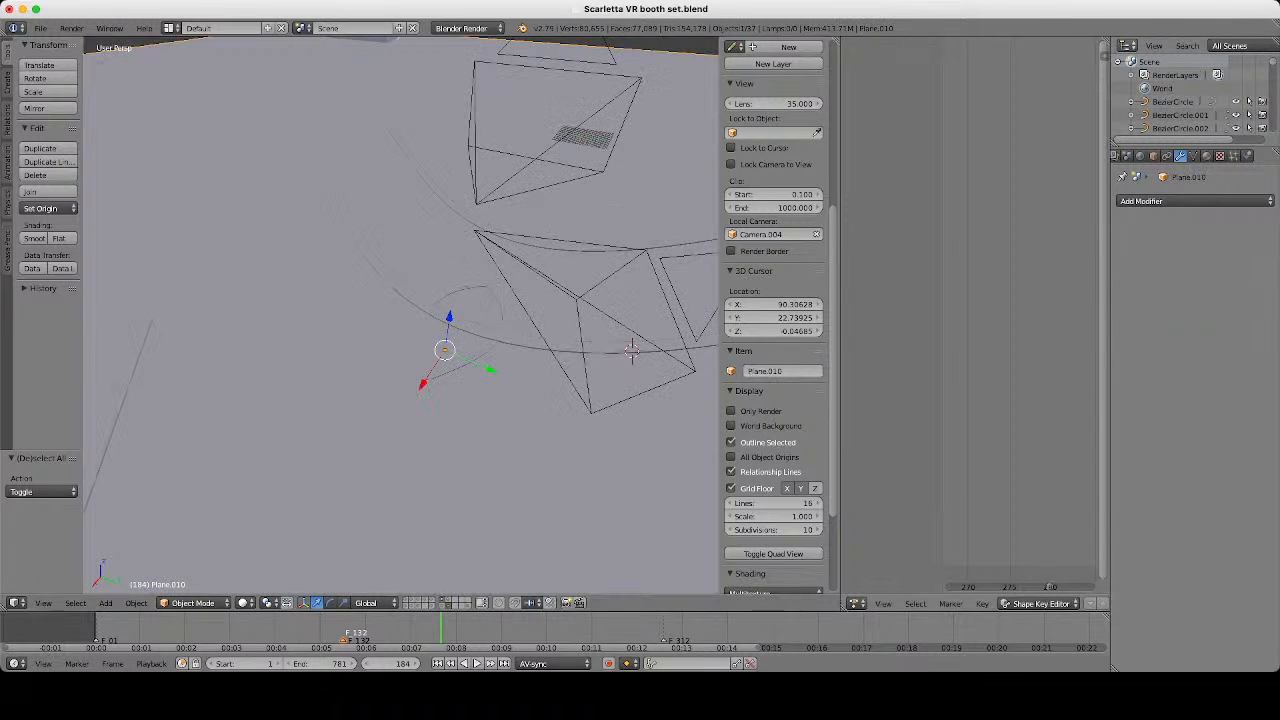
{"action": "left_click", "coordinate": [1207, 156]}
{"action": "left_click", "coordinate": [1180, 244]}
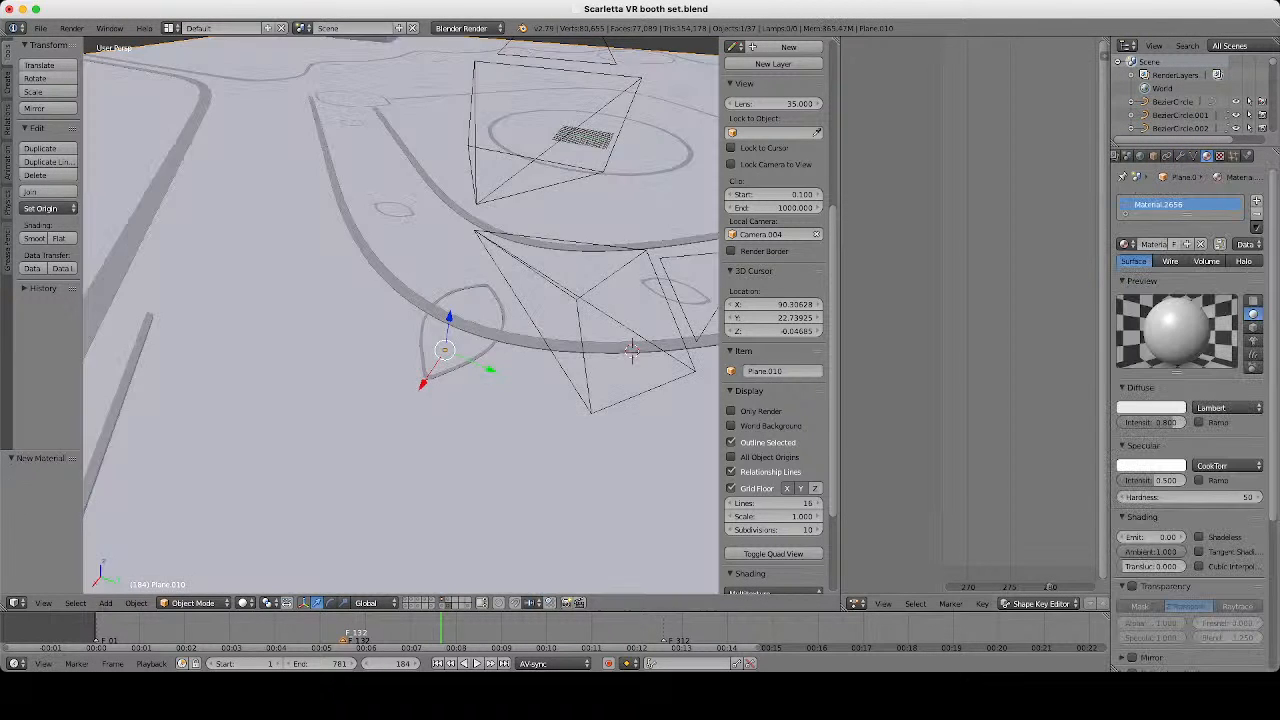
Deselect the floor and delete the two cameras standing above the leaf outline.
{"action": "scroll", "coordinate": [400, 315], "scroll_direction": "down", "scroll_amount": 5}
{"action": "middle_click_drag", "start_coordinate": [460, 300], "coordinate": [325, 325]}
{"action": "scroll", "coordinate": [400, 315], "scroll_direction": "down", "scroll_amount": 2}
{"action": "middle_click_drag", "start_coordinate": [601, 274], "coordinate": [651, 228]}
{"action": "key", "text": "a"}
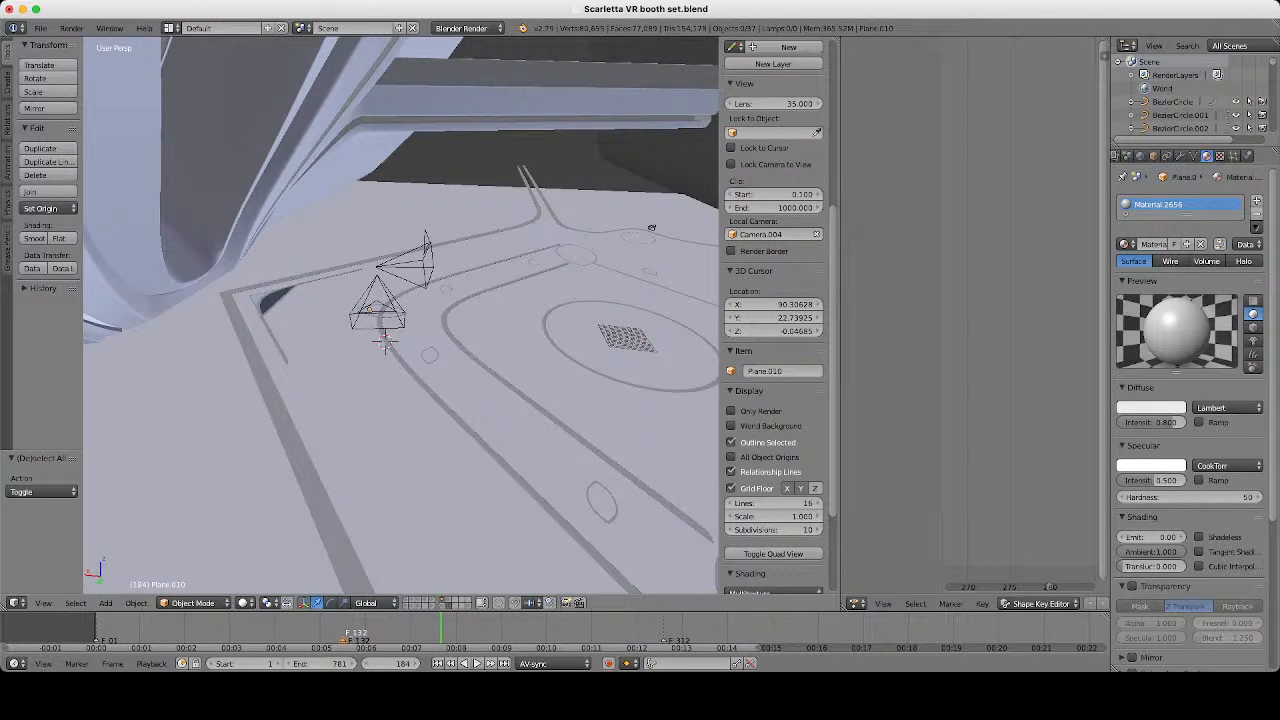
{"action": "scroll", "coordinate": [651, 228], "scroll_direction": "up", "scroll_amount": 8}
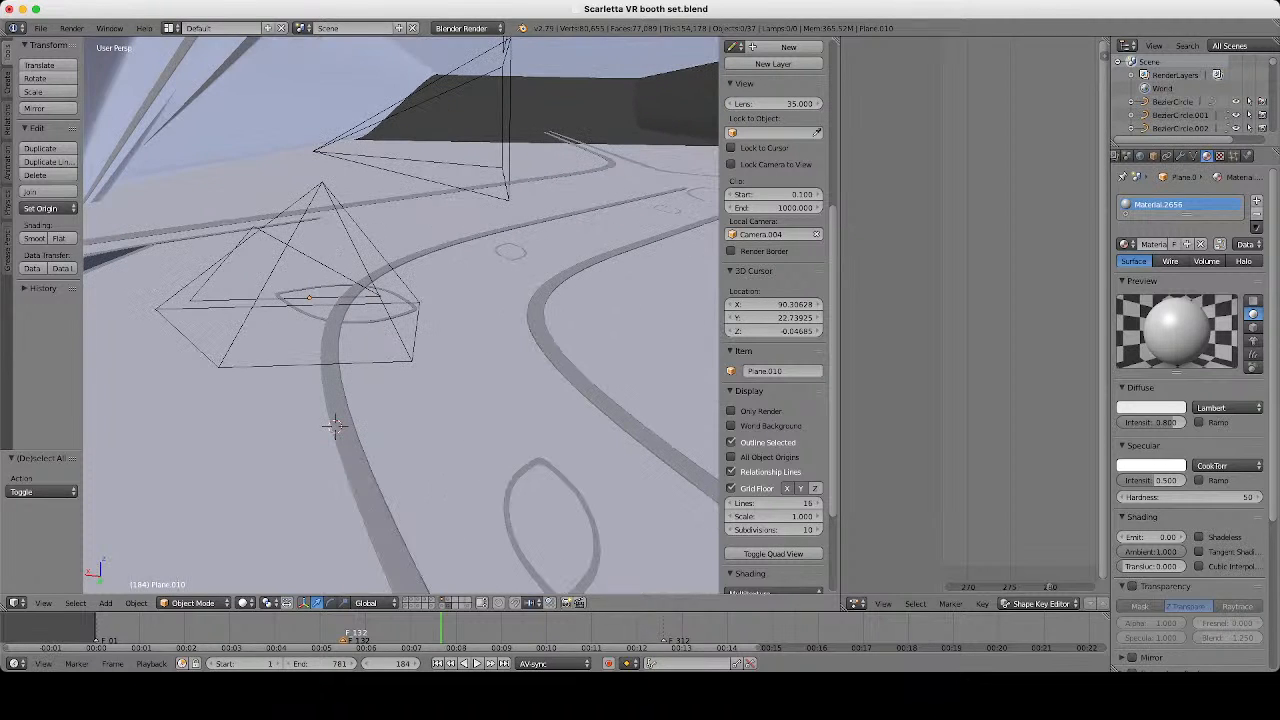
{"action": "right_click", "coordinate": [388, 317]}
{"action": "right_click", "coordinate": [388, 265]}
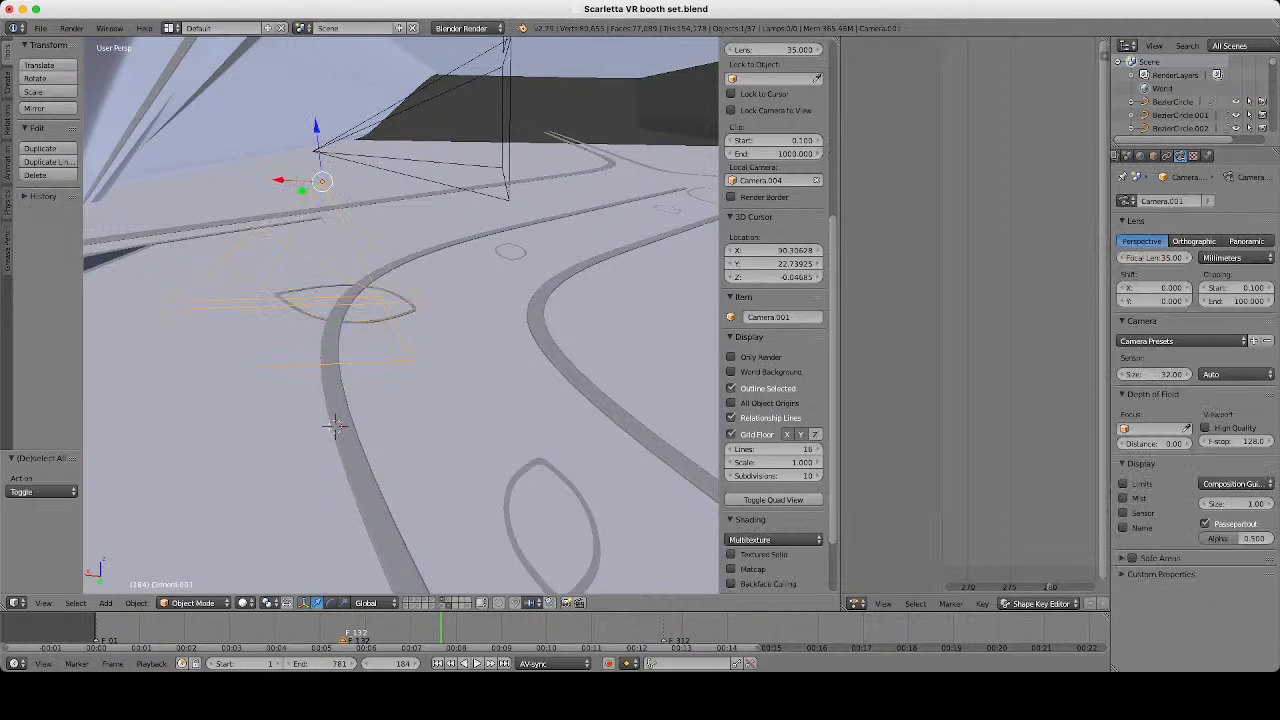
{"action": "key", "text": "z"}
{"action": "scroll", "coordinate": [401, 316], "scroll_direction": "down", "scroll_amount": 7}
{"action": "right_click", "coordinate": [434, 245], "text": "shift"}
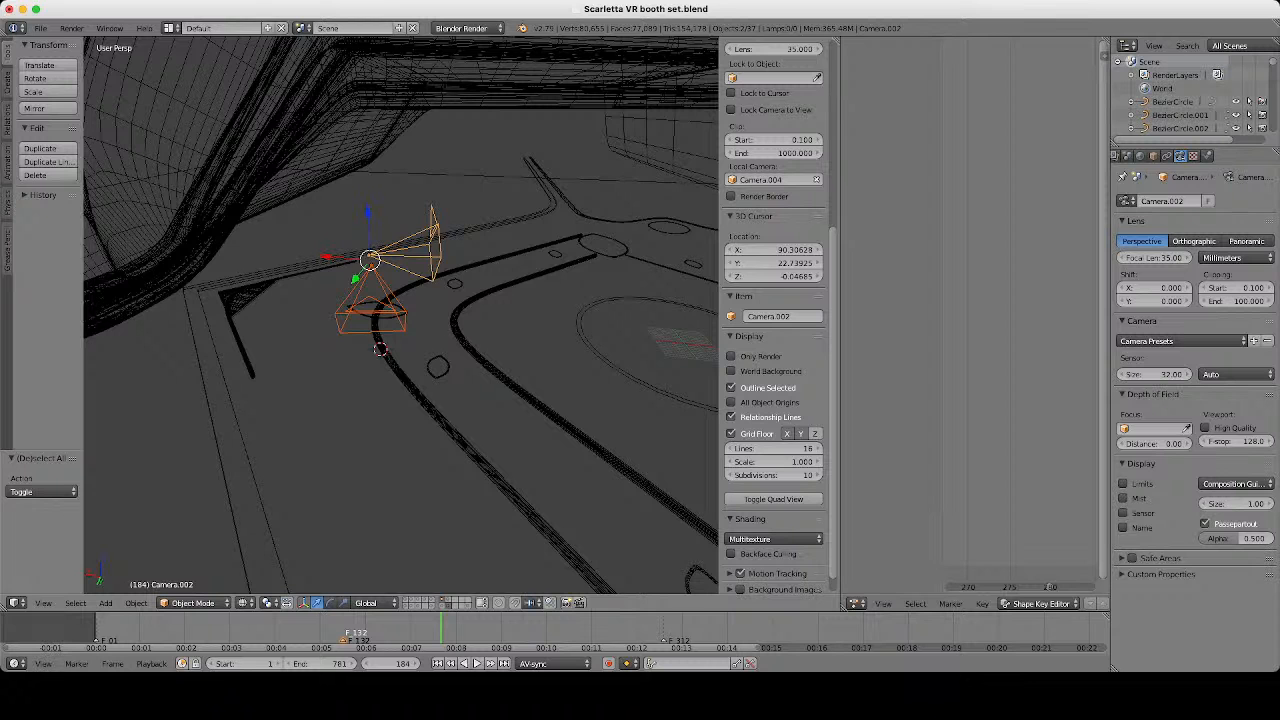
{"action": "scroll", "coordinate": [401, 316], "scroll_direction": "up", "scroll_amount": 3}
{"action": "key", "text": "x"}
{"action": "key", "text": "Return"}
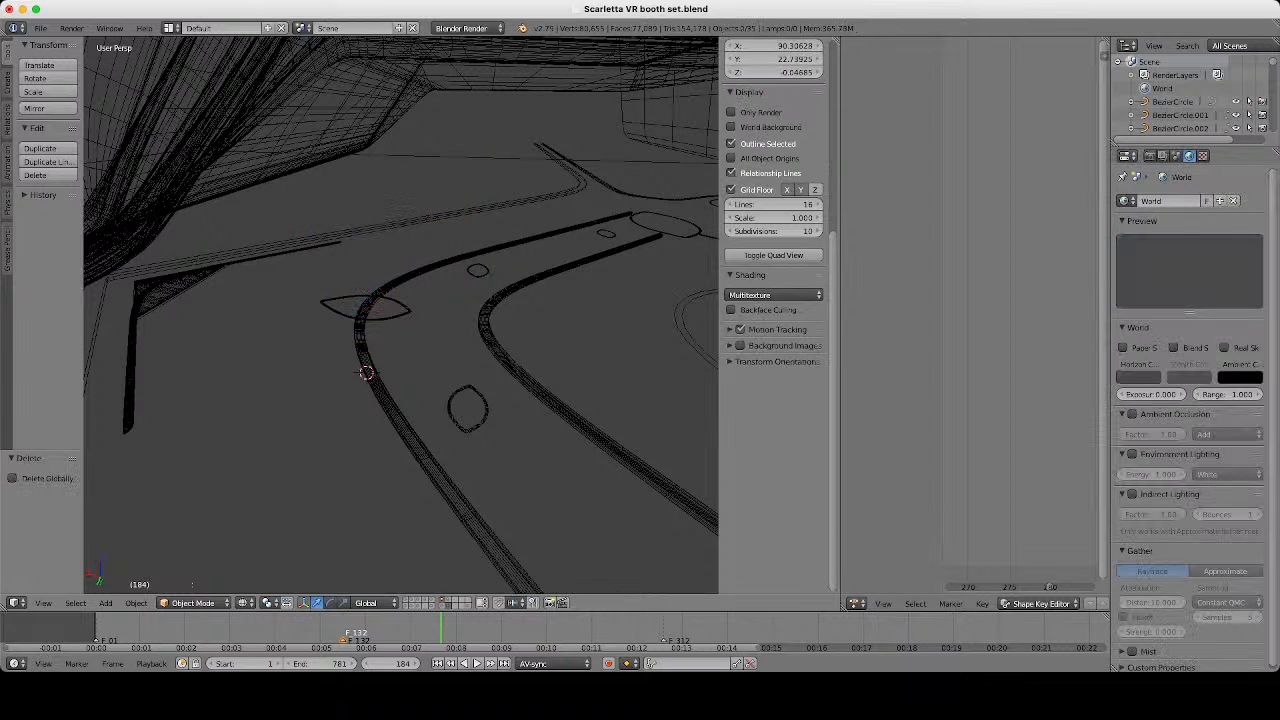
Select the object made up of the small oval floor outlines and check its extent in solid shading.
{"action": "scroll", "coordinate": [401, 316], "scroll_direction": "up", "scroll_amount": 3}
{"action": "key", "text": "z"}
{"action": "scroll", "coordinate": [401, 316], "scroll_direction": "up", "scroll_amount": 3}
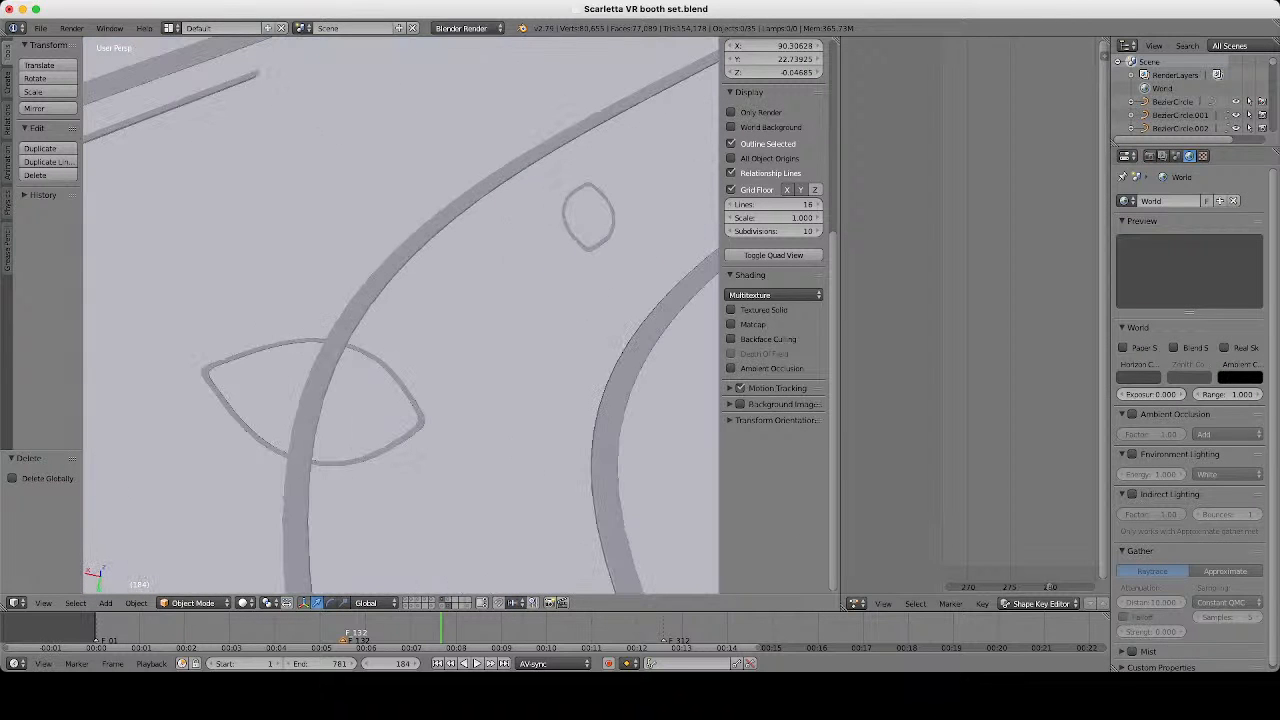
{"action": "key", "text": "z"}
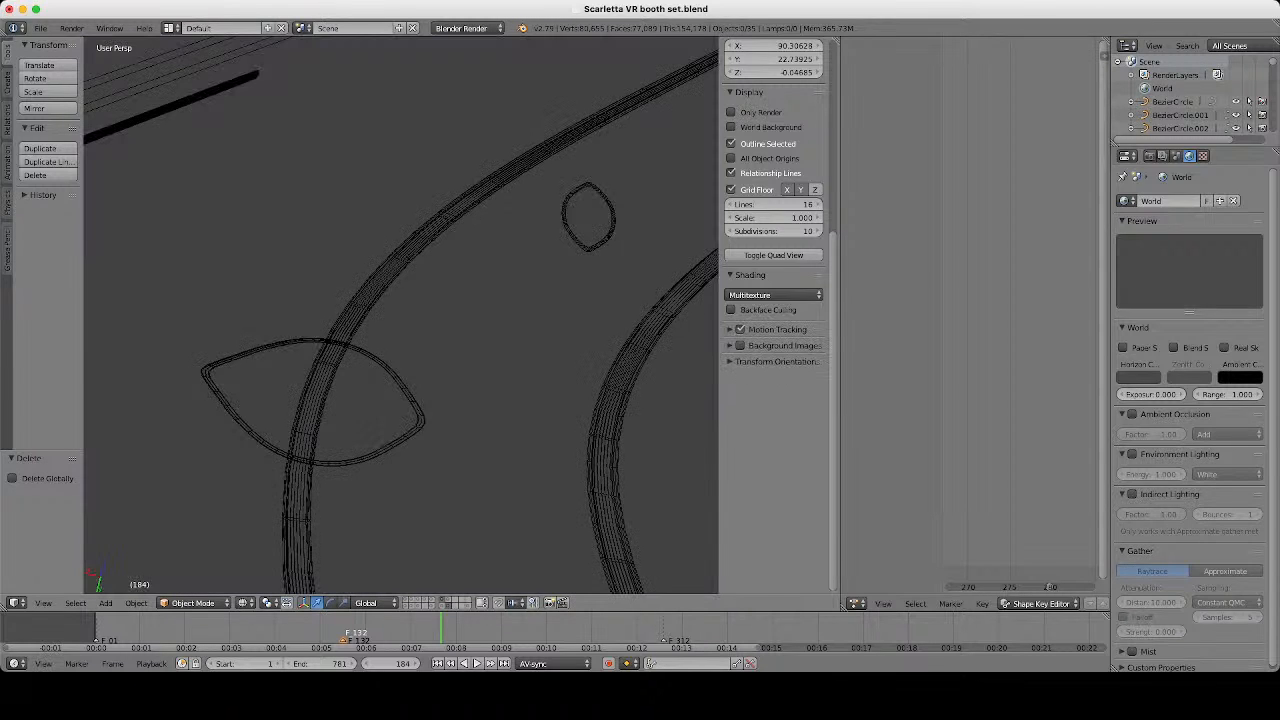
{"action": "right_click", "coordinate": [588, 248]}
{"action": "middle_click_drag", "start_coordinate": [588, 248], "coordinate": [471, 356], "text": "shift"}
{"action": "scroll", "coordinate": [471, 356], "scroll_direction": "up", "scroll_amount": 4}
{"action": "key", "text": "z"}
{"action": "scroll", "coordinate": [471, 356], "scroll_direction": "up", "scroll_amount": 1}
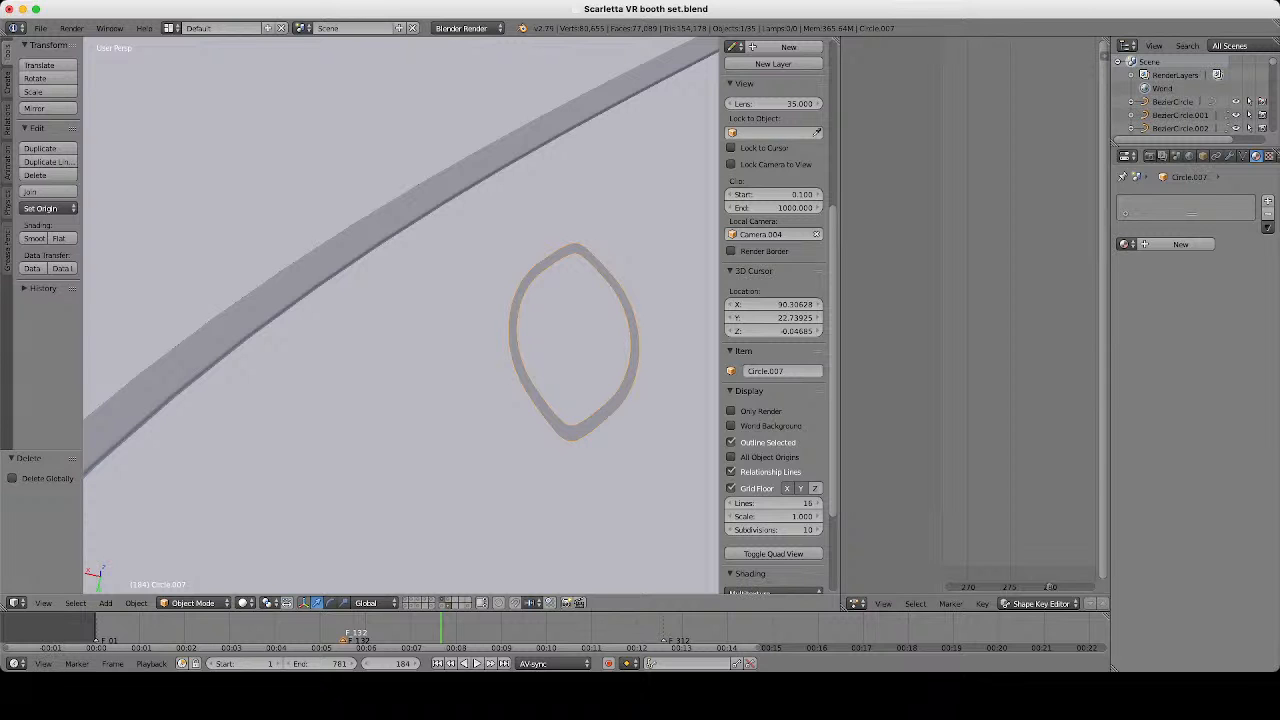
{"action": "scroll", "coordinate": [620, 391], "scroll_direction": "down", "scroll_amount": 13}
{"action": "key", "text": "z"}
{"action": "key", "text": "z"}
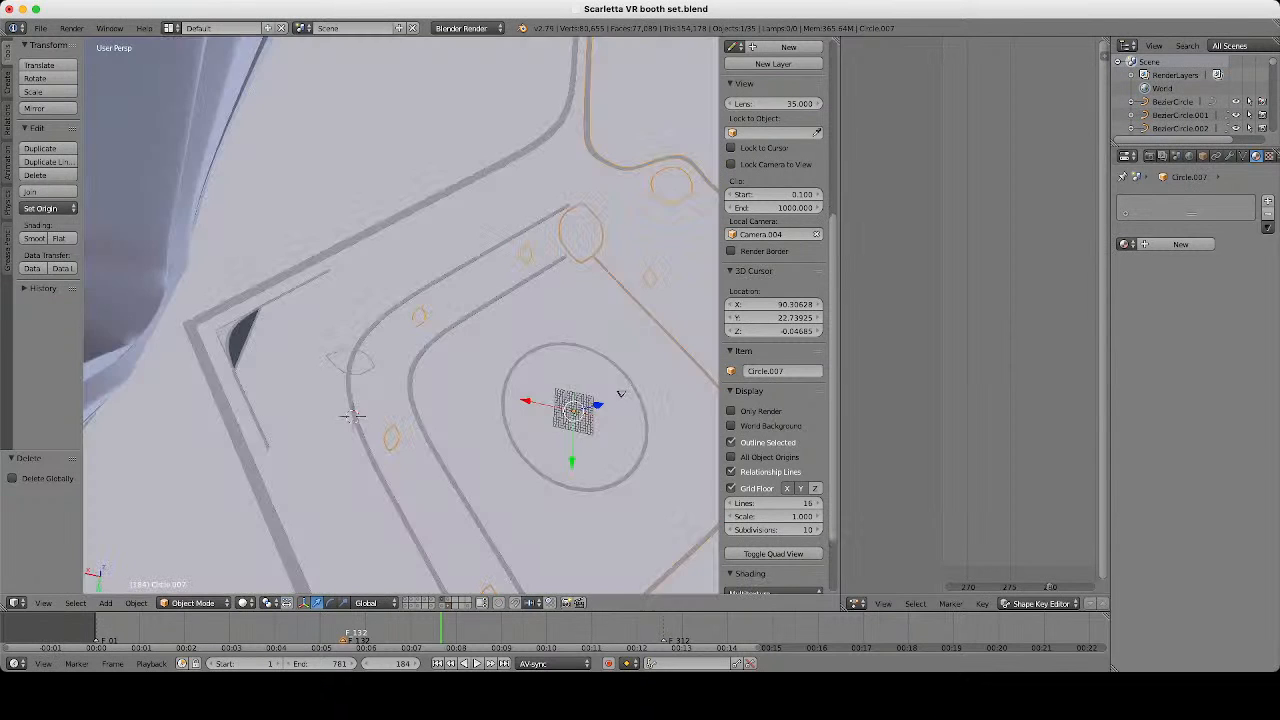
Enter Edit Mode on the oval floor outlines and select all of their geometry.
{"action": "middle_click_drag", "start_coordinate": [620, 391], "coordinate": [612, 195], "text": "shift"}
{"action": "scroll", "coordinate": [610, 285], "scroll_direction": "up", "scroll_amount": 3}
{"action": "scroll", "coordinate": [612, 195], "scroll_direction": "up", "scroll_amount": 5}
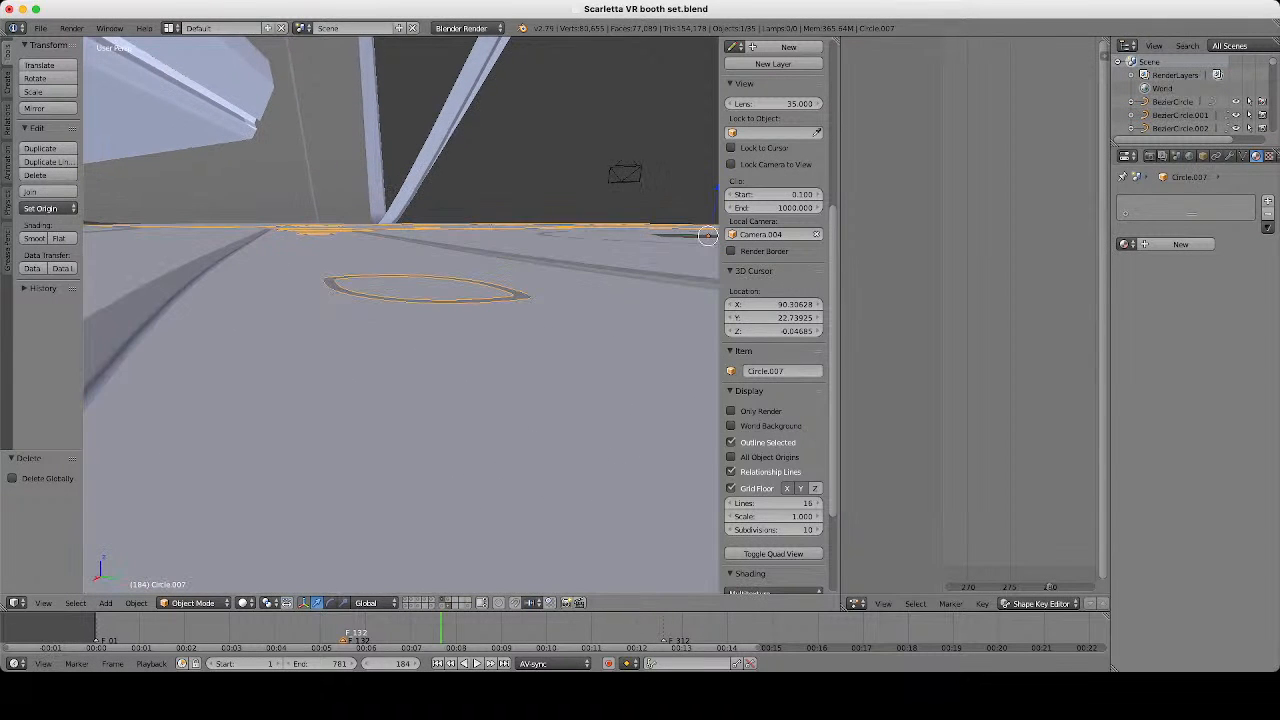
{"action": "key", "text": "Tab"}
{"action": "key", "text": "a"}
Set the view's clip start to 0.010 and hide the 3D view's properties sidebar.
{"action": "middle_click_drag", "start_coordinate": [612, 195], "coordinate": [670, 328]}
{"action": "scroll", "coordinate": [587, 313], "scroll_direction": "up", "scroll_amount": 3}
{"action": "scroll", "coordinate": [670, 328], "scroll_direction": "up", "scroll_amount": 3}
{"action": "left_click", "coordinate": [773, 104]}
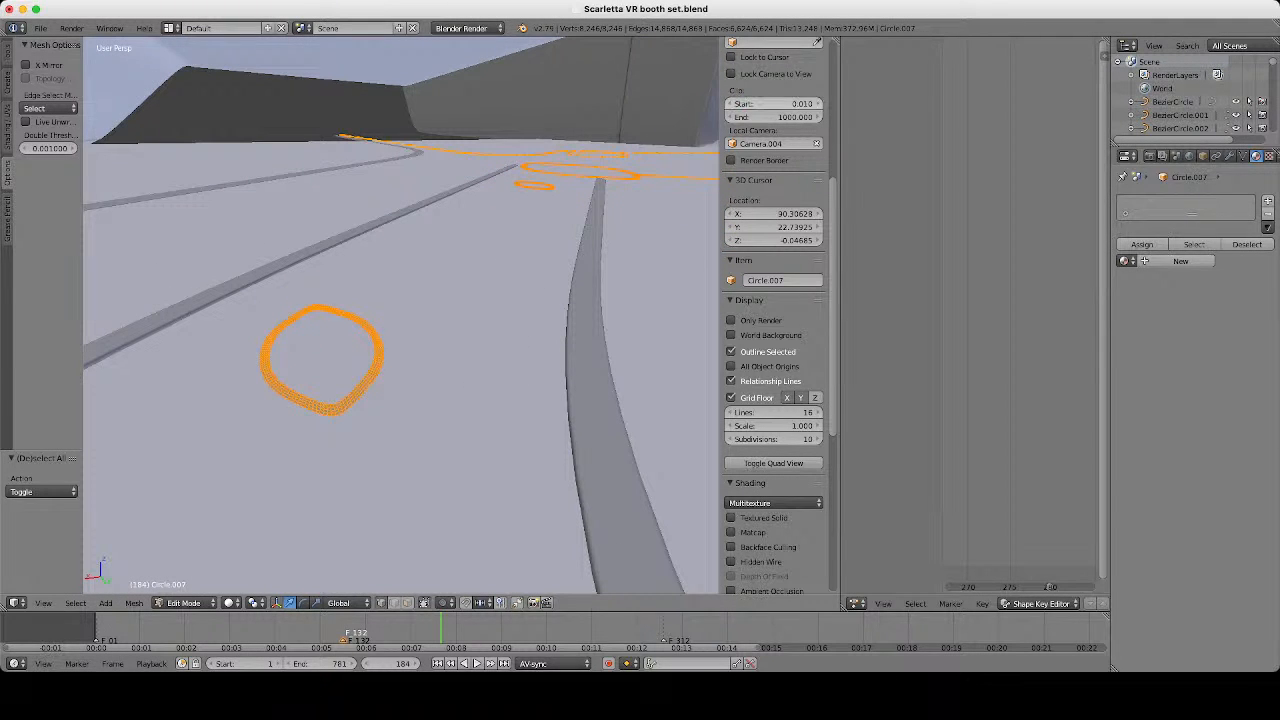
{"action": "key", "text": "Return"}
{"action": "key", "text": "n"}
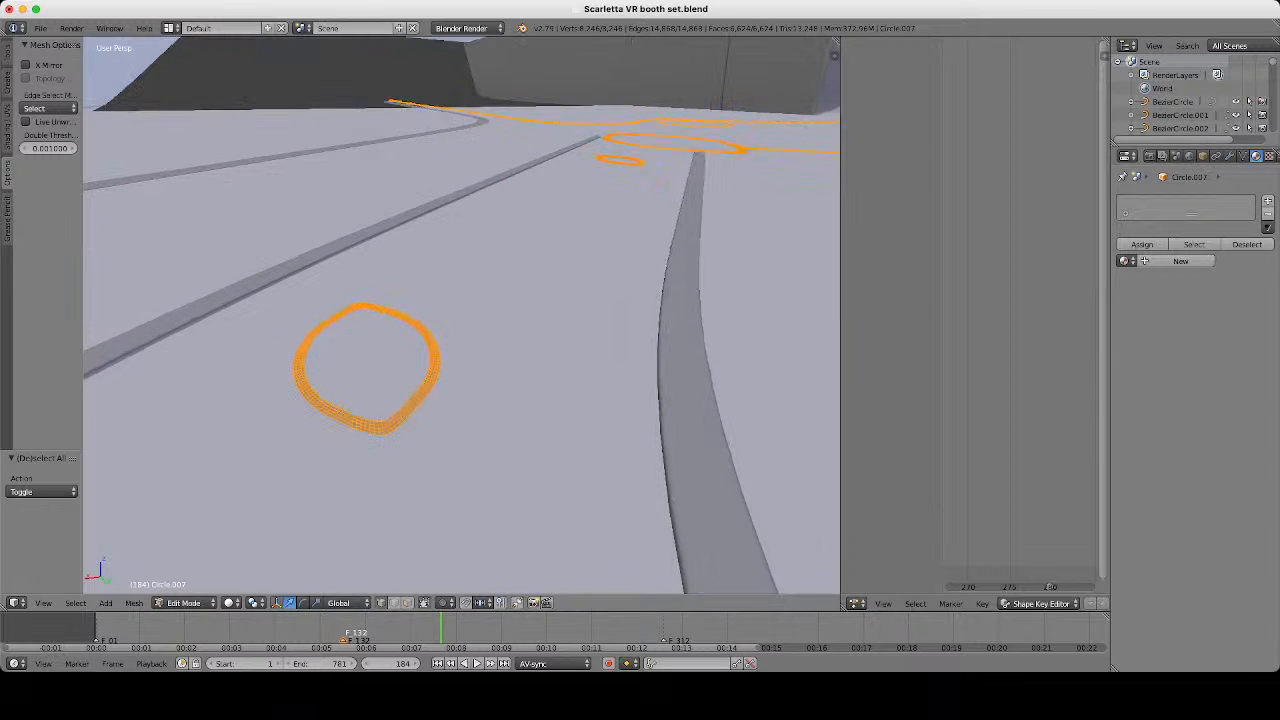
Extrude the selected geometry of the oval floor outlines downward along their normals by about 0.11.
{"action": "middle_click_drag", "start_coordinate": [480, 360], "coordinate": [605, 292]}
{"action": "scroll", "coordinate": [456, 446], "scroll_direction": "up", "scroll_amount": 3}
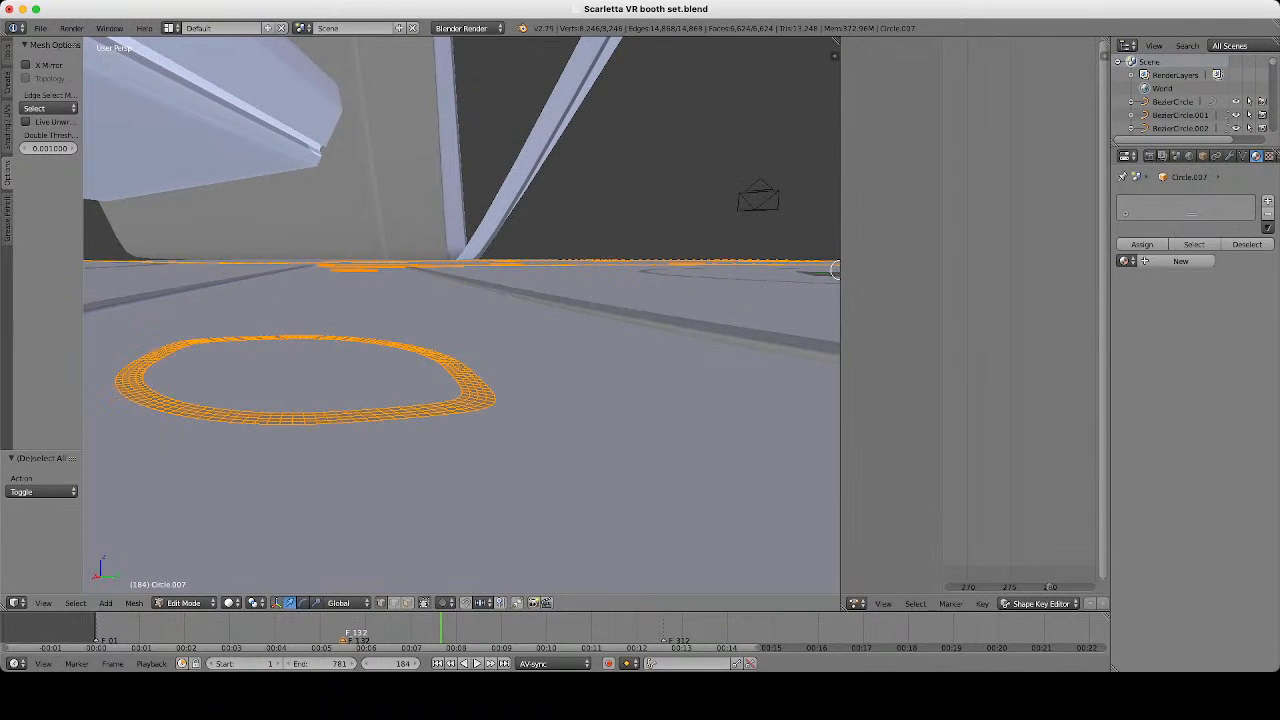
{"action": "scroll", "coordinate": [456, 446], "scroll_direction": "up", "scroll_amount": 3}
{"action": "middle_click_drag", "start_coordinate": [456, 446], "coordinate": [456, 364], "text": "shift"}
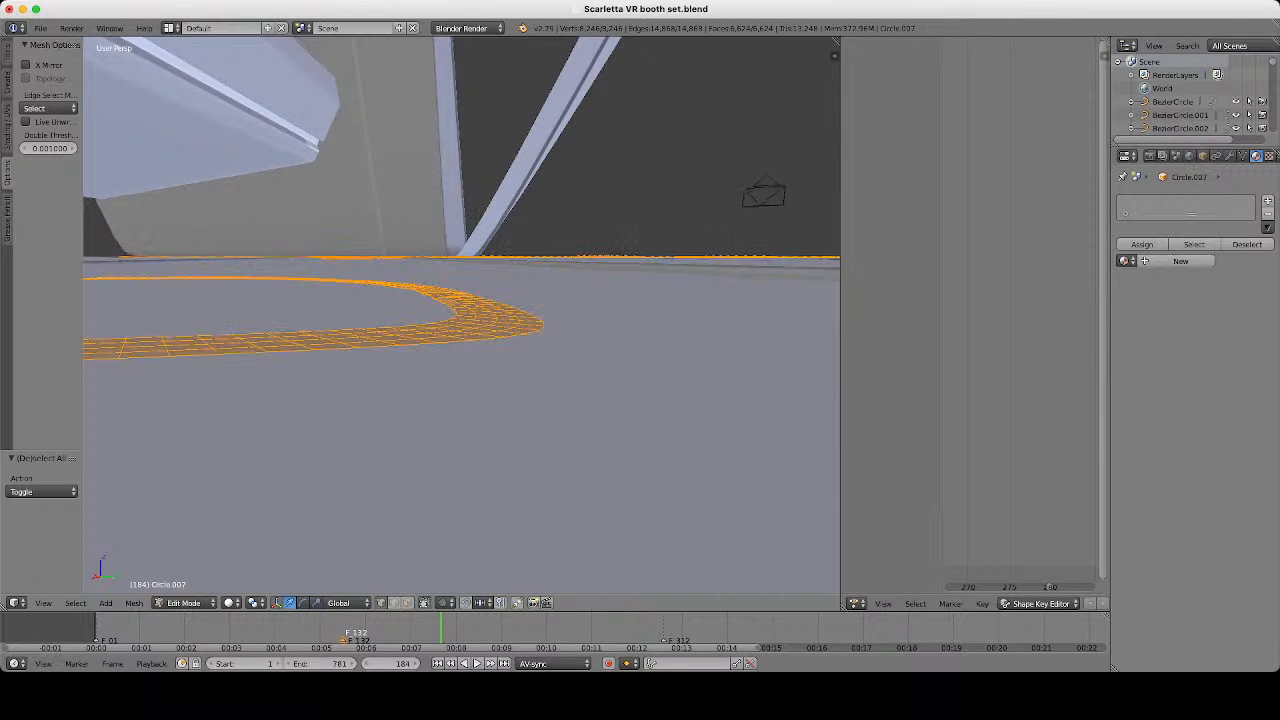
{"action": "key", "text": "e"}
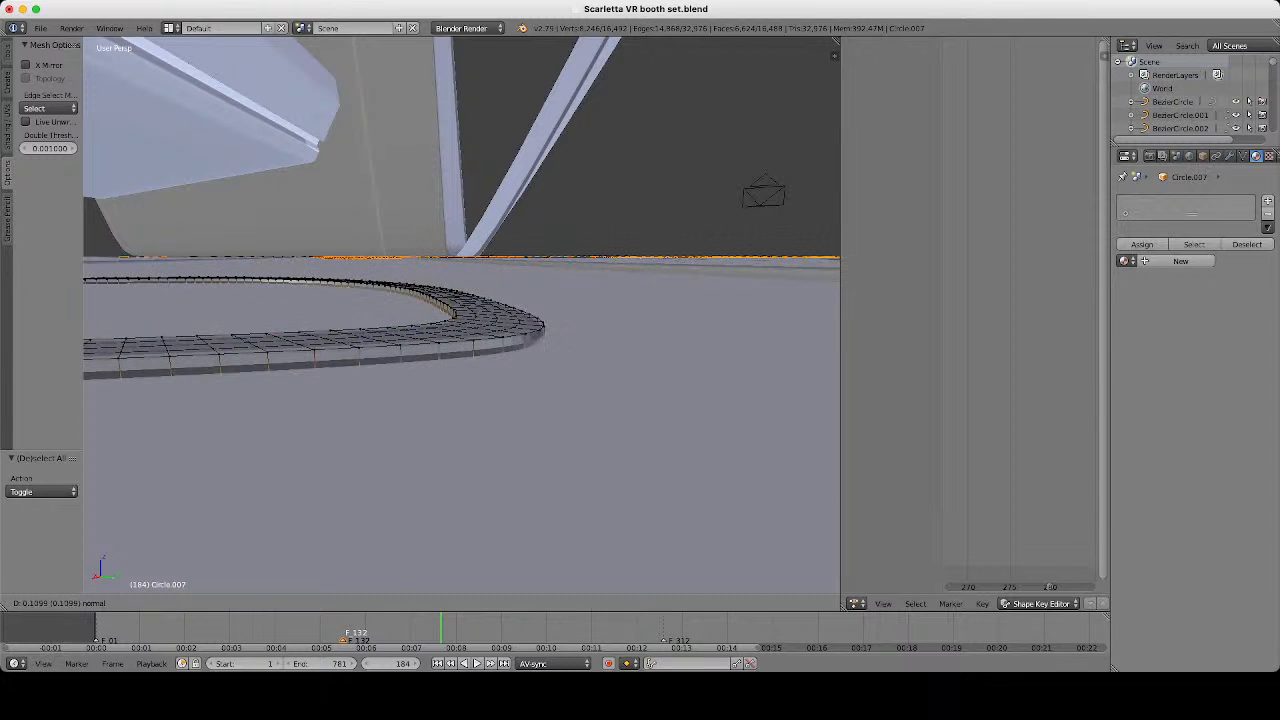
{"action": "key", "text": "Return"}
{"action": "key", "text": "z"}
{"action": "key", "text": "z"}
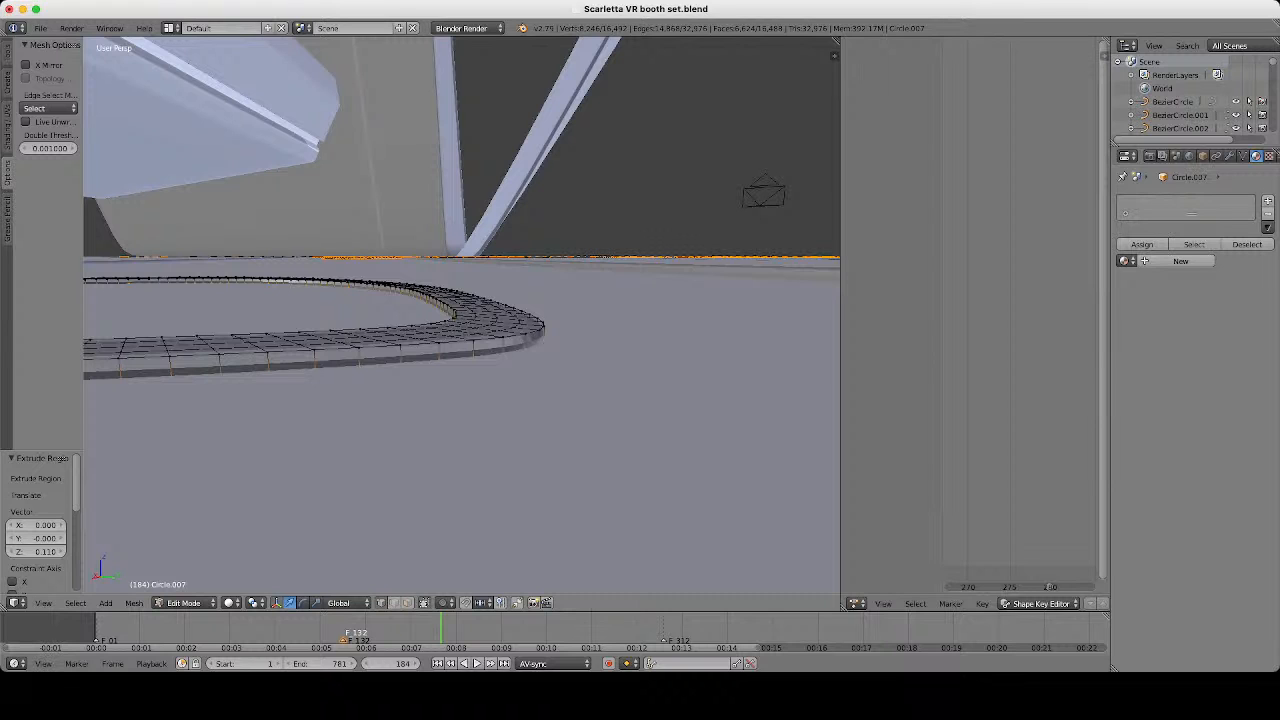
{"action": "scroll", "coordinate": [462, 316], "scroll_direction": "down", "scroll_amount": 5}
{"action": "scroll", "coordinate": [462, 345], "scroll_direction": "up", "scroll_amount": 4}
{"action": "mouse_move", "coordinate": [462, 316]}
{"action": "middle_mouse_down"}
{"action": "mouse_move", "coordinate": [462, 345]}
{"action": "mouse_move", "coordinate": [457, 296]}
{"action": "middle_mouse_up"}
{"action": "scroll", "coordinate": [462, 316], "scroll_direction": "up", "scroll_amount": 2}
{"action": "key", "text": "g"}
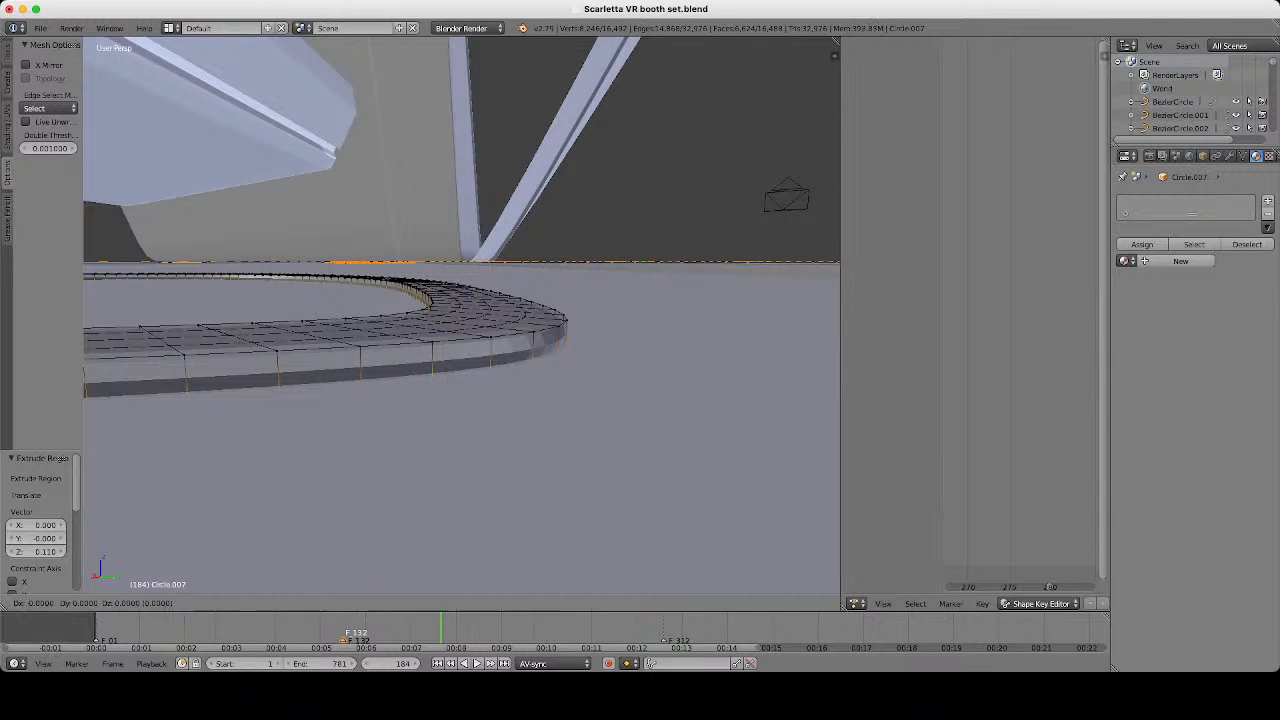
{"action": "key", "text": "z"}
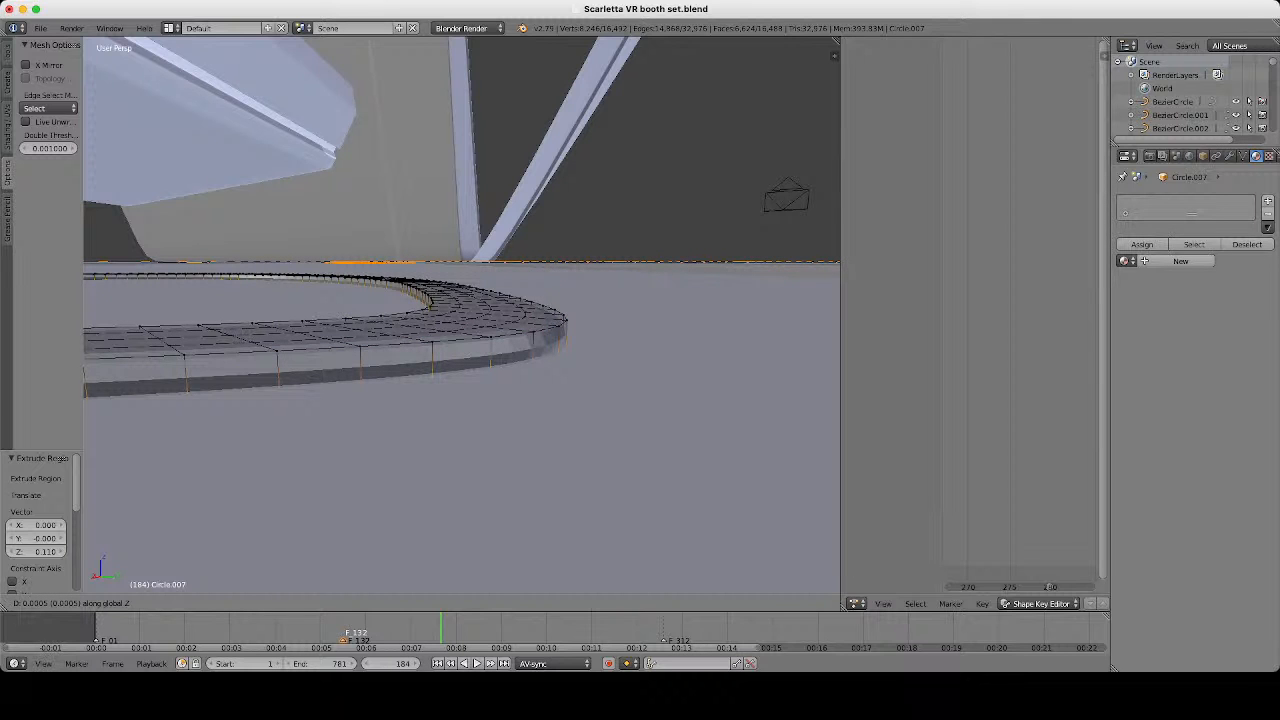
{"action": "key", "text": "Return"}
Raise the extruded faces of the oval outlines 0.100 along global Z, working in wireframe front view.
{"action": "key", "text": "KP_1"}
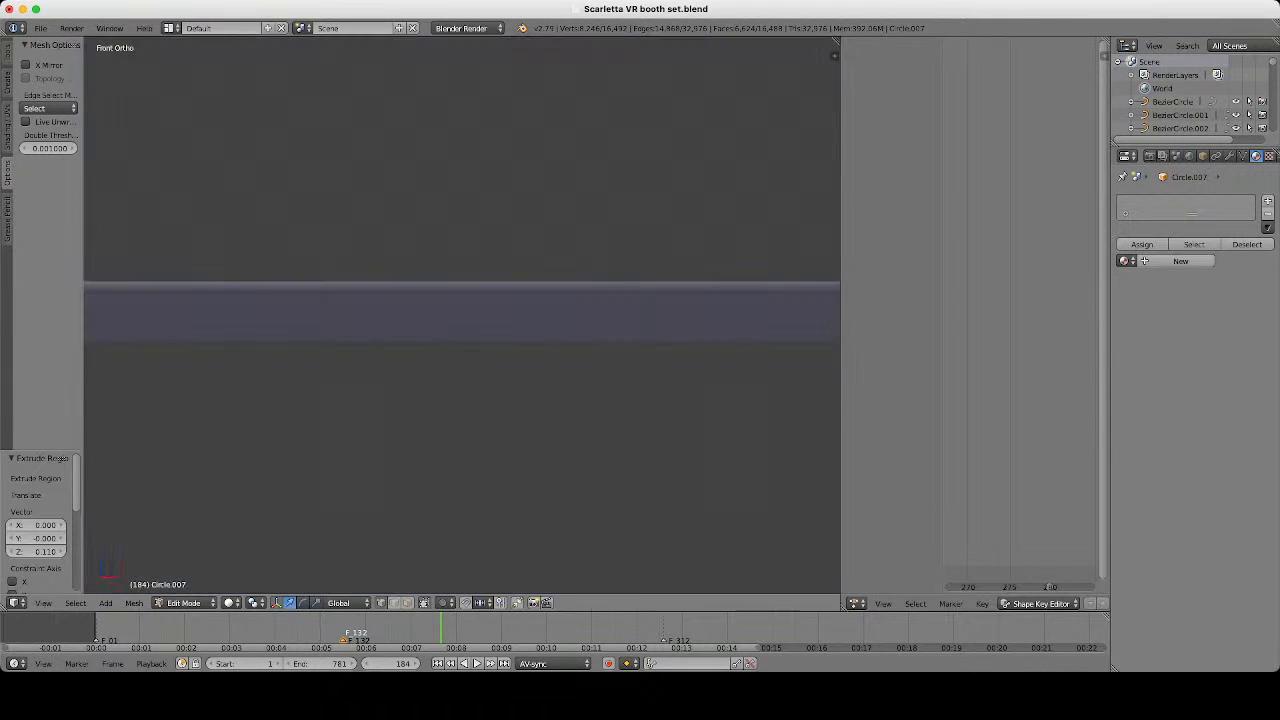
{"action": "scroll", "coordinate": [640, 315], "scroll_direction": "up", "scroll_amount": 2}
{"action": "key", "text": "z"}
{"action": "middle_click_drag", "start_coordinate": [650, 275], "coordinate": [430, 300], "text": "shift"}
{"action": "scroll", "coordinate": [428, 298], "scroll_direction": "up", "scroll_amount": 9}
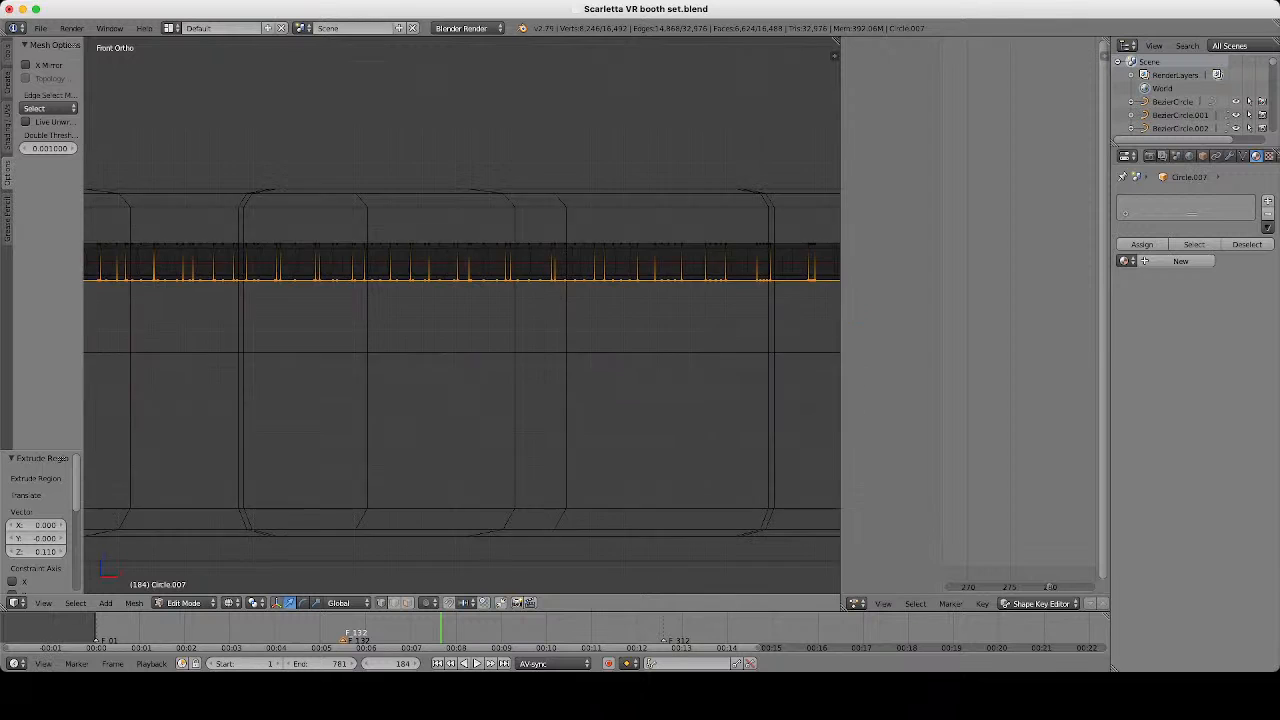
{"action": "scroll", "coordinate": [430, 300], "scroll_direction": "up", "scroll_amount": 4}
{"action": "key", "text": "g"}
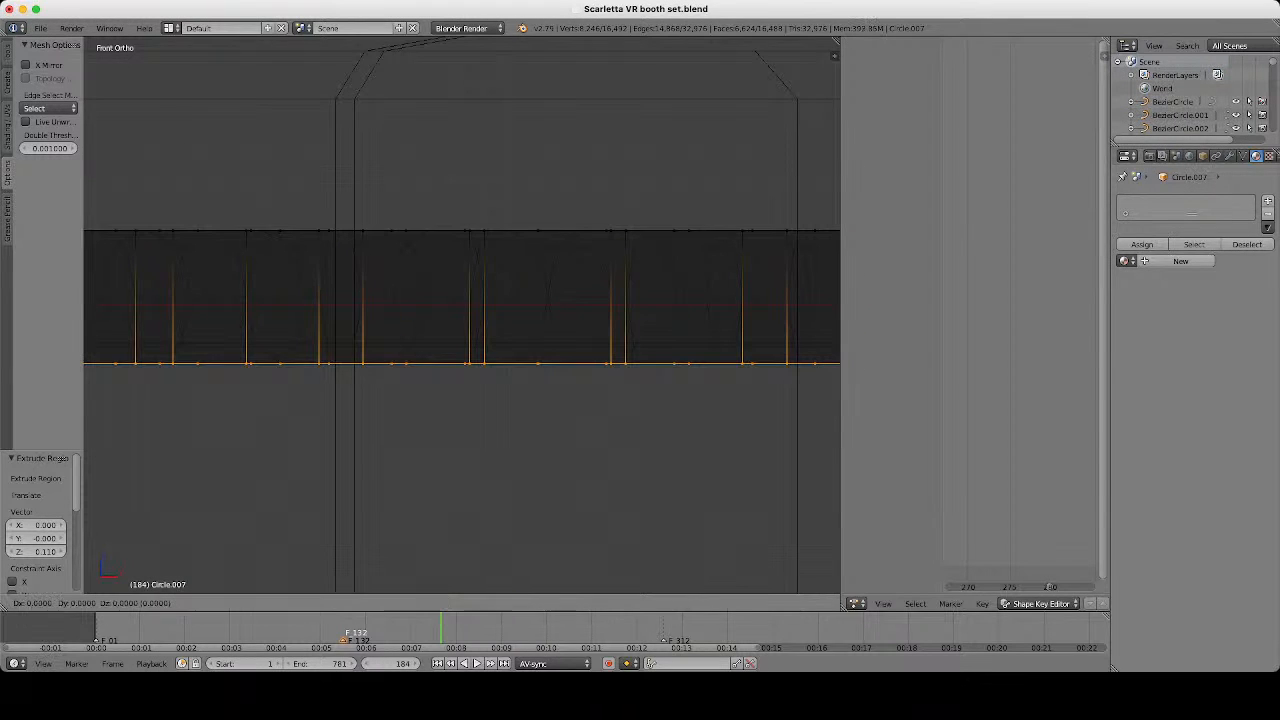
{"action": "key", "text": "z"}
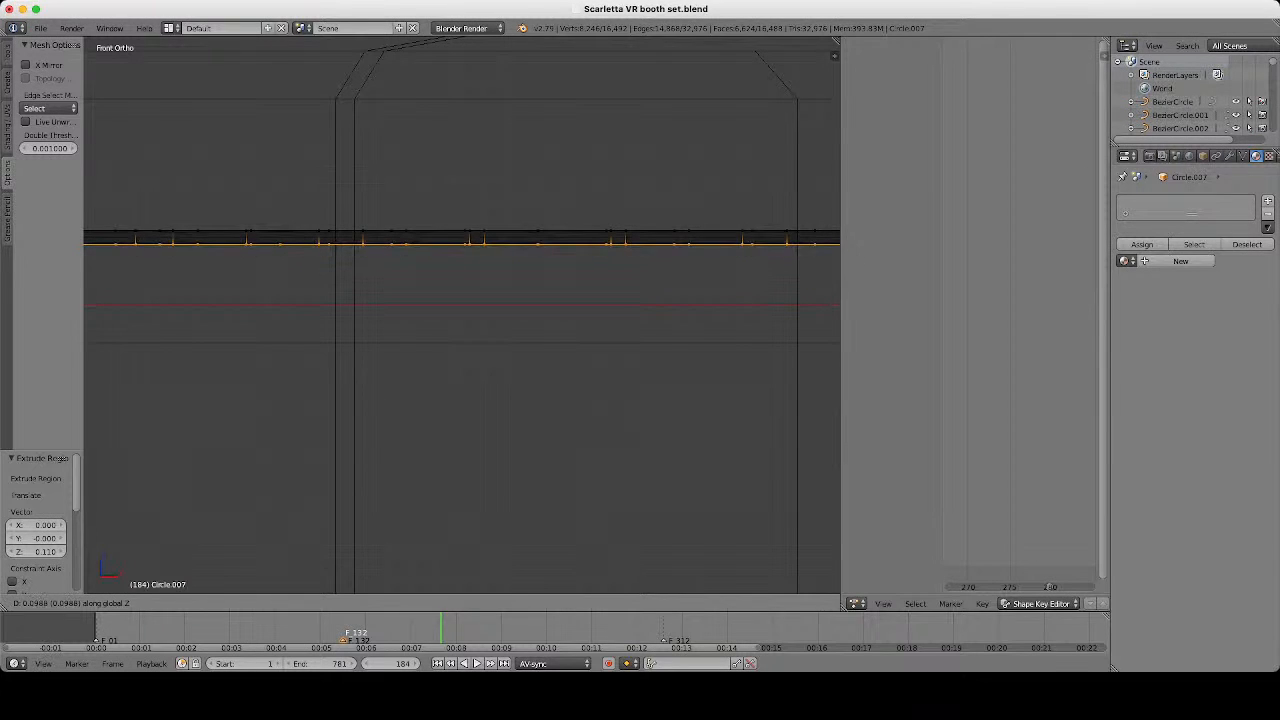
{"action": "key", "text": "Return"}
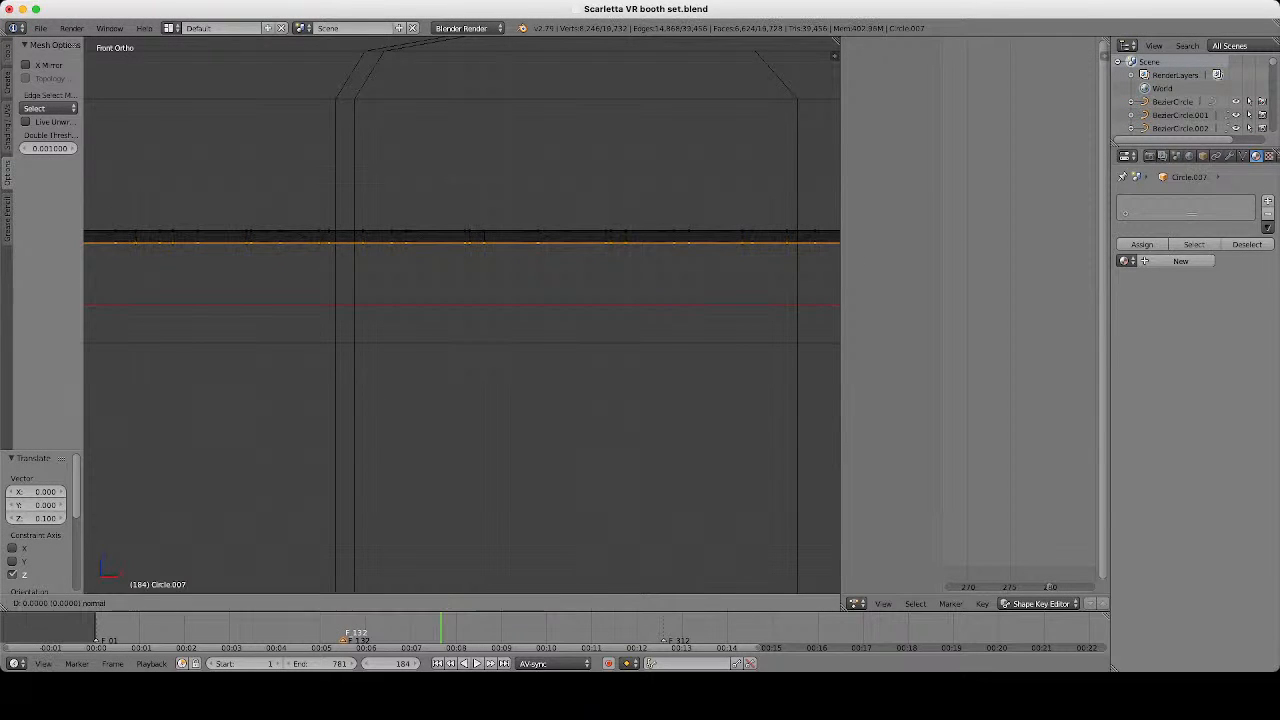
Extrude the oval outlines' lower faces downward by about 0.092 and again by 0.003, returning to Object Mode in solid shading.
{"action": "key", "text": "e"}
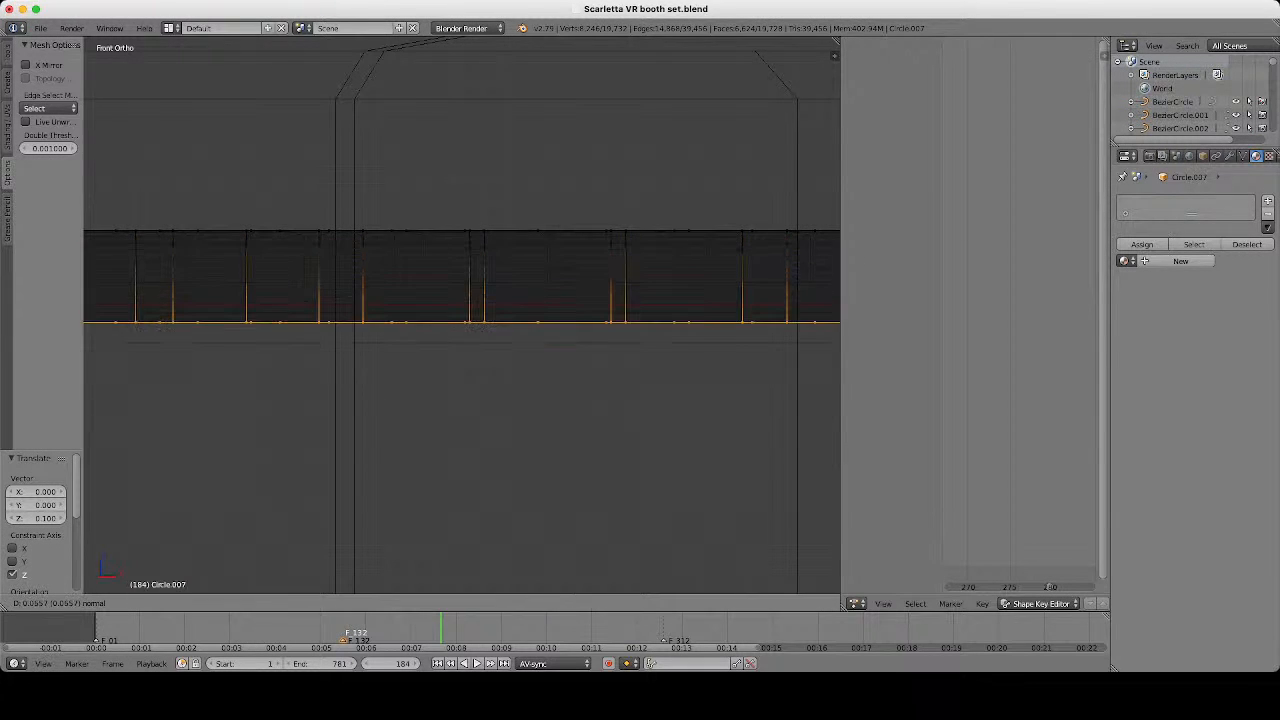
{"action": "key", "text": "Return"}
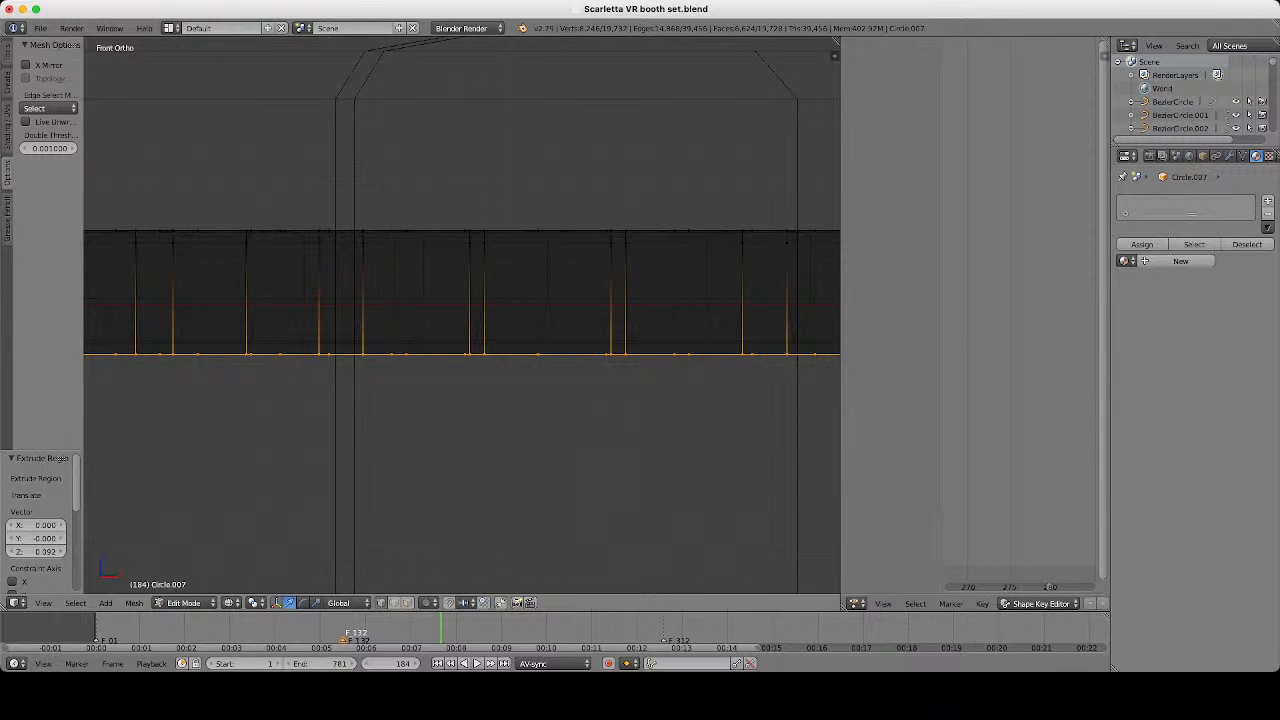
{"action": "key", "text": "e"}
{"action": "key", "text": "Return"}
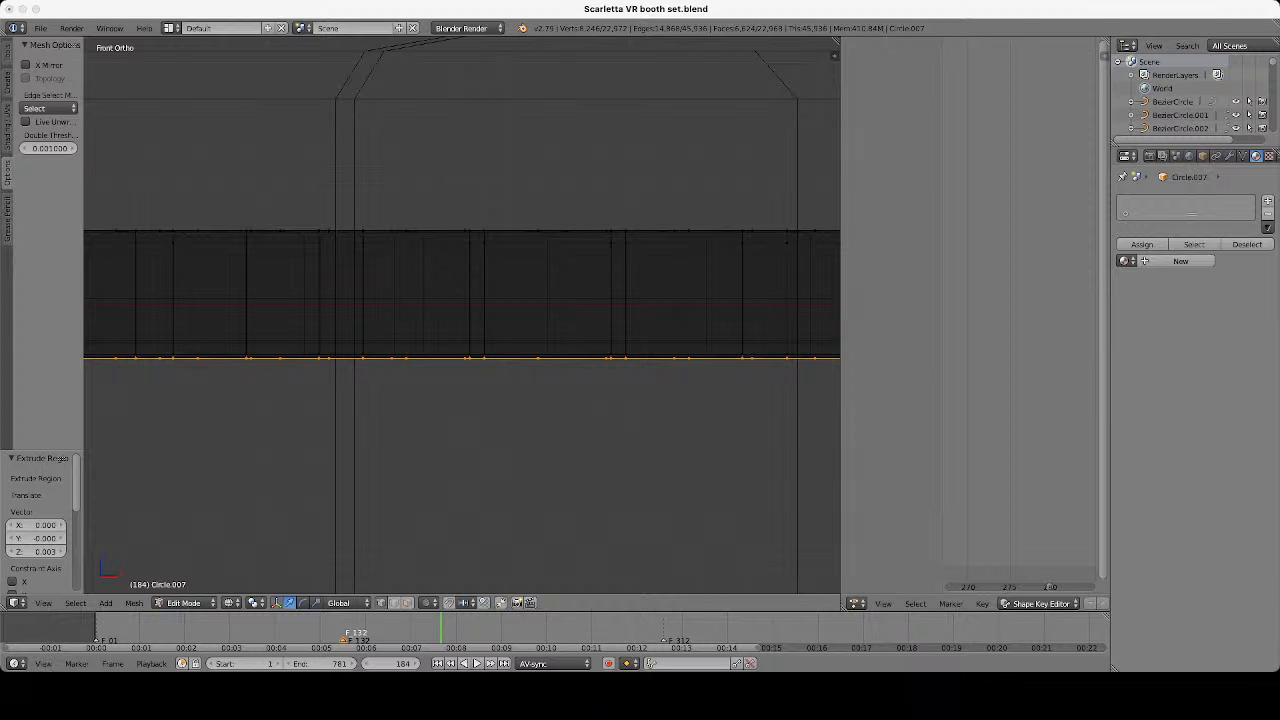
{"action": "scroll", "coordinate": [460, 320], "scroll_direction": "down", "scroll_amount": 5}
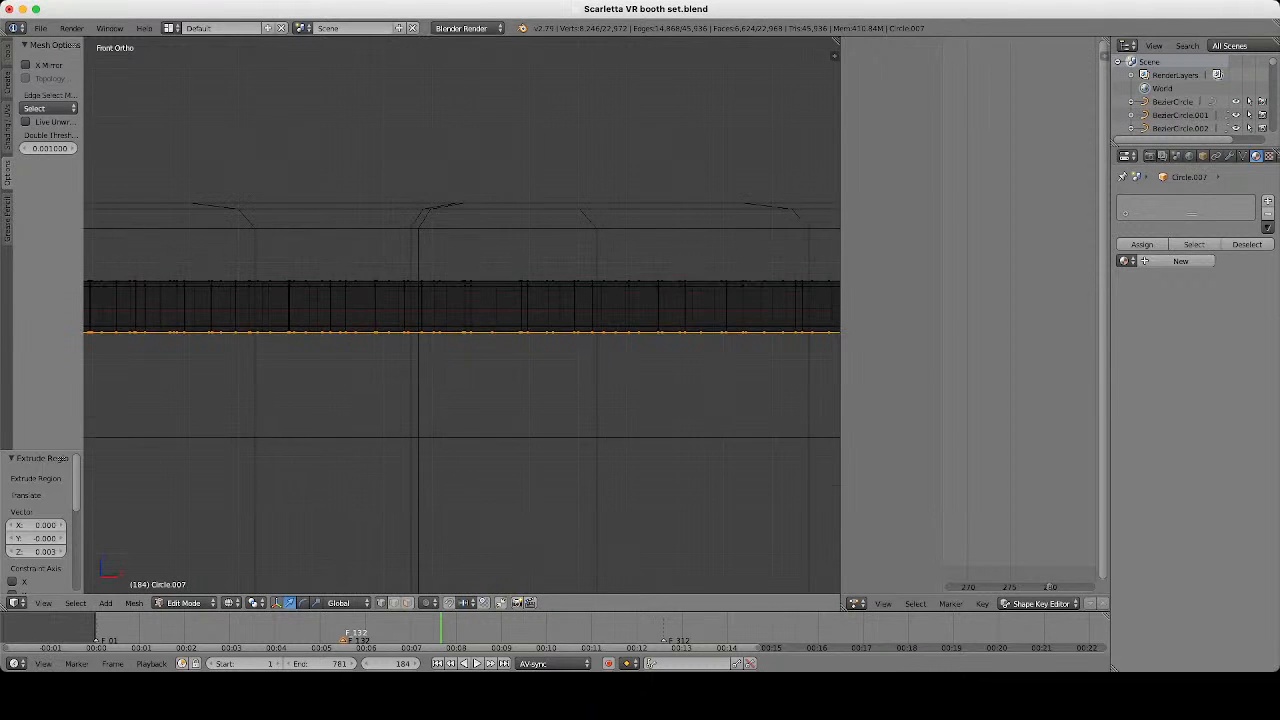
{"action": "middle_click_drag", "start_coordinate": [460, 320], "coordinate": [485, 460]}
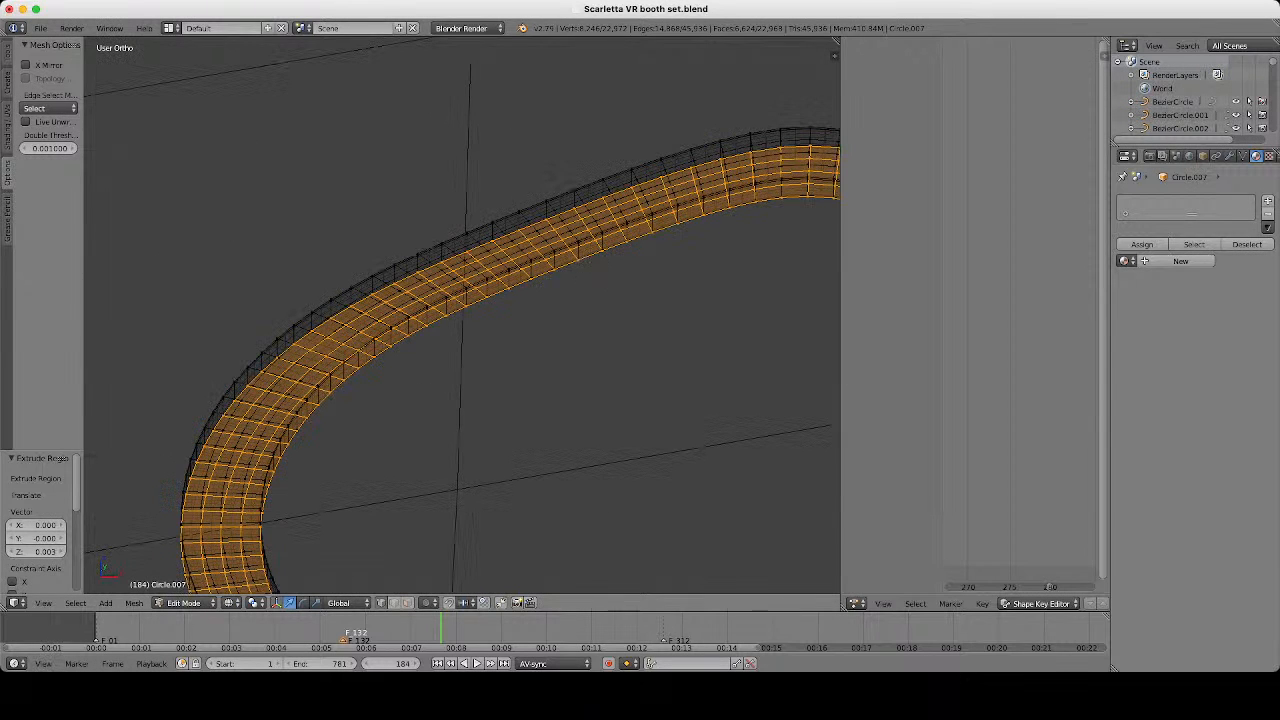
{"action": "key", "text": "Tab"}
{"action": "key", "text": "z"}
{"action": "scroll", "coordinate": [460, 320], "scroll_direction": "down", "scroll_amount": 20}
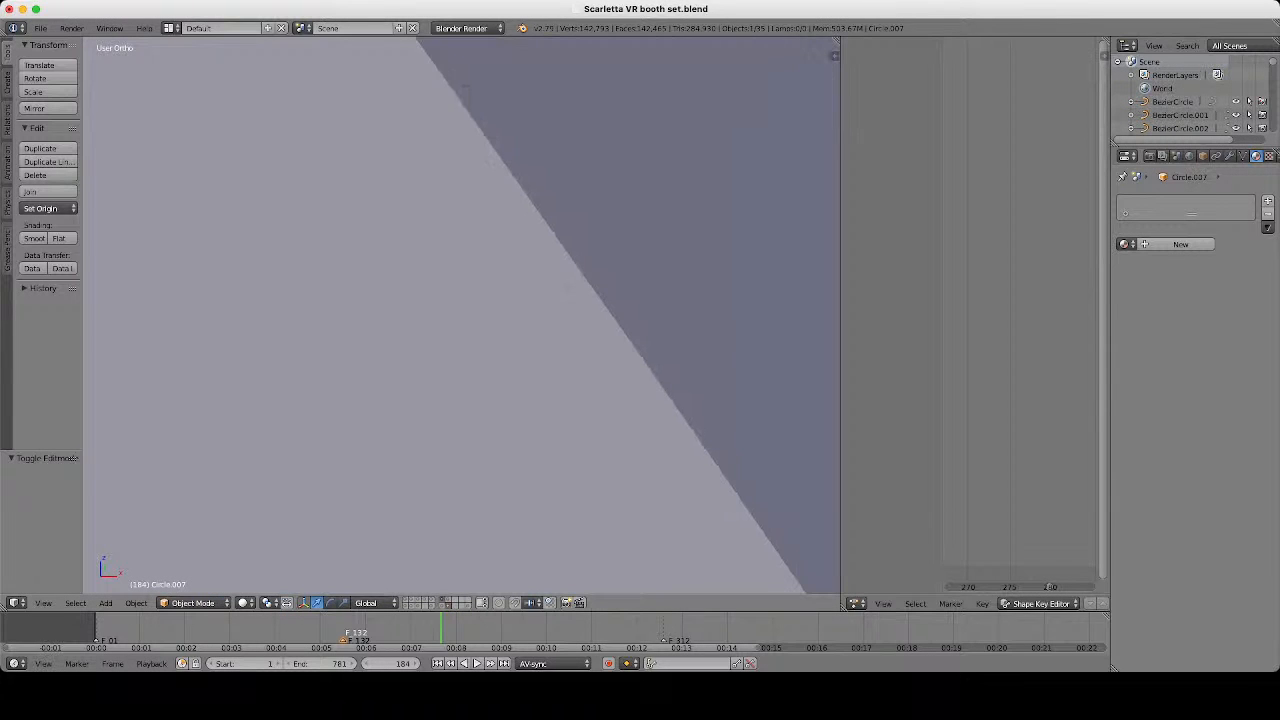
Deselect everything and examine the extruded floor outlines up close in perspective, in solid and wireframe shading.
{"action": "scroll", "coordinate": [460, 320], "scroll_direction": "down", "scroll_amount": 7}
{"action": "key", "text": "KP_5"}
{"action": "mouse_move", "coordinate": [460, 320]}
{"action": "middle_mouse_down"}
{"action": "mouse_move", "coordinate": [590, 290]}
{"action": "mouse_move", "coordinate": [470, 340]}
{"action": "middle_mouse_up"}
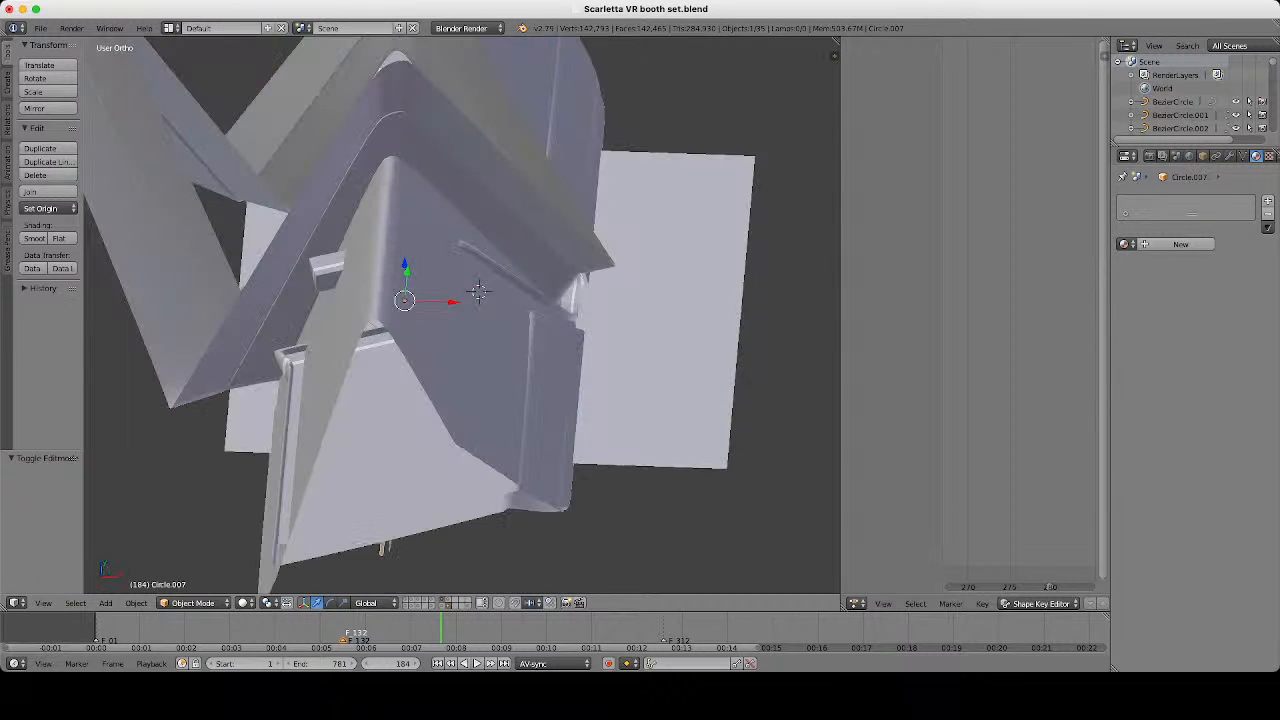
{"action": "scroll", "coordinate": [460, 320], "scroll_direction": "up", "scroll_amount": 6}
{"action": "middle_click_drag", "start_coordinate": [400, 320], "coordinate": [660, 360]}
{"action": "key", "text": "a"}
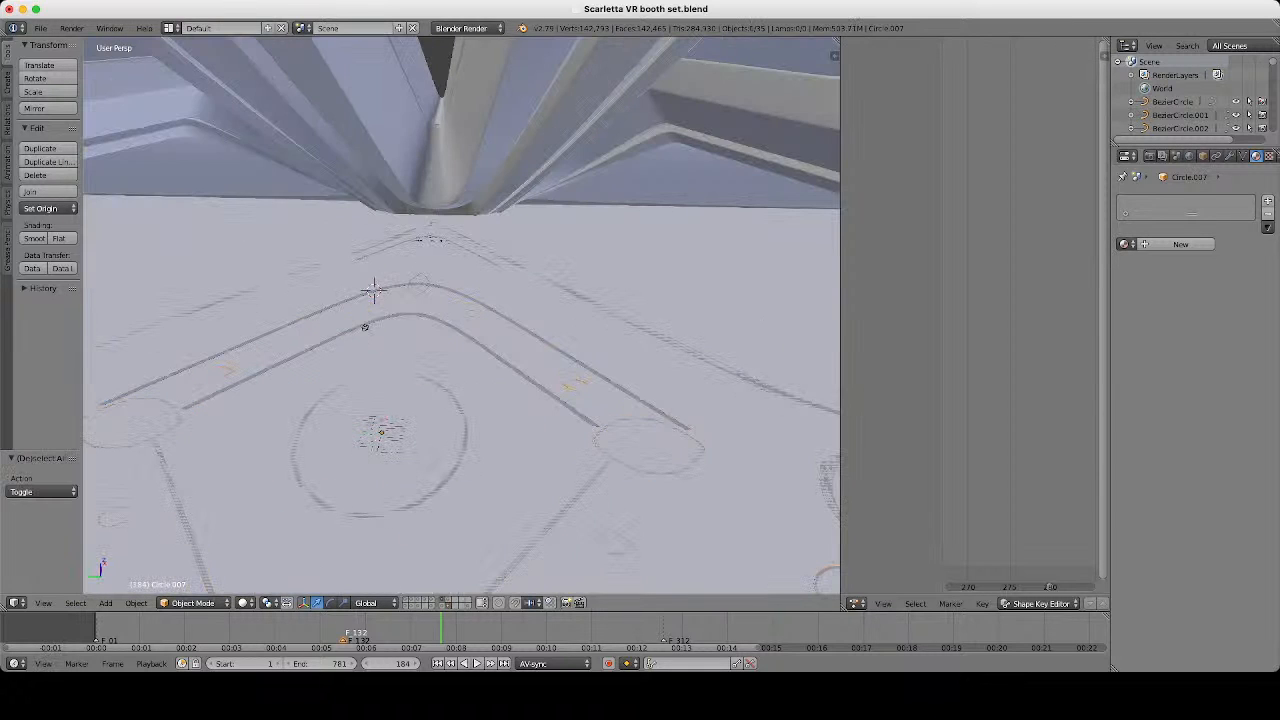
{"action": "scroll", "coordinate": [460, 320], "scroll_direction": "up", "scroll_amount": 2}
{"action": "middle_click_drag", "start_coordinate": [460, 320], "coordinate": [370, 235]}
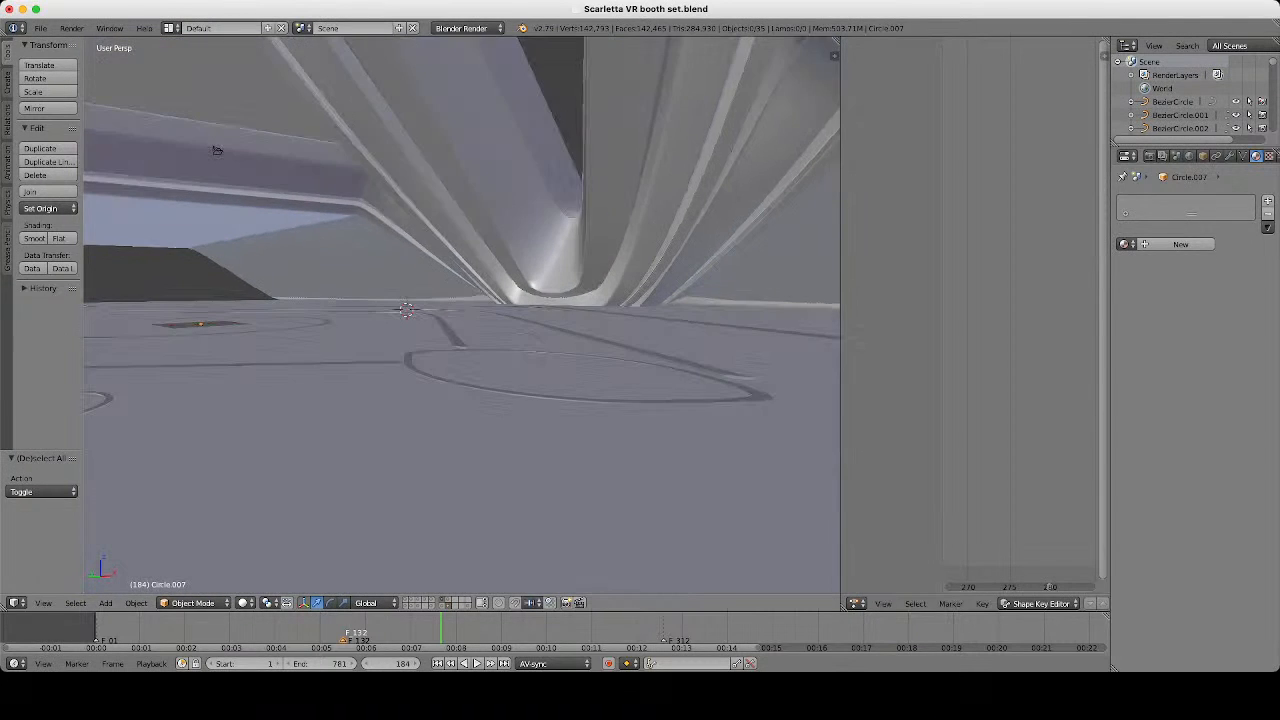
{"action": "scroll", "coordinate": [460, 320], "scroll_direction": "up", "scroll_amount": 2}
{"action": "key", "text": "a"}
{"action": "key", "text": "z"}
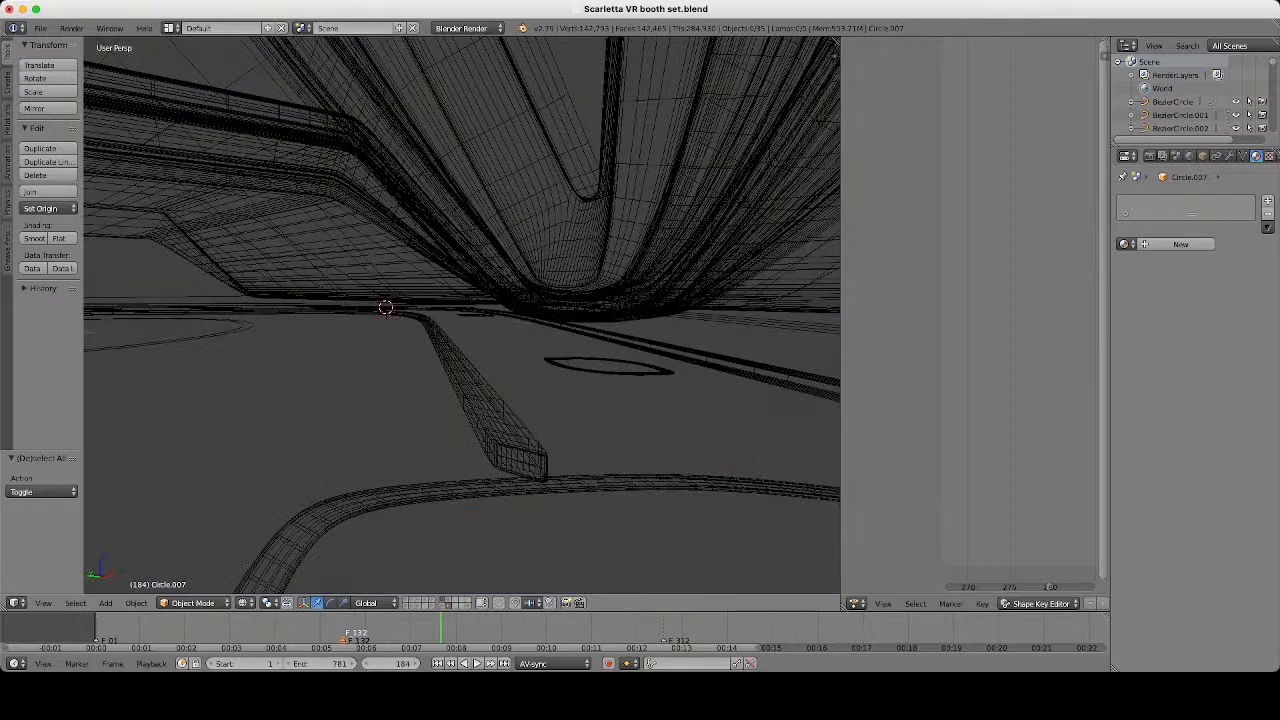
{"action": "key", "text": "z"}
Select the oval floor outlines object and set the view's clip start to 0.110.
{"action": "middle_click_drag", "start_coordinate": [460, 320], "coordinate": [485, 345]}
{"action": "key", "text": "z"}
{"action": "key", "text": "z"}
{"action": "middle_click_drag", "start_coordinate": [139, 130], "coordinate": [384, 116]}
{"action": "key", "text": "n"}
{"action": "left_click", "coordinate": [817, 195]}
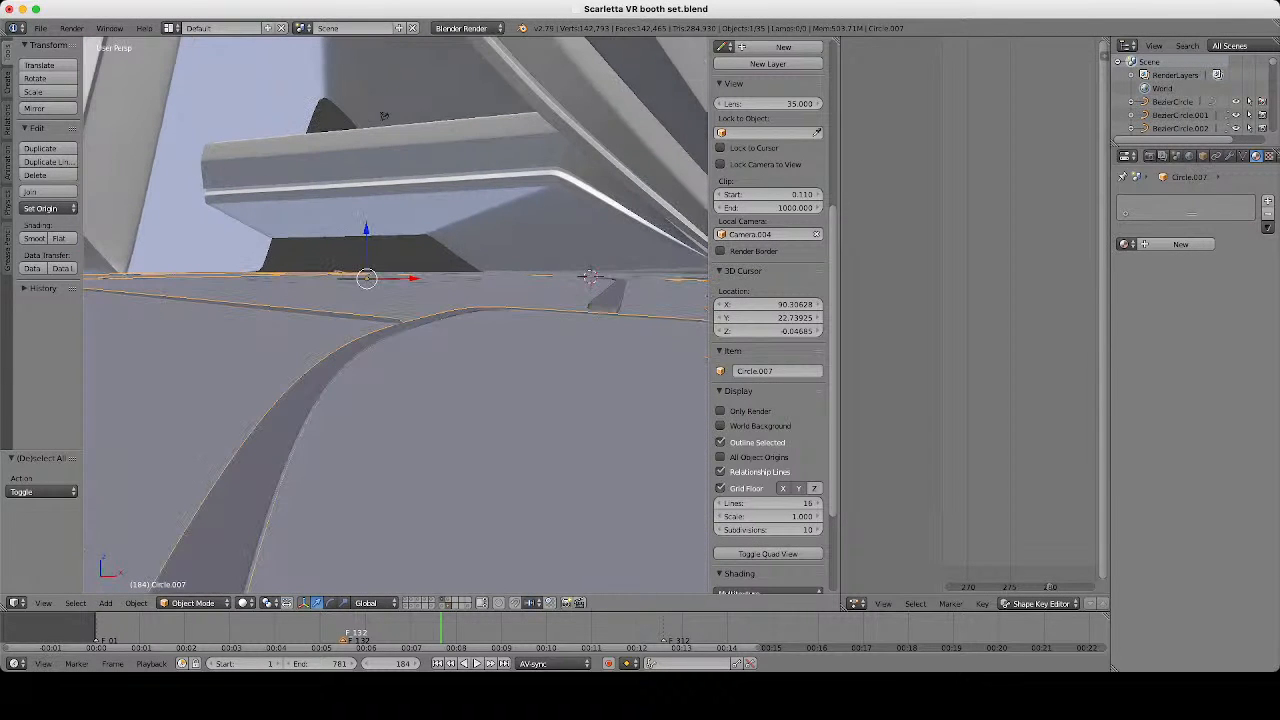
{"action": "key", "text": "g"}
{"action": "key", "text": "z"}
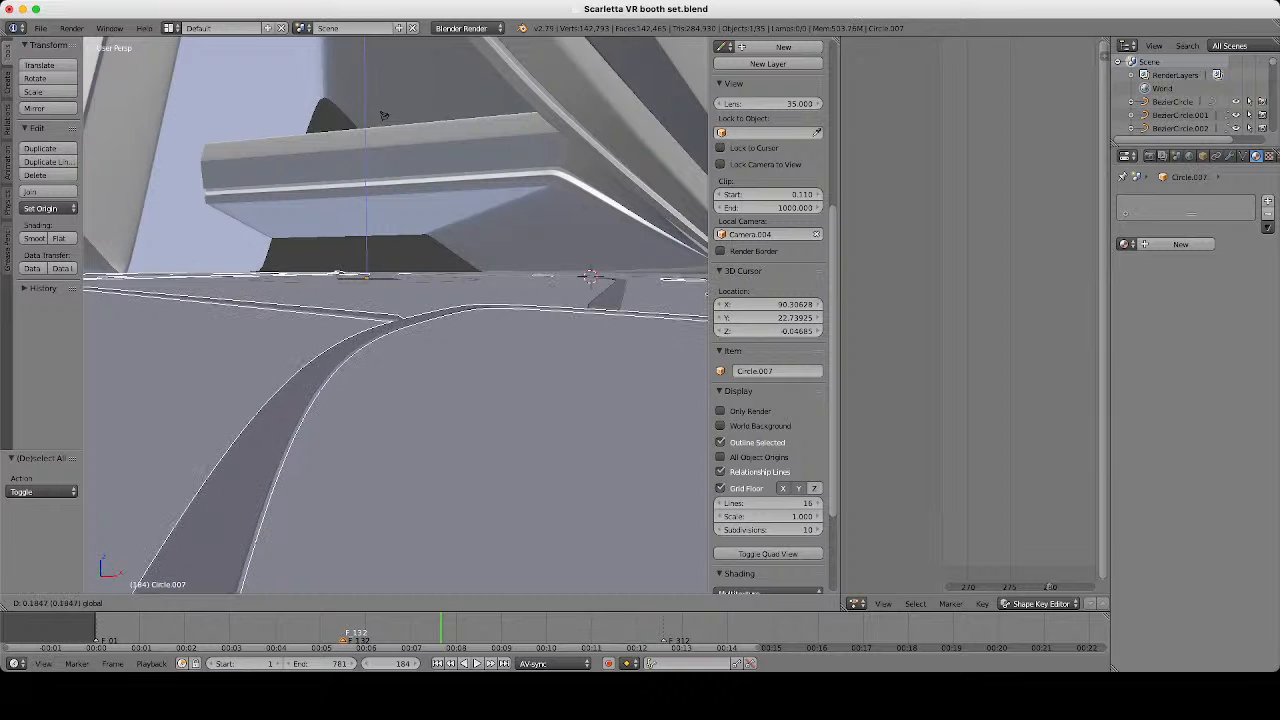
{"action": "key", "text": "Escape"}
{"action": "middle_click_drag", "start_coordinate": [384, 116], "coordinate": [386, 117]}
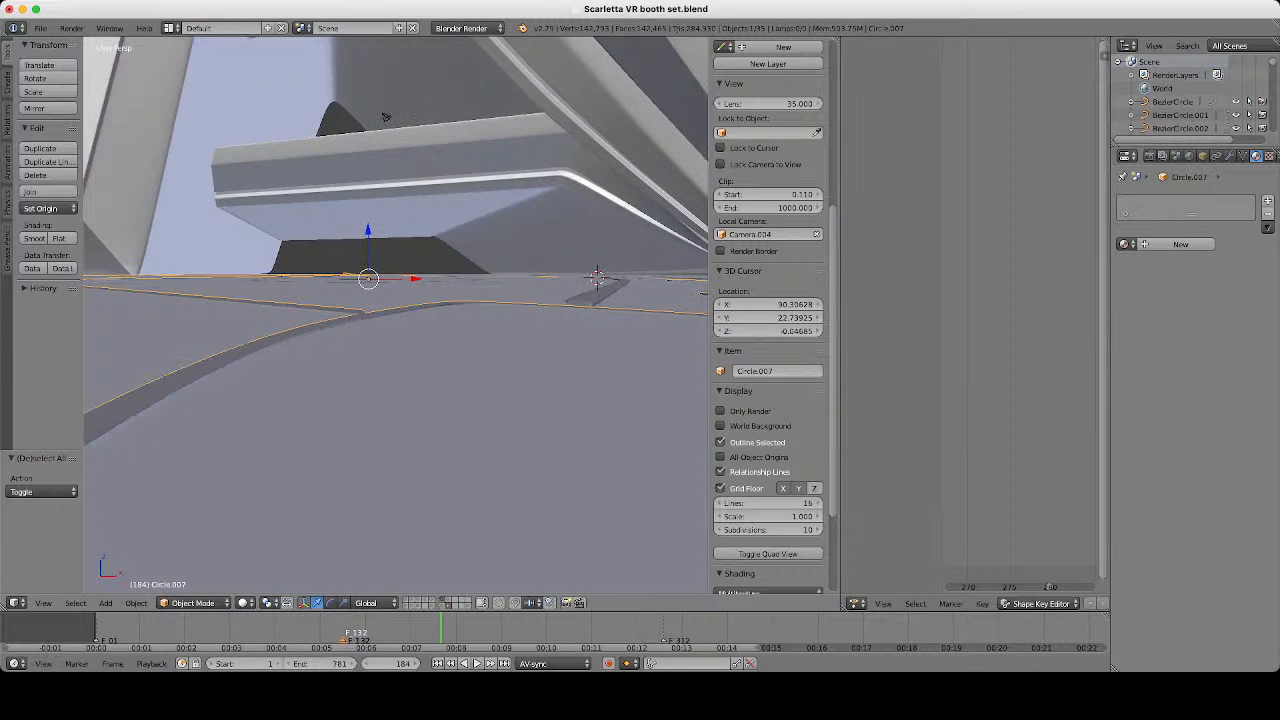
Enter Edit Mode on the floor outlines and extrude the selected lower faces downward along their normals by 0.360.
{"action": "key", "text": "Tab"}
{"action": "key", "text": "g"}
{"action": "key", "text": "z"}
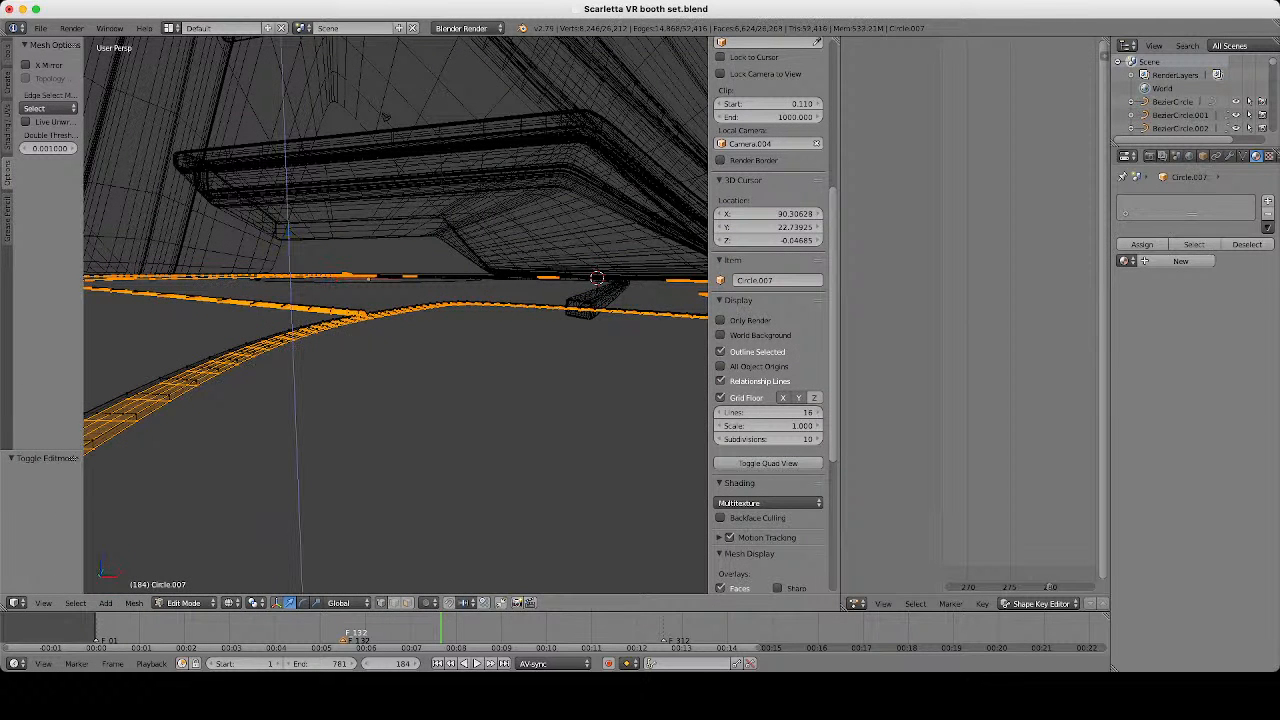
{"action": "key", "text": "z"}
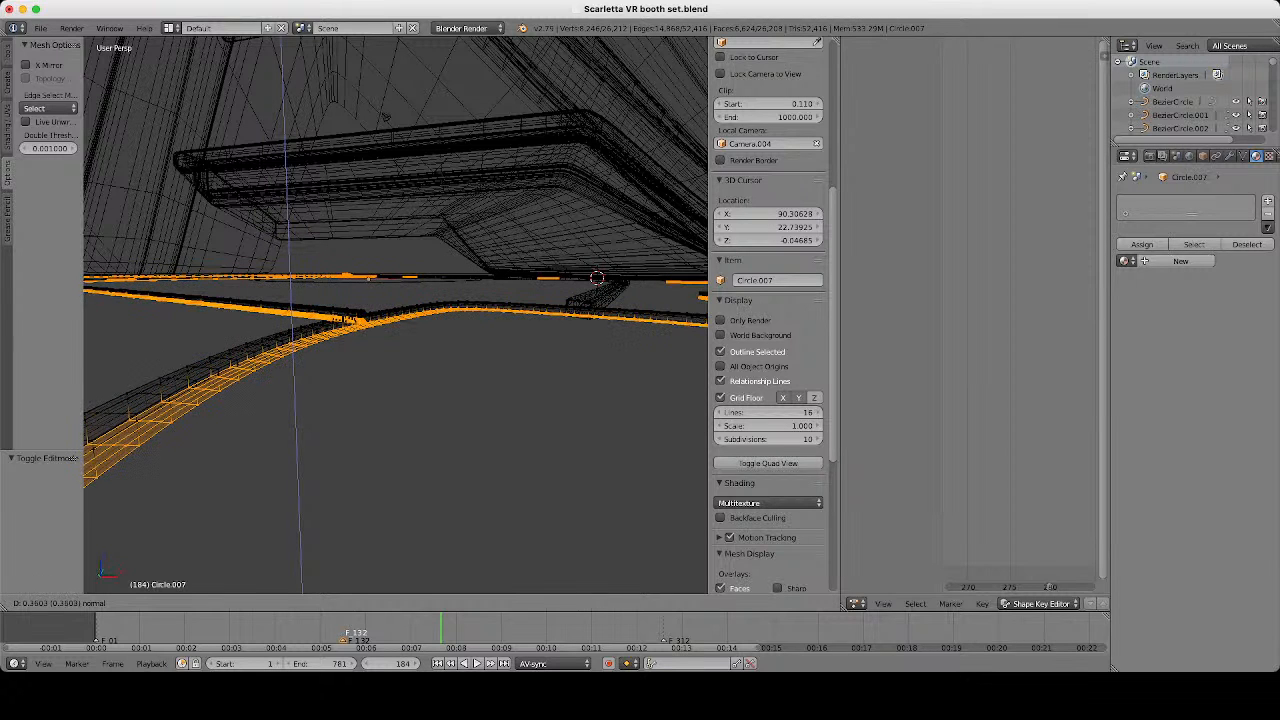
{"action": "left_click", "coordinate": [287, 278]}
{"action": "key", "text": "z"}
{"action": "key", "text": "z"}
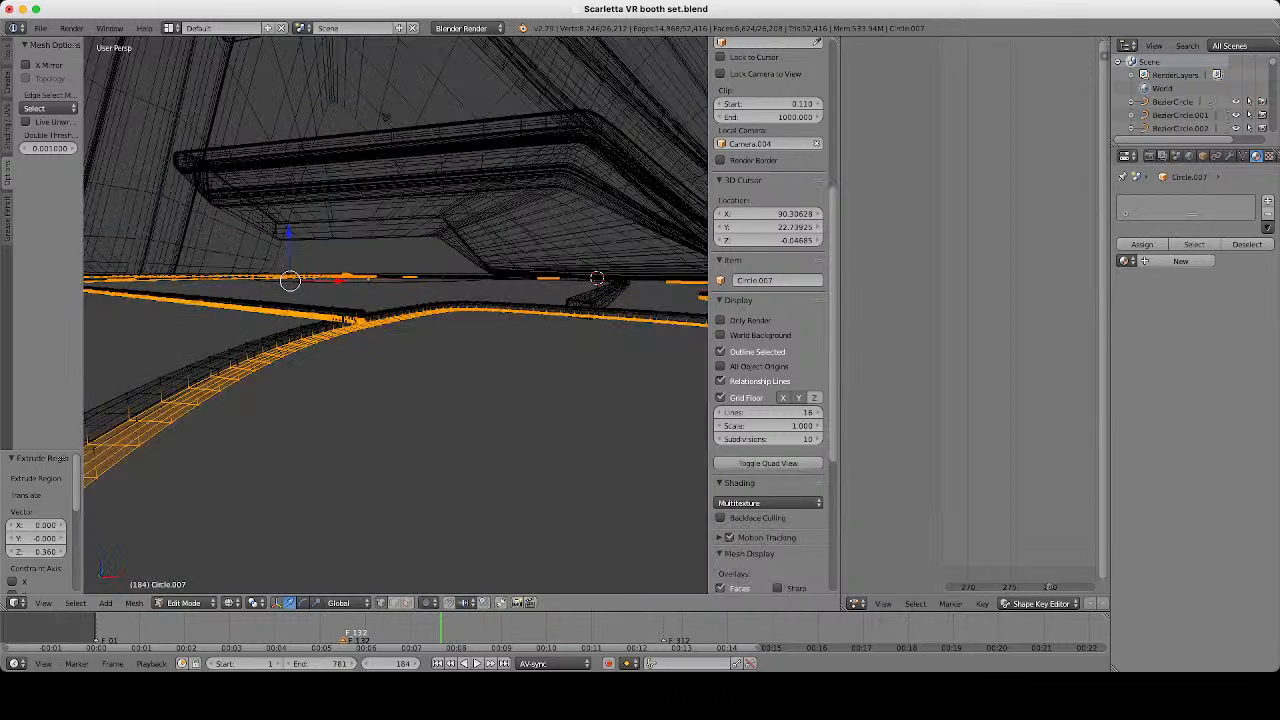
Extrude the outlines' lower faces a further 0.358 along their normals and return to Object Mode in solid shading.
{"action": "key", "text": "e"}
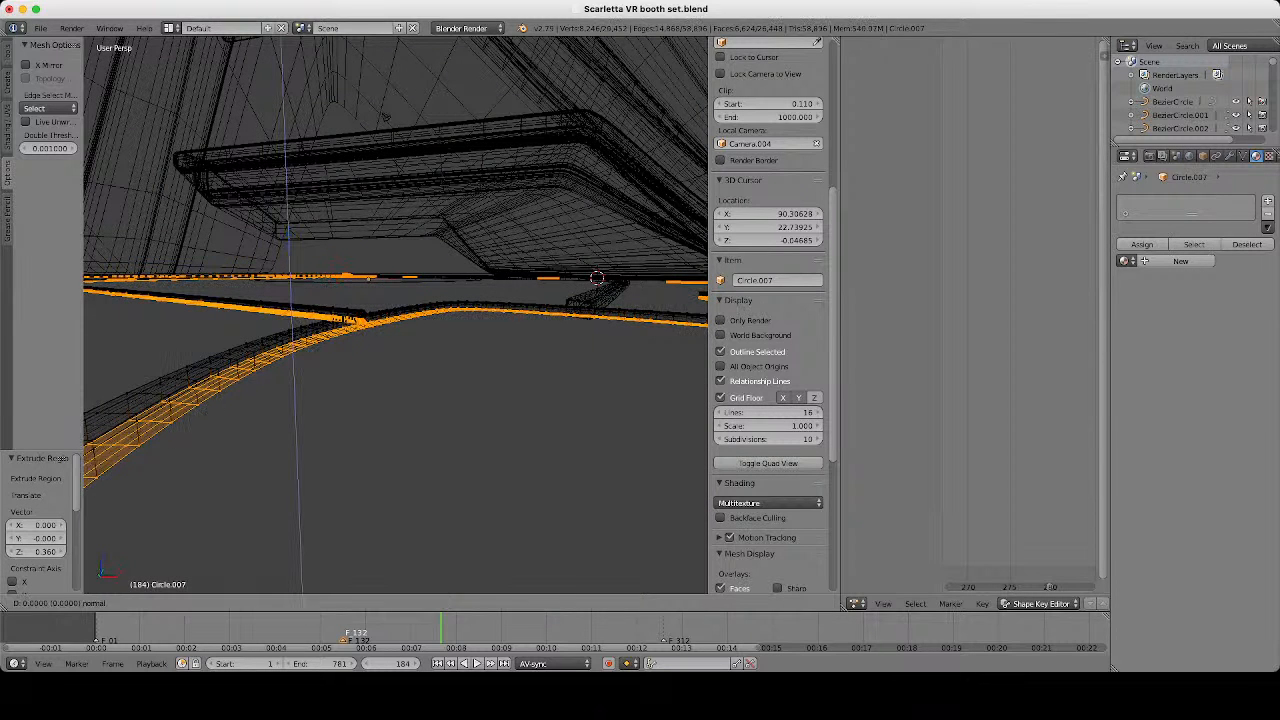
{"action": "left_click", "coordinate": [290, 282]}
{"action": "key", "text": "z"}
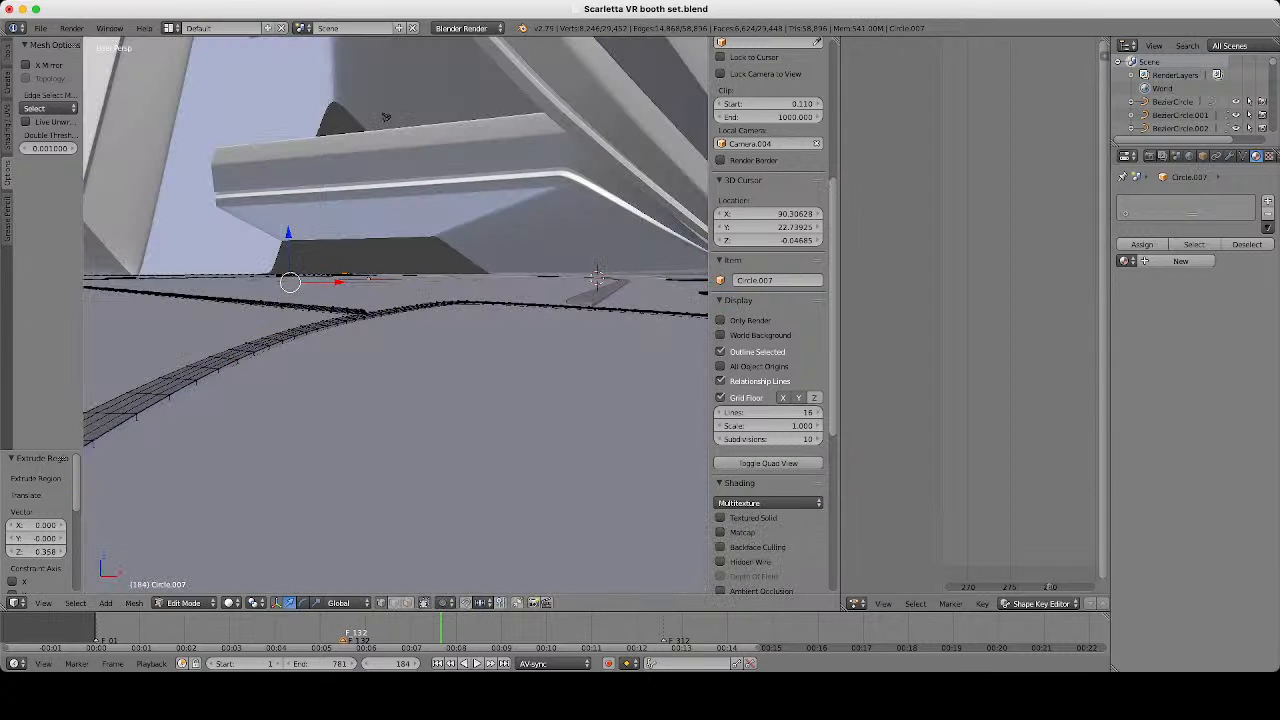
{"action": "mouse_move", "coordinate": [384, 117]}
{"action": "middle_mouse_down"}
{"action": "mouse_move", "coordinate": [380, 68]}
{"action": "mouse_move", "coordinate": [381, 108]}
{"action": "middle_mouse_up"}
{"action": "key", "text": "Tab"}
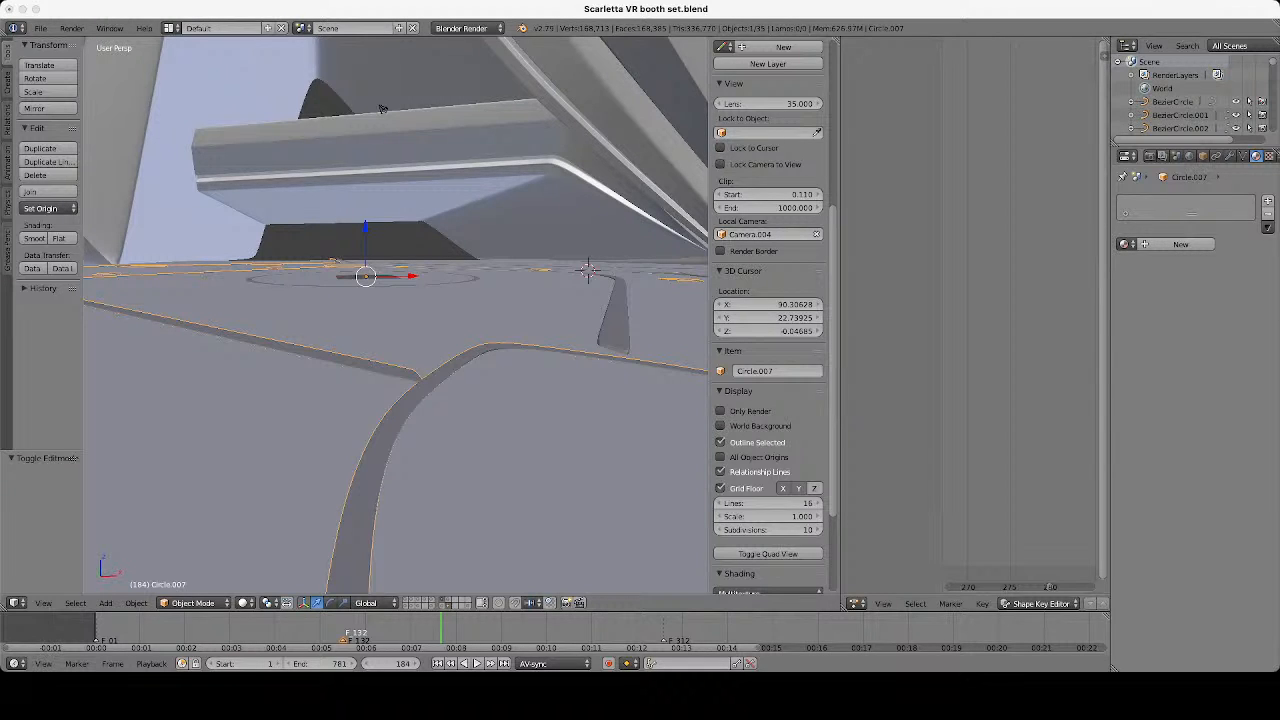
Deselect the outlines and examine the whole floor decoration from above and from several angles.
{"action": "middle_click_drag", "start_coordinate": [381, 108], "coordinate": [540, 360]}
{"action": "key", "text": "a"}
{"action": "key", "text": "z"}
{"action": "scroll", "coordinate": [577, 421], "scroll_direction": "up", "scroll_amount": 3}
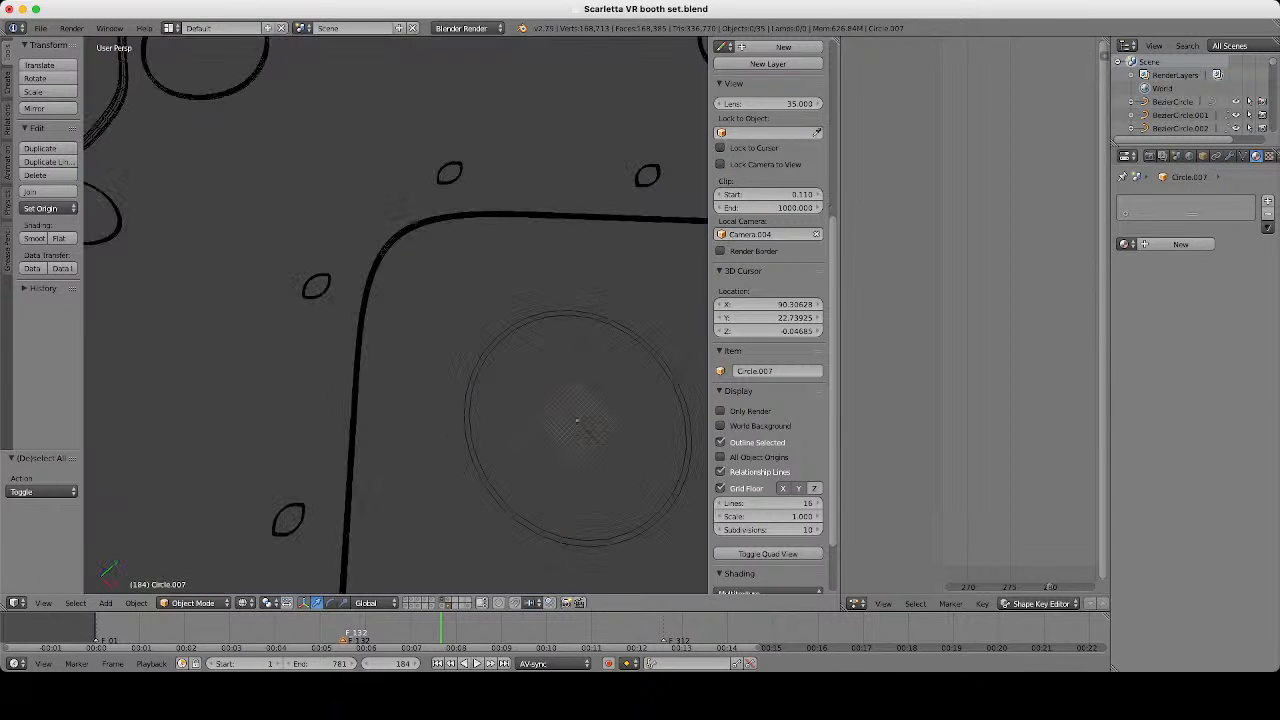
{"action": "key", "text": "z"}
{"action": "scroll", "coordinate": [591, 398], "scroll_direction": "down", "scroll_amount": 2}
{"action": "scroll", "coordinate": [591, 398], "scroll_direction": "down", "scroll_amount": 3}
{"action": "mouse_move", "coordinate": [591, 398]}
{"action": "middle_mouse_down"}
{"action": "mouse_move", "coordinate": [640, 365]}
{"action": "mouse_move", "coordinate": [700, 355]}
{"action": "middle_mouse_up"}
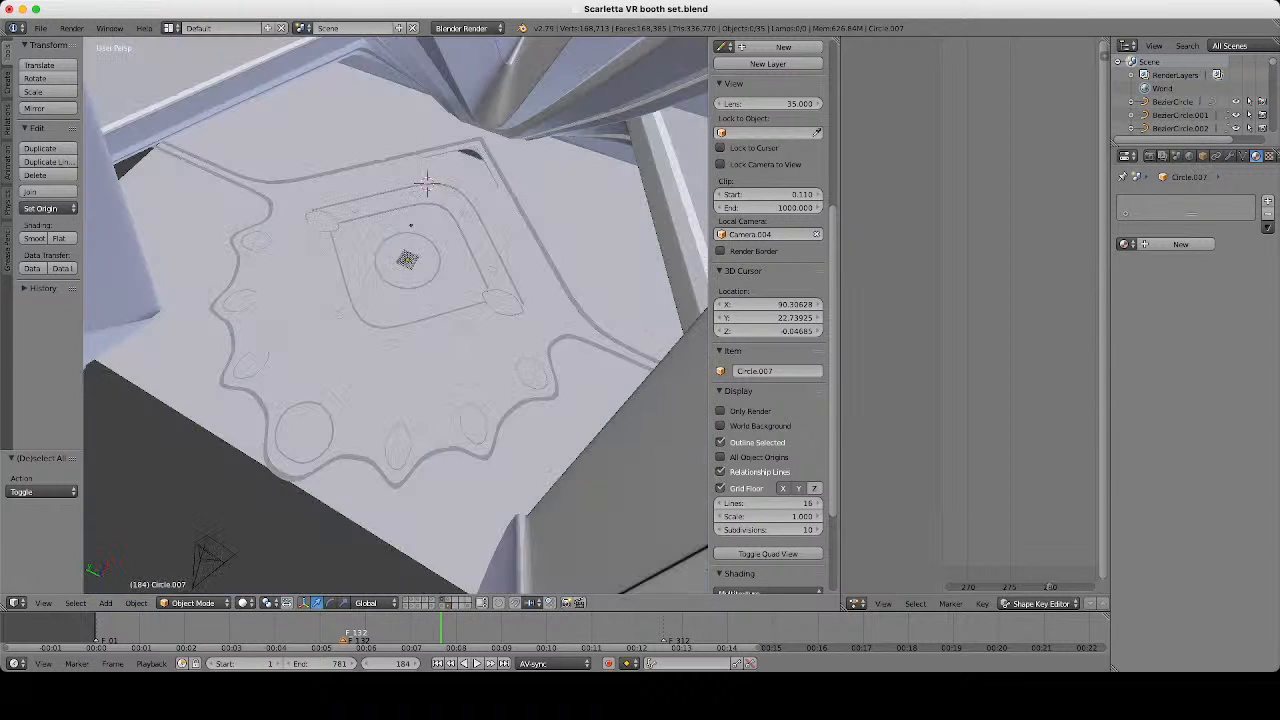
{"action": "middle_click_drag", "start_coordinate": [560, 340], "coordinate": [690, 385]}
{"action": "scroll", "coordinate": [690, 385], "scroll_direction": "up", "scroll_amount": 4}
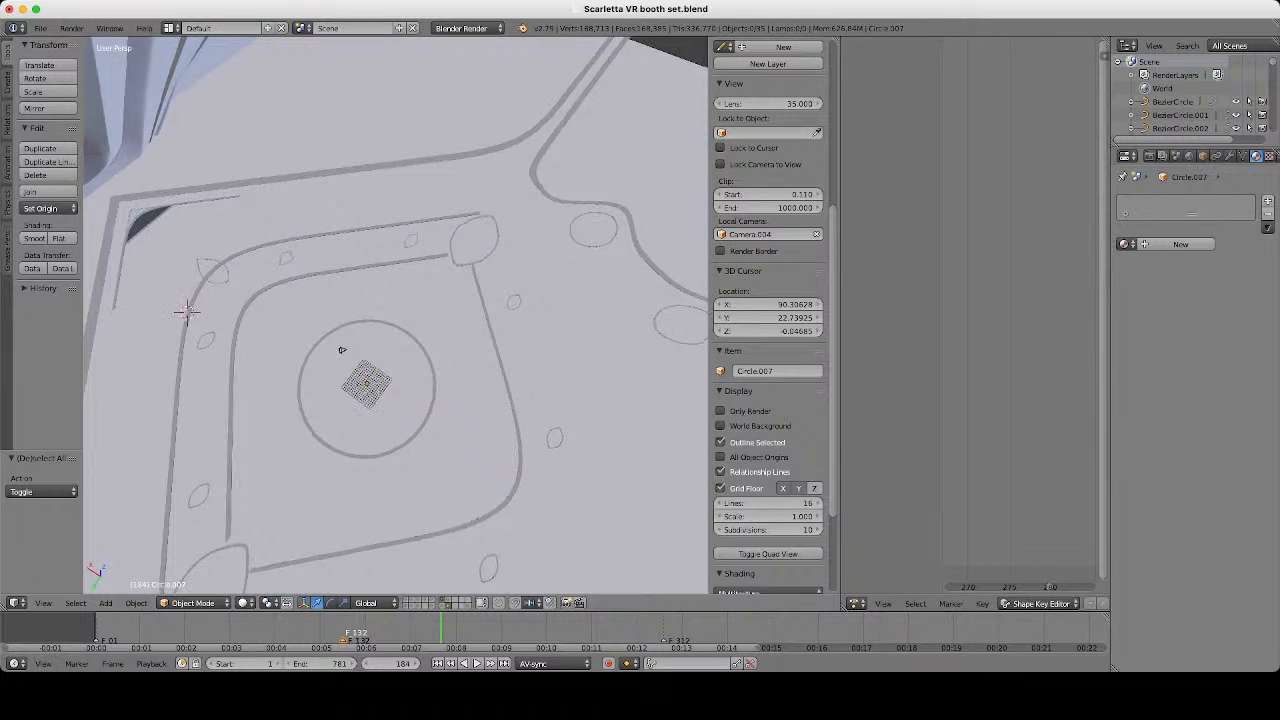
{"action": "middle_click_drag", "start_coordinate": [400, 340], "coordinate": [420, 280]}
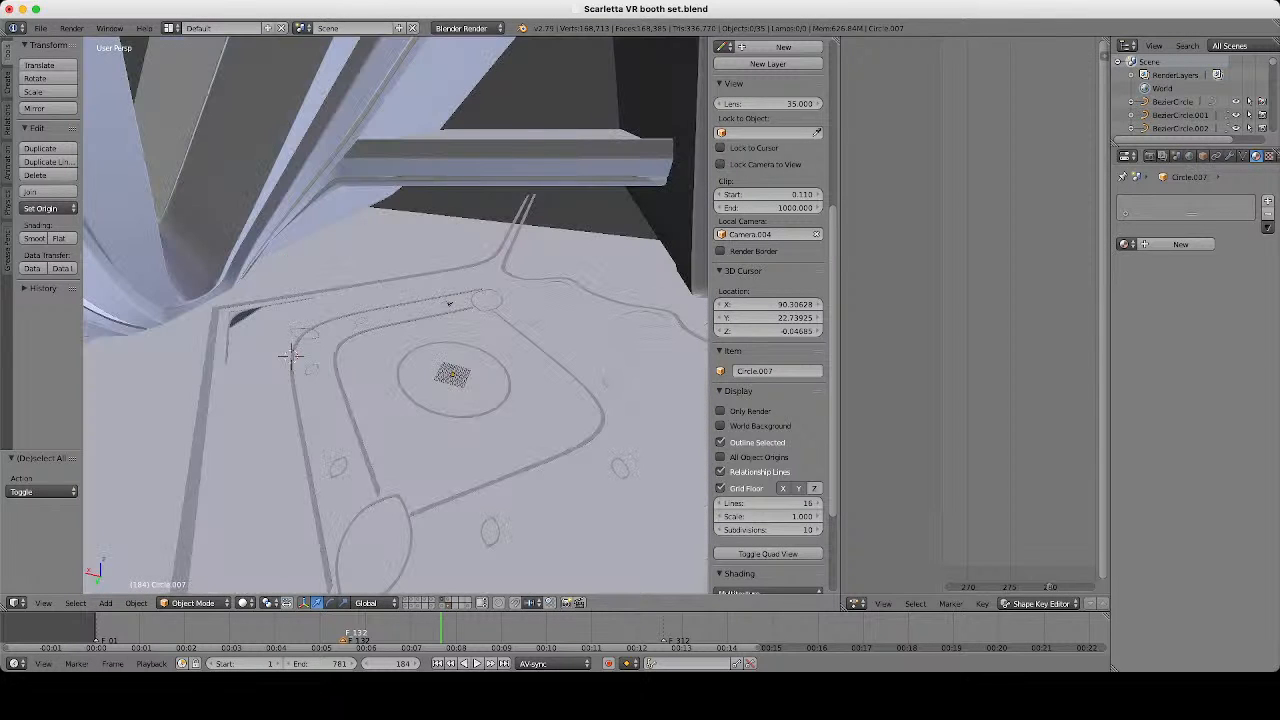
{"action": "scroll", "coordinate": [395, 316], "scroll_direction": "down", "scroll_amount": 4}
{"action": "scroll", "coordinate": [395, 316], "scroll_direction": "up", "scroll_amount": 3}
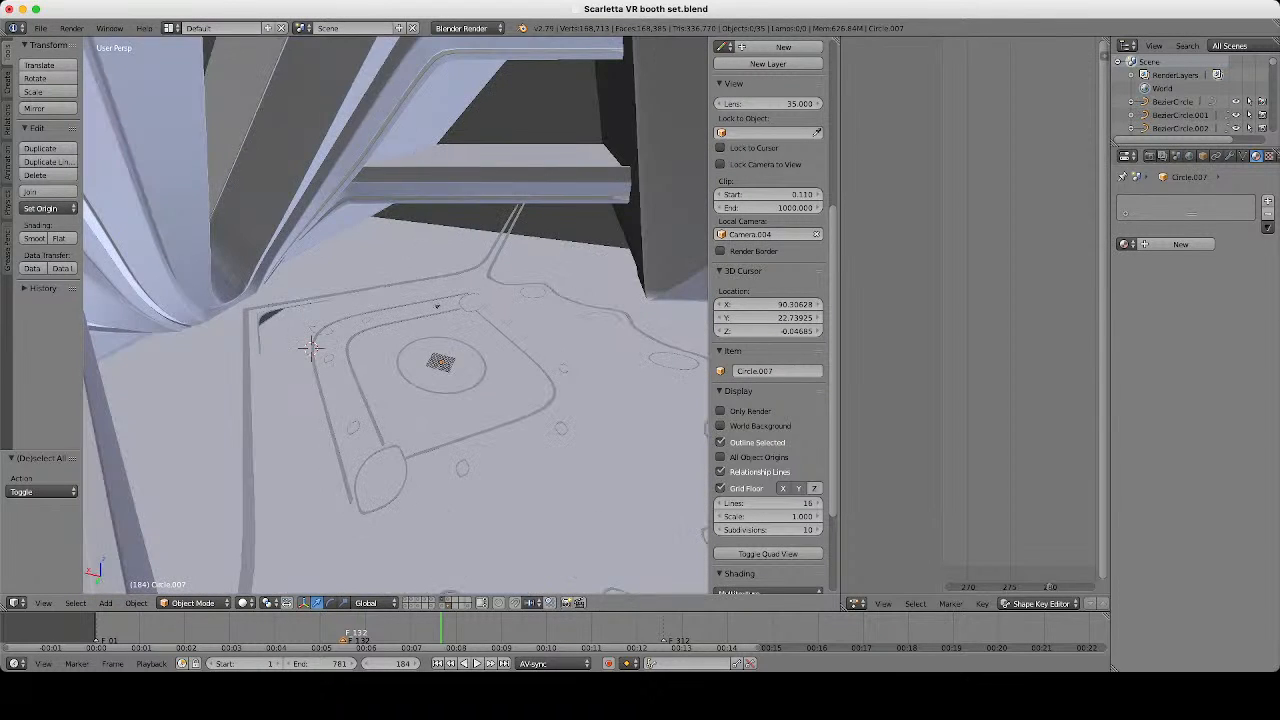
Select the large floor plane under the decorations and lower it along global Z by about 0.105.
{"action": "middle_click_drag", "start_coordinate": [311, 347], "coordinate": [333, 384]}
{"action": "middle_click_drag", "start_coordinate": [638, 197], "coordinate": [605, 192]}
{"action": "right_click", "coordinate": [605, 192]}
{"action": "key", "text": "z"}
{"action": "key", "text": "z"}
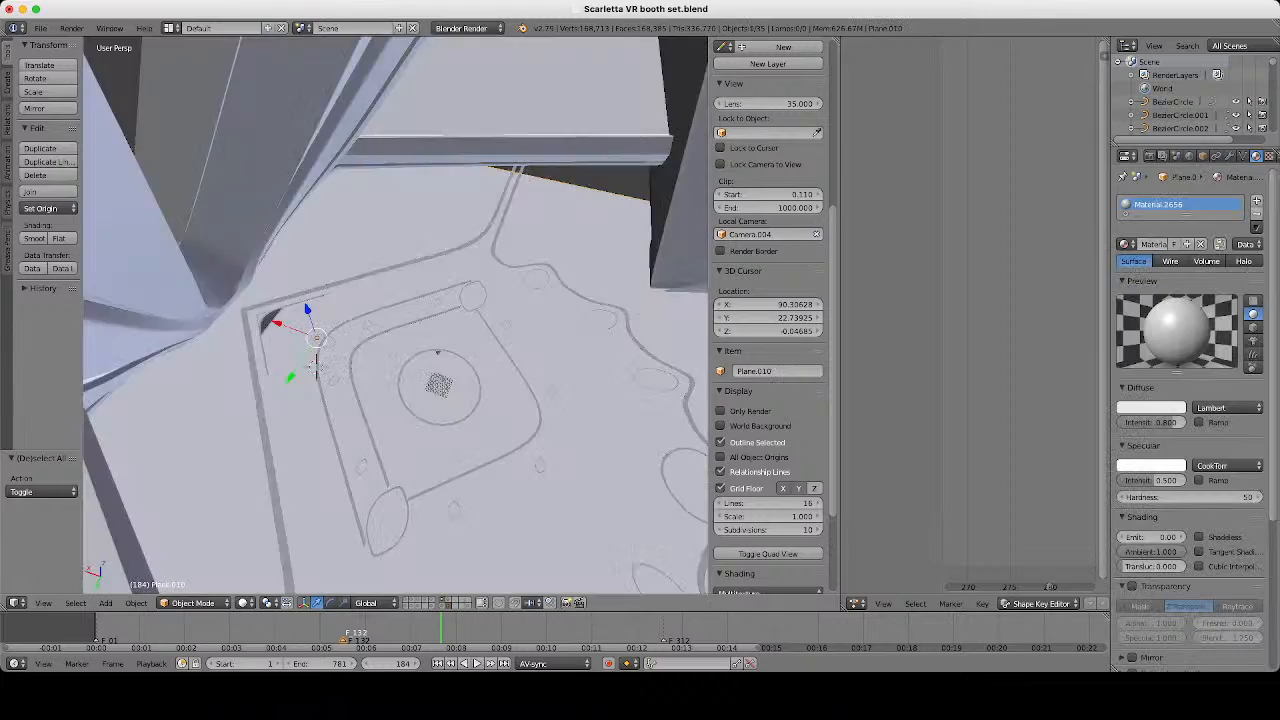
{"action": "scroll", "coordinate": [605, 192], "scroll_direction": "down", "scroll_amount": 3}
{"action": "key", "text": "z"}
{"action": "middle_click_drag", "start_coordinate": [605, 192], "coordinate": [515, 203]}
{"action": "scroll", "coordinate": [396, 315], "scroll_direction": "down", "scroll_amount": 2}
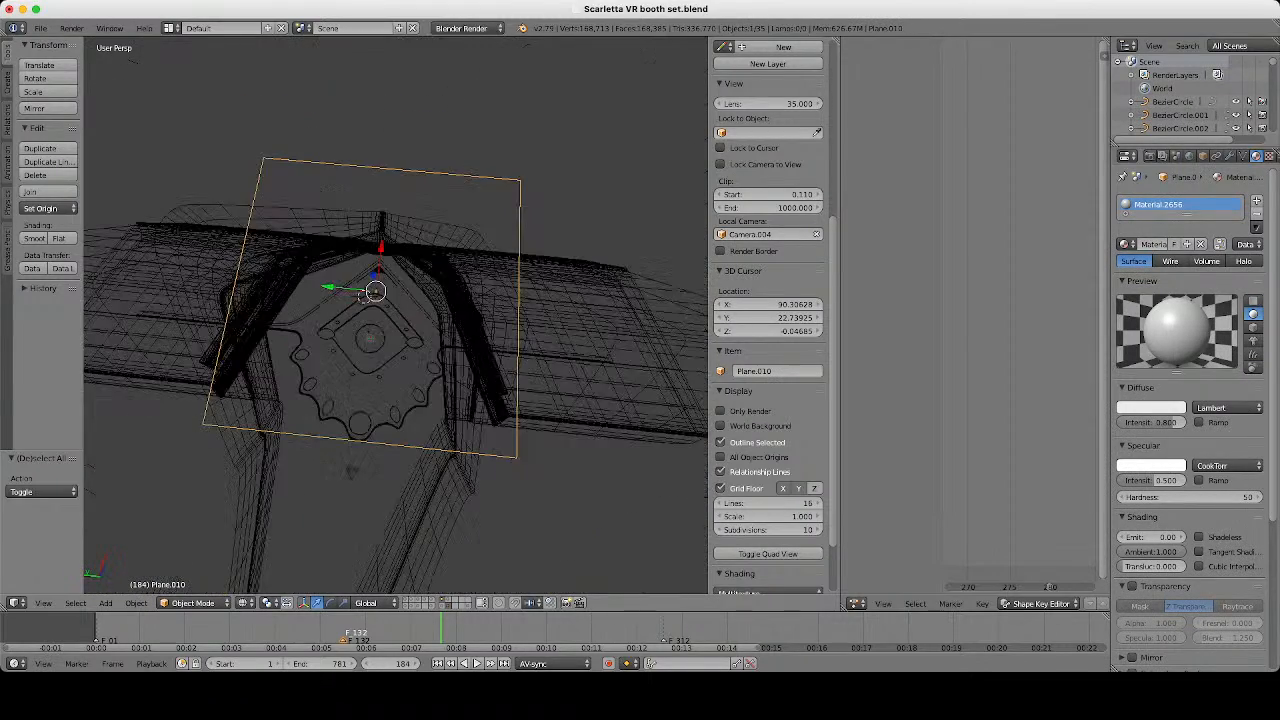
{"action": "scroll", "coordinate": [396, 315], "scroll_direction": "up", "scroll_amount": 3}
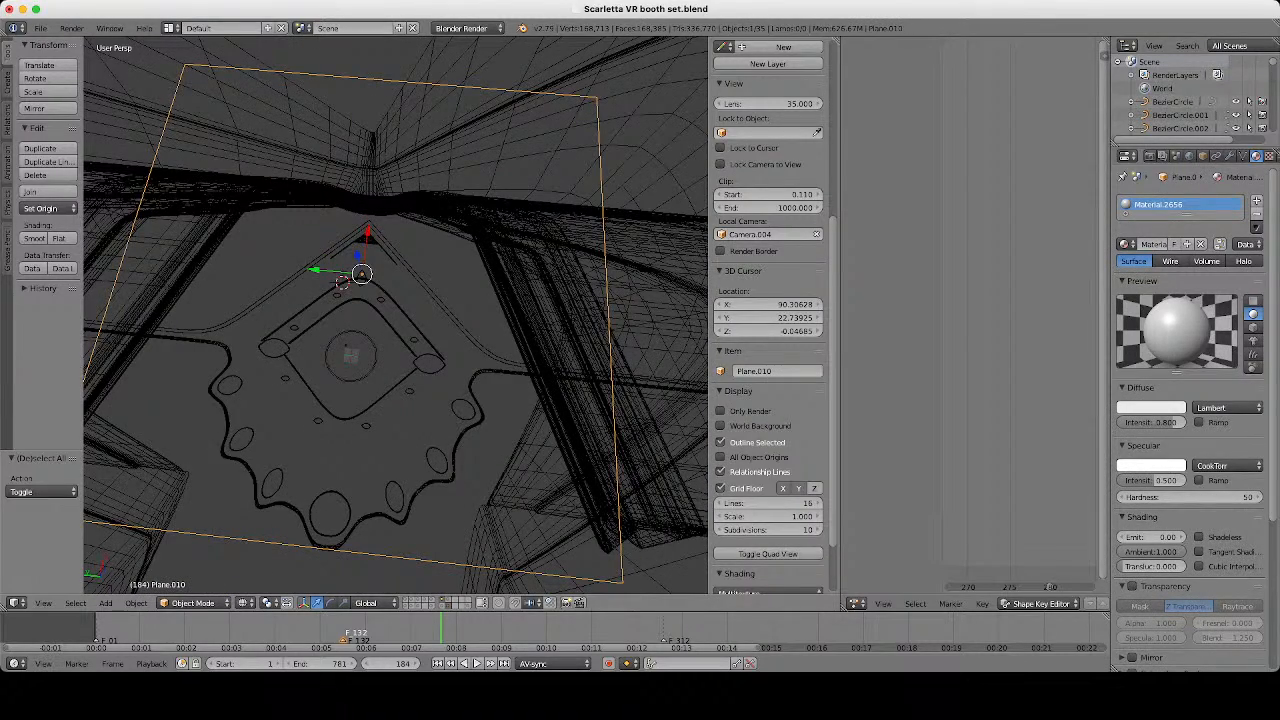
{"action": "middle_click_drag", "start_coordinate": [396, 315], "coordinate": [520, 215]}
{"action": "scroll", "coordinate": [520, 215], "scroll_direction": "up", "scroll_amount": 4}
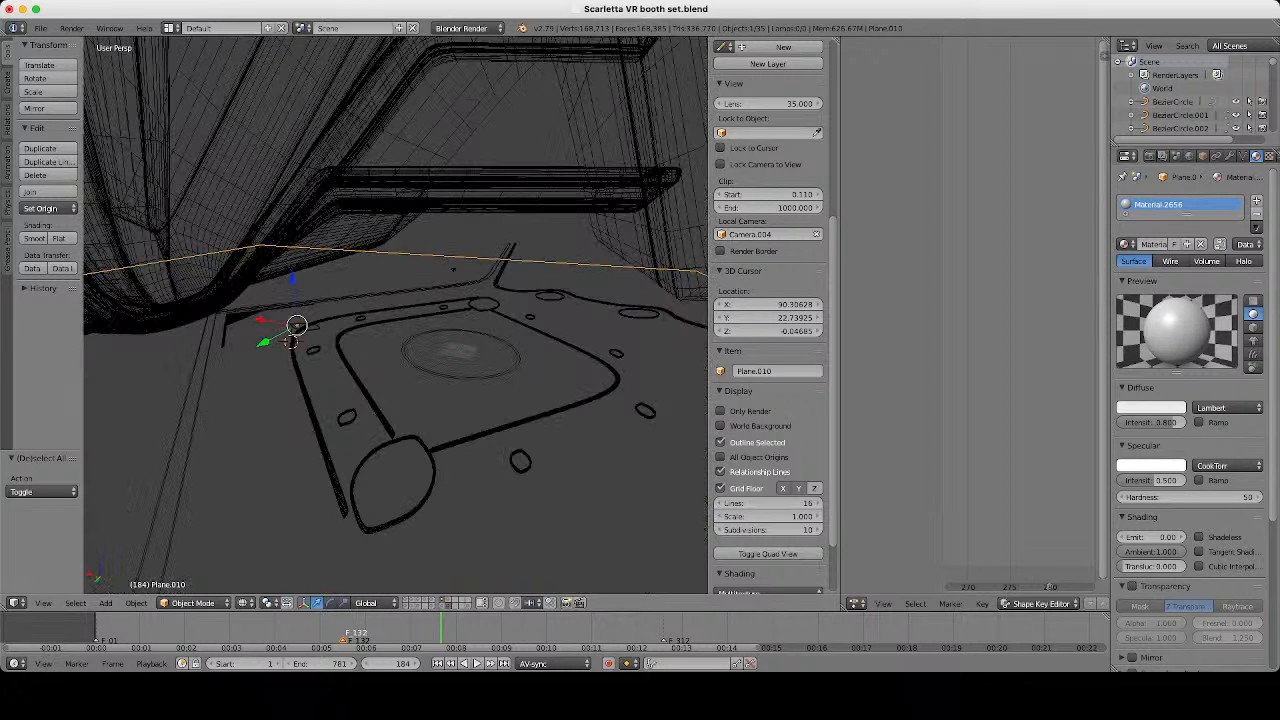
{"action": "key", "text": "z"}
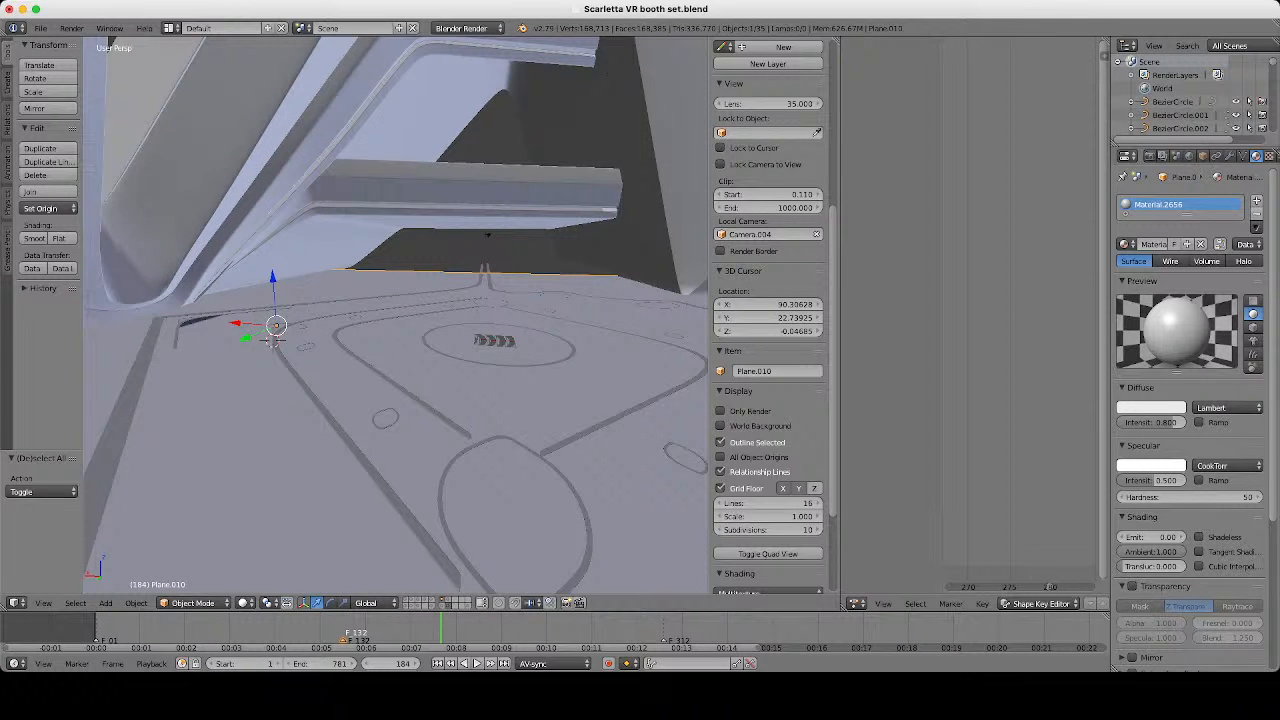
{"action": "mouse_move", "coordinate": [274, 340]}
{"action": "middle_mouse_down"}
{"action": "mouse_move", "coordinate": [353, 308]}
{"action": "mouse_move", "coordinate": [616, 376]}
{"action": "mouse_move", "coordinate": [679, 373]}
{"action": "middle_mouse_up"}
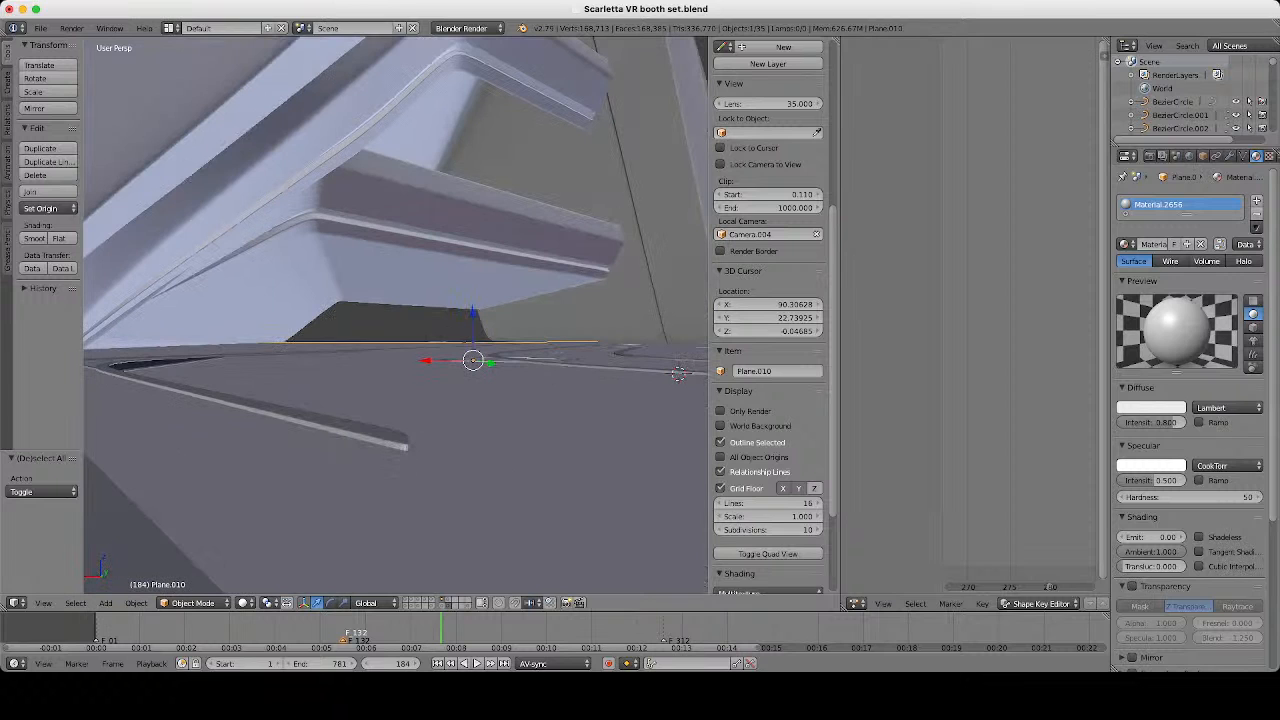
{"action": "key", "text": "g"}
{"action": "key", "text": "z"}
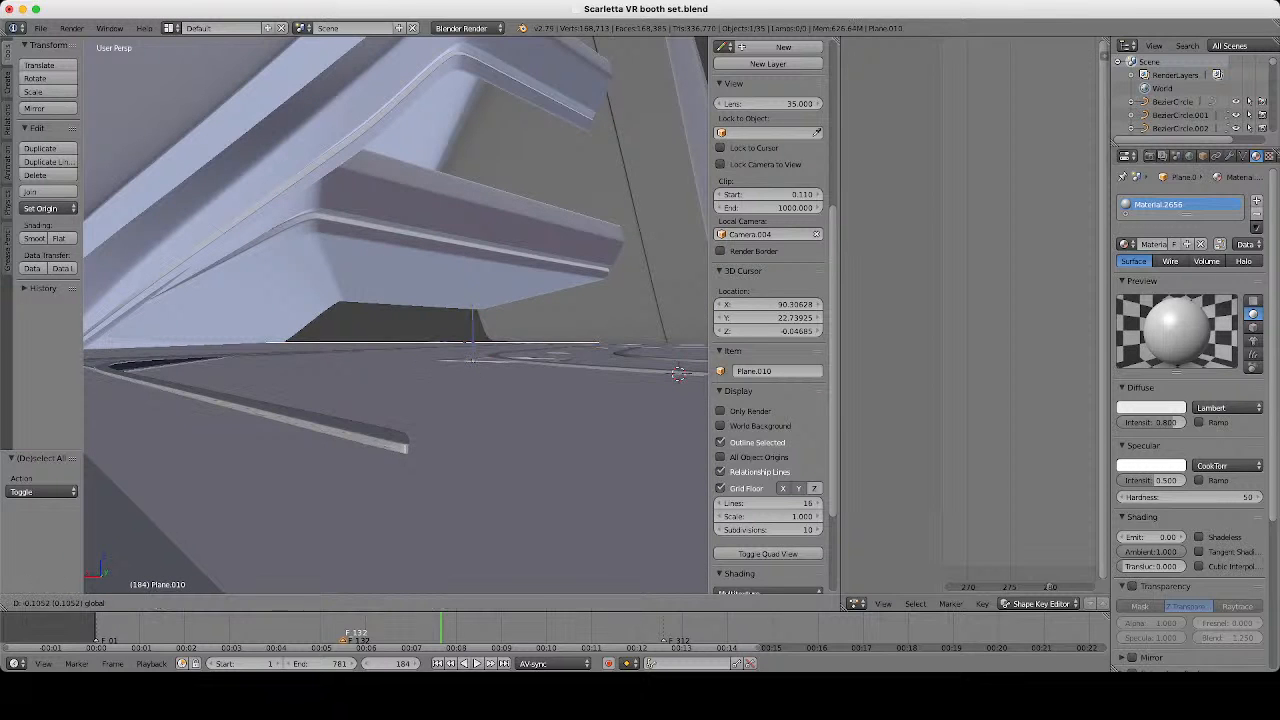
{"action": "left_click", "coordinate": [679, 374]}
Duplicate the floor plane in place and raise the copy along Z by 0.104.
{"action": "key", "text": "shift+d"}
{"action": "key", "text": "Escape"}
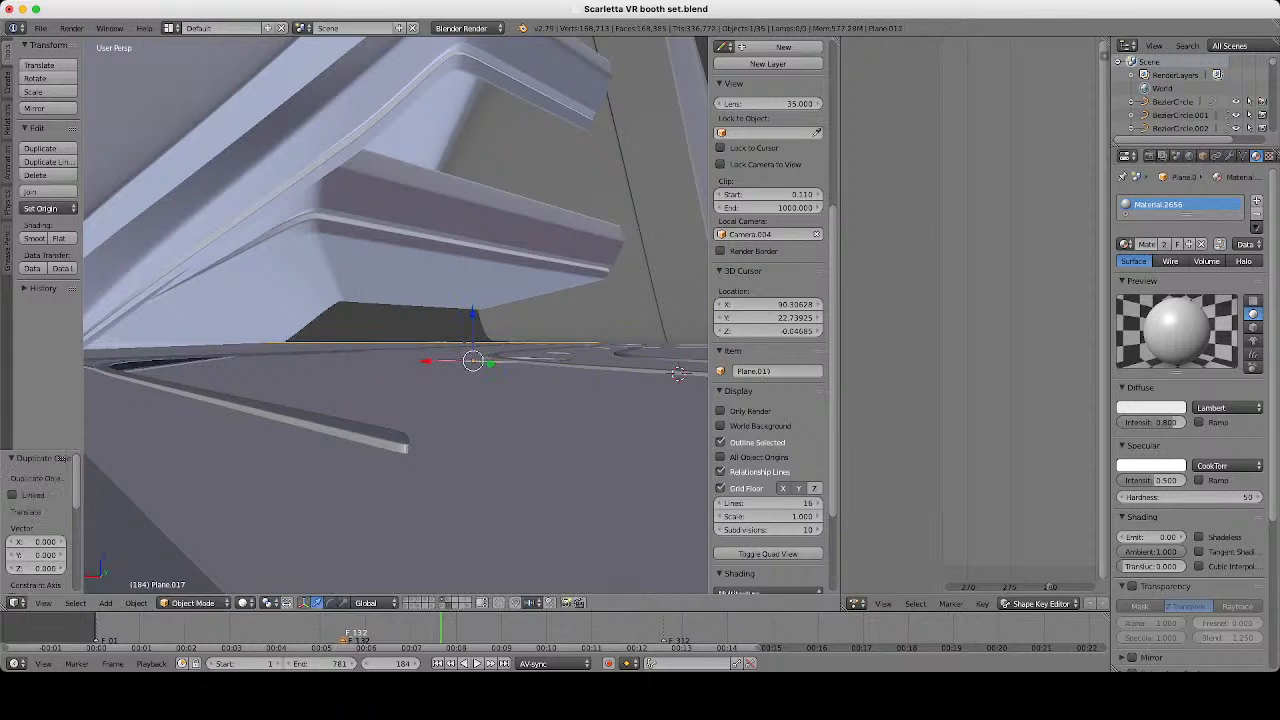
{"action": "key", "text": "g"}
{"action": "key", "text": "z"}
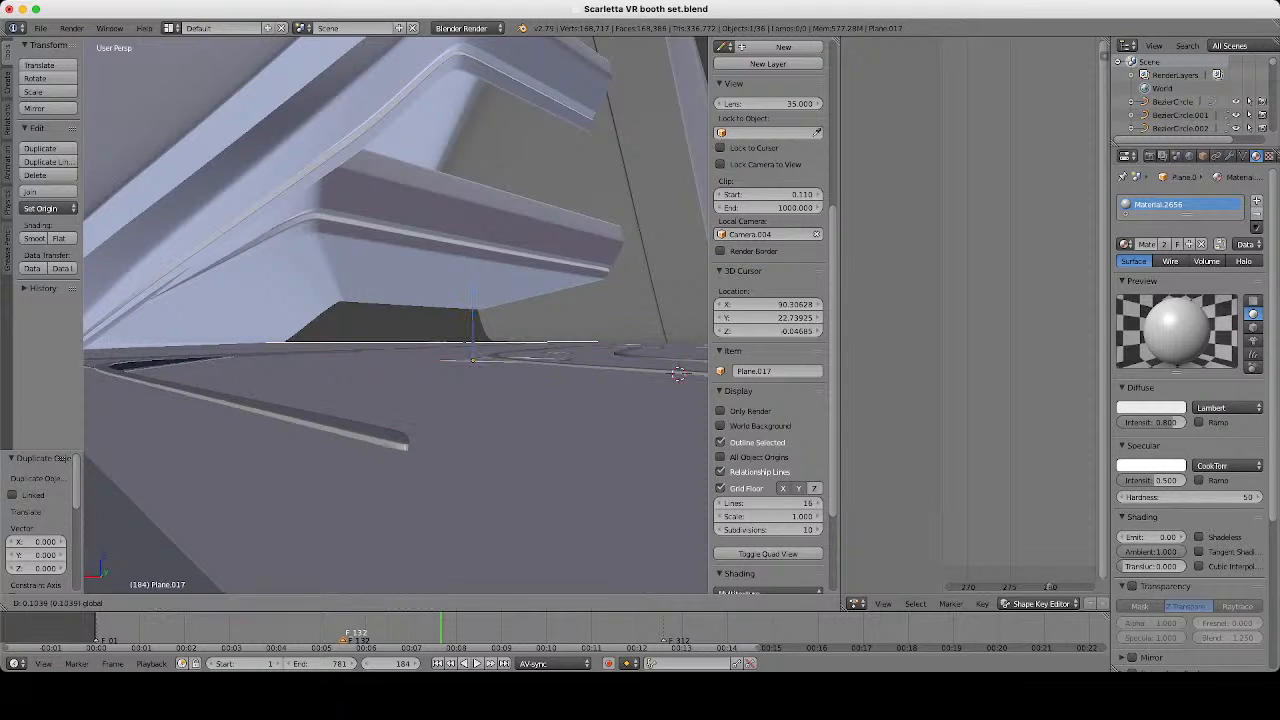
{"action": "key", "text": "Return"}
Move the duplicated floor plane -74.799 along X and scale it to 0.687 along X.
{"action": "middle_click_drag", "start_coordinate": [480, 330], "coordinate": [440, 480]}
{"action": "key", "text": "z"}
{"action": "scroll", "coordinate": [440, 400], "scroll_direction": "down", "scroll_amount": 7}
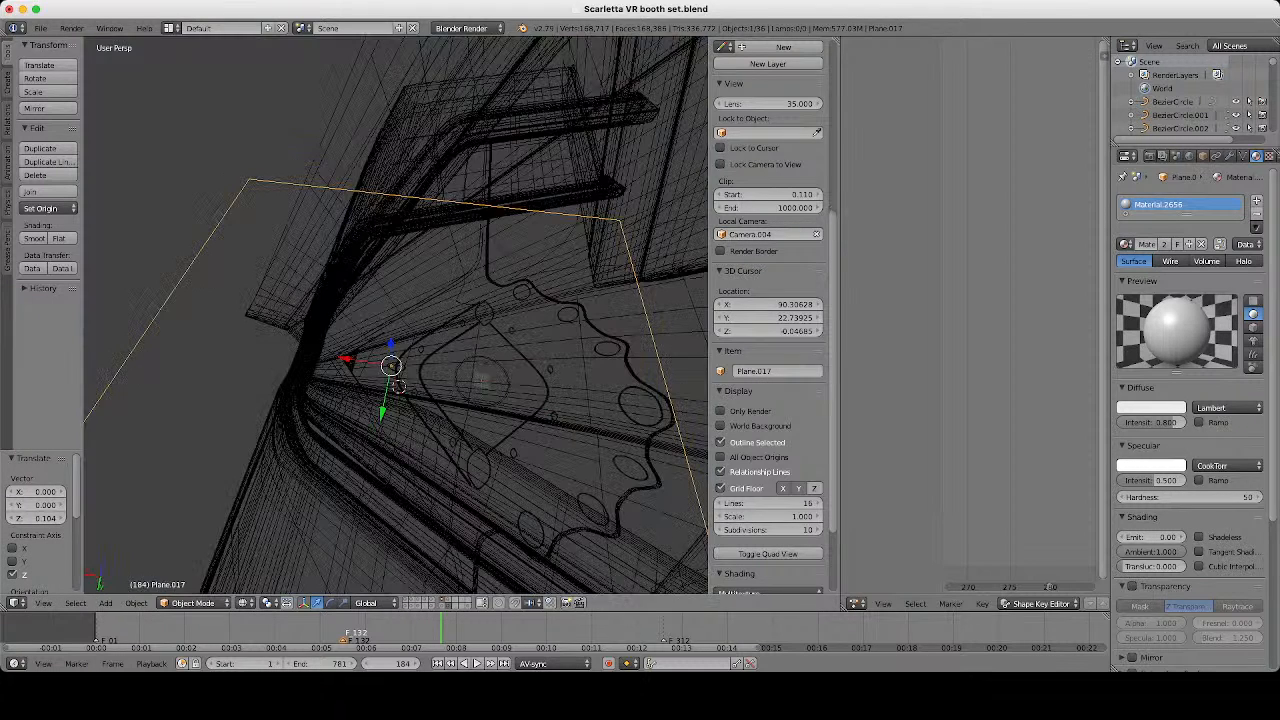
{"action": "key", "text": "z"}
{"action": "middle_click_drag", "start_coordinate": [480, 350], "coordinate": [335, 395]}
{"action": "key", "text": "z"}
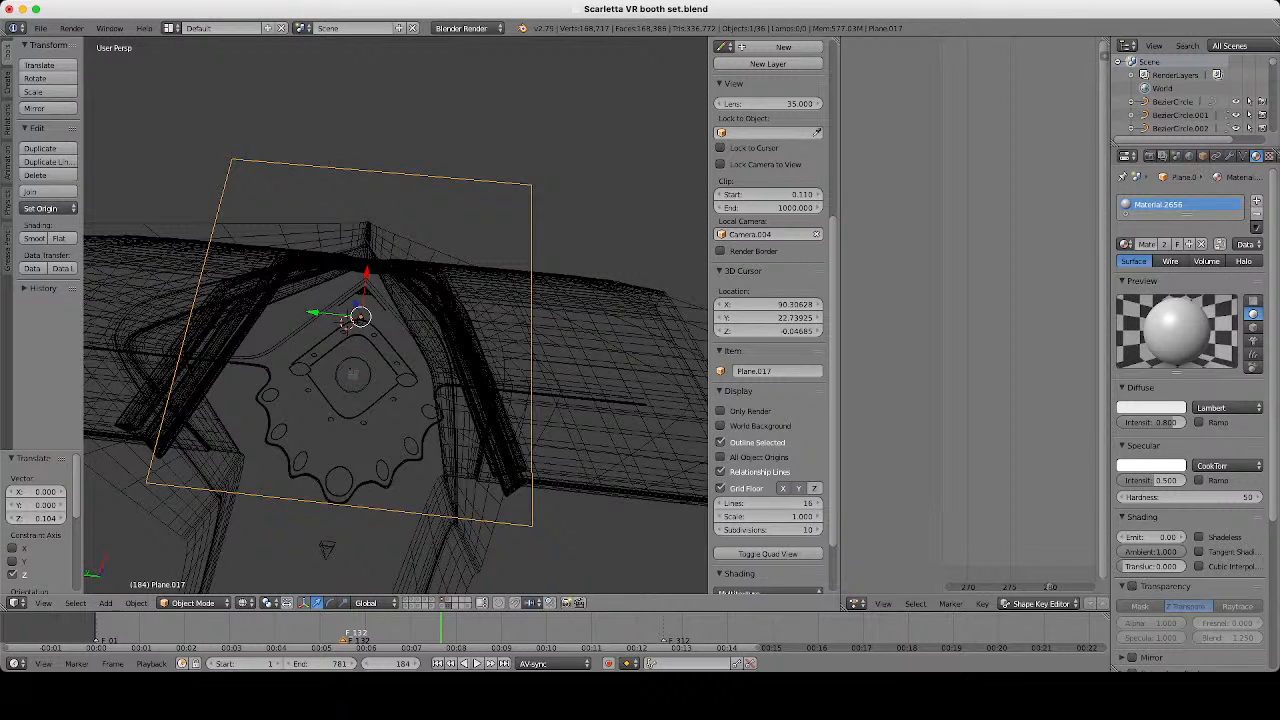
{"action": "key", "text": "g"}
{"action": "key", "text": "x"}
{"action": "key", "text": "Return"}
{"action": "key", "text": "s"}
{"action": "key", "text": "x"}
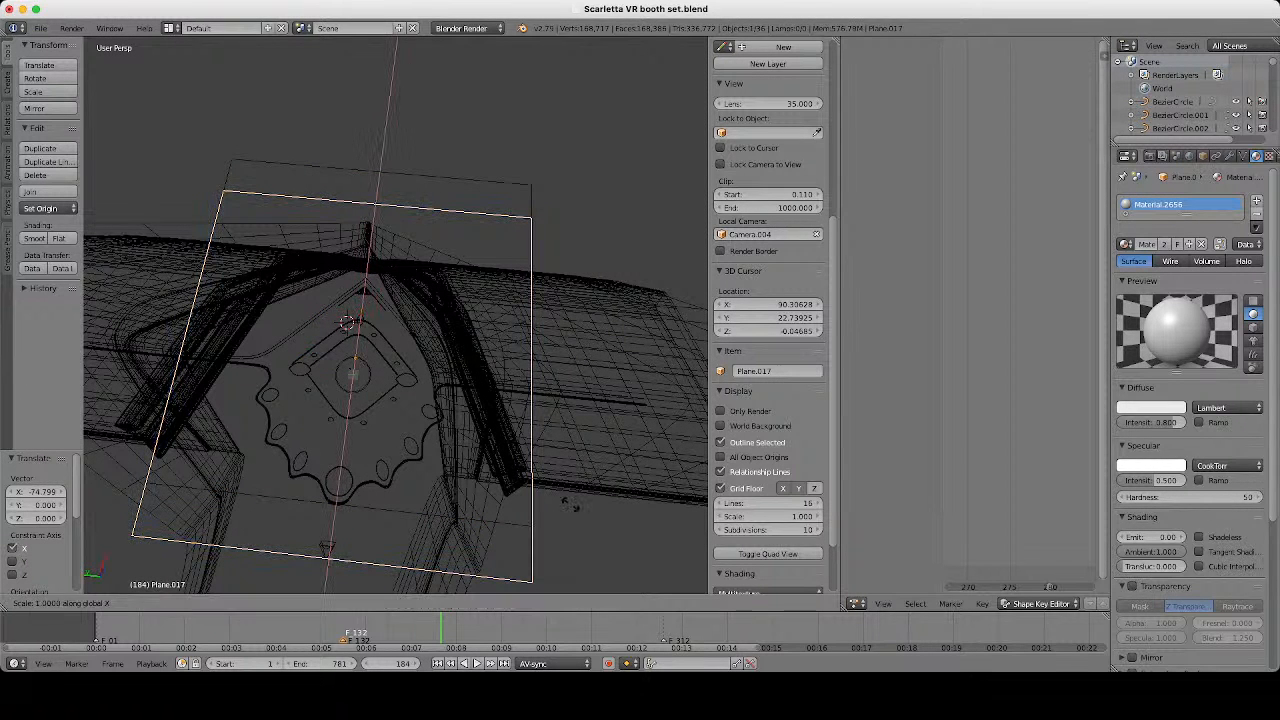
{"action": "key", "text": "Return"}
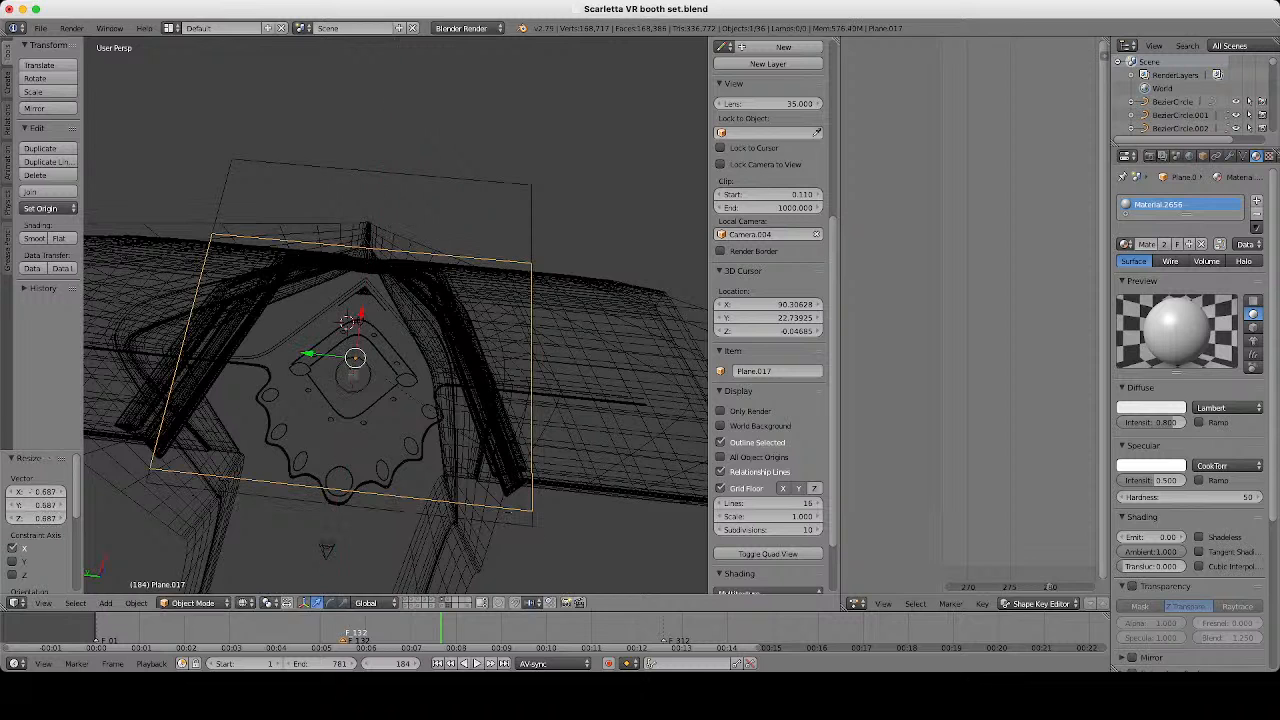
Move the duplicated floor plane a further -33.990 along X and scale it by 1.564 along Y.
{"action": "key", "text": "g"}
{"action": "key", "text": "x"}
{"action": "key", "text": "Return"}
{"action": "scroll", "coordinate": [396, 316], "scroll_direction": "down", "scroll_amount": 3}
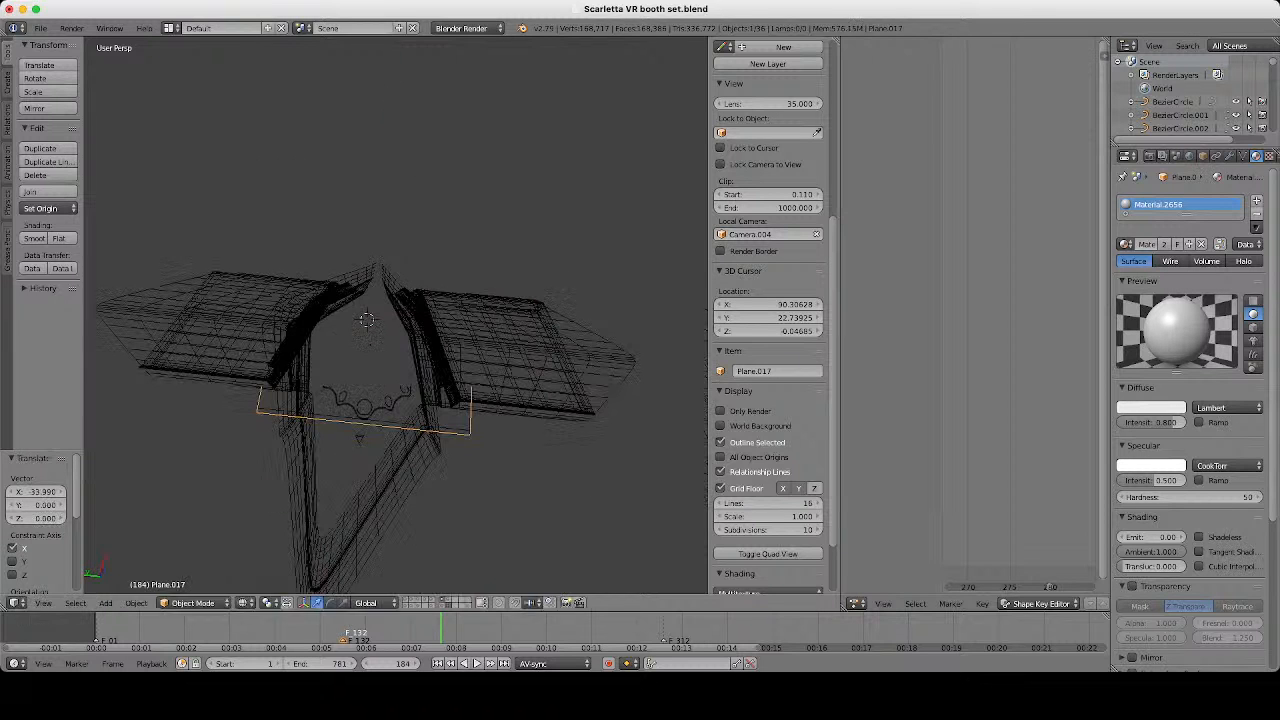
{"action": "key", "text": "s"}
{"action": "key", "text": "Escape"}
{"action": "scroll", "coordinate": [396, 316], "scroll_direction": "up", "scroll_amount": 3}
{"action": "key", "text": "s"}
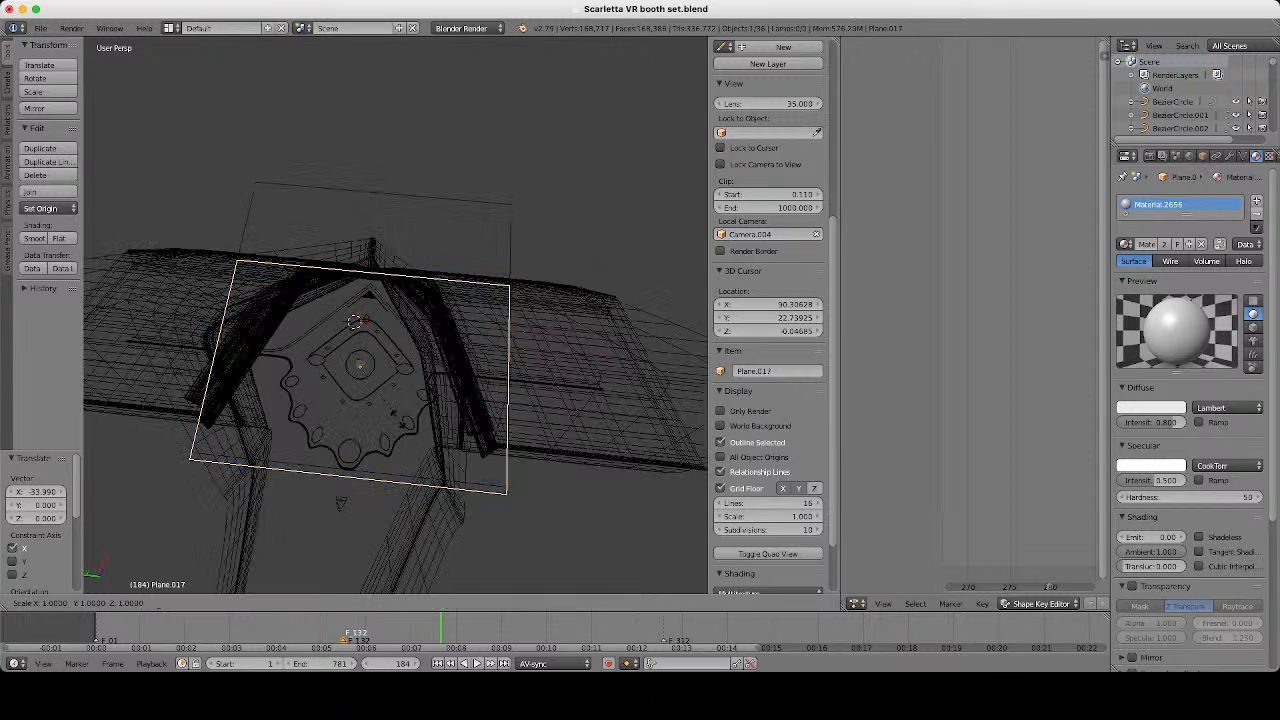
{"action": "key", "text": "y"}
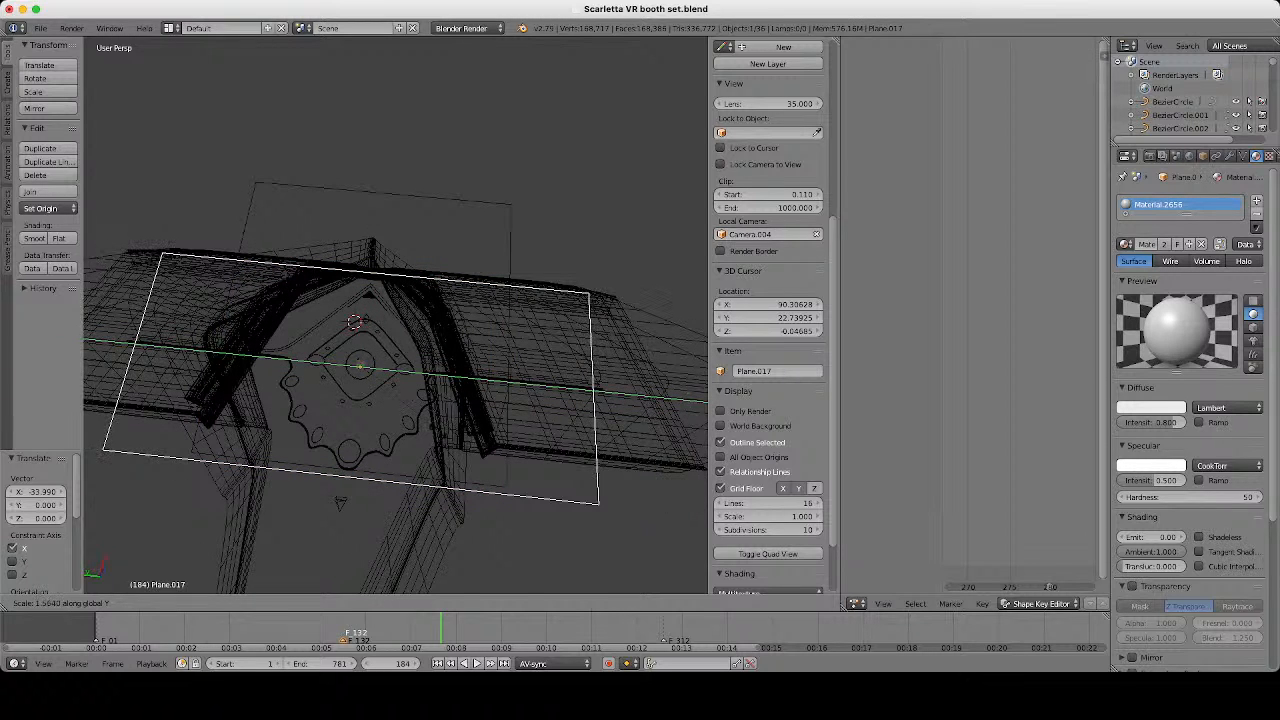
{"action": "key", "text": "Return"}
Select the original floor plane, Plane.010, hide it, and check the floor in solid shading.
{"action": "scroll", "coordinate": [396, 316], "scroll_direction": "up", "scroll_amount": 5}
{"action": "middle_click_drag", "start_coordinate": [396, 316], "coordinate": [486, 296]}
{"action": "key", "text": "z"}
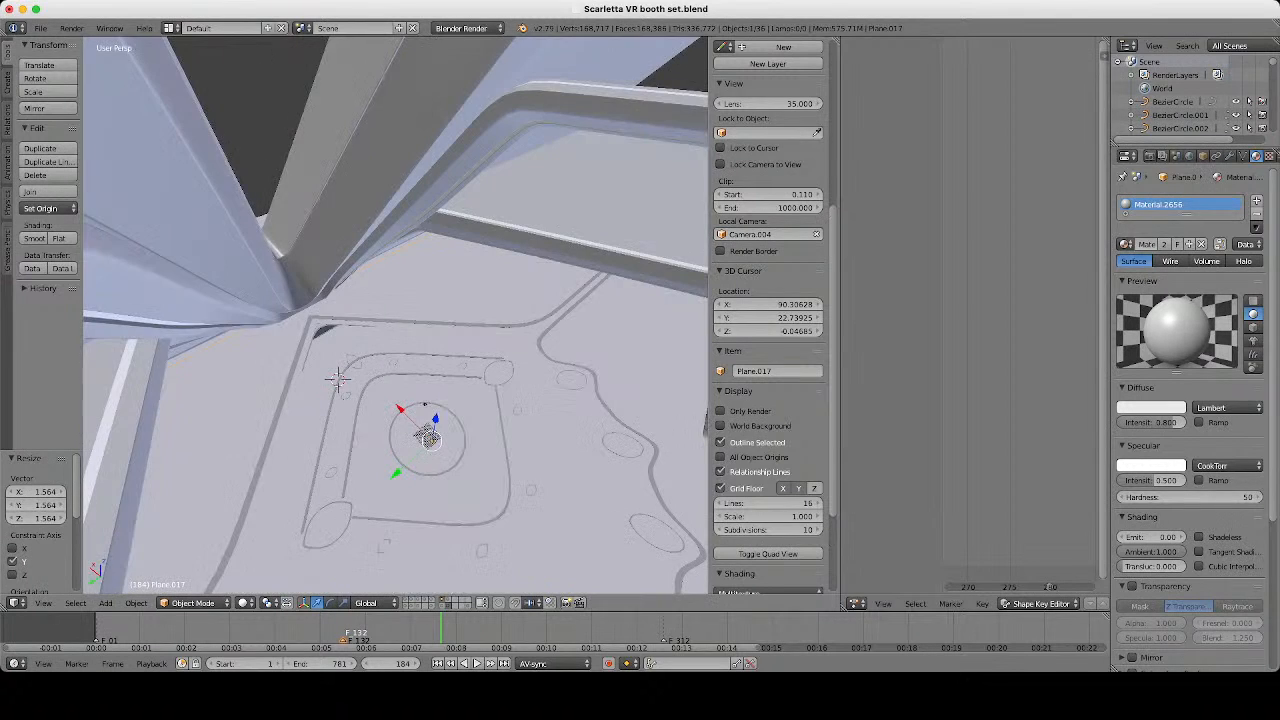
{"action": "mouse_move", "coordinate": [396, 316]}
{"action": "middle_mouse_down"}
{"action": "mouse_move", "coordinate": [446, 256]}
{"action": "mouse_move", "coordinate": [396, 236]}
{"action": "mouse_move", "coordinate": [544, 208]}
{"action": "mouse_move", "coordinate": [538, 312]}
{"action": "middle_mouse_up"}
{"action": "scroll", "coordinate": [396, 316], "scroll_direction": "up", "scroll_amount": 2}
{"action": "key", "text": "z"}
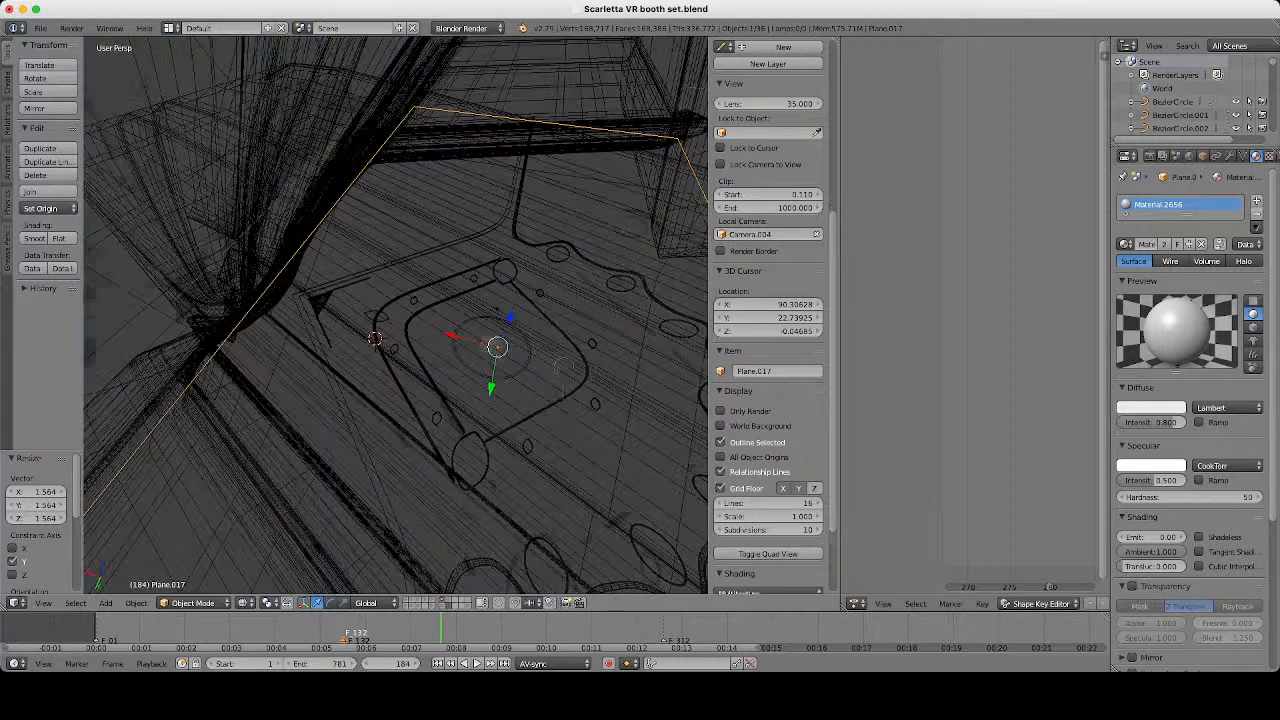
{"action": "scroll", "coordinate": [538, 312], "scroll_direction": "up", "scroll_amount": 6}
{"action": "key", "text": "z"}
{"action": "key", "text": "z"}
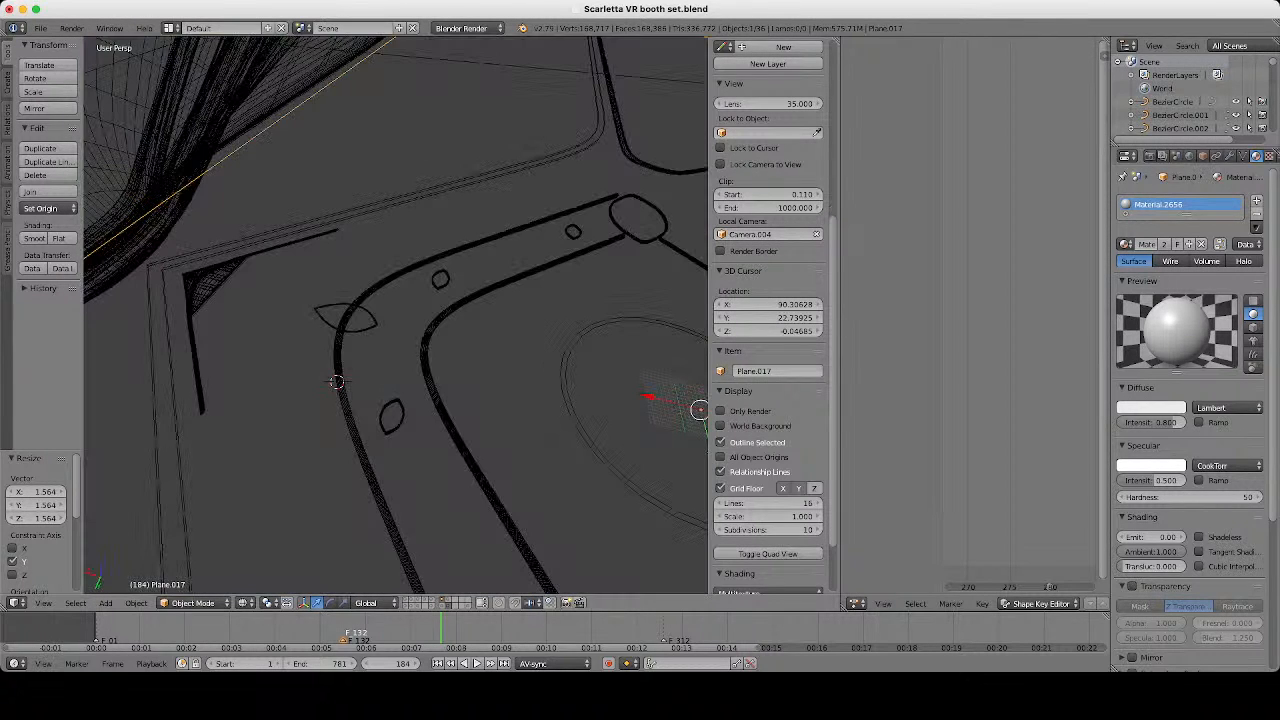
{"action": "right_click", "coordinate": [337, 382]}
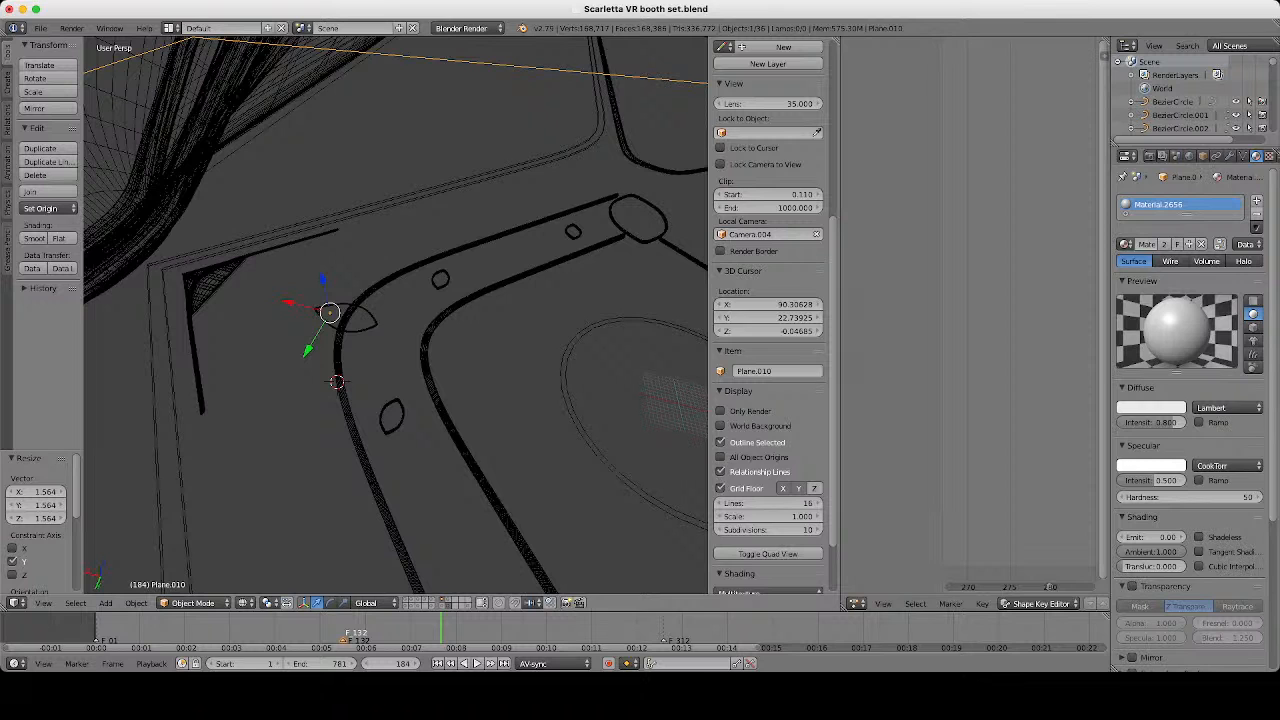
{"action": "key", "text": "h"}
{"action": "key", "text": "z"}
{"action": "scroll", "coordinate": [655, 298], "scroll_direction": "down", "scroll_amount": 2}
{"action": "middle_click_drag", "start_coordinate": [655, 298], "coordinate": [590, 330]}
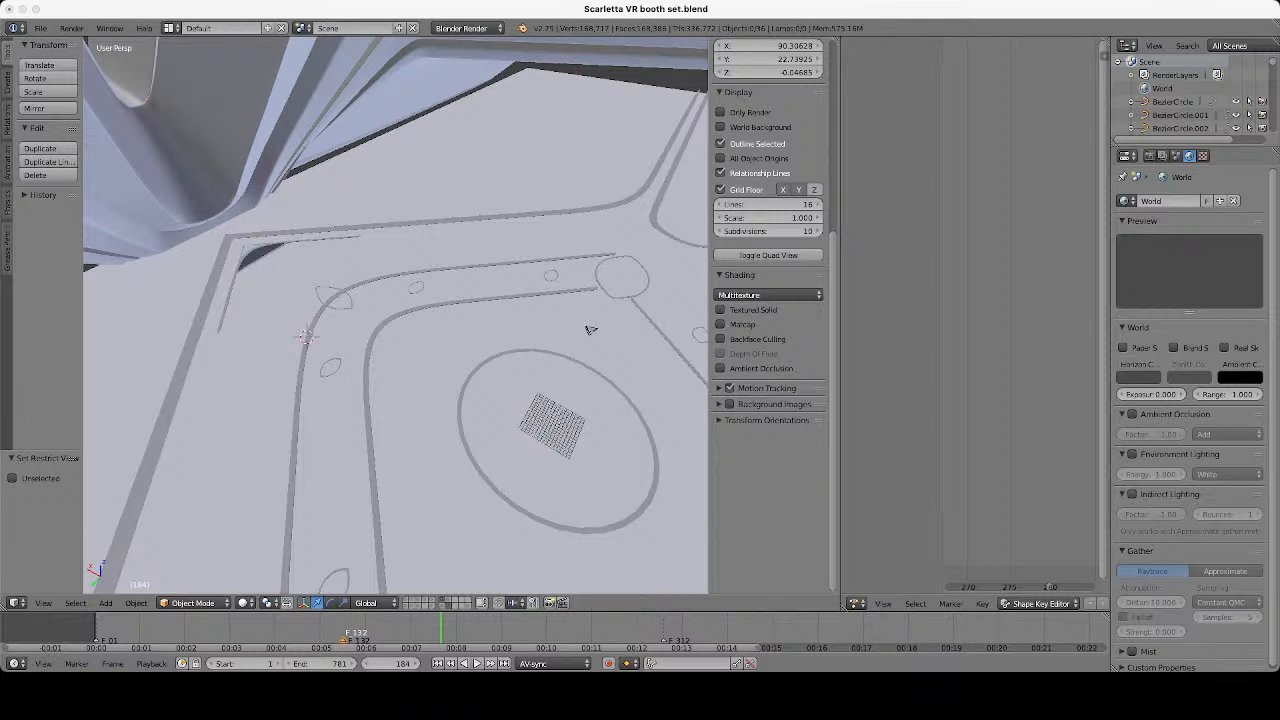
Select the circular ring at the centre of the floor decoration and add a Subdivision Surface modifier to it.
{"action": "left_click", "coordinate": [591, 330]}
{"action": "scroll", "coordinate": [486, 320], "scroll_direction": "down", "scroll_amount": 4}
{"action": "mouse_move", "coordinate": [486, 320]}
{"action": "middle_mouse_down"}
{"action": "mouse_move", "coordinate": [477, 346]}
{"action": "mouse_move", "coordinate": [530, 262]}
{"action": "mouse_move", "coordinate": [400, 300]}
{"action": "middle_mouse_up"}
{"action": "scroll", "coordinate": [477, 346], "scroll_direction": "up", "scroll_amount": 7}
{"action": "key", "text": "z"}
{"action": "scroll", "coordinate": [400, 300], "scroll_direction": "up", "scroll_amount": 3}
{"action": "key", "text": "z"}
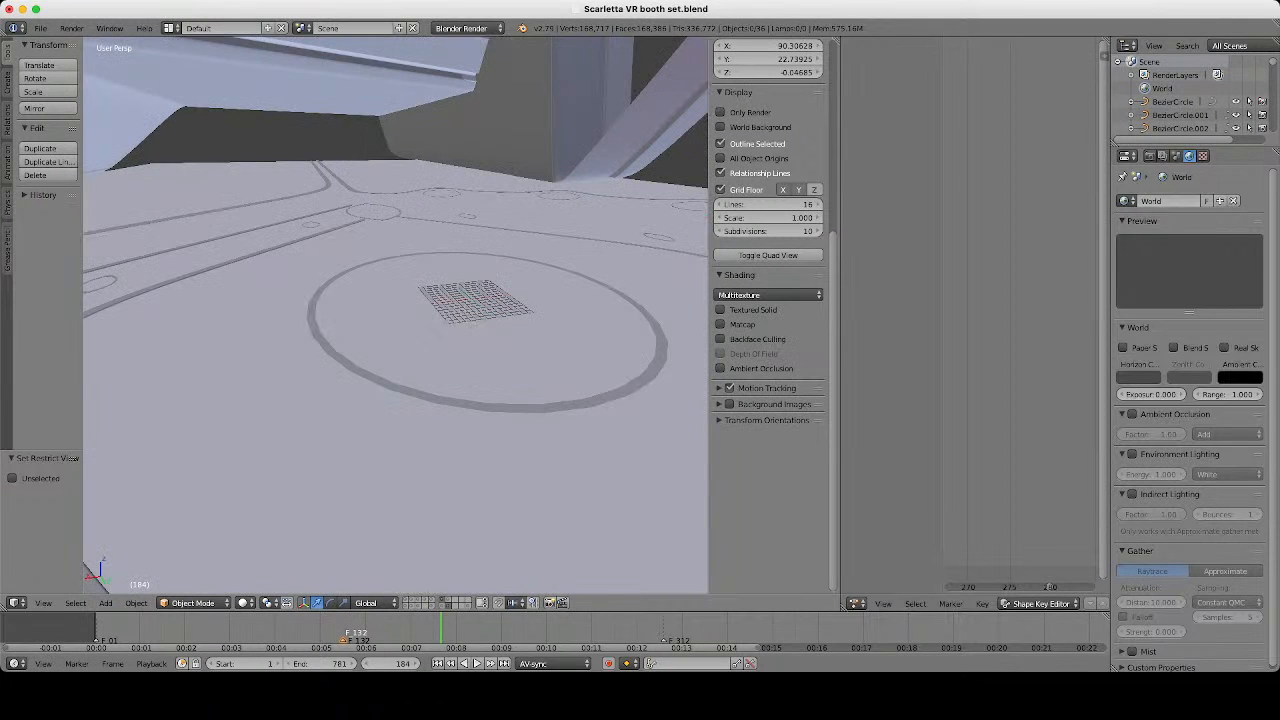
{"action": "right_click", "coordinate": [540, 408]}
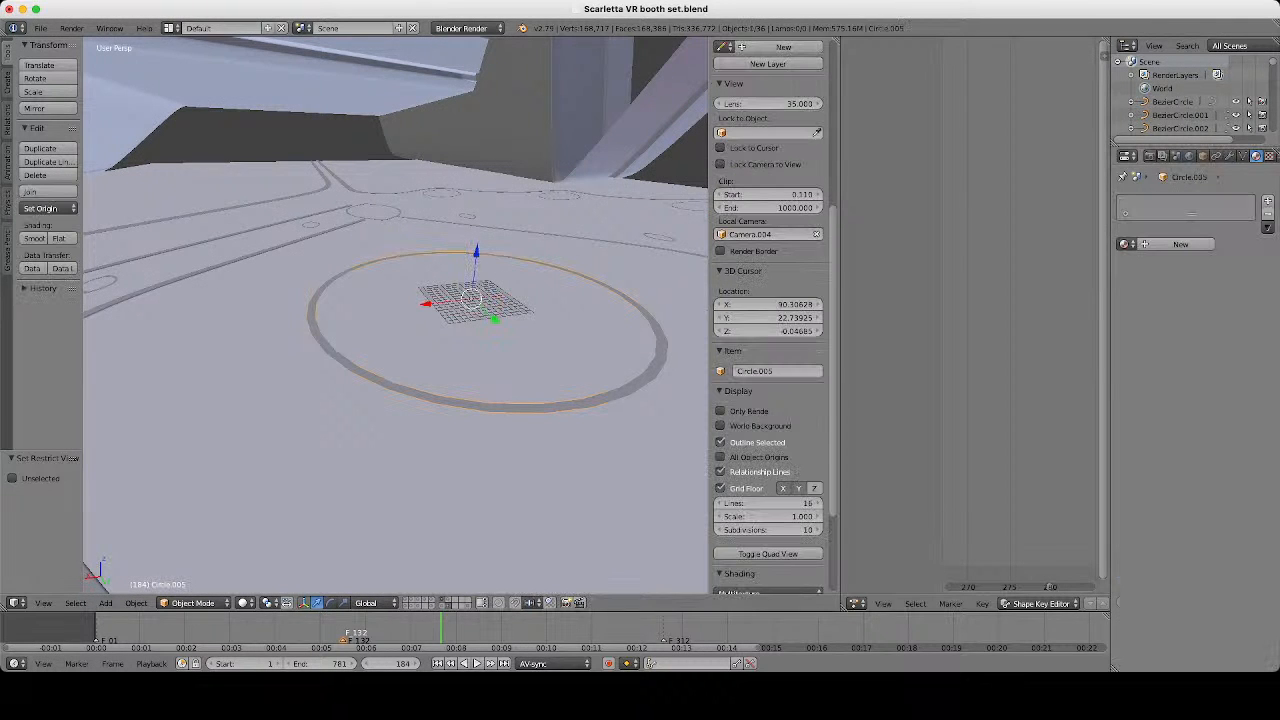
{"action": "left_click", "coordinate": [1229, 156]}
{"action": "left_click", "coordinate": [1195, 201]}
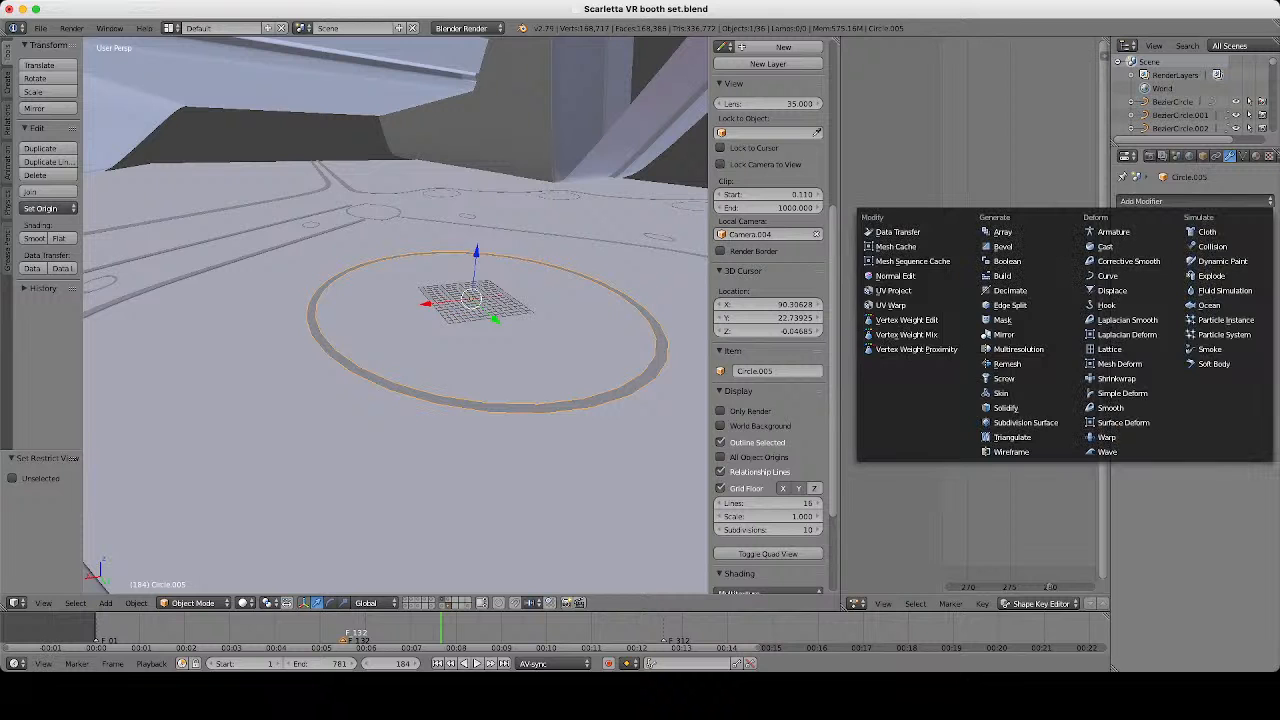
{"action": "left_click", "coordinate": [1025, 422]}
Enter Edit Mode on the central ring and view its faces close up from a low angle.
{"action": "middle_click_drag", "start_coordinate": [520, 350], "coordinate": [560, 368]}
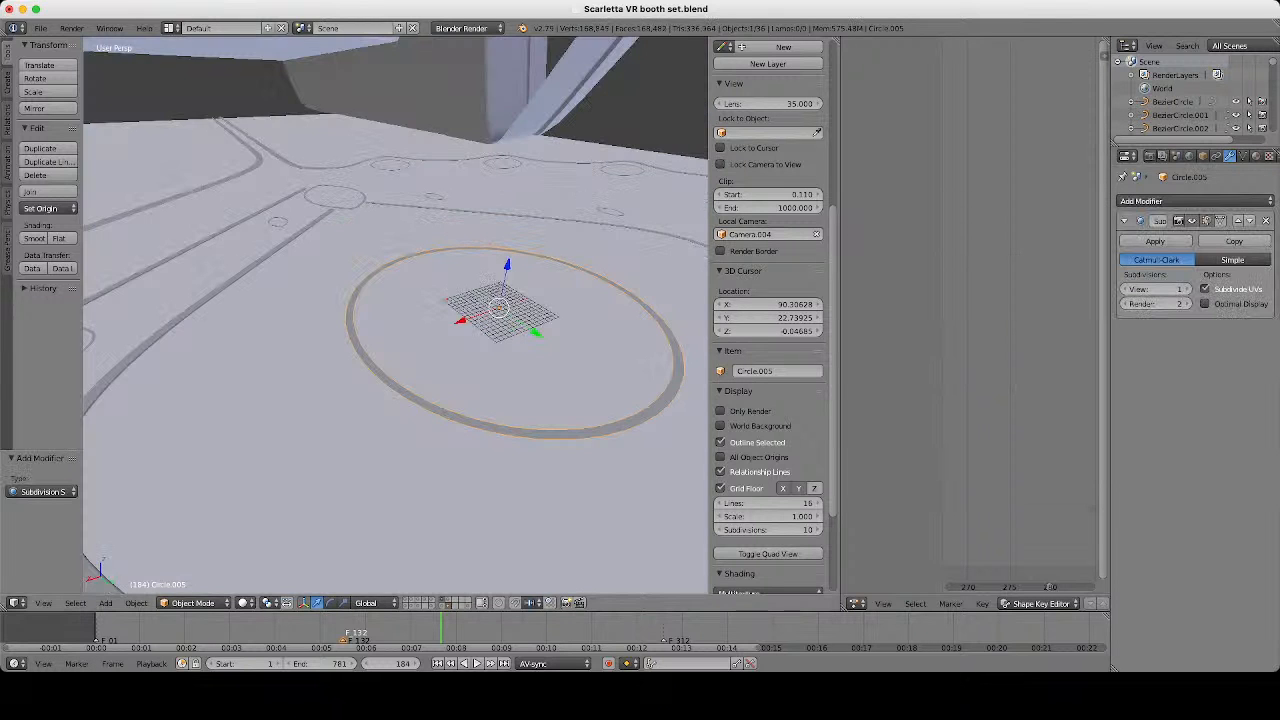
{"action": "scroll", "coordinate": [395, 315], "scroll_direction": "up", "scroll_amount": 4}
{"action": "scroll", "coordinate": [395, 315], "scroll_direction": "up", "scroll_amount": 1}
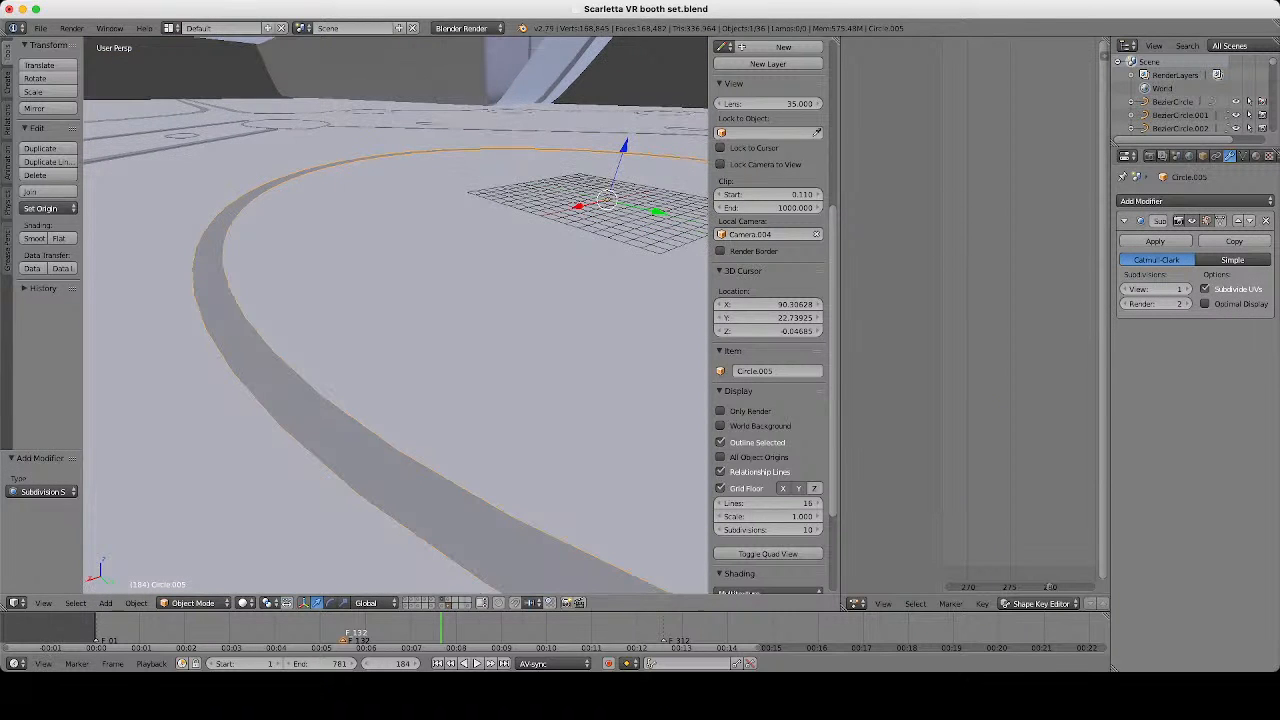
{"action": "key", "text": "Tab"}
{"action": "middle_click_drag", "start_coordinate": [400, 350], "coordinate": [400, 310]}
{"action": "key", "text": "e"}
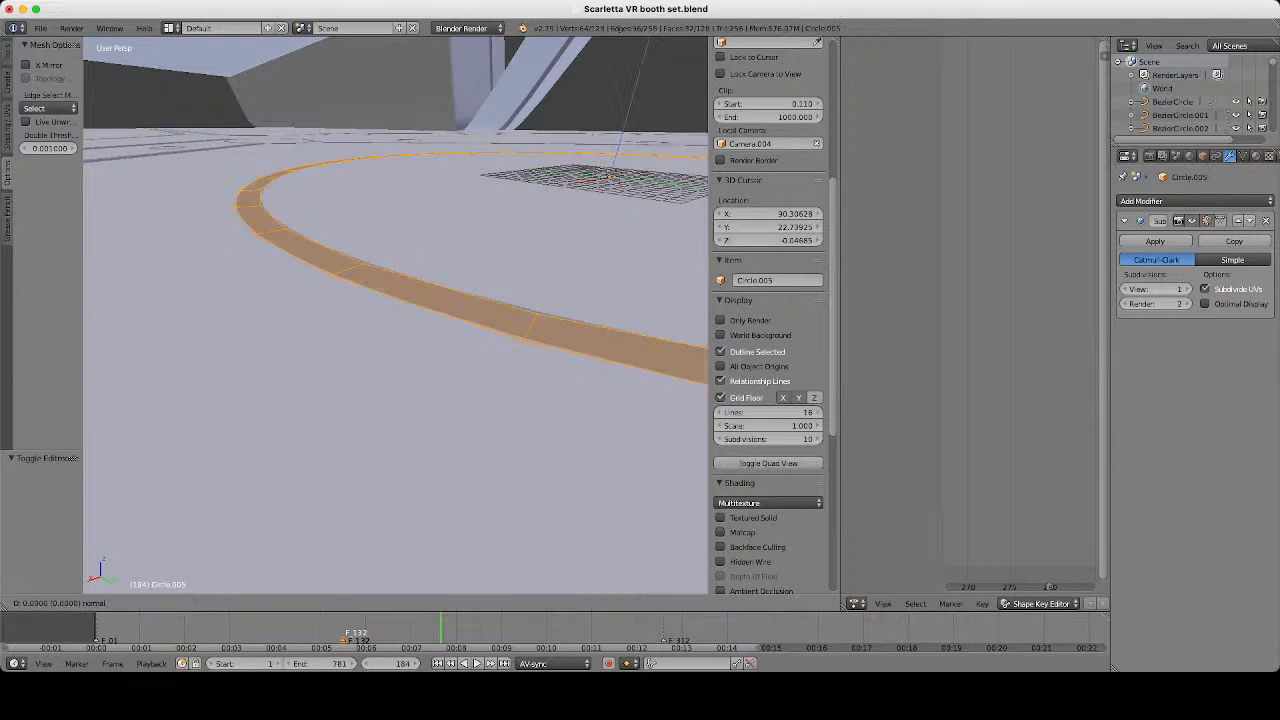
{"action": "key", "text": "z"}
{"action": "key", "text": "Escape"}
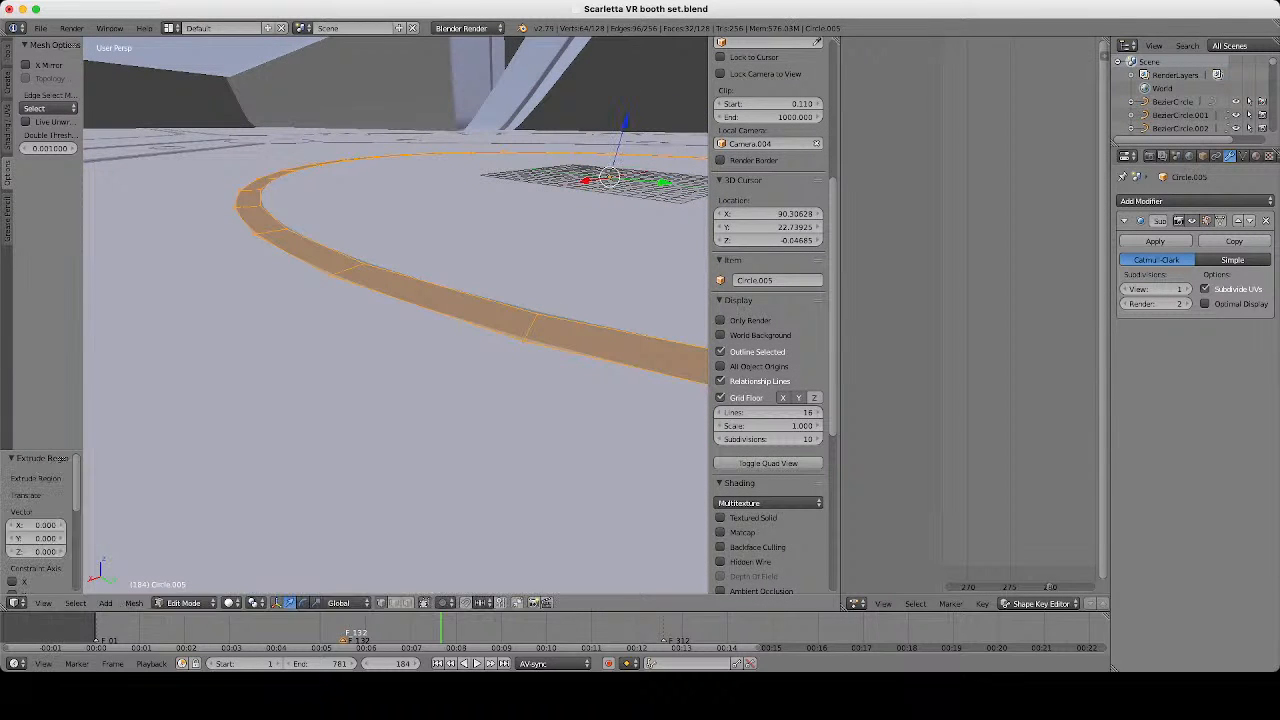
Extrude the ring's selected faces downward along global Z by about 0.105 in wireframe shading.
{"action": "key", "text": "z"}
{"action": "key", "text": "e"}
{"action": "key", "text": "z"}
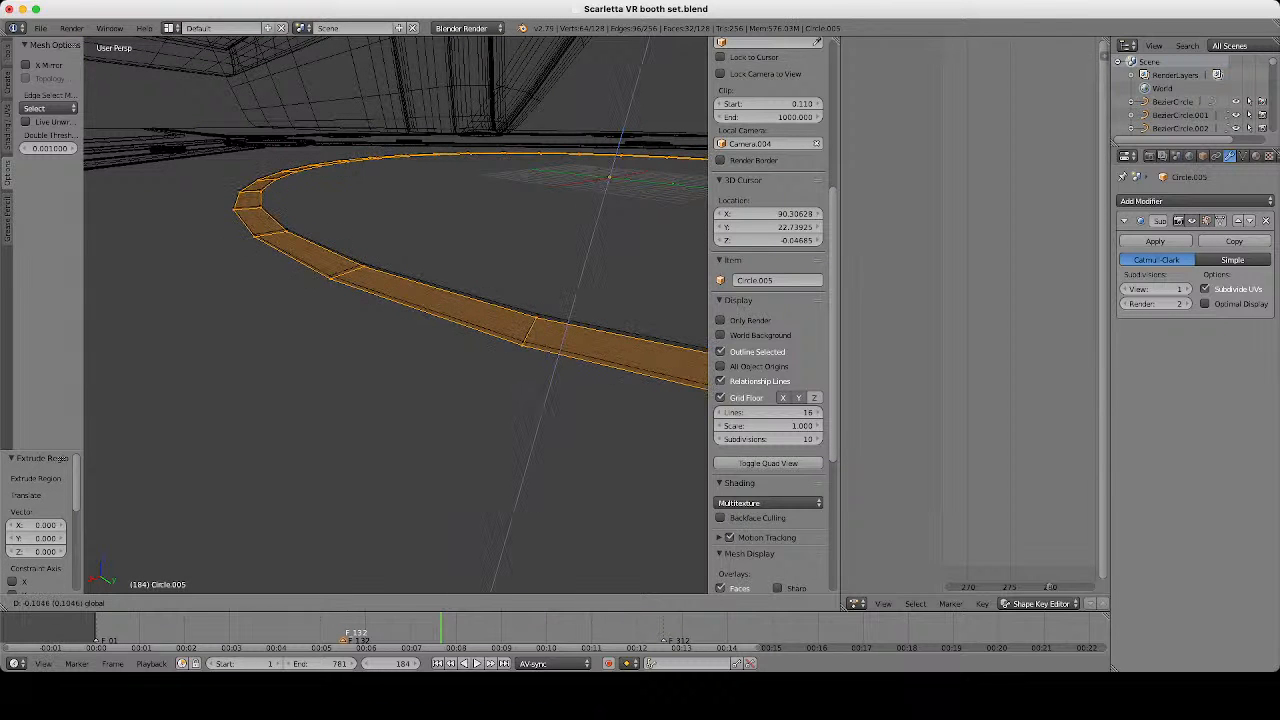
{"action": "key", "text": "Return"}
Extrude the ring's faces again in further layers, lower them along Z, the last by 0.062, and return to solid shading.
{"action": "key", "text": "e"}
{"action": "key", "text": "Escape"}
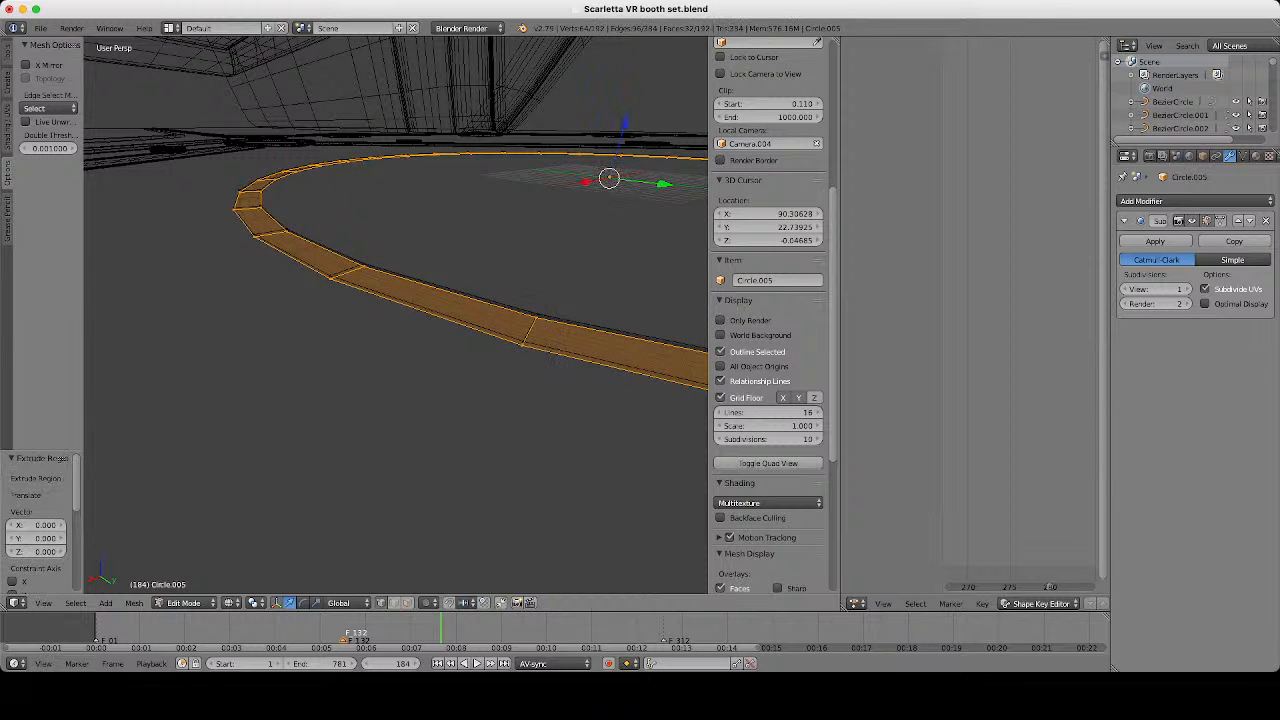
{"action": "key", "text": "g"}
{"action": "key", "text": "z"}
{"action": "key", "text": "e"}
{"action": "left_click", "coordinate": [622, 128]}
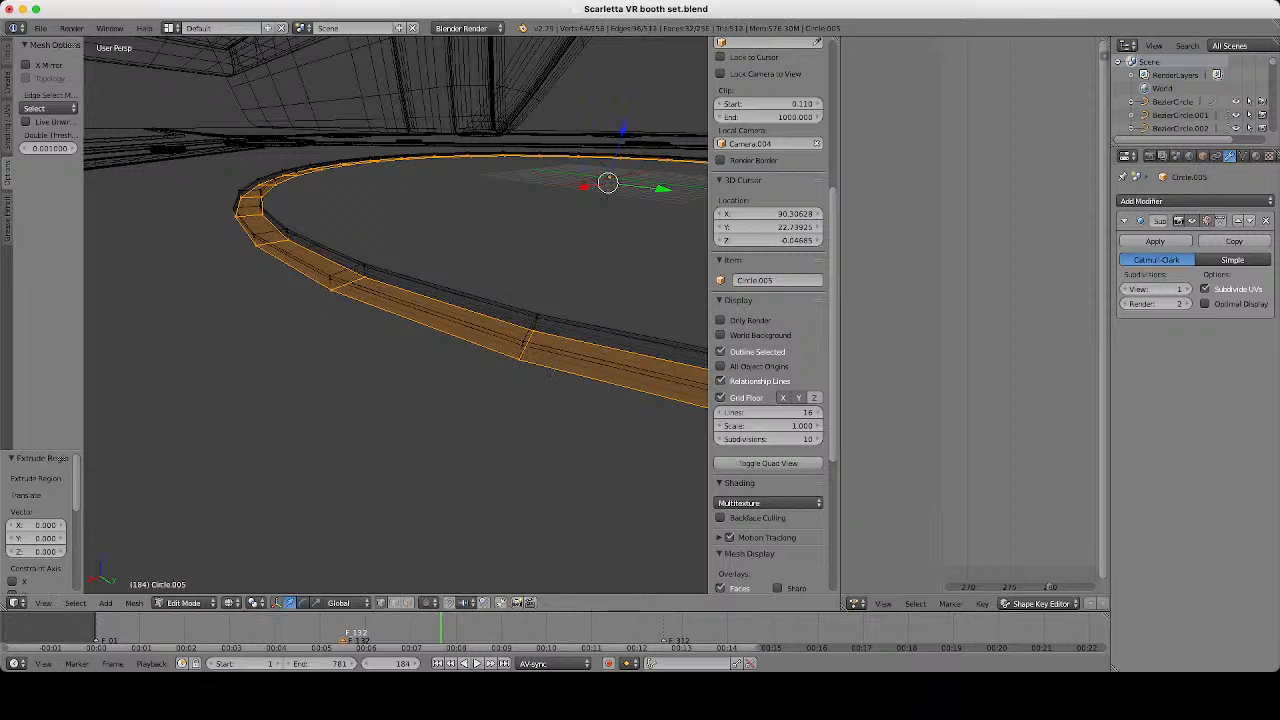
{"action": "left_click_drag", "start_coordinate": [622, 128], "coordinate": [622, 131]}
{"action": "key", "text": "z"}
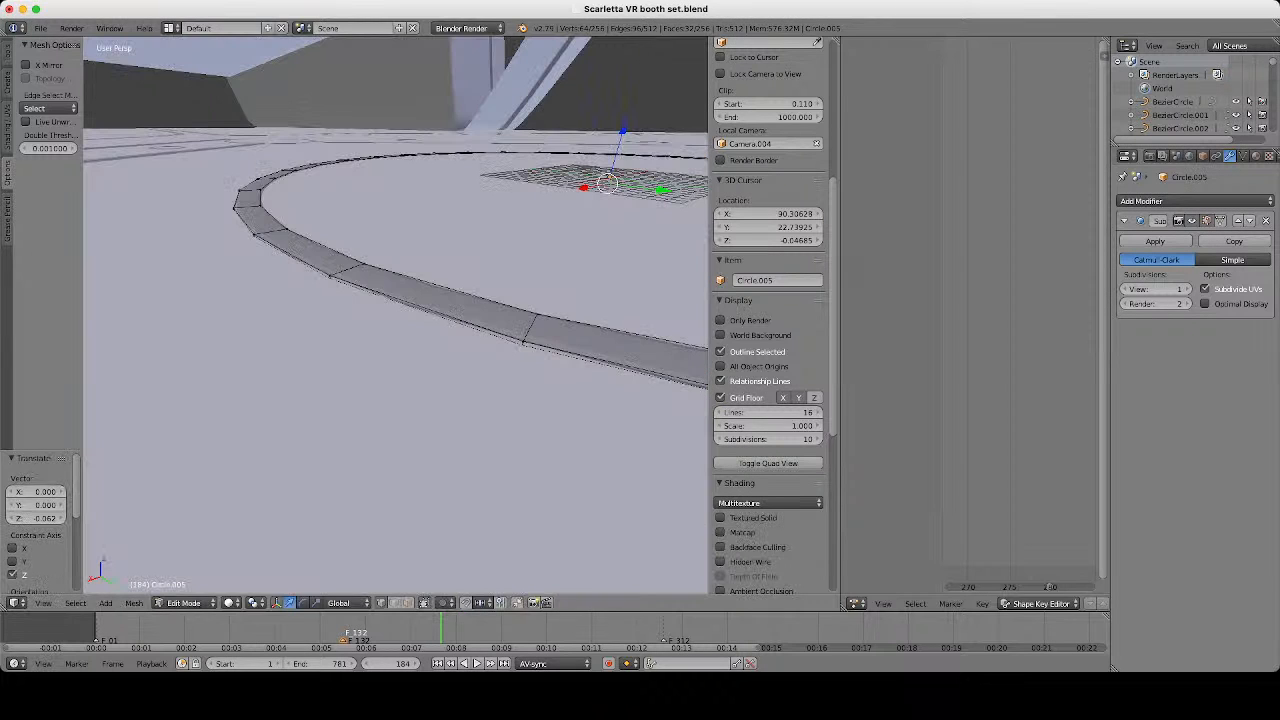
Add loop cuts near the ring's outer and inner edges to sharpen its subdivided shape, and return to Object Mode.
{"action": "key", "text": "ctrl+r"}
{"action": "left_click", "coordinate": [530, 328]}
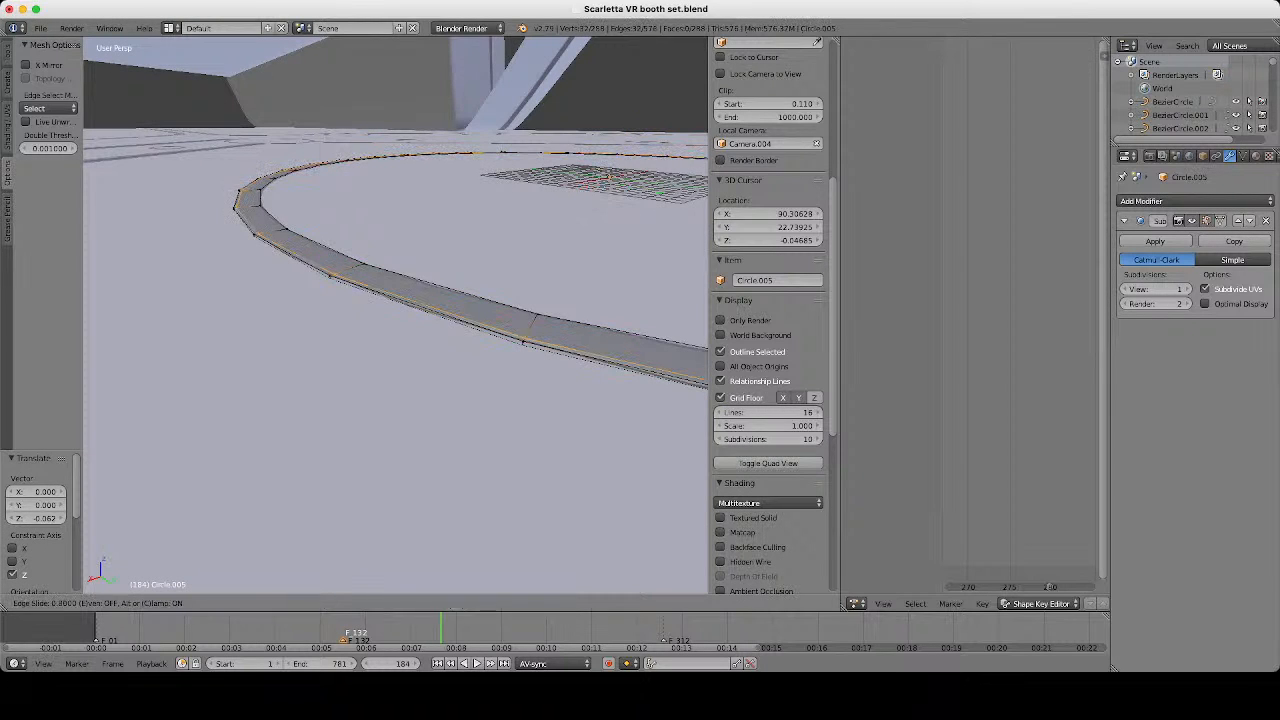
{"action": "left_click", "coordinate": [527, 335]}
{"action": "key", "text": "ctrl+r"}
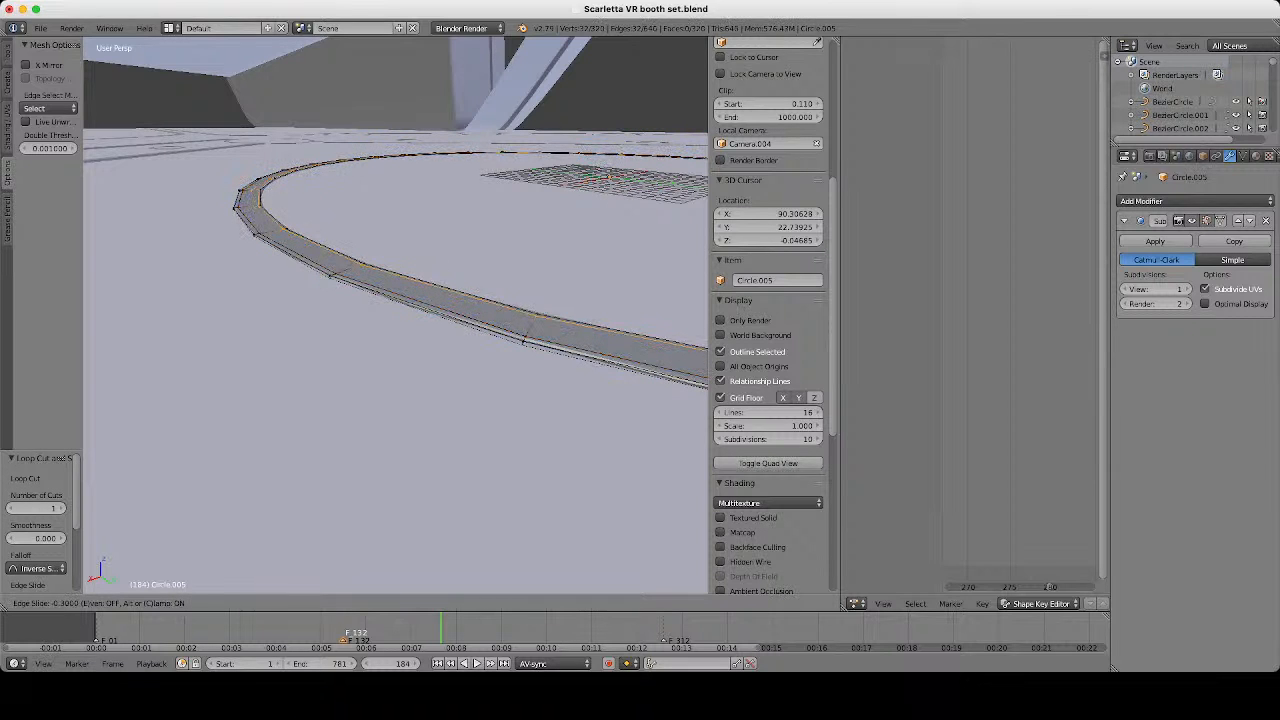
{"action": "left_click", "coordinate": [523, 340]}
{"action": "left_click", "coordinate": [523, 340]}
{"action": "key", "text": "KP_Decimal"}
{"action": "key", "text": "Tab"}
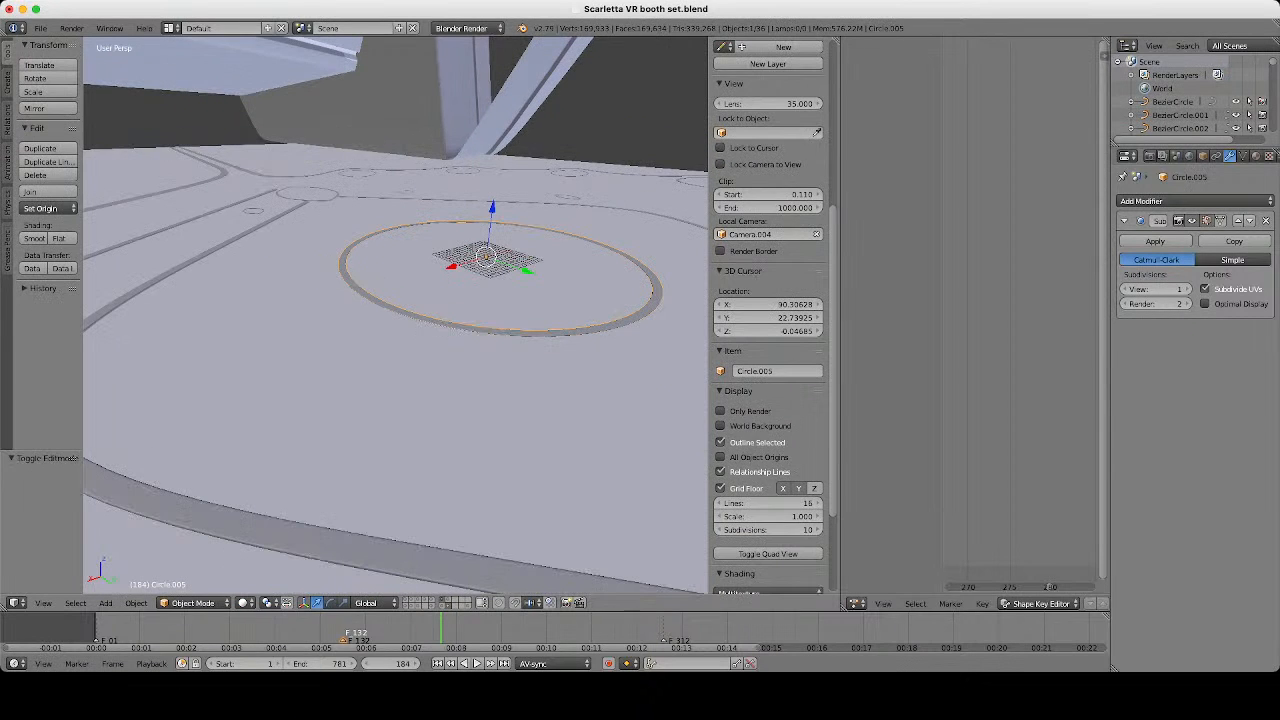
Examine the central ring and the surrounding floor outlines from several angles.
{"action": "key", "text": "super+Tab"}
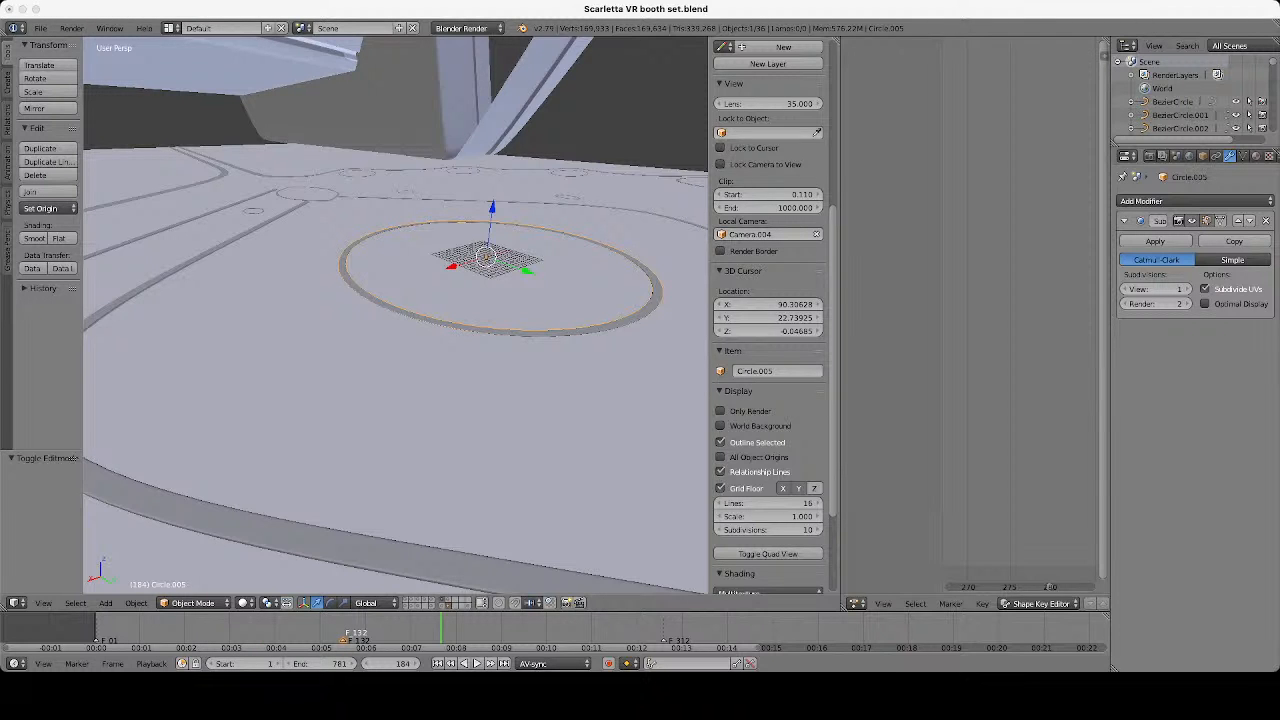
{"action": "scroll", "coordinate": [396, 315], "scroll_direction": "down", "scroll_amount": 2}
{"action": "middle_click_drag", "start_coordinate": [400, 300], "coordinate": [362, 410]}
{"action": "scroll", "coordinate": [396, 315], "scroll_direction": "up", "scroll_amount": 3}
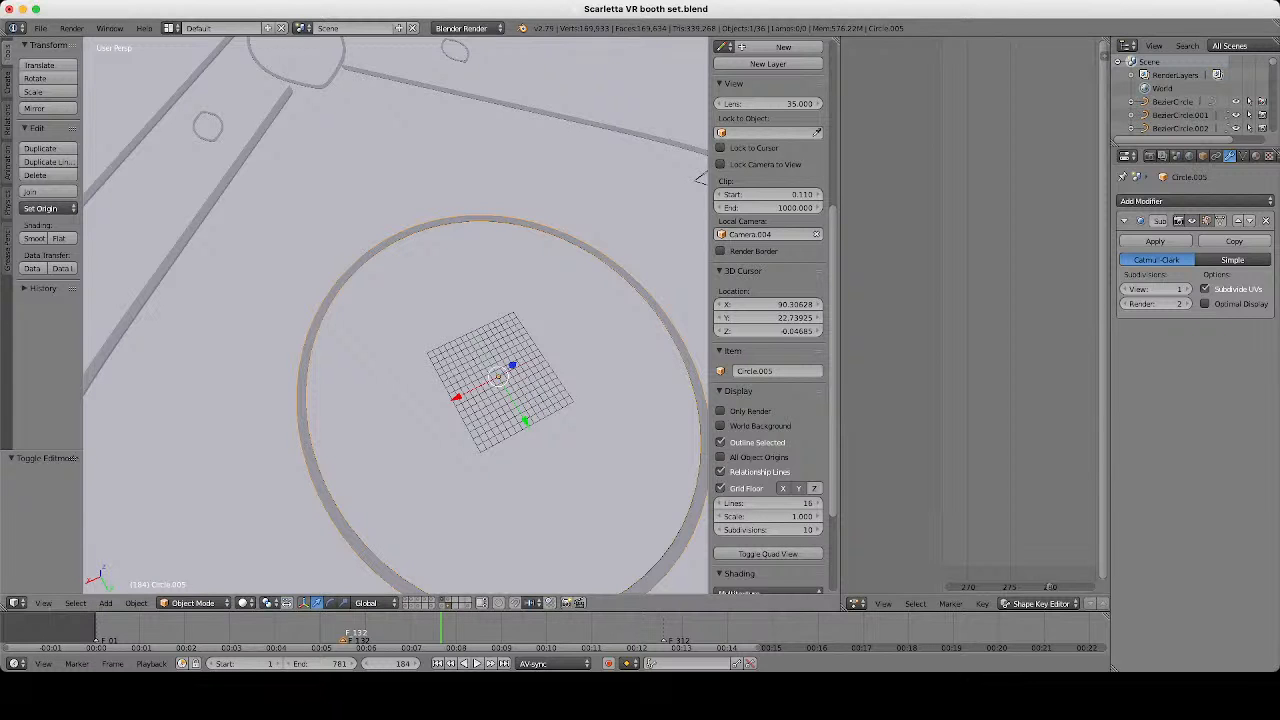
{"action": "scroll", "coordinate": [266, 460], "scroll_direction": "down", "scroll_amount": 7}
{"action": "middle_click_drag", "start_coordinate": [266, 460], "coordinate": [430, 300]}
{"action": "scroll", "coordinate": [211, 286], "scroll_direction": "up", "scroll_amount": 6}
{"action": "scroll", "coordinate": [430, 300], "scroll_direction": "up", "scroll_amount": 5}
{"action": "key", "text": "z"}
Select the combined floor outlines object and check in wireframe and solid shading which outlines belong to it.
{"action": "right_click", "coordinate": [545, 430]}
{"action": "scroll", "coordinate": [545, 430], "scroll_direction": "down", "scroll_amount": 8}
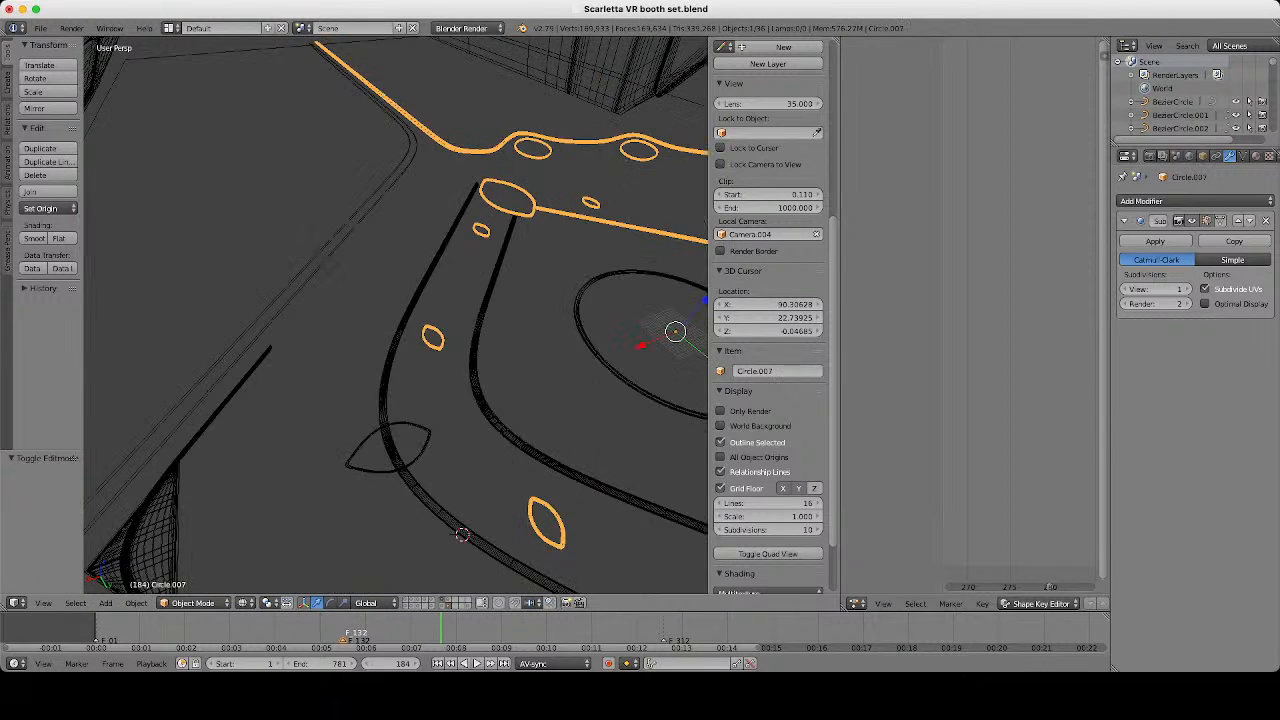
{"action": "middle_click_drag", "start_coordinate": [600, 380], "coordinate": [150, 350], "text": "shift"}
{"action": "scroll", "coordinate": [200, 318], "scroll_direction": "down", "scroll_amount": 5}
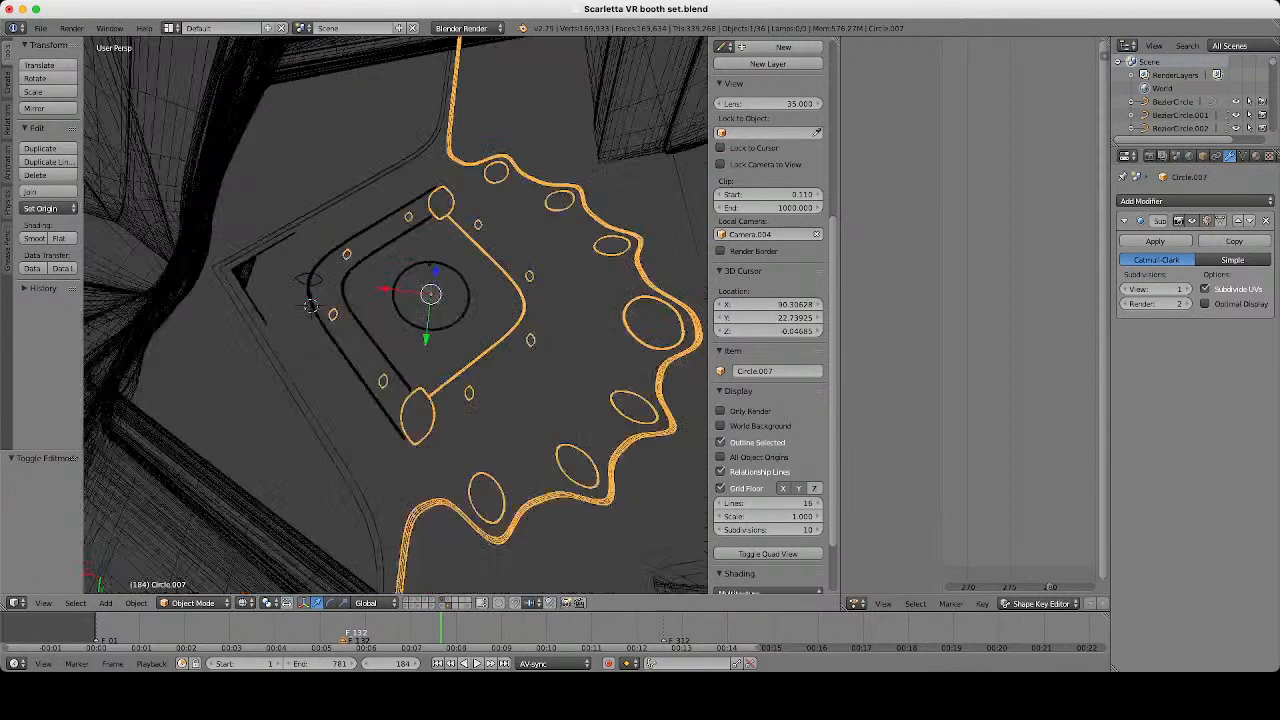
{"action": "scroll", "coordinate": [563, 183], "scroll_direction": "up", "scroll_amount": 5}
{"action": "key", "text": "z"}
{"action": "mouse_move", "coordinate": [563, 183]}
{"action": "middle_mouse_down"}
{"action": "mouse_move", "coordinate": [490, 101]}
{"action": "mouse_move", "coordinate": [544, 134]}
{"action": "mouse_move", "coordinate": [532, 122]}
{"action": "mouse_move", "coordinate": [517, 215]}
{"action": "mouse_move", "coordinate": [468, 257]}
{"action": "mouse_move", "coordinate": [469, 292]}
{"action": "middle_mouse_up"}
{"action": "key", "text": "z"}
{"action": "key", "text": "z"}
{"action": "scroll", "coordinate": [489, 240], "scroll_direction": "down", "scroll_amount": 2}
{"action": "key", "text": "z"}
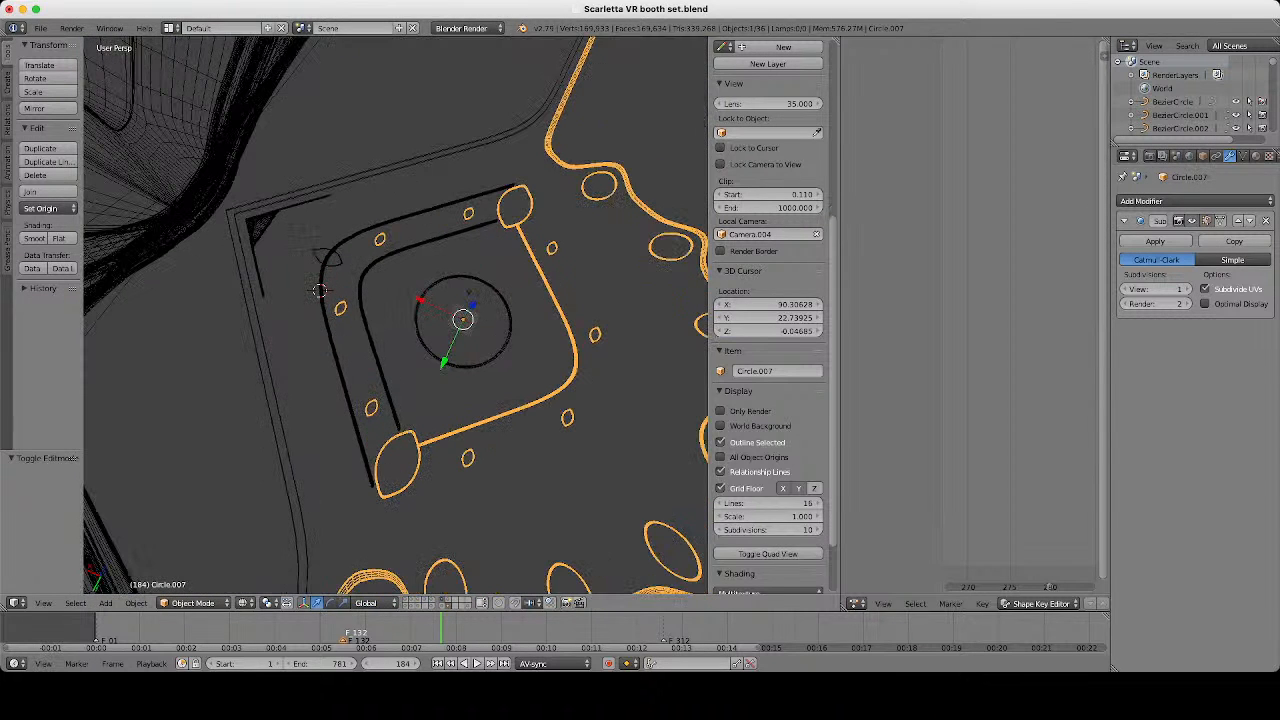
{"action": "scroll", "coordinate": [318, 291], "scroll_direction": "down", "scroll_amount": 4}
{"action": "scroll", "coordinate": [318, 291], "scroll_direction": "up", "scroll_amount": 4}
{"action": "key", "text": "z"}
{"action": "middle_click_drag", "start_coordinate": [318, 291], "coordinate": [331, 264]}
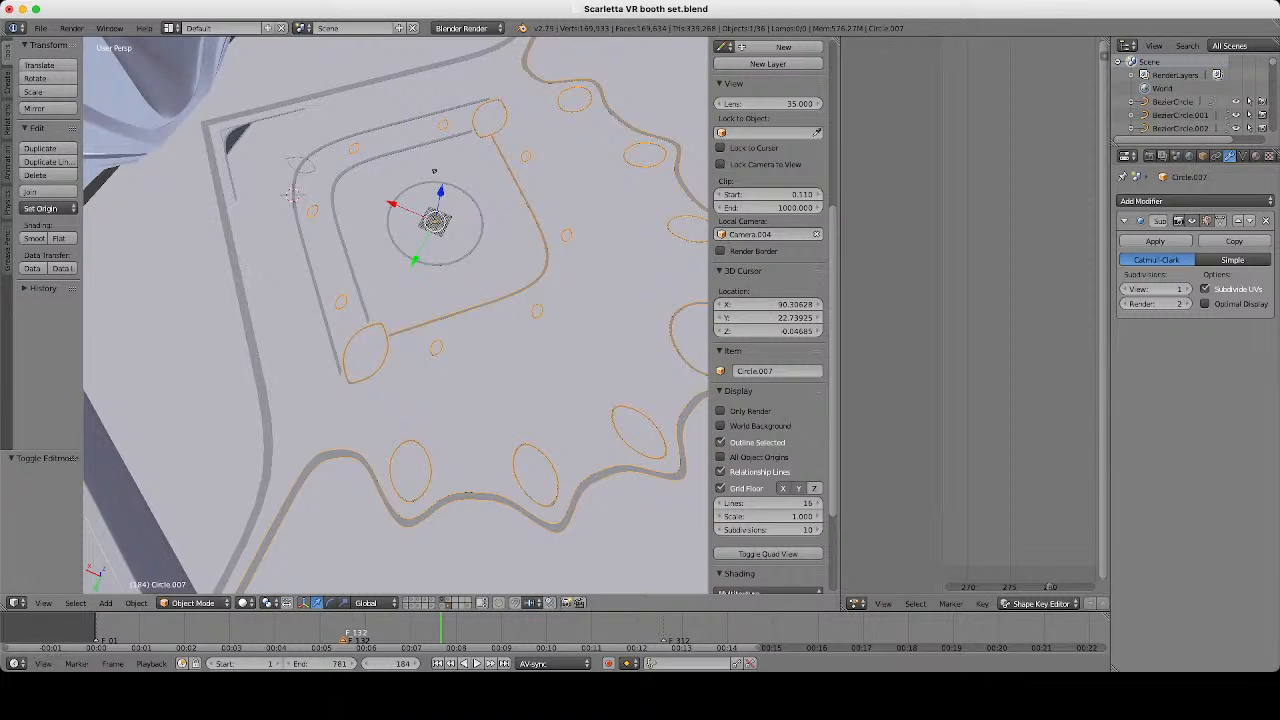
Separate the scalloped outer outline from the combined floor outlines into its own object.
{"action": "key", "text": "z"}
{"action": "key", "text": "Tab"}
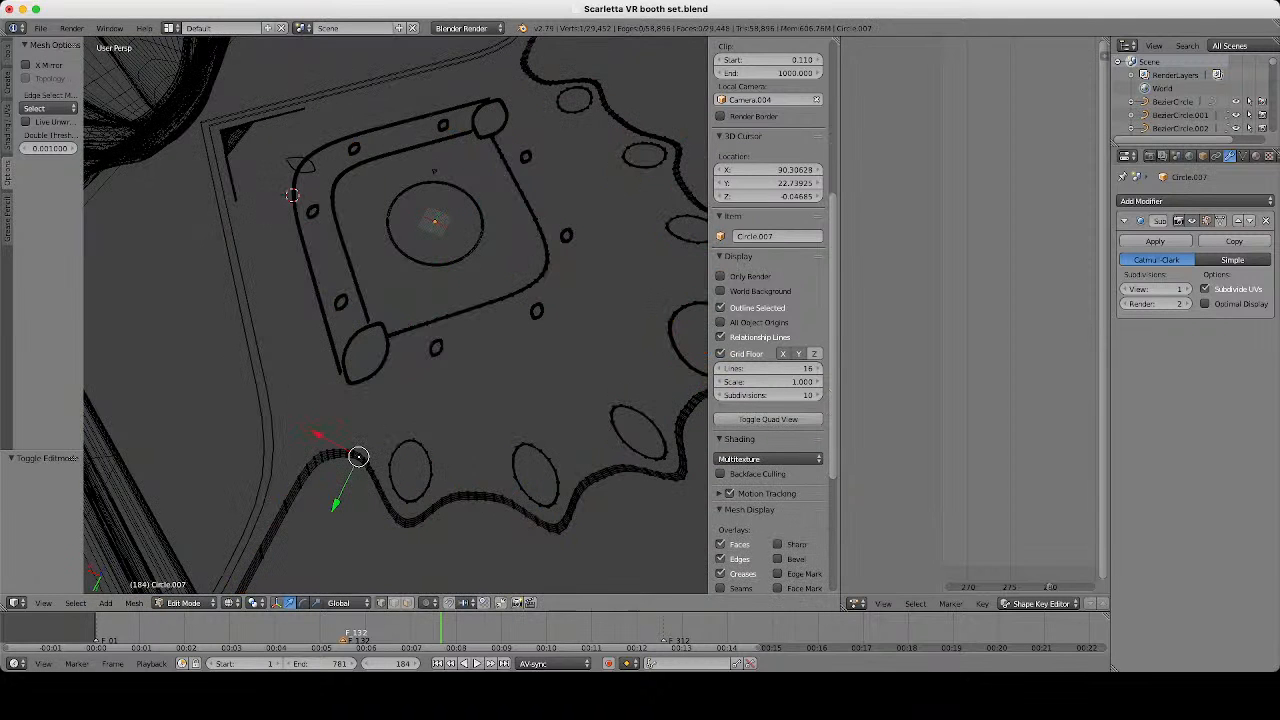
{"action": "key", "text": "ctrl+l"}
{"action": "key", "text": "p"}
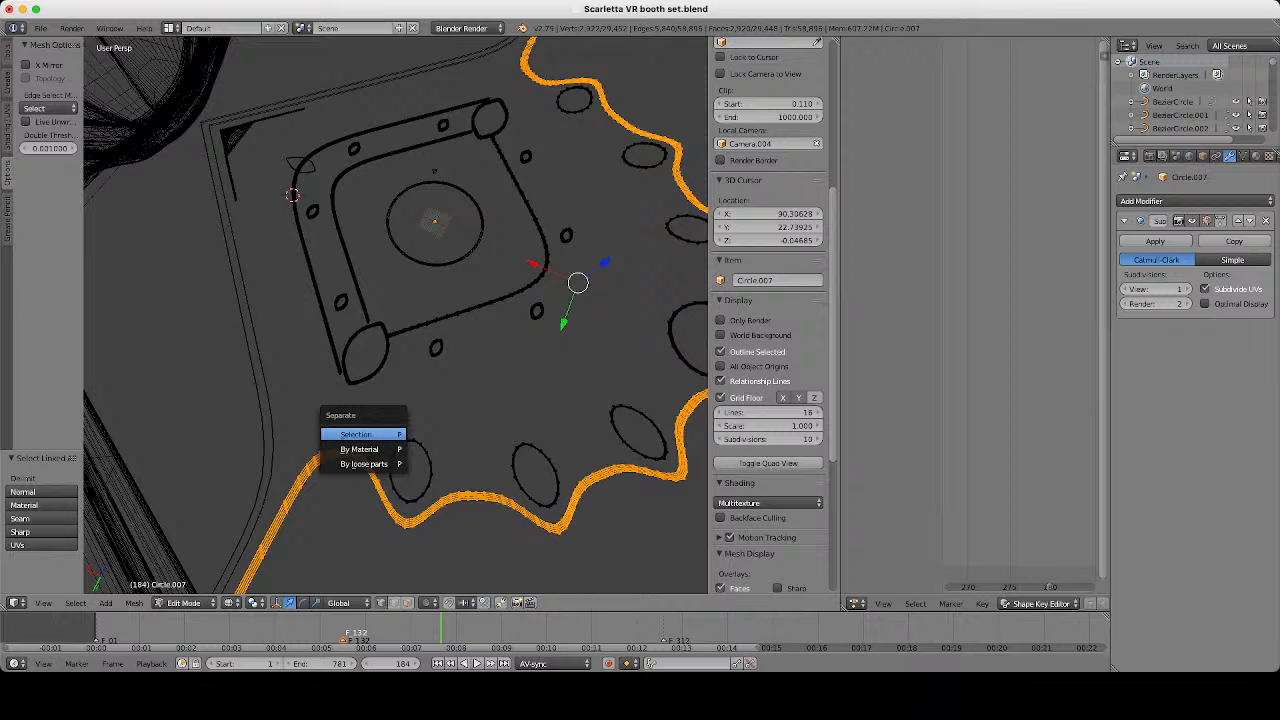
{"action": "key", "text": "Return"}
{"action": "key", "text": "Tab"}
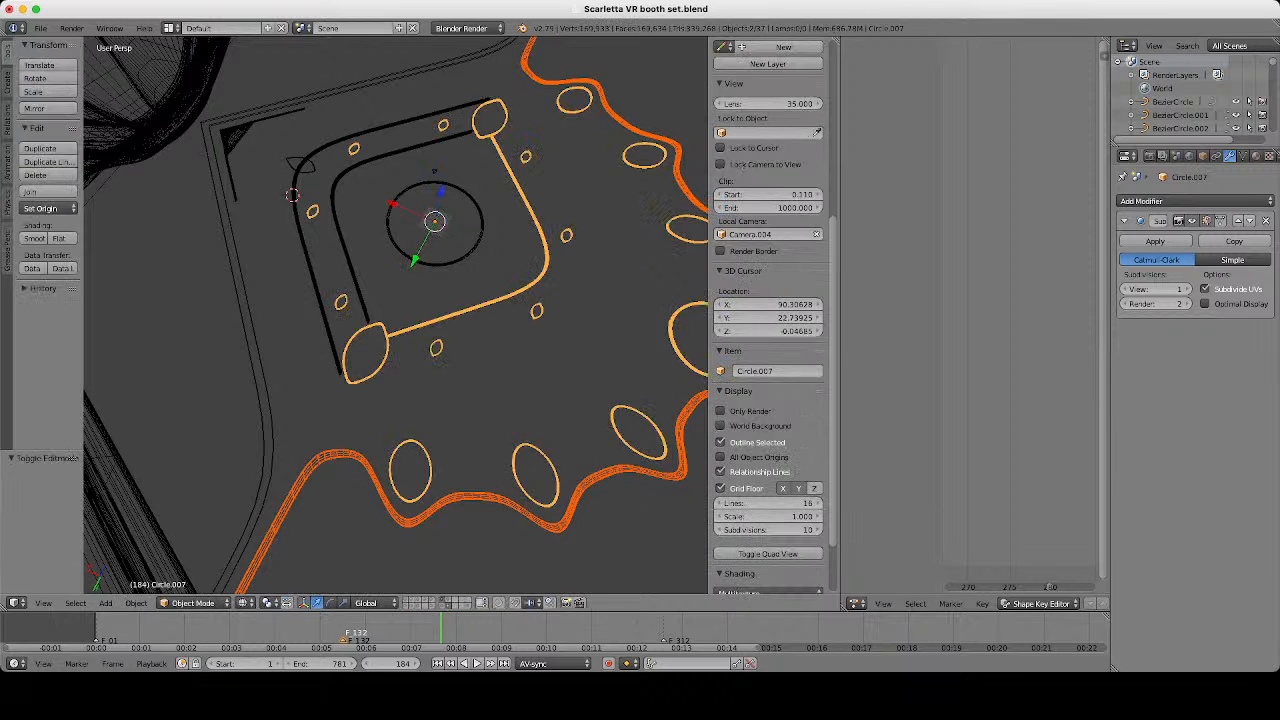
Join the angular border outline (Plane.014) into the separated scalloped outline and return to solid shading.
{"action": "right_click", "coordinate": [482, 496]}
{"action": "key", "text": "z"}
{"action": "scroll", "coordinate": [396, 315], "scroll_direction": "up", "scroll_amount": 2}
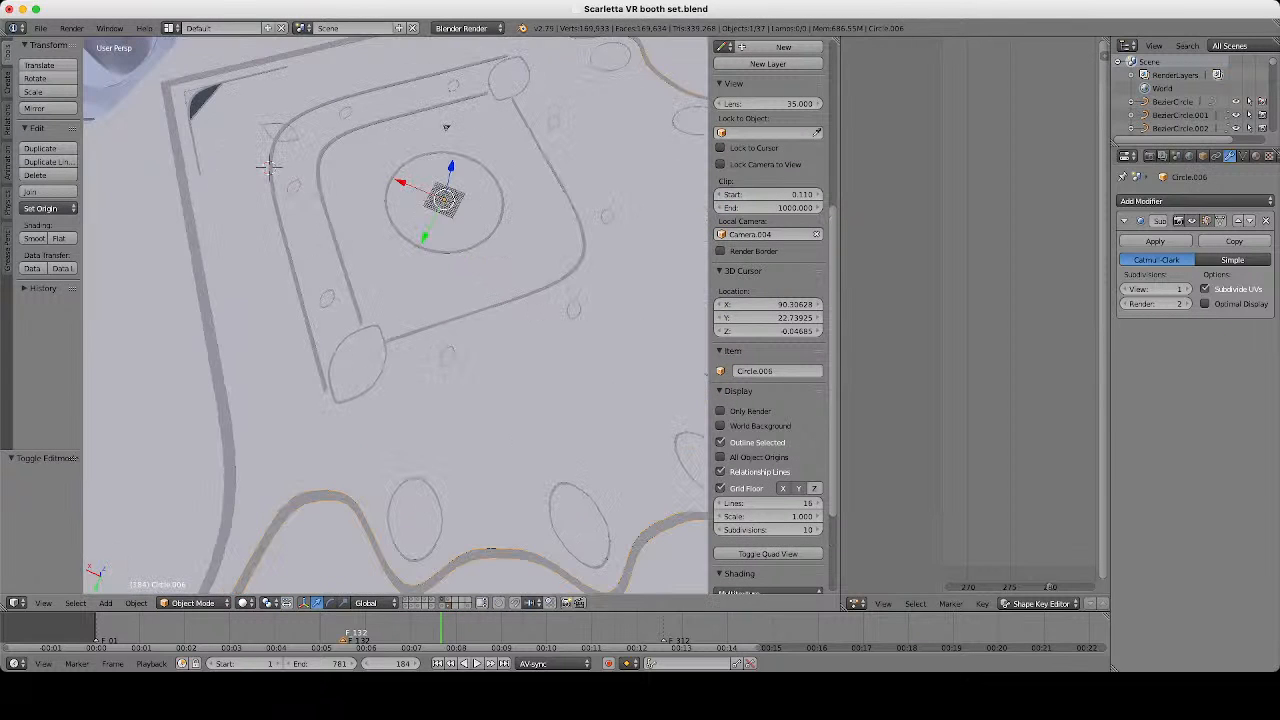
{"action": "key", "text": "z"}
{"action": "right_click", "coordinate": [228, 428], "text": "shift"}
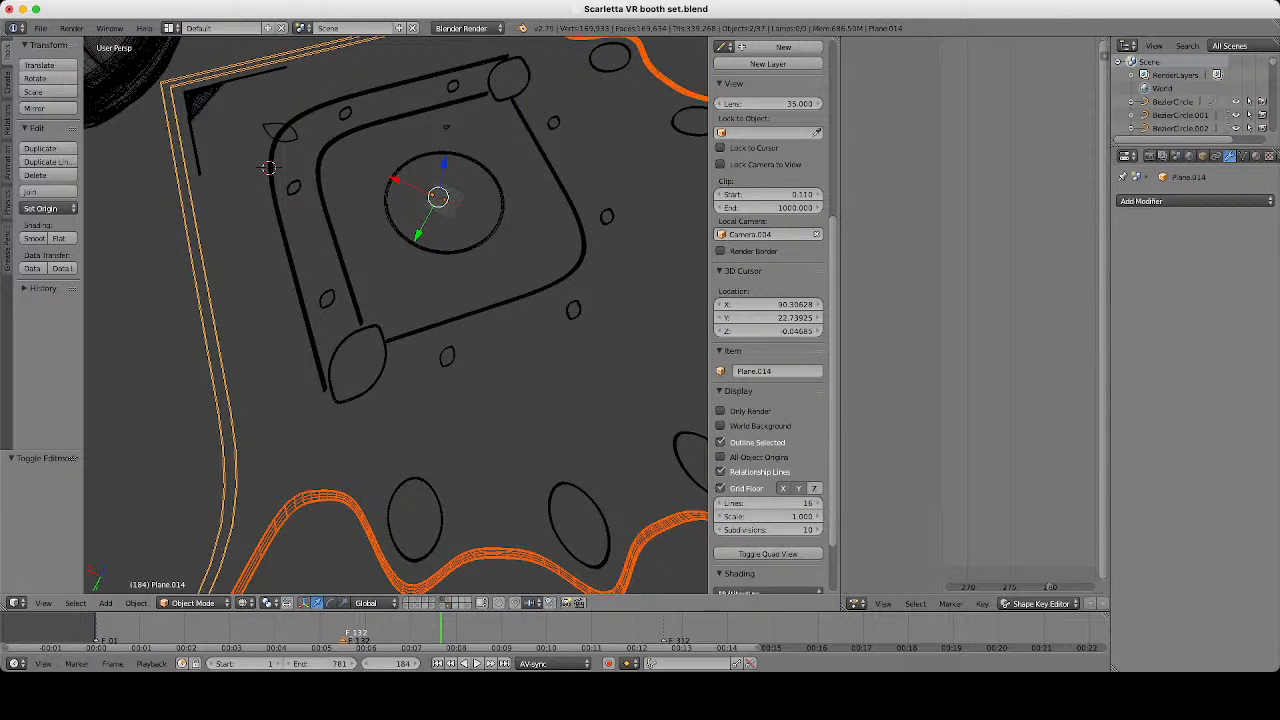
{"action": "right_click", "coordinate": [288, 505], "text": "shift"}
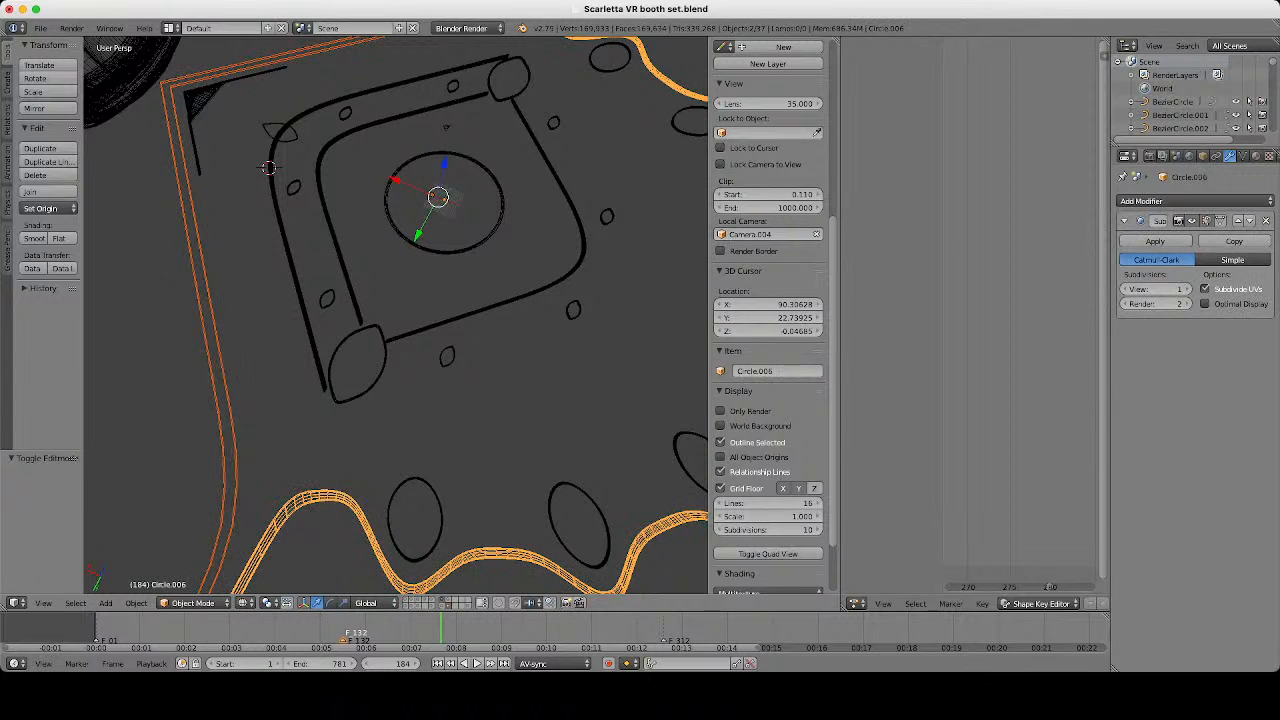
{"action": "key", "text": "ctrl+j"}
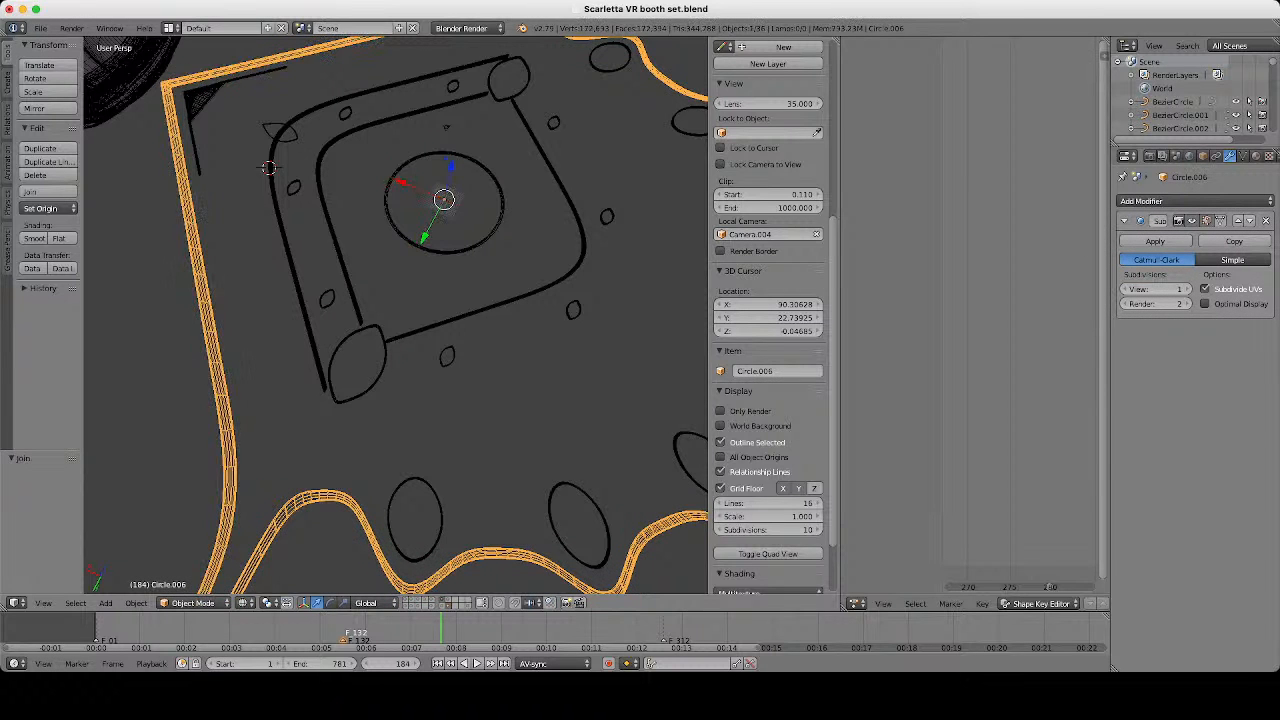
{"action": "key", "text": "z"}
{"action": "middle_click_drag", "start_coordinate": [446, 127], "coordinate": [426, 120]}
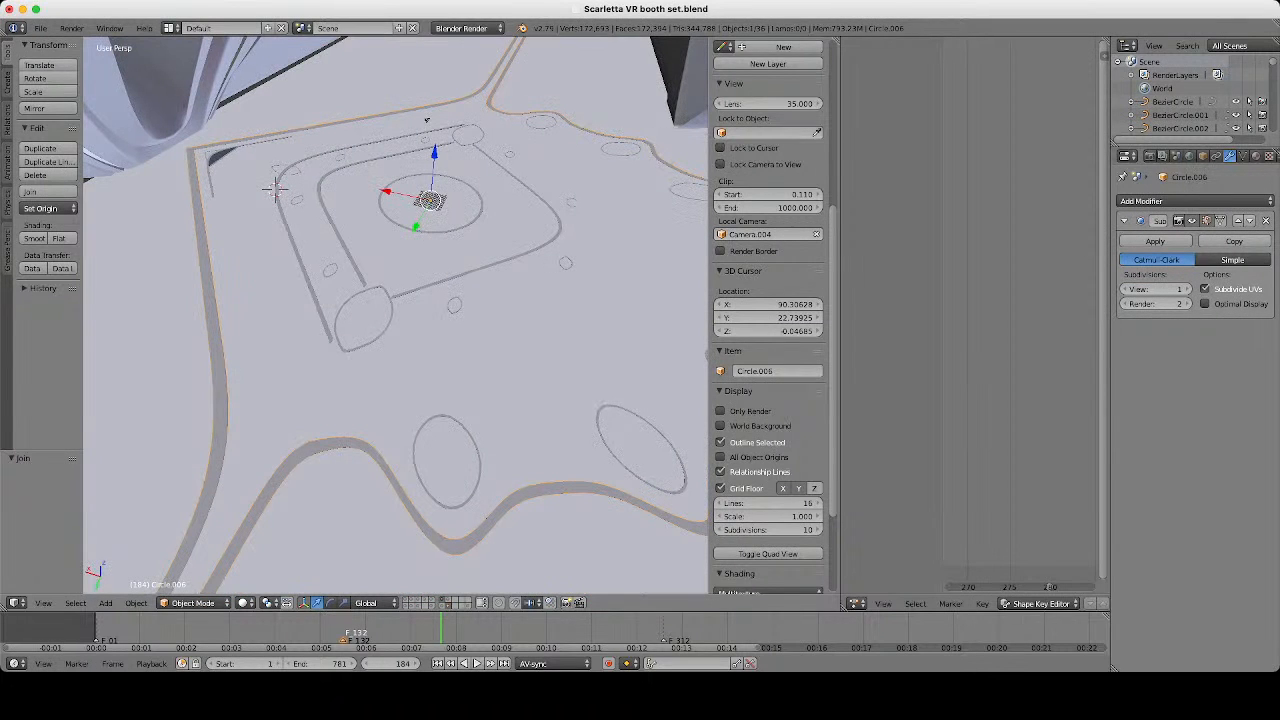
{"action": "right_click", "coordinate": [426, 120]}
{"action": "key", "text": "z"}
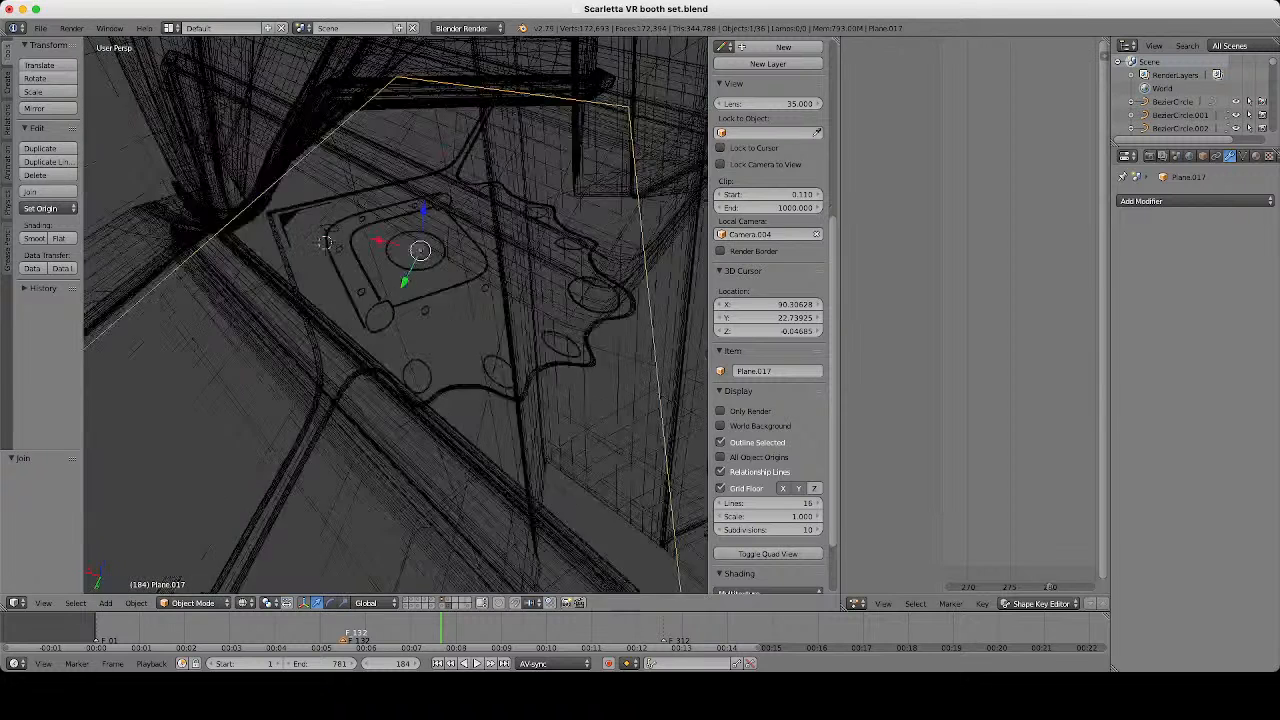
{"action": "key", "text": "z"}
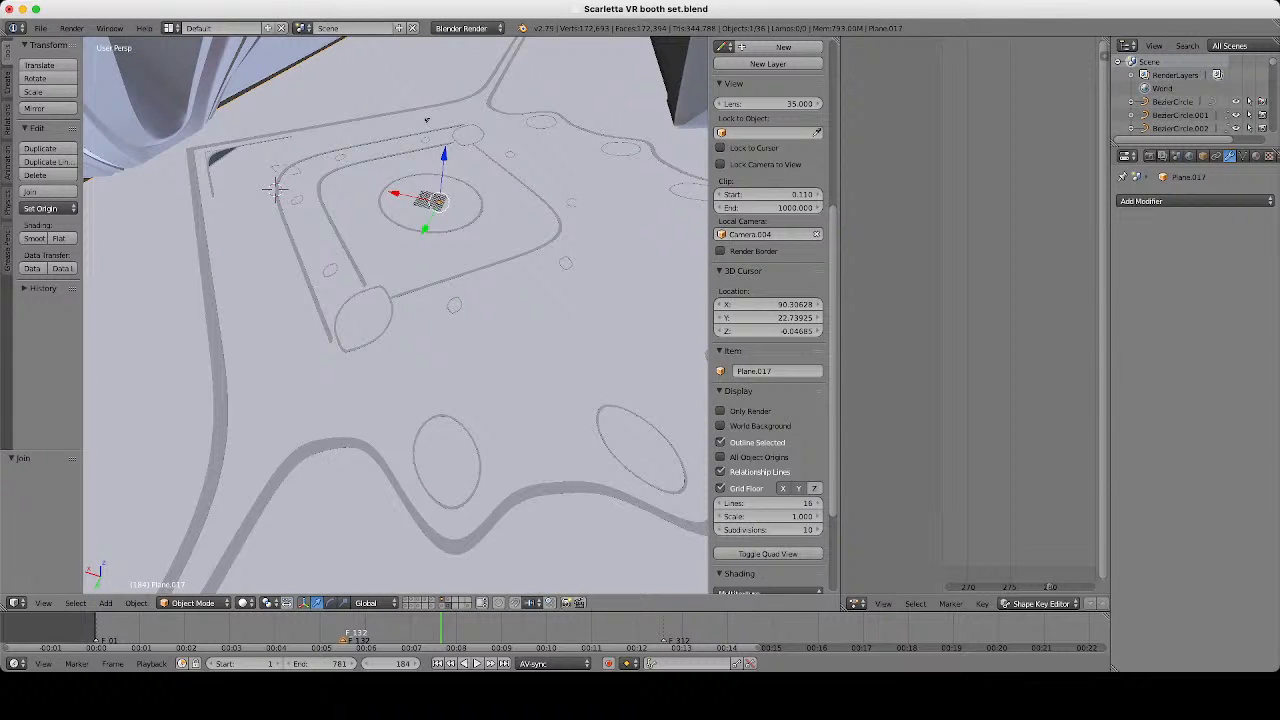
{"action": "middle_click_drag", "start_coordinate": [426, 120], "coordinate": [384, 49]}
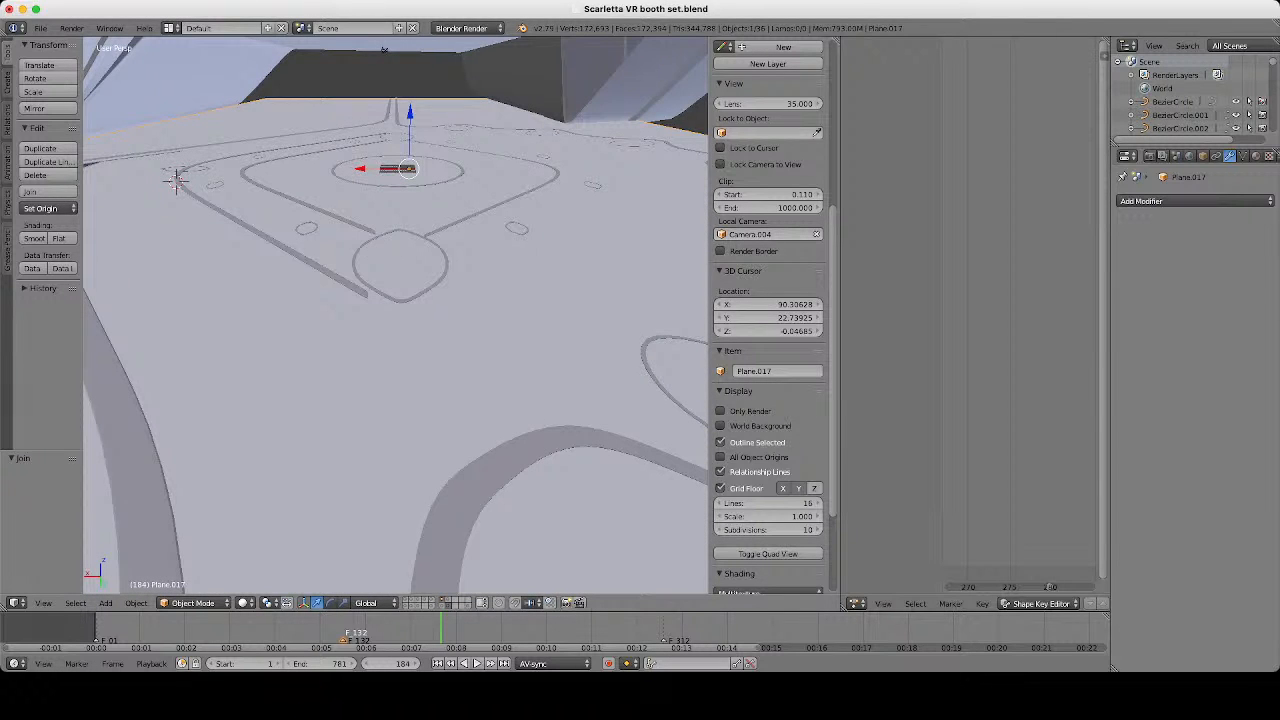
{"action": "right_click", "coordinate": [384, 49]}
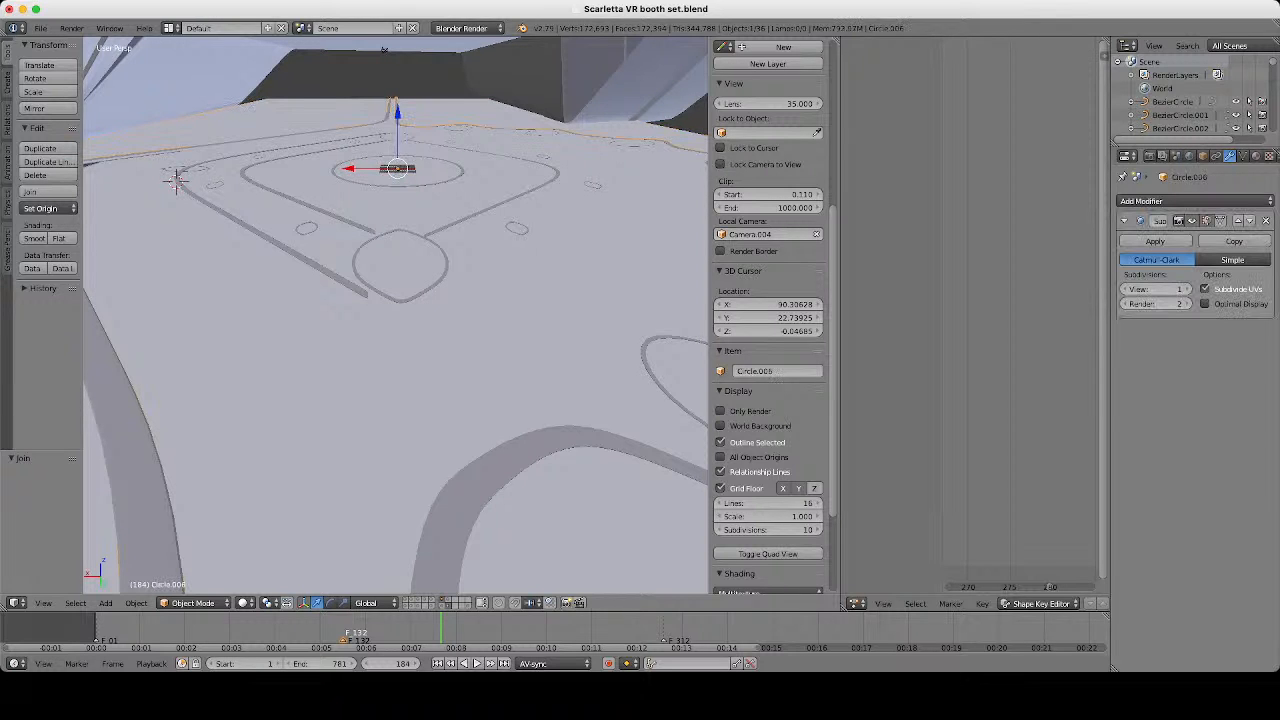
{"action": "key", "text": "g"}
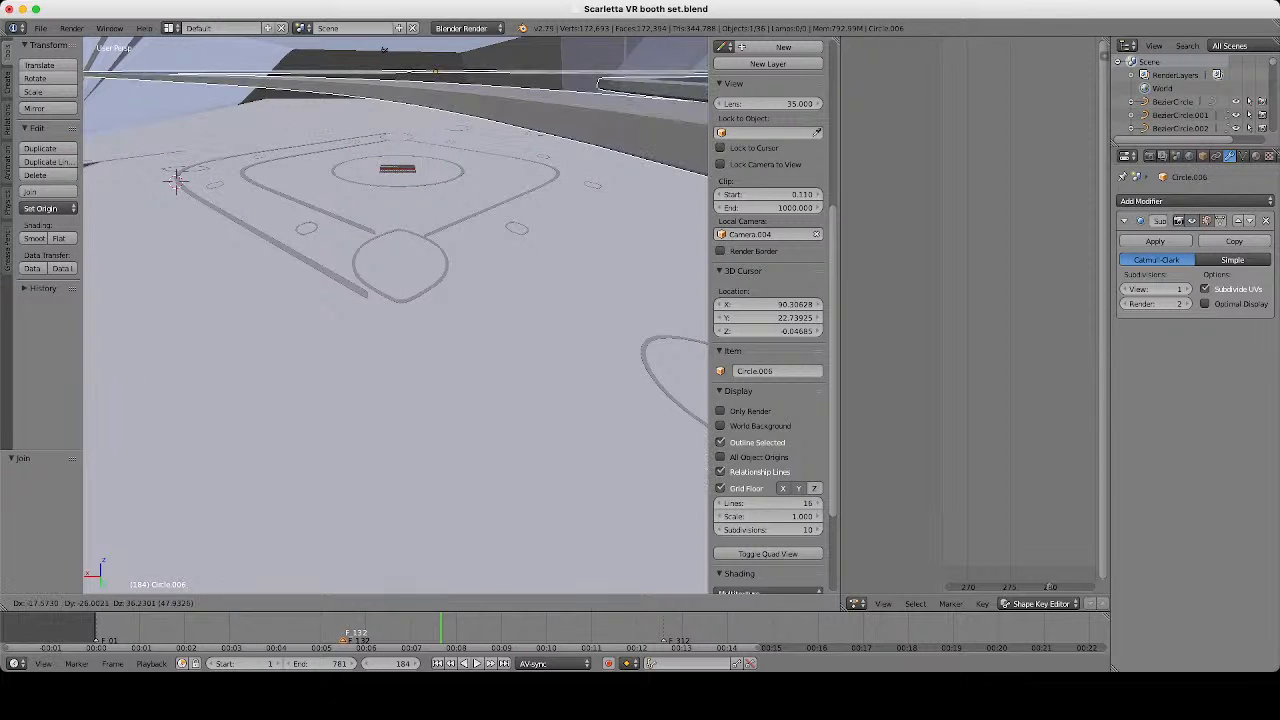
{"action": "key", "text": "Escape"}
Give the floor plane a Boolean modifier set to Difference, with the joined border outline Circle.006 as its object.
{"action": "right_click", "coordinate": [400, 330]}
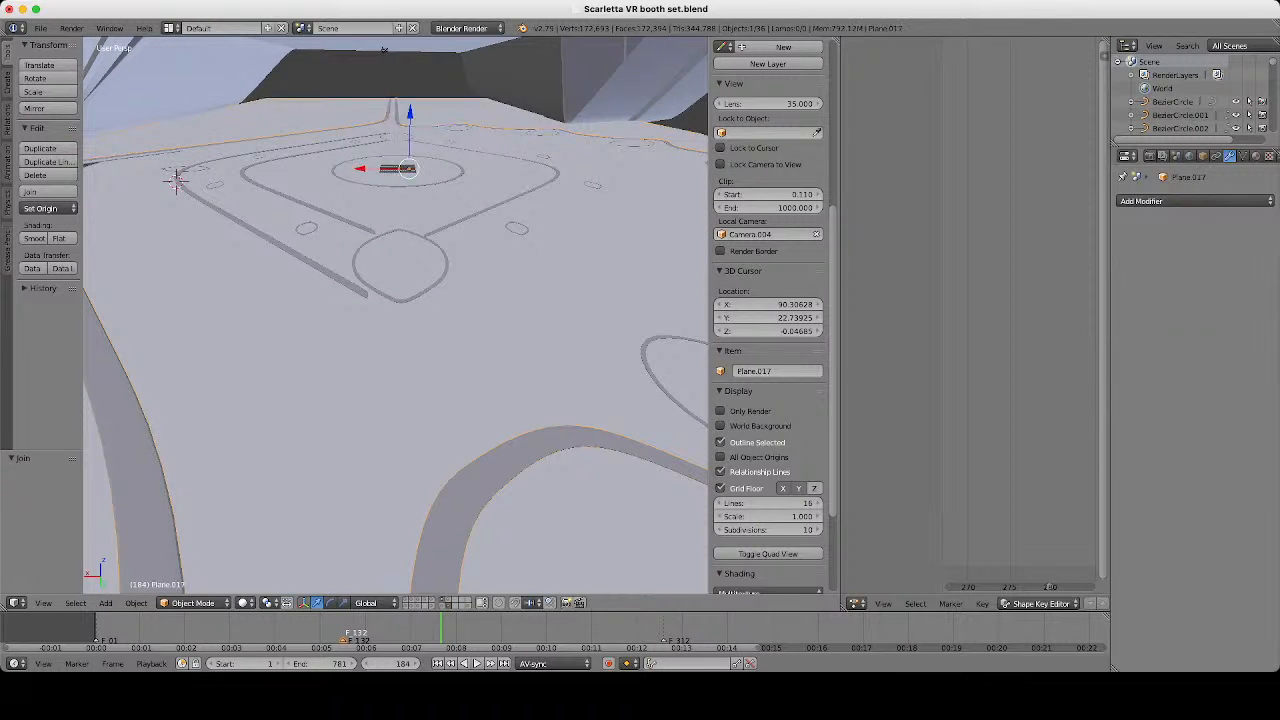
{"action": "scroll", "coordinate": [400, 330], "scroll_direction": "down", "scroll_amount": 1}
{"action": "middle_click_drag", "start_coordinate": [400, 330], "coordinate": [345, 355]}
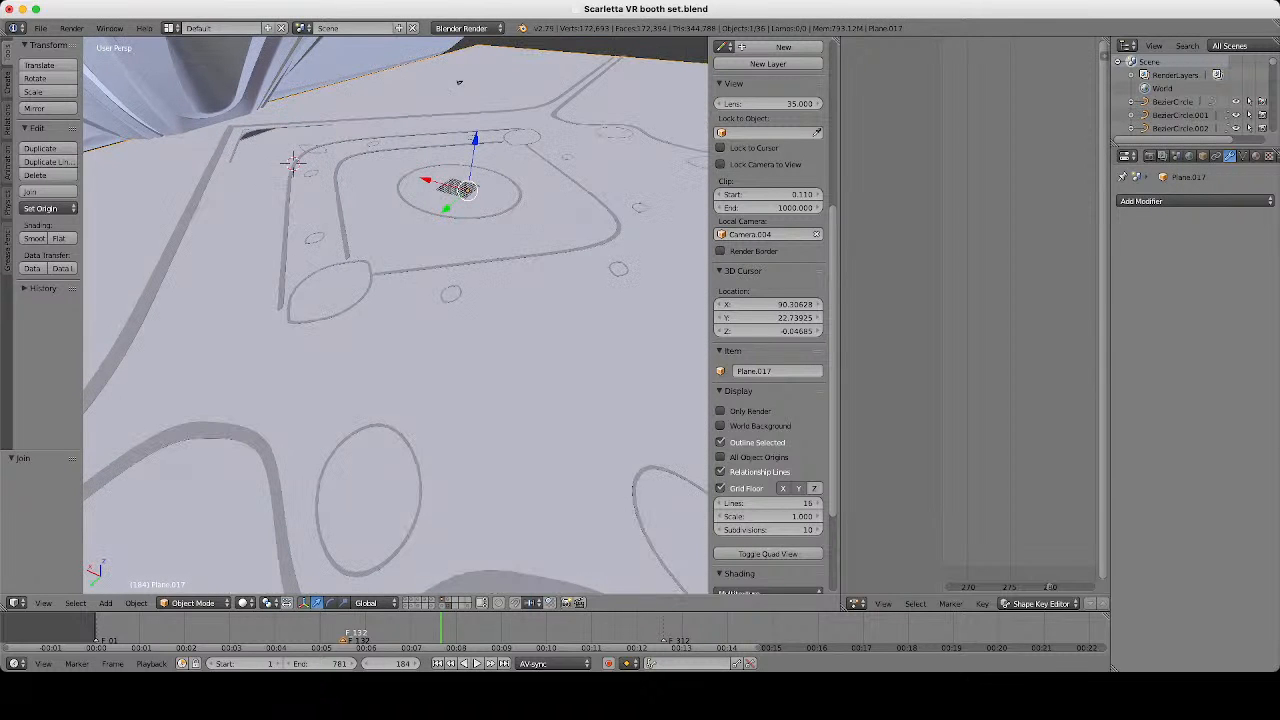
{"action": "key", "text": "g"}
{"action": "key", "text": "Escape"}
{"action": "mouse_move", "coordinate": [400, 330]}
{"action": "middle_mouse_down"}
{"action": "mouse_move", "coordinate": [450, 270]}
{"action": "mouse_move", "coordinate": [432, 355]}
{"action": "mouse_move", "coordinate": [442, 335]}
{"action": "mouse_move", "coordinate": [412, 341]}
{"action": "middle_mouse_up"}
{"action": "key", "text": "z"}
{"action": "key", "text": "z"}
{"action": "left_click", "coordinate": [1160, 201]}
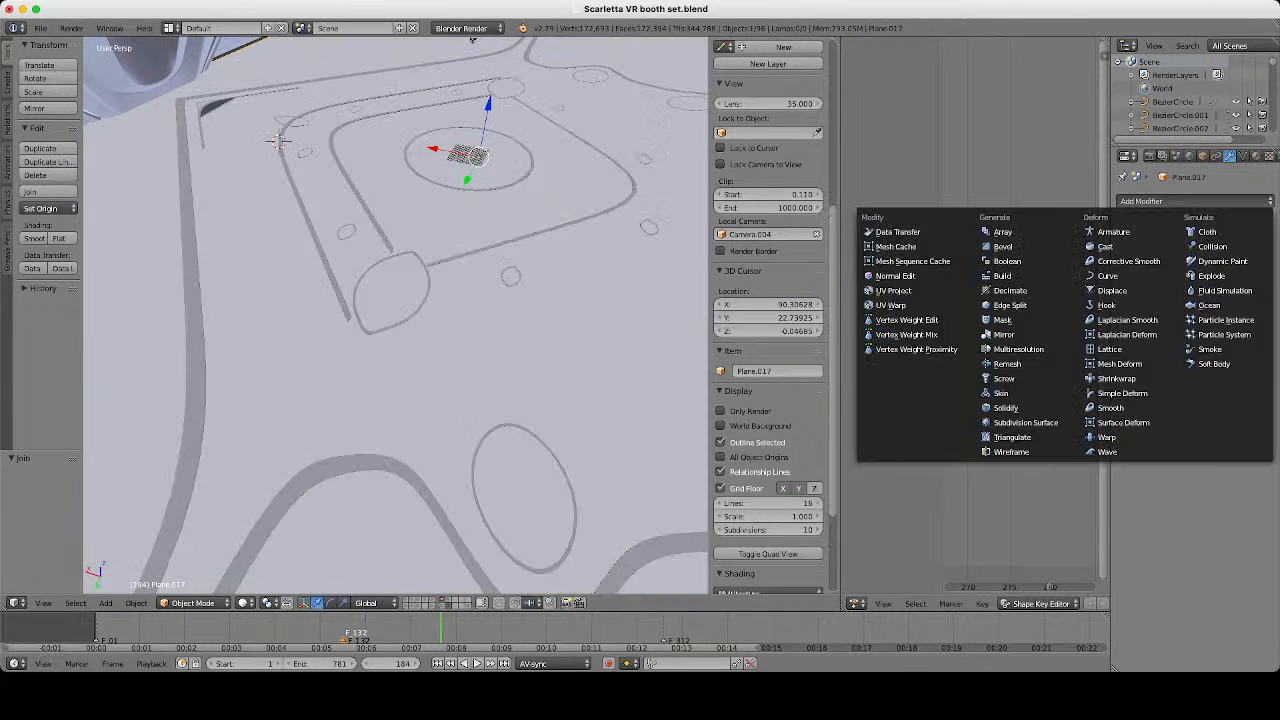
{"action": "left_click", "coordinate": [1007, 261]}
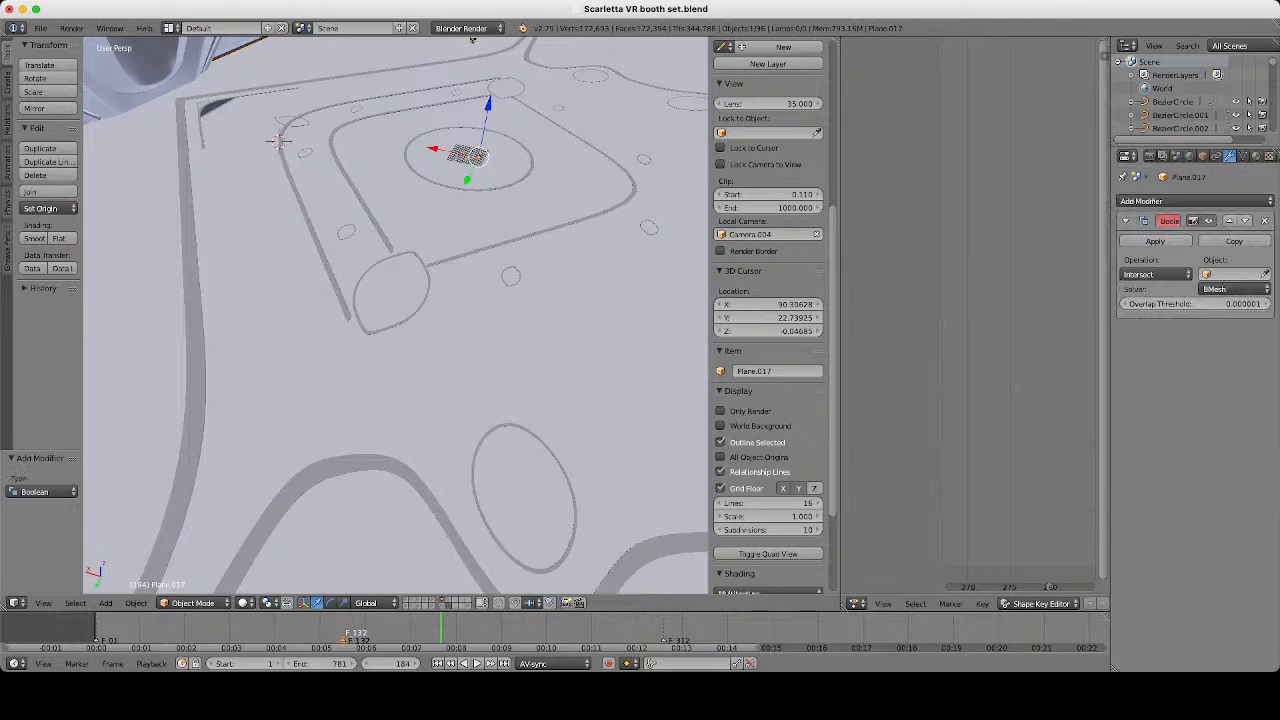
{"action": "left_click", "coordinate": [1157, 274]}
{"action": "left_click", "coordinate": [1145, 230]}
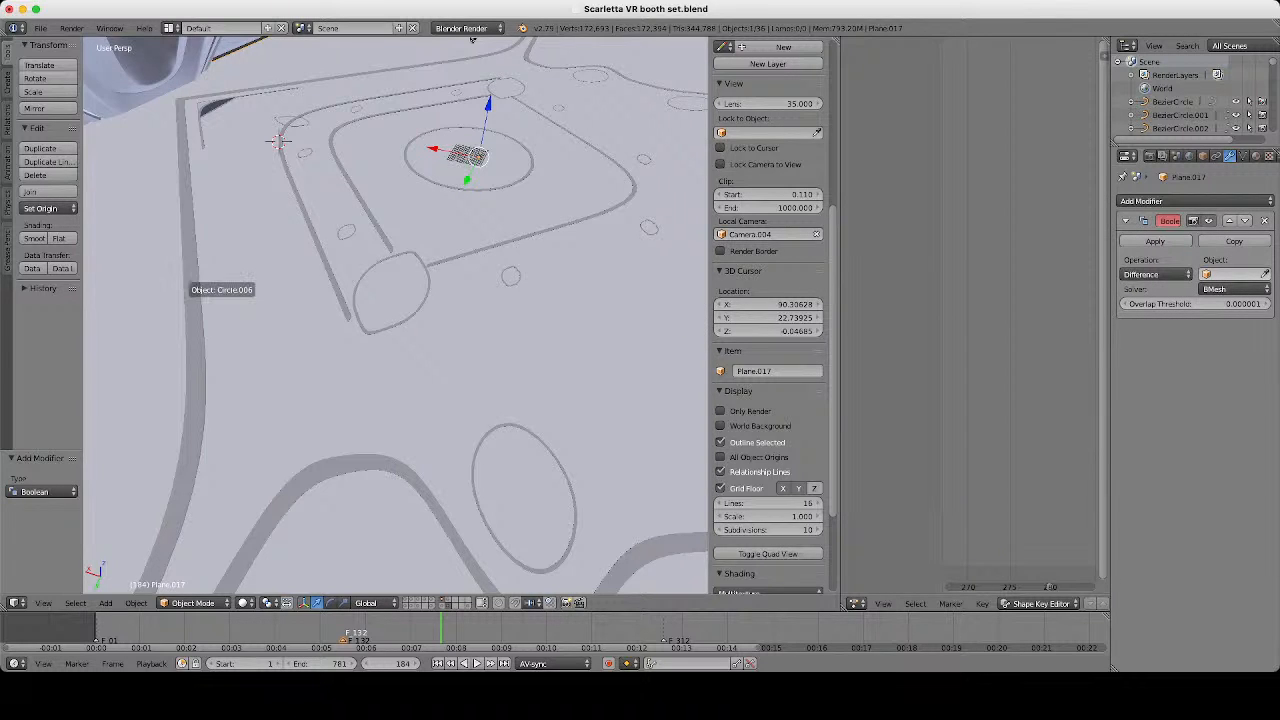
{"action": "left_click", "coordinate": [200, 300]}
{"action": "scroll", "coordinate": [472, 40], "scroll_direction": "down", "scroll_amount": 1}
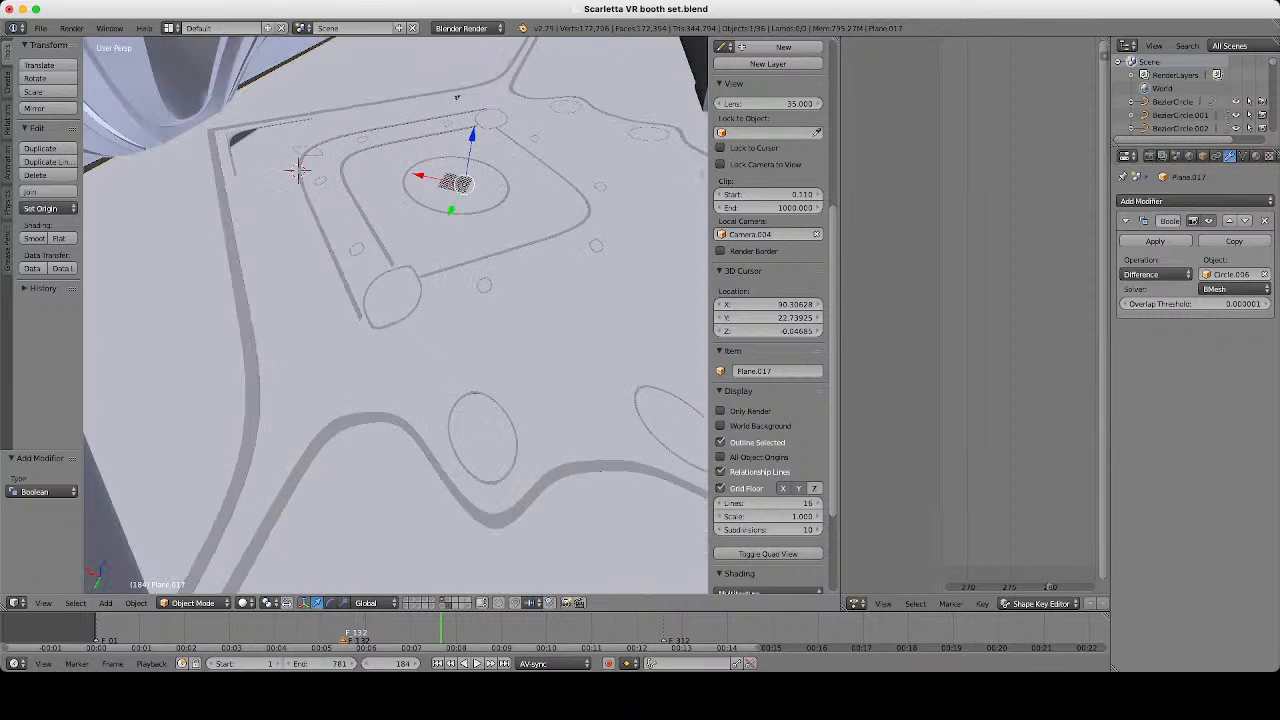
{"action": "scroll", "coordinate": [472, 40], "scroll_direction": "up", "scroll_amount": 1}
{"action": "key", "text": "z"}
{"action": "key", "text": "z"}
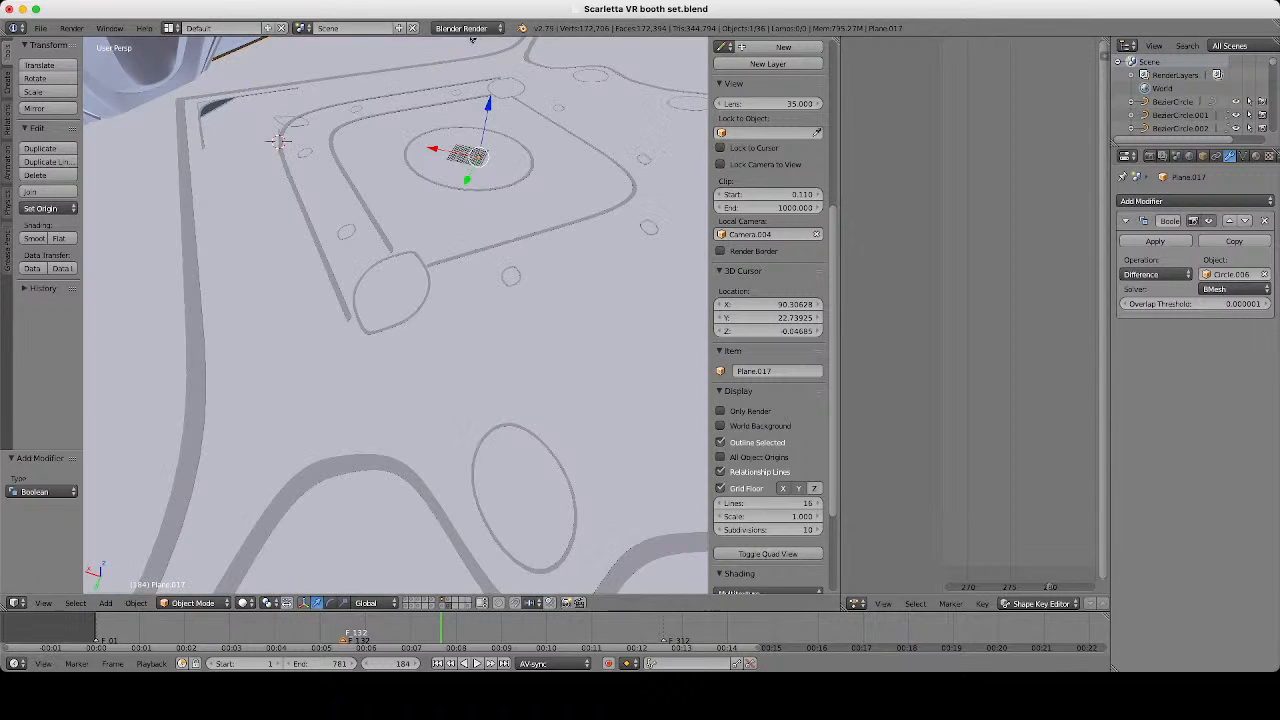
Set the floor plane's Boolean solver to Carve and check the cut in solid and wireframe shading.
{"action": "left_click", "coordinate": [1235, 288]}
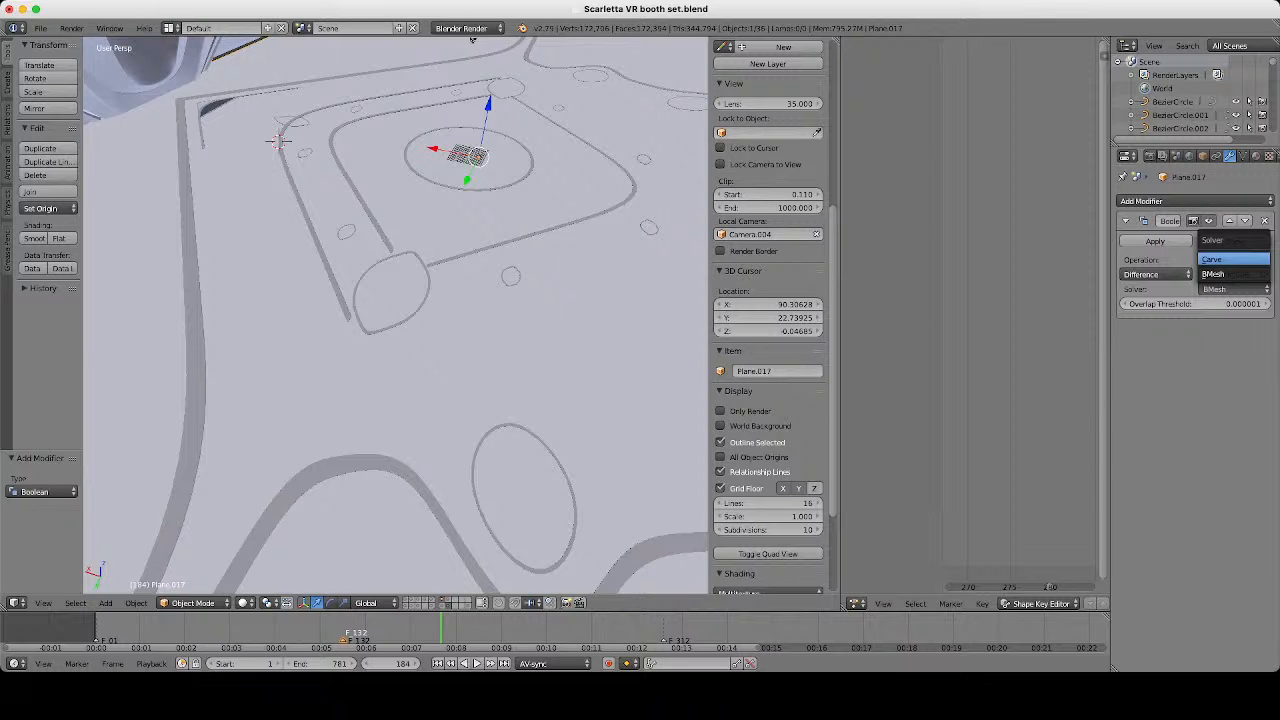
{"action": "left_click", "coordinate": [1230, 259]}
{"action": "scroll", "coordinate": [600, 128], "scroll_direction": "down", "scroll_amount": 3}
{"action": "mouse_move", "coordinate": [620, 128]}
{"action": "middle_mouse_down"}
{"action": "mouse_move", "coordinate": [536, 127]}
{"action": "mouse_move", "coordinate": [432, 87]}
{"action": "mouse_move", "coordinate": [466, 150]}
{"action": "mouse_move", "coordinate": [375, 150]}
{"action": "middle_mouse_up"}
{"action": "scroll", "coordinate": [536, 127], "scroll_direction": "up", "scroll_amount": 3}
{"action": "key", "text": "z"}
{"action": "scroll", "coordinate": [466, 150], "scroll_direction": "down", "scroll_amount": 8}
{"action": "scroll", "coordinate": [466, 150], "scroll_direction": "up", "scroll_amount": 1}
{"action": "scroll", "coordinate": [420, 156], "scroll_direction": "up", "scroll_amount": 5}
{"action": "key", "text": "z"}
Divide the floor plane with one crosswise and two lengthwise loop cuts, then inspect the Boolean result in Object Mode.
{"action": "key", "text": "Tab"}
{"action": "key", "text": "z"}
{"action": "scroll", "coordinate": [400, 180], "scroll_direction": "down", "scroll_amount": 2}
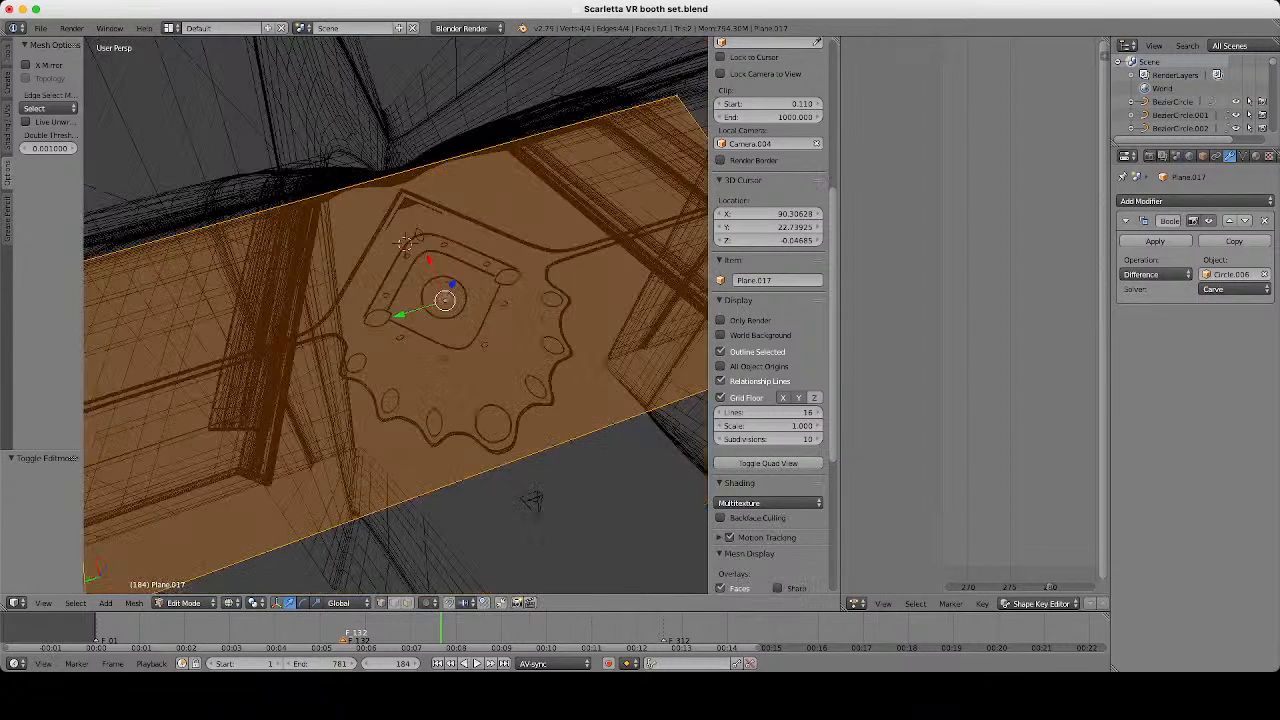
{"action": "key", "text": "ctrl+r"}
{"action": "left_click", "coordinate": [400, 180]}
{"action": "left_click", "coordinate": [400, 180]}
{"action": "scroll", "coordinate": [415, 285], "scroll_direction": "down", "scroll_amount": 4}
{"action": "key", "text": "ctrl+r"}
{"action": "left_click", "coordinate": [415, 285]}
{"action": "left_click", "coordinate": [415, 285]}
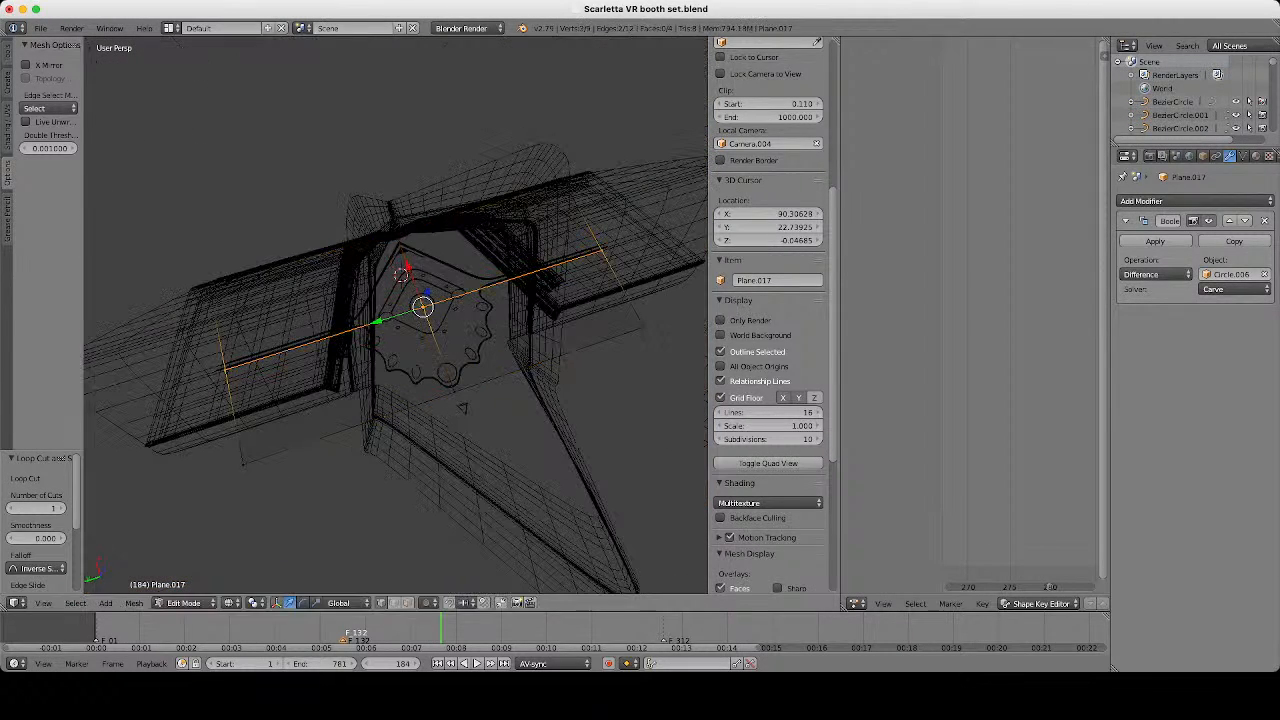
{"action": "key", "text": "ctrl+r"}
{"action": "left_click", "coordinate": [409, 270]}
{"action": "left_click", "coordinate": [409, 270]}
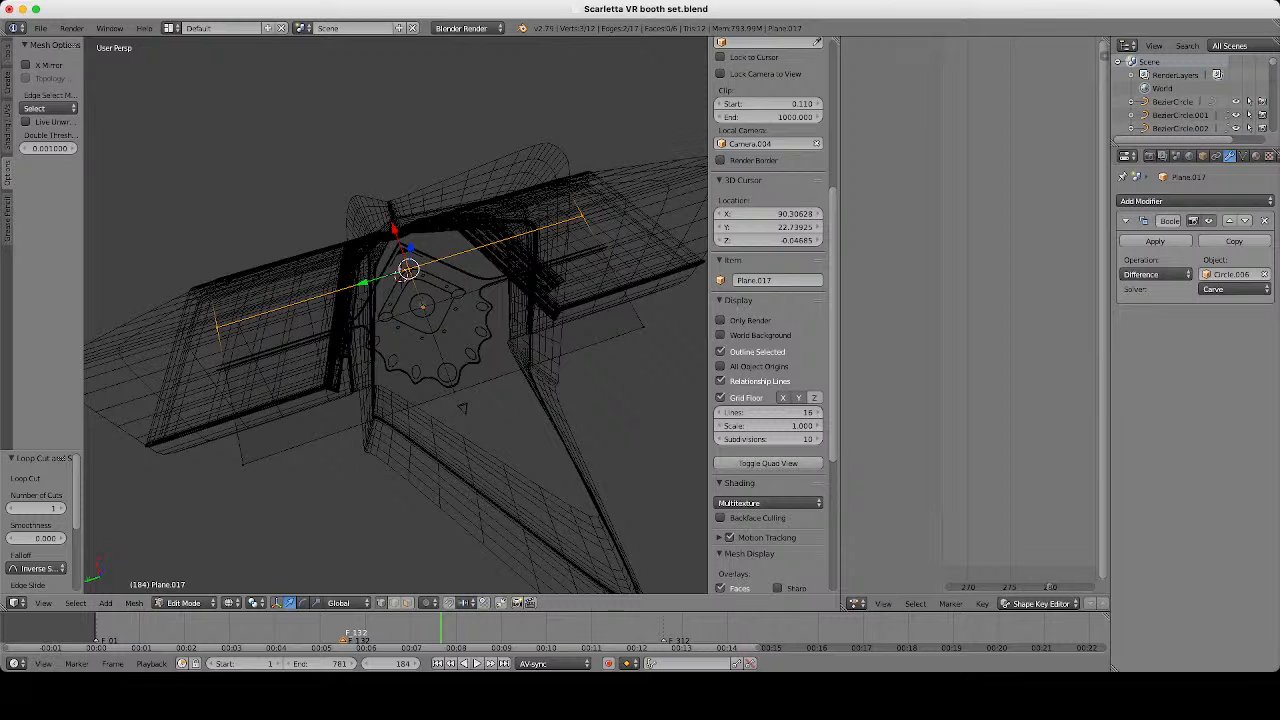
{"action": "key", "text": "Tab"}
{"action": "scroll", "coordinate": [407, 250], "scroll_direction": "up", "scroll_amount": 5}
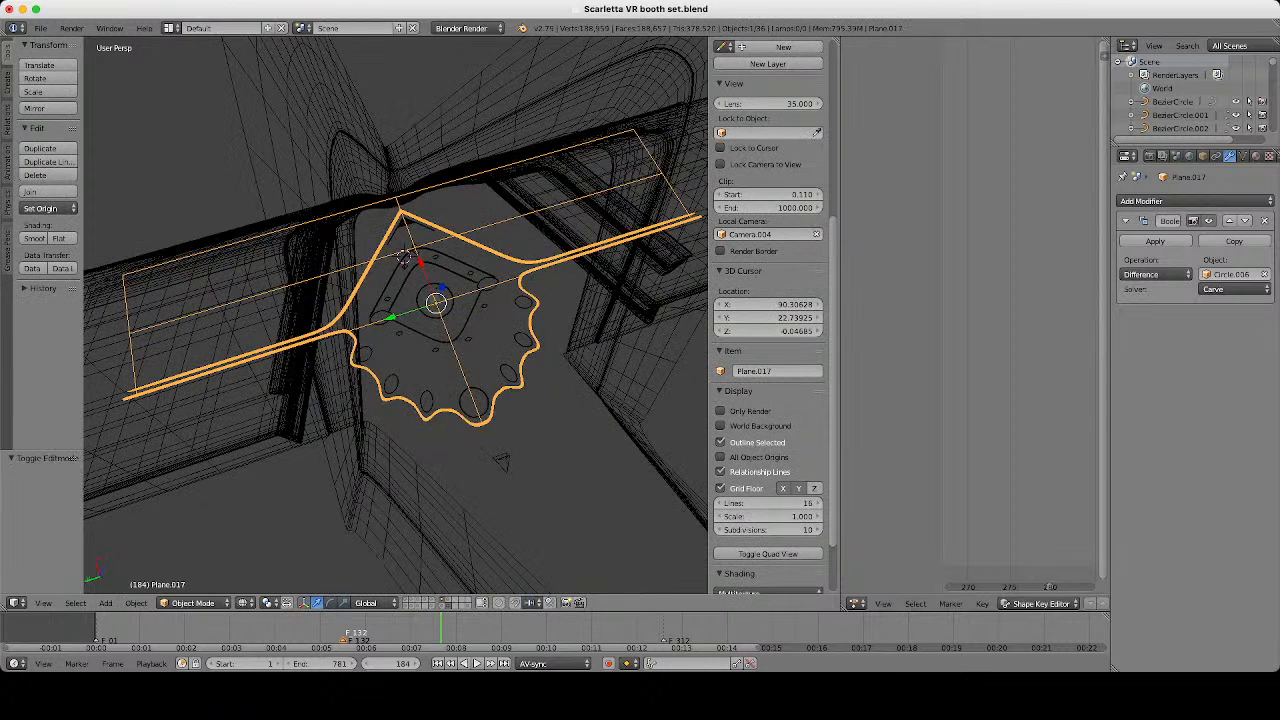
{"action": "key", "text": "z"}
{"action": "scroll", "coordinate": [449, 171], "scroll_direction": "up", "scroll_amount": 5}
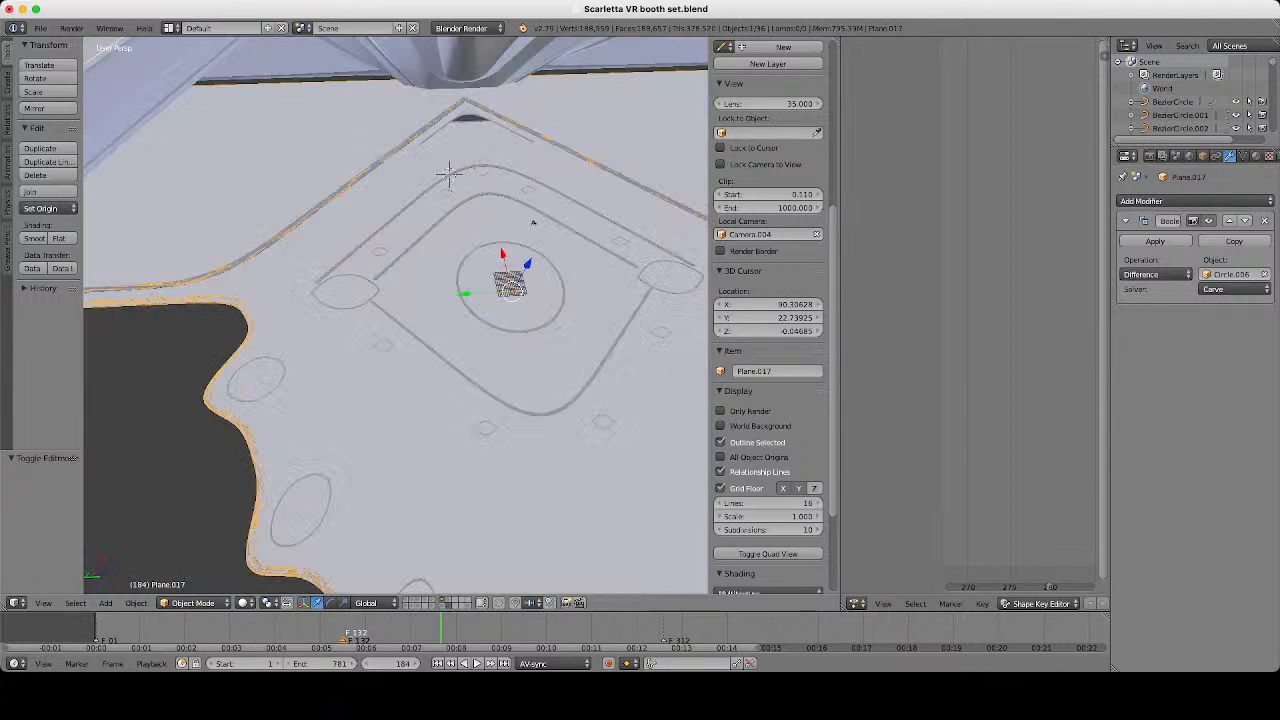
{"action": "scroll", "coordinate": [395, 315], "scroll_direction": "down", "scroll_amount": 6}
{"action": "scroll", "coordinate": [395, 315], "scroll_direction": "down", "scroll_amount": 5}
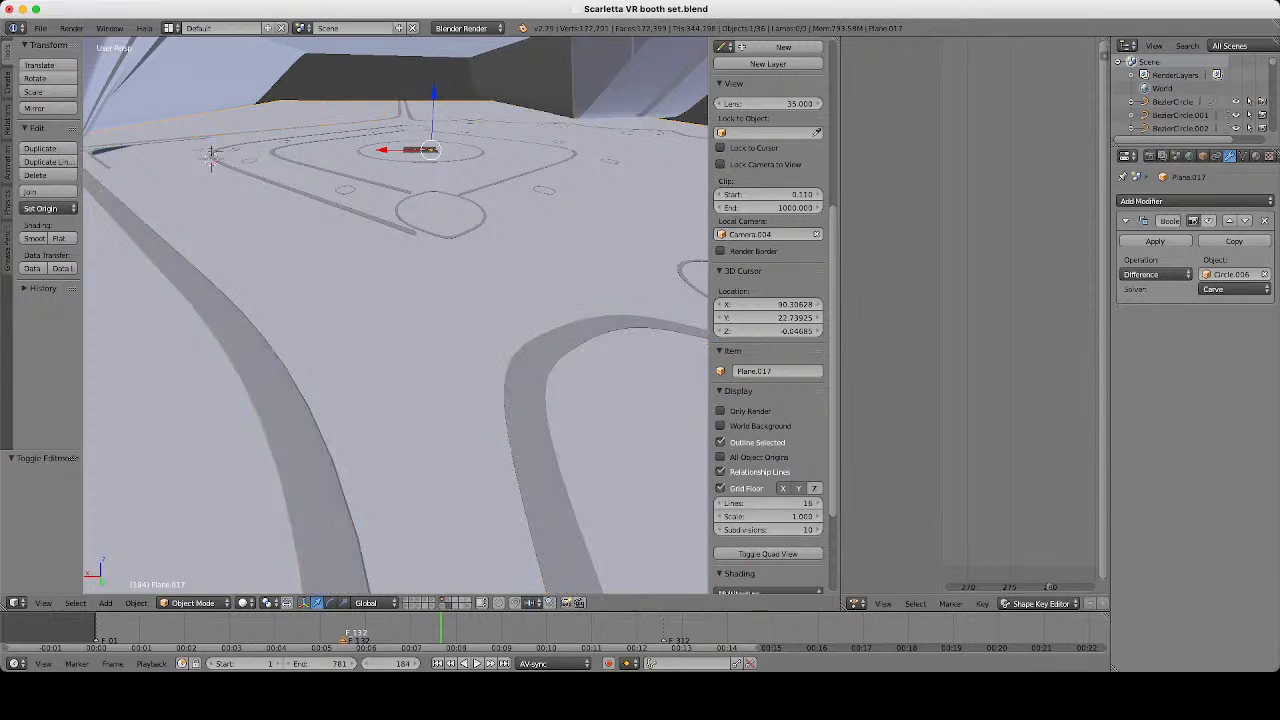
Select the joined border outline and check its mesh in Edit Mode in wireframe, ending in Object Mode.
{"action": "key", "text": "z"}
{"action": "right_click", "coordinate": [290, 400]}
{"action": "key", "text": "Tab"}
{"action": "key", "text": "a"}
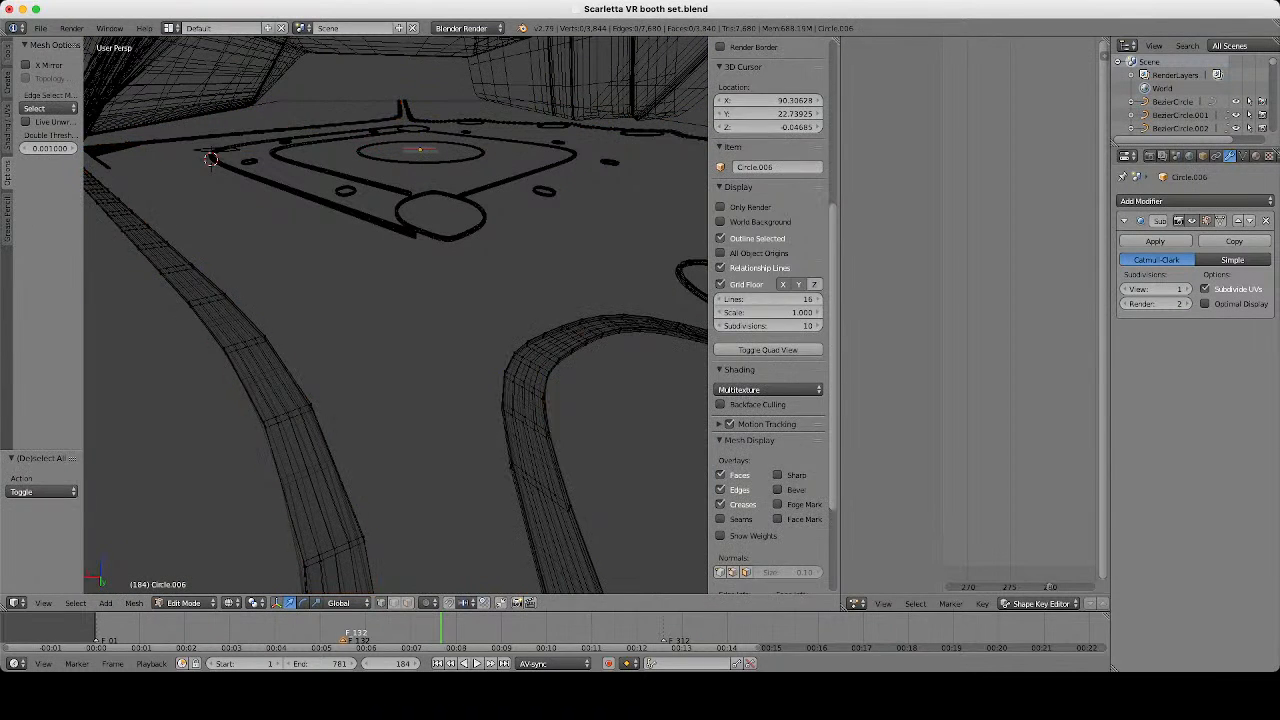
{"action": "key", "text": "a"}
{"action": "key", "text": "Tab"}
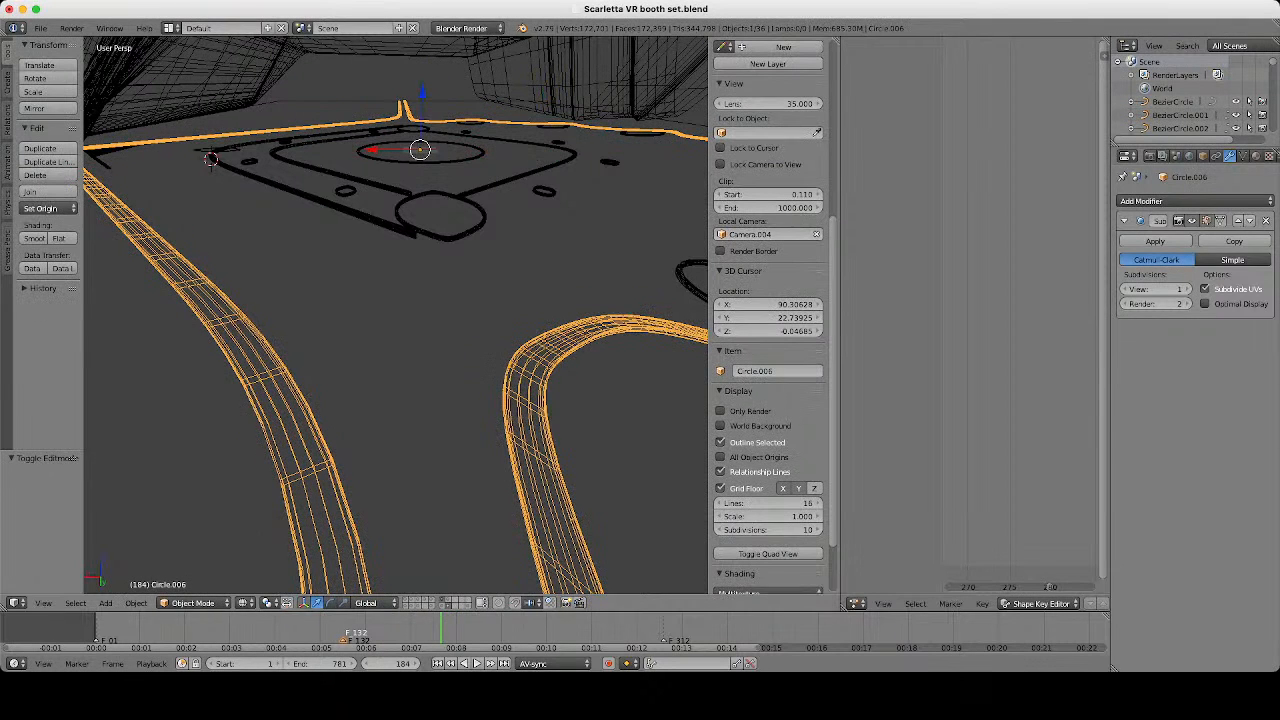
Show the border outline's mesh data and examine its strips in Edit Mode from a low angle in wireframe.
{"action": "left_click", "coordinate": [1243, 156]}
{"action": "key", "text": "Tab"}
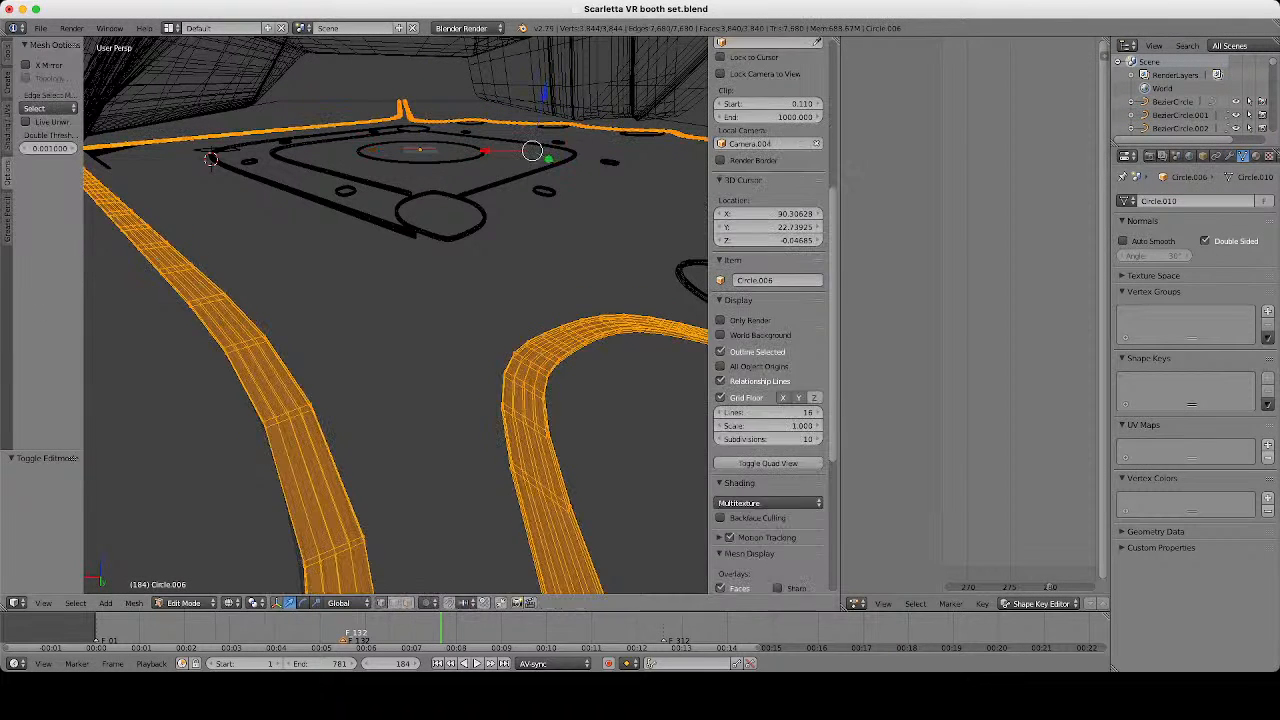
{"action": "key", "text": "Tab"}
{"action": "key", "text": "z"}
{"action": "middle_click_drag", "start_coordinate": [400, 380], "coordinate": [440, 365]}
{"action": "middle_click_drag", "start_coordinate": [387, 47], "coordinate": [401, 65]}
{"action": "key", "text": "Tab"}
{"action": "key", "text": "z"}
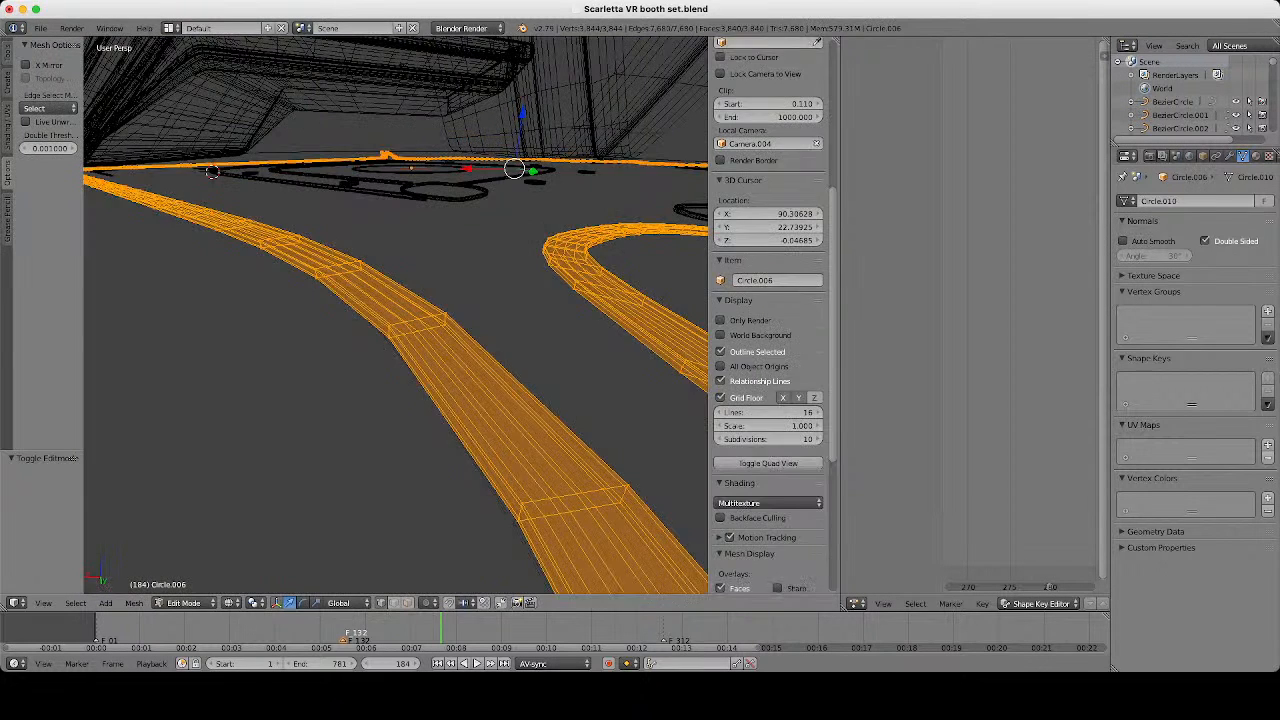
Select the whole linked angular back strip of the border outline and raise it about 0.34 along Z, ending in Object Mode.
{"action": "right_click", "coordinate": [420, 320]}
{"action": "key", "text": "ctrl+l"}
{"action": "key", "text": "z"}
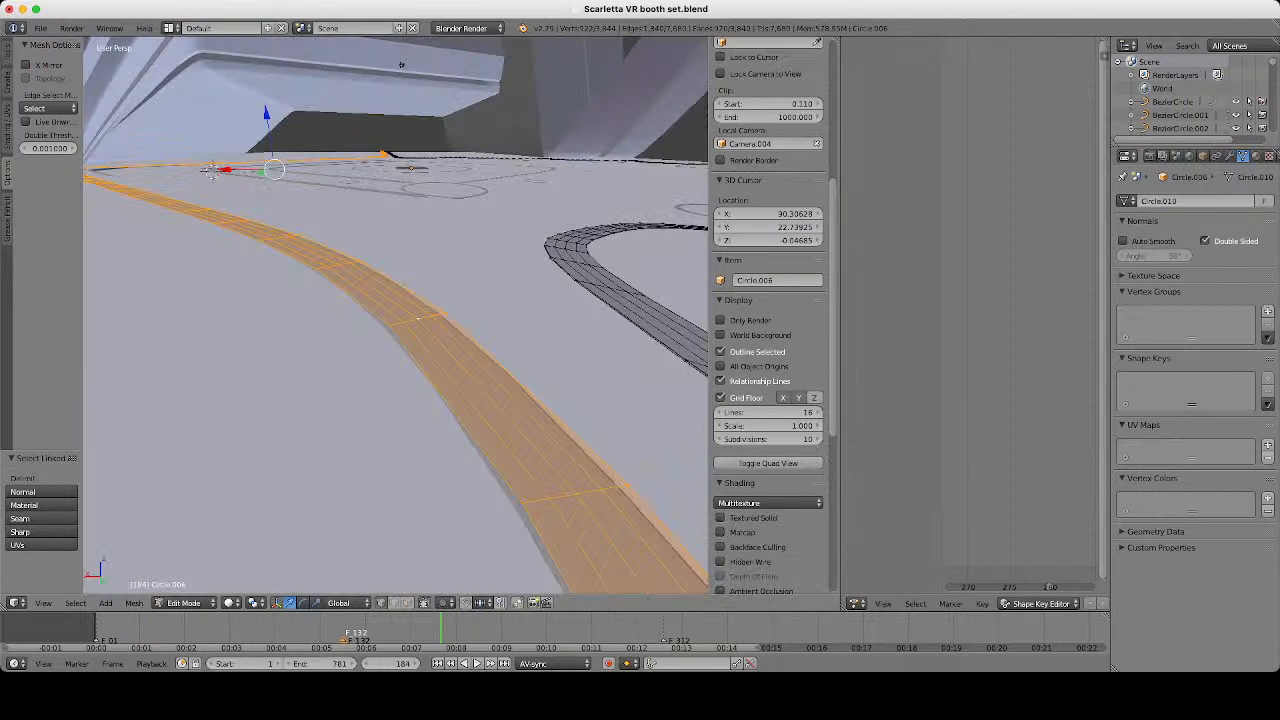
{"action": "key", "text": "g"}
{"action": "key", "text": "z"}
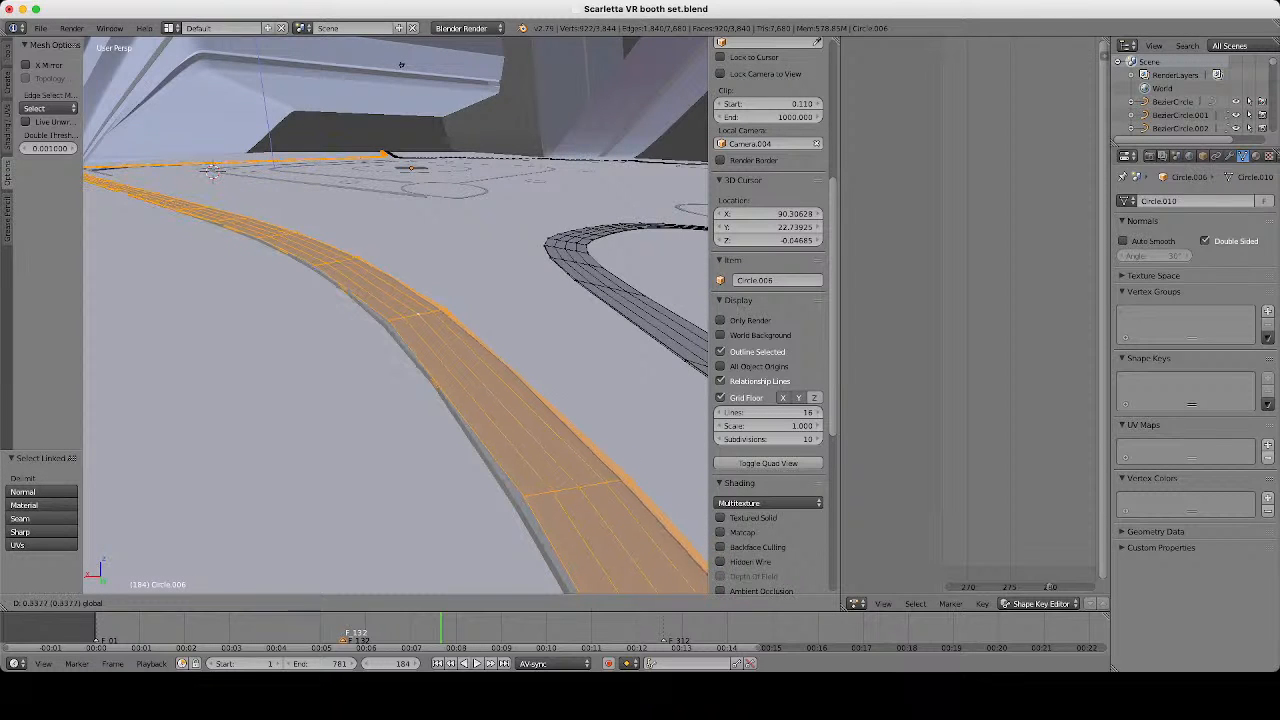
{"action": "left_click", "coordinate": [401, 65]}
{"action": "key", "text": "Tab"}
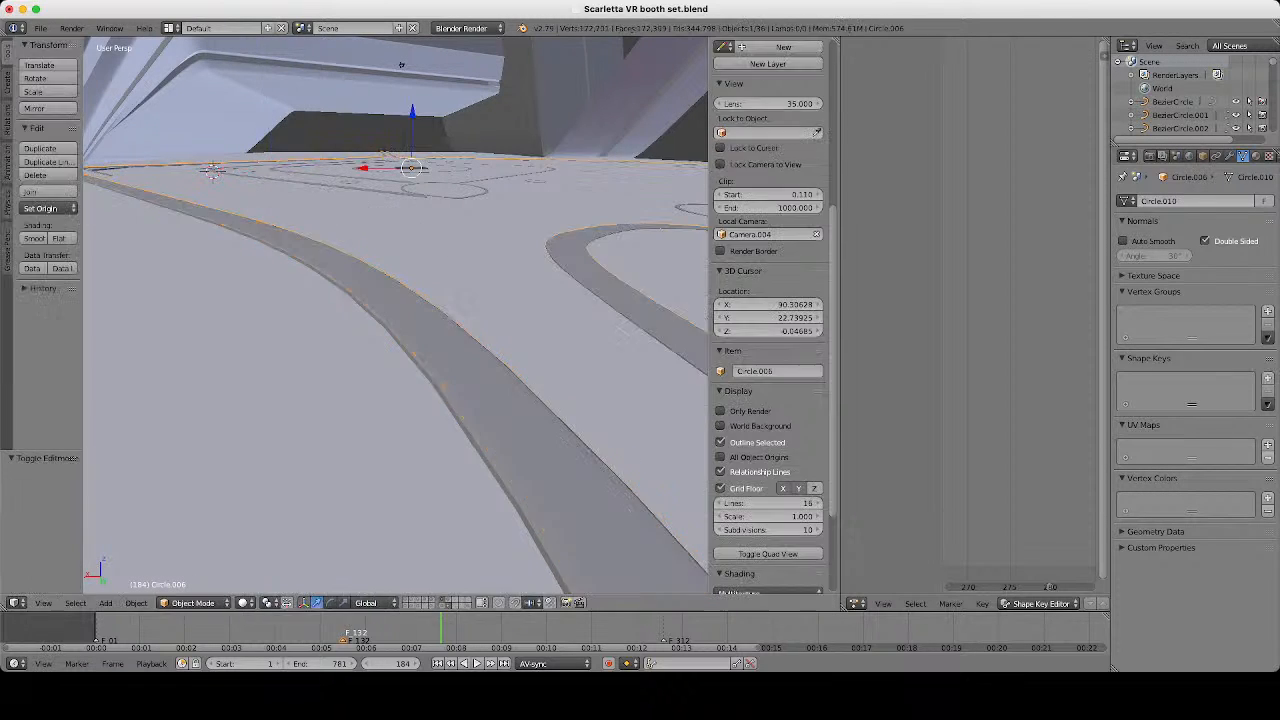
Select the floor plane and turn on the viewport display of its Boolean modifier.
{"action": "middle_click_drag", "start_coordinate": [401, 65], "coordinate": [408, 97]}
{"action": "right_click", "coordinate": [408, 97]}
{"action": "key", "text": "z"}
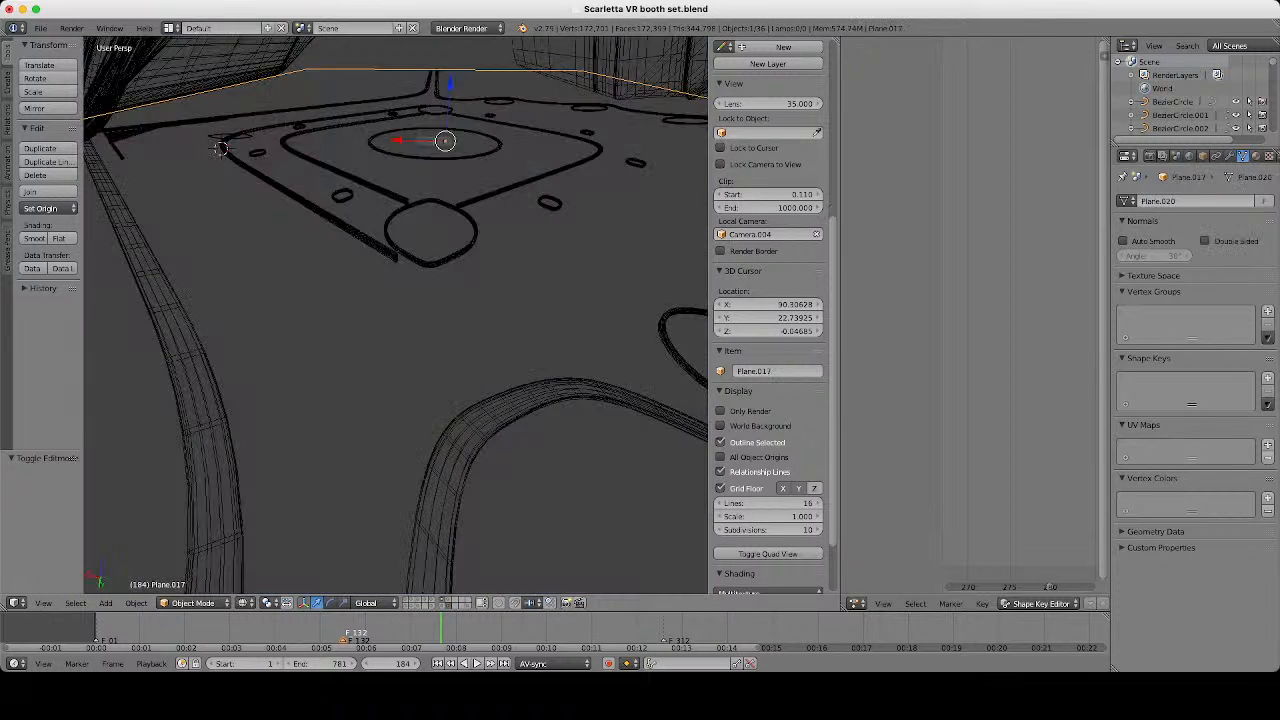
{"action": "scroll", "coordinate": [408, 97], "scroll_direction": "down", "scroll_amount": 4}
{"action": "key", "text": "z"}
{"action": "scroll", "coordinate": [408, 97], "scroll_direction": "up", "scroll_amount": 4}
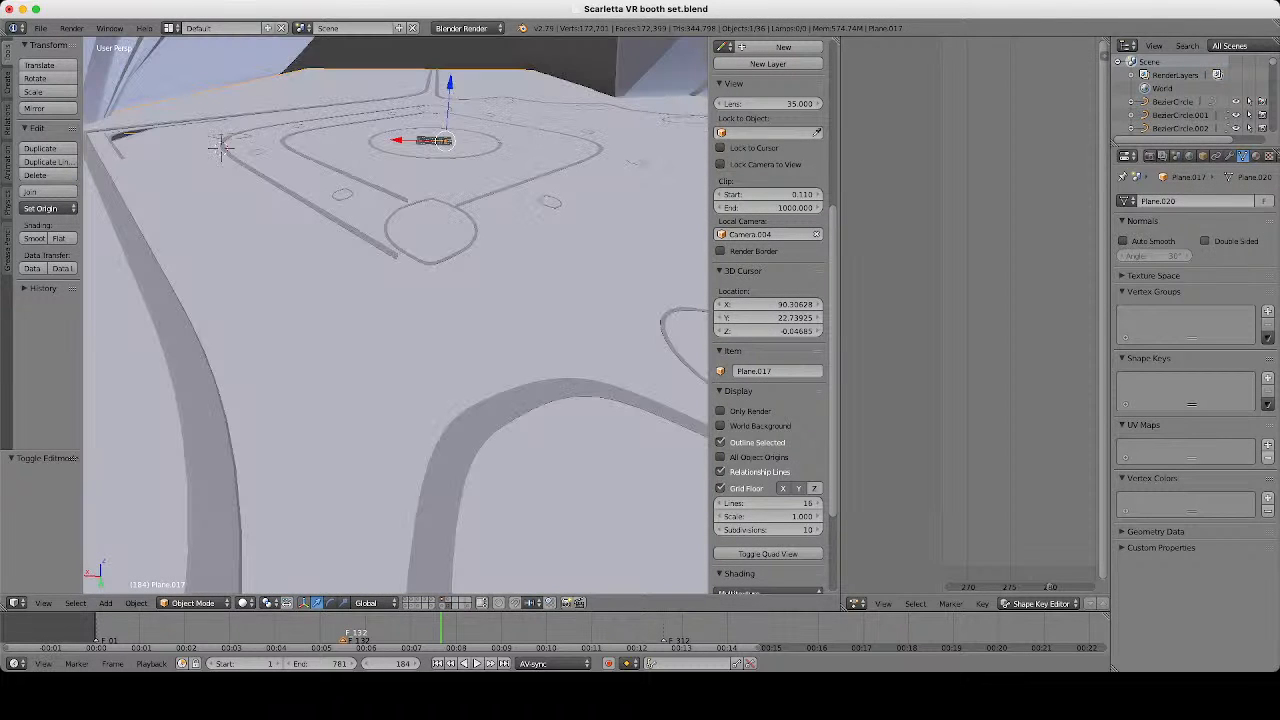
{"action": "left_click", "coordinate": [1230, 156]}
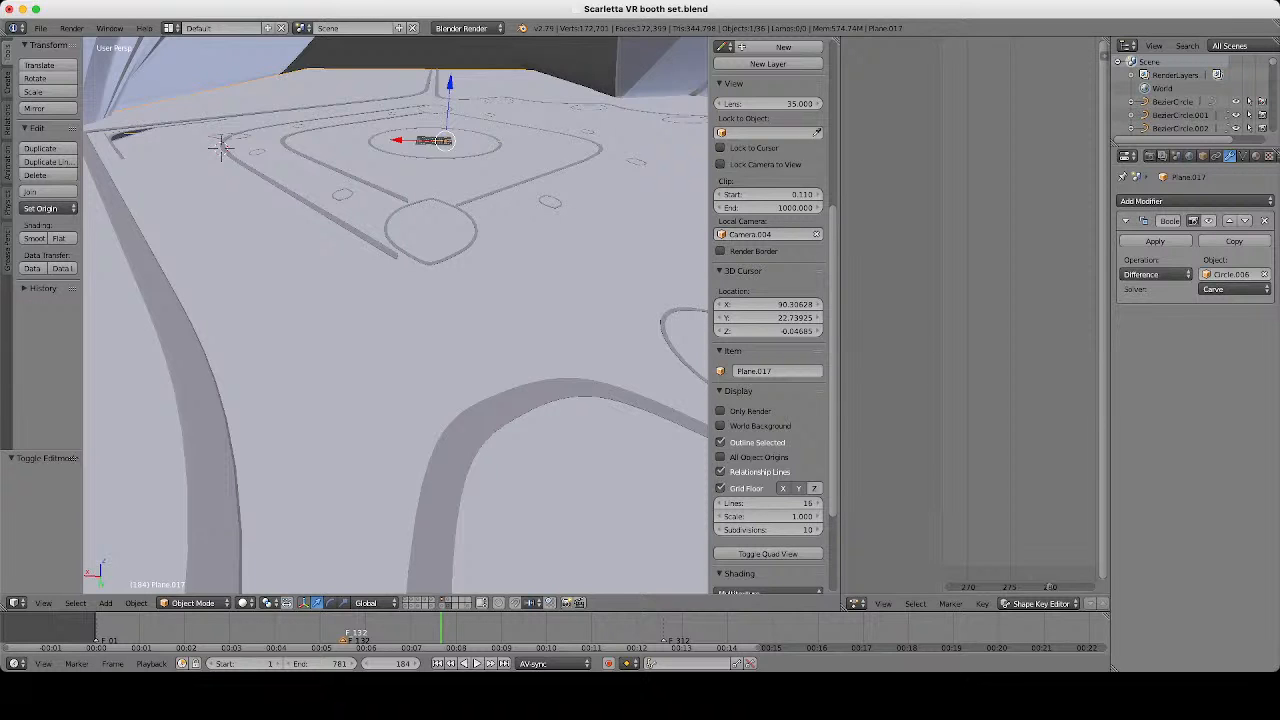
{"action": "left_click", "coordinate": [1208, 221]}
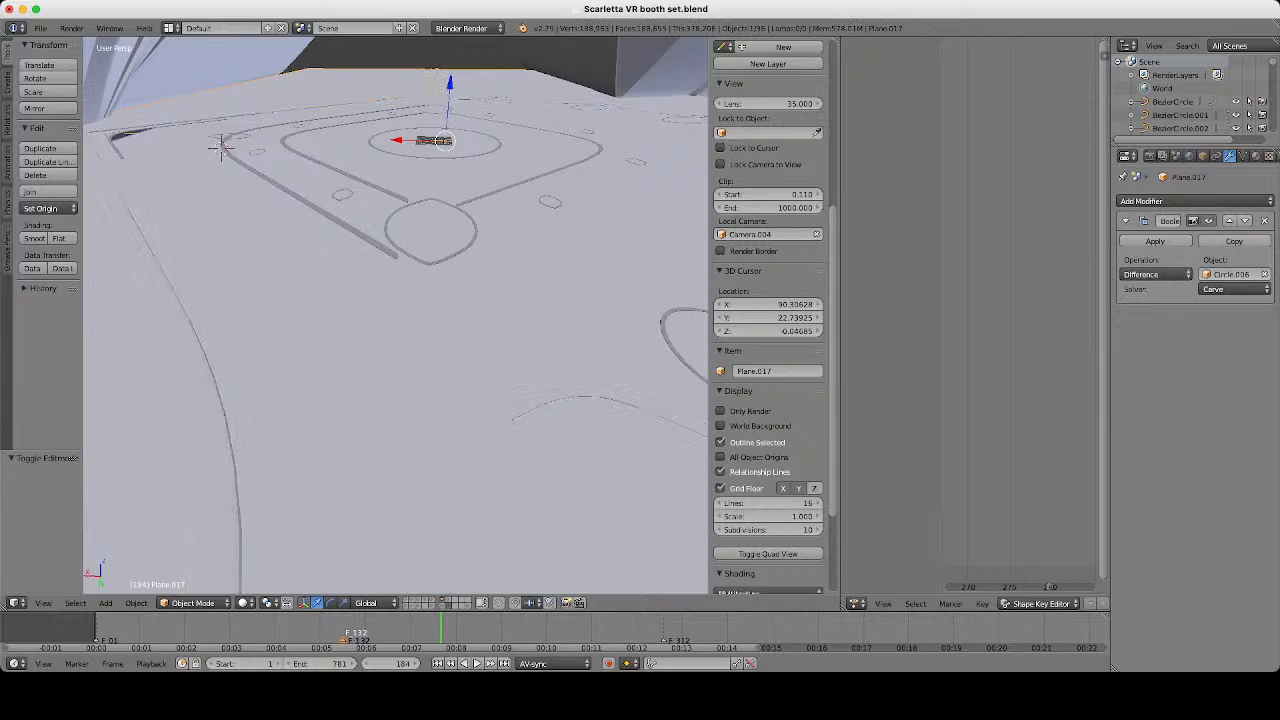
Inspect the Carve cut along the border outline from a low angle, selecting the outline and the floor plane in turn.
{"action": "key", "text": "z"}
{"action": "mouse_move", "coordinate": [520, 78]}
{"action": "middle_mouse_down"}
{"action": "mouse_move", "coordinate": [508, 102]}
{"action": "mouse_move", "coordinate": [478, 106]}
{"action": "mouse_move", "coordinate": [421, 58]}
{"action": "mouse_move", "coordinate": [399, 75]}
{"action": "middle_mouse_up"}
{"action": "key", "text": "z"}
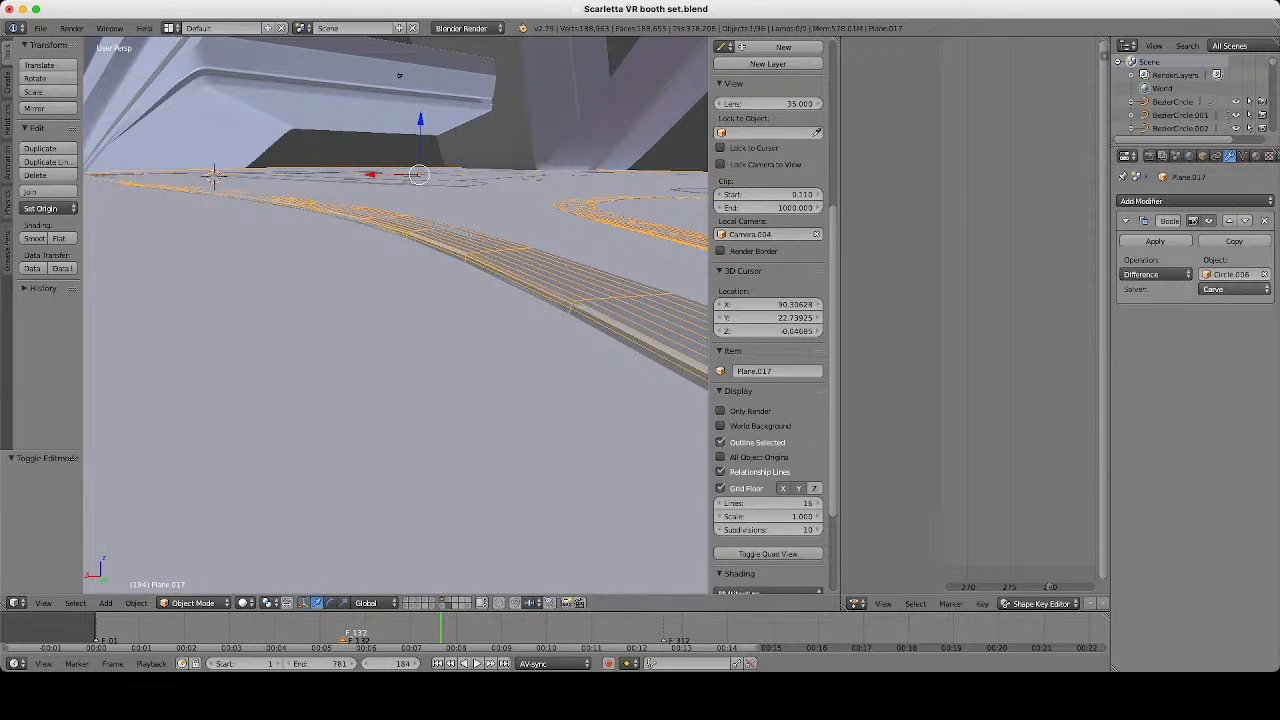
{"action": "right_click", "coordinate": [575, 303]}
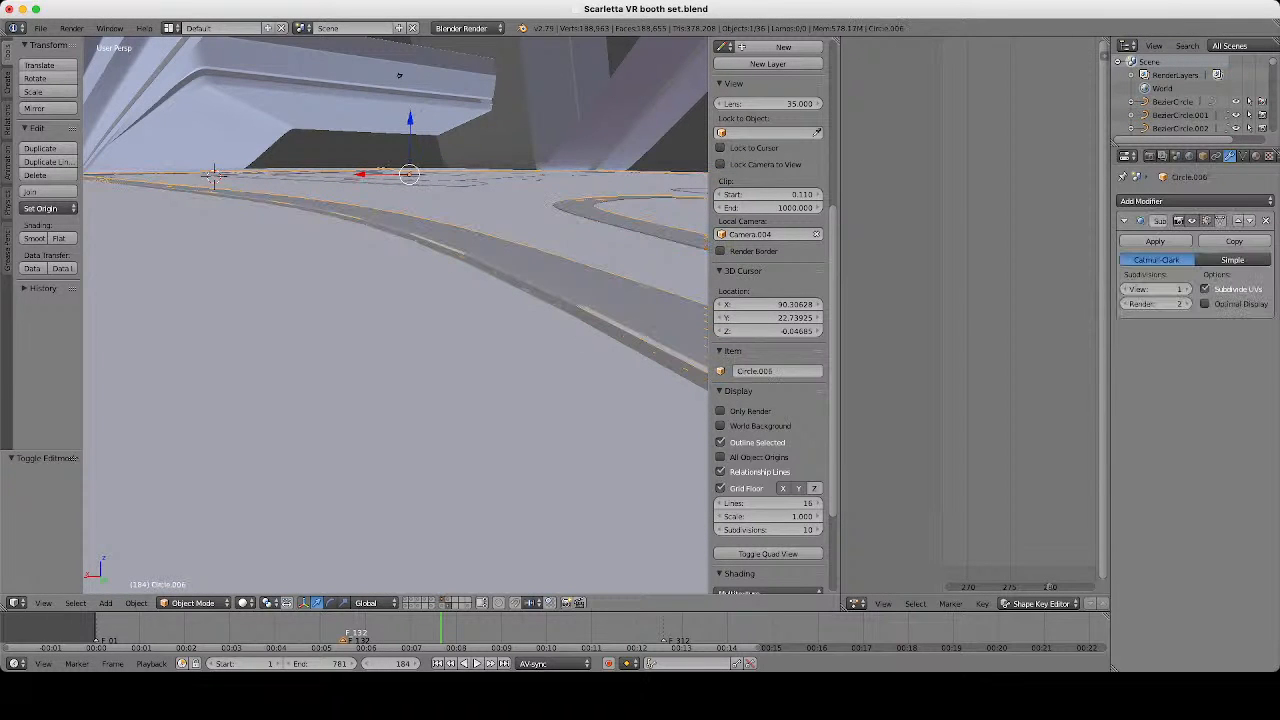
{"action": "right_click", "coordinate": [575, 304]}
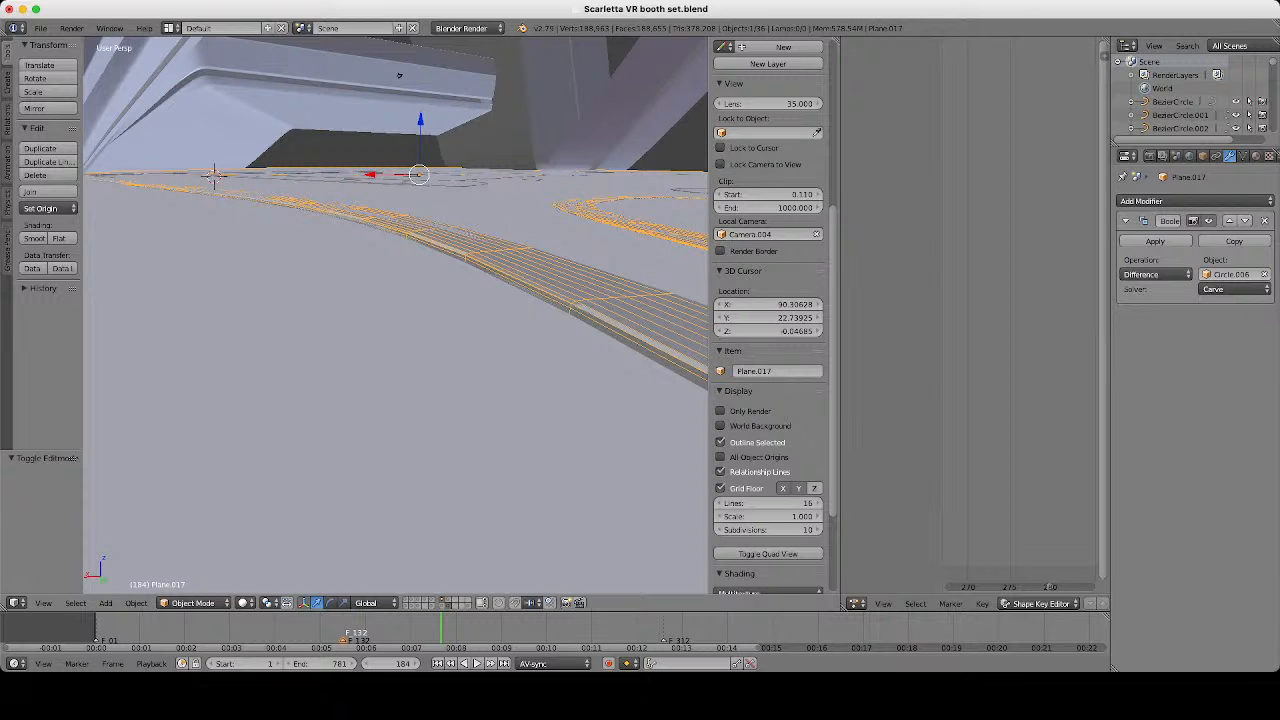
{"action": "middle_click_drag", "start_coordinate": [575, 304], "coordinate": [579, 345]}
Set the floor plane's Boolean solver to BMesh.
{"action": "left_click", "coordinate": [1234, 289]}
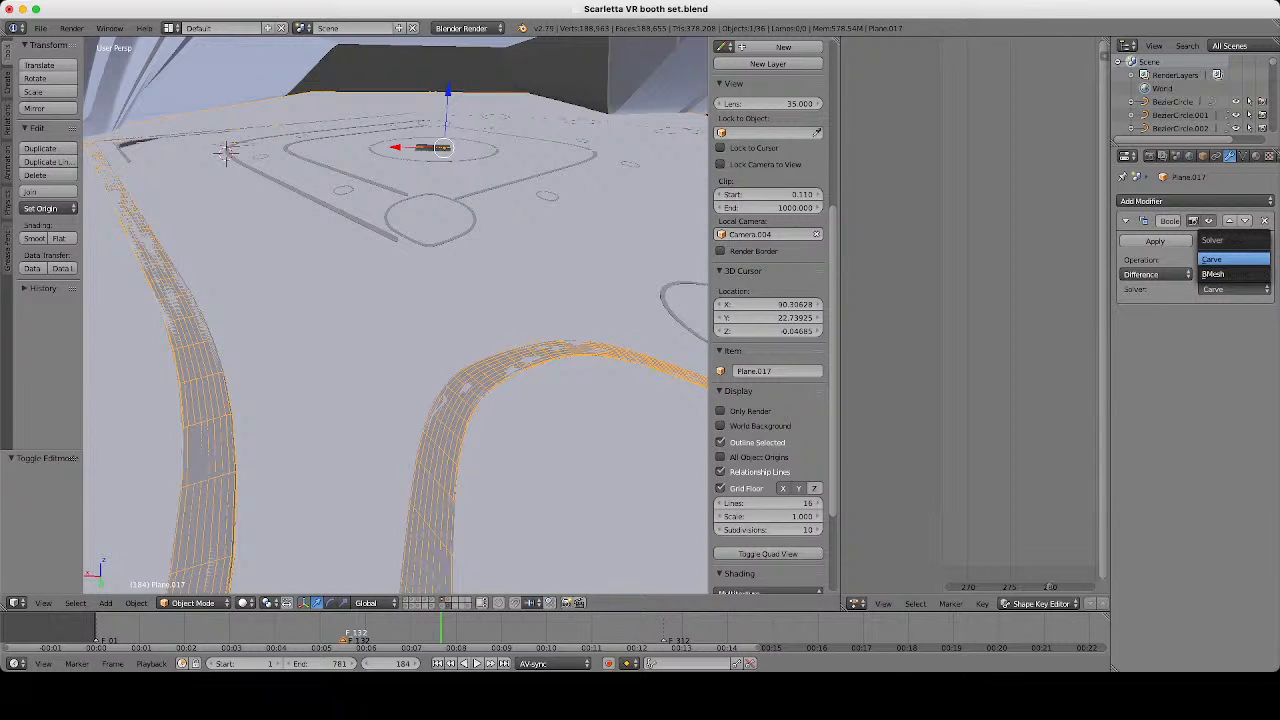
{"action": "left_click", "coordinate": [1234, 259]}
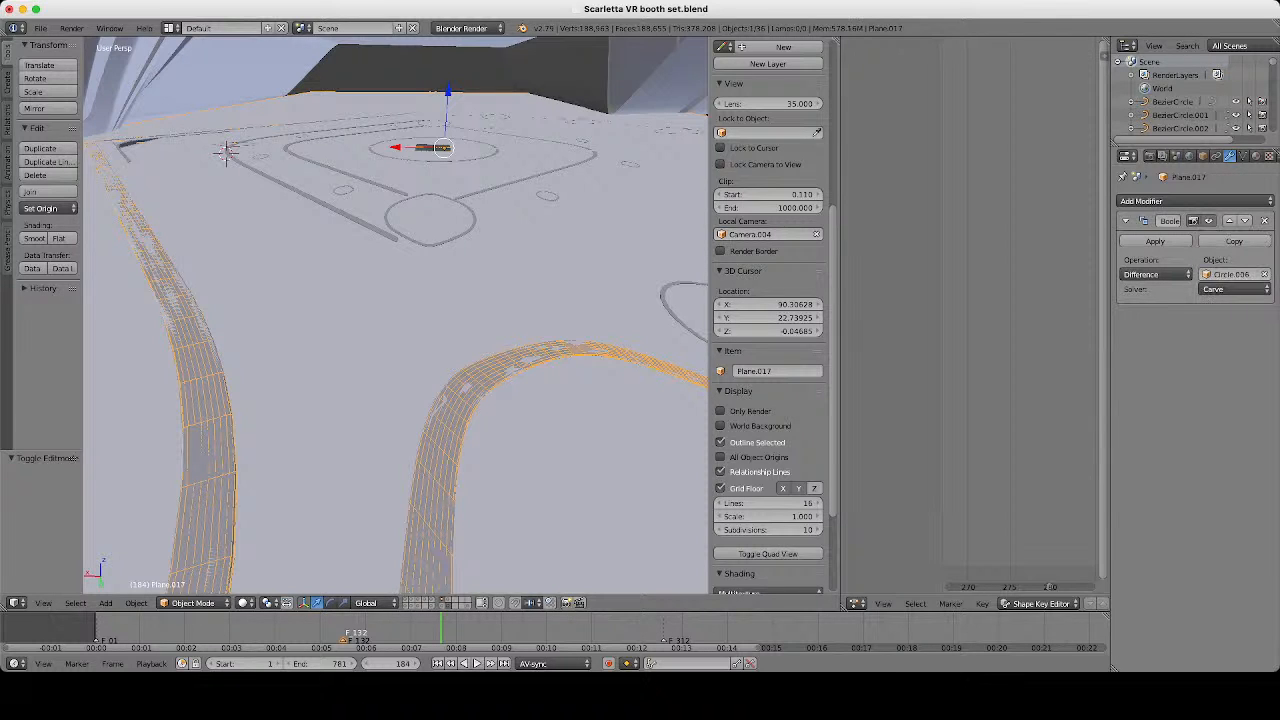
{"action": "left_click", "coordinate": [1234, 289]}
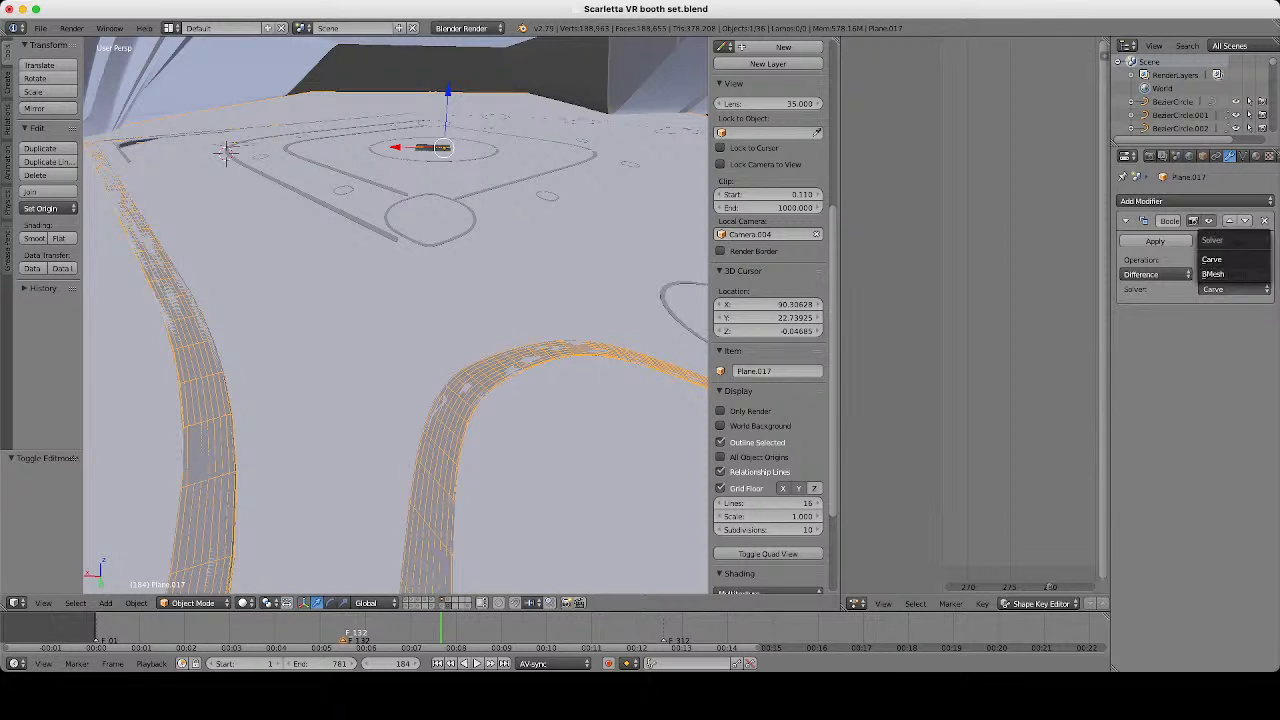
{"action": "left_click", "coordinate": [1234, 274]}
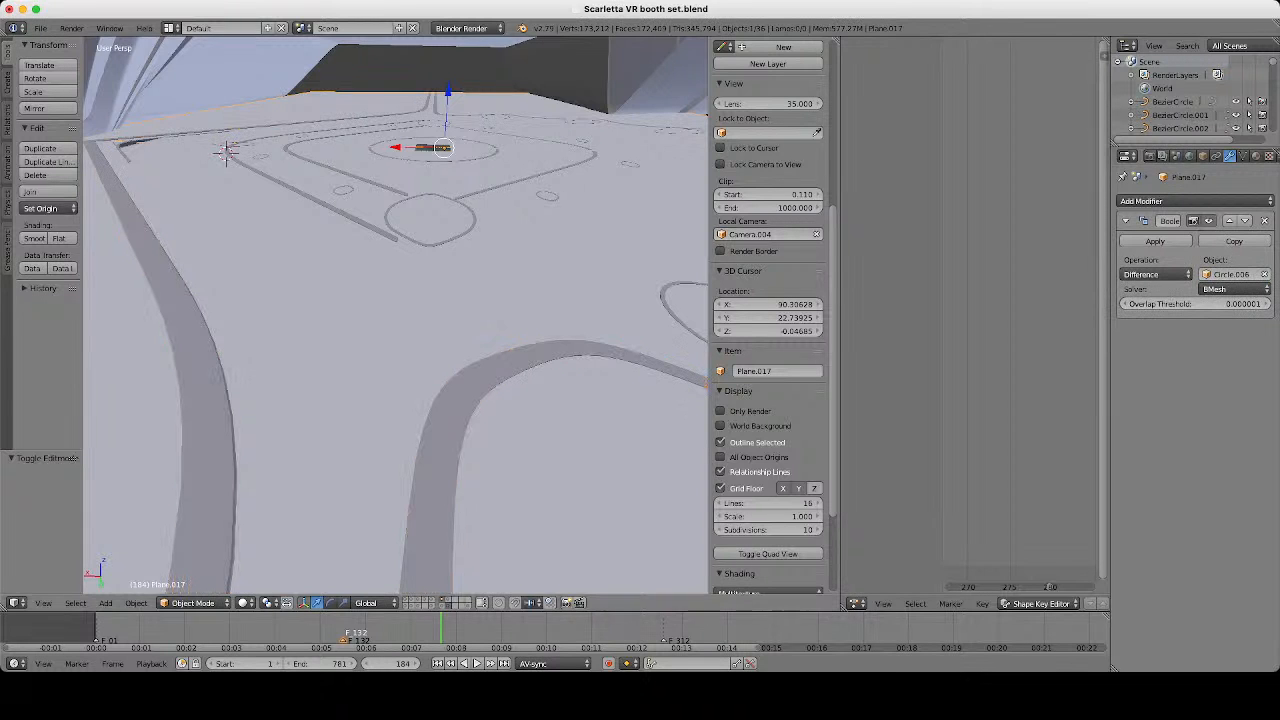
Examine the BMesh cut from above in wireframe, up to the far end of the border strips.
{"action": "scroll", "coordinate": [480, 260], "scroll_direction": "down", "scroll_amount": 3}
{"action": "middle_click_drag", "start_coordinate": [480, 260], "coordinate": [360, 395]}
{"action": "scroll", "coordinate": [420, 320], "scroll_direction": "down", "scroll_amount": 3}
{"action": "key", "text": "z"}
{"action": "scroll", "coordinate": [360, 395], "scroll_direction": "down", "scroll_amount": 3}
{"action": "scroll", "coordinate": [396, 330], "scroll_direction": "down", "scroll_amount": 3}
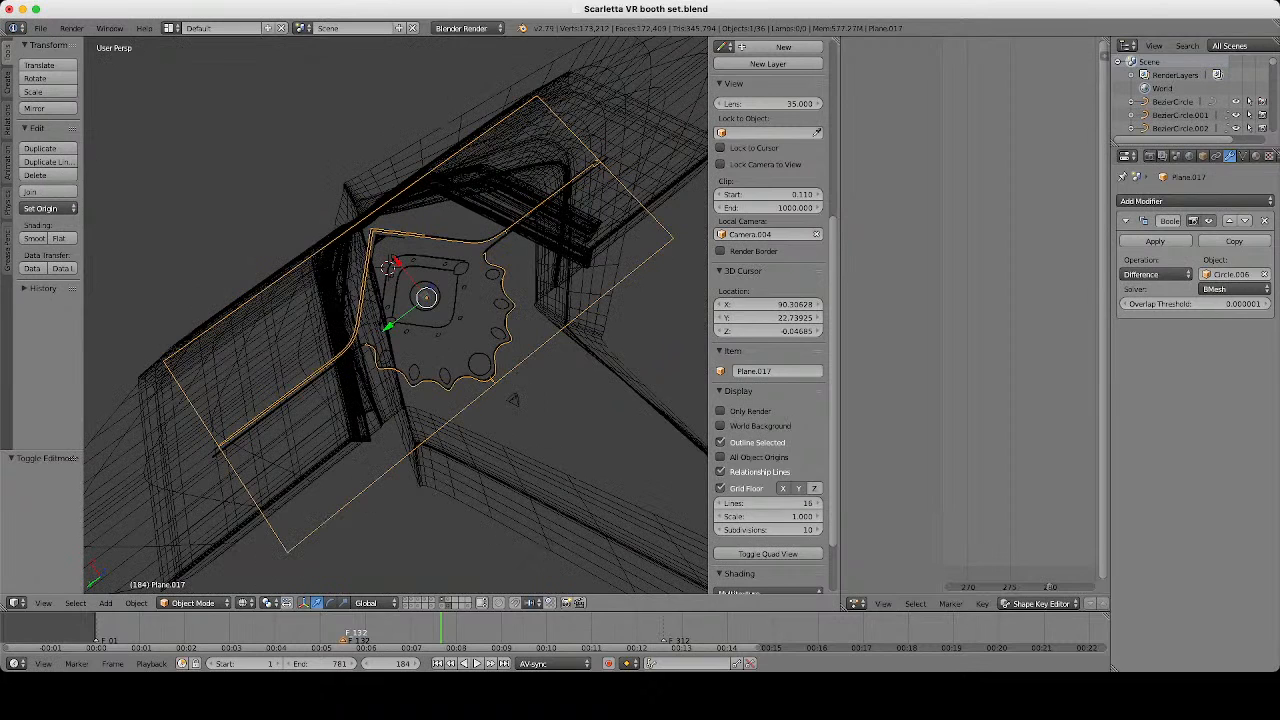
{"action": "middle_click_drag", "start_coordinate": [396, 330], "coordinate": [300, 350]}
{"action": "scroll", "coordinate": [395, 320], "scroll_direction": "up", "scroll_amount": 8}
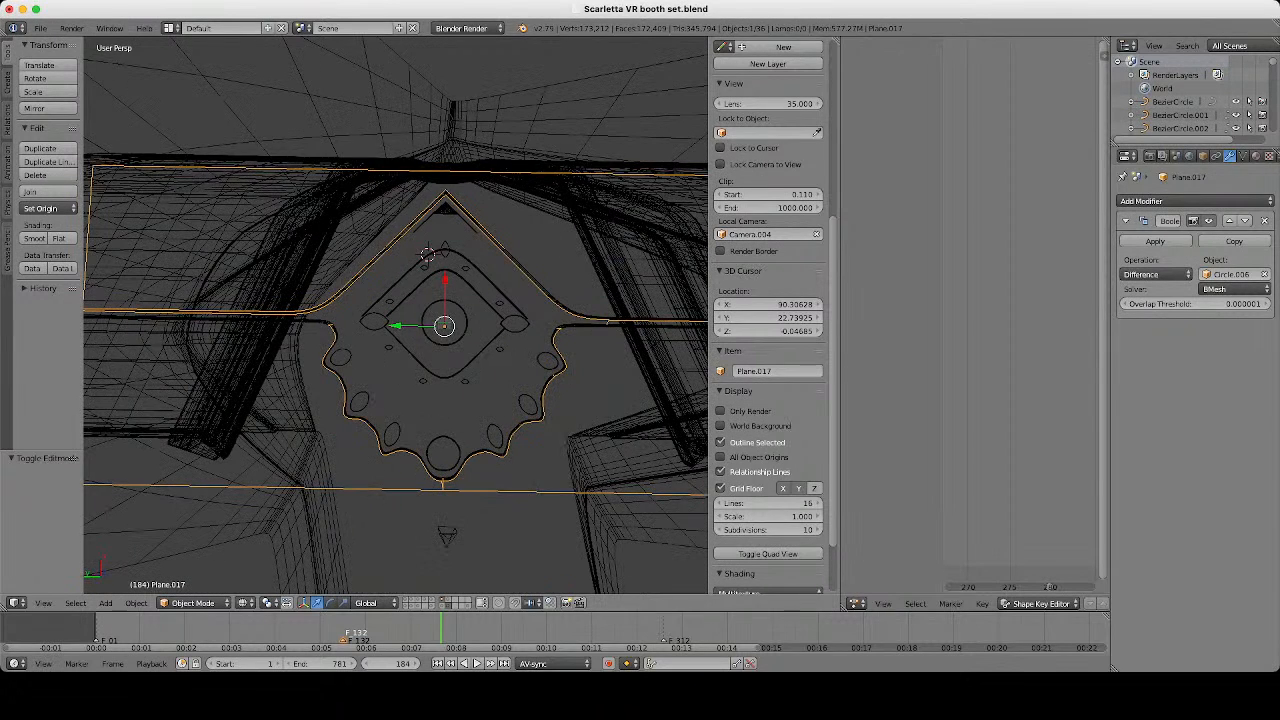
{"action": "scroll", "coordinate": [395, 315], "scroll_direction": "up", "scroll_amount": 3}
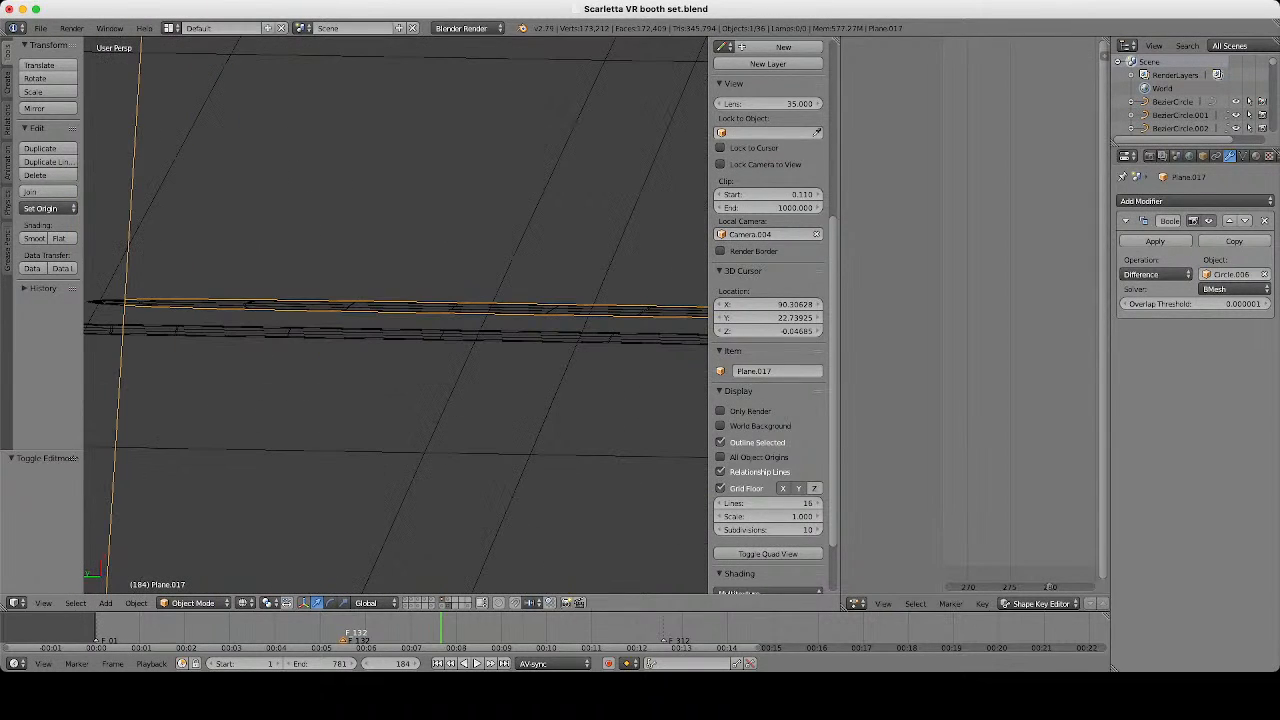
{"action": "middle_click_drag", "start_coordinate": [330, 325], "coordinate": [411, 333], "text": "shift"}
Select the joined border outline and examine its strip ends in Edit Mode, ending in Object Mode with the whole outline in view.
{"action": "right_click", "coordinate": [405, 338]}
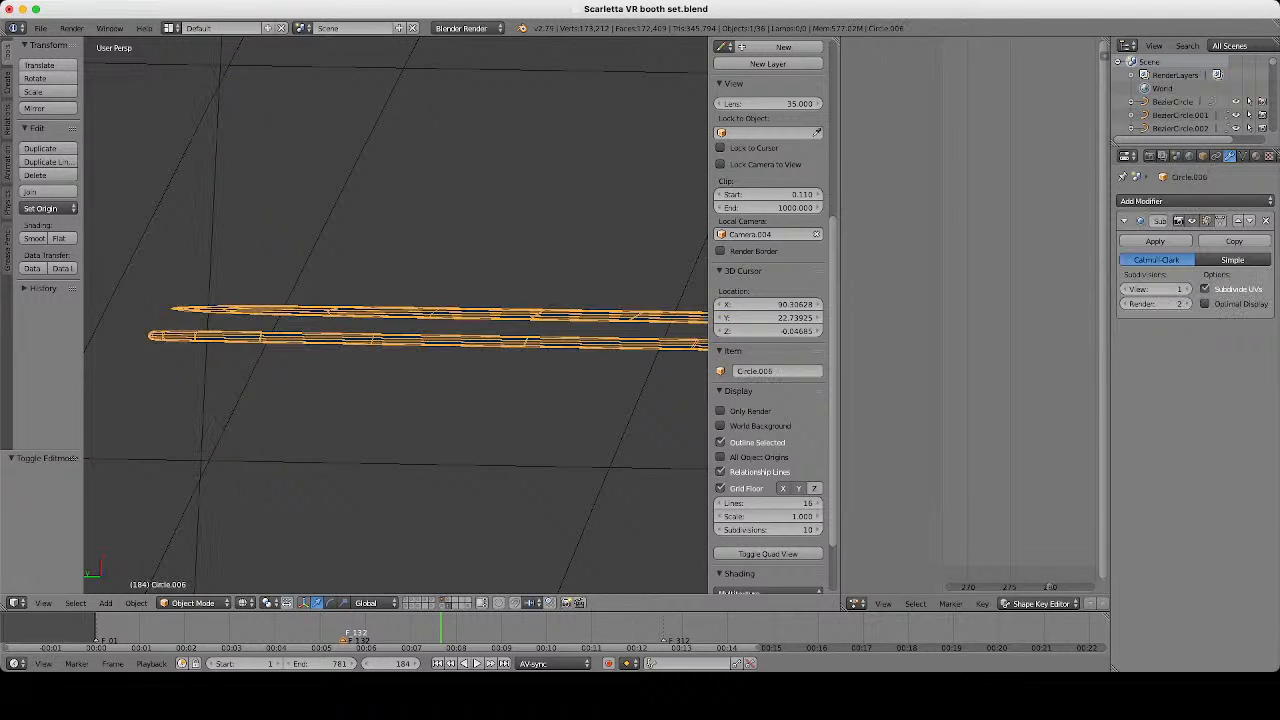
{"action": "key", "text": "Tab"}
{"action": "key", "text": "z"}
{"action": "key", "text": "z"}
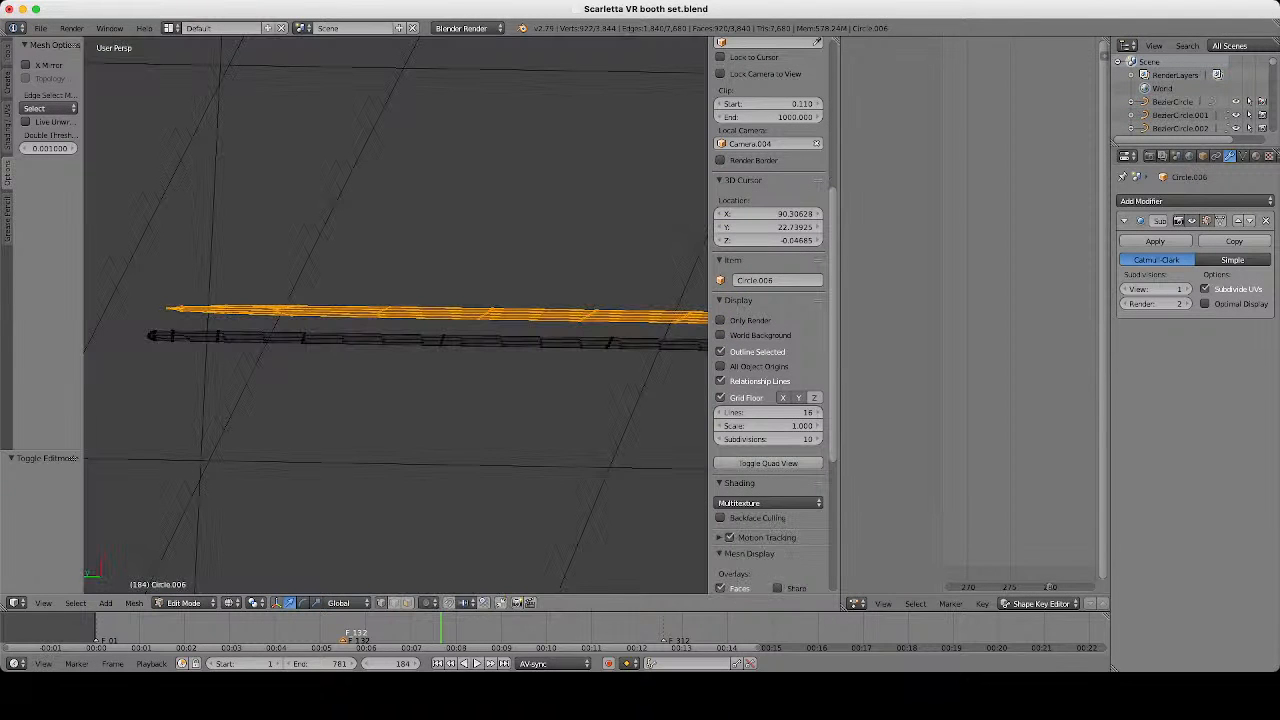
{"action": "scroll", "coordinate": [405, 338], "scroll_direction": "down", "scroll_amount": 8}
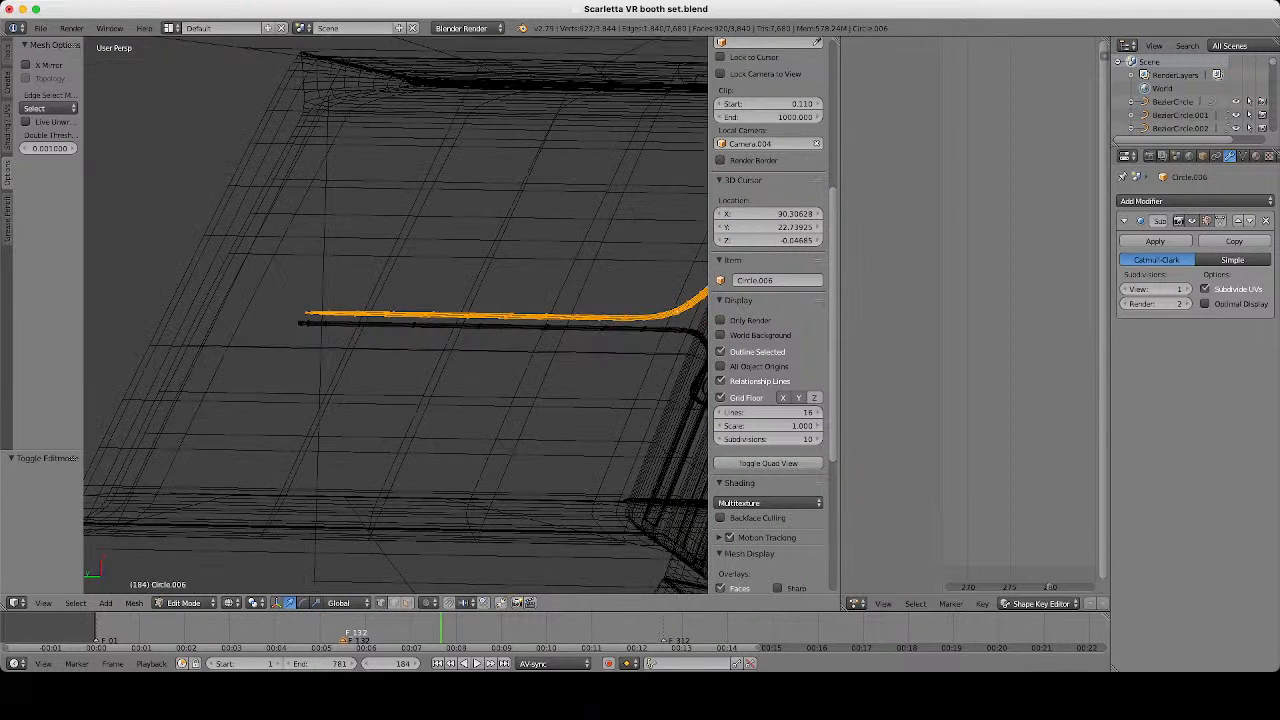
{"action": "middle_click_drag", "start_coordinate": [405, 338], "coordinate": [545, 233], "text": "shift"}
{"action": "scroll", "coordinate": [420, 310], "scroll_direction": "up", "scroll_amount": 4}
{"action": "key", "text": "Tab"}
{"action": "scroll", "coordinate": [400, 315], "scroll_direction": "down", "scroll_amount": 5}
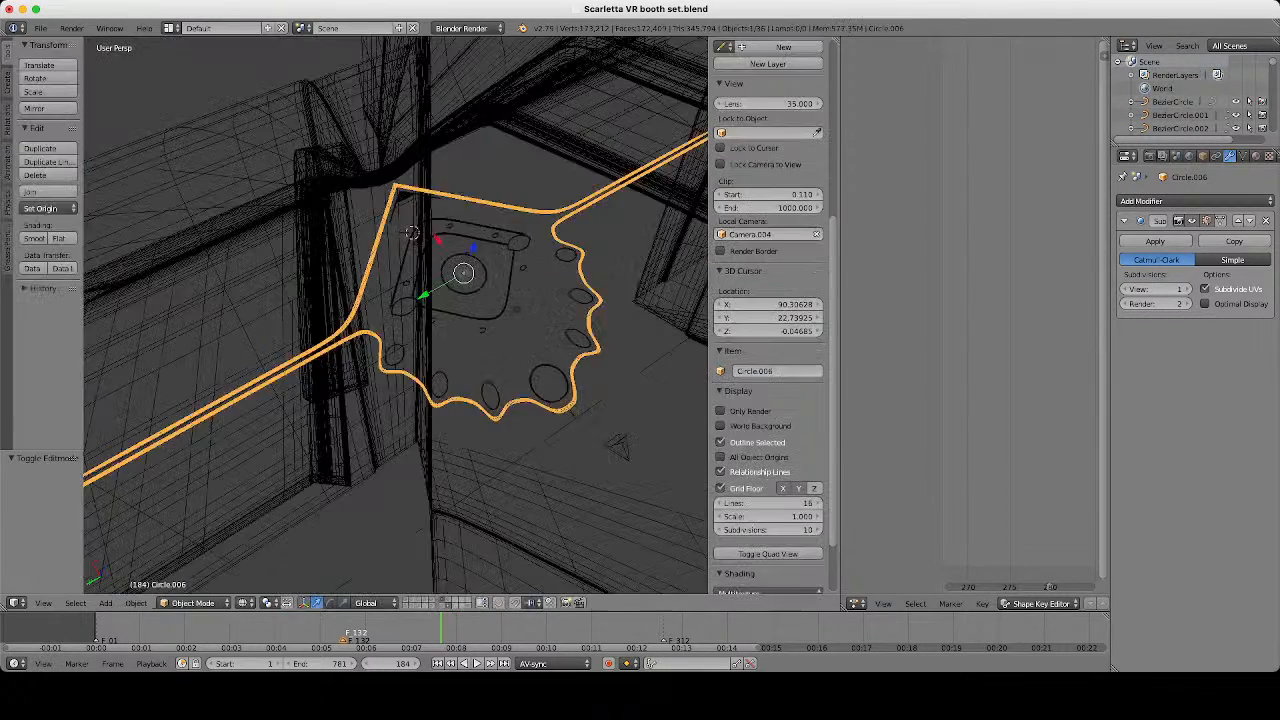
Select the floor plane and inspect the cut along the border strips in solid shading.
{"action": "right_click", "coordinate": [512, 380]}
{"action": "scroll", "coordinate": [512, 380], "scroll_direction": "up", "scroll_amount": 2}
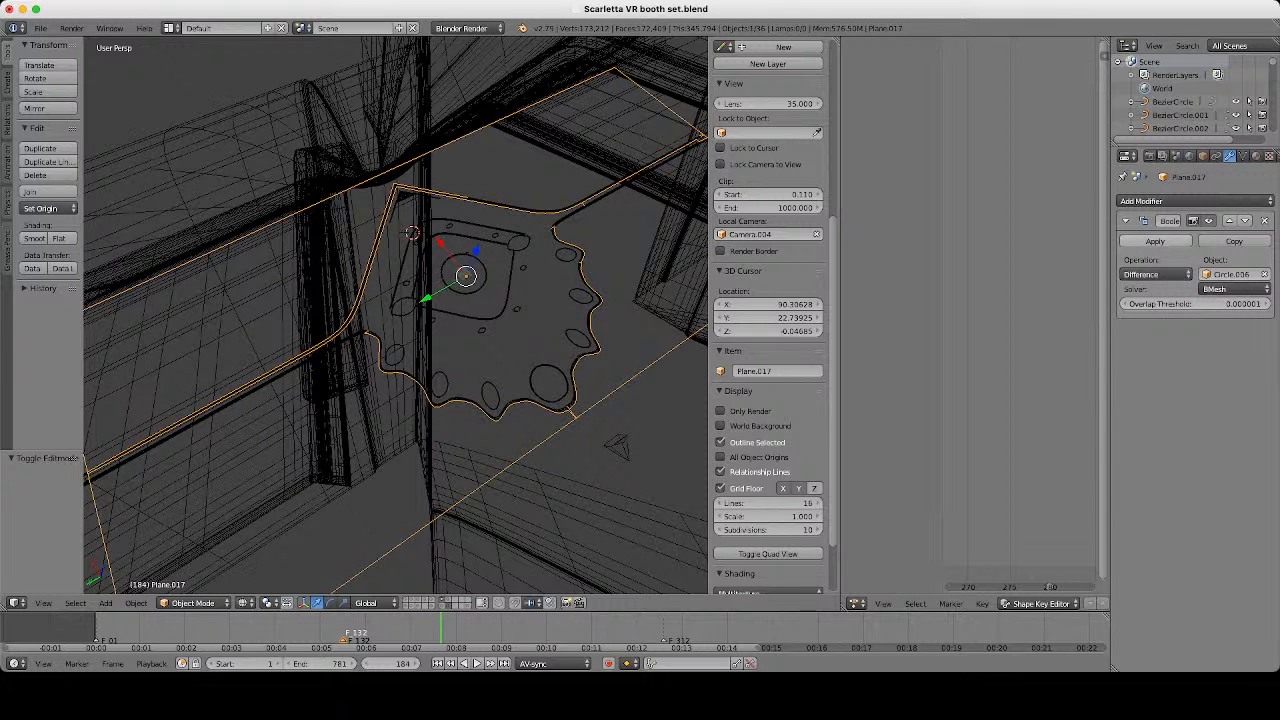
{"action": "middle_click_drag", "start_coordinate": [500, 340], "coordinate": [455, 265]}
{"action": "key", "text": "z"}
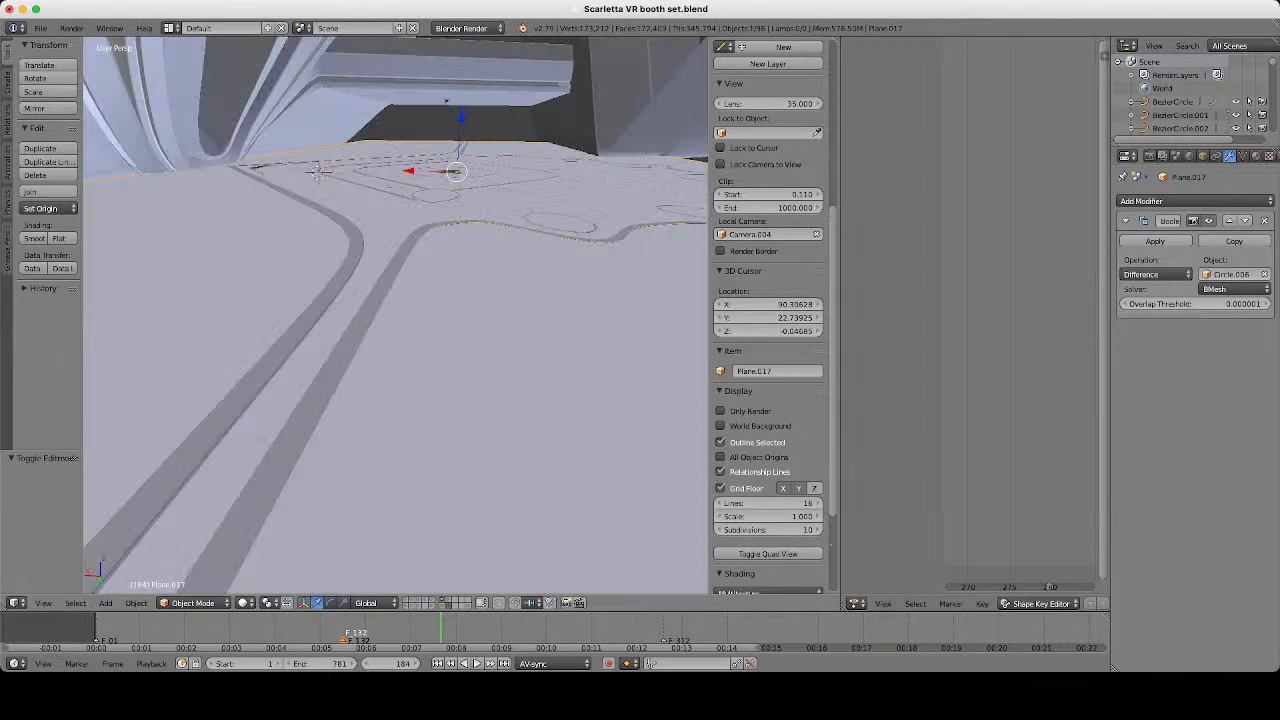
Duplicate the joined border outline in place and try scaling the copy along Z.
{"action": "middle_click_drag", "start_coordinate": [365, 305], "coordinate": [345, 285]}
{"action": "right_click", "coordinate": [345, 285]}
{"action": "key", "text": "z"}
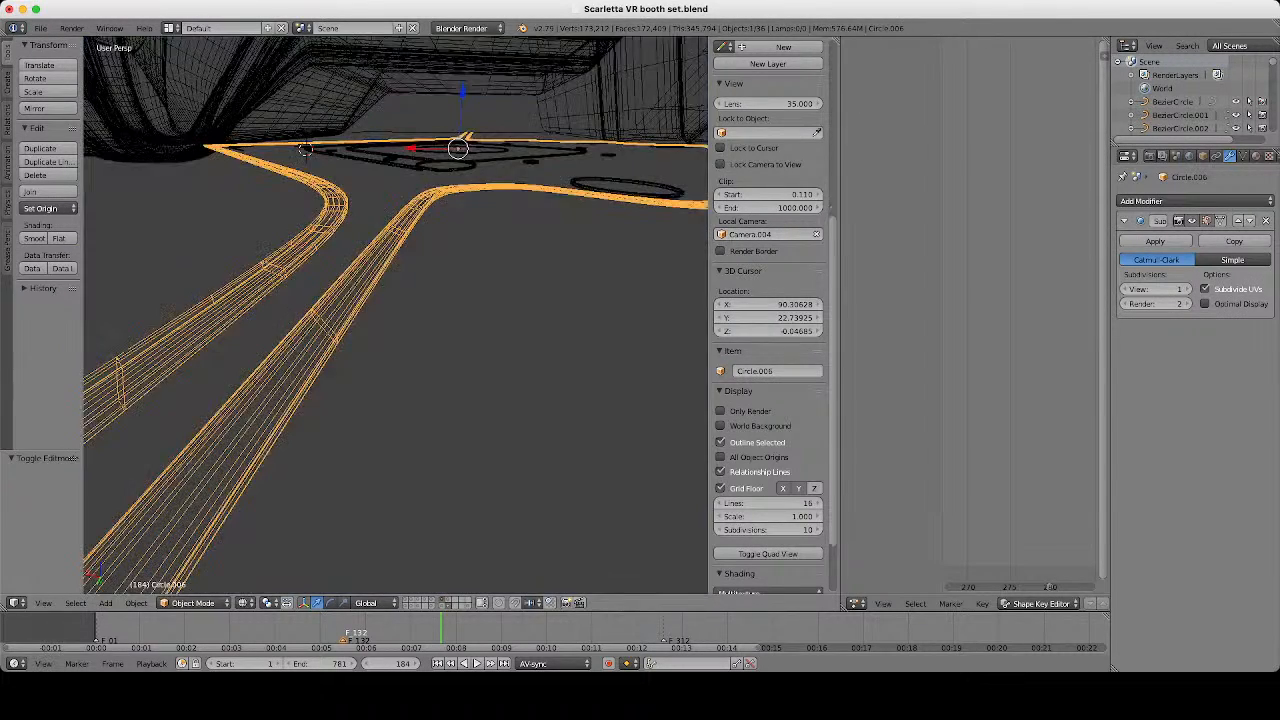
{"action": "key", "text": "z"}
{"action": "key", "text": "shift+d"}
{"action": "right_click", "coordinate": [306, 148]}
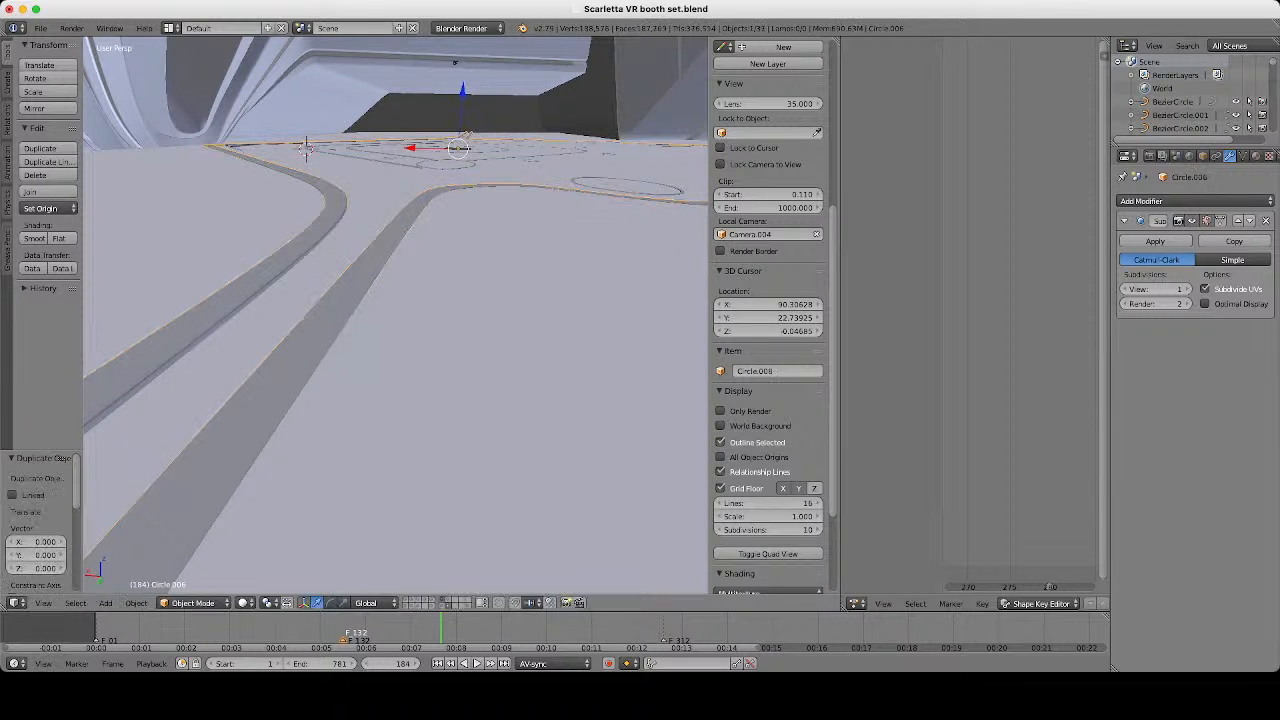
{"action": "key", "text": "s"}
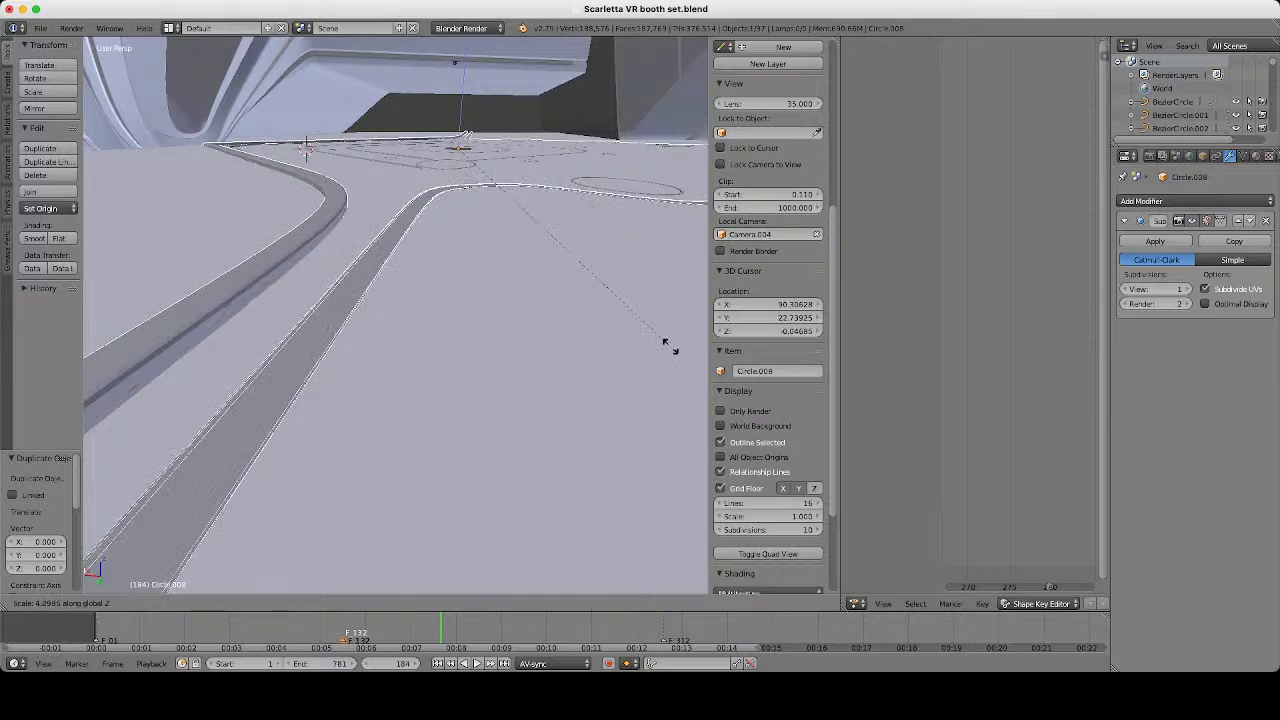
{"action": "right_click", "coordinate": [671, 346]}
Open the duplicated outline in Edit Mode and show its selected back strip edge-on in front view.
{"action": "key", "text": "z"}
{"action": "key", "text": "Tab"}
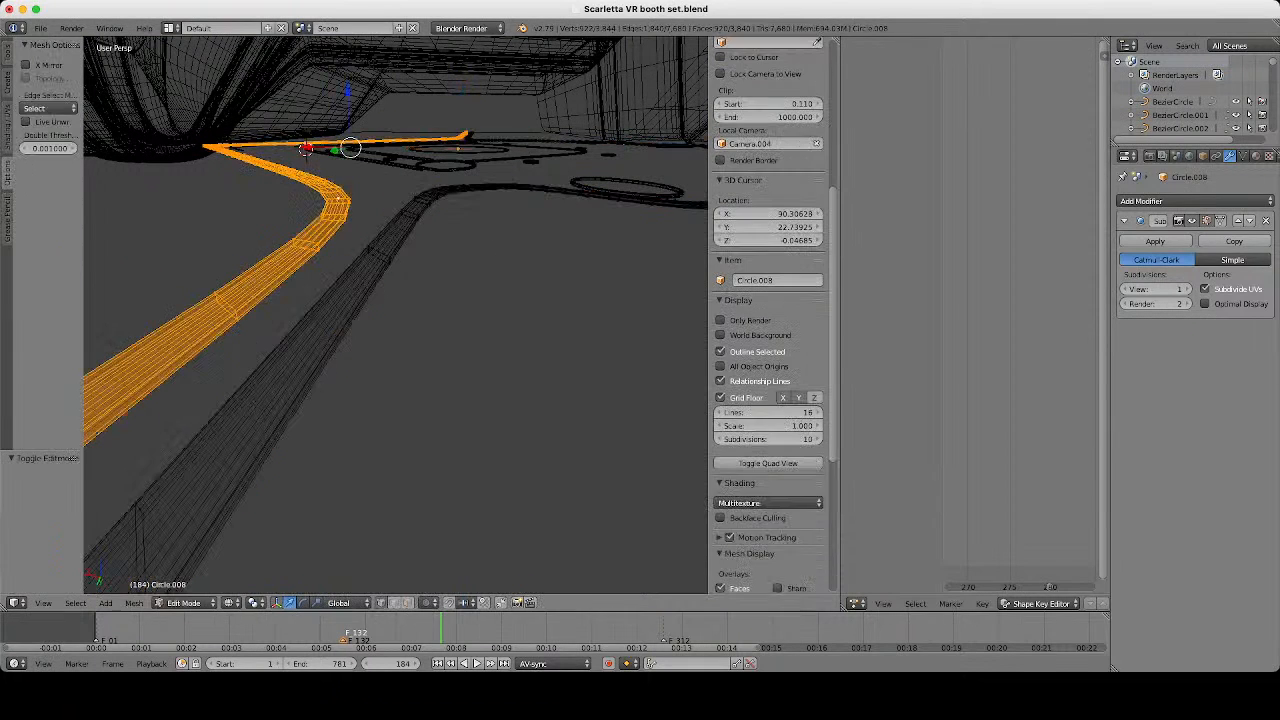
{"action": "mouse_move", "coordinate": [400, 330]}
{"action": "middle_mouse_down"}
{"action": "mouse_move", "coordinate": [406, 298]}
{"action": "mouse_move", "coordinate": [406, 320]}
{"action": "middle_mouse_up"}
{"action": "key", "text": "z"}
{"action": "key", "text": "KP_1"}
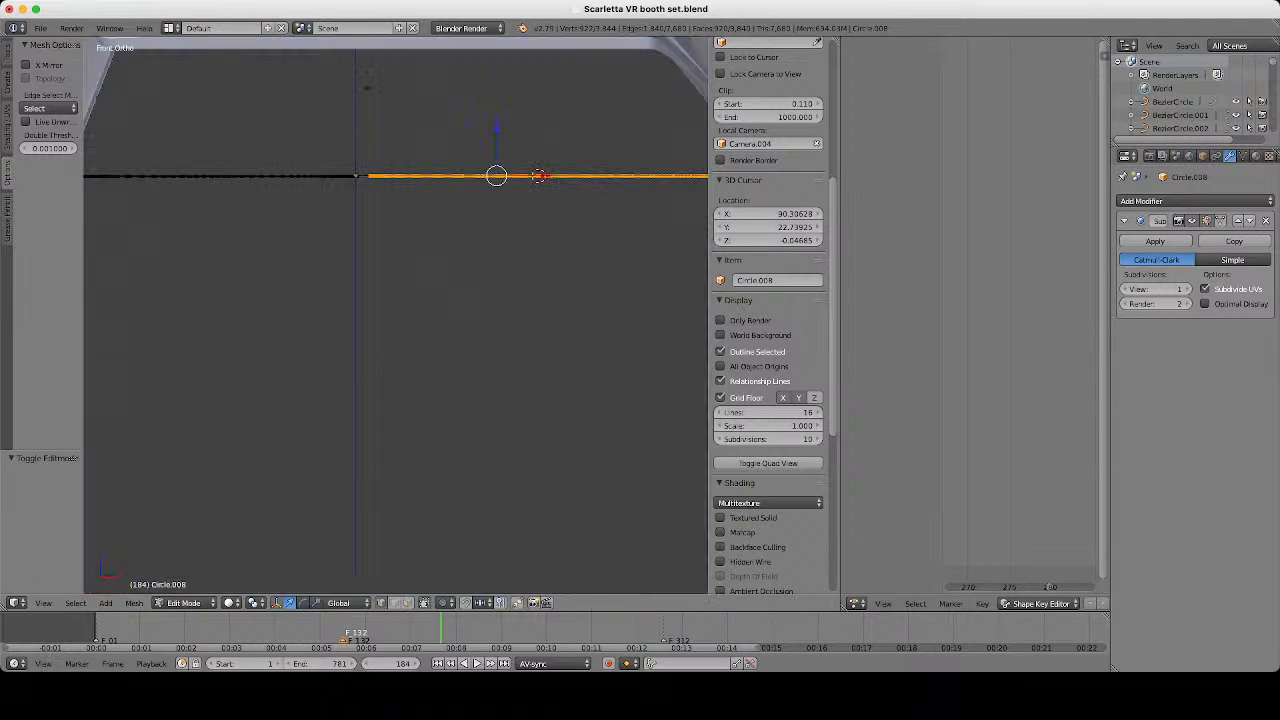
{"action": "middle_click_drag", "start_coordinate": [396, 315], "coordinate": [422, 416], "text": "shift"}
{"action": "scroll", "coordinate": [396, 315], "scroll_direction": "up", "scroll_amount": 10}
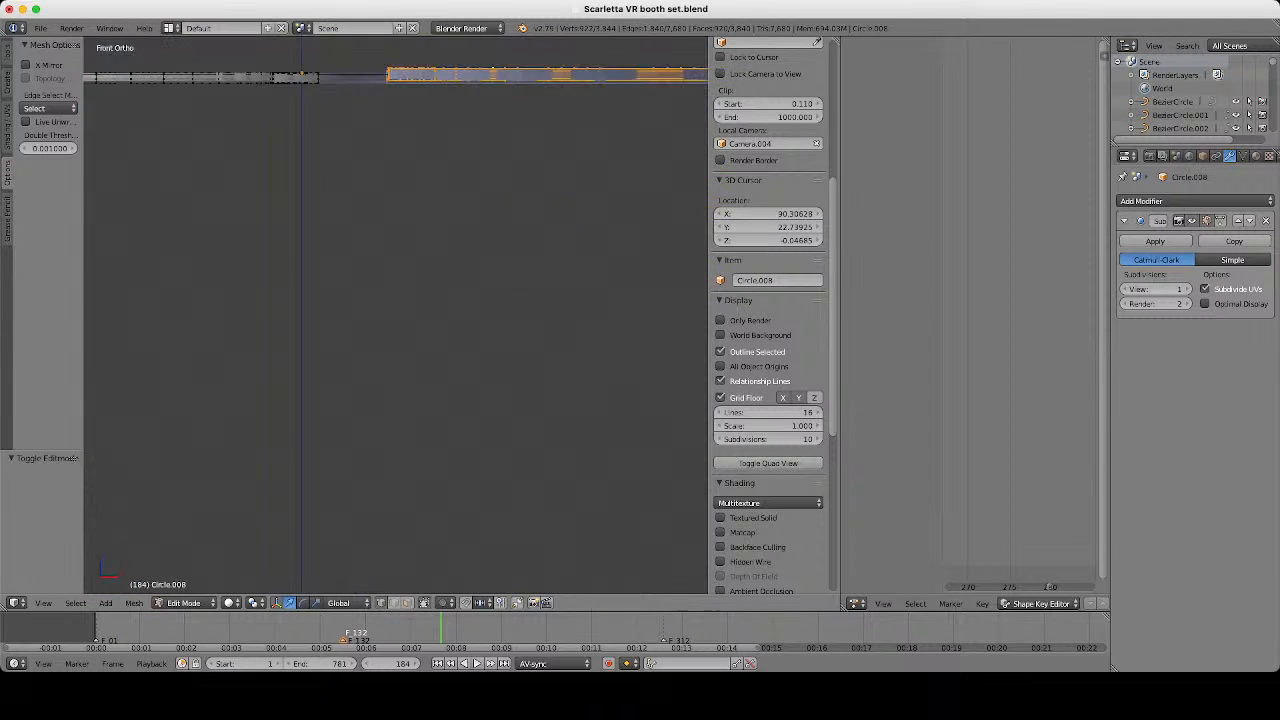
{"action": "middle_click_drag", "start_coordinate": [396, 315], "coordinate": [308, 299], "text": "shift"}
{"action": "scroll", "coordinate": [396, 315], "scroll_direction": "down", "scroll_amount": 6}
{"action": "scroll", "coordinate": [396, 315], "scroll_direction": "down", "scroll_amount": 6}
{"action": "scroll", "coordinate": [396, 315], "scroll_direction": "up", "scroll_amount": 6}
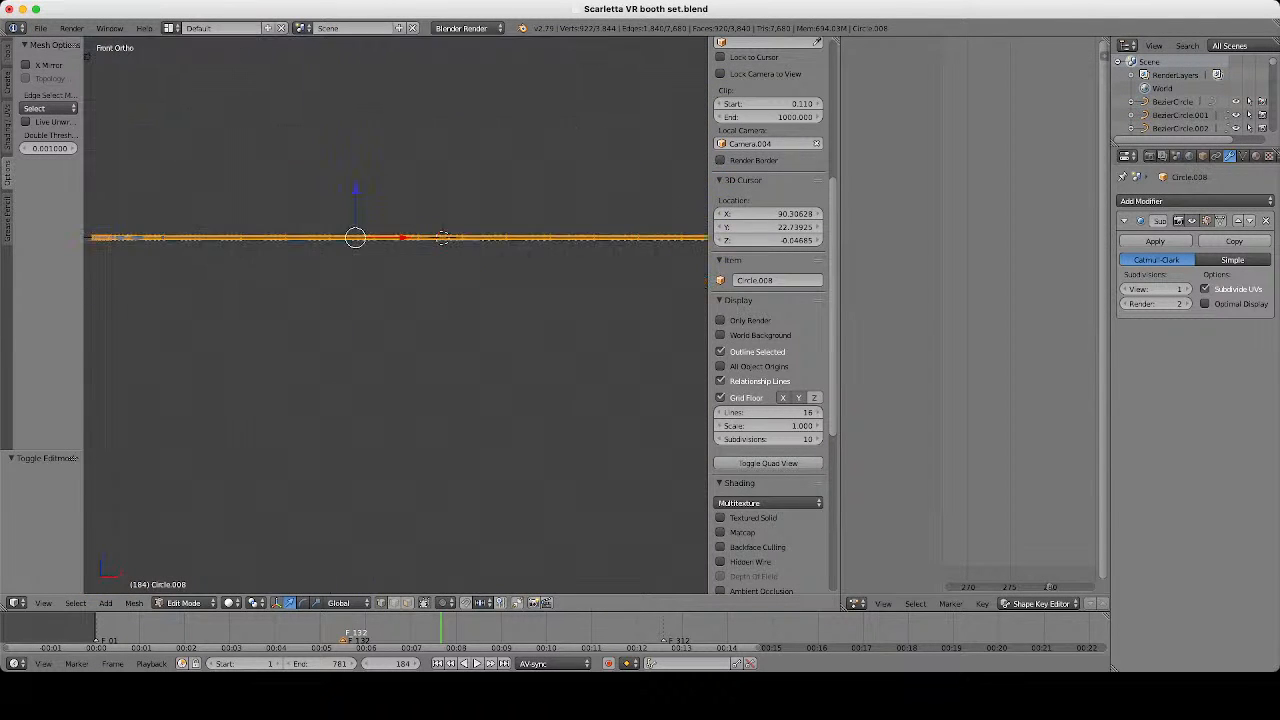
{"action": "scroll", "coordinate": [396, 315], "scroll_direction": "down", "scroll_amount": 1}
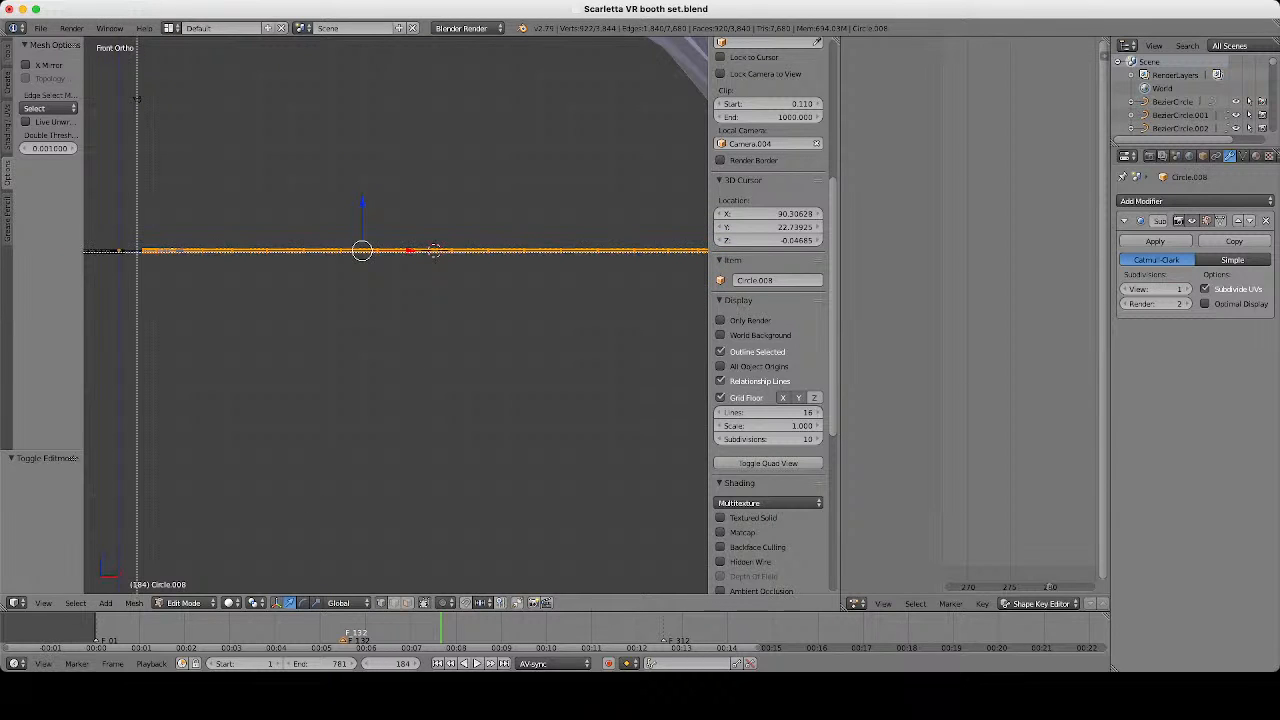
In wireframe shading, deselect the upper vertices along the whole back strip, keeping only its lower vertices selected.
{"action": "key", "text": "z"}
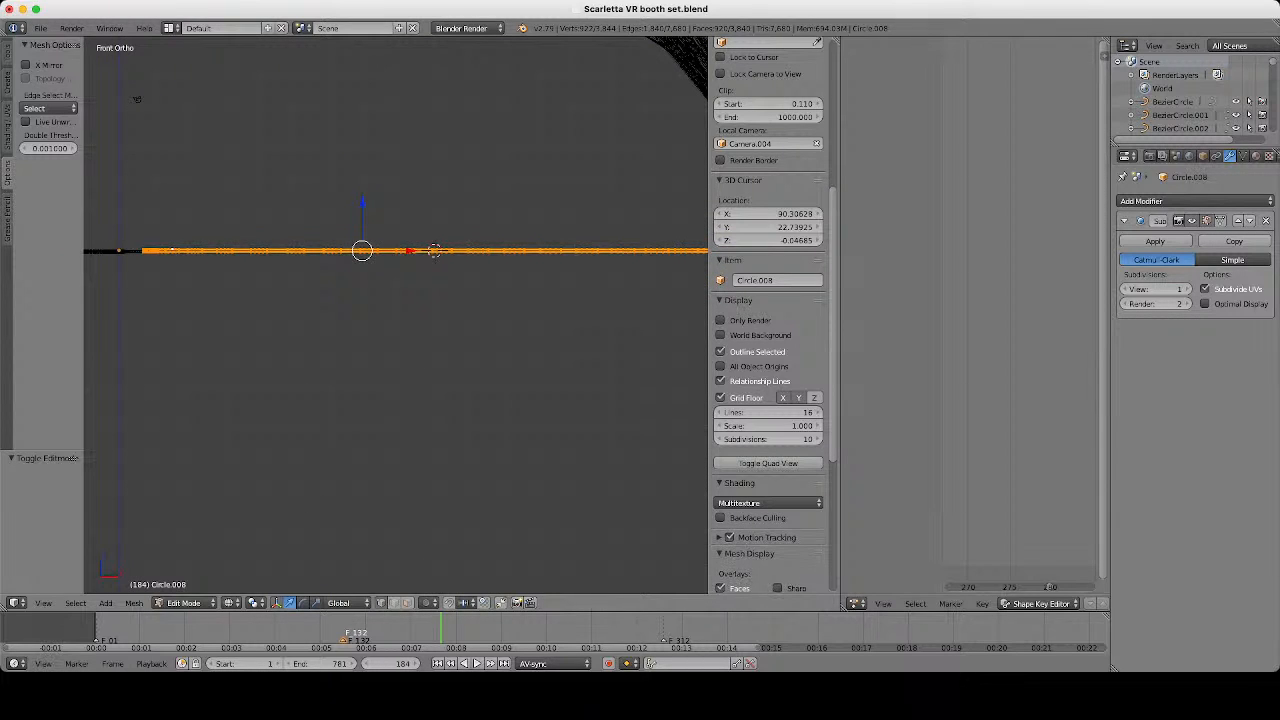
{"action": "key", "text": "b"}
{"action": "left_click_drag", "start_coordinate": [130, 250], "coordinate": [708, 162]}
{"action": "middle_click_drag", "start_coordinate": [708, 162], "coordinate": [710, 162]}
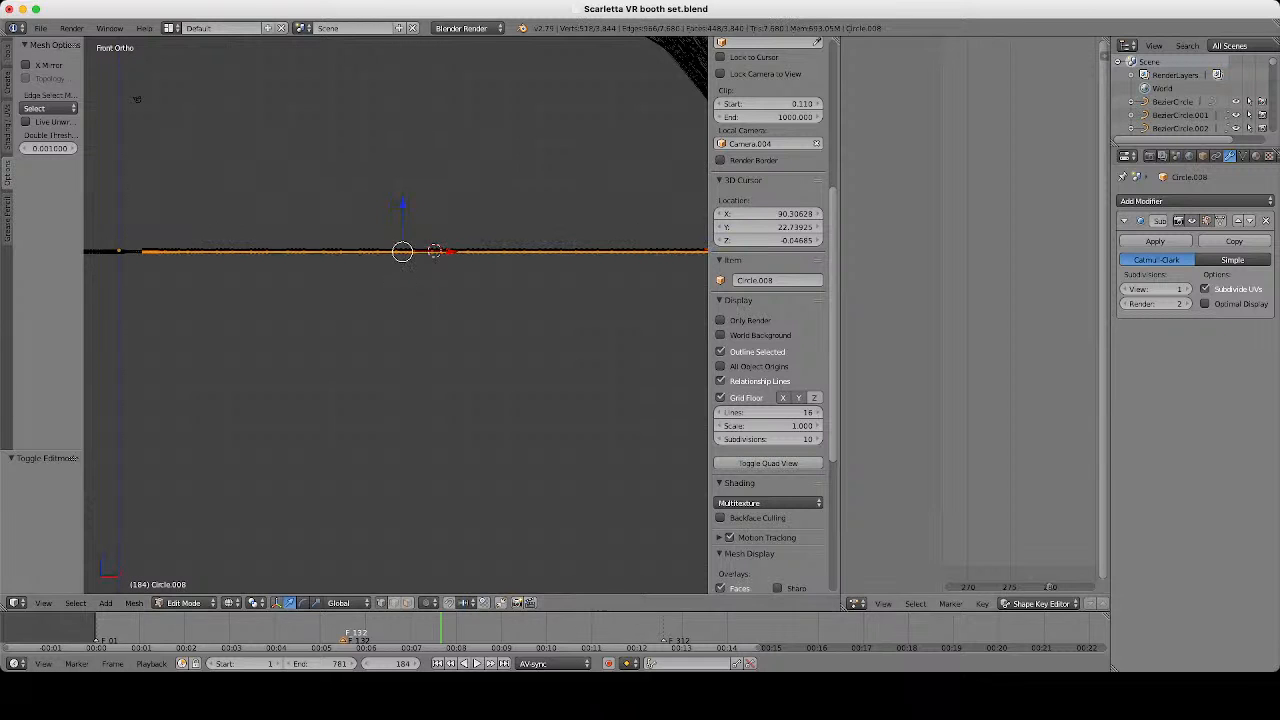
{"action": "scroll", "coordinate": [396, 315], "scroll_direction": "down", "scroll_amount": 2}
{"action": "middle_click_drag", "start_coordinate": [560, 270], "coordinate": [401, 285], "text": "shift"}
{"action": "scroll", "coordinate": [396, 315], "scroll_direction": "up", "scroll_amount": 5}
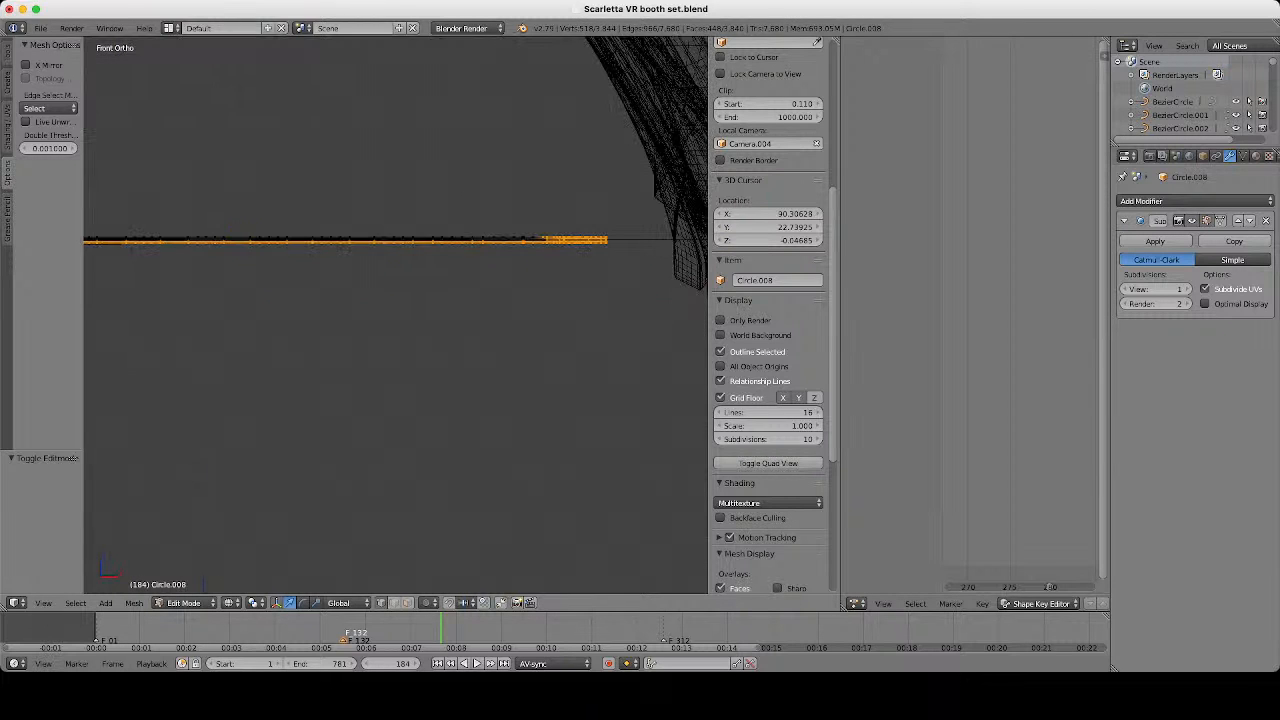
{"action": "key", "text": "b"}
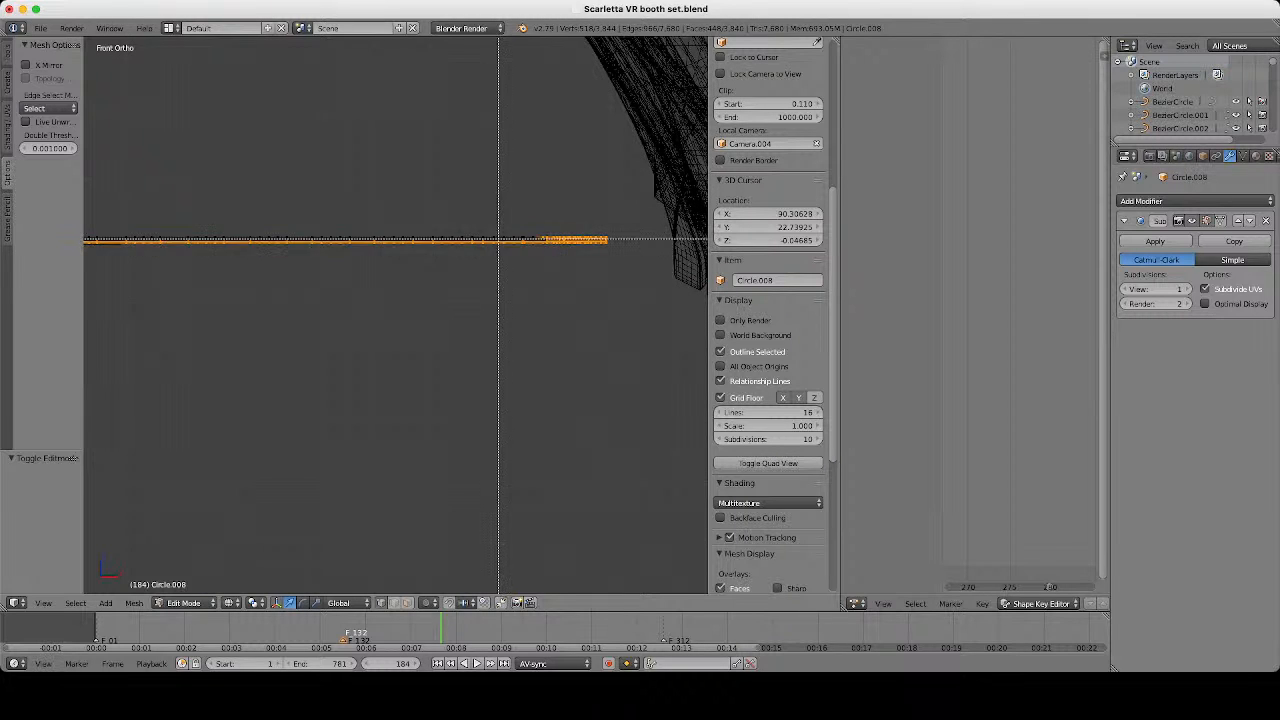
{"action": "left_click_drag", "start_coordinate": [498, 240], "coordinate": [670, 190]}
{"action": "scroll", "coordinate": [396, 315], "scroll_direction": "down", "scroll_amount": 3}
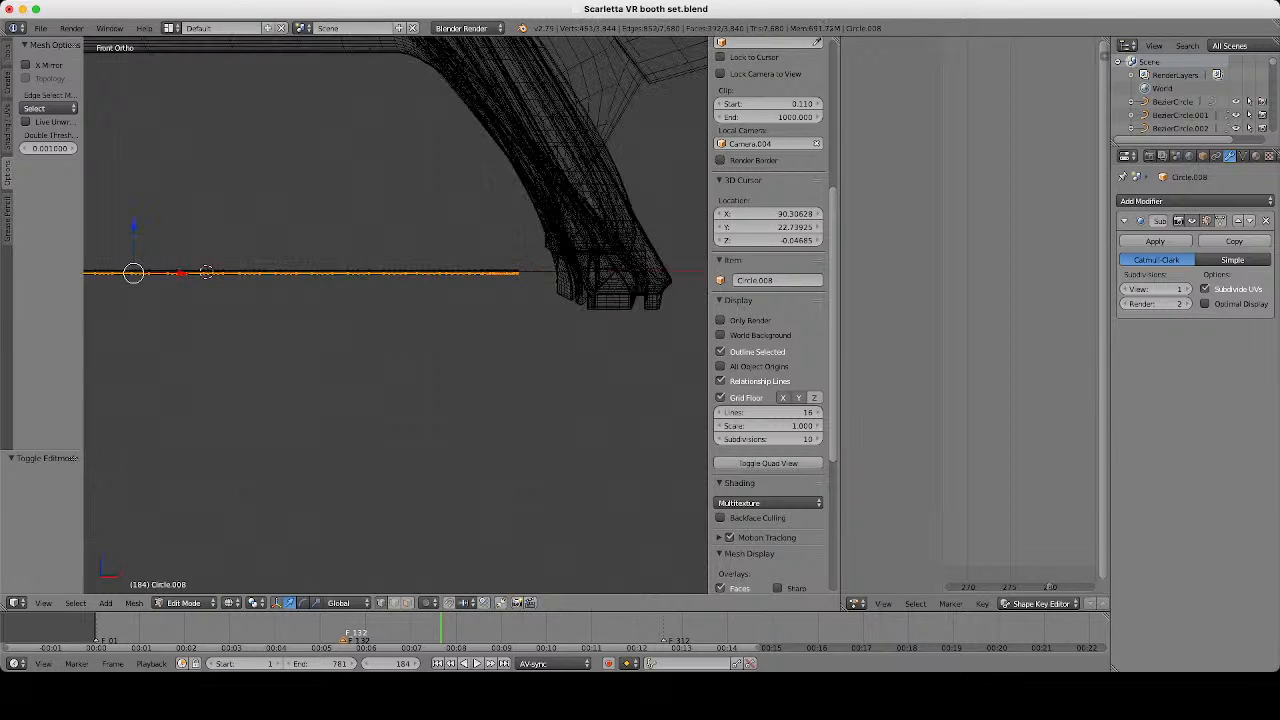
Move the back strip's selected lower vertices down about 1.428 units along Z to thicken the strip.
{"action": "middle_click_drag", "start_coordinate": [230, 295], "coordinate": [555, 334], "text": "shift"}
{"action": "scroll", "coordinate": [396, 315], "scroll_direction": "up", "scroll_amount": 4}
{"action": "middle_click_drag", "start_coordinate": [150, 290], "coordinate": [650, 368], "text": "shift"}
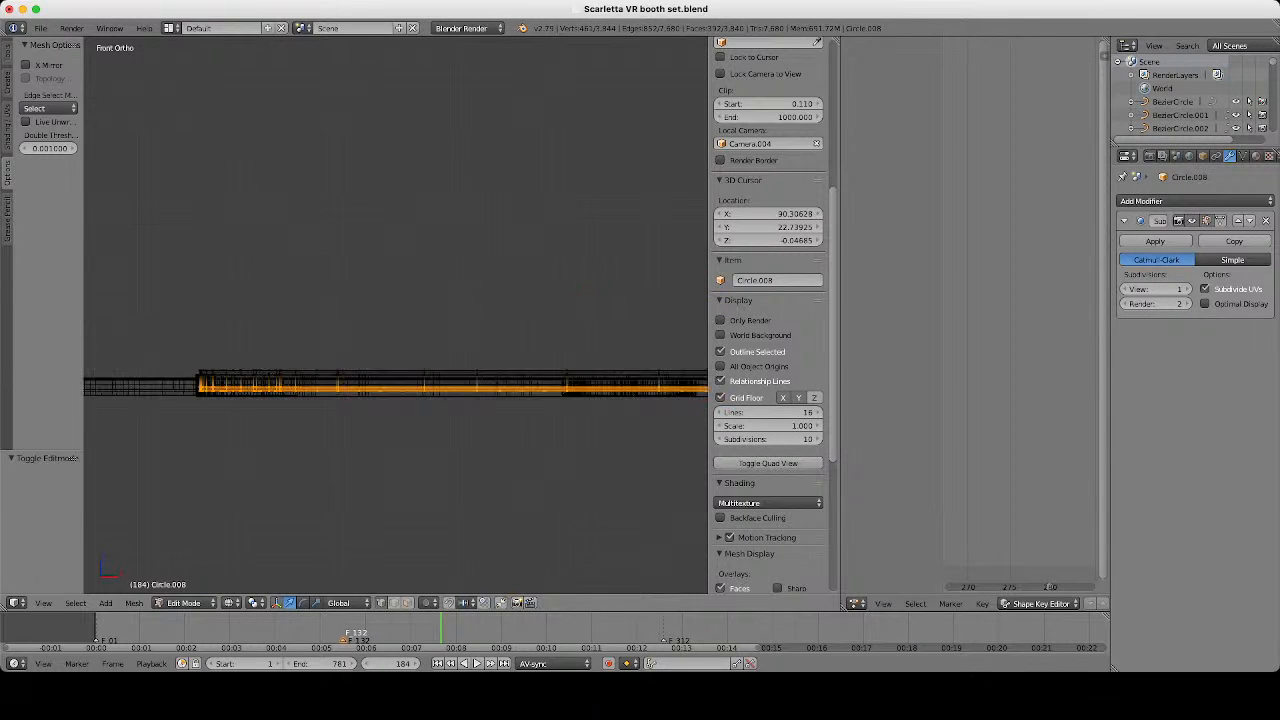
{"action": "middle_click_drag", "start_coordinate": [300, 380], "coordinate": [425, 324], "text": "shift"}
{"action": "scroll", "coordinate": [396, 315], "scroll_direction": "up", "scroll_amount": 4}
{"action": "scroll", "coordinate": [370, 135], "scroll_direction": "down", "scroll_amount": 6}
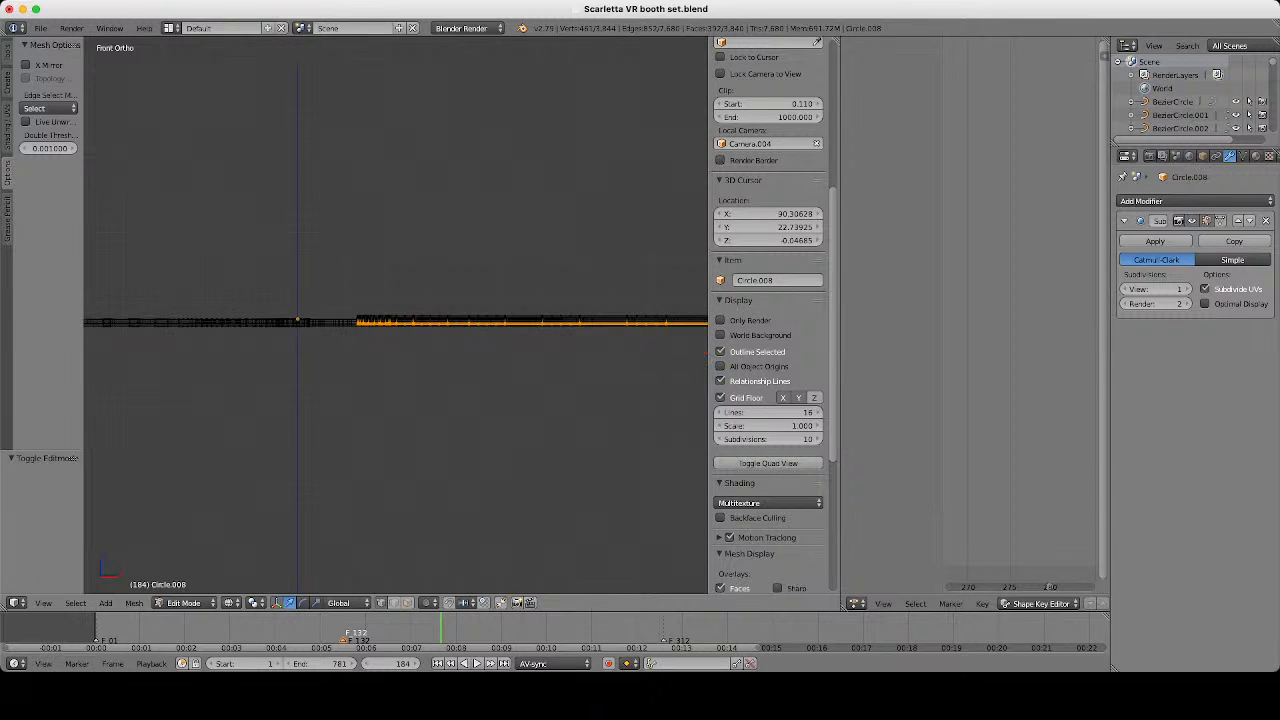
{"action": "left_click_drag", "start_coordinate": [640, 272], "coordinate": [640, 278]}
{"action": "scroll", "coordinate": [640, 324], "scroll_direction": "up", "scroll_amount": 5}
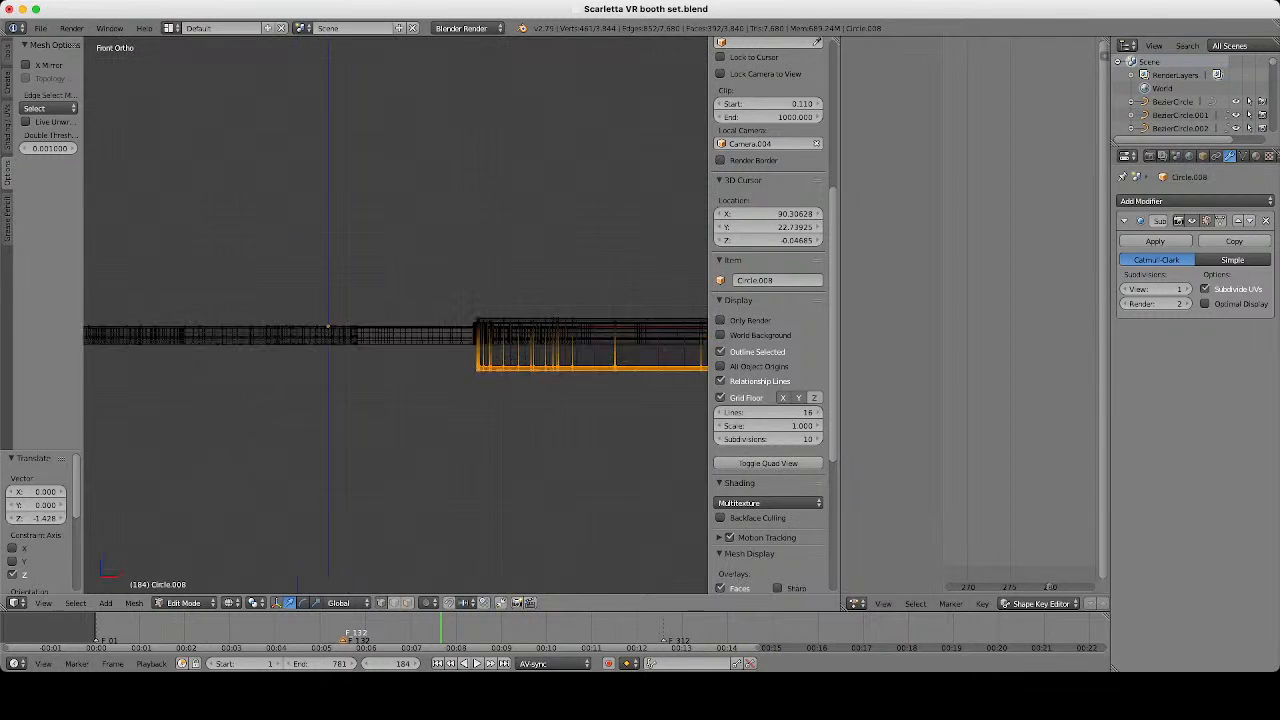
{"action": "key", "text": "Tab"}
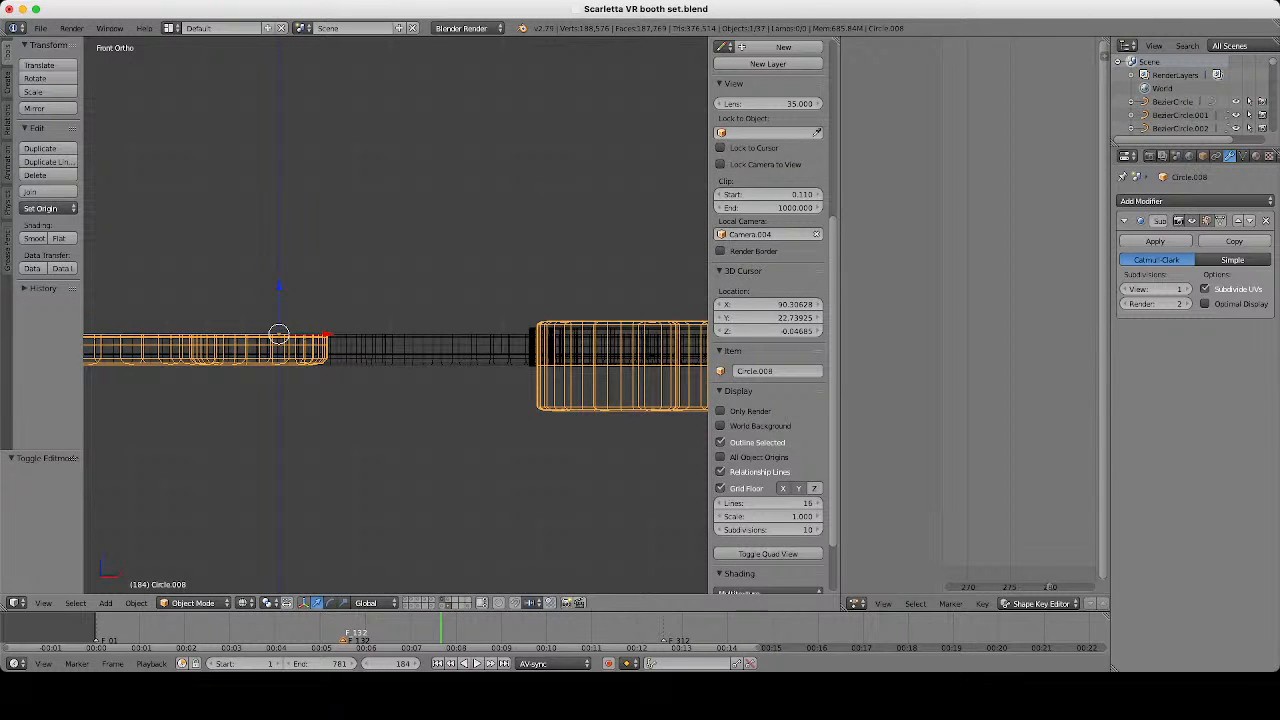
{"action": "right_click", "coordinate": [440, 348]}
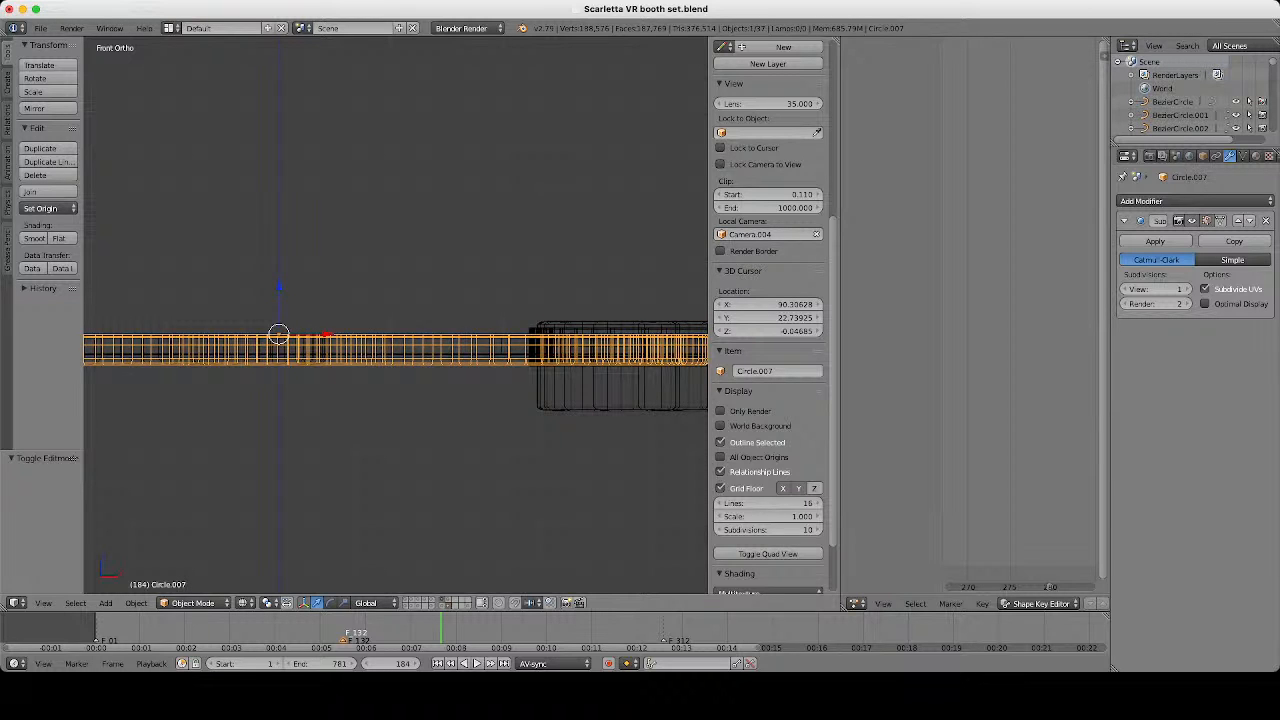
{"action": "key", "text": "ctrl+z"}
{"action": "key", "text": "Tab"}
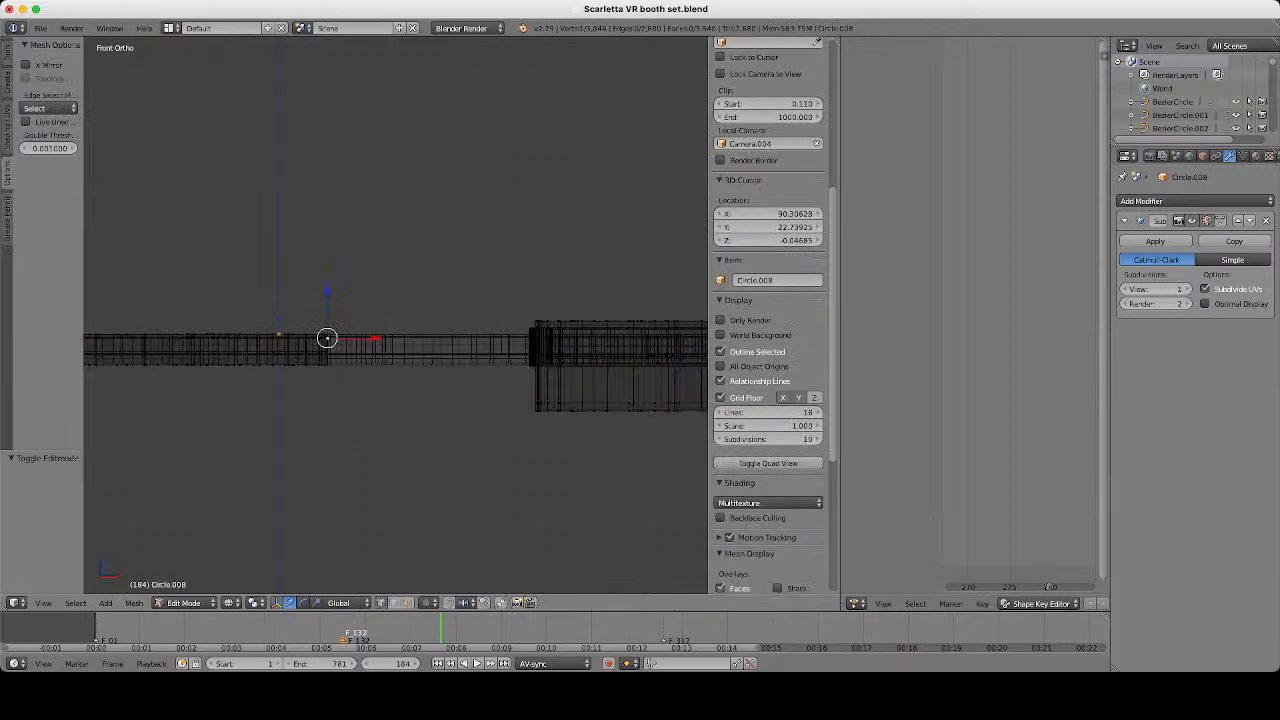
Select the whole linked left-hand part of the Circle.008 mesh and raise it 0.374 along Z.
{"action": "scroll", "coordinate": [770, 320], "scroll_direction": "down", "scroll_amount": 3}
{"action": "key", "text": "ctrl+l"}
{"action": "scroll", "coordinate": [770, 320], "scroll_direction": "up", "scroll_amount": 1}
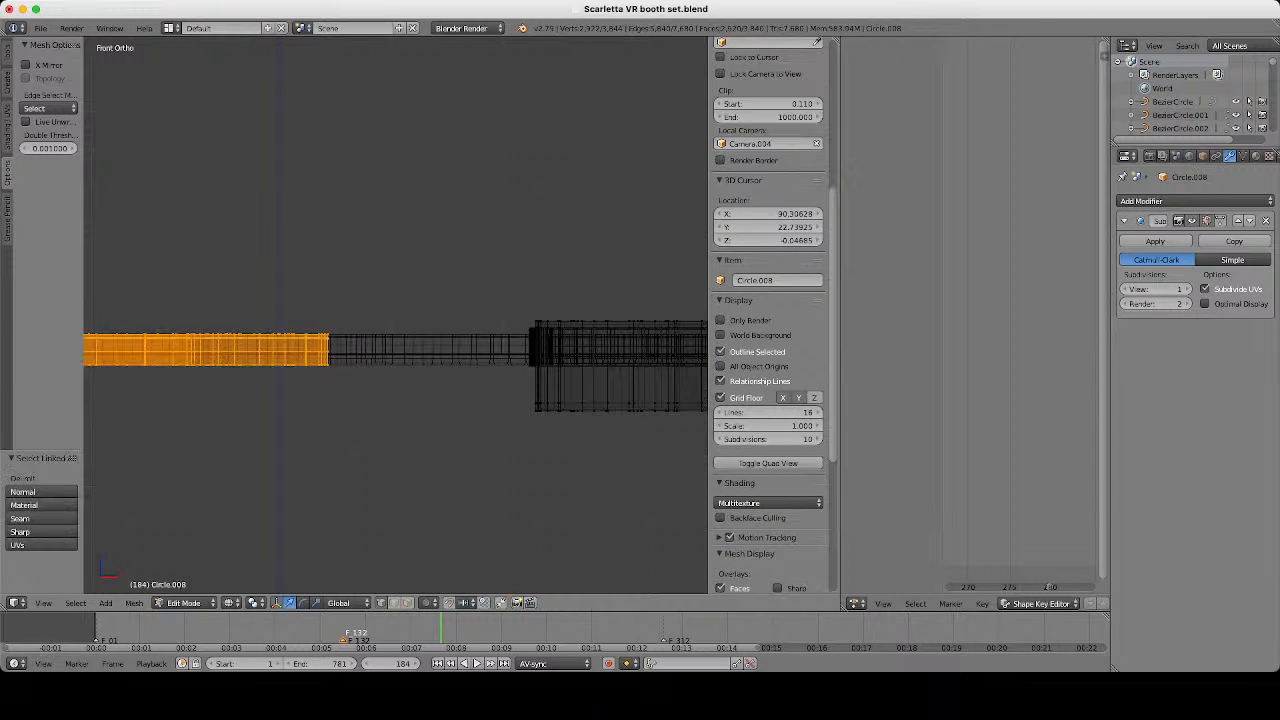
{"action": "key", "text": "g"}
{"action": "key", "text": "z"}
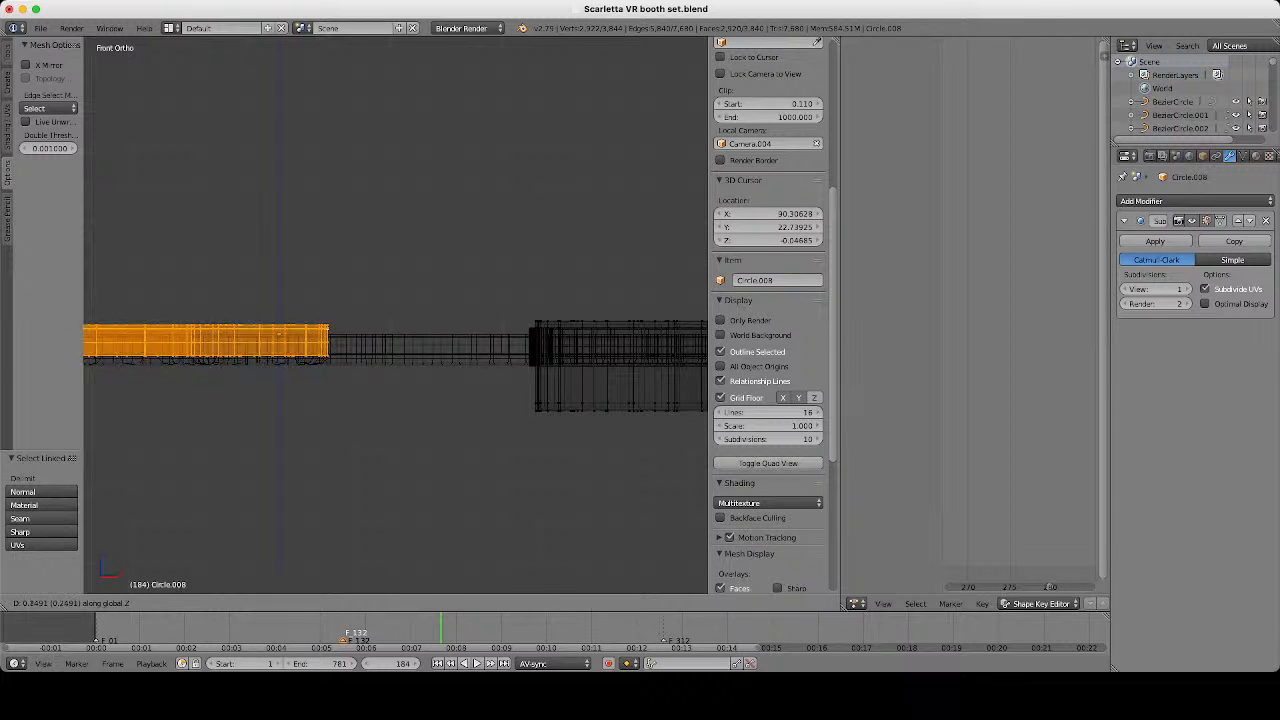
{"action": "key", "text": "Return"}
{"action": "scroll", "coordinate": [395, 320], "scroll_direction": "down", "scroll_amount": 5}
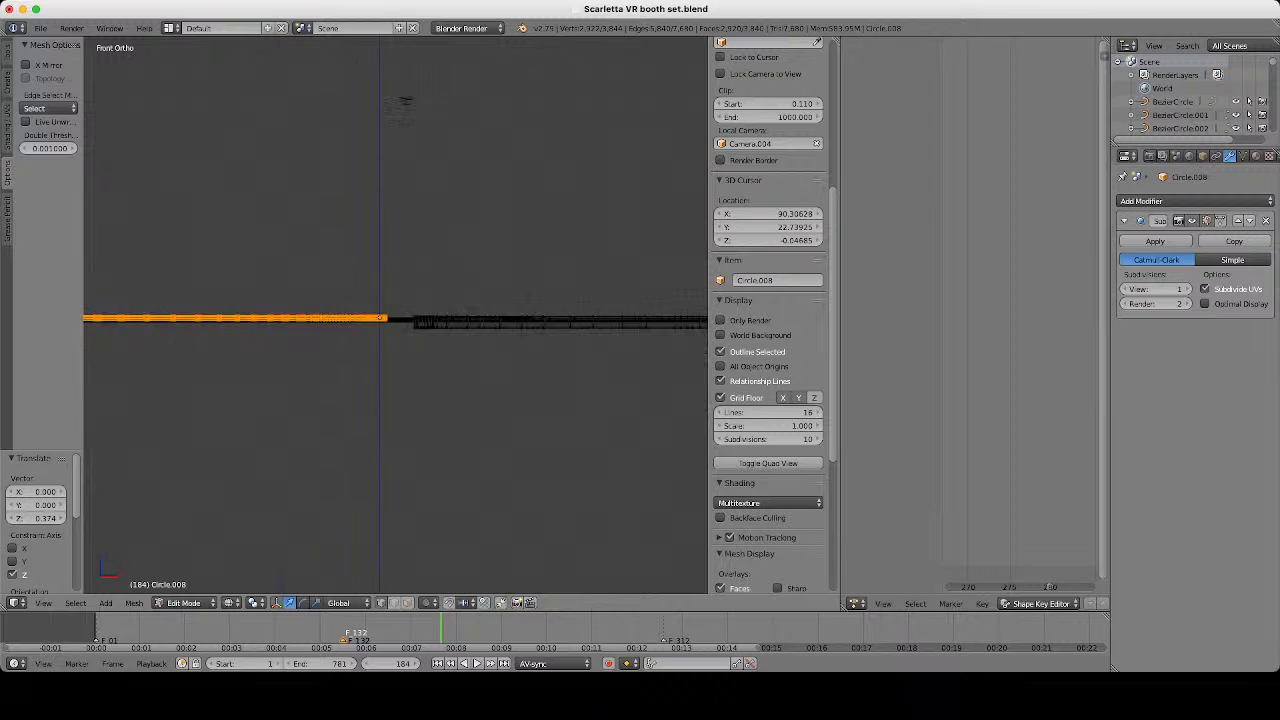
{"action": "scroll", "coordinate": [395, 317], "scroll_direction": "up", "scroll_amount": 6}
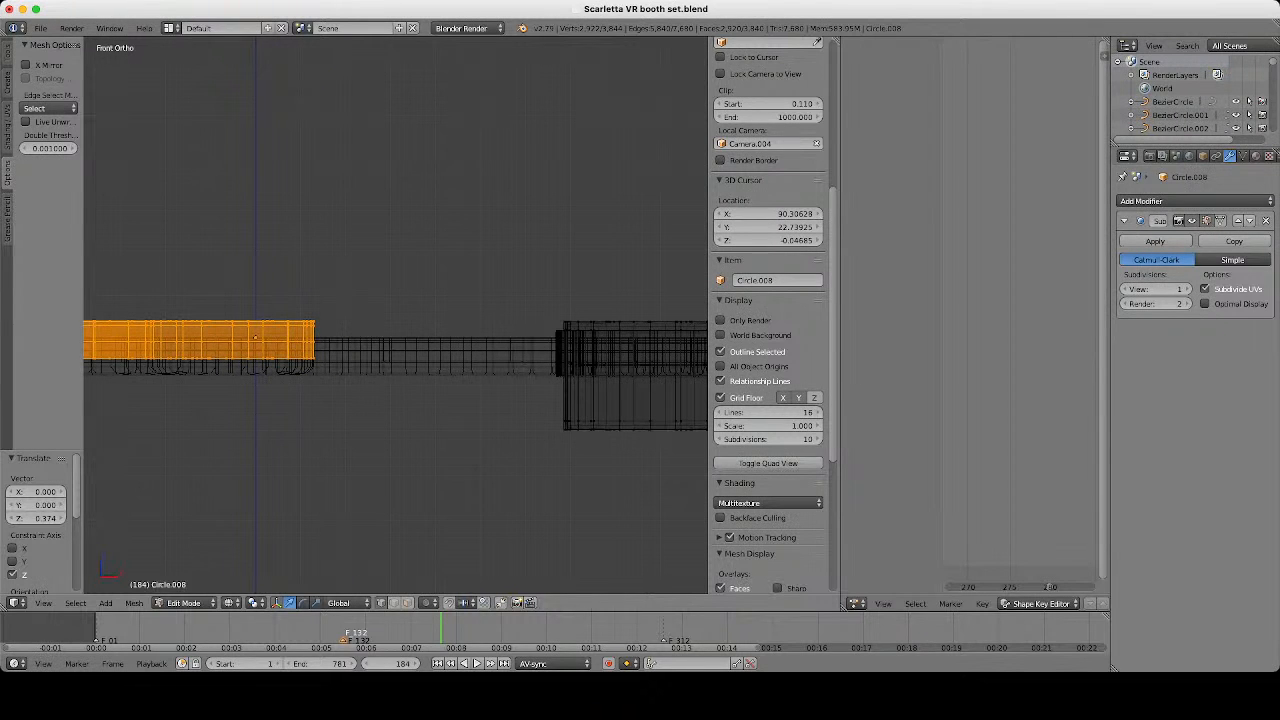
Try to deselect the upper and middle face loops of the raised left-hand part in face select mode.
{"action": "left_click", "coordinate": [407, 603]}
{"action": "right_click", "coordinate": [250, 334], "text": "alt+shift"}
{"action": "scroll", "coordinate": [395, 317], "scroll_direction": "up", "scroll_amount": 5}
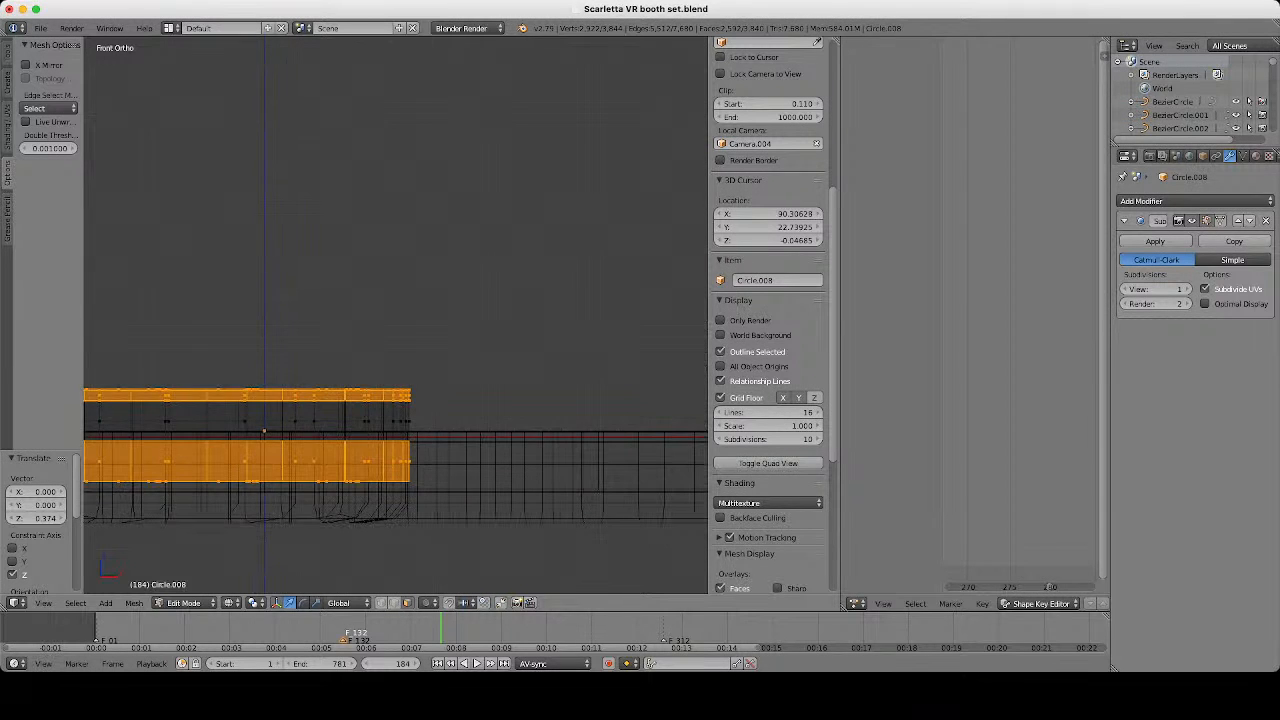
{"action": "right_click", "coordinate": [300, 395], "text": "alt+shift"}
{"action": "scroll", "coordinate": [395, 317], "scroll_direction": "down", "scroll_amount": 4}
{"action": "scroll", "coordinate": [395, 317], "scroll_direction": "up", "scroll_amount": 5}
{"action": "scroll", "coordinate": [395, 317], "scroll_direction": "down", "scroll_amount": 12}
{"action": "middle_click_drag", "start_coordinate": [395, 330], "coordinate": [431, 330], "text": "shift"}
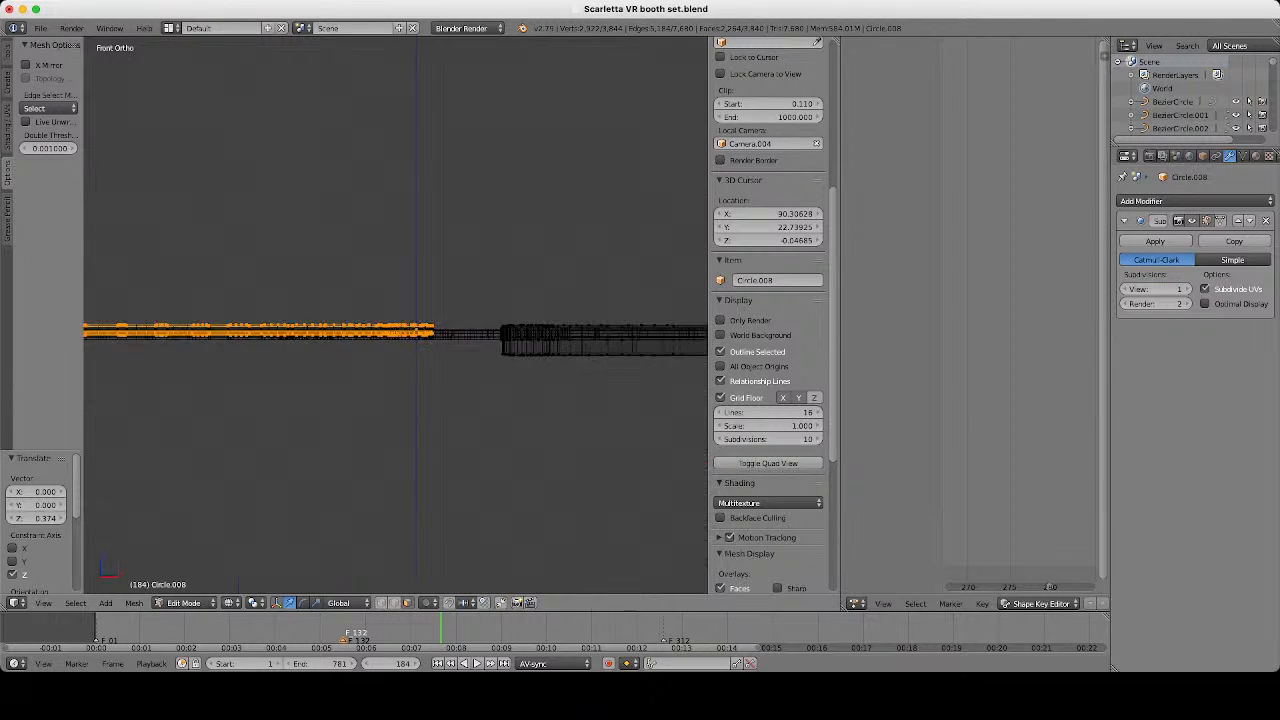
{"action": "middle_click_drag", "start_coordinate": [350, 320], "coordinate": [581, 332], "text": "shift"}
{"action": "scroll", "coordinate": [519, 350], "scroll_direction": "down", "scroll_amount": 1}
{"action": "scroll", "coordinate": [682, 325], "scroll_direction": "down", "scroll_amount": 1}
{"action": "scroll", "coordinate": [581, 332], "scroll_direction": "up", "scroll_amount": 1}
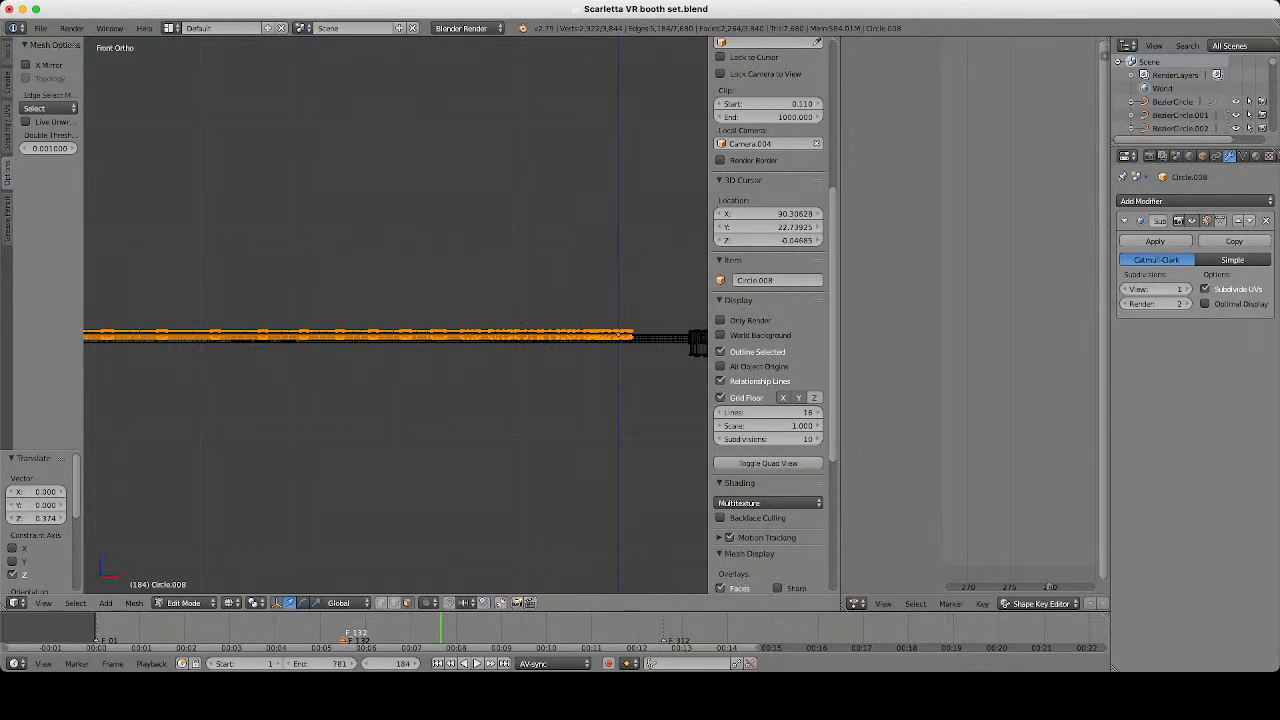
{"action": "left_click", "coordinate": [381, 603]}
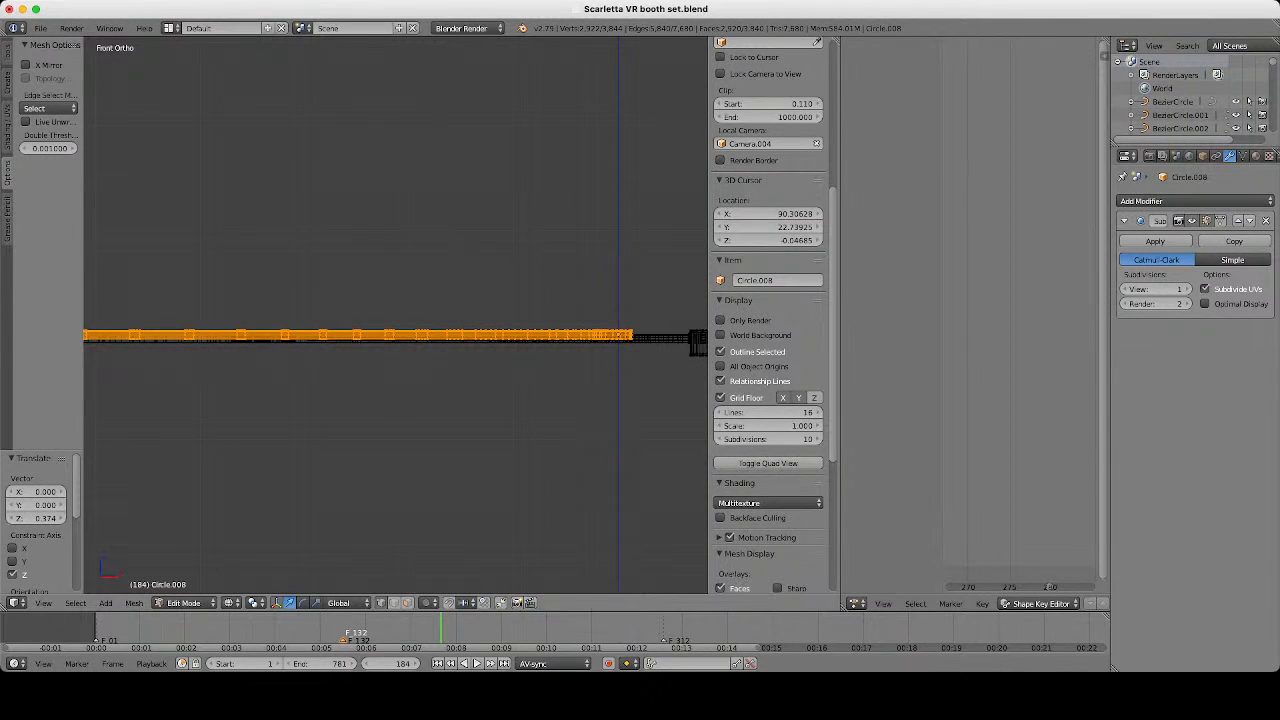
Box-deselect the upper vertices at the inner end of the raised part, keeping its bottom edge selected.
{"action": "key", "text": "b"}
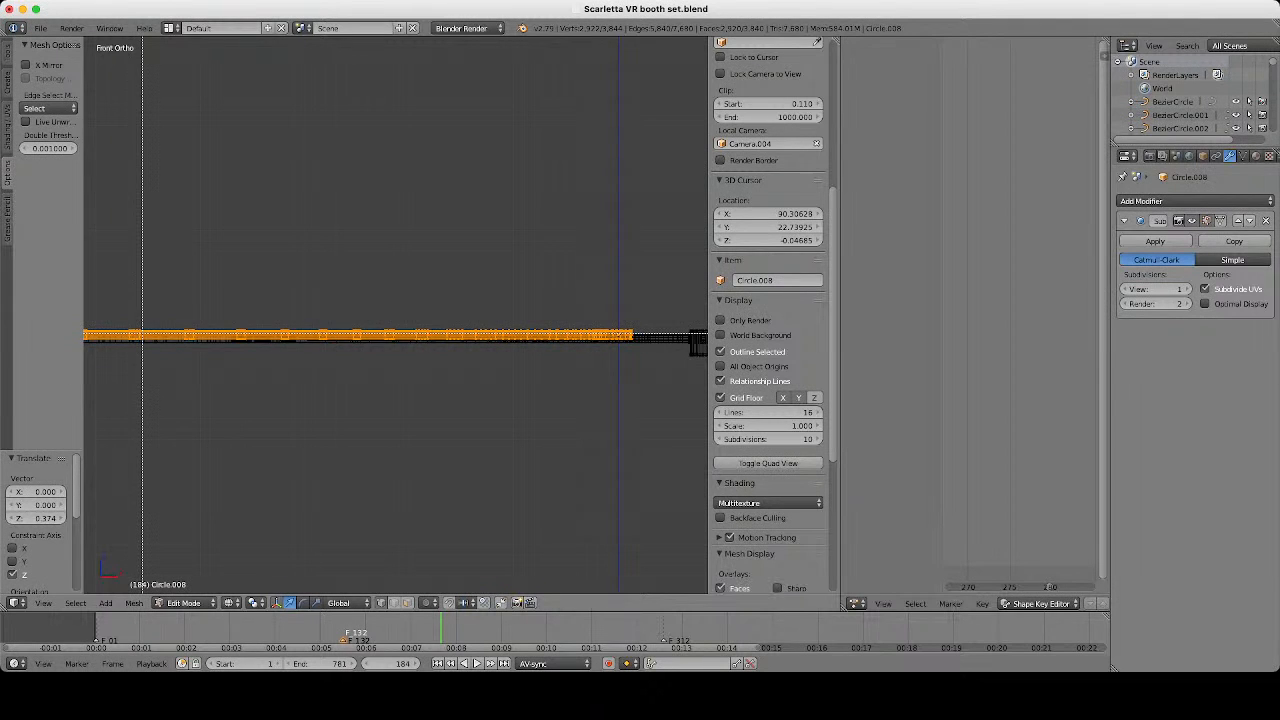
{"action": "middle_click_drag", "start_coordinate": [138, 338], "coordinate": [694, 258]}
{"action": "scroll", "coordinate": [395, 315], "scroll_direction": "down", "scroll_amount": 1}
{"action": "middle_click_drag", "start_coordinate": [210, 325], "coordinate": [638, 316], "text": "shift"}
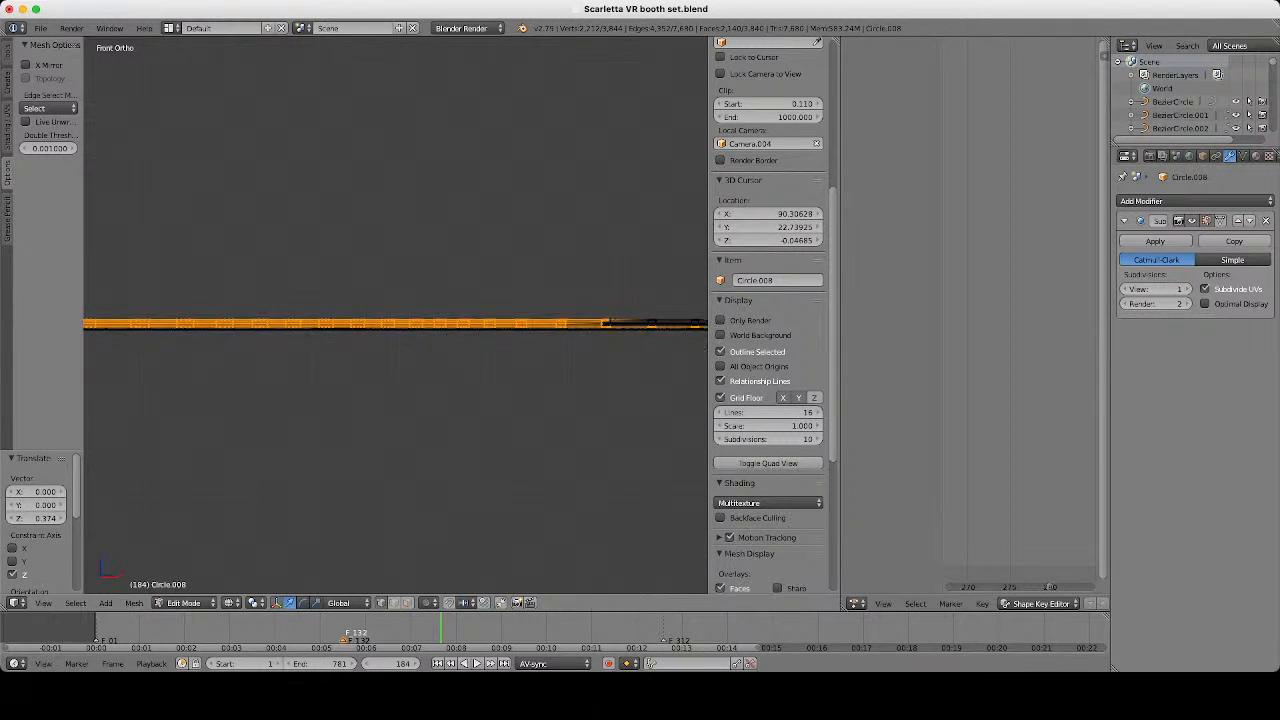
{"action": "key", "text": "b"}
{"action": "middle_click_drag", "start_coordinate": [600, 330], "coordinate": [500, 270]}
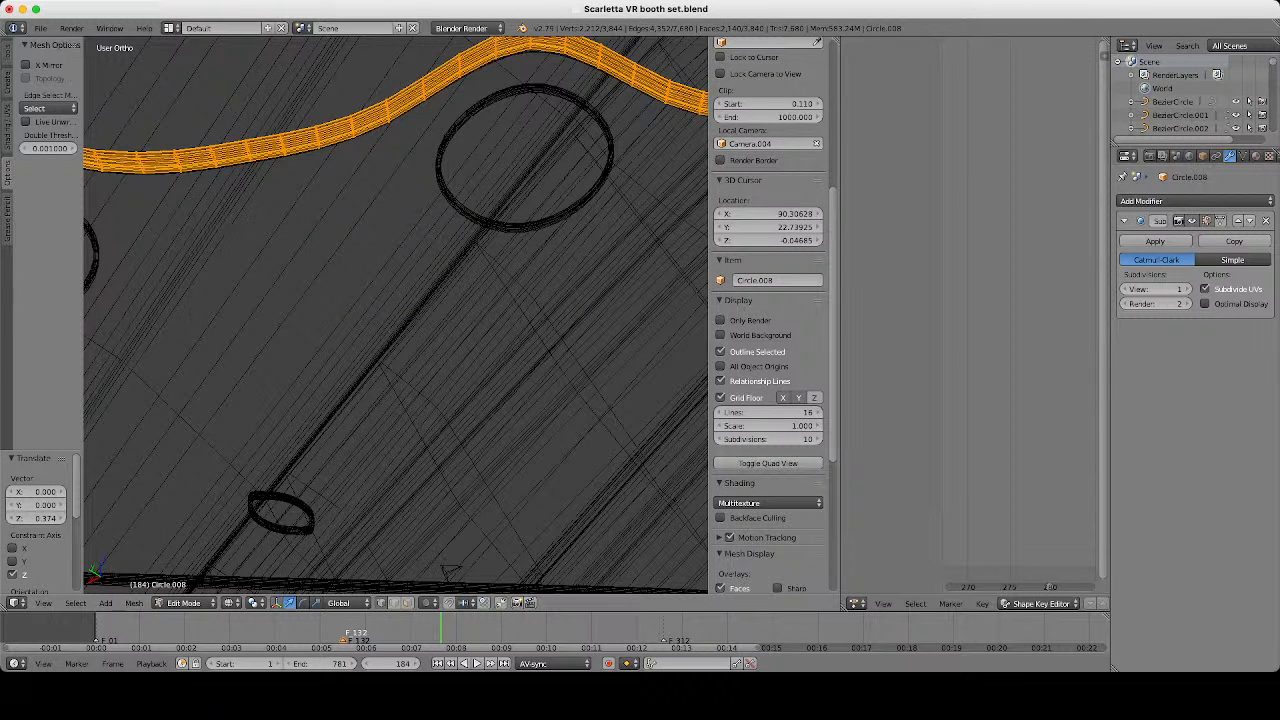
{"action": "key", "text": "KP_3"}
{"action": "scroll", "coordinate": [395, 315], "scroll_direction": "down", "scroll_amount": 4}
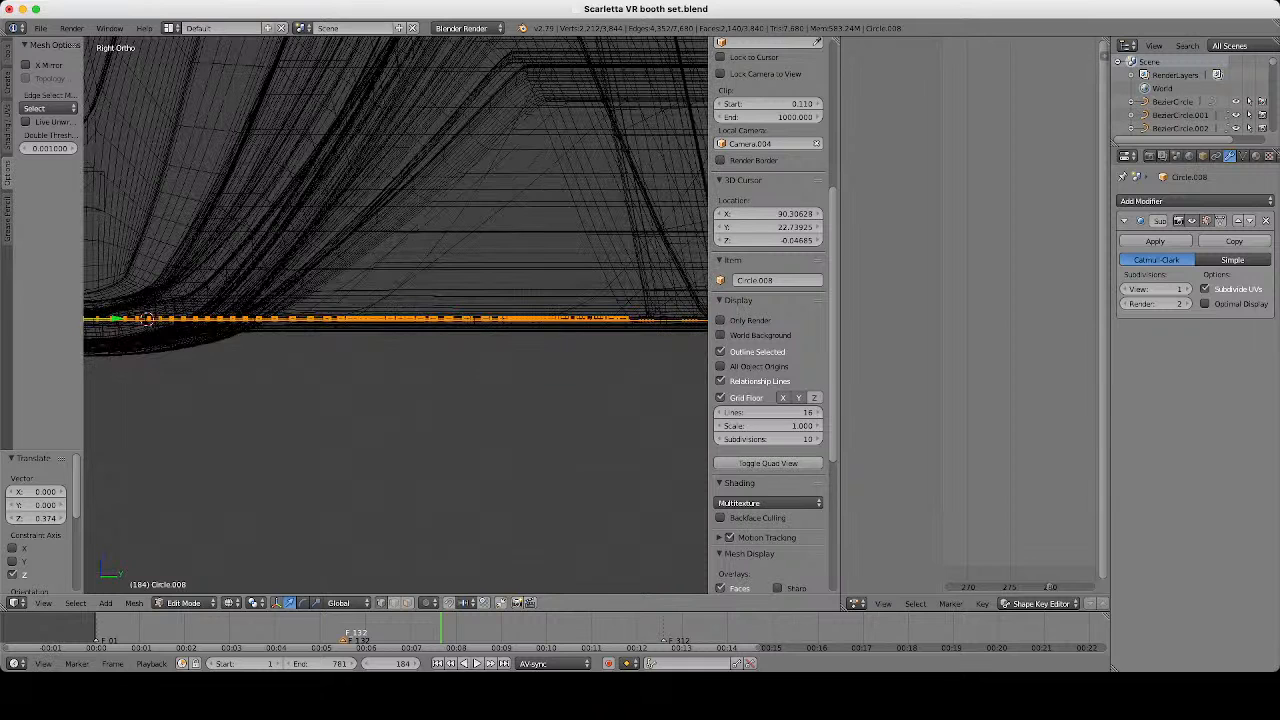
{"action": "key", "text": "KP_1"}
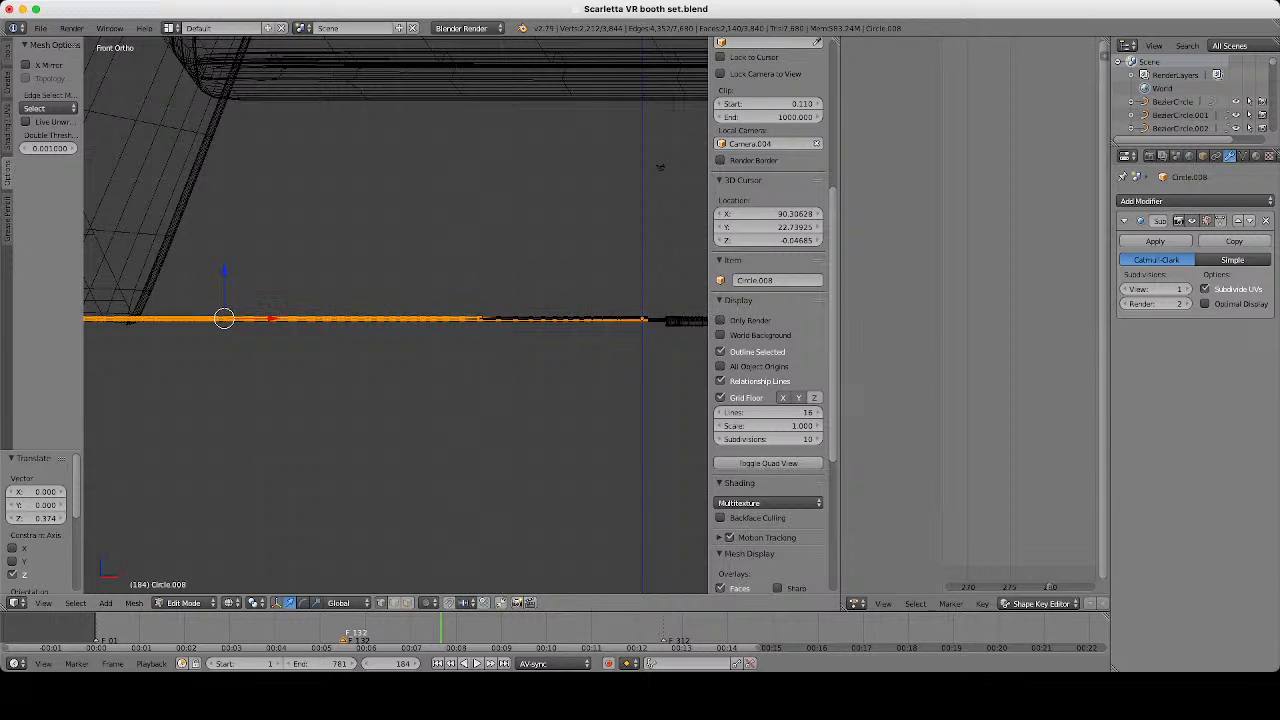
Box-deselect the remaining upper vertices out to the far end, leaving only the raised part's bottom edge selected.
{"action": "key", "text": "b"}
{"action": "middle_click_drag", "start_coordinate": [504, 319], "coordinate": [76, 228]}
{"action": "scroll", "coordinate": [250, 260], "scroll_direction": "down", "scroll_amount": 2}
{"action": "middle_click_drag", "start_coordinate": [250, 260], "coordinate": [506, 261], "text": "shift"}
{"action": "scroll", "coordinate": [506, 261], "scroll_direction": "up", "scroll_amount": 4}
{"action": "scroll", "coordinate": [471, 323], "scroll_direction": "up", "scroll_amount": 1}
{"action": "key", "text": "b"}
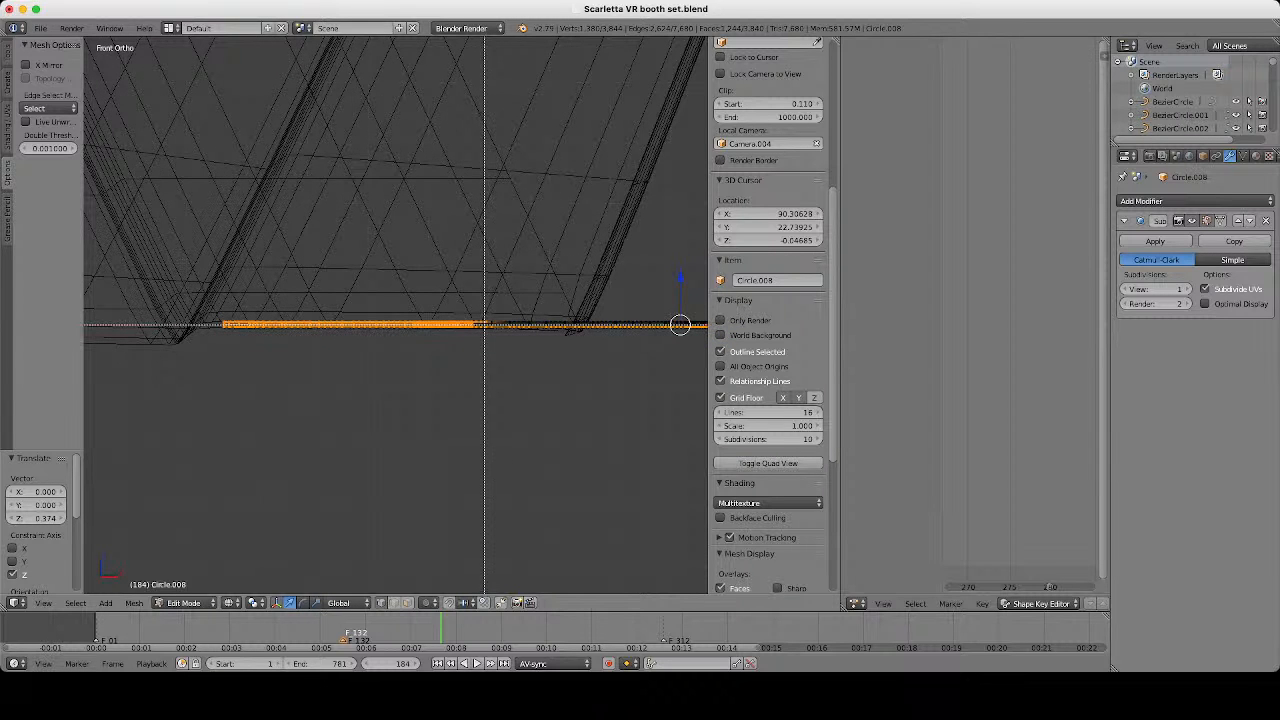
{"action": "key", "text": "Escape"}
{"action": "middle_click_drag", "start_coordinate": [476, 323], "coordinate": [86, 220]}
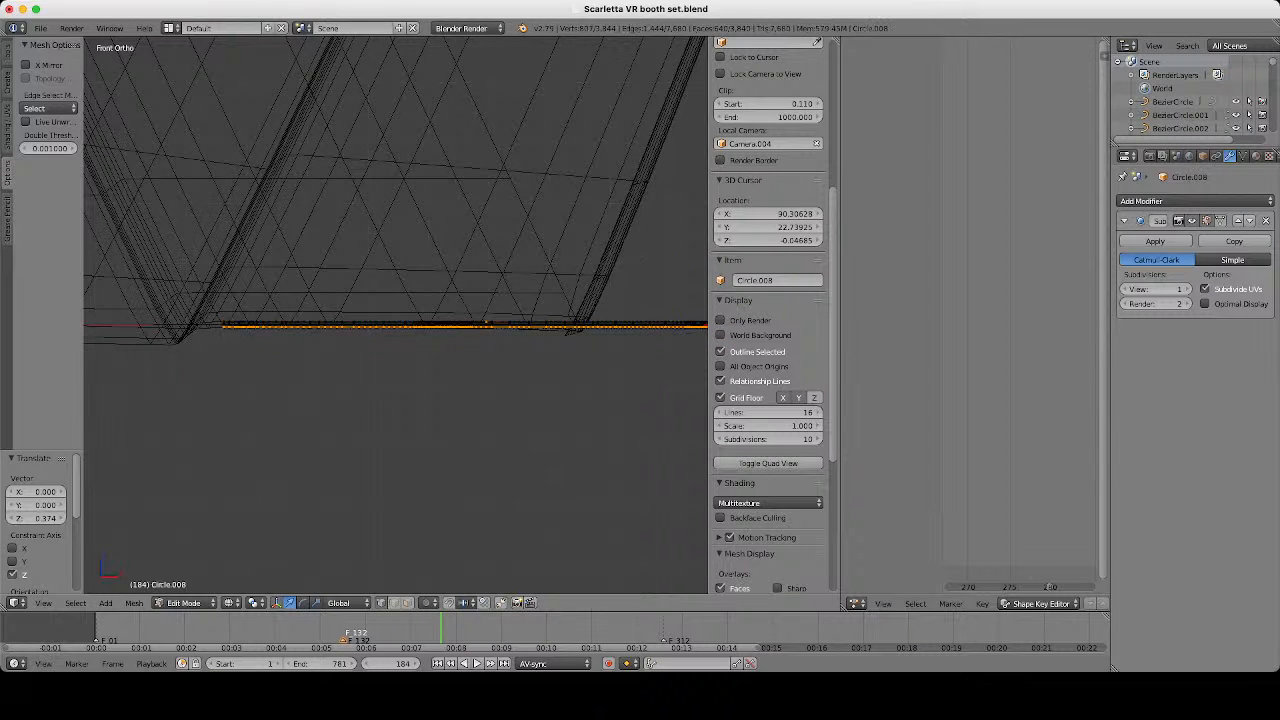
Move the selected bottom edge of the left-hand part by -0.951 along Z to deepen it.
{"action": "scroll", "coordinate": [540, 317], "scroll_direction": "down", "scroll_amount": 6}
{"action": "middle_click_drag", "start_coordinate": [540, 317], "coordinate": [136, 302], "text": "shift"}
{"action": "scroll", "coordinate": [395, 315], "scroll_direction": "up", "scroll_amount": 7}
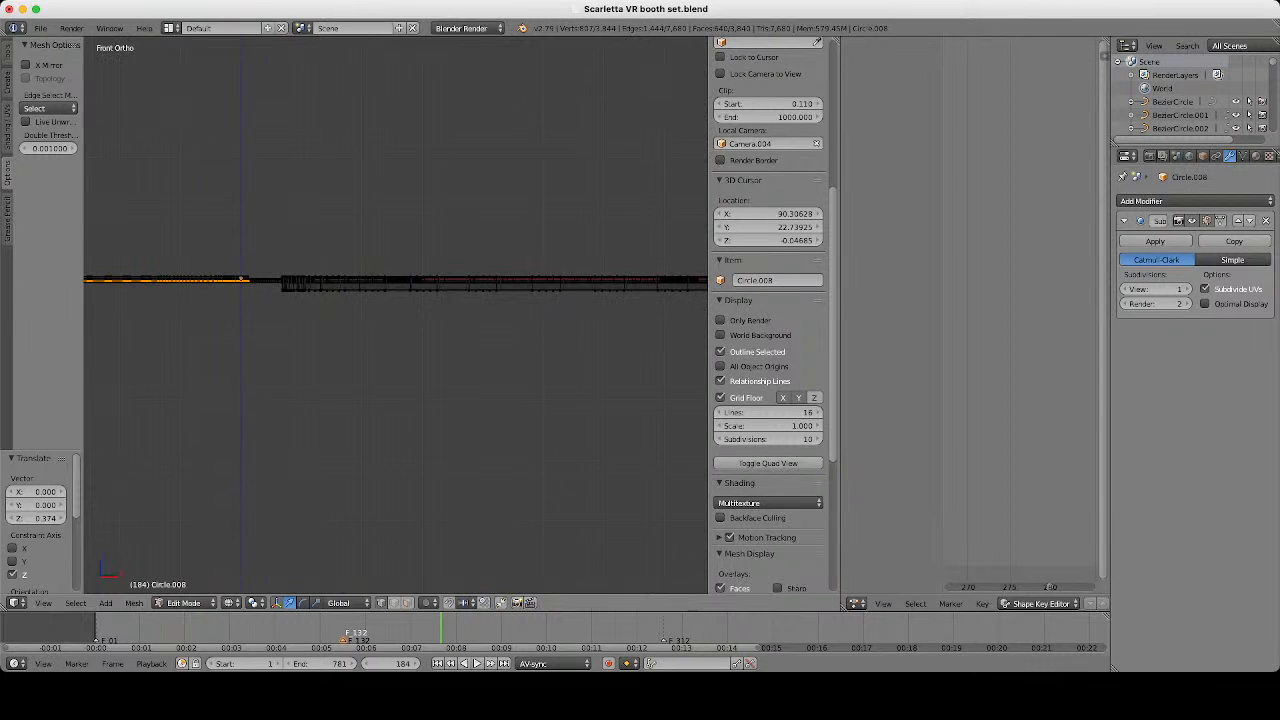
{"action": "middle_click_drag", "start_coordinate": [241, 279], "coordinate": [416, 348], "text": "shift"}
{"action": "scroll", "coordinate": [416, 348], "scroll_direction": "up", "scroll_amount": 7}
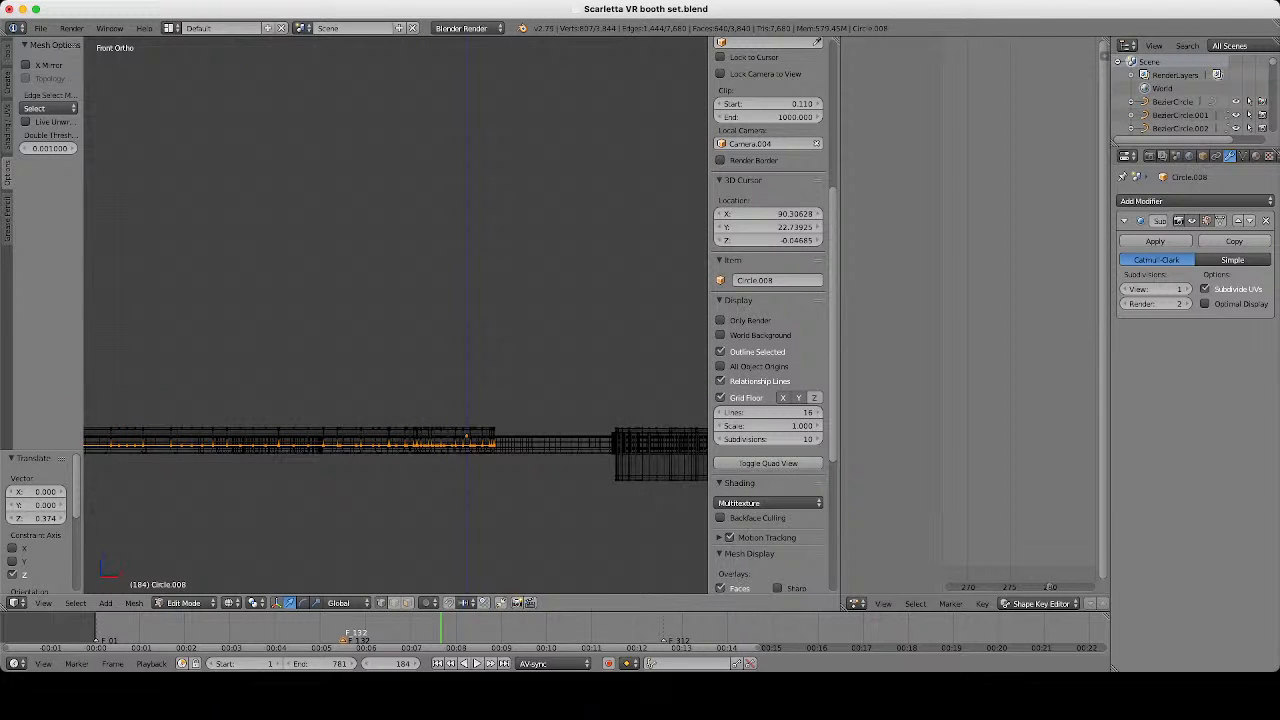
{"action": "key", "text": "g"}
{"action": "key", "text": "z"}
{"action": "key", "text": "Return"}
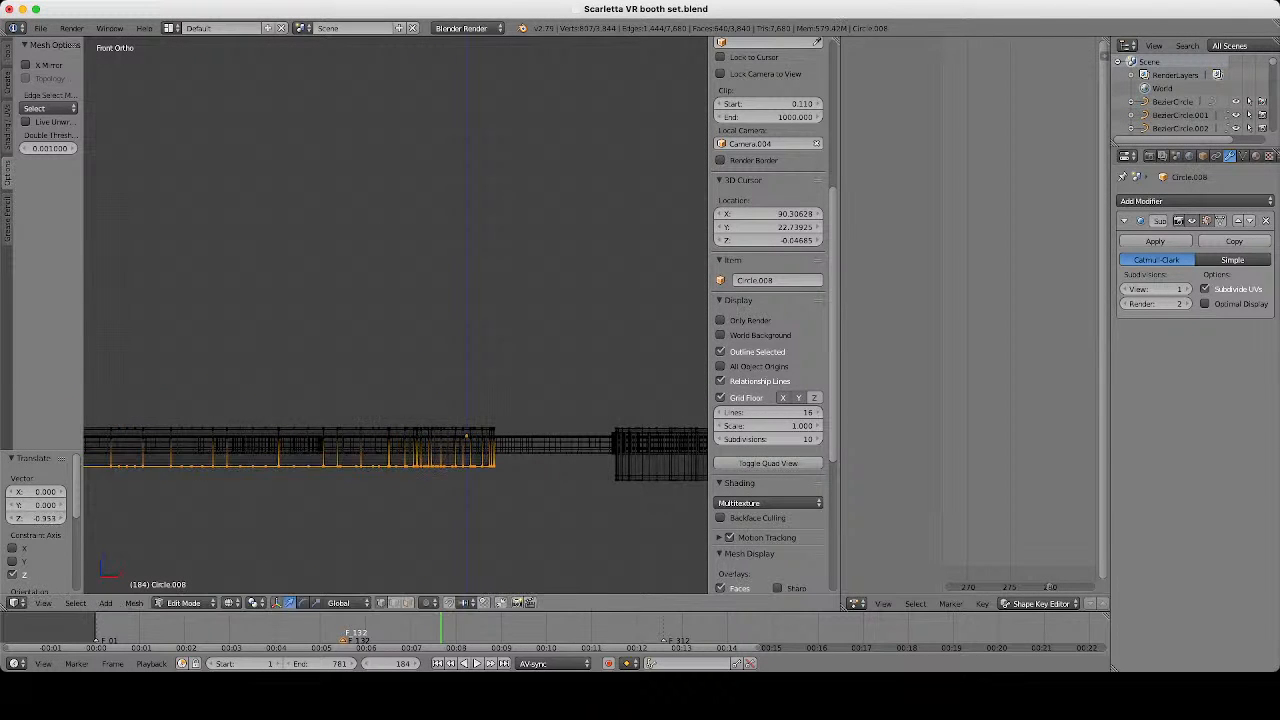
{"action": "scroll", "coordinate": [395, 315], "scroll_direction": "down", "scroll_amount": 5}
Leave mesh editing and hide the overlapping Circle.006 object.
{"action": "key", "text": "Tab"}
{"action": "scroll", "coordinate": [395, 315], "scroll_direction": "down", "scroll_amount": 6}
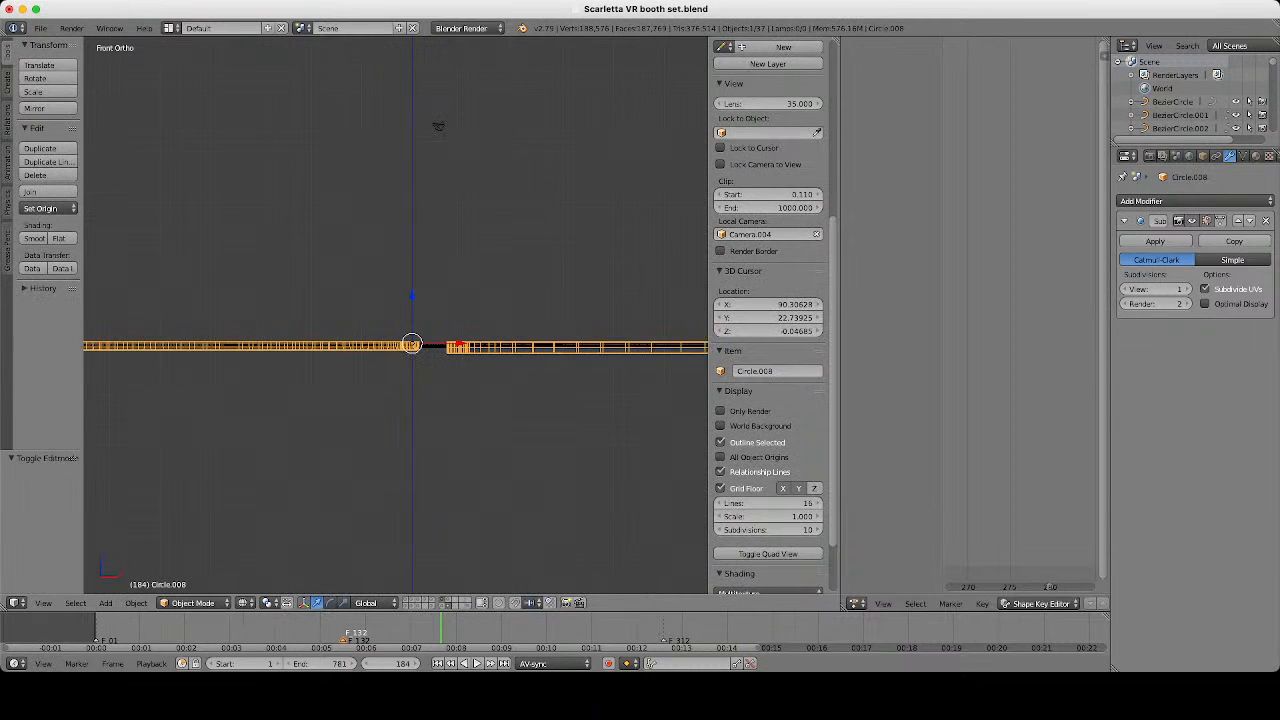
{"action": "mouse_move", "coordinate": [395, 290]}
{"action": "middle_mouse_down"}
{"action": "mouse_move", "coordinate": [410, 400]}
{"action": "mouse_move", "coordinate": [412, 298]}
{"action": "mouse_move", "coordinate": [366, 321]}
{"action": "mouse_move", "coordinate": [372, 312]}
{"action": "middle_mouse_up"}
{"action": "key", "text": "z"}
{"action": "right_click", "coordinate": [372, 302]}
{"action": "scroll", "coordinate": [395, 315], "scroll_direction": "up", "scroll_amount": 2}
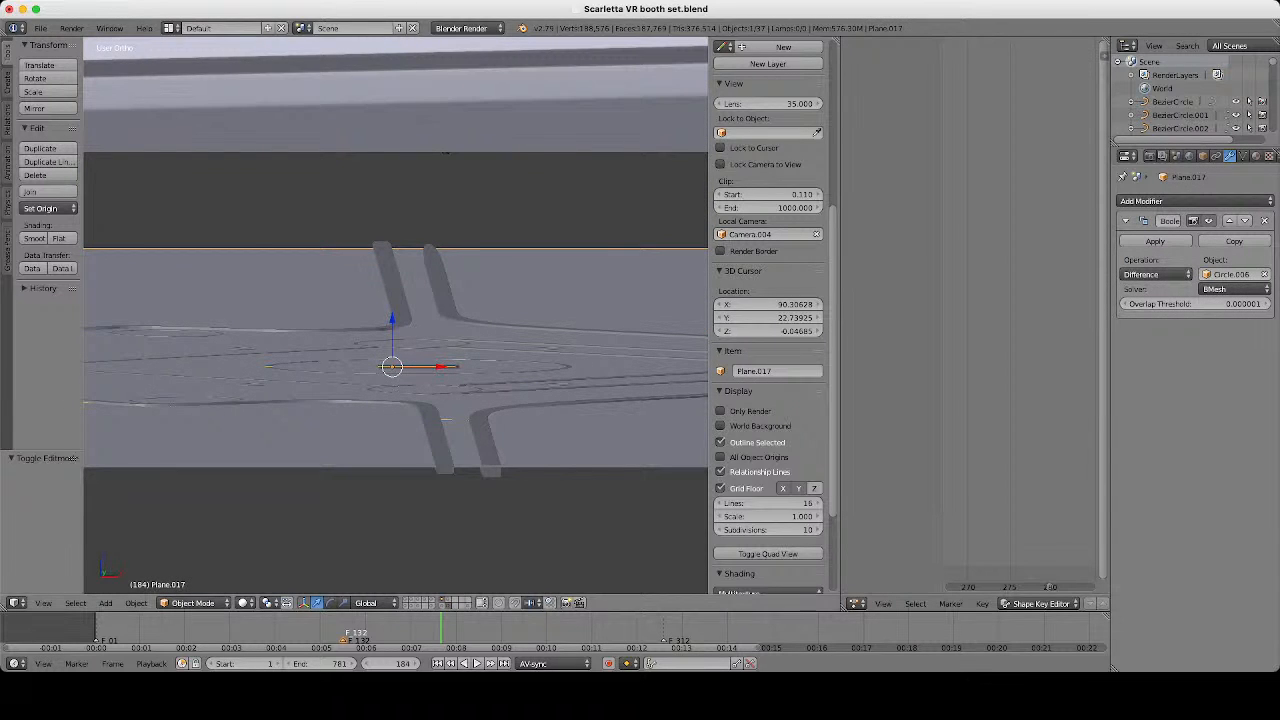
{"action": "right_click", "coordinate": [397, 297]}
{"action": "key", "text": "z"}
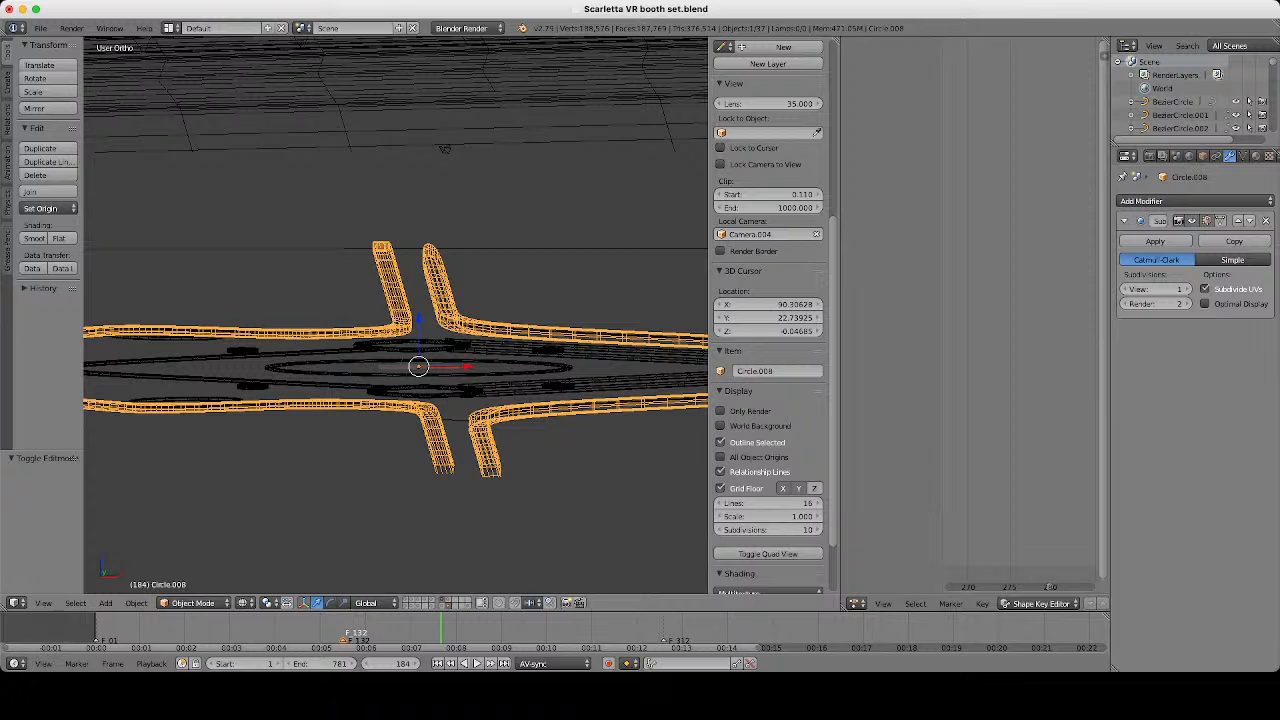
{"action": "right_click", "coordinate": [397, 297]}
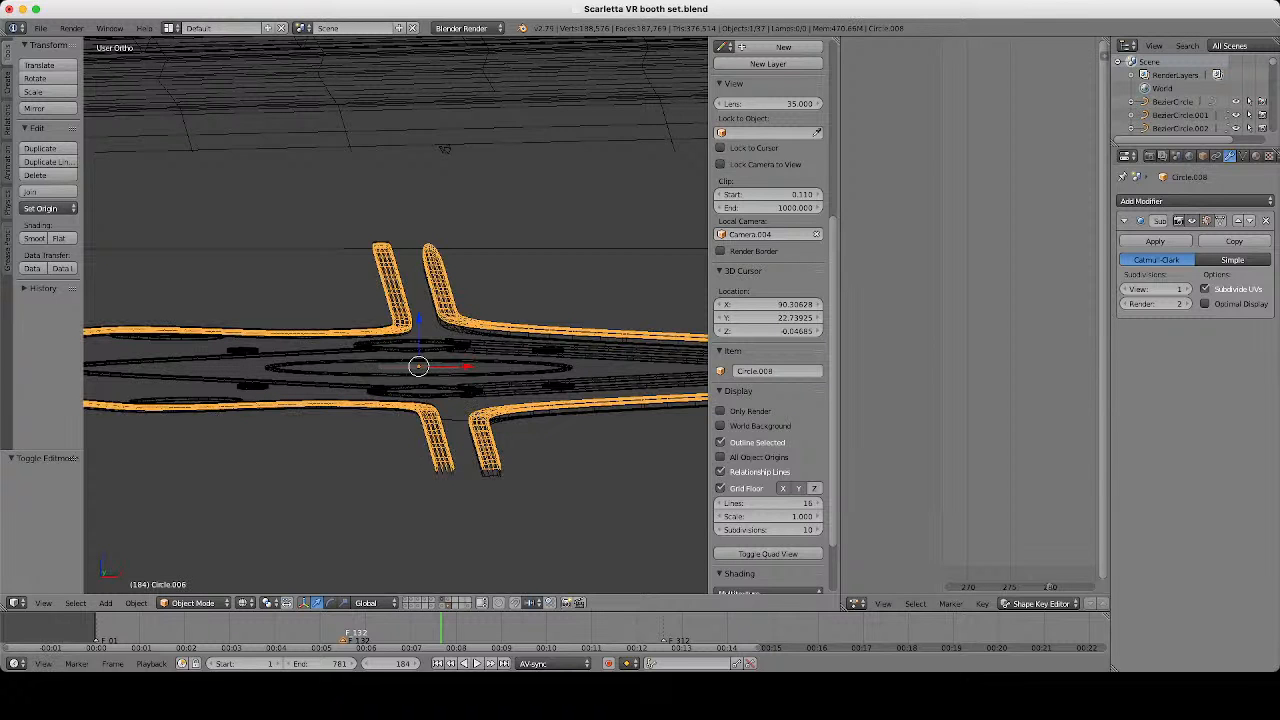
{"action": "key", "text": "h"}
Replace the target object of floor Plane.017's Boolean Difference modifier with Circle.008.
{"action": "right_click", "coordinate": [397, 297]}
{"action": "key", "text": "z"}
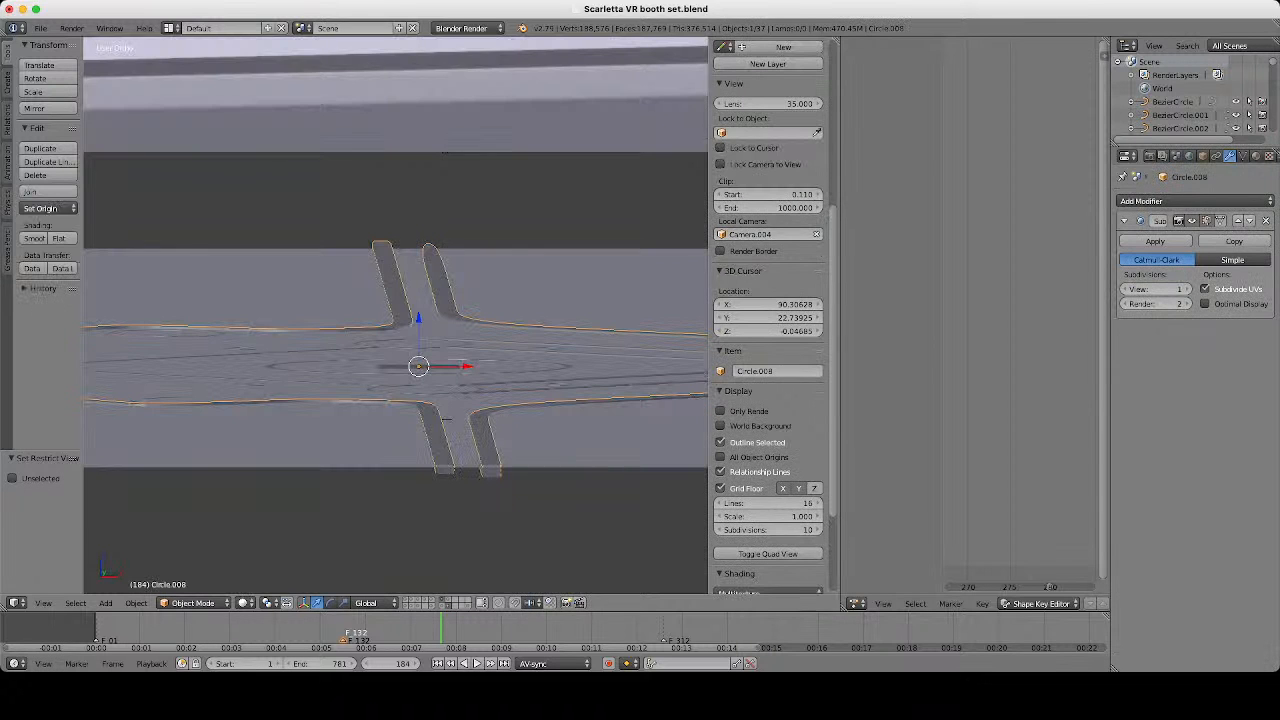
{"action": "right_click", "coordinate": [397, 297]}
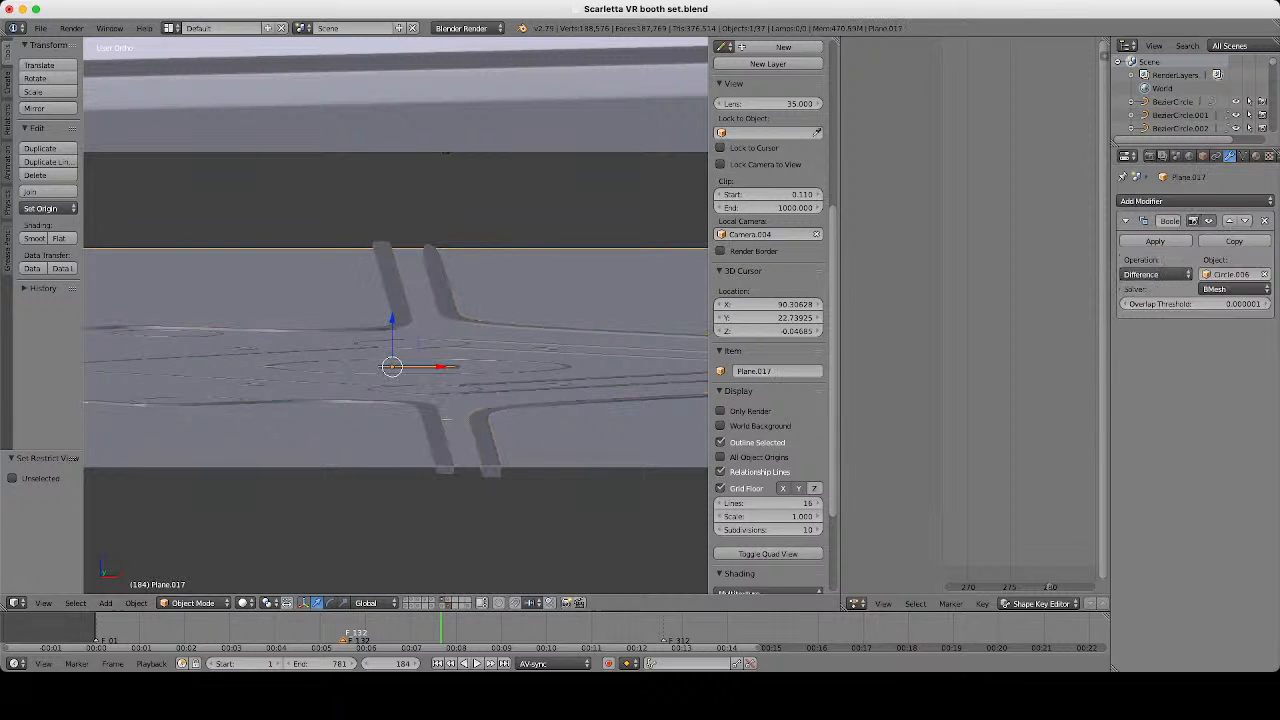
{"action": "left_click", "coordinate": [1265, 275]}
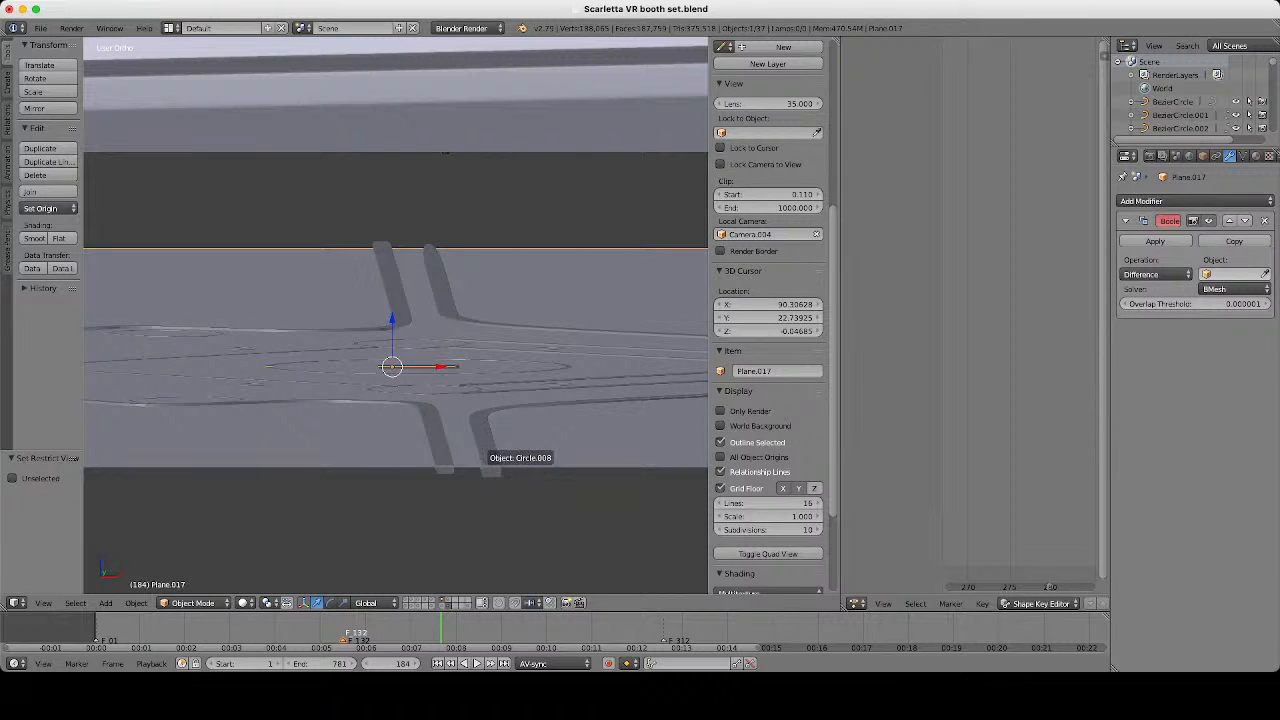
{"action": "left_click", "coordinate": [484, 450]}
{"action": "key", "text": "z"}
{"action": "middle_click_drag", "start_coordinate": [484, 450], "coordinate": [440, 530]}
{"action": "middle_click_drag", "start_coordinate": [678, 432], "coordinate": [605, 403]}
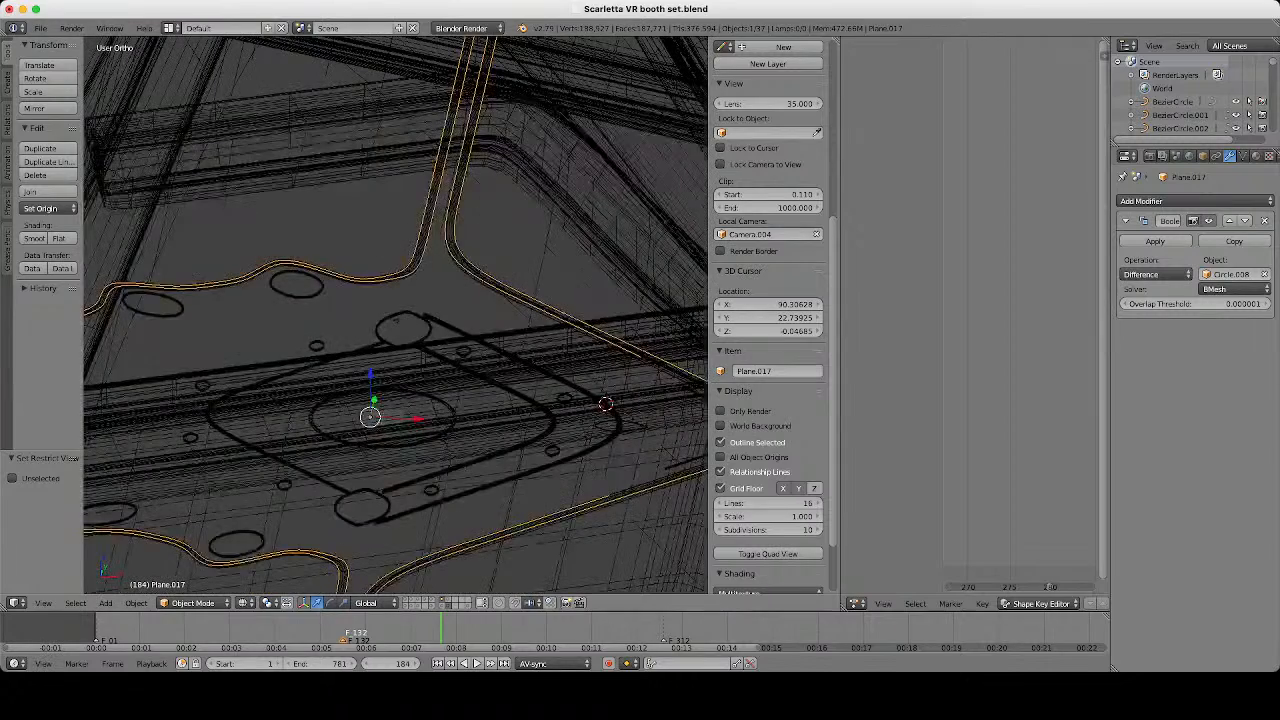
Try the Carve solver on Plane.017's Boolean modifier and check the cut grooves in shaded and wireframe views.
{"action": "left_click", "coordinate": [1235, 289]}
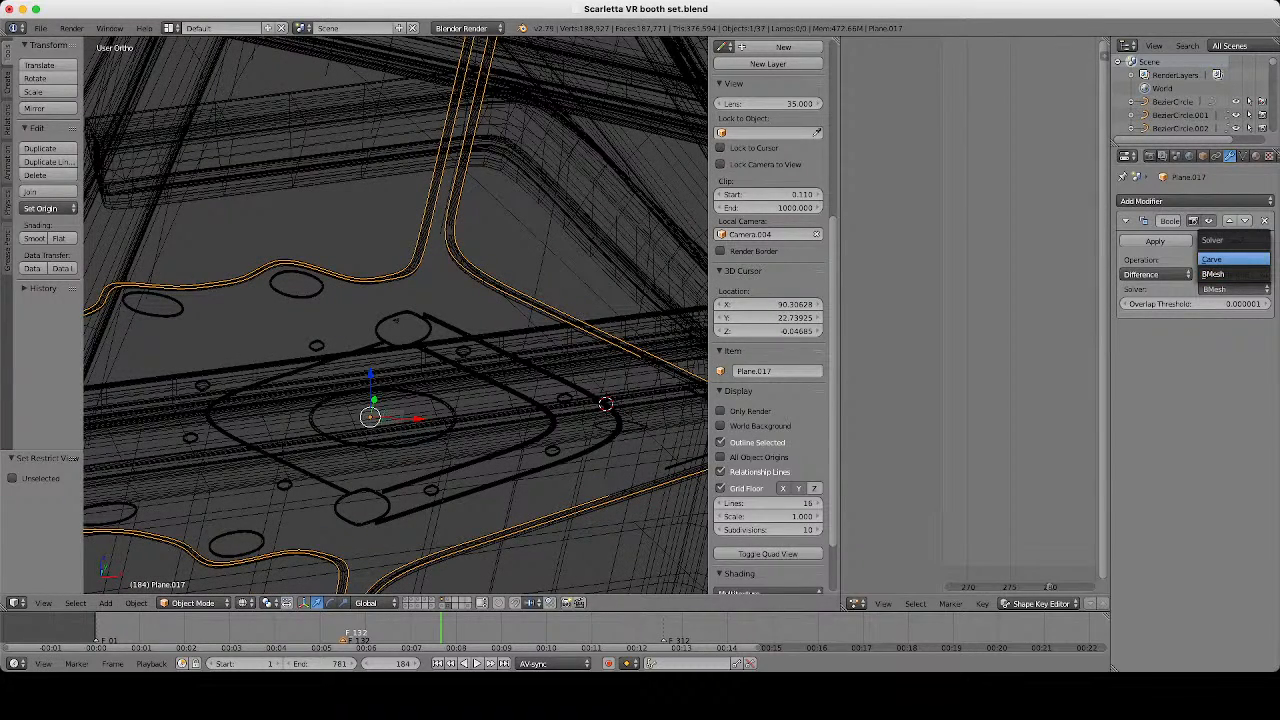
{"action": "left_click", "coordinate": [1215, 259]}
{"action": "scroll", "coordinate": [500, 350], "scroll_direction": "down", "scroll_amount": 2}
{"action": "key", "text": "z"}
{"action": "mouse_move", "coordinate": [500, 350]}
{"action": "middle_mouse_down"}
{"action": "mouse_move", "coordinate": [528, 340]}
{"action": "mouse_move", "coordinate": [550, 295]}
{"action": "middle_mouse_up"}
{"action": "key", "text": "KP_5"}
{"action": "scroll", "coordinate": [500, 320], "scroll_direction": "down", "scroll_amount": 2}
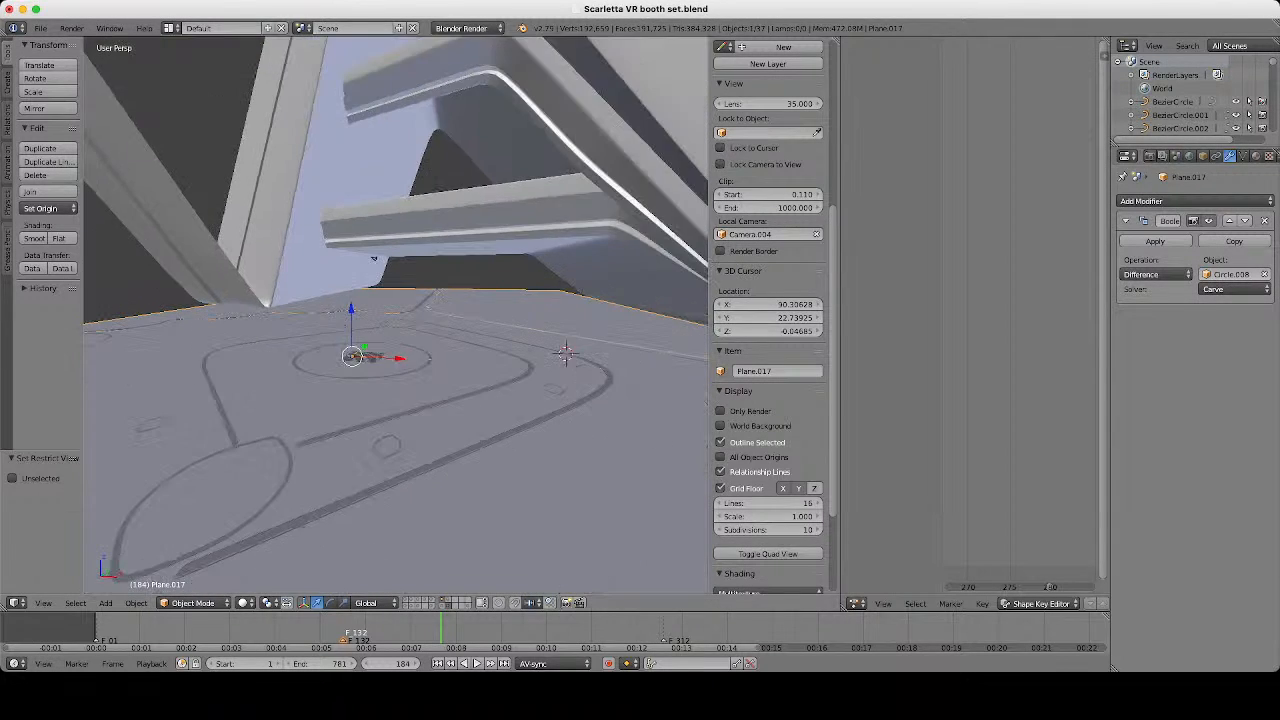
{"action": "scroll", "coordinate": [396, 315], "scroll_direction": "down", "scroll_amount": 2}
{"action": "scroll", "coordinate": [396, 315], "scroll_direction": "up", "scroll_amount": 1}
{"action": "key", "text": "z"}
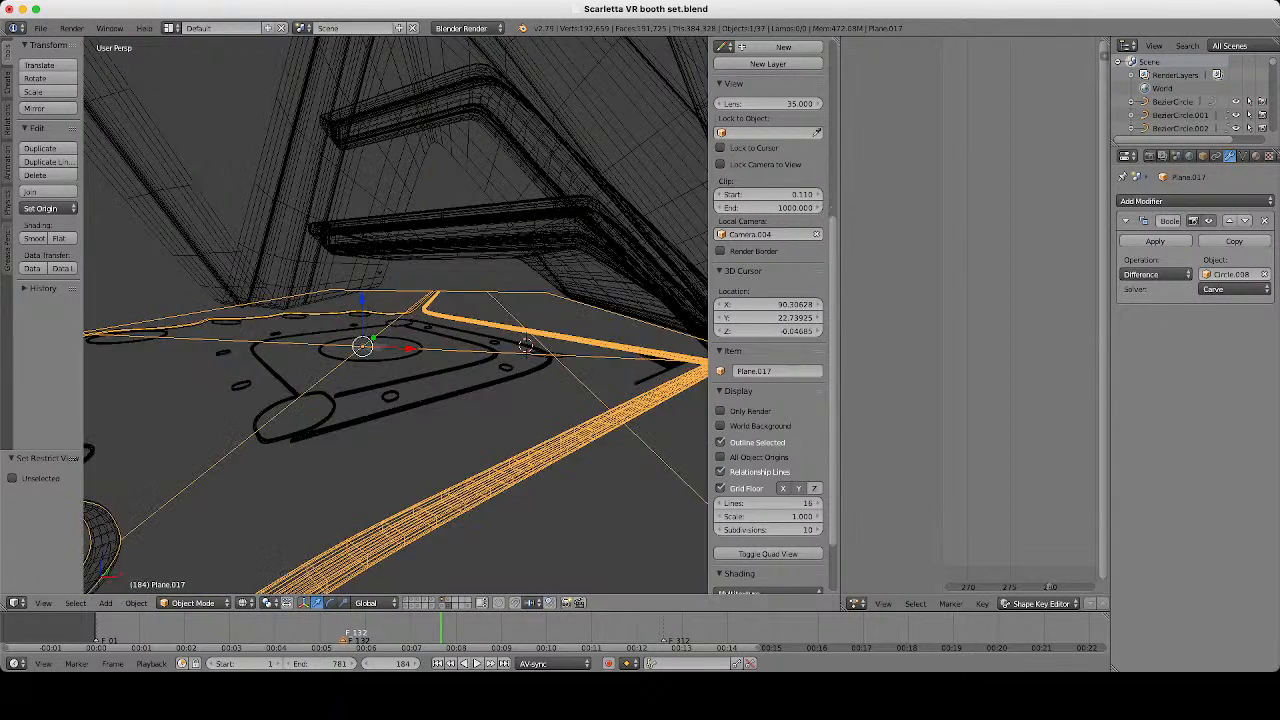
{"action": "key", "text": "z"}
Set the Boolean solver back to BMesh and inspect the groove's corner in wireframe.
{"action": "left_click", "coordinate": [1235, 289]}
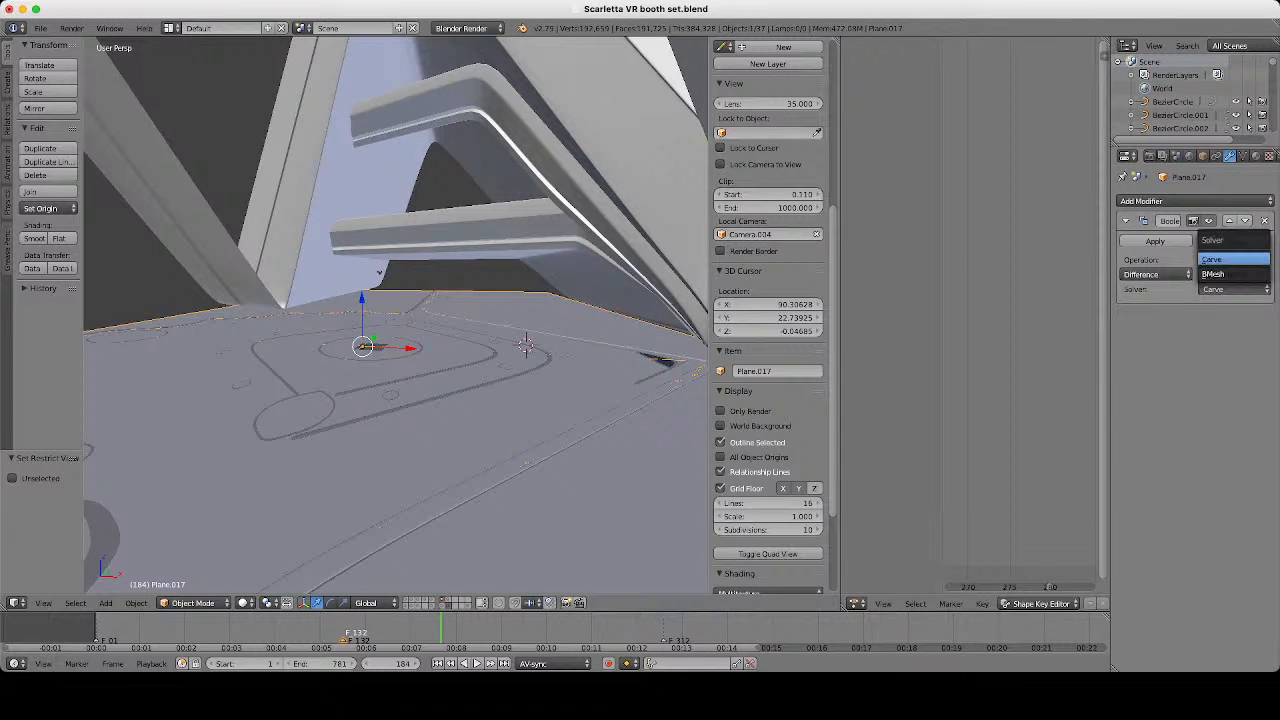
{"action": "left_click", "coordinate": [1213, 274]}
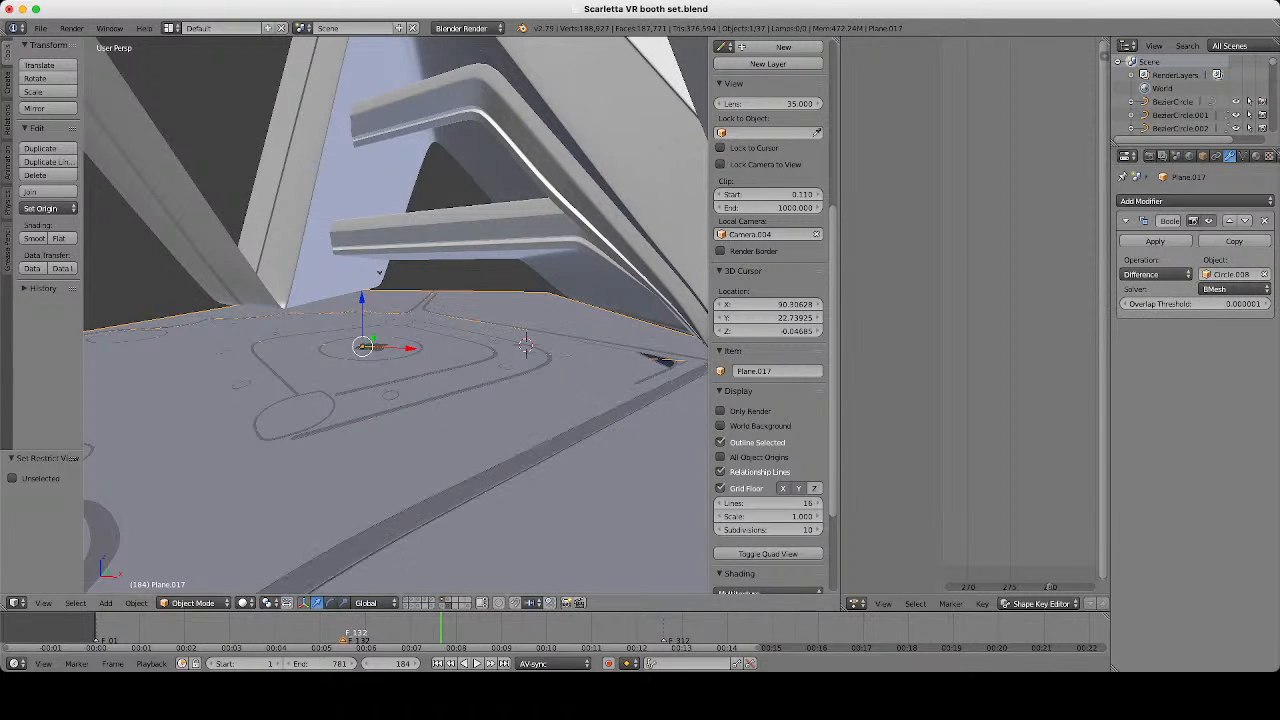
{"action": "key", "text": "z"}
{"action": "middle_click_drag", "start_coordinate": [400, 400], "coordinate": [300, 390]}
{"action": "middle_click_drag", "start_coordinate": [400, 350], "coordinate": [452, 396]}
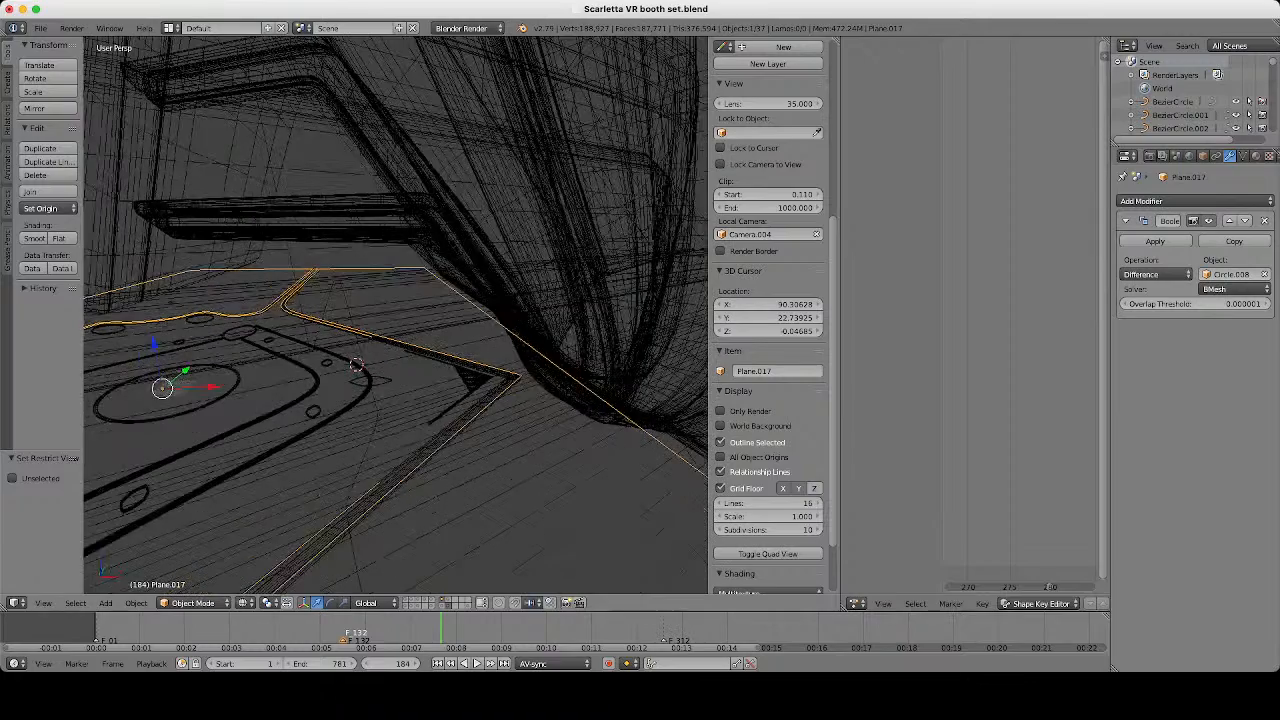
Check the groove cuts in shaded and wireframe views and apply the Boolean modifier to Plane.017.
{"action": "mouse_move", "coordinate": [400, 360]}
{"action": "middle_mouse_down"}
{"action": "mouse_move", "coordinate": [455, 352]}
{"action": "mouse_move", "coordinate": [420, 370]}
{"action": "mouse_move", "coordinate": [480, 350]}
{"action": "middle_mouse_up"}
{"action": "scroll", "coordinate": [400, 360], "scroll_direction": "up", "scroll_amount": 3}
{"action": "key", "text": "z"}
{"action": "key", "text": "z"}
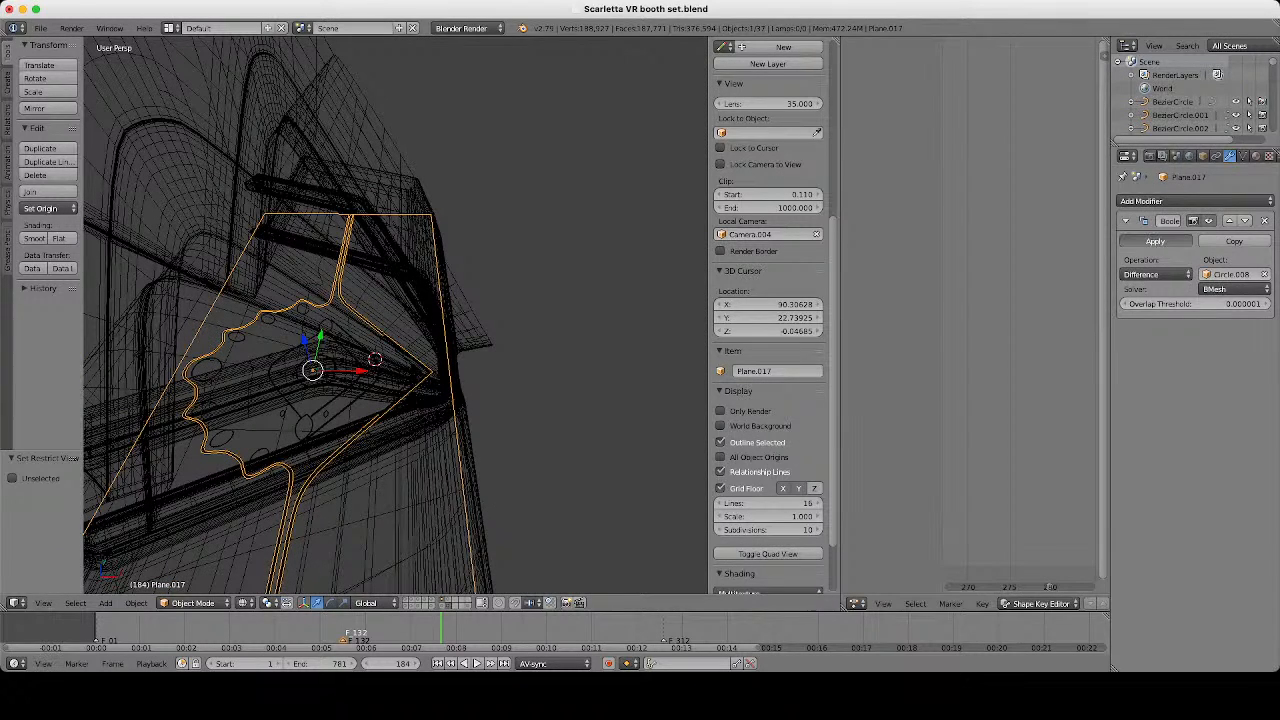
{"action": "left_click", "coordinate": [1155, 241]}
Delete the linked section of Plane.017 lying outside the scalloped groove edge, and leave mesh editing.
{"action": "key", "text": "Tab"}
{"action": "scroll", "coordinate": [770, 300], "scroll_direction": "down", "scroll_amount": 4}
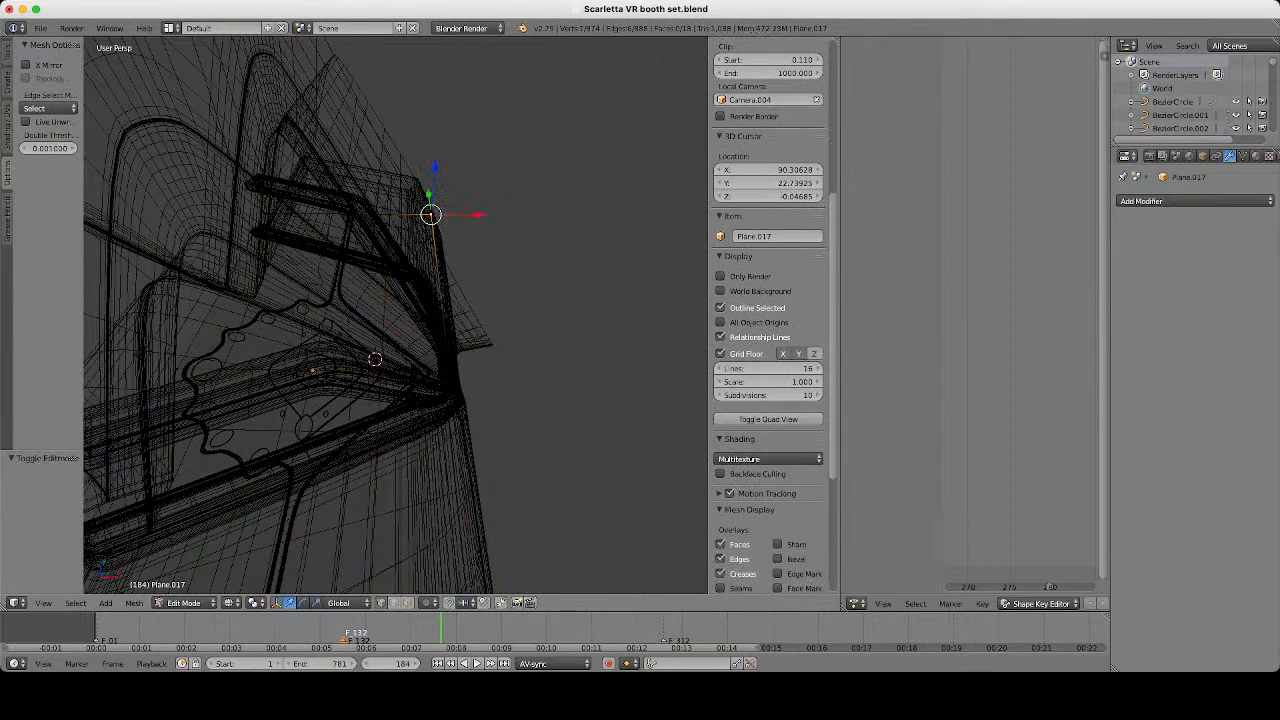
{"action": "key", "text": "ctrl+l"}
{"action": "middle_click_drag", "start_coordinate": [400, 330], "coordinate": [540, 355]}
{"action": "key", "text": "Tab"}
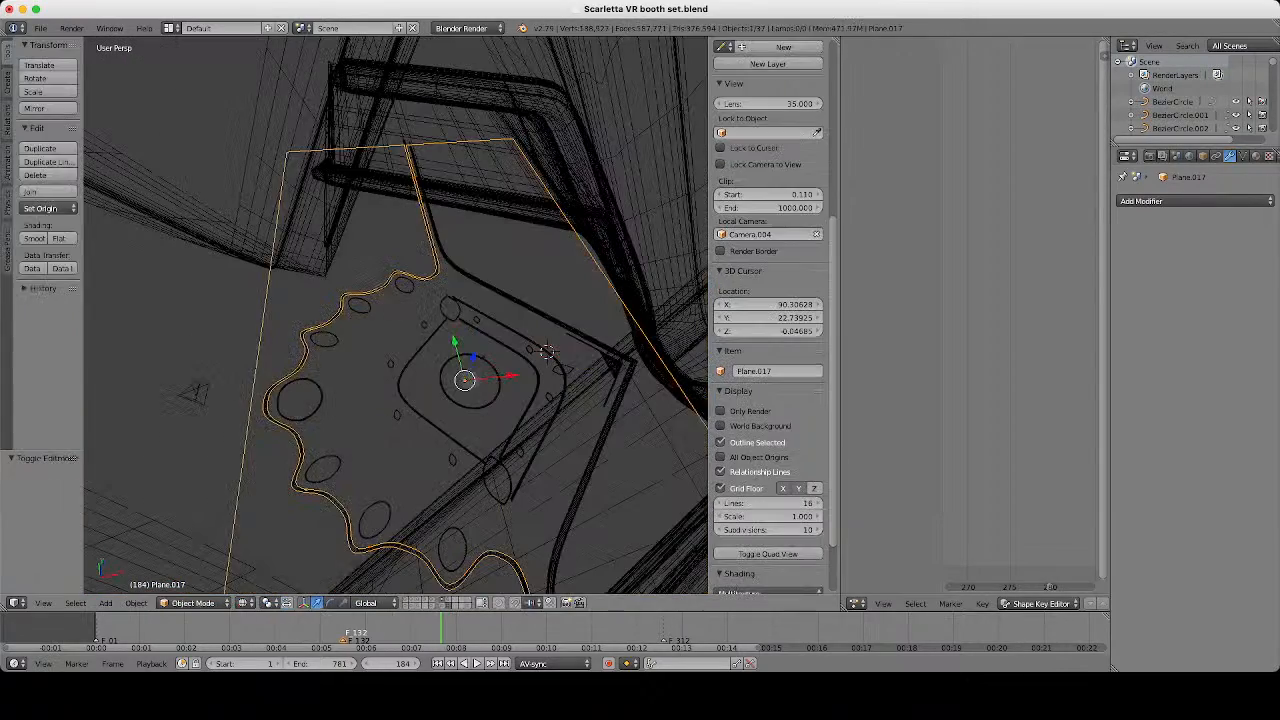
{"action": "key", "text": "Tab"}
{"action": "key", "text": "a"}
{"action": "key", "text": "l"}
{"action": "key", "text": "x"}
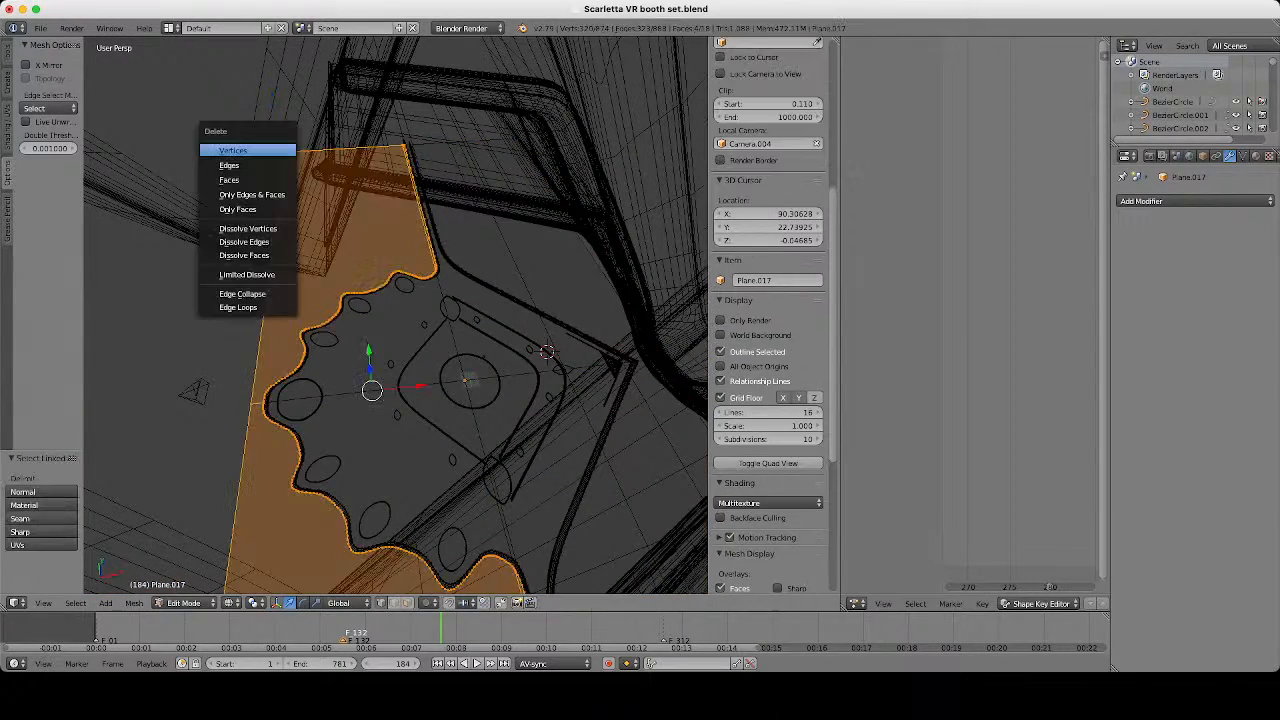
{"action": "key", "text": "Return"}
{"action": "middle_click_drag", "start_coordinate": [546, 352], "coordinate": [541, 369]}
{"action": "key", "text": "Tab"}
{"action": "scroll", "coordinate": [500, 400], "scroll_direction": "up", "scroll_amount": 6}
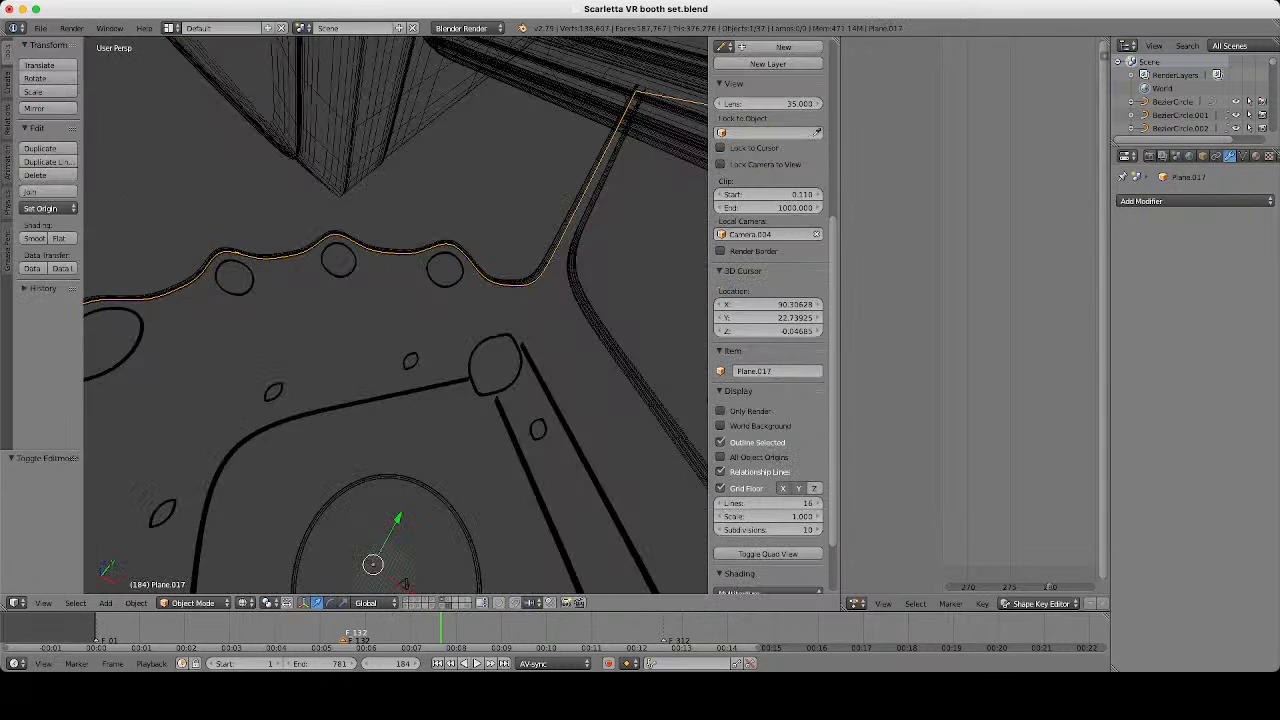
Inspect the trimmed edge and corner grooves of floor Plane.017 in shaded view.
{"action": "key", "text": "z"}
{"action": "mouse_move", "coordinate": [510, 420]}
{"action": "middle_mouse_down"}
{"action": "mouse_move", "coordinate": [629, 431]}
{"action": "mouse_move", "coordinate": [634, 403]}
{"action": "mouse_move", "coordinate": [580, 300]}
{"action": "middle_mouse_up"}
{"action": "scroll", "coordinate": [629, 431], "scroll_direction": "down", "scroll_amount": 3}
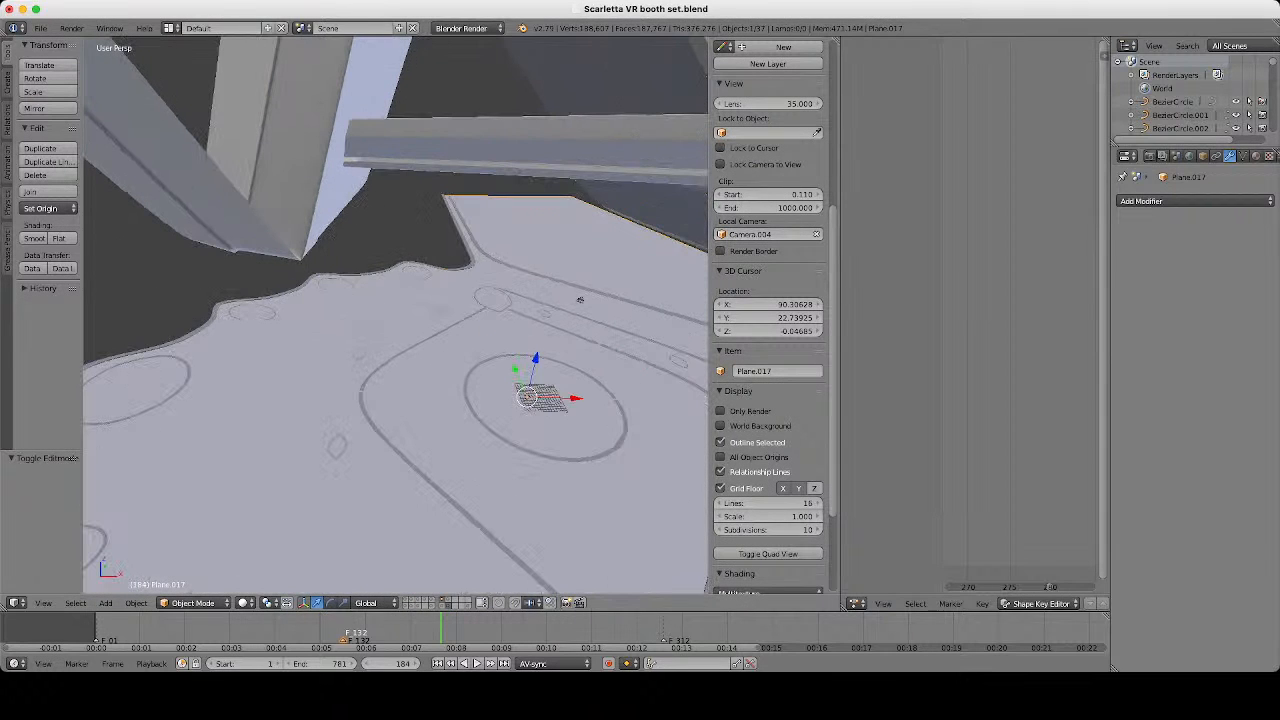
{"action": "key", "text": "g"}
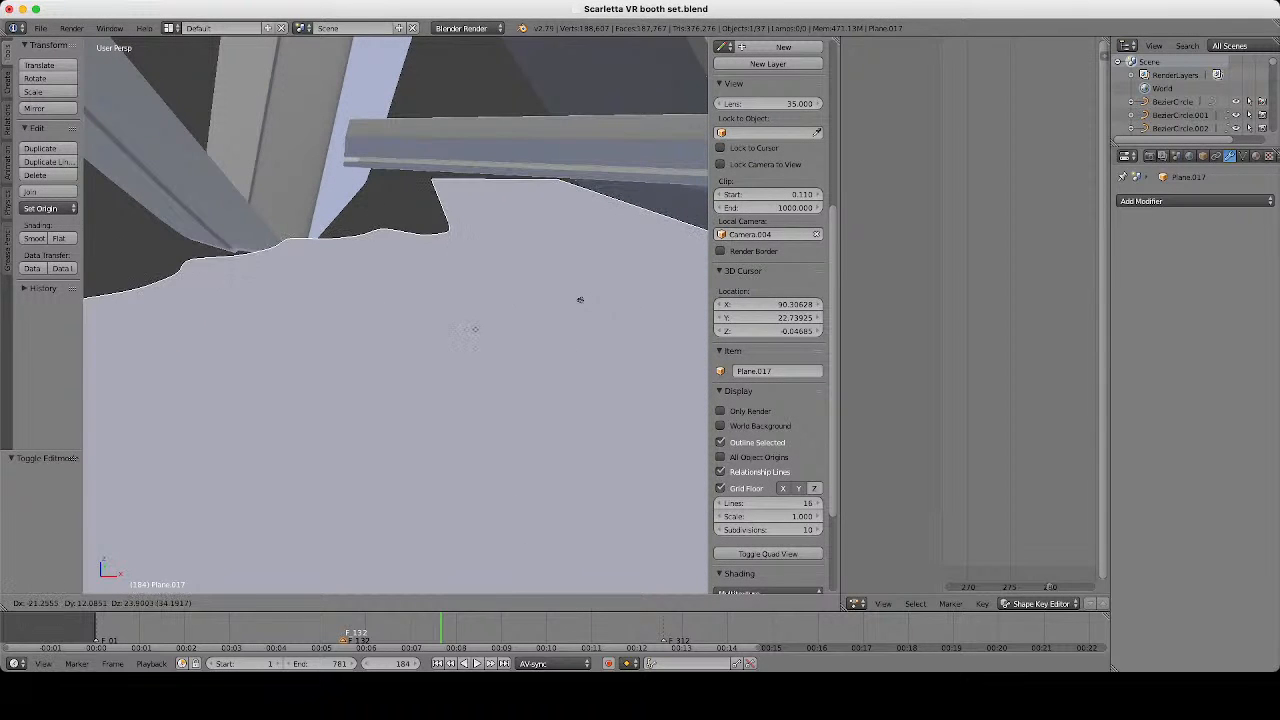
{"action": "right_click", "coordinate": [580, 300]}
{"action": "middle_click_drag", "start_coordinate": [580, 300], "coordinate": [655, 260]}
{"action": "scroll", "coordinate": [490, 375], "scroll_direction": "down", "scroll_amount": 4}
{"action": "scroll", "coordinate": [490, 375], "scroll_direction": "up", "scroll_amount": 3}
{"action": "scroll", "coordinate": [580, 315], "scroll_direction": "down", "scroll_amount": 3}
{"action": "scroll", "coordinate": [655, 260], "scroll_direction": "up", "scroll_amount": 3}
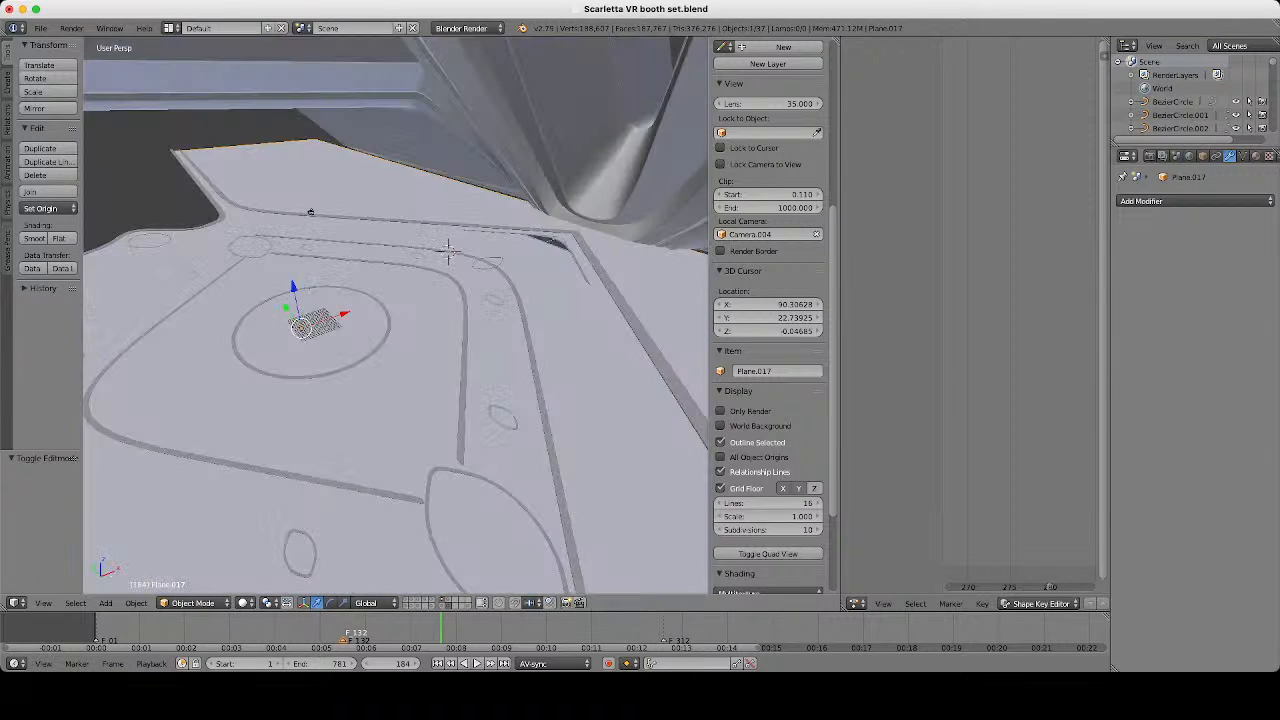
{"action": "middle_click_drag", "start_coordinate": [450, 300], "coordinate": [490, 360]}
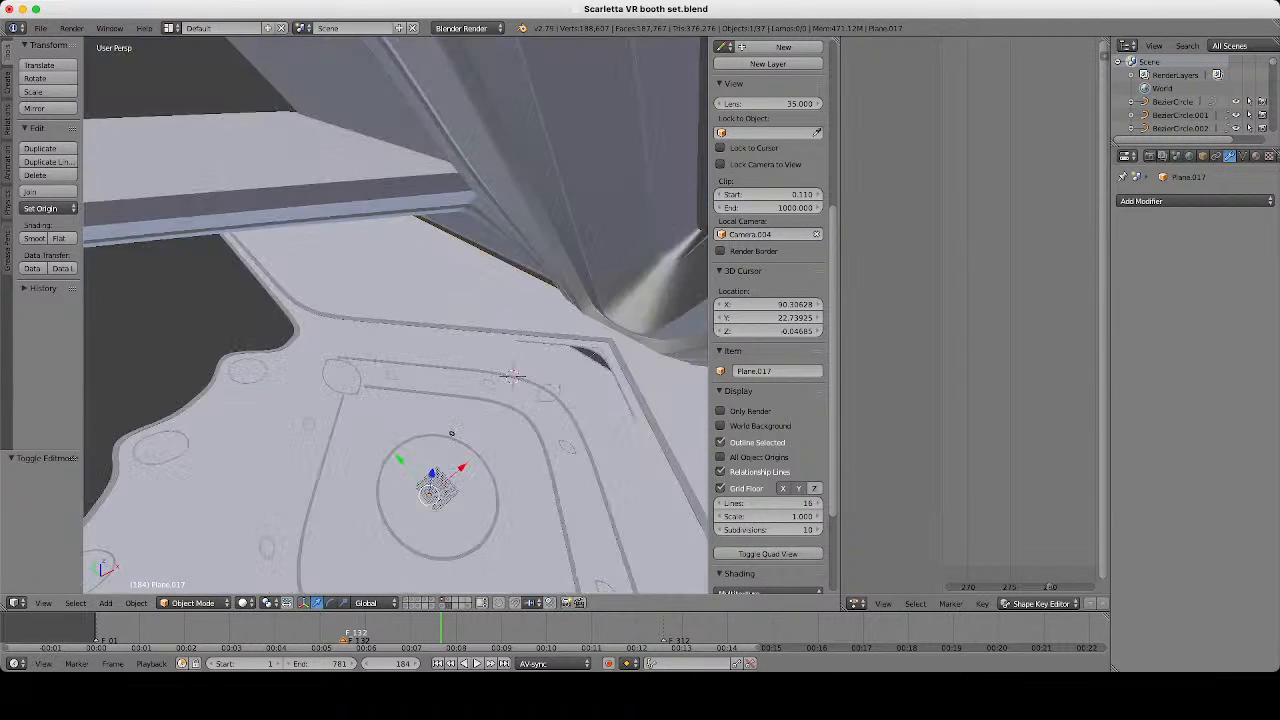
{"action": "scroll", "coordinate": [500, 430], "scroll_direction": "up", "scroll_amount": 4}
{"action": "middle_click_drag", "start_coordinate": [452, 433], "coordinate": [610, 401]}
Delete the vertex of Plane.017 where the outer groove meets the plane's end edge.
{"action": "key", "text": "Tab"}
{"action": "scroll", "coordinate": [610, 401], "scroll_direction": "down", "scroll_amount": 5}
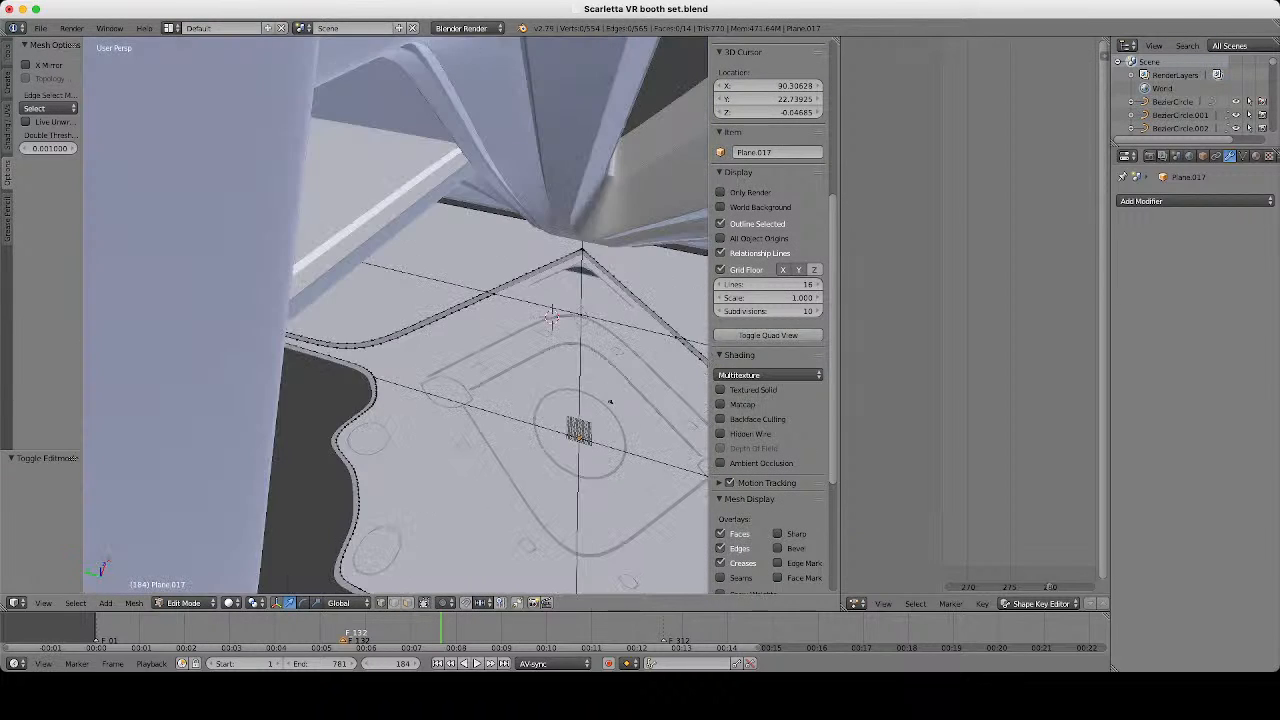
{"action": "scroll", "coordinate": [610, 401], "scroll_direction": "up", "scroll_amount": 4}
{"action": "key", "text": "z"}
{"action": "key", "text": "a"}
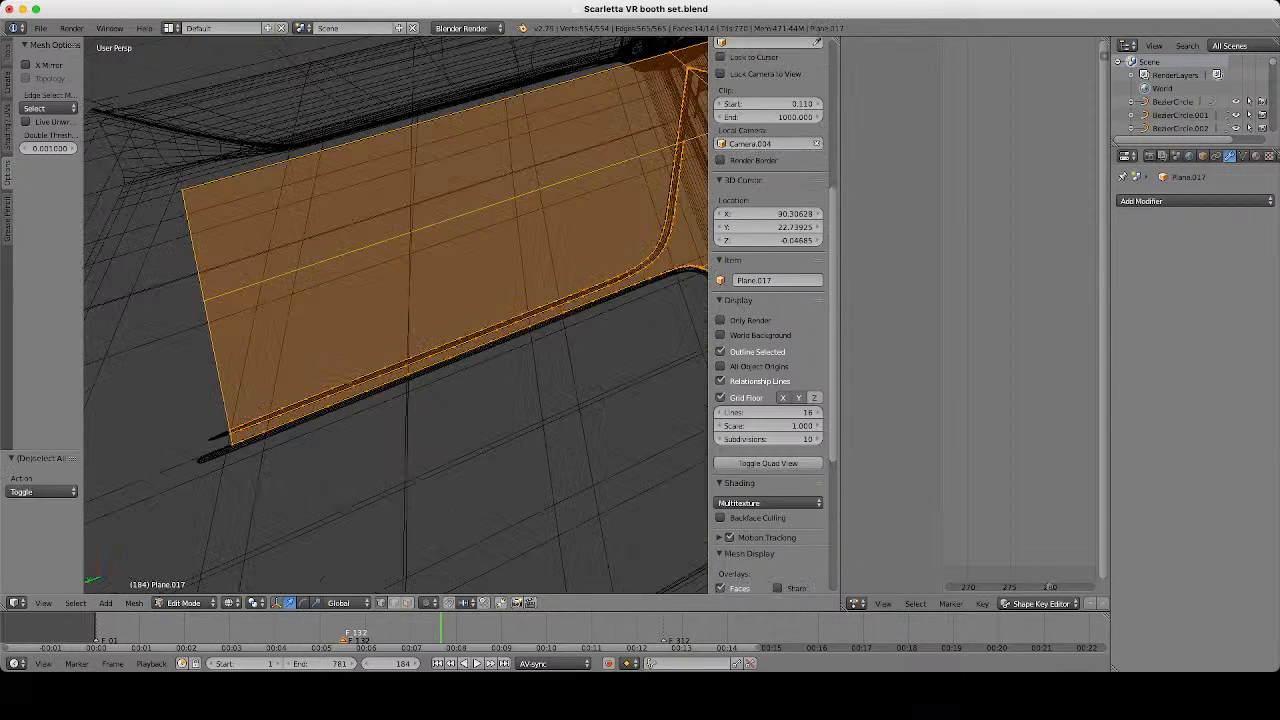
{"action": "scroll", "coordinate": [180, 339], "scroll_direction": "up", "scroll_amount": 3}
{"action": "scroll", "coordinate": [390, 260], "scroll_direction": "down", "scroll_amount": 2}
{"action": "middle_click_drag", "start_coordinate": [520, 300], "coordinate": [280, 300], "text": "shift"}
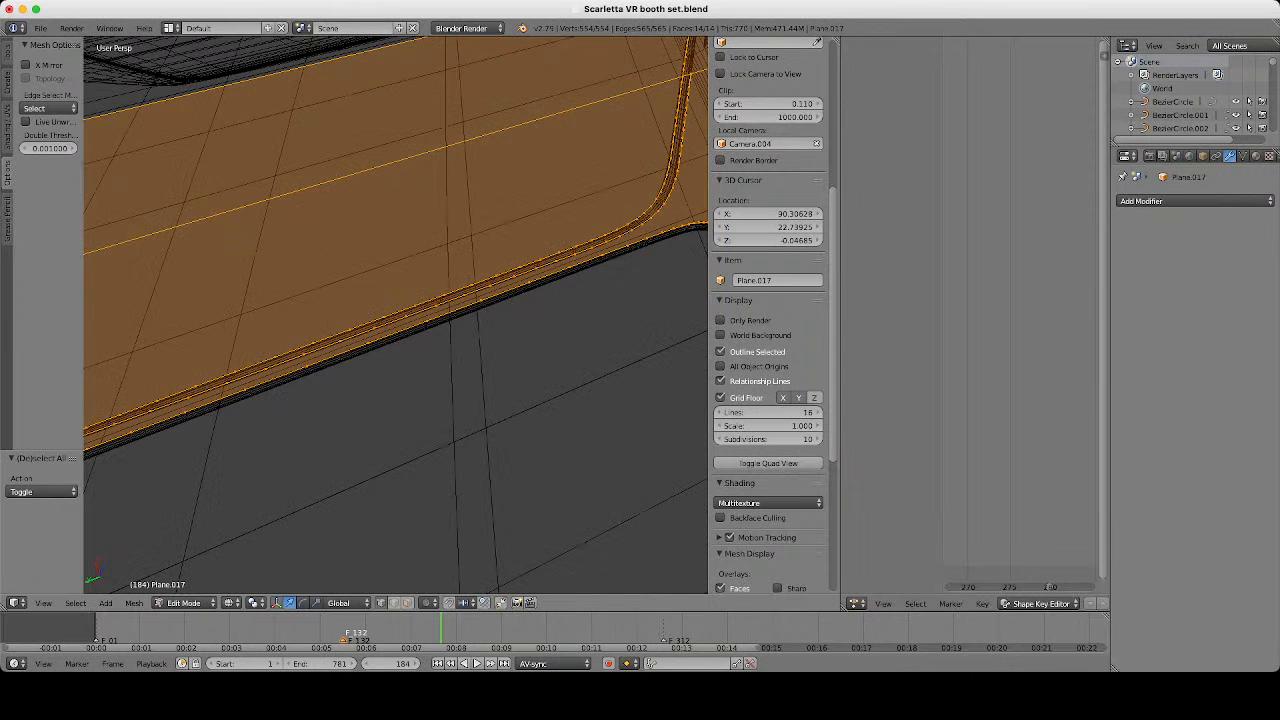
{"action": "middle_click_drag", "start_coordinate": [220, 370], "coordinate": [570, 252], "text": "shift"}
{"action": "scroll", "coordinate": [570, 252], "scroll_direction": "up", "scroll_amount": 3}
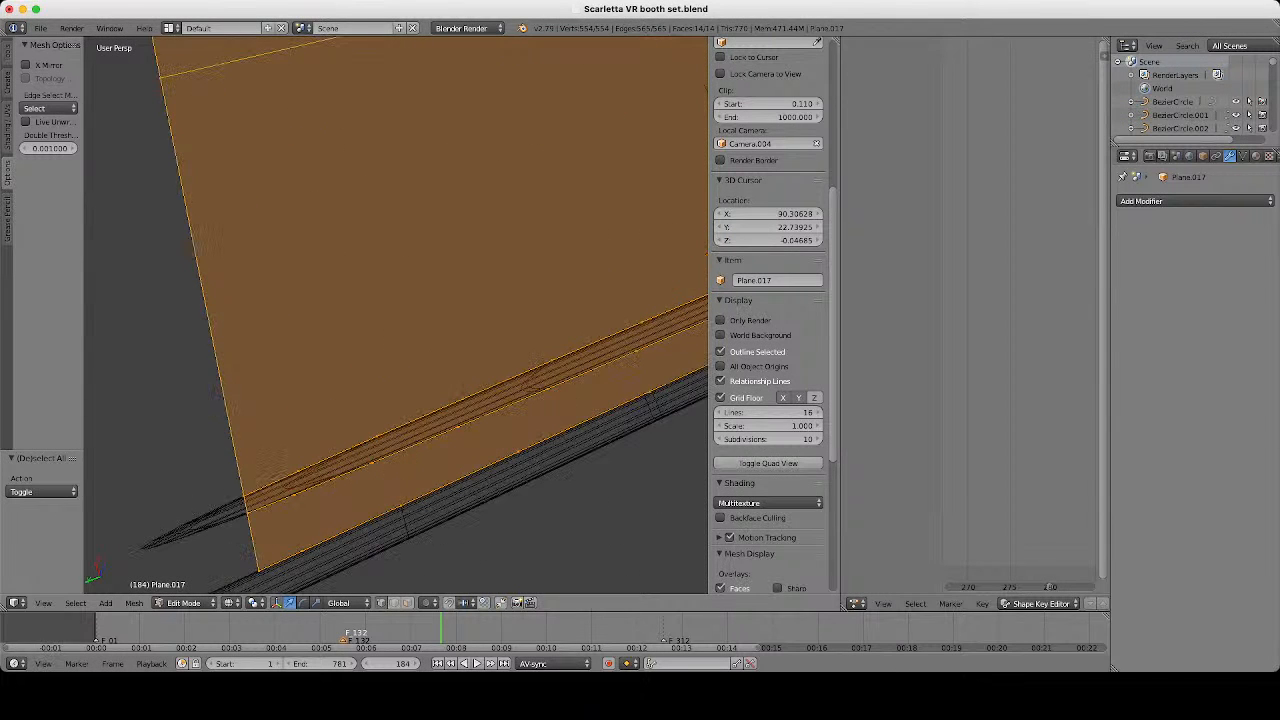
{"action": "right_click", "coordinate": [244, 498]}
{"action": "key", "text": "x"}
{"action": "left_click", "coordinate": [268, 424]}
{"action": "scroll", "coordinate": [507, 343], "scroll_direction": "down", "scroll_amount": 6}
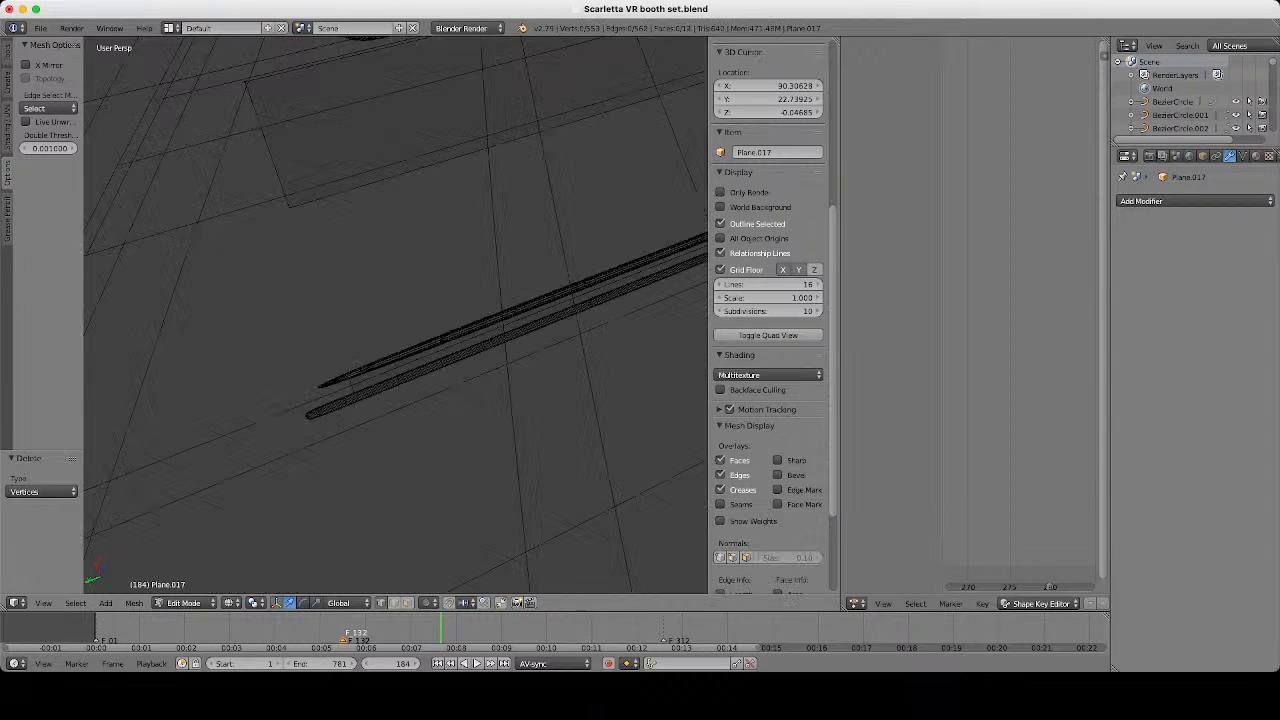
{"action": "scroll", "coordinate": [507, 343], "scroll_direction": "up", "scroll_amount": 5}
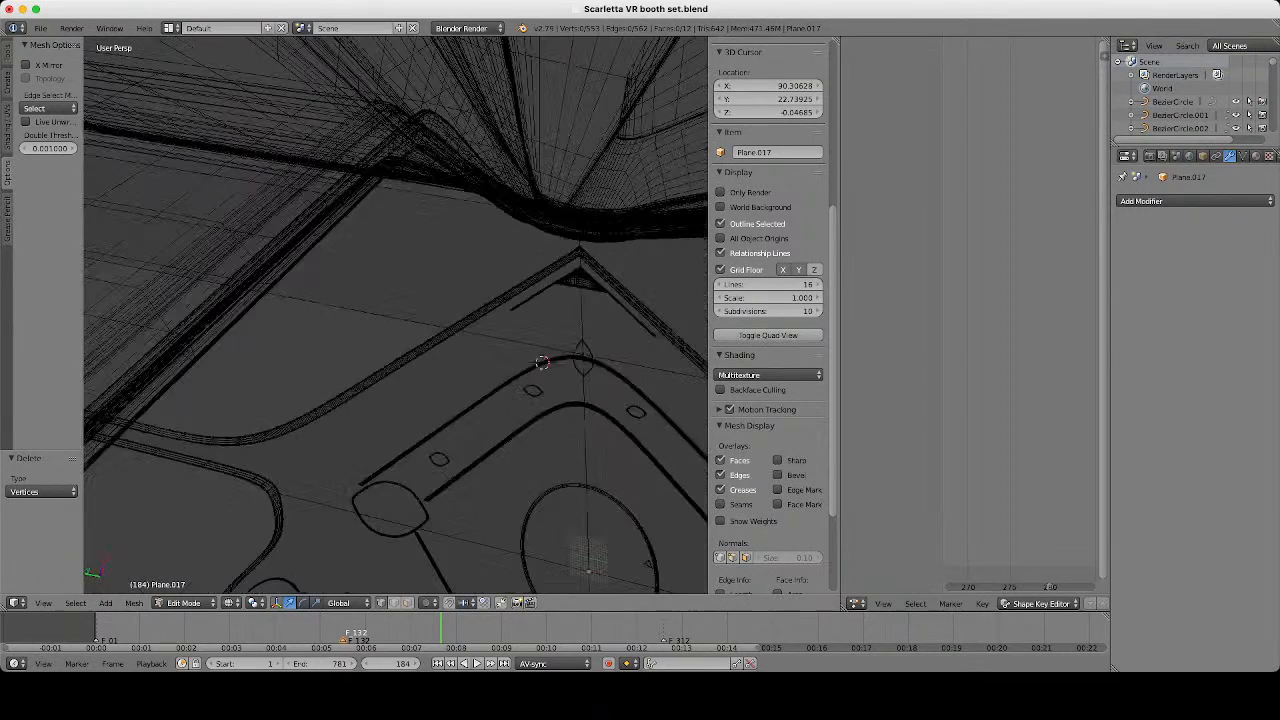
Switch Plane.017's mesh selection to face mode near the pointed groove corner.
{"action": "scroll", "coordinate": [438, 467], "scroll_direction": "up", "scroll_amount": 2}
{"action": "key", "text": "a"}
{"action": "scroll", "coordinate": [438, 467], "scroll_direction": "up", "scroll_amount": 2}
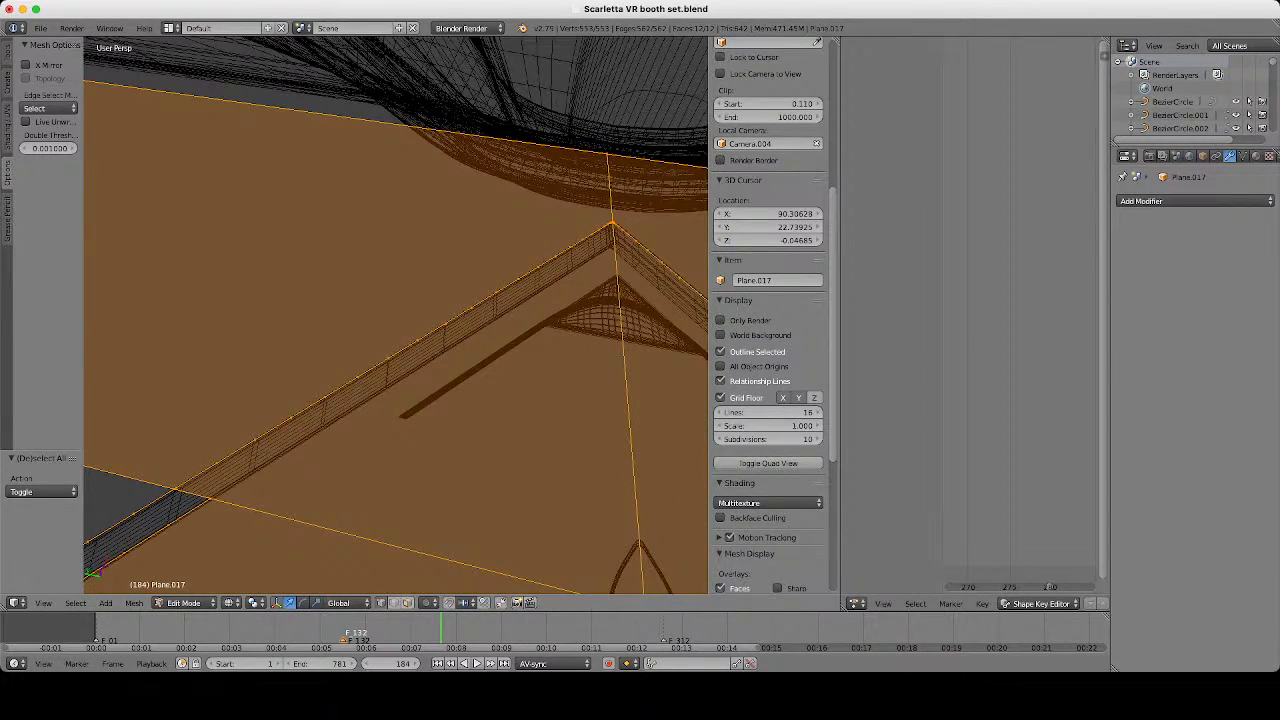
{"action": "left_click", "coordinate": [407, 603]}
Try deleting the triangular floor face beside the pointed groove corner of Plane.017.
{"action": "right_click", "coordinate": [484, 311]}
{"action": "key", "text": "x"}
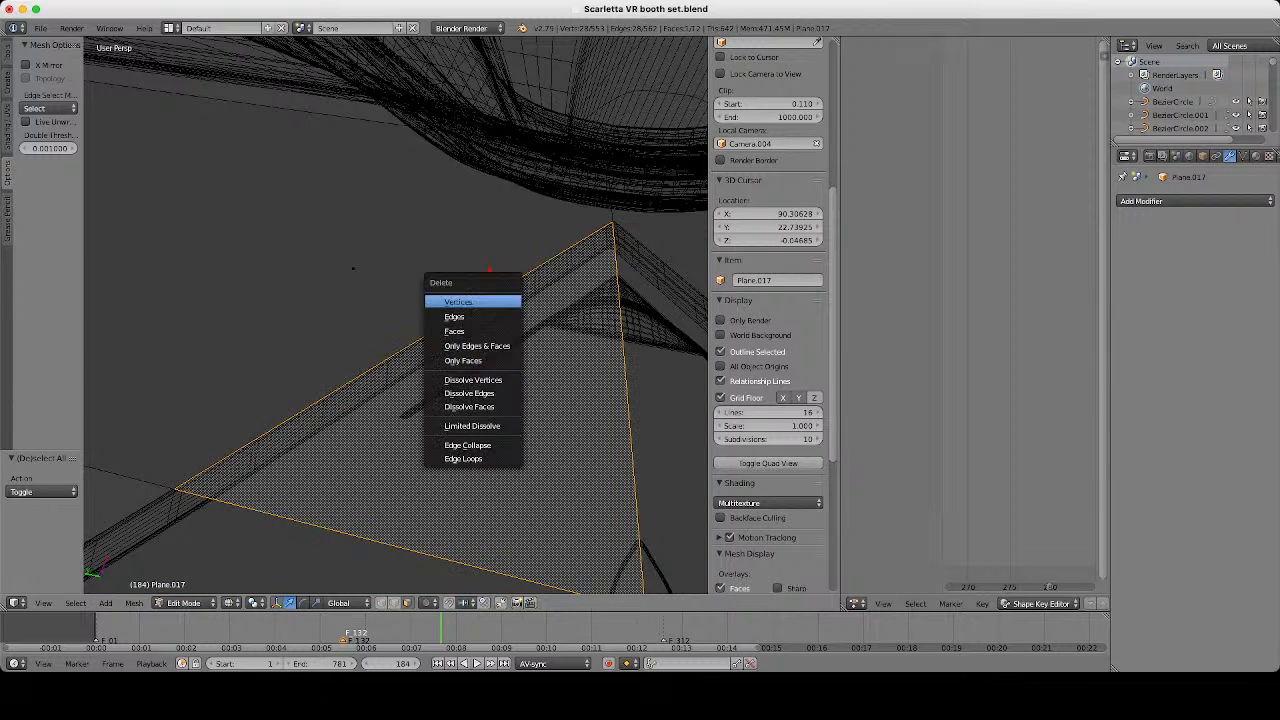
{"action": "left_click", "coordinate": [462, 331]}
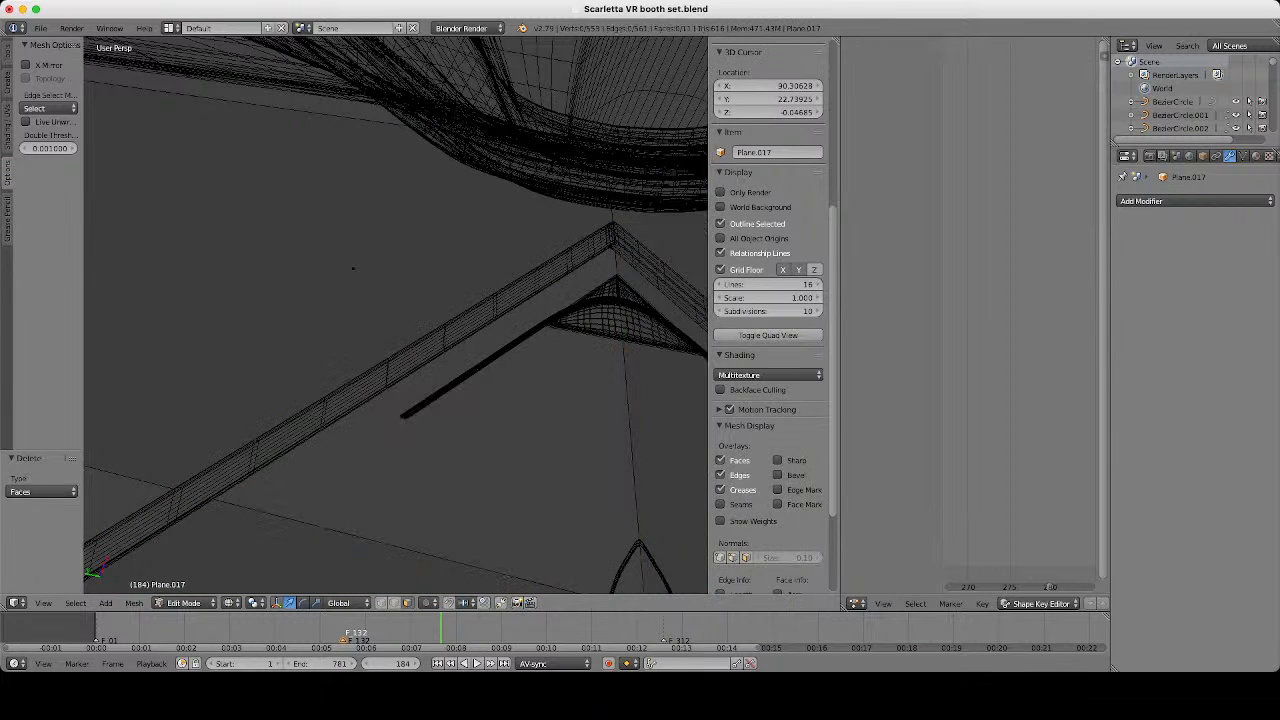
{"action": "key", "text": "z"}
{"action": "key", "text": "ctrl+z"}
{"action": "key", "text": "z"}
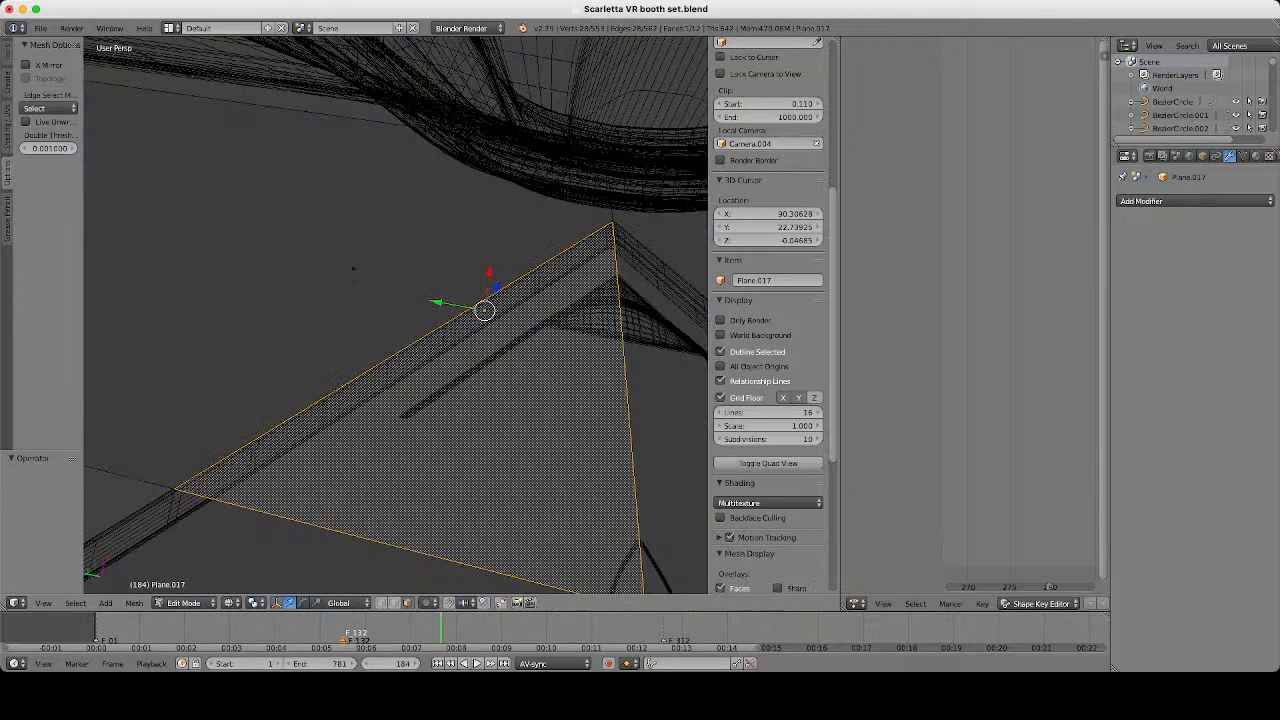
Delete the three remaining floor faces outside the pointed groove of Plane.017, and leave mesh editing.
{"action": "key", "text": "z"}
{"action": "key", "text": "x"}
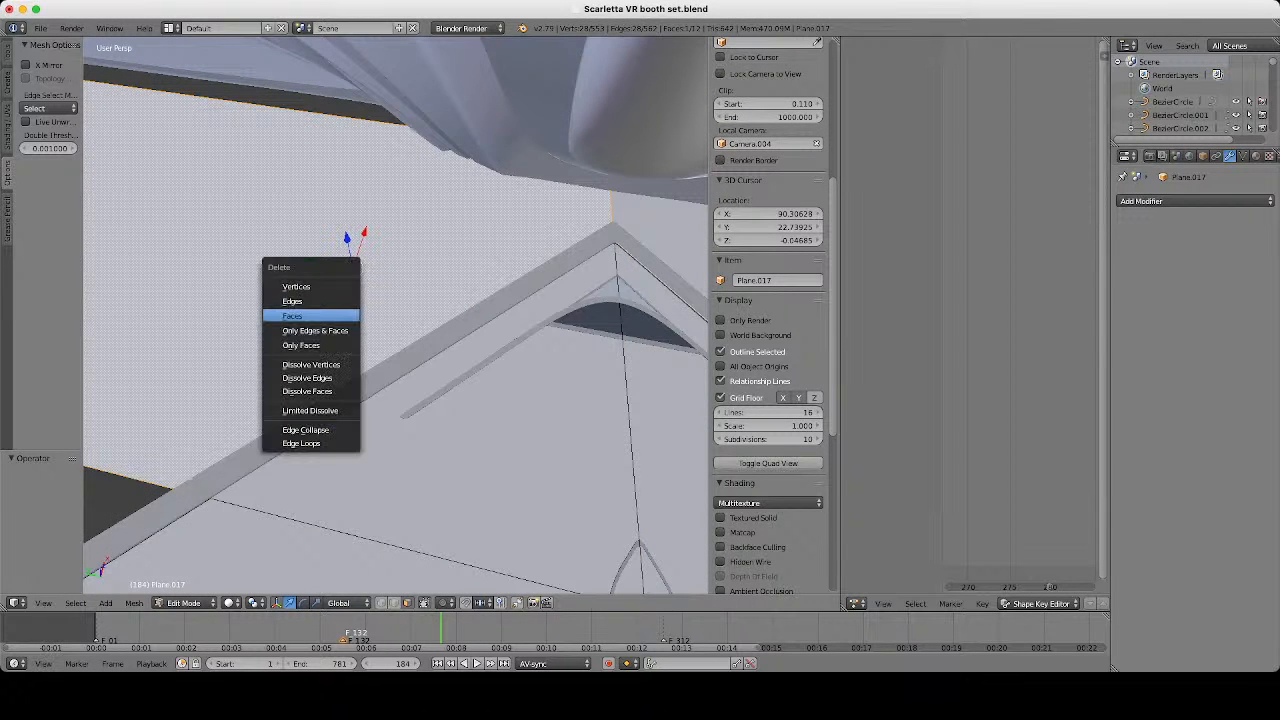
{"action": "left_click", "coordinate": [340, 316]}
{"action": "scroll", "coordinate": [340, 316], "scroll_direction": "down", "scroll_amount": 3}
{"action": "middle_click_drag", "start_coordinate": [653, 321], "coordinate": [605, 275], "text": "shift"}
{"action": "right_click", "coordinate": [496, 321]}
{"action": "key", "text": "x"}
{"action": "left_click", "coordinate": [496, 321]}
{"action": "middle_click_drag", "start_coordinate": [650, 235], "coordinate": [540, 208], "text": "shift"}
{"action": "right_click", "coordinate": [444, 253]}
{"action": "key", "text": "x"}
{"action": "left_click", "coordinate": [444, 253]}
{"action": "key", "text": "Tab"}
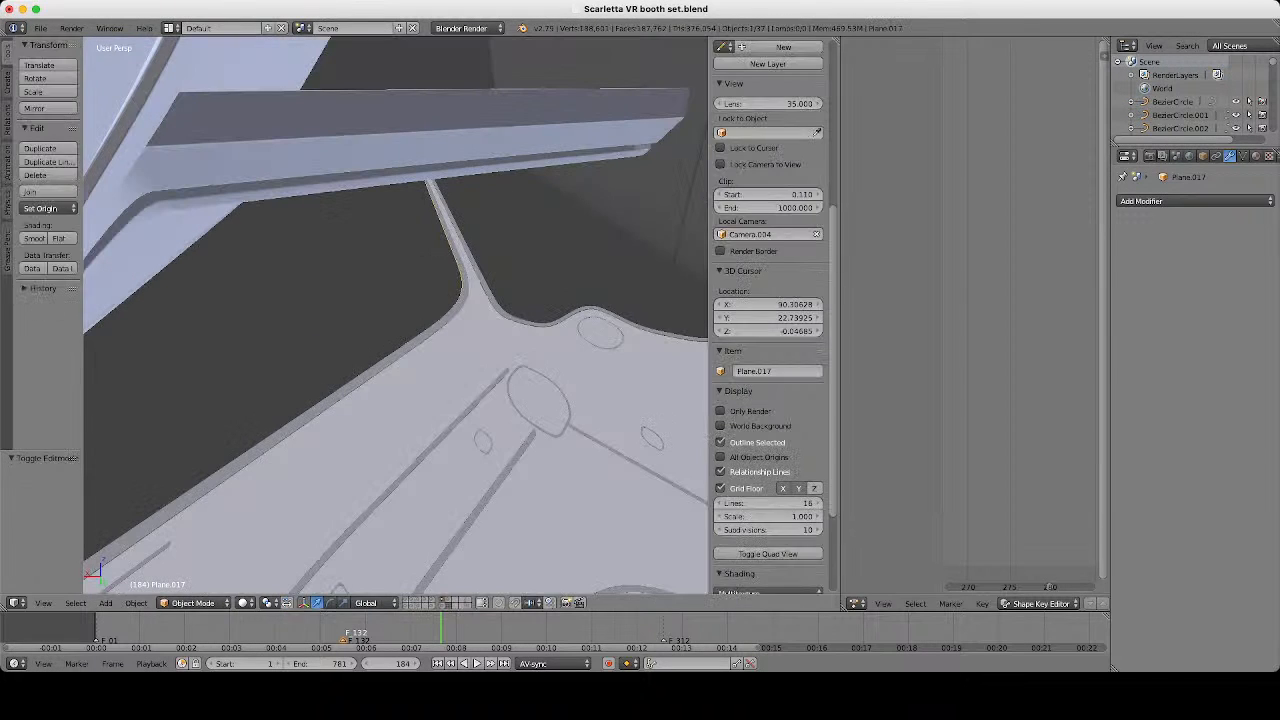
Examine the groove and floor faces meeting at Plane.017's narrow strip by selecting both in wireframe.
{"action": "key", "text": "Tab"}
{"action": "key", "text": "z"}
{"action": "right_click", "coordinate": [443, 254]}
{"action": "right_click", "coordinate": [430, 255], "text": "shift"}
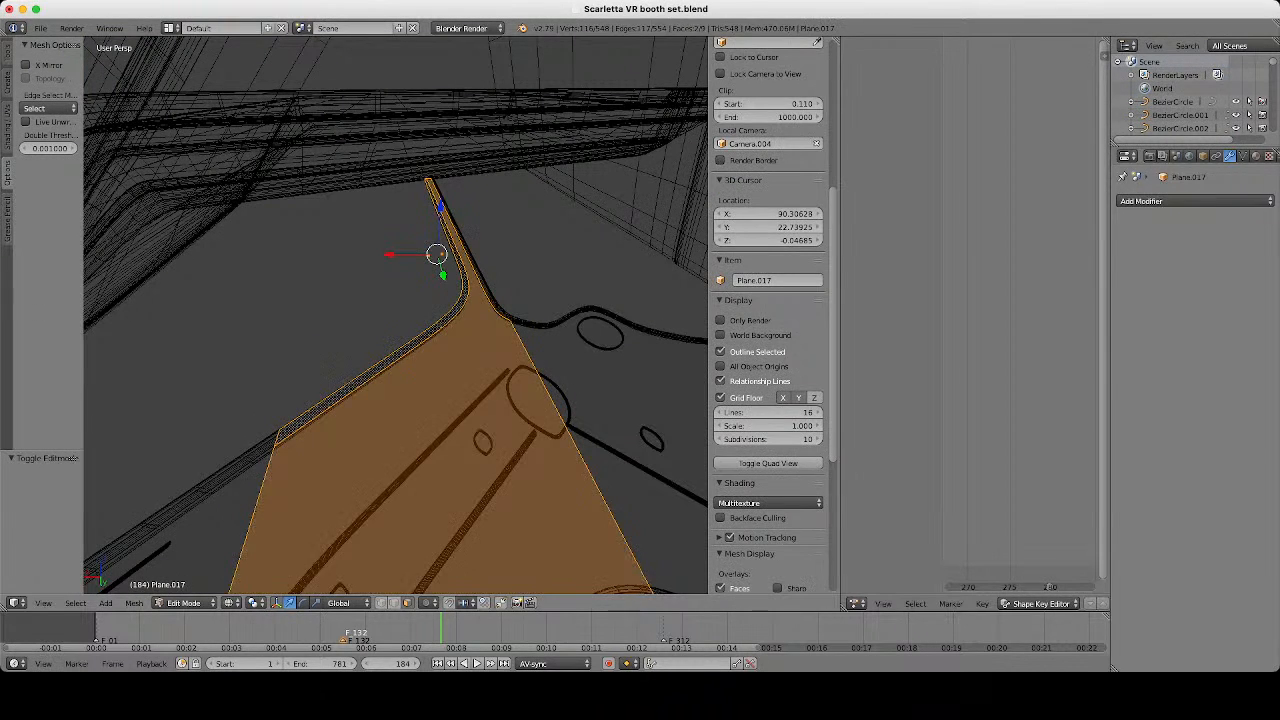
{"action": "scroll", "coordinate": [430, 255], "scroll_direction": "down", "scroll_amount": 4}
{"action": "key", "text": "Tab"}
Return to shaded view and unhide all hidden objects in the booth set.
{"action": "mouse_move", "coordinate": [430, 255]}
{"action": "middle_mouse_down"}
{"action": "mouse_move", "coordinate": [325, 240]}
{"action": "mouse_move", "coordinate": [336, 204]}
{"action": "mouse_move", "coordinate": [480, 262]}
{"action": "mouse_move", "coordinate": [440, 297]}
{"action": "mouse_move", "coordinate": [383, 308]}
{"action": "mouse_move", "coordinate": [352, 291]}
{"action": "mouse_move", "coordinate": [326, 349]}
{"action": "mouse_move", "coordinate": [420, 471]}
{"action": "middle_mouse_up"}
{"action": "key", "text": "z"}
{"action": "key", "text": "a"}
{"action": "key", "text": "alt+h"}
Move floor Plane.010 by -113.434 along X and scale it by 1.735 along Y.
{"action": "right_click", "coordinate": [381, 306]}
{"action": "key", "text": "z"}
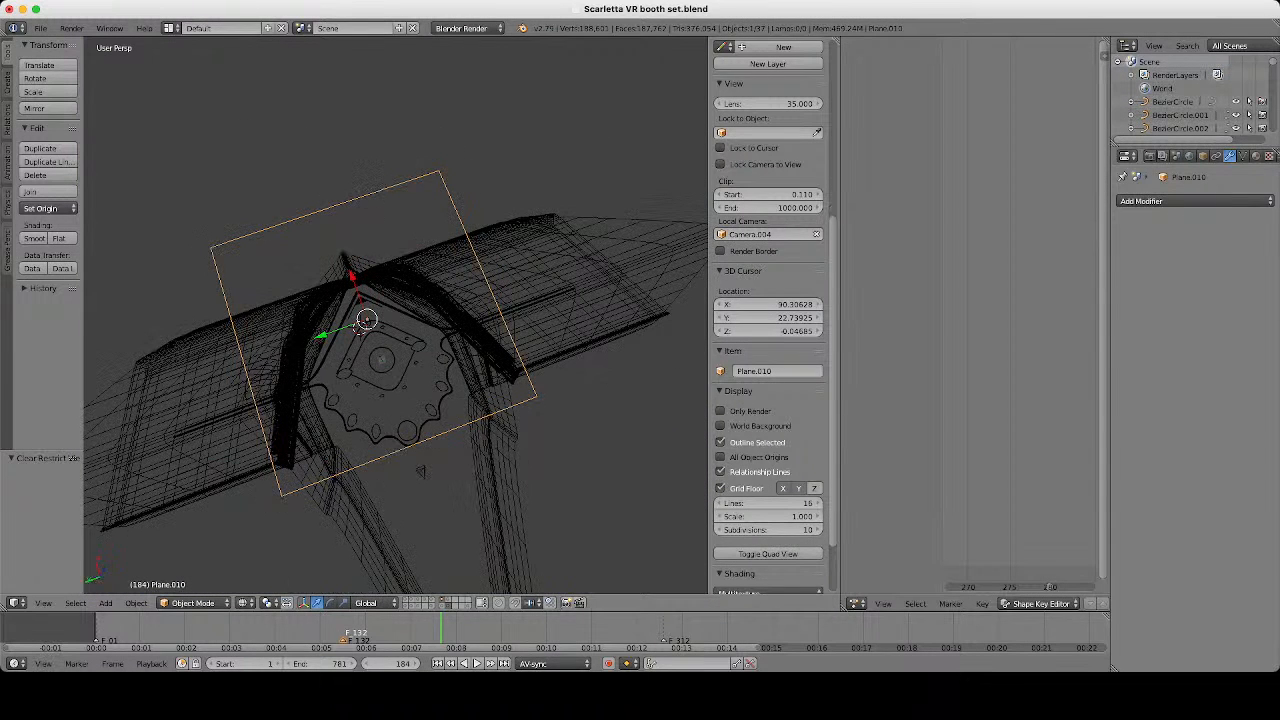
{"action": "key", "text": "g"}
{"action": "key", "text": "x"}
{"action": "left_click", "coordinate": [470, 423]}
{"action": "key", "text": "s"}
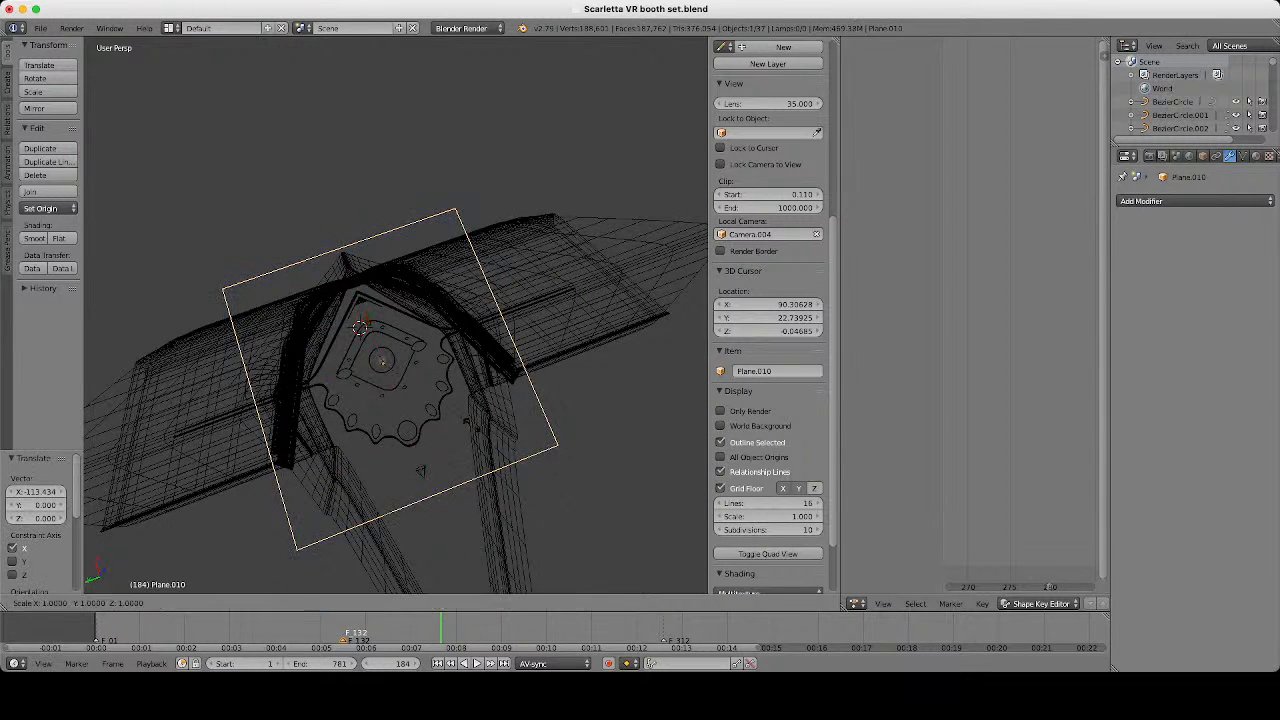
{"action": "key", "text": "y"}
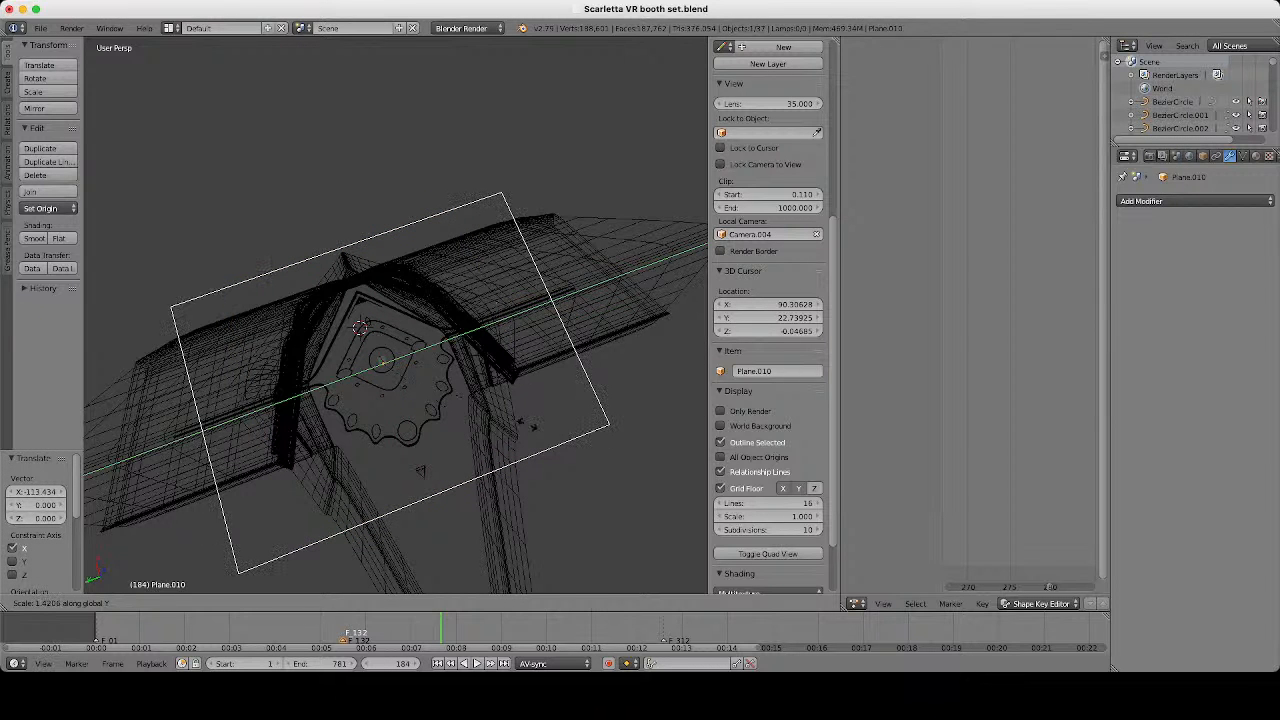
{"action": "left_click", "coordinate": [543, 434]}
Make the material of the grooved floor Plane.017 a single-user copy.
{"action": "key", "text": "z"}
{"action": "scroll", "coordinate": [543, 434], "scroll_direction": "up", "scroll_amount": 5}
{"action": "middle_click_drag", "start_coordinate": [543, 434], "coordinate": [600, 375]}
{"action": "scroll", "coordinate": [395, 315], "scroll_direction": "up", "scroll_amount": 4}
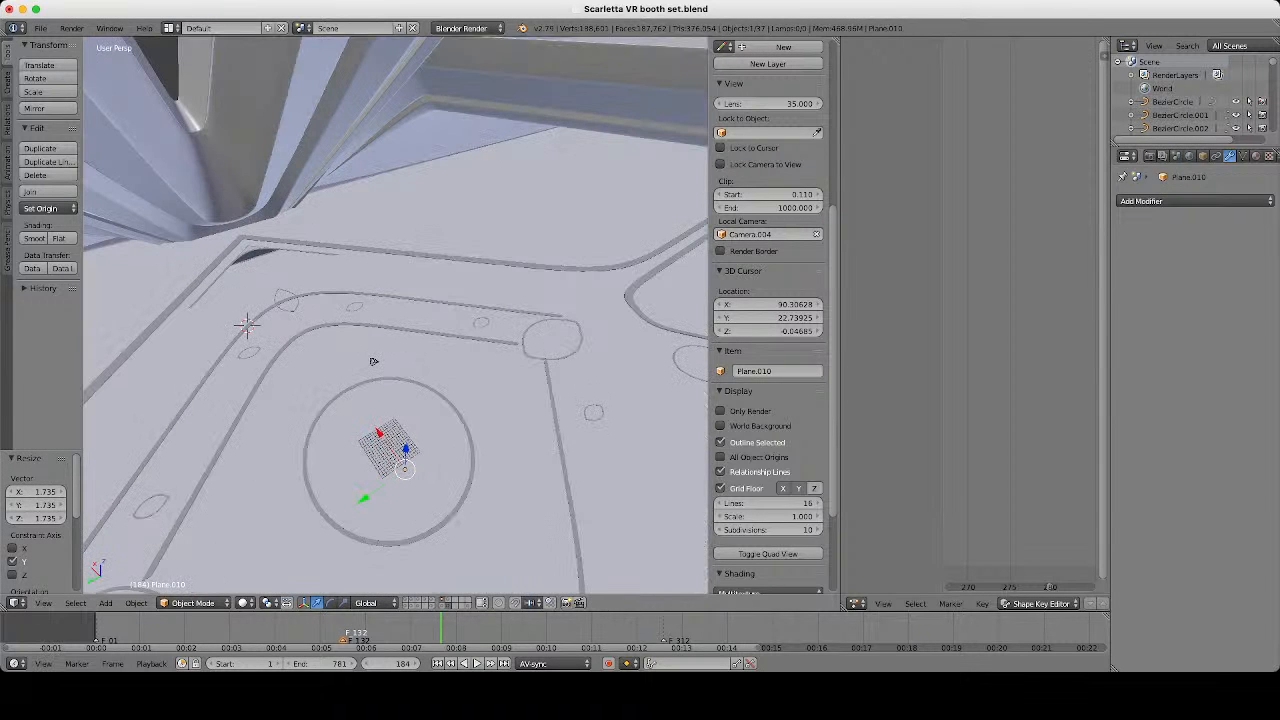
{"action": "middle_click_drag", "start_coordinate": [373, 361], "coordinate": [446, 309]}
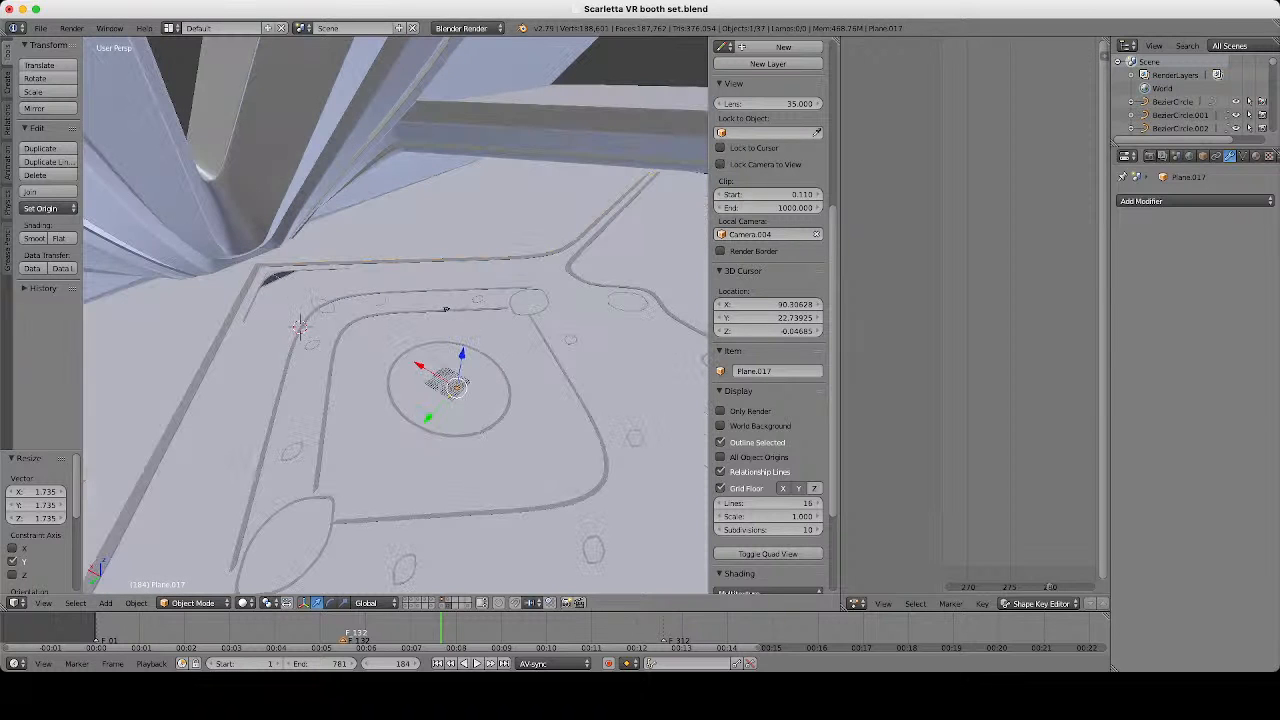
{"action": "left_click", "coordinate": [1256, 156]}
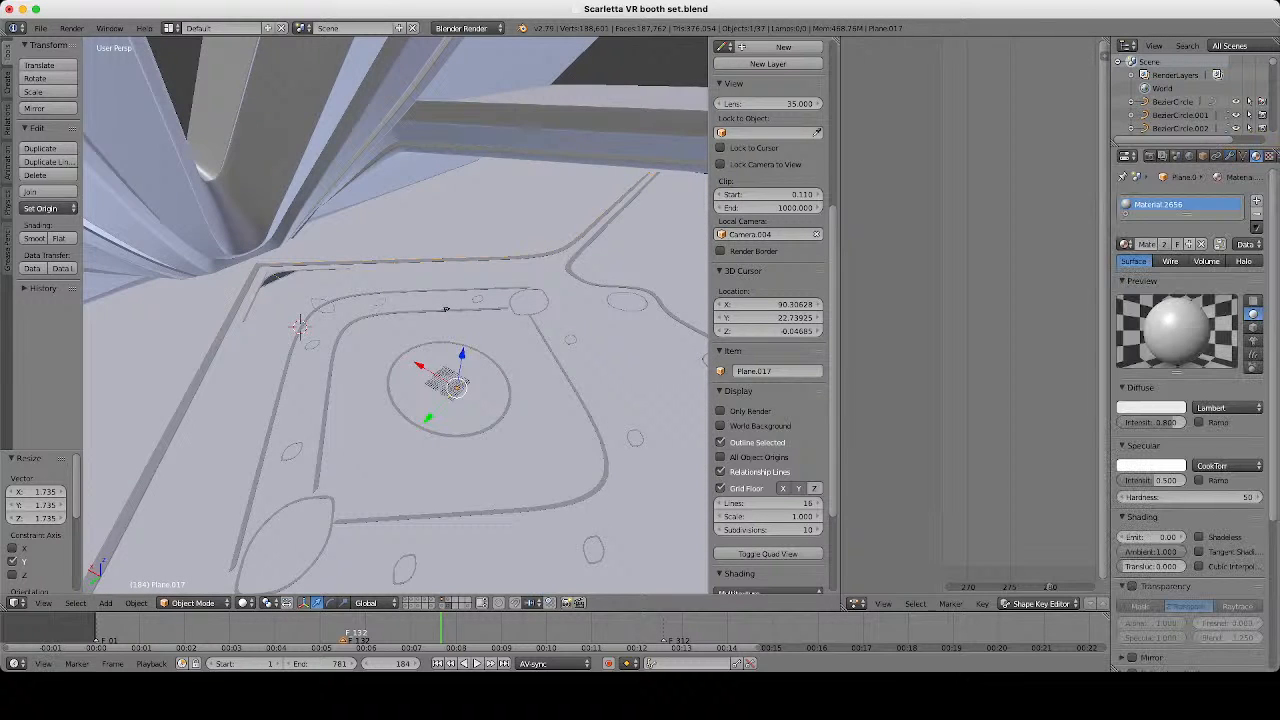
{"action": "left_click", "coordinate": [1165, 244]}
Set Plane.017's diffuse colour to a warm light beige with H 0.143, S 0.085, V 0.840, and deselect everything.
{"action": "left_click", "coordinate": [1150, 407]}
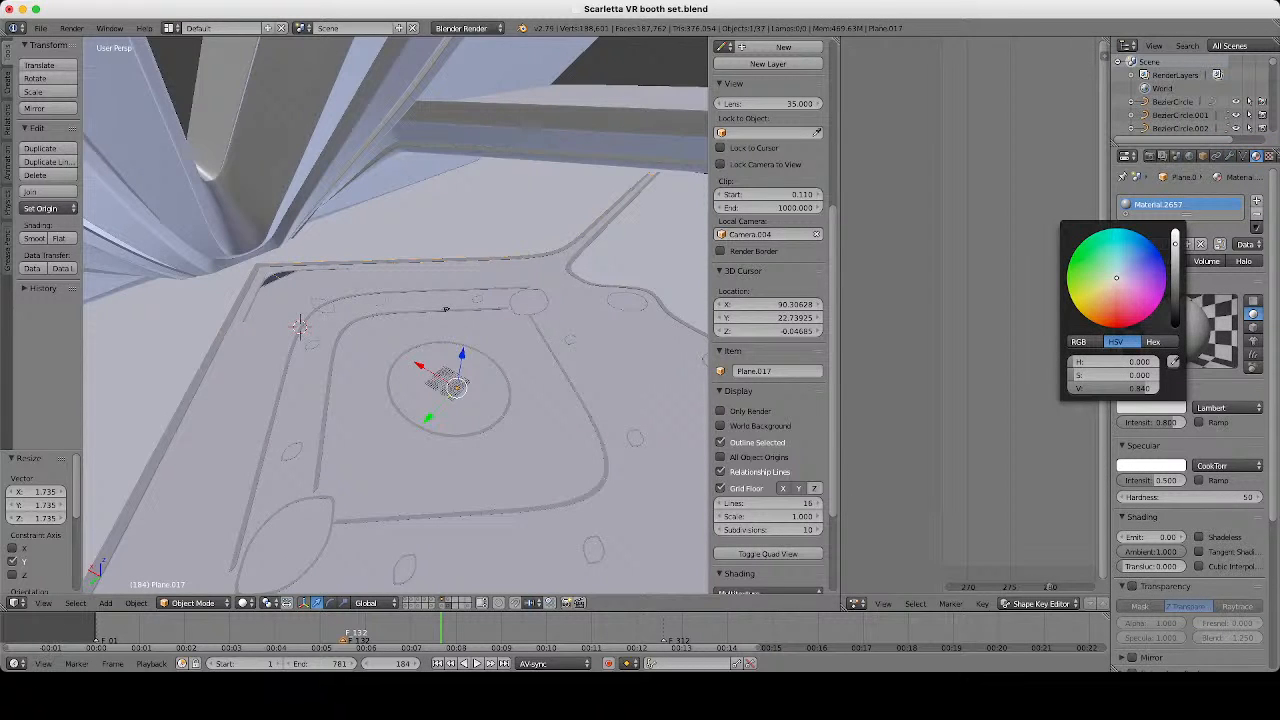
{"action": "left_click", "coordinate": [1119, 270]}
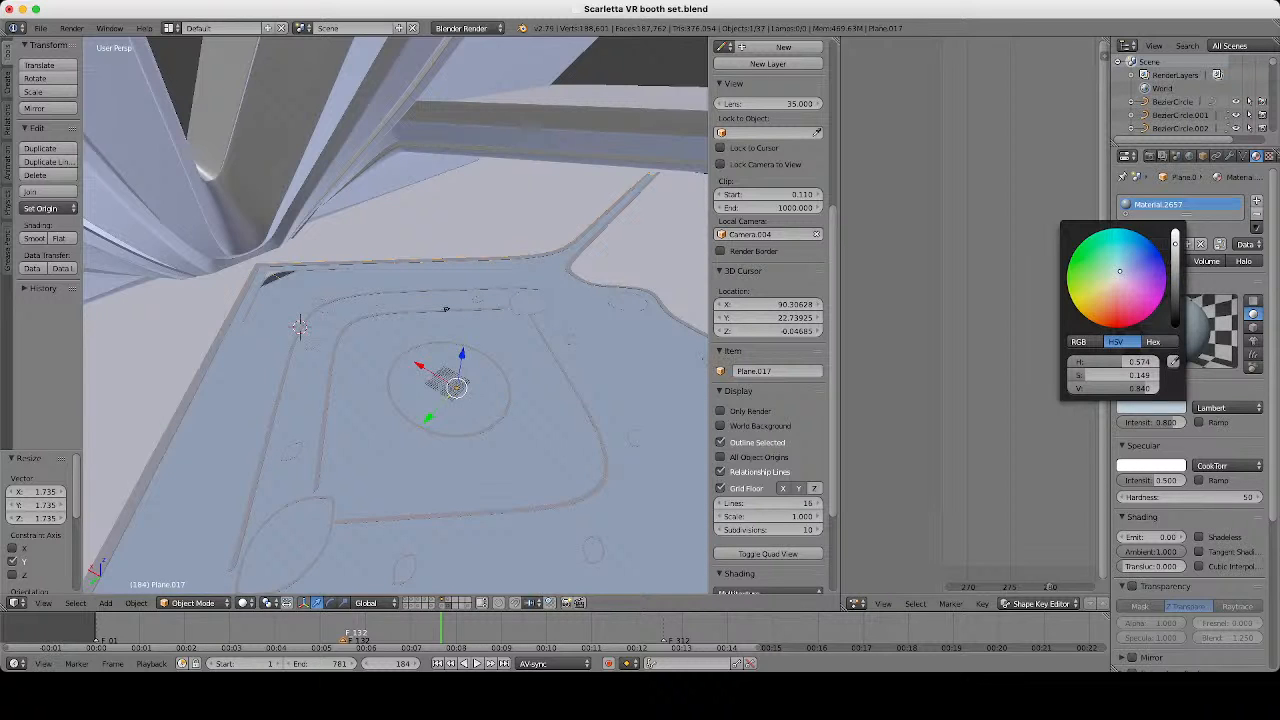
{"action": "left_click", "coordinate": [1119, 279]}
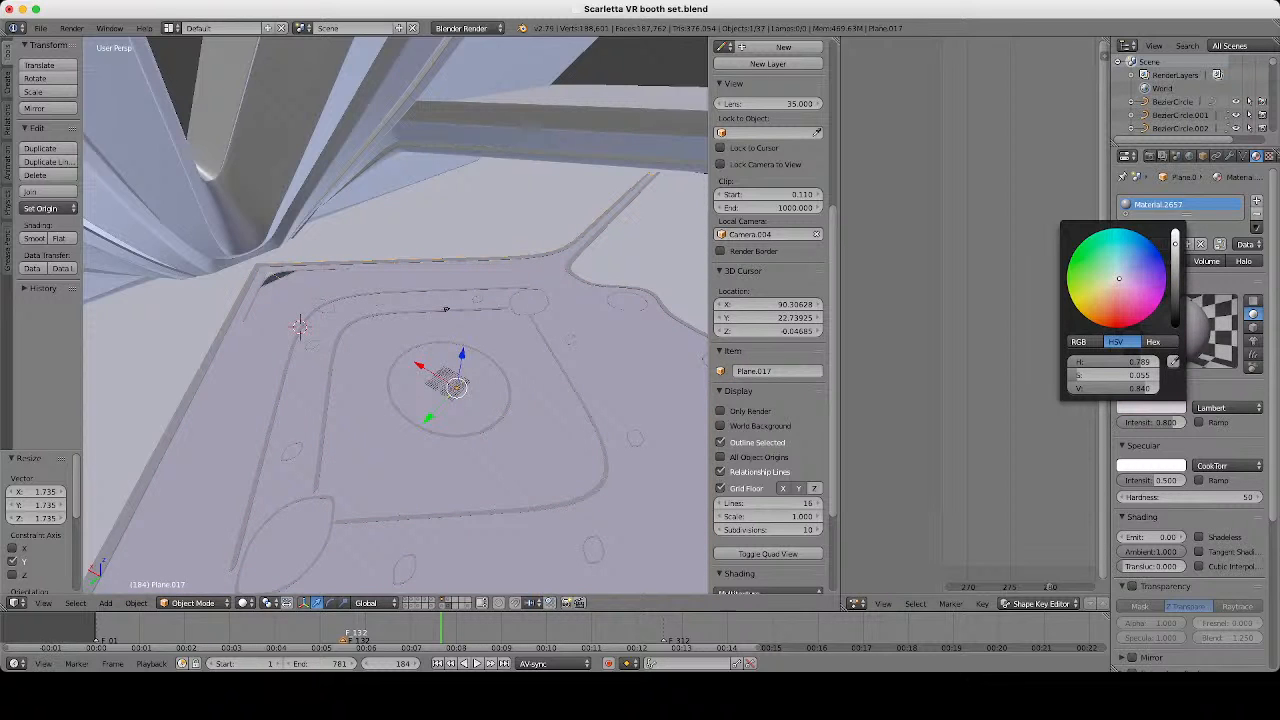
{"action": "left_click_drag", "start_coordinate": [1119, 279], "coordinate": [1118, 276]}
{"action": "left_click", "coordinate": [1115, 277]}
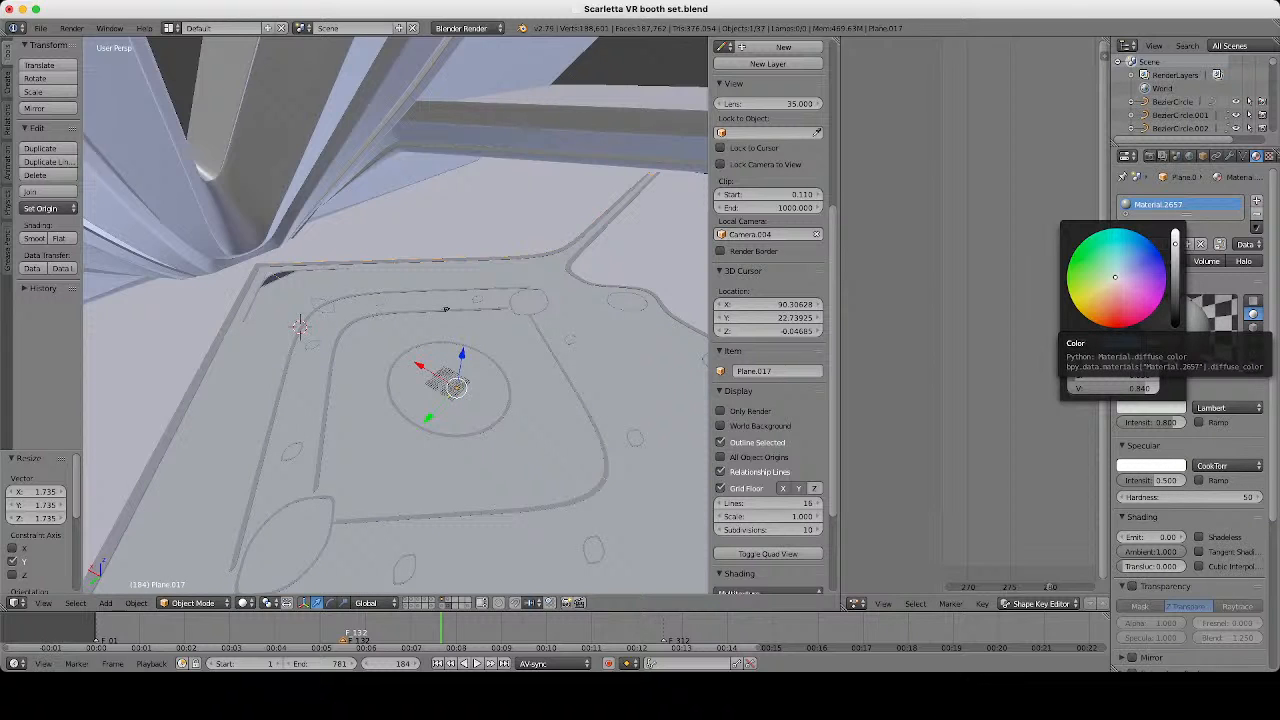
{"action": "left_click", "coordinate": [1112, 280]}
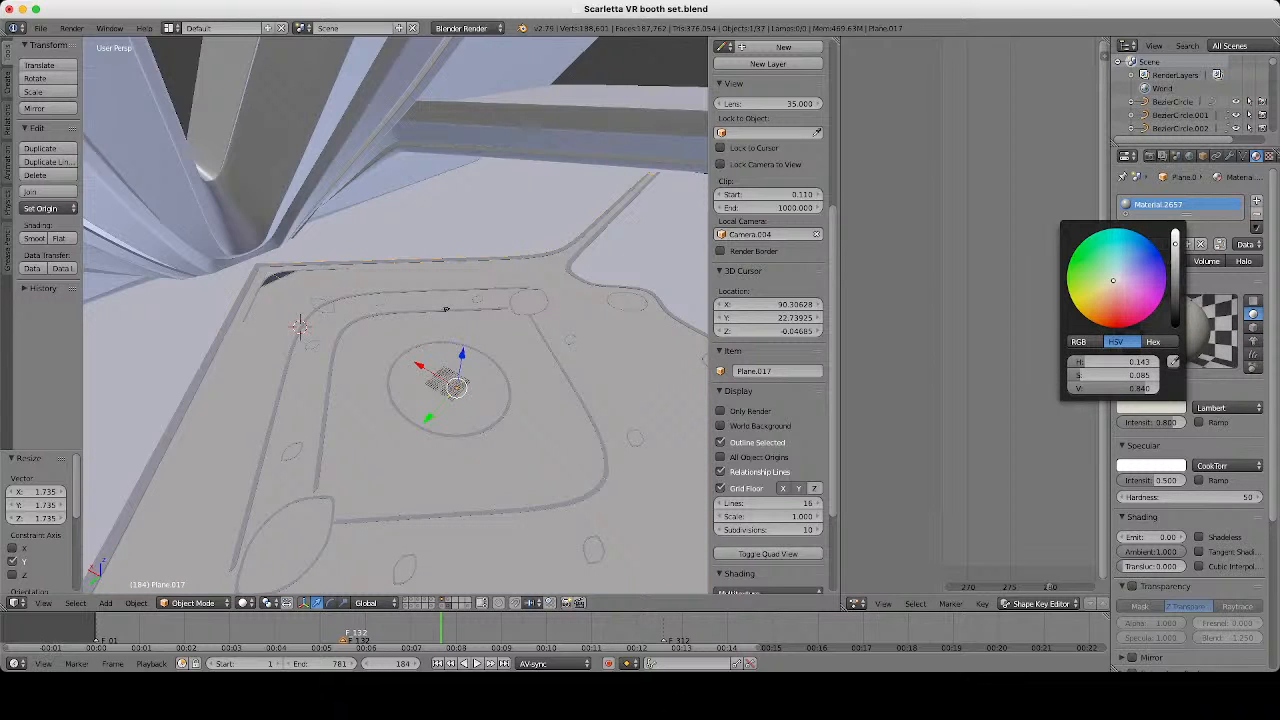
{"action": "middle_click_drag", "start_coordinate": [446, 309], "coordinate": [481, 297]}
{"action": "key", "text": "a"}
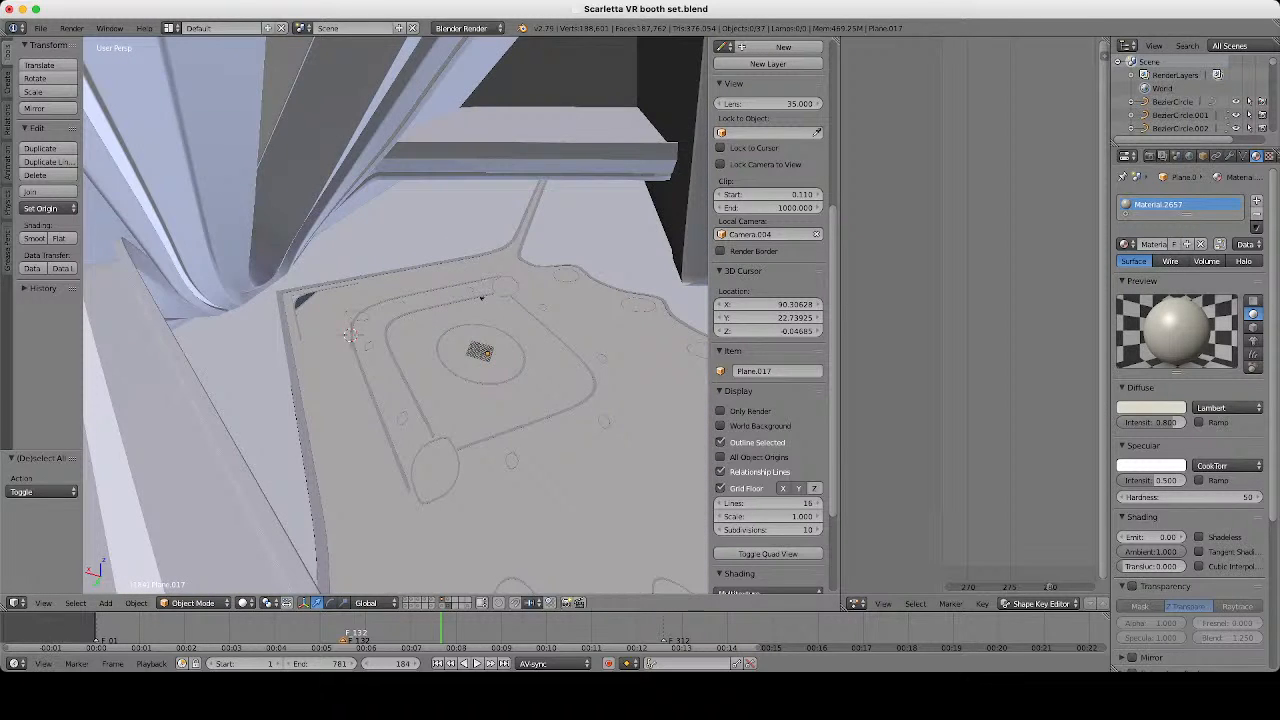
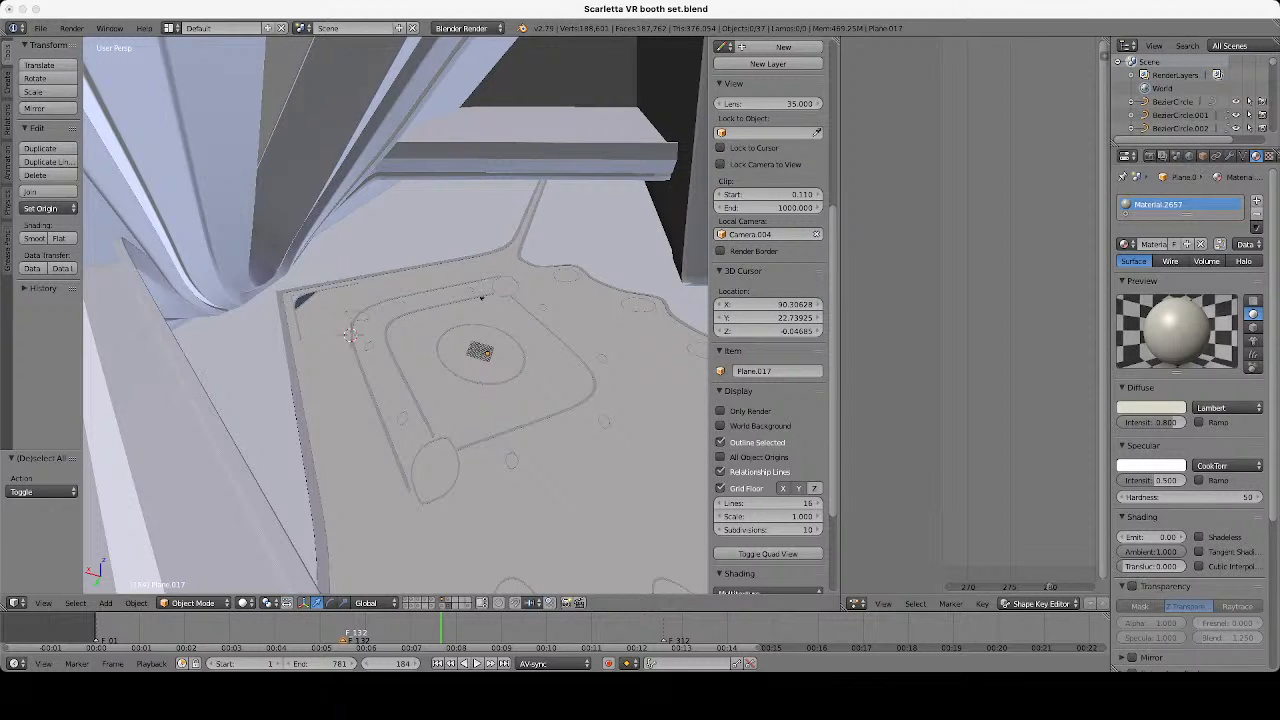
Brighten the beige diffuse colour of the grooved floor Plane.017 slightly, keeping its diffuse intensity at 0.800.
{"action": "left_click", "coordinate": [1151, 423]}
{"action": "key", "text": "Return"}
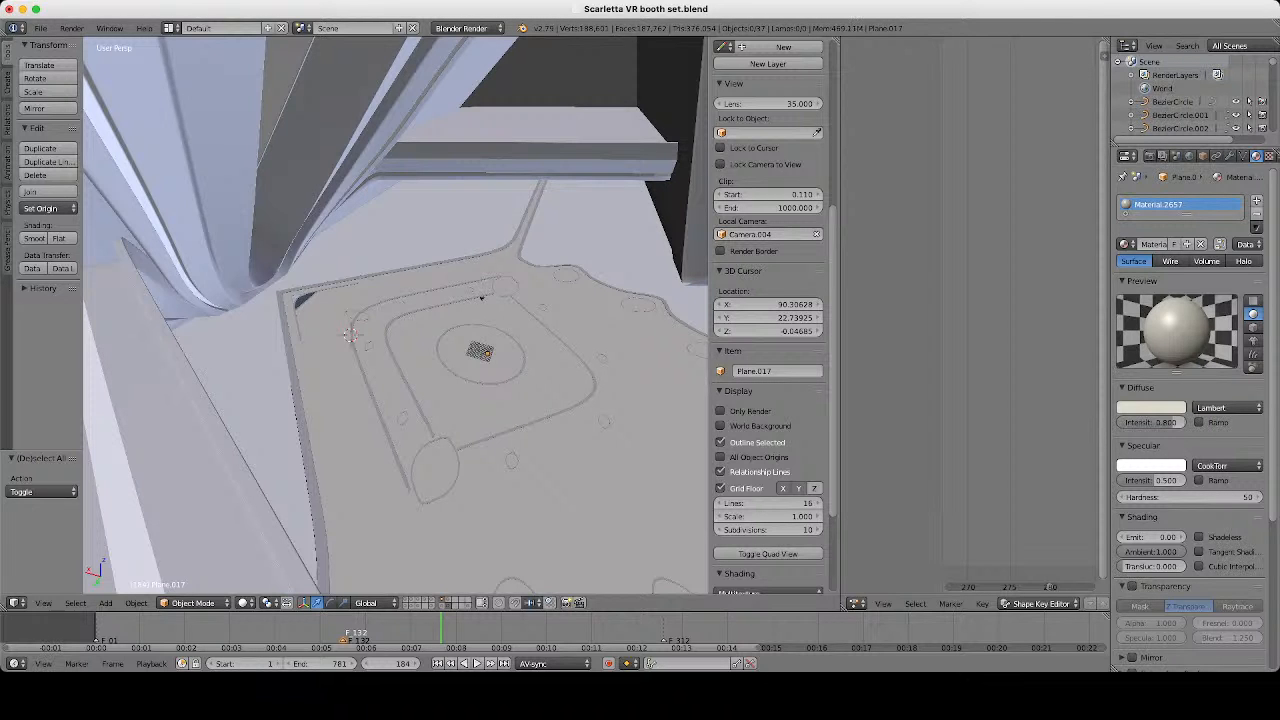
{"action": "left_click", "coordinate": [1151, 407]}
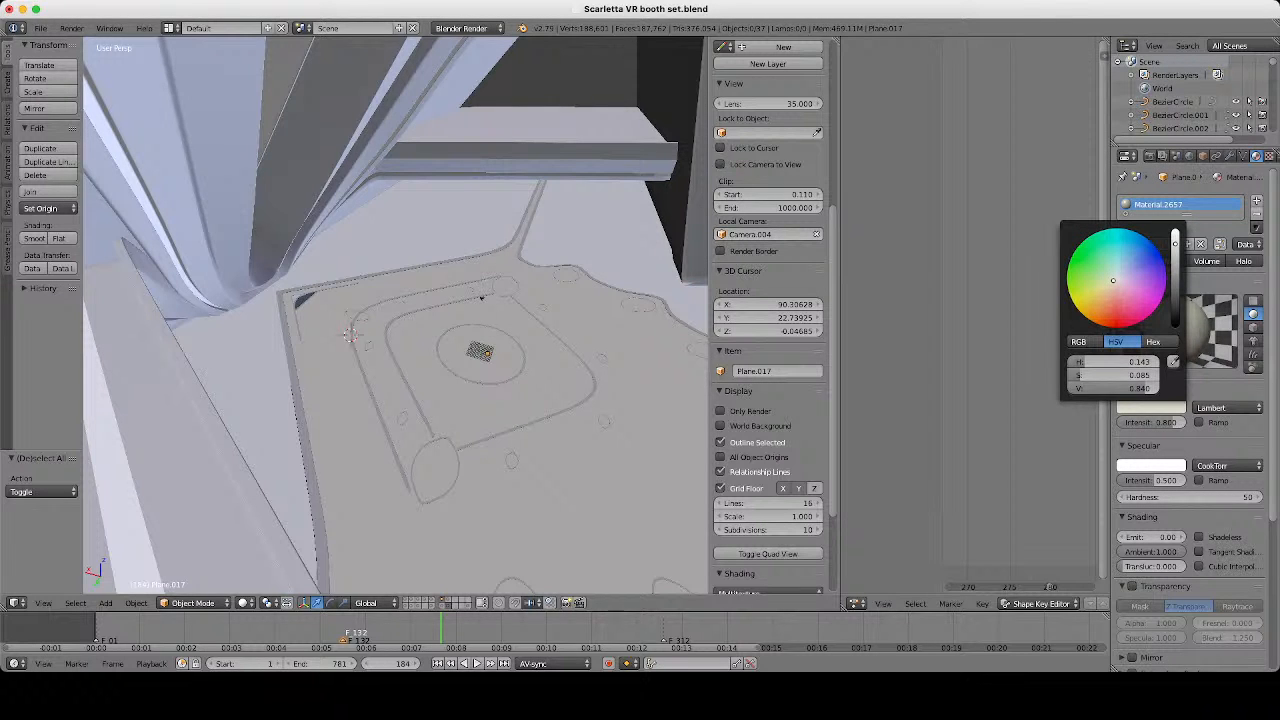
{"action": "left_click_drag", "start_coordinate": [1175, 244], "coordinate": [1175, 236]}
Examine the recoloured grooved floor against the surrounding walls and floor, both close up and from farther away.
{"action": "middle_click_drag", "start_coordinate": [480, 330], "coordinate": [400, 365]}
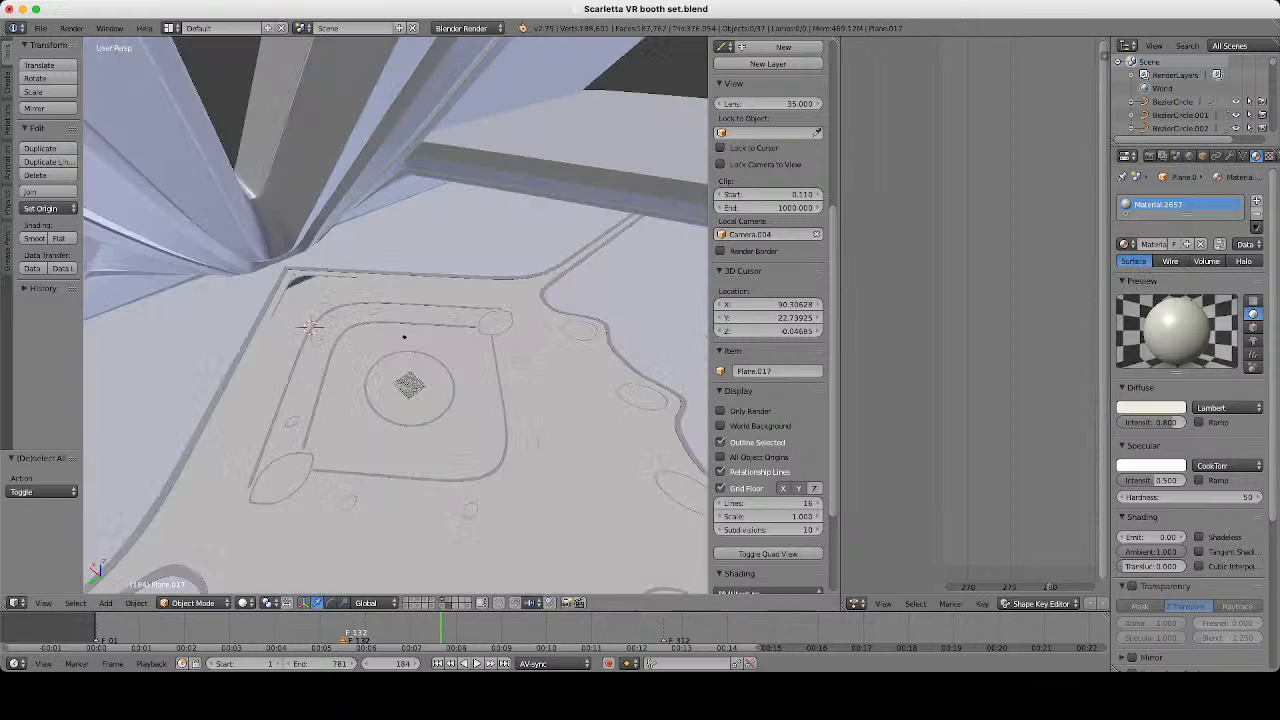
{"action": "scroll", "coordinate": [400, 365], "scroll_direction": "up", "scroll_amount": 2}
{"action": "scroll", "coordinate": [410, 352], "scroll_direction": "up", "scroll_amount": 2}
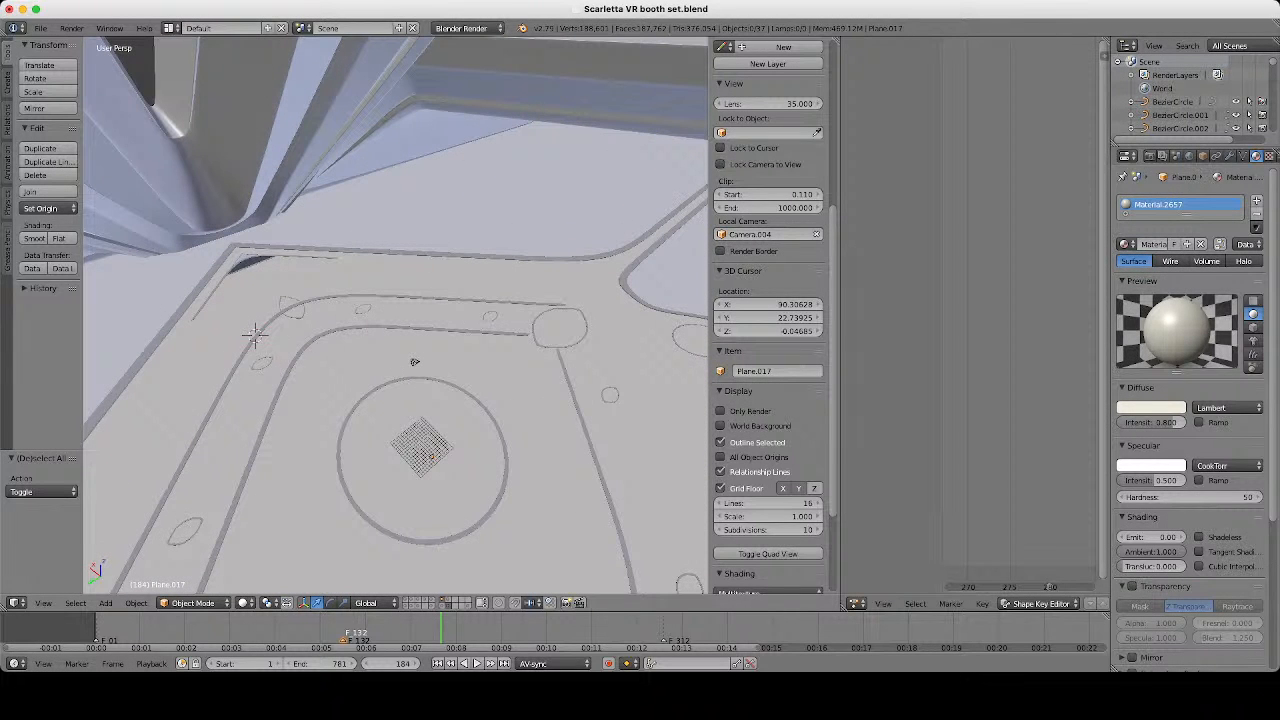
{"action": "middle_click_drag", "start_coordinate": [414, 362], "coordinate": [371, 310]}
{"action": "scroll", "coordinate": [371, 336], "scroll_direction": "down", "scroll_amount": 2}
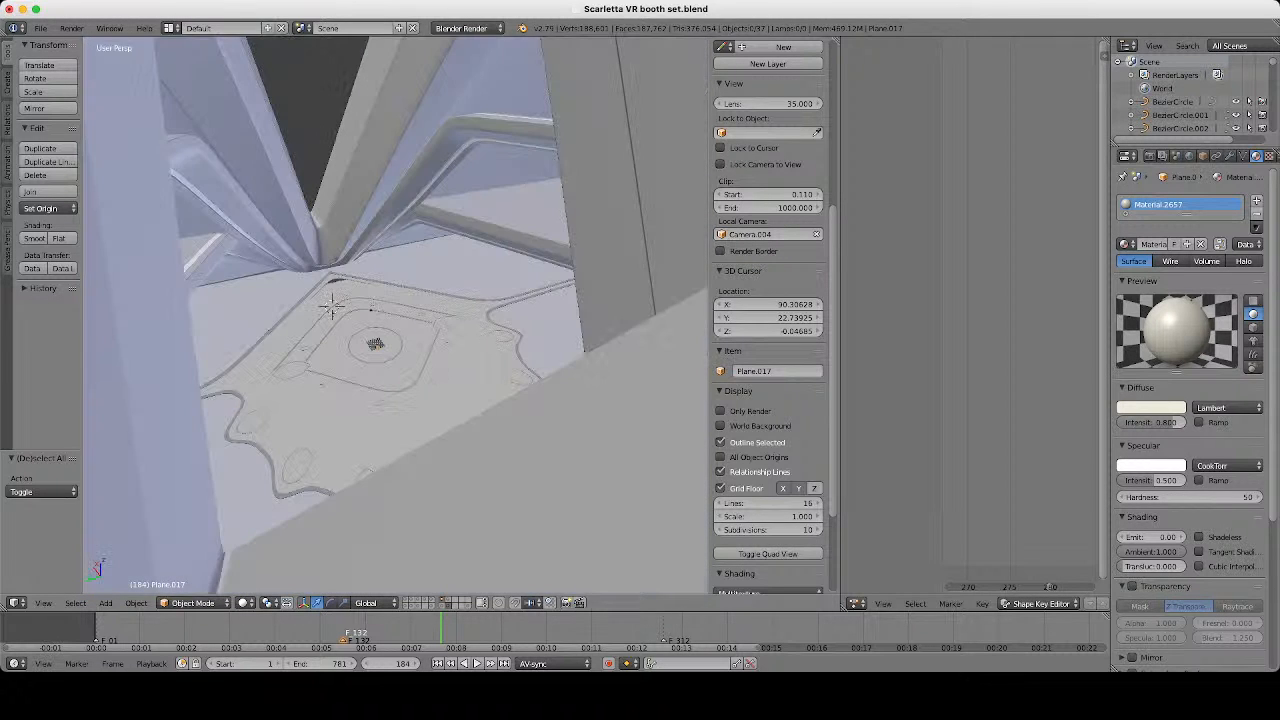
{"action": "scroll", "coordinate": [434, 380], "scroll_direction": "down", "scroll_amount": 9}
{"action": "scroll", "coordinate": [434, 380], "scroll_direction": "up", "scroll_amount": 7}
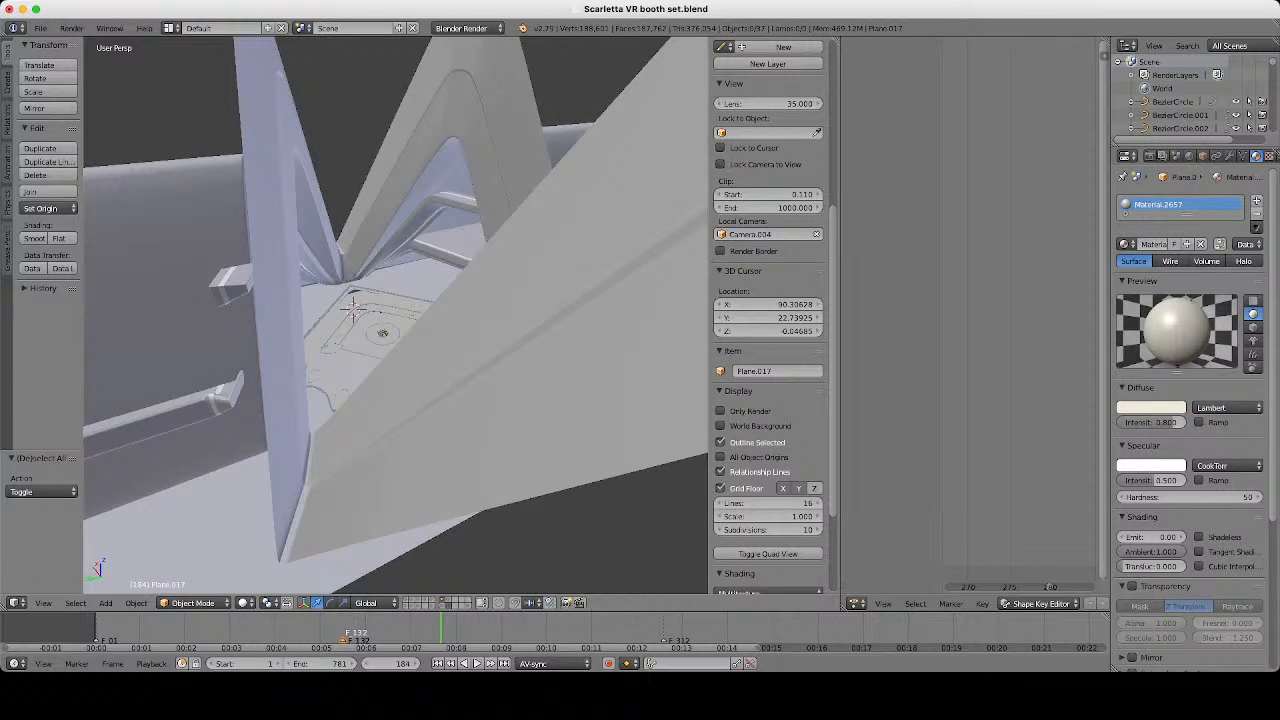
{"action": "scroll", "coordinate": [434, 380], "scroll_direction": "up", "scroll_amount": 8}
{"action": "middle_click_drag", "start_coordinate": [440, 330], "coordinate": [432, 386]}
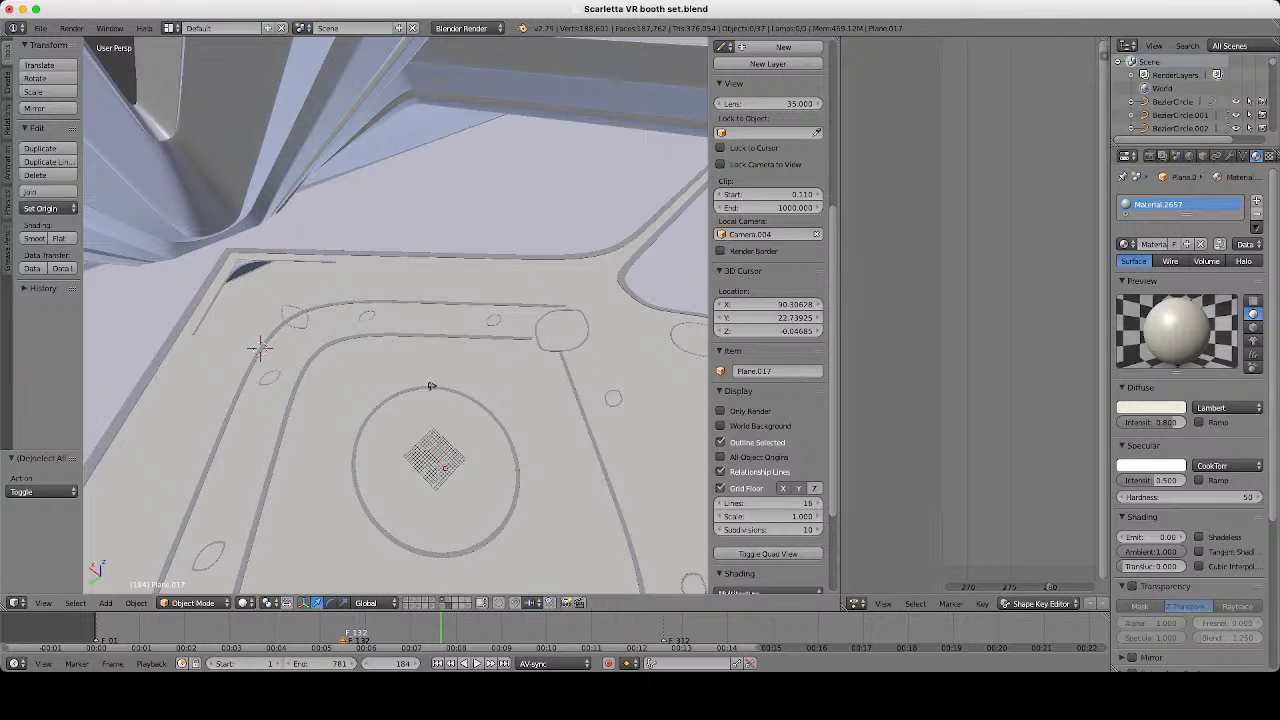
{"action": "middle_click_drag", "start_coordinate": [430, 386], "coordinate": [348, 150]}
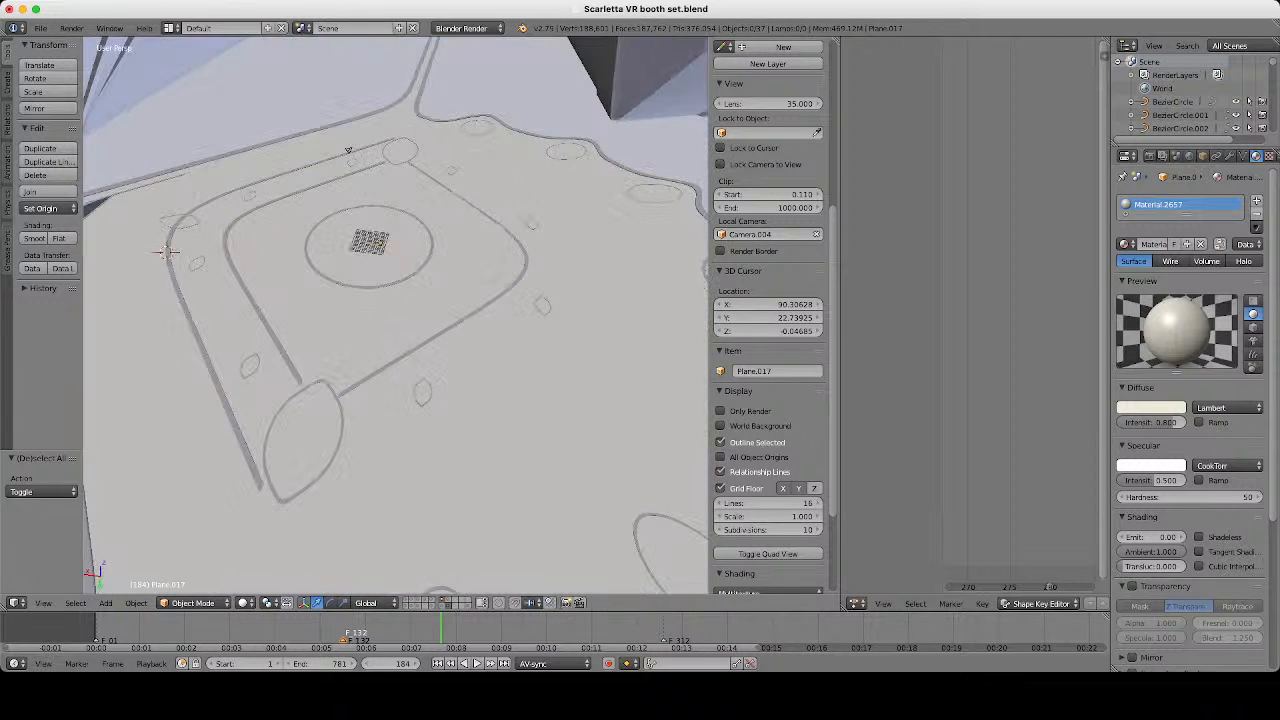
Open the ring mesh Circle.007 for editing in shaded view, with nothing selected and vertex selection active.
{"action": "key", "text": "z"}
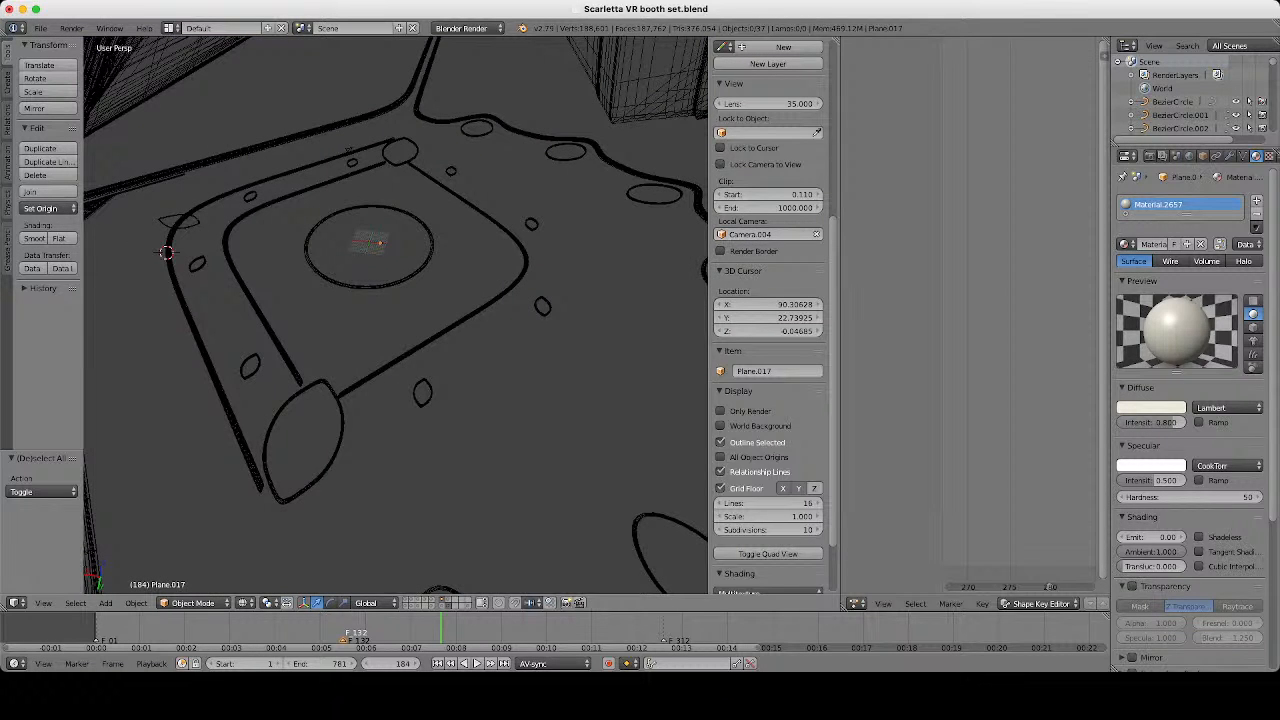
{"action": "middle_click_drag", "start_coordinate": [349, 150], "coordinate": [315, 162]}
{"action": "right_click", "coordinate": [315, 162]}
{"action": "key", "text": "Tab"}
{"action": "scroll", "coordinate": [396, 315], "scroll_direction": "down", "scroll_amount": 3}
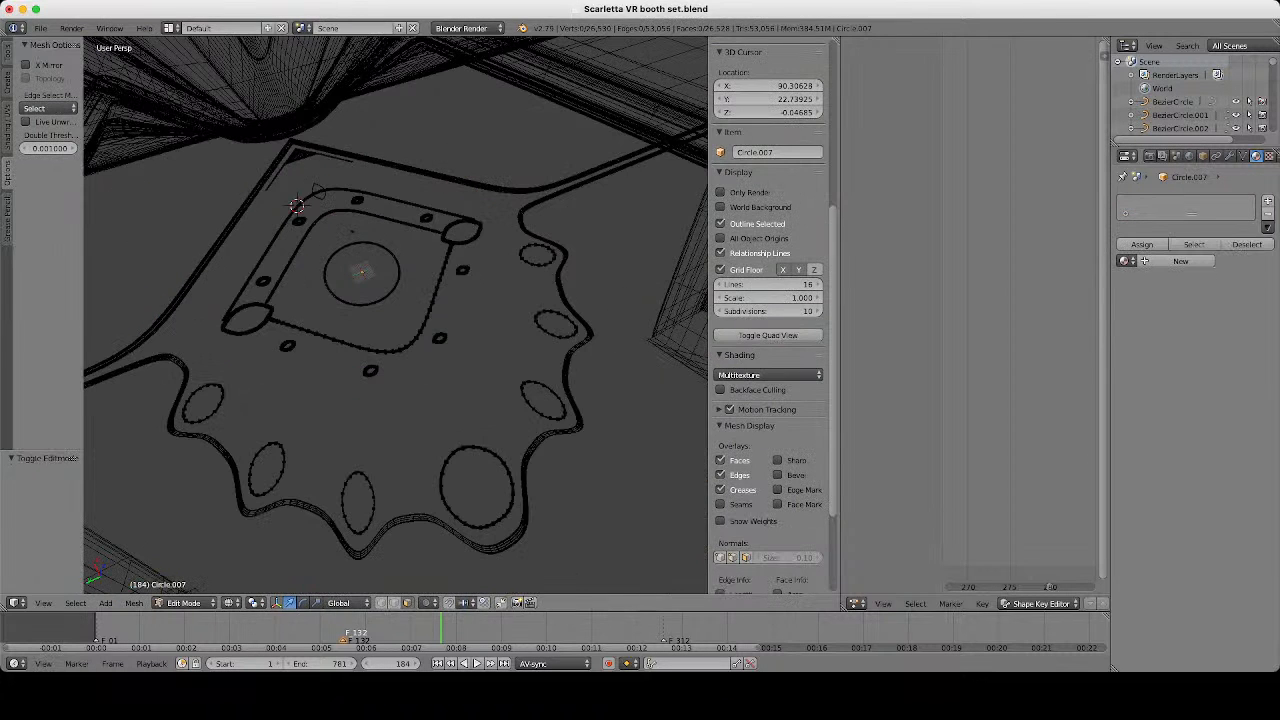
{"action": "key", "text": "a"}
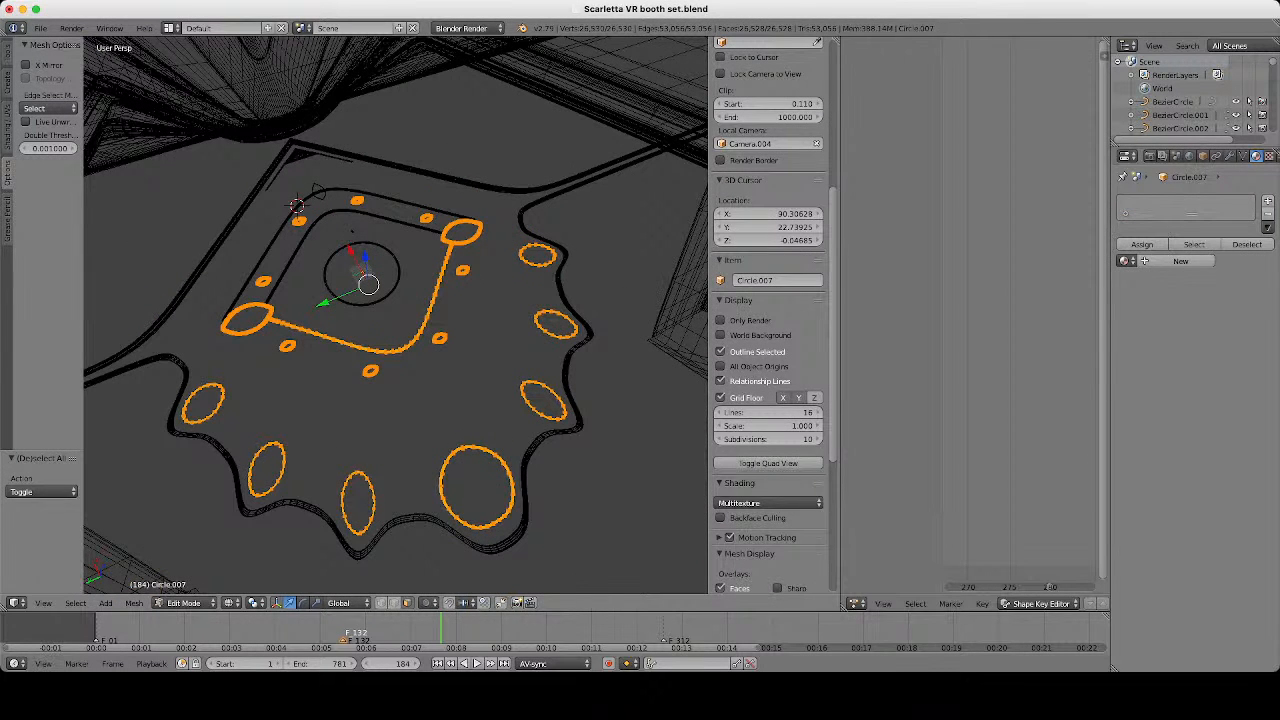
{"action": "key", "text": "a"}
{"action": "key", "text": "z"}
{"action": "scroll", "coordinate": [230, 317], "scroll_direction": "up", "scroll_amount": 12}
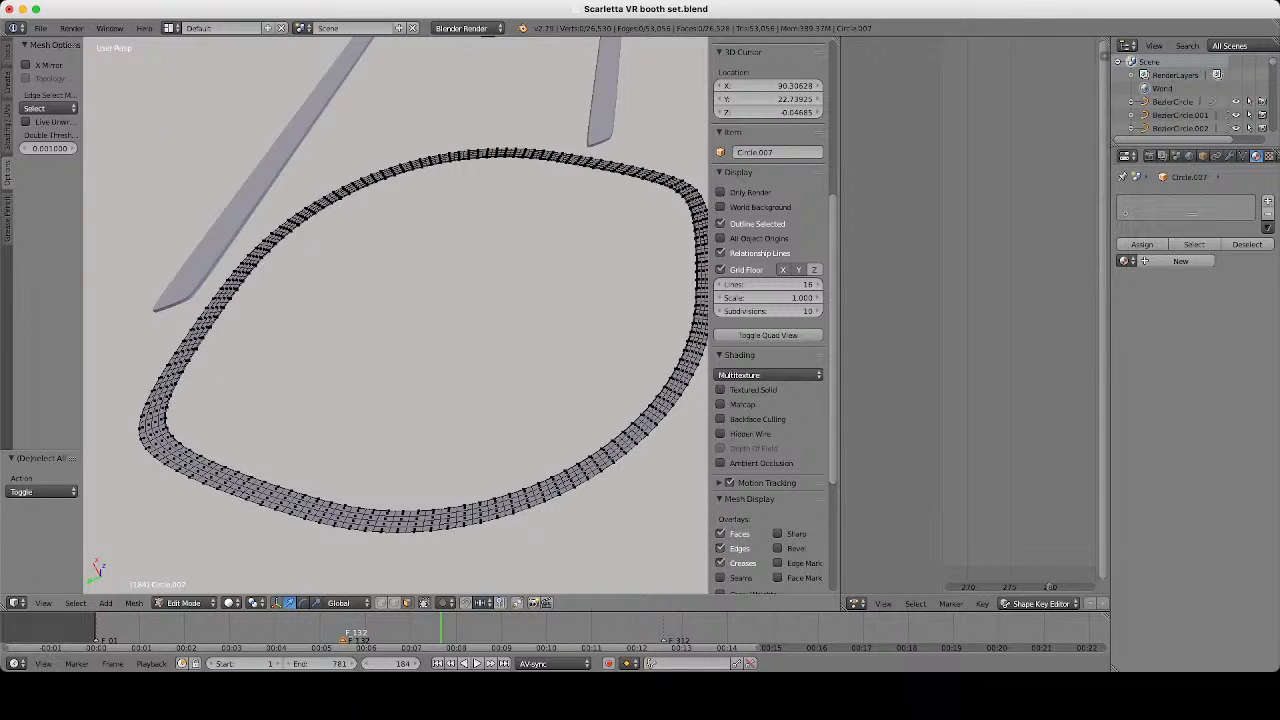
{"action": "left_click", "coordinate": [382, 603]}
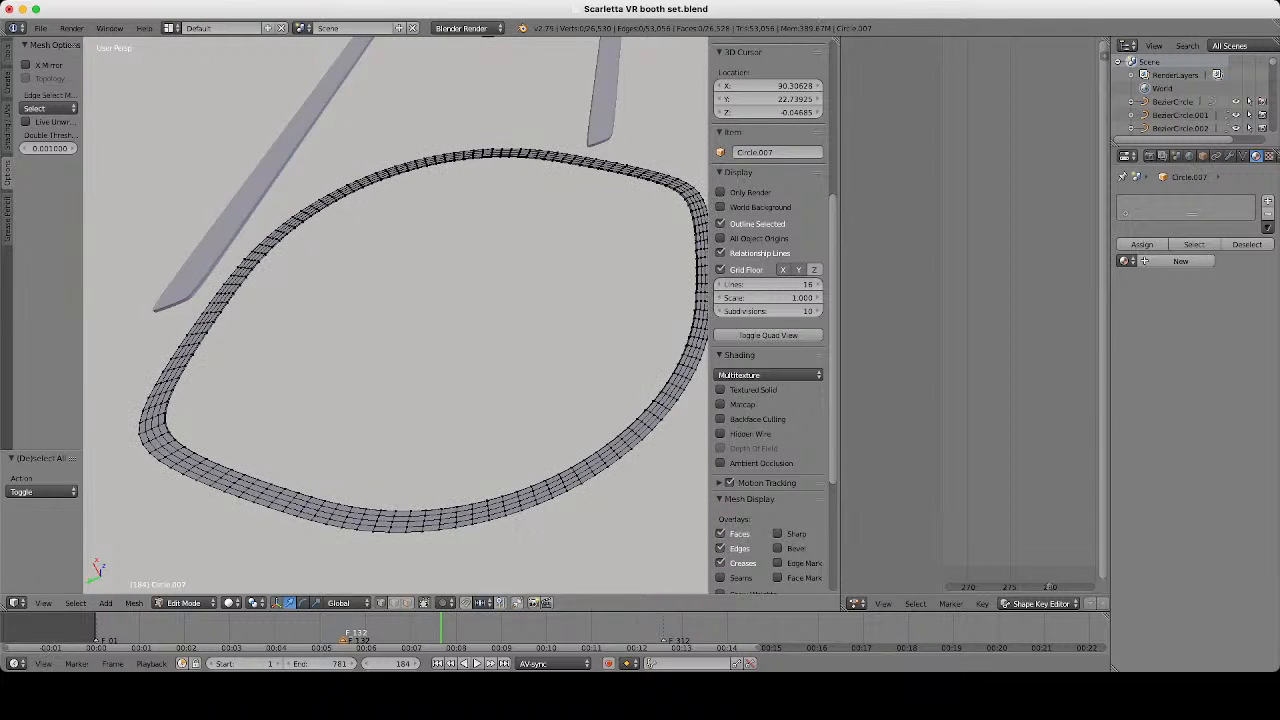
Select the inner edge loop of the large leaf-shaped ring at the end of the two parallel grooves.
{"action": "right_click", "coordinate": [386, 511], "text": "alt"}
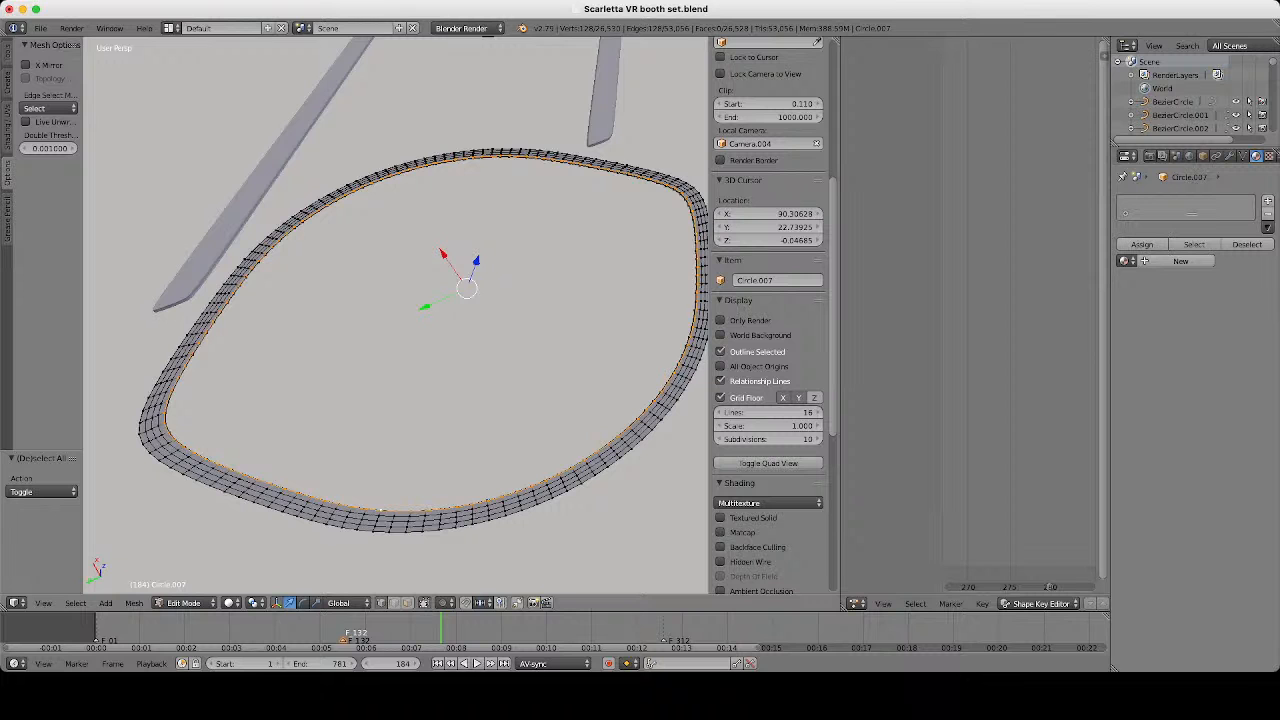
{"action": "scroll", "coordinate": [381, 511], "scroll_direction": "down", "scroll_amount": 10}
{"action": "middle_click_drag", "start_coordinate": [381, 511], "coordinate": [308, 508]}
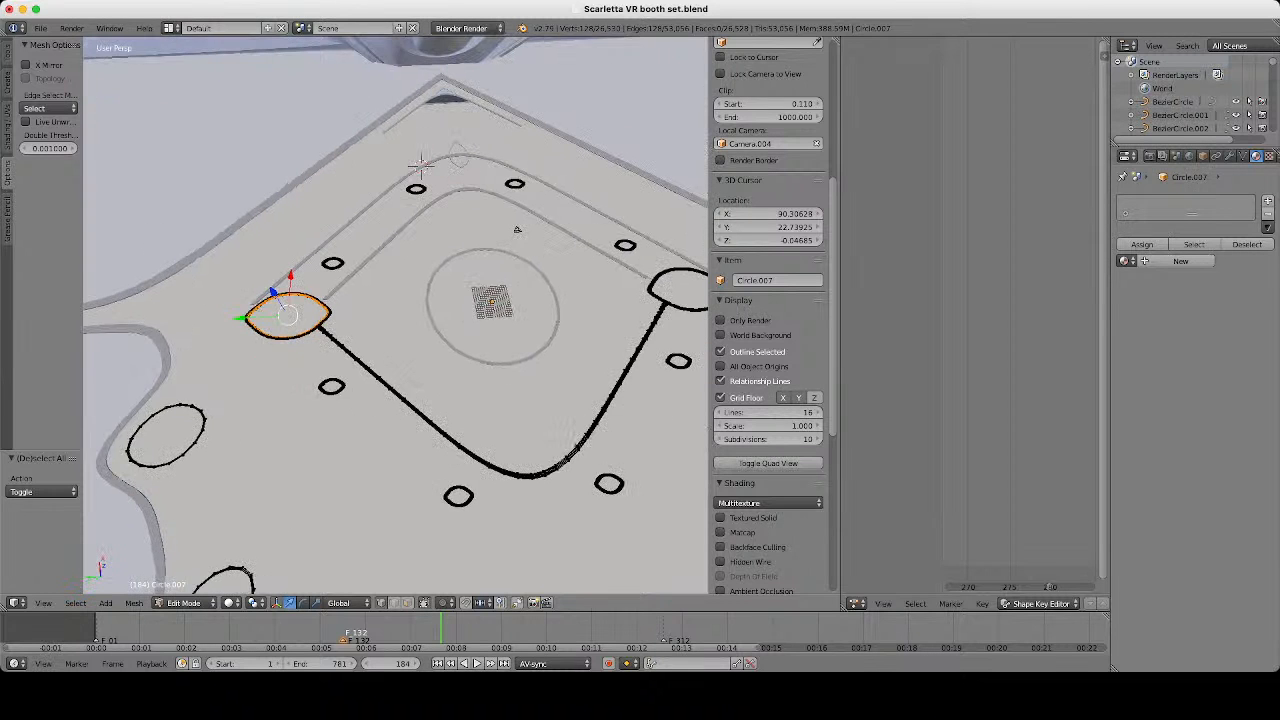
{"action": "middle_click_drag", "start_coordinate": [517, 229], "coordinate": [523, 160]}
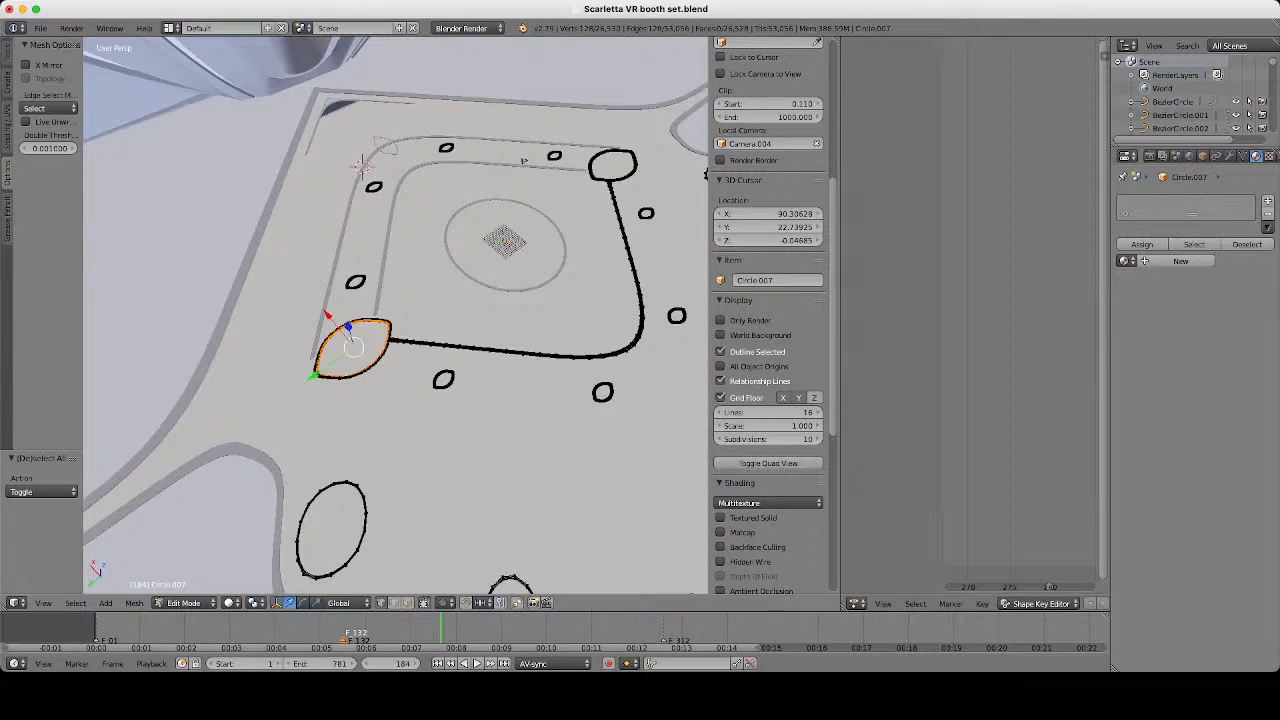
{"action": "scroll", "coordinate": [522, 160], "scroll_direction": "up", "scroll_amount": 4}
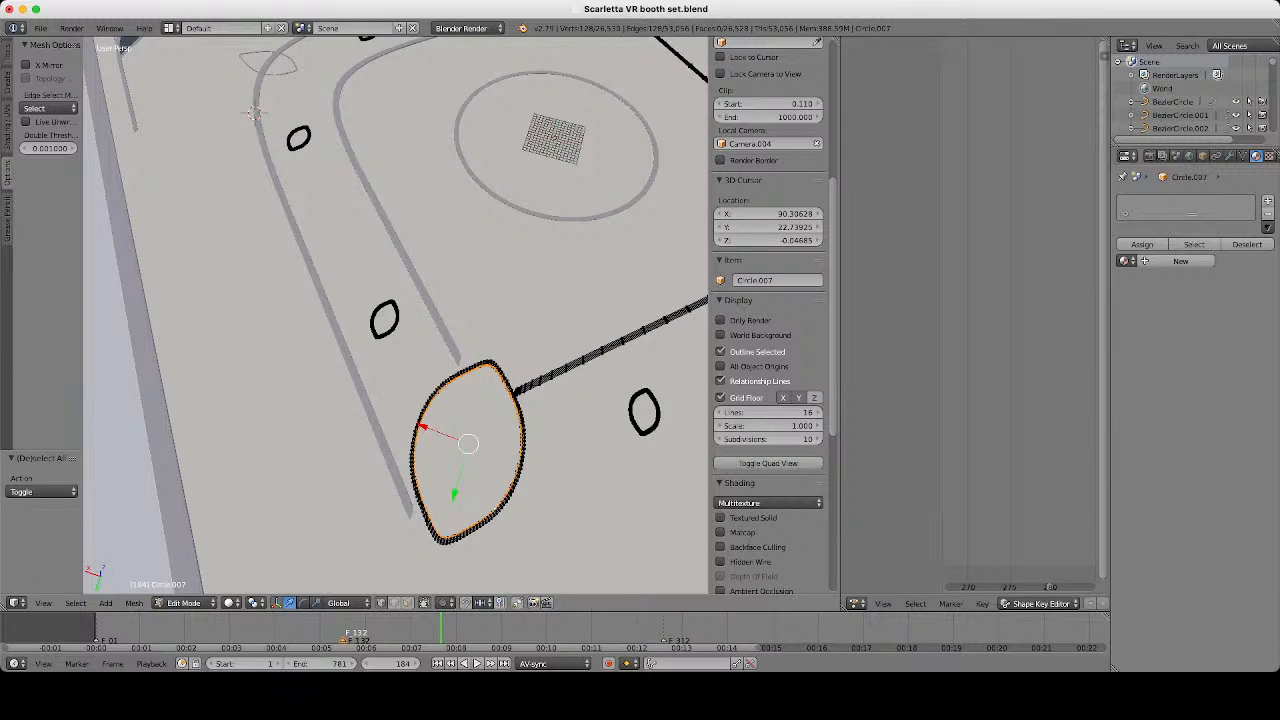
{"action": "scroll", "coordinate": [502, 141], "scroll_direction": "down", "scroll_amount": 3}
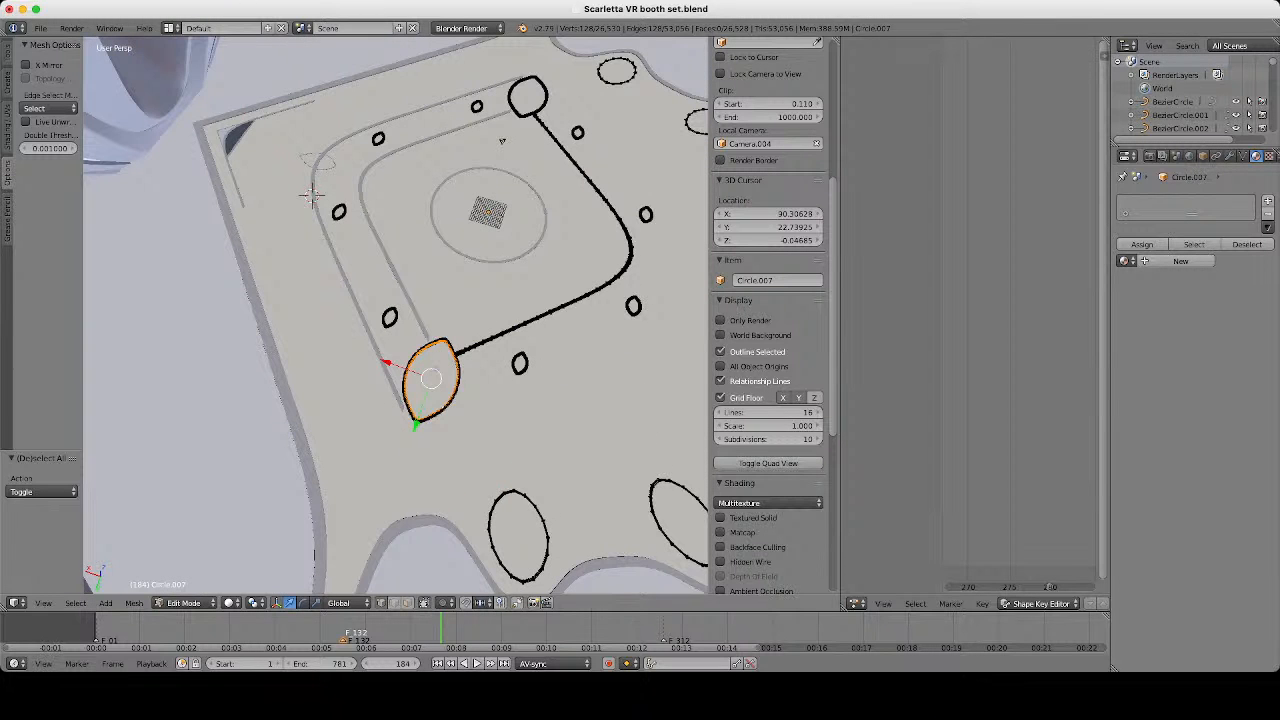
Add the edge loops of the oval ring nearest the large leaf-shaped ring to the selection.
{"action": "scroll", "coordinate": [425, 358], "scroll_direction": "up", "scroll_amount": 6}
{"action": "middle_click_drag", "start_coordinate": [509, 529], "coordinate": [356, 358], "text": "shift"}
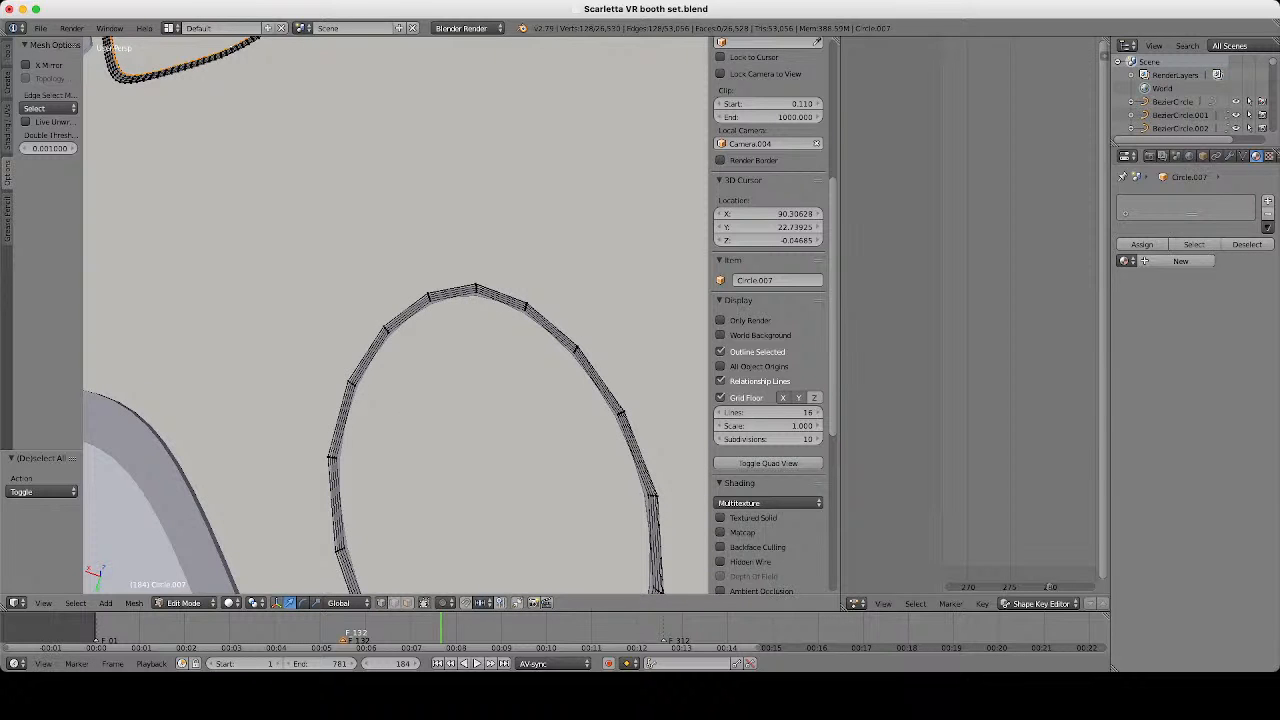
{"action": "scroll", "coordinate": [416, 314], "scroll_direction": "up", "scroll_amount": 10}
{"action": "right_click", "coordinate": [416, 313], "text": "alt+shift"}
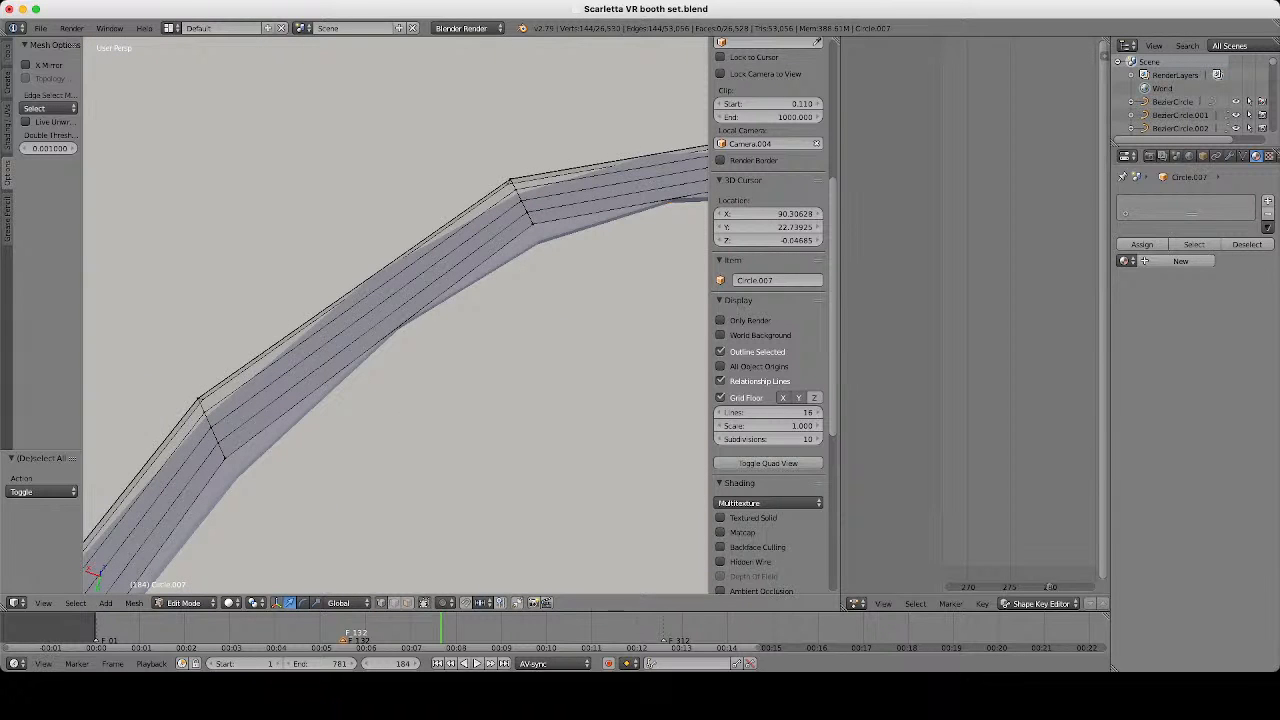
{"action": "scroll", "coordinate": [222, 58], "scroll_direction": "down", "scroll_amount": 8}
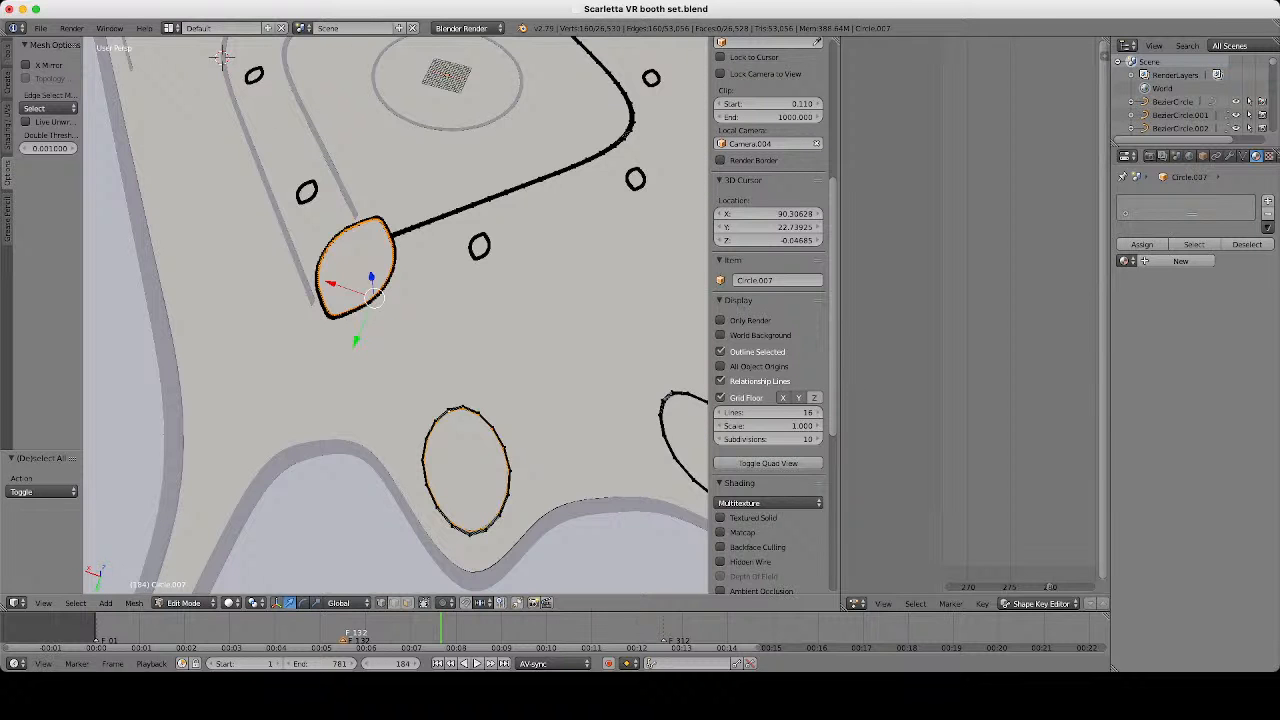
Extend the selection with the inner edge loop of the next oval ring along the scalloped floor edge.
{"action": "key", "text": "KP_Decimal"}
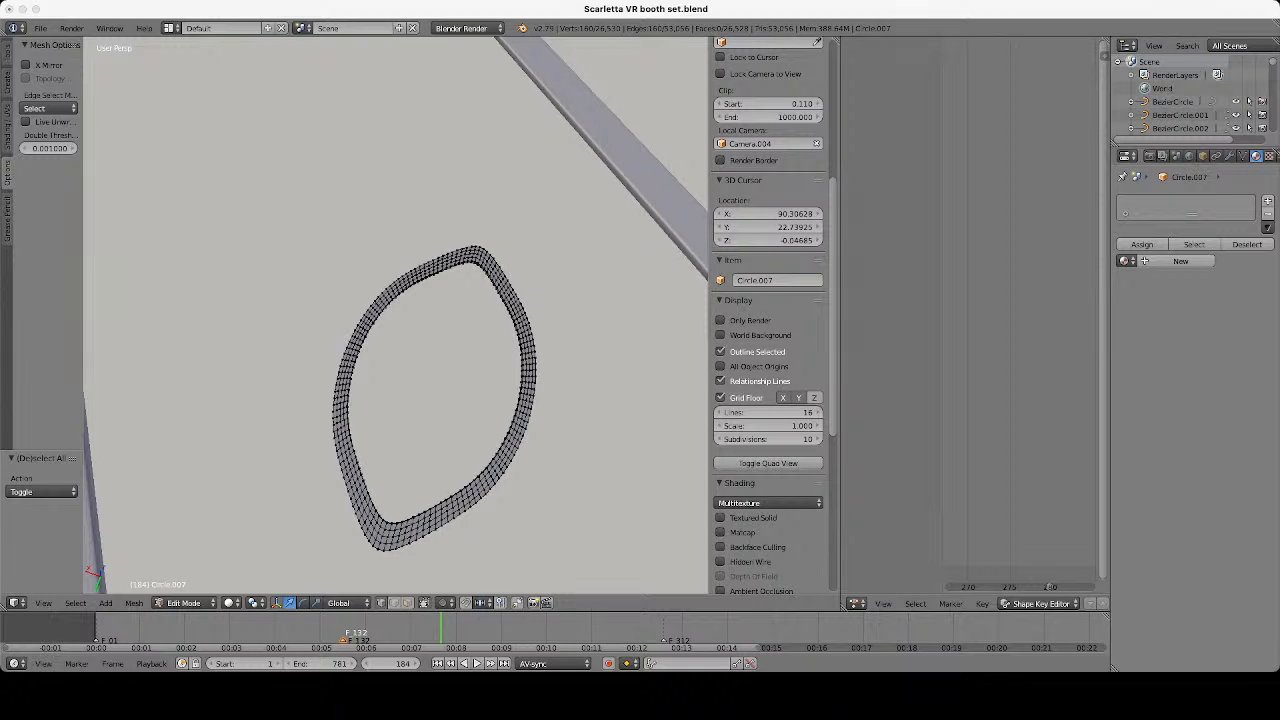
{"action": "scroll", "coordinate": [395, 315], "scroll_direction": "down", "scroll_amount": 14}
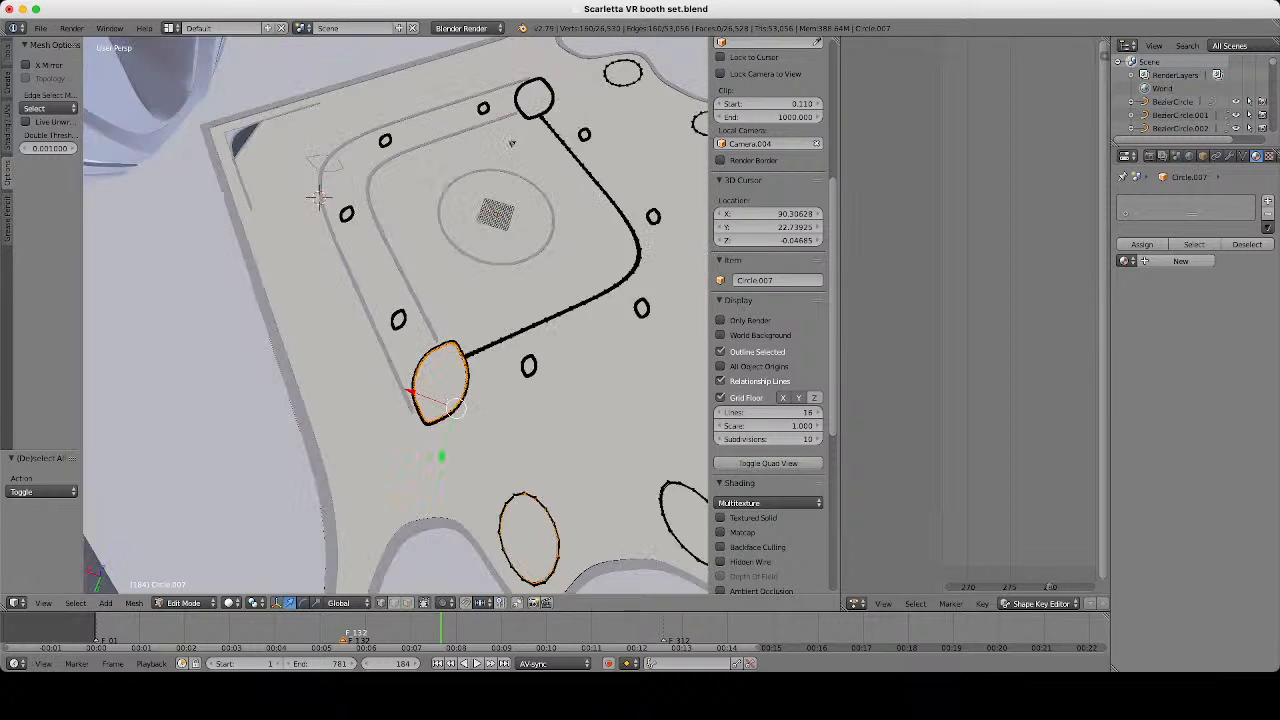
{"action": "key", "text": "z"}
{"action": "key", "text": "z"}
{"action": "middle_click_drag", "start_coordinate": [395, 315], "coordinate": [340, 298]}
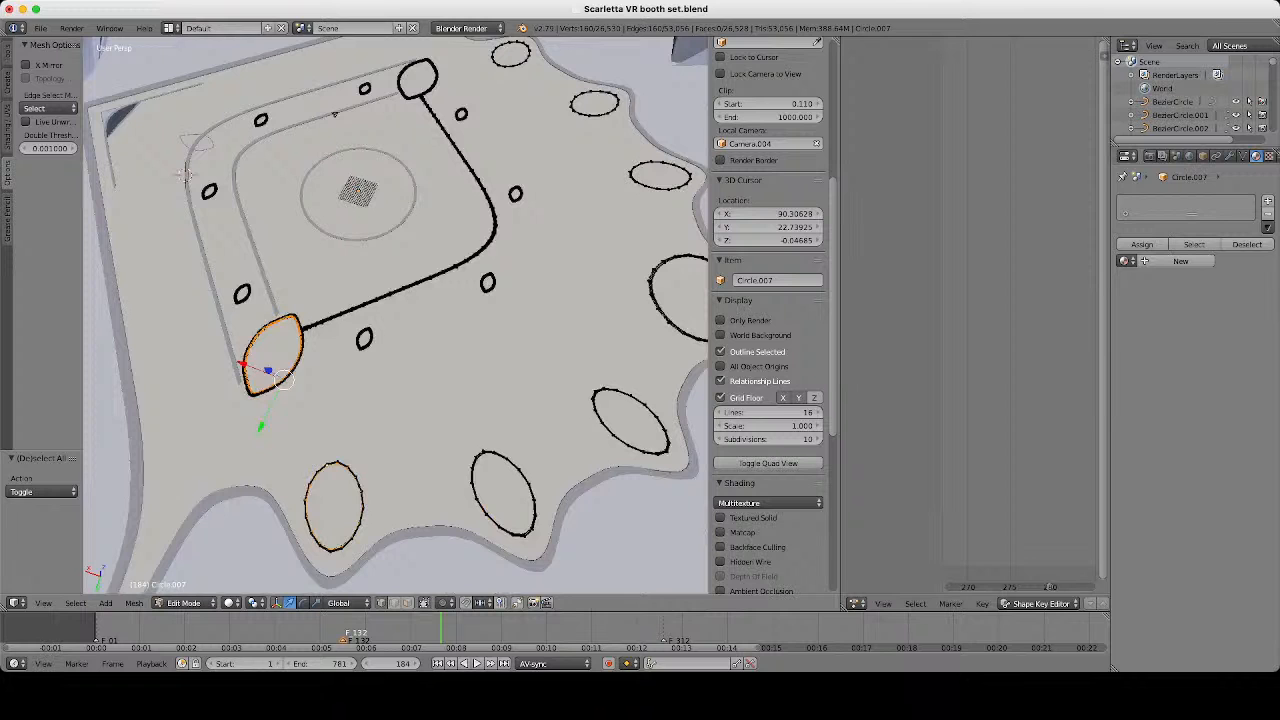
{"action": "scroll", "coordinate": [395, 315], "scroll_direction": "up", "scroll_amount": 10}
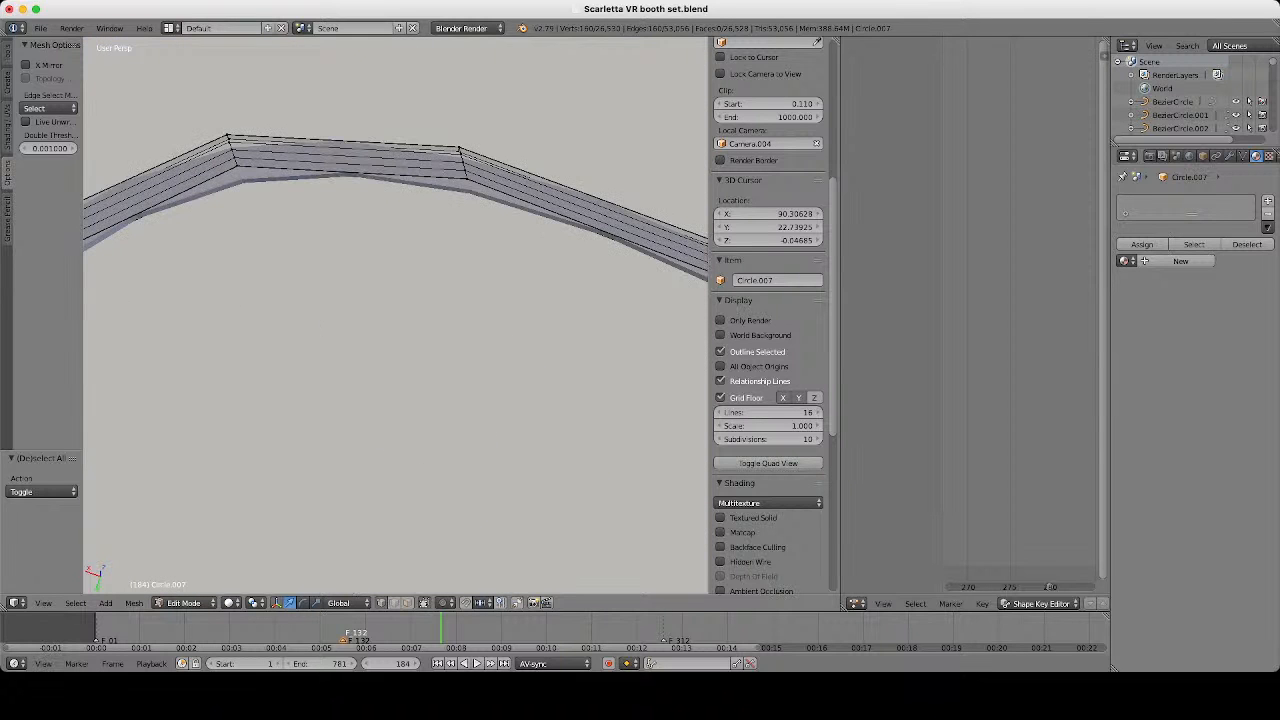
{"action": "right_click", "coordinate": [422, 176], "text": "alt+shift"}
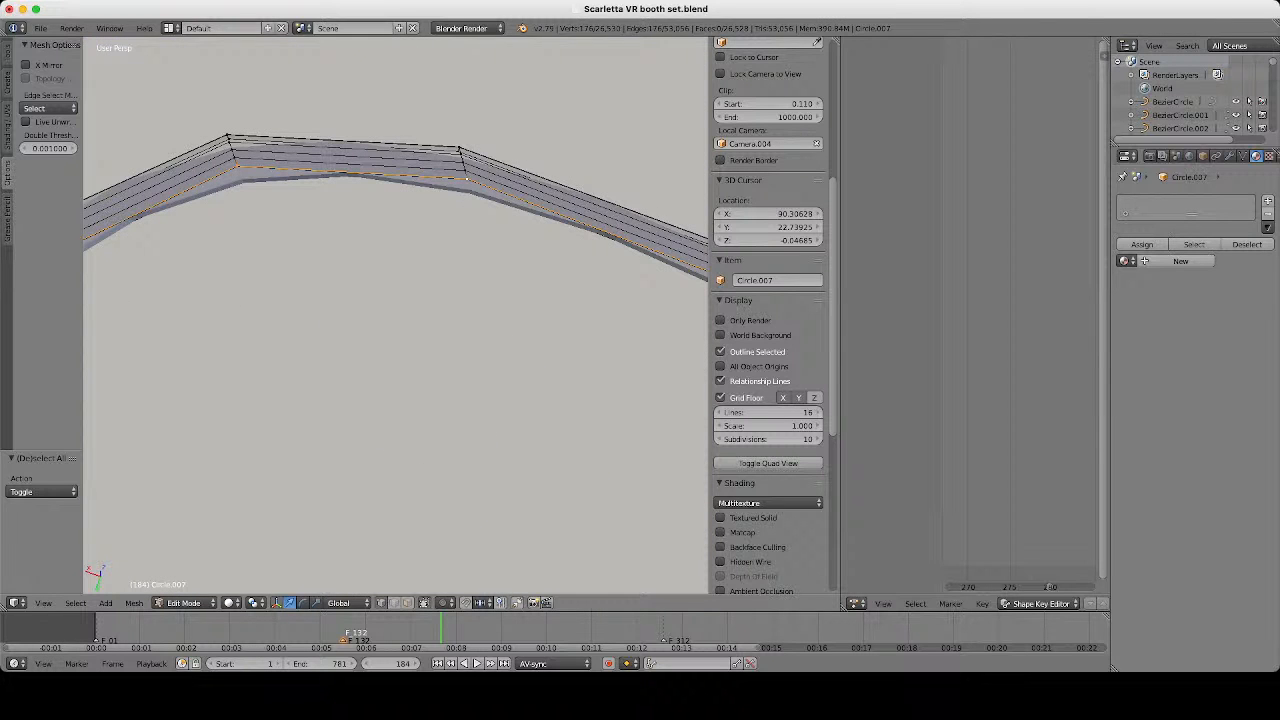
Add the inner edge loop of the small leaf-shaped ring just outside the rounded square, beside the large leaf ring.
{"action": "scroll", "coordinate": [395, 315], "scroll_direction": "down", "scroll_amount": 13}
{"action": "scroll", "coordinate": [409, 341], "scroll_direction": "up", "scroll_amount": 9}
{"action": "middle_click_drag", "start_coordinate": [395, 315], "coordinate": [391, 266], "text": "shift"}
{"action": "scroll", "coordinate": [391, 266], "scroll_direction": "up", "scroll_amount": 9}
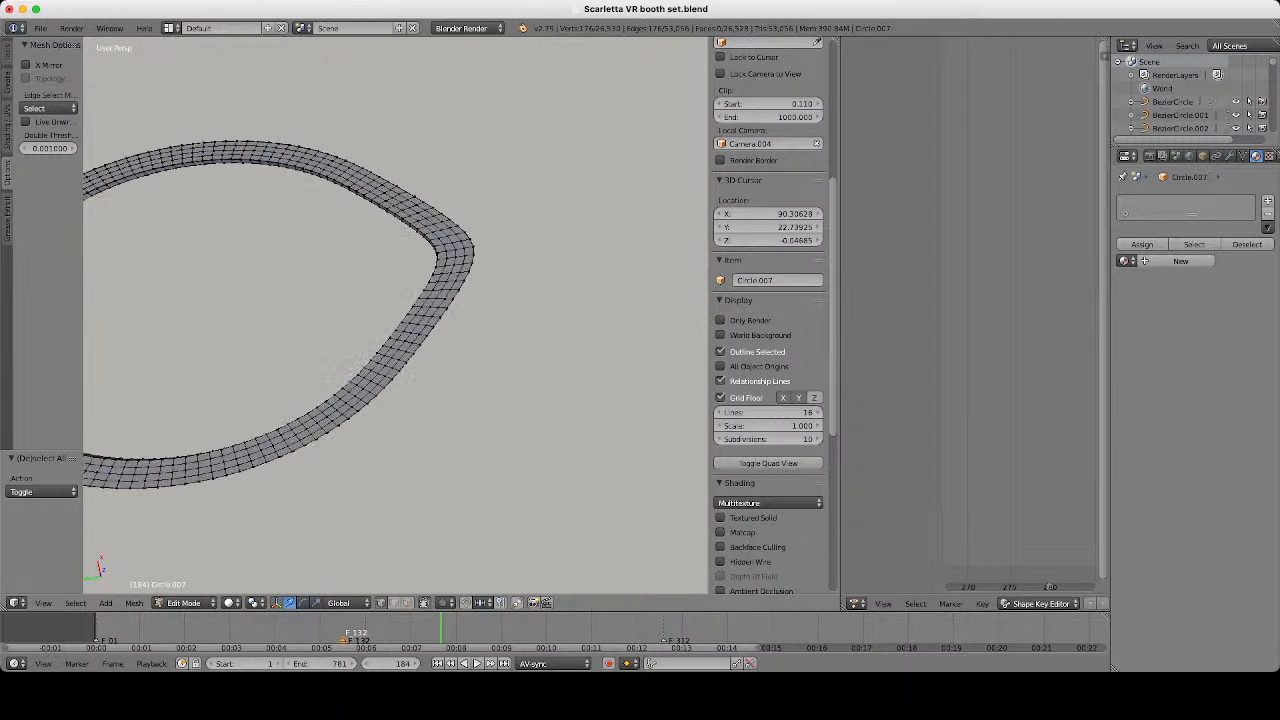
{"action": "scroll", "coordinate": [391, 266], "scroll_direction": "down", "scroll_amount": 8}
{"action": "scroll", "coordinate": [391, 266], "scroll_direction": "up", "scroll_amount": 6}
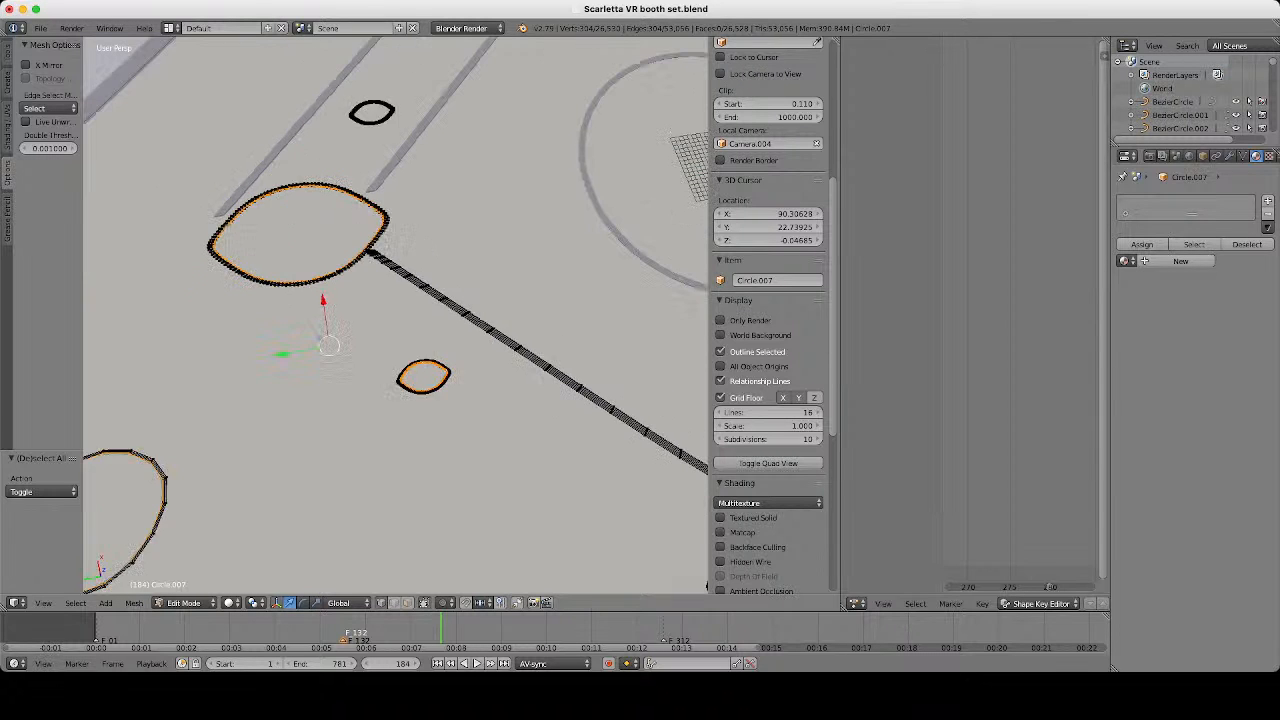
Add the edge loop of the first small leaf-shaped ring between the two parallel grooves to the selection.
{"action": "middle_click_drag", "start_coordinate": [448, 279], "coordinate": [396, 316], "text": "shift"}
{"action": "scroll", "coordinate": [396, 316], "scroll_direction": "up", "scroll_amount": 4}
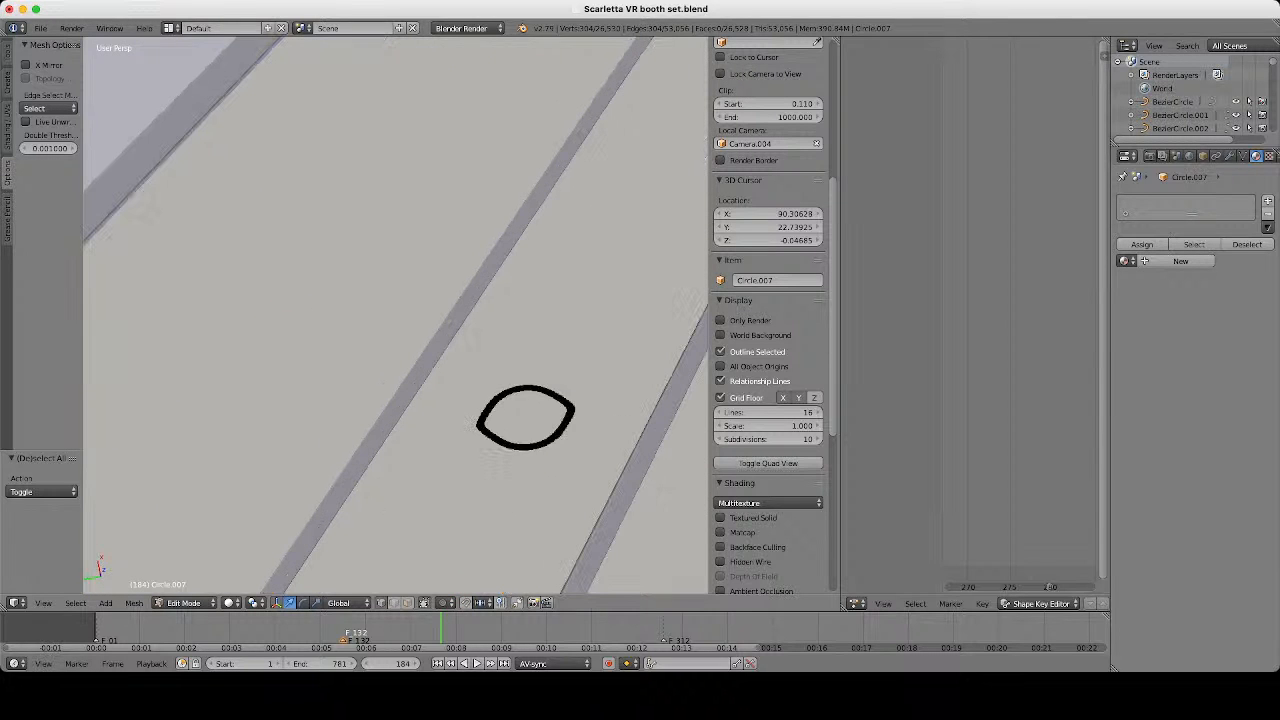
{"action": "scroll", "coordinate": [396, 294], "scroll_direction": "up", "scroll_amount": 10}
{"action": "middle_click_drag", "start_coordinate": [565, 400], "coordinate": [346, 351], "text": "shift"}
{"action": "right_click", "coordinate": [404, 262], "text": "alt+shift"}
{"action": "scroll", "coordinate": [404, 262], "scroll_direction": "down", "scroll_amount": 12}
Add the edge loop of the small leaf-shaped ring just before the bend of the parallel grooves.
{"action": "middle_click_drag", "start_coordinate": [513, 47], "coordinate": [383, 218], "text": "shift"}
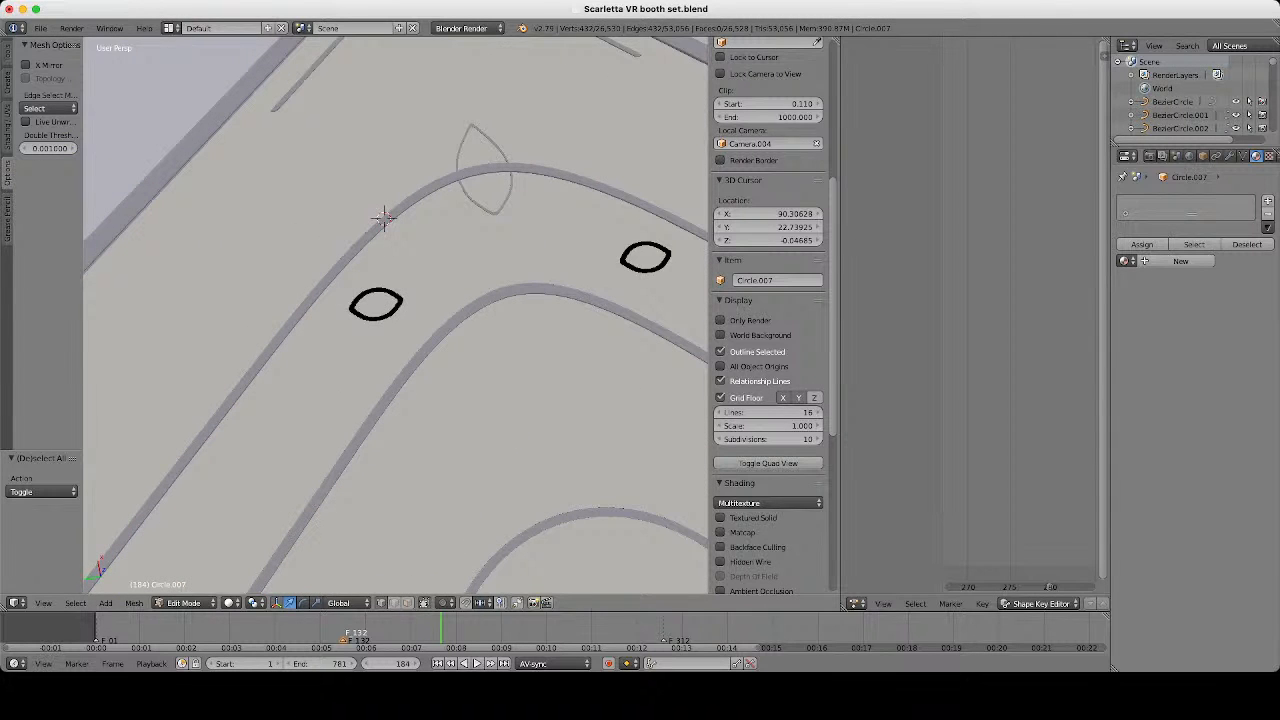
{"action": "scroll", "coordinate": [383, 218], "scroll_direction": "up", "scroll_amount": 10}
{"action": "right_click", "coordinate": [381, 216], "text": "alt+shift"}
{"action": "scroll", "coordinate": [380, 214], "scroll_direction": "down", "scroll_amount": 10}
Extend the selection with the edge loop of the small leaf-shaped ring just past the bend of the parallel grooves.
{"action": "middle_click_drag", "start_coordinate": [380, 214], "coordinate": [112, 248], "text": "shift"}
{"action": "scroll", "coordinate": [396, 300], "scroll_direction": "up", "scroll_amount": 4}
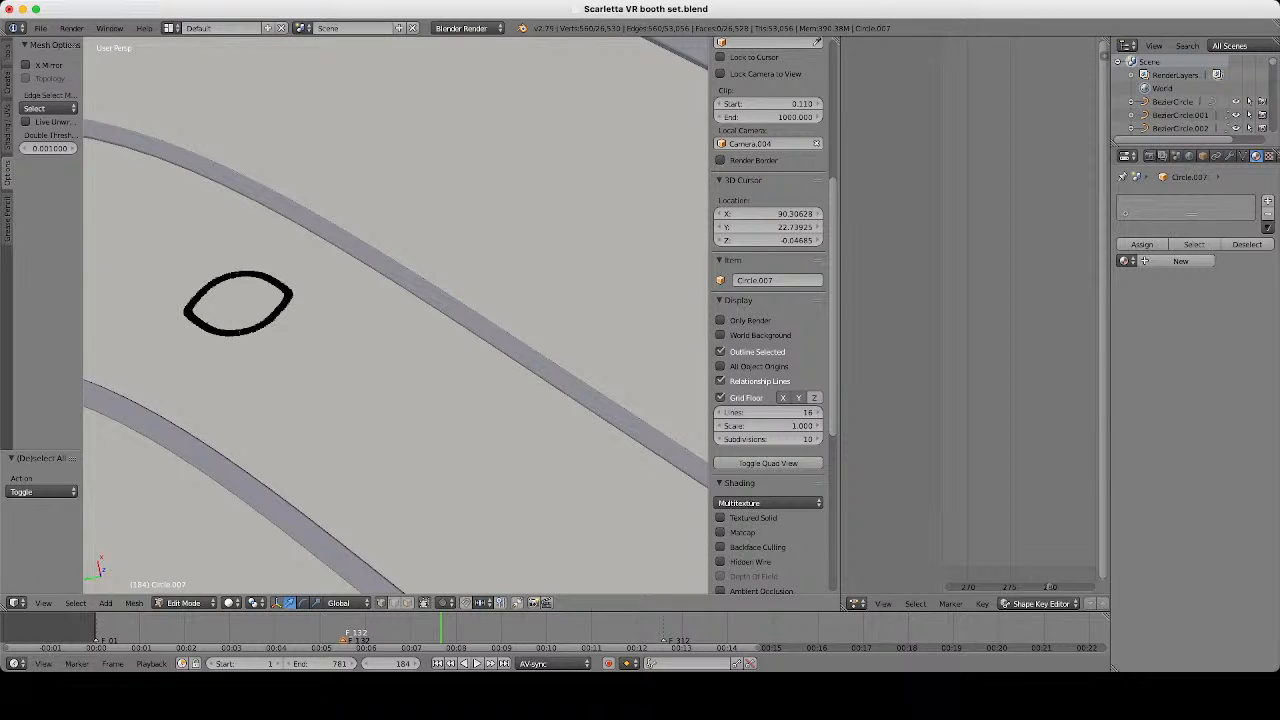
{"action": "scroll", "coordinate": [205, 260], "scroll_direction": "up", "scroll_amount": 3}
{"action": "scroll", "coordinate": [205, 260], "scroll_direction": "down", "scroll_amount": 1}
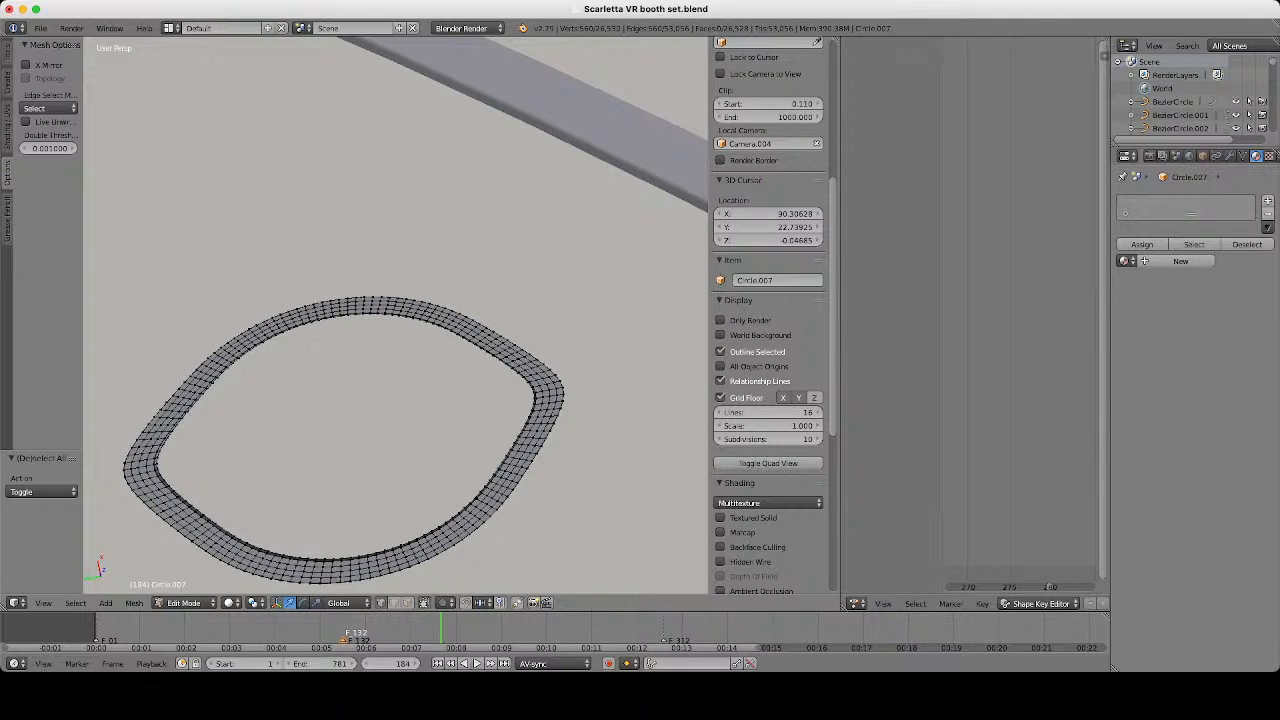
{"action": "right_click", "coordinate": [396, 306], "text": "alt+shift"}
{"action": "scroll", "coordinate": [396, 306], "scroll_direction": "down", "scroll_amount": 12}
Add the edge loop of the small leaf-shaped ring between the parallel grooves, nearest the large leaf ring at their end, to the selection.
{"action": "middle_click_drag", "start_coordinate": [396, 306], "coordinate": [192, 162], "text": "shift"}
{"action": "scroll", "coordinate": [192, 162], "scroll_direction": "up", "scroll_amount": 3}
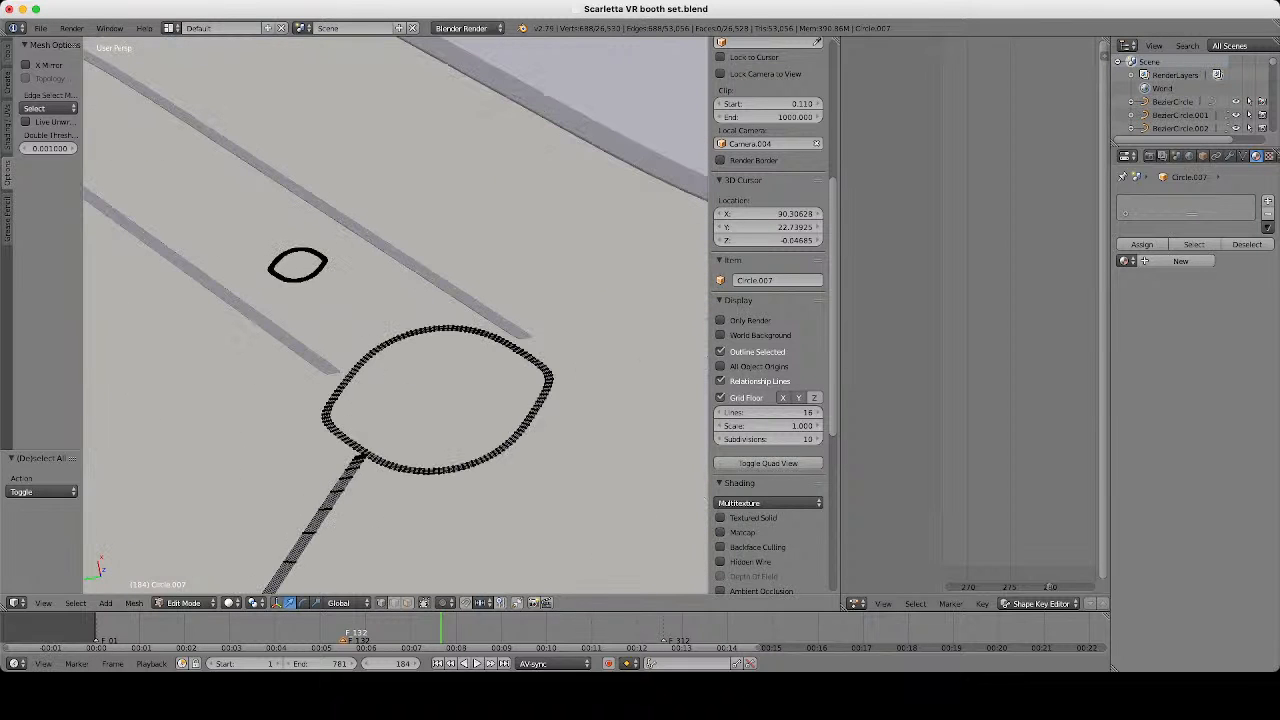
{"action": "middle_click_drag", "start_coordinate": [298, 265], "coordinate": [407, 350], "text": "shift"}
{"action": "scroll", "coordinate": [407, 350], "scroll_direction": "up", "scroll_amount": 9}
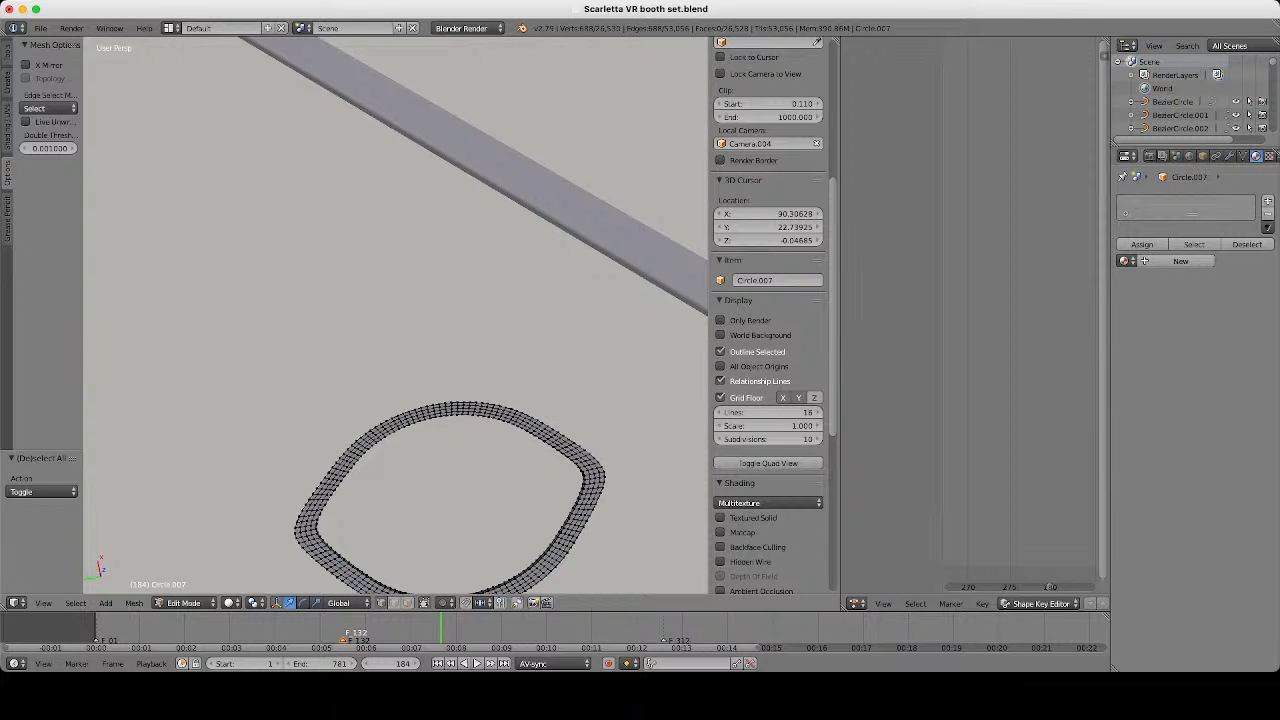
{"action": "middle_click_drag", "start_coordinate": [570, 495], "coordinate": [425, 331], "text": "shift"}
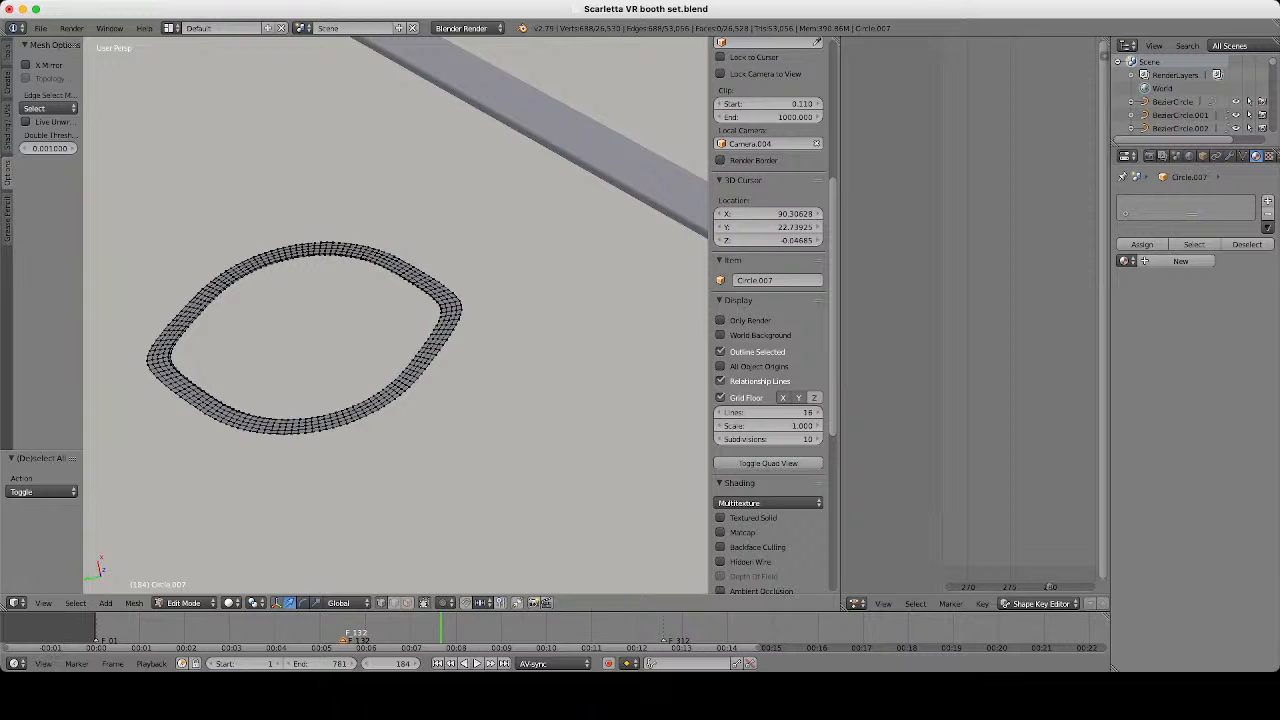
{"action": "right_click", "coordinate": [427, 333], "text": "alt+shift"}
{"action": "scroll", "coordinate": [395, 315], "scroll_direction": "down", "scroll_amount": 8}
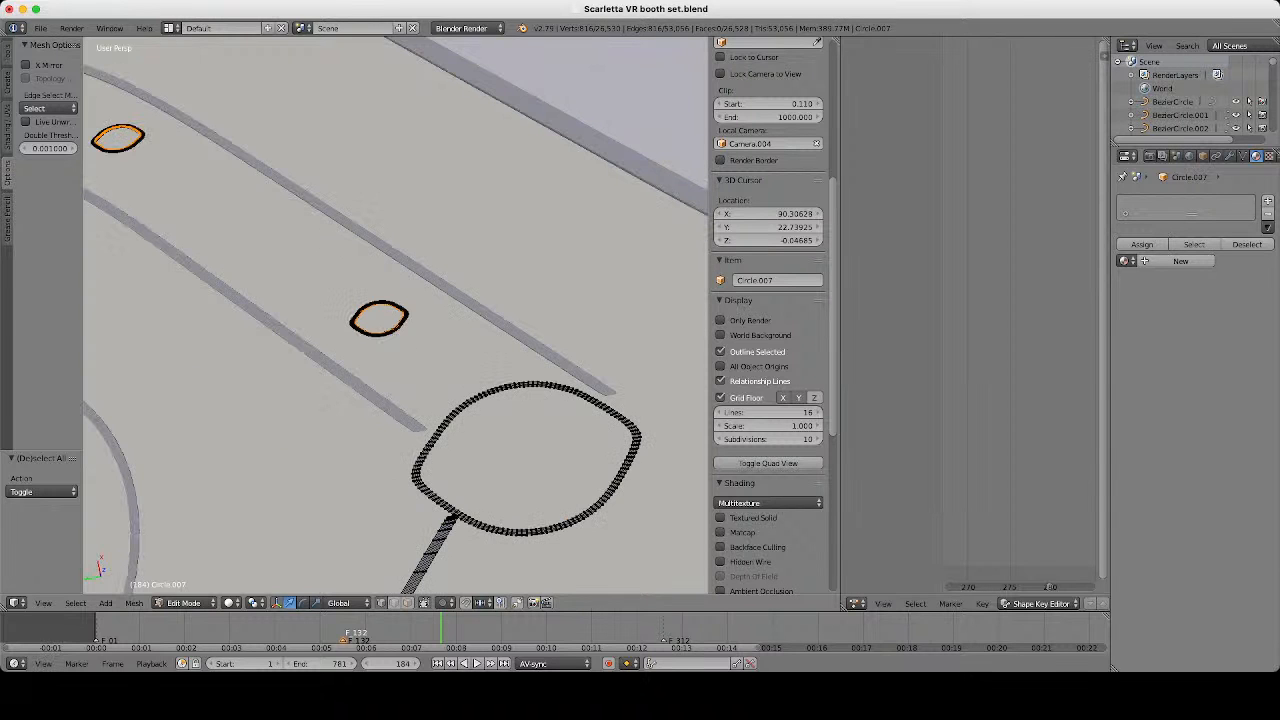
Extend the selection with the inner edge loop of the large leaf-shaped ring at the end of the parallel grooves.
{"action": "scroll", "coordinate": [393, 315], "scroll_direction": "down", "scroll_amount": 2}
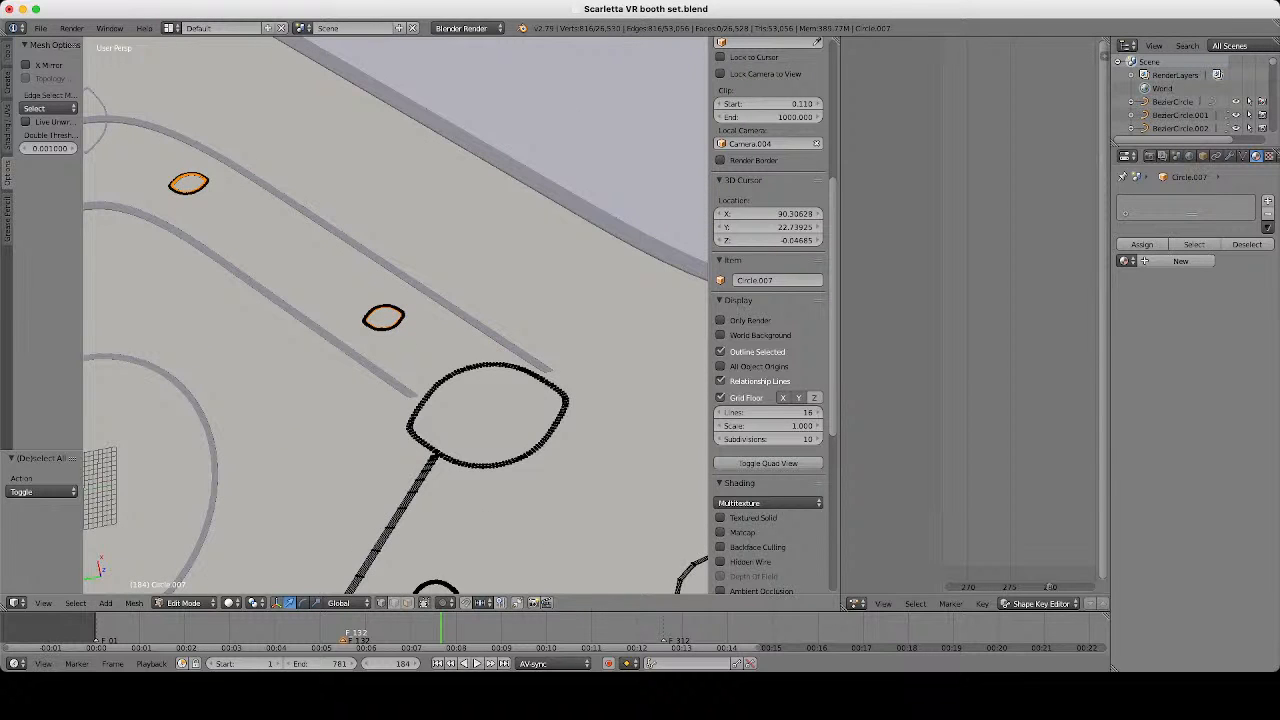
{"action": "middle_click_drag", "start_coordinate": [395, 315], "coordinate": [346, 297], "text": "shift"}
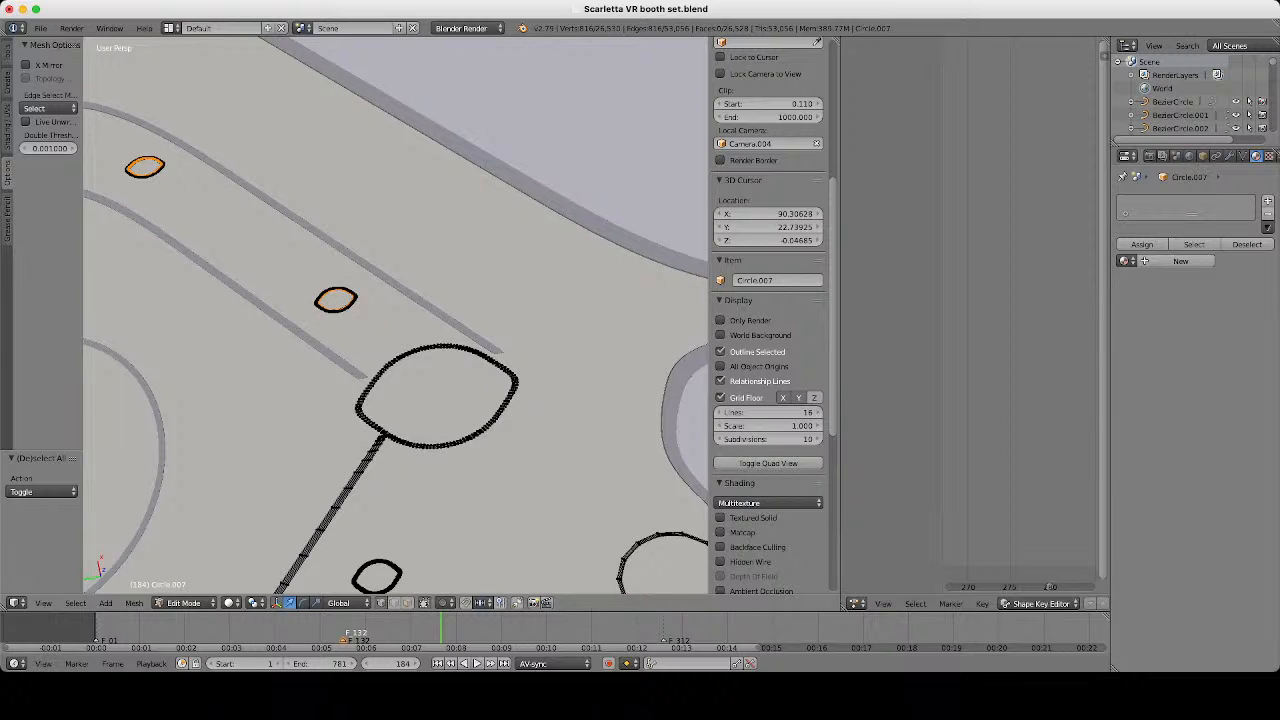
{"action": "scroll", "coordinate": [395, 315], "scroll_direction": "up", "scroll_amount": 2}
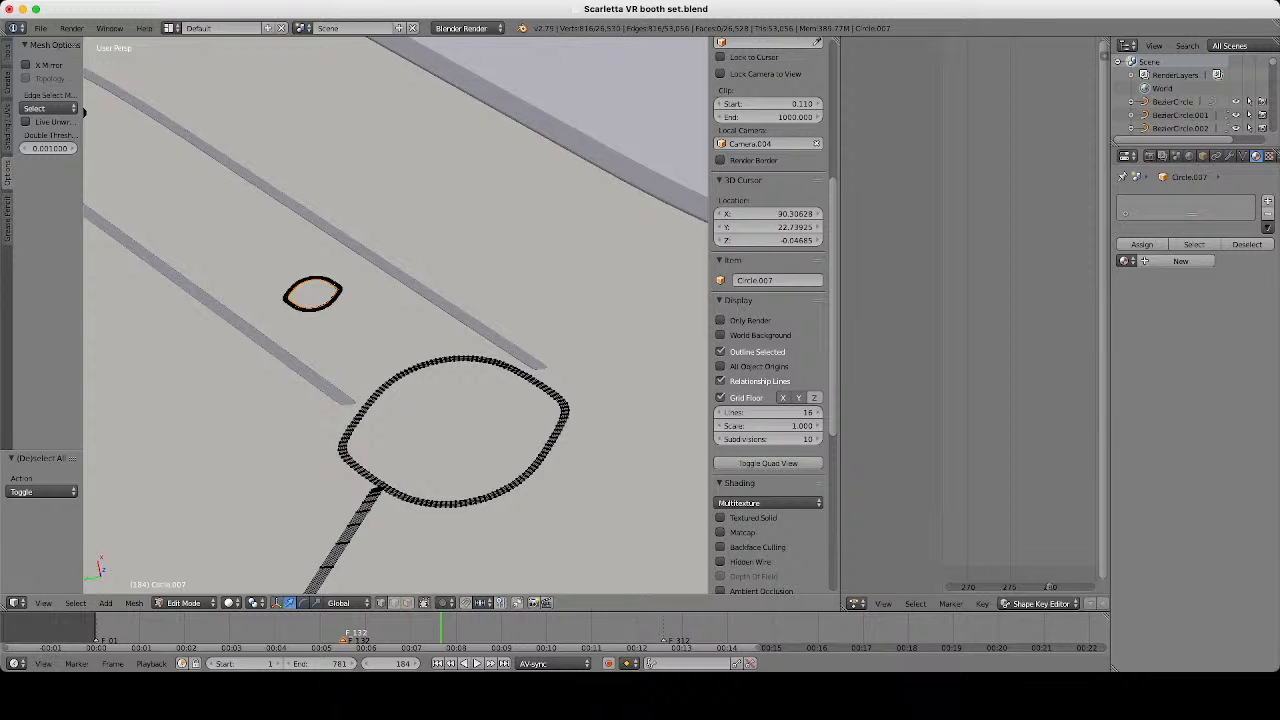
{"action": "scroll", "coordinate": [395, 315], "scroll_direction": "down", "scroll_amount": 3}
{"action": "middle_click_drag", "start_coordinate": [395, 315], "coordinate": [540, 385]}
{"action": "scroll", "coordinate": [395, 315], "scroll_direction": "up", "scroll_amount": 7}
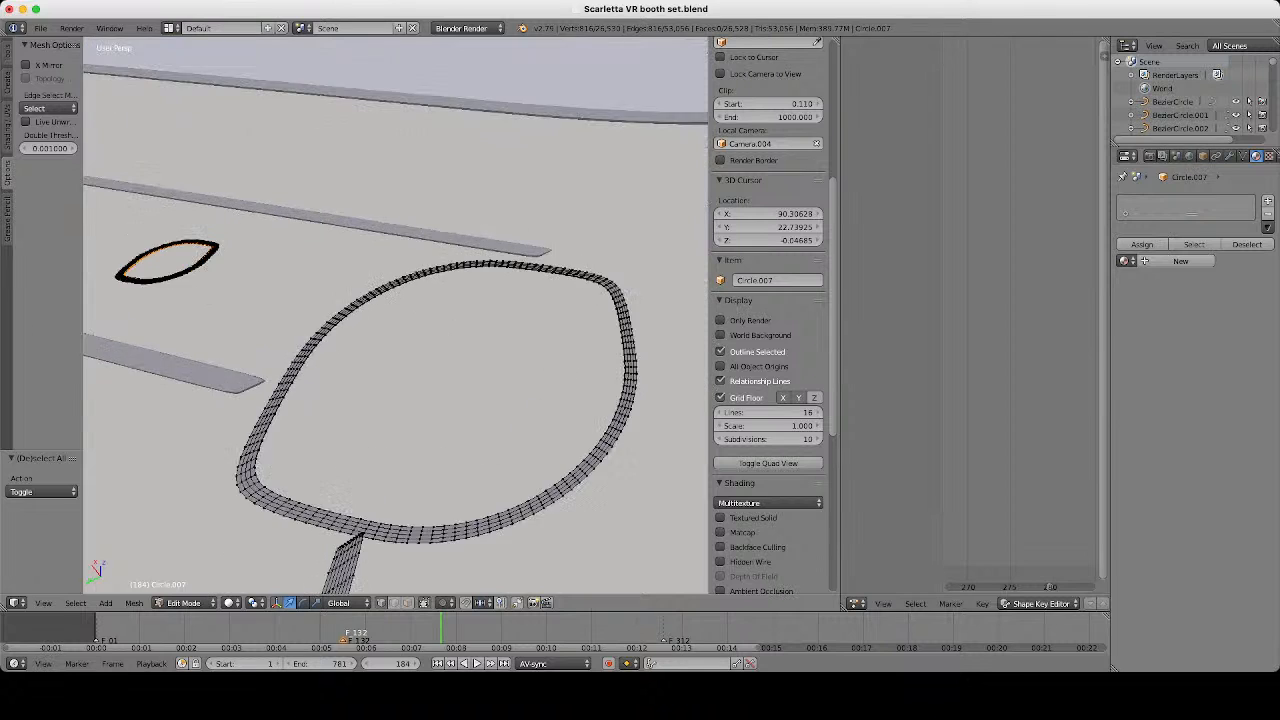
{"action": "scroll", "coordinate": [395, 315], "scroll_direction": "up", "scroll_amount": 4}
{"action": "scroll", "coordinate": [395, 315], "scroll_direction": "up", "scroll_amount": 2}
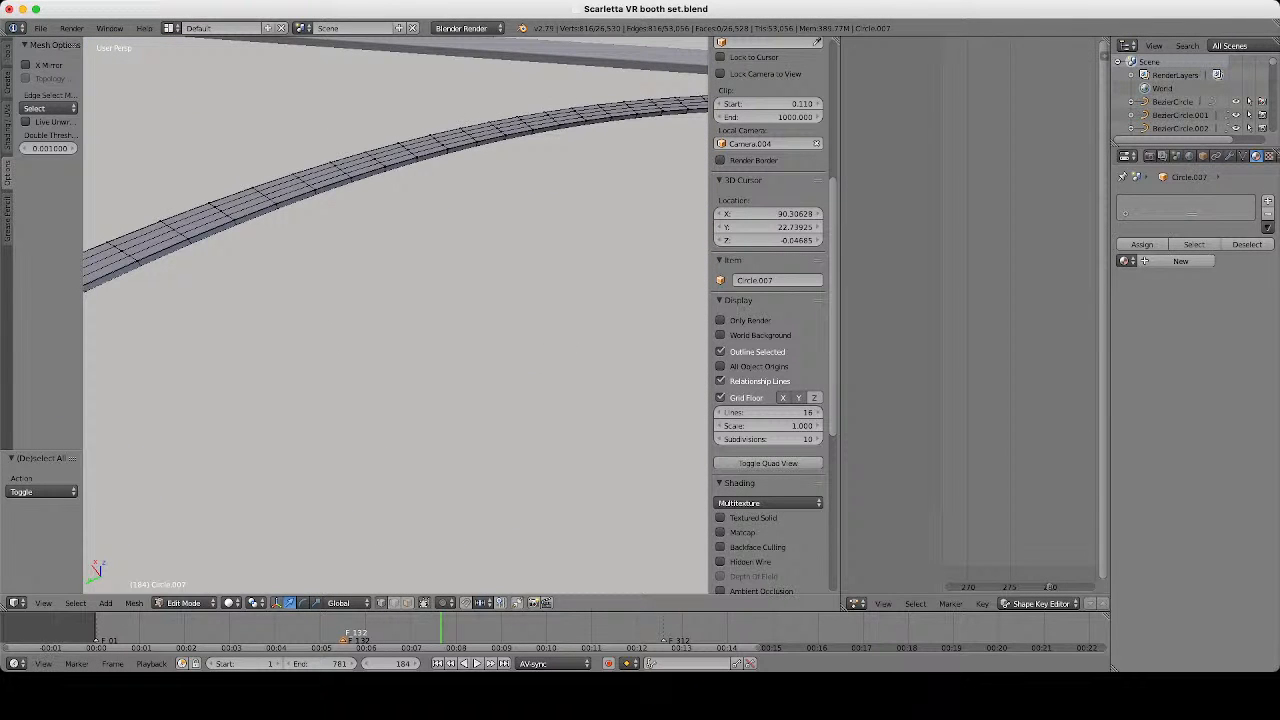
{"action": "right_click", "coordinate": [317, 192], "text": "alt+shift"}
{"action": "scroll", "coordinate": [395, 315], "scroll_direction": "down", "scroll_amount": 13}
Add the inner edge loop of the small leaf-shaped ring beside the straight strip that runs from the large leaf ring.
{"action": "scroll", "coordinate": [395, 315], "scroll_direction": "up", "scroll_amount": 3}
{"action": "middle_click_drag", "start_coordinate": [395, 315], "coordinate": [465, 260], "text": "shift"}
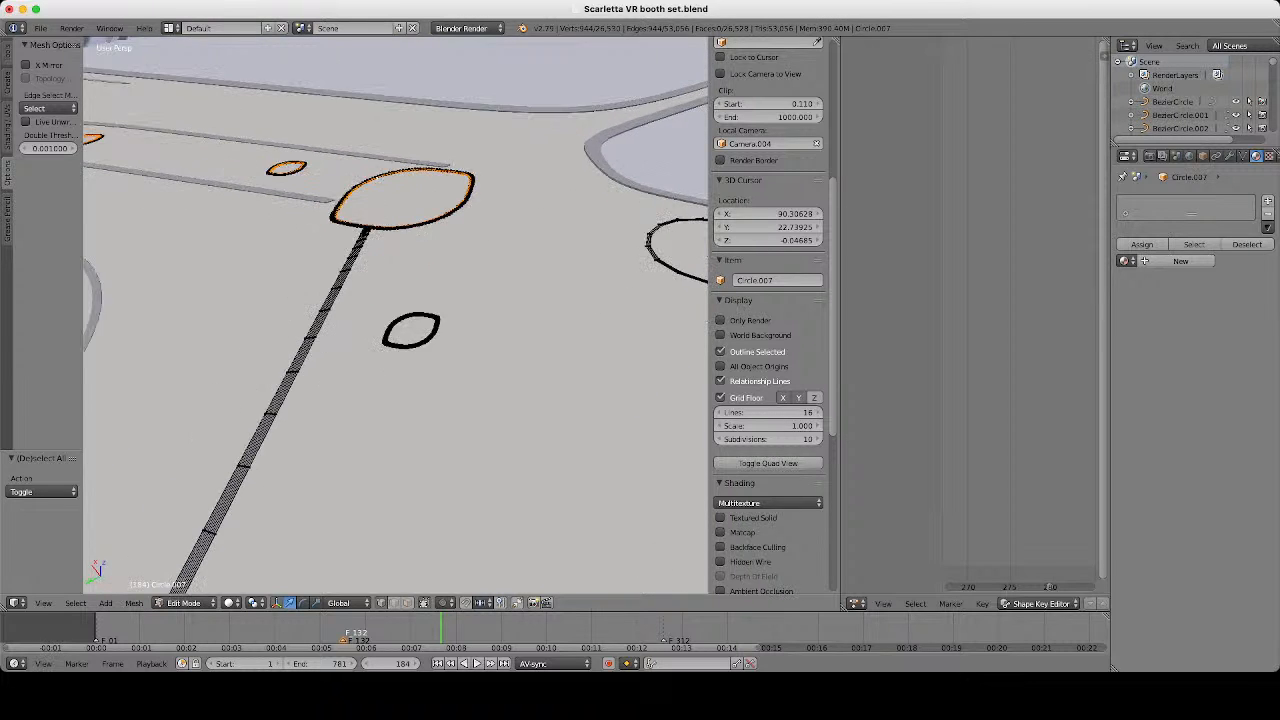
{"action": "scroll", "coordinate": [395, 315], "scroll_direction": "up", "scroll_amount": 7}
{"action": "scroll", "coordinate": [395, 315], "scroll_direction": "up", "scroll_amount": 6}
{"action": "right_click", "coordinate": [513, 403], "text": "alt+shift"}
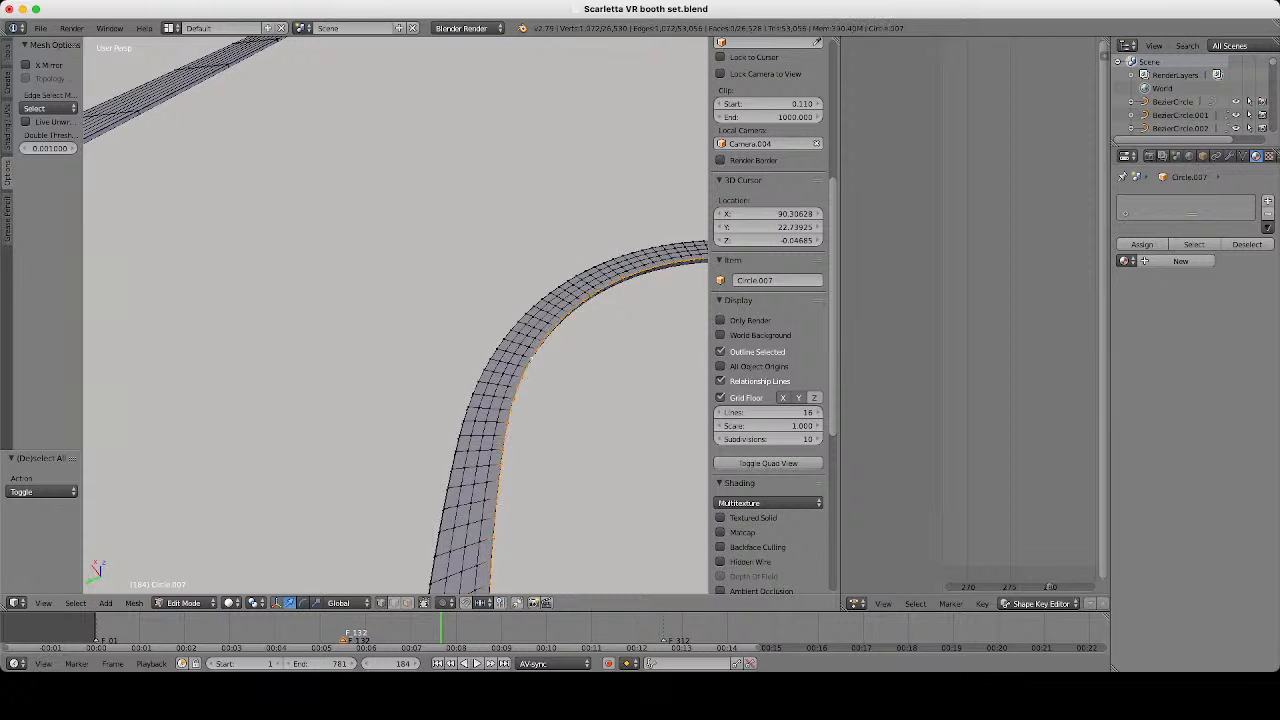
{"action": "scroll", "coordinate": [395, 315], "scroll_direction": "down", "scroll_amount": 13}
Add two adjacent edge loops of the first round ring along the scalloped floor border to the selection.
{"action": "middle_click_drag", "start_coordinate": [513, 320], "coordinate": [160, 332], "text": "shift"}
{"action": "scroll", "coordinate": [395, 315], "scroll_direction": "up", "scroll_amount": 8}
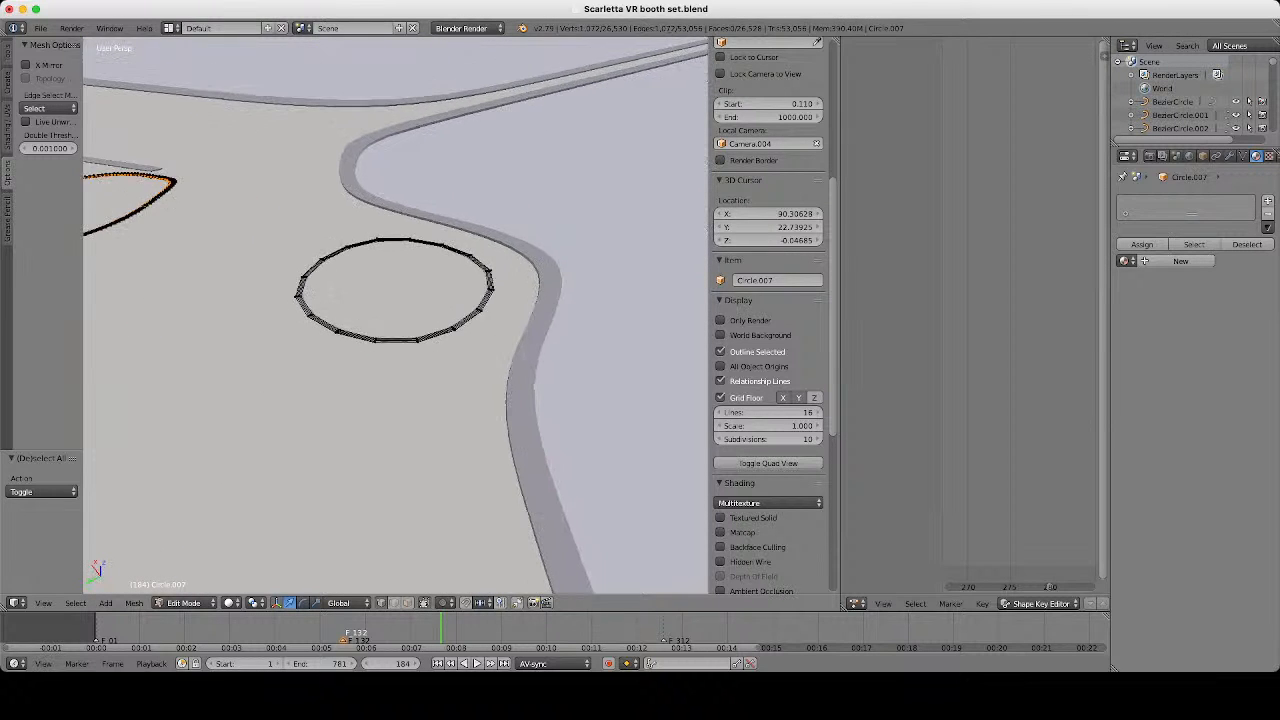
{"action": "scroll", "coordinate": [395, 315], "scroll_direction": "up", "scroll_amount": 8}
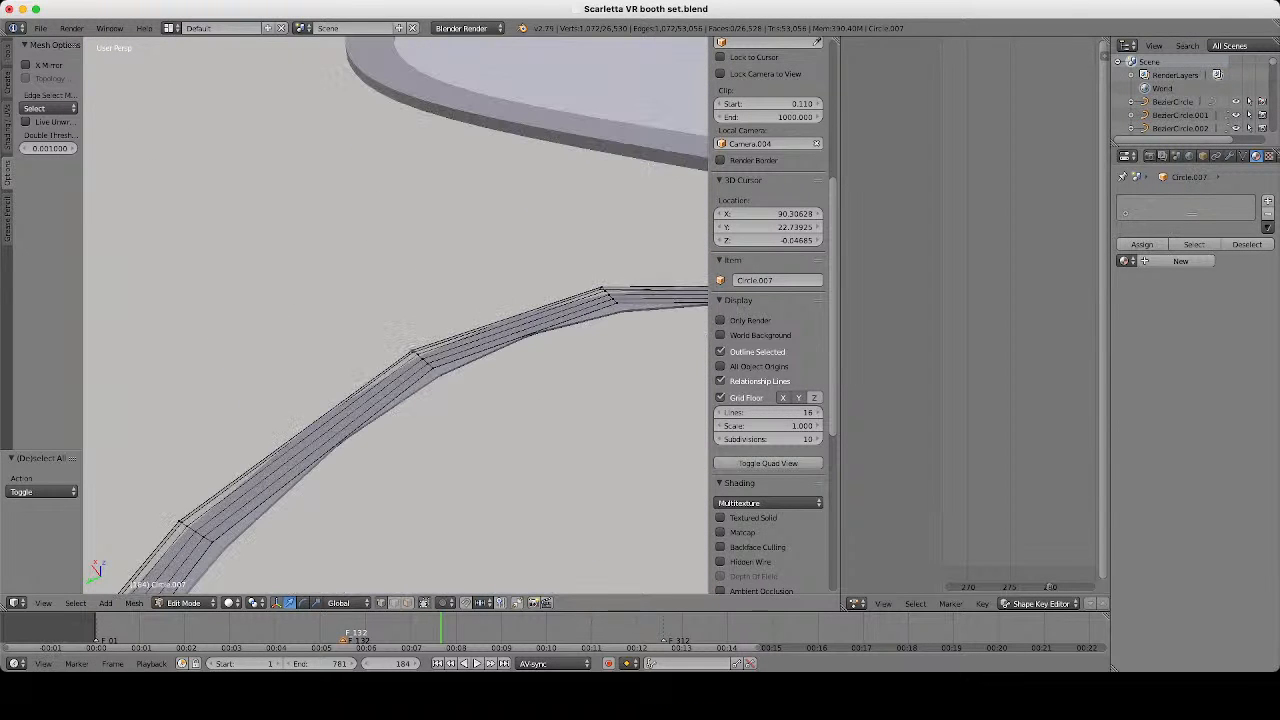
{"action": "right_click", "coordinate": [404, 353], "text": "alt+shift"}
{"action": "right_click", "coordinate": [404, 360], "text": "alt+shift"}
{"action": "scroll", "coordinate": [395, 315], "scroll_direction": "down", "scroll_amount": 15}
{"action": "key", "text": "z"}
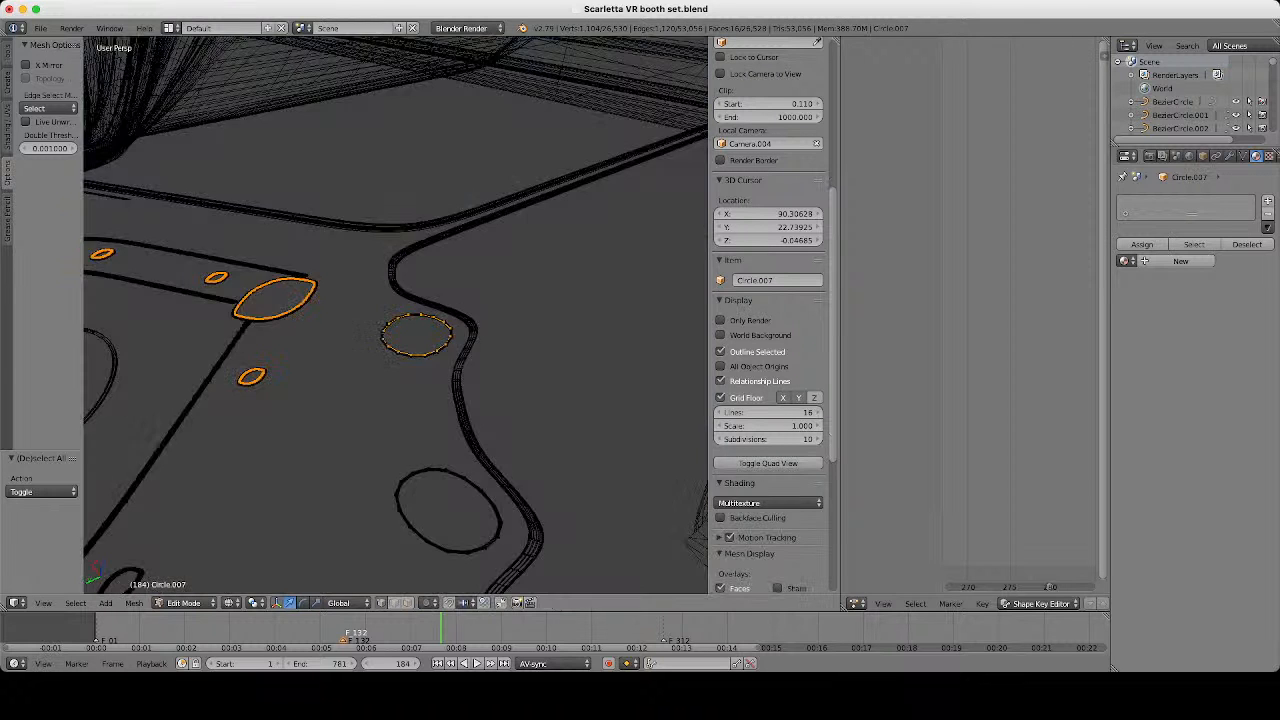
Extend the selection with the inner edge loop of the next oval ring along the scalloped border.
{"action": "scroll", "coordinate": [395, 315], "scroll_direction": "down", "scroll_amount": 3}
{"action": "scroll", "coordinate": [410, 405], "scroll_direction": "up", "scroll_amount": 10}
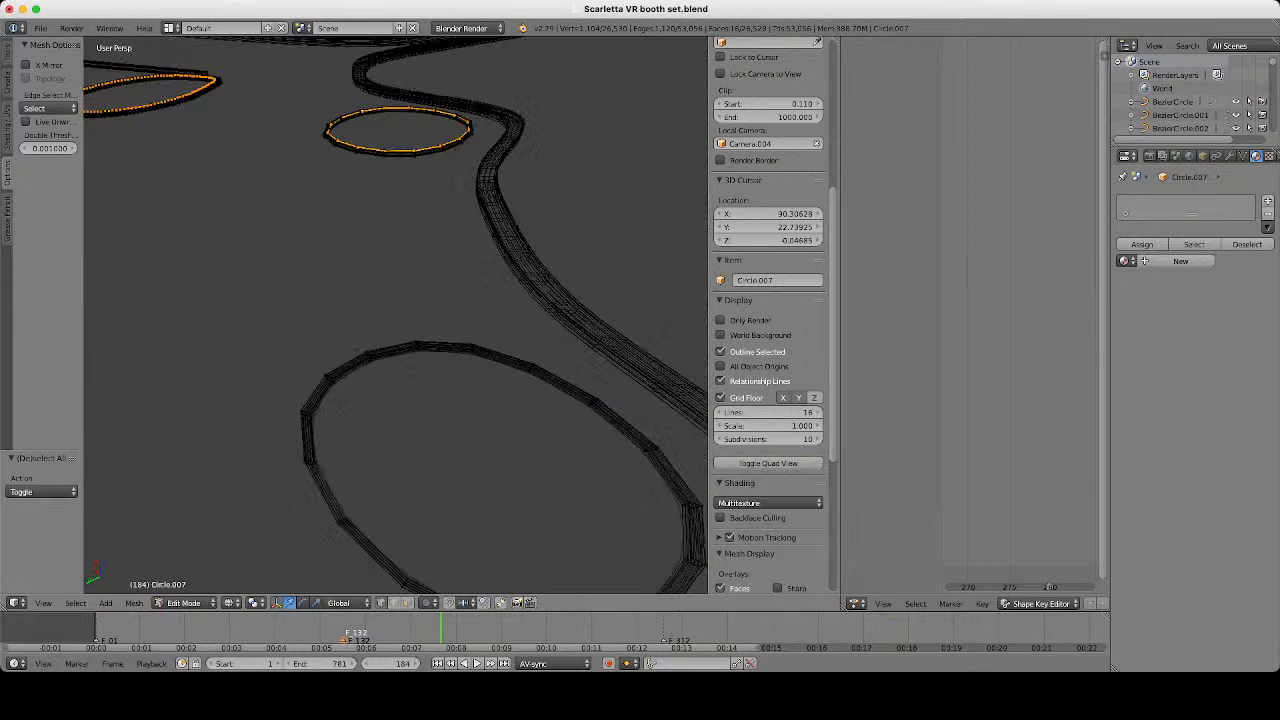
{"action": "key", "text": "z"}
{"action": "scroll", "coordinate": [405, 389], "scroll_direction": "up", "scroll_amount": 8}
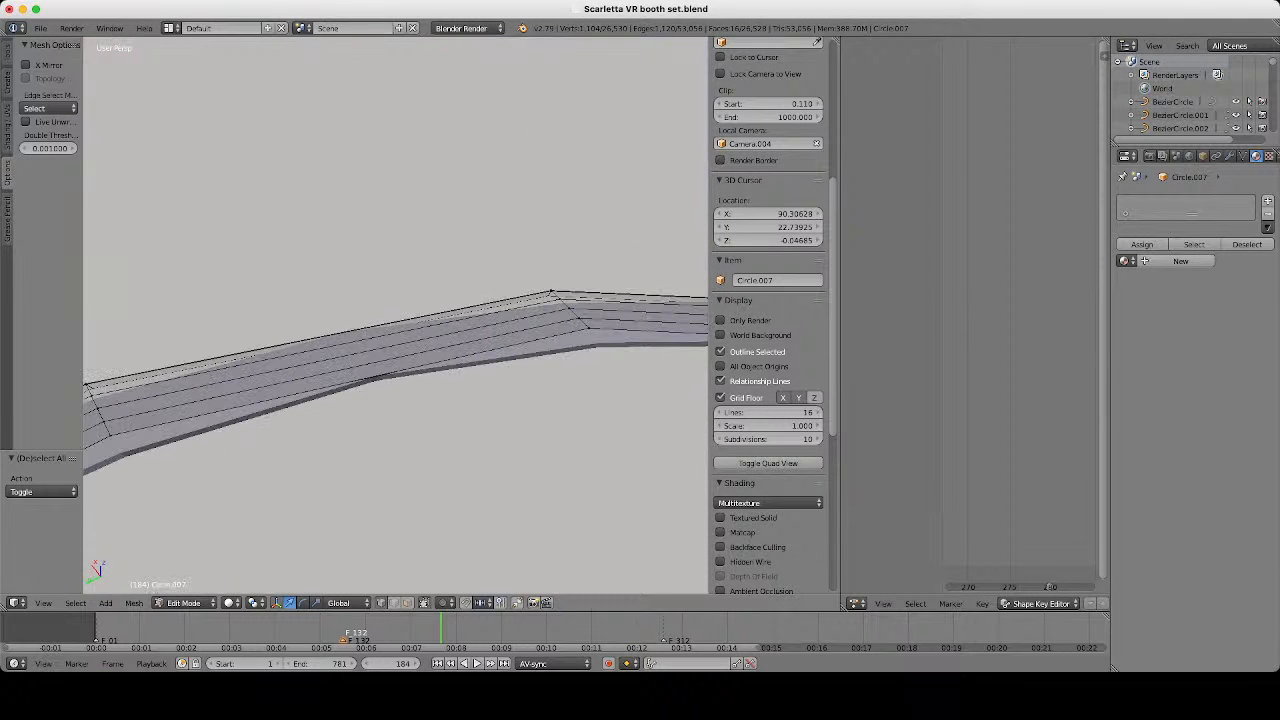
{"action": "right_click", "coordinate": [412, 368], "text": "alt+shift"}
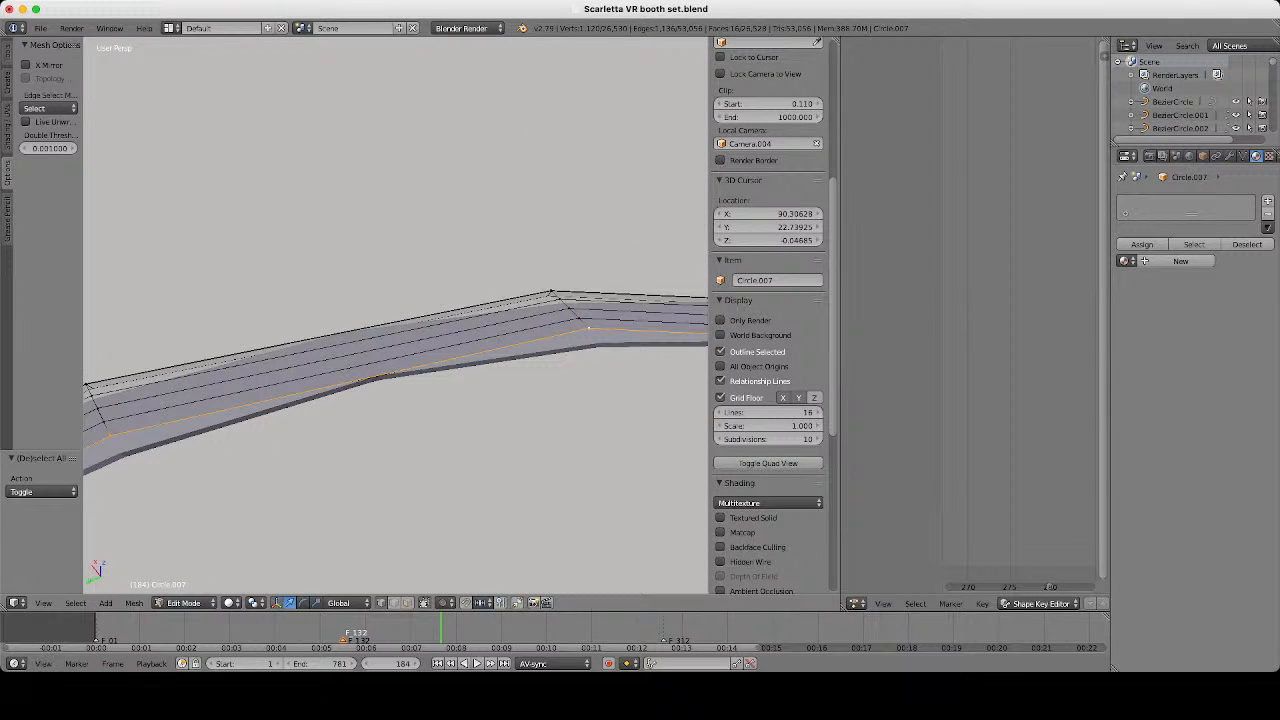
Add the inner edge loop of the next unselected small leaf-shaped ring outside the rounded square.
{"action": "scroll", "coordinate": [405, 370], "scroll_direction": "down", "scroll_amount": 12}
{"action": "middle_click_drag", "start_coordinate": [405, 370], "coordinate": [205, 380]}
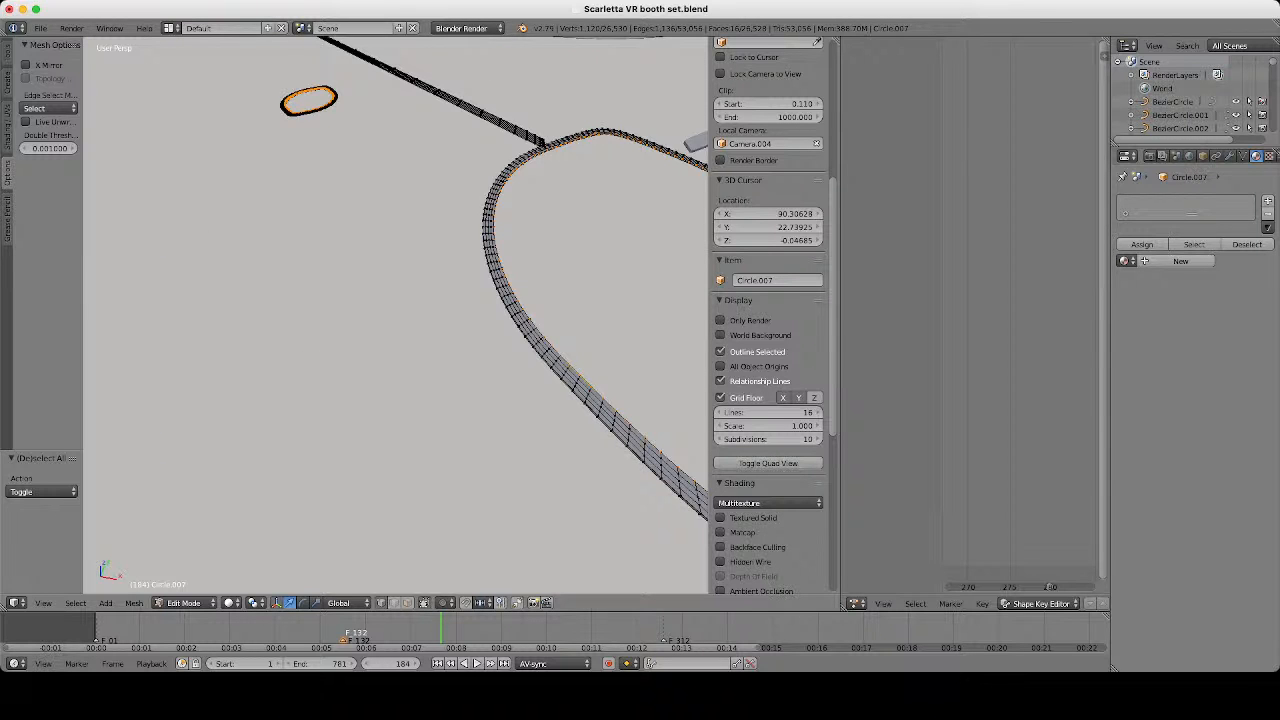
{"action": "middle_click_drag", "start_coordinate": [405, 370], "coordinate": [455, 415], "text": "shift"}
{"action": "scroll", "coordinate": [395, 315], "scroll_direction": "up", "scroll_amount": 11}
{"action": "scroll", "coordinate": [490, 455], "scroll_direction": "up", "scroll_amount": 3}
{"action": "right_click", "coordinate": [440, 298], "text": "alt+shift"}
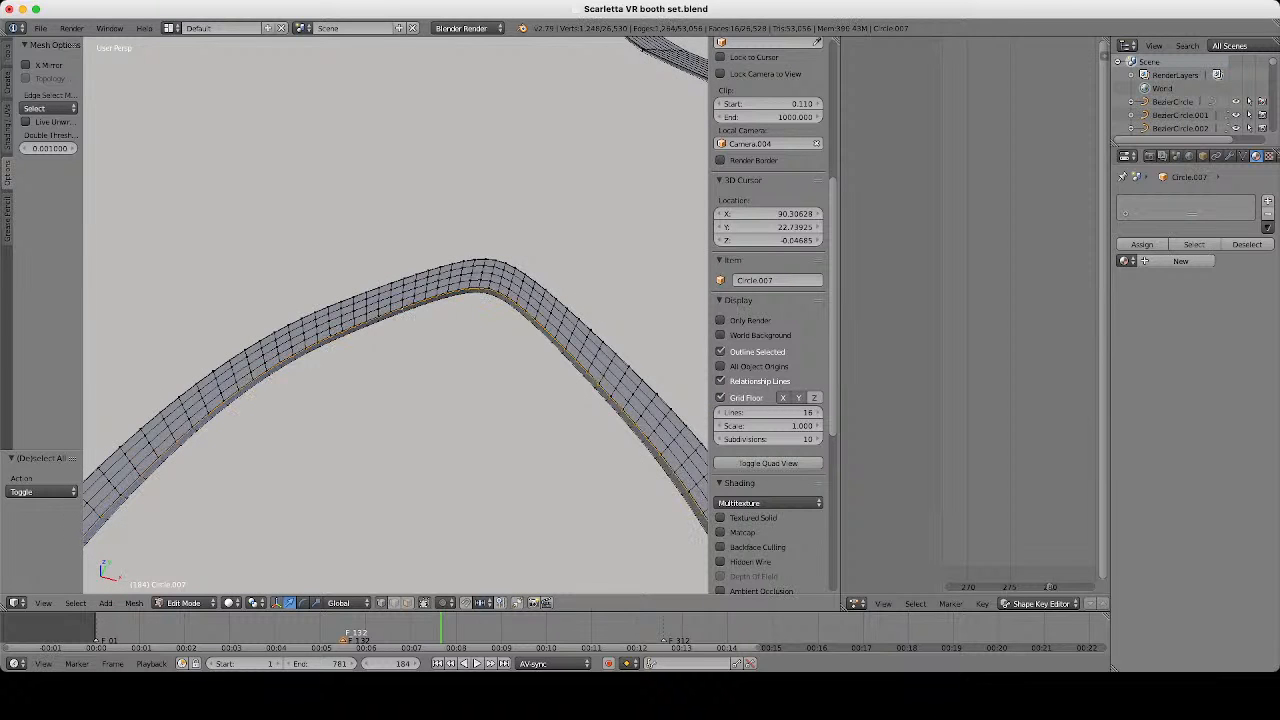
Add the inner edge loop of the remaining small leaf-shaped ring outside the rounded square's curved corner.
{"action": "scroll", "coordinate": [440, 298], "scroll_direction": "down", "scroll_amount": 12}
{"action": "middle_click_drag", "start_coordinate": [440, 298], "coordinate": [540, 435], "text": "shift"}
{"action": "scroll", "coordinate": [345, 450], "scroll_direction": "up", "scroll_amount": 3}
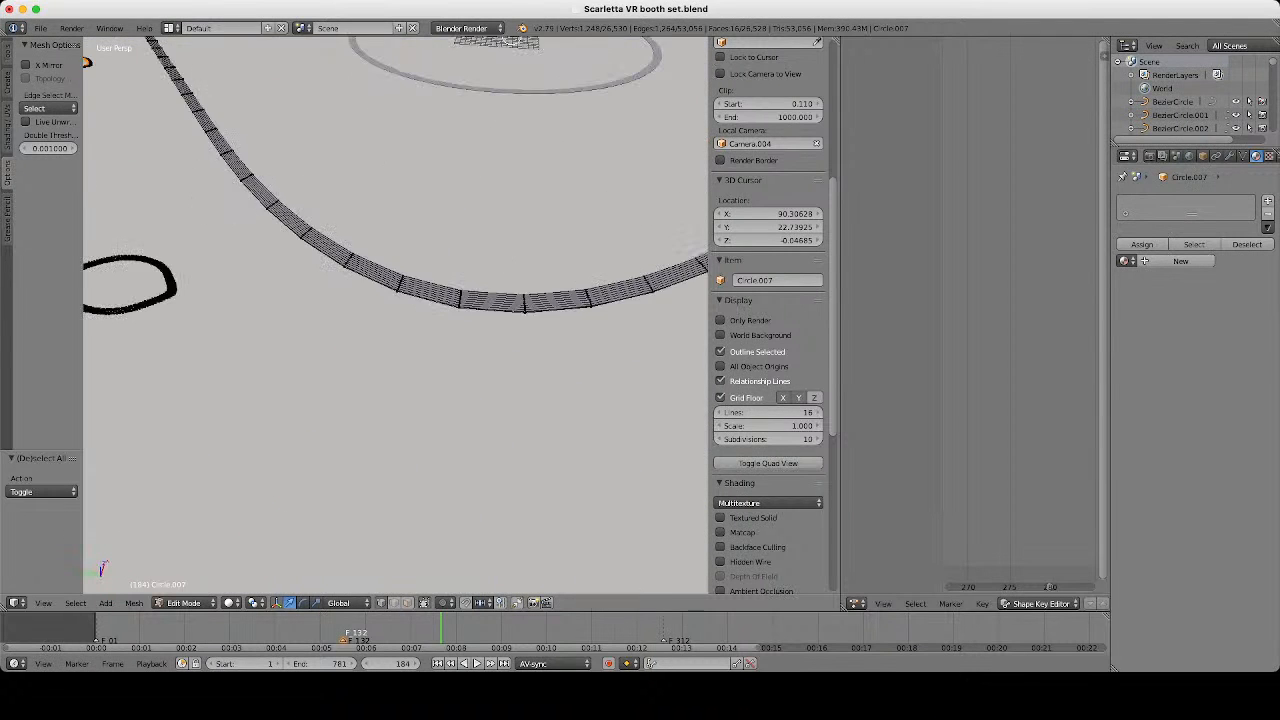
{"action": "middle_click_drag", "start_coordinate": [350, 380], "coordinate": [670, 408], "text": "shift"}
{"action": "scroll", "coordinate": [572, 412], "scroll_direction": "up", "scroll_amount": 7}
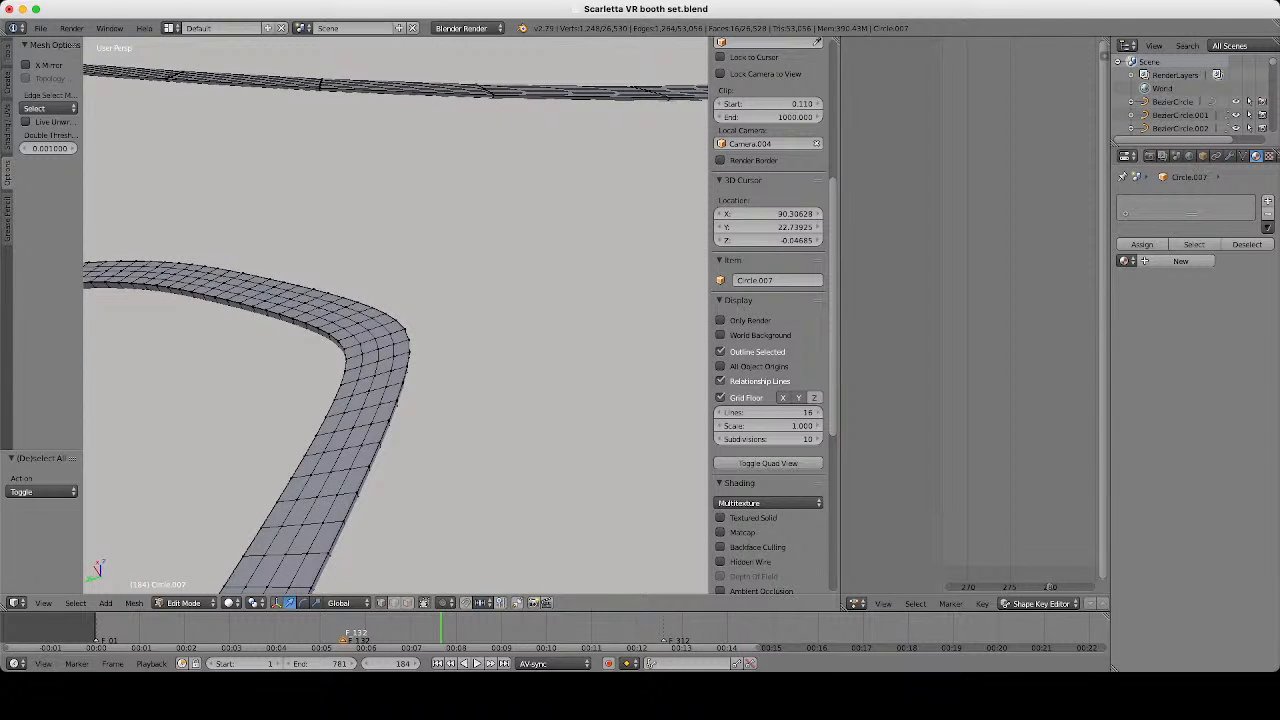
{"action": "right_click", "coordinate": [290, 325], "text": "alt+shift"}
Add the inner edge loop of the unselected narrow oval ring near the scalloped border, undoing the first wrong loop pick.
{"action": "scroll", "coordinate": [290, 325], "scroll_direction": "down", "scroll_amount": 20}
{"action": "middle_click_drag", "start_coordinate": [290, 325], "coordinate": [530, 365]}
{"action": "scroll", "coordinate": [385, 355], "scroll_direction": "up", "scroll_amount": 3}
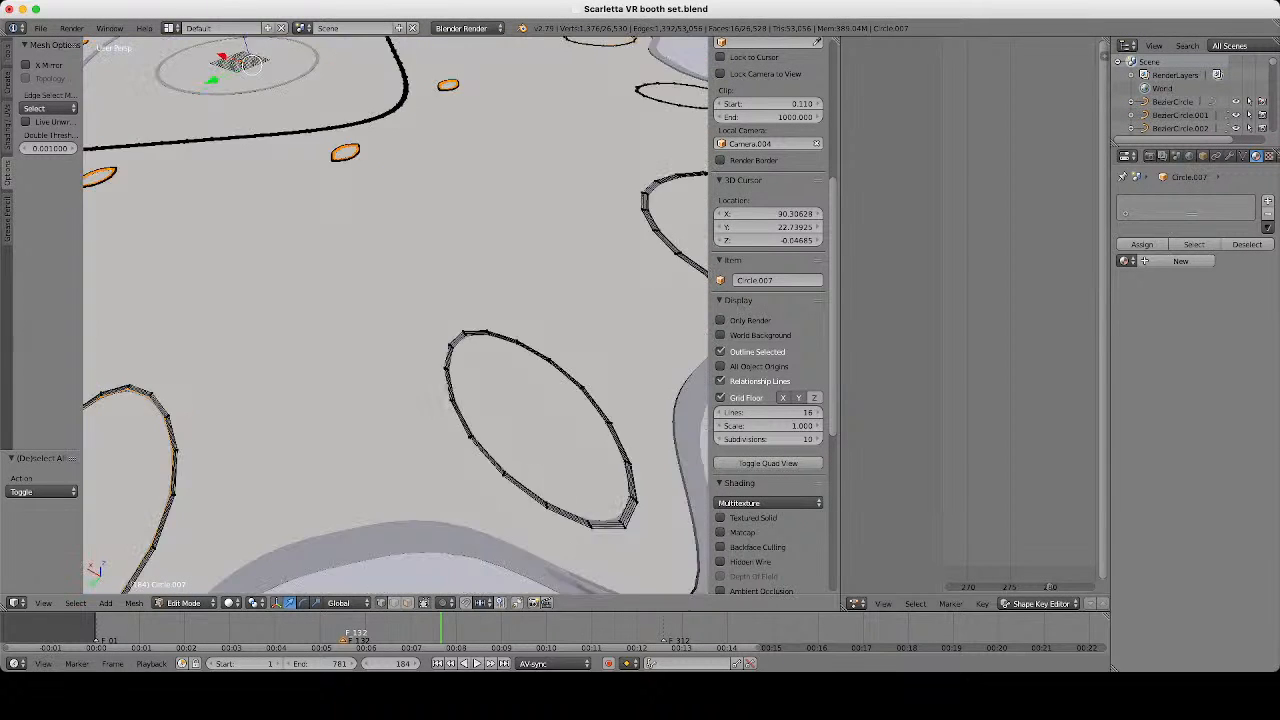
{"action": "scroll", "coordinate": [400, 350], "scroll_direction": "up", "scroll_amount": 8}
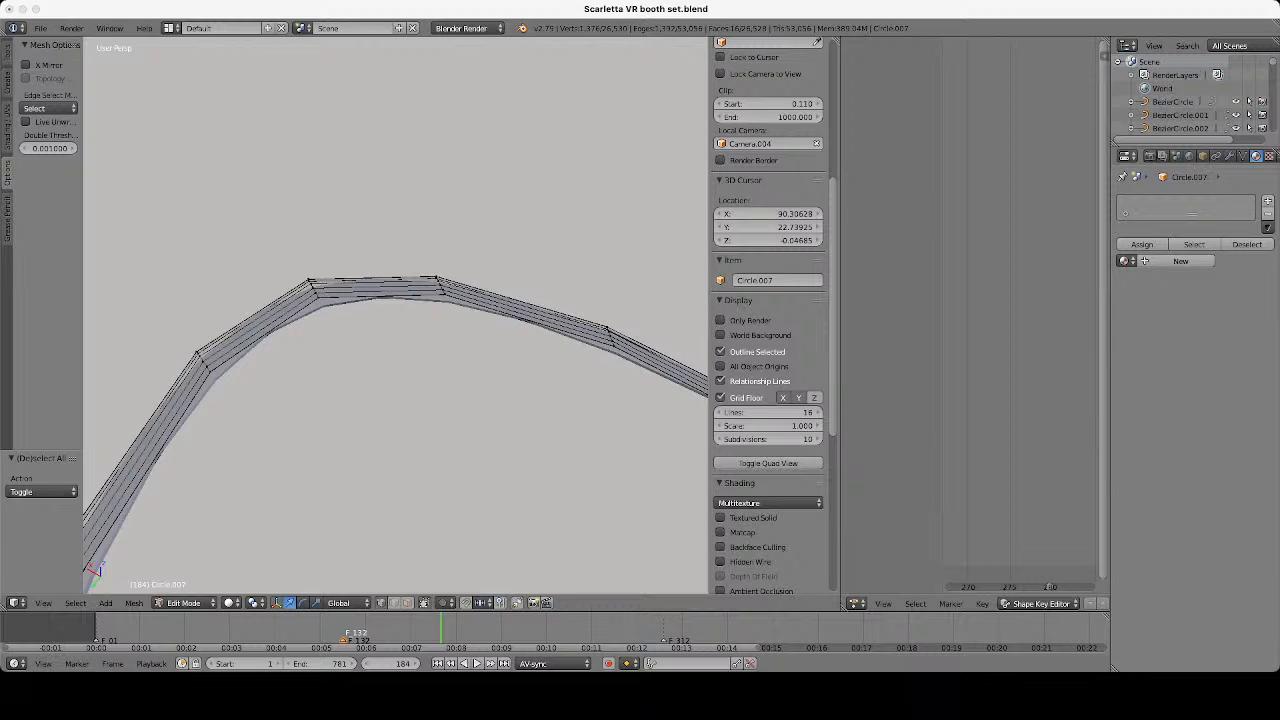
{"action": "scroll", "coordinate": [395, 315], "scroll_direction": "up", "scroll_amount": 1}
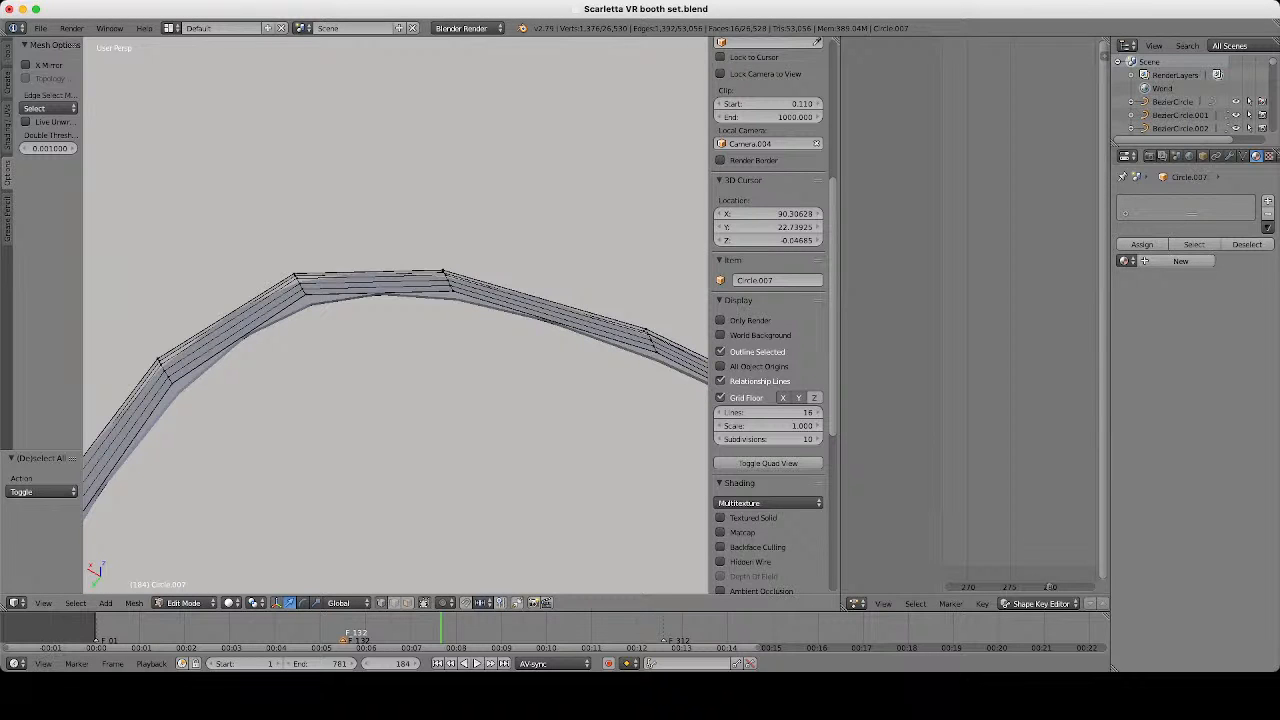
{"action": "right_click", "coordinate": [547, 321], "text": "alt+shift"}
{"action": "key", "text": "ctrl+z"}
{"action": "right_click", "coordinate": [345, 293], "text": "alt+shift"}
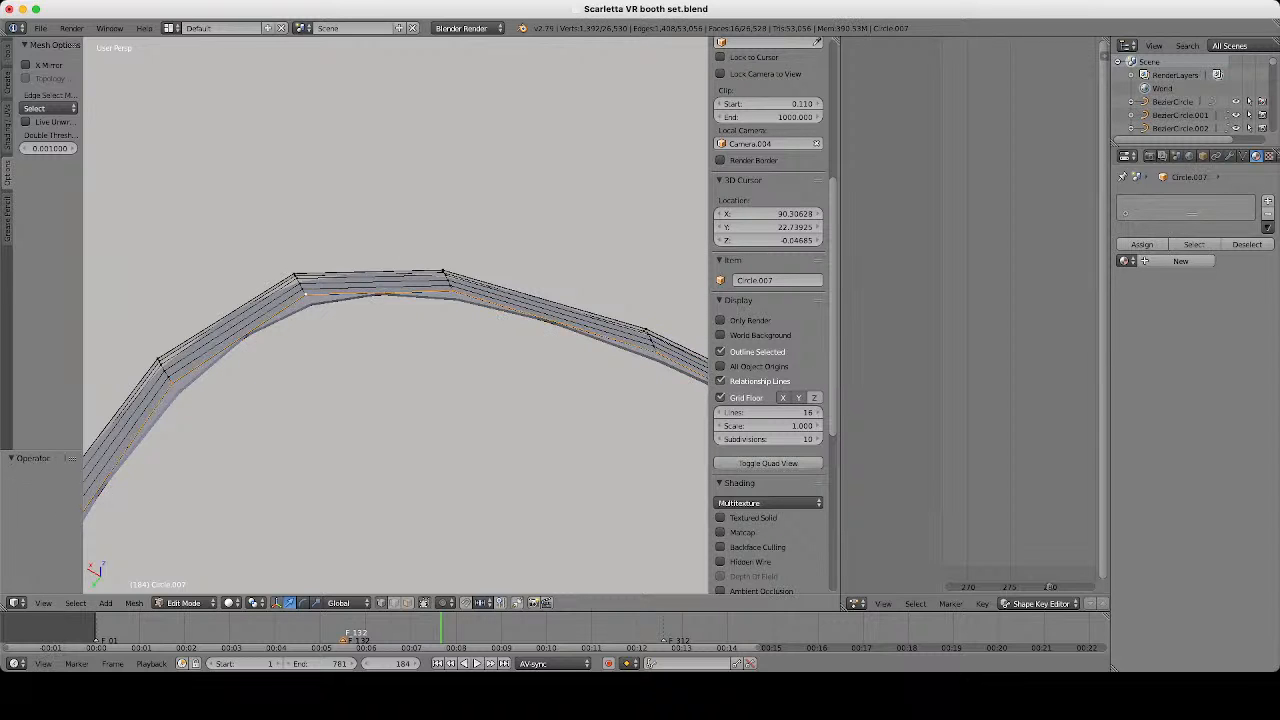
Extend the selection with the inner edge loop of the large round ring in the bulge of the scalloped border.
{"action": "scroll", "coordinate": [395, 315], "scroll_direction": "down", "scroll_amount": 6}
{"action": "middle_click_drag", "start_coordinate": [395, 315], "coordinate": [205, 361], "text": "shift"}
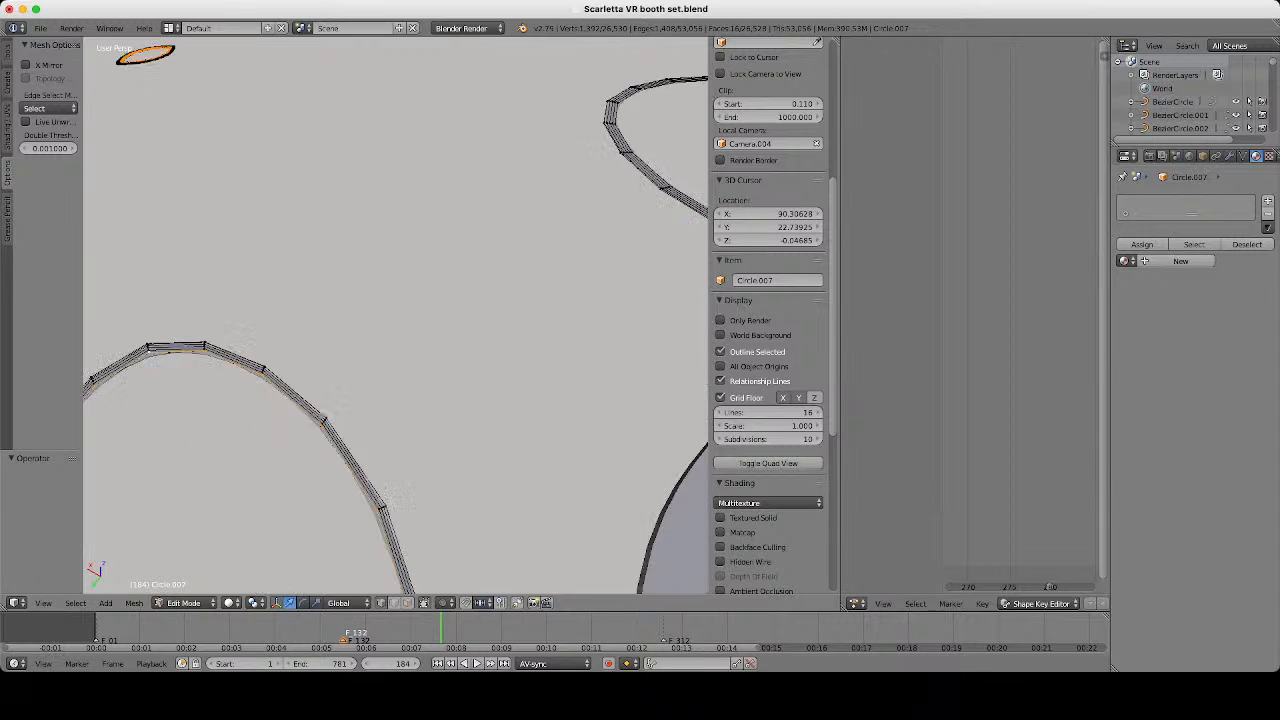
{"action": "scroll", "coordinate": [395, 315], "scroll_direction": "down", "scroll_amount": 3}
{"action": "middle_click_drag", "start_coordinate": [395, 315], "coordinate": [240, 395], "text": "shift"}
{"action": "scroll", "coordinate": [395, 315], "scroll_direction": "up", "scroll_amount": 4}
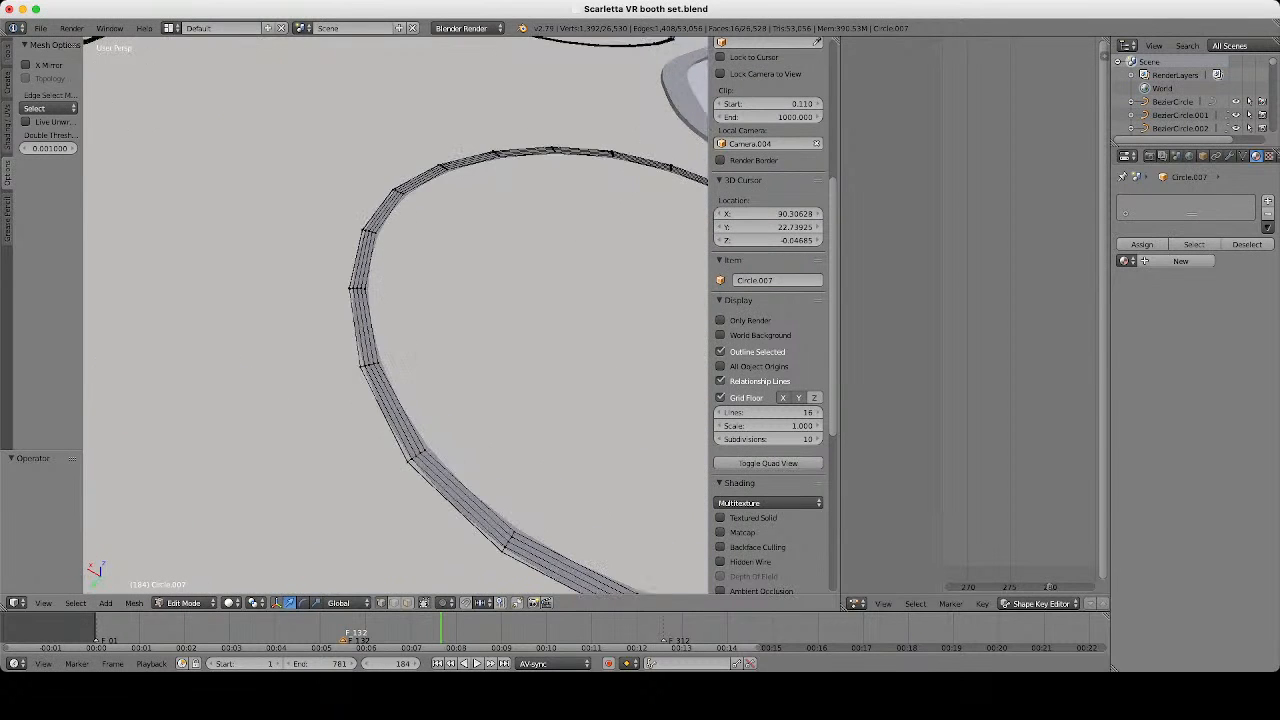
{"action": "scroll", "coordinate": [395, 315], "scroll_direction": "down", "scroll_amount": 6}
{"action": "middle_click_drag", "start_coordinate": [395, 315], "coordinate": [261, 335], "text": "shift"}
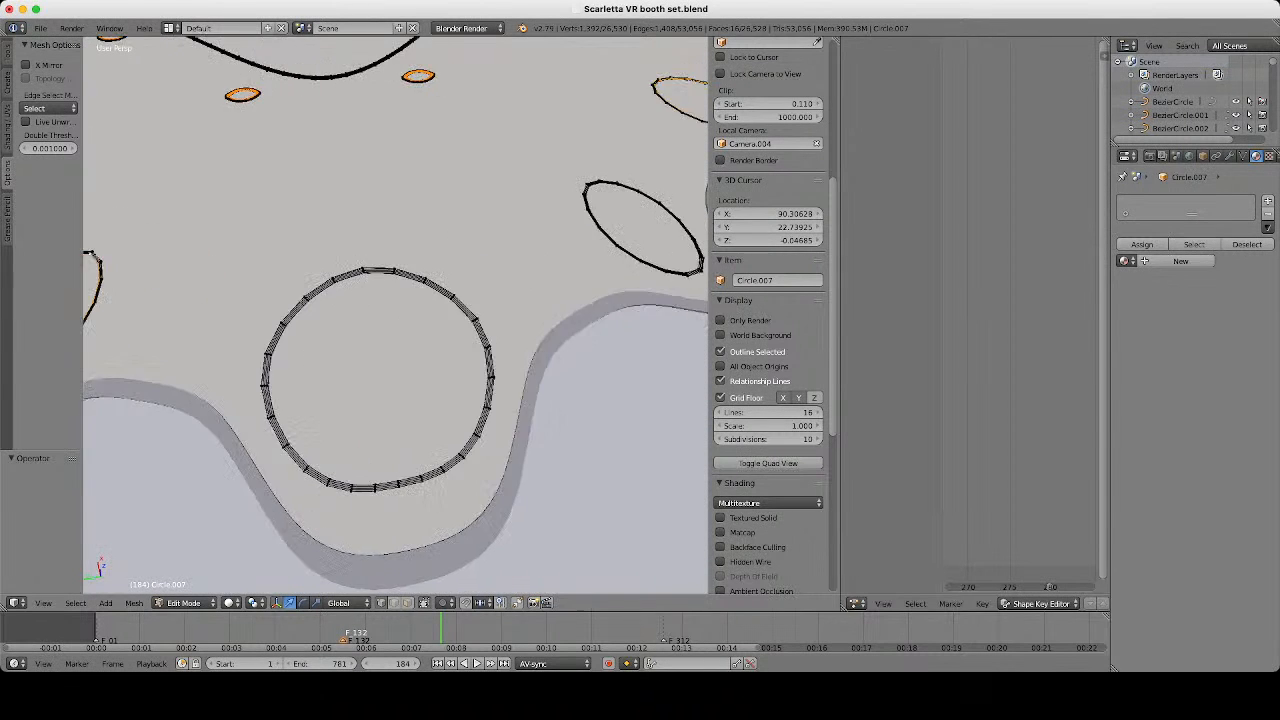
{"action": "scroll", "coordinate": [395, 315], "scroll_direction": "up", "scroll_amount": 3}
{"action": "scroll", "coordinate": [395, 315], "scroll_direction": "up", "scroll_amount": 3}
{"action": "middle_click_drag", "start_coordinate": [395, 315], "coordinate": [395, 262]}
{"action": "scroll", "coordinate": [395, 315], "scroll_direction": "up", "scroll_amount": 1}
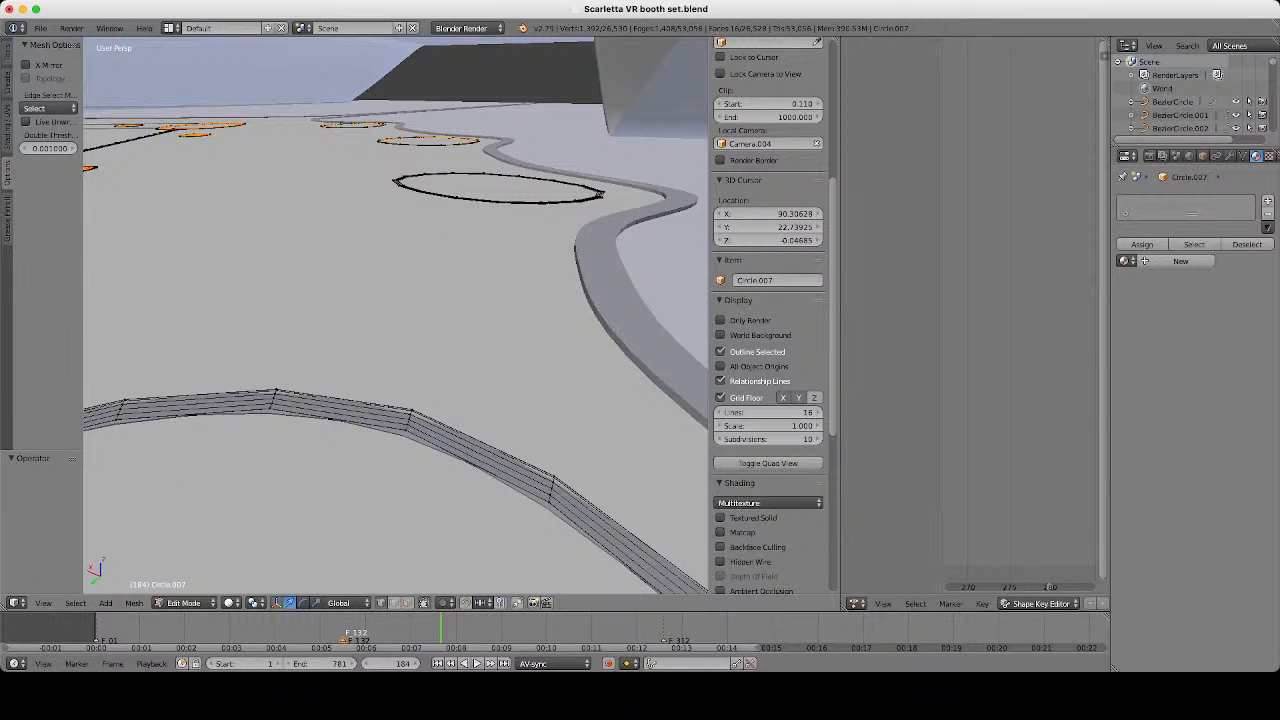
{"action": "right_click", "coordinate": [342, 422], "text": "alt+shift"}
{"action": "middle_click_drag", "start_coordinate": [342, 422], "coordinate": [285, 515]}
Add the inner edge loop of the last unselected oval ring, beside the large round ring on the scalloped border.
{"action": "scroll", "coordinate": [395, 315], "scroll_direction": "down", "scroll_amount": 2}
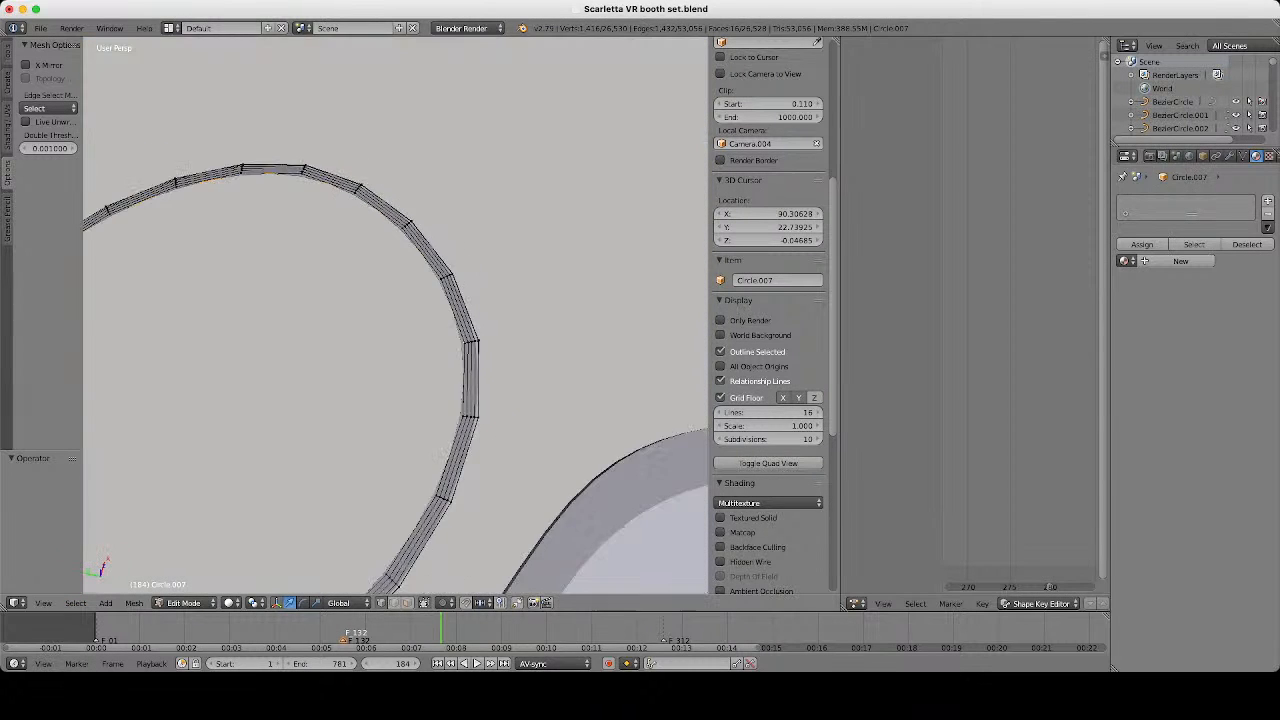
{"action": "scroll", "coordinate": [395, 315], "scroll_direction": "down", "scroll_amount": 6}
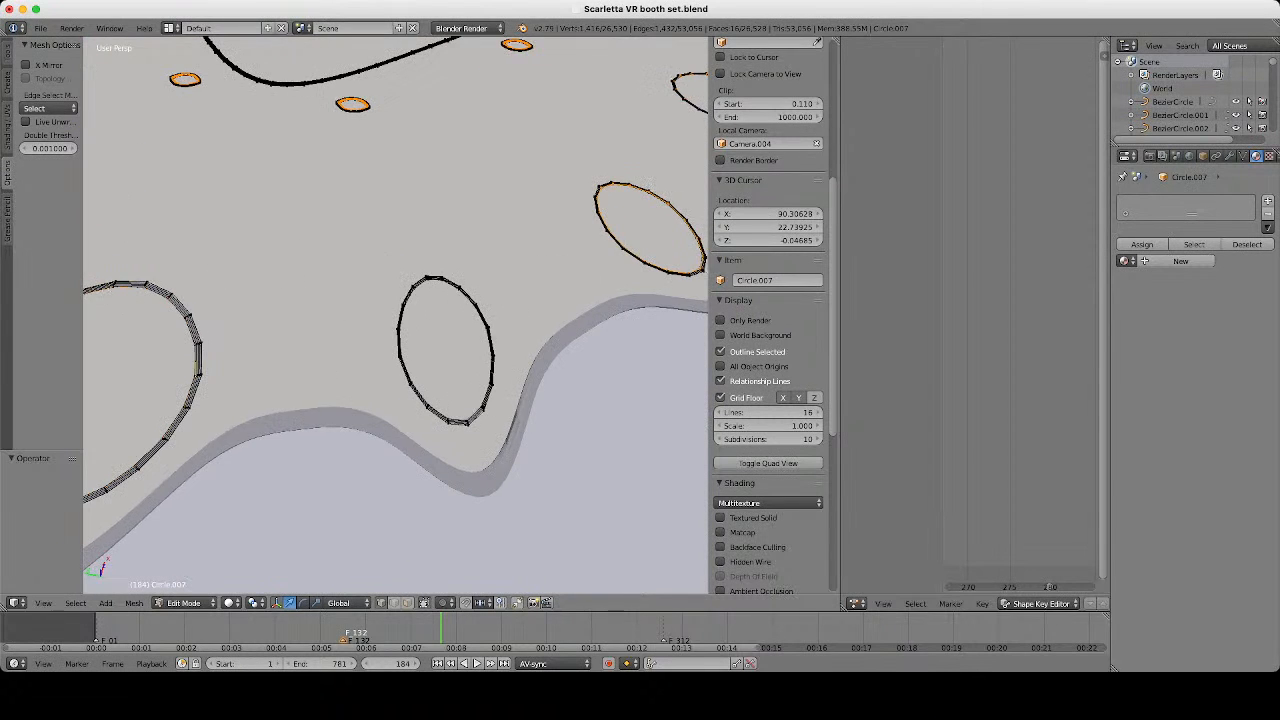
{"action": "middle_click_drag", "start_coordinate": [395, 315], "coordinate": [515, 195], "text": "shift"}
{"action": "scroll", "coordinate": [395, 315], "scroll_direction": "up", "scroll_amount": 6}
{"action": "scroll", "coordinate": [395, 315], "scroll_direction": "up", "scroll_amount": 2}
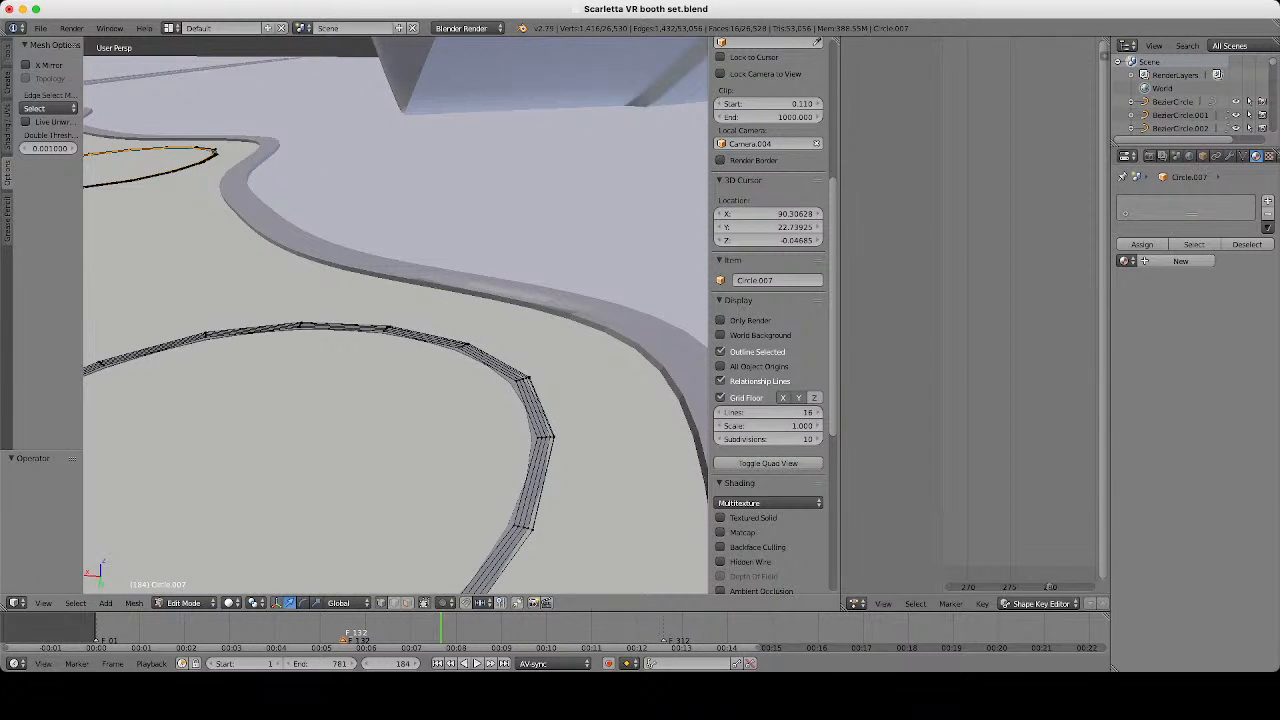
{"action": "scroll", "coordinate": [395, 315], "scroll_direction": "down", "scroll_amount": 2}
Inspect the selected ring loops across the whole floor section in wireframe and return to solid shading.
{"action": "key", "text": "z"}
{"action": "scroll", "coordinate": [395, 315], "scroll_direction": "down", "scroll_amount": 4}
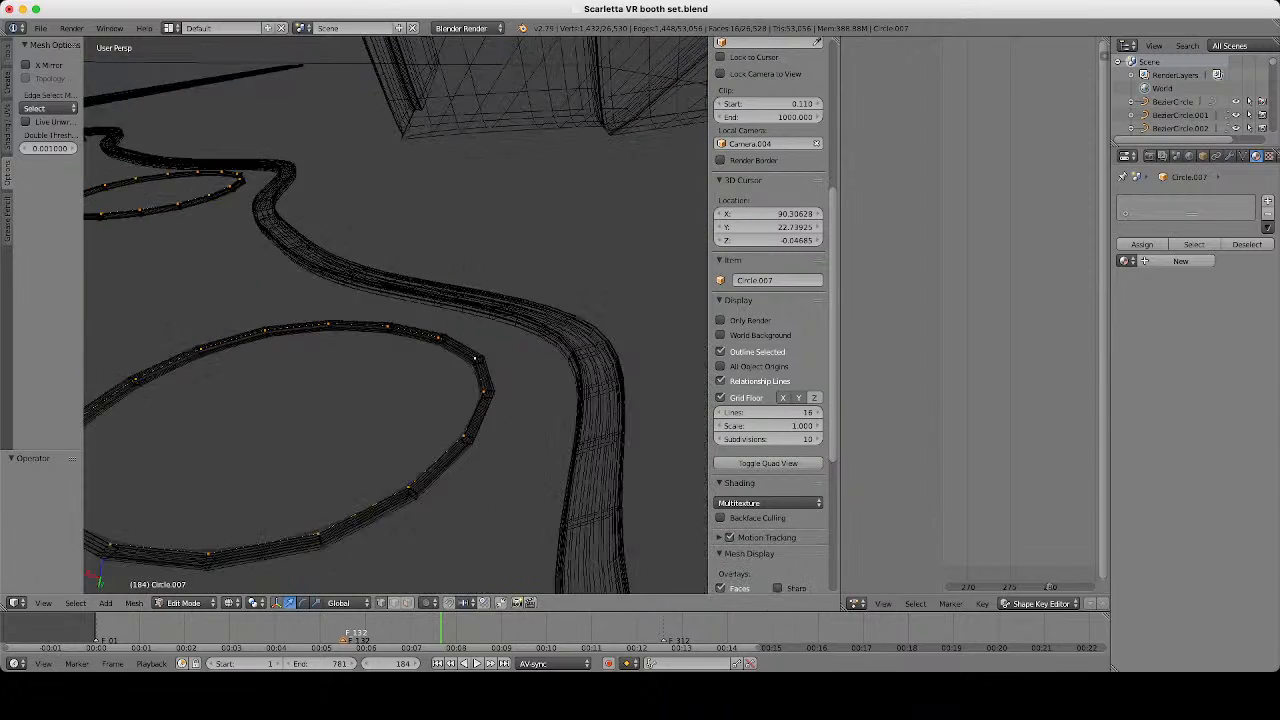
{"action": "middle_click_drag", "start_coordinate": [395, 315], "coordinate": [425, 405]}
{"action": "scroll", "coordinate": [395, 315], "scroll_direction": "down", "scroll_amount": 5}
{"action": "middle_click_drag", "start_coordinate": [395, 315], "coordinate": [545, 290], "text": "shift"}
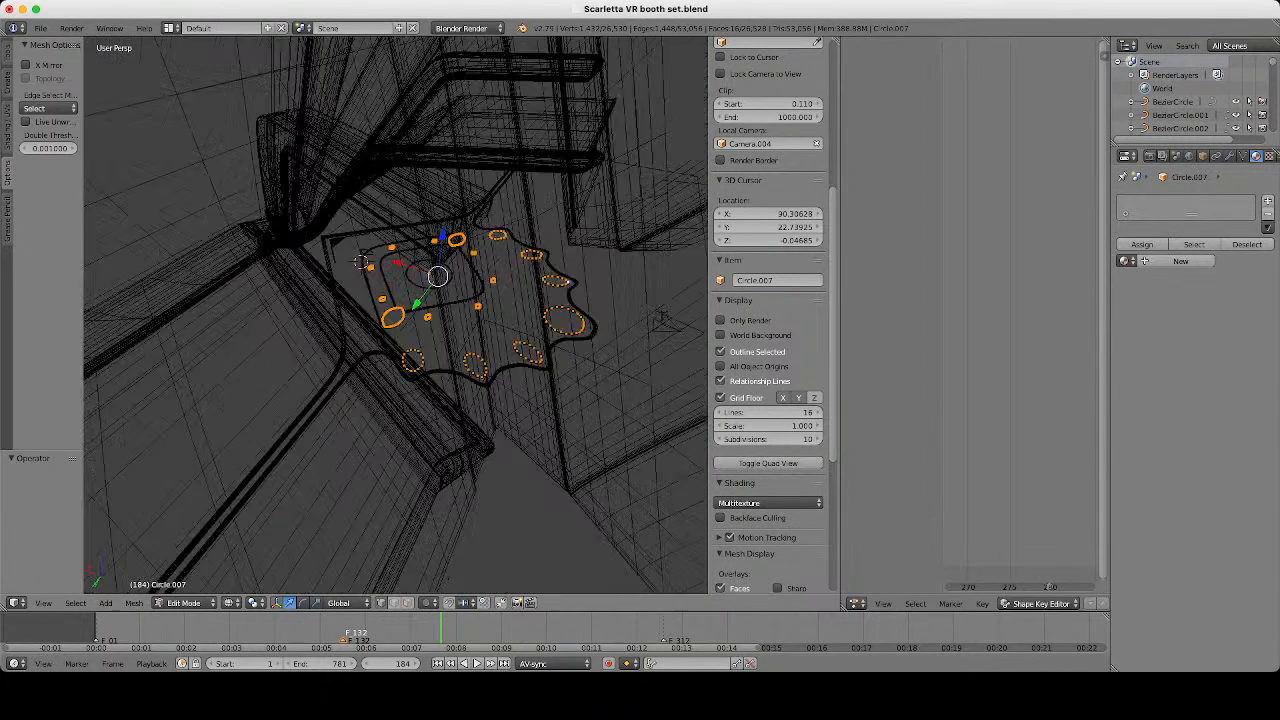
{"action": "scroll", "coordinate": [412, 335], "scroll_direction": "up", "scroll_amount": 5}
{"action": "middle_click_drag", "start_coordinate": [450, 400], "coordinate": [412, 335]}
{"action": "scroll", "coordinate": [412, 335], "scroll_direction": "up", "scroll_amount": 8}
{"action": "scroll", "coordinate": [412, 335], "scroll_direction": "down", "scroll_amount": 7}
{"action": "key", "text": "z"}
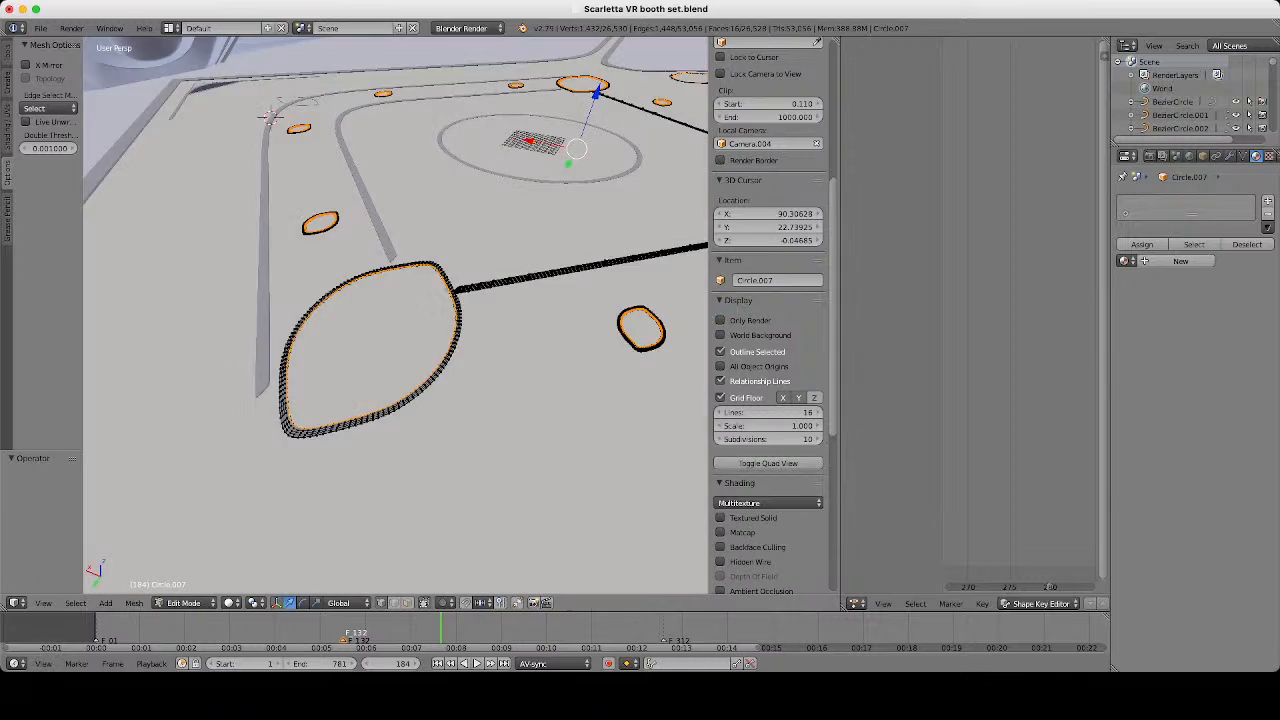
Duplicate the selected inner ring edge loops in place and set the pivot point to Individual Origins.
{"action": "scroll", "coordinate": [412, 335], "scroll_direction": "down", "scroll_amount": 4}
{"action": "scroll", "coordinate": [395, 315], "scroll_direction": "down", "scroll_amount": 2}
{"action": "key", "text": "z"}
{"action": "middle_click_drag", "start_coordinate": [412, 335], "coordinate": [240, 335], "text": "shift"}
{"action": "scroll", "coordinate": [395, 315], "scroll_direction": "up", "scroll_amount": 1}
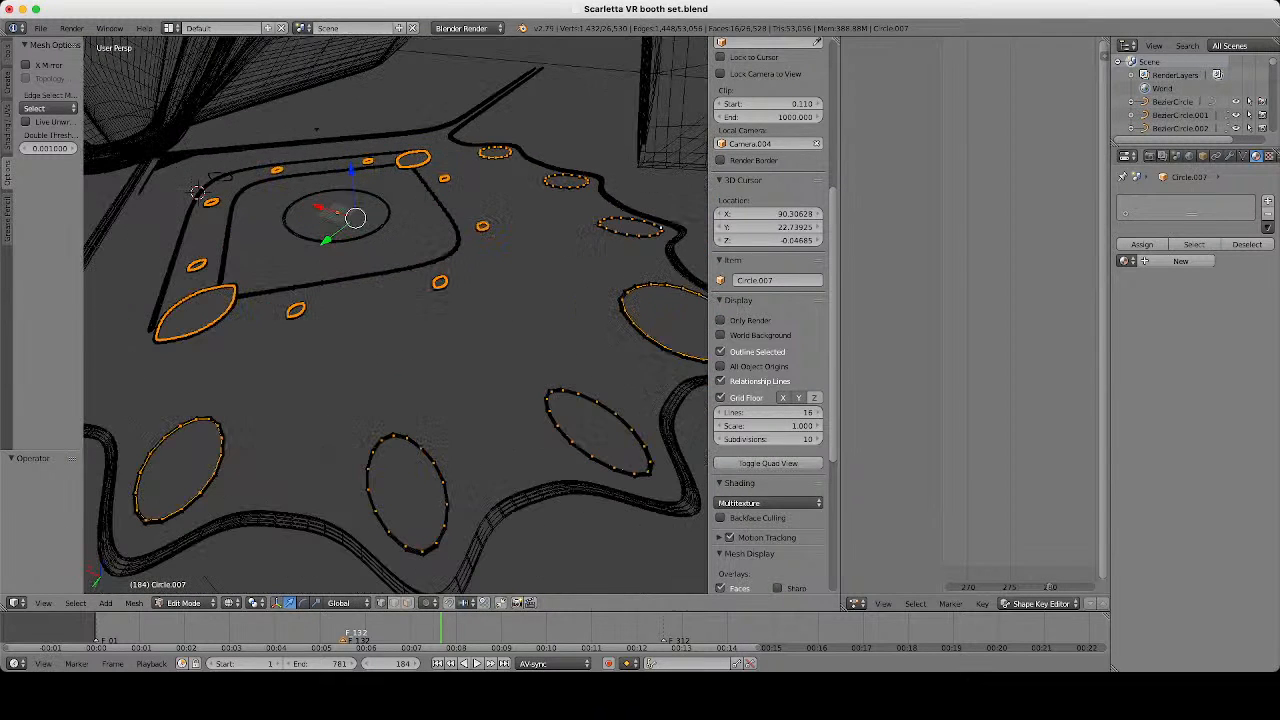
{"action": "key", "text": "shift+d"}
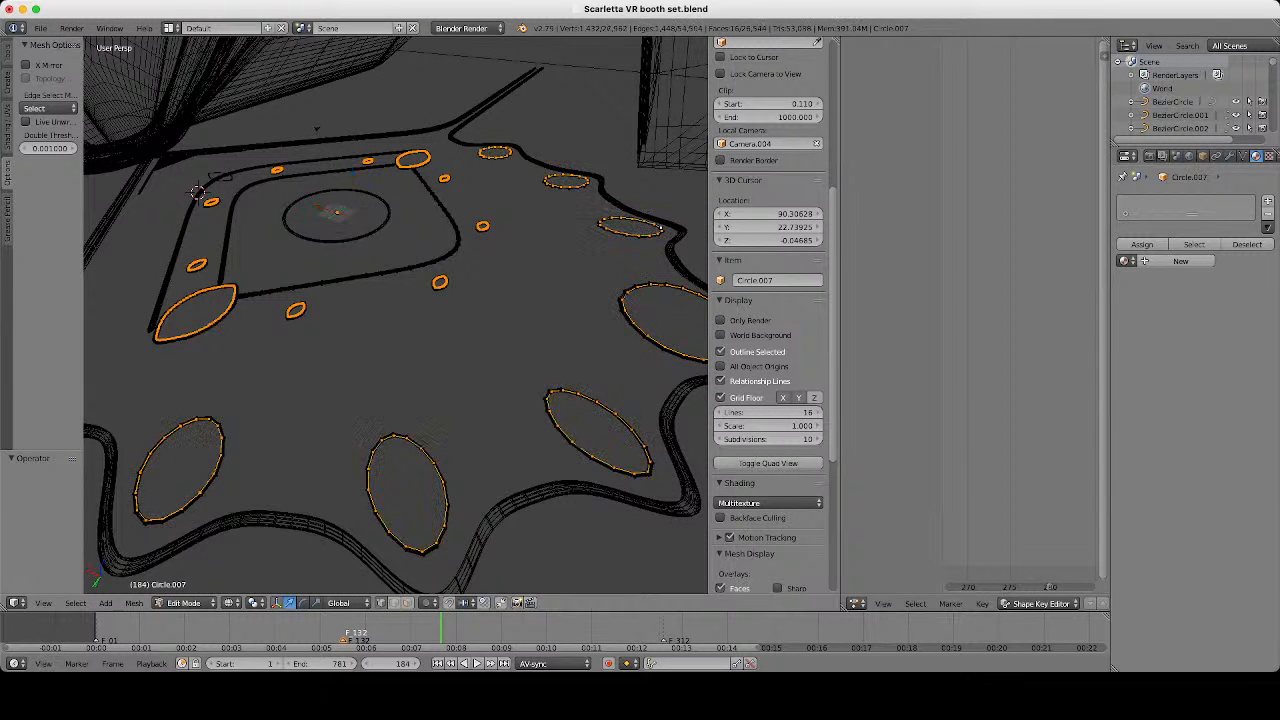
{"action": "key", "text": "Escape"}
{"action": "left_click", "coordinate": [256, 603]}
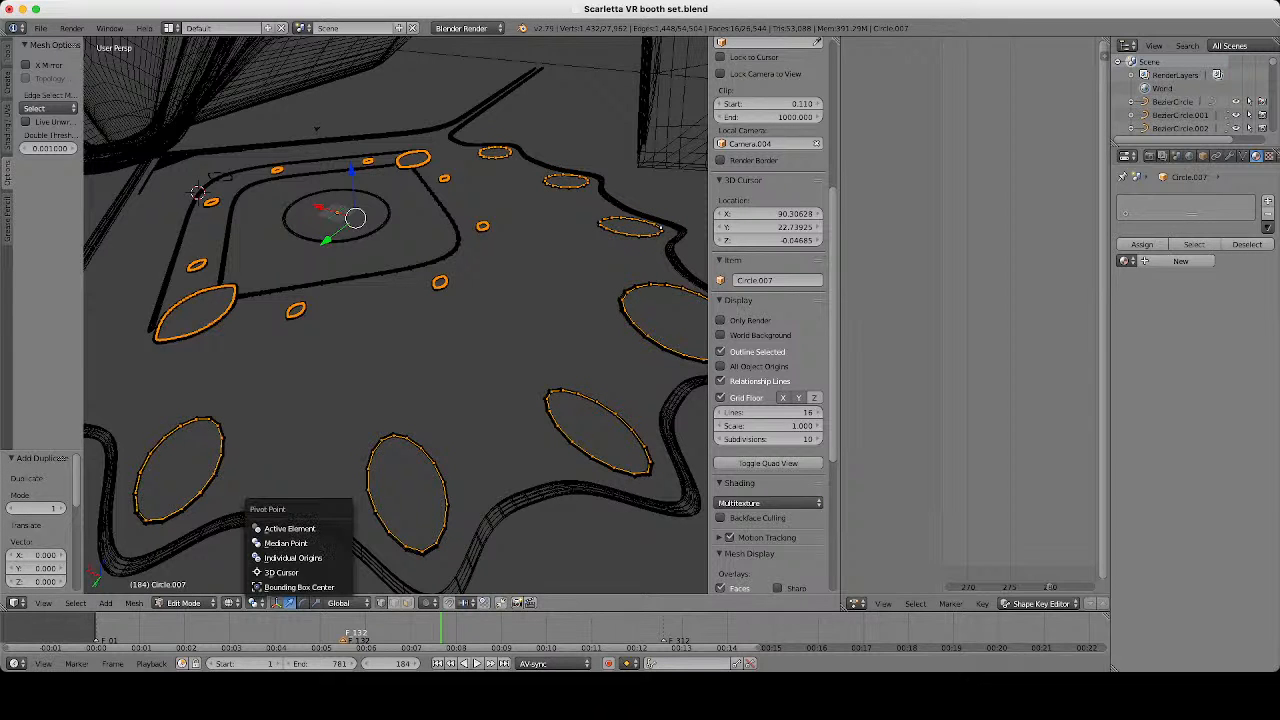
{"action": "left_click", "coordinate": [293, 558]}
Extrude the duplicated edge loops and scale them inward to about 0.953 around their individual origins.
{"action": "middle_click_drag", "start_coordinate": [345, 400], "coordinate": [395, 350]}
{"action": "scroll", "coordinate": [395, 350], "scroll_direction": "up", "scroll_amount": 3}
{"action": "key", "text": "e"}
{"action": "key", "text": "Escape"}
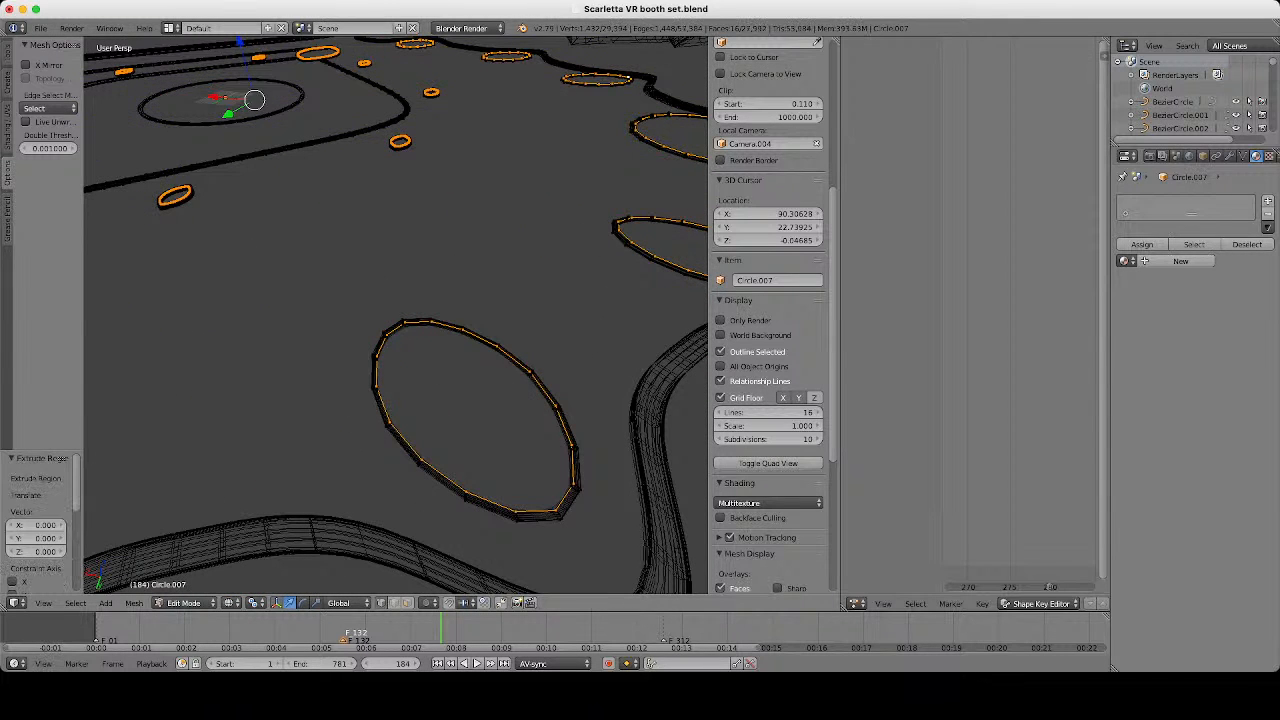
{"action": "scroll", "coordinate": [395, 315], "scroll_direction": "up", "scroll_amount": 2}
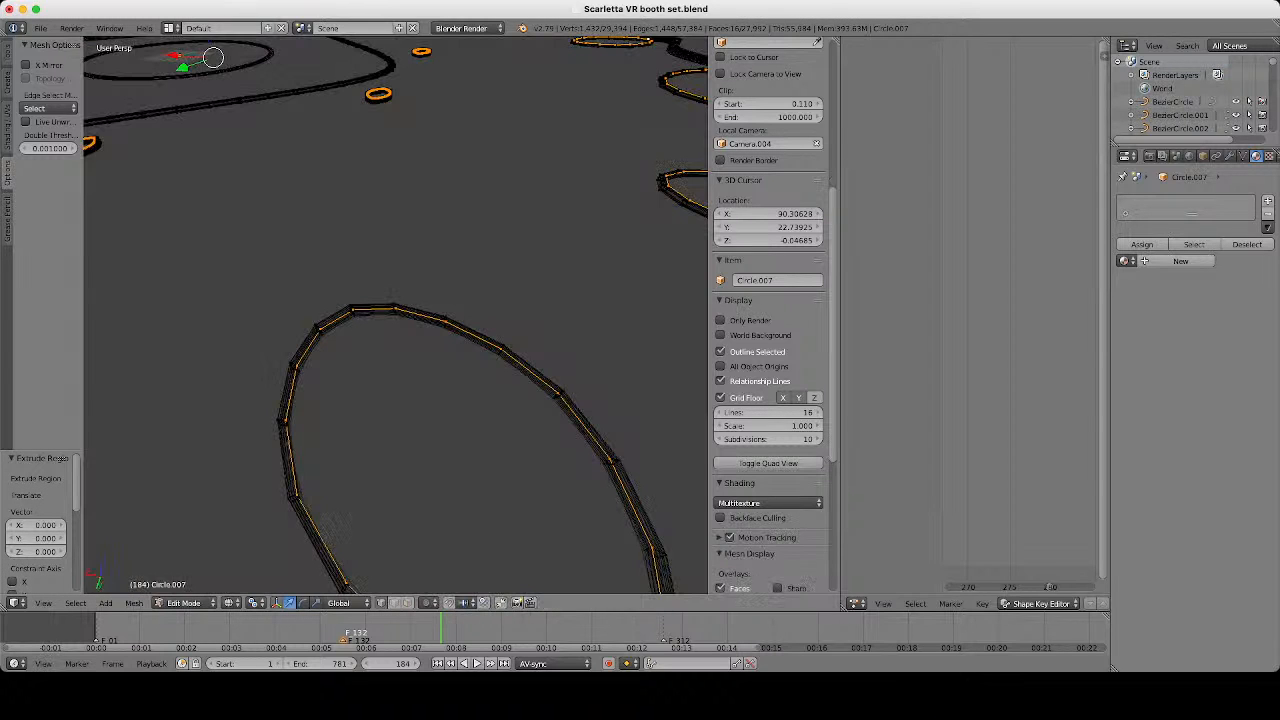
{"action": "key", "text": "s"}
{"action": "left_click", "coordinate": [605, 460]}
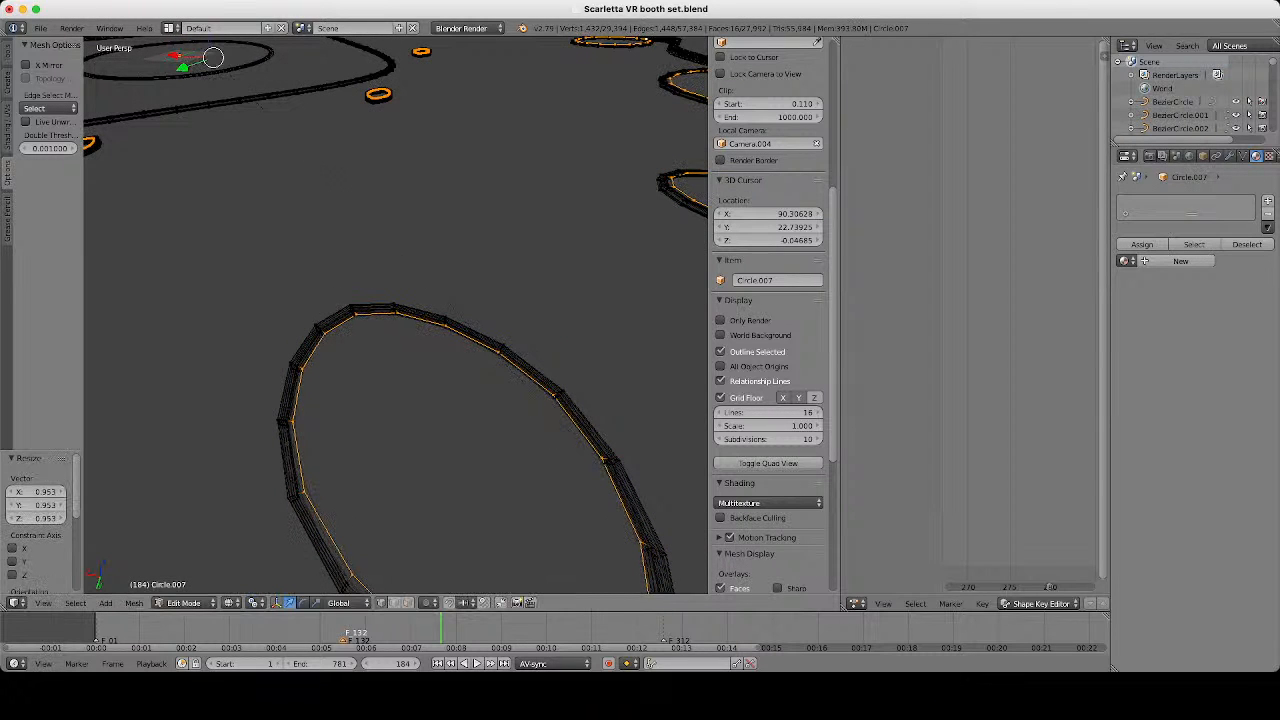
Extrude the inlay loops once more and scale the new loops to about 0.877.
{"action": "key", "text": "Return"}
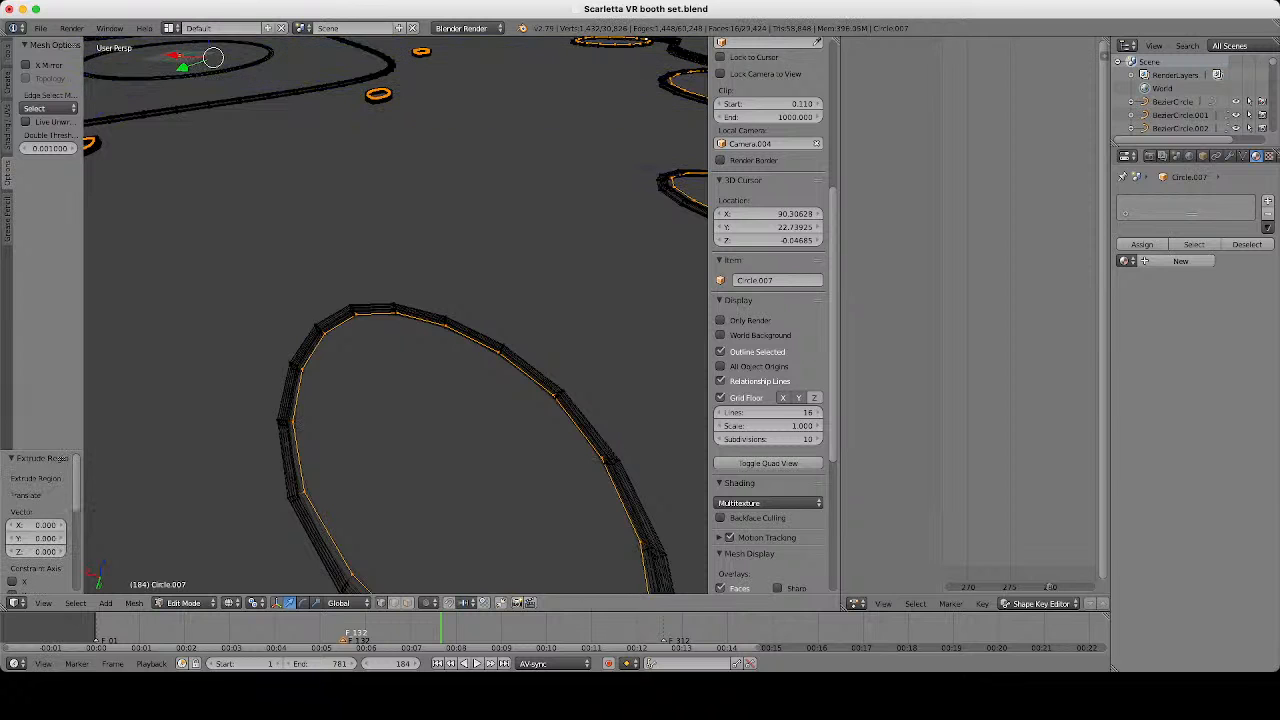
{"action": "key", "text": "s"}
{"action": "left_click", "coordinate": [602, 479]}
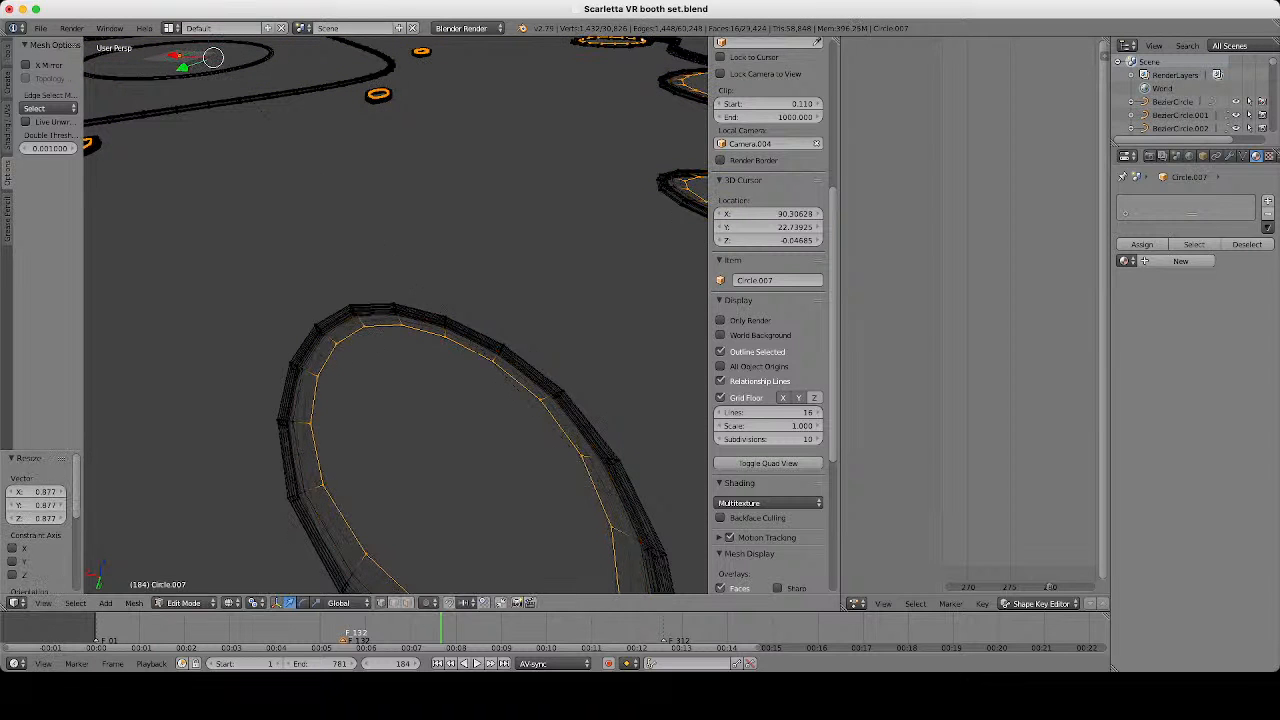
Close the inlays by extruding their loops, scaling them to 0 and removing the doubled center vertices.
{"action": "scroll", "coordinate": [602, 479], "scroll_direction": "down", "scroll_amount": 3}
{"action": "key", "text": "e"}
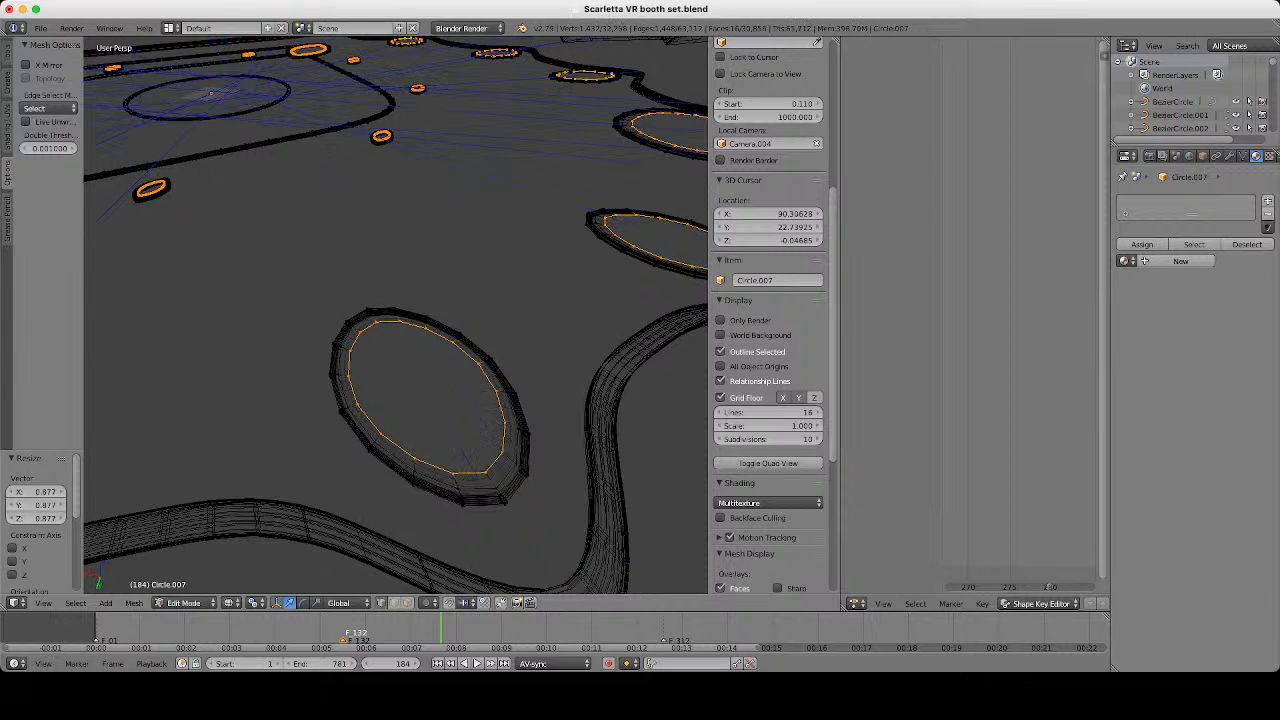
{"action": "key", "text": "Return"}
{"action": "key", "text": "s"}
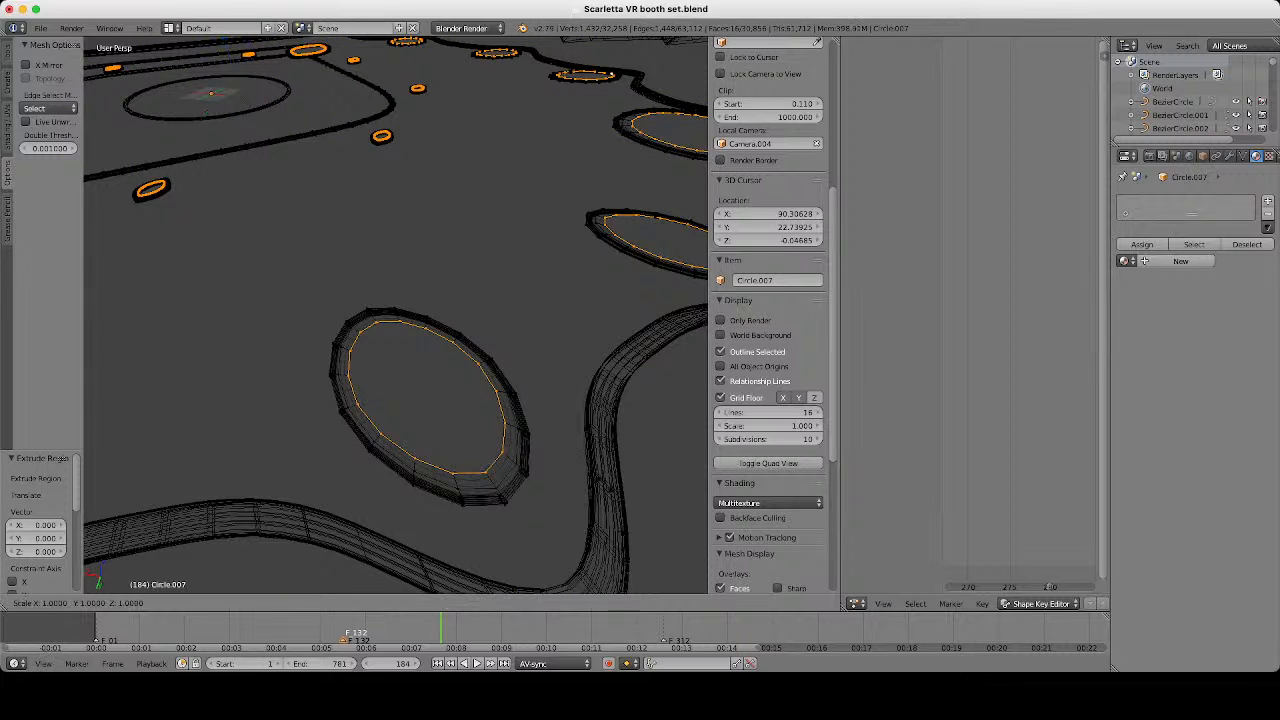
{"action": "key", "text": "0"}
{"action": "key", "text": "Return"}
{"action": "key", "text": "w"}
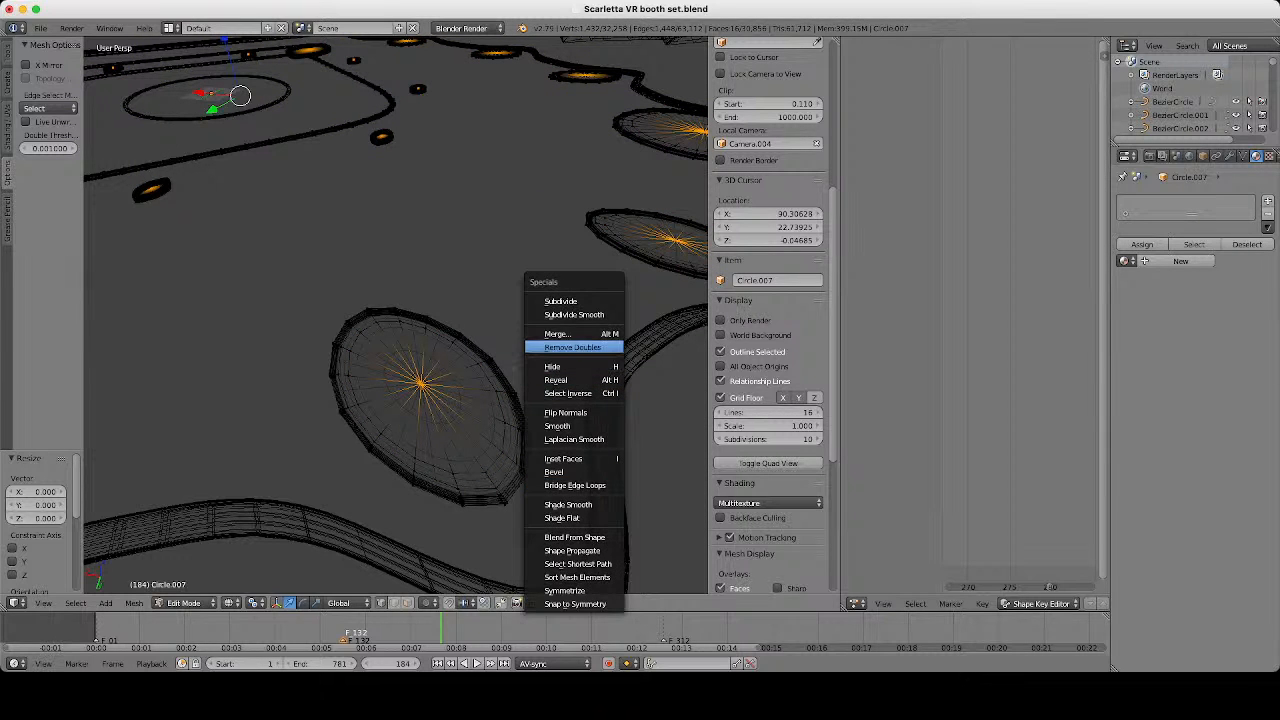
{"action": "key", "text": "Return"}
Recalculate the normals of the linked inlay panels and separate the panels into their own object.
{"action": "key", "text": "ctrl+l"}
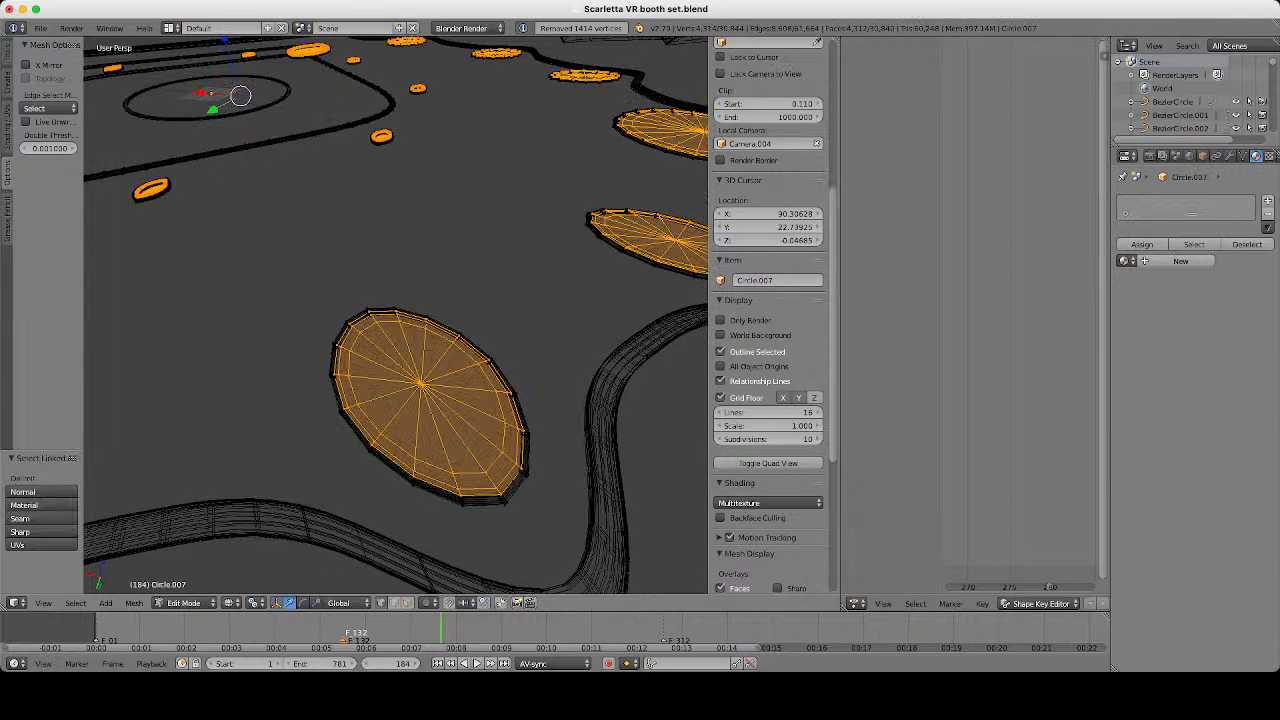
{"action": "key", "text": "ctrl+n"}
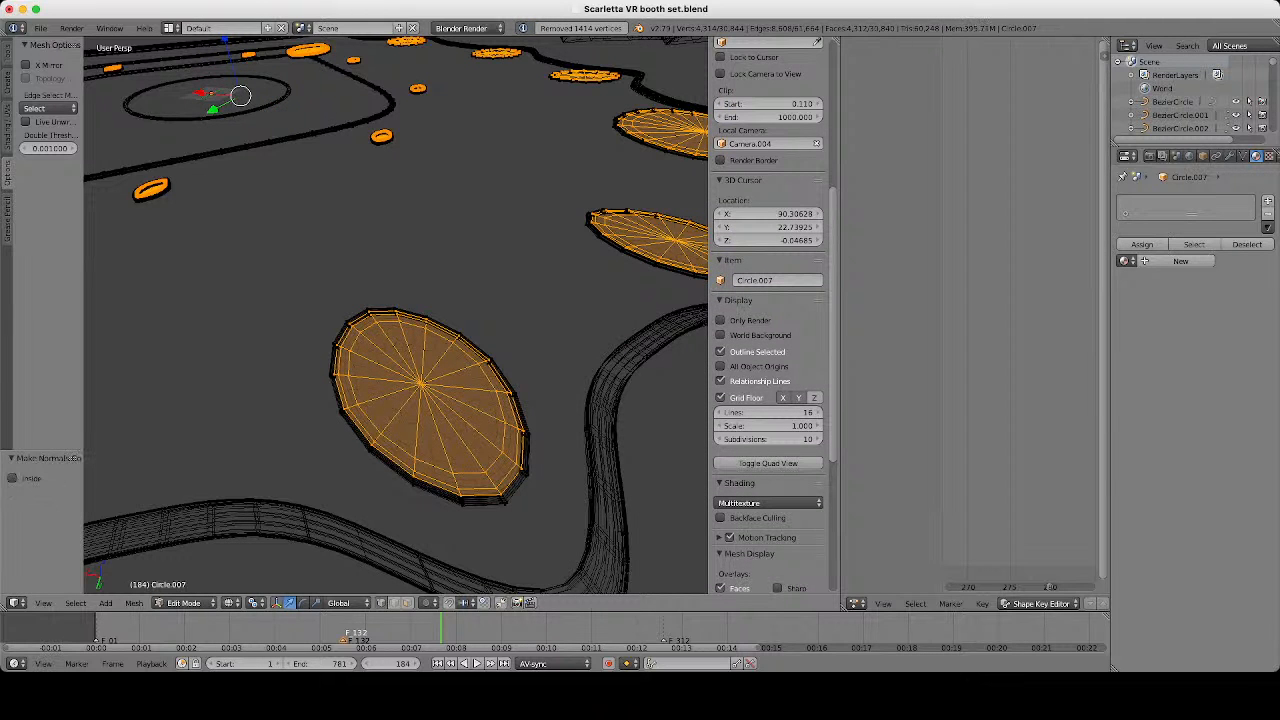
{"action": "key", "text": "p"}
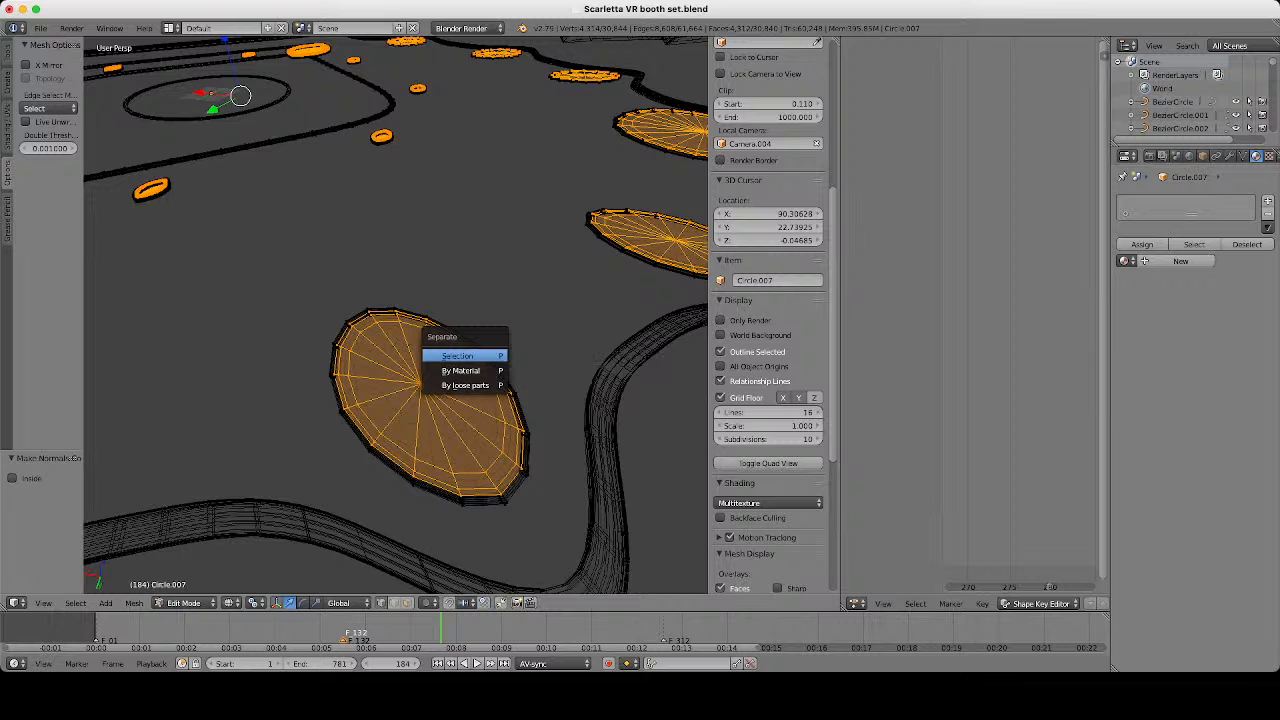
{"action": "key", "text": "Return"}
{"action": "key", "text": "Tab"}
{"action": "key", "text": "z"}
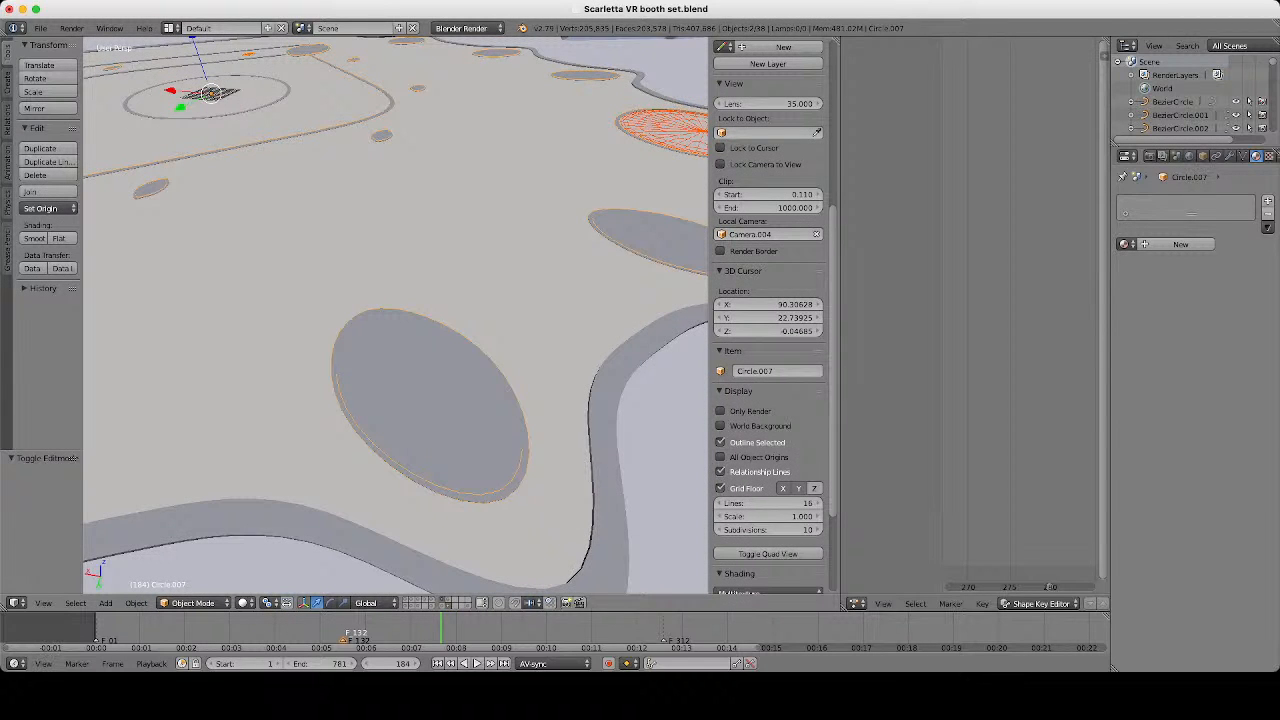
Select the floor's ring lining object and raise it about 0.264 along Z above the inlay panels.
{"action": "right_click", "coordinate": [664, 133]}
{"action": "key", "text": "Tab"}
{"action": "key", "text": "Tab"}
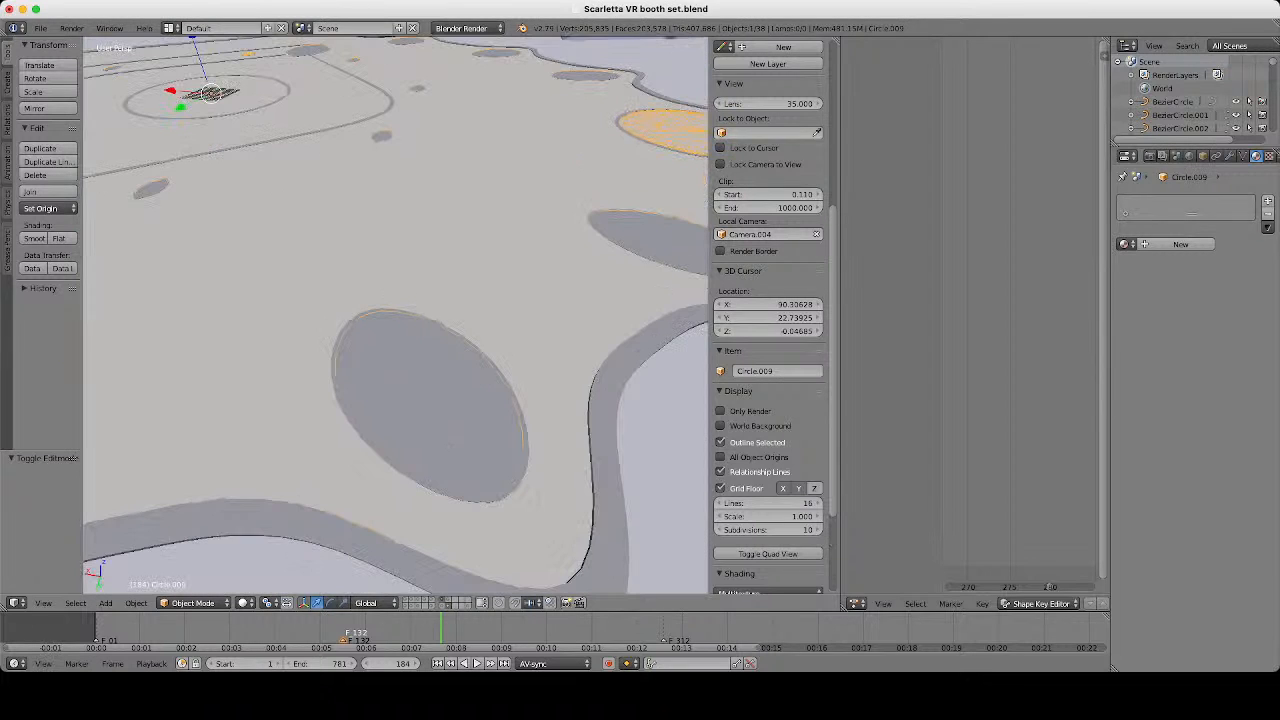
{"action": "middle_click_drag", "start_coordinate": [395, 370], "coordinate": [395, 300]}
{"action": "scroll", "coordinate": [395, 300], "scroll_direction": "up", "scroll_amount": 4}
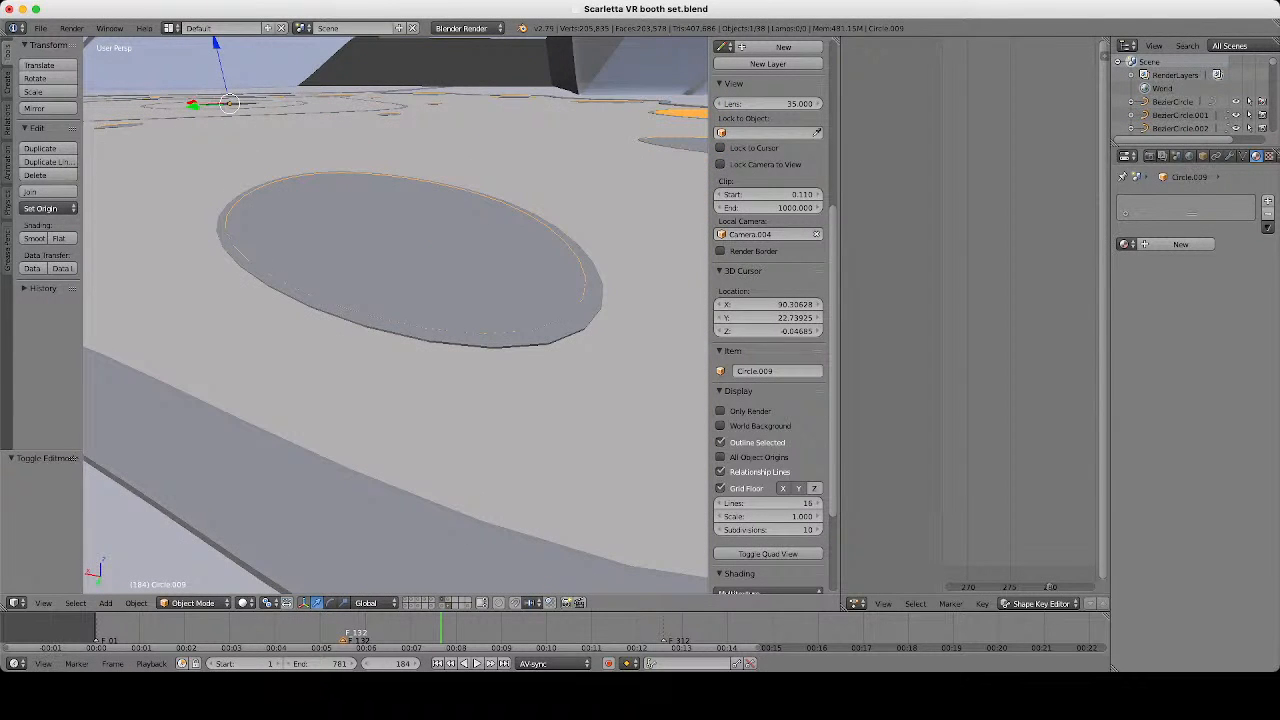
{"action": "right_click", "coordinate": [400, 331]}
{"action": "key", "text": "z"}
{"action": "key", "text": "z"}
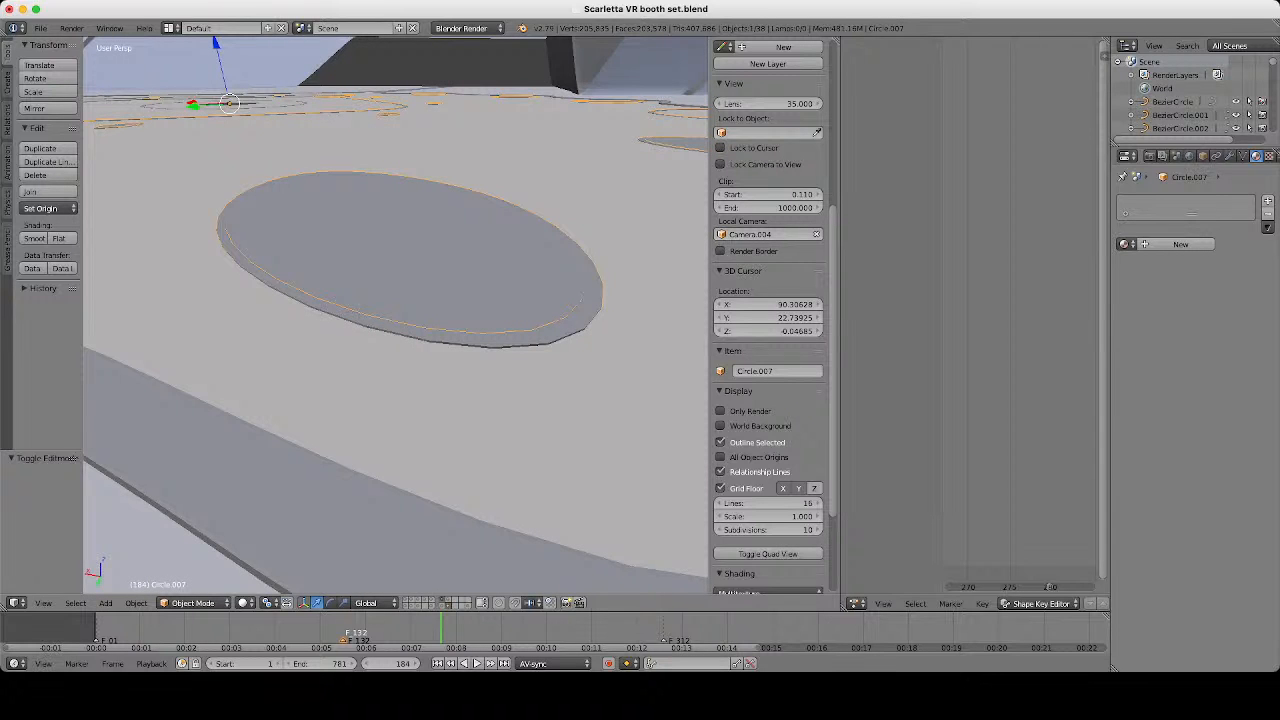
{"action": "left_click_drag", "start_coordinate": [215, 43], "coordinate": [215, 30]}
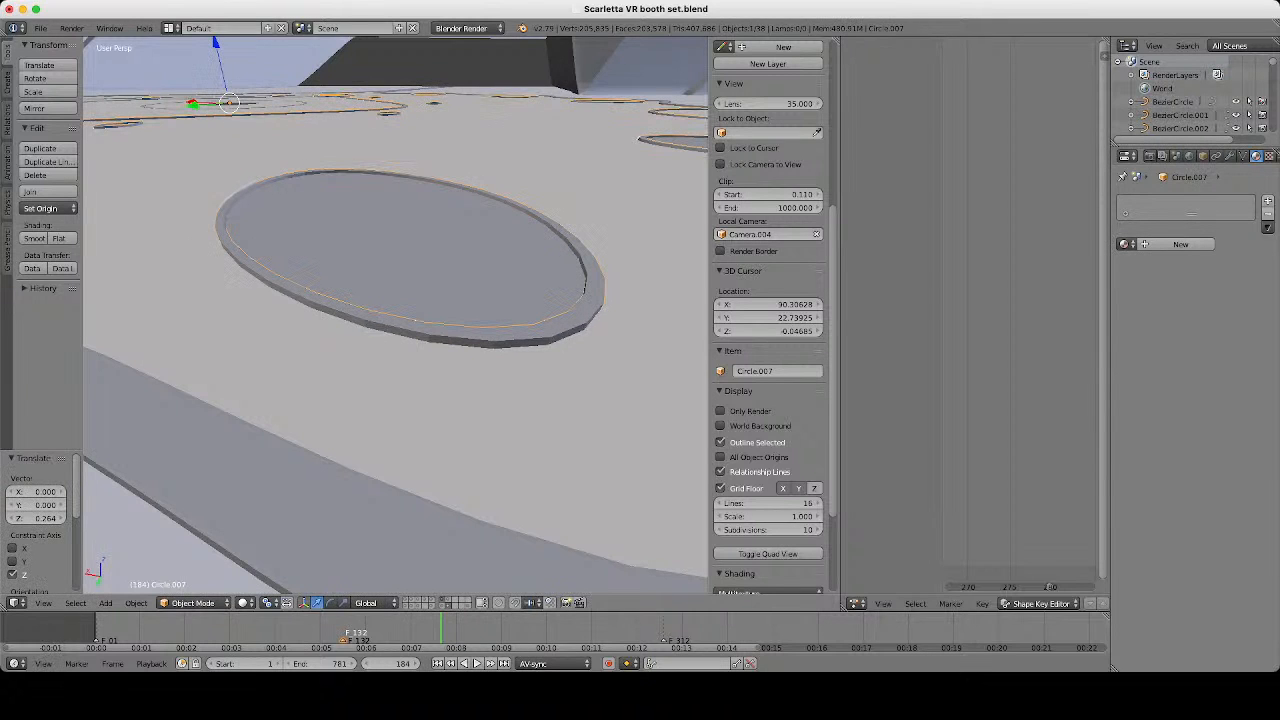
Select the separated inlay panels object and give it a new material.
{"action": "right_click", "coordinate": [400, 248]}
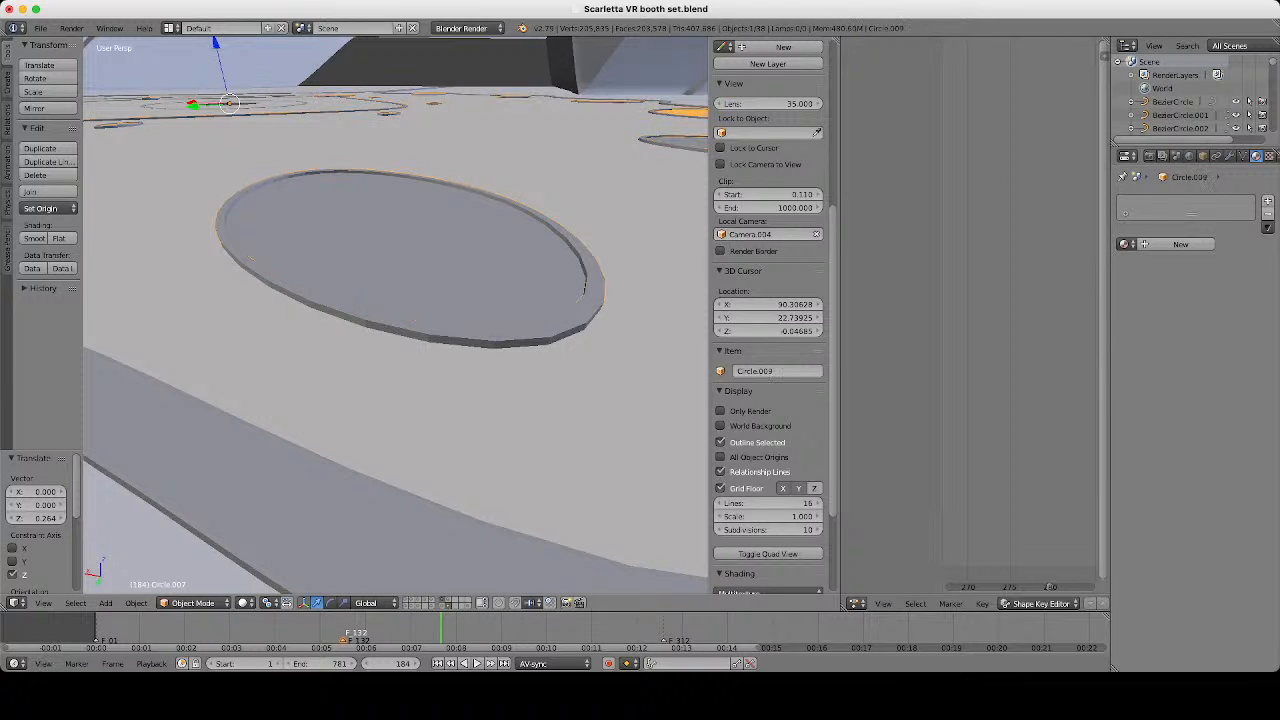
{"action": "scroll", "coordinate": [395, 315], "scroll_direction": "down", "scroll_amount": 6}
{"action": "key", "text": "z"}
{"action": "middle_click_drag", "start_coordinate": [395, 315], "coordinate": [393, 370]}
{"action": "key", "text": "z"}
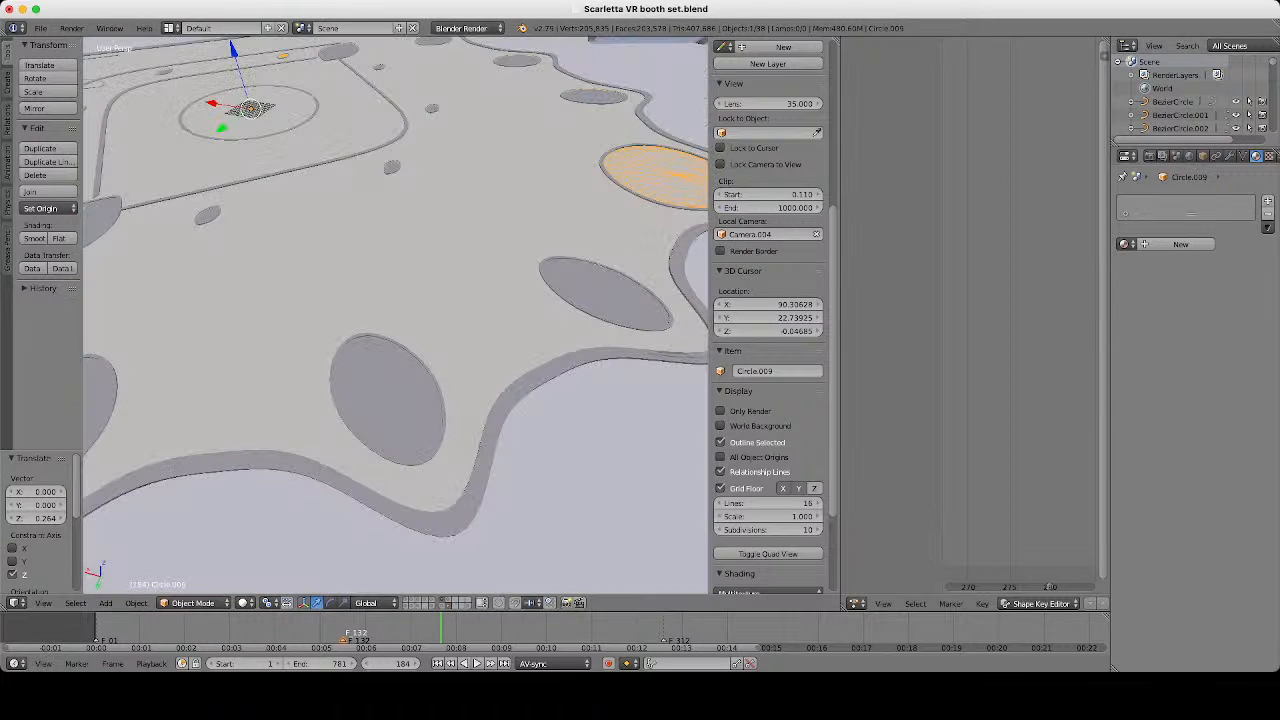
{"action": "left_click", "coordinate": [1180, 244]}
Deselect everything and examine how the large round inlay panel sits inside its ring.
{"action": "scroll", "coordinate": [395, 315], "scroll_direction": "down", "scroll_amount": 2}
{"action": "middle_click_drag", "start_coordinate": [420, 315], "coordinate": [340, 335]}
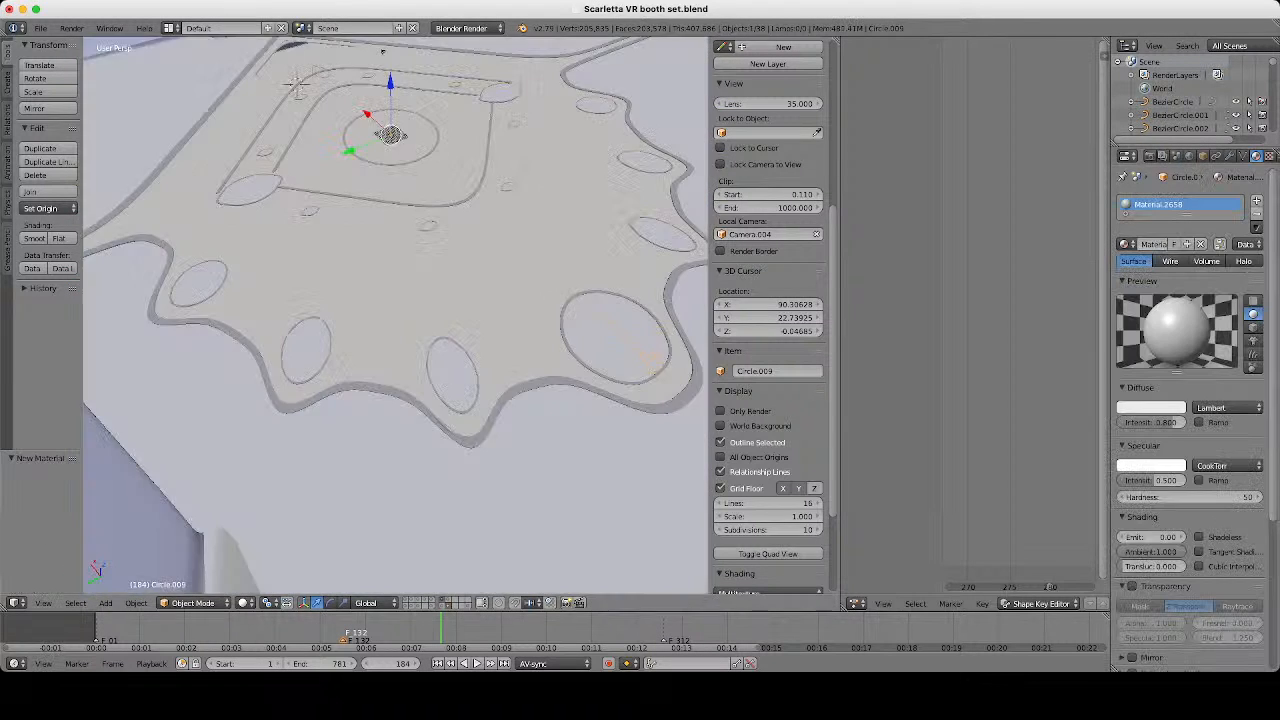
{"action": "scroll", "coordinate": [395, 315], "scroll_direction": "up", "scroll_amount": 1}
{"action": "key", "text": "a"}
{"action": "middle_click_drag", "start_coordinate": [600, 330], "coordinate": [360, 330], "text": "shift"}
{"action": "scroll", "coordinate": [395, 315], "scroll_direction": "up", "scroll_amount": 4}
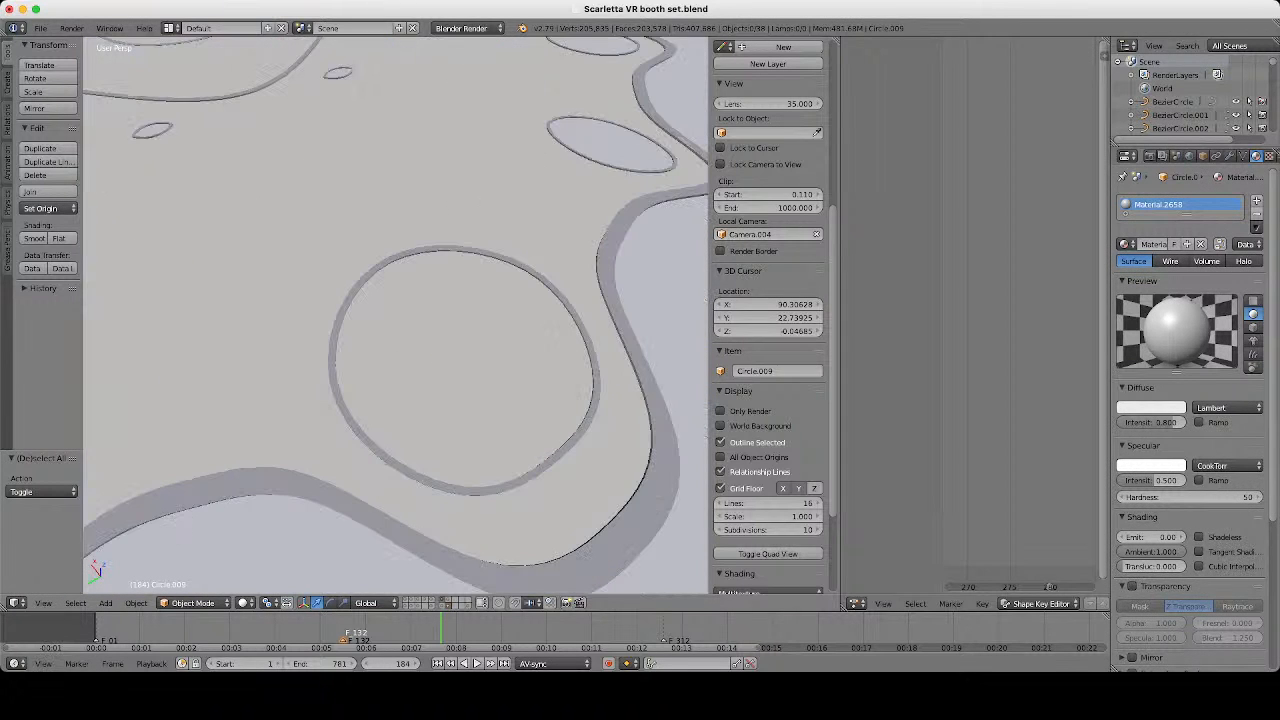
{"action": "middle_click_drag", "start_coordinate": [395, 380], "coordinate": [370, 400]}
{"action": "scroll", "coordinate": [395, 315], "scroll_direction": "up", "scroll_amount": 2}
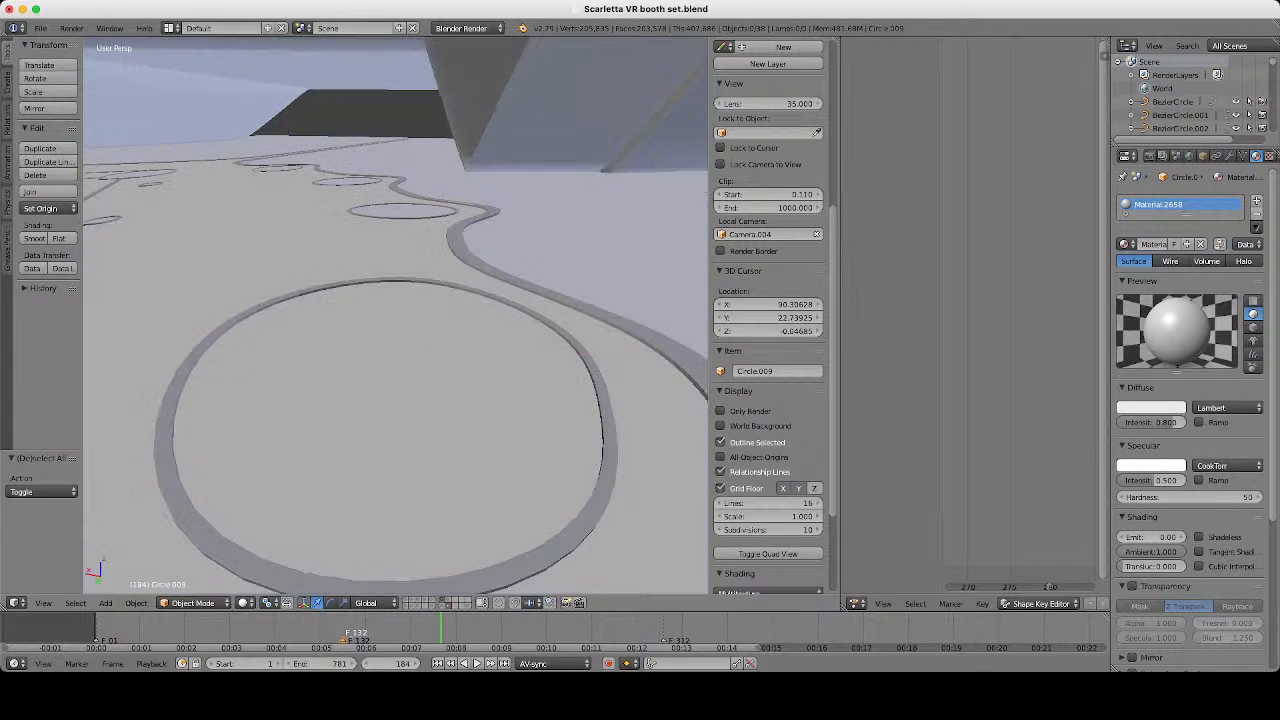
Select the whole large round inlay panel in the panel mesh and raise it slightly along Z.
{"action": "key", "text": "z"}
{"action": "key", "text": "Tab"}
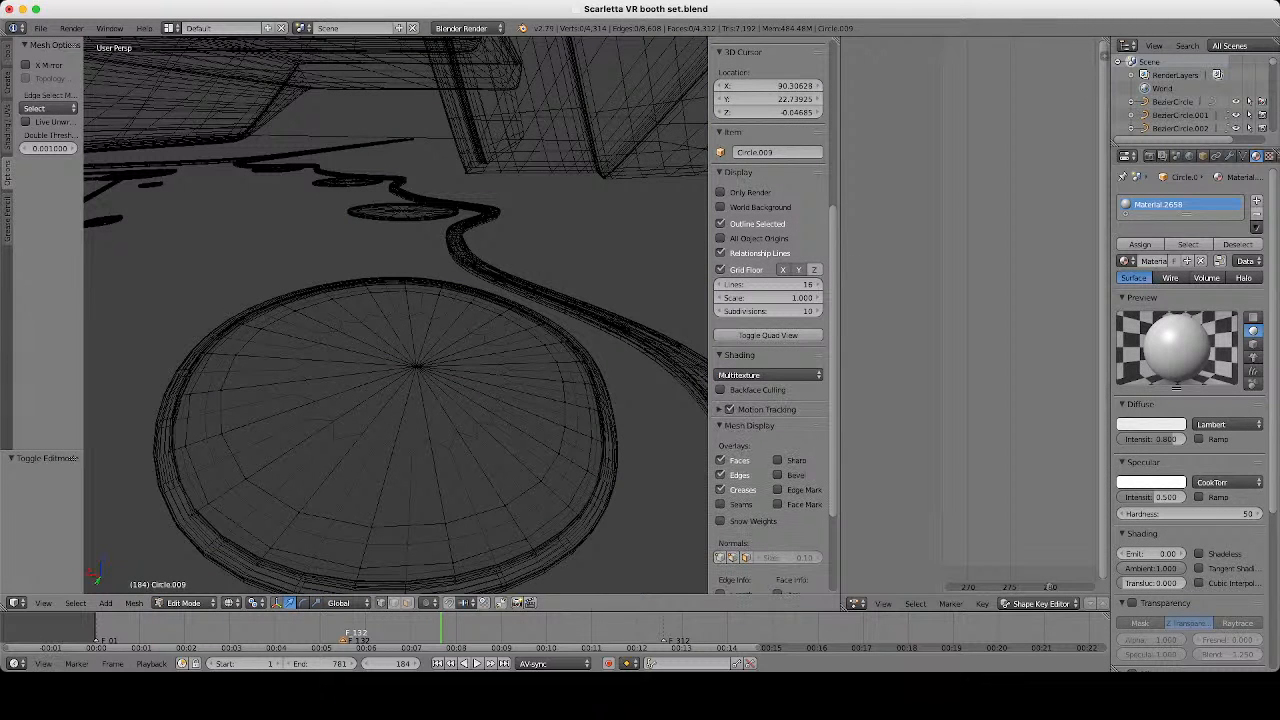
{"action": "key", "text": "ctrl+l"}
{"action": "right_click", "coordinate": [559, 454]}
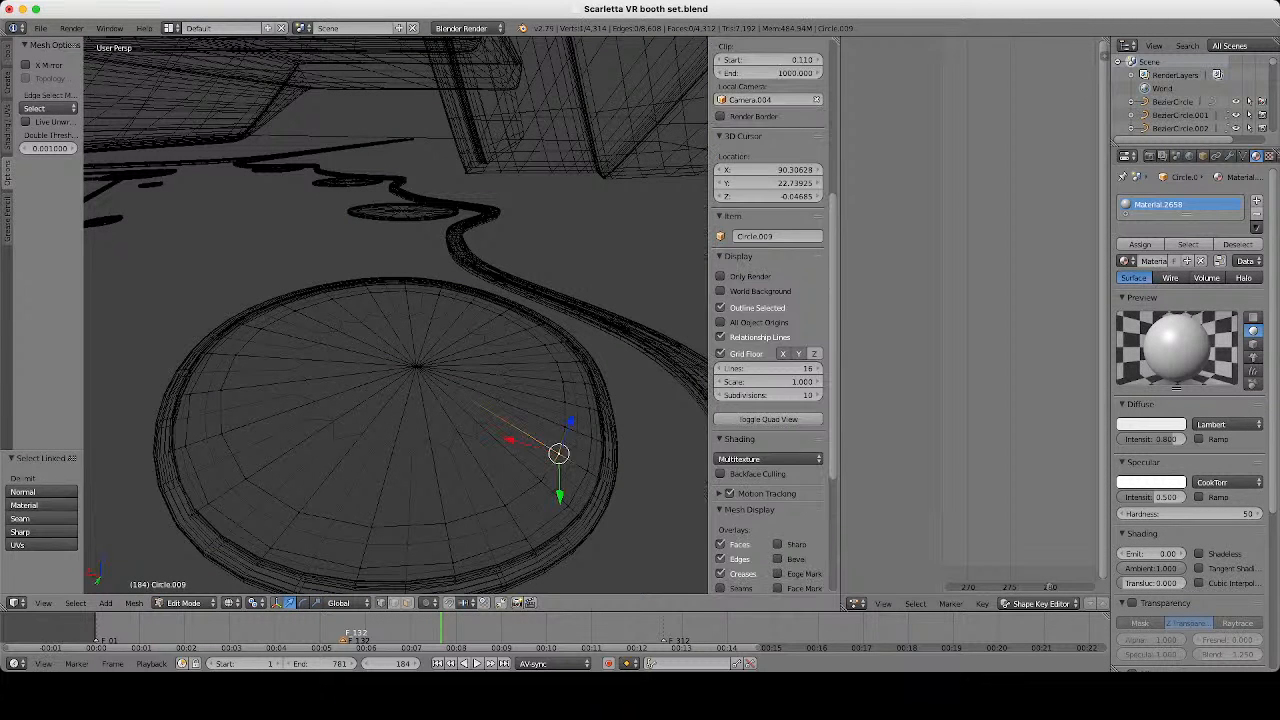
{"action": "key", "text": "ctrl+l"}
{"action": "key", "text": "z"}
{"action": "middle_click_drag", "start_coordinate": [559, 454], "coordinate": [556, 376]}
{"action": "scroll", "coordinate": [556, 376], "scroll_direction": "up", "scroll_amount": 3}
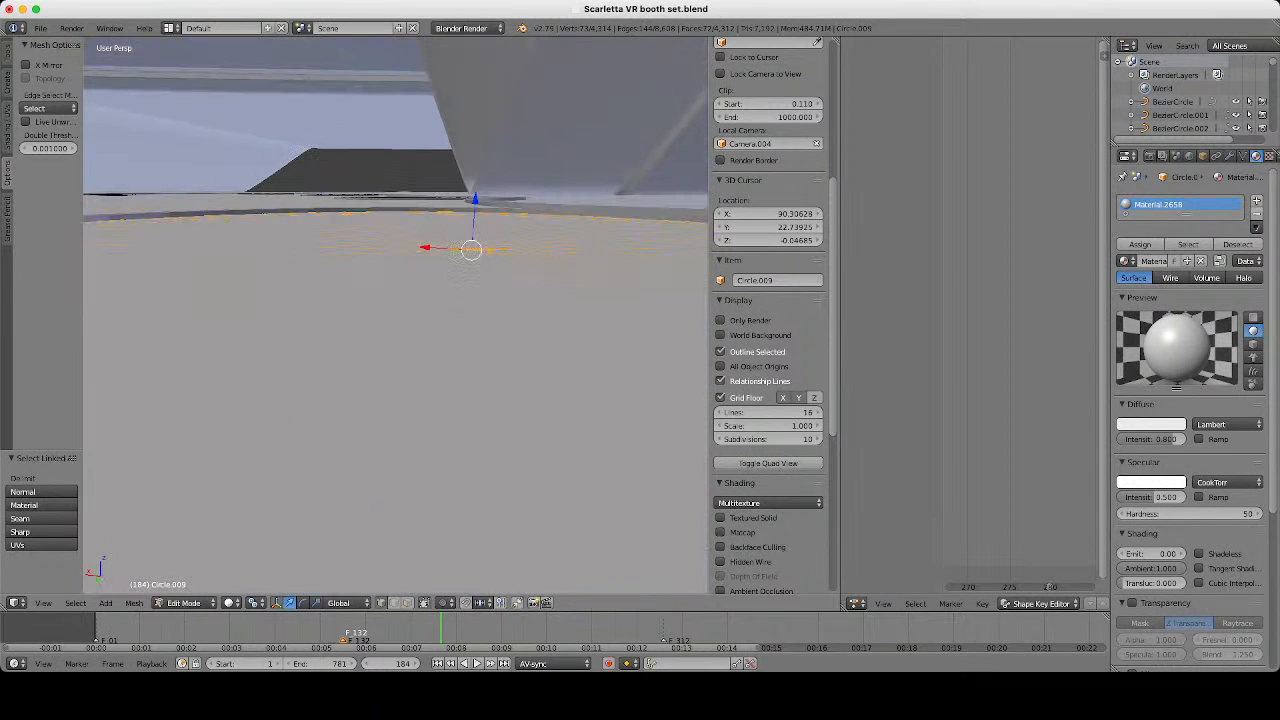
{"action": "left_click_drag", "start_coordinate": [475, 199], "coordinate": [475, 193]}
{"action": "middle_click_drag", "start_coordinate": [475, 193], "coordinate": [565, 370]}
{"action": "key", "text": "Tab"}
Examine the filled inlays and ring linings across the whole floor section from several angles.
{"action": "scroll", "coordinate": [478, 262], "scroll_direction": "down", "scroll_amount": 8}
{"action": "scroll", "coordinate": [480, 300], "scroll_direction": "up", "scroll_amount": 2}
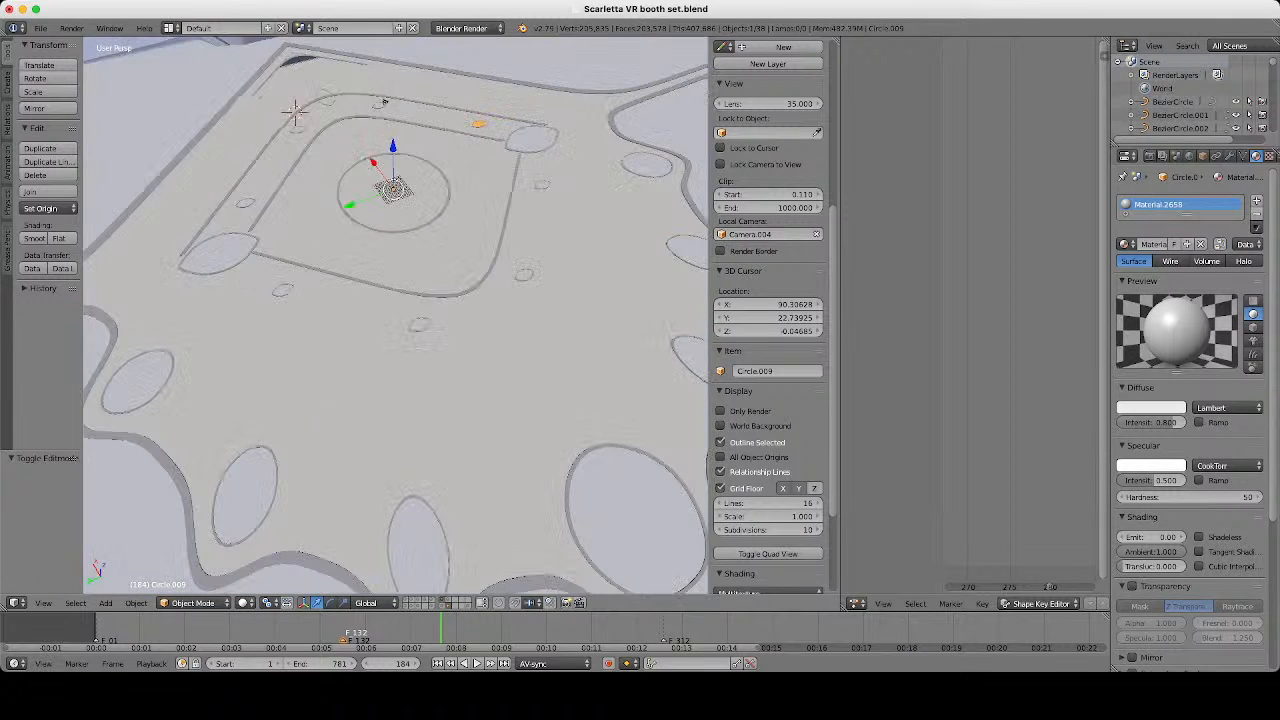
{"action": "middle_click_drag", "start_coordinate": [480, 300], "coordinate": [620, 296]}
{"action": "scroll", "coordinate": [620, 296], "scroll_direction": "down", "scroll_amount": 3}
{"action": "scroll", "coordinate": [480, 300], "scroll_direction": "up", "scroll_amount": 3}
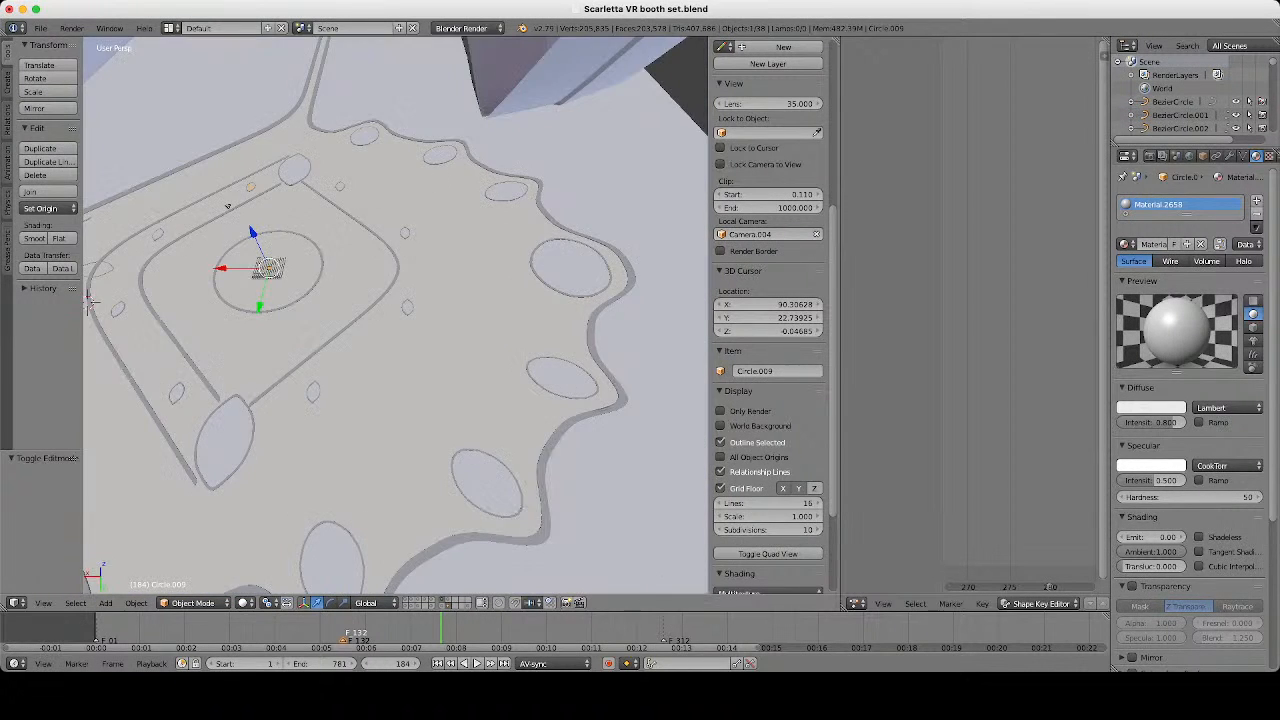
{"action": "middle_click_drag", "start_coordinate": [480, 300], "coordinate": [578, 240]}
{"action": "middle_click_drag", "start_coordinate": [520, 270], "coordinate": [310, 352]}
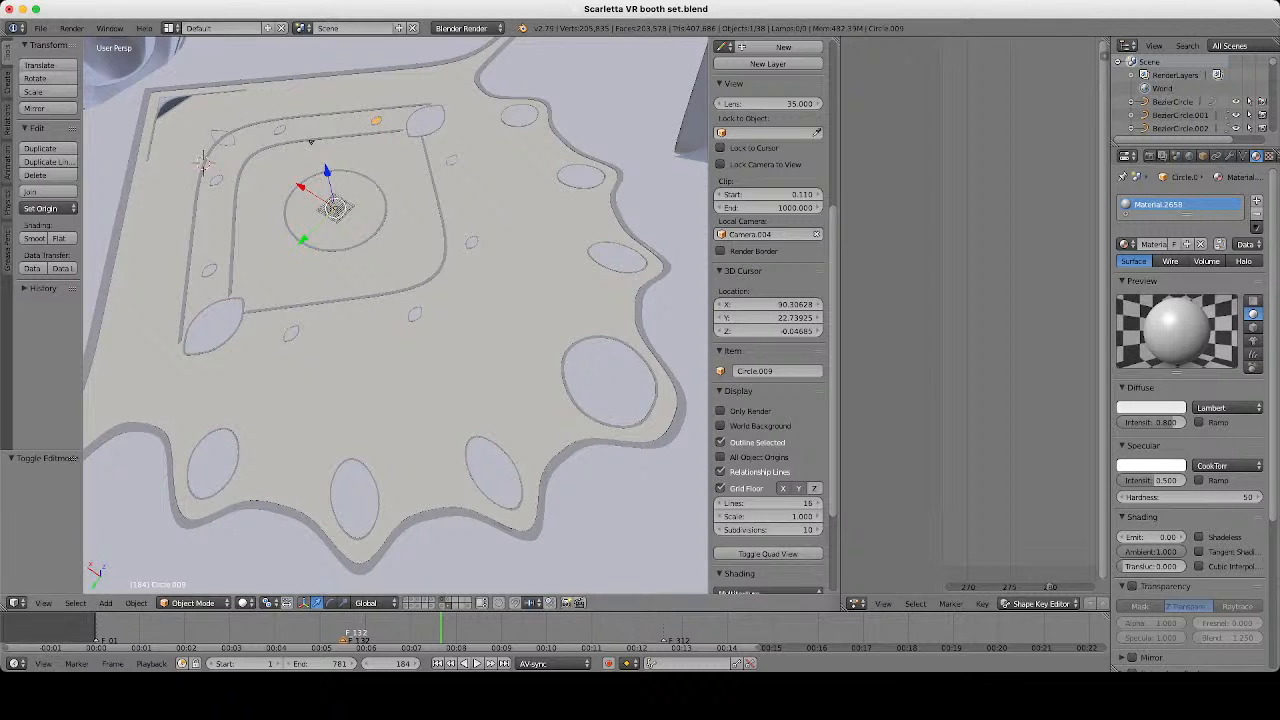
{"action": "scroll", "coordinate": [480, 300], "scroll_direction": "down", "scroll_amount": 3}
{"action": "middle_click_drag", "start_coordinate": [480, 300], "coordinate": [450, 276]}
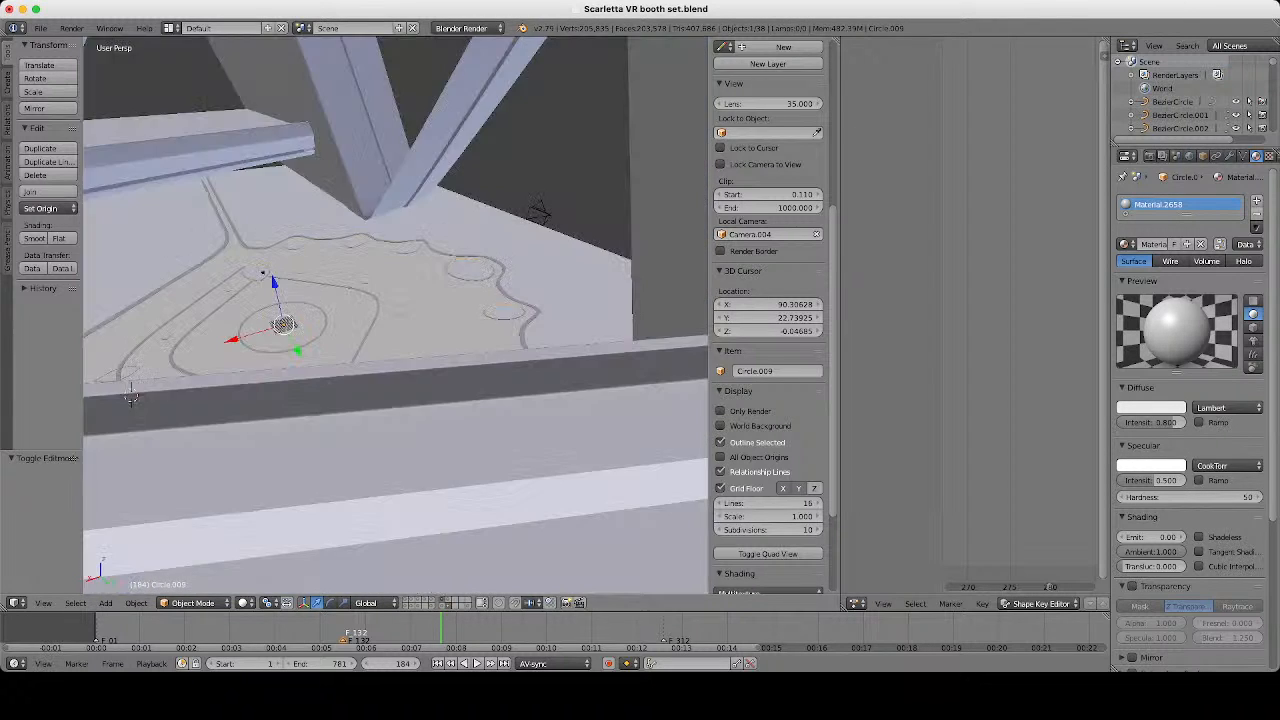
Select the floor's ring lining object and give it a new material named "Floor lining".
{"action": "mouse_move", "coordinate": [130, 397]}
{"action": "middle_mouse_down"}
{"action": "mouse_move", "coordinate": [194, 246]}
{"action": "mouse_move", "coordinate": [178, 208]}
{"action": "mouse_move", "coordinate": [391, 186]}
{"action": "mouse_move", "coordinate": [392, 120]}
{"action": "middle_mouse_up"}
{"action": "key", "text": "z"}
{"action": "right_click", "coordinate": [178, 208]}
{"action": "key", "text": "z"}
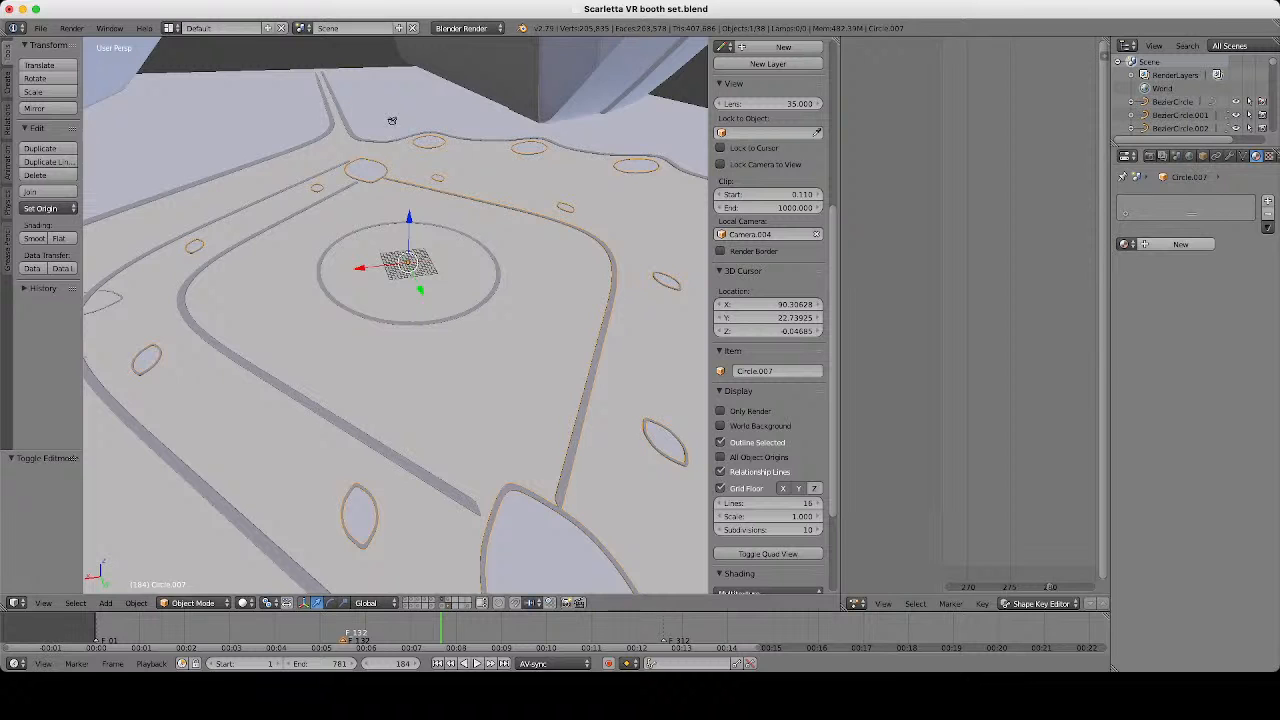
{"action": "left_click", "coordinate": [1180, 244]}
{"action": "left_click", "coordinate": [1152, 244]}
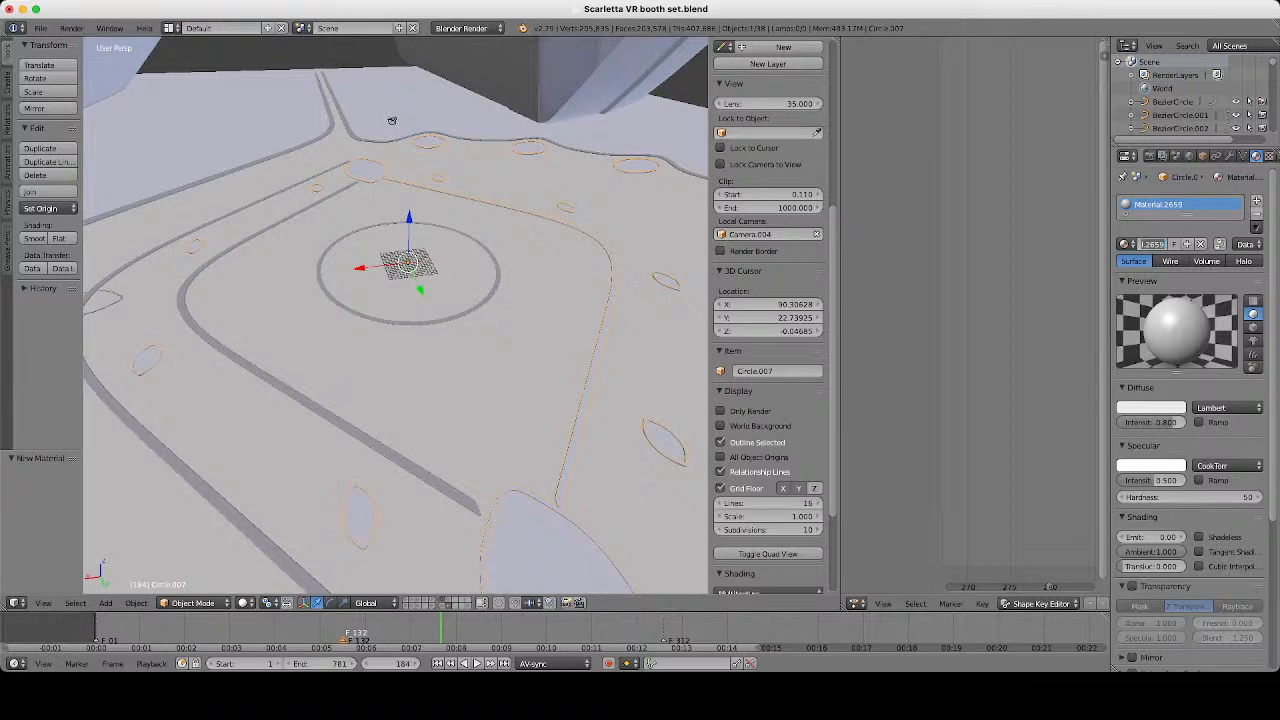
{"action": "key", "text": "BackSpace"}
{"action": "type", "text": "Floor lining"}
{"action": "key", "text": "Return"}
Set the Floor lining material's diffuse colour to a light warm beige with a brightness of about 0.933.
{"action": "left_click", "coordinate": [1150, 407]}
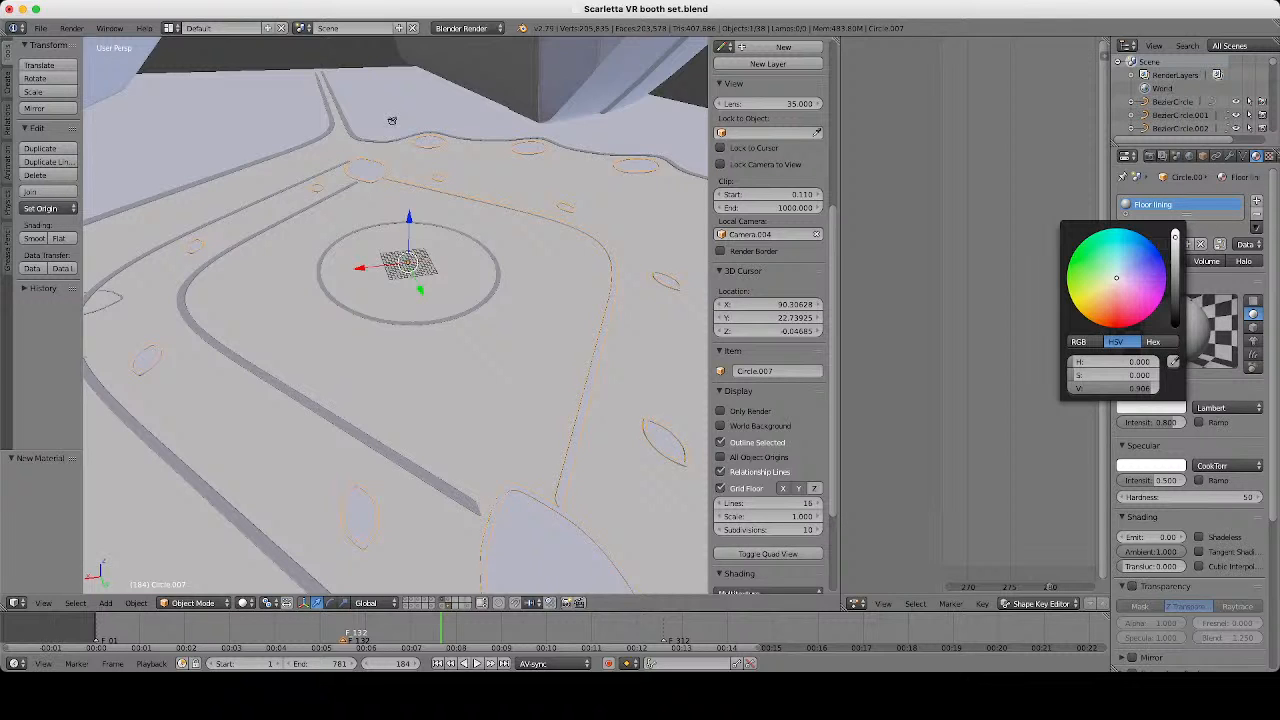
{"action": "left_click_drag", "start_coordinate": [1175, 237], "coordinate": [1175, 234]}
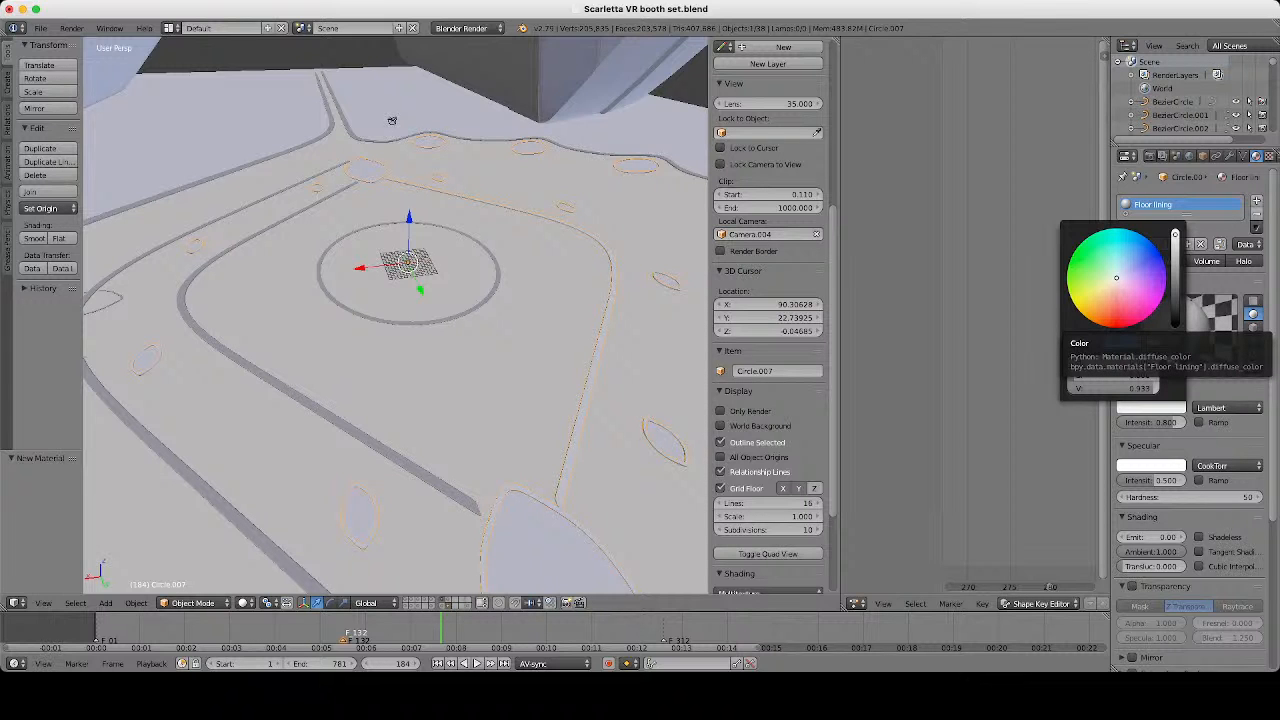
{"action": "middle_click_drag", "start_coordinate": [392, 120], "coordinate": [614, 206]}
{"action": "key", "text": "a"}
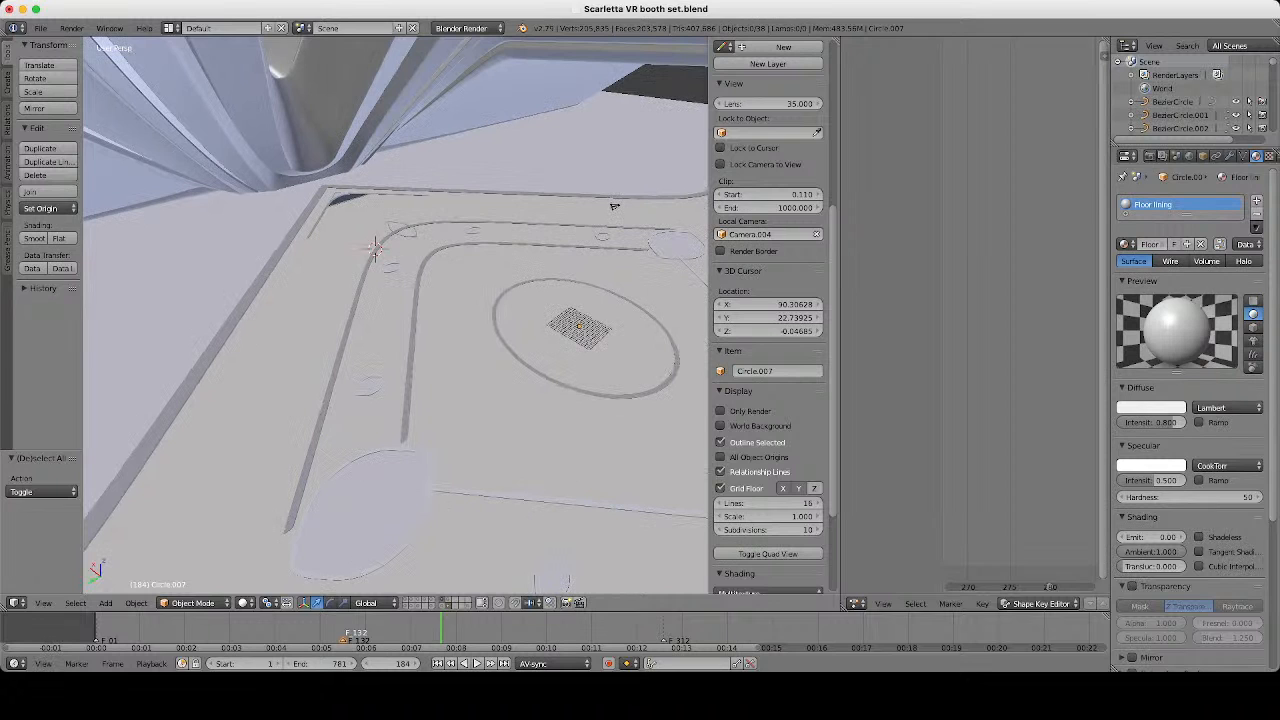
{"action": "left_click", "coordinate": [1151, 408]}
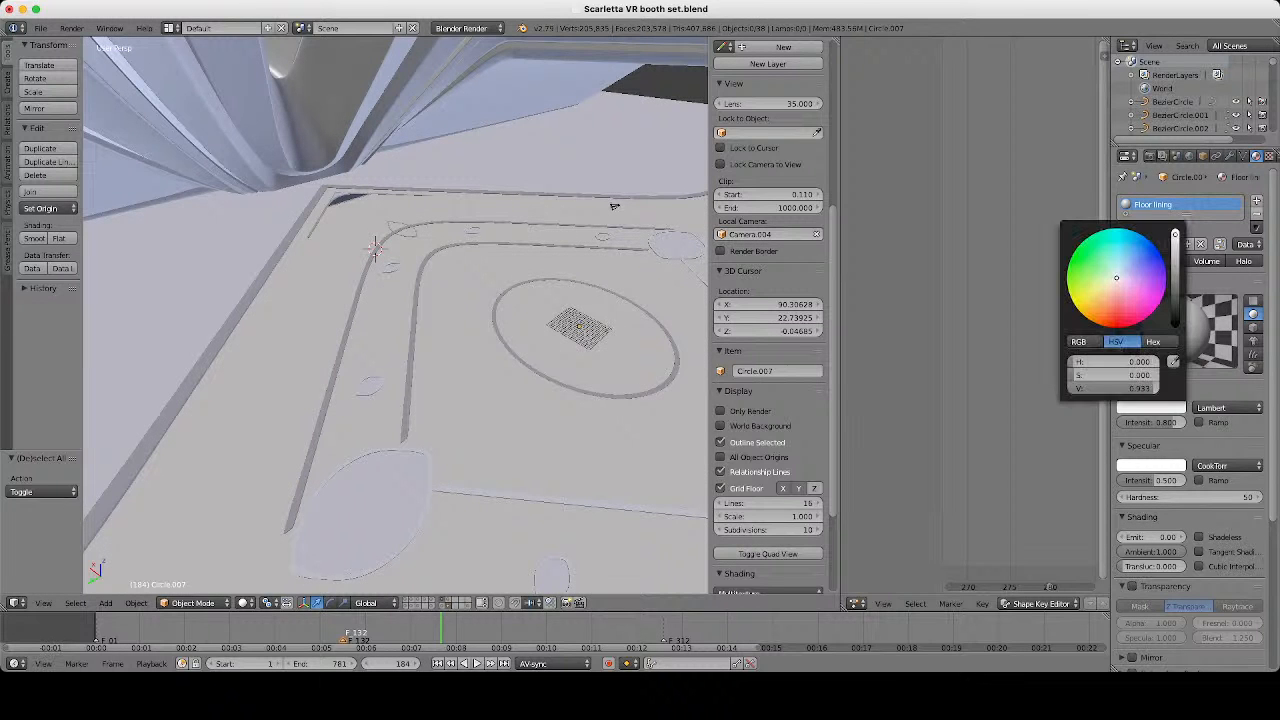
{"action": "left_click", "coordinate": [1115, 280]}
{"action": "left_click_drag", "start_coordinate": [1115, 280], "coordinate": [1114, 281]}
{"action": "left_click", "coordinate": [1112, 283]}
{"action": "middle_click_drag", "start_coordinate": [614, 206], "coordinate": [584, 146]}
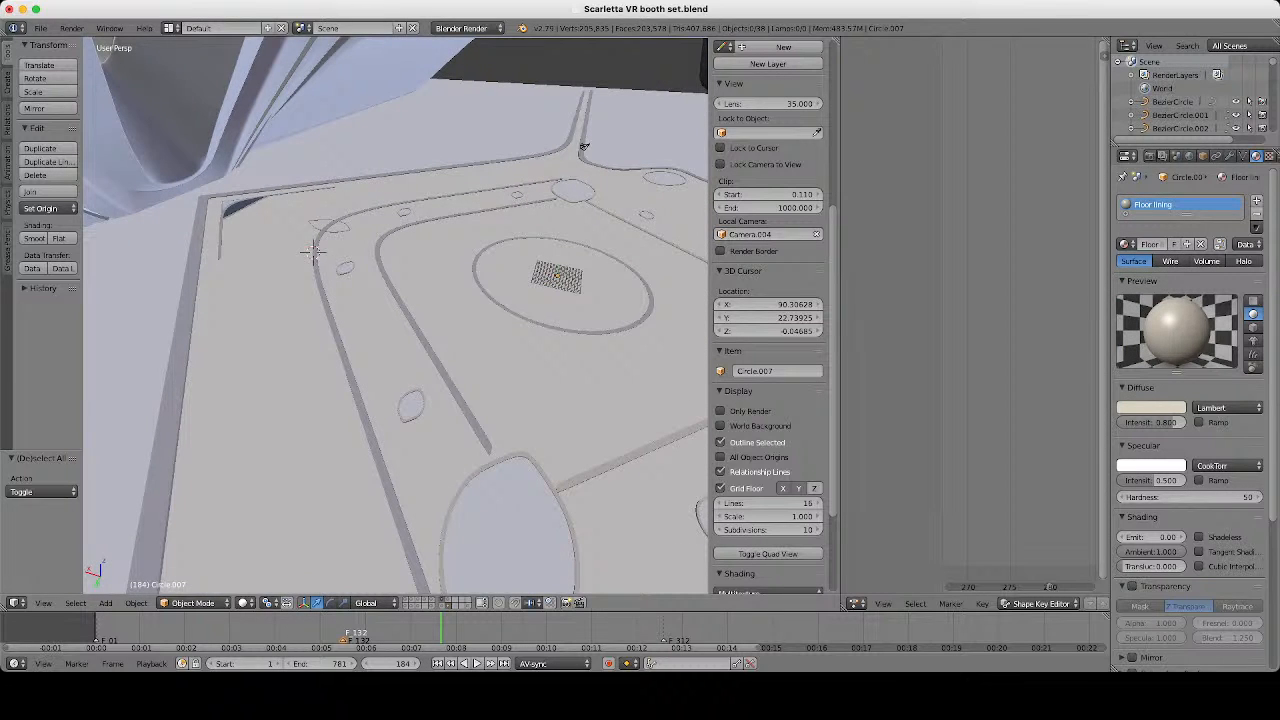
Assign the existing Floor lining material to the curved double groove strip around the central floor panel.
{"action": "right_click", "coordinate": [432, 353]}
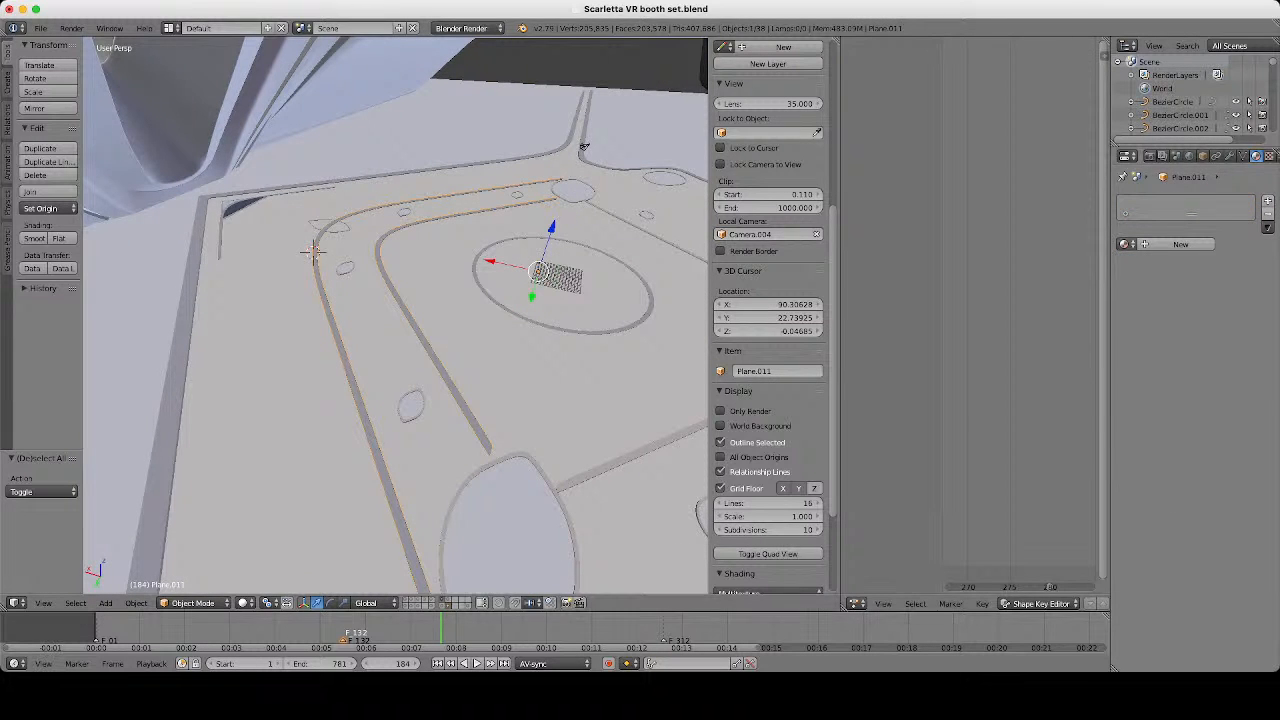
{"action": "left_click", "coordinate": [1126, 244]}
{"action": "type", "text": "floo"}
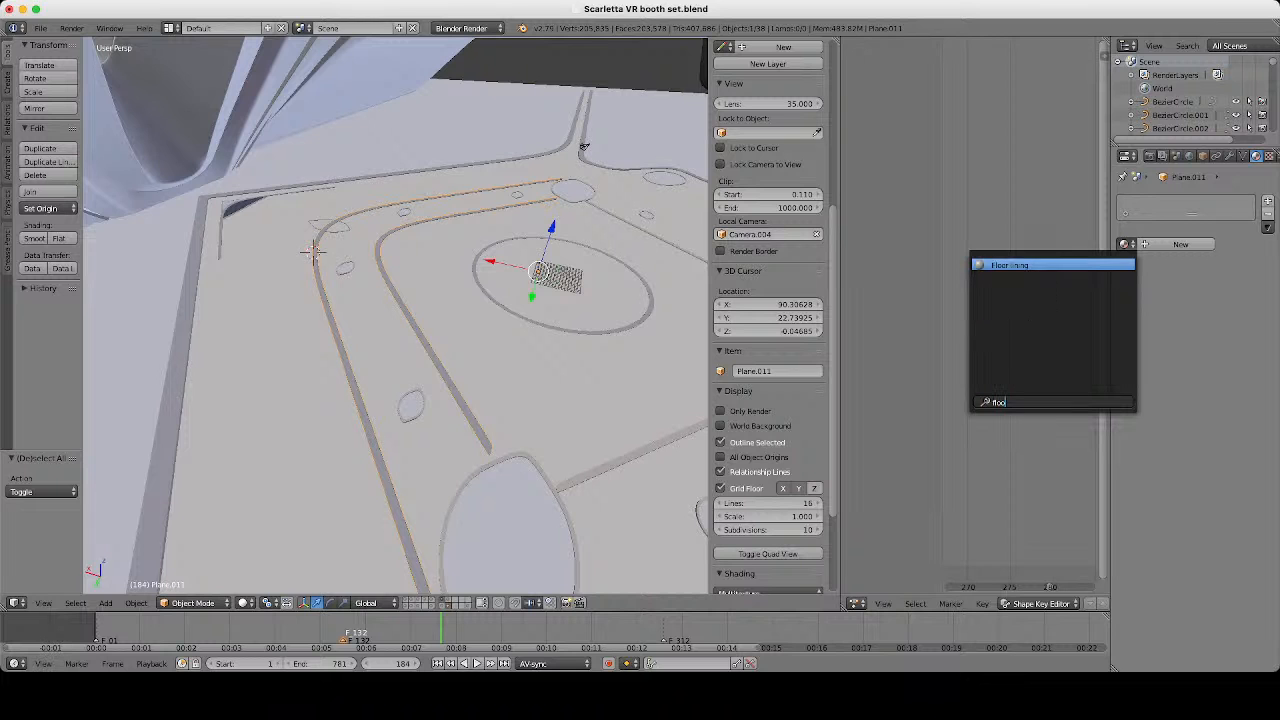
{"action": "key", "text": "Return"}
Select the floor's outer border lining and give it a new material with a pale pink diffuse colour, hue 0.051 and saturation 0.084.
{"action": "key", "text": "z"}
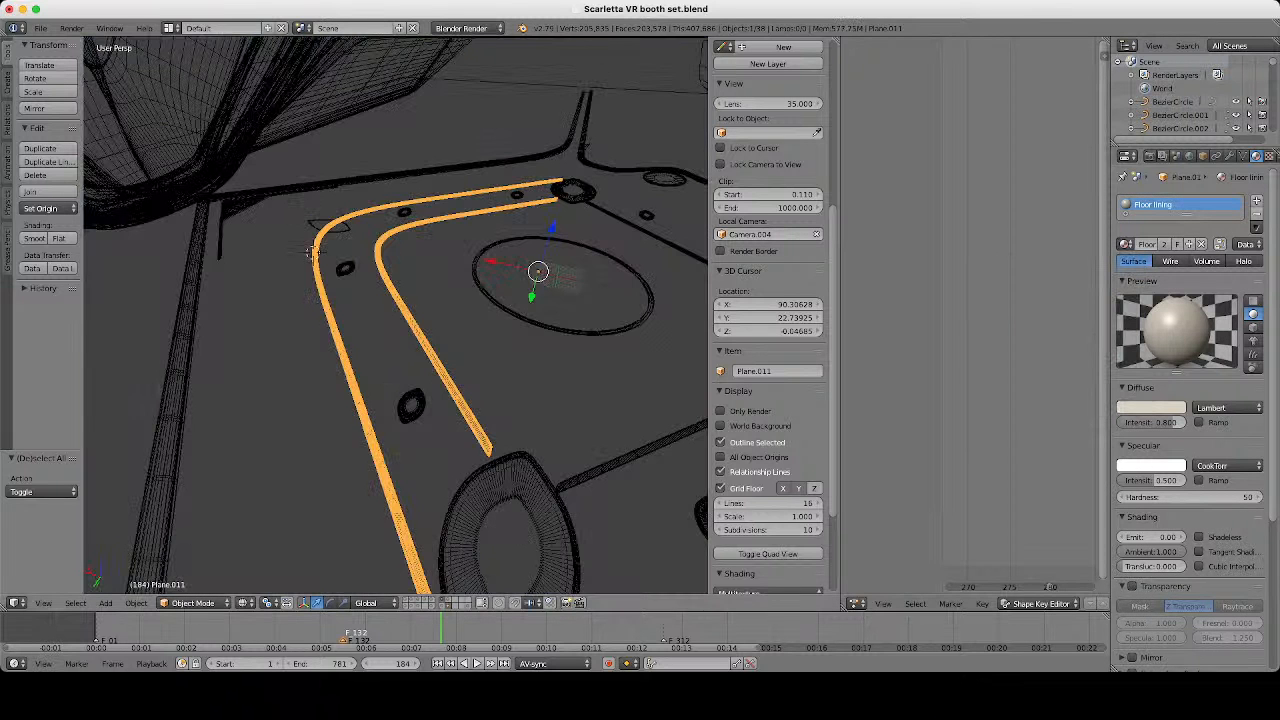
{"action": "right_click", "coordinate": [560, 158]}
{"action": "key", "text": "z"}
{"action": "scroll", "coordinate": [395, 315], "scroll_direction": "down", "scroll_amount": 5}
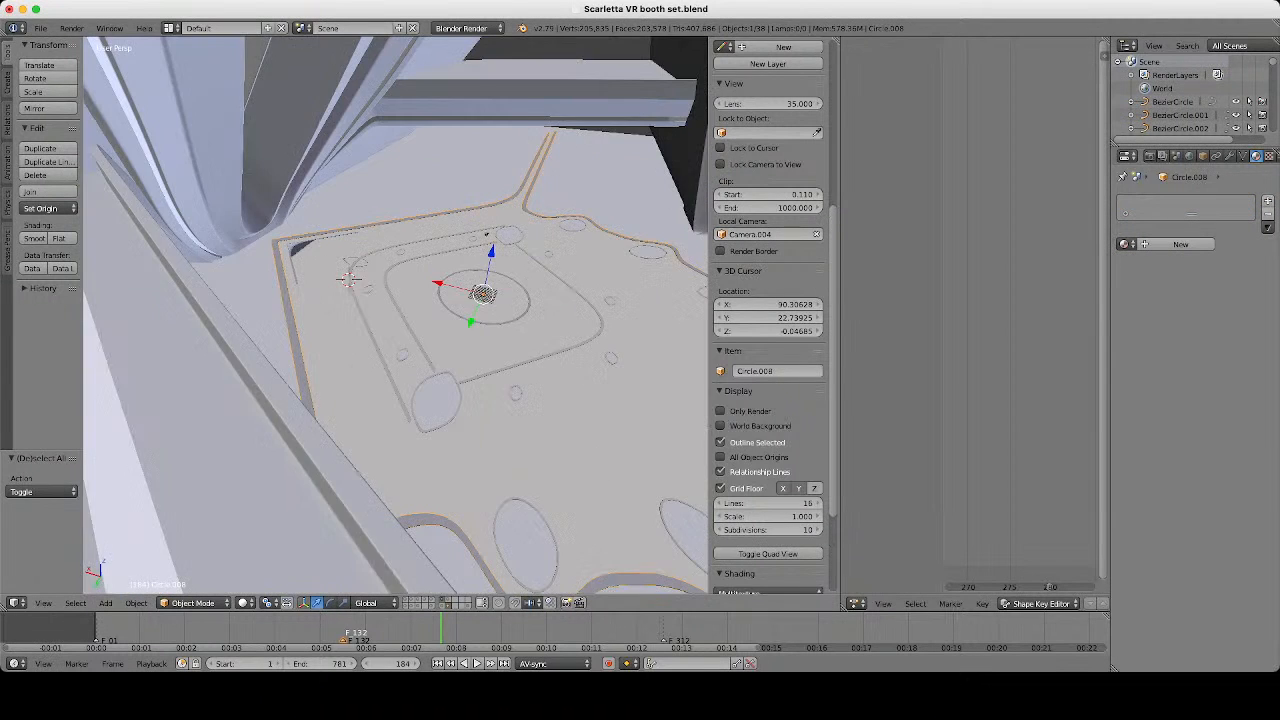
{"action": "middle_click_drag", "start_coordinate": [470, 300], "coordinate": [395, 300]}
{"action": "scroll", "coordinate": [395, 315], "scroll_direction": "up", "scroll_amount": 4}
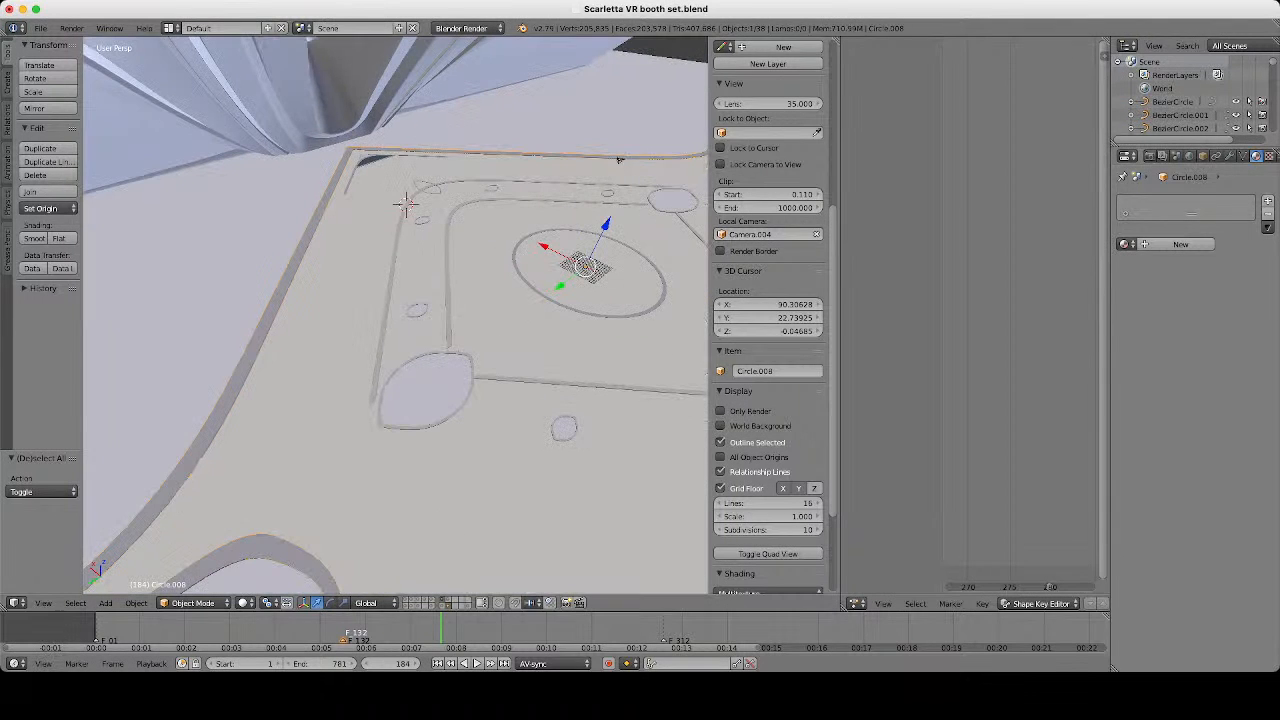
{"action": "left_click", "coordinate": [1179, 244]}
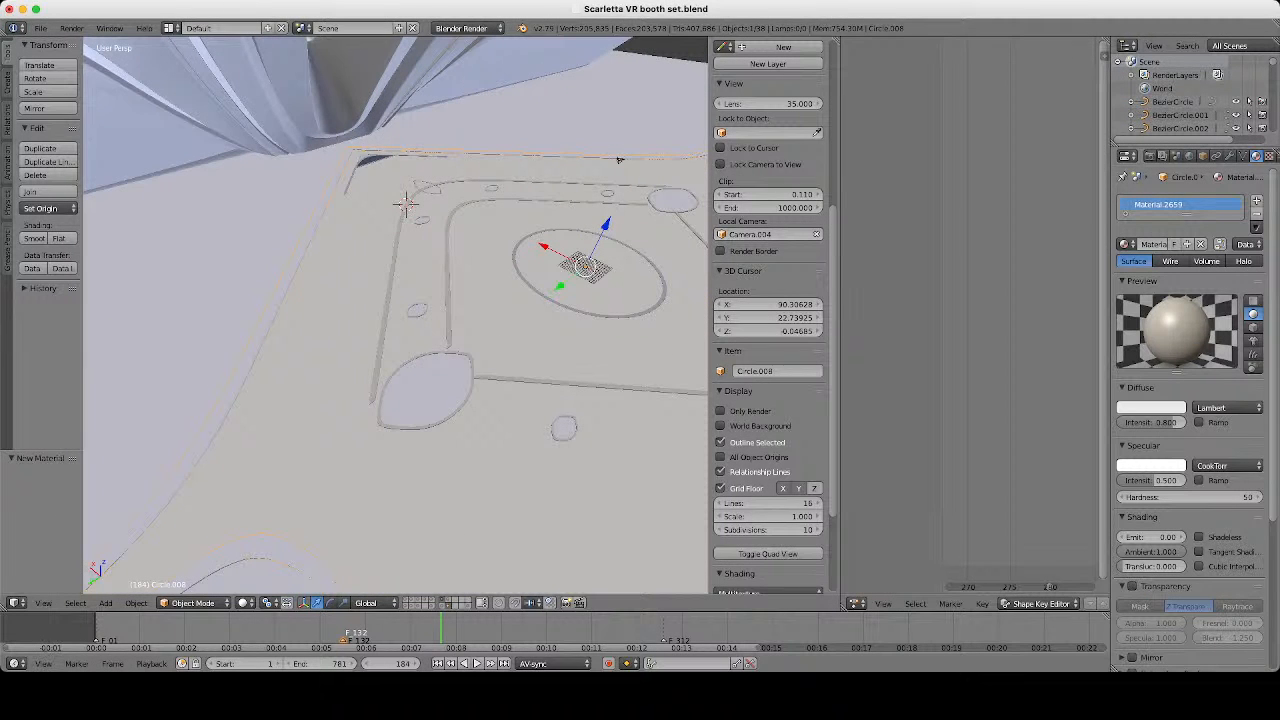
{"action": "left_click", "coordinate": [1150, 407]}
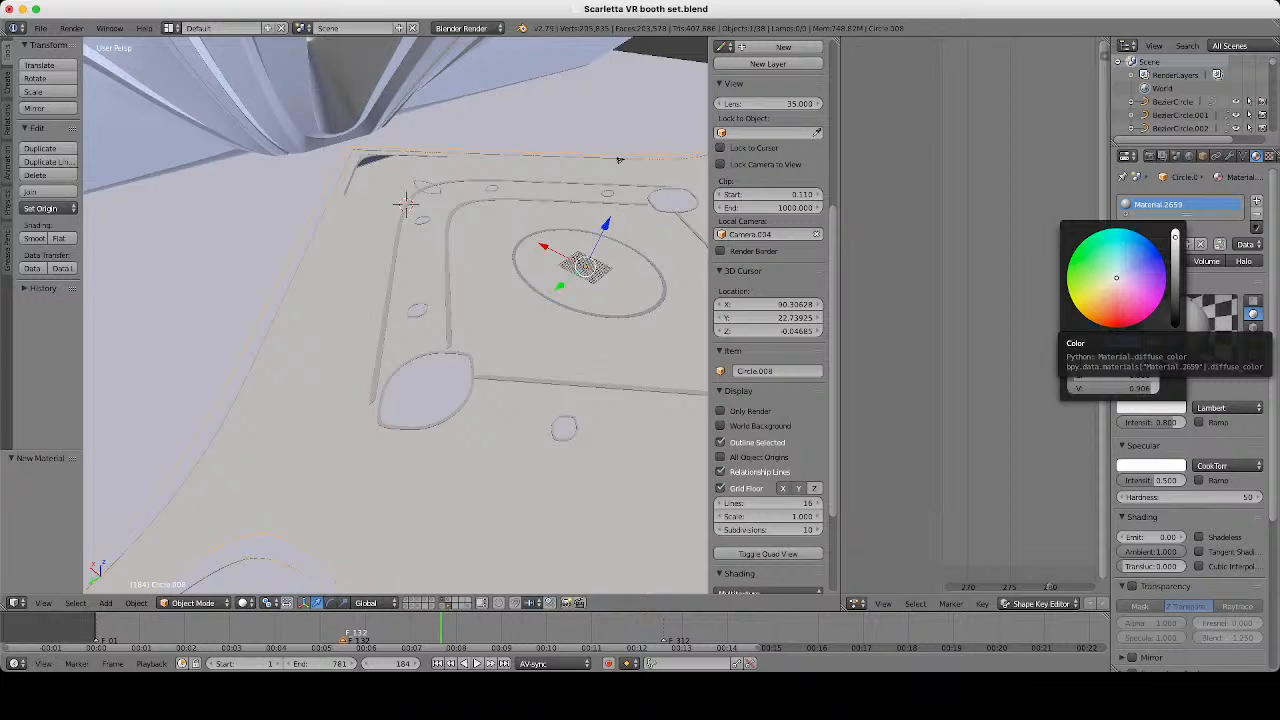
{"action": "left_click_drag", "start_coordinate": [1117, 278], "coordinate": [1115, 282]}
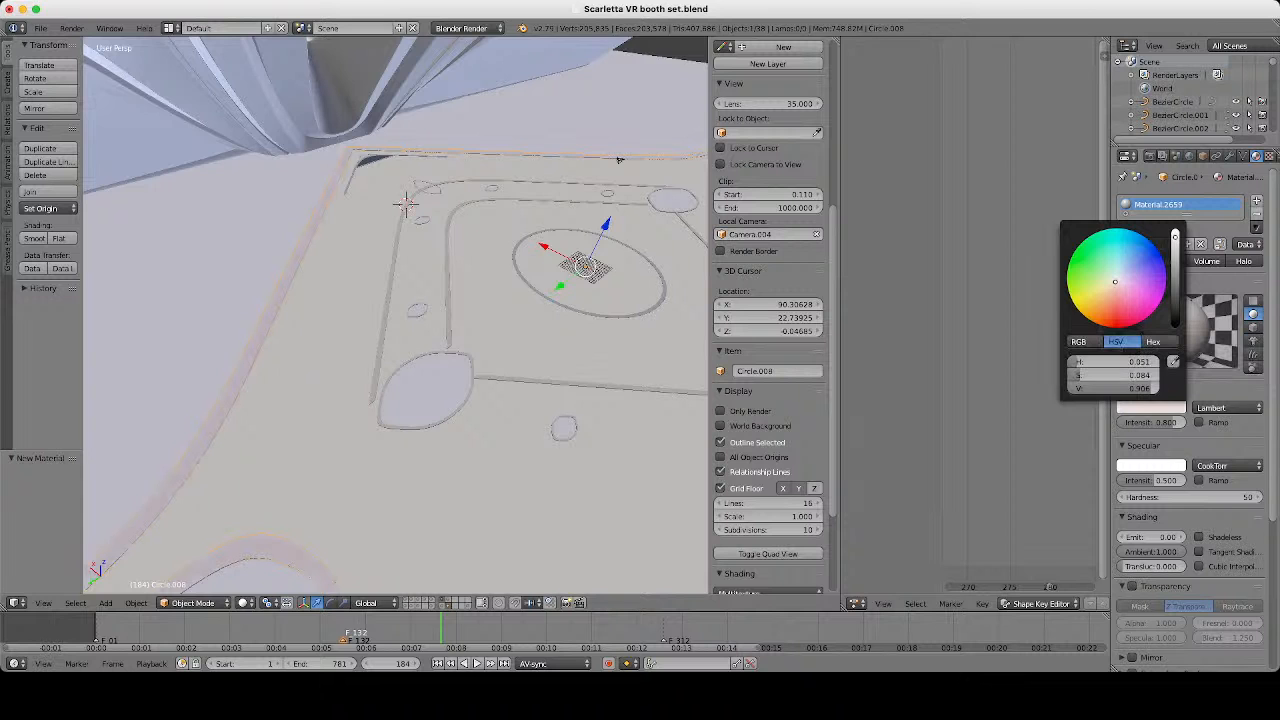
Deselect everything and examine the outer border lining, its mesh and its mesh data settings.
{"action": "scroll", "coordinate": [619, 160], "scroll_direction": "down", "scroll_amount": 2}
{"action": "middle_click_drag", "start_coordinate": [619, 160], "coordinate": [484, 290]}
{"action": "key", "text": "a"}
{"action": "scroll", "coordinate": [571, 265], "scroll_direction": "down", "scroll_amount": 4}
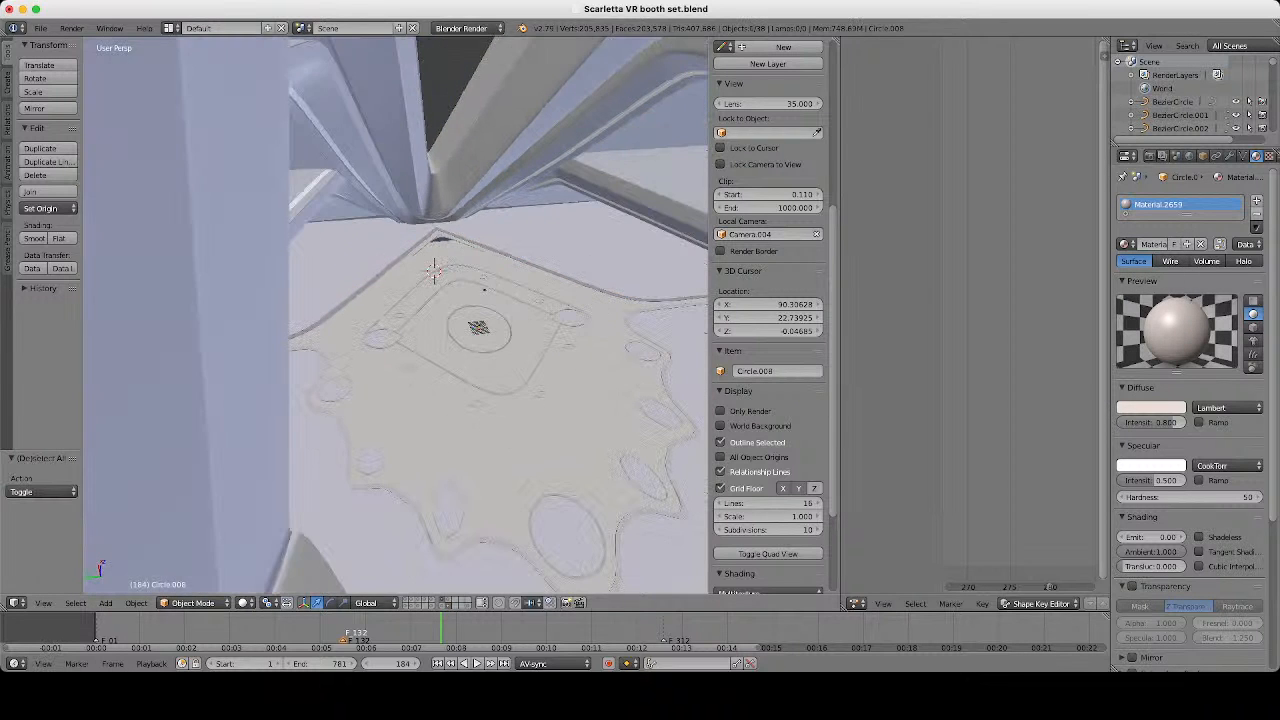
{"action": "scroll", "coordinate": [484, 290], "scroll_direction": "up", "scroll_amount": 4}
{"action": "key", "text": "Tab"}
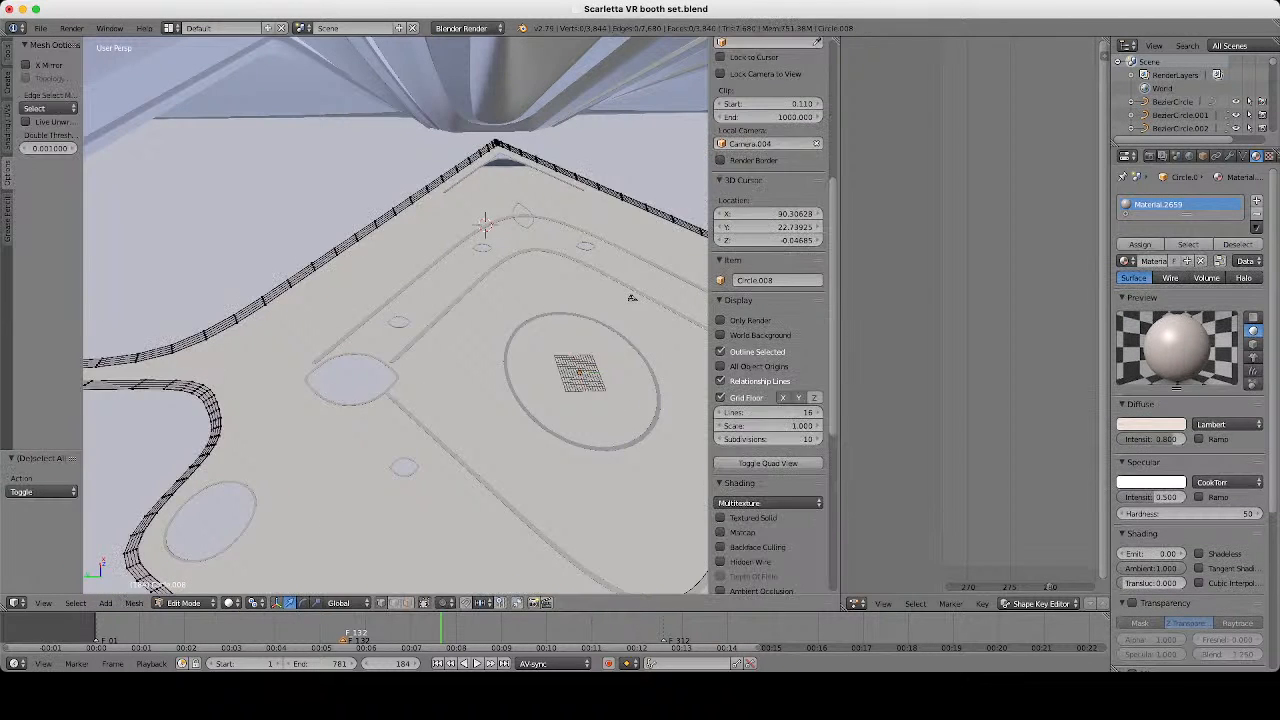
{"action": "key", "text": "Tab"}
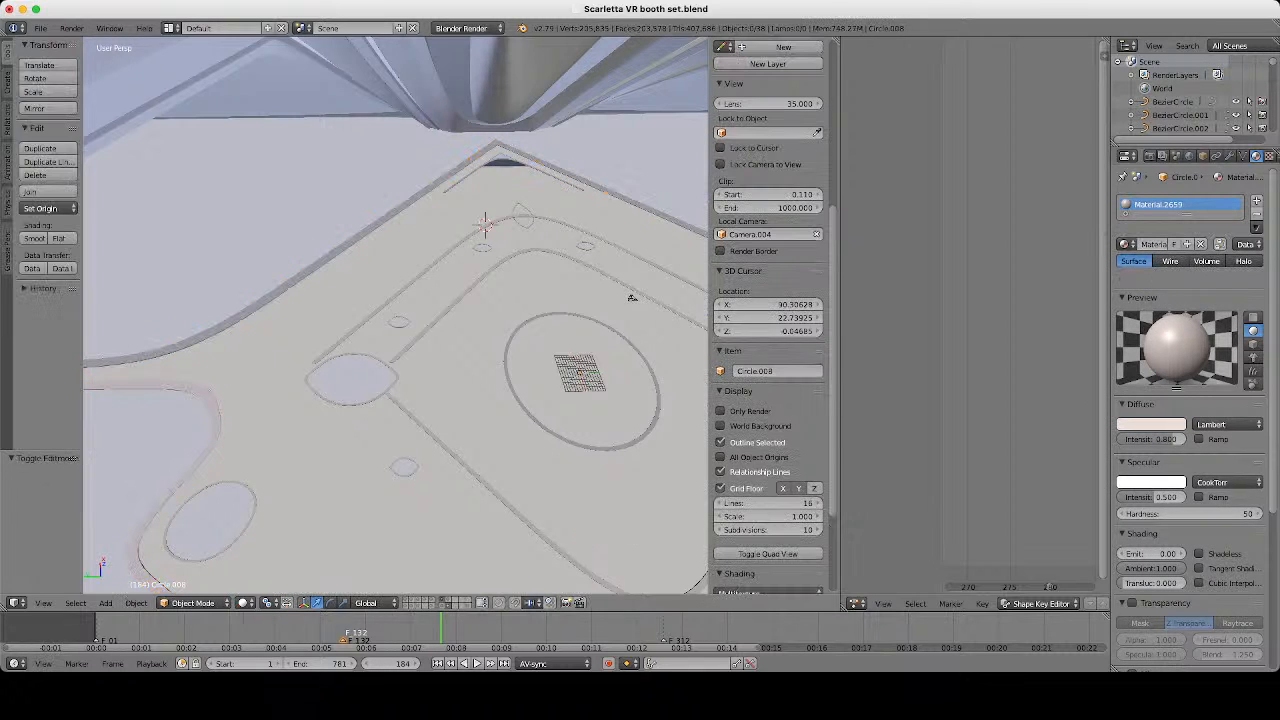
{"action": "left_click", "coordinate": [1243, 156]}
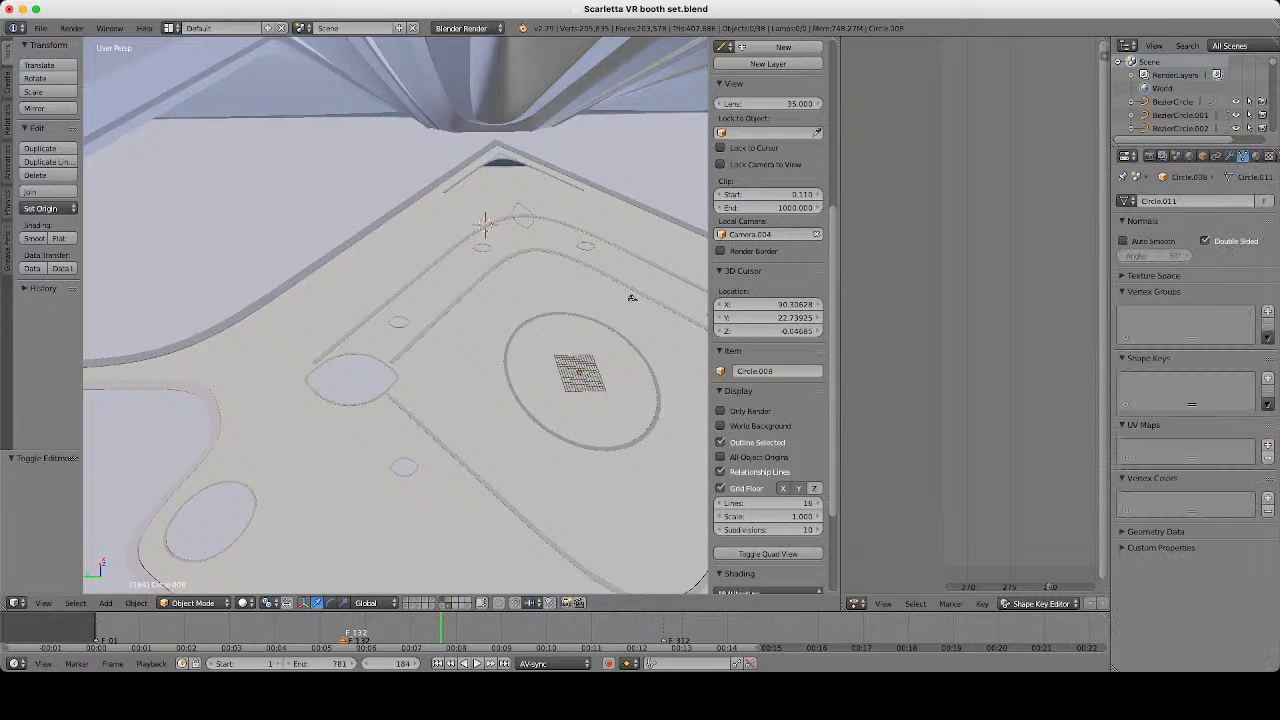
Select only the whole connected strip along the back corner in the outer border lining's mesh.
{"action": "key", "text": "Tab"}
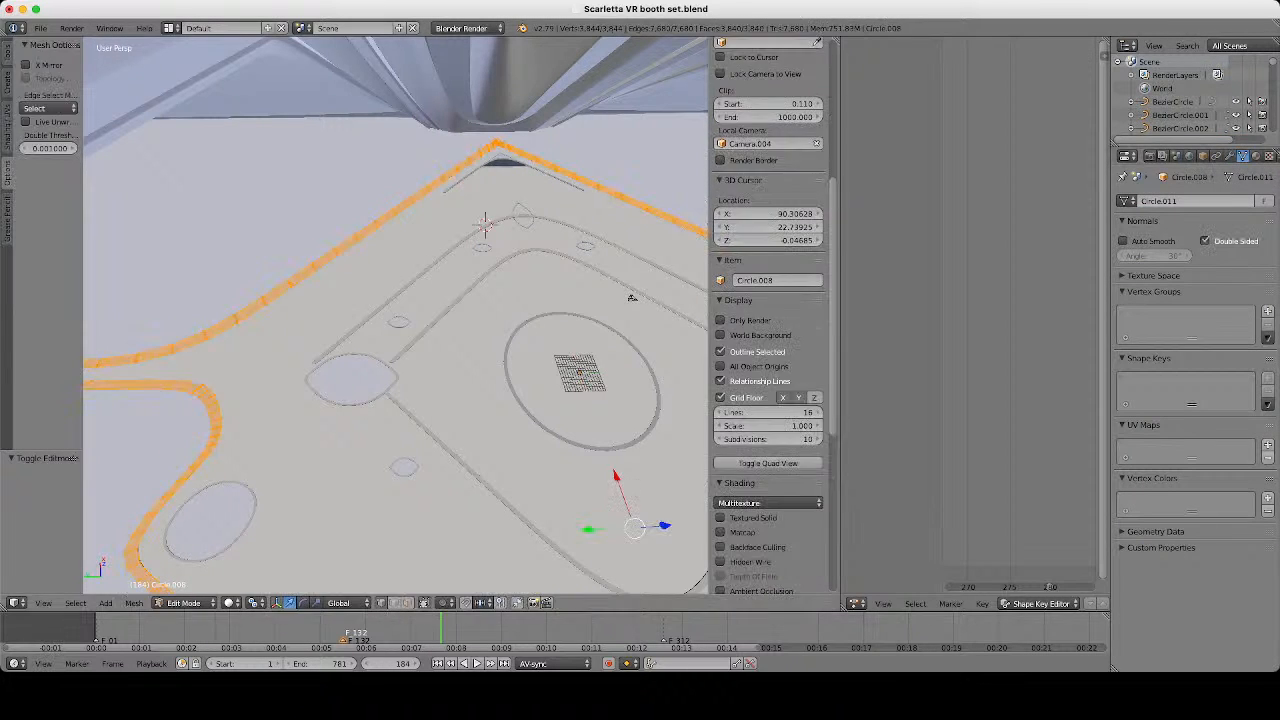
{"action": "key", "text": "z"}
{"action": "right_click", "coordinate": [338, 258]}
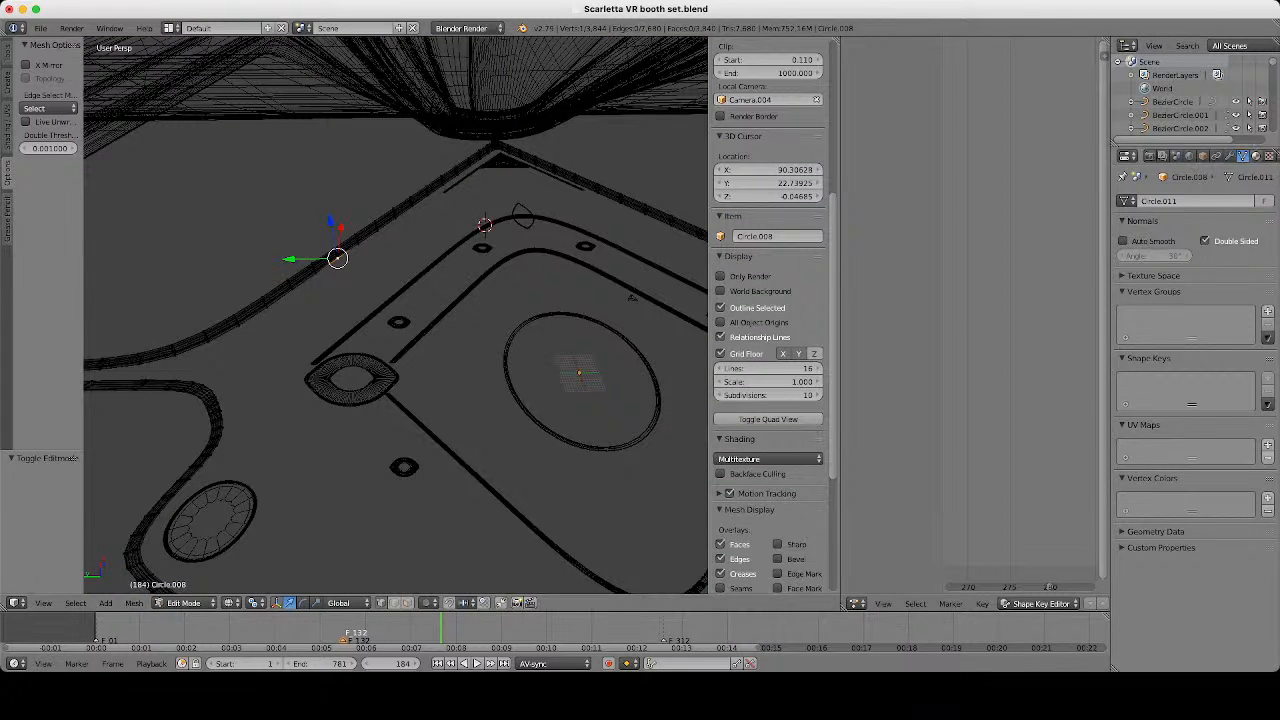
{"action": "left_click", "coordinate": [1256, 156]}
{"action": "key", "text": "ctrl+l"}
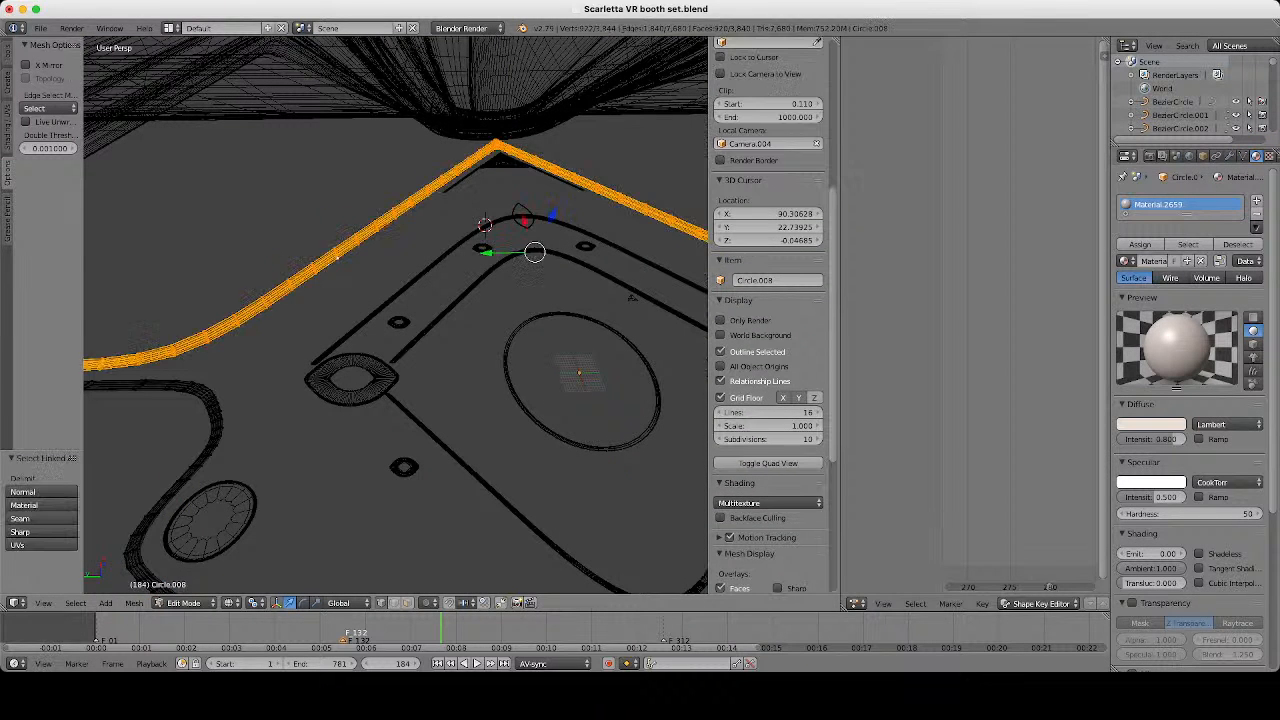
{"action": "key", "text": "z"}
{"action": "key", "text": "Tab"}
Examine the shading of the outer border strips up close from several low angles.
{"action": "scroll", "coordinate": [125, 315], "scroll_direction": "up", "scroll_amount": 10}
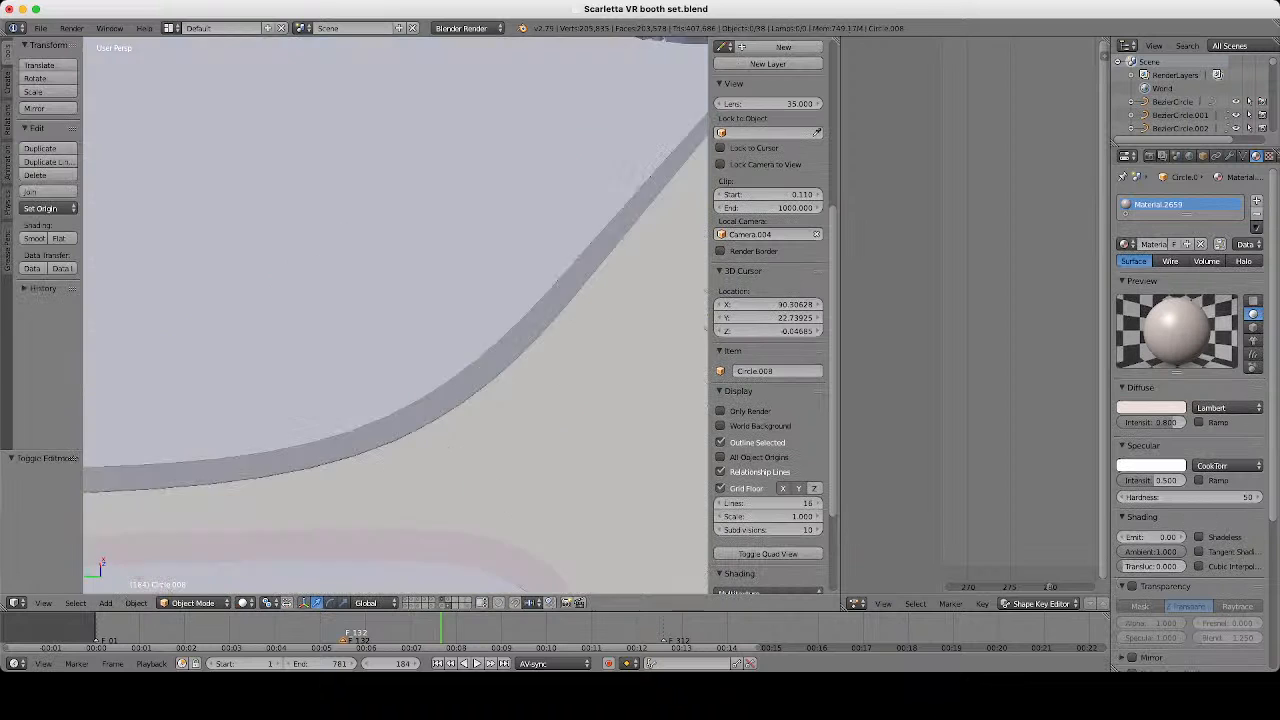
{"action": "middle_click_drag", "start_coordinate": [125, 315], "coordinate": [340, 160]}
{"action": "middle_click_drag", "start_coordinate": [486, 111], "coordinate": [594, 123]}
{"action": "key", "text": "Tab"}
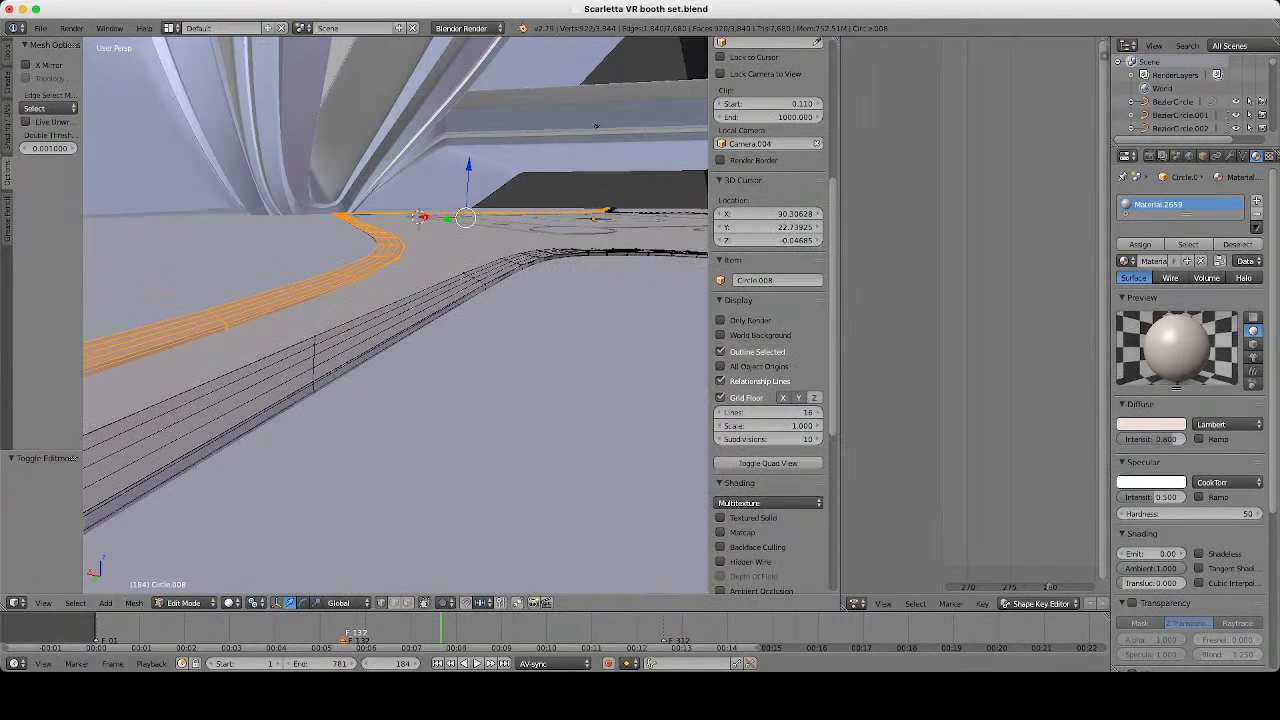
{"action": "key", "text": "Tab"}
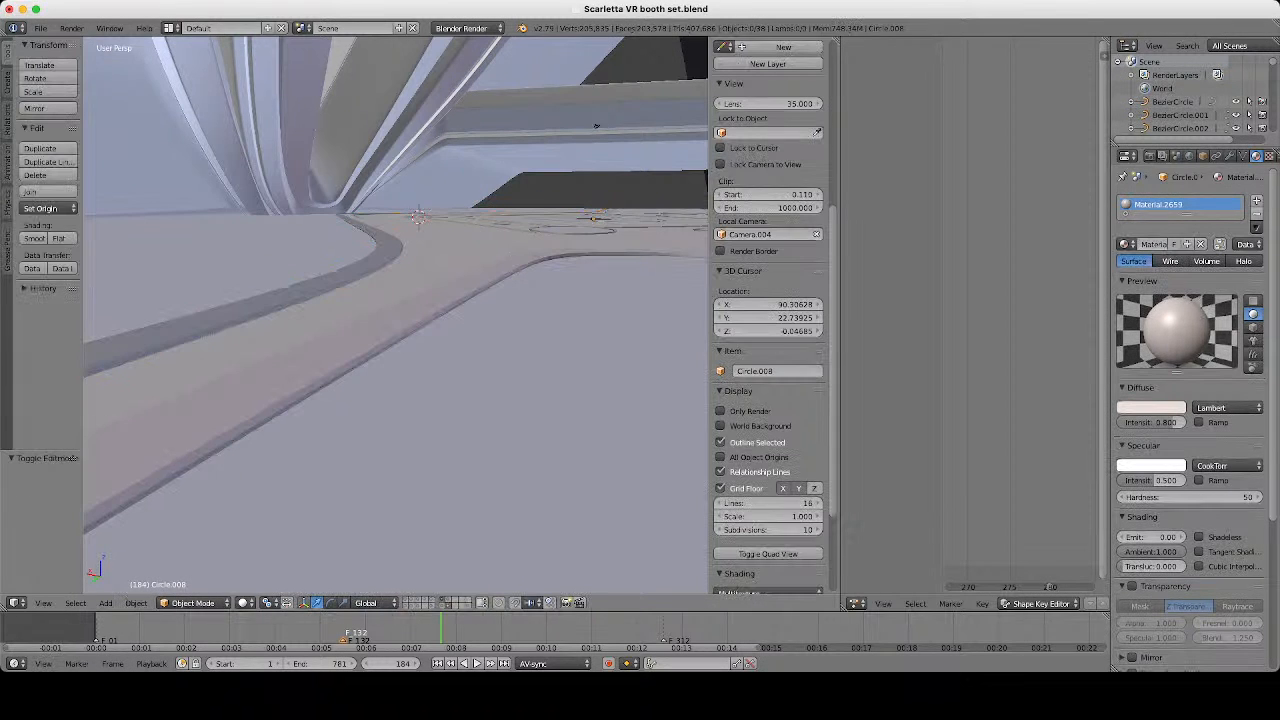
{"action": "middle_click_drag", "start_coordinate": [597, 126], "coordinate": [459, 164]}
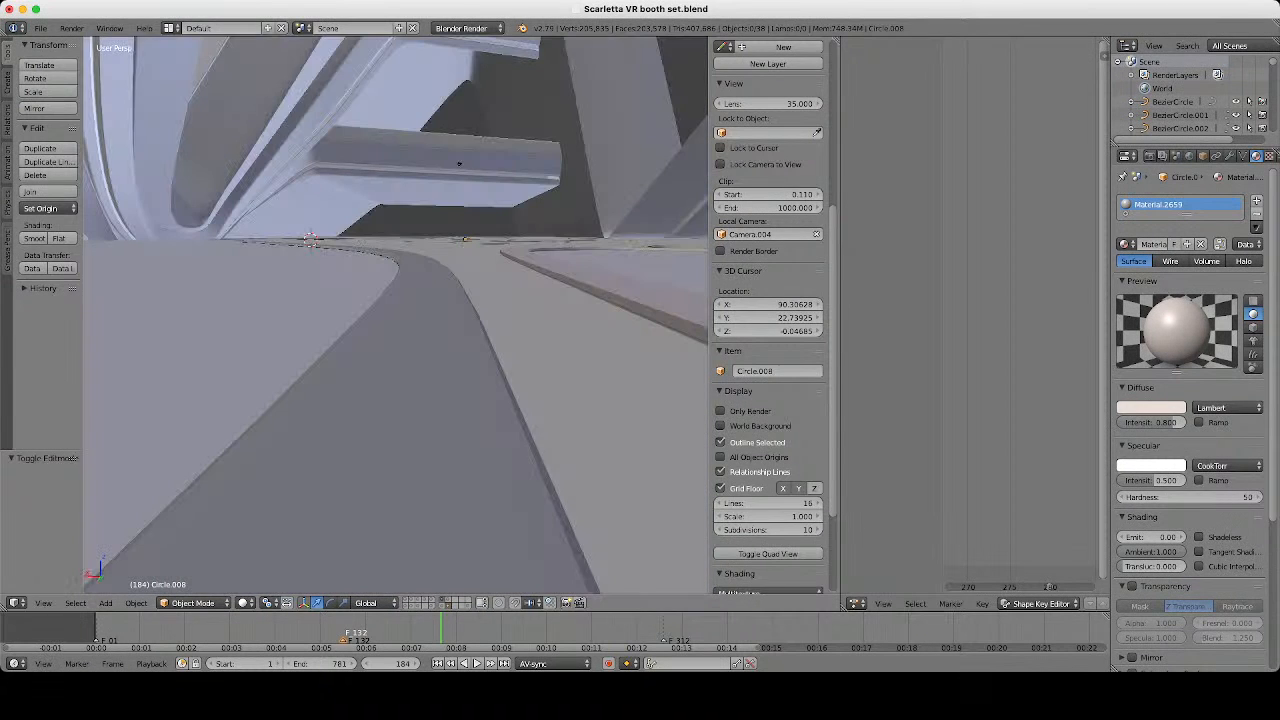
Flip the normals of the selected back strip of the outer border lining.
{"action": "key", "text": "Tab"}
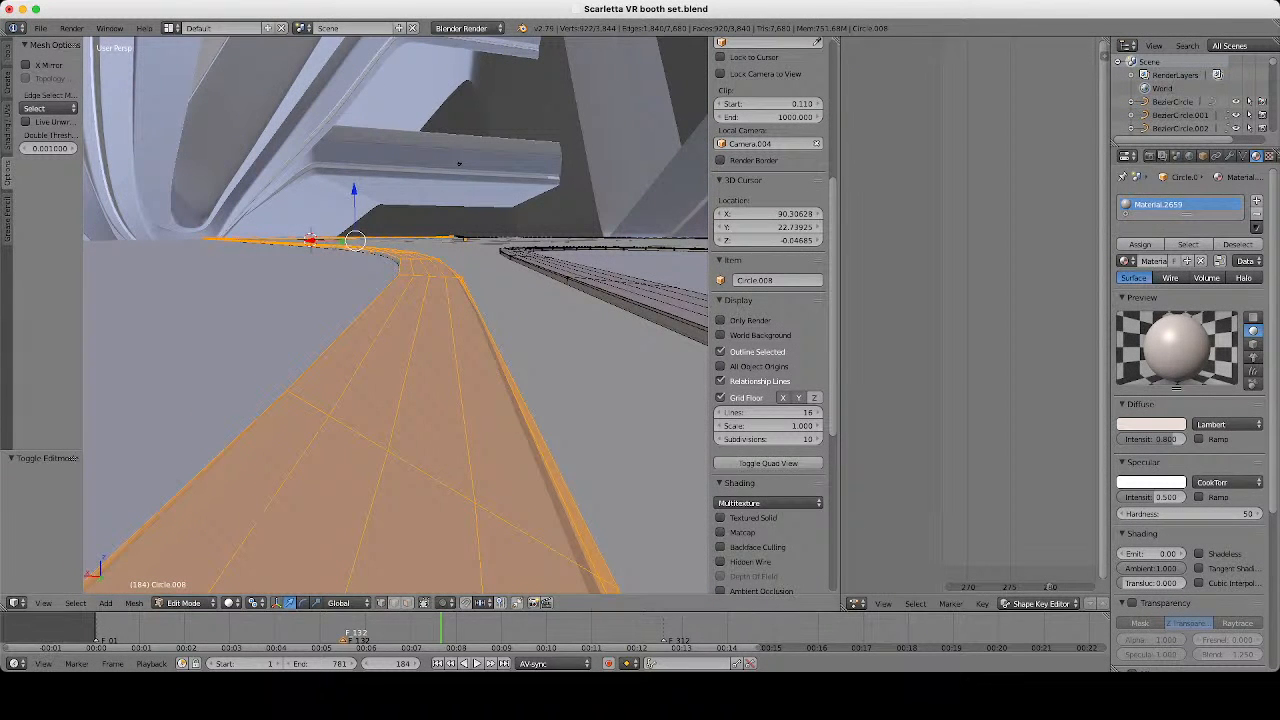
{"action": "left_click", "coordinate": [7, 82]}
{"action": "left_click", "coordinate": [7, 126]}
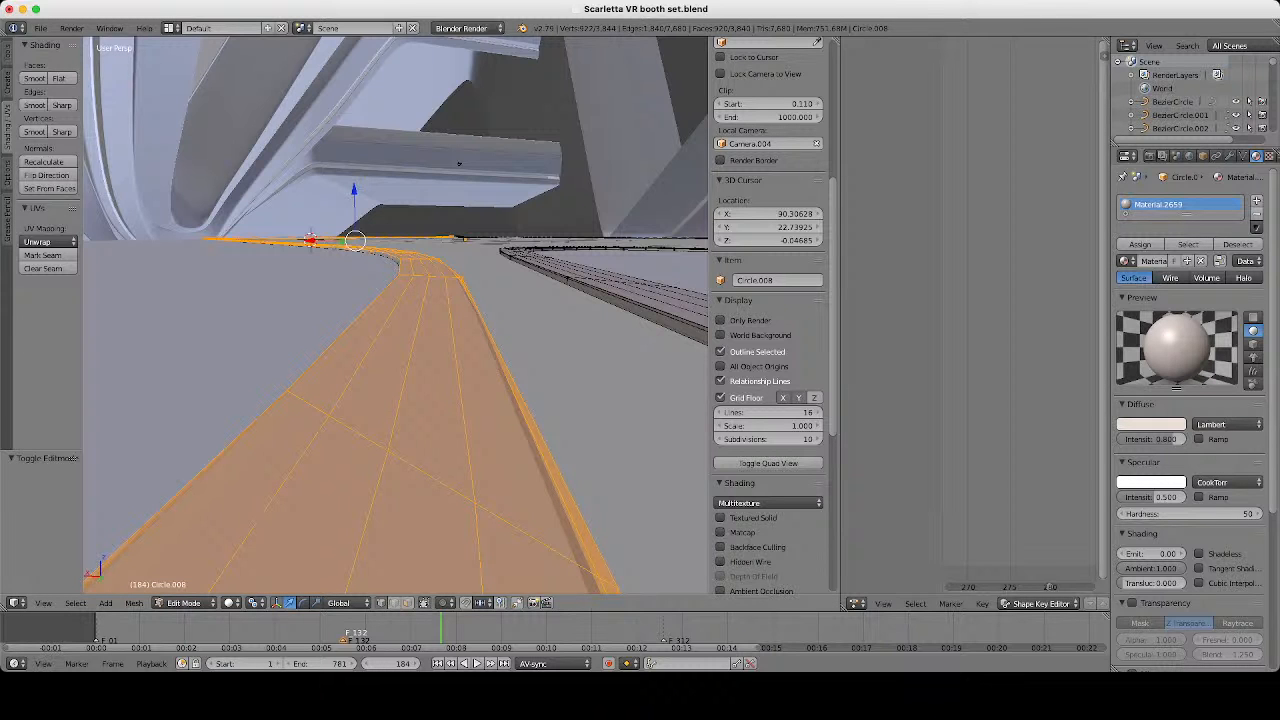
{"action": "left_click", "coordinate": [46, 175]}
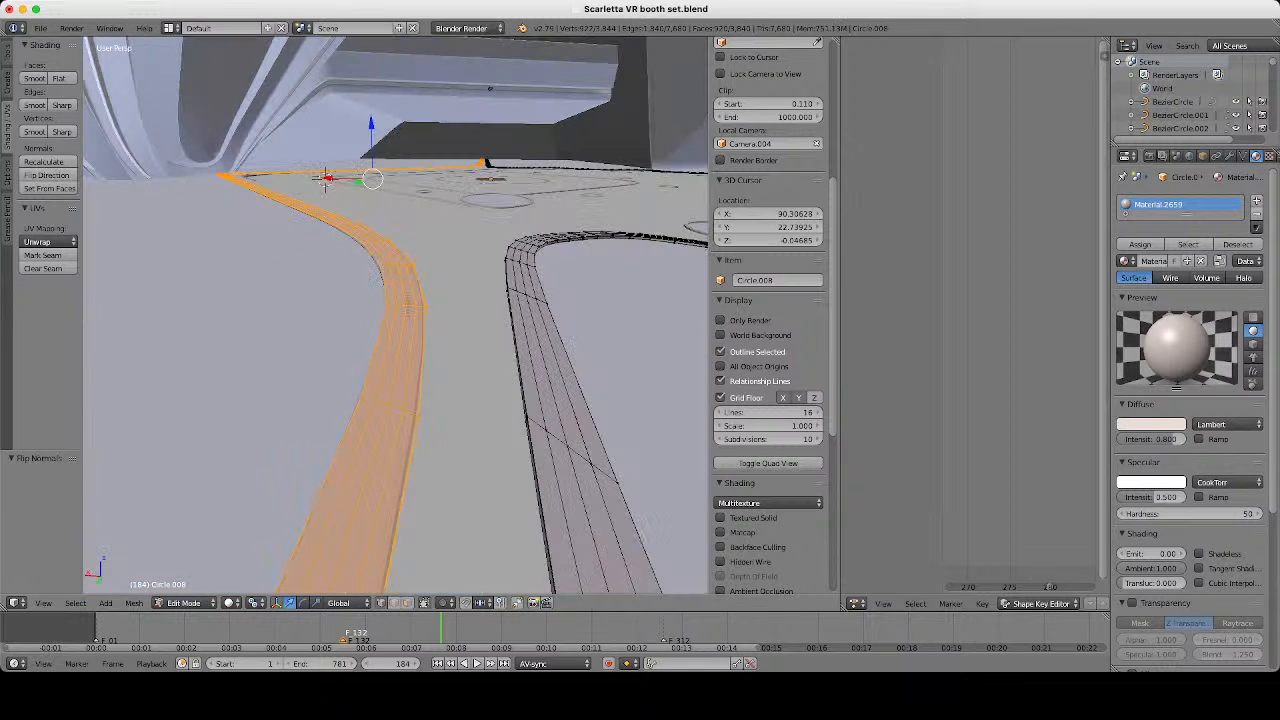
Examine the flipped border strip up close and try moving it along Z.
{"action": "key", "text": "Tab"}
{"action": "scroll", "coordinate": [395, 315], "scroll_direction": "up", "scroll_amount": 1}
{"action": "middle_click_drag", "start_coordinate": [380, 330], "coordinate": [440, 305], "text": "shift"}
{"action": "scroll", "coordinate": [395, 315], "scroll_direction": "up", "scroll_amount": 1}
{"action": "key", "text": "Tab"}
{"action": "middle_click_drag", "start_coordinate": [396, 99], "coordinate": [463, 67]}
{"action": "key", "text": "g"}
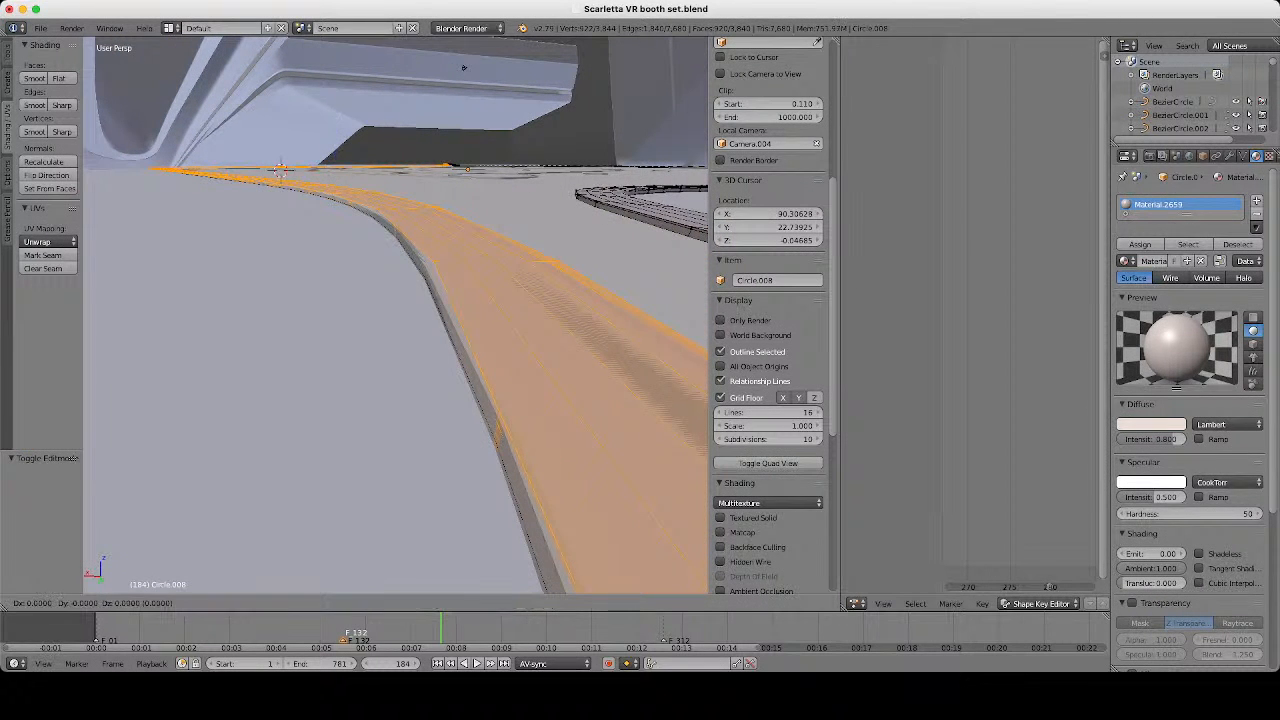
{"action": "key", "text": "z"}
{"action": "key", "text": "Escape"}
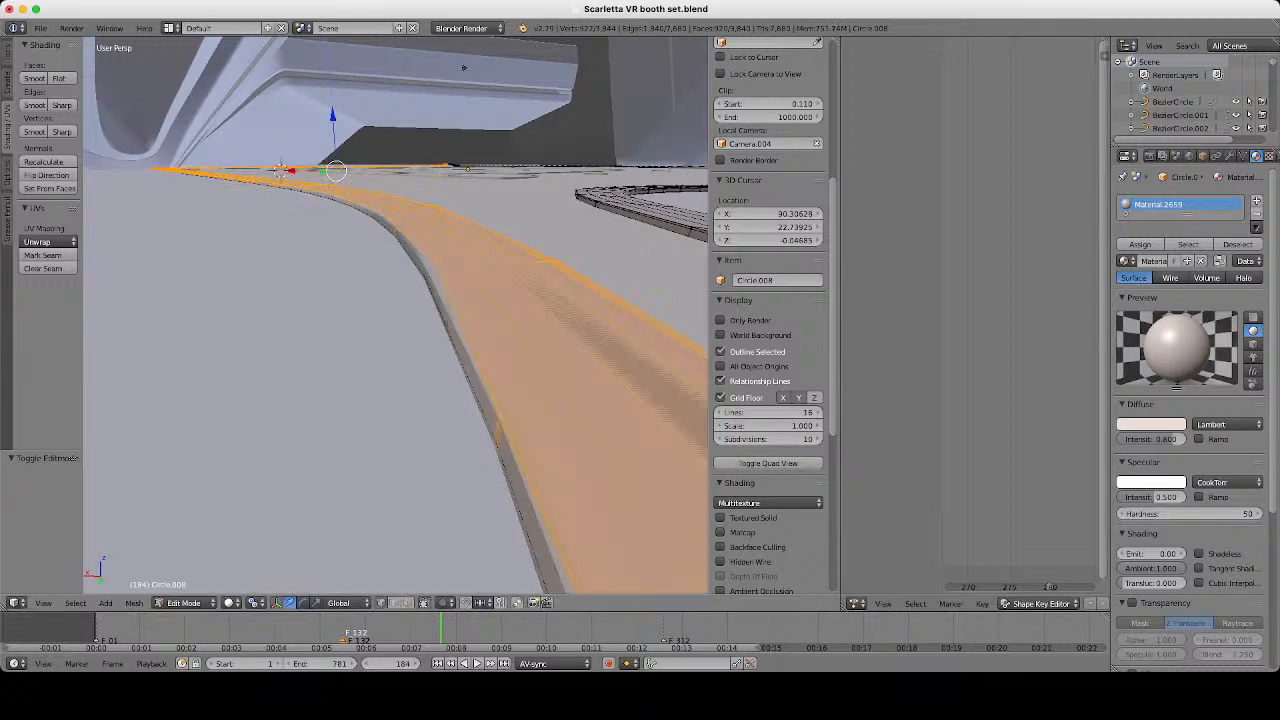
Check the overlapping outer border lining objects and delete the duplicate that carries the pale pink material.
{"action": "key", "text": "Tab"}
{"action": "key", "text": "z"}
{"action": "middle_click_drag", "start_coordinate": [464, 68], "coordinate": [455, 100]}
{"action": "key", "text": "z"}
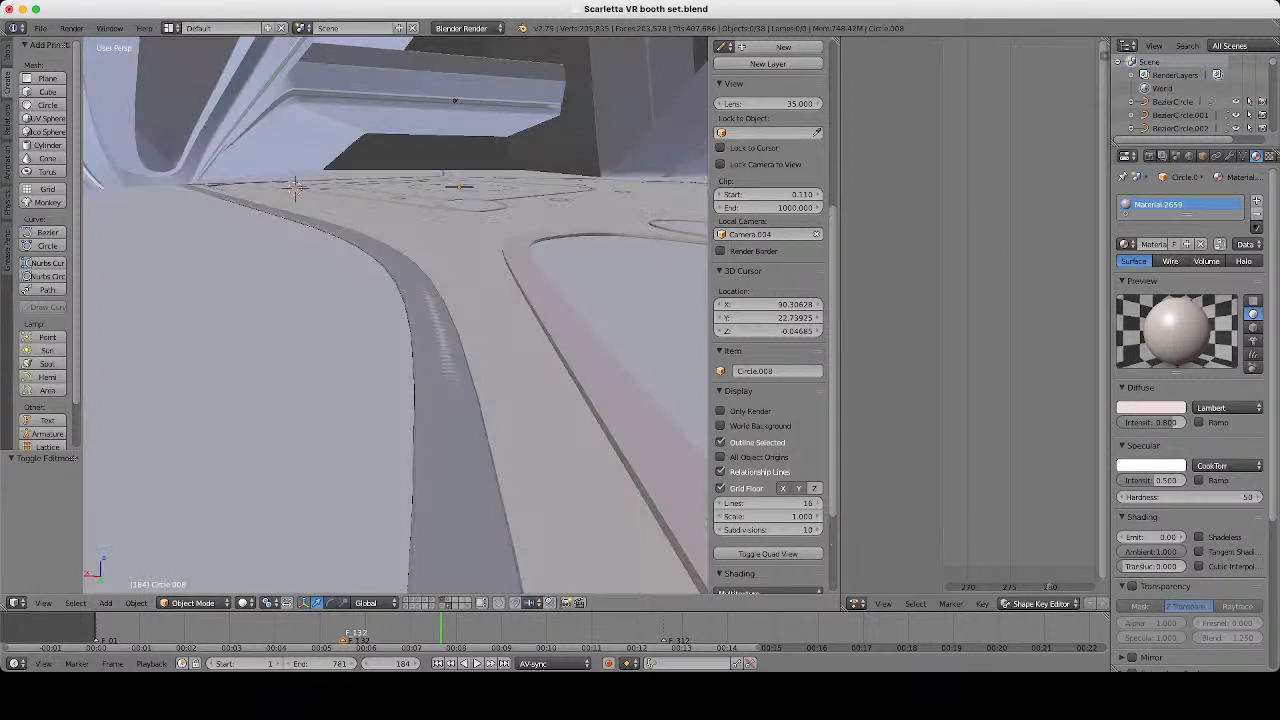
{"action": "key", "text": "z"}
{"action": "right_click", "coordinate": [438, 335]}
{"action": "key", "text": "z"}
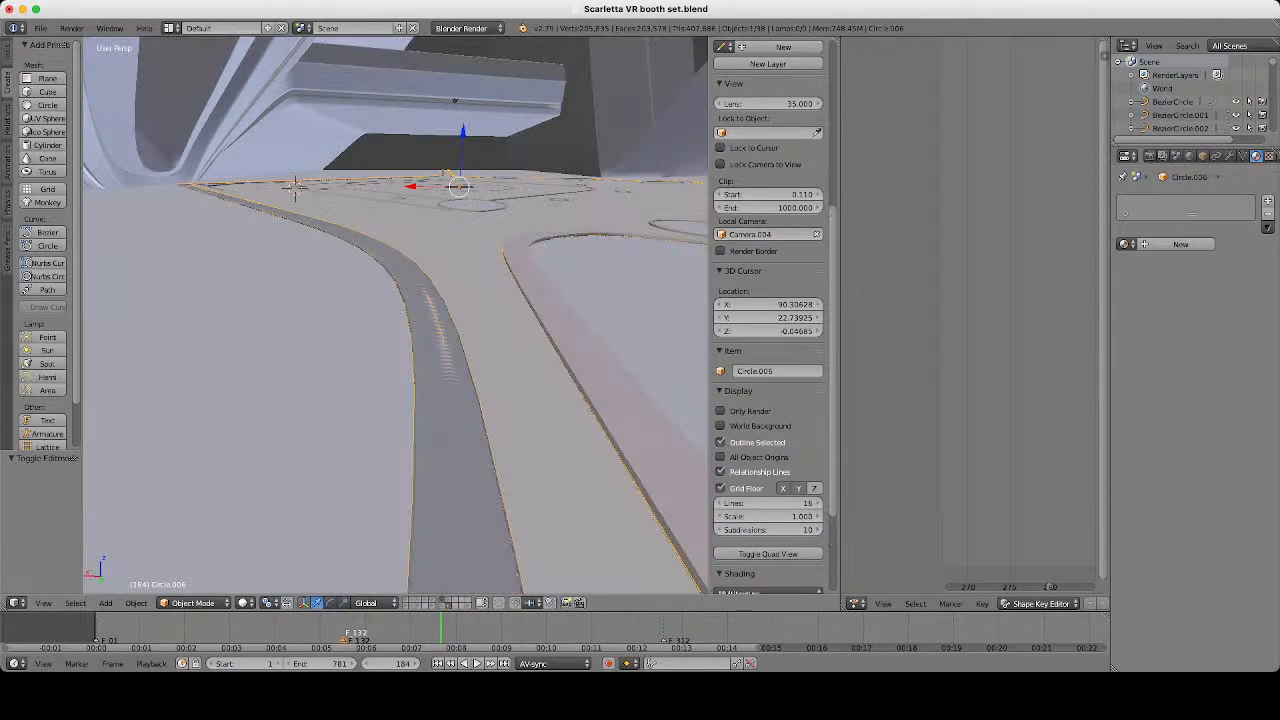
{"action": "key", "text": "g"}
{"action": "key", "text": "z"}
{"action": "key", "text": "Escape"}
{"action": "right_click", "coordinate": [440, 335]}
{"action": "key", "text": "Delete"}
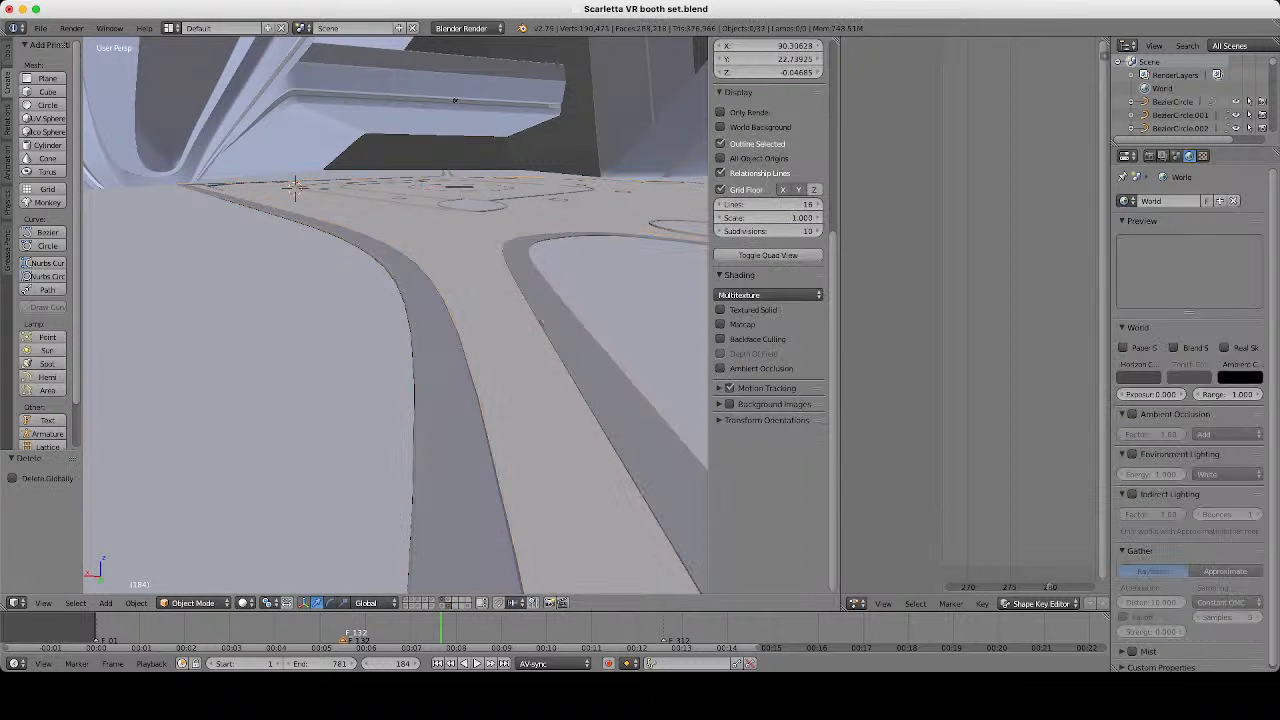
Select the main grooved floor panel and assign it the existing material Material.2659.
{"action": "right_click", "coordinate": [295, 187]}
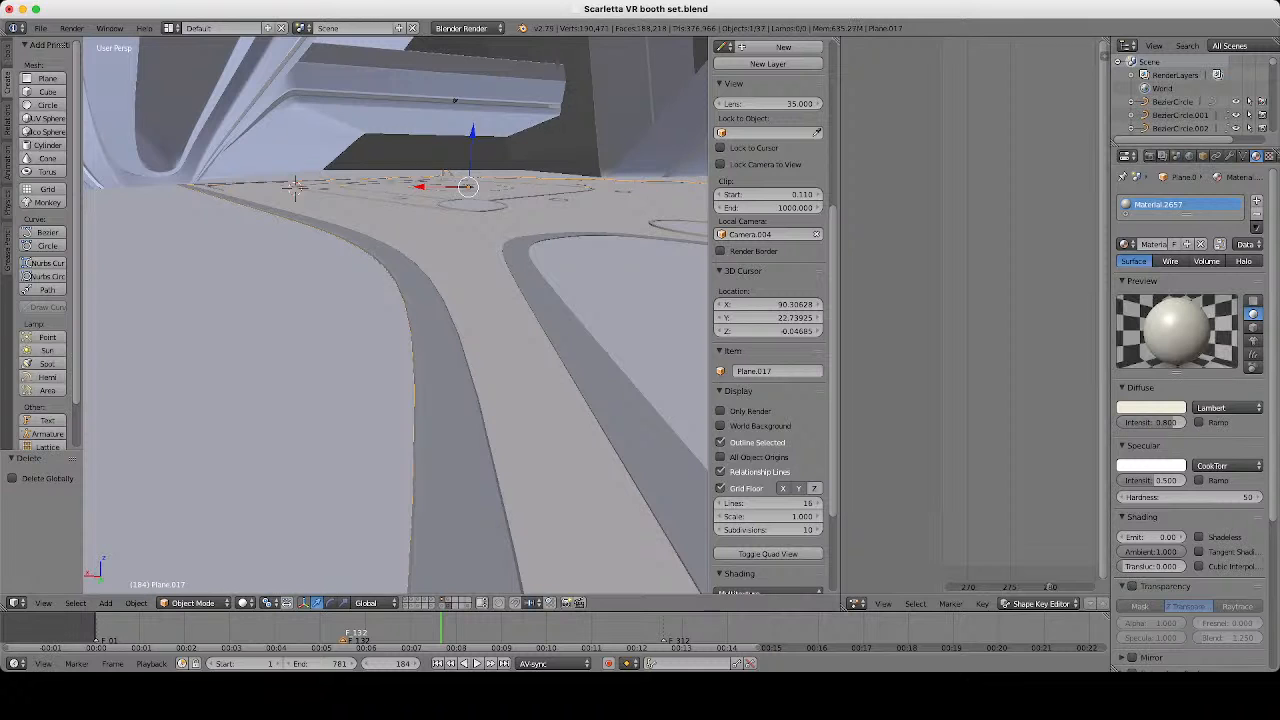
{"action": "left_click", "coordinate": [1127, 244]}
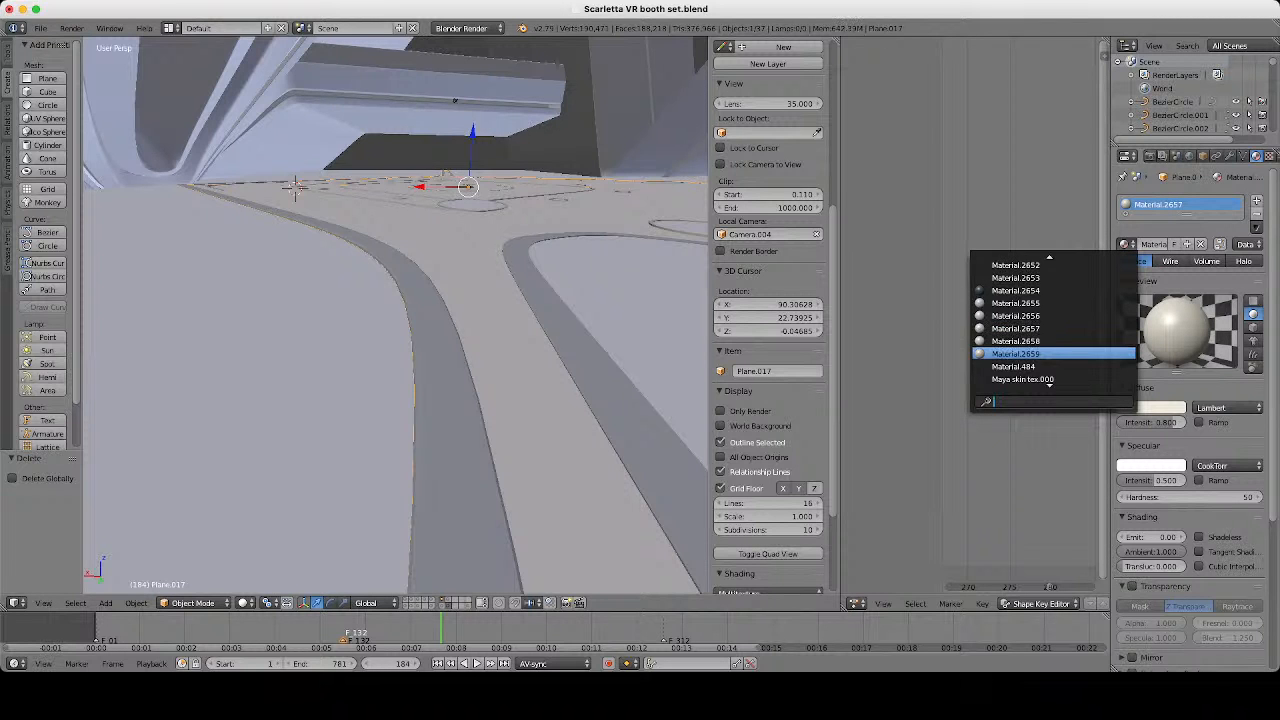
{"action": "left_click", "coordinate": [1040, 354]}
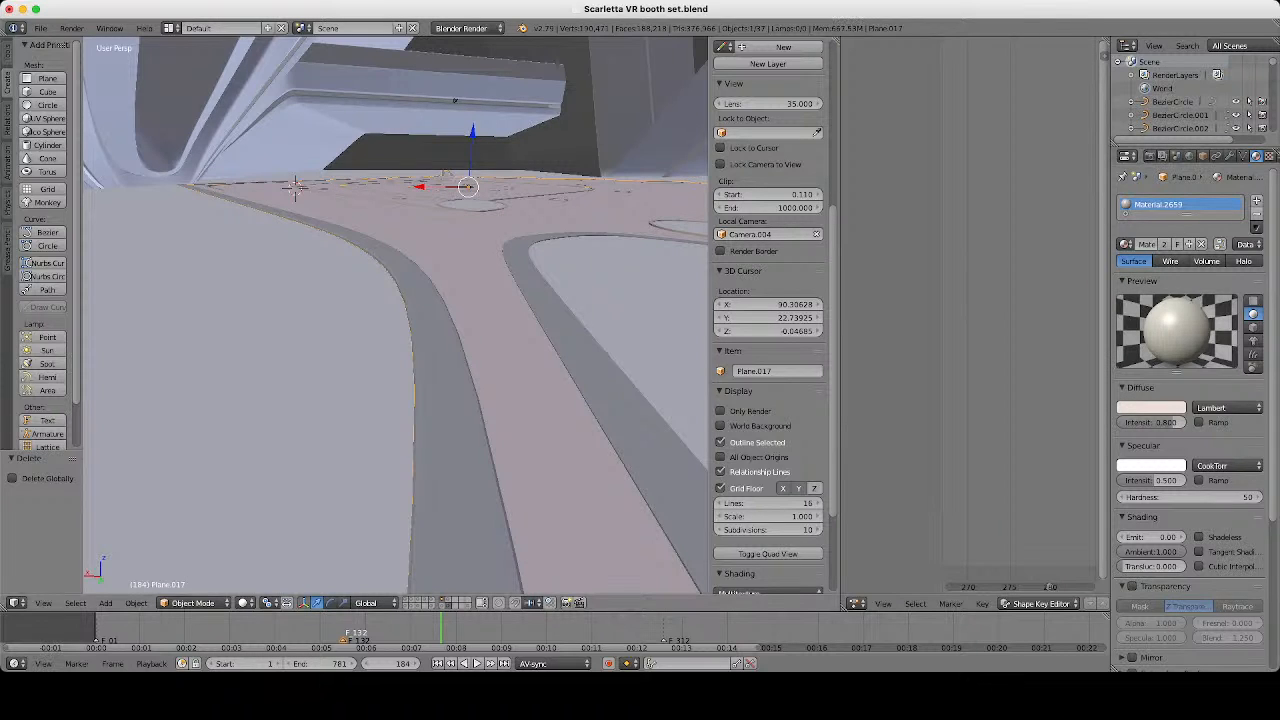
Undo the last material assignment on the main grooved floor panel and select the outer border lining.
{"action": "key", "text": "ctrl+z"}
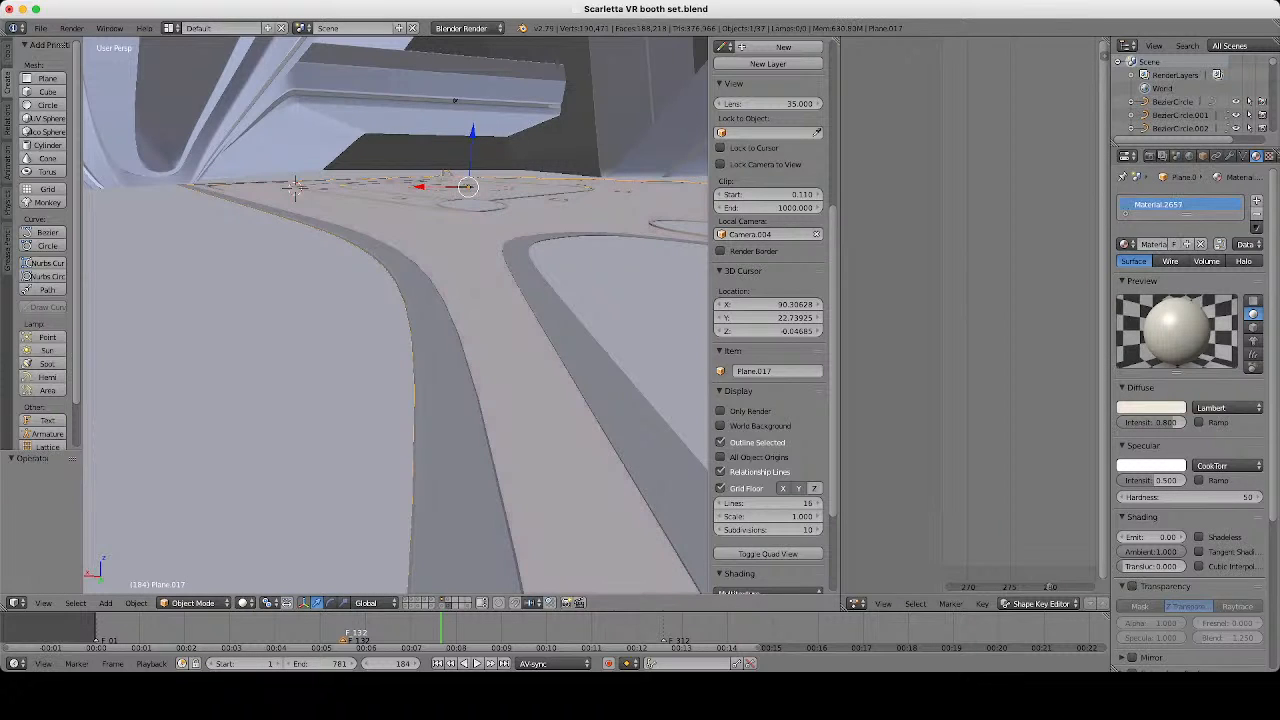
{"action": "right_click", "coordinate": [447, 340]}
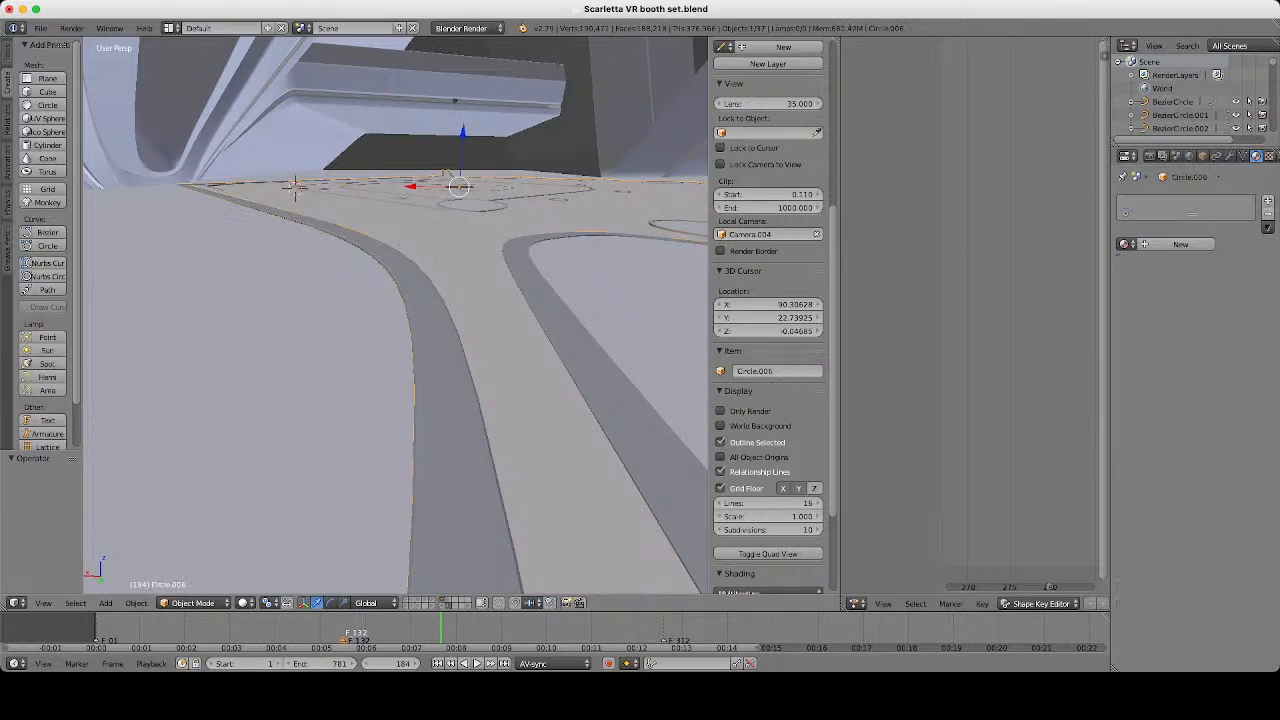
{"action": "left_click", "coordinate": [1127, 244]}
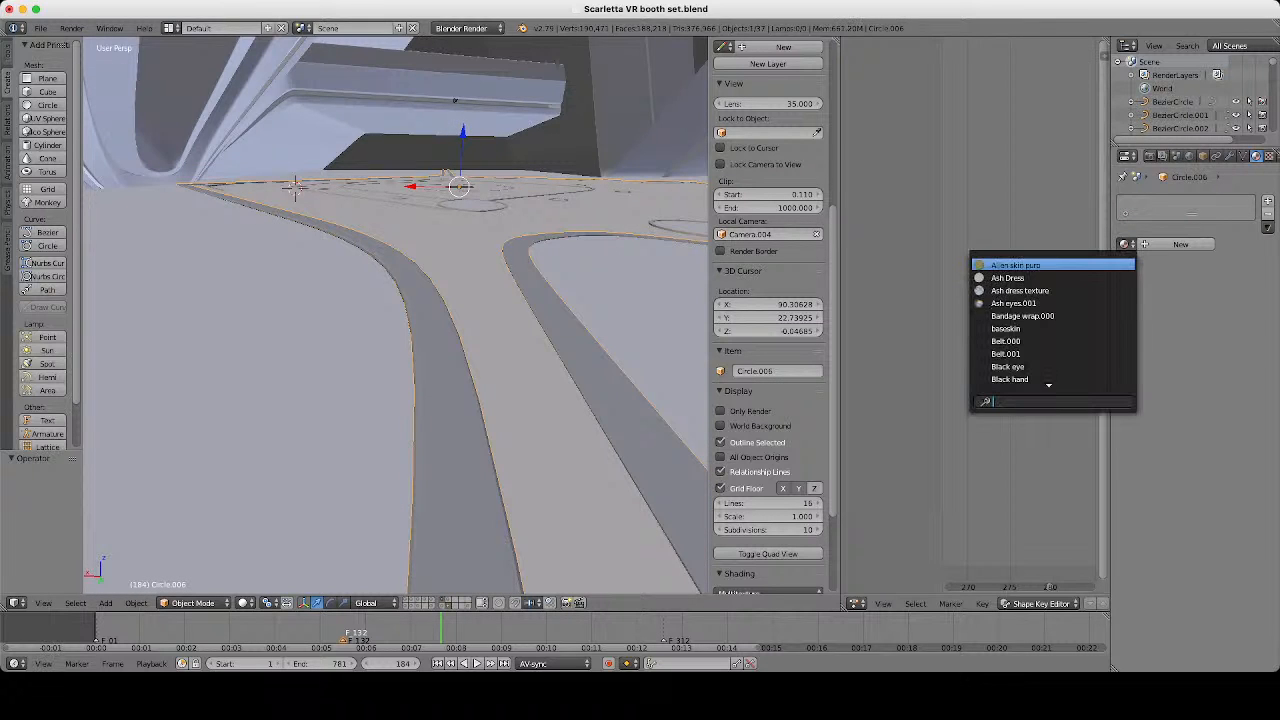
{"action": "key", "text": "Escape"}
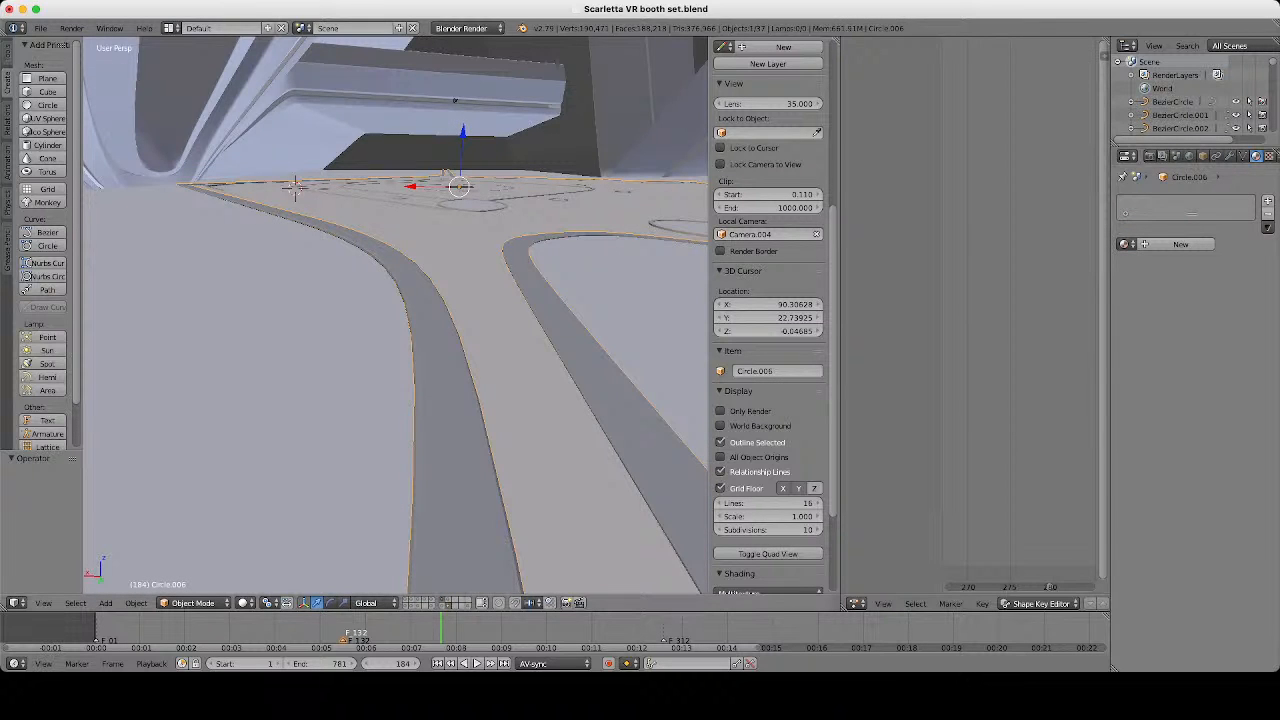
Assign the existing material Material.2658 to the outer border lining.
{"action": "right_click", "coordinate": [506, 358]}
{"action": "right_click", "coordinate": [445, 345]}
{"action": "left_click", "coordinate": [1127, 244]}
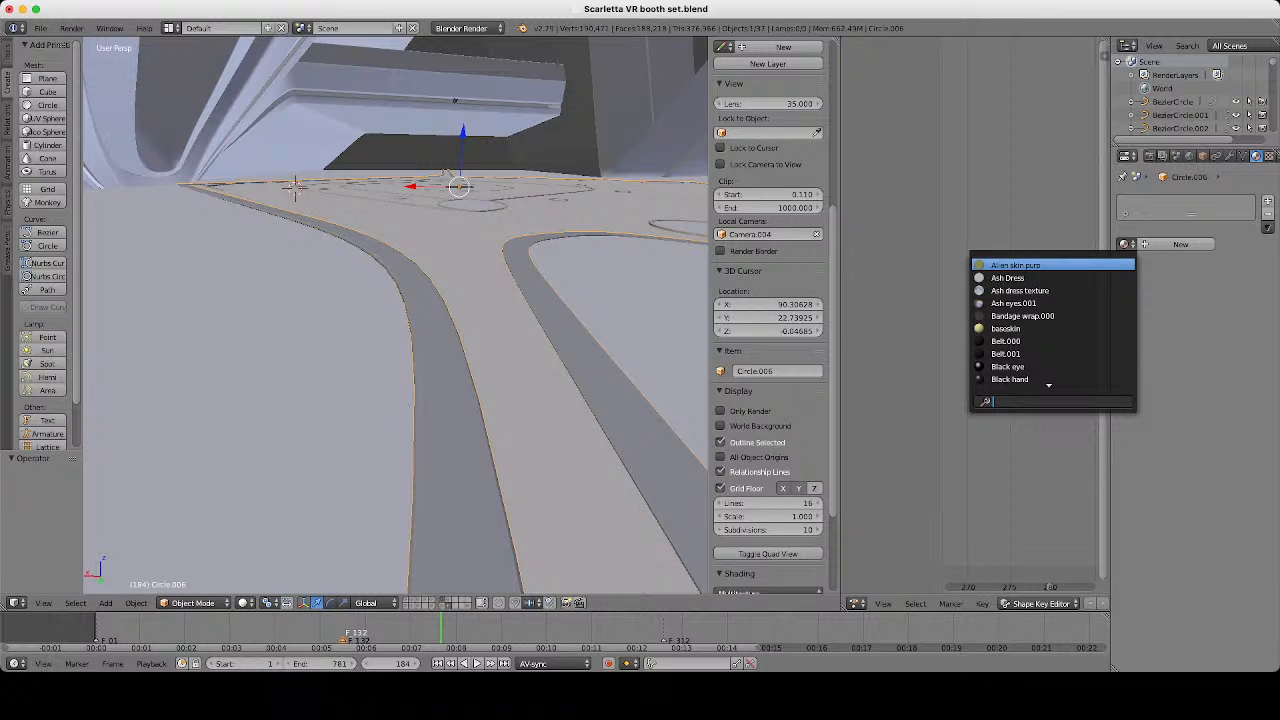
{"action": "type", "text": "26"}
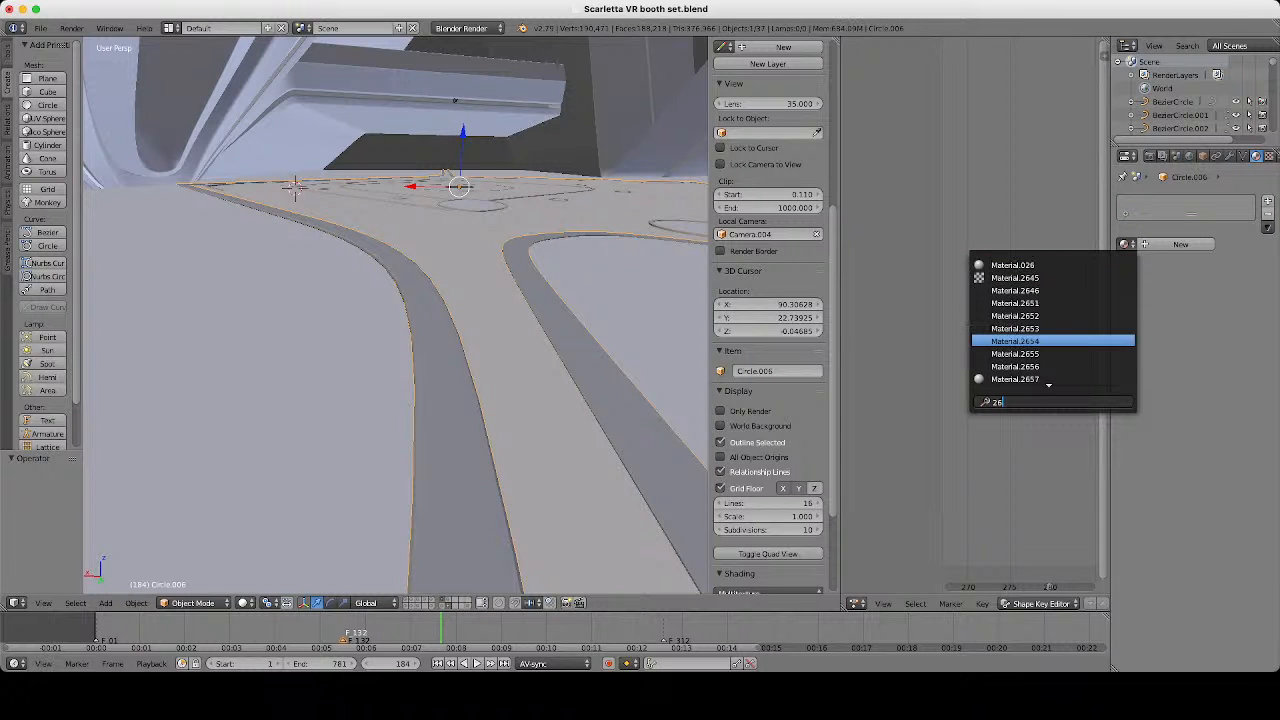
{"action": "key", "text": "Down"}
{"action": "key", "text": "Down"}
{"action": "key", "text": "Down"}
{"action": "key", "text": "Down"}
{"action": "key", "text": "Return"}
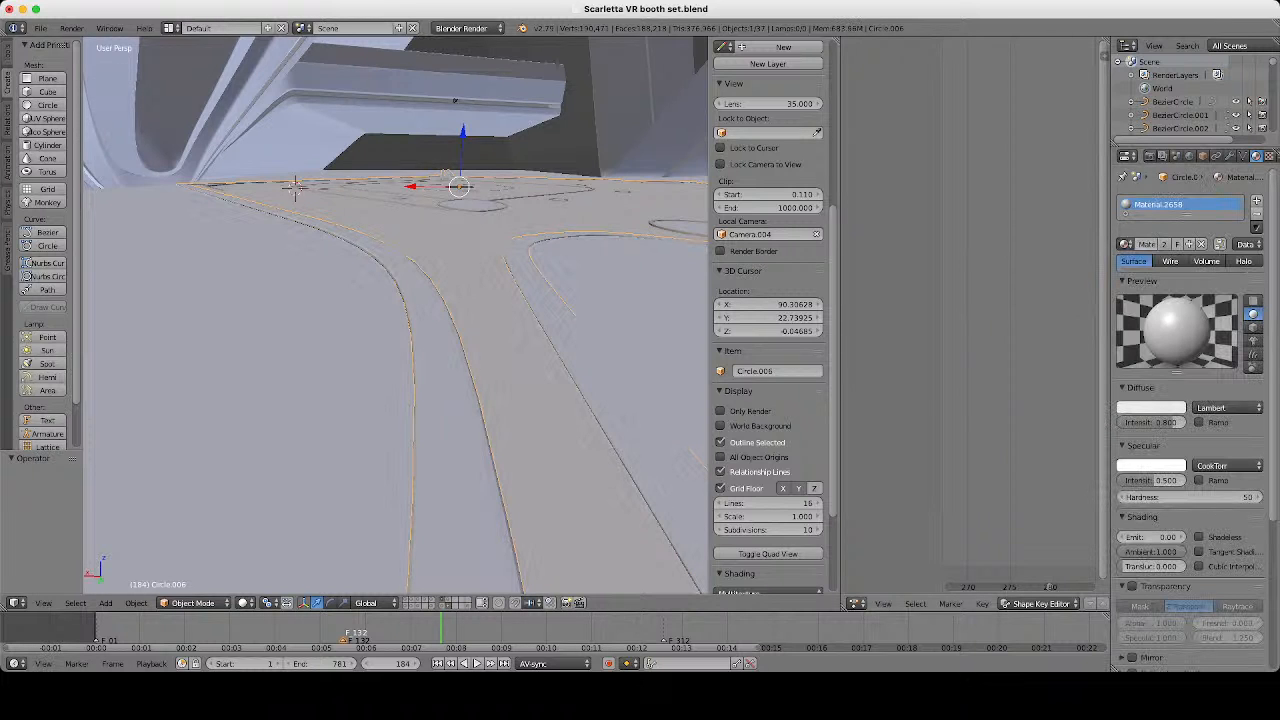
Replace the outer border lining's material with the existing Material.2659 and deselect everything.
{"action": "left_click", "coordinate": [1126, 244]}
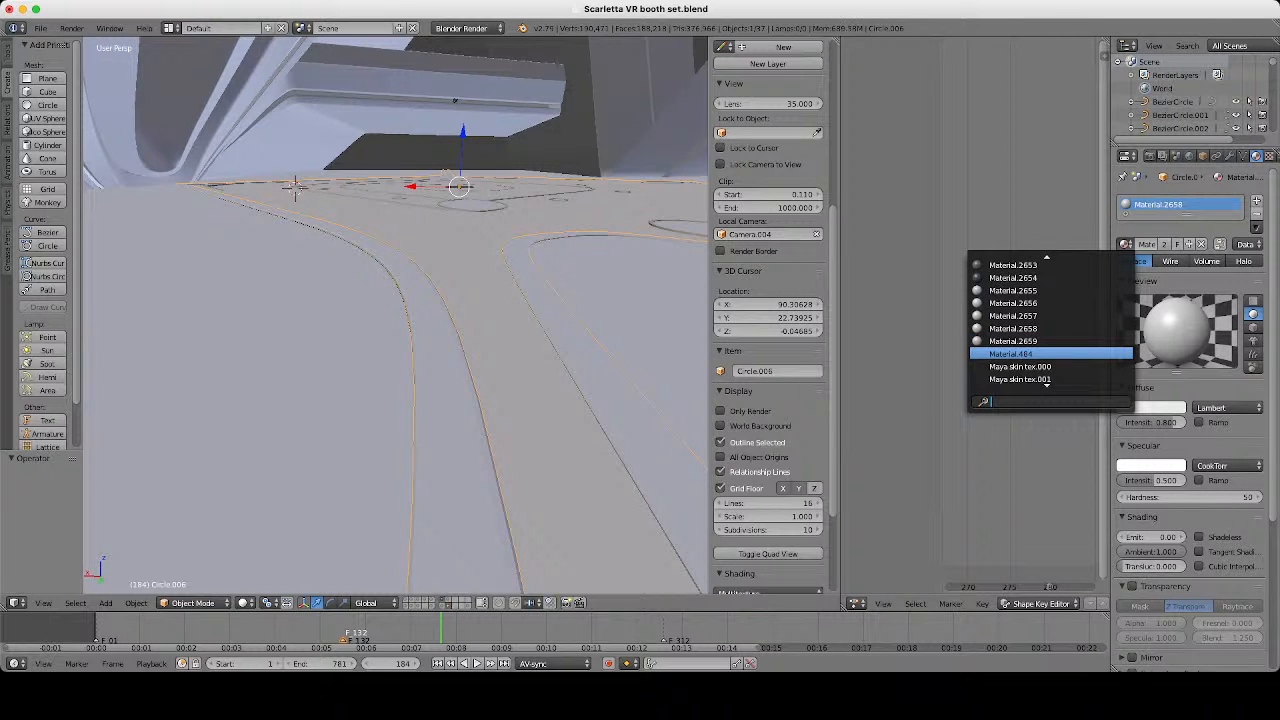
{"action": "left_click", "coordinate": [1014, 341]}
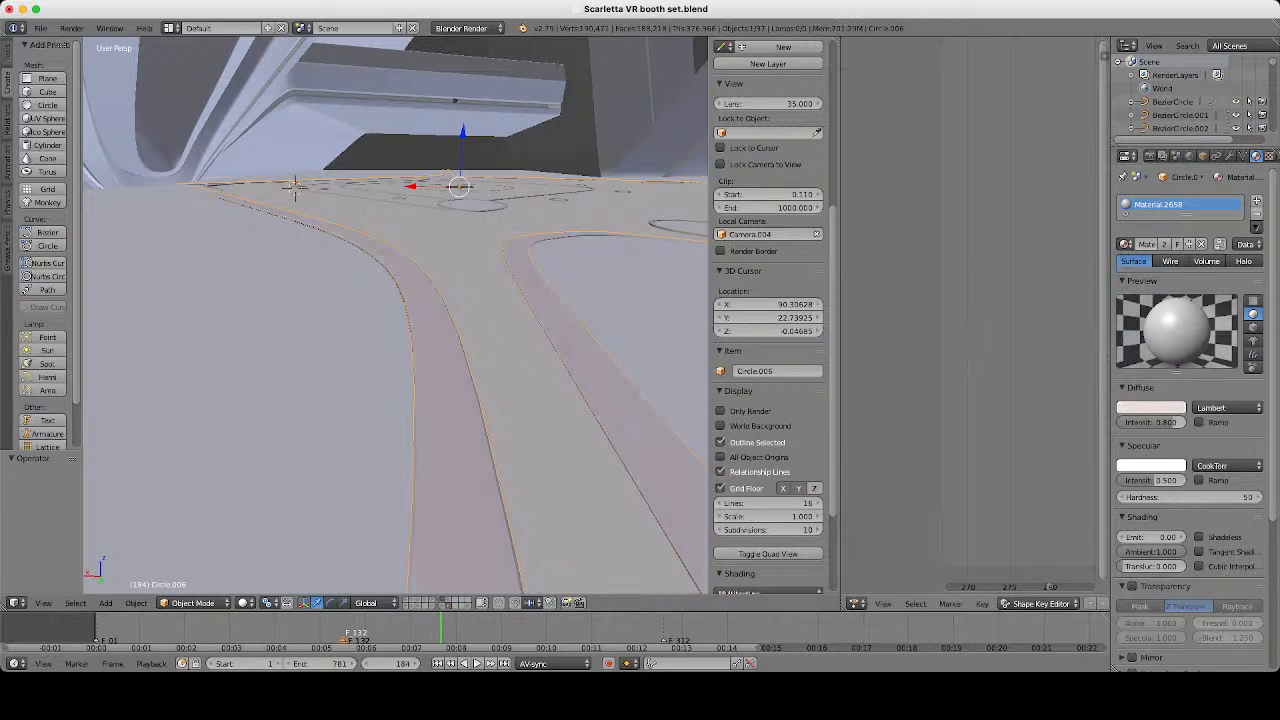
{"action": "middle_click_drag", "start_coordinate": [450, 300], "coordinate": [540, 375]}
{"action": "key", "text": "a"}
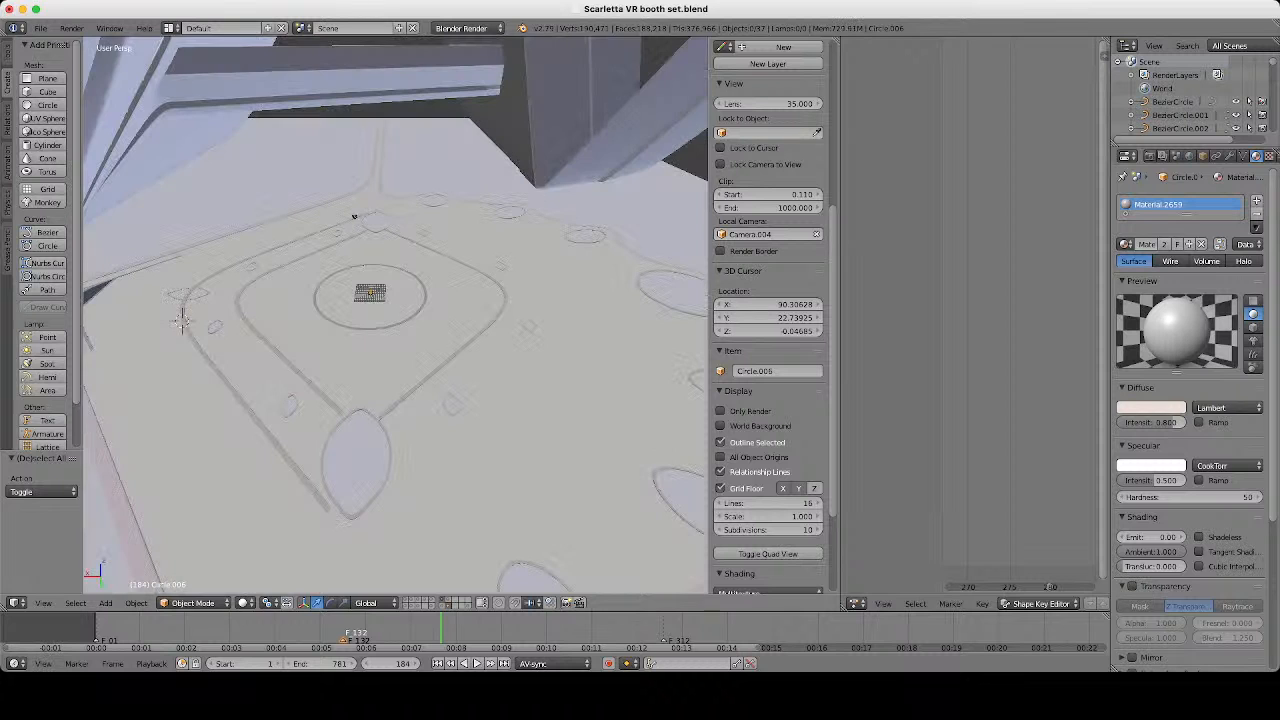
Select the main grooved floor panel and tint its diffuse color pale blue with hue 0.574 and saturation 0.060.
{"action": "middle_click_drag", "start_coordinate": [353, 216], "coordinate": [364, 180]}
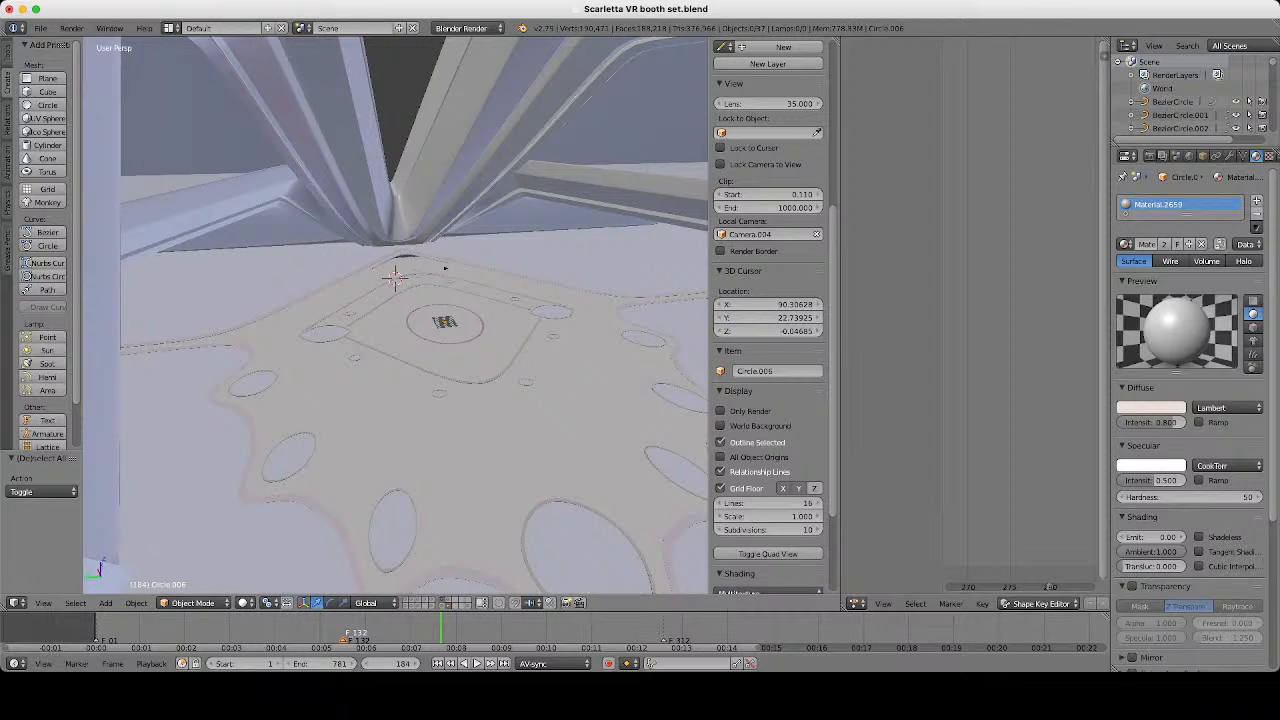
{"action": "right_click", "coordinate": [395, 278]}
{"action": "scroll", "coordinate": [395, 270], "scroll_direction": "up", "scroll_amount": 3}
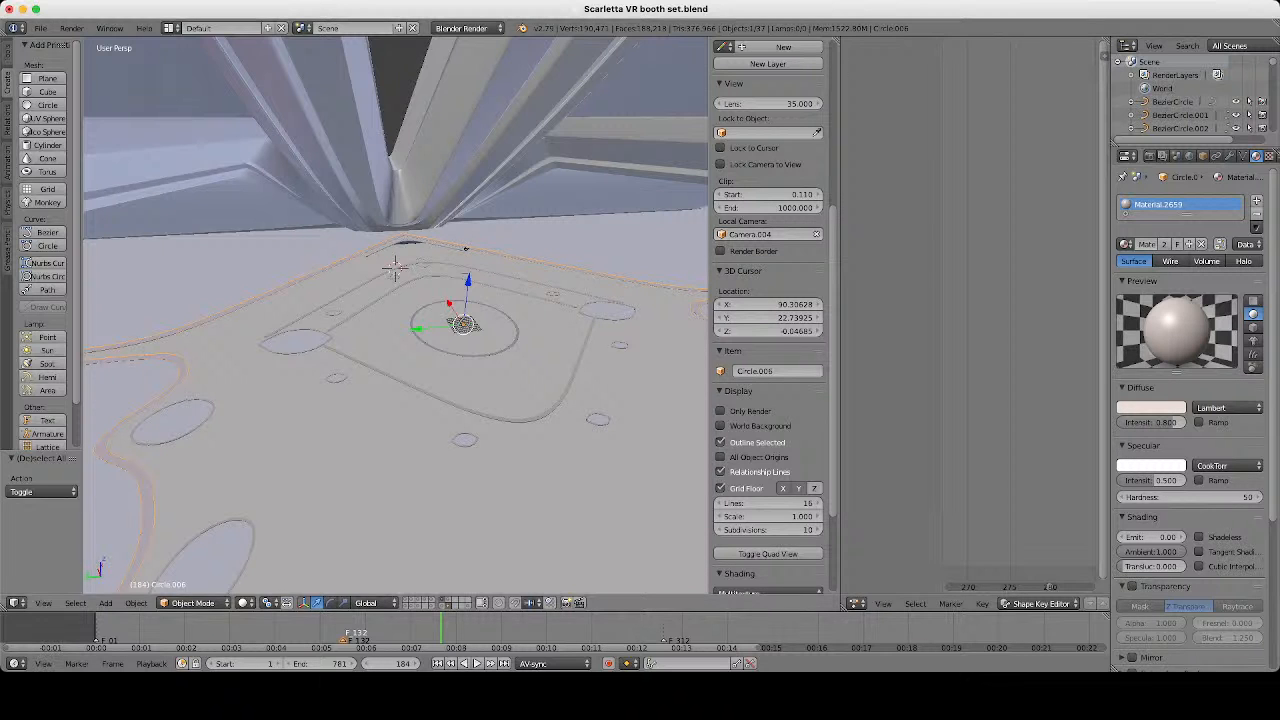
{"action": "key", "text": "z"}
{"action": "key", "text": "z"}
{"action": "scroll", "coordinate": [503, 330], "scroll_direction": "up", "scroll_amount": 3}
{"action": "right_click", "coordinate": [503, 330]}
{"action": "left_click", "coordinate": [1151, 408]}
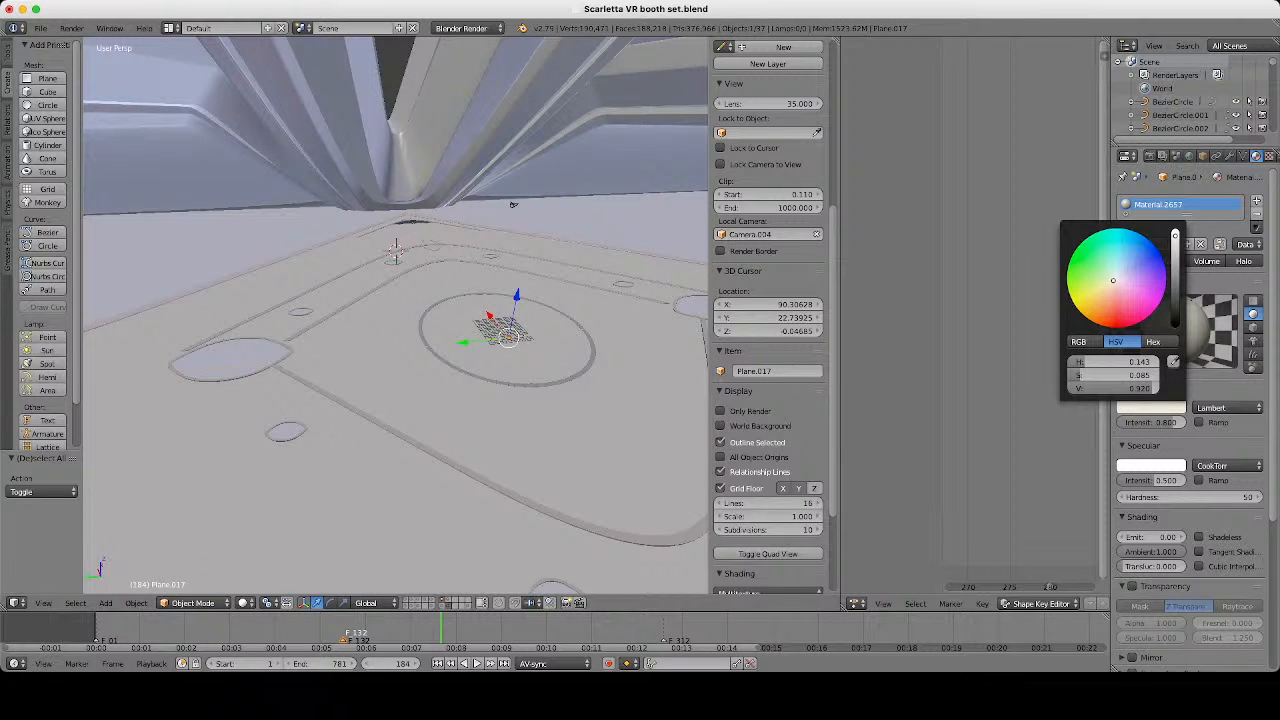
{"action": "left_click_drag", "start_coordinate": [1113, 280], "coordinate": [1116, 277]}
{"action": "left_click_drag", "start_coordinate": [1116, 277], "coordinate": [1117, 274]}
{"action": "scroll", "coordinate": [1117, 274], "scroll_direction": "down", "scroll_amount": 2}
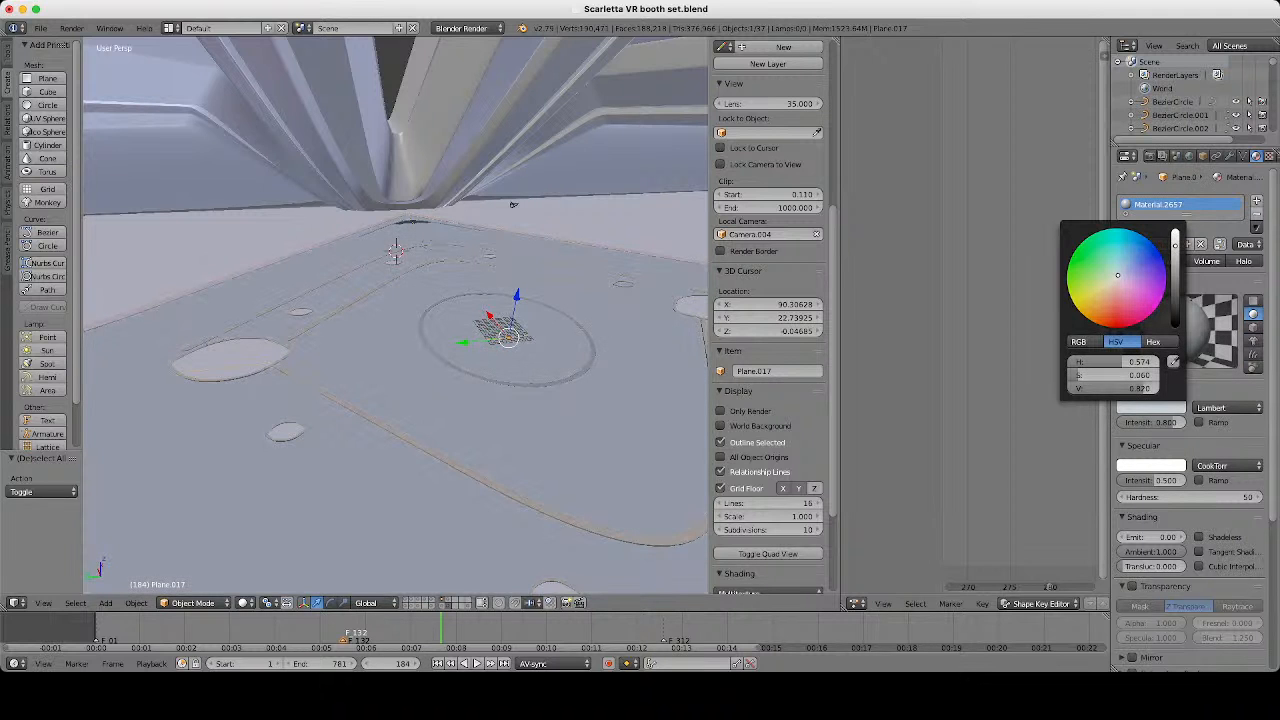
{"action": "scroll", "coordinate": [396, 315], "scroll_direction": "down", "scroll_amount": 3}
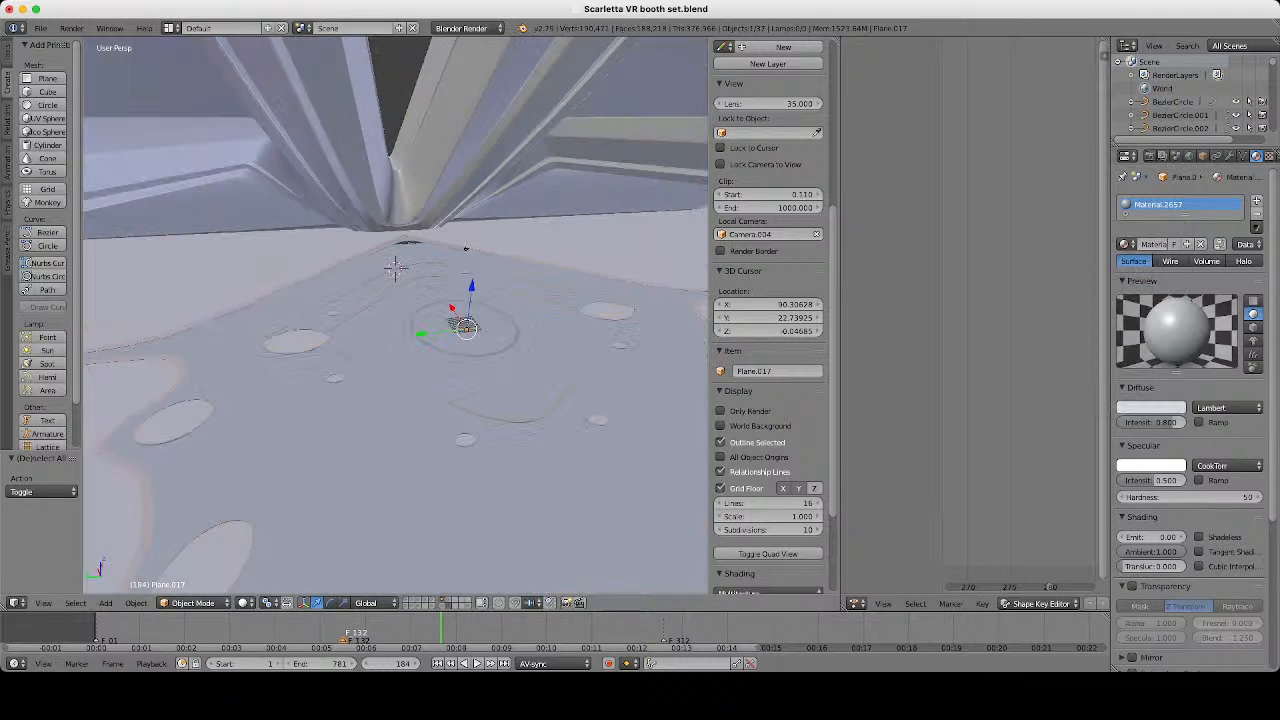
Examine the tinted floor from a low angle and check the material of the small round insets.
{"action": "middle_click_drag", "start_coordinate": [396, 315], "coordinate": [396, 360]}
{"action": "scroll", "coordinate": [396, 360], "scroll_direction": "down", "scroll_amount": 2}
{"action": "key", "text": "a"}
{"action": "scroll", "coordinate": [396, 315], "scroll_direction": "up", "scroll_amount": 2}
{"action": "middle_click_drag", "start_coordinate": [396, 315], "coordinate": [560, 275]}
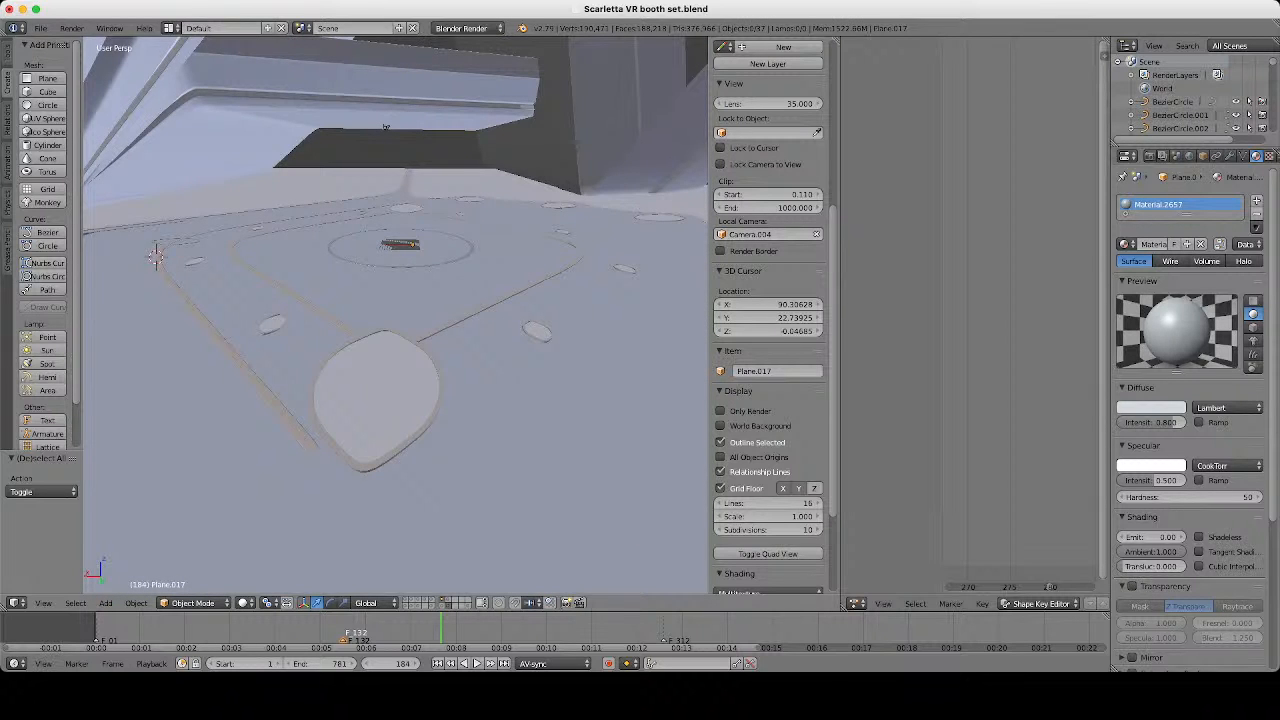
{"action": "scroll", "coordinate": [263, 286], "scroll_direction": "up", "scroll_amount": 7}
{"action": "right_click", "coordinate": [263, 286]}
{"action": "scroll", "coordinate": [263, 286], "scroll_direction": "down", "scroll_amount": 8}
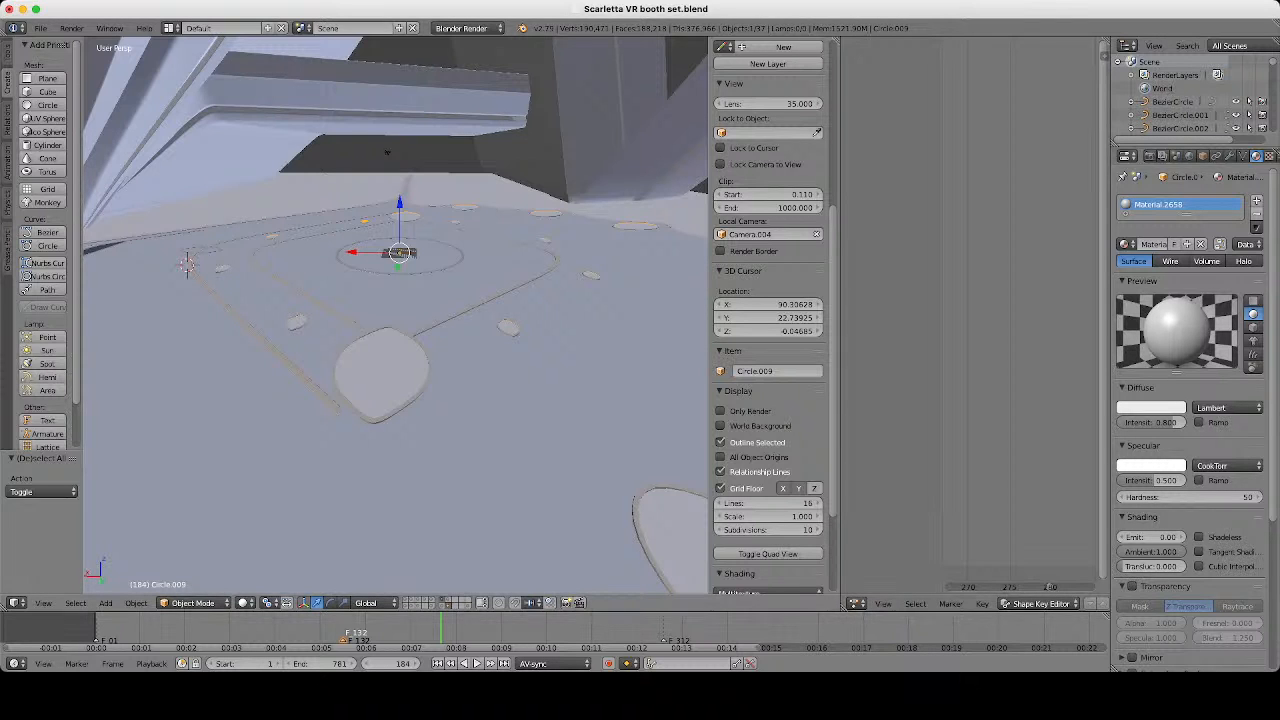
Brighten the main floor panel's diffuse color to a near-white blue and view the result around the floor.
{"action": "right_click", "coordinate": [632, 222]}
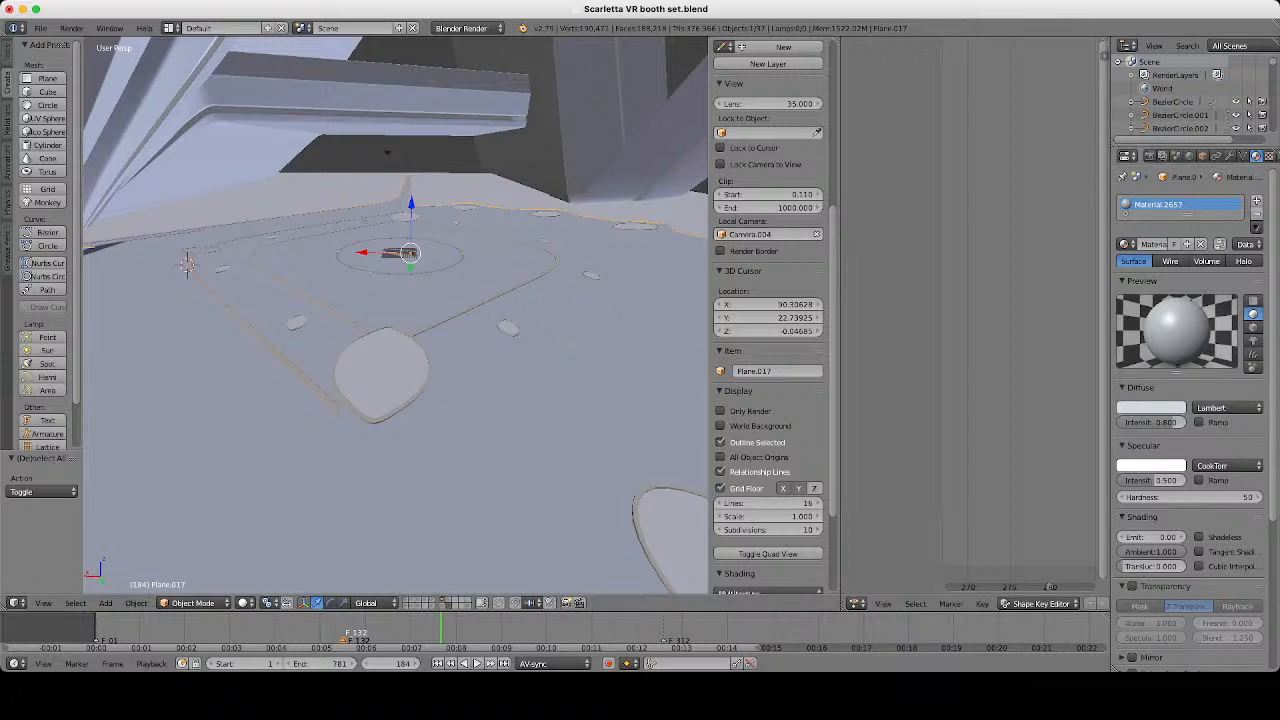
{"action": "left_click", "coordinate": [1151, 407]}
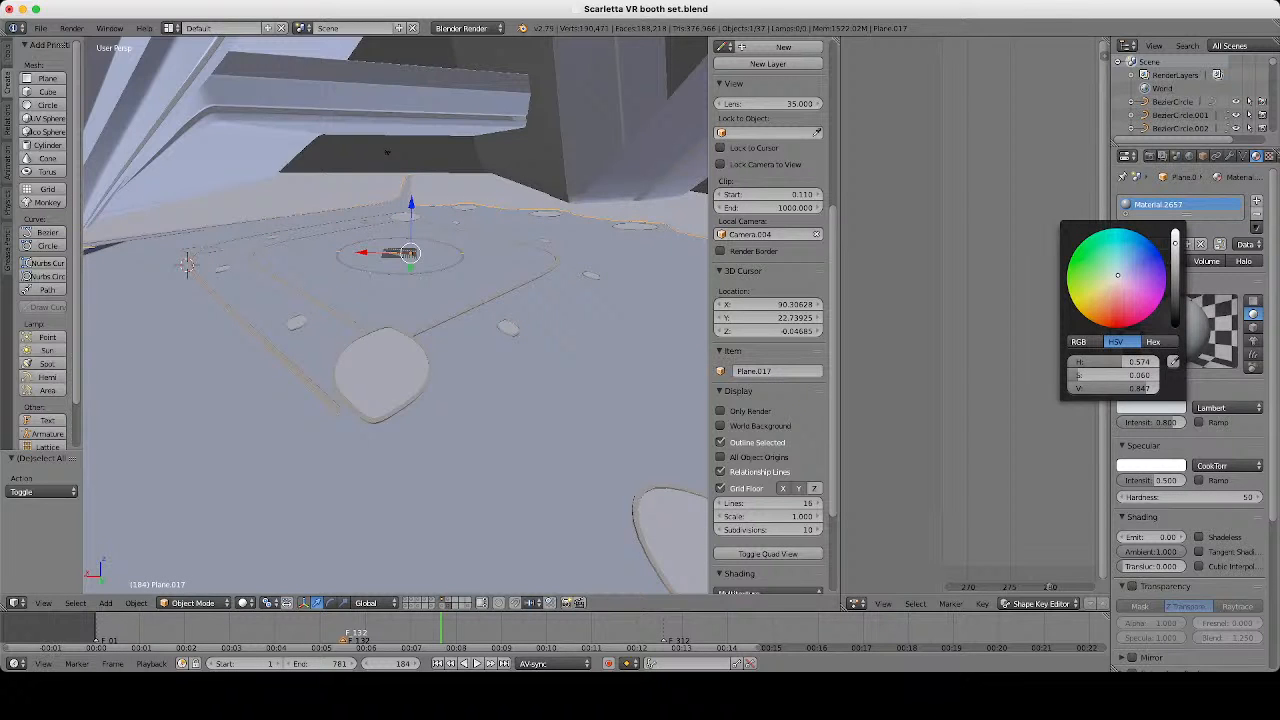
{"action": "left_click", "coordinate": [1175, 238]}
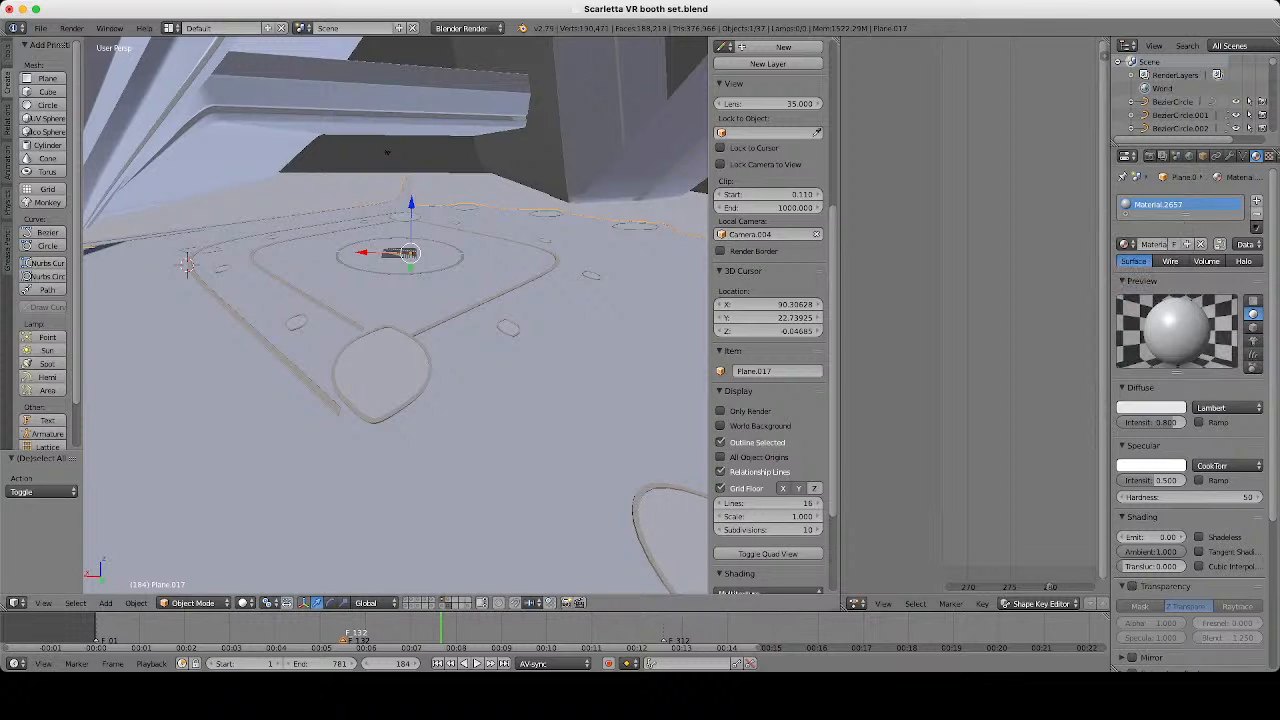
{"action": "middle_click_drag", "start_coordinate": [480, 290], "coordinate": [340, 360]}
{"action": "scroll", "coordinate": [396, 316], "scroll_direction": "down", "scroll_amount": 6}
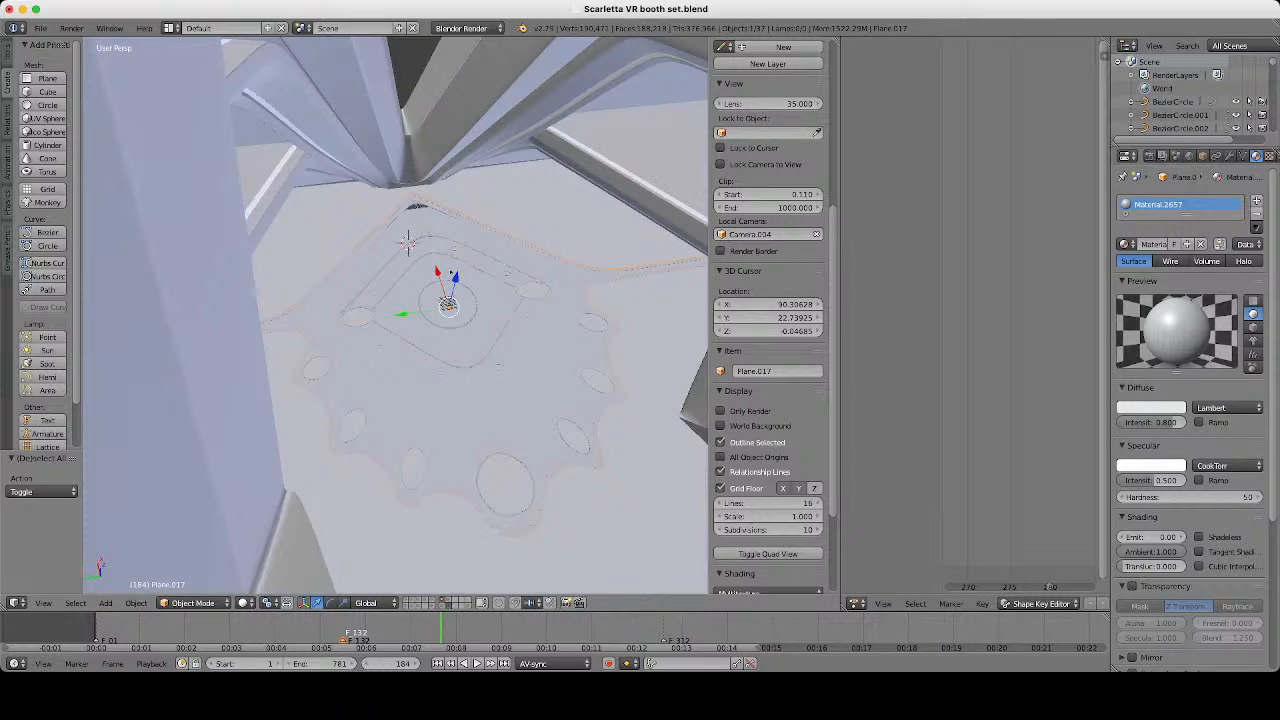
{"action": "middle_click_drag", "start_coordinate": [451, 273], "coordinate": [405, 238]}
{"action": "scroll", "coordinate": [451, 273], "scroll_direction": "up", "scroll_amount": 3}
{"action": "key", "text": "a"}
{"action": "middle_click_drag", "start_coordinate": [470, 285], "coordinate": [428, 264]}
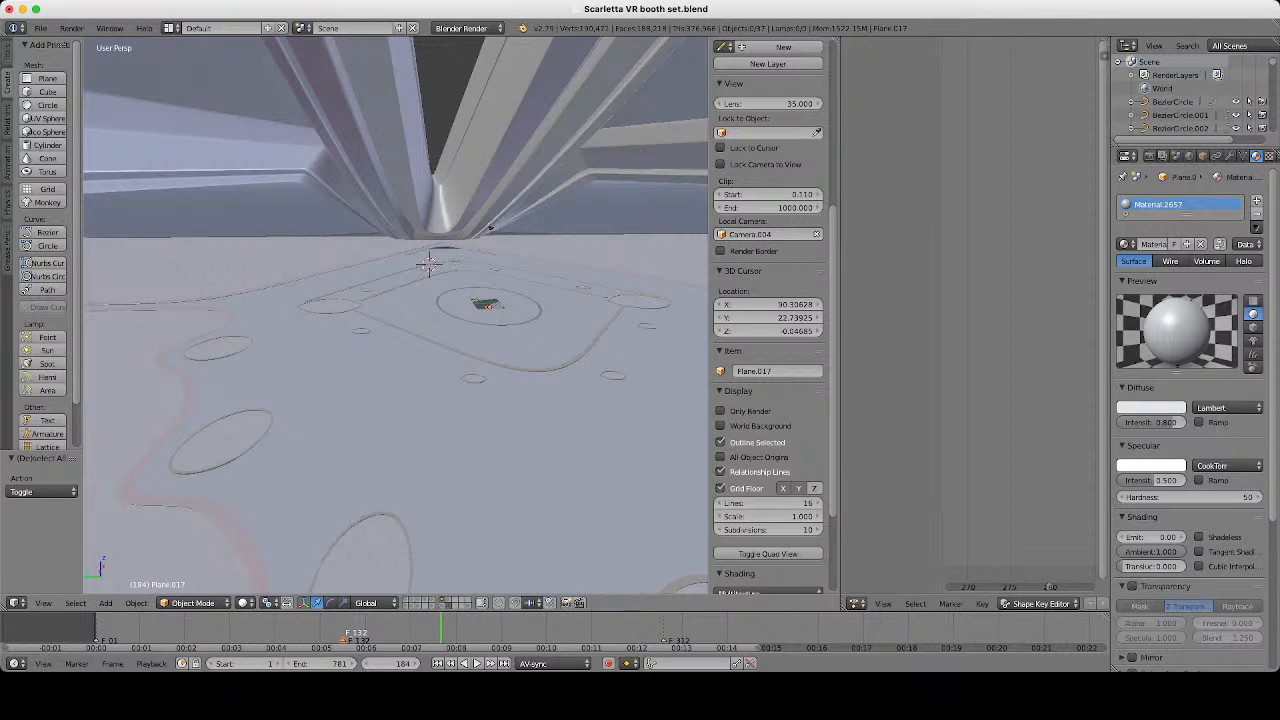
Shift the main floor panel's diffuse color to a warm off-white and review it from several angles.
{"action": "left_click", "coordinate": [1151, 407]}
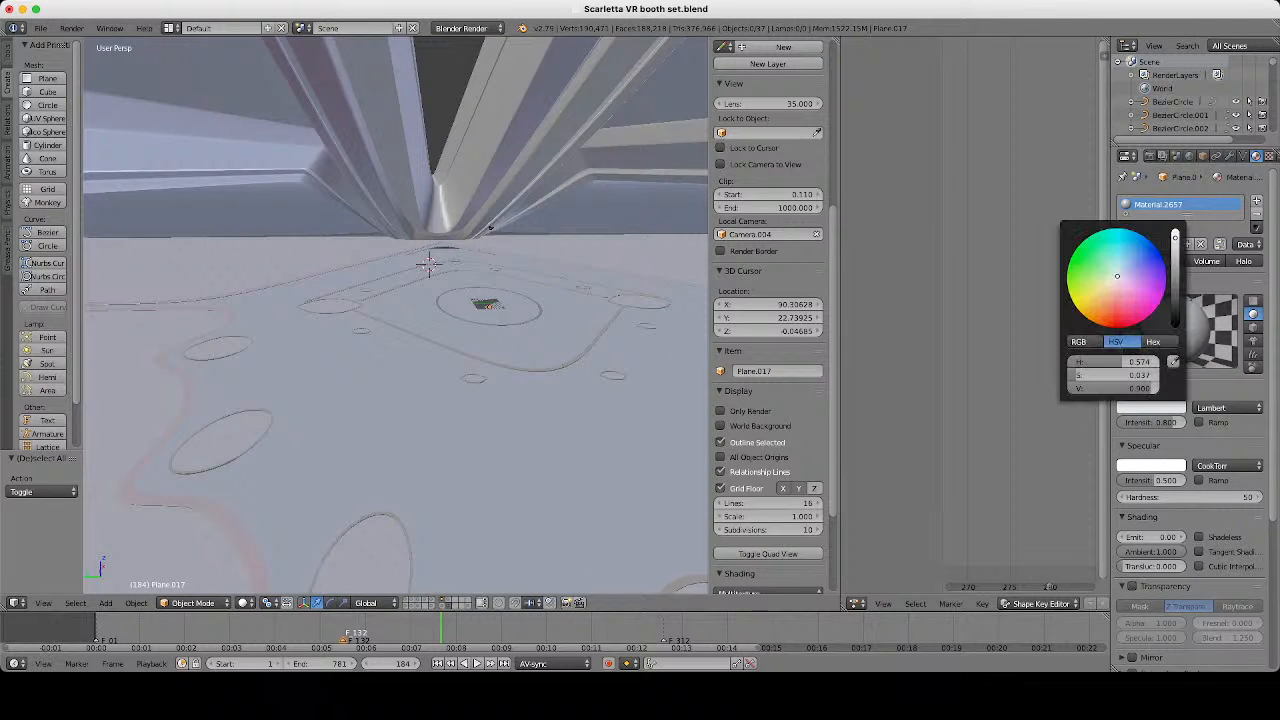
{"action": "left_click_drag", "start_coordinate": [1117, 276], "coordinate": [1113, 280]}
{"action": "middle_click_drag", "start_coordinate": [430, 270], "coordinate": [320, 330]}
{"action": "key", "text": "a"}
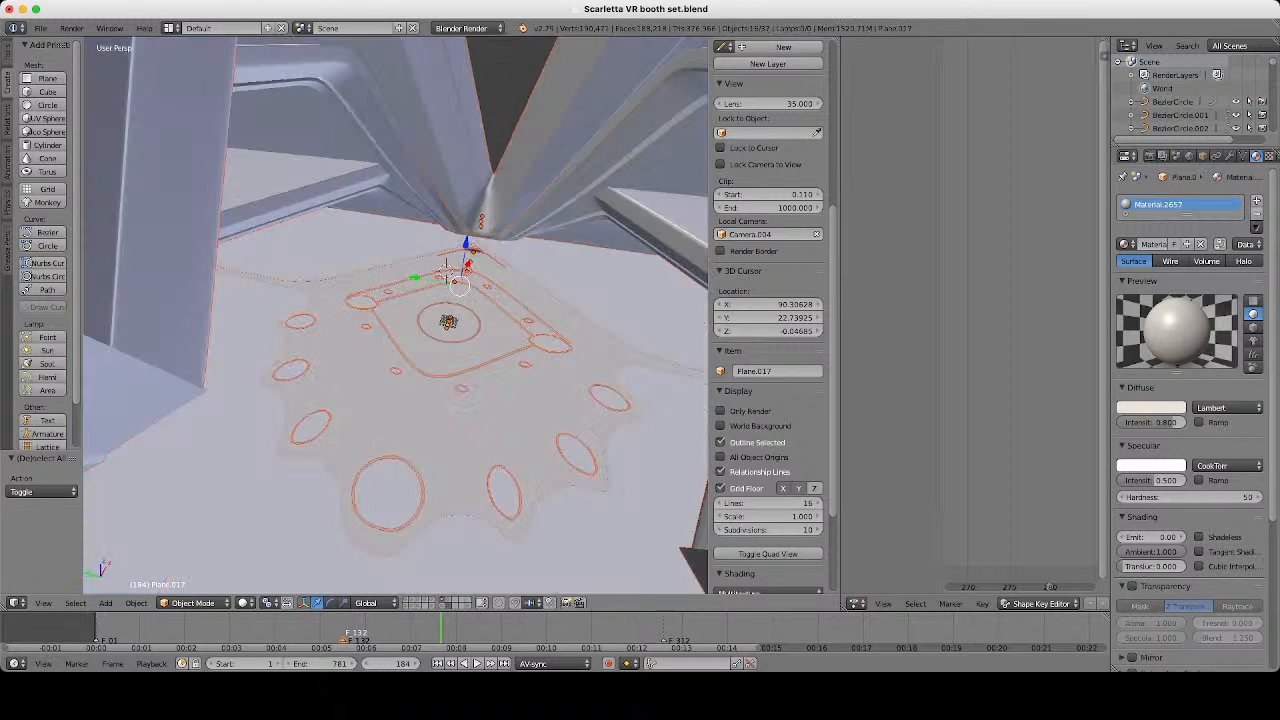
{"action": "key", "text": "a"}
{"action": "middle_click_drag", "start_coordinate": [400, 340], "coordinate": [460, 310]}
{"action": "scroll", "coordinate": [460, 245], "scroll_direction": "up", "scroll_amount": 3}
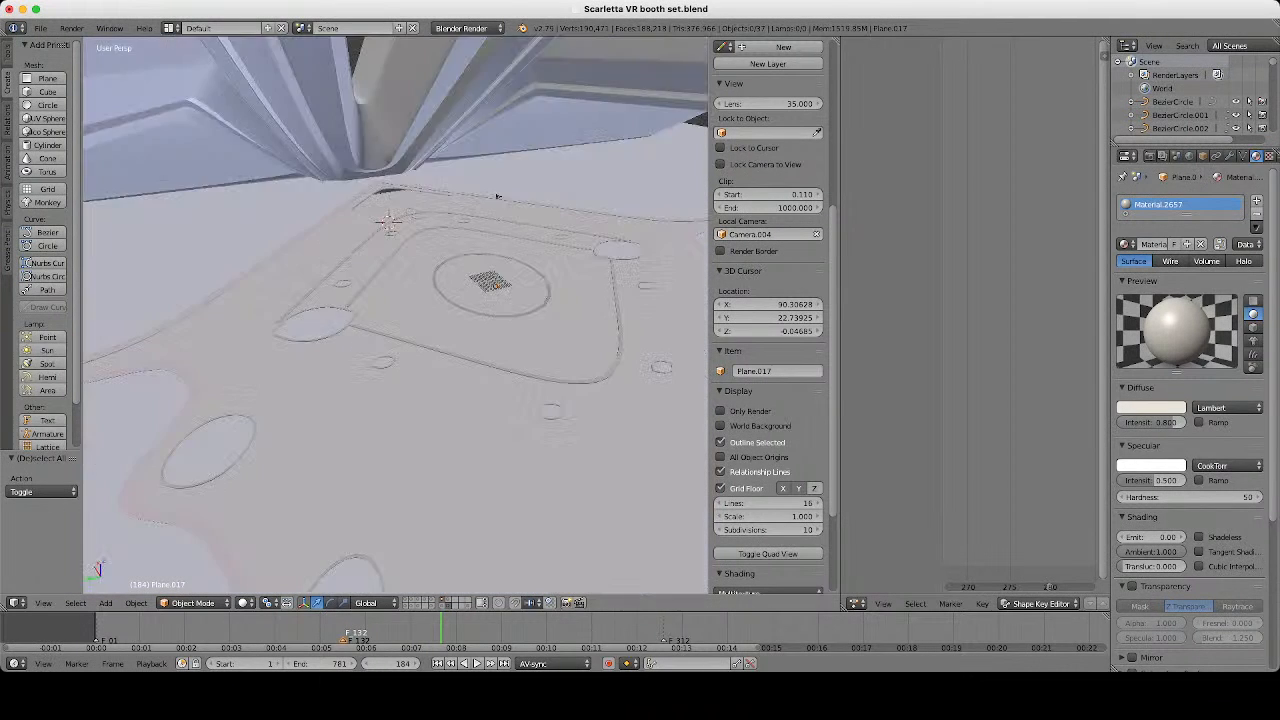
{"action": "middle_click_drag", "start_coordinate": [497, 197], "coordinate": [487, 279]}
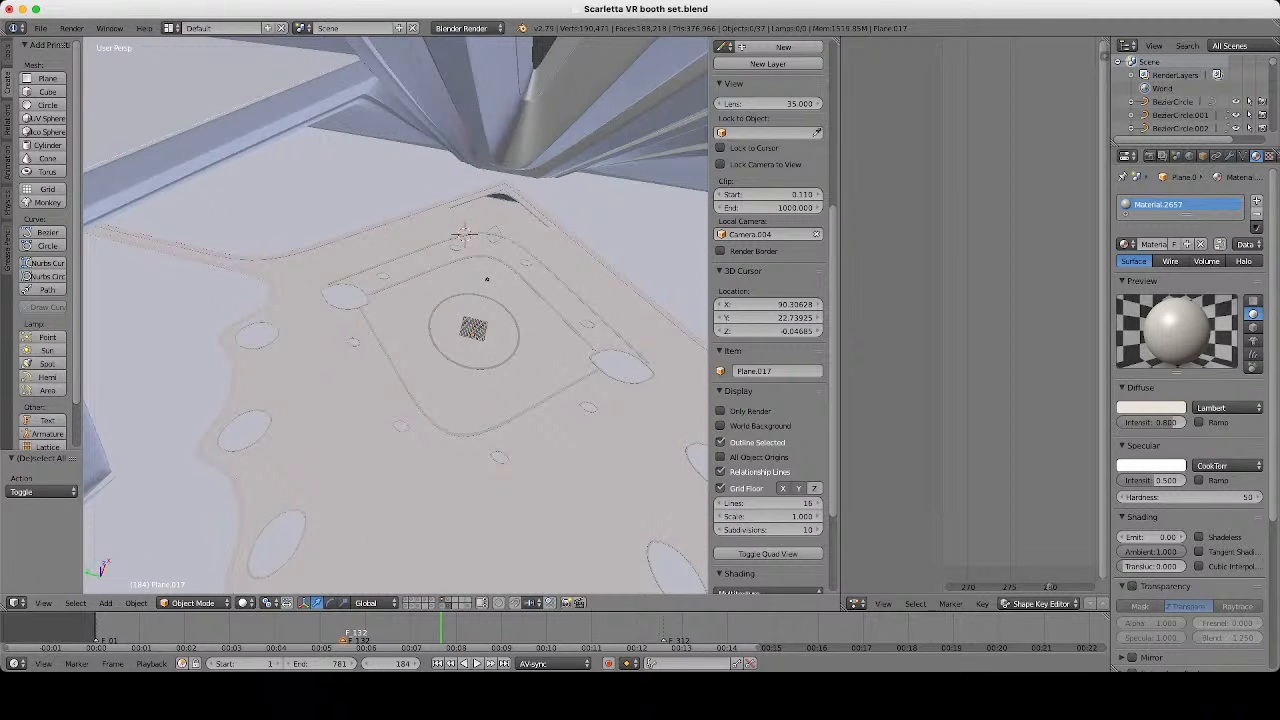
Select the round floor insets and color their material light peach with hue 0.085 and saturation 0.263.
{"action": "scroll", "coordinate": [396, 315], "scroll_direction": "up", "scroll_amount": 2}
{"action": "right_click", "coordinate": [678, 327]}
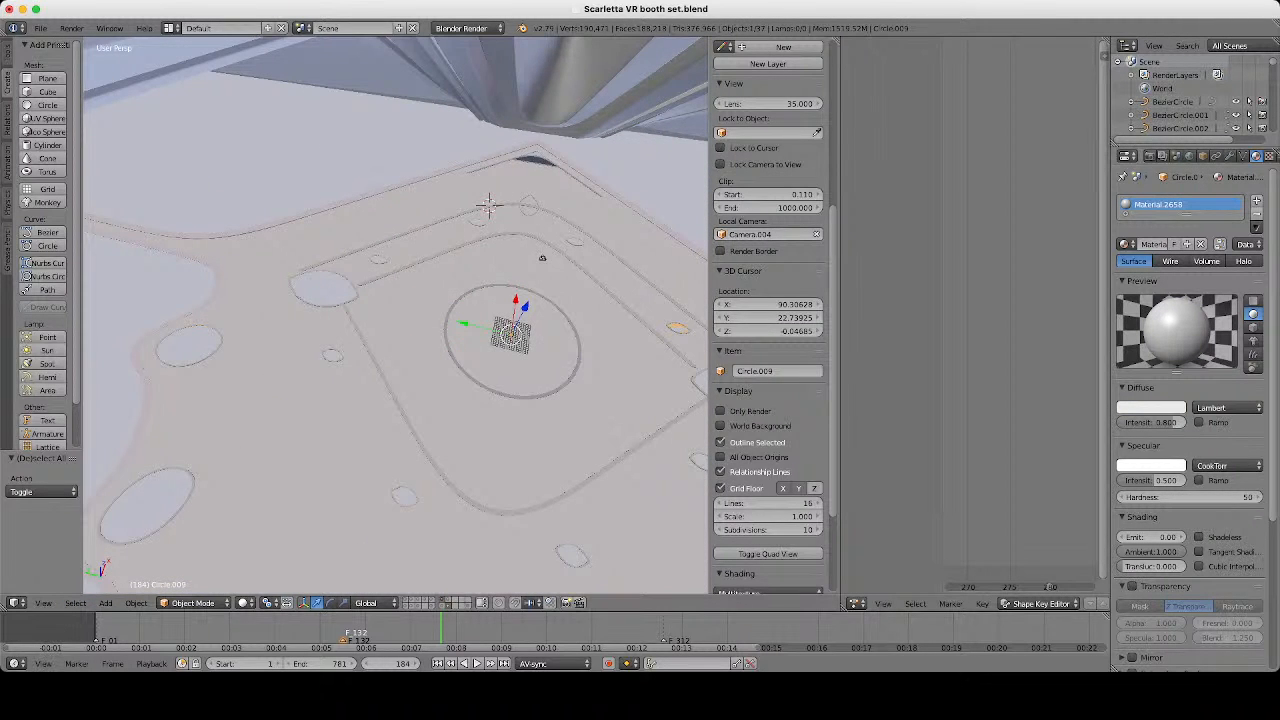
{"action": "left_click", "coordinate": [1150, 408]}
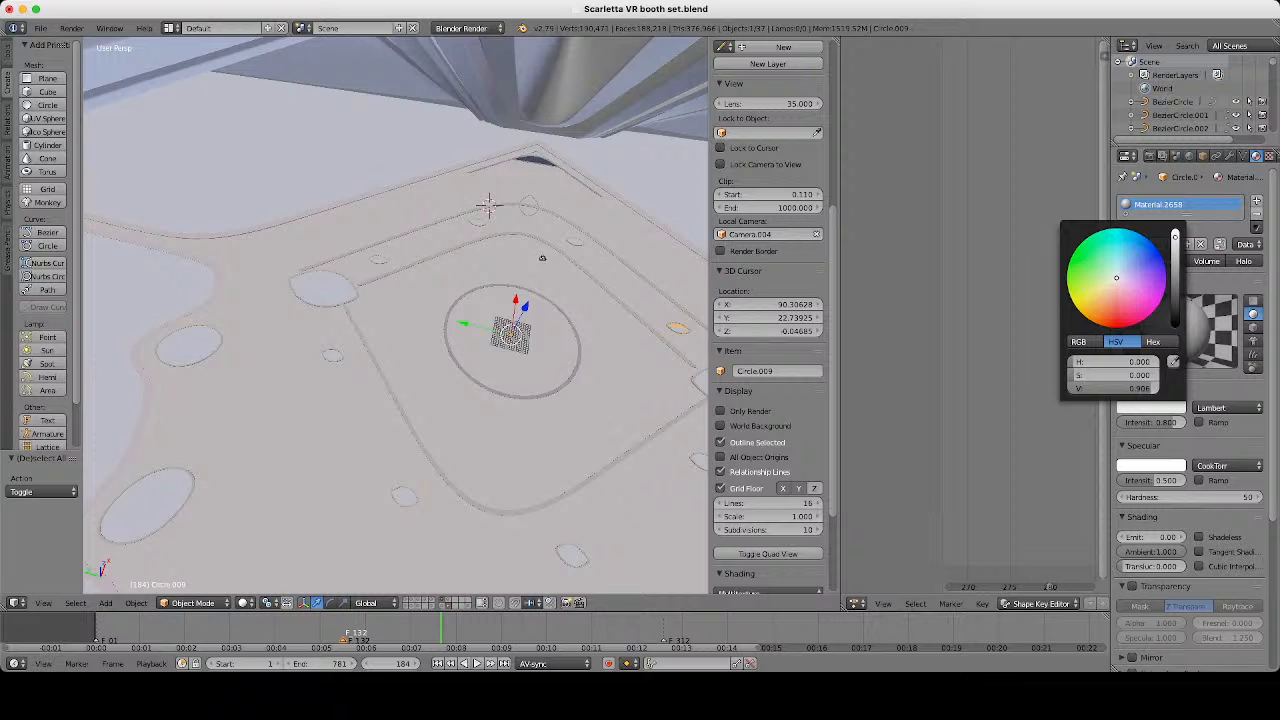
{"action": "left_click", "coordinate": [1120, 289]}
{"action": "left_click_drag", "start_coordinate": [1120, 289], "coordinate": [1110, 297]}
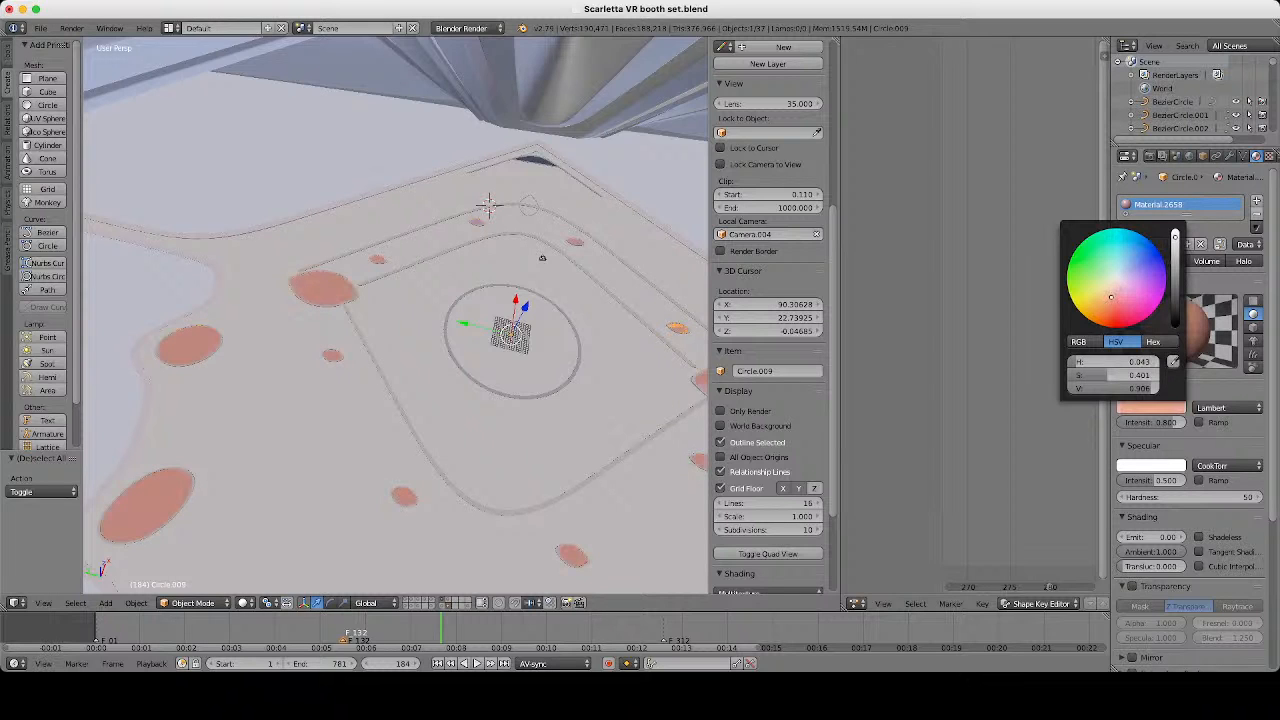
{"action": "left_click", "coordinate": [1112, 289]}
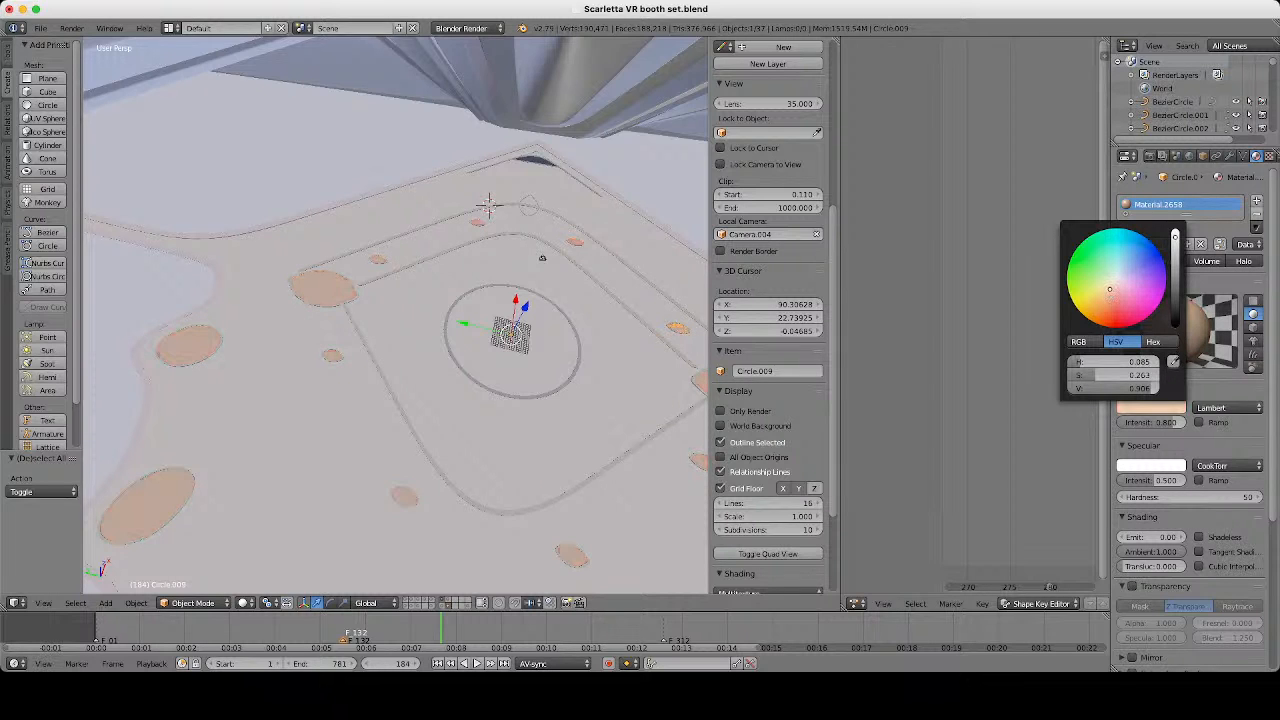
{"action": "scroll", "coordinate": [395, 315], "scroll_direction": "down", "scroll_amount": 5}
{"action": "middle_click_drag", "start_coordinate": [395, 315], "coordinate": [412, 270]}
{"action": "scroll", "coordinate": [412, 270], "scroll_direction": "up", "scroll_amount": 4}
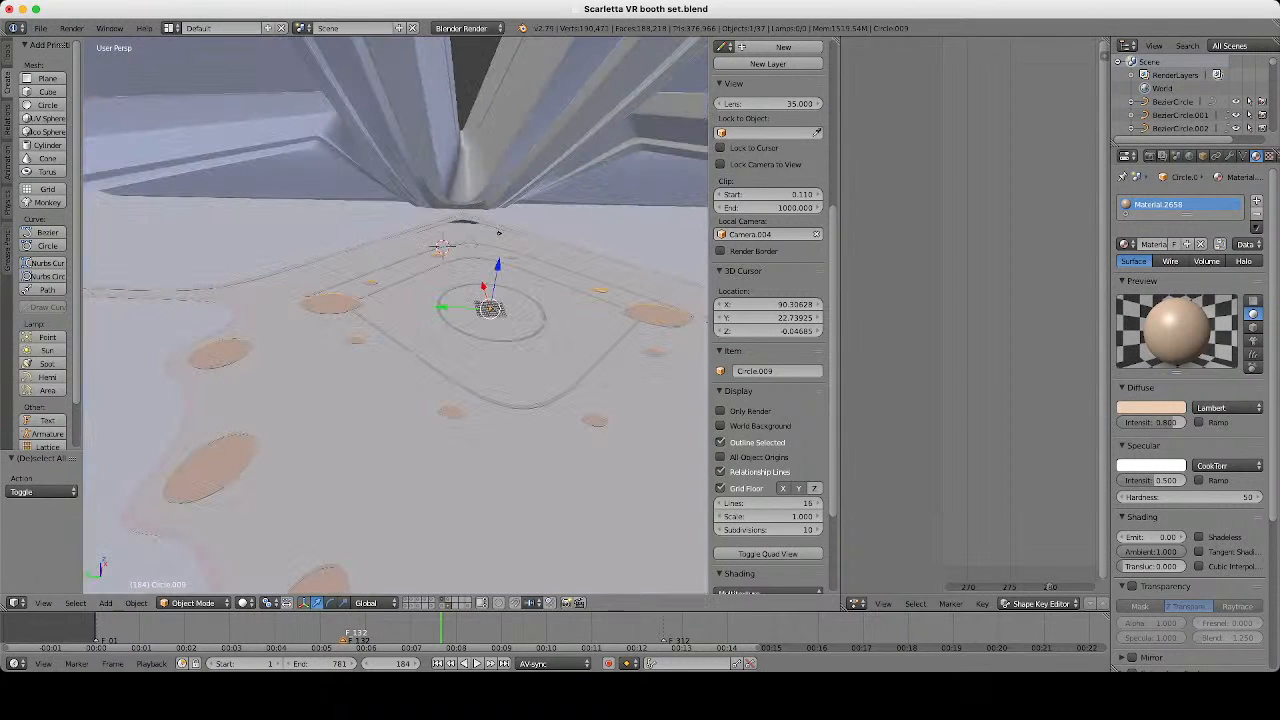
Change the round floor insets' diffuse color to a pale pink and deselect everything.
{"action": "left_click", "coordinate": [1151, 408]}
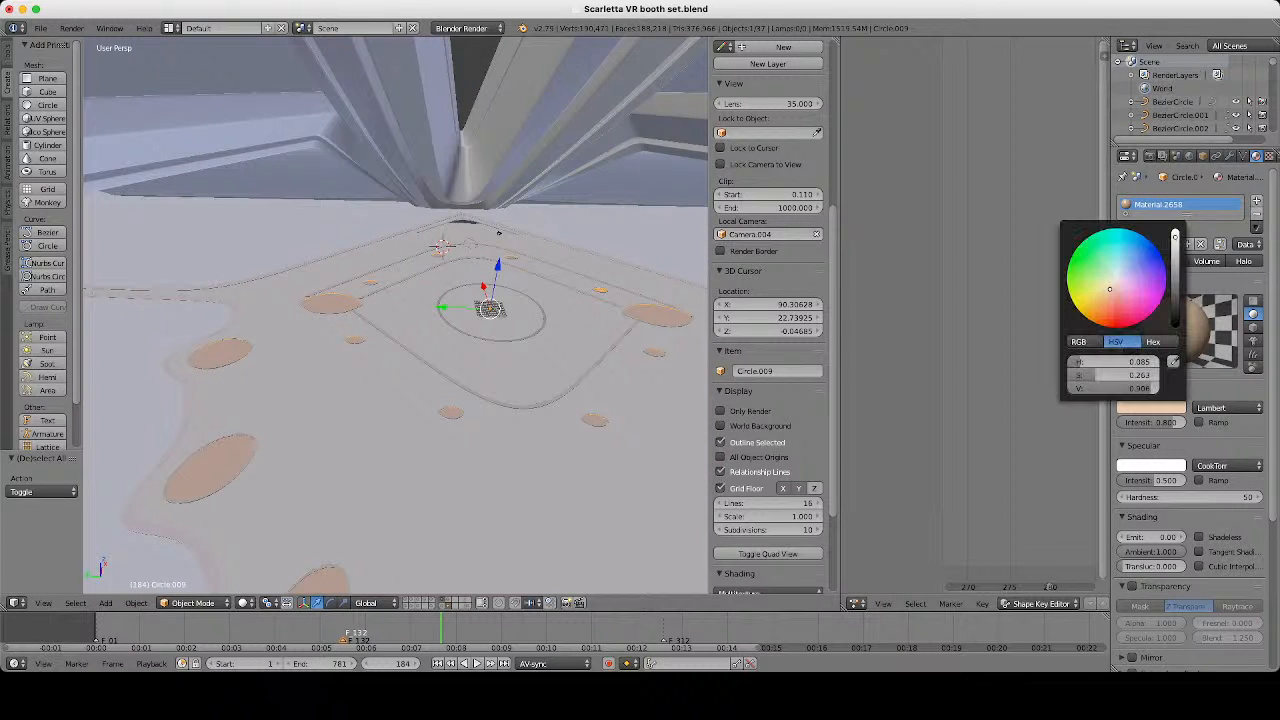
{"action": "left_click_drag", "start_coordinate": [1109, 289], "coordinate": [1115, 286]}
{"action": "scroll", "coordinate": [499, 233], "scroll_direction": "down", "scroll_amount": 4}
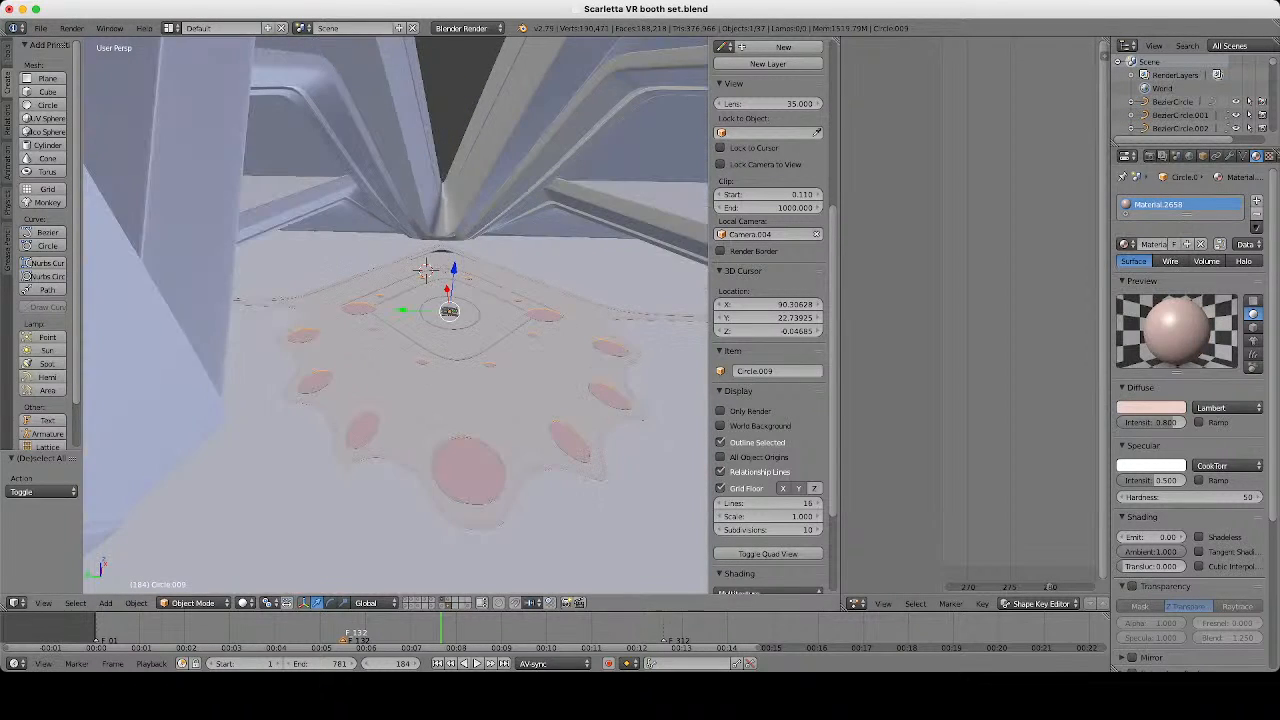
{"action": "key", "text": "a"}
Select the outer border trim around the floor panel and set its diffuse color to peach with hue 0.097 and saturation 0.163.
{"action": "scroll", "coordinate": [474, 171], "scroll_direction": "up", "scroll_amount": 4}
{"action": "middle_click_drag", "start_coordinate": [430, 130], "coordinate": [307, 186]}
{"action": "scroll", "coordinate": [473, 171], "scroll_direction": "down", "scroll_amount": 2}
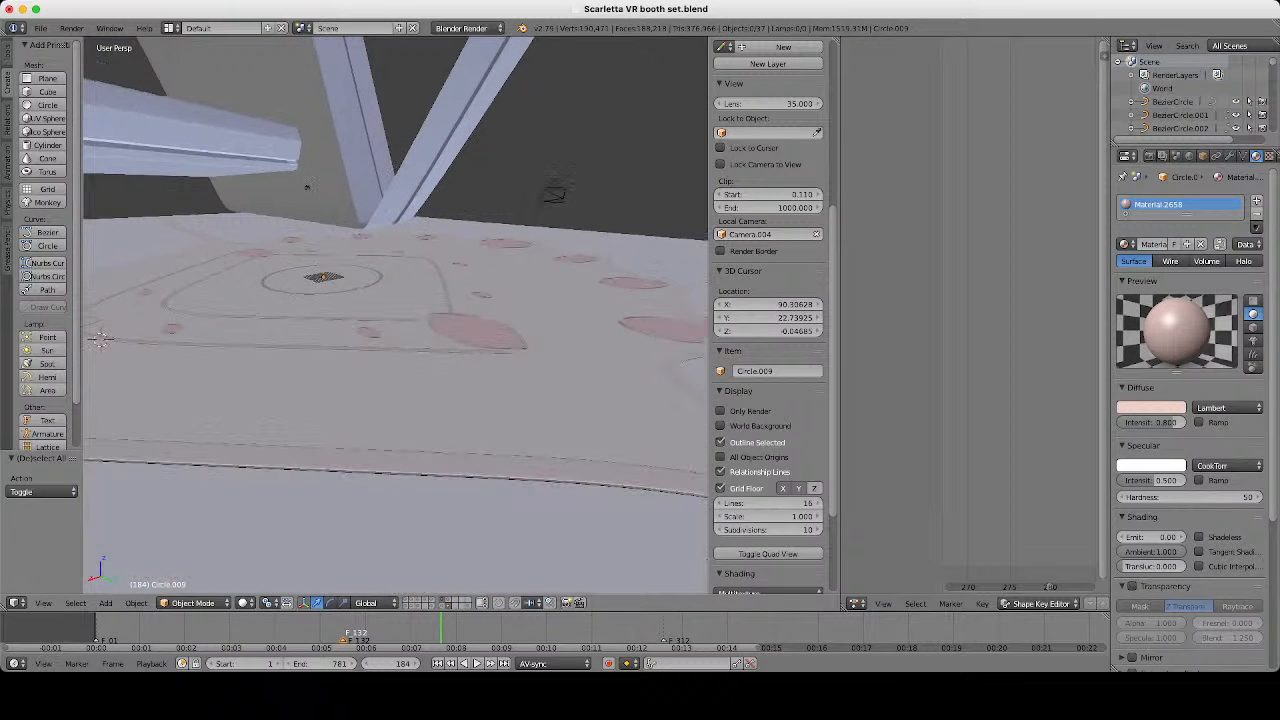
{"action": "right_click", "coordinate": [305, 230]}
{"action": "scroll", "coordinate": [273, 139], "scroll_direction": "up", "scroll_amount": 3}
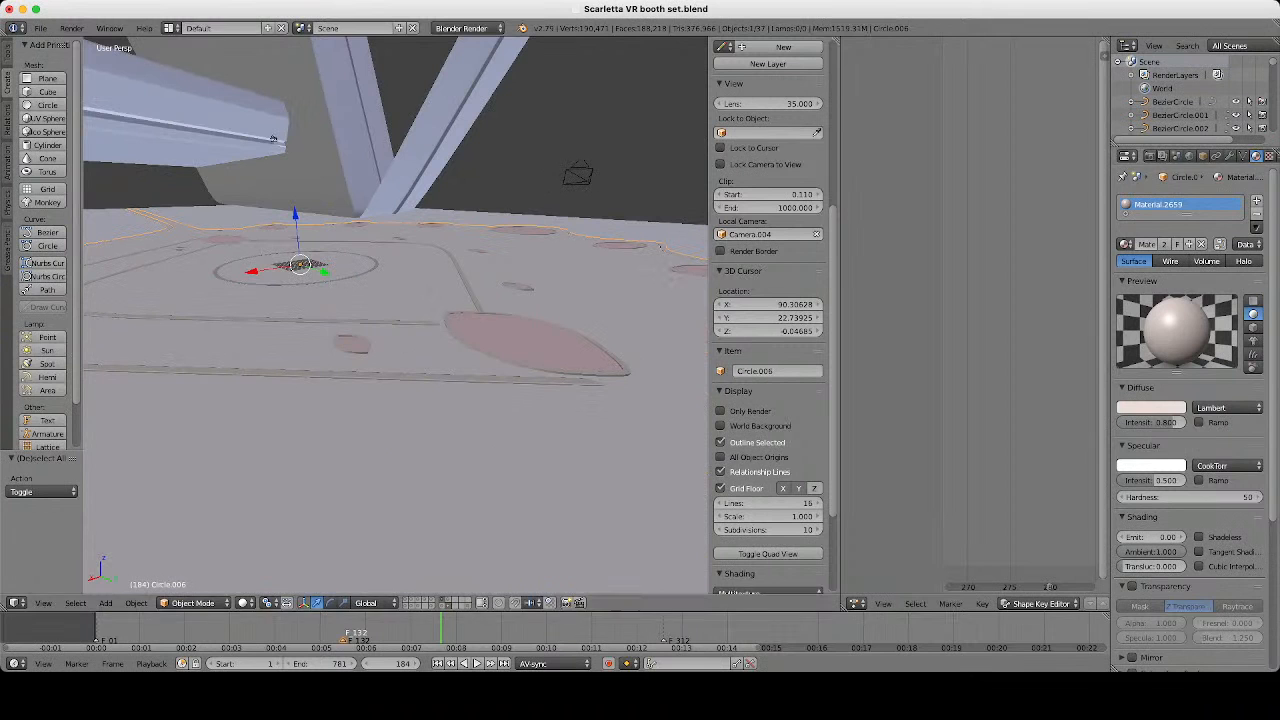
{"action": "left_click", "coordinate": [1151, 408]}
{"action": "scroll", "coordinate": [520, 280], "scroll_direction": "down", "scroll_amount": 3}
{"action": "middle_click_drag", "start_coordinate": [520, 280], "coordinate": [460, 275]}
{"action": "scroll", "coordinate": [460, 275], "scroll_direction": "up", "scroll_amount": 2}
{"action": "left_click", "coordinate": [1151, 408]}
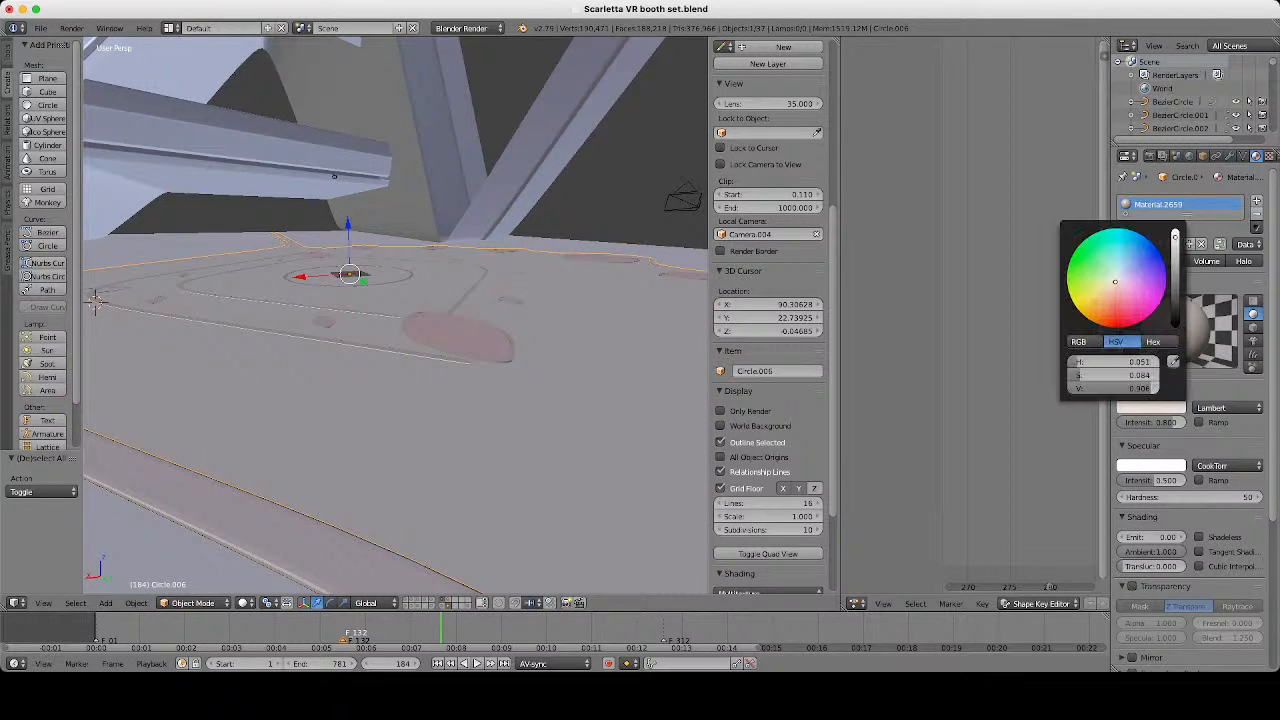
{"action": "left_click_drag", "start_coordinate": [1115, 282], "coordinate": [1111, 285]}
{"action": "middle_click_drag", "start_coordinate": [430, 370], "coordinate": [400, 375]}
{"action": "key", "text": "a"}
{"action": "middle_click_drag", "start_coordinate": [400, 195], "coordinate": [512, 138]}
Change the outer border trim's diffuse color to a grayish blue with hue 0.574, saturation 0.060 and value 0.780.
{"action": "left_click", "coordinate": [1151, 408]}
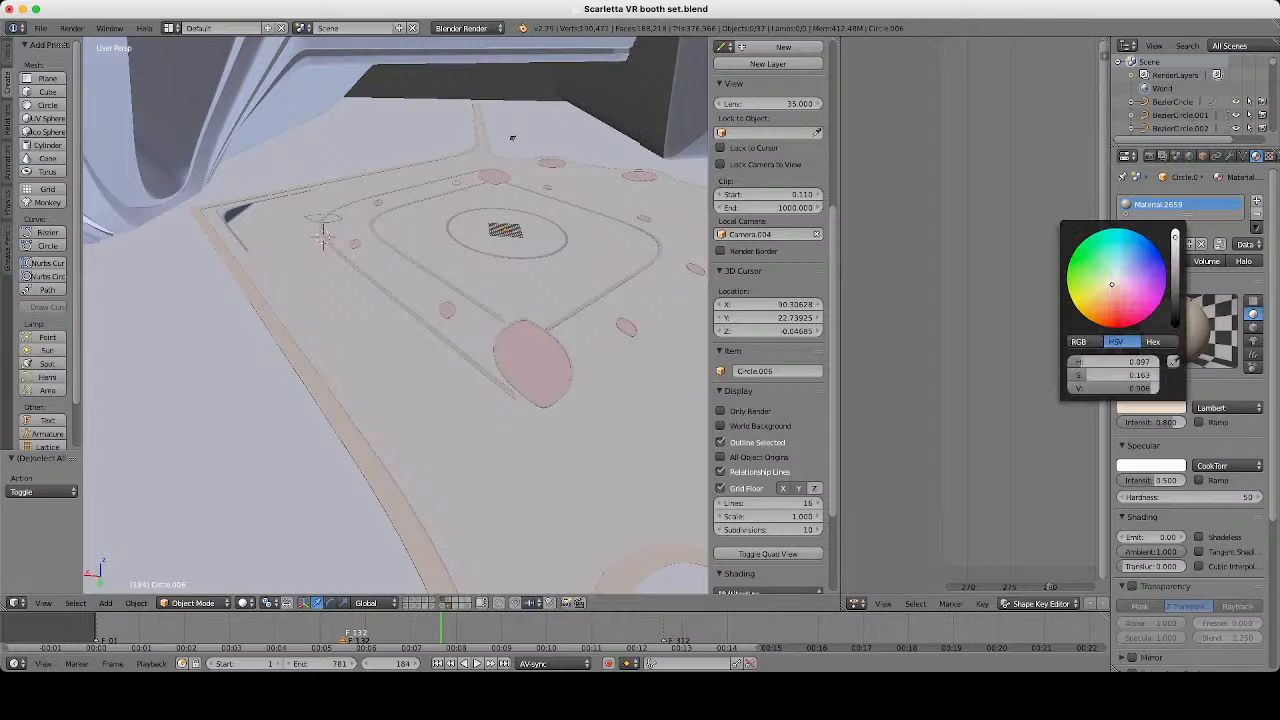
{"action": "left_click_drag", "start_coordinate": [1111, 284], "coordinate": [1117, 275]}
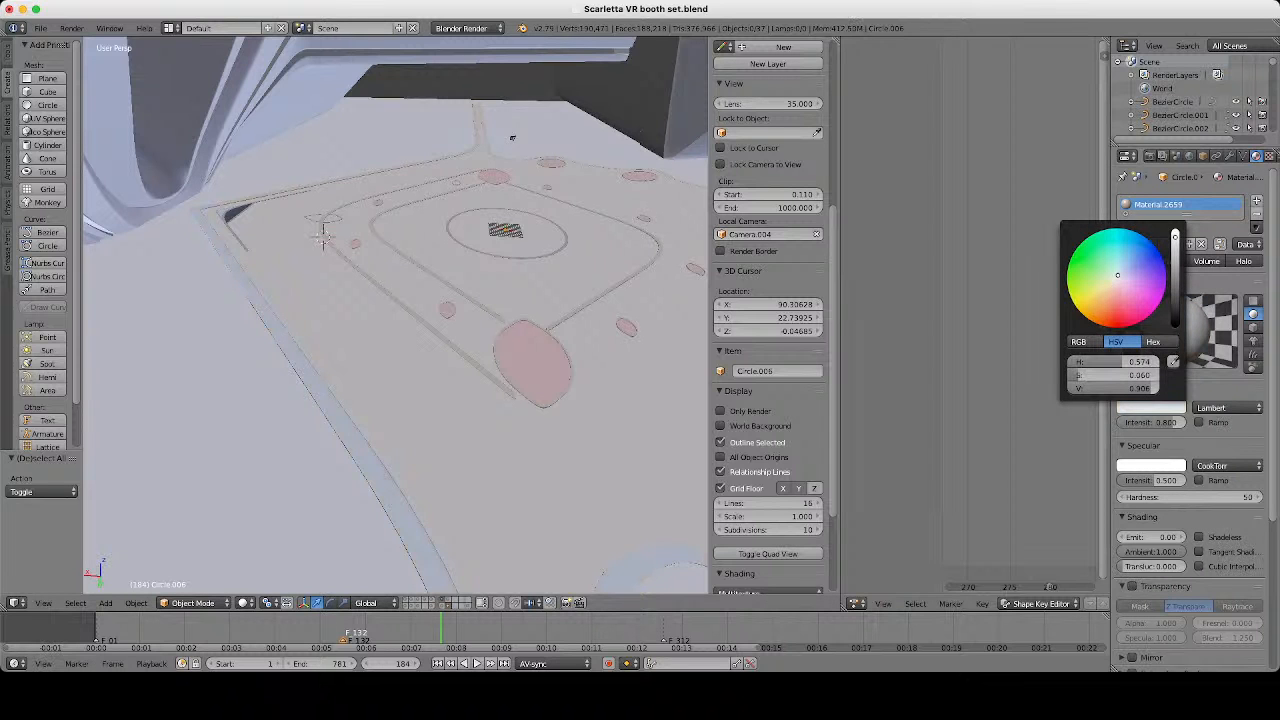
{"action": "scroll", "coordinate": [1117, 275], "scroll_direction": "down", "scroll_amount": 3}
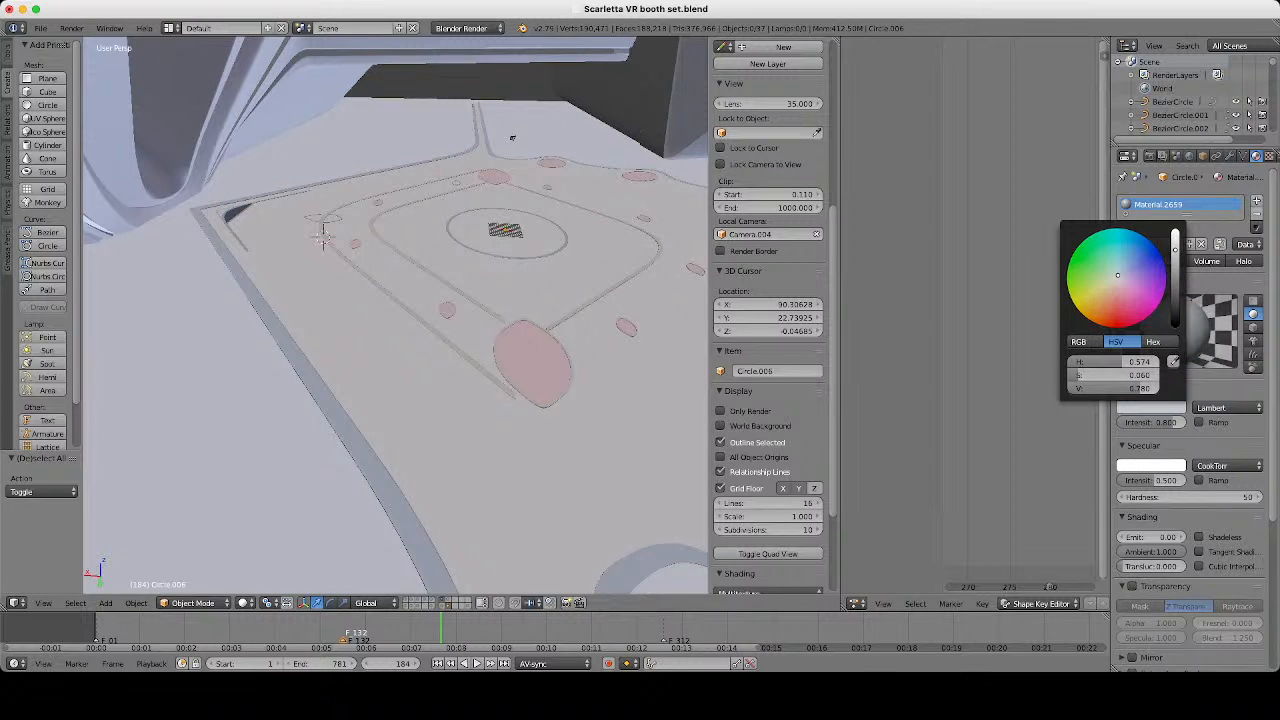
Select the thin lining outlining the floor insets and set its diffuse color to tan with hue 0.113 and saturation 0.292.
{"action": "middle_click_drag", "start_coordinate": [560, 300], "coordinate": [362, 320]}
{"action": "scroll", "coordinate": [395, 315], "scroll_direction": "up", "scroll_amount": 3}
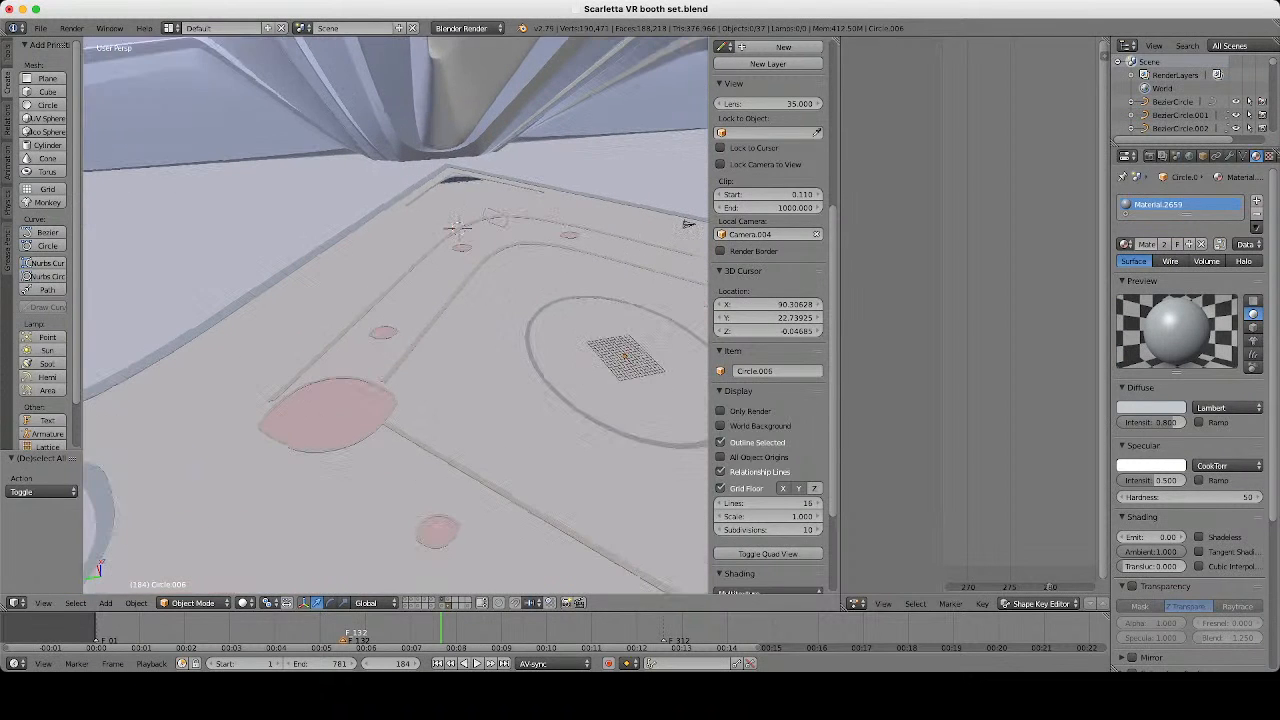
{"action": "right_click", "coordinate": [688, 224]}
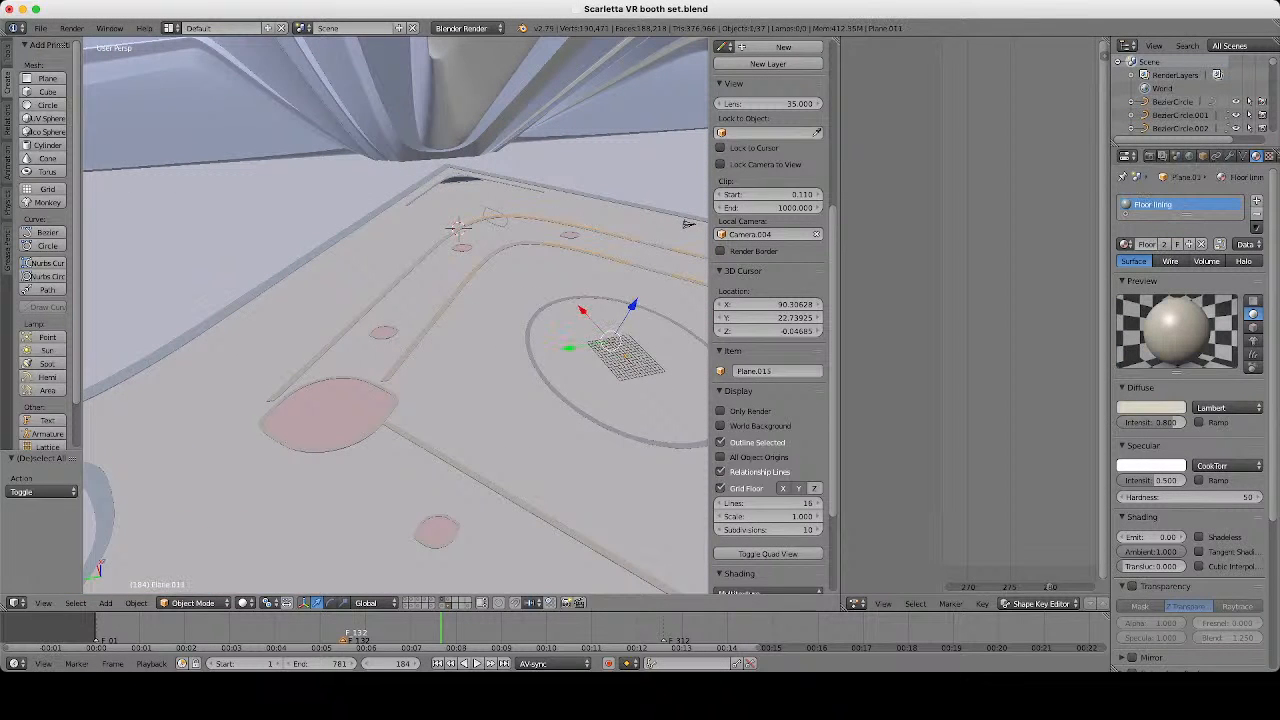
{"action": "left_click", "coordinate": [1143, 408]}
{"action": "left_click_drag", "start_coordinate": [1113, 375], "coordinate": [1125, 375]}
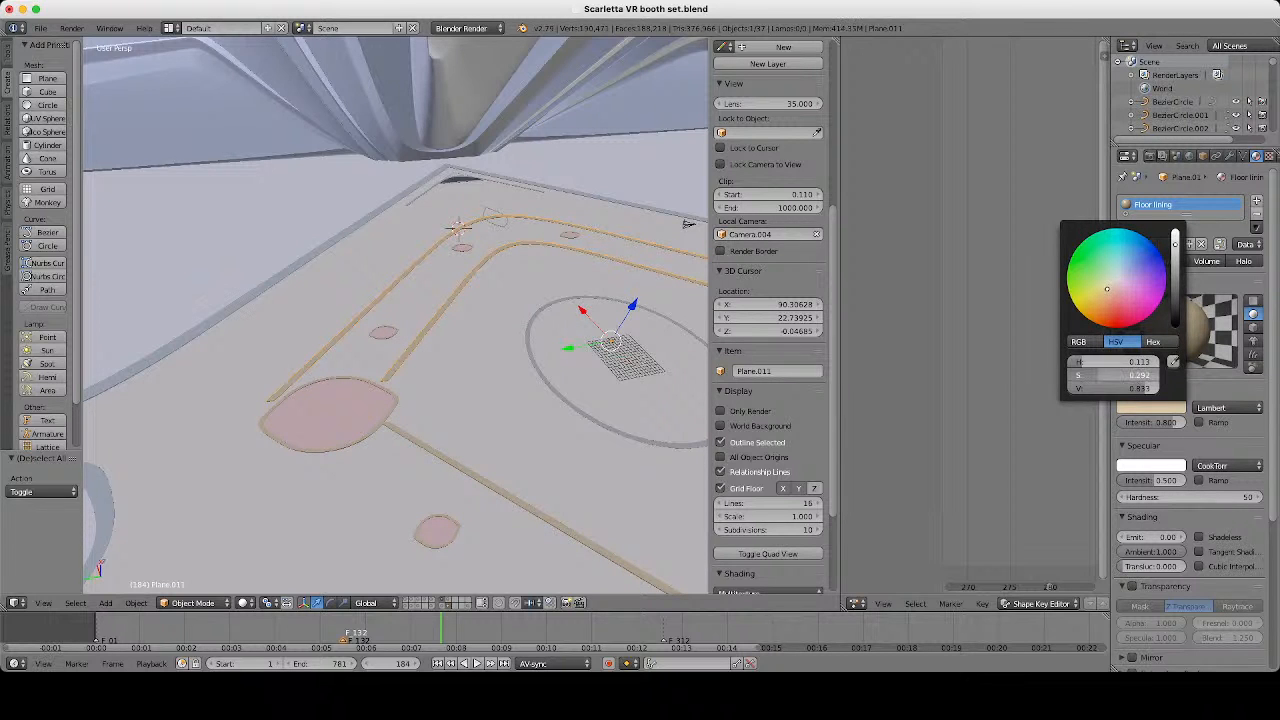
{"action": "mouse_move", "coordinate": [690, 220]}
{"action": "middle_mouse_down"}
{"action": "mouse_move", "coordinate": [525, 271]}
{"action": "mouse_move", "coordinate": [685, 216]}
{"action": "middle_mouse_up"}
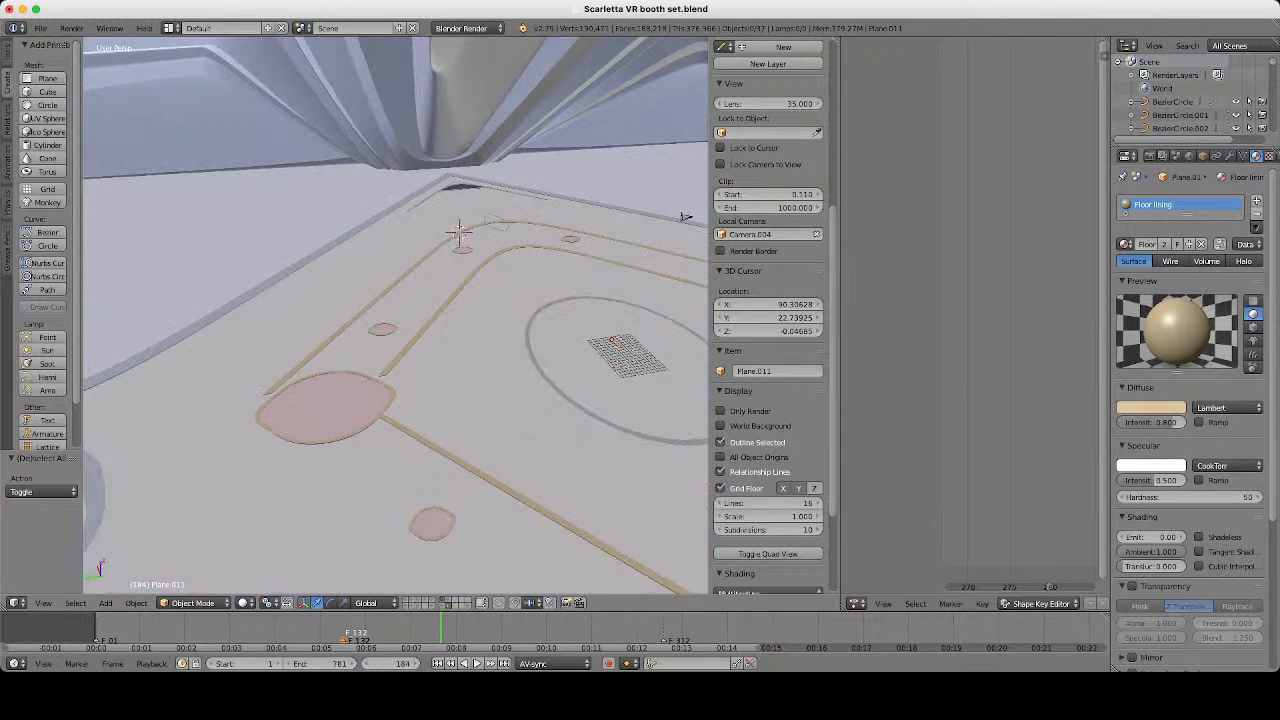
Select the large base plane beneath the floor panel and change its diffuse color to a dusty pink with value 0.680.
{"action": "right_click", "coordinate": [570, 410]}
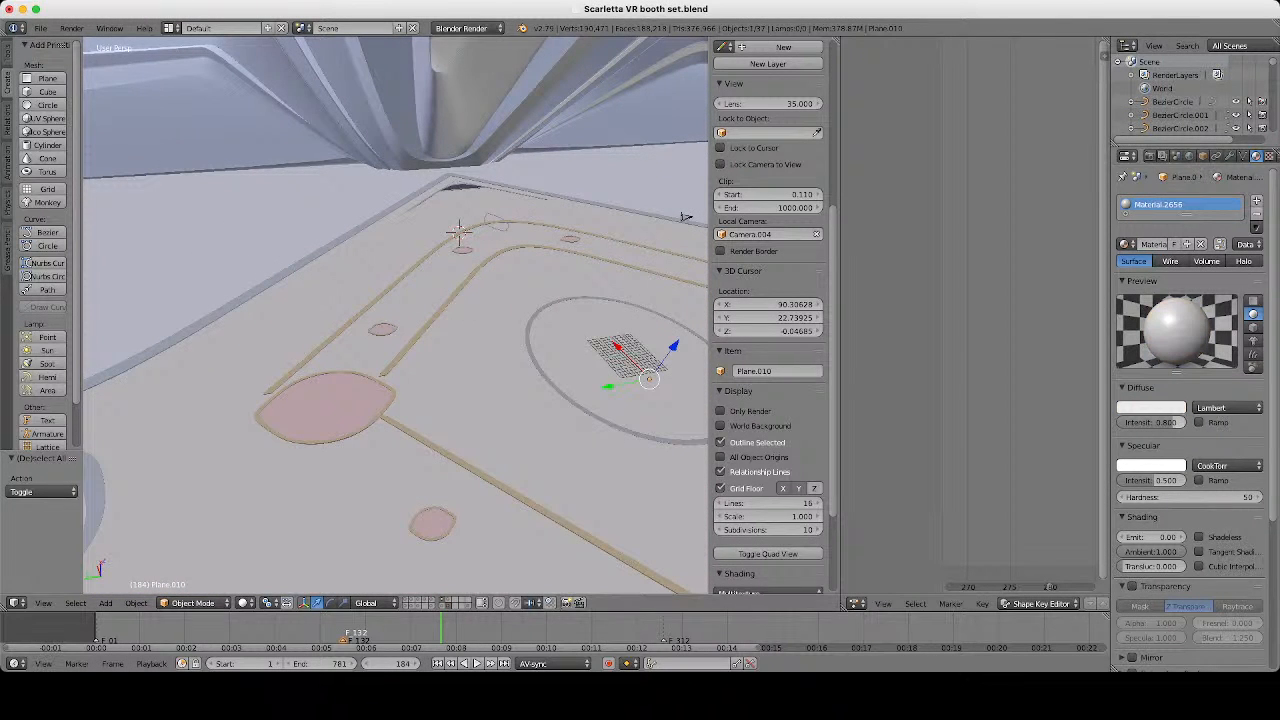
{"action": "left_click", "coordinate": [1151, 408]}
{"action": "left_click_drag", "start_coordinate": [1175, 238], "coordinate": [1175, 256]}
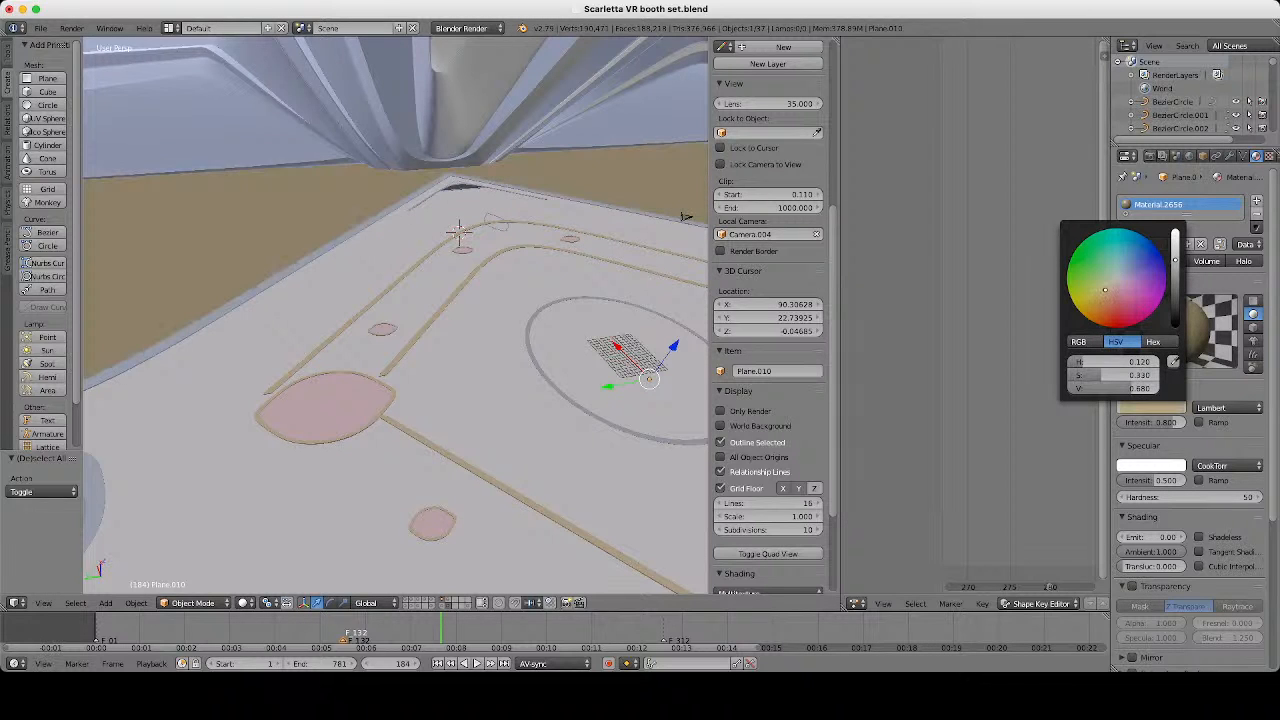
{"action": "left_click", "coordinate": [1123, 289]}
{"action": "left_click", "coordinate": [1118, 296]}
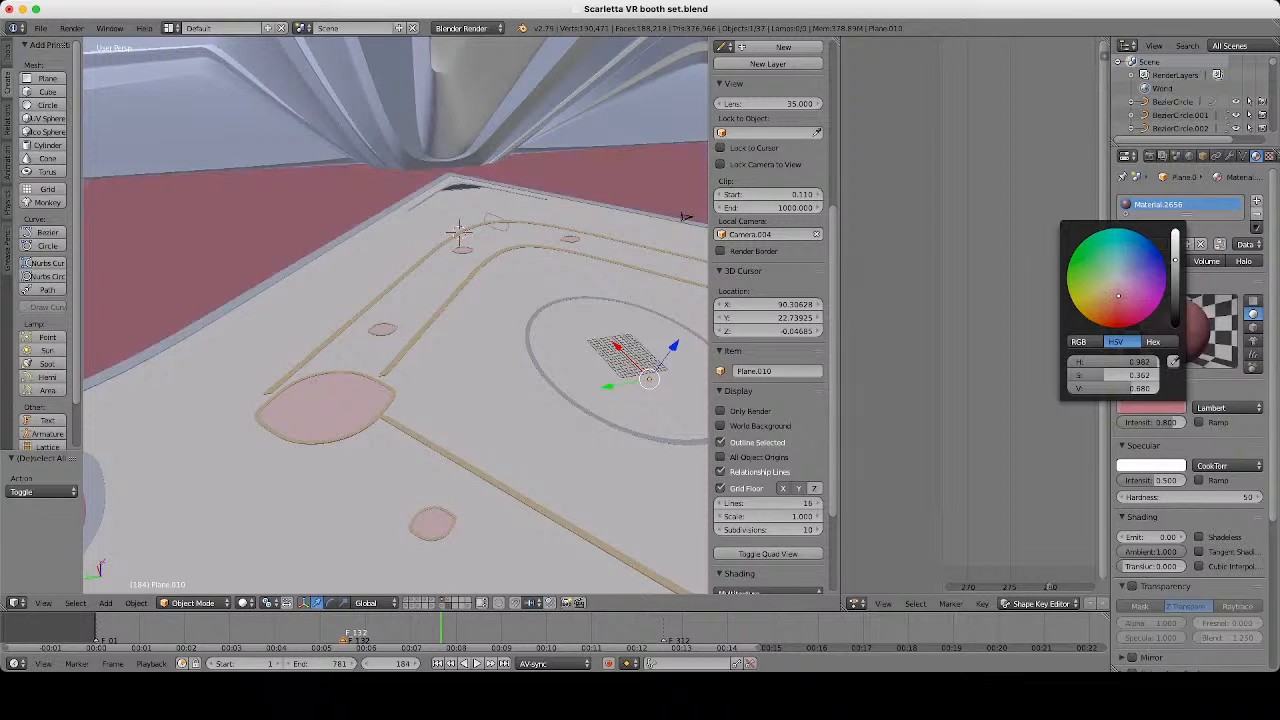
{"action": "left_click", "coordinate": [1118, 290]}
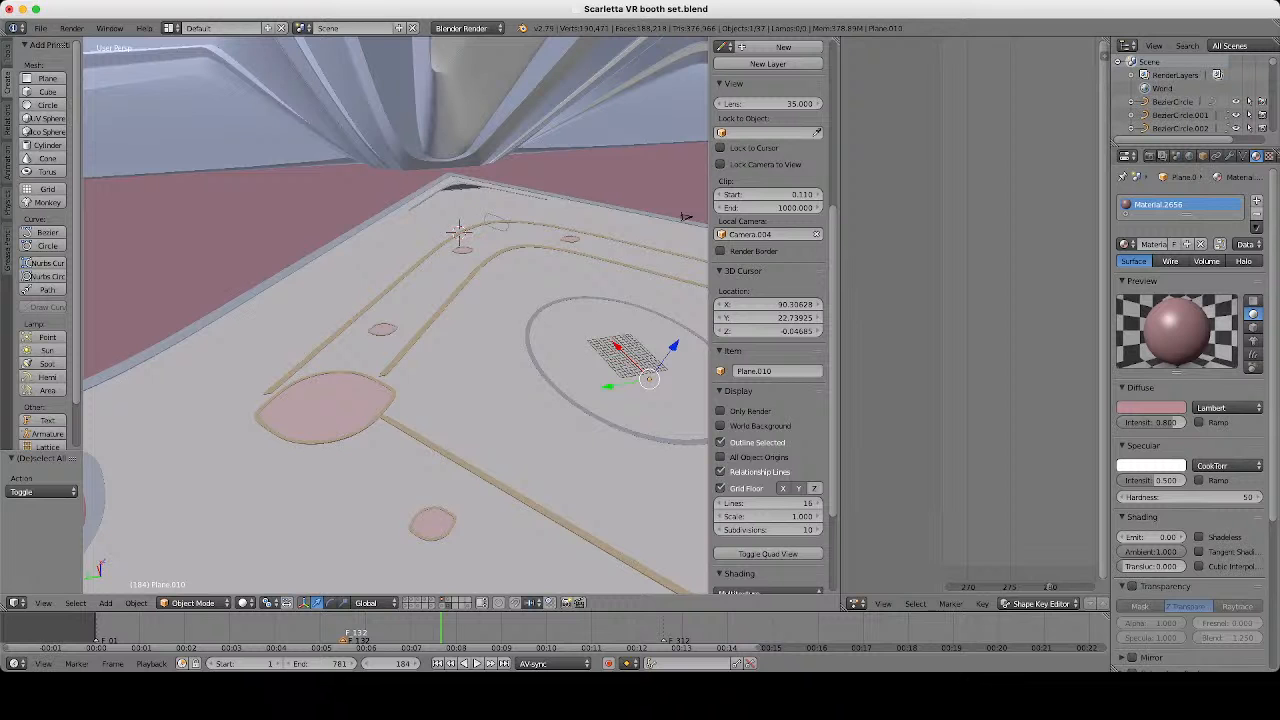
Desaturate the round floor insets' diffuse color to a near-white and deselect everything.
{"action": "right_click", "coordinate": [325, 407]}
{"action": "left_click", "coordinate": [1151, 408]}
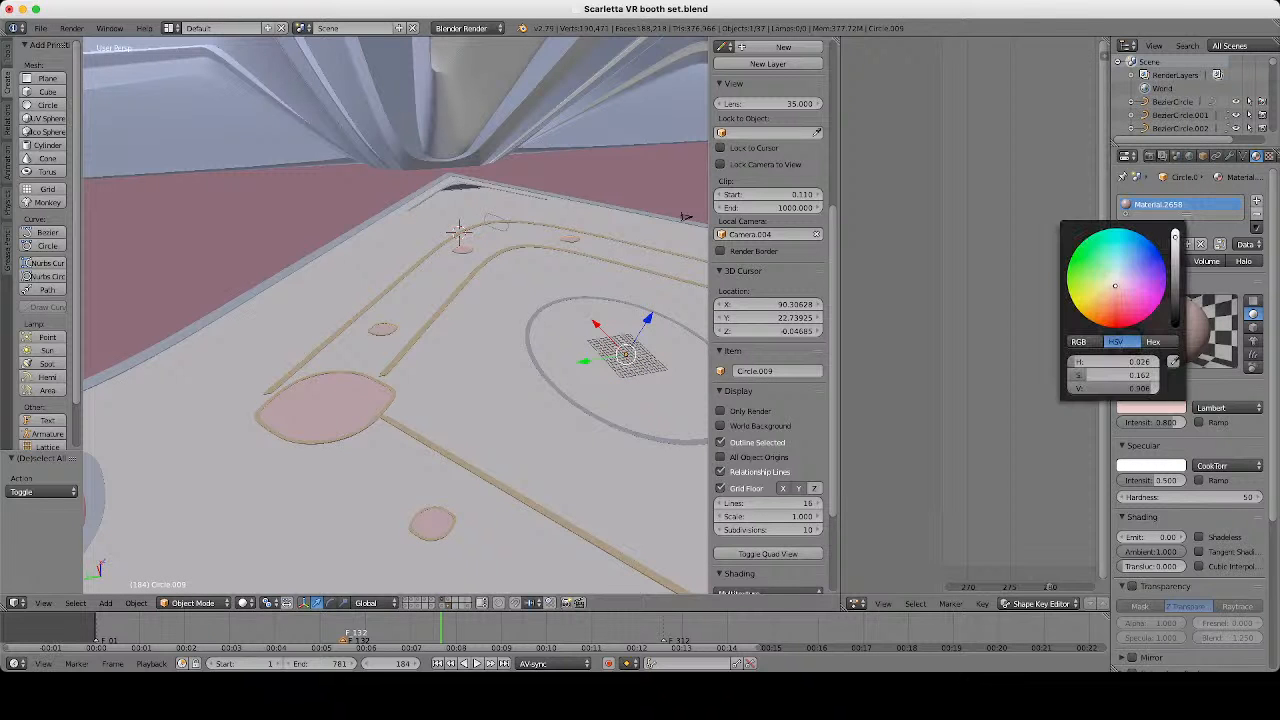
{"action": "left_click_drag", "start_coordinate": [1113, 375], "coordinate": [1072, 375]}
{"action": "scroll", "coordinate": [395, 316], "scroll_direction": "down", "scroll_amount": 3}
{"action": "key", "text": "a"}
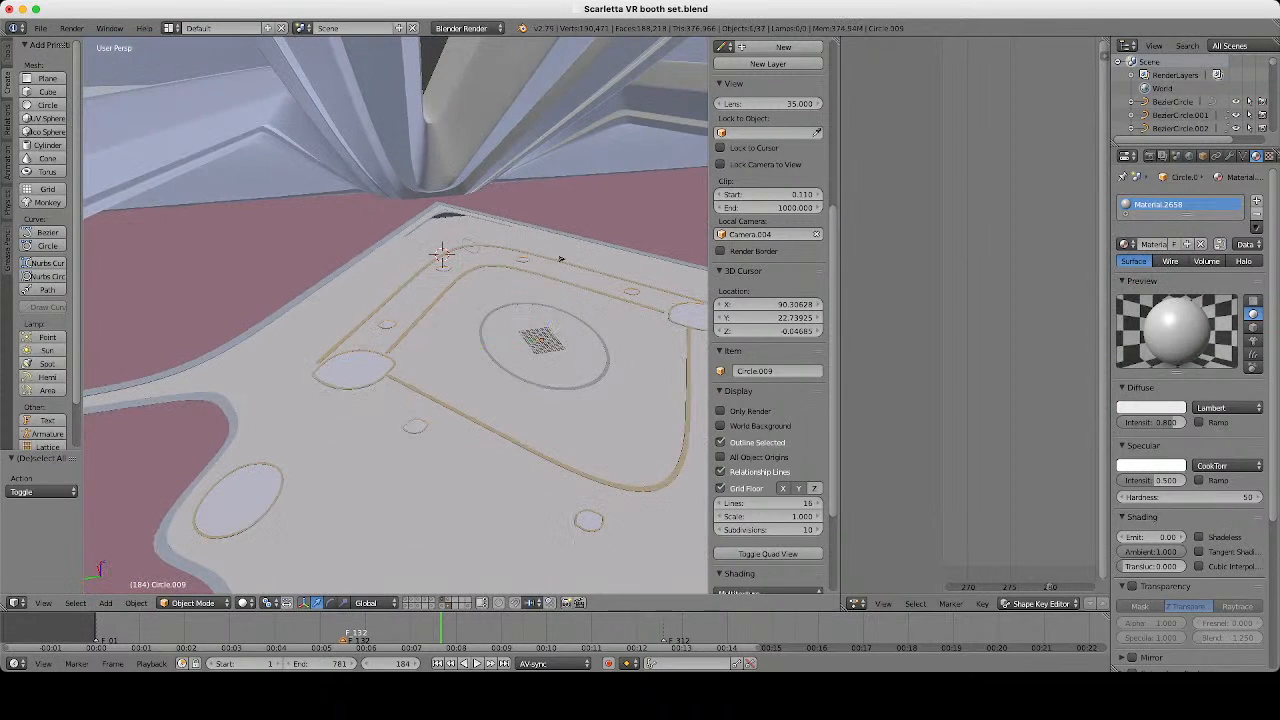
{"action": "middle_click_drag", "start_coordinate": [330, 340], "coordinate": [670, 190]}
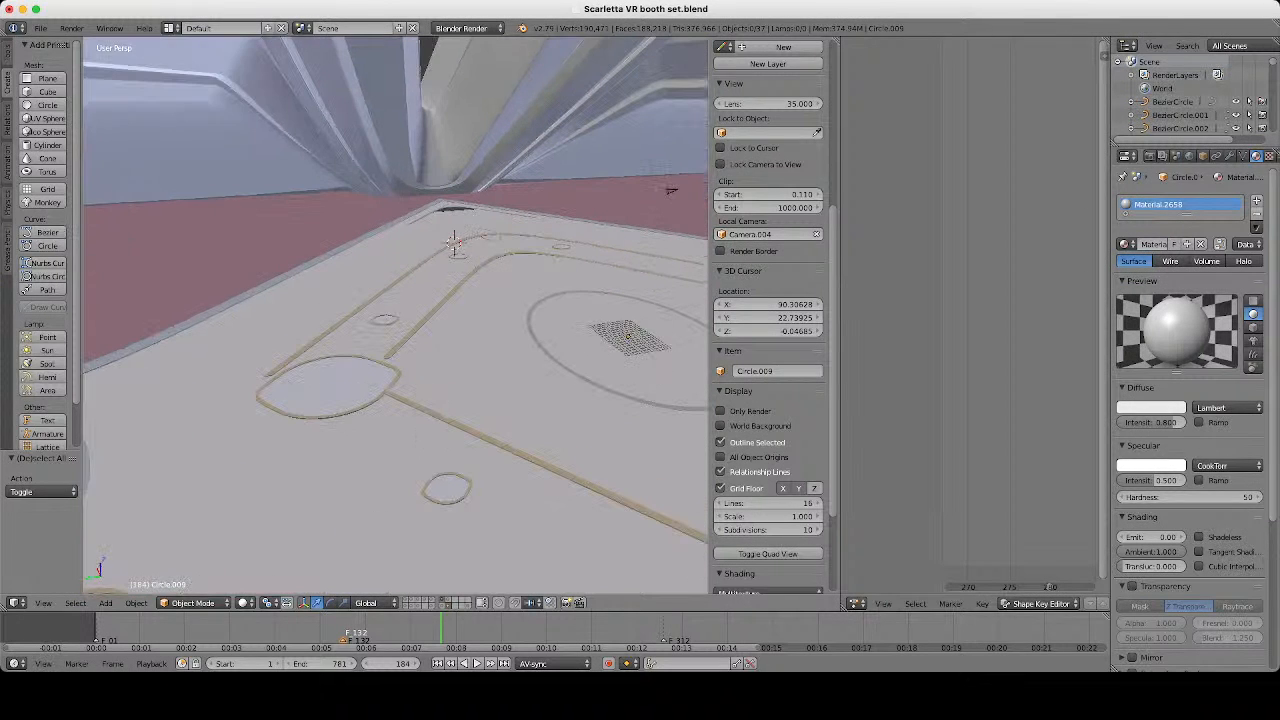
Shift the main floor panel's diffuse color from warm to a cool near-white and deselect everything.
{"action": "right_click", "coordinate": [628, 338]}
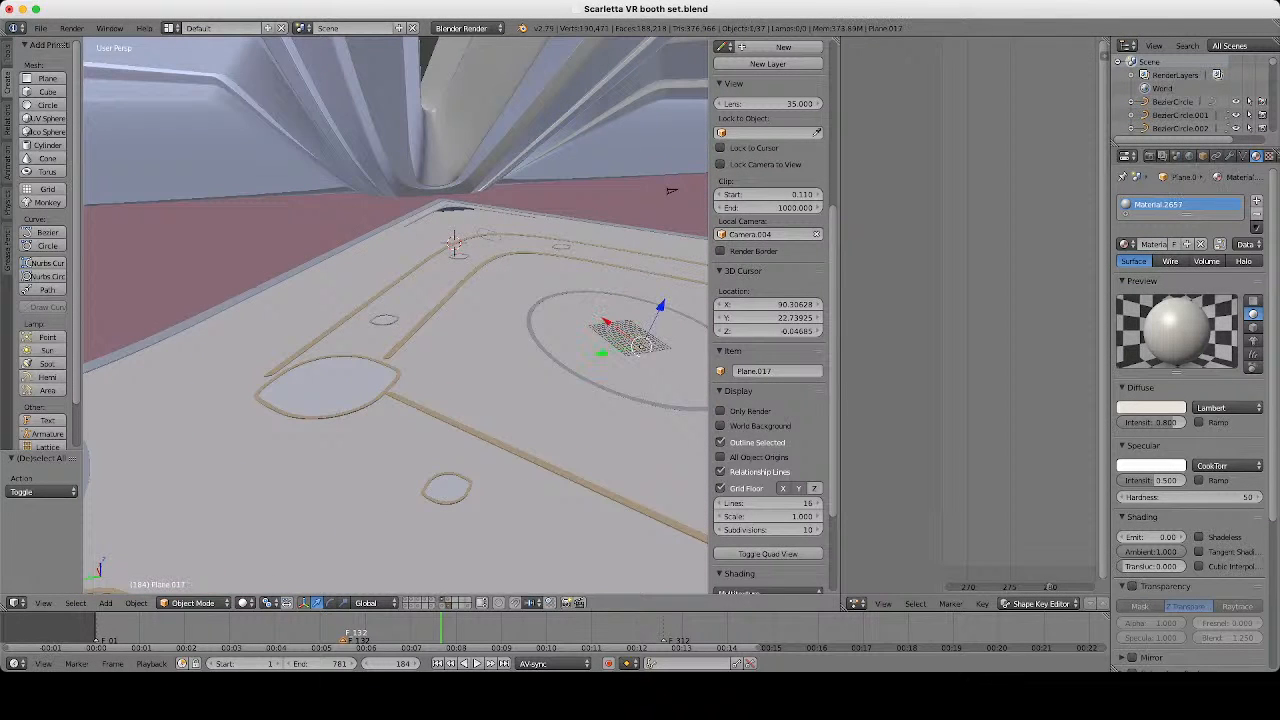
{"action": "left_click", "coordinate": [1151, 407]}
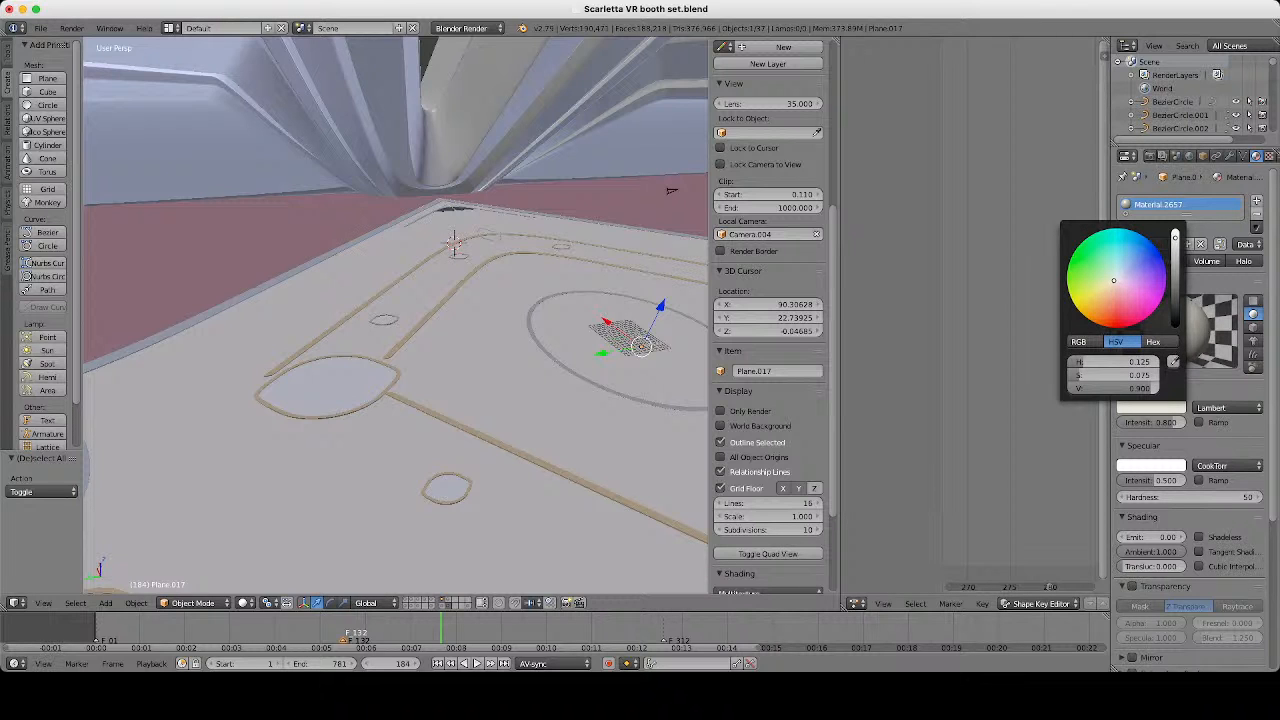
{"action": "left_click_drag", "start_coordinate": [1114, 280], "coordinate": [1116, 277]}
{"action": "scroll", "coordinate": [420, 340], "scroll_direction": "down", "scroll_amount": 5}
{"action": "key", "text": "a"}
{"action": "middle_click_drag", "start_coordinate": [480, 340], "coordinate": [490, 375]}
{"action": "scroll", "coordinate": [420, 340], "scroll_direction": "up", "scroll_amount": 7}
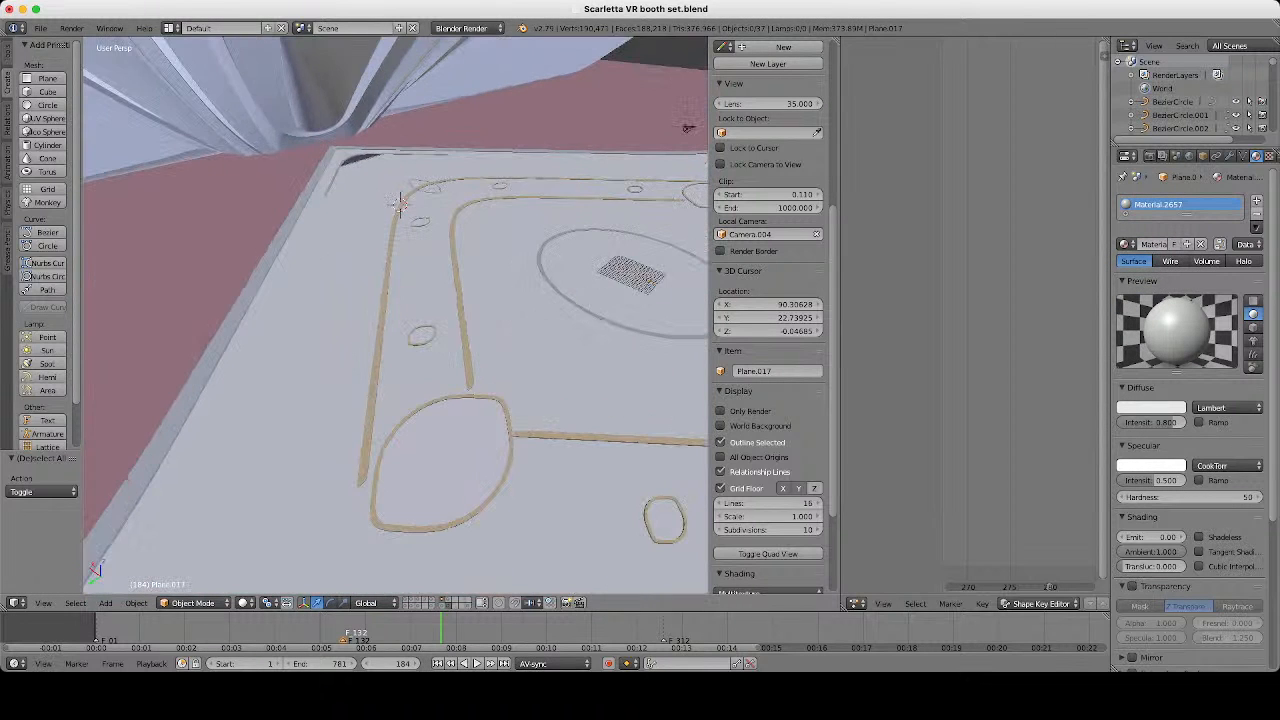
Save the current blend file.
{"action": "scroll", "coordinate": [420, 340], "scroll_direction": "down", "scroll_amount": 4}
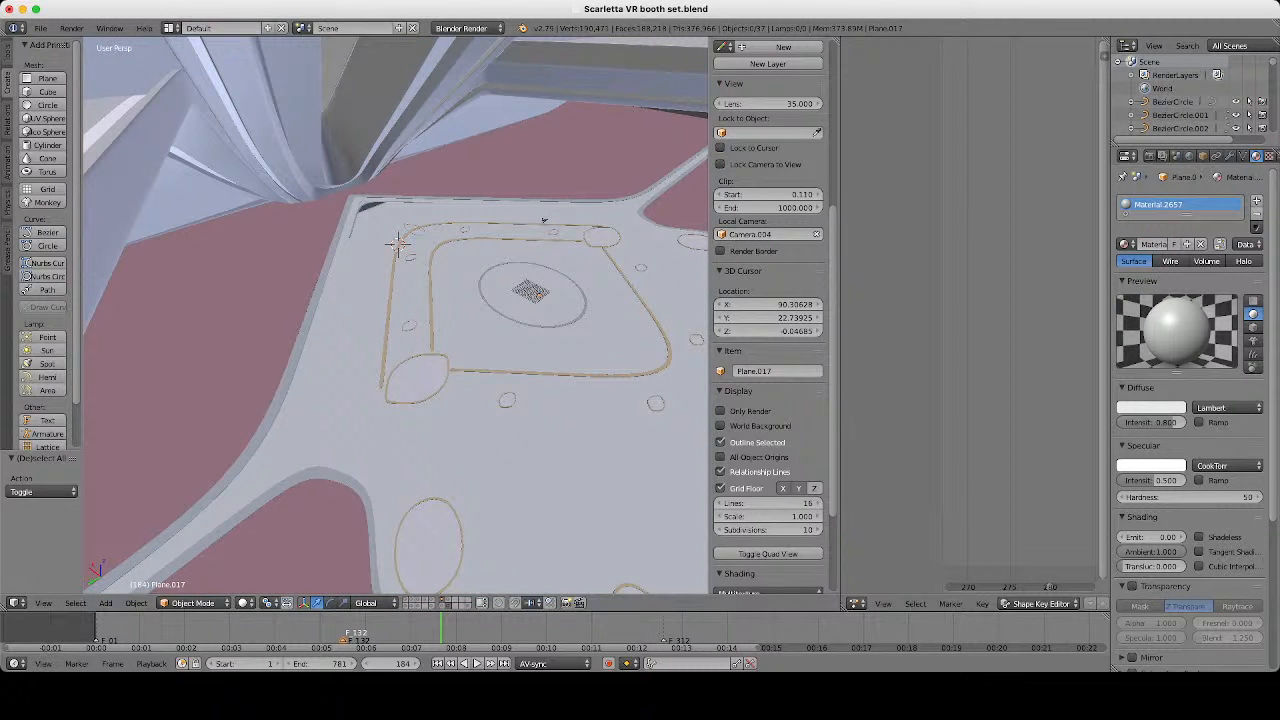
{"action": "left_click", "coordinate": [40, 27]}
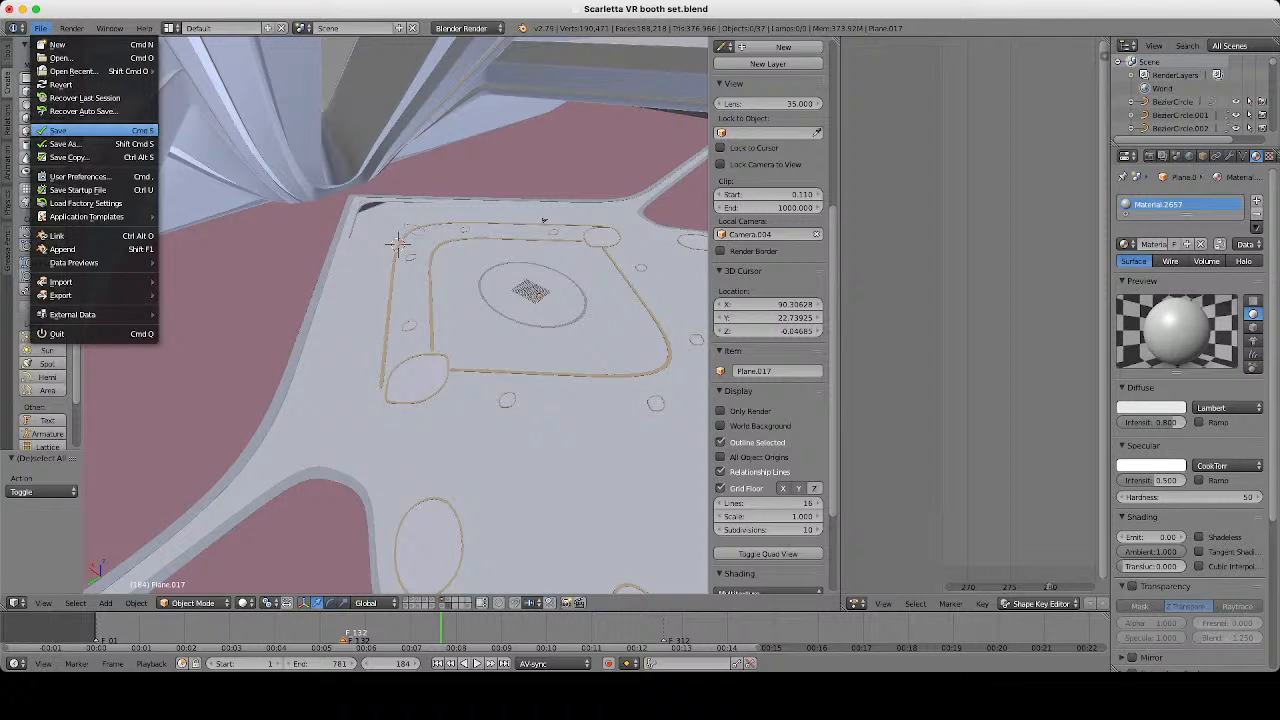
{"action": "left_click", "coordinate": [58, 130]}
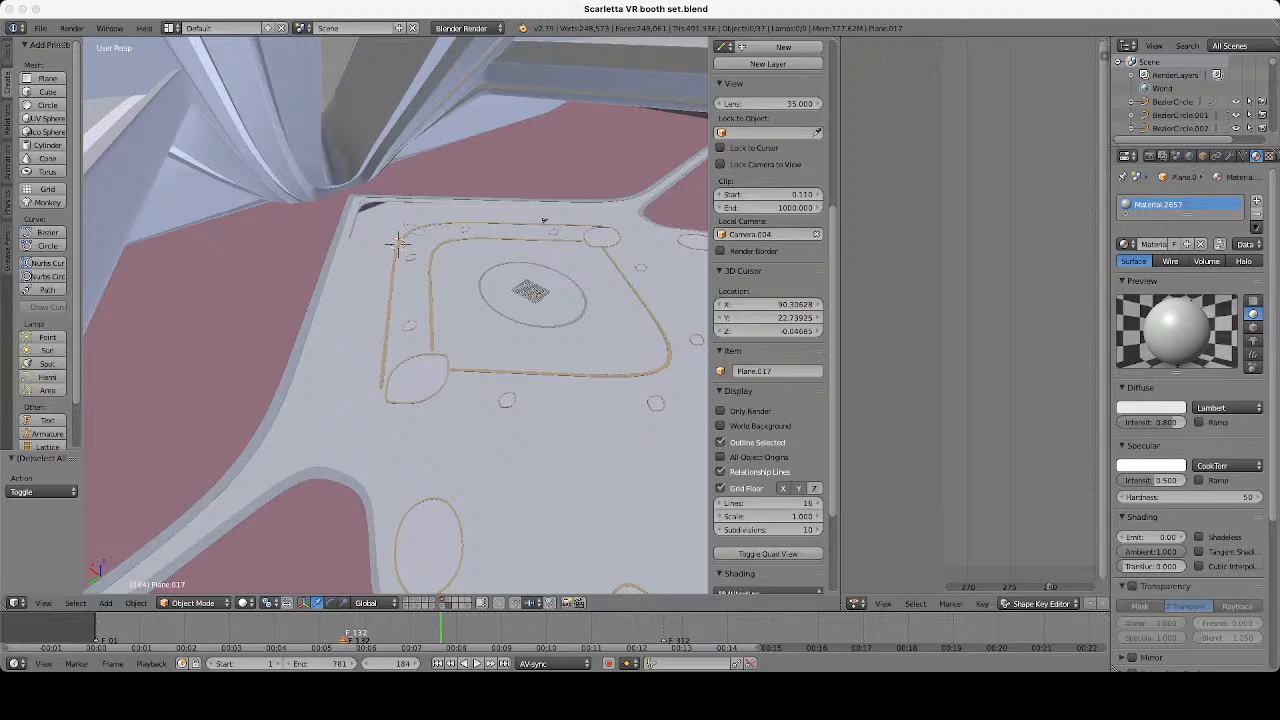
Add a single loop cut through the middle of the pink base plane and leave mesh editing.
{"action": "middle_click_drag", "start_coordinate": [396, 316], "coordinate": [440, 240]}
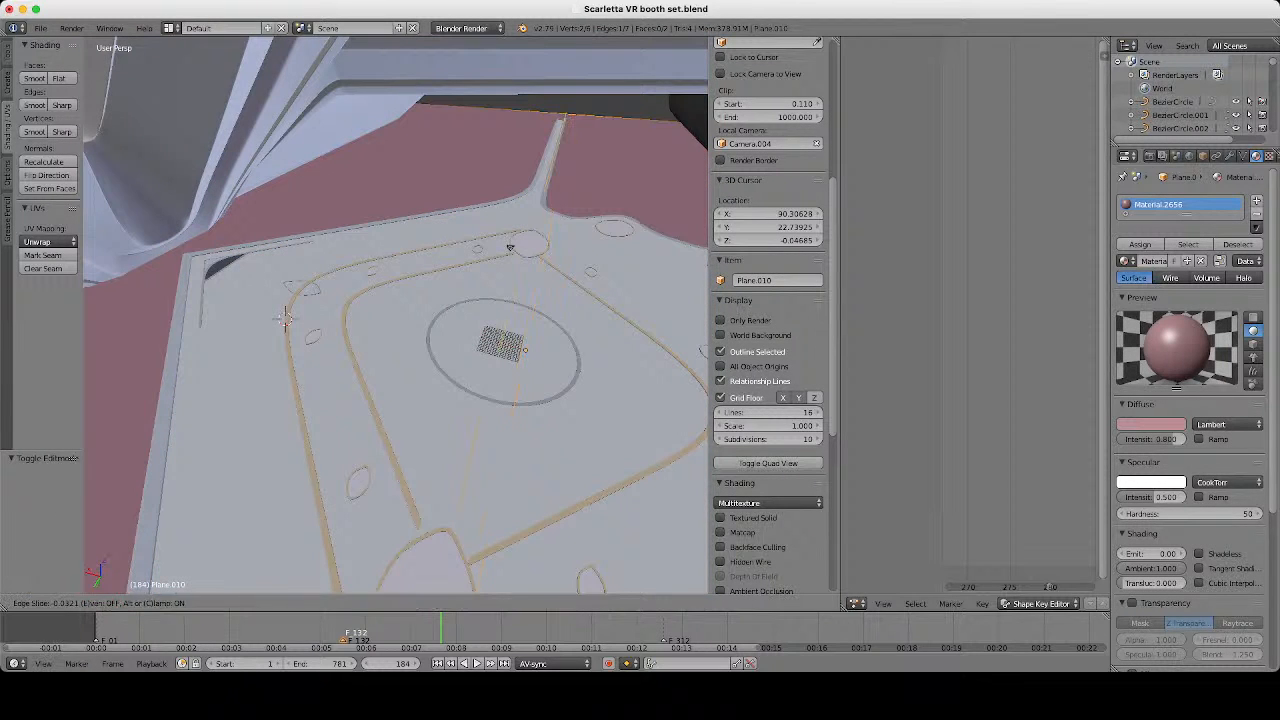
{"action": "left_click", "coordinate": [285, 318]}
{"action": "scroll", "coordinate": [396, 316], "scroll_direction": "down", "scroll_amount": 3}
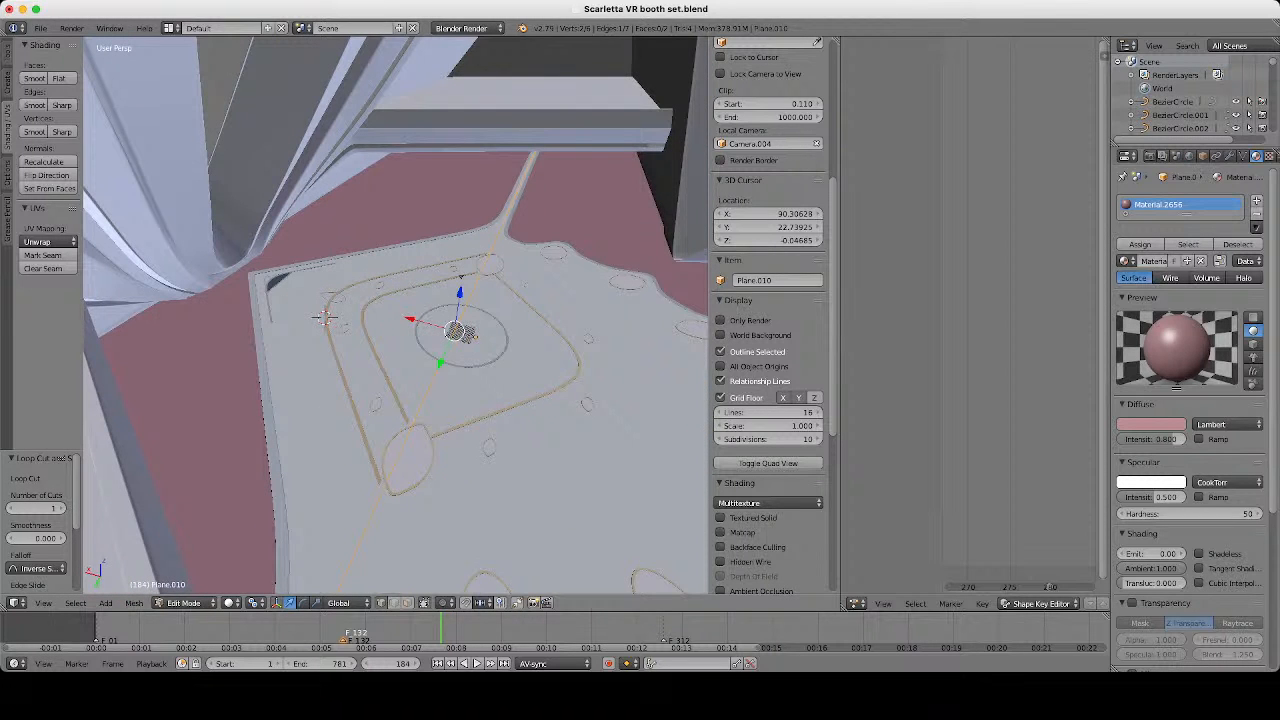
{"action": "middle_click_drag", "start_coordinate": [460, 330], "coordinate": [320, 340]}
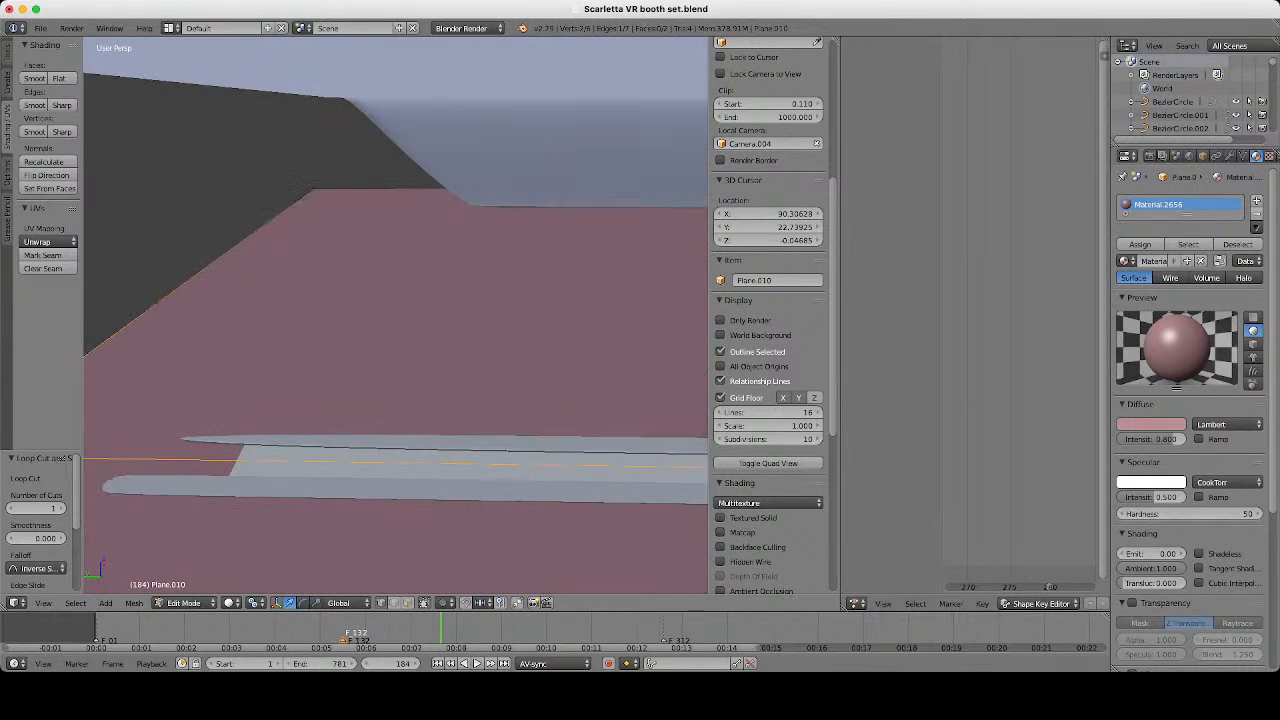
{"action": "key", "text": "Tab"}
Extrude the end edge of the main floor panel's narrow strip and pull it along Y beyond the ends of the border trim.
{"action": "right_click", "coordinate": [400, 466]}
{"action": "key", "text": "z"}
{"action": "key", "text": "Tab"}
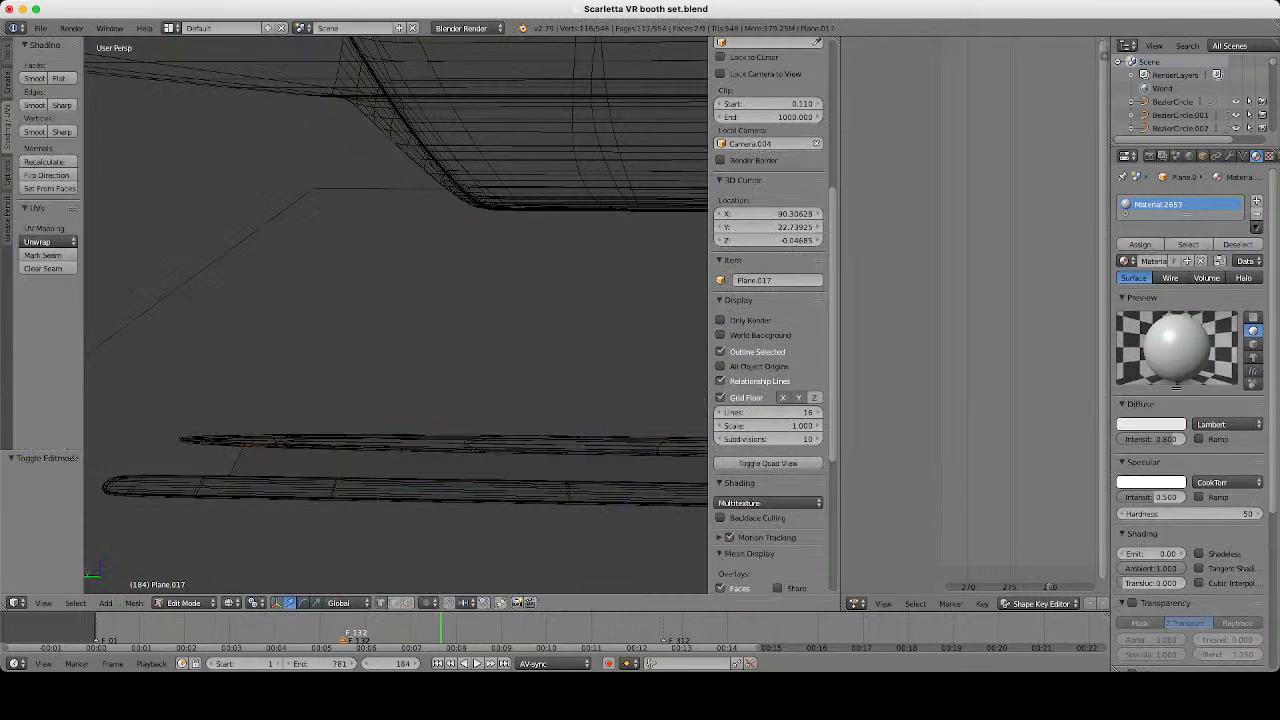
{"action": "key", "text": "z"}
{"action": "middle_click_drag", "start_coordinate": [400, 466], "coordinate": [490, 428], "text": "shift"}
{"action": "scroll", "coordinate": [400, 430], "scroll_direction": "up", "scroll_amount": 2}
{"action": "right_click", "coordinate": [310, 444]}
{"action": "right_click", "coordinate": [300, 487], "text": "shift"}
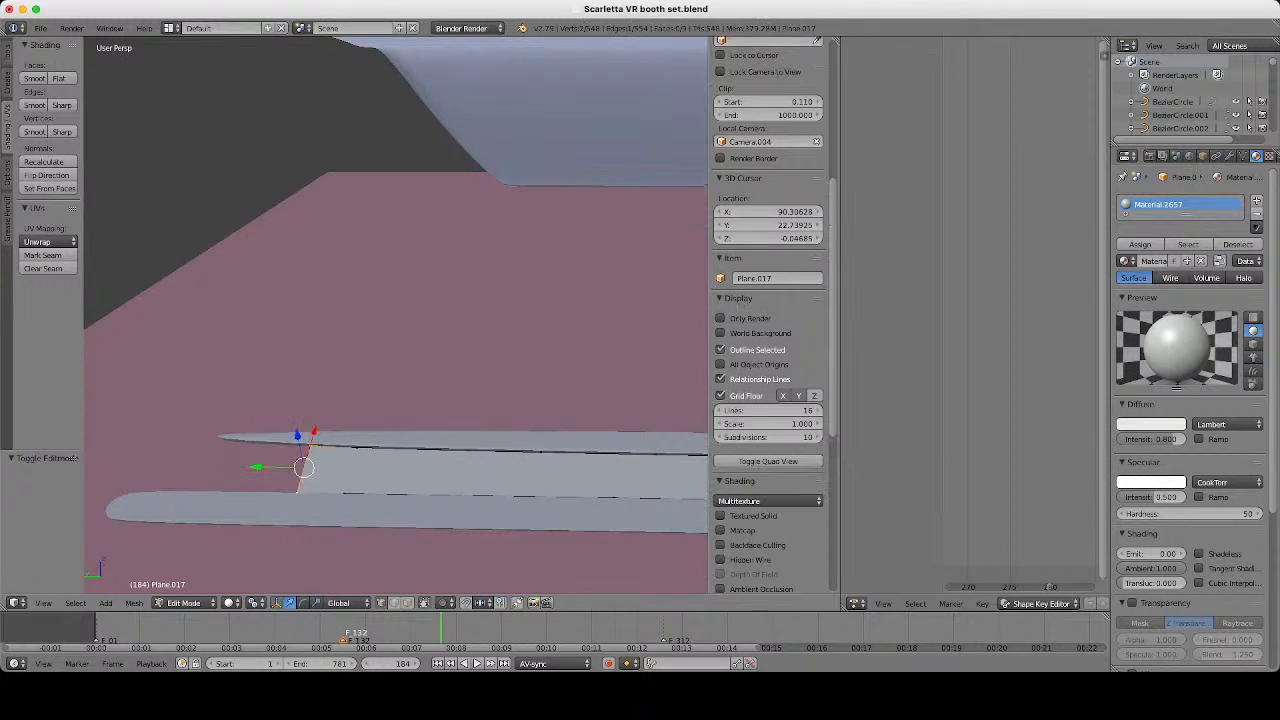
{"action": "scroll", "coordinate": [300, 487], "scroll_direction": "down", "scroll_amount": 3}
{"action": "middle_click_drag", "start_coordinate": [300, 487], "coordinate": [430, 462], "text": "shift"}
{"action": "key", "text": "e"}
{"action": "left_click", "coordinate": [430, 462]}
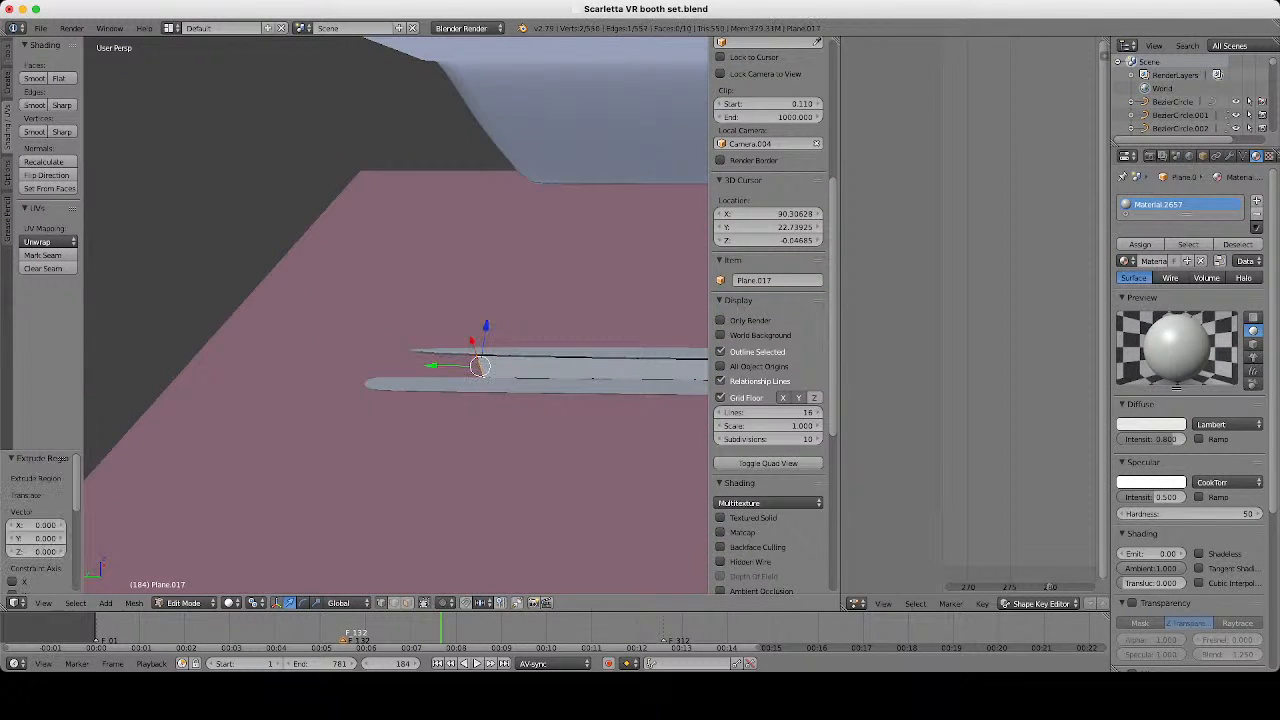
{"action": "left_click_drag", "start_coordinate": [431, 366], "coordinate": [117, 361]}
{"action": "scroll", "coordinate": [117, 361], "scroll_direction": "down", "scroll_amount": 2}
{"action": "scroll", "coordinate": [117, 361], "scroll_direction": "up", "scroll_amount": 4}
{"action": "key", "text": "Tab"}
Open the outer border trim's mesh for editing near its tapered end, with no vertices selected.
{"action": "key", "text": "z"}
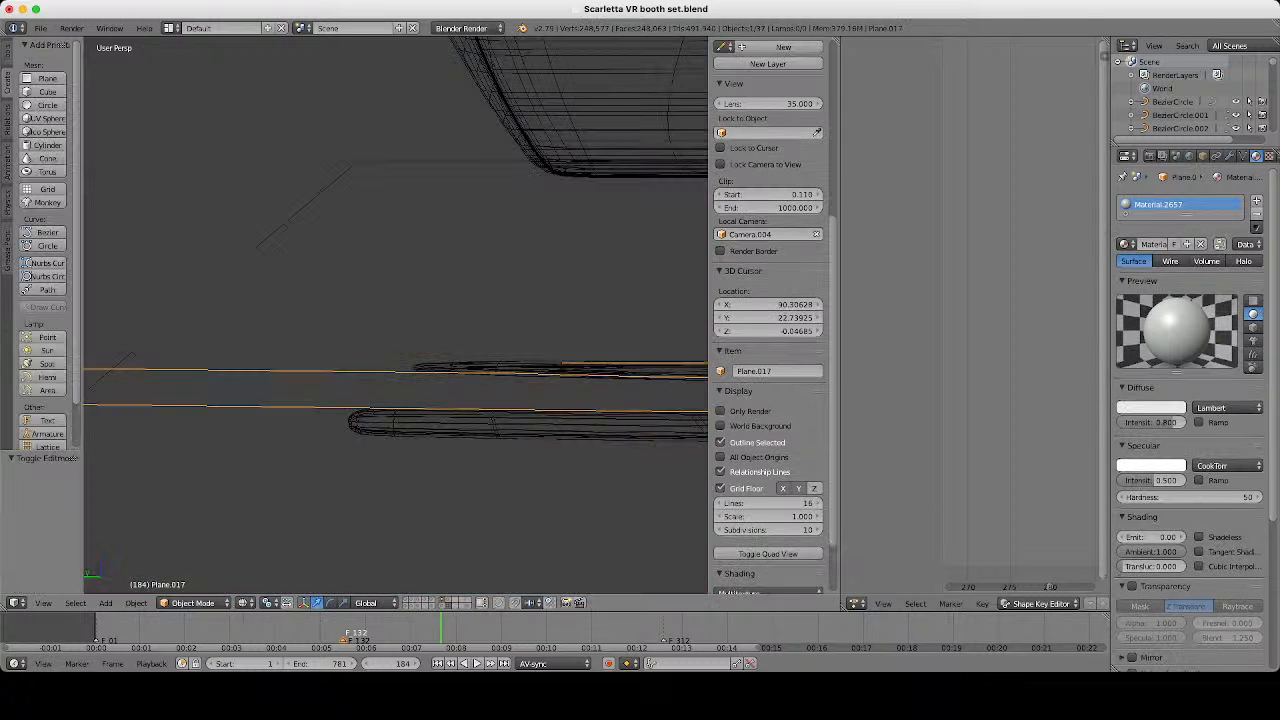
{"action": "mouse_move", "coordinate": [390, 330]}
{"action": "middle_mouse_down"}
{"action": "mouse_move", "coordinate": [270, 380]}
{"action": "mouse_move", "coordinate": [400, 330]}
{"action": "mouse_move", "coordinate": [450, 295]}
{"action": "mouse_move", "coordinate": [293, 315]}
{"action": "middle_mouse_up"}
{"action": "right_click", "coordinate": [345, 345]}
{"action": "key", "text": "Tab"}
{"action": "scroll", "coordinate": [293, 315], "scroll_direction": "up", "scroll_amount": 5}
{"action": "key", "text": "a"}
{"action": "key", "text": "z"}
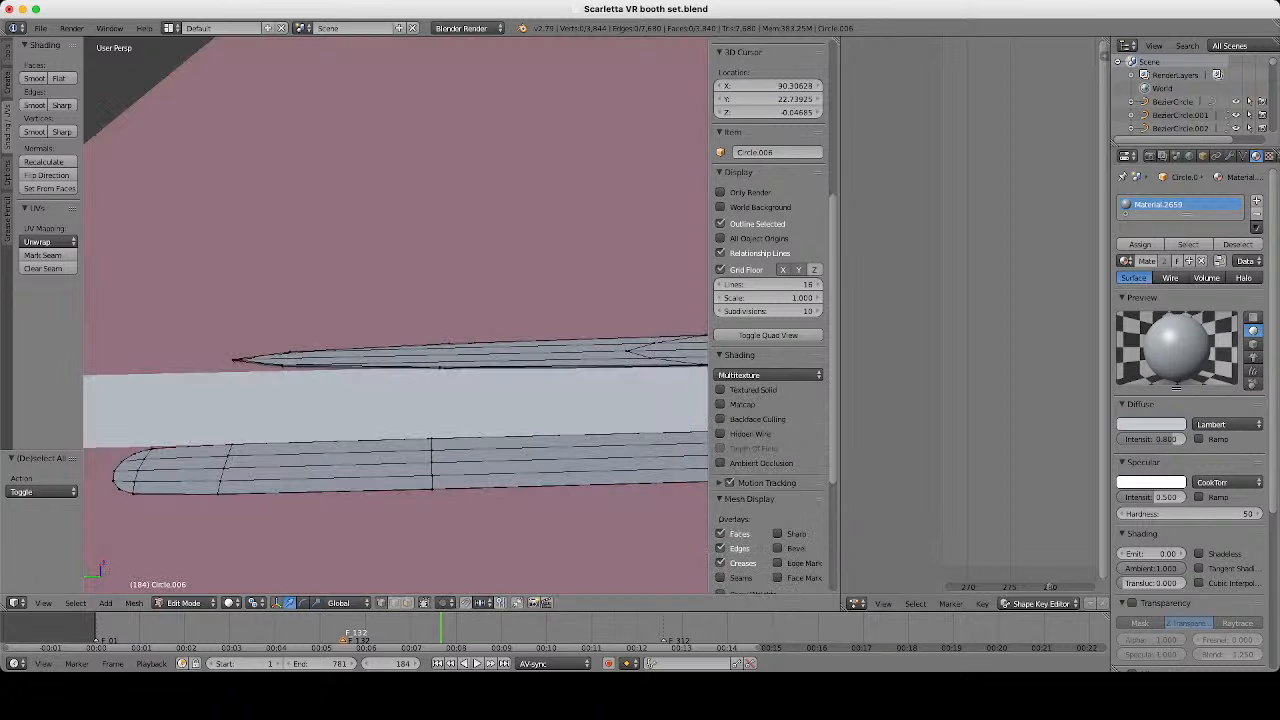
Flatten the vertices at the border trim's tapered tip by scaling them to 0 along Y.
{"action": "key", "text": "z"}
{"action": "key", "text": "c"}
{"action": "left_click_drag", "start_coordinate": [437, 337], "coordinate": [214, 286]}
{"action": "key", "text": "Escape"}
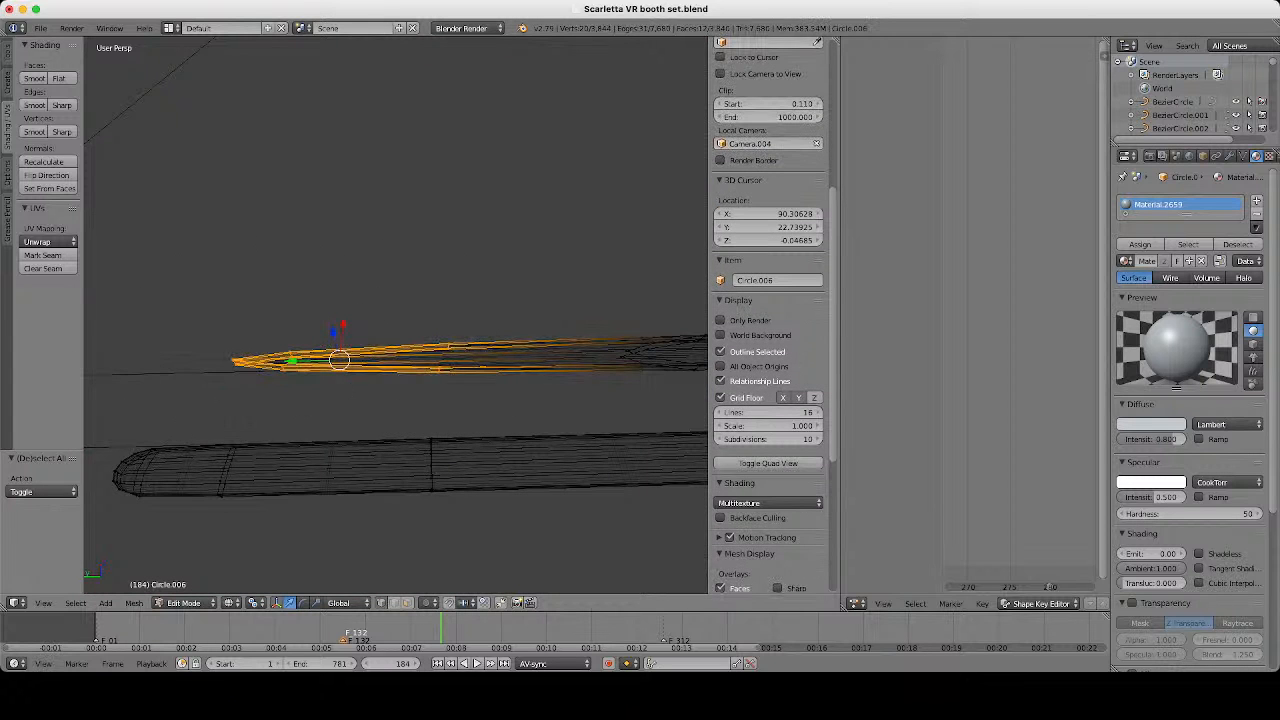
{"action": "key", "text": "z"}
{"action": "scroll", "coordinate": [396, 316], "scroll_direction": "up", "scroll_amount": 3}
{"action": "middle_click_drag", "start_coordinate": [340, 330], "coordinate": [345, 360]}
{"action": "key", "text": "z"}
{"action": "scroll", "coordinate": [396, 316], "scroll_direction": "up", "scroll_amount": 3}
{"action": "scroll", "coordinate": [375, 375], "scroll_direction": "down", "scroll_amount": 3}
{"action": "scroll", "coordinate": [345, 360], "scroll_direction": "down", "scroll_amount": 3}
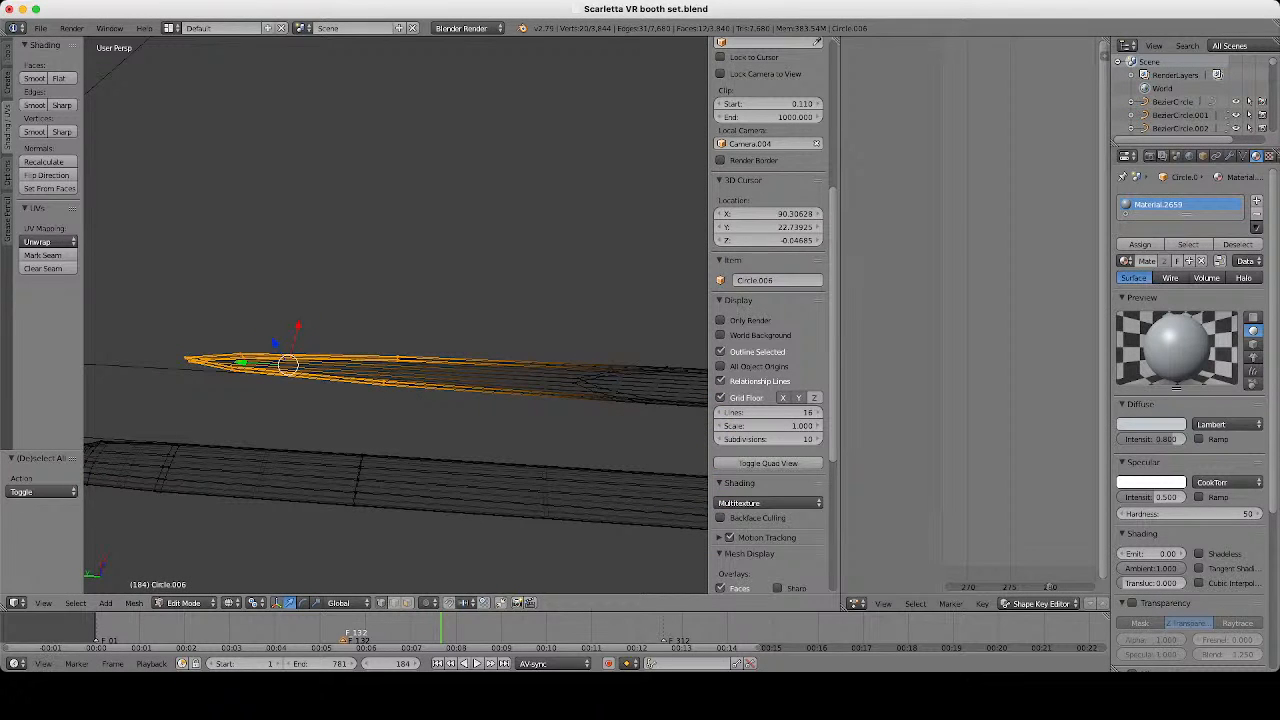
{"action": "key", "text": "s"}
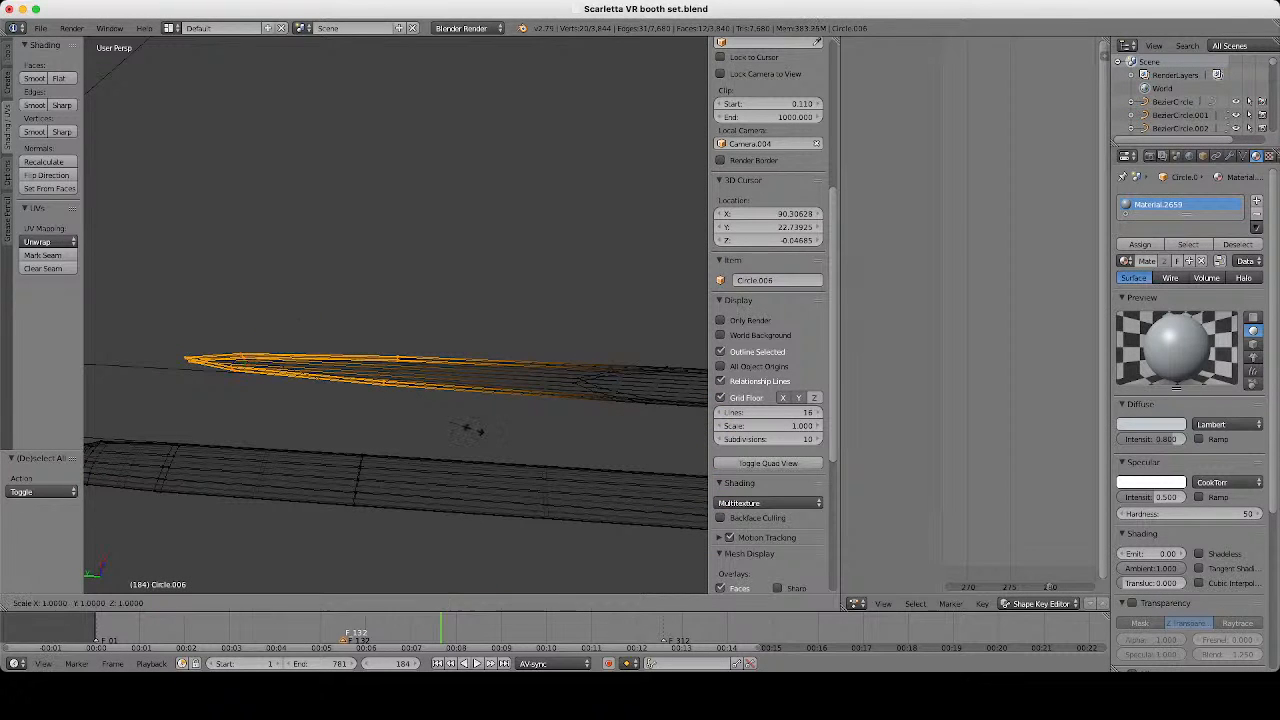
{"action": "key", "text": "y"}
{"action": "key", "text": "0"}
{"action": "key", "text": "Return"}
{"action": "key", "text": "z"}
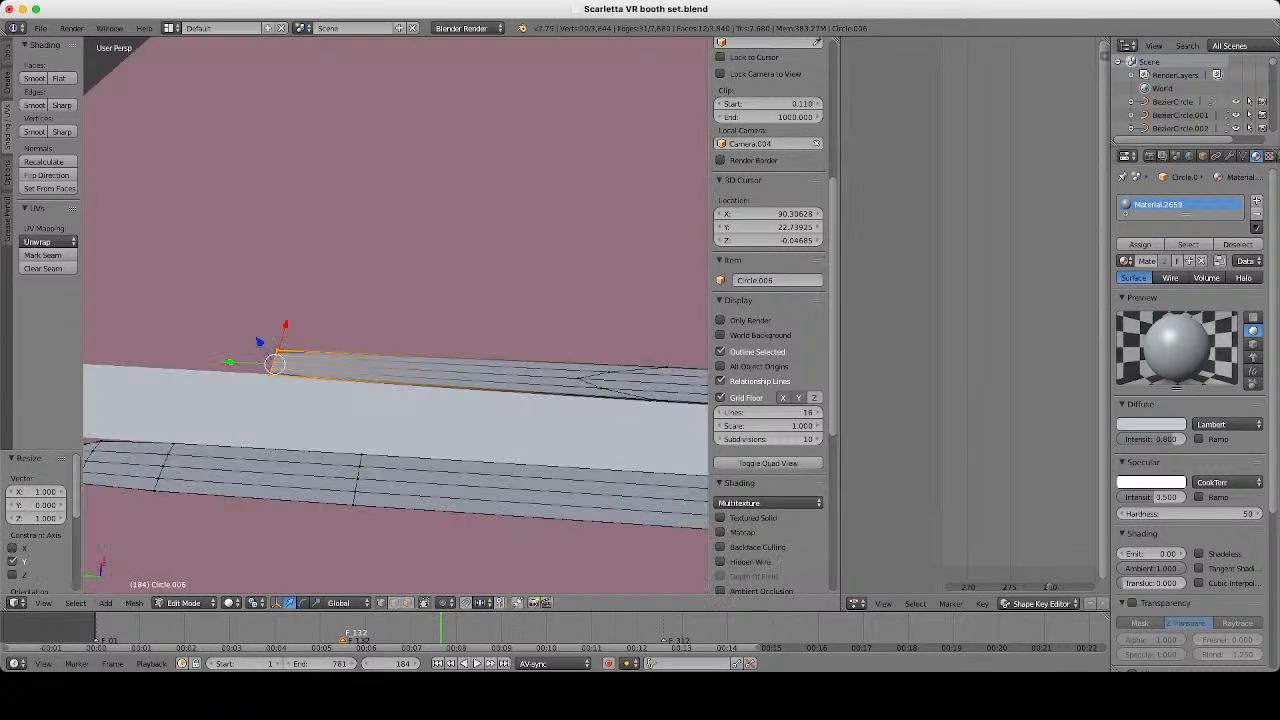
Widen the flattened tip of the border trim by scaling its vertices about 1.272 along X.
{"action": "middle_click_drag", "start_coordinate": [345, 360], "coordinate": [375, 340]}
{"action": "scroll", "coordinate": [480, 460], "scroll_direction": "down", "scroll_amount": 2}
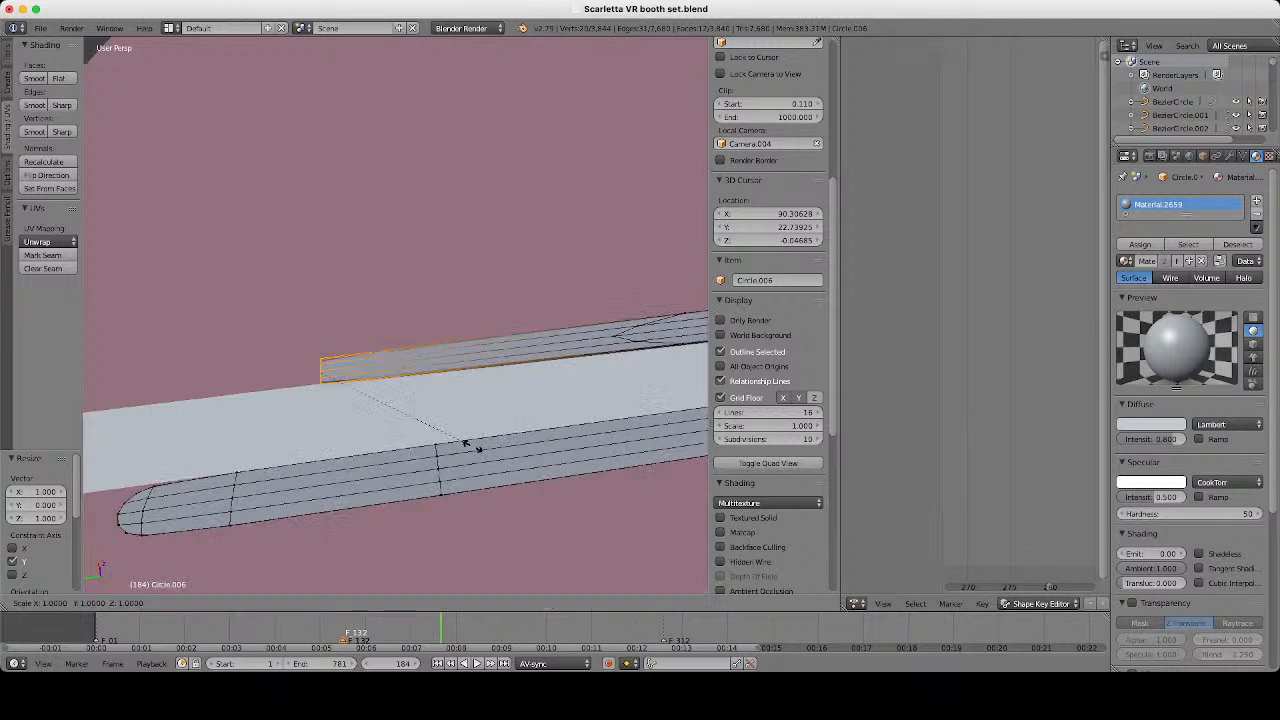
{"action": "key", "text": "s"}
{"action": "key", "text": "x"}
{"action": "left_click", "coordinate": [518, 477]}
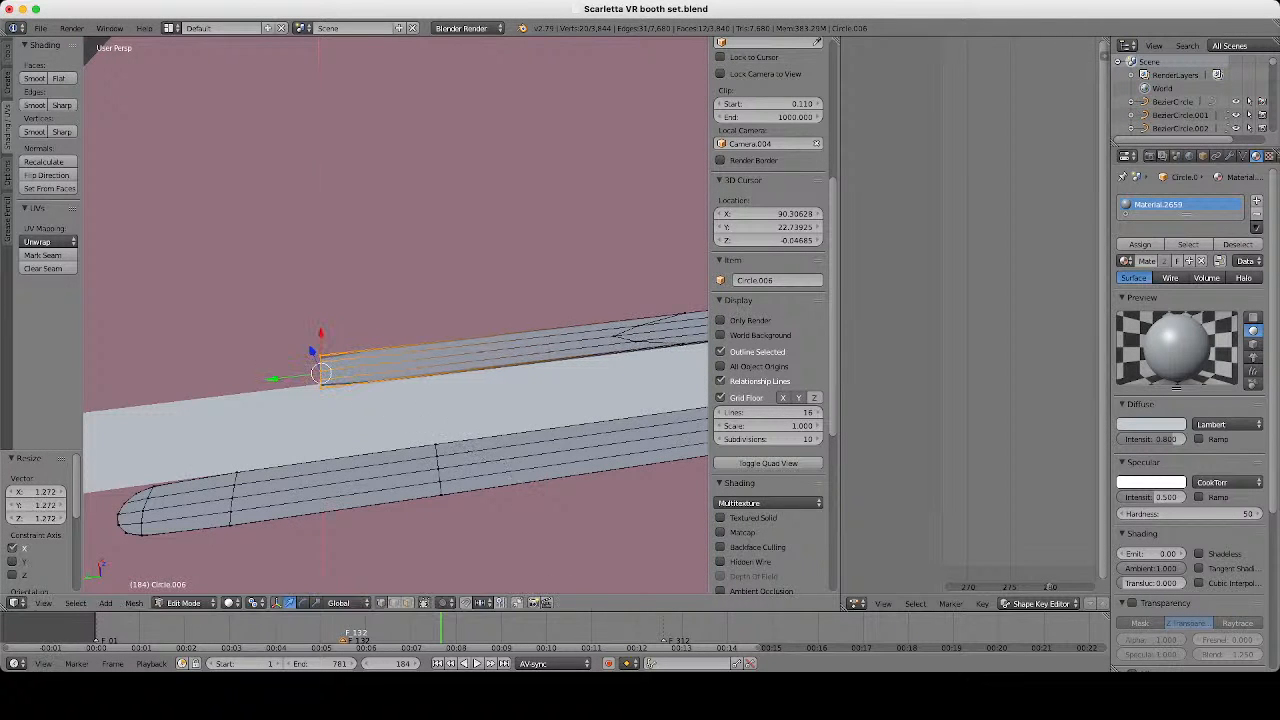
{"action": "key", "text": "z"}
{"action": "scroll", "coordinate": [518, 477], "scroll_direction": "down", "scroll_amount": 3}
{"action": "mouse_move", "coordinate": [518, 477]}
{"action": "middle_mouse_down", "text": "shift"}
{"action": "mouse_move", "coordinate": [606, 459]}
{"action": "mouse_move", "coordinate": [588, 450]}
{"action": "mouse_move", "coordinate": [545, 510]}
{"action": "mouse_move", "coordinate": [580, 450]}
{"action": "middle_mouse_up", "text": "shift"}
{"action": "scroll", "coordinate": [606, 459], "scroll_direction": "up", "scroll_amount": 5}
{"action": "key", "text": "z"}
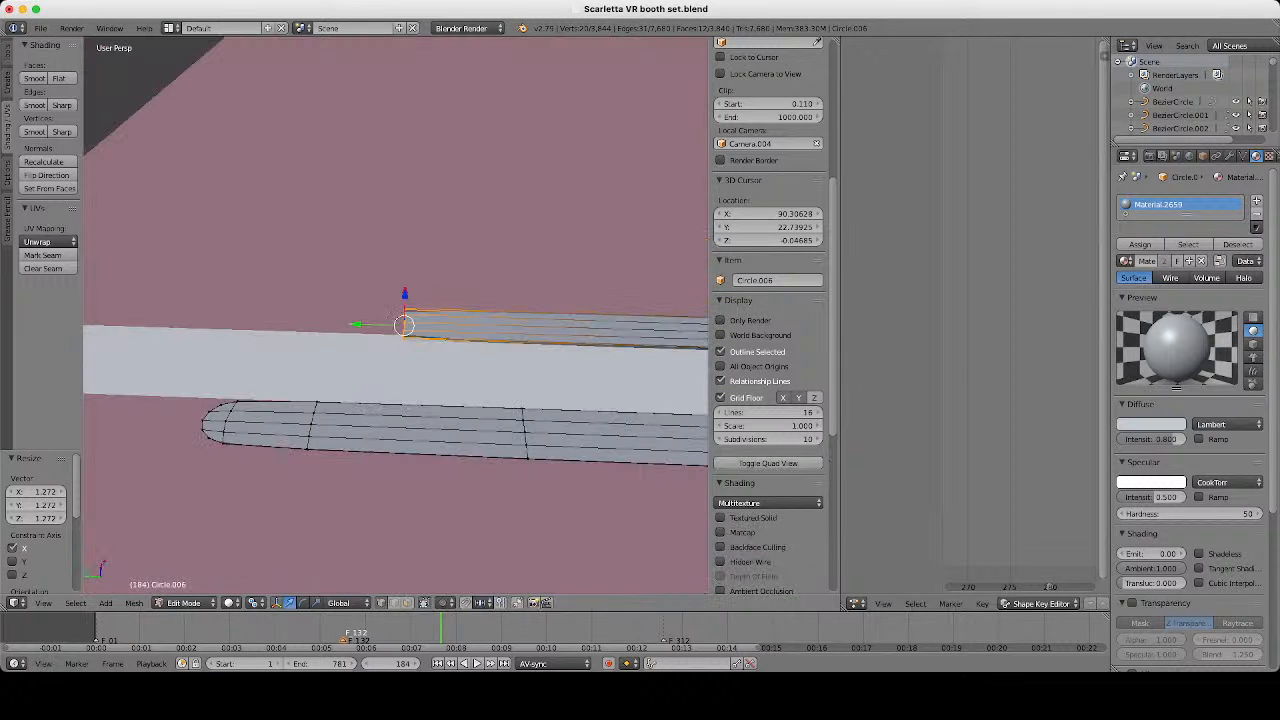
Extrude the trim's flattened end and pull it along Y until it is level with the floor strip's end.
{"action": "scroll", "coordinate": [396, 316], "scroll_direction": "down", "scroll_amount": 4}
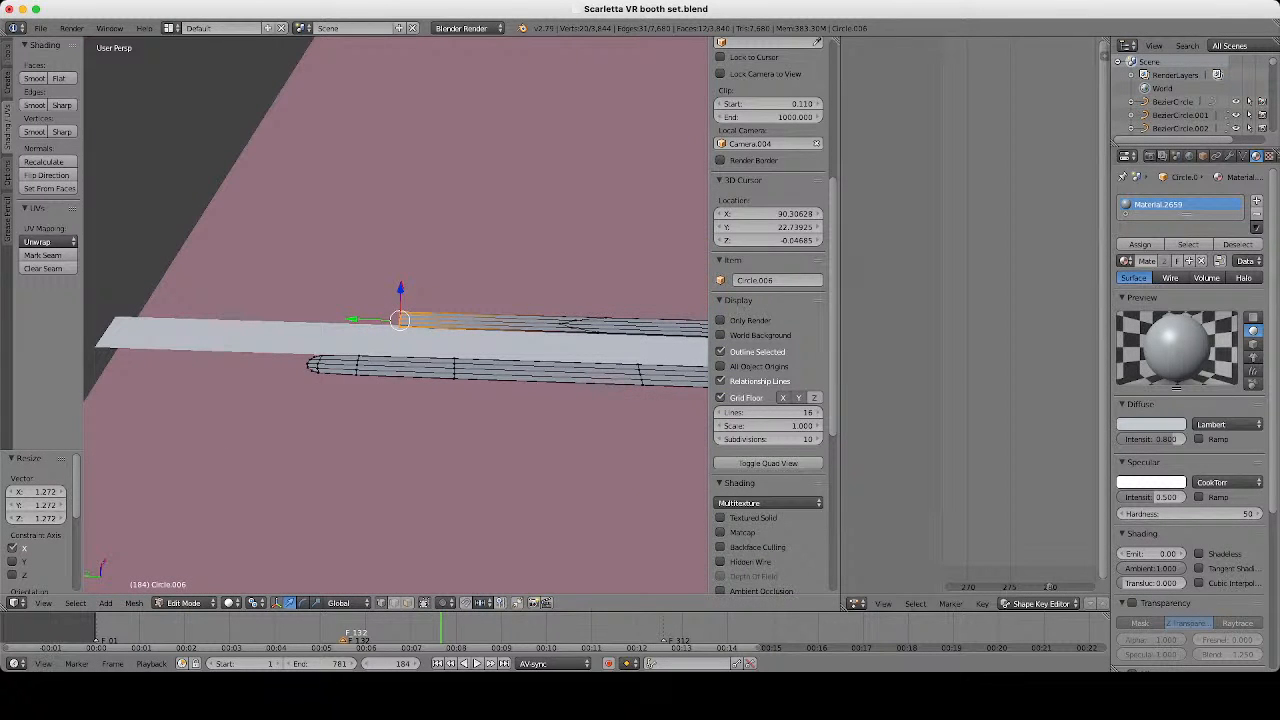
{"action": "key", "text": "e"}
{"action": "key", "text": "Escape"}
{"action": "middle_click_drag", "start_coordinate": [352, 319], "coordinate": [415, 328], "text": "shift"}
{"action": "left_click_drag", "start_coordinate": [415, 328], "coordinate": [180, 320]}
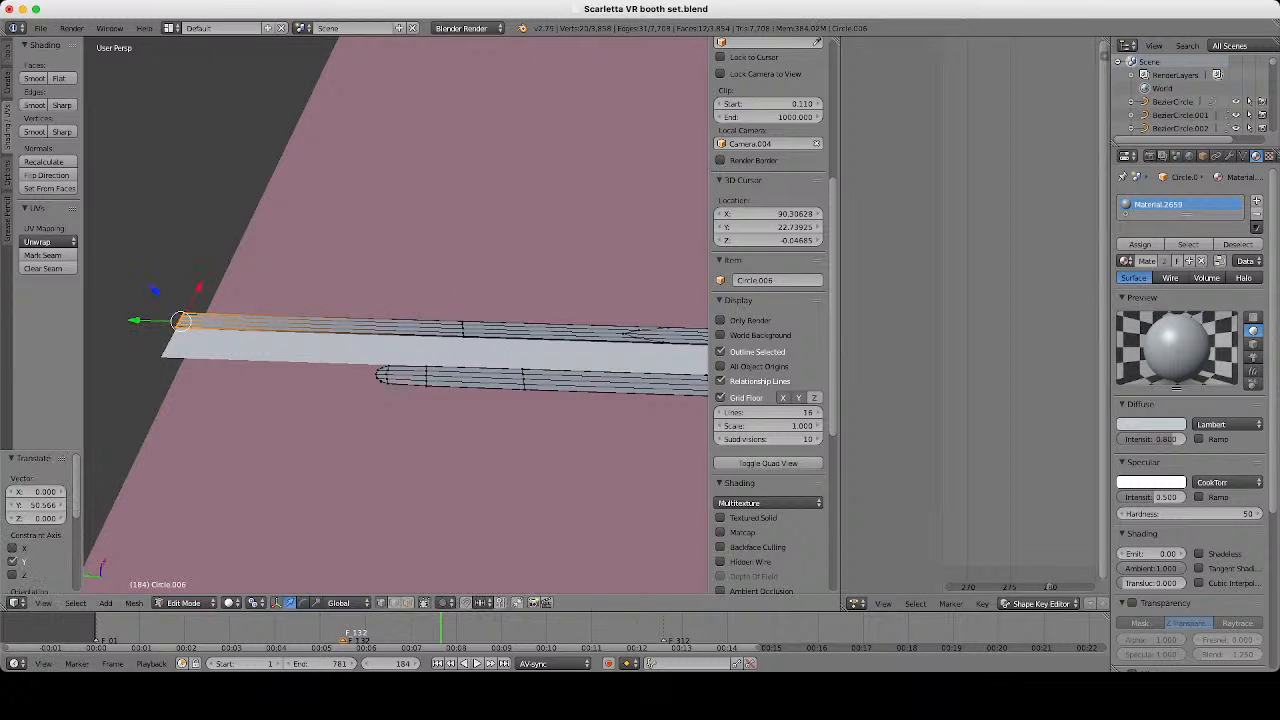
{"action": "key", "text": "Tab"}
{"action": "key", "text": "Tab"}
{"action": "key", "text": "Tab"}
{"action": "key", "text": "Tab"}
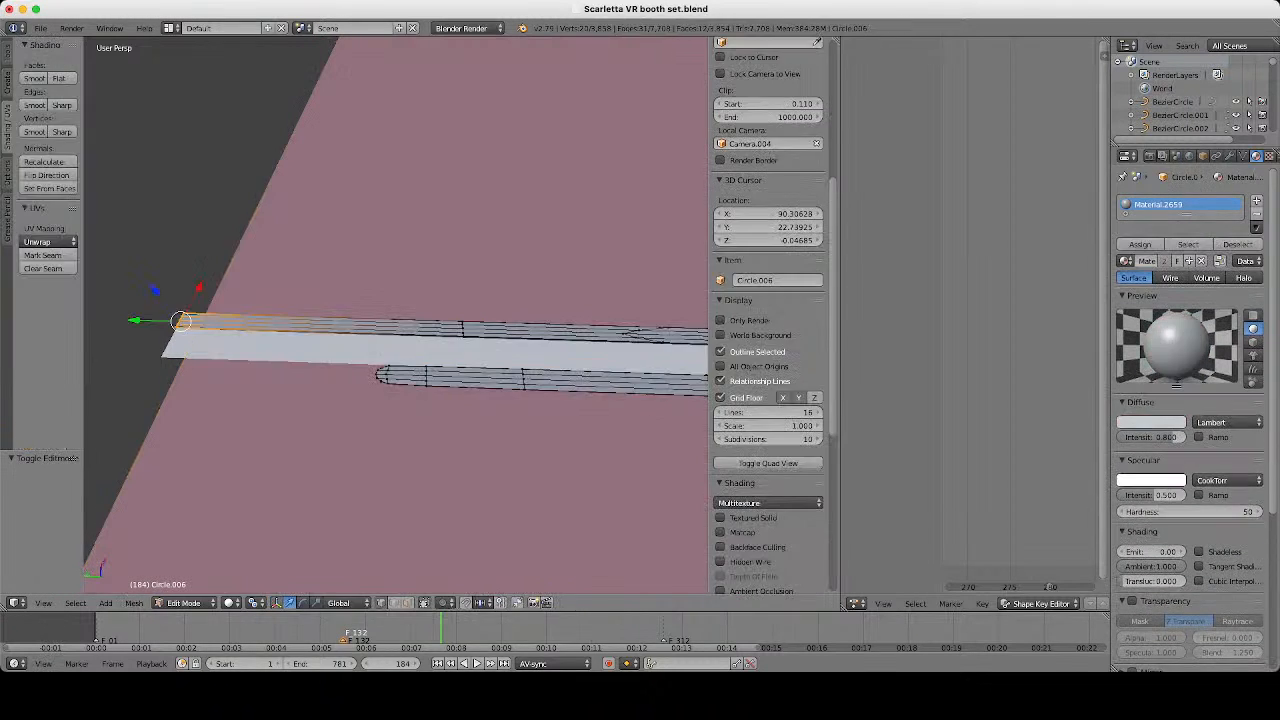
Replace the selection with the vertices around the rounded end of the trim bar on the floor strip's other side.
{"action": "key", "text": "z"}
{"action": "scroll", "coordinate": [396, 315], "scroll_direction": "up", "scroll_amount": 4}
{"action": "middle_click_drag", "start_coordinate": [396, 340], "coordinate": [398, 315]}
{"action": "scroll", "coordinate": [396, 315], "scroll_direction": "up", "scroll_amount": 5}
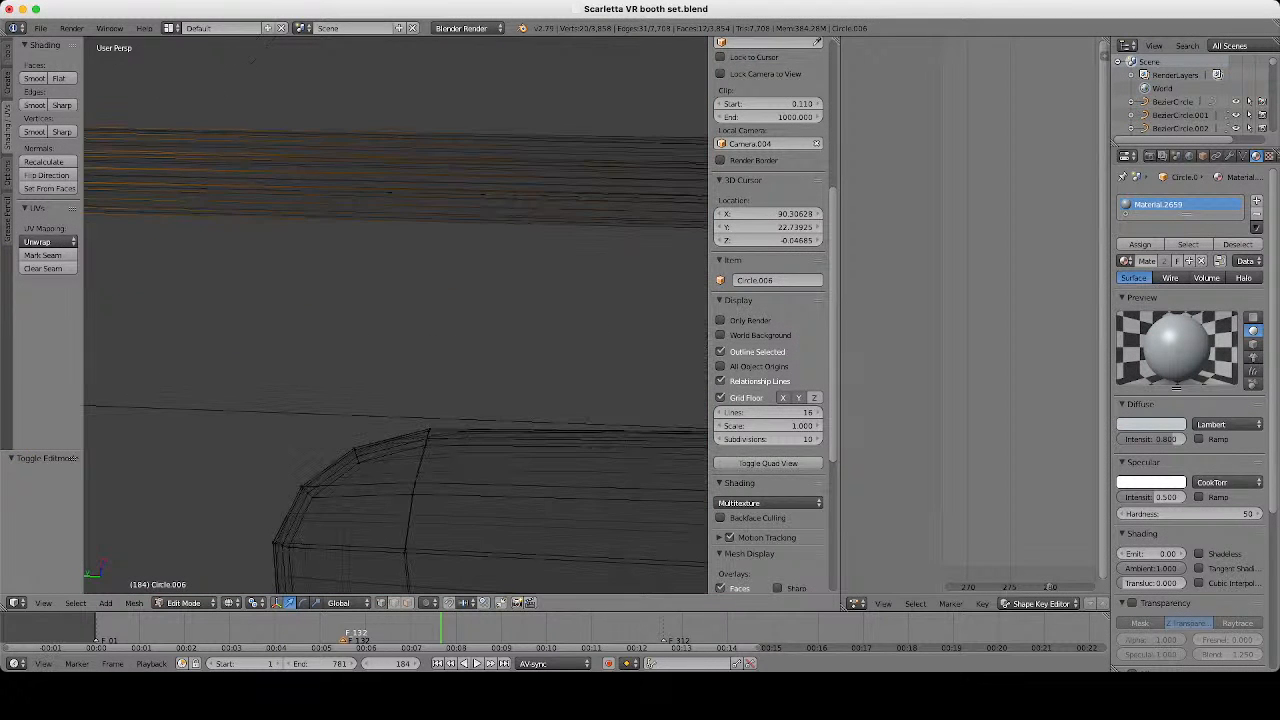
{"action": "right_click", "coordinate": [357, 460]}
{"action": "key", "text": "a"}
{"action": "key", "text": "c"}
{"action": "left_click", "coordinate": [324, 427]}
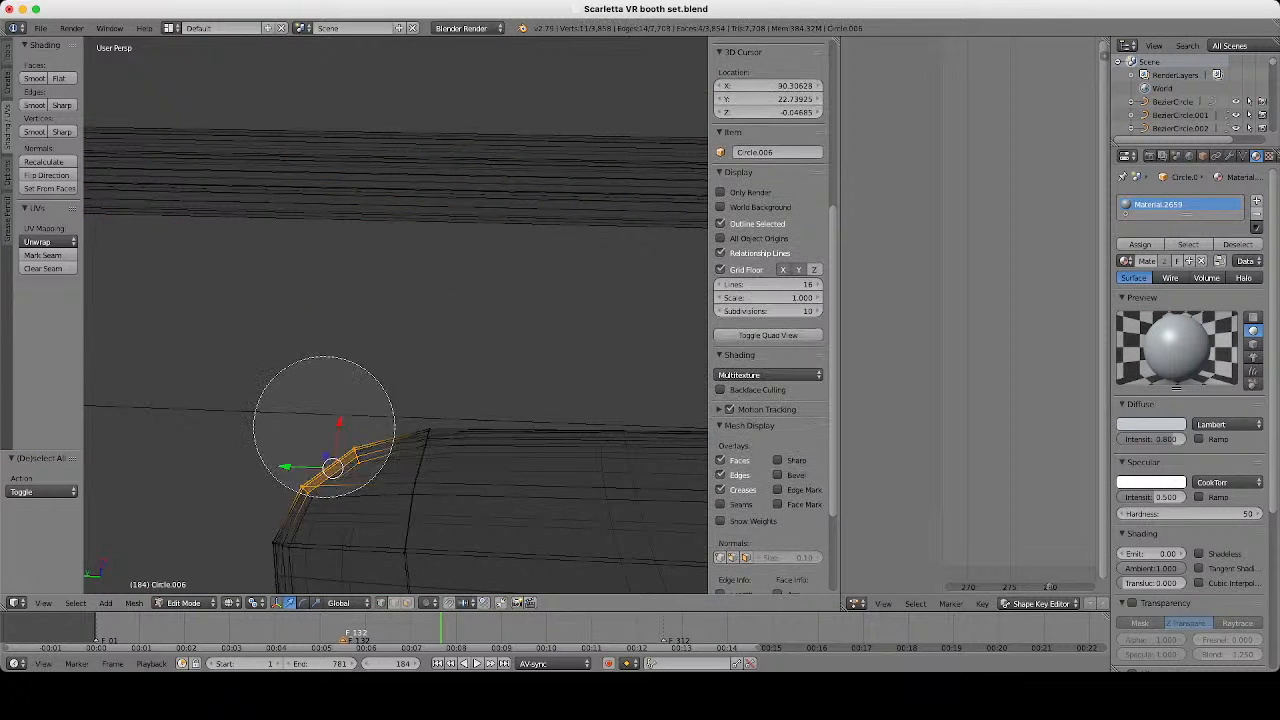
{"action": "left_click_drag", "start_coordinate": [324, 427], "coordinate": [295, 479]}
{"action": "right_click", "coordinate": [295, 479]}
{"action": "middle_click_drag", "start_coordinate": [295, 479], "coordinate": [338, 333]}
{"action": "key", "text": "c"}
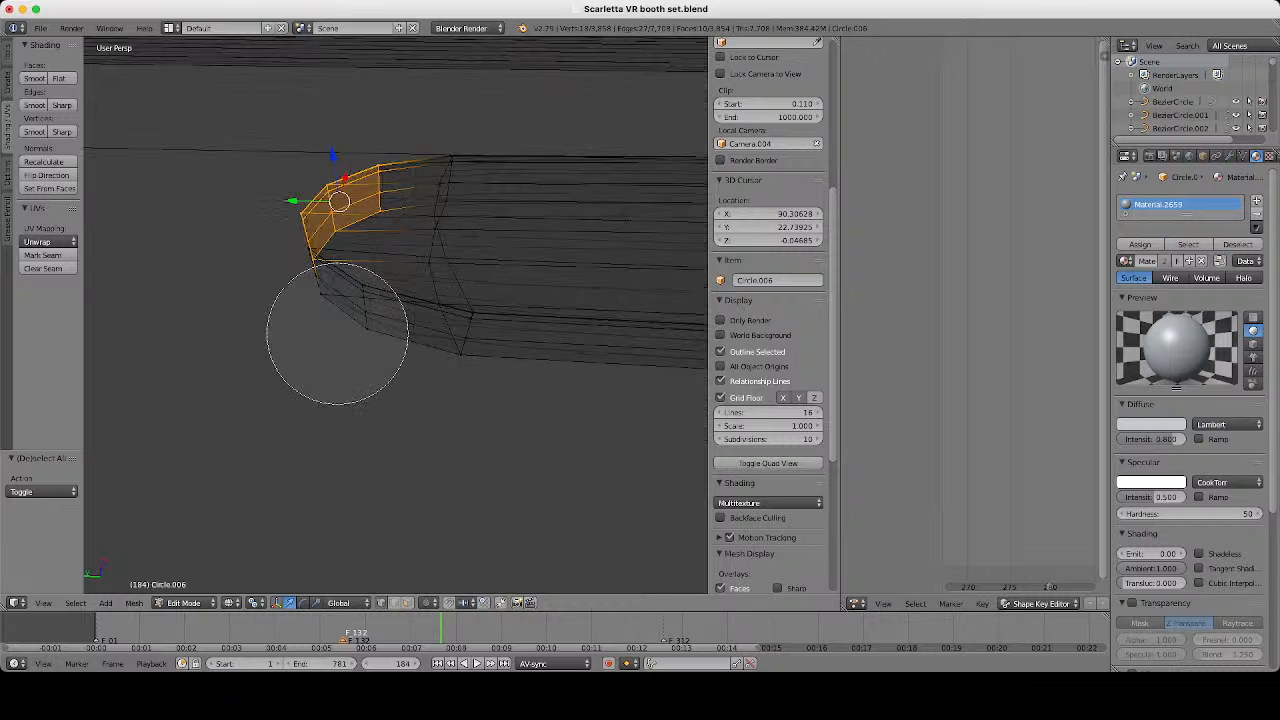
{"action": "left_click_drag", "start_coordinate": [338, 333], "coordinate": [314, 289]}
{"action": "right_click", "coordinate": [314, 289]}
{"action": "key", "text": "z"}
{"action": "middle_click_drag", "start_coordinate": [314, 289], "coordinate": [318, 388]}
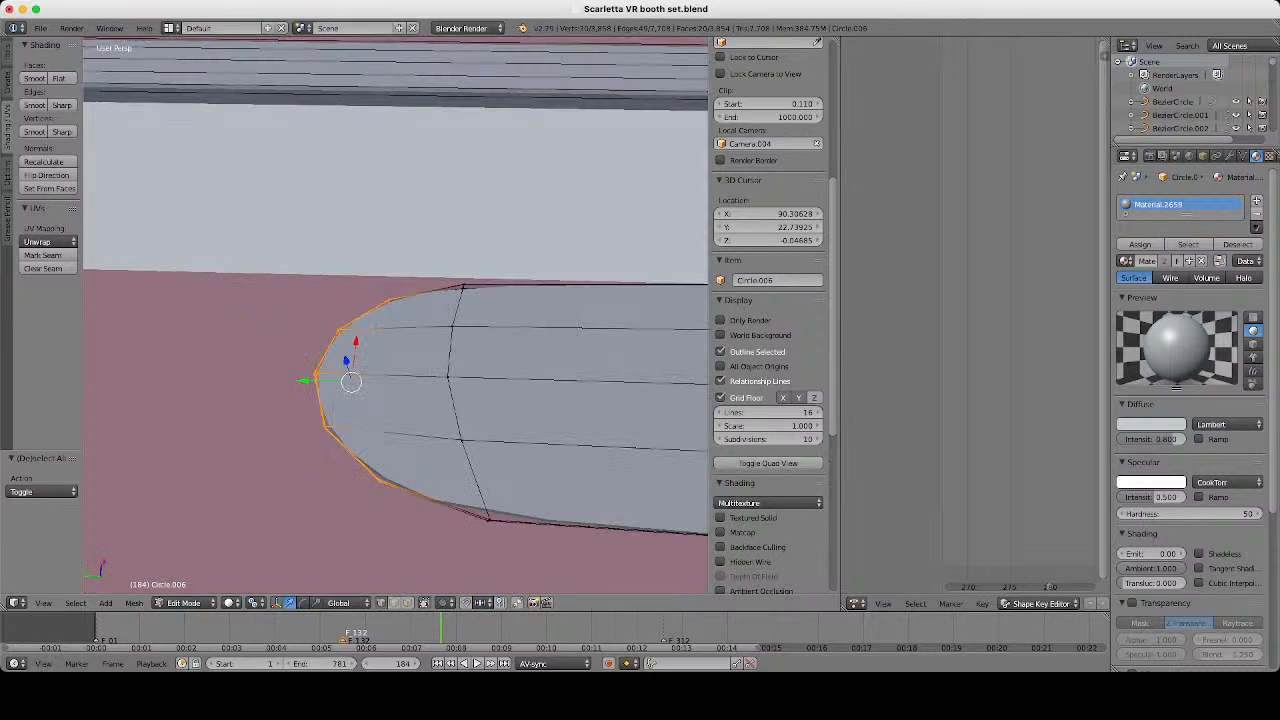
Scale the rounded end's vertices about 1.225 along X and flatten them to 0 along Y.
{"action": "key", "text": "s"}
{"action": "key", "text": "x"}
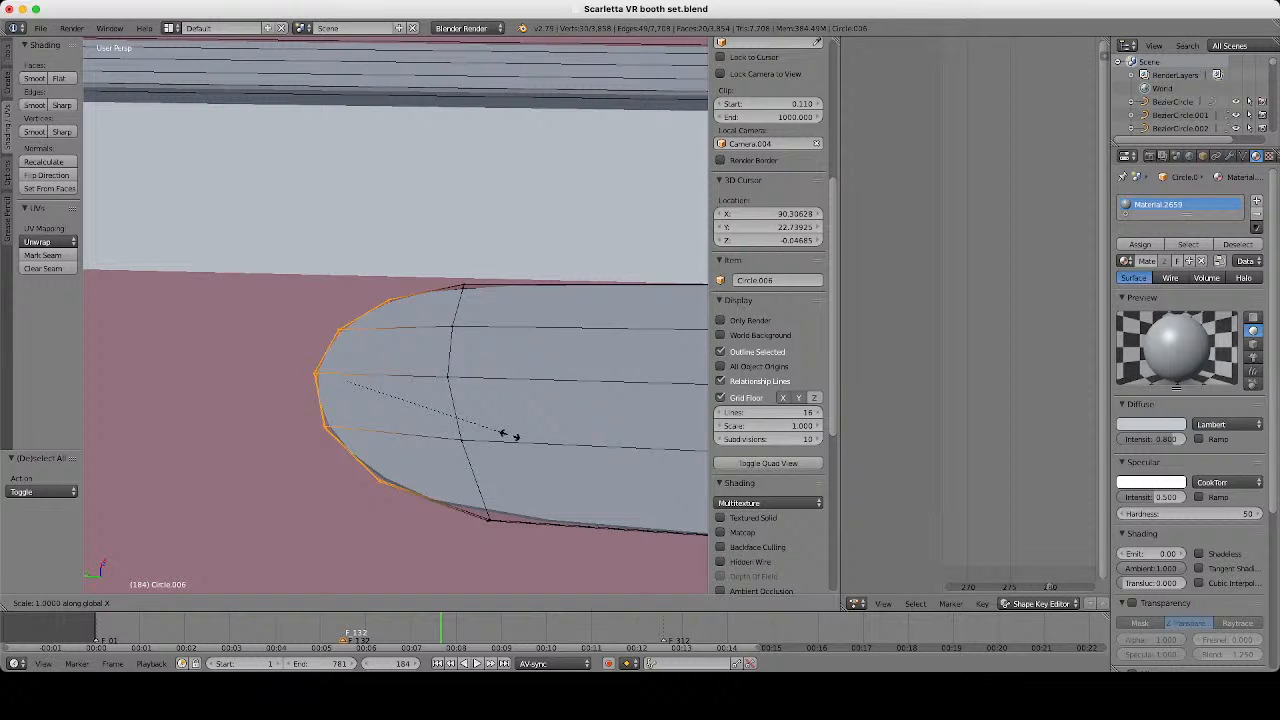
{"action": "left_click", "coordinate": [546, 449]}
{"action": "scroll", "coordinate": [546, 449], "scroll_direction": "down", "scroll_amount": 10}
{"action": "type", "text": "s"}
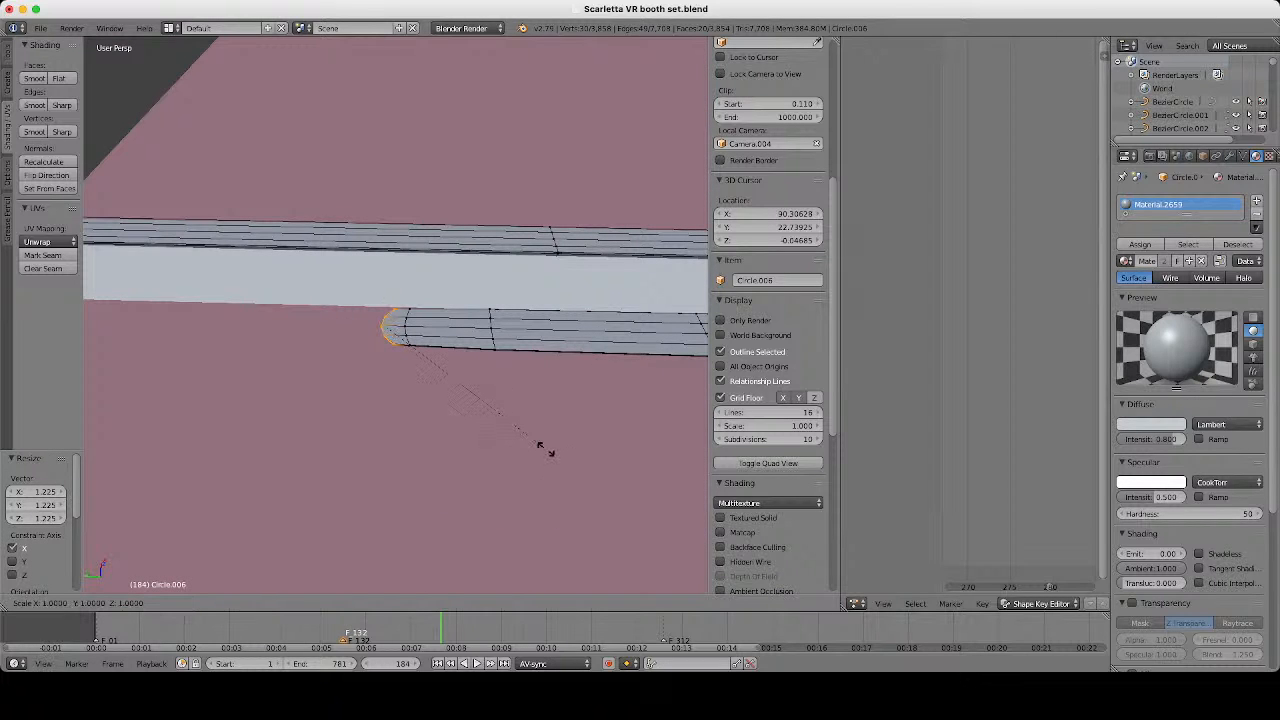
{"action": "type", "text": "y0"}
{"action": "key", "text": "Return"}
{"action": "scroll", "coordinate": [546, 449], "scroll_direction": "up", "scroll_amount": 2}
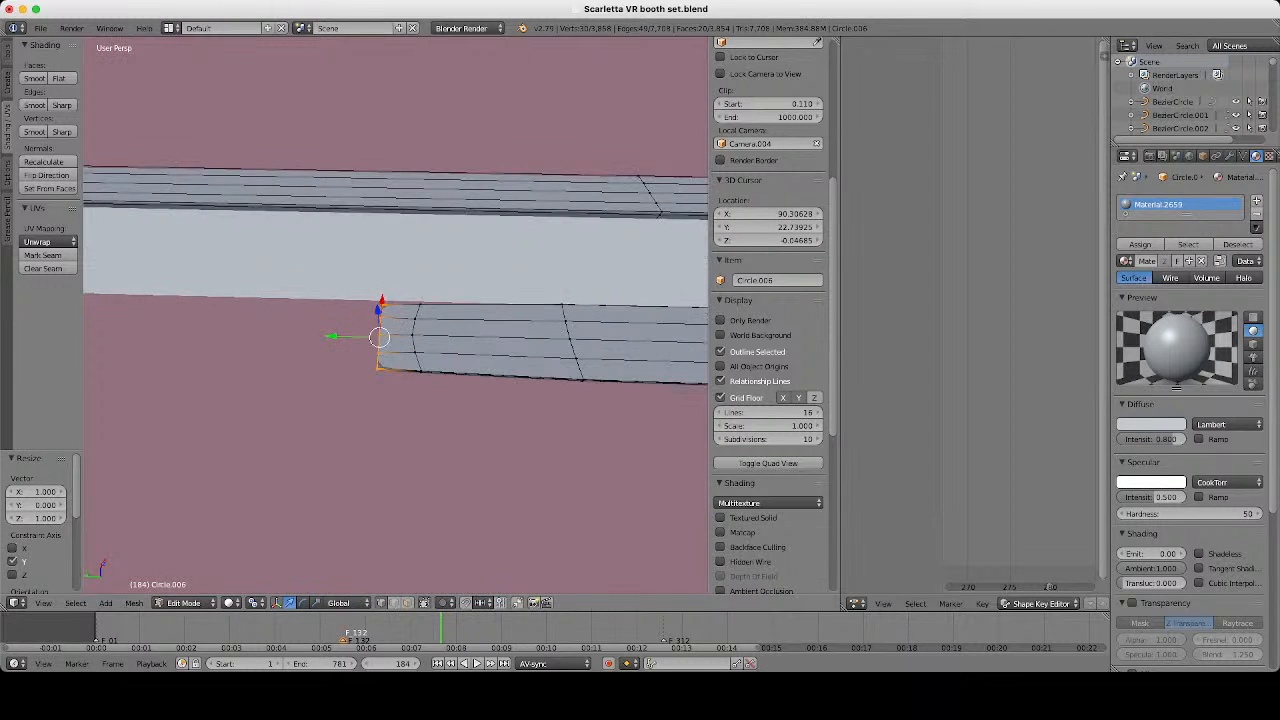
Add the adjoining edge loop to the selected end vertices and scale them about 1.134 along X.
{"action": "key", "text": "z"}
{"action": "key", "text": "c"}
{"action": "left_click", "coordinate": [392, 329]}
{"action": "key", "text": "Escape"}
{"action": "key", "text": "s"}
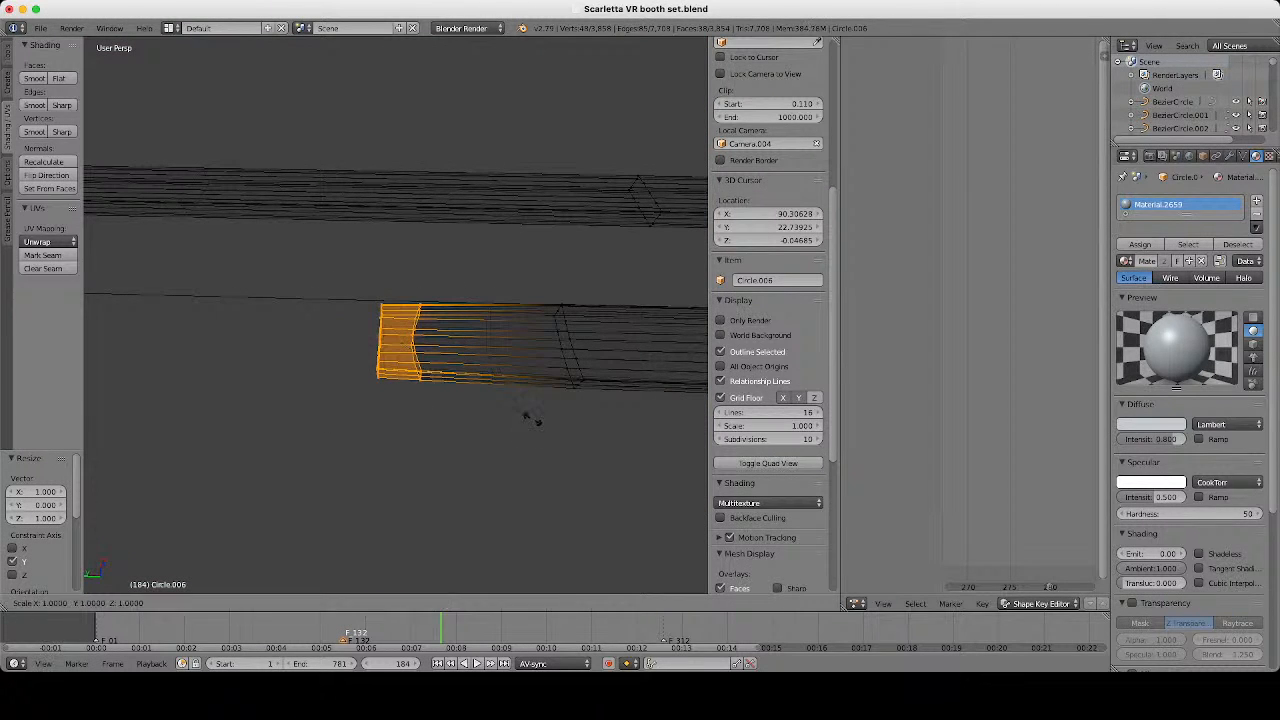
{"action": "key", "text": "x"}
{"action": "left_click", "coordinate": [546, 426]}
Nudge the selected end section of the trim about -0.001 along X.
{"action": "key", "text": "z"}
{"action": "middle_click_drag", "start_coordinate": [546, 426], "coordinate": [544, 492]}
{"action": "key", "text": "g"}
{"action": "key", "text": "x"}
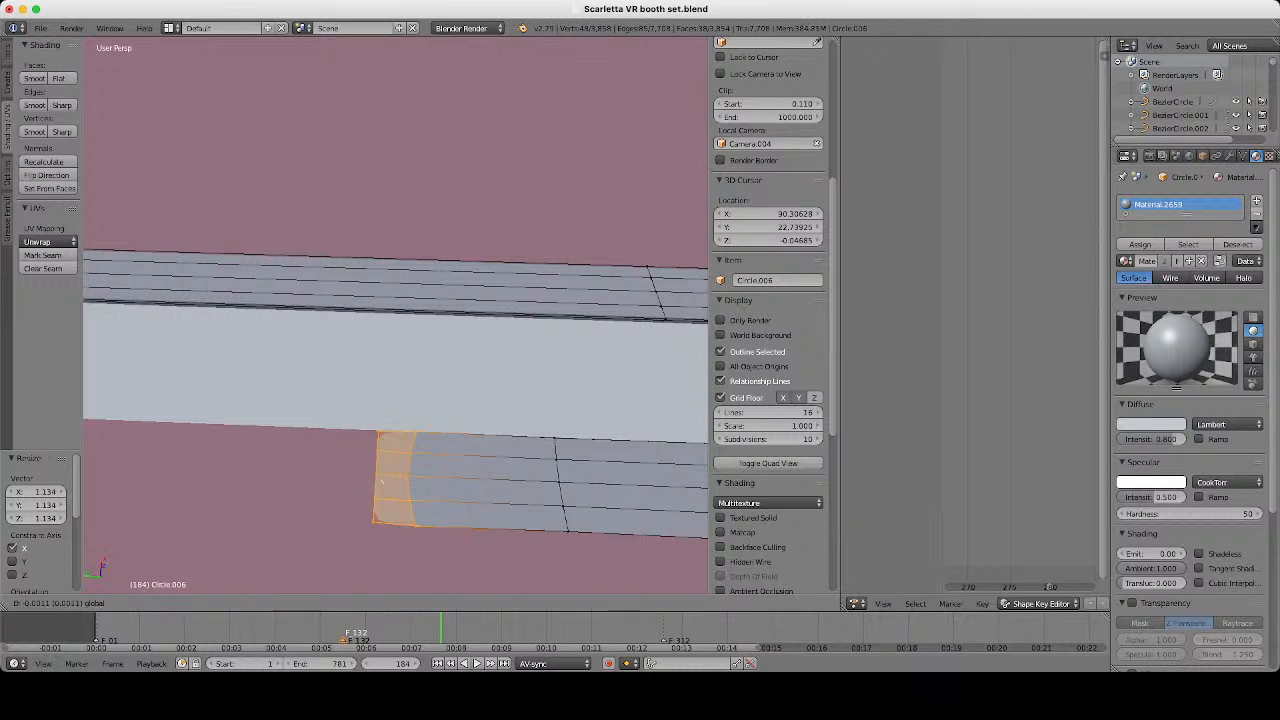
{"action": "left_click", "coordinate": [482, 445]}
Keep only the outermost end vertices selected and scale them by 1.02 along X.
{"action": "key", "text": "z"}
{"action": "key", "text": "c"}
{"action": "middle_click_drag", "start_coordinate": [482, 445], "coordinate": [467, 514]}
{"action": "key", "text": "Escape"}
{"action": "type", "text": "sx"}
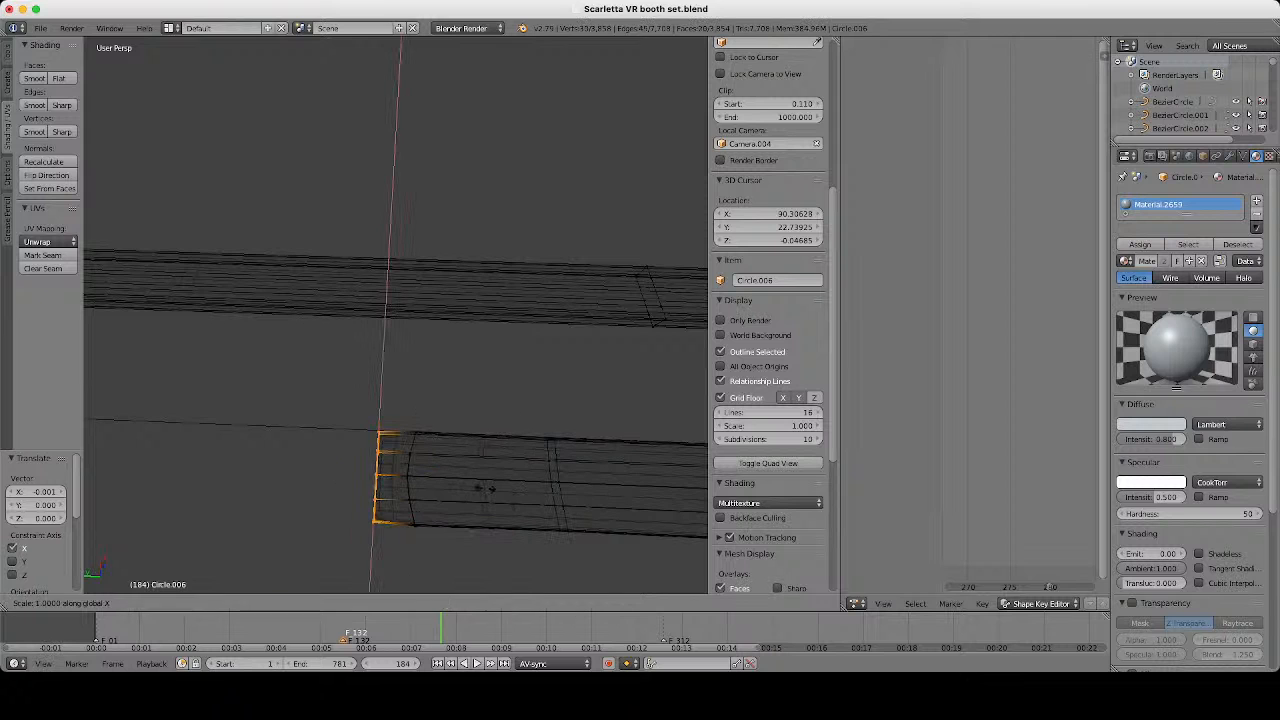
{"action": "type", "text": "1.02"}
{"action": "key", "text": "Return"}
{"action": "key", "text": "z"}
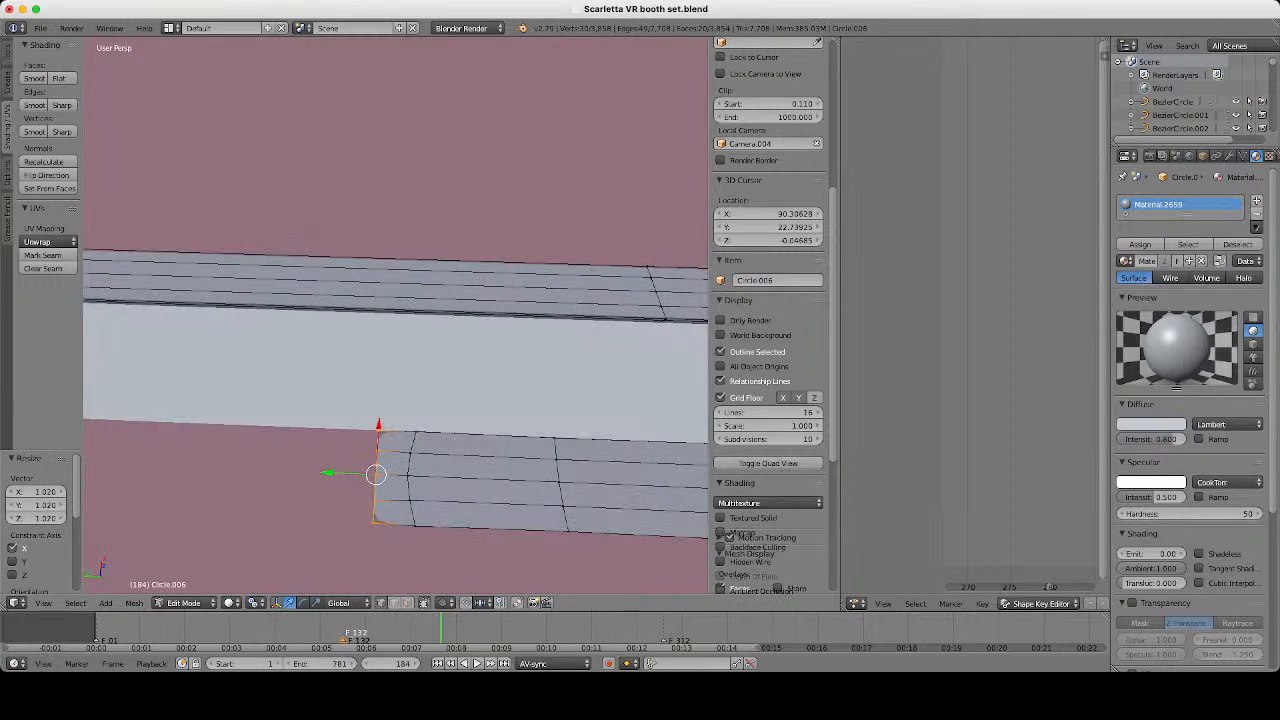
Delete the curved edge loop just inside the trim's flattened end.
{"action": "right_click", "coordinate": [410, 475], "text": "alt"}
{"action": "key", "text": "x"}
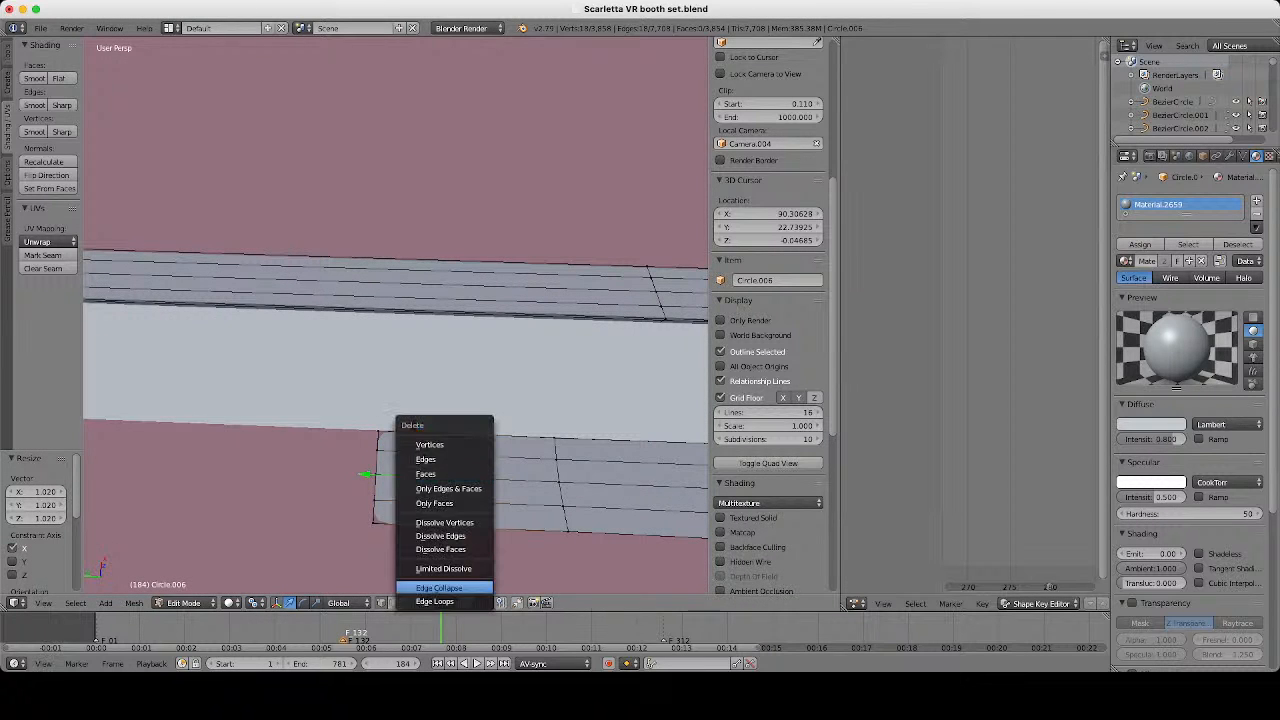
{"action": "left_click", "coordinate": [434, 601]}
Pull the trim's end vertices along Y, extrude them about 7.1 further to the floor strip's end, and leave mesh editing.
{"action": "key", "text": "z"}
{"action": "key", "text": "a"}
{"action": "key", "text": "c"}
{"action": "left_click", "coordinate": [355, 465]}
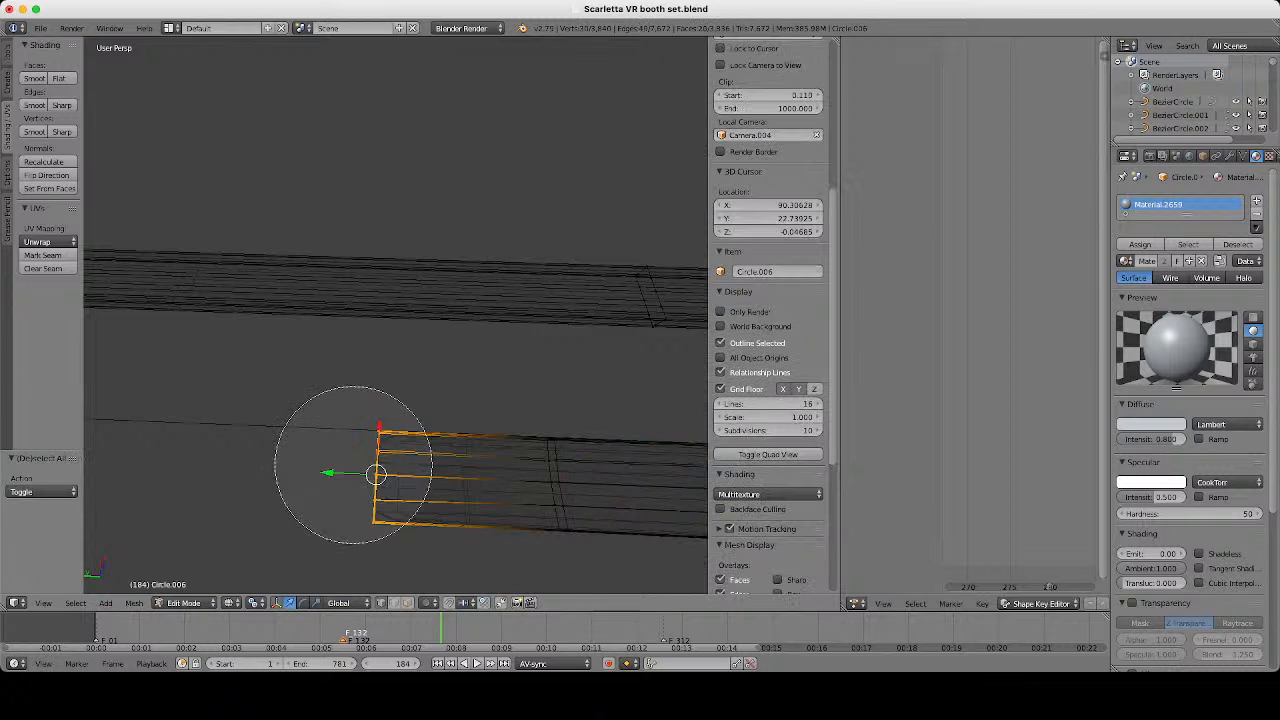
{"action": "key", "text": "Escape"}
{"action": "key", "text": "z"}
{"action": "middle_click_drag", "start_coordinate": [355, 465], "coordinate": [358, 405]}
{"action": "scroll", "coordinate": [395, 315], "scroll_direction": "down", "scroll_amount": 5}
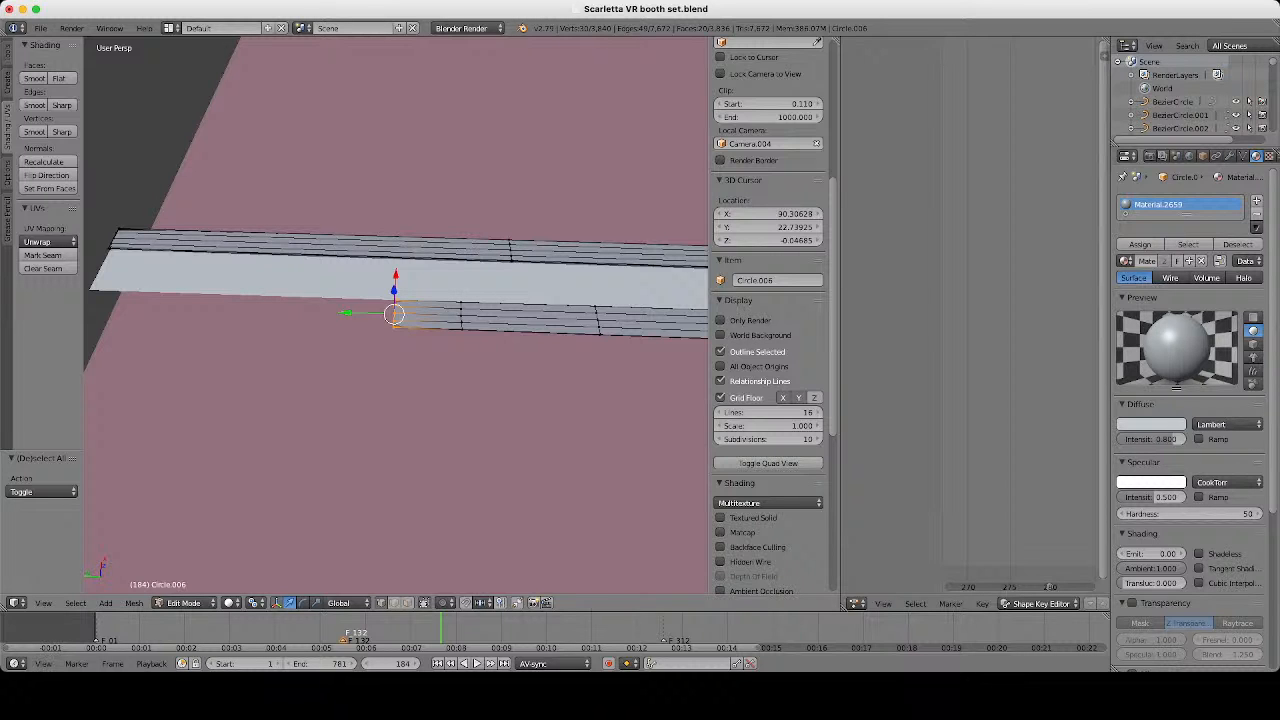
{"action": "scroll", "coordinate": [391, 188], "scroll_direction": "up", "scroll_amount": 3}
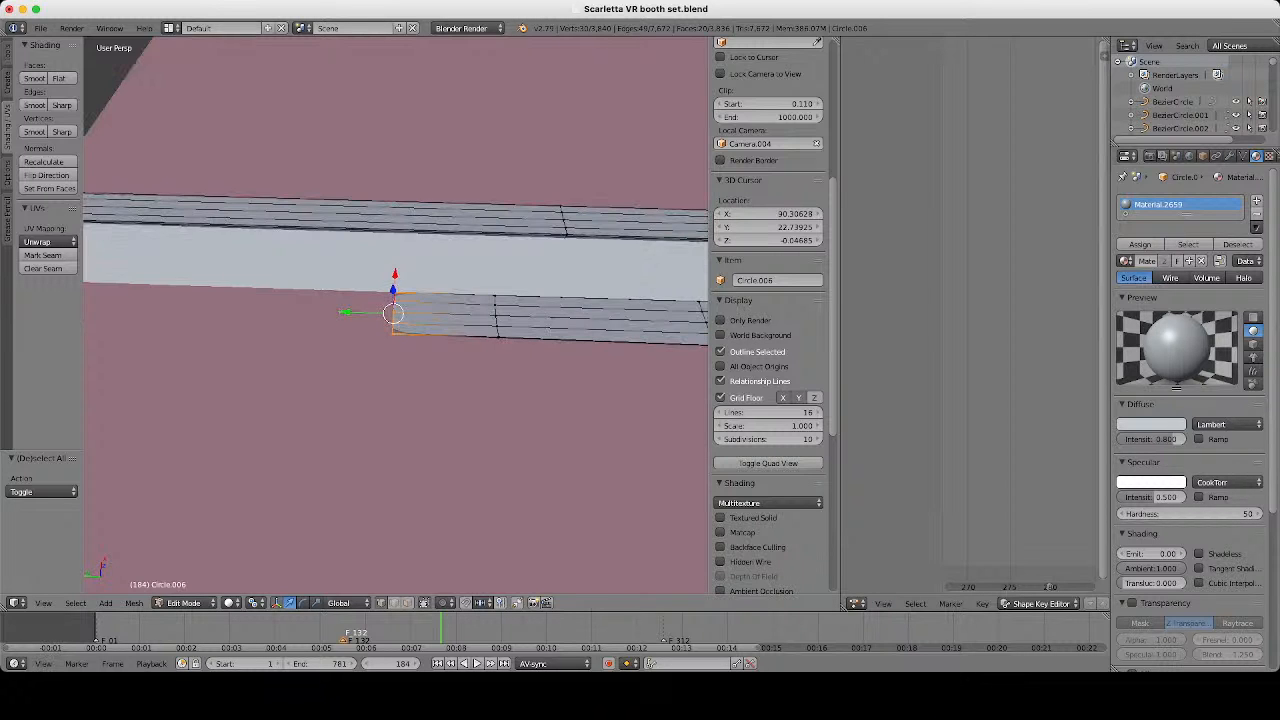
{"action": "scroll", "coordinate": [396, 315], "scroll_direction": "down", "scroll_amount": 2}
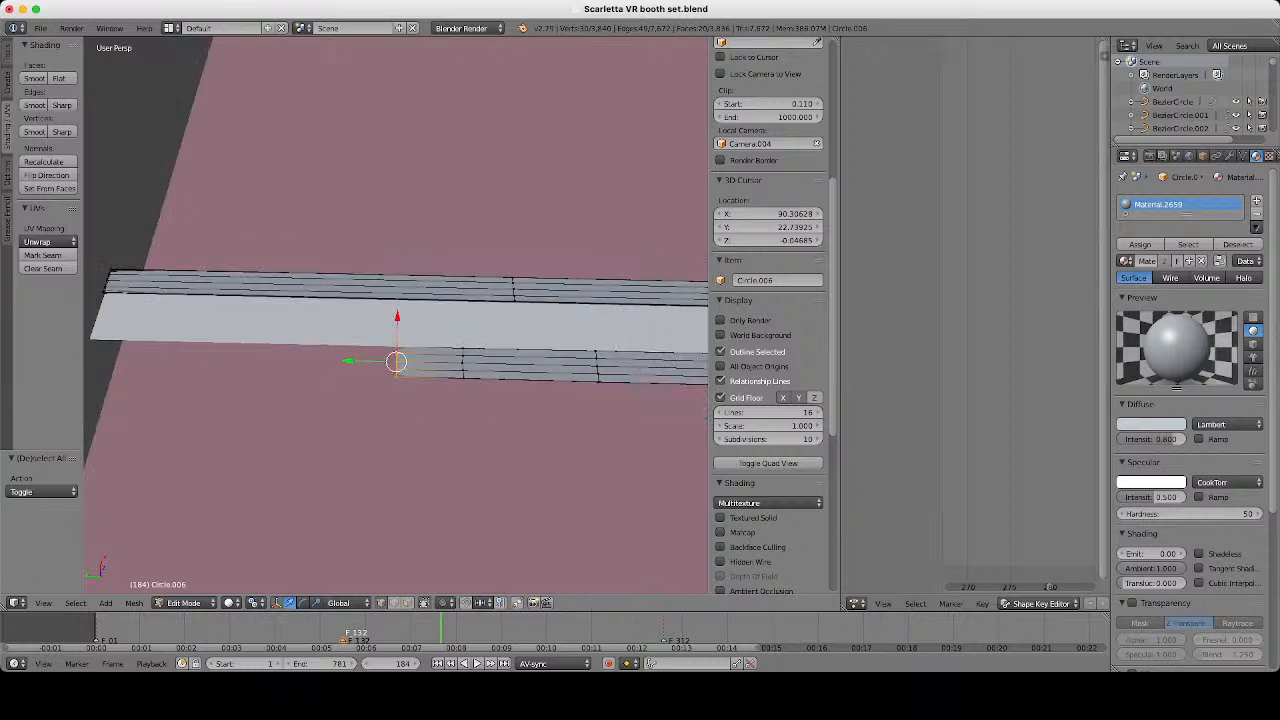
{"action": "left_click_drag", "start_coordinate": [348, 361], "coordinate": [93, 355]}
{"action": "key", "text": "e"}
{"action": "left_click", "coordinate": [107, 355]}
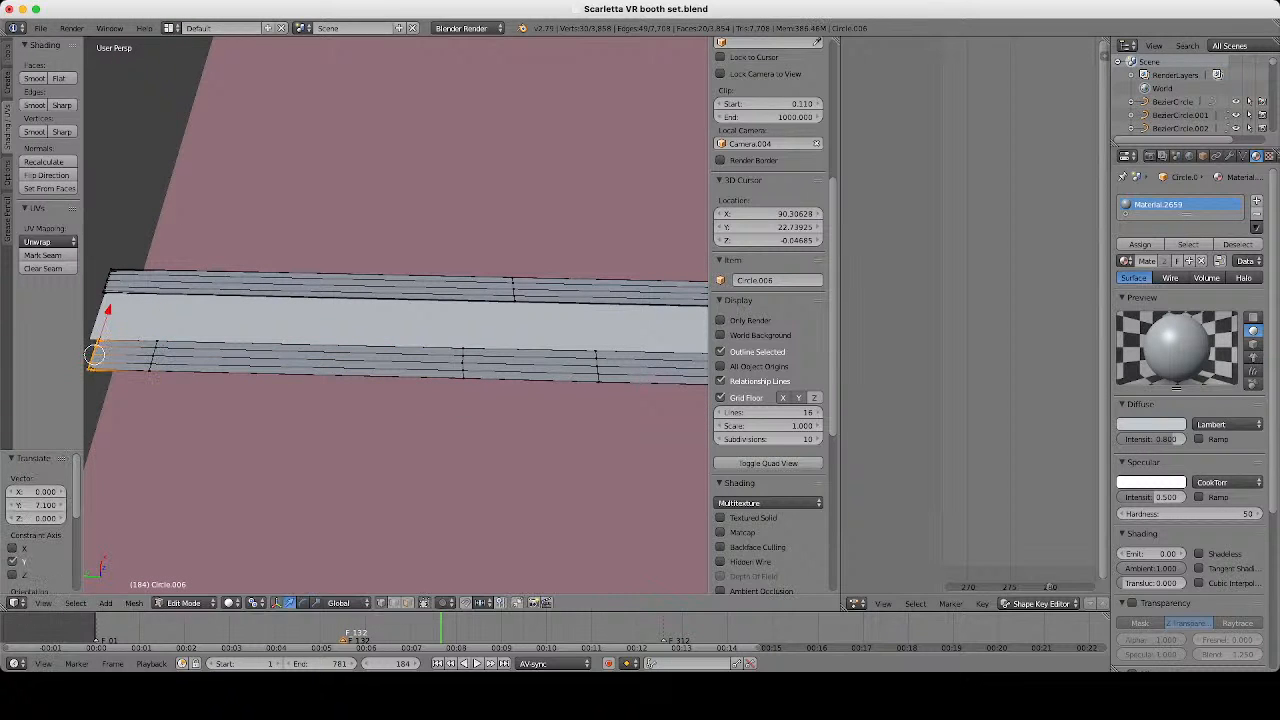
{"action": "scroll", "coordinate": [396, 315], "scroll_direction": "down", "scroll_amount": 2}
{"action": "key", "text": "Tab"}
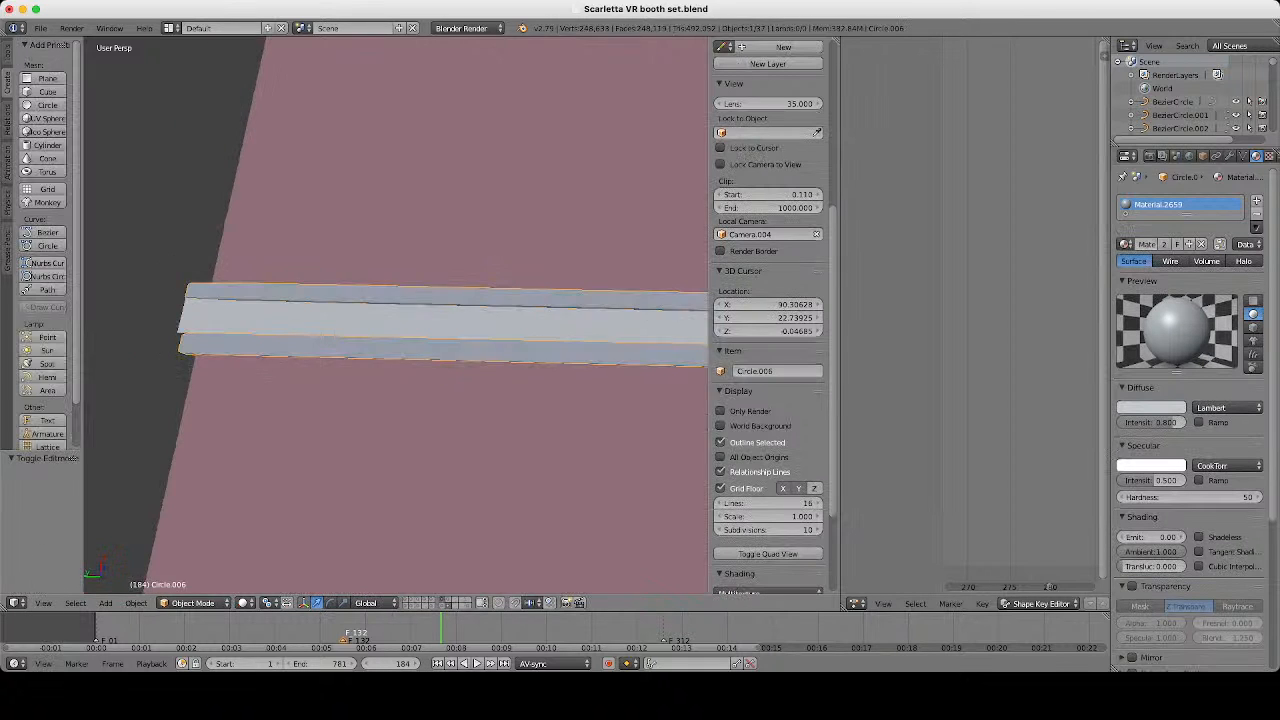
Open the border trim's mesh for editing at the opposite end of the floor strip, shown in wireframe.
{"action": "scroll", "coordinate": [396, 315], "scroll_direction": "down", "scroll_amount": 12}
{"action": "scroll", "coordinate": [396, 315], "scroll_direction": "up", "scroll_amount": 4}
{"action": "middle_click_drag", "start_coordinate": [440, 330], "coordinate": [370, 320]}
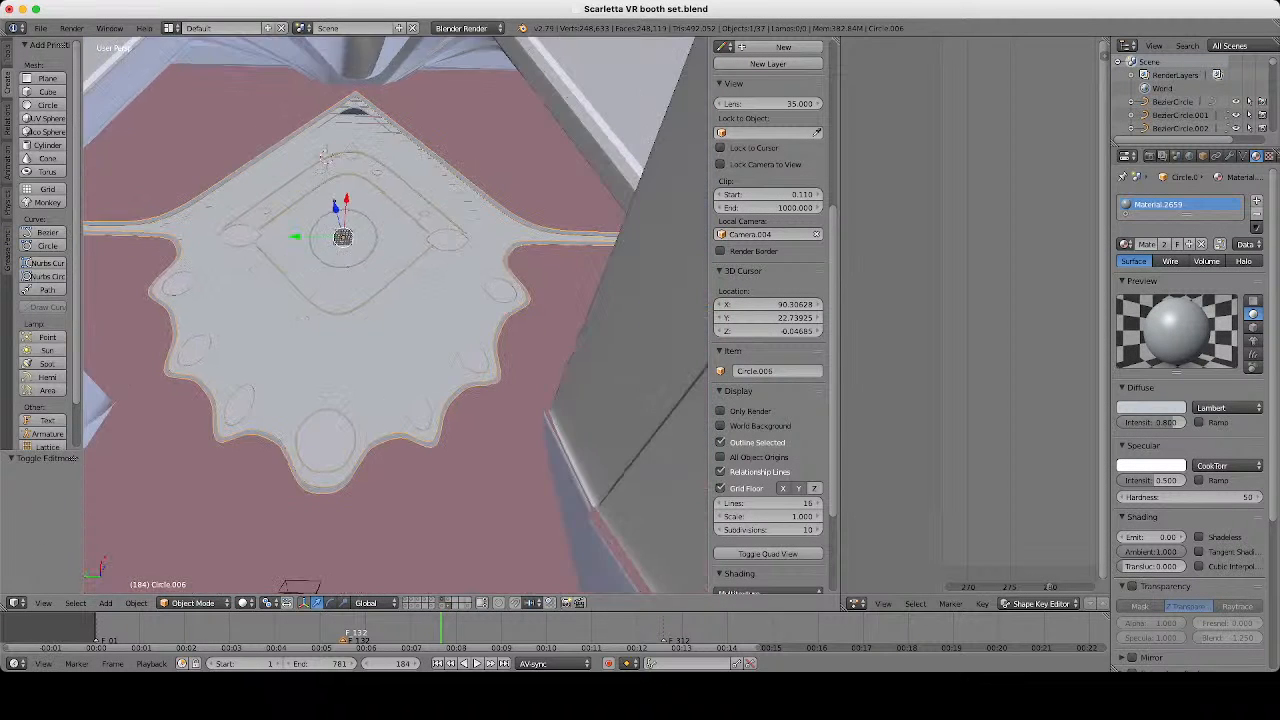
{"action": "scroll", "coordinate": [396, 315], "scroll_direction": "up", "scroll_amount": 8}
{"action": "scroll", "coordinate": [396, 315], "scroll_direction": "down", "scroll_amount": 3}
{"action": "scroll", "coordinate": [396, 315], "scroll_direction": "up", "scroll_amount": 3}
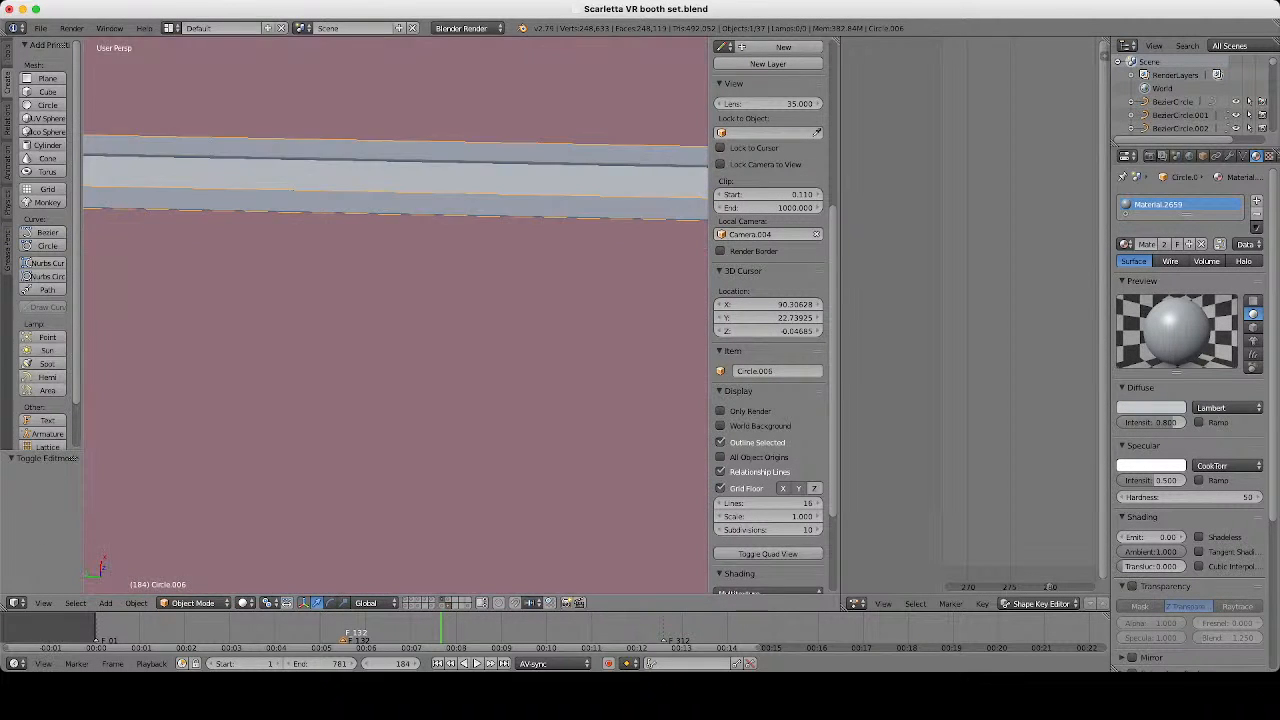
{"action": "middle_click_drag", "start_coordinate": [500, 300], "coordinate": [260, 370], "text": "shift"}
{"action": "middle_click_drag", "start_coordinate": [600, 310], "coordinate": [200, 289], "text": "shift"}
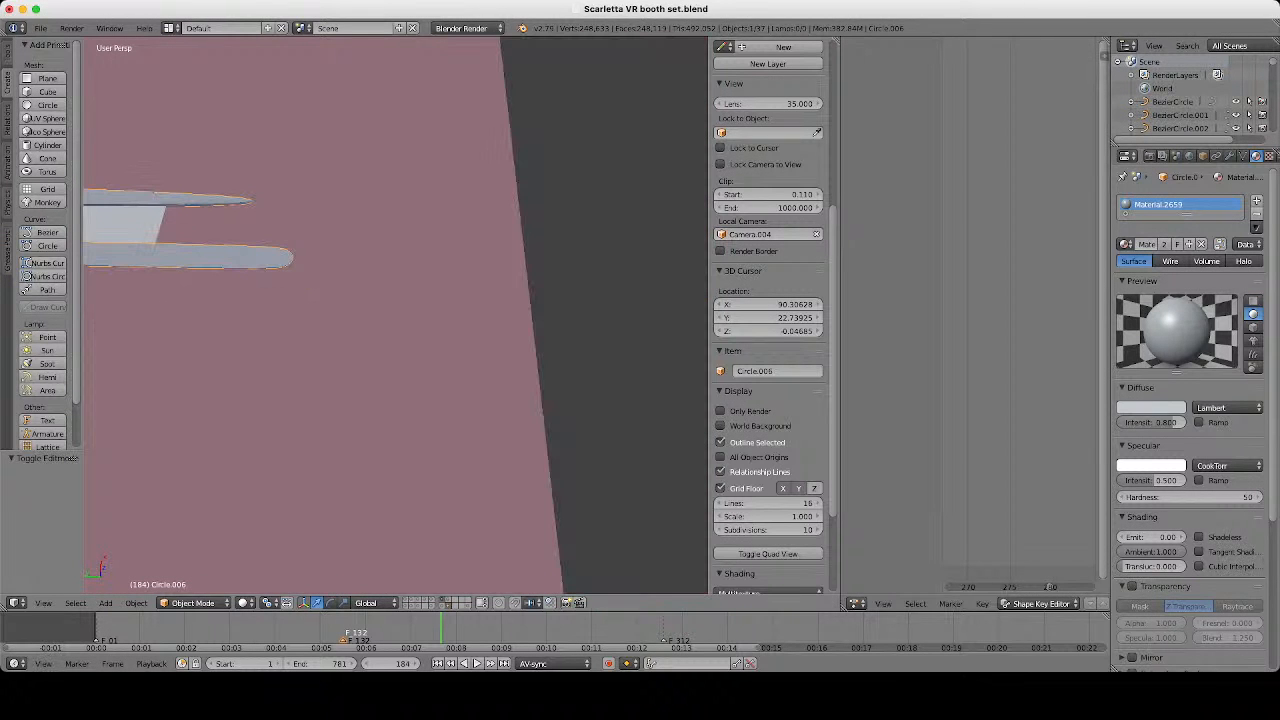
{"action": "middle_click_drag", "start_coordinate": [310, 290], "coordinate": [400, 381], "text": "shift"}
{"action": "key", "text": "Tab"}
{"action": "key", "text": "z"}
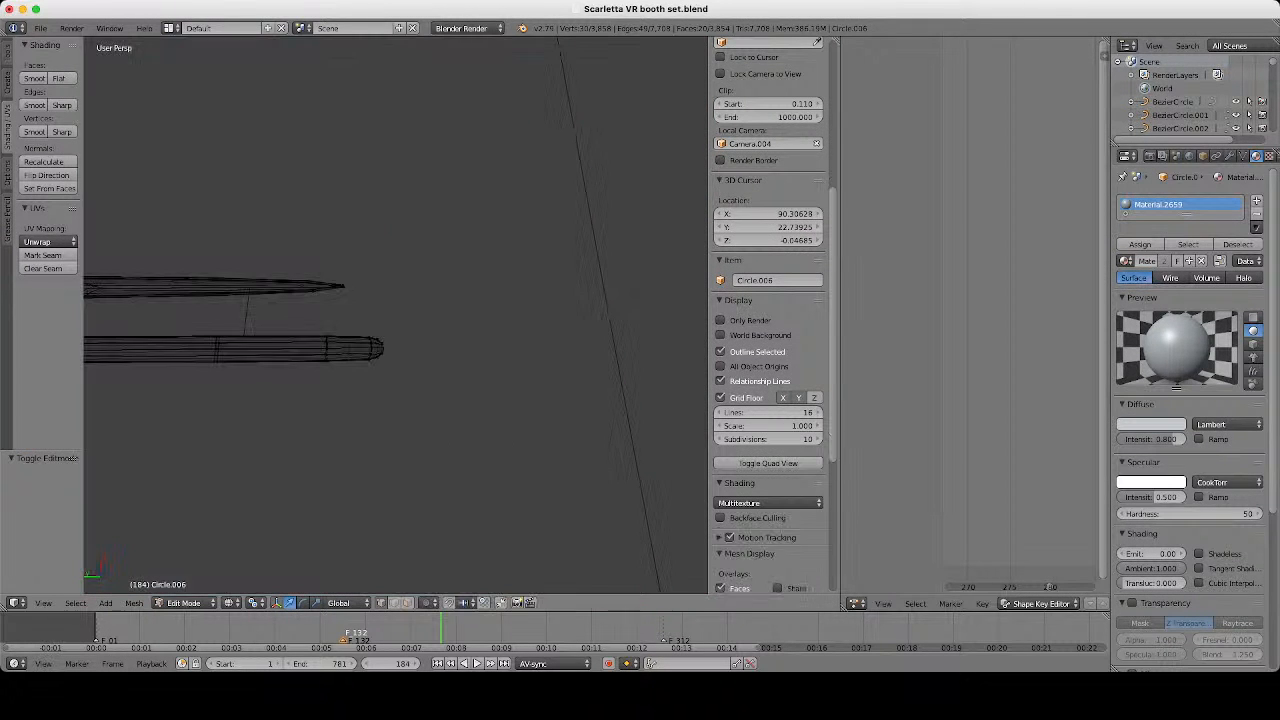
Select only the vertices at the opposite end's pointed tip and flatten them to 0 along Y.
{"action": "key", "text": "a"}
{"action": "key", "text": "c"}
{"action": "left_click", "coordinate": [360, 257]}
{"action": "key", "text": "Escape"}
{"action": "scroll", "coordinate": [356, 254], "scroll_direction": "up", "scroll_amount": 2}
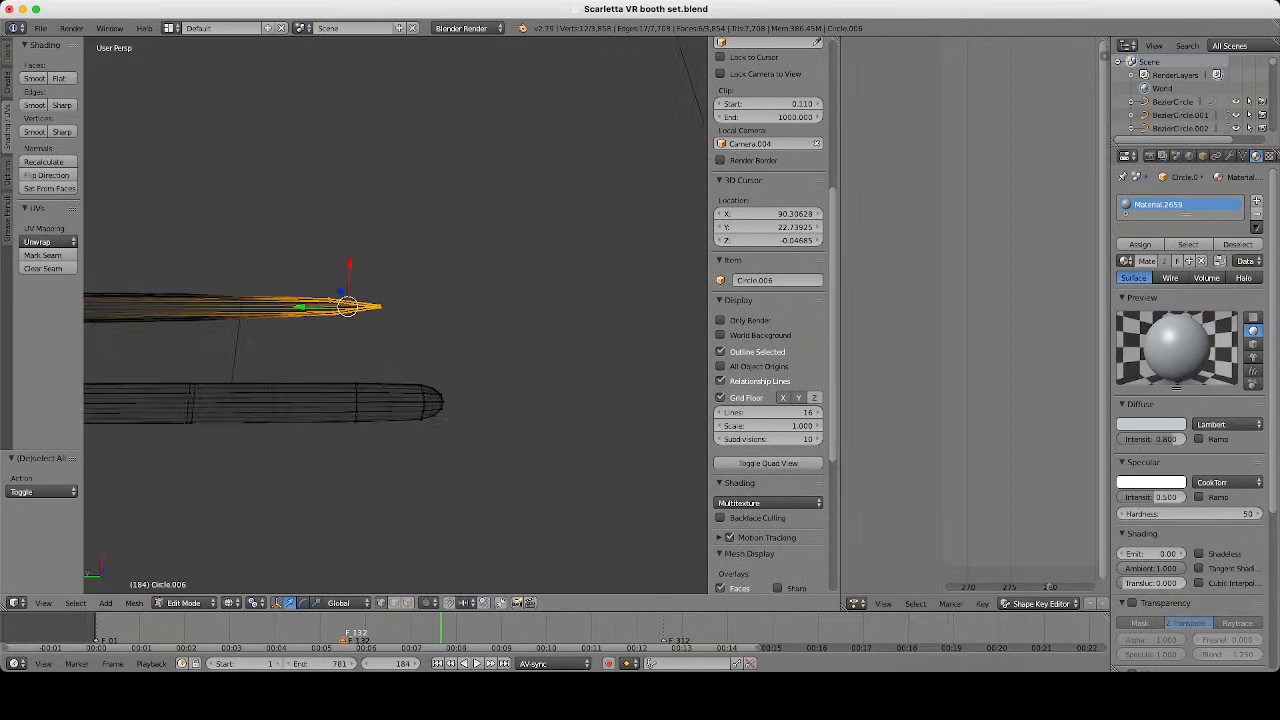
{"action": "key", "text": "s"}
{"action": "key", "text": "x"}
{"action": "key", "text": "y"}
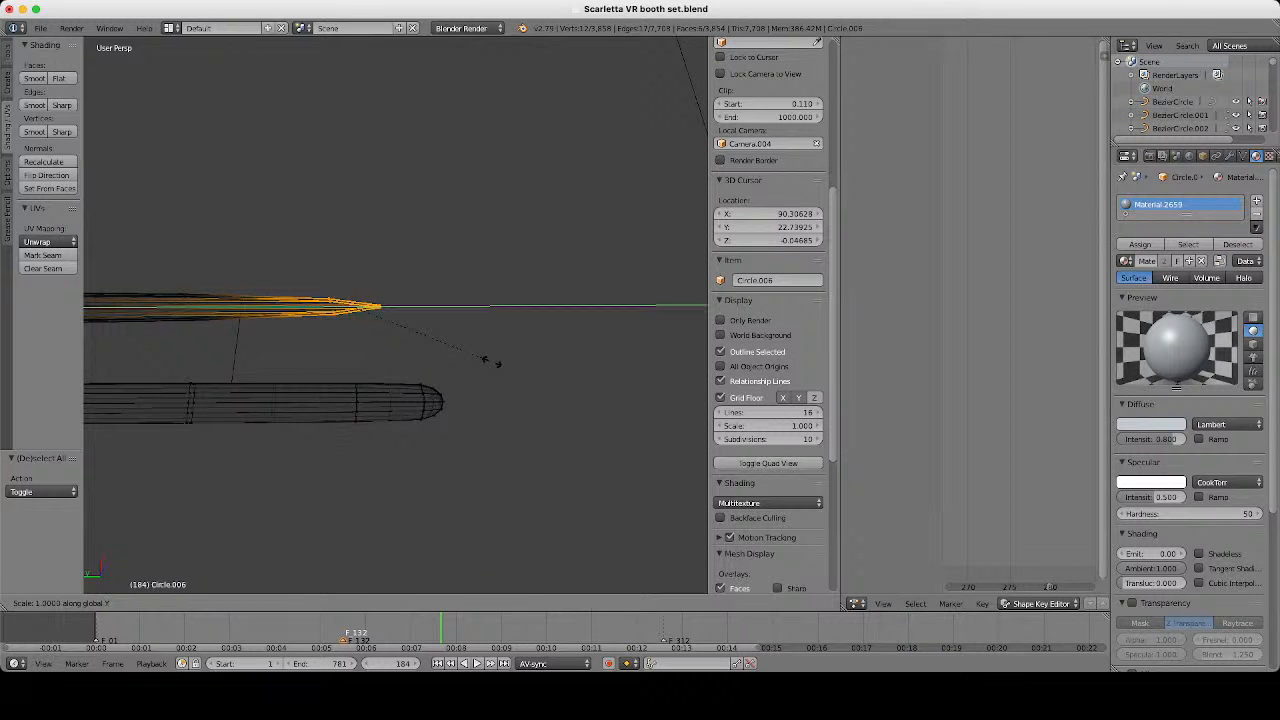
{"action": "key", "text": "0"}
{"action": "key", "text": "Return"}
{"action": "key", "text": "z"}
{"action": "middle_click_drag", "start_coordinate": [398, 362], "coordinate": [424, 372]}
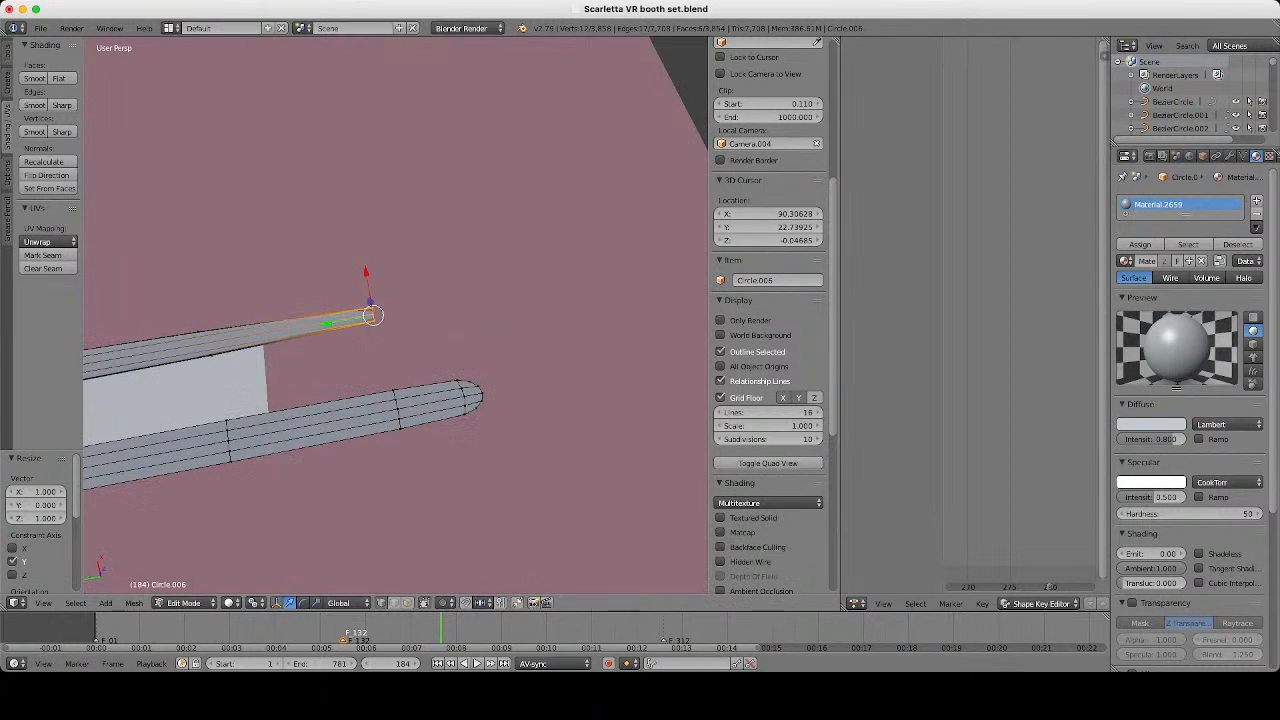
Widen the flattened opposite tip by scaling it about 2.09 along X.
{"action": "key", "text": "s"}
{"action": "key", "text": "x"}
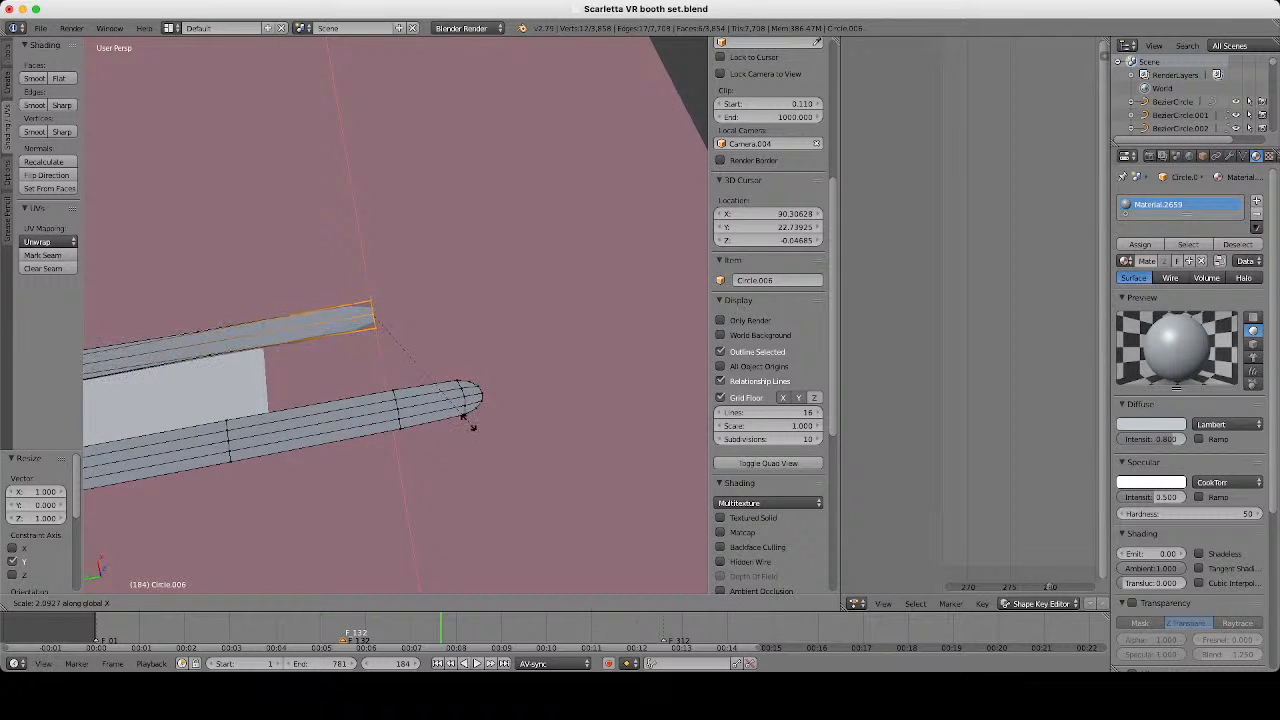
{"action": "left_click", "coordinate": [471, 426]}
{"action": "middle_click_drag", "start_coordinate": [471, 426], "coordinate": [630, 440], "text": "shift"}
Select the vertices at the trim's widened end together with the adjoining ring further back along the strip.
{"action": "key", "text": "z"}
{"action": "key", "text": "a"}
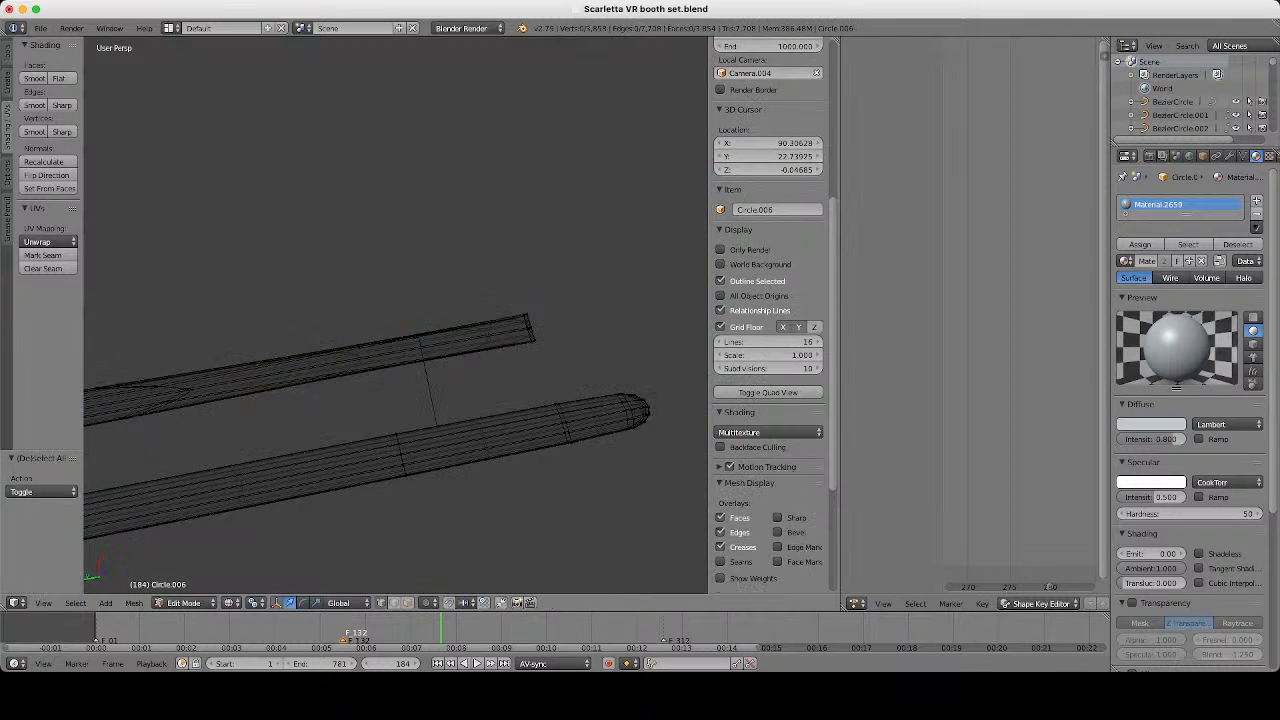
{"action": "key", "text": "c"}
{"action": "left_click", "coordinate": [338, 341]}
{"action": "right_click", "coordinate": [302, 336]}
{"action": "scroll", "coordinate": [302, 336], "scroll_direction": "up", "scroll_amount": 3}
{"action": "key", "text": "z"}
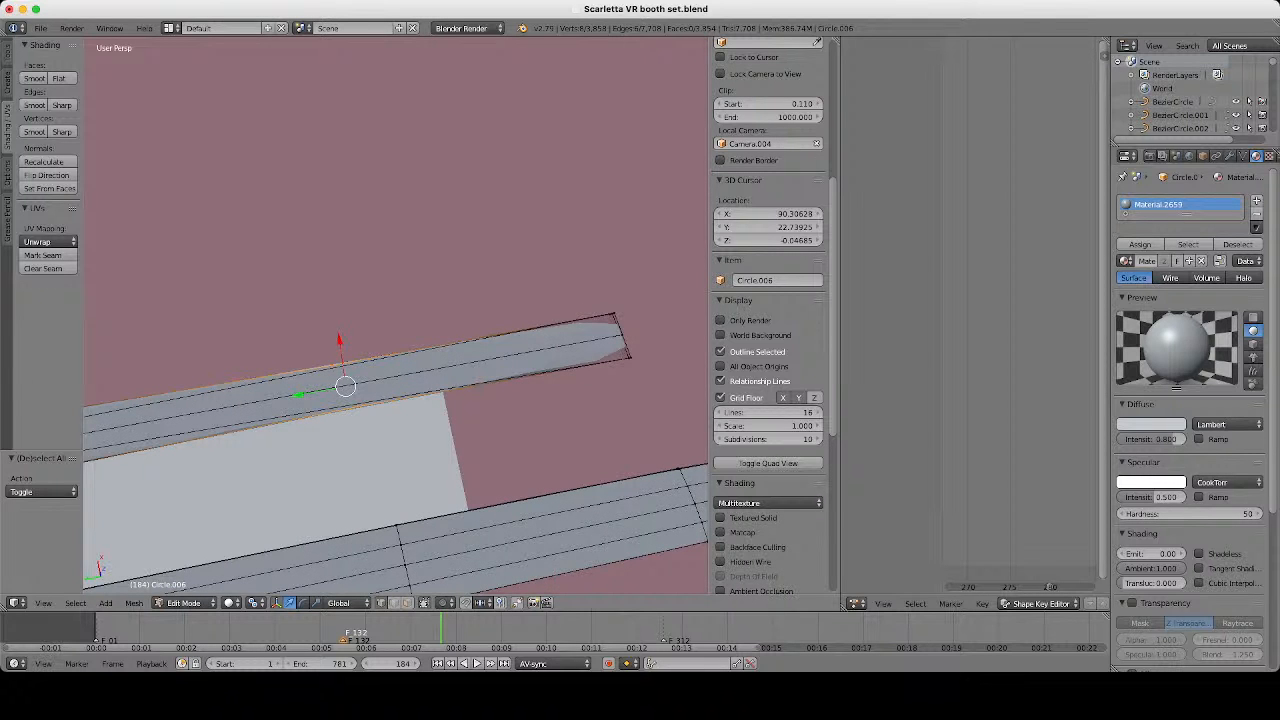
{"action": "key", "text": "z"}
{"action": "key", "text": "c"}
{"action": "left_click_drag", "start_coordinate": [391, 380], "coordinate": [600, 334]}
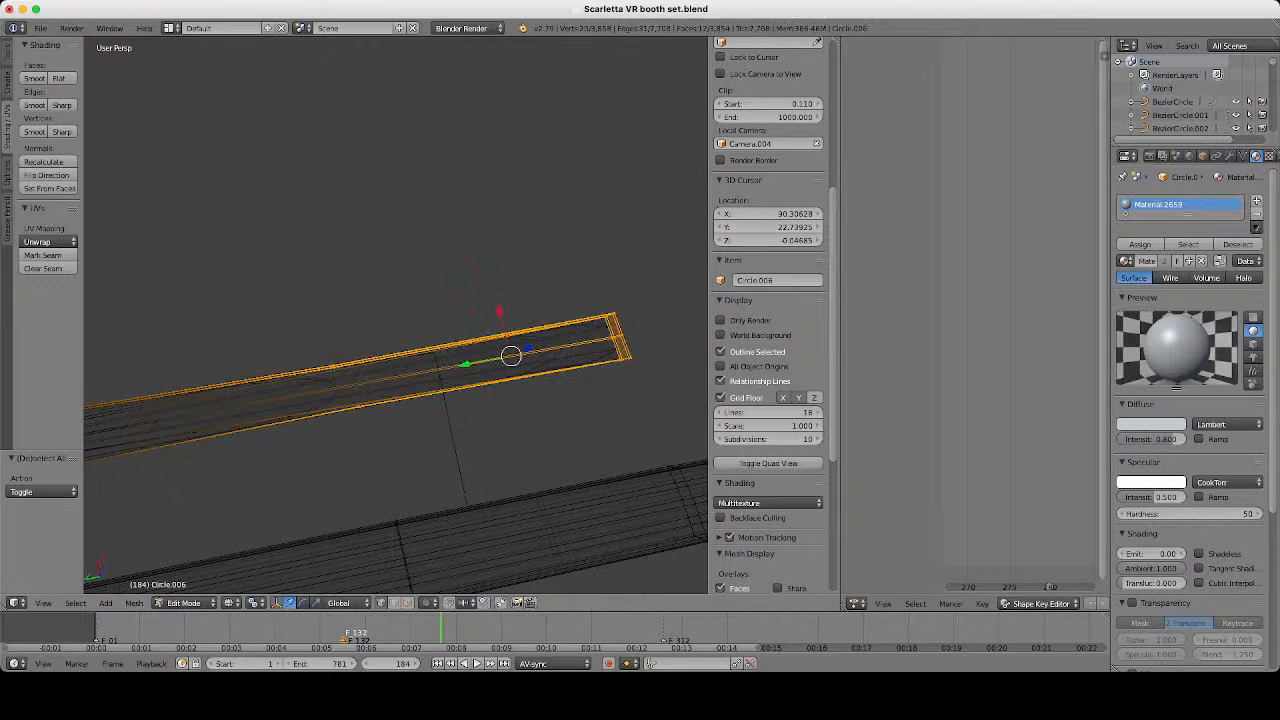
{"action": "right_click", "coordinate": [600, 334]}
Flatten the selected end vertices to 0 along Y so the trim finishes in one straight edge.
{"action": "key", "text": "z"}
{"action": "middle_click_drag", "start_coordinate": [600, 334], "coordinate": [513, 390]}
{"action": "key", "text": "s"}
{"action": "key", "text": "x"}
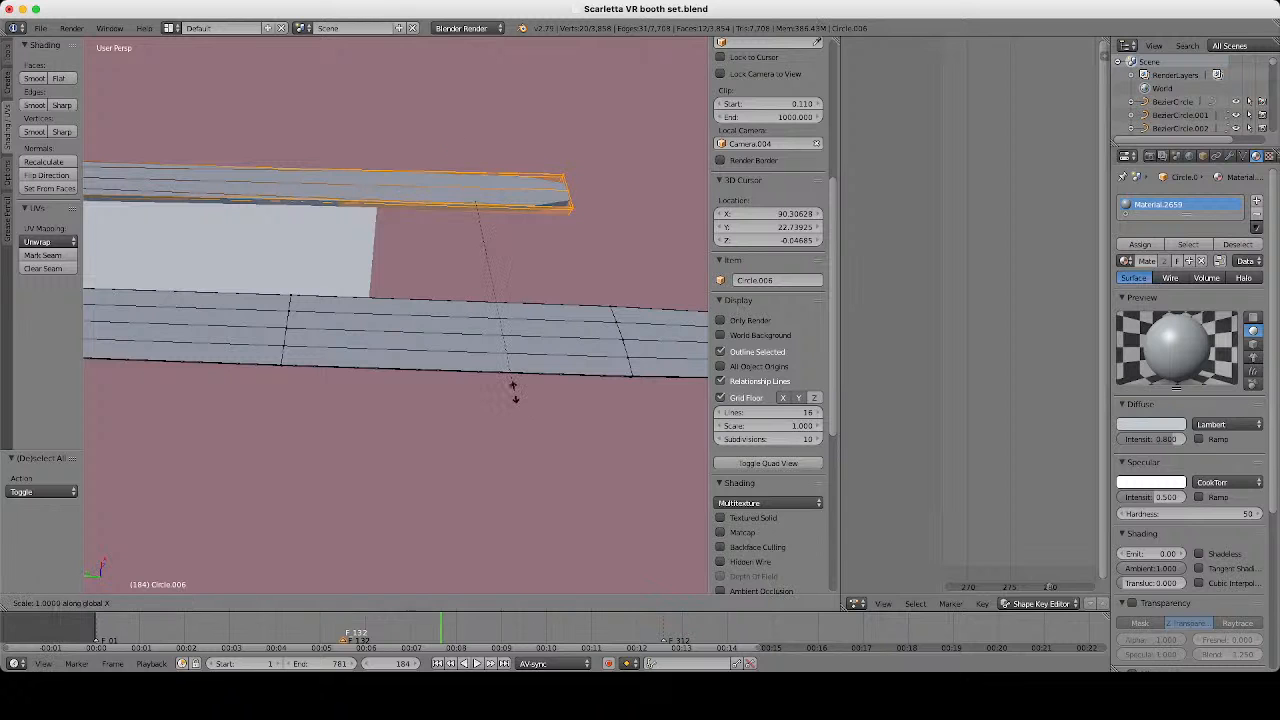
{"action": "key", "text": "y"}
{"action": "key", "text": "0"}
{"action": "key", "text": "Return"}
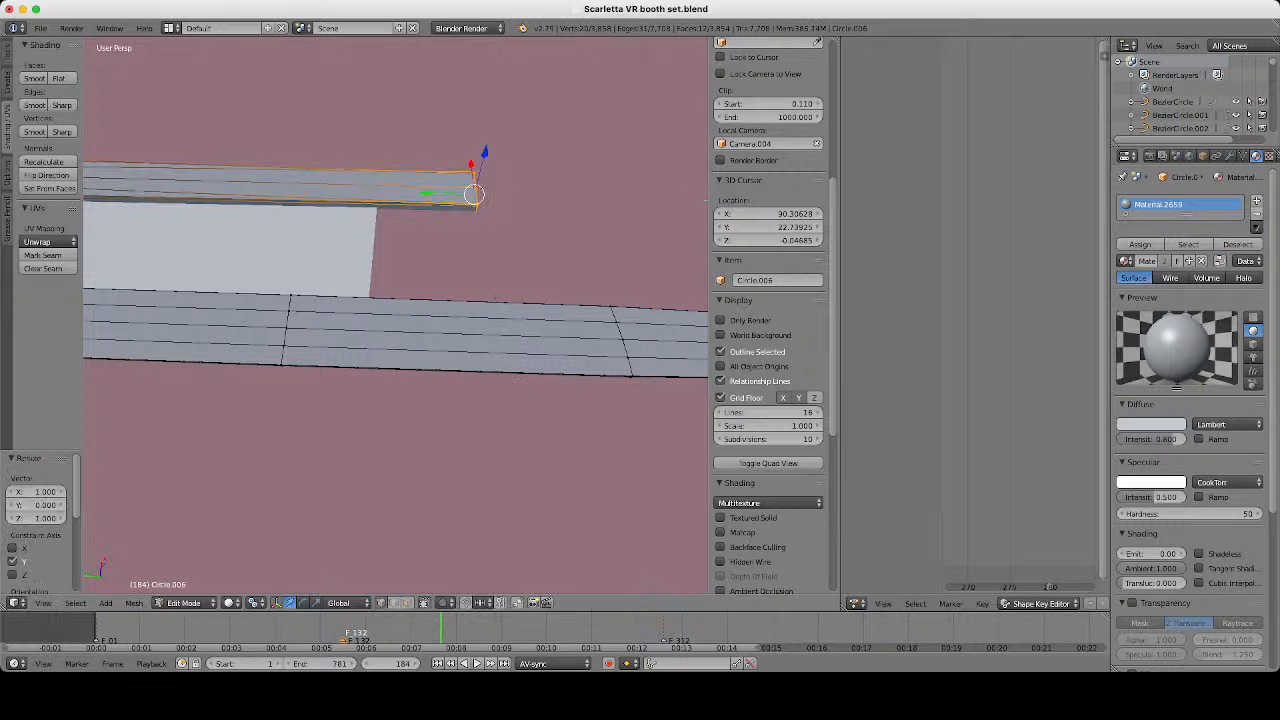
Widen the flattened trim end by scaling it about 1.066 along X.
{"action": "mouse_move", "coordinate": [514, 391]}
{"action": "middle_mouse_down"}
{"action": "mouse_move", "coordinate": [516, 436]}
{"action": "mouse_move", "coordinate": [500, 398]}
{"action": "mouse_move", "coordinate": [508, 440]}
{"action": "mouse_move", "coordinate": [575, 414]}
{"action": "middle_mouse_up"}
{"action": "scroll", "coordinate": [516, 436], "scroll_direction": "down", "scroll_amount": 3}
{"action": "key", "text": "z"}
{"action": "key", "text": "z"}
{"action": "scroll", "coordinate": [508, 440], "scroll_direction": "up", "scroll_amount": 3}
{"action": "key", "text": "s"}
{"action": "key", "text": "x"}
{"action": "left_click", "coordinate": [537, 418]}
{"action": "scroll", "coordinate": [537, 418], "scroll_direction": "down", "scroll_amount": 5}
{"action": "scroll", "coordinate": [396, 360], "scroll_direction": "up", "scroll_amount": 2}
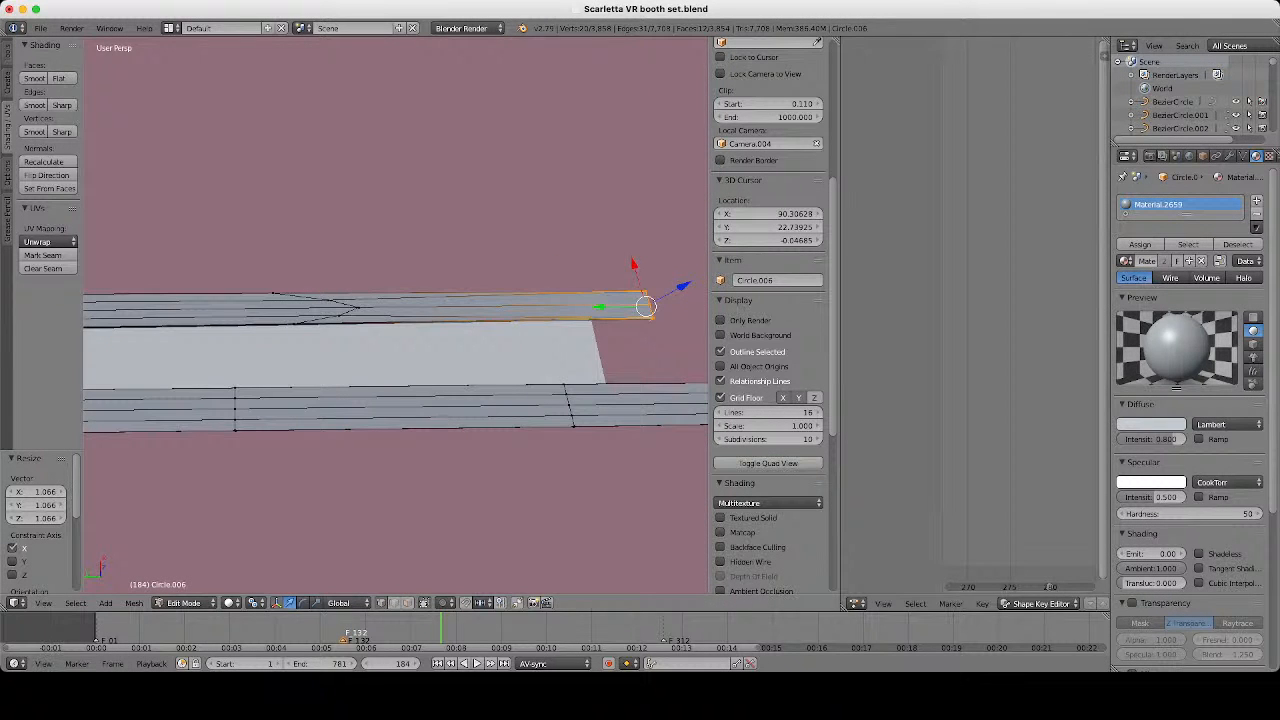
{"action": "scroll", "coordinate": [396, 360], "scroll_direction": "down", "scroll_amount": 2}
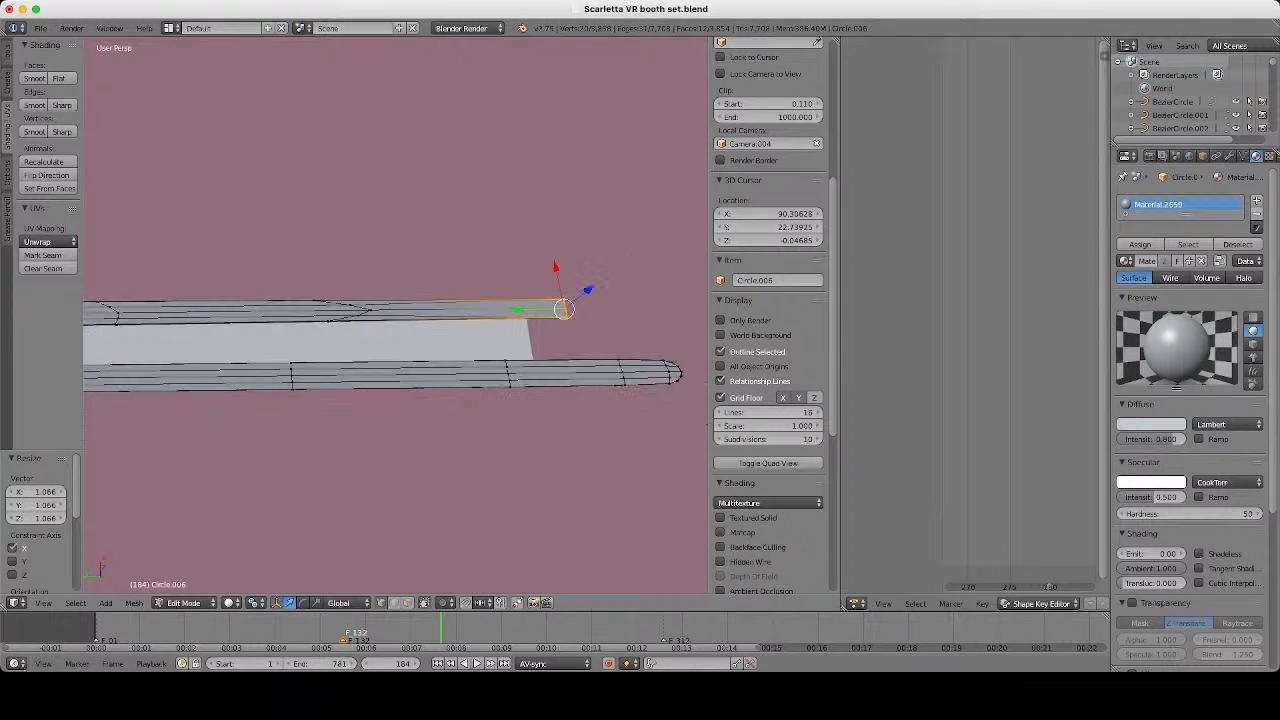
Extrude the flattened end along Y past the pink ground's edge, and extrude it about 1.9 further.
{"action": "middle_click_drag", "start_coordinate": [575, 414], "coordinate": [480, 410]}
{"action": "key", "text": "e"}
{"action": "left_click", "coordinate": [480, 410]}
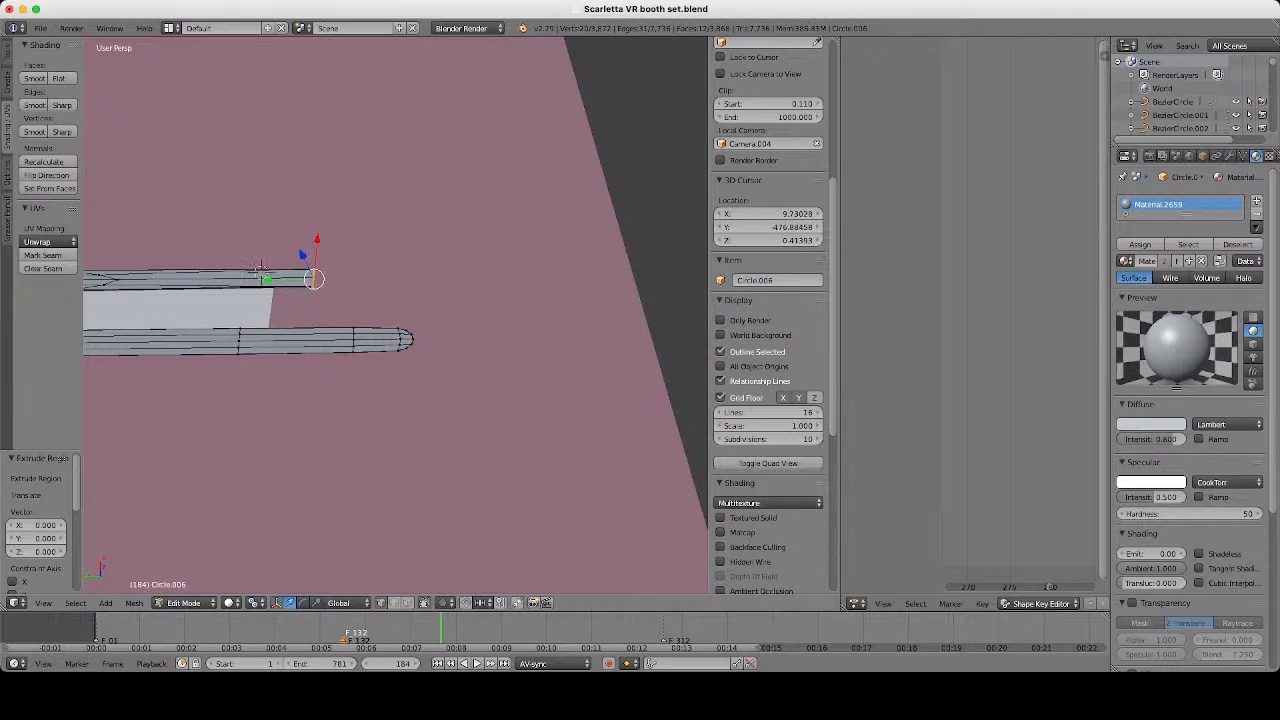
{"action": "key", "text": "g"}
{"action": "key", "text": "x"}
{"action": "left_click_drag", "start_coordinate": [575, 276], "coordinate": [619, 277]}
{"action": "key", "text": "e"}
{"action": "left_click", "coordinate": [606, 277]}
{"action": "scroll", "coordinate": [619, 277], "scroll_direction": "up", "scroll_amount": 5}
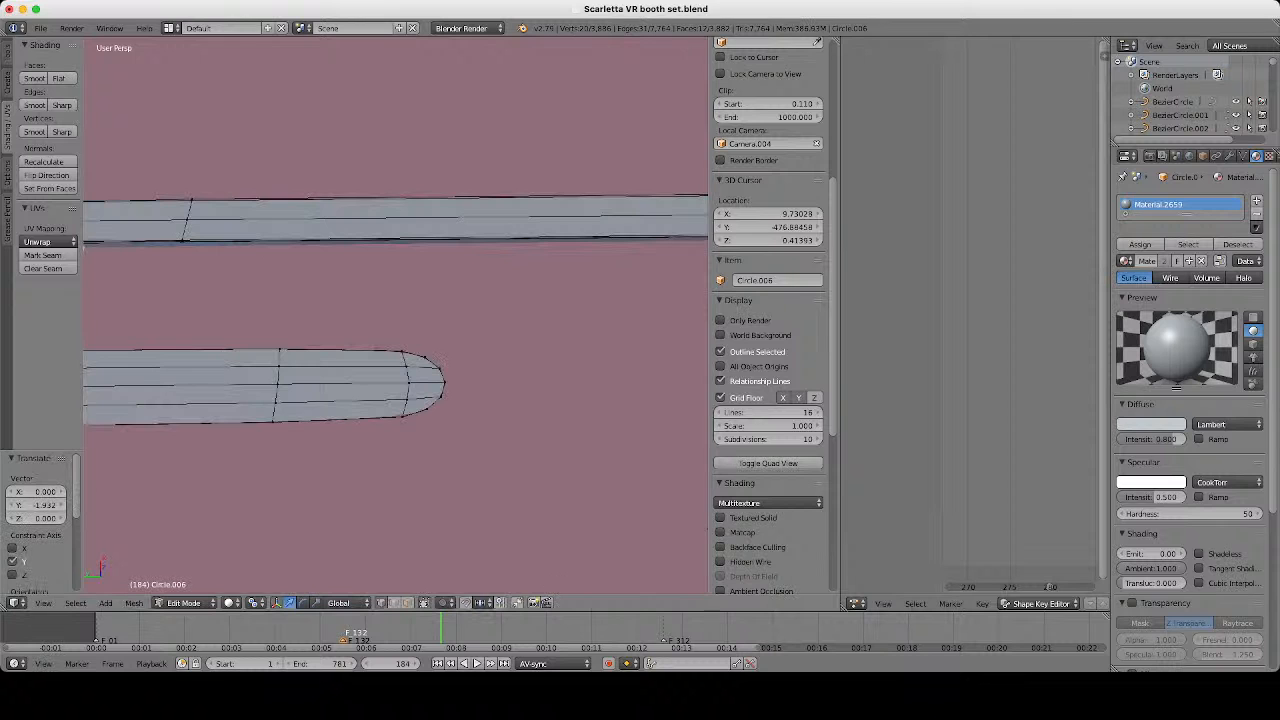
Select only the vertices on the upper half of the neighbouring trim's rounded tip in wireframe.
{"action": "key", "text": "Tab"}
{"action": "key", "text": "z"}
{"action": "scroll", "coordinate": [395, 315], "scroll_direction": "up", "scroll_amount": 5}
{"action": "key", "text": "Tab"}
{"action": "key", "text": "z"}
{"action": "key", "text": "z"}
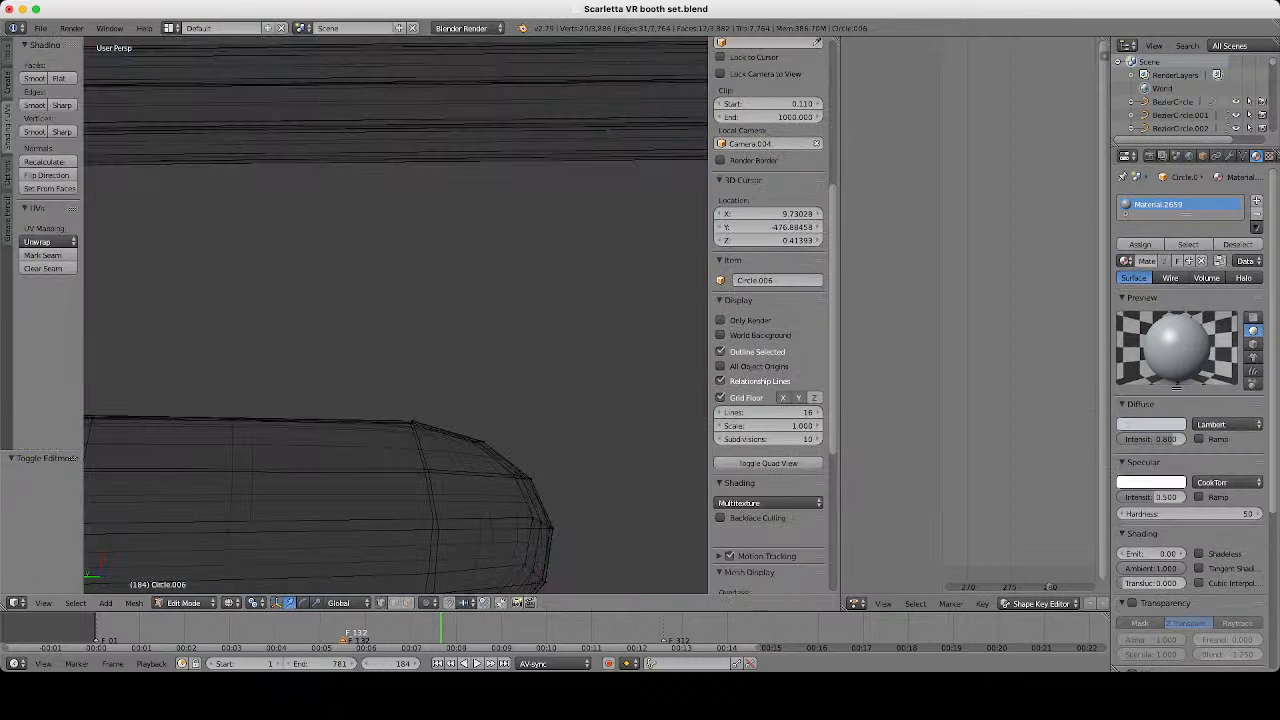
{"action": "key", "text": "a"}
{"action": "key", "text": "a"}
{"action": "key", "text": "a"}
{"action": "key", "text": "c"}
{"action": "left_click", "coordinate": [540, 458]}
{"action": "key", "text": "Escape"}
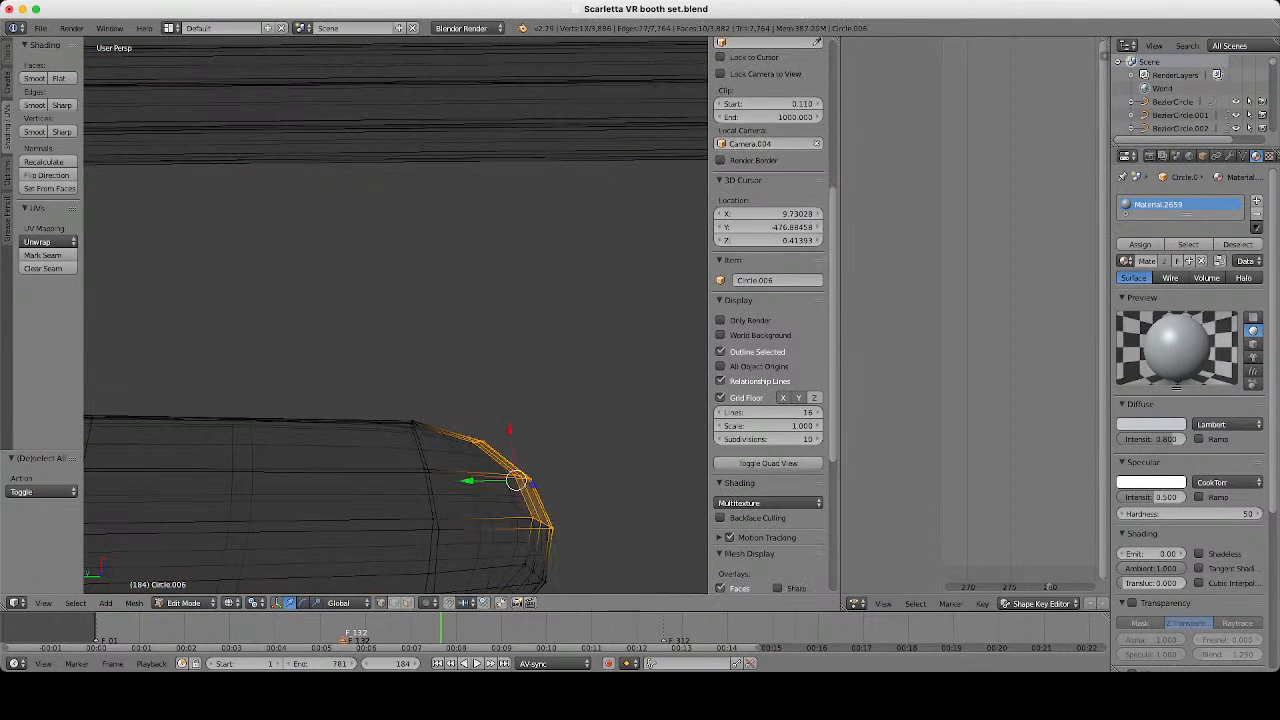
Add the remaining vertices of the rounded tip to the selection and return to solid shading.
{"action": "middle_click_drag", "start_coordinate": [570, 520], "coordinate": [465, 208], "text": "shift"}
{"action": "key", "text": "c"}
{"action": "left_click", "coordinate": [484, 266]}
{"action": "key", "text": "Escape"}
{"action": "key", "text": "z"}
{"action": "scroll", "coordinate": [395, 315], "scroll_direction": "down", "scroll_amount": 8}
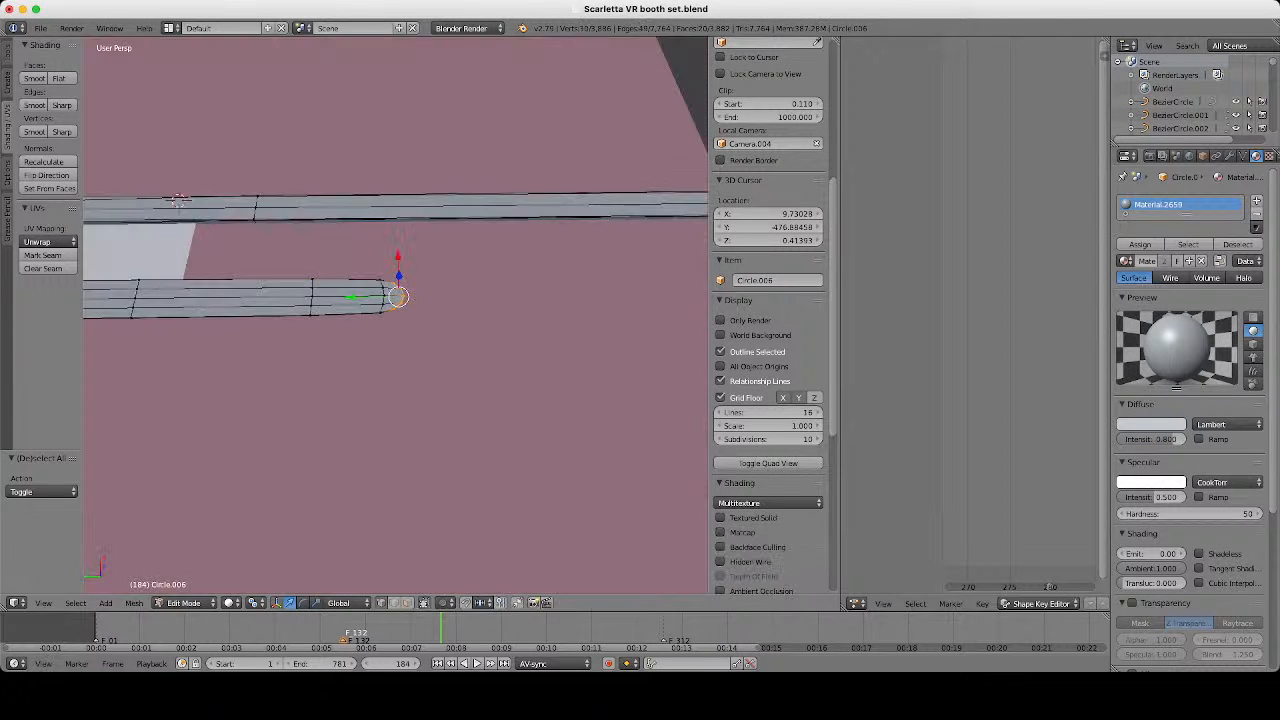
{"action": "scroll", "coordinate": [400, 320], "scroll_direction": "up", "scroll_amount": 6}
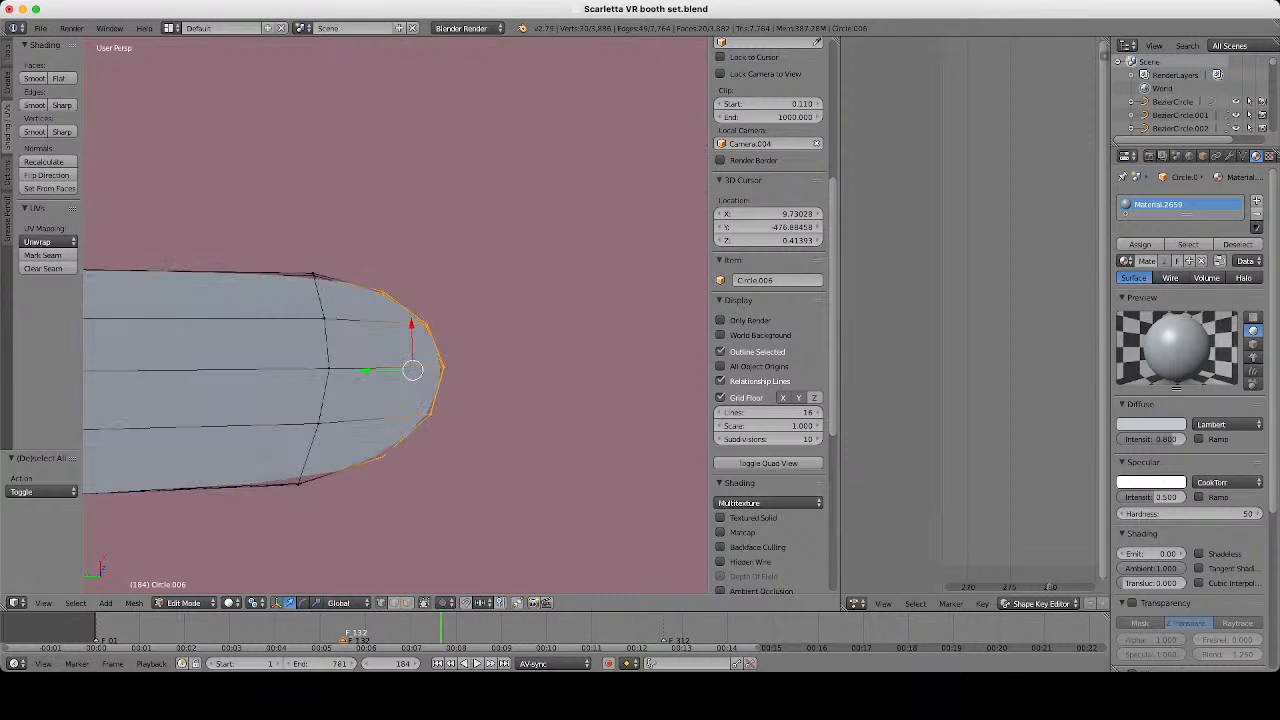
Move the rounded tip's vertices about 1.7 outward along Y and flatten them to 0 along Y.
{"action": "left_click_drag", "start_coordinate": [367, 371], "coordinate": [474, 371]}
{"action": "scroll", "coordinate": [474, 371], "scroll_direction": "down", "scroll_amount": 6}
{"action": "scroll", "coordinate": [474, 371], "scroll_direction": "up", "scroll_amount": 6}
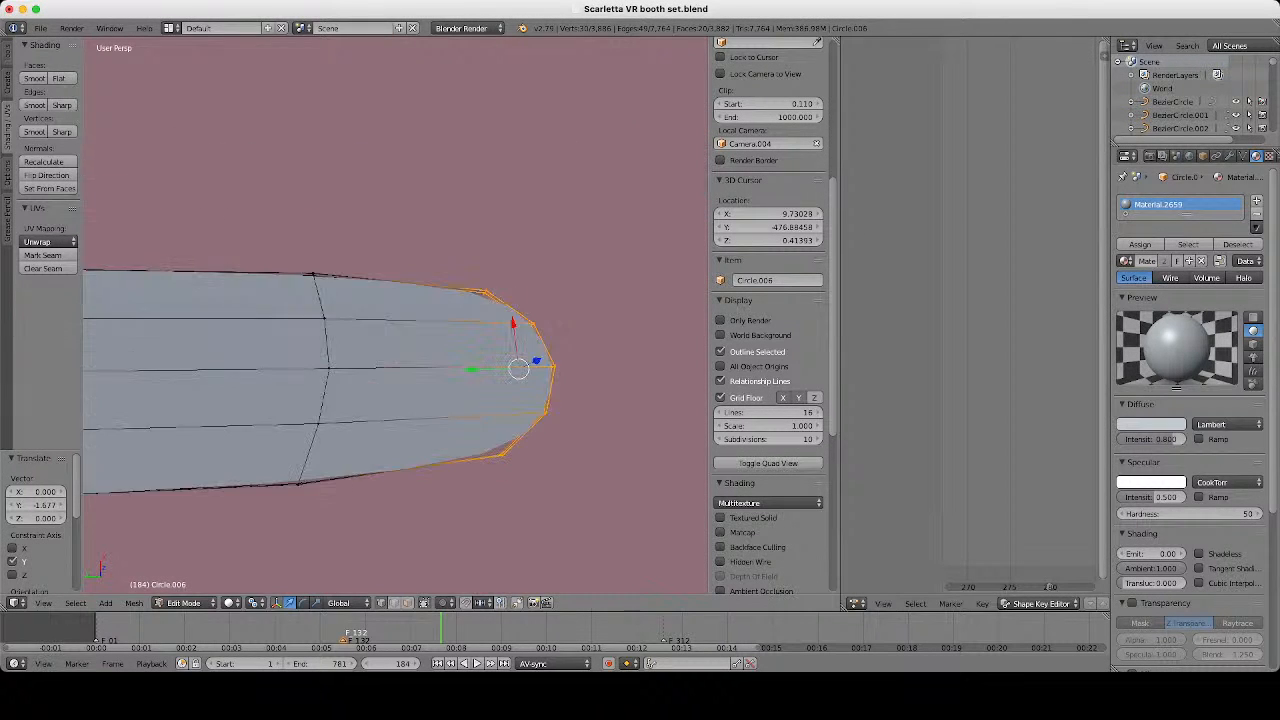
{"action": "key", "text": "s"}
{"action": "key", "text": "y"}
{"action": "key", "text": "0"}
{"action": "key", "text": "Return"}
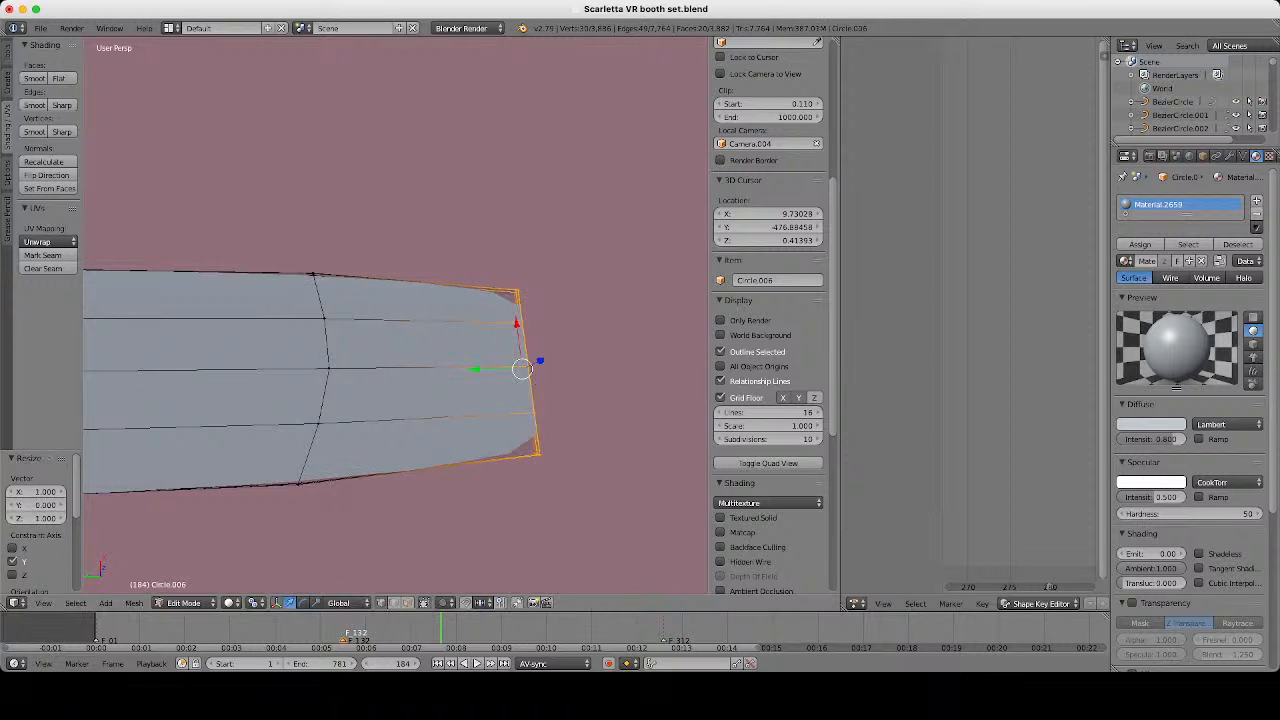
Widen the second trim's flattened end by scaling it about 1.257 along X.
{"action": "scroll", "coordinate": [474, 371], "scroll_direction": "down", "scroll_amount": 4}
{"action": "key", "text": "s"}
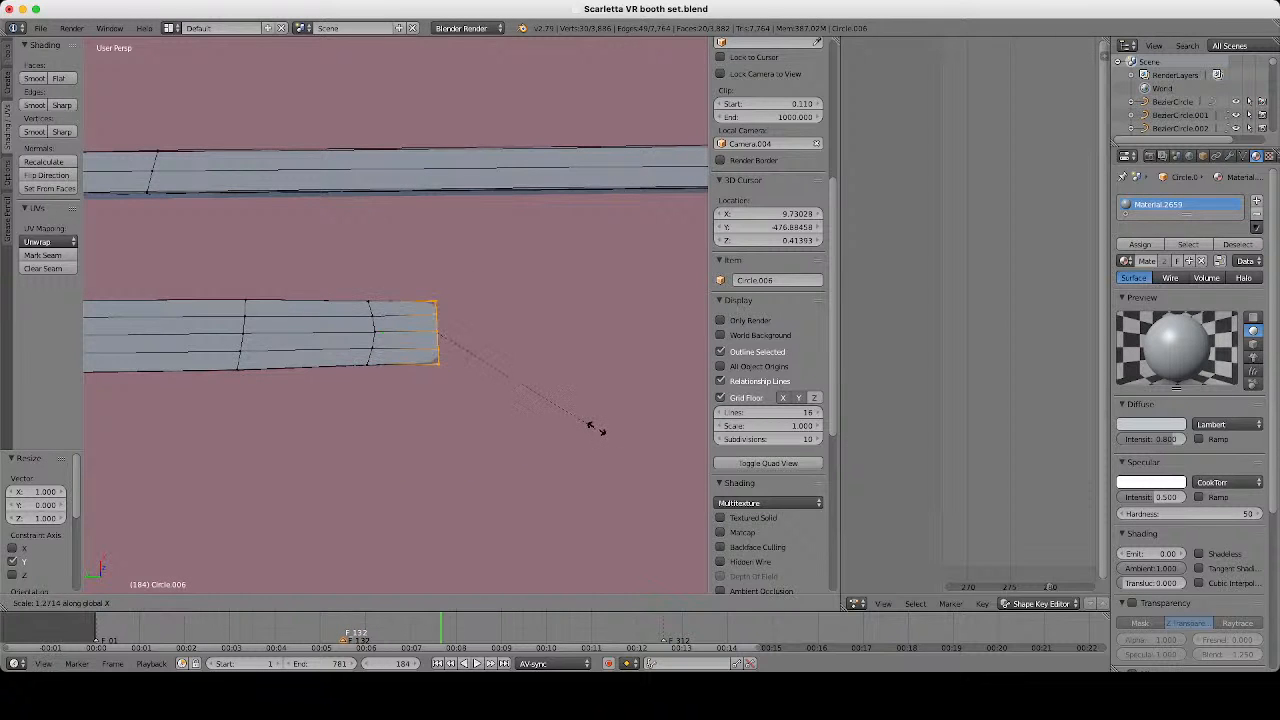
{"action": "key", "text": "Return"}
{"action": "scroll", "coordinate": [474, 371], "scroll_direction": "down", "scroll_amount": 4}
{"action": "scroll", "coordinate": [474, 371], "scroll_direction": "down", "scroll_amount": 2}
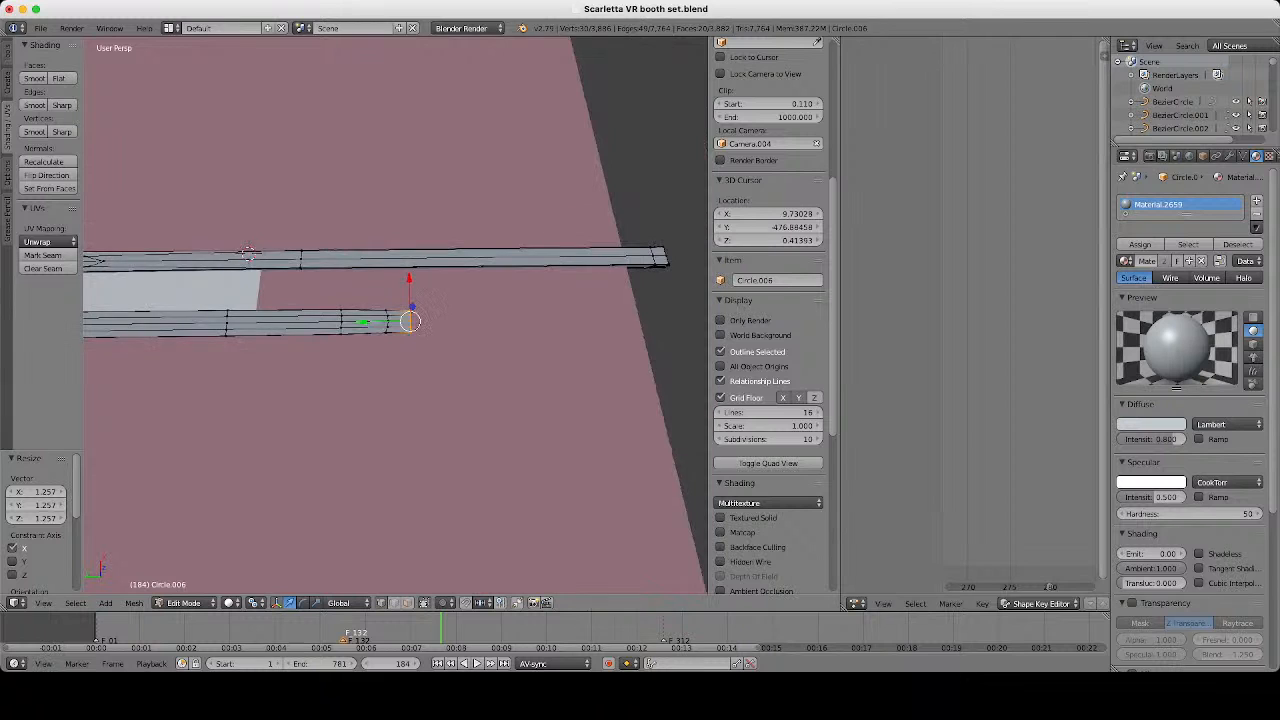
Extrude the second trim's end about 35 along Y and move it about 1 further, level with the first trim's end.
{"action": "middle_click_drag", "start_coordinate": [474, 371], "coordinate": [324, 371], "text": "shift"}
{"action": "key", "text": "e"}
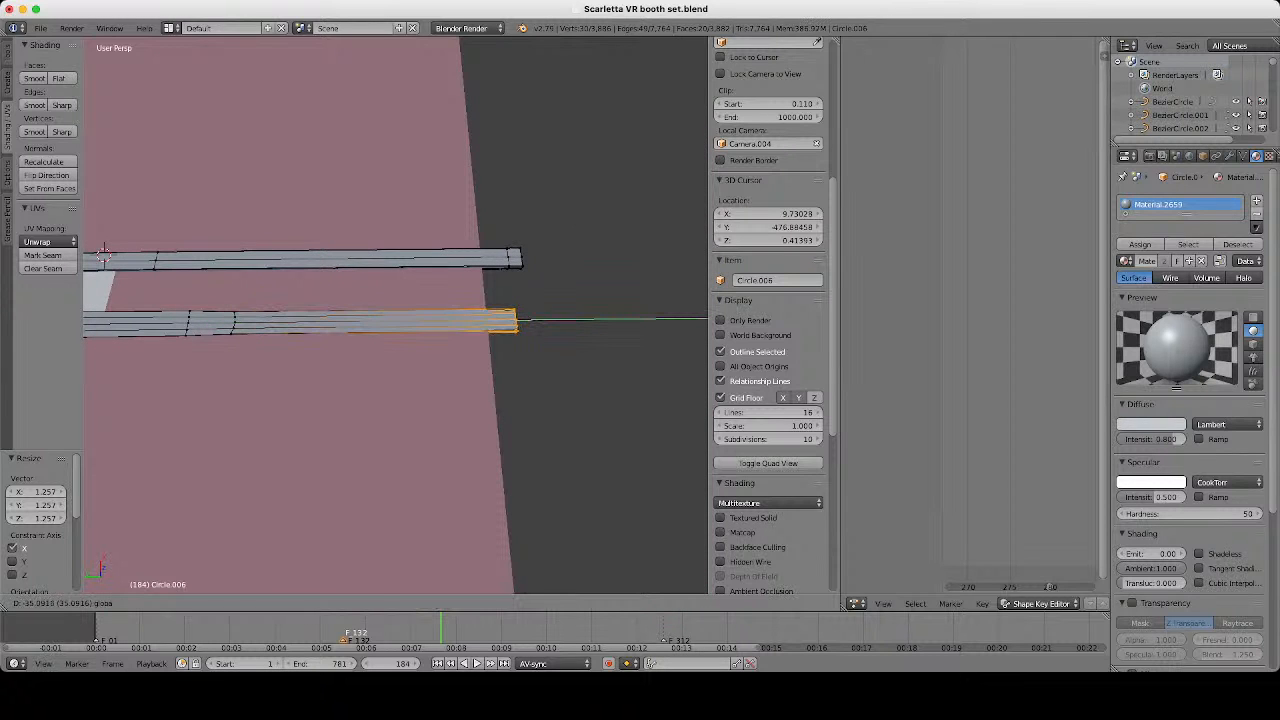
{"action": "key", "text": "Return"}
{"action": "key", "text": "g"}
{"action": "key", "text": "y"}
{"action": "key", "text": "Return"}
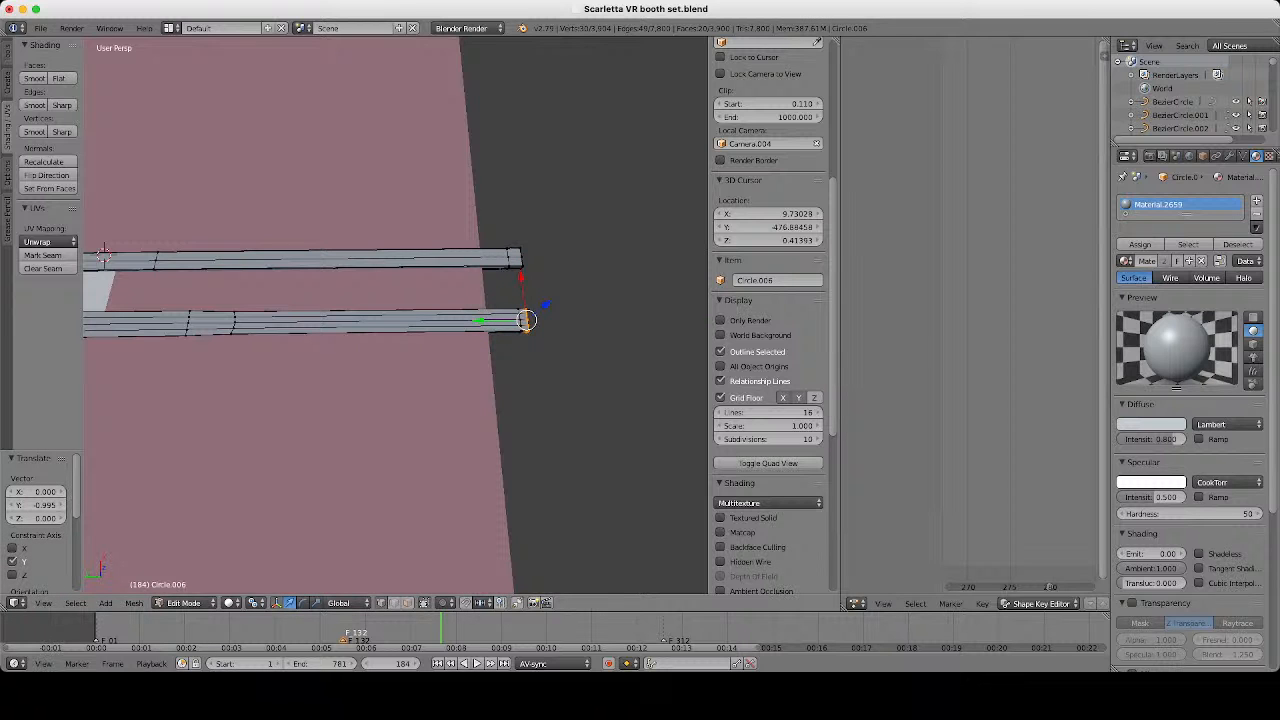
Open the pale floor strip between the two trims for mesh editing and select its two end vertices in wireframe.
{"action": "middle_click_drag", "start_coordinate": [110, 295], "coordinate": [399, 348], "text": "shift"}
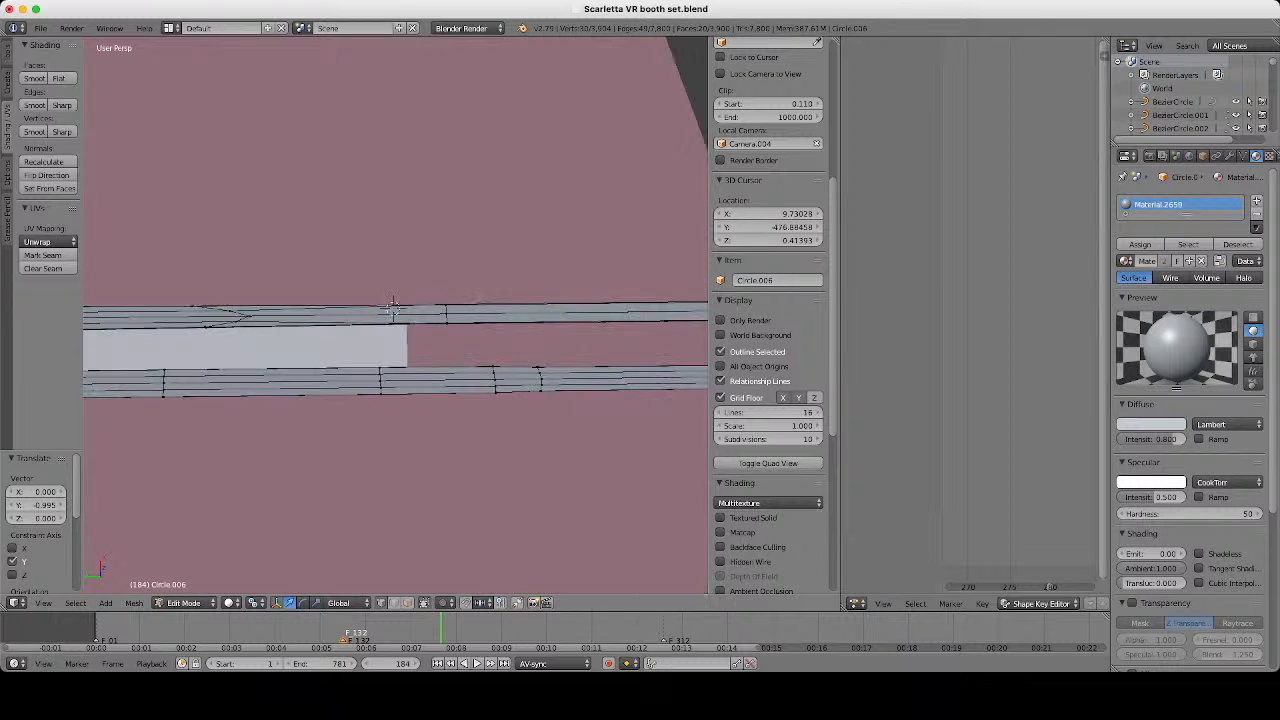
{"action": "key", "text": "Tab"}
{"action": "right_click", "coordinate": [370, 346]}
{"action": "key", "text": "Tab"}
{"action": "key", "text": "z"}
{"action": "right_click", "coordinate": [407, 307]}
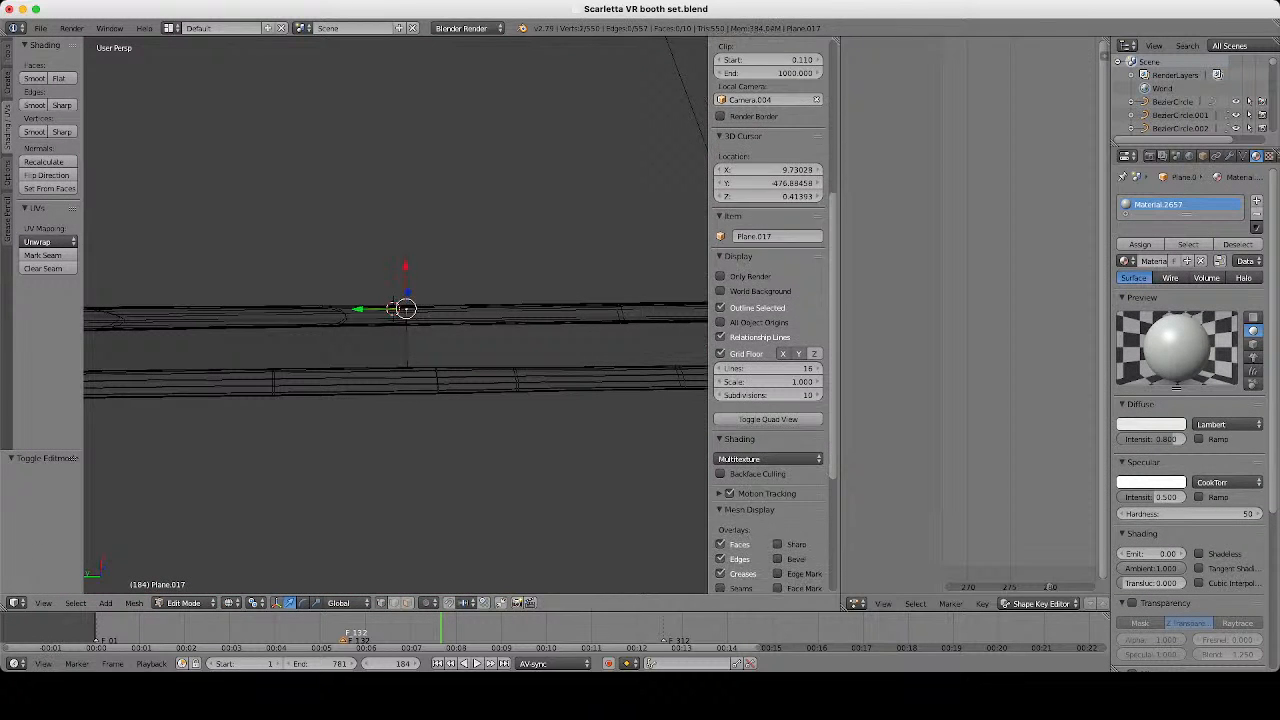
{"action": "right_click", "coordinate": [407, 366], "text": "shift"}
{"action": "key", "text": "c"}
{"action": "left_click", "coordinate": [467, 304]}
{"action": "right_click", "coordinate": [467, 304]}
{"action": "middle_click_drag", "start_coordinate": [467, 304], "coordinate": [348, 328], "text": "shift"}
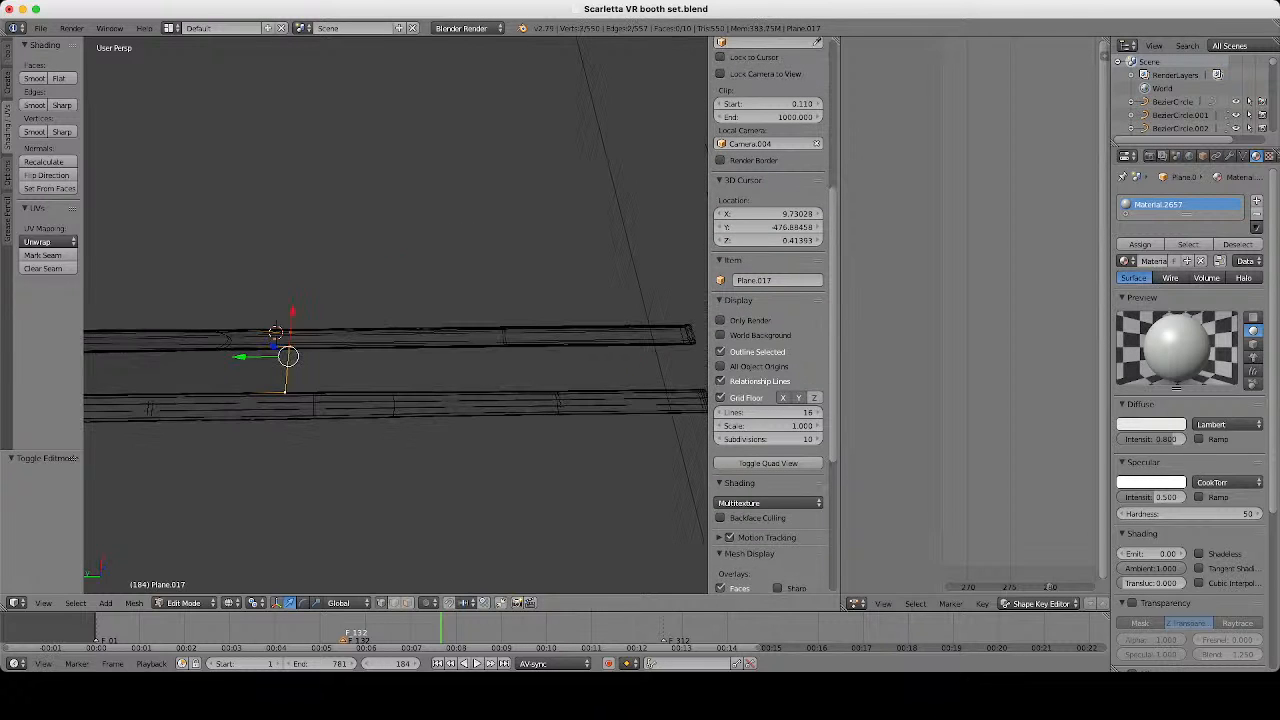
Extrude the floor strip's end edge along Y to the ends of the trims and leave mesh editing.
{"action": "key", "text": "e"}
{"action": "right_click", "coordinate": [348, 328]}
{"action": "key", "text": "g"}
{"action": "key", "text": "y"}
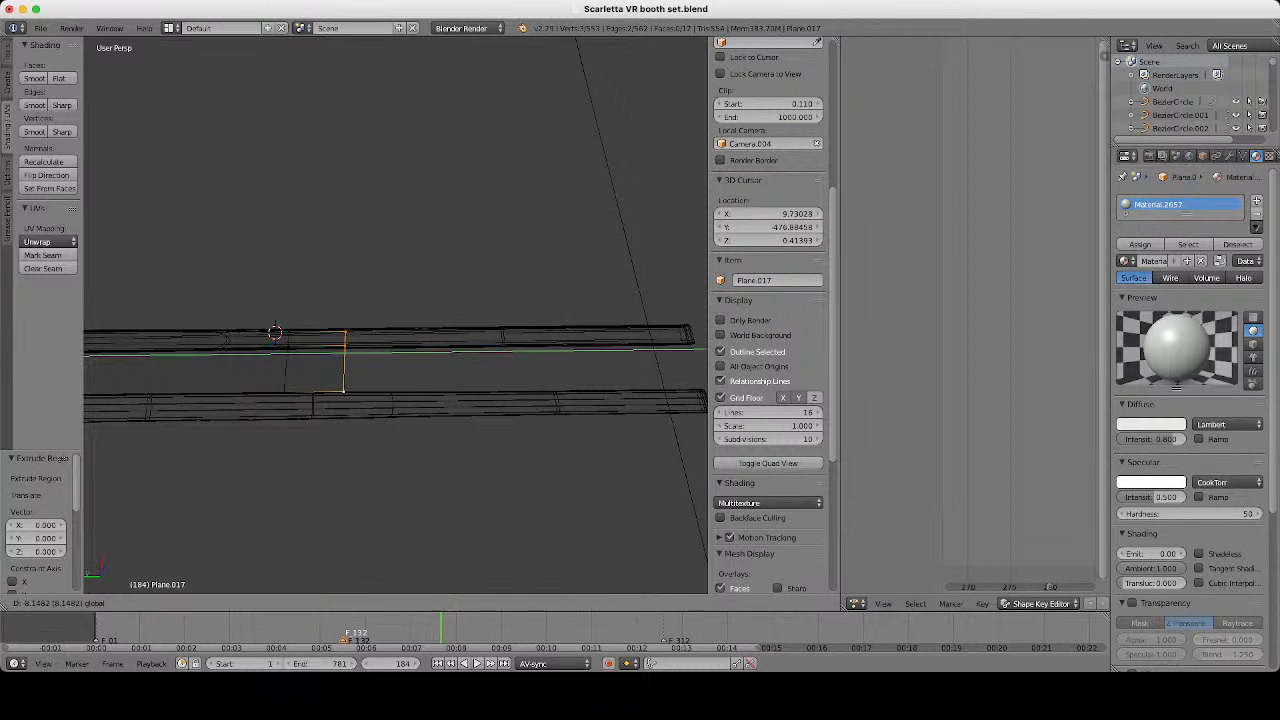
{"action": "left_click", "coordinate": [690, 350]}
{"action": "key", "text": "Tab"}
{"action": "key", "text": "z"}
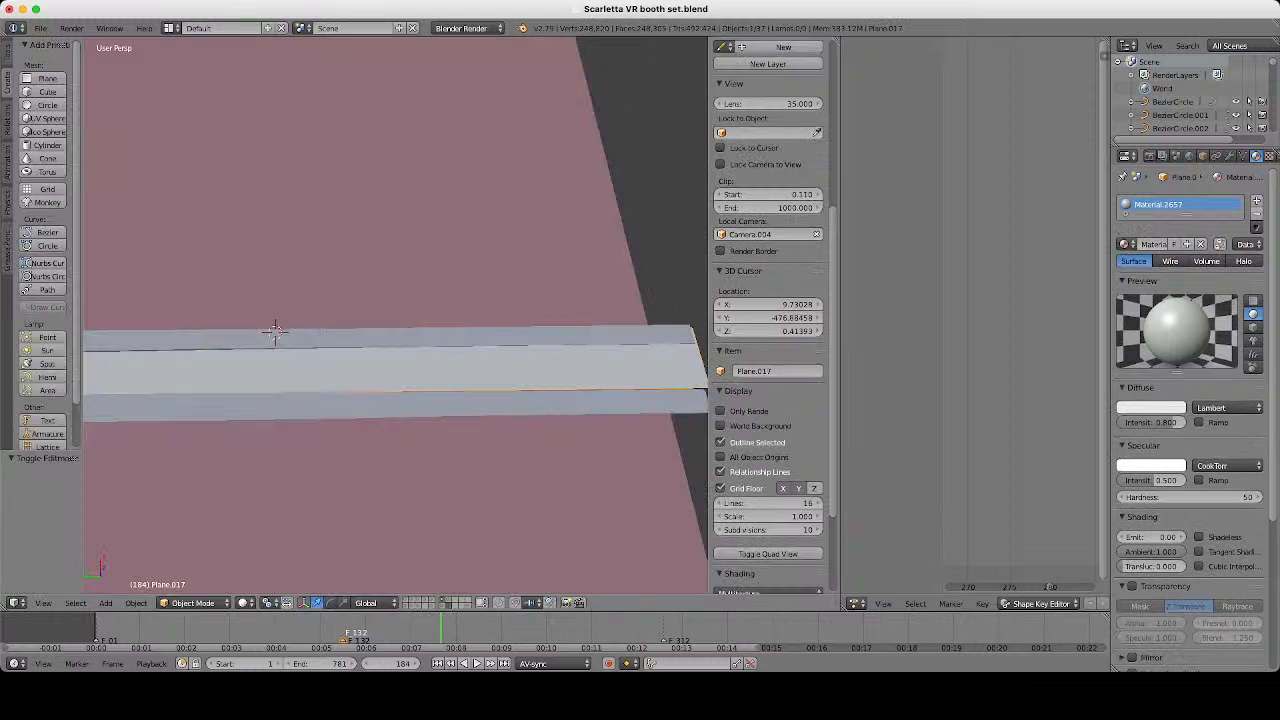
Examine the whole booth floor from above and at a low angle with nothing selected.
{"action": "scroll", "coordinate": [396, 315], "scroll_direction": "down", "scroll_amount": 3}
{"action": "middle_click_drag", "start_coordinate": [396, 320], "coordinate": [643, 309], "text": "shift"}
{"action": "scroll", "coordinate": [396, 315], "scroll_direction": "up", "scroll_amount": 2}
{"action": "scroll", "coordinate": [396, 315], "scroll_direction": "down", "scroll_amount": 3}
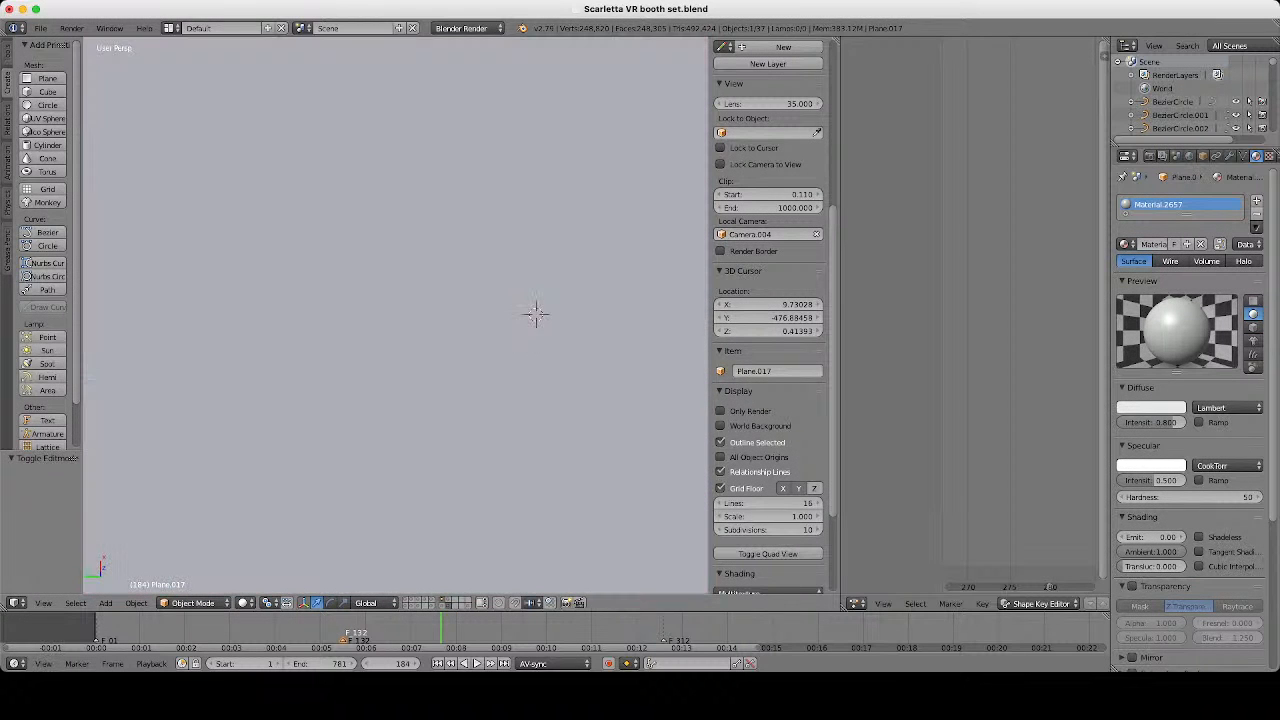
{"action": "middle_click_drag", "start_coordinate": [396, 315], "coordinate": [620, 315], "text": "shift"}
{"action": "scroll", "coordinate": [396, 315], "scroll_direction": "up", "scroll_amount": 2}
{"action": "scroll", "coordinate": [396, 315], "scroll_direction": "down", "scroll_amount": 3}
{"action": "middle_click_drag", "start_coordinate": [340, 315], "coordinate": [631, 338], "text": "shift"}
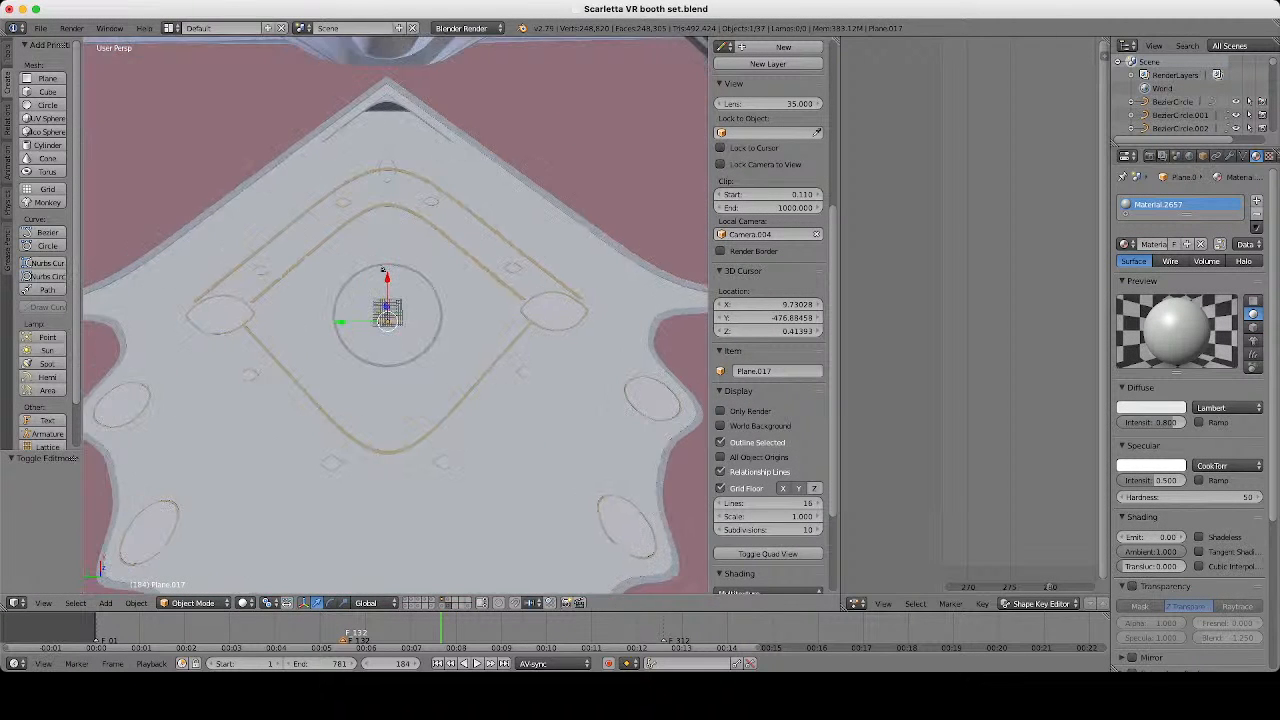
{"action": "middle_click_drag", "start_coordinate": [396, 380], "coordinate": [396, 350]}
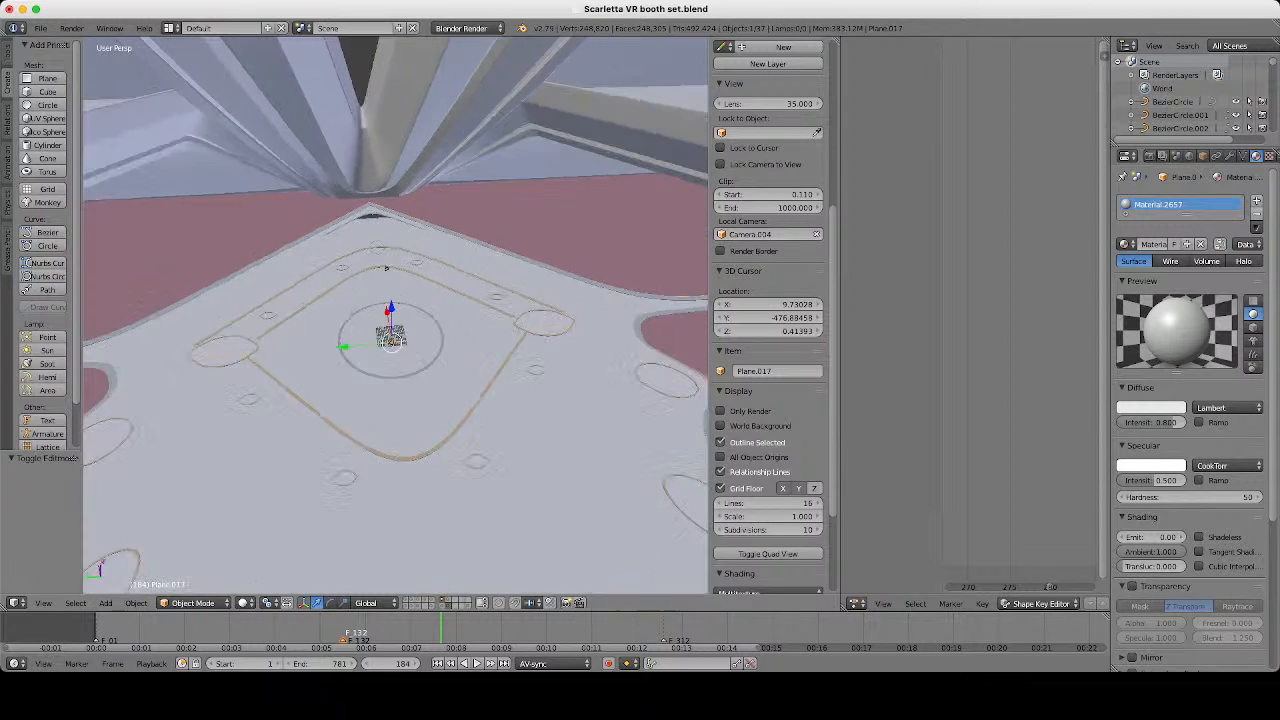
{"action": "key", "text": "a"}
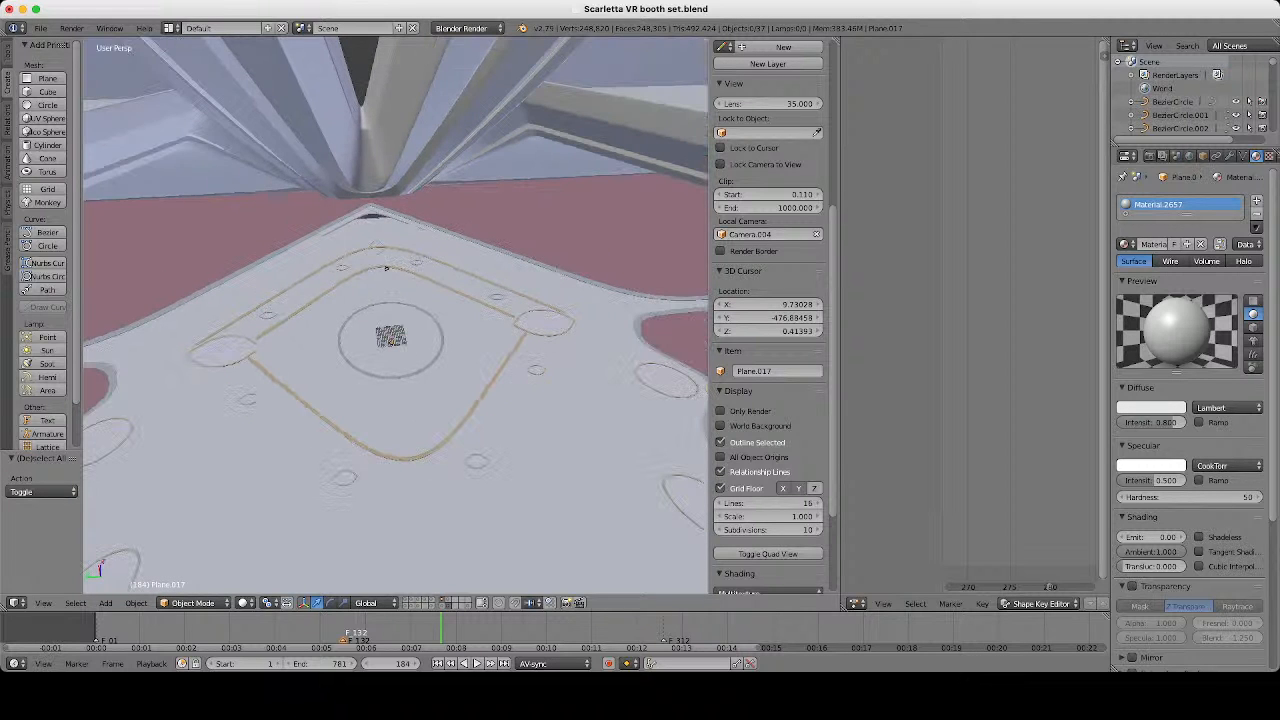
{"action": "middle_click_drag", "start_coordinate": [386, 268], "coordinate": [620, 360]}
{"action": "scroll", "coordinate": [403, 257], "scroll_direction": "up", "scroll_amount": 3}
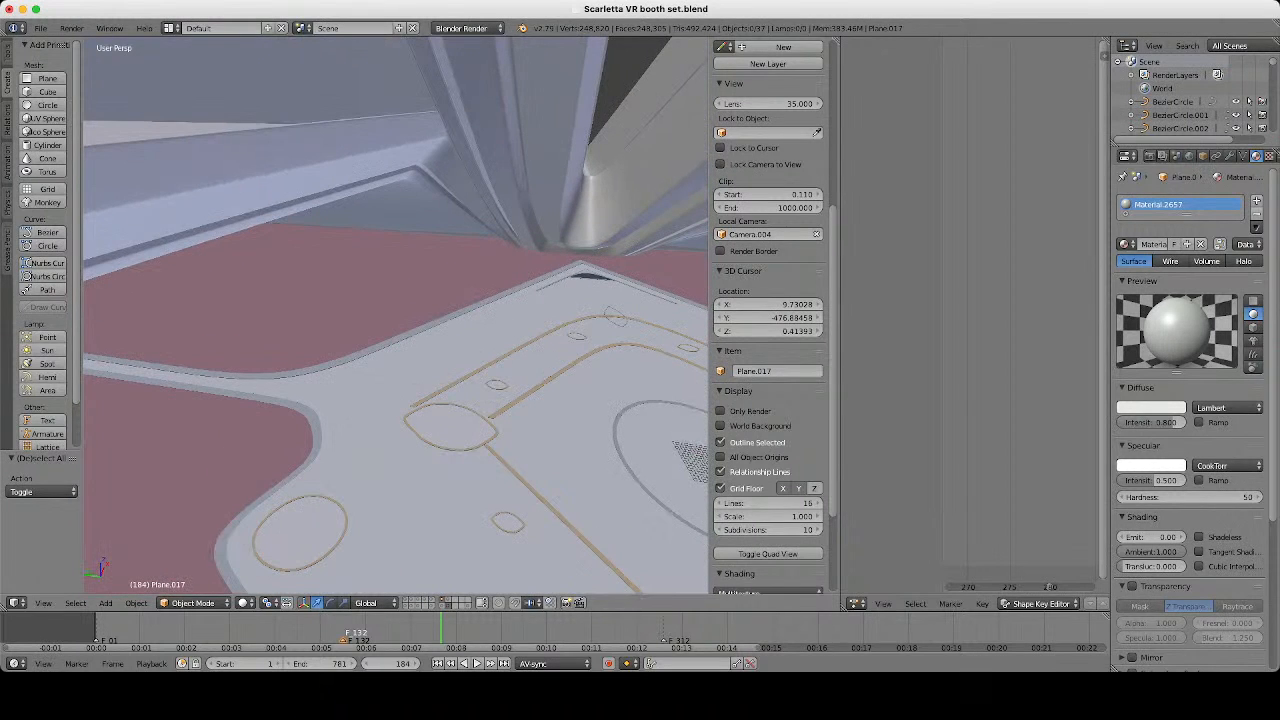
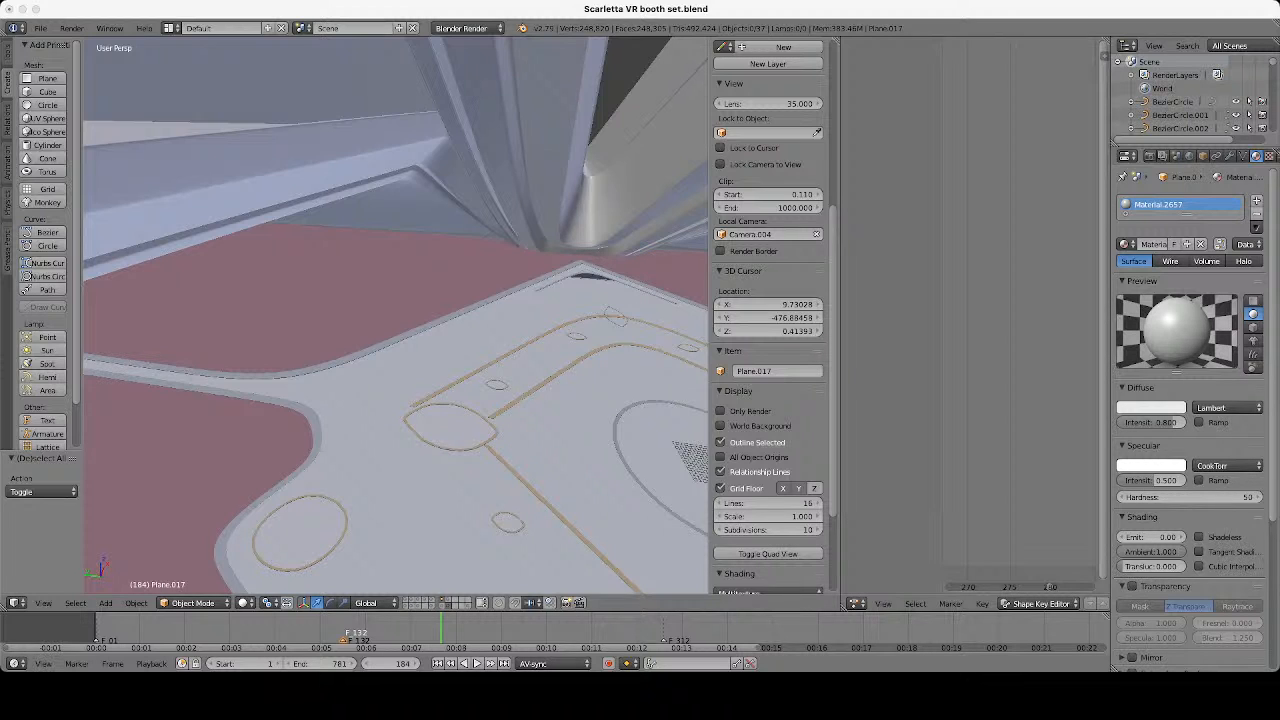
{"action": "scroll", "coordinate": [395, 315], "scroll_direction": "down", "scroll_amount": 4}
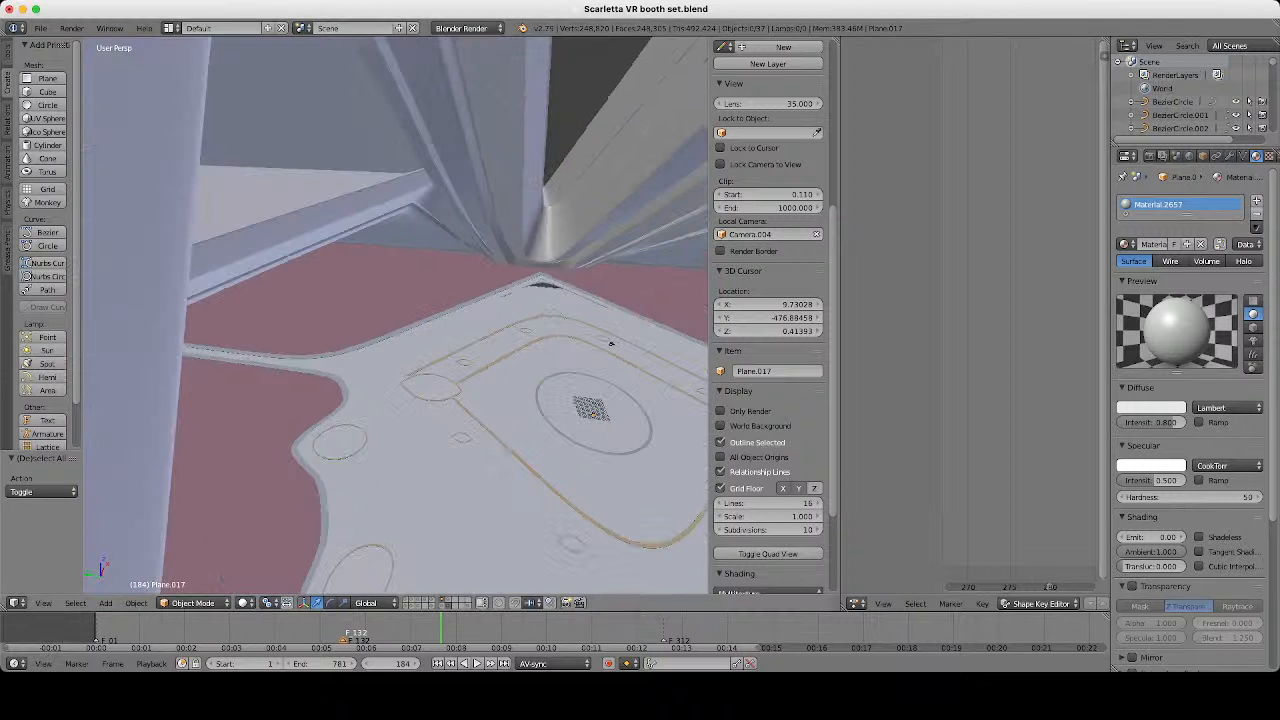
Open the pink ground plane's mesh for editing in wireframe and clear its vertex selection.
{"action": "scroll", "coordinate": [395, 315], "scroll_direction": "up", "scroll_amount": 6}
{"action": "right_click", "coordinate": [320, 290]}
{"action": "middle_click_drag", "start_coordinate": [450, 320], "coordinate": [284, 306]}
{"action": "key", "text": "Tab"}
{"action": "key", "text": "z"}
{"action": "scroll", "coordinate": [395, 315], "scroll_direction": "down", "scroll_amount": 4}
{"action": "scroll", "coordinate": [395, 315], "scroll_direction": "down", "scroll_amount": 3}
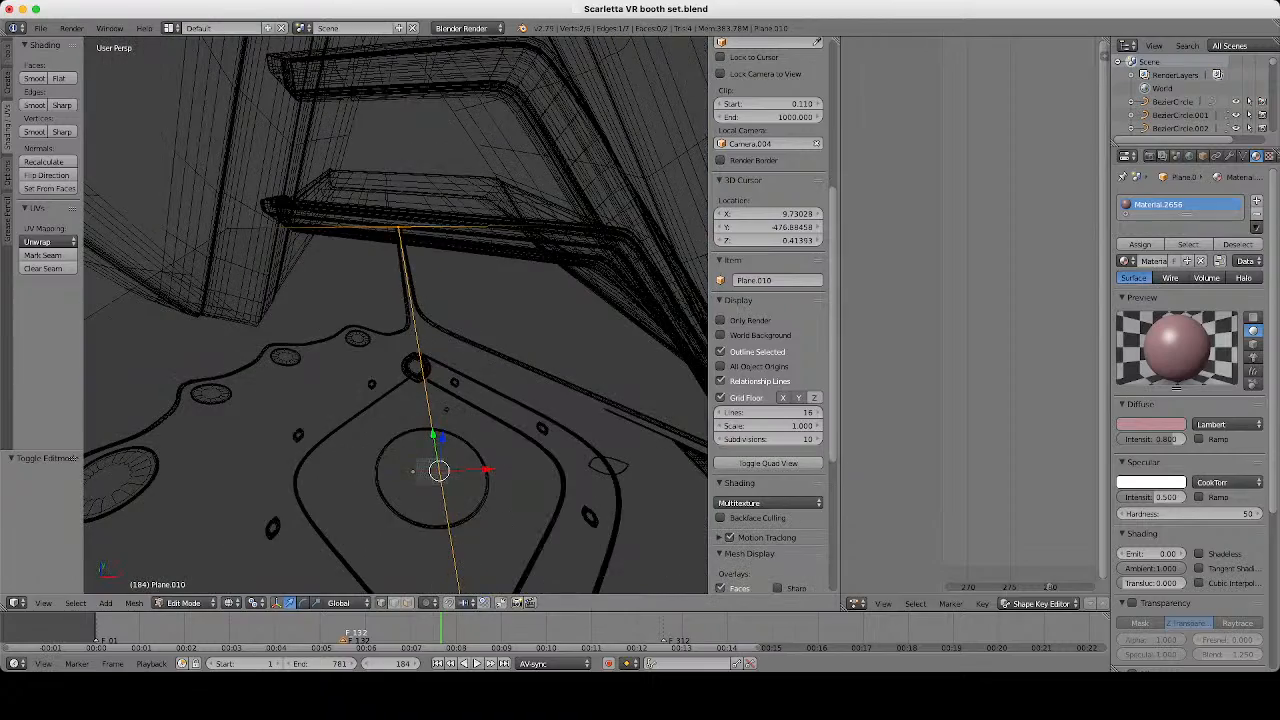
{"action": "key", "text": "a"}
{"action": "scroll", "coordinate": [395, 315], "scroll_direction": "down", "scroll_amount": 4}
{"action": "scroll", "coordinate": [395, 315], "scroll_direction": "down", "scroll_amount": 5}
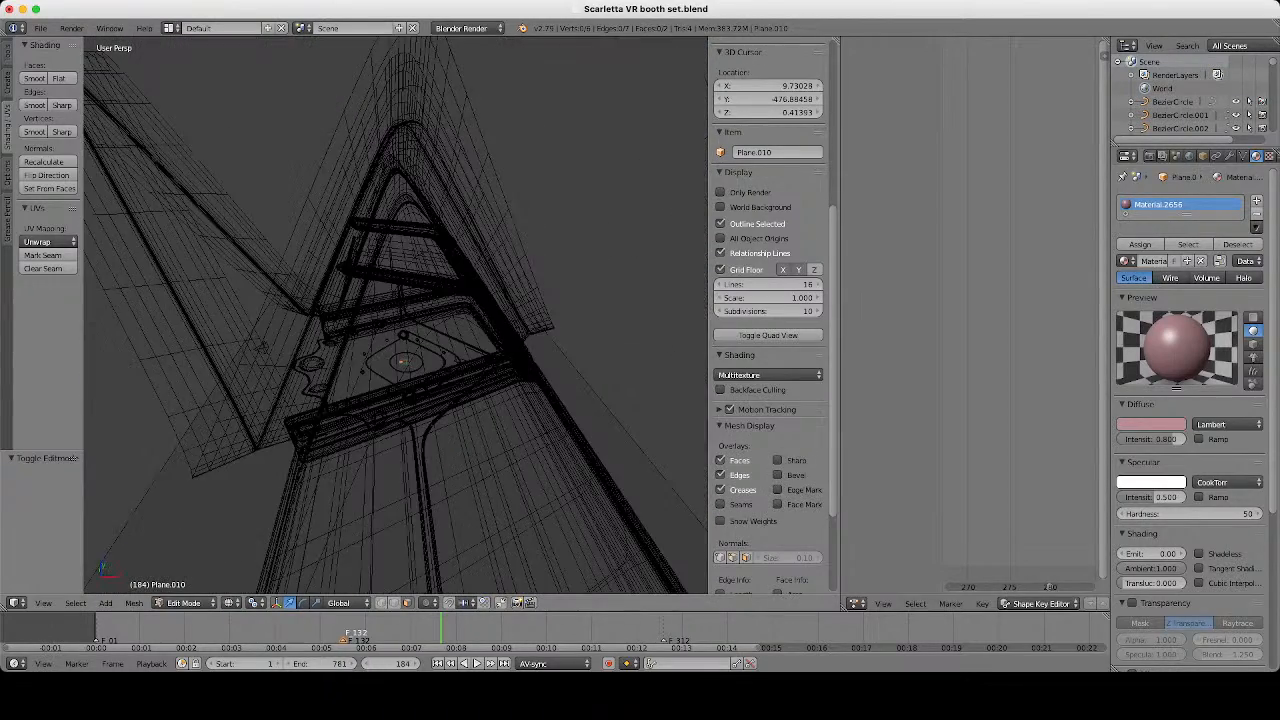
Select one of the ground plane's two faces and check its extent against the booth floor in solid shading.
{"action": "right_click", "coordinate": [318, 362]}
{"action": "scroll", "coordinate": [395, 315], "scroll_direction": "down", "scroll_amount": 3}
{"action": "scroll", "coordinate": [395, 315], "scroll_direction": "up", "scroll_amount": 6}
{"action": "middle_click_drag", "start_coordinate": [395, 315], "coordinate": [640, 345]}
{"action": "scroll", "coordinate": [395, 315], "scroll_direction": "up", "scroll_amount": 5}
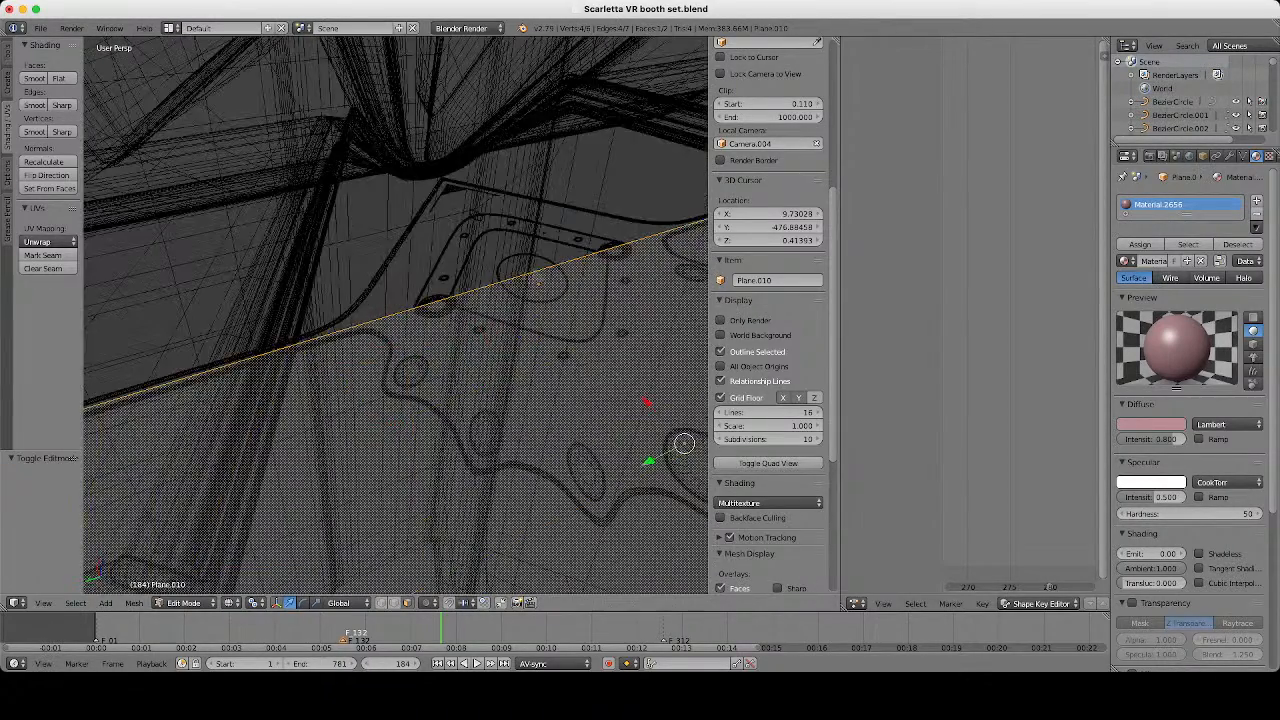
{"action": "mouse_move", "coordinate": [395, 315]}
{"action": "middle_mouse_down"}
{"action": "mouse_move", "coordinate": [495, 320]}
{"action": "mouse_move", "coordinate": [595, 260]}
{"action": "middle_mouse_up"}
{"action": "key", "text": "z"}
{"action": "middle_click_drag", "start_coordinate": [100, 247], "coordinate": [296, 234]}
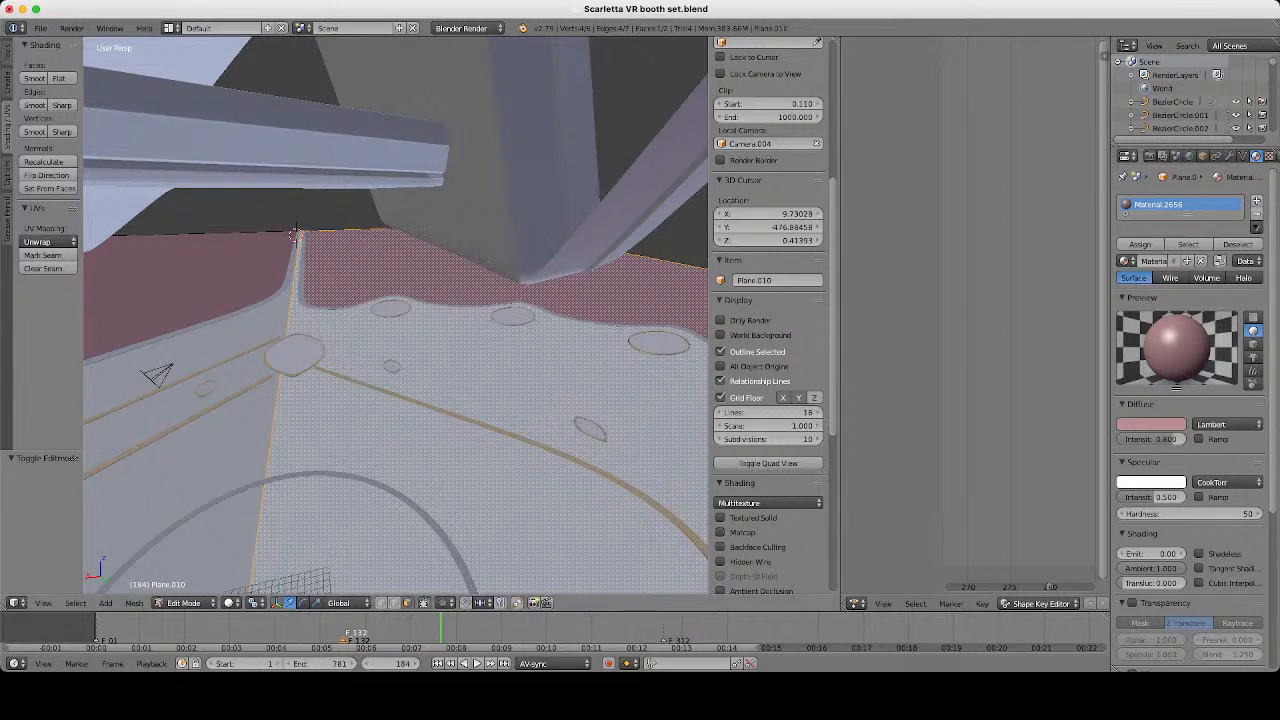
Add a second material to the ground plane and assign it to the selected face.
{"action": "key", "text": "Tab"}
{"action": "left_click", "coordinate": [1257, 201]}
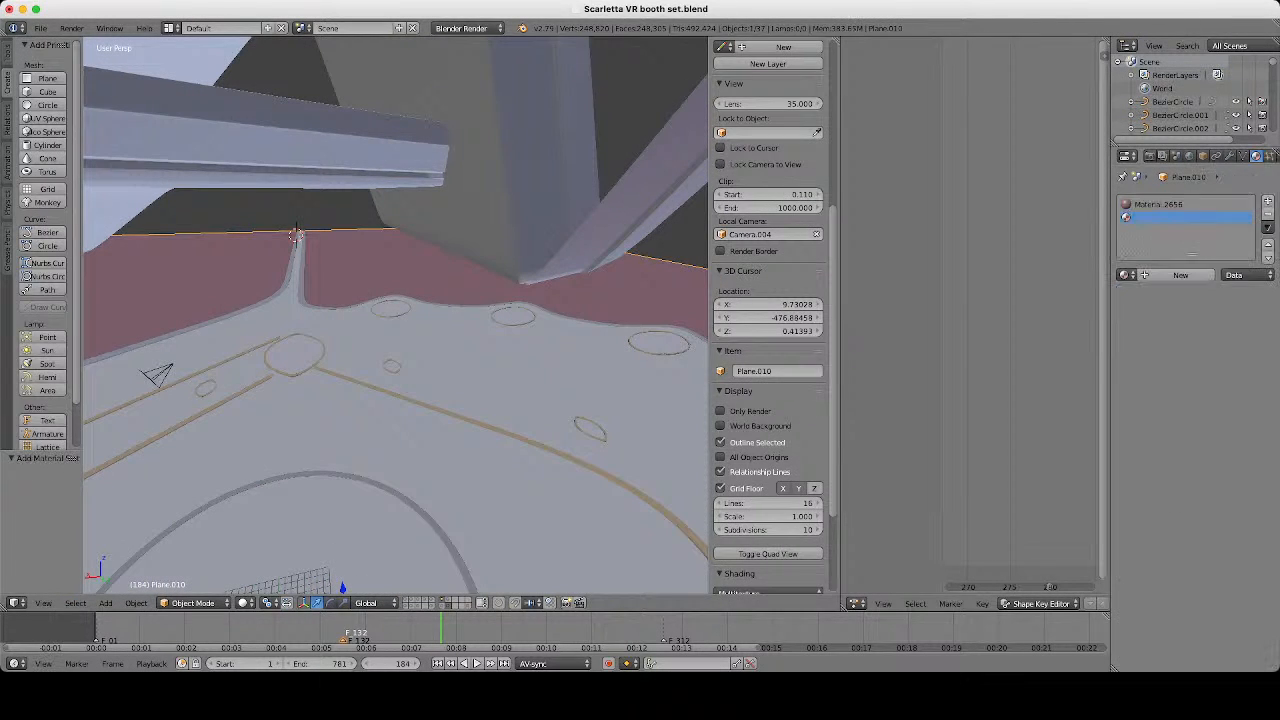
{"action": "left_click", "coordinate": [1127, 275]}
{"action": "left_click", "coordinate": [1180, 275]}
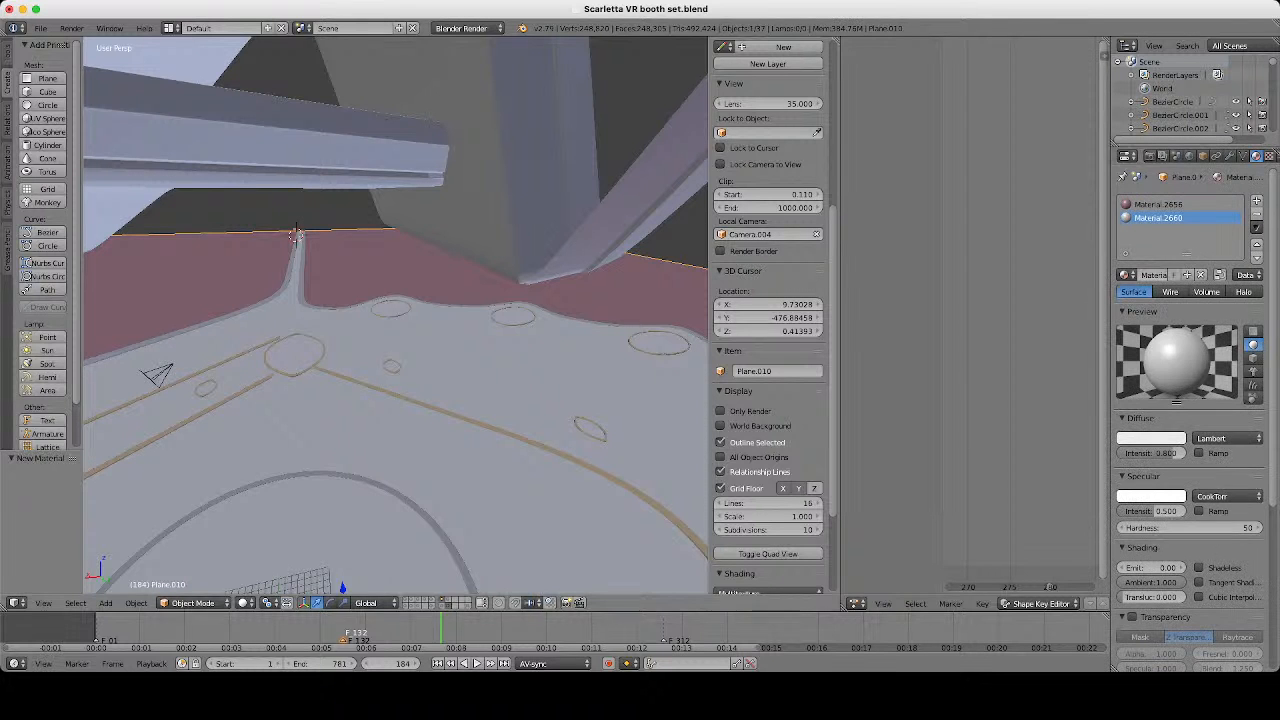
{"action": "key", "text": "Tab"}
{"action": "left_click", "coordinate": [1140, 275]}
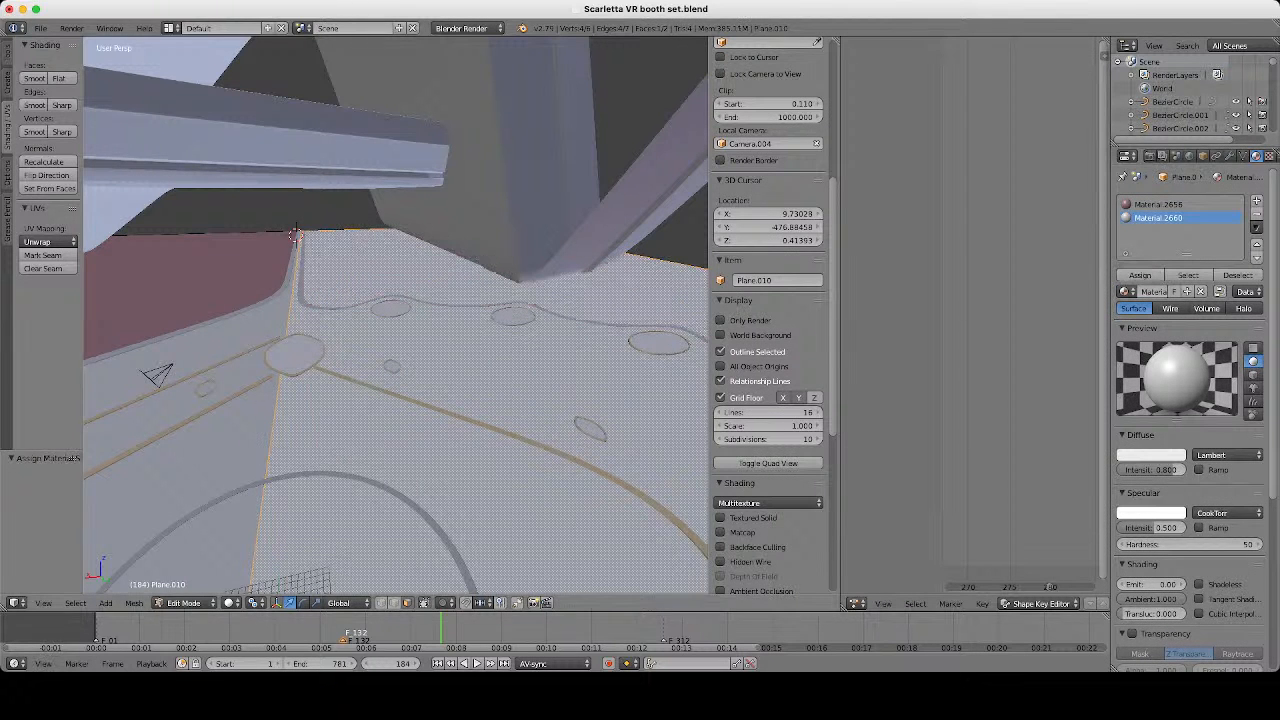
{"action": "key", "text": "Tab"}
{"action": "scroll", "coordinate": [395, 315], "scroll_direction": "down", "scroll_amount": 3}
{"action": "scroll", "coordinate": [258, 349], "scroll_direction": "up", "scroll_amount": 2}
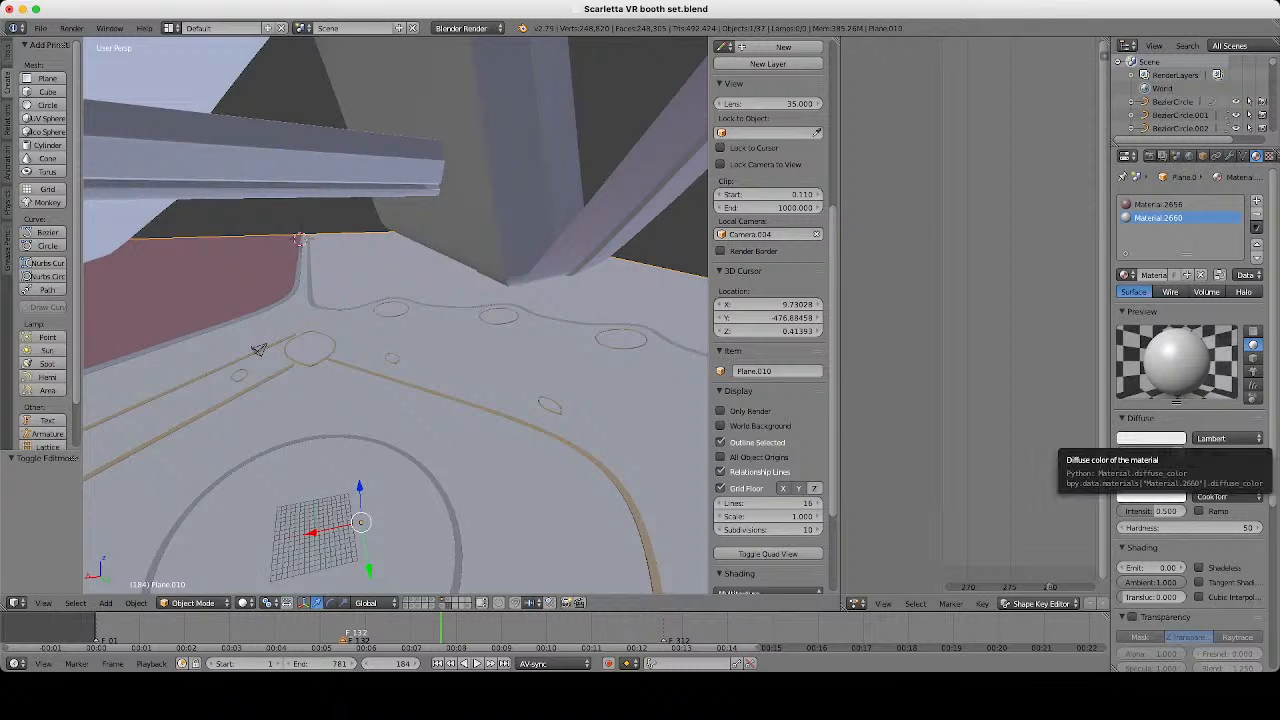
Tint the second material's diffuse colour a pale cream with hue 0.137, saturation 0.123 and value 0.906, and clear the selection.
{"action": "left_click", "coordinate": [1150, 437]}
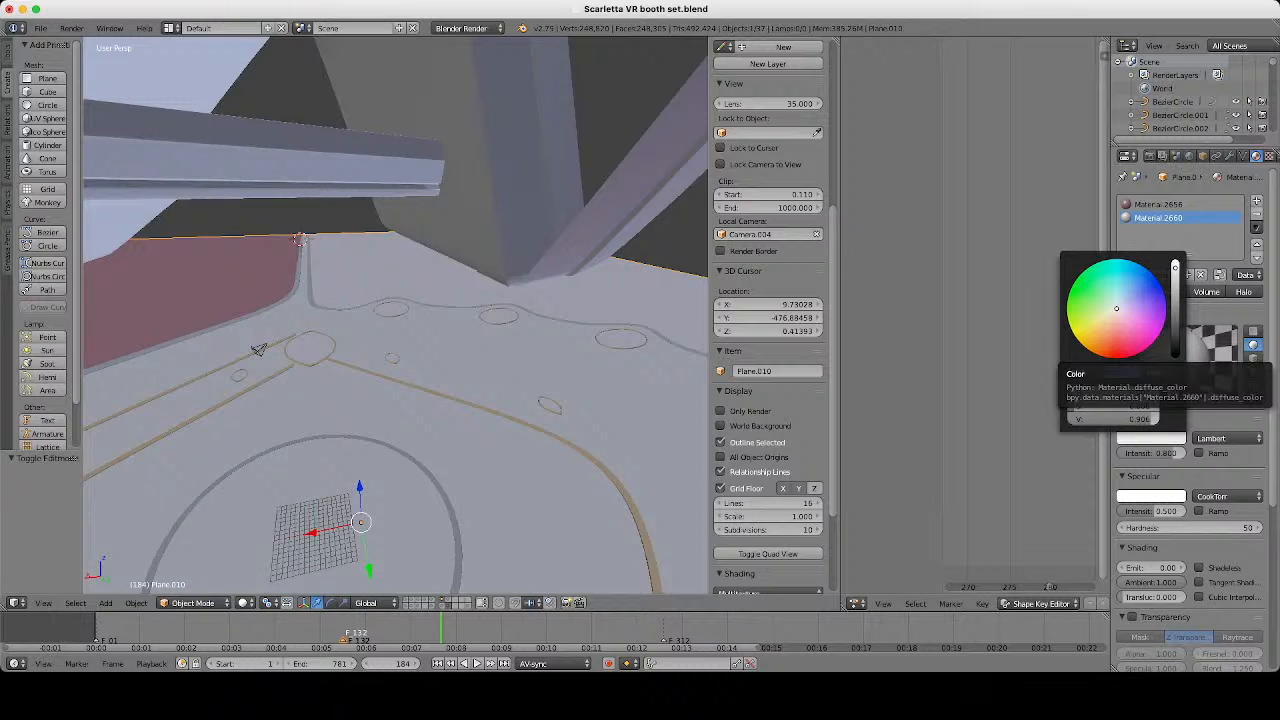
{"action": "left_click", "coordinate": [1119, 313]}
{"action": "left_click_drag", "start_coordinate": [1119, 313], "coordinate": [1111, 312]}
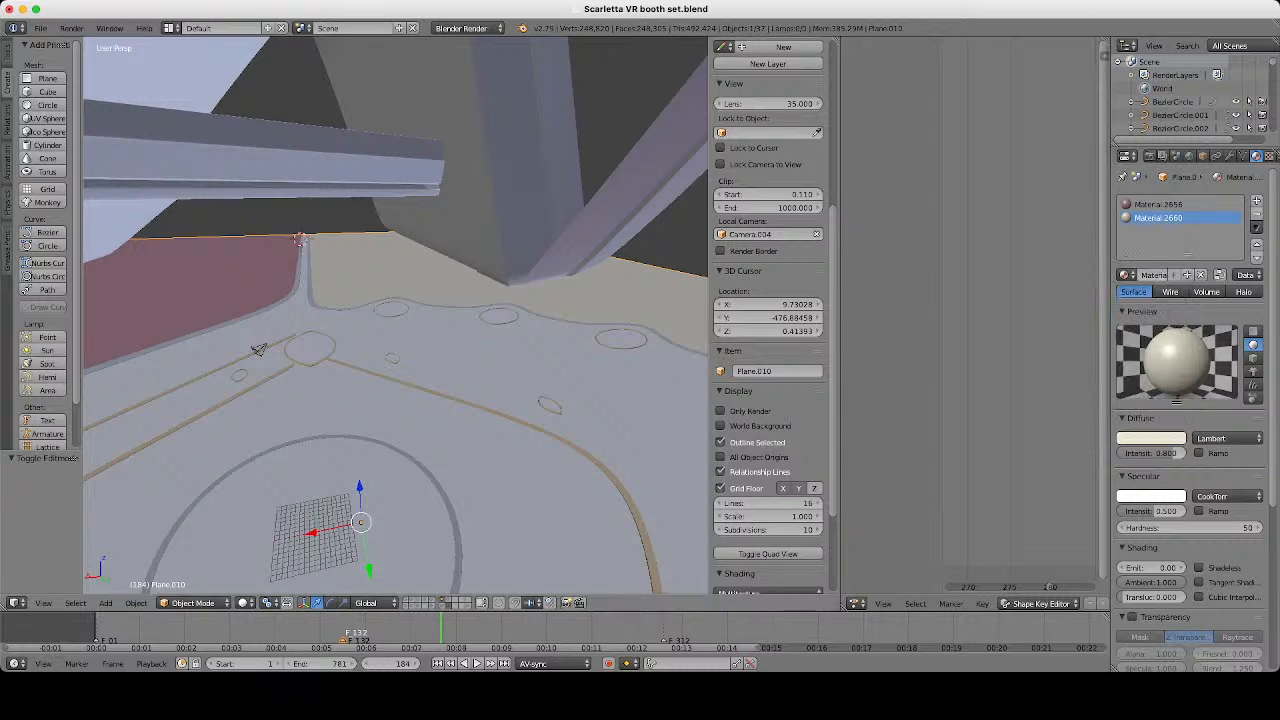
{"action": "middle_click_drag", "start_coordinate": [258, 348], "coordinate": [243, 323]}
{"action": "key", "text": "a"}
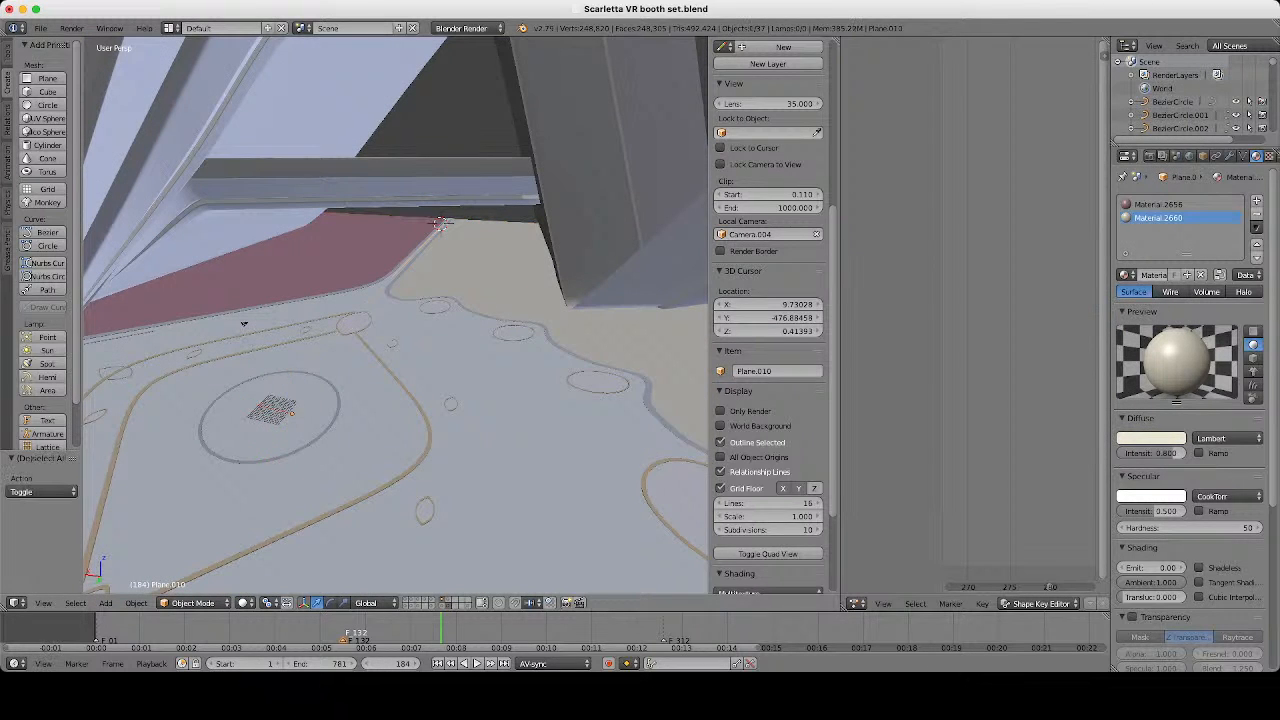
Set the second material's diffuse green value to 0.815 for a pale yellow-green, leaving nothing selected.
{"action": "left_click", "coordinate": [1151, 438]}
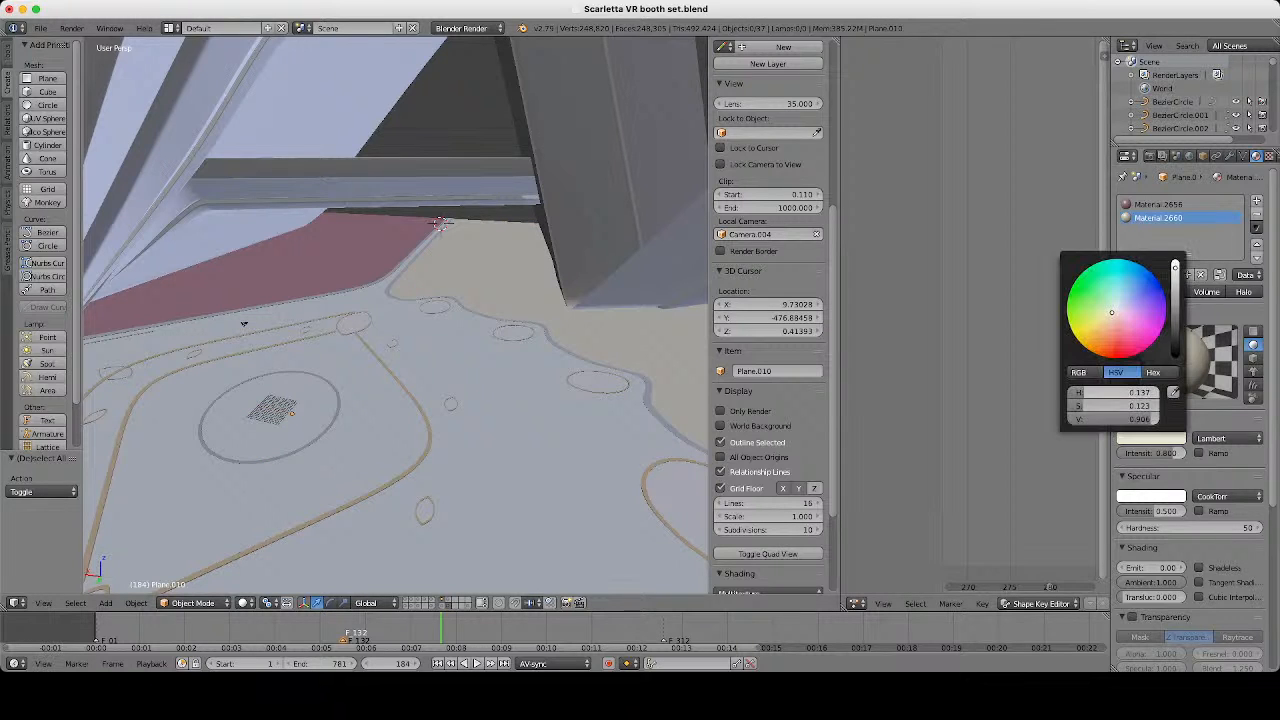
{"action": "left_click", "coordinate": [1079, 372]}
{"action": "left_click_drag", "start_coordinate": [1112, 405], "coordinate": [1133, 405]}
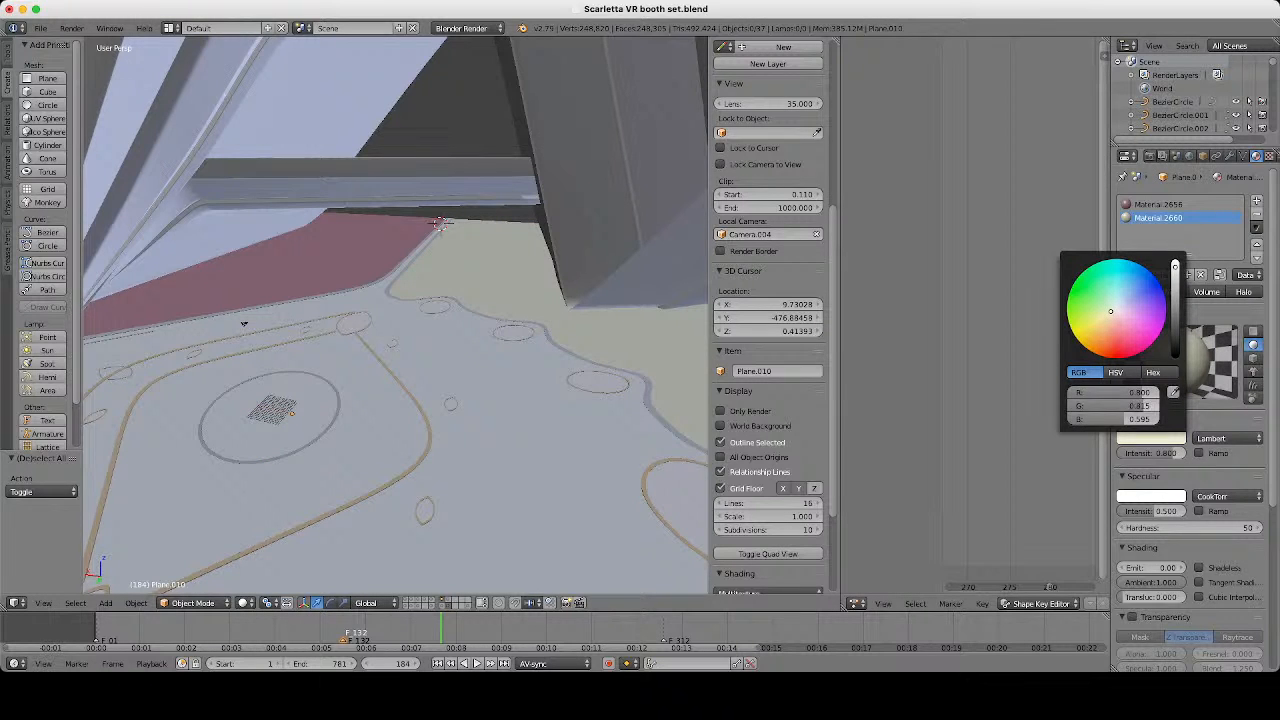
{"action": "middle_click_drag", "start_coordinate": [440, 325], "coordinate": [312, 325]}
{"action": "key", "text": "a"}
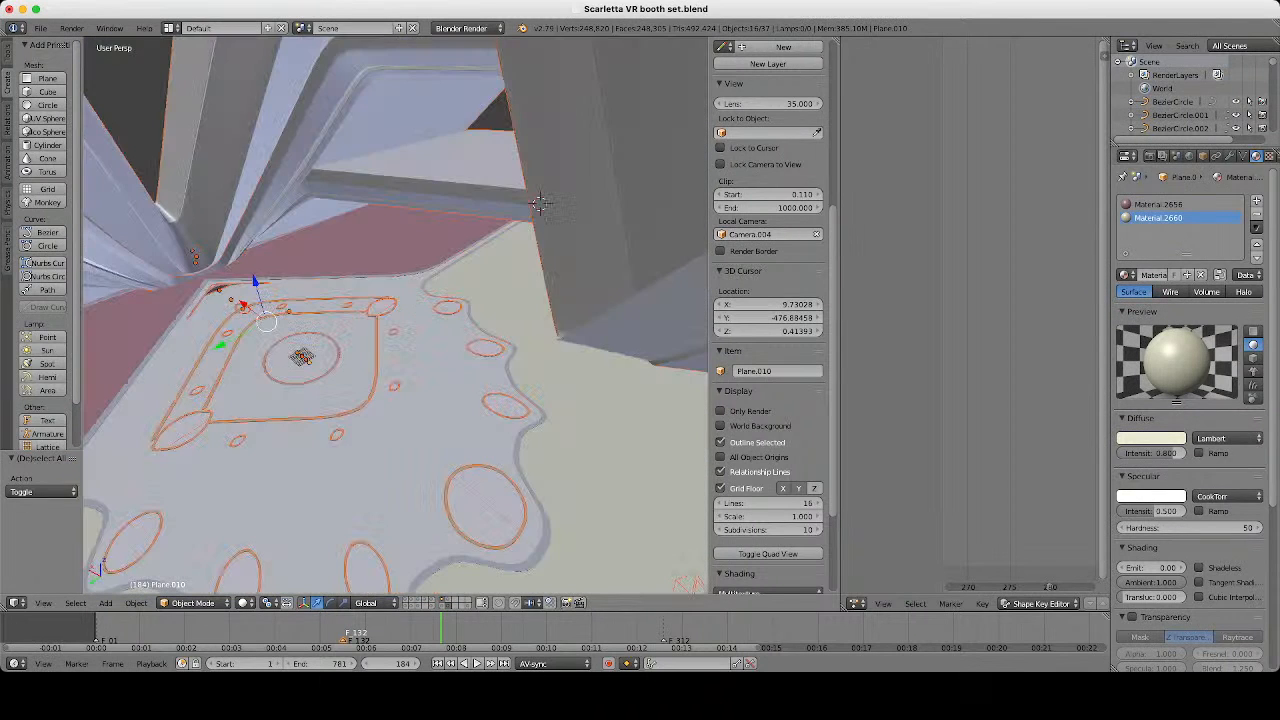
{"action": "key", "text": "a"}
{"action": "scroll", "coordinate": [262, 285], "scroll_direction": "up", "scroll_amount": 4}
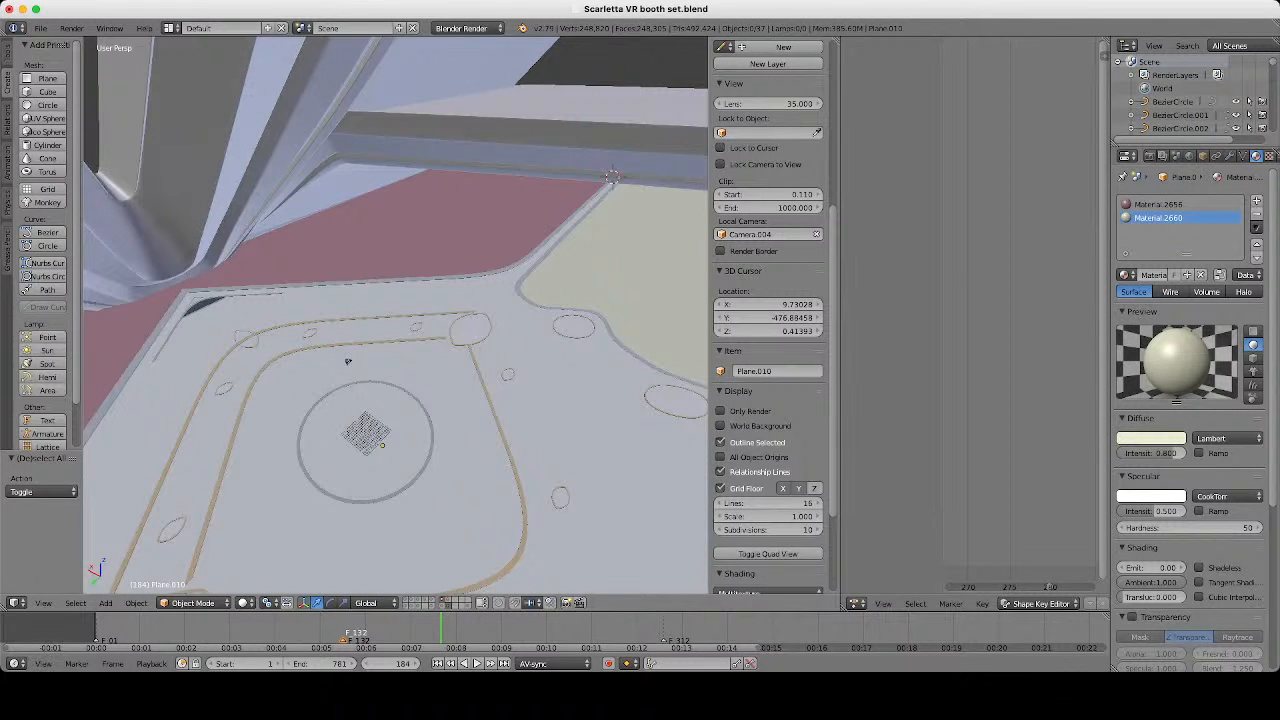
Change the ground plane's first material to a brighter, less saturated pink with a diffuse blue value of 0.471.
{"action": "right_click", "coordinate": [348, 361]}
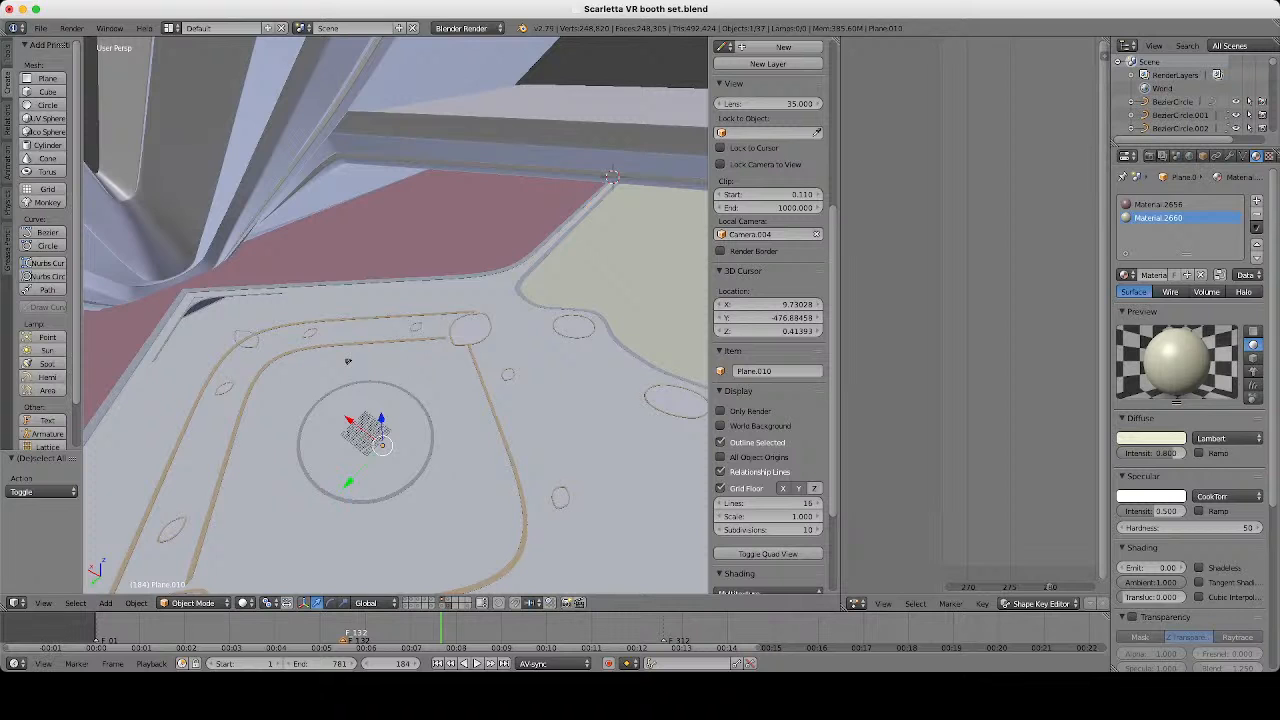
{"action": "left_click", "coordinate": [1151, 438]}
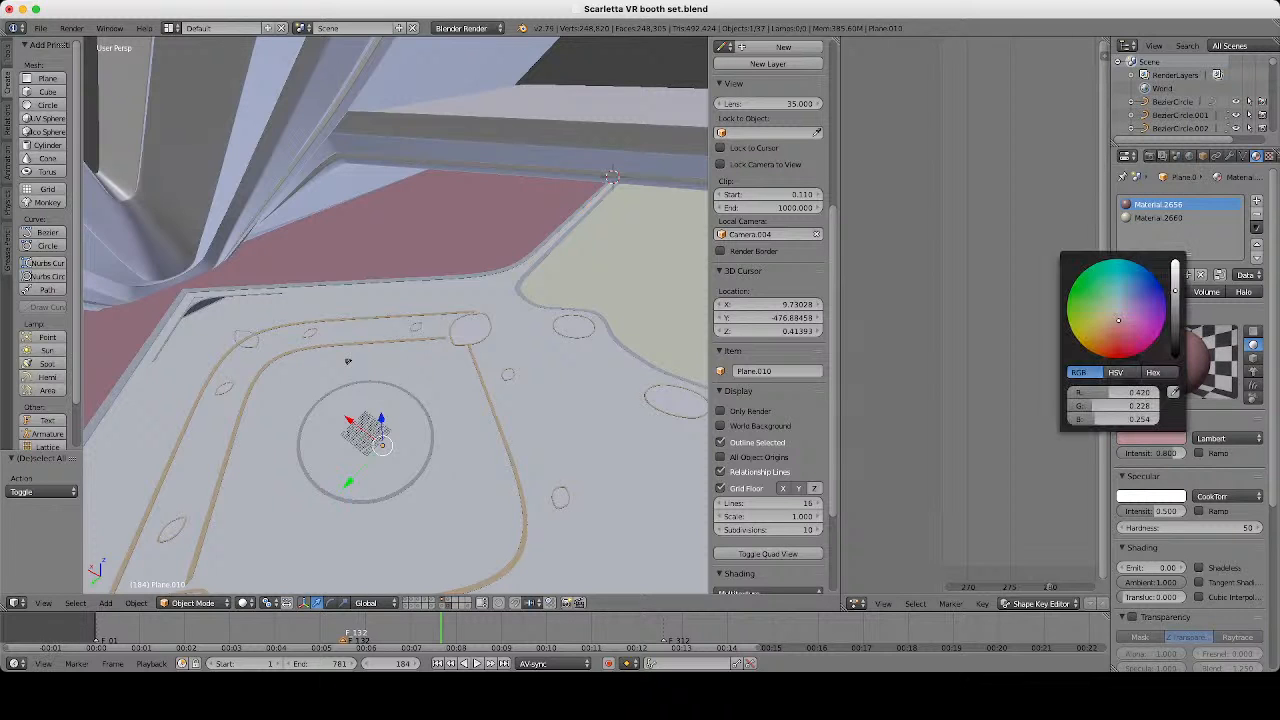
{"action": "left_click_drag", "start_coordinate": [1175, 290], "coordinate": [1175, 275]}
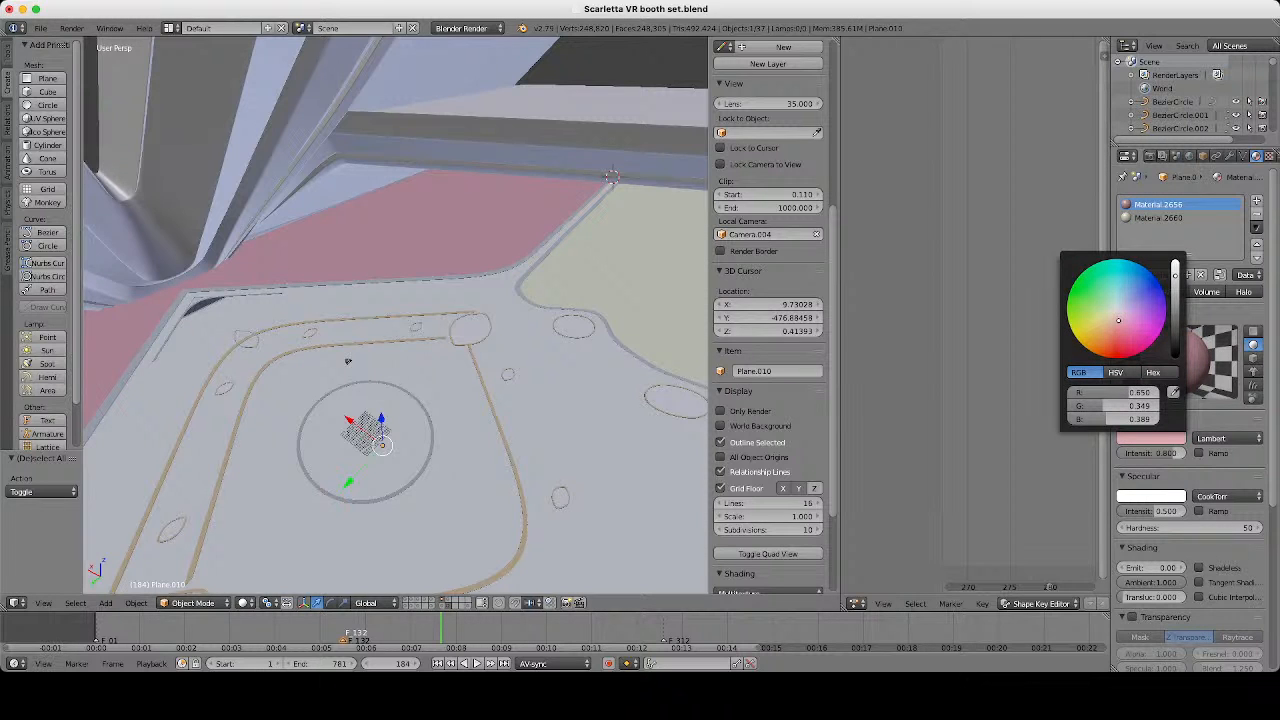
{"action": "left_click_drag", "start_coordinate": [1118, 320], "coordinate": [1115, 315]}
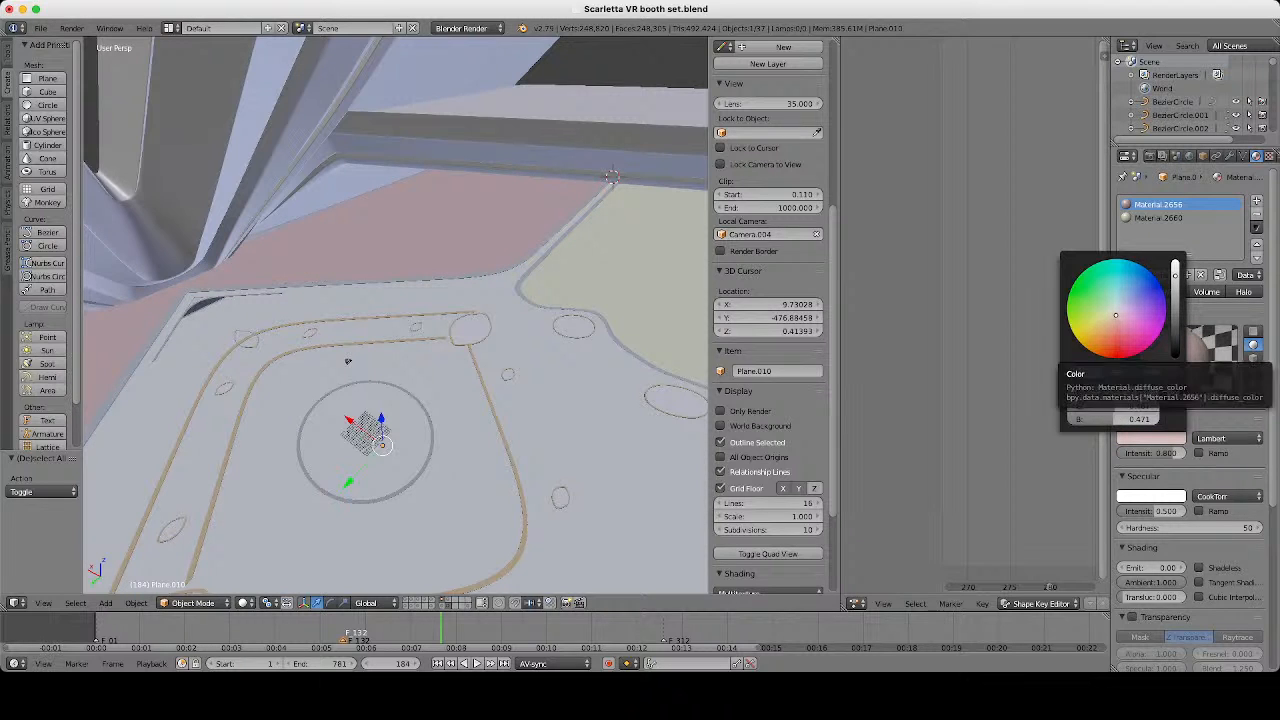
{"action": "middle_click_drag", "start_coordinate": [348, 361], "coordinate": [331, 313]}
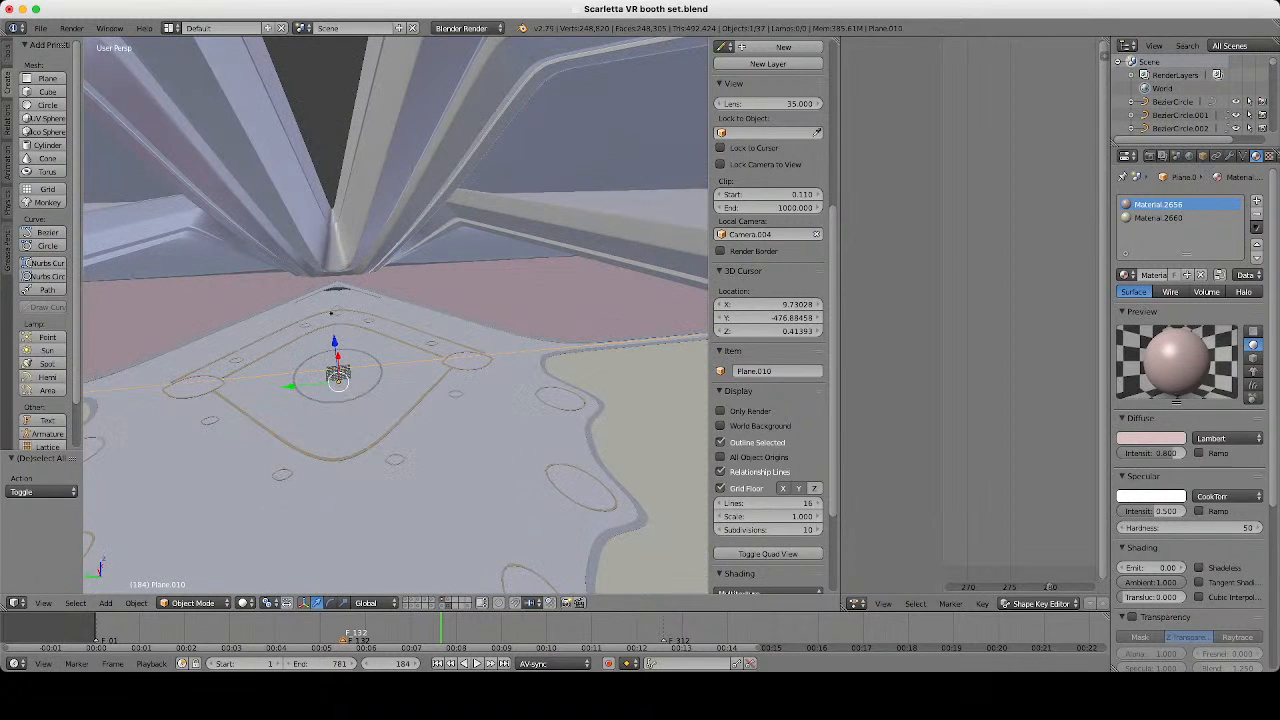
Examine the trim and dark inlay at the booth floor's corner up close, from above and from the front.
{"action": "key", "text": "a"}
{"action": "right_click", "coordinate": [338, 289]}
{"action": "middle_click_drag", "start_coordinate": [338, 289], "coordinate": [560, 350]}
{"action": "scroll", "coordinate": [362, 308], "scroll_direction": "up", "scroll_amount": 4}
{"action": "key", "text": "z"}
{"action": "middle_click_drag", "start_coordinate": [400, 350], "coordinate": [352, 266]}
{"action": "key", "text": "z"}
{"action": "scroll", "coordinate": [352, 266], "scroll_direction": "up", "scroll_amount": 4}
{"action": "middle_click_drag", "start_coordinate": [420, 350], "coordinate": [428, 390]}
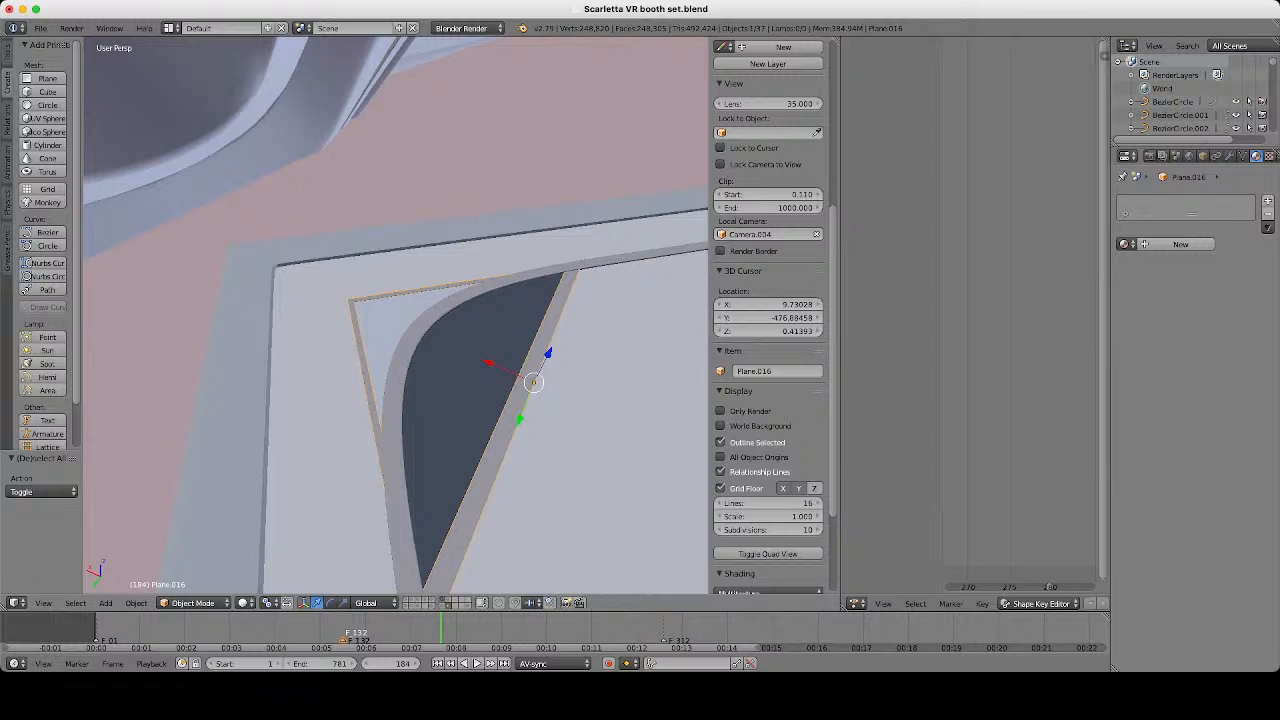
{"action": "key", "text": "a"}
{"action": "scroll", "coordinate": [396, 315], "scroll_direction": "down", "scroll_amount": 6}
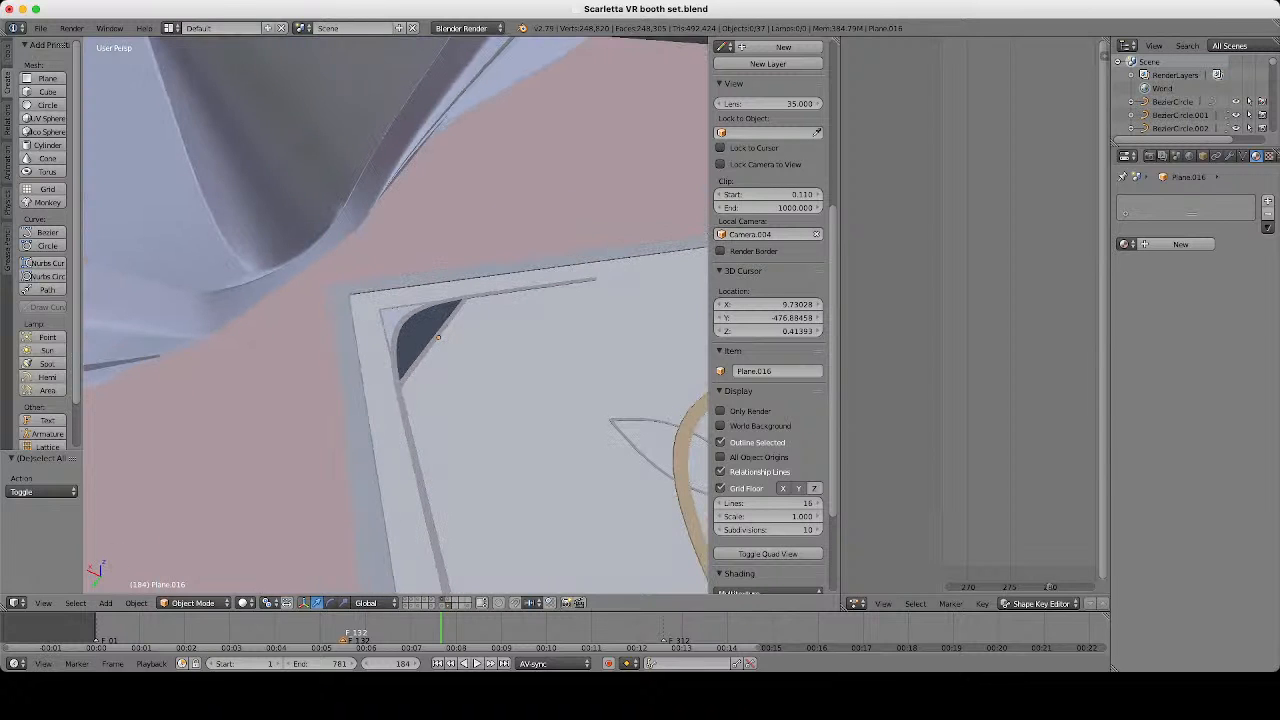
{"action": "middle_click_drag", "start_coordinate": [450, 370], "coordinate": [330, 340]}
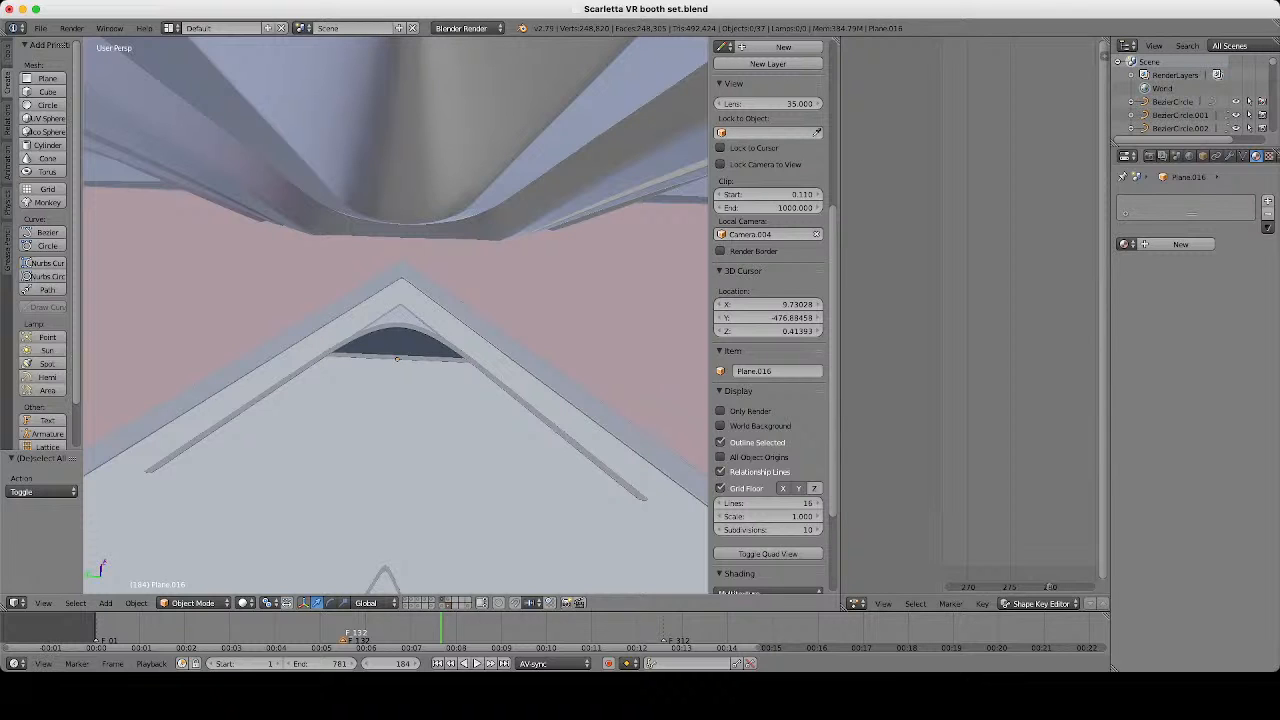
{"action": "middle_click_drag", "start_coordinate": [350, 330], "coordinate": [440, 385]}
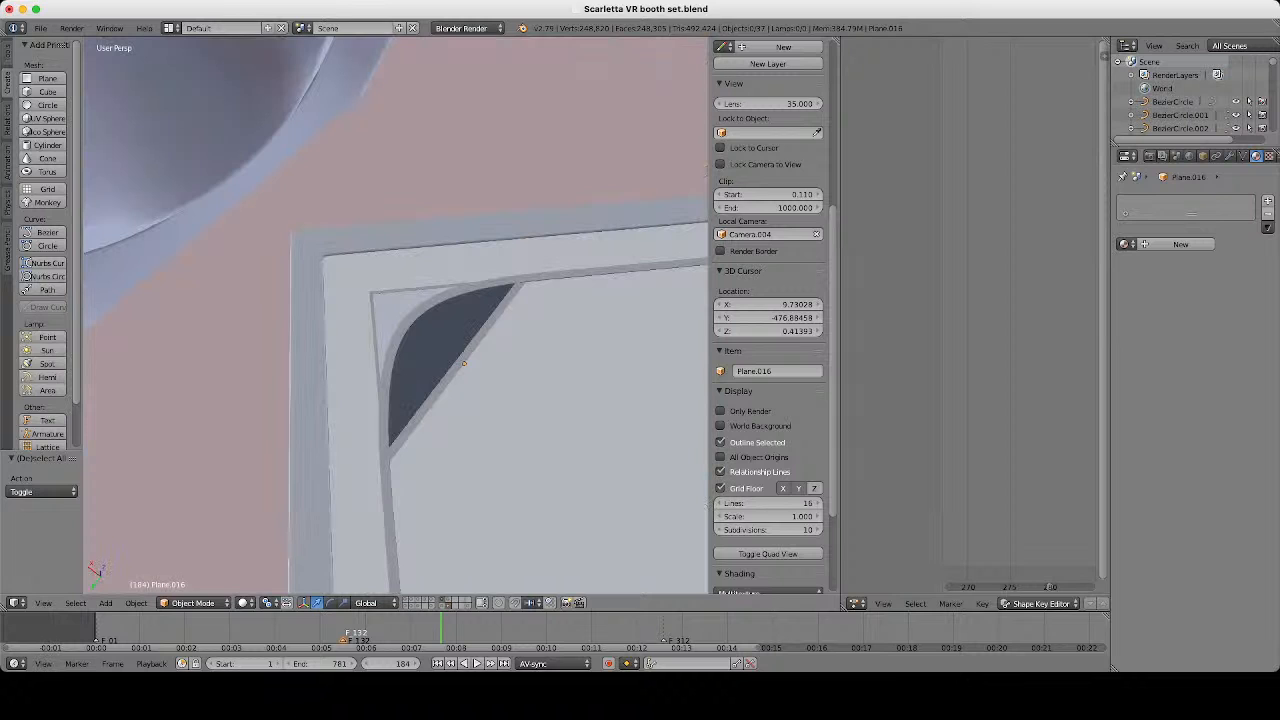
{"action": "scroll", "coordinate": [396, 315], "scroll_direction": "up", "scroll_amount": 2}
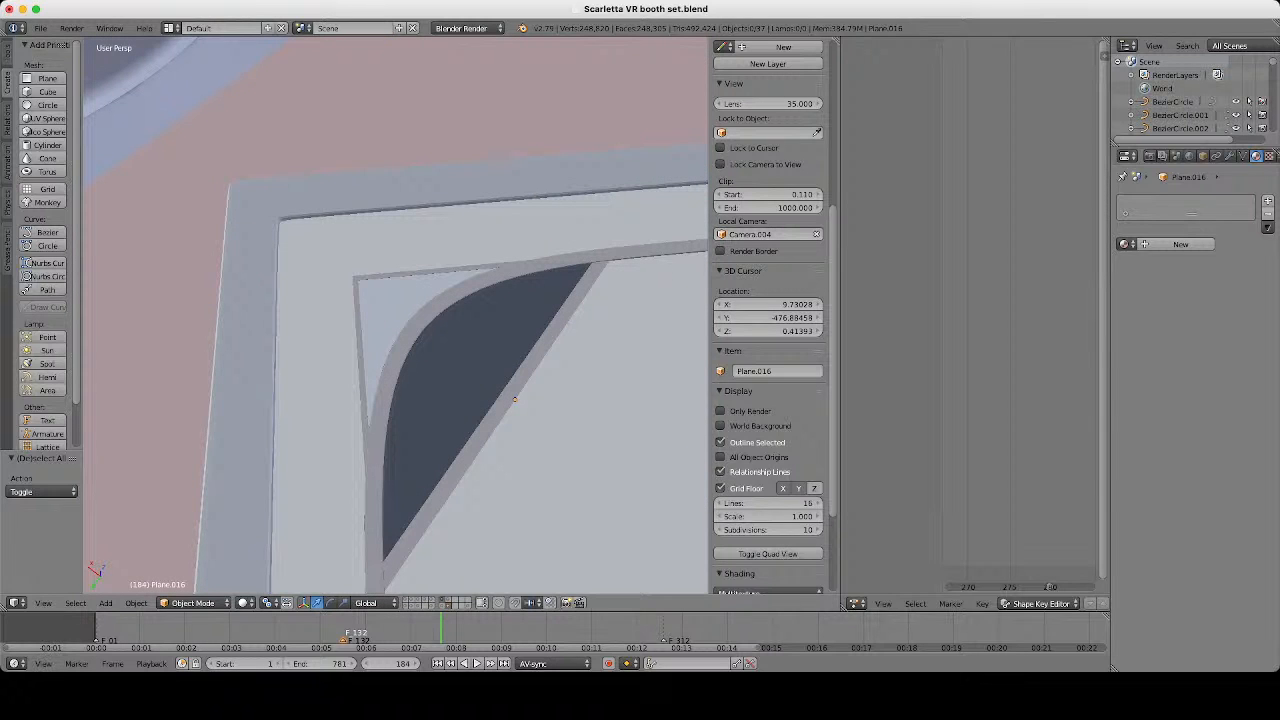
Check the dark corner inlay against its surrounding trim at a low angle and select the triangular trim.
{"action": "right_click", "coordinate": [514, 399]}
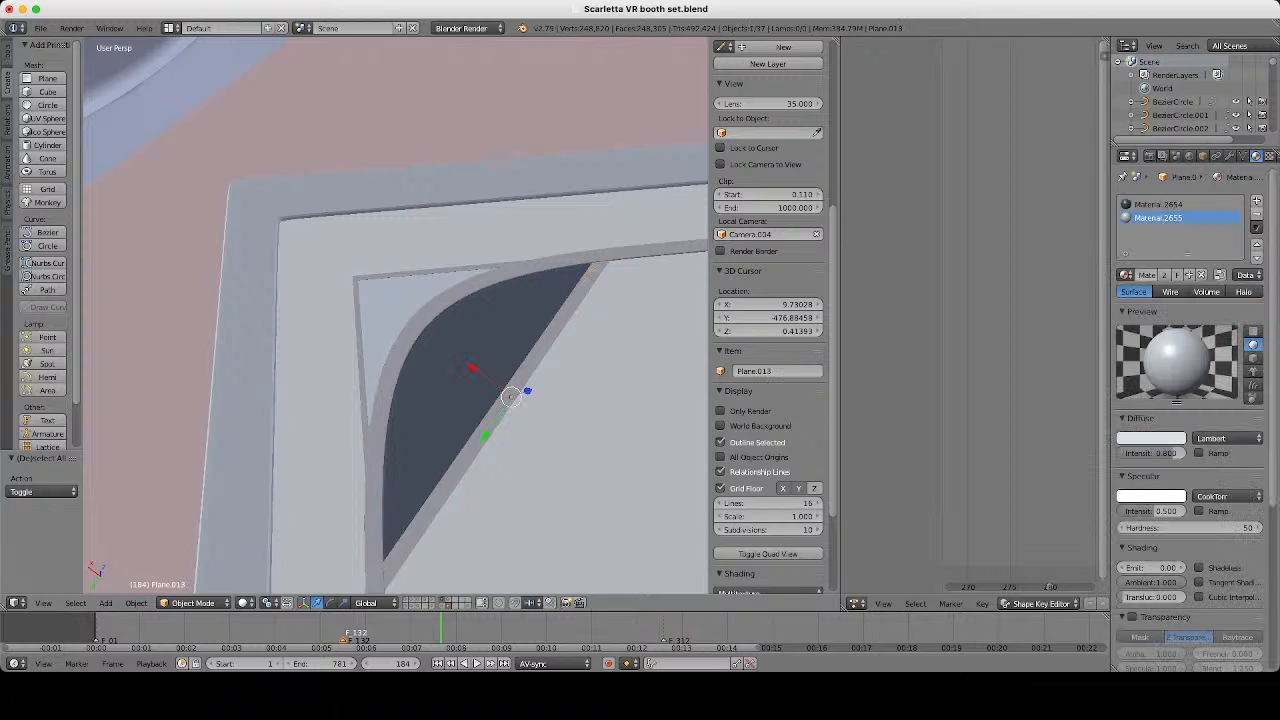
{"action": "key", "text": "z"}
{"action": "key", "text": "z"}
{"action": "middle_click_drag", "start_coordinate": [511, 397], "coordinate": [473, 255]}
{"action": "scroll", "coordinate": [396, 315], "scroll_direction": "up", "scroll_amount": 4}
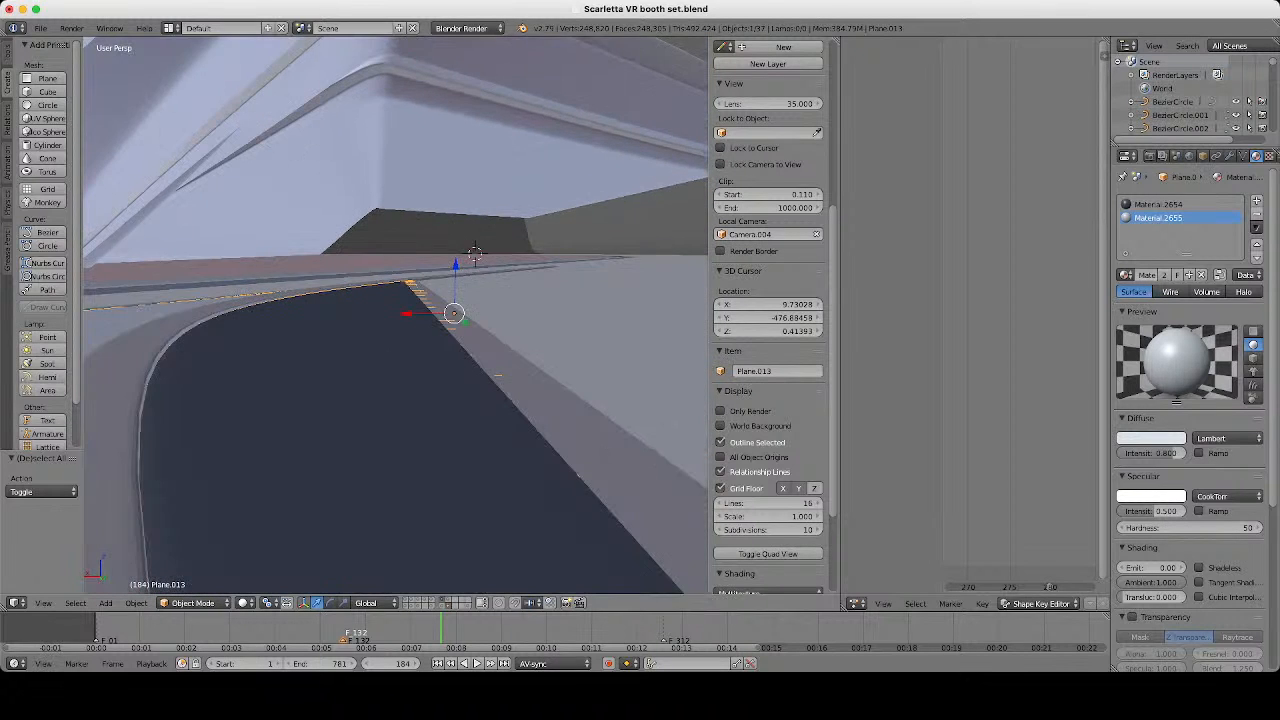
{"action": "middle_click_drag", "start_coordinate": [396, 315], "coordinate": [412, 300]}
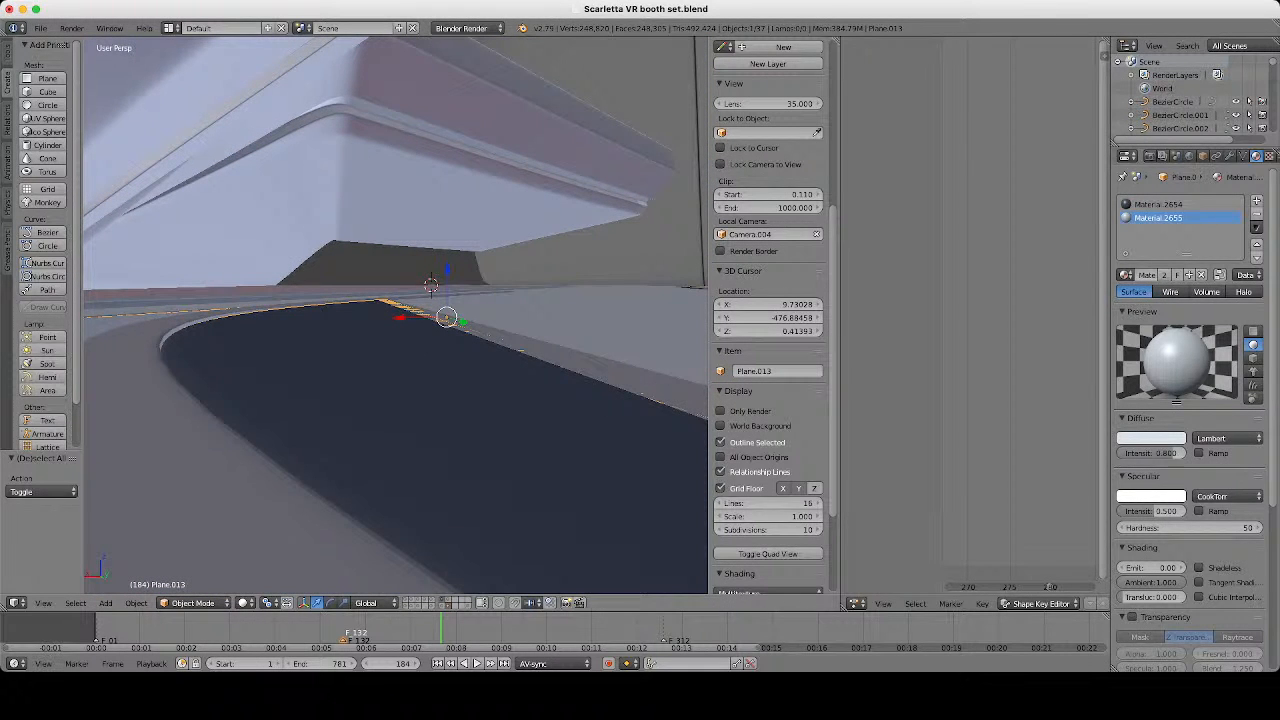
{"action": "right_click", "coordinate": [598, 367]}
{"action": "key", "text": "z"}
{"action": "key", "text": "z"}
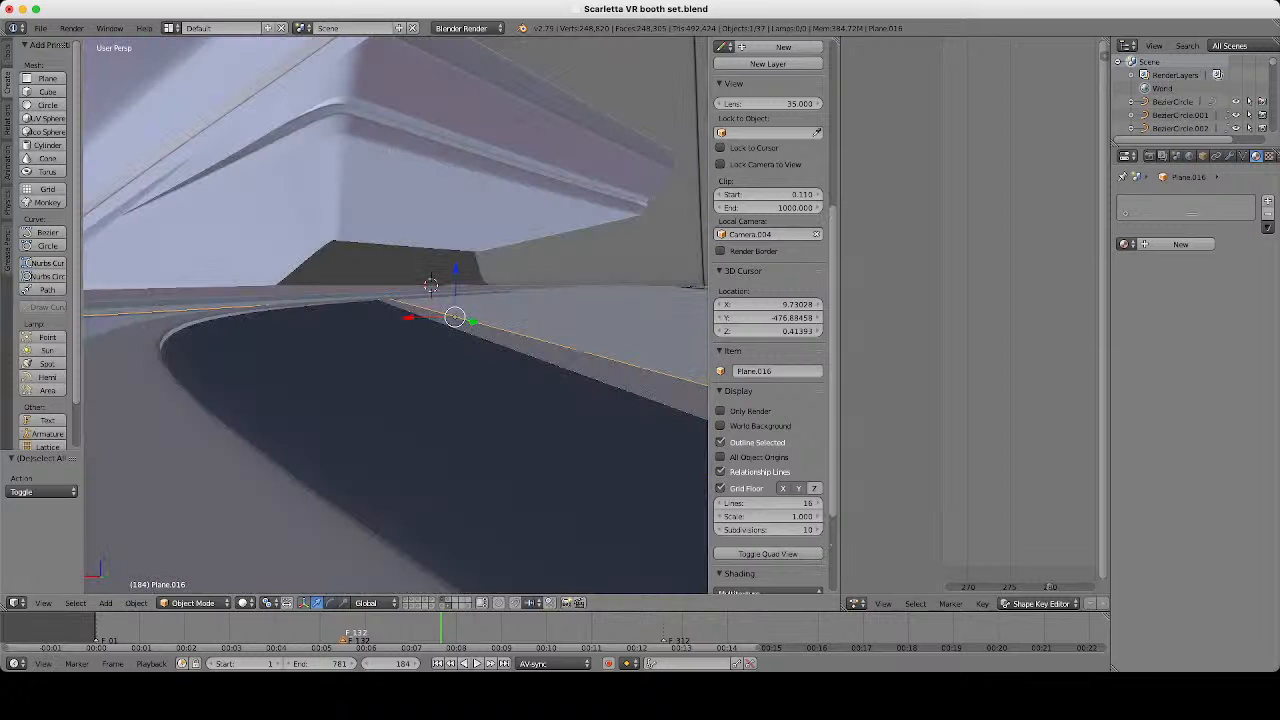
{"action": "key", "text": "g"}
{"action": "key", "text": "z"}
{"action": "key", "text": "Escape"}
Add the curved trim to the selection, raise both corner trims about 0.037 along Z, and clear the selection.
{"action": "middle_click_drag", "start_coordinate": [450, 310], "coordinate": [355, 294]}
{"action": "scroll", "coordinate": [490, 346], "scroll_direction": "down", "scroll_amount": 3}
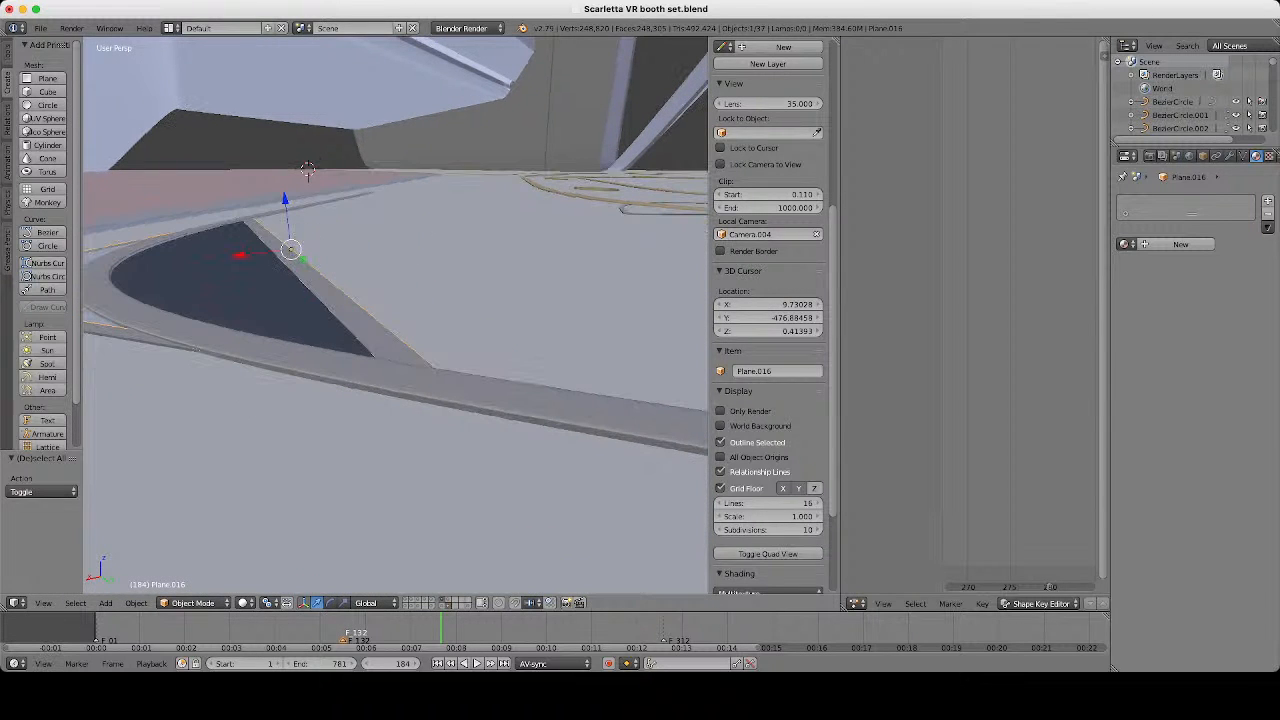
{"action": "right_click", "coordinate": [350, 362], "text": "shift"}
{"action": "middle_click_drag", "start_coordinate": [350, 362], "coordinate": [450, 368], "text": "shift"}
{"action": "key", "text": "z"}
{"action": "key", "text": "z"}
{"action": "scroll", "coordinate": [462, 384], "scroll_direction": "down", "scroll_amount": 4}
{"action": "key", "text": "z"}
{"action": "key", "text": "z"}
{"action": "scroll", "coordinate": [430, 440], "scroll_direction": "up", "scroll_amount": 3}
{"action": "scroll", "coordinate": [450, 370], "scroll_direction": "up", "scroll_amount": 1}
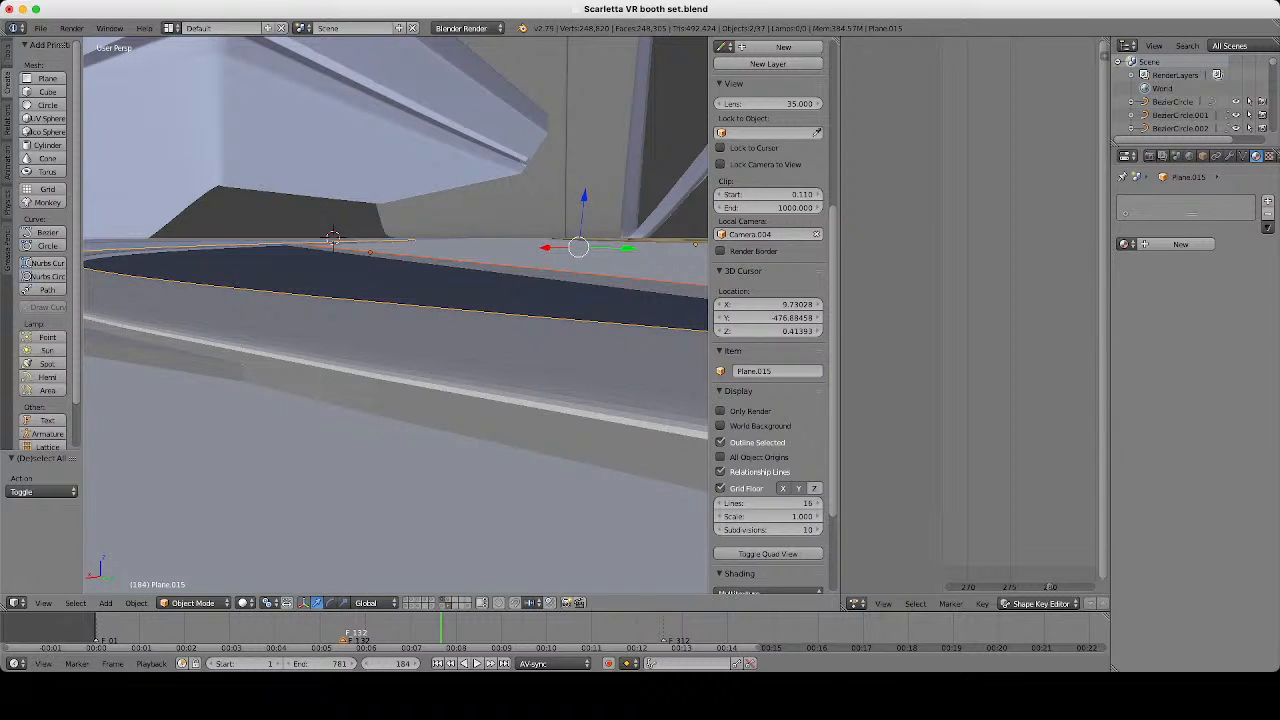
{"action": "key", "text": "g"}
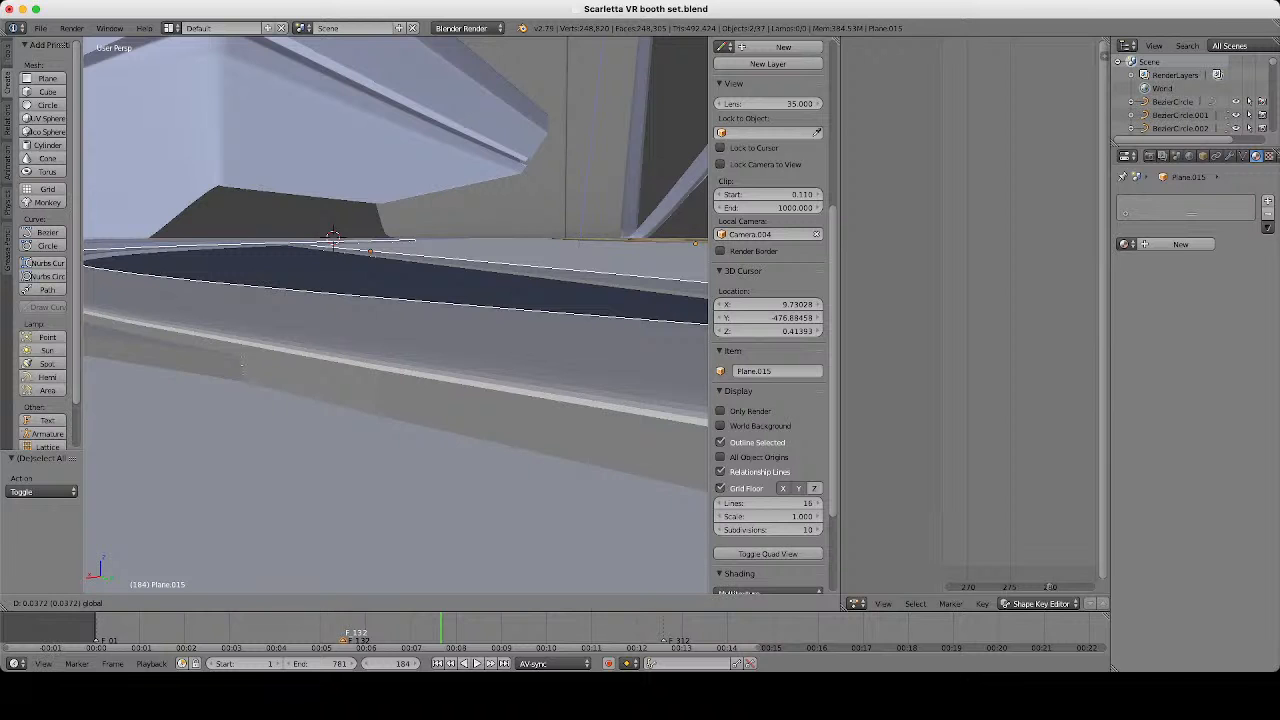
{"action": "left_click_drag", "start_coordinate": [583, 200], "coordinate": [583, 197]}
{"action": "middle_click_drag", "start_coordinate": [470, 300], "coordinate": [474, 362]}
{"action": "key", "text": "a"}
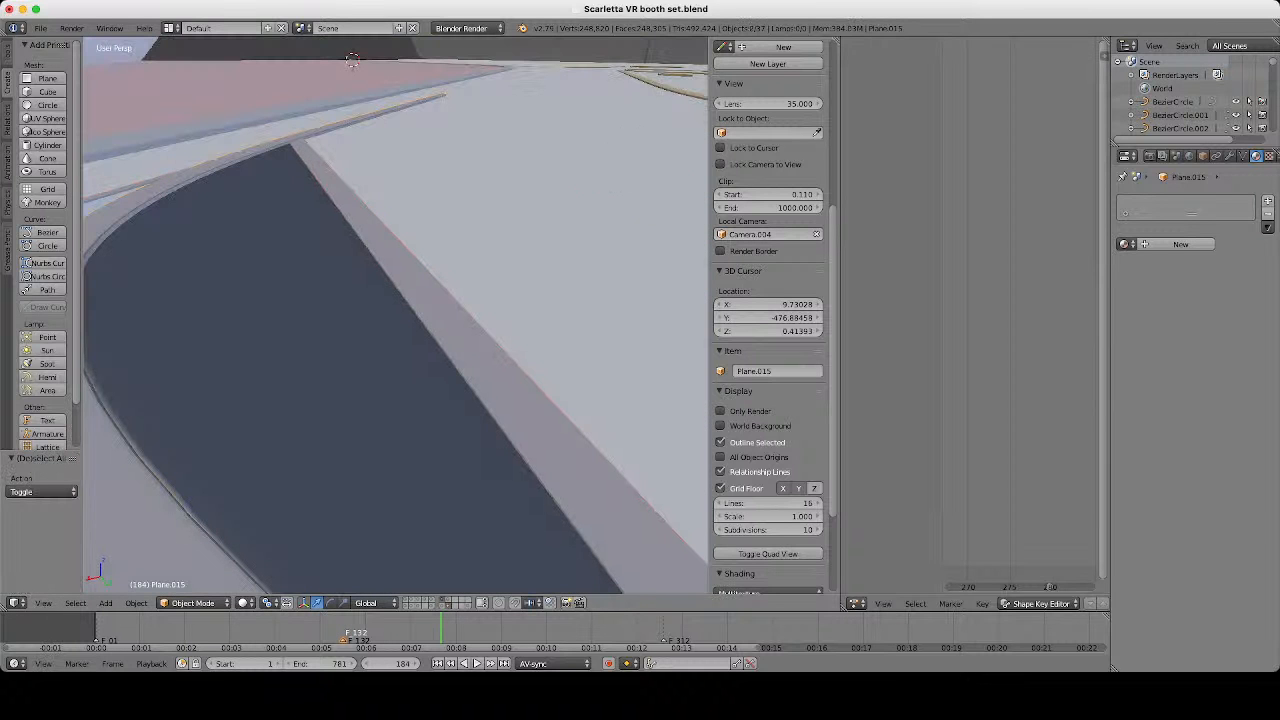
Apply smooth shading to the curved trim around the dark corner inlay.
{"action": "right_click", "coordinate": [418, 288]}
{"action": "scroll", "coordinate": [418, 288], "scroll_direction": "down", "scroll_amount": 5}
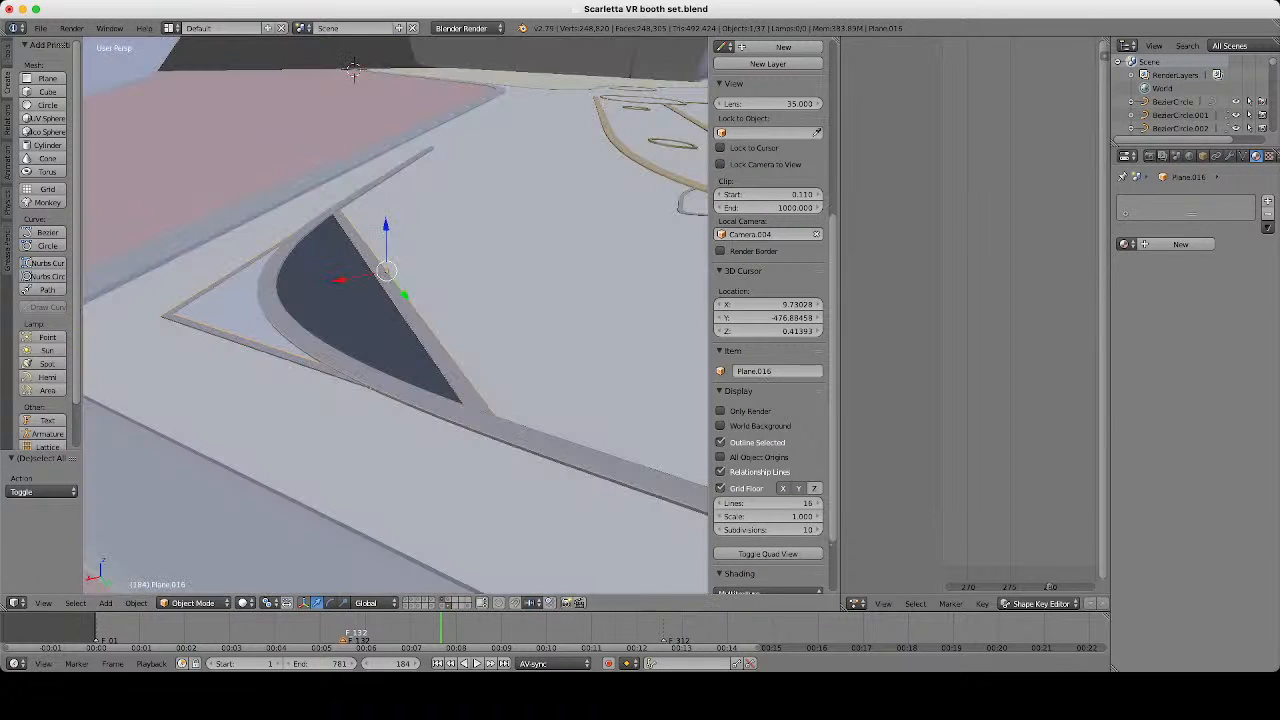
{"action": "scroll", "coordinate": [418, 288], "scroll_direction": "up", "scroll_amount": 3}
{"action": "key", "text": "a"}
{"action": "middle_click_drag", "start_coordinate": [418, 288], "coordinate": [450, 325]}
{"action": "scroll", "coordinate": [360, 310], "scroll_direction": "down", "scroll_amount": 3}
{"action": "right_click", "coordinate": [355, 320]}
{"action": "left_click", "coordinate": [7, 163]}
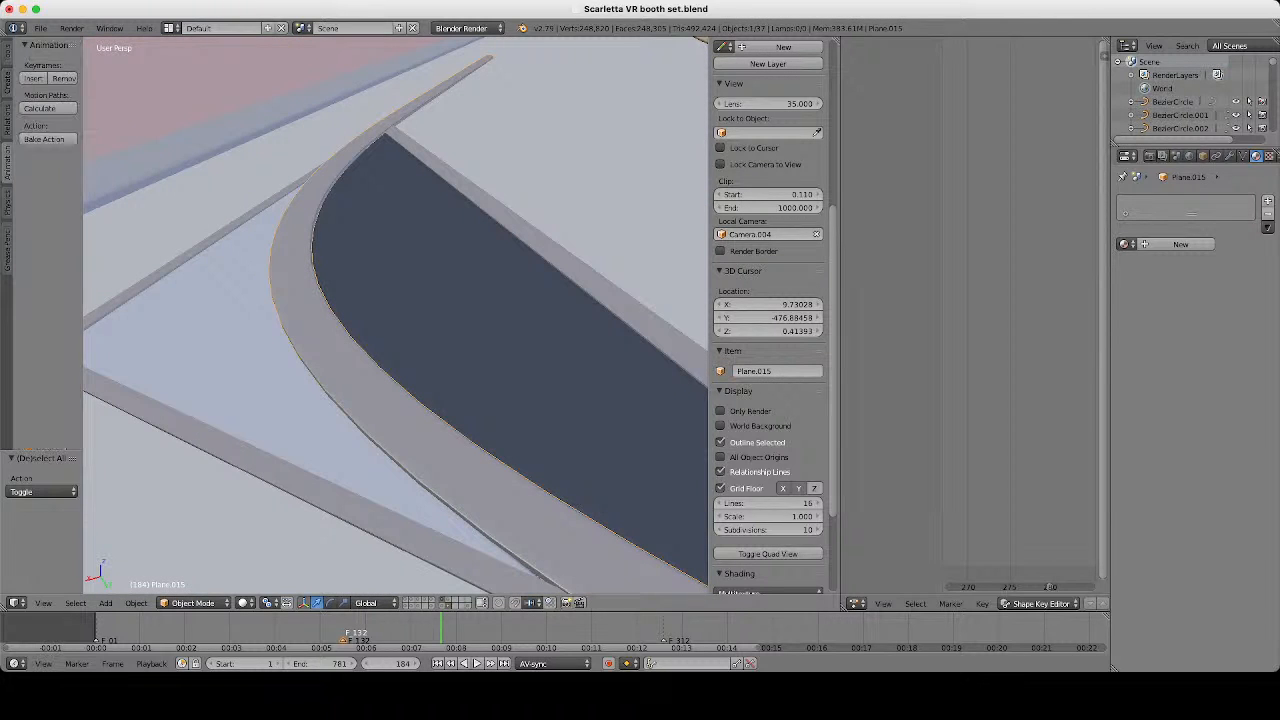
{"action": "left_click", "coordinate": [7, 203]}
{"action": "left_click", "coordinate": [7, 120]}
{"action": "left_click", "coordinate": [7, 82]}
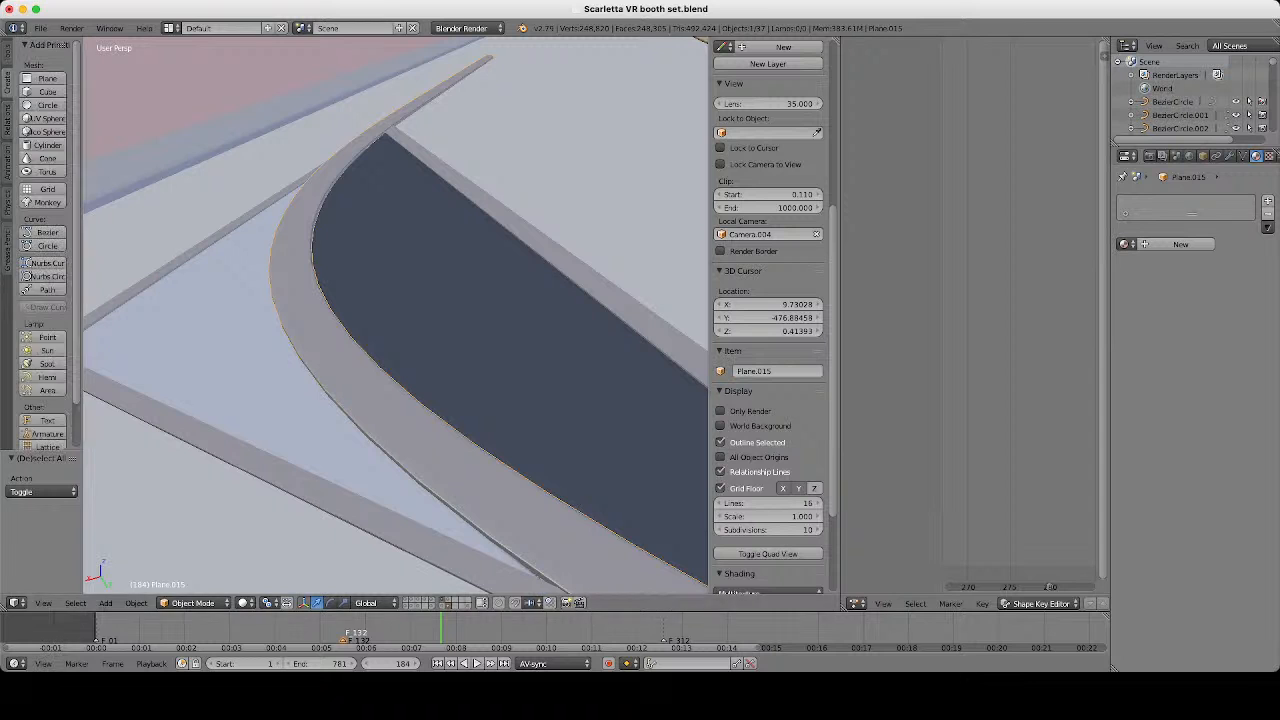
{"action": "left_click", "coordinate": [7, 53]}
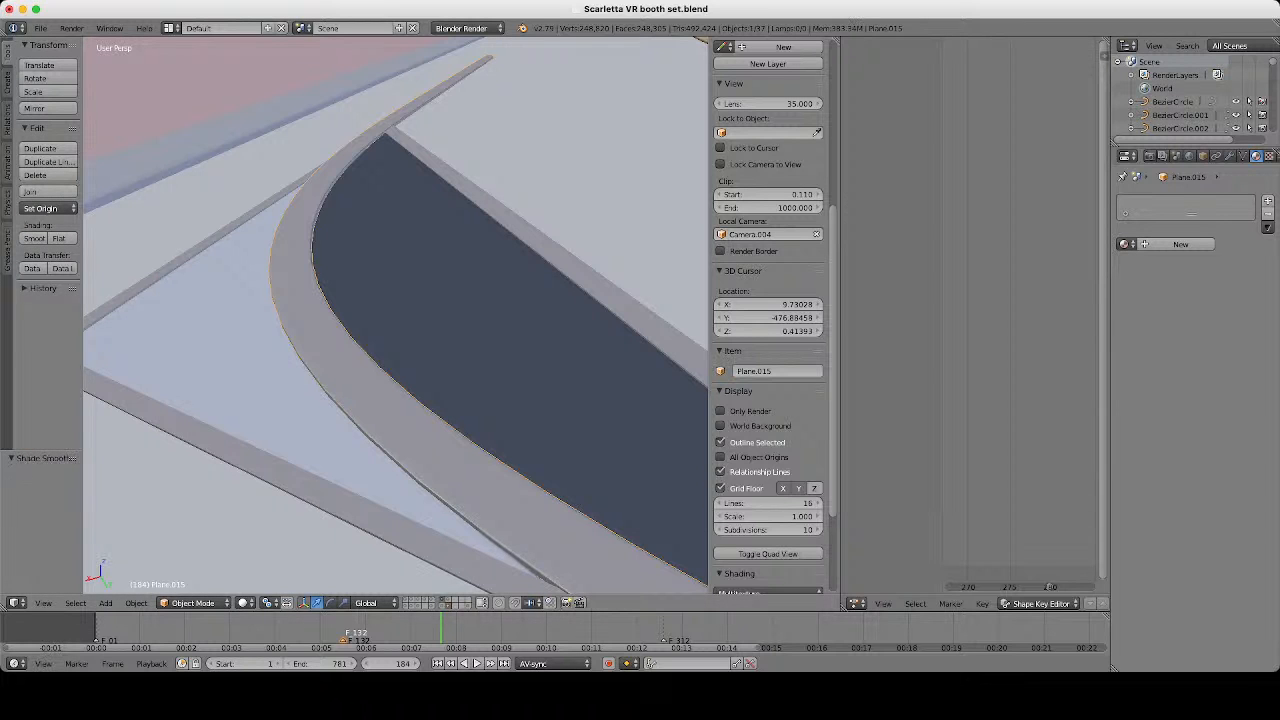
Clear the selection and check the floor corner's trims and dark inlay from above.
{"action": "key", "text": "a"}
{"action": "scroll", "coordinate": [395, 315], "scroll_direction": "down", "scroll_amount": 3}
{"action": "middle_click_drag", "start_coordinate": [395, 315], "coordinate": [200, 310]}
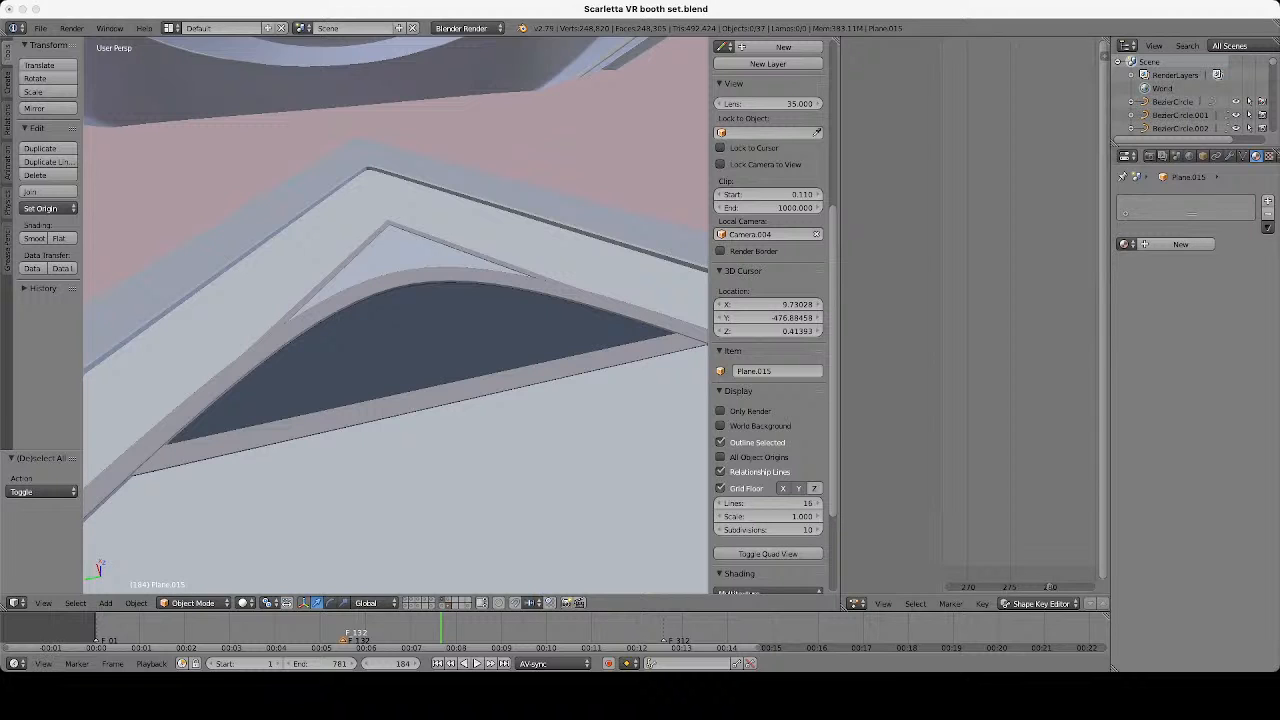
{"action": "left_click", "coordinate": [463, 488]}
{"action": "scroll", "coordinate": [463, 488], "scroll_direction": "down", "scroll_amount": 7}
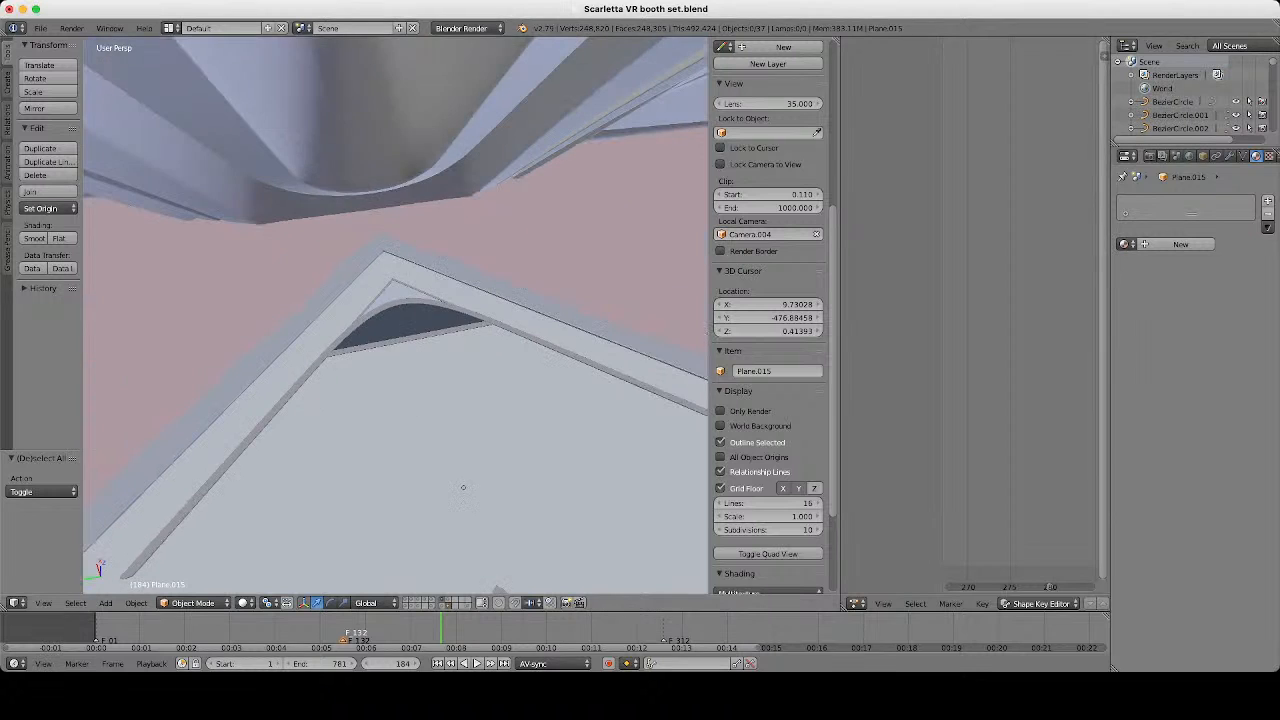
Select the pink ground plane, set its diffuse colour to beige (R 0.650, G 0.587, B 0.462), and clear the selection.
{"action": "right_click", "coordinate": [454, 451]}
{"action": "middle_click_drag", "start_coordinate": [454, 451], "coordinate": [587, 408]}
{"action": "left_click", "coordinate": [1151, 438]}
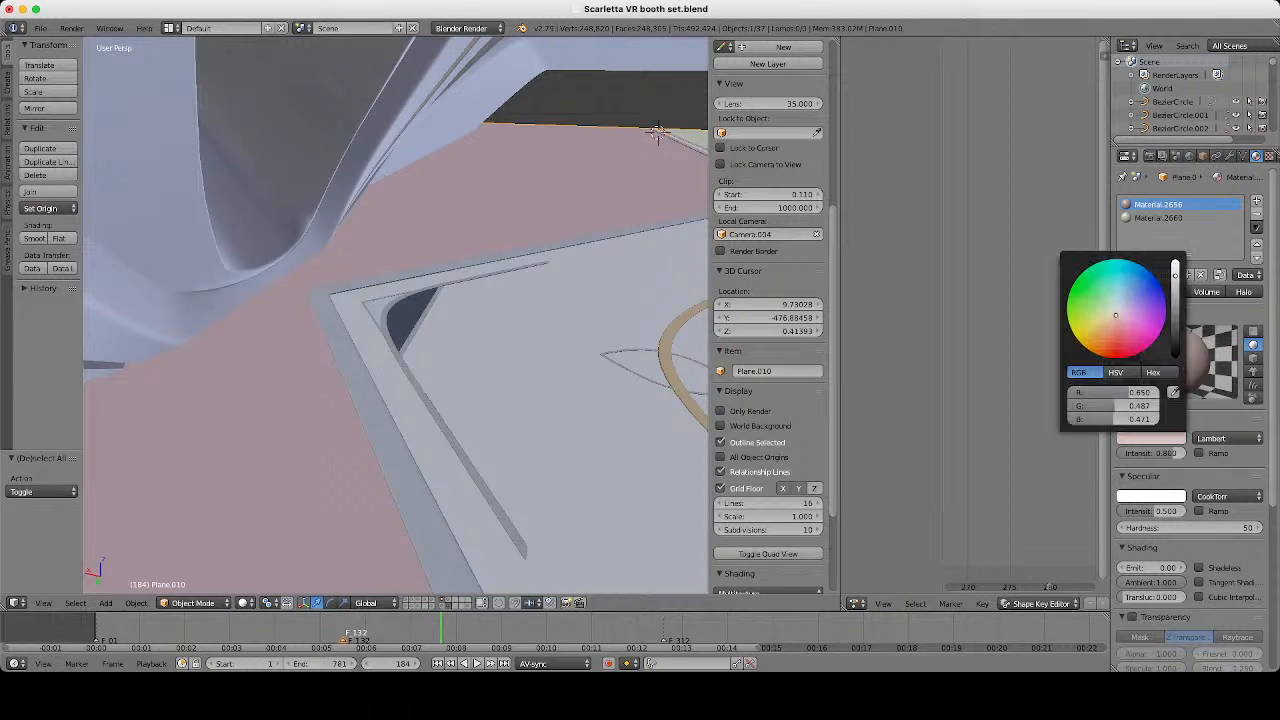
{"action": "left_click_drag", "start_coordinate": [1115, 315], "coordinate": [1111, 313]}
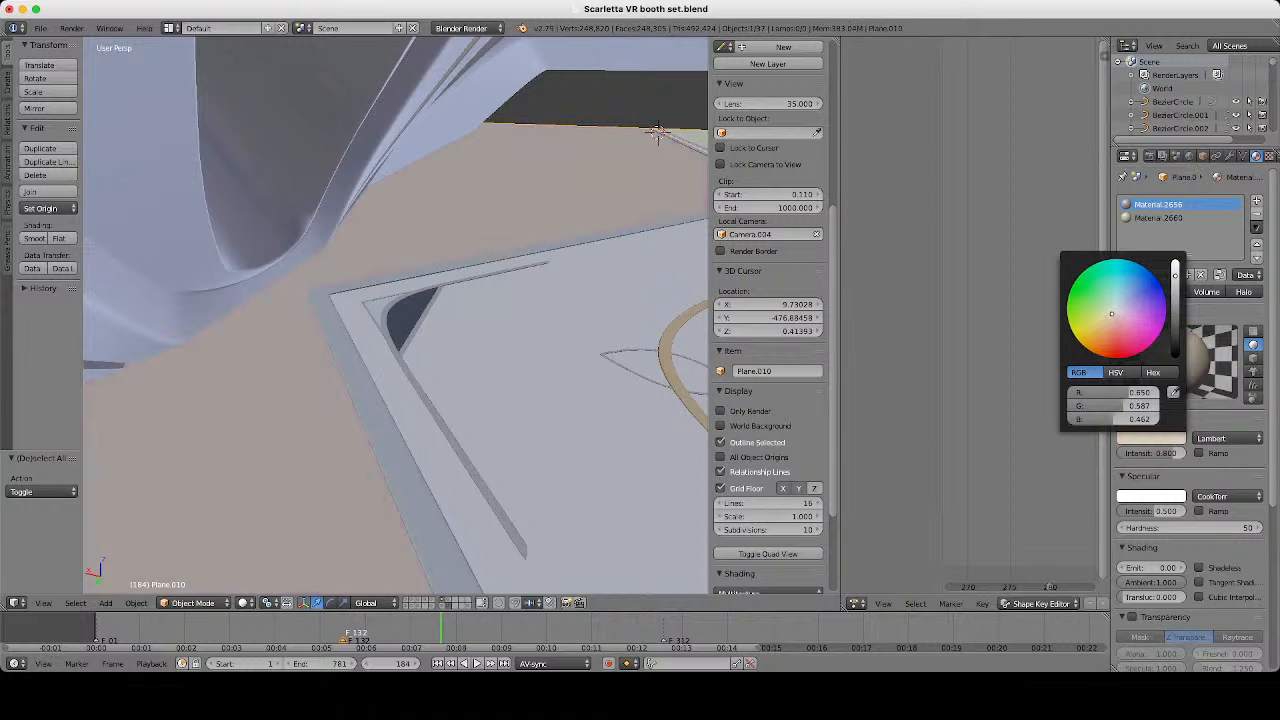
{"action": "scroll", "coordinate": [480, 330], "scroll_direction": "down", "scroll_amount": 2}
{"action": "middle_click_drag", "start_coordinate": [520, 360], "coordinate": [388, 387]}
{"action": "scroll", "coordinate": [395, 350], "scroll_direction": "down", "scroll_amount": 5}
{"action": "key", "text": "a"}
Recolour the ground plane's diffuse material to a pale lavender blue of R 0.542, G 0.544, B 0.650.
{"action": "scroll", "coordinate": [395, 330], "scroll_direction": "down", "scroll_amount": 6}
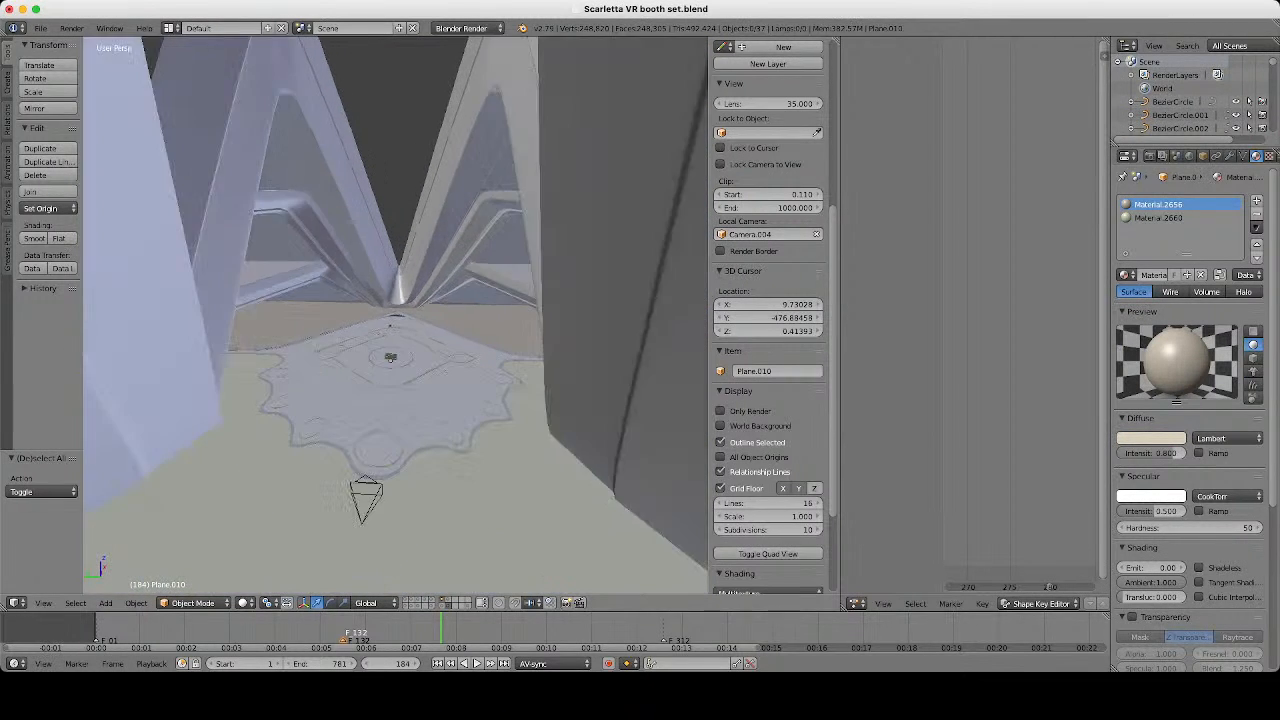
{"action": "mouse_move", "coordinate": [395, 330]}
{"action": "middle_mouse_down"}
{"action": "mouse_move", "coordinate": [422, 344]}
{"action": "mouse_move", "coordinate": [392, 326]}
{"action": "middle_mouse_up"}
{"action": "scroll", "coordinate": [392, 326], "scroll_direction": "up", "scroll_amount": 7}
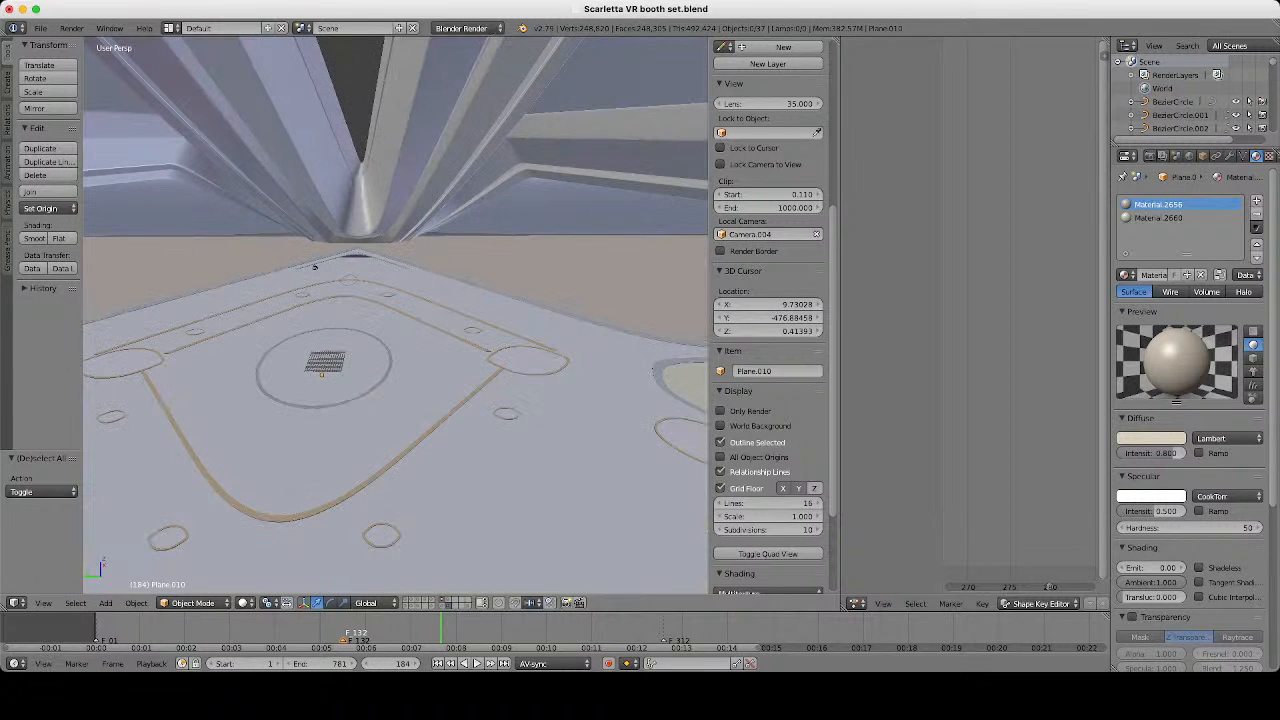
{"action": "middle_click_drag", "start_coordinate": [314, 266], "coordinate": [455, 280]}
{"action": "left_click", "coordinate": [1151, 438]}
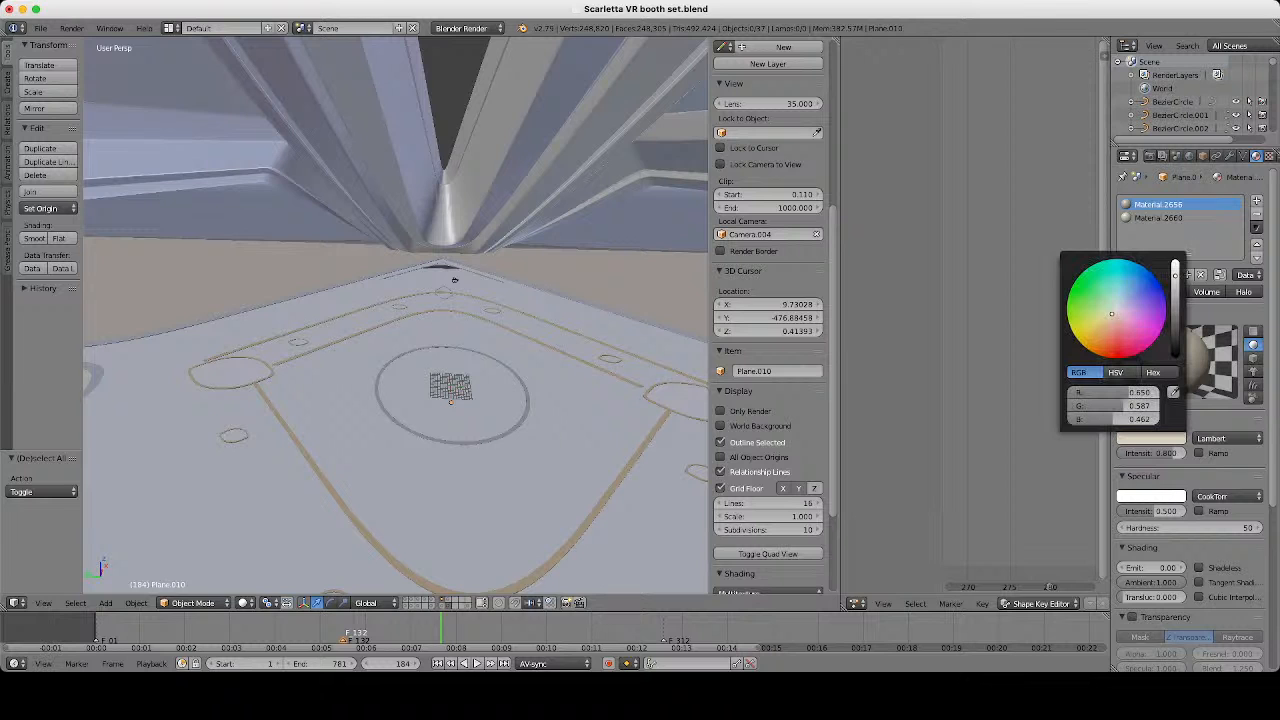
{"action": "left_click", "coordinate": [1121, 302]}
{"action": "left_click", "coordinate": [1120, 306]}
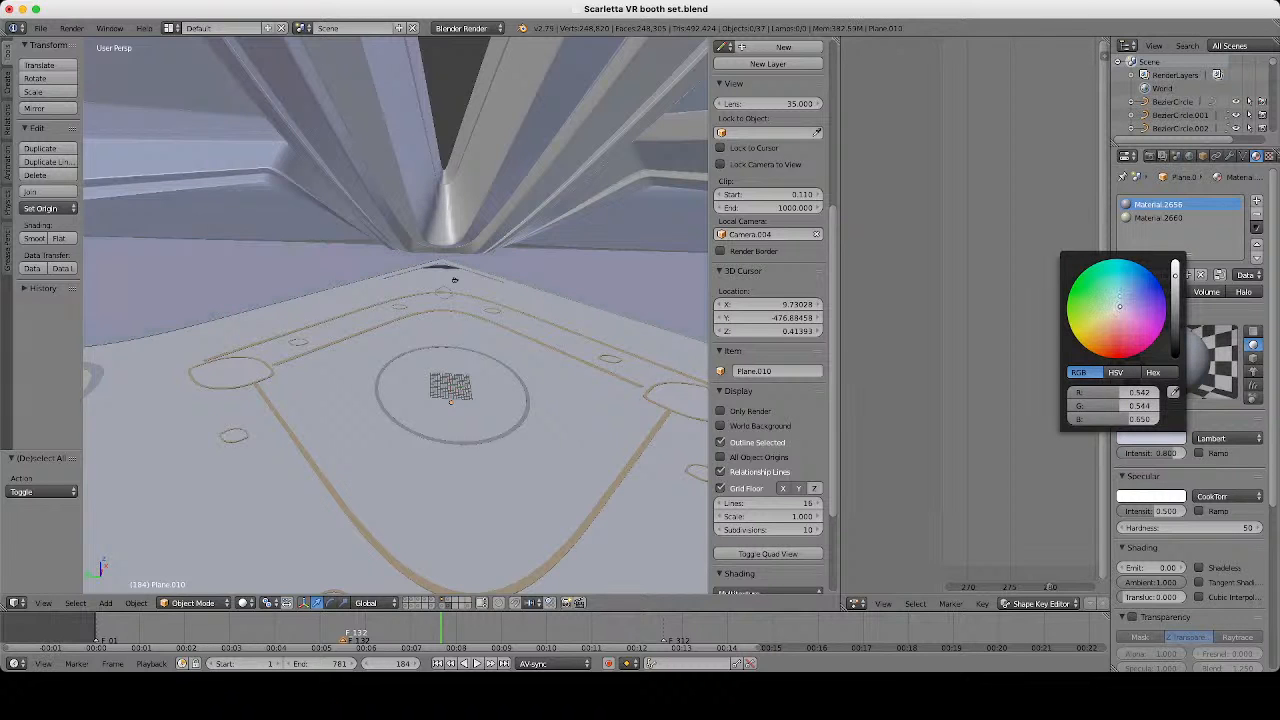
Shift the floor's Material.2656 diffuse colour to light grey-blue and Material.2660's to about hue 0.531, saturation 0.068, value 0.914.
{"action": "left_click", "coordinate": [1118, 305]}
{"action": "scroll", "coordinate": [440, 300], "scroll_direction": "down", "scroll_amount": 7}
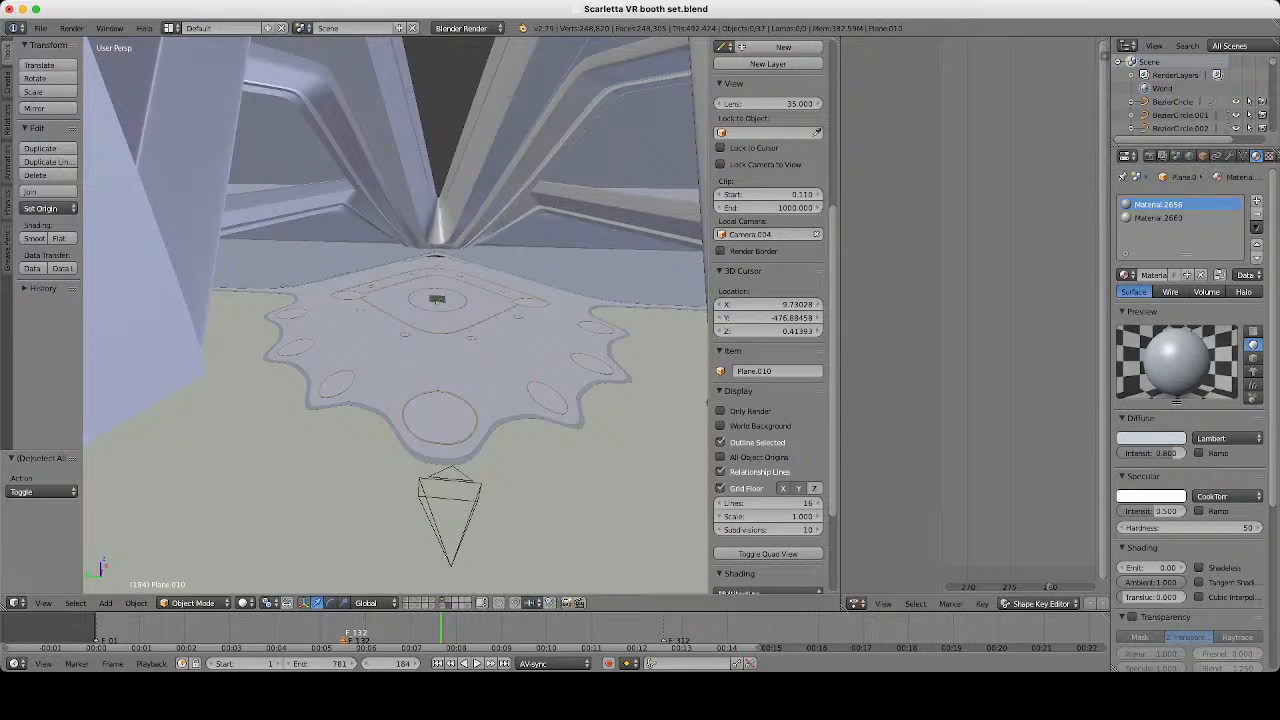
{"action": "left_click", "coordinate": [1158, 217]}
{"action": "left_click", "coordinate": [1151, 437]}
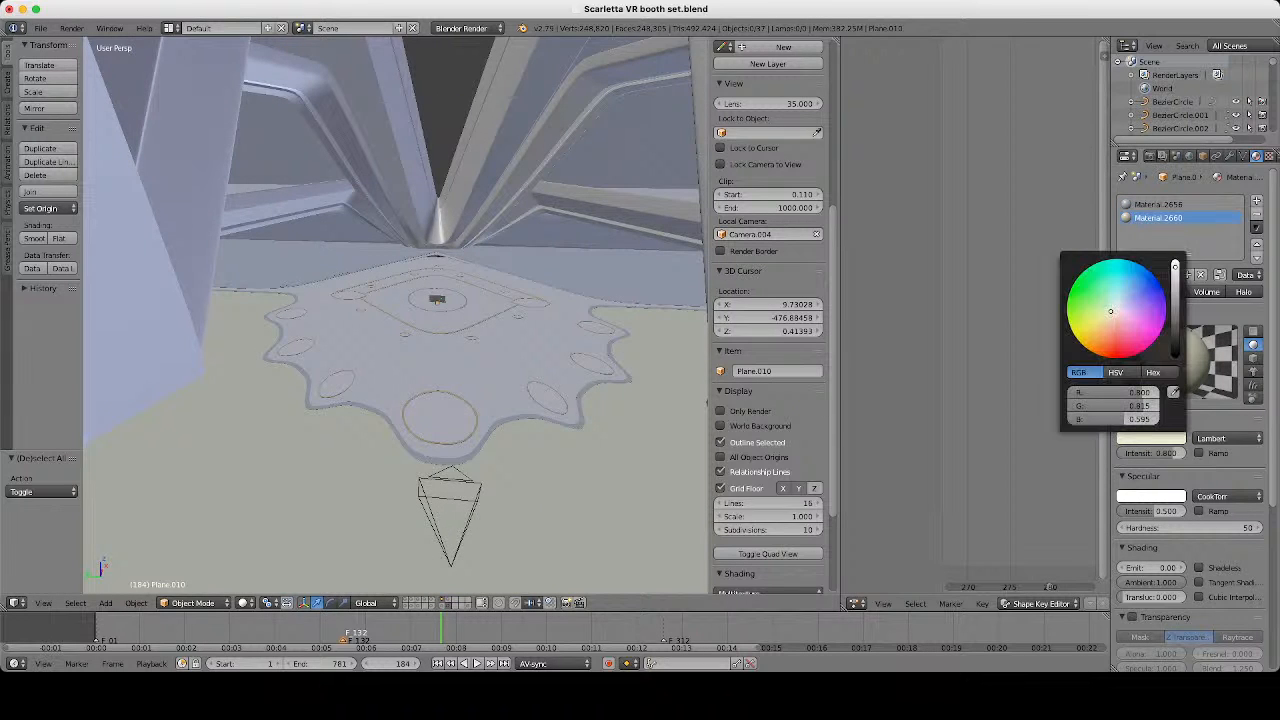
{"action": "left_click", "coordinate": [1123, 303]}
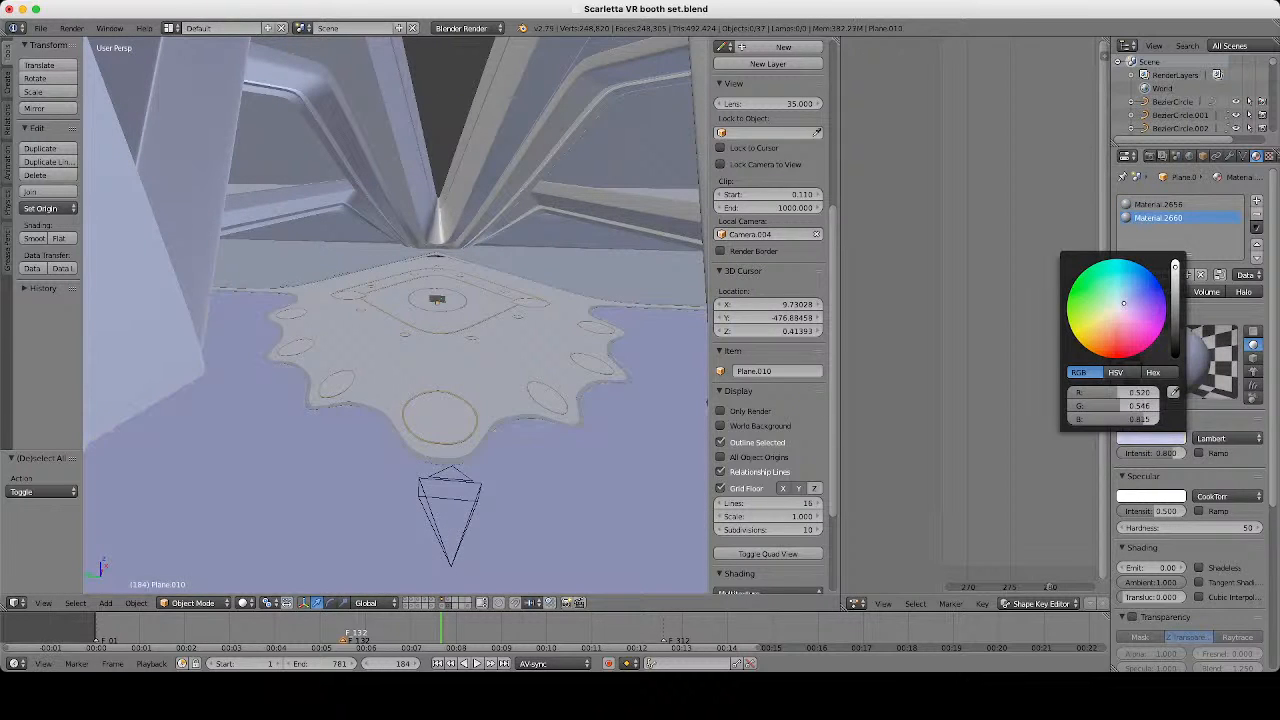
{"action": "left_click_drag", "start_coordinate": [1123, 303], "coordinate": [1123, 308]}
{"action": "left_click", "coordinate": [1119, 307]}
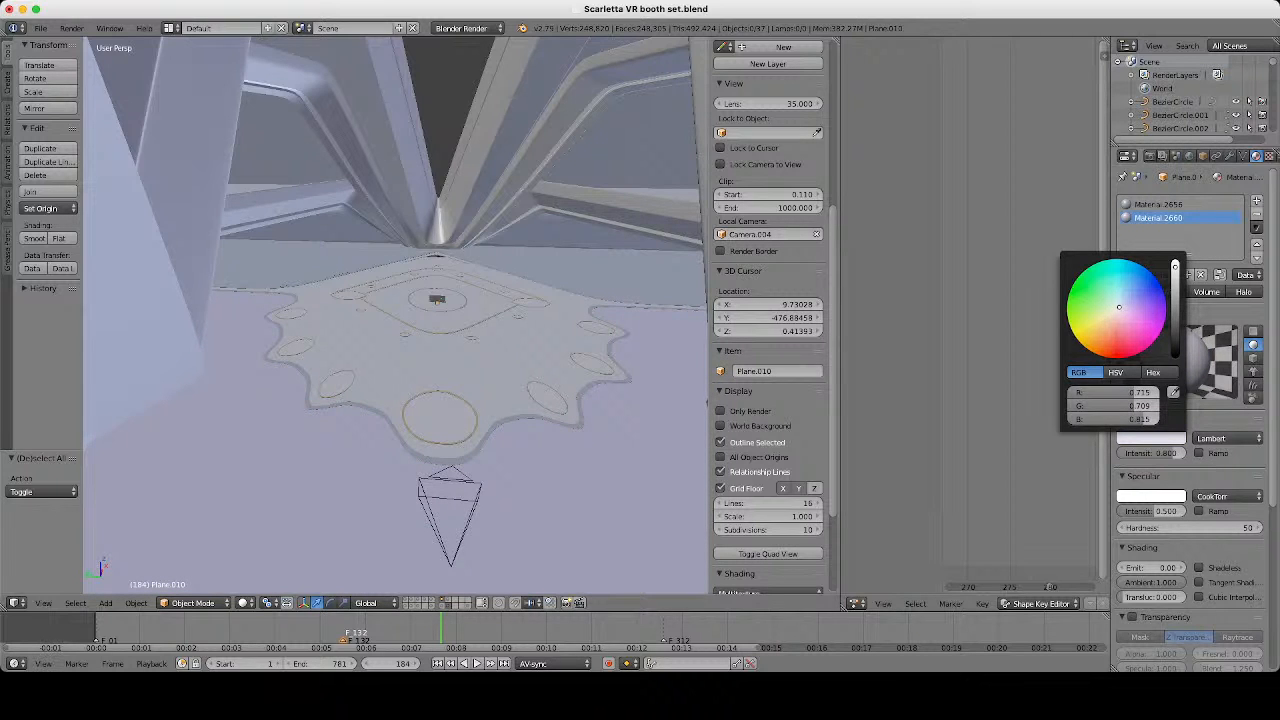
{"action": "left_click_drag", "start_coordinate": [1119, 307], "coordinate": [1117, 305]}
Darken the diffuse colour of the floor's Material.2656 to a medium blue-grey and fine-tune its saturation.
{"action": "middle_click_drag", "start_coordinate": [560, 320], "coordinate": [515, 395]}
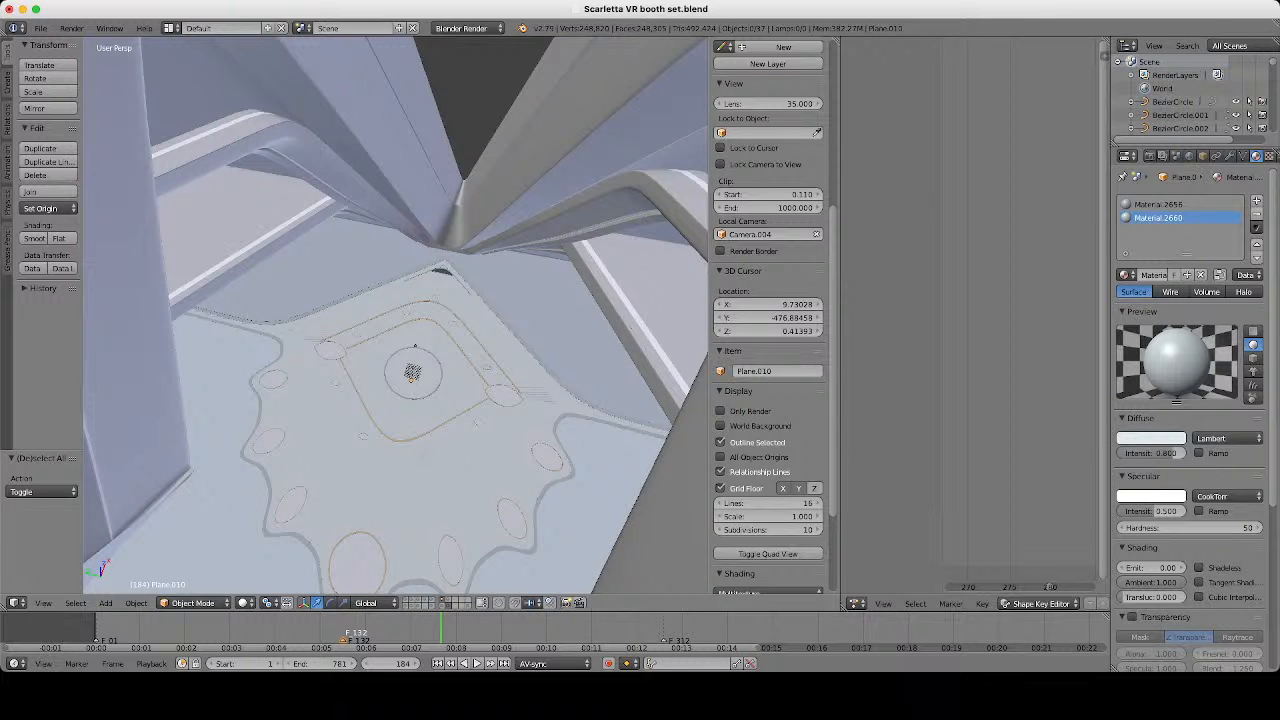
{"action": "middle_click_drag", "start_coordinate": [415, 346], "coordinate": [472, 232]}
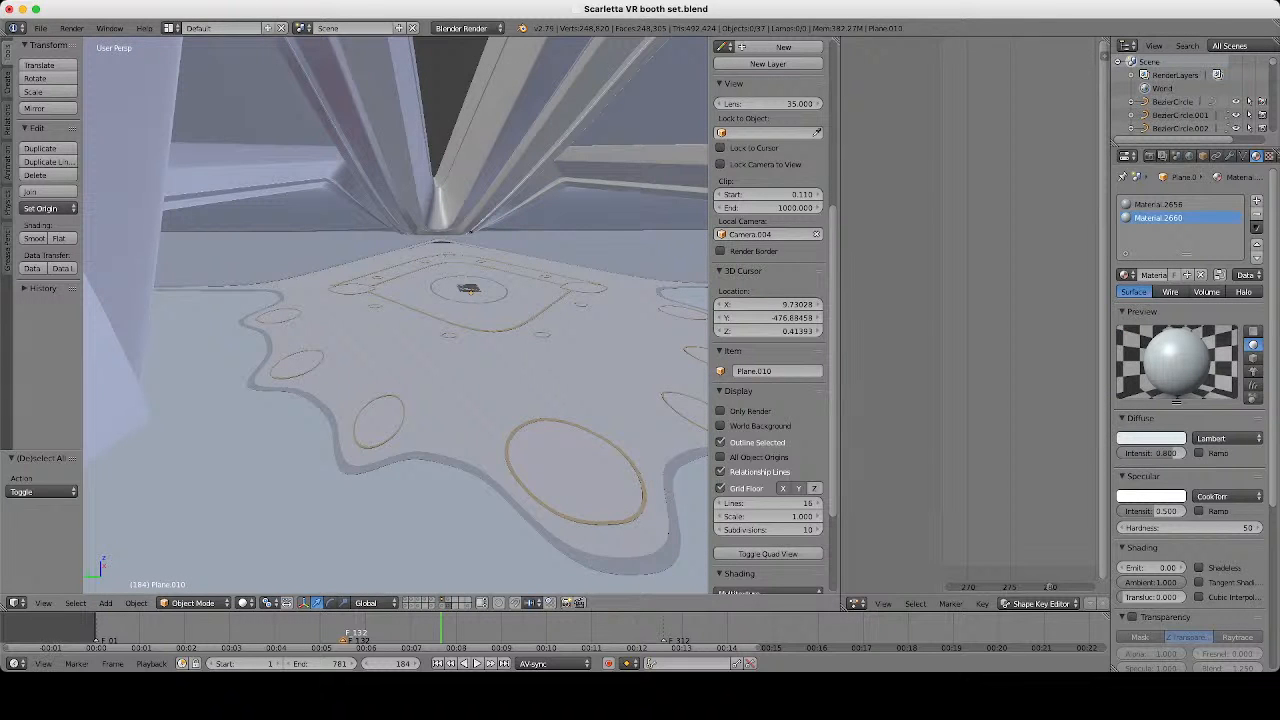
{"action": "scroll", "coordinate": [471, 232], "scroll_direction": "up", "scroll_amount": 4}
{"action": "middle_click_drag", "start_coordinate": [480, 140], "coordinate": [482, 229]}
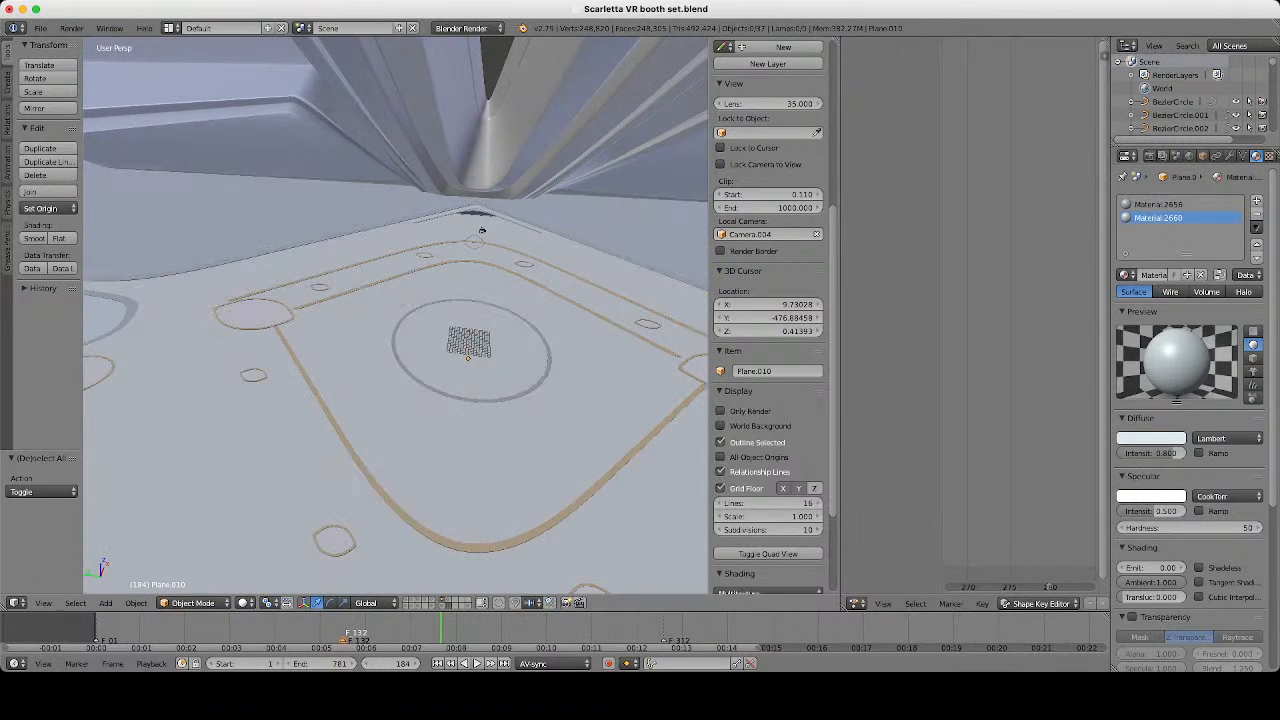
{"action": "scroll", "coordinate": [436, 275], "scroll_direction": "down", "scroll_amount": 4}
{"action": "left_click", "coordinate": [1160, 204]}
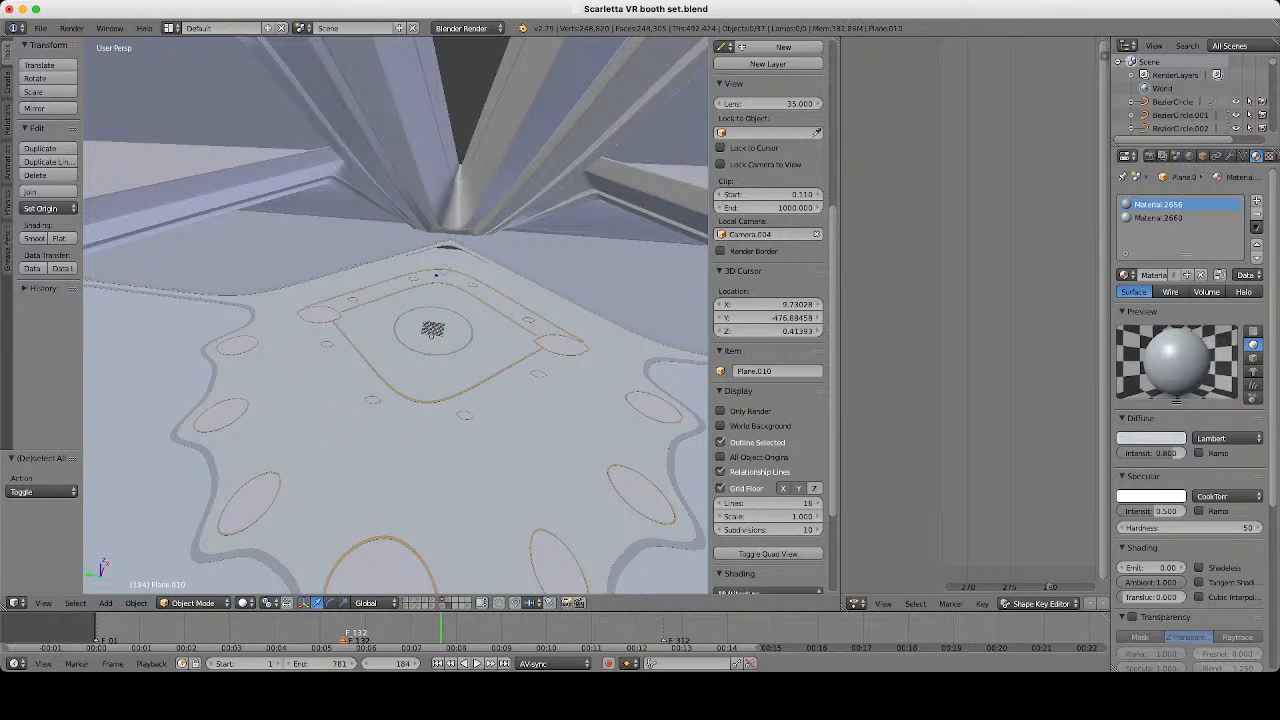
{"action": "left_click", "coordinate": [1150, 438]}
{"action": "left_click_drag", "start_coordinate": [1175, 266], "coordinate": [1175, 290]}
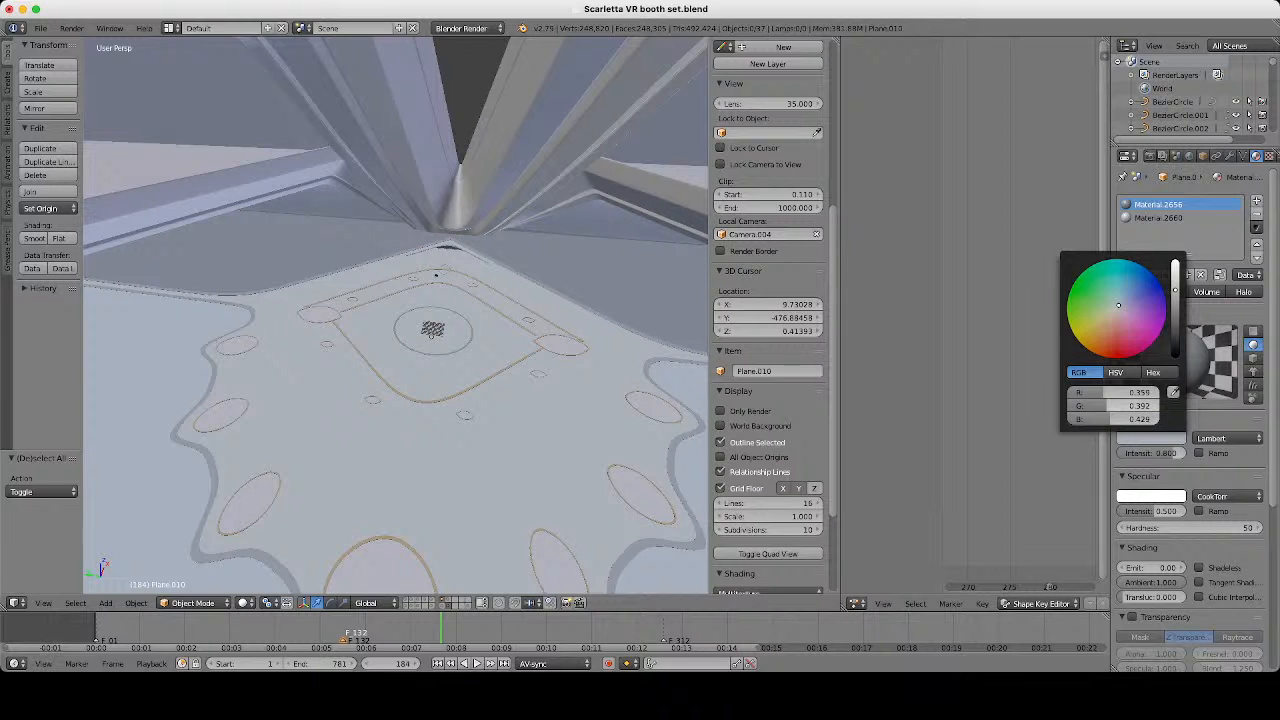
{"action": "left_click", "coordinate": [1115, 372]}
{"action": "left_click_drag", "start_coordinate": [1117, 406], "coordinate": [1121, 406]}
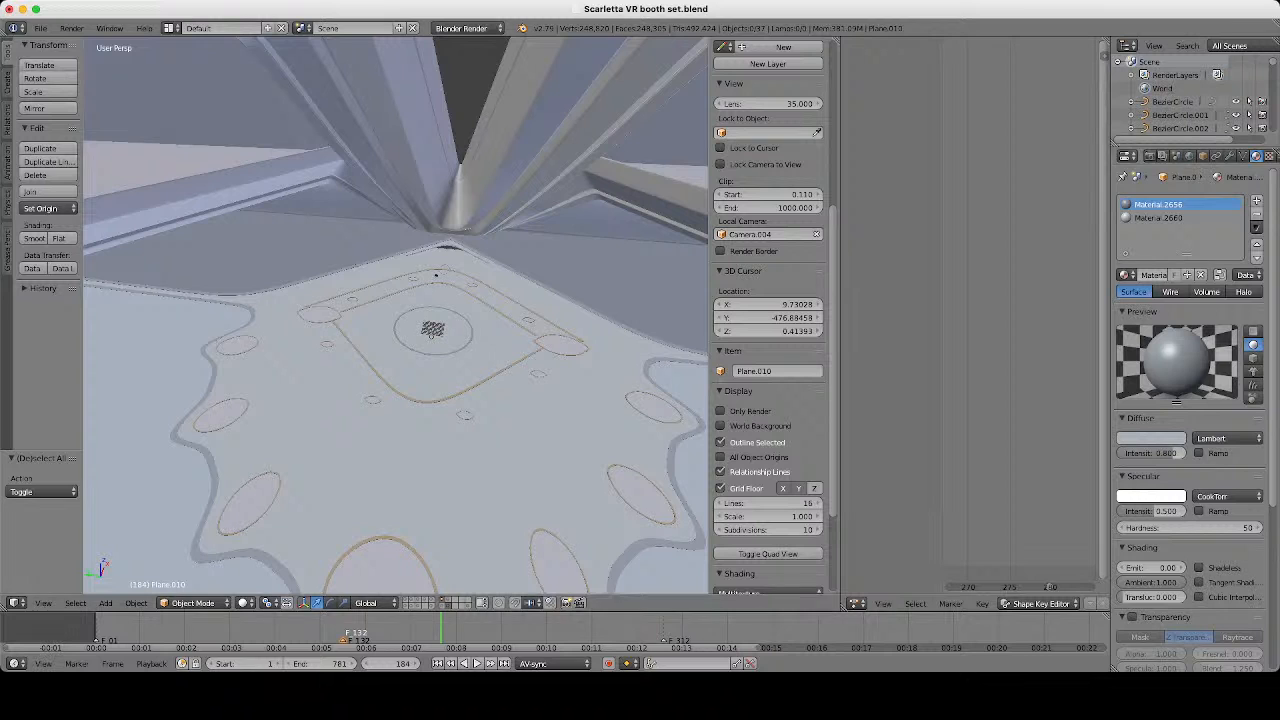
Set Material.2660's diffuse colour to a muted blue-grey of about hue 0.617, saturation 0.056 and value 0.740.
{"action": "left_click", "coordinate": [1158, 217]}
{"action": "left_click", "coordinate": [1151, 438]}
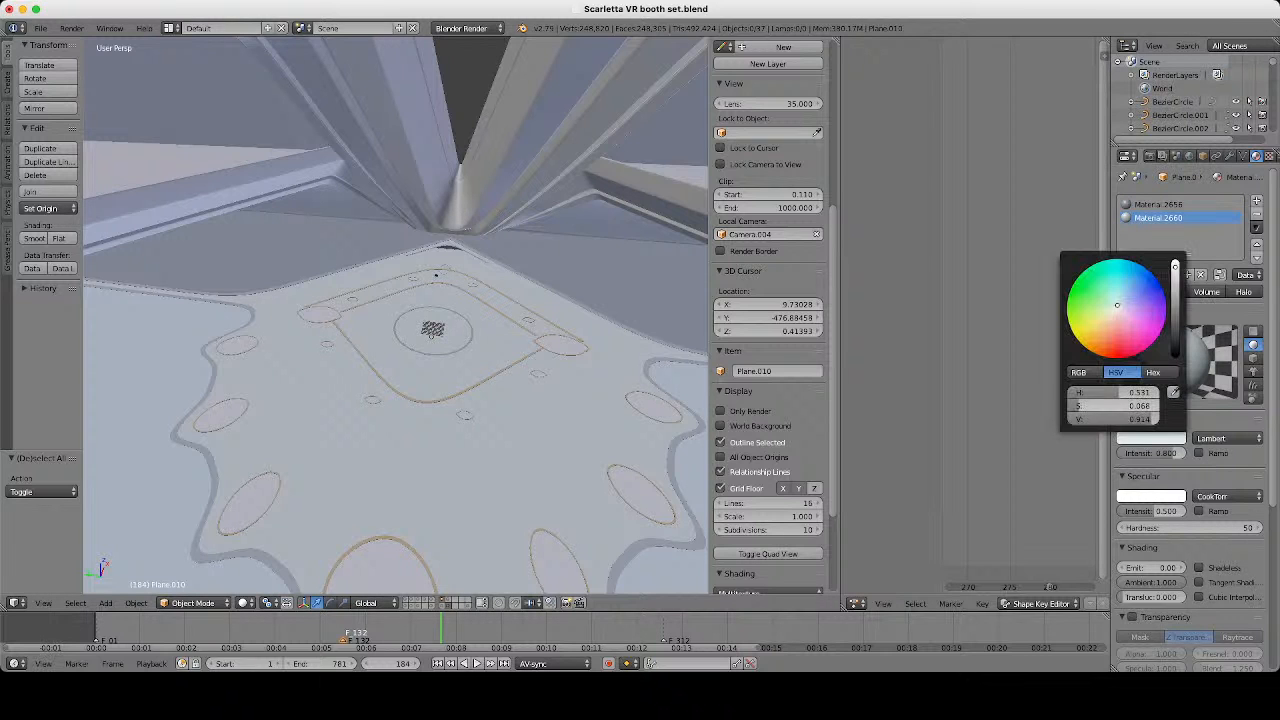
{"action": "left_click_drag", "start_coordinate": [1079, 405], "coordinate": [1135, 419]}
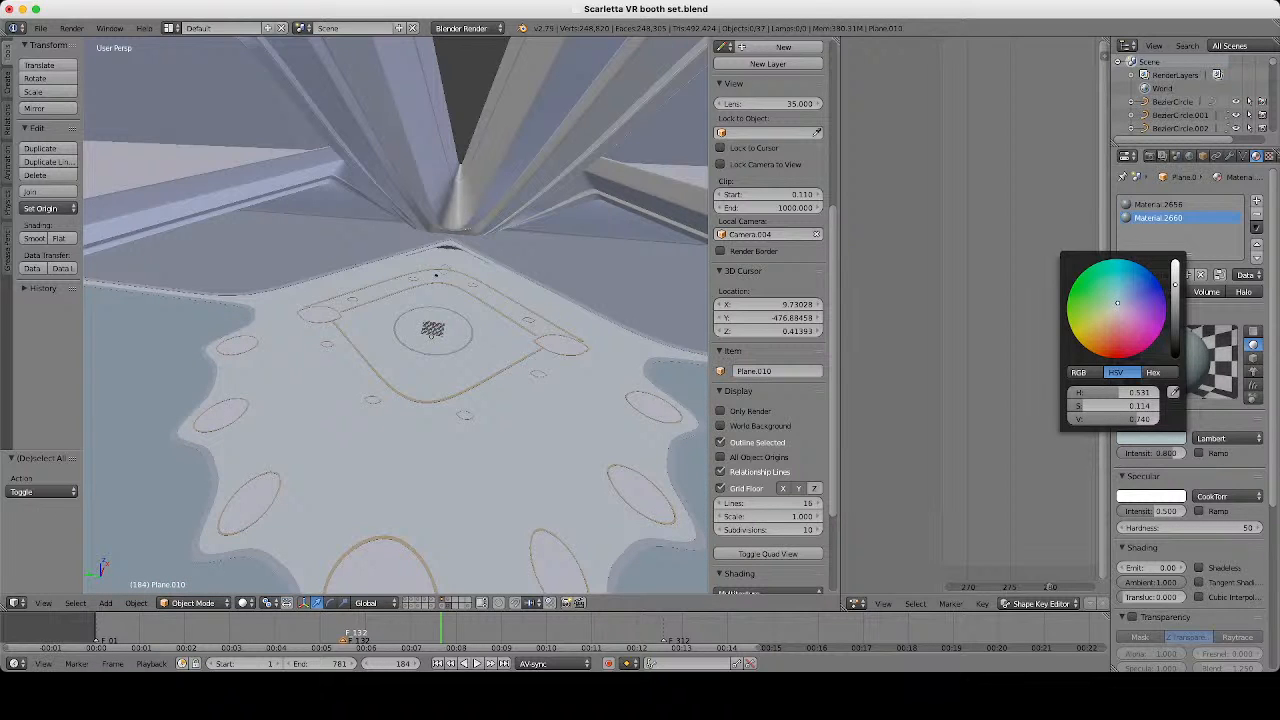
{"action": "left_click_drag", "start_coordinate": [1117, 302], "coordinate": [1118, 306]}
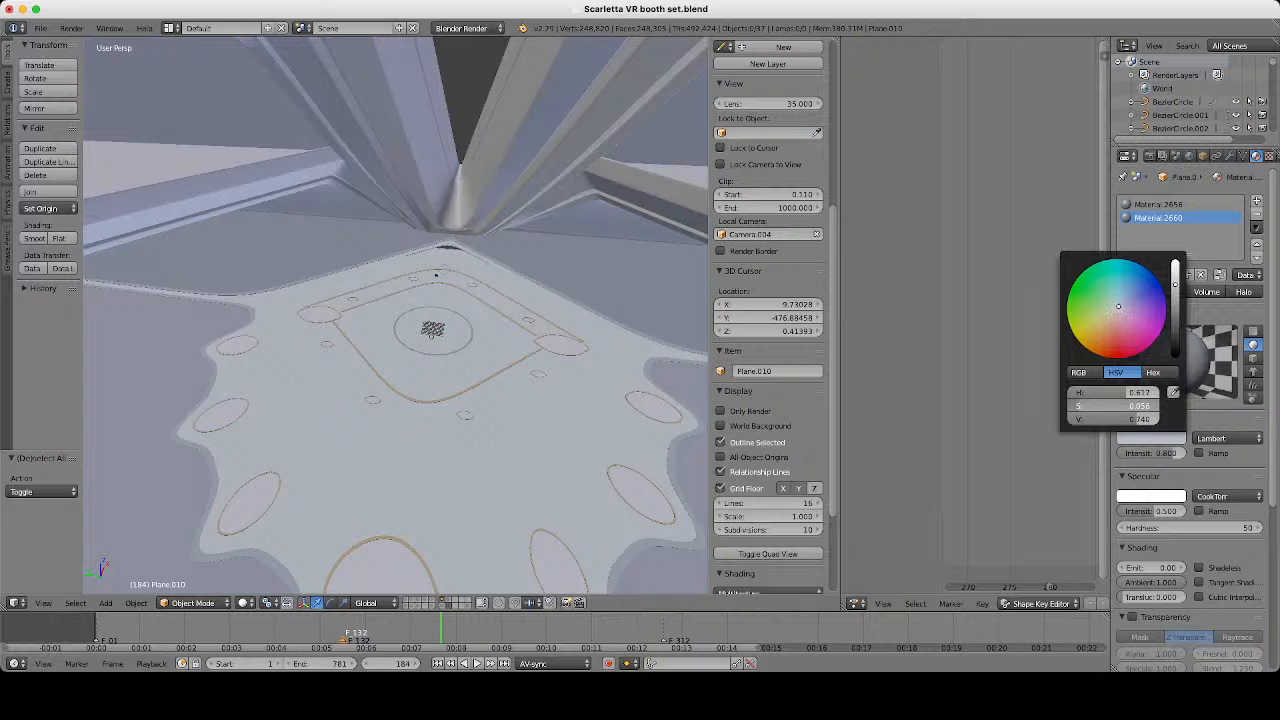
{"action": "scroll", "coordinate": [396, 316], "scroll_direction": "down", "scroll_amount": 5}
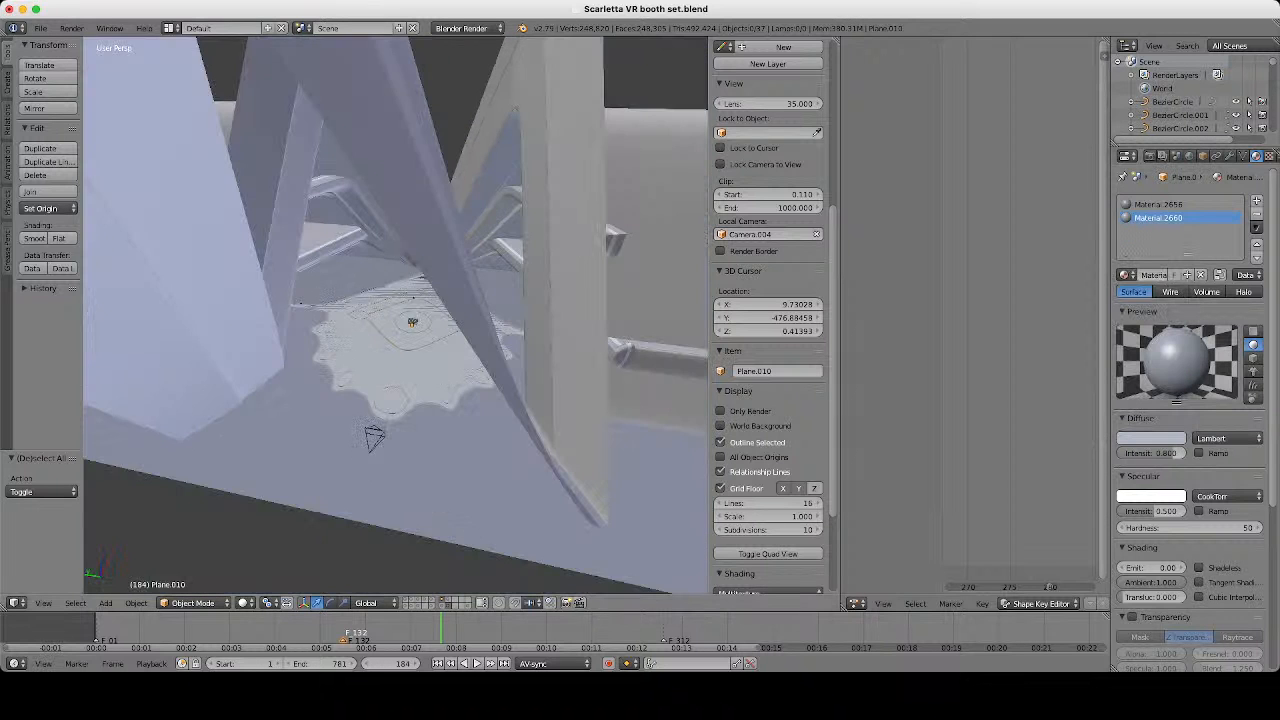
Select the tan lining on the floor and lower its Floor lining diffuse saturation to about 0.223.
{"action": "scroll", "coordinate": [396, 316], "scroll_direction": "up", "scroll_amount": 4}
{"action": "middle_click_drag", "start_coordinate": [396, 316], "coordinate": [400, 370]}
{"action": "key", "text": "a"}
{"action": "scroll", "coordinate": [396, 316], "scroll_direction": "up", "scroll_amount": 3}
{"action": "mouse_move", "coordinate": [396, 316]}
{"action": "middle_mouse_down"}
{"action": "mouse_move", "coordinate": [450, 335]}
{"action": "mouse_move", "coordinate": [374, 286]}
{"action": "mouse_move", "coordinate": [320, 322]}
{"action": "mouse_move", "coordinate": [398, 326]}
{"action": "middle_mouse_up"}
{"action": "key", "text": "a"}
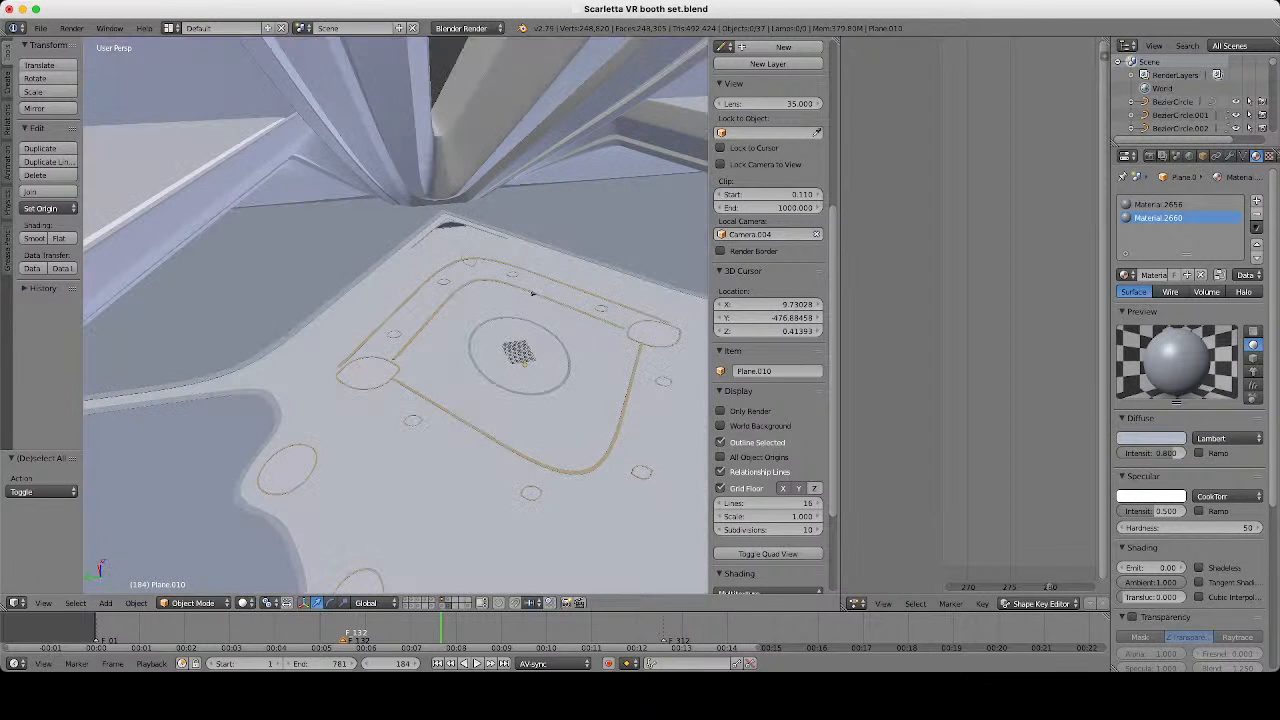
{"action": "key", "text": "z"}
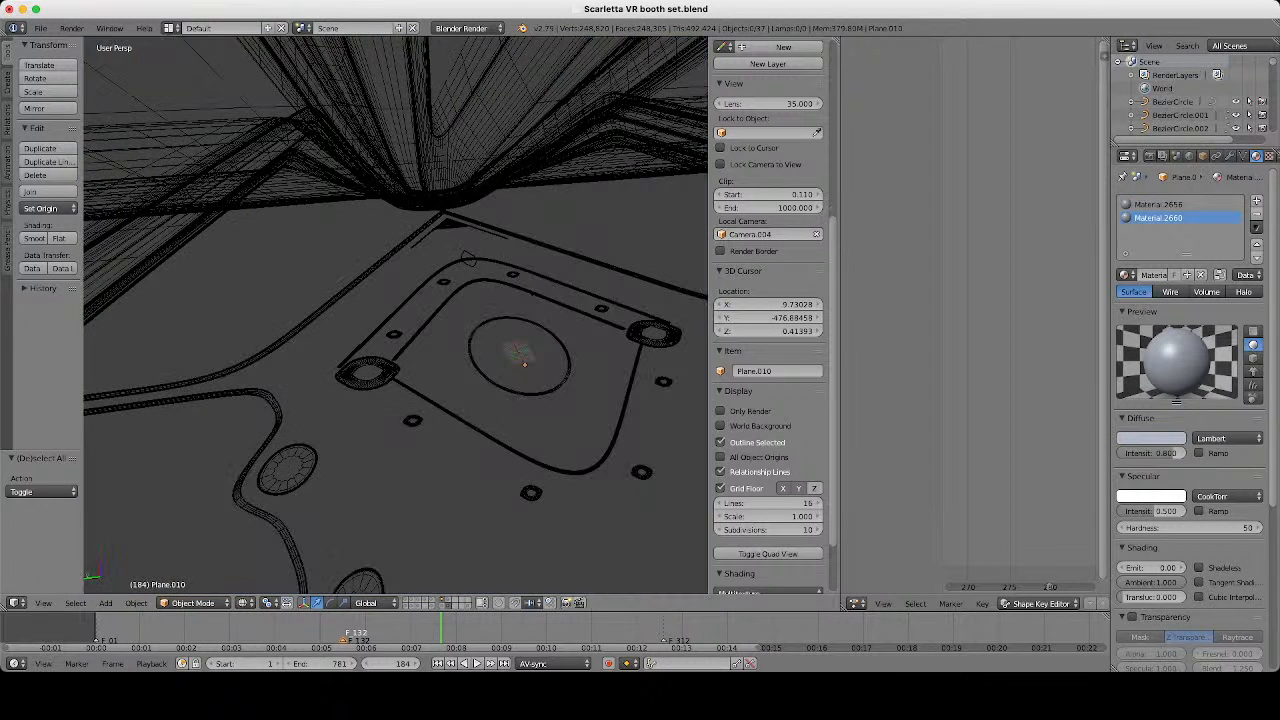
{"action": "right_click", "coordinate": [533, 293]}
{"action": "scroll", "coordinate": [533, 293], "scroll_direction": "up", "scroll_amount": 4}
{"action": "key", "text": "z"}
{"action": "left_click", "coordinate": [1148, 408]}
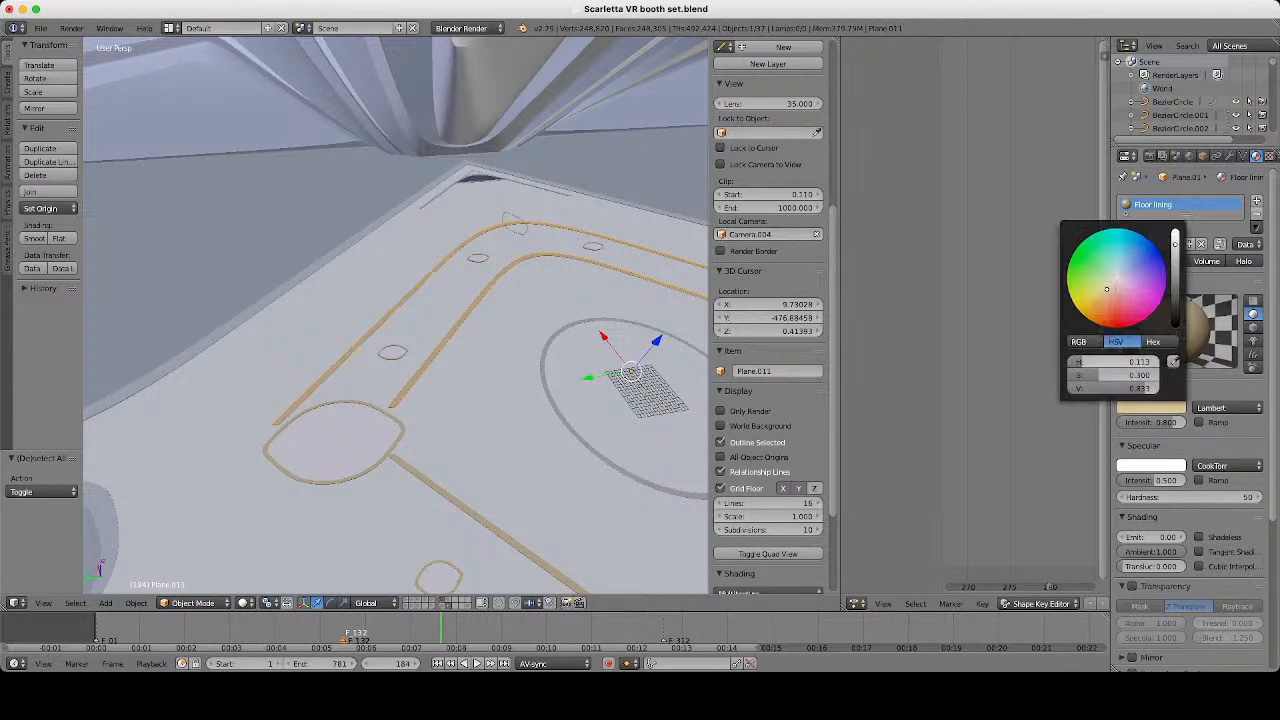
{"action": "left_click_drag", "start_coordinate": [1130, 375], "coordinate": [1117, 375]}
{"action": "key", "text": "a"}
{"action": "scroll", "coordinate": [533, 293], "scroll_direction": "down", "scroll_amount": 4}
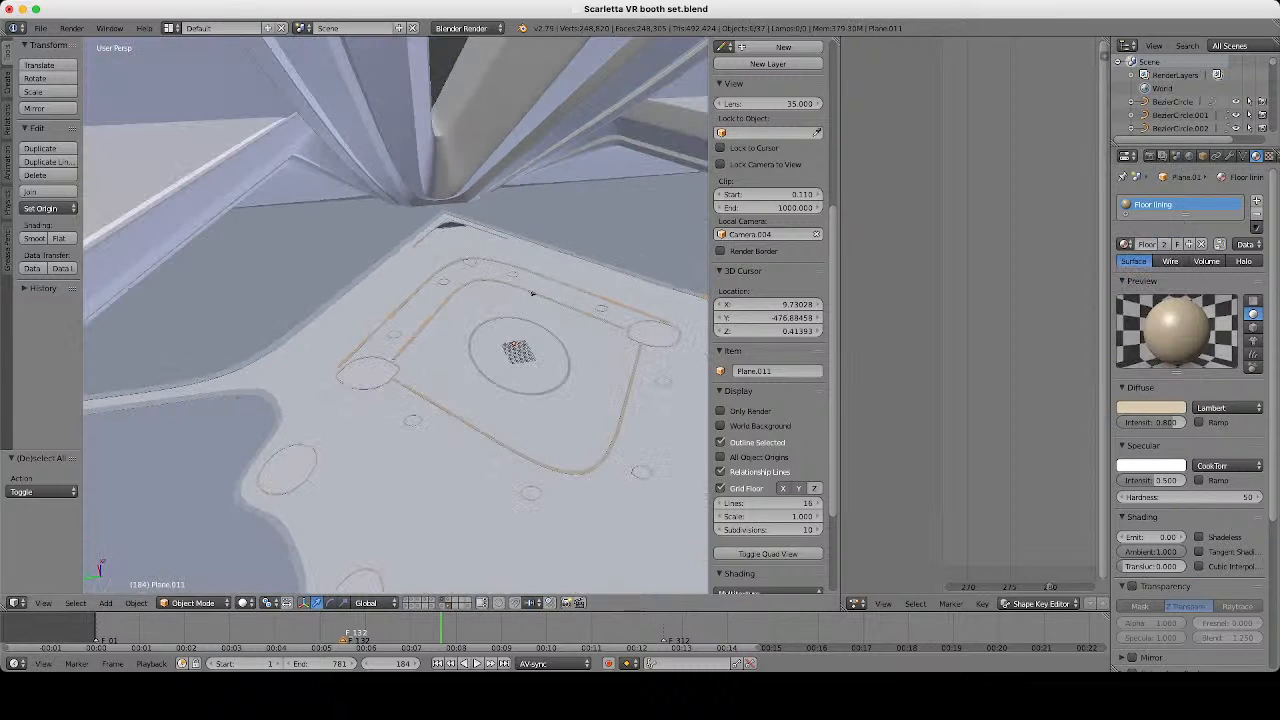
Brighten the Floor lining diffuse colour to a value of about 0.873 and desaturate it further to pale cream.
{"action": "middle_click_drag", "start_coordinate": [531, 291], "coordinate": [491, 300]}
{"action": "scroll", "coordinate": [491, 300], "scroll_direction": "up", "scroll_amount": 4}
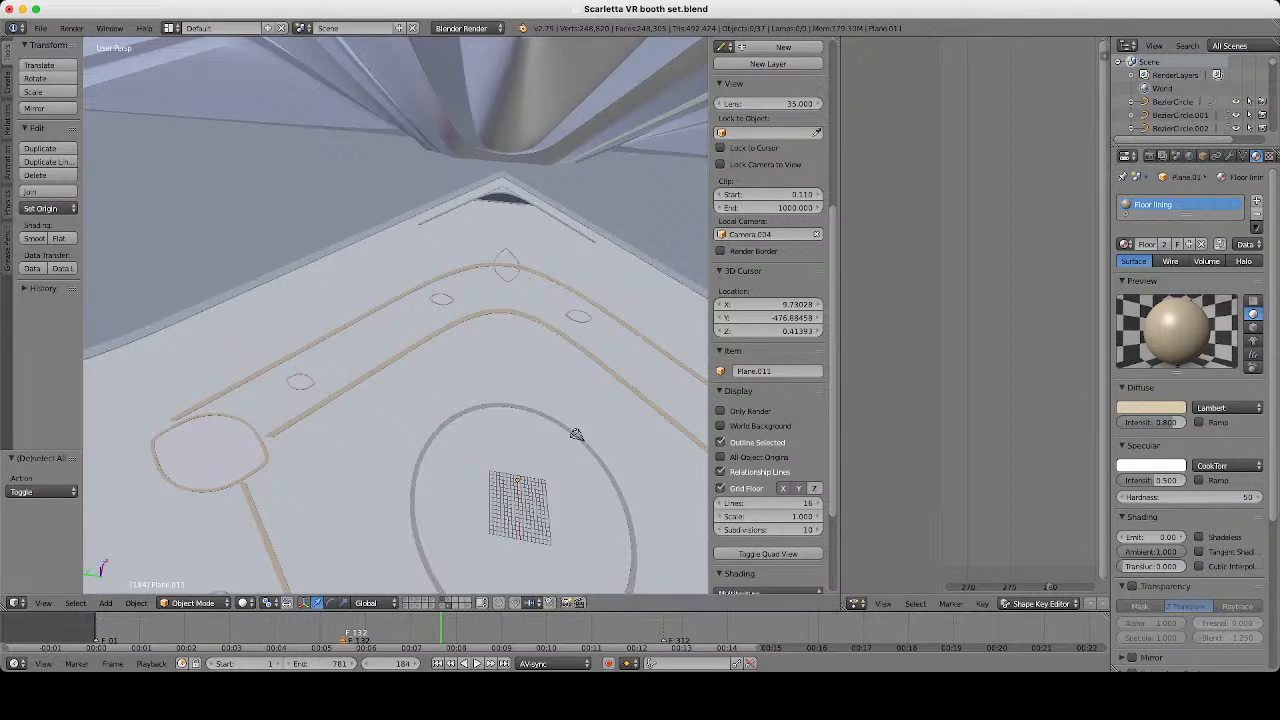
{"action": "left_click", "coordinate": [1150, 408]}
{"action": "left_click_drag", "start_coordinate": [1175, 244], "coordinate": [1175, 240]}
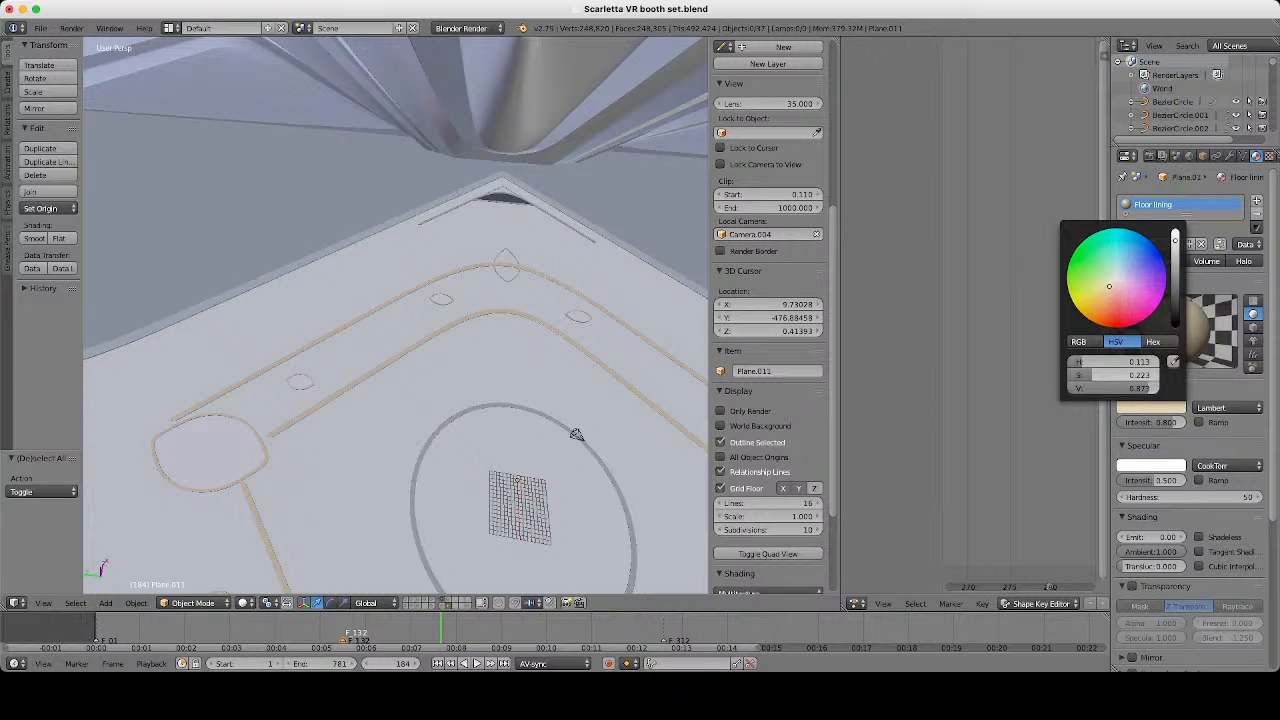
{"action": "left_click_drag", "start_coordinate": [1130, 375], "coordinate": [1119, 375]}
{"action": "scroll", "coordinate": [396, 315], "scroll_direction": "down", "scroll_amount": 5}
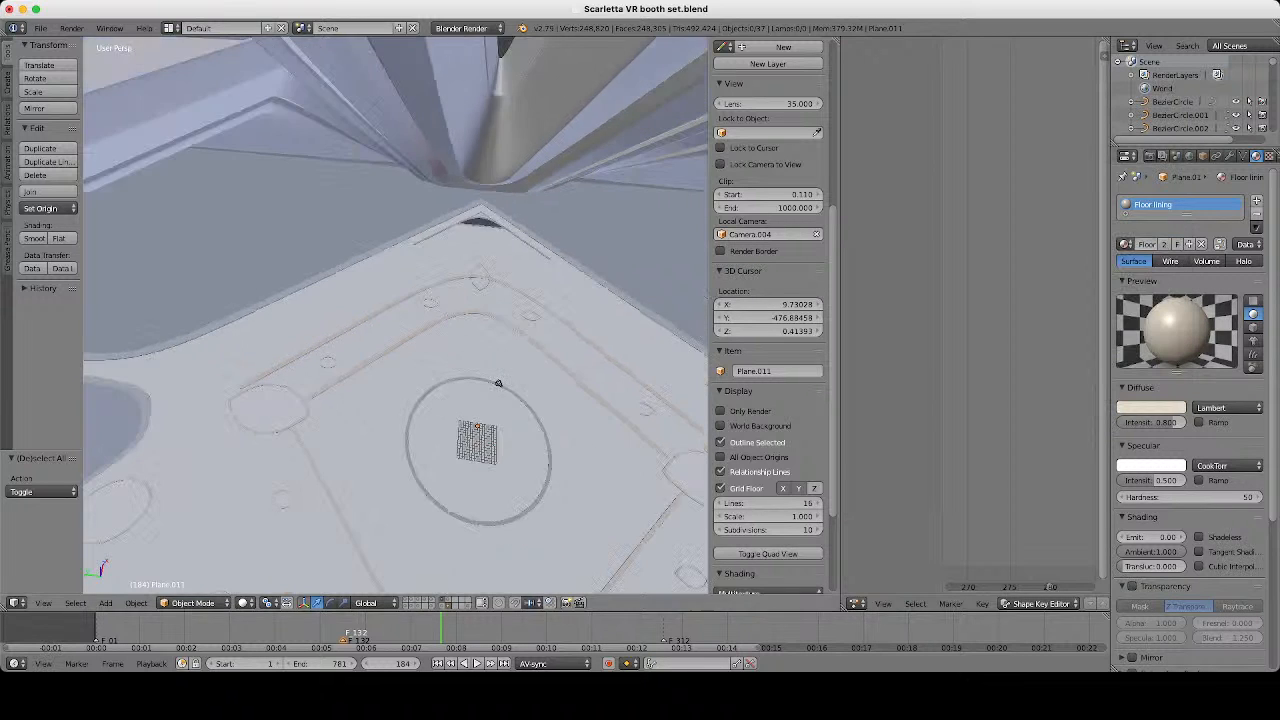
Check the recoloured floor from a low angle and save the booth set file.
{"action": "key", "text": "a"}
{"action": "key", "text": "a"}
{"action": "middle_click_drag", "start_coordinate": [420, 400], "coordinate": [360, 300]}
{"action": "middle_click_drag", "start_coordinate": [397, 237], "coordinate": [445, 245]}
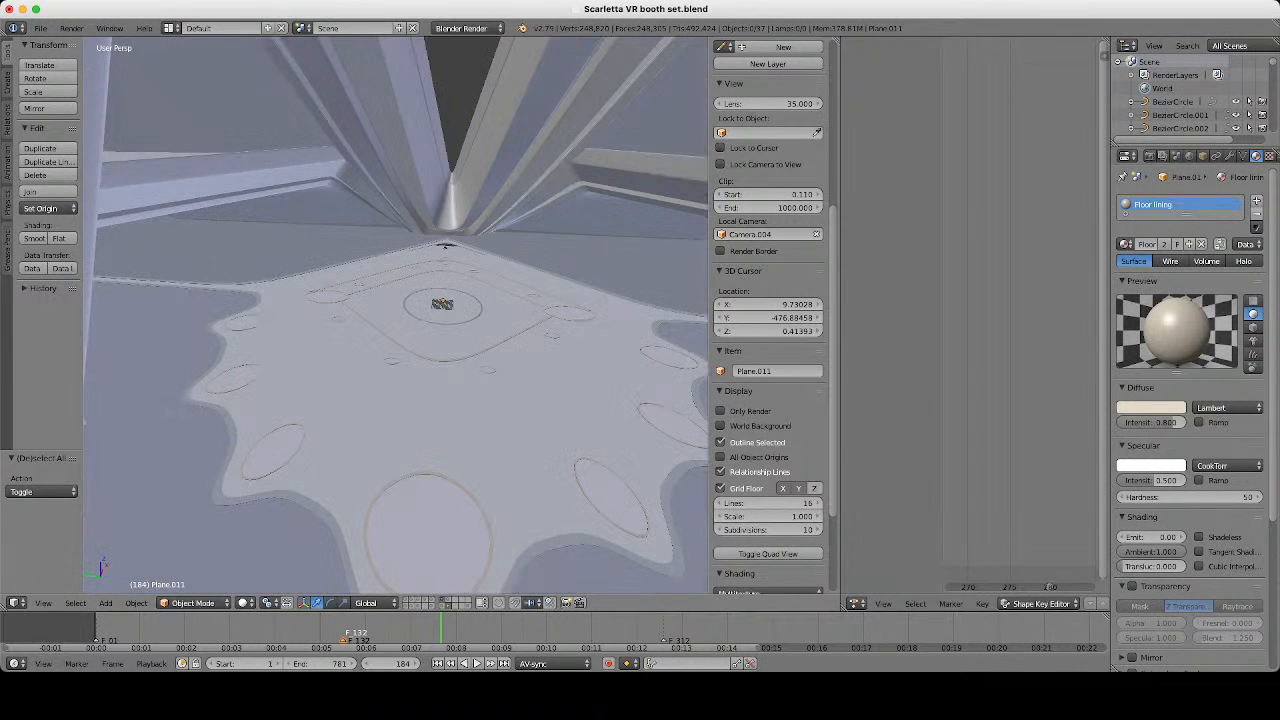
{"action": "left_click", "coordinate": [40, 27]}
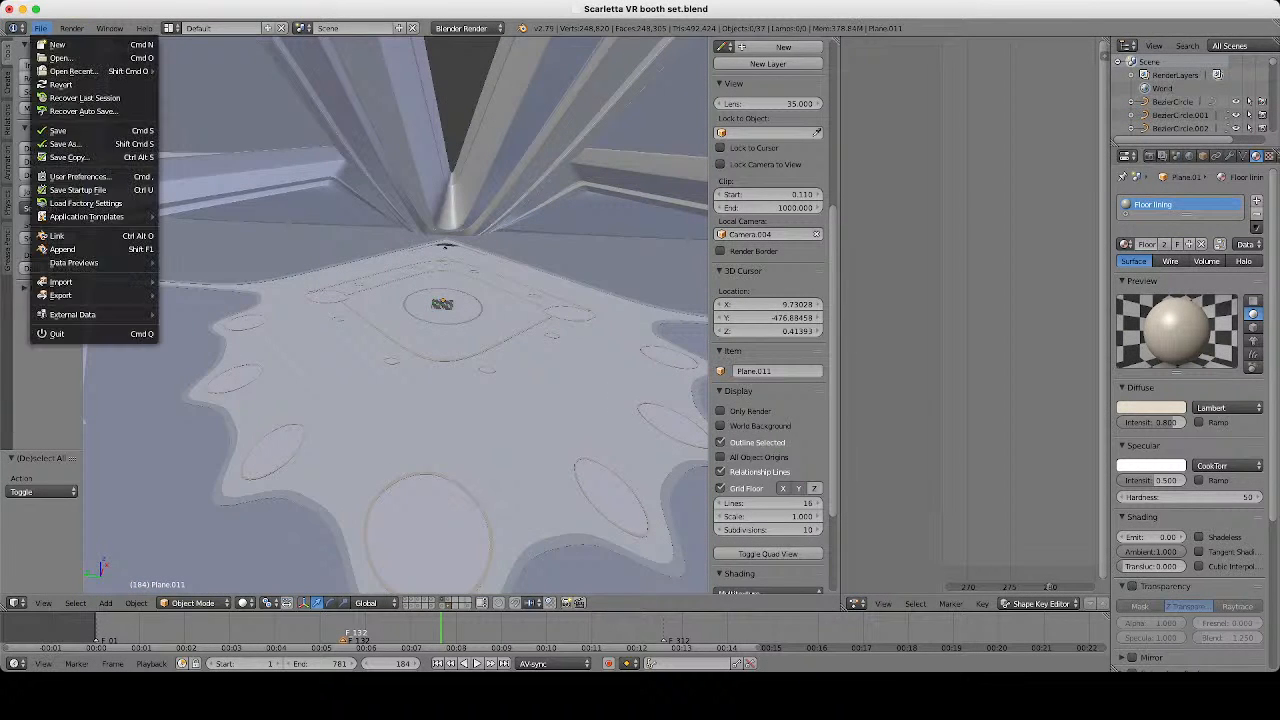
{"action": "left_click", "coordinate": [60, 130]}
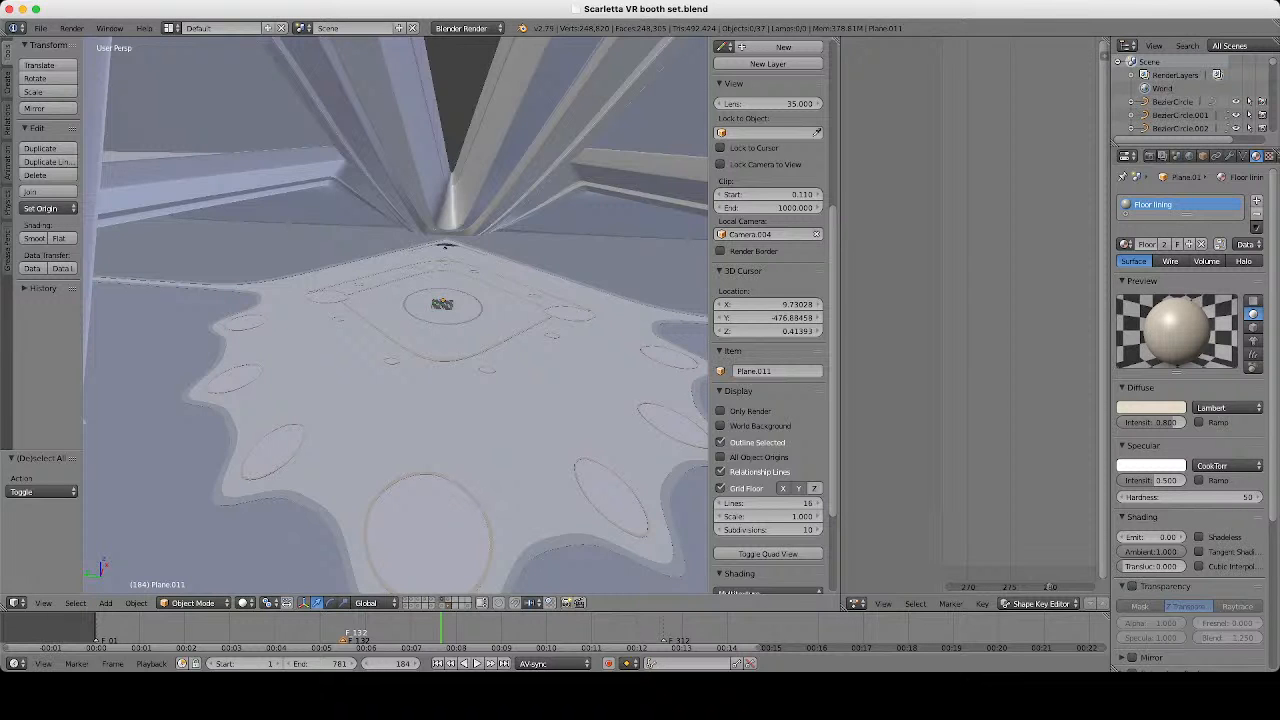
Select the scalloped floor piece and shift its Material.2657 diffuse colour to a more neutral off-white.
{"action": "right_click", "coordinate": [530, 410]}
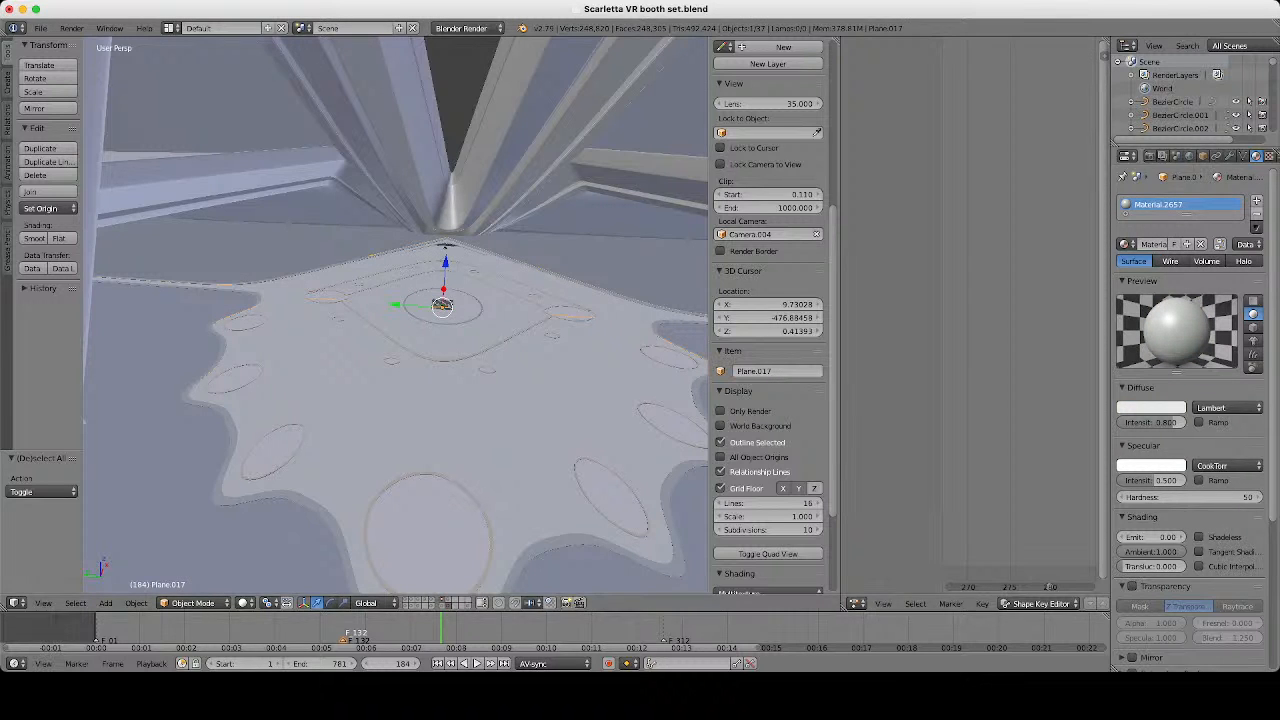
{"action": "left_click", "coordinate": [1151, 407]}
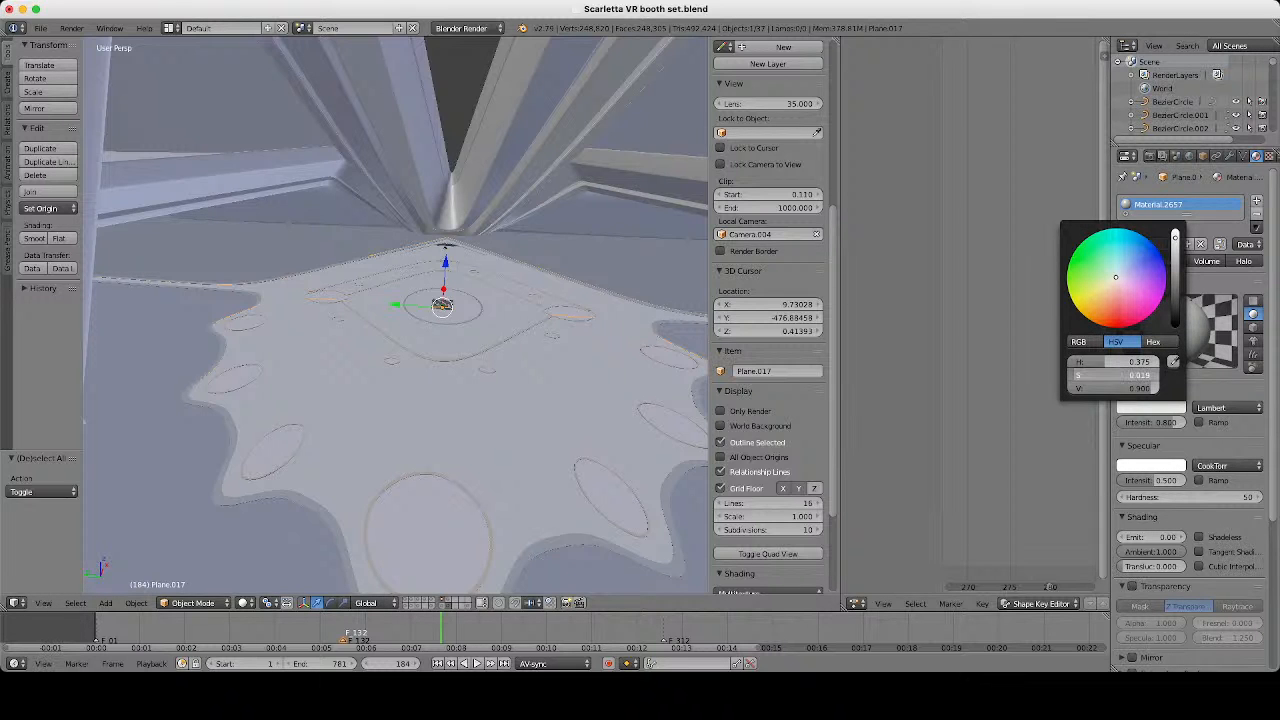
{"action": "scroll", "coordinate": [396, 315], "scroll_direction": "down", "scroll_amount": 2}
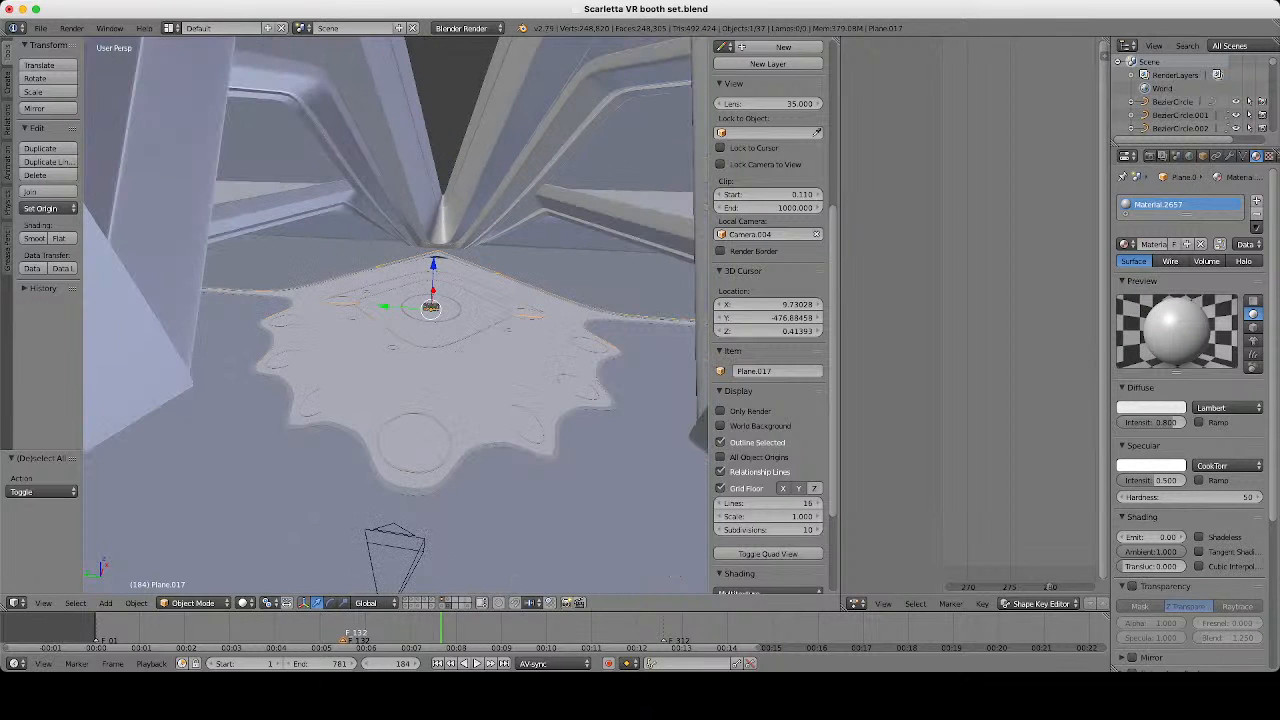
{"action": "scroll", "coordinate": [396, 315], "scroll_direction": "up", "scroll_amount": 3}
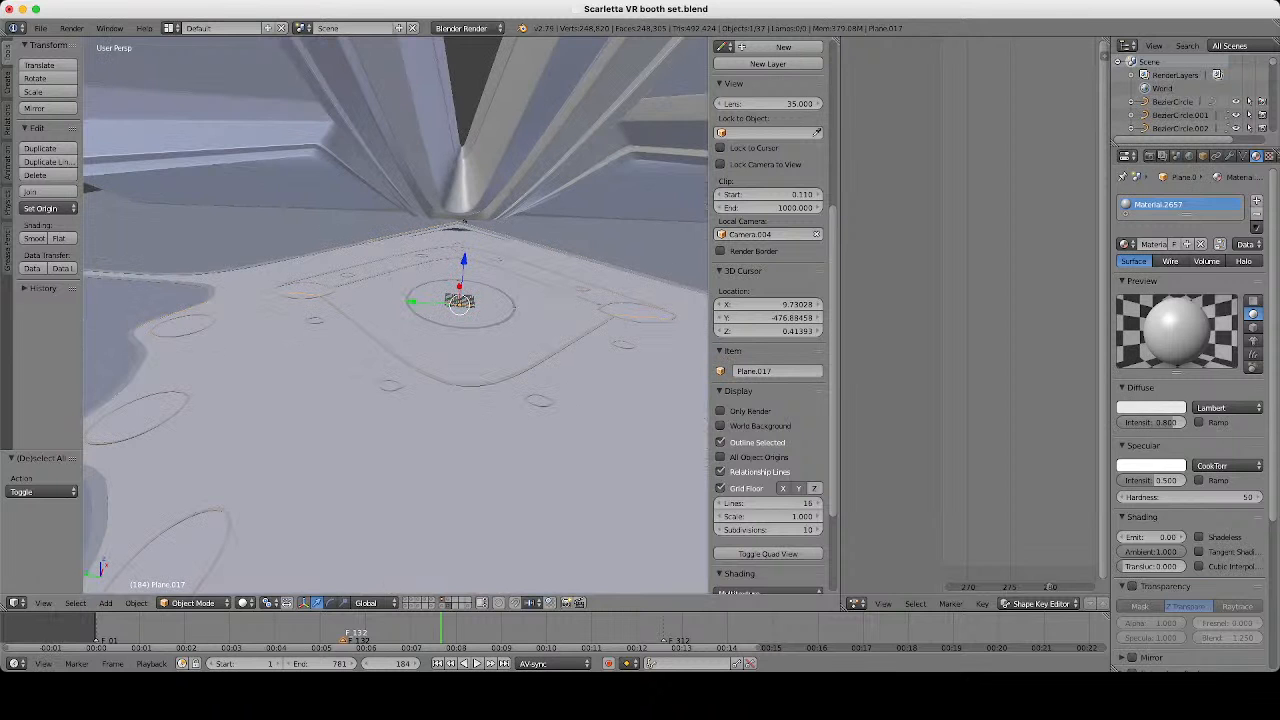
{"action": "scroll", "coordinate": [396, 315], "scroll_direction": "down", "scroll_amount": 6}
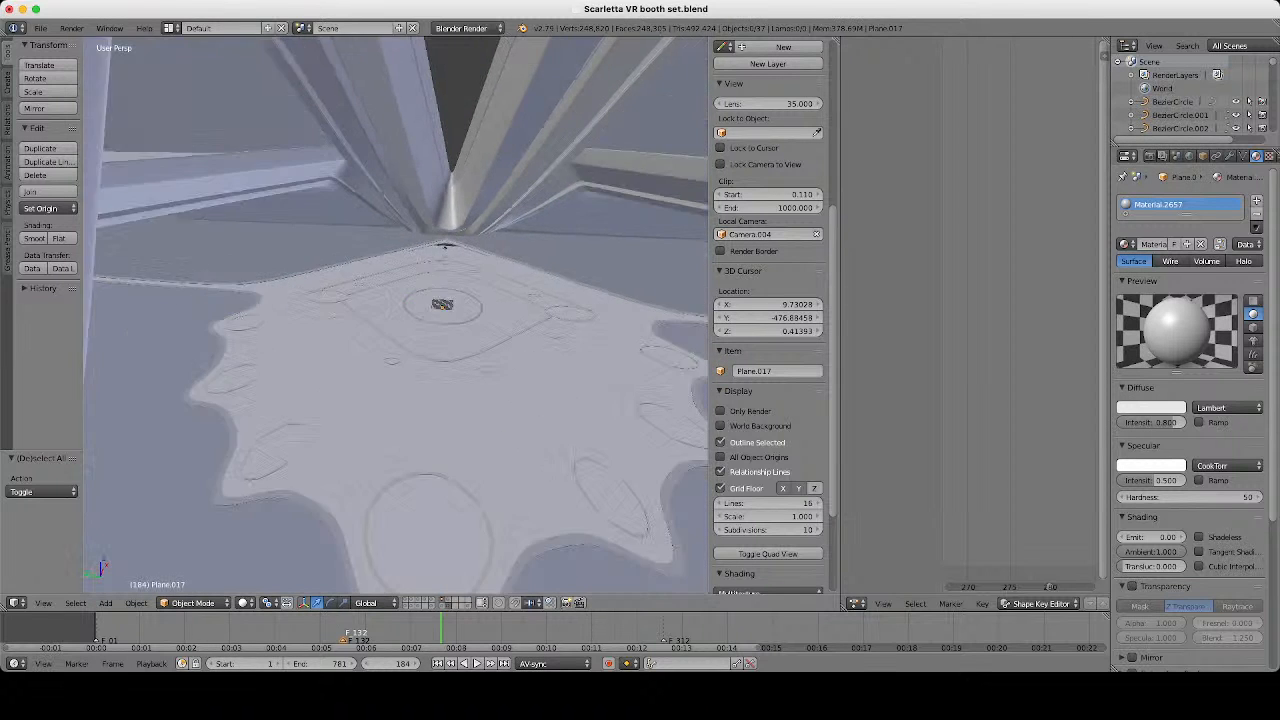
{"action": "middle_click_drag", "start_coordinate": [396, 315], "coordinate": [391, 280]}
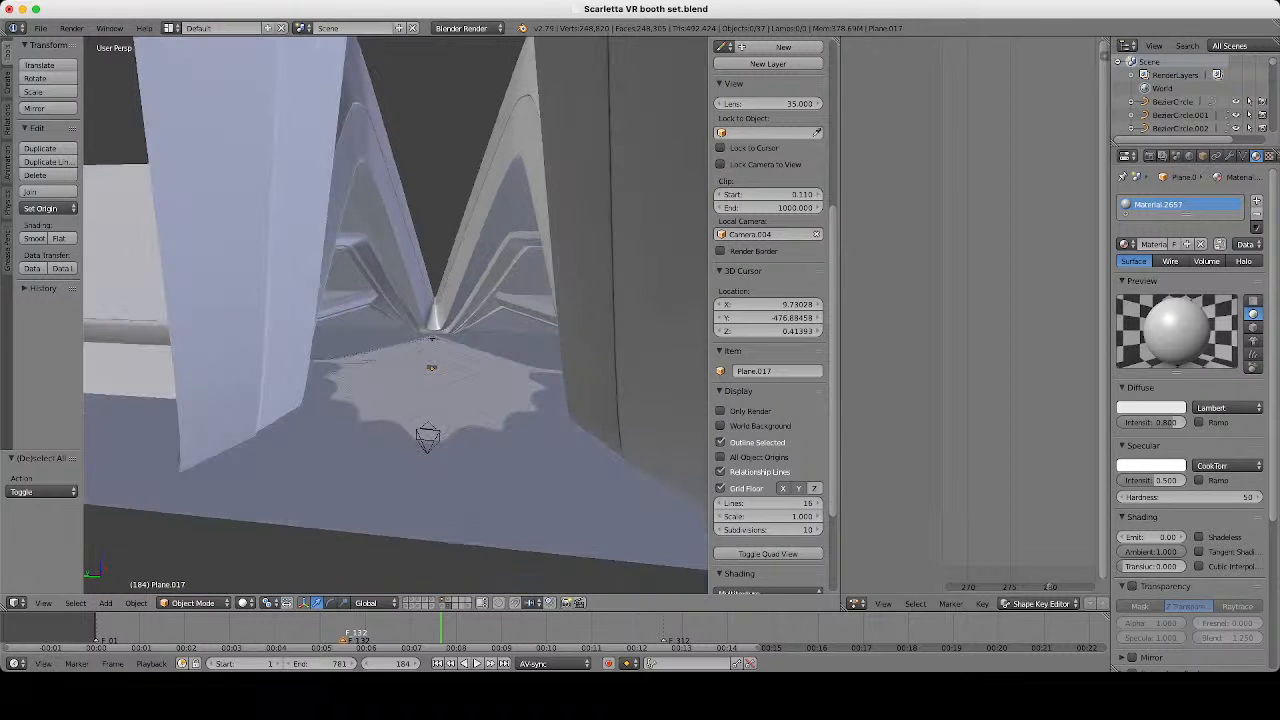
Open the interior wall mesh for editing and select the face loop running around its arch.
{"action": "right_click", "coordinate": [400, 264]}
{"action": "key", "text": "Tab"}
{"action": "scroll", "coordinate": [400, 264], "scroll_direction": "up", "scroll_amount": 2}
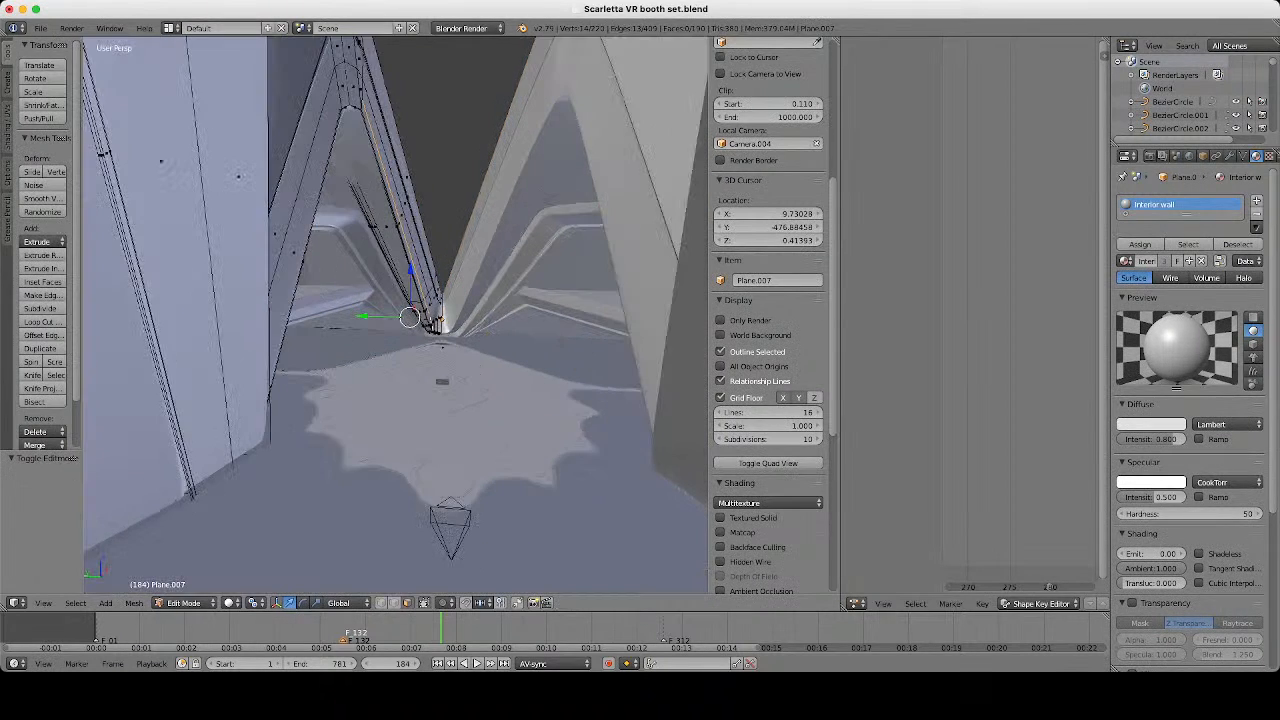
{"action": "key", "text": "ctrl+l"}
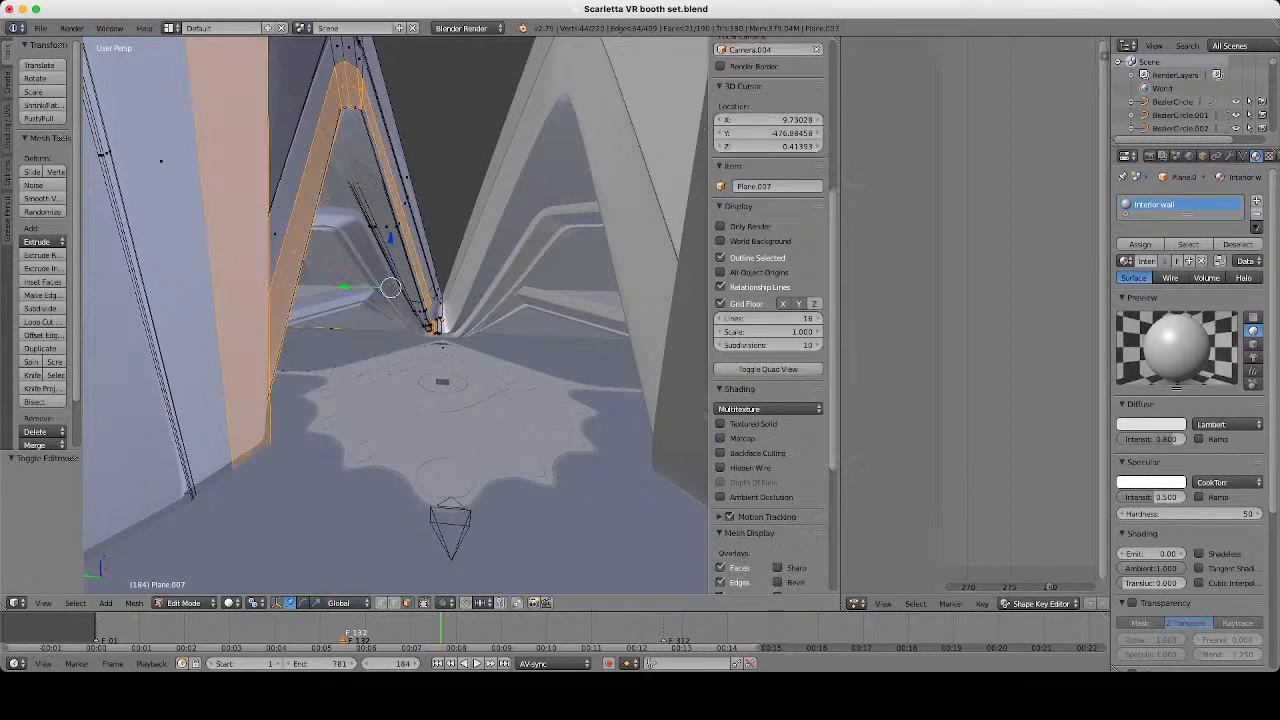
{"action": "mouse_move", "coordinate": [400, 264]}
{"action": "middle_mouse_down"}
{"action": "mouse_move", "coordinate": [335, 268]}
{"action": "mouse_move", "coordinate": [402, 268]}
{"action": "middle_mouse_up"}
{"action": "scroll", "coordinate": [402, 268], "scroll_direction": "up", "scroll_amount": 3}
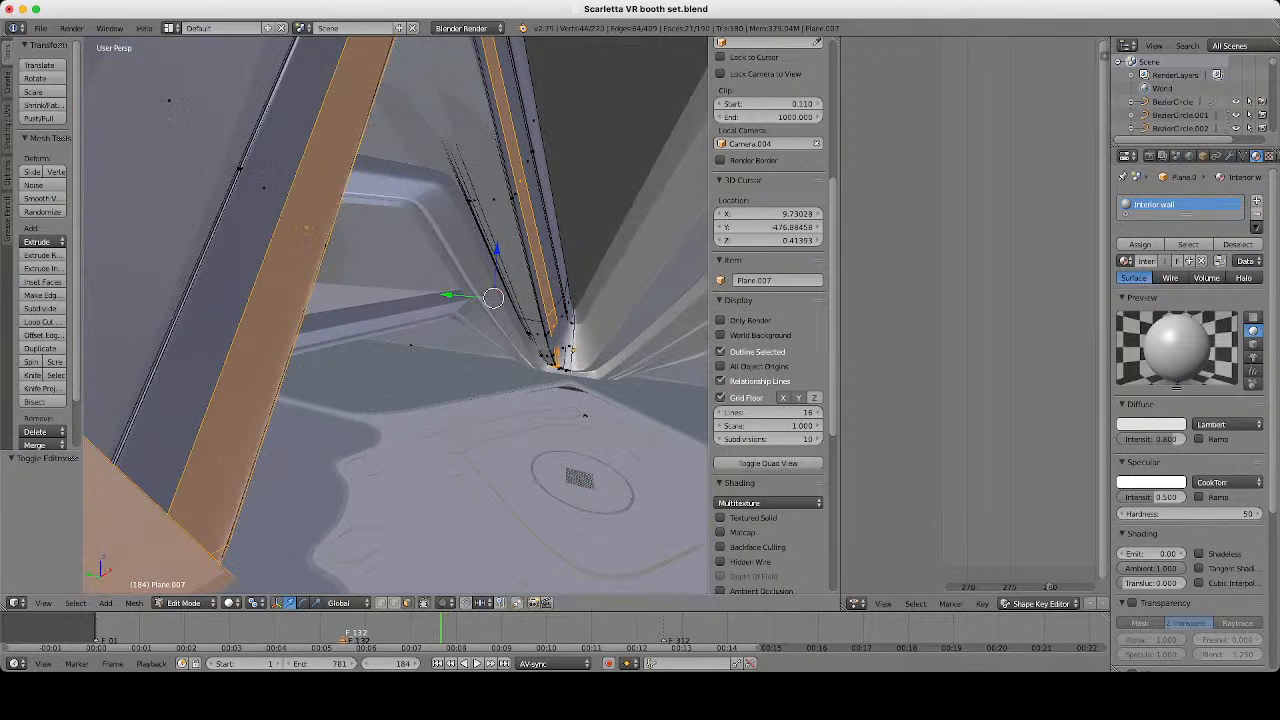
Add two edge loops around the interior wall's arch, slid close together along its edge.
{"action": "scroll", "coordinate": [395, 315], "scroll_direction": "down", "scroll_amount": 2}
{"action": "key", "text": "ctrl+r"}
{"action": "left_click", "coordinate": [377, 390]}
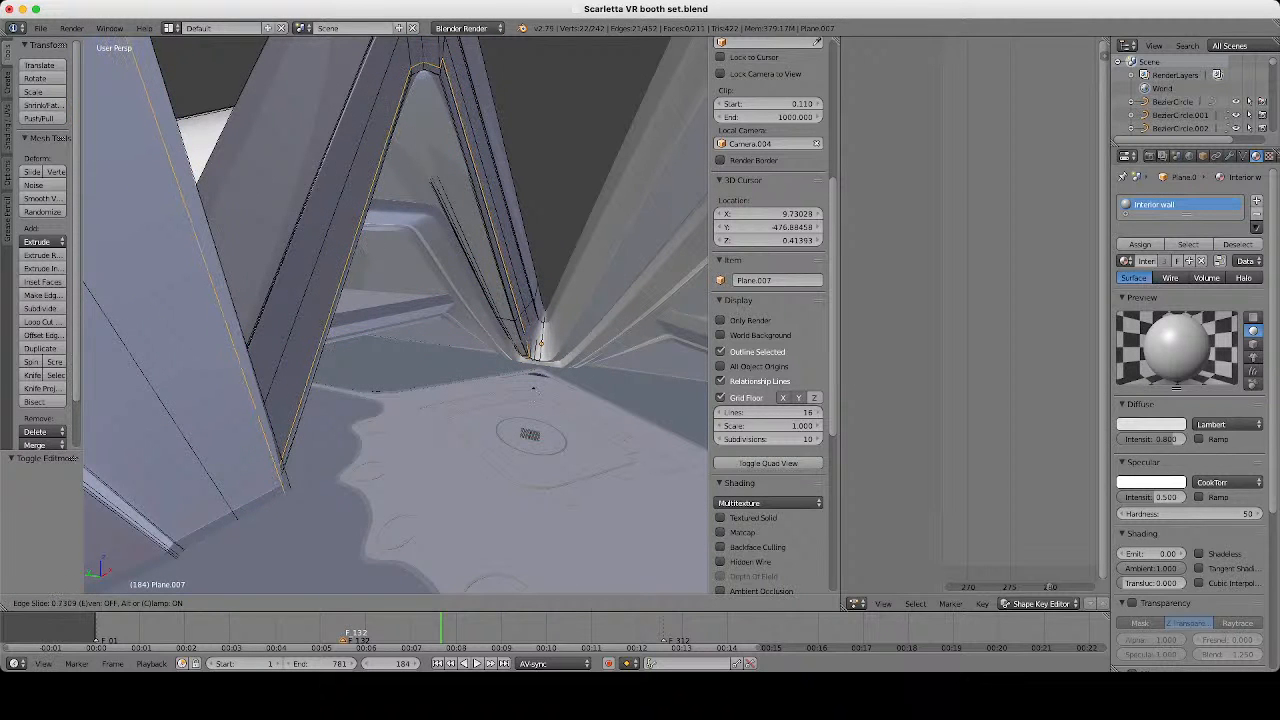
{"action": "left_click", "coordinate": [290, 474]}
{"action": "key", "text": "ctrl+r"}
{"action": "left_click", "coordinate": [266, 492]}
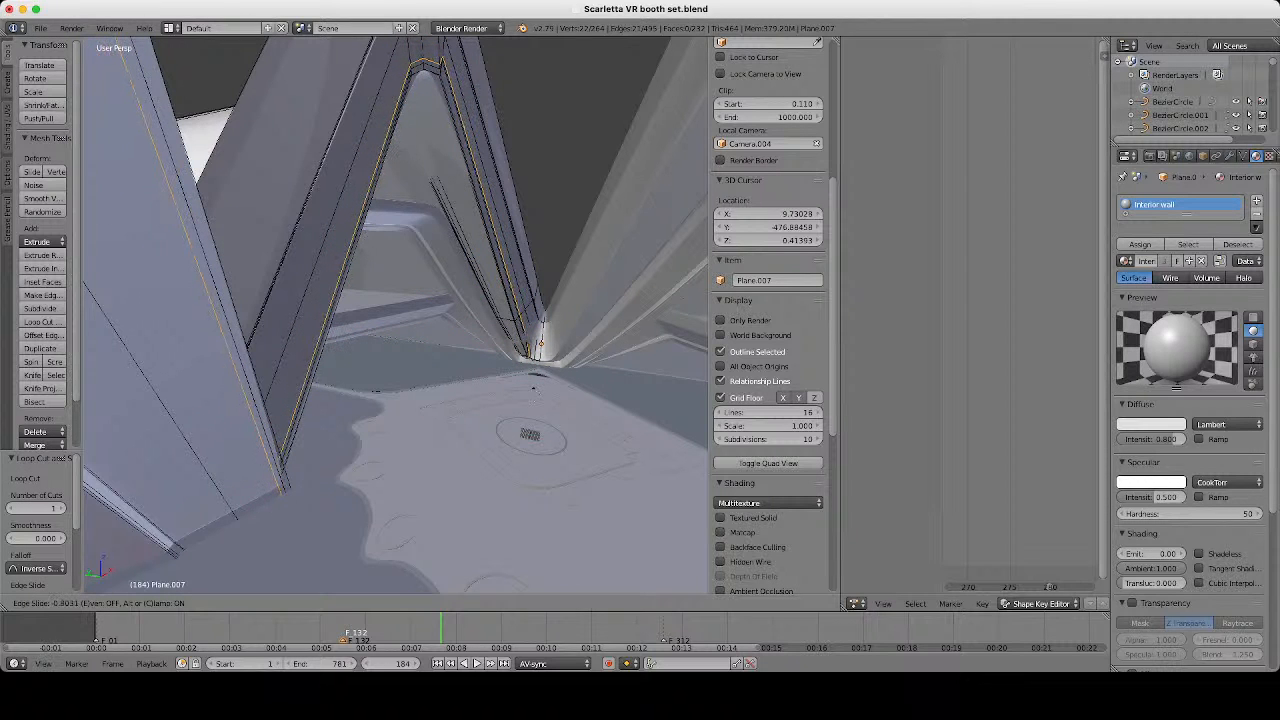
{"action": "left_click", "coordinate": [270, 488]}
Select the narrow face loop between the arch's new edge loops in face mode and check the selection in wireframe.
{"action": "left_click", "coordinate": [407, 603]}
{"action": "scroll", "coordinate": [775, 400], "scroll_direction": "down", "scroll_amount": 4}
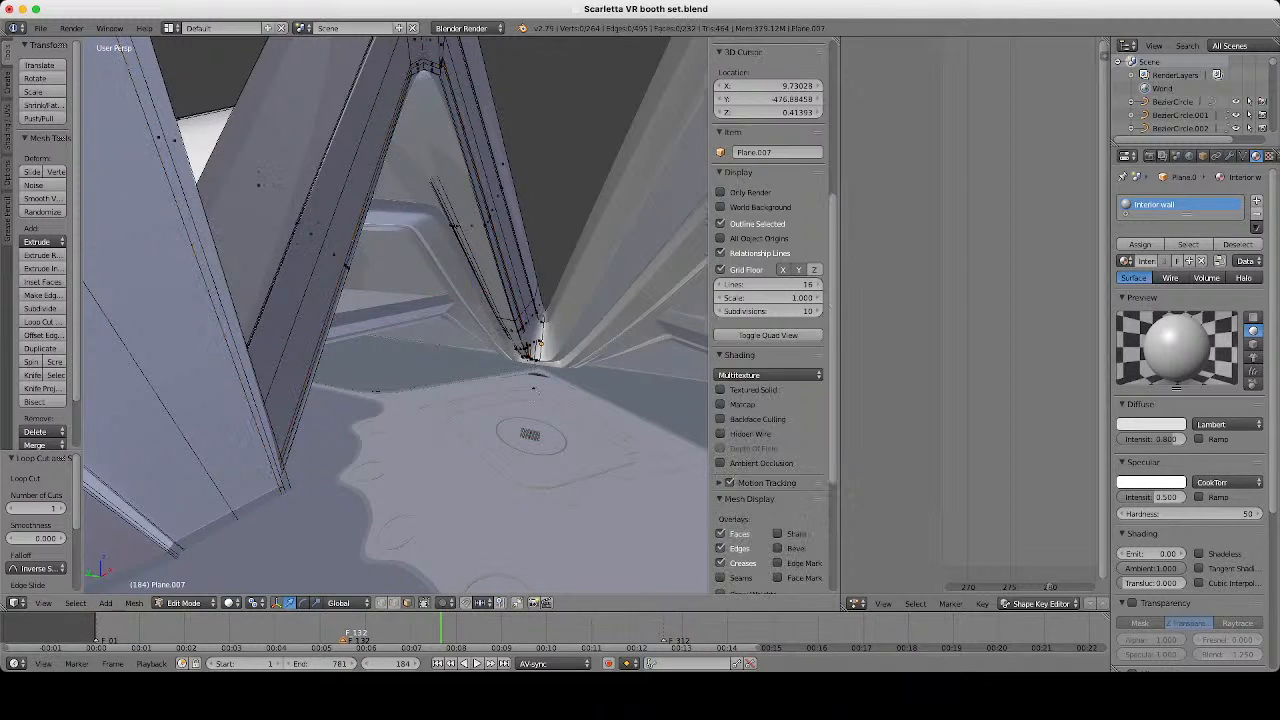
{"action": "right_click", "coordinate": [260, 503], "text": "alt"}
{"action": "scroll", "coordinate": [770, 350], "scroll_direction": "up", "scroll_amount": 3}
{"action": "key", "text": "z"}
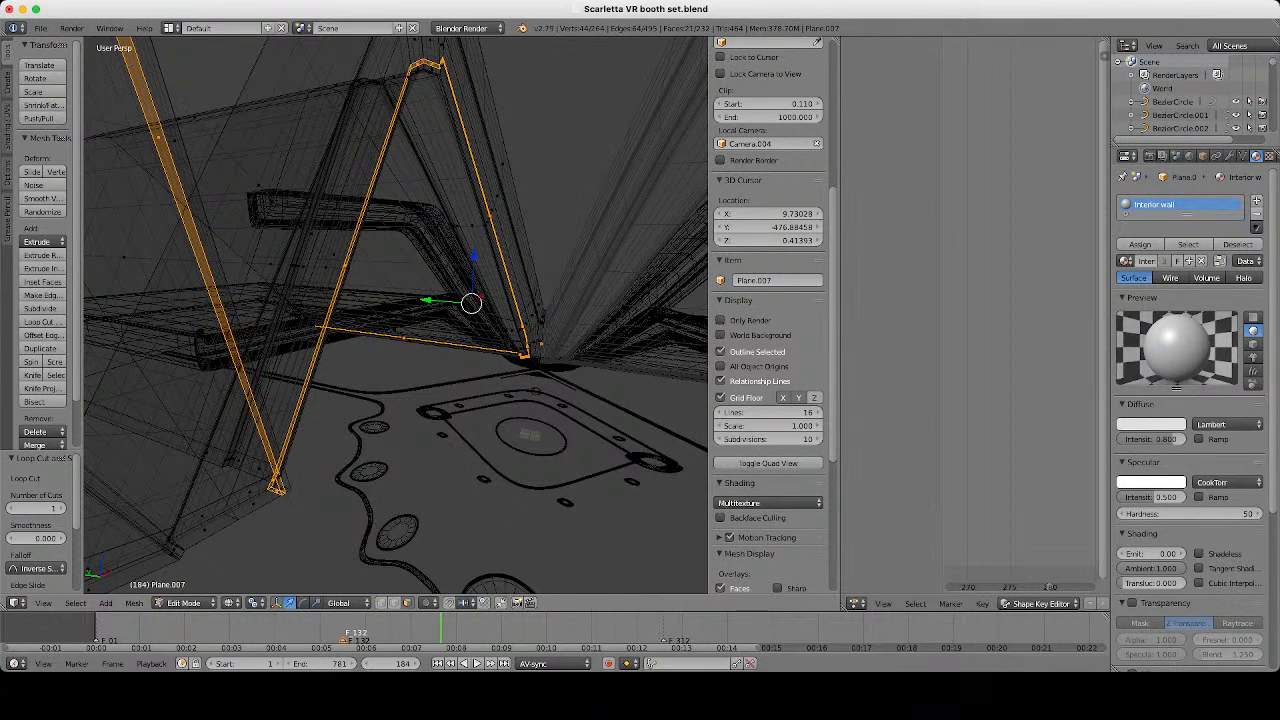
{"action": "key", "text": "z"}
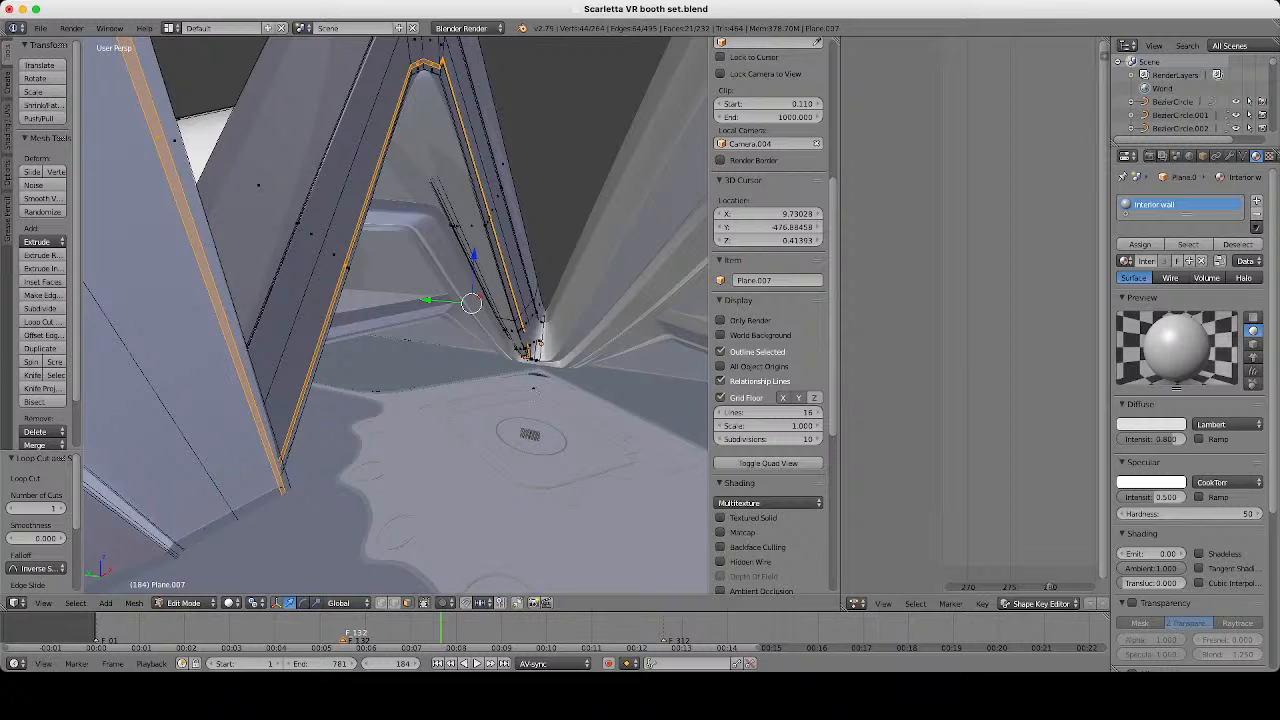
Assign the selected strip to a second material slot and create a new material there with a pale yellow-cream diffuse colour.
{"action": "left_click", "coordinate": [1257, 201]}
{"action": "left_click", "coordinate": [1142, 275]}
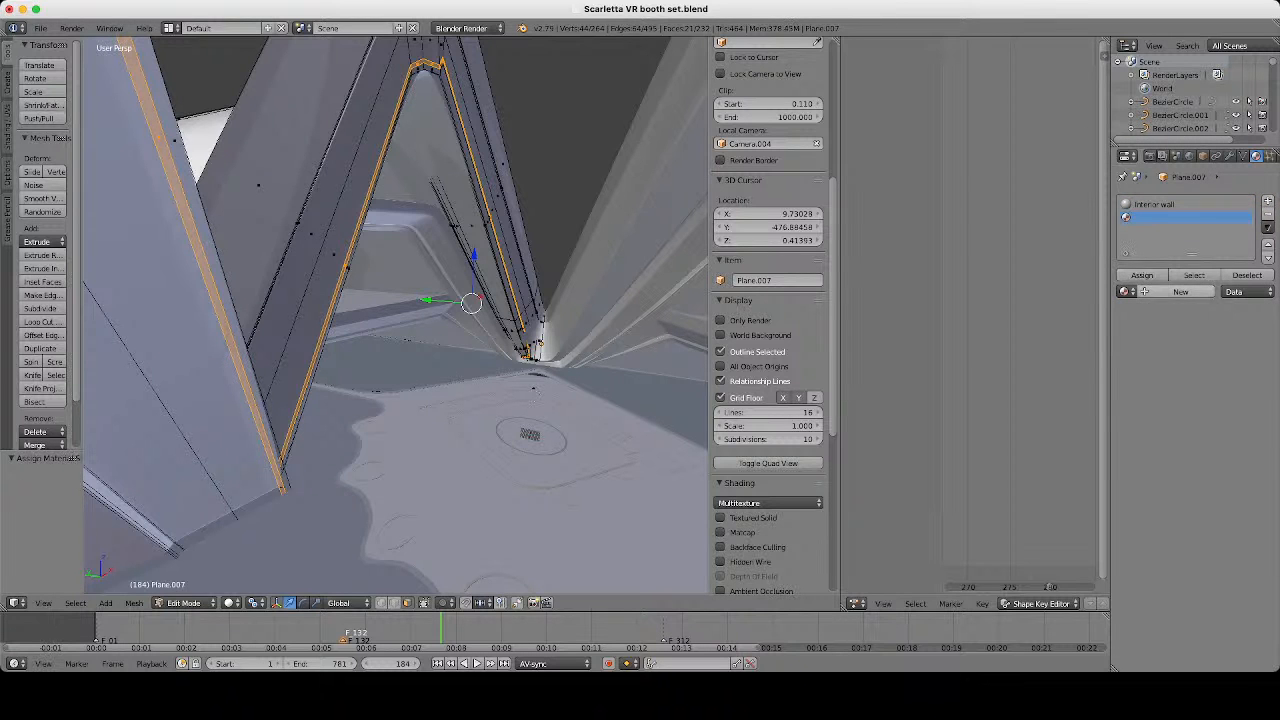
{"action": "left_click", "coordinate": [1181, 291]}
{"action": "left_click", "coordinate": [1150, 455]}
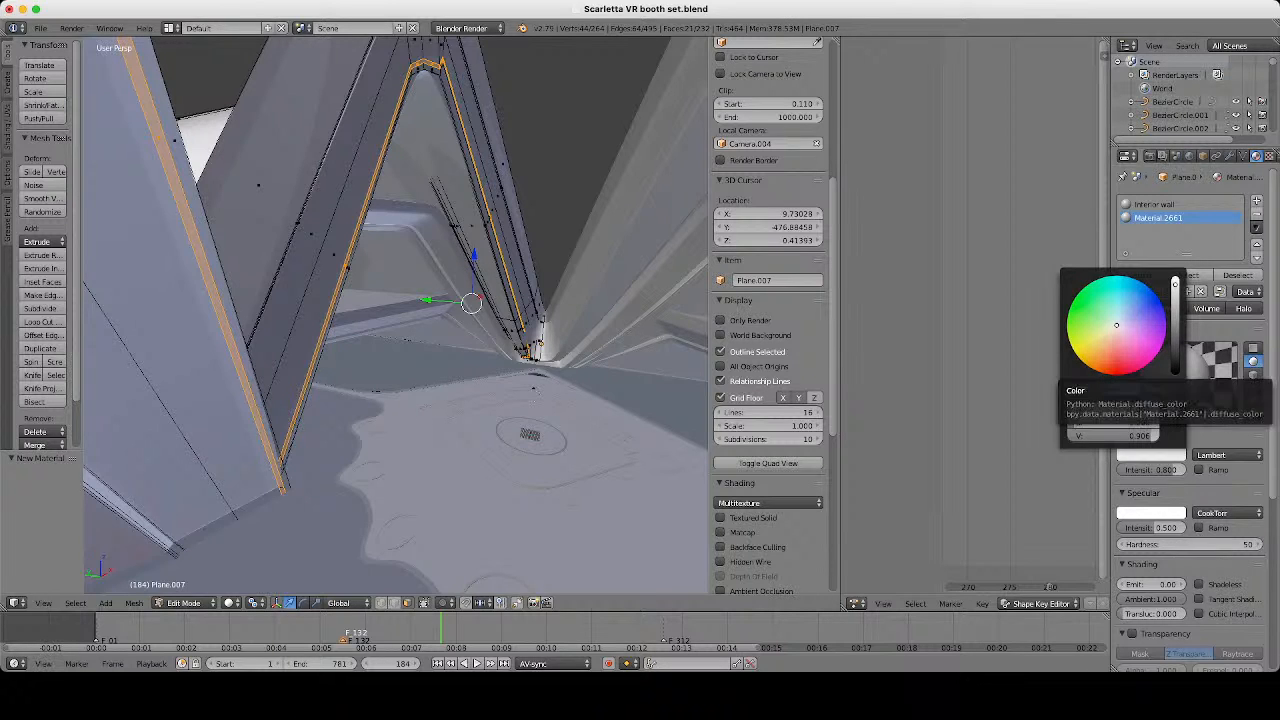
{"action": "left_click", "coordinate": [1112, 329]}
{"action": "left_click_drag", "start_coordinate": [1114, 423], "coordinate": [1129, 423]}
{"action": "key", "text": "Tab"}
{"action": "scroll", "coordinate": [396, 315], "scroll_direction": "down", "scroll_amount": 3}
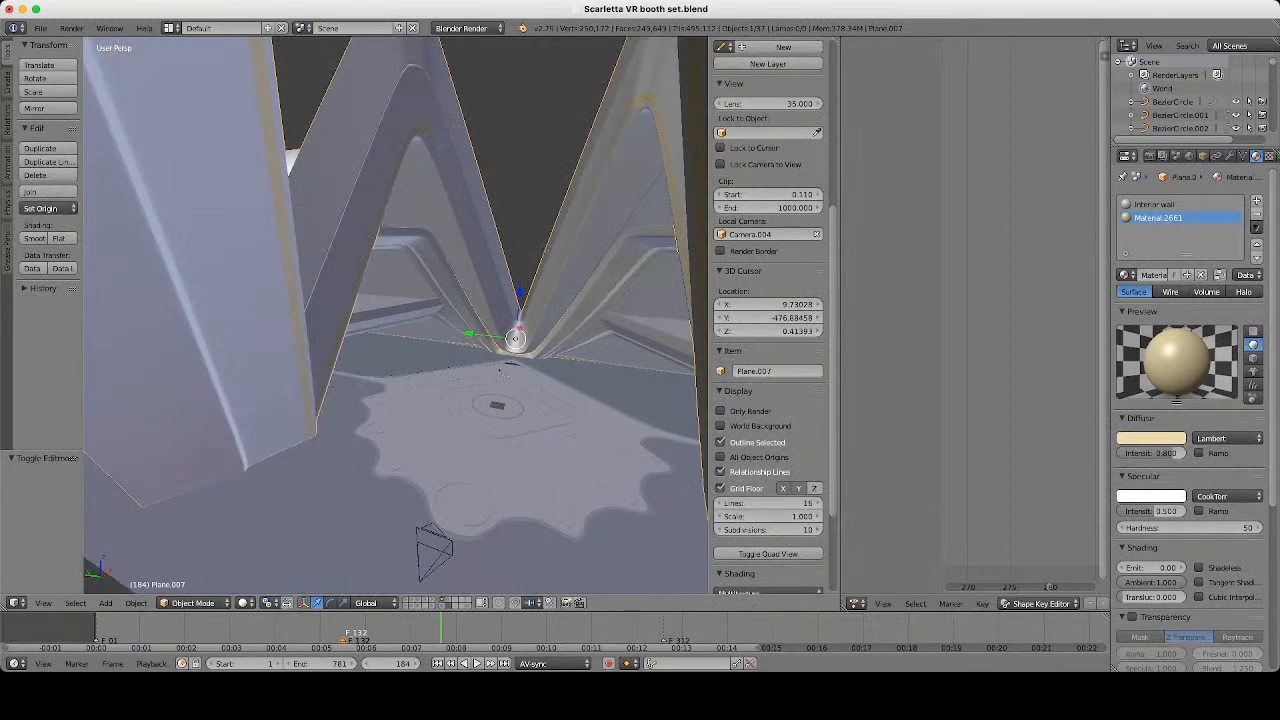
Add an edge loop on the wall face close beside the coloured strip to tighten its border, and return to Object Mode.
{"action": "middle_click_drag", "start_coordinate": [396, 315], "coordinate": [432, 270], "text": "shift"}
{"action": "scroll", "coordinate": [432, 270], "scroll_direction": "up", "scroll_amount": 3}
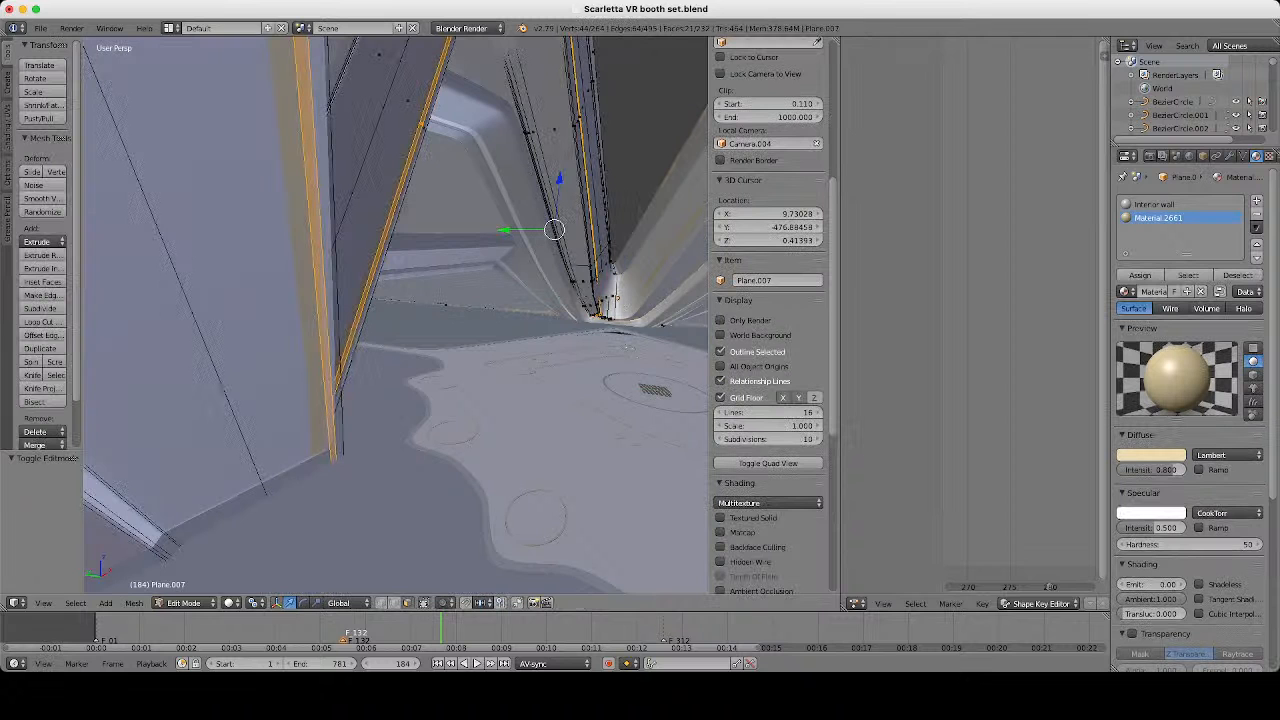
{"action": "key", "text": "ctrl+r"}
{"action": "left_click", "coordinate": [324, 456]}
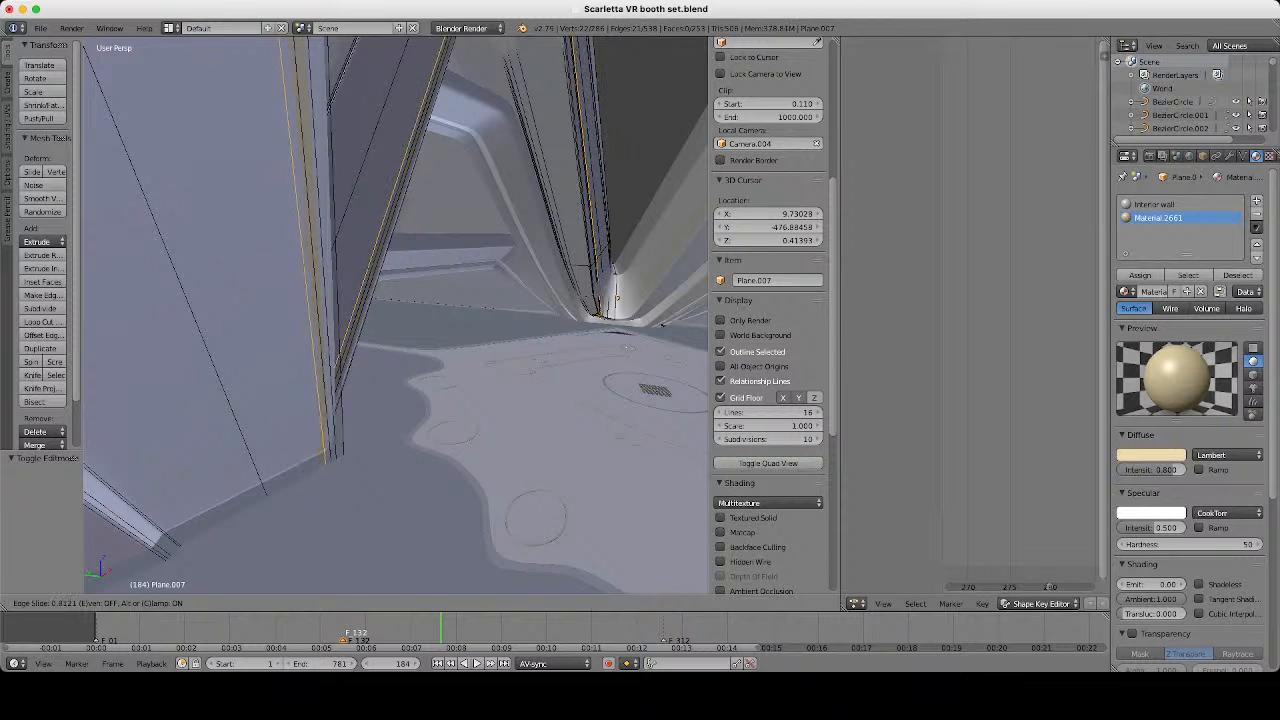
{"action": "left_click", "coordinate": [318, 440]}
{"action": "key", "text": "Tab"}
{"action": "middle_click_drag", "start_coordinate": [318, 440], "coordinate": [385, 448]}
{"action": "key", "text": "KP_0"}
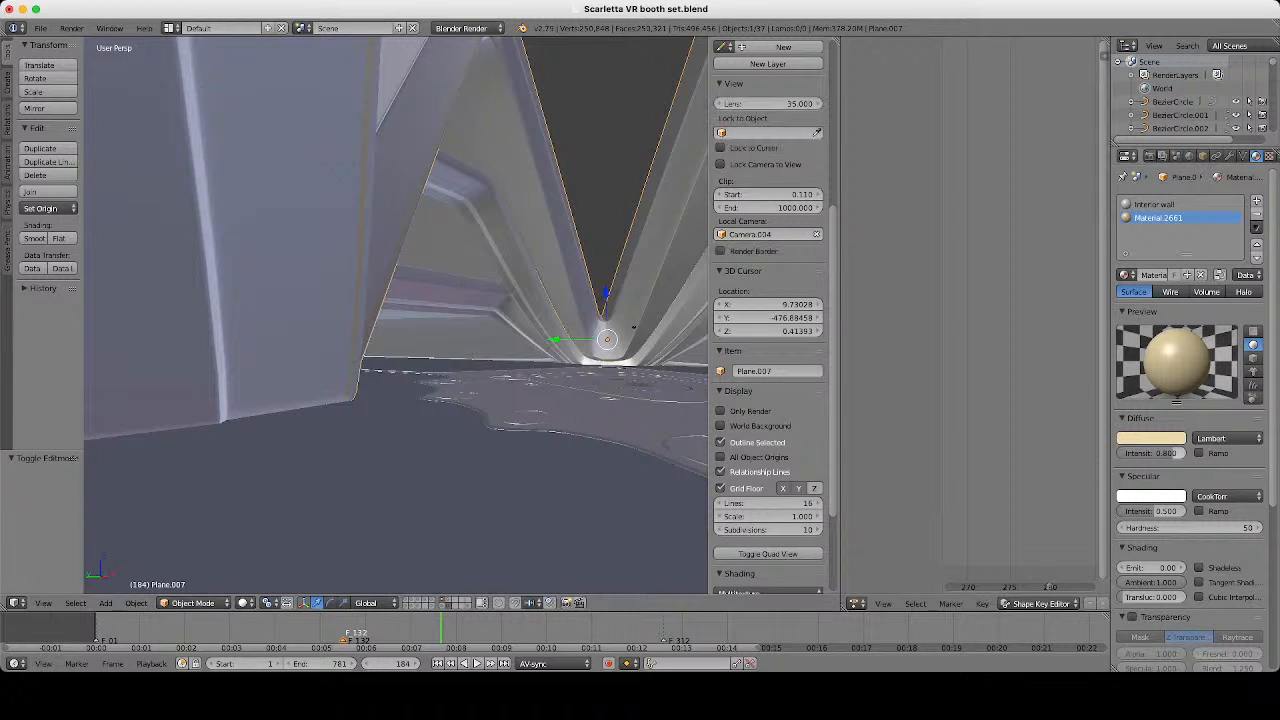
Set the strip material's diffuse colour to a light tan with hue 0.090, saturation 0.348 and value 0.847.
{"action": "left_click", "coordinate": [1160, 438]}
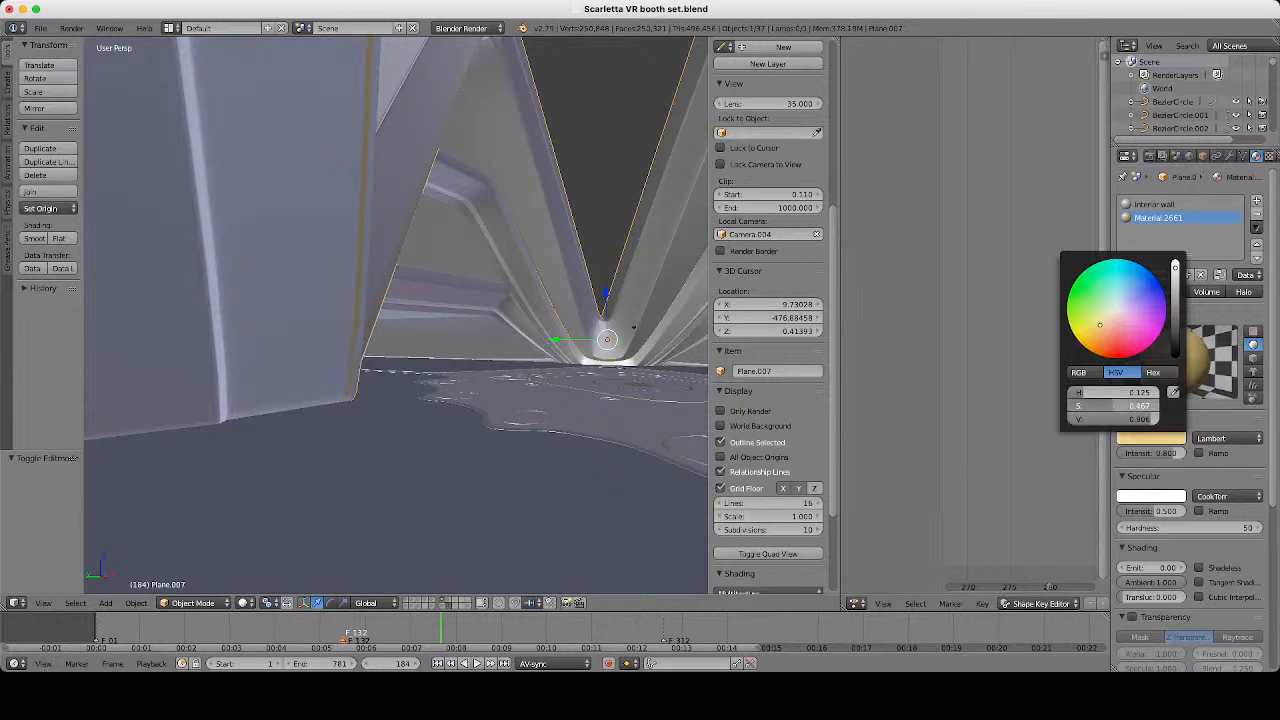
{"action": "left_click_drag", "start_coordinate": [1099, 324], "coordinate": [1102, 322]}
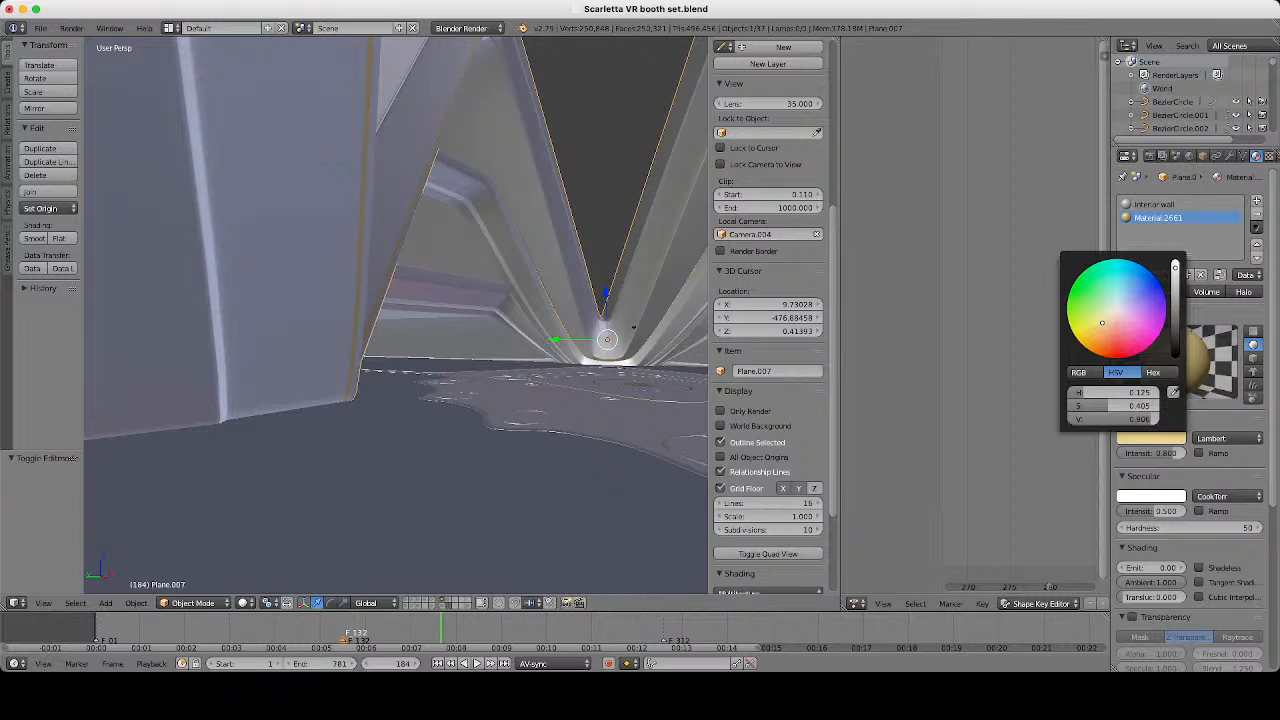
{"action": "left_click_drag", "start_coordinate": [1102, 322], "coordinate": [1104, 323]}
{"action": "mouse_move", "coordinate": [1106, 406]}
{"action": "left_mouse_down"}
{"action": "mouse_move", "coordinate": [1126, 406]}
{"action": "mouse_move", "coordinate": [1091, 406]}
{"action": "mouse_move", "coordinate": [1107, 406]}
{"action": "left_mouse_up"}
{"action": "left_click", "coordinate": [1175, 283]}
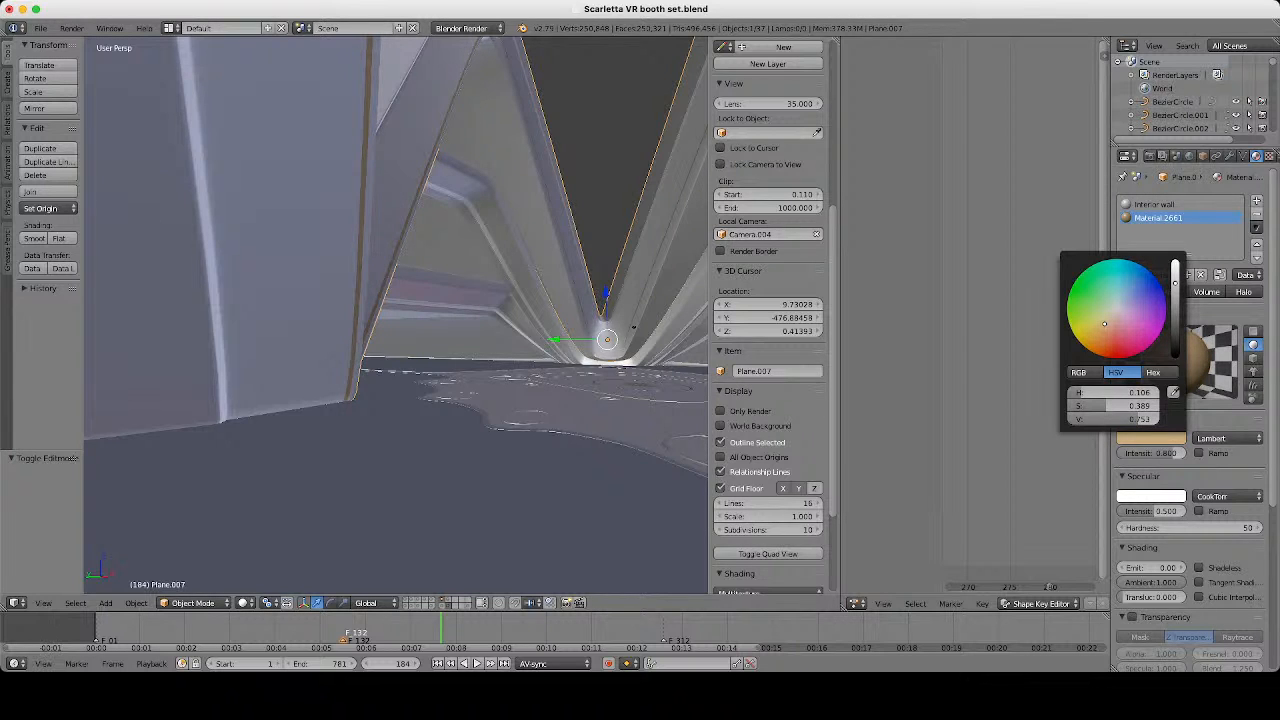
{"action": "left_click_drag", "start_coordinate": [1104, 323], "coordinate": [1107, 322]}
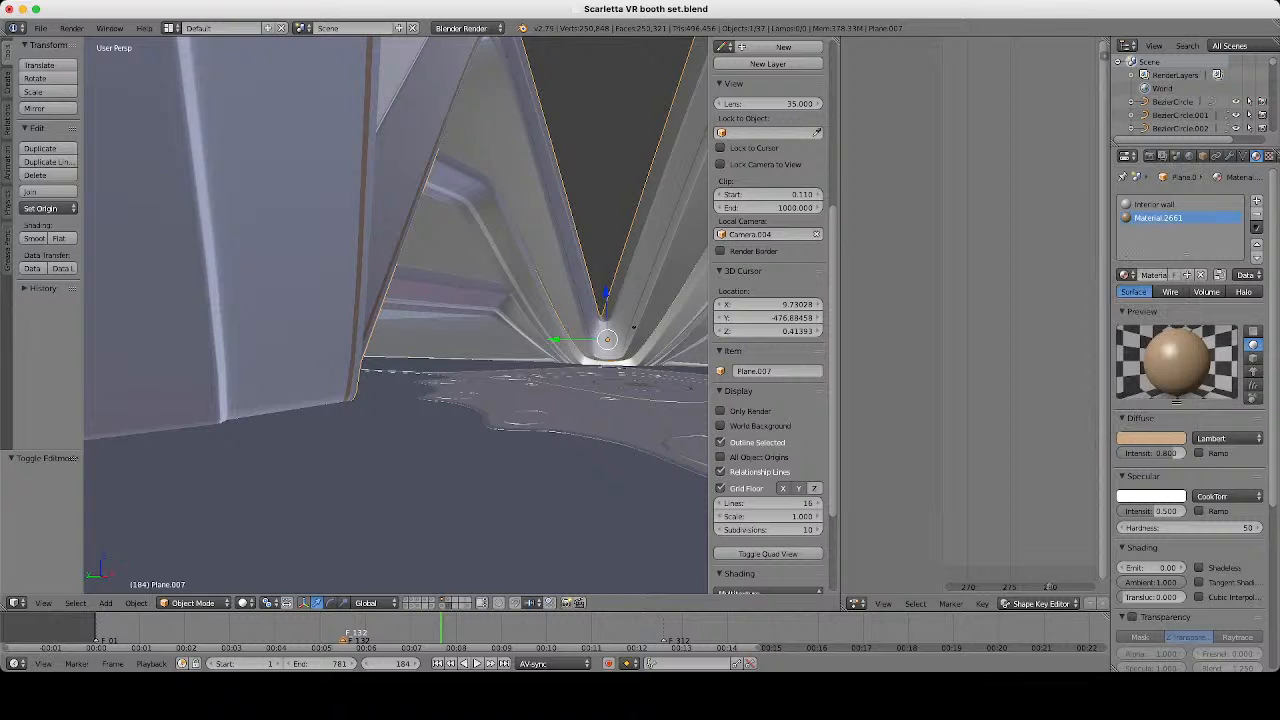
{"action": "left_click", "coordinate": [1151, 438]}
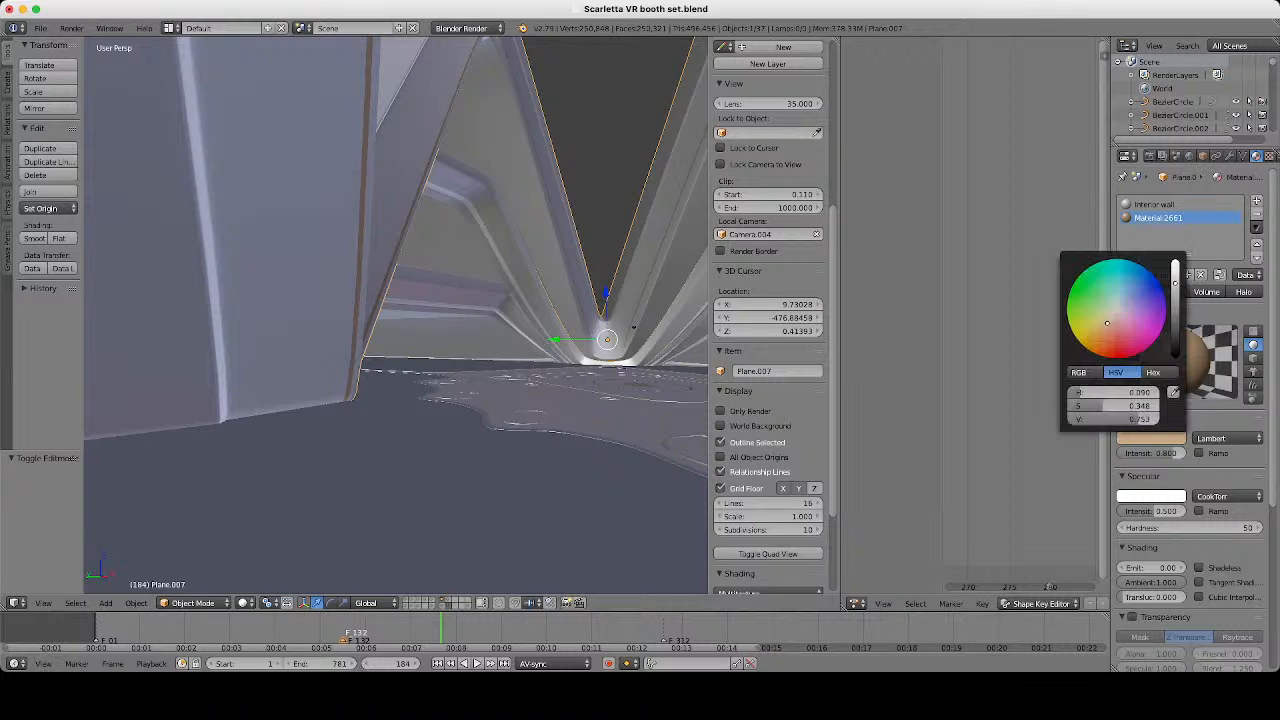
{"action": "left_click_drag", "start_coordinate": [1175, 283], "coordinate": [1175, 274]}
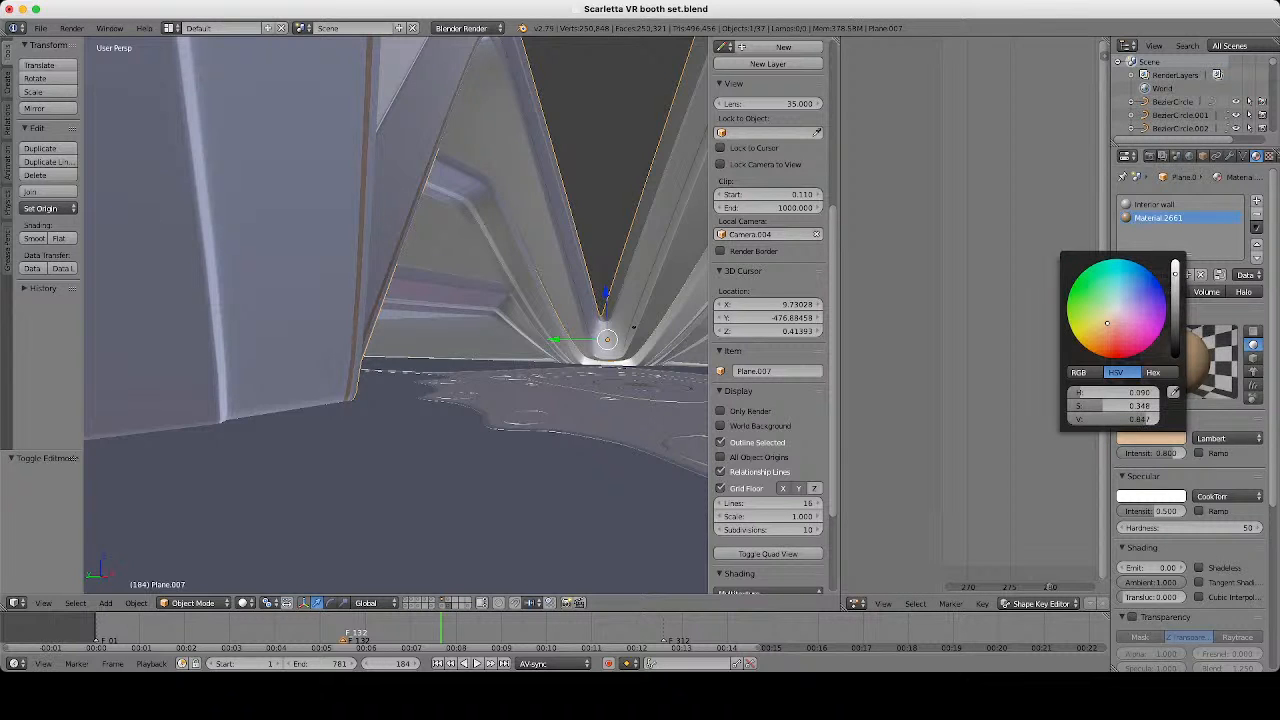
Examine the tan strips along the wall arches and the wall bases from close up and across the booth.
{"action": "middle_click_drag", "start_coordinate": [633, 327], "coordinate": [565, 388]}
{"action": "key", "text": "a"}
{"action": "middle_click_drag", "start_coordinate": [440, 345], "coordinate": [510, 385], "text": "shift"}
{"action": "scroll", "coordinate": [555, 390], "scroll_direction": "up", "scroll_amount": 3}
{"action": "middle_click_drag", "start_coordinate": [571, 508], "coordinate": [586, 251]}
{"action": "key", "text": "Tab"}
{"action": "key", "text": "Tab"}
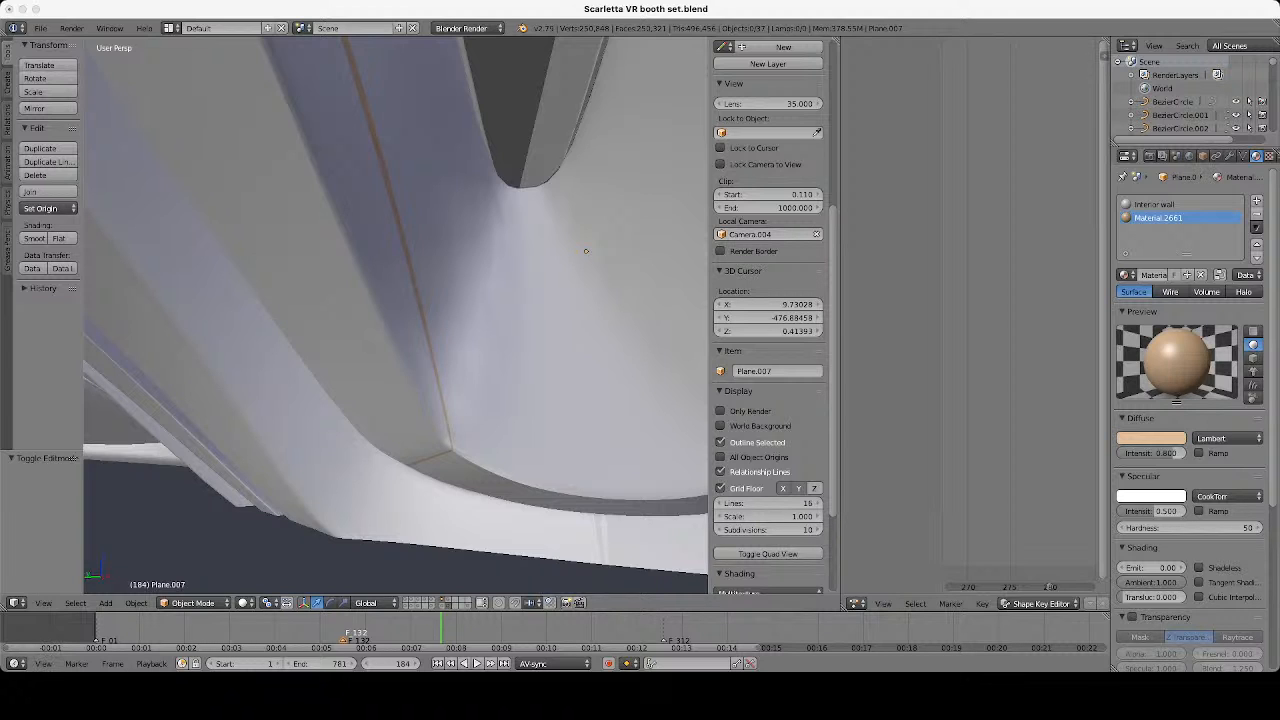
{"action": "scroll", "coordinate": [396, 315], "scroll_direction": "down", "scroll_amount": 10}
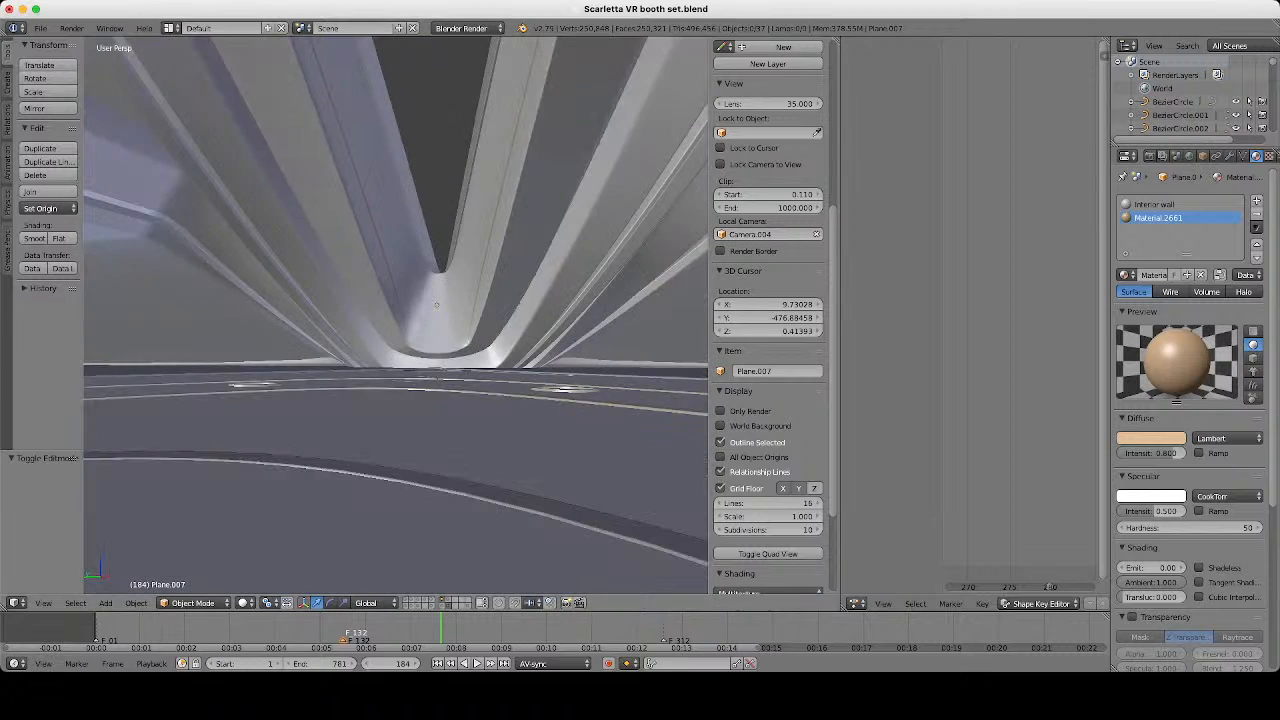
{"action": "middle_click_drag", "start_coordinate": [396, 315], "coordinate": [338, 405]}
{"action": "scroll", "coordinate": [396, 315], "scroll_direction": "down", "scroll_amount": 8}
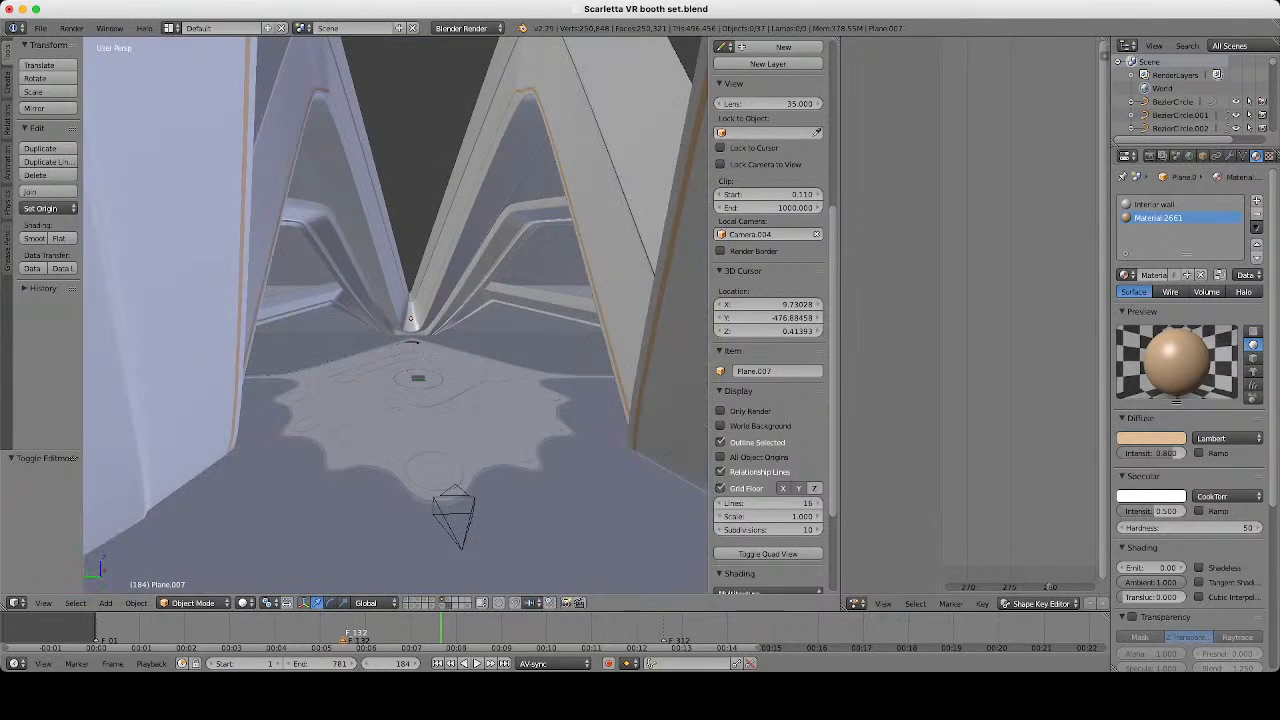
{"action": "middle_click_drag", "start_coordinate": [396, 315], "coordinate": [455, 362]}
{"action": "scroll", "coordinate": [396, 315], "scroll_direction": "up", "scroll_amount": 4}
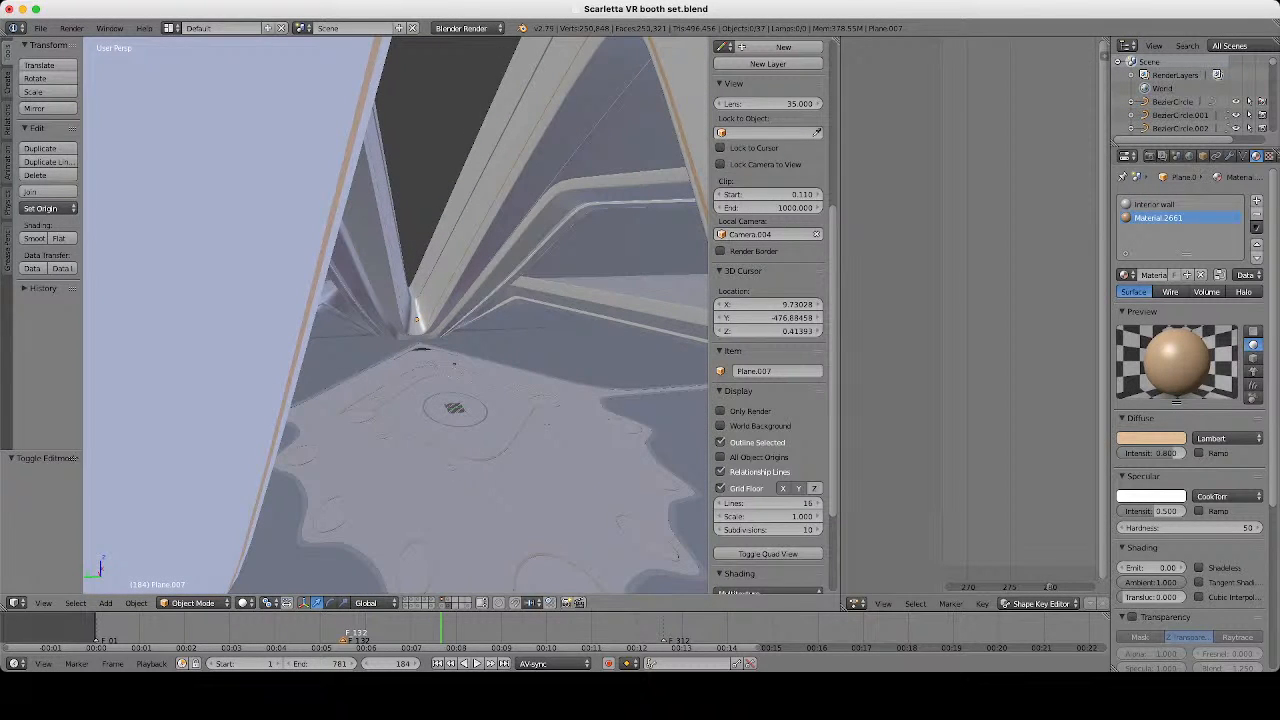
Select the small floor circles and shift their Material.2658 diffuse colour to a warm off-white with hue 0.051 and saturation 0.042.
{"action": "middle_click_drag", "start_coordinate": [454, 362], "coordinate": [476, 382]}
{"action": "right_click", "coordinate": [476, 382]}
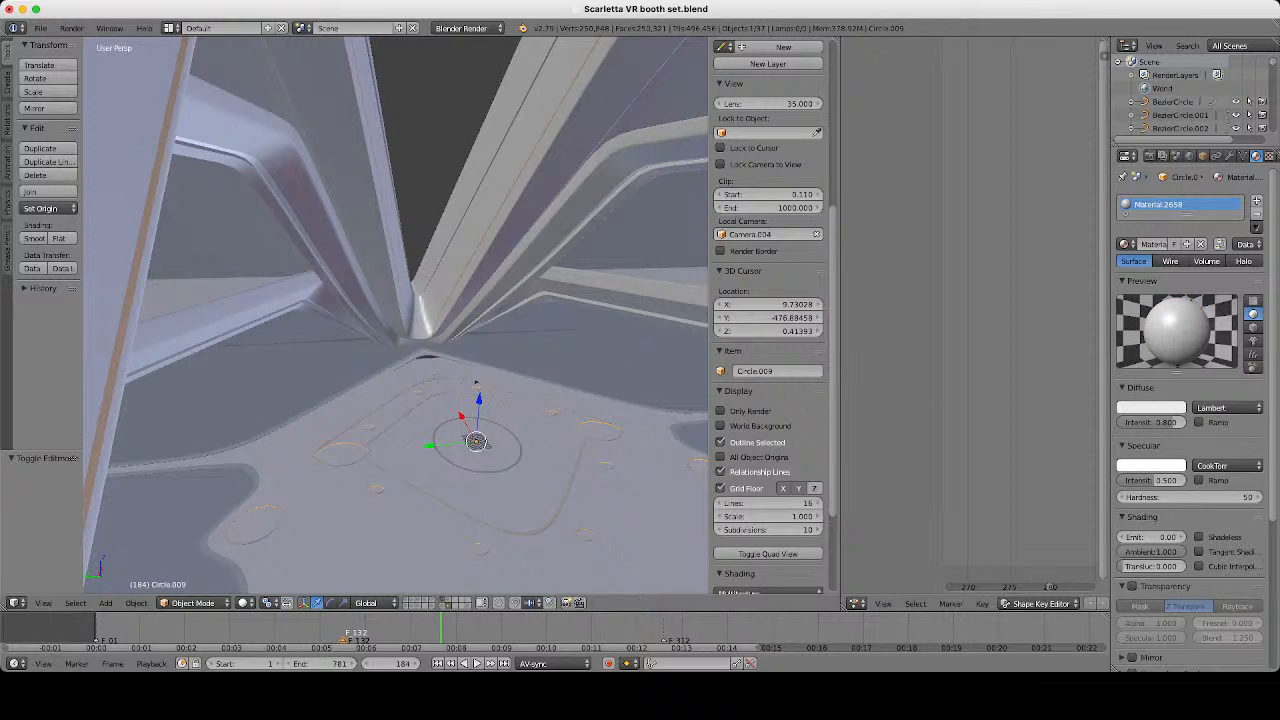
{"action": "left_click", "coordinate": [1151, 407]}
{"action": "left_click_drag", "start_coordinate": [1117, 278], "coordinate": [1116, 280]}
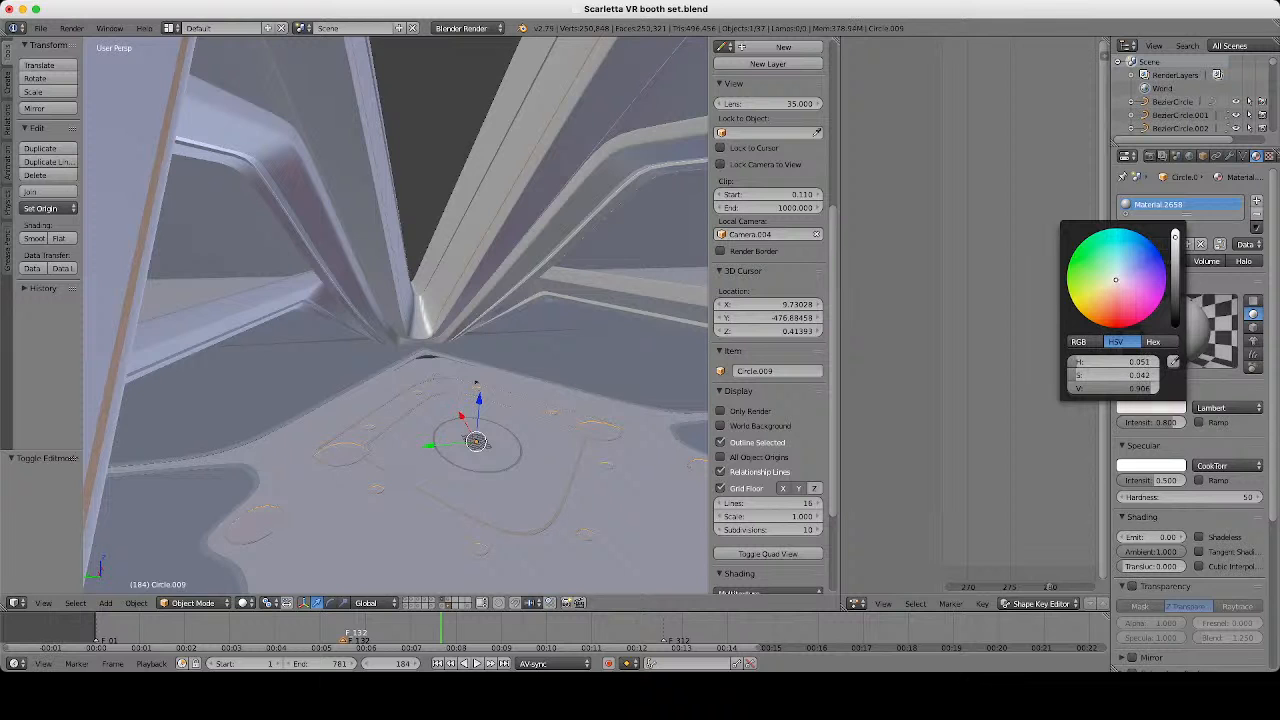
{"action": "scroll", "coordinate": [395, 315], "scroll_direction": "down", "scroll_amount": 4}
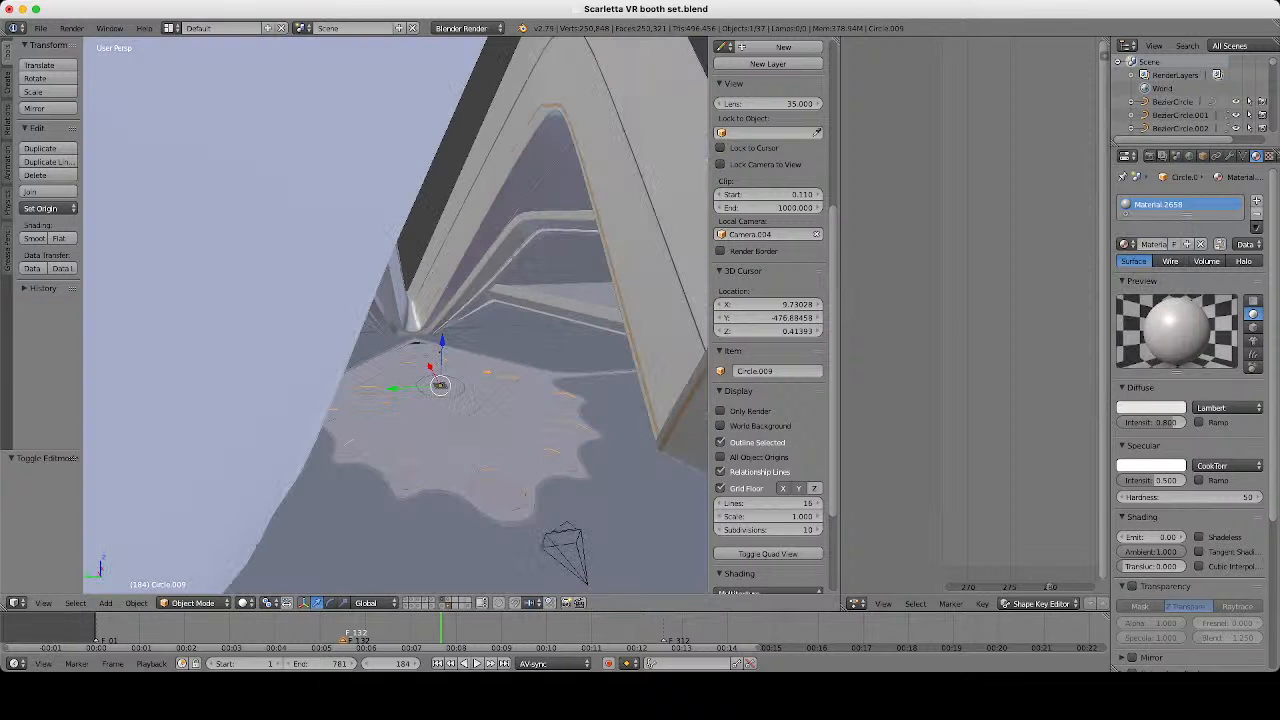
{"action": "scroll", "coordinate": [395, 315], "scroll_direction": "up", "scroll_amount": 2}
{"action": "key", "text": "a"}
Limit the viewport display to renderable content and inspect the floor pattern from above.
{"action": "middle_click_drag", "start_coordinate": [395, 315], "coordinate": [540, 355]}
{"action": "middle_click_drag", "start_coordinate": [395, 315], "coordinate": [428, 342]}
{"action": "scroll", "coordinate": [428, 342], "scroll_direction": "up", "scroll_amount": 1}
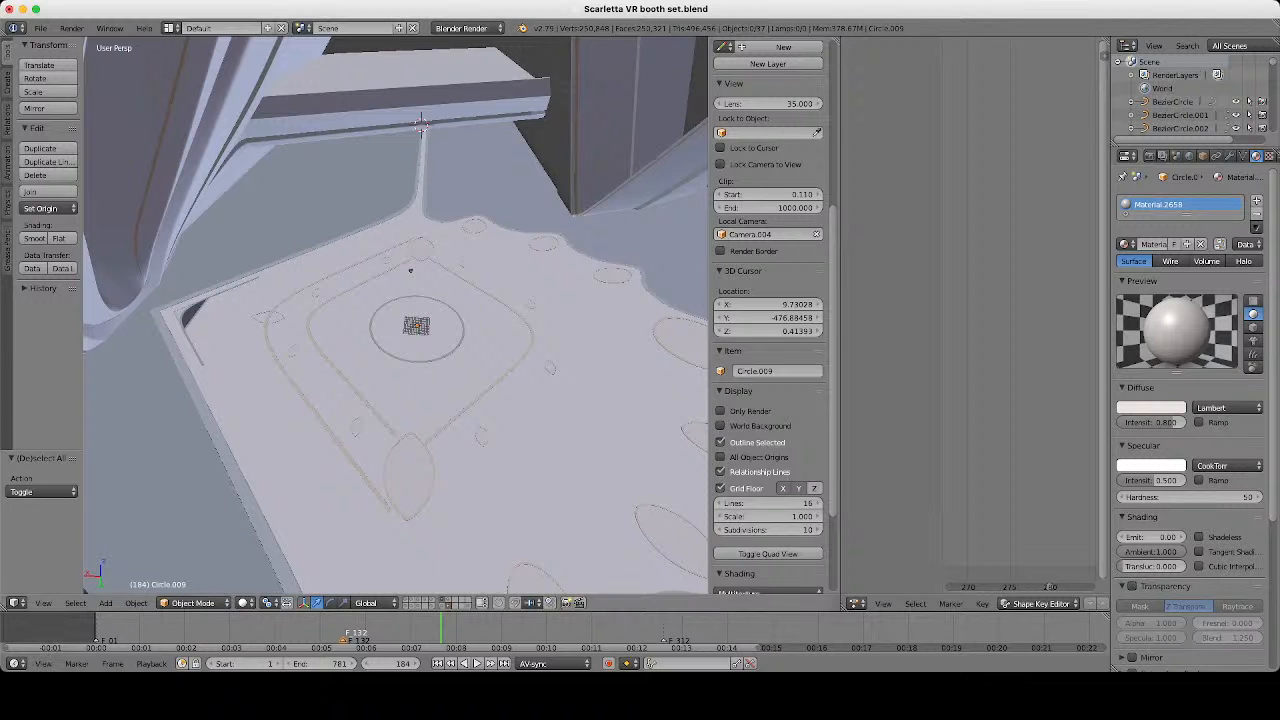
{"action": "middle_click_drag", "start_coordinate": [410, 270], "coordinate": [353, 236]}
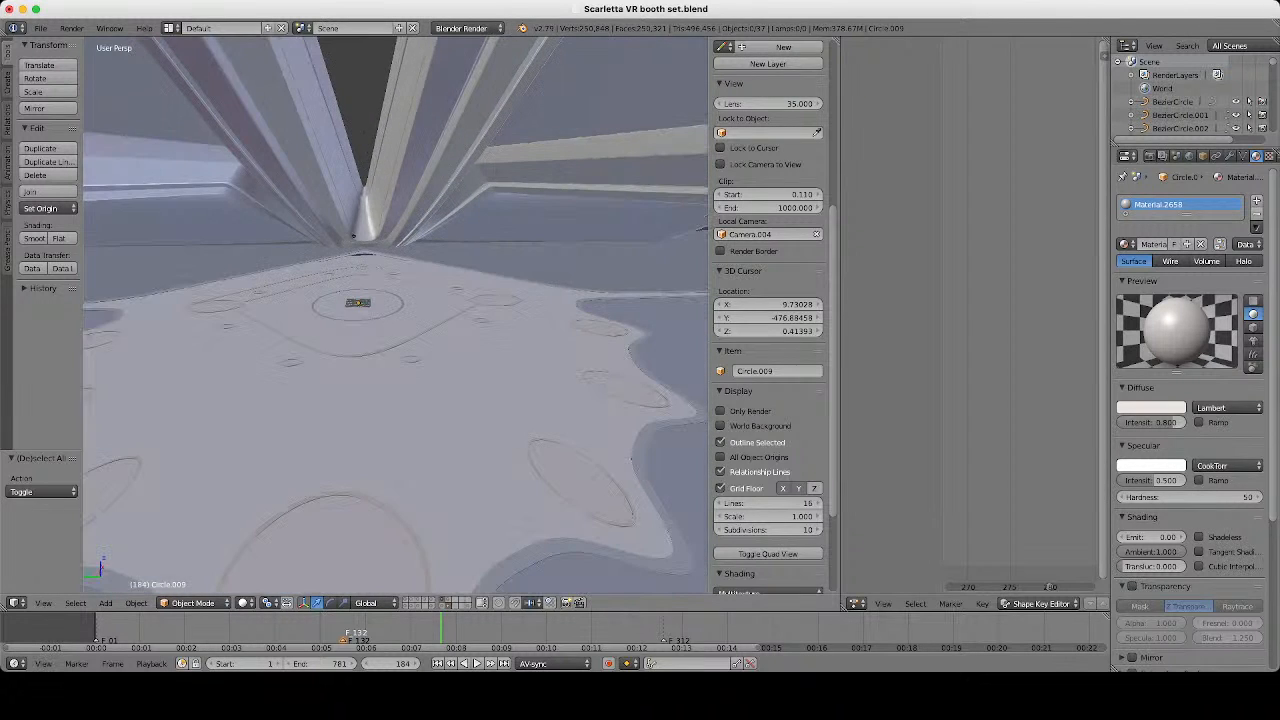
{"action": "left_click", "coordinate": [721, 411]}
{"action": "scroll", "coordinate": [520, 340], "scroll_direction": "down", "scroll_amount": 5}
{"action": "middle_click_drag", "start_coordinate": [480, 310], "coordinate": [565, 400]}
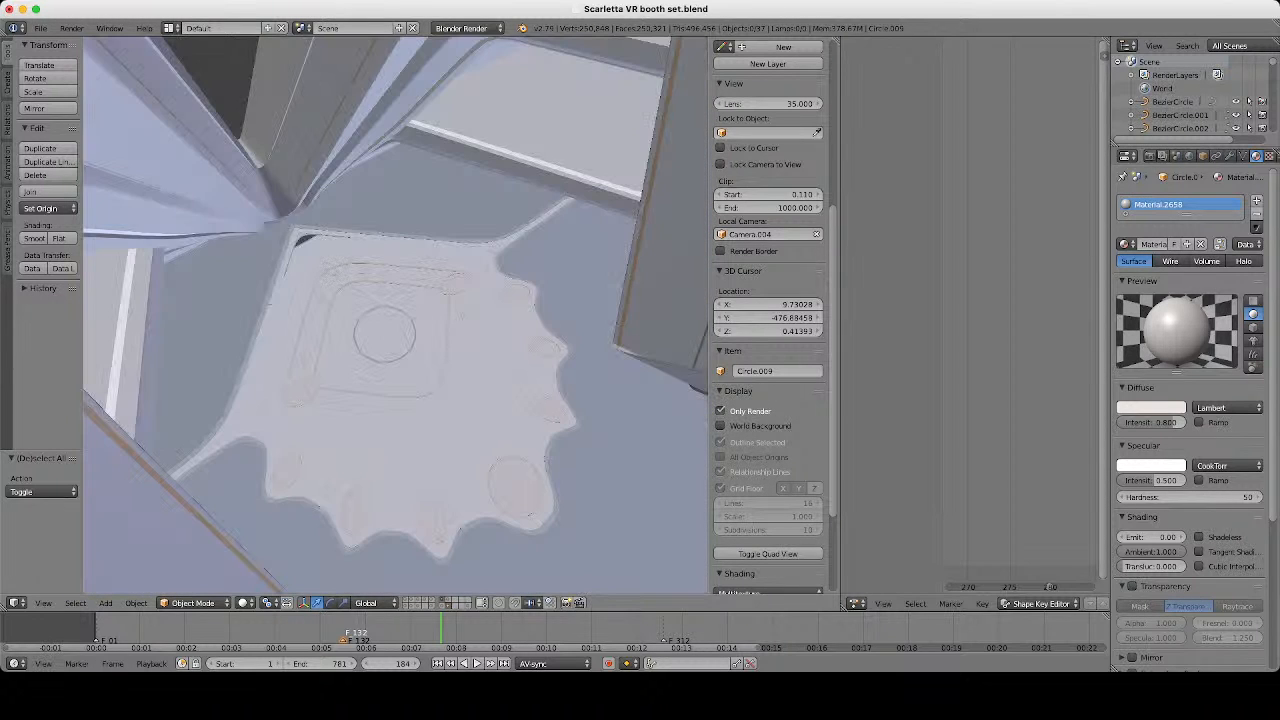
{"action": "middle_click_drag", "start_coordinate": [520, 350], "coordinate": [572, 344]}
{"action": "scroll", "coordinate": [572, 344], "scroll_direction": "up", "scroll_amount": 1}
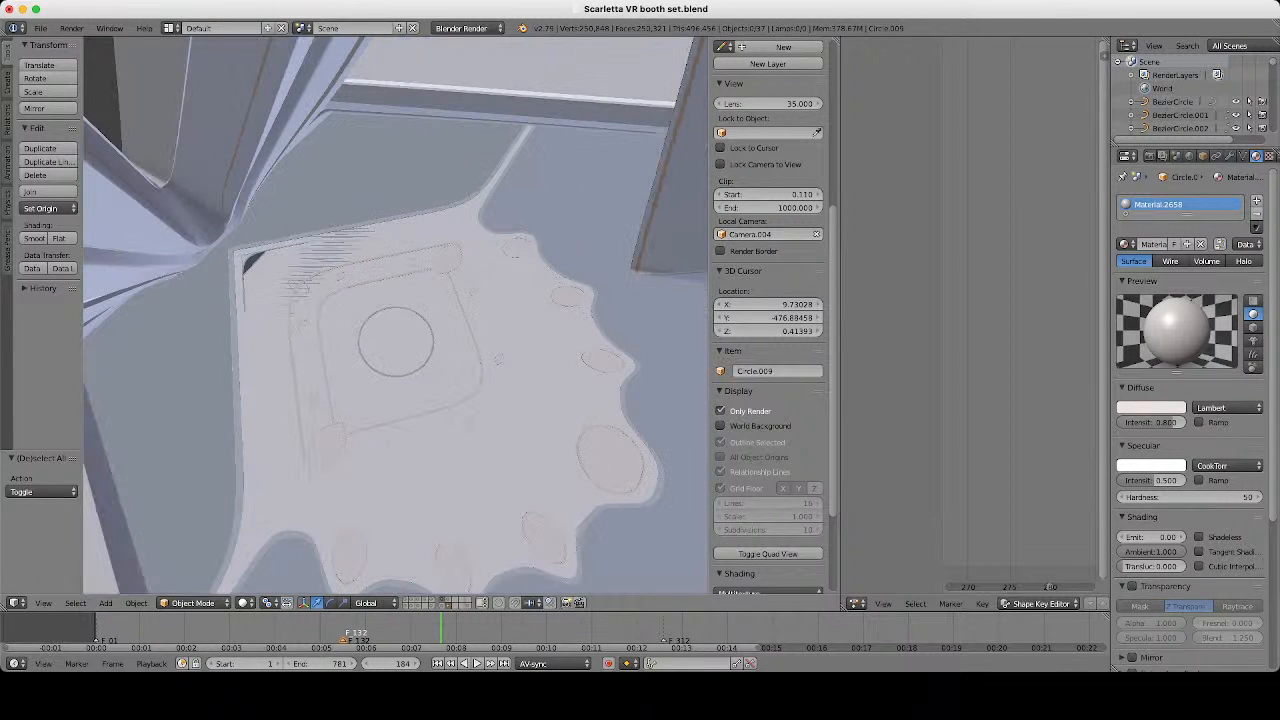
Select the large floor plane and shift its Material.2660 diffuse colour from blue-grey to a warm neutral grey.
{"action": "right_click", "coordinate": [612, 285]}
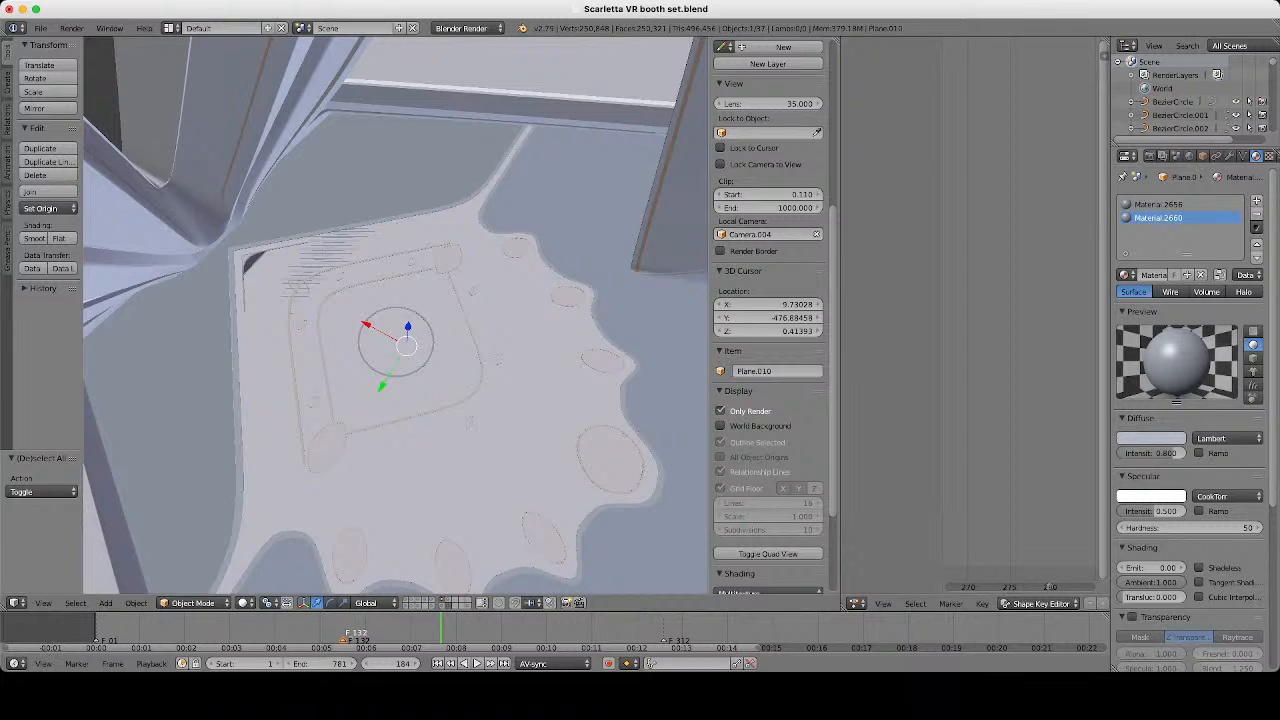
{"action": "left_click", "coordinate": [1151, 438]}
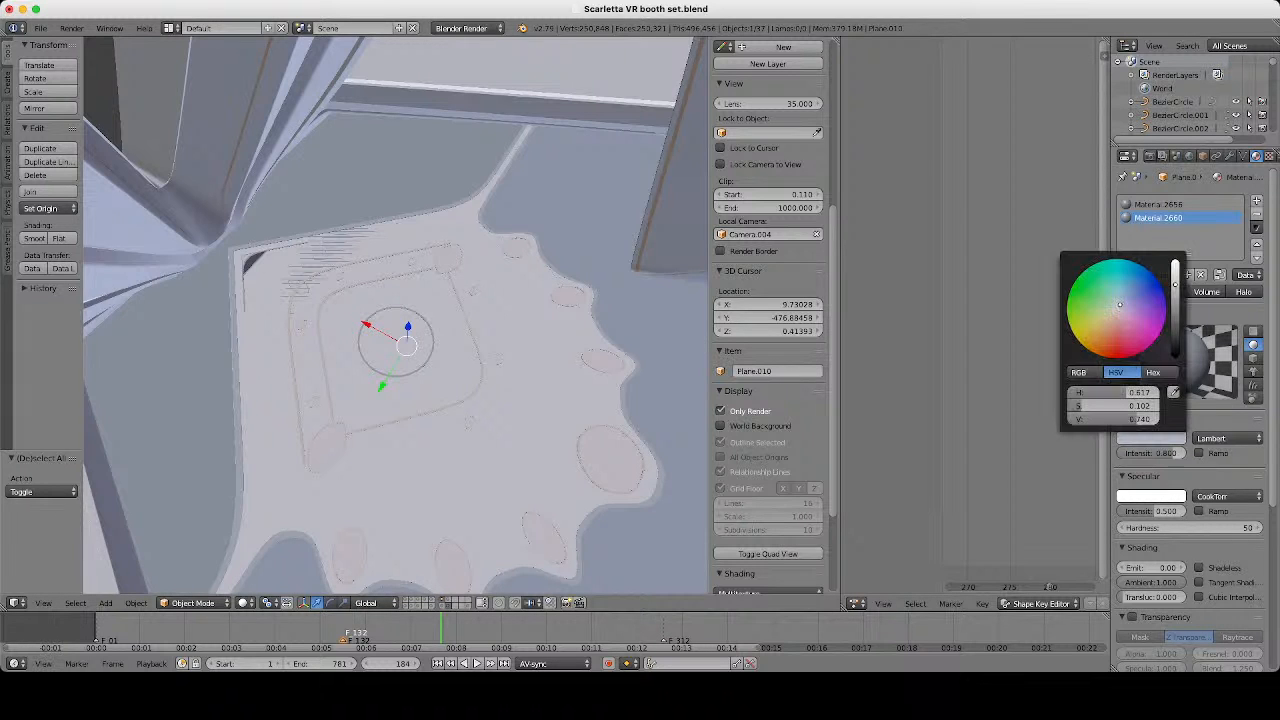
{"action": "left_click_drag", "start_coordinate": [1119, 304], "coordinate": [1114, 310]}
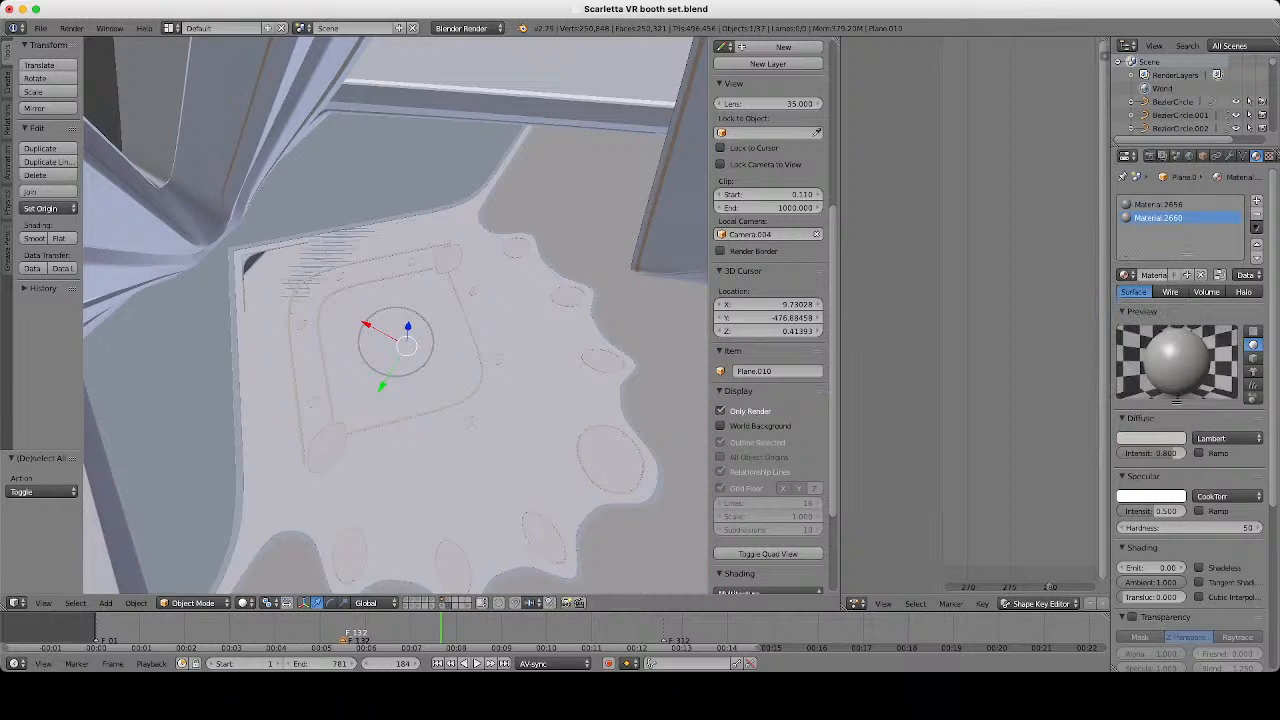
Shift the diffuse colour of the floor plane's first material to a neutral warm grey and deselect the plane.
{"action": "left_click", "coordinate": [1158, 204]}
{"action": "left_click", "coordinate": [1150, 438]}
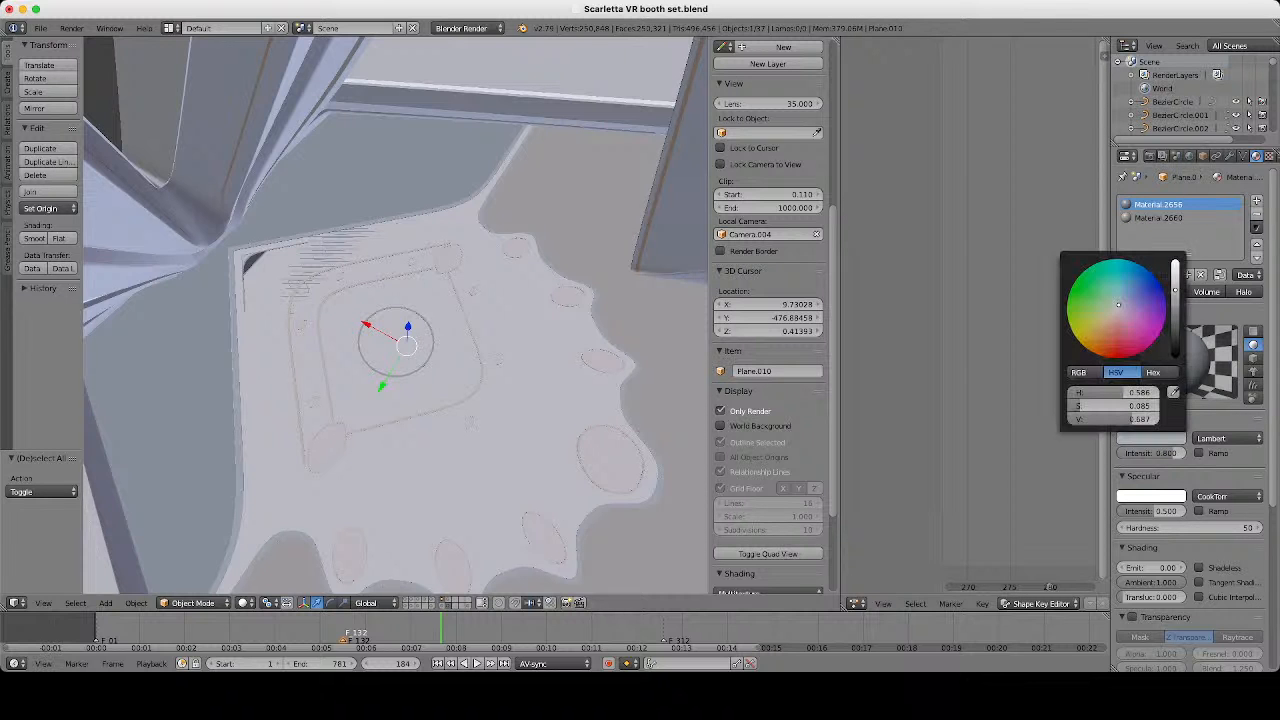
{"action": "left_click", "coordinate": [1117, 309]}
{"action": "middle_click_drag", "start_coordinate": [560, 330], "coordinate": [500, 222]}
{"action": "key", "text": "a"}
Select the Floor lining outline around the central floor circle and display the scene in wireframe.
{"action": "scroll", "coordinate": [500, 222], "scroll_direction": "up", "scroll_amount": 5}
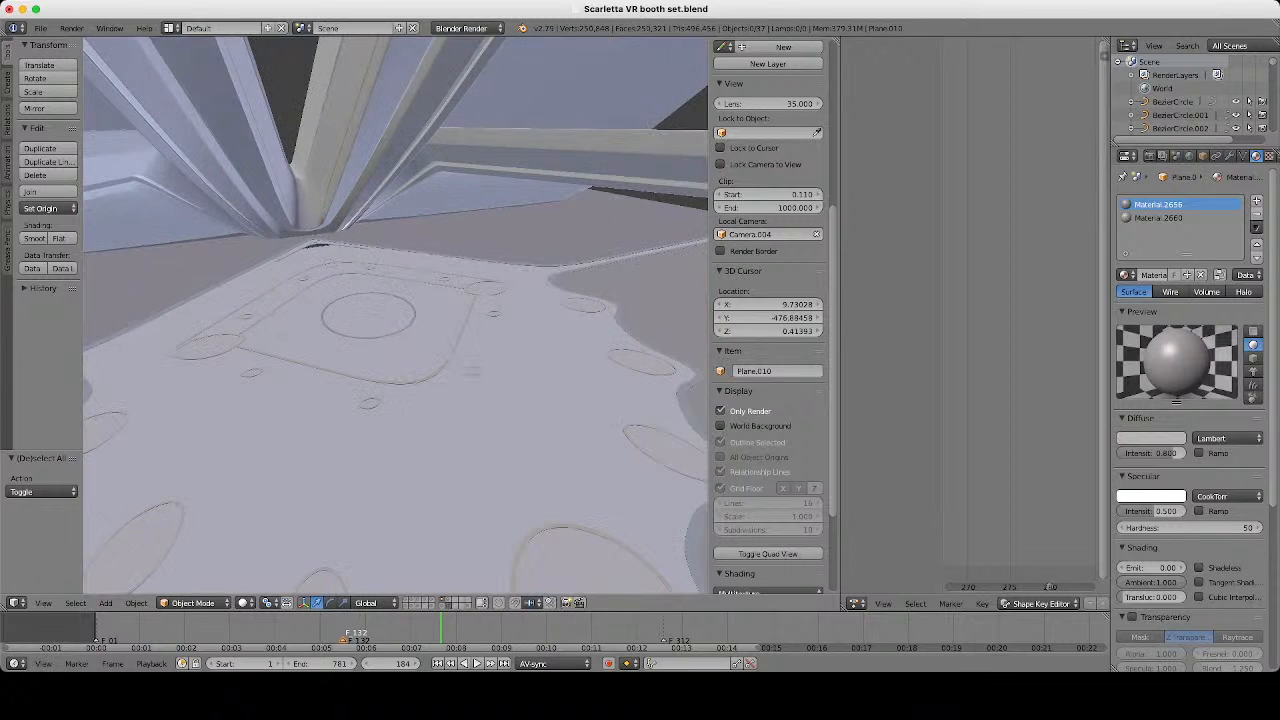
{"action": "scroll", "coordinate": [396, 316], "scroll_direction": "up", "scroll_amount": 3}
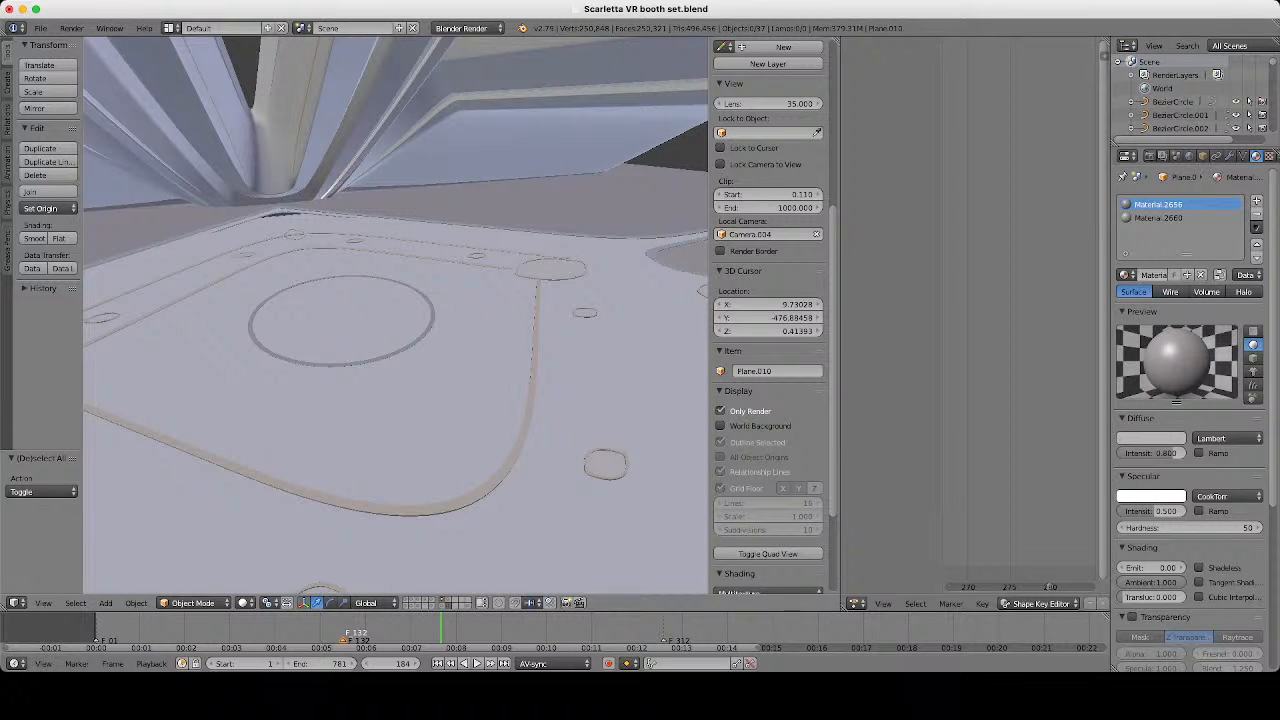
{"action": "scroll", "coordinate": [396, 316], "scroll_direction": "up", "scroll_amount": 1}
{"action": "right_click", "coordinate": [425, 345]}
{"action": "key", "text": "z"}
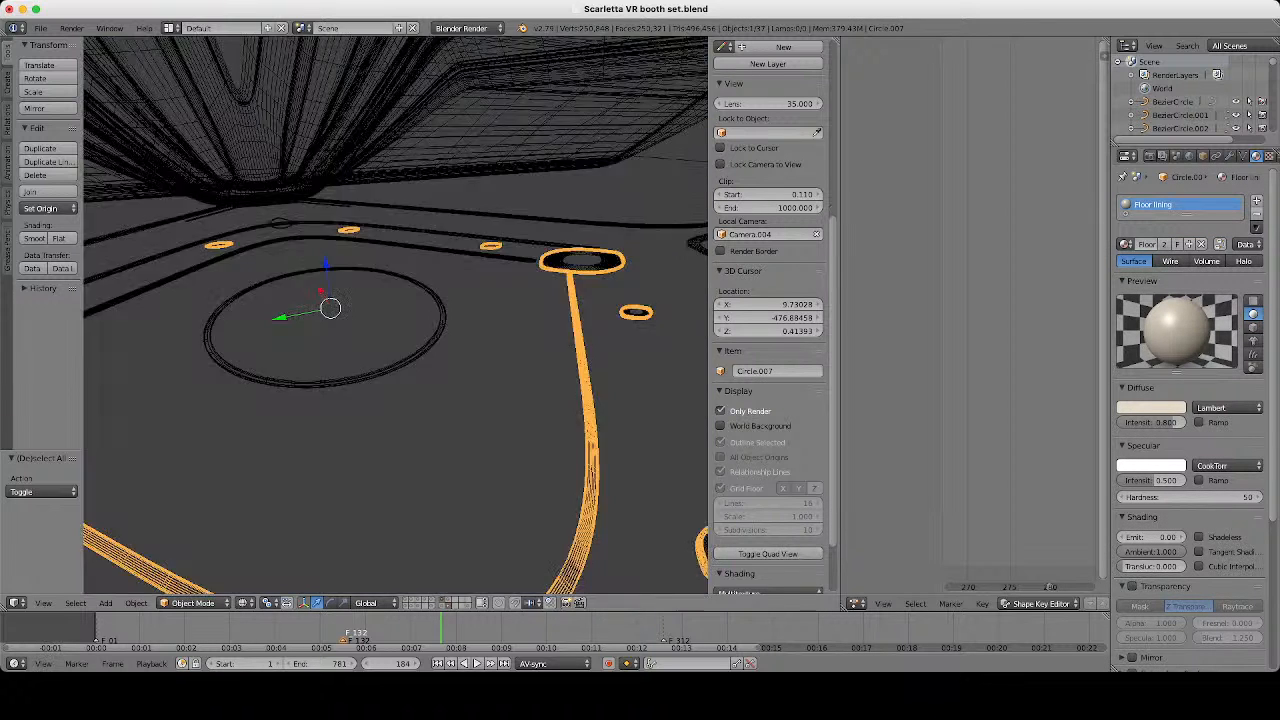
Give the central floor circle a new material with a pale warm cream diffuse colour, and deselect it.
{"action": "key", "text": "z"}
{"action": "right_click", "coordinate": [425, 345]}
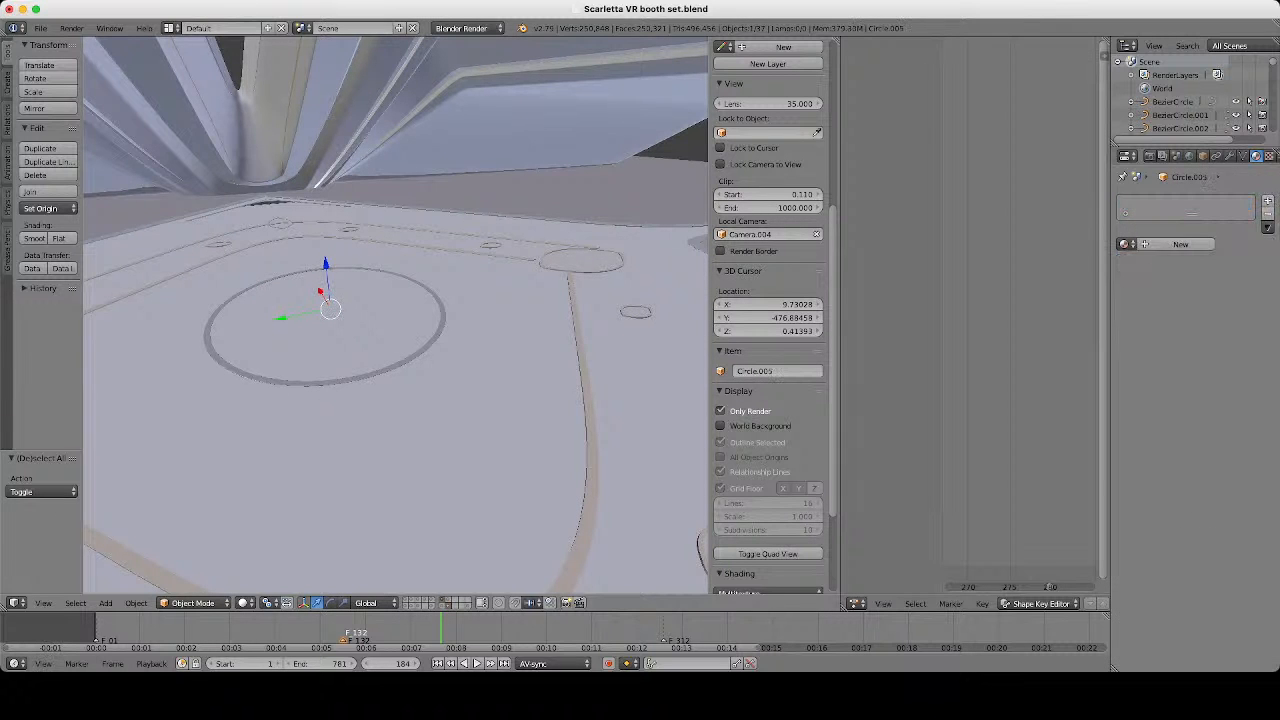
{"action": "key", "text": "z"}
{"action": "key", "text": "z"}
{"action": "middle_click_drag", "start_coordinate": [425, 345], "coordinate": [452, 386]}
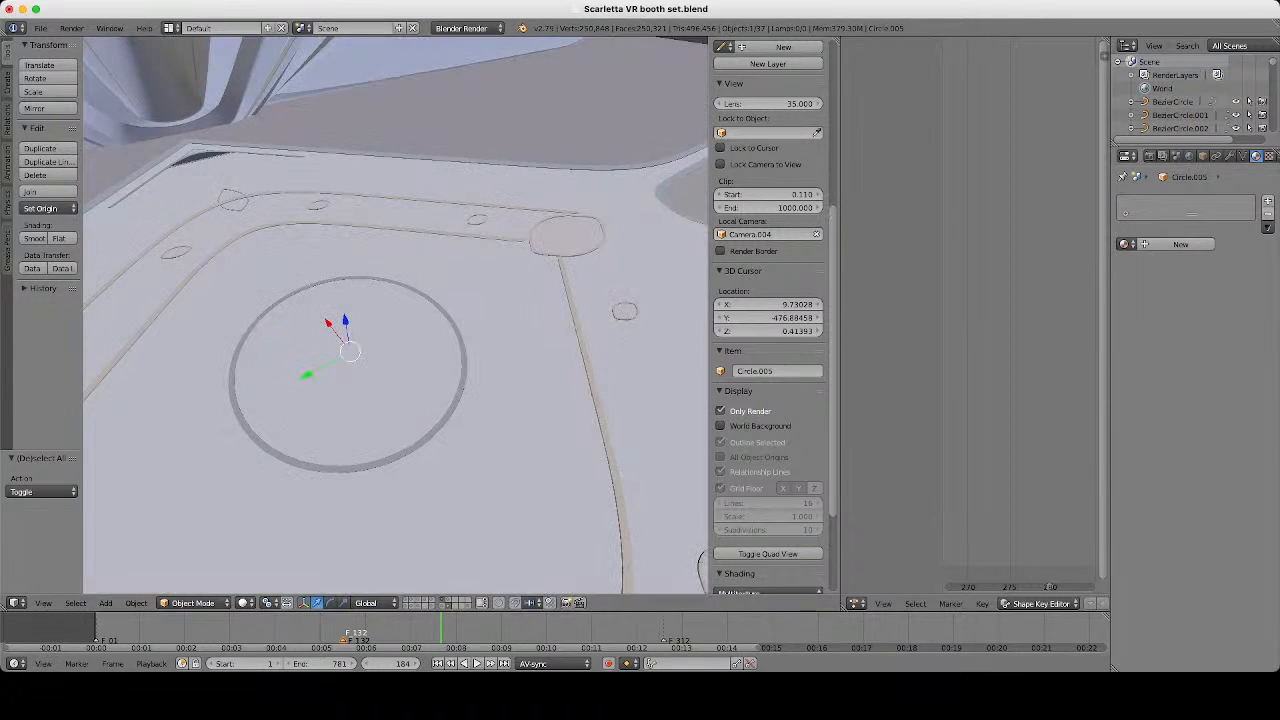
{"action": "left_click", "coordinate": [1181, 244]}
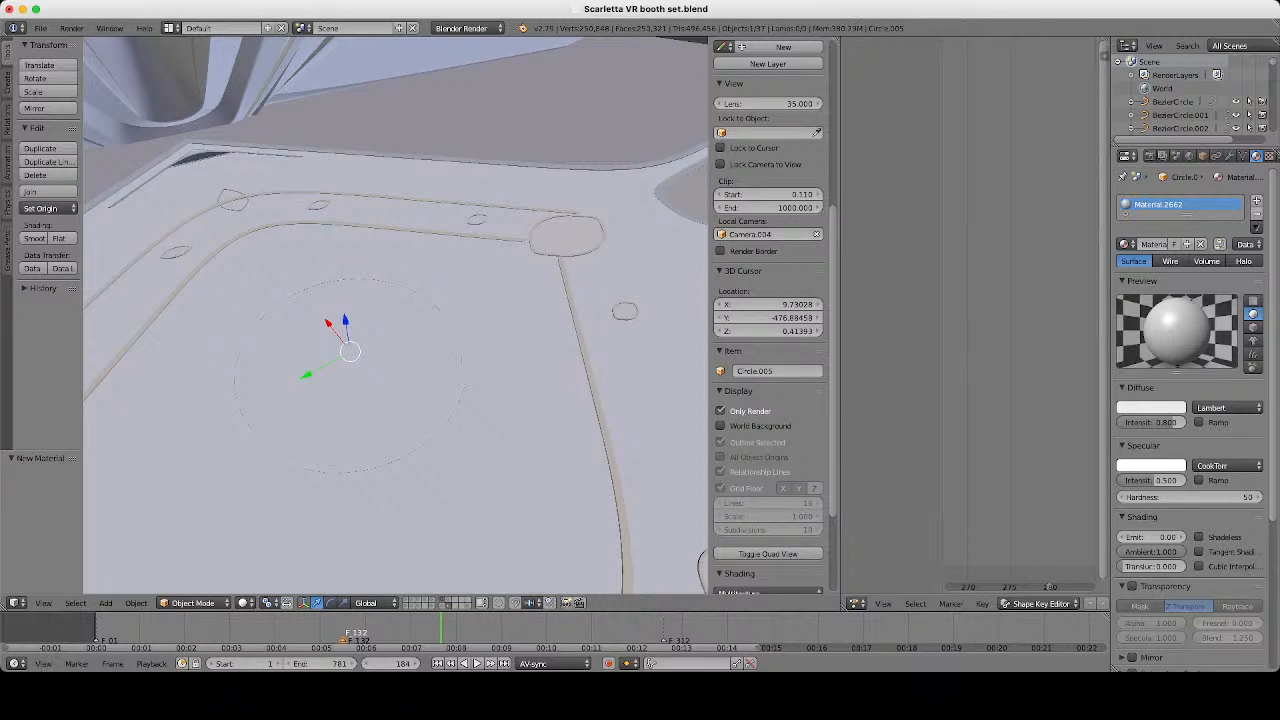
{"action": "left_click", "coordinate": [1150, 407]}
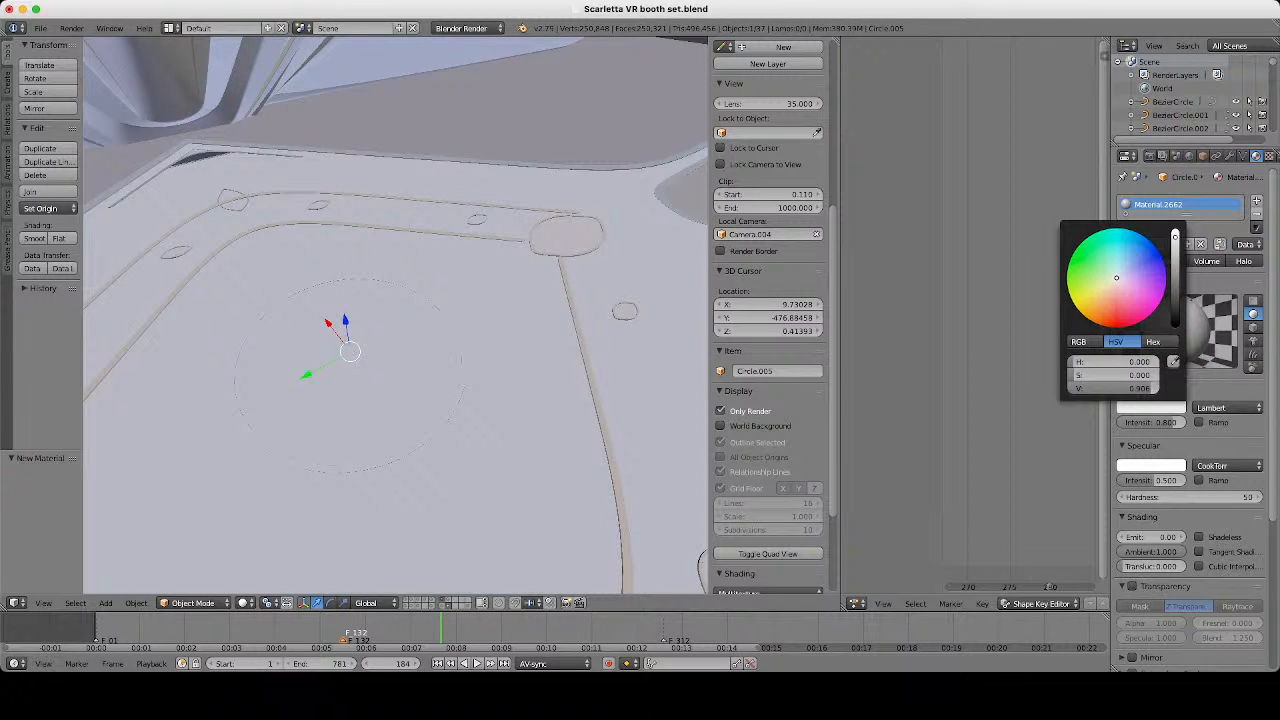
{"action": "left_click", "coordinate": [1111, 281]}
{"action": "scroll", "coordinate": [396, 330], "scroll_direction": "down", "scroll_amount": 3}
{"action": "key", "text": "a"}
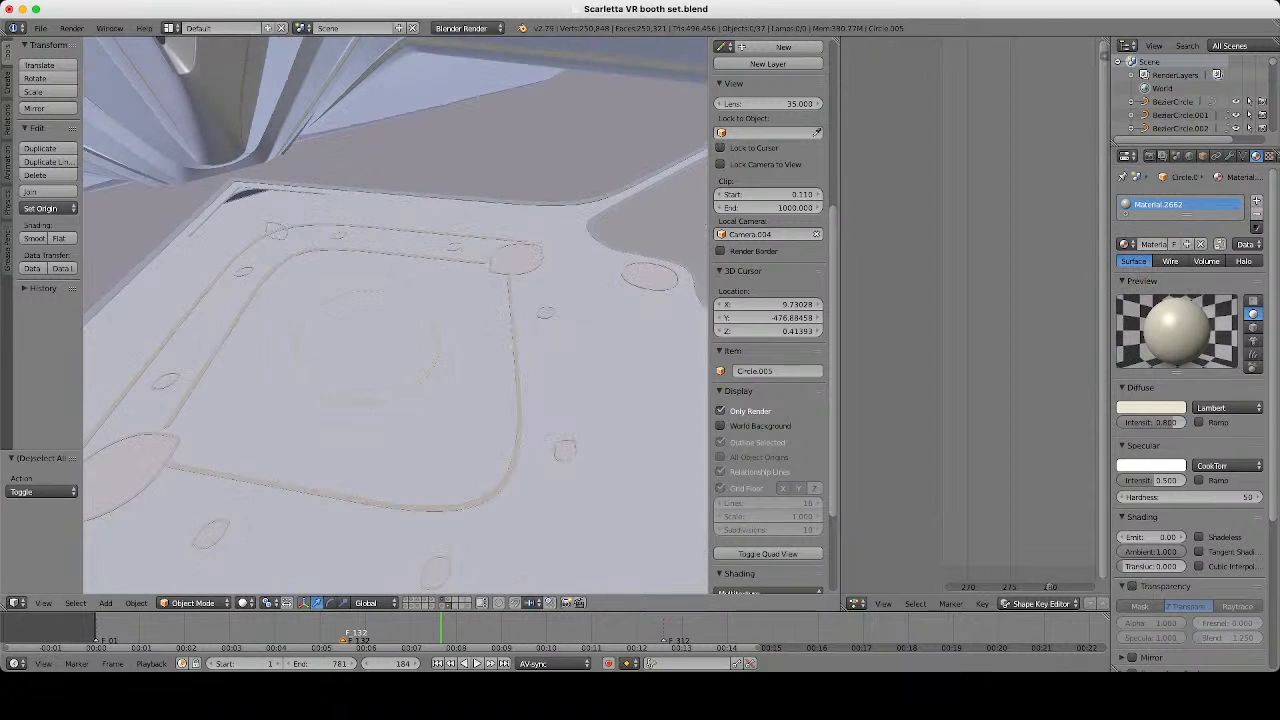
Edit the central floor circle's mesh and select the ring's inner edge loop, using vertex selection mode.
{"action": "mouse_move", "coordinate": [396, 330]}
{"action": "middle_mouse_down"}
{"action": "mouse_move", "coordinate": [424, 366]}
{"action": "mouse_move", "coordinate": [485, 255]}
{"action": "middle_mouse_up"}
{"action": "key", "text": "z"}
{"action": "key", "text": "z"}
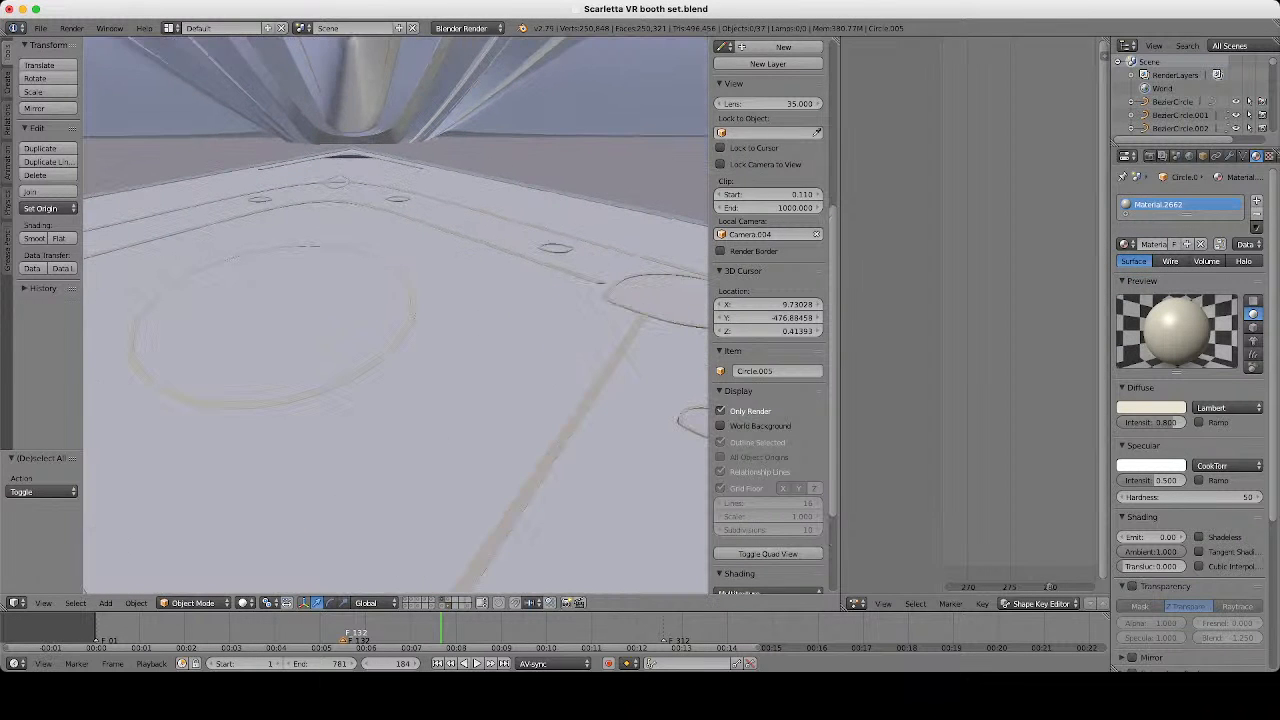
{"action": "right_click", "coordinate": [408, 338]}
{"action": "middle_click_drag", "start_coordinate": [408, 338], "coordinate": [455, 350]}
{"action": "scroll", "coordinate": [440, 352], "scroll_direction": "up", "scroll_amount": 3}
{"action": "key", "text": "Tab"}
{"action": "key", "text": "z"}
{"action": "scroll", "coordinate": [478, 362], "scroll_direction": "up", "scroll_amount": 2}
{"action": "key", "text": "z"}
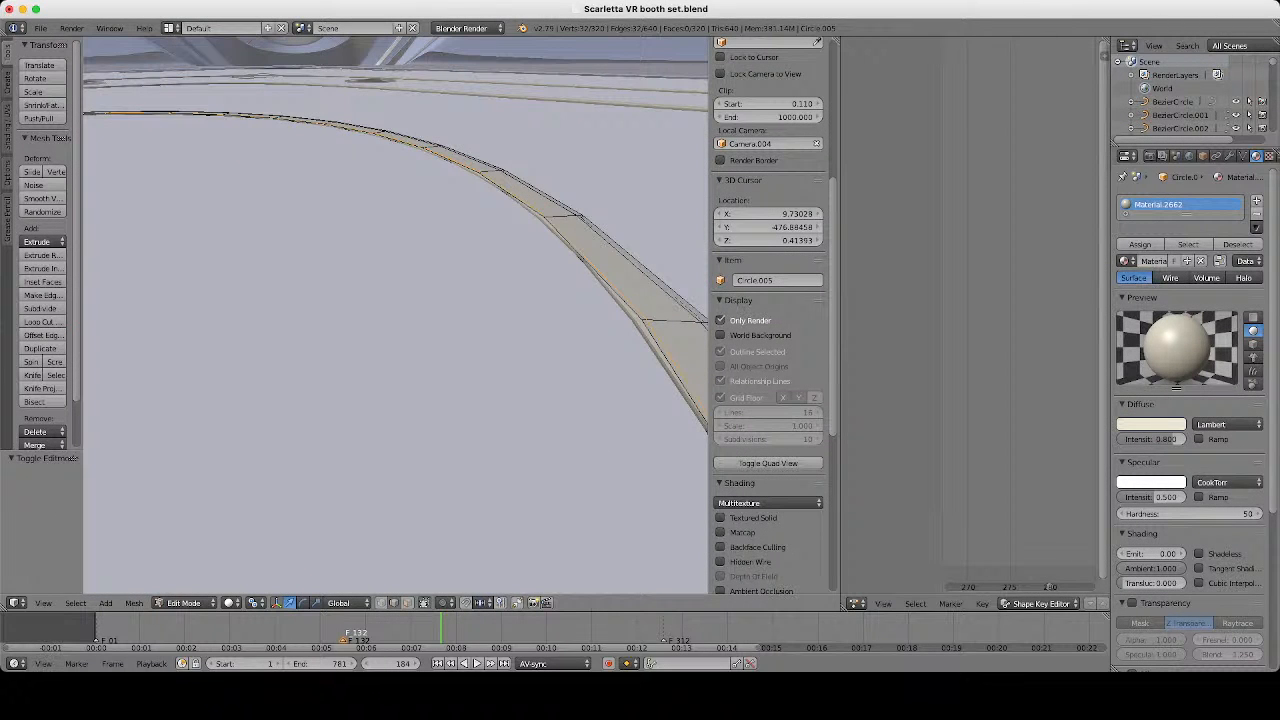
{"action": "key", "text": "z"}
{"action": "right_click", "coordinate": [668, 370], "text": "alt"}
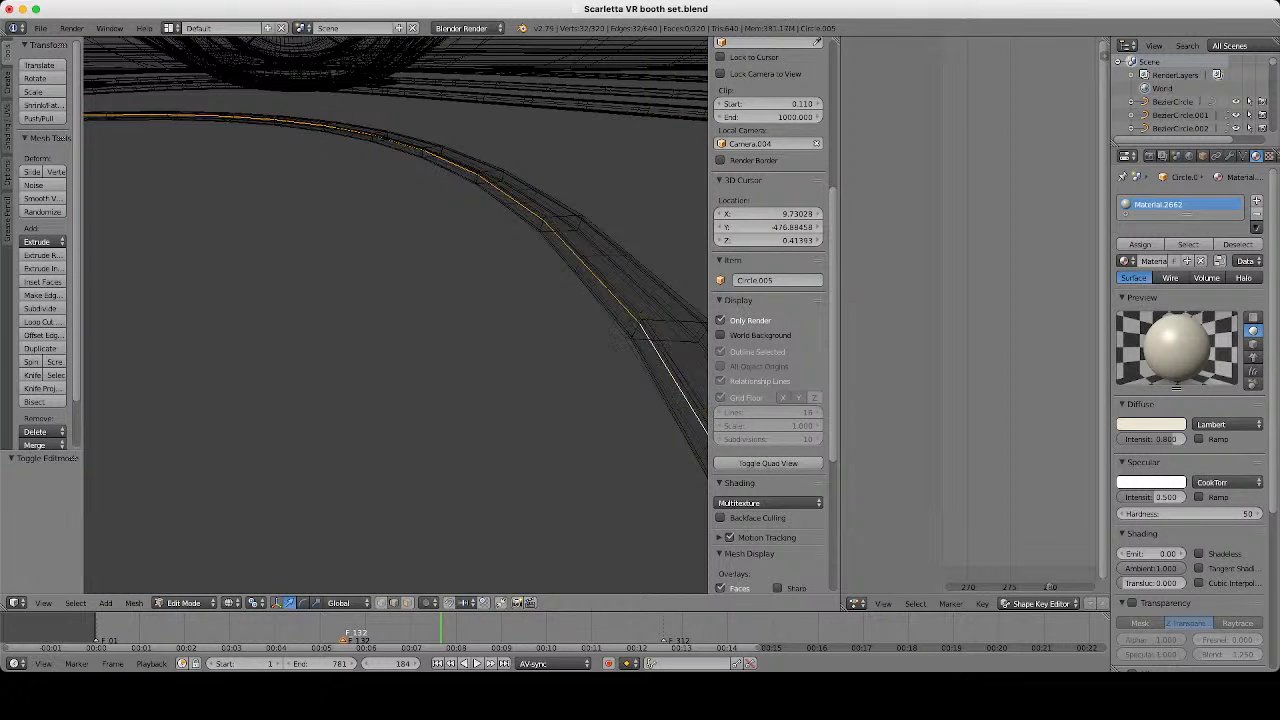
{"action": "left_click", "coordinate": [381, 603]}
{"action": "key", "text": "z"}
{"action": "scroll", "coordinate": [396, 315], "scroll_direction": "down", "scroll_amount": 4}
{"action": "key", "text": "z"}
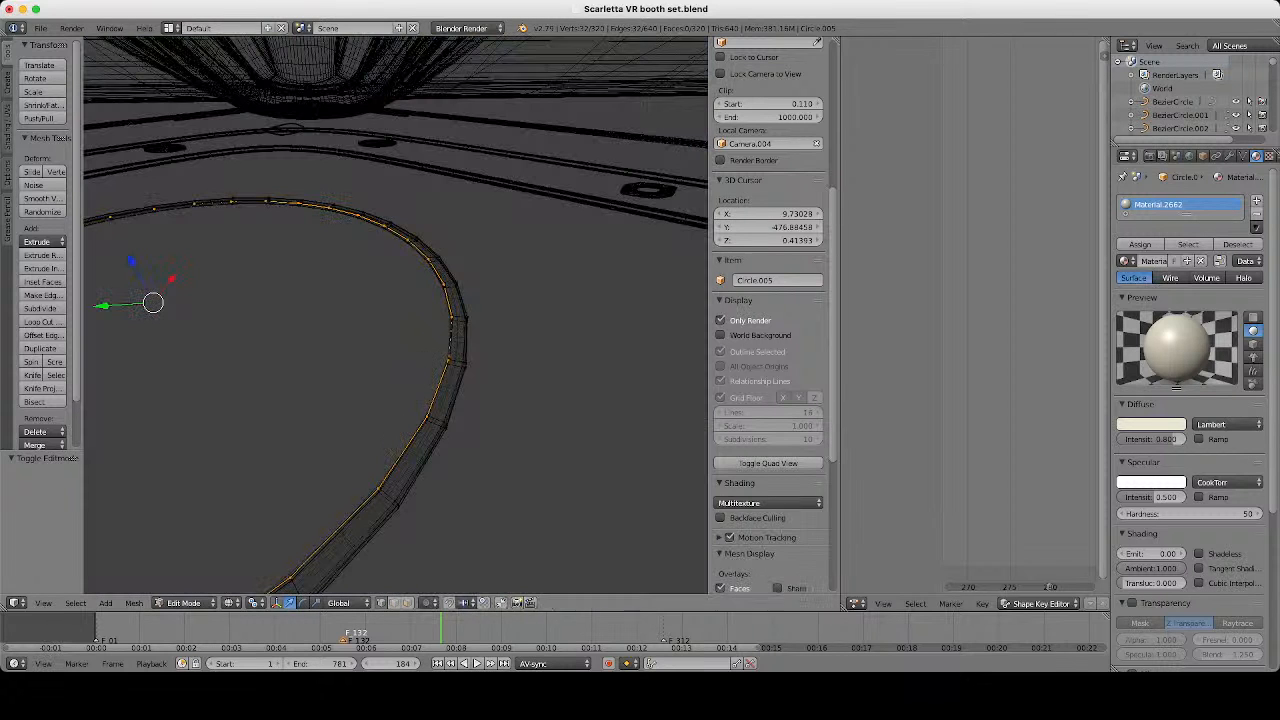
Extrude the ring's inner edge loop and scale the new loop inward to start filling the circle.
{"action": "key", "text": "e"}
{"action": "key", "text": "Escape"}
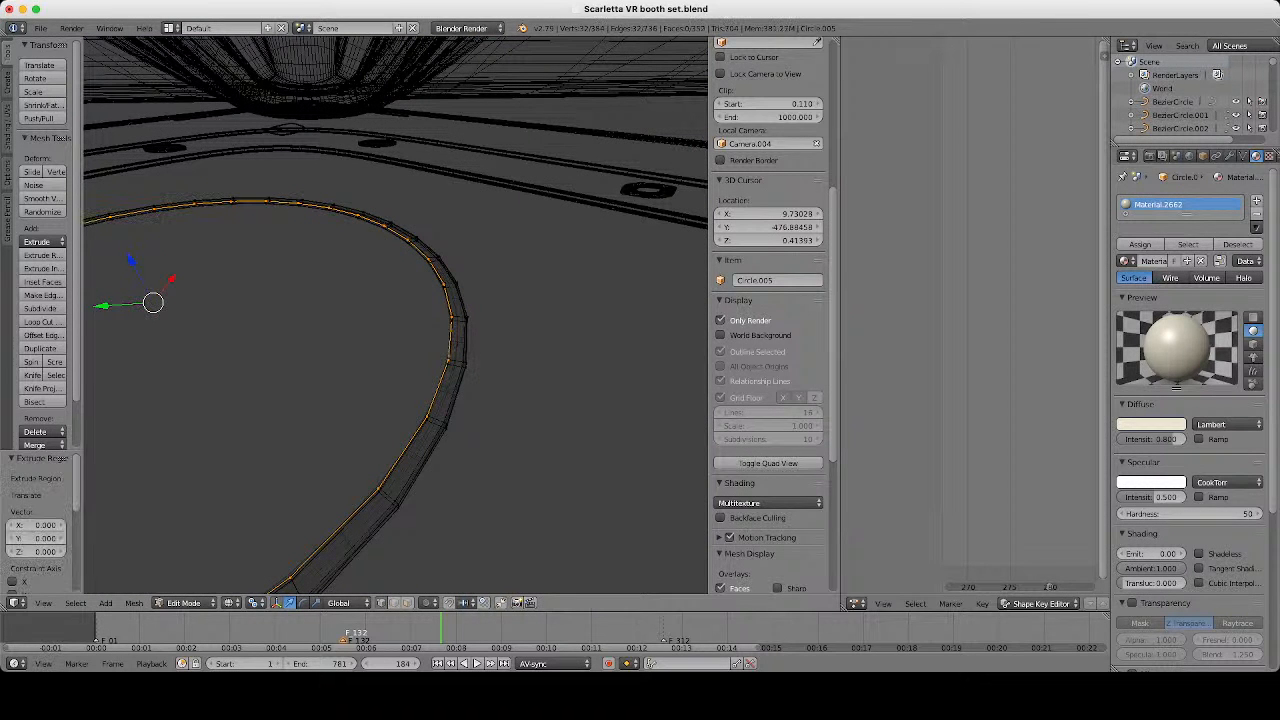
{"action": "key", "text": "s"}
{"action": "left_click", "coordinate": [417, 390]}
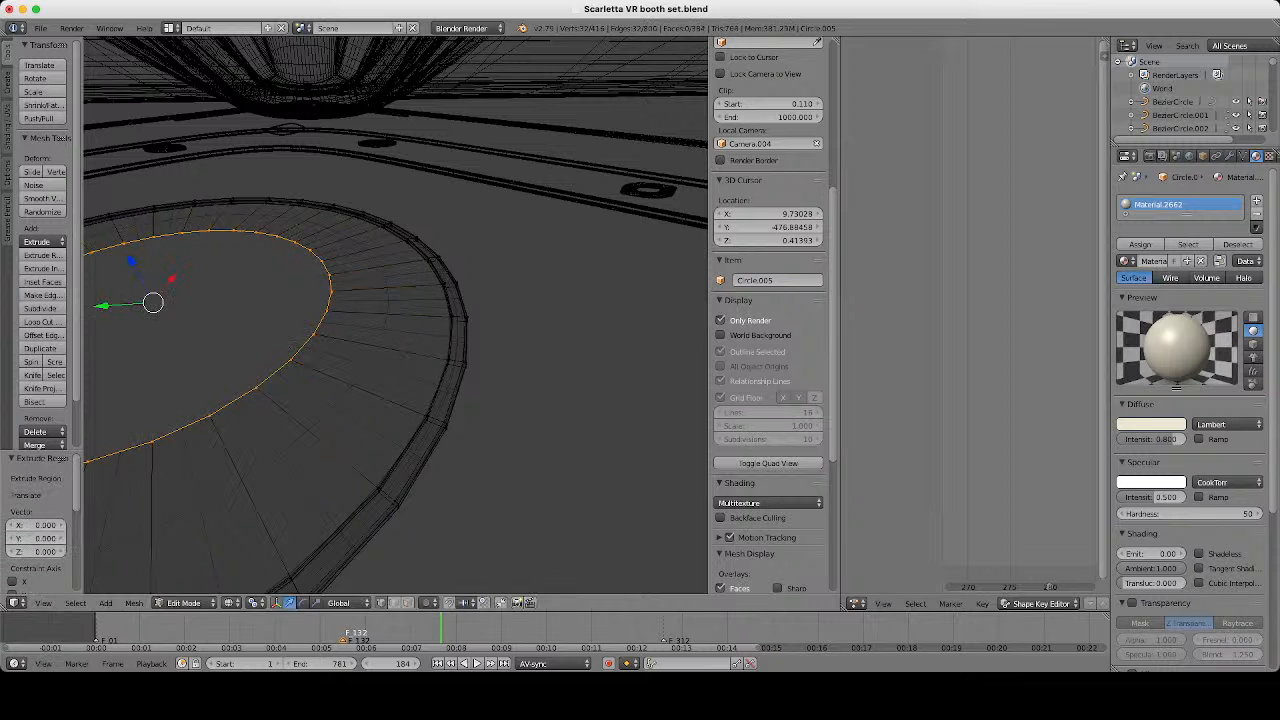
Extrude the inner loop again, collapse it to the centre with a scale of 0, and remove the doubled vertices.
{"action": "key", "text": "s"}
{"action": "key", "text": "0"}
{"action": "key", "text": "Return"}
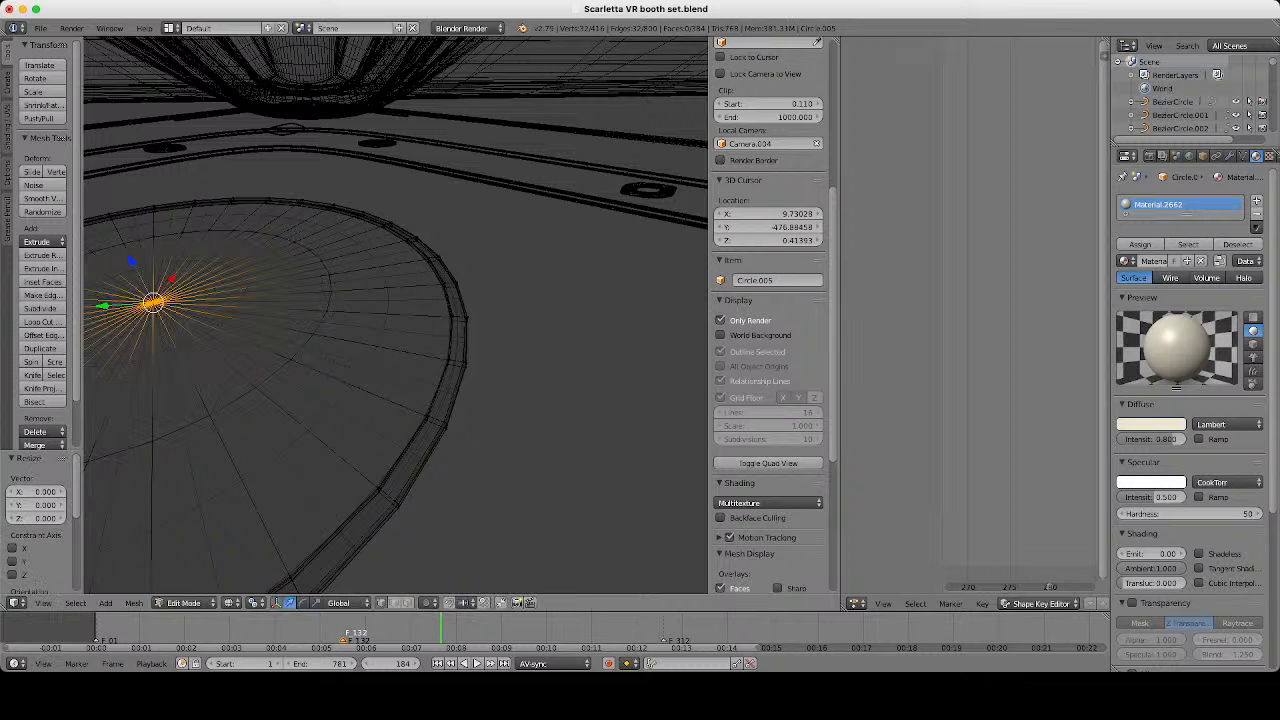
{"action": "key", "text": "w"}
{"action": "left_click", "coordinate": [484, 387]}
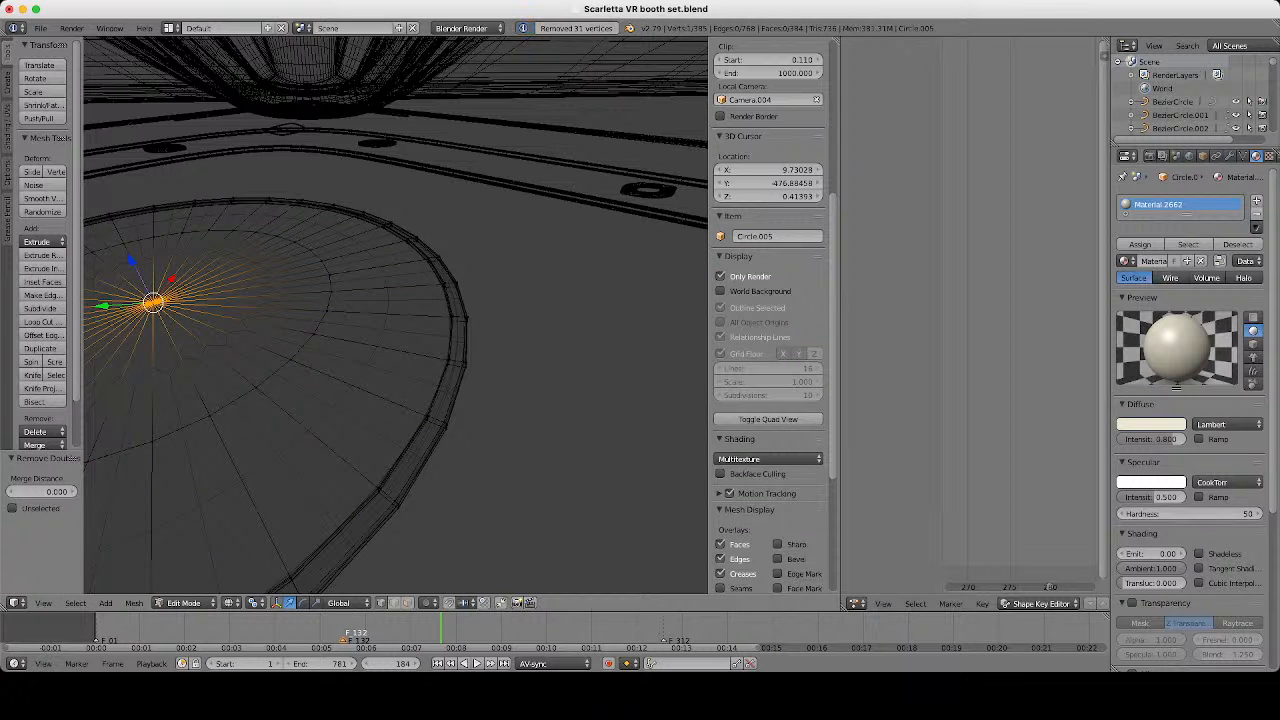
Cut an extra edge loop into the disc, select all its linked geometry, and scale the disc slightly to fit the ring.
{"action": "key", "text": "ctrl+r"}
{"action": "double_click", "coordinate": [410, 375]}
{"action": "key", "text": "ctrl+l"}
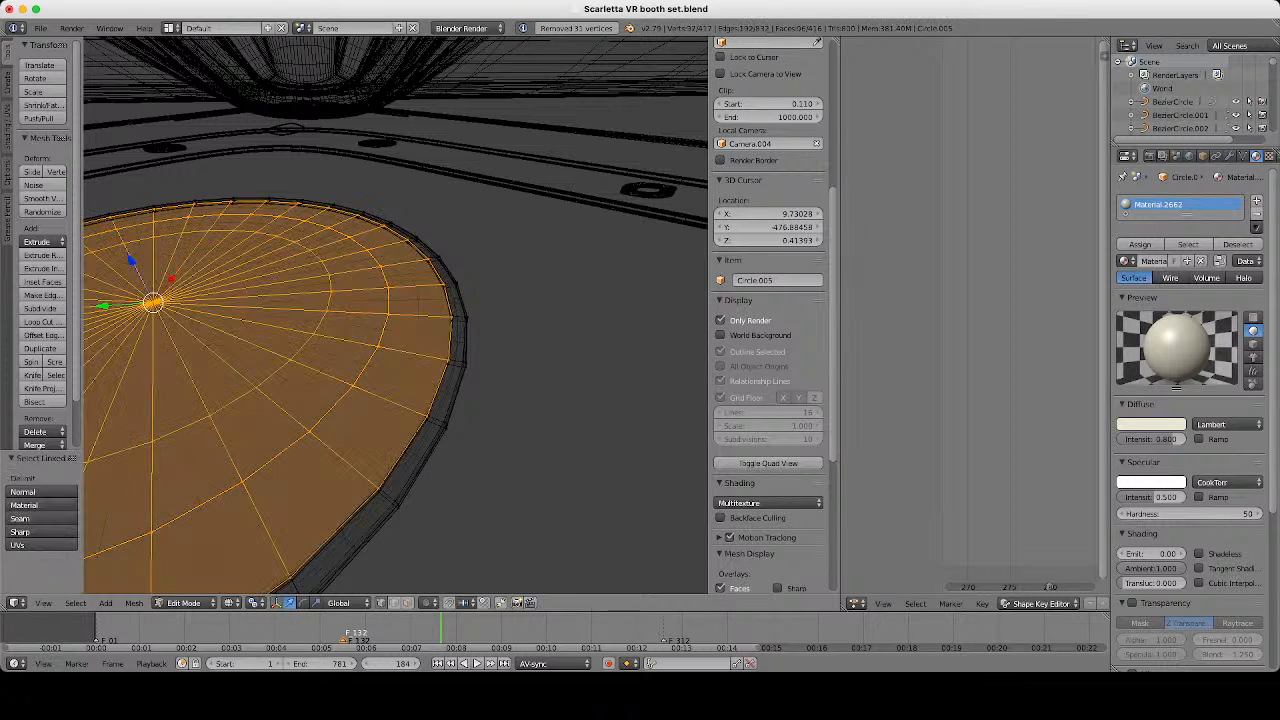
{"action": "scroll", "coordinate": [395, 320], "scroll_direction": "up", "scroll_amount": 2}
{"action": "key", "text": "s"}
{"action": "left_click", "coordinate": [598, 432]}
{"action": "mouse_move", "coordinate": [598, 432]}
{"action": "middle_mouse_down"}
{"action": "mouse_move", "coordinate": [585, 340]}
{"action": "mouse_move", "coordinate": [568, 354]}
{"action": "middle_mouse_up"}
{"action": "key", "text": "z"}
{"action": "key", "text": "Tab"}
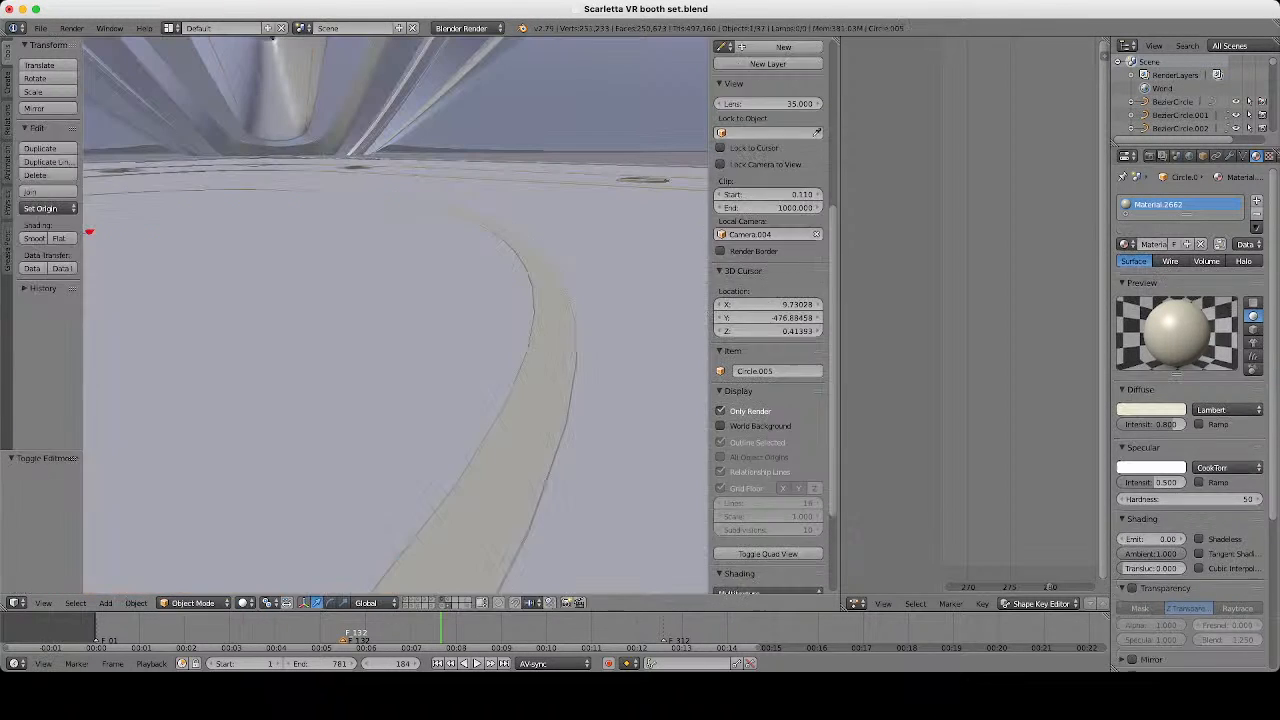
Examine how the filled circle sits against the floor in shaded and wireframe display, with the circle selected.
{"action": "scroll", "coordinate": [560, 354], "scroll_direction": "down", "scroll_amount": 4}
{"action": "right_click", "coordinate": [560, 354]}
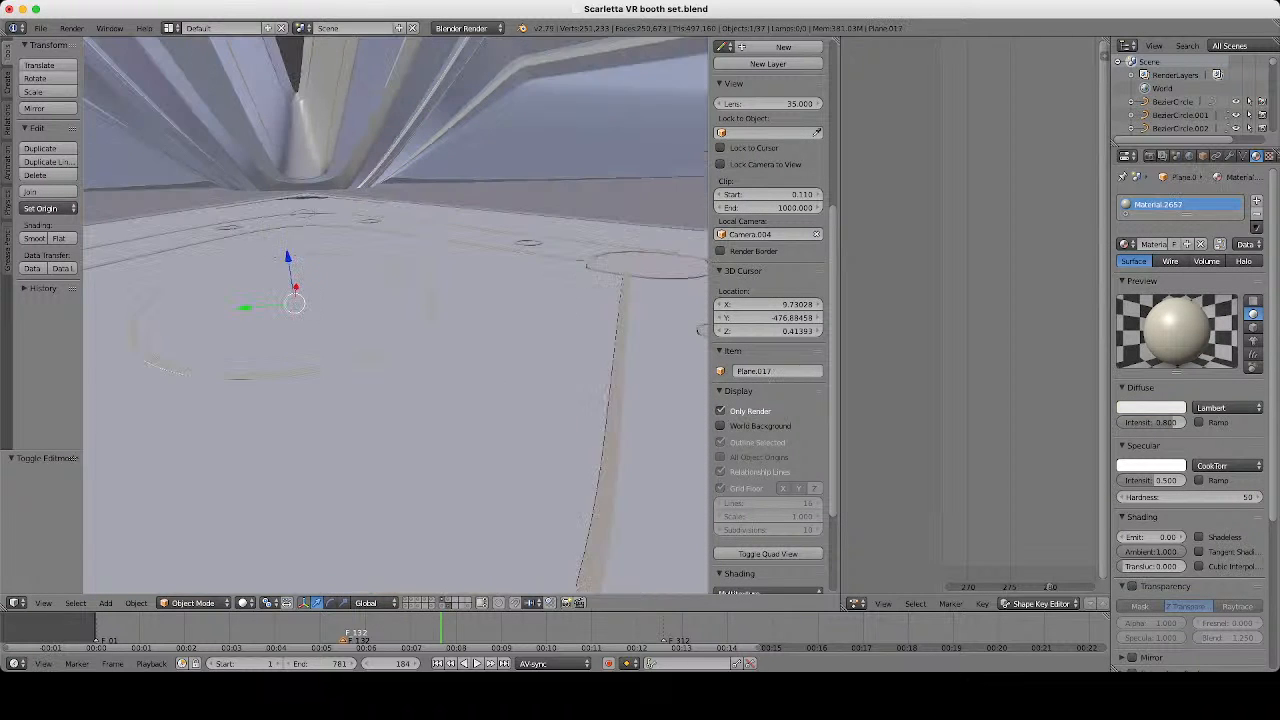
{"action": "scroll", "coordinate": [560, 354], "scroll_direction": "down", "scroll_amount": 3}
{"action": "key", "text": "z"}
{"action": "scroll", "coordinate": [560, 354], "scroll_direction": "up", "scroll_amount": 3}
{"action": "right_click", "coordinate": [456, 366]}
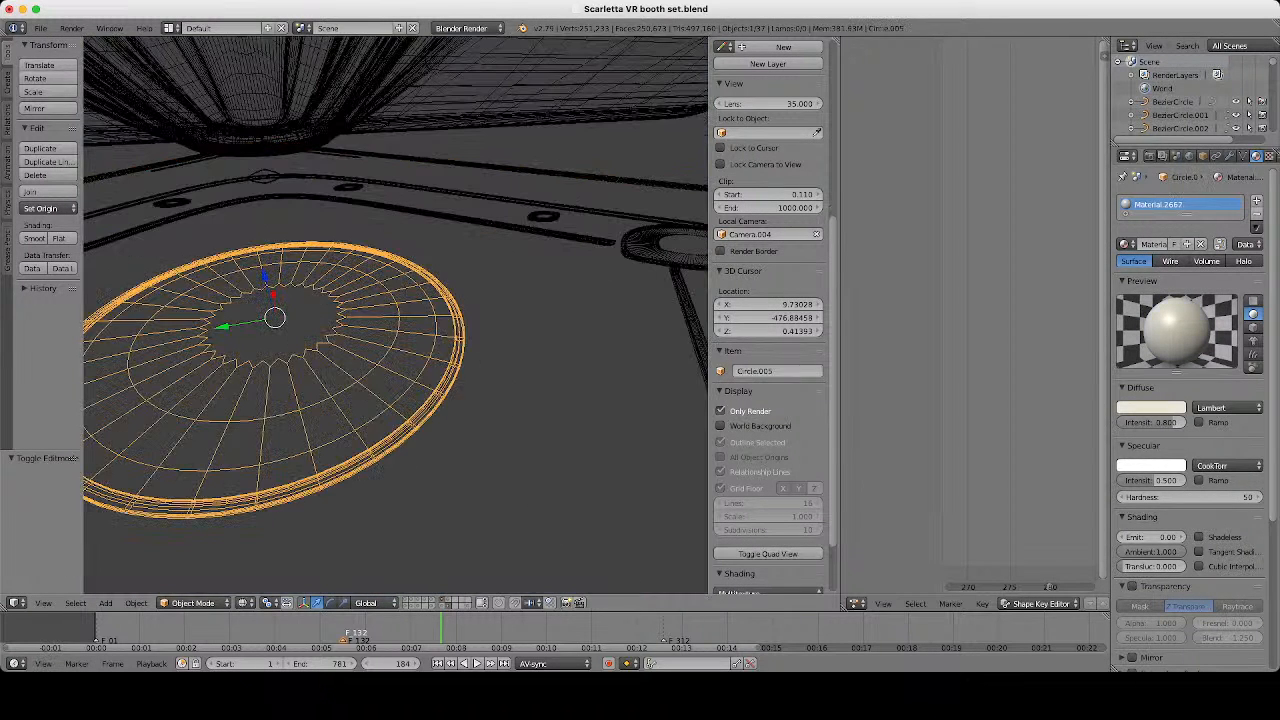
{"action": "key", "text": "z"}
{"action": "key", "text": "z"}
{"action": "scroll", "coordinate": [396, 316], "scroll_direction": "up", "scroll_amount": 4}
{"action": "scroll", "coordinate": [396, 316], "scroll_direction": "down", "scroll_amount": 2}
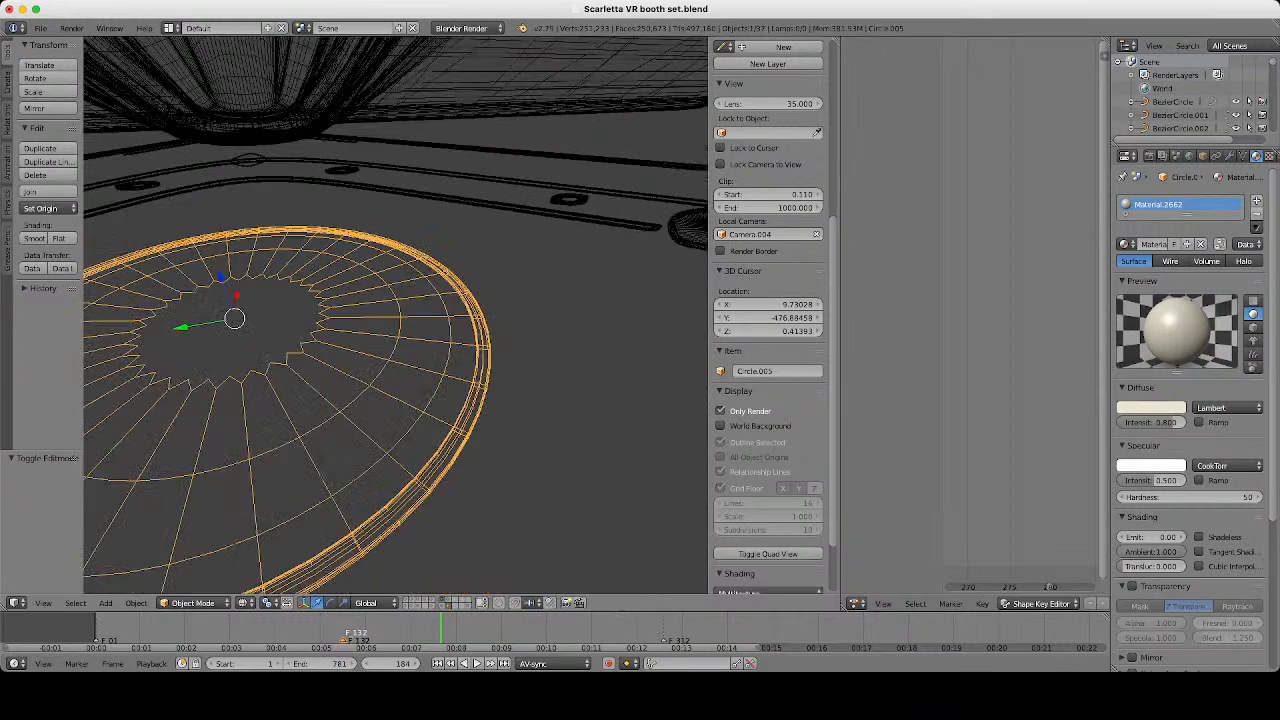
{"action": "key", "text": "z"}
{"action": "key", "text": "z"}
Add a second material to the circle for the selected disc faces and tint its diffuse colour pale cream.
{"action": "key", "text": "Tab"}
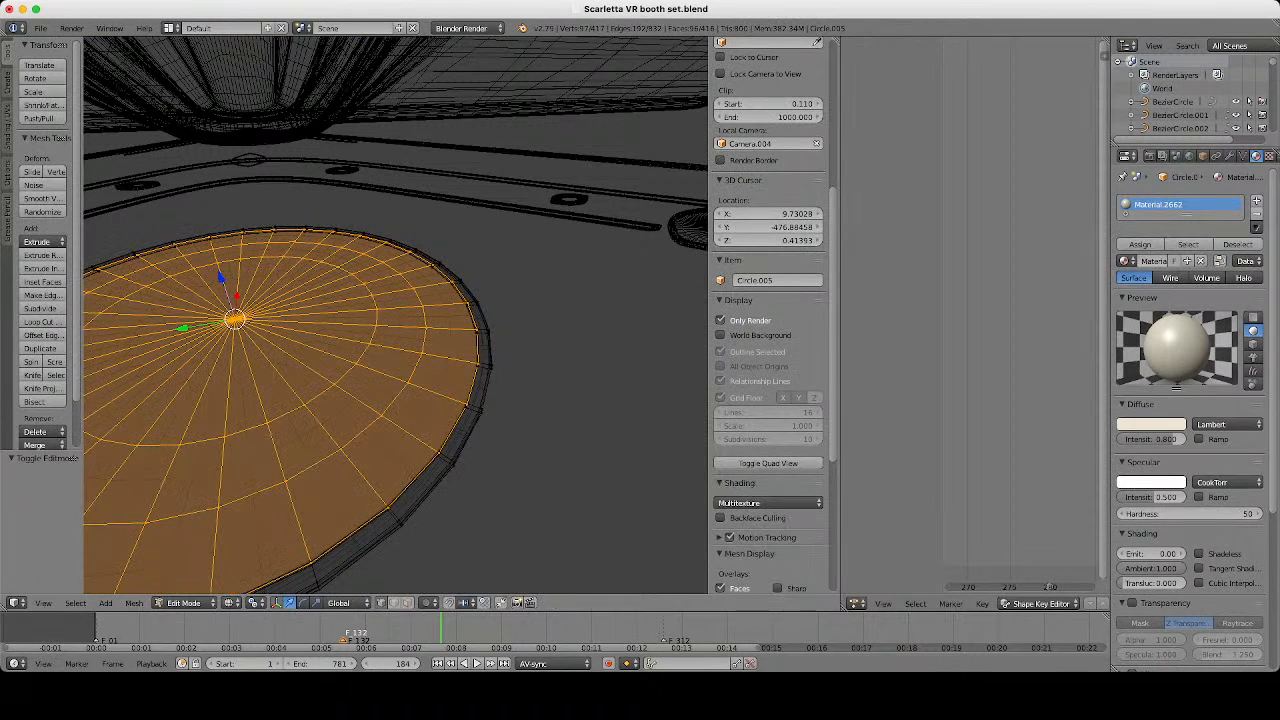
{"action": "left_click", "coordinate": [1257, 200]}
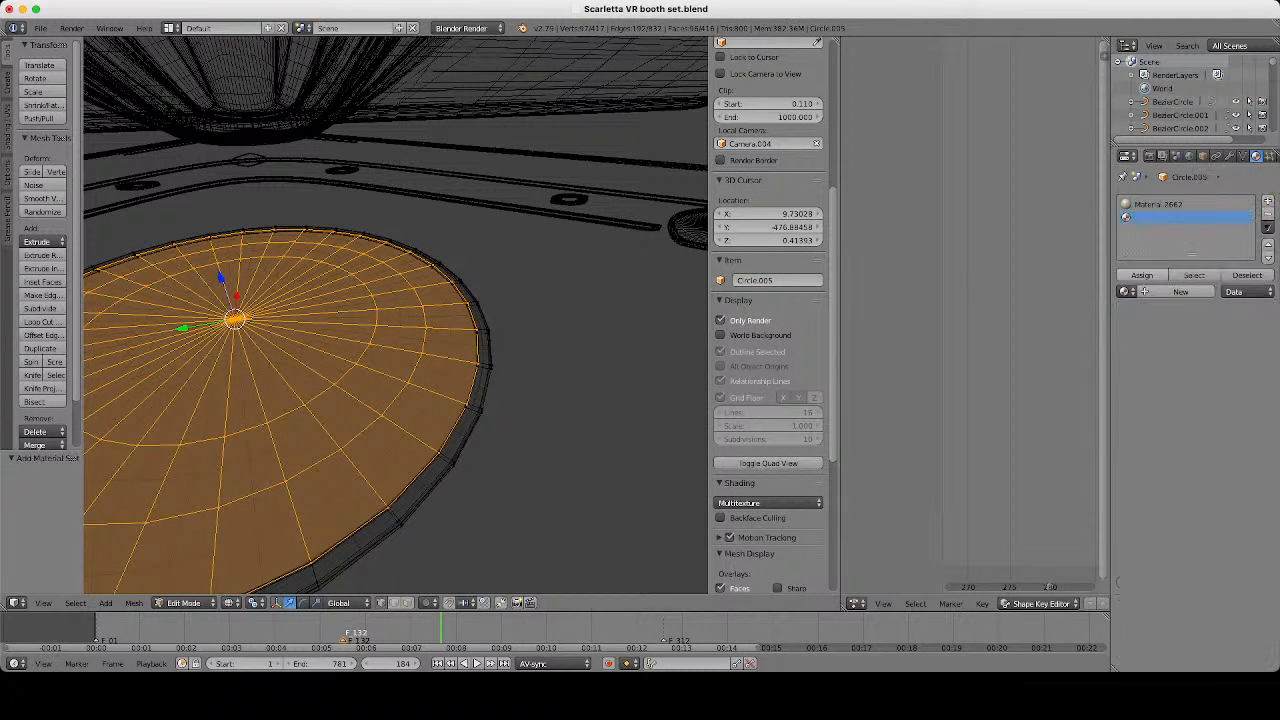
{"action": "left_click", "coordinate": [1170, 291]}
{"action": "key", "text": "Tab"}
{"action": "key", "text": "z"}
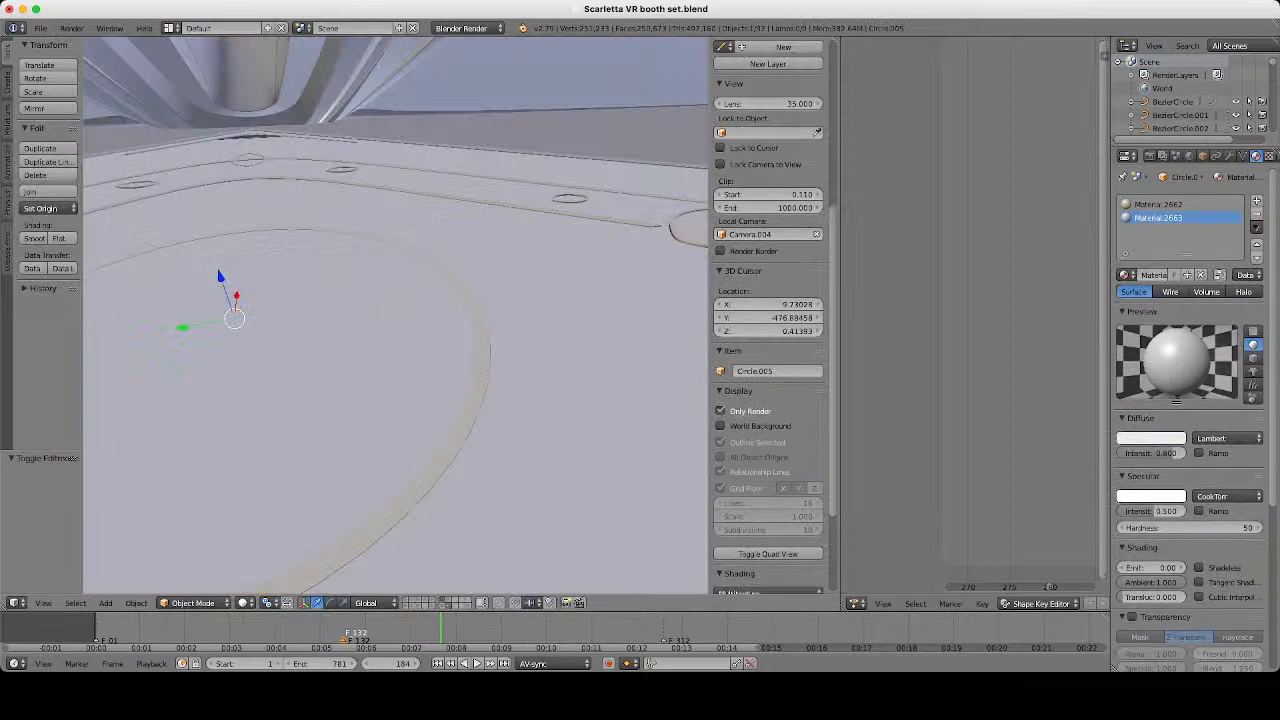
{"action": "left_click", "coordinate": [1150, 438]}
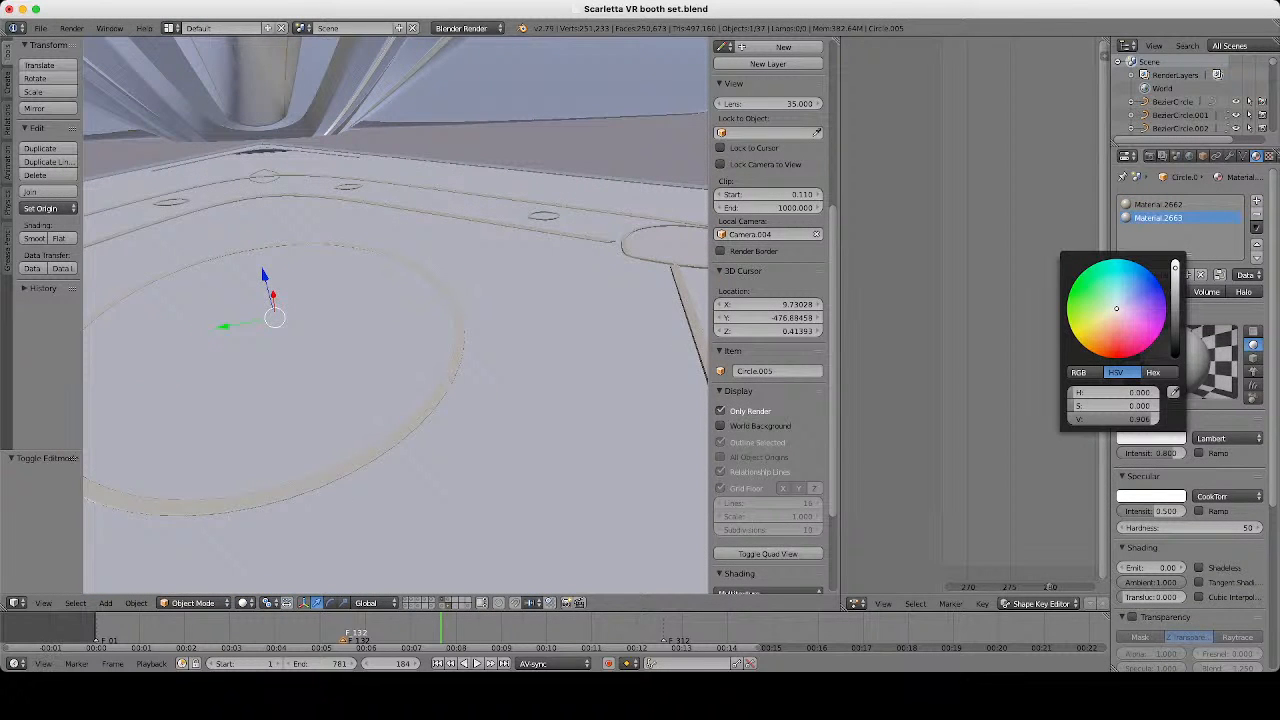
{"action": "left_click_drag", "start_coordinate": [1117, 308], "coordinate": [1112, 311]}
Raise the filled circle by about 0.087 along Z so it sits above the floor, and deselect it.
{"action": "key", "text": "Tab"}
{"action": "middle_click_drag", "start_coordinate": [400, 340], "coordinate": [442, 300]}
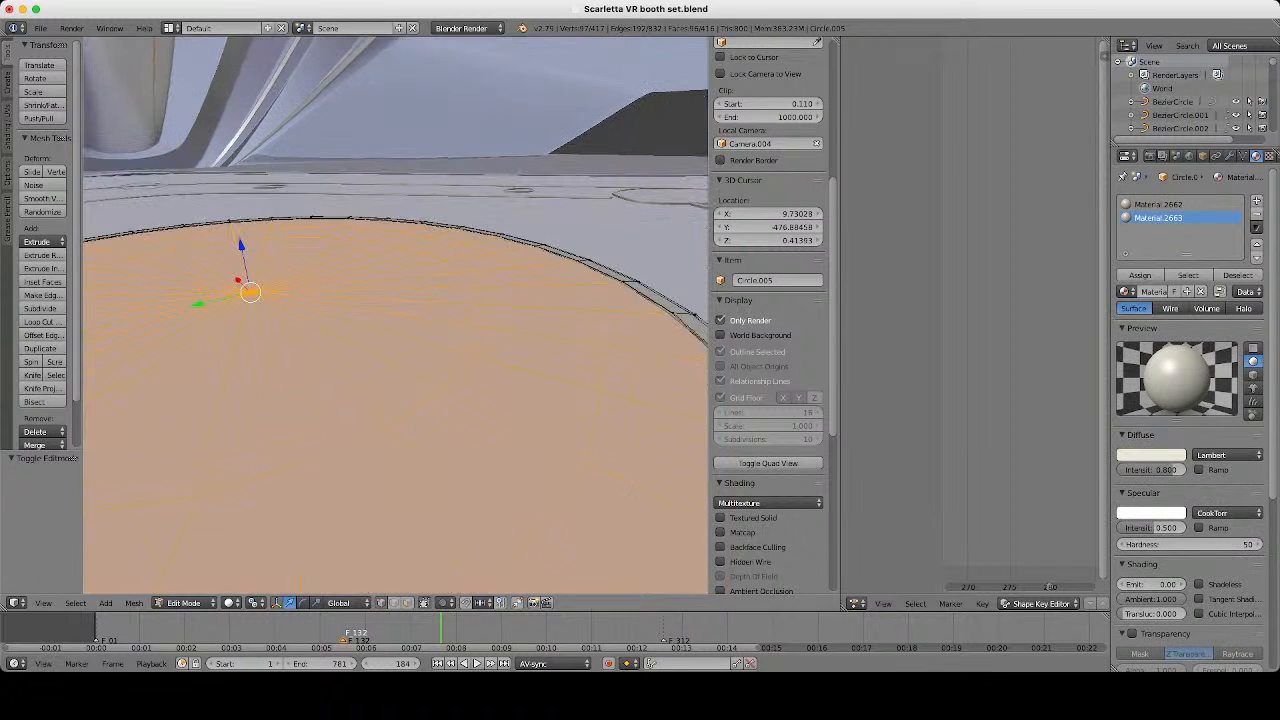
{"action": "key", "text": "Tab"}
{"action": "scroll", "coordinate": [396, 315], "scroll_direction": "down", "scroll_amount": 6}
{"action": "scroll", "coordinate": [396, 315], "scroll_direction": "up", "scroll_amount": 4}
{"action": "key", "text": "z"}
{"action": "key", "text": "z"}
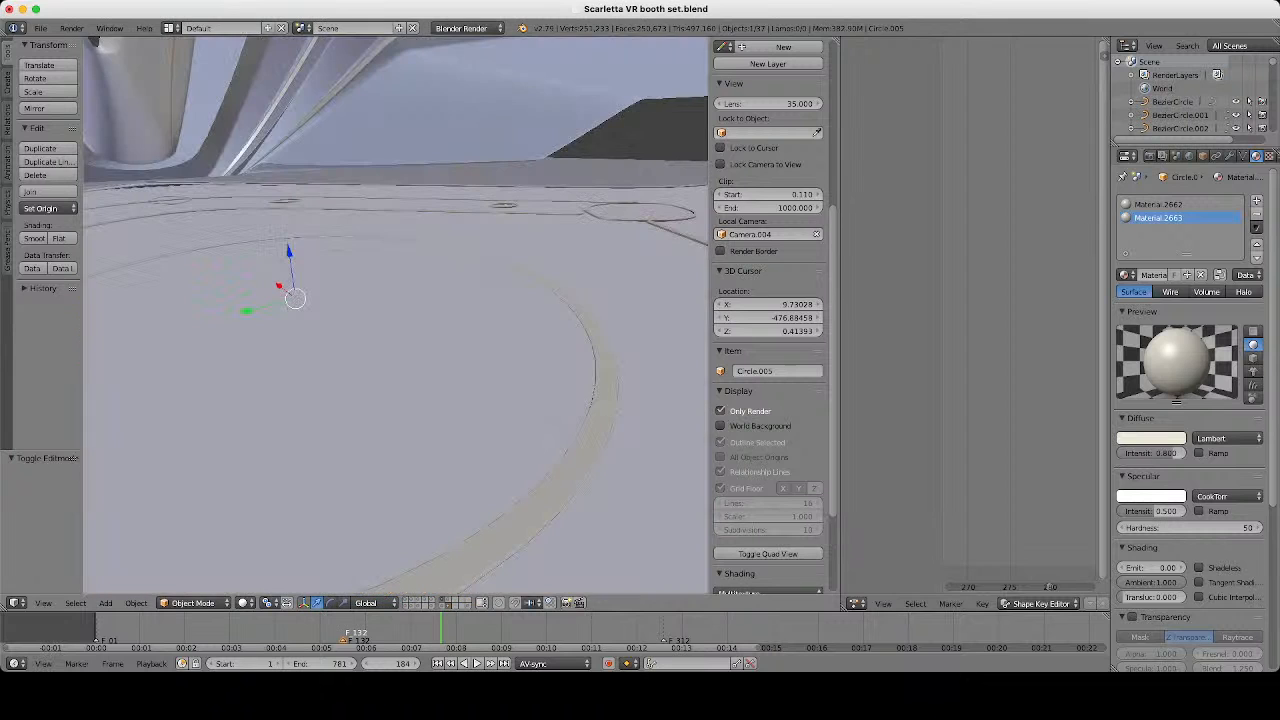
{"action": "left_click_drag", "start_coordinate": [289, 252], "coordinate": [289, 248]}
{"action": "scroll", "coordinate": [396, 315], "scroll_direction": "down", "scroll_amount": 4}
{"action": "middle_click_drag", "start_coordinate": [396, 315], "coordinate": [410, 360]}
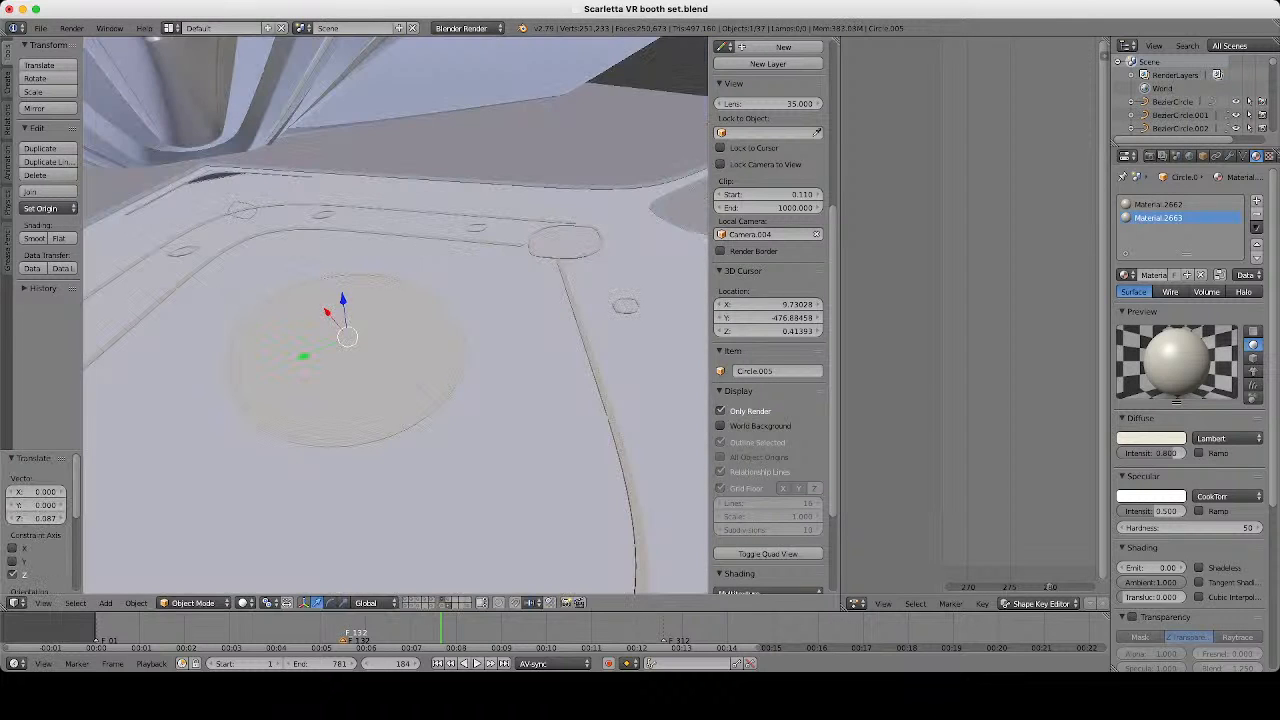
{"action": "key", "text": "a"}
Shift the diffuse colour of the circle's first material, Material.2662, from cream to a soft pinkish beige.
{"action": "scroll", "coordinate": [396, 315], "scroll_direction": "down", "scroll_amount": 6}
{"action": "mouse_move", "coordinate": [396, 315]}
{"action": "middle_mouse_down"}
{"action": "mouse_move", "coordinate": [450, 350]}
{"action": "mouse_move", "coordinate": [396, 320]}
{"action": "middle_mouse_up"}
{"action": "scroll", "coordinate": [396, 315], "scroll_direction": "up", "scroll_amount": 8}
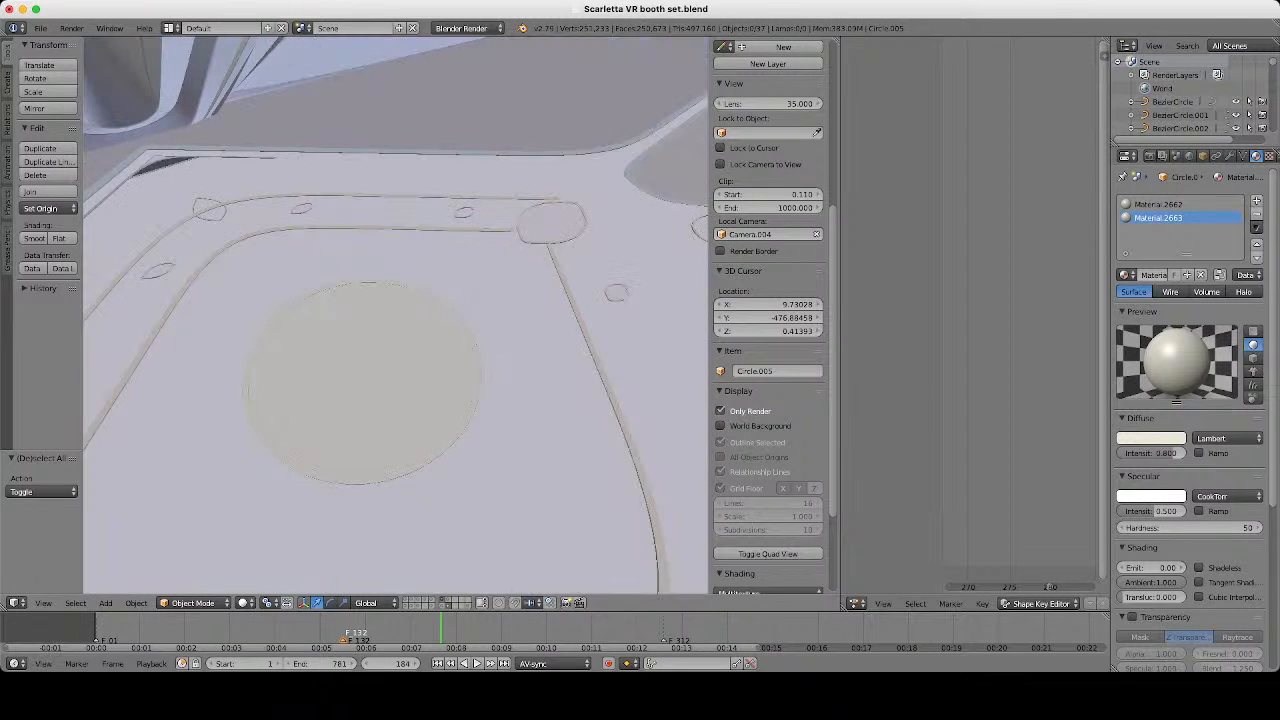
{"action": "scroll", "coordinate": [396, 315], "scroll_direction": "down", "scroll_amount": 3}
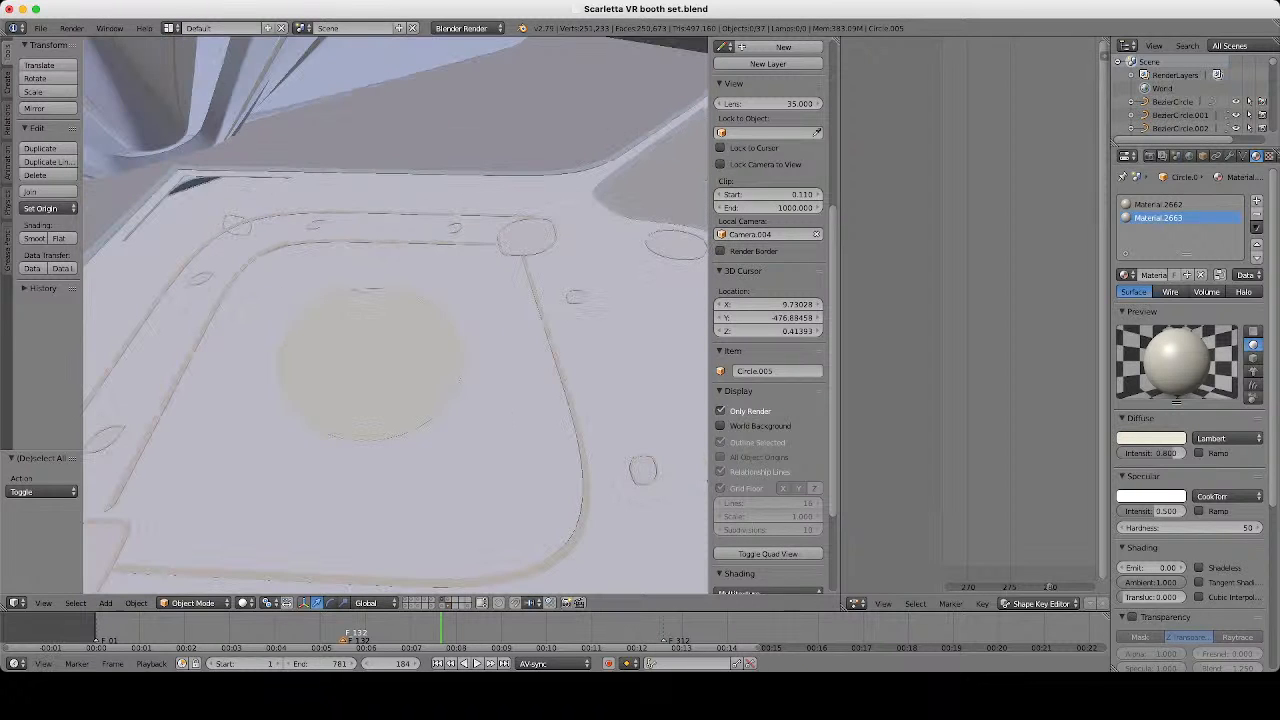
{"action": "left_click", "coordinate": [1158, 204]}
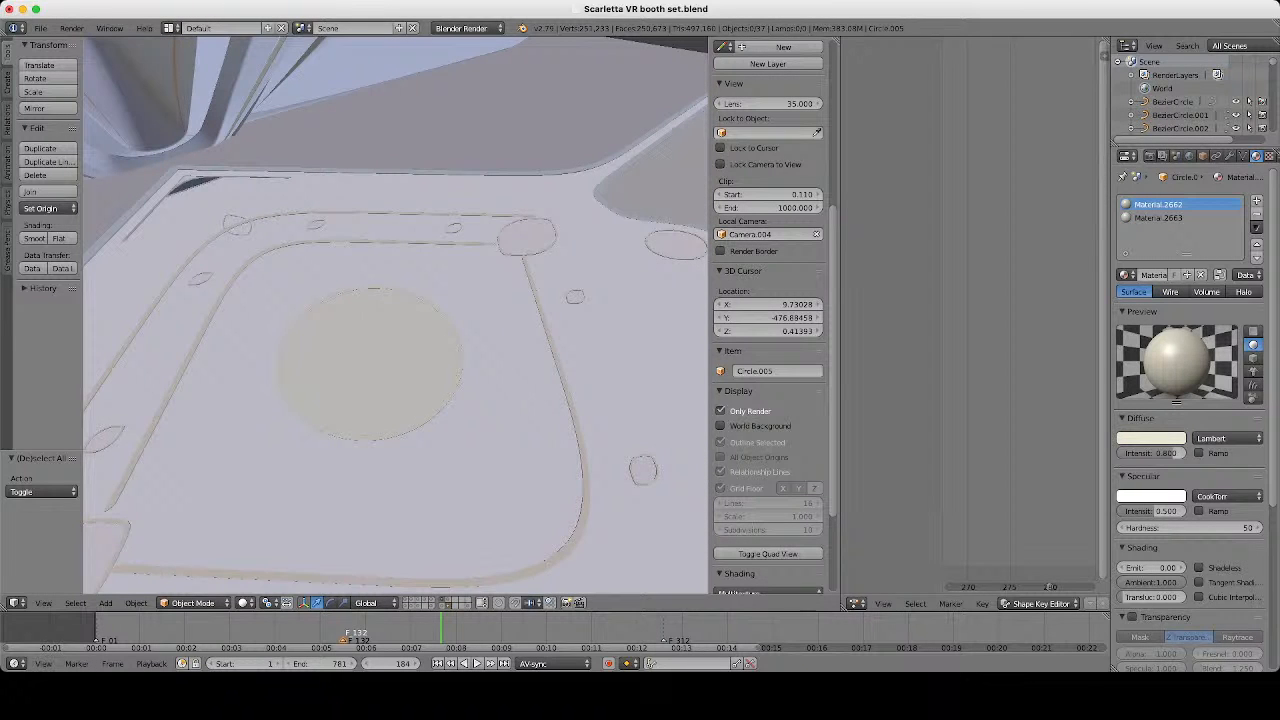
{"action": "scroll", "coordinate": [396, 315], "scroll_direction": "down", "scroll_amount": 4}
{"action": "middle_click_drag", "start_coordinate": [396, 315], "coordinate": [475, 335]}
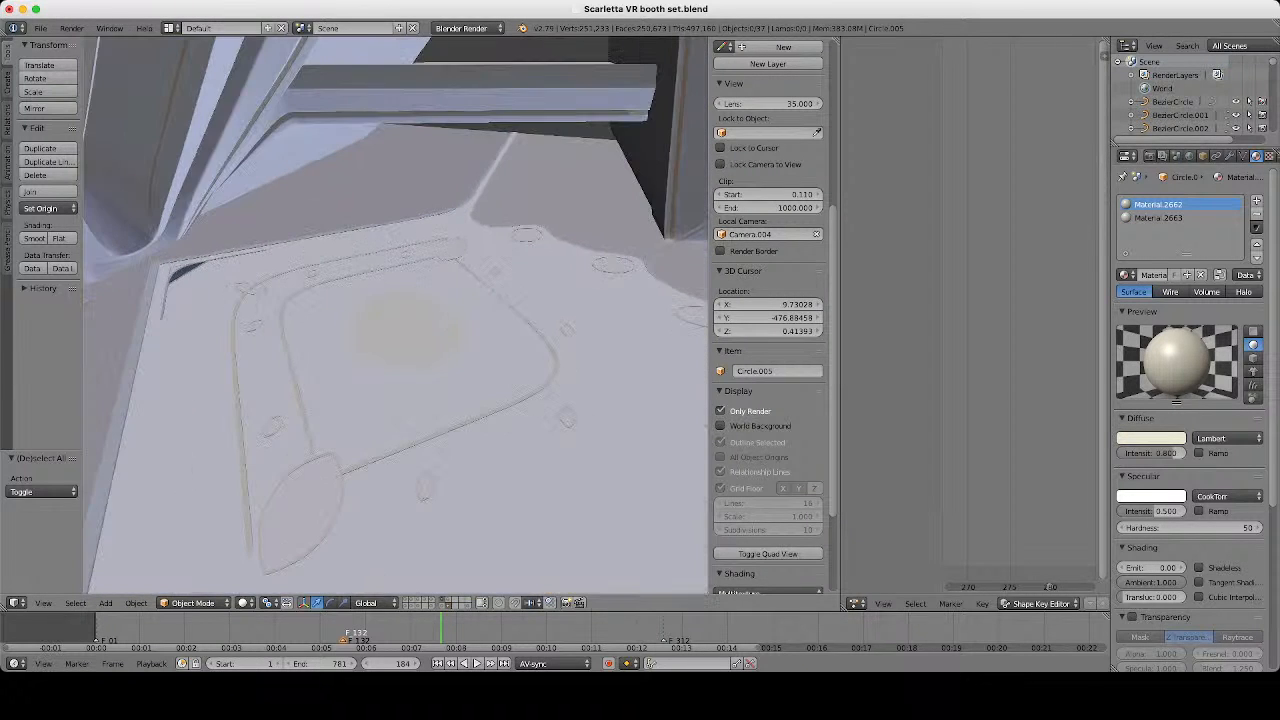
{"action": "left_click", "coordinate": [1151, 438]}
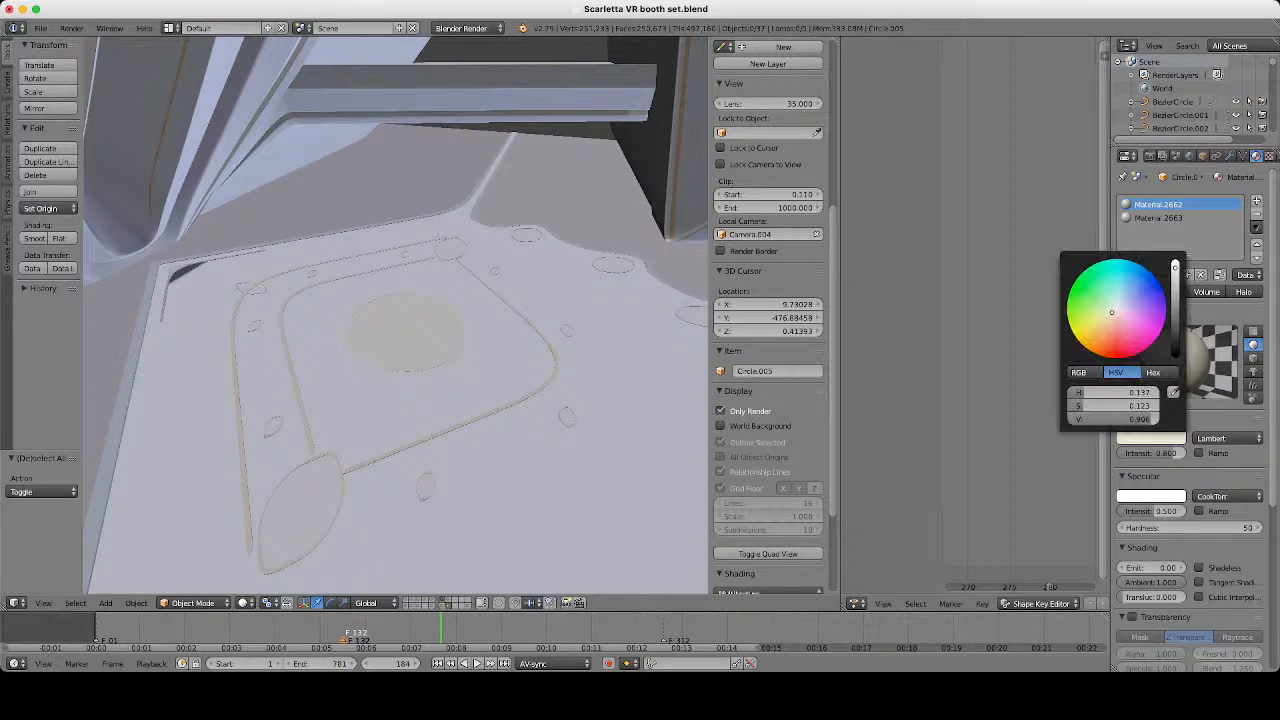
{"action": "left_click_drag", "start_coordinate": [1112, 312], "coordinate": [1115, 317]}
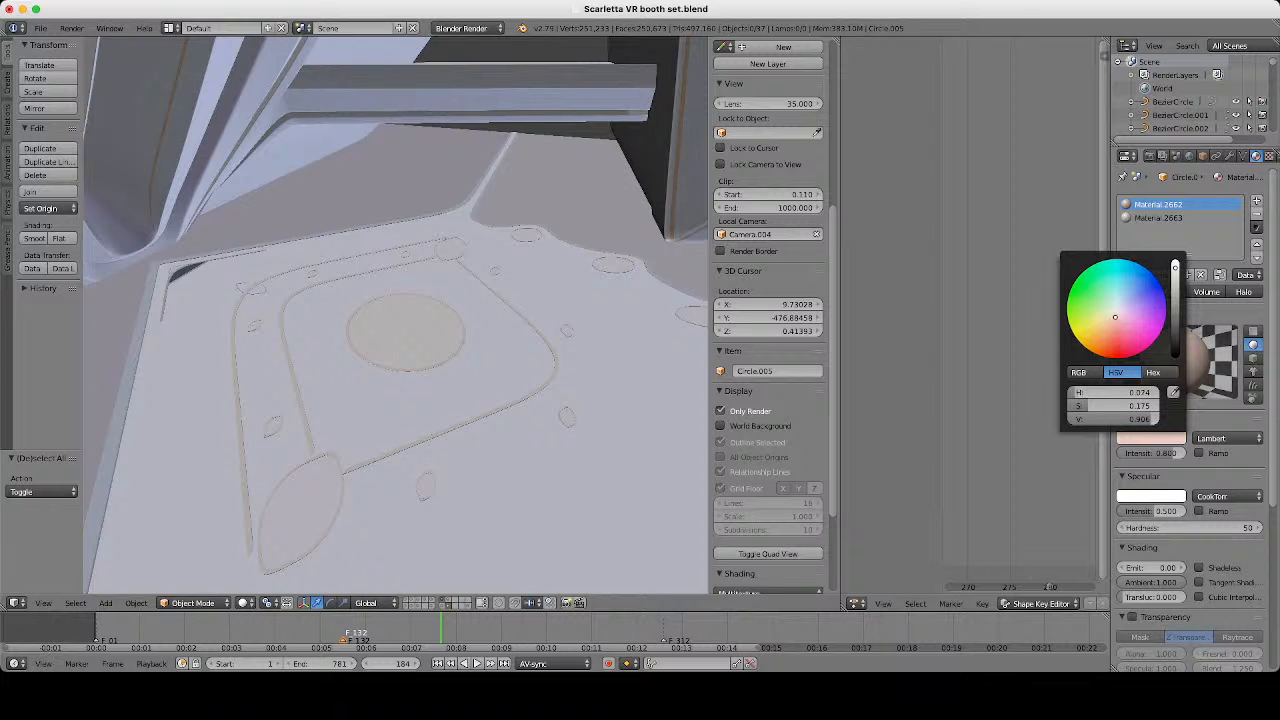
{"action": "scroll", "coordinate": [396, 316], "scroll_direction": "down", "scroll_amount": 2}
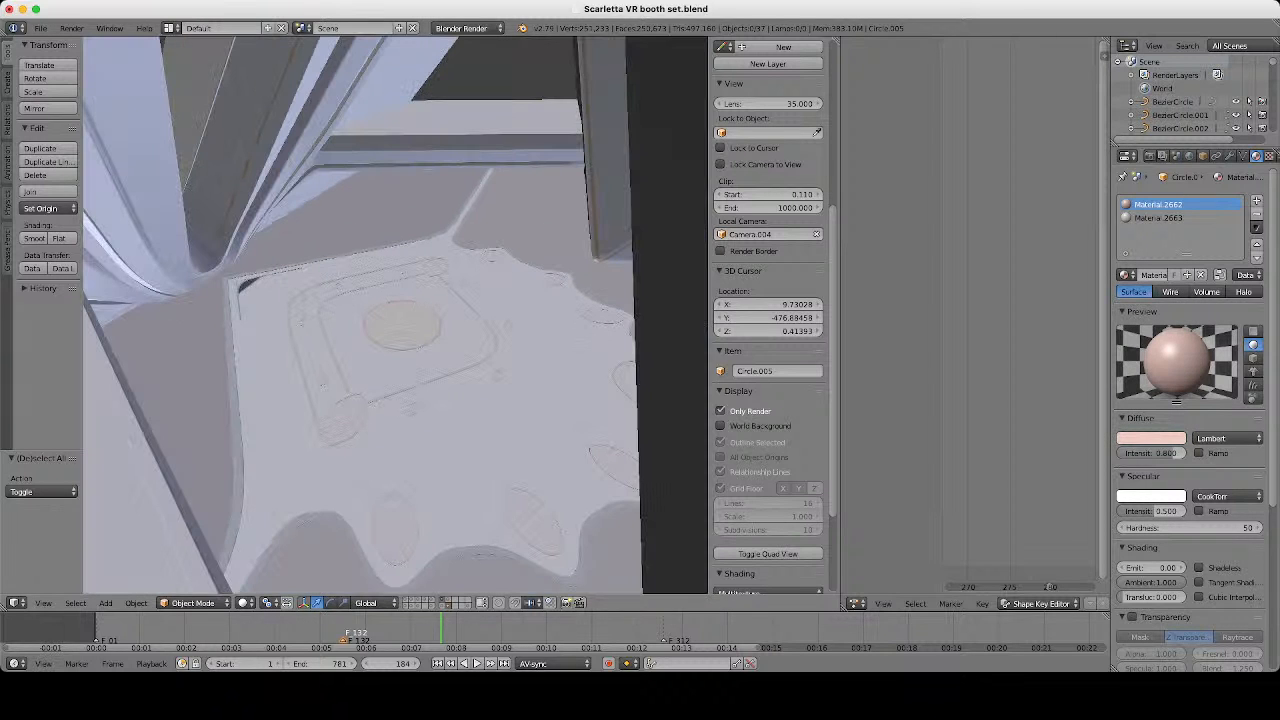
Reduce the diffuse colour saturation of the disc's Material.2663 slightly for a more neutral off-white.
{"action": "scroll", "coordinate": [396, 316], "scroll_direction": "up", "scroll_amount": 3}
{"action": "left_click", "coordinate": [1158, 217]}
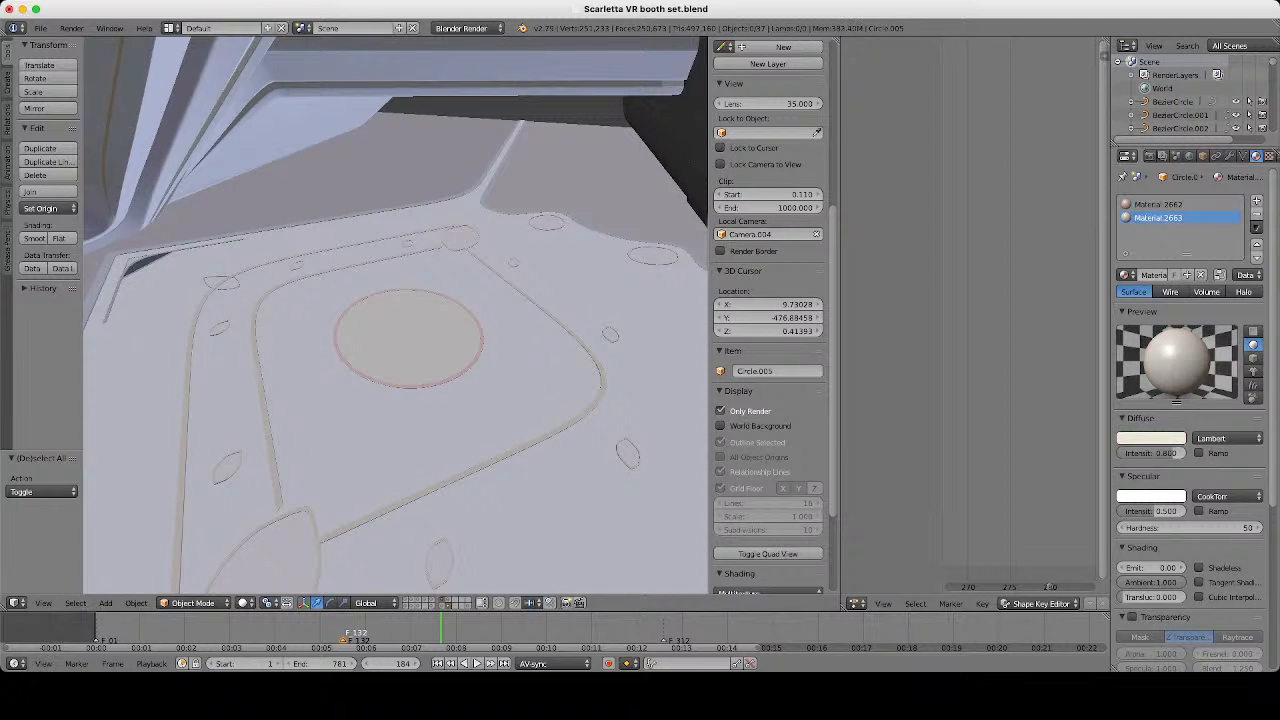
{"action": "left_click", "coordinate": [1150, 438]}
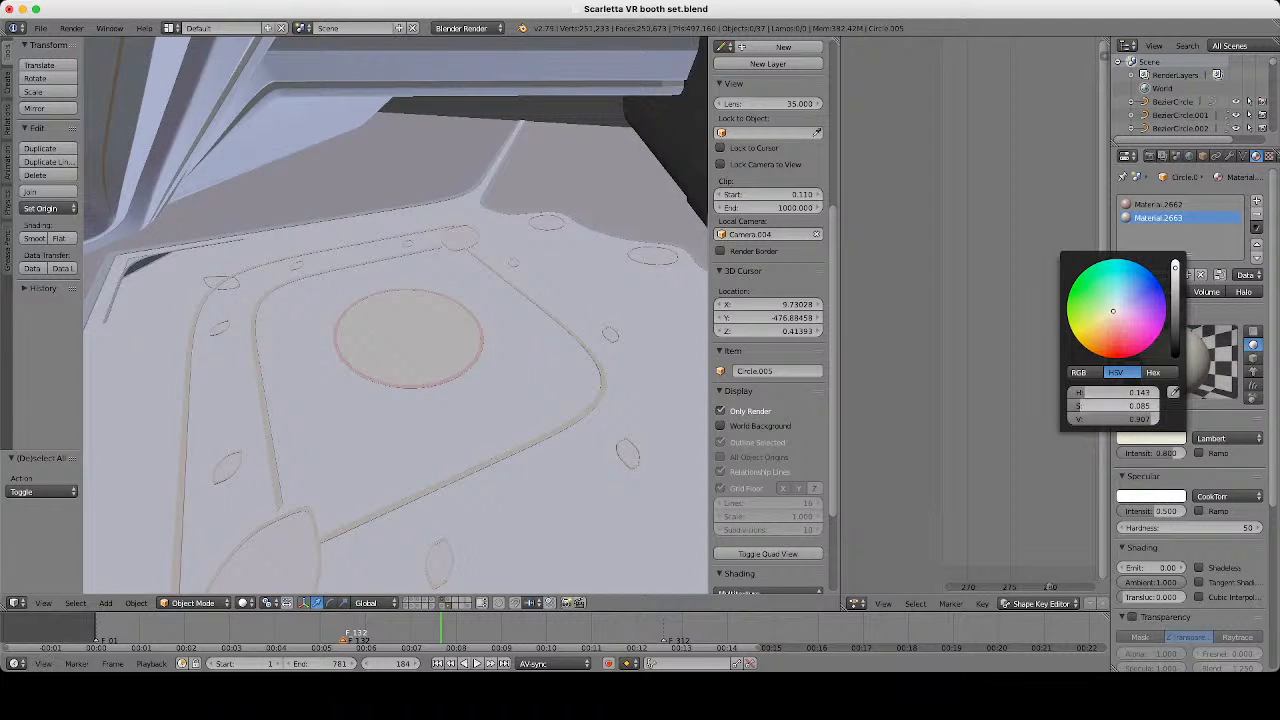
{"action": "left_click_drag", "start_coordinate": [1116, 406], "coordinate": [1112, 406]}
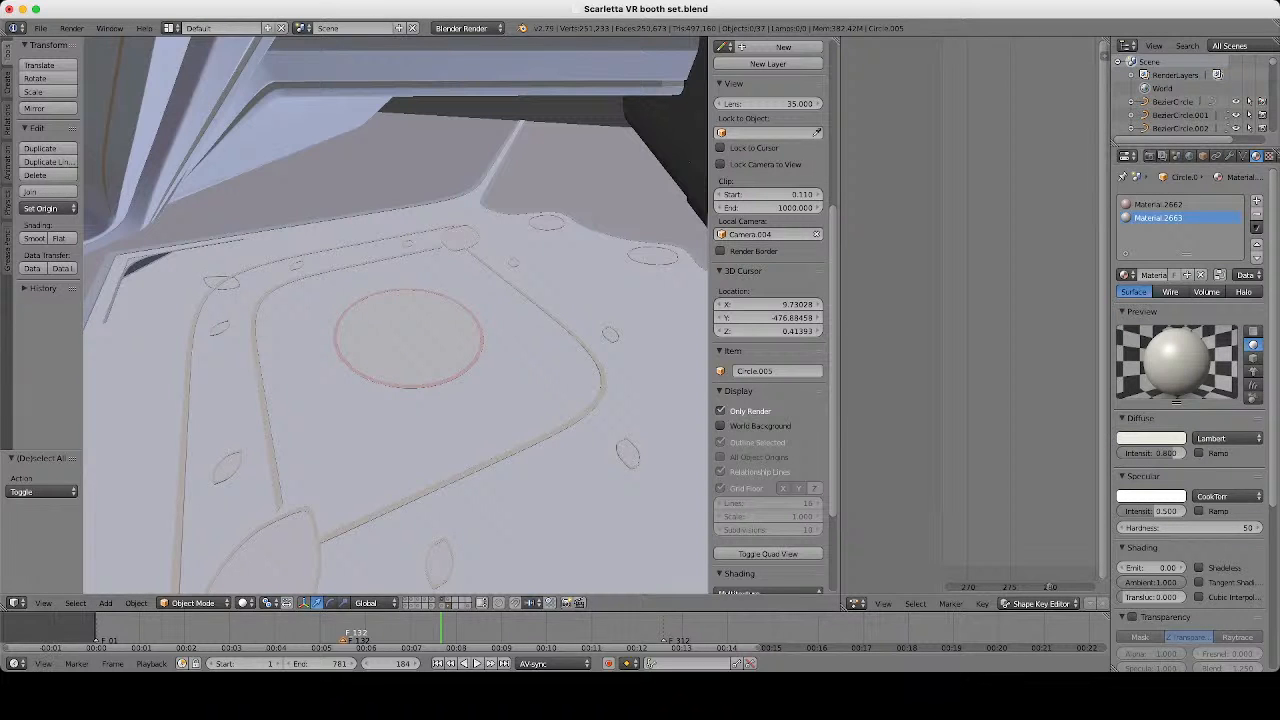
Shift the diffuse colour of the circle's first material, Material.2662, from pinkish beige to a pale yellowish cream.
{"action": "left_click", "coordinate": [1158, 204]}
{"action": "left_click", "coordinate": [1150, 438]}
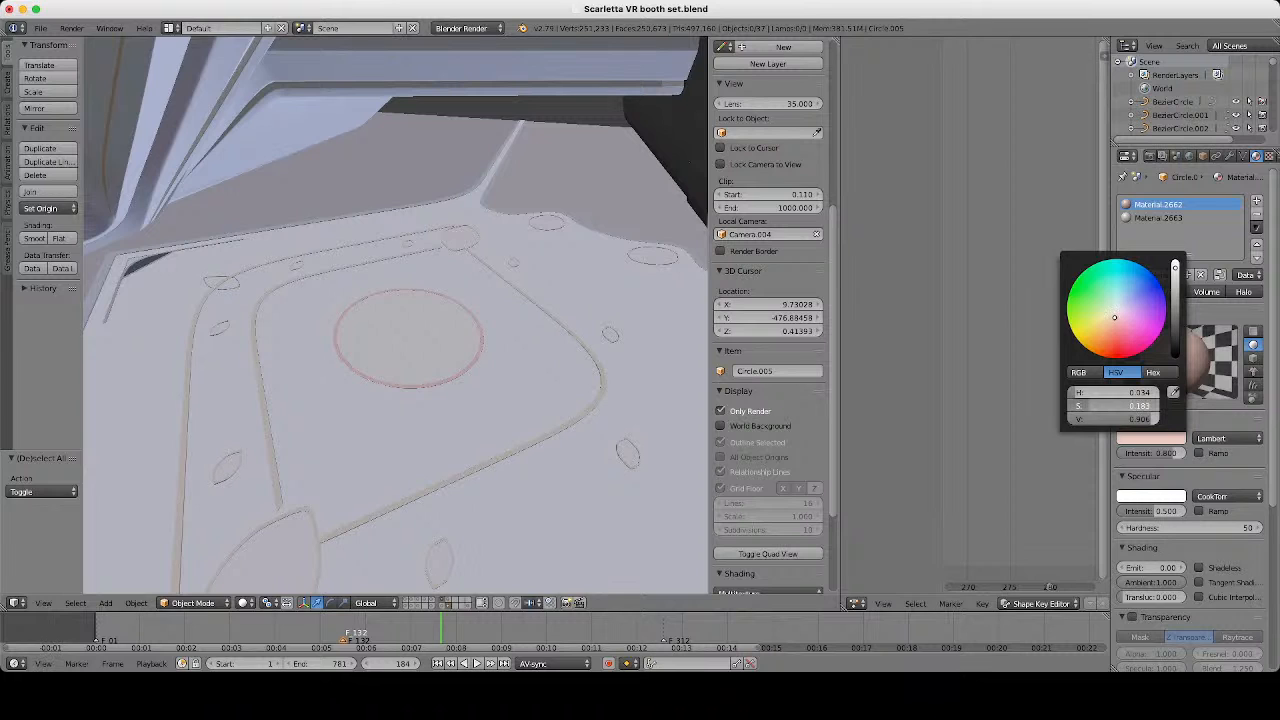
{"action": "left_click_drag", "start_coordinate": [1114, 406], "coordinate": [1094, 406]}
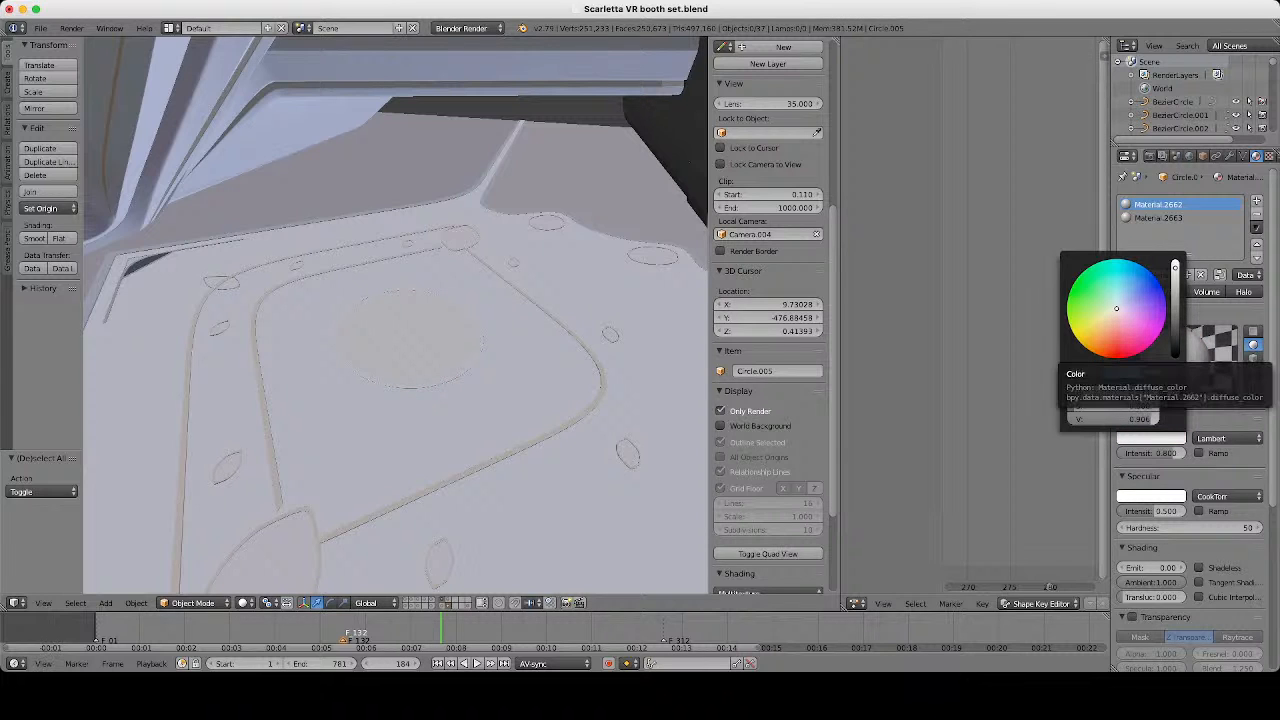
{"action": "left_click_drag", "start_coordinate": [1117, 309], "coordinate": [1111, 309]}
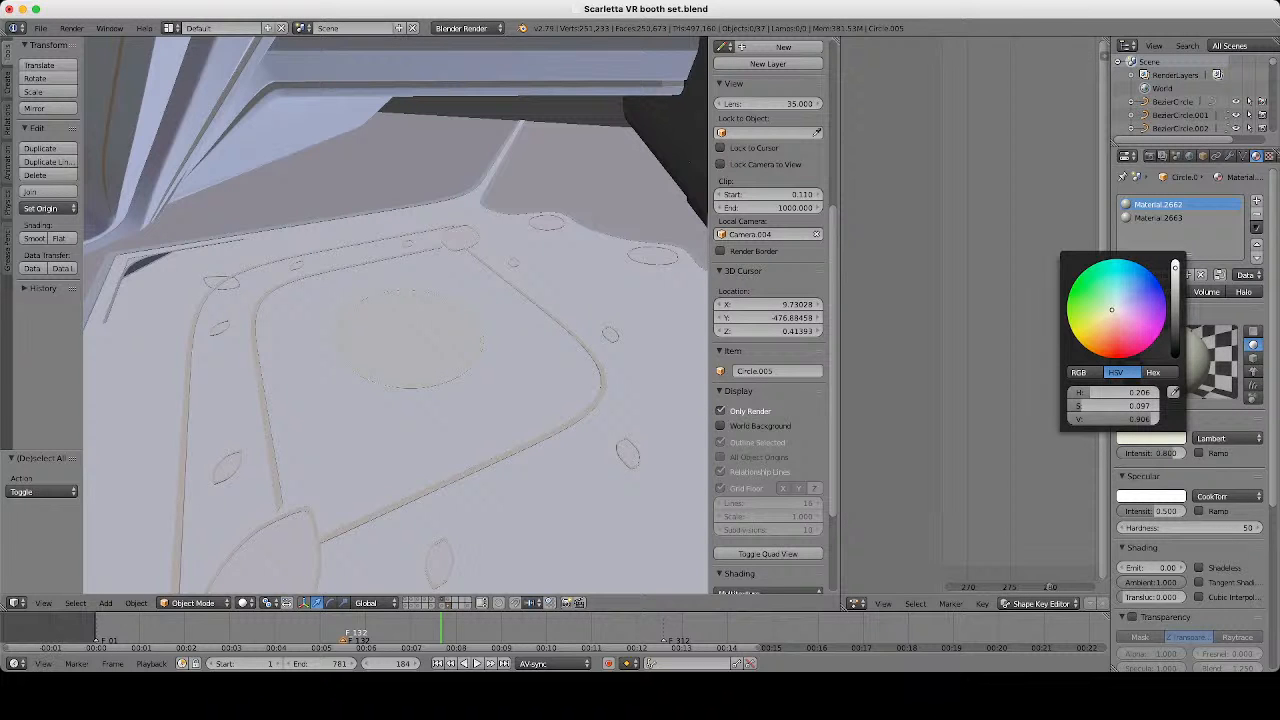
{"action": "scroll", "coordinate": [396, 316], "scroll_direction": "down", "scroll_amount": 2}
{"action": "middle_click_drag", "start_coordinate": [420, 310], "coordinate": [325, 302]}
{"action": "scroll", "coordinate": [396, 316], "scroll_direction": "down", "scroll_amount": 5}
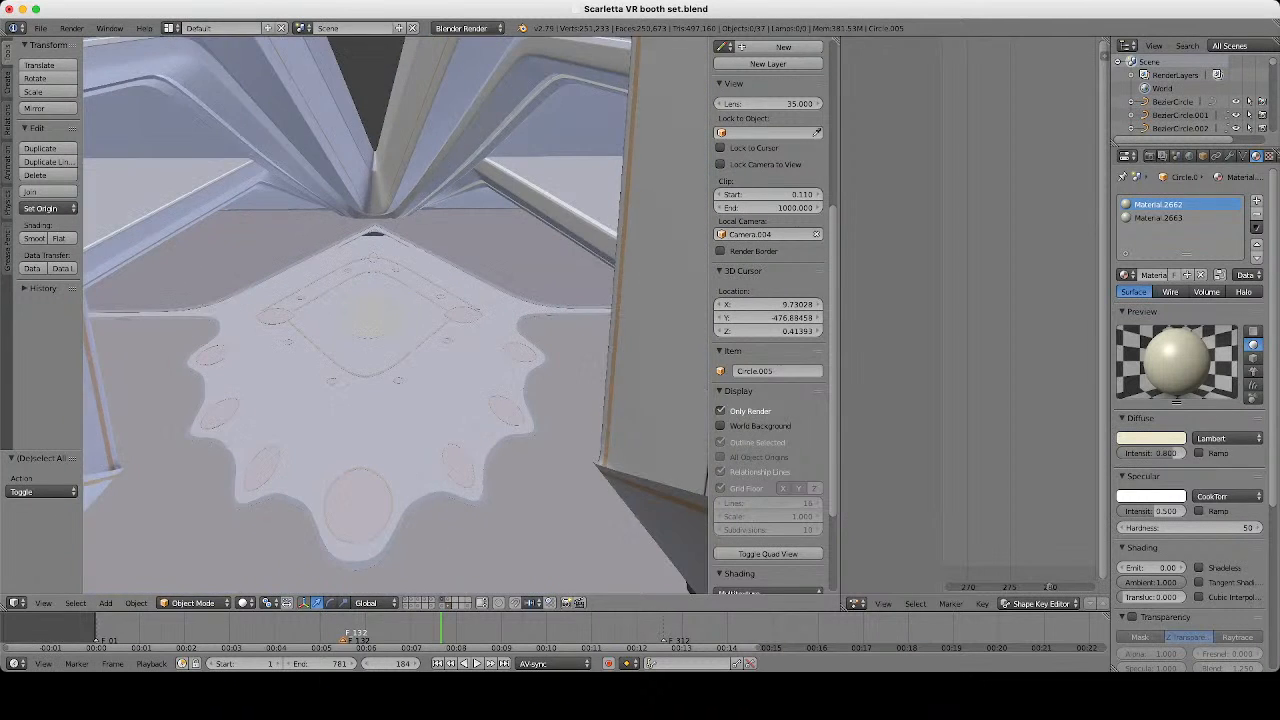
Lower the diffuse saturation of the disc's Material.2663 until it is a nearly neutral white.
{"action": "scroll", "coordinate": [396, 316], "scroll_direction": "up", "scroll_amount": 6}
{"action": "scroll", "coordinate": [396, 316], "scroll_direction": "down", "scroll_amount": 4}
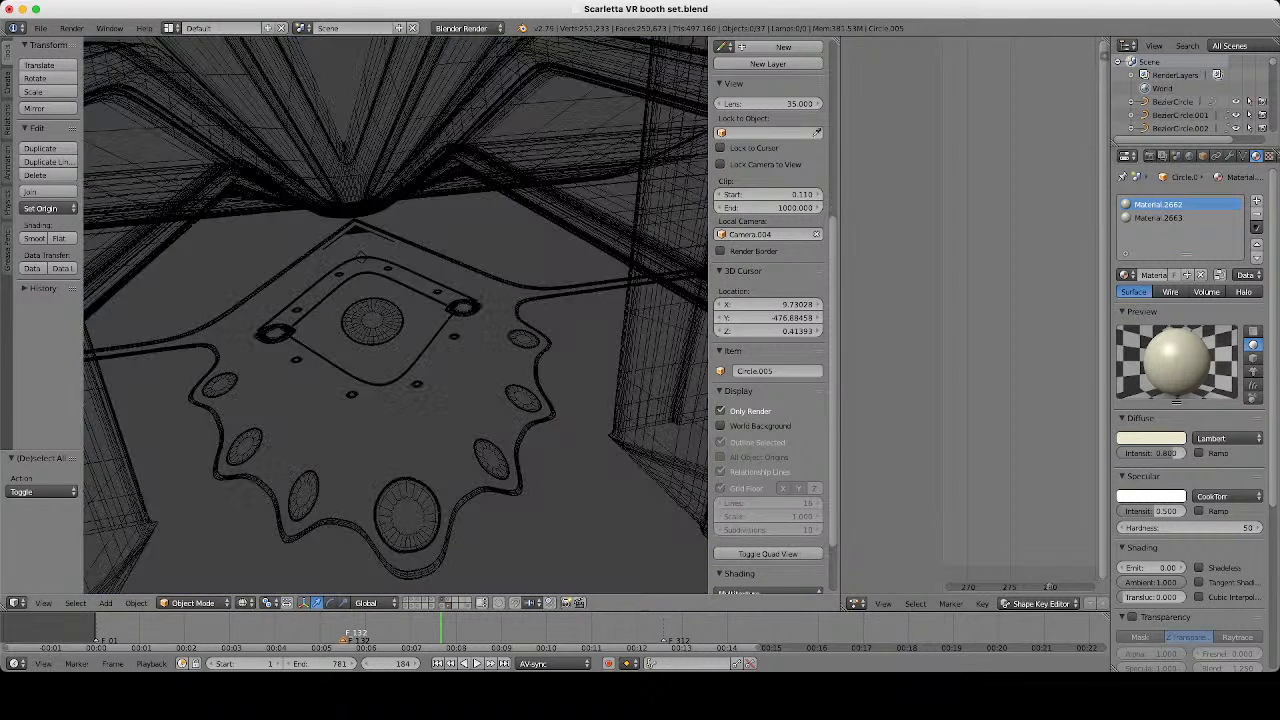
{"action": "scroll", "coordinate": [396, 316], "scroll_direction": "up", "scroll_amount": 3}
{"action": "left_click", "coordinate": [1160, 218]}
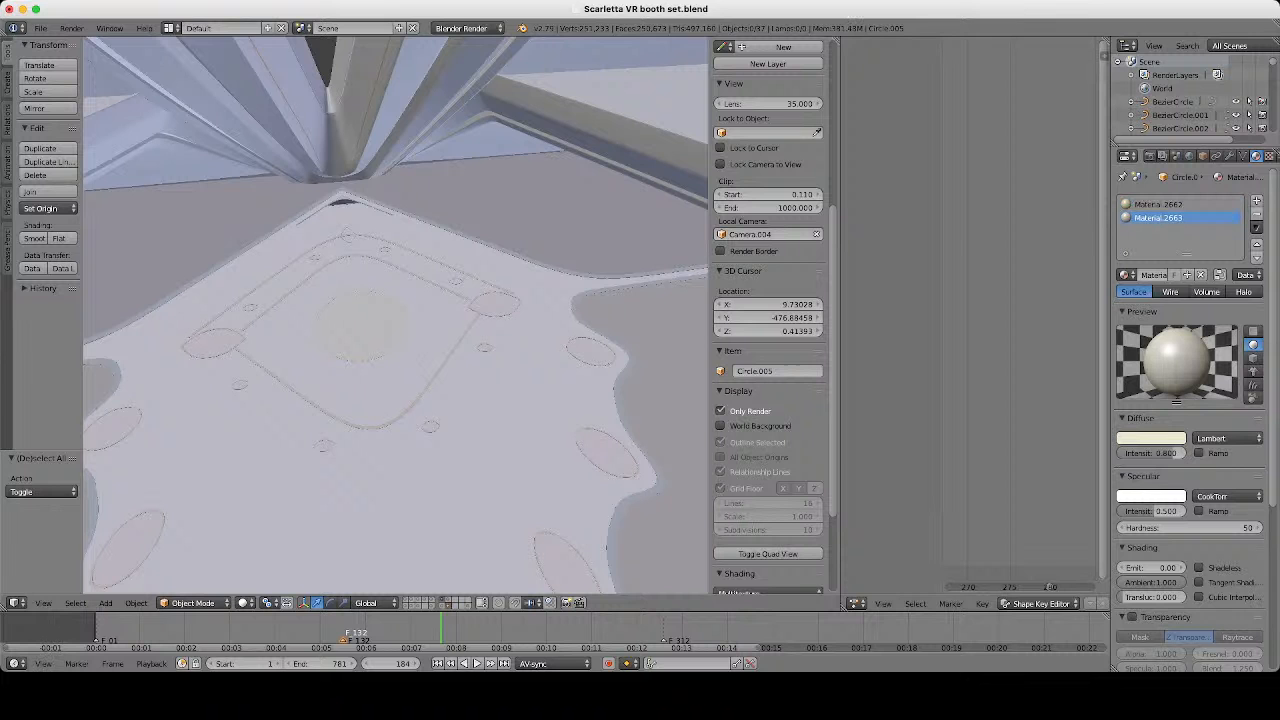
{"action": "left_click", "coordinate": [1151, 438]}
{"action": "left_click_drag", "start_coordinate": [1128, 406], "coordinate": [1076, 406]}
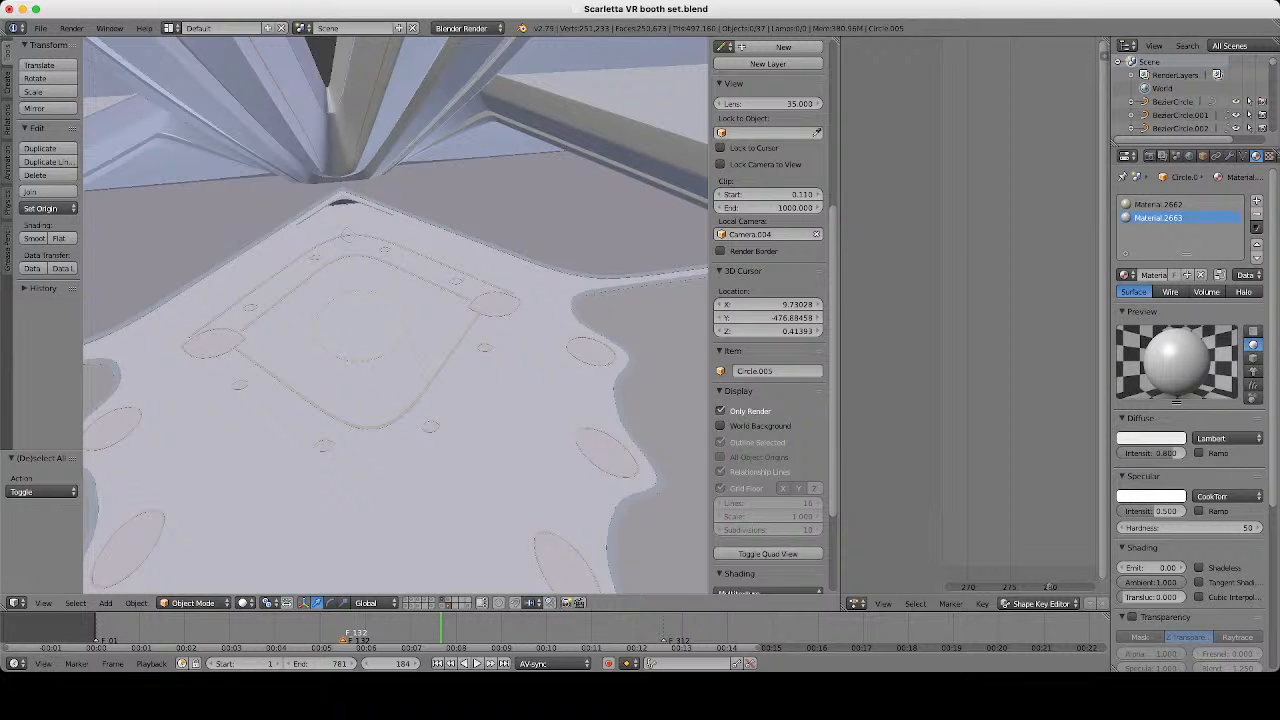
Darken the diffuse colour of the floor plane's Material.2657 to a value of 0.847, and deselect the plane.
{"action": "scroll", "coordinate": [396, 316], "scroll_direction": "down", "scroll_amount": 2}
{"action": "right_click", "coordinate": [440, 400]}
{"action": "key", "text": "z"}
{"action": "key", "text": "z"}
{"action": "key", "text": "z"}
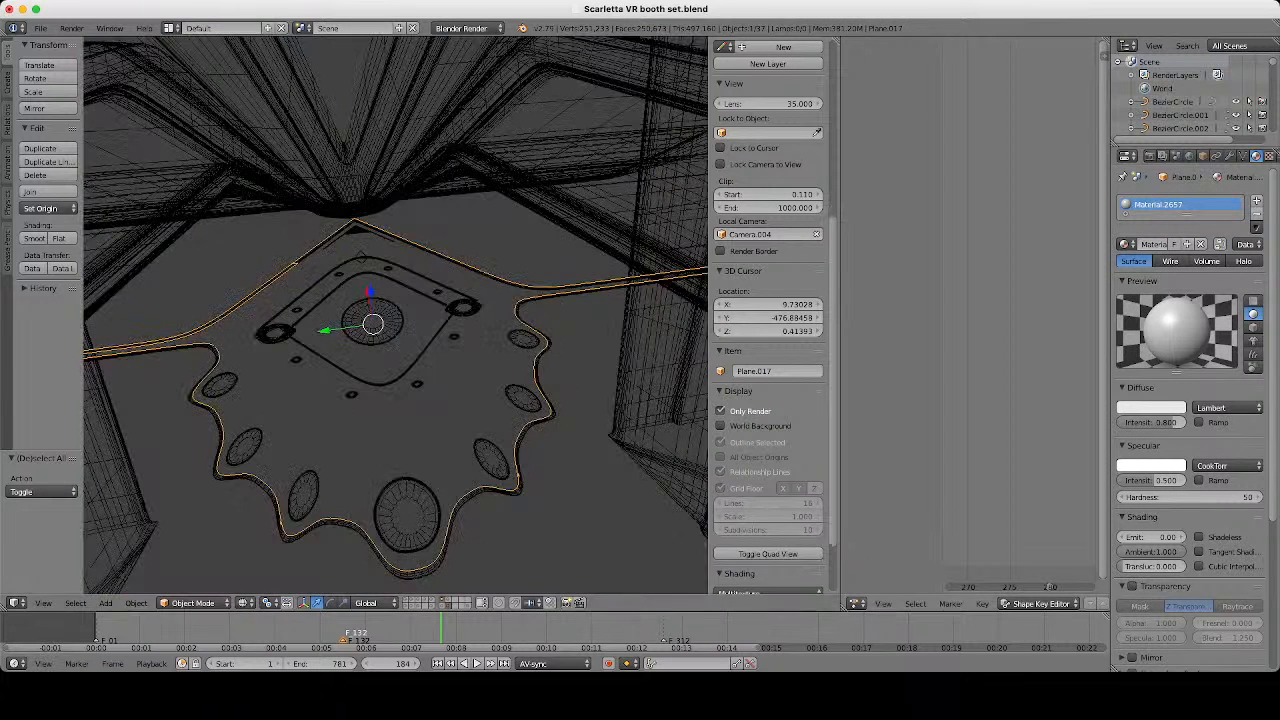
{"action": "key", "text": "z"}
{"action": "scroll", "coordinate": [396, 316], "scroll_direction": "up", "scroll_amount": 3}
{"action": "left_click", "coordinate": [1151, 408]}
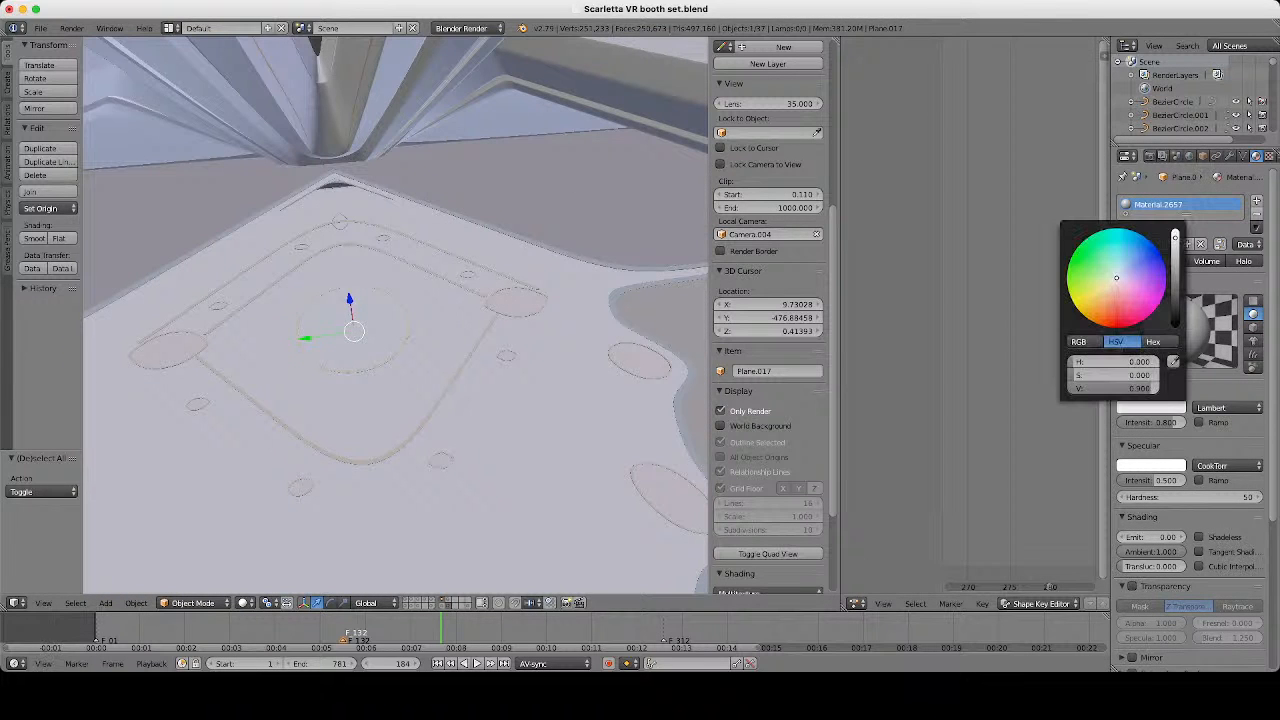
{"action": "left_click_drag", "start_coordinate": [1175, 238], "coordinate": [1175, 243]}
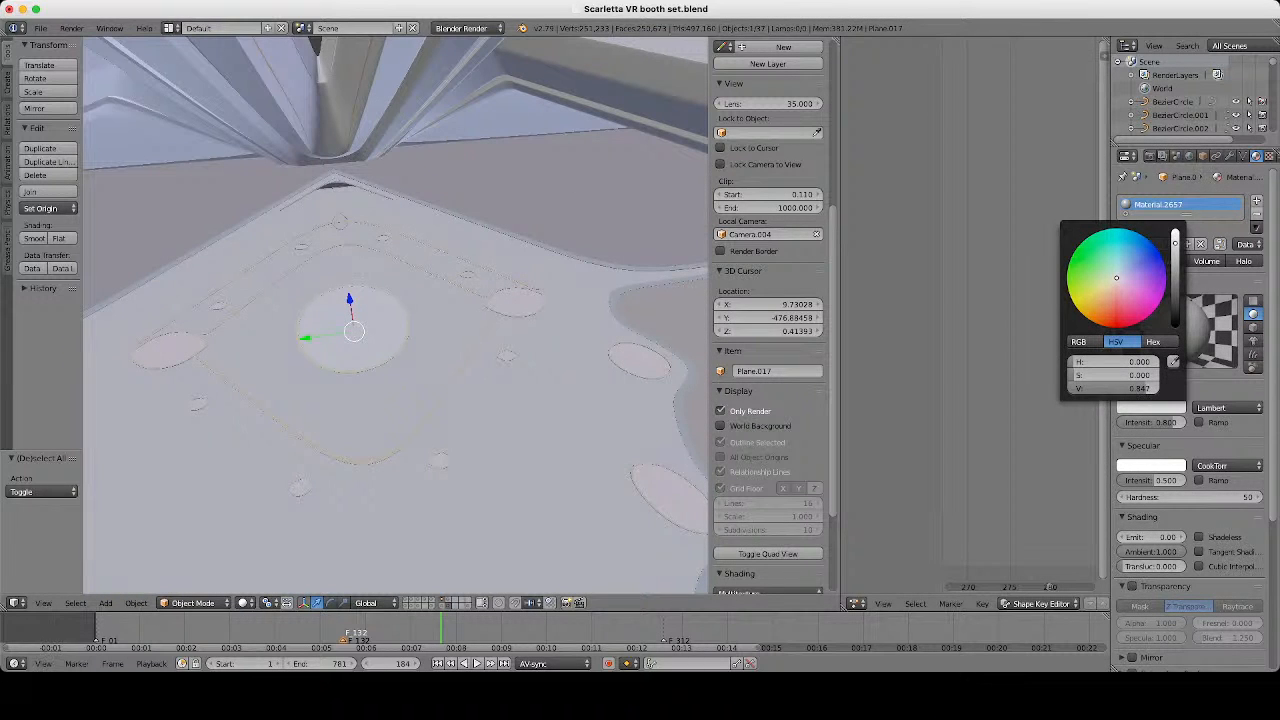
{"action": "scroll", "coordinate": [396, 316], "scroll_direction": "down", "scroll_amount": 3}
{"action": "middle_click_drag", "start_coordinate": [396, 316], "coordinate": [546, 318]}
{"action": "scroll", "coordinate": [396, 316], "scroll_direction": "up", "scroll_amount": 4}
{"action": "middle_click_drag", "start_coordinate": [396, 316], "coordinate": [460, 292]}
{"action": "key", "text": "a"}
{"action": "scroll", "coordinate": [460, 292], "scroll_direction": "down", "scroll_amount": 5}
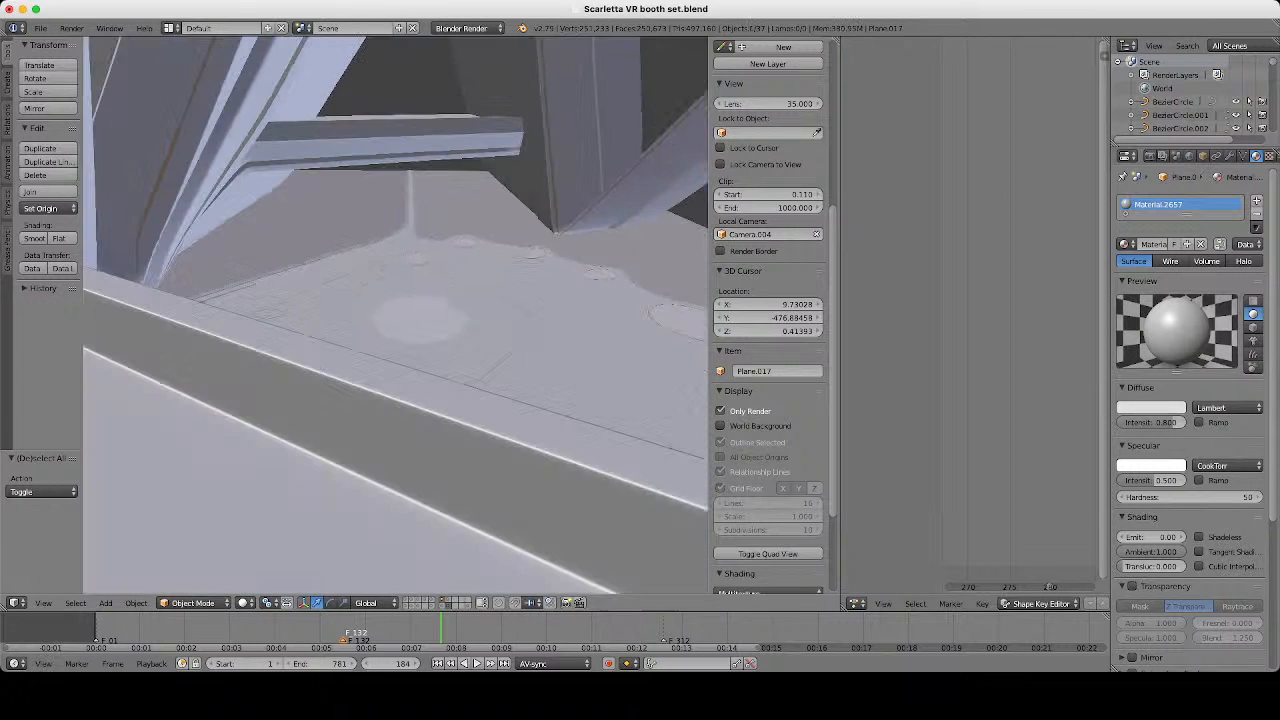
Try turning off Double Sided for the floor plane's mesh, and restore it.
{"action": "scroll", "coordinate": [396, 316], "scroll_direction": "up", "scroll_amount": 3}
{"action": "middle_click_drag", "start_coordinate": [396, 316], "coordinate": [362, 326]}
{"action": "left_click", "coordinate": [1243, 156]}
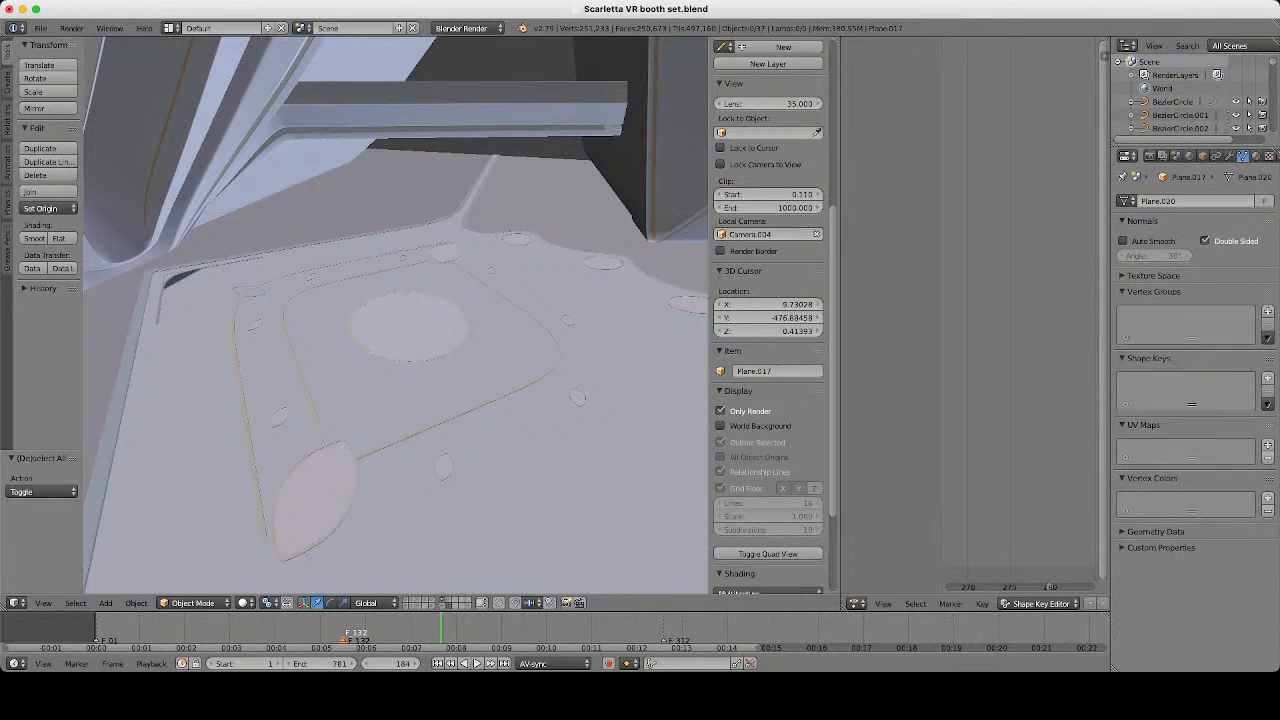
{"action": "left_click", "coordinate": [1206, 241]}
{"action": "left_click", "coordinate": [1206, 241]}
Examine the floor inlay and its discs from several angles and distances to judge the shading and colour contrast.
{"action": "scroll", "coordinate": [396, 316], "scroll_direction": "down", "scroll_amount": 2}
{"action": "middle_click_drag", "start_coordinate": [396, 316], "coordinate": [260, 352]}
{"action": "middle_click_drag", "start_coordinate": [396, 316], "coordinate": [485, 255]}
{"action": "scroll", "coordinate": [396, 316], "scroll_direction": "up", "scroll_amount": 2}
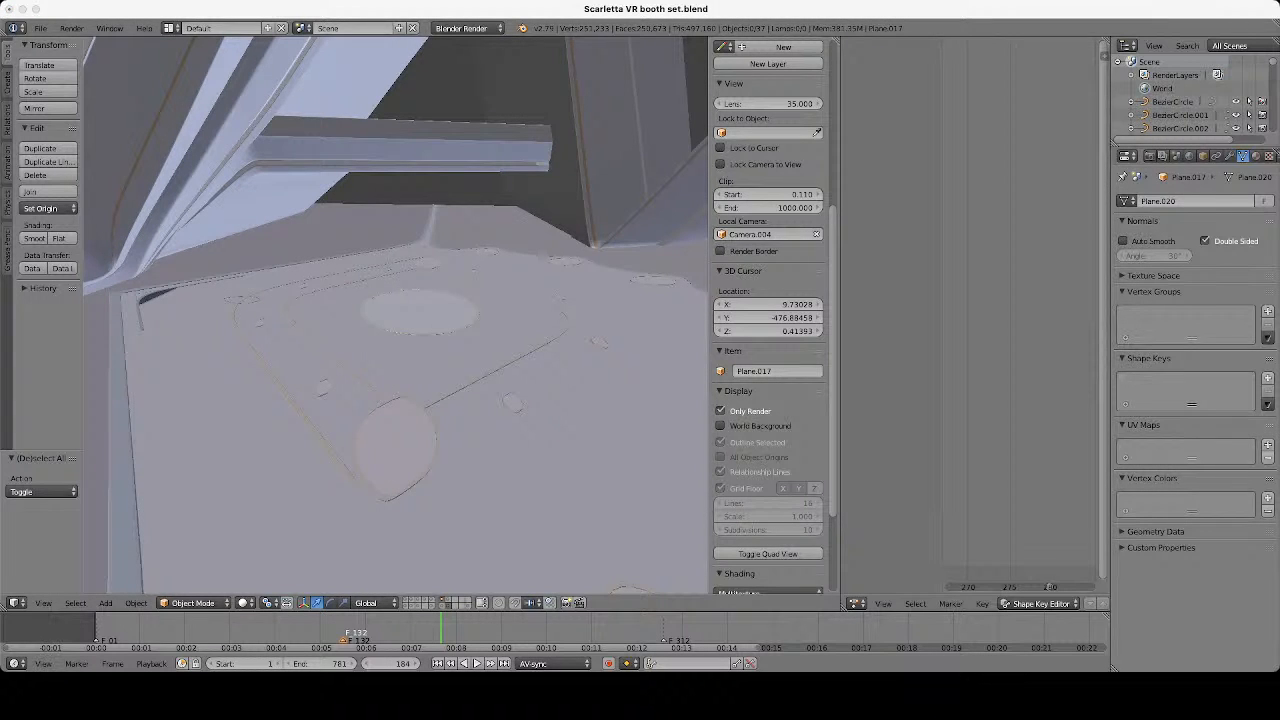
{"action": "middle_click_drag", "start_coordinate": [396, 316], "coordinate": [276, 320]}
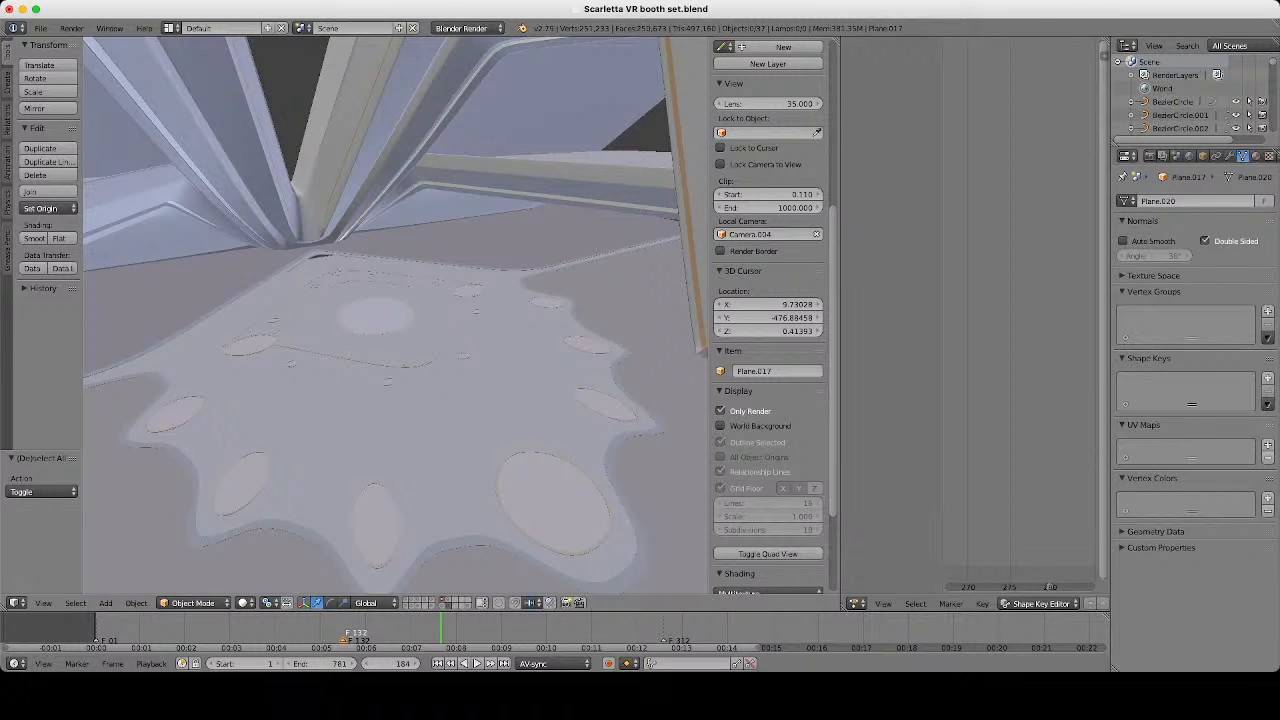
{"action": "scroll", "coordinate": [396, 316], "scroll_direction": "down", "scroll_amount": 6}
{"action": "middle_click_drag", "start_coordinate": [396, 316], "coordinate": [390, 270]}
{"action": "scroll", "coordinate": [396, 316], "scroll_direction": "up", "scroll_amount": 4}
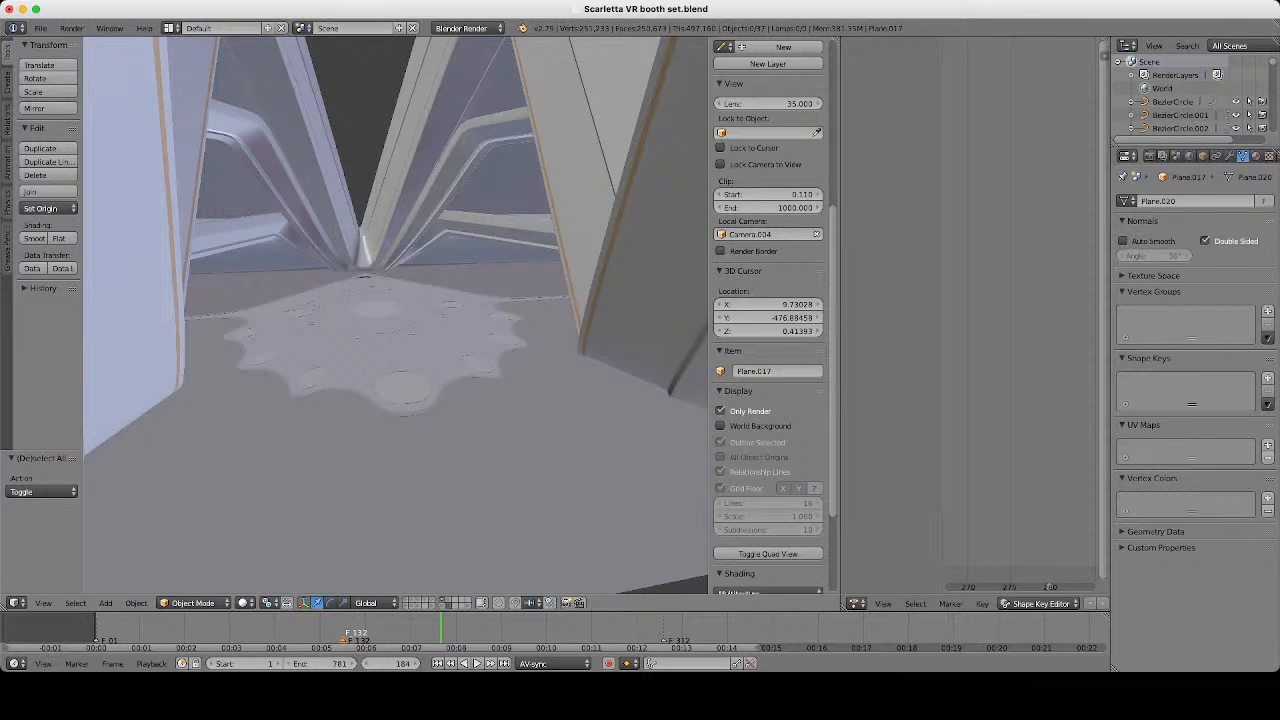
{"action": "middle_click_drag", "start_coordinate": [396, 316], "coordinate": [480, 324]}
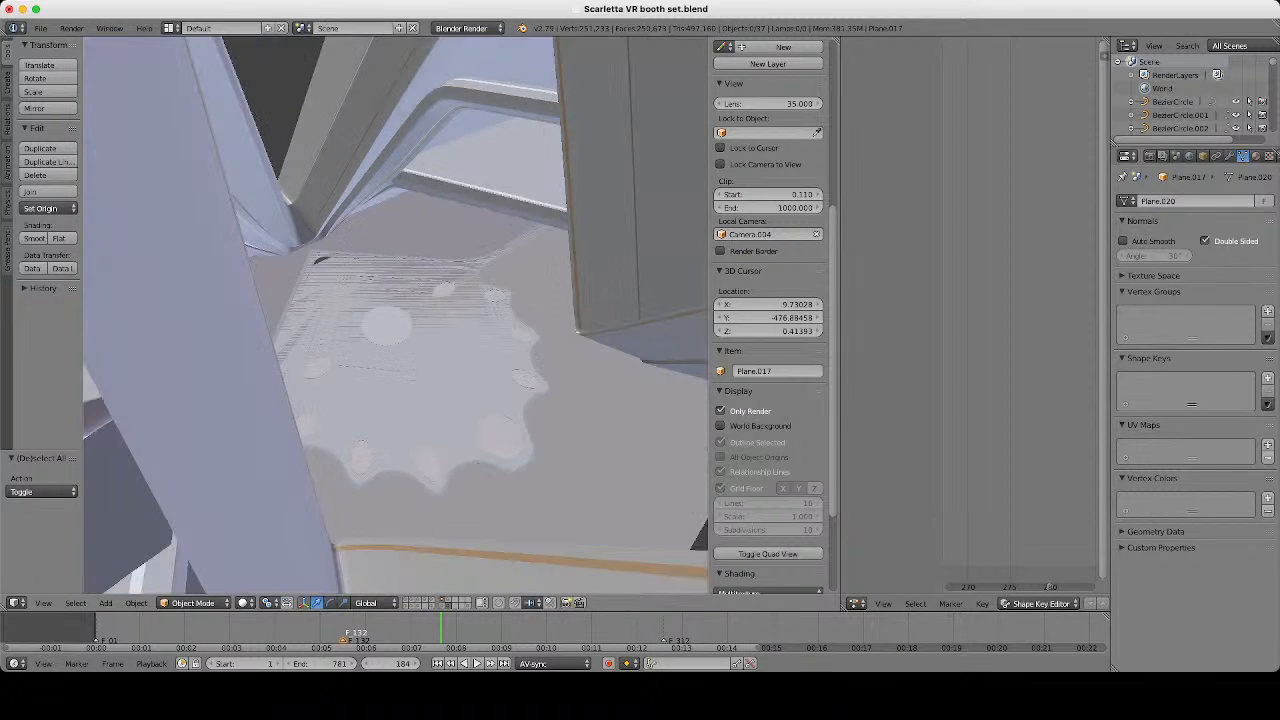
{"action": "scroll", "coordinate": [396, 316], "scroll_direction": "up", "scroll_amount": 2}
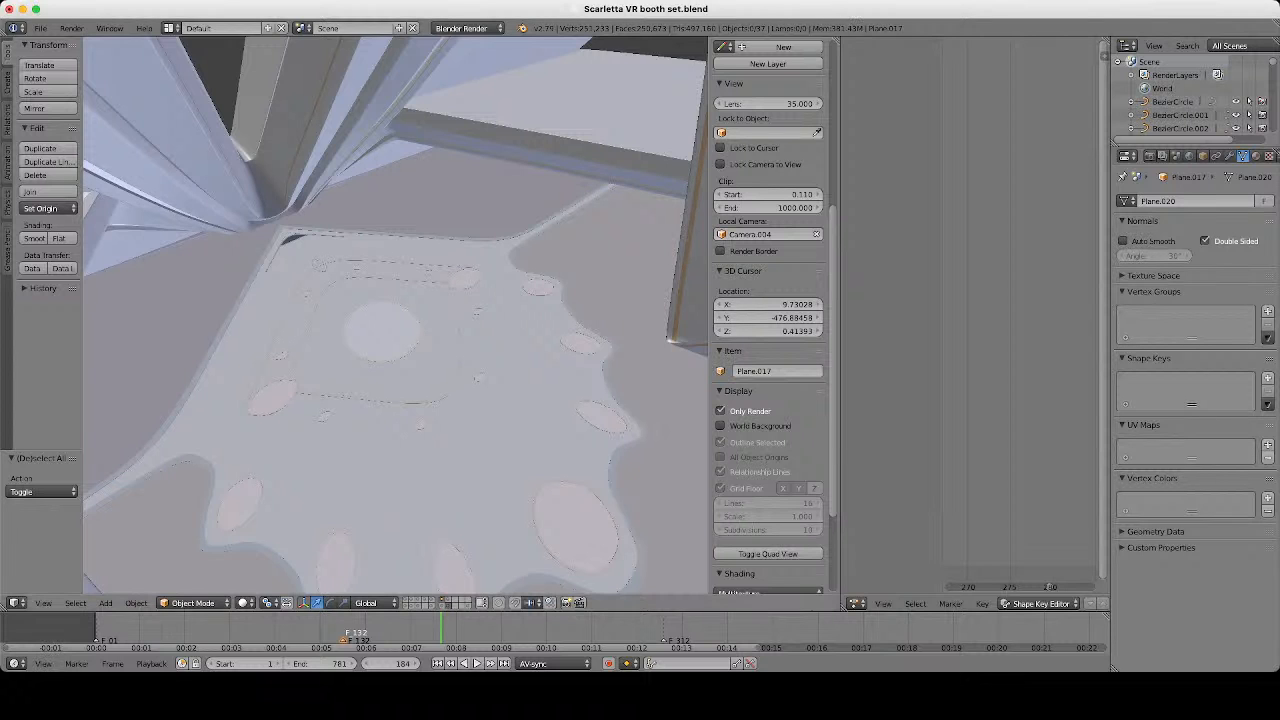
{"action": "scroll", "coordinate": [395, 315], "scroll_direction": "up", "scroll_amount": 1}
{"action": "middle_click_drag", "start_coordinate": [430, 335], "coordinate": [360, 302]}
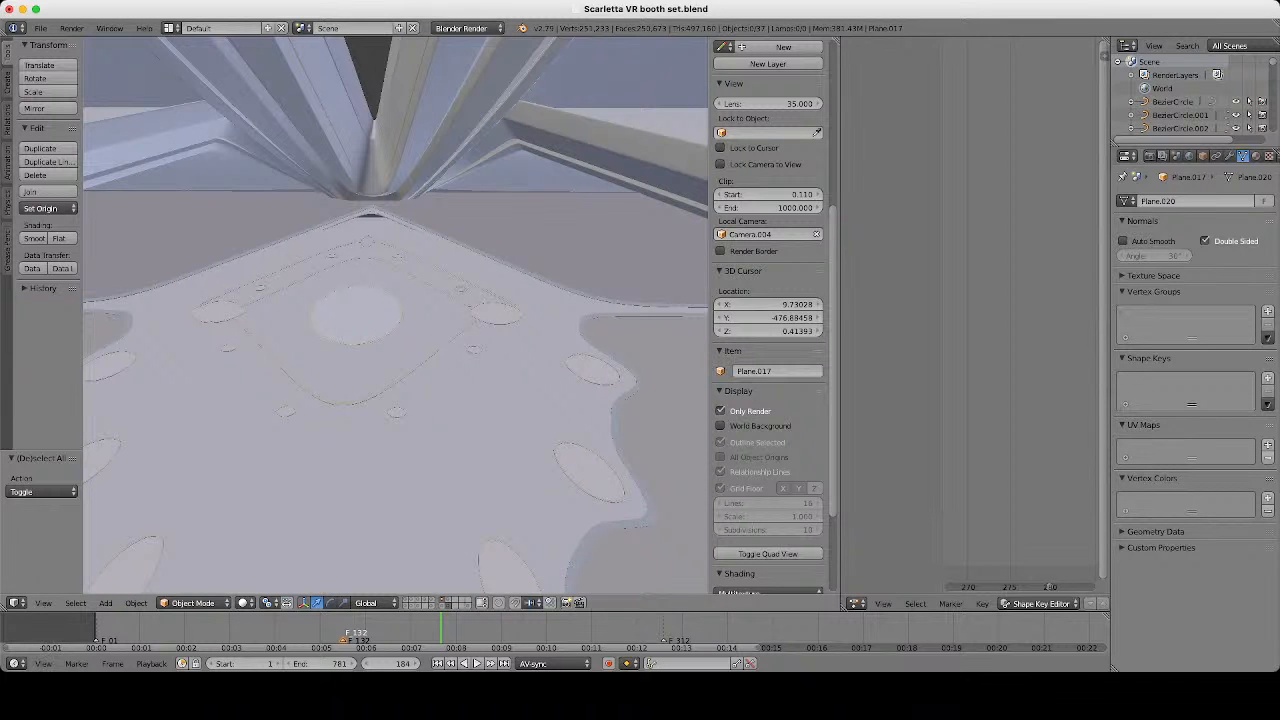
Isolate the layer holding the floor decoration, select all its outlines and discs, and move them to layer 11.
{"action": "key", "text": "6"}
{"action": "scroll", "coordinate": [395, 315], "scroll_direction": "down", "scroll_amount": 4}
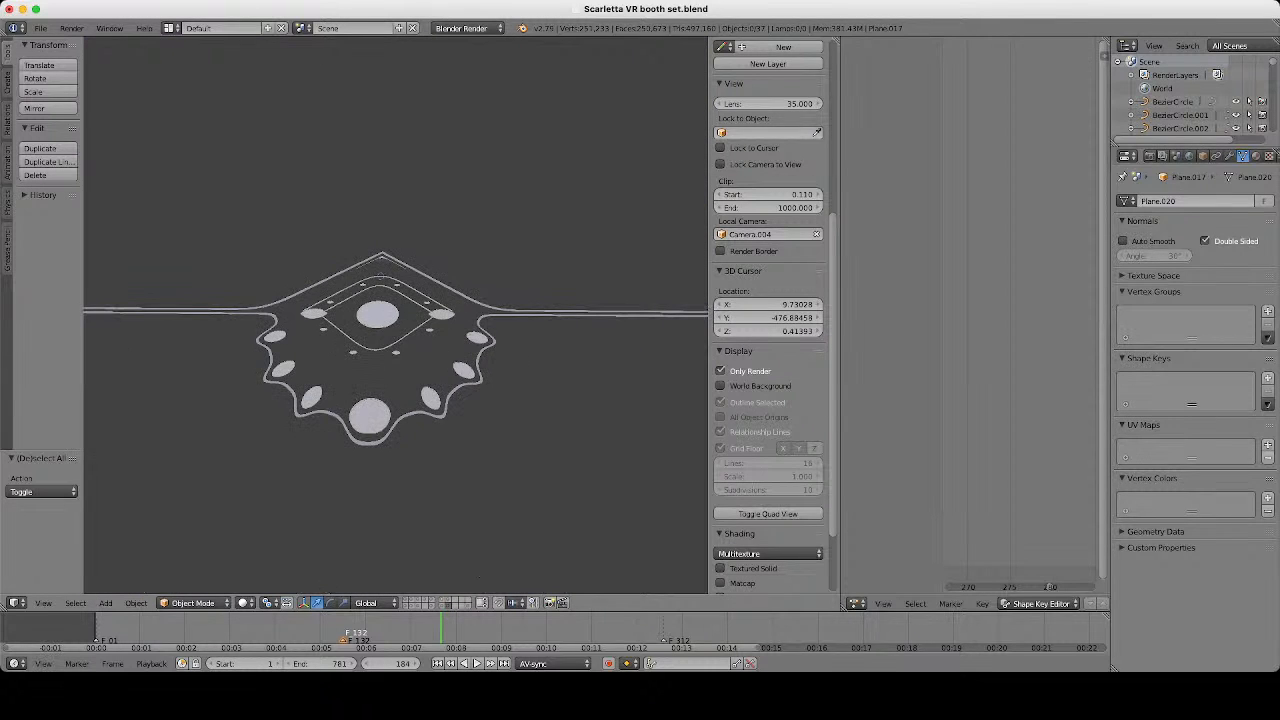
{"action": "key", "text": "a"}
{"action": "key", "text": "shift+b"}
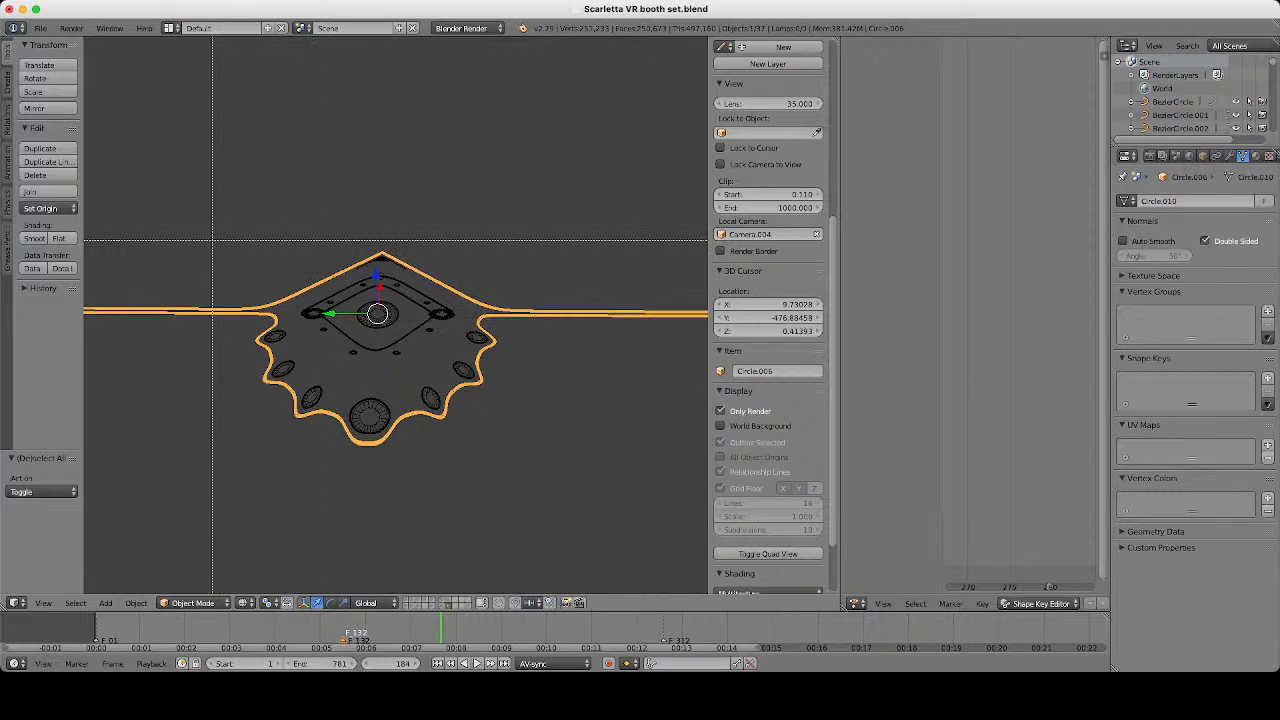
{"action": "left_click_drag", "start_coordinate": [208, 226], "coordinate": [556, 434]}
{"action": "key", "text": "m"}
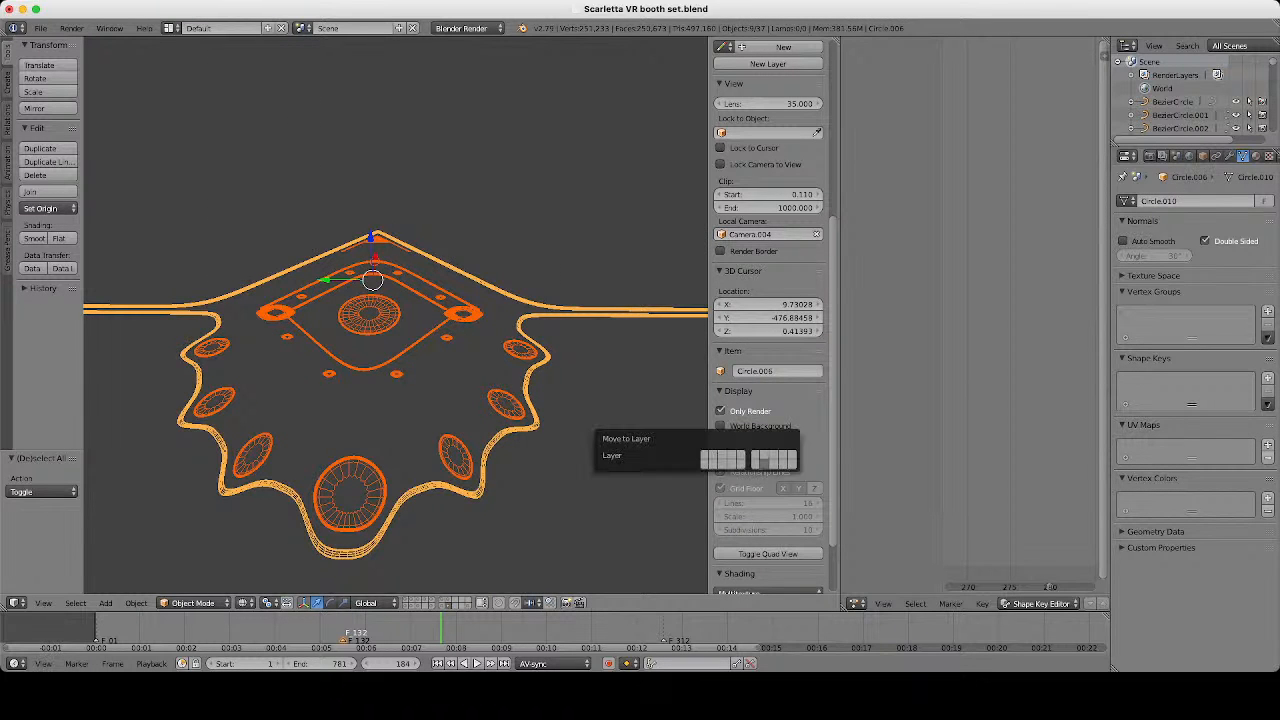
{"action": "left_click", "coordinate": [755, 455]}
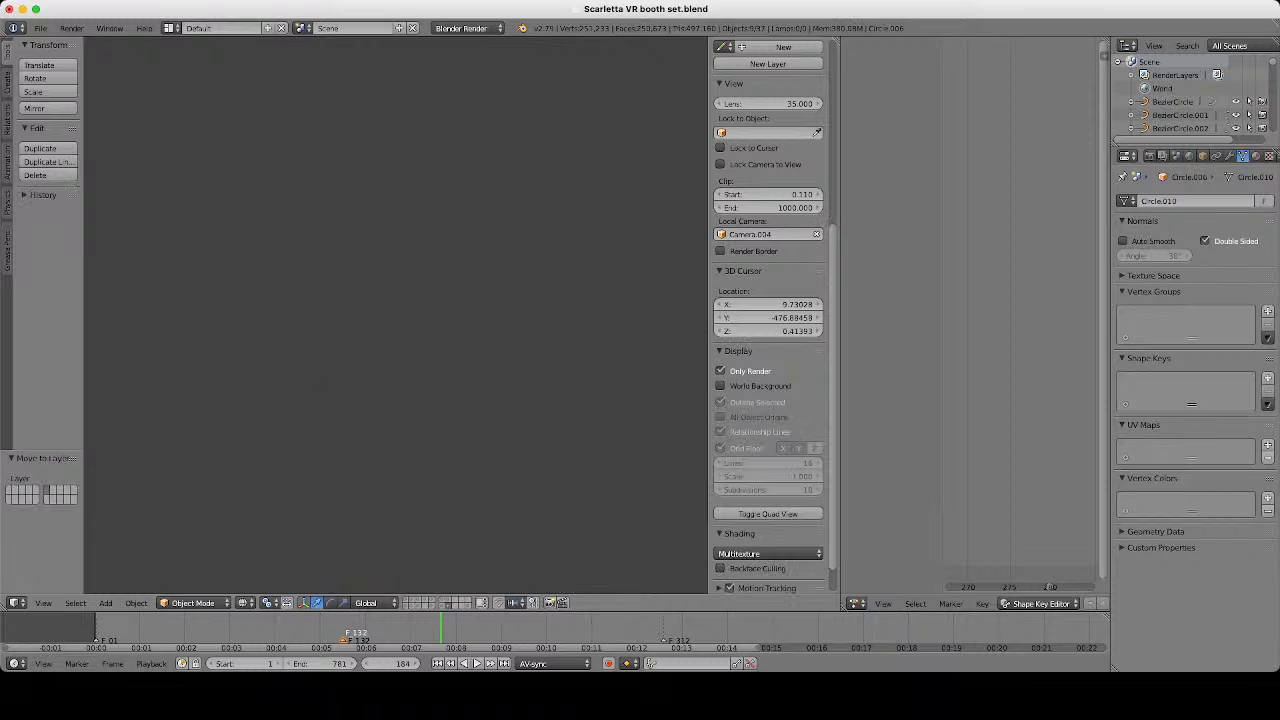
Turn off Only Render display in the viewport and snap the 3D cursor to the scene centre.
{"action": "left_click", "coordinate": [720, 371]}
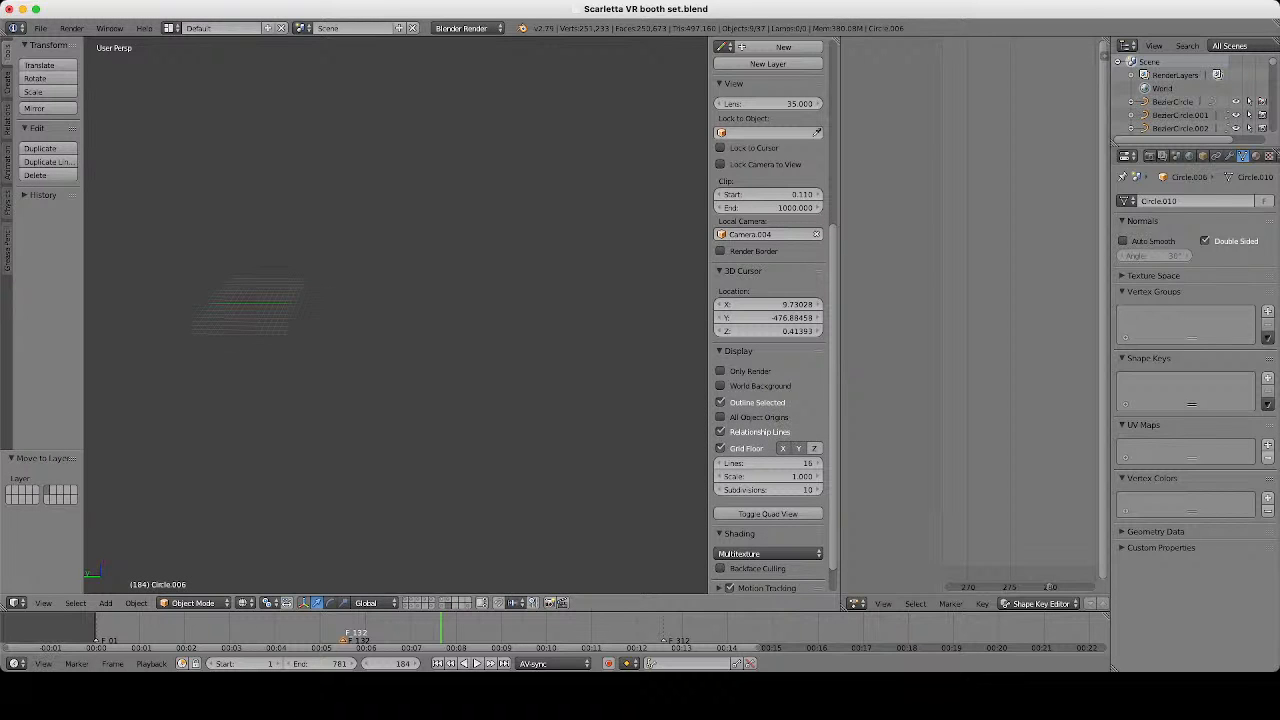
{"action": "key", "text": "Home"}
{"action": "key", "text": "shift+s"}
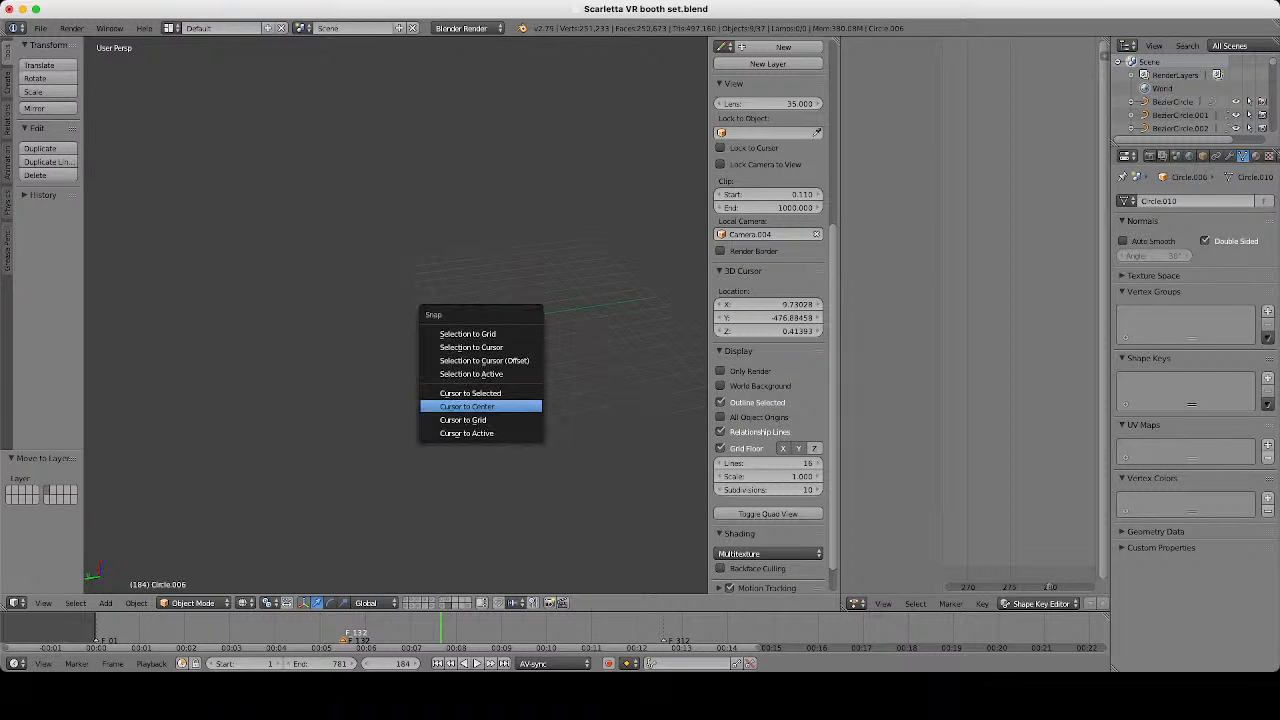
{"action": "left_click", "coordinate": [480, 403]}
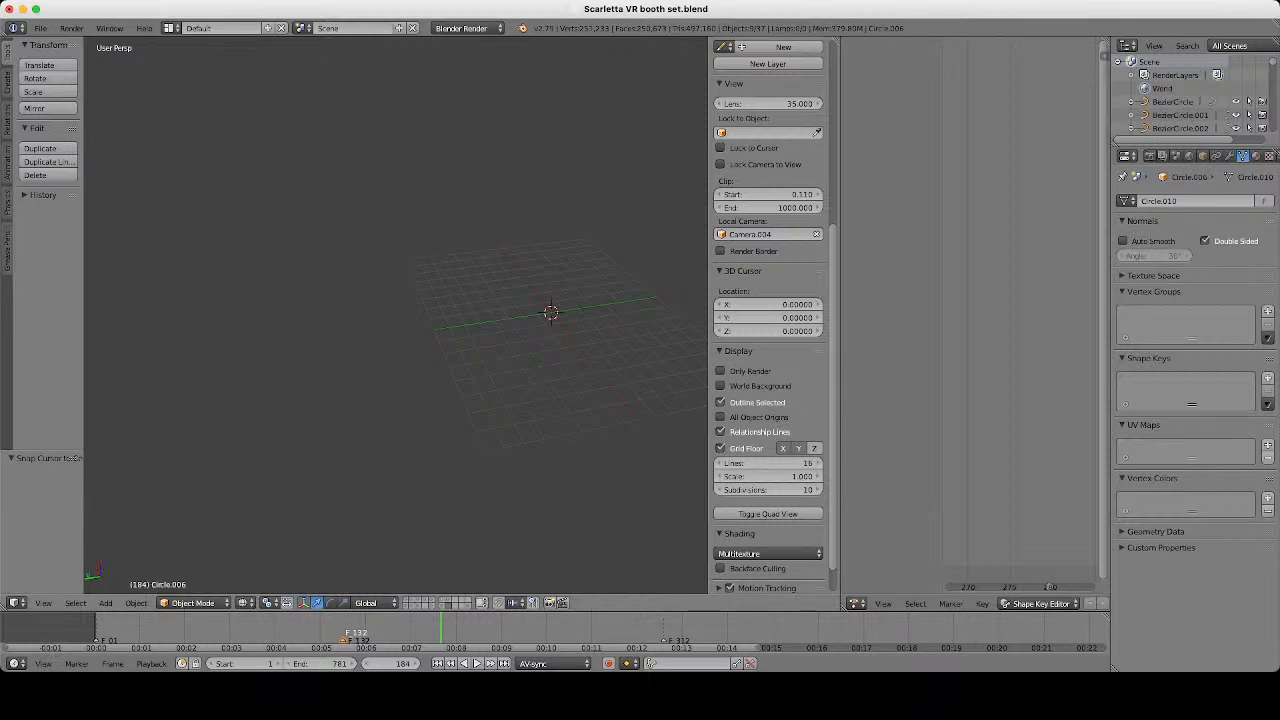
{"action": "middle_click_drag", "start_coordinate": [551, 312], "coordinate": [357, 339], "text": "shift"}
Show layer 11 with the booth and floor decoration, deselect everything and return to solid shading.
{"action": "left_click", "coordinate": [442, 600]}
{"action": "scroll", "coordinate": [382, 220], "scroll_direction": "down", "scroll_amount": 10}
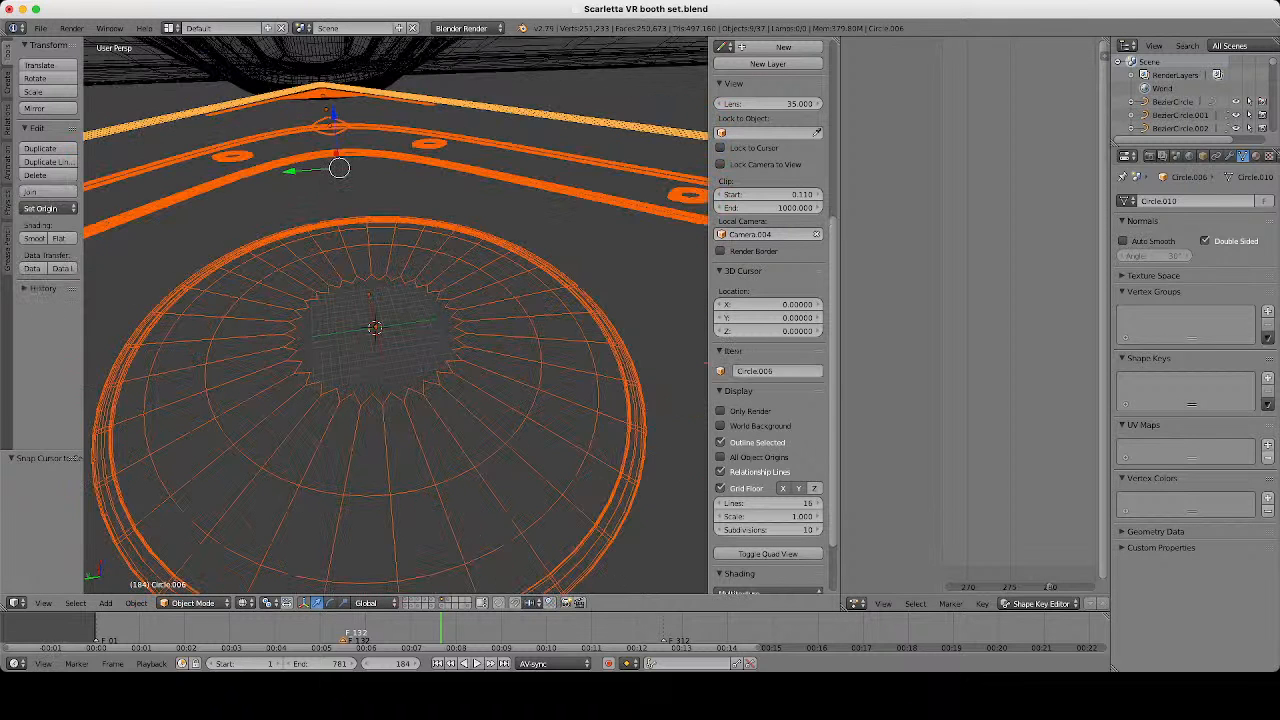
{"action": "key", "text": "a"}
{"action": "key", "text": "z"}
Examine the dark opening at the floor's apex corner and select the curved trim strip running around it.
{"action": "middle_click_drag", "start_coordinate": [381, 220], "coordinate": [276, 471]}
{"action": "scroll", "coordinate": [385, 323], "scroll_direction": "up", "scroll_amount": 3}
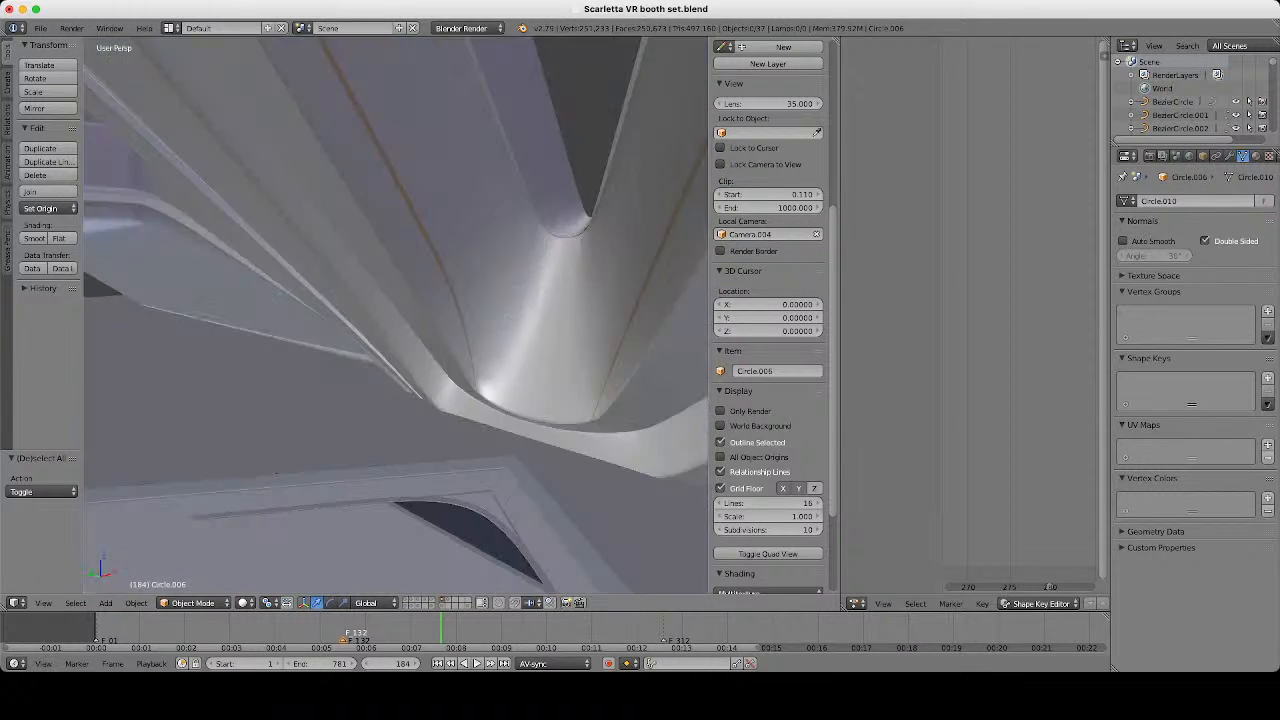
{"action": "middle_click_drag", "start_coordinate": [430, 330], "coordinate": [290, 355]}
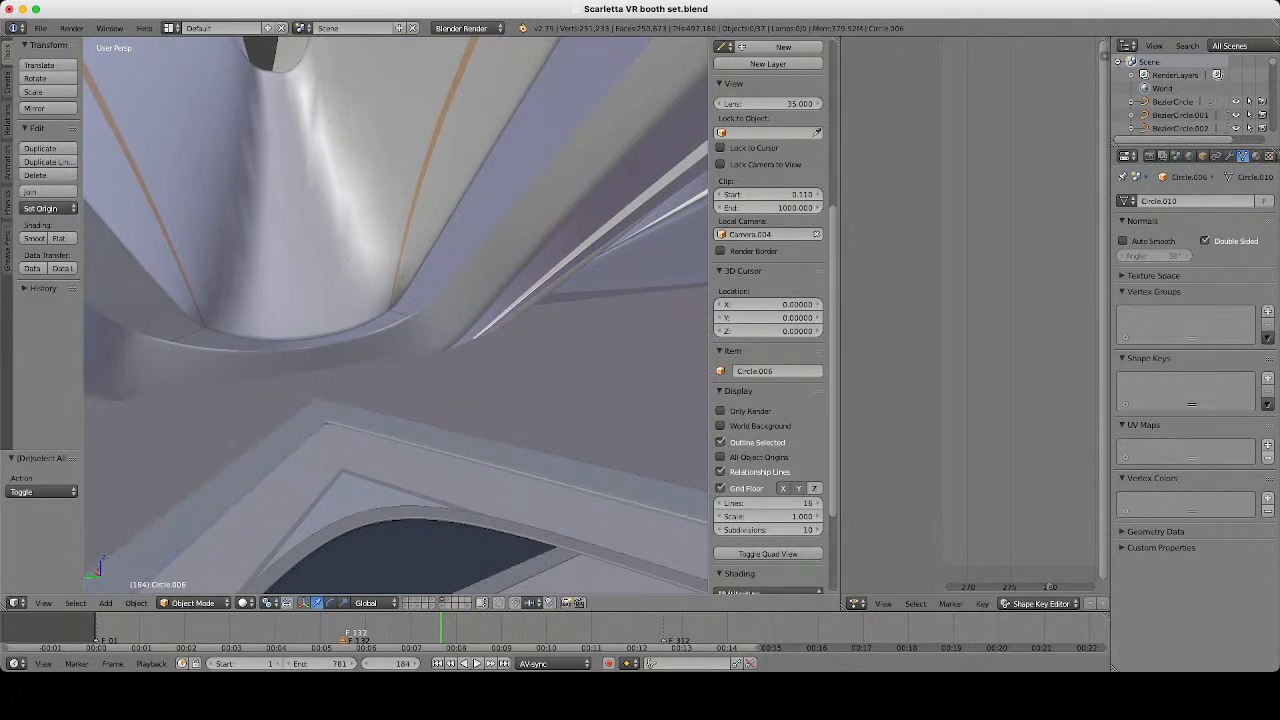
{"action": "scroll", "coordinate": [395, 315], "scroll_direction": "down", "scroll_amount": 4}
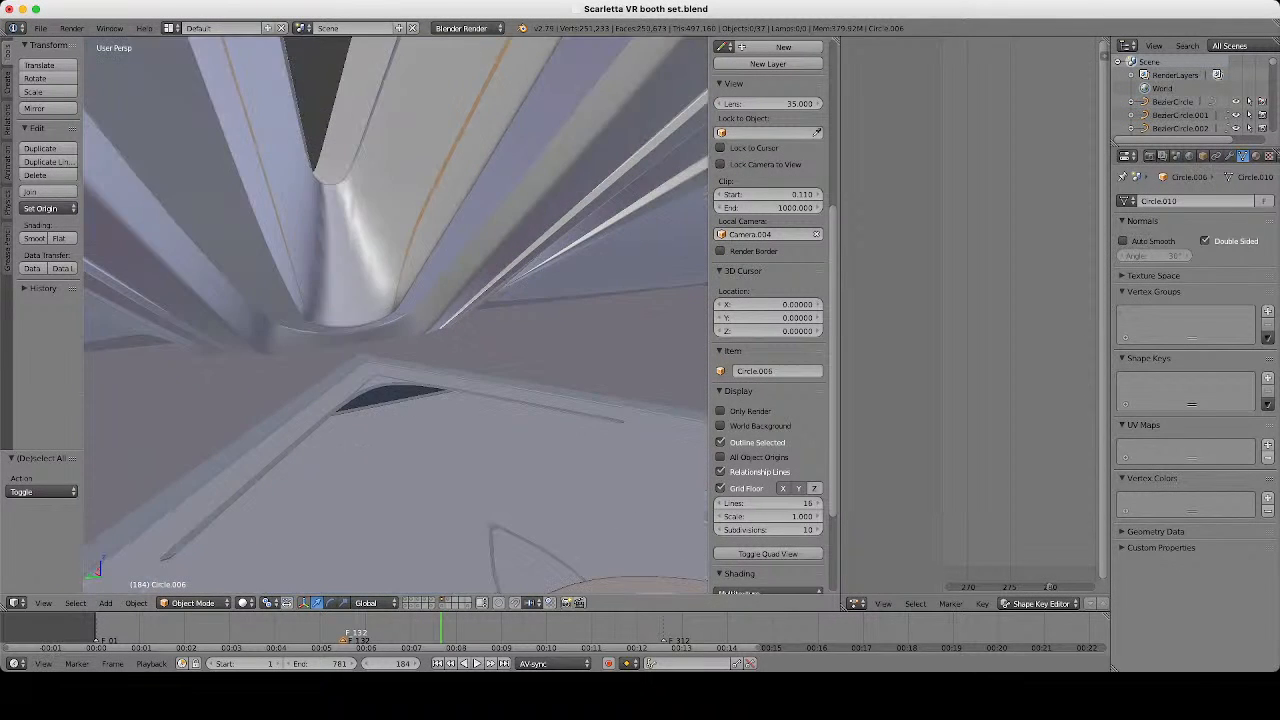
{"action": "mouse_move", "coordinate": [400, 330]}
{"action": "middle_mouse_down"}
{"action": "mouse_move", "coordinate": [335, 326]}
{"action": "mouse_move", "coordinate": [388, 336]}
{"action": "middle_mouse_up"}
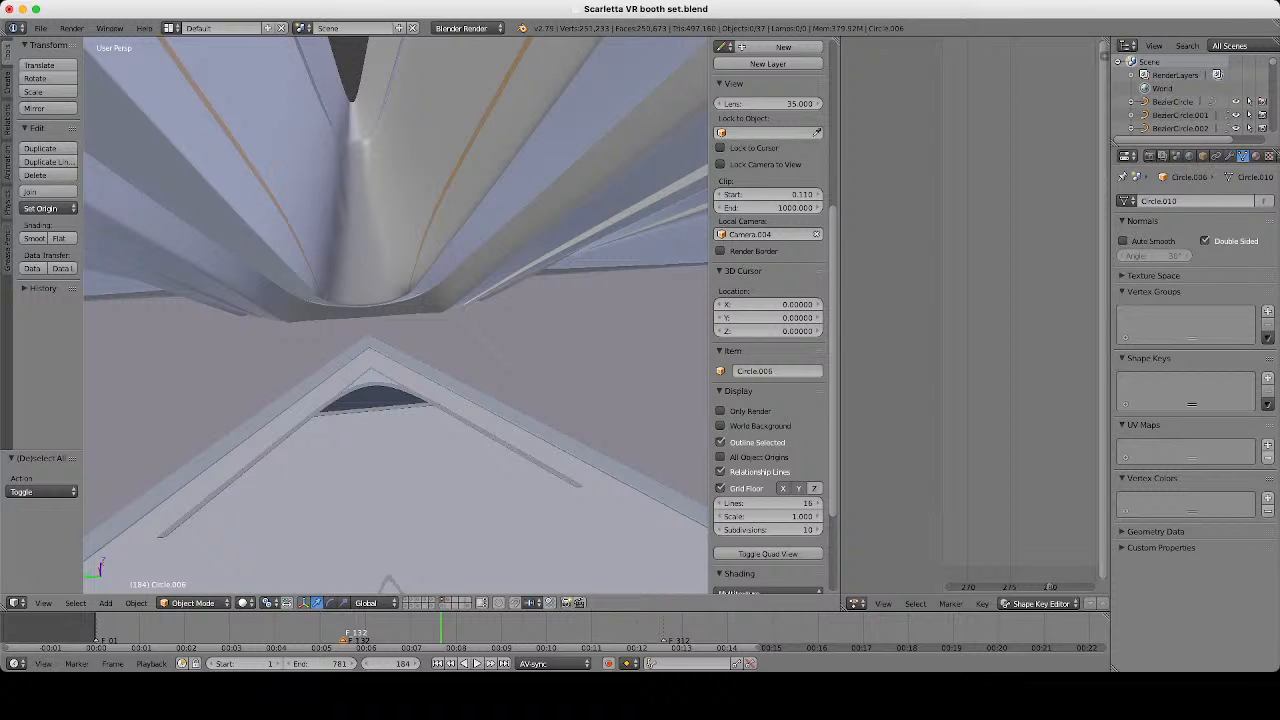
{"action": "middle_click_drag", "start_coordinate": [390, 330], "coordinate": [365, 270]}
{"action": "scroll", "coordinate": [395, 315], "scroll_direction": "down", "scroll_amount": 1}
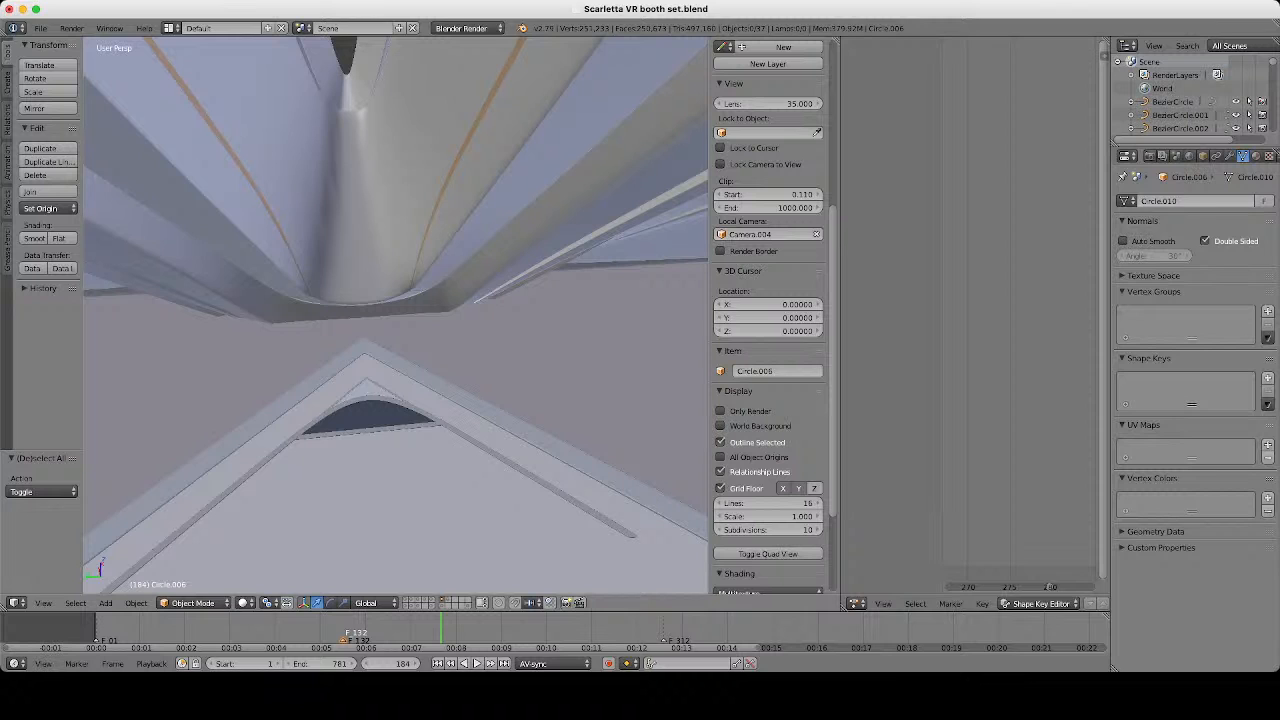
{"action": "right_click", "coordinate": [369, 427]}
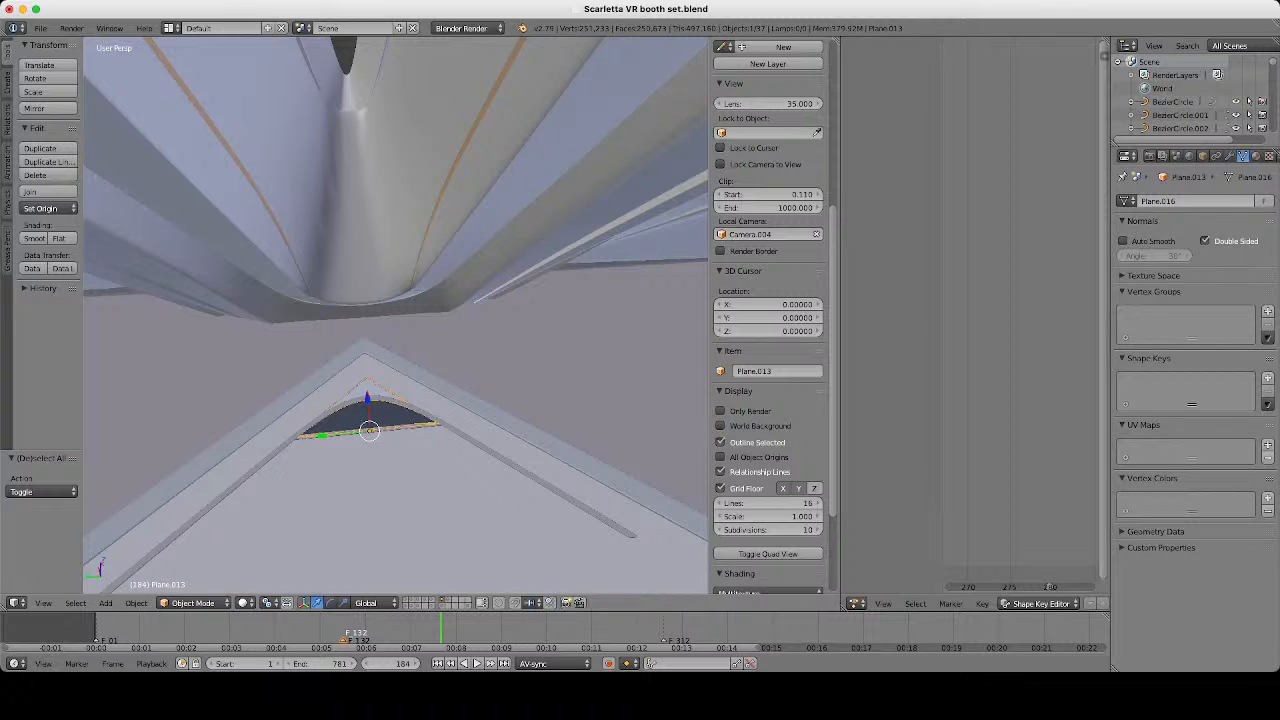
{"action": "right_click", "coordinate": [370, 420]}
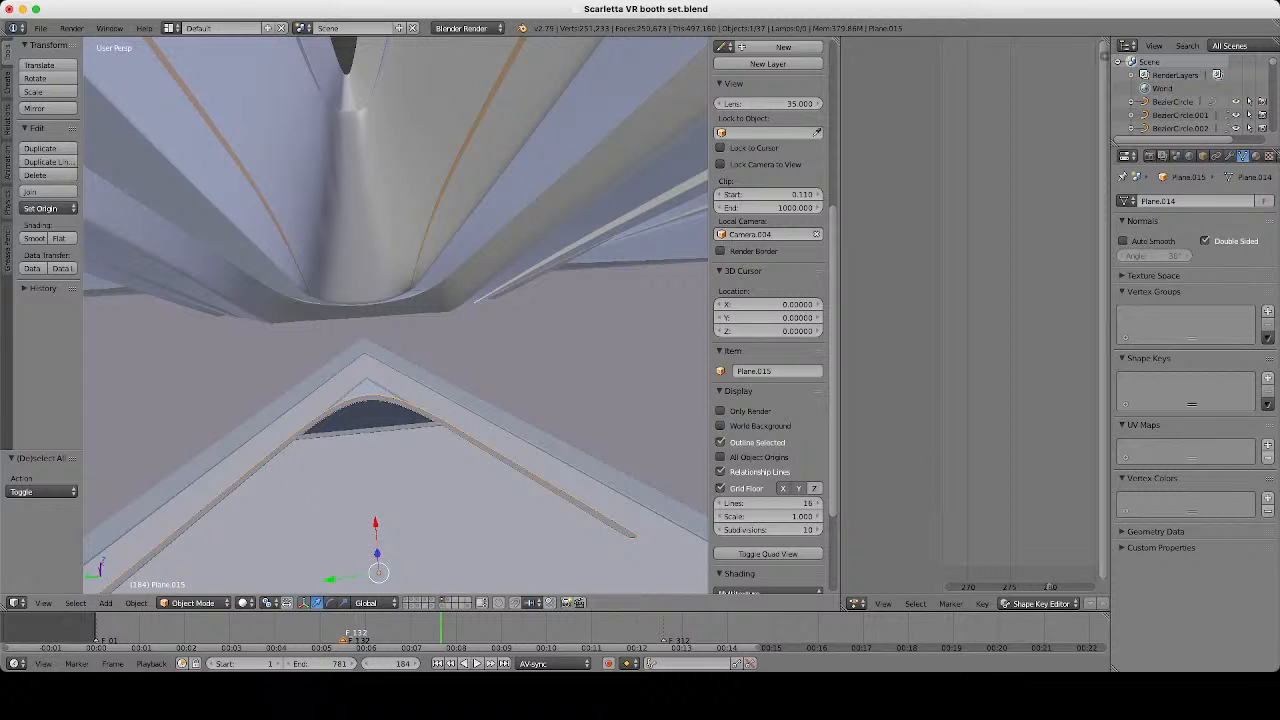
Circle-select all the floor decoration outlines and discs around the scene centre in wireframe.
{"action": "scroll", "coordinate": [440, 430], "scroll_direction": "down", "scroll_amount": 12}
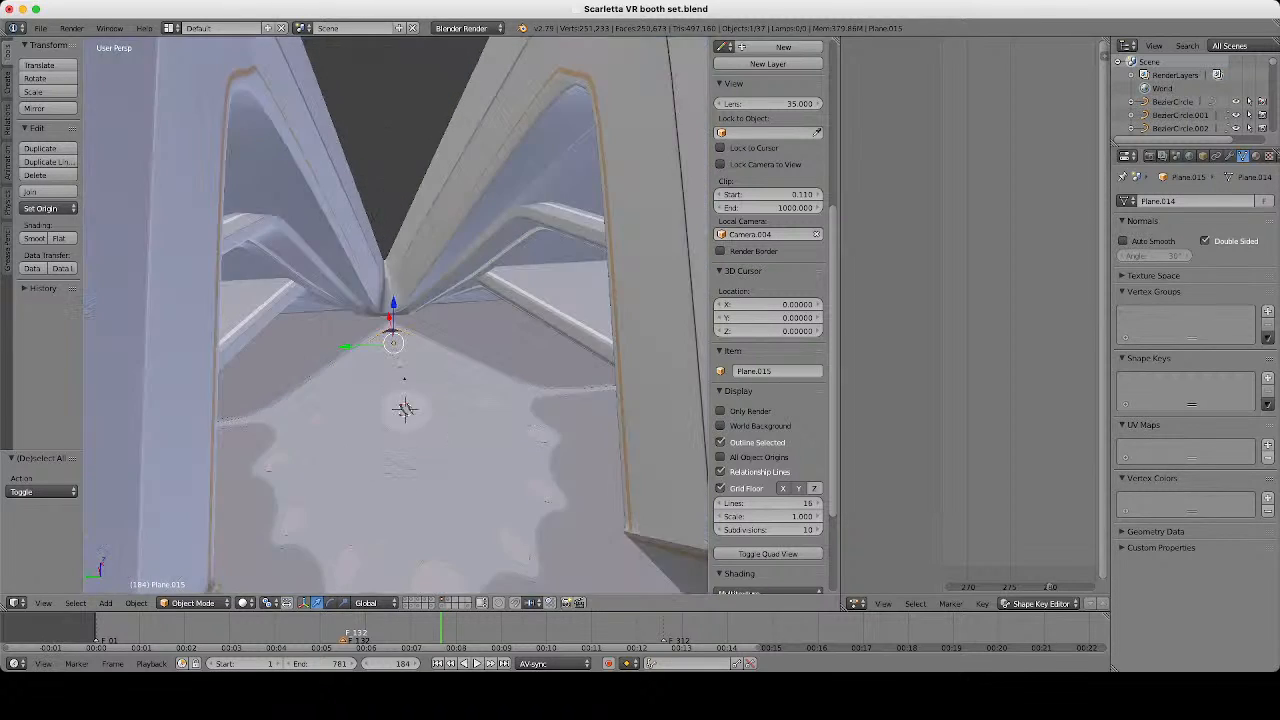
{"action": "key", "text": "z"}
{"action": "middle_click_drag", "start_coordinate": [458, 430], "coordinate": [449, 447]}
{"action": "key", "text": "c"}
{"action": "left_click_drag", "start_coordinate": [454, 434], "coordinate": [377, 394]}
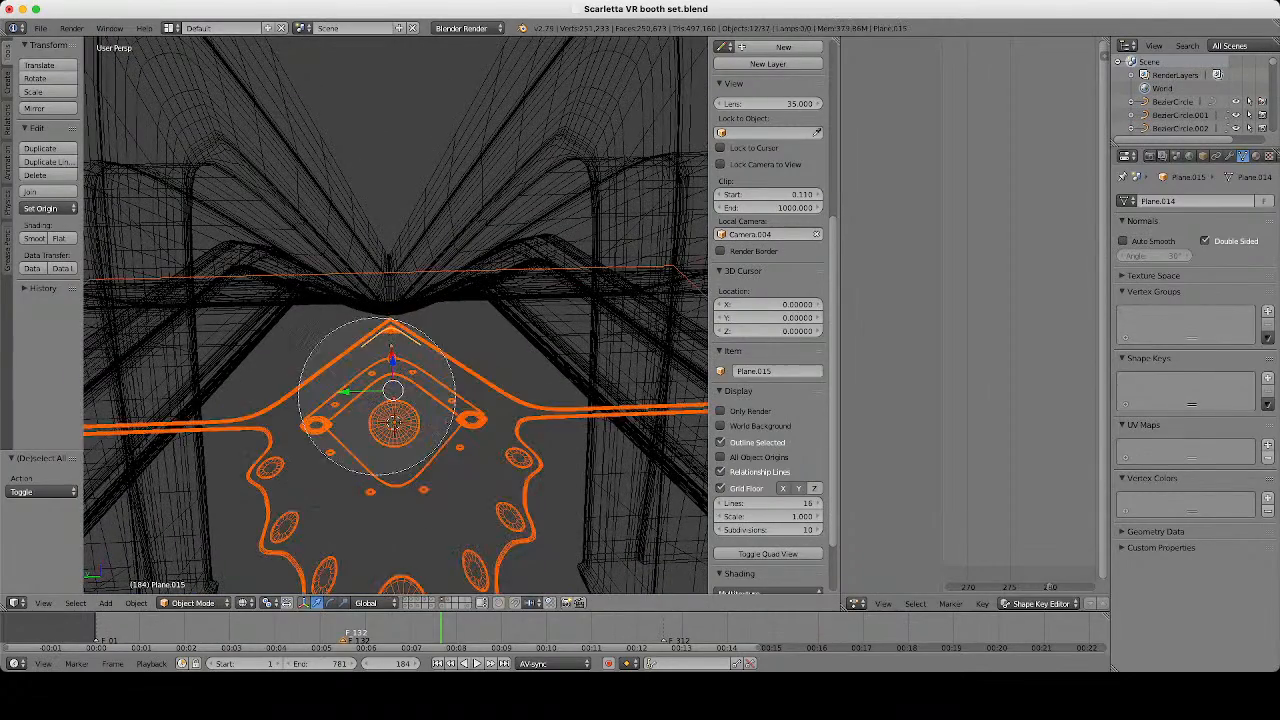
{"action": "key", "text": "Escape"}
{"action": "scroll", "coordinate": [377, 394], "scroll_direction": "down", "scroll_amount": 3}
{"action": "key", "text": "z"}
{"action": "scroll", "coordinate": [377, 394], "scroll_direction": "up", "scroll_amount": 4}
{"action": "middle_click_drag", "start_coordinate": [377, 394], "coordinate": [472, 285], "text": "shift"}
{"action": "scroll", "coordinate": [372, 250], "scroll_direction": "down", "scroll_amount": 2}
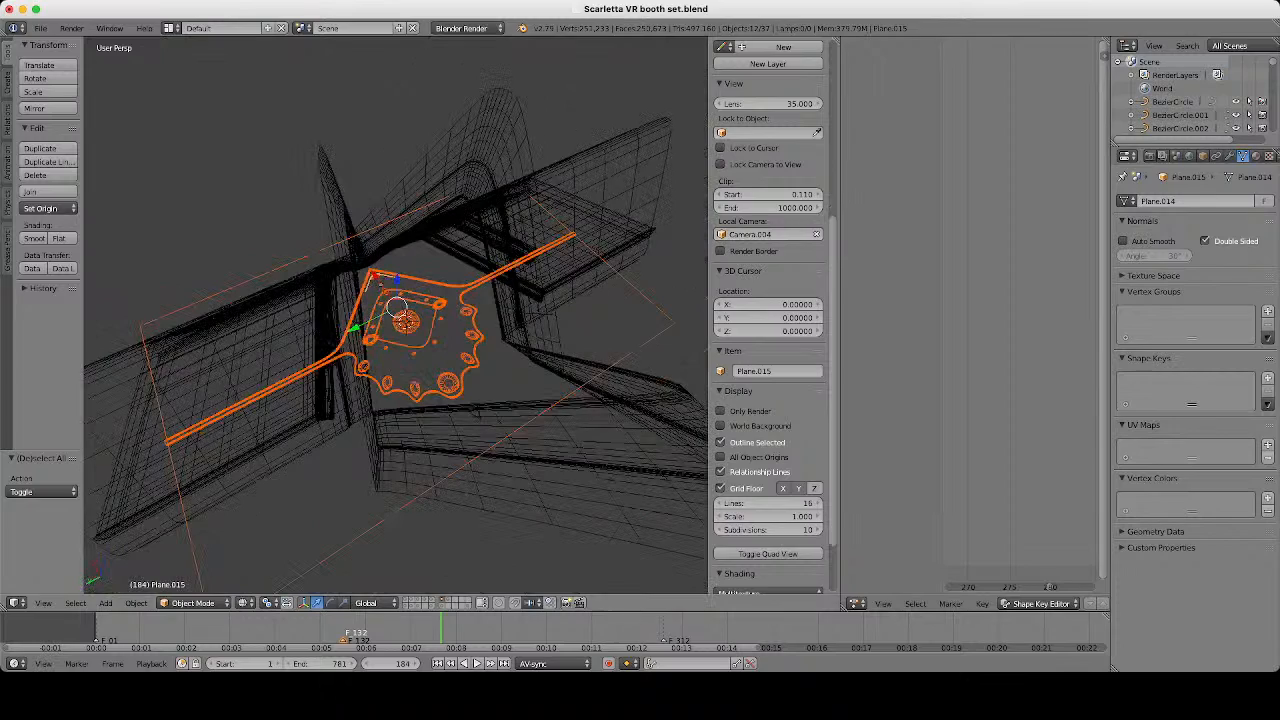
Remove the large floor plane from the decoration selection and return to solid shading.
{"action": "scroll", "coordinate": [531, 484], "scroll_direction": "up", "scroll_amount": 3}
{"action": "mouse_move", "coordinate": [690, 395]}
{"action": "middle_mouse_down", "text": "shift"}
{"action": "mouse_move", "coordinate": [540, 412]}
{"action": "mouse_move", "coordinate": [699, 388]}
{"action": "middle_mouse_up", "text": "shift"}
{"action": "right_click", "coordinate": [570, 412], "text": "shift"}
{"action": "right_click", "coordinate": [570, 412], "text": "shift"}
{"action": "key", "text": "z"}
{"action": "scroll", "coordinate": [396, 316], "scroll_direction": "up", "scroll_amount": 6}
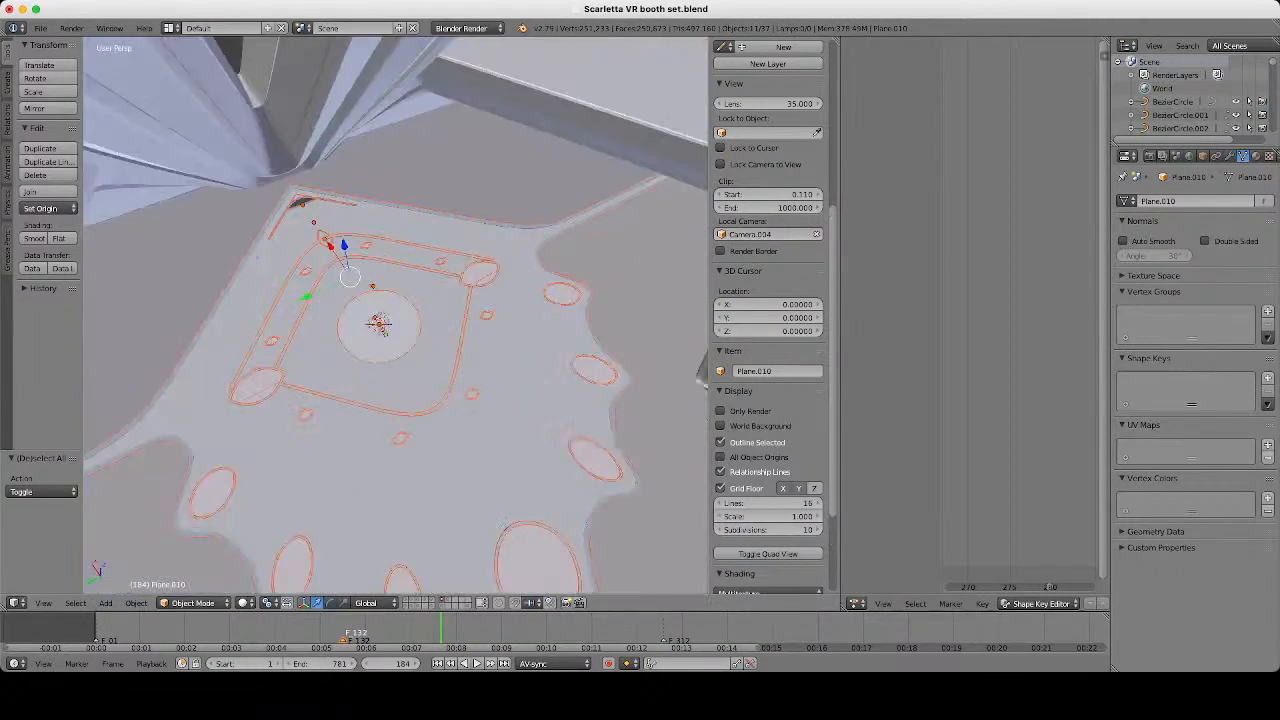
{"action": "scroll", "coordinate": [396, 316], "scroll_direction": "up", "scroll_amount": 3}
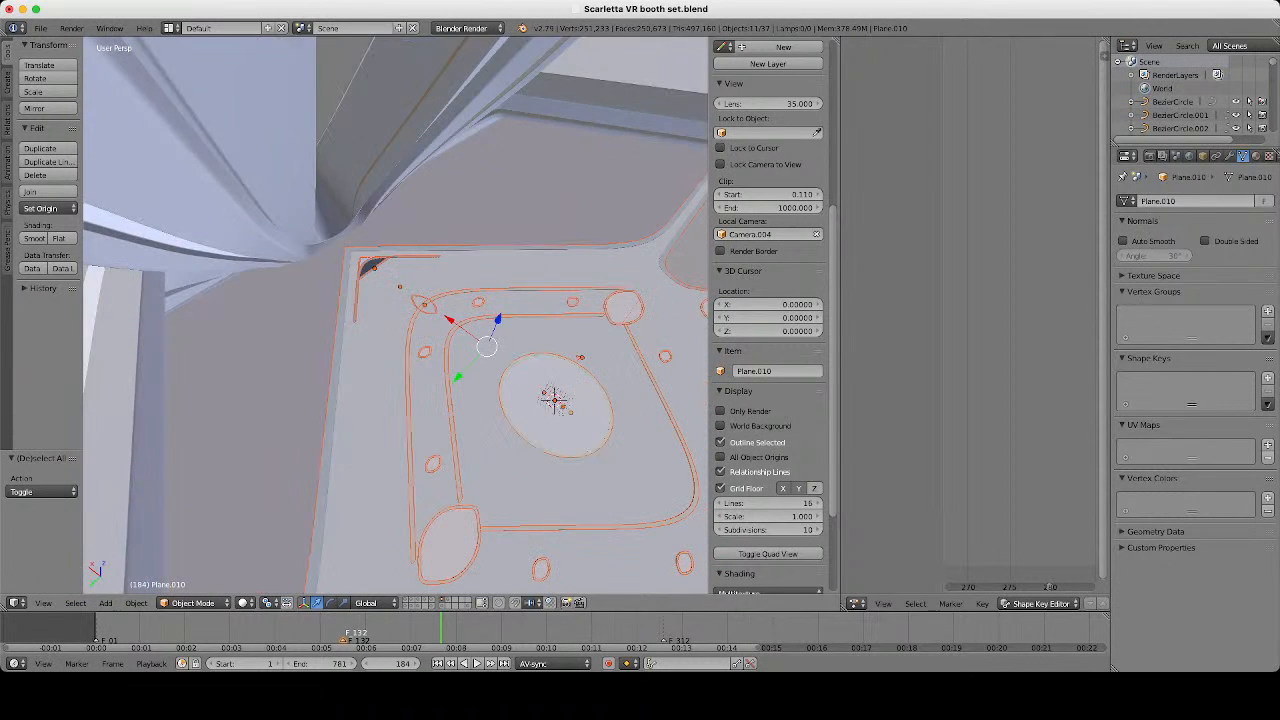
Show the layers holding the two character rigs beside the central counter.
{"action": "middle_click_drag", "start_coordinate": [396, 316], "coordinate": [388, 288]}
{"action": "scroll", "coordinate": [396, 316], "scroll_direction": "up", "scroll_amount": 2}
{"action": "scroll", "coordinate": [396, 316], "scroll_direction": "down", "scroll_amount": 2}
{"action": "scroll", "coordinate": [396, 316], "scroll_direction": "up", "scroll_amount": 3}
{"action": "scroll", "coordinate": [395, 315], "scroll_direction": "up", "scroll_amount": 6}
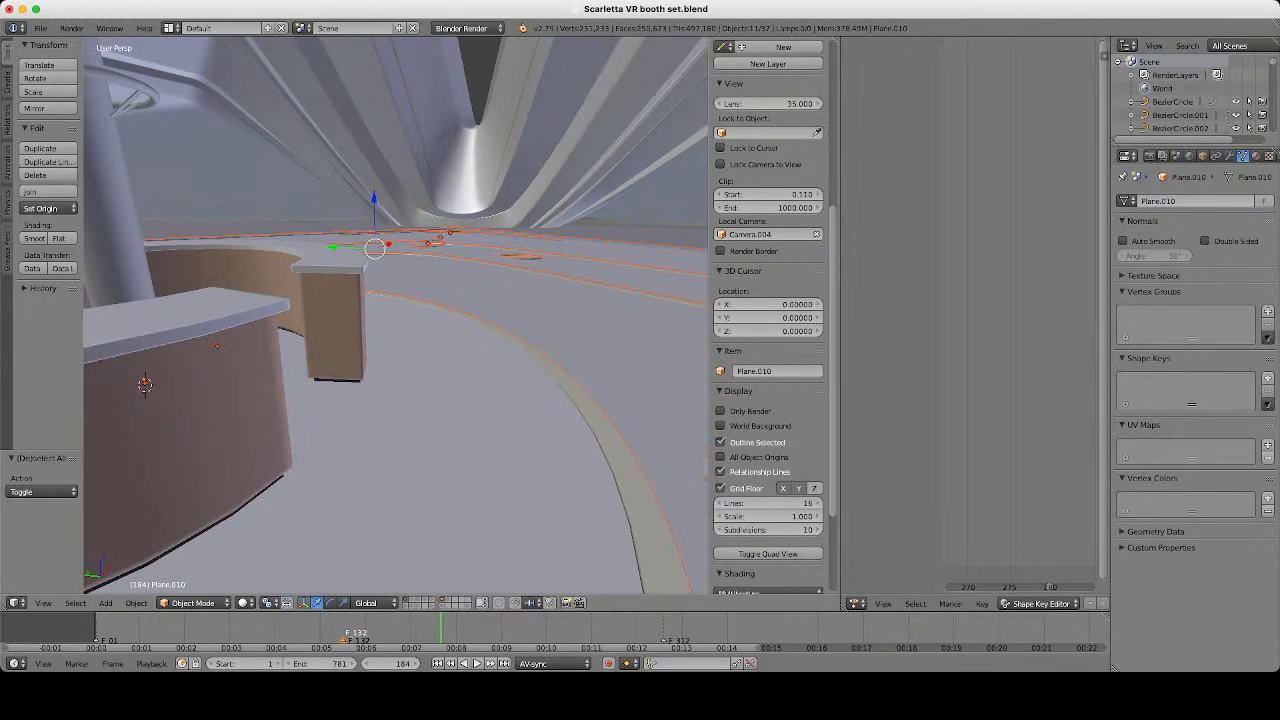
{"action": "scroll", "coordinate": [395, 315], "scroll_direction": "down", "scroll_amount": 3}
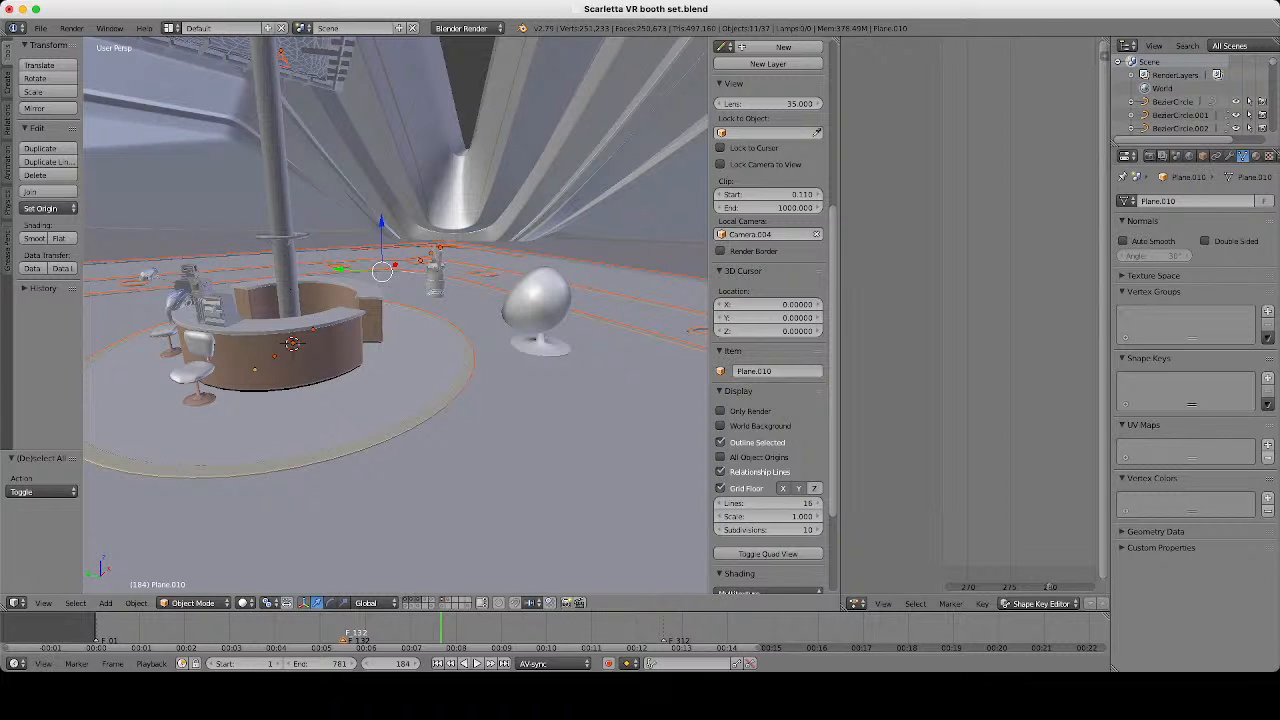
{"action": "key", "text": "shift+4"}
{"action": "key", "text": "shift+5"}
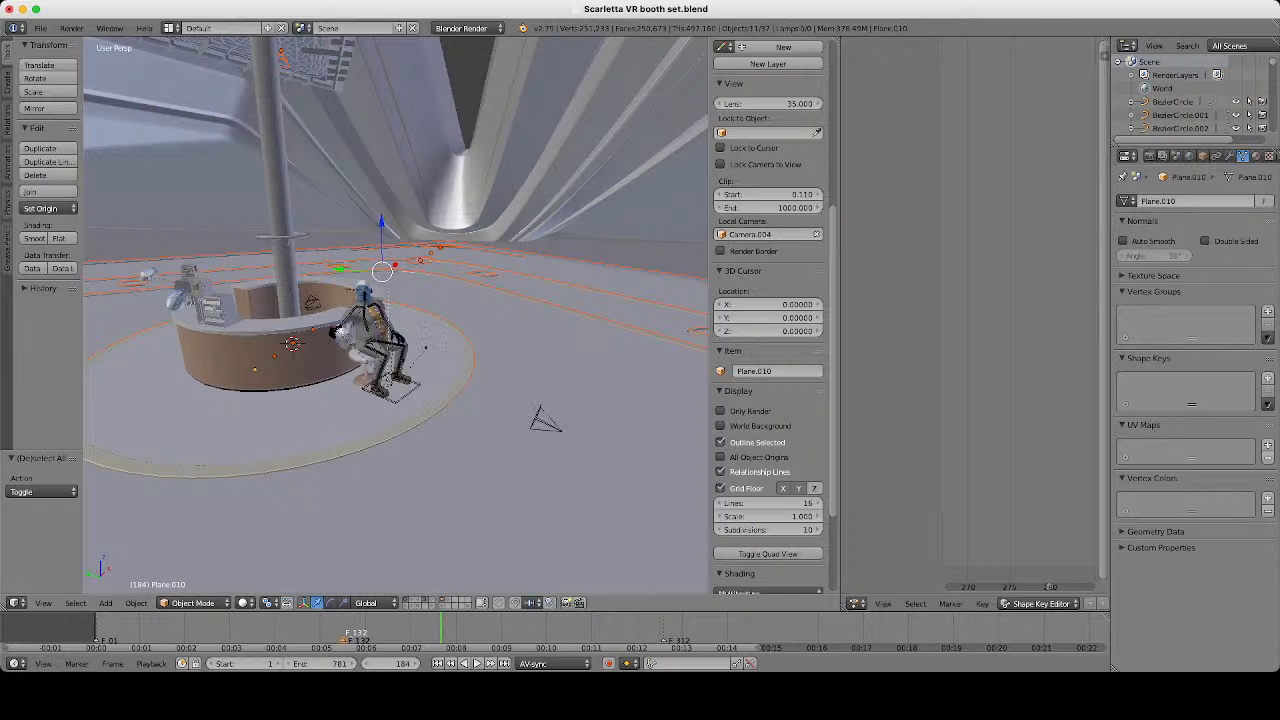
{"action": "key", "text": "shift+5"}
{"action": "scroll", "coordinate": [395, 315], "scroll_direction": "down", "scroll_amount": 6}
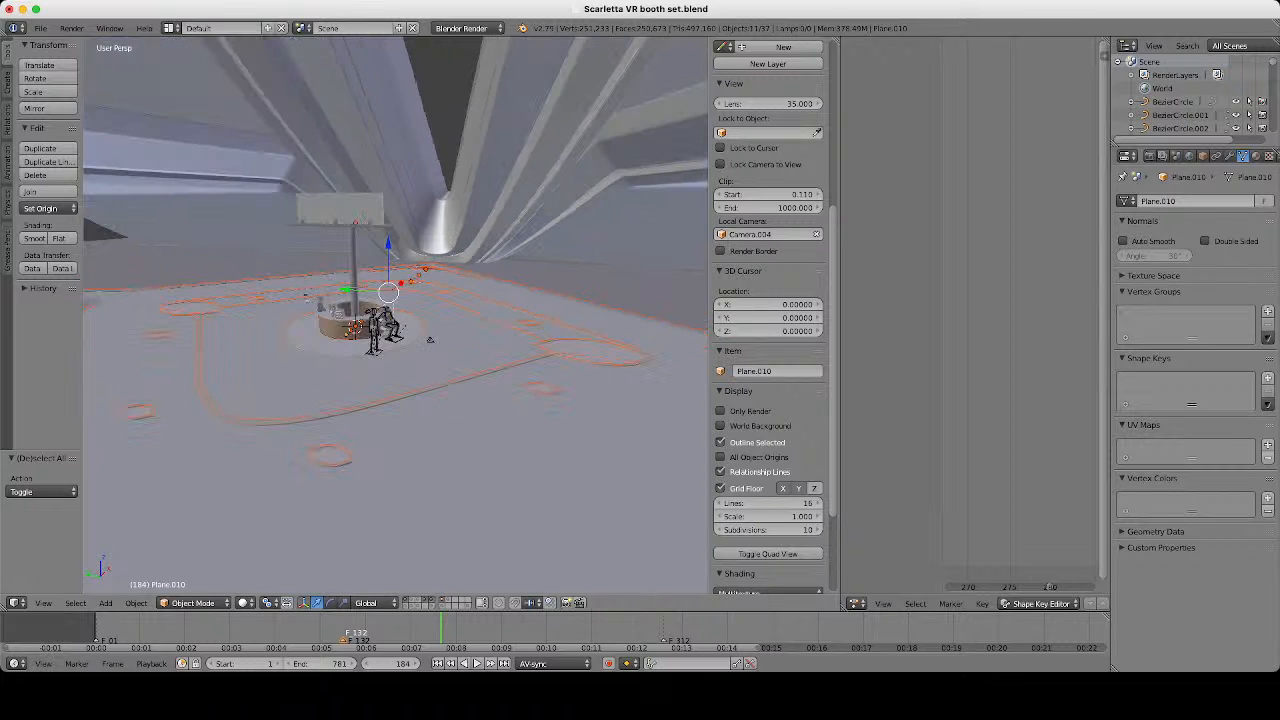
Switch the standing character's rig from Pose Mode to Object Mode and insert a keyframe for it at frame 184.
{"action": "middle_click_drag", "start_coordinate": [450, 330], "coordinate": [270, 325]}
{"action": "scroll", "coordinate": [395, 315], "scroll_direction": "up", "scroll_amount": 4}
{"action": "scroll", "coordinate": [395, 315], "scroll_direction": "up", "scroll_amount": 8}
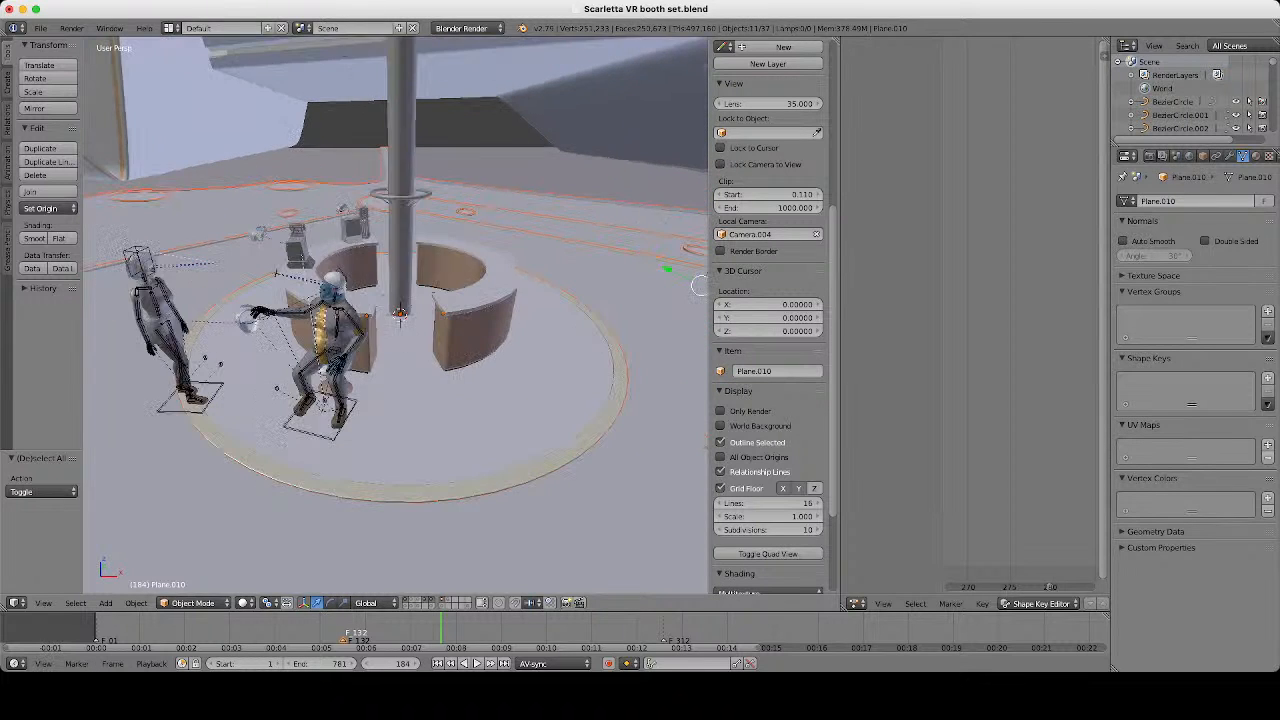
{"action": "scroll", "coordinate": [395, 315], "scroll_direction": "up", "scroll_amount": 4}
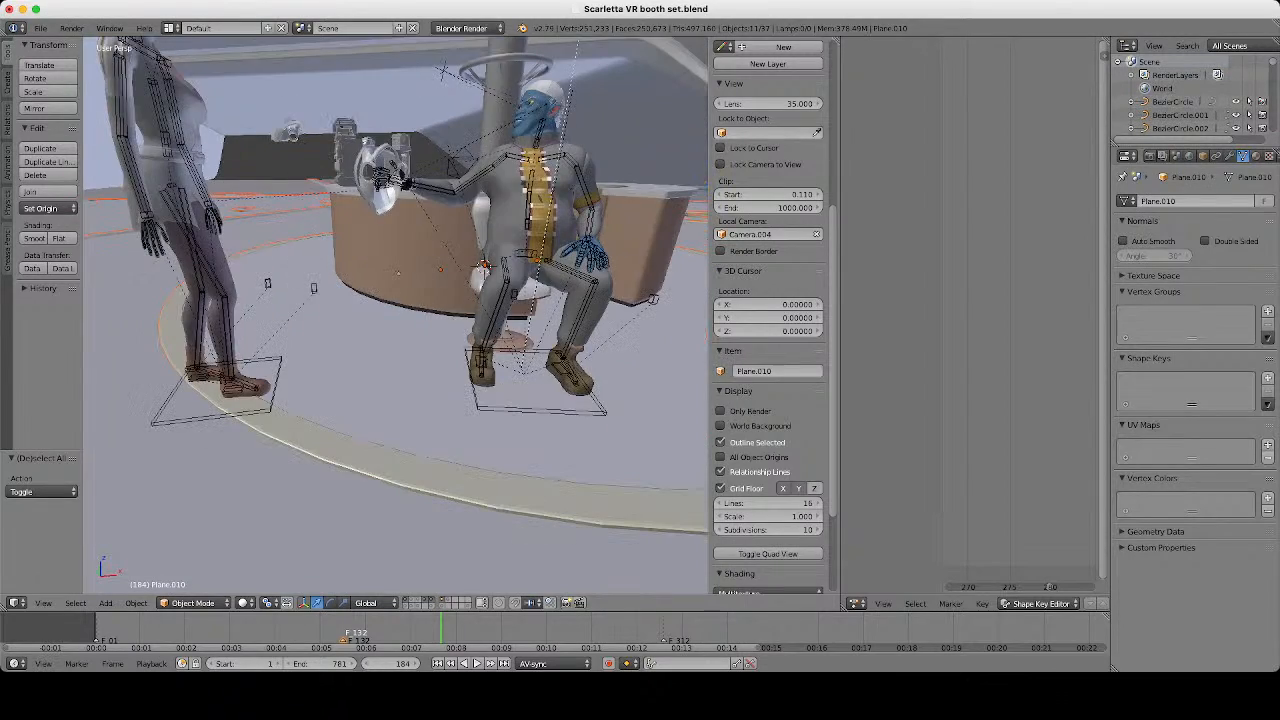
{"action": "mouse_move", "coordinate": [395, 315]}
{"action": "middle_mouse_down"}
{"action": "mouse_move", "coordinate": [450, 285]}
{"action": "mouse_move", "coordinate": [470, 225]}
{"action": "mouse_move", "coordinate": [430, 270]}
{"action": "mouse_move", "coordinate": [410, 335]}
{"action": "middle_mouse_up"}
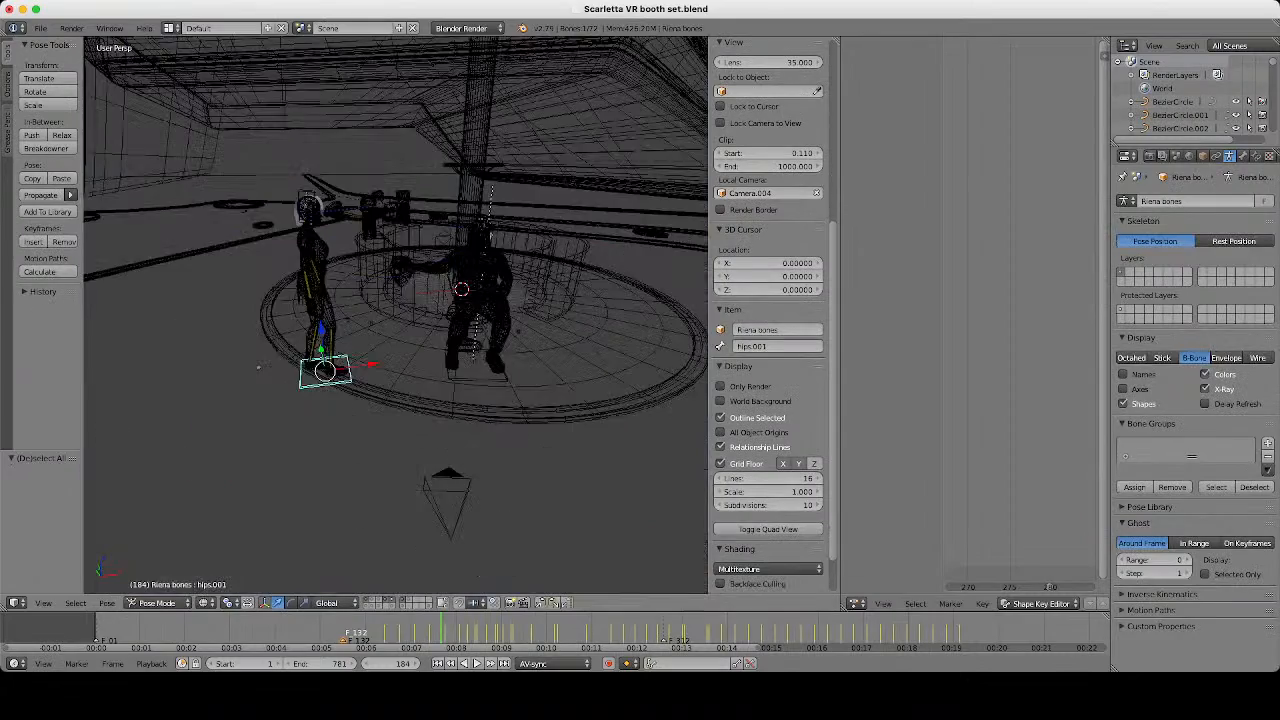
{"action": "key", "text": "z"}
{"action": "left_click", "coordinate": [207, 603]}
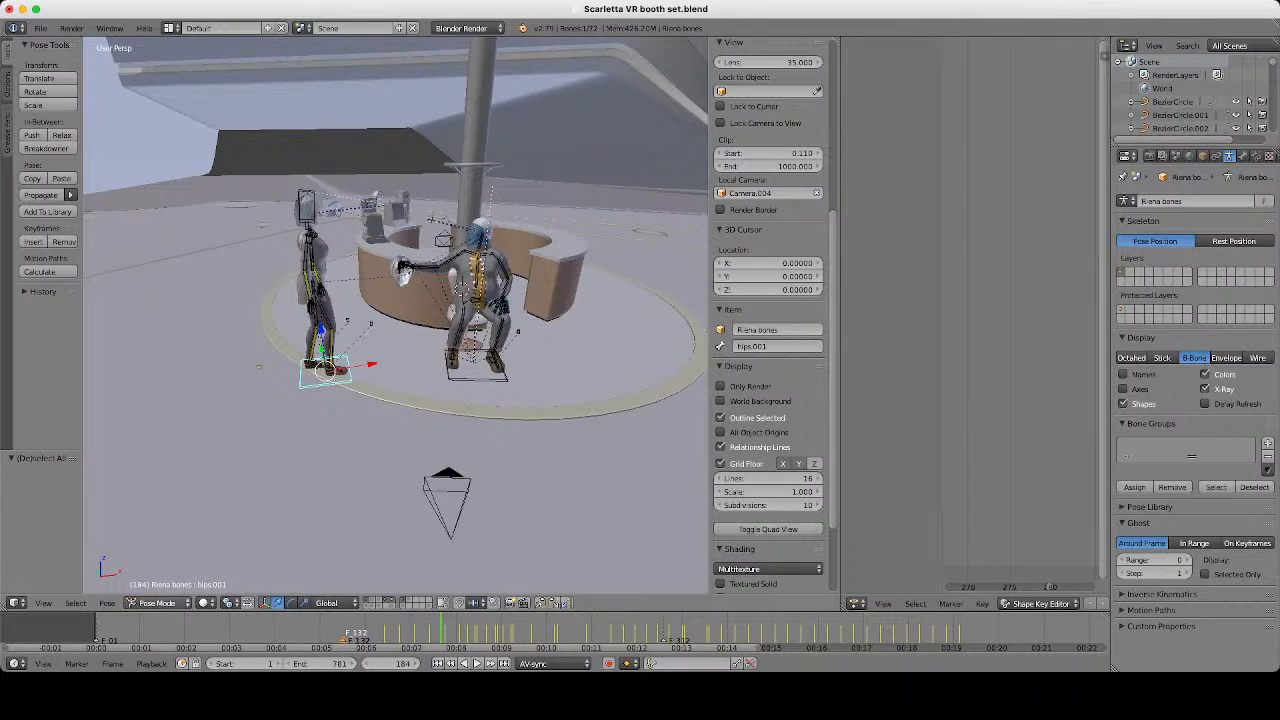
{"action": "left_click", "coordinate": [160, 603]}
{"action": "left_click", "coordinate": [160, 587]}
{"action": "middle_click_drag", "start_coordinate": [430, 320], "coordinate": [430, 365]}
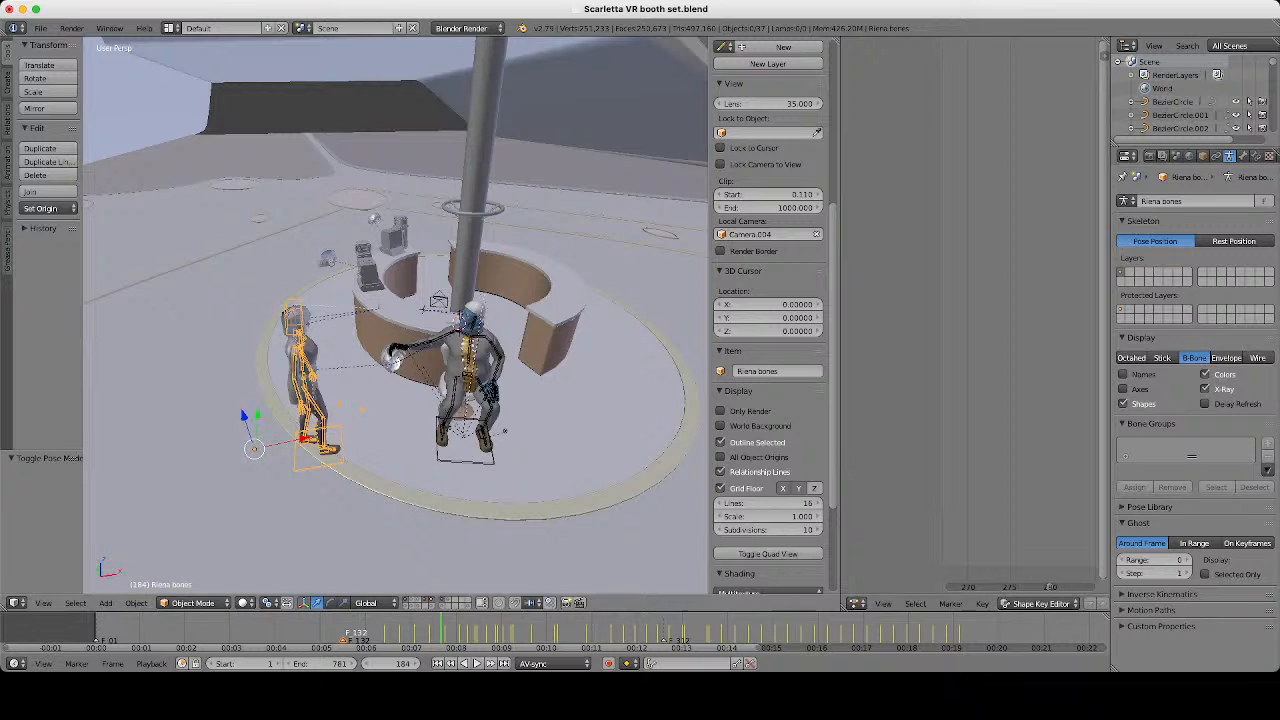
{"action": "key", "text": "i"}
{"action": "left_click", "coordinate": [410, 441]}
Go to frame 183 and move the standing rig along X past the floor's apex, first about 175 units, then about 18 more.
{"action": "scroll", "coordinate": [450, 400], "scroll_direction": "down", "scroll_amount": 5}
{"action": "middle_click_drag", "start_coordinate": [399, 383], "coordinate": [125, 392]}
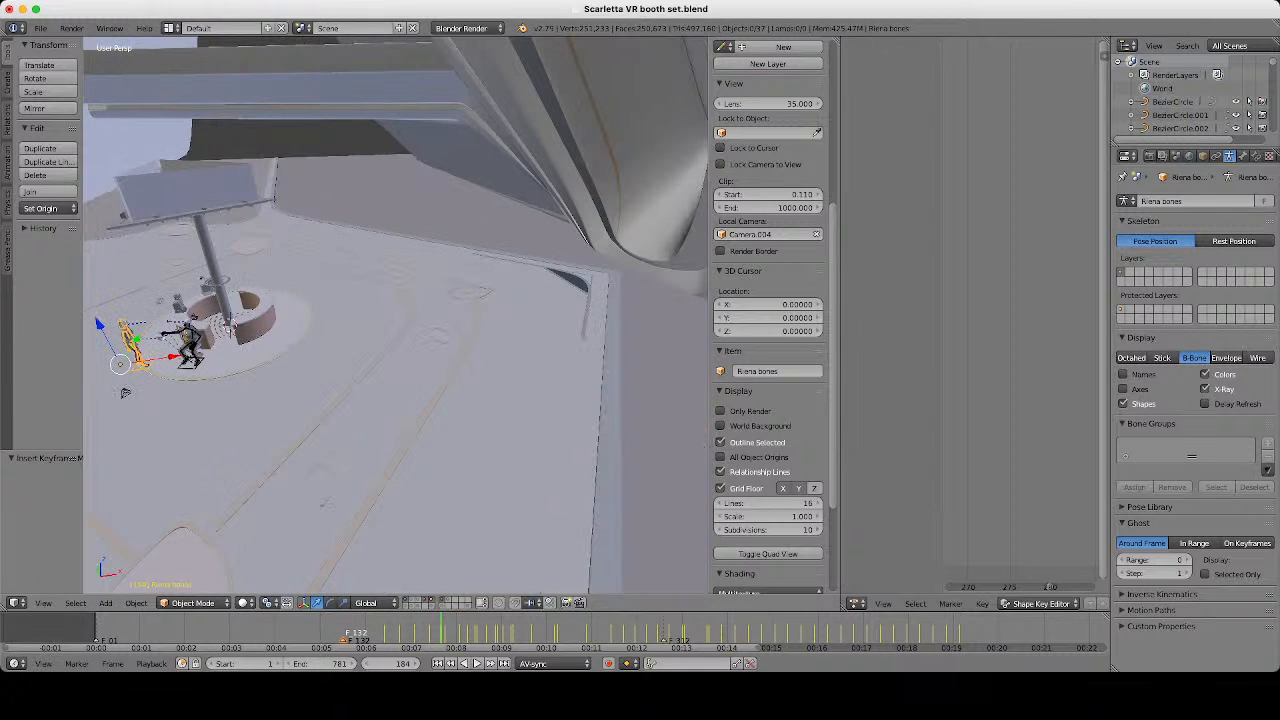
{"action": "left_click_drag", "start_coordinate": [176, 356], "coordinate": [523, 305]}
{"action": "key", "text": "Left"}
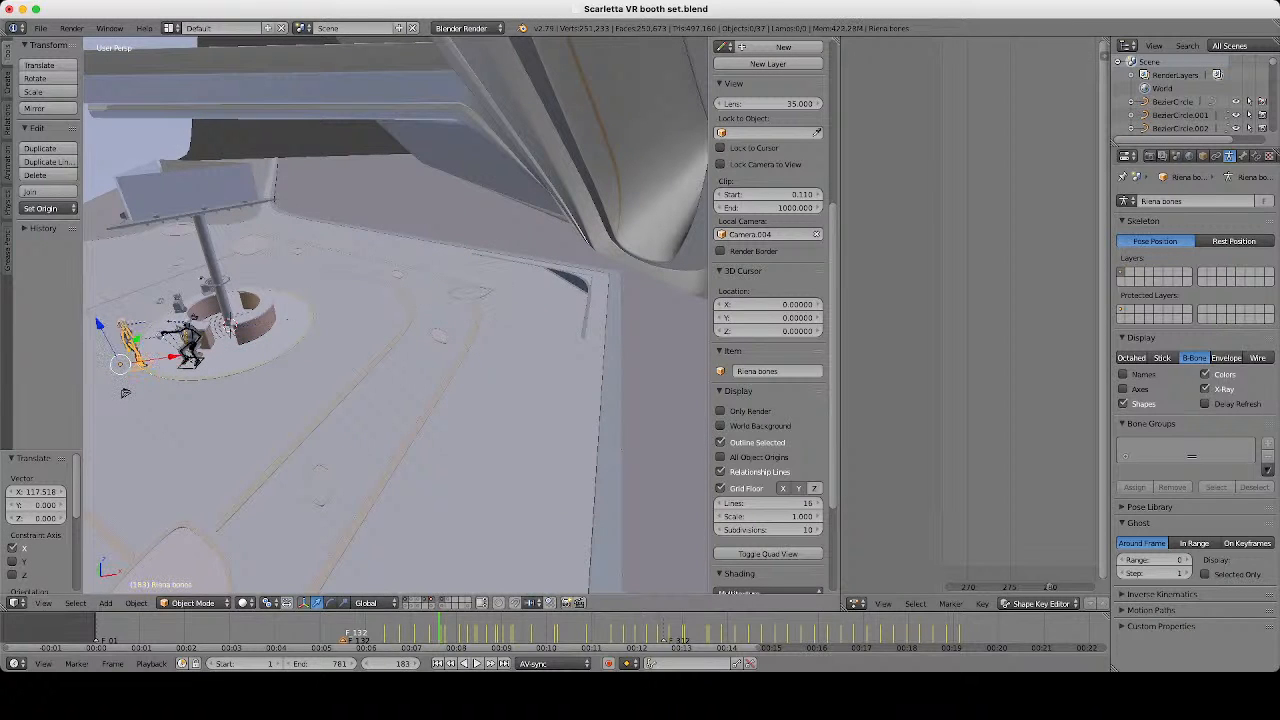
{"action": "left_click_drag", "start_coordinate": [176, 356], "coordinate": [646, 285]}
{"action": "middle_click_drag", "start_coordinate": [646, 285], "coordinate": [420, 330]}
{"action": "left_click_drag", "start_coordinate": [245, 375], "coordinate": [397, 362]}
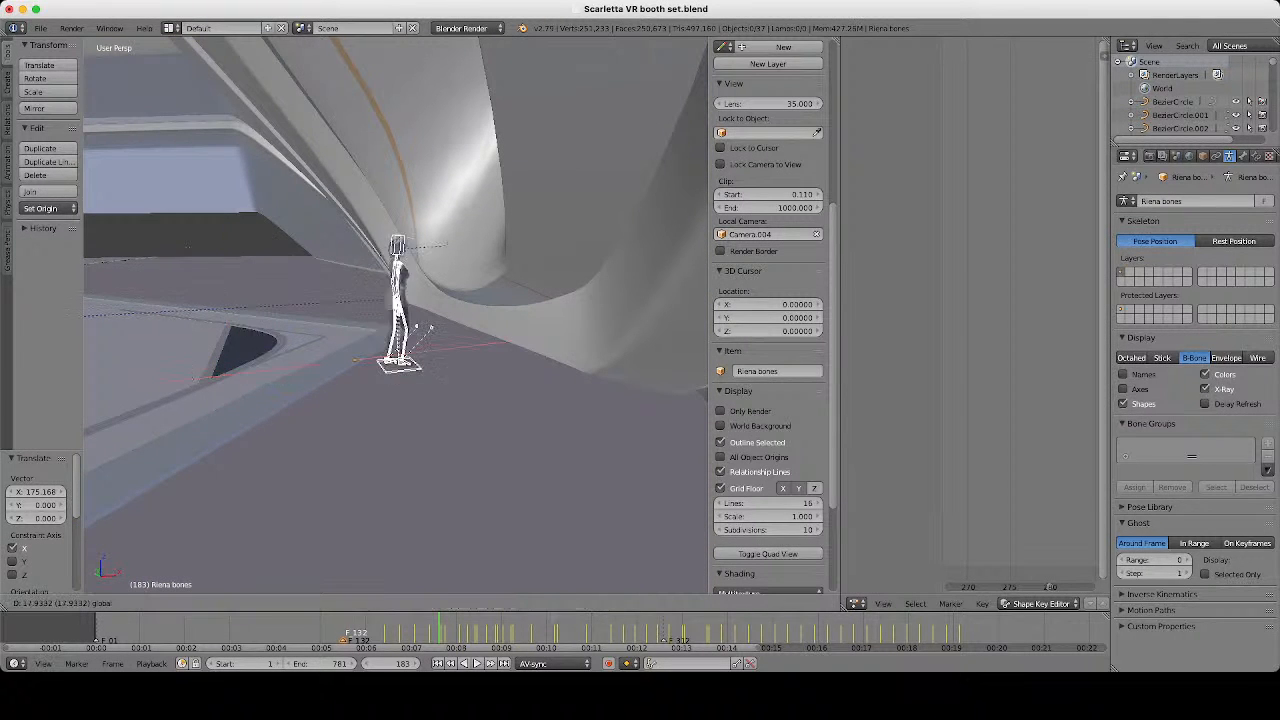
Move the rig about 9.2 units further along X and rotate it 150° around Z.
{"action": "scroll", "coordinate": [397, 362], "scroll_direction": "up", "scroll_amount": 5}
{"action": "middle_click_drag", "start_coordinate": [397, 362], "coordinate": [506, 454]}
{"action": "left_click_drag", "start_coordinate": [558, 428], "coordinate": [522, 348]}
{"action": "middle_click_drag", "start_coordinate": [522, 348], "coordinate": [525, 398]}
{"action": "scroll", "coordinate": [525, 384], "scroll_direction": "down", "scroll_amount": 3}
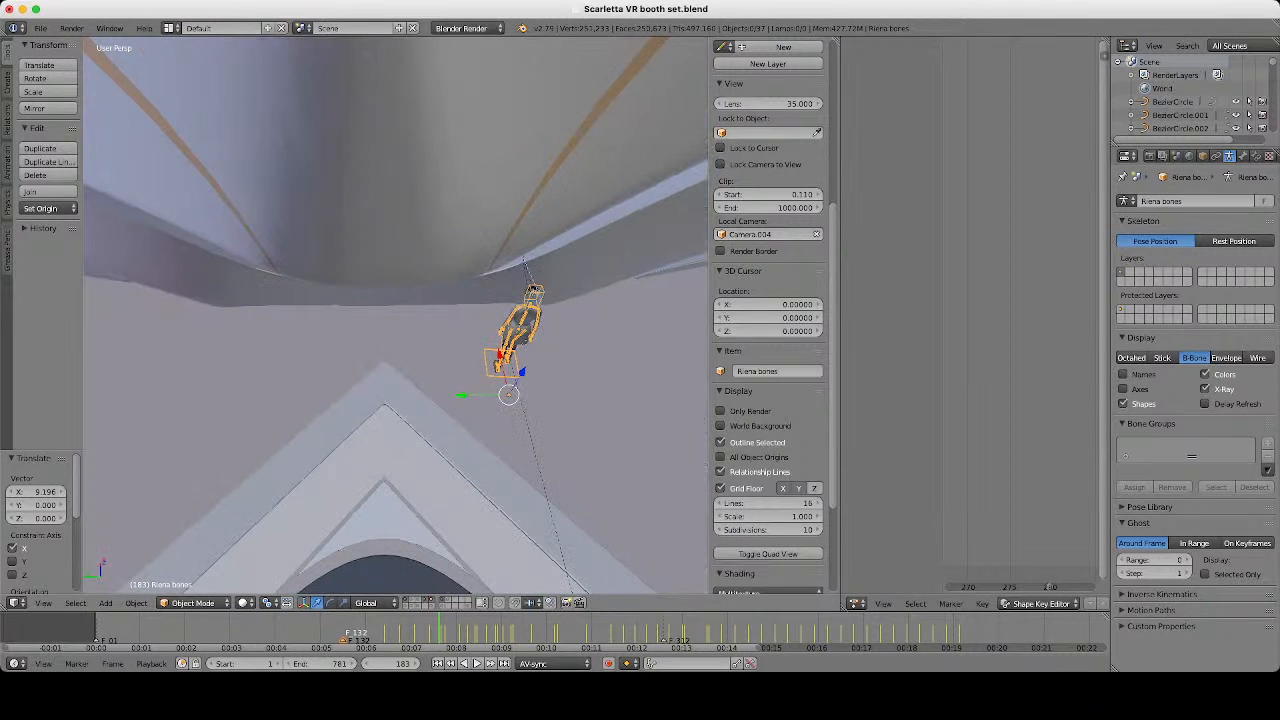
{"action": "key", "text": "r"}
{"action": "key", "text": "z"}
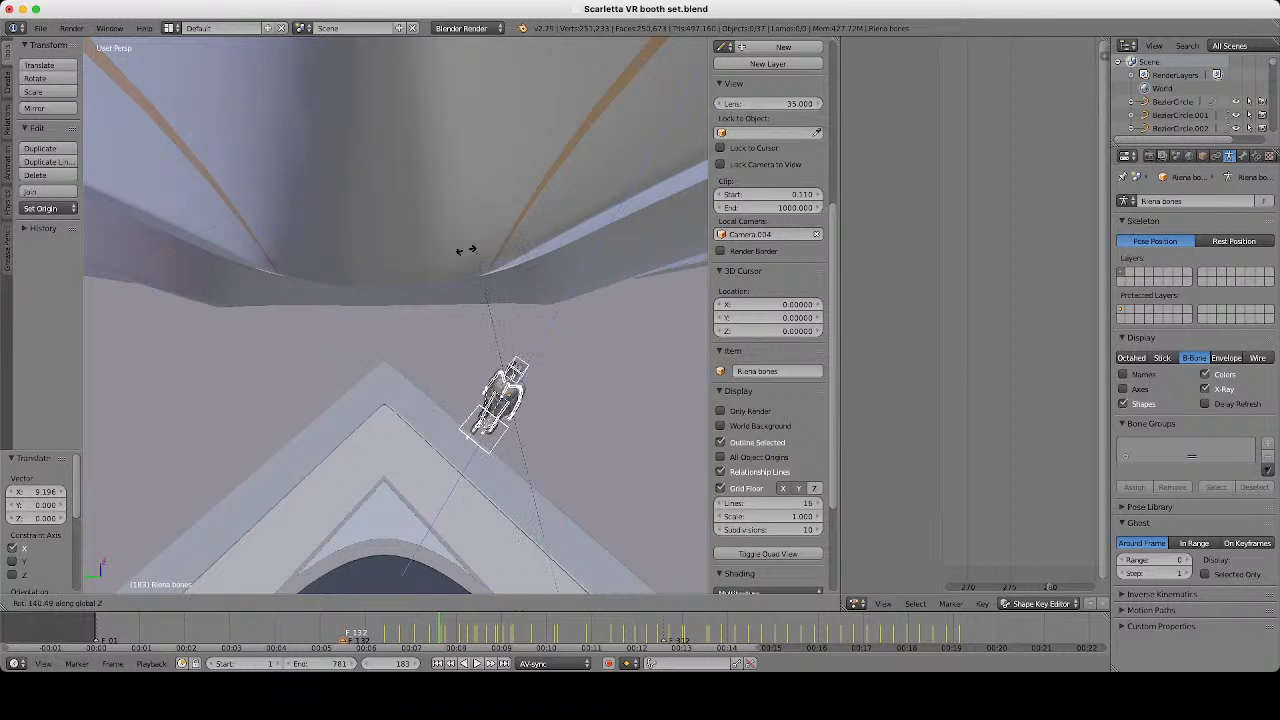
{"action": "left_click", "coordinate": [465, 250]}
Shift the rig along Y across the apex and about 18.2 units along X towards the wall base.
{"action": "key", "text": "g"}
{"action": "key", "text": "y"}
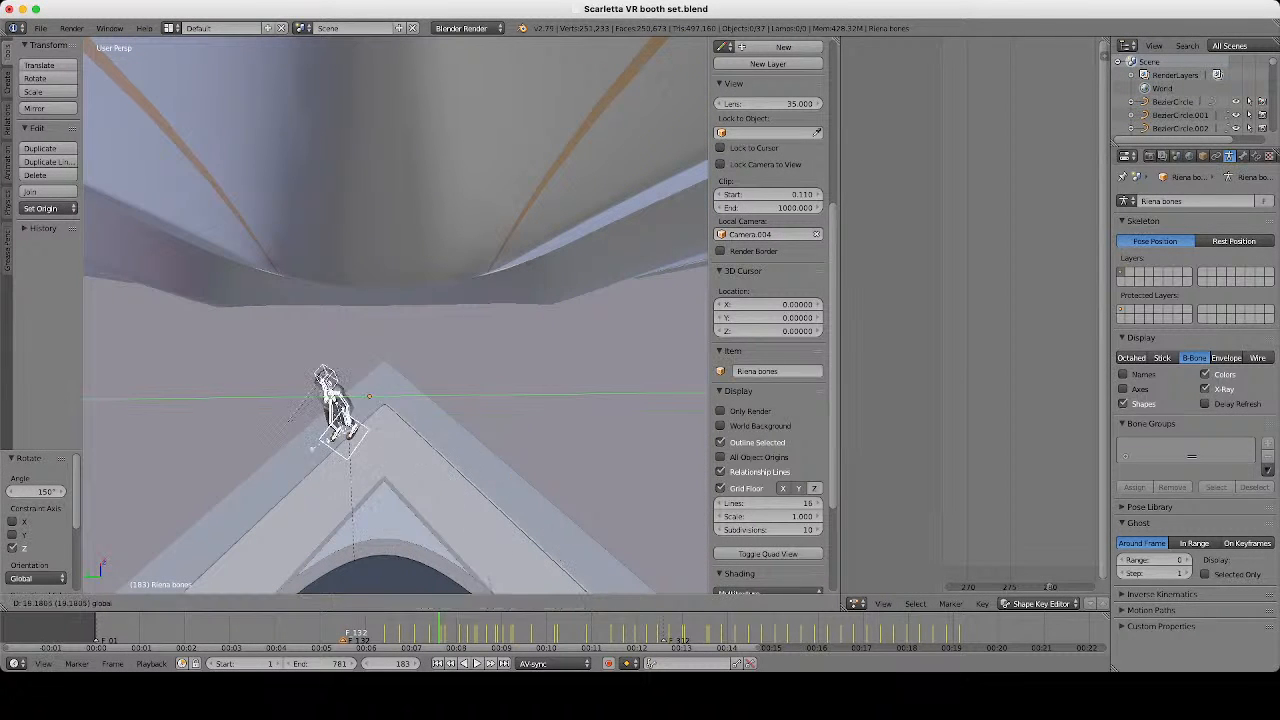
{"action": "left_click", "coordinate": [335, 395]}
{"action": "key", "text": "g"}
{"action": "key", "text": "x"}
{"action": "left_click", "coordinate": [437, 343]}
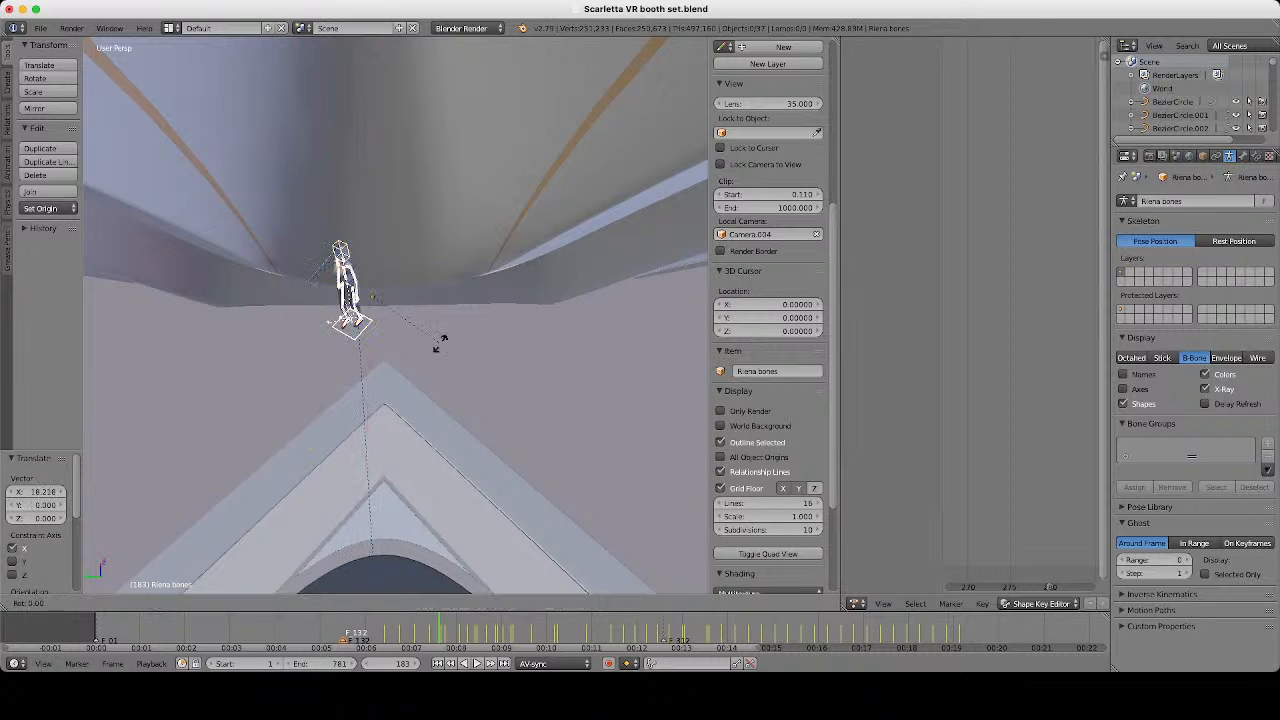
Rotate the rig 36.4° around Z and centre it on the apex by moving it about -2 units along Y.
{"action": "key", "text": "r"}
{"action": "key", "text": "z"}
{"action": "left_click", "coordinate": [485, 293]}
{"action": "key", "text": "g"}
{"action": "key", "text": "y"}
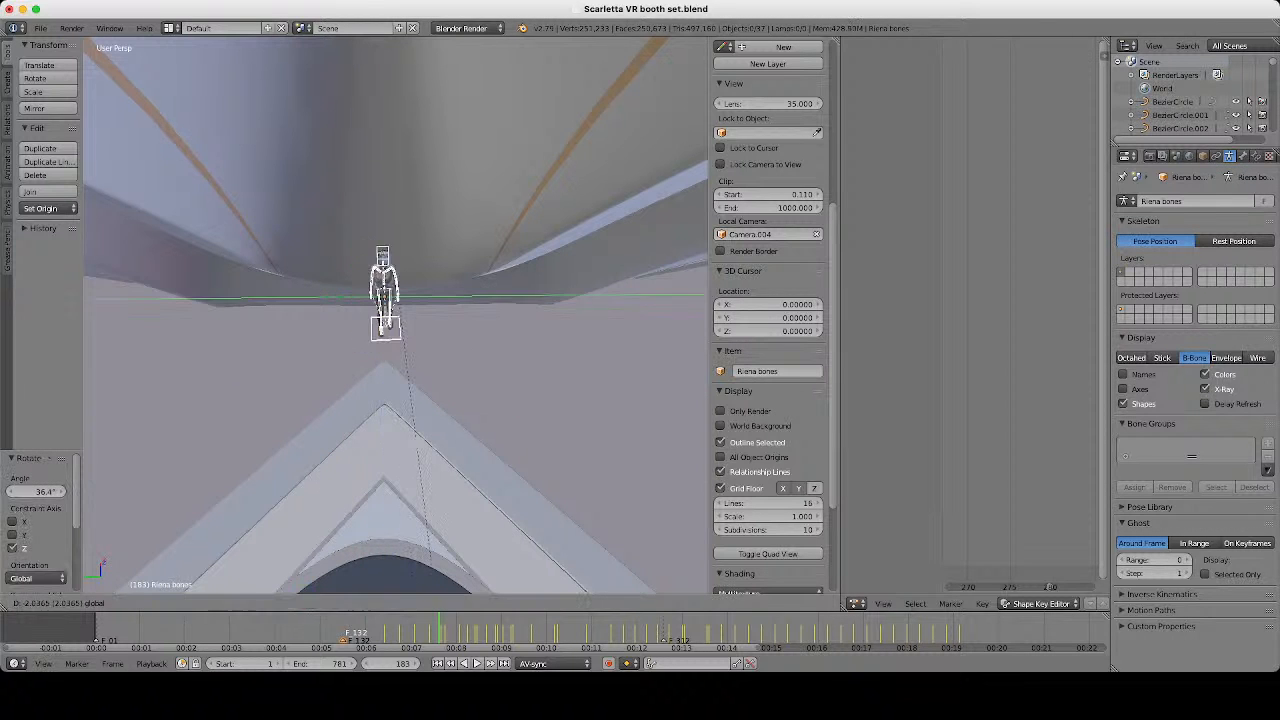
{"action": "left_click", "coordinate": [500, 295]}
Move the rig about -0.94 units along X and check its size against the floor border and wall base.
{"action": "mouse_move", "coordinate": [500, 295]}
{"action": "middle_mouse_down"}
{"action": "mouse_move", "coordinate": [375, 272]}
{"action": "mouse_move", "coordinate": [362, 208]}
{"action": "mouse_move", "coordinate": [430, 265]}
{"action": "mouse_move", "coordinate": [480, 275]}
{"action": "mouse_move", "coordinate": [510, 320]}
{"action": "mouse_move", "coordinate": [565, 270]}
{"action": "mouse_move", "coordinate": [572, 225]}
{"action": "mouse_move", "coordinate": [520, 252]}
{"action": "mouse_move", "coordinate": [510, 300]}
{"action": "middle_mouse_up"}
{"action": "key", "text": "g"}
{"action": "key", "text": "x"}
{"action": "left_click", "coordinate": [350, 215]}
{"action": "scroll", "coordinate": [480, 275], "scroll_direction": "down", "scroll_amount": 4}
{"action": "scroll", "coordinate": [565, 270], "scroll_direction": "up", "scroll_amount": 2}
{"action": "scroll", "coordinate": [572, 225], "scroll_direction": "up", "scroll_amount": 2}
{"action": "scroll", "coordinate": [572, 225], "scroll_direction": "up", "scroll_amount": 1}
{"action": "scroll", "coordinate": [572, 225], "scroll_direction": "down", "scroll_amount": 4}
{"action": "scroll", "coordinate": [520, 252], "scroll_direction": "up", "scroll_amount": 1}
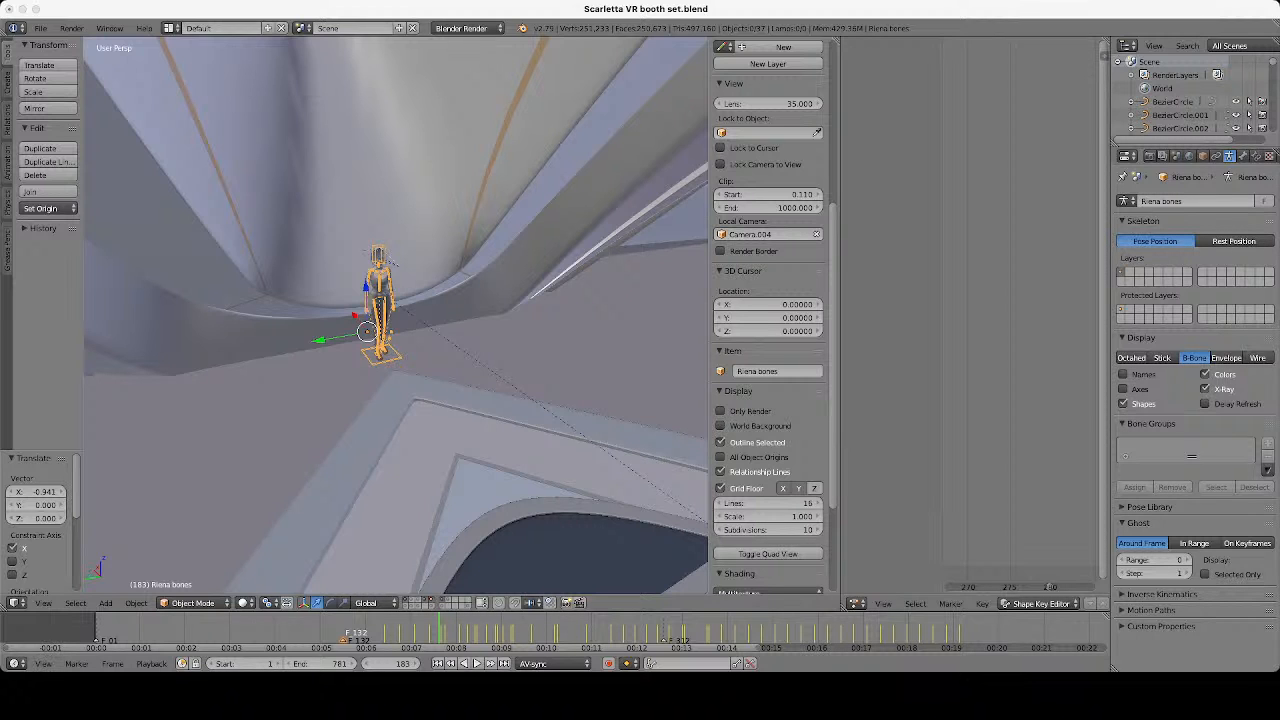
{"action": "scroll", "coordinate": [396, 316], "scroll_direction": "up", "scroll_amount": 4}
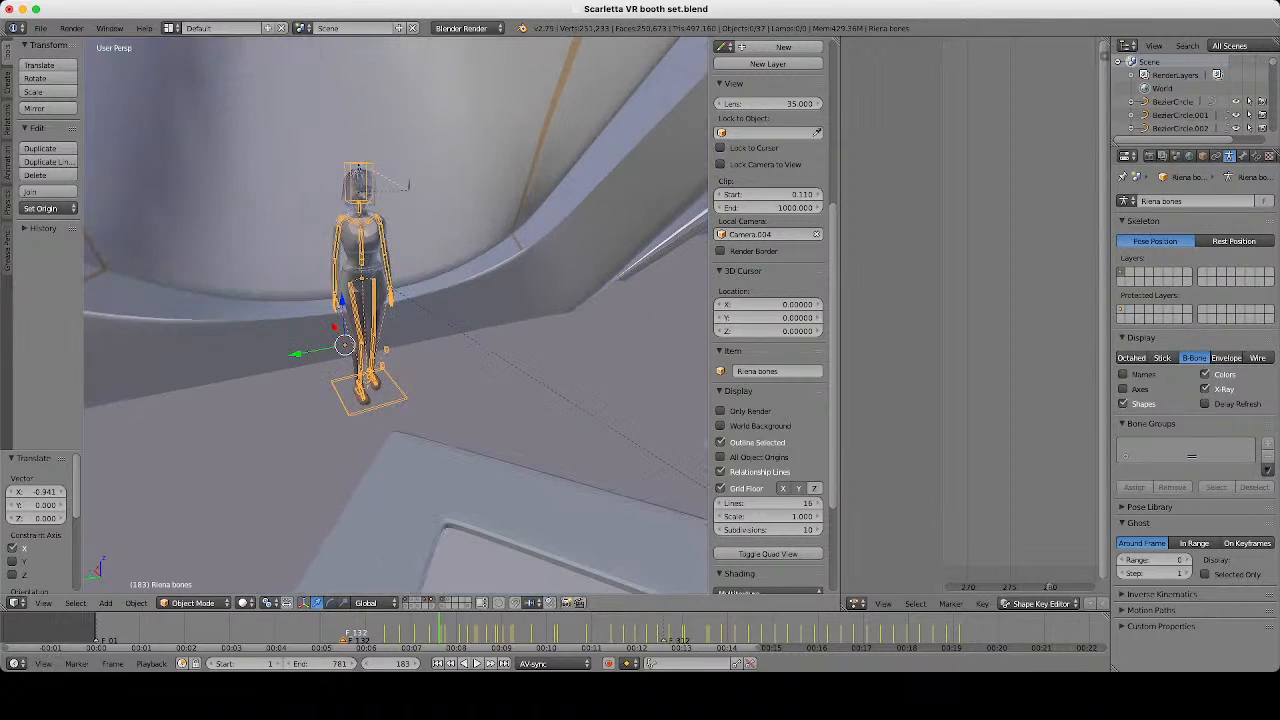
Select the raised border around the floor's apex corner and open its mesh for editing.
{"action": "right_click", "coordinate": [470, 490]}
{"action": "scroll", "coordinate": [396, 316], "scroll_direction": "down", "scroll_amount": 4}
{"action": "middle_click_drag", "start_coordinate": [440, 400], "coordinate": [373, 430]}
{"action": "key", "text": "Tab"}
{"action": "scroll", "coordinate": [396, 316], "scroll_direction": "down", "scroll_amount": 2}
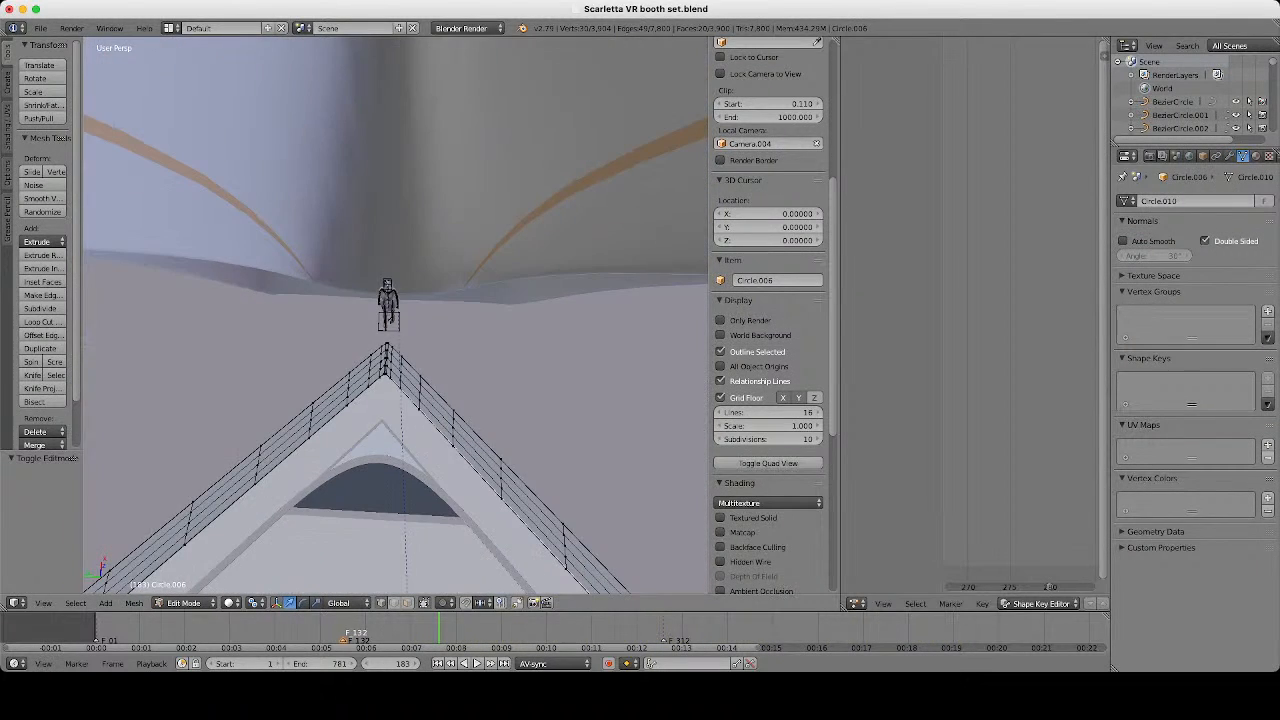
Circle-select the border's vertices around the apex and along both adjoining arms in wireframe.
{"action": "key", "text": "z"}
{"action": "key", "text": "c"}
{"action": "mouse_move", "coordinate": [365, 380]}
{"action": "left_mouse_down"}
{"action": "mouse_move", "coordinate": [345, 400]}
{"action": "mouse_move", "coordinate": [401, 387]}
{"action": "mouse_move", "coordinate": [431, 417]}
{"action": "left_mouse_up"}
{"action": "right_click", "coordinate": [431, 417]}
{"action": "mouse_move", "coordinate": [431, 417]}
{"action": "middle_mouse_down"}
{"action": "mouse_move", "coordinate": [352, 405]}
{"action": "mouse_move", "coordinate": [350, 322]}
{"action": "mouse_move", "coordinate": [470, 337]}
{"action": "mouse_move", "coordinate": [450, 385]}
{"action": "mouse_move", "coordinate": [360, 392]}
{"action": "middle_mouse_up"}
{"action": "key", "text": "c"}
{"action": "right_click", "coordinate": [349, 404]}
{"action": "key", "text": "z"}
{"action": "key", "text": "z"}
{"action": "key", "text": "c"}
{"action": "left_click_drag", "start_coordinate": [384, 395], "coordinate": [340, 453]}
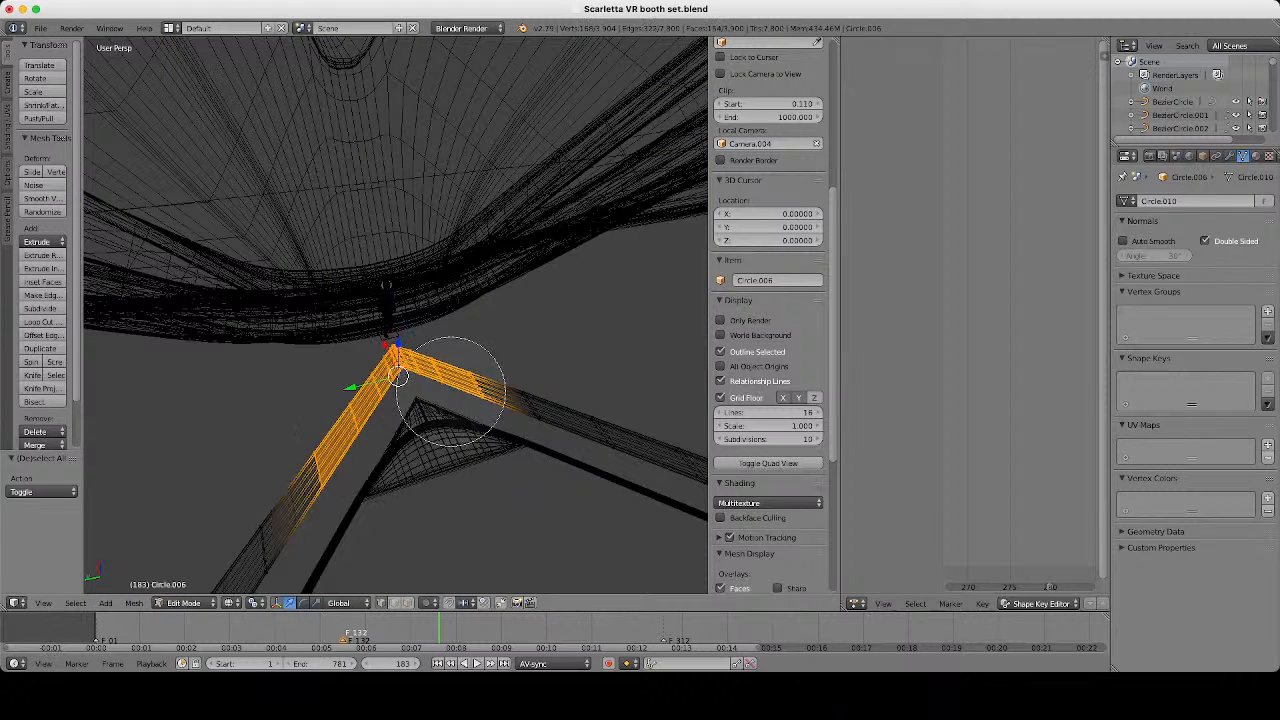
{"action": "left_click_drag", "start_coordinate": [451, 392], "coordinate": [542, 405]}
{"action": "right_click", "coordinate": [542, 405]}
Duplicate the selected apex border section in place and raise the copy about 2.05 units along Z.
{"action": "key", "text": "z"}
{"action": "scroll", "coordinate": [450, 400], "scroll_direction": "up", "scroll_amount": 5}
{"action": "middle_click_drag", "start_coordinate": [450, 400], "coordinate": [575, 335]}
{"action": "key", "text": "z"}
{"action": "key", "text": "z"}
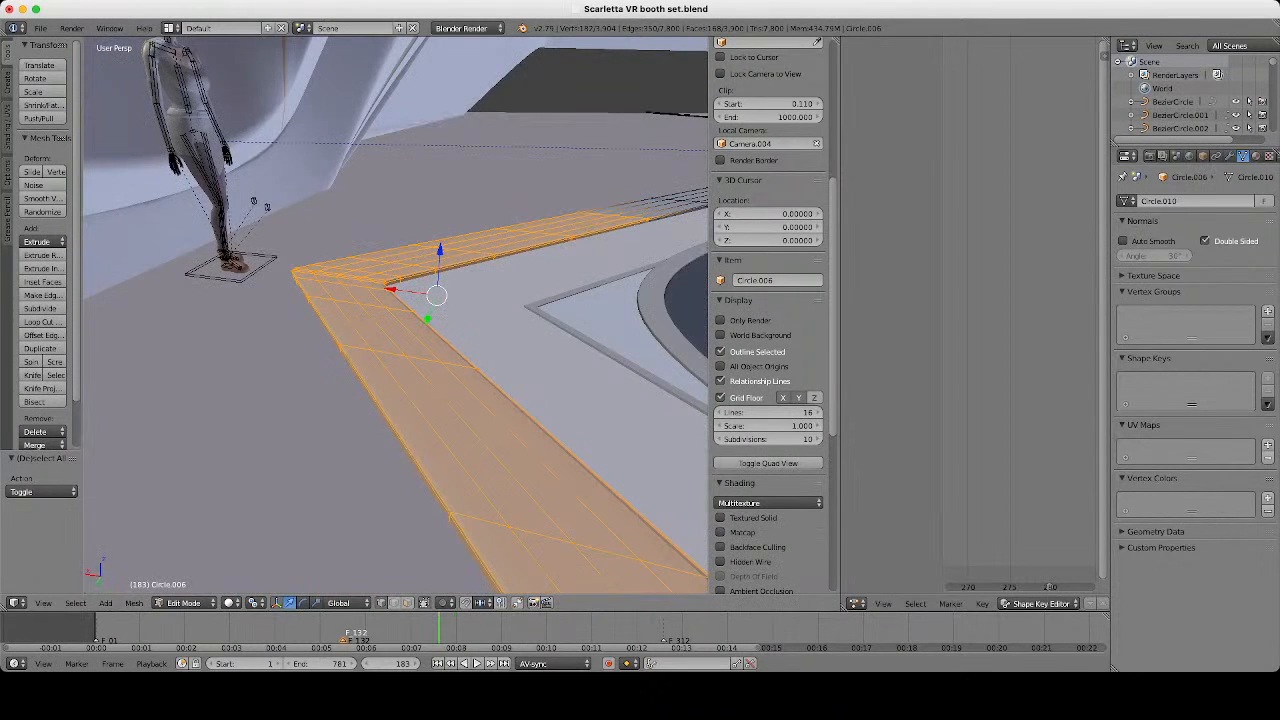
{"action": "key", "text": "shift+d"}
{"action": "key", "text": "Escape"}
{"action": "middle_click_drag", "start_coordinate": [450, 400], "coordinate": [500, 332]}
{"action": "left_click_drag", "start_coordinate": [441, 228], "coordinate": [441, 212]}
{"action": "middle_click_drag", "start_coordinate": [441, 212], "coordinate": [370, 240]}
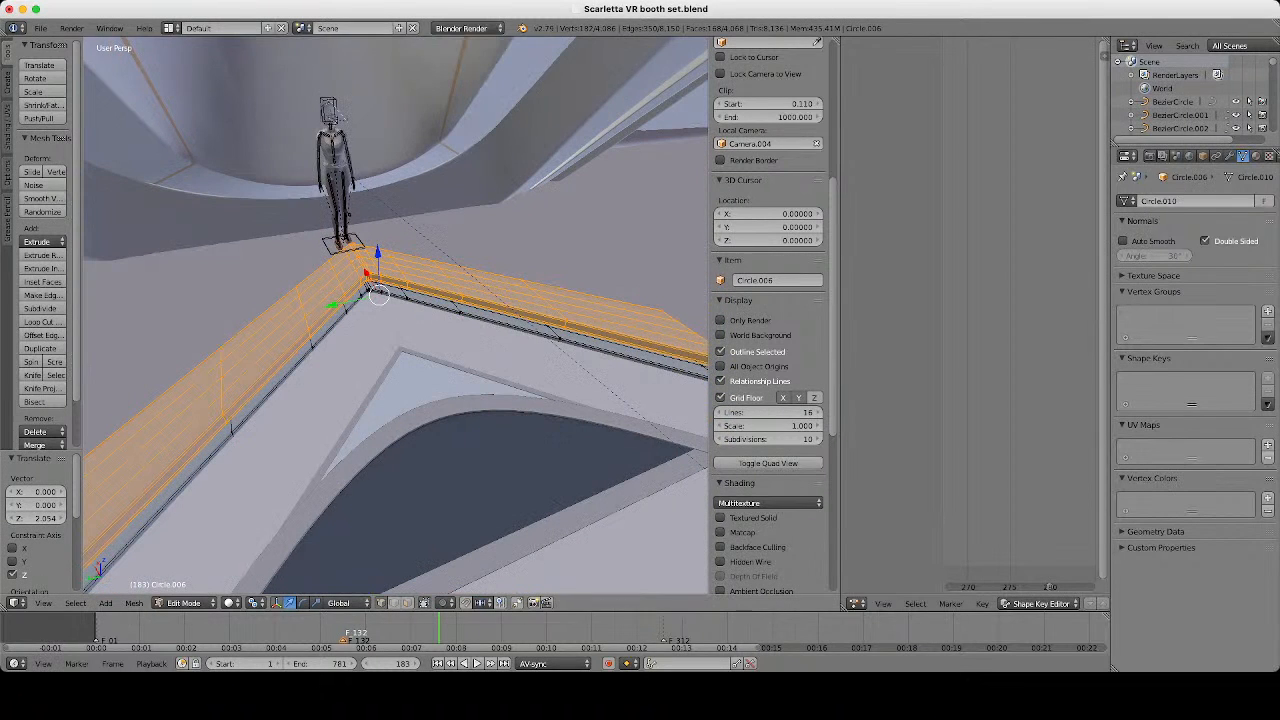
Separate the raised copy into its own object, leave Edit Mode and select the new corner piece.
{"action": "key", "text": "p"}
{"action": "left_click", "coordinate": [440, 346]}
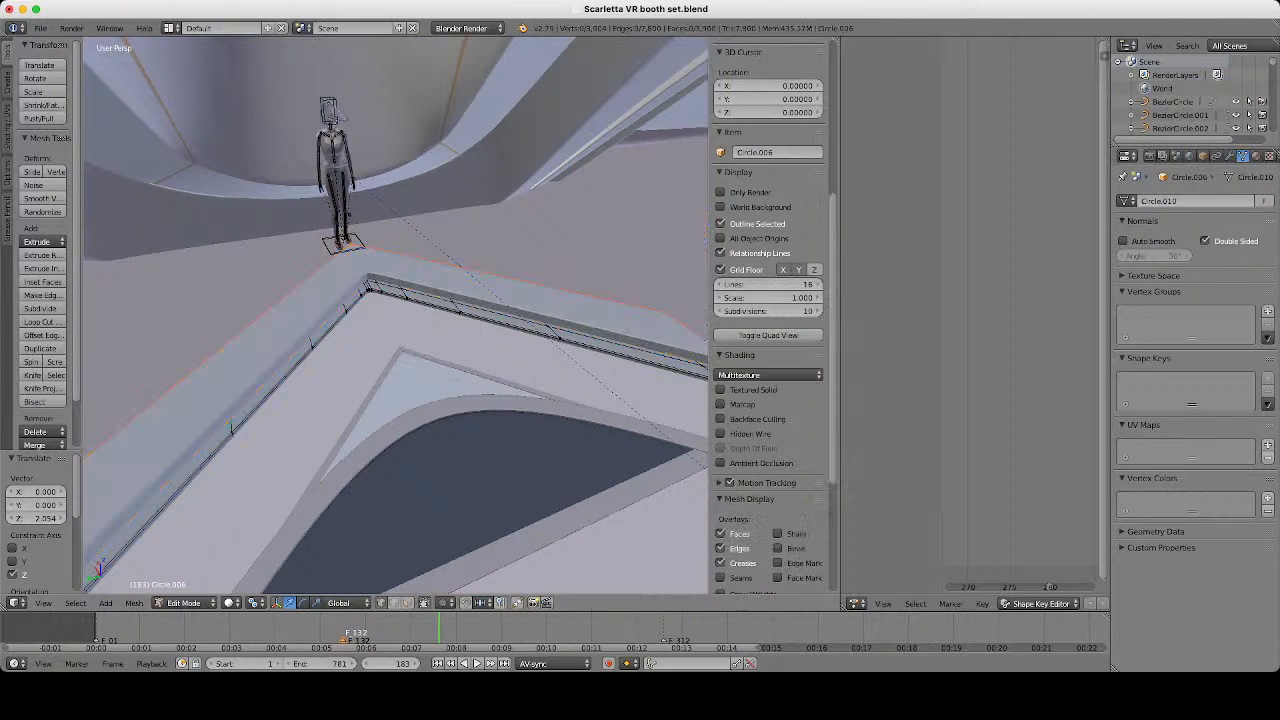
{"action": "key", "text": "Tab"}
{"action": "middle_click_drag", "start_coordinate": [440, 346], "coordinate": [620, 346]}
{"action": "key", "text": "Tab"}
{"action": "key", "text": "Tab"}
{"action": "right_click", "coordinate": [365, 330]}
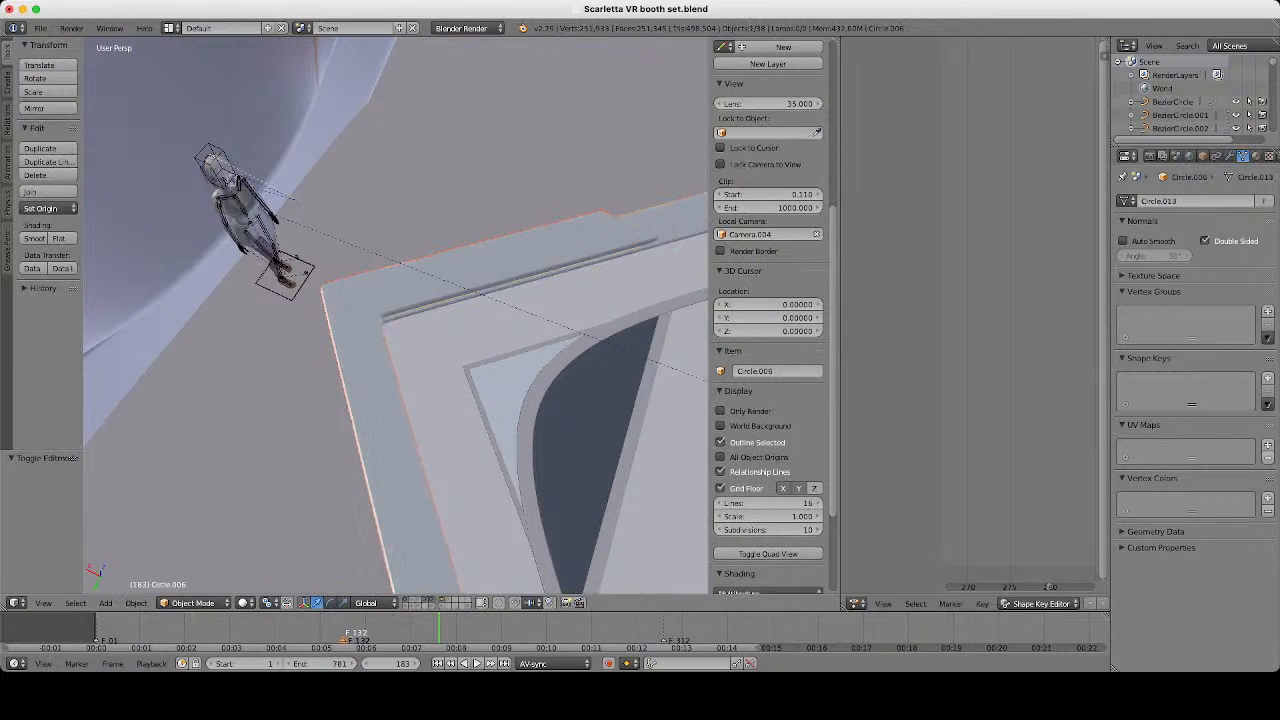
Open the separated corner piece for mesh editing and select all its linked geometry.
{"action": "key", "text": "Tab"}
{"action": "scroll", "coordinate": [365, 330], "scroll_direction": "up", "scroll_amount": 2}
{"action": "scroll", "coordinate": [395, 315], "scroll_direction": "up", "scroll_amount": 2}
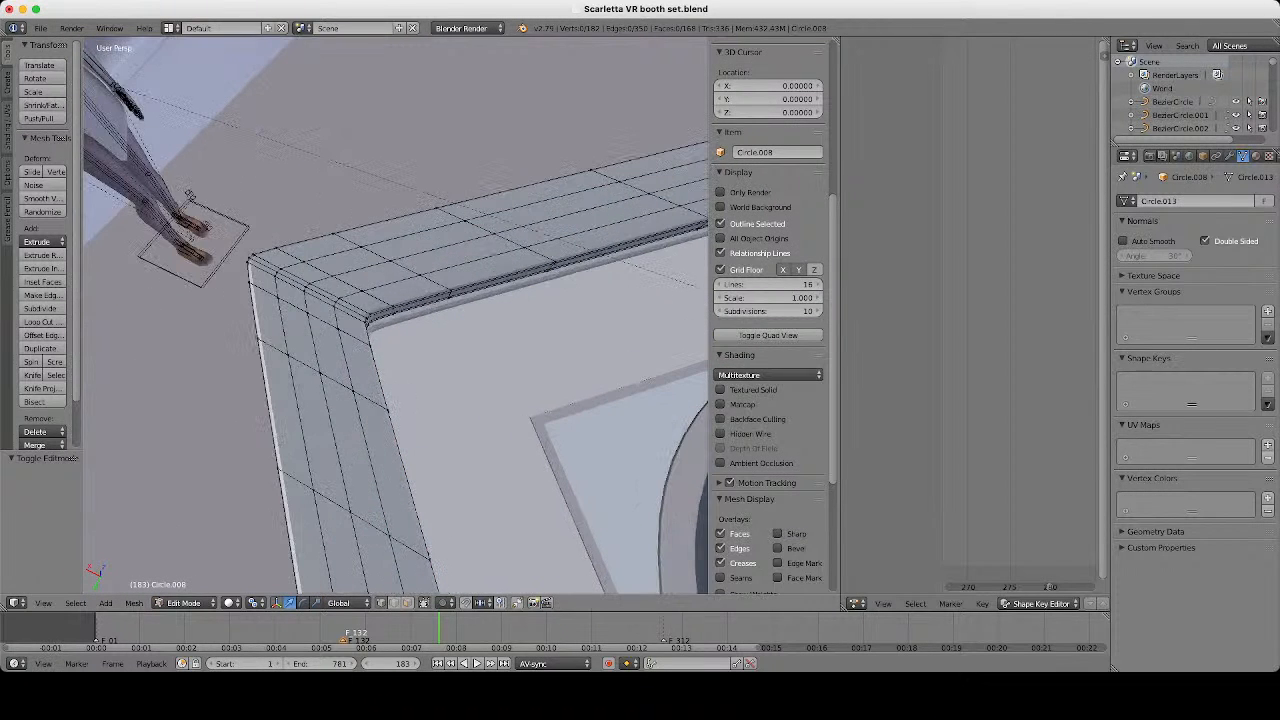
{"action": "right_click", "coordinate": [339, 298]}
{"action": "key", "text": "ctrl+l"}
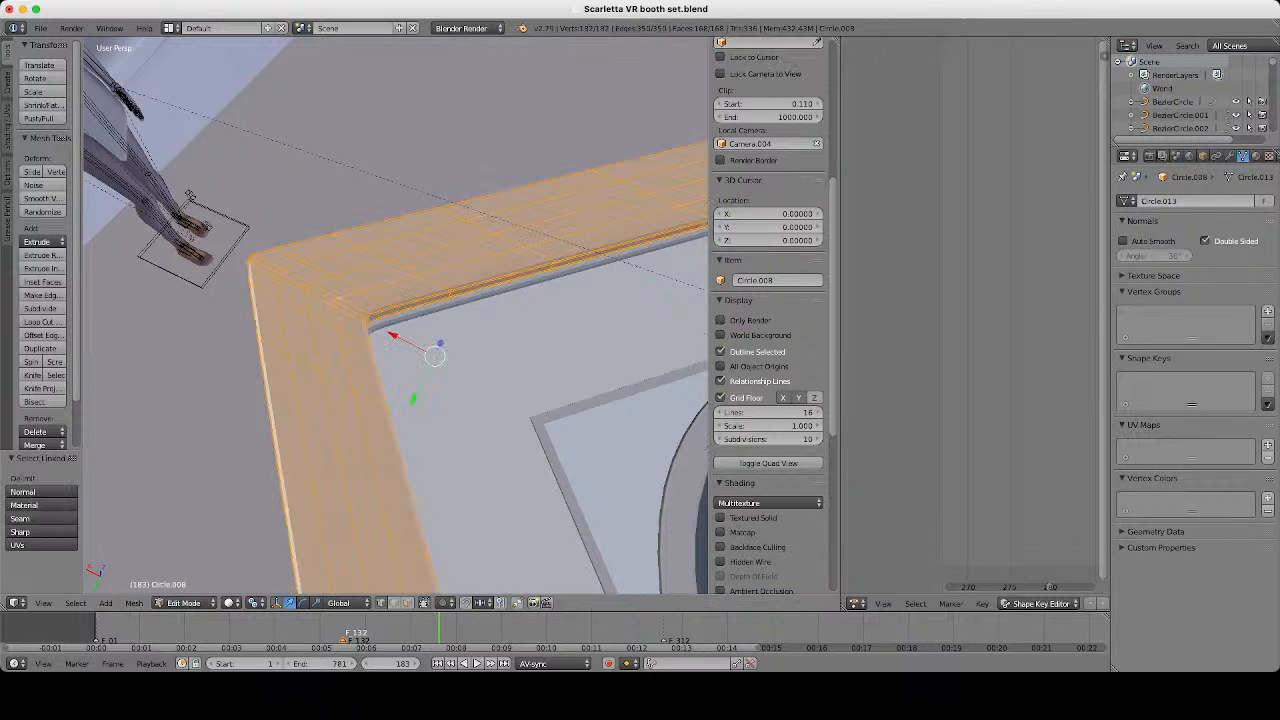
Remove the lengthwise edge loops beside the inner rim, on both the top and underside of the corner piece, from the selection.
{"action": "right_click", "coordinate": [350, 295], "text": "alt+shift"}
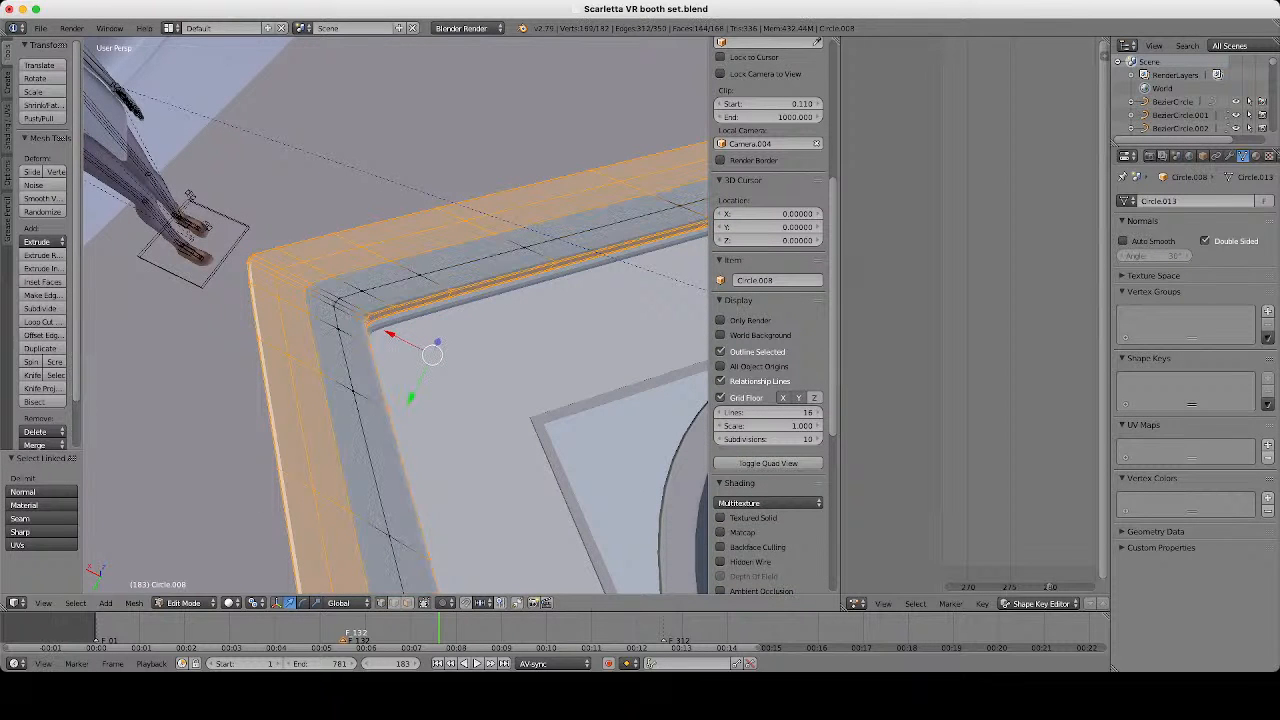
{"action": "middle_click_drag", "start_coordinate": [350, 295], "coordinate": [410, 160]}
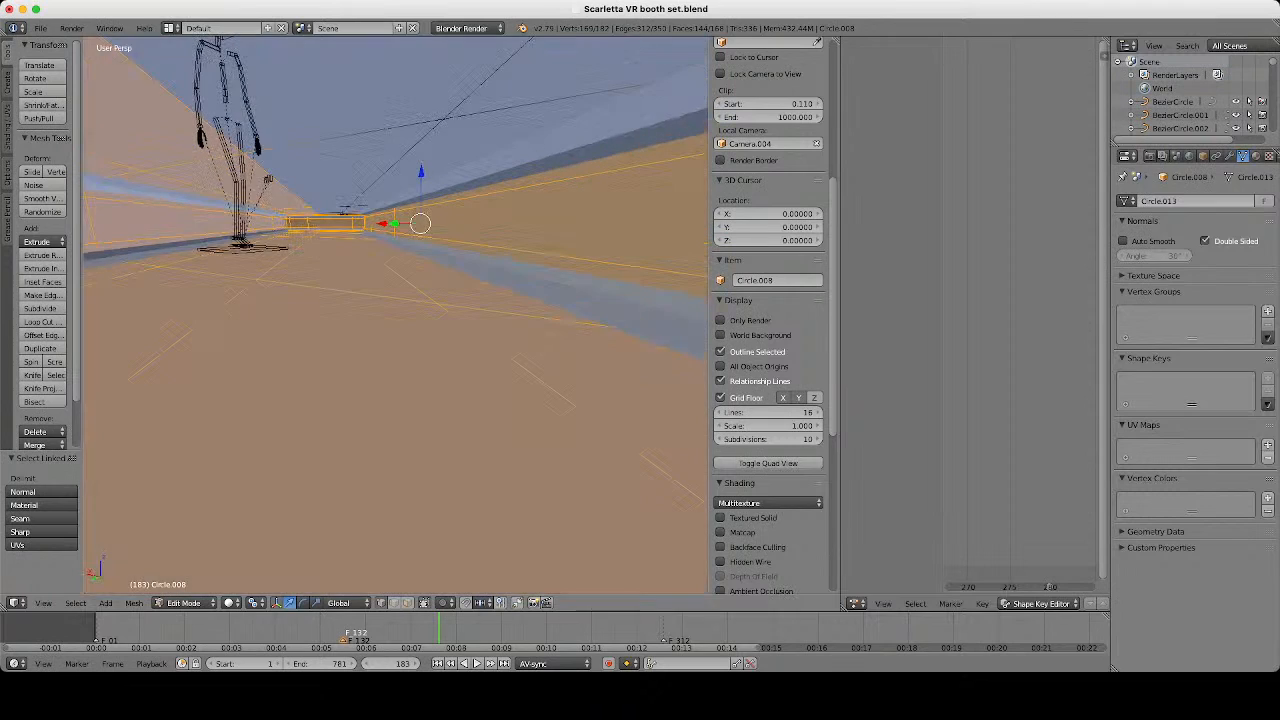
{"action": "right_click", "coordinate": [400, 300], "text": "alt+shift"}
{"action": "middle_click_drag", "start_coordinate": [400, 300], "coordinate": [355, 435]}
{"action": "key", "text": "z"}
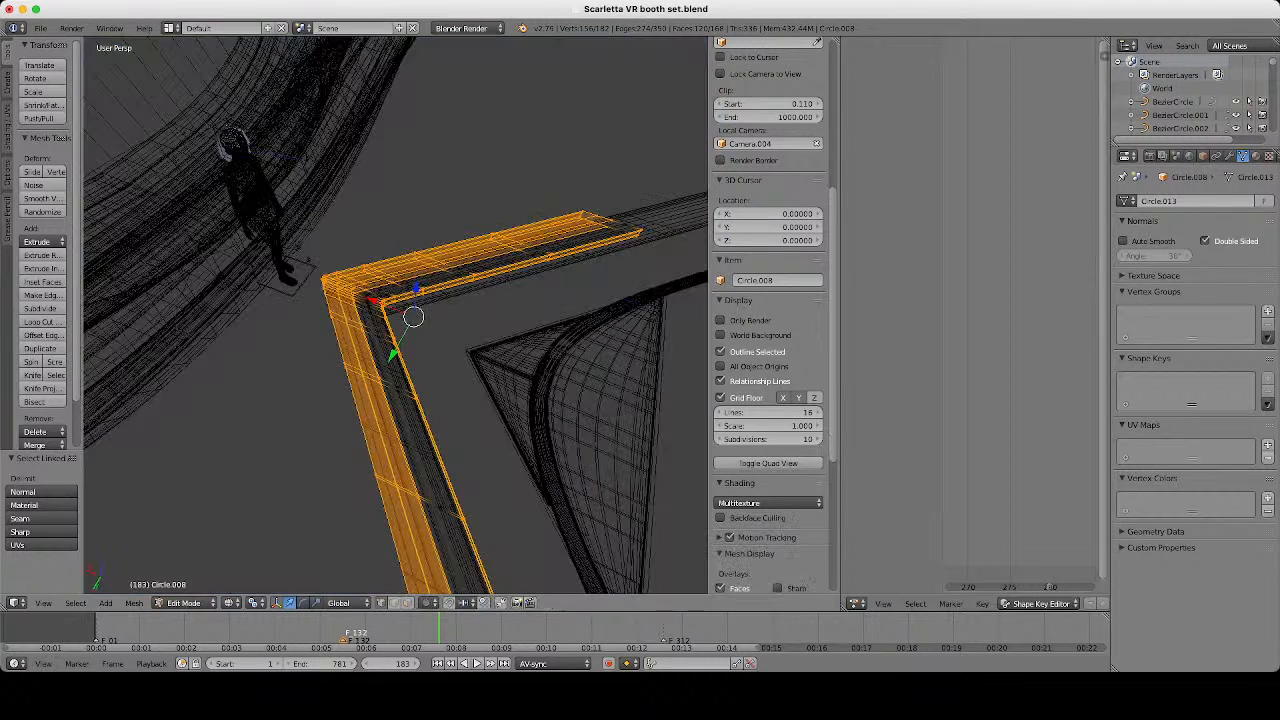
{"action": "middle_click_drag", "start_coordinate": [355, 330], "coordinate": [425, 425]}
{"action": "key", "text": "z"}
{"action": "right_click", "coordinate": [374, 301], "text": "alt+shift"}
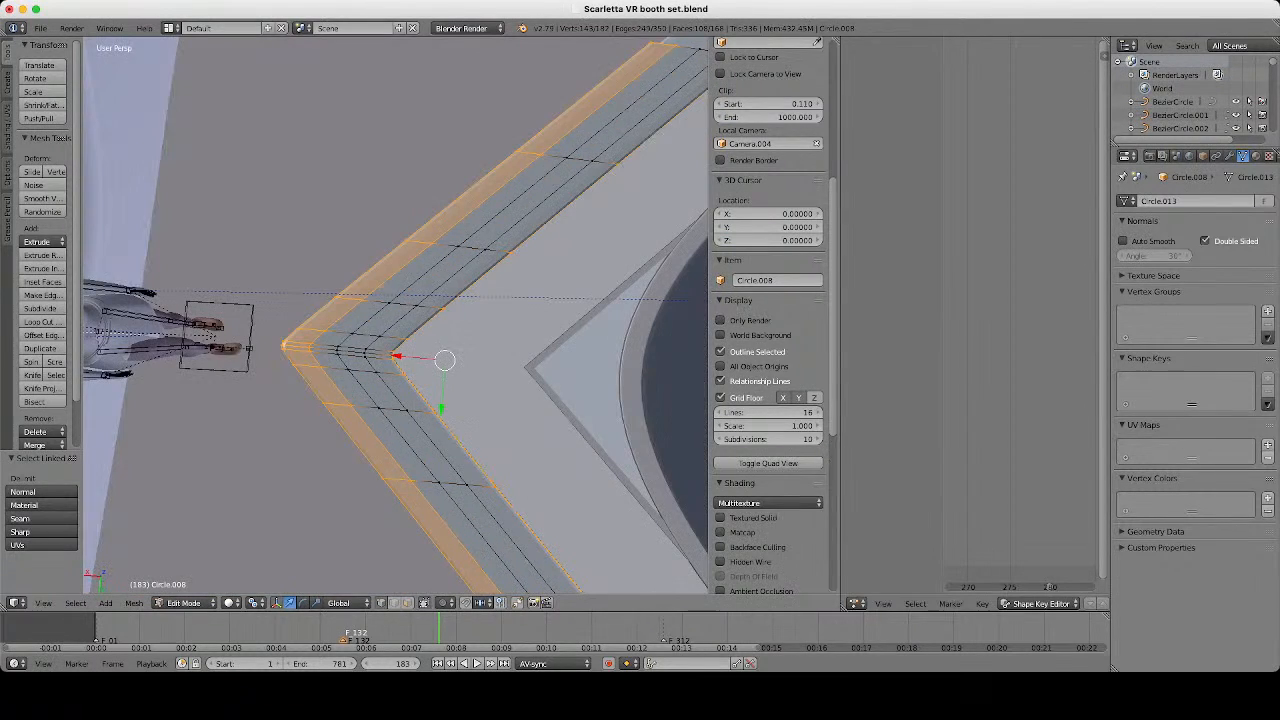
{"action": "right_click", "coordinate": [352, 297], "text": "alt+shift"}
Circle-deselect the outer geometry along both arms in wireframe, keeping only the corner piece's inner rim strip selected.
{"action": "scroll", "coordinate": [440, 230], "scroll_direction": "down", "scroll_amount": 2}
{"action": "key", "text": "z"}
{"action": "key", "text": "c"}
{"action": "middle_click", "coordinate": [537, 121]}
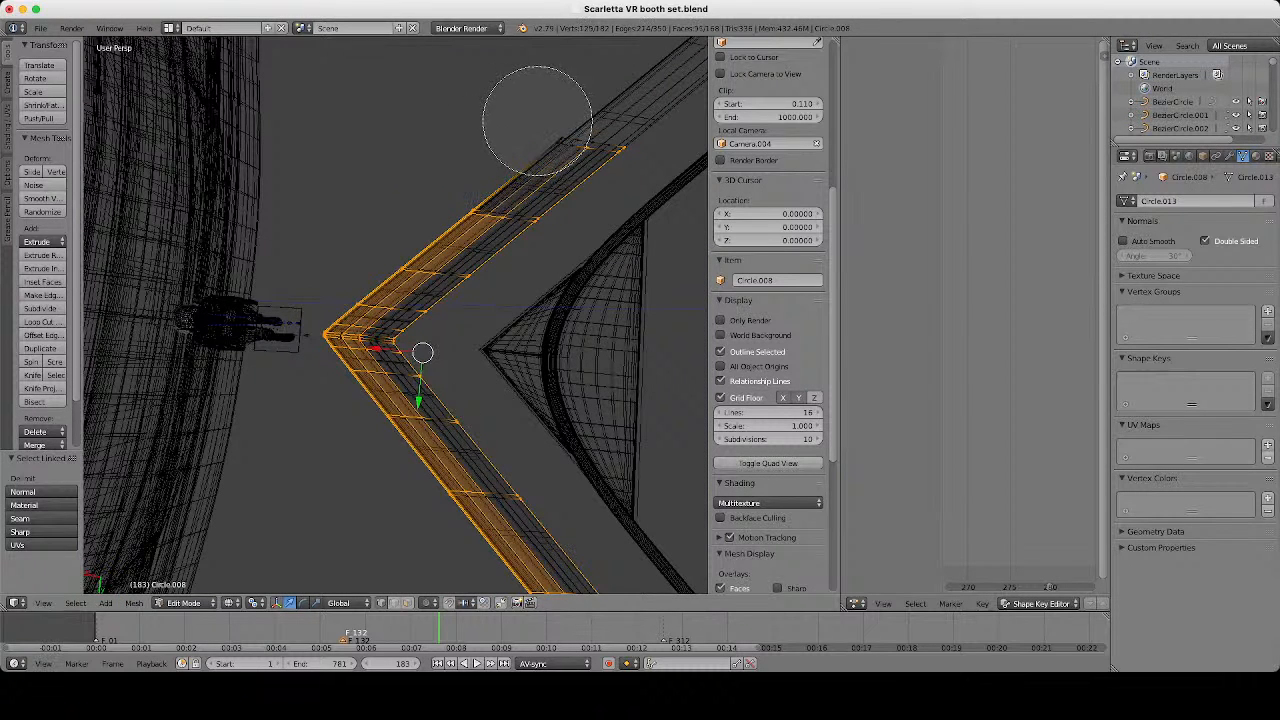
{"action": "mouse_move", "coordinate": [537, 121]}
{"action": "middle_mouse_down"}
{"action": "mouse_move", "coordinate": [378, 222]}
{"action": "mouse_move", "coordinate": [394, 236]}
{"action": "mouse_move", "coordinate": [321, 304]}
{"action": "mouse_move", "coordinate": [319, 329]}
{"action": "mouse_move", "coordinate": [250, 182]}
{"action": "mouse_move", "coordinate": [366, 294]}
{"action": "mouse_move", "coordinate": [423, 380]}
{"action": "middle_mouse_up"}
{"action": "key", "text": "Escape"}
{"action": "key", "text": "c"}
{"action": "key", "text": "Escape"}
{"action": "key", "text": "z"}
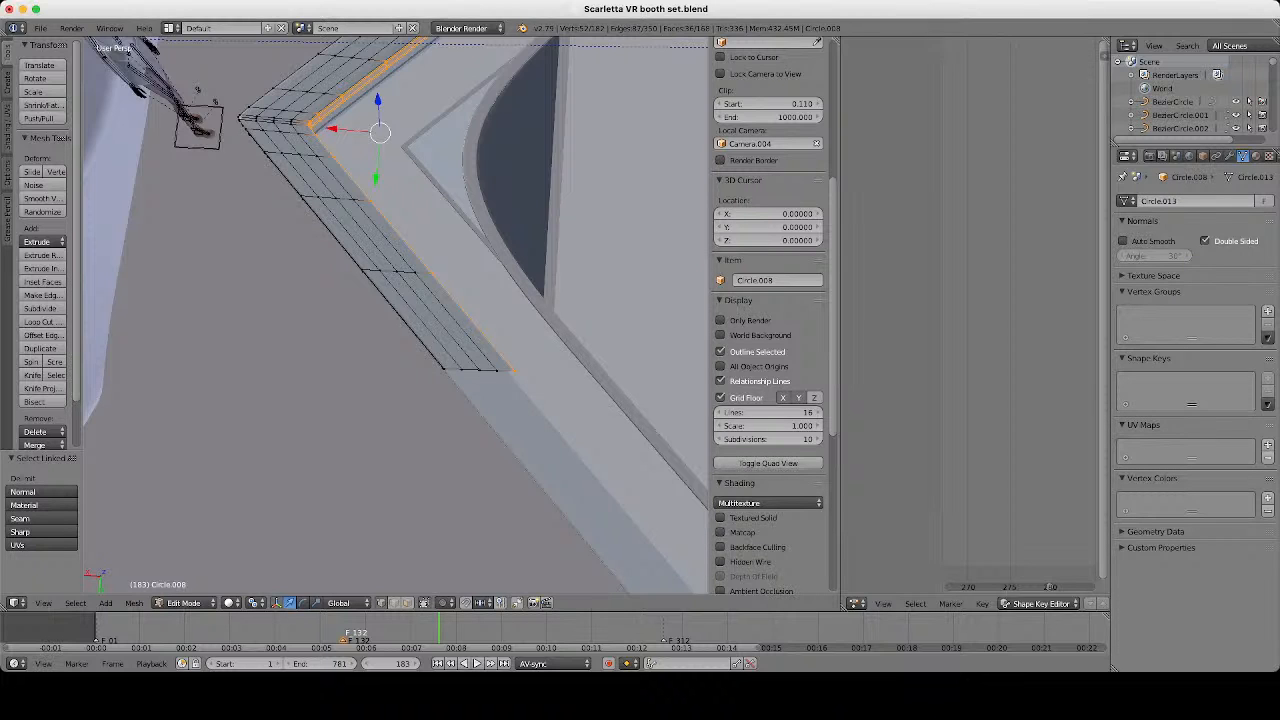
{"action": "key", "text": "z"}
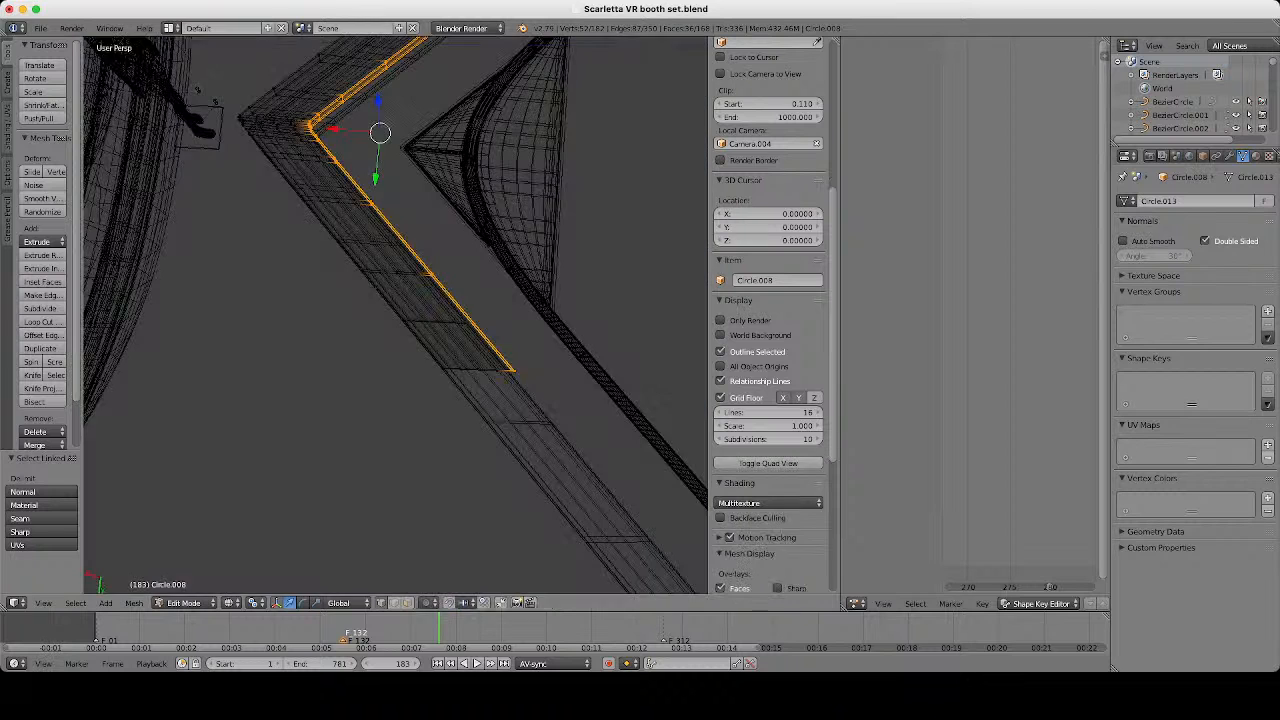
{"action": "key", "text": "z"}
{"action": "key", "text": "KP_Decimal"}
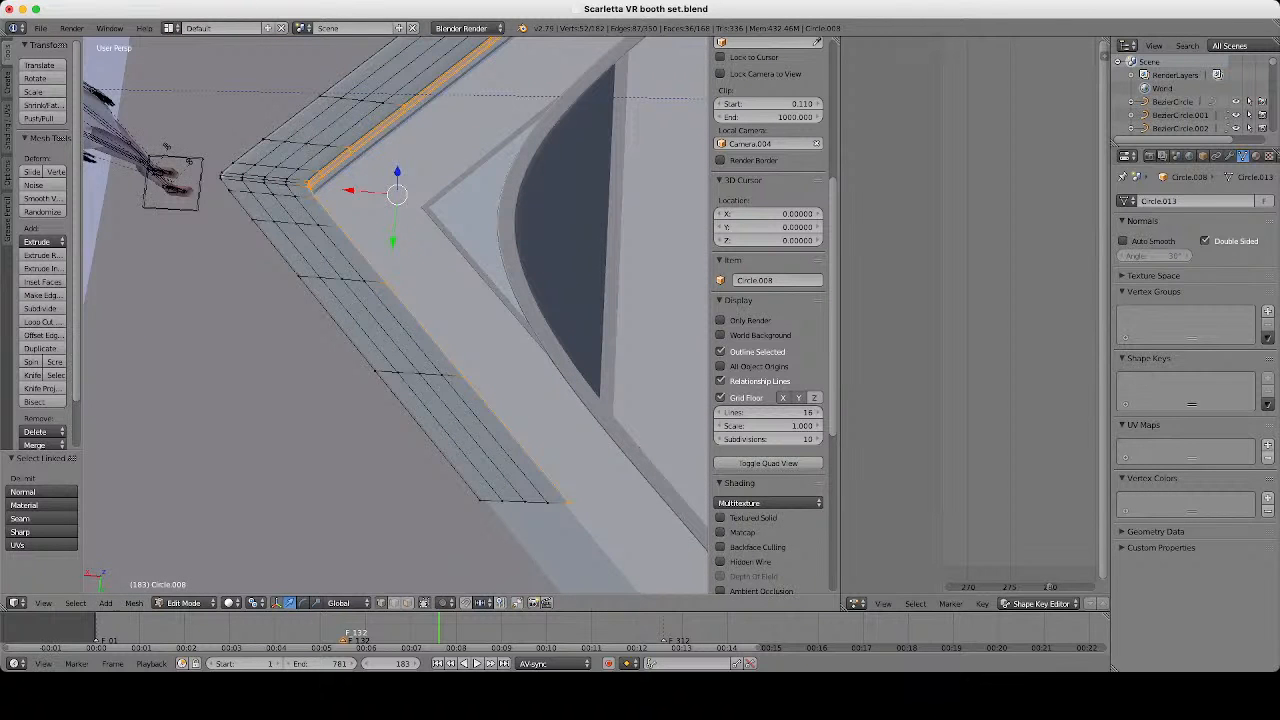
Try shifting the inner rim strip 1.238 units along X and undo the move.
{"action": "key", "text": "g"}
{"action": "key", "text": "x"}
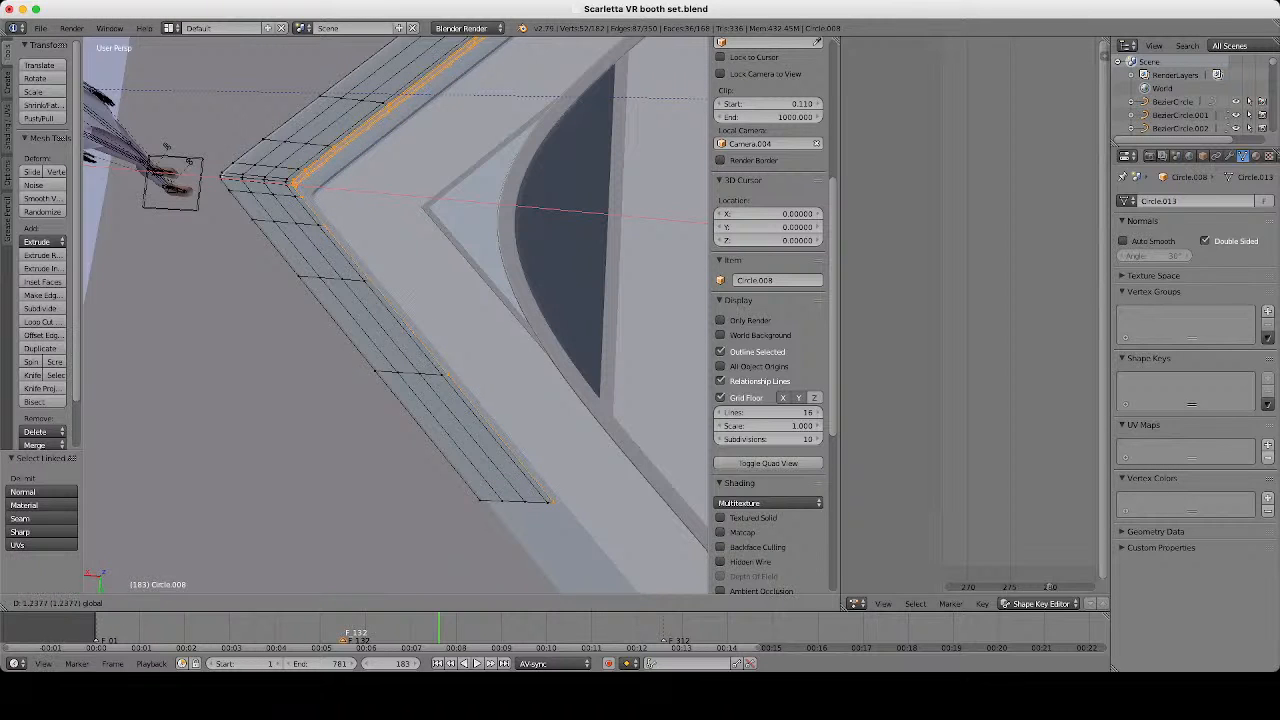
{"action": "key", "text": "Return"}
{"action": "middle_click_drag", "start_coordinate": [529, 464], "coordinate": [396, 316], "text": "shift"}
{"action": "scroll", "coordinate": [396, 315], "scroll_direction": "up", "scroll_amount": 9}
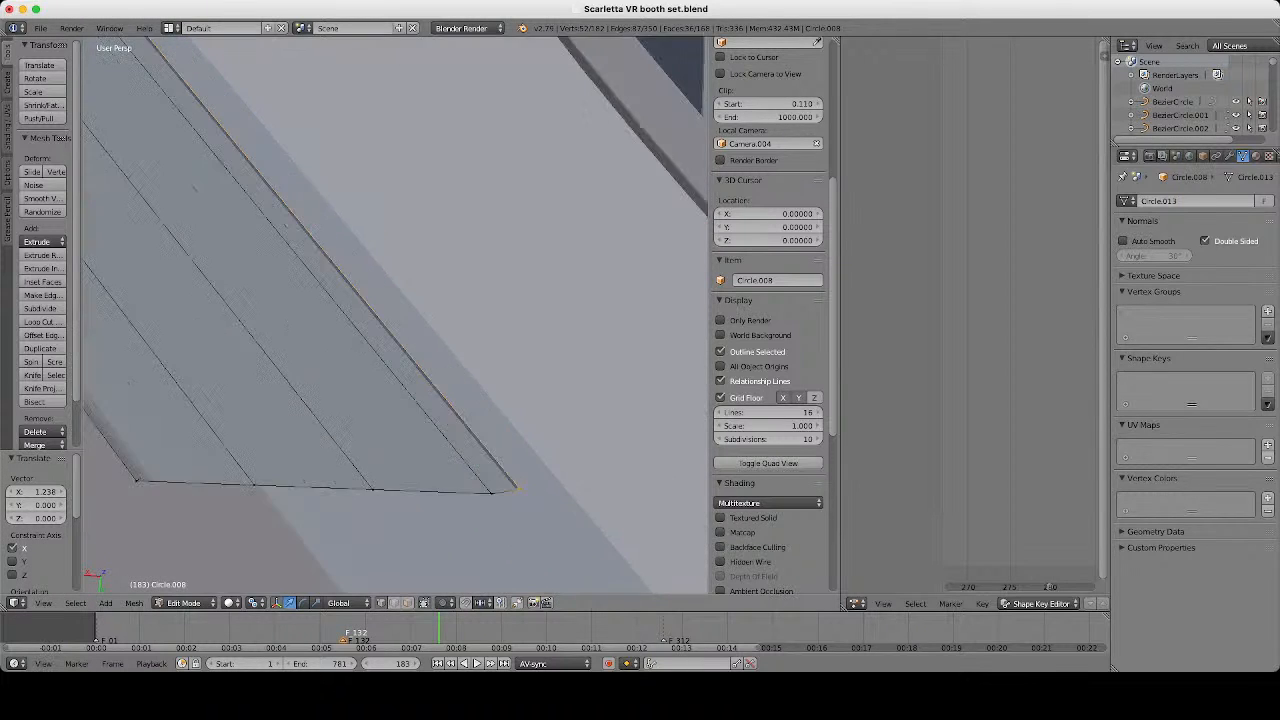
{"action": "scroll", "coordinate": [396, 315], "scroll_direction": "down", "scroll_amount": 4}
{"action": "key", "text": "ctrl+z"}
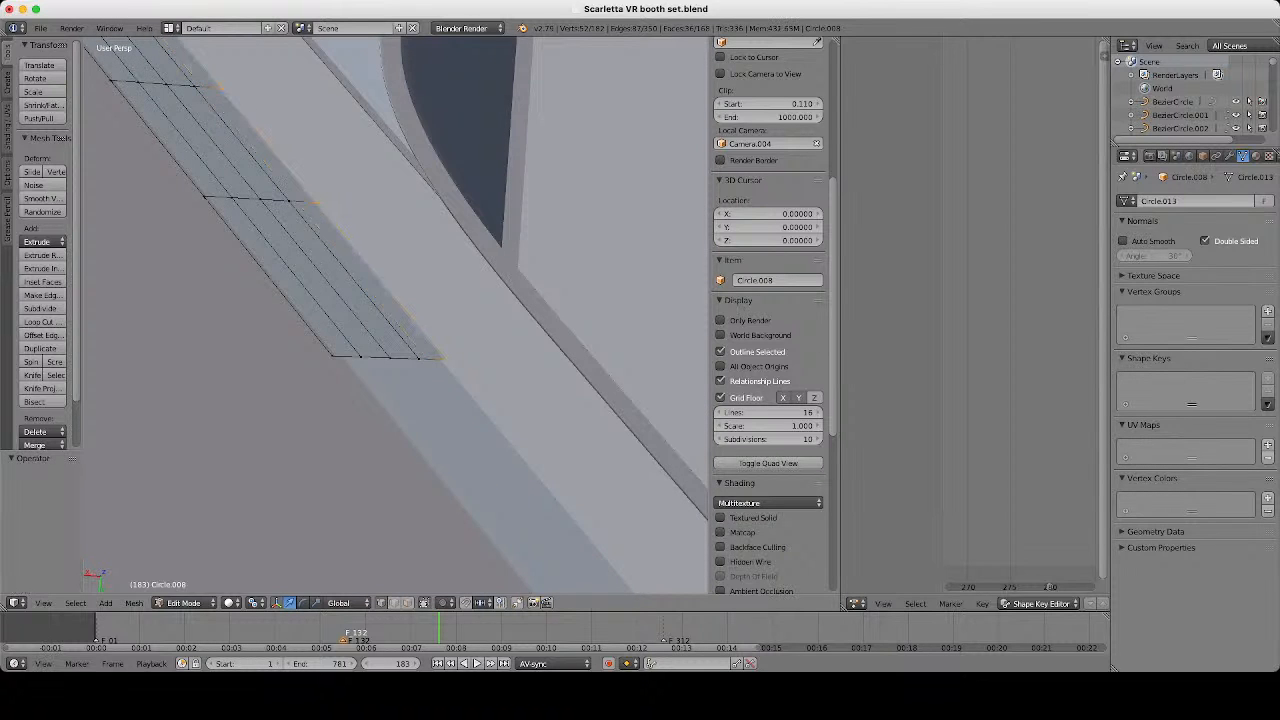
Examine the corner piece's inner rim, apex and open arm end against the floor border from several angles.
{"action": "scroll", "coordinate": [396, 315], "scroll_direction": "down", "scroll_amount": 3}
{"action": "middle_click_drag", "start_coordinate": [396, 315], "coordinate": [531, 471], "text": "shift"}
{"action": "scroll", "coordinate": [396, 315], "scroll_direction": "up", "scroll_amount": 5}
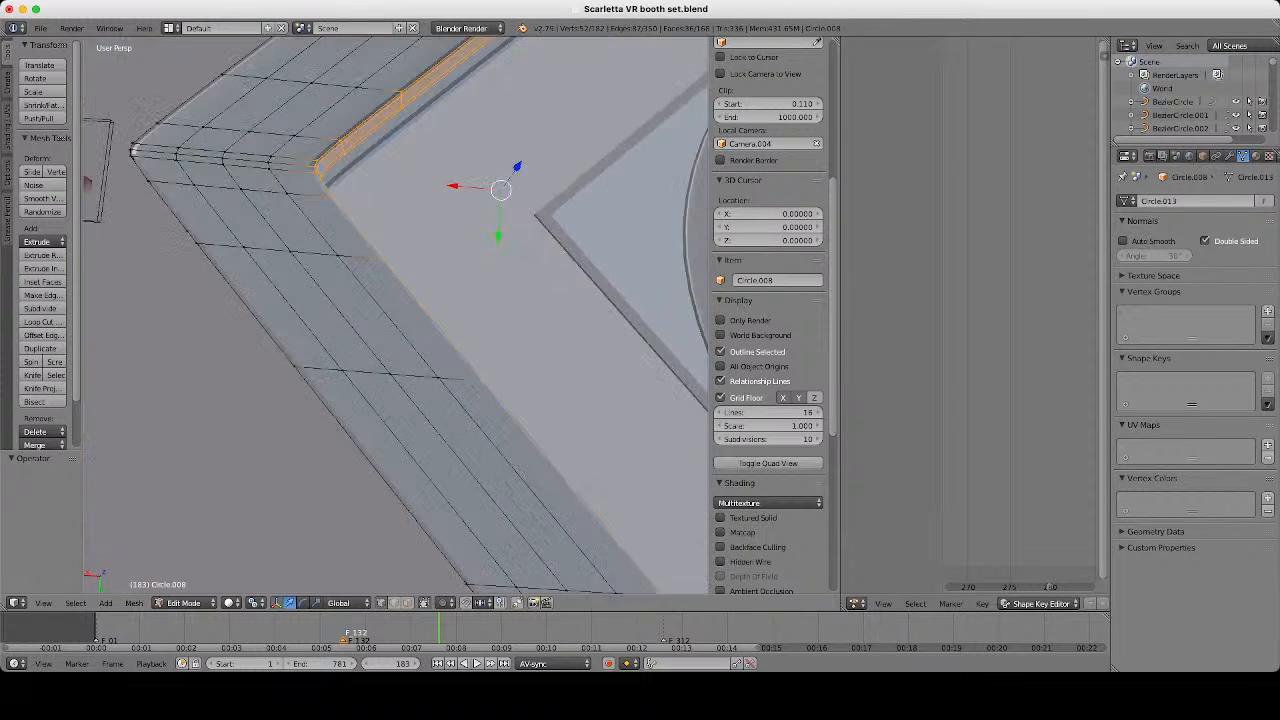
{"action": "scroll", "coordinate": [396, 315], "scroll_direction": "down", "scroll_amount": 3}
{"action": "middle_click_drag", "start_coordinate": [396, 315], "coordinate": [292, 279], "text": "shift"}
{"action": "scroll", "coordinate": [396, 315], "scroll_direction": "down", "scroll_amount": 2}
{"action": "middle_click_drag", "start_coordinate": [396, 315], "coordinate": [304, 248]}
{"action": "scroll", "coordinate": [396, 315], "scroll_direction": "up", "scroll_amount": 2}
{"action": "scroll", "coordinate": [396, 315], "scroll_direction": "up", "scroll_amount": 1}
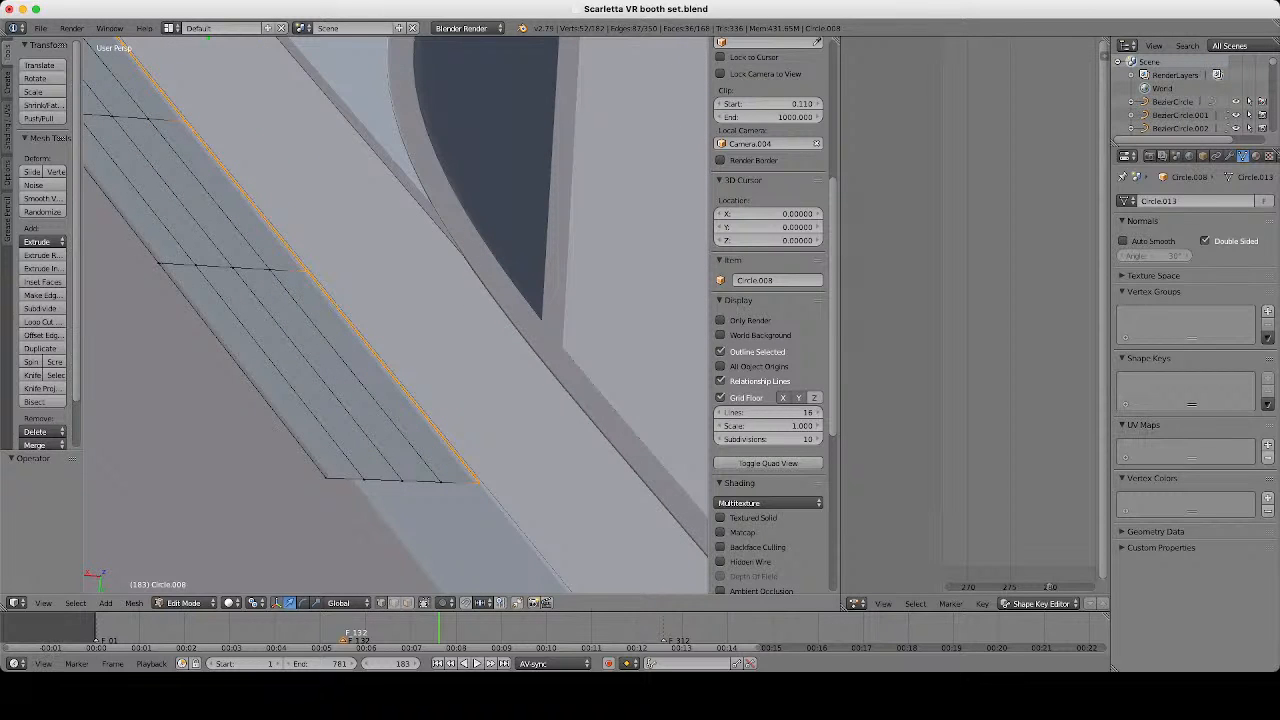
{"action": "middle_click_drag", "start_coordinate": [396, 315], "coordinate": [393, 268]}
{"action": "scroll", "coordinate": [396, 315], "scroll_direction": "up", "scroll_amount": 2}
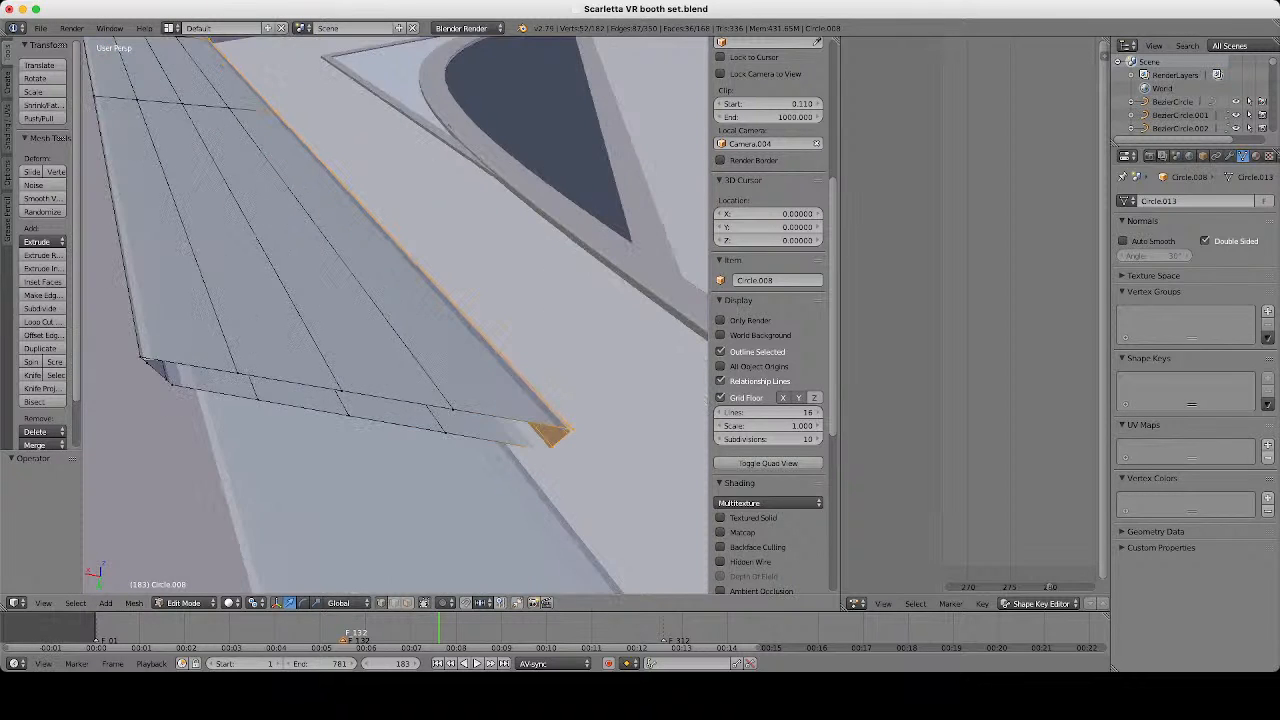
{"action": "middle_click_drag", "start_coordinate": [396, 315], "coordinate": [442, 319]}
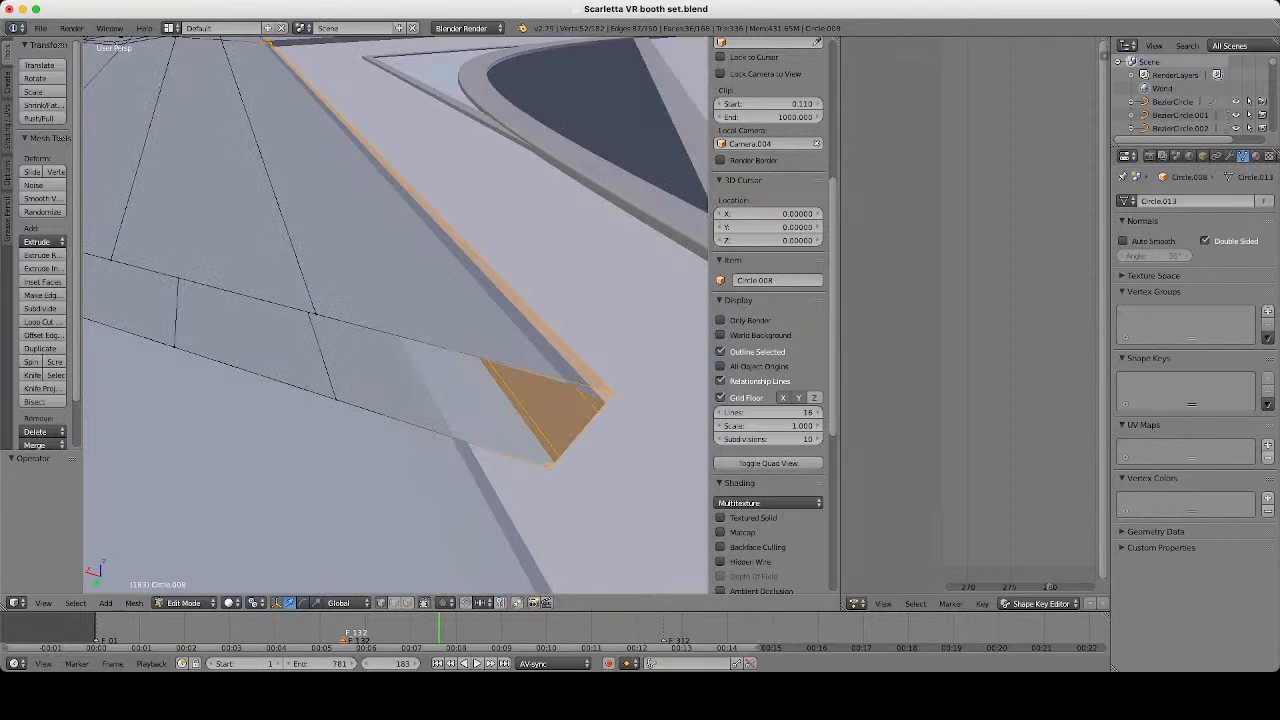
{"action": "key", "text": "ctrl+e"}
{"action": "key", "text": "Escape"}
{"action": "scroll", "coordinate": [396, 315], "scroll_direction": "down", "scroll_amount": 4}
{"action": "middle_click_drag", "start_coordinate": [396, 315], "coordinate": [406, 420]}
{"action": "middle_click_drag", "start_coordinate": [396, 315], "coordinate": [510, 462], "text": "shift"}
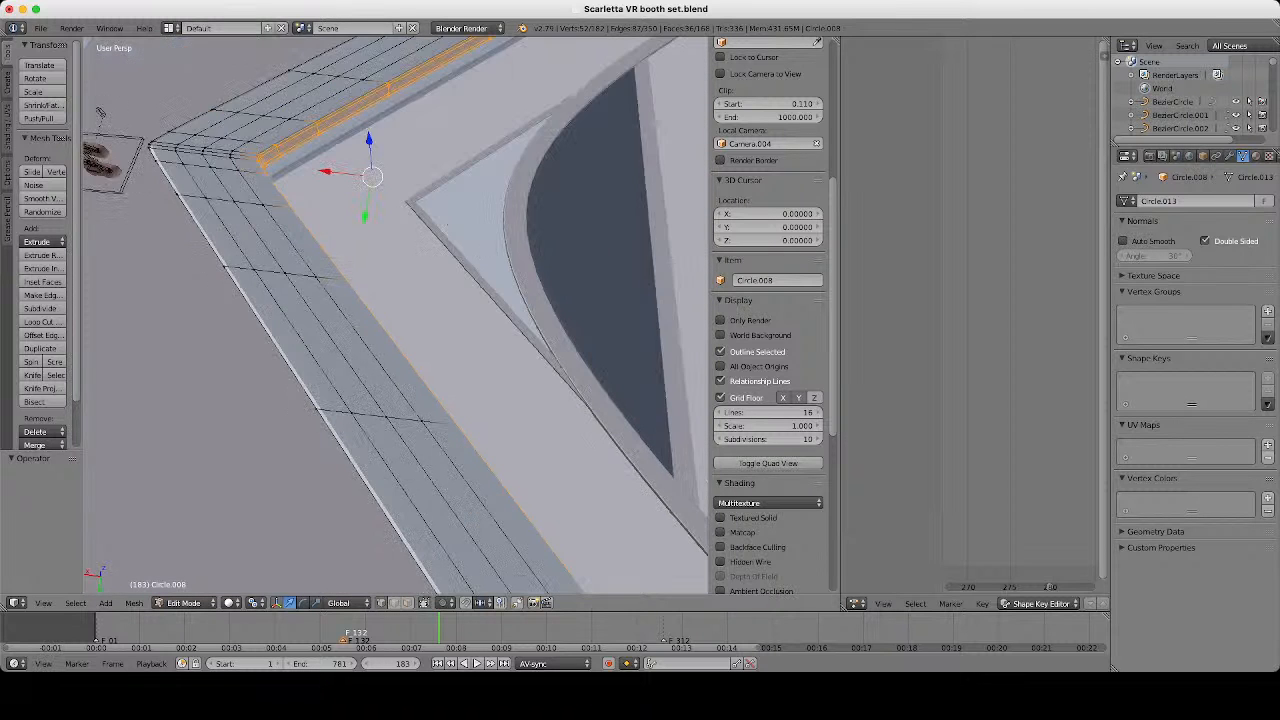
{"action": "scroll", "coordinate": [396, 315], "scroll_direction": "down", "scroll_amount": 3}
{"action": "middle_click_drag", "start_coordinate": [396, 315], "coordinate": [419, 362]}
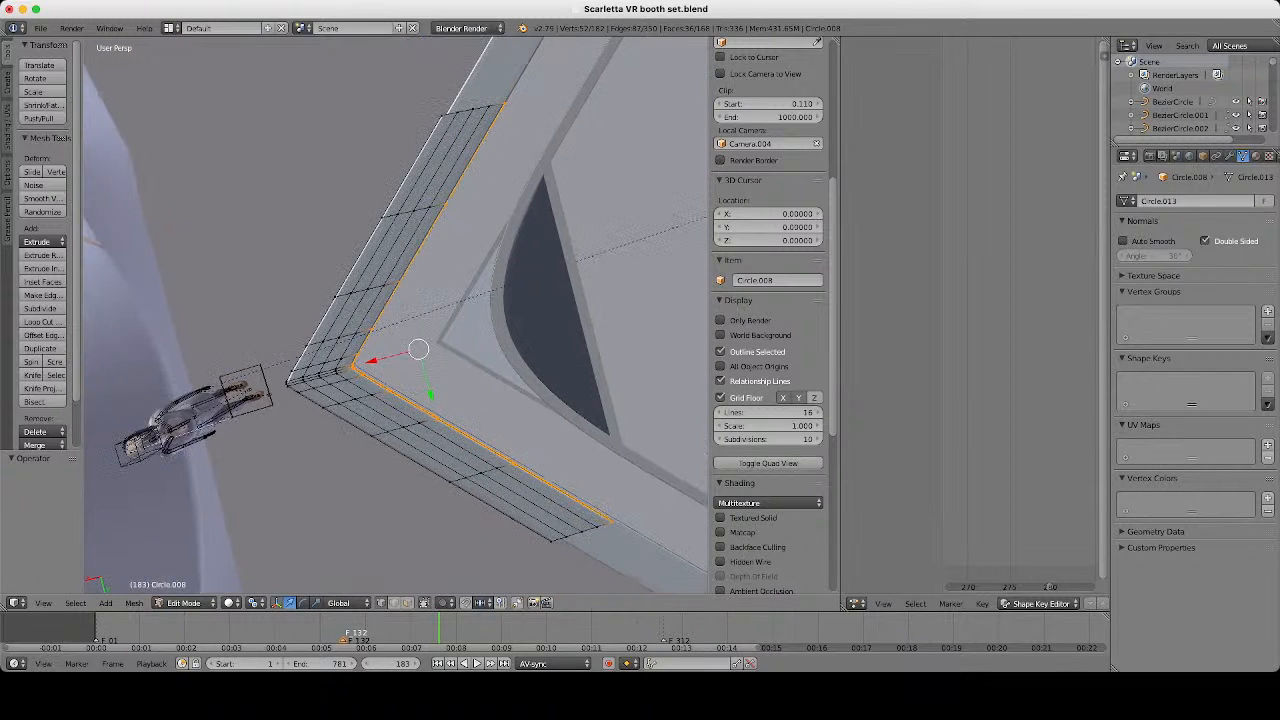
{"action": "scroll", "coordinate": [396, 315], "scroll_direction": "up", "scroll_amount": 4}
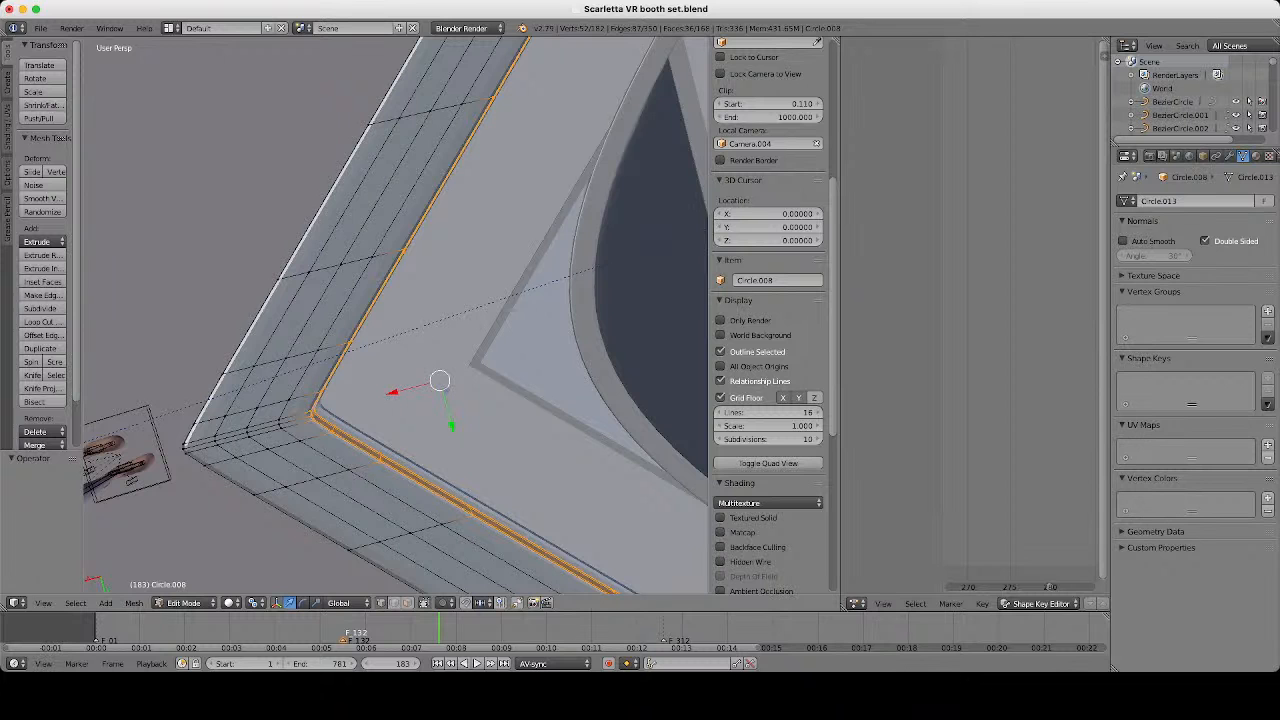
{"action": "scroll", "coordinate": [396, 315], "scroll_direction": "down", "scroll_amount": 1}
{"action": "middle_click_drag", "start_coordinate": [396, 315], "coordinate": [456, 240]}
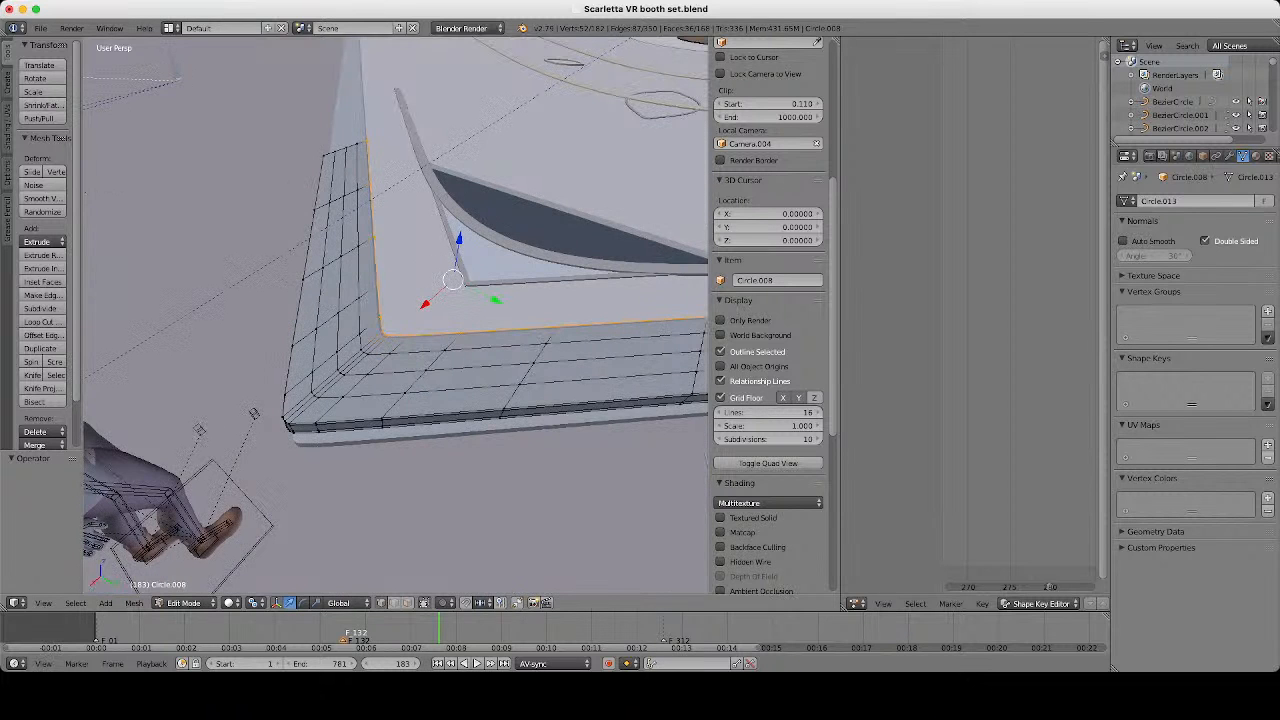
{"action": "middle_click_drag", "start_coordinate": [396, 315], "coordinate": [287, 352]}
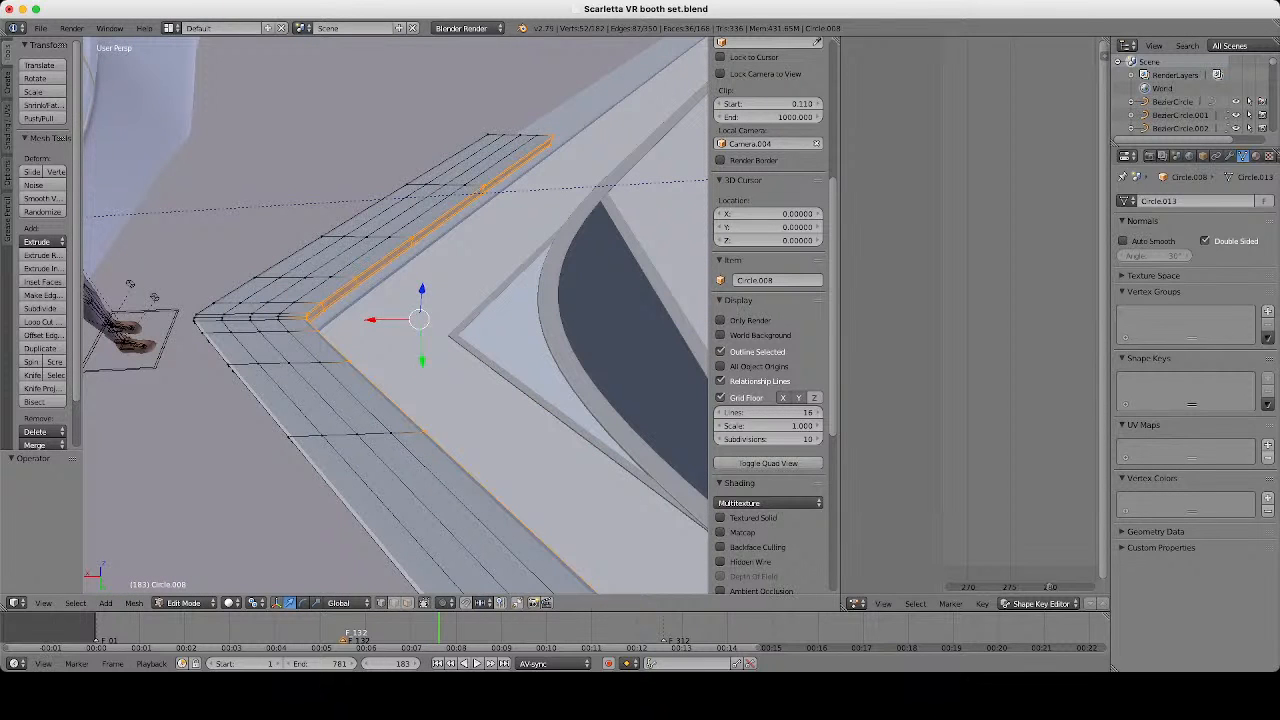
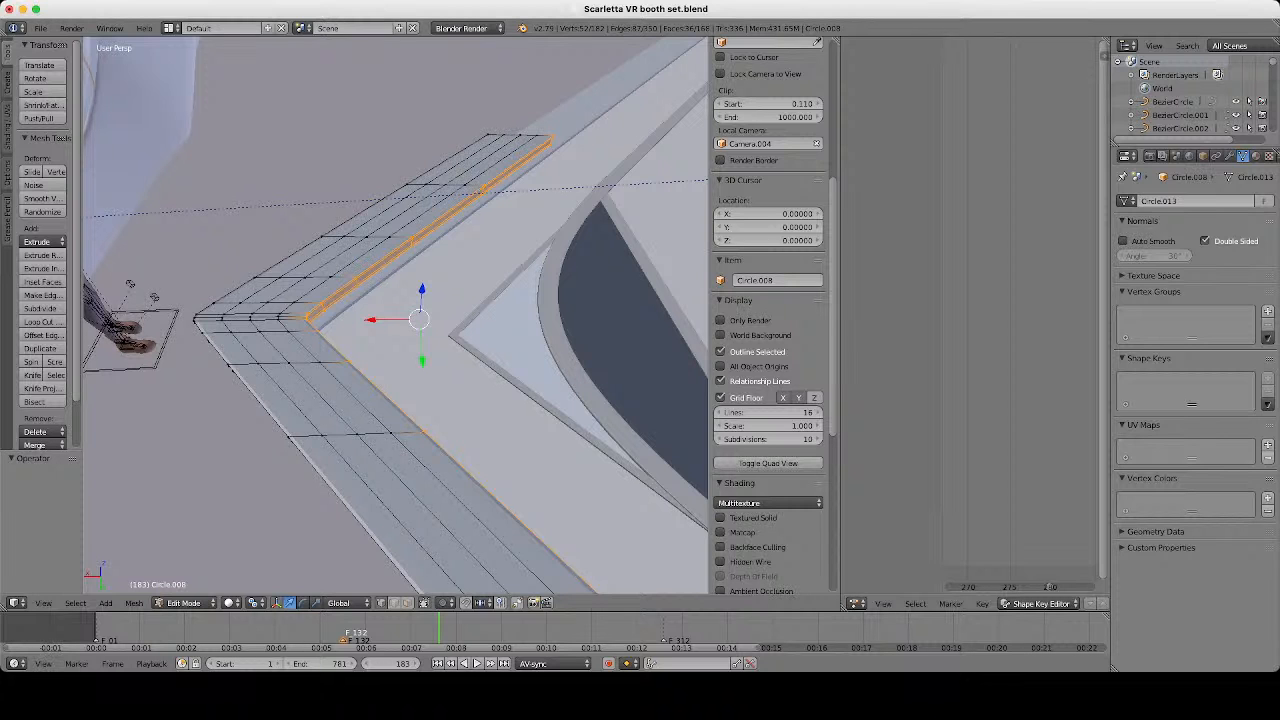
{"action": "middle_click_drag", "start_coordinate": [400, 300], "coordinate": [405, 402]}
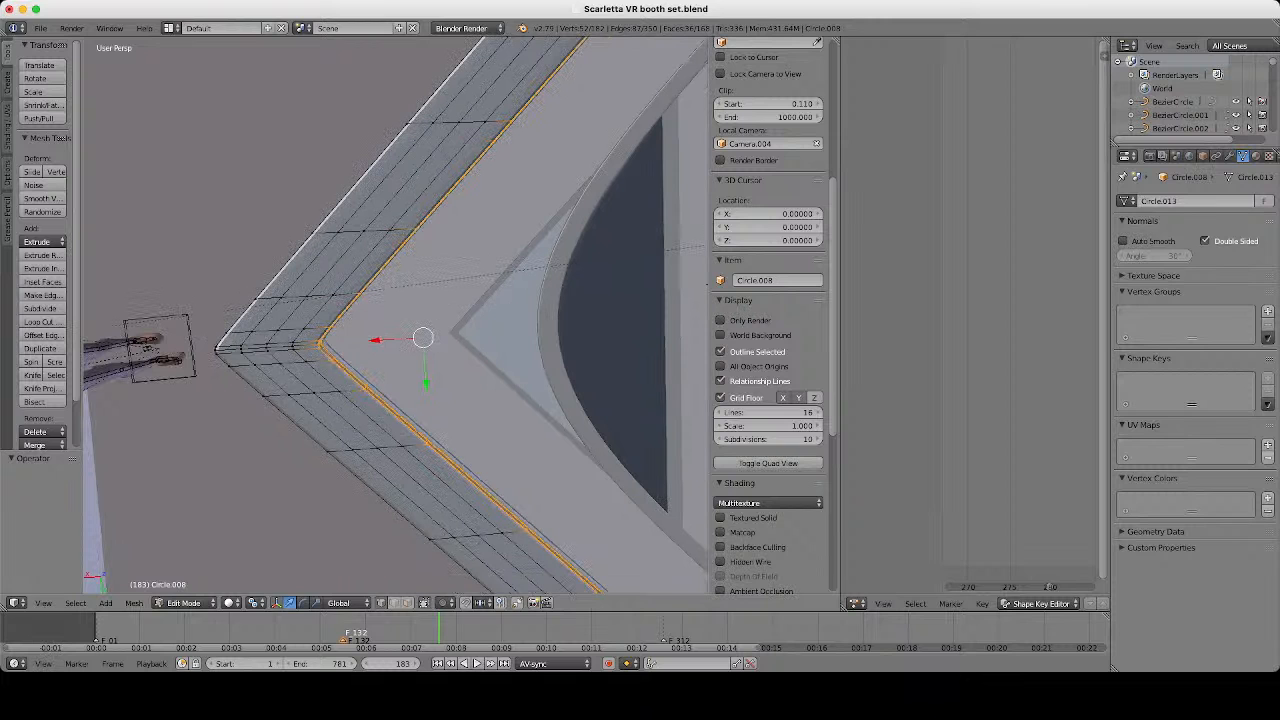
{"action": "key", "text": "alt+s"}
{"action": "key", "text": "Escape"}
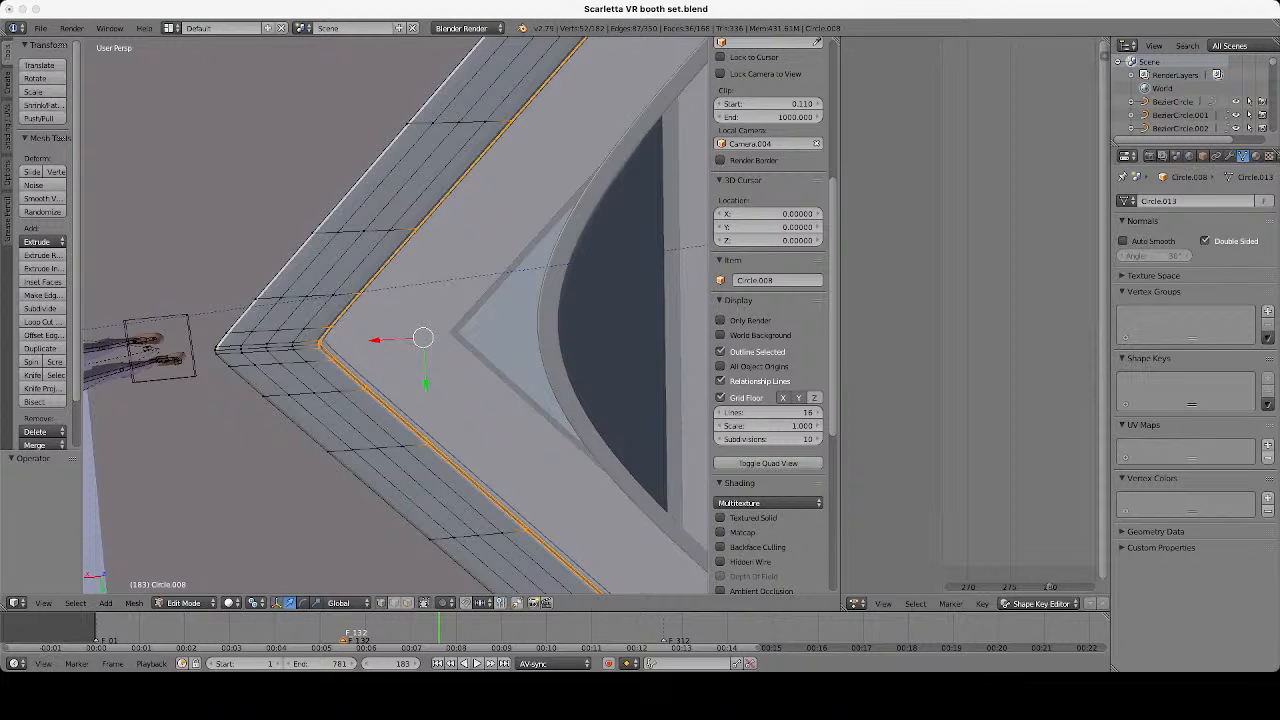
{"action": "scroll", "coordinate": [395, 316], "scroll_direction": "down", "scroll_amount": 2}
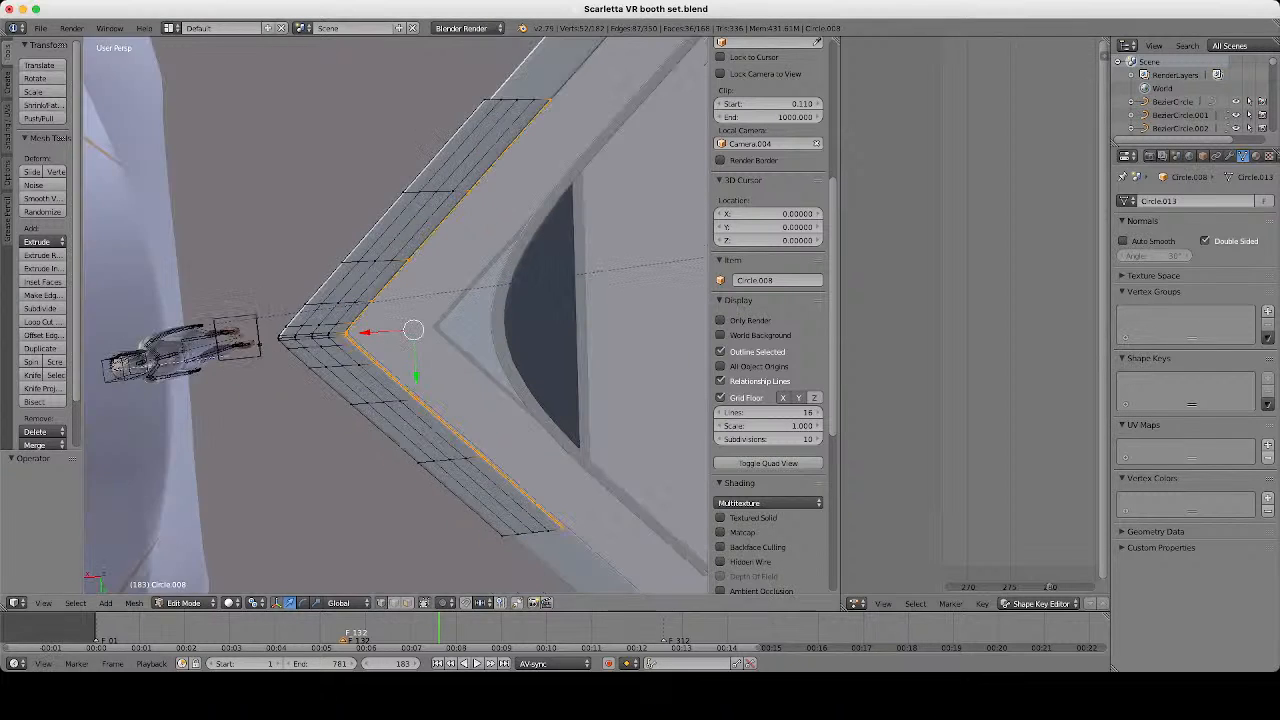
Select the open boundary loop at one arm's end and deselect the four intermediate vertices on its two vertical sides.
{"action": "middle_click_drag", "start_coordinate": [420, 340], "coordinate": [385, 215]}
{"action": "middle_click_drag", "start_coordinate": [440, 380], "coordinate": [340, 290]}
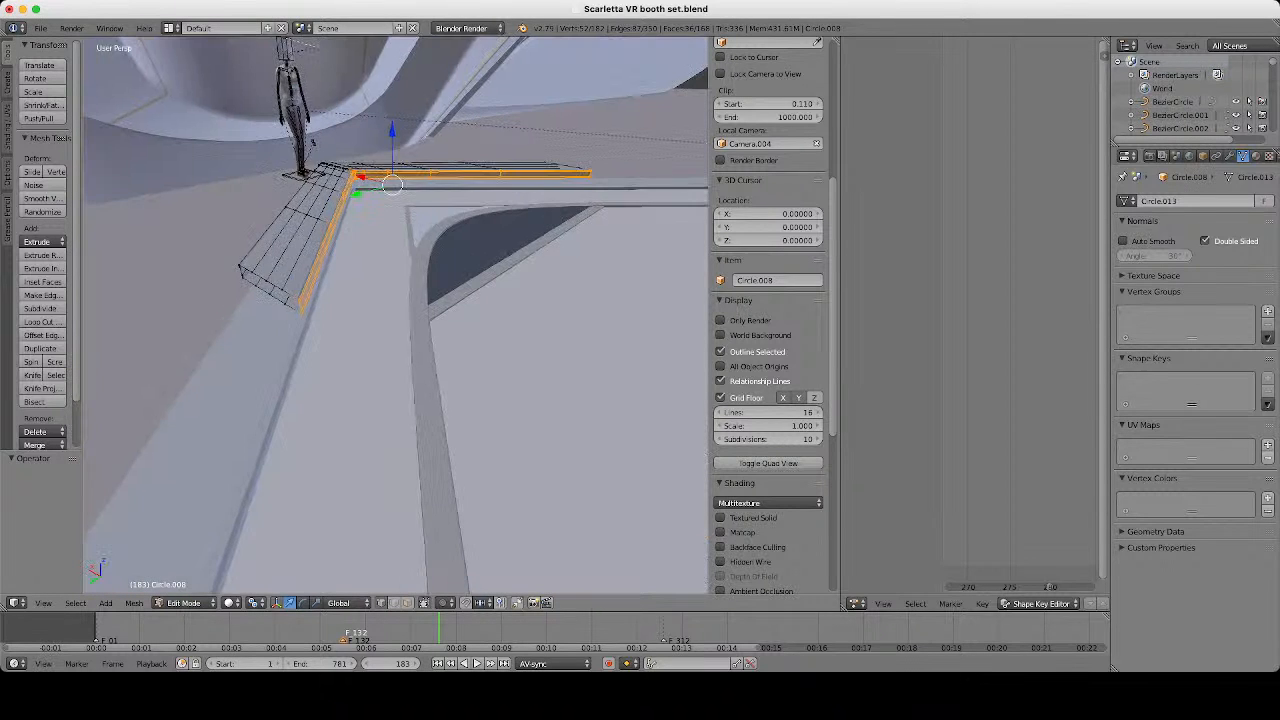
{"action": "scroll", "coordinate": [400, 320], "scroll_direction": "up", "scroll_amount": 2}
{"action": "middle_click_drag", "start_coordinate": [400, 320], "coordinate": [510, 280], "text": "shift"}
{"action": "right_click", "coordinate": [480, 349], "text": "alt"}
{"action": "scroll", "coordinate": [510, 280], "scroll_direction": "up", "scroll_amount": 2}
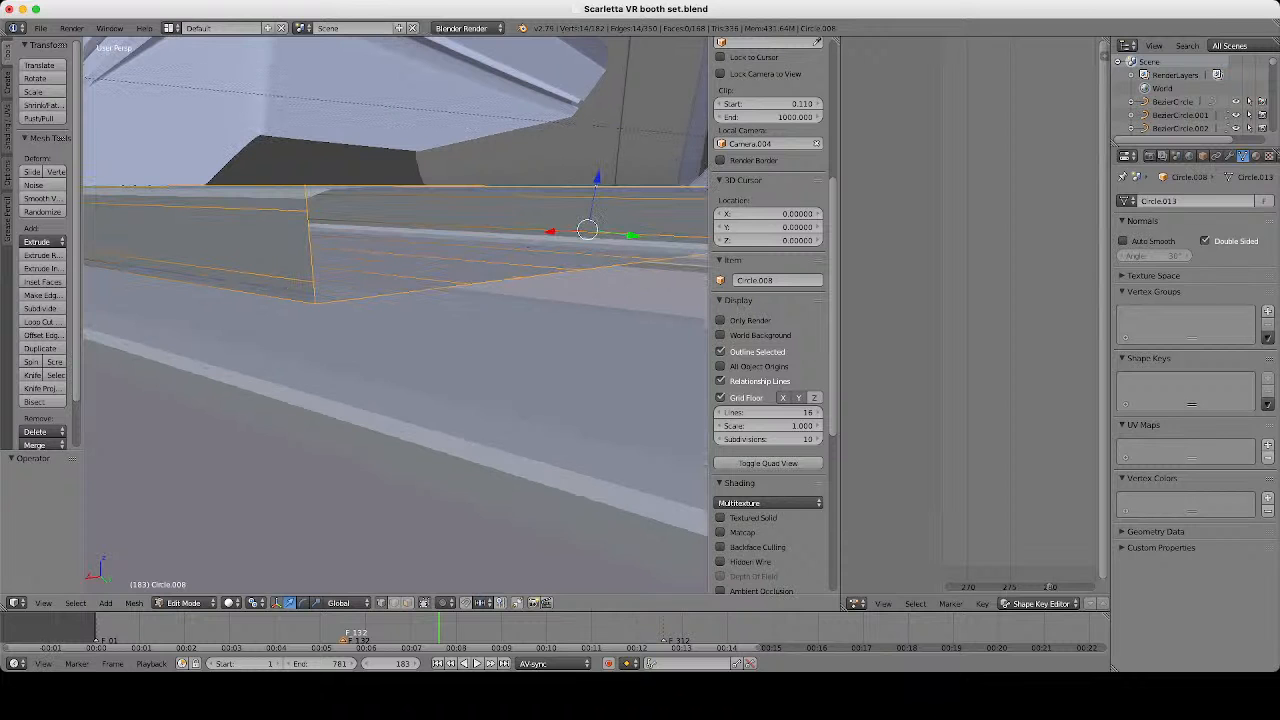
{"action": "right_click", "coordinate": [308, 211], "text": "shift"}
{"action": "right_click", "coordinate": [313, 283], "text": "shift"}
{"action": "middle_click_drag", "start_coordinate": [450, 270], "coordinate": [230, 330], "text": "shift"}
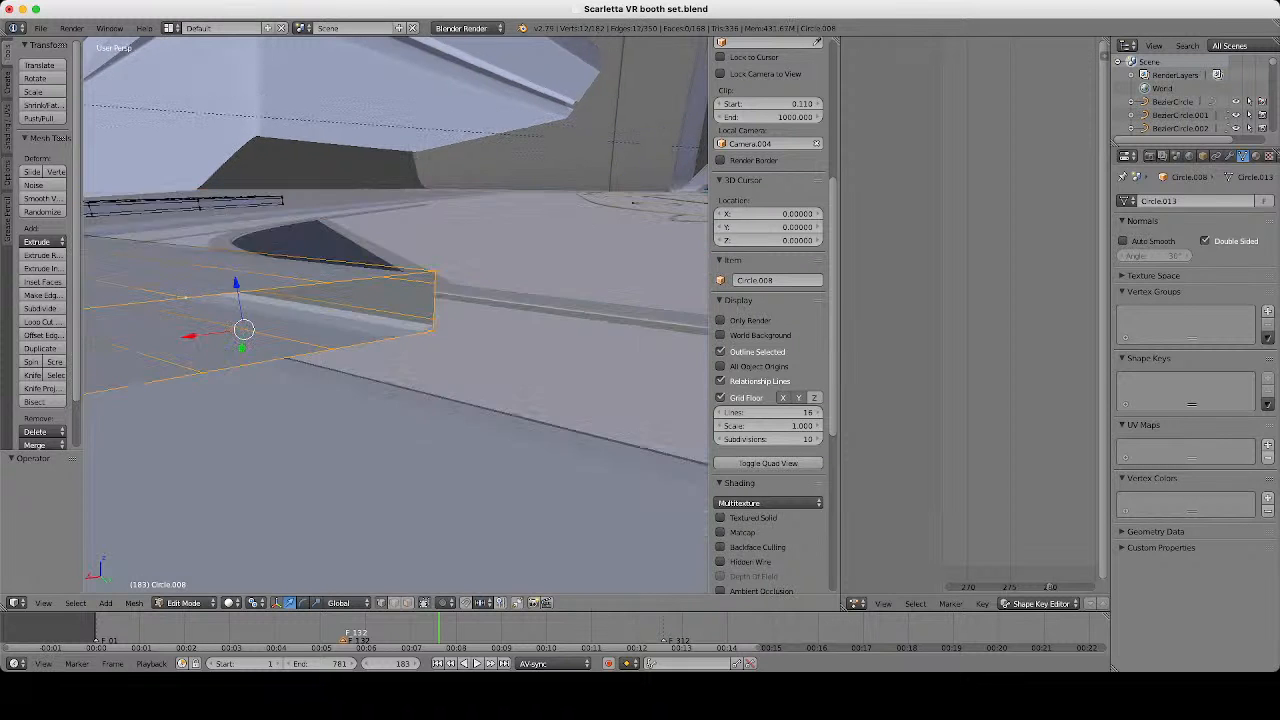
{"action": "scroll", "coordinate": [396, 315], "scroll_direction": "up", "scroll_amount": 3}
{"action": "right_click", "coordinate": [513, 220], "text": "shift"}
{"action": "right_click", "coordinate": [500, 326], "text": "shift"}
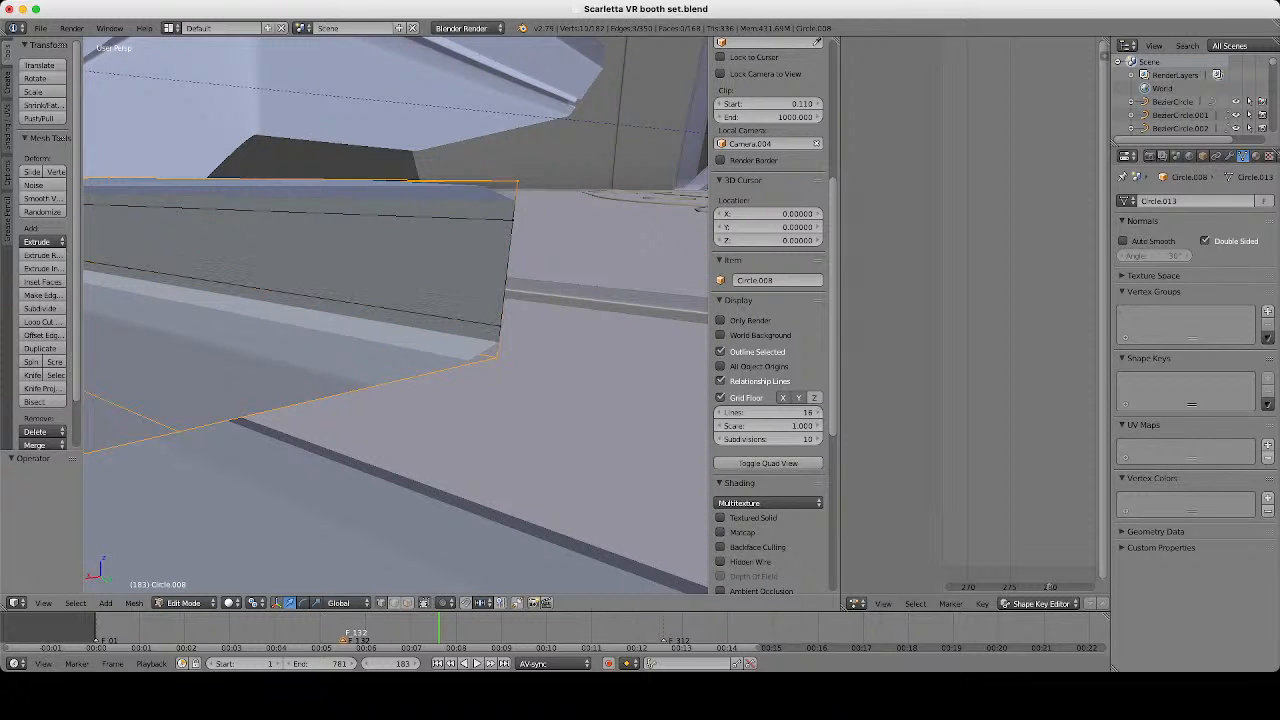
Bridge the upper and lower edge loops to close the open end of the arm.
{"action": "key", "text": "z"}
{"action": "scroll", "coordinate": [440, 290], "scroll_direction": "down", "scroll_amount": 5}
{"action": "mouse_move", "coordinate": [440, 290]}
{"action": "middle_mouse_down"}
{"action": "mouse_move", "coordinate": [350, 380]}
{"action": "mouse_move", "coordinate": [480, 270]}
{"action": "middle_mouse_up"}
{"action": "key", "text": "z"}
{"action": "scroll", "coordinate": [370, 365], "scroll_direction": "up", "scroll_amount": 2}
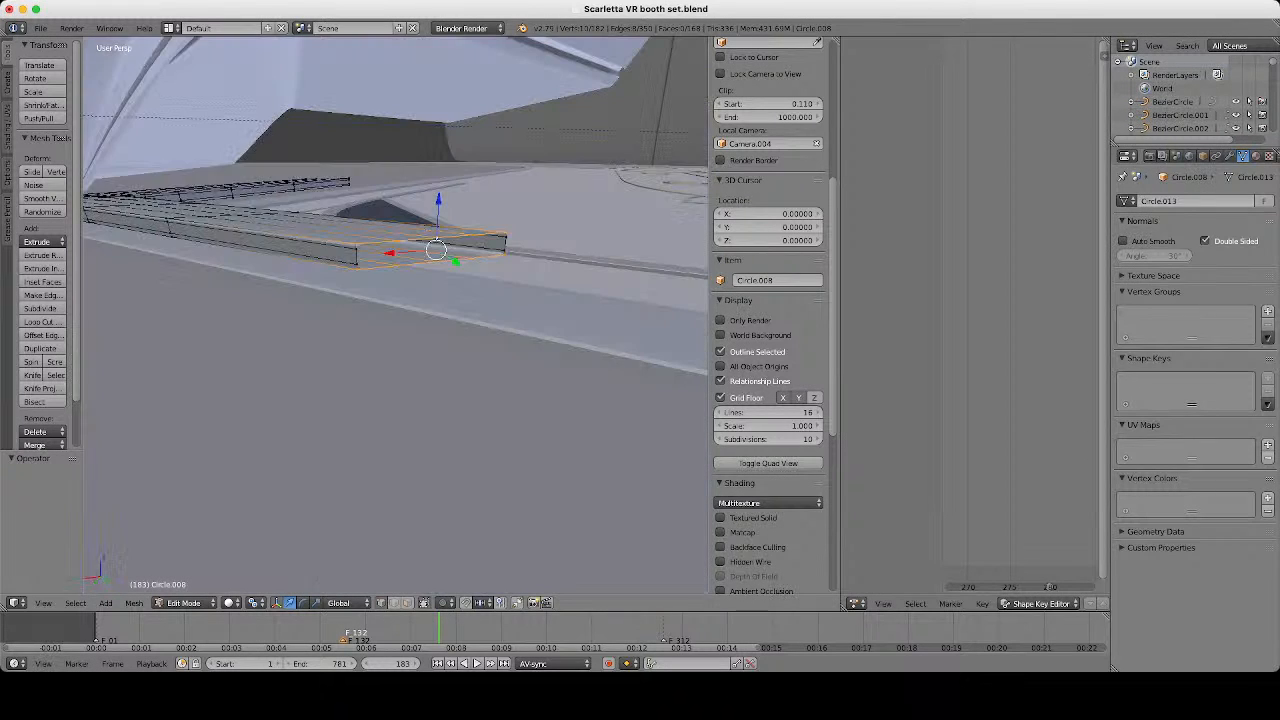
{"action": "scroll", "coordinate": [472, 366], "scroll_direction": "up", "scroll_amount": 3}
{"action": "key", "text": "w"}
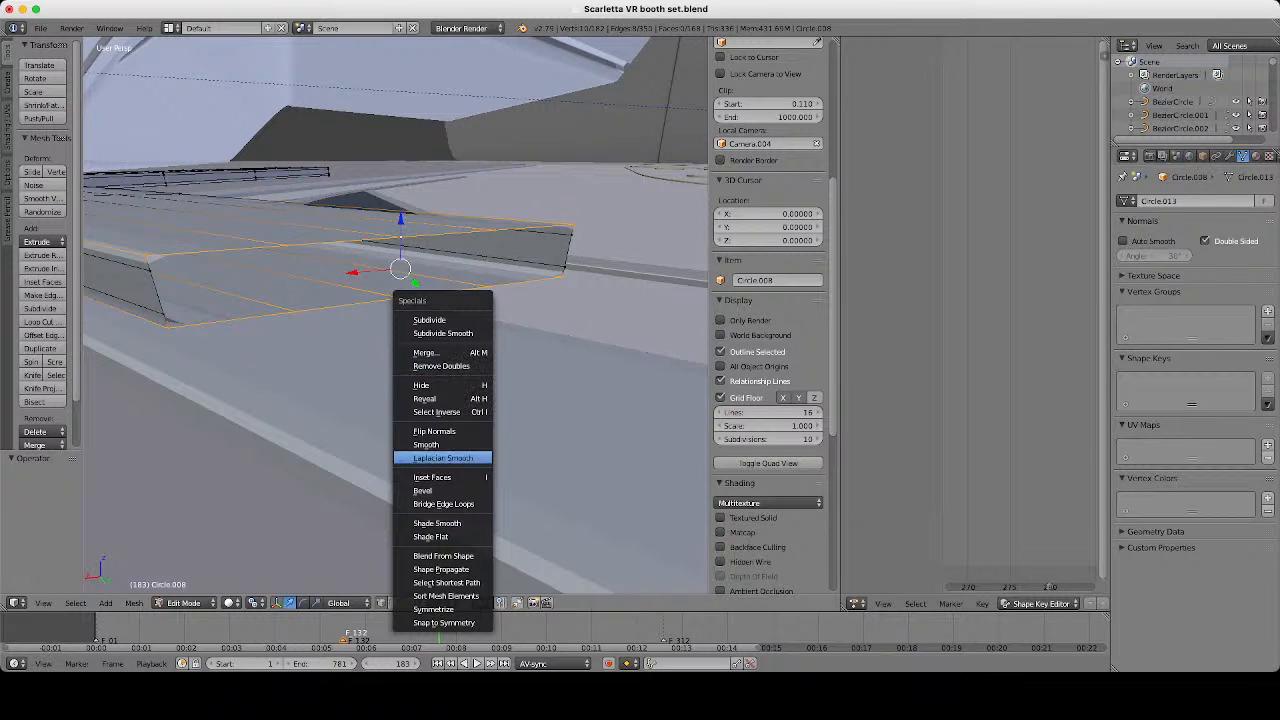
{"action": "left_click", "coordinate": [443, 504]}
Add a horizontal loop cut across the new end cap and slide it up level with the side's upper edge line.
{"action": "middle_click_drag", "start_coordinate": [443, 504], "coordinate": [520, 440]}
{"action": "scroll", "coordinate": [520, 440], "scroll_direction": "up", "scroll_amount": 2}
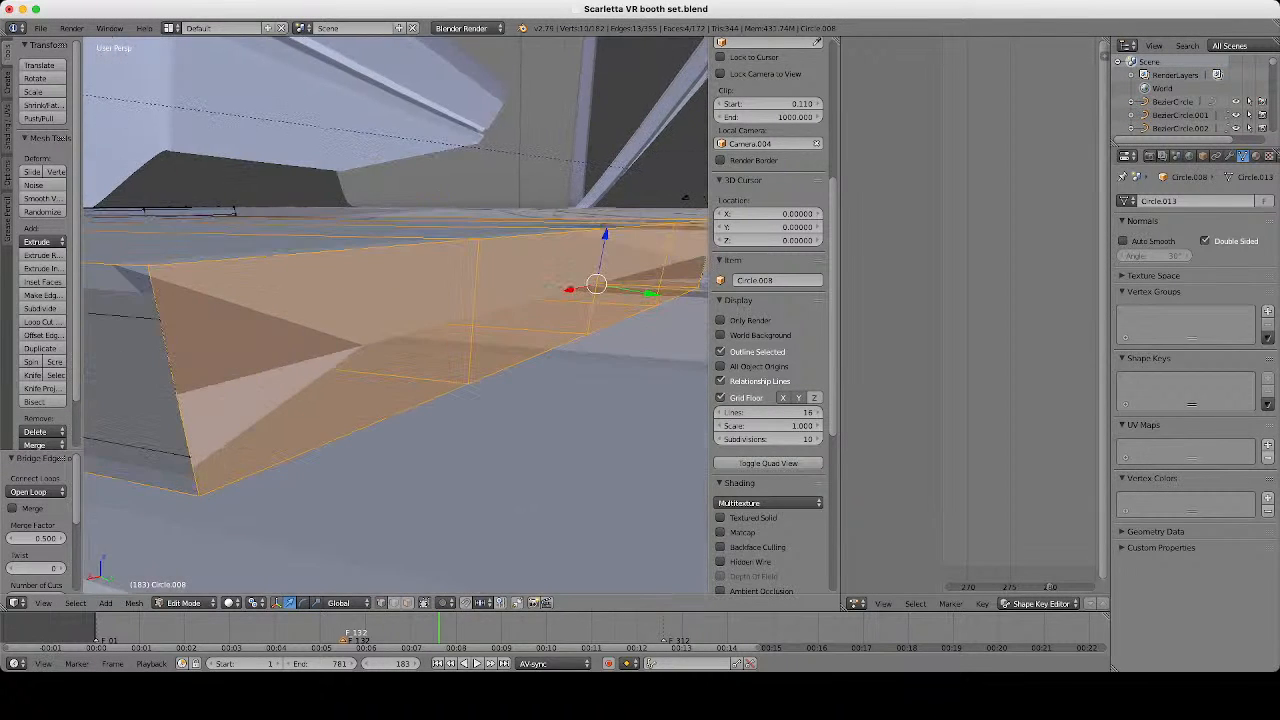
{"action": "middle_click_drag", "start_coordinate": [400, 350], "coordinate": [450, 325]}
{"action": "key", "text": "ctrl+r"}
{"action": "left_click", "coordinate": [400, 310]}
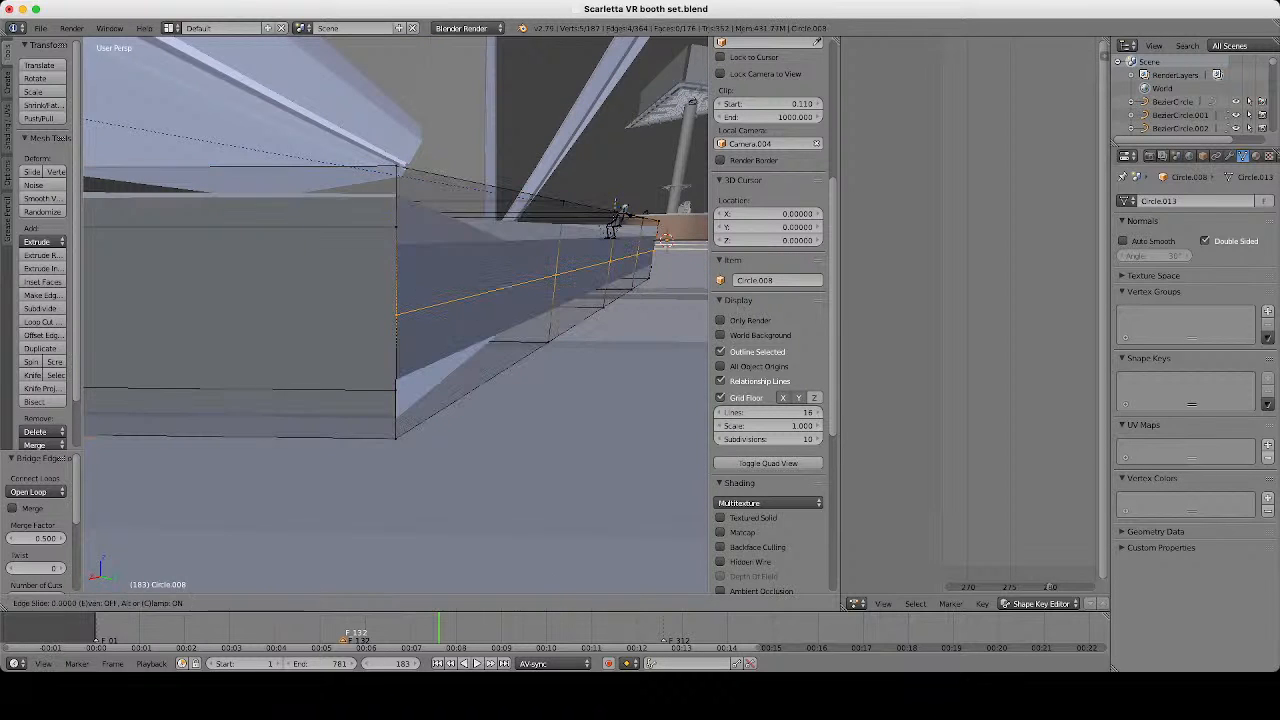
{"action": "left_click", "coordinate": [400, 230]}
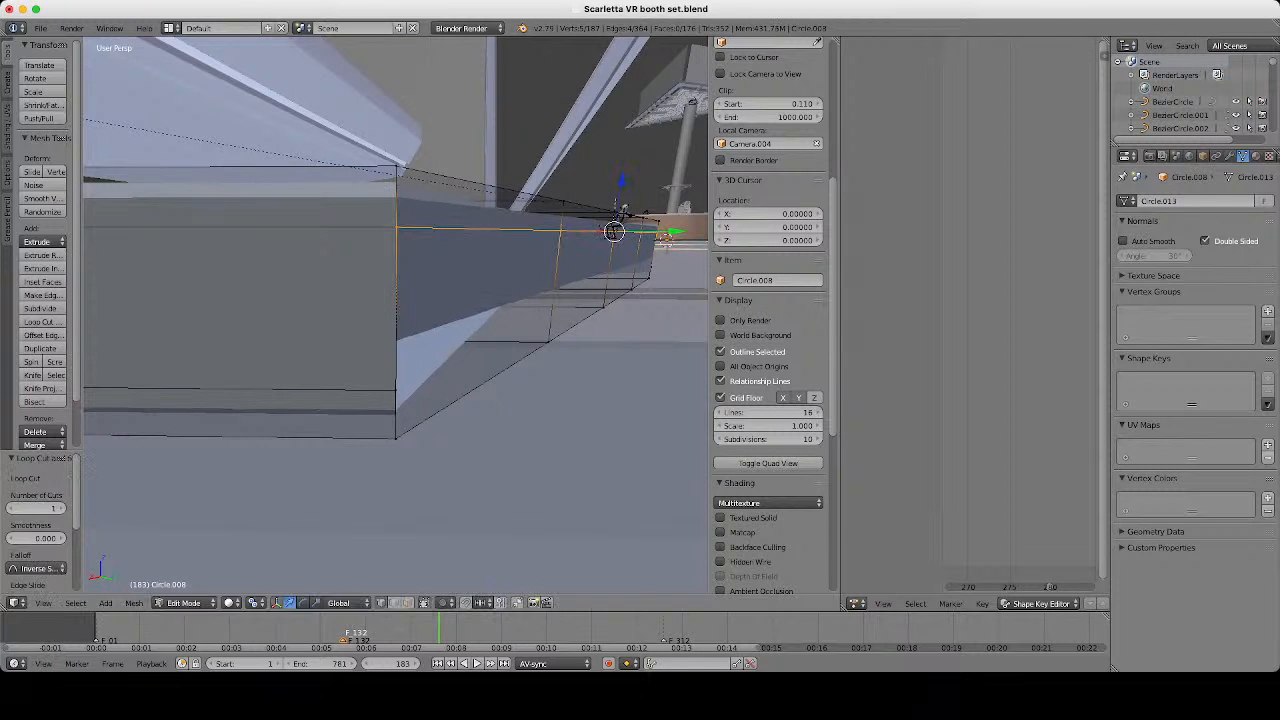
Add a second horizontal loop cut across the end cap and slide it down level with the side's lower edge line.
{"action": "middle_click_drag", "start_coordinate": [400, 235], "coordinate": [418, 229]}
{"action": "key", "text": "ctrl+r"}
{"action": "left_click", "coordinate": [420, 305]}
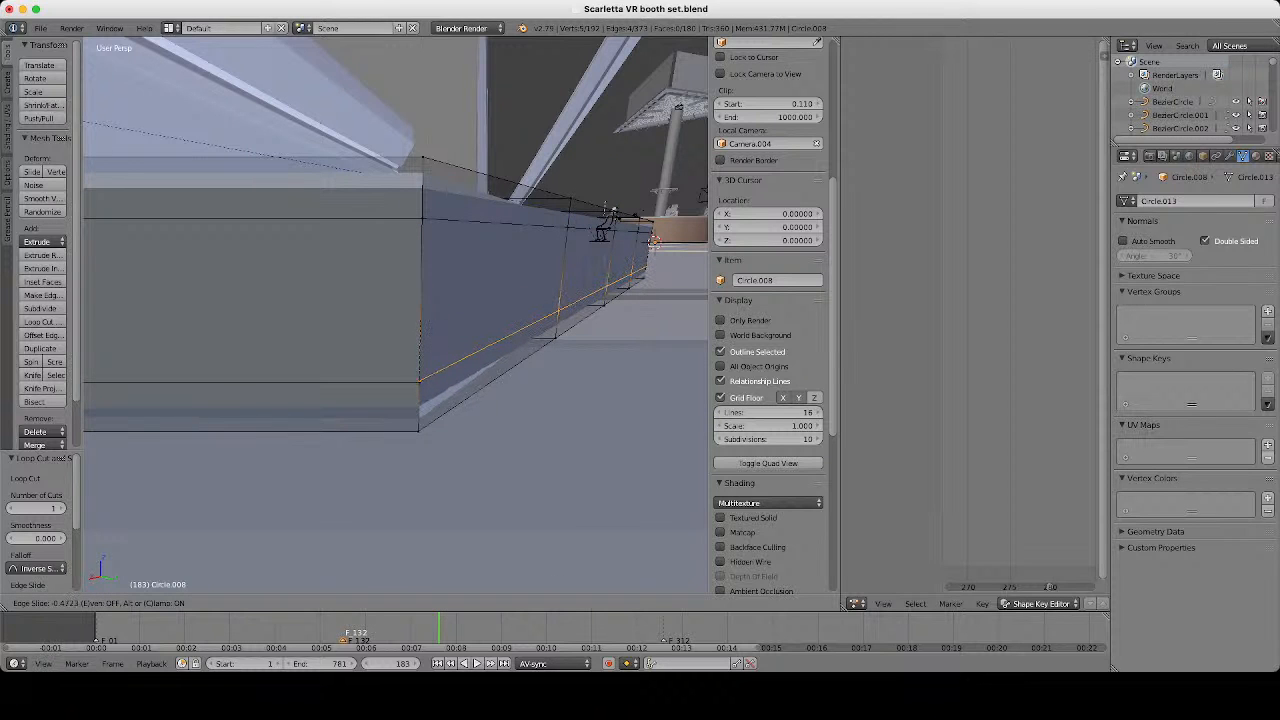
{"action": "left_click", "coordinate": [420, 381]}
Merge the two overlapping lower vertices at the end cap's near vertical corner at their center.
{"action": "key", "text": "z"}
{"action": "right_click", "coordinate": [419, 381]}
{"action": "right_click", "coordinate": [419, 381], "text": "shift"}
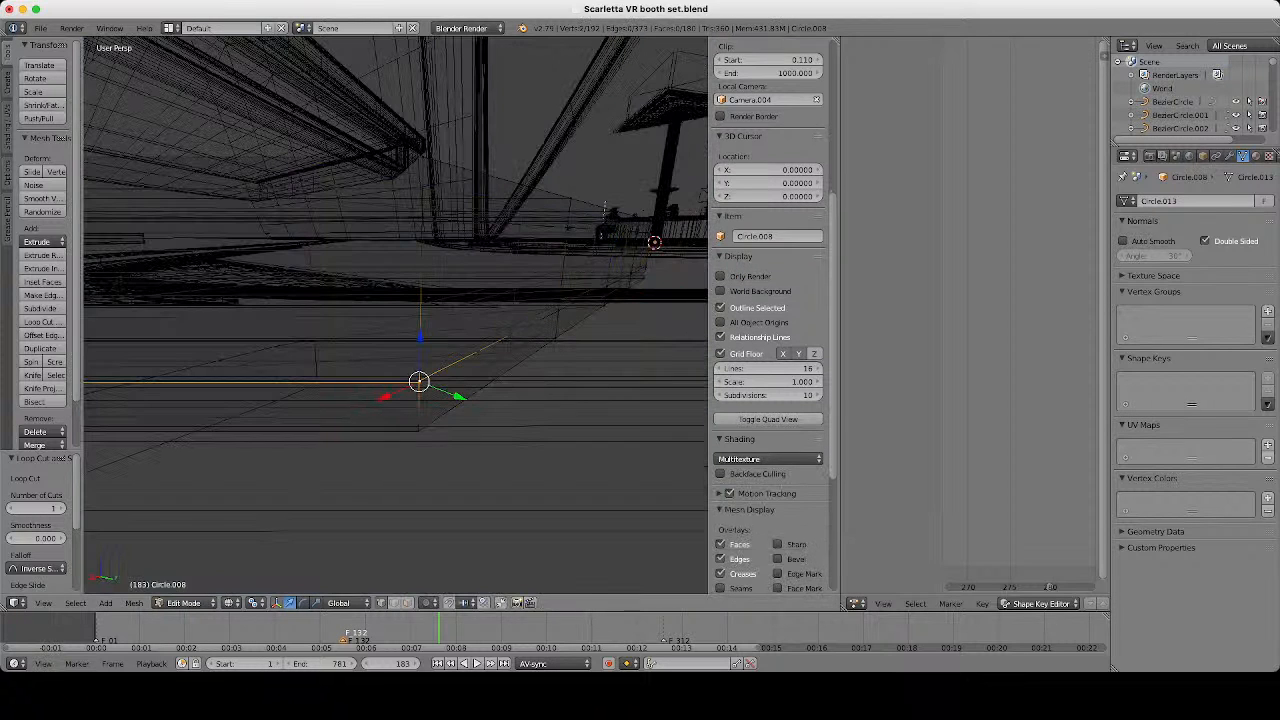
{"action": "key", "text": "z"}
{"action": "key", "text": "alt+m"}
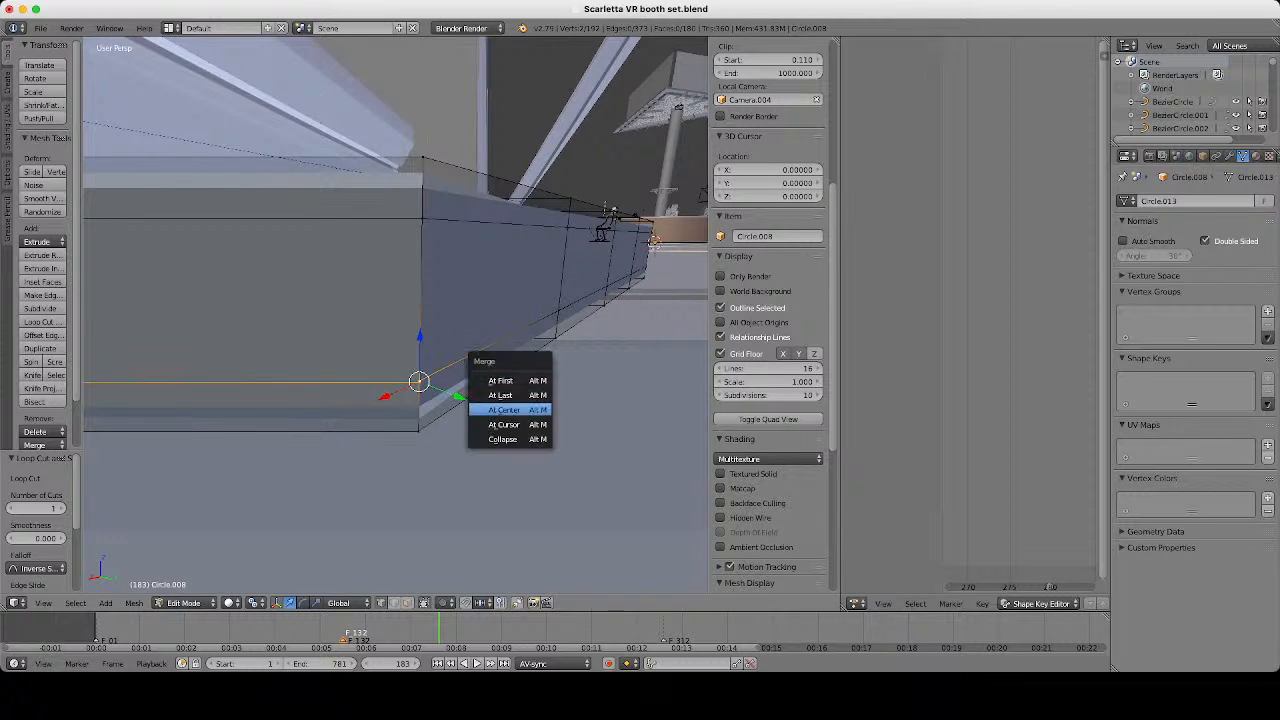
{"action": "left_click", "coordinate": [510, 410]}
Merge the two overlapping upper vertices at the same vertical corner of the end cap at their center.
{"action": "right_click", "coordinate": [422, 218]}
{"action": "key", "text": "z"}
{"action": "right_click", "coordinate": [422, 218], "text": "shift"}
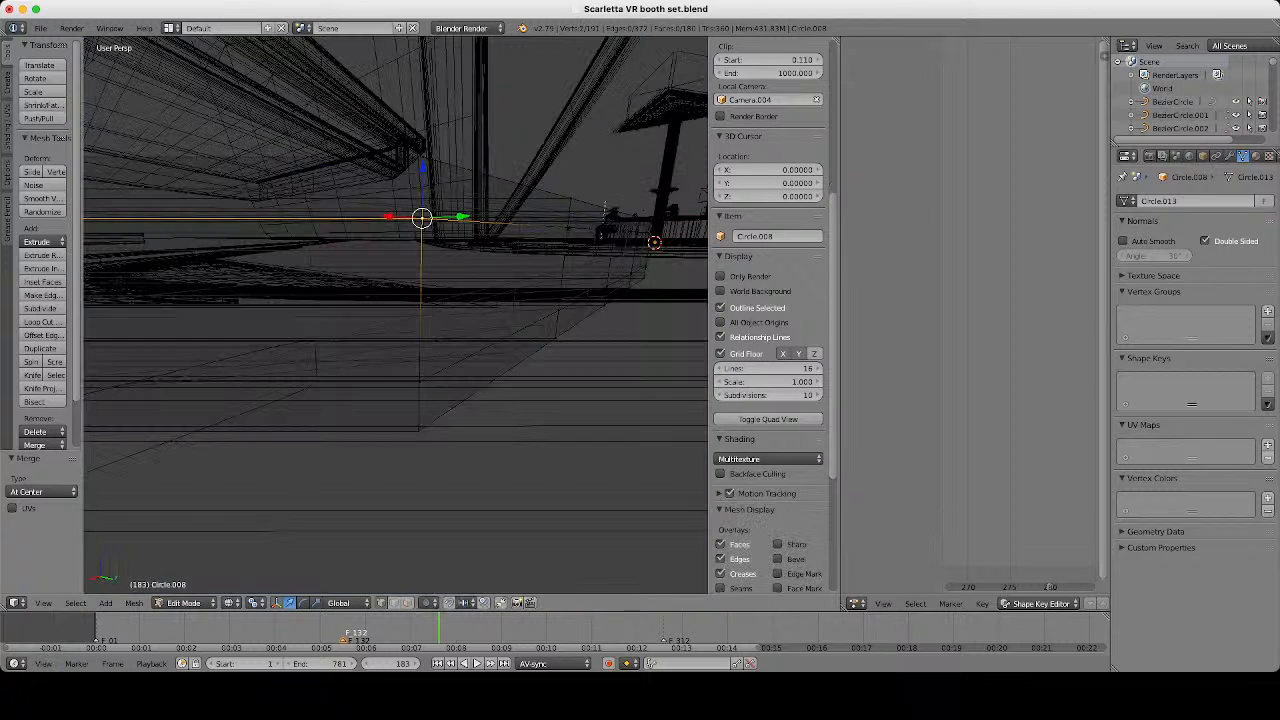
{"action": "key", "text": "z"}
{"action": "middle_click_drag", "start_coordinate": [422, 218], "coordinate": [390, 240]}
{"action": "key", "text": "alt+m"}
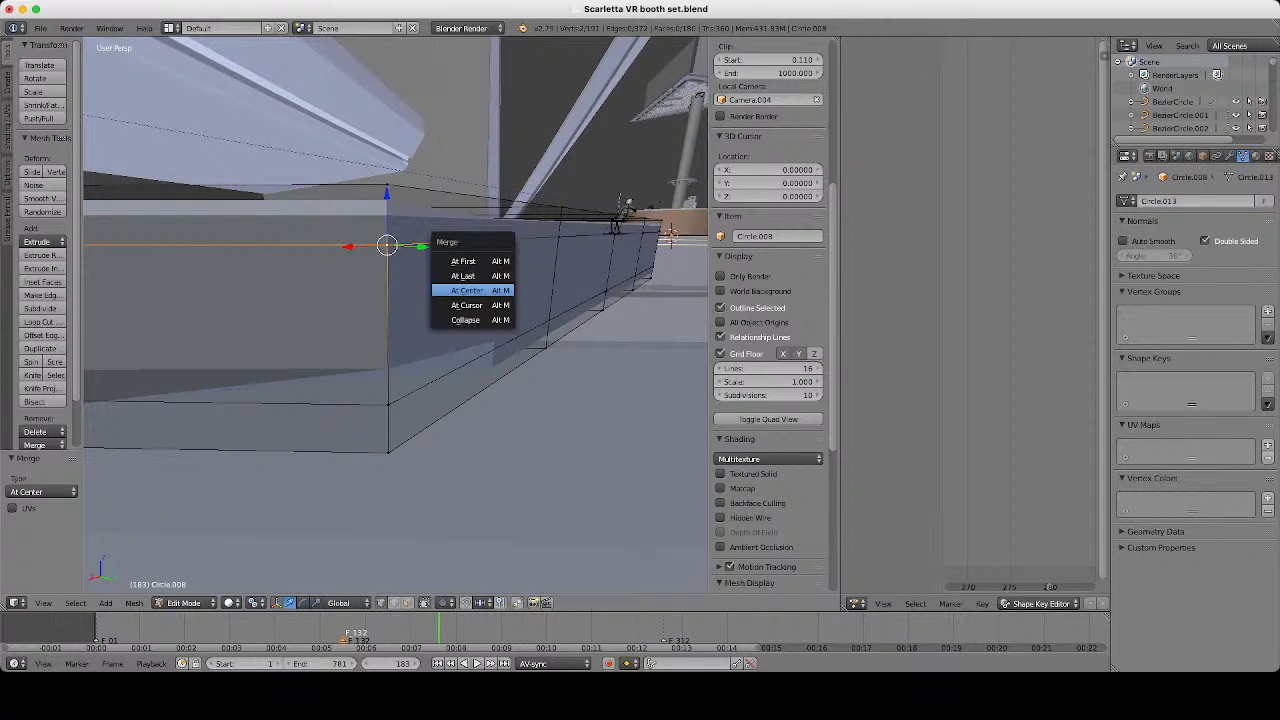
{"action": "left_click", "coordinate": [471, 289]}
Merge the overlapping upper and lower vertex pairs at the end cap's opposite vertical corner at their centers.
{"action": "mouse_move", "coordinate": [471, 289]}
{"action": "middle_mouse_down"}
{"action": "mouse_move", "coordinate": [300, 292]}
{"action": "mouse_move", "coordinate": [340, 290]}
{"action": "middle_mouse_up"}
{"action": "key", "text": "z"}
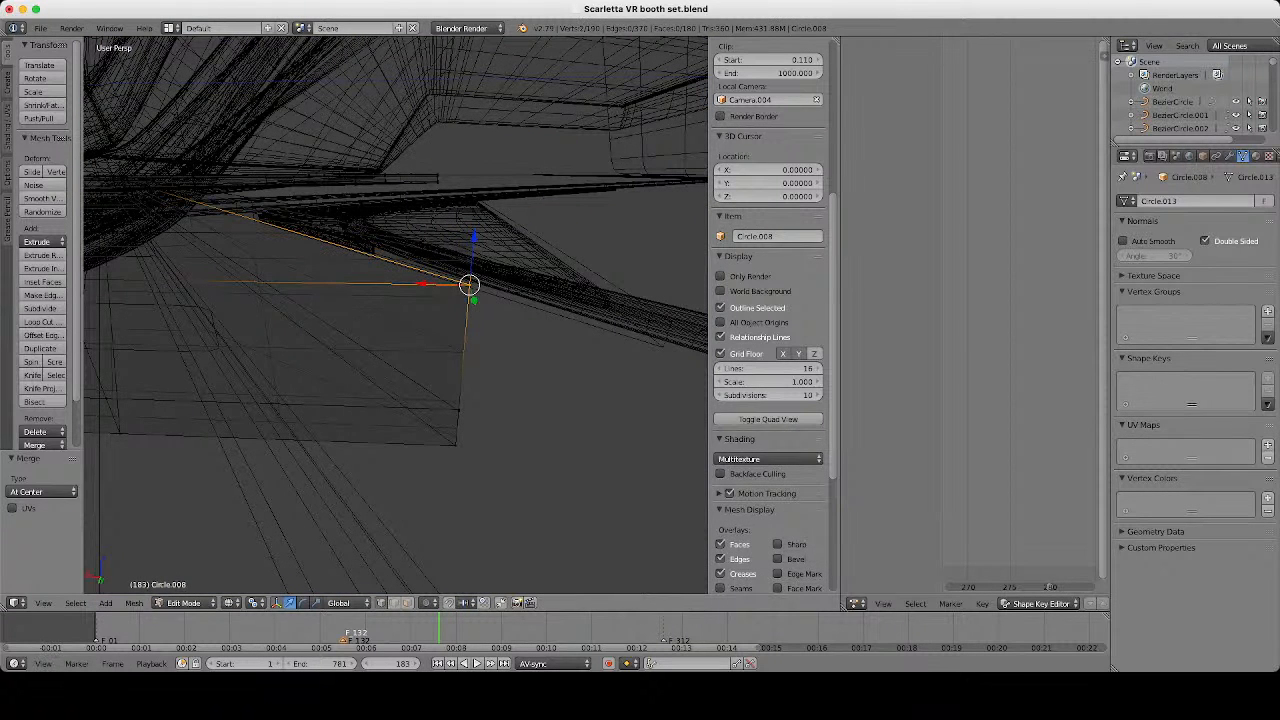
{"action": "key", "text": "alt+m"}
{"action": "left_click", "coordinate": [470, 293]}
{"action": "right_click", "coordinate": [457, 409]}
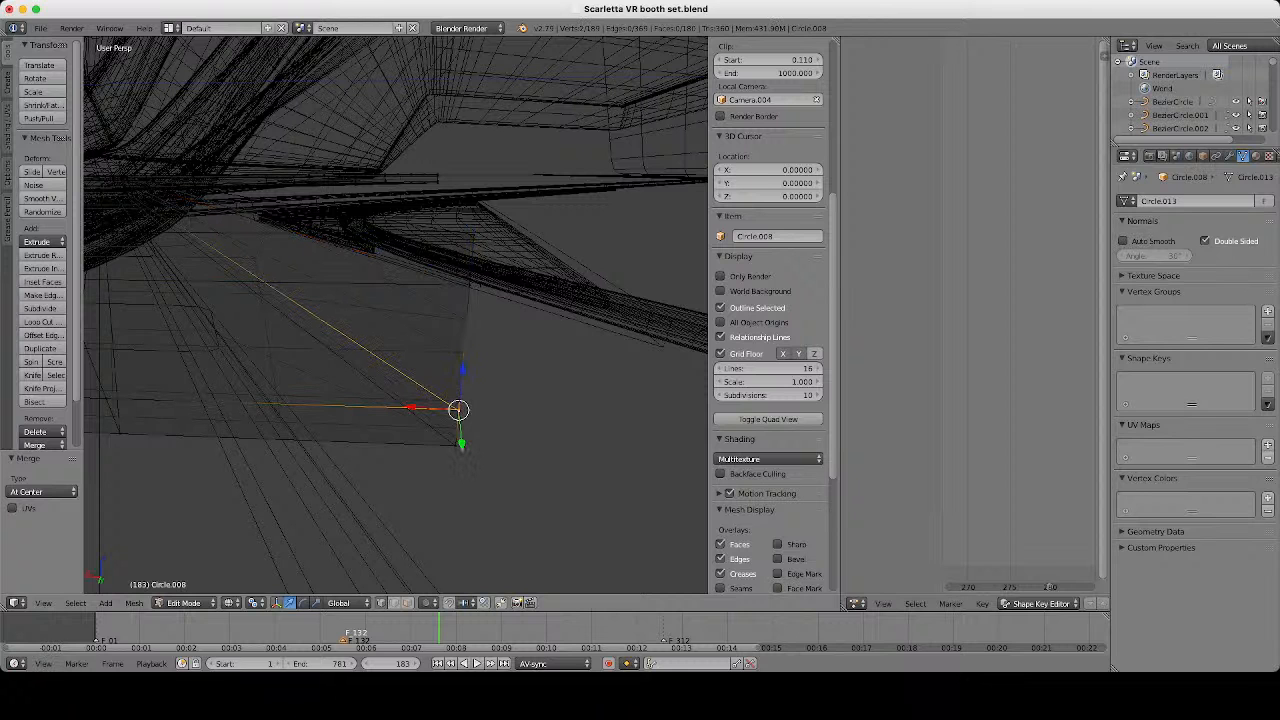
{"action": "key", "text": "alt+m"}
{"action": "left_click", "coordinate": [473, 392]}
Circle-select all the vertices across the open end of the corner piece's other arm.
{"action": "key", "text": "z"}
{"action": "middle_click_drag", "start_coordinate": [473, 392], "coordinate": [520, 390]}
{"action": "scroll", "coordinate": [445, 420], "scroll_direction": "down", "scroll_amount": 3}
{"action": "scroll", "coordinate": [425, 315], "scroll_direction": "up", "scroll_amount": 3}
{"action": "scroll", "coordinate": [450, 300], "scroll_direction": "down", "scroll_amount": 4}
{"action": "scroll", "coordinate": [520, 390], "scroll_direction": "down", "scroll_amount": 5}
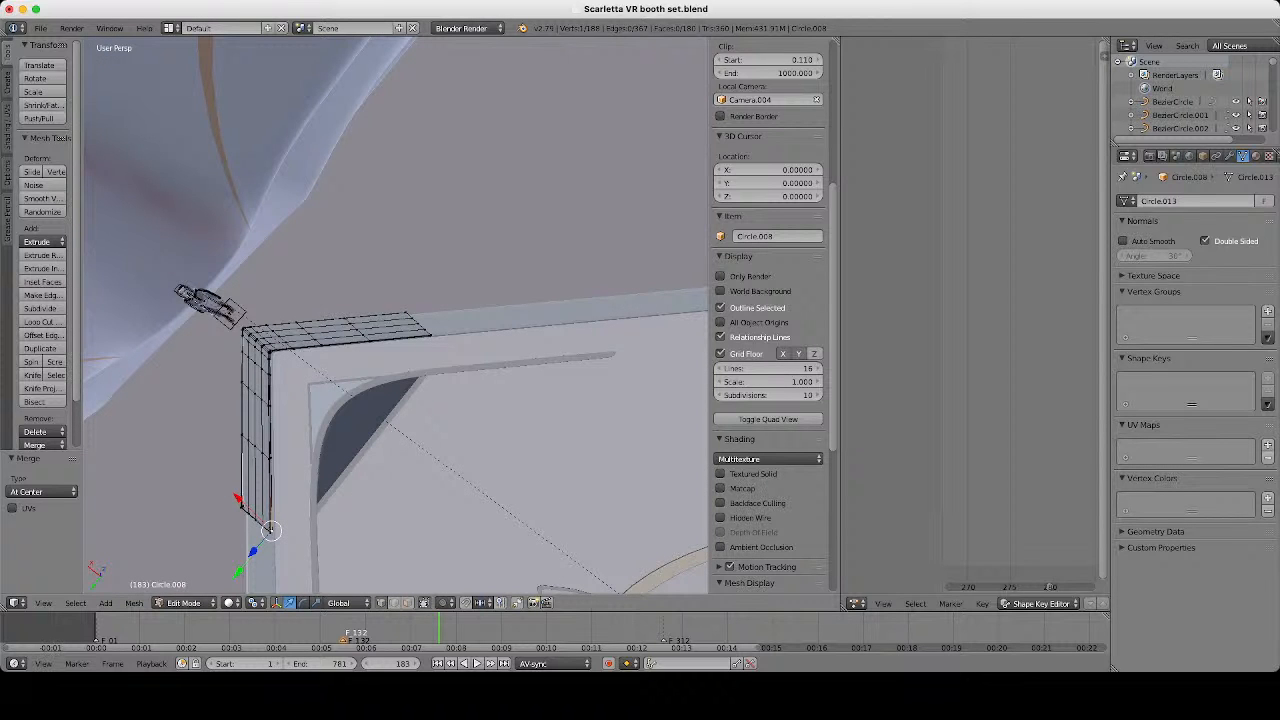
{"action": "scroll", "coordinate": [488, 305], "scroll_direction": "up", "scroll_amount": 8}
{"action": "key", "text": "z"}
{"action": "key", "text": "c"}
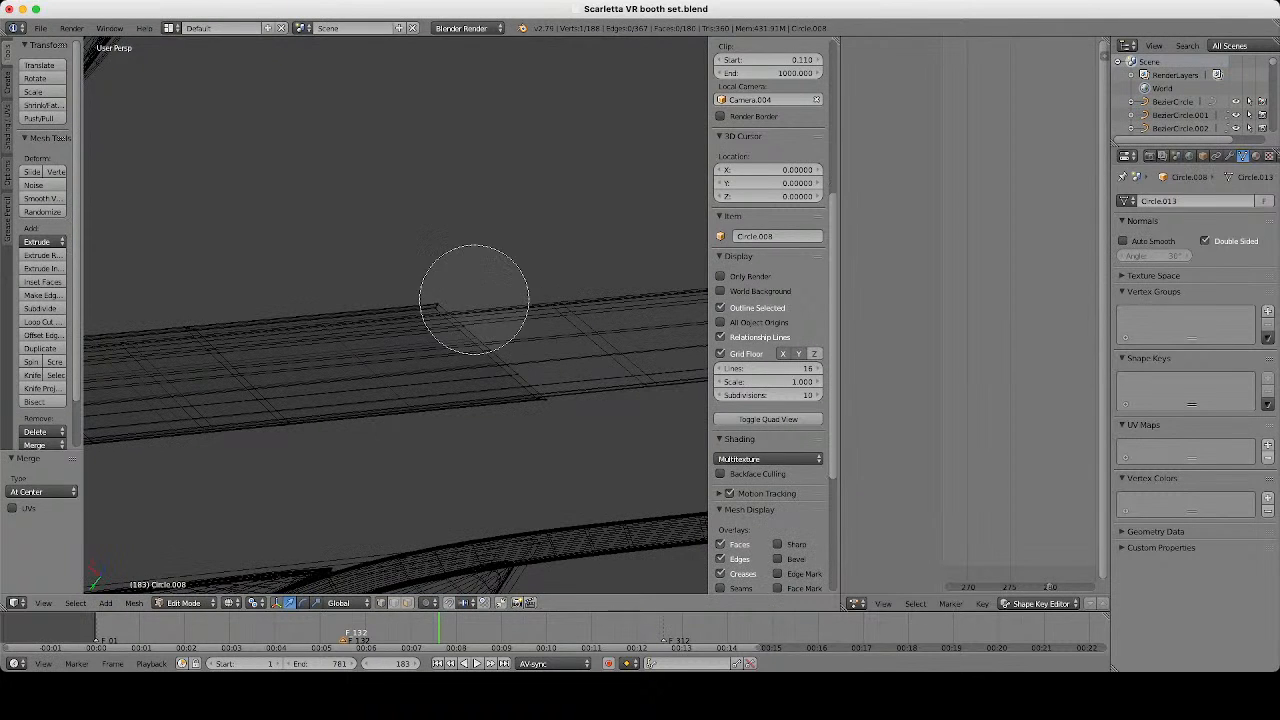
{"action": "key", "text": "Escape"}
{"action": "right_click", "coordinate": [435, 307]}
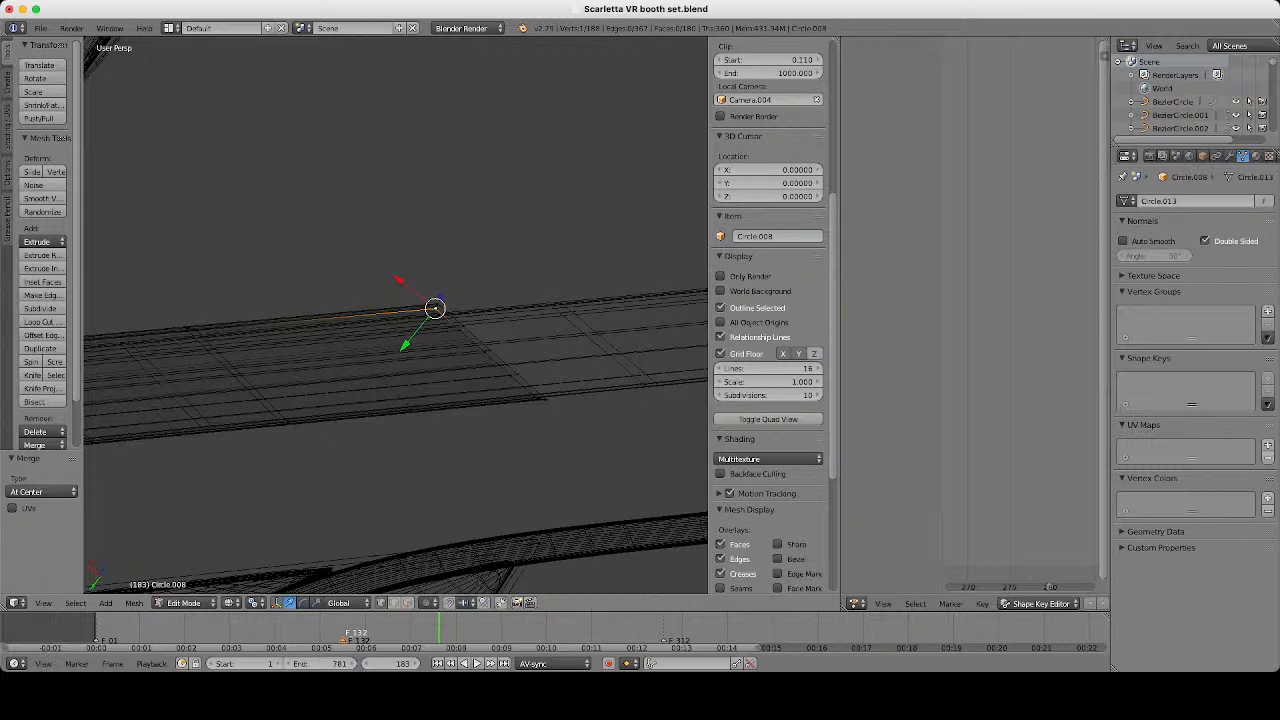
{"action": "key", "text": "c"}
{"action": "left_click_drag", "start_coordinate": [457, 291], "coordinate": [553, 431]}
{"action": "key", "text": "Escape"}
{"action": "middle_click_drag", "start_coordinate": [553, 431], "coordinate": [390, 265]}
{"action": "key", "text": "z"}
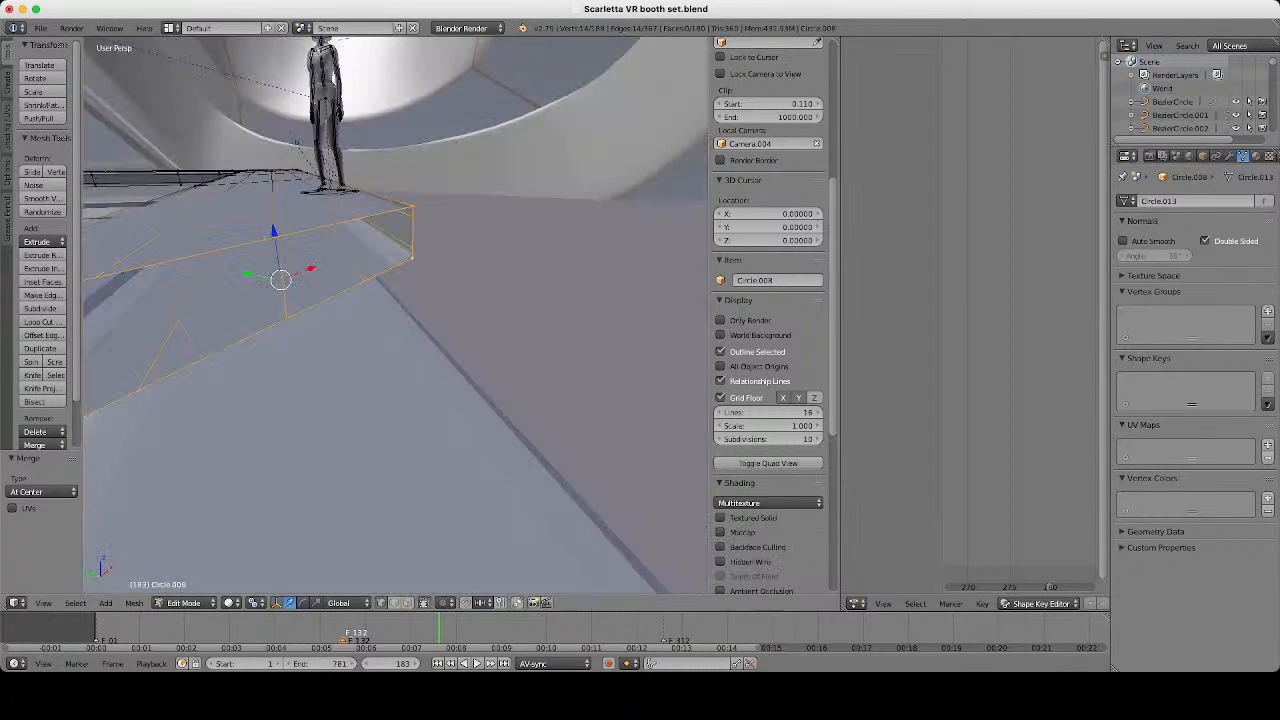
{"action": "scroll", "coordinate": [390, 265], "scroll_direction": "up", "scroll_amount": 1}
{"action": "right_click", "coordinate": [418, 232], "text": "alt+shift"}
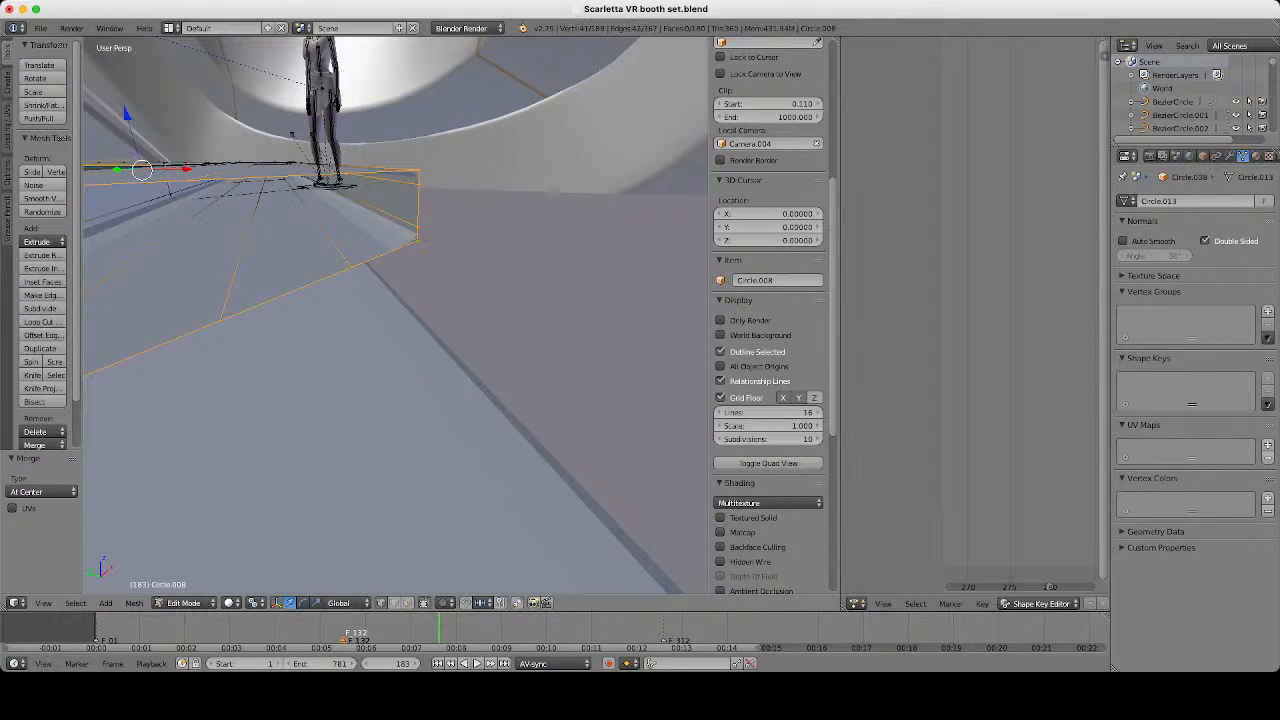
{"action": "right_click", "coordinate": [418, 232], "text": "alt+shift"}
{"action": "right_click", "coordinate": [418, 234], "text": "alt+shift"}
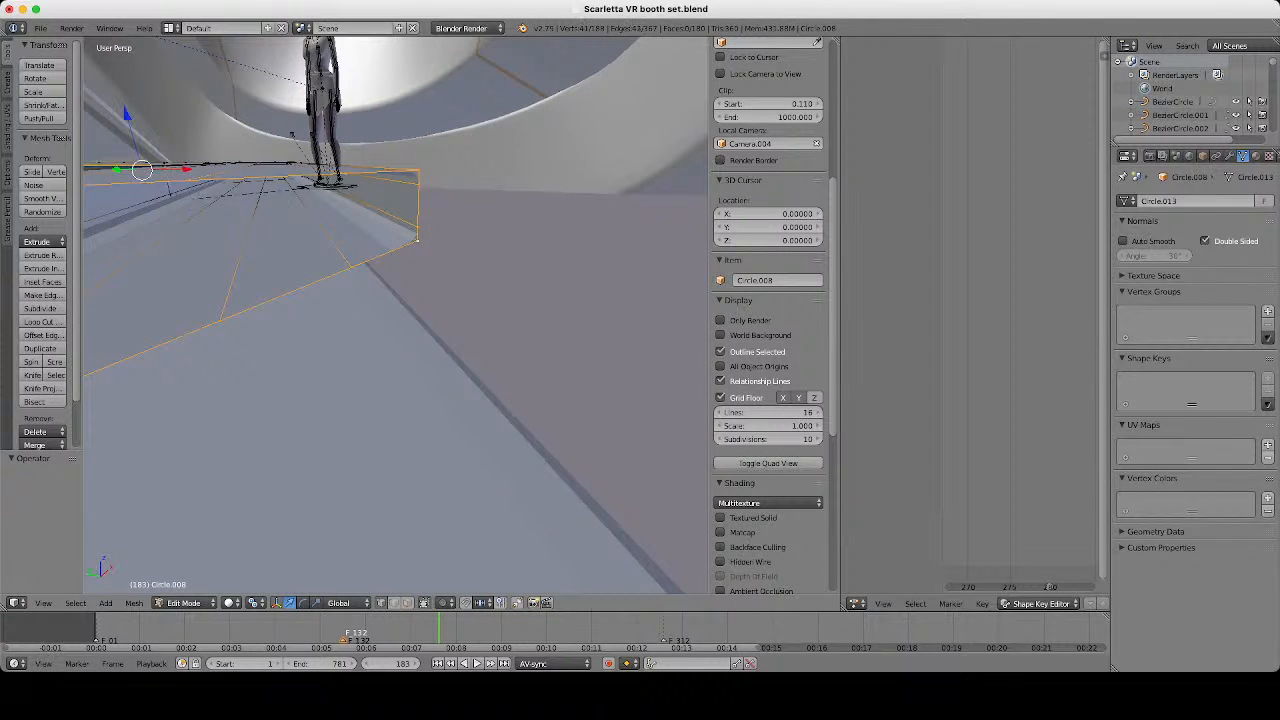
{"action": "key", "text": "z"}
{"action": "mouse_move", "coordinate": [418, 240]}
{"action": "middle_mouse_down"}
{"action": "mouse_move", "coordinate": [440, 310]}
{"action": "mouse_move", "coordinate": [545, 240]}
{"action": "middle_mouse_up"}
{"action": "key", "text": "ctrl+z"}
Deselect the four intermediate vertices on the two vertical sides of the arm's open end.
{"action": "key", "text": "z"}
{"action": "middle_click_drag", "start_coordinate": [480, 300], "coordinate": [420, 310]}
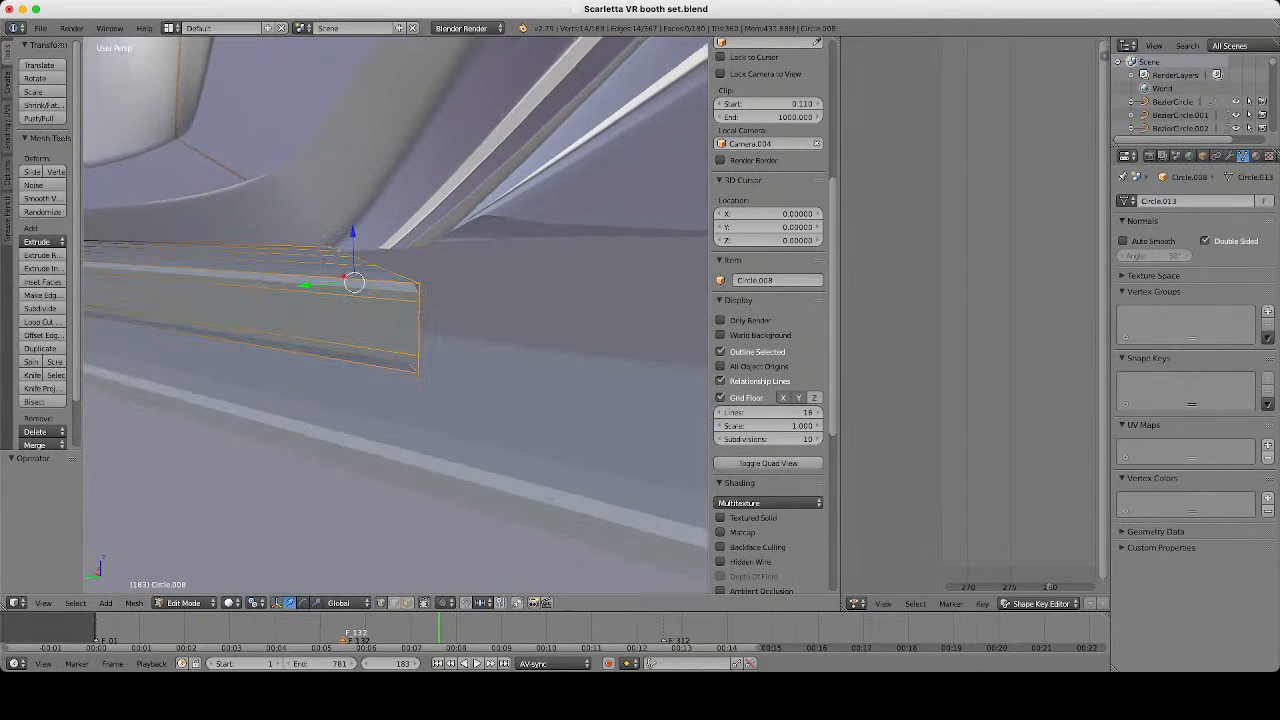
{"action": "right_click", "coordinate": [418, 301], "text": "shift"}
{"action": "right_click", "coordinate": [418, 356], "text": "shift"}
{"action": "middle_click_drag", "start_coordinate": [418, 356], "coordinate": [375, 338]}
{"action": "right_click", "coordinate": [345, 296], "text": "shift"}
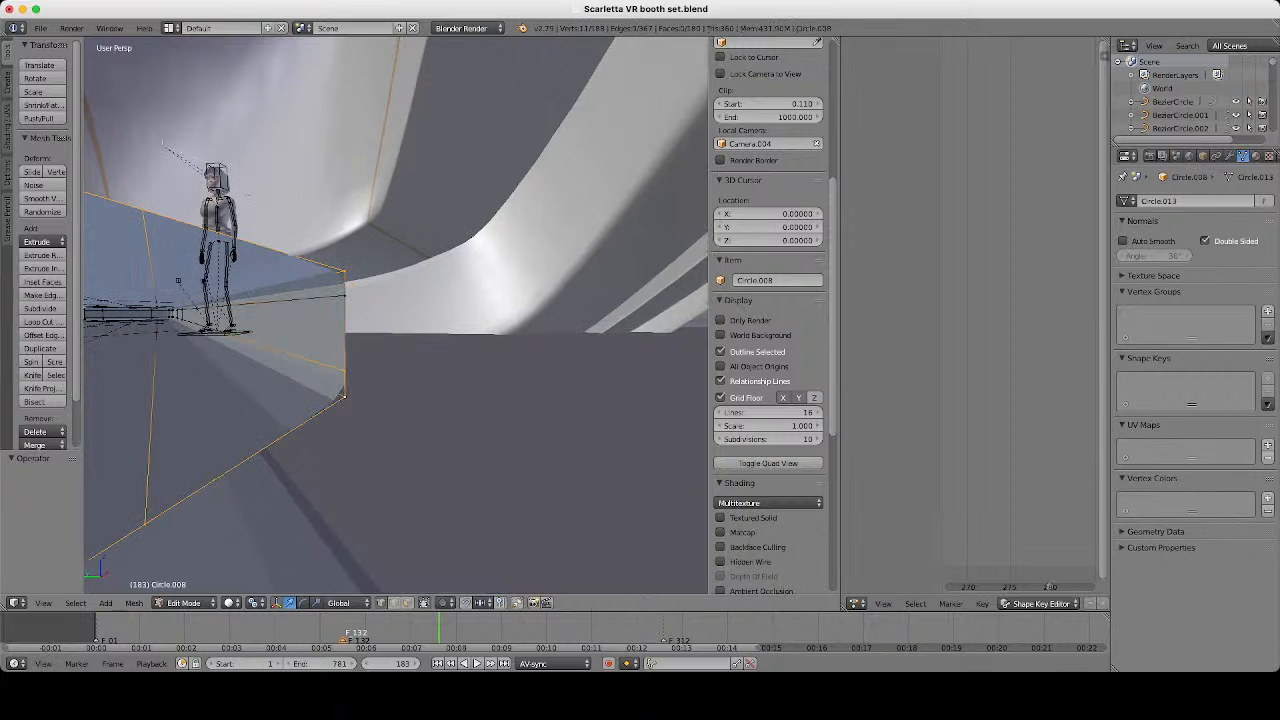
{"action": "right_click", "coordinate": [345, 371], "text": "shift"}
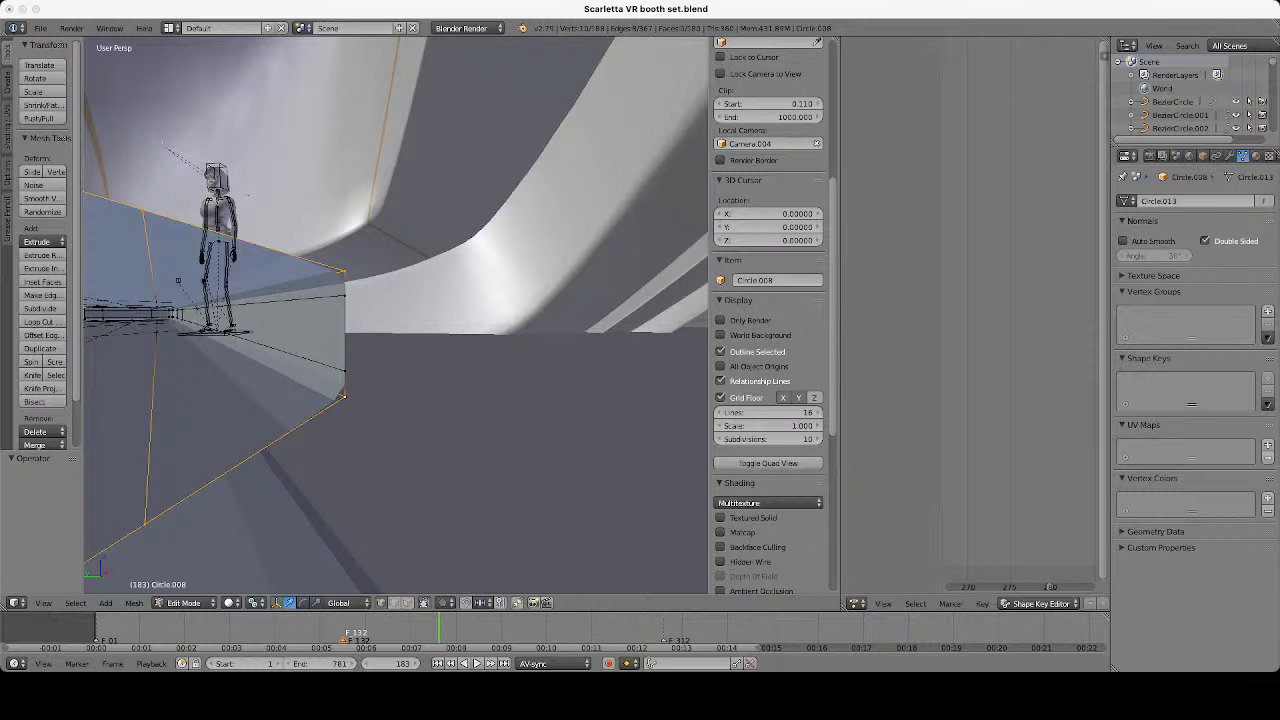
Bridge the selected upper and lower edge loops to cap the open end of this arm.
{"action": "scroll", "coordinate": [396, 315], "scroll_direction": "down", "scroll_amount": 6}
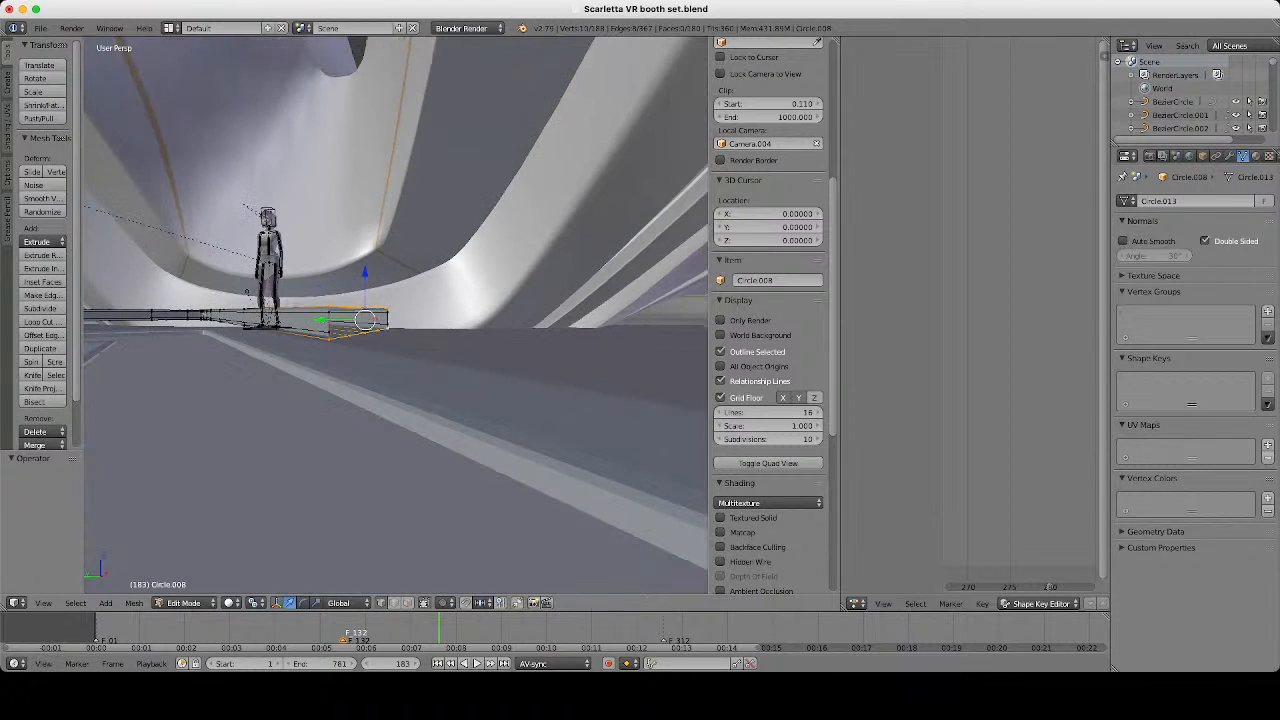
{"action": "key", "text": "z"}
{"action": "mouse_move", "coordinate": [420, 300]}
{"action": "middle_mouse_down"}
{"action": "mouse_move", "coordinate": [320, 380]}
{"action": "mouse_move", "coordinate": [500, 350]}
{"action": "middle_mouse_up"}
{"action": "scroll", "coordinate": [396, 315], "scroll_direction": "up", "scroll_amount": 6}
{"action": "key", "text": "z"}
{"action": "middle_click_drag", "start_coordinate": [420, 400], "coordinate": [400, 350]}
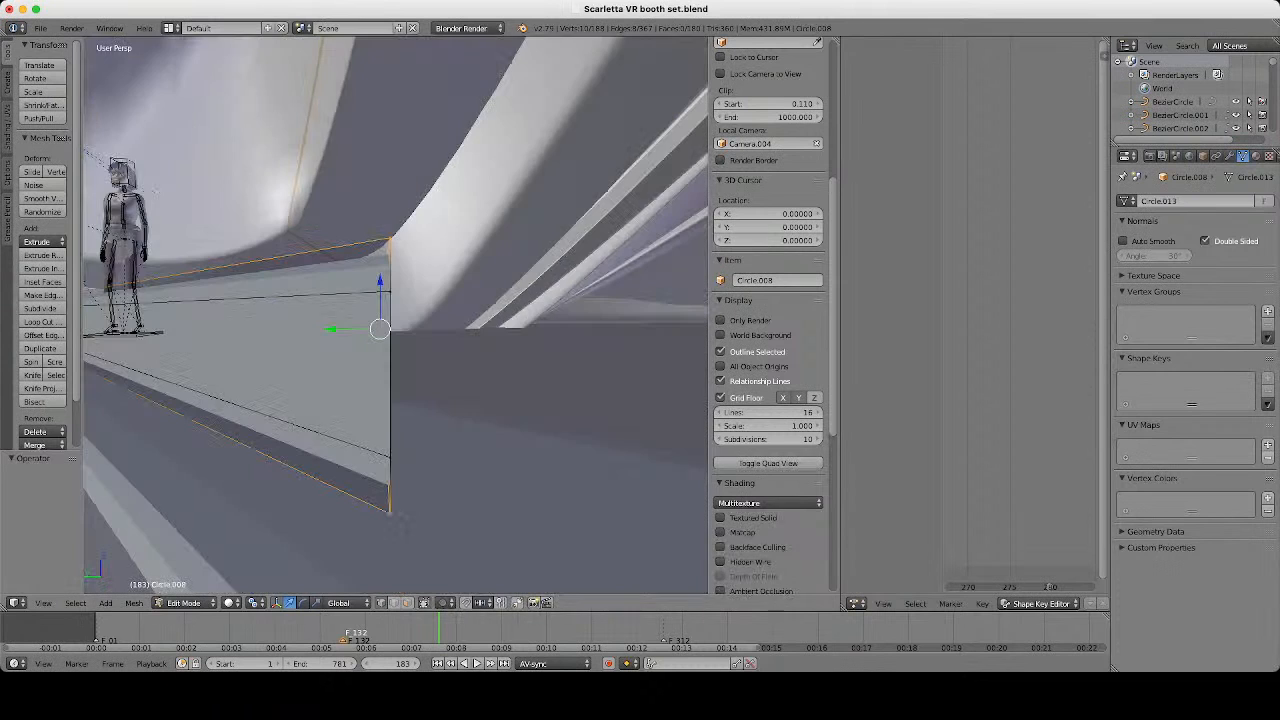
{"action": "key", "text": "w"}
{"action": "left_click", "coordinate": [530, 401]}
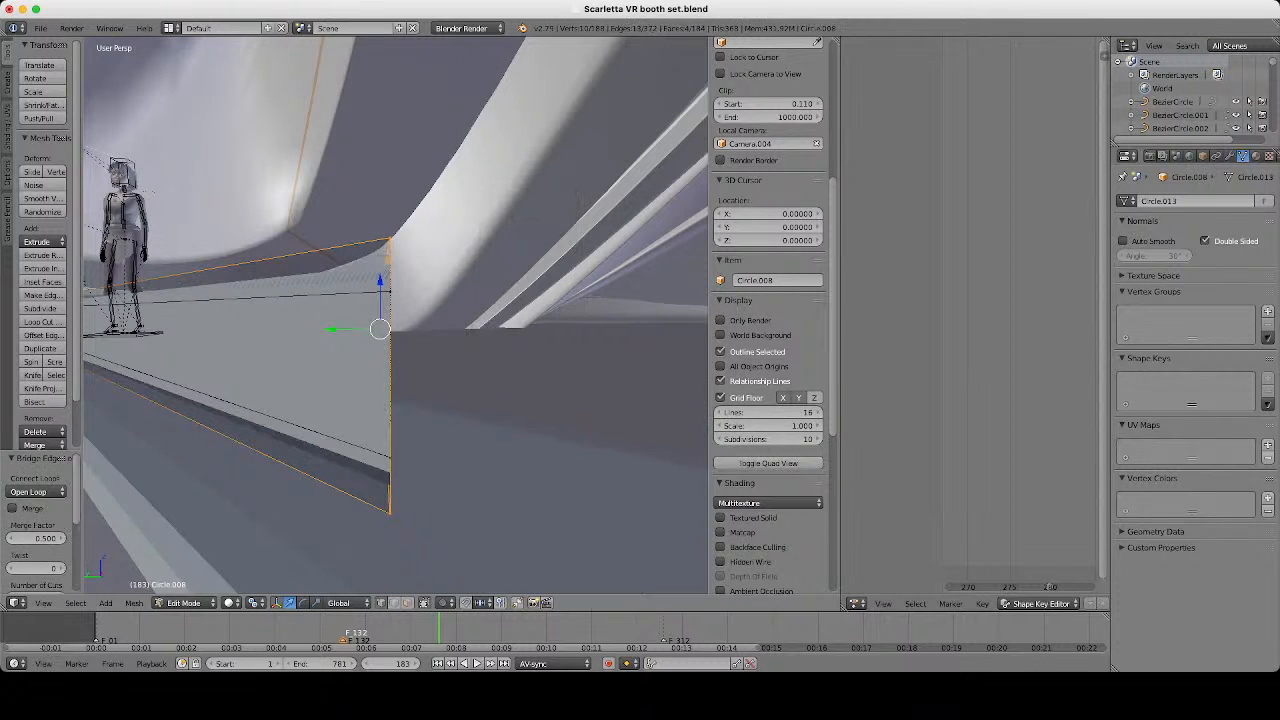
Add two evenly spaced horizontal loop cuts across the new end cap.
{"action": "middle_click_drag", "start_coordinate": [530, 401], "coordinate": [600, 390]}
{"action": "middle_click_drag", "start_coordinate": [400, 390], "coordinate": [535, 357]}
{"action": "key", "text": "ctrl+r"}
{"action": "scroll", "coordinate": [370, 323], "scroll_direction": "up", "scroll_amount": 1}
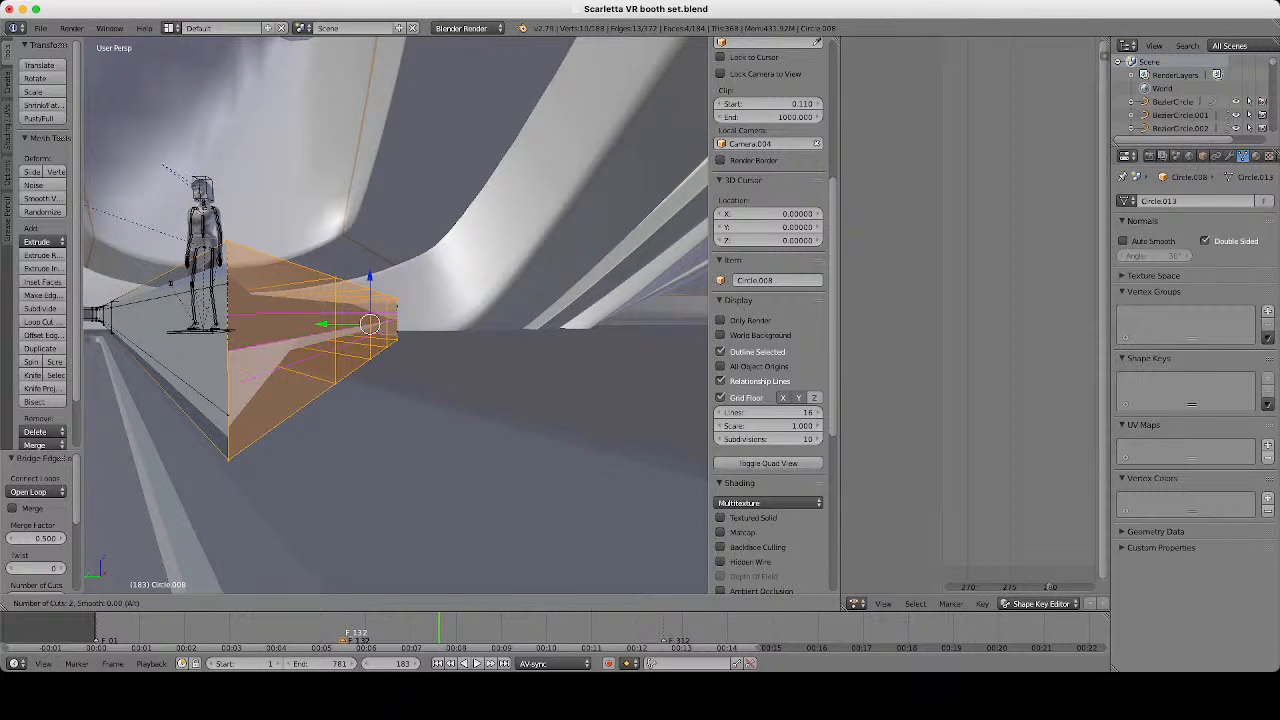
{"action": "double_click", "coordinate": [370, 323]}
{"action": "middle_click_drag", "start_coordinate": [370, 323], "coordinate": [410, 323]}
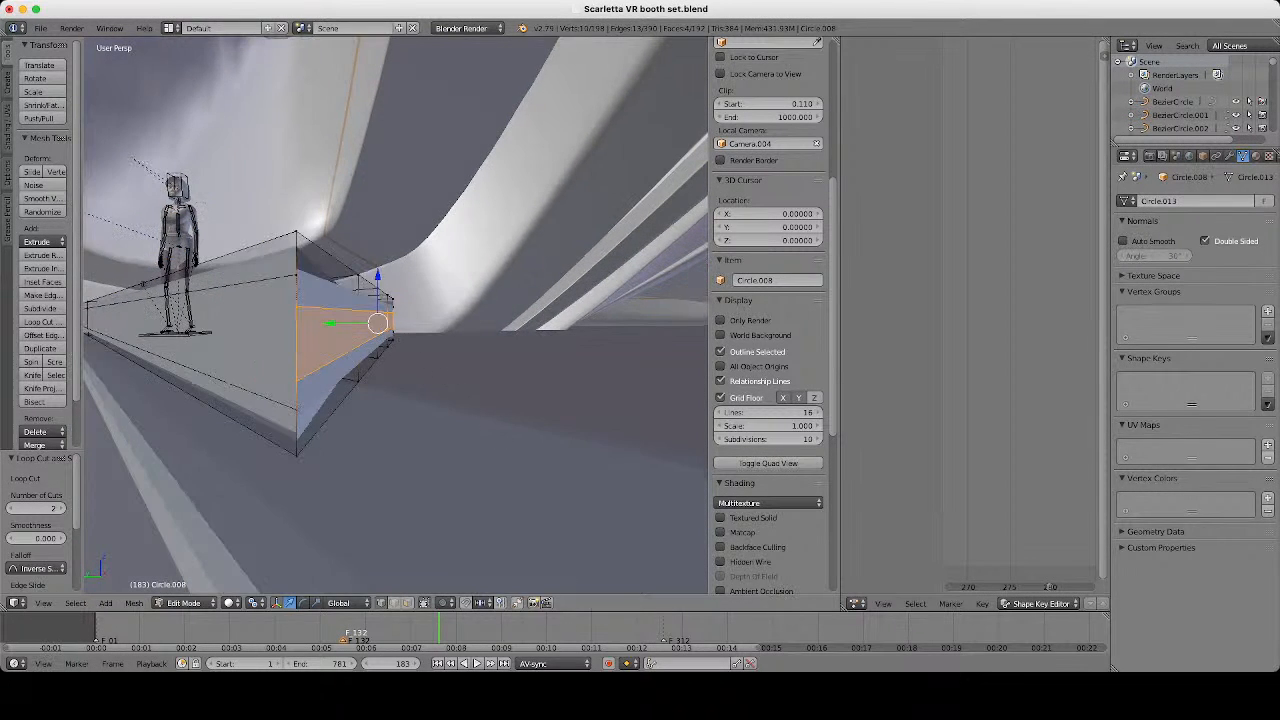
Scale the two cuts apart vertically by about 1.75 and nudge the upper one up to meet the side's edge line.
{"action": "key", "text": "s"}
{"action": "key", "text": "z"}
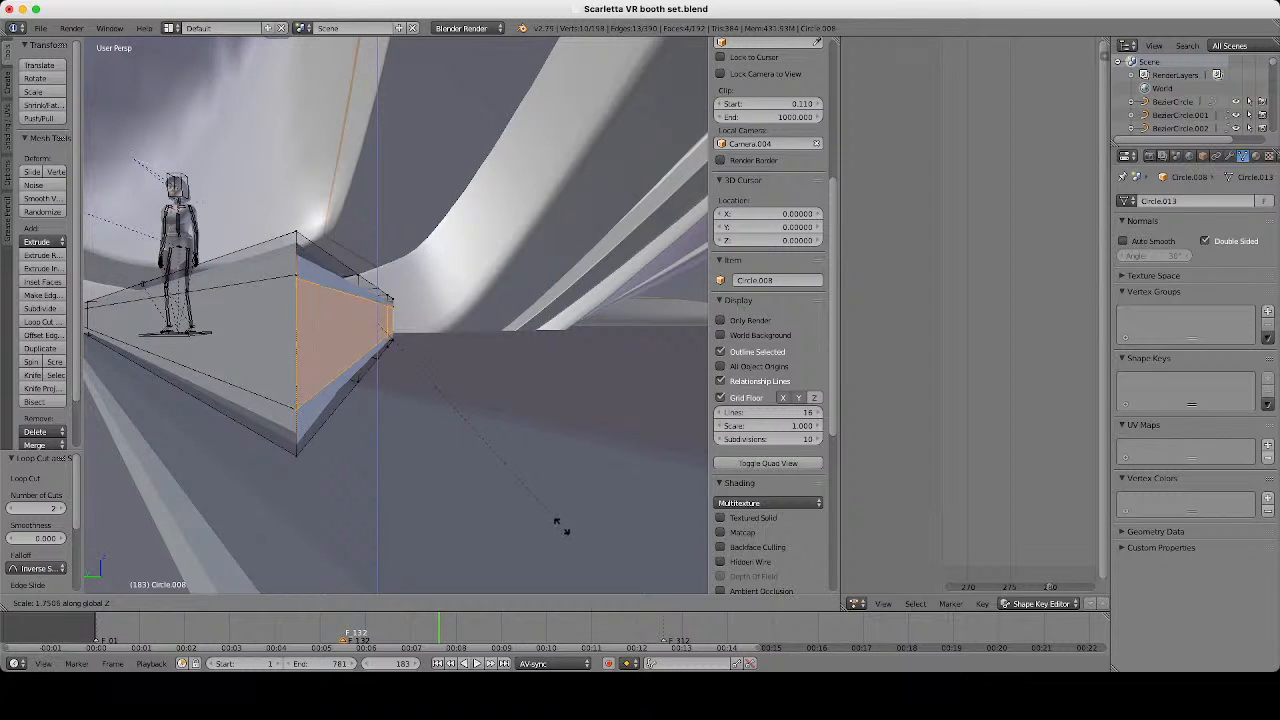
{"action": "left_click", "coordinate": [557, 523]}
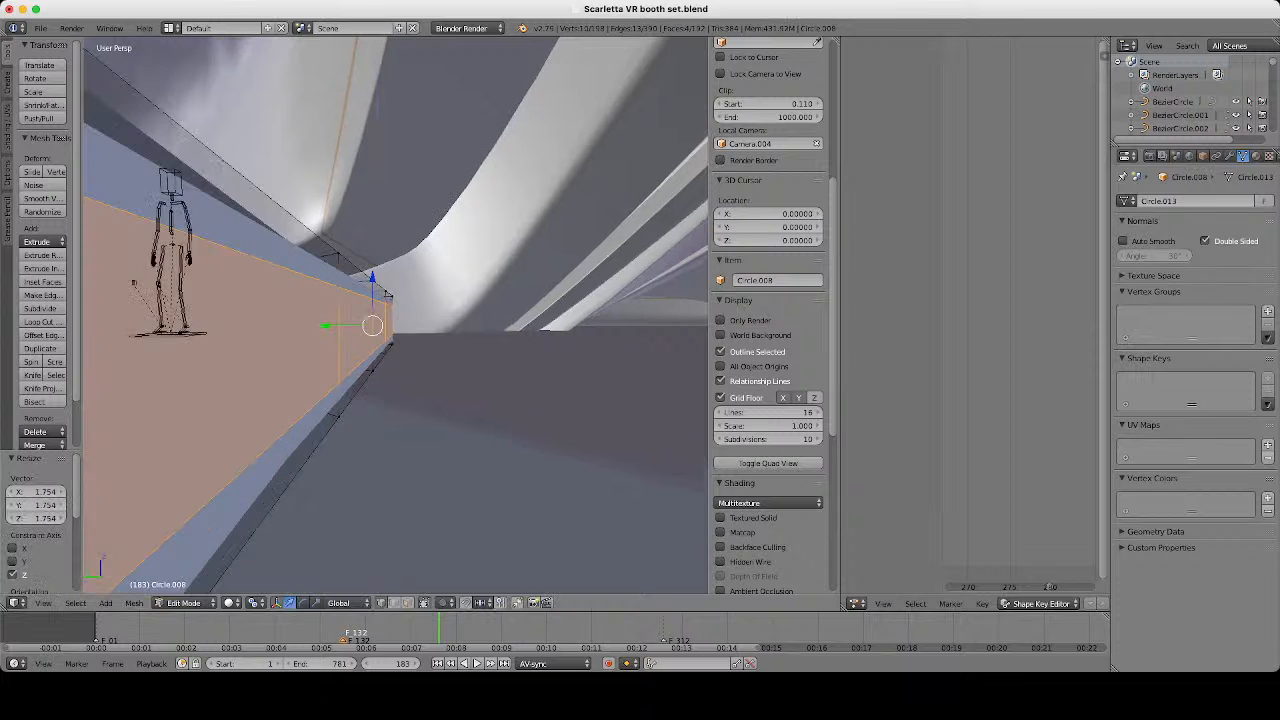
{"action": "right_click", "coordinate": [338, 290], "text": "alt"}
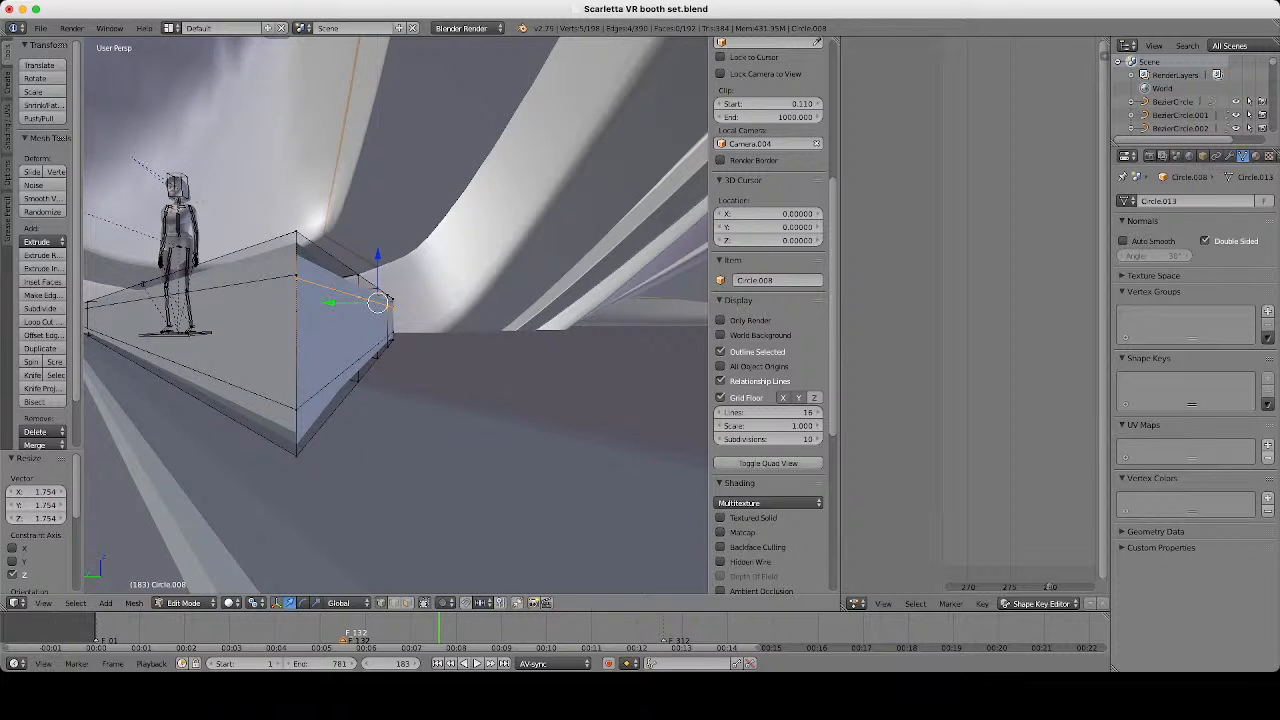
{"action": "left_click_drag", "start_coordinate": [377, 255], "coordinate": [377, 253]}
Merge the overlapping upper vertices where the new cap meets the arm's side at their center.
{"action": "right_click", "coordinate": [296, 275]}
{"action": "key", "text": "z"}
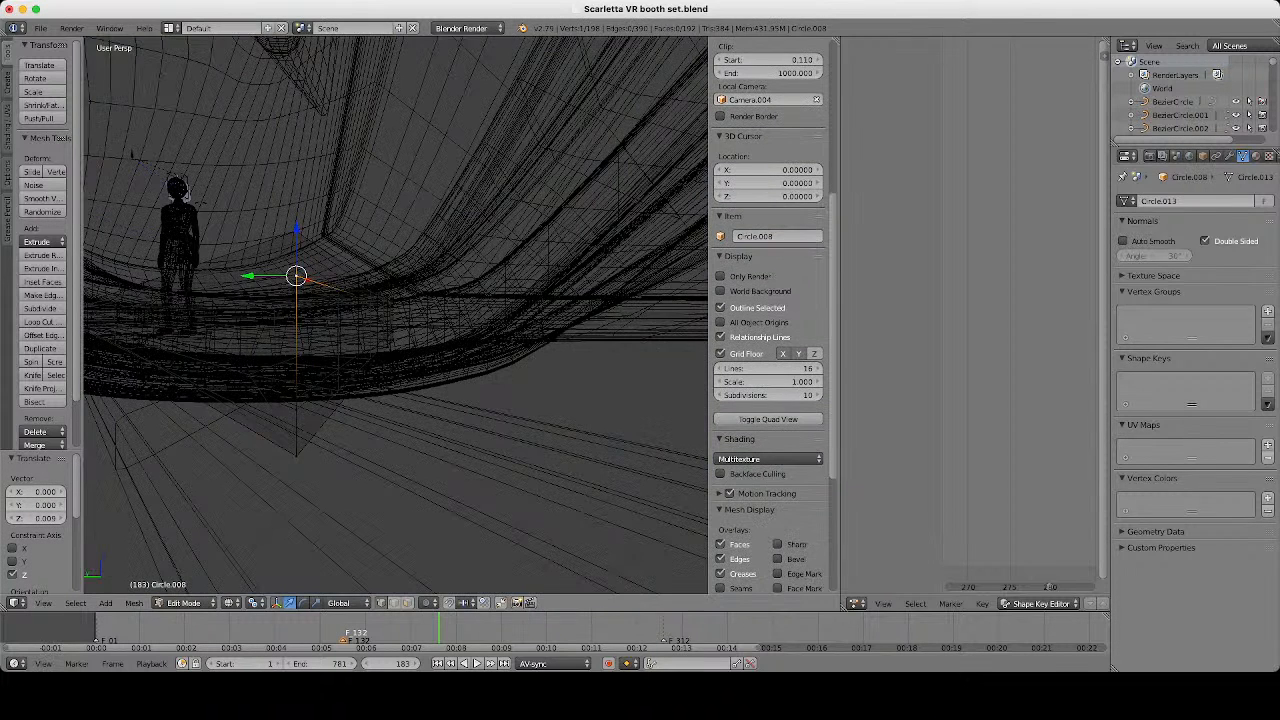
{"action": "right_click", "coordinate": [296, 276], "text": "shift"}
{"action": "key", "text": "z"}
{"action": "key", "text": "alt+m"}
{"action": "left_click", "coordinate": [423, 363]}
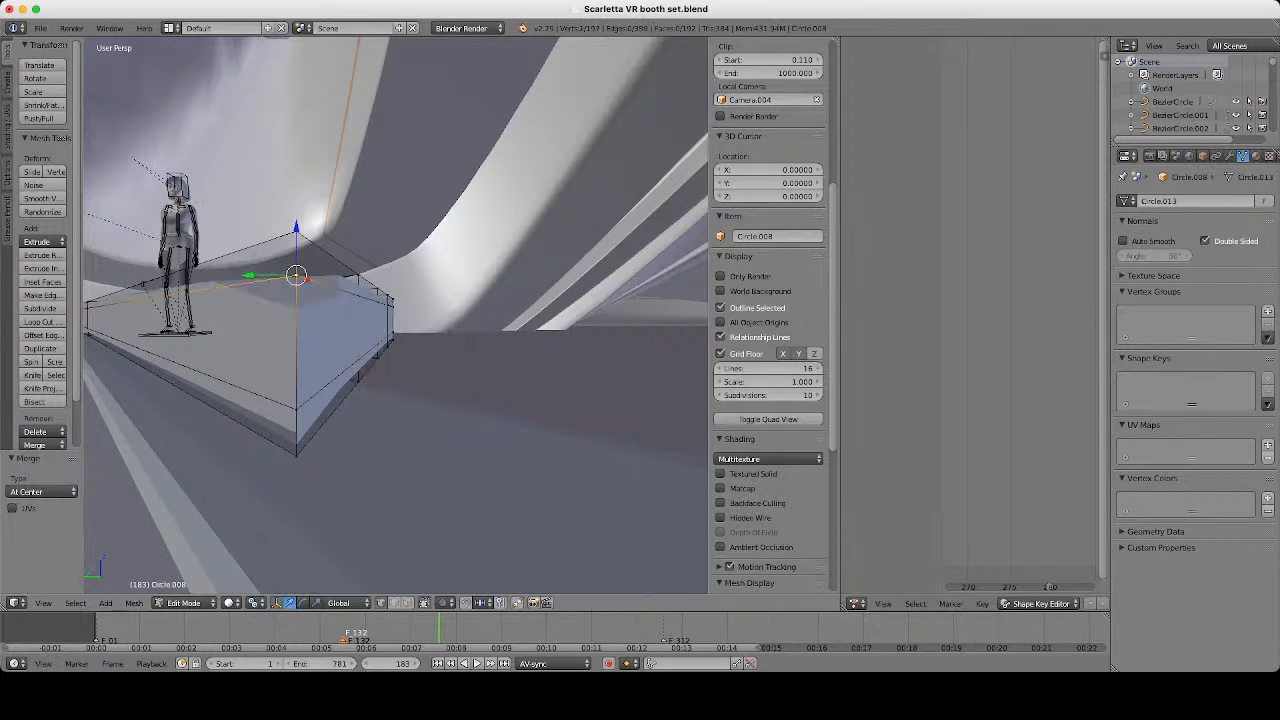
Merge the overlapping lower vertices on the same vertical corner of the new cap at their center.
{"action": "right_click", "coordinate": [296, 409]}
{"action": "key", "text": "z"}
{"action": "right_click", "coordinate": [296, 409], "text": "shift"}
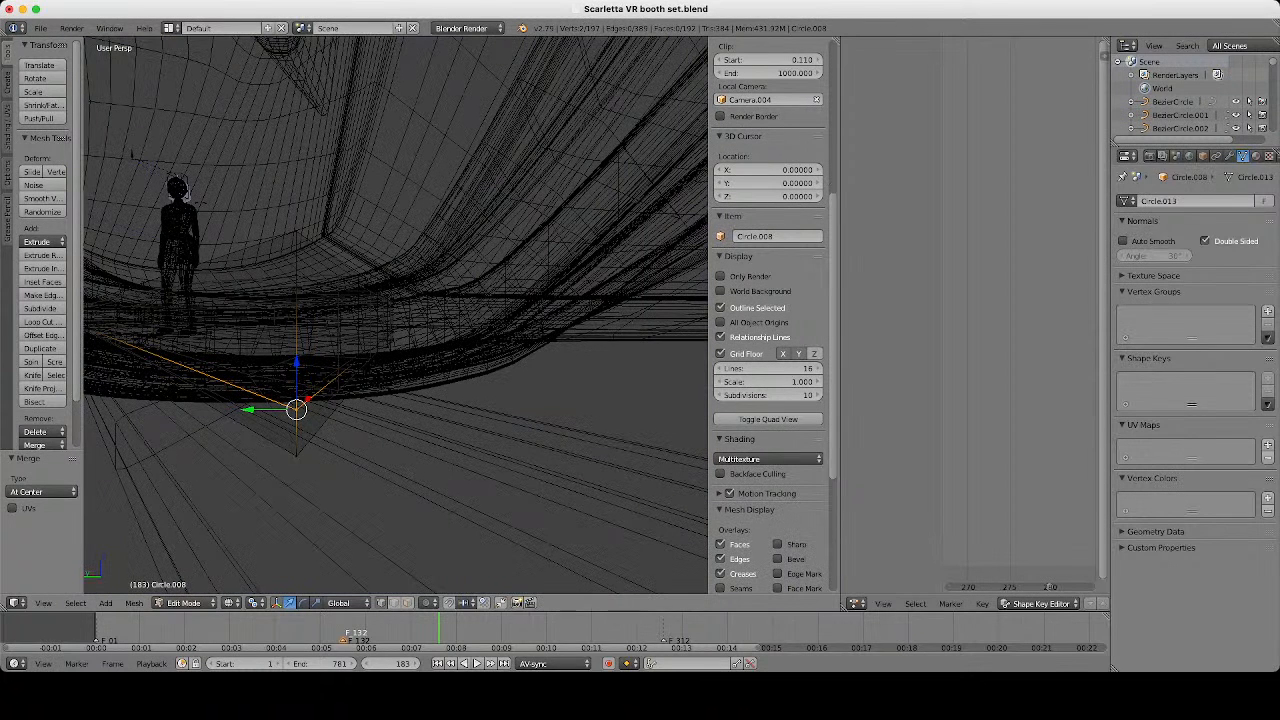
{"action": "key", "text": "alt+m"}
{"action": "left_click", "coordinate": [418, 411]}
{"action": "key", "text": "z"}
Merge the overlapping upper vertices at the new cap's opposite vertical corner at their center.
{"action": "middle_click_drag", "start_coordinate": [418, 411], "coordinate": [262, 400]}
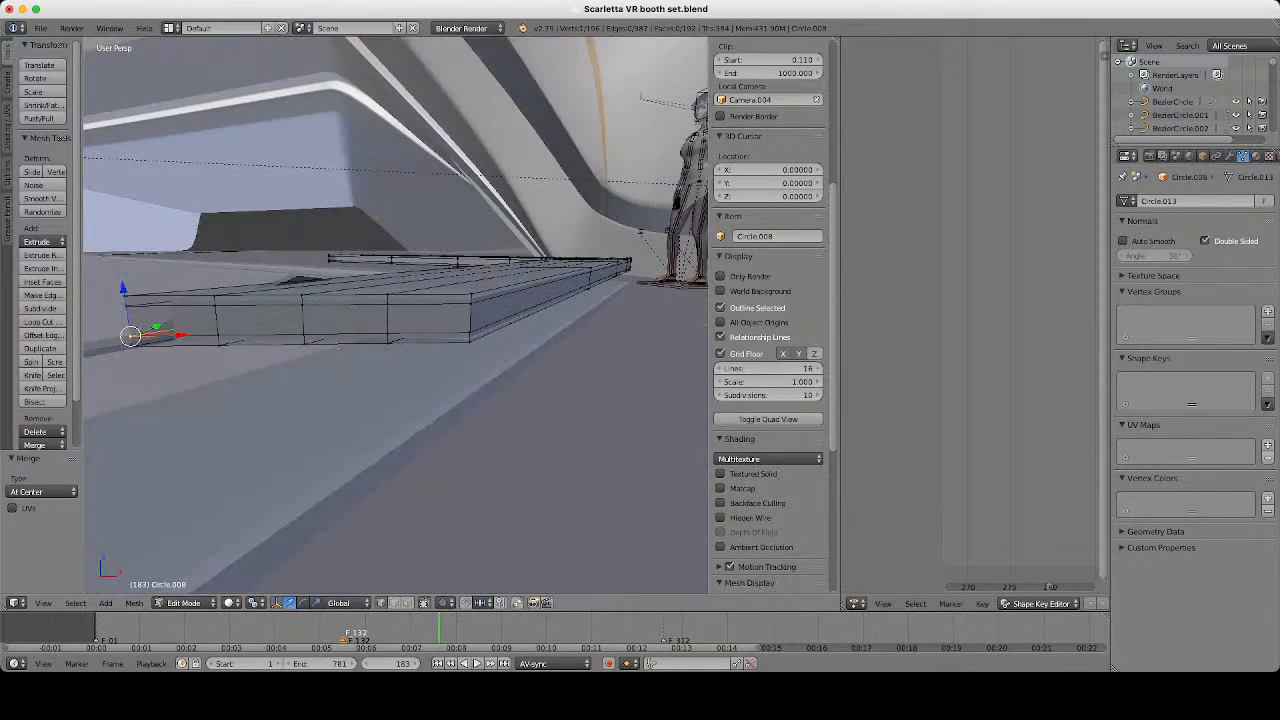
{"action": "middle_click_drag", "start_coordinate": [400, 380], "coordinate": [300, 392]}
{"action": "scroll", "coordinate": [303, 370], "scroll_direction": "up", "scroll_amount": 4}
{"action": "middle_click_drag", "start_coordinate": [440, 360], "coordinate": [390, 345], "text": "shift"}
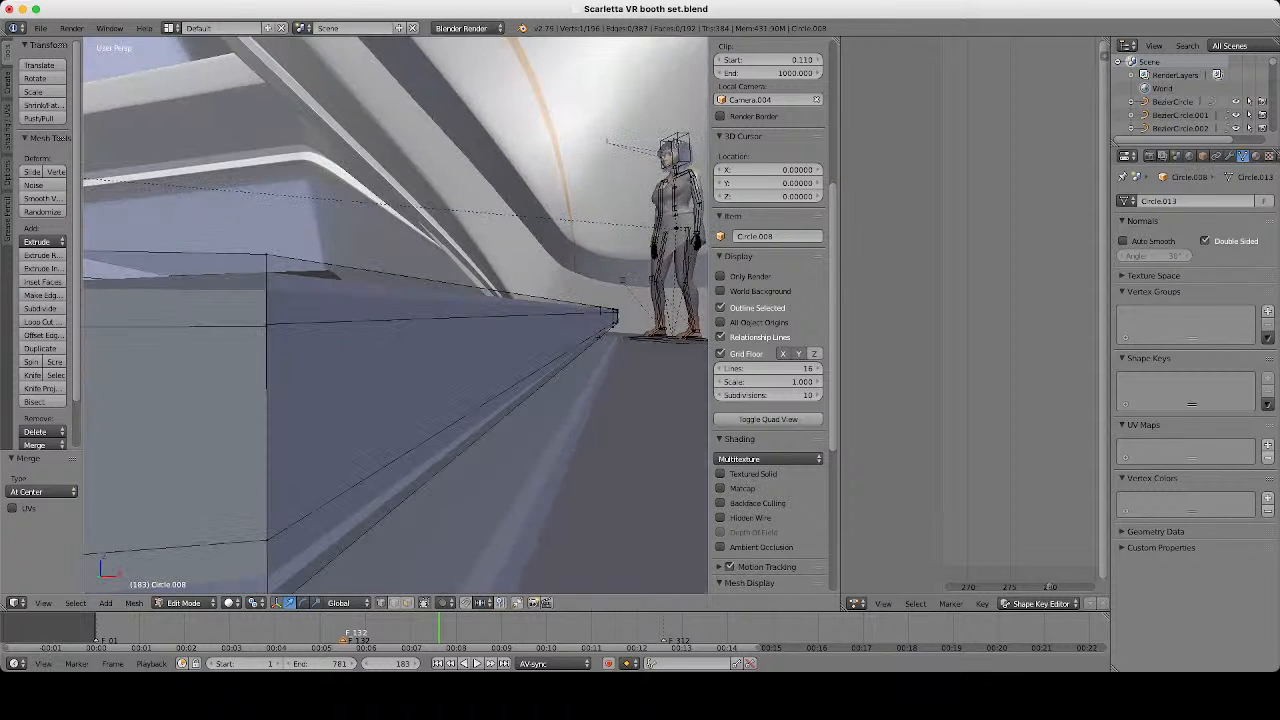
{"action": "right_click", "coordinate": [266, 325]}
{"action": "right_click", "coordinate": [266, 325], "text": "shift"}
{"action": "key", "text": "alt+m"}
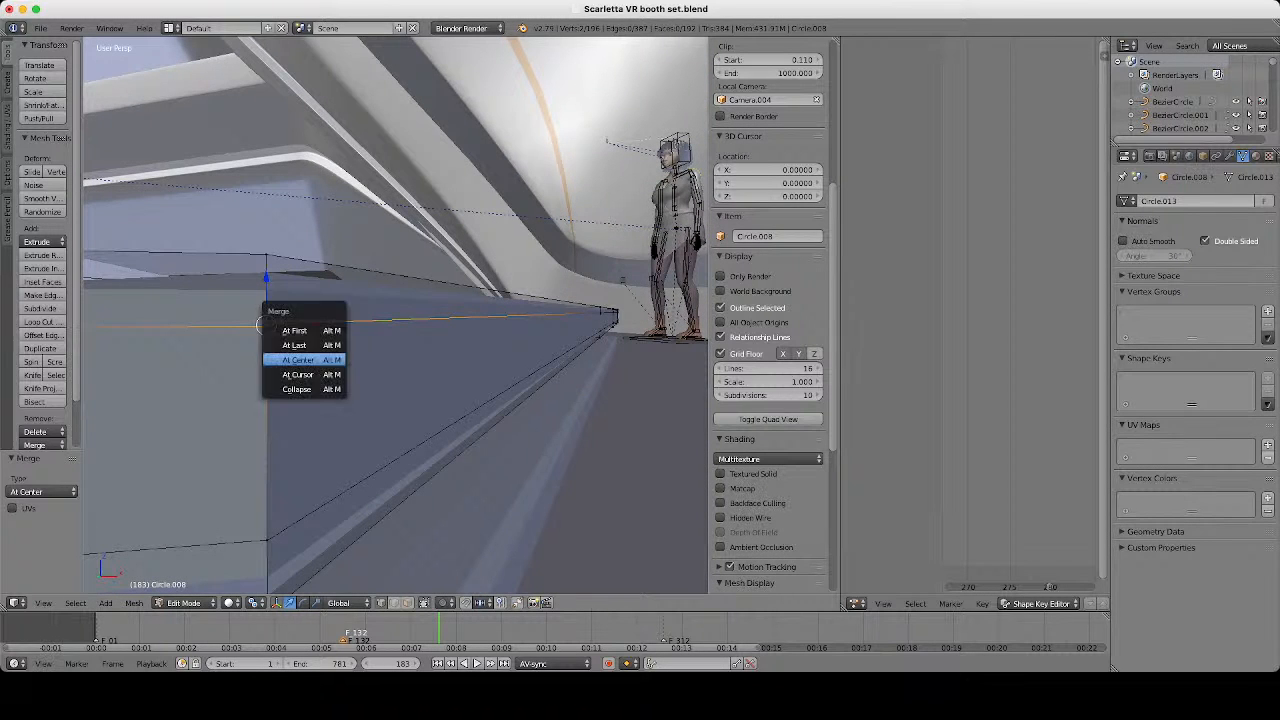
{"action": "left_click", "coordinate": [280, 357]}
Merge the overlapping lower vertices at that opposite corner of the new cap at their center.
{"action": "right_click", "coordinate": [266, 540]}
{"action": "key", "text": "z"}
{"action": "right_click", "coordinate": [267, 540], "text": "shift"}
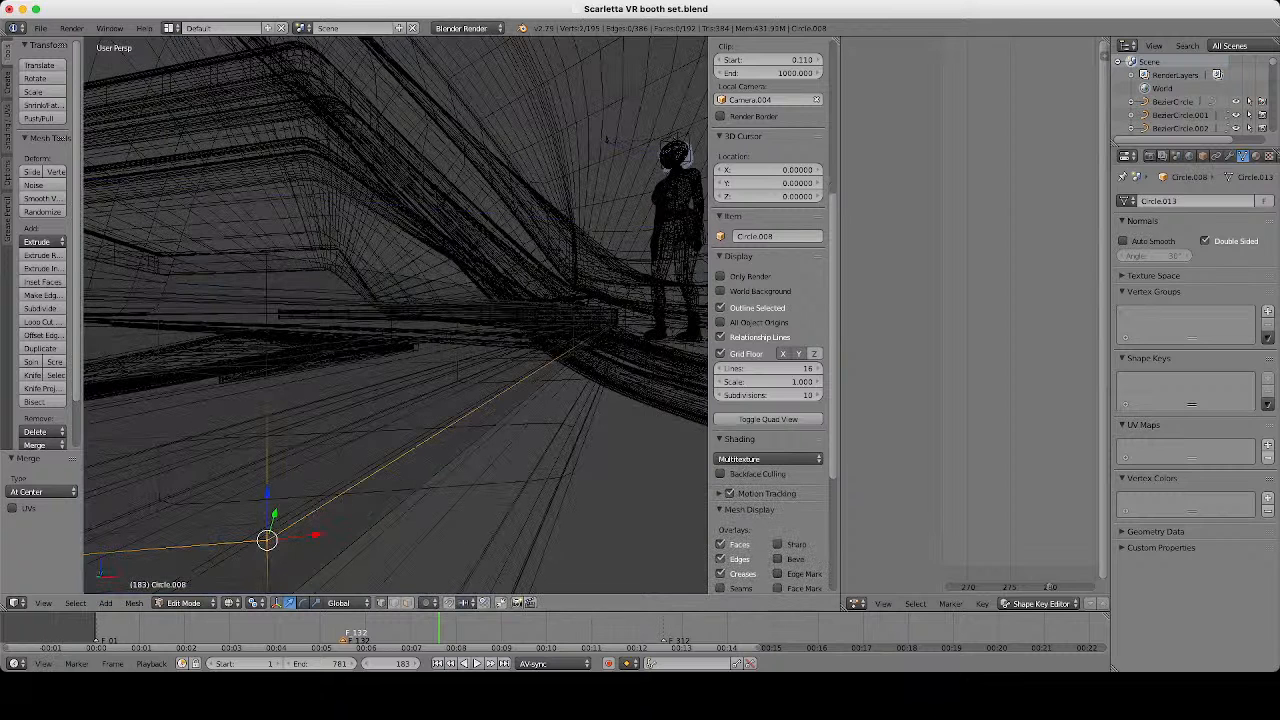
{"action": "key", "text": "alt+m"}
{"action": "key", "text": "Return"}
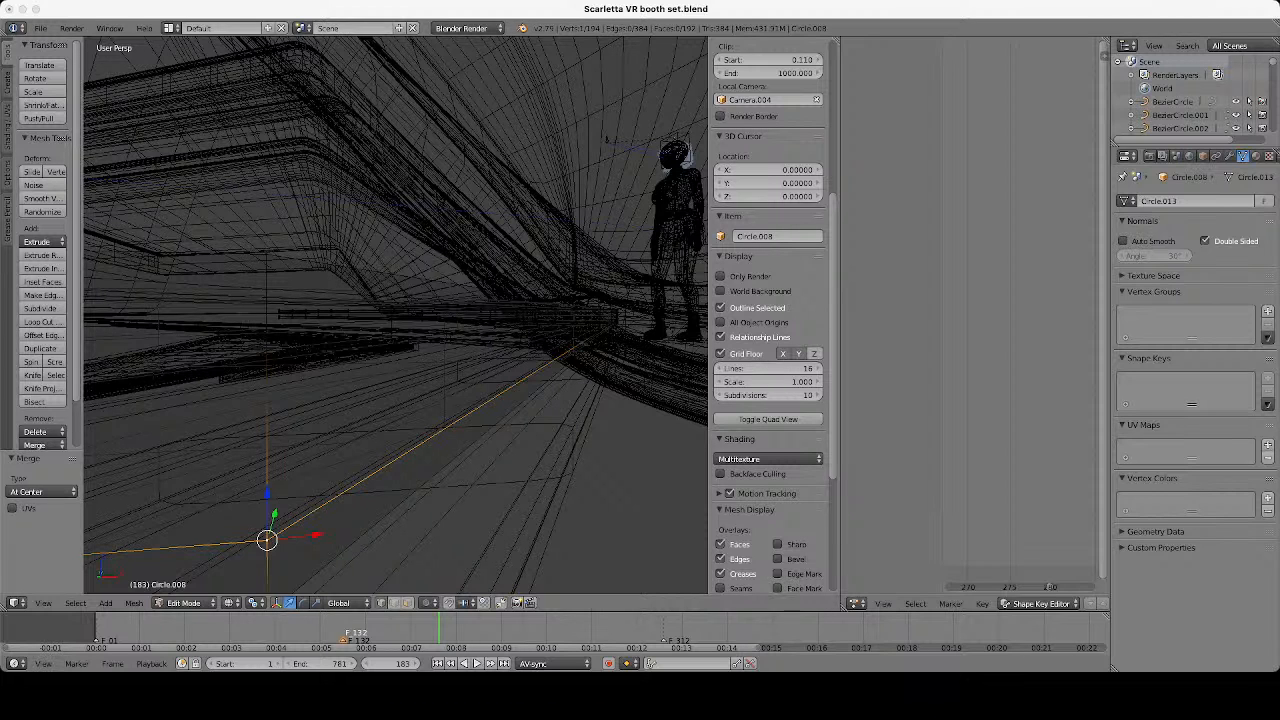
{"action": "scroll", "coordinate": [396, 315], "scroll_direction": "down", "scroll_amount": 4}
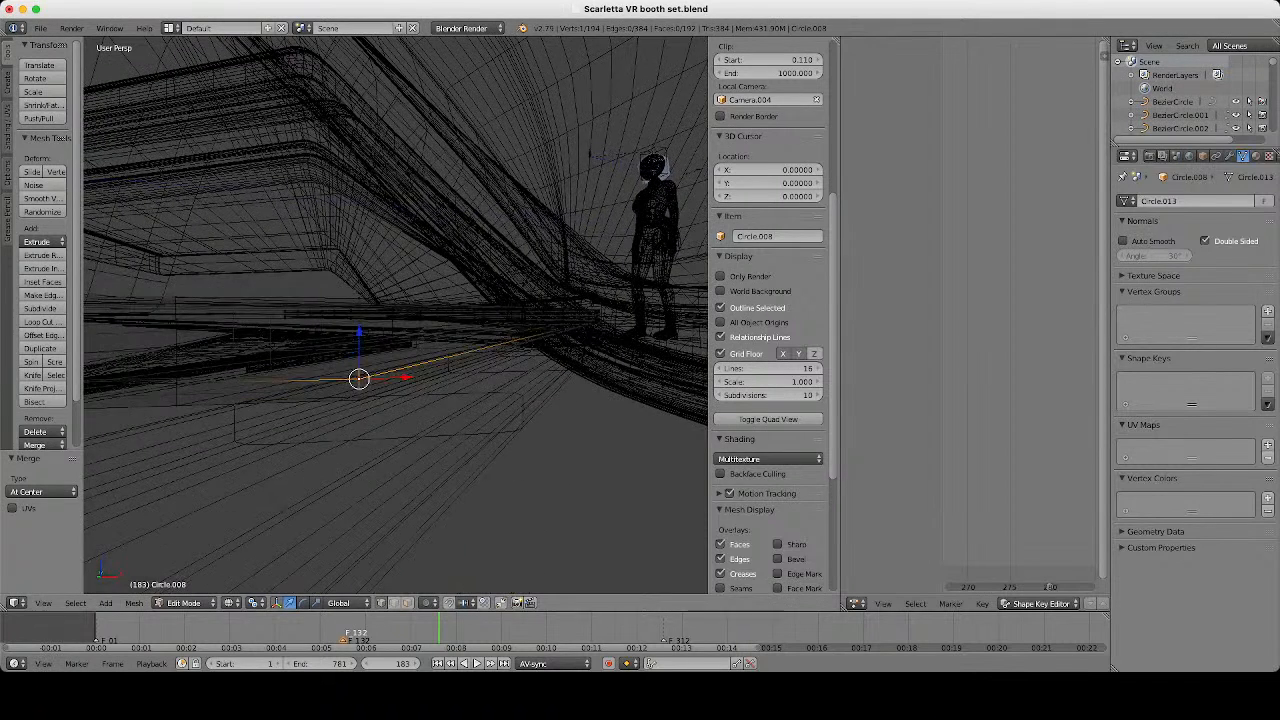
{"action": "key", "text": "z"}
{"action": "scroll", "coordinate": [396, 315], "scroll_direction": "up", "scroll_amount": 3}
{"action": "scroll", "coordinate": [396, 315], "scroll_direction": "down", "scroll_amount": 4}
{"action": "middle_click_drag", "start_coordinate": [396, 315], "coordinate": [523, 434]}
{"action": "scroll", "coordinate": [396, 315], "scroll_direction": "down", "scroll_amount": 4}
{"action": "scroll", "coordinate": [396, 315], "scroll_direction": "up", "scroll_amount": 4}
{"action": "scroll", "coordinate": [396, 315], "scroll_direction": "down", "scroll_amount": 4}
{"action": "key", "text": "z"}
{"action": "key", "text": "a"}
{"action": "key", "text": "c"}
{"action": "left_click", "coordinate": [415, 305]}
{"action": "key", "text": "Escape"}
{"action": "key", "text": "z"}
{"action": "key", "text": "s"}
{"action": "key", "text": "x"}
{"action": "key", "text": "x"}
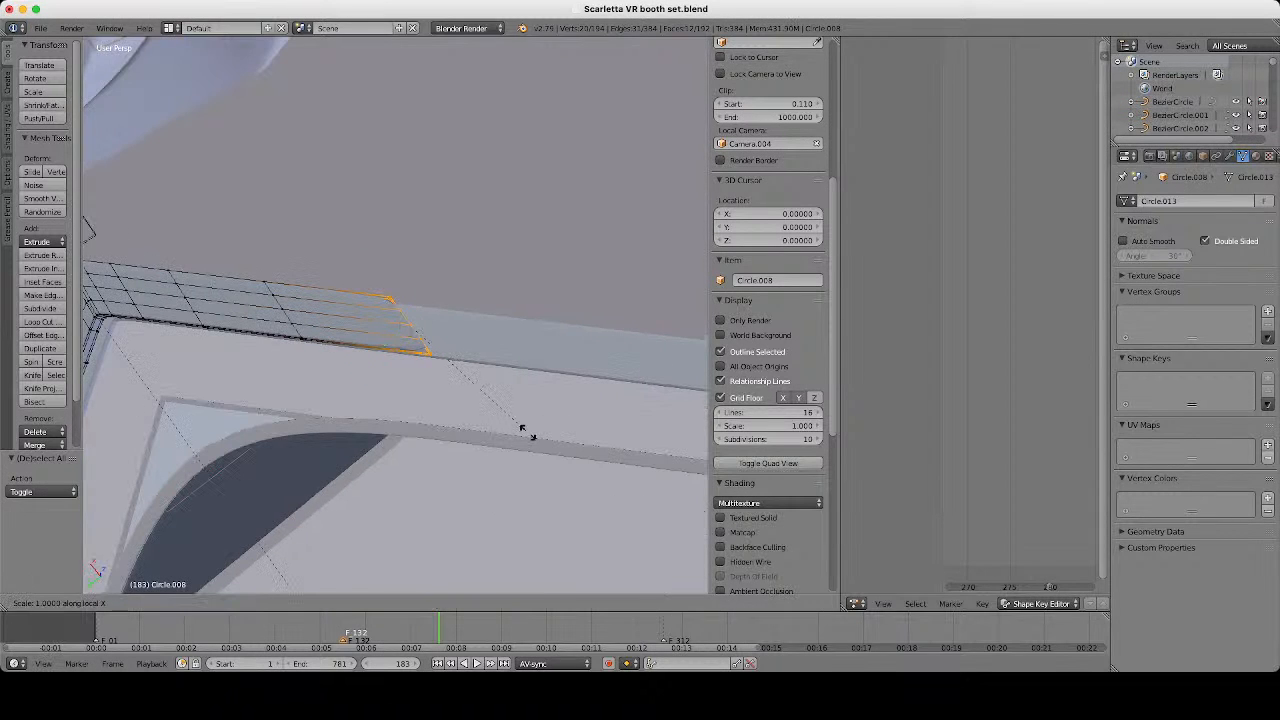
{"action": "key", "text": "y"}
{"action": "key", "text": "y"}
{"action": "key", "text": "Escape"}
Delete the vertices of the edge loop at the apex of the raised corner piece to split its two arms apart.
{"action": "scroll", "coordinate": [528, 432], "scroll_direction": "up", "scroll_amount": 3}
{"action": "scroll", "coordinate": [528, 432], "scroll_direction": "down", "scroll_amount": 9}
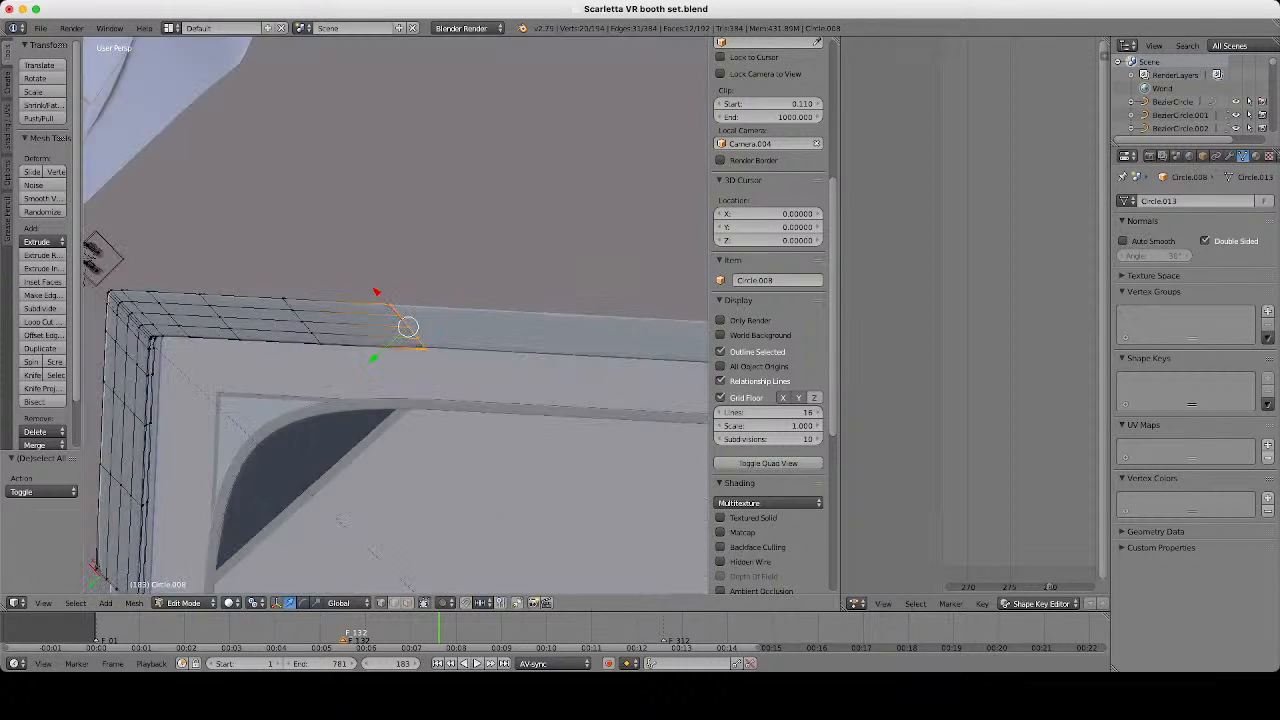
{"action": "middle_click_drag", "start_coordinate": [528, 432], "coordinate": [502, 378], "text": "shift"}
{"action": "scroll", "coordinate": [502, 378], "scroll_direction": "up", "scroll_amount": 4}
{"action": "middle_click_drag", "start_coordinate": [410, 320], "coordinate": [590, 352], "text": "shift"}
{"action": "scroll", "coordinate": [607, 388], "scroll_direction": "up", "scroll_amount": 3}
{"action": "scroll", "coordinate": [480, 350], "scroll_direction": "up", "scroll_amount": 2}
{"action": "scroll", "coordinate": [590, 352], "scroll_direction": "up", "scroll_amount": 3}
{"action": "right_click", "coordinate": [308, 269], "text": "alt"}
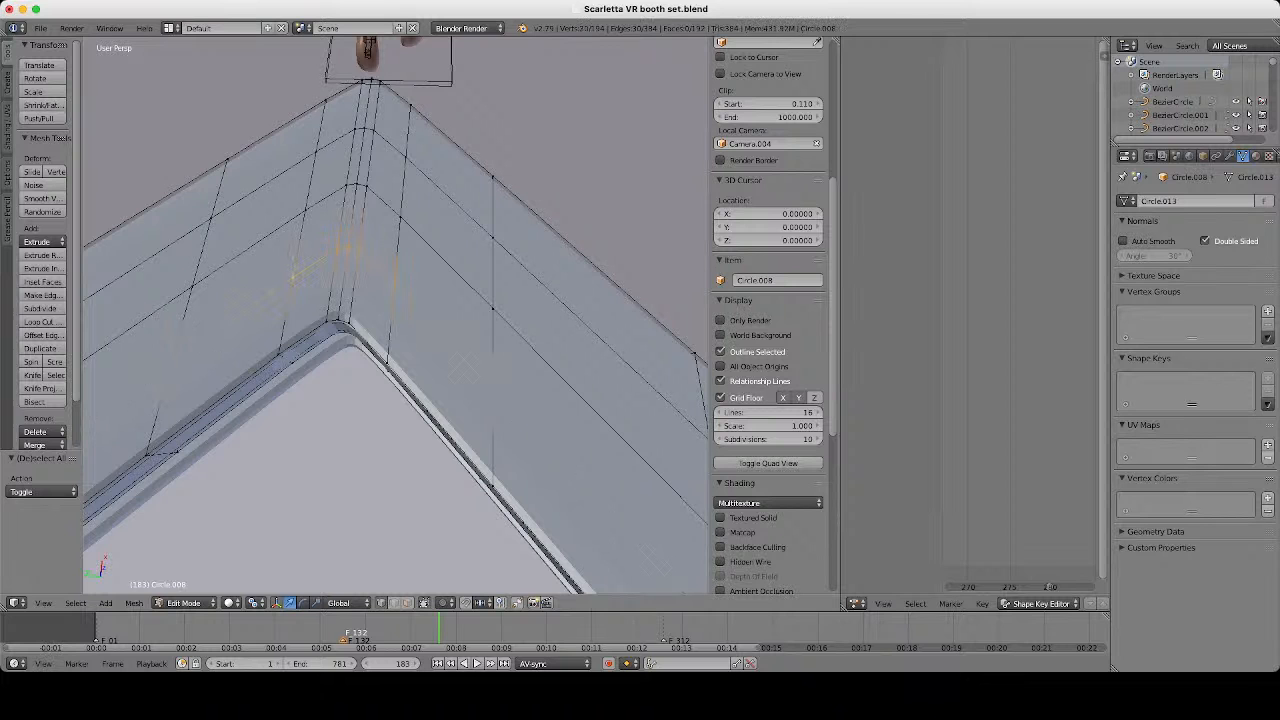
{"action": "key", "text": "x"}
{"action": "left_click", "coordinate": [390, 103]}
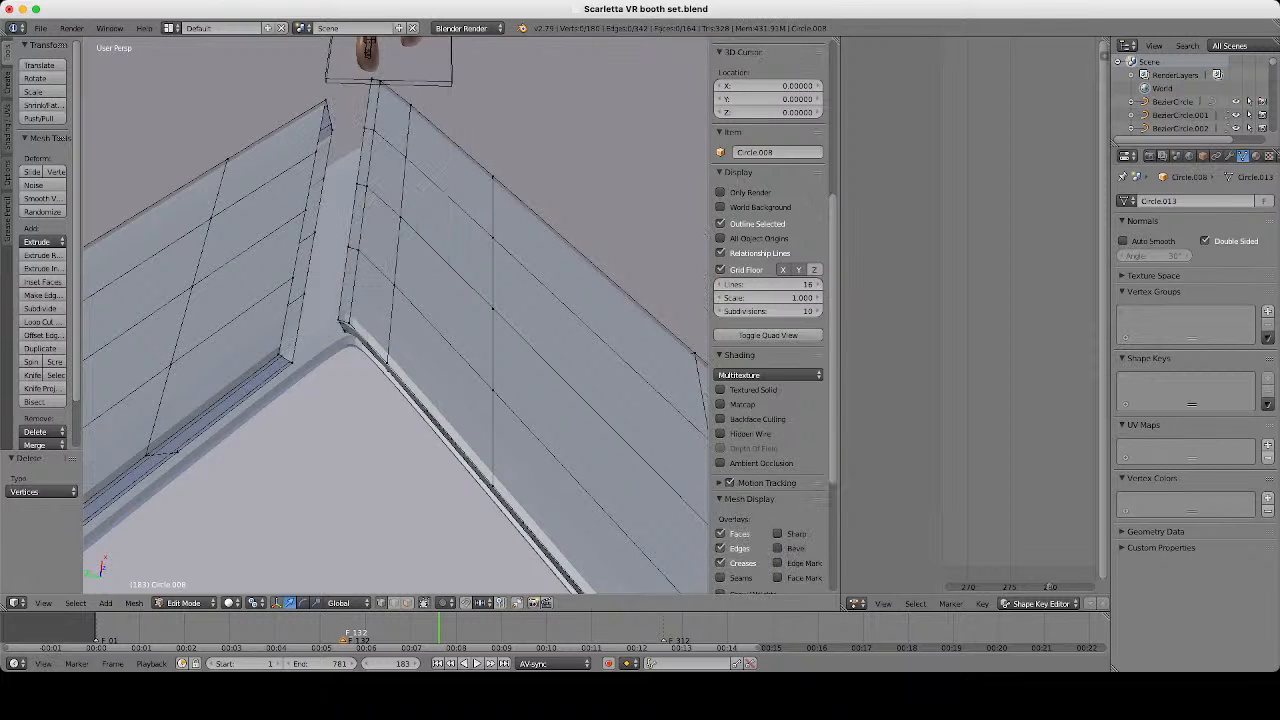
Delete all linked vertices of the separated arm, keeping only the arm with the open end at the apex.
{"action": "right_click", "coordinate": [291, 277]}
{"action": "key", "text": "ctrl+l"}
{"action": "key", "text": "x"}
{"action": "left_click", "coordinate": [290, 263]}
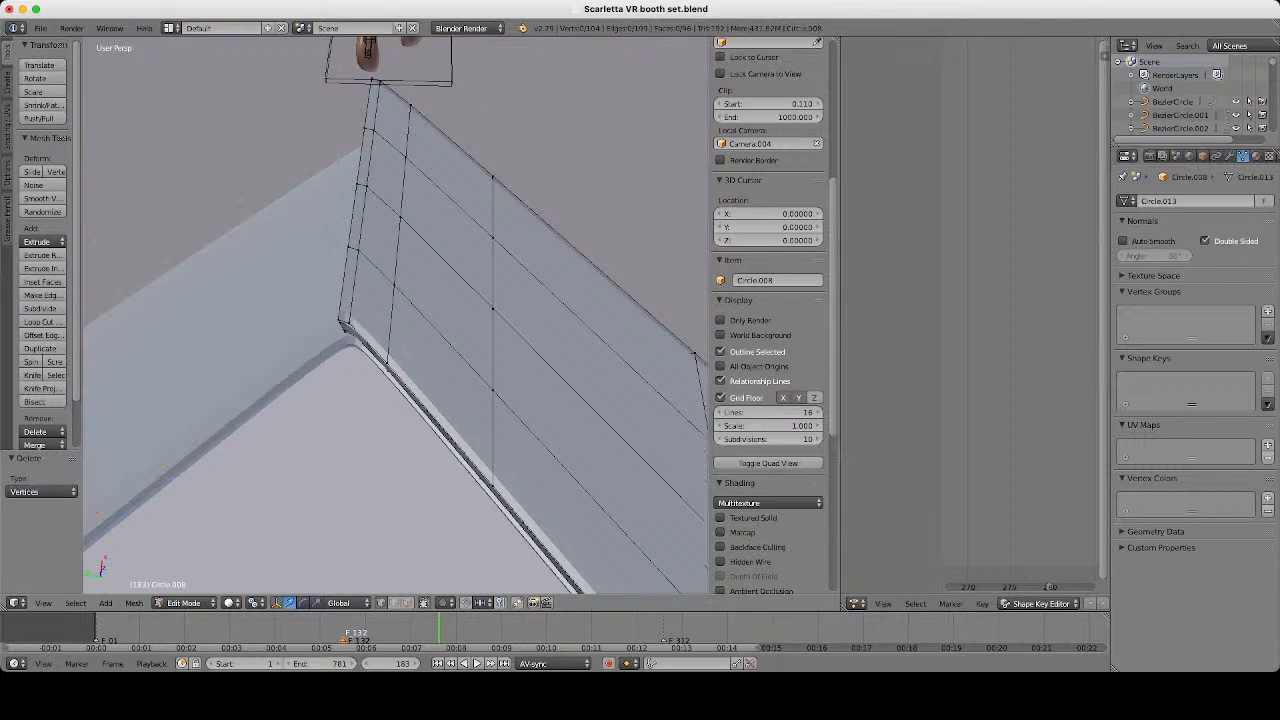
{"action": "key", "text": "Tab"}
{"action": "scroll", "coordinate": [395, 315], "scroll_direction": "down", "scroll_amount": 8}
{"action": "scroll", "coordinate": [395, 315], "scroll_direction": "up", "scroll_amount": 6}
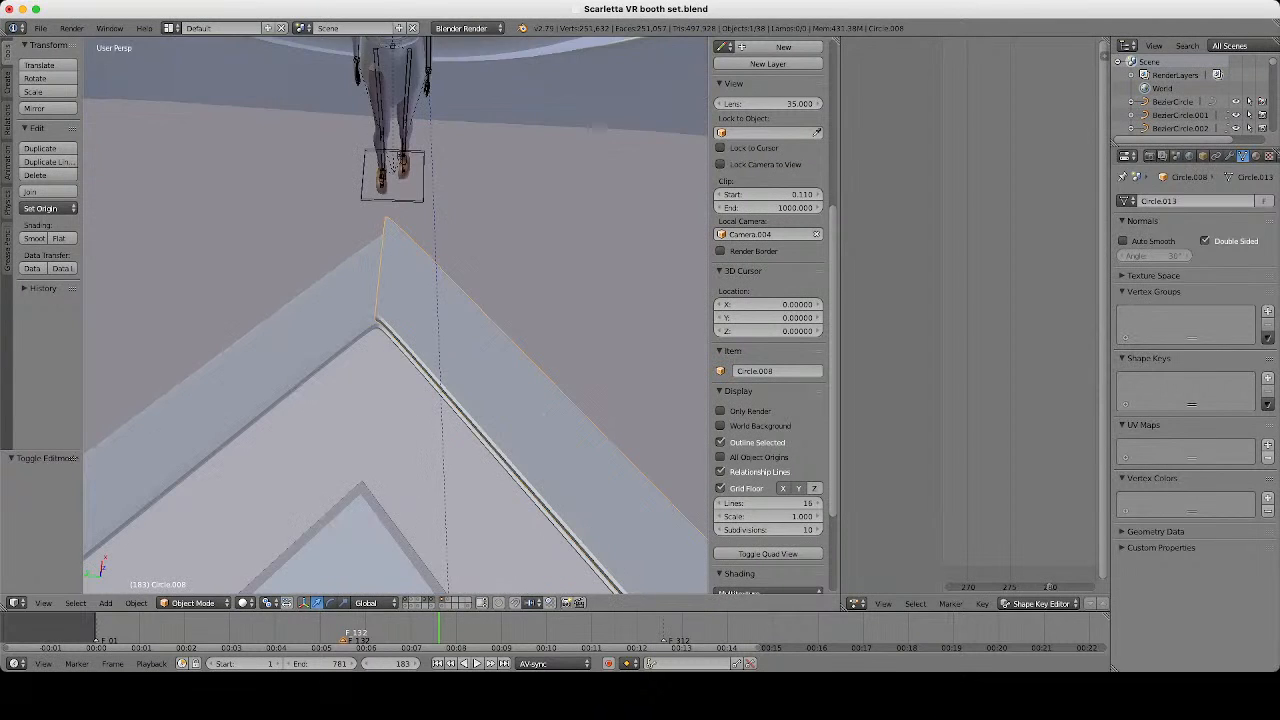
Select the edge loop at the remaining arm's open apex end and snap the 3D cursor to it.
{"action": "middle_click_drag", "start_coordinate": [395, 315], "coordinate": [510, 260]}
{"action": "scroll", "coordinate": [395, 315], "scroll_direction": "up", "scroll_amount": 2}
{"action": "key", "text": "Tab"}
{"action": "right_click", "coordinate": [396, 203], "text": "alt"}
{"action": "scroll", "coordinate": [768, 320], "scroll_direction": "up", "scroll_amount": 5}
{"action": "scroll", "coordinate": [395, 315], "scroll_direction": "down", "scroll_amount": 1}
{"action": "middle_click_drag", "start_coordinate": [440, 305], "coordinate": [358, 312]}
{"action": "key", "text": "shift+s"}
{"action": "left_click", "coordinate": [506, 369]}
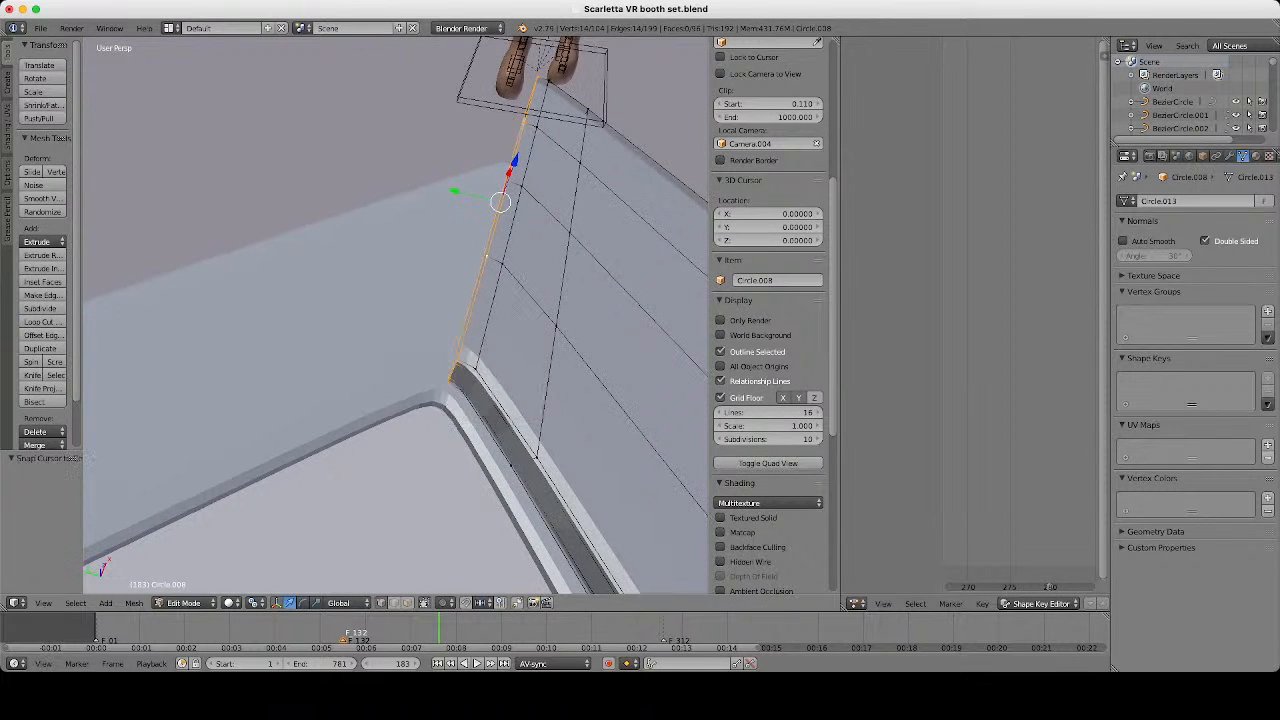
{"action": "key", "text": "shift+s"}
{"action": "left_click", "coordinate": [508, 371]}
{"action": "key", "text": "Tab"}
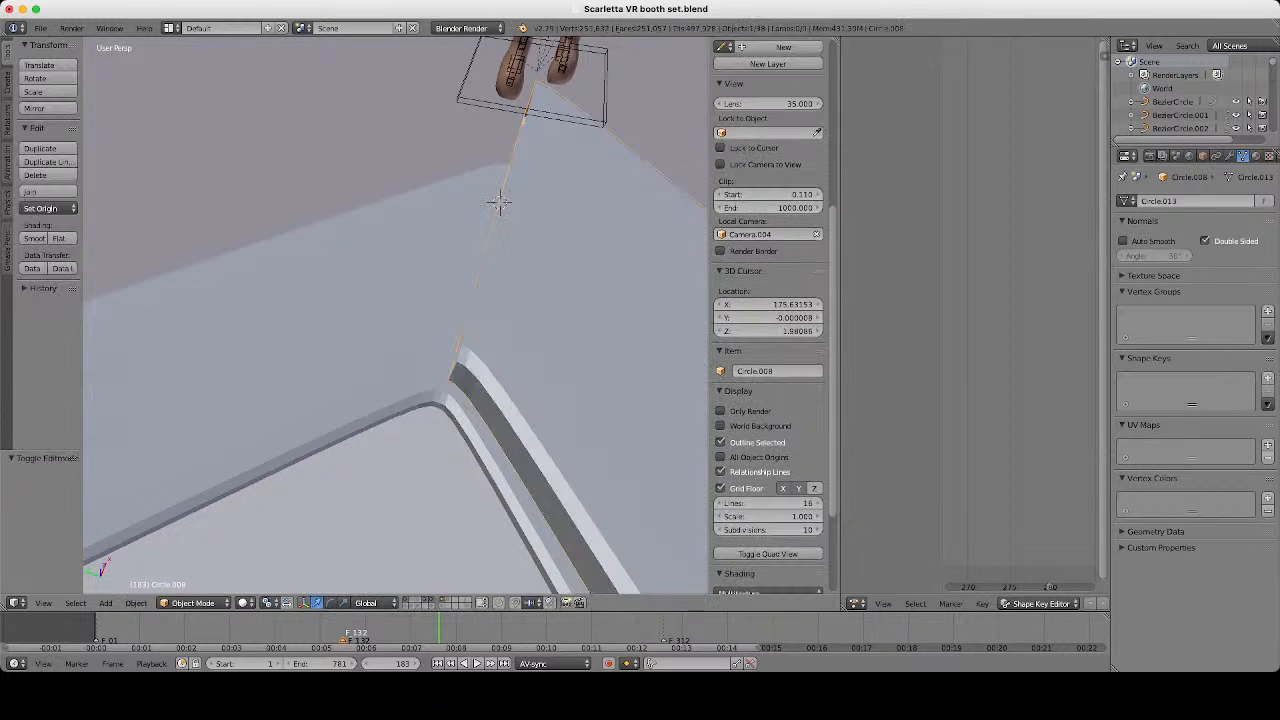
Add a Mirror modifier on the X axis to the remaining arm to recreate the opposite side.
{"action": "scroll", "coordinate": [395, 315], "scroll_direction": "down", "scroll_amount": 5}
{"action": "middle_click_drag", "start_coordinate": [395, 315], "coordinate": [475, 298]}
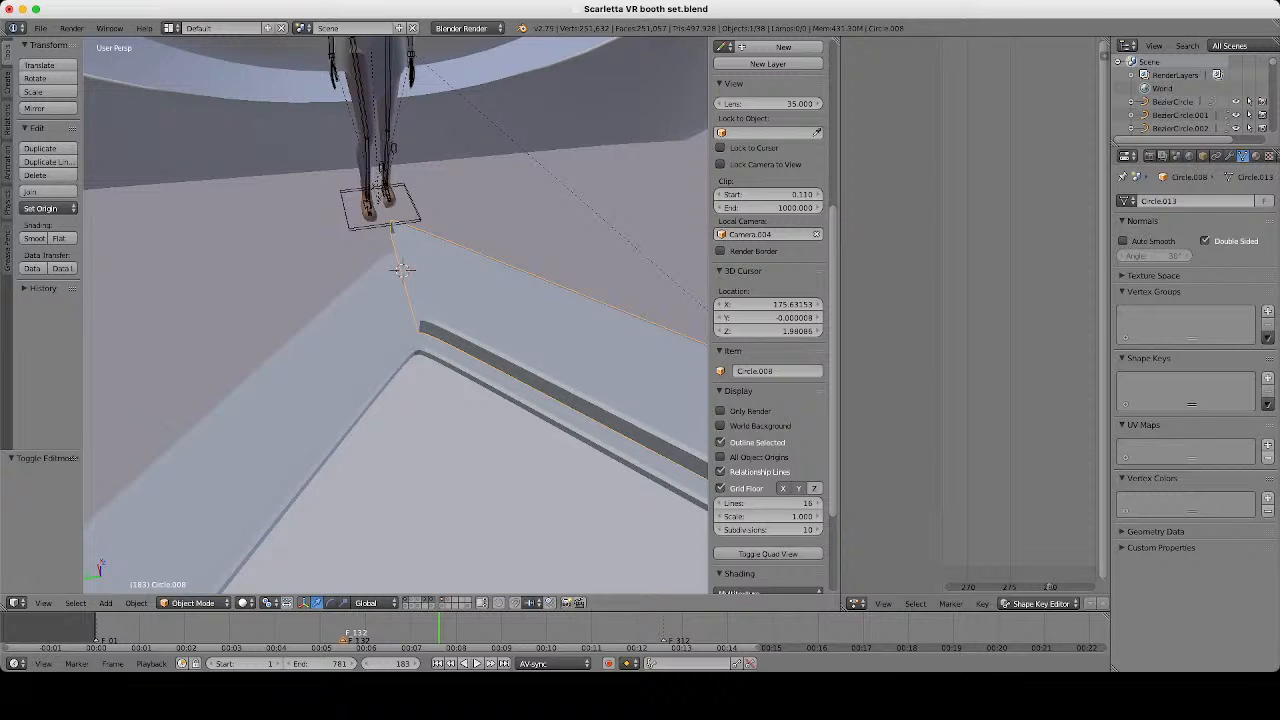
{"action": "middle_click_drag", "start_coordinate": [475, 298], "coordinate": [445, 300]}
{"action": "scroll", "coordinate": [445, 300], "scroll_direction": "up", "scroll_amount": 2}
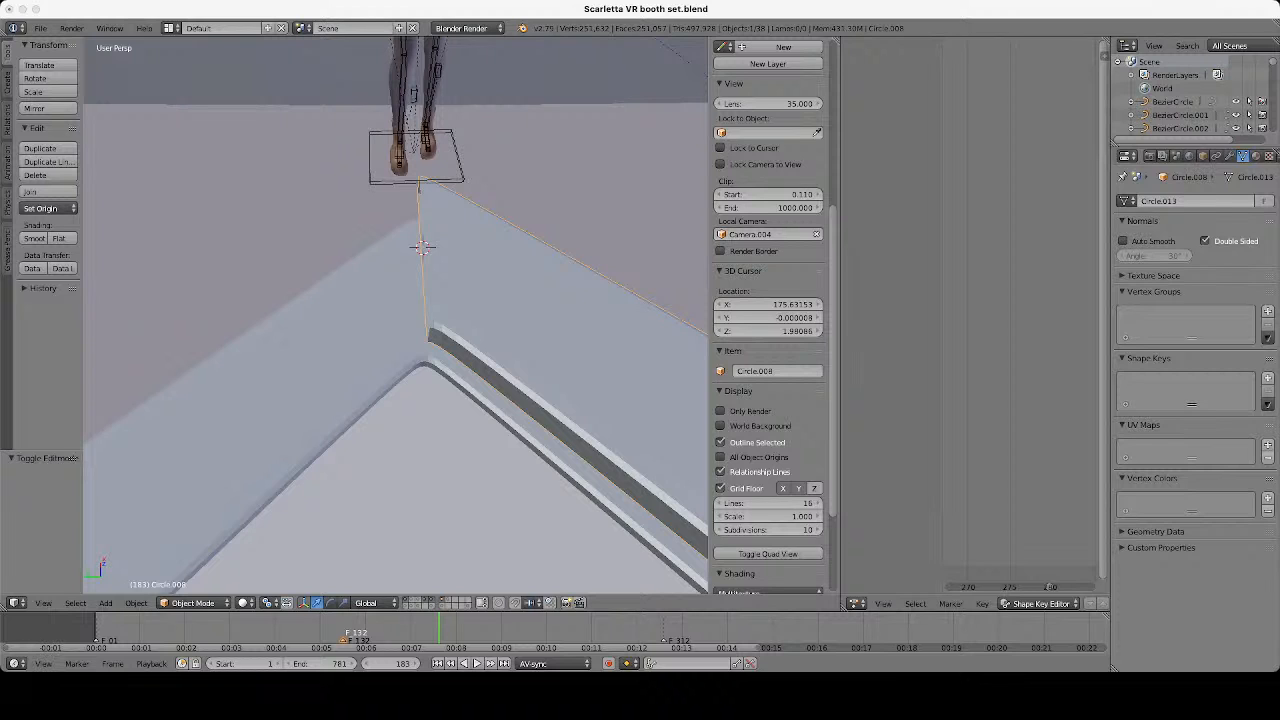
{"action": "scroll", "coordinate": [418, 258], "scroll_direction": "down", "scroll_amount": 4}
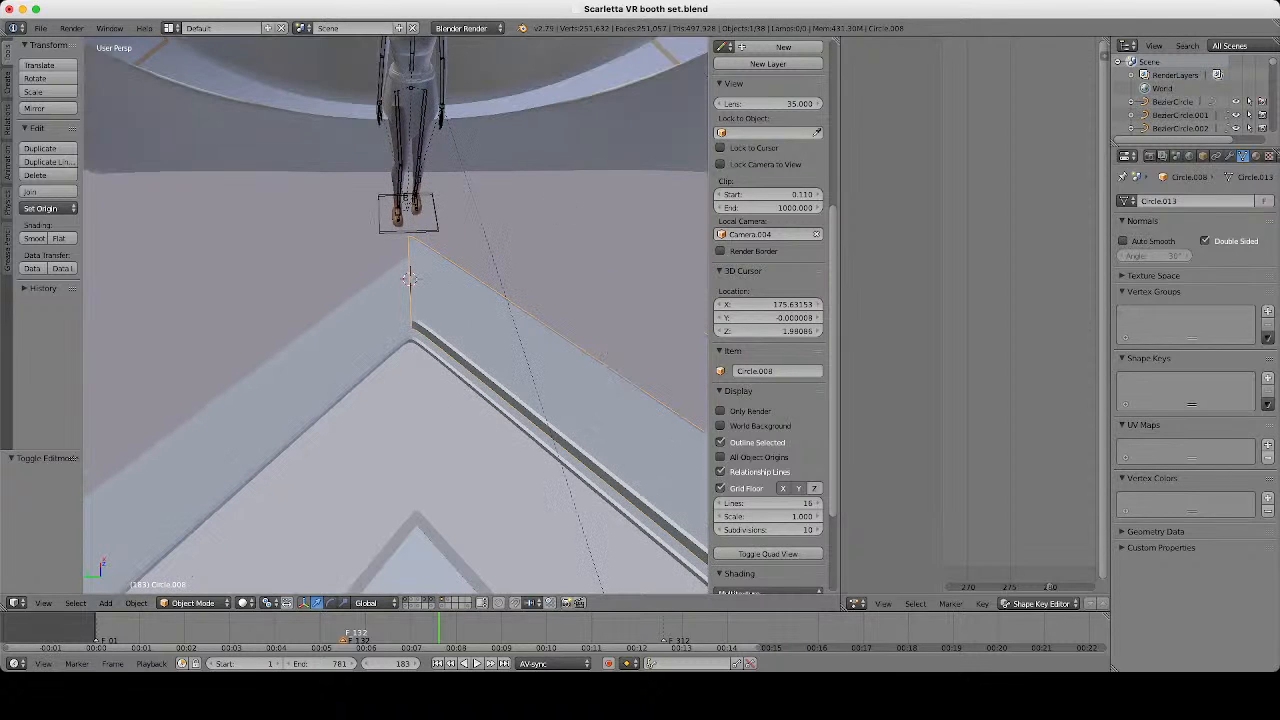
{"action": "left_click", "coordinate": [1229, 156]}
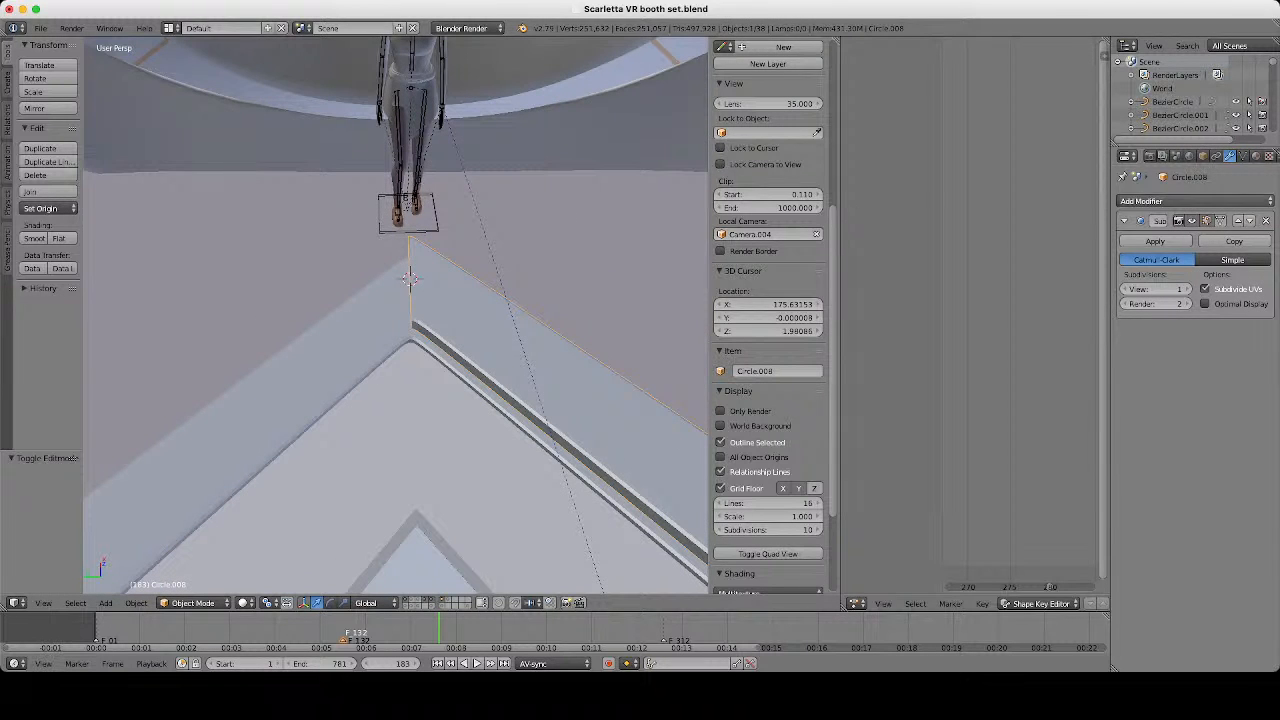
{"action": "left_click", "coordinate": [1195, 201]}
{"action": "left_click", "coordinate": [1027, 335]}
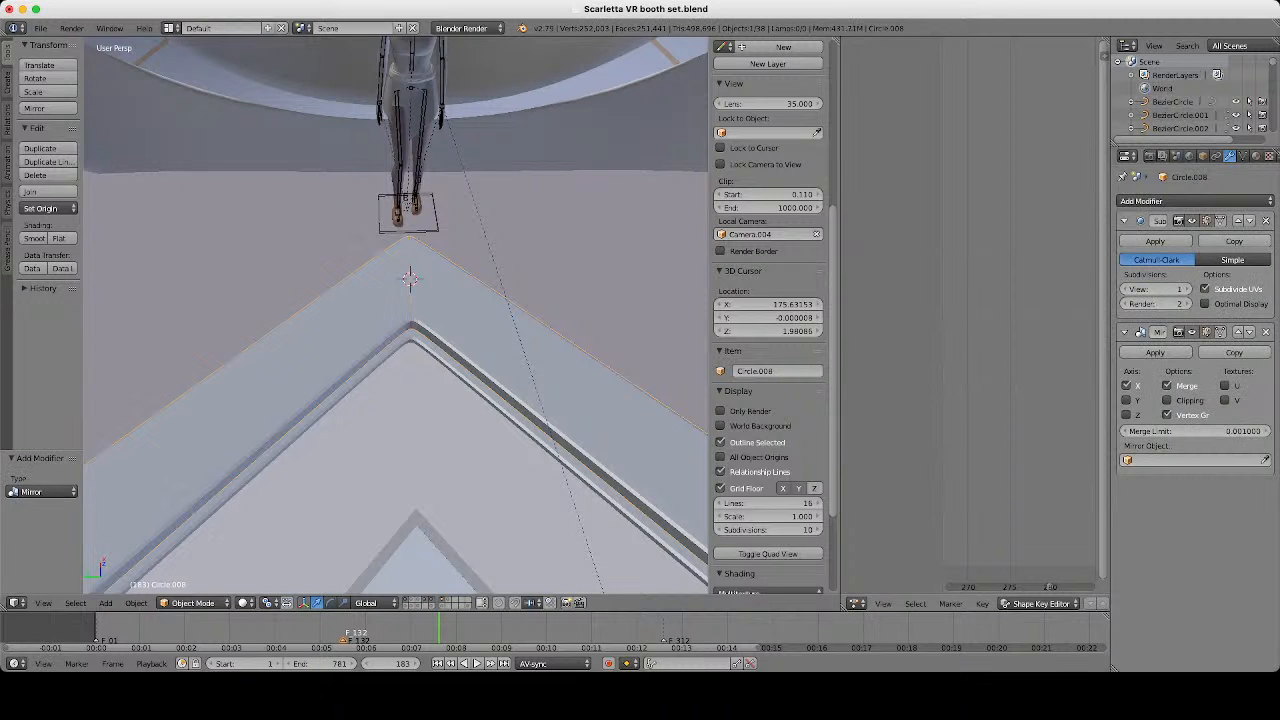
{"action": "scroll", "coordinate": [420, 320], "scroll_direction": "up", "scroll_amount": 3}
{"action": "scroll", "coordinate": [420, 320], "scroll_direction": "down", "scroll_amount": 5}
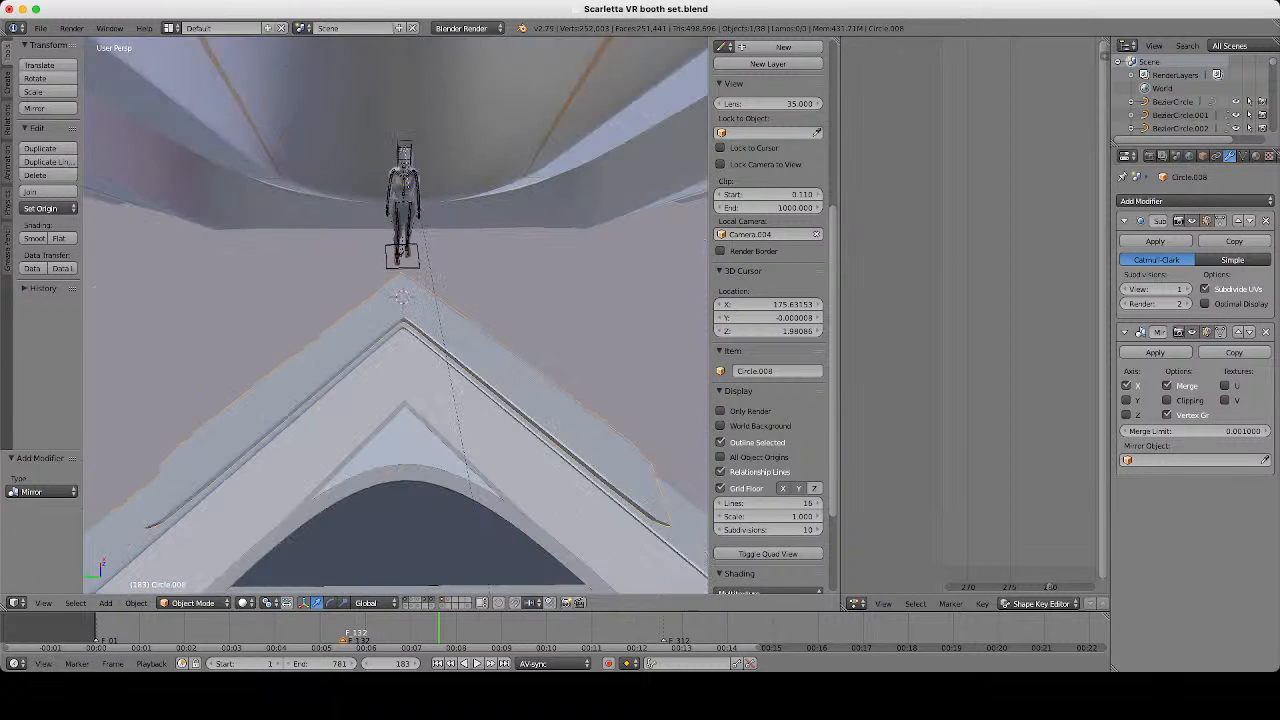
Enter mesh editing on the mirrored arm and circle-select all vertices at its far end, including hidden ones.
{"action": "middle_click_drag", "start_coordinate": [420, 320], "coordinate": [425, 284]}
{"action": "scroll", "coordinate": [453, 284], "scroll_direction": "up", "scroll_amount": 2}
{"action": "key", "text": "Tab"}
{"action": "scroll", "coordinate": [453, 284], "scroll_direction": "down", "scroll_amount": 1}
{"action": "middle_click_drag", "start_coordinate": [425, 284], "coordinate": [225, 245], "text": "shift"}
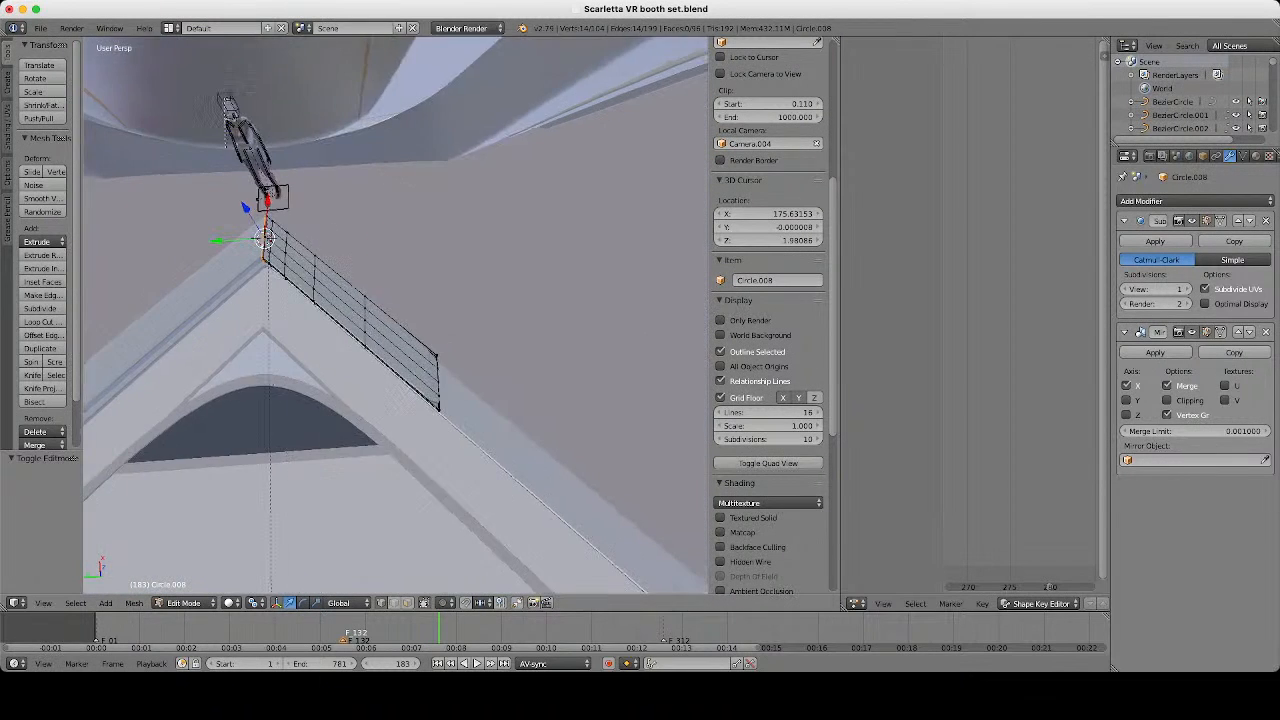
{"action": "scroll", "coordinate": [395, 315], "scroll_direction": "up", "scroll_amount": 6}
{"action": "middle_click_drag", "start_coordinate": [395, 315], "coordinate": [475, 315]}
{"action": "scroll", "coordinate": [395, 315], "scroll_direction": "down", "scroll_amount": 4}
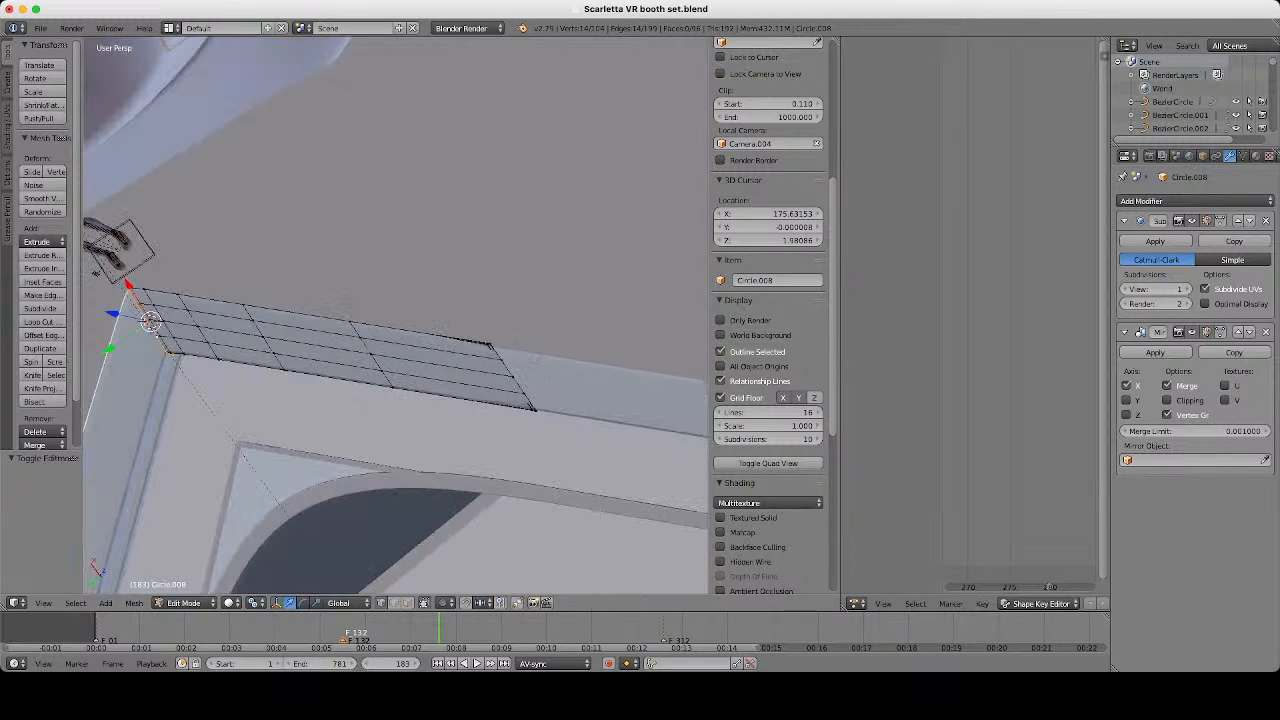
{"action": "scroll", "coordinate": [395, 315], "scroll_direction": "down", "scroll_amount": 1}
{"action": "scroll", "coordinate": [395, 315], "scroll_direction": "down", "scroll_amount": 2}
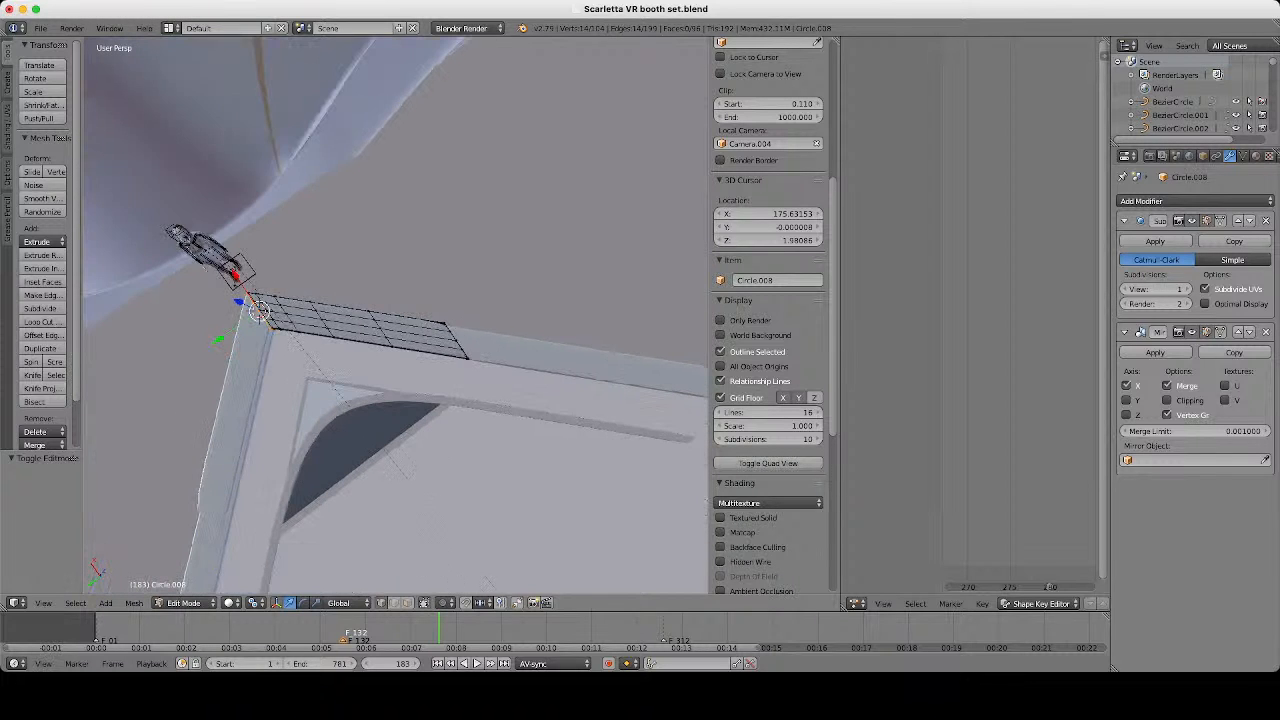
{"action": "middle_click_drag", "start_coordinate": [395, 315], "coordinate": [325, 225]}
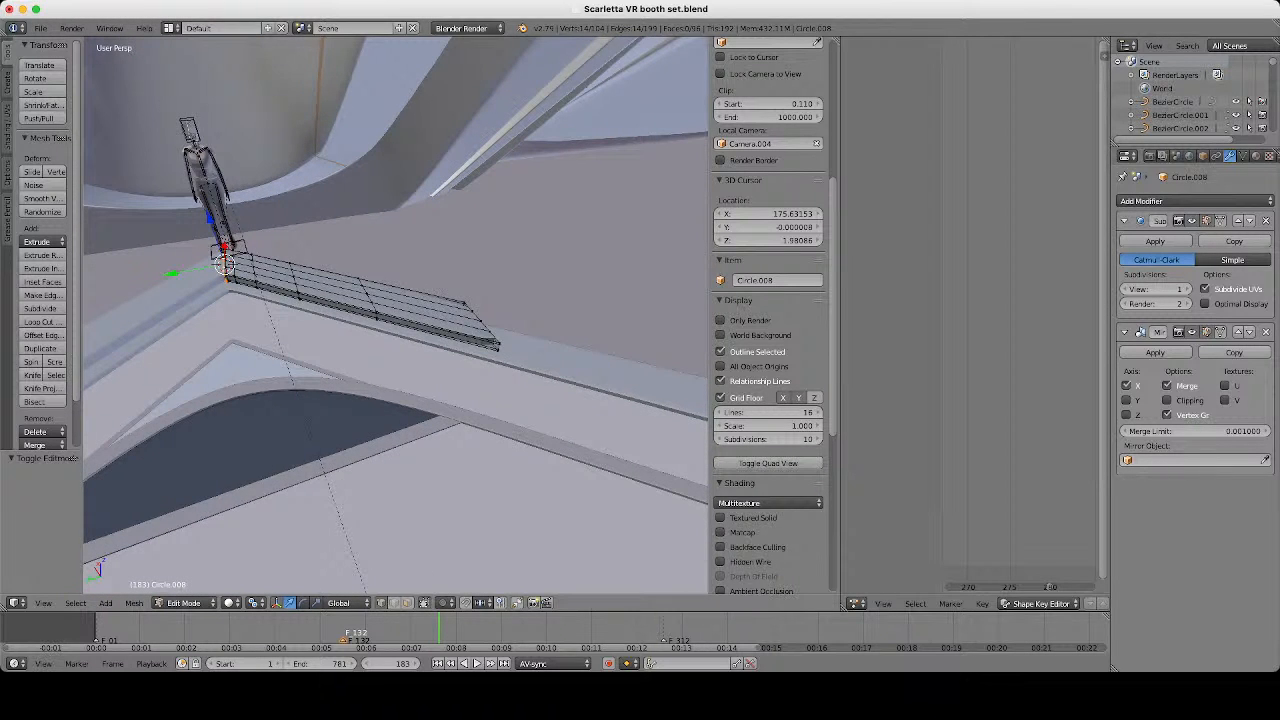
{"action": "middle_click_drag", "start_coordinate": [500, 290], "coordinate": [525, 345]}
{"action": "scroll", "coordinate": [525, 345], "scroll_direction": "up", "scroll_amount": 3}
{"action": "key", "text": "z"}
{"action": "key", "text": "a"}
{"action": "key", "text": "c"}
{"action": "left_click_drag", "start_coordinate": [528, 345], "coordinate": [564, 463]}
{"action": "key", "text": "Escape"}
{"action": "key", "text": "z"}
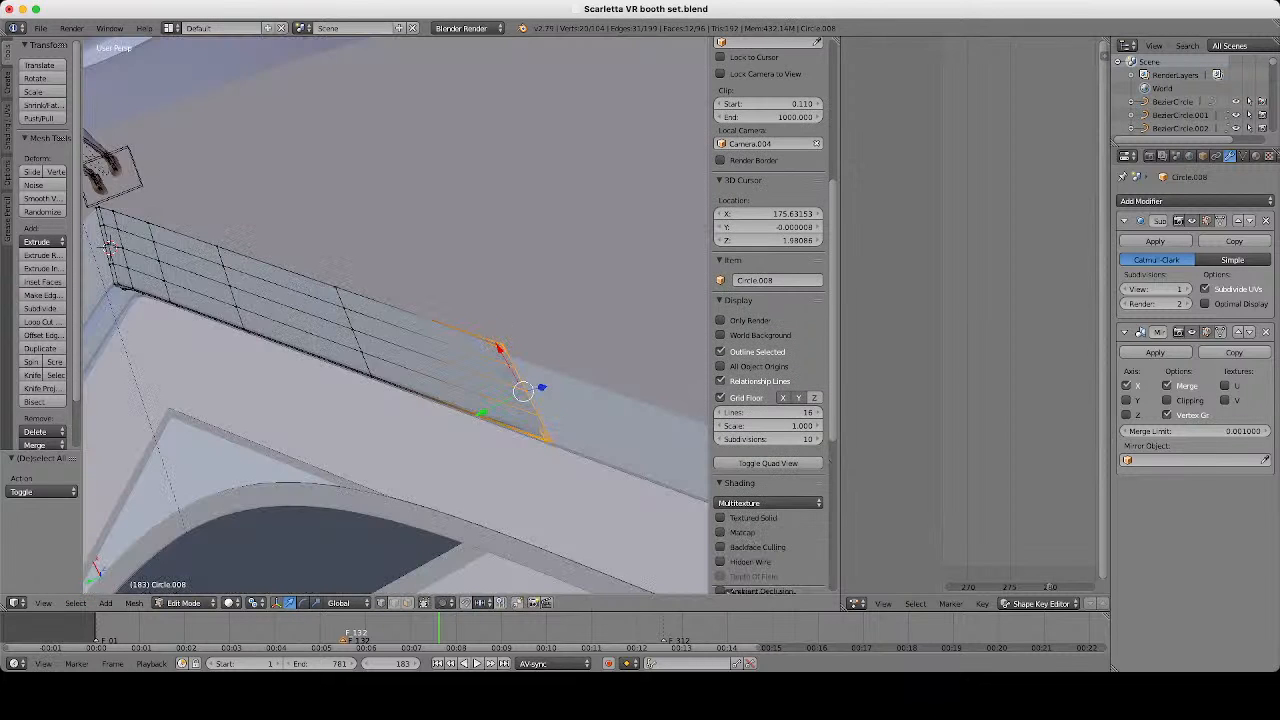
{"action": "scroll", "coordinate": [550, 440], "scroll_direction": "up", "scroll_amount": 1}
{"action": "scroll", "coordinate": [550, 440], "scroll_direction": "down", "scroll_amount": 2}
{"action": "mouse_move", "coordinate": [550, 440]}
{"action": "middle_mouse_down", "text": "shift"}
{"action": "mouse_move", "coordinate": [460, 410]}
{"action": "mouse_move", "coordinate": [540, 428]}
{"action": "middle_mouse_up", "text": "shift"}
{"action": "scroll", "coordinate": [460, 410], "scroll_direction": "down", "scroll_amount": 3}
{"action": "scroll", "coordinate": [540, 428], "scroll_direction": "up", "scroll_amount": 4}
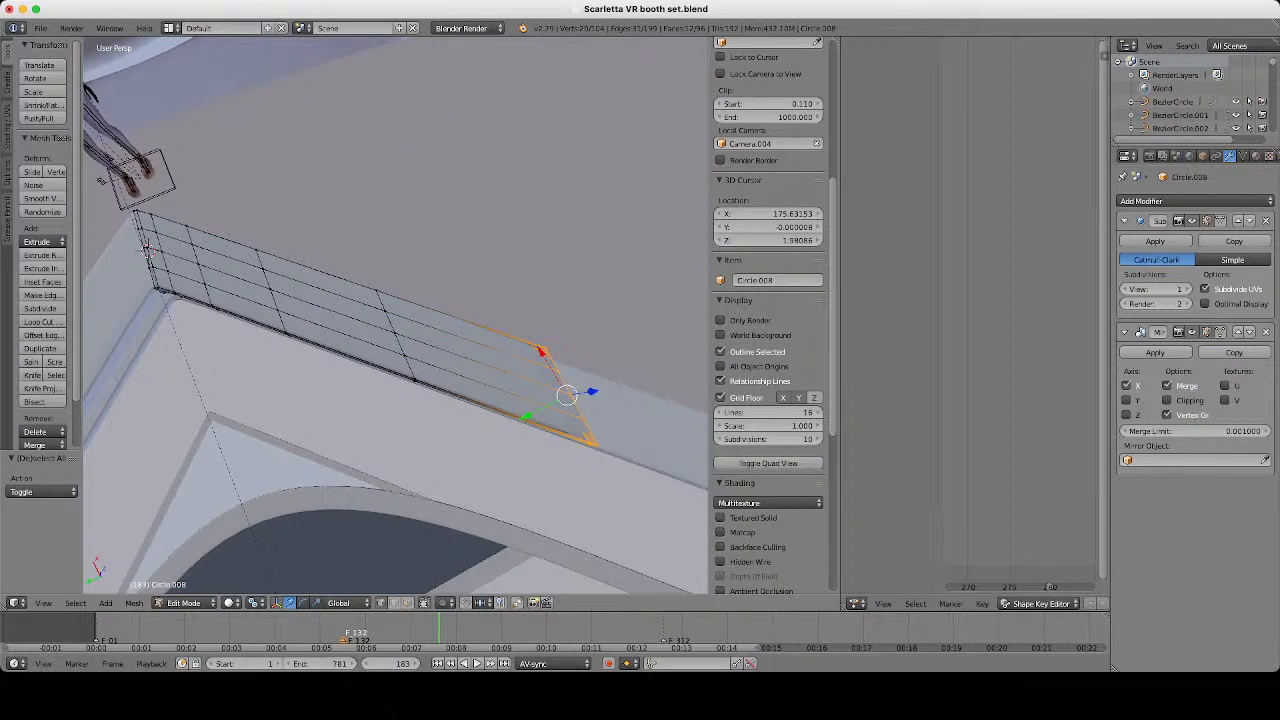
In top orthographic view, delete the edge loop nearest the arm's far end with the Edge Loops option.
{"action": "key", "text": "KP_7"}
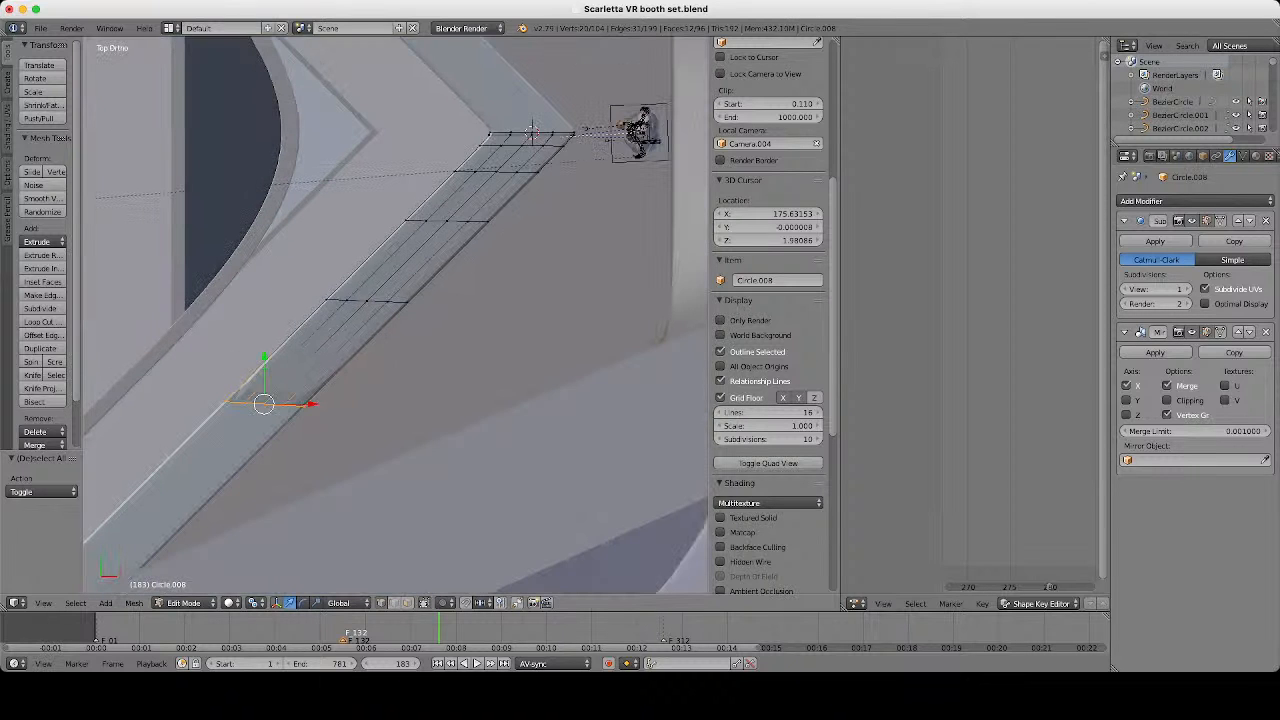
{"action": "scroll", "coordinate": [271, 309], "scroll_direction": "up", "scroll_amount": 3}
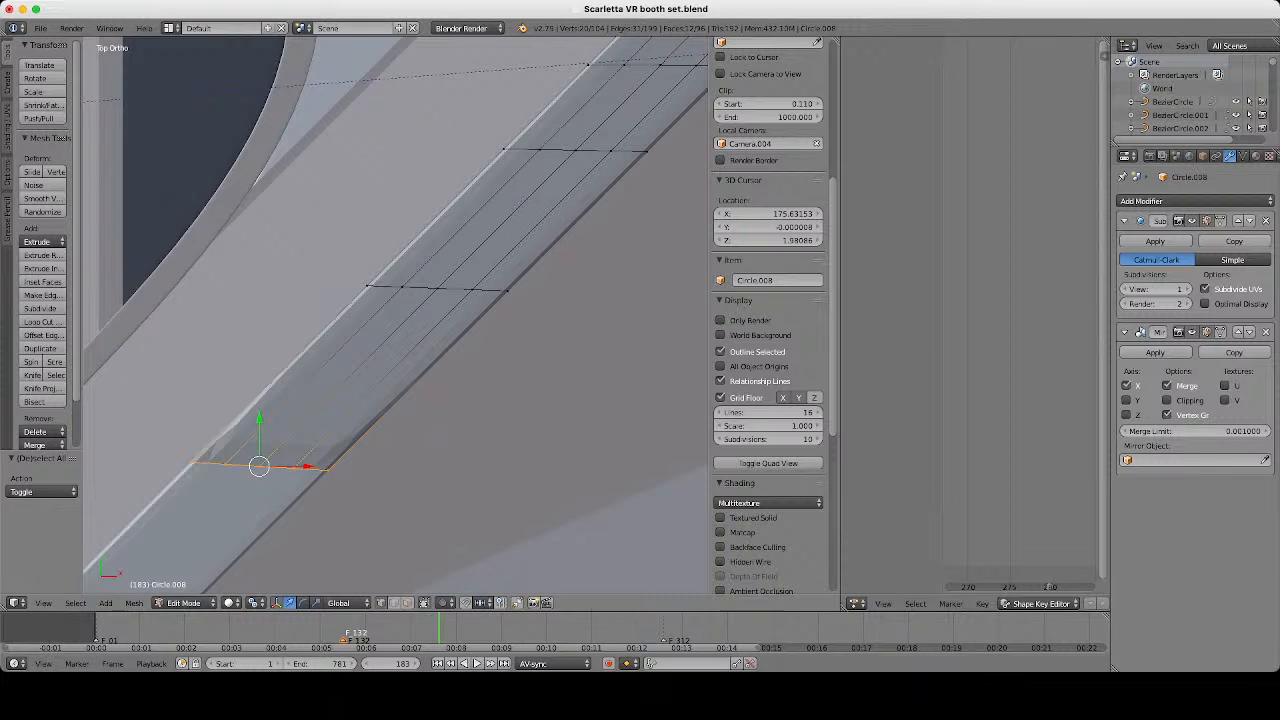
{"action": "right_click", "coordinate": [455, 289], "text": "alt"}
{"action": "scroll", "coordinate": [455, 300], "scroll_direction": "down", "scroll_amount": 2}
{"action": "middle_click_drag", "start_coordinate": [570, 265], "coordinate": [458, 354], "text": "shift"}
{"action": "scroll", "coordinate": [465, 352], "scroll_direction": "up", "scroll_amount": 3}
{"action": "key", "text": "x"}
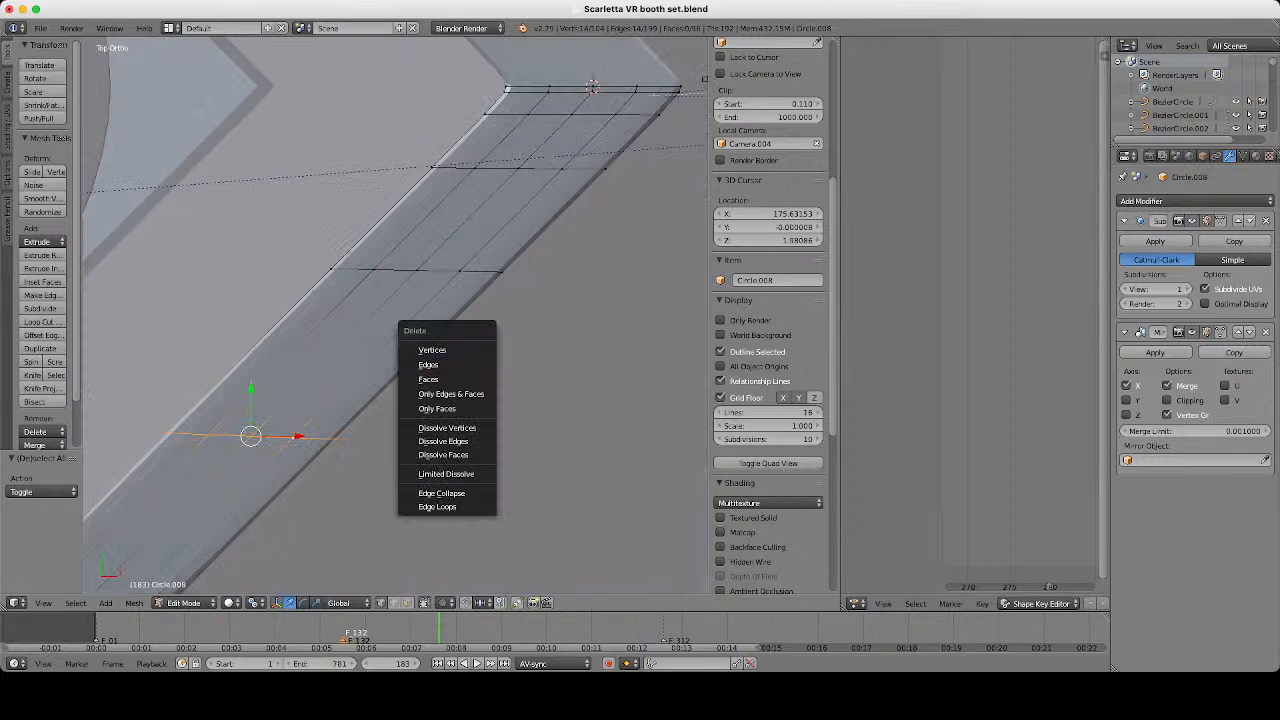
{"action": "left_click", "coordinate": [437, 506]}
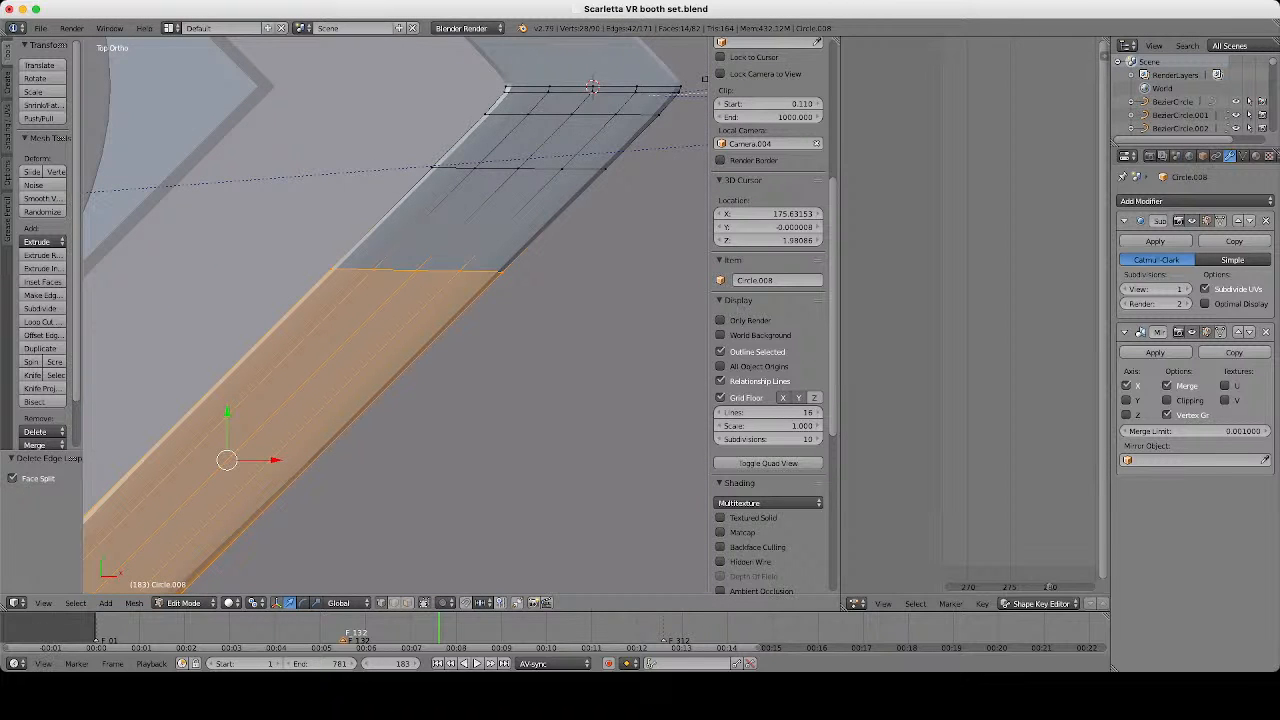
Delete the two edge loops closest to the arm's apex end with the Edge Loops option.
{"action": "middle_click_drag", "start_coordinate": [600, 181], "coordinate": [441, 409], "text": "shift"}
{"action": "scroll", "coordinate": [441, 409], "scroll_direction": "up", "scroll_amount": 3}
{"action": "key", "text": "x"}
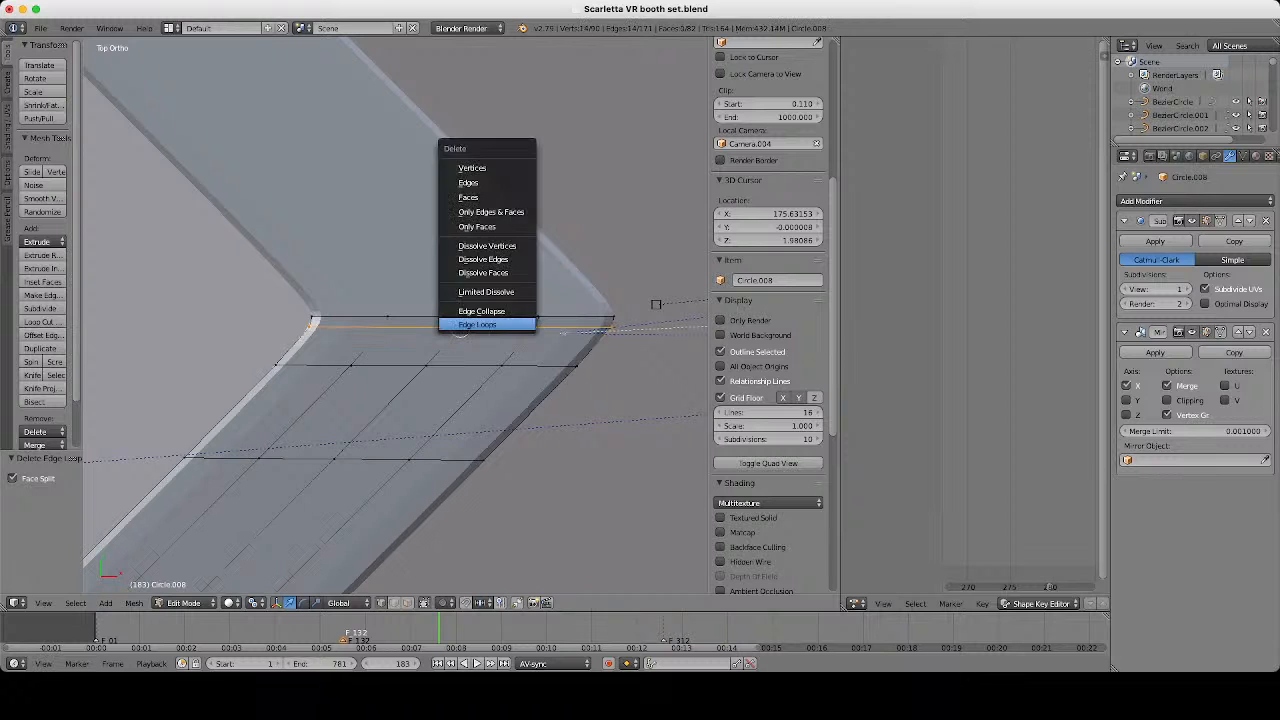
{"action": "left_click", "coordinate": [486, 323]}
{"action": "left_click", "coordinate": [445, 365], "text": "alt"}
{"action": "key", "text": "x"}
{"action": "left_click", "coordinate": [445, 368]}
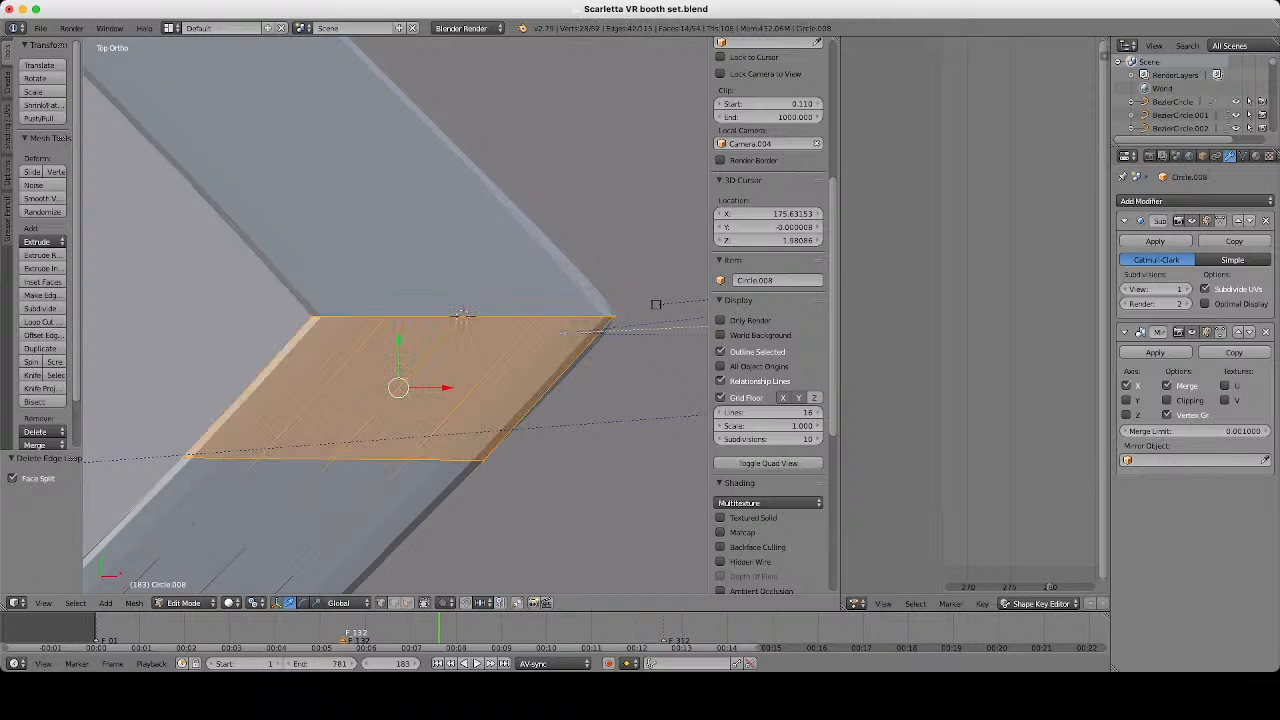
Delete the two remaining intermediate edge loops so the arm runs uninterrupted from the apex to its end section.
{"action": "right_click", "coordinate": [452, 450], "text": "alt"}
{"action": "key", "text": "x"}
{"action": "left_click", "coordinate": [452, 441]}
{"action": "scroll", "coordinate": [452, 441], "scroll_direction": "down", "scroll_amount": 6}
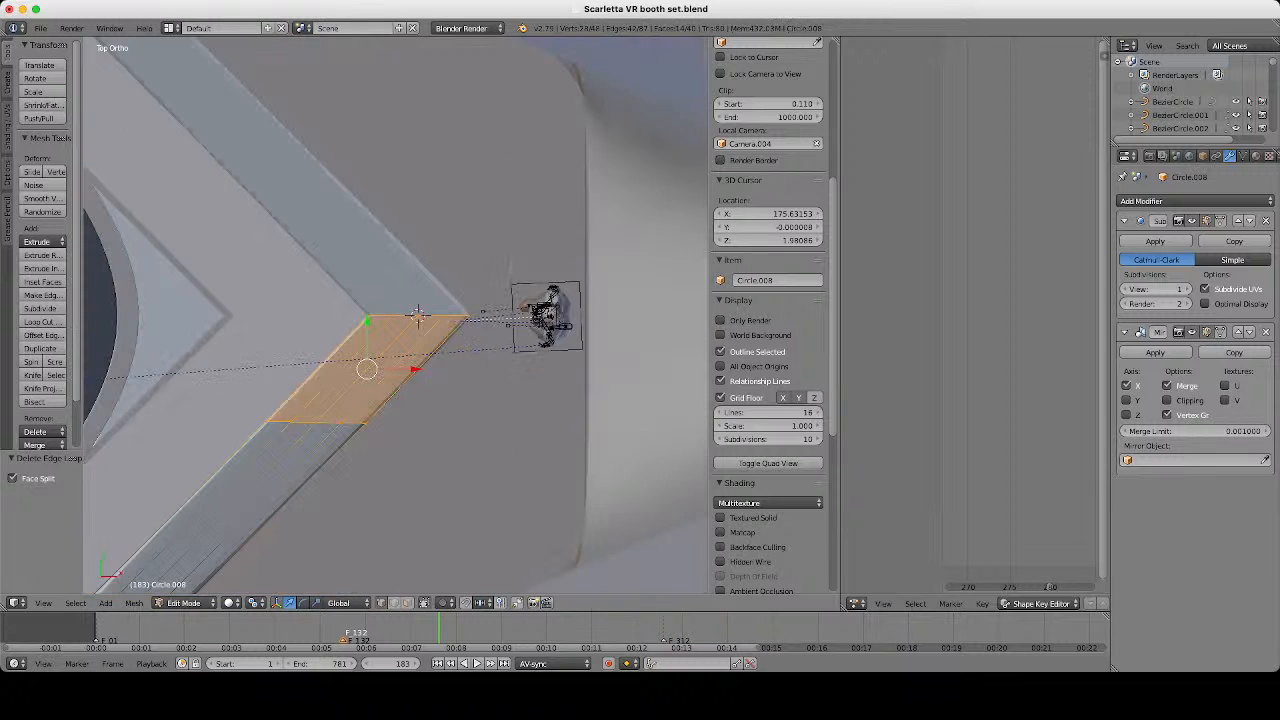
{"action": "middle_click_drag", "start_coordinate": [452, 441], "coordinate": [516, 364], "text": "shift"}
{"action": "scroll", "coordinate": [411, 364], "scroll_direction": "up", "scroll_amount": 3}
{"action": "right_click", "coordinate": [411, 364], "text": "alt"}
{"action": "key", "text": "x"}
{"action": "left_click", "coordinate": [411, 366]}
{"action": "scroll", "coordinate": [411, 366], "scroll_direction": "down", "scroll_amount": 5}
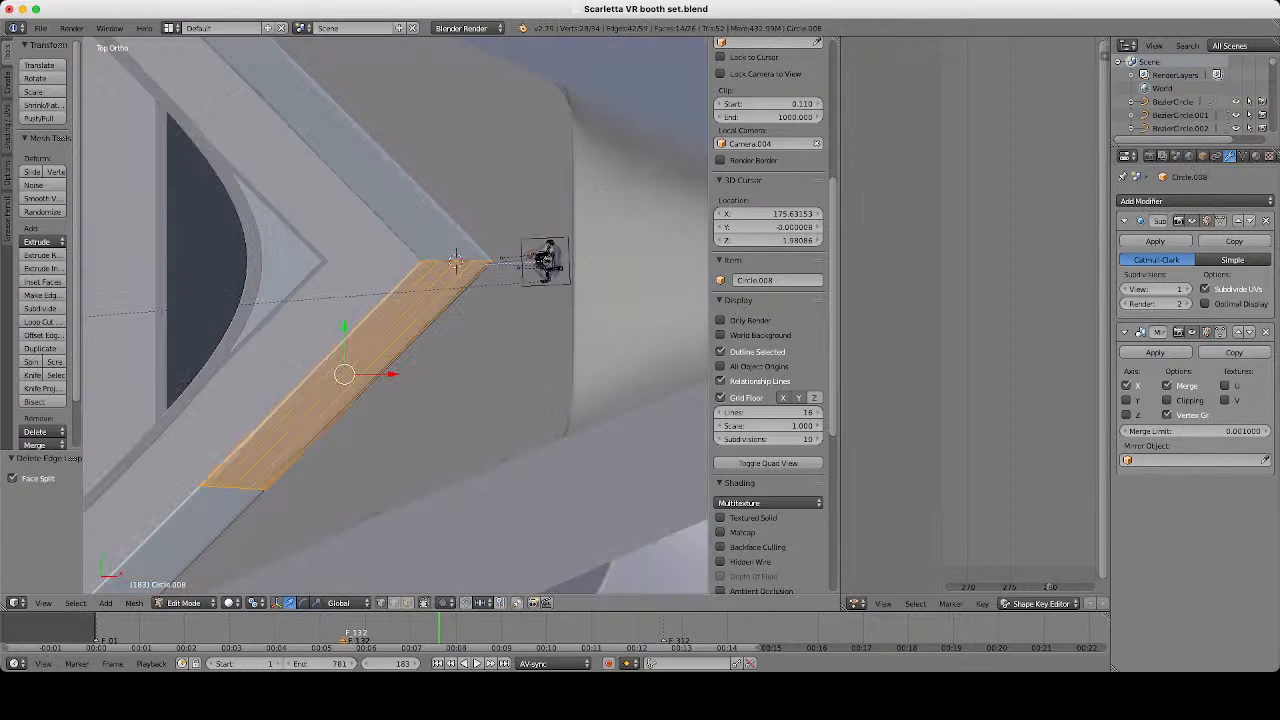
Circle-select all vertices at the arm's far end in wireframe and rotate them about 28.7° in top view.
{"action": "middle_click_drag", "start_coordinate": [411, 366], "coordinate": [501, 263], "text": "shift"}
{"action": "scroll", "coordinate": [501, 263], "scroll_direction": "up", "scroll_amount": 2}
{"action": "key", "text": "z"}
{"action": "key", "text": "a"}
{"action": "key", "text": "c"}
{"action": "left_click_drag", "start_coordinate": [236, 415], "coordinate": [337, 417]}
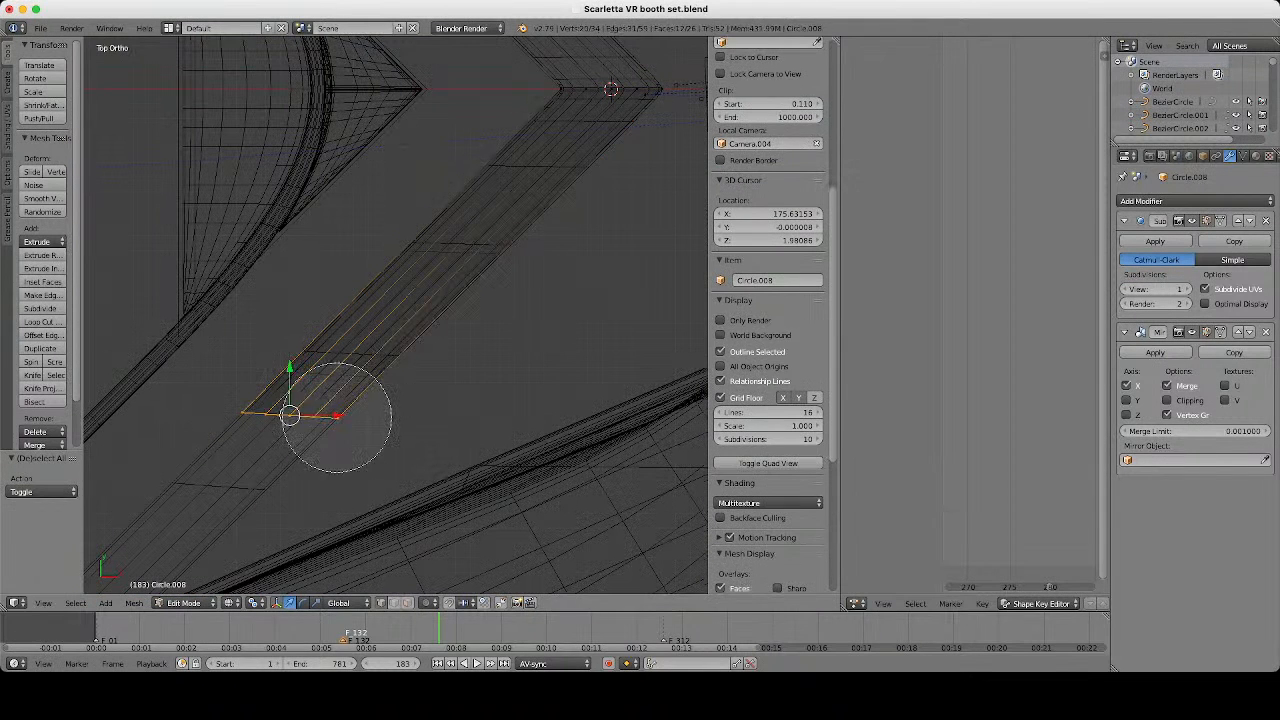
{"action": "right_click", "coordinate": [337, 417]}
{"action": "key", "text": "z"}
{"action": "scroll", "coordinate": [400, 311], "scroll_direction": "up", "scroll_amount": 1}
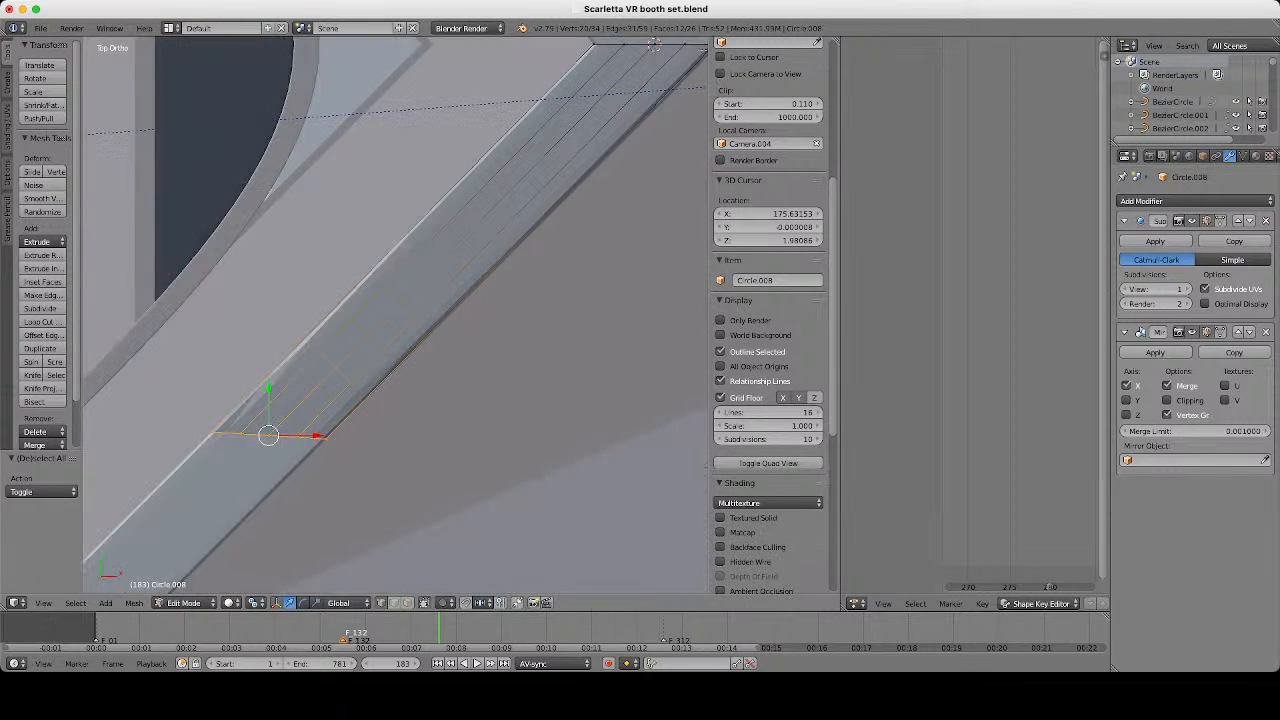
{"action": "key", "text": "r"}
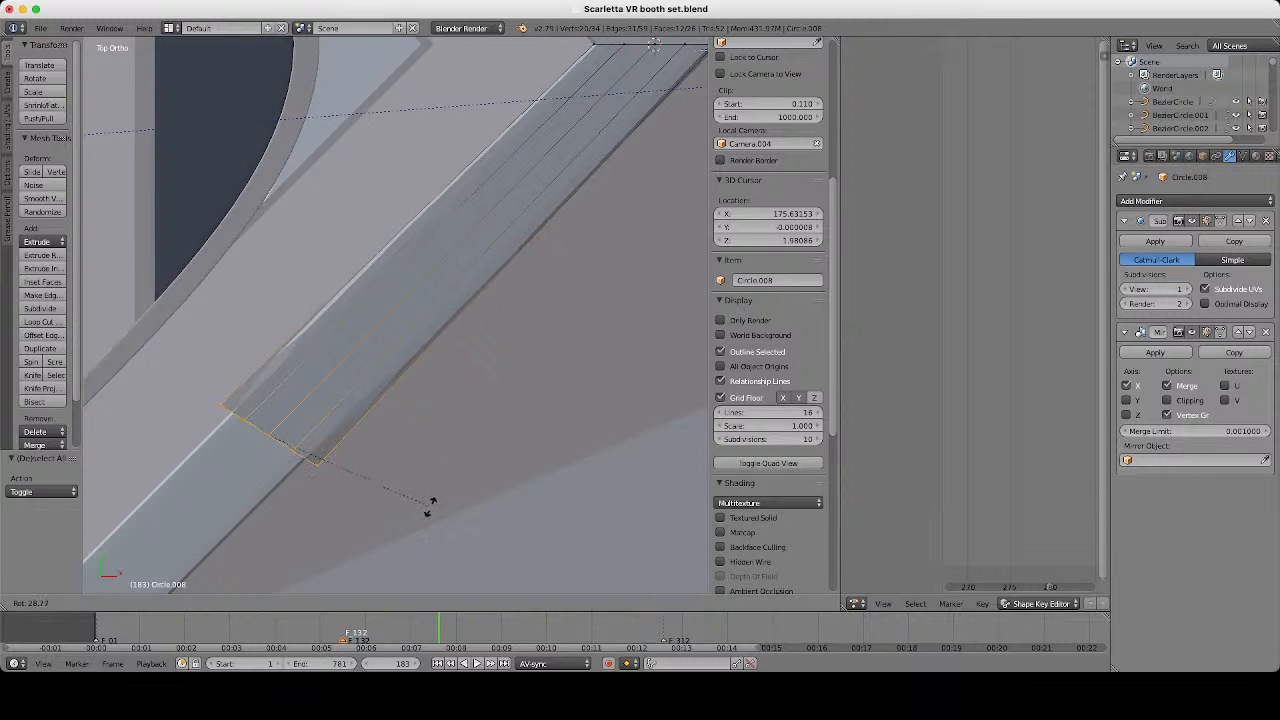
{"action": "left_click", "coordinate": [430, 506]}
Scale the arm's end vertices to about 0.798 along X and about 0.882 along Y to fit the strip's width.
{"action": "middle_click_drag", "start_coordinate": [430, 506], "coordinate": [479, 429], "text": "shift"}
{"action": "scroll", "coordinate": [479, 429], "scroll_direction": "up", "scroll_amount": 2}
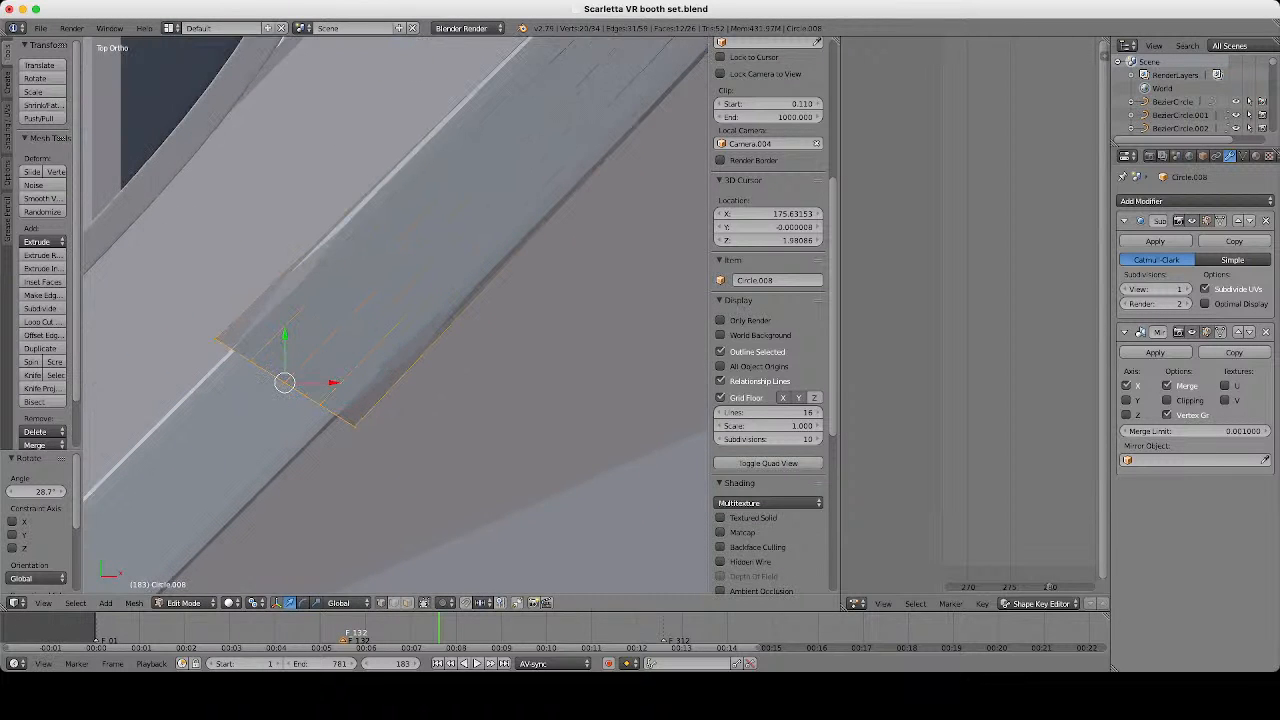
{"action": "key", "text": "s"}
{"action": "key", "text": "x"}
{"action": "left_click", "coordinate": [503, 451]}
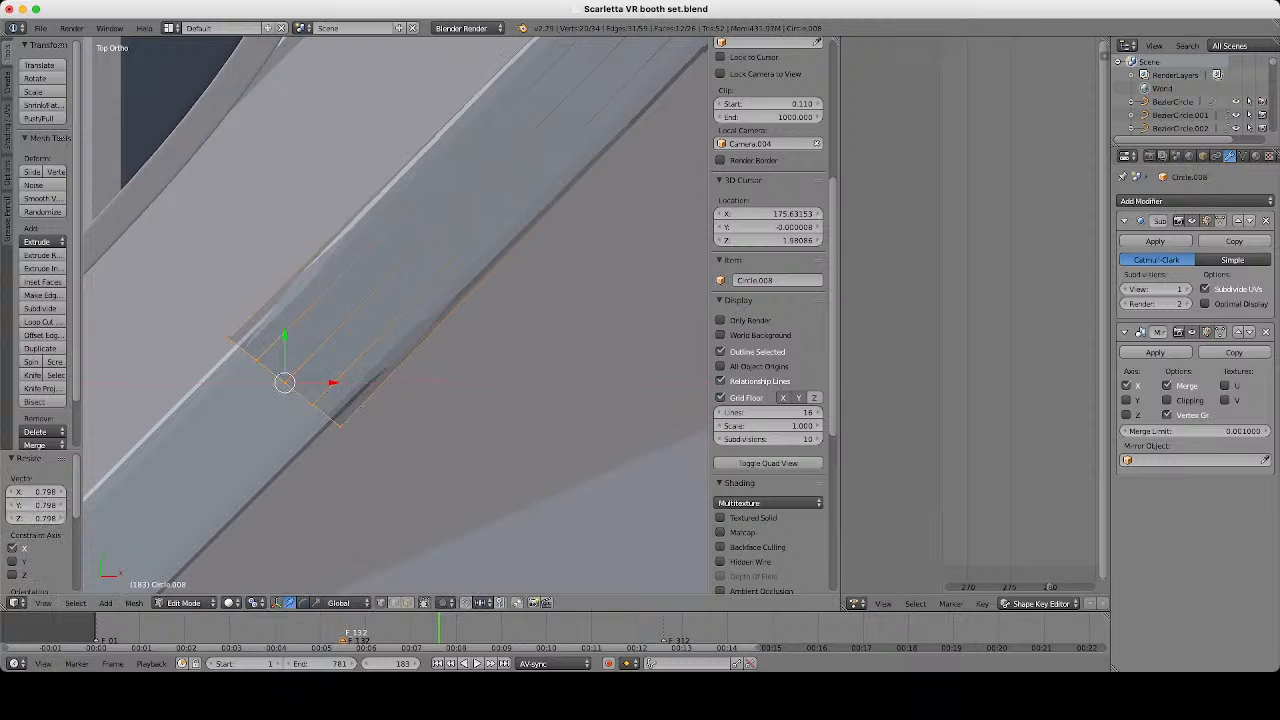
{"action": "key", "text": "s"}
{"action": "key", "text": "y"}
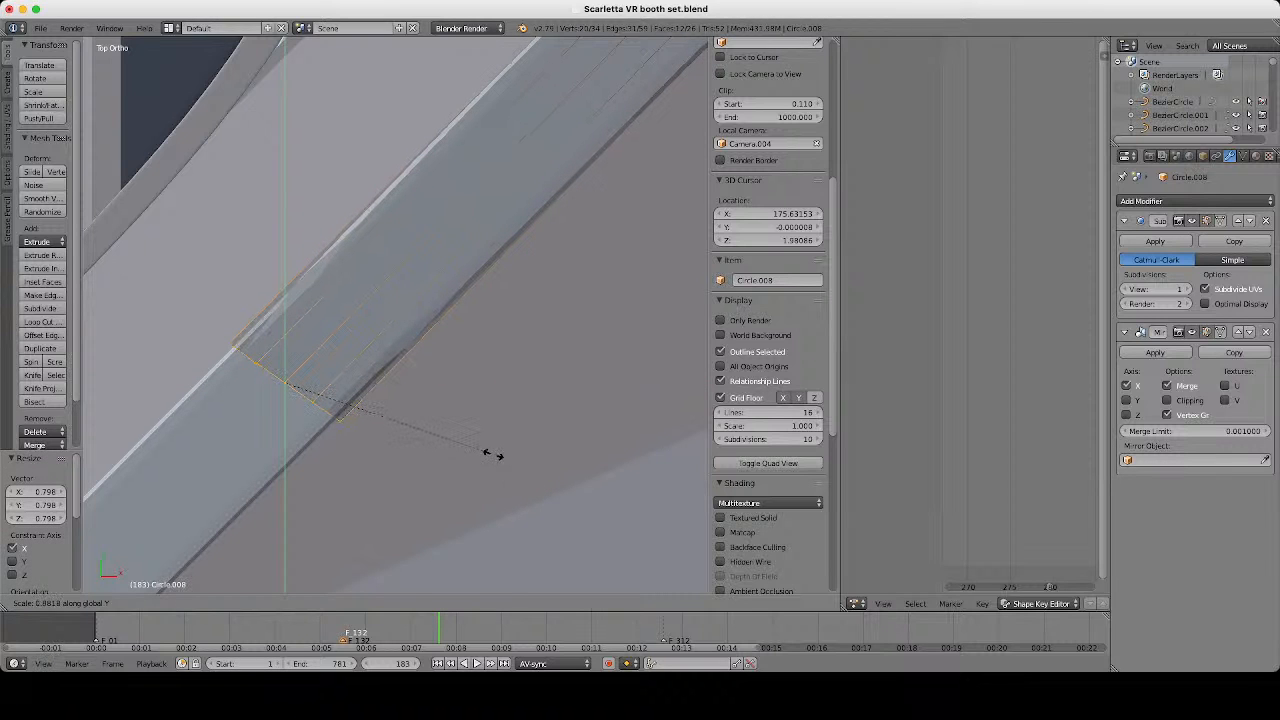
{"action": "left_click", "coordinate": [493, 454]}
{"action": "scroll", "coordinate": [493, 454], "scroll_direction": "down", "scroll_amount": 6}
{"action": "scroll", "coordinate": [493, 454], "scroll_direction": "up", "scroll_amount": 8}
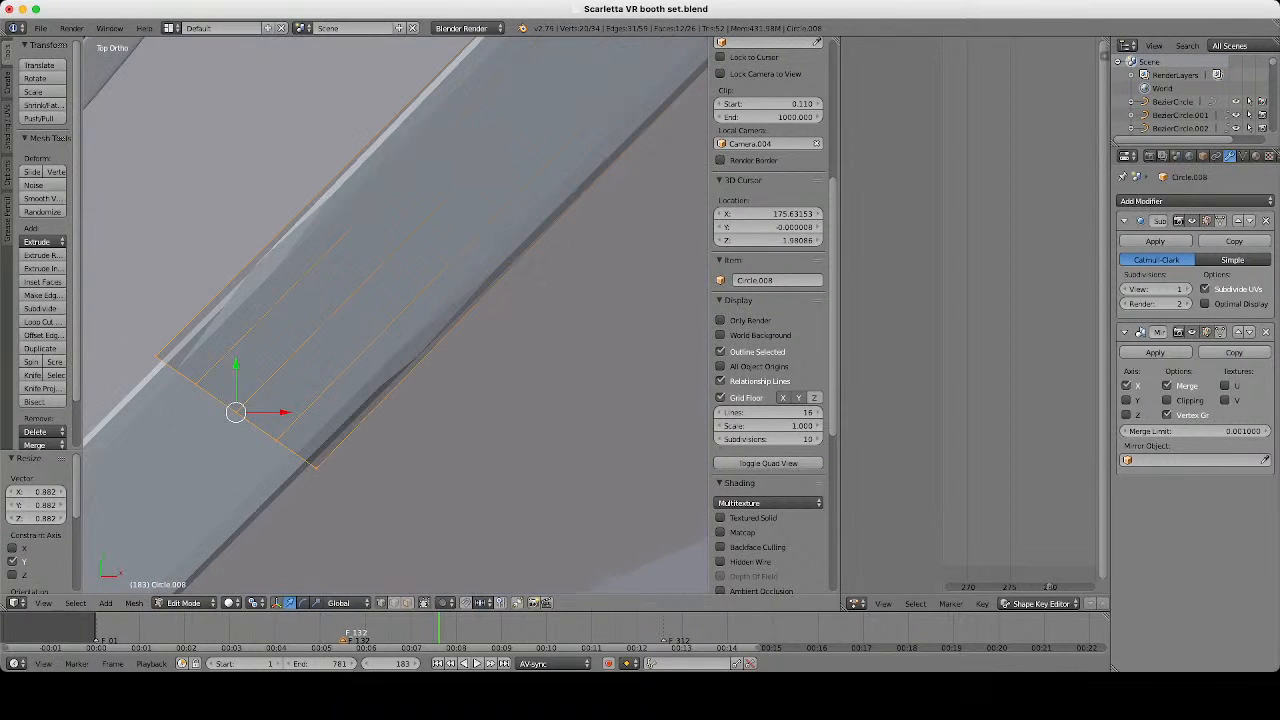
Rotate the arm's end vertices about -6.03° around Z and scale them to about 0.891 along Y and 0.913 along X.
{"action": "key", "text": "r"}
{"action": "key", "text": "z"}
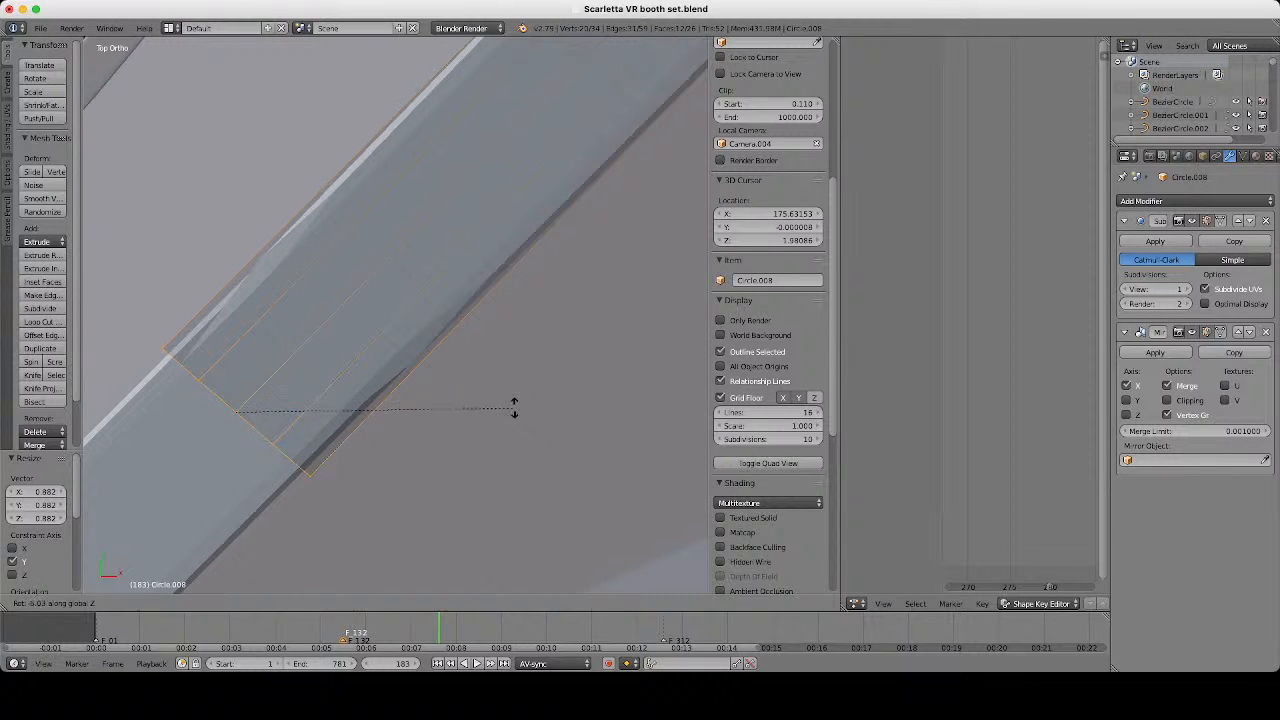
{"action": "left_click", "coordinate": [514, 407]}
{"action": "scroll", "coordinate": [514, 407], "scroll_direction": "down", "scroll_amount": 2}
{"action": "key", "text": "s"}
{"action": "key", "text": "y"}
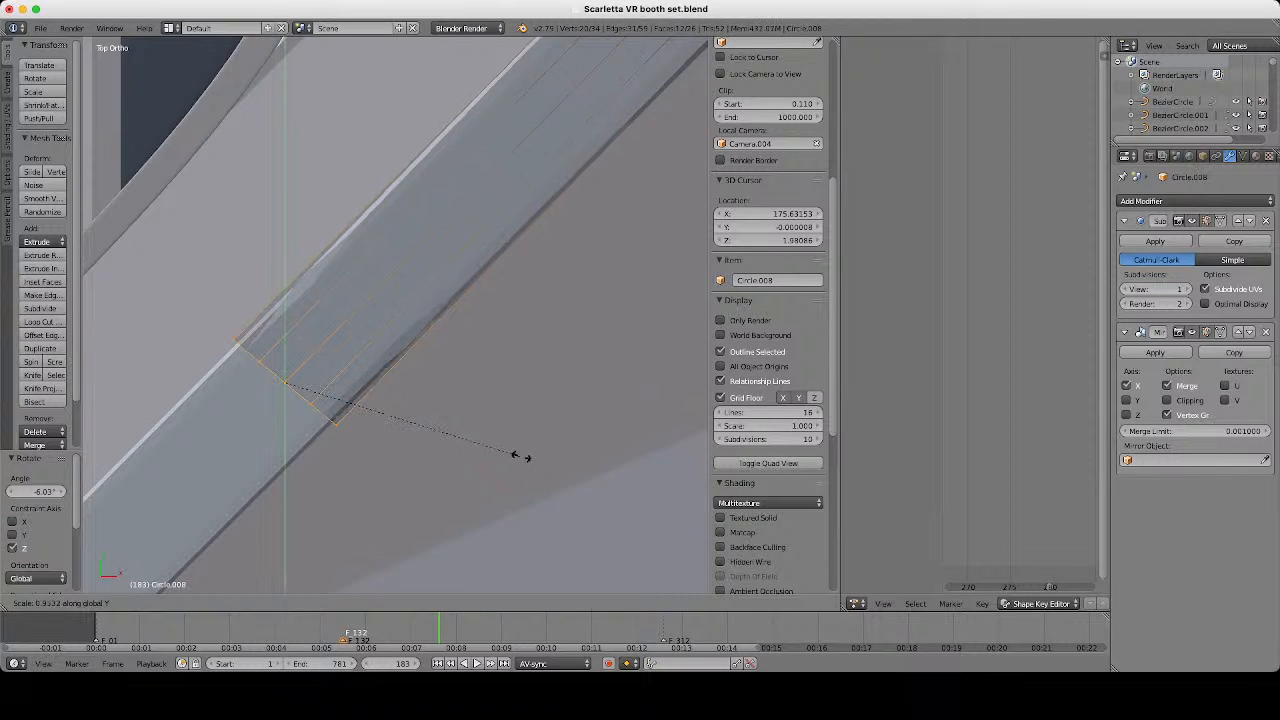
{"action": "left_click", "coordinate": [506, 451]}
{"action": "key", "text": "s"}
{"action": "key", "text": "x"}
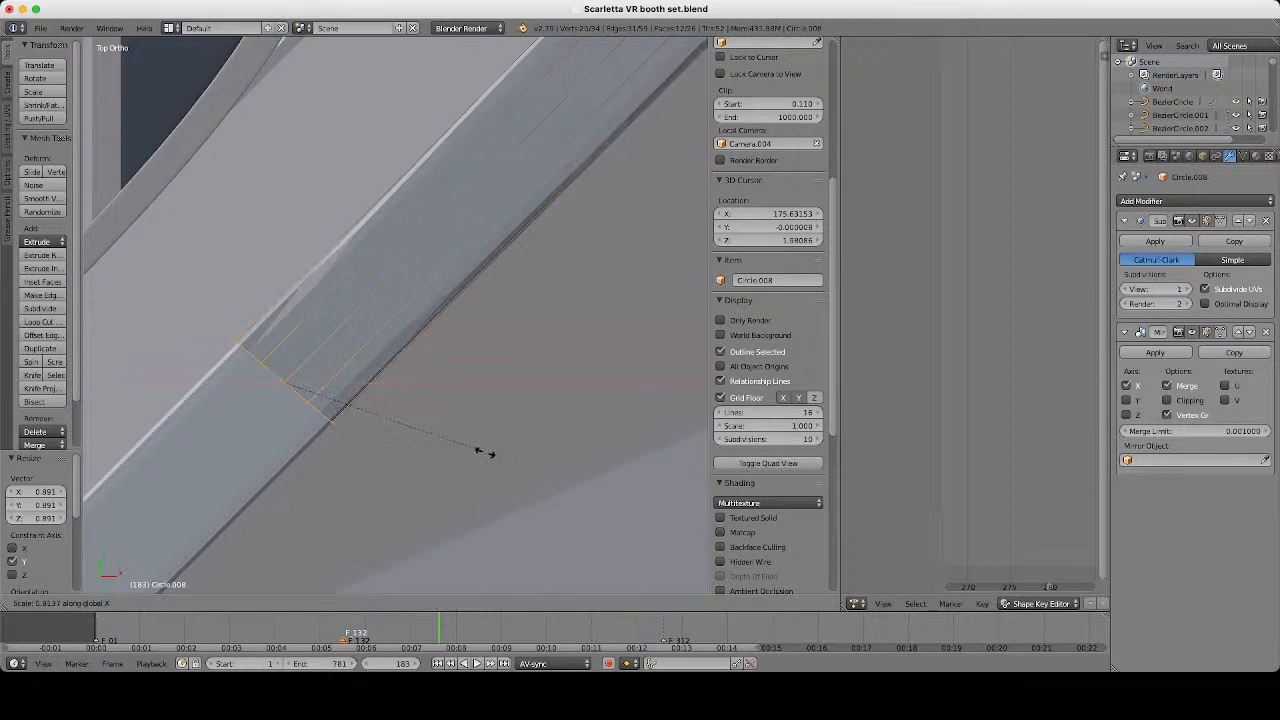
{"action": "left_click", "coordinate": [485, 452]}
{"action": "scroll", "coordinate": [485, 452], "scroll_direction": "down", "scroll_amount": 5}
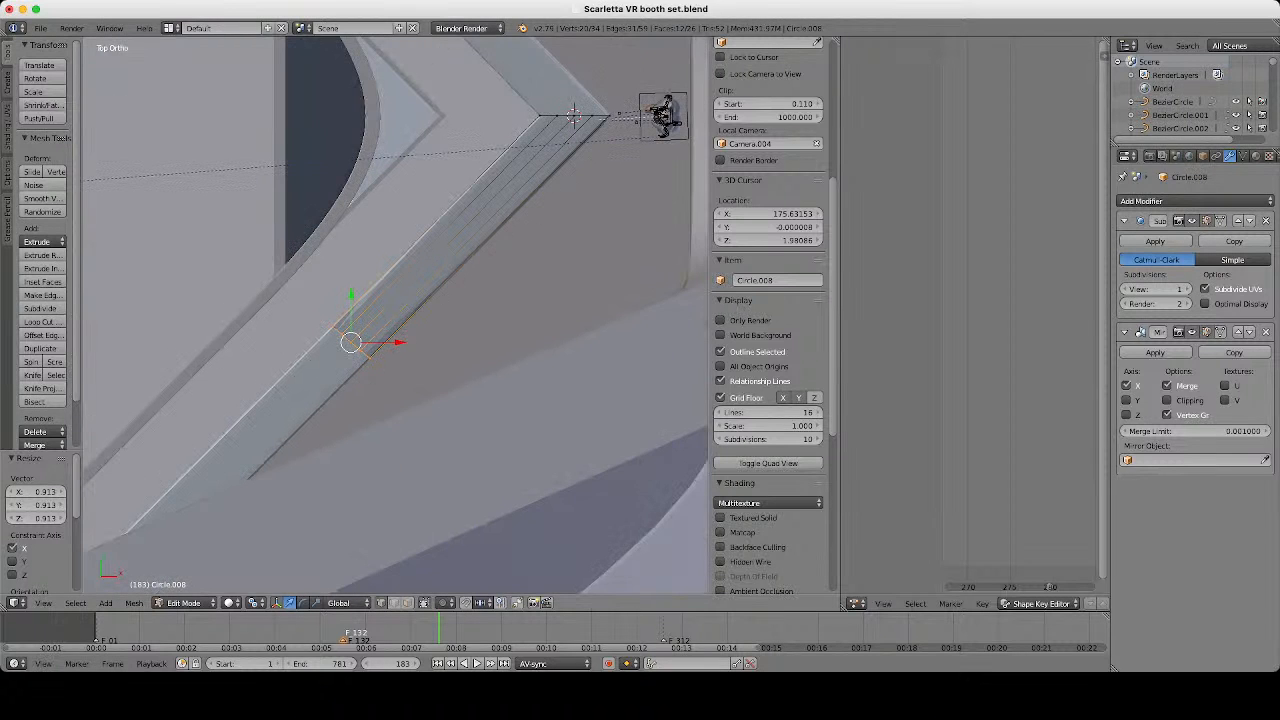
Examine how the arm's squared end sits on the floor strip from several perspective angles.
{"action": "scroll", "coordinate": [472, 503], "scroll_direction": "up", "scroll_amount": 4}
{"action": "middle_click_drag", "start_coordinate": [485, 452], "coordinate": [665, 520], "text": "shift"}
{"action": "key", "text": "z"}
{"action": "key", "text": "z"}
{"action": "middle_click_drag", "start_coordinate": [665, 520], "coordinate": [485, 475]}
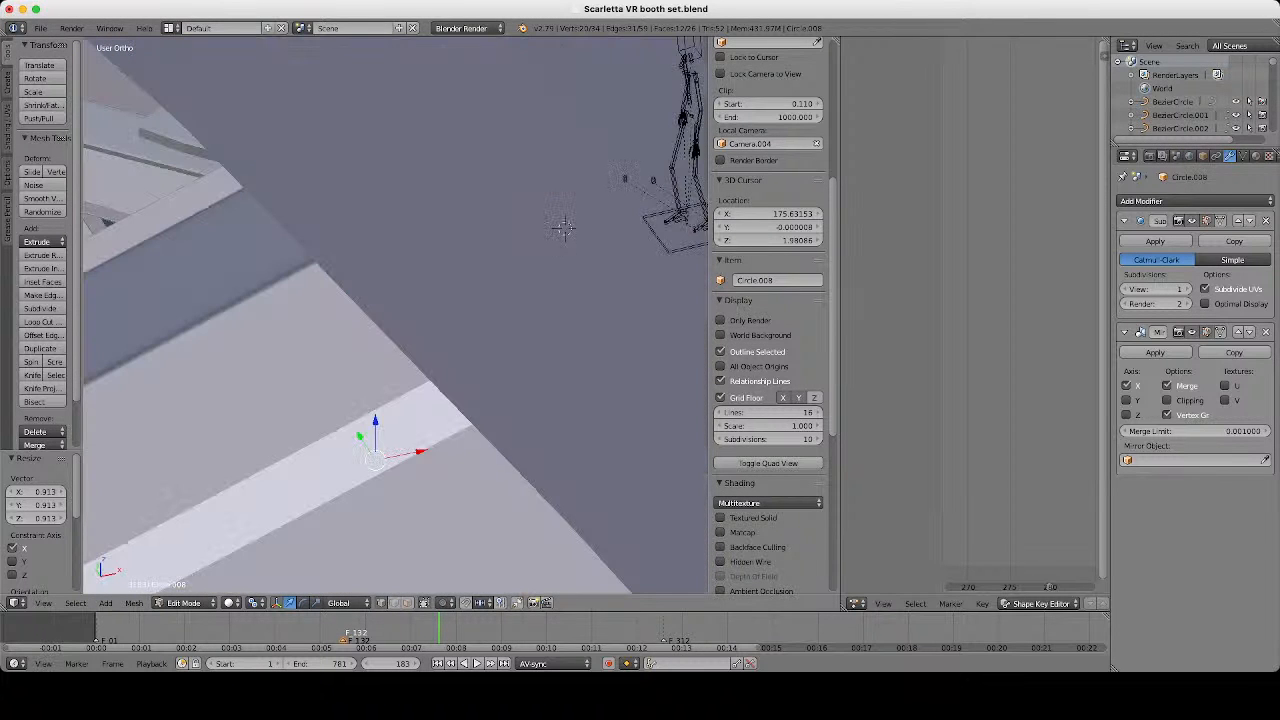
{"action": "key", "text": "KP_5"}
{"action": "middle_click_drag", "start_coordinate": [520, 400], "coordinate": [495, 410]}
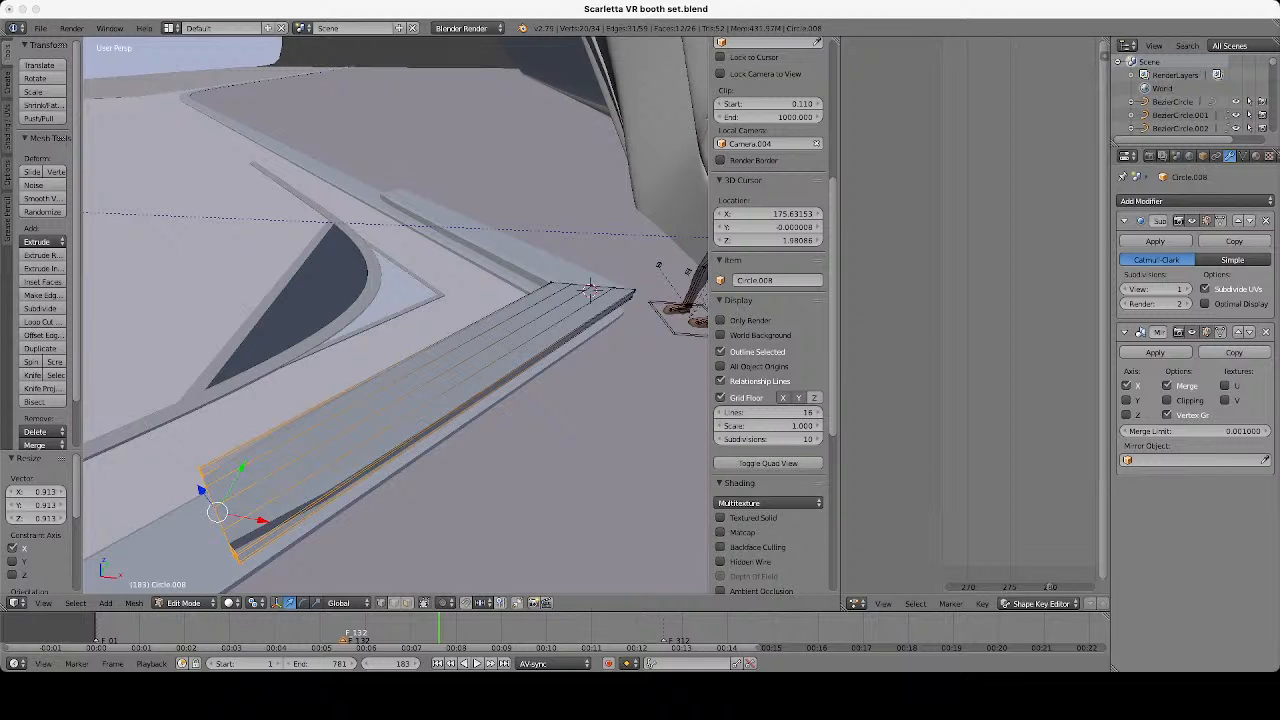
{"action": "scroll", "coordinate": [395, 315], "scroll_direction": "down", "scroll_amount": 2}
{"action": "middle_click_drag", "start_coordinate": [395, 315], "coordinate": [505, 435]}
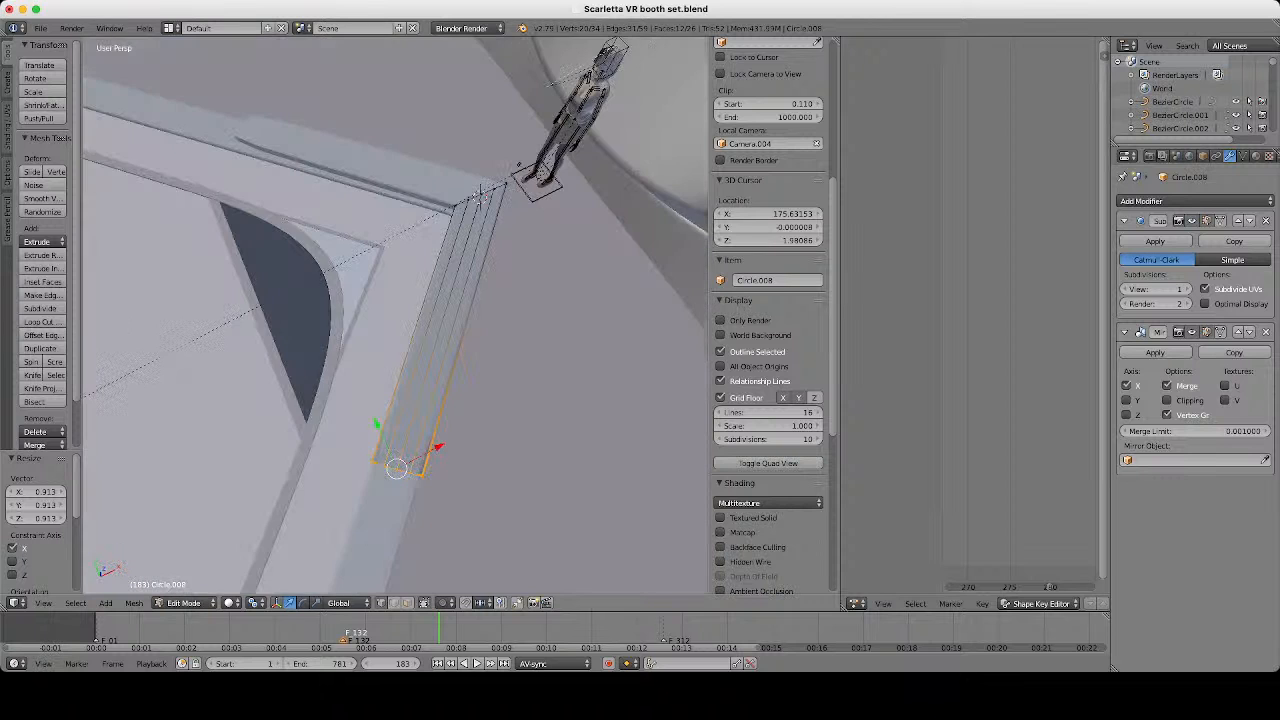
{"action": "middle_click_drag", "start_coordinate": [440, 400], "coordinate": [425, 275]}
{"action": "scroll", "coordinate": [440, 380], "scroll_direction": "up", "scroll_amount": 2}
{"action": "mouse_move", "coordinate": [425, 340]}
{"action": "middle_mouse_down"}
{"action": "mouse_move", "coordinate": [360, 215]}
{"action": "mouse_move", "coordinate": [425, 335]}
{"action": "middle_mouse_up"}
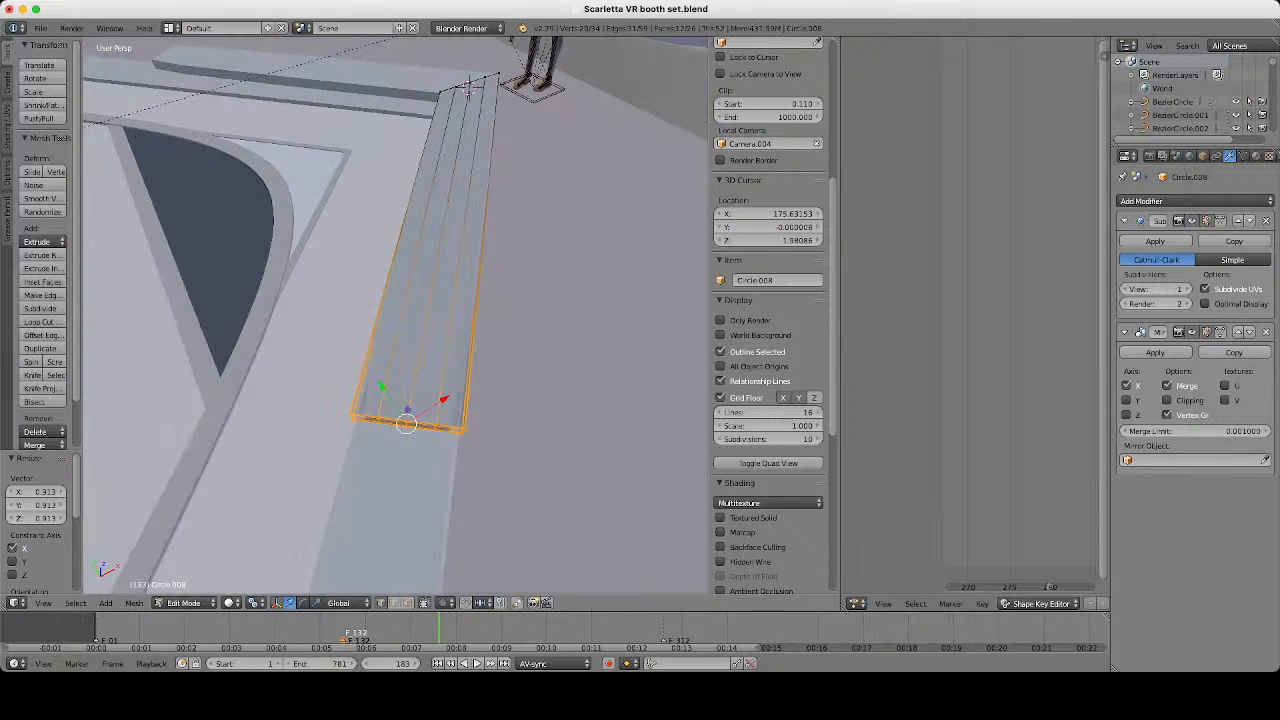
Set the transform orientation to Normal and try to move the arm's end vertices along their normal direction.
{"action": "left_click", "coordinate": [340, 602]}
{"action": "left_click", "coordinate": [360, 557]}
{"action": "middle_click_drag", "start_coordinate": [420, 425], "coordinate": [283, 292]}
{"action": "left_click_drag", "start_coordinate": [224, 306], "coordinate": [196, 308]}
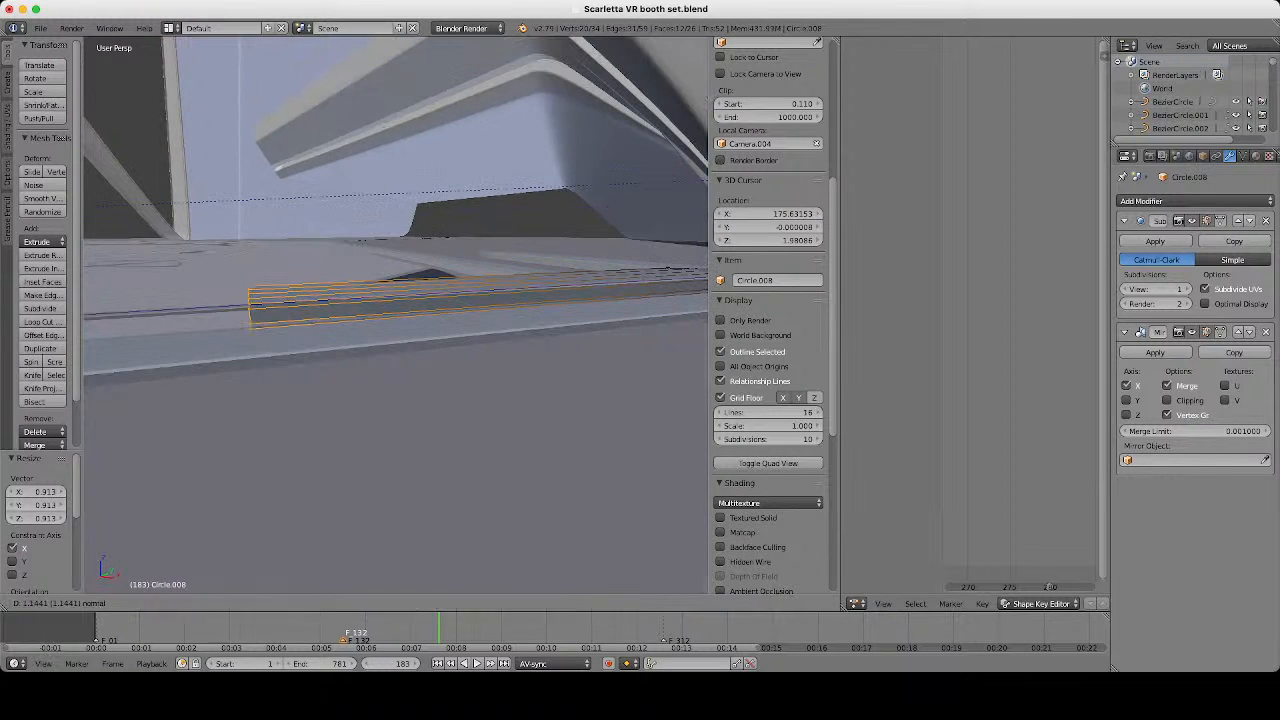
{"action": "key", "text": "Escape"}
Square the arm's end vertices to the strip with two small rotations of about 4.04° and 0.206°.
{"action": "scroll", "coordinate": [285, 305], "scroll_direction": "down", "scroll_amount": 2}
{"action": "middle_click_drag", "start_coordinate": [285, 305], "coordinate": [390, 380]}
{"action": "scroll", "coordinate": [424, 412], "scroll_direction": "up", "scroll_amount": 2}
{"action": "key", "text": "r"}
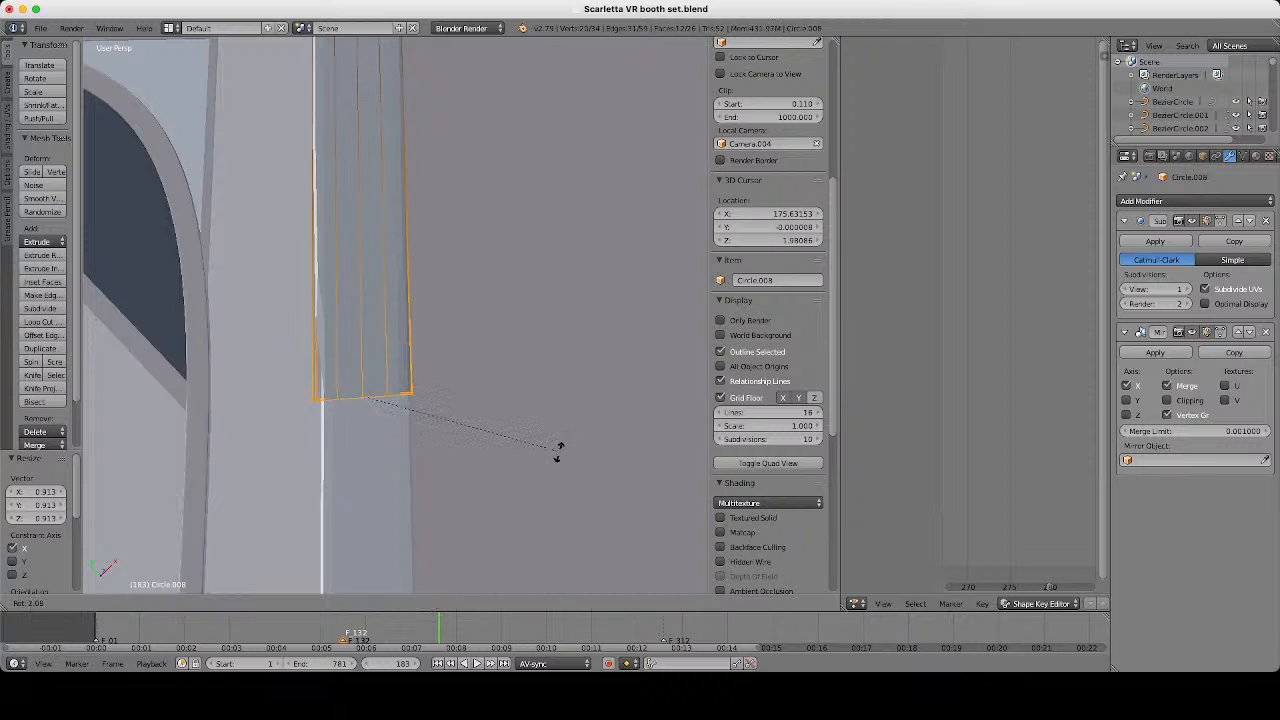
{"action": "left_click", "coordinate": [558, 458]}
{"action": "mouse_move", "coordinate": [558, 458]}
{"action": "middle_mouse_down"}
{"action": "mouse_move", "coordinate": [540, 454]}
{"action": "mouse_move", "coordinate": [590, 456]}
{"action": "mouse_move", "coordinate": [580, 420]}
{"action": "mouse_move", "coordinate": [582, 450]}
{"action": "middle_mouse_up"}
{"action": "key", "text": "r"}
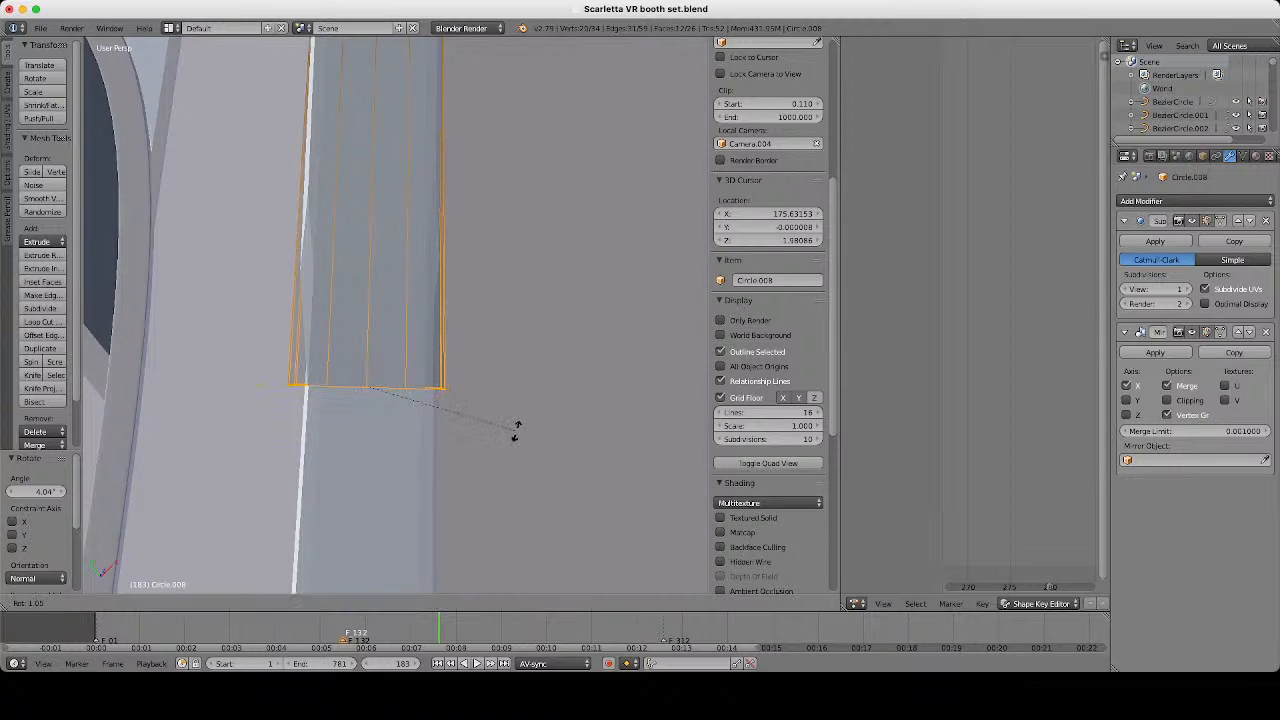
{"action": "left_click", "coordinate": [516, 433]}
Select all of the arm's vertices and show them in wireframe from near floor level.
{"action": "scroll", "coordinate": [516, 433], "scroll_direction": "down", "scroll_amount": 1}
{"action": "scroll", "coordinate": [516, 433], "scroll_direction": "down", "scroll_amount": 3}
{"action": "middle_click_drag", "start_coordinate": [516, 433], "coordinate": [630, 390]}
{"action": "middle_click_drag", "start_coordinate": [480, 380], "coordinate": [598, 422], "text": "shift"}
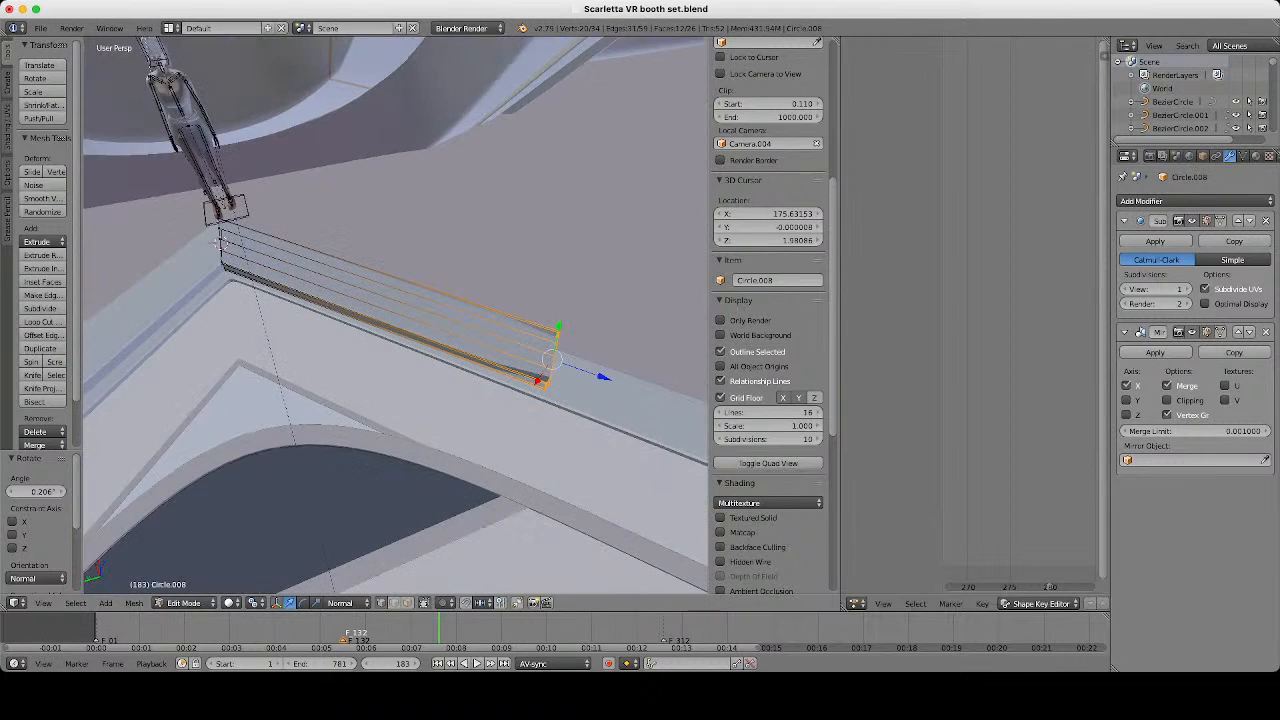
{"action": "scroll", "coordinate": [598, 422], "scroll_direction": "down", "scroll_amount": 2}
{"action": "key", "text": "Tab"}
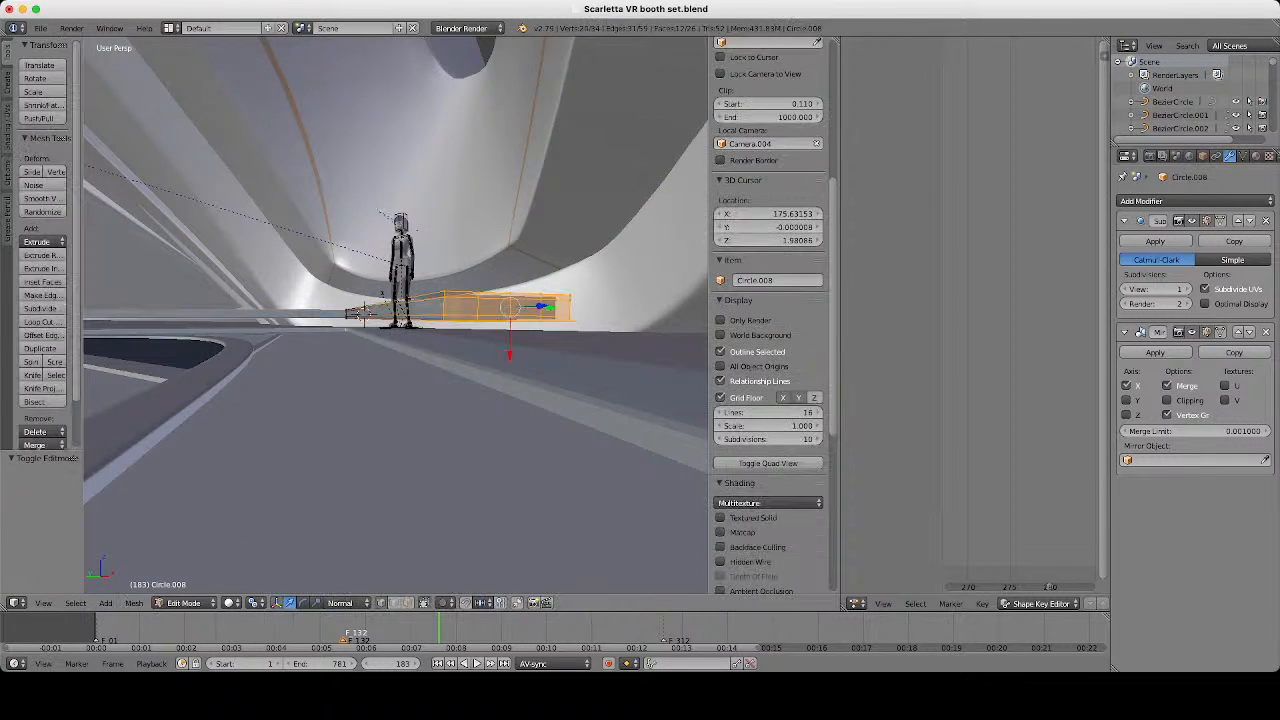
{"action": "key", "text": "a"}
{"action": "scroll", "coordinate": [768, 300], "scroll_direction": "down", "scroll_amount": 2}
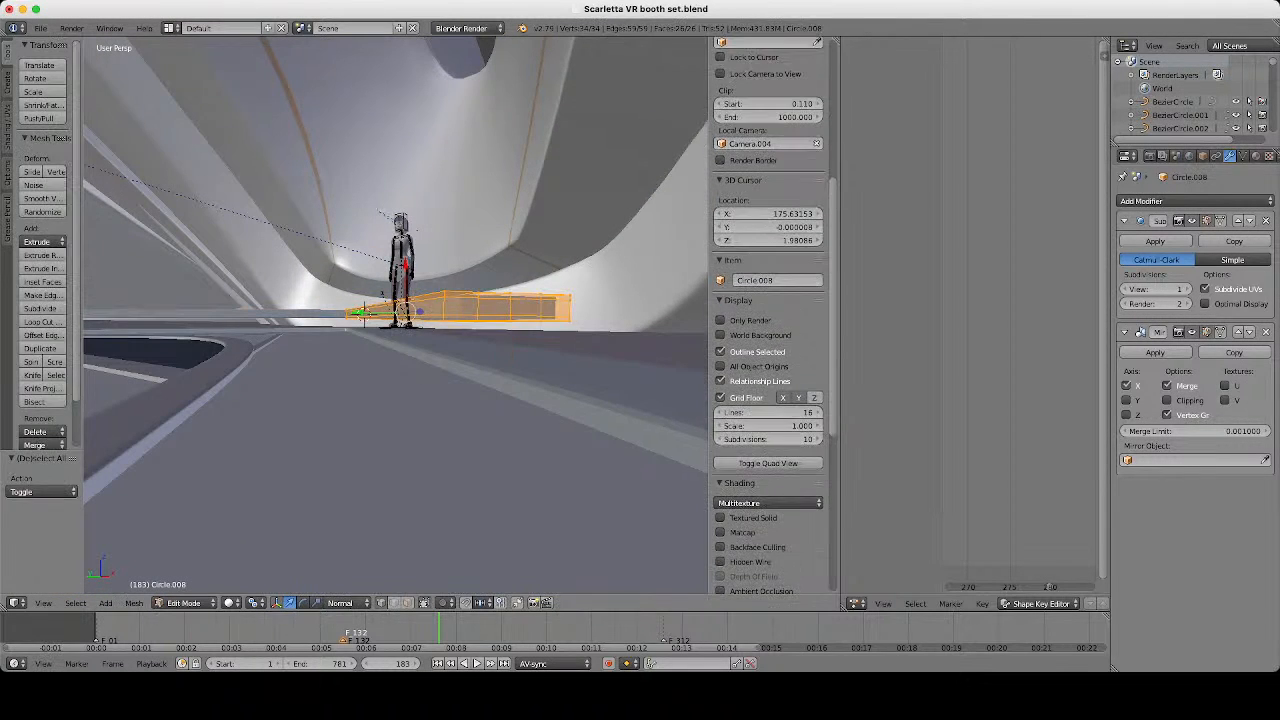
{"action": "key", "text": "z"}
{"action": "mouse_move", "coordinate": [480, 400]}
{"action": "middle_mouse_down"}
{"action": "mouse_move", "coordinate": [340, 415]}
{"action": "mouse_move", "coordinate": [455, 402]}
{"action": "middle_mouse_up"}
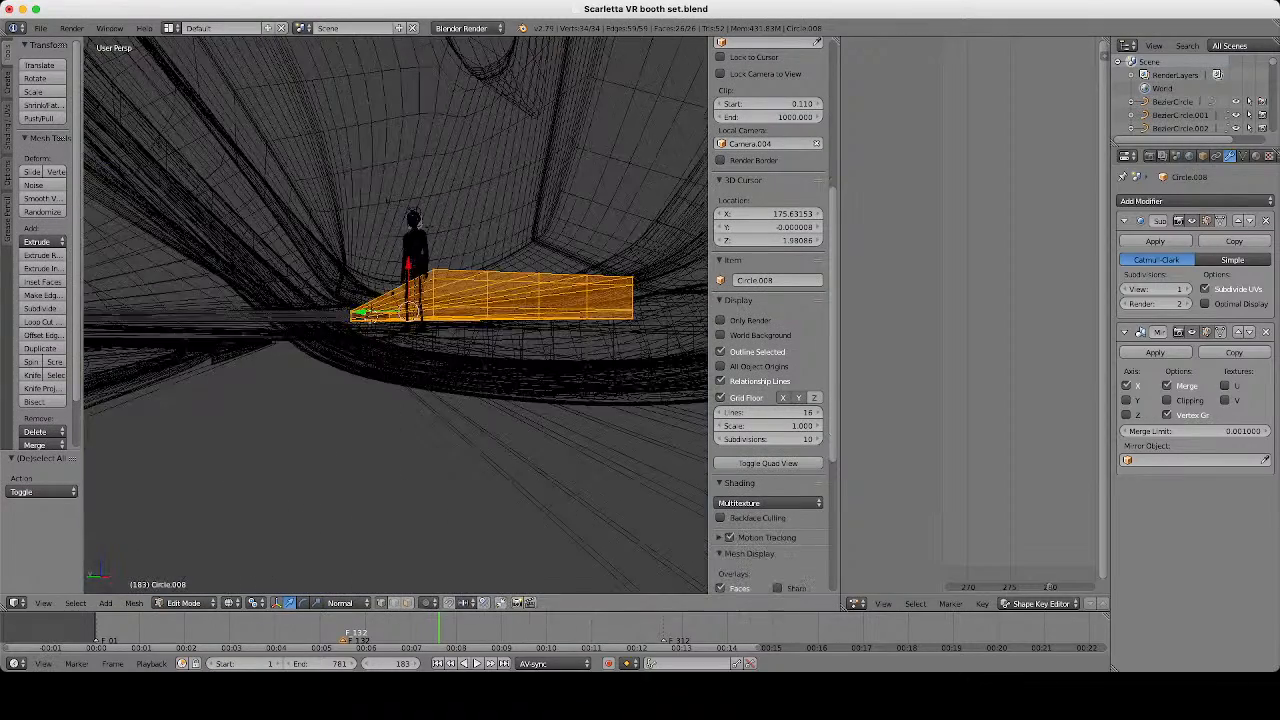
Remove the arm's upper vertices from the selection with circle select in wireframe, keeping only the bottom vertices selected.
{"action": "key", "text": "z"}
{"action": "right_click", "coordinate": [512, 275], "text": "alt+shift"}
{"action": "key", "text": "z"}
{"action": "mouse_move", "coordinate": [450, 310]}
{"action": "middle_mouse_down"}
{"action": "mouse_move", "coordinate": [580, 318]}
{"action": "mouse_move", "coordinate": [460, 310]}
{"action": "mouse_move", "coordinate": [481, 289]}
{"action": "mouse_move", "coordinate": [580, 304]}
{"action": "middle_mouse_up"}
{"action": "scroll", "coordinate": [460, 310], "scroll_direction": "up", "scroll_amount": 2}
{"action": "key", "text": "c"}
{"action": "middle_click", "coordinate": [477, 295]}
{"action": "right_click", "coordinate": [476, 296]}
{"action": "mouse_move", "coordinate": [300, 345]}
{"action": "middle_mouse_down"}
{"action": "mouse_move", "coordinate": [341, 372]}
{"action": "mouse_move", "coordinate": [330, 325]}
{"action": "mouse_move", "coordinate": [290, 325]}
{"action": "mouse_move", "coordinate": [318, 368]}
{"action": "mouse_move", "coordinate": [325, 325]}
{"action": "mouse_move", "coordinate": [365, 315]}
{"action": "middle_mouse_up"}
{"action": "key", "text": "c"}
{"action": "middle_click", "coordinate": [340, 365]}
{"action": "right_click", "coordinate": [340, 365]}
{"action": "key", "text": "z"}
Set the transform orientation to Global and lower the arm's bottom vertices about 1.142 along Z.
{"action": "left_click", "coordinate": [347, 603]}
{"action": "left_click", "coordinate": [347, 587]}
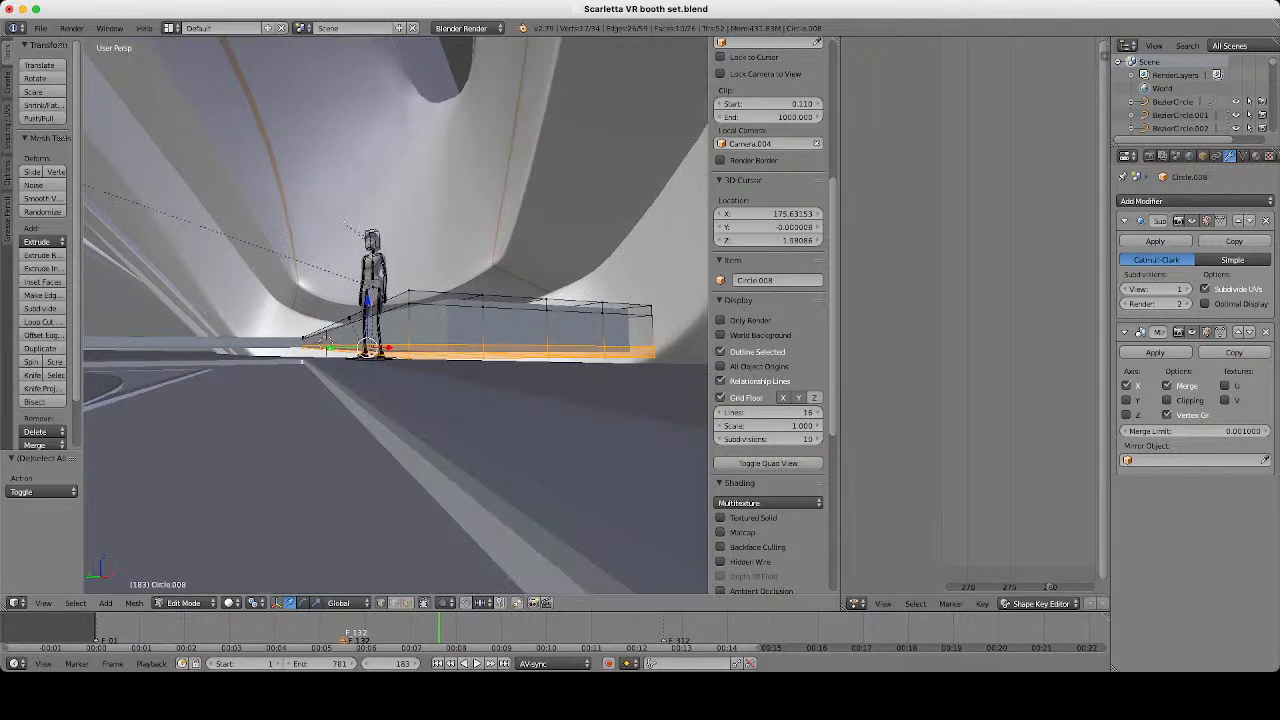
{"action": "left_click", "coordinate": [403, 296]}
{"action": "key", "text": "g"}
{"action": "key", "text": "z"}
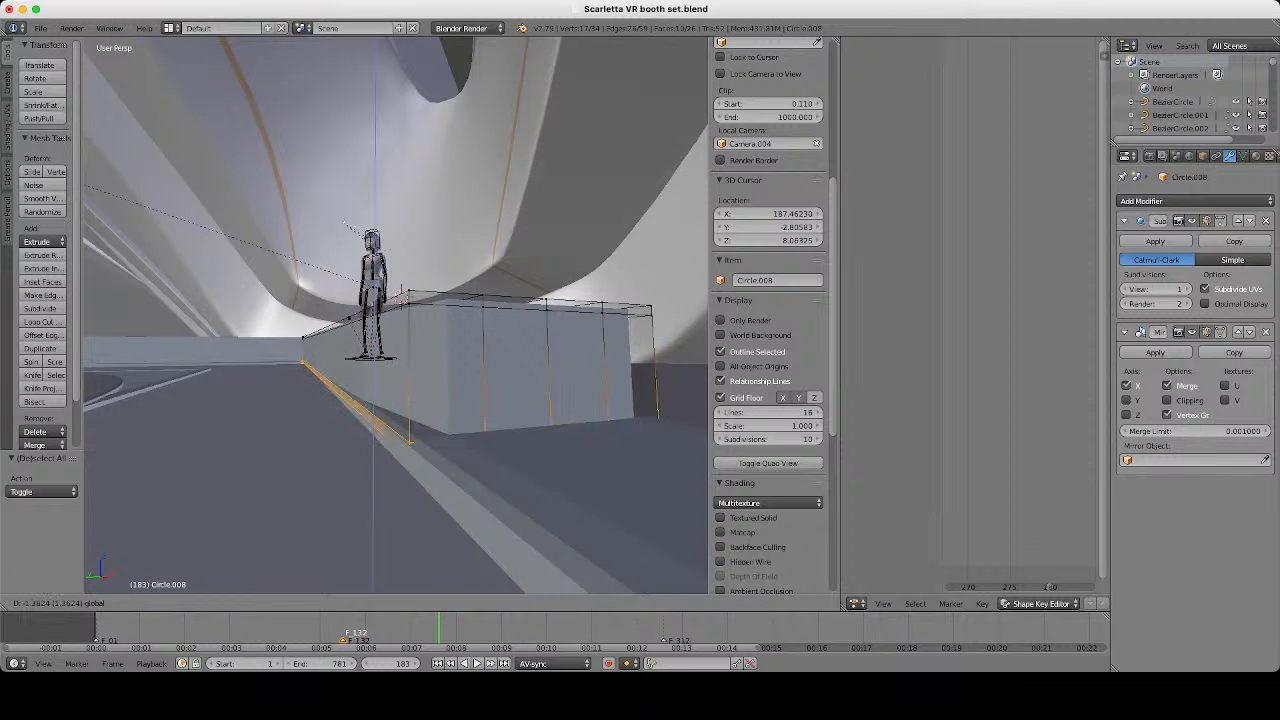
{"action": "key", "text": "Return"}
Invert the selection to the arm's top vertices and raise them about 3.933 along Z.
{"action": "key", "text": "z"}
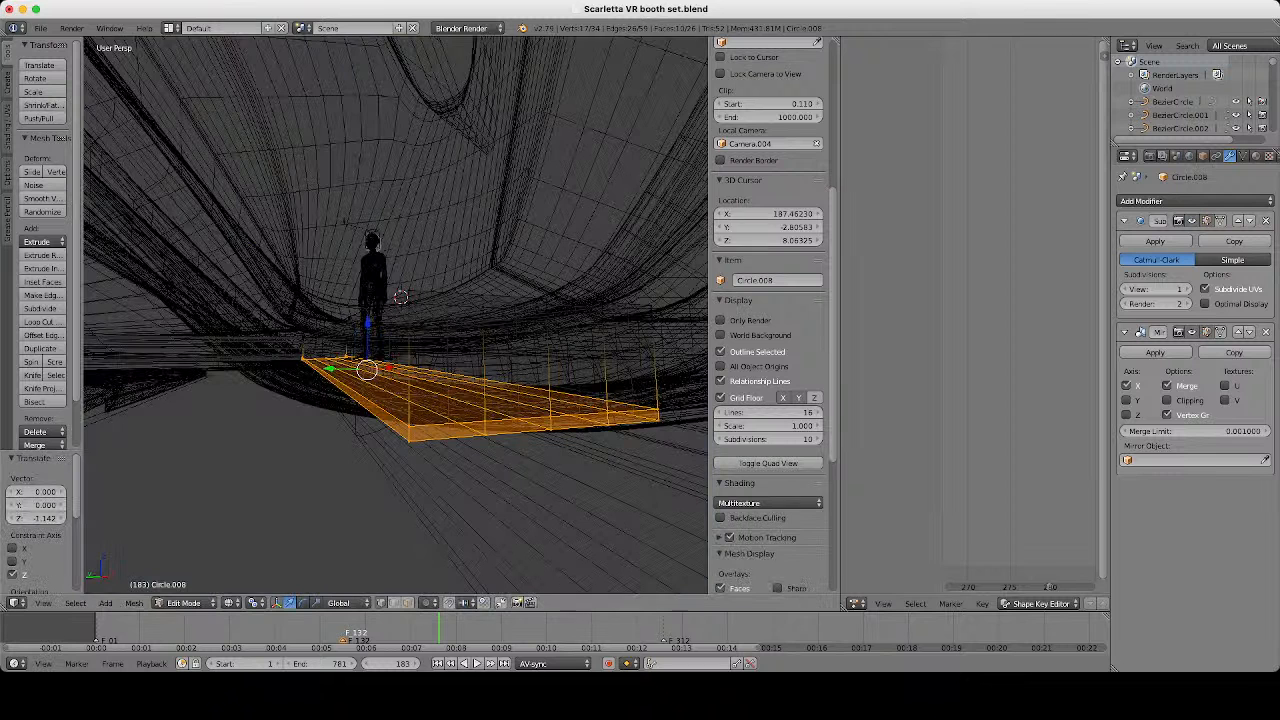
{"action": "key", "text": "ctrl+i"}
{"action": "key", "text": "z"}
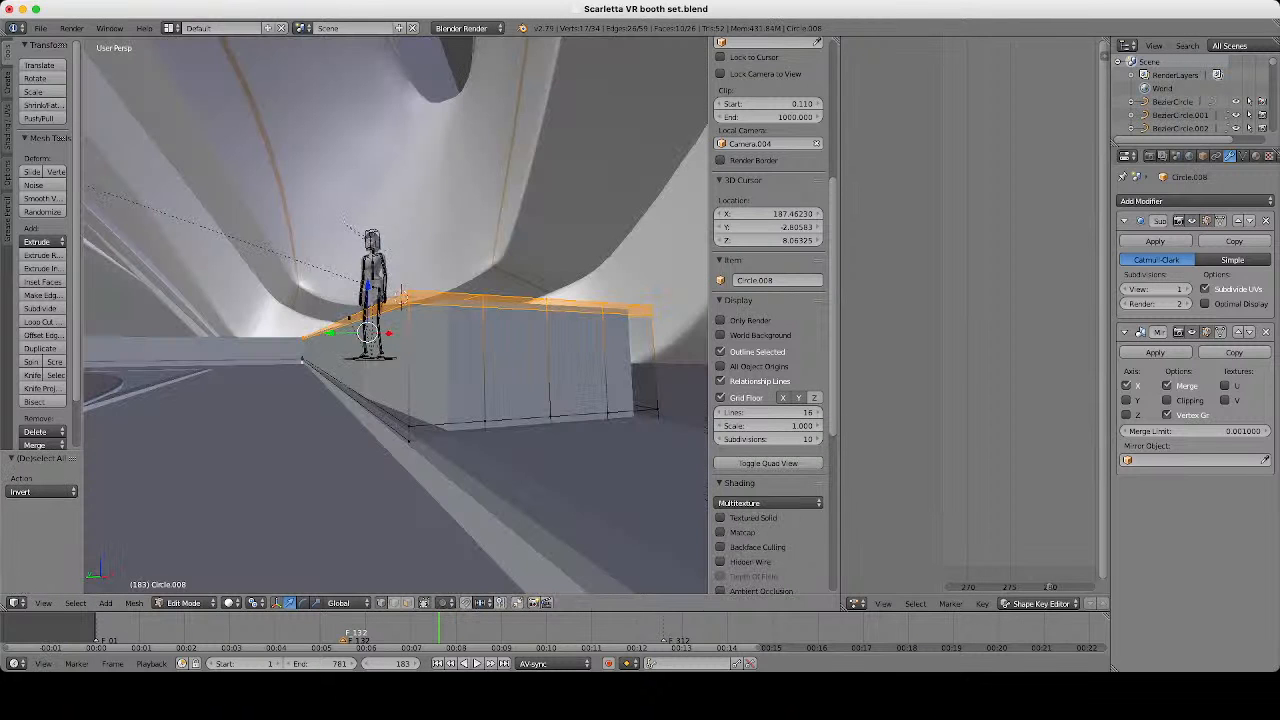
{"action": "key", "text": "g"}
{"action": "key", "text": "z"}
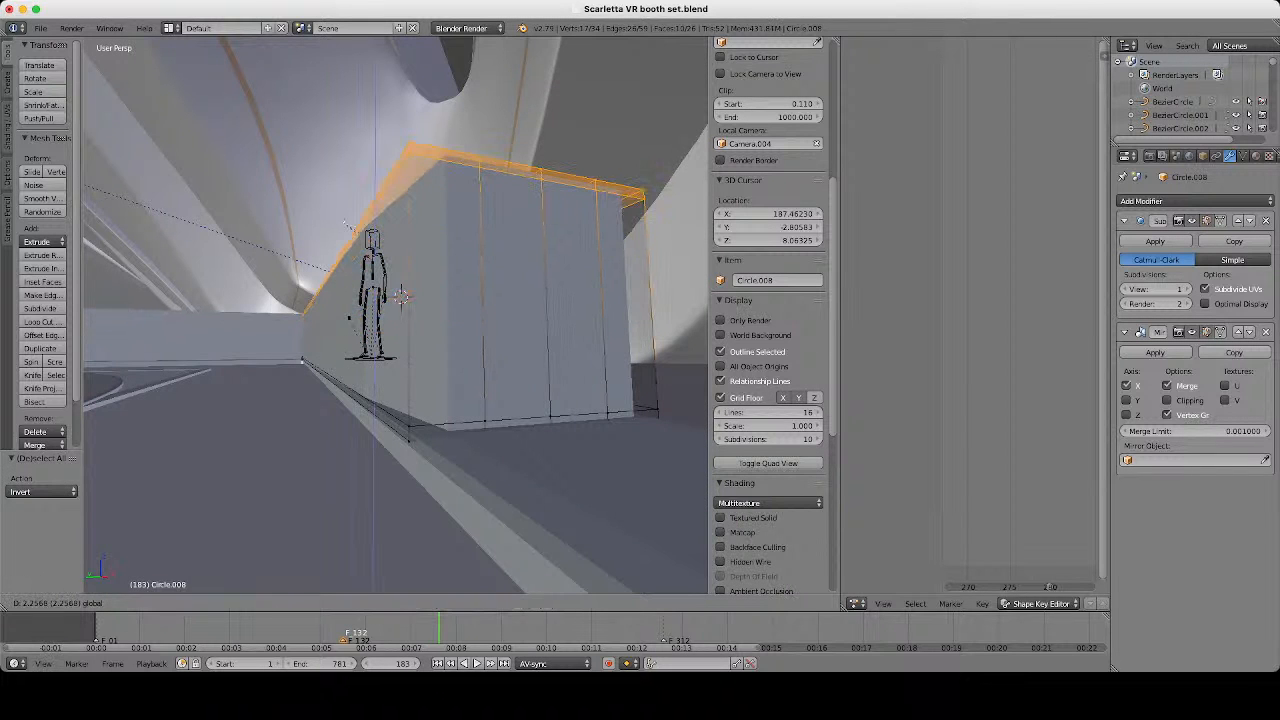
{"action": "left_click", "coordinate": [400, 296]}
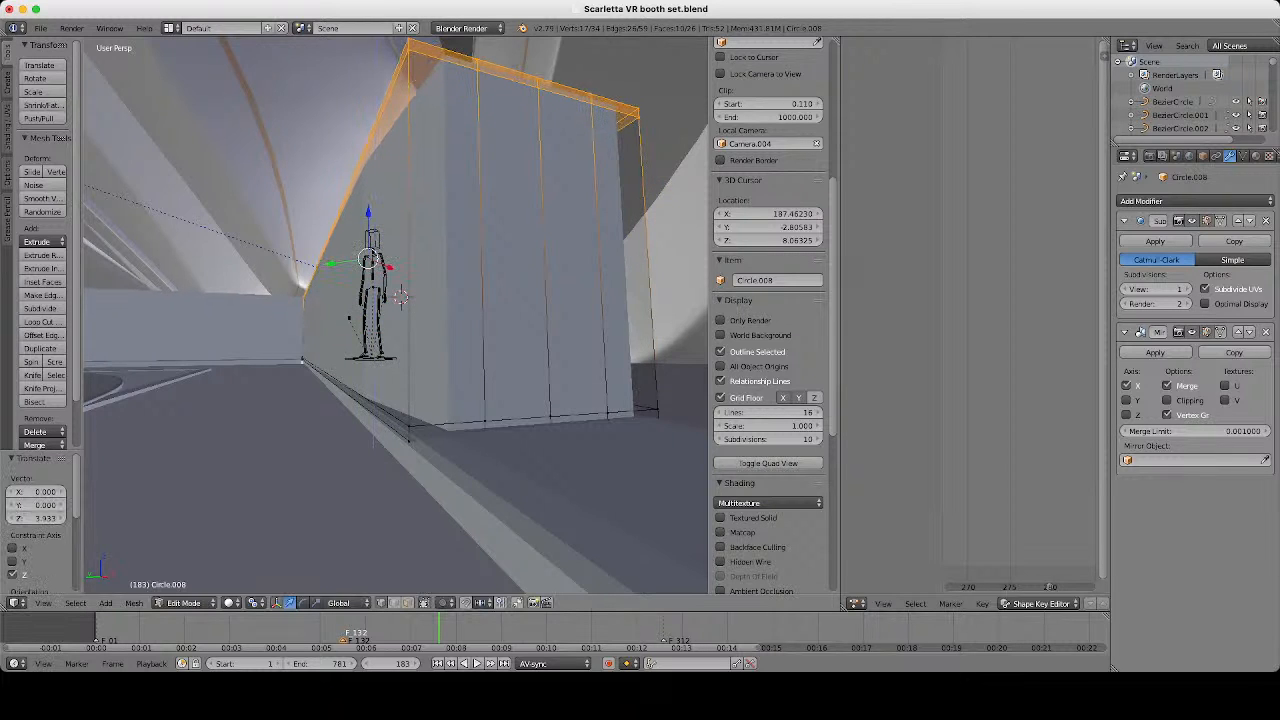
Raise the arm's top vertices further along Z in two moves of about 2.137 and 2.2.
{"action": "middle_click_drag", "start_coordinate": [400, 296], "coordinate": [365, 345]}
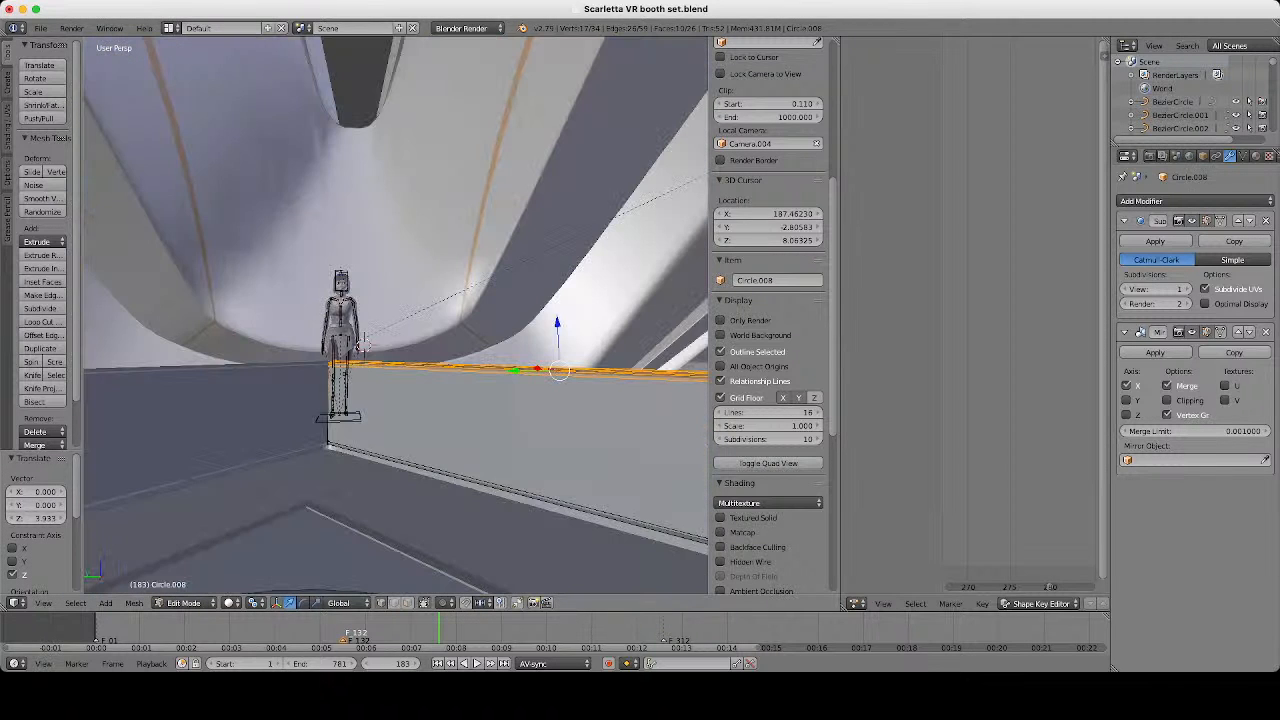
{"action": "key", "text": "g"}
{"action": "key", "text": "z"}
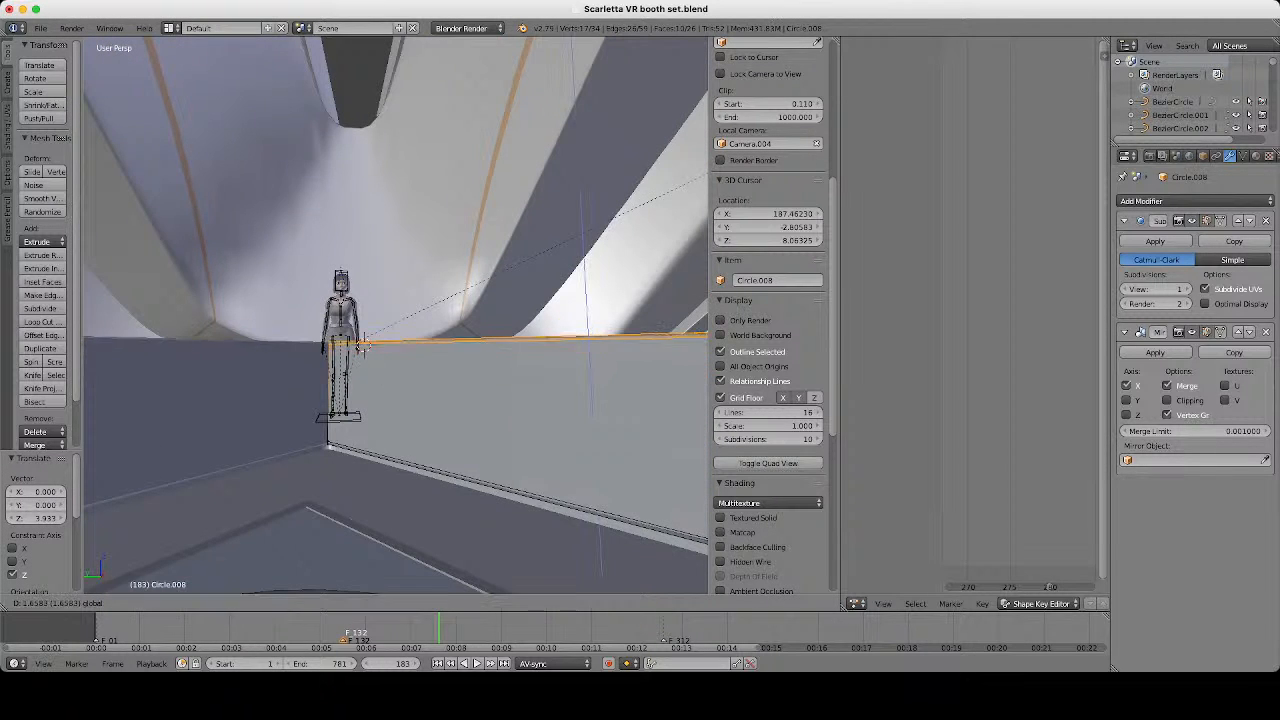
{"action": "left_click", "coordinate": [365, 345]}
{"action": "middle_click_drag", "start_coordinate": [365, 345], "coordinate": [175, 333]}
{"action": "key", "text": "g"}
{"action": "key", "text": "z"}
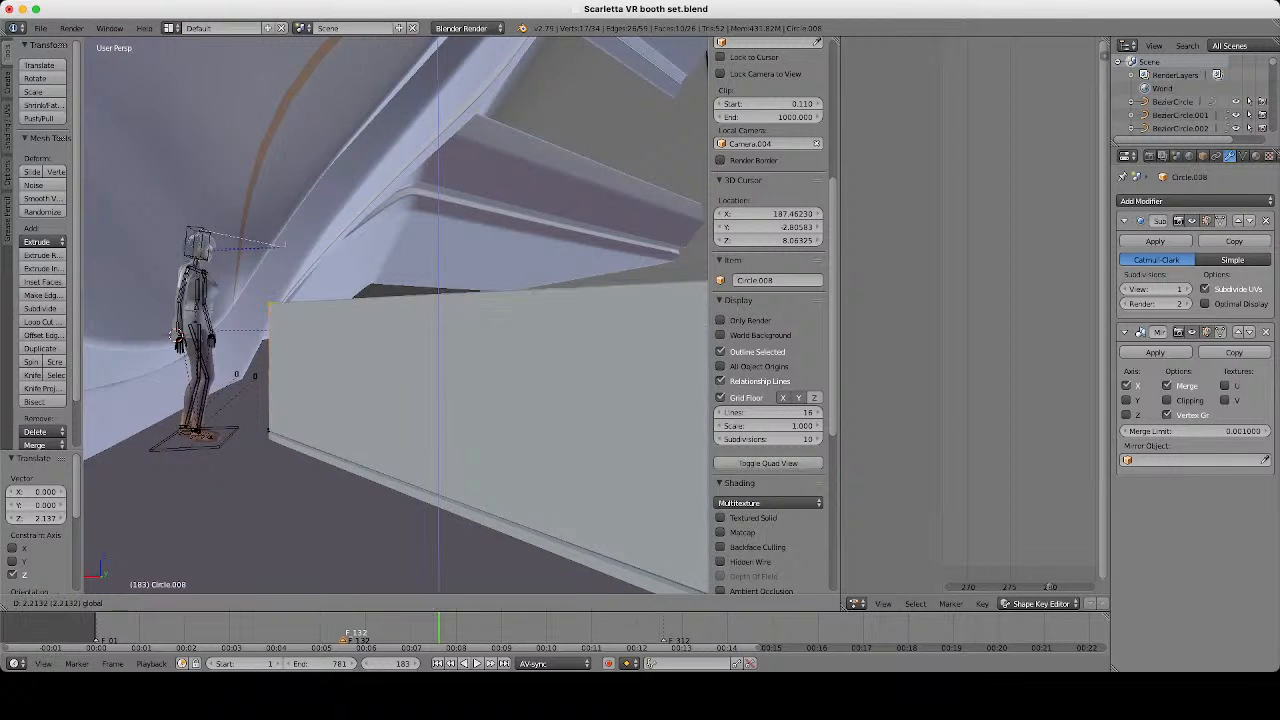
{"action": "left_click", "coordinate": [300, 310]}
Inspect the heightened corner piece in Object Mode from above and from near floor level.
{"action": "middle_click_drag", "start_coordinate": [300, 310], "coordinate": [440, 415]}
{"action": "key", "text": "Tab"}
{"action": "scroll", "coordinate": [440, 385], "scroll_direction": "down", "scroll_amount": 3}
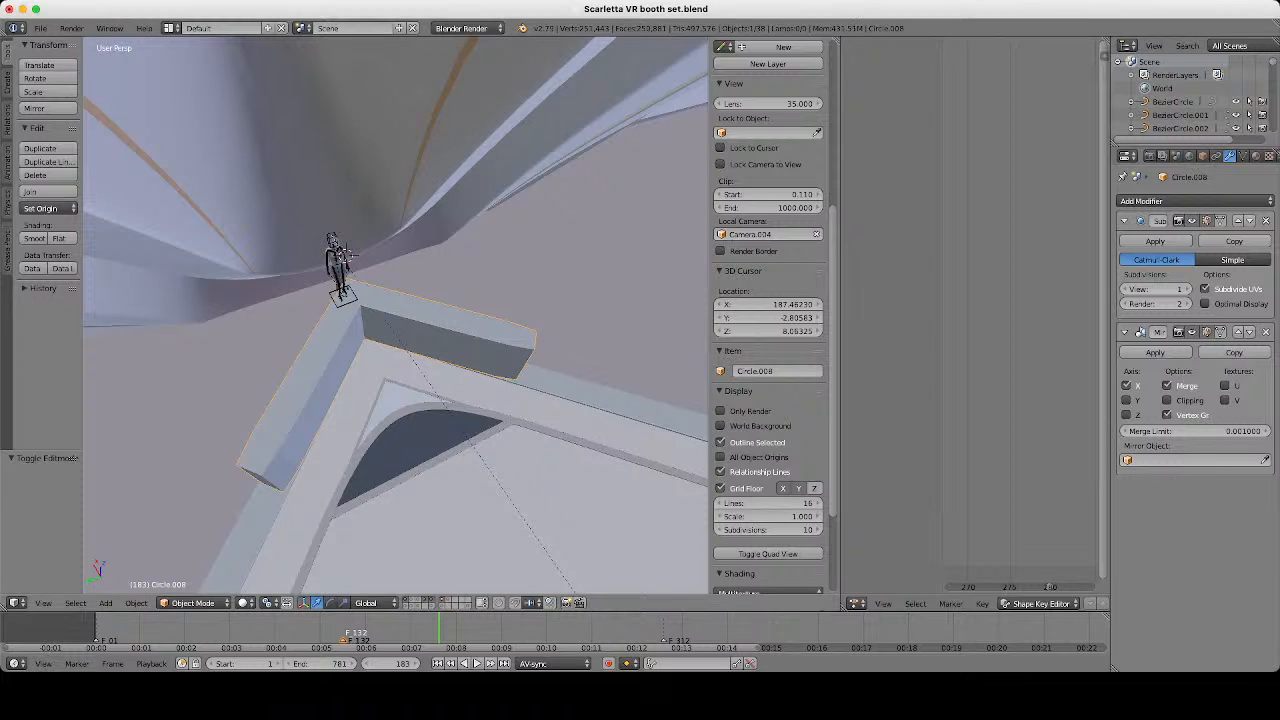
{"action": "scroll", "coordinate": [395, 315], "scroll_direction": "up", "scroll_amount": 3}
{"action": "middle_click_drag", "start_coordinate": [440, 370], "coordinate": [330, 260]}
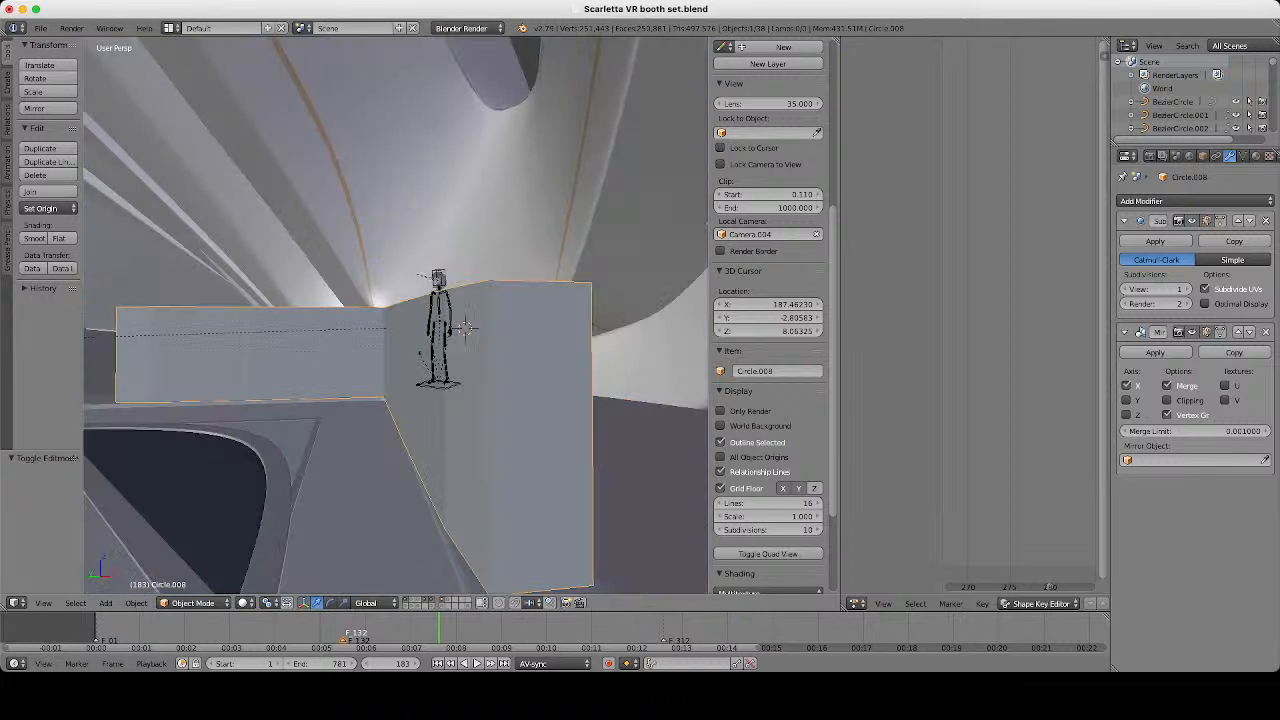
{"action": "middle_click_drag", "start_coordinate": [520, 340], "coordinate": [510, 480]}
Circle-select only the inner-side vertices at the arm's far end in Edit Mode wireframe.
{"action": "key", "text": "Tab"}
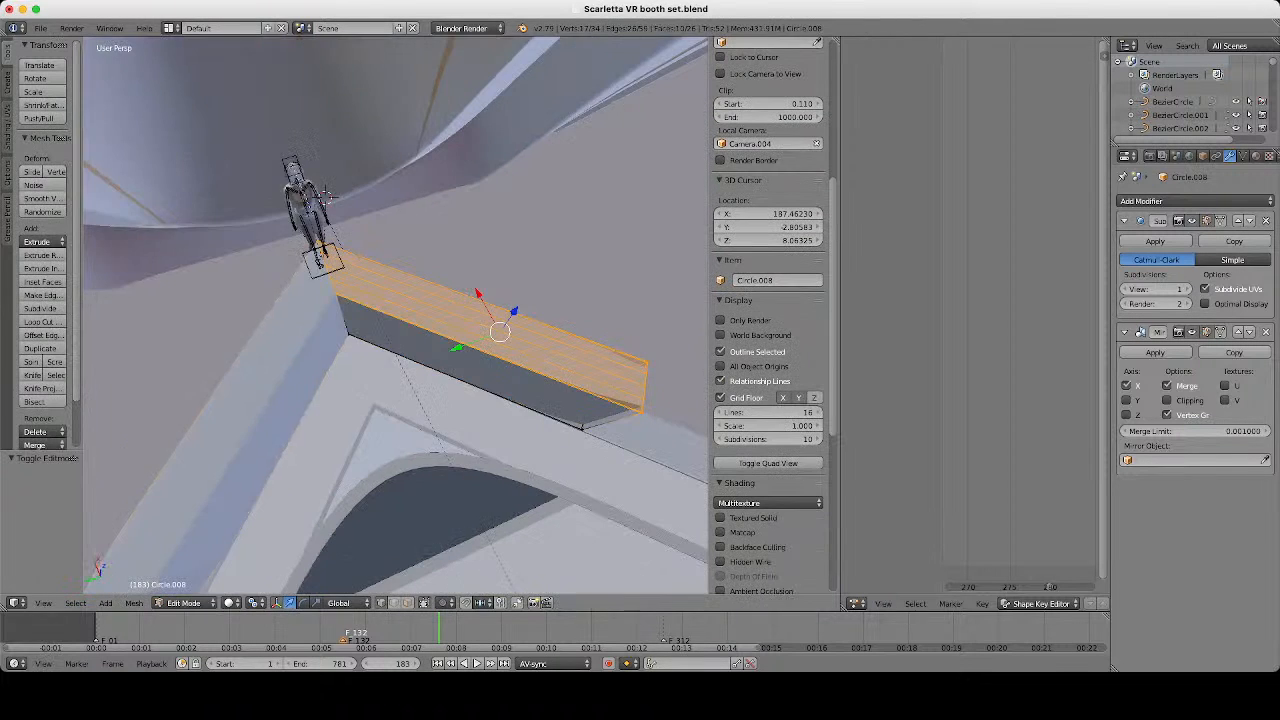
{"action": "scroll", "coordinate": [395, 315], "scroll_direction": "down", "scroll_amount": 2}
{"action": "middle_click_drag", "start_coordinate": [400, 350], "coordinate": [545, 355]}
{"action": "scroll", "coordinate": [395, 315], "scroll_direction": "up", "scroll_amount": 3}
{"action": "key", "text": "z"}
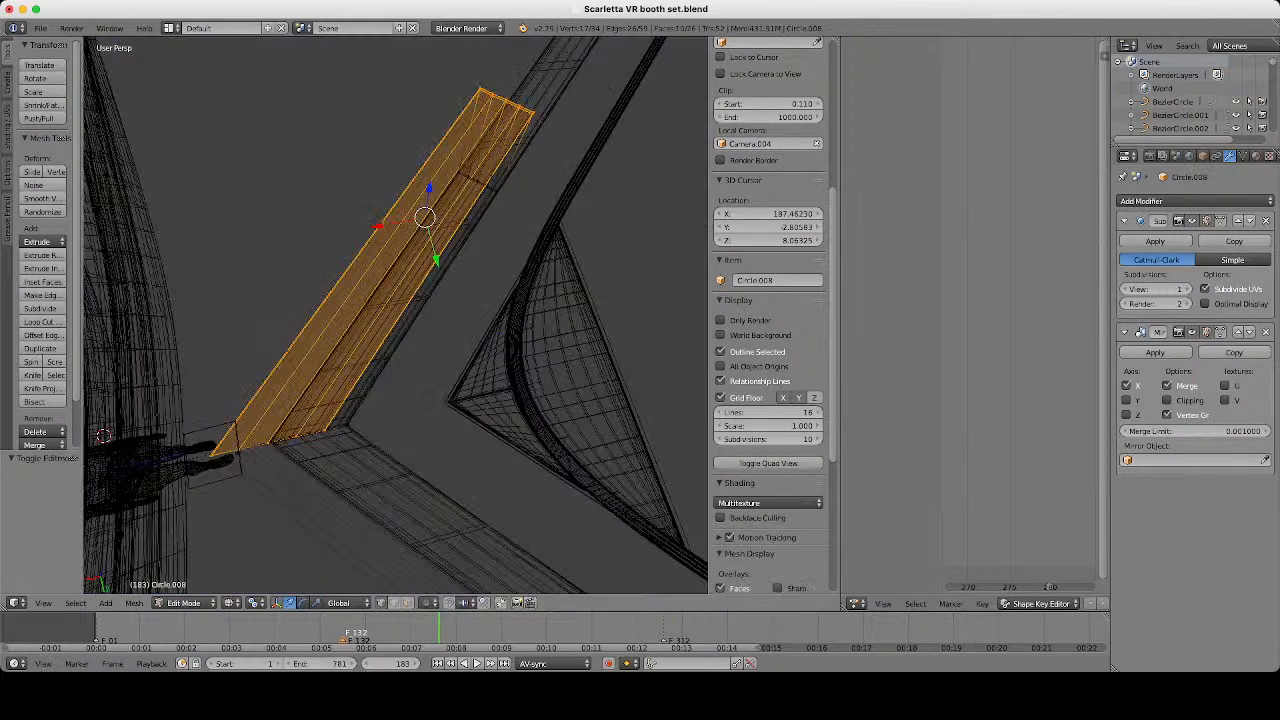
{"action": "middle_click_drag", "start_coordinate": [520, 140], "coordinate": [551, 109]}
{"action": "key", "text": "a"}
{"action": "key", "text": "c"}
{"action": "left_click", "coordinate": [537, 135]}
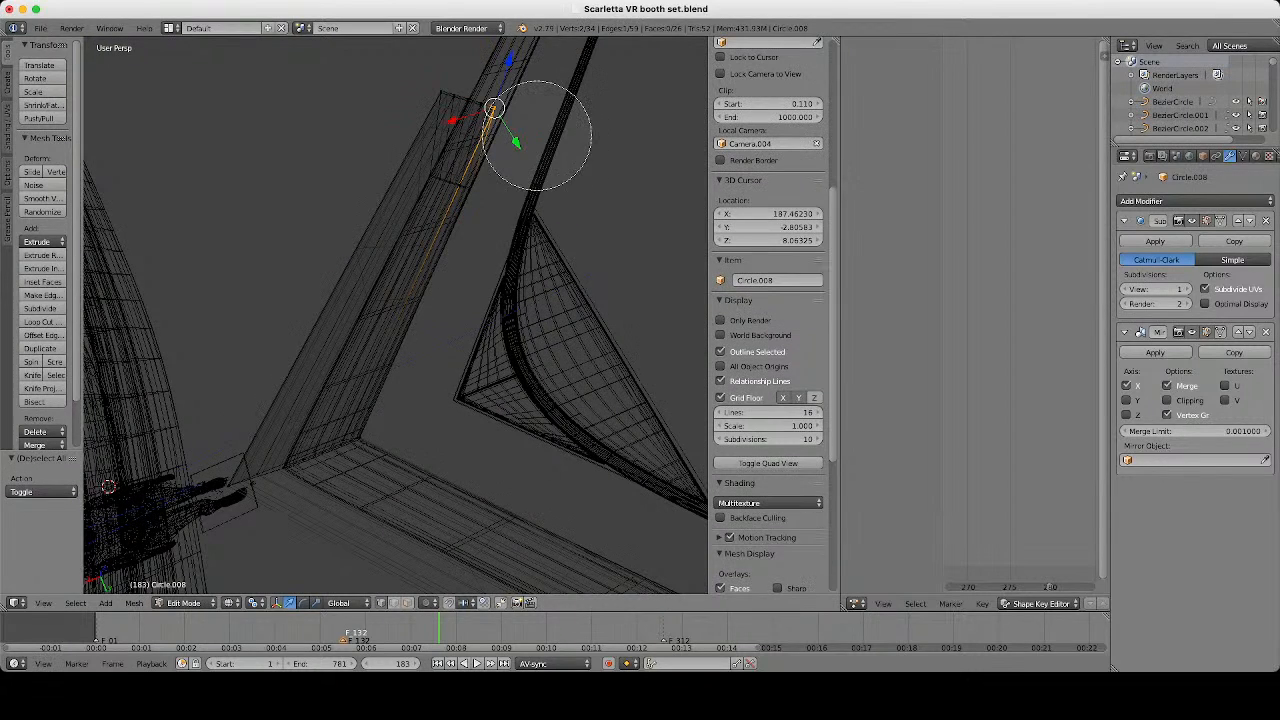
{"action": "left_click", "coordinate": [517, 213]}
{"action": "key", "text": "Escape"}
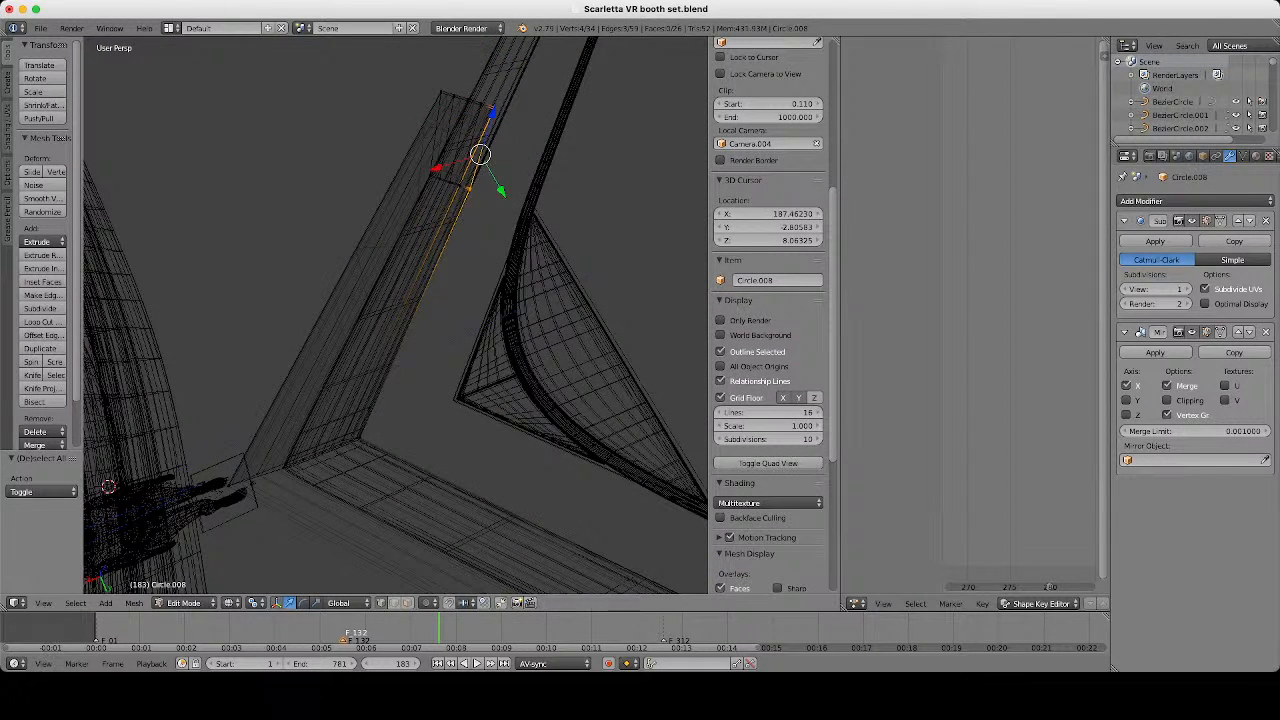
Add the inner corner vertices at the apex to the selection so the arm's whole inner face is selected.
{"action": "key", "text": "z"}
{"action": "scroll", "coordinate": [491, 471], "scroll_direction": "up", "scroll_amount": 2}
{"action": "key", "text": "z"}
{"action": "key", "text": "c"}
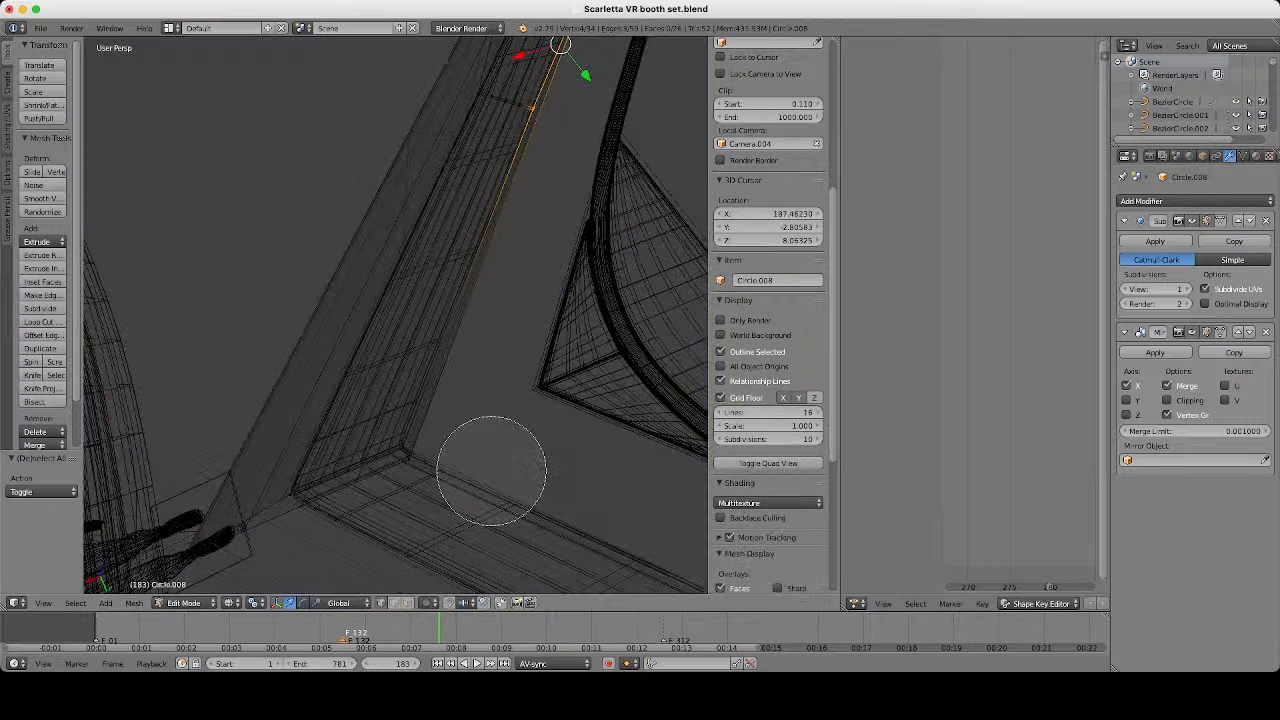
{"action": "left_click", "coordinate": [457, 466]}
{"action": "left_click", "coordinate": [449, 466]}
{"action": "key", "text": "Escape"}
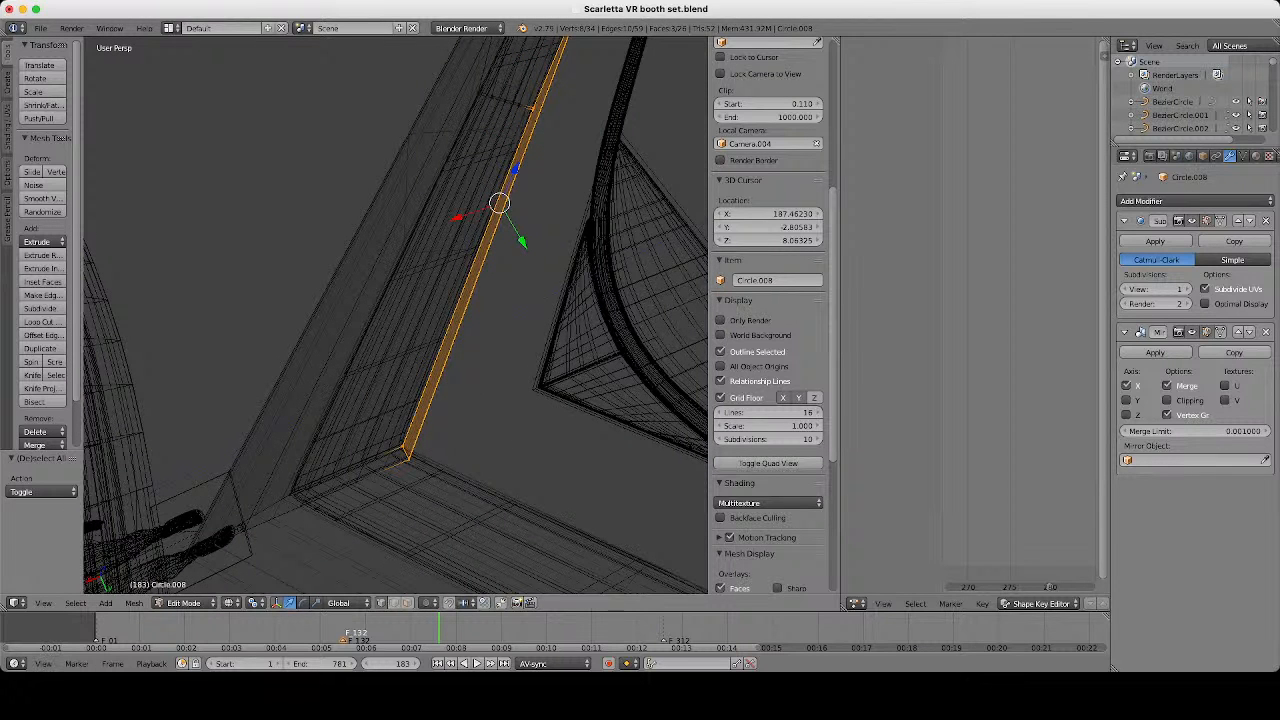
Set the transform orientation to Normal and enable Clipping in the Mirror modifier.
{"action": "scroll", "coordinate": [449, 400], "scroll_direction": "down", "scroll_amount": 1}
{"action": "key", "text": "z"}
{"action": "middle_click_drag", "start_coordinate": [470, 330], "coordinate": [345, 330]}
{"action": "left_click", "coordinate": [340, 602]}
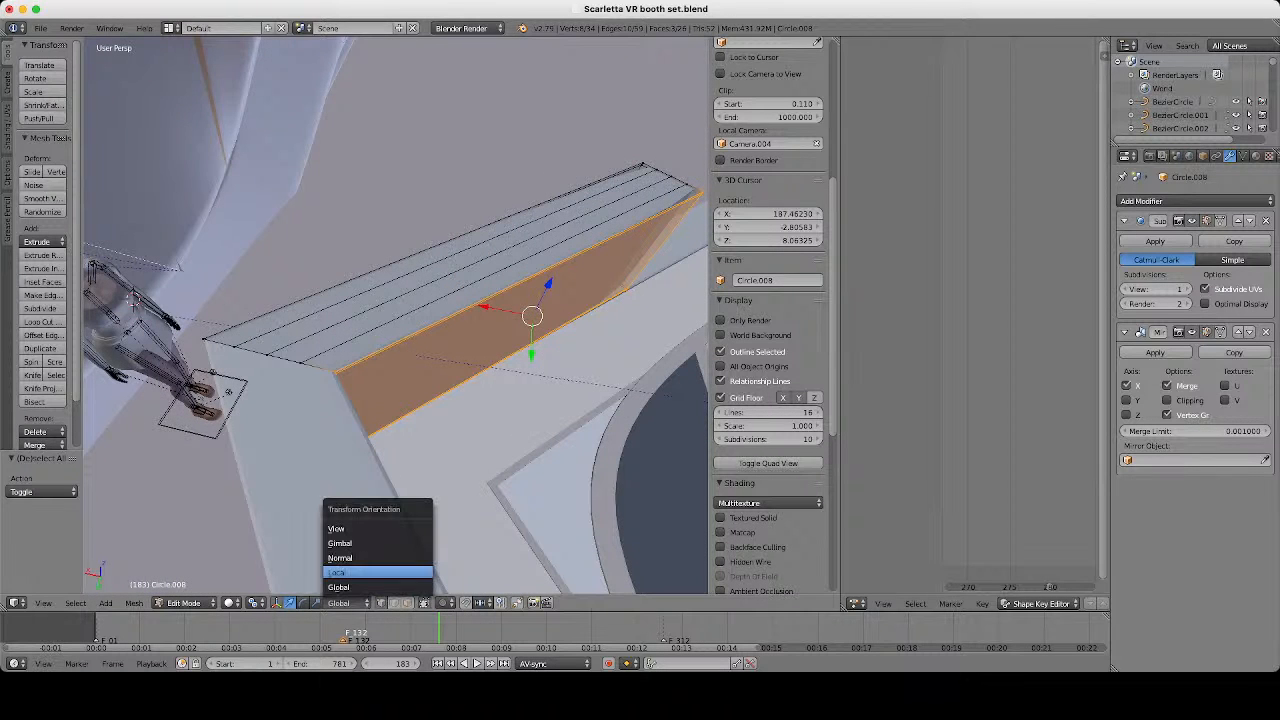
{"action": "left_click", "coordinate": [342, 558]}
{"action": "middle_click_drag", "start_coordinate": [500, 380], "coordinate": [244, 330]}
{"action": "left_click", "coordinate": [1168, 400]}
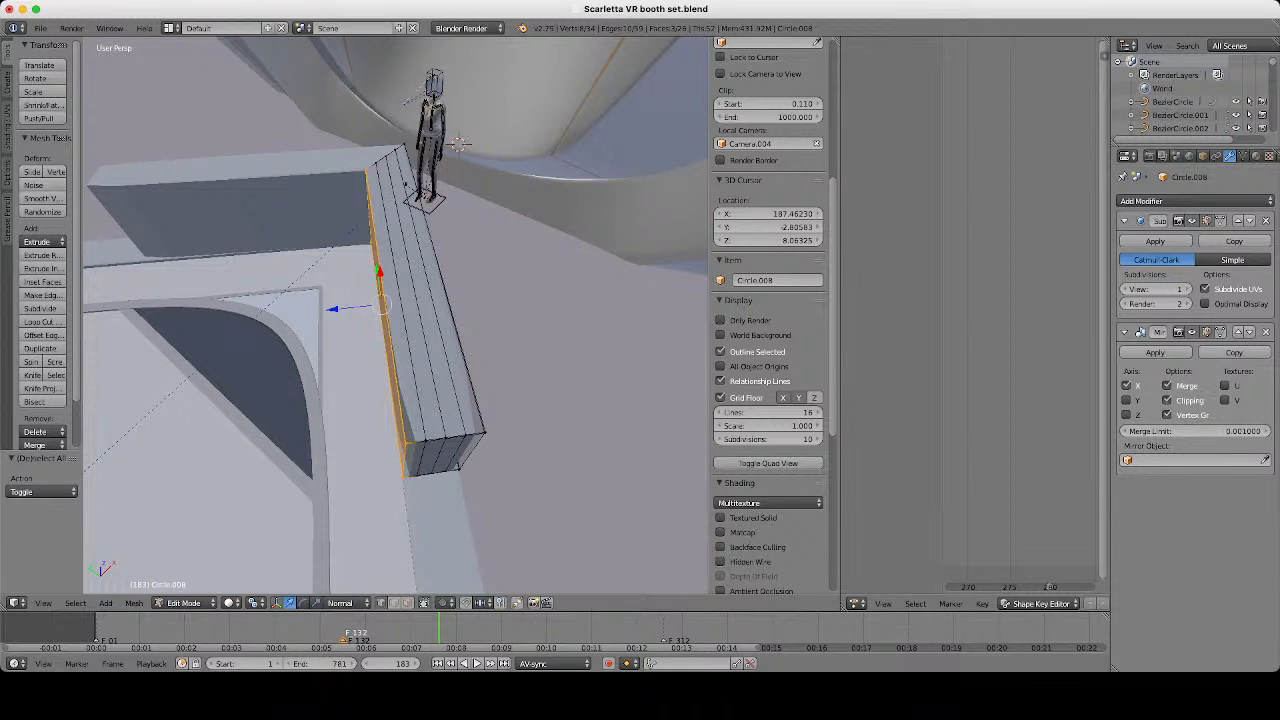
{"action": "scroll", "coordinate": [396, 315], "scroll_direction": "up", "scroll_amount": 1}
{"action": "key", "text": "g"}
{"action": "key", "text": "z"}
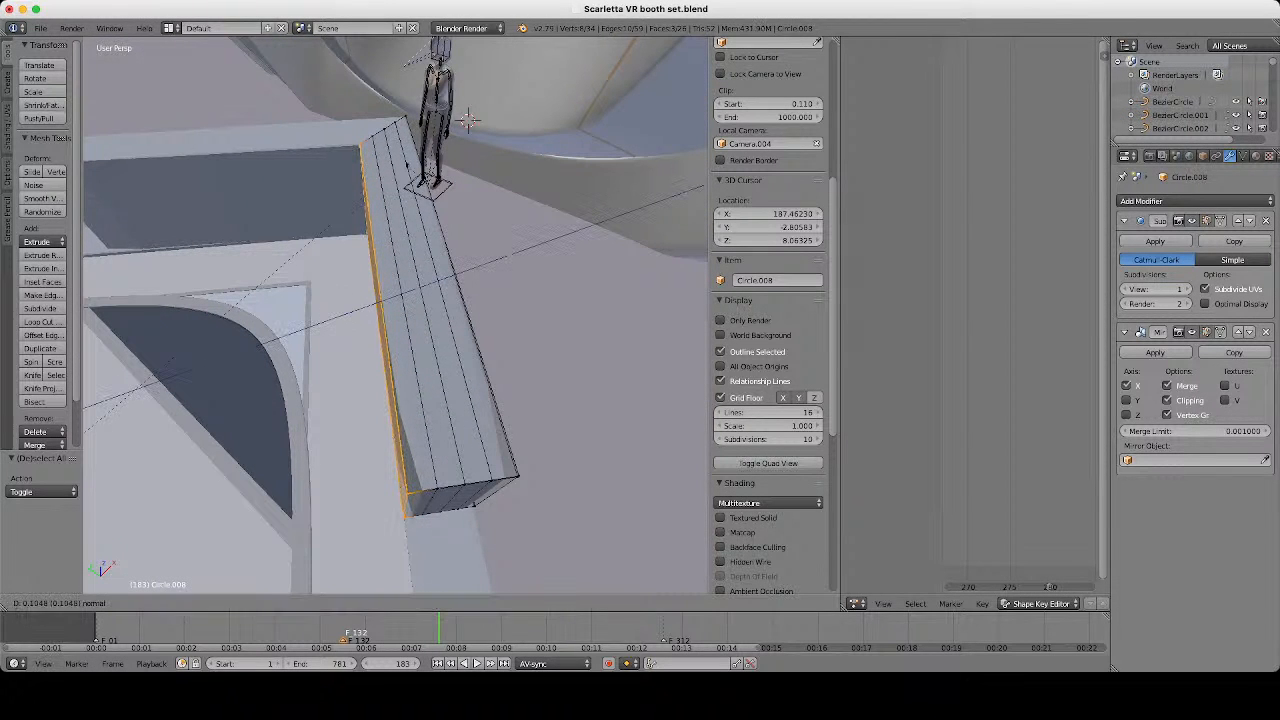
{"action": "key", "text": "Escape"}
{"action": "middle_click_drag", "start_coordinate": [380, 340], "coordinate": [360, 240]}
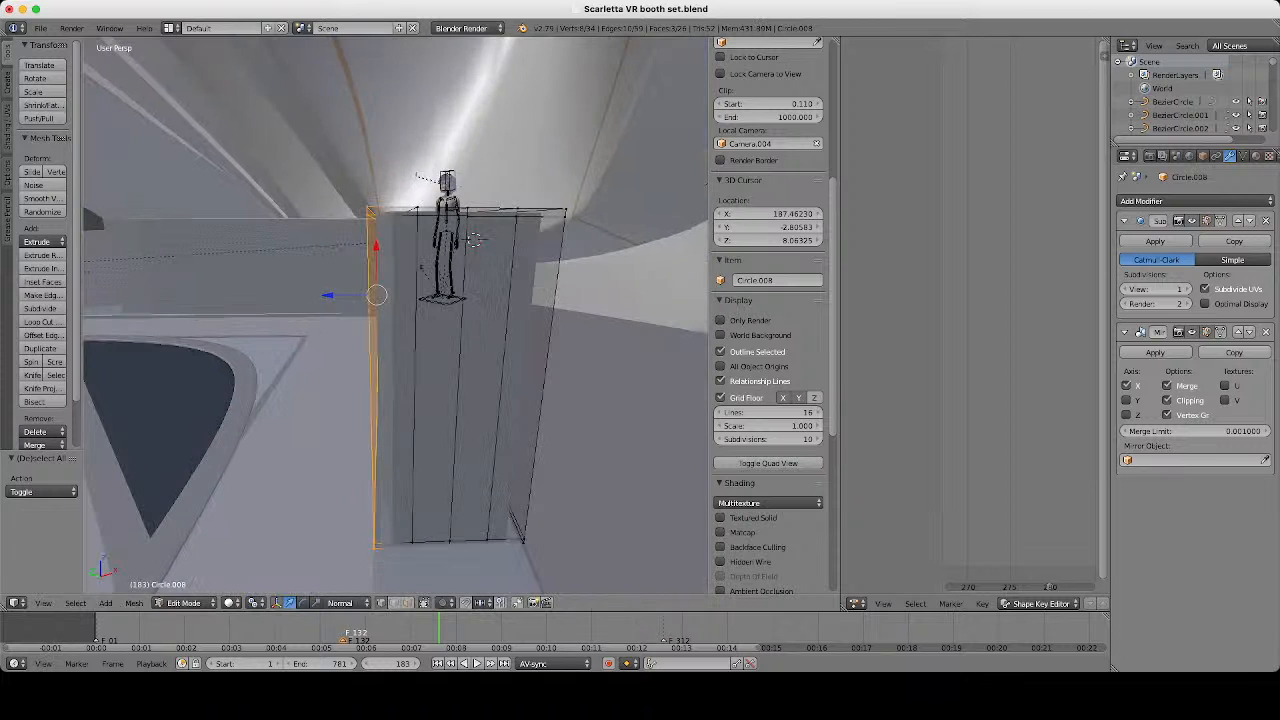
{"action": "key", "text": "g"}
{"action": "key", "text": "z"}
{"action": "key", "text": "z"}
{"action": "key", "text": "Escape"}
{"action": "middle_click_drag", "start_coordinate": [400, 300], "coordinate": [400, 380]}
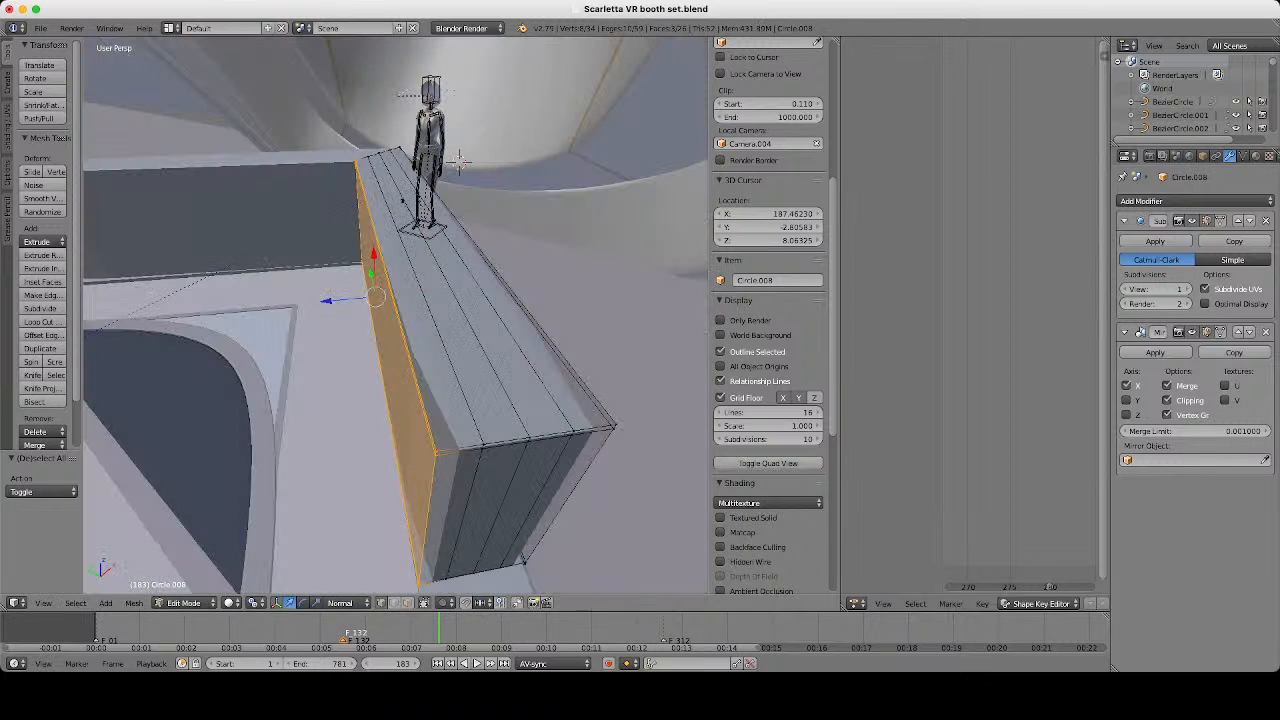
{"action": "key", "text": "g"}
{"action": "key", "text": "z"}
{"action": "key", "text": "z"}
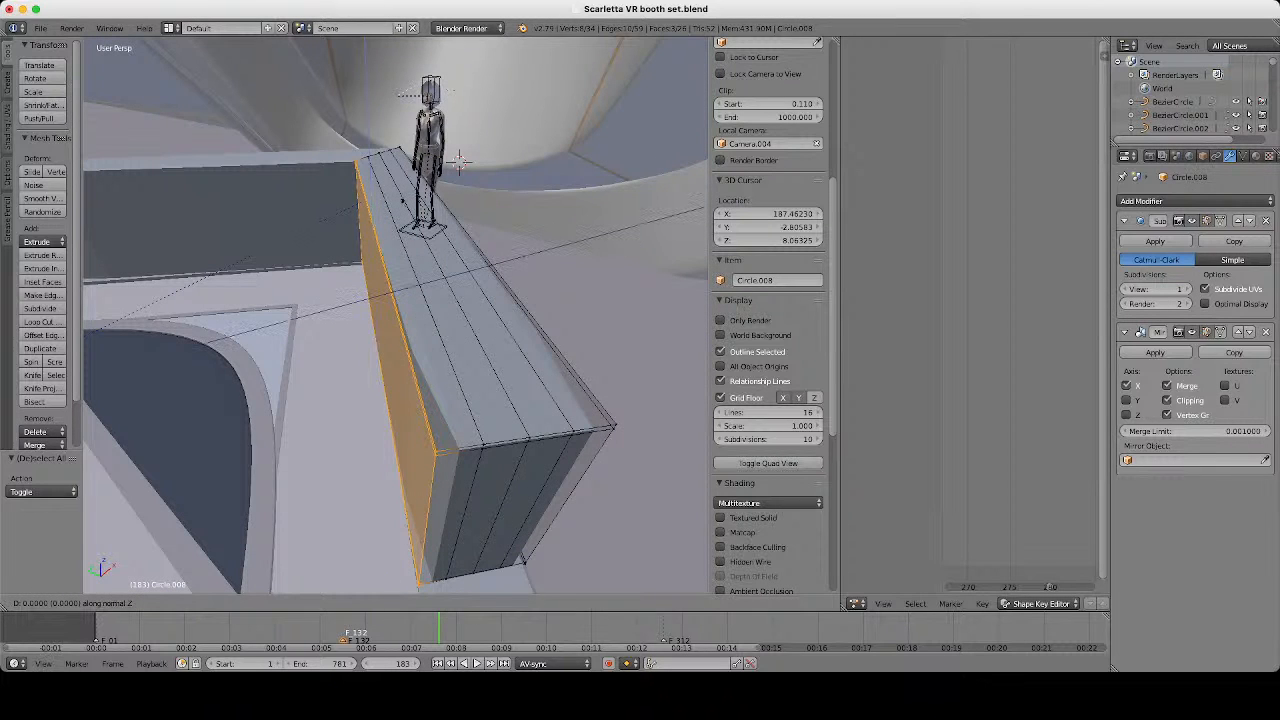
{"action": "key", "text": "Escape"}
Set the transform orientation to View and switch to the top orthographic view.
{"action": "middle_click_drag", "start_coordinate": [400, 270], "coordinate": [375, 350]}
{"action": "scroll", "coordinate": [385, 320], "scroll_direction": "down", "scroll_amount": 4}
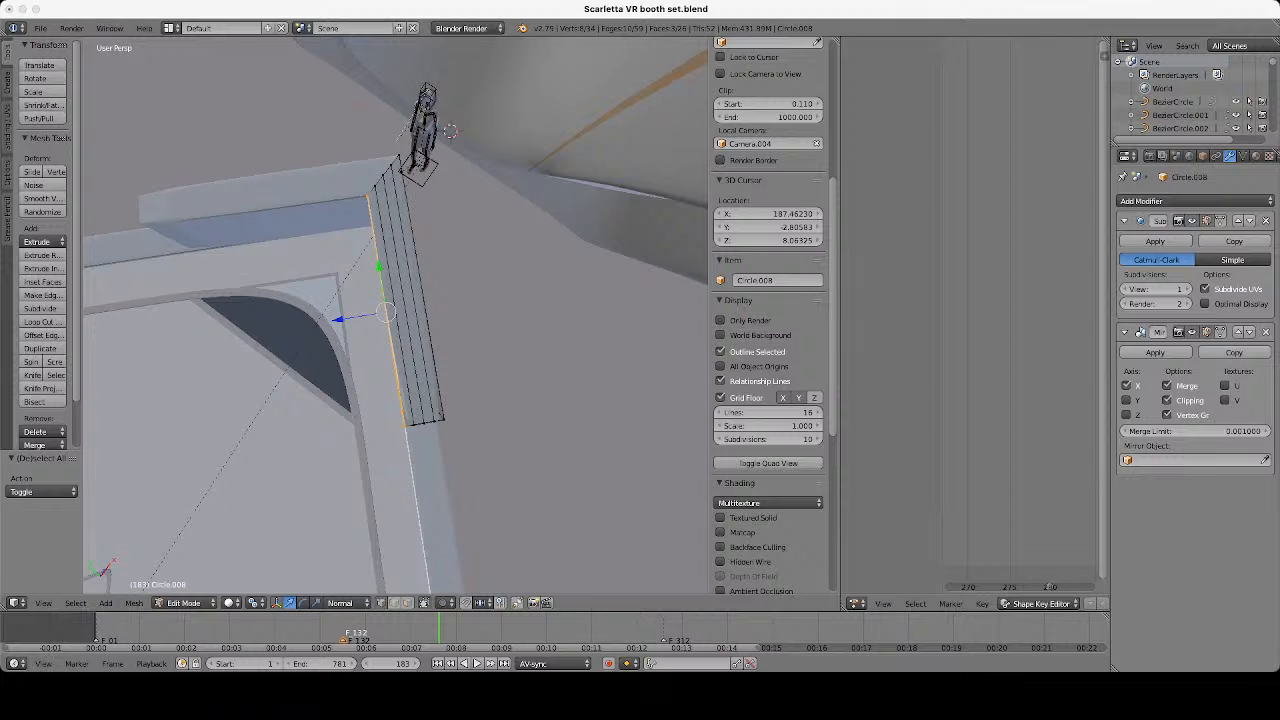
{"action": "scroll", "coordinate": [395, 315], "scroll_direction": "down", "scroll_amount": 3}
{"action": "scroll", "coordinate": [395, 315], "scroll_direction": "up", "scroll_amount": 8}
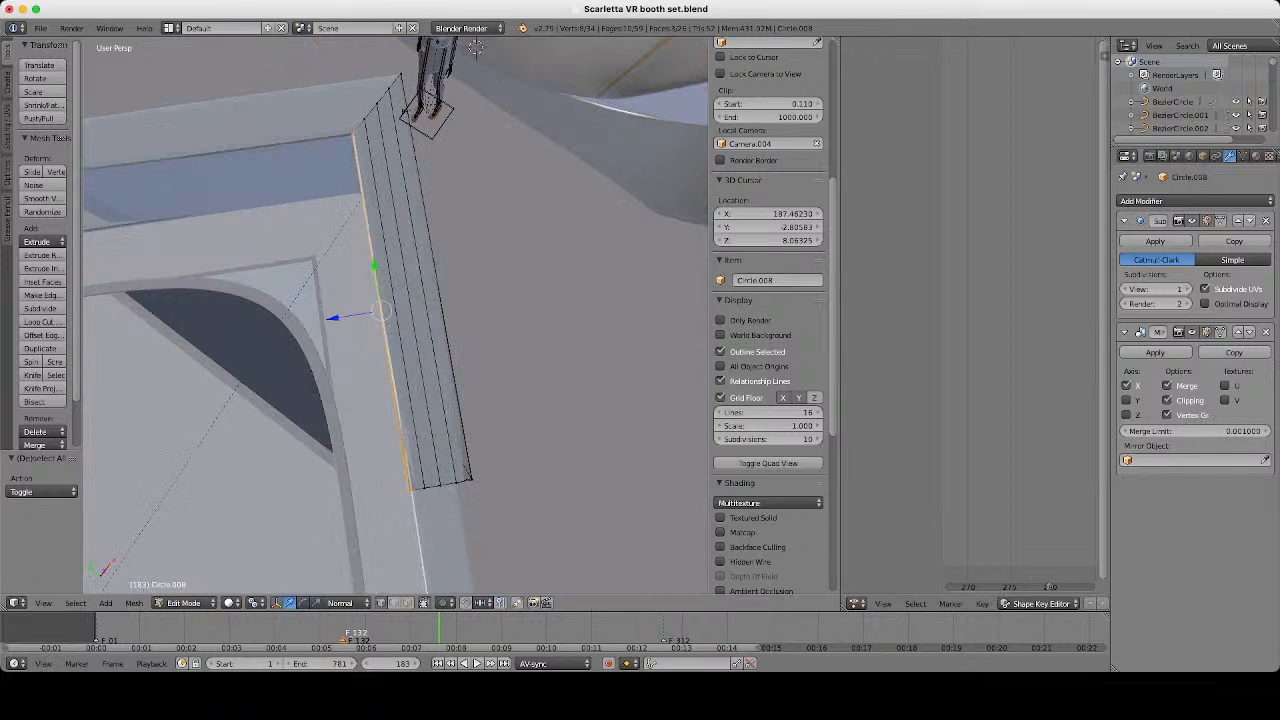
{"action": "left_click", "coordinate": [340, 602]}
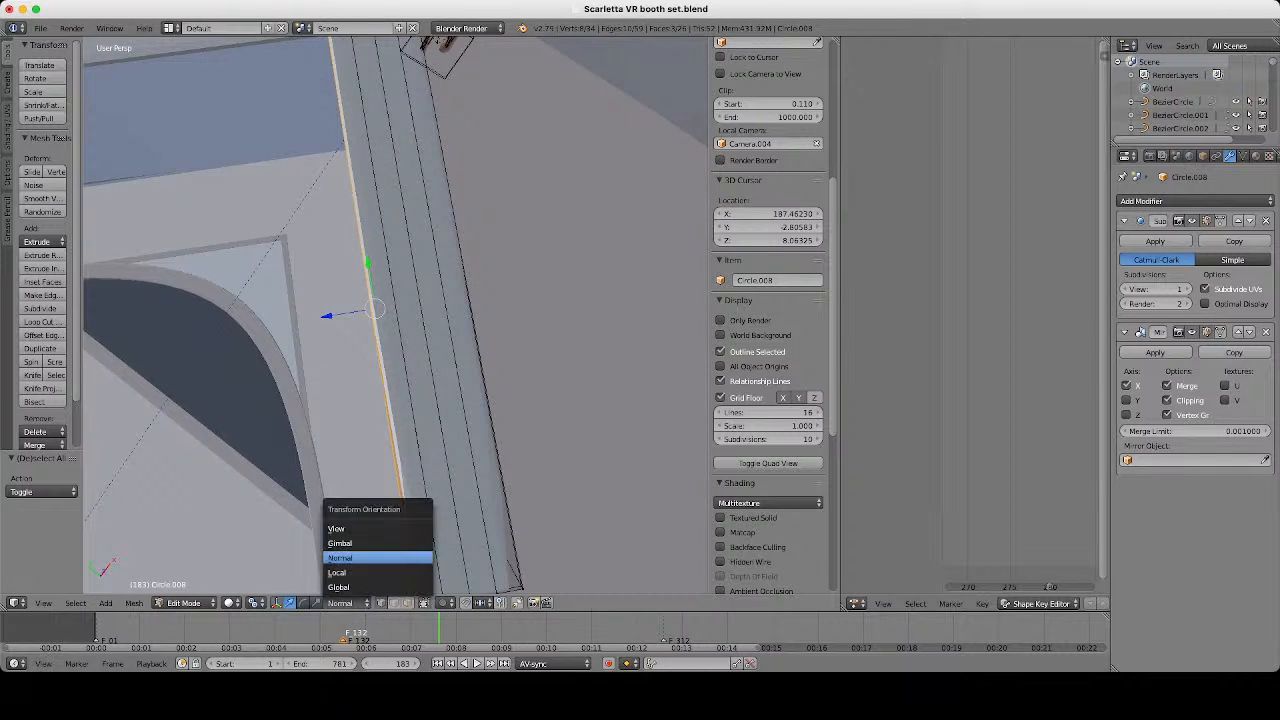
{"action": "left_click", "coordinate": [360, 526]}
{"action": "scroll", "coordinate": [395, 315], "scroll_direction": "down", "scroll_amount": 2}
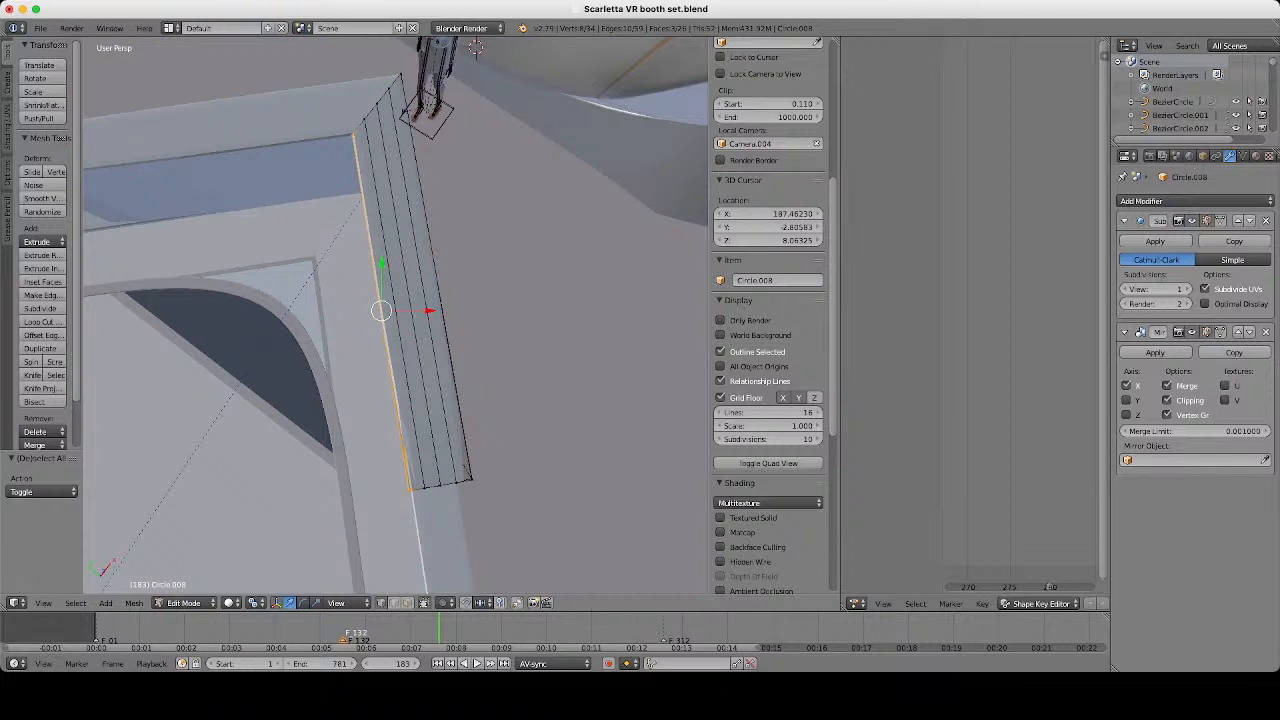
{"action": "key", "text": "KP_7"}
{"action": "key", "text": "KP_5"}
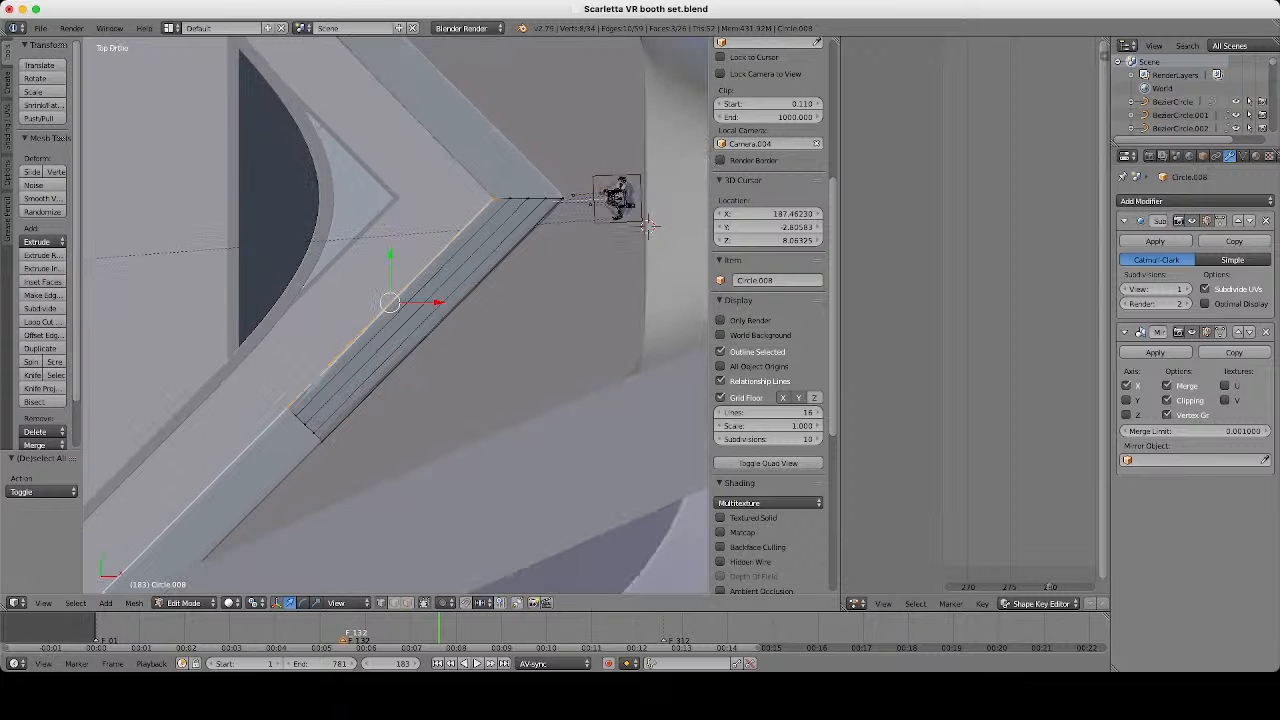
Roll the top view until the selected arm of the corner piece runs vertically.
{"action": "scroll", "coordinate": [648, 226], "scroll_direction": "up", "scroll_amount": 3}
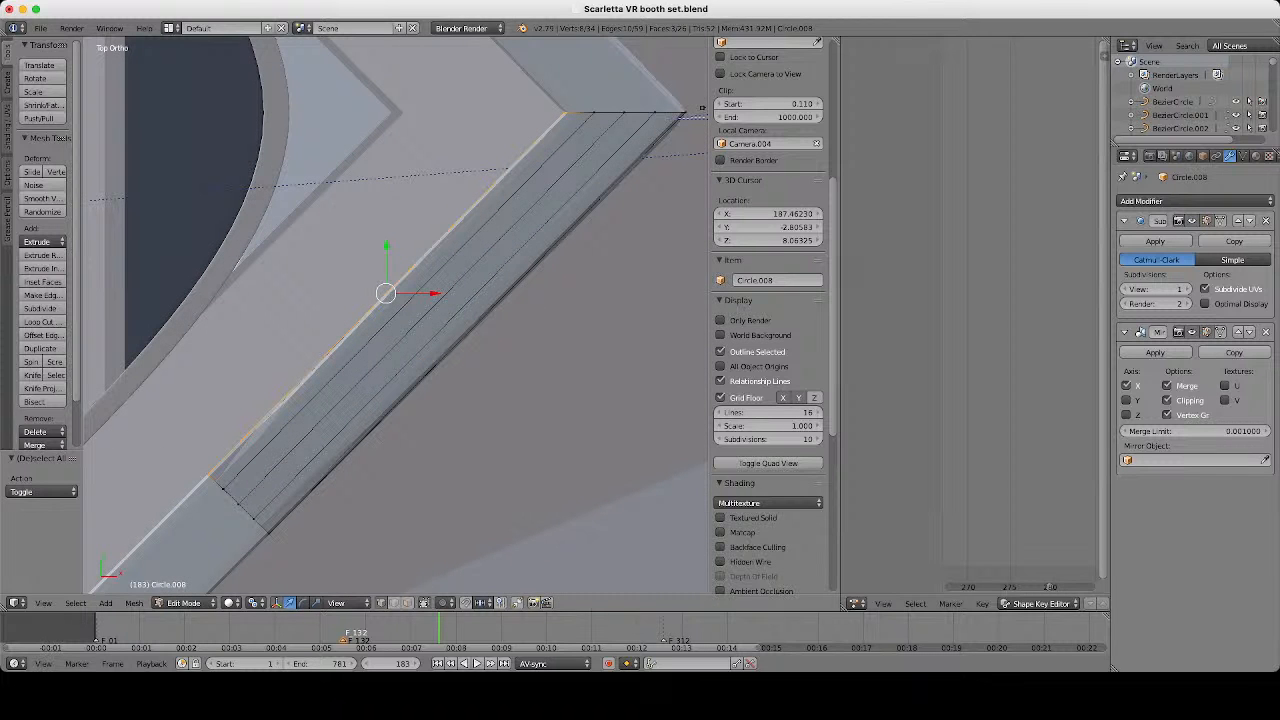
{"action": "left_click", "coordinate": [134, 603]}
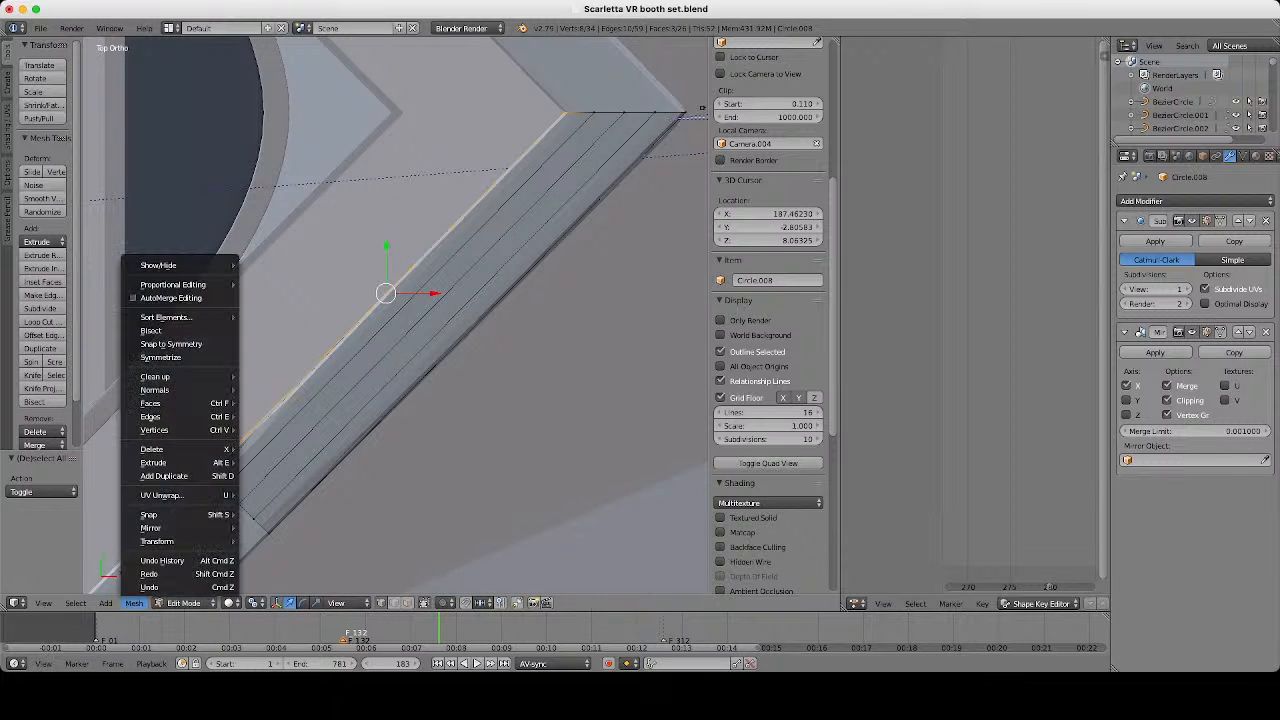
{"action": "mouse_move", "coordinate": [43, 603]}
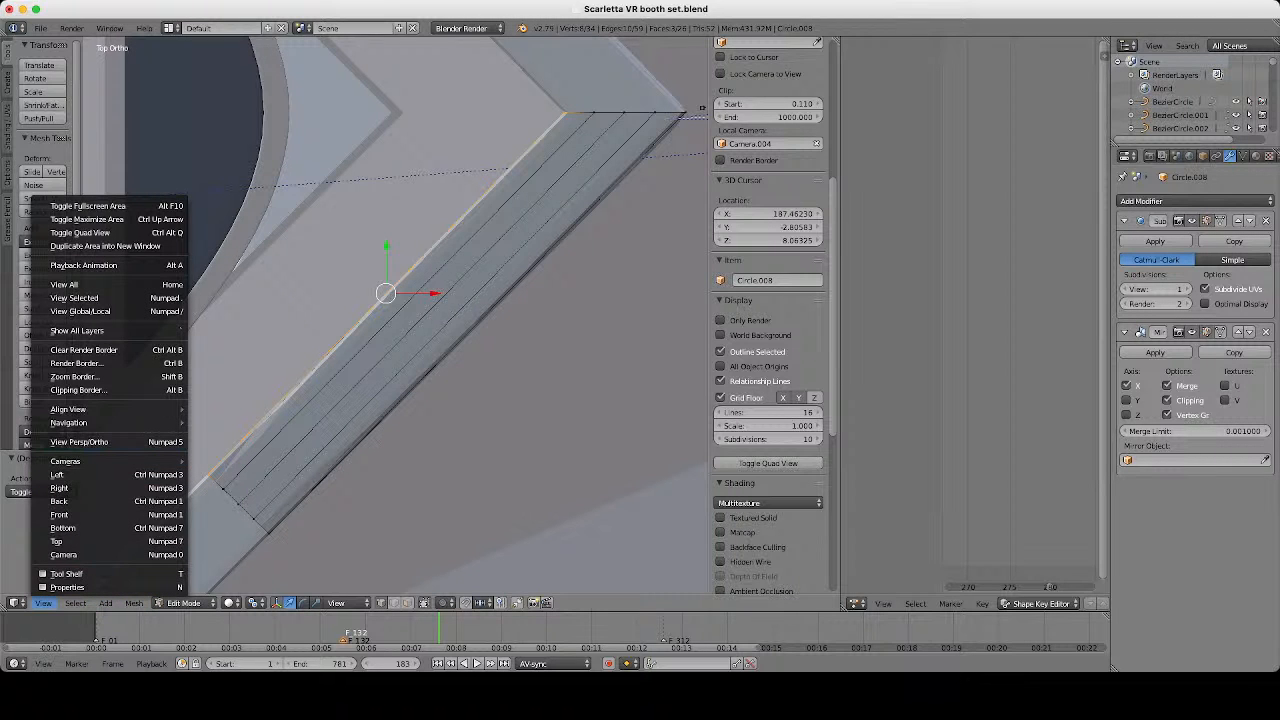
{"action": "mouse_move", "coordinate": [68, 422]}
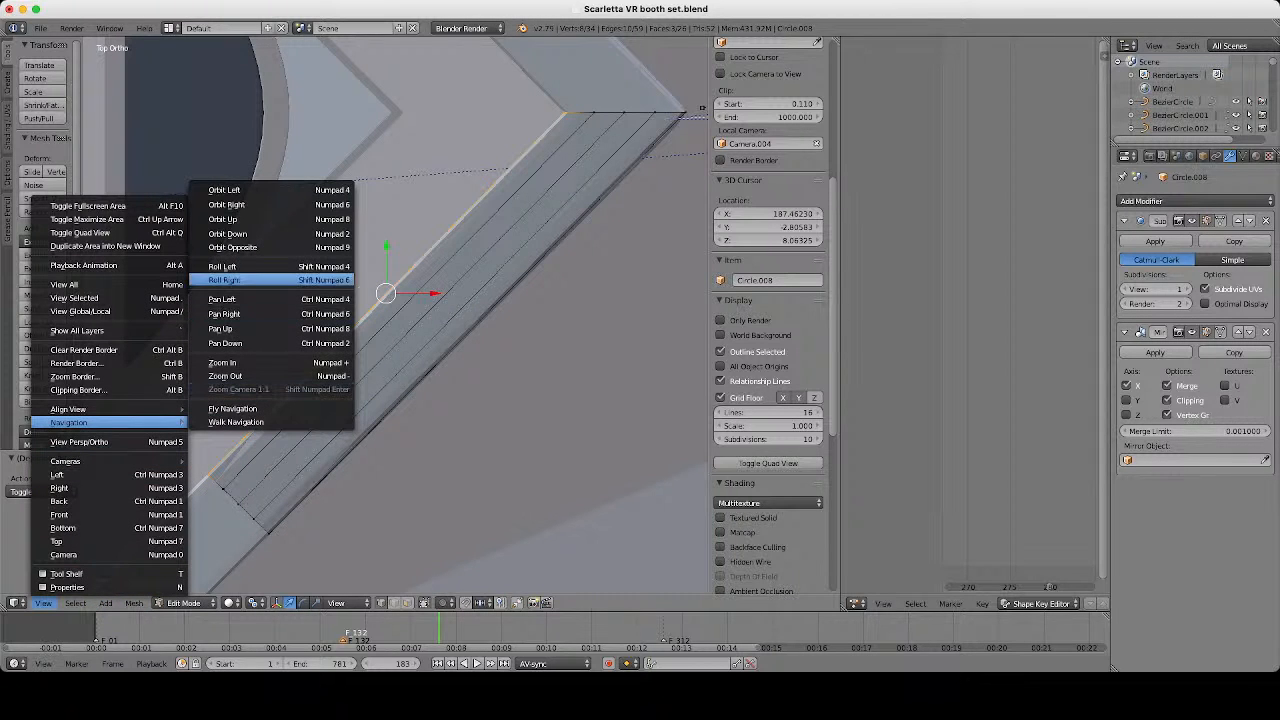
{"action": "left_click", "coordinate": [224, 280]}
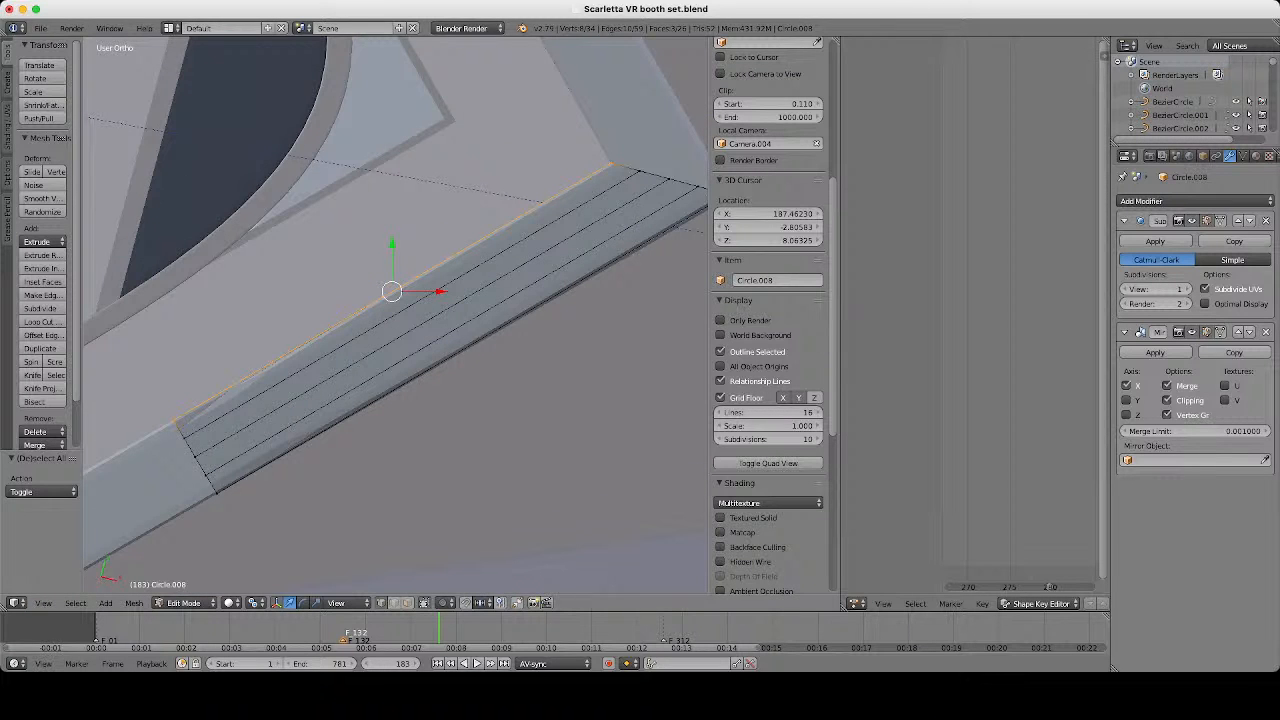
{"action": "key", "text": "shift+KP_4"}
{"action": "key", "text": "shift+KP_4"}
{"action": "key", "text": "shift+KP_4"}
{"action": "key", "text": "shift+KP_4"}
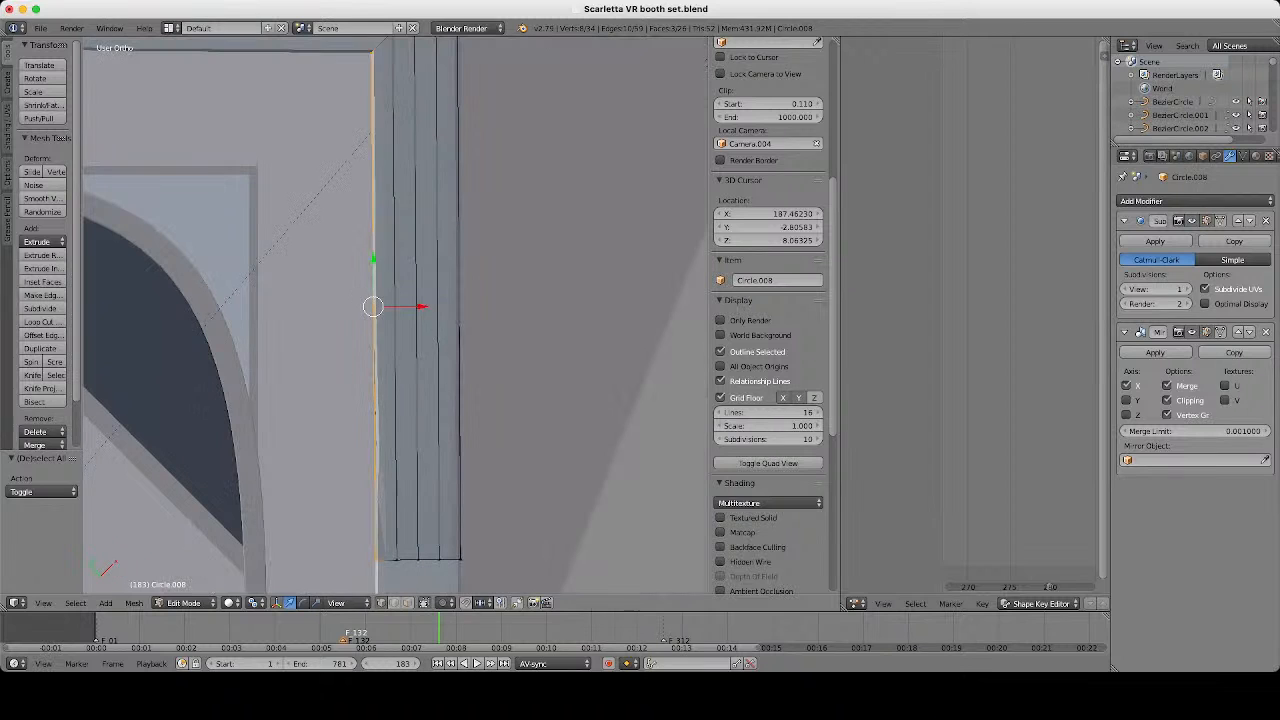
{"action": "scroll", "coordinate": [395, 315], "scroll_direction": "down", "scroll_amount": 1}
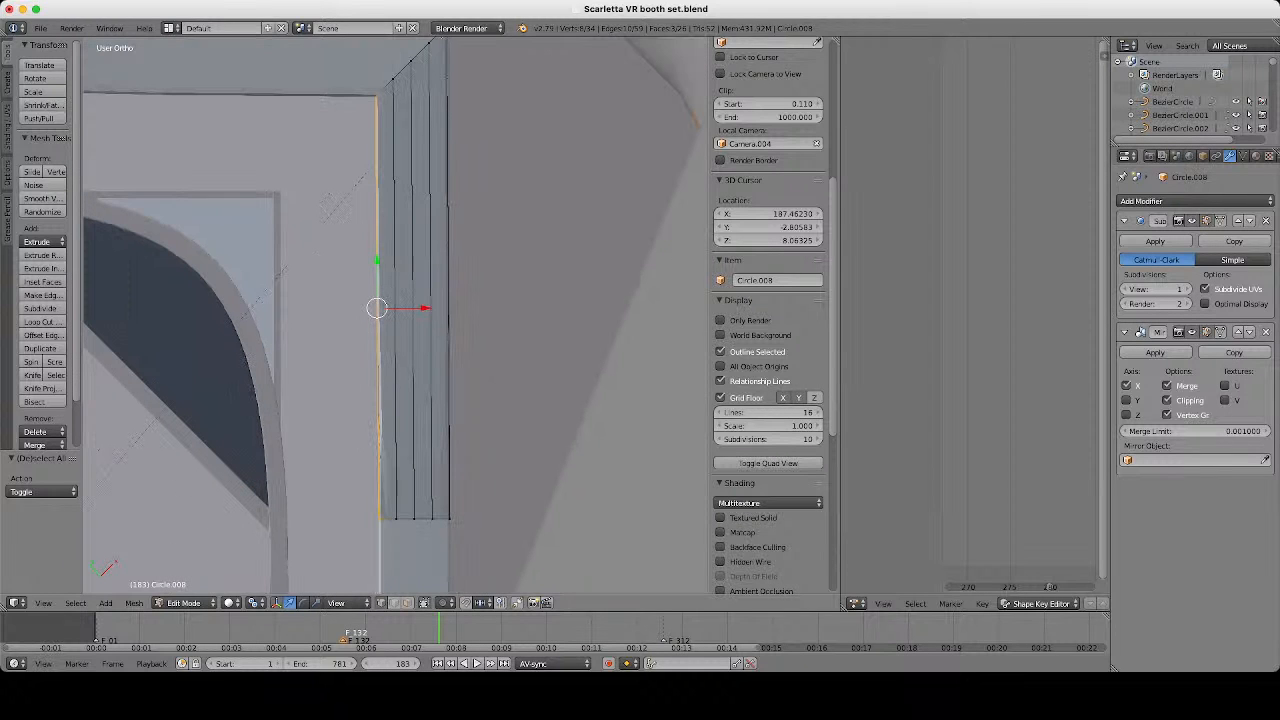
Move the arm's inner face 0.546 along view X toward its outer side and clear the selection.
{"action": "left_click_drag", "start_coordinate": [424, 308], "coordinate": [431, 308]}
{"action": "scroll", "coordinate": [431, 308], "scroll_direction": "down", "scroll_amount": 1}
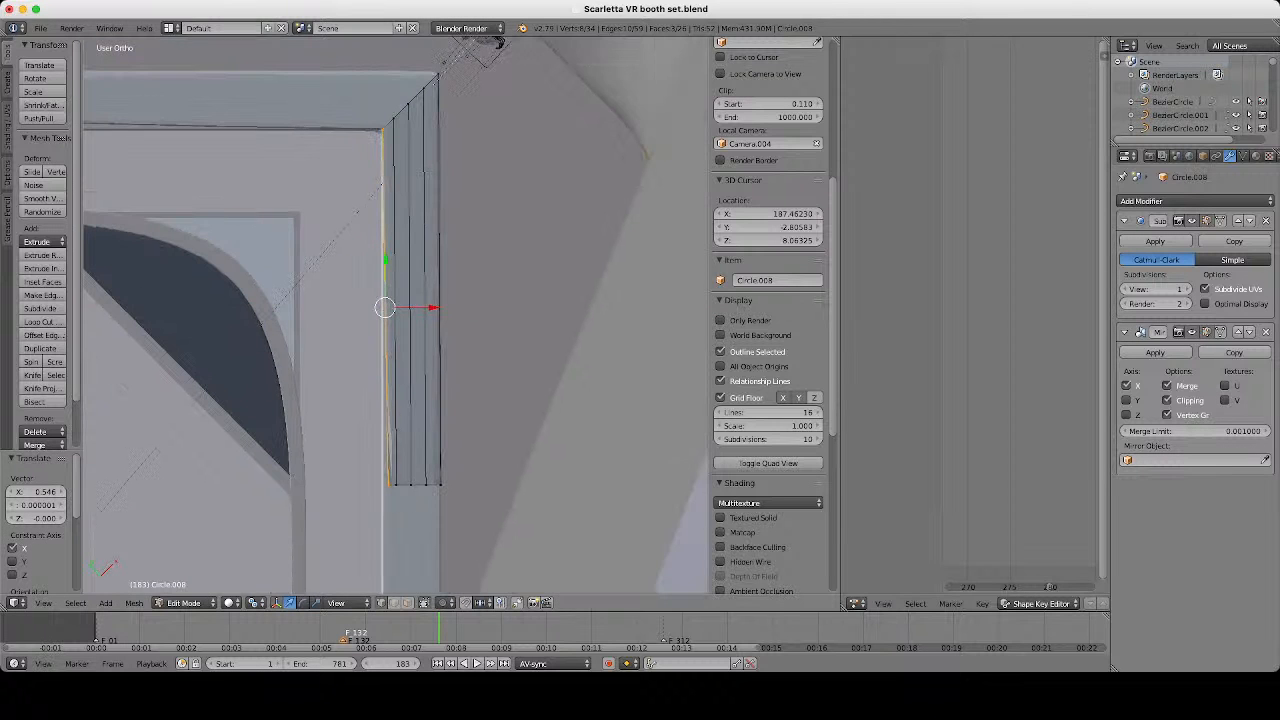
{"action": "key", "text": "a"}
{"action": "key", "text": "z"}
{"action": "key", "text": "c"}
{"action": "key", "text": "Escape"}
{"action": "key", "text": "z"}
{"action": "scroll", "coordinate": [478, 77], "scroll_direction": "up", "scroll_amount": 1}
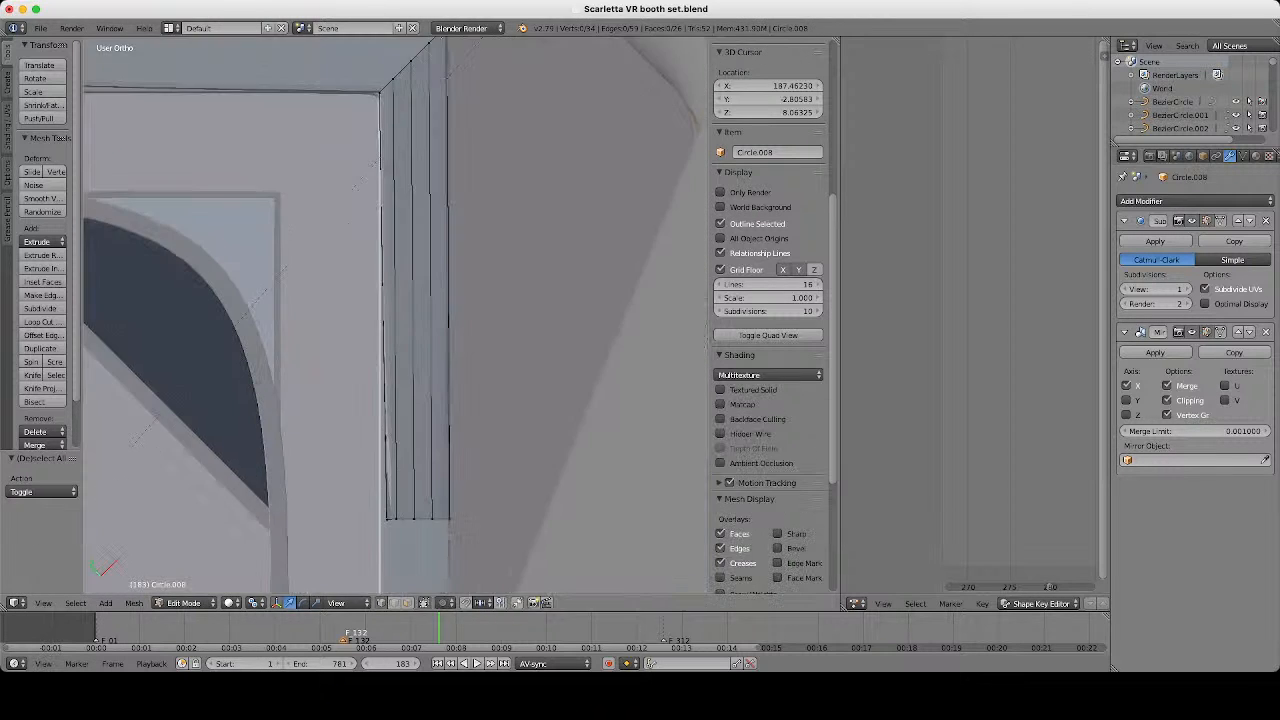
Circle-select the inner face's vertices at the apex and at the arm's far end in wireframe.
{"action": "key", "text": "z"}
{"action": "key", "text": "c"}
{"action": "left_click", "coordinate": [372, 93]}
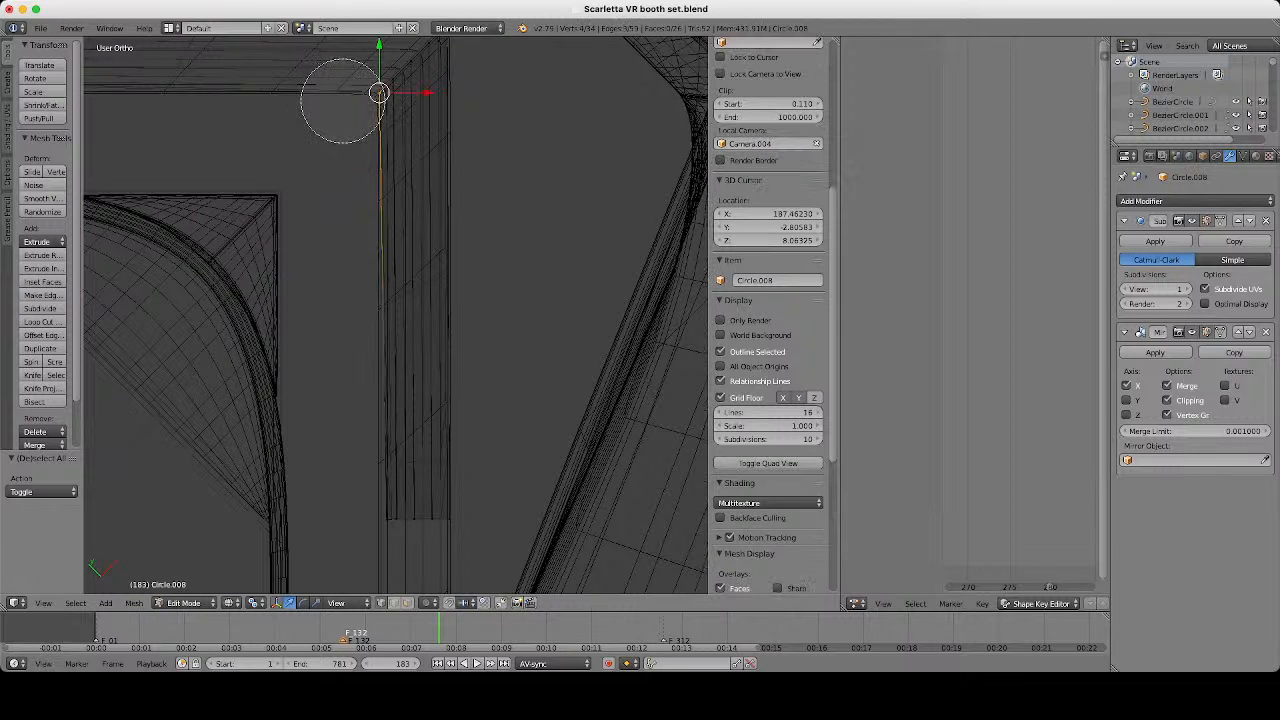
{"action": "left_click", "coordinate": [346, 506]}
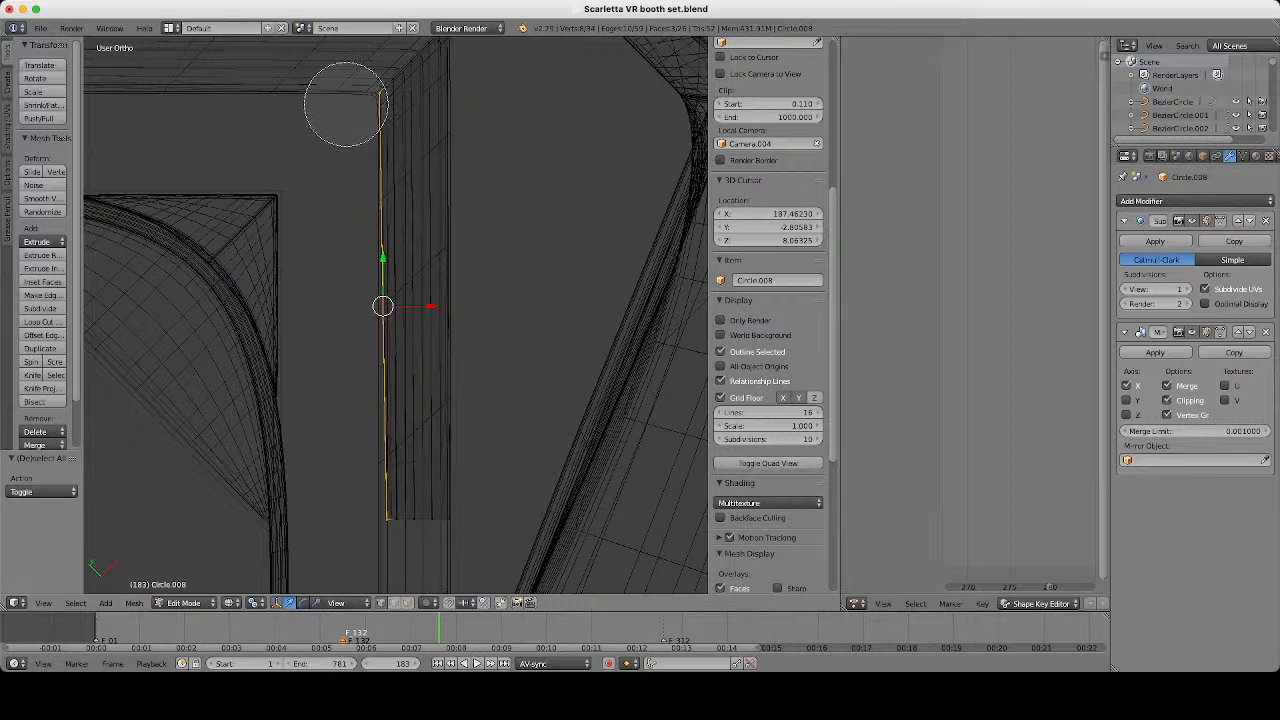
{"action": "key", "text": "Escape"}
{"action": "key", "text": "z"}
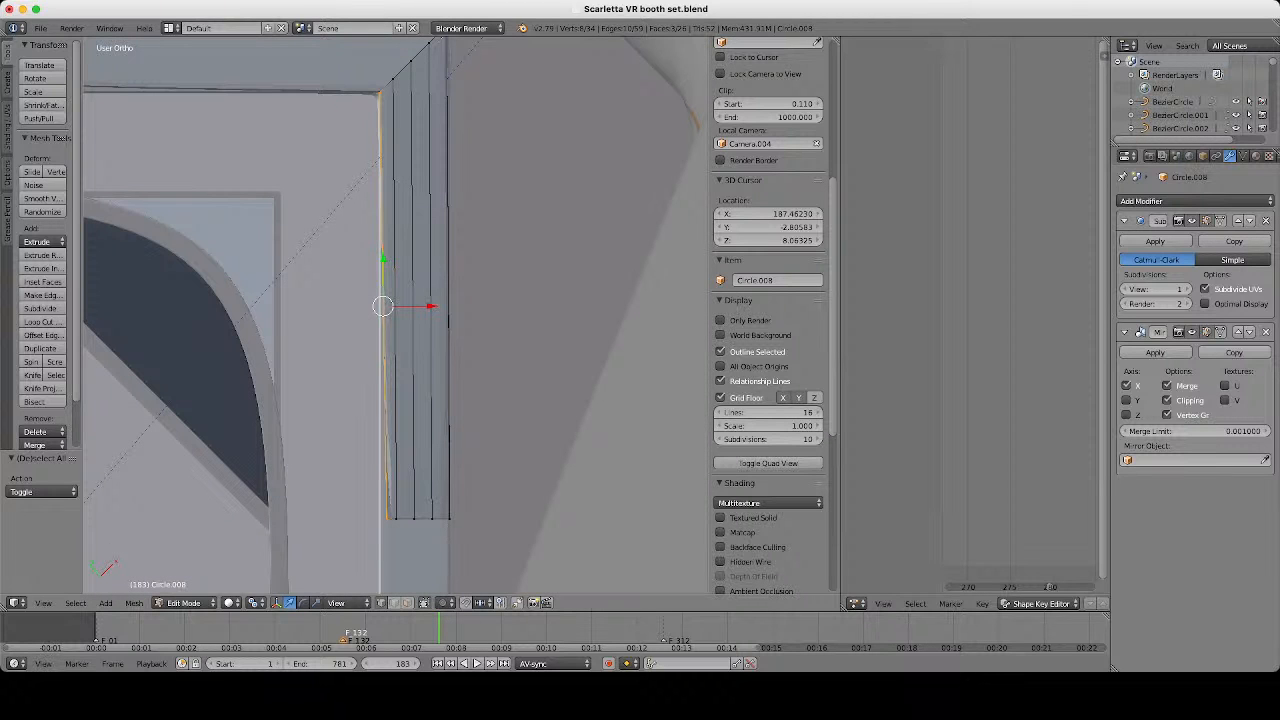
Try to move the inner face further along view X, and undo back to its position before the first shift.
{"action": "key", "text": "g"}
{"action": "key", "text": "x"}
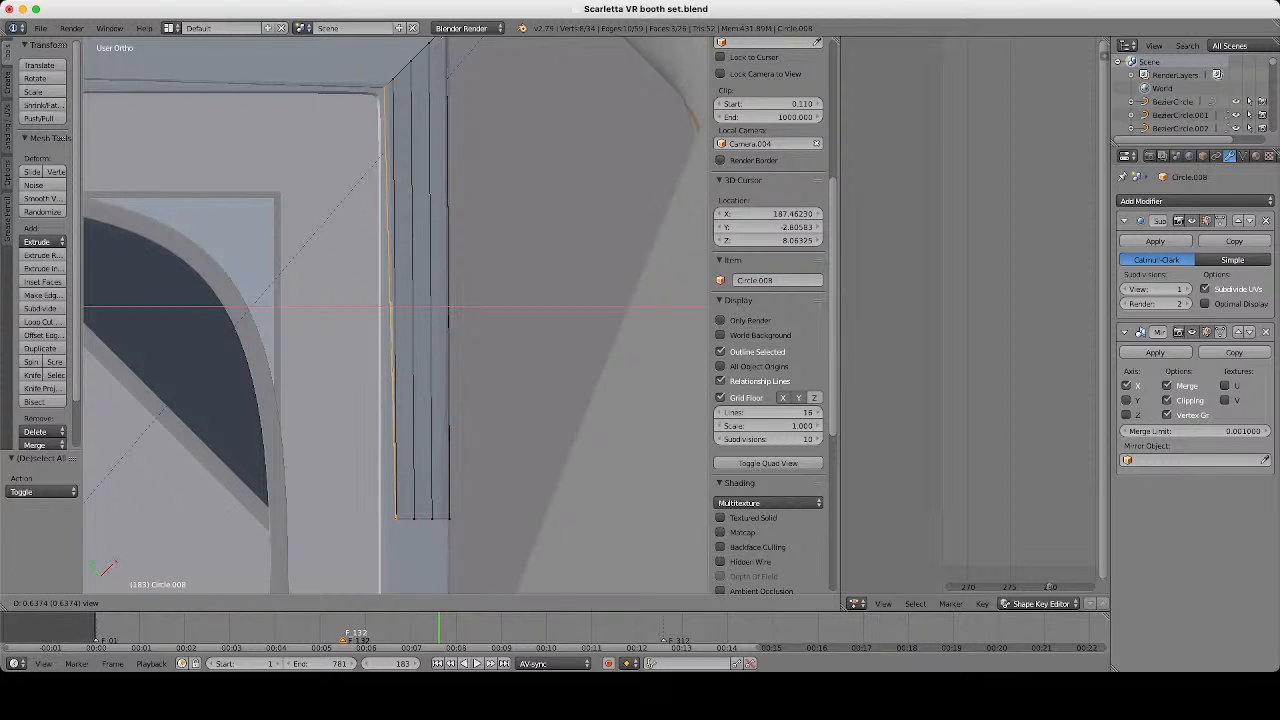
{"action": "key", "text": "Escape"}
{"action": "key", "text": "ctrl+z"}
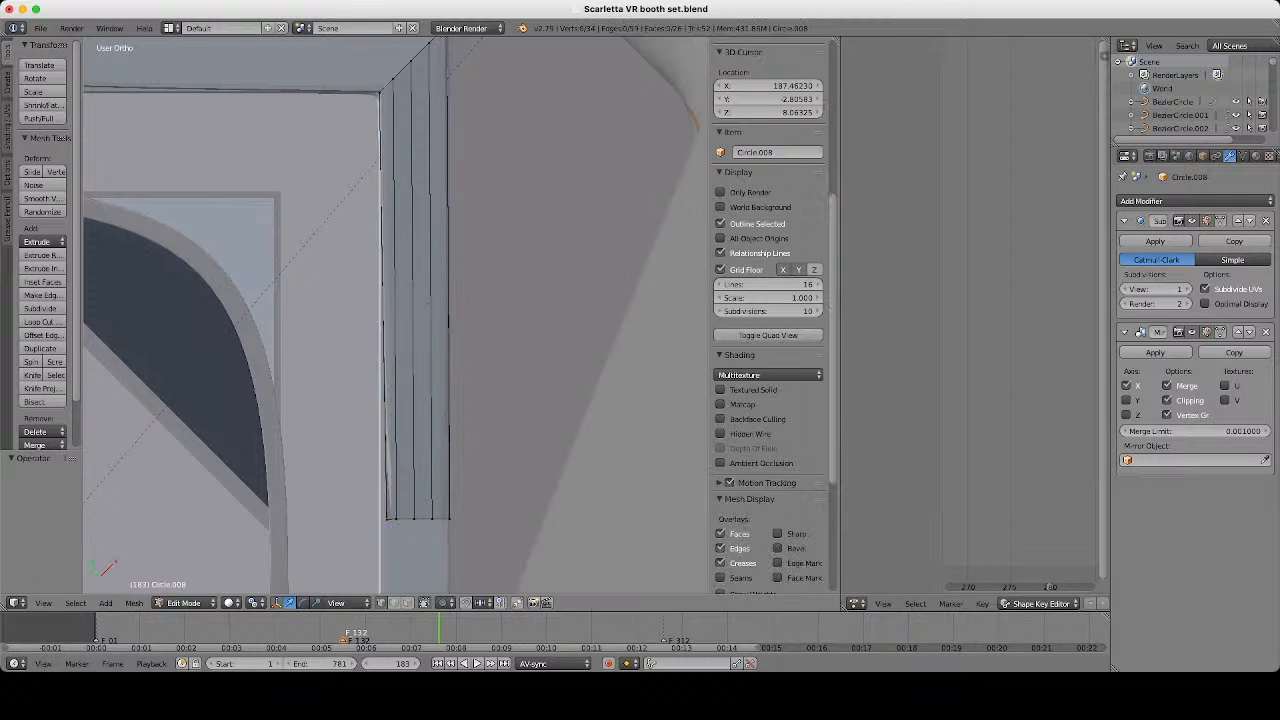
{"action": "key", "text": "ctrl+z"}
{"action": "key", "text": "ctrl+z"}
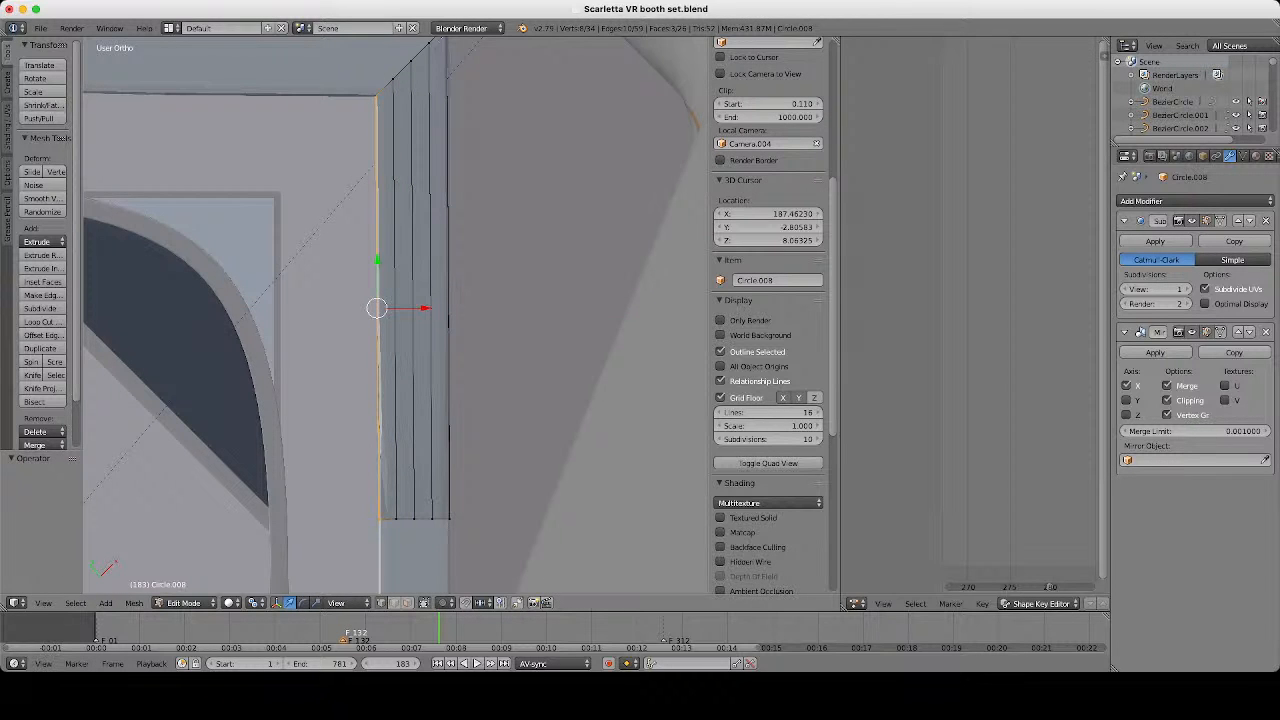
Disable Clipping in the Mirror modifier and move the arm's inner face 0.911 along view X toward the outer side.
{"action": "key", "text": "z"}
{"action": "key", "text": "z"}
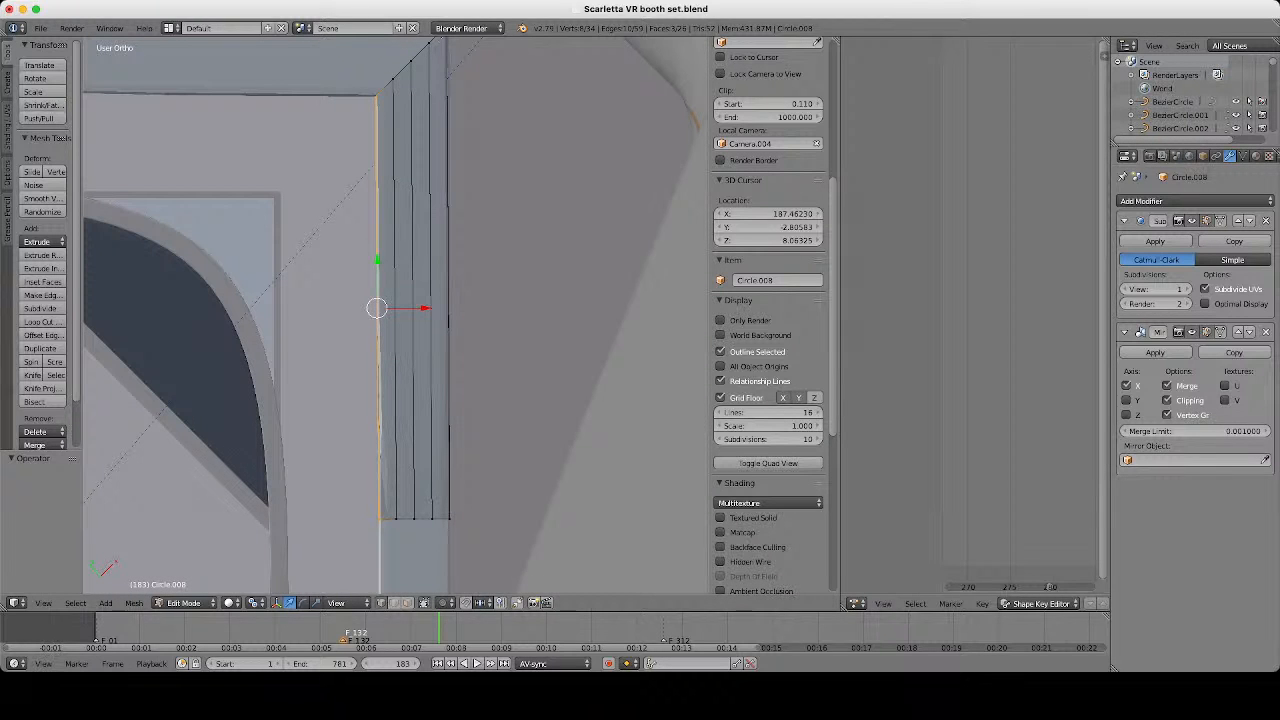
{"action": "key", "text": "g"}
{"action": "key", "text": "x"}
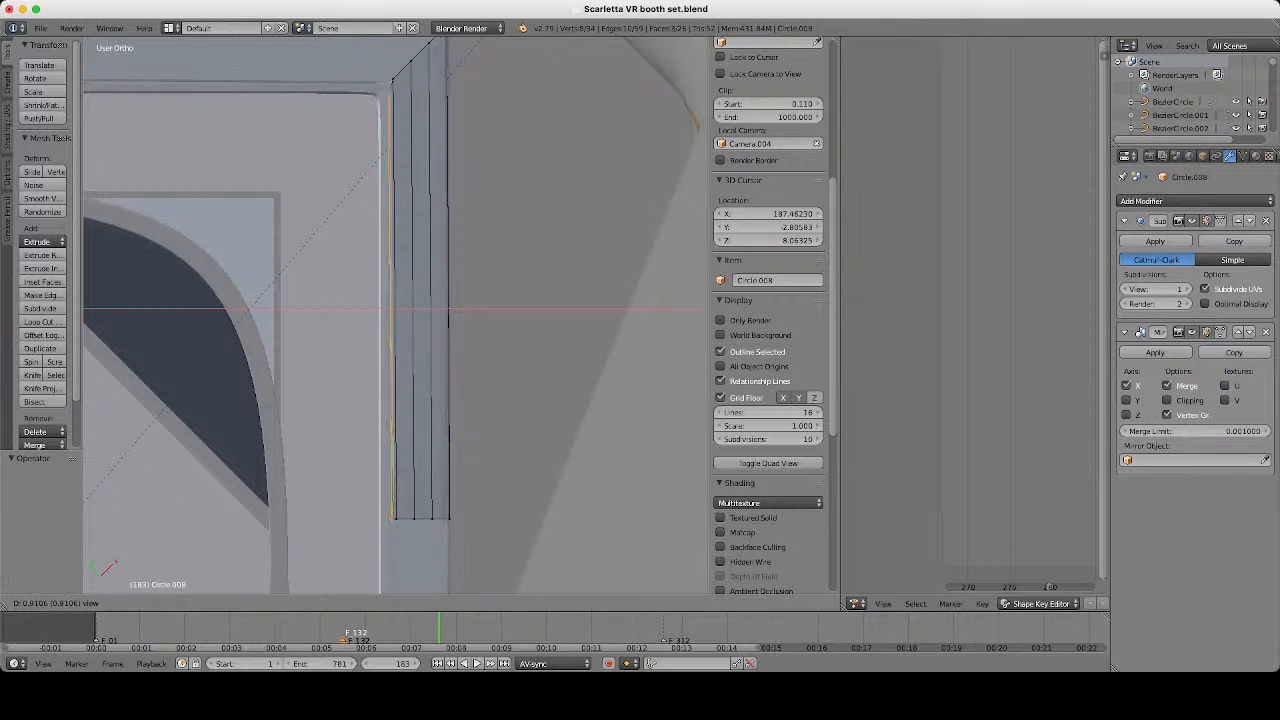
{"action": "key", "text": "Return"}
Circle-deselect the far-end vertices in wireframe so only the inner corner vertices at the apex stay selected.
{"action": "middle_click_drag", "start_coordinate": [395, 300], "coordinate": [407, 495], "text": "shift"}
{"action": "scroll", "coordinate": [395, 315], "scroll_direction": "up", "scroll_amount": 6}
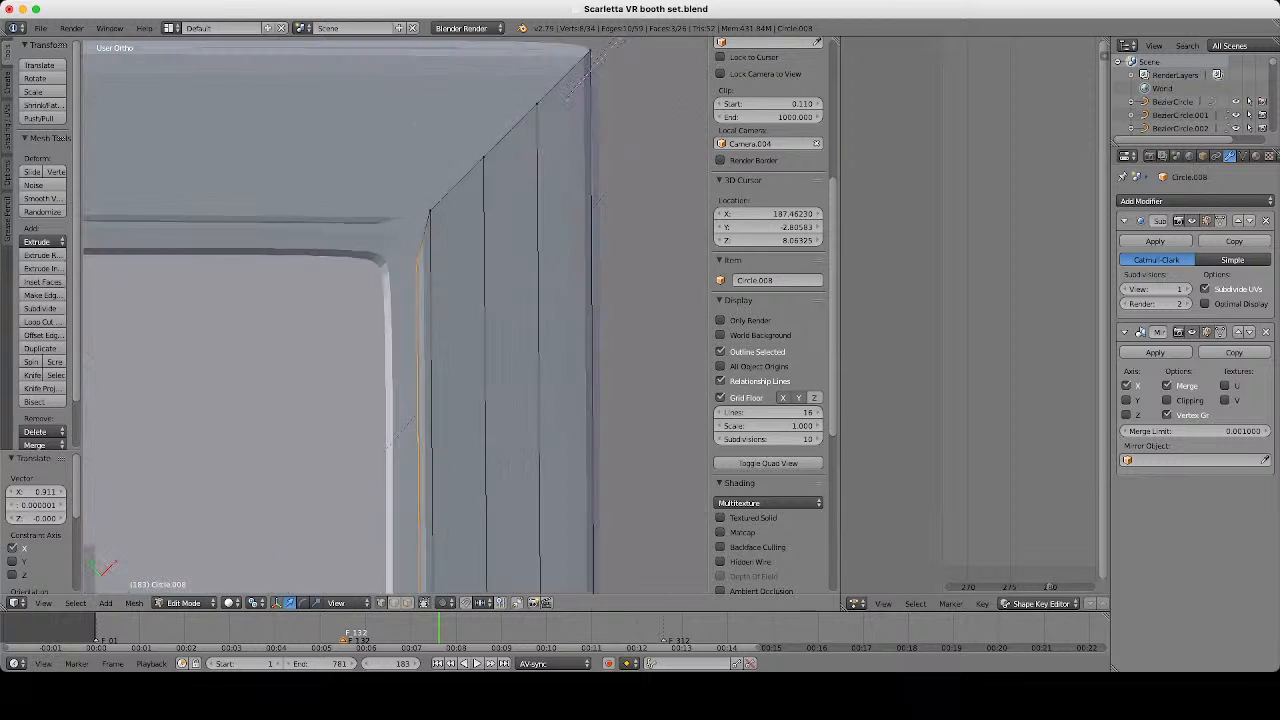
{"action": "key", "text": "z"}
{"action": "scroll", "coordinate": [395, 315], "scroll_direction": "down", "scroll_amount": 10}
{"action": "key", "text": "c"}
{"action": "middle_click", "coordinate": [387, 510]}
{"action": "key", "text": "Escape"}
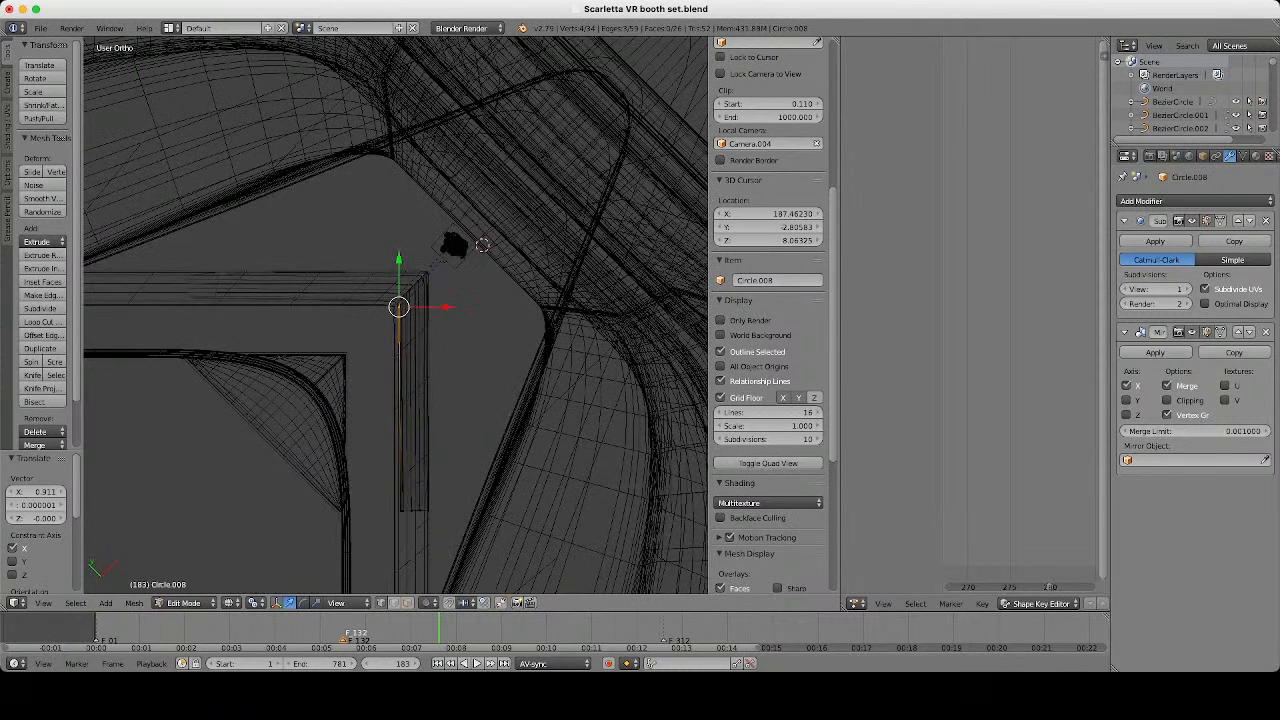
{"action": "scroll", "coordinate": [387, 510], "scroll_direction": "up", "scroll_amount": 8}
{"action": "scroll", "coordinate": [407, 300], "scroll_direction": "up", "scroll_amount": 2}
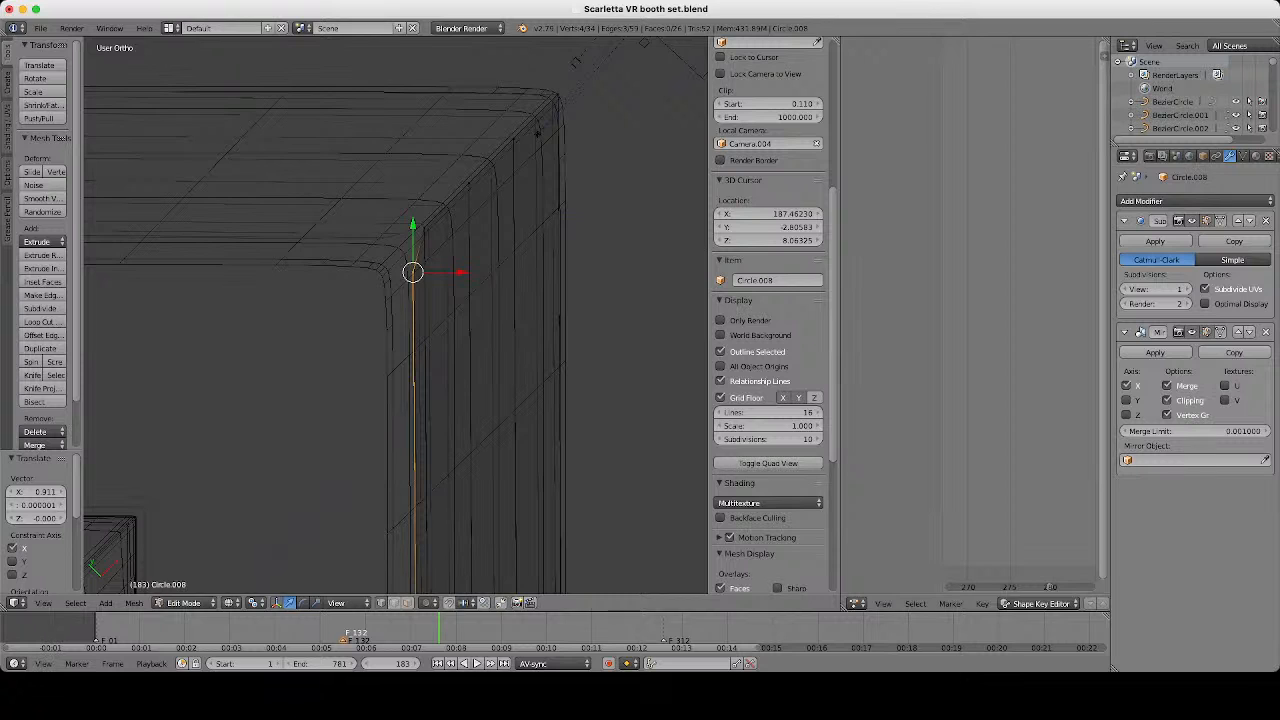
Move the apex's inner corner vertices 0.647 along view Y toward the mitre line in solid shading.
{"action": "key", "text": "z"}
{"action": "key", "text": "g"}
{"action": "key", "text": "y"}
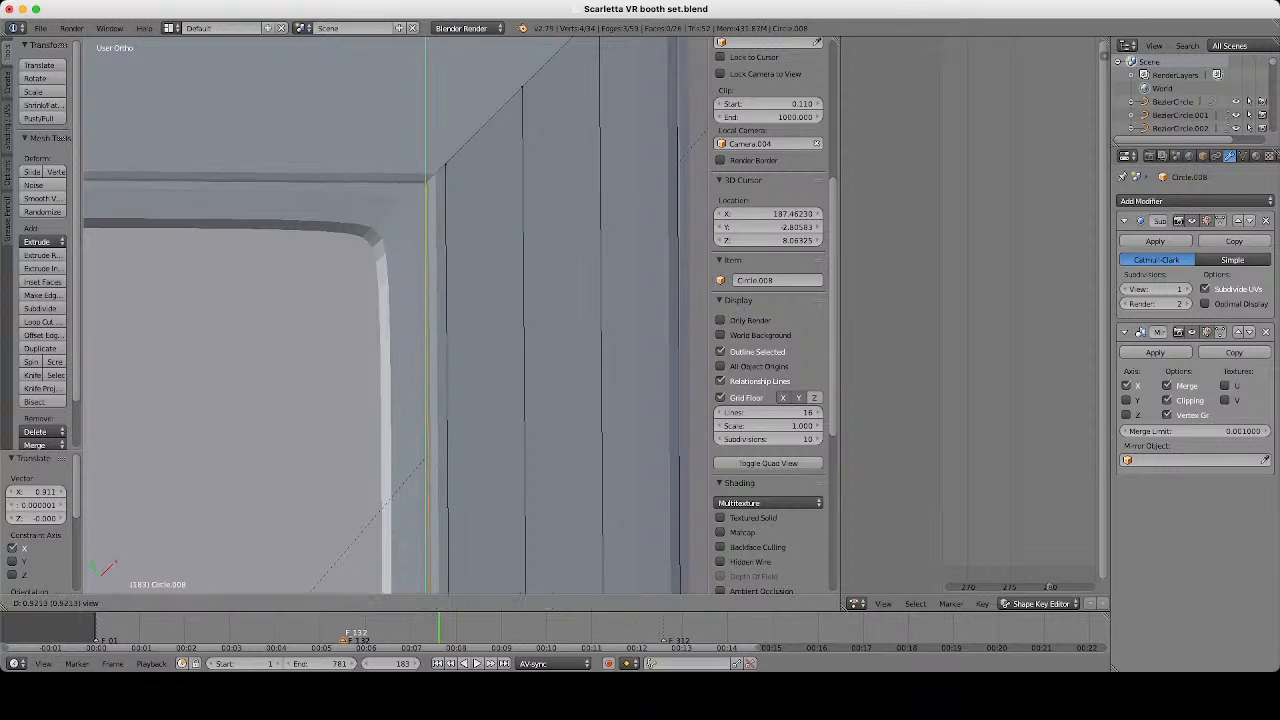
{"action": "left_click_drag", "start_coordinate": [427, 165], "coordinate": [428, 192]}
{"action": "middle_click_drag", "start_coordinate": [428, 192], "coordinate": [468, 162]}
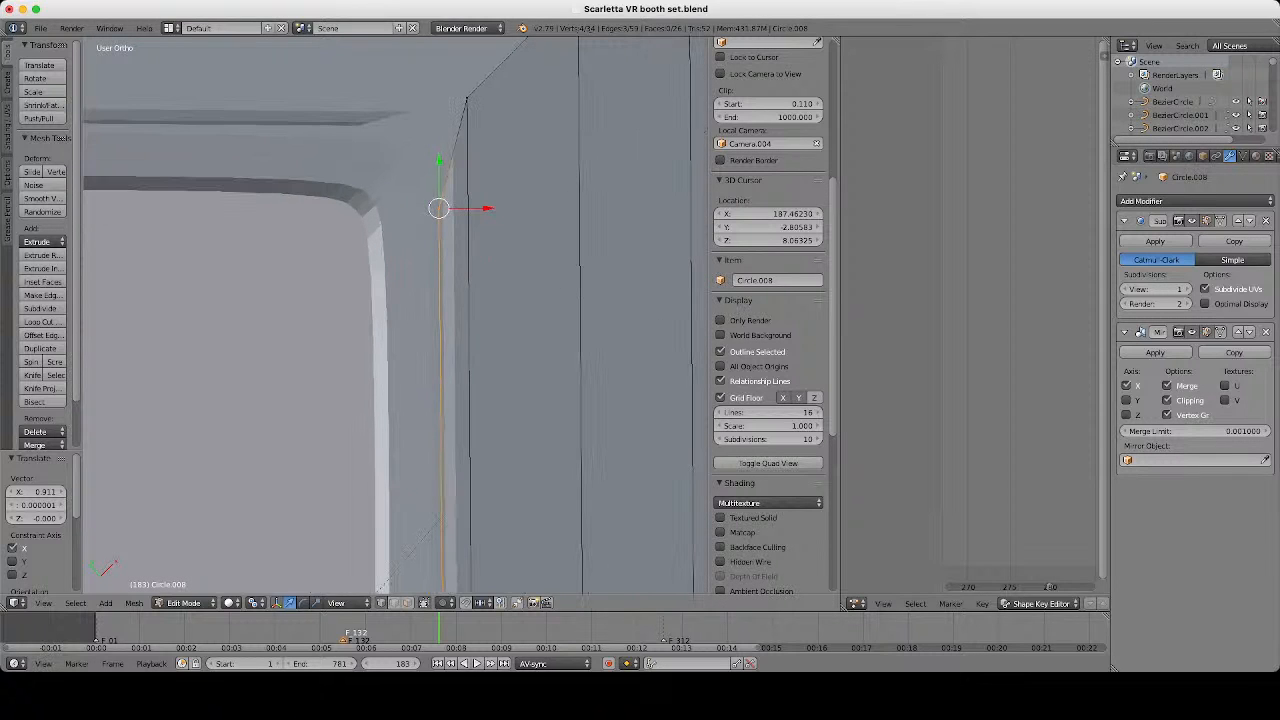
{"action": "left_click_drag", "start_coordinate": [439, 161], "coordinate": [439, 102]}
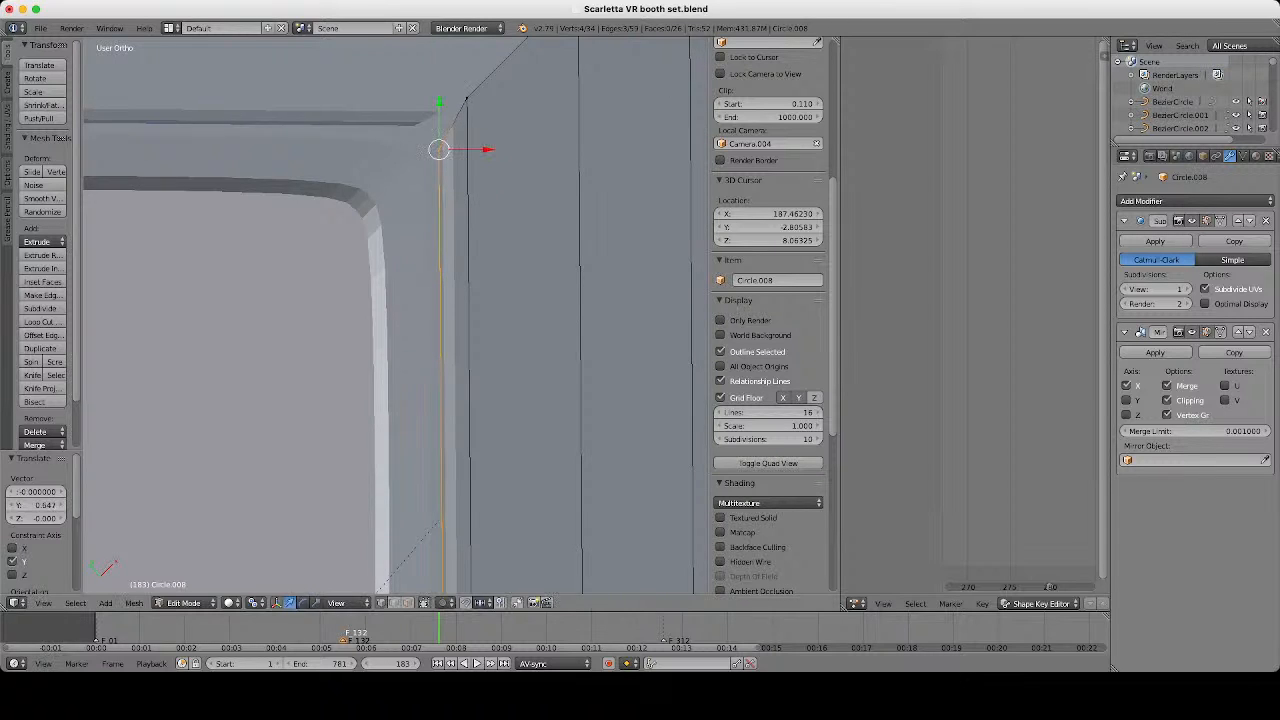
Move the inner corner vertices another 0.234 along view Y to meet the mirrored half, and check the corner in wireframe.
{"action": "middle_click_drag", "start_coordinate": [439, 102], "coordinate": [412, 265], "text": "shift"}
{"action": "scroll", "coordinate": [412, 265], "scroll_direction": "up", "scroll_amount": 3}
{"action": "key", "text": "g"}
{"action": "key", "text": "y"}
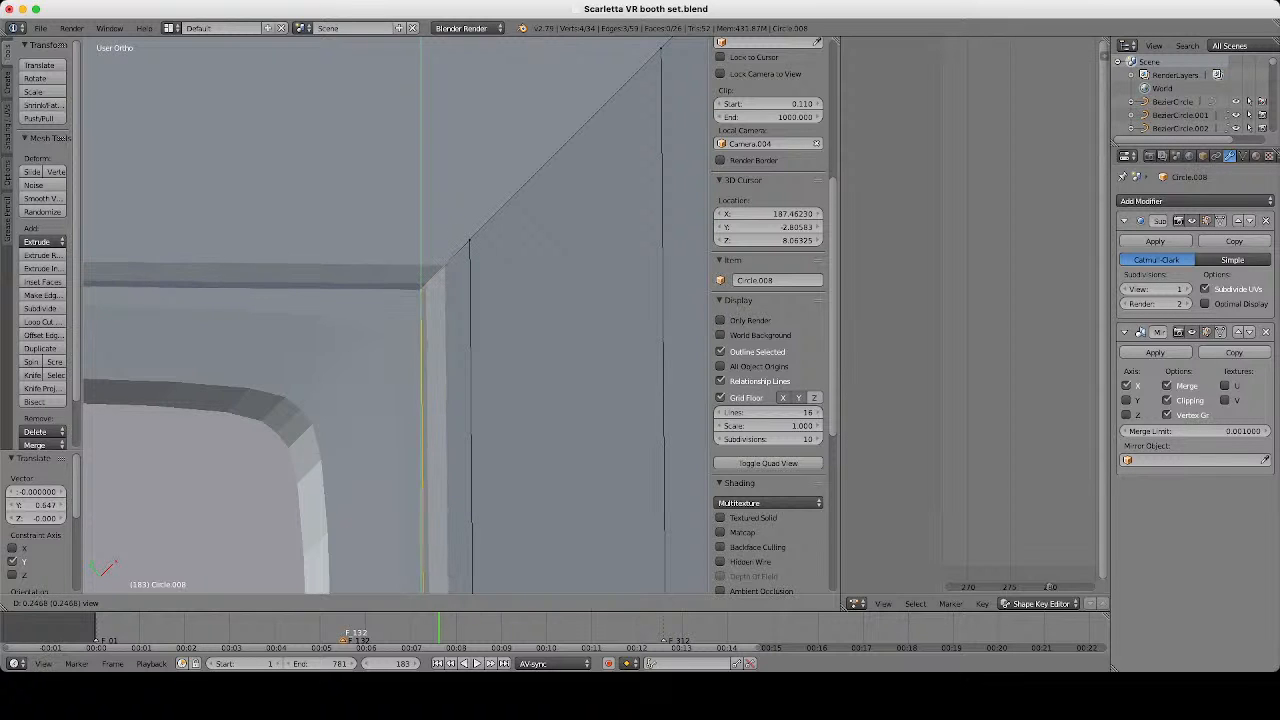
{"action": "key", "text": "Return"}
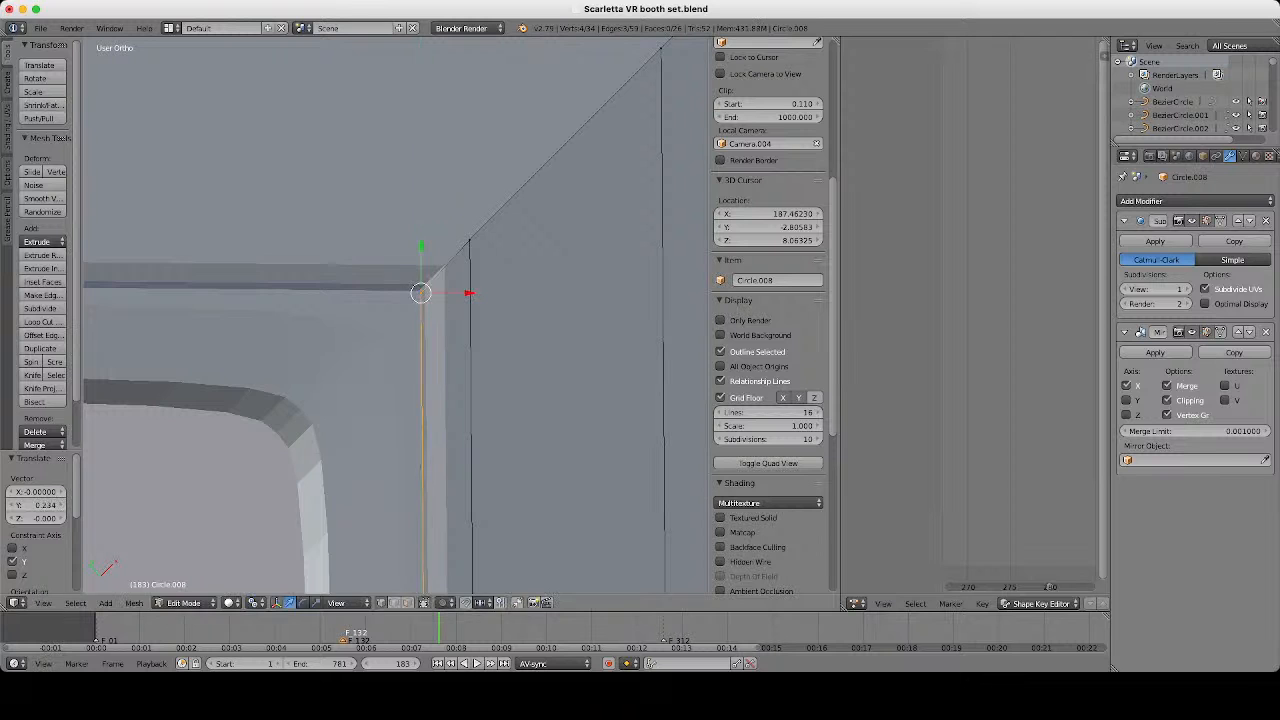
{"action": "key", "text": "z"}
{"action": "scroll", "coordinate": [395, 315], "scroll_direction": "down", "scroll_amount": 5}
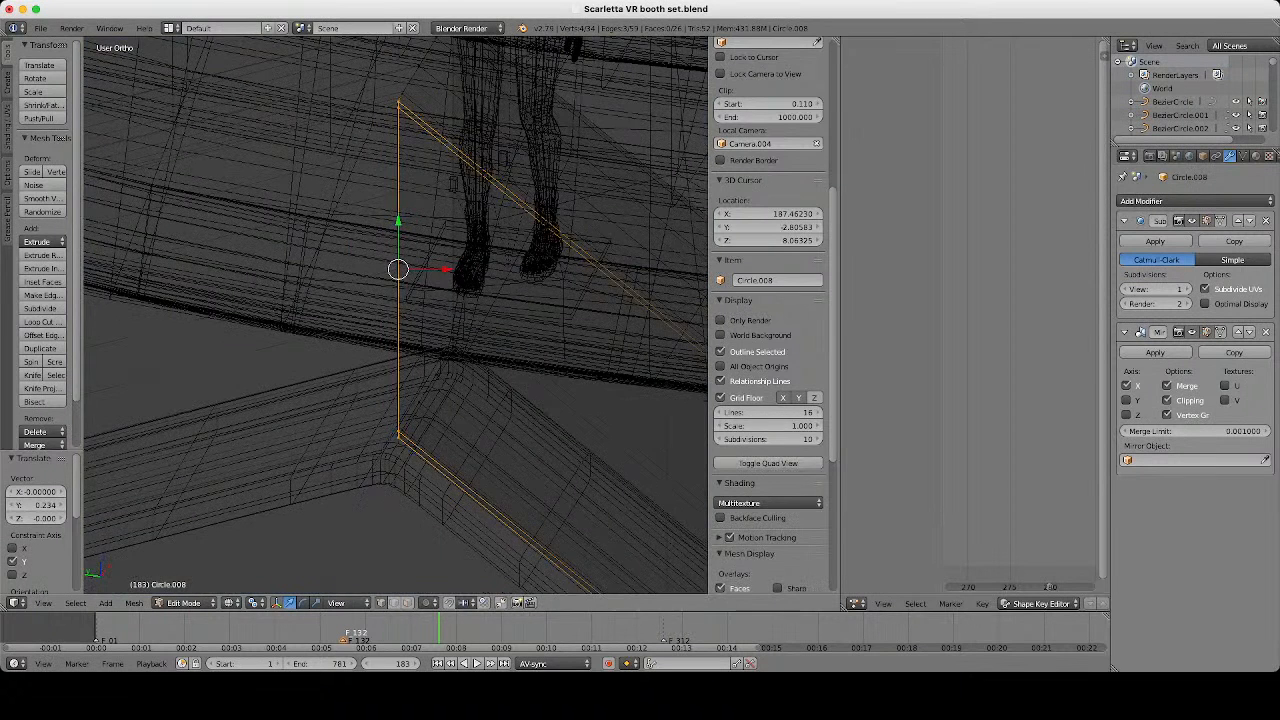
Return to solid shading in Object Mode and examine the corner wall within the set in perspective.
{"action": "key", "text": "z"}
{"action": "key", "text": "Tab"}
{"action": "middle_click_drag", "start_coordinate": [395, 315], "coordinate": [445, 335]}
{"action": "scroll", "coordinate": [400, 355], "scroll_direction": "down", "scroll_amount": 3}
{"action": "scroll", "coordinate": [370, 315], "scroll_direction": "down", "scroll_amount": 3}
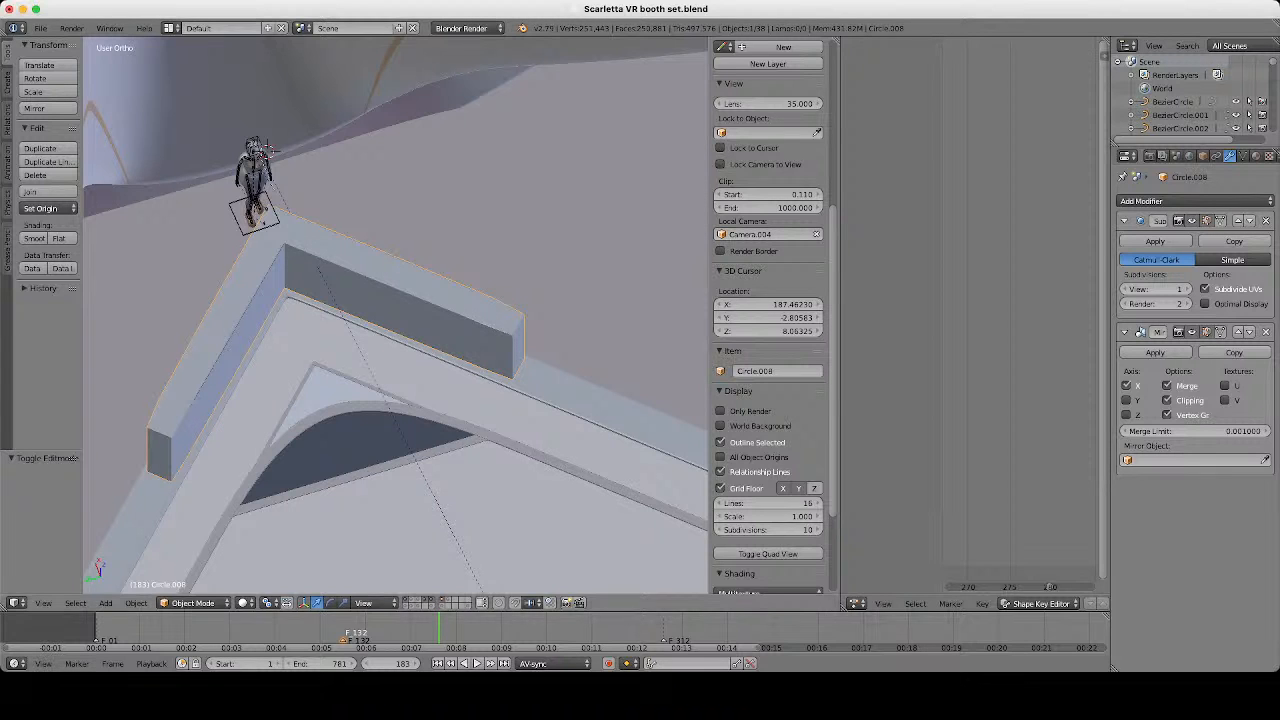
{"action": "scroll", "coordinate": [395, 315], "scroll_direction": "down", "scroll_amount": 4}
{"action": "middle_click_drag", "start_coordinate": [395, 315], "coordinate": [500, 348]}
{"action": "scroll", "coordinate": [415, 280], "scroll_direction": "down", "scroll_amount": 2}
{"action": "key", "text": "KP_5"}
{"action": "scroll", "coordinate": [396, 315], "scroll_direction": "up", "scroll_amount": 6}
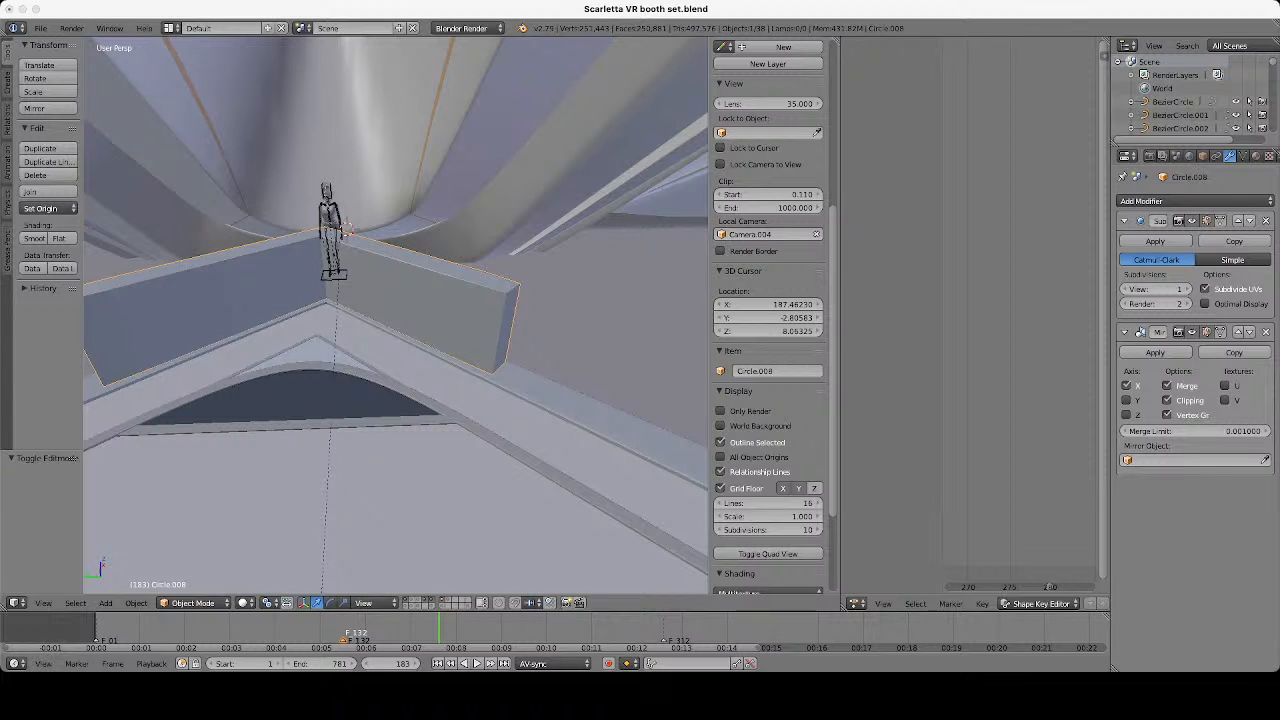
{"action": "middle_click_drag", "start_coordinate": [395, 310], "coordinate": [345, 392]}
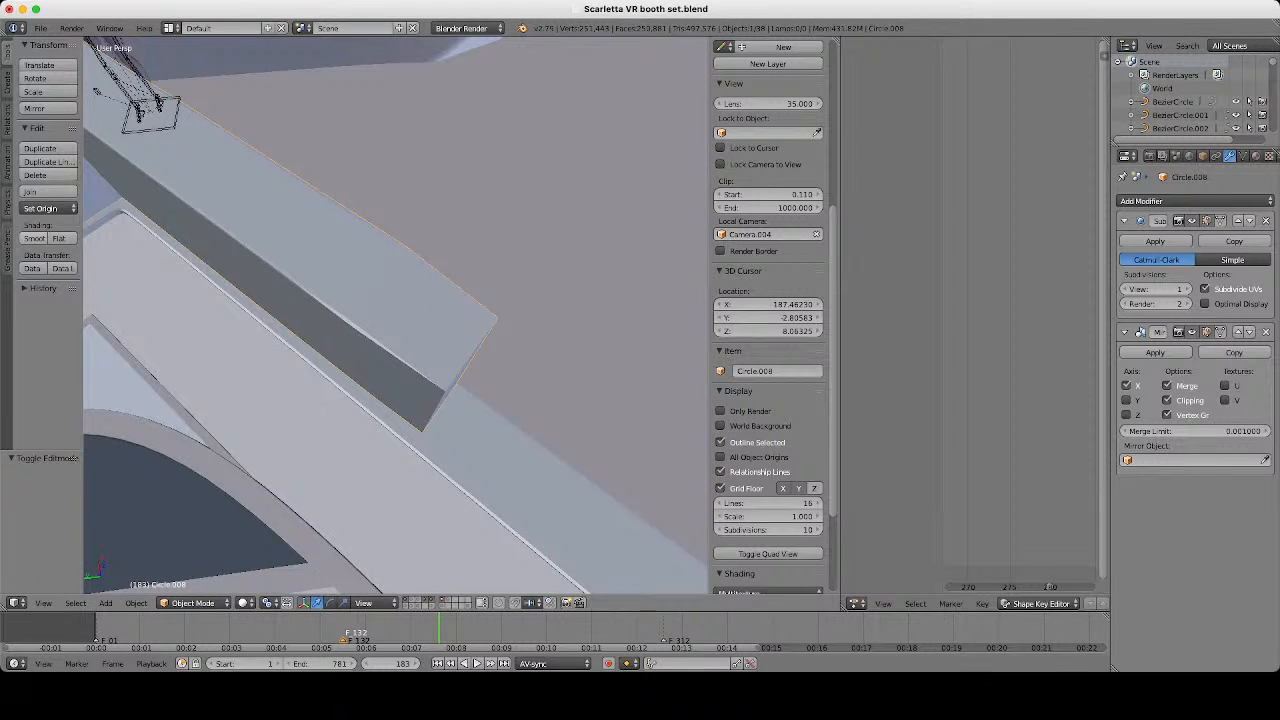
Shade the wall smooth and add an edge loop across the arm, slid close to its far end.
{"action": "left_click", "coordinate": [34, 238]}
{"action": "scroll", "coordinate": [395, 315], "scroll_direction": "up", "scroll_amount": 1}
{"action": "key", "text": "Tab"}
{"action": "key", "text": "ctrl+r"}
{"action": "left_click", "coordinate": [200, 152]}
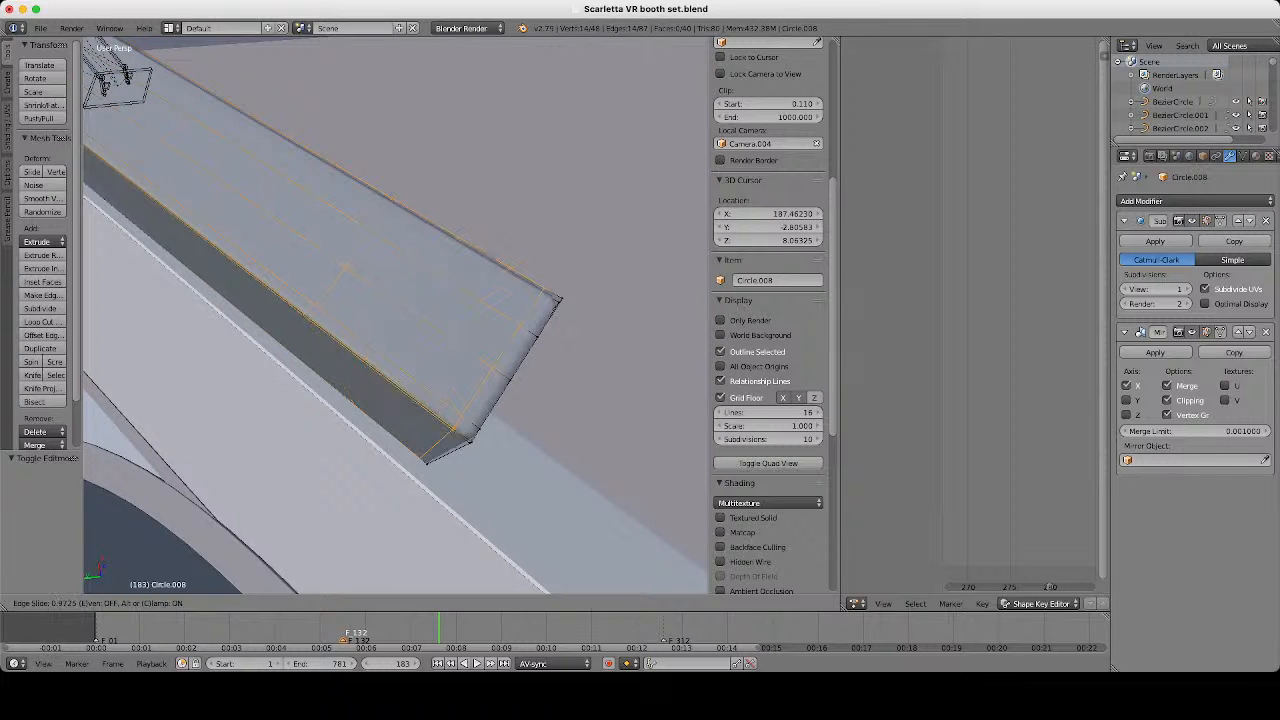
{"action": "left_click", "coordinate": [455, 420]}
{"action": "scroll", "coordinate": [395, 315], "scroll_direction": "down", "scroll_amount": 2}
{"action": "middle_click_drag", "start_coordinate": [395, 335], "coordinate": [480, 295]}
{"action": "key", "text": "Tab"}
{"action": "scroll", "coordinate": [395, 315], "scroll_direction": "down", "scroll_amount": 4}
{"action": "middle_click_drag", "start_coordinate": [420, 330], "coordinate": [365, 235]}
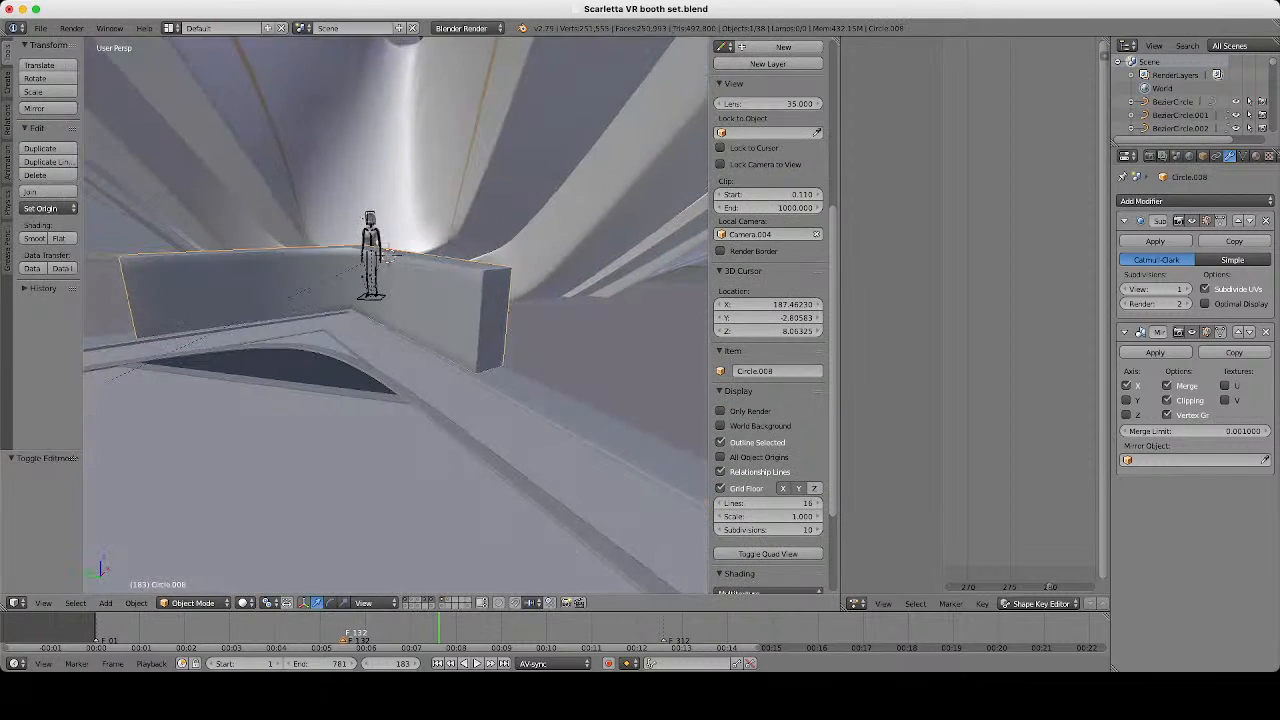
Add a horizontal edge loop around the wall, centred at mid-height.
{"action": "middle_click_drag", "start_coordinate": [420, 290], "coordinate": [305, 380]}
{"action": "key", "text": "Tab"}
{"action": "scroll", "coordinate": [395, 315], "scroll_direction": "up", "scroll_amount": 2}
{"action": "middle_click_drag", "start_coordinate": [395, 320], "coordinate": [540, 250]}
{"action": "key", "text": "z"}
{"action": "key", "text": "z"}
{"action": "key", "text": "ctrl+r"}
{"action": "left_click", "coordinate": [412, 285]}
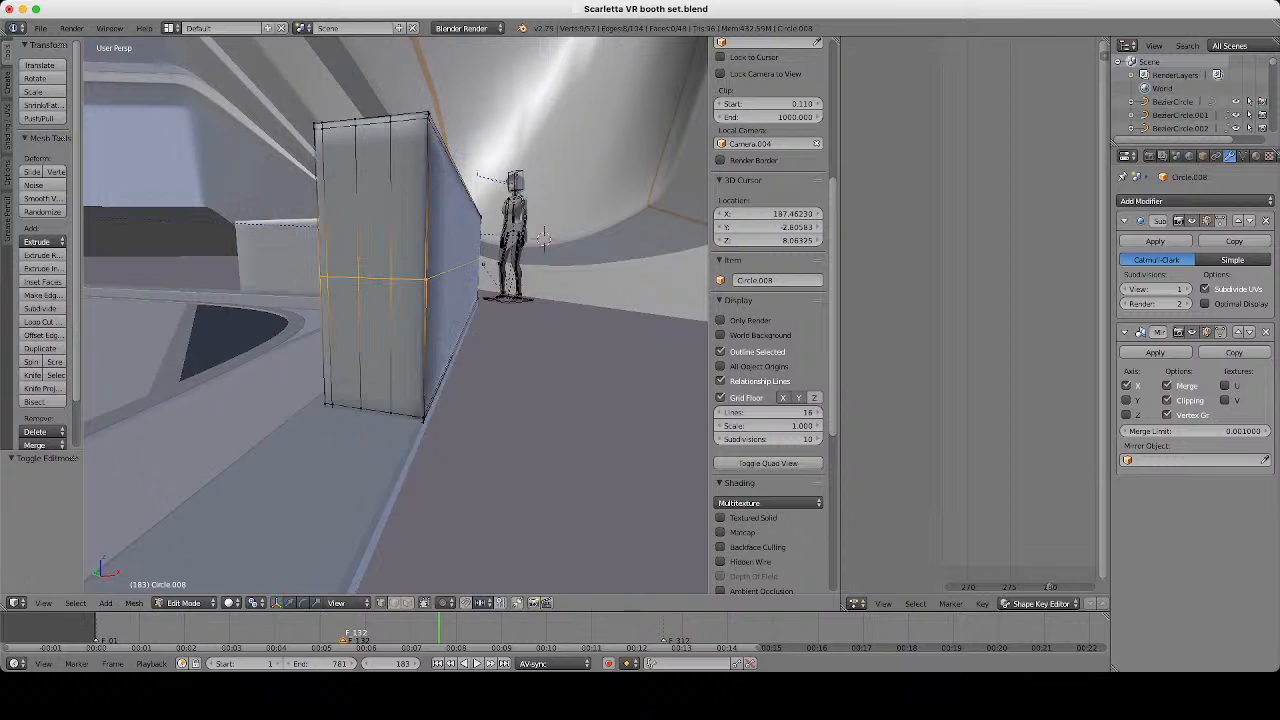
{"action": "right_click", "coordinate": [412, 365]}
Add a horizontal edge loop around the wall and slide it close to the bottom edge.
{"action": "scroll", "coordinate": [412, 340], "scroll_direction": "up", "scroll_amount": 2}
{"action": "key", "text": "ctrl+r"}
{"action": "left_click", "coordinate": [405, 355]}
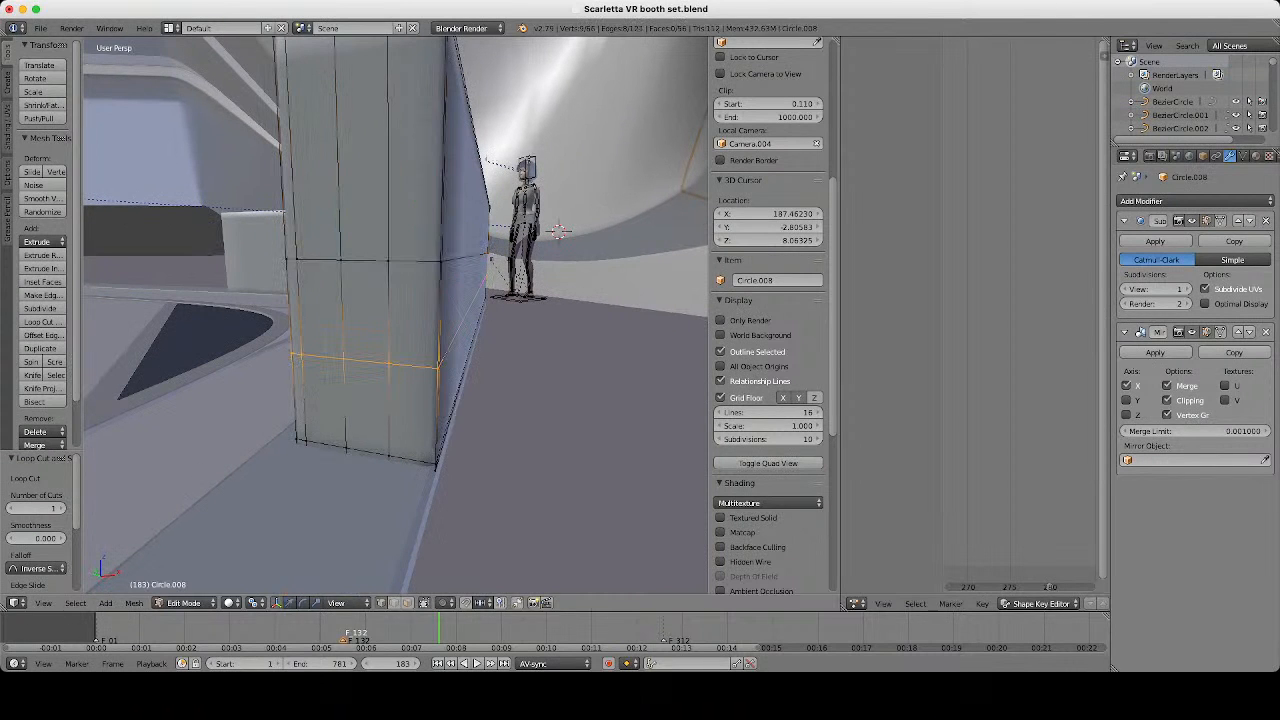
{"action": "left_click", "coordinate": [405, 442]}
Add a horizontal edge loop around the wall and slide it just below the top edge.
{"action": "middle_click_drag", "start_coordinate": [408, 400], "coordinate": [400, 528], "text": "shift"}
{"action": "key", "text": "ctrl+r"}
{"action": "left_click", "coordinate": [400, 415]}
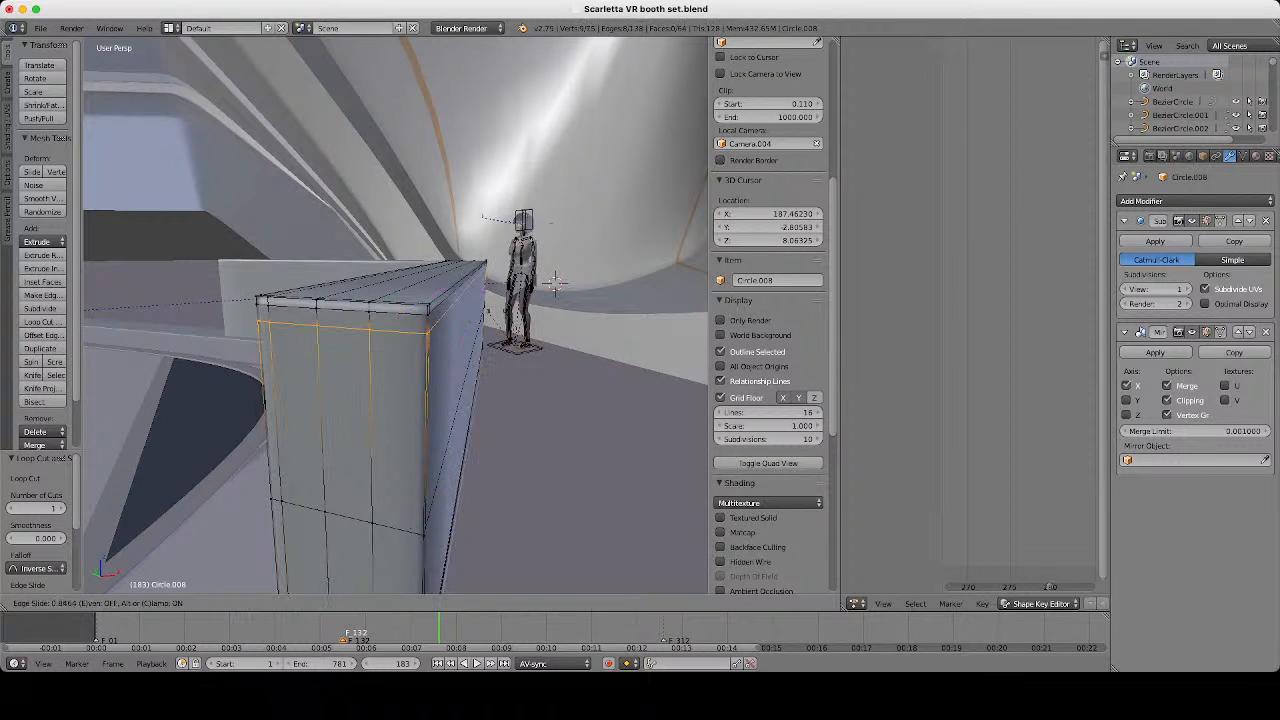
{"action": "left_click", "coordinate": [400, 322]}
{"action": "key", "text": "Tab"}
{"action": "scroll", "coordinate": [400, 322], "scroll_direction": "down", "scroll_amount": 3}
Add an edge loop across the arm, partway between the mitred corner and the far end.
{"action": "middle_click_drag", "start_coordinate": [400, 322], "coordinate": [440, 400]}
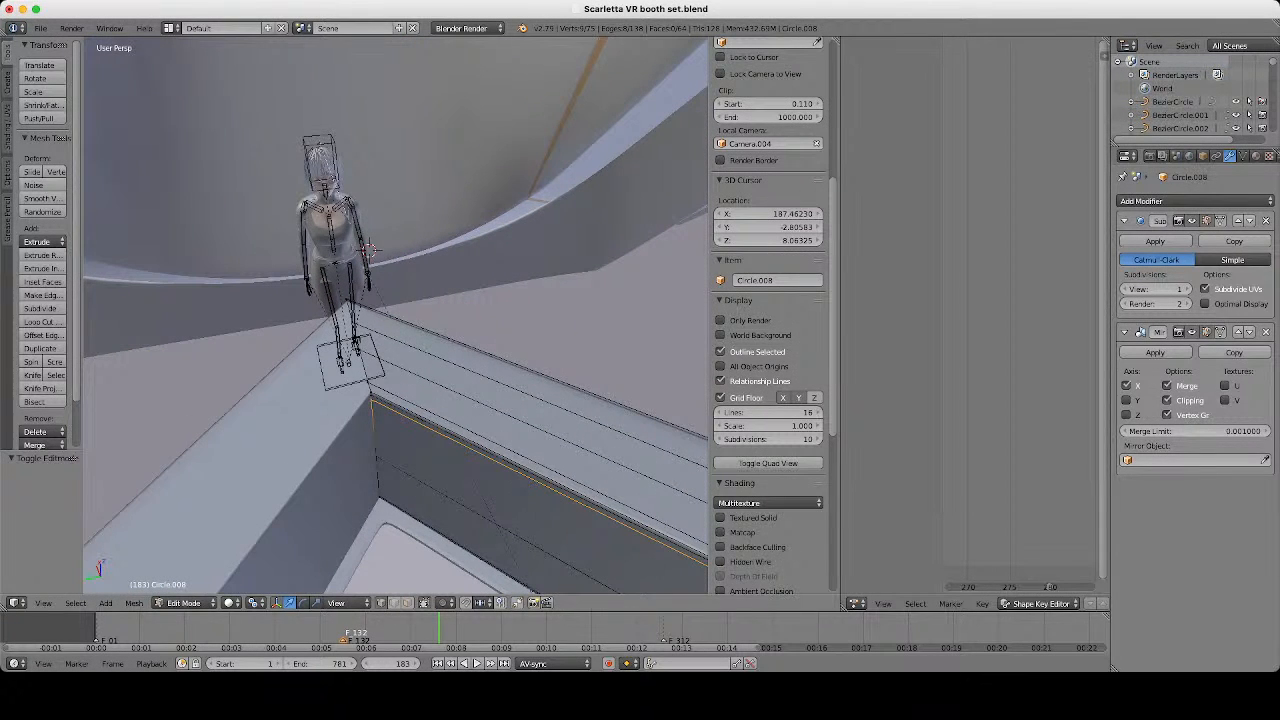
{"action": "key", "text": "ctrl+r"}
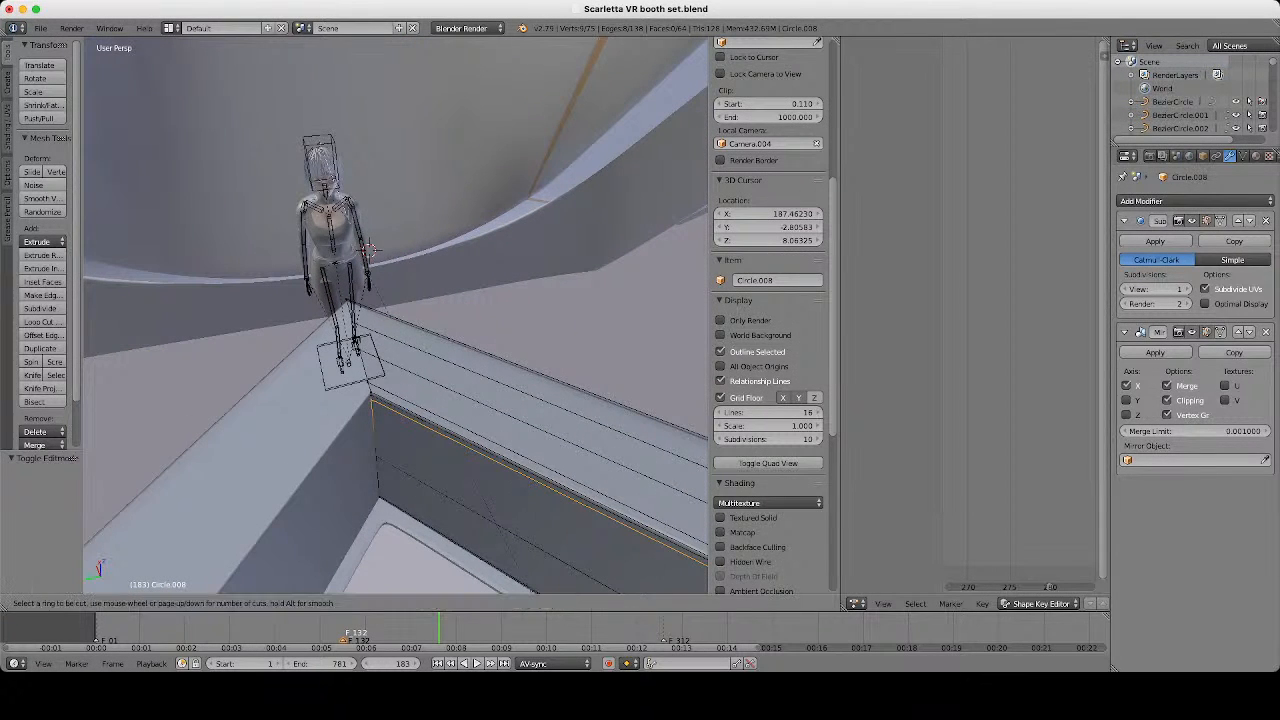
{"action": "left_click", "coordinate": [500, 410]}
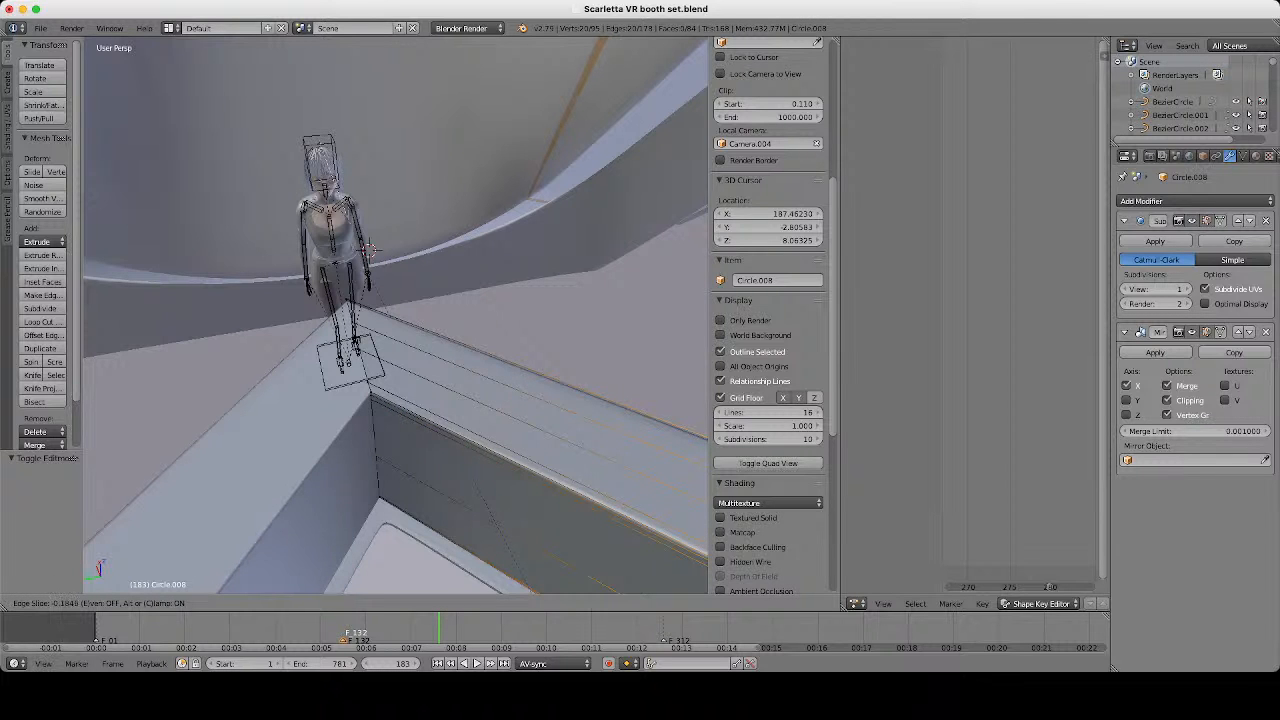
{"action": "left_click", "coordinate": [500, 410]}
Try adding another edge loop across the arm close to the mitred corner, and undo it.
{"action": "scroll", "coordinate": [395, 315], "scroll_direction": "up", "scroll_amount": 1}
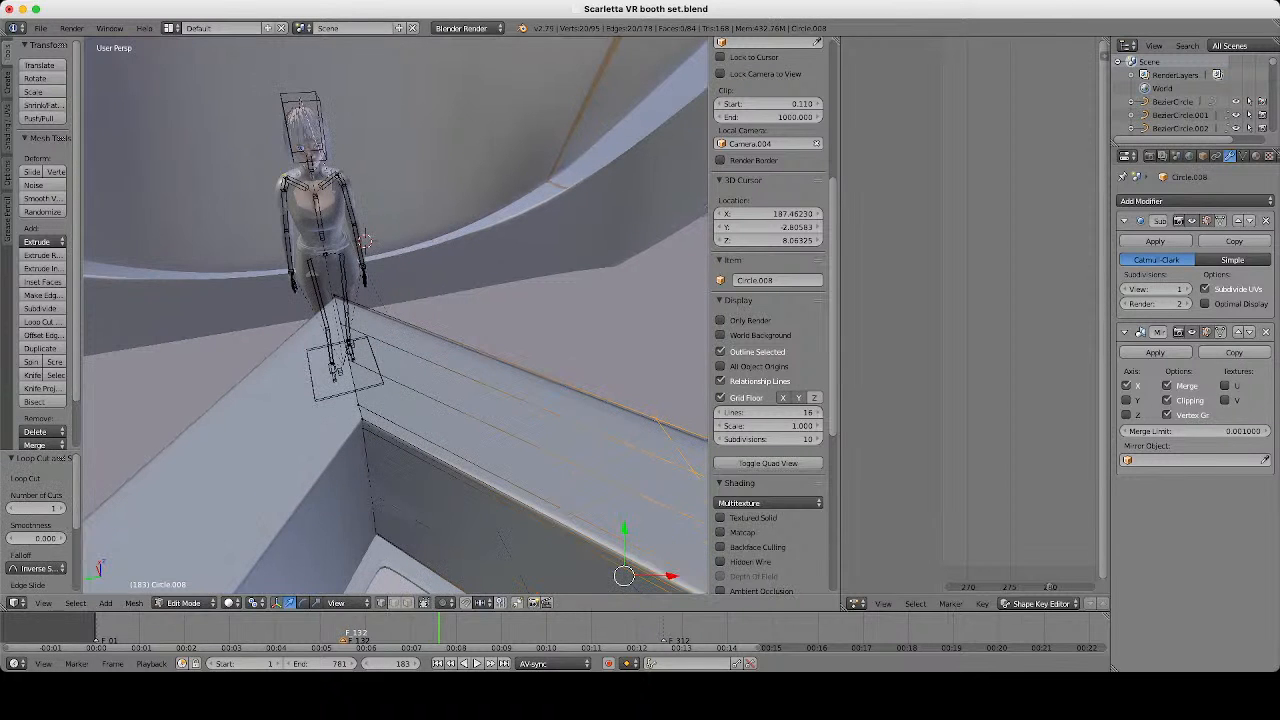
{"action": "key", "text": "ctrl+r"}
{"action": "left_click", "coordinate": [500, 480]}
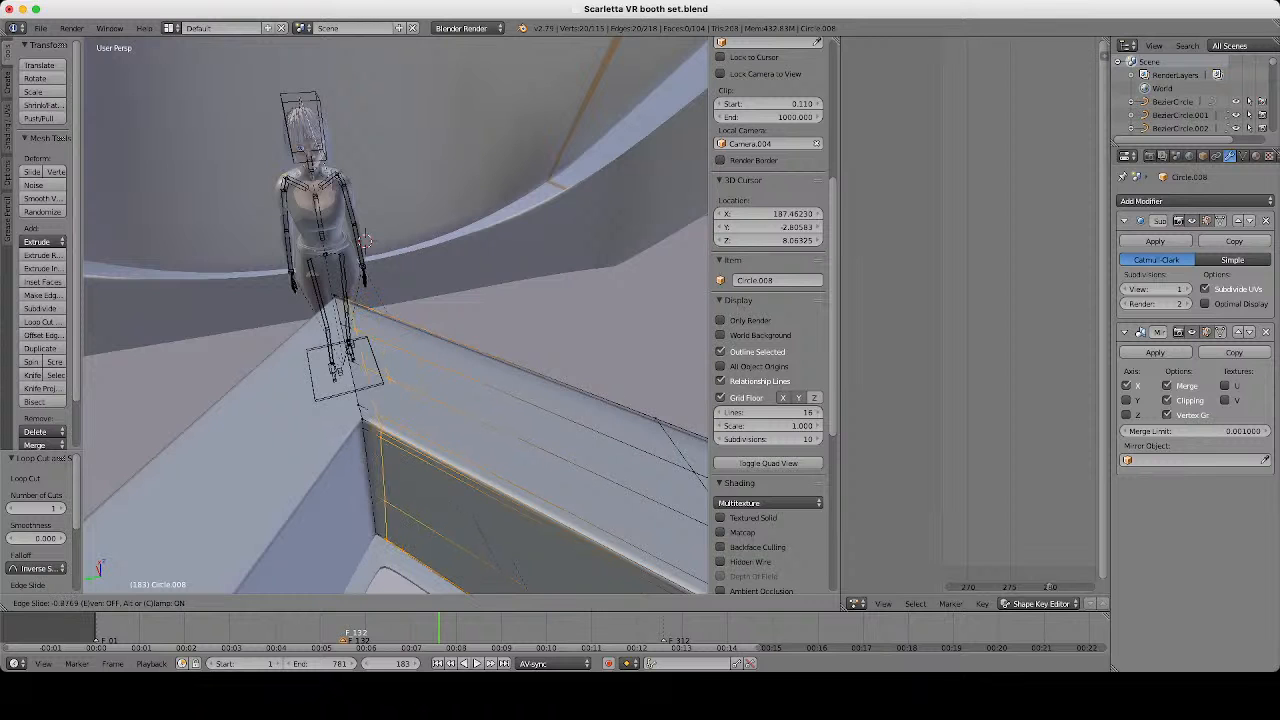
{"action": "left_click", "coordinate": [362, 438]}
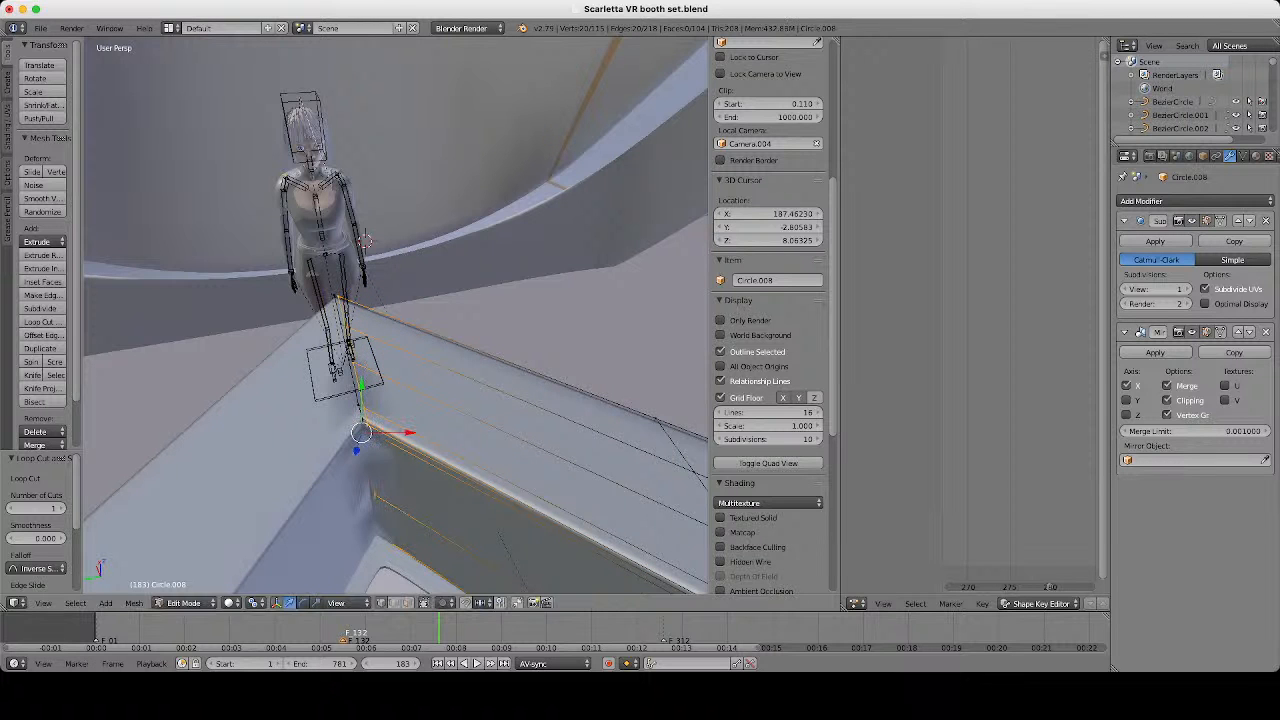
{"action": "key", "text": "ctrl+z"}
Try moving the edge loop at the mitred corner -1.505 along X against the mirror plane, and undo the move.
{"action": "key", "text": "z"}
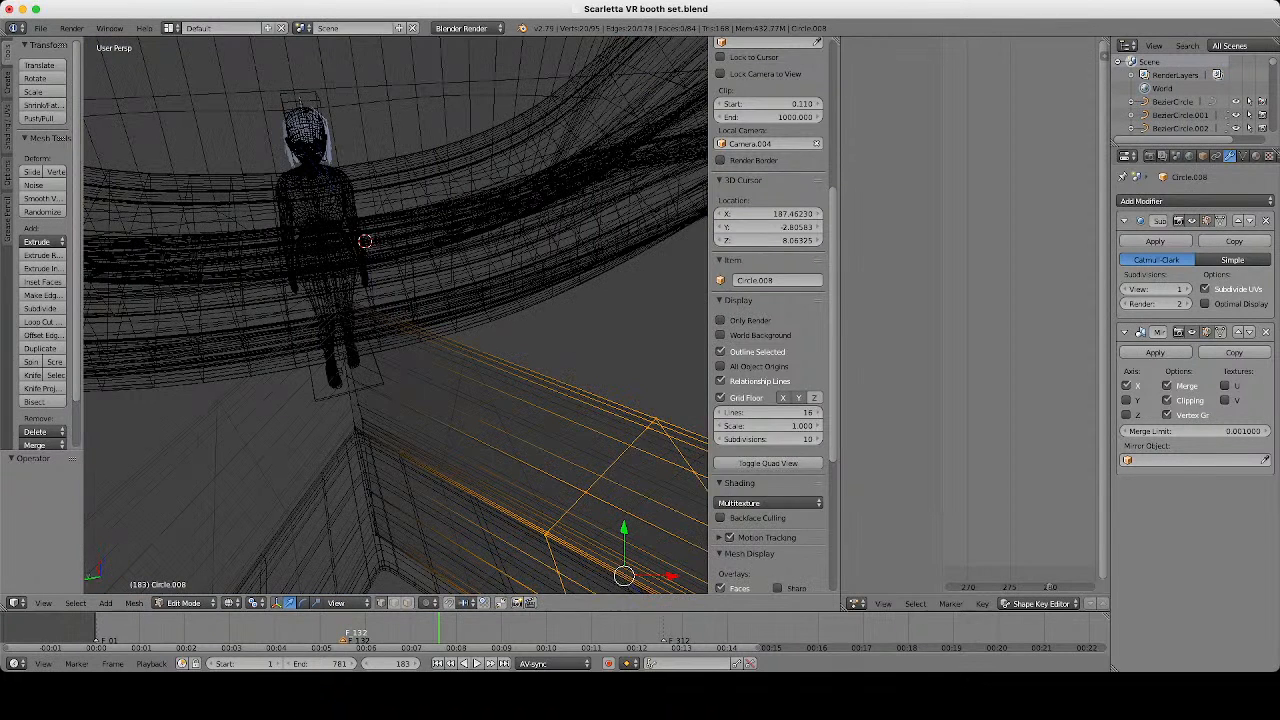
{"action": "key", "text": "a"}
{"action": "key", "text": "a"}
{"action": "middle_click_drag", "start_coordinate": [400, 440], "coordinate": [396, 346]}
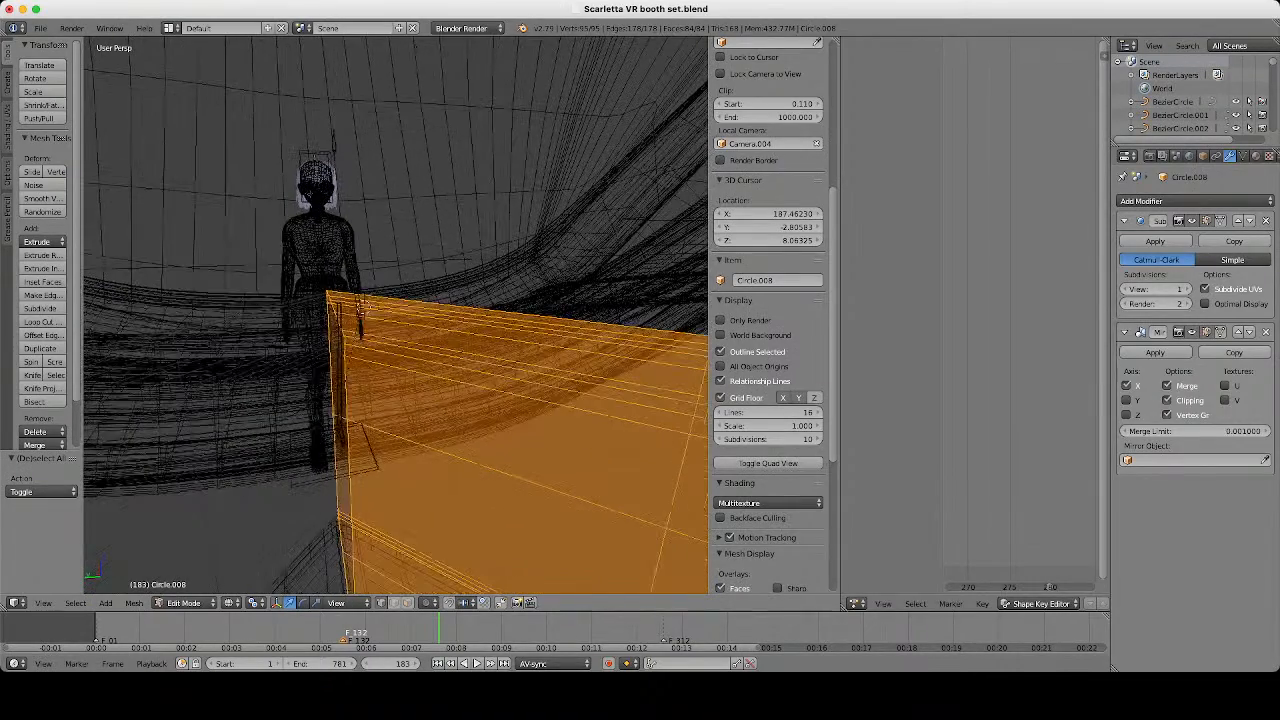
{"action": "right_click", "coordinate": [341, 436], "text": "alt"}
{"action": "mouse_move", "coordinate": [341, 436]}
{"action": "middle_mouse_down"}
{"action": "mouse_move", "coordinate": [390, 474]}
{"action": "mouse_move", "coordinate": [410, 440]}
{"action": "middle_mouse_up"}
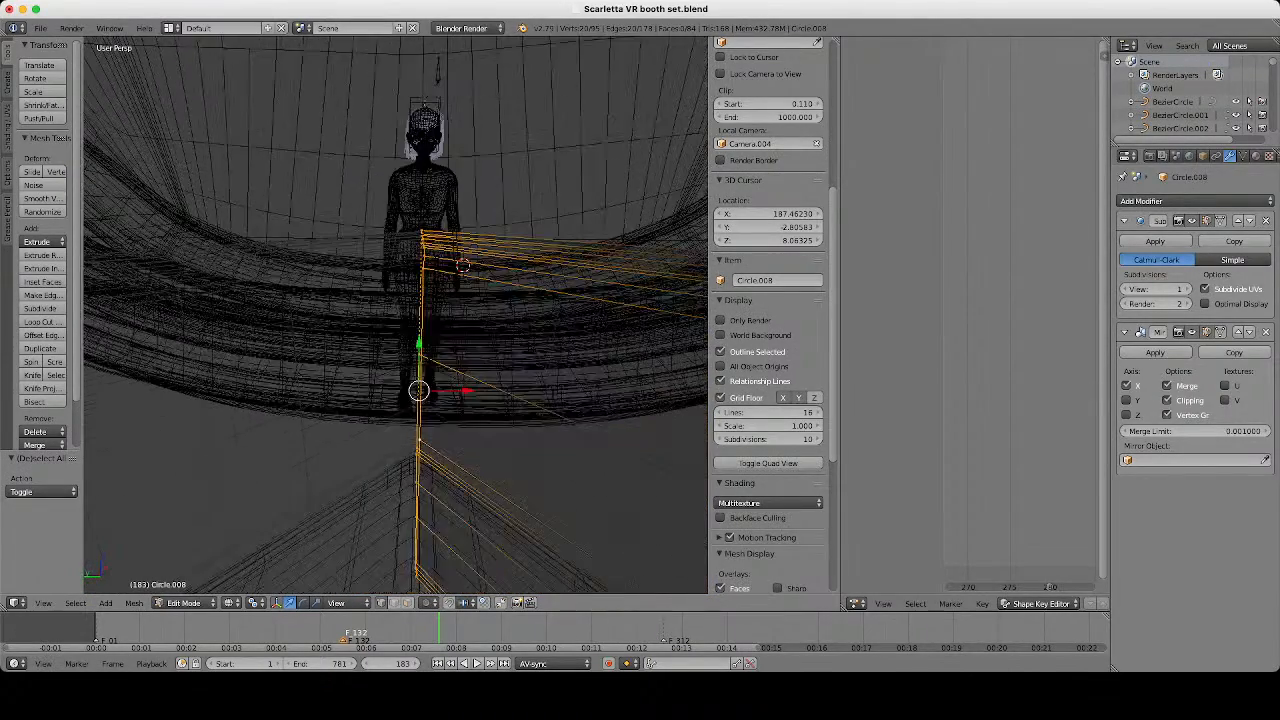
{"action": "key", "text": "z"}
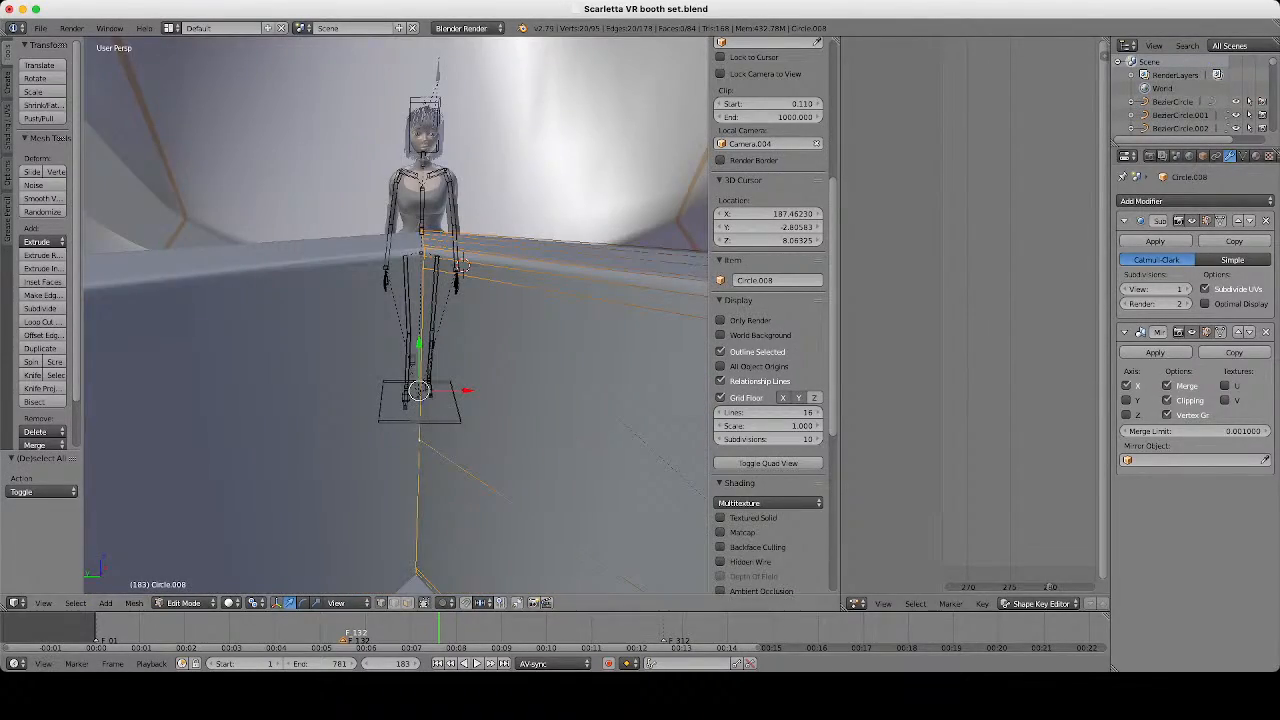
{"action": "key", "text": "g"}
{"action": "key", "text": "x"}
{"action": "left_click_drag", "start_coordinate": [456, 392], "coordinate": [436, 392]}
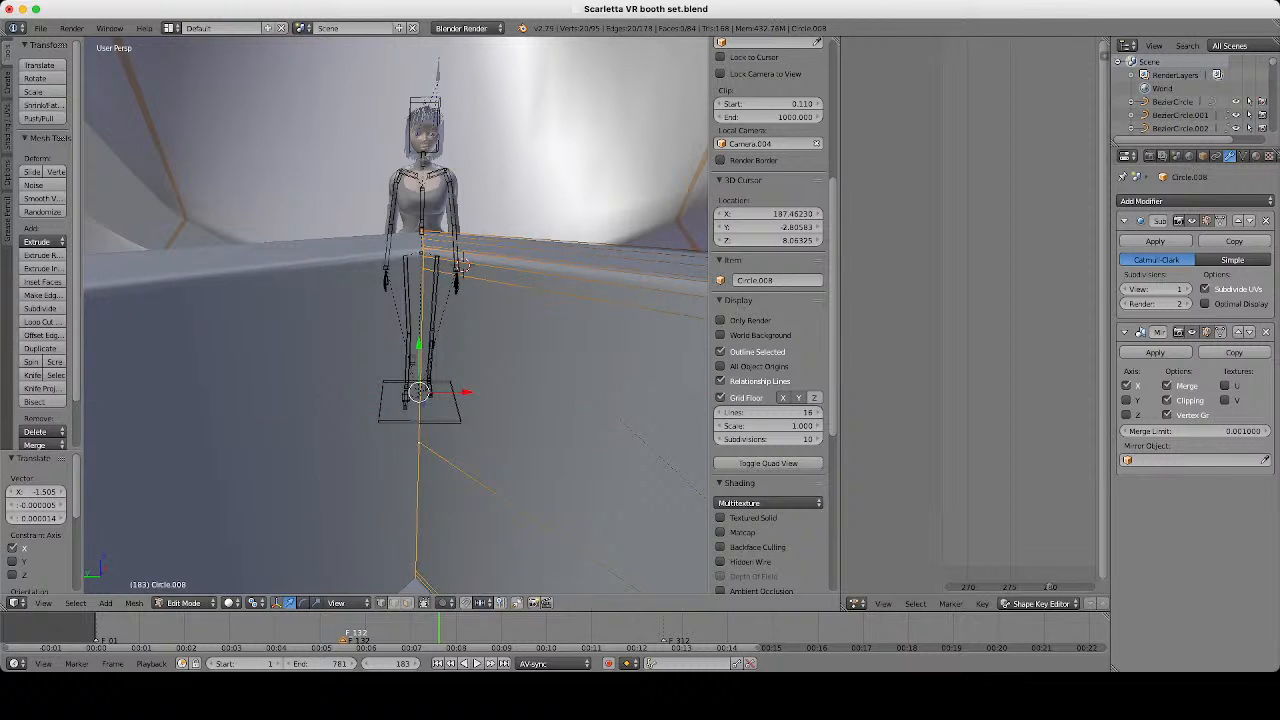
{"action": "key", "text": "z"}
{"action": "middle_click_drag", "start_coordinate": [436, 392], "coordinate": [428, 462]}
{"action": "key", "text": "z"}
{"action": "key", "text": "ctrl+z"}
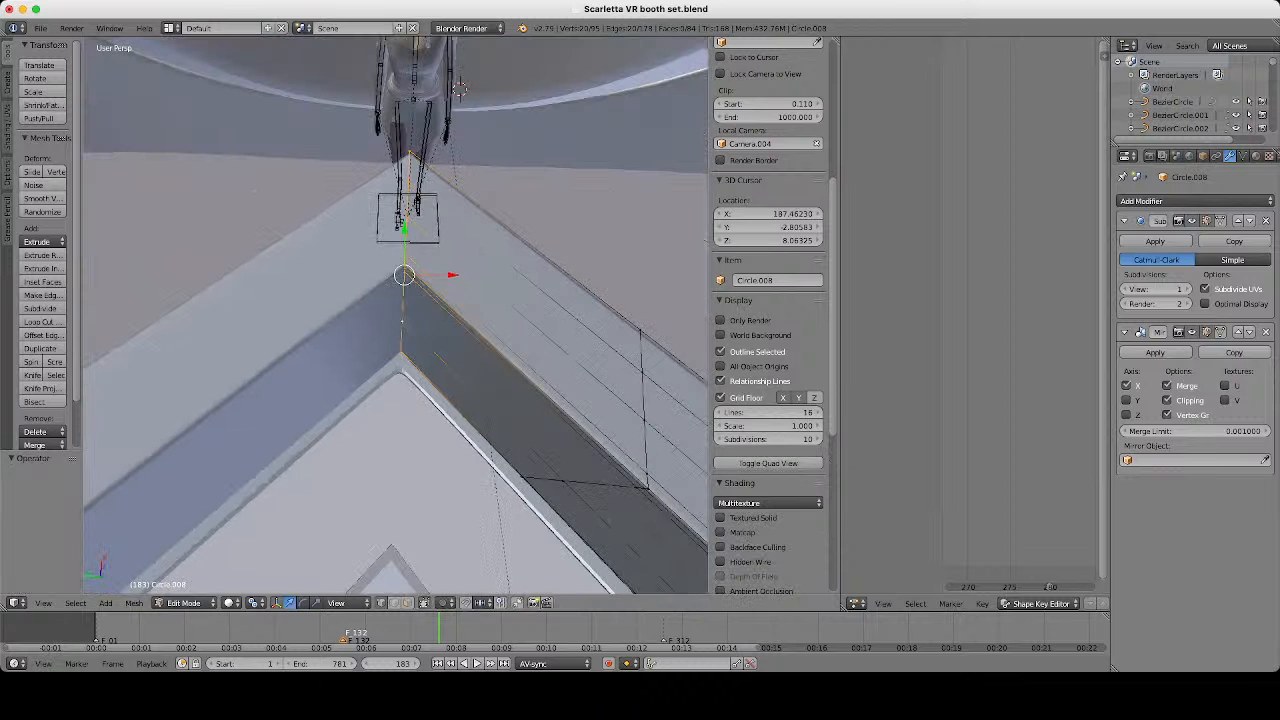
Reselect the edge loop at the mitred corner, move it along X toward the mirror plane and check it in wireframe.
{"action": "key", "text": "a"}
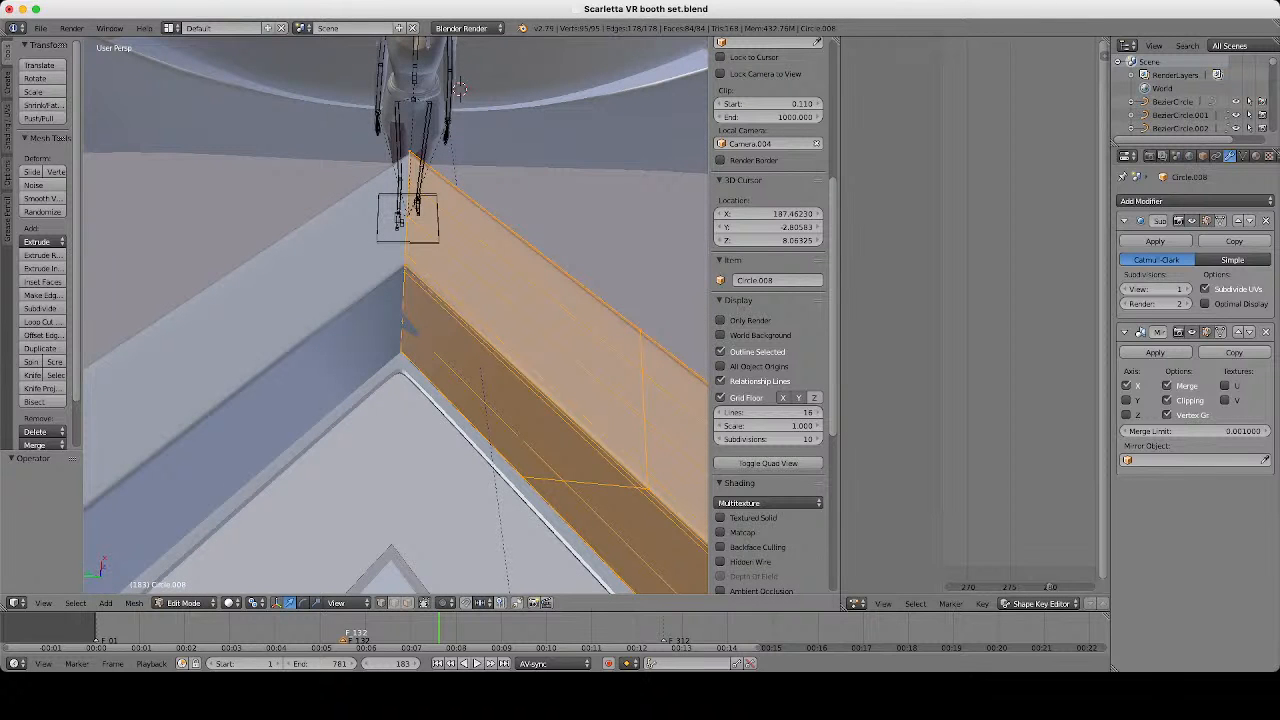
{"action": "right_click", "coordinate": [404, 310], "text": "alt"}
{"action": "left_click_drag", "start_coordinate": [452, 276], "coordinate": [433, 276]}
{"action": "key", "text": "z"}
{"action": "key", "text": "z"}
Add an edge loop across the arm right beside the mitred corner.
{"action": "middle_click_drag", "start_coordinate": [434, 300], "coordinate": [480, 270]}
{"action": "key", "text": "ctrl+r"}
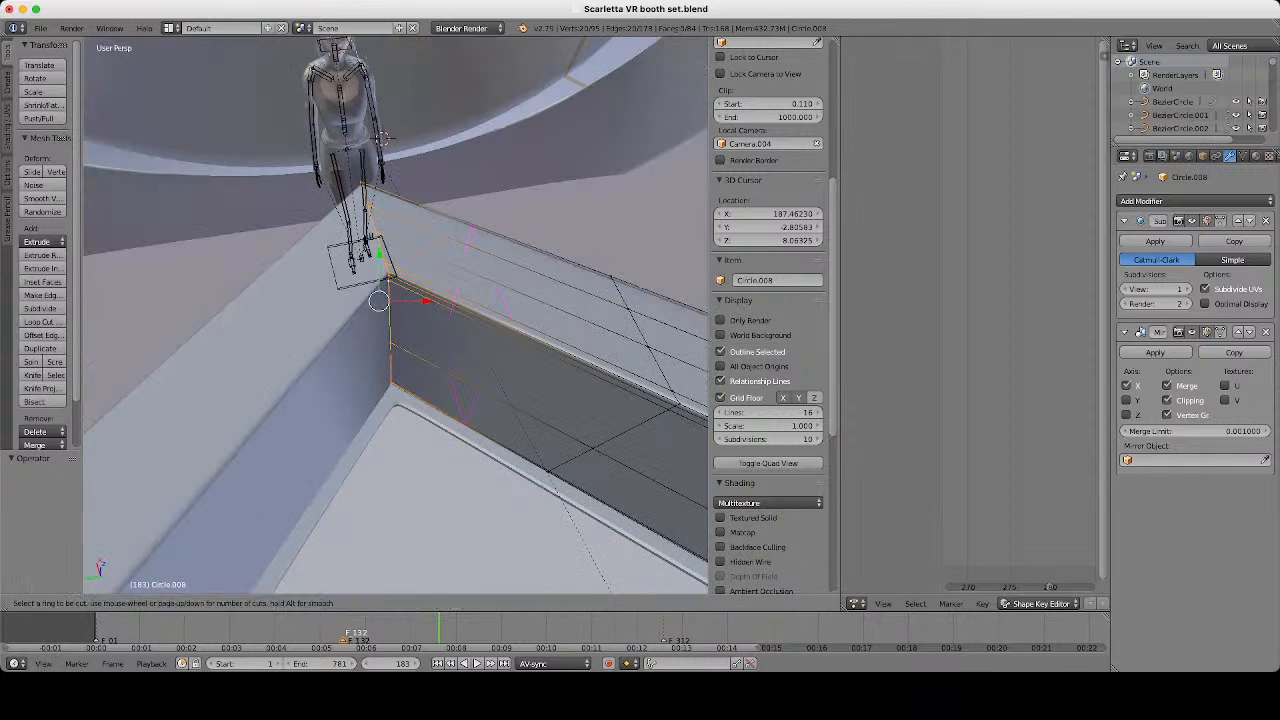
{"action": "left_click", "coordinate": [379, 301]}
{"action": "left_click", "coordinate": [391, 307]}
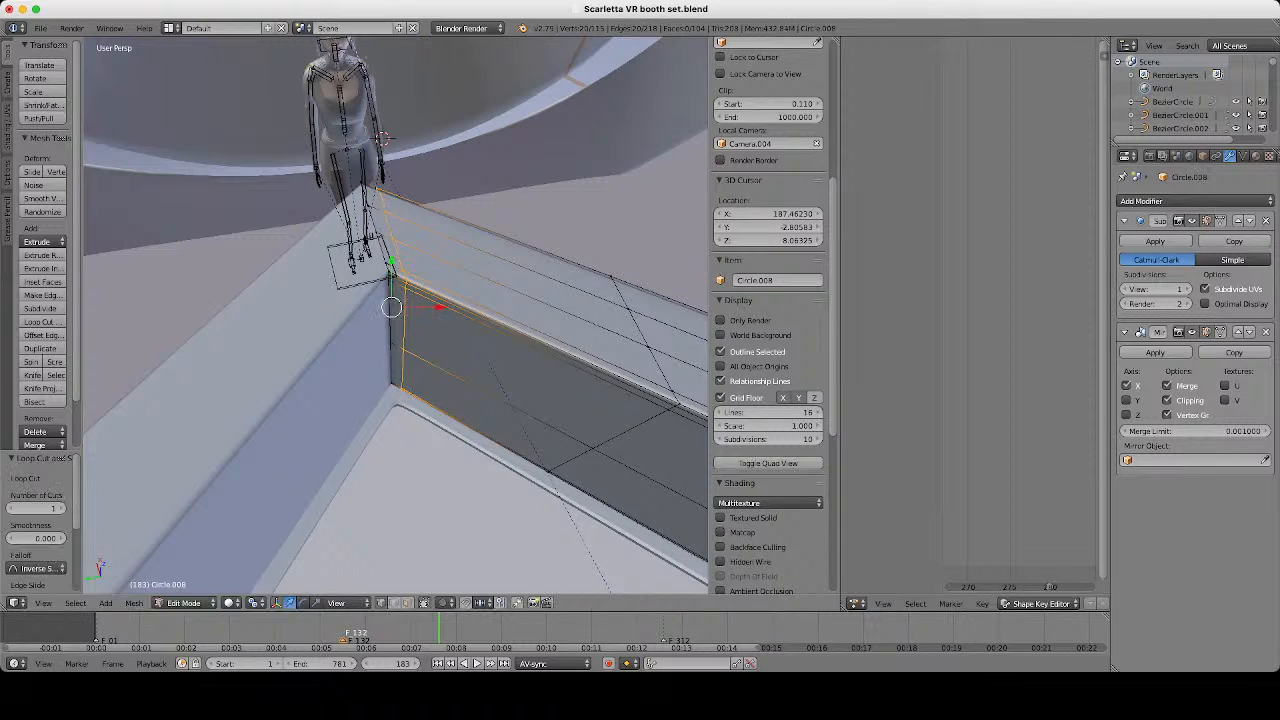
Edge-slide the new loop closer to the mitred corner and check the smoothed corner in Object Mode.
{"action": "scroll", "coordinate": [389, 303], "scroll_direction": "up", "scroll_amount": 3}
{"action": "key", "text": "ctrl+e"}
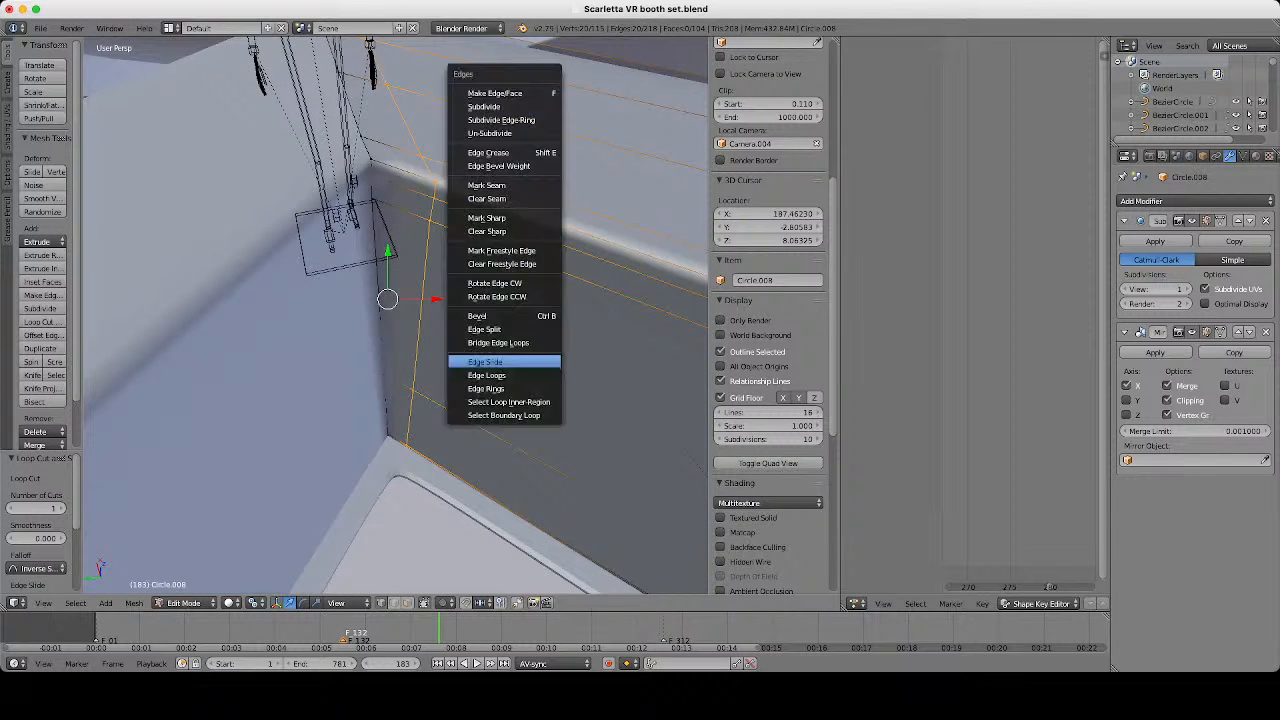
{"action": "left_click", "coordinate": [500, 362]}
{"action": "left_click", "coordinate": [484, 362]}
{"action": "key", "text": "Tab"}
{"action": "scroll", "coordinate": [484, 362], "scroll_direction": "down", "scroll_amount": 3}
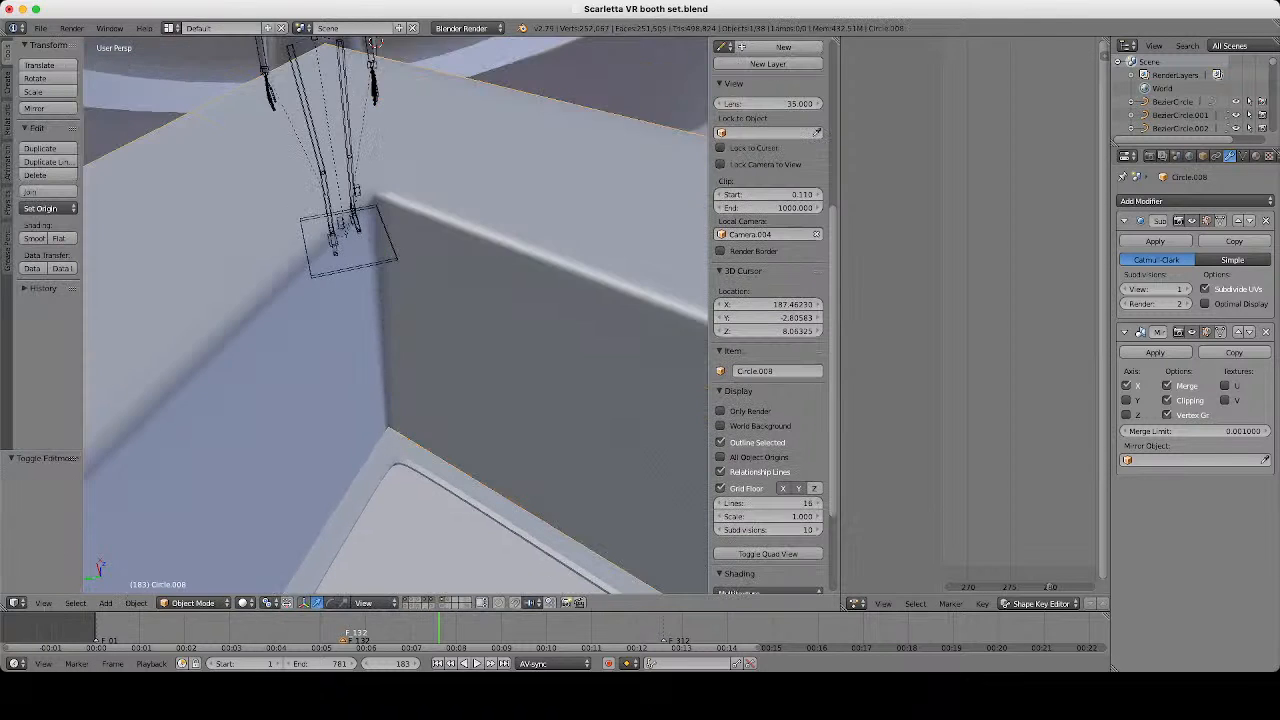
Add another edge loop across the arm, slid close to the existing loop at its far end.
{"action": "scroll", "coordinate": [395, 316], "scroll_direction": "down", "scroll_amount": 6}
{"action": "middle_click_drag", "start_coordinate": [395, 316], "coordinate": [425, 275]}
{"action": "scroll", "coordinate": [395, 318], "scroll_direction": "up", "scroll_amount": 3}
{"action": "middle_click_drag", "start_coordinate": [540, 330], "coordinate": [405, 350], "text": "shift"}
{"action": "key", "text": "Tab"}
{"action": "key", "text": "ctrl+r"}
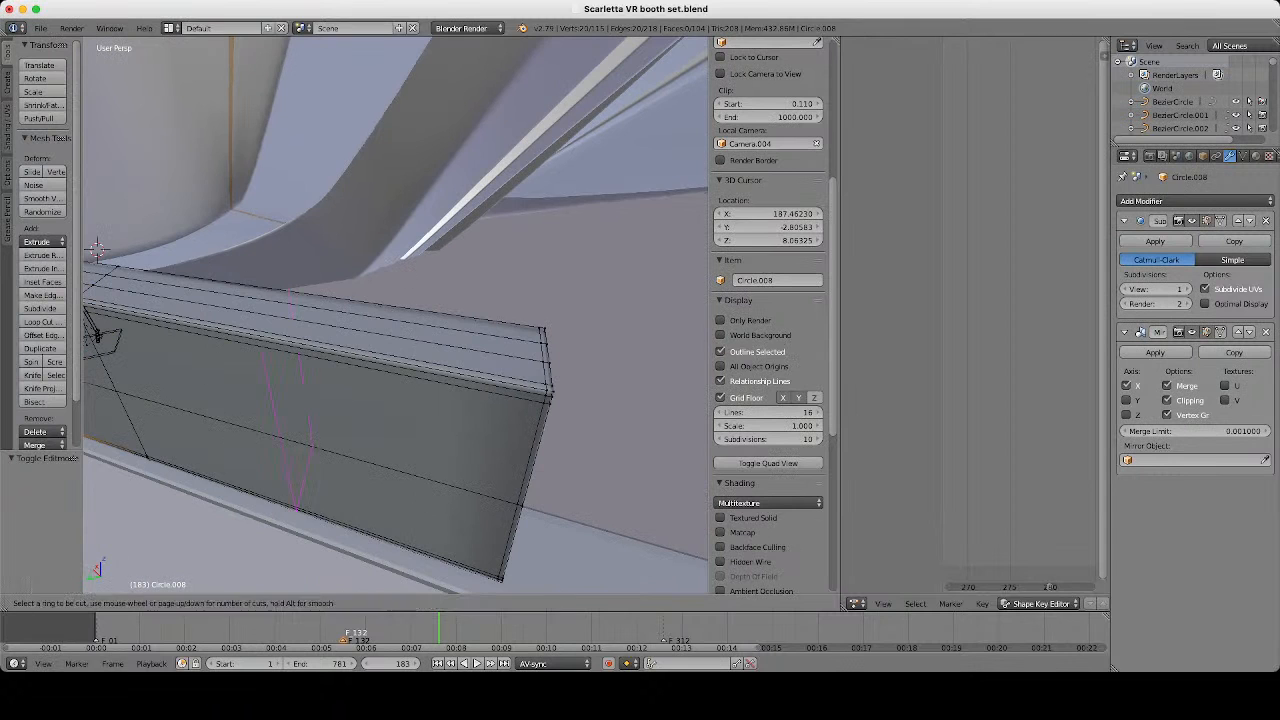
{"action": "left_click", "coordinate": [405, 352]}
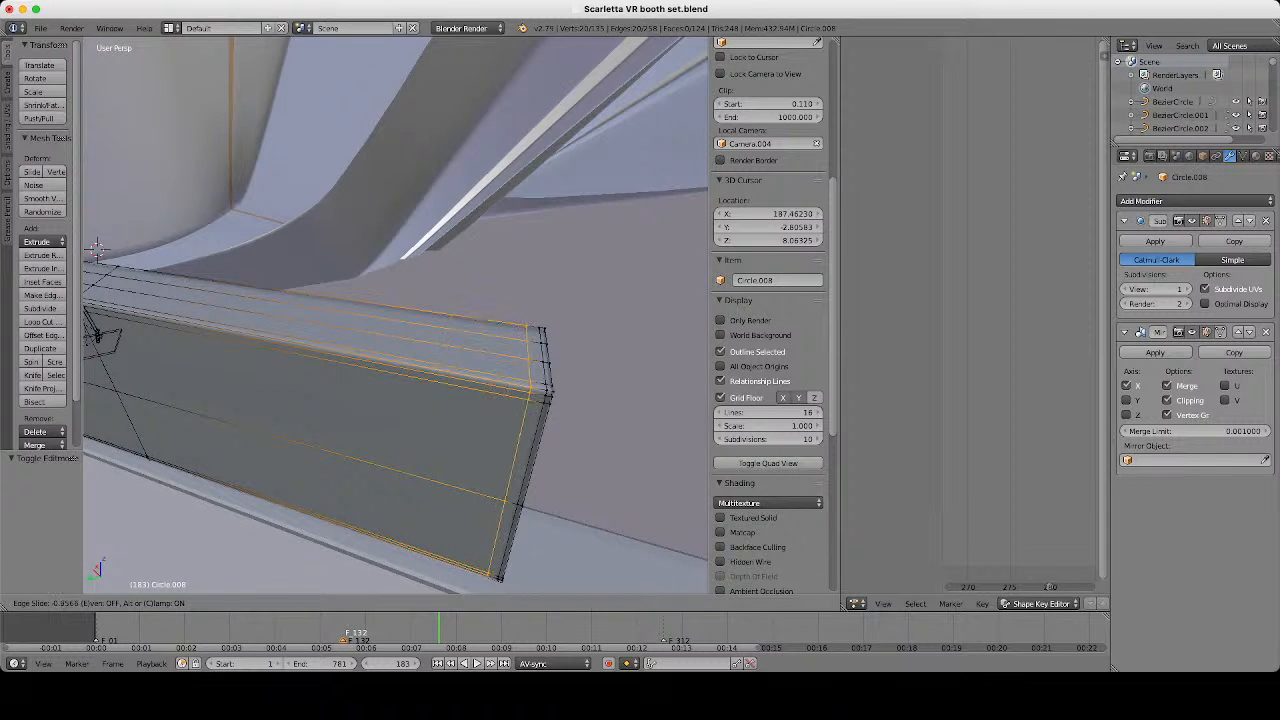
{"action": "left_click", "coordinate": [522, 368]}
{"action": "key", "text": "Tab"}
Limit the viewport display to renderable objects only and review the corner wall within the whole set.
{"action": "scroll", "coordinate": [522, 368], "scroll_direction": "down", "scroll_amount": 4}
{"action": "middle_click_drag", "start_coordinate": [522, 368], "coordinate": [440, 392]}
{"action": "key", "text": "a"}
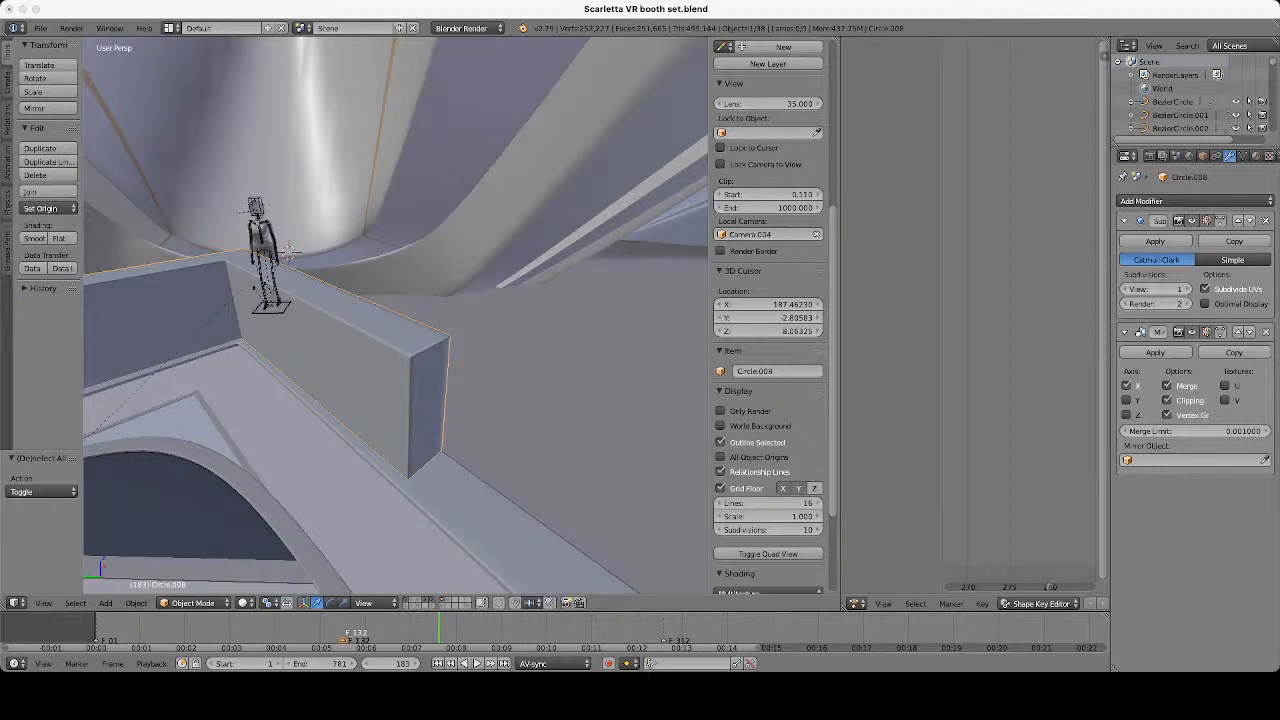
{"action": "scroll", "coordinate": [395, 315], "scroll_direction": "down", "scroll_amount": 3}
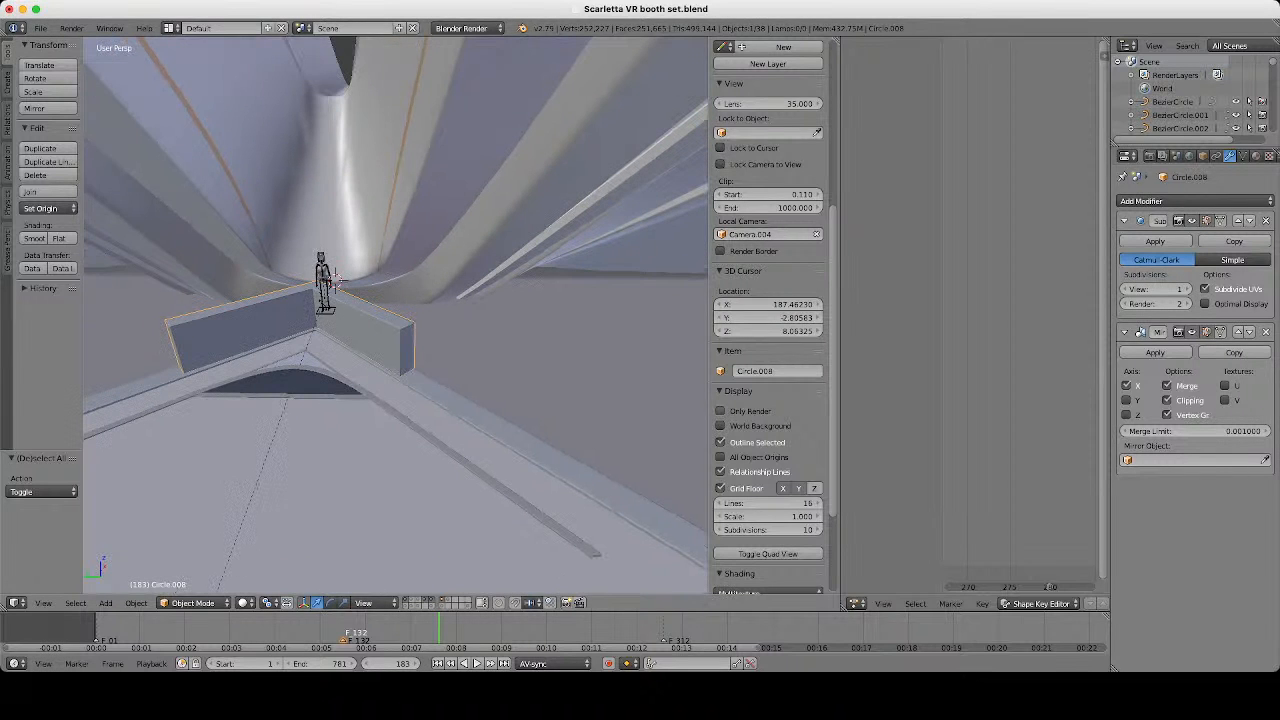
{"action": "left_click", "coordinate": [721, 411]}
{"action": "scroll", "coordinate": [395, 315], "scroll_direction": "down", "scroll_amount": 7}
{"action": "middle_click_drag", "start_coordinate": [395, 315], "coordinate": [455, 292]}
{"action": "scroll", "coordinate": [395, 315], "scroll_direction": "up", "scroll_amount": 8}
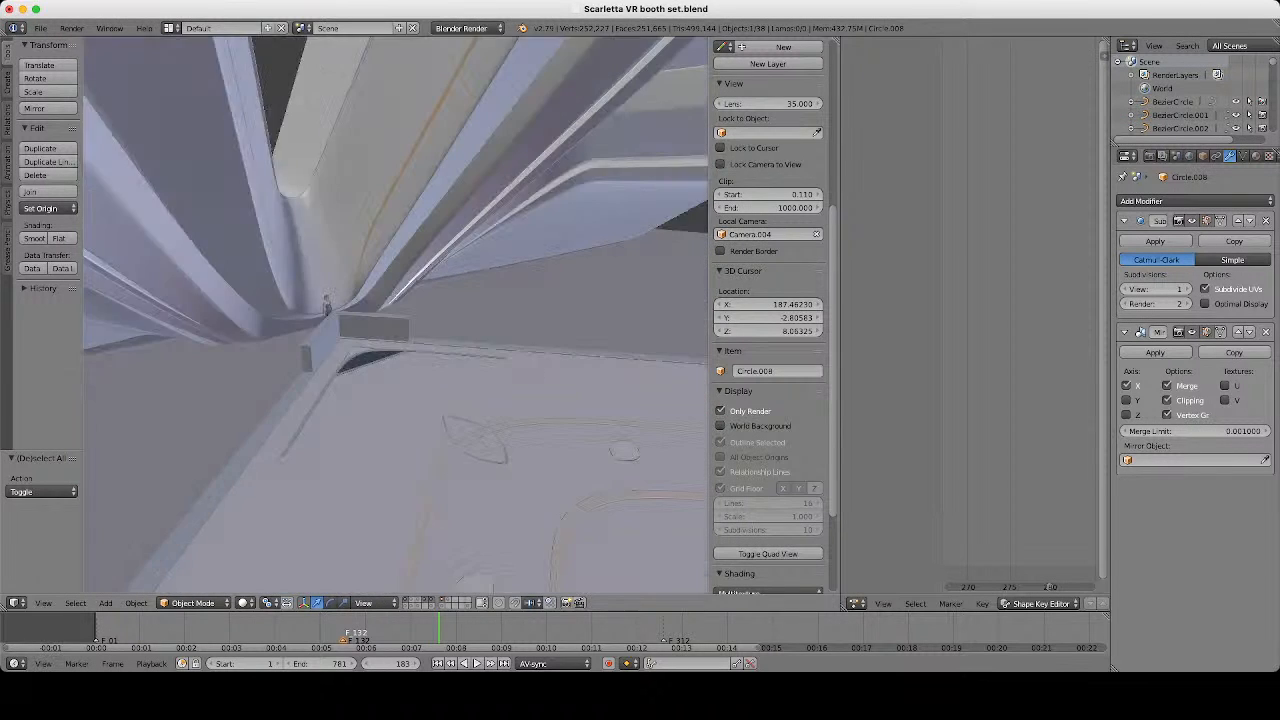
Select the corner wall and move its Mirror modifier above the Subdivision Surface modifier.
{"action": "right_click", "coordinate": [450, 480]}
{"action": "scroll", "coordinate": [395, 315], "scroll_direction": "down", "scroll_amount": 4}
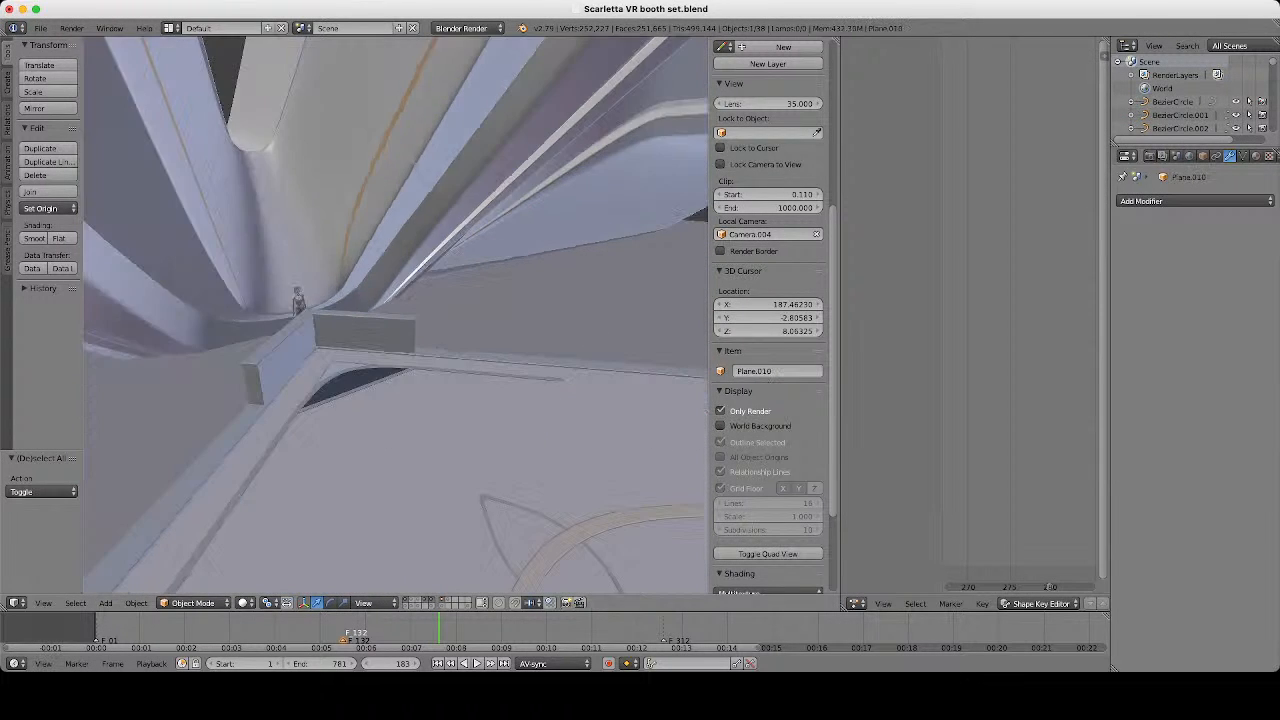
{"action": "key", "text": "z"}
{"action": "right_click", "coordinate": [395, 335]}
{"action": "key", "text": "z"}
{"action": "scroll", "coordinate": [395, 315], "scroll_direction": "up", "scroll_amount": 3}
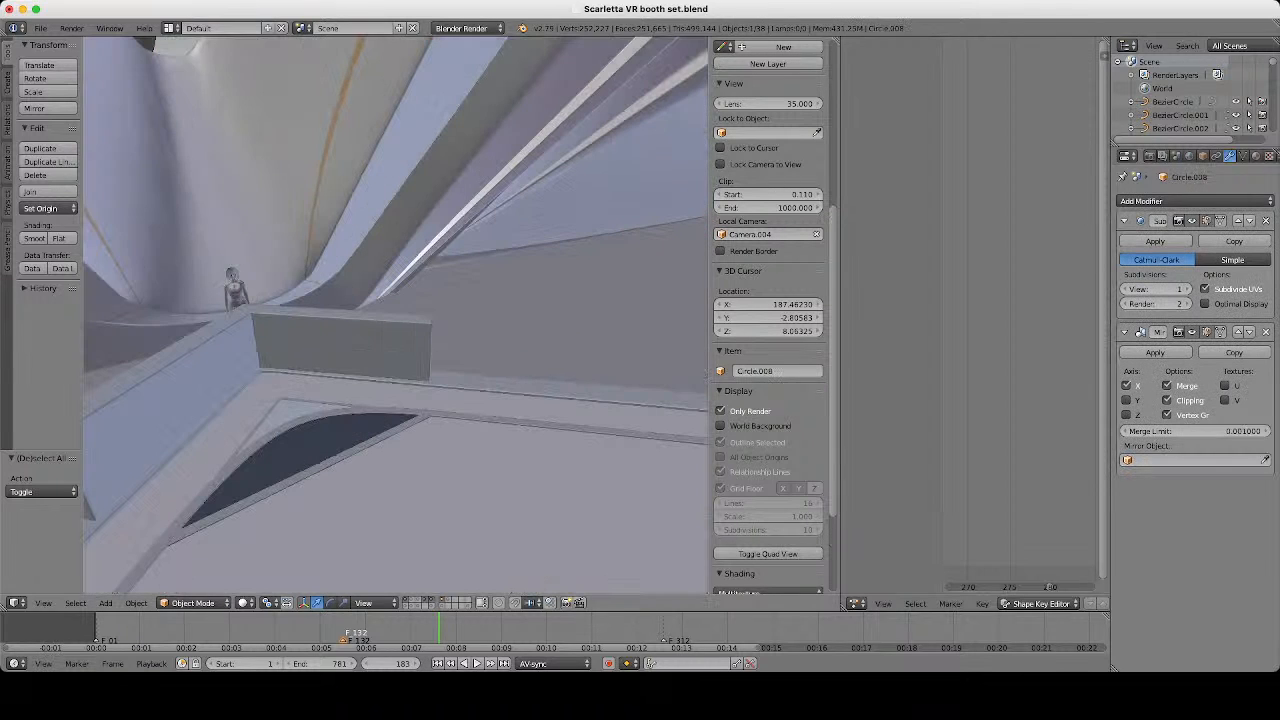
{"action": "left_click", "coordinate": [1237, 331]}
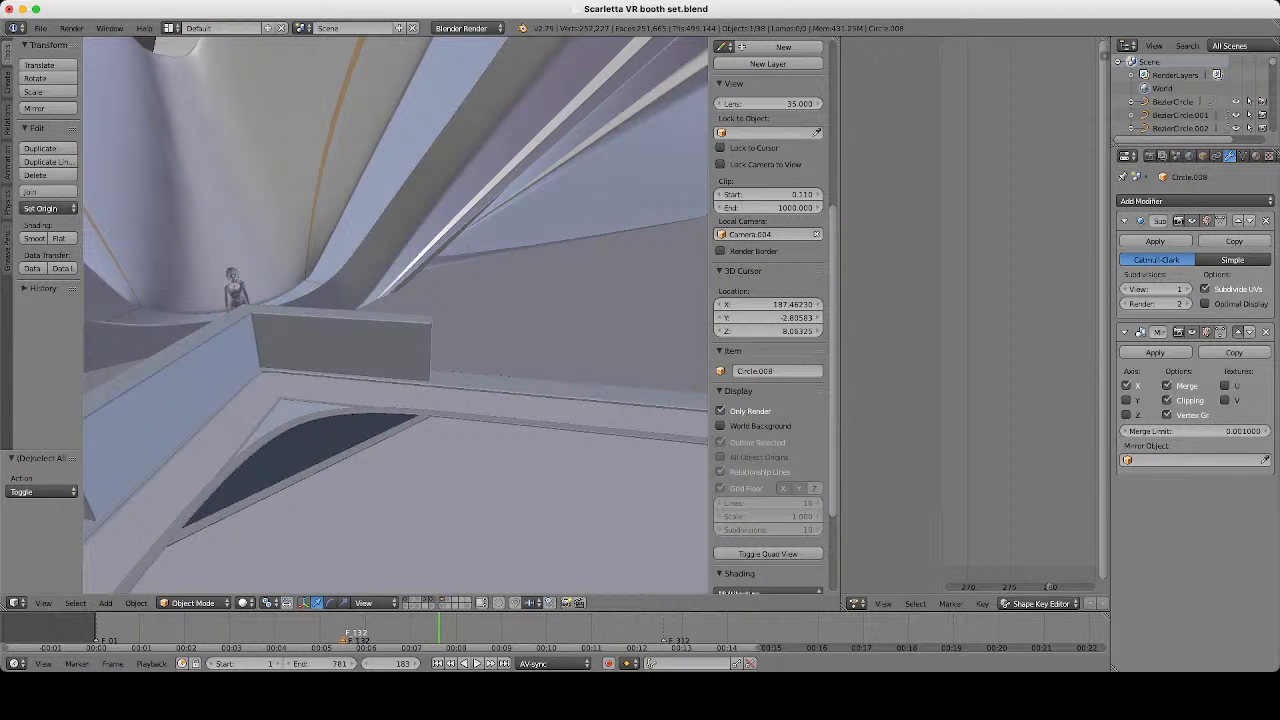
Make the corner wall's material a single-user copy and change its diffuse colour to a neutral light grey.
{"action": "left_click", "coordinate": [1257, 156]}
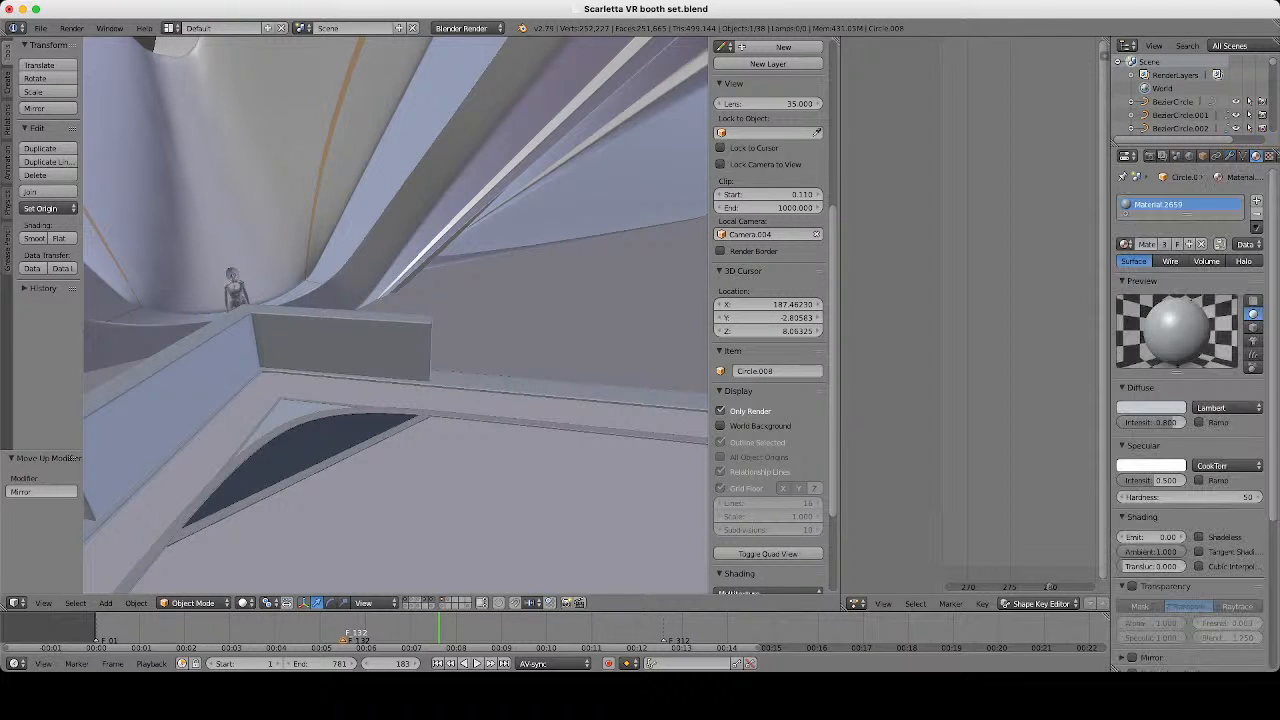
{"action": "left_click", "coordinate": [1164, 244]}
{"action": "left_click", "coordinate": [1150, 407]}
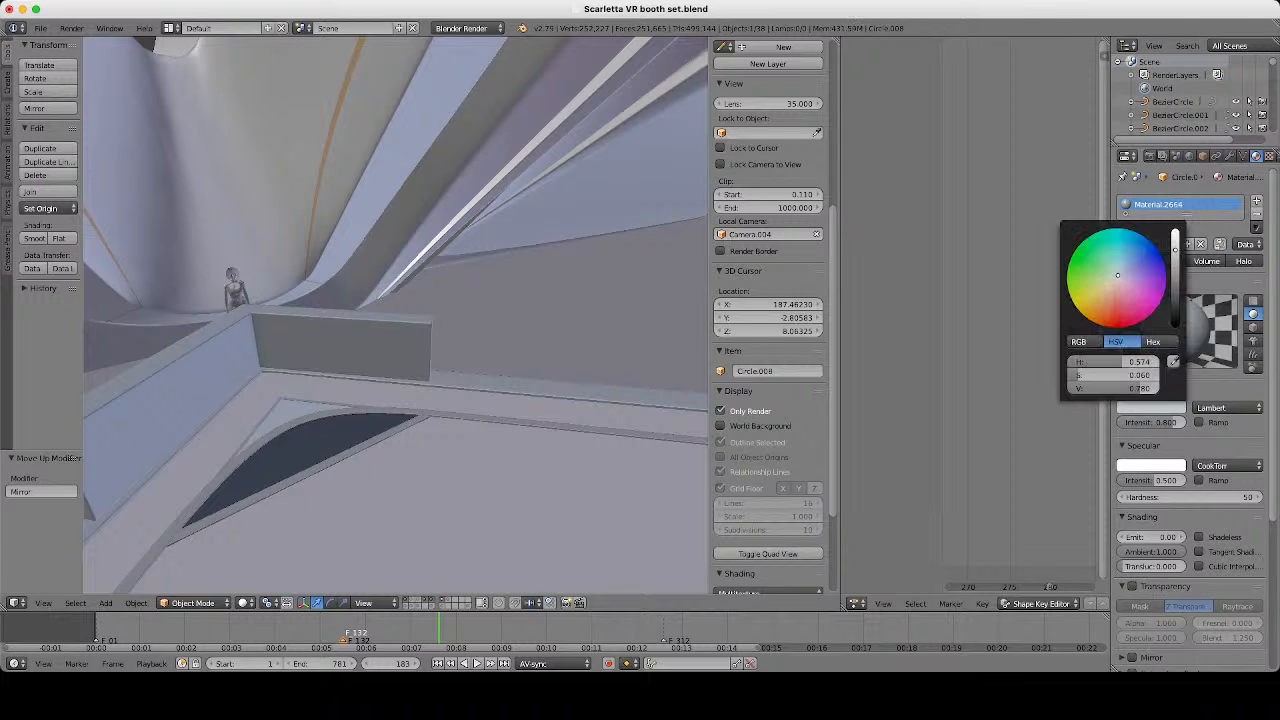
{"action": "scroll", "coordinate": [395, 315], "scroll_direction": "down", "scroll_amount": 5}
{"action": "middle_click_drag", "start_coordinate": [480, 330], "coordinate": [444, 278]}
{"action": "scroll", "coordinate": [395, 315], "scroll_direction": "up", "scroll_amount": 5}
{"action": "key", "text": "z"}
{"action": "key", "text": "z"}
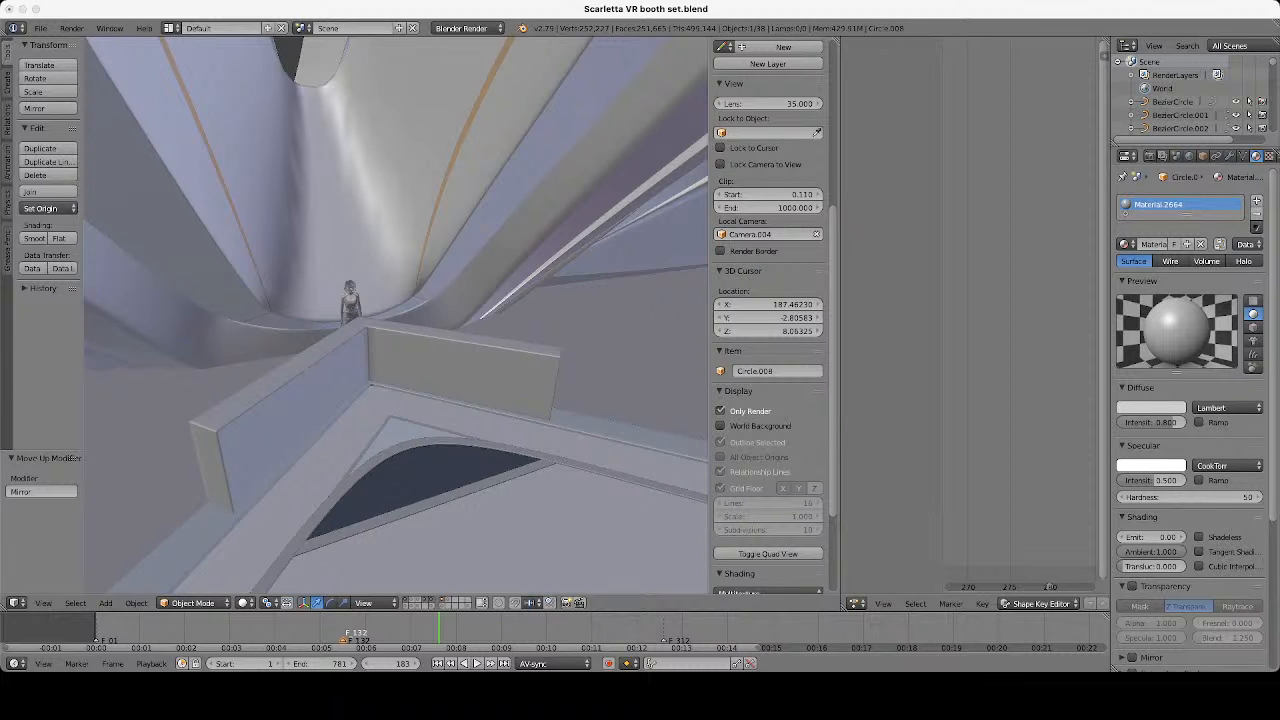
{"action": "scroll", "coordinate": [396, 315], "scroll_direction": "up", "scroll_amount": 4}
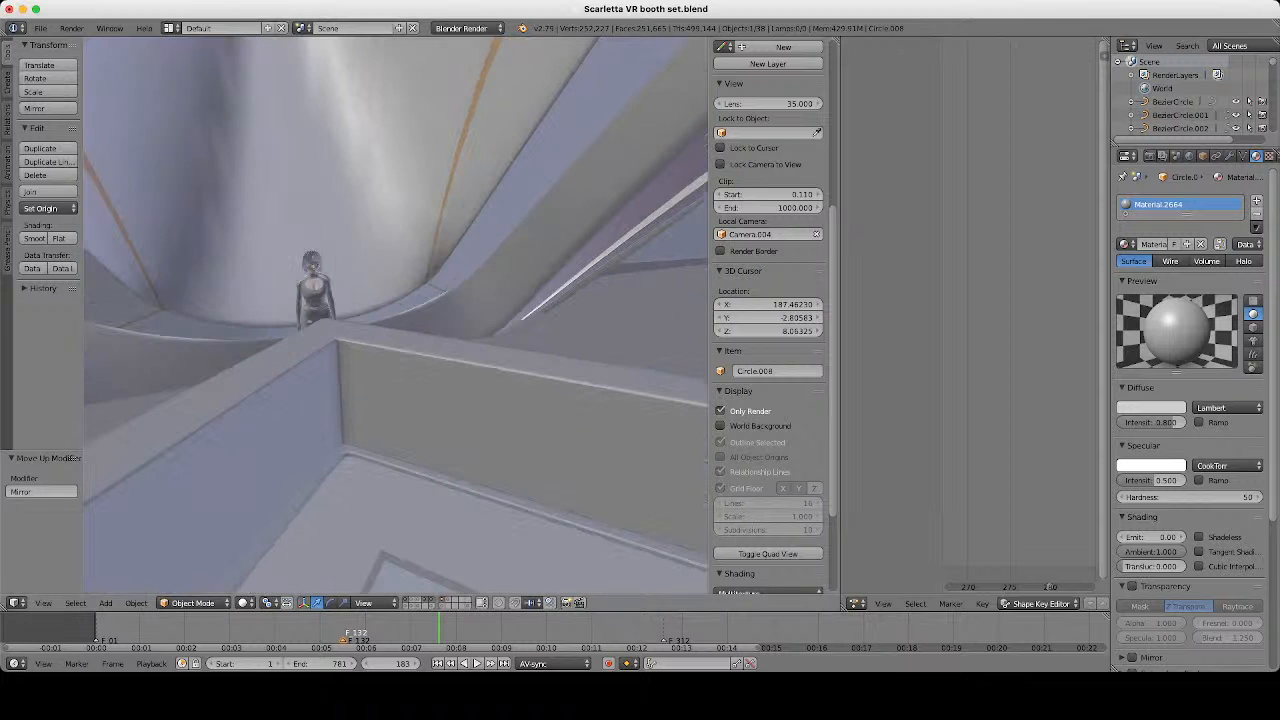
{"action": "right_click", "coordinate": [450, 400]}
{"action": "scroll", "coordinate": [396, 315], "scroll_direction": "down", "scroll_amount": 1}
{"action": "key", "text": "Tab"}
{"action": "scroll", "coordinate": [396, 315], "scroll_direction": "down", "scroll_amount": 2}
{"action": "middle_click_drag", "start_coordinate": [450, 400], "coordinate": [370, 395]}
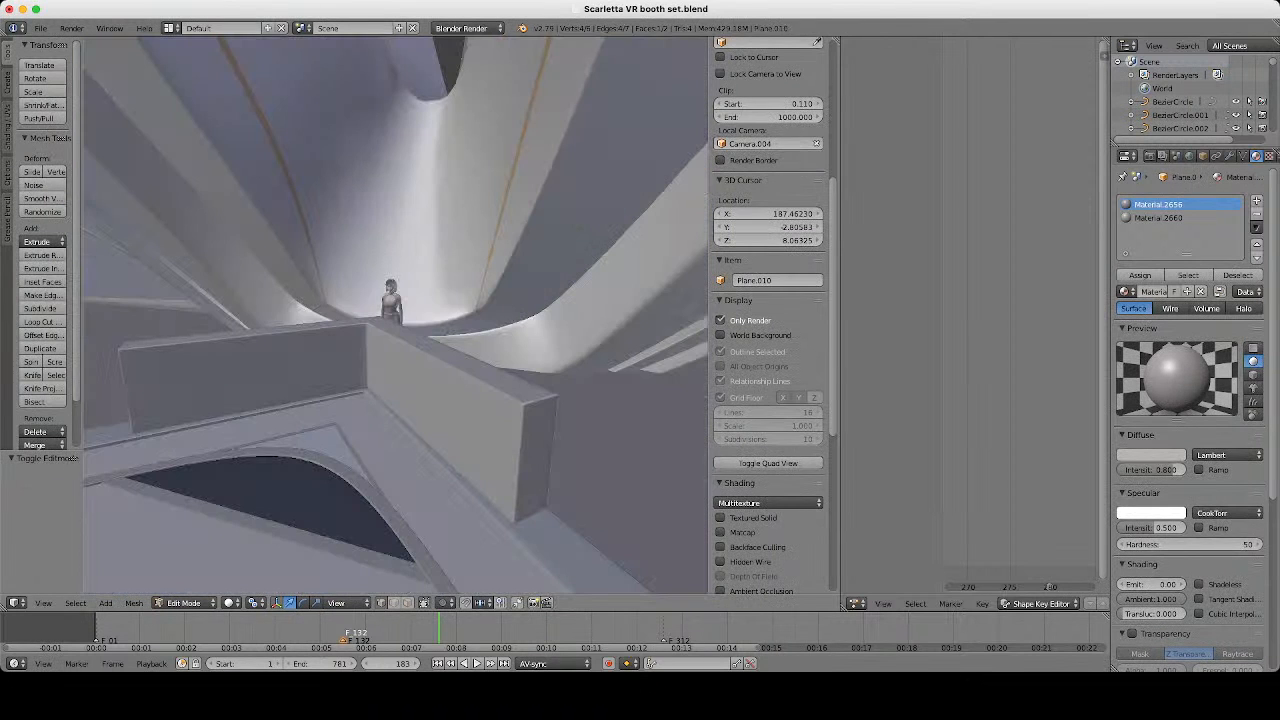
{"action": "key", "text": "Tab"}
Add a horizontal edge loop around the corner wall in Edit Mode, slid up towards the wall's upper edge.
{"action": "right_click", "coordinate": [510, 412]}
{"action": "key", "text": "Tab"}
{"action": "scroll", "coordinate": [525, 414], "scroll_direction": "up", "scroll_amount": 4}
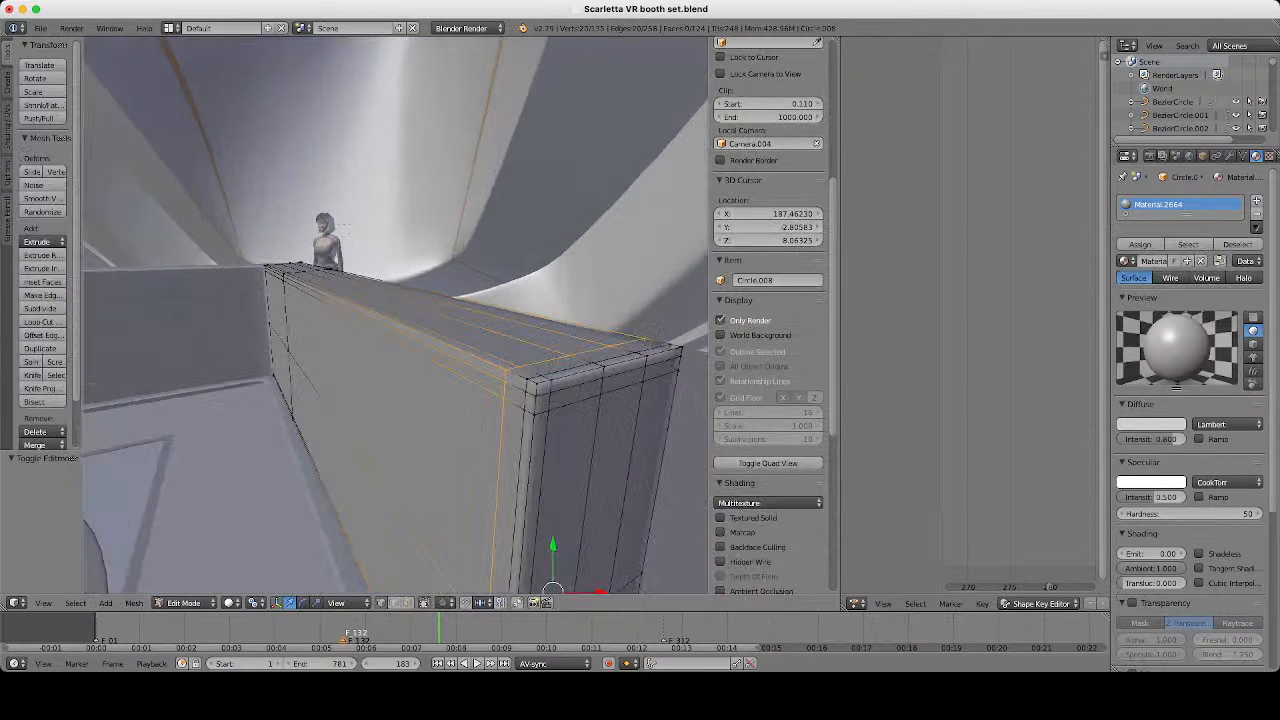
{"action": "middle_click_drag", "start_coordinate": [525, 414], "coordinate": [523, 372]}
{"action": "key", "text": "ctrl+r"}
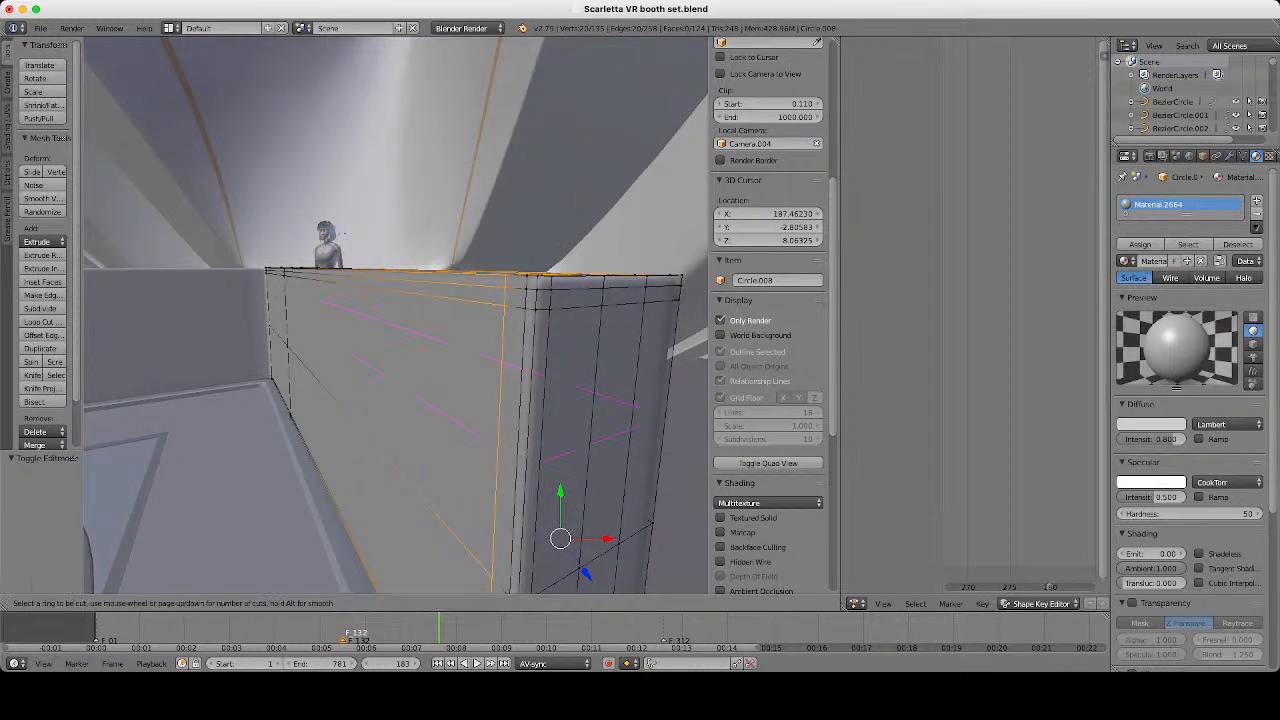
{"action": "left_click", "coordinate": [523, 380]}
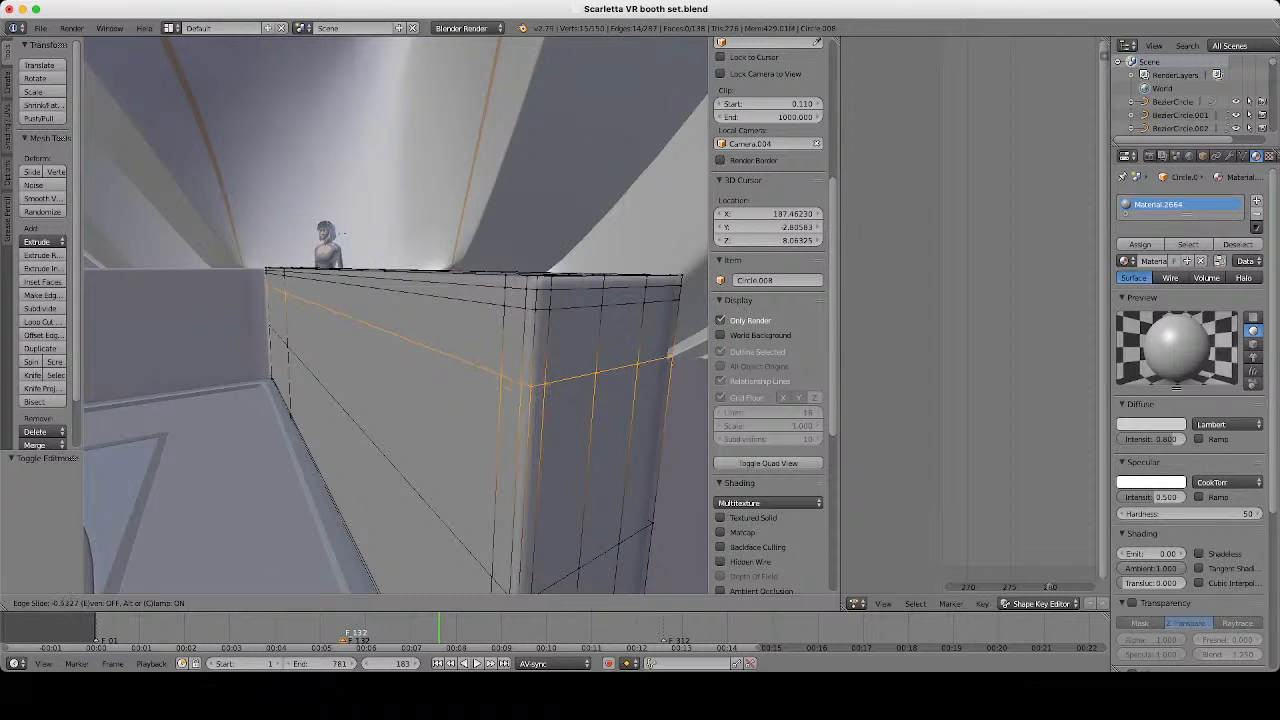
{"action": "key", "text": "Return"}
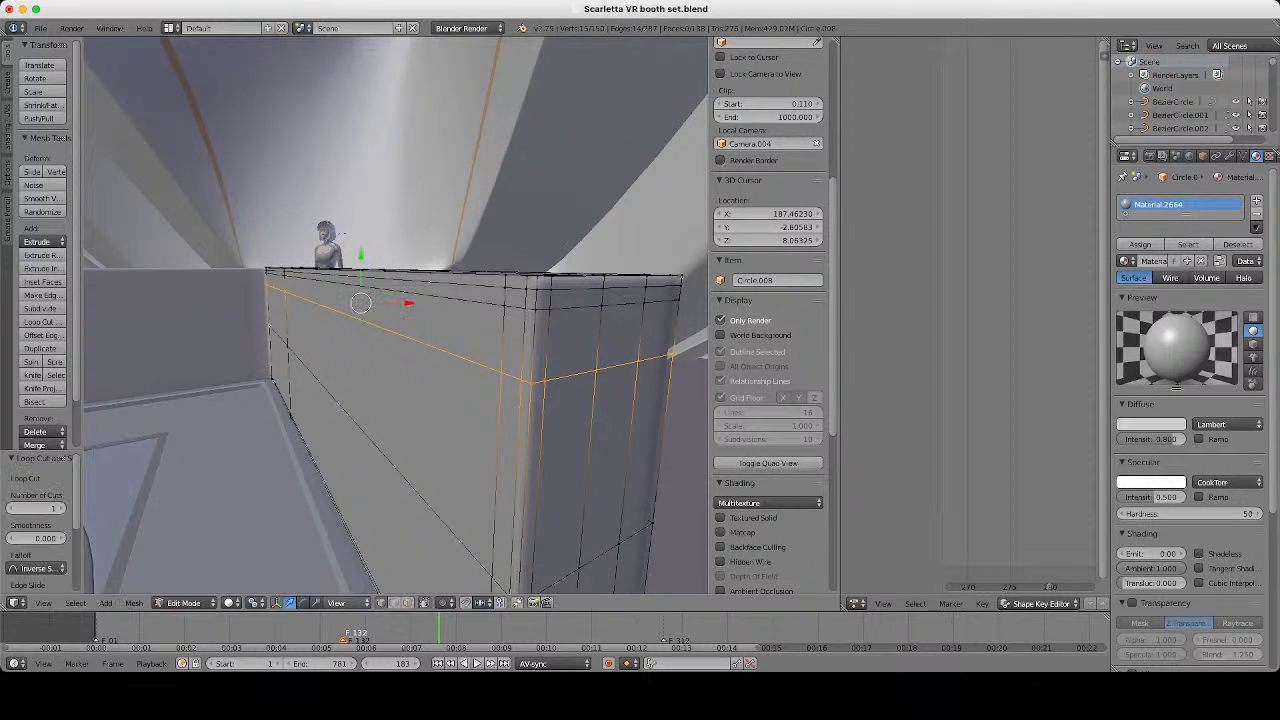
Switch to face selection and select the band of faces directly above the new horizontal edge loop.
{"action": "left_click", "coordinate": [407, 603]}
{"action": "right_click", "coordinate": [542, 345], "text": "alt"}
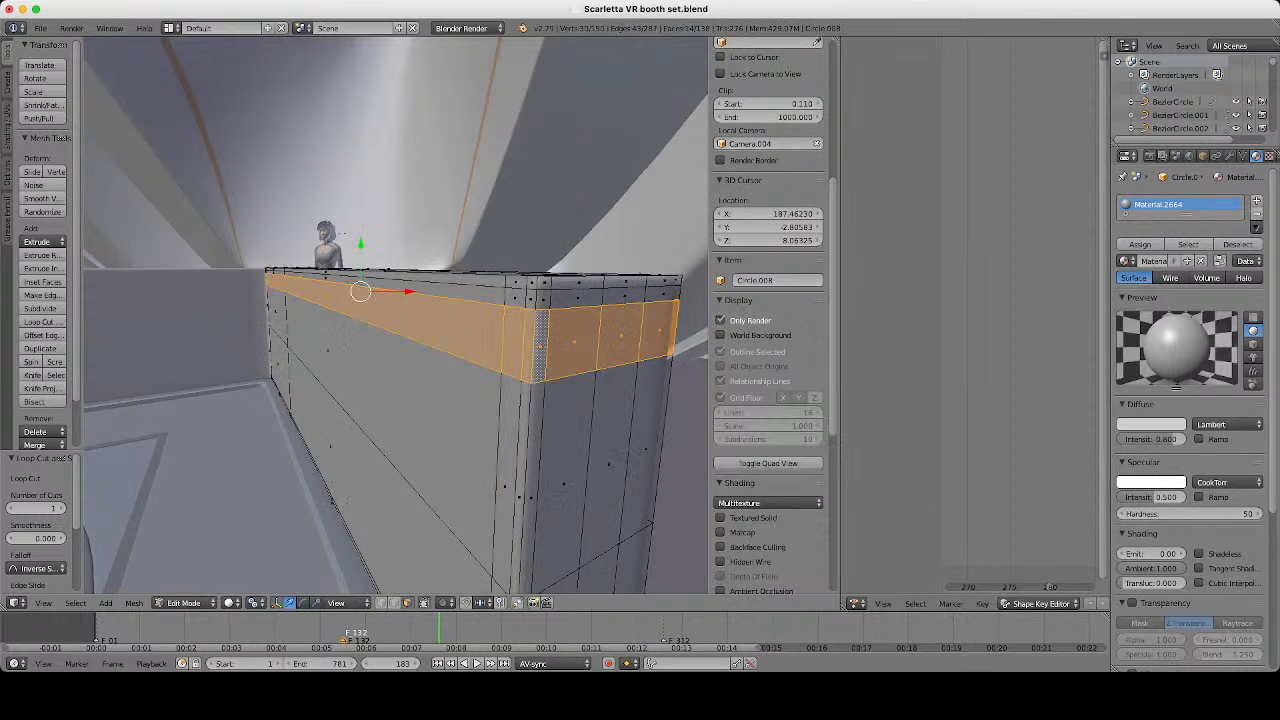
Add the two face loops above the selected band to the selection around the wall's top edge.
{"action": "right_click", "coordinate": [543, 299], "text": "alt+shift"}
{"action": "right_click", "coordinate": [544, 283], "text": "alt+shift"}
{"action": "middle_click_drag", "start_coordinate": [544, 283], "coordinate": [562, 378]}
{"action": "scroll", "coordinate": [562, 378], "scroll_direction": "down", "scroll_amount": 3}
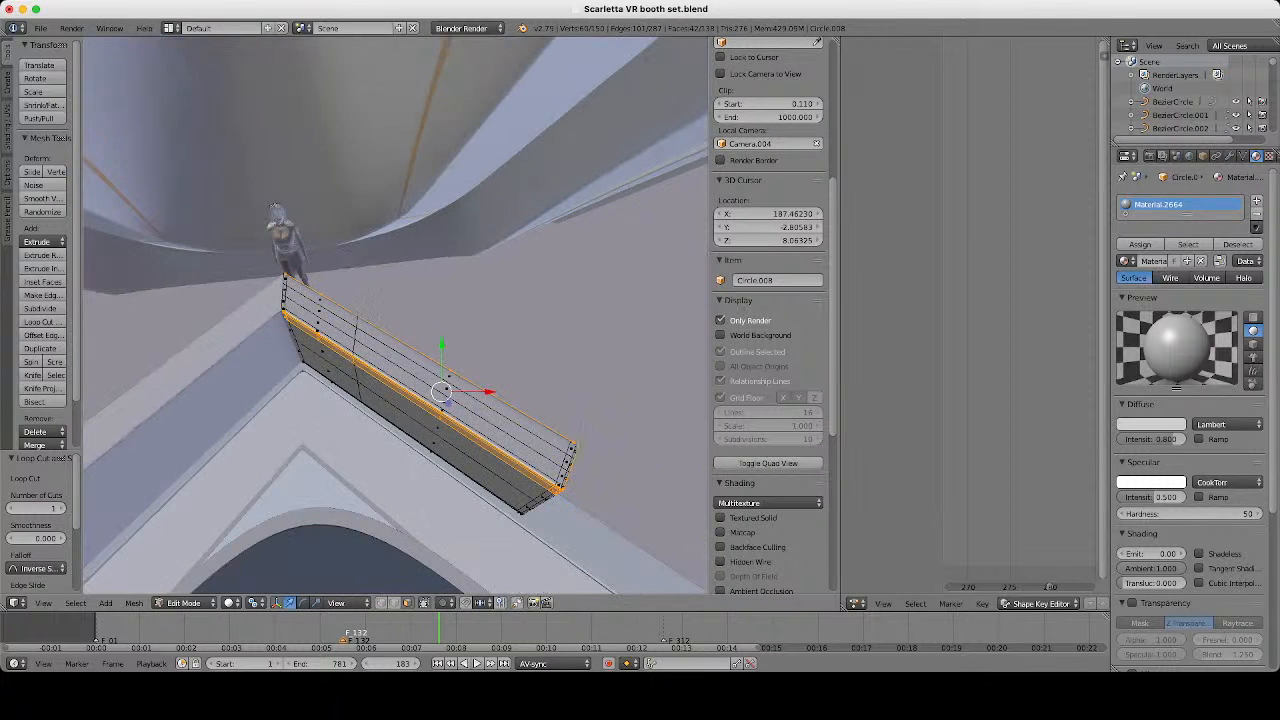
Examine the wall and its selected top band in wireframe against the surrounding booth geometry.
{"action": "key", "text": "Tab"}
{"action": "scroll", "coordinate": [562, 378], "scroll_direction": "down", "scroll_amount": 2}
{"action": "key", "text": "z"}
{"action": "scroll", "coordinate": [396, 316], "scroll_direction": "down", "scroll_amount": 10}
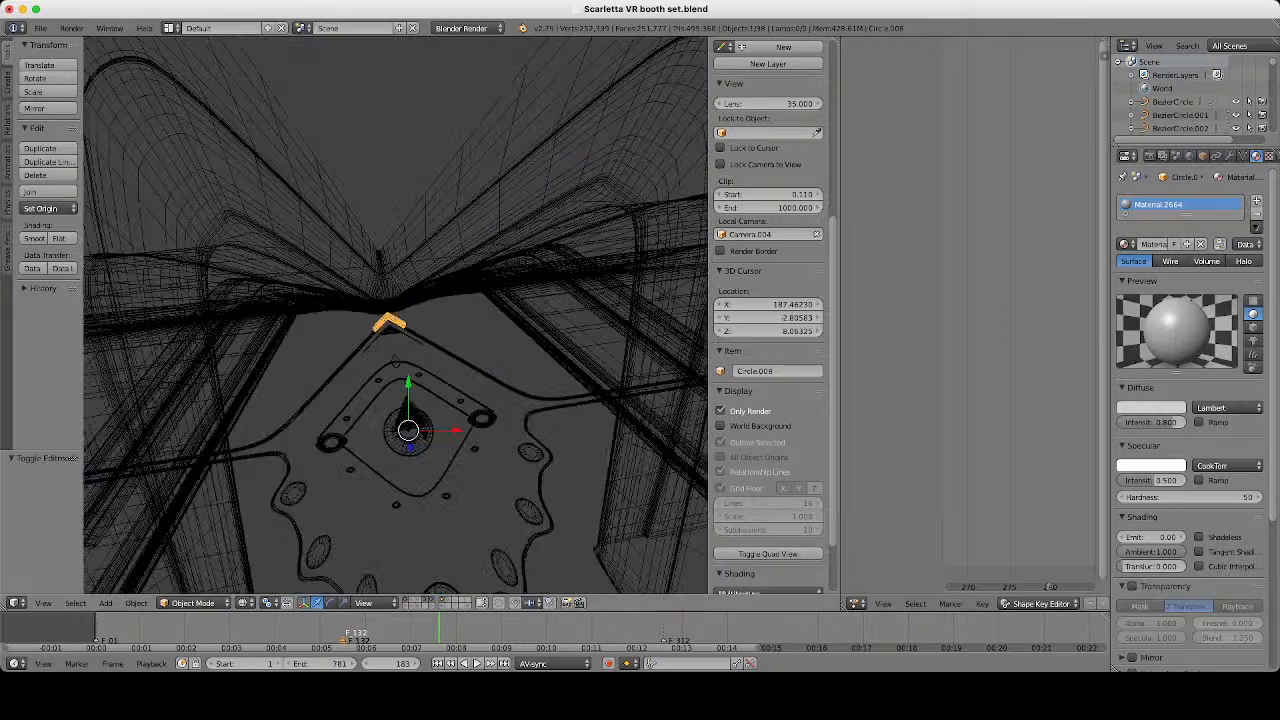
{"action": "scroll", "coordinate": [396, 316], "scroll_direction": "up", "scroll_amount": 10}
{"action": "scroll", "coordinate": [396, 316], "scroll_direction": "up", "scroll_amount": 4}
{"action": "key", "text": "Tab"}
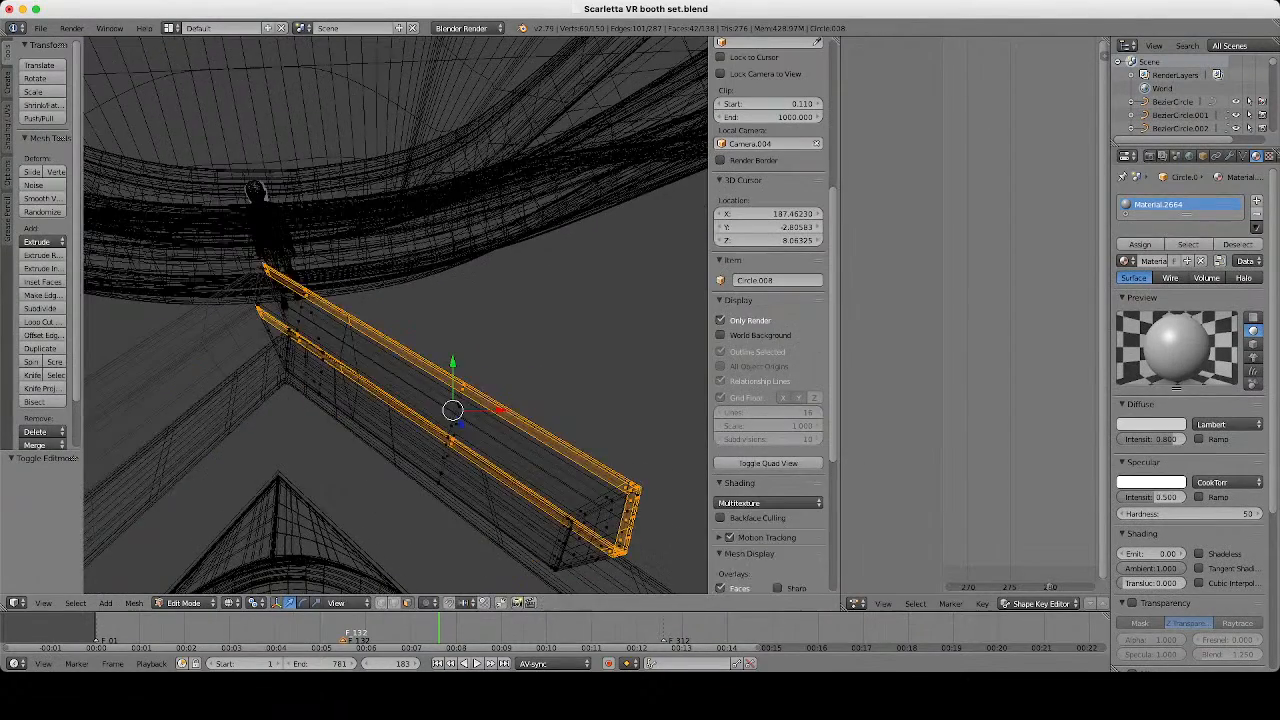
{"action": "key", "text": "z"}
Extrude the selected top band in place and try to thicken it with Shrink/Fatten around the Median Point pivot.
{"action": "mouse_move", "coordinate": [396, 400]}
{"action": "middle_mouse_down"}
{"action": "mouse_move", "coordinate": [398, 290]}
{"action": "mouse_move", "coordinate": [396, 325]}
{"action": "mouse_move", "coordinate": [380, 300]}
{"action": "middle_mouse_up"}
{"action": "key", "text": "e"}
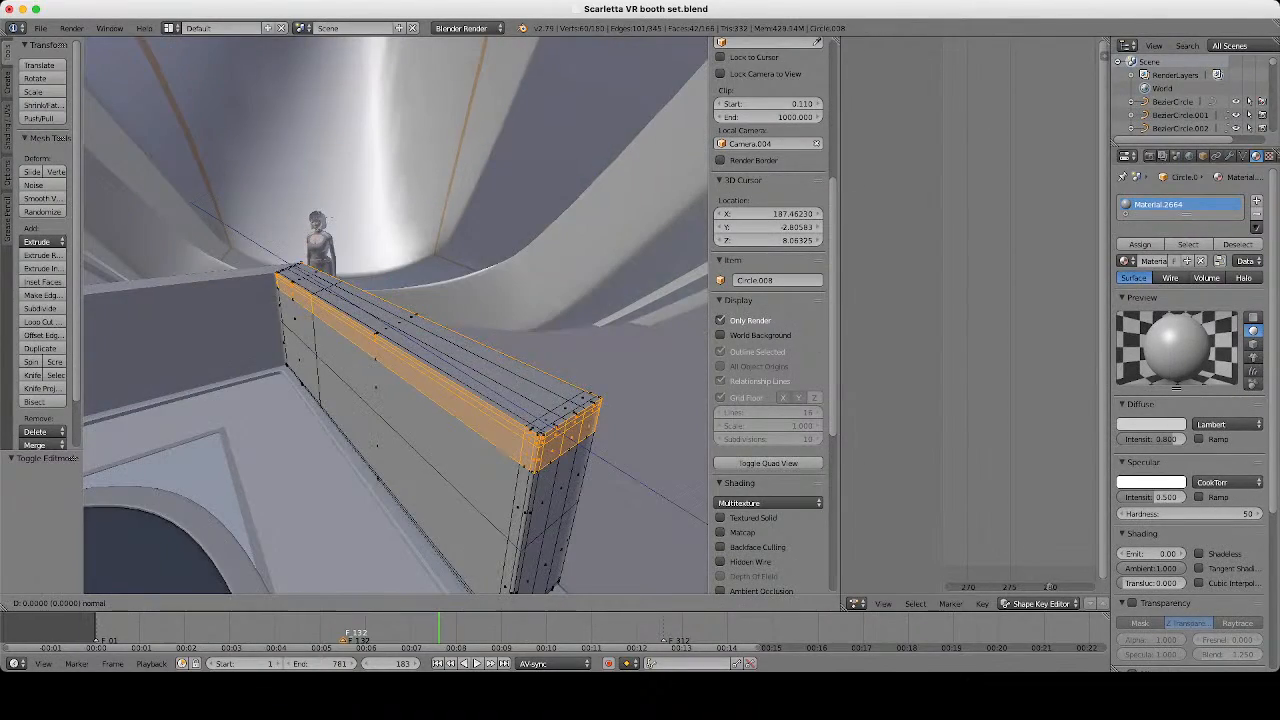
{"action": "key", "text": "Escape"}
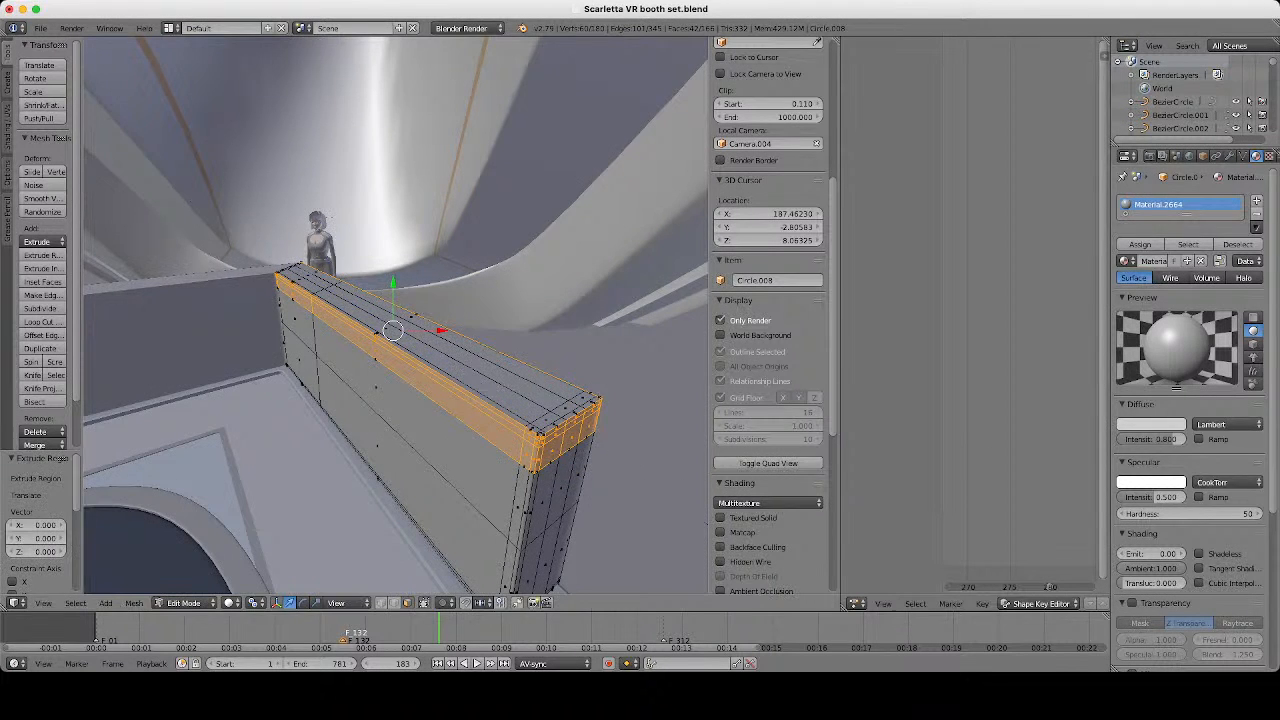
{"action": "middle_click_drag", "start_coordinate": [380, 300], "coordinate": [330, 290]}
{"action": "scroll", "coordinate": [330, 290], "scroll_direction": "up", "scroll_amount": 2}
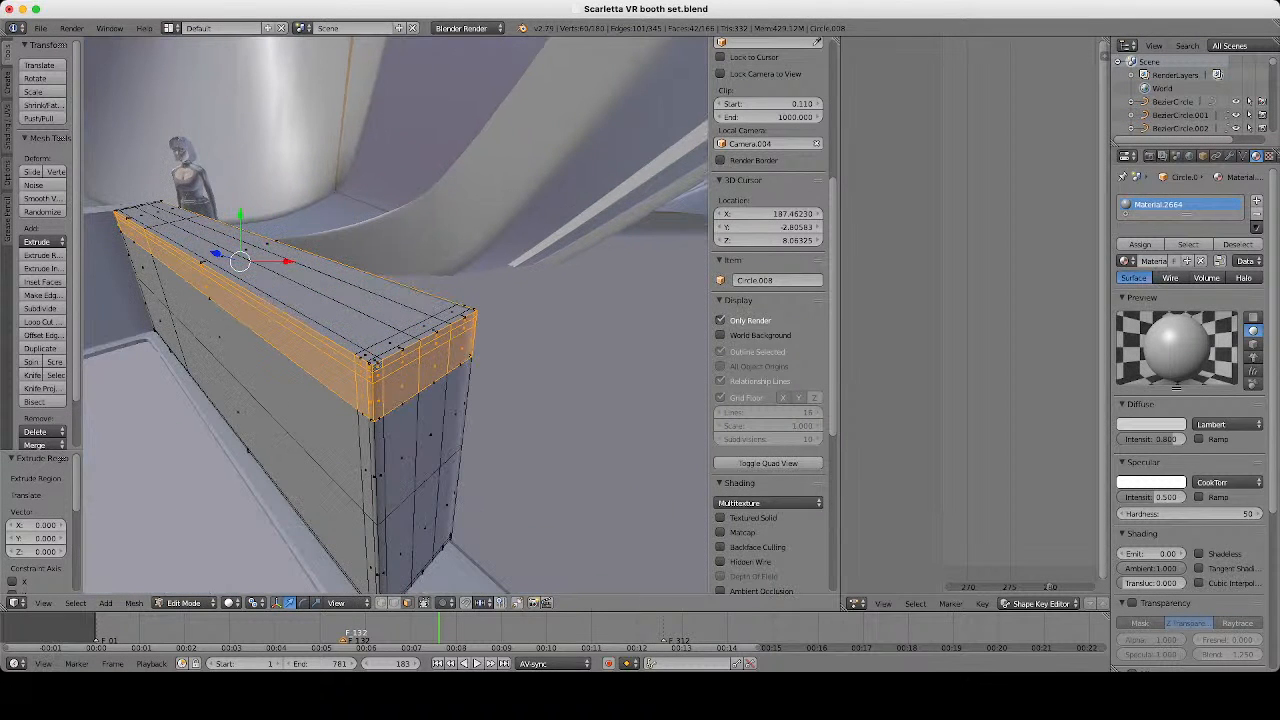
{"action": "left_click", "coordinate": [256, 603]}
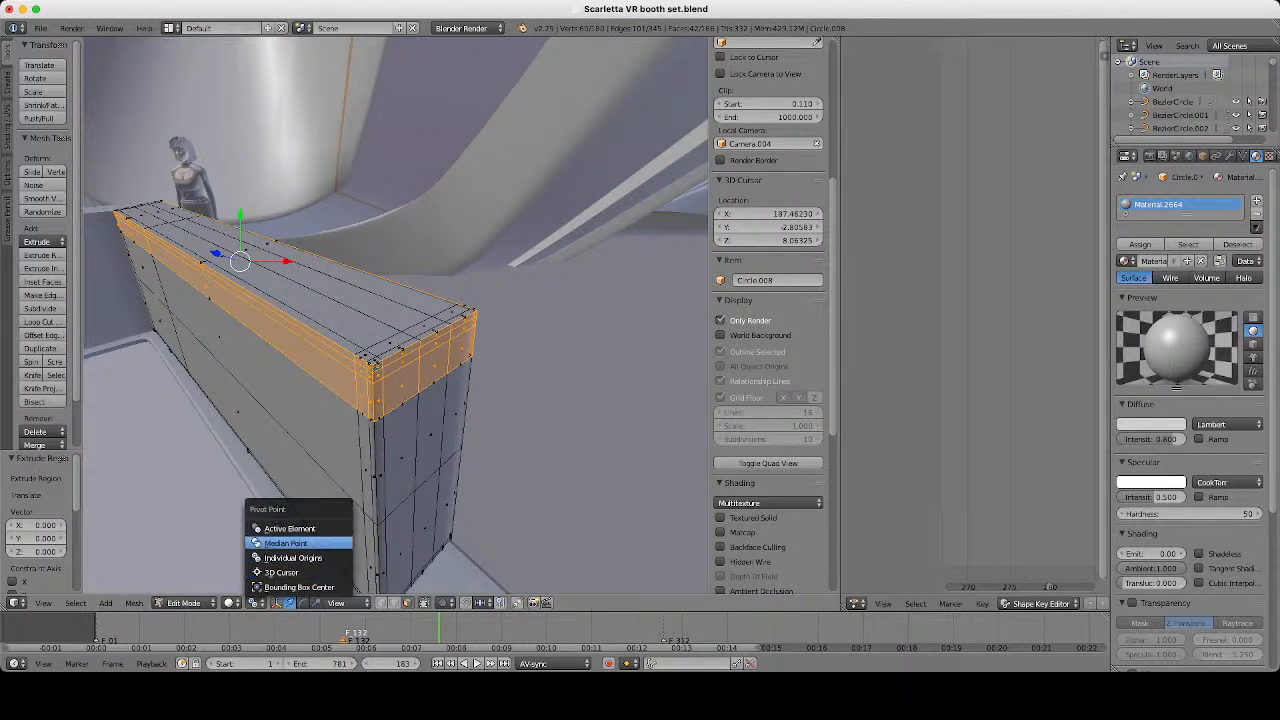
{"action": "left_click", "coordinate": [268, 543]}
{"action": "key", "text": "alt+s"}
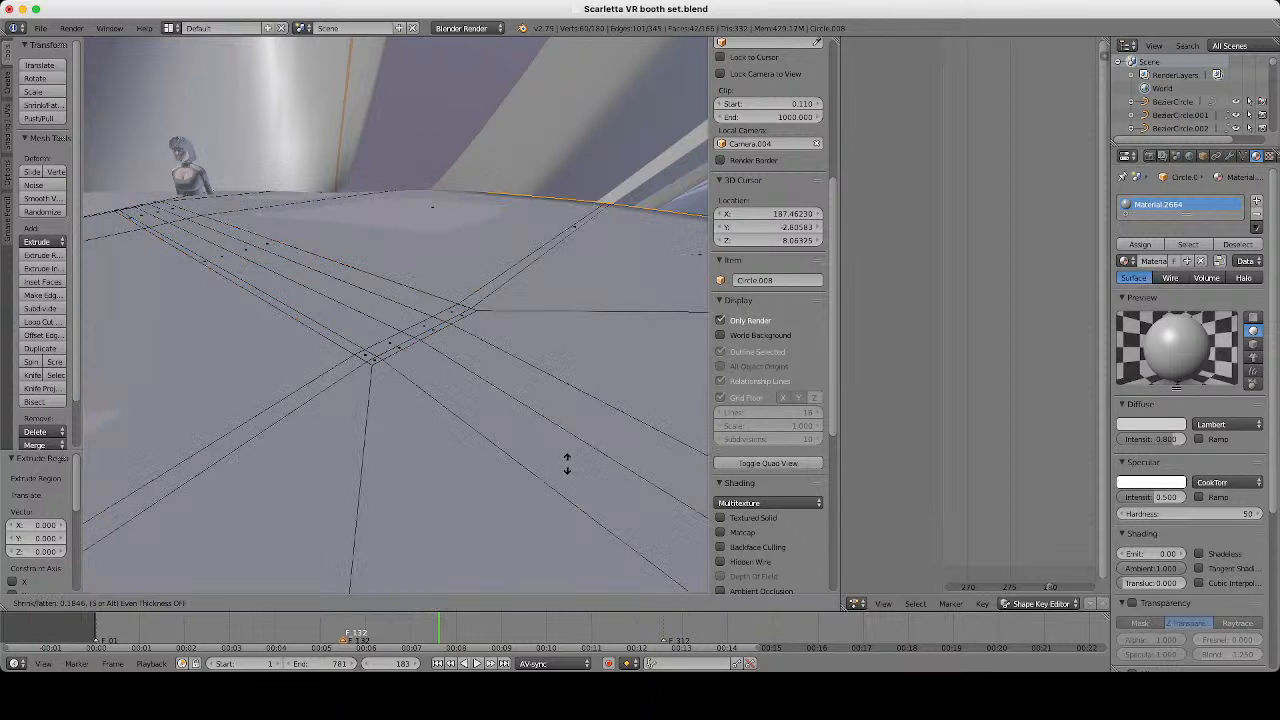
{"action": "key", "text": "Escape"}
Set the transform orientation to Global.
{"action": "middle_click_drag", "start_coordinate": [420, 310], "coordinate": [310, 300]}
{"action": "scroll", "coordinate": [395, 315], "scroll_direction": "up", "scroll_amount": 2}
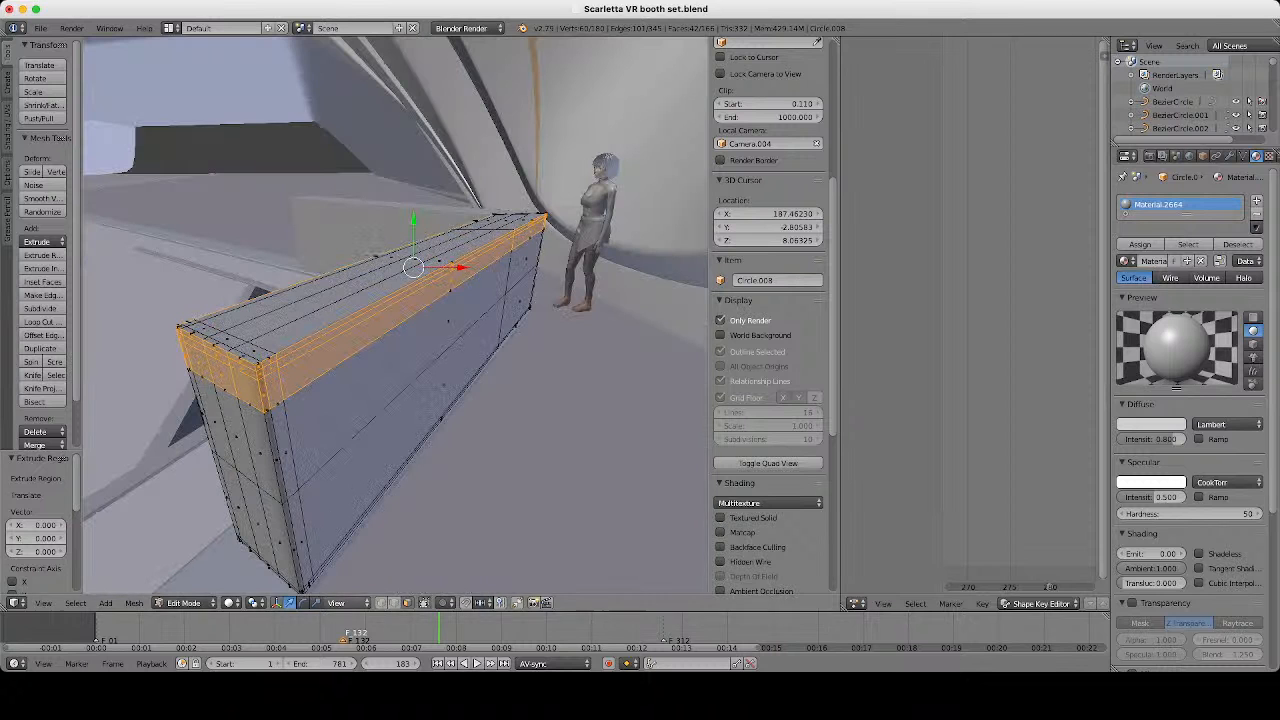
{"action": "left_click", "coordinate": [347, 603]}
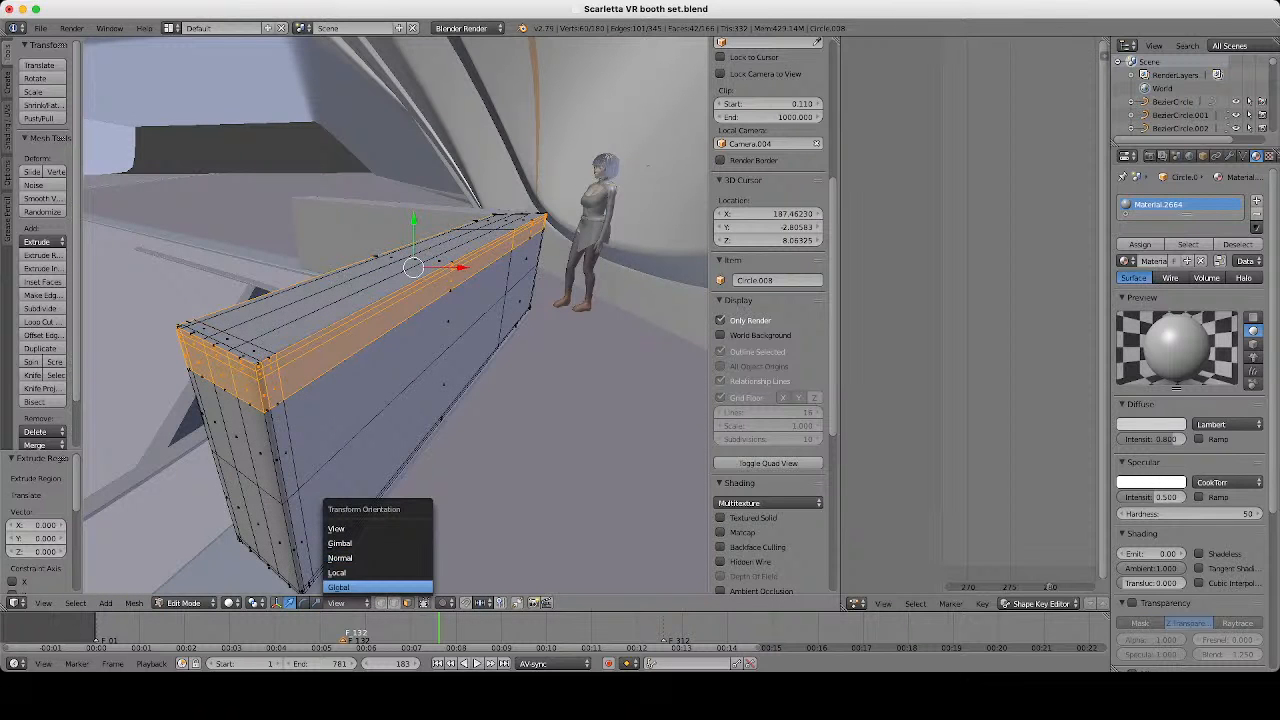
{"action": "left_click", "coordinate": [347, 587]}
Try to enlarge the extruded top band with Shrink/Fatten and with Scale.
{"action": "middle_click_drag", "start_coordinate": [350, 400], "coordinate": [450, 365]}
{"action": "key", "text": "alt+s"}
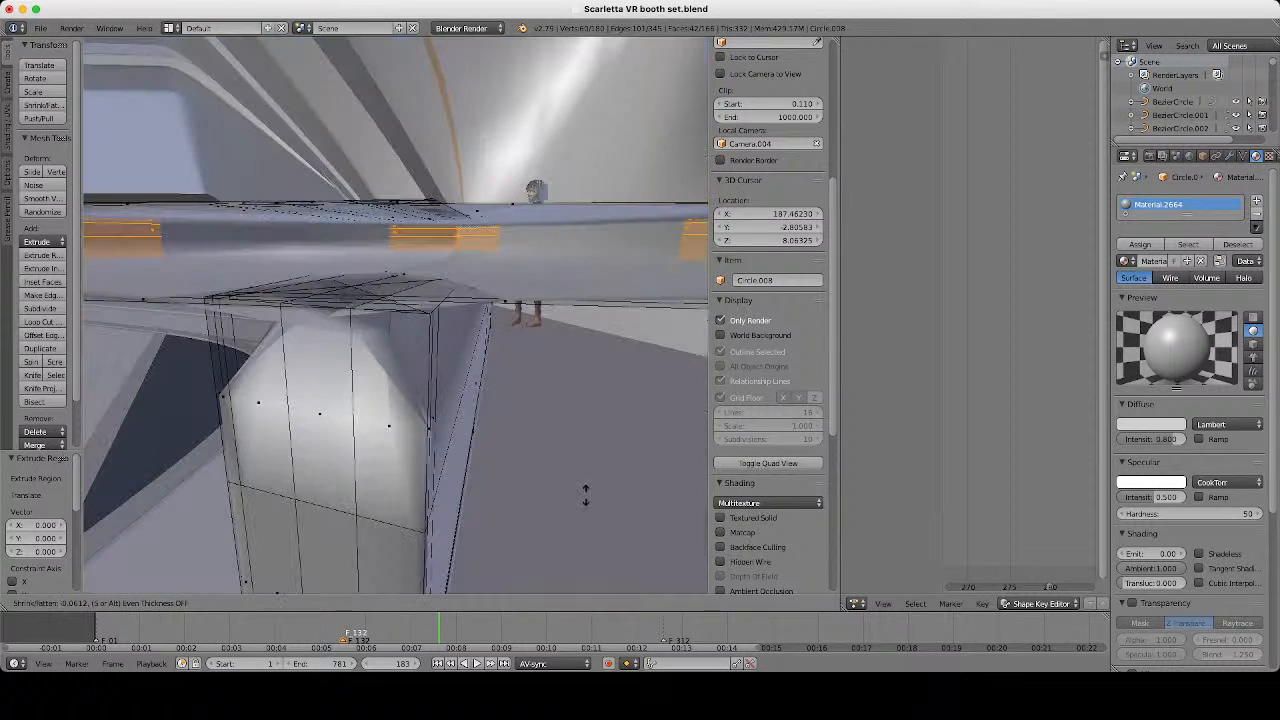
{"action": "right_click", "coordinate": [587, 498]}
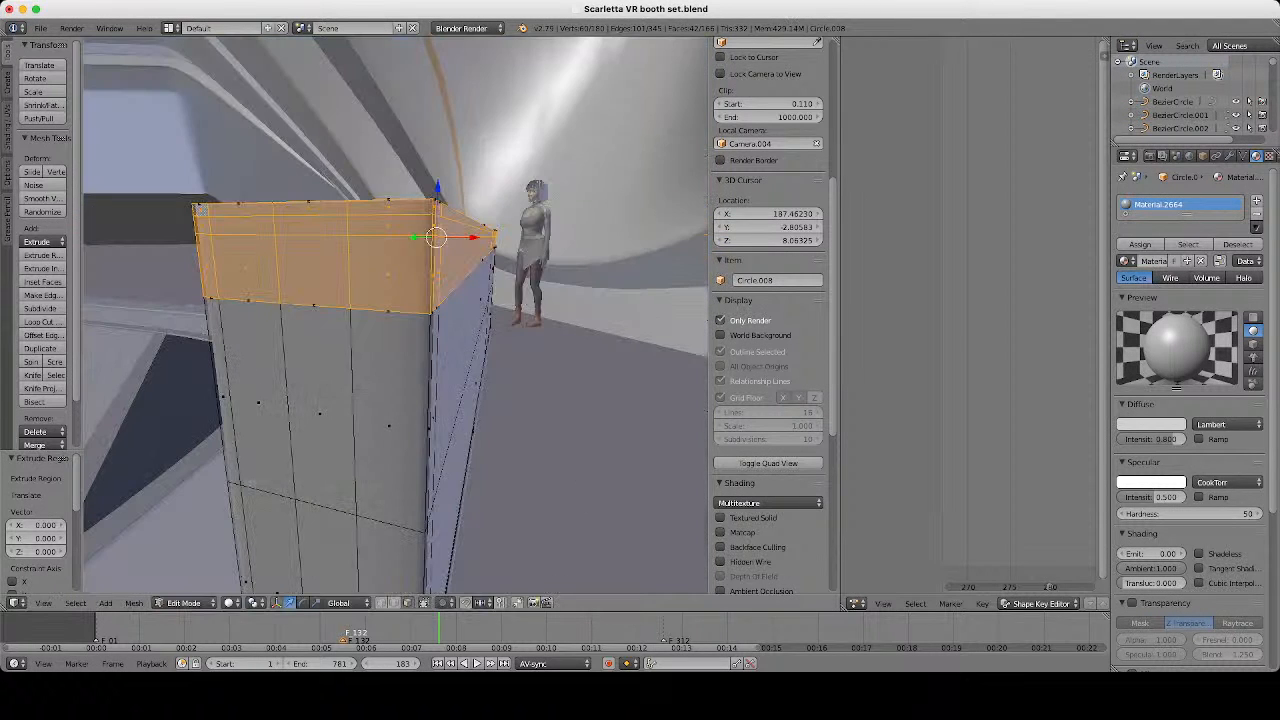
{"action": "middle_click_drag", "start_coordinate": [583, 430], "coordinate": [650, 555]}
{"action": "key", "text": "s"}
{"action": "right_click", "coordinate": [606, 478]}
{"action": "key", "text": "s"}
{"action": "right_click", "coordinate": [540, 443]}
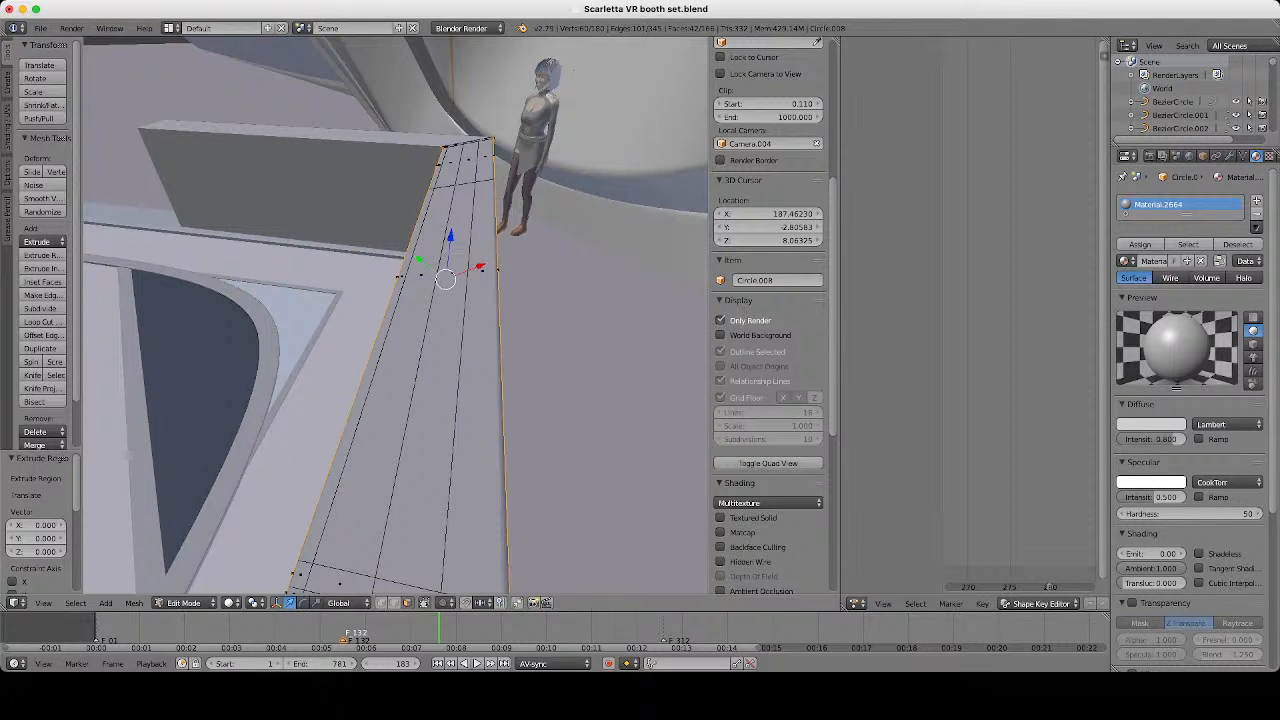
Try scaling the extruded band again while checking it from above and in wireframe.
{"action": "middle_click_drag", "start_coordinate": [540, 443], "coordinate": [518, 505]}
{"action": "scroll", "coordinate": [335, 450], "scroll_direction": "down", "scroll_amount": 3}
{"action": "scroll", "coordinate": [518, 505], "scroll_direction": "up", "scroll_amount": 3}
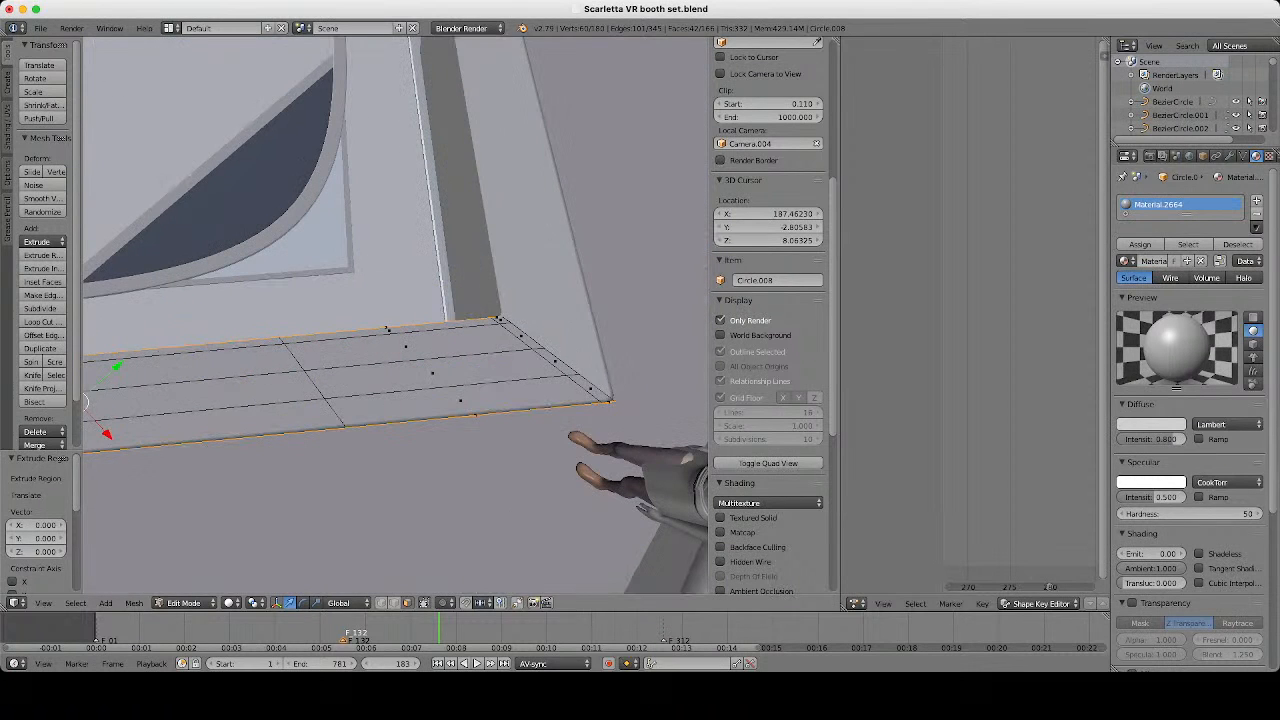
{"action": "key", "text": "s"}
{"action": "right_click", "coordinate": [545, 512]}
{"action": "middle_click_drag", "start_coordinate": [500, 480], "coordinate": [560, 315]}
{"action": "key", "text": "z"}
{"action": "key", "text": "s"}
{"action": "right_click", "coordinate": [508, 475]}
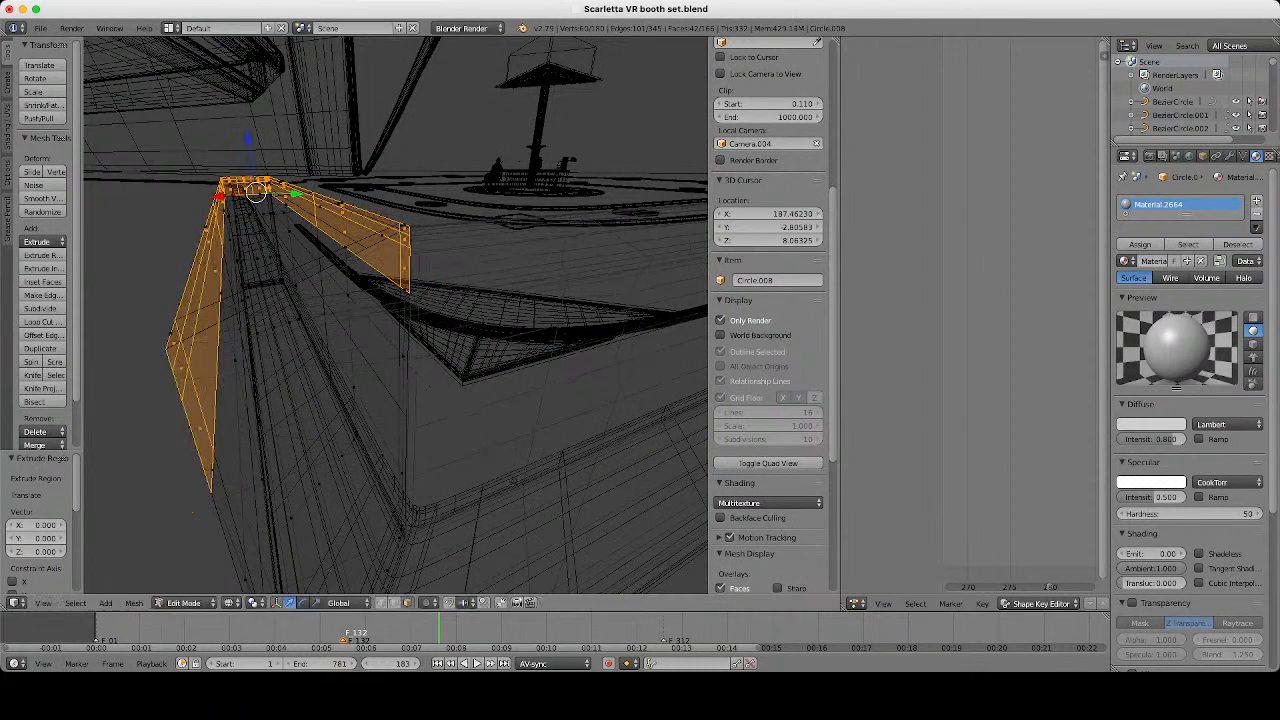
Try to move the extruded band along the global Y axis.
{"action": "key", "text": "z"}
{"action": "middle_click_drag", "start_coordinate": [508, 475], "coordinate": [500, 505]}
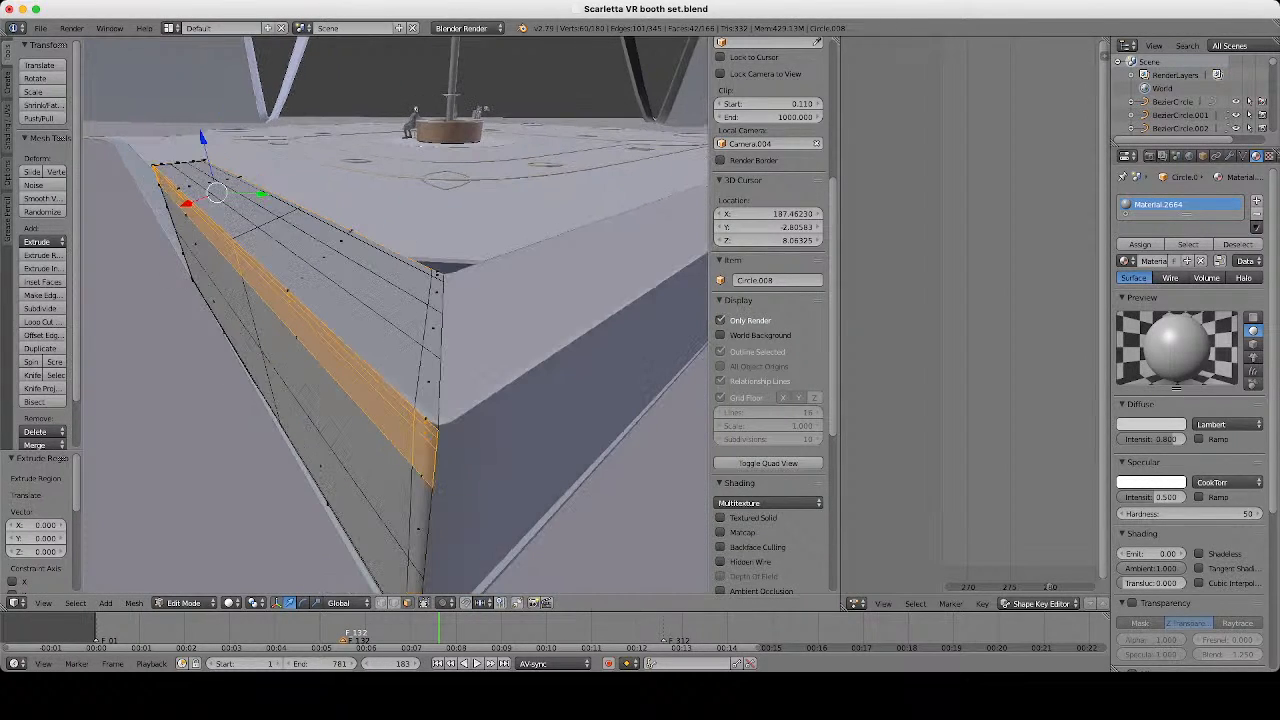
{"action": "key", "text": "alt+s"}
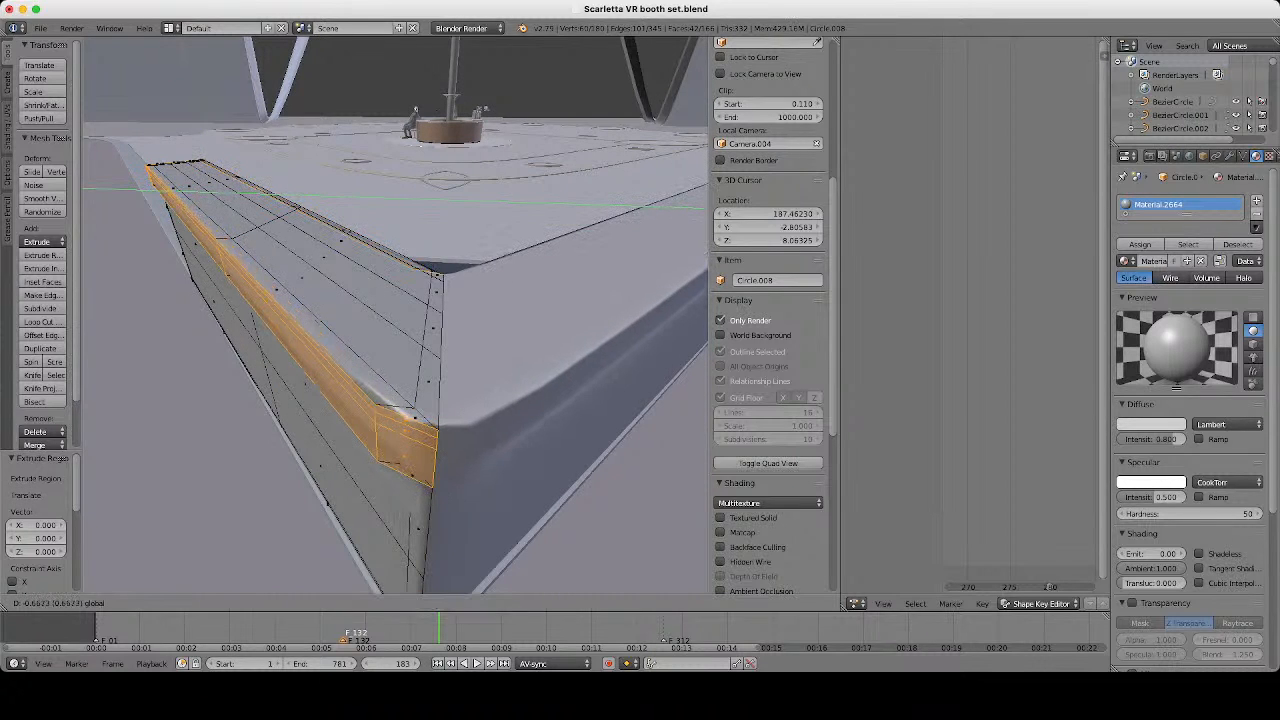
{"action": "key", "text": "Escape"}
Examine the extruded band in solid and wireframe display from above, along its sides and at the corner where the walls meet.
{"action": "middle_click_drag", "start_coordinate": [450, 420], "coordinate": [520, 490]}
{"action": "scroll", "coordinate": [520, 490], "scroll_direction": "down", "scroll_amount": 4}
{"action": "key", "text": "z"}
{"action": "middle_click_drag", "start_coordinate": [480, 440], "coordinate": [590, 460]}
{"action": "key", "text": "z"}
{"action": "middle_click_drag", "start_coordinate": [450, 430], "coordinate": [565, 400]}
{"action": "scroll", "coordinate": [565, 400], "scroll_direction": "up", "scroll_amount": 2}
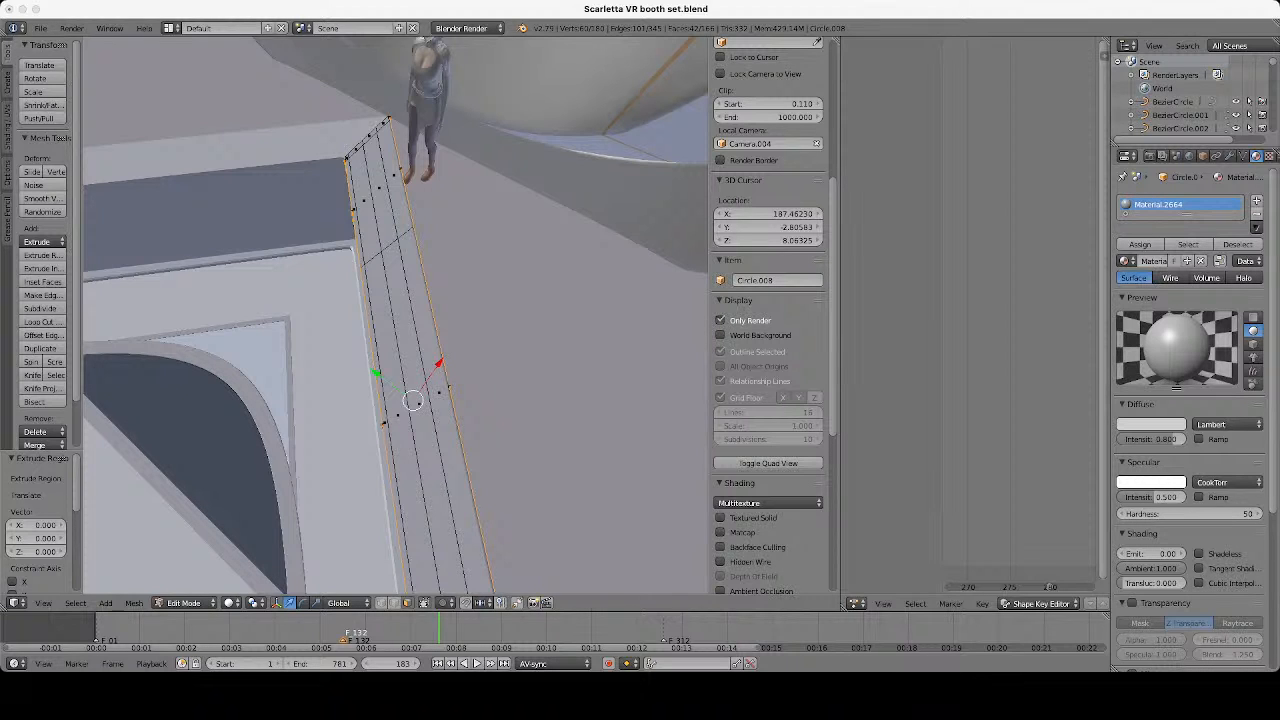
{"action": "key", "text": "super+Tab"}
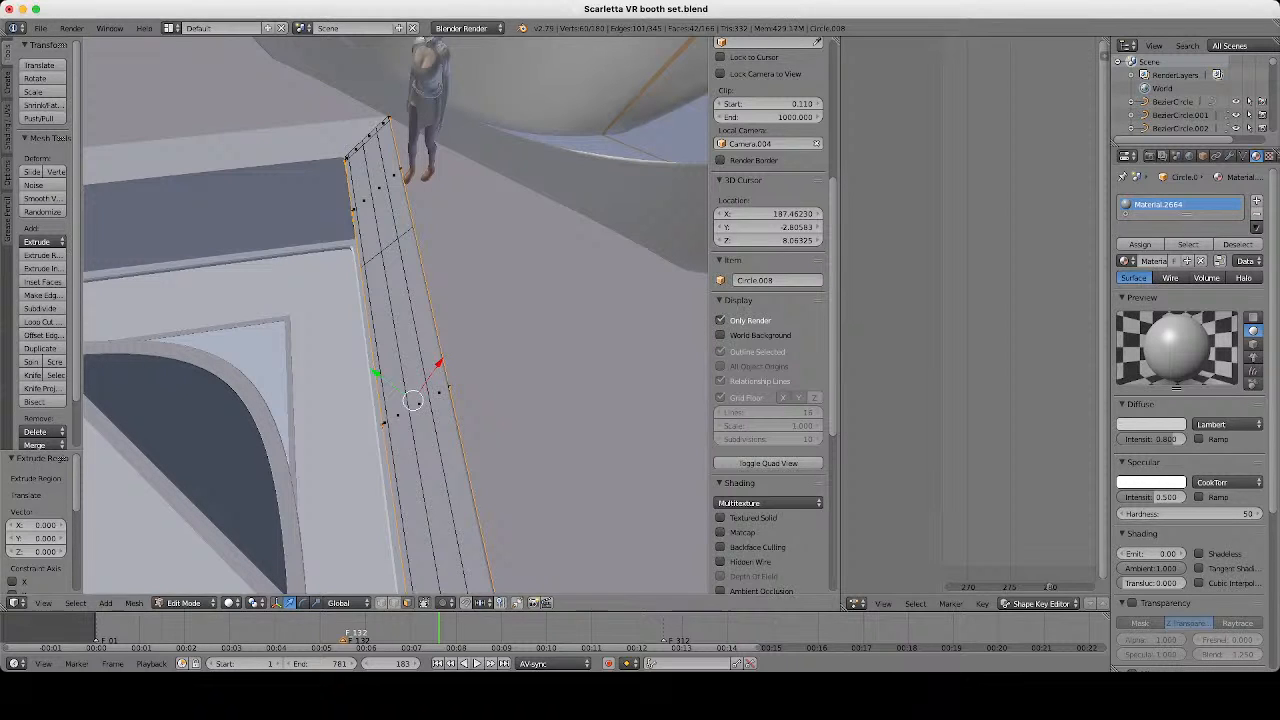
{"action": "scroll", "coordinate": [395, 316], "scroll_direction": "down", "scroll_amount": 3}
{"action": "middle_click_drag", "start_coordinate": [395, 316], "coordinate": [520, 260]}
{"action": "key", "text": "z"}
{"action": "middle_click_drag", "start_coordinate": [420, 300], "coordinate": [505, 375]}
{"action": "scroll", "coordinate": [395, 316], "scroll_direction": "up", "scroll_amount": 5}
{"action": "key", "text": "z"}
{"action": "middle_click_drag", "start_coordinate": [420, 350], "coordinate": [350, 280]}
{"action": "scroll", "coordinate": [395, 316], "scroll_direction": "up", "scroll_amount": 2}
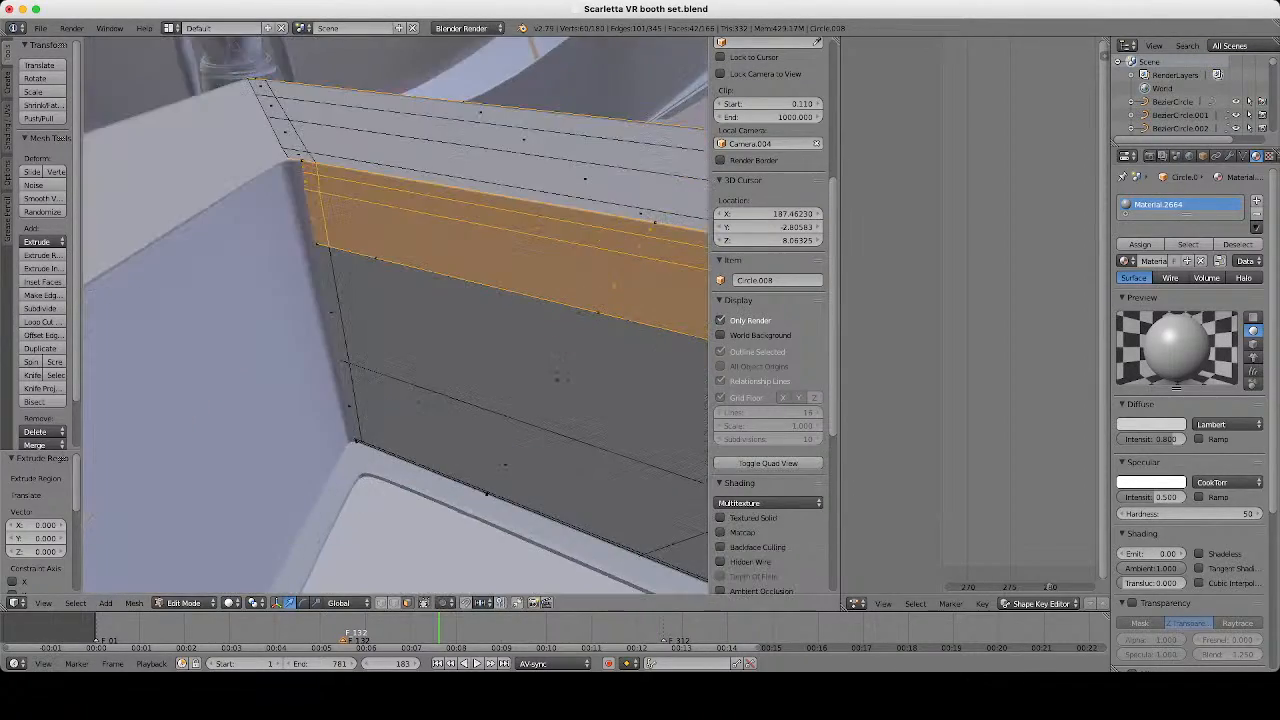
{"action": "key", "text": "z"}
{"action": "mouse_move", "coordinate": [395, 316]}
{"action": "middle_mouse_down"}
{"action": "mouse_move", "coordinate": [420, 365]}
{"action": "mouse_move", "coordinate": [420, 340]}
{"action": "mouse_move", "coordinate": [385, 315]}
{"action": "mouse_move", "coordinate": [340, 335]}
{"action": "middle_mouse_up"}
{"action": "key", "text": "z"}
{"action": "scroll", "coordinate": [395, 316], "scroll_direction": "down", "scroll_amount": 5}
{"action": "scroll", "coordinate": [395, 316], "scroll_direction": "up", "scroll_amount": 3}
Set the pivot point to Individual Origins.
{"action": "left_click", "coordinate": [257, 603]}
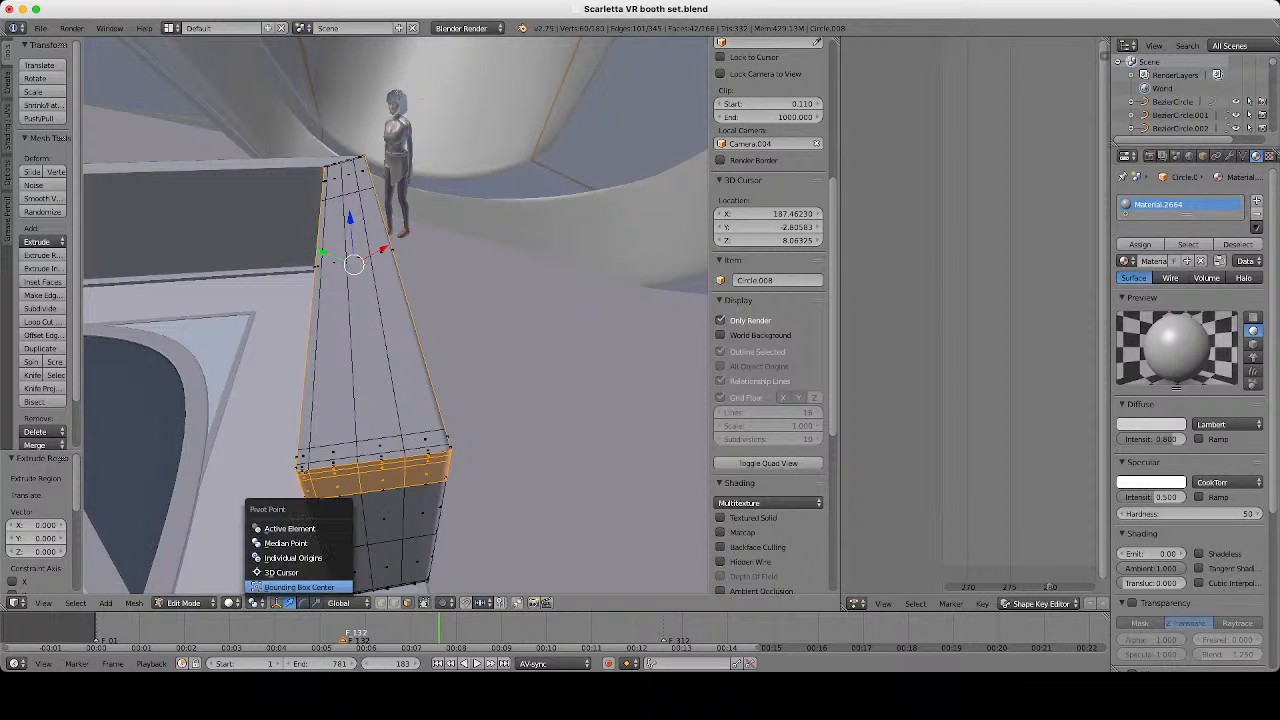
{"action": "left_click", "coordinate": [280, 542]}
{"action": "left_click", "coordinate": [257, 603]}
{"action": "left_click", "coordinate": [284, 557]}
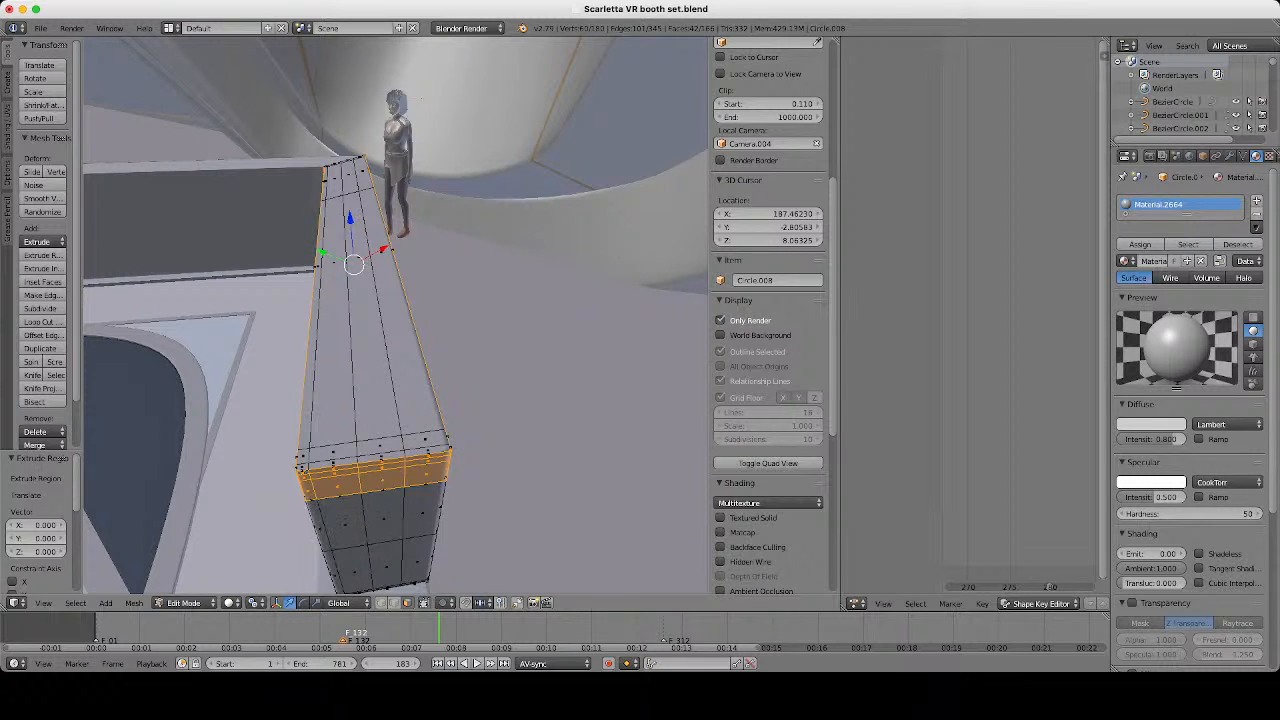
Try to scale the extruded band around its individual origins, in solid and in wireframe display.
{"action": "middle_click_drag", "start_coordinate": [370, 400], "coordinate": [435, 365]}
{"action": "key", "text": "s"}
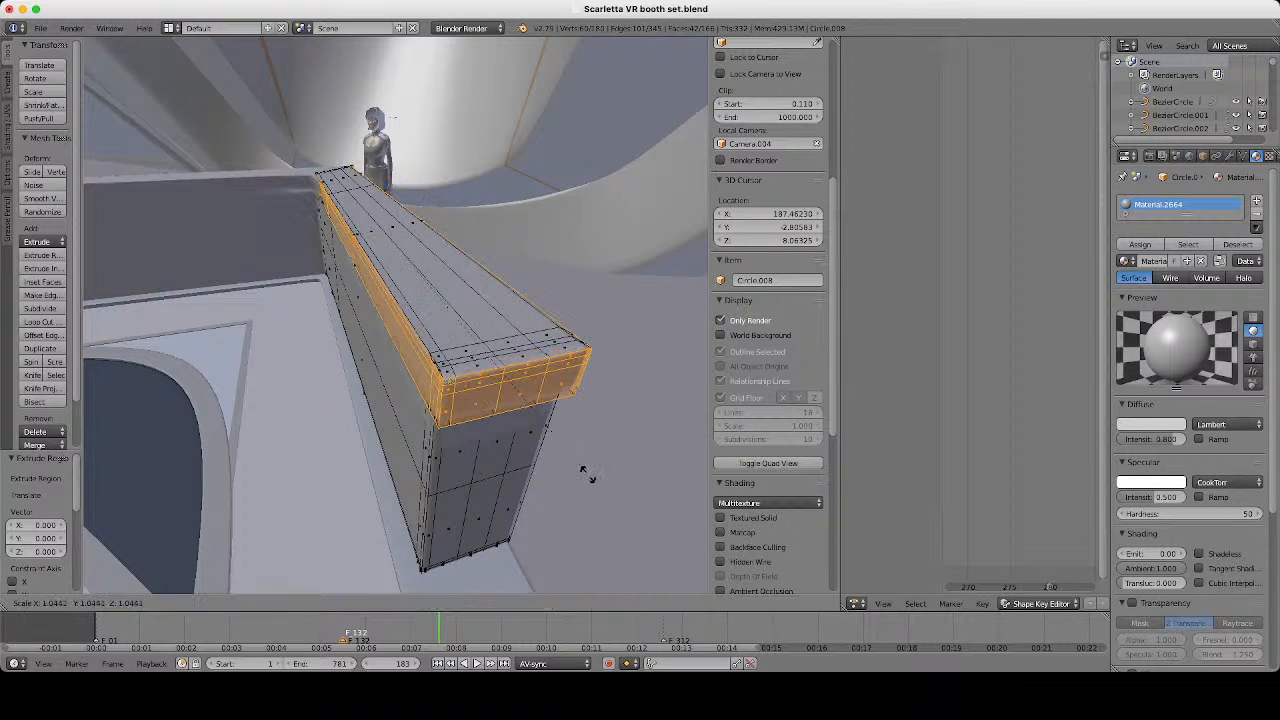
{"action": "key", "text": "Escape"}
{"action": "middle_click_drag", "start_coordinate": [589, 477], "coordinate": [690, 500]}
{"action": "key", "text": "z"}
{"action": "middle_click_drag", "start_coordinate": [470, 385], "coordinate": [537, 440]}
{"action": "key", "text": "s"}
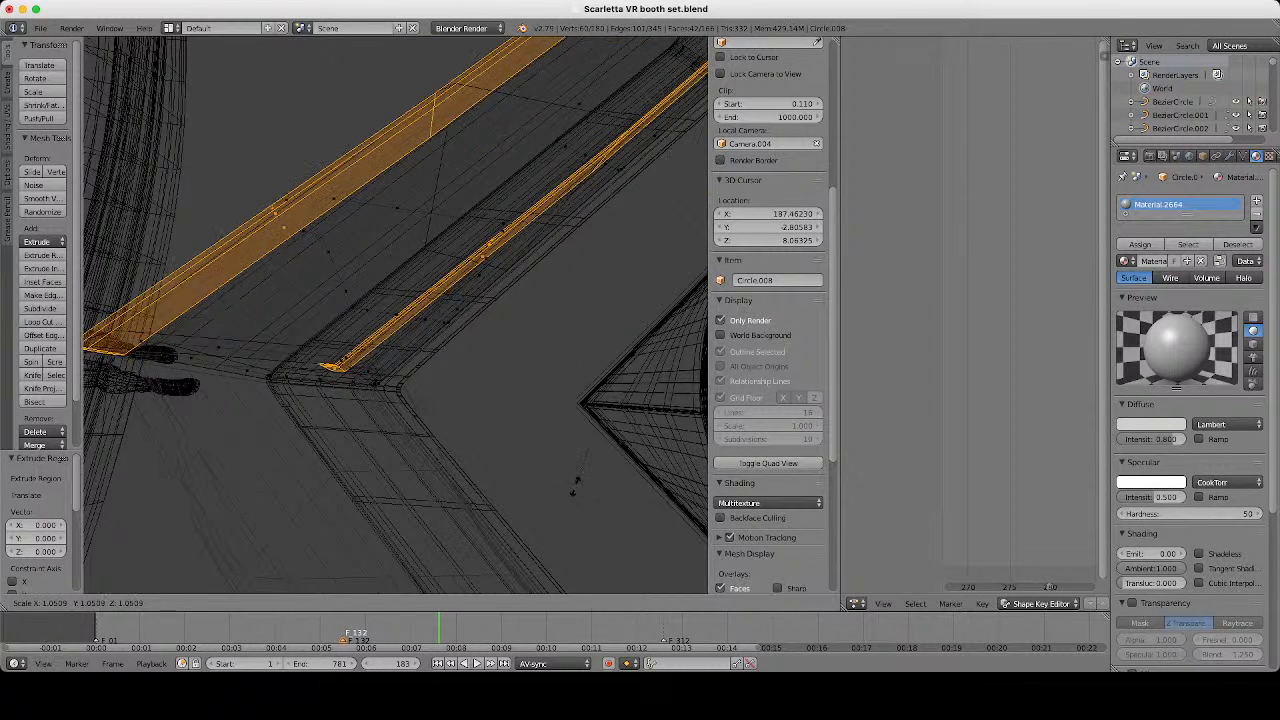
{"action": "key", "text": "Escape"}
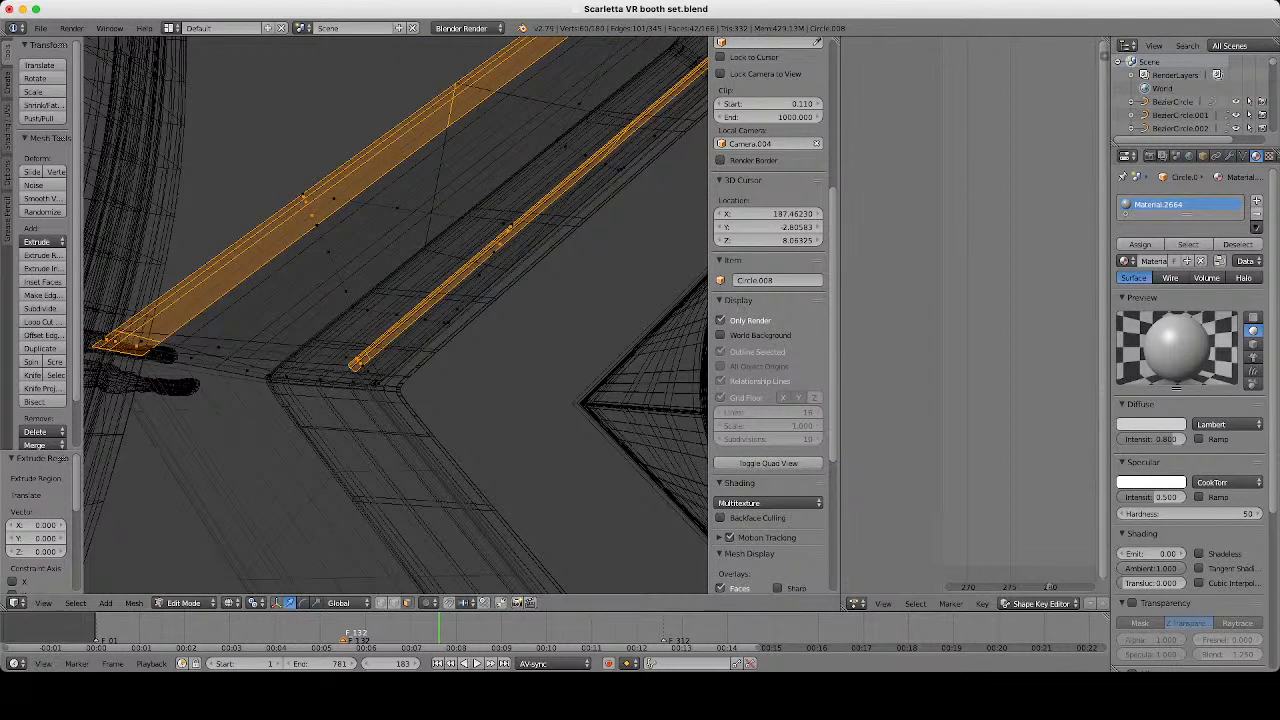
Show the wall object's modifiers and examine the extruded band and the mirrored wall from several angles.
{"action": "left_click", "coordinate": [1229, 156]}
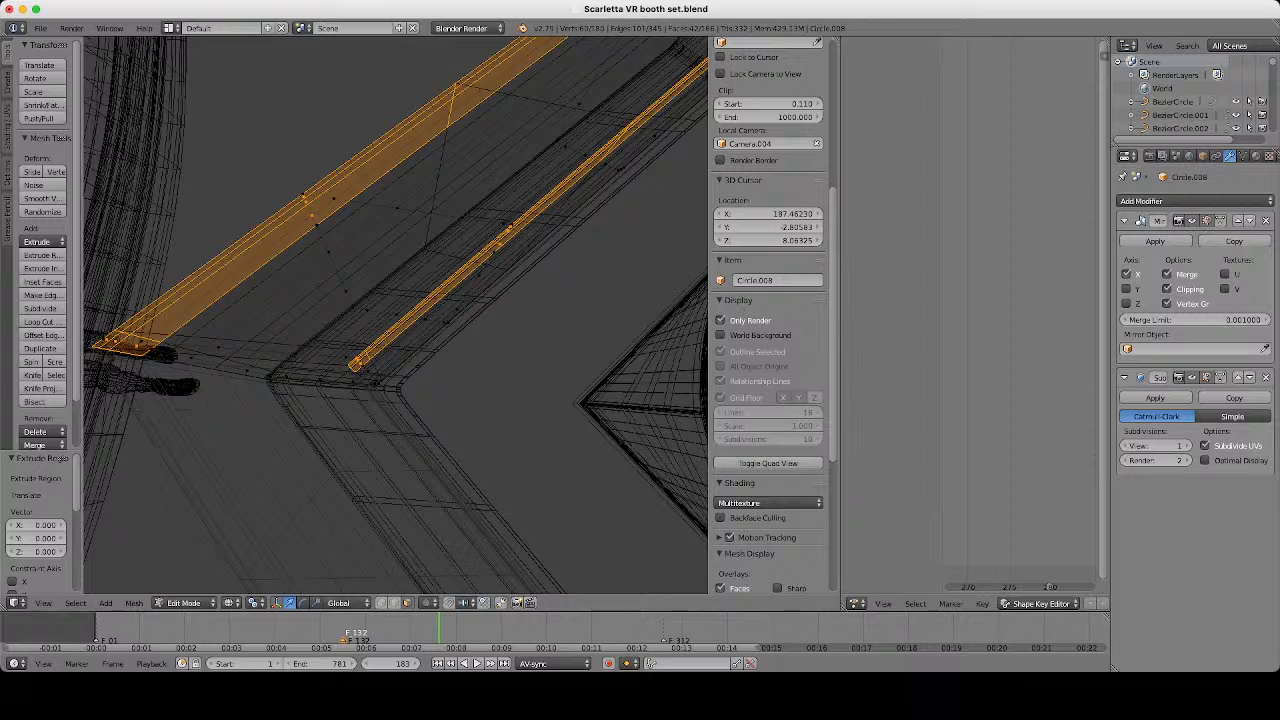
{"action": "key", "text": "KP_Decimal"}
{"action": "key", "text": "z"}
{"action": "key", "text": "z"}
{"action": "scroll", "coordinate": [395, 315], "scroll_direction": "up", "scroll_amount": 1}
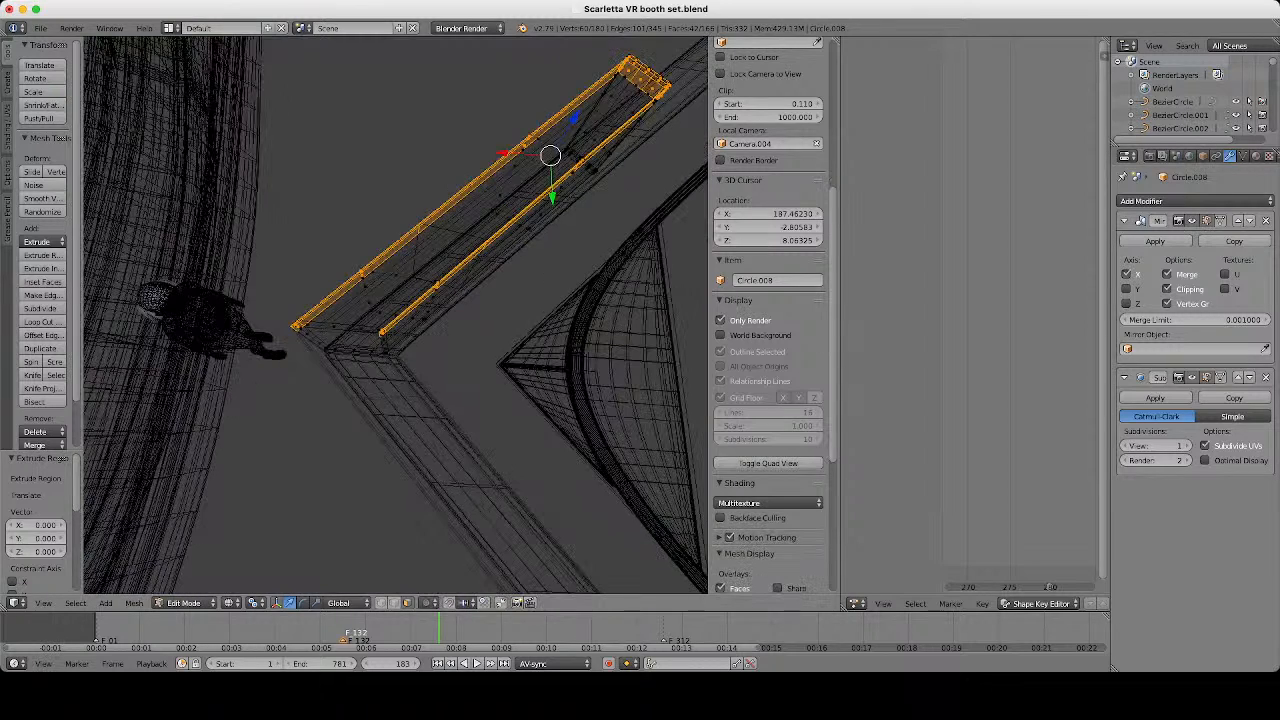
{"action": "scroll", "coordinate": [395, 315], "scroll_direction": "down", "scroll_amount": 1}
{"action": "middle_click_drag", "start_coordinate": [395, 315], "coordinate": [285, 220]}
{"action": "key", "text": "z"}
{"action": "scroll", "coordinate": [395, 315], "scroll_direction": "down", "scroll_amount": 4}
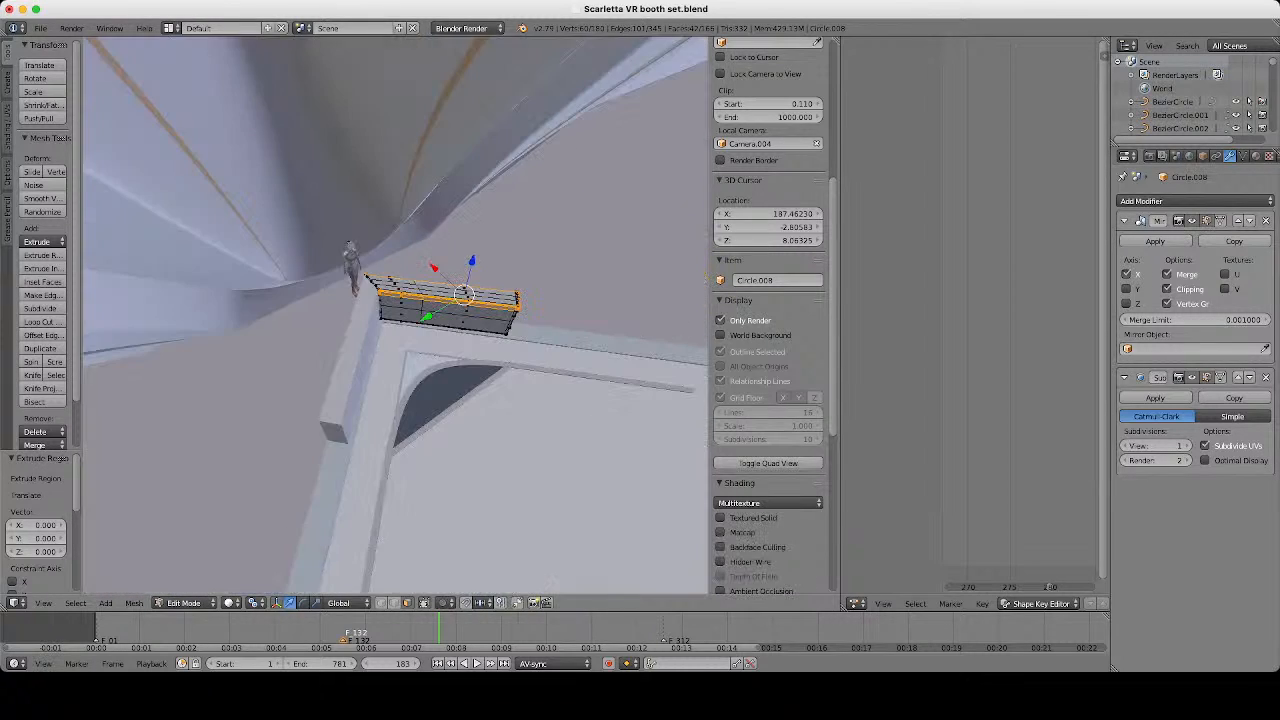
{"action": "scroll", "coordinate": [395, 315], "scroll_direction": "up", "scroll_amount": 3}
{"action": "scroll", "coordinate": [395, 315], "scroll_direction": "up", "scroll_amount": 2}
{"action": "scroll", "coordinate": [395, 315], "scroll_direction": "down", "scroll_amount": 4}
{"action": "middle_click_drag", "start_coordinate": [395, 315], "coordinate": [300, 280]}
{"action": "middle_click_drag", "start_coordinate": [494, 214], "coordinate": [450, 210]}
{"action": "scroll", "coordinate": [450, 200], "scroll_direction": "up", "scroll_amount": 4}
Undo the in-place extrusion of the wall's top band.
{"action": "key", "text": "super+z"}
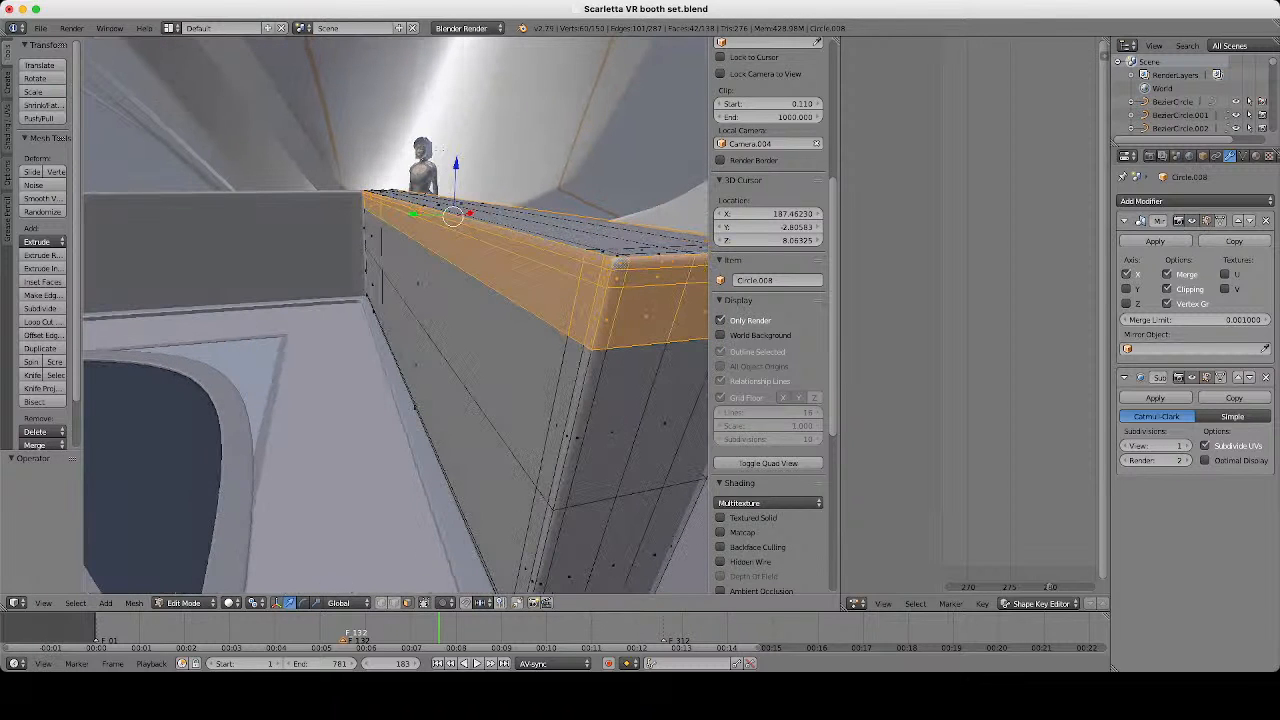
{"action": "scroll", "coordinate": [440, 150], "scroll_direction": "down", "scroll_amount": 5}
{"action": "middle_click_drag", "start_coordinate": [440, 150], "coordinate": [412, 205]}
{"action": "scroll", "coordinate": [405, 150], "scroll_direction": "up", "scroll_amount": 4}
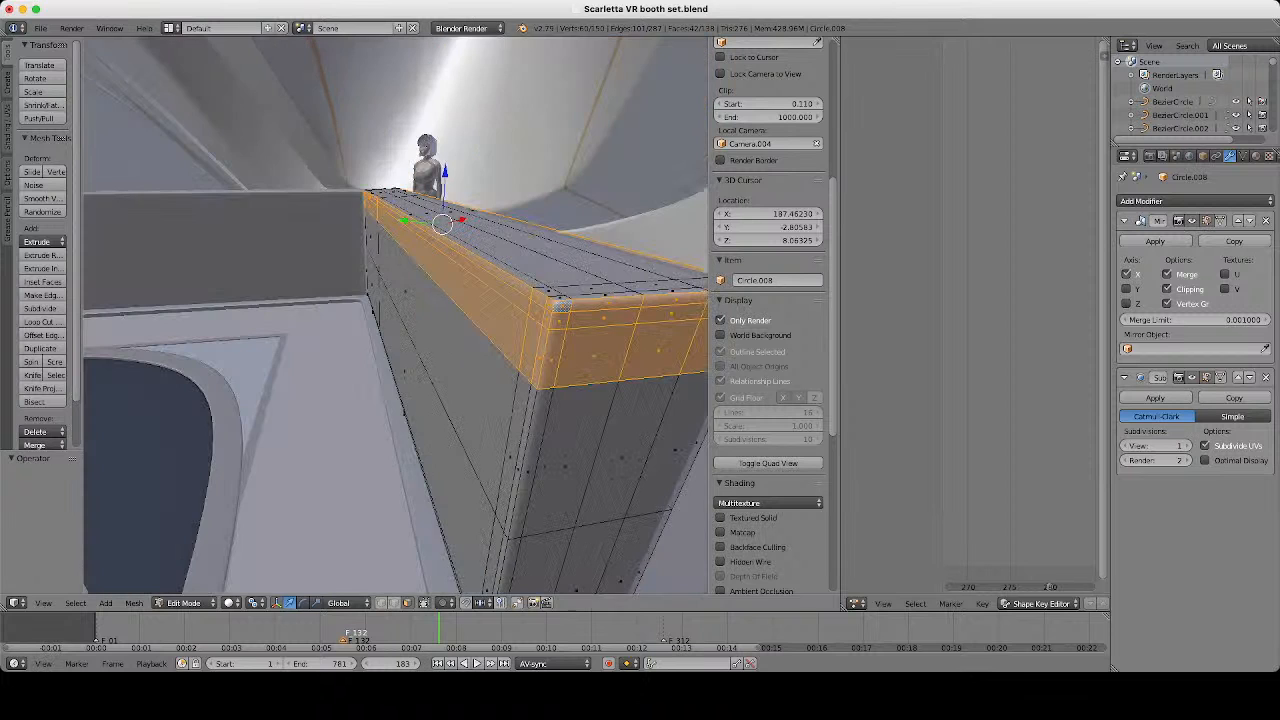
Select only the band's faces at the wall's free-end inner corner and the adjoining long strips on the inner side.
{"action": "right_click", "coordinate": [540, 358]}
{"action": "right_click", "coordinate": [547, 318], "text": "shift"}
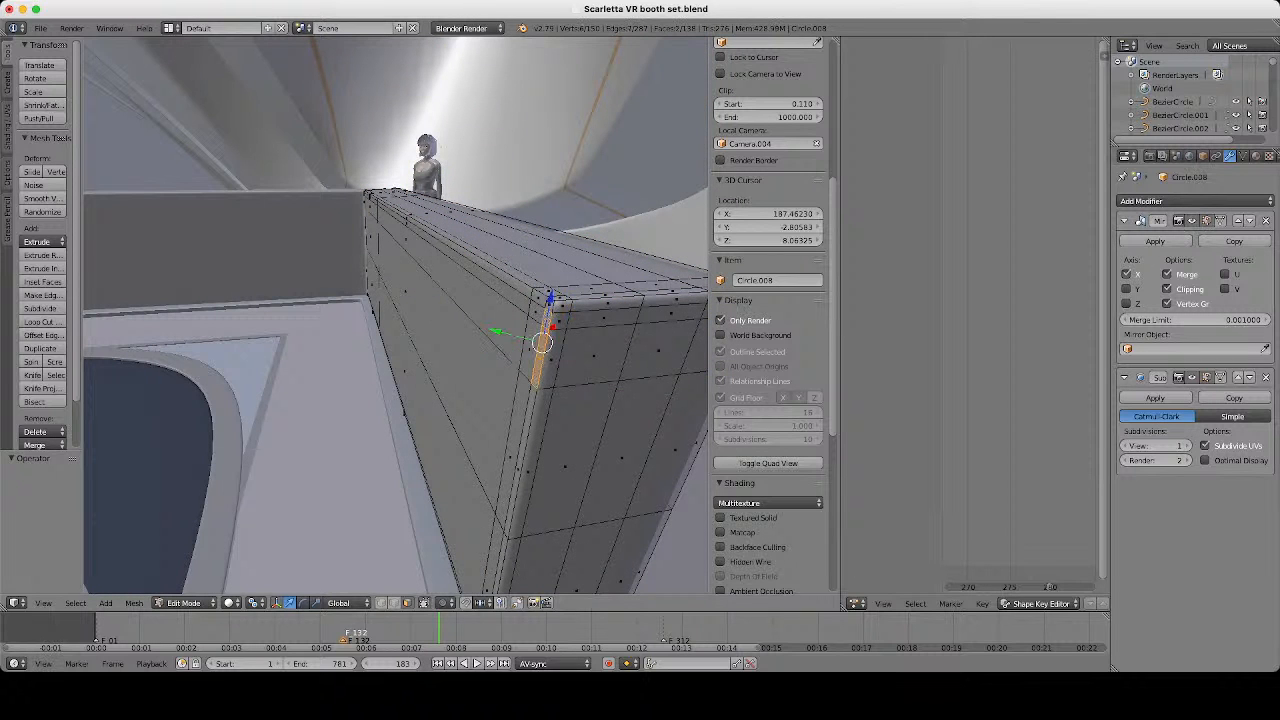
{"action": "right_click", "coordinate": [550, 298], "text": "shift"}
{"action": "right_click", "coordinate": [538, 295], "text": "shift"}
{"action": "right_click", "coordinate": [536, 309], "text": "shift"}
{"action": "right_click", "coordinate": [530, 348], "text": "shift"}
{"action": "right_click", "coordinate": [506, 330], "text": "shift"}
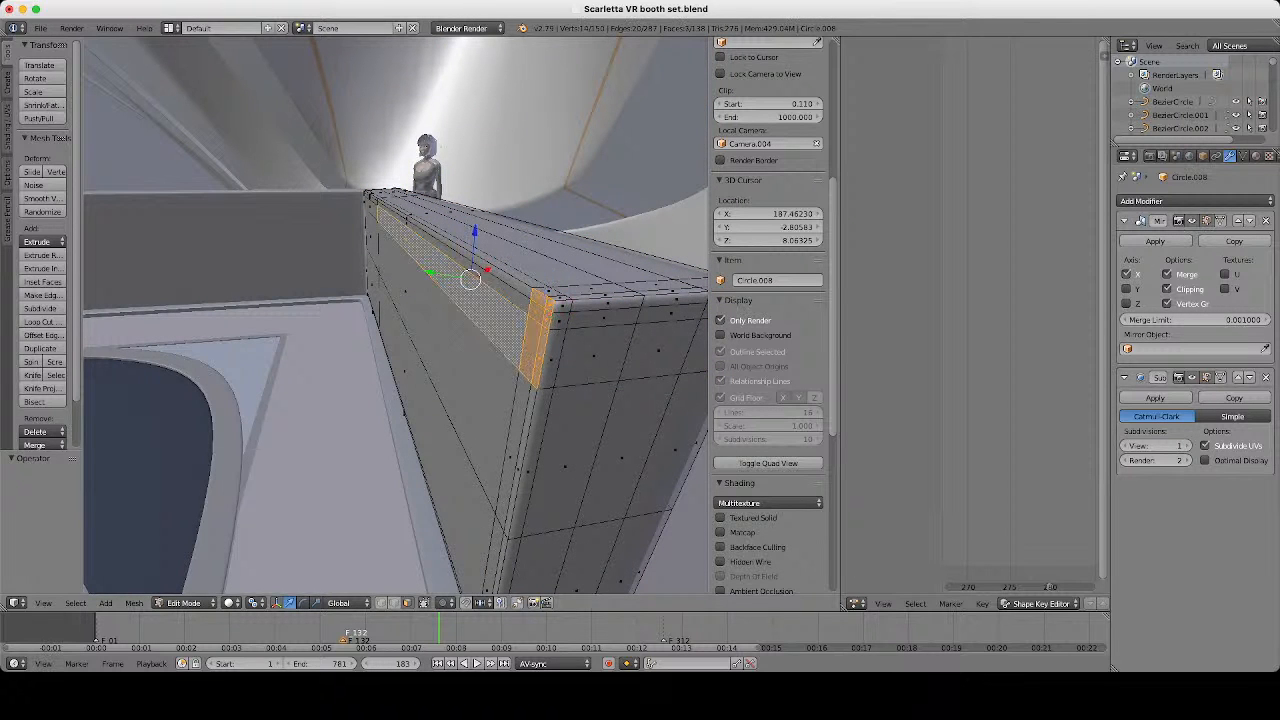
{"action": "right_click", "coordinate": [511, 290], "text": "shift"}
{"action": "right_click", "coordinate": [508, 281], "text": "shift"}
Extend the selection along the remaining inner-side band faces up to the corner where the two walls meet.
{"action": "middle_click_drag", "start_coordinate": [508, 281], "coordinate": [640, 345]}
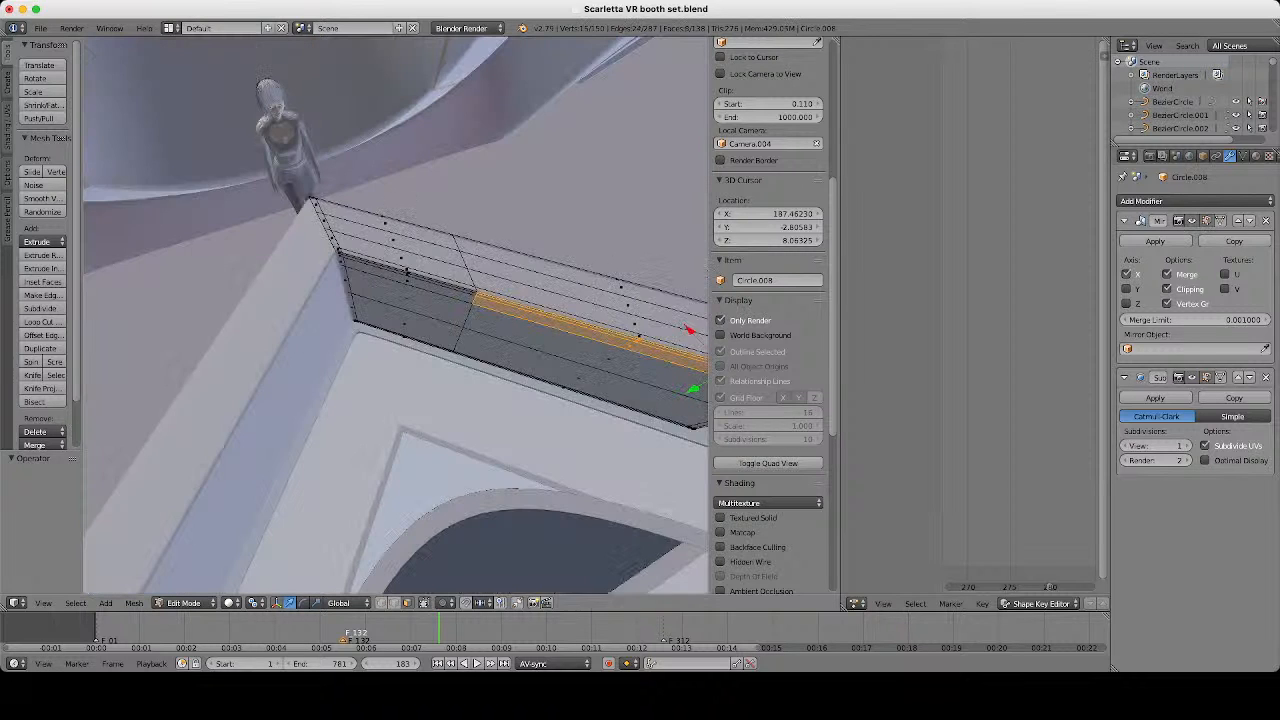
{"action": "scroll", "coordinate": [478, 365], "scroll_direction": "up", "scroll_amount": 3}
{"action": "middle_click_drag", "start_coordinate": [440, 300], "coordinate": [458, 280], "text": "shift"}
{"action": "right_click", "coordinate": [456, 262], "text": "shift"}
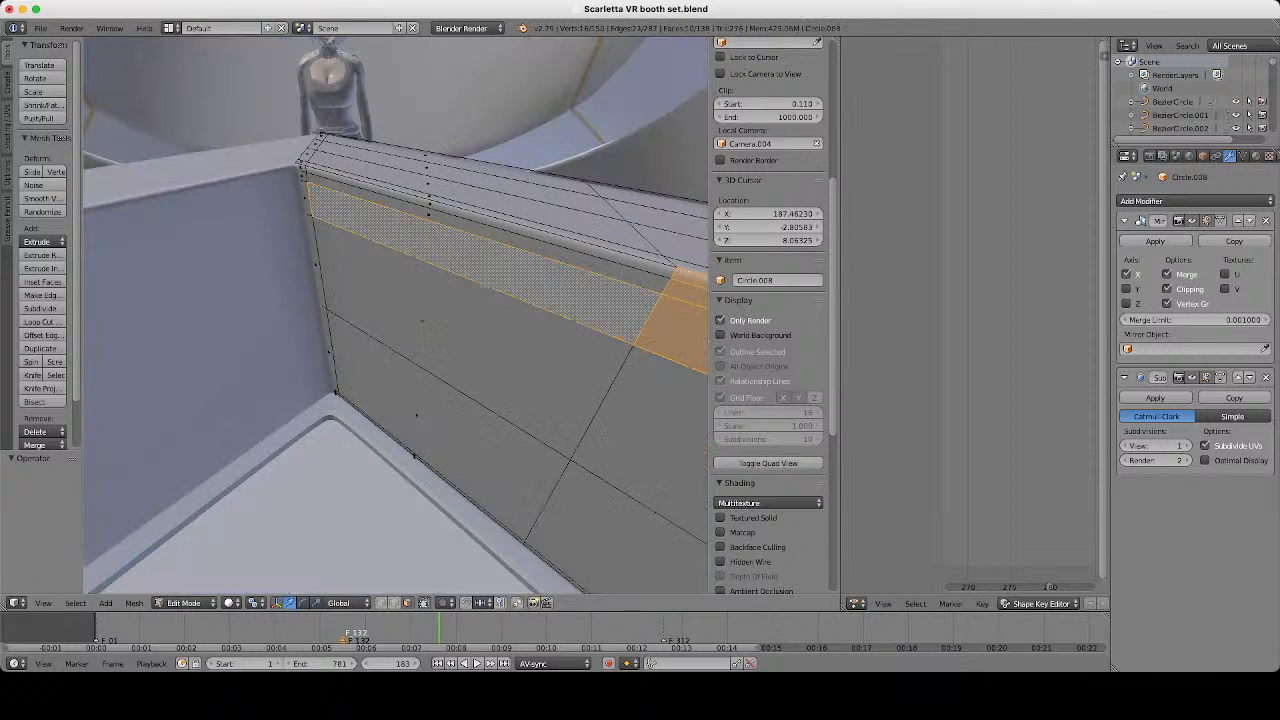
{"action": "right_click", "coordinate": [503, 242], "text": "shift"}
{"action": "right_click", "coordinate": [494, 223], "text": "shift"}
{"action": "middle_click_drag", "start_coordinate": [494, 223], "coordinate": [575, 300], "text": "shift"}
{"action": "scroll", "coordinate": [575, 300], "scroll_direction": "up", "scroll_amount": 2}
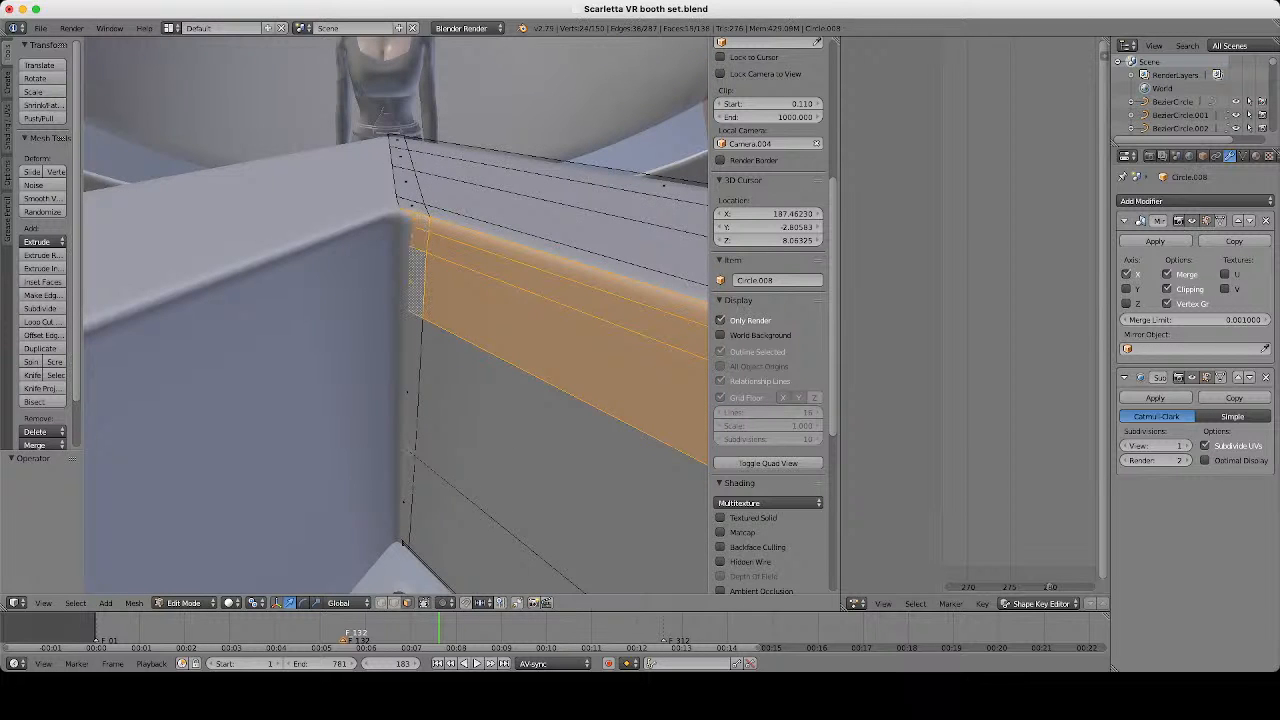
Extend the selection to the top band's faces across the wall's free end.
{"action": "scroll", "coordinate": [420, 300], "scroll_direction": "down", "scroll_amount": 5}
{"action": "middle_click_drag", "start_coordinate": [480, 310], "coordinate": [376, 290]}
{"action": "scroll", "coordinate": [370, 300], "scroll_direction": "up", "scroll_amount": 2}
{"action": "scroll", "coordinate": [376, 244], "scroll_direction": "up", "scroll_amount": 2}
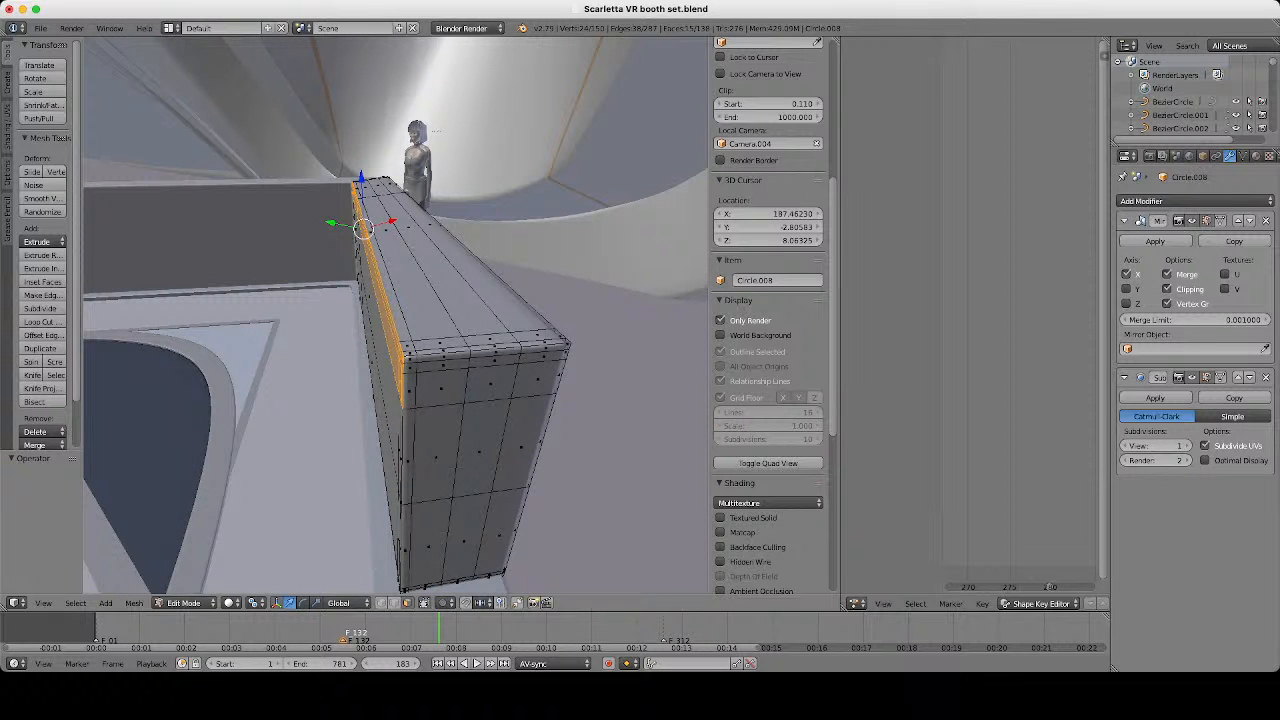
{"action": "key", "text": "g"}
{"action": "key", "text": "Escape"}
{"action": "key", "text": "c"}
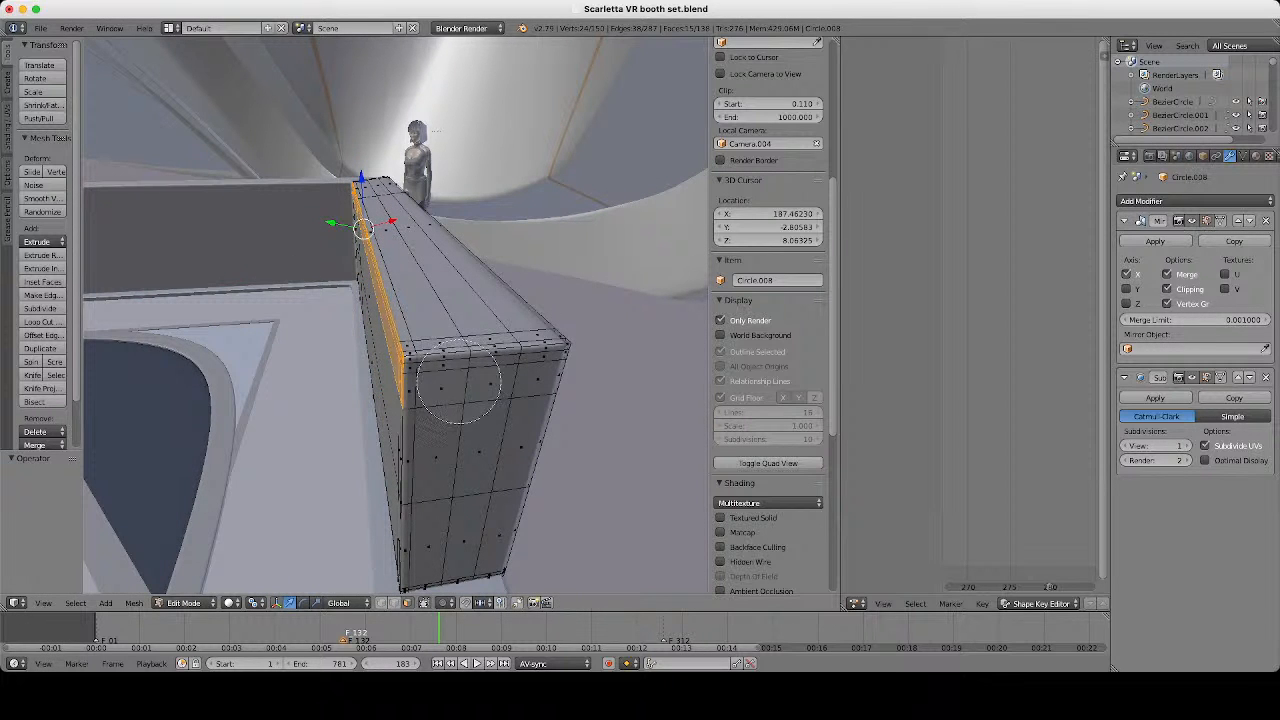
{"action": "scroll", "coordinate": [434, 377], "scroll_direction": "up", "scroll_amount": 5}
{"action": "mouse_move", "coordinate": [426, 374]}
{"action": "left_mouse_down"}
{"action": "mouse_move", "coordinate": [440, 365]}
{"action": "mouse_move", "coordinate": [432, 385]}
{"action": "mouse_move", "coordinate": [495, 375]}
{"action": "mouse_move", "coordinate": [512, 357]}
{"action": "mouse_move", "coordinate": [550, 360]}
{"action": "mouse_move", "coordinate": [530, 355]}
{"action": "left_mouse_up"}
Push the selected inner-side and free-end band faces outward from the wall, including a shift of -1.1 along X.
{"action": "key", "text": "g"}
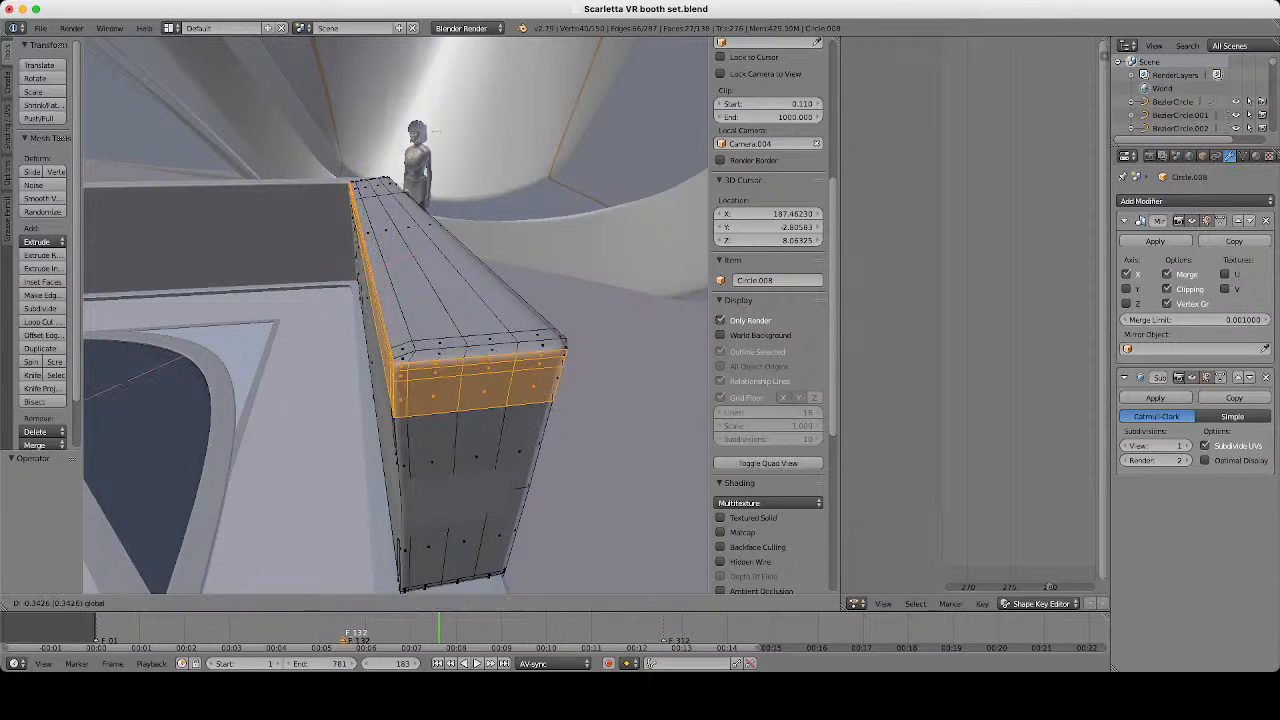
{"action": "key", "text": "Return"}
{"action": "key", "text": "KP_6"}
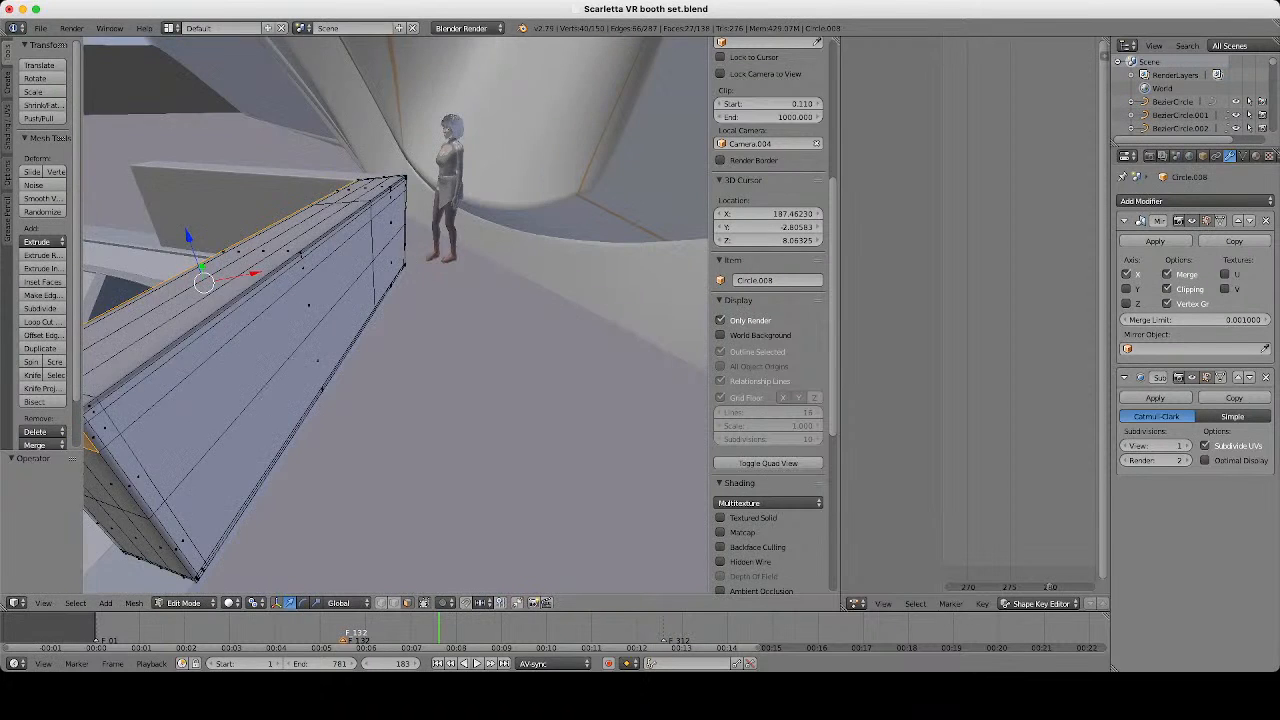
{"action": "key", "text": "KP_4"}
{"action": "key", "text": "ctrl+z"}
{"action": "key", "text": "KP_8"}
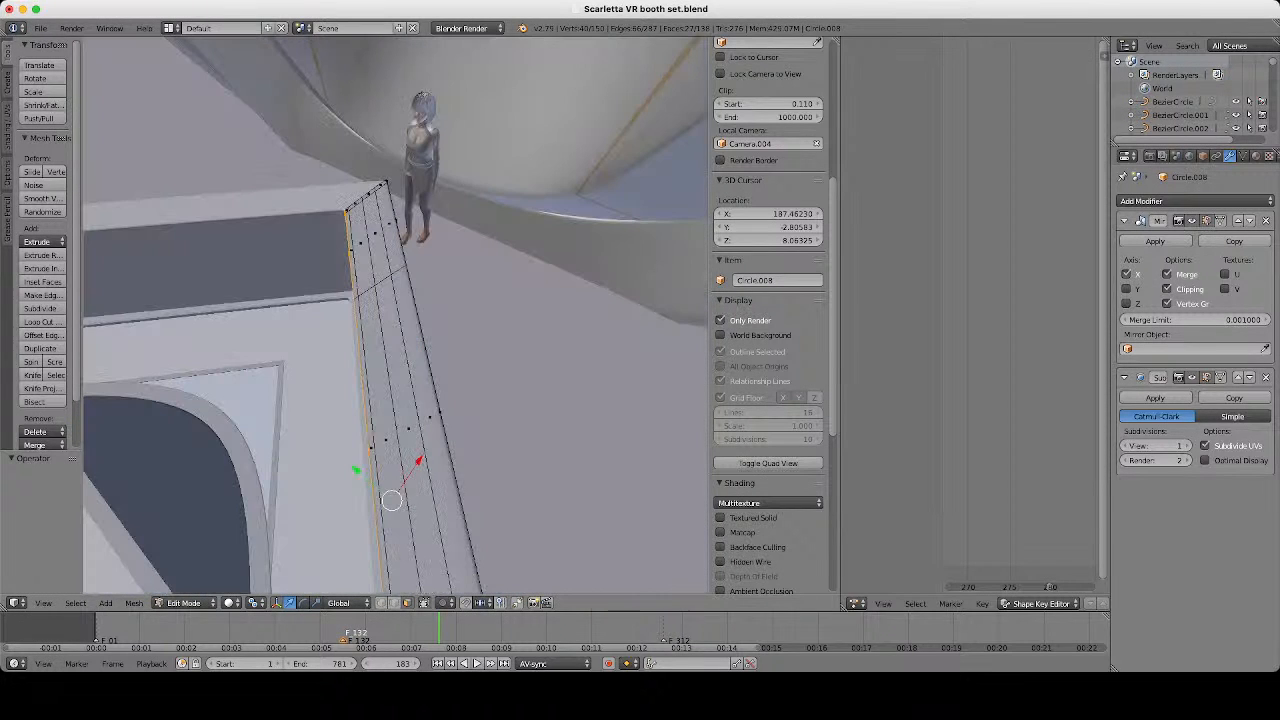
{"action": "key", "text": "KP_2"}
{"action": "key", "text": "KP_8"}
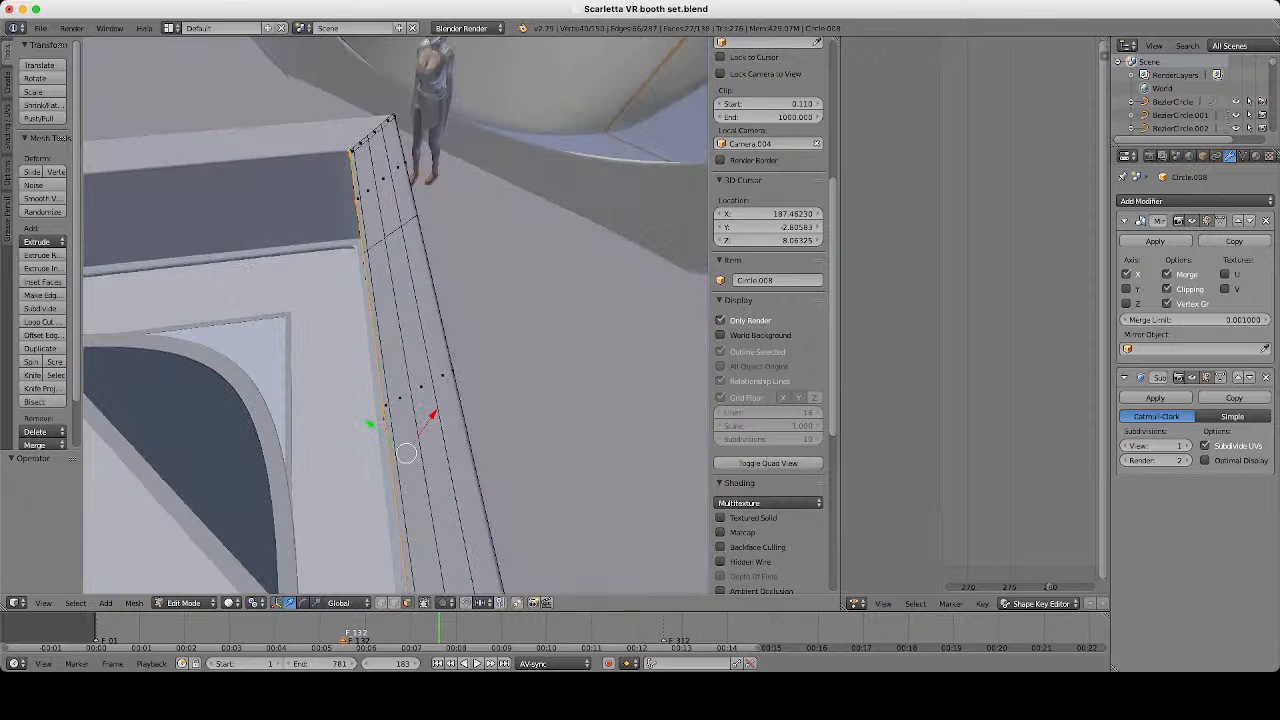
{"action": "left_click", "coordinate": [410, 440]}
{"action": "scroll", "coordinate": [396, 315], "scroll_direction": "down", "scroll_amount": 2}
{"action": "key", "text": "g"}
{"action": "key", "text": "x"}
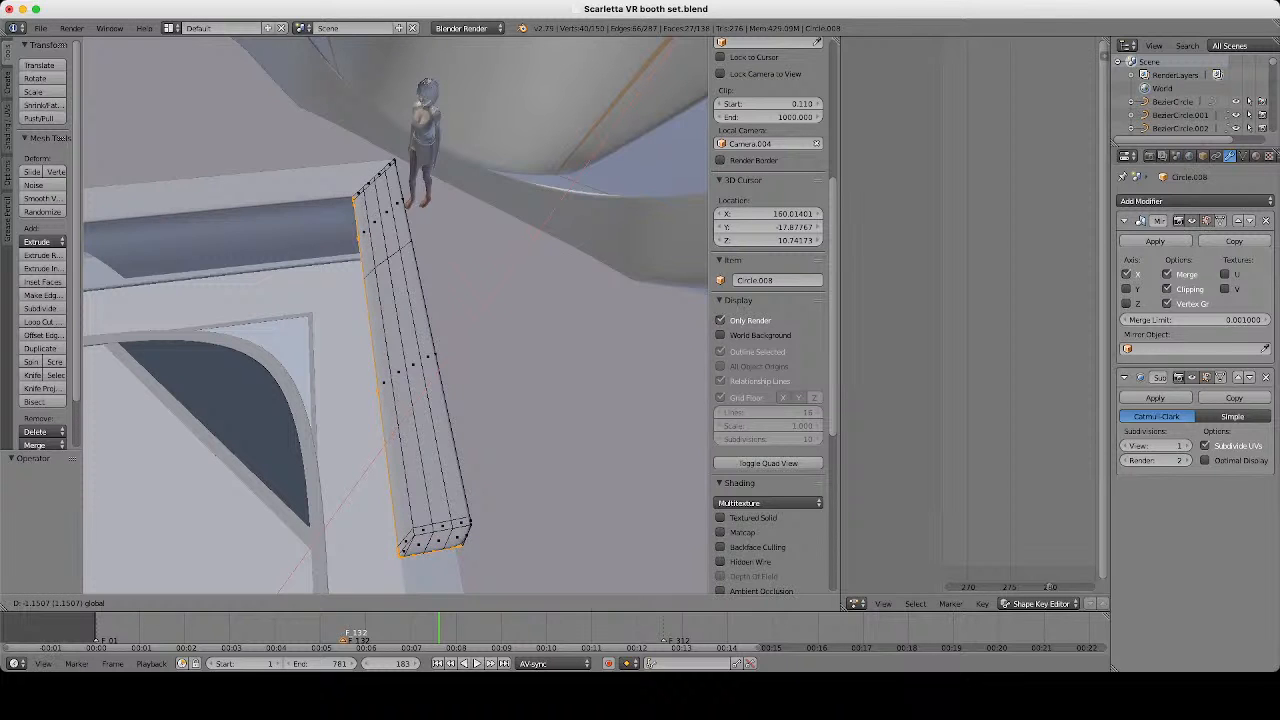
{"action": "left_click", "coordinate": [500, 240]}
Select only the band's faces around the free-end outer corner and the adjoining long strips on the outer side.
{"action": "middle_click_drag", "start_coordinate": [500, 240], "coordinate": [594, 77]}
{"action": "scroll", "coordinate": [594, 77], "scroll_direction": "up", "scroll_amount": 4}
{"action": "right_click", "coordinate": [262, 400]}
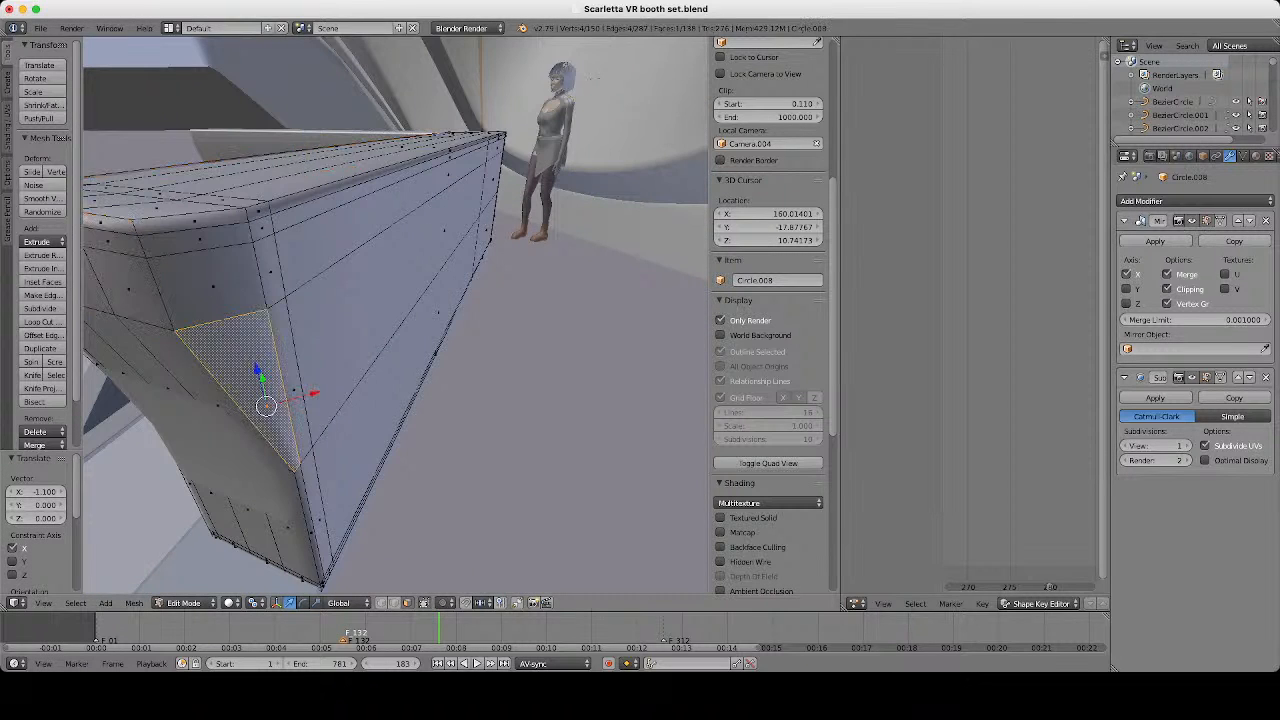
{"action": "right_click", "coordinate": [293, 392], "text": "shift"}
{"action": "right_click", "coordinate": [345, 232]}
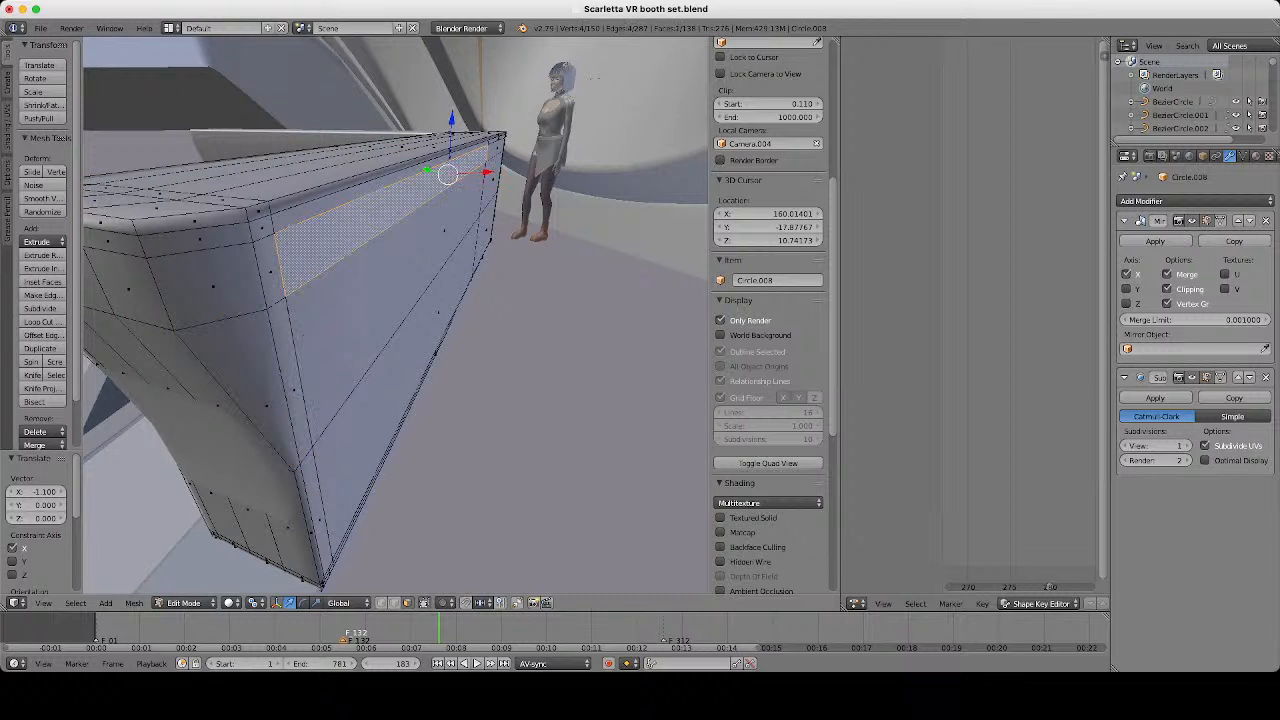
{"action": "right_click", "coordinate": [271, 272], "text": "shift"}
{"action": "right_click", "coordinate": [213, 286], "text": "shift"}
{"action": "right_click", "coordinate": [200, 240], "text": "shift"}
{"action": "right_click", "coordinate": [194, 222], "text": "shift"}
{"action": "right_click", "coordinate": [258, 212], "text": "shift"}
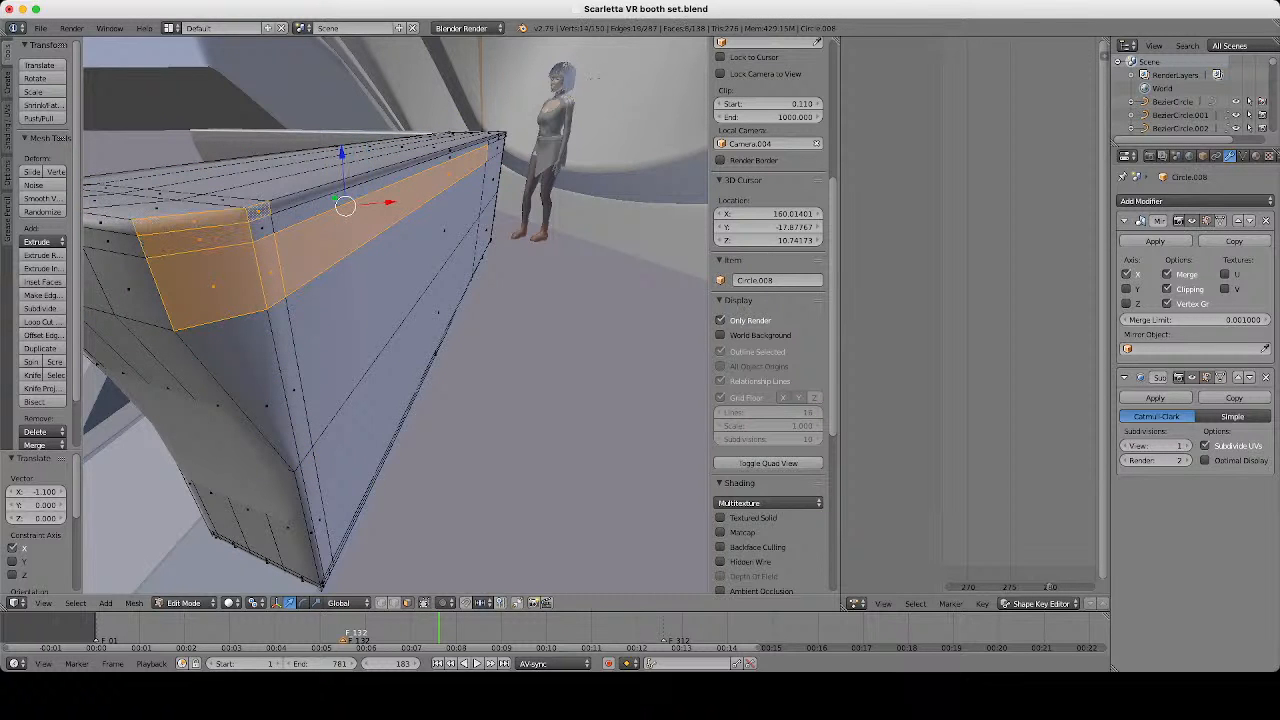
{"action": "right_click", "coordinate": [262, 227], "text": "shift"}
{"action": "right_click", "coordinate": [312, 202], "text": "shift"}
Extend the selection along the remaining outer-side band faces up to the corner where the two walls meet.
{"action": "middle_click_drag", "start_coordinate": [330, 215], "coordinate": [240, 250]}
{"action": "scroll", "coordinate": [396, 315], "scroll_direction": "up", "scroll_amount": 2}
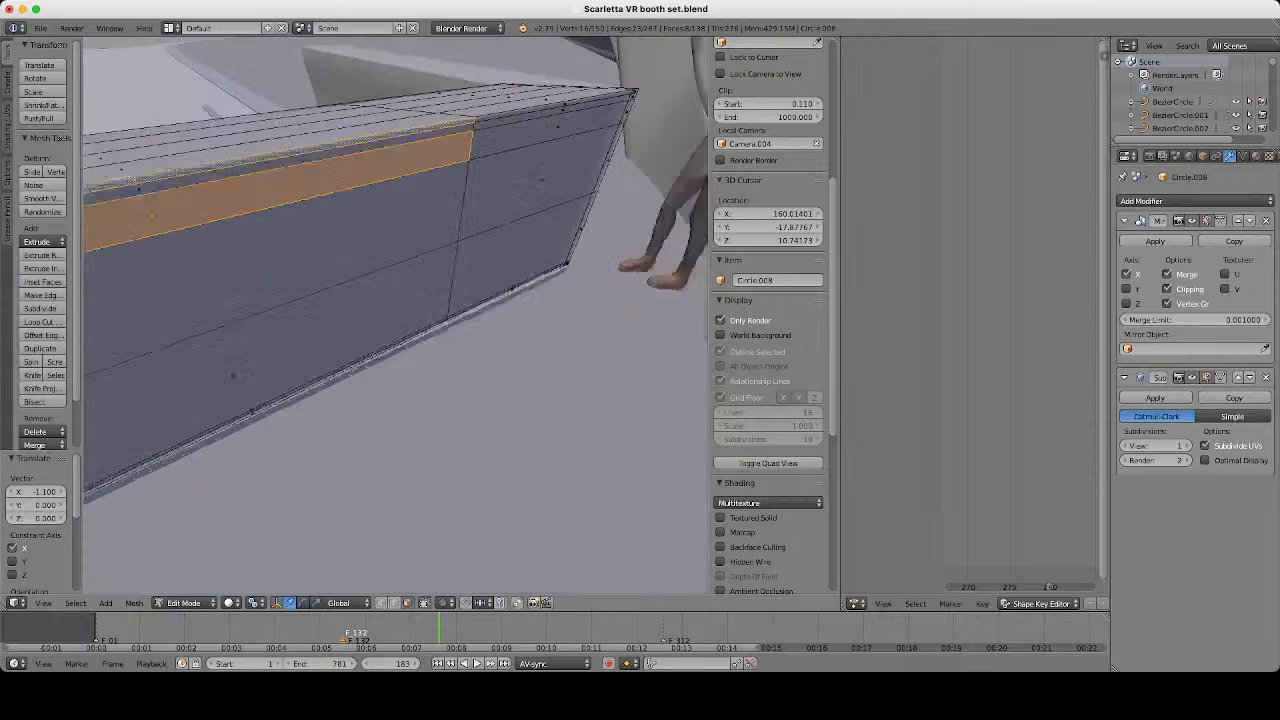
{"action": "middle_click_drag", "start_coordinate": [350, 240], "coordinate": [300, 320]}
{"action": "scroll", "coordinate": [396, 315], "scroll_direction": "up", "scroll_amount": 2}
{"action": "right_click", "coordinate": [298, 364], "text": "shift"}
{"action": "right_click", "coordinate": [350, 345], "text": "shift"}
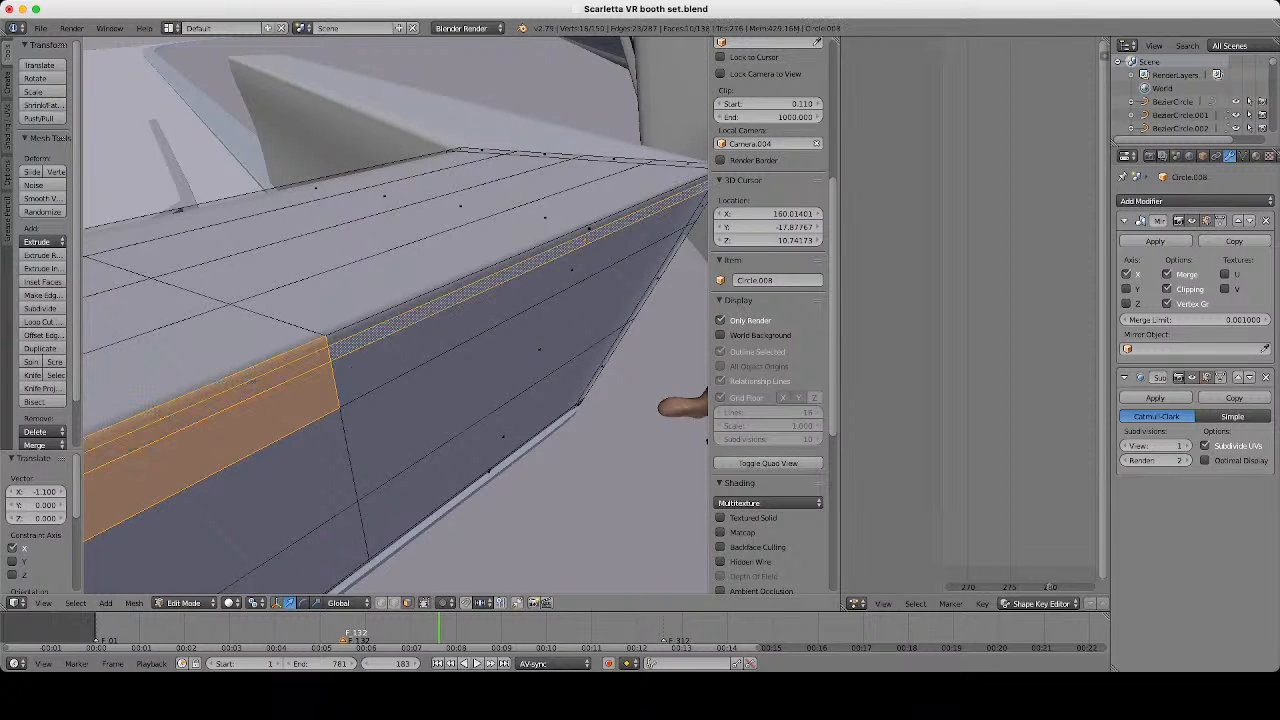
{"action": "right_click", "coordinate": [368, 368], "text": "shift"}
{"action": "right_click", "coordinate": [352, 331], "text": "shift"}
{"action": "middle_click_drag", "start_coordinate": [370, 335], "coordinate": [240, 300]}
{"action": "middle_click_drag", "start_coordinate": [430, 240], "coordinate": [385, 310]}
{"action": "right_click", "coordinate": [420, 310], "text": "shift"}
{"action": "right_click", "coordinate": [422, 279], "text": "shift"}
{"action": "right_click", "coordinate": [422, 267], "text": "shift"}
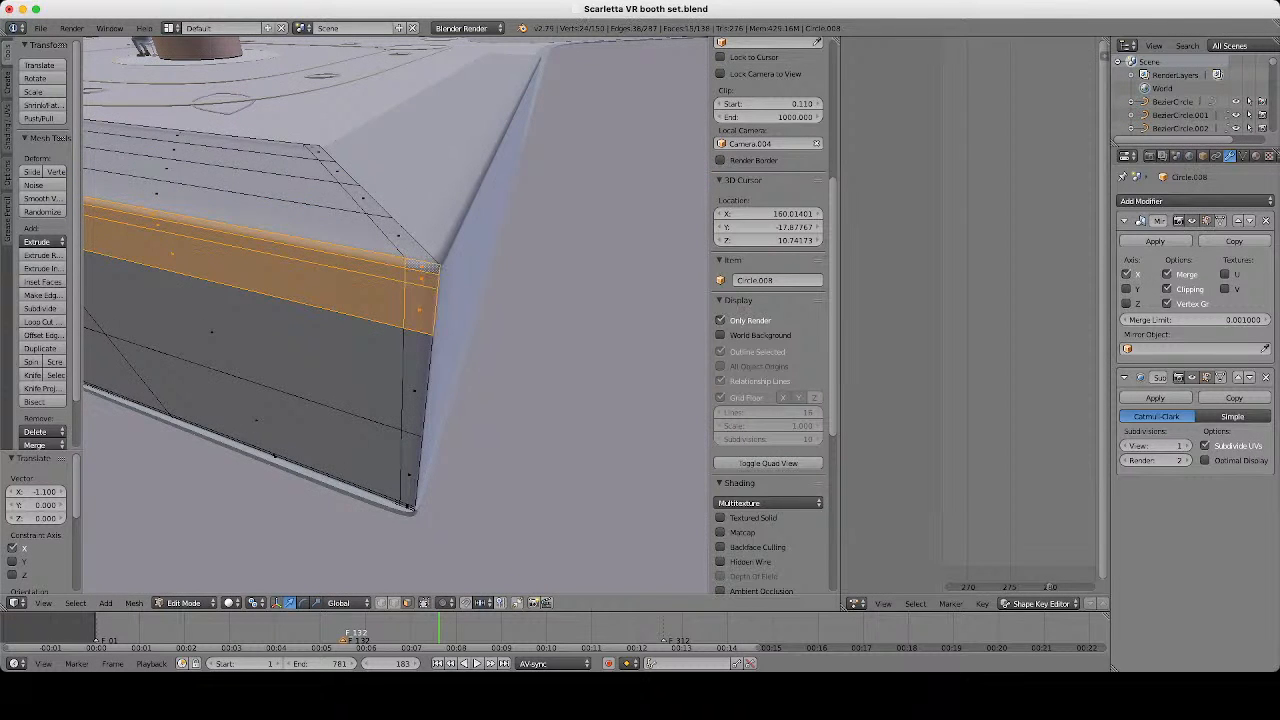
Move the selected outer-side band faces -0.489 along Y.
{"action": "scroll", "coordinate": [422, 267], "scroll_direction": "down", "scroll_amount": 4}
{"action": "middle_click_drag", "start_coordinate": [422, 267], "coordinate": [592, 297]}
{"action": "scroll", "coordinate": [590, 365], "scroll_direction": "up", "scroll_amount": 4}
{"action": "key", "text": "g"}
{"action": "key", "text": "y"}
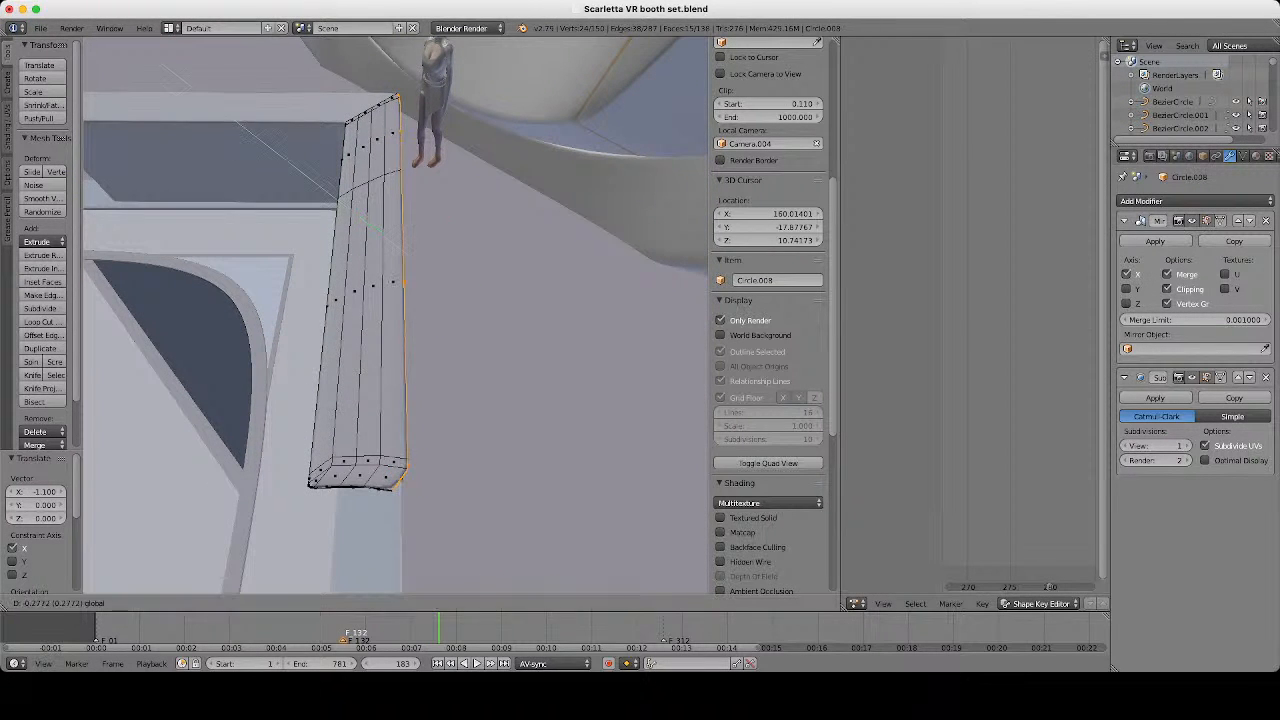
{"action": "key", "text": "Return"}
Move the outer-side band faces 0.724 along X and nudge them slightly in the negative Y direction.
{"action": "key", "text": "g"}
{"action": "key", "text": "y"}
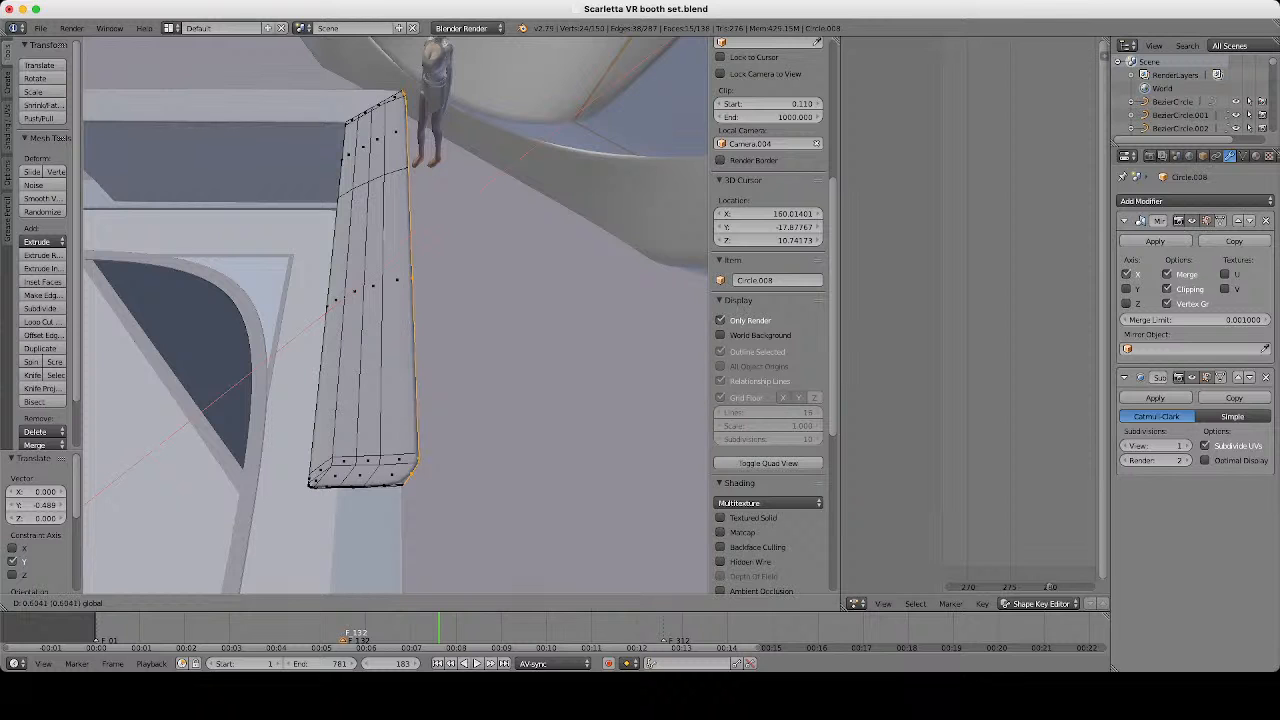
{"action": "key", "text": "Return"}
{"action": "key", "text": "g"}
{"action": "key", "text": "y"}
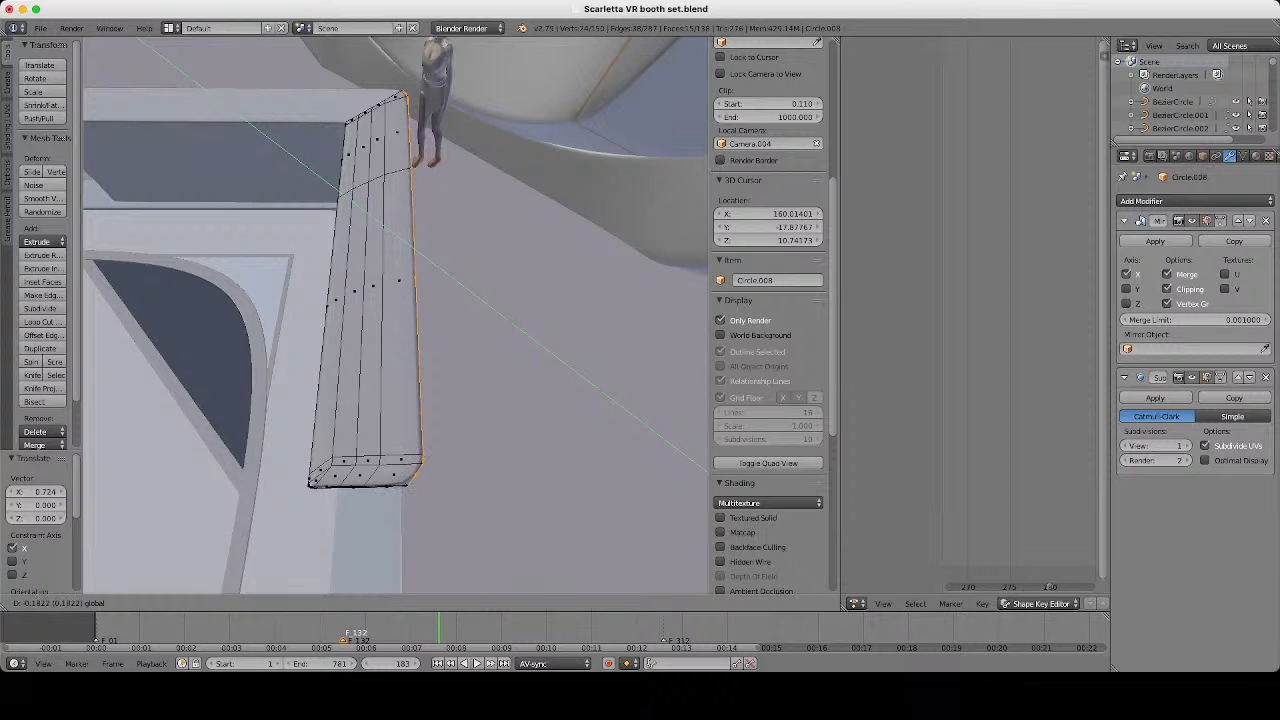
{"action": "key", "text": "Return"}
{"action": "key", "text": "Tab"}
{"action": "middle_click_drag", "start_coordinate": [400, 360], "coordinate": [490, 240]}
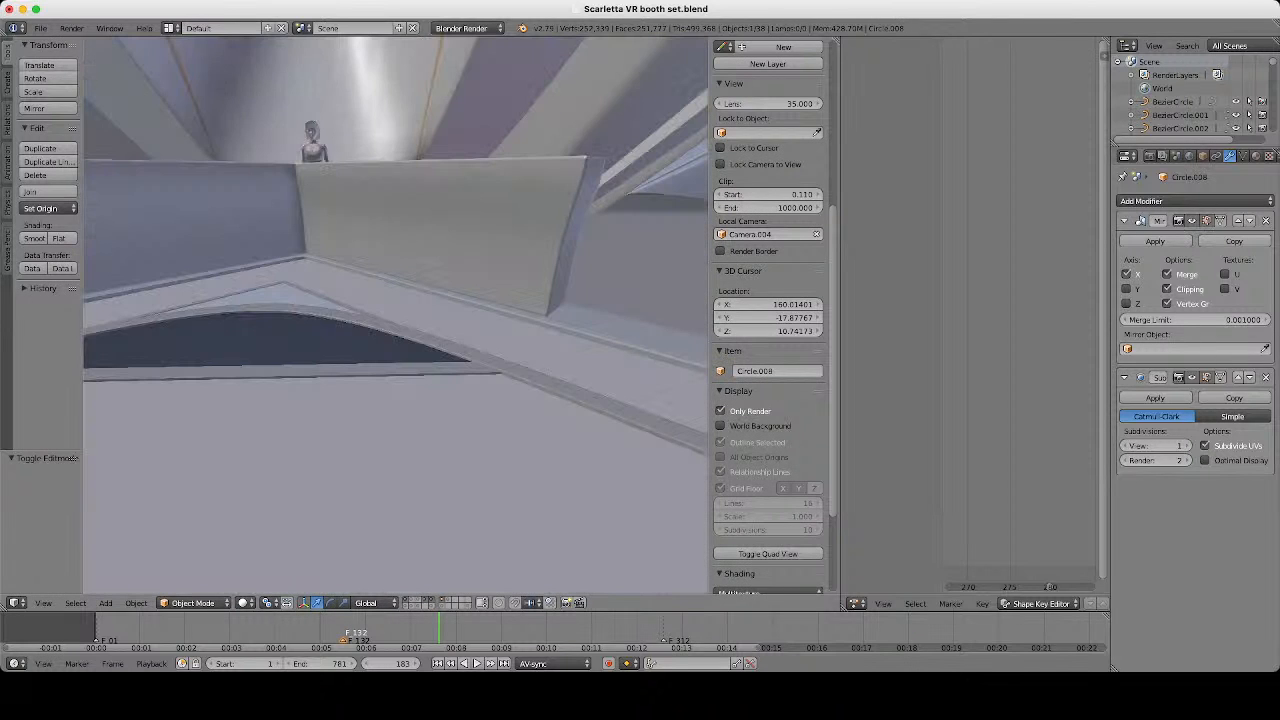
Add a single horizontal edge loop around the wall's body below the protruding band.
{"action": "key", "text": "Tab"}
{"action": "middle_click_drag", "start_coordinate": [490, 300], "coordinate": [400, 330]}
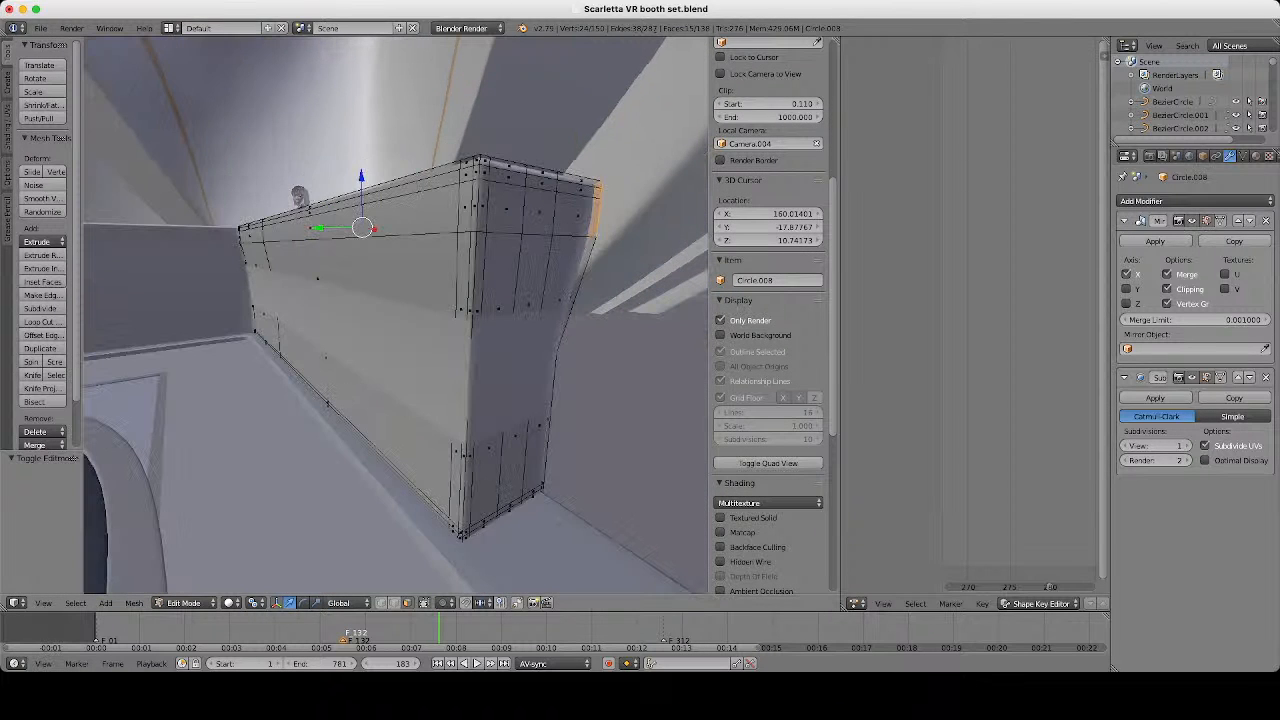
{"action": "key", "text": "ctrl+r"}
{"action": "left_click", "coordinate": [468, 416]}
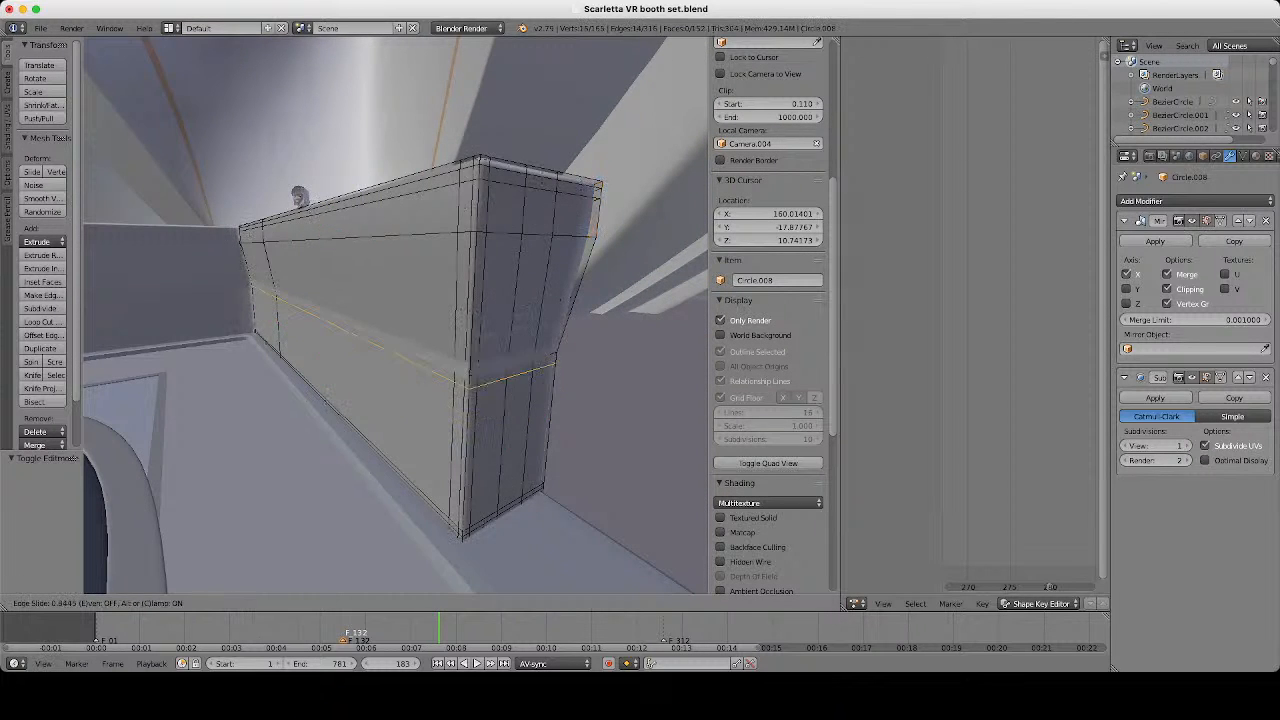
{"action": "key", "text": "Return"}
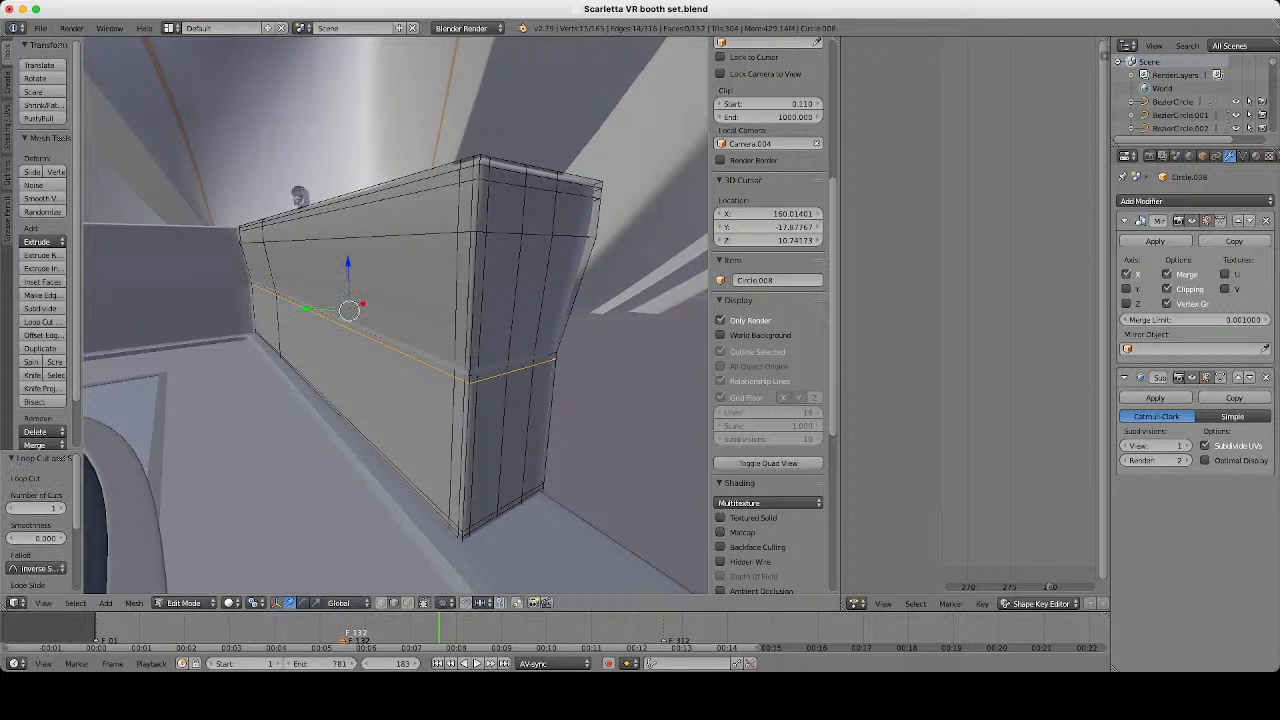
{"action": "key", "text": "Tab"}
{"action": "middle_click_drag", "start_coordinate": [400, 320], "coordinate": [323, 187]}
{"action": "key", "text": "Tab"}
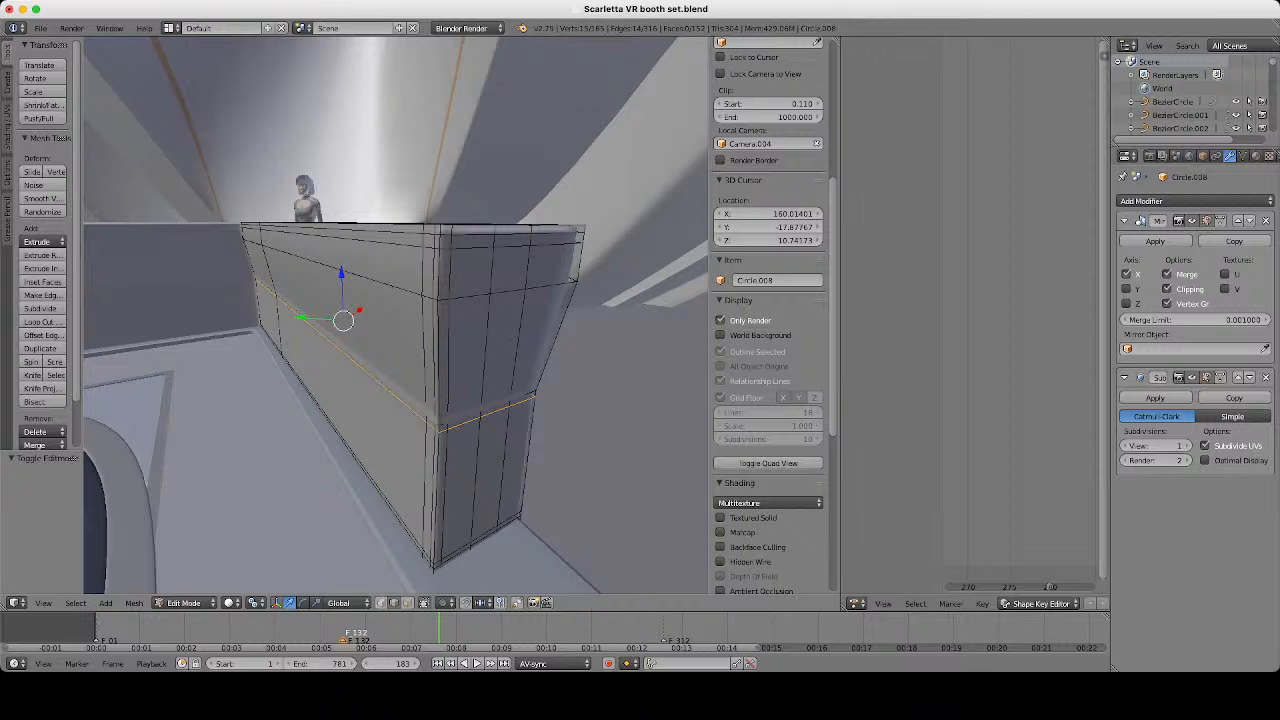
Select the vertices of the new horizontal loop and raise them 2.531 along Z to just below the band.
{"action": "left_click", "coordinate": [381, 603]}
{"action": "left_click", "coordinate": [425, 392], "text": "alt+shift"}
{"action": "right_click", "coordinate": [425, 415], "text": "alt"}
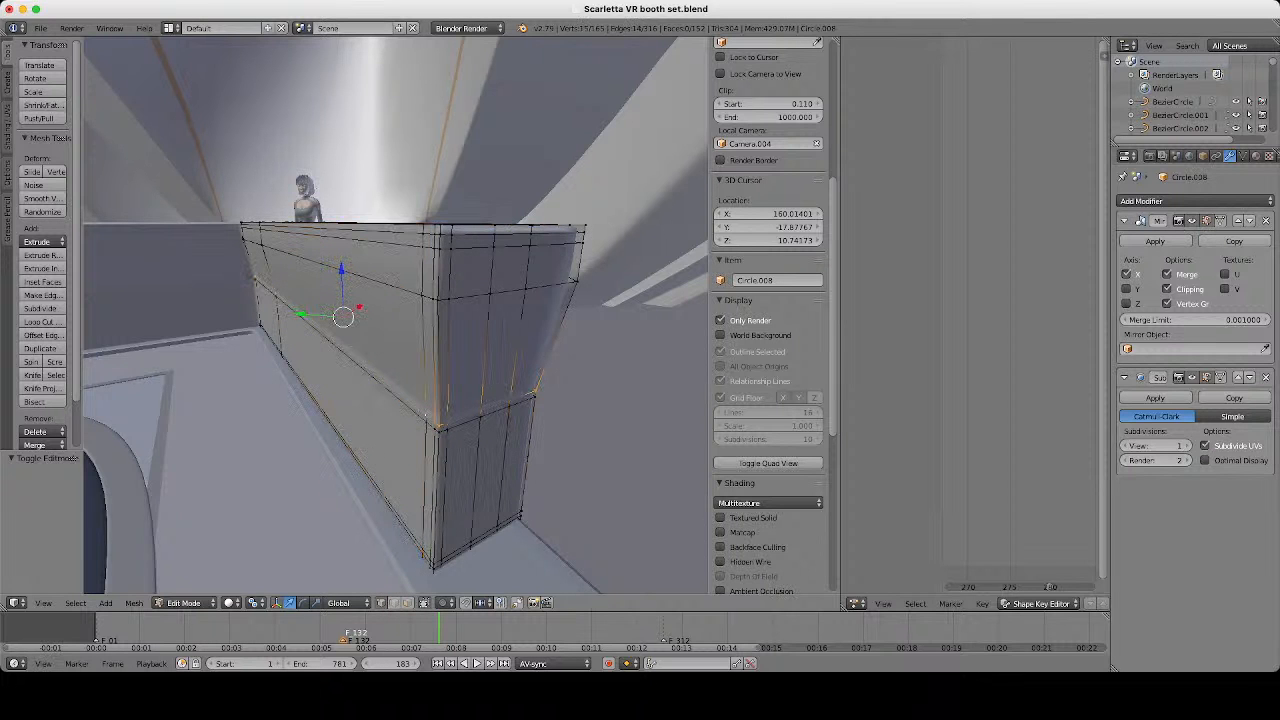
{"action": "key", "text": "z"}
{"action": "key", "text": "z"}
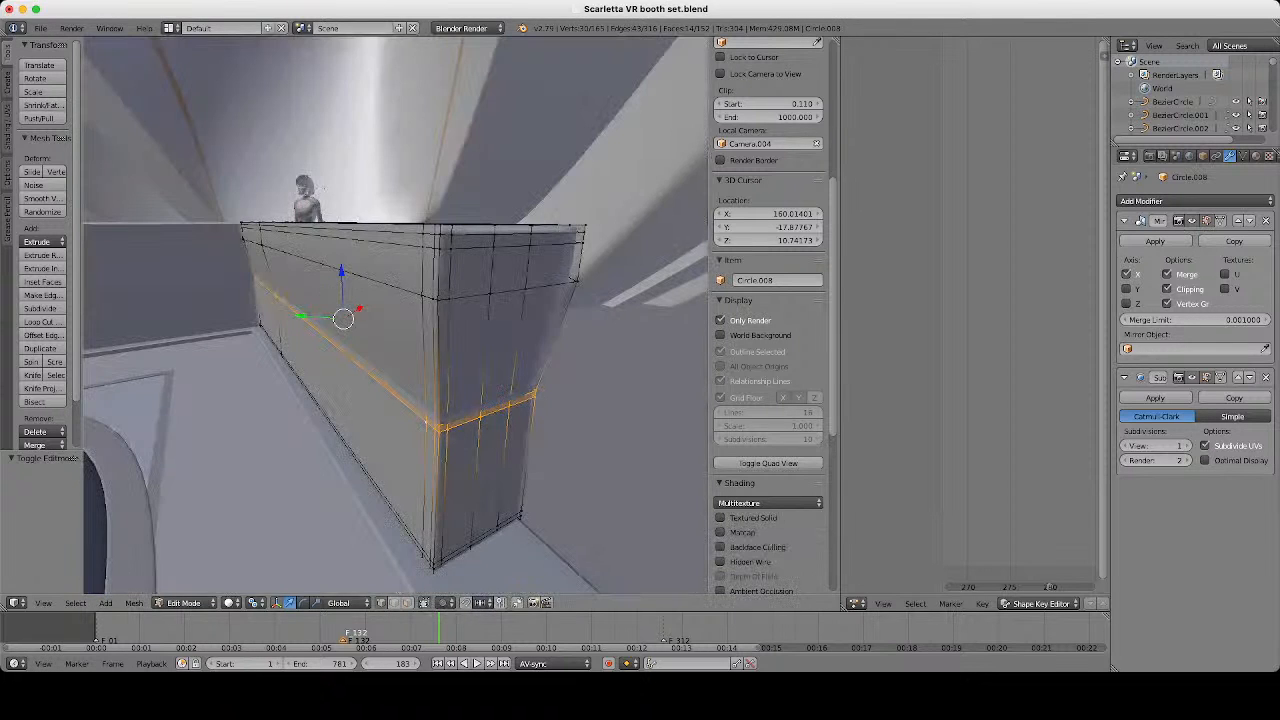
{"action": "key", "text": "g"}
{"action": "key", "text": "z"}
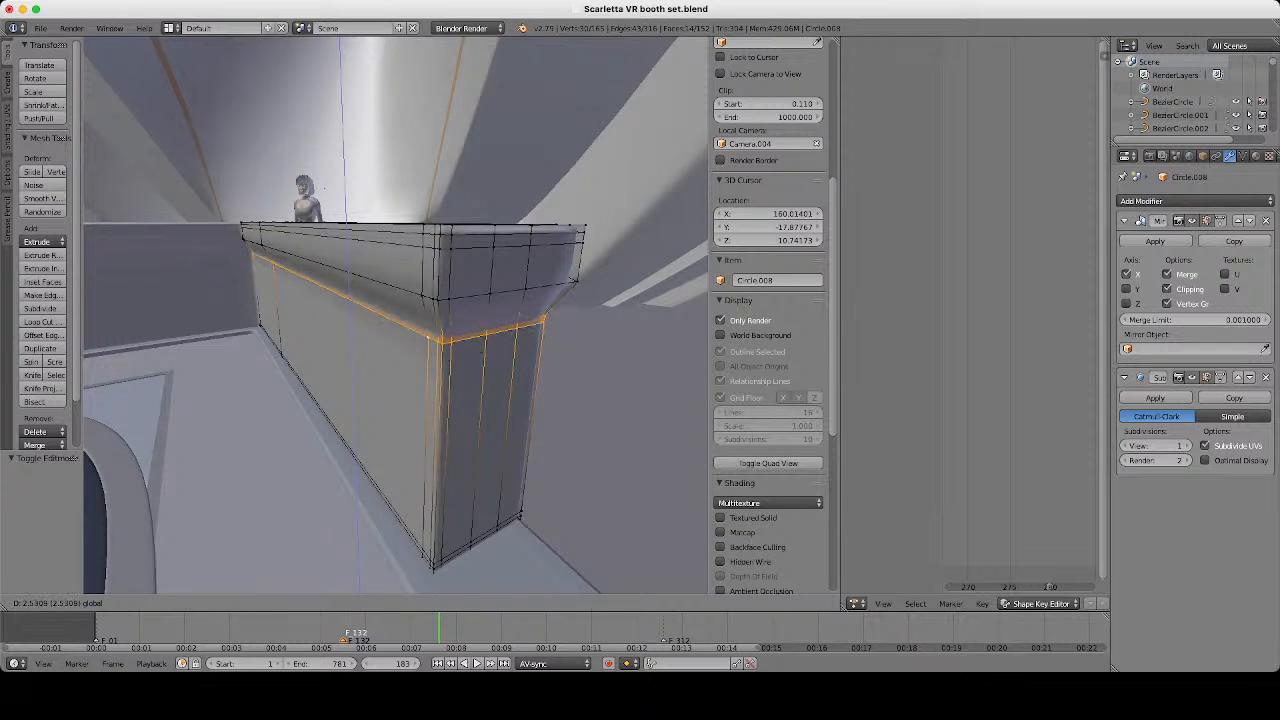
{"action": "key", "text": "Return"}
{"action": "middle_click_drag", "start_coordinate": [481, 352], "coordinate": [366, 348]}
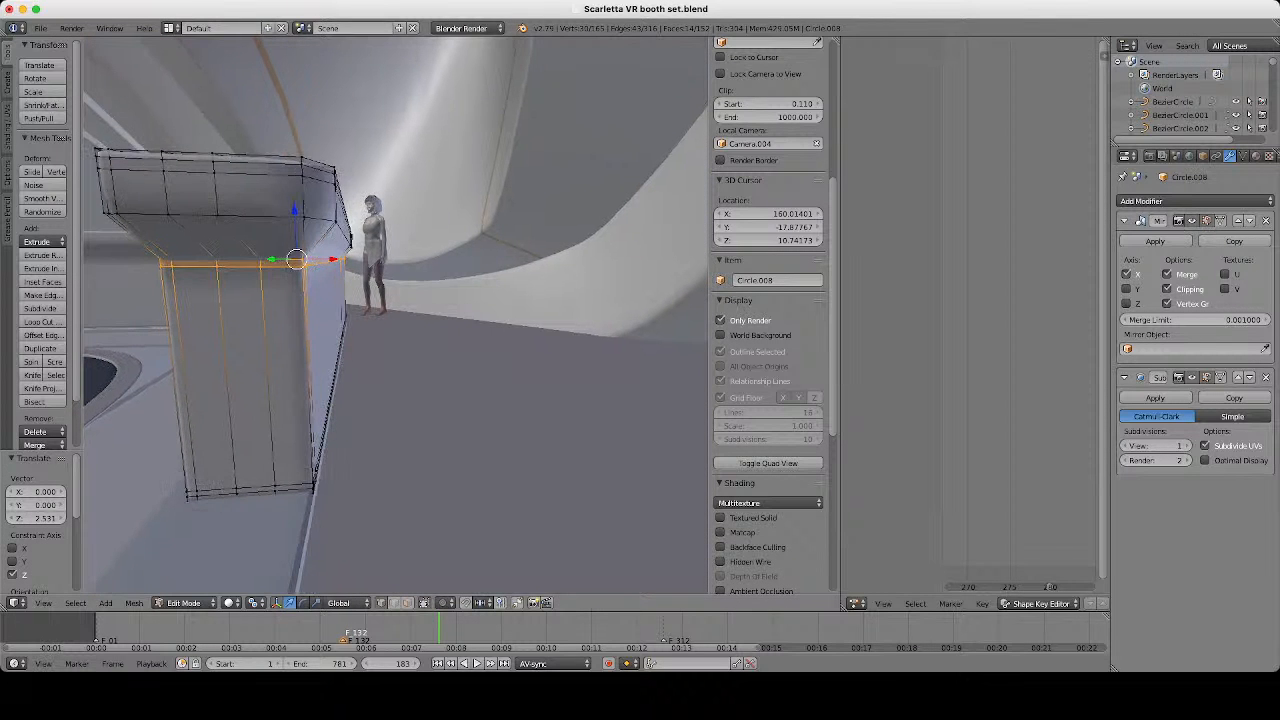
{"action": "key", "text": "Tab"}
{"action": "key", "text": "Tab"}
{"action": "middle_click_drag", "start_coordinate": [342, 104], "coordinate": [371, 165]}
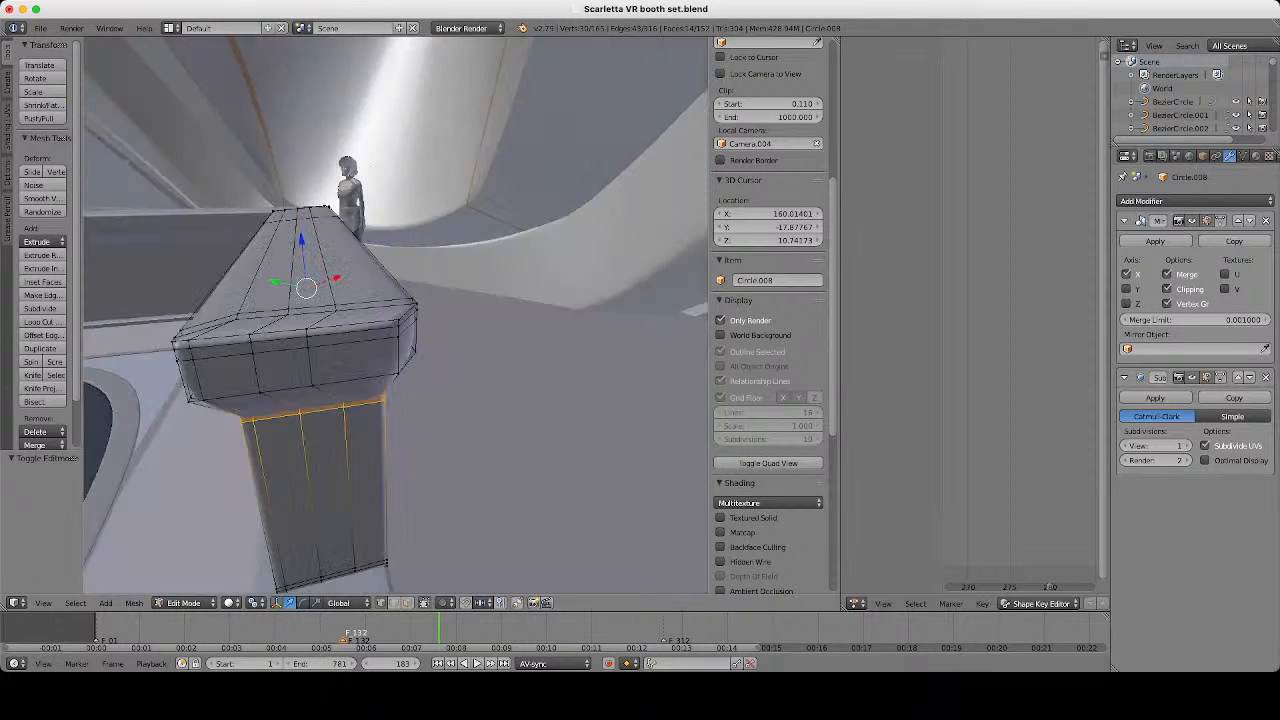
Select the band's vertical row of vertices nearest the outer corner on the free end and edge-slide it by -0.341.
{"action": "right_click", "coordinate": [307, 330]}
{"action": "right_click", "coordinate": [308, 346], "text": "shift"}
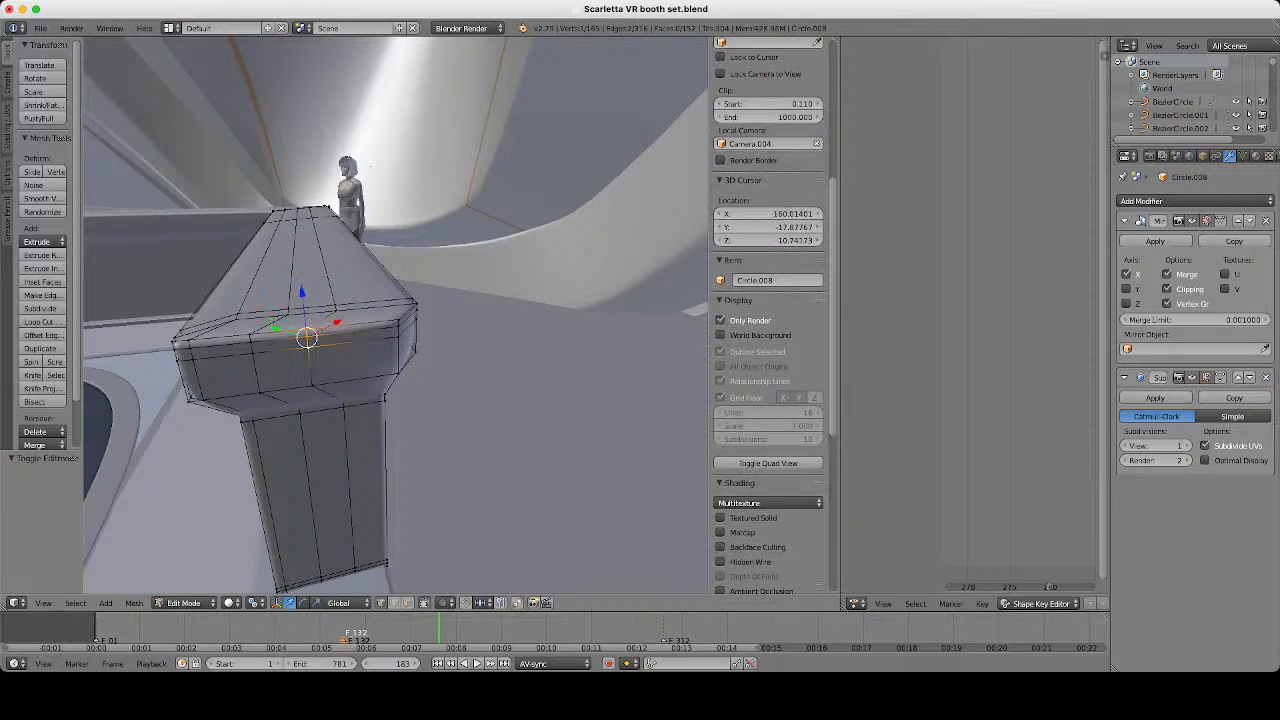
{"action": "right_click", "coordinate": [312, 385], "text": "shift"}
{"action": "right_click", "coordinate": [308, 347], "text": "shift"}
{"action": "key", "text": "ctrl+e"}
{"action": "left_click", "coordinate": [430, 403]}
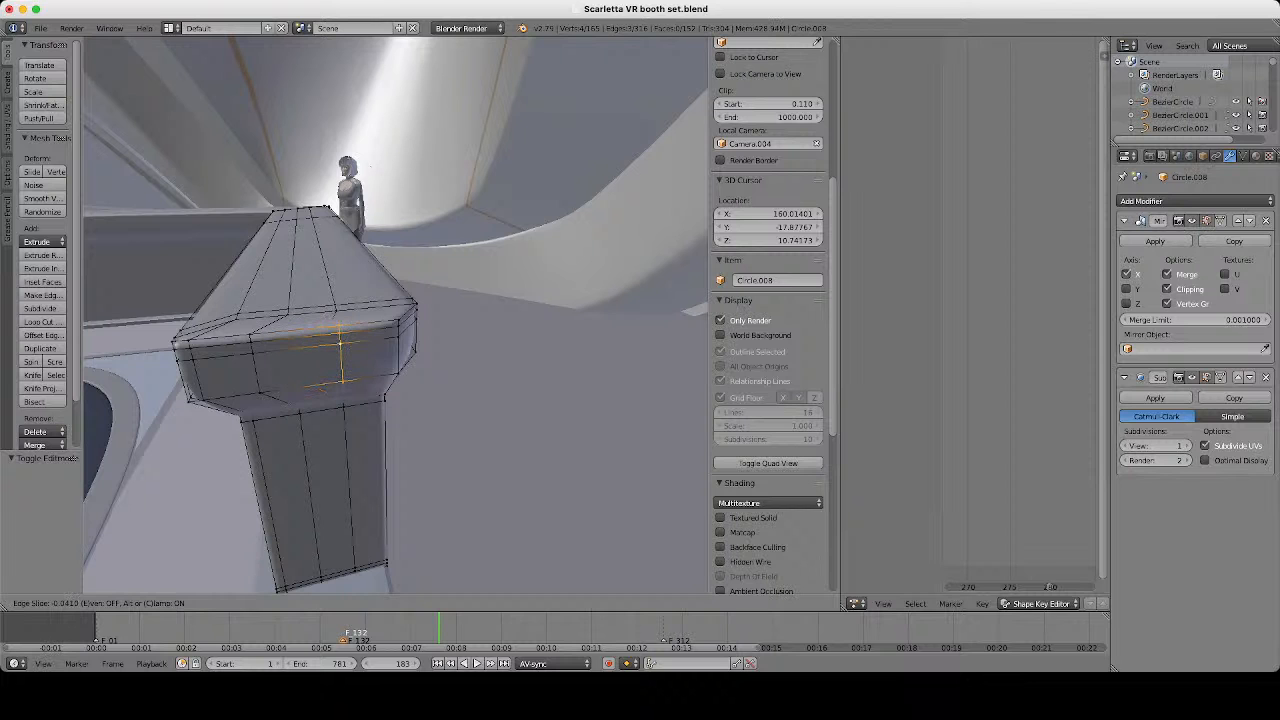
{"action": "left_click", "coordinate": [458, 403]}
Select the band's outer-corner vertices on the free end, move them -0.348 along Y and nudge them again to reshape the corner.
{"action": "right_click", "coordinate": [398, 321]}
{"action": "right_click", "coordinate": [398, 337], "text": "shift"}
{"action": "right_click", "coordinate": [398, 328], "text": "shift"}
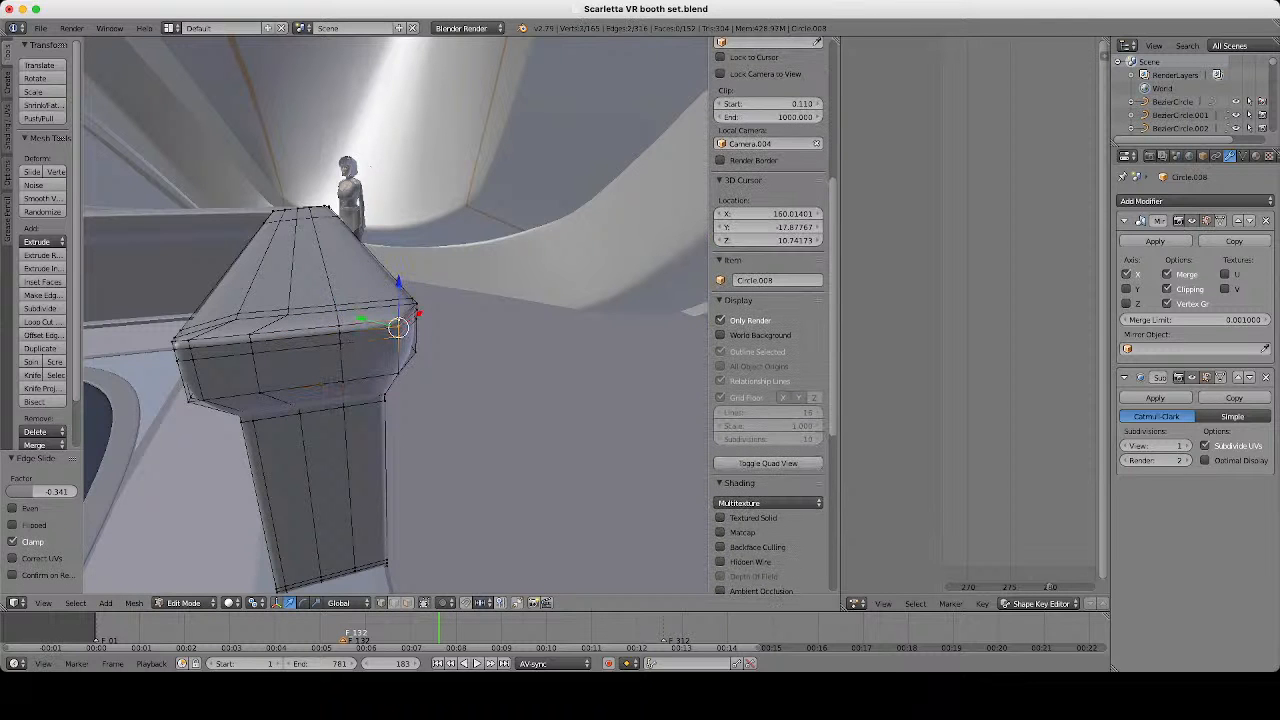
{"action": "right_click", "coordinate": [398, 374], "text": "shift"}
{"action": "middle_click_drag", "start_coordinate": [398, 374], "coordinate": [380, 440]}
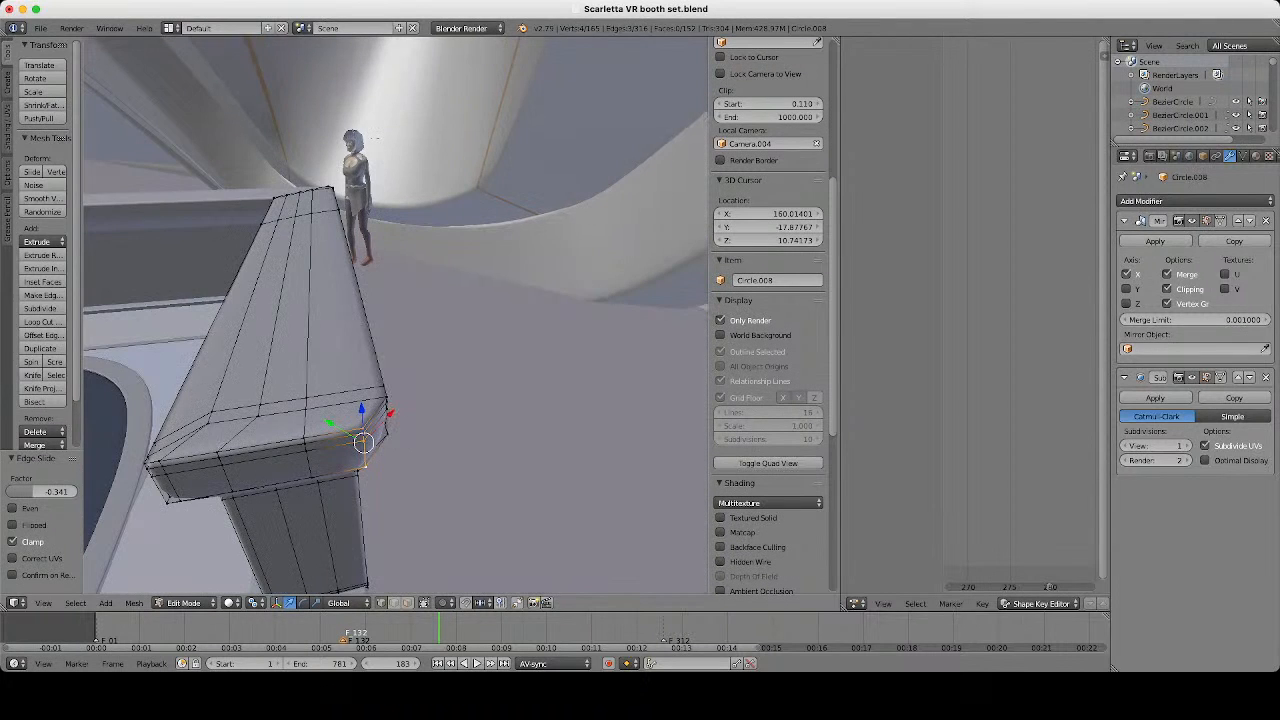
{"action": "left_click_drag", "start_coordinate": [390, 413], "coordinate": [348, 422]}
{"action": "middle_click_drag", "start_coordinate": [348, 422], "coordinate": [382, 420]}
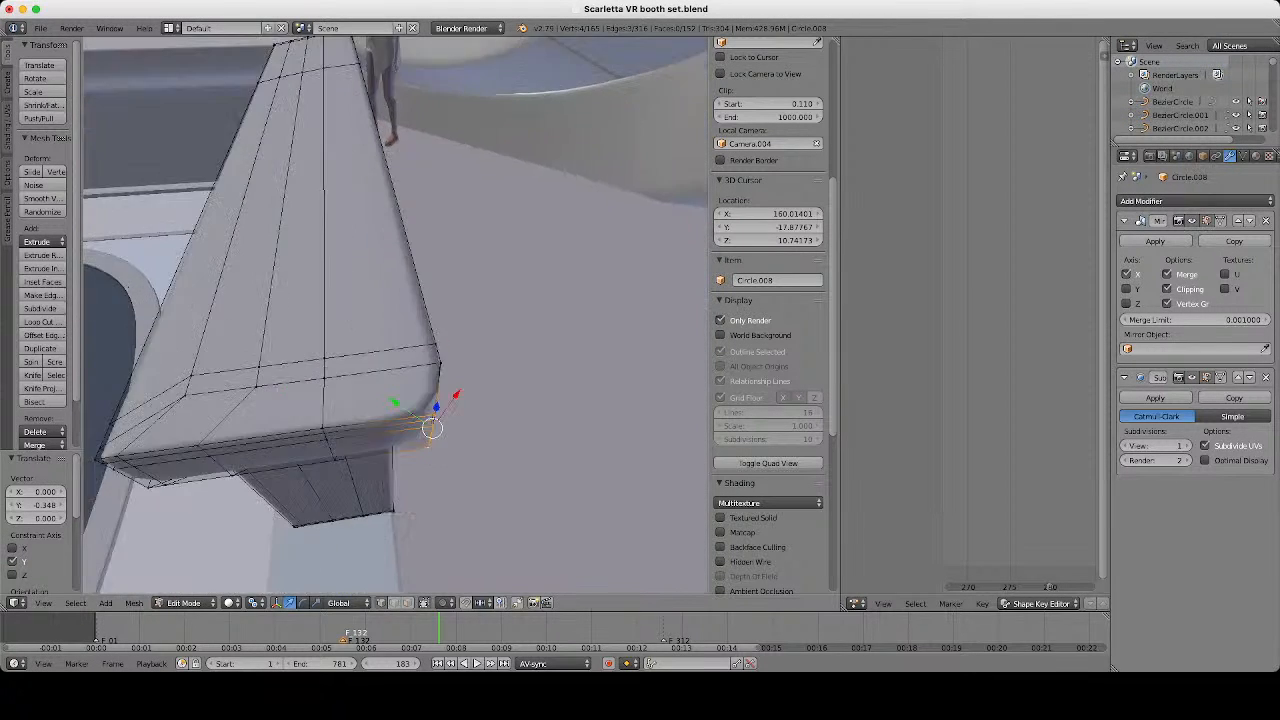
{"action": "mouse_move", "coordinate": [434, 406]}
{"action": "left_mouse_down"}
{"action": "mouse_move", "coordinate": [436, 394]}
{"action": "mouse_move", "coordinate": [417, 401]}
{"action": "left_mouse_up"}
{"action": "key", "text": "Tab"}
{"action": "scroll", "coordinate": [417, 401], "scroll_direction": "down", "scroll_amount": 4}
{"action": "middle_click_drag", "start_coordinate": [417, 401], "coordinate": [430, 350]}
{"action": "scroll", "coordinate": [424, 360], "scroll_direction": "up", "scroll_amount": 3}
Add two edge loops around the trim, one just above the band's lower edge and one on its sloped underside.
{"action": "key", "text": "Tab"}
{"action": "scroll", "coordinate": [424, 360], "scroll_direction": "up", "scroll_amount": 3}
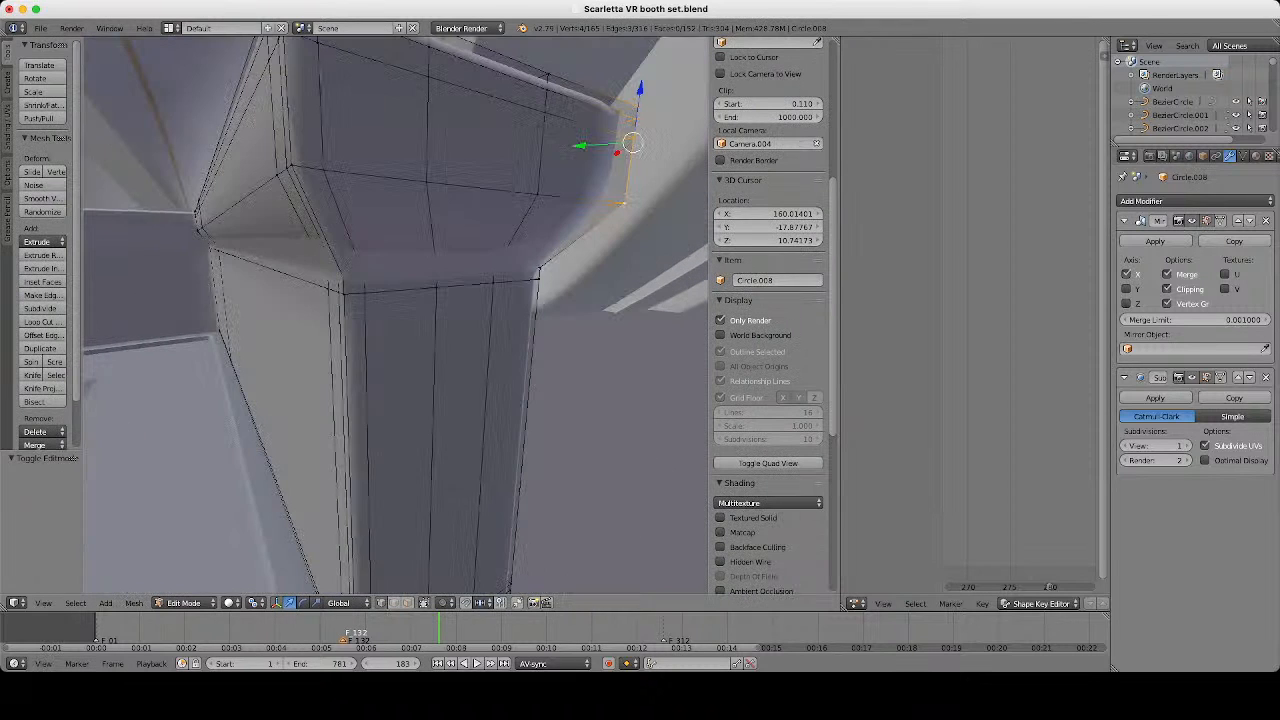
{"action": "key", "text": "ctrl+r"}
{"action": "left_click", "coordinate": [430, 136]}
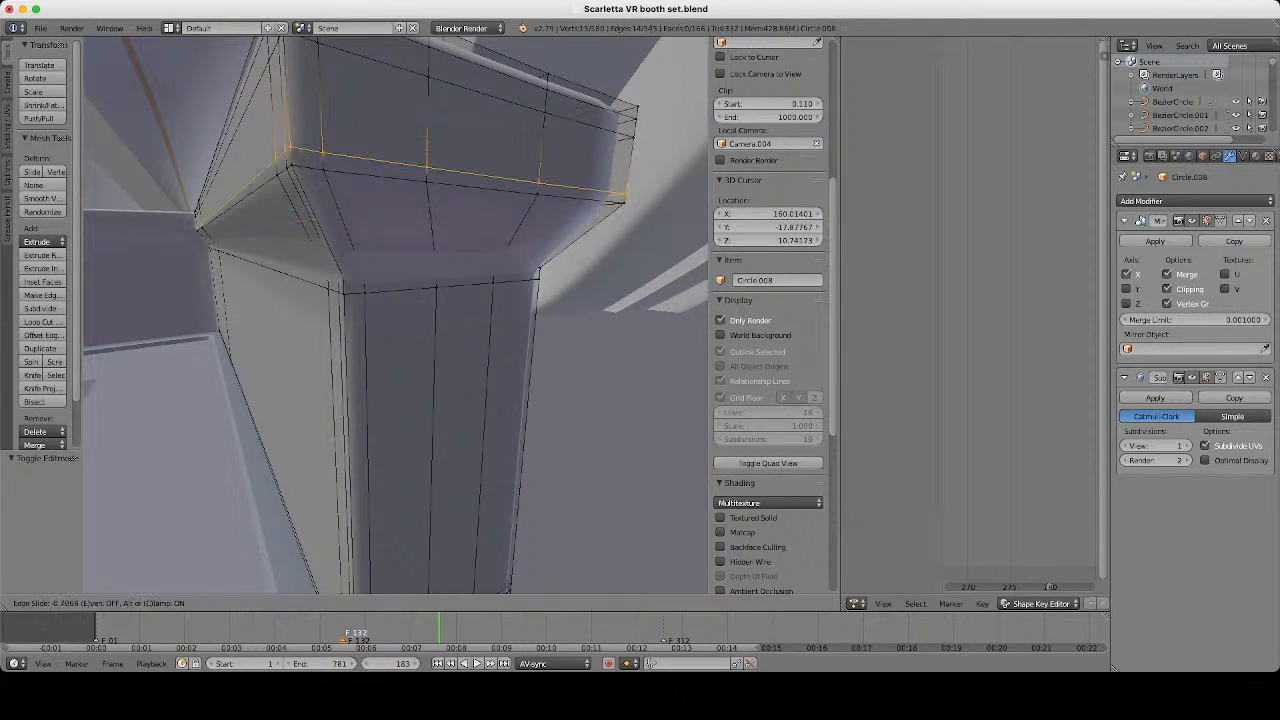
{"action": "left_click", "coordinate": [430, 166]}
{"action": "key", "text": "ctrl+r"}
{"action": "left_click", "coordinate": [430, 224]}
{"action": "left_click", "coordinate": [430, 228]}
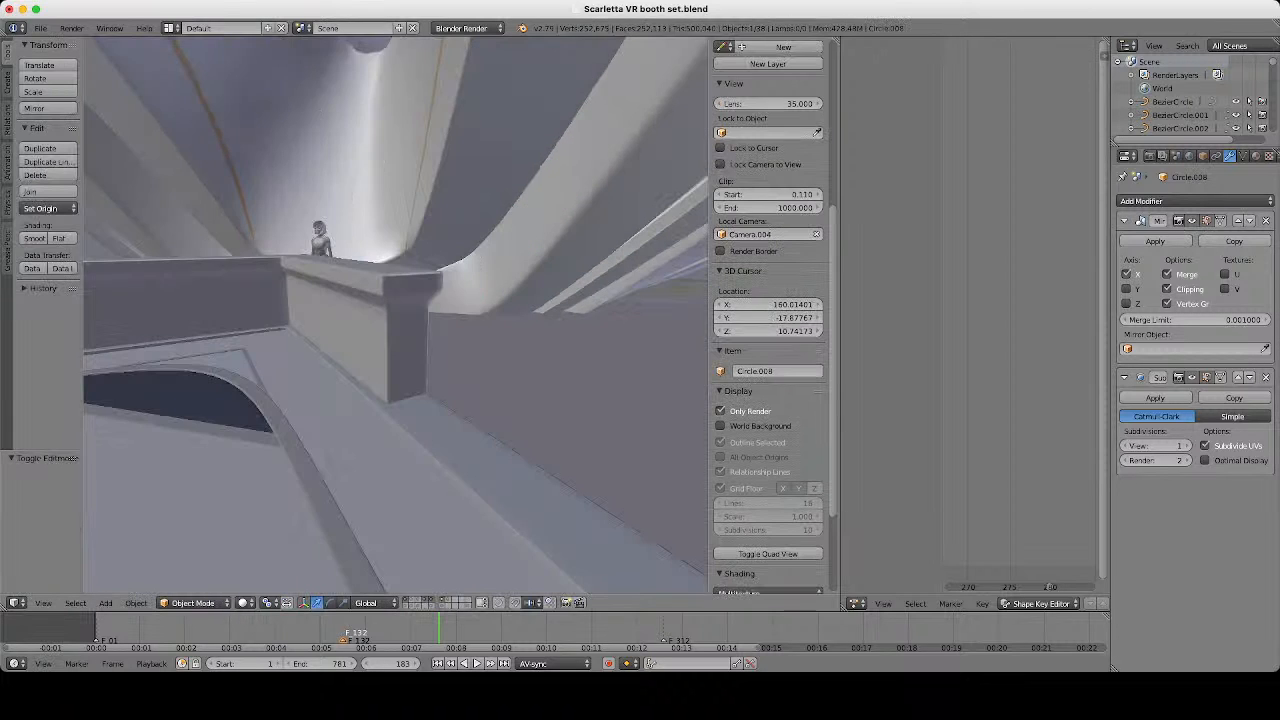
{"action": "scroll", "coordinate": [396, 315], "scroll_direction": "down", "scroll_amount": 3}
{"action": "mouse_move", "coordinate": [396, 315]}
{"action": "middle_mouse_down"}
{"action": "mouse_move", "coordinate": [490, 355]}
{"action": "mouse_move", "coordinate": [530, 270]}
{"action": "mouse_move", "coordinate": [590, 260]}
{"action": "mouse_move", "coordinate": [396, 325]}
{"action": "middle_mouse_up"}
{"action": "scroll", "coordinate": [396, 315], "scroll_direction": "up", "scroll_amount": 3}
{"action": "scroll", "coordinate": [396, 315], "scroll_direction": "up", "scroll_amount": 2}
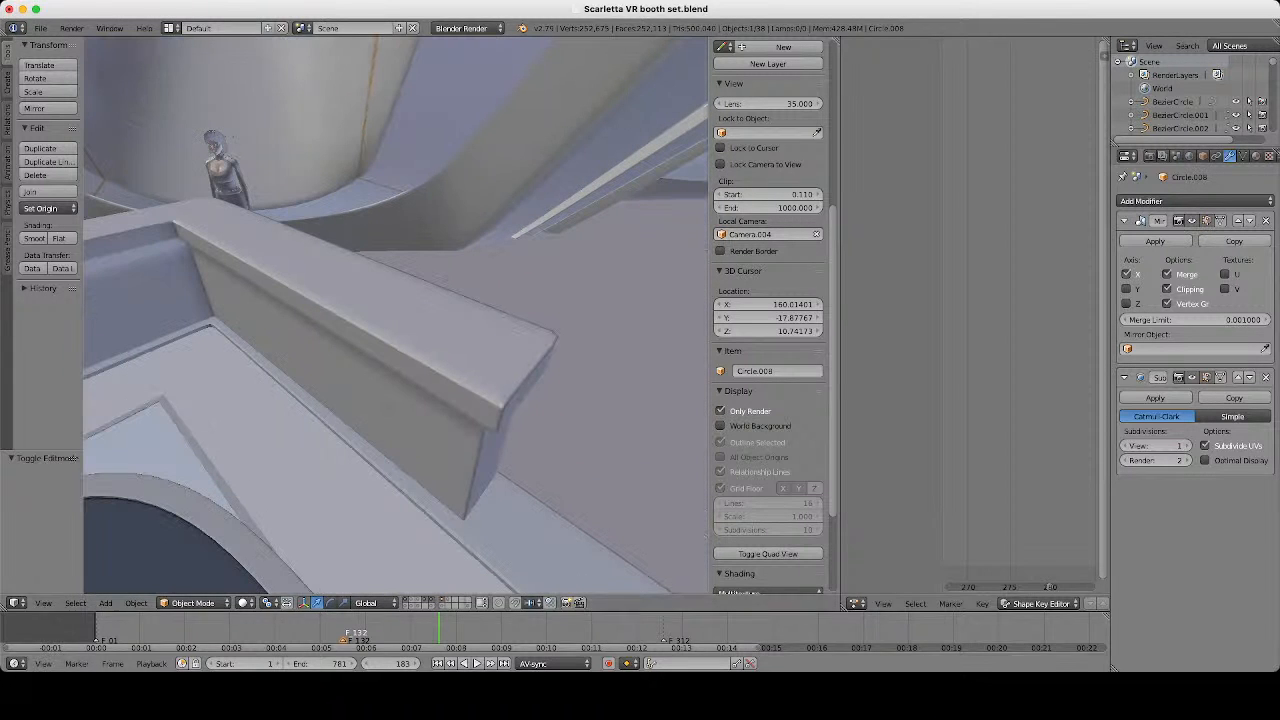
Save the booth set file.
{"action": "left_click", "coordinate": [40, 28]}
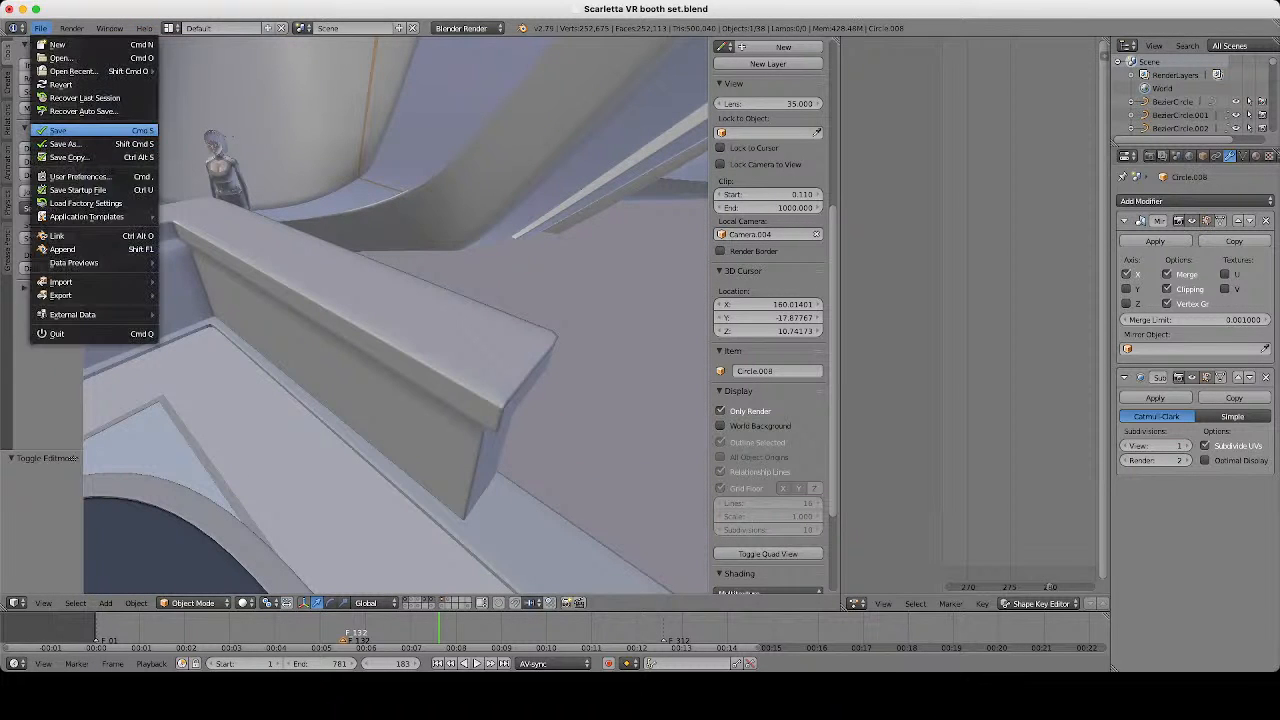
{"action": "left_click", "coordinate": [60, 131]}
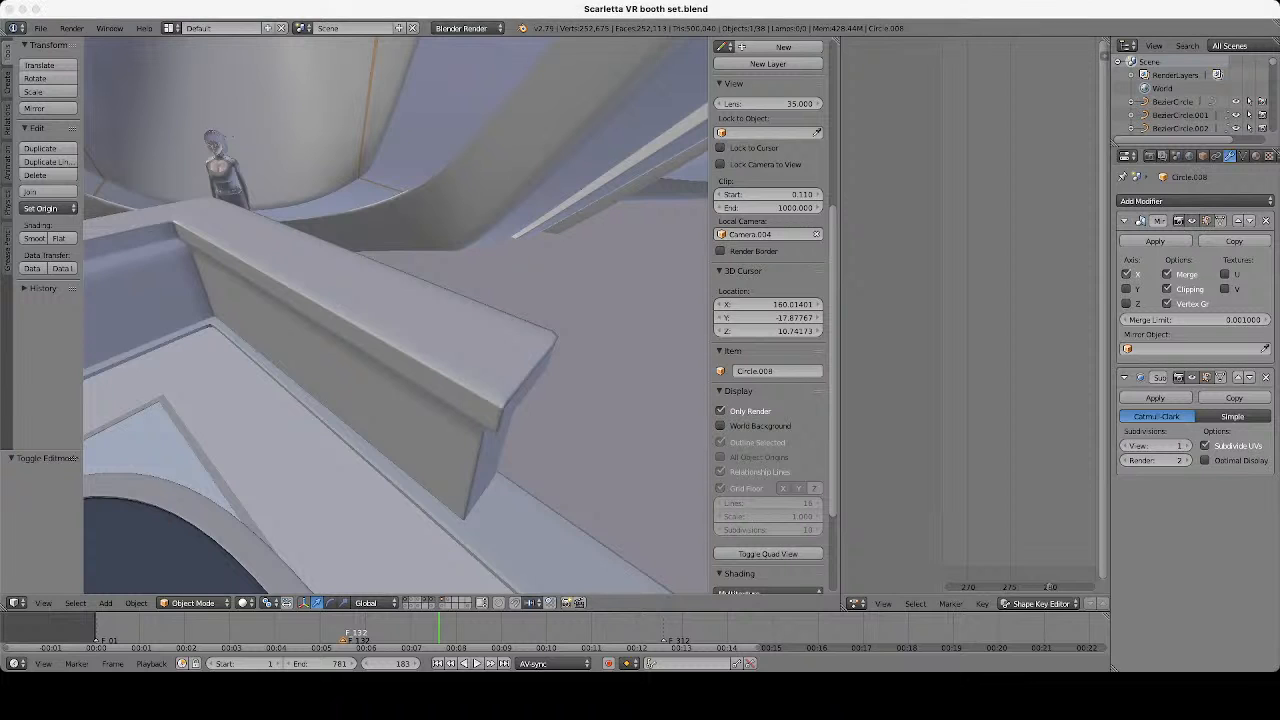
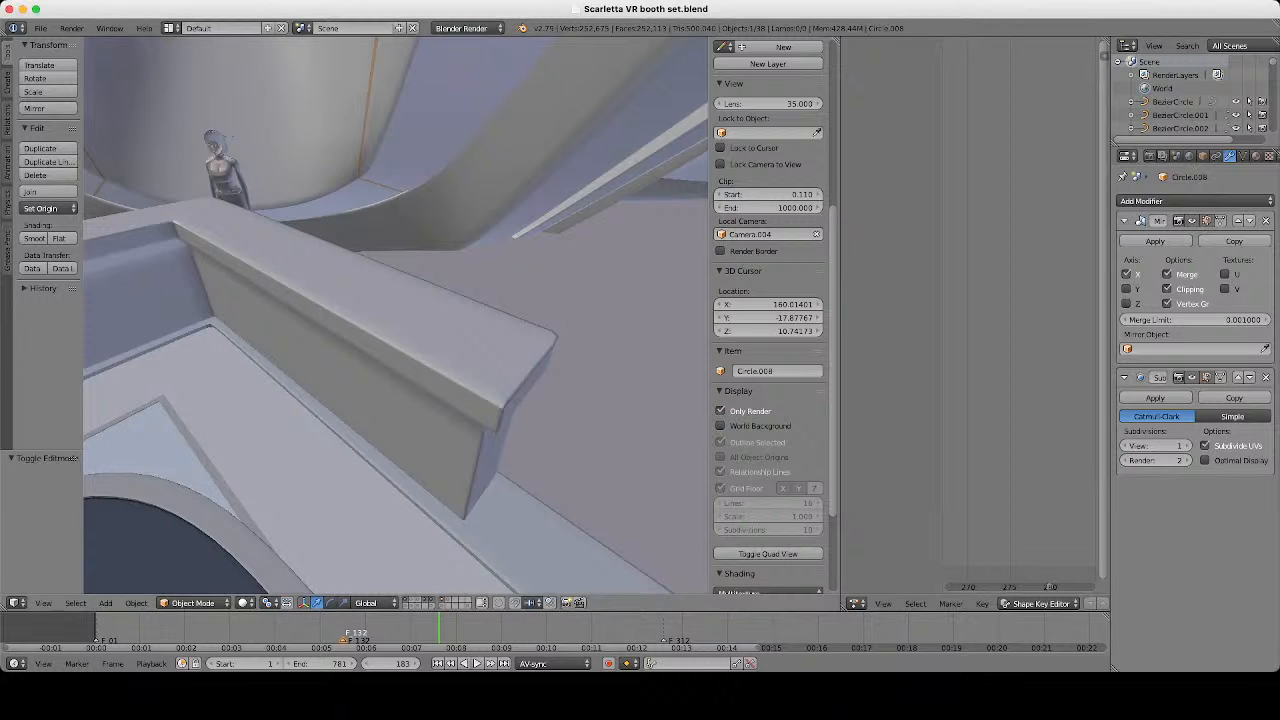
Add two edge loops on the trim's top face, one across the free end and one along the inner long side.
{"action": "key", "text": "Tab"}
{"action": "middle_click_drag", "start_coordinate": [430, 320], "coordinate": [340, 325]}
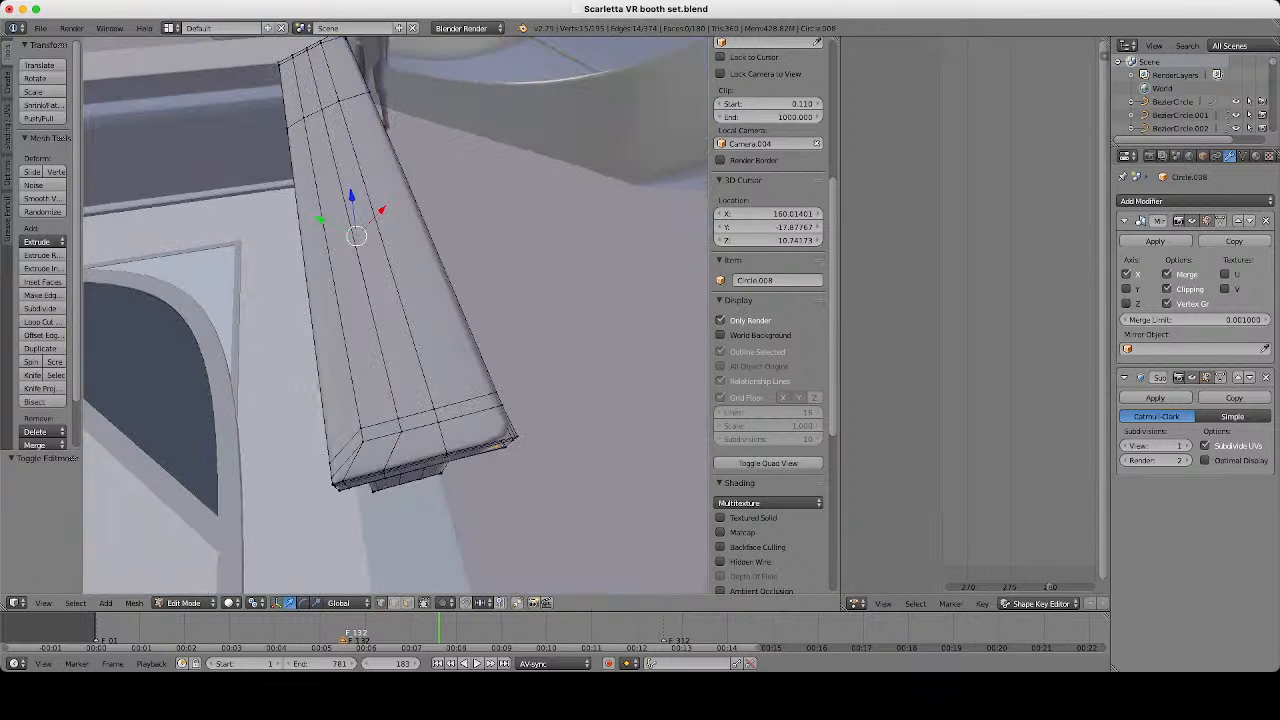
{"action": "key", "text": "ctrl+r"}
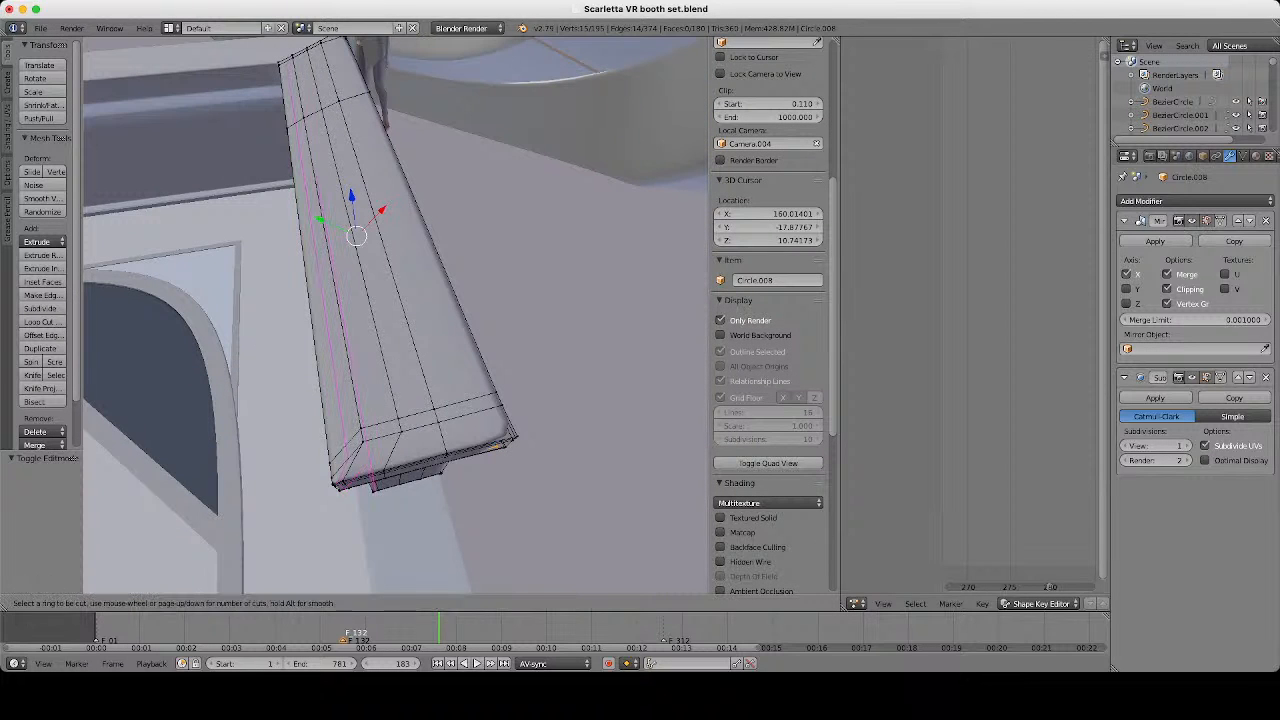
{"action": "key", "text": "Escape"}
{"action": "middle_click_drag", "start_coordinate": [350, 400], "coordinate": [370, 290]}
{"action": "scroll", "coordinate": [360, 315], "scroll_direction": "up", "scroll_amount": 2}
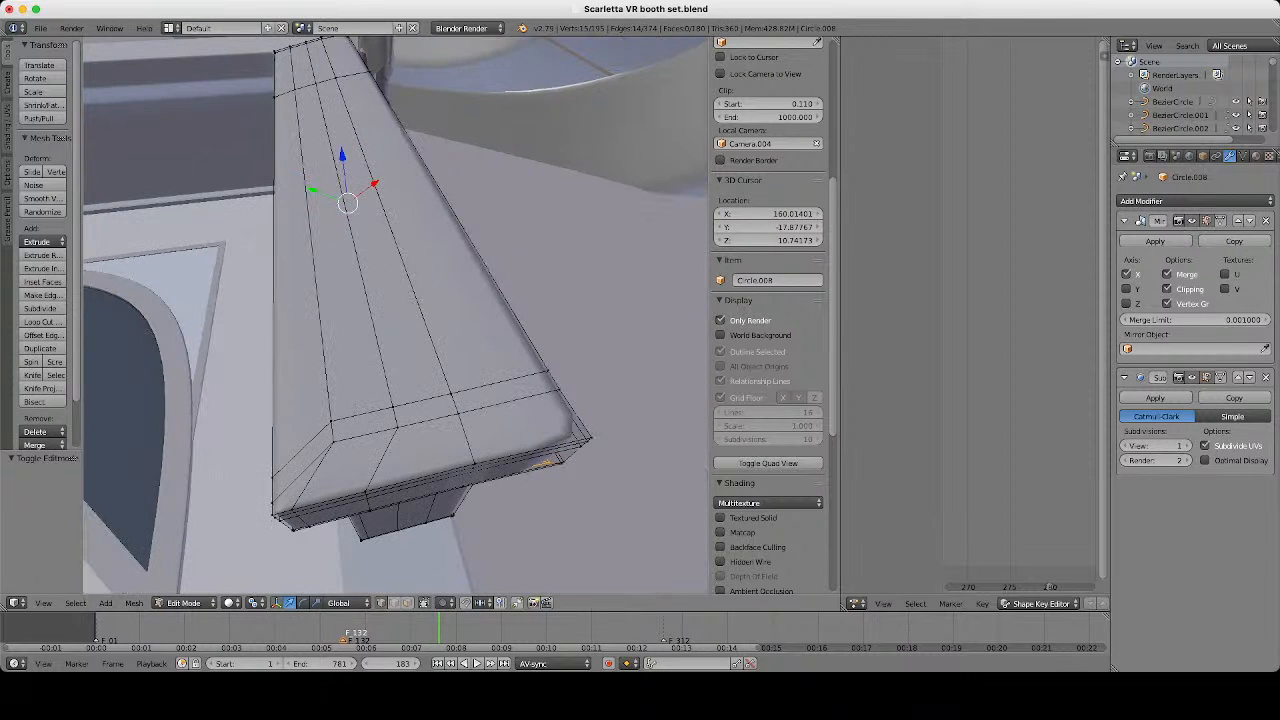
{"action": "key", "text": "ctrl+r"}
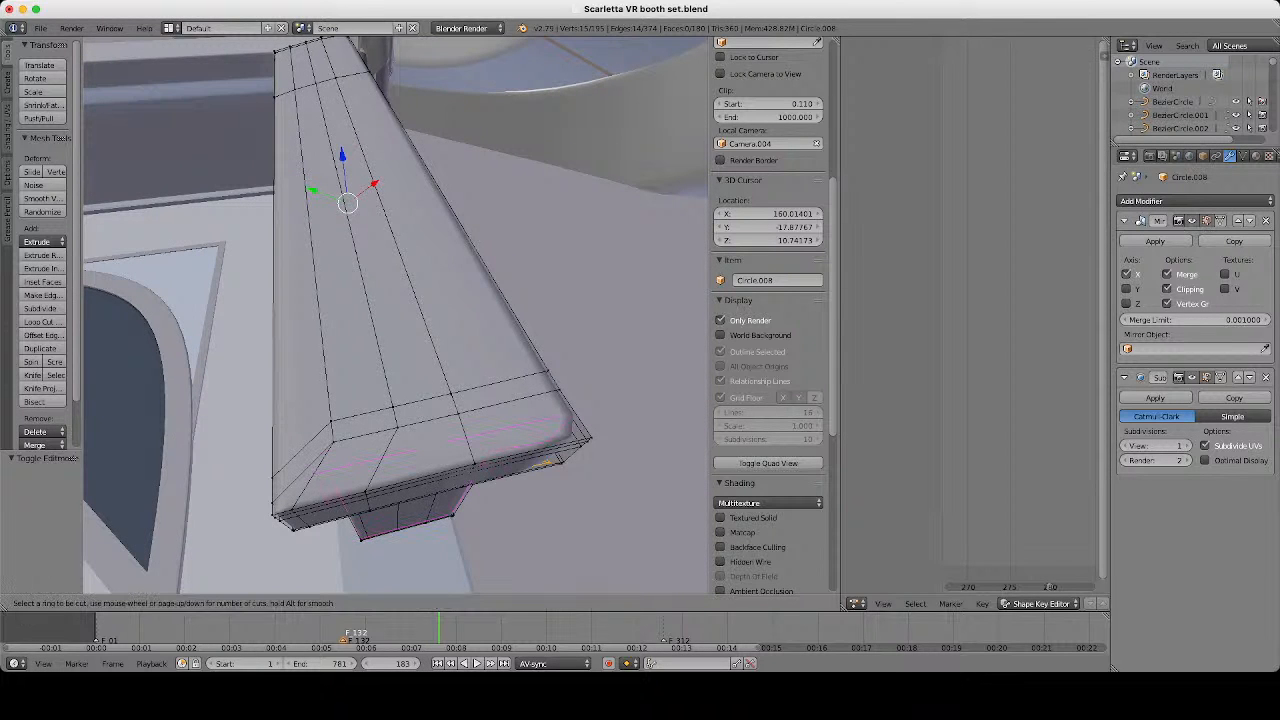
{"action": "double_click", "coordinate": [464, 438]}
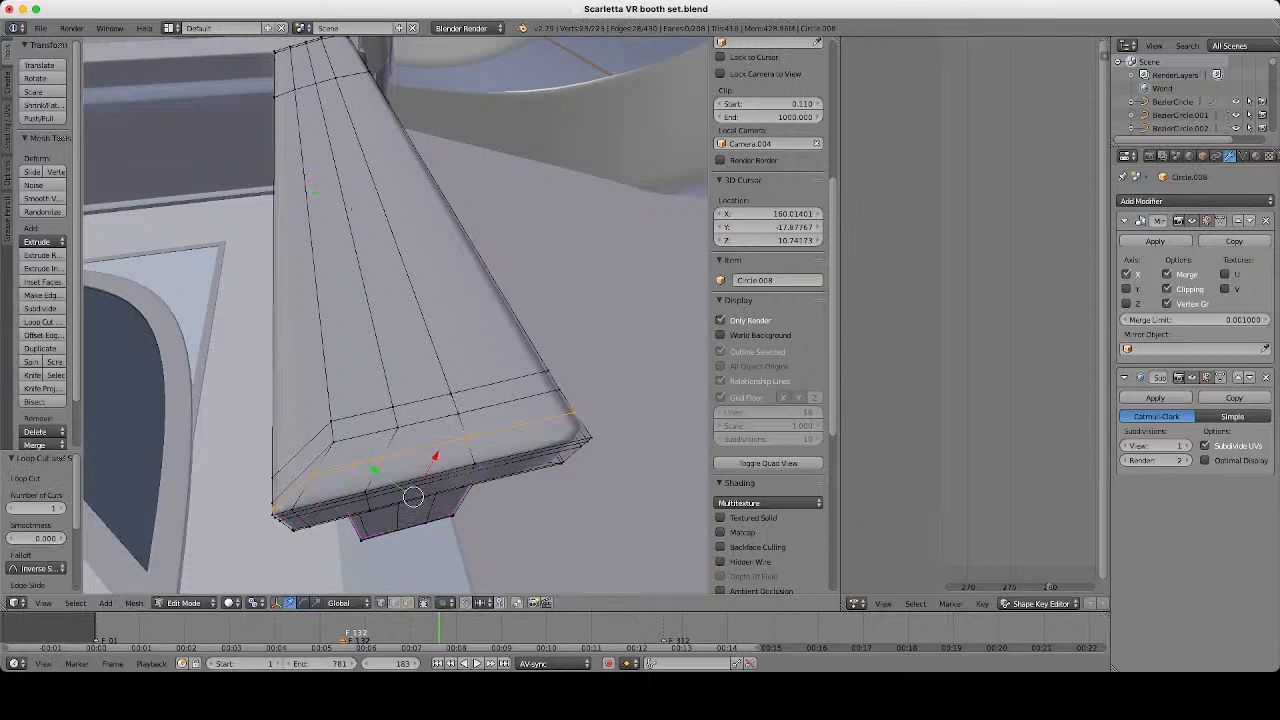
{"action": "key", "text": "ctrl+r"}
{"action": "double_click", "coordinate": [413, 497]}
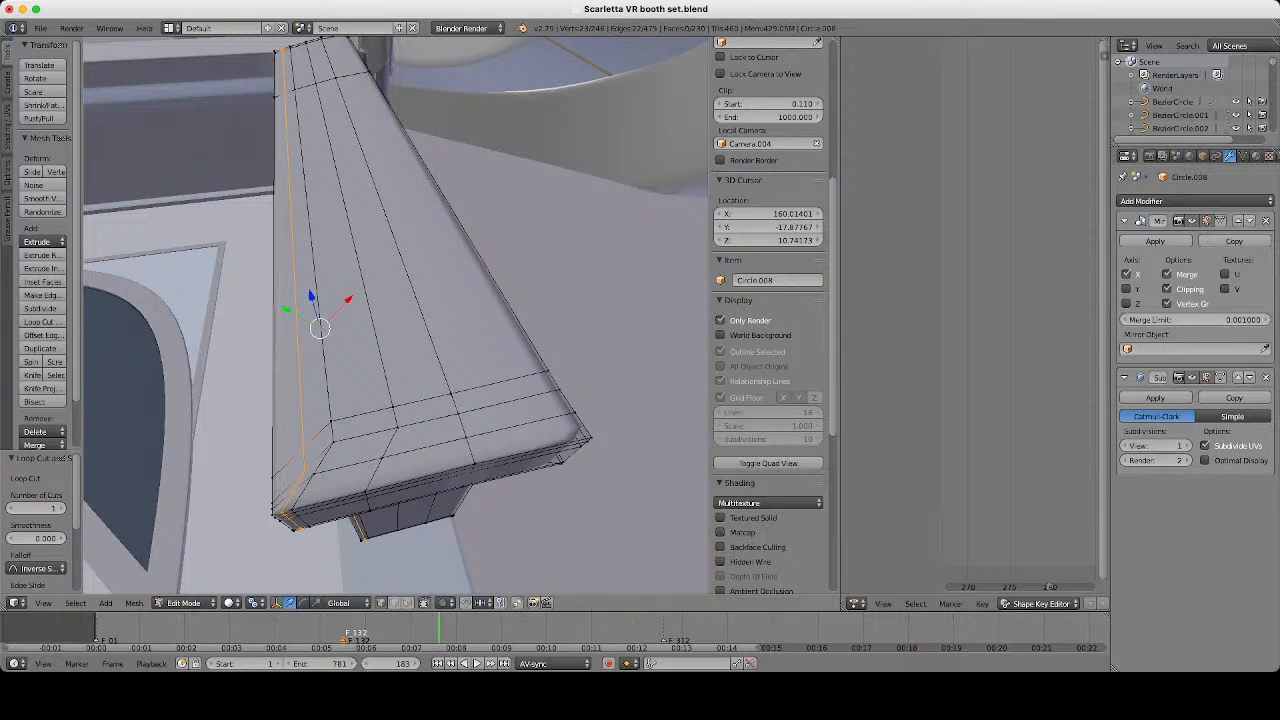
{"action": "left_click", "coordinate": [407, 603]}
{"action": "right_click", "coordinate": [364, 424]}
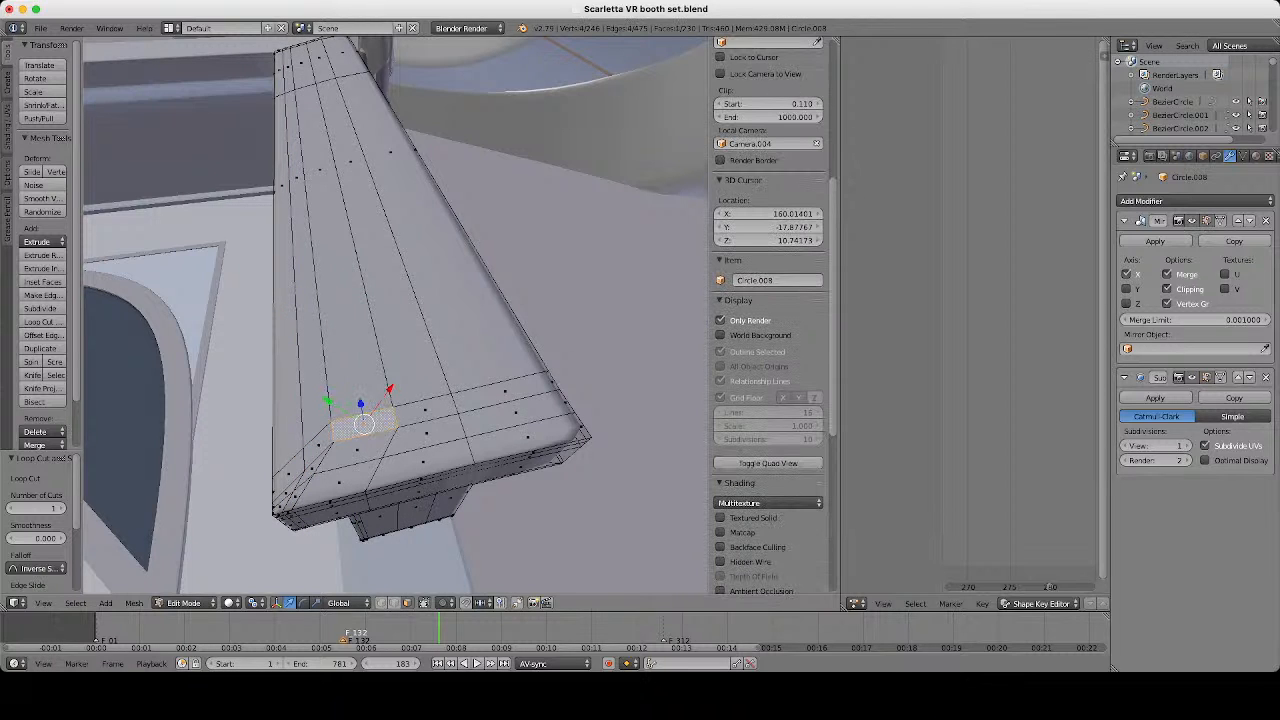
{"action": "right_click", "coordinate": [338, 458], "text": "shift"}
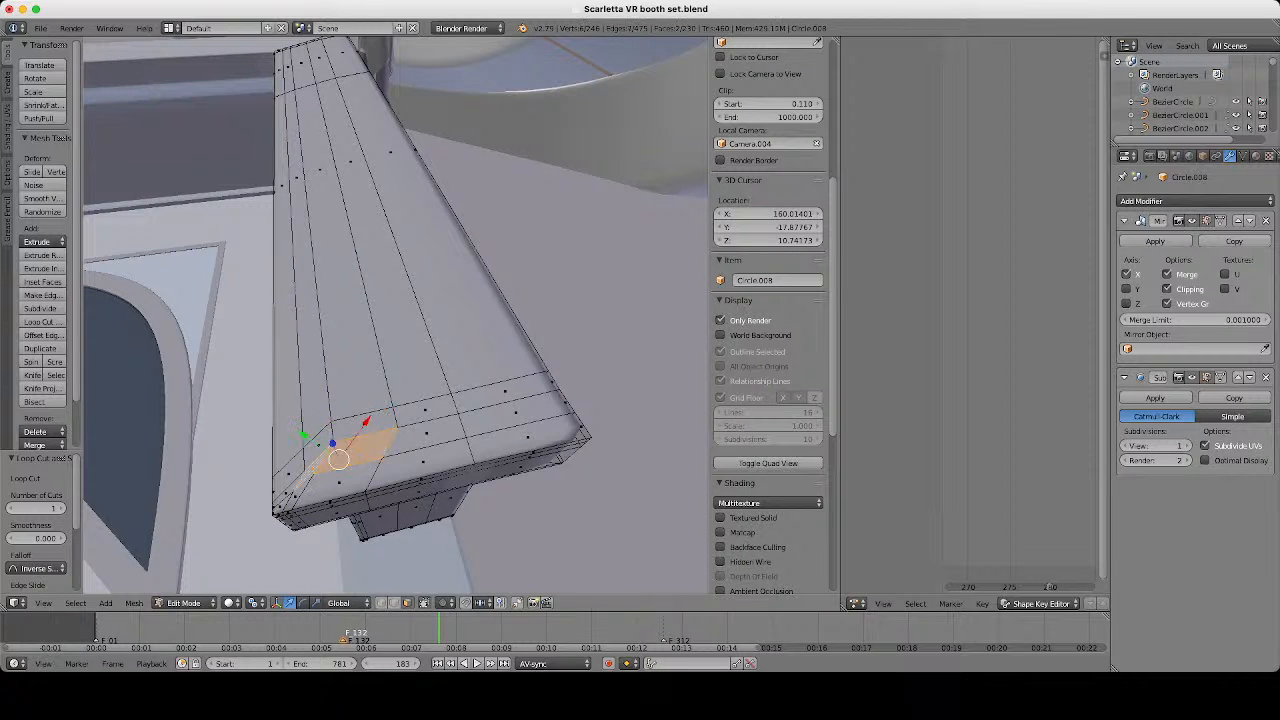
{"action": "key", "text": "Tab"}
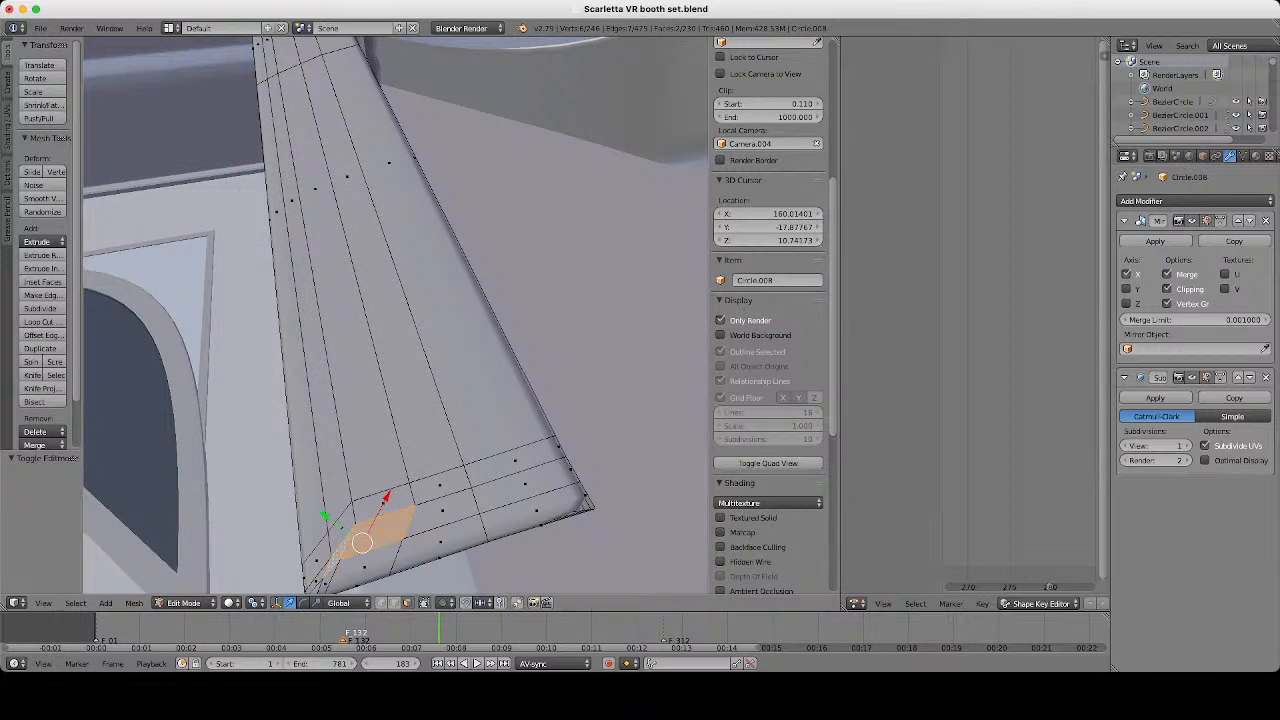
{"action": "right_click", "coordinate": [326, 448]}
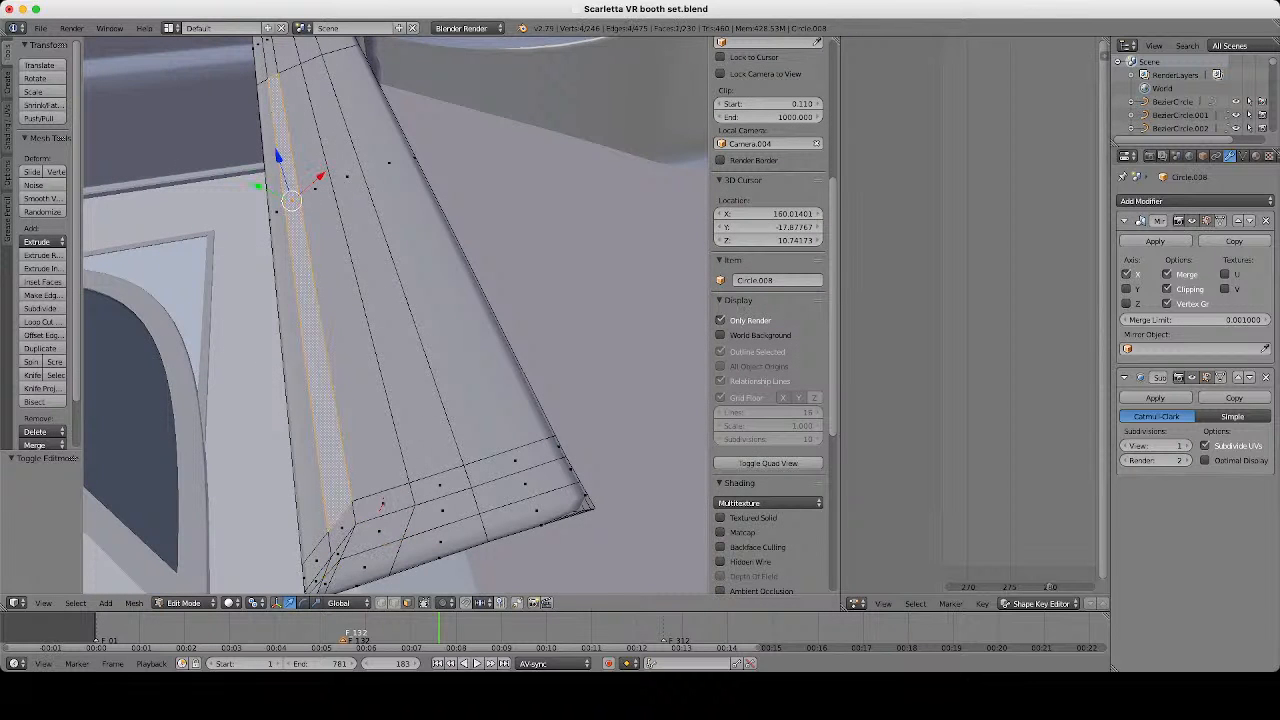
{"action": "key", "text": "a"}
{"action": "right_click", "coordinate": [381, 503]}
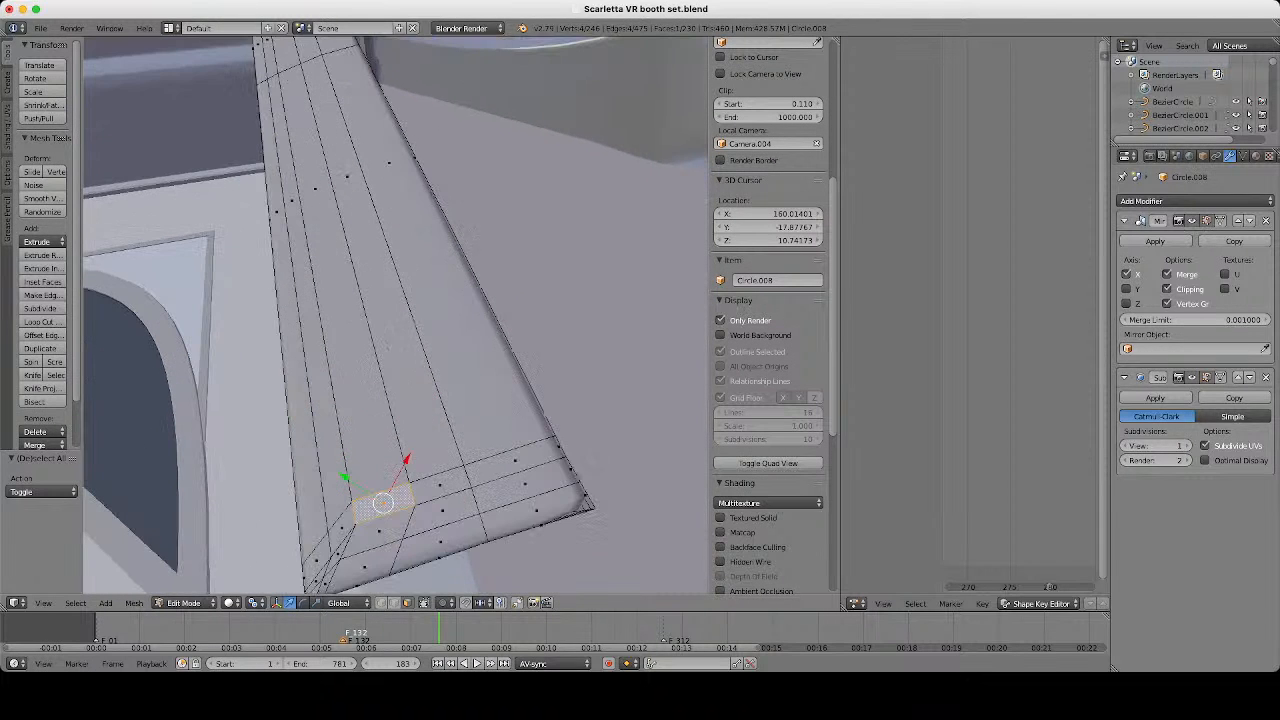
Add one more edge loop along the inner long side and one across the free end to outline a narrow strip.
{"action": "key", "text": "ctrl+r"}
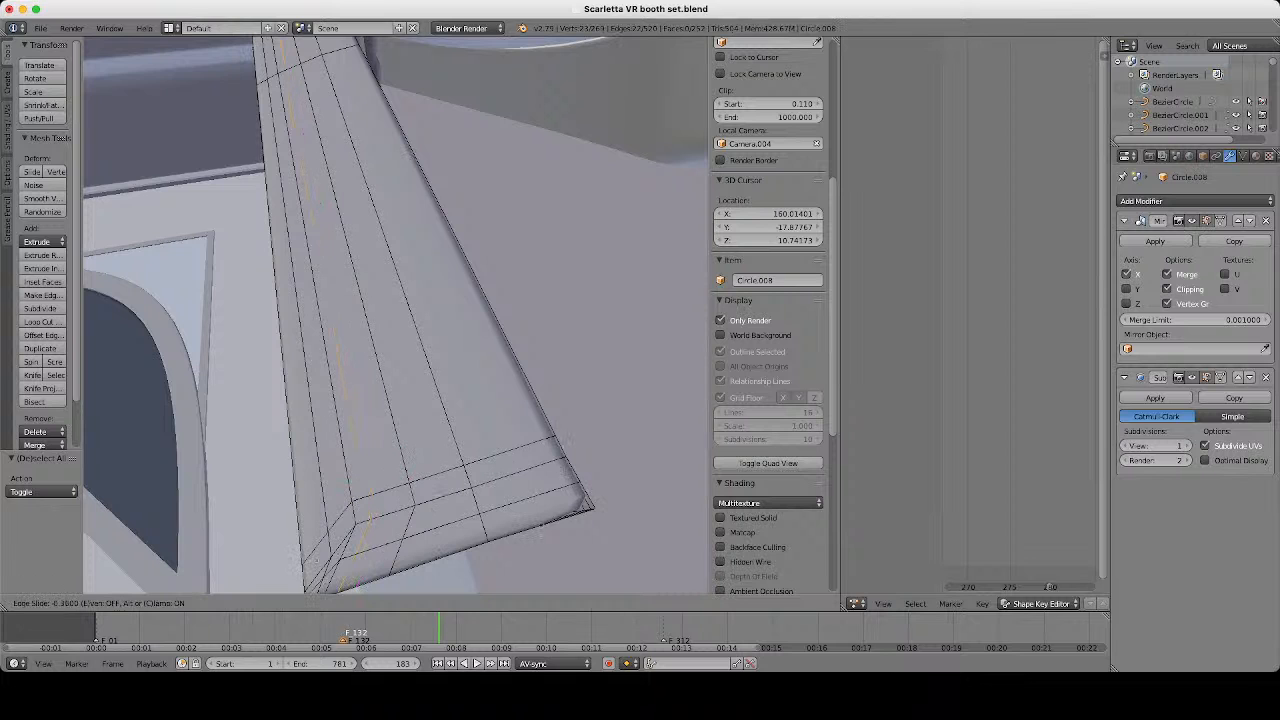
{"action": "key", "text": "Return"}
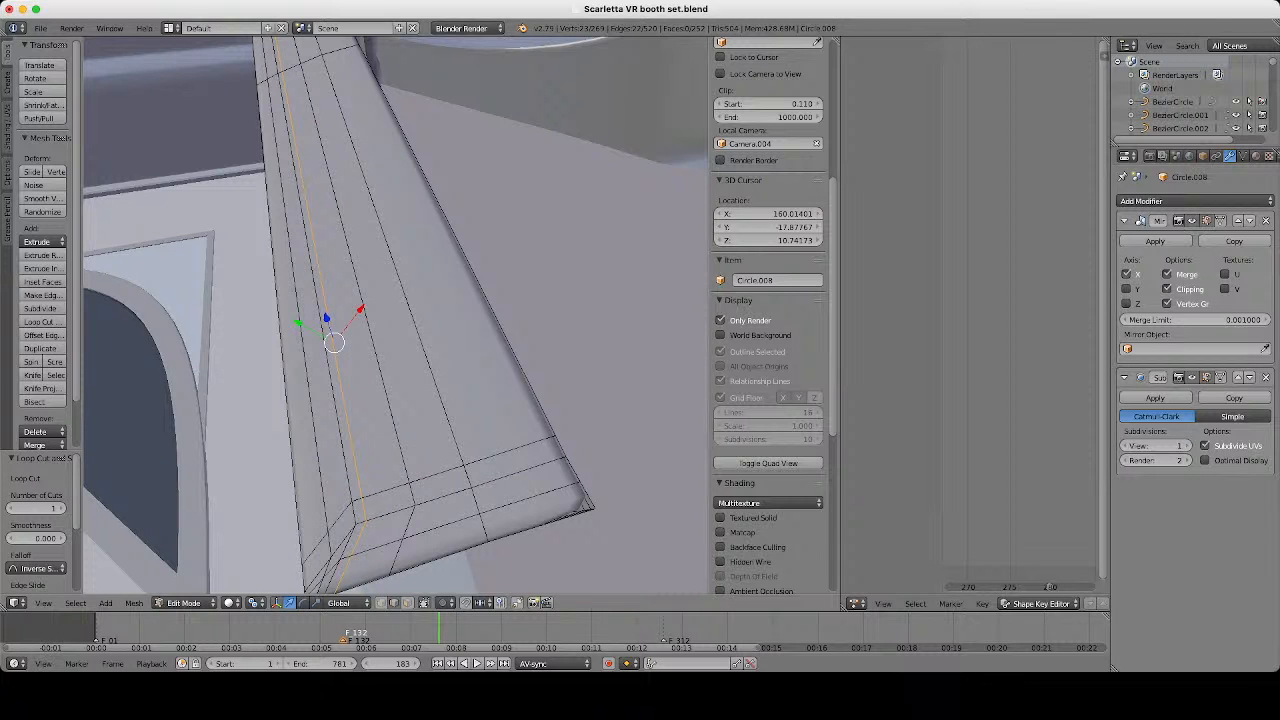
{"action": "key", "text": "ctrl+r"}
{"action": "key", "text": "Return"}
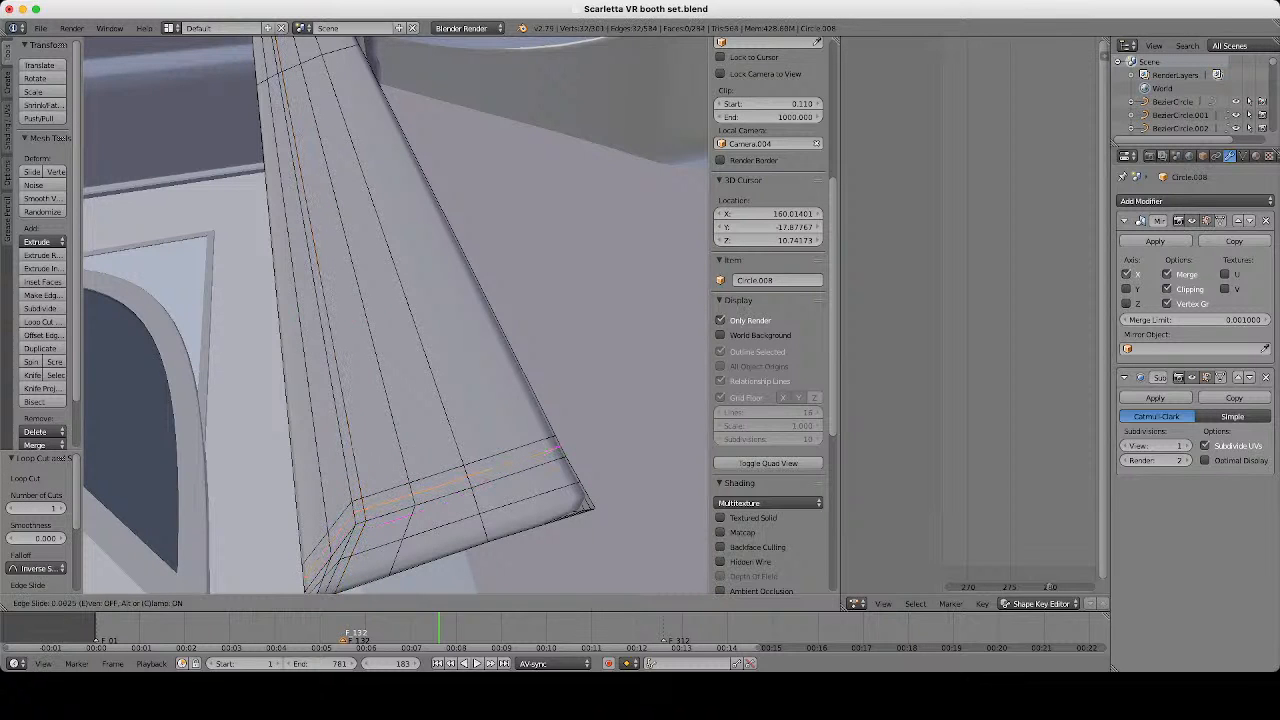
{"action": "key", "text": "Return"}
{"action": "left_click", "coordinate": [407, 603]}
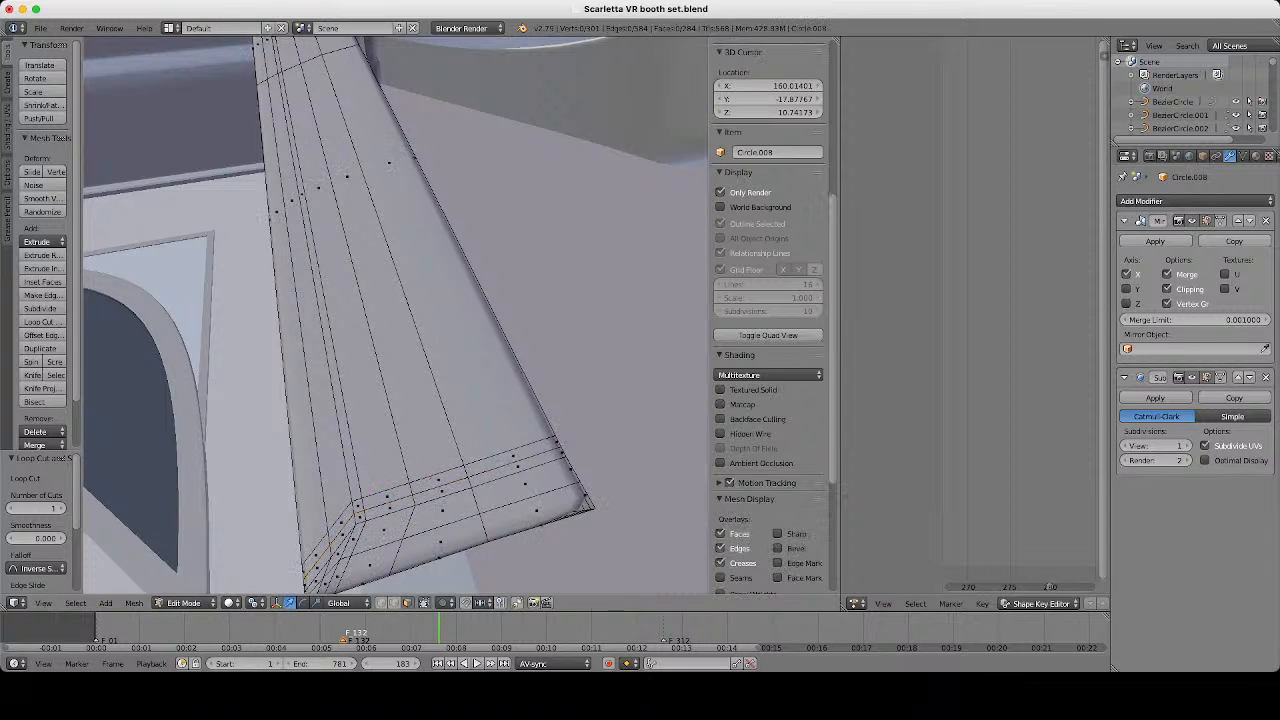
{"action": "right_click", "coordinate": [390, 508]}
{"action": "right_click", "coordinate": [360, 517], "text": "shift"}
Add two parallel edge loops along the outer long side of the trim's top face.
{"action": "middle_click_drag", "start_coordinate": [378, 512], "coordinate": [325, 500]}
{"action": "key", "text": "ctrl+r"}
{"action": "key", "text": "Return"}
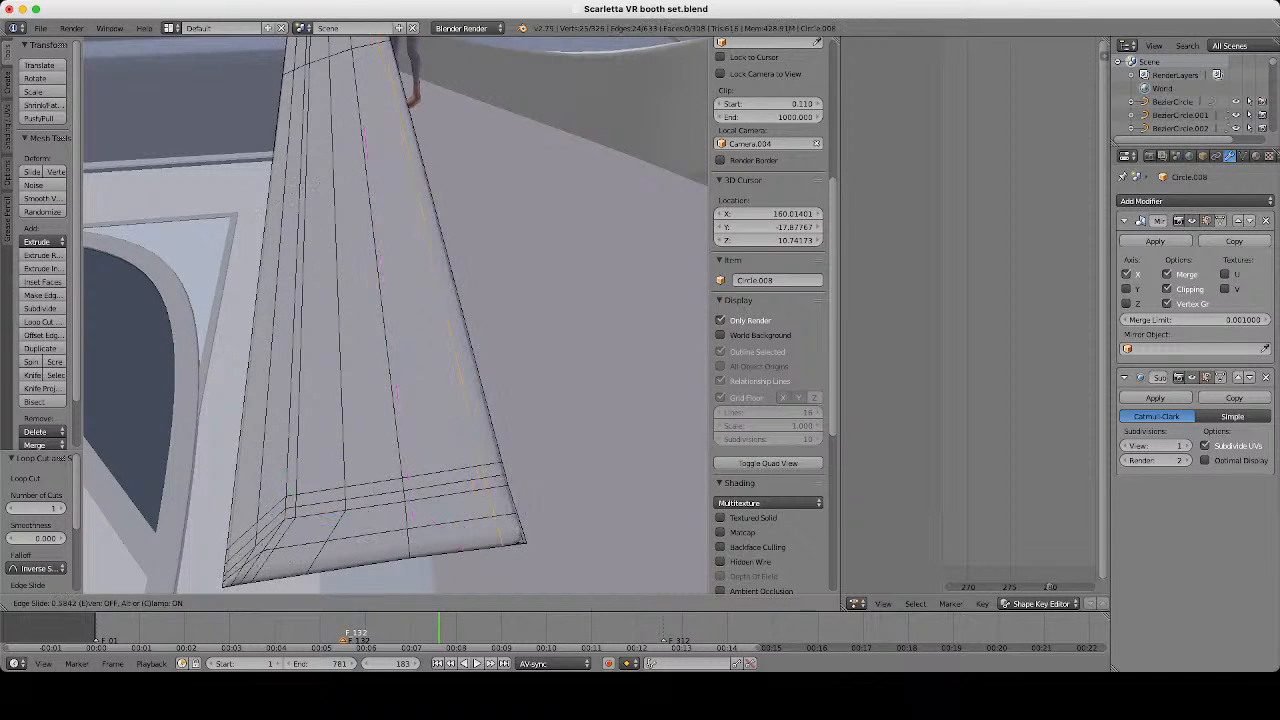
{"action": "key", "text": "Return"}
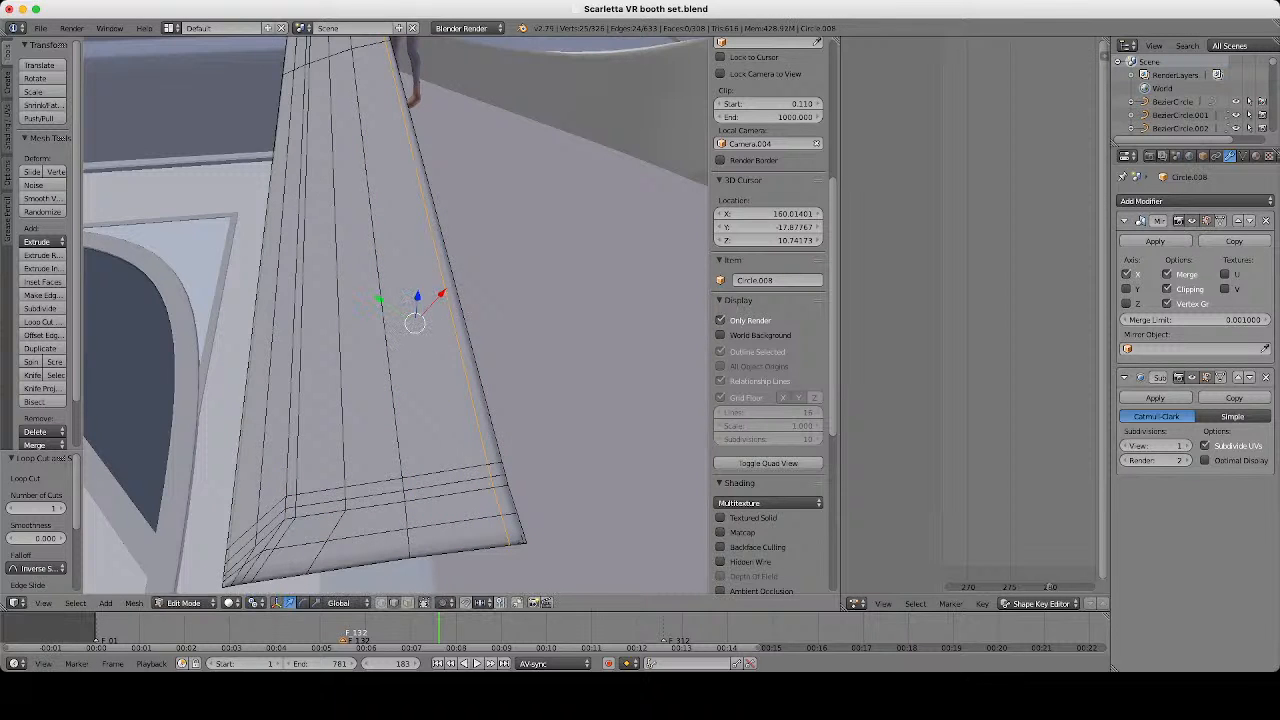
{"action": "key", "text": "g"}
{"action": "key", "text": "g"}
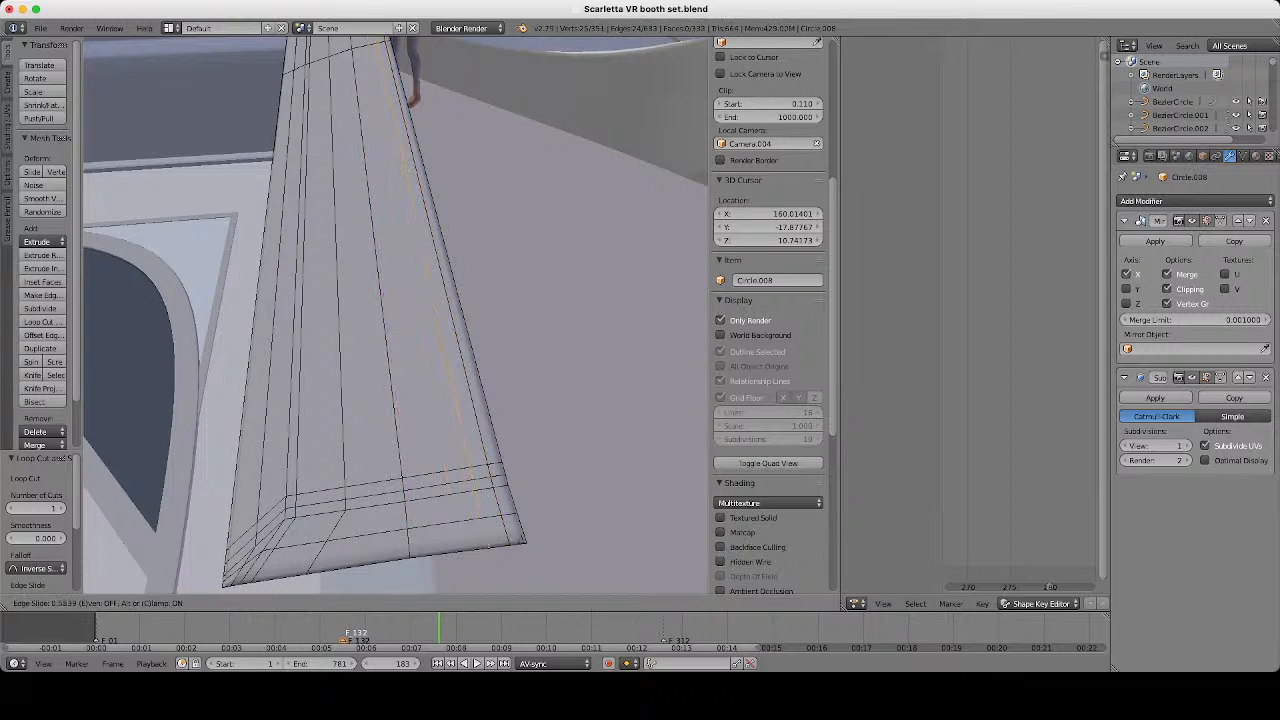
{"action": "key", "text": "Return"}
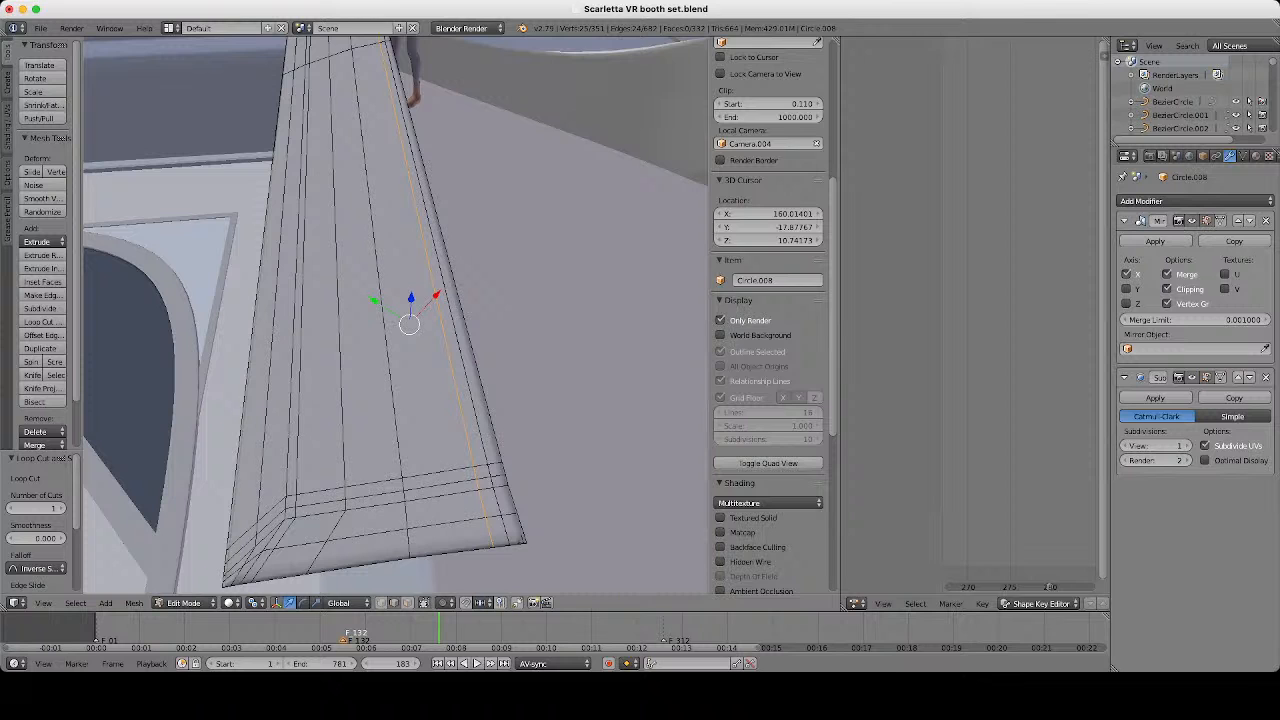
Select the narrow strip of faces across the free end, around the inner corner and along the first inner long-side section.
{"action": "key", "text": "a"}
{"action": "scroll", "coordinate": [768, 300], "scroll_direction": "down", "scroll_amount": 5}
{"action": "right_click", "coordinate": [485, 485]}
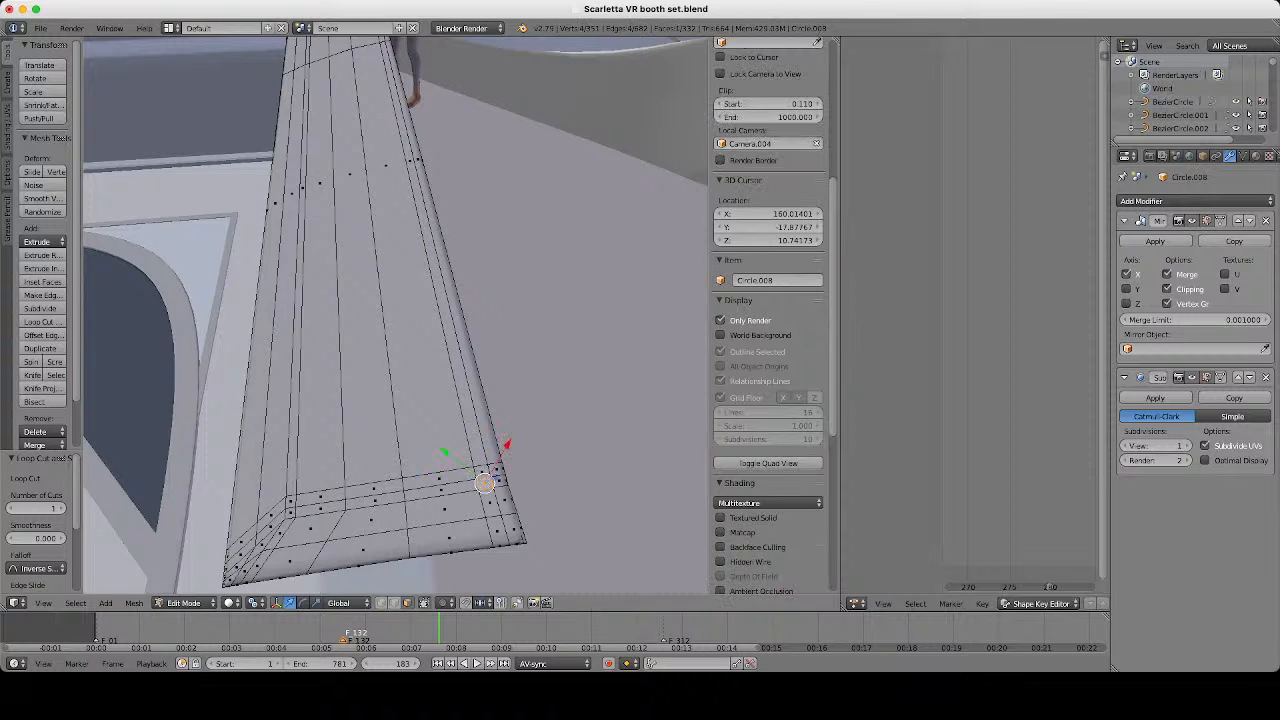
{"action": "right_click", "coordinate": [441, 490], "text": "shift"}
{"action": "right_click", "coordinate": [375, 500], "text": "shift"}
{"action": "right_click", "coordinate": [321, 508], "text": "shift"}
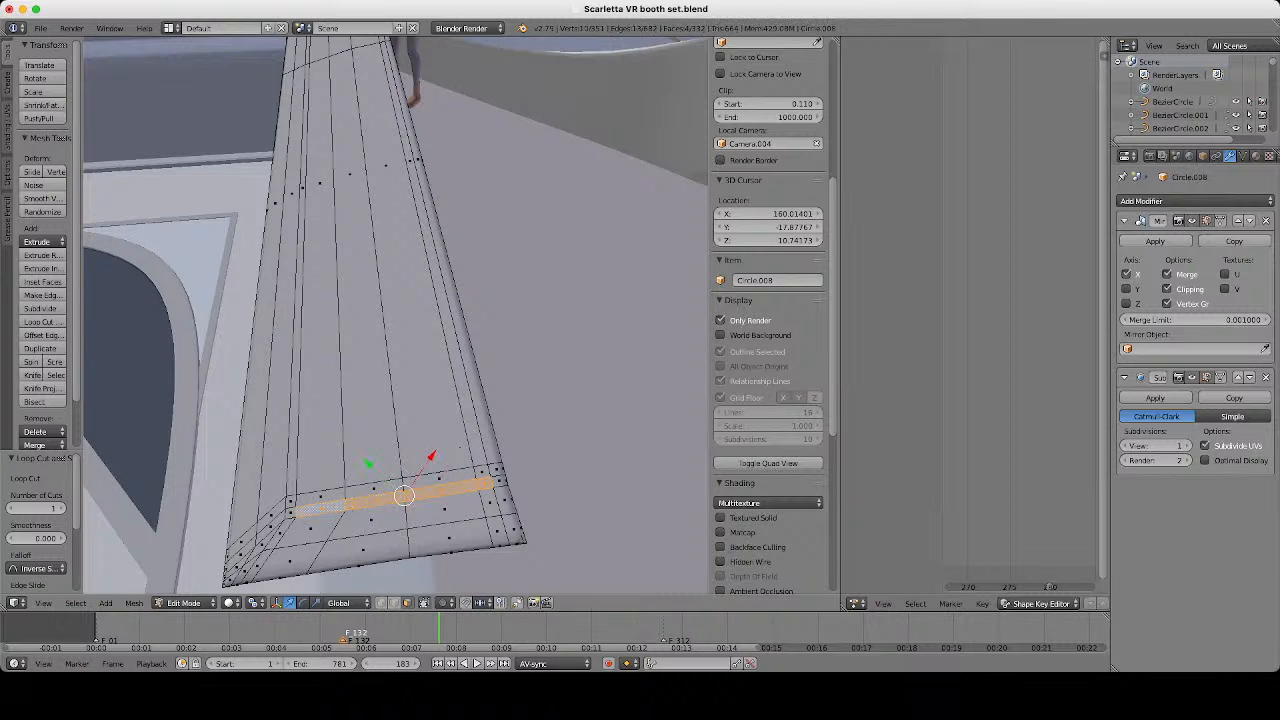
{"action": "right_click", "coordinate": [291, 513], "text": "shift"}
{"action": "right_click", "coordinate": [291, 502], "text": "shift"}
{"action": "right_click", "coordinate": [295, 480], "text": "shift"}
Extend the face selection along the rest of the inner long-side strip up to the far end of the wall.
{"action": "scroll", "coordinate": [295, 480], "scroll_direction": "down", "scroll_amount": 6}
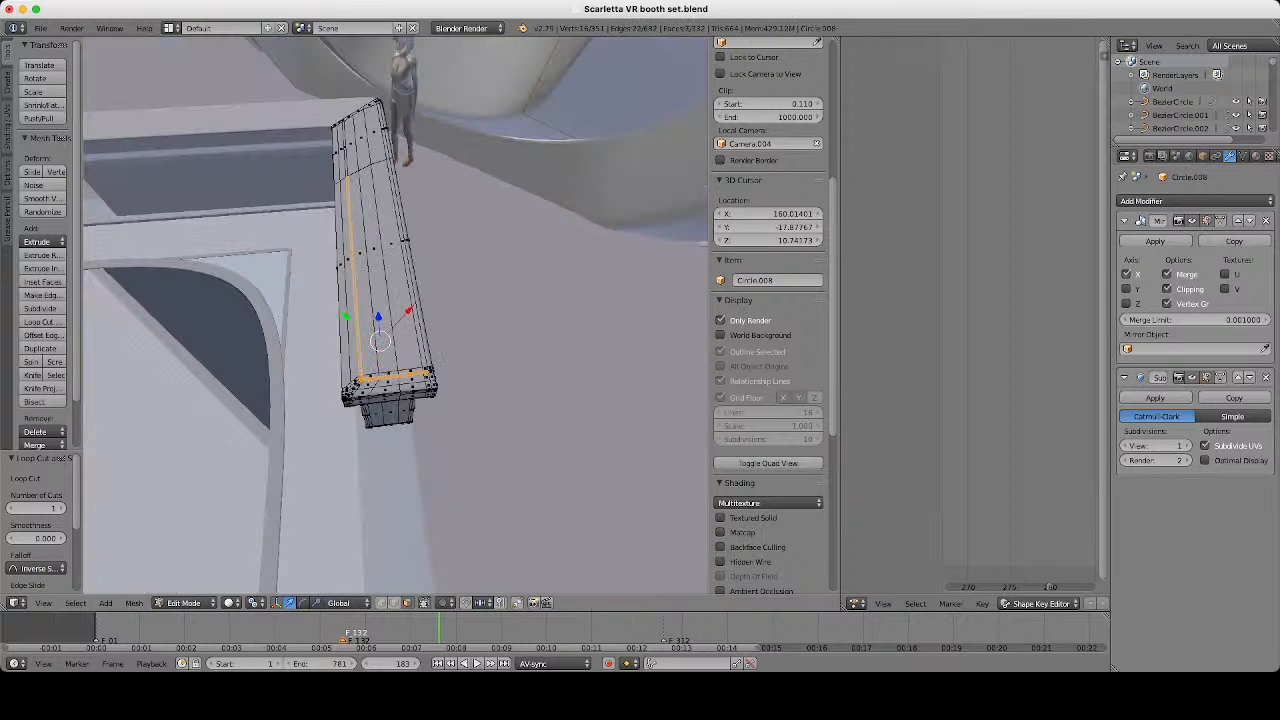
{"action": "middle_click_drag", "start_coordinate": [295, 420], "coordinate": [440, 390]}
{"action": "middle_click_drag", "start_coordinate": [300, 300], "coordinate": [430, 335], "text": "shift"}
{"action": "scroll", "coordinate": [410, 330], "scroll_direction": "up", "scroll_amount": 8}
{"action": "right_click", "coordinate": [395, 325], "text": "shift"}
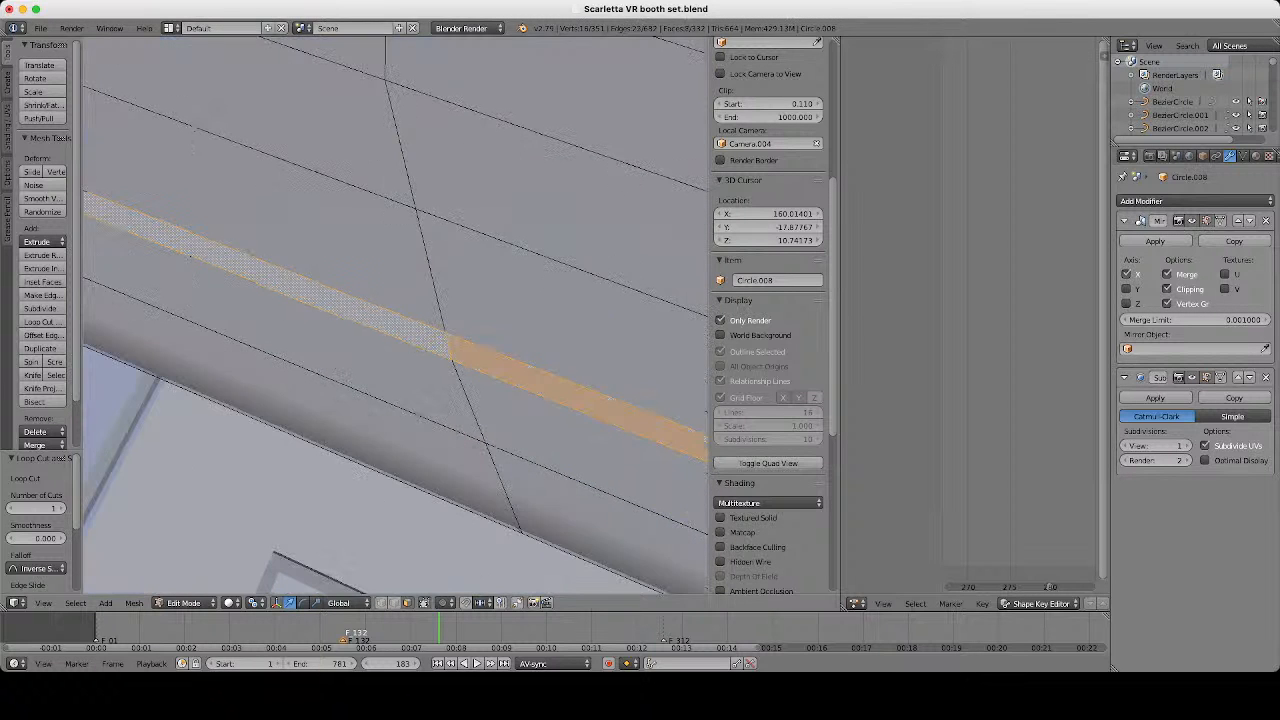
{"action": "scroll", "coordinate": [300, 275], "scroll_direction": "down", "scroll_amount": 6}
{"action": "scroll", "coordinate": [400, 300], "scroll_direction": "up", "scroll_amount": 6}
{"action": "middle_click_drag", "start_coordinate": [200, 225], "coordinate": [290, 340], "text": "shift"}
{"action": "right_click", "coordinate": [340, 247], "text": "shift"}
{"action": "scroll", "coordinate": [345, 250], "scroll_direction": "down", "scroll_amount": 8}
{"action": "middle_click_drag", "start_coordinate": [470, 470], "coordinate": [320, 260], "text": "shift"}
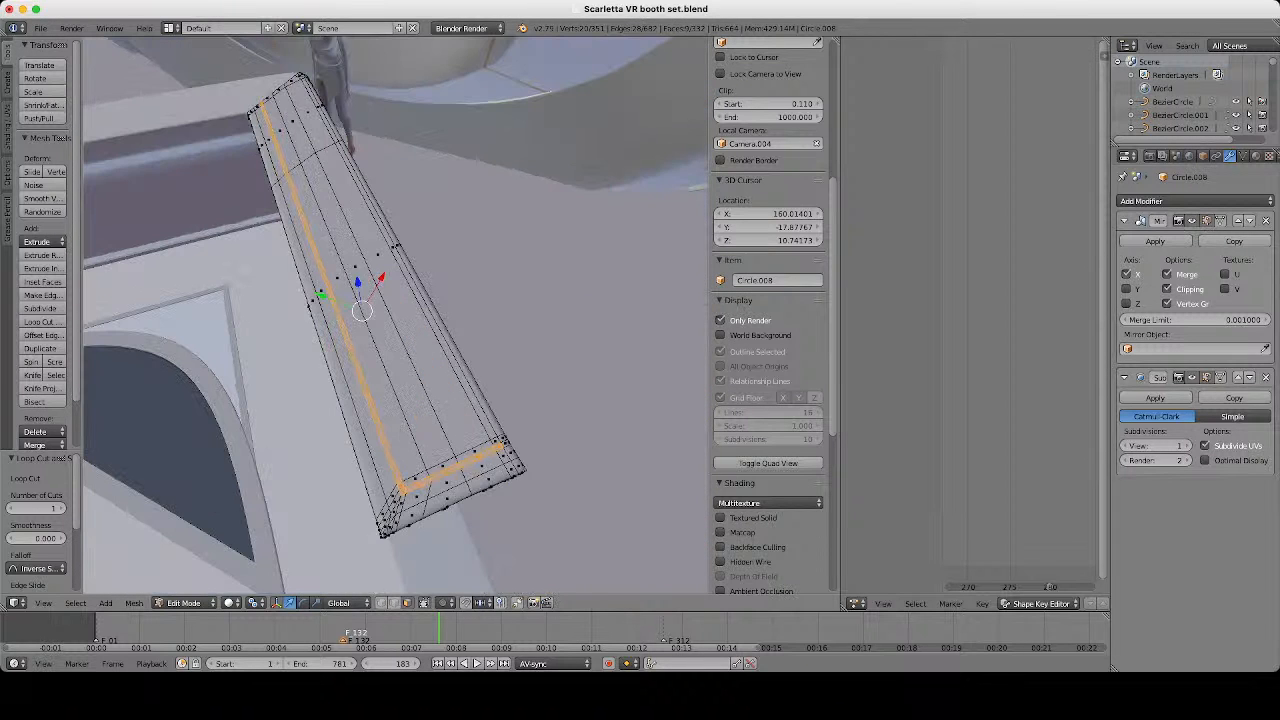
Add the narrow outer long-side strip to the face selection, including its free-end corner and the small face at the far end.
{"action": "middle_click_drag", "start_coordinate": [430, 400], "coordinate": [375, 310]}
{"action": "scroll", "coordinate": [375, 310], "scroll_direction": "up", "scroll_amount": 4}
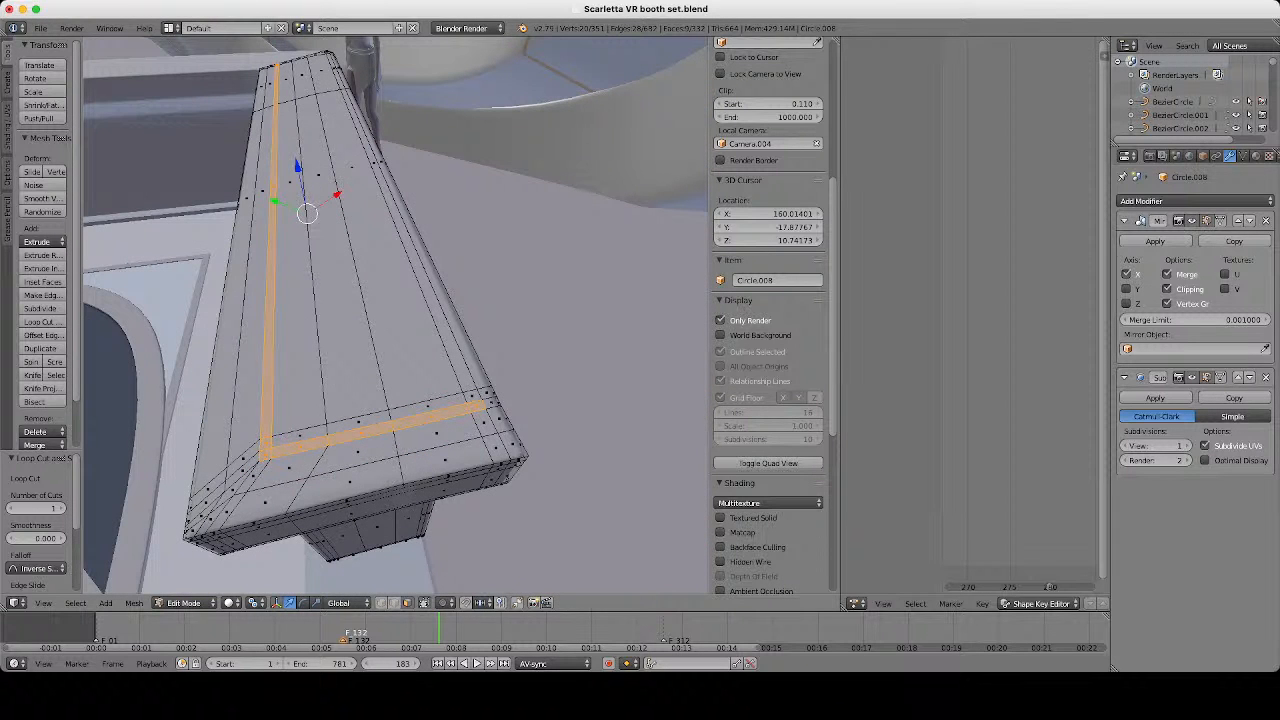
{"action": "middle_click_drag", "start_coordinate": [400, 300], "coordinate": [335, 350]}
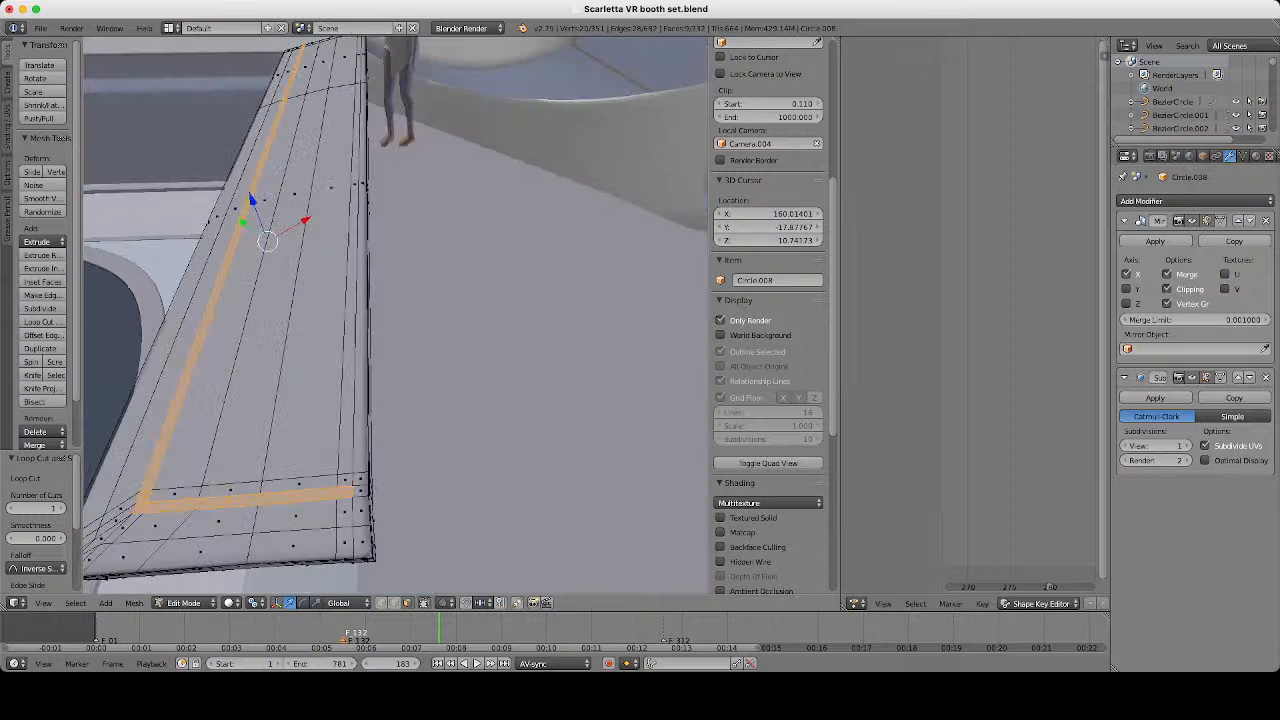
{"action": "right_click", "coordinate": [346, 480], "text": "shift"}
{"action": "right_click", "coordinate": [354, 186], "text": "shift"}
{"action": "scroll", "coordinate": [354, 200], "scroll_direction": "down", "scroll_amount": 6}
{"action": "middle_click_drag", "start_coordinate": [340, 240], "coordinate": [450, 290]}
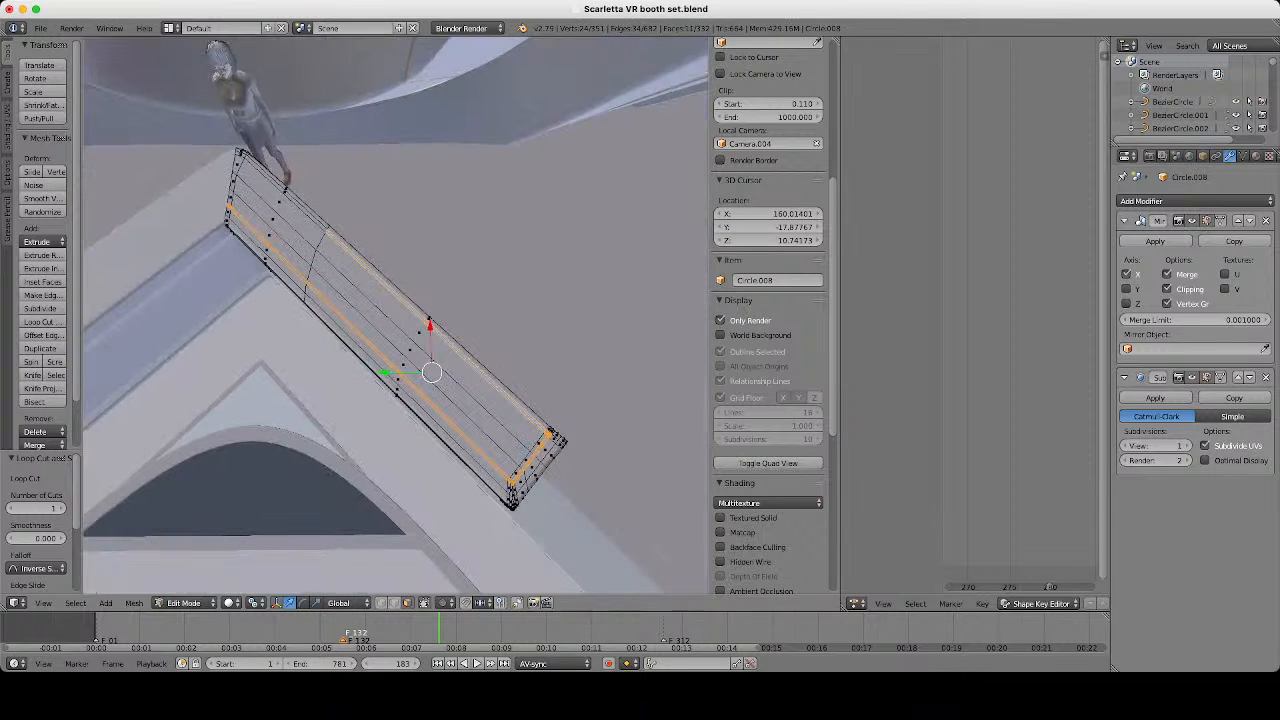
{"action": "scroll", "coordinate": [410, 330], "scroll_direction": "up", "scroll_amount": 7}
{"action": "middle_click_drag", "start_coordinate": [270, 200], "coordinate": [190, 292], "text": "shift"}
{"action": "right_click", "coordinate": [325, 293], "text": "shift"}
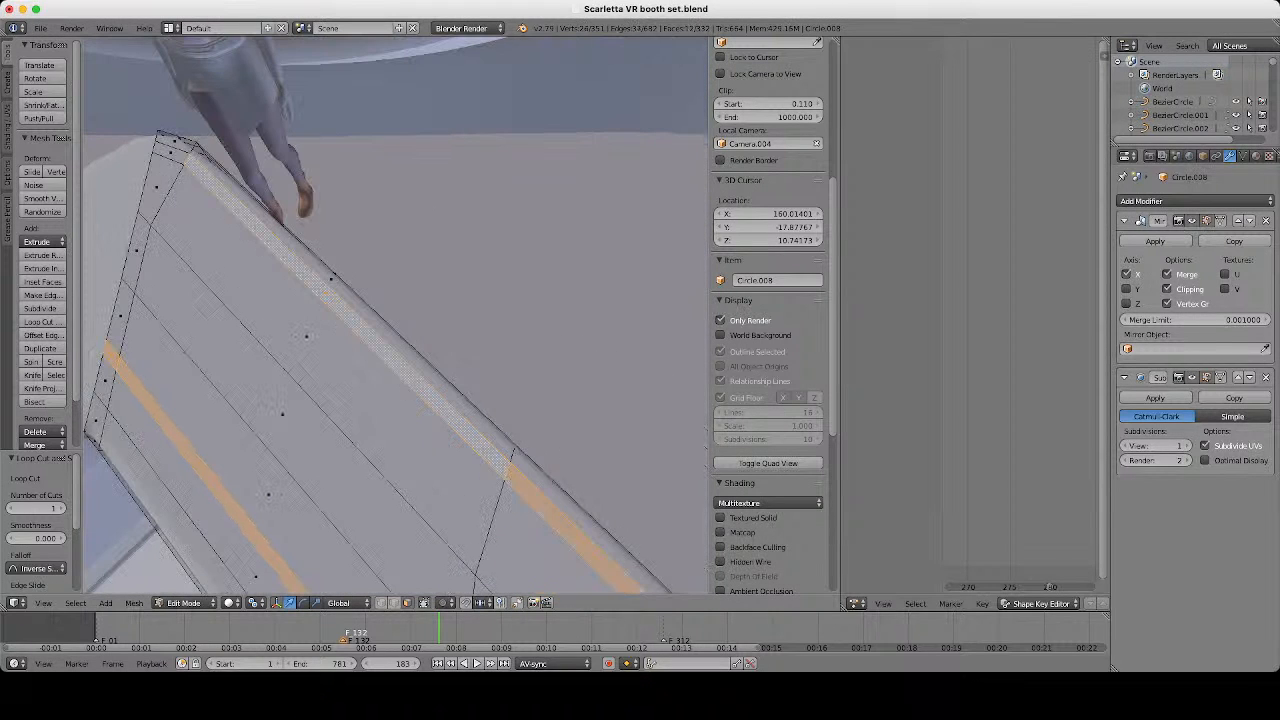
{"action": "right_click", "coordinate": [171, 154], "text": "shift"}
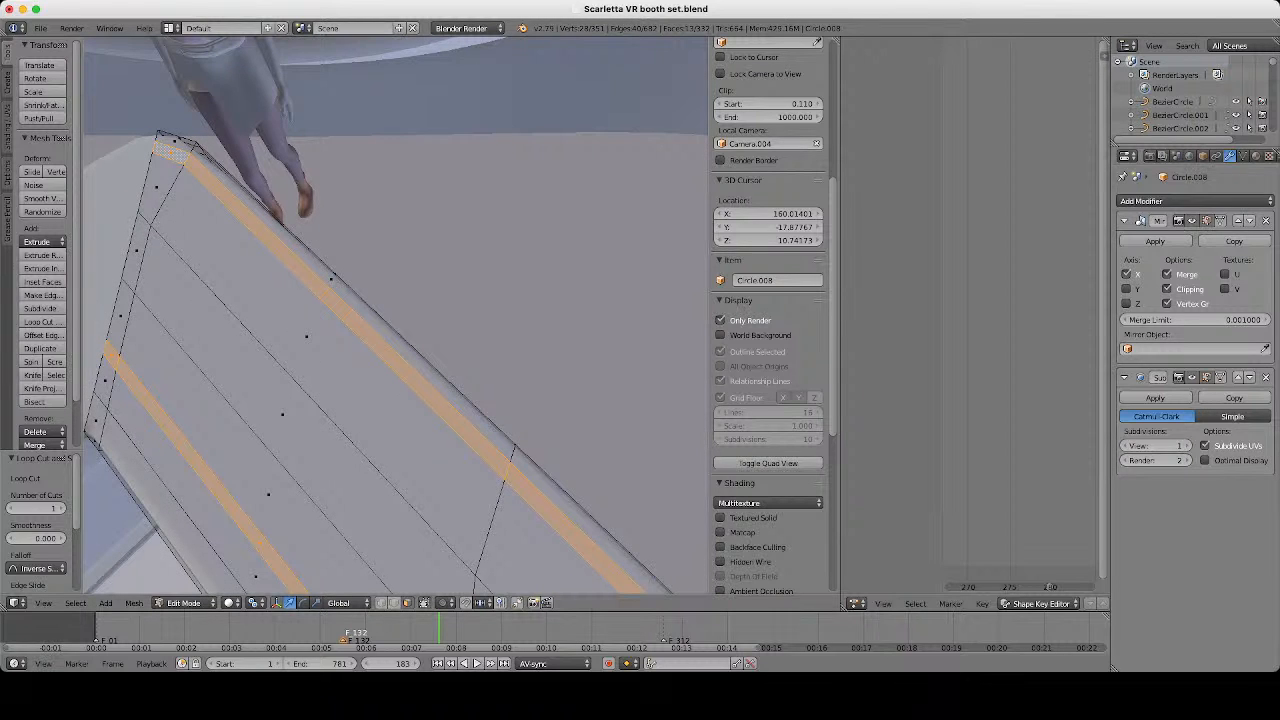
Add a second material slot to the wall, assign the selected strip faces to it and create a new material there.
{"action": "left_click", "coordinate": [1256, 156]}
{"action": "left_click", "coordinate": [1256, 200]}
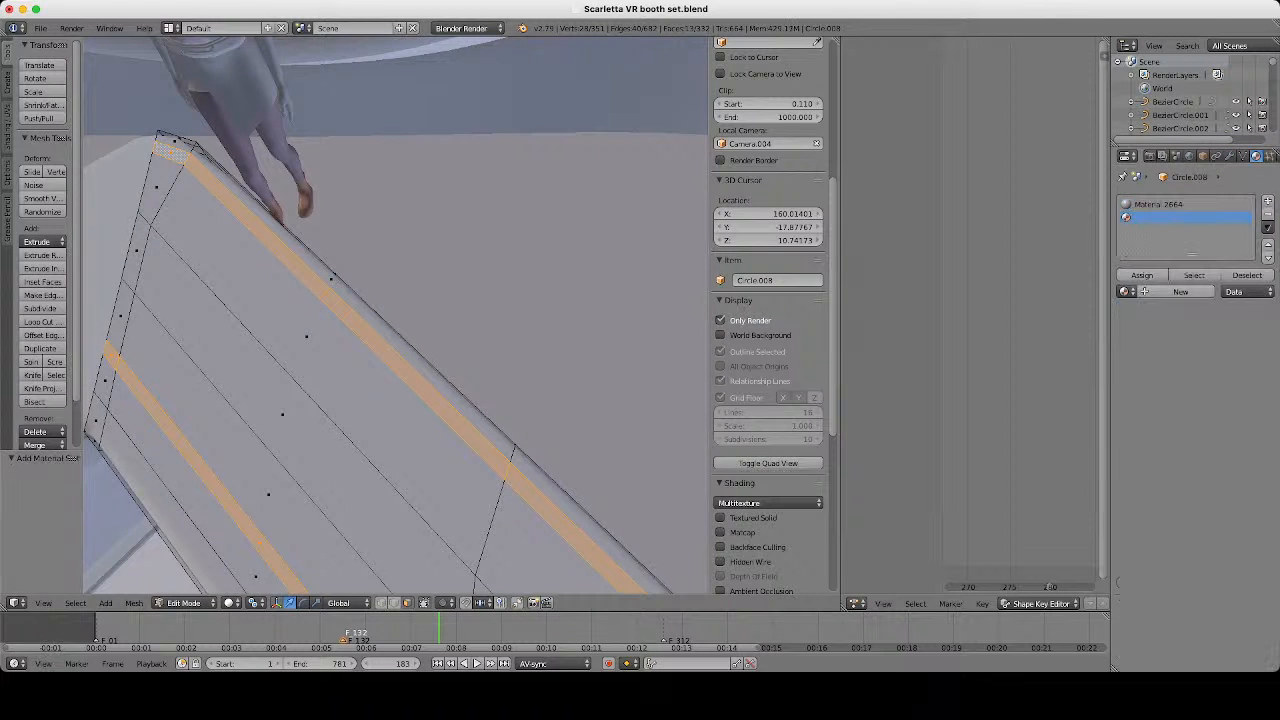
{"action": "left_click", "coordinate": [1141, 275]}
{"action": "left_click", "coordinate": [1180, 291]}
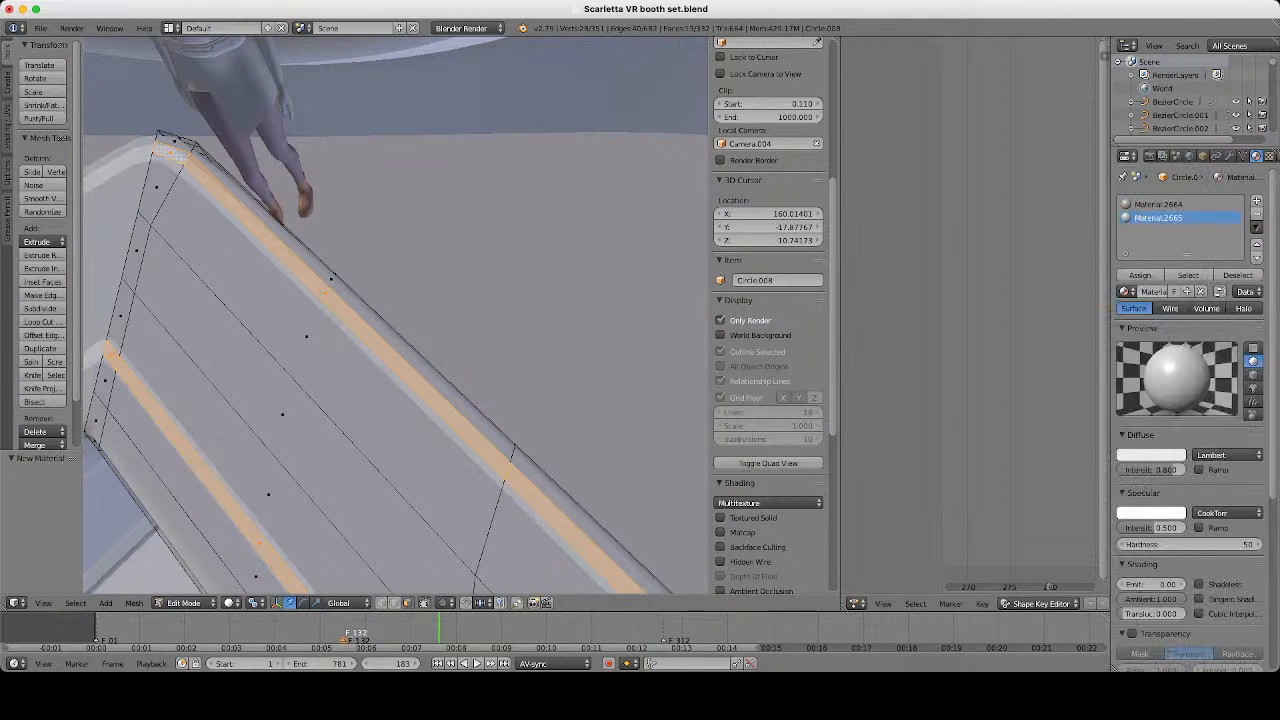
Set the new strip material's diffuse colour to pale mint green, with hue 0.414, saturation 0.155 and value 0.967.
{"action": "left_click", "coordinate": [1150, 455]}
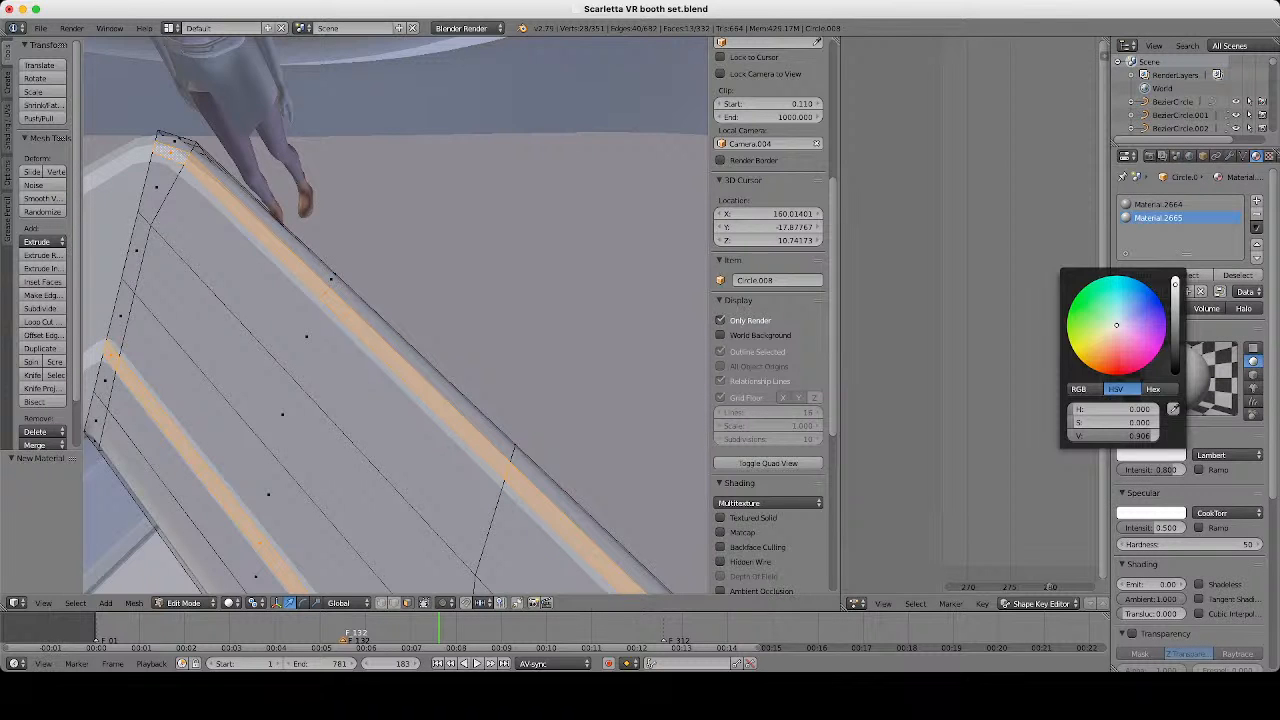
{"action": "left_click", "coordinate": [1112, 319]}
{"action": "left_click_drag", "start_coordinate": [1175, 284], "coordinate": [1175, 275]}
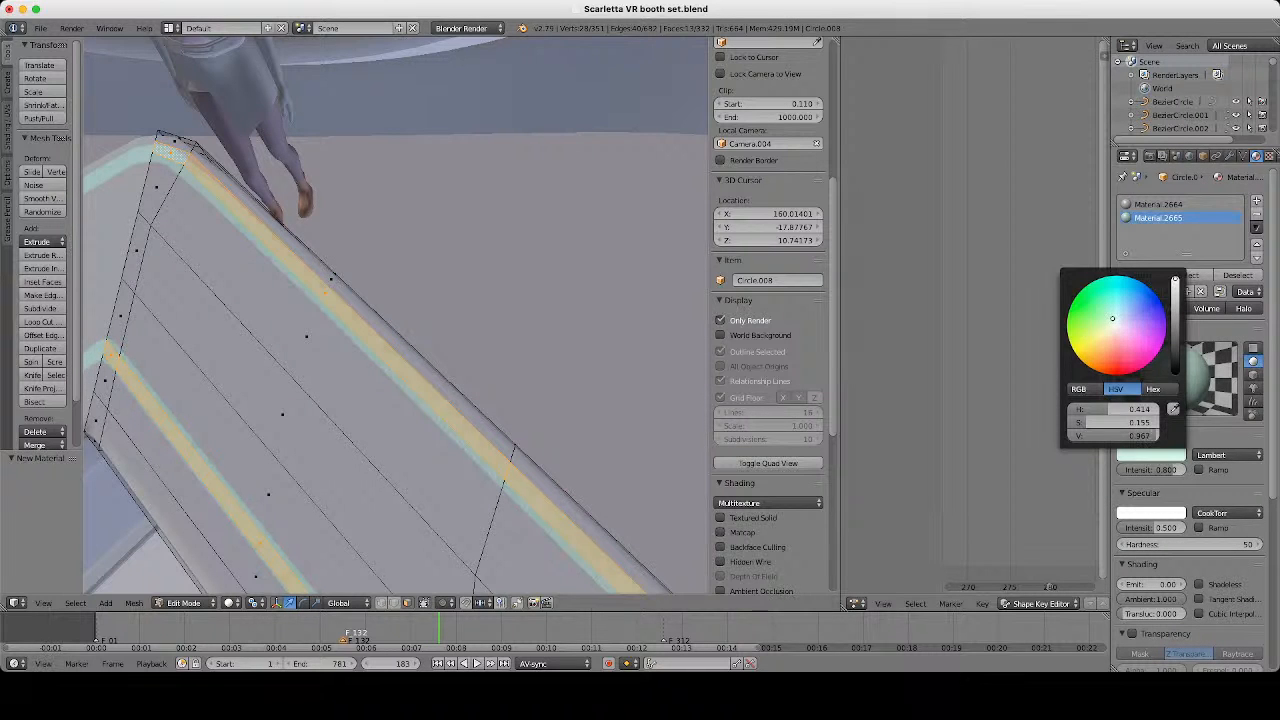
{"action": "key", "text": "Tab"}
{"action": "scroll", "coordinate": [396, 315], "scroll_direction": "down", "scroll_amount": 10}
{"action": "middle_click_drag", "start_coordinate": [396, 315], "coordinate": [325, 315]}
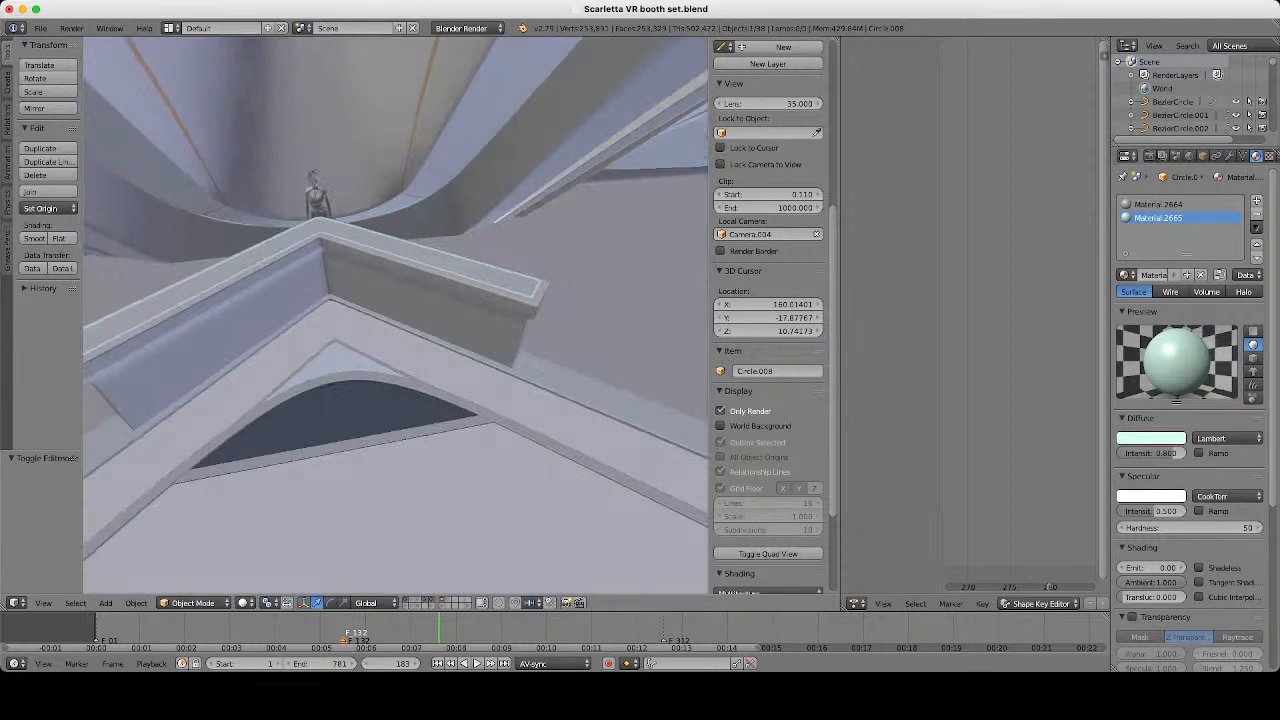
Add one edge loop along the middle of the inner long-side strip and one along the middle of the free-end strip.
{"action": "scroll", "coordinate": [517, 267], "scroll_direction": "up", "scroll_amount": 8}
{"action": "key", "text": "Tab"}
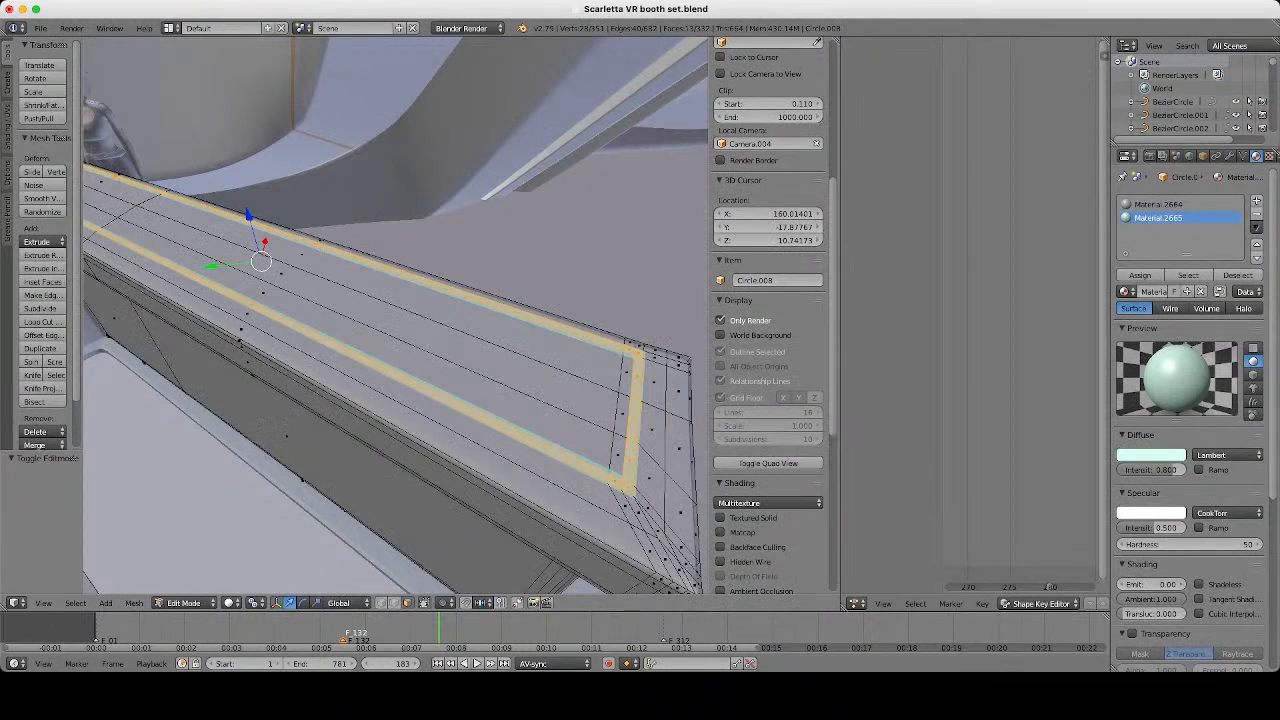
{"action": "mouse_move", "coordinate": [517, 300]}
{"action": "middle_mouse_down"}
{"action": "mouse_move", "coordinate": [400, 320]}
{"action": "mouse_move", "coordinate": [540, 295]}
{"action": "middle_mouse_up"}
{"action": "scroll", "coordinate": [450, 300], "scroll_direction": "up", "scroll_amount": 3}
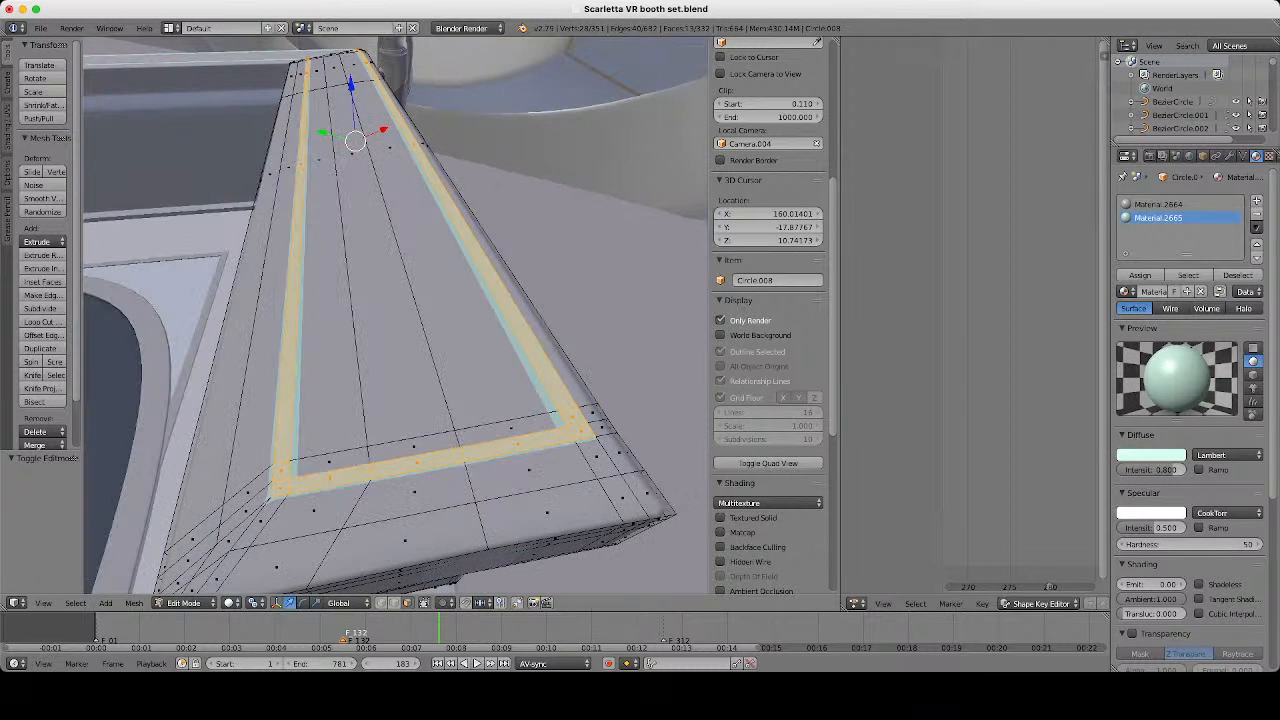
{"action": "key", "text": "ctrl+r"}
{"action": "left_click", "coordinate": [285, 470]}
{"action": "left_click", "coordinate": [285, 470]}
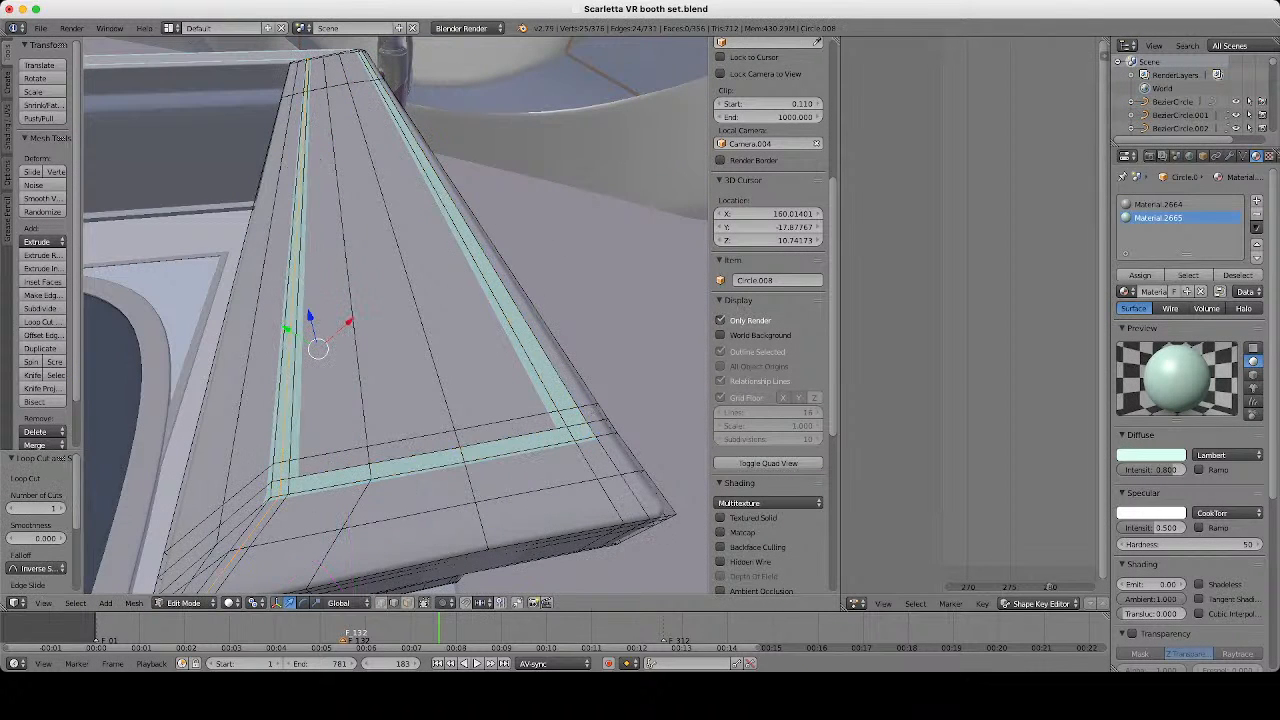
{"action": "key", "text": "ctrl+r"}
{"action": "left_click", "coordinate": [370, 471]}
{"action": "left_click", "coordinate": [370, 471]}
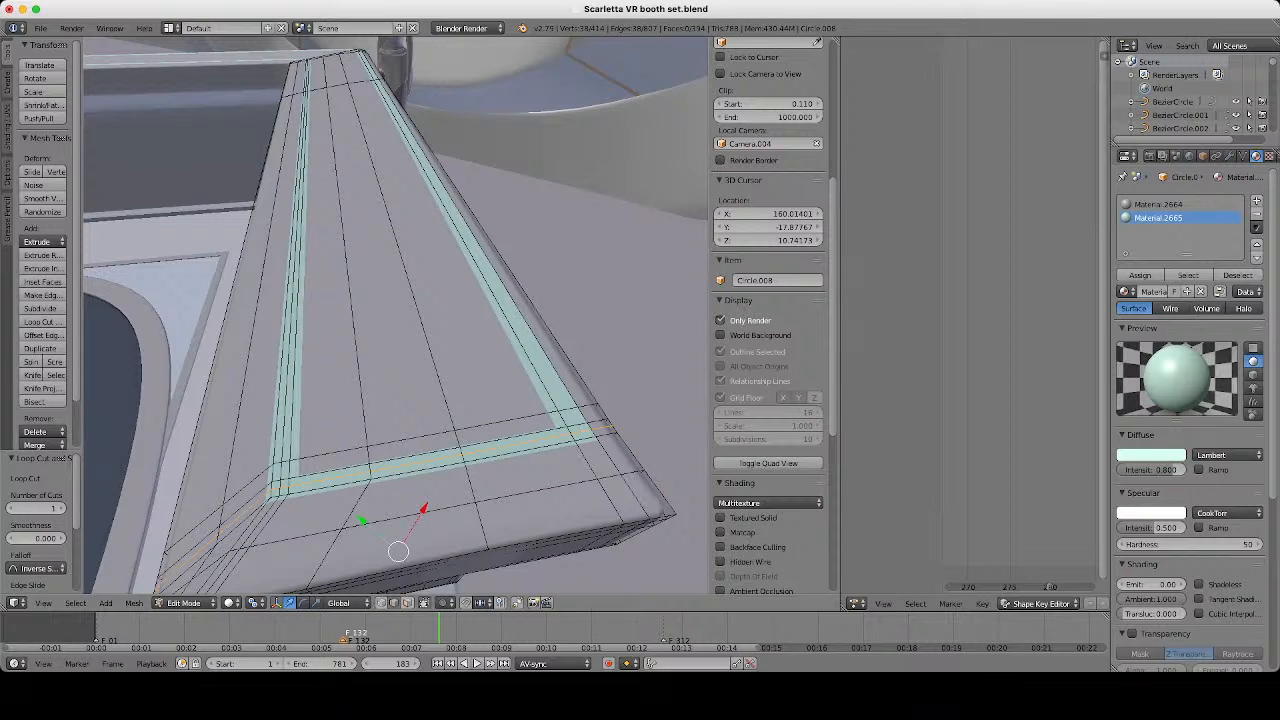
Reassign the outer half of the inner long-side strip and of the free-end strip to Material.2664.
{"action": "left_click", "coordinate": [407, 603]}
{"action": "right_click", "coordinate": [277, 478], "text": "alt"}
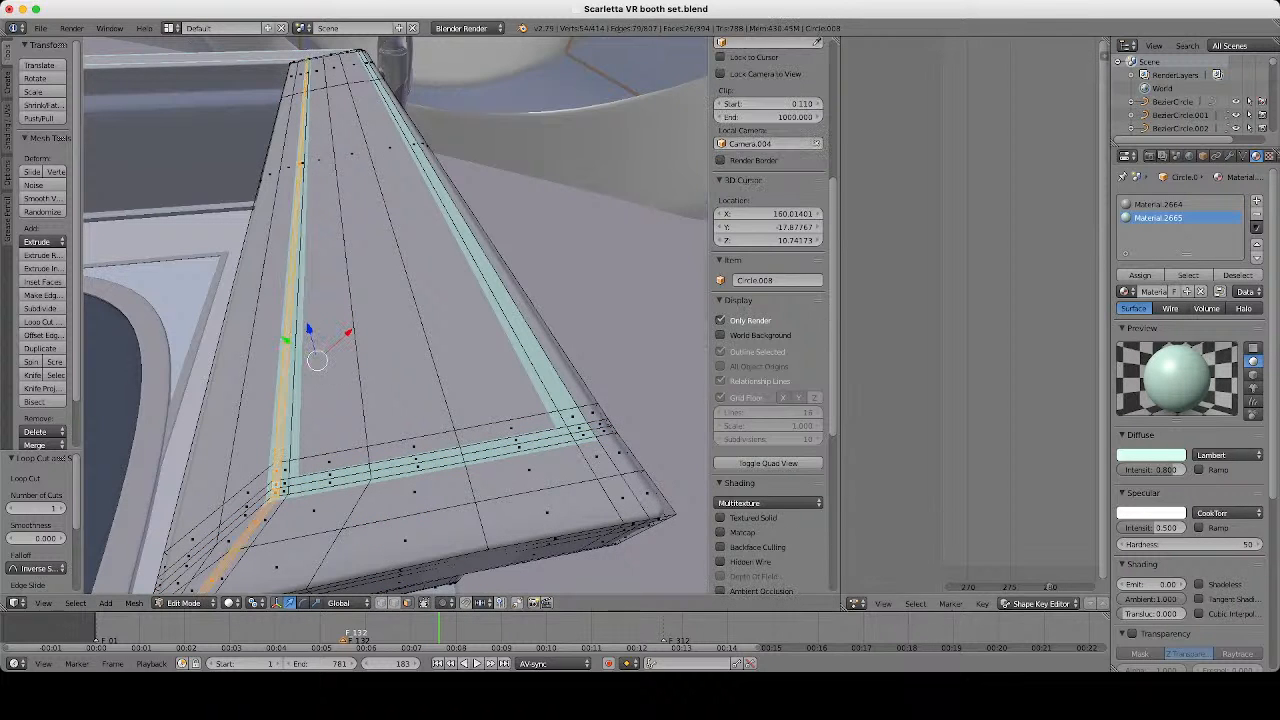
{"action": "left_click", "coordinate": [1158, 204]}
{"action": "left_click", "coordinate": [1140, 275]}
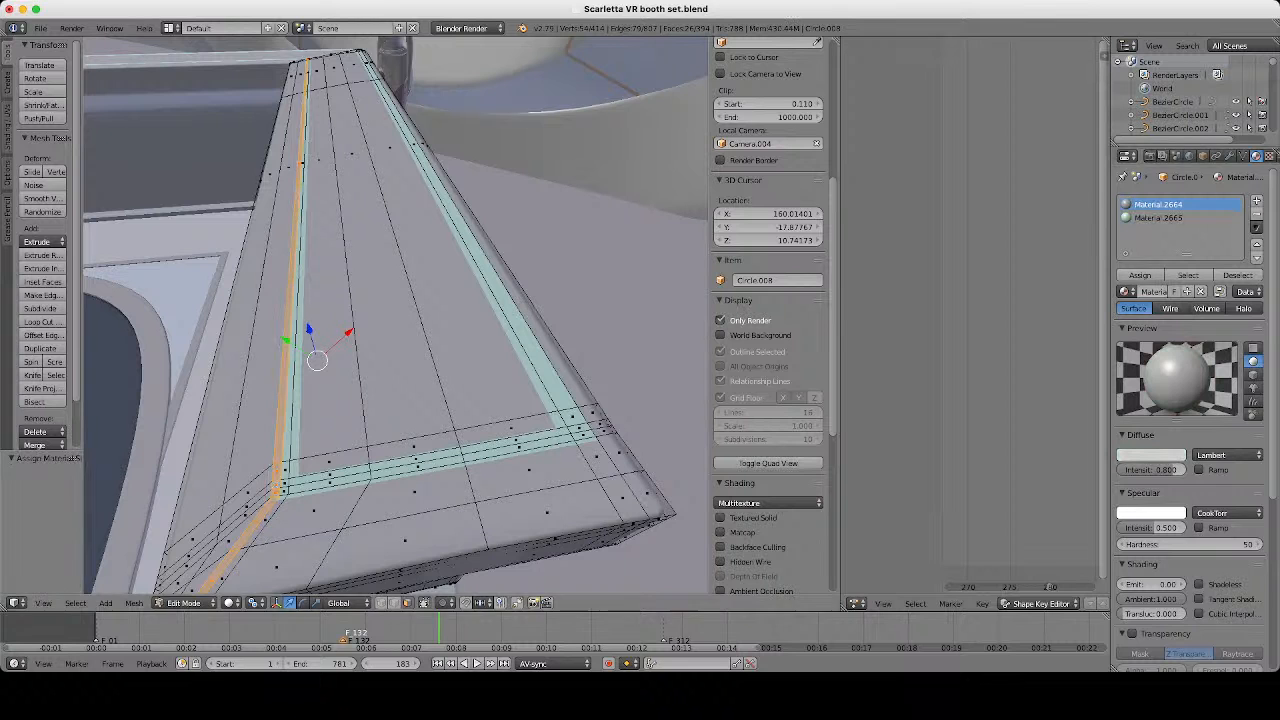
{"action": "key", "text": "Tab"}
{"action": "key", "text": "Tab"}
{"action": "right_click", "coordinate": [398, 553], "text": "alt"}
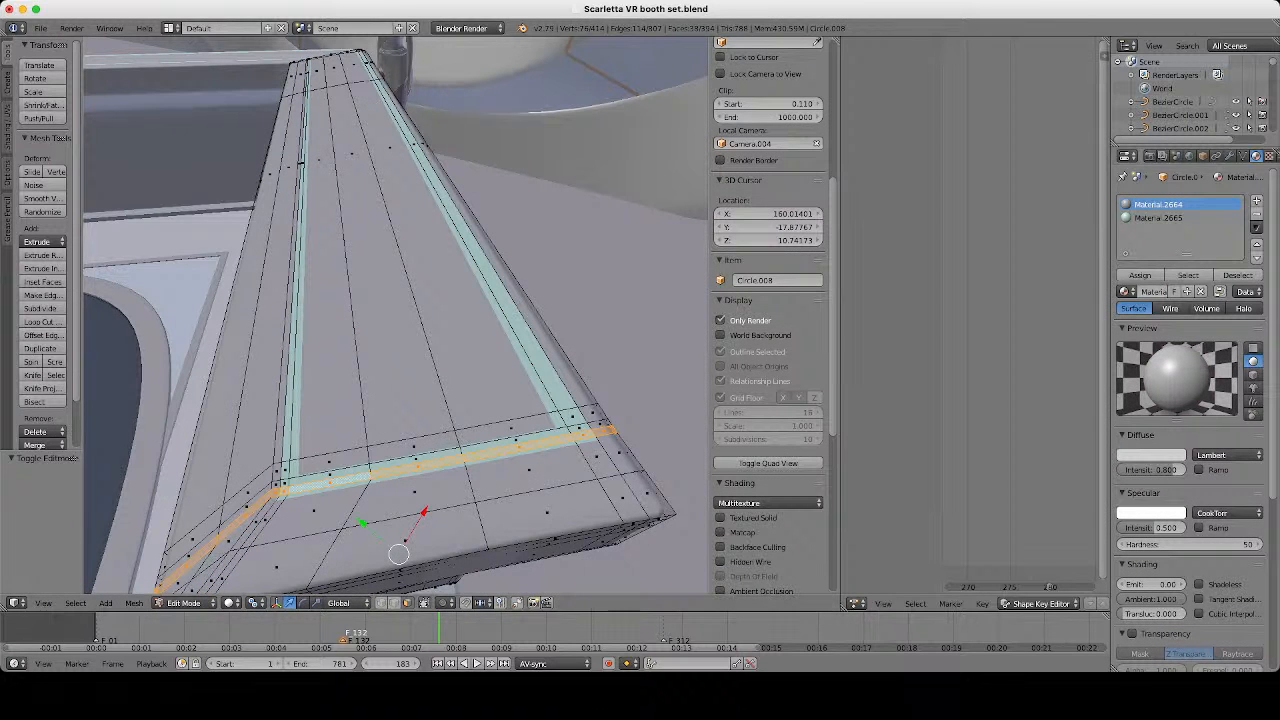
{"action": "left_click", "coordinate": [1140, 275]}
{"action": "key", "text": "Tab"}
{"action": "scroll", "coordinate": [398, 330], "scroll_direction": "down", "scroll_amount": 5}
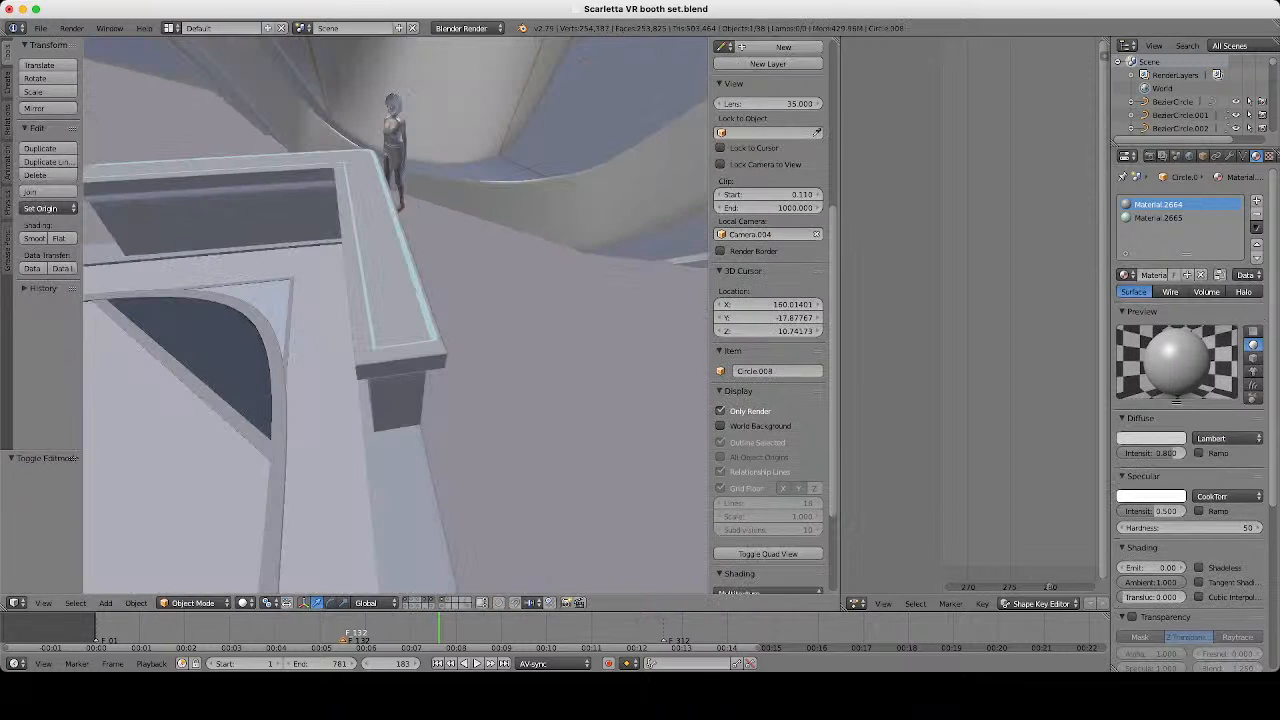
Add an edge loop along the wall top, close to the inner edge of the outer long-side strip.
{"action": "middle_click_drag", "start_coordinate": [398, 330], "coordinate": [330, 305]}
{"action": "key", "text": "Tab"}
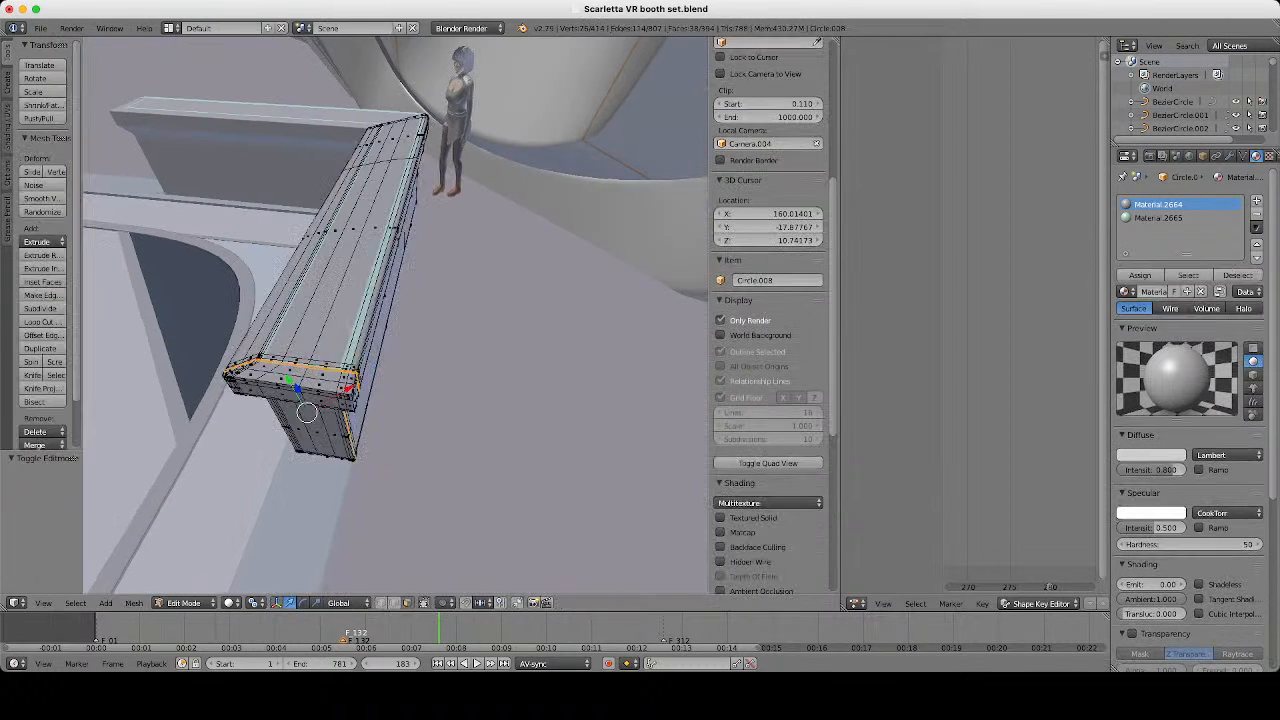
{"action": "scroll", "coordinate": [395, 315], "scroll_direction": "up", "scroll_amount": 3}
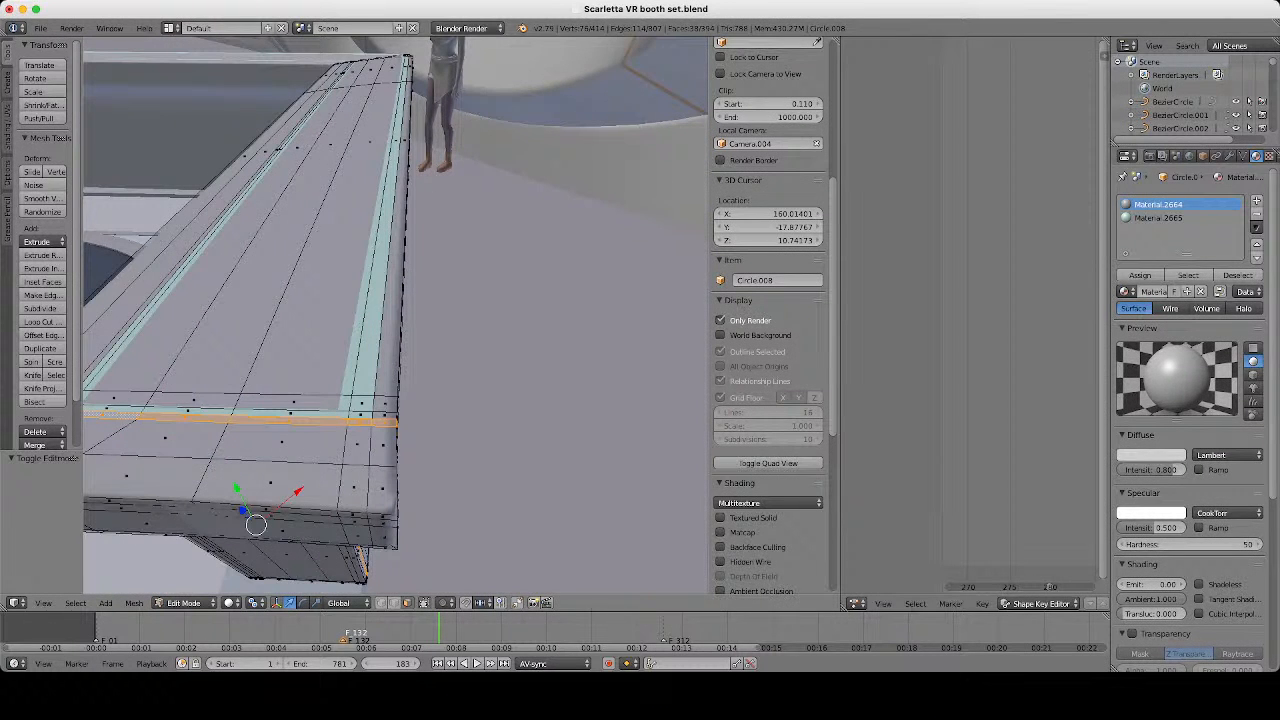
{"action": "key", "text": "ctrl+r"}
{"action": "left_click", "coordinate": [298, 412]}
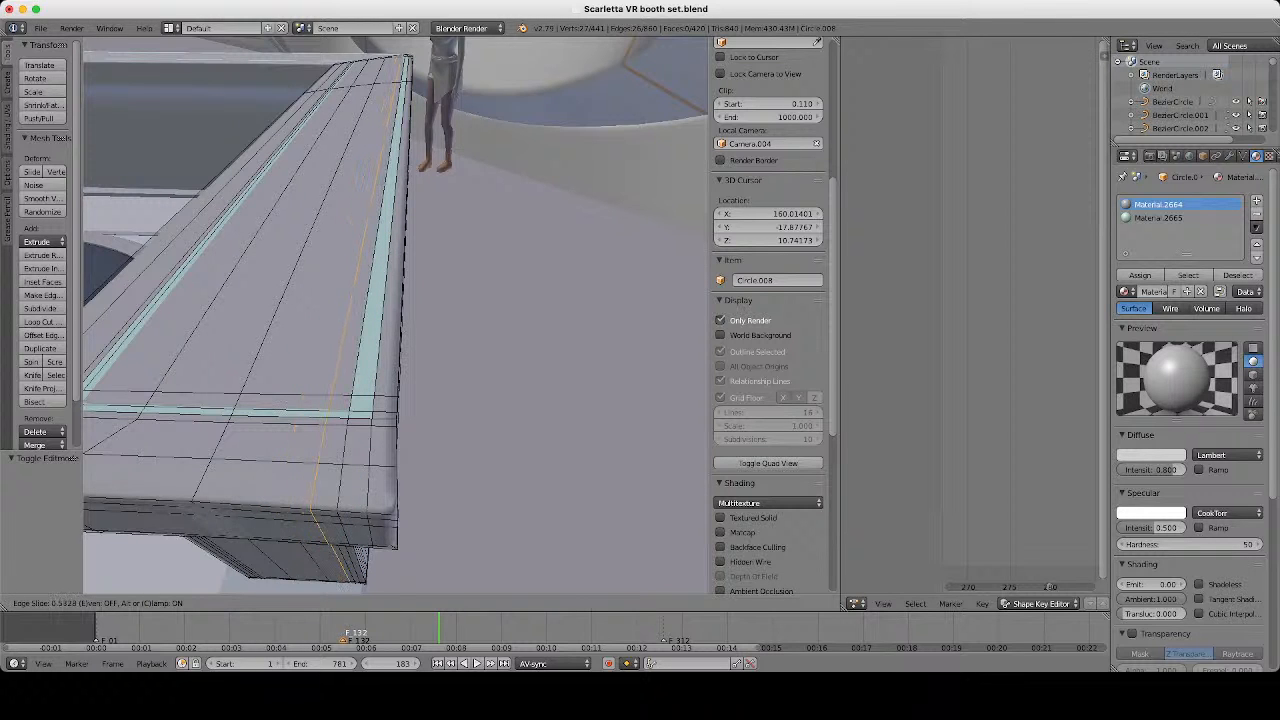
{"action": "left_click", "coordinate": [340, 410]}
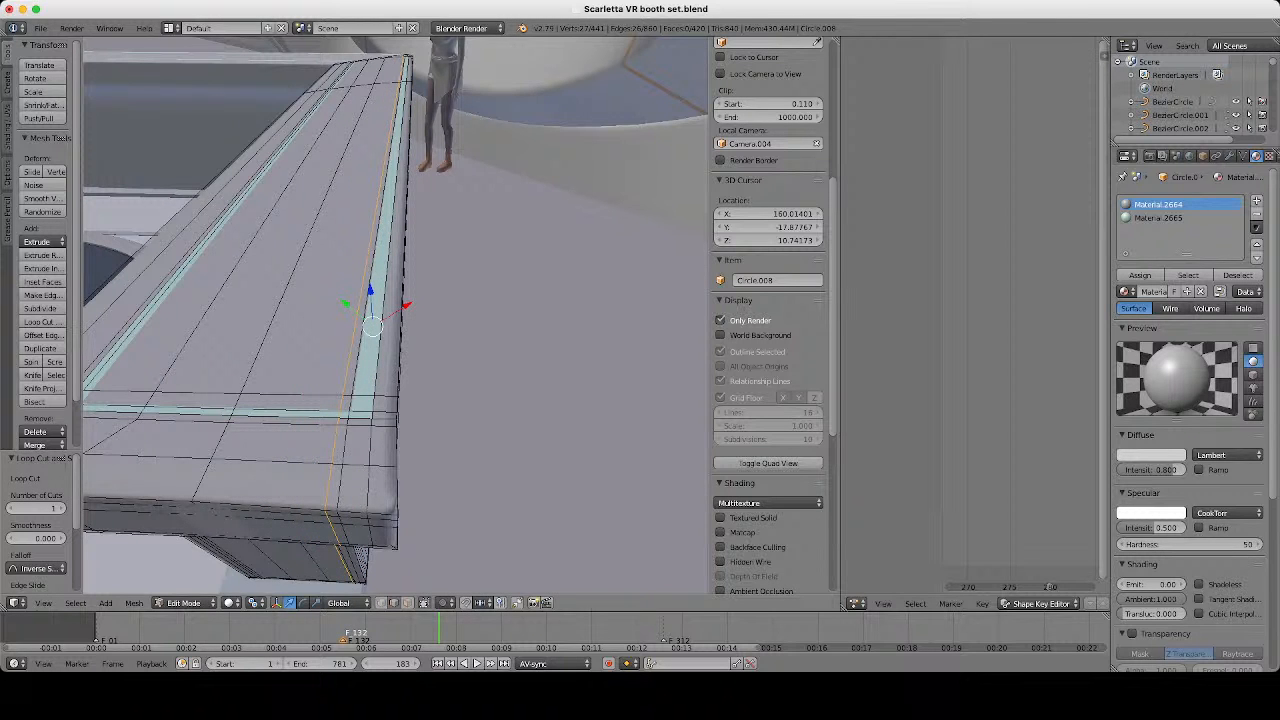
Narrow the outer long-side strip by sliding its outer edge loop inward by a factor of 0.507, and add a supporting loop beside it.
{"action": "key", "text": "ctrl+e"}
{"action": "left_click", "coordinate": [565, 458]}
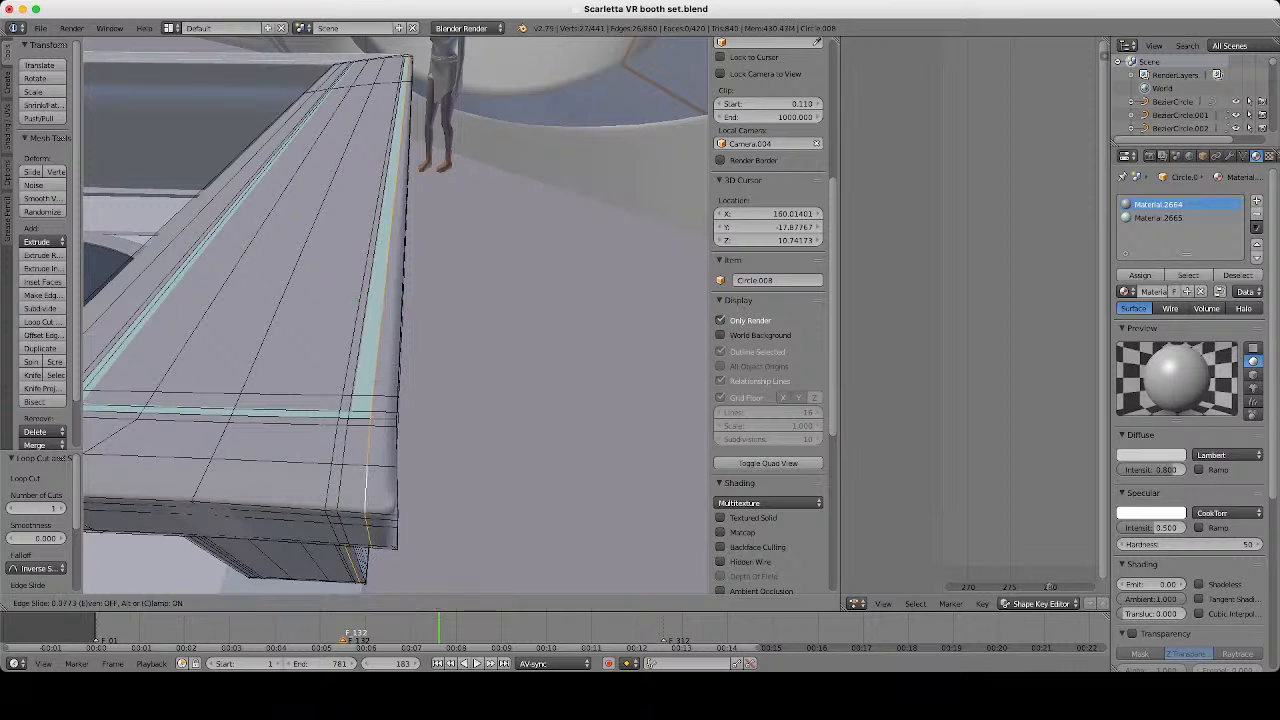
{"action": "left_click", "coordinate": [548, 458]}
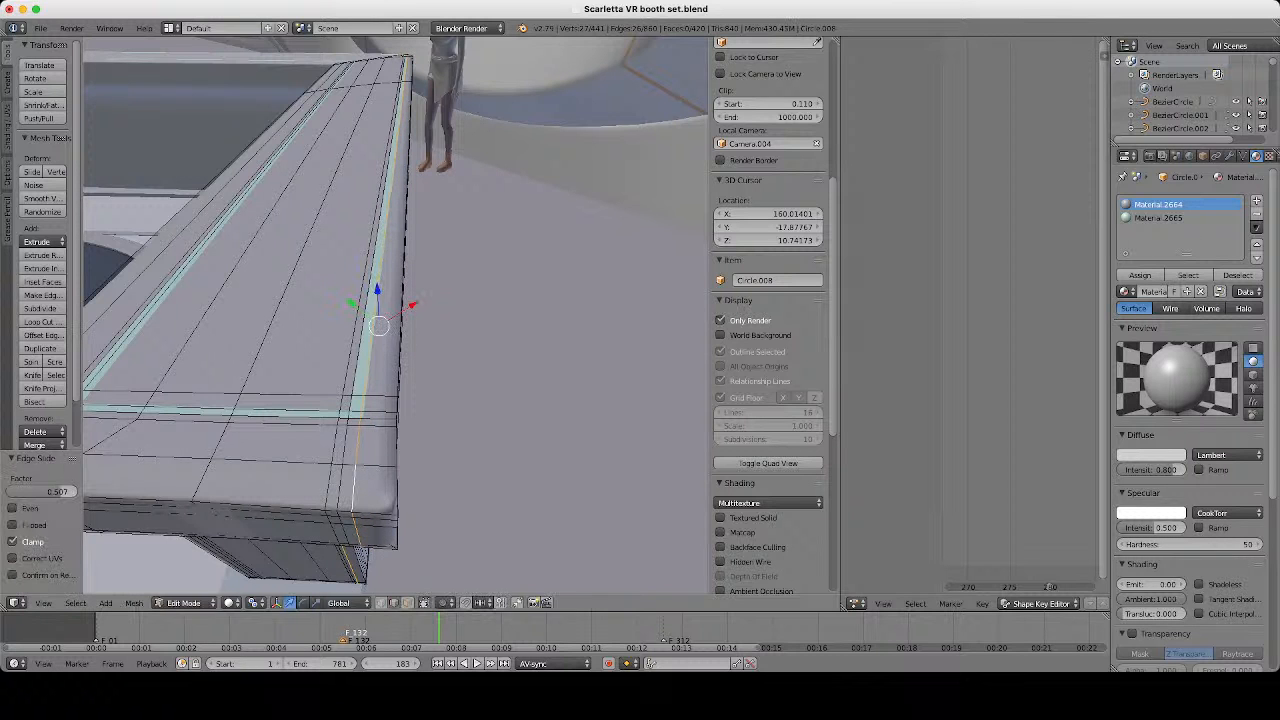
{"action": "key", "text": "ctrl+r"}
{"action": "left_click", "coordinate": [384, 408]}
{"action": "left_click", "coordinate": [384, 408]}
{"action": "key", "text": "Tab"}
{"action": "scroll", "coordinate": [390, 380], "scroll_direction": "down", "scroll_amount": 5}
{"action": "middle_click_drag", "start_coordinate": [390, 380], "coordinate": [450, 450]}
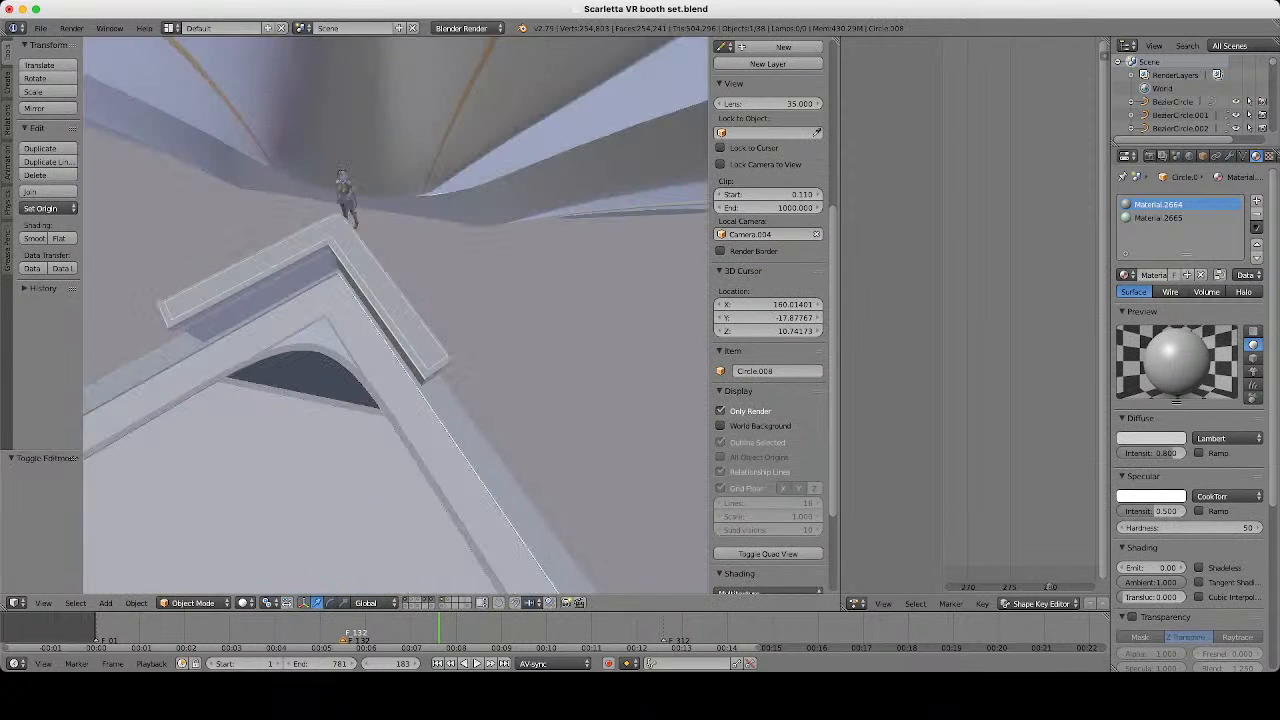
{"action": "middle_click_drag", "start_coordinate": [390, 380], "coordinate": [422, 342]}
{"action": "scroll", "coordinate": [422, 342], "scroll_direction": "up", "scroll_amount": 1}
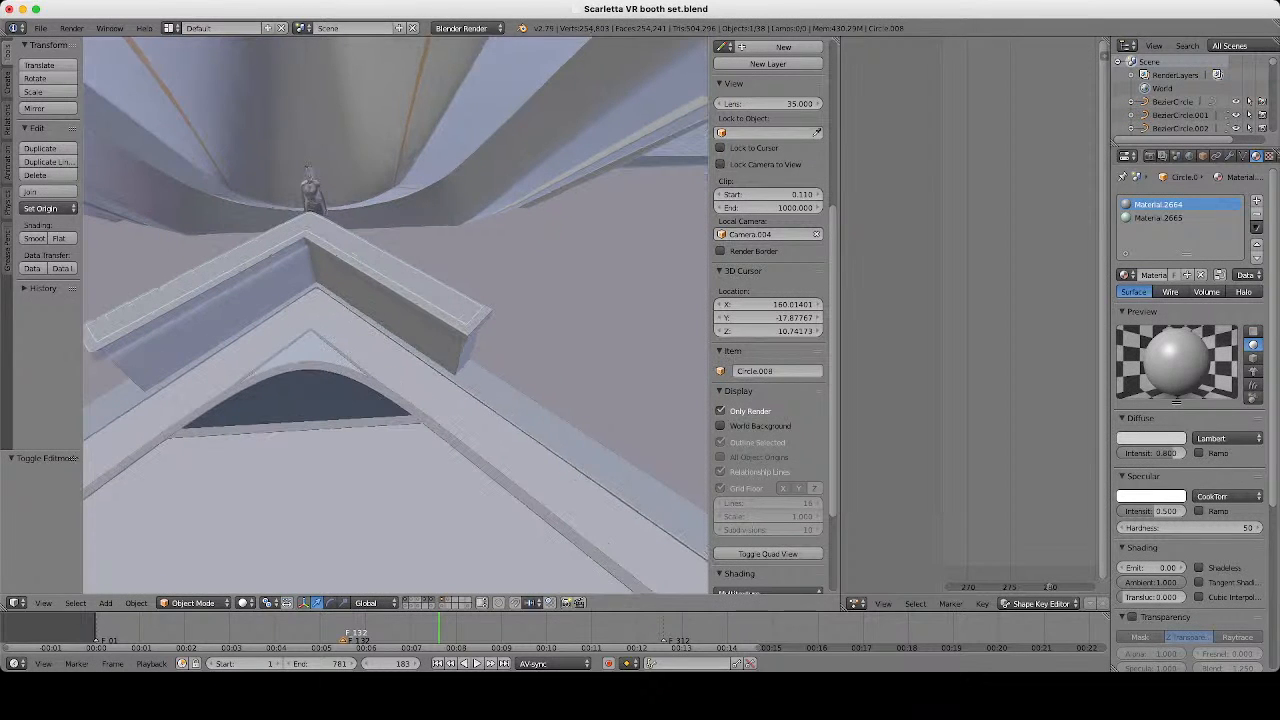
{"action": "left_click", "coordinate": [318, 695]}
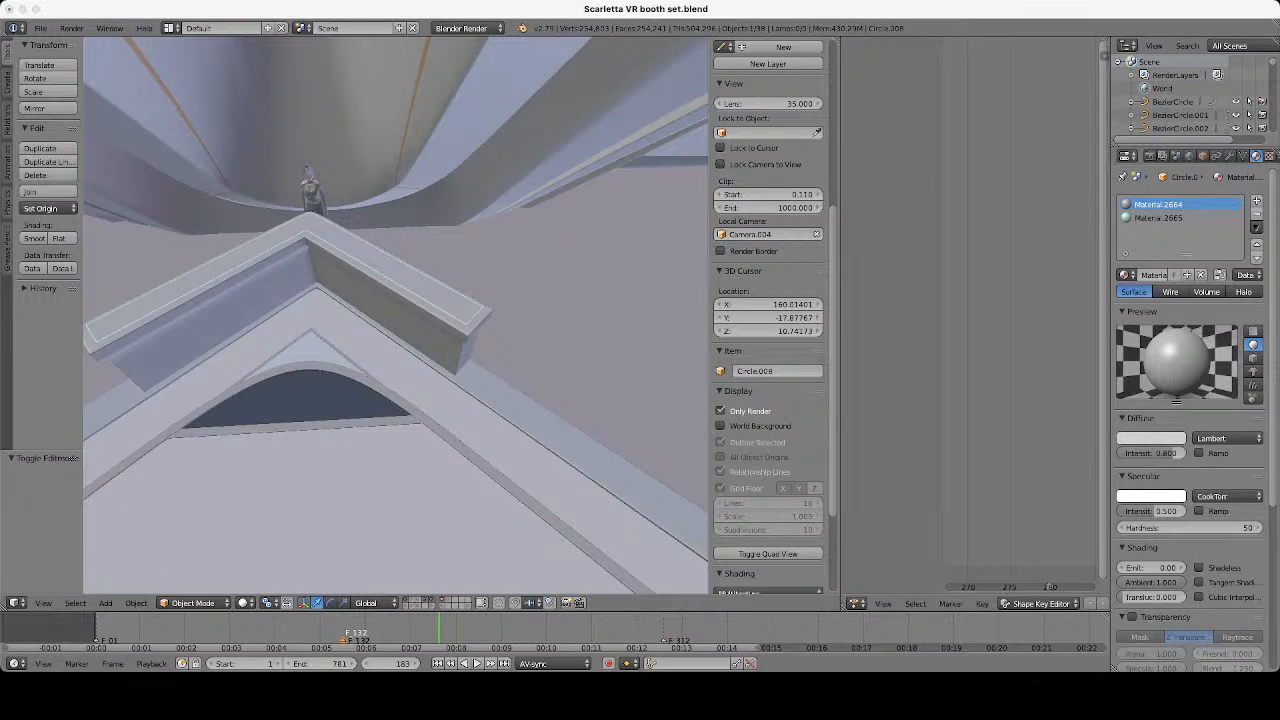
Clear the selection and select all faces that use the mint material, Material.2665.
{"action": "middle_click_drag", "start_coordinate": [420, 345], "coordinate": [390, 385]}
{"action": "scroll", "coordinate": [400, 340], "scroll_direction": "up", "scroll_amount": 3}
{"action": "key", "text": "Tab"}
{"action": "key", "text": "a"}
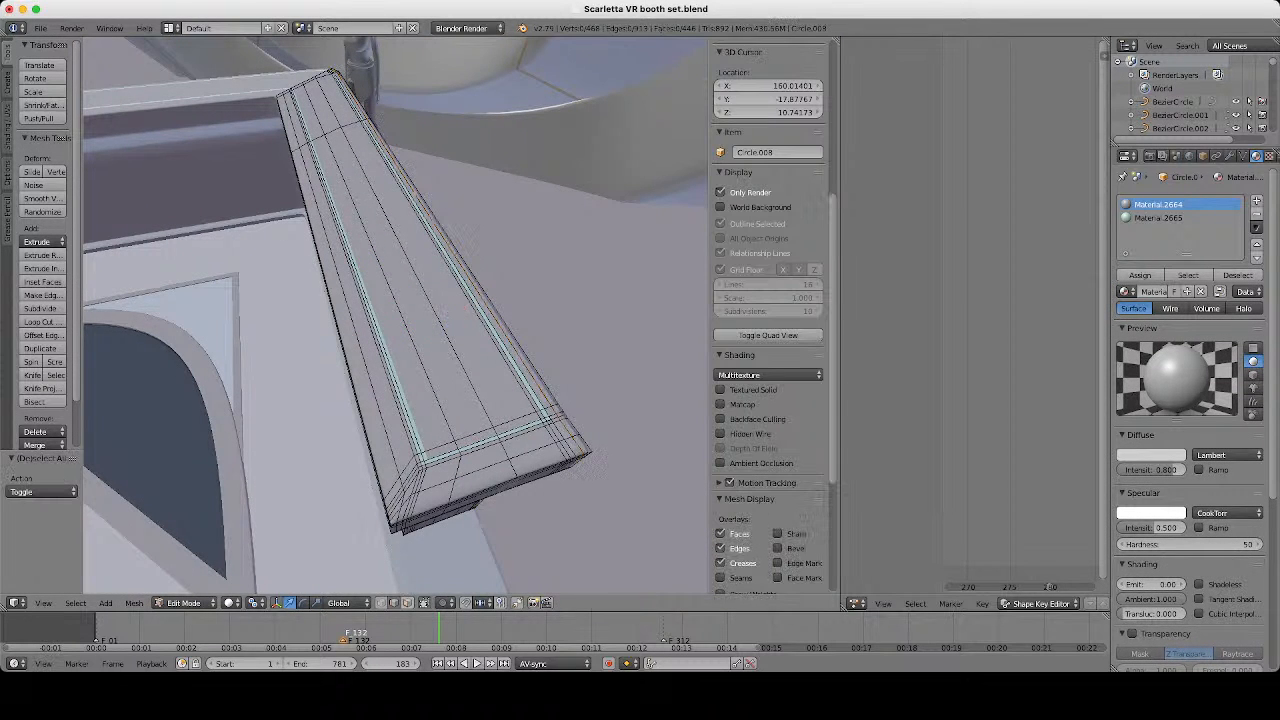
{"action": "left_click", "coordinate": [407, 603]}
{"action": "middle_click_drag", "start_coordinate": [400, 340], "coordinate": [440, 345]}
{"action": "scroll", "coordinate": [400, 340], "scroll_direction": "up", "scroll_amount": 3}
{"action": "right_click", "coordinate": [380, 480]}
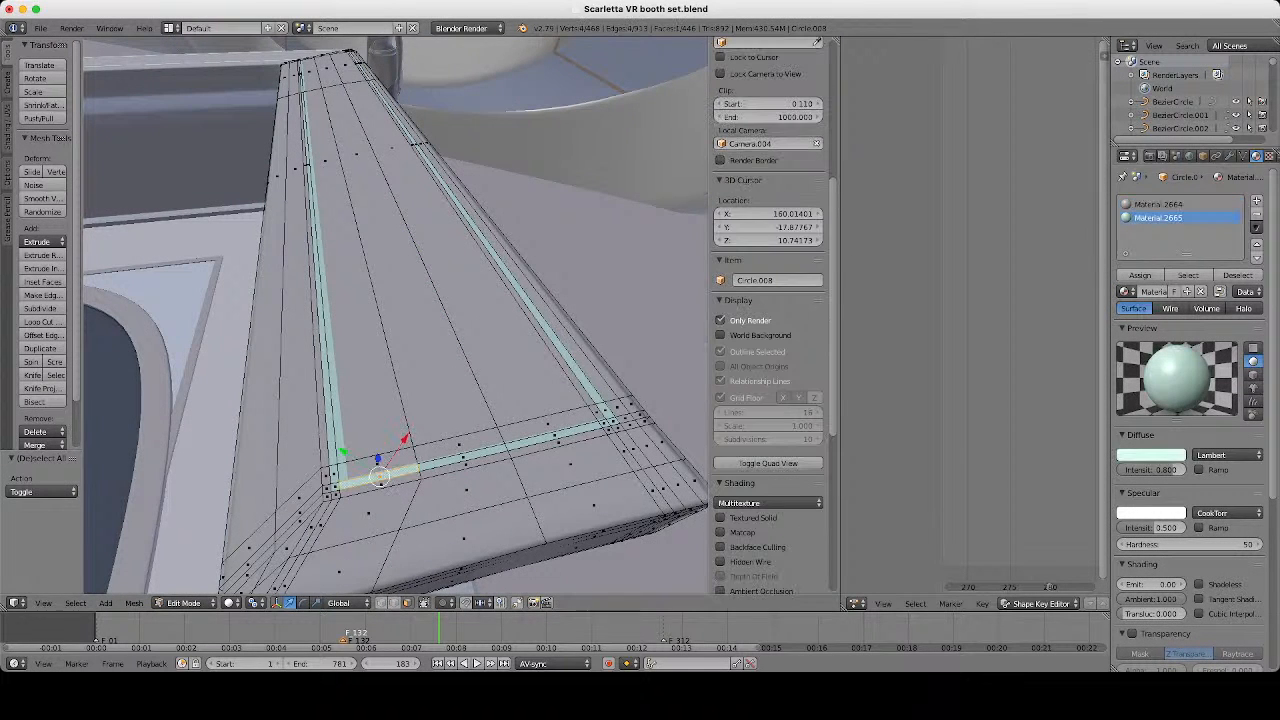
{"action": "left_click", "coordinate": [1188, 275]}
{"action": "scroll", "coordinate": [395, 315], "scroll_direction": "down", "scroll_amount": 5}
{"action": "scroll", "coordinate": [400, 315], "scroll_direction": "up", "scroll_amount": 2}
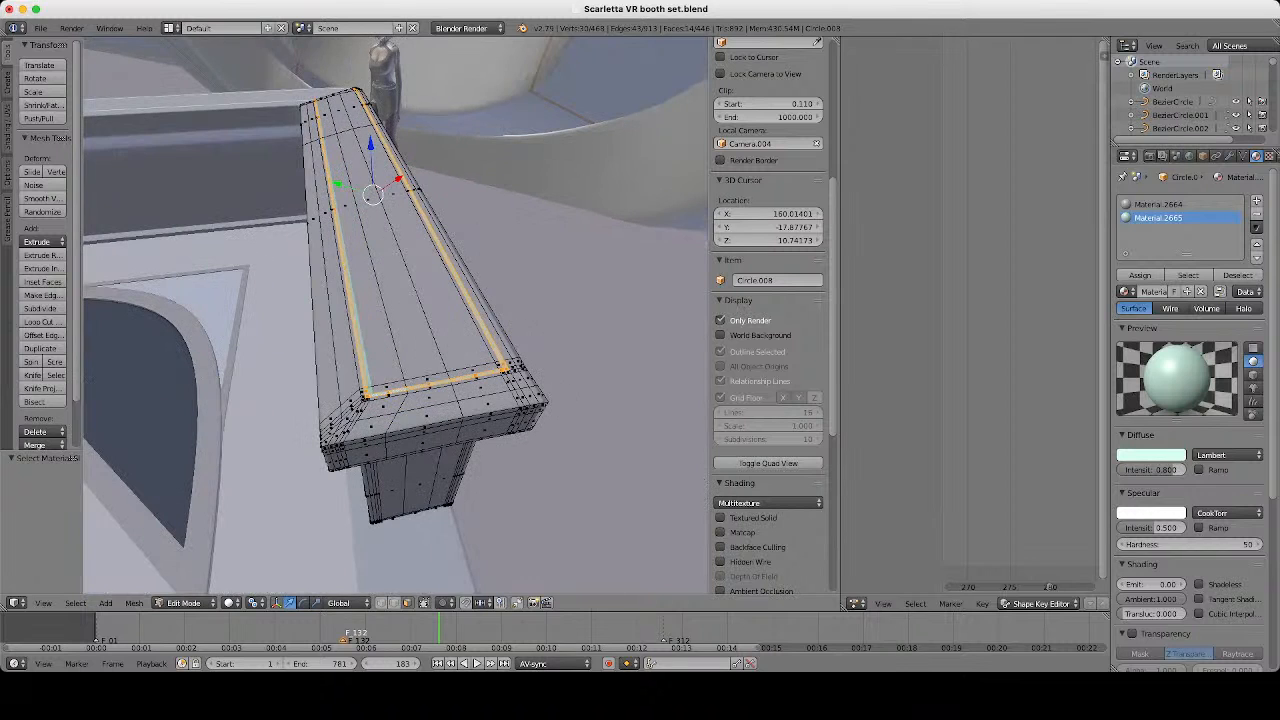
Duplicate the selected strip faces in place and raise the copy 5.268 units along Z above the wall.
{"action": "key", "text": "shift+d"}
{"action": "key", "text": "Escape"}
{"action": "middle_click_drag", "start_coordinate": [400, 340], "coordinate": [440, 260]}
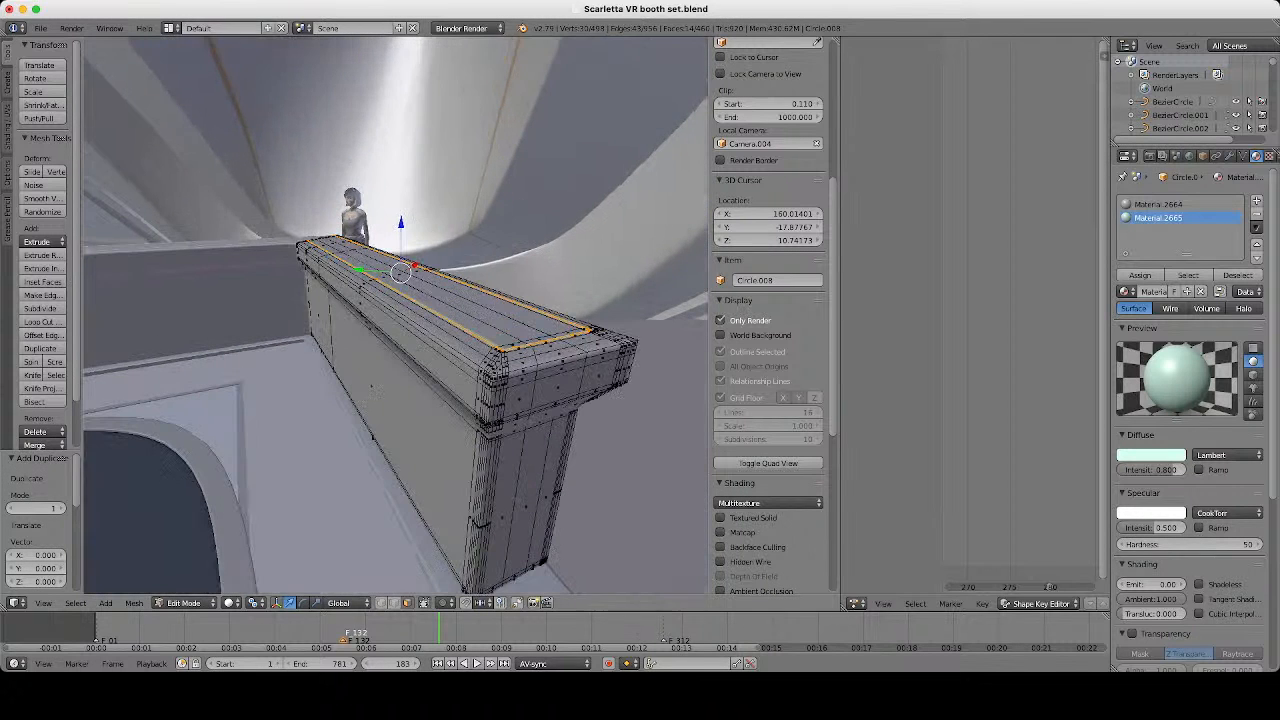
{"action": "left_click_drag", "start_coordinate": [401, 224], "coordinate": [402, 126]}
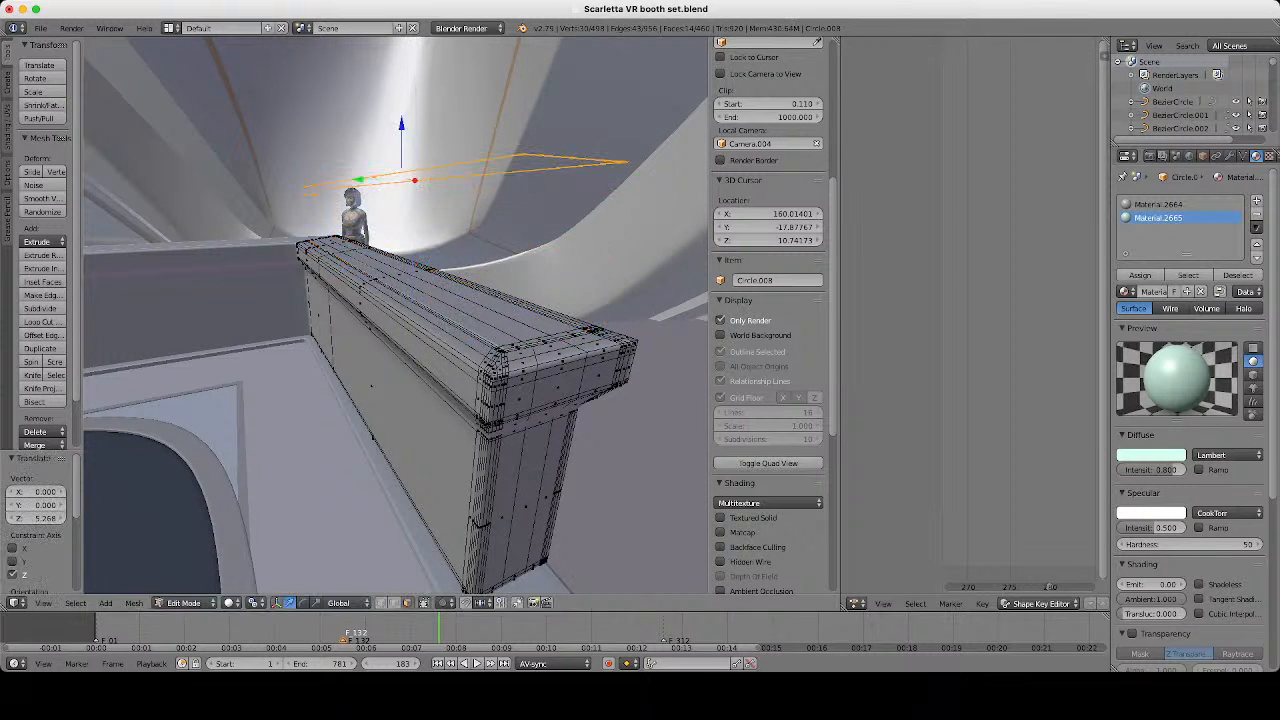
Separate the raised strip copy into its own object and make it the selected object.
{"action": "key", "text": "p"}
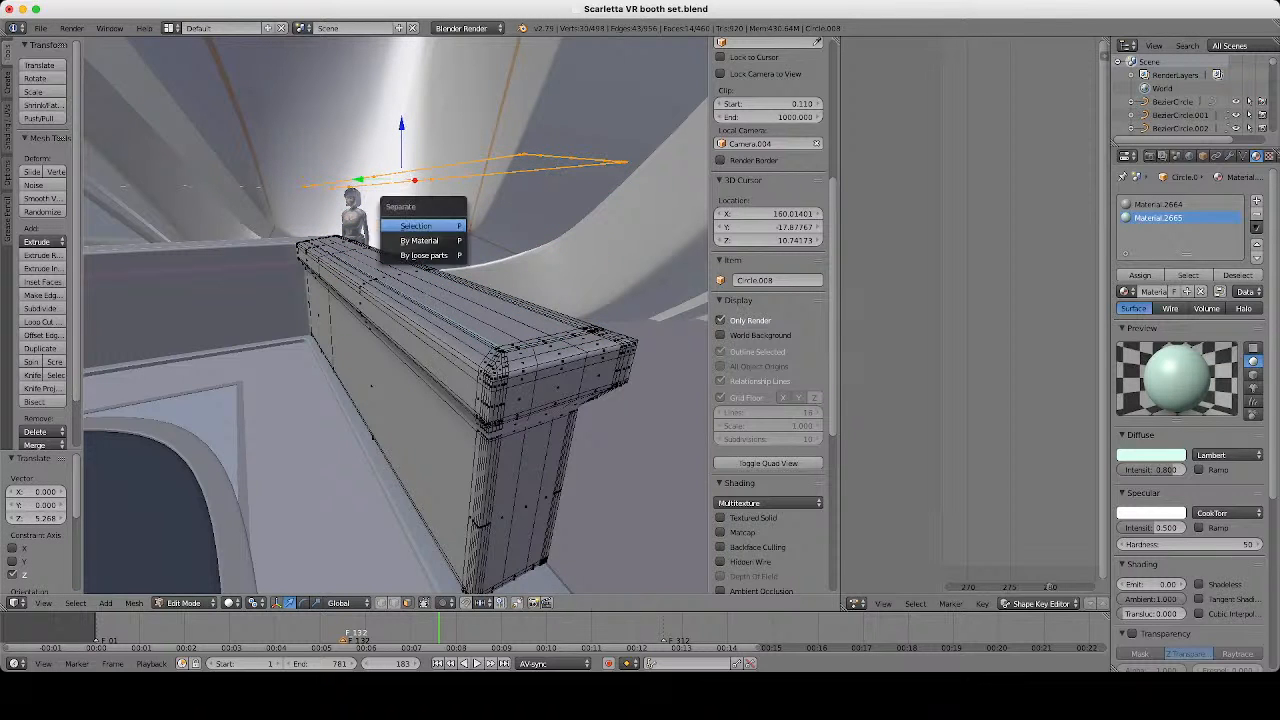
{"action": "key", "text": "Return"}
{"action": "key", "text": "Tab"}
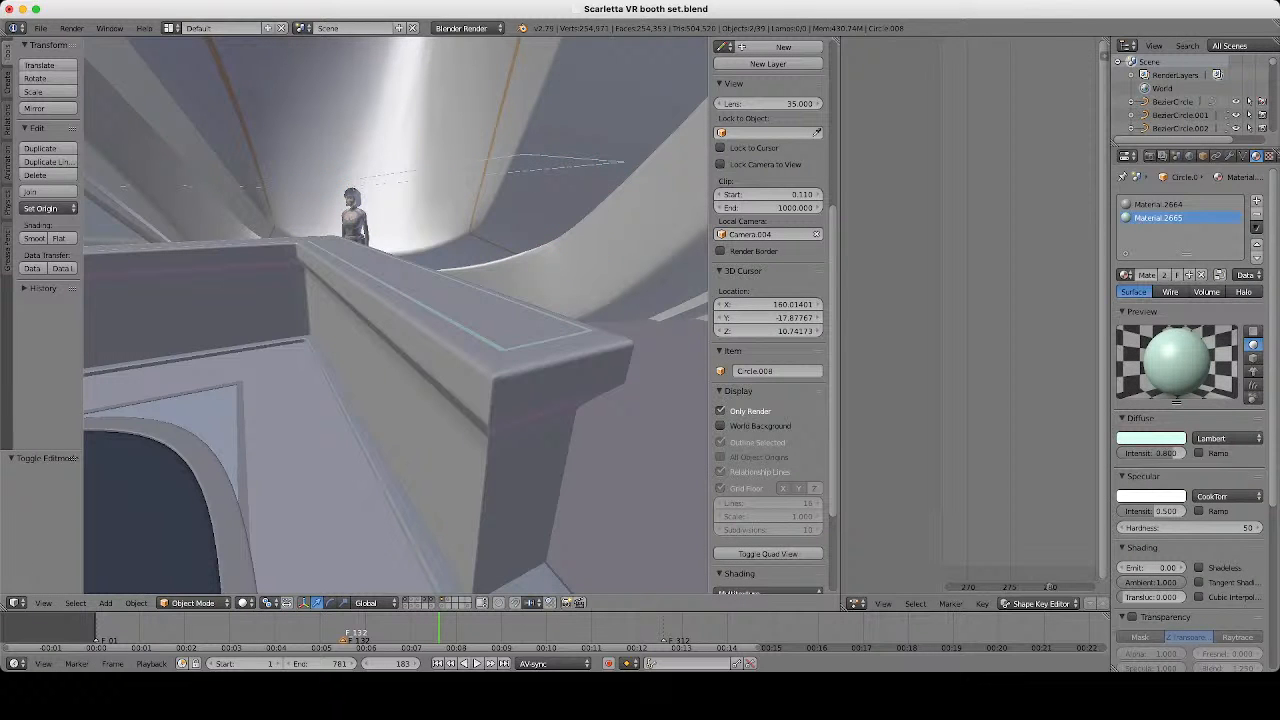
{"action": "middle_click_drag", "start_coordinate": [450, 300], "coordinate": [442, 400]}
{"action": "right_click", "coordinate": [442, 402]}
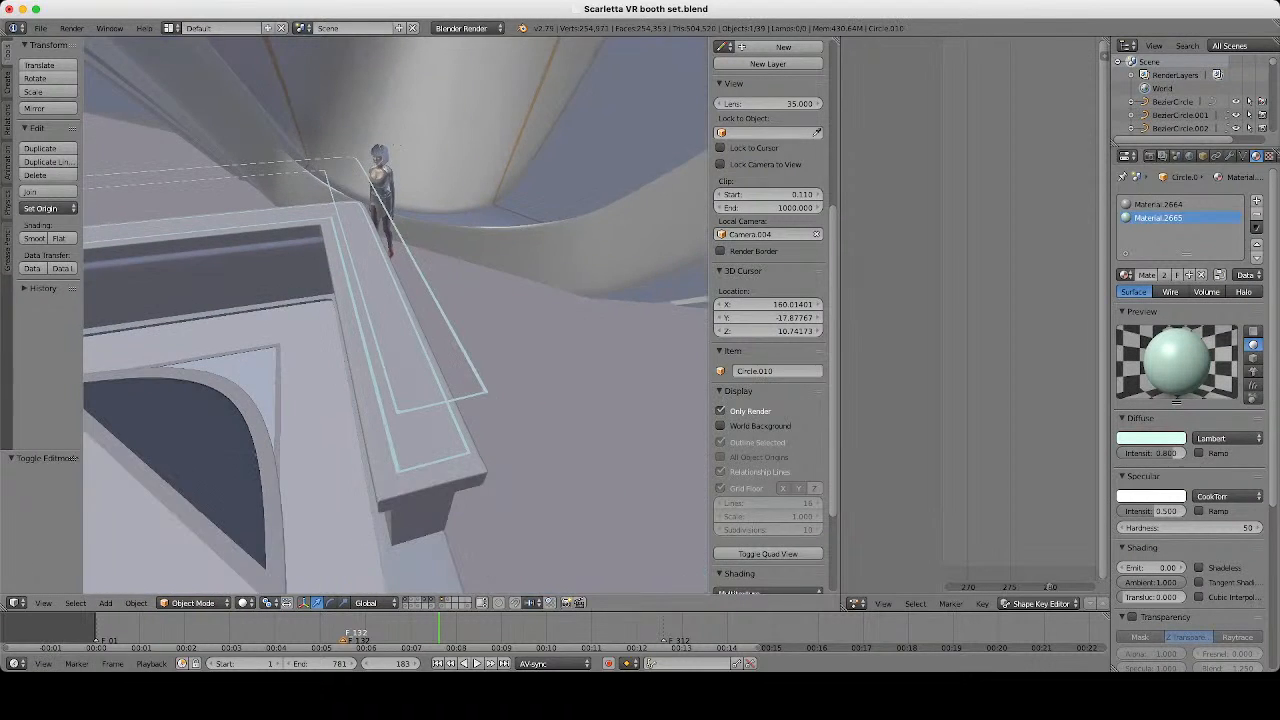
{"action": "right_click", "coordinate": [432, 424]}
{"action": "scroll", "coordinate": [432, 424], "scroll_direction": "up", "scroll_amount": 2}
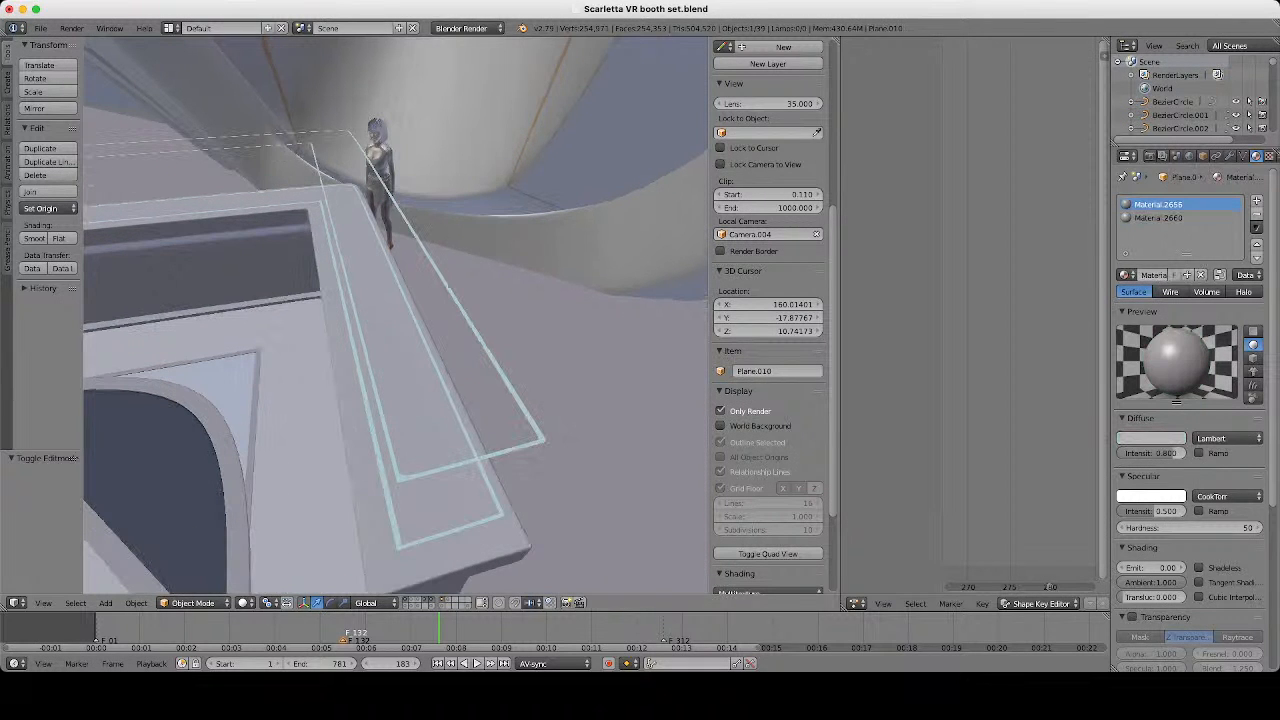
{"action": "key", "text": "Tab"}
{"action": "middle_click_drag", "start_coordinate": [432, 424], "coordinate": [424, 390]}
{"action": "key", "text": "Tab"}
{"action": "right_click", "coordinate": [393, 191]}
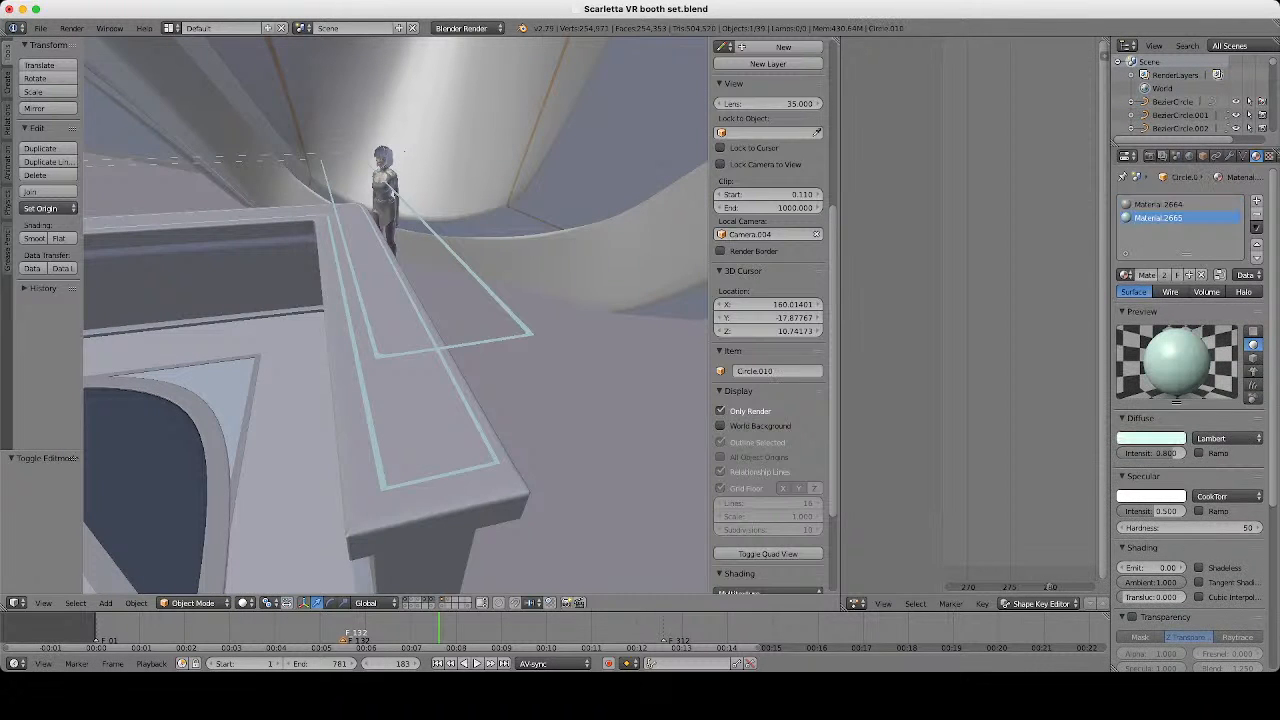
Extrude the entire raised strip copy twice along its normals, about 0.02 units each time.
{"action": "key", "text": "Tab"}
{"action": "key", "text": "a"}
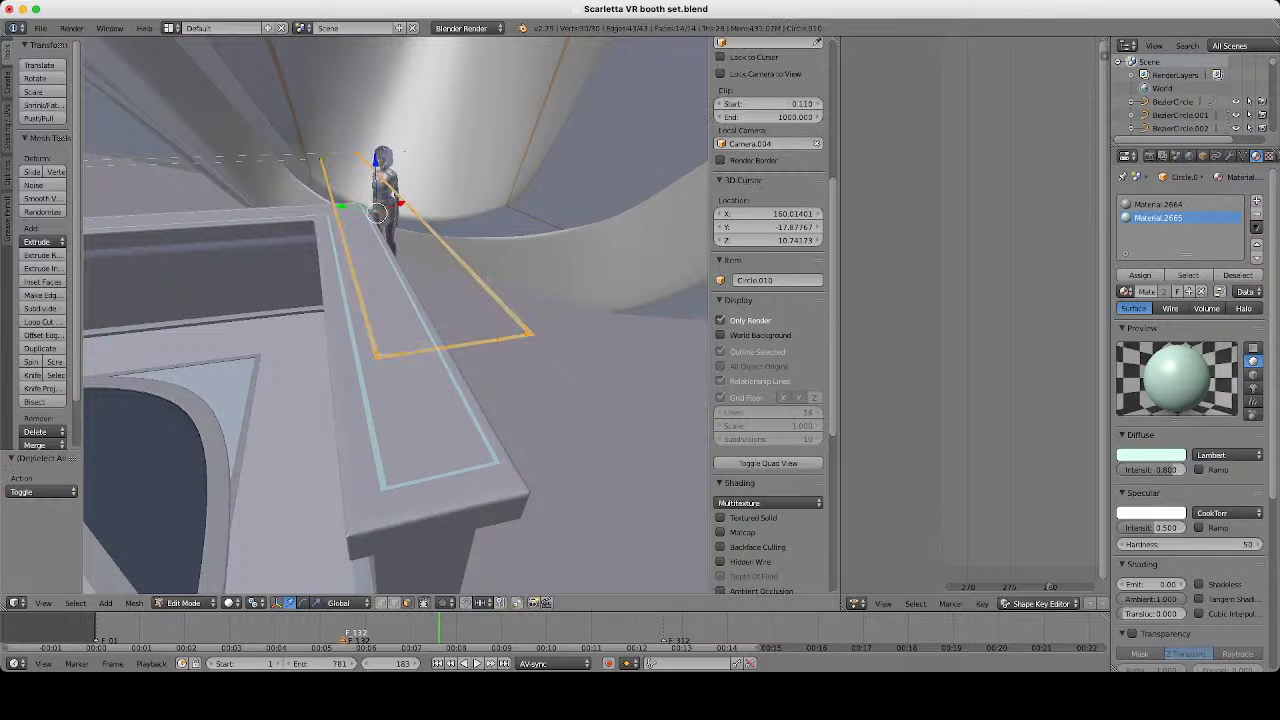
{"action": "scroll", "coordinate": [395, 194], "scroll_direction": "up", "scroll_amount": 2}
{"action": "middle_click_drag", "start_coordinate": [395, 194], "coordinate": [394, 206]}
{"action": "key", "text": "e"}
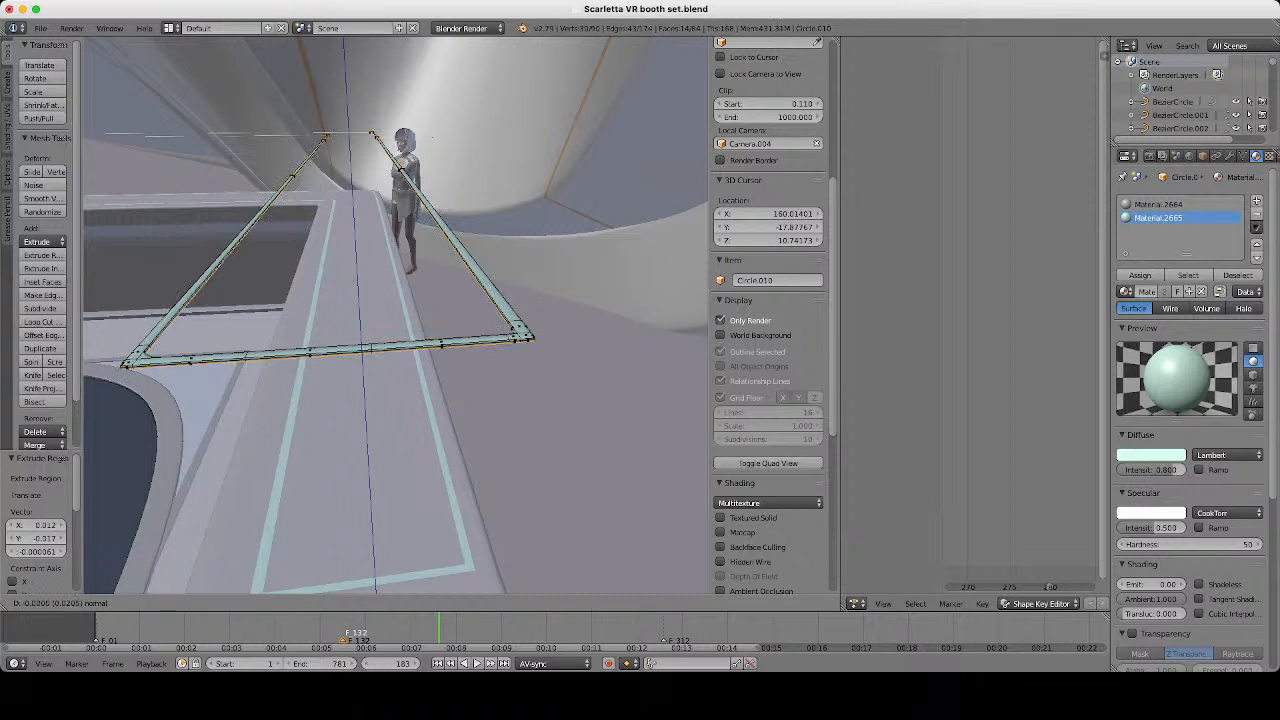
{"action": "key", "text": "Return"}
{"action": "key", "text": "e"}
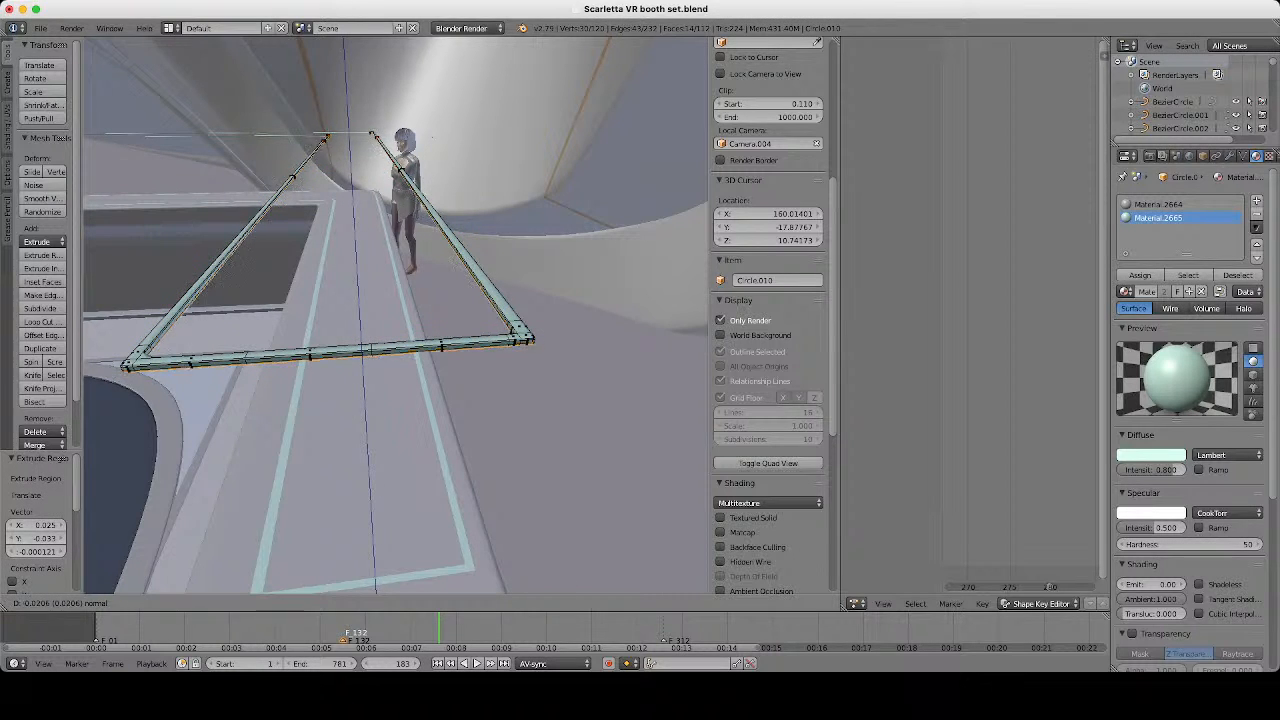
{"action": "key", "text": "Return"}
{"action": "key", "text": "Tab"}
{"action": "middle_click_drag", "start_coordinate": [396, 315], "coordinate": [480, 315]}
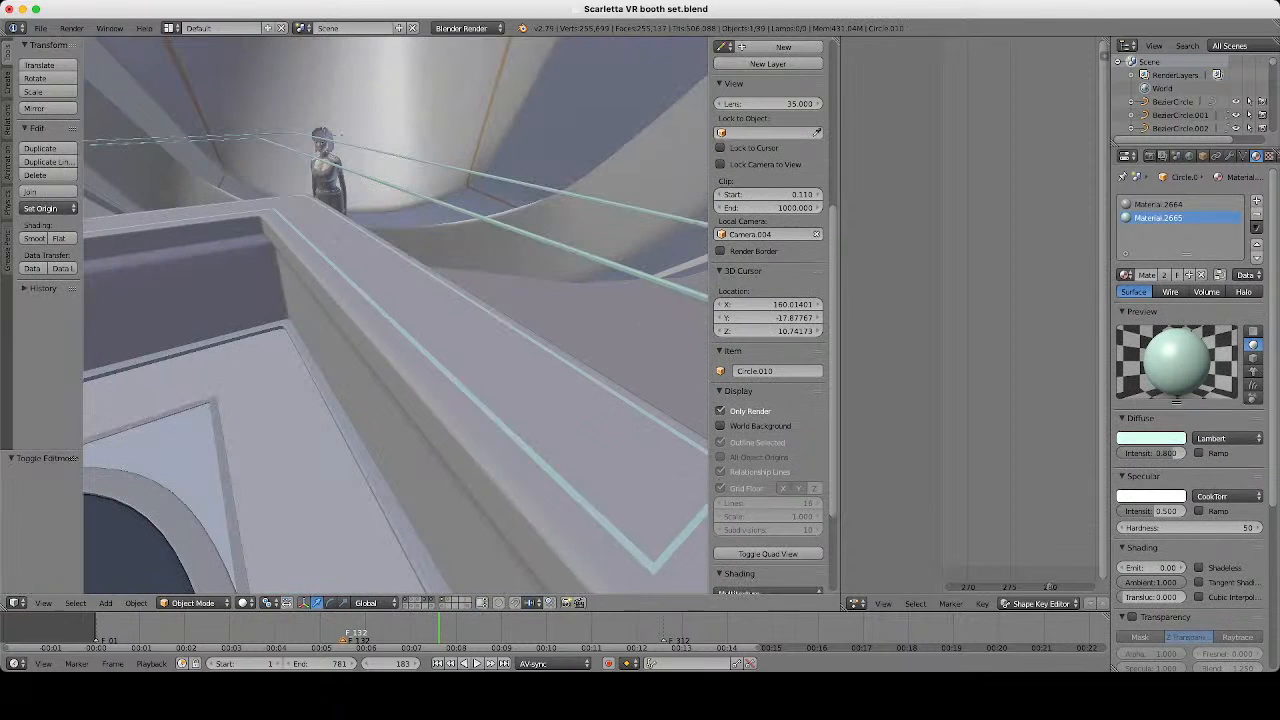
Raise the thickened strip object 0.796 units along Z above the wall.
{"action": "scroll", "coordinate": [396, 315], "scroll_direction": "down", "scroll_amount": 4}
{"action": "middle_click_drag", "start_coordinate": [396, 315], "coordinate": [330, 260]}
{"action": "key", "text": "g"}
{"action": "key", "text": "z"}
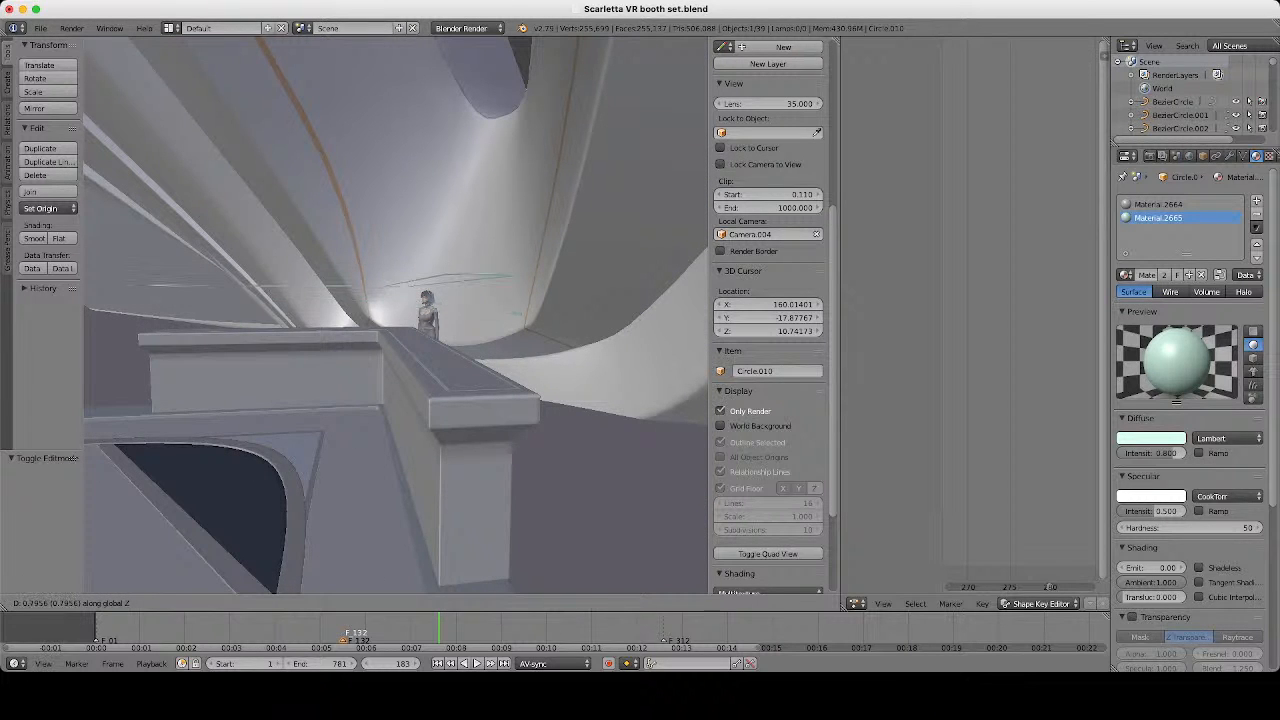
{"action": "left_click", "coordinate": [380, 290]}
{"action": "middle_click_drag", "start_coordinate": [380, 290], "coordinate": [440, 345]}
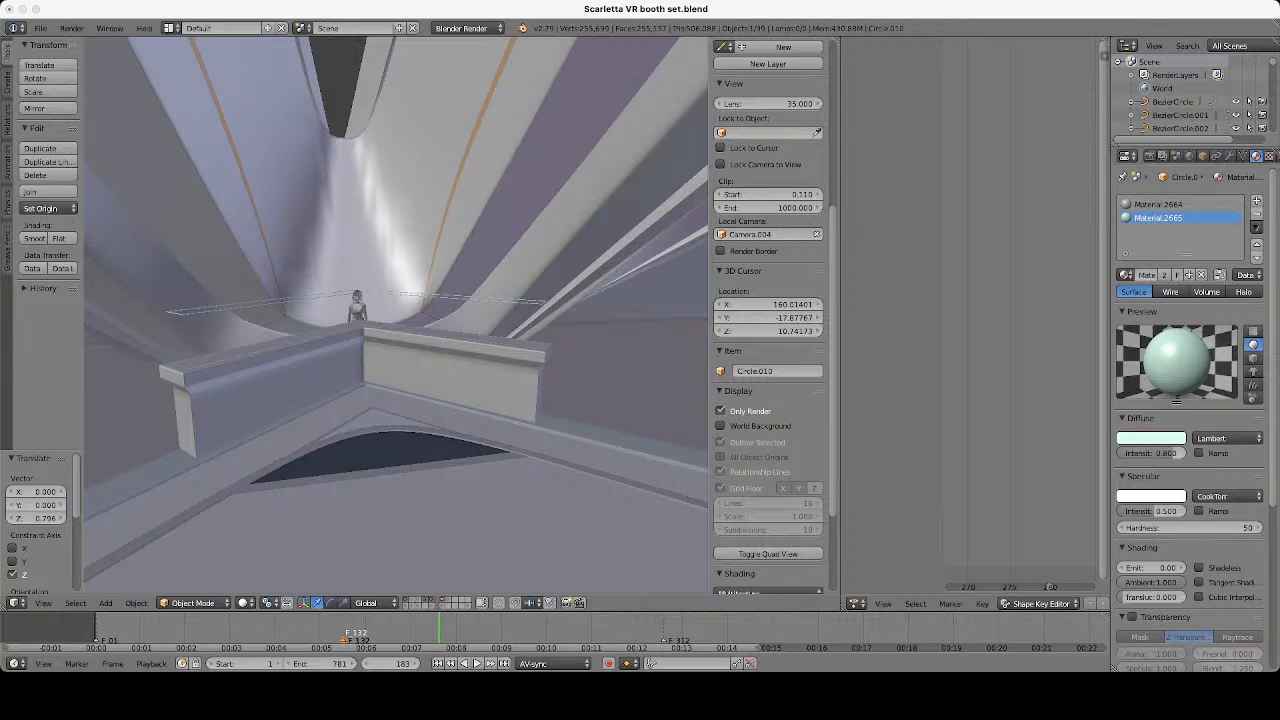
{"action": "scroll", "coordinate": [396, 315], "scroll_direction": "down", "scroll_amount": 2}
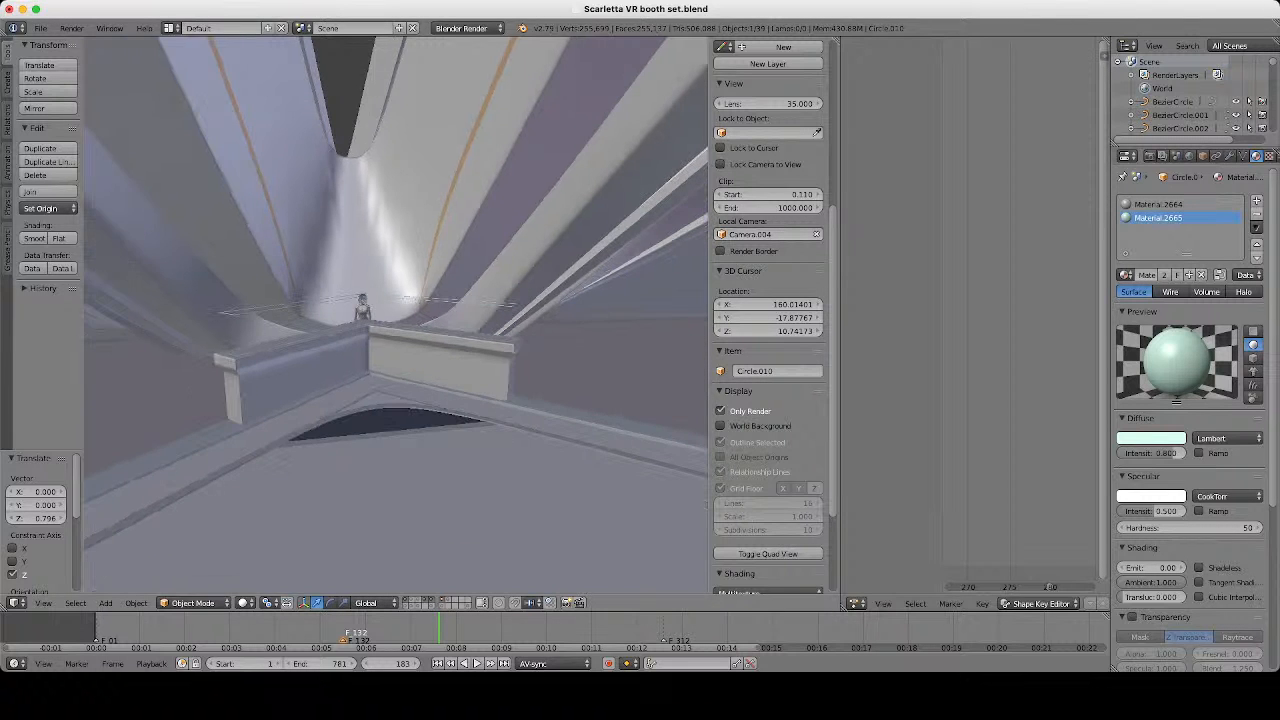
{"action": "scroll", "coordinate": [396, 315], "scroll_direction": "down", "scroll_amount": 3}
{"action": "middle_click_drag", "start_coordinate": [396, 315], "coordinate": [340, 375]}
{"action": "middle_click_drag", "start_coordinate": [396, 315], "coordinate": [396, 240]}
{"action": "scroll", "coordinate": [396, 315], "scroll_direction": "up", "scroll_amount": 5}
{"action": "scroll", "coordinate": [396, 315], "scroll_direction": "up", "scroll_amount": 3}
{"action": "middle_click_drag", "start_coordinate": [396, 315], "coordinate": [455, 350]}
Select the two corner faces at the near end of the raised strip and duplicate them in place.
{"action": "key", "text": "Tab"}
{"action": "scroll", "coordinate": [396, 315], "scroll_direction": "up", "scroll_amount": 1}
{"action": "scroll", "coordinate": [396, 315], "scroll_direction": "down", "scroll_amount": 1}
{"action": "middle_click_drag", "start_coordinate": [396, 315], "coordinate": [450, 315]}
{"action": "middle_click_drag", "start_coordinate": [396, 315], "coordinate": [600, 315], "text": "shift"}
{"action": "scroll", "coordinate": [396, 315], "scroll_direction": "up", "scroll_amount": 2}
{"action": "scroll", "coordinate": [396, 315], "scroll_direction": "up", "scroll_amount": 1}
{"action": "middle_click_drag", "start_coordinate": [396, 315], "coordinate": [490, 335]}
{"action": "scroll", "coordinate": [396, 315], "scroll_direction": "up", "scroll_amount": 1}
{"action": "right_click", "coordinate": [409, 489]}
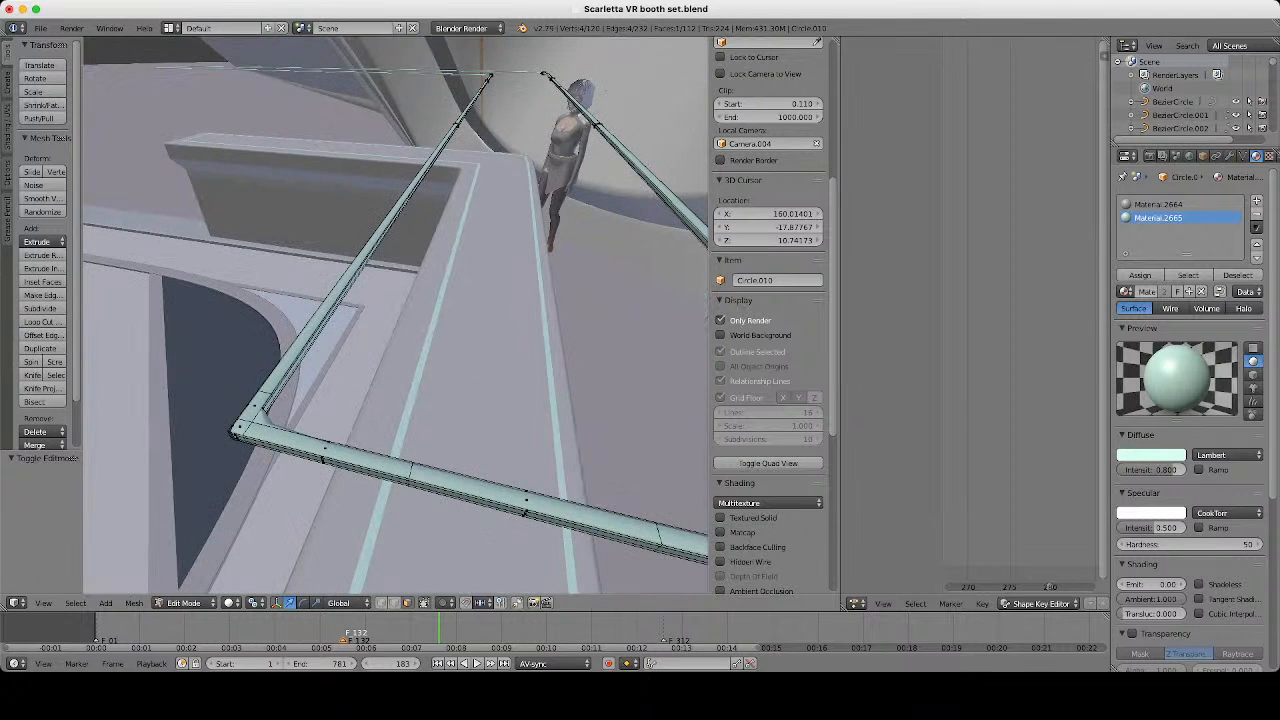
{"action": "right_click", "coordinate": [240, 427], "text": "shift"}
{"action": "scroll", "coordinate": [396, 315], "scroll_direction": "down", "scroll_amount": 2}
{"action": "scroll", "coordinate": [396, 315], "scroll_direction": "up", "scroll_amount": 2}
{"action": "scroll", "coordinate": [396, 315], "scroll_direction": "down", "scroll_amount": 3}
{"action": "middle_click_drag", "start_coordinate": [396, 315], "coordinate": [372, 268]}
{"action": "key", "text": "shift+d"}
{"action": "key", "text": "Escape"}
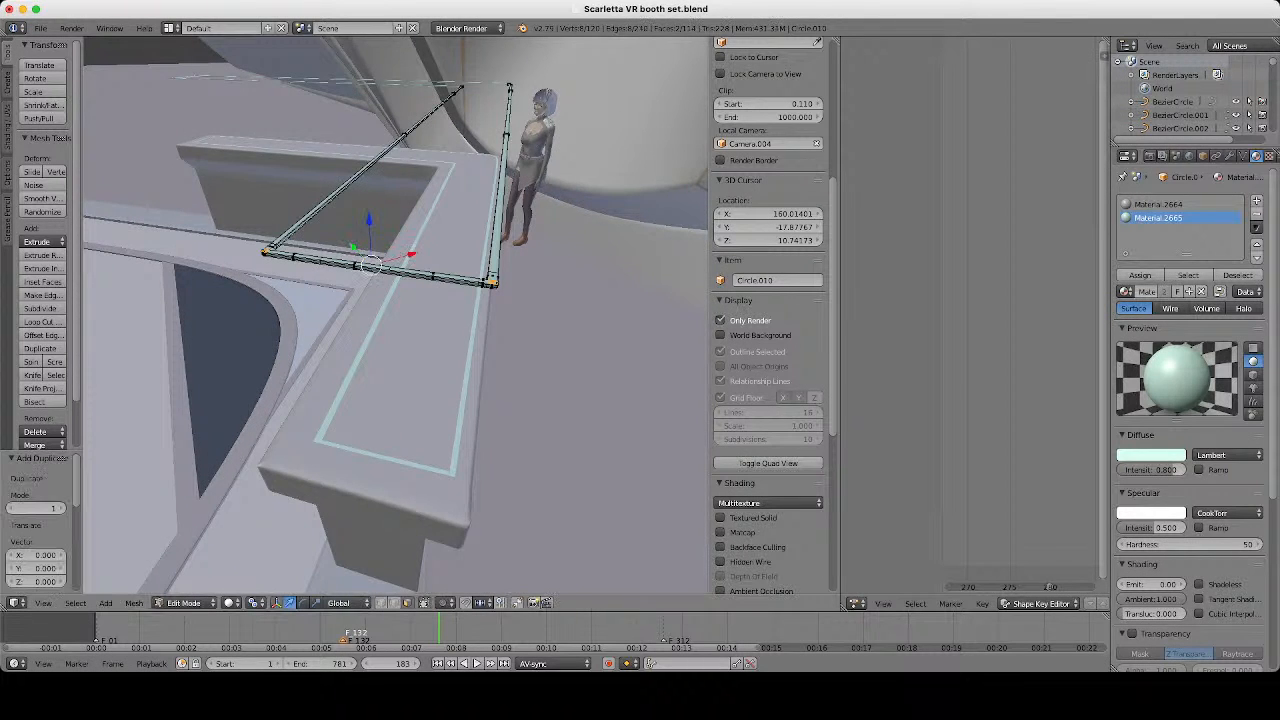
Extrude the duplicated corner faces into a short section, and extrude again down 5.985 units along Z to the wall top as posts.
{"action": "middle_click_drag", "start_coordinate": [396, 315], "coordinate": [392, 297]}
{"action": "scroll", "coordinate": [396, 315], "scroll_direction": "up", "scroll_amount": 2}
{"action": "key", "text": "e"}
{"action": "key", "text": "Escape"}
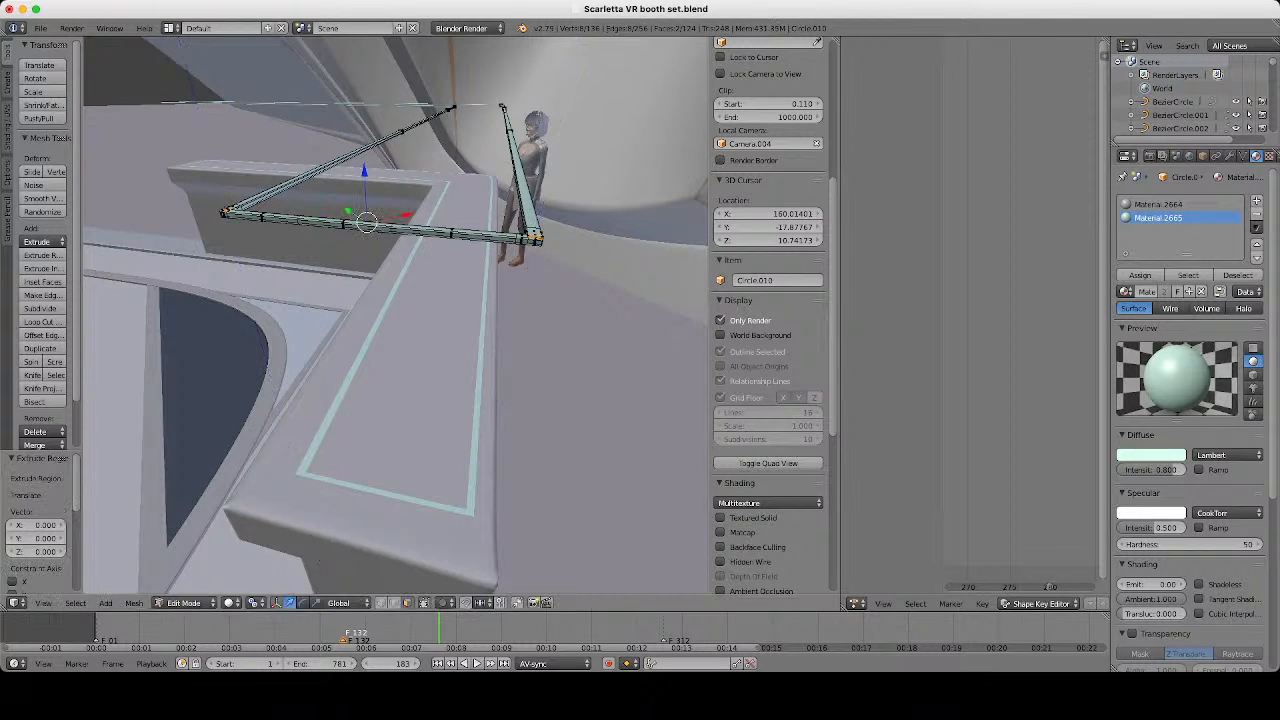
{"action": "middle_click_drag", "start_coordinate": [396, 315], "coordinate": [428, 290]}
{"action": "scroll", "coordinate": [396, 315], "scroll_direction": "down", "scroll_amount": 1}
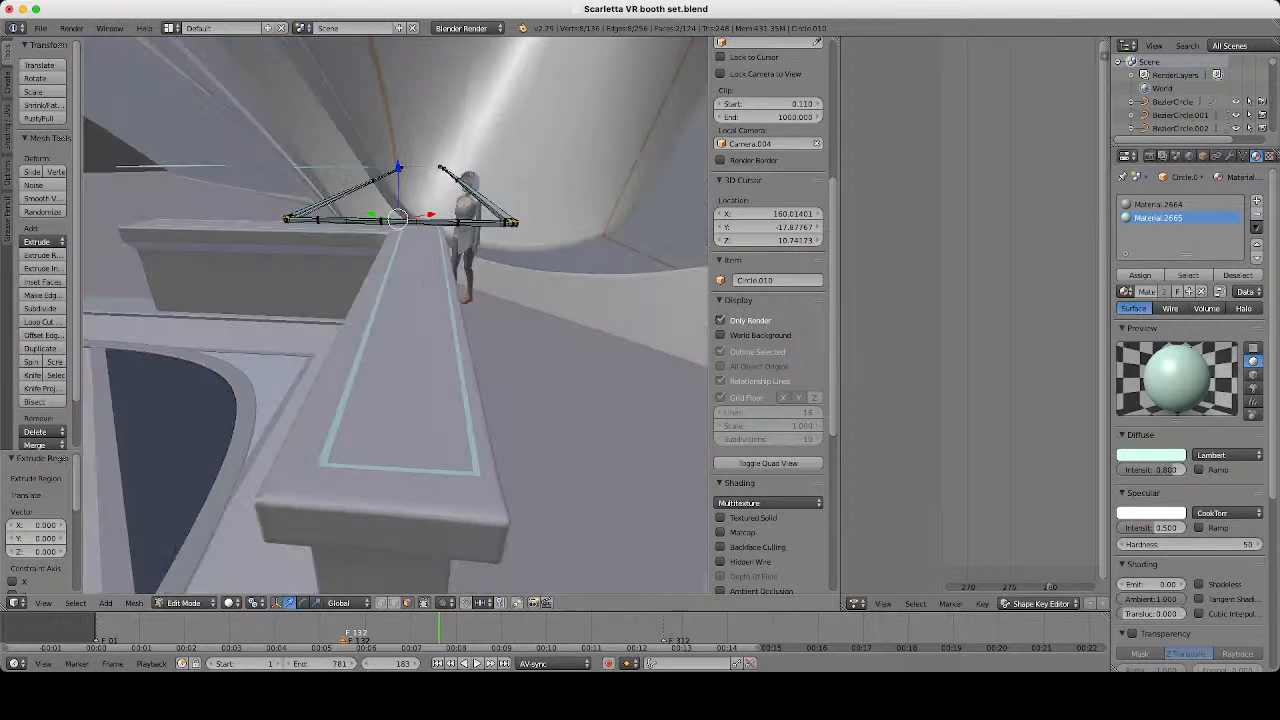
{"action": "scroll", "coordinate": [396, 315], "scroll_direction": "up", "scroll_amount": 1}
{"action": "left_click_drag", "start_coordinate": [398, 130], "coordinate": [398, 133]}
{"action": "key", "text": "e"}
{"action": "key", "text": "Escape"}
{"action": "key", "text": "g"}
{"action": "key", "text": "z"}
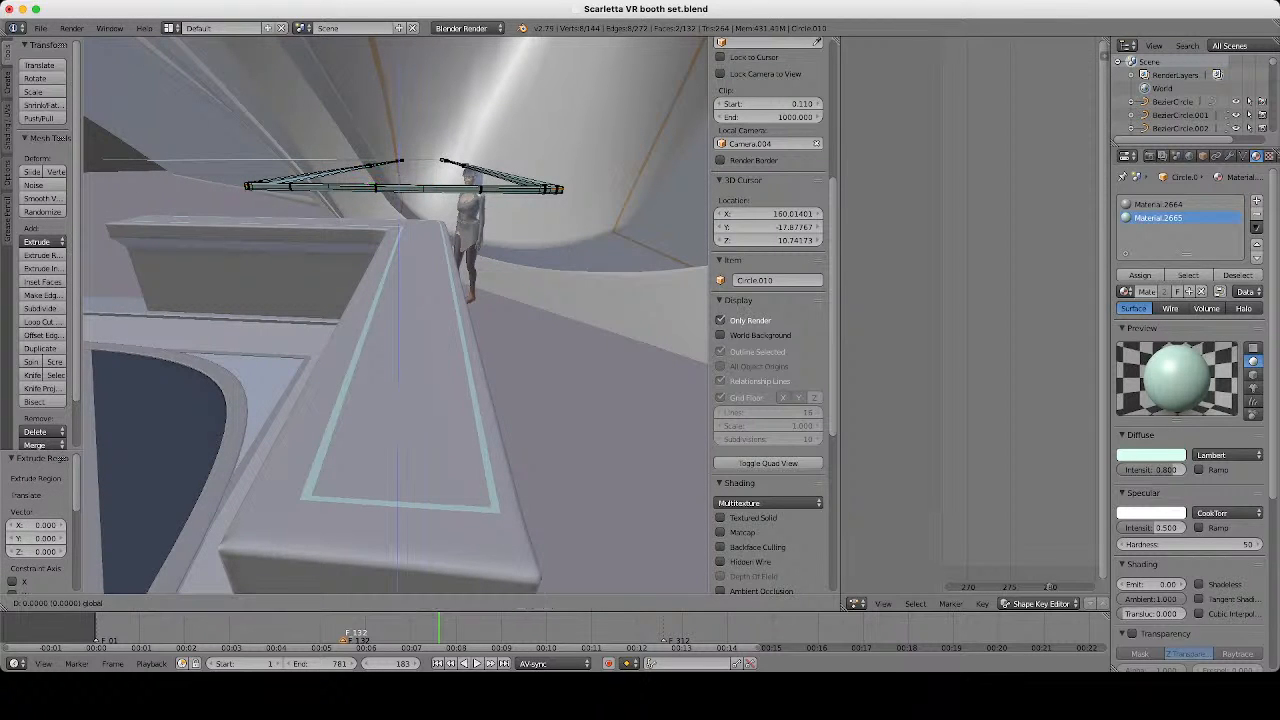
{"action": "left_click_drag", "start_coordinate": [398, 460], "coordinate": [398, 458]}
{"action": "middle_click_drag", "start_coordinate": [398, 458], "coordinate": [215, 235]}
{"action": "scroll", "coordinate": [215, 235], "scroll_direction": "up", "scroll_amount": 2}
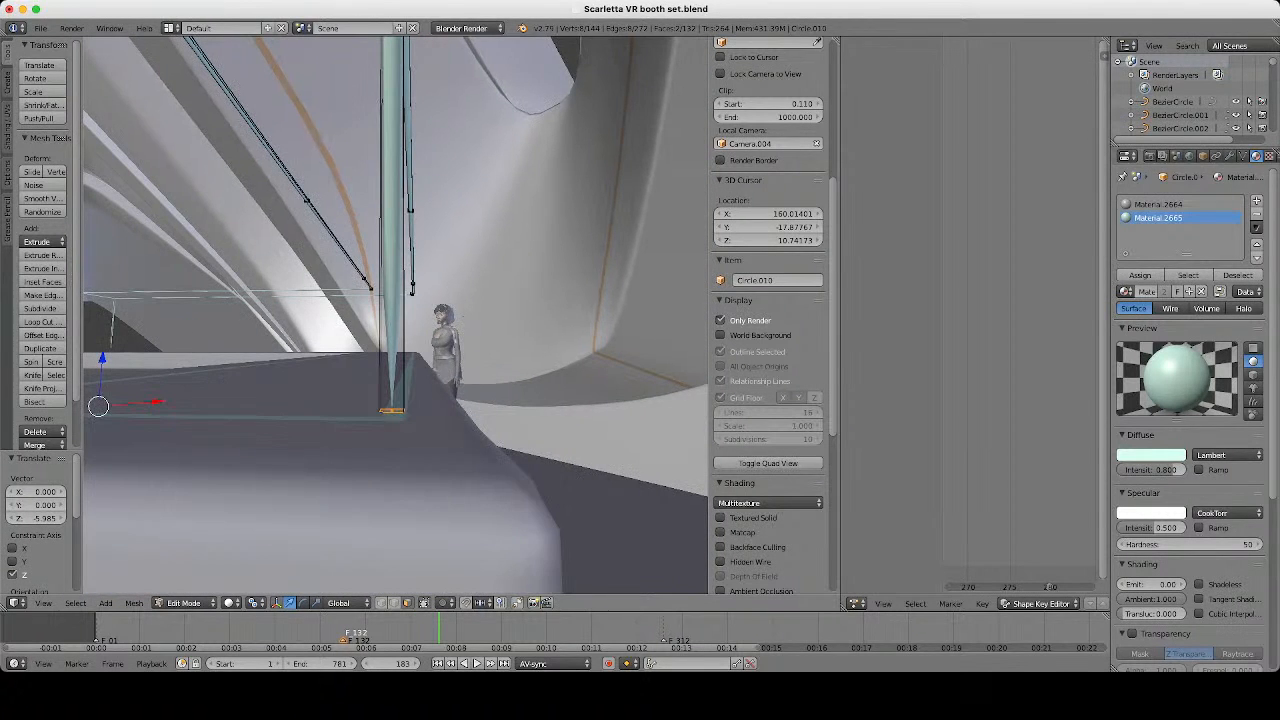
Nudge the post bottoms vertically to fit the wall top and extrude them another 0.025 units downward along Z.
{"action": "middle_click_drag", "start_coordinate": [202, 402], "coordinate": [195, 391]}
{"action": "key", "text": "g"}
{"action": "key", "text": "z"}
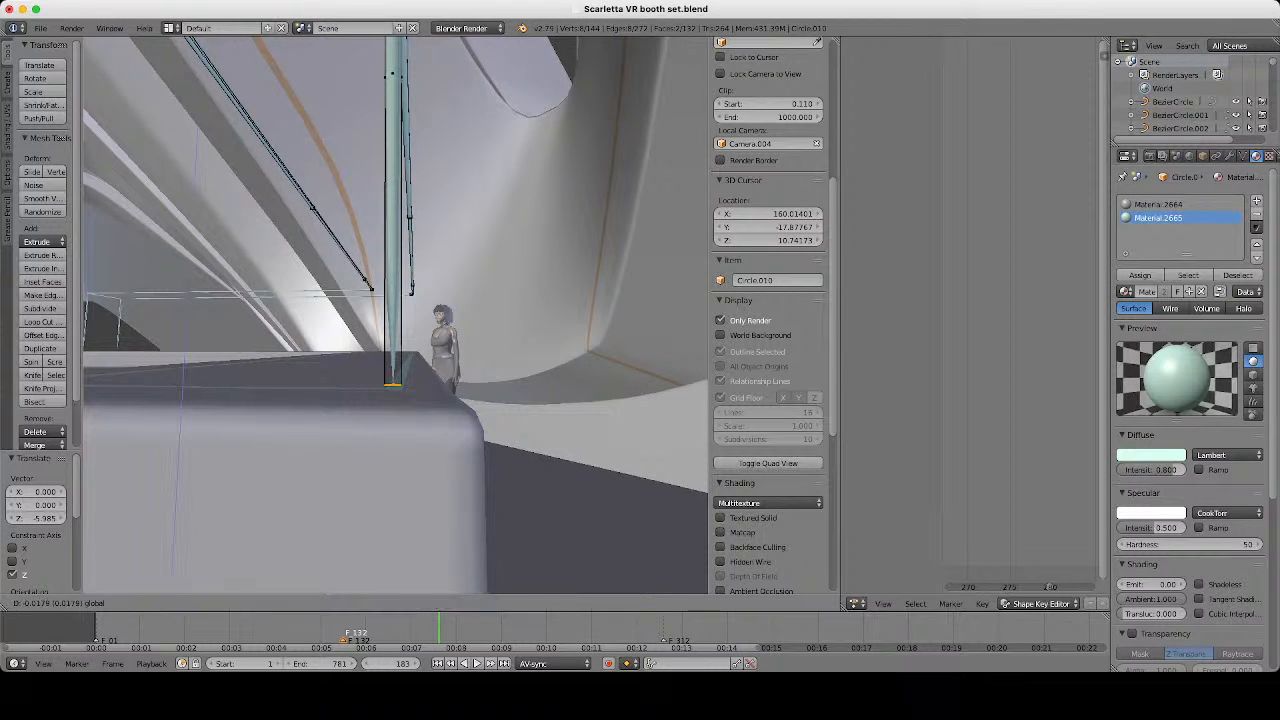
{"action": "left_click", "coordinate": [195, 391]}
{"action": "key", "text": "e"}
{"action": "left_click", "coordinate": [195, 393]}
{"action": "key", "text": "g"}
{"action": "key", "text": "z"}
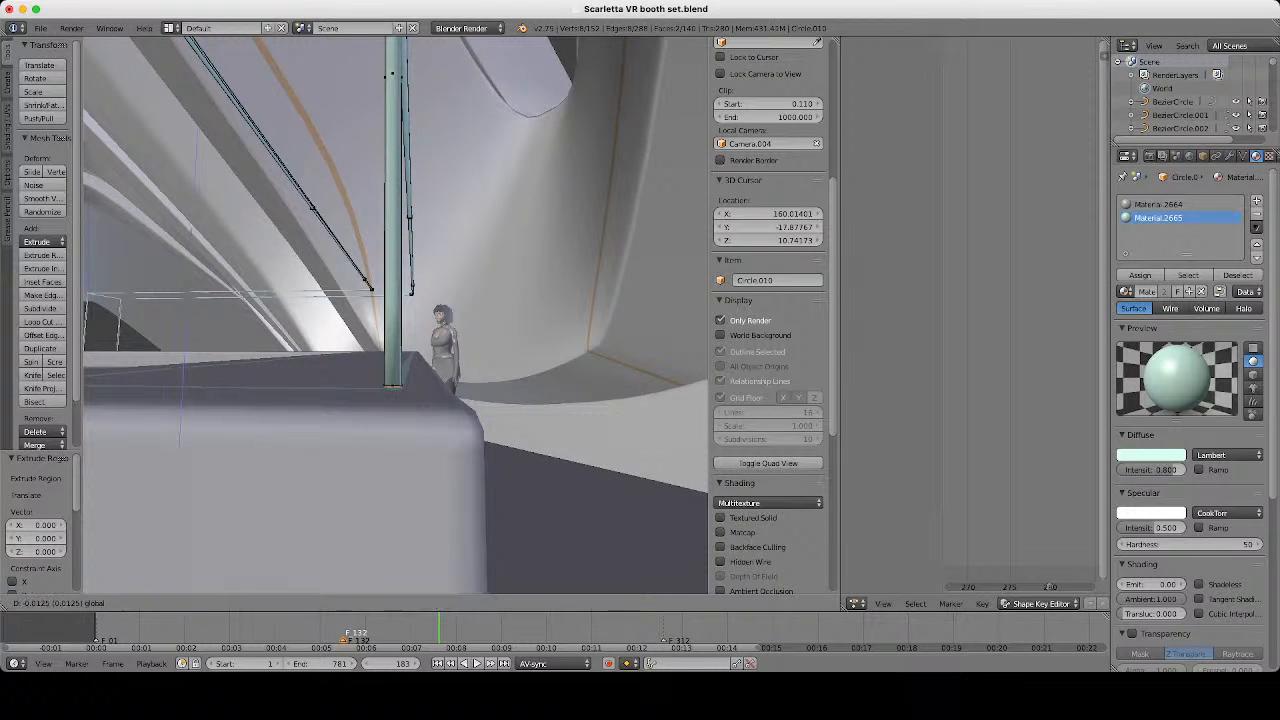
{"action": "left_click", "coordinate": [195, 397]}
Select all vertices at the lower ends of both posts, extrude them in place and move them down about 0.05 units along Z.
{"action": "scroll", "coordinate": [195, 397], "scroll_direction": "down", "scroll_amount": 2}
{"action": "left_click", "coordinate": [381, 603]}
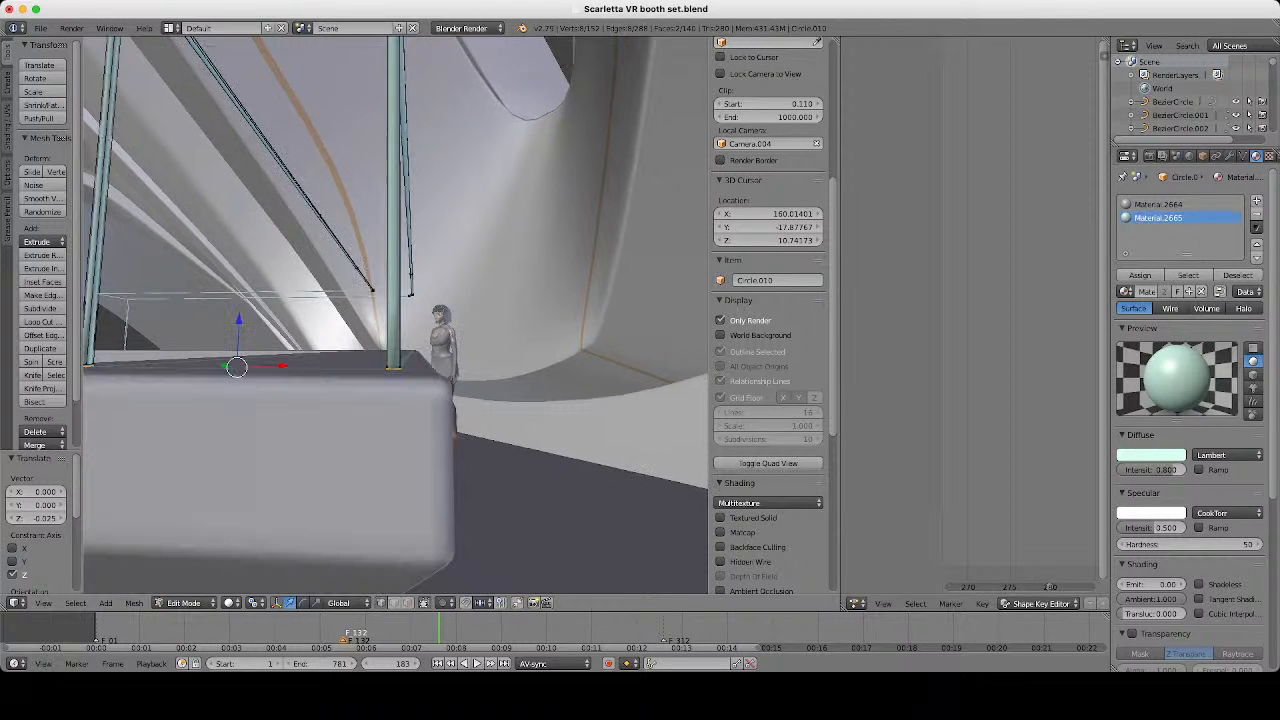
{"action": "key", "text": "KP_5"}
{"action": "key", "text": "z"}
{"action": "key", "text": "c"}
{"action": "scroll", "coordinate": [430, 387], "scroll_direction": "down", "scroll_amount": 4}
{"action": "scroll", "coordinate": [427, 381], "scroll_direction": "down", "scroll_amount": 6}
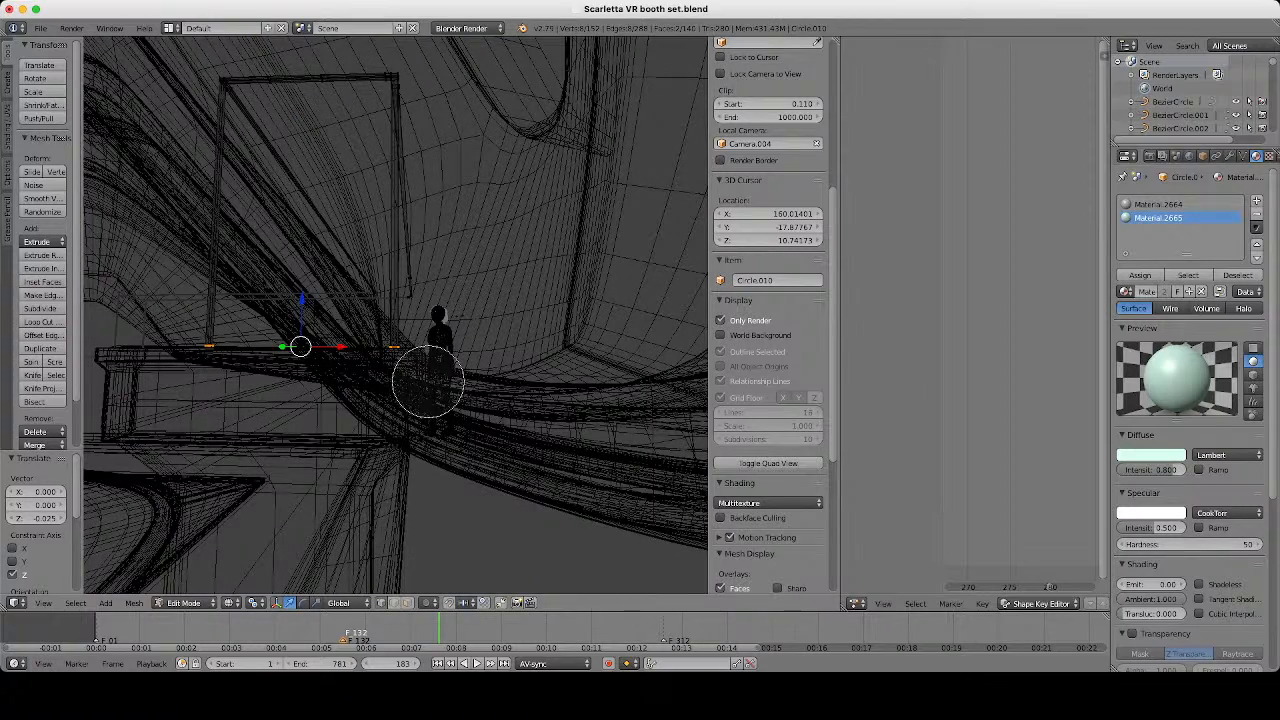
{"action": "left_click_drag", "start_coordinate": [402, 350], "coordinate": [160, 330]}
{"action": "key", "text": "Escape"}
{"action": "key", "text": "KP_5"}
{"action": "key", "text": "KP_5"}
{"action": "key", "text": "e"}
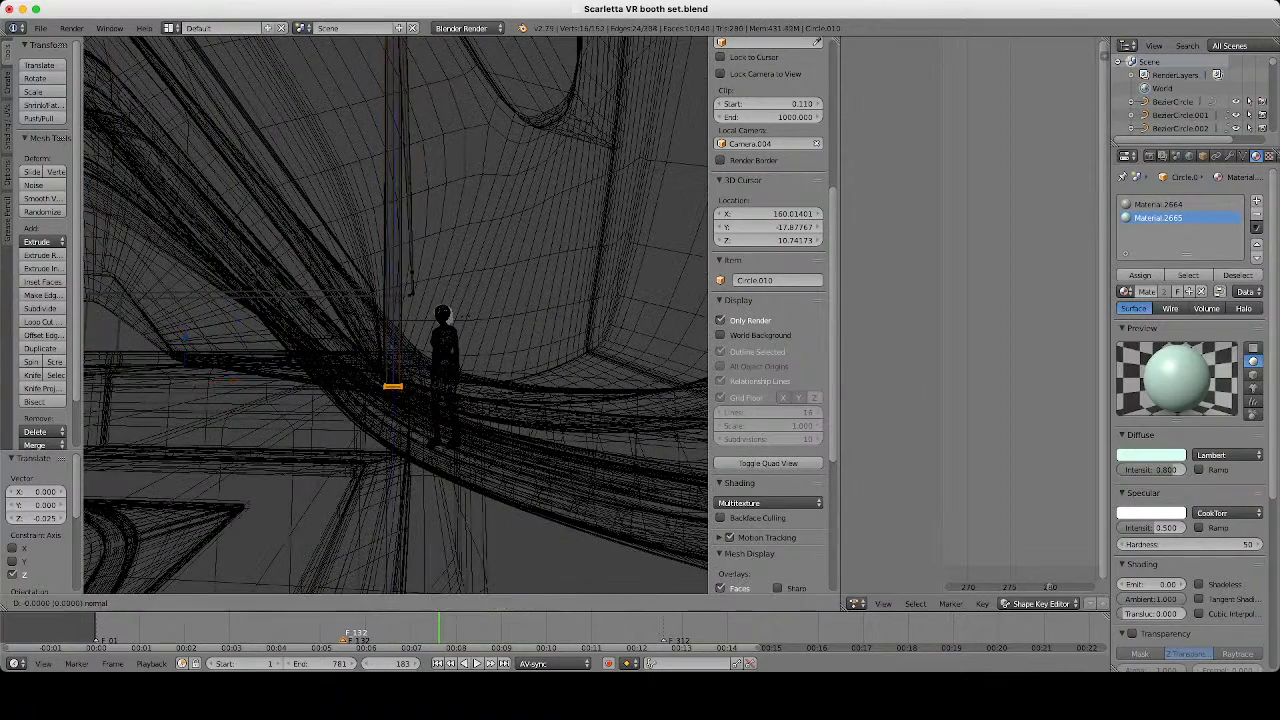
{"action": "key", "text": "Escape"}
{"action": "key", "text": "KP_5"}
{"action": "key", "text": "z"}
{"action": "key", "text": "g"}
{"action": "key", "text": "z"}
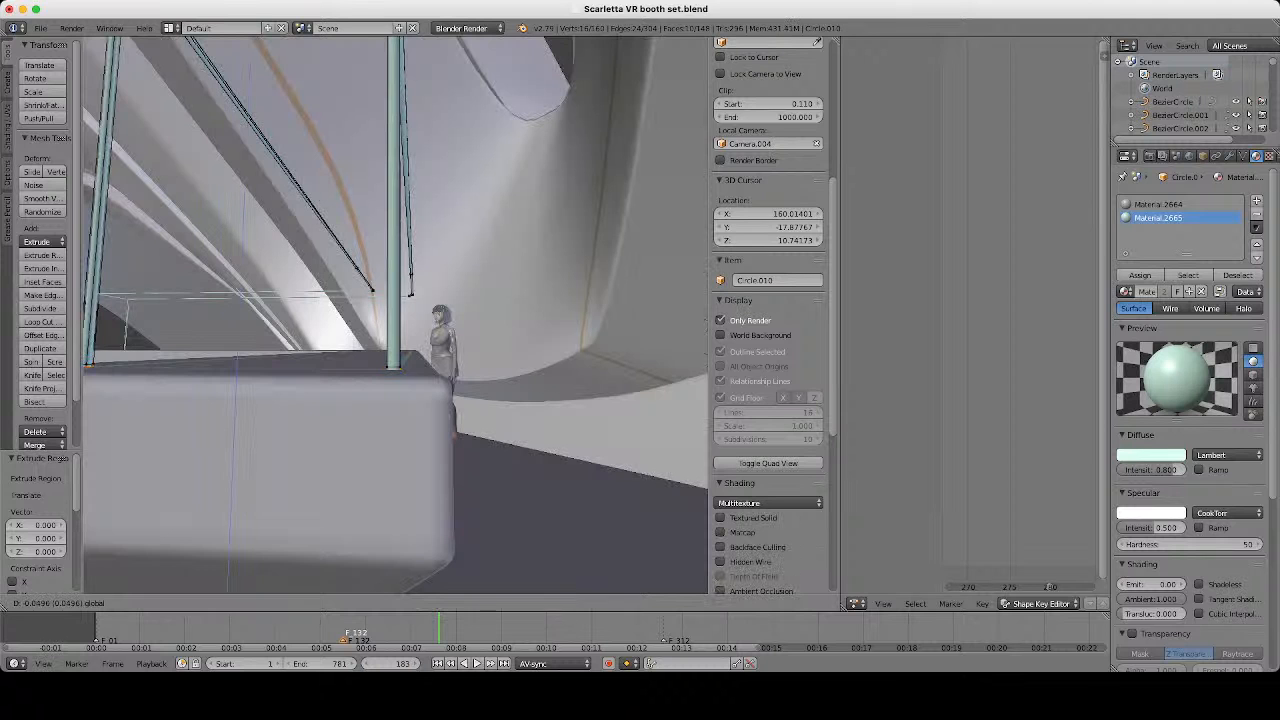
{"action": "left_click", "coordinate": [430, 340]}
{"action": "scroll", "coordinate": [430, 340], "scroll_direction": "down", "scroll_amount": 3}
{"action": "middle_click_drag", "start_coordinate": [430, 340], "coordinate": [510, 375]}
{"action": "key", "text": "Tab"}
Deselect the railing frame object and examine its height and proportions on the mirrored wall from several angles.
{"action": "middle_click_drag", "start_coordinate": [430, 350], "coordinate": [560, 365]}
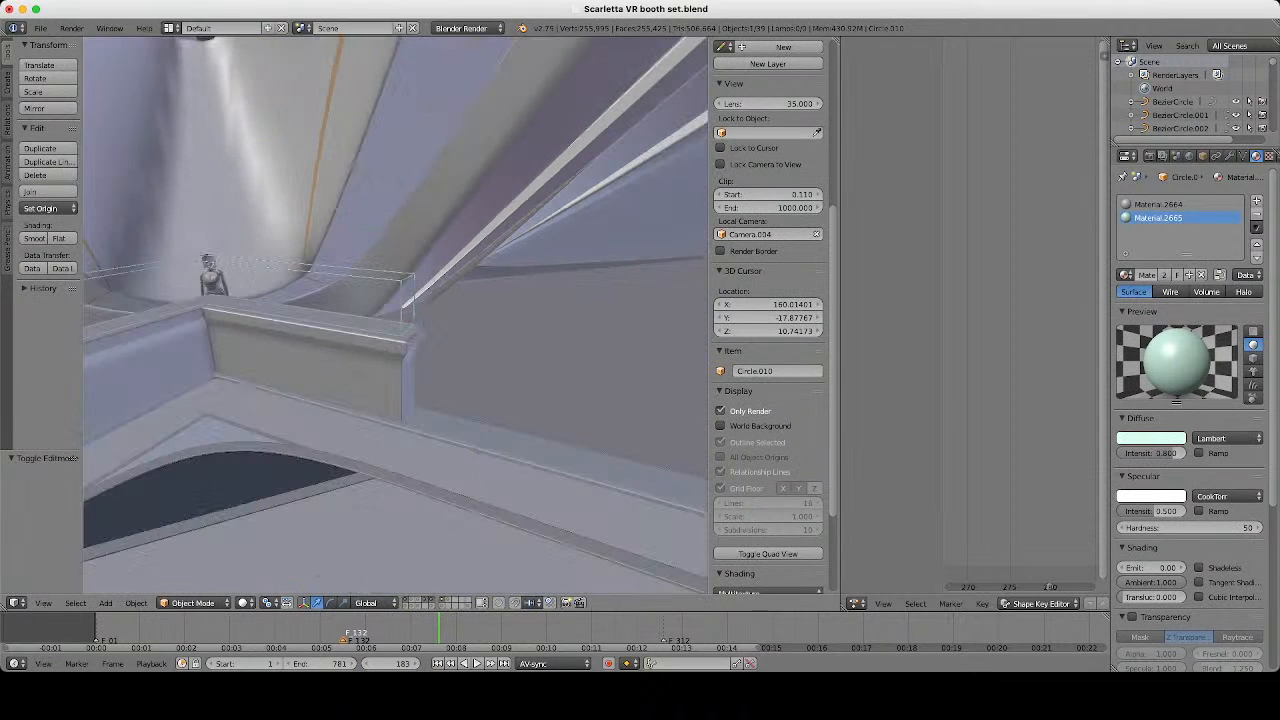
{"action": "middle_click_drag", "start_coordinate": [400, 340], "coordinate": [300, 330], "text": "shift"}
{"action": "scroll", "coordinate": [395, 315], "scroll_direction": "up", "scroll_amount": 3}
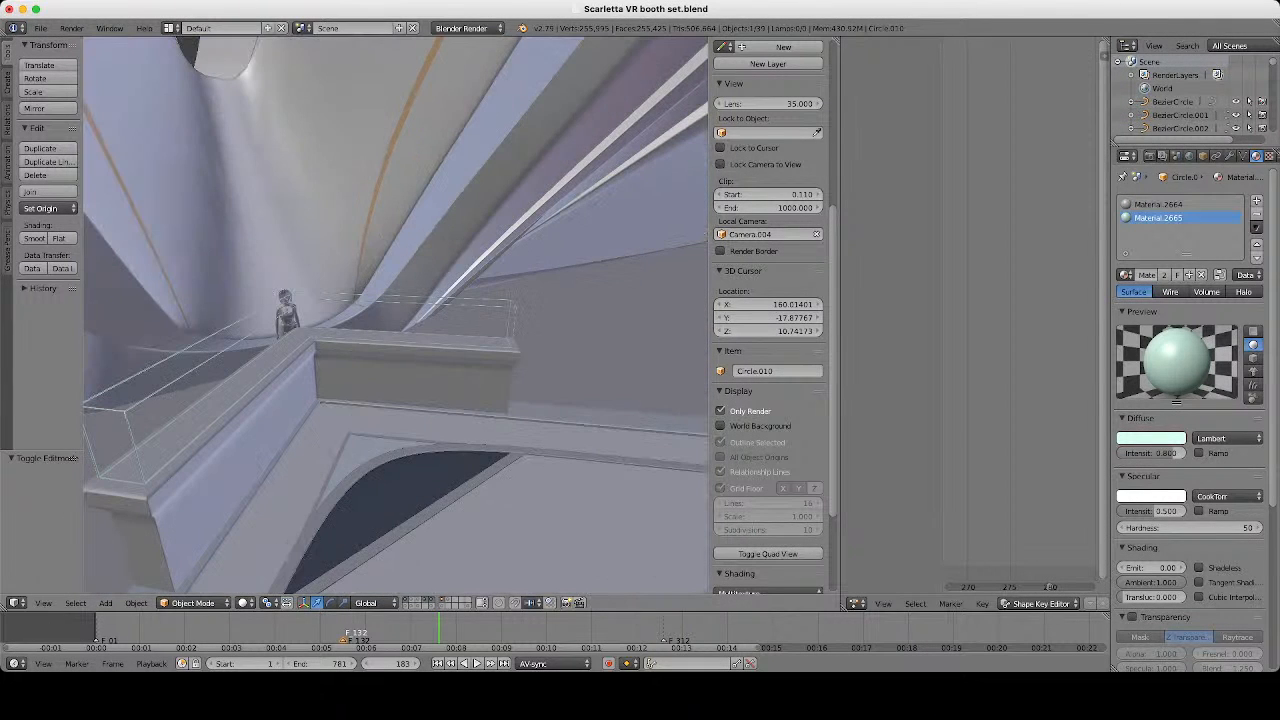
{"action": "middle_click_drag", "start_coordinate": [330, 330], "coordinate": [500, 315]}
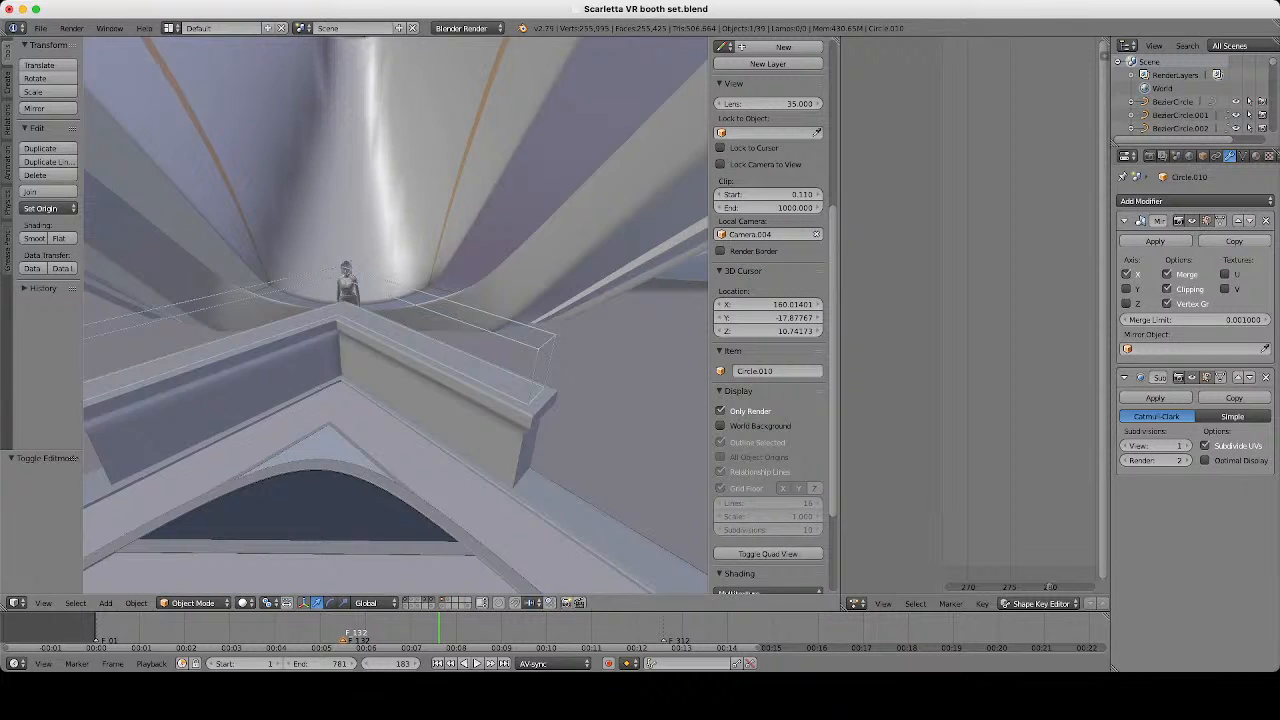
{"action": "key", "text": "a"}
{"action": "middle_click_drag", "start_coordinate": [396, 340], "coordinate": [382, 364]}
{"action": "scroll", "coordinate": [396, 316], "scroll_direction": "up", "scroll_amount": 2}
{"action": "middle_click_drag", "start_coordinate": [598, 352], "coordinate": [446, 296]}
{"action": "scroll", "coordinate": [470, 345], "scroll_direction": "down", "scroll_amount": 2}
{"action": "scroll", "coordinate": [436, 296], "scroll_direction": "down", "scroll_amount": 3}
{"action": "scroll", "coordinate": [446, 296], "scroll_direction": "up", "scroll_amount": 3}
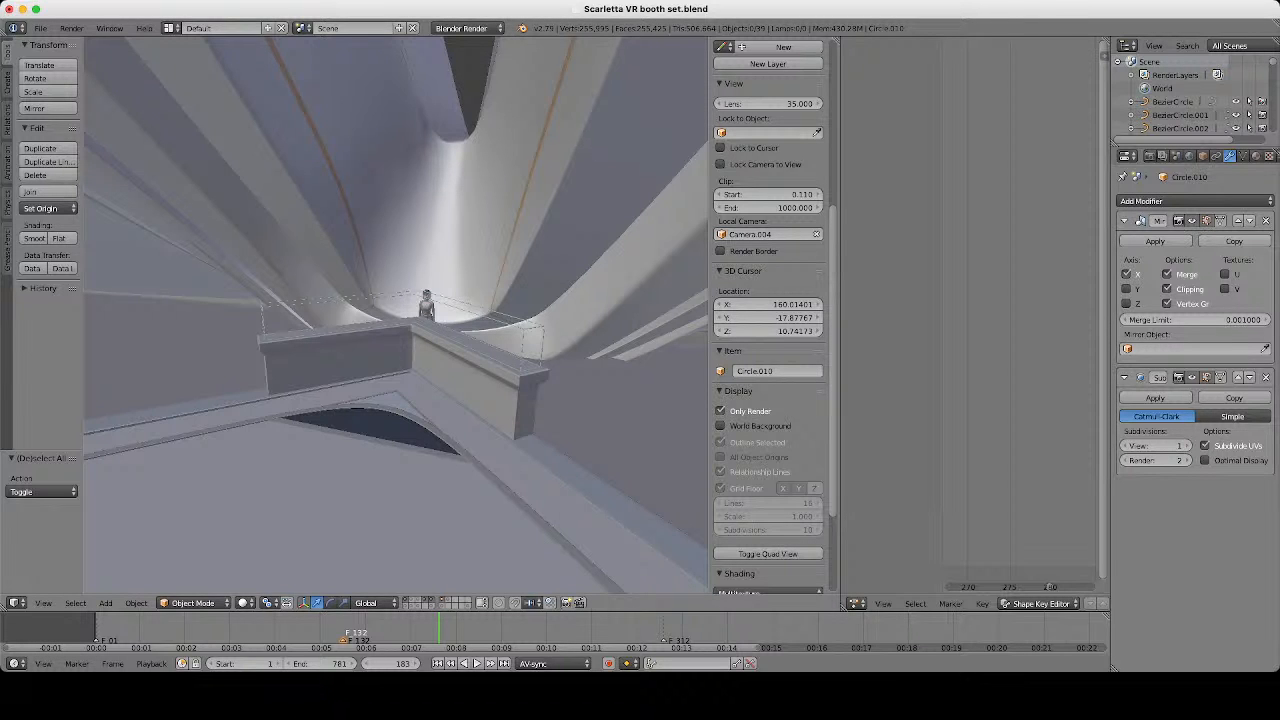
{"action": "scroll", "coordinate": [395, 315], "scroll_direction": "up", "scroll_amount": 3}
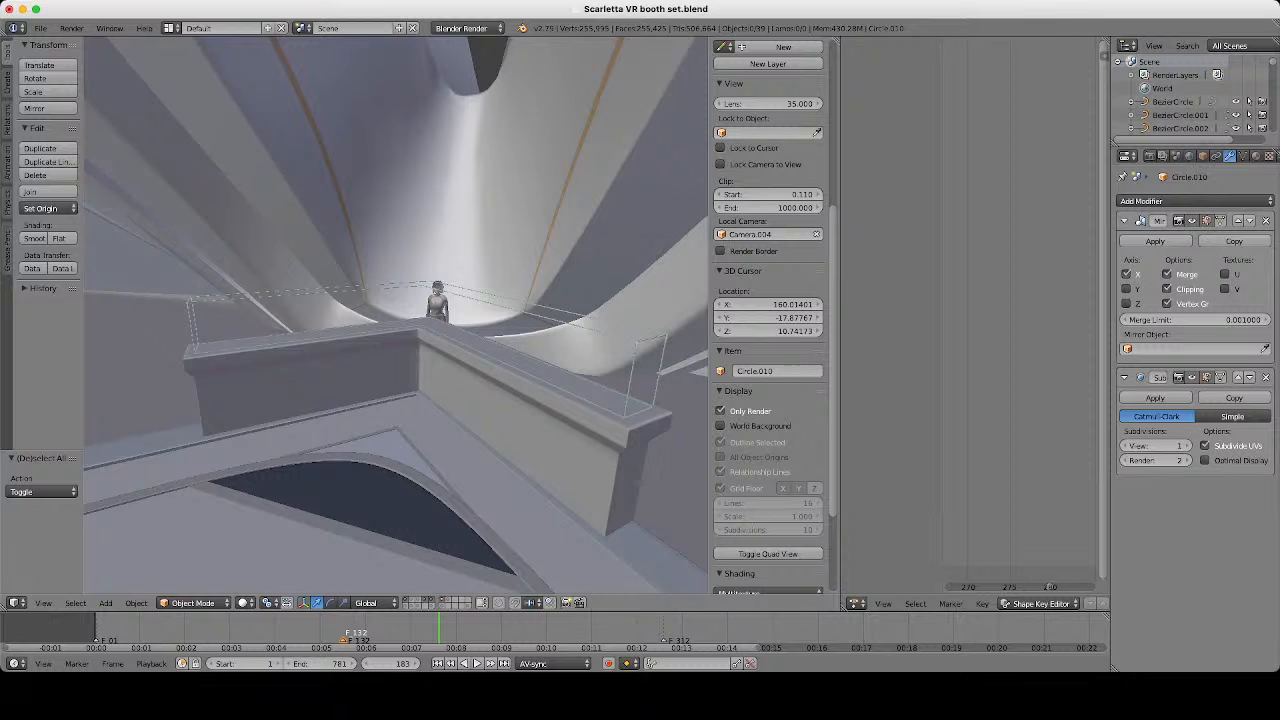
Select the frame's whole mesh except the lower ends of the posts and raise it 0.810 units along Z.
{"action": "middle_click_drag", "start_coordinate": [450, 315], "coordinate": [410, 365]}
{"action": "key", "text": "Tab"}
{"action": "scroll", "coordinate": [395, 315], "scroll_direction": "up", "scroll_amount": 3}
{"action": "middle_click_drag", "start_coordinate": [395, 315], "coordinate": [705, 305]}
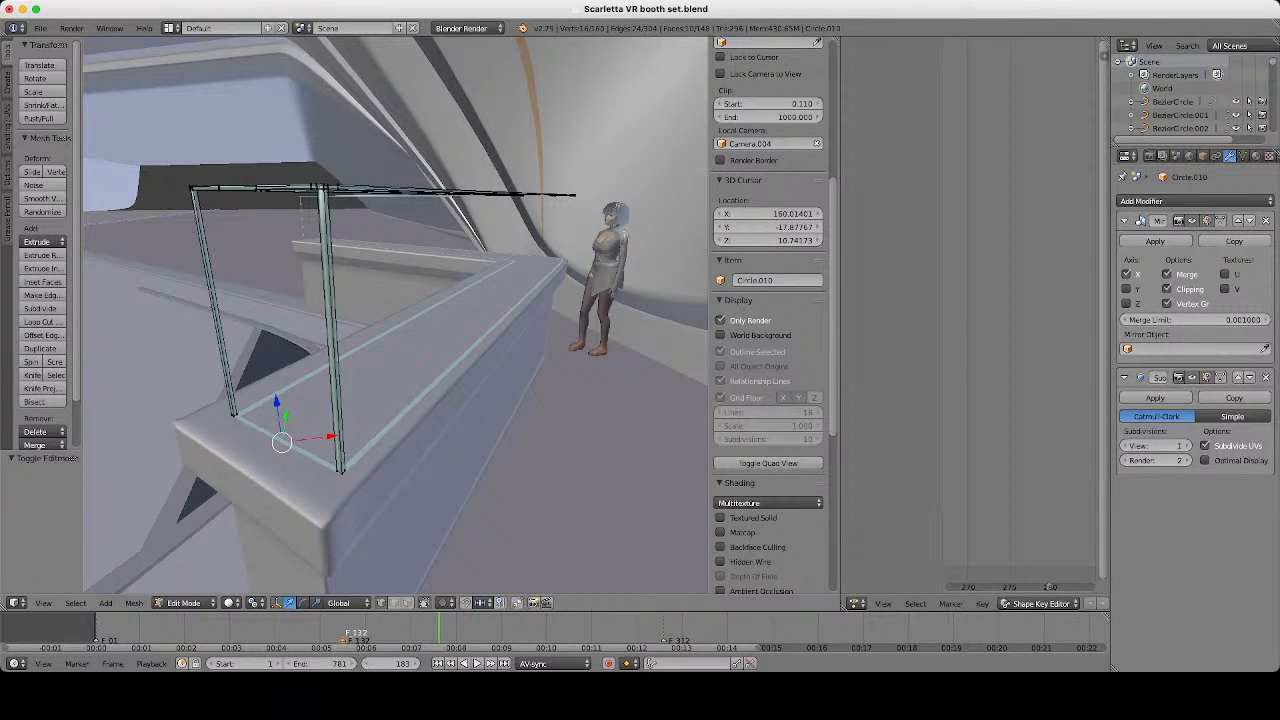
{"action": "key", "text": "z"}
{"action": "key", "text": "a"}
{"action": "key", "text": "c"}
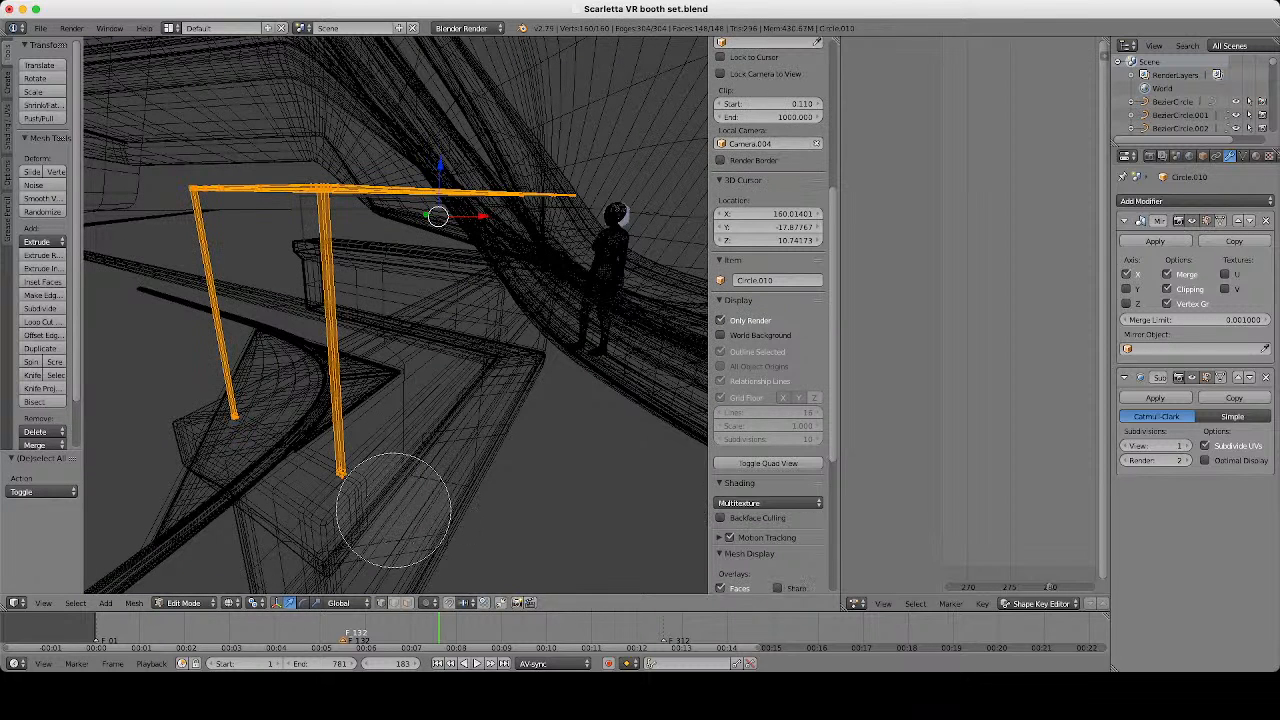
{"action": "middle_click_drag", "start_coordinate": [286, 457], "coordinate": [320, 491]}
{"action": "key", "text": "Escape"}
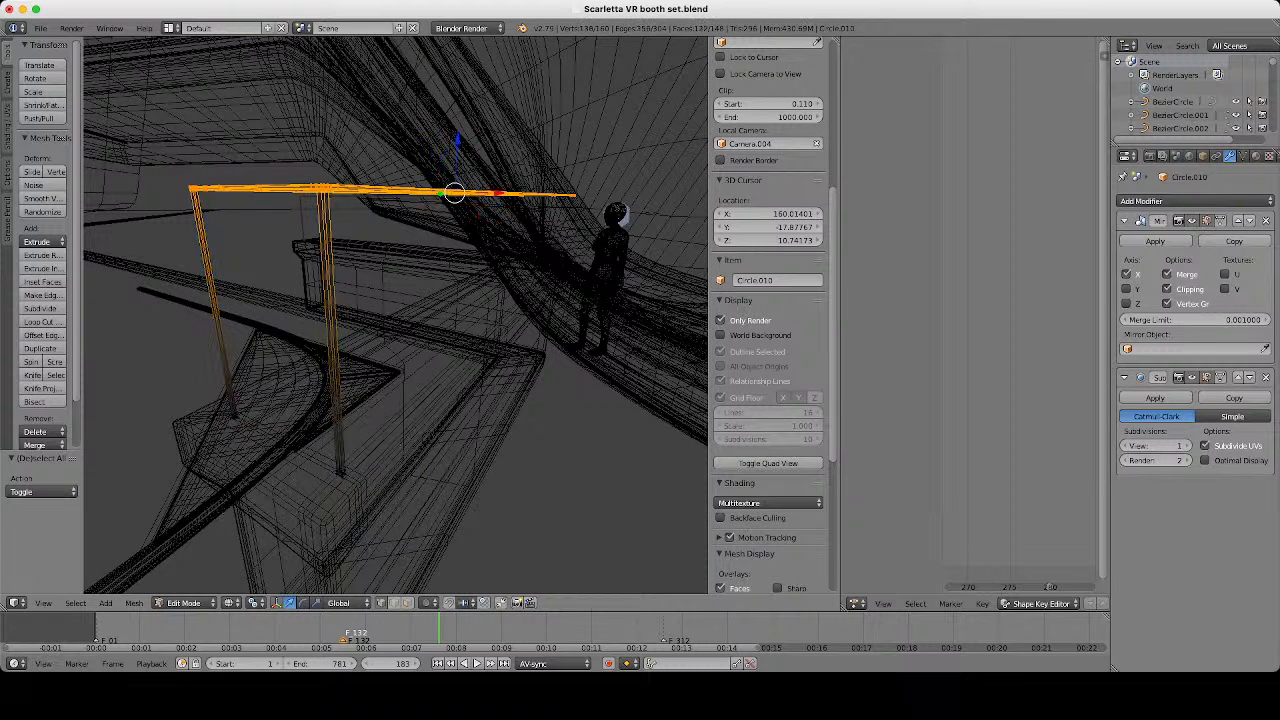
{"action": "key", "text": "z"}
{"action": "key", "text": "g"}
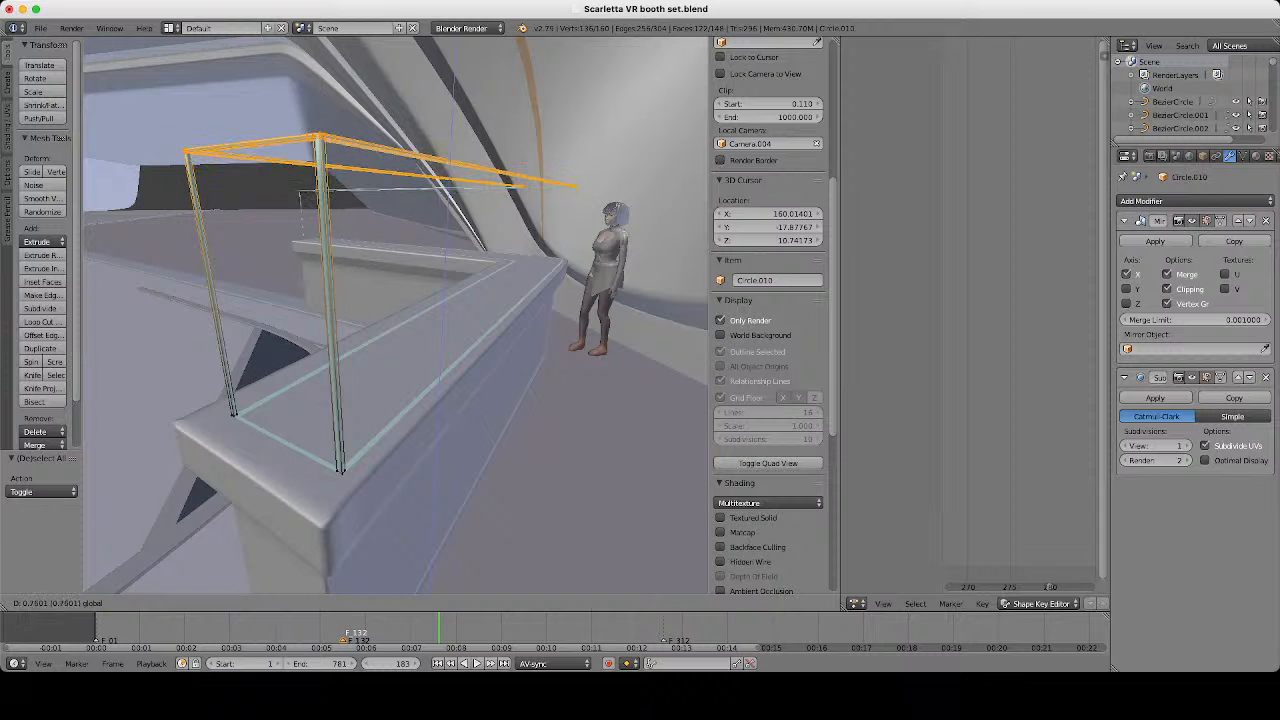
{"action": "key", "text": "Return"}
{"action": "scroll", "coordinate": [395, 315], "scroll_direction": "down", "scroll_amount": 3}
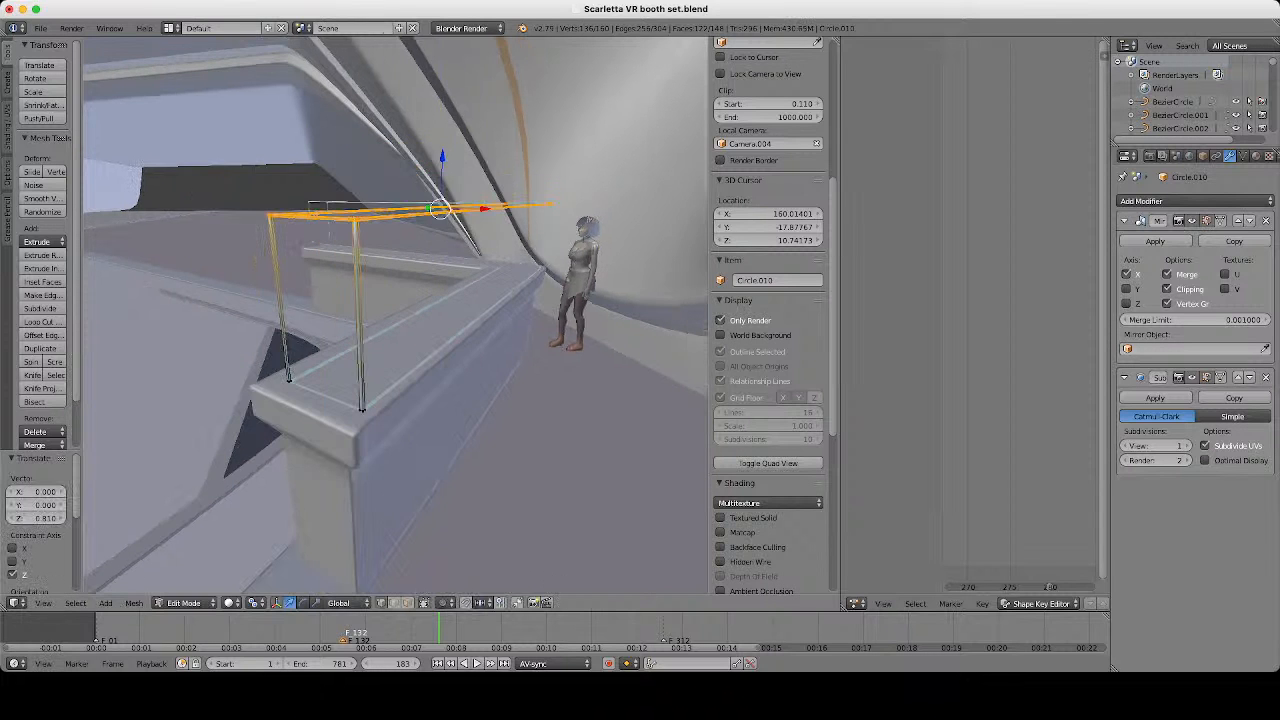
Remove the near outer corner of the raised top rail from the selection with a circle brush in wireframe view.
{"action": "mouse_move", "coordinate": [395, 315]}
{"action": "middle_mouse_down"}
{"action": "mouse_move", "coordinate": [540, 312]}
{"action": "mouse_move", "coordinate": [385, 365]}
{"action": "mouse_move", "coordinate": [485, 350]}
{"action": "mouse_move", "coordinate": [595, 384]}
{"action": "mouse_move", "coordinate": [575, 295]}
{"action": "mouse_move", "coordinate": [475, 355]}
{"action": "mouse_move", "coordinate": [486, 330]}
{"action": "middle_mouse_up"}
{"action": "scroll", "coordinate": [385, 365], "scroll_direction": "up", "scroll_amount": 1}
{"action": "key", "text": "z"}
{"action": "key", "text": "z"}
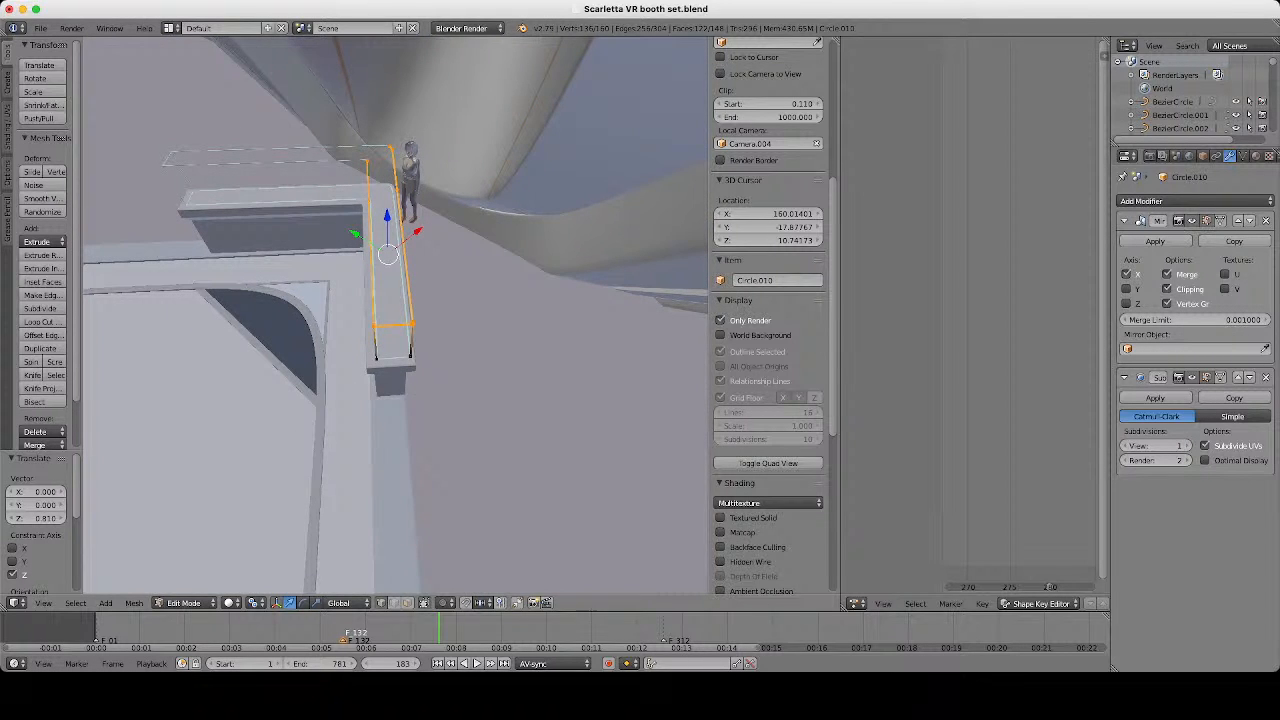
{"action": "key", "text": "z"}
{"action": "scroll", "coordinate": [395, 315], "scroll_direction": "up", "scroll_amount": 7}
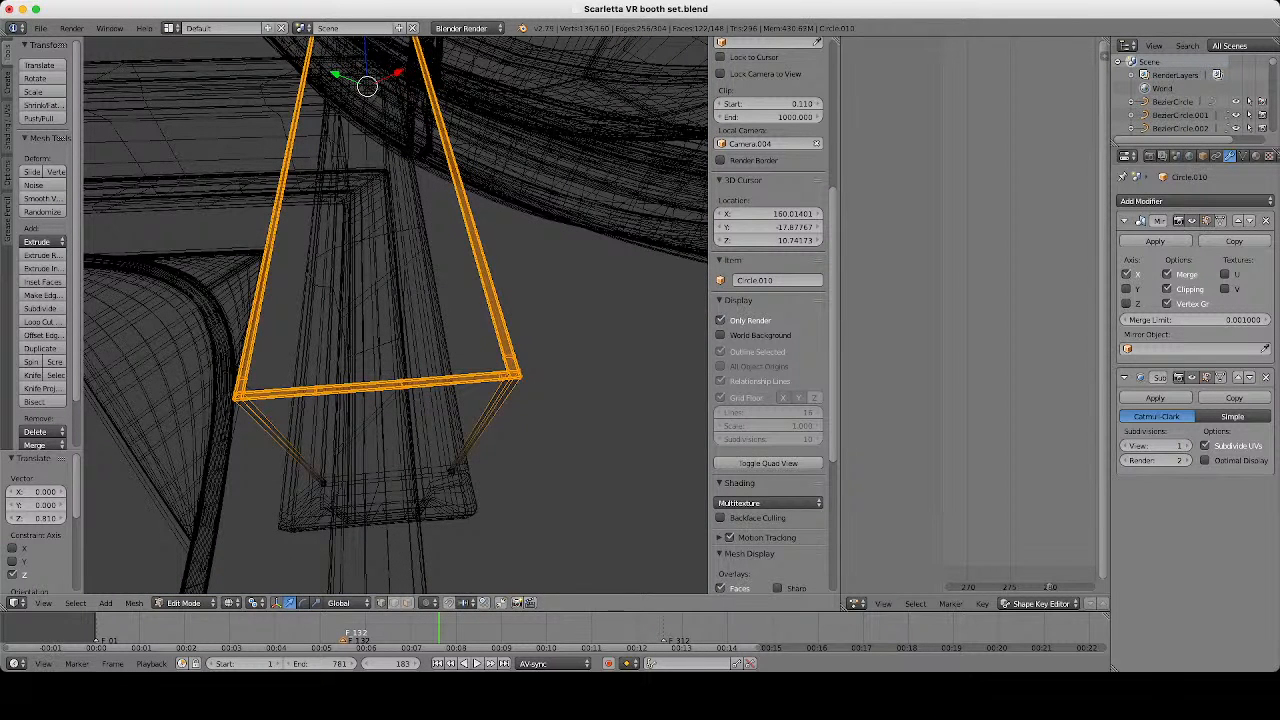
{"action": "key", "text": "c"}
{"action": "scroll", "coordinate": [544, 361], "scroll_direction": "down", "scroll_amount": 3}
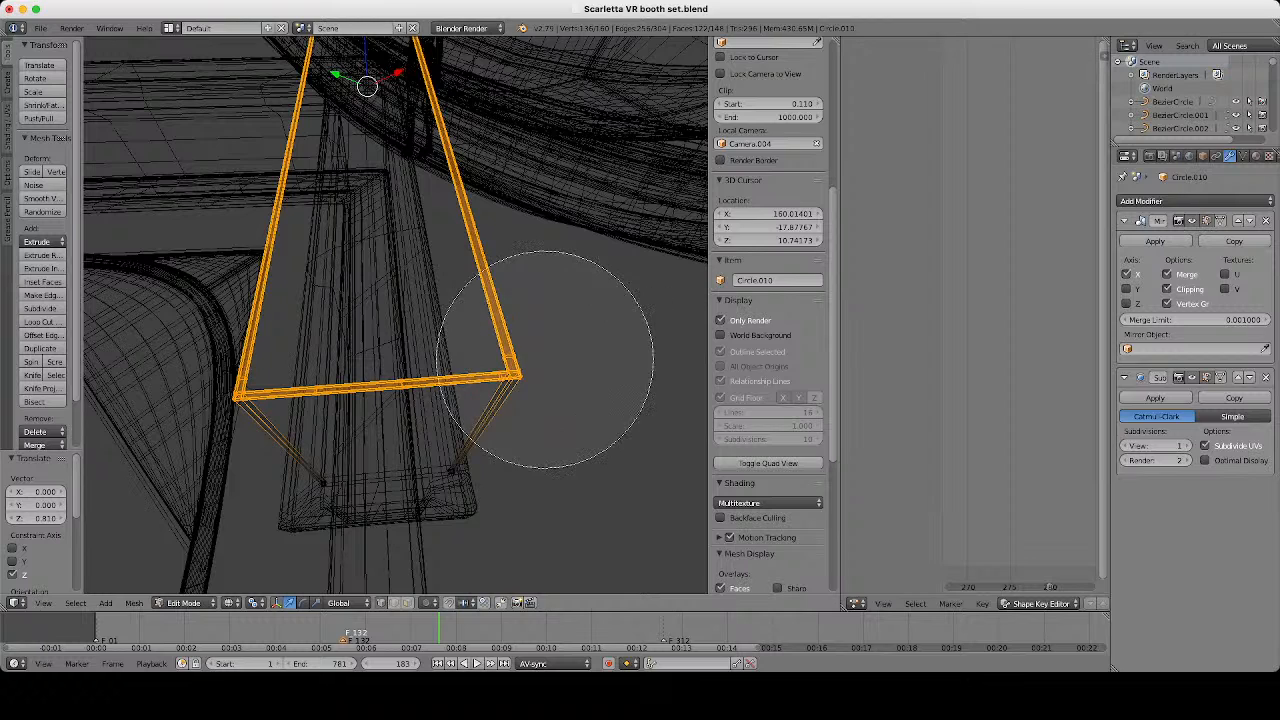
{"action": "middle_click", "coordinate": [559, 350]}
{"action": "right_click", "coordinate": [559, 345]}
{"action": "middle_click_drag", "start_coordinate": [559, 345], "coordinate": [557, 330]}
{"action": "scroll", "coordinate": [555, 325], "scroll_direction": "down", "scroll_amount": 3}
{"action": "middle_click_drag", "start_coordinate": [500, 170], "coordinate": [515, 340], "text": "shift"}
Remove the rest of the outer side rail and its far corner from the frame selection with a circle brush.
{"action": "key", "text": "c"}
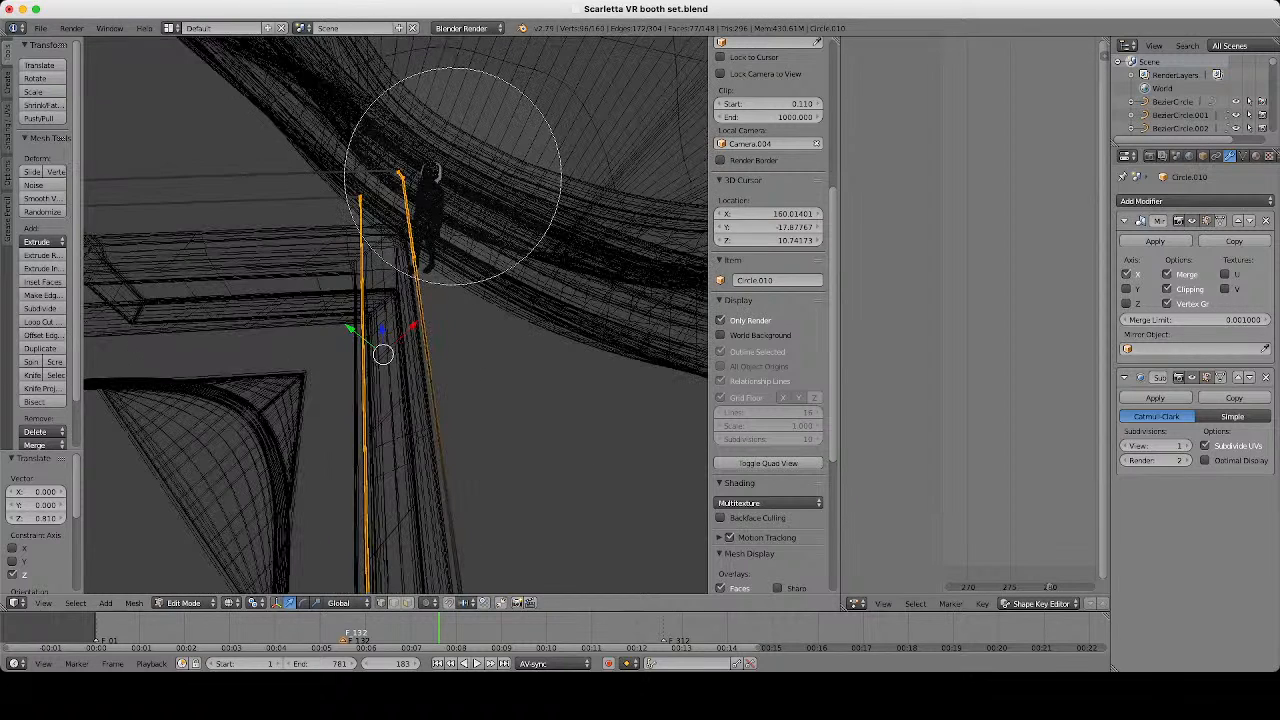
{"action": "middle_click", "coordinate": [456, 160]}
{"action": "right_click", "coordinate": [456, 159]}
{"action": "key", "text": "ctrl+z"}
{"action": "key", "text": "c"}
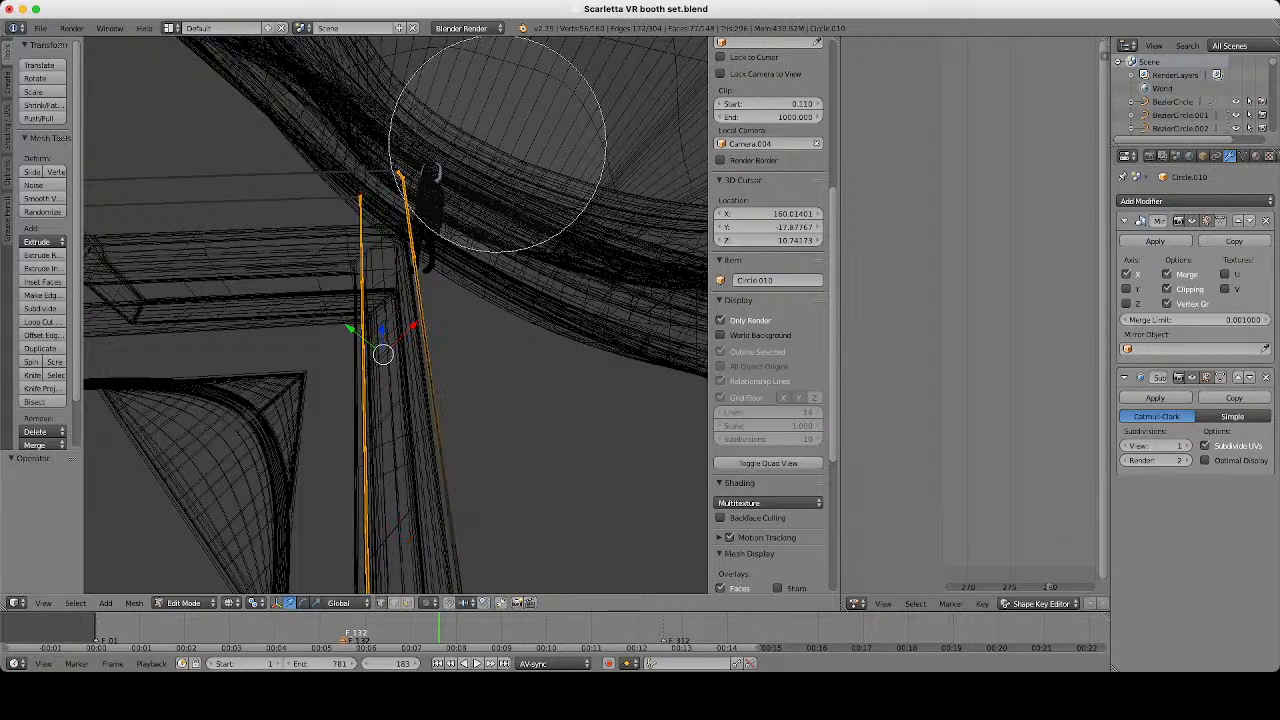
{"action": "middle_click", "coordinate": [497, 145]}
{"action": "right_click", "coordinate": [497, 145]}
{"action": "scroll", "coordinate": [497, 145], "scroll_direction": "down", "scroll_amount": 2}
{"action": "middle_click_drag", "start_coordinate": [497, 145], "coordinate": [484, 60], "text": "shift"}
{"action": "key", "text": "c"}
{"action": "middle_click", "coordinate": [491, 149]}
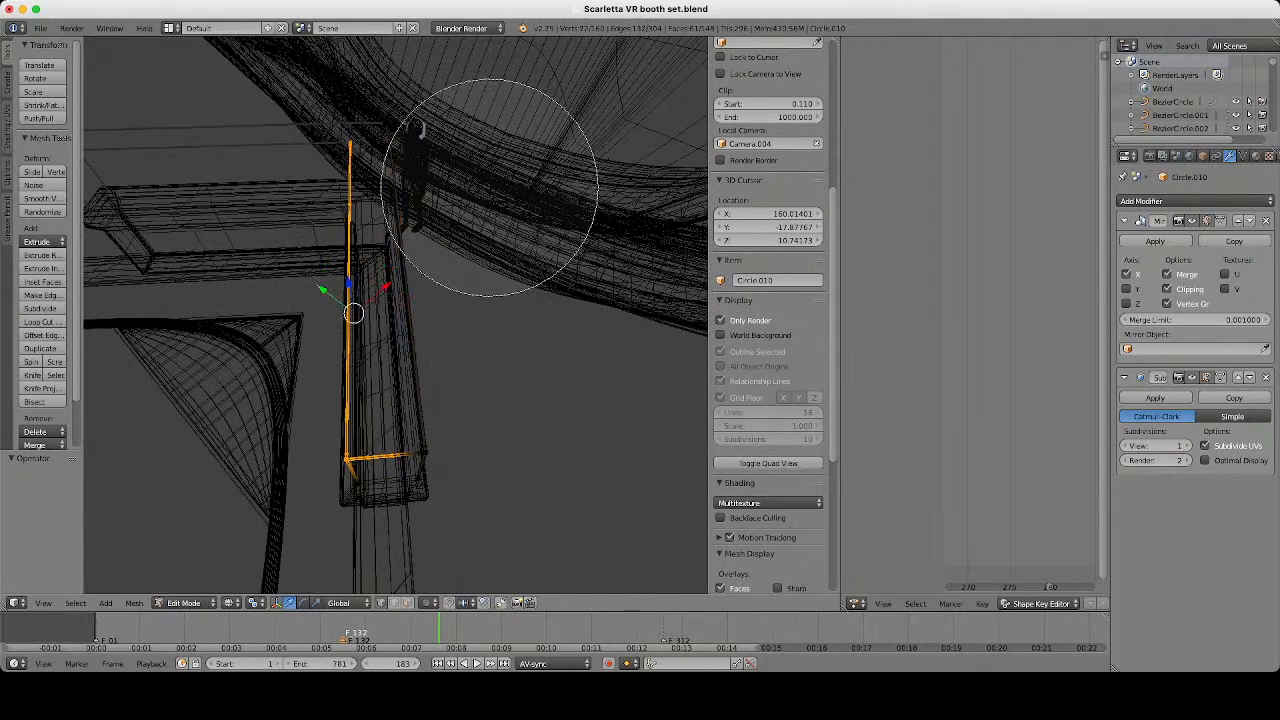
Add the missed vertices of the inner rail to the selection with a circle brush and delete the selected vertices.
{"action": "right_click", "coordinate": [491, 149]}
{"action": "key", "text": "z"}
{"action": "key", "text": "x"}
{"action": "key", "text": "z"}
{"action": "key", "text": "c"}
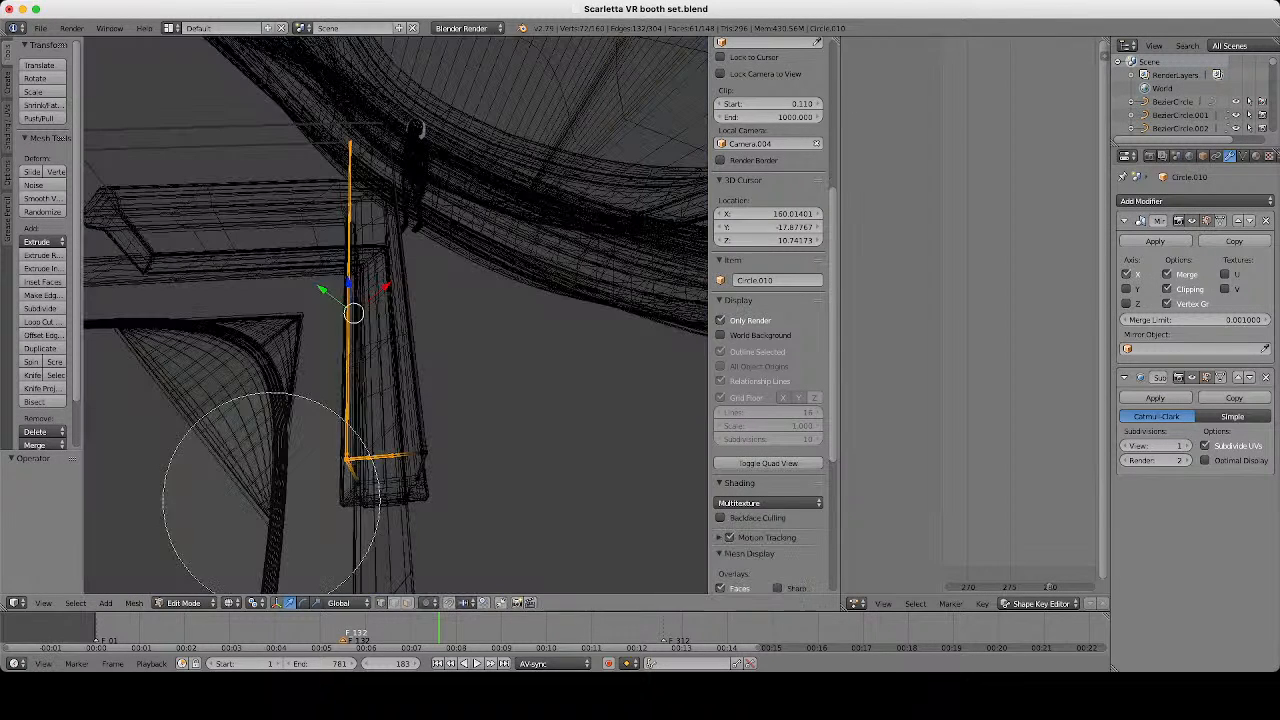
{"action": "scroll", "coordinate": [275, 490], "scroll_direction": "up", "scroll_amount": 2}
{"action": "left_click", "coordinate": [280, 487]}
{"action": "right_click", "coordinate": [280, 487]}
{"action": "key", "text": "z"}
{"action": "key", "text": "x"}
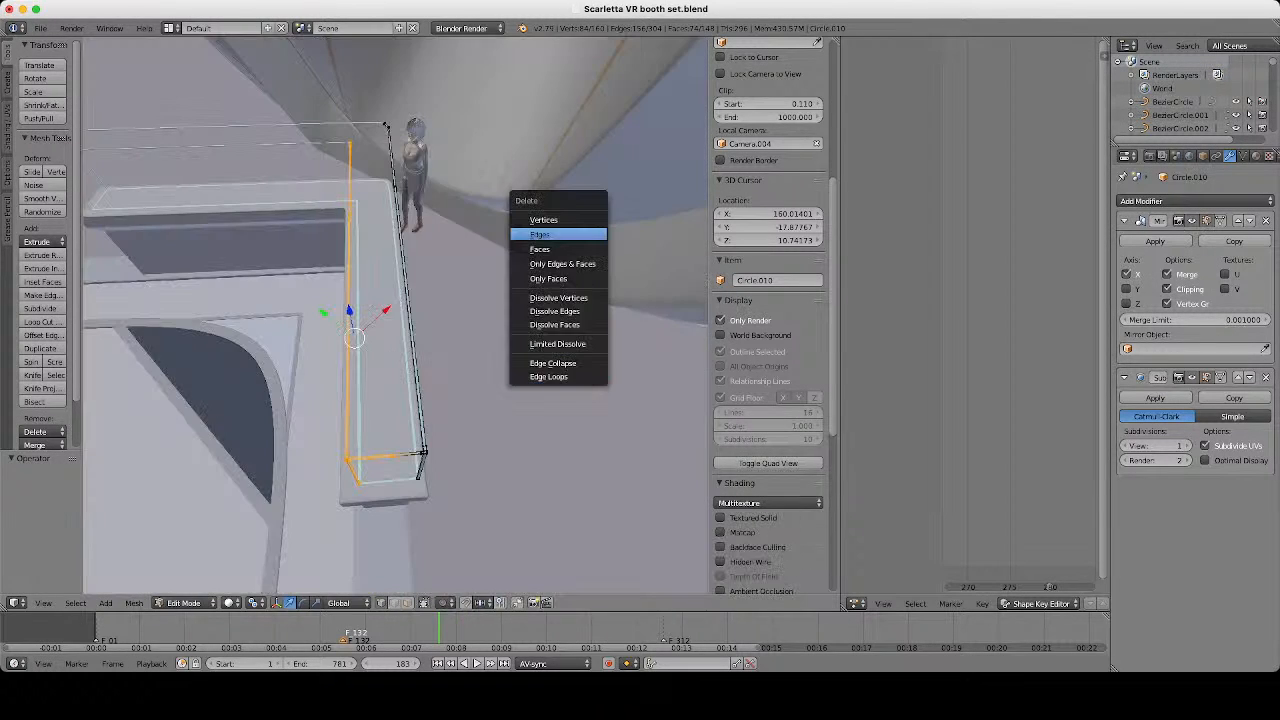
{"action": "left_click", "coordinate": [555, 214]}
{"action": "middle_click_drag", "start_coordinate": [420, 330], "coordinate": [420, 285]}
{"action": "scroll", "coordinate": [420, 310], "scroll_direction": "up", "scroll_amount": 4}
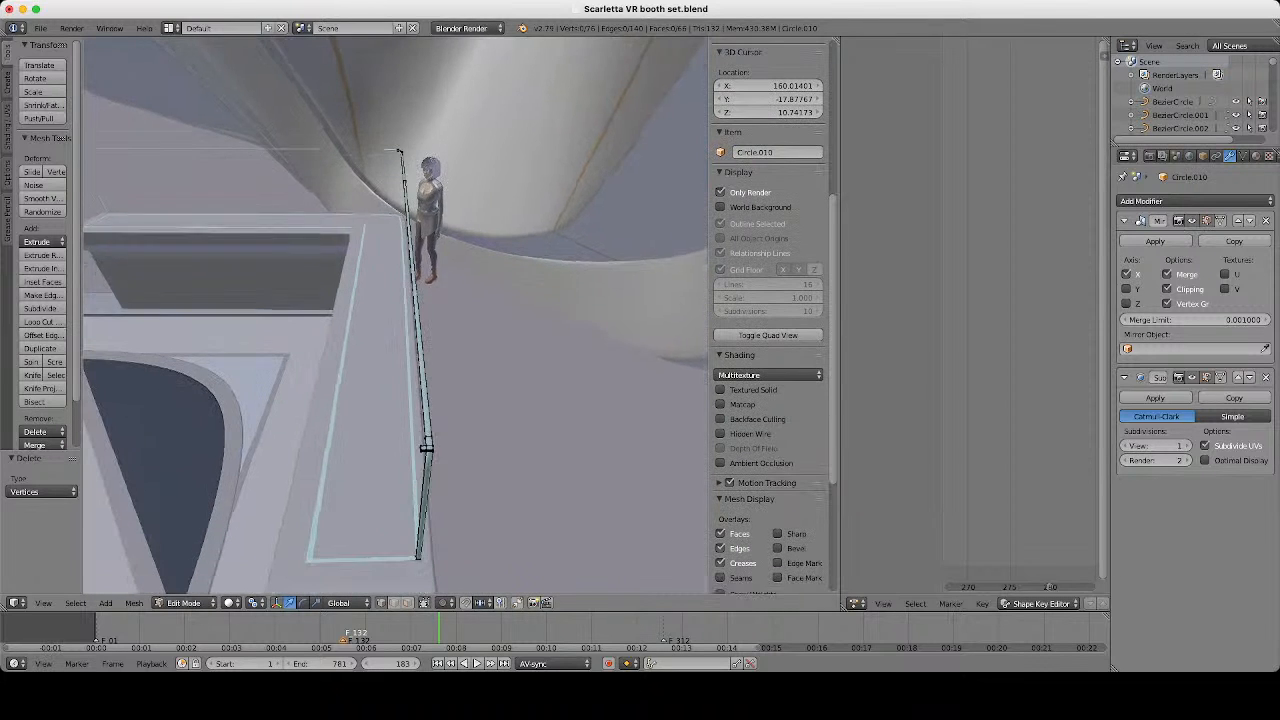
Select the edge loop on the open stub at the near rail corner, delete it and leave mesh editing.
{"action": "middle_click_drag", "start_coordinate": [420, 330], "coordinate": [425, 275], "text": "shift"}
{"action": "right_click", "coordinate": [431, 379], "text": "alt"}
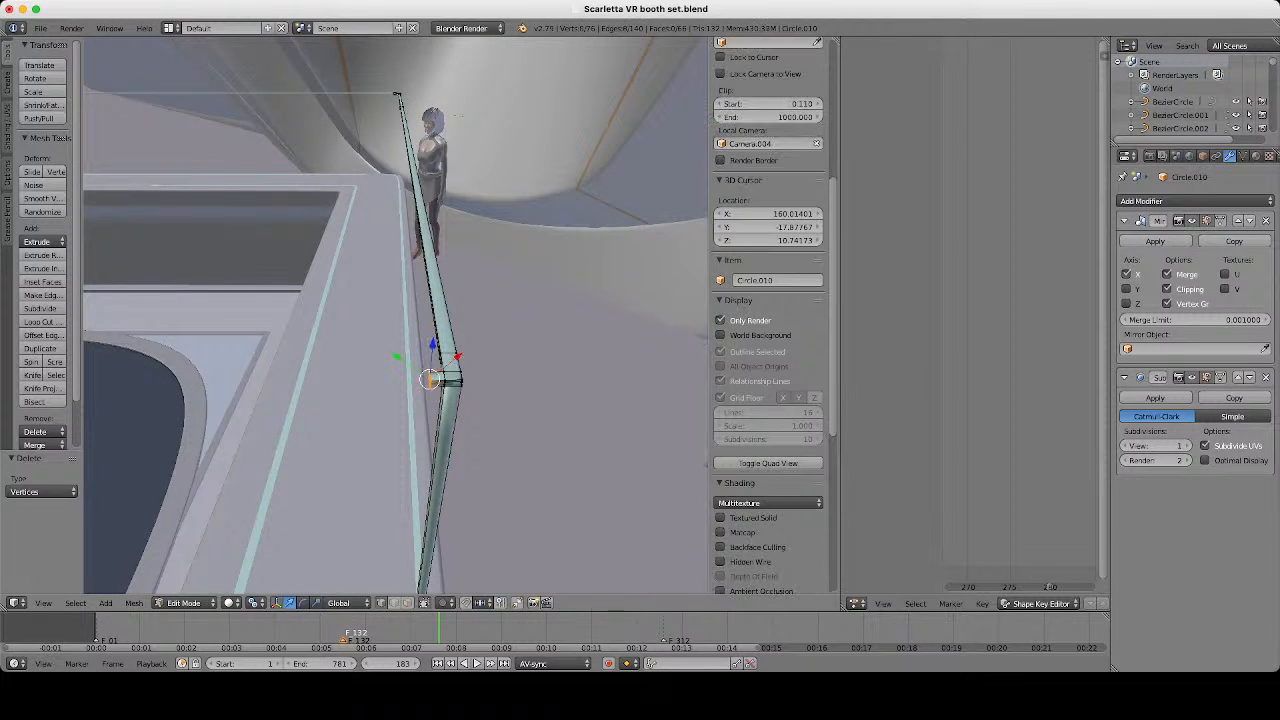
{"action": "key", "text": "x"}
{"action": "left_click", "coordinate": [557, 348]}
{"action": "key", "text": "Tab"}
{"action": "scroll", "coordinate": [420, 330], "scroll_direction": "down", "scroll_amount": 4}
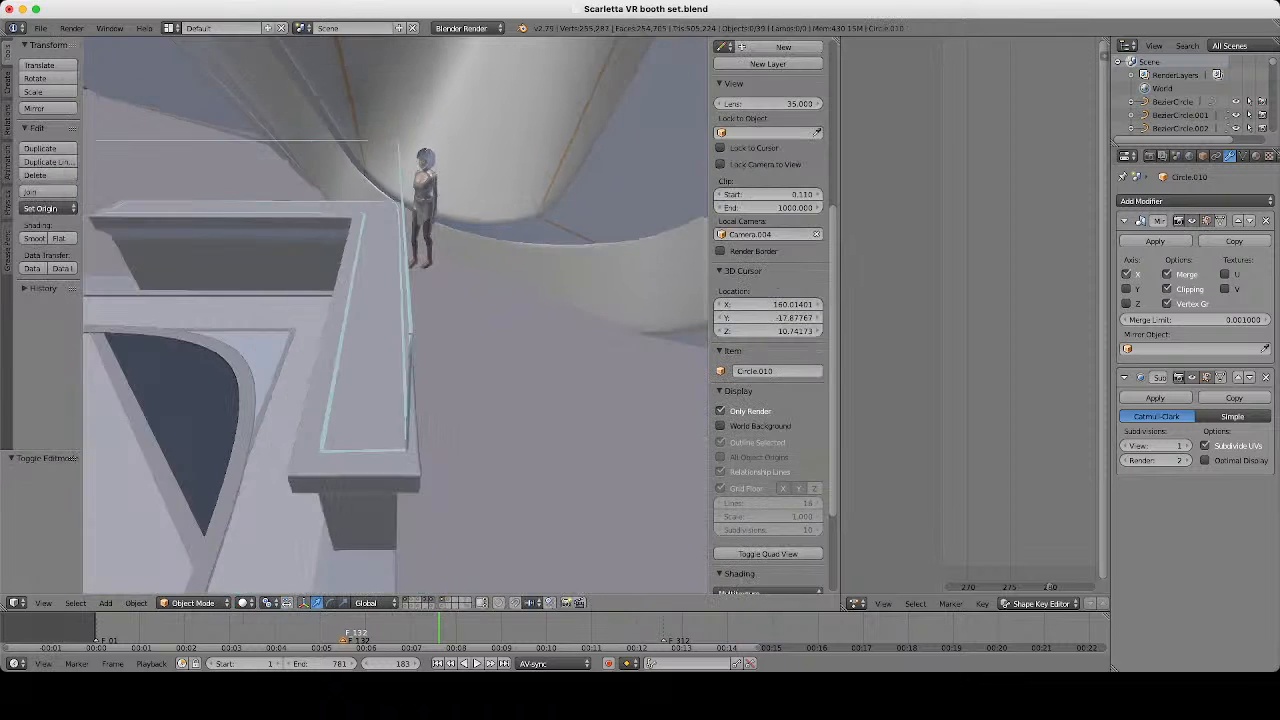
Examine the trimmed railing frame from several angles and preview a loop cut along it in mesh editing.
{"action": "middle_click_drag", "start_coordinate": [420, 330], "coordinate": [510, 285]}
{"action": "middle_click_drag", "start_coordinate": [420, 330], "coordinate": [310, 315]}
{"action": "scroll", "coordinate": [420, 325], "scroll_direction": "down", "scroll_amount": 3}
{"action": "scroll", "coordinate": [395, 315], "scroll_direction": "up", "scroll_amount": 4}
{"action": "key", "text": "Tab"}
{"action": "middle_click_drag", "start_coordinate": [395, 315], "coordinate": [430, 330]}
{"action": "scroll", "coordinate": [440, 340], "scroll_direction": "up", "scroll_amount": 3}
{"action": "left_click", "coordinate": [407, 603]}
{"action": "middle_click_drag", "start_coordinate": [415, 430], "coordinate": [495, 365]}
{"action": "key", "text": "ctrl+r"}
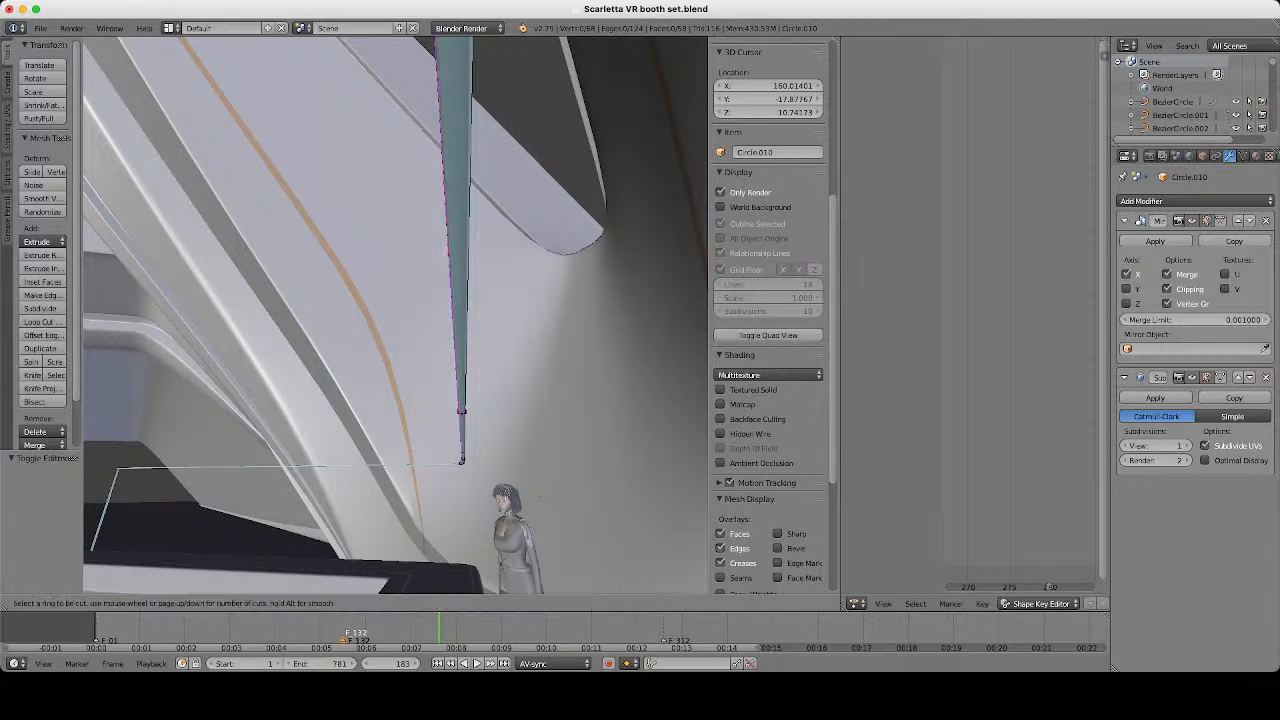
{"action": "key", "text": "Escape"}
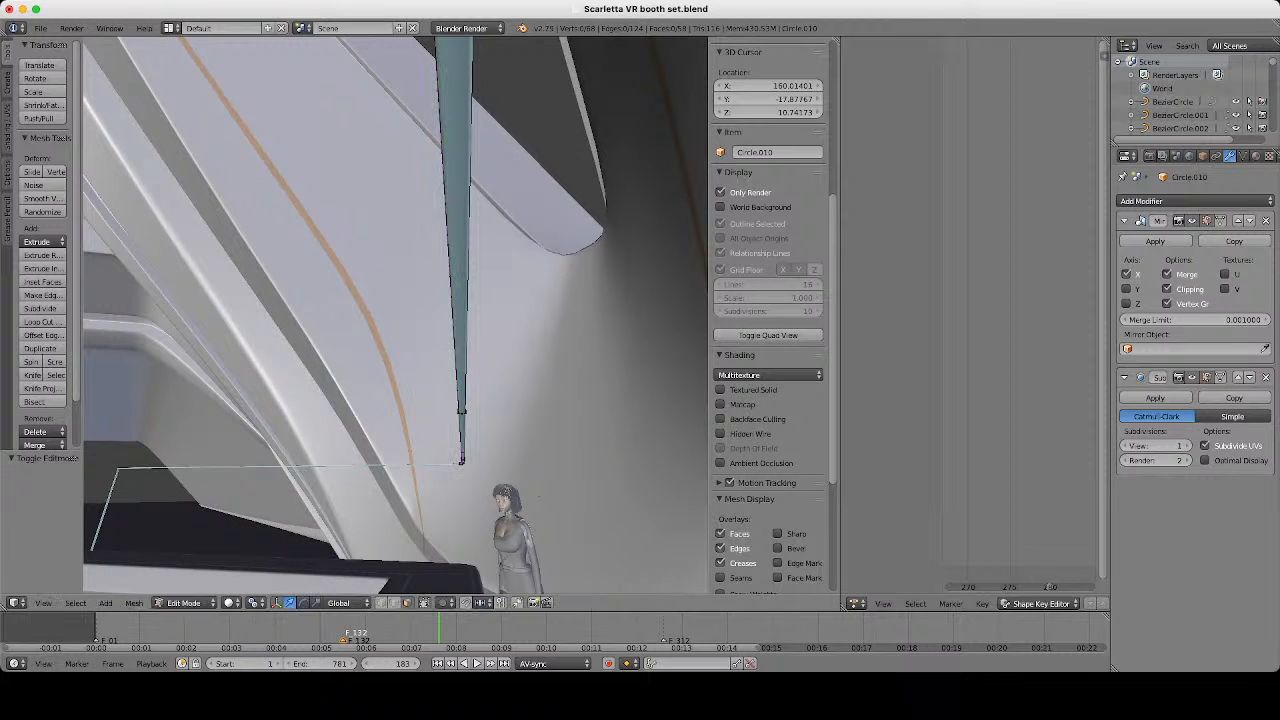
Add one centered loop cut running lengthwise along the underside of the top rail and the post.
{"action": "middle_click_drag", "start_coordinate": [539, 496], "coordinate": [552, 518]}
{"action": "middle_click_drag", "start_coordinate": [480, 400], "coordinate": [560, 335]}
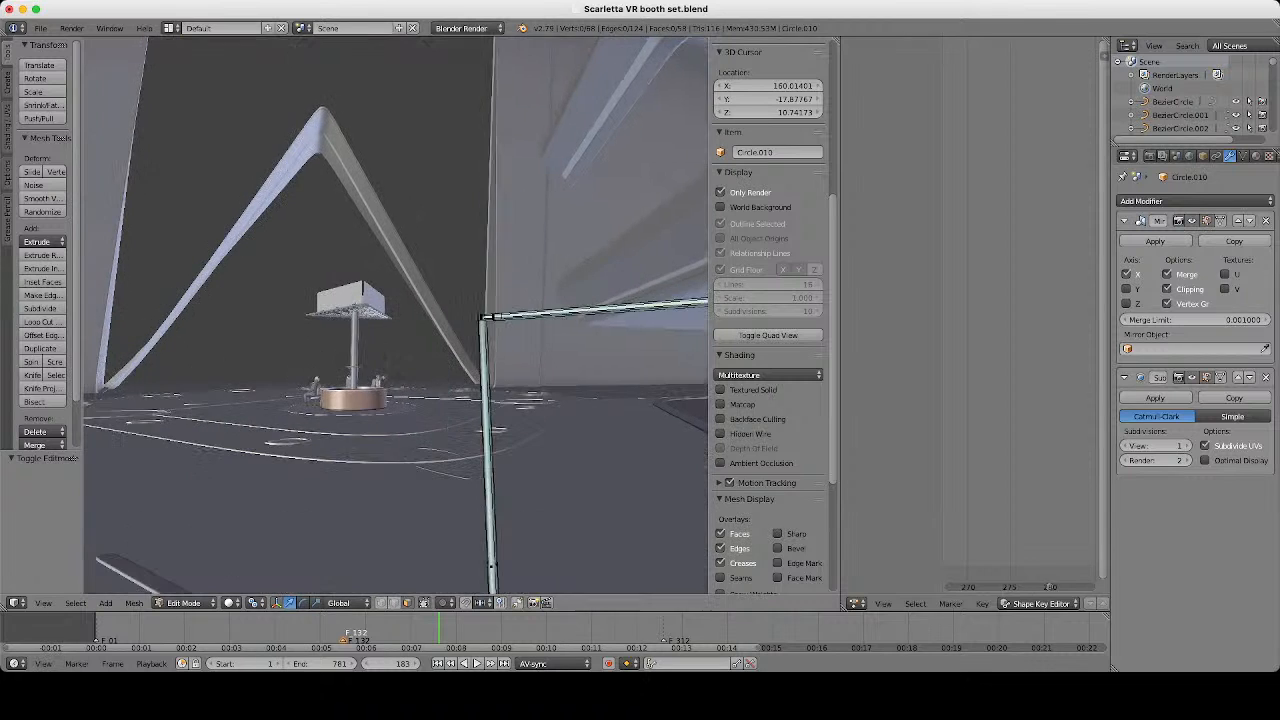
{"action": "middle_click_drag", "start_coordinate": [480, 340], "coordinate": [340, 350]}
{"action": "scroll", "coordinate": [545, 300], "scroll_direction": "down", "scroll_amount": 3}
{"action": "scroll", "coordinate": [545, 300], "scroll_direction": "up", "scroll_amount": 2}
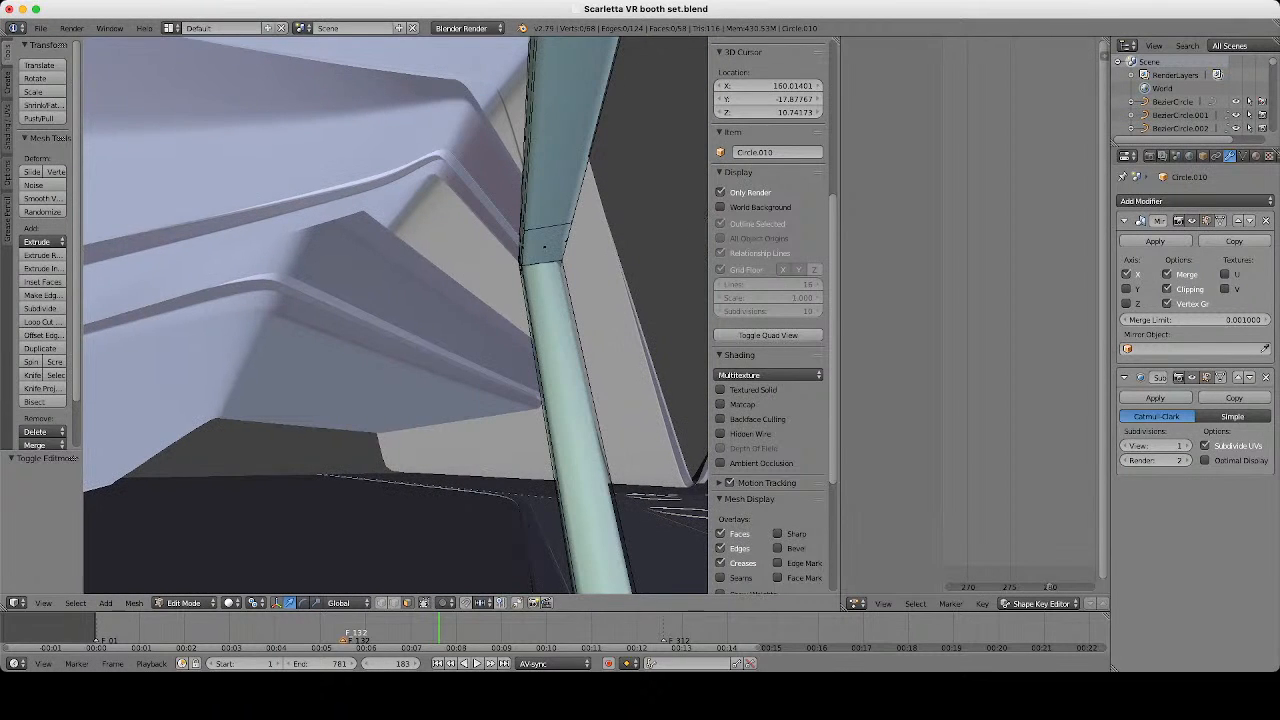
{"action": "key", "text": "ctrl+r"}
{"action": "left_click", "coordinate": [548, 230]}
{"action": "left_click", "coordinate": [548, 230]}
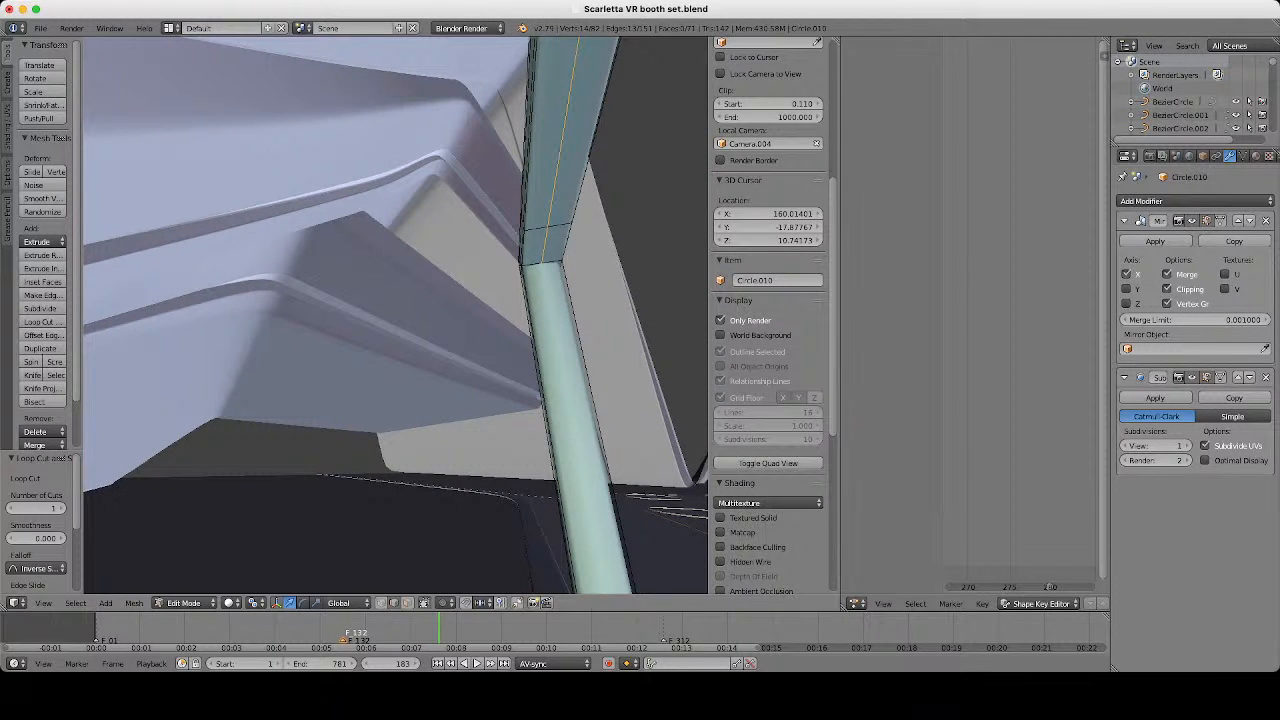
Switch to vertex selection and wireframe, and reduce the new loop's selection to the single line along the inside of the top rail.
{"action": "left_click", "coordinate": [381, 603]}
{"action": "key", "text": "z"}
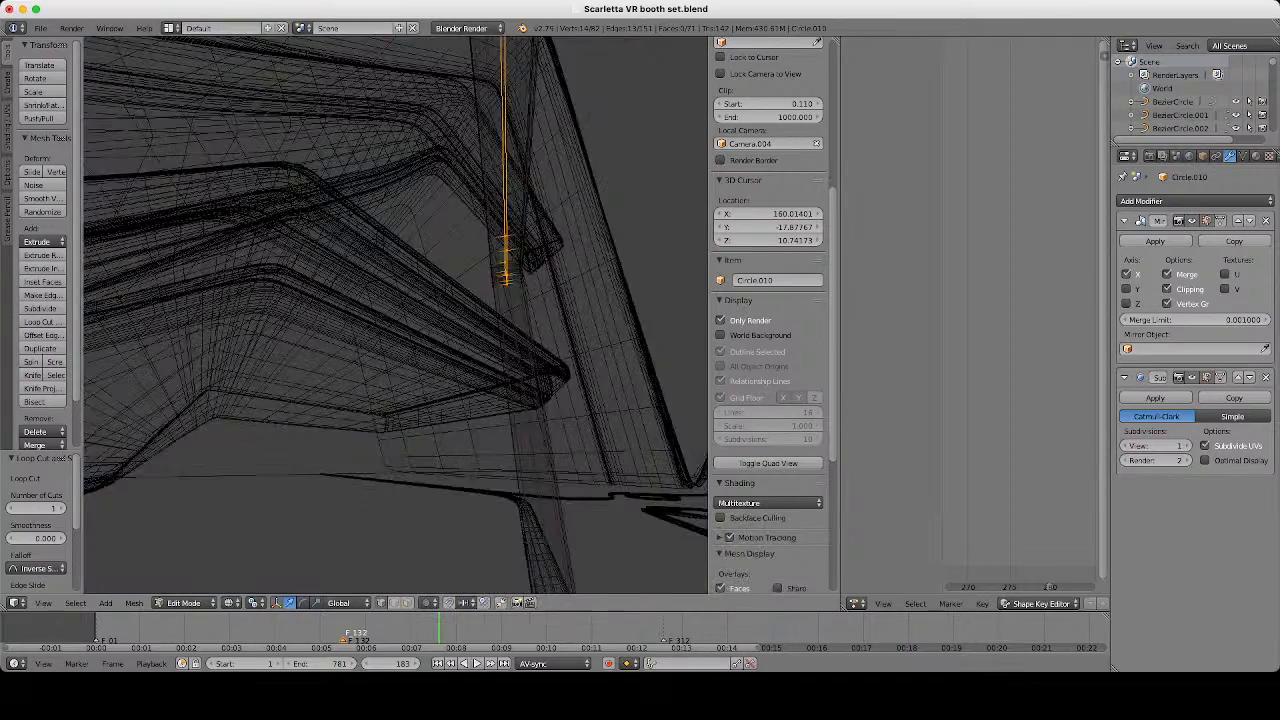
{"action": "key", "text": "KP_3"}
{"action": "middle_click_drag", "start_coordinate": [400, 350], "coordinate": [350, 352]}
{"action": "key", "text": "z"}
{"action": "key", "text": "z"}
{"action": "mouse_move", "coordinate": [260, 290]}
{"action": "middle_mouse_down"}
{"action": "mouse_move", "coordinate": [277, 250]}
{"action": "mouse_move", "coordinate": [305, 275]}
{"action": "mouse_move", "coordinate": [606, 258]}
{"action": "mouse_move", "coordinate": [535, 246]}
{"action": "mouse_move", "coordinate": [620, 242]}
{"action": "mouse_move", "coordinate": [325, 302]}
{"action": "mouse_move", "coordinate": [540, 304]}
{"action": "mouse_move", "coordinate": [565, 300]}
{"action": "mouse_move", "coordinate": [337, 266]}
{"action": "mouse_move", "coordinate": [329, 286]}
{"action": "mouse_move", "coordinate": [129, 286]}
{"action": "middle_mouse_up"}
{"action": "key", "text": "c"}
{"action": "middle_click", "coordinate": [271, 237]}
{"action": "key", "text": "Escape"}
{"action": "key", "text": "c"}
{"action": "middle_click", "coordinate": [583, 244]}
{"action": "key", "text": "Escape"}
{"action": "key", "text": "c"}
{"action": "middle_click", "coordinate": [323, 314]}
{"action": "key", "text": "Escape"}
{"action": "key", "text": "c"}
{"action": "key", "text": "Escape"}
{"action": "scroll", "coordinate": [396, 316], "scroll_direction": "down", "scroll_amount": 7}
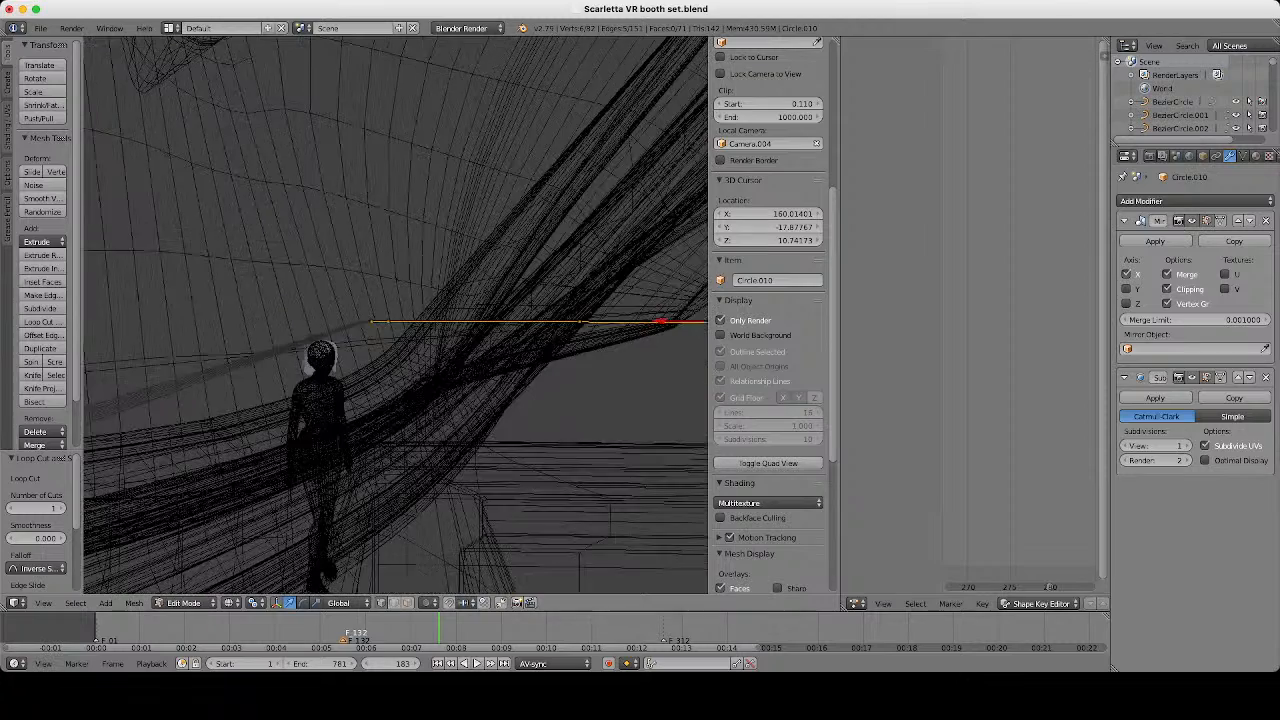
Duplicate the selected rail line in place, extrude the copy and move it down 5.220 along Z to form a panel.
{"action": "key", "text": "z"}
{"action": "mouse_move", "coordinate": [396, 300]}
{"action": "middle_mouse_down"}
{"action": "mouse_move", "coordinate": [340, 350]}
{"action": "mouse_move", "coordinate": [270, 340]}
{"action": "mouse_move", "coordinate": [300, 295]}
{"action": "middle_mouse_up"}
{"action": "scroll", "coordinate": [300, 295], "scroll_direction": "up", "scroll_amount": 3}
{"action": "key", "text": "z"}
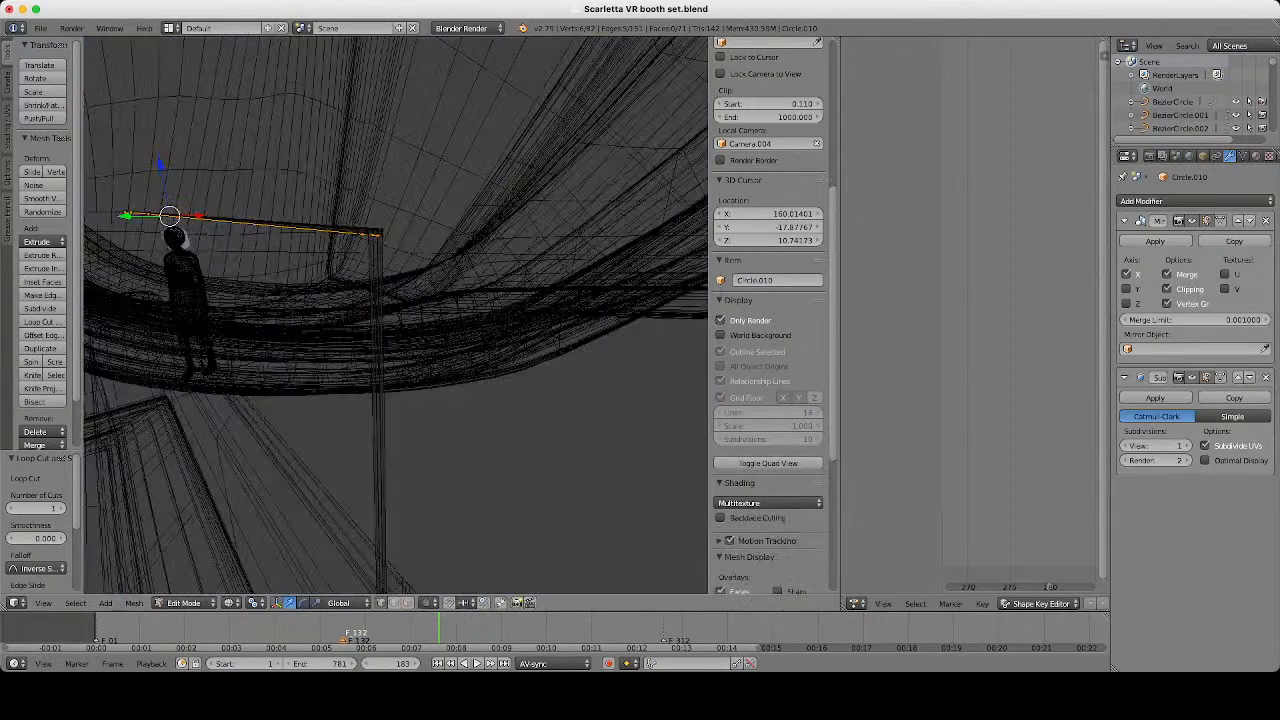
{"action": "key", "text": "shift+d"}
{"action": "key", "text": "Escape"}
{"action": "key", "text": "e"}
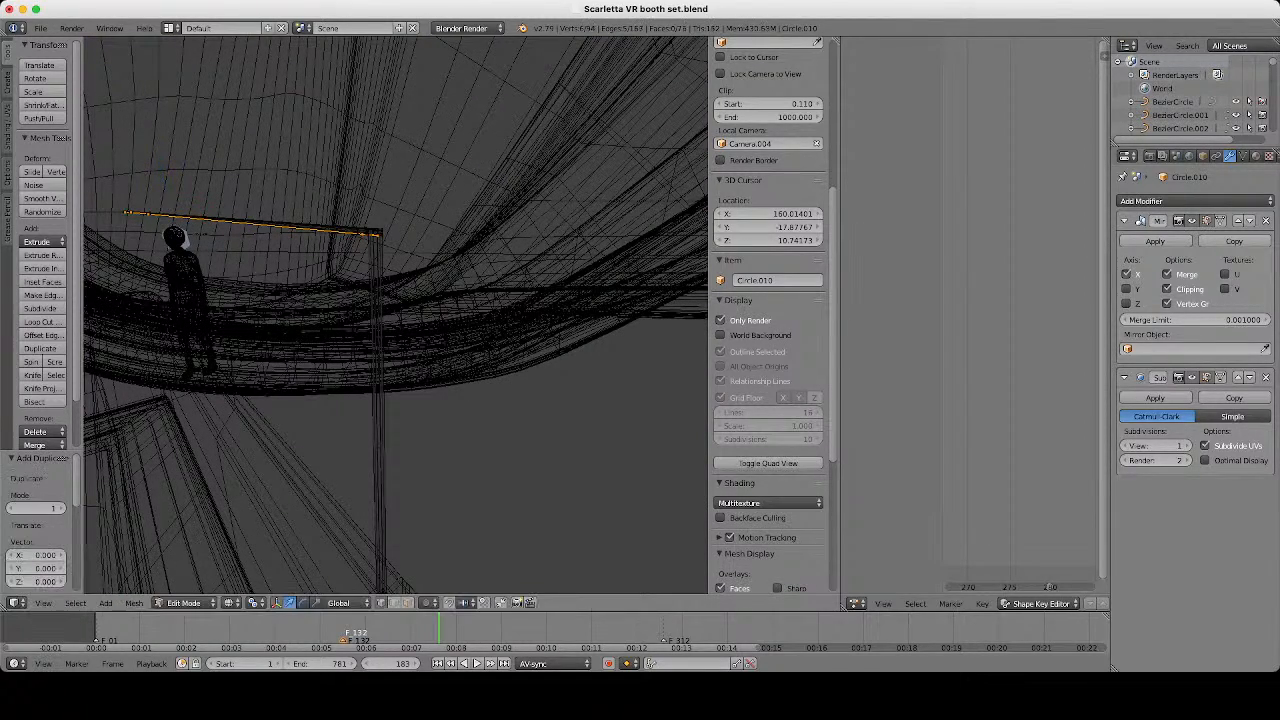
{"action": "key", "text": "Escape"}
{"action": "key", "text": "g"}
{"action": "key", "text": "z"}
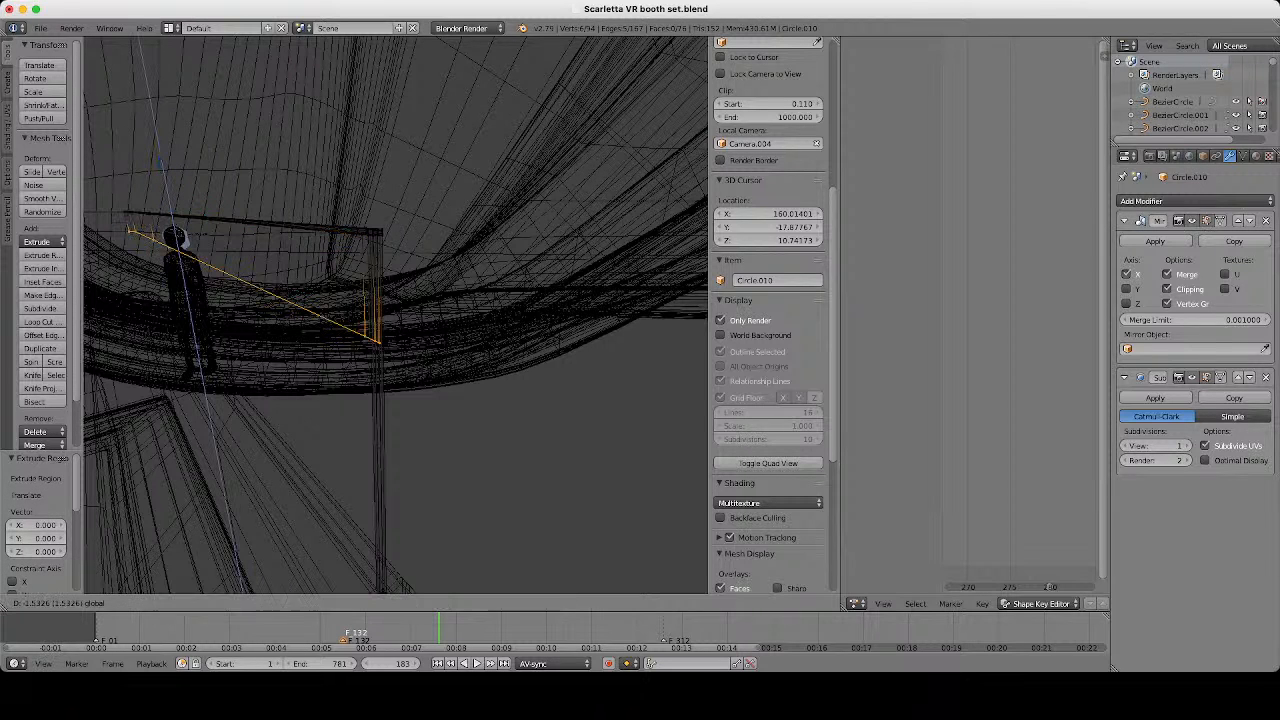
{"action": "key", "text": "Return"}
{"action": "key", "text": "z"}
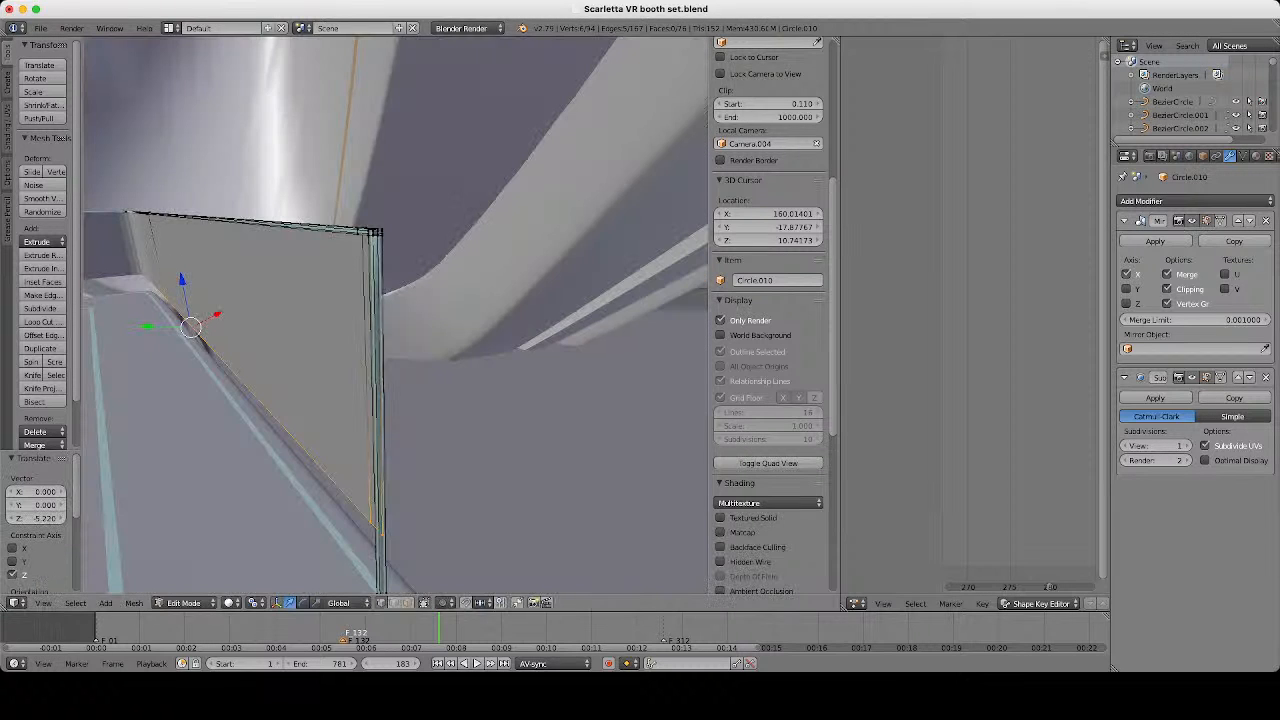
Lower the panel's bottom edge a further 1.690 along Z to meet the top of the low wall.
{"action": "key", "text": "g"}
{"action": "key", "text": "z"}
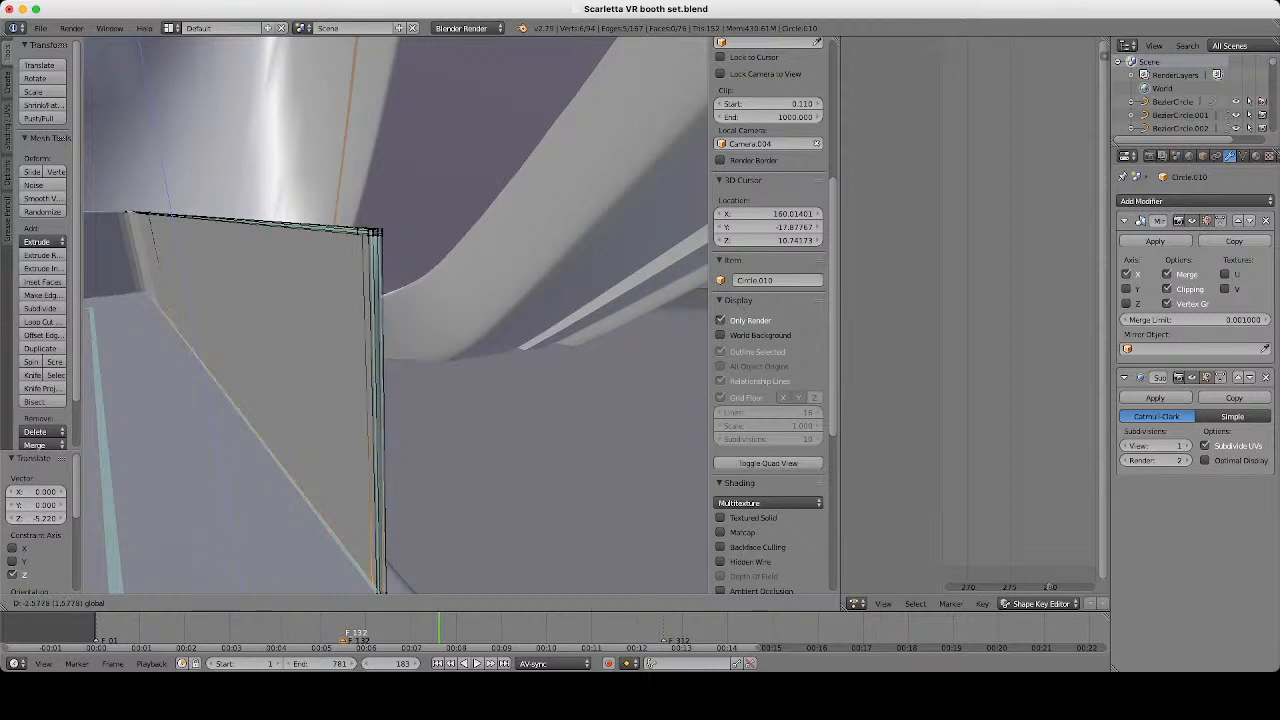
{"action": "key", "text": "Return"}
{"action": "scroll", "coordinate": [396, 316], "scroll_direction": "down", "scroll_amount": 4}
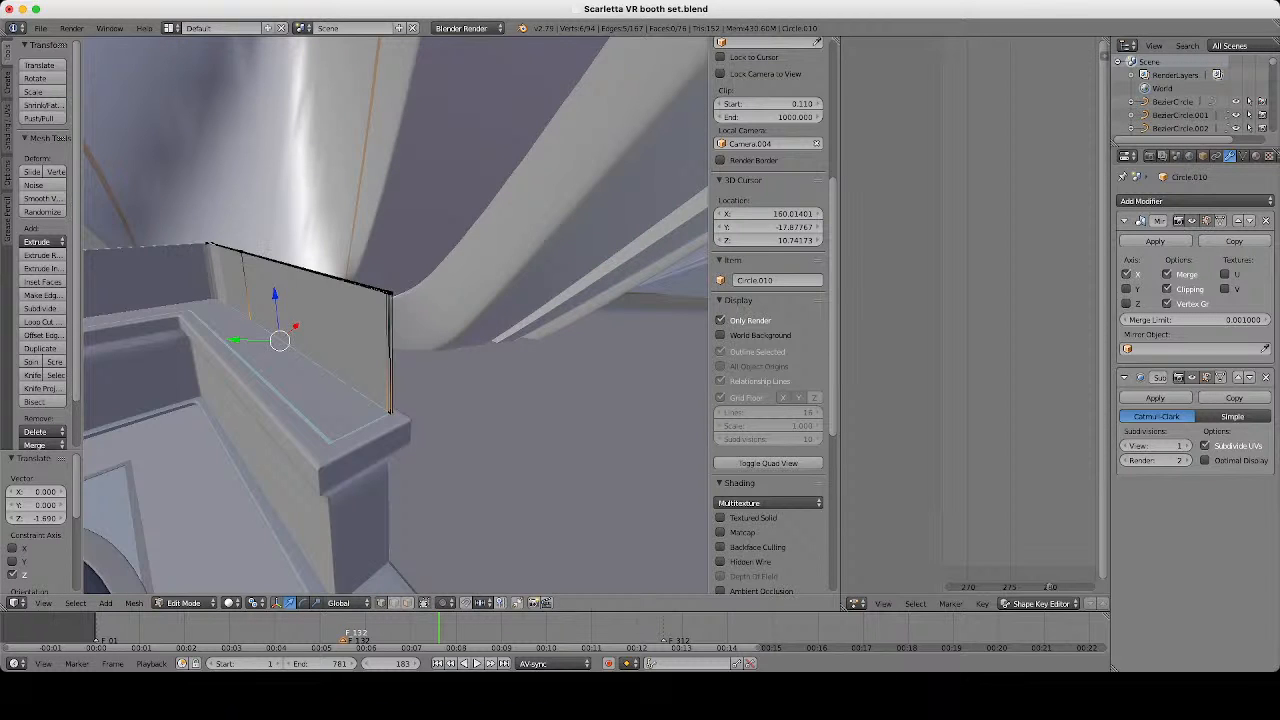
Select the whole linked panel mesh, separate it into its own object and leave mesh editing.
{"action": "key", "text": "ctrl+l"}
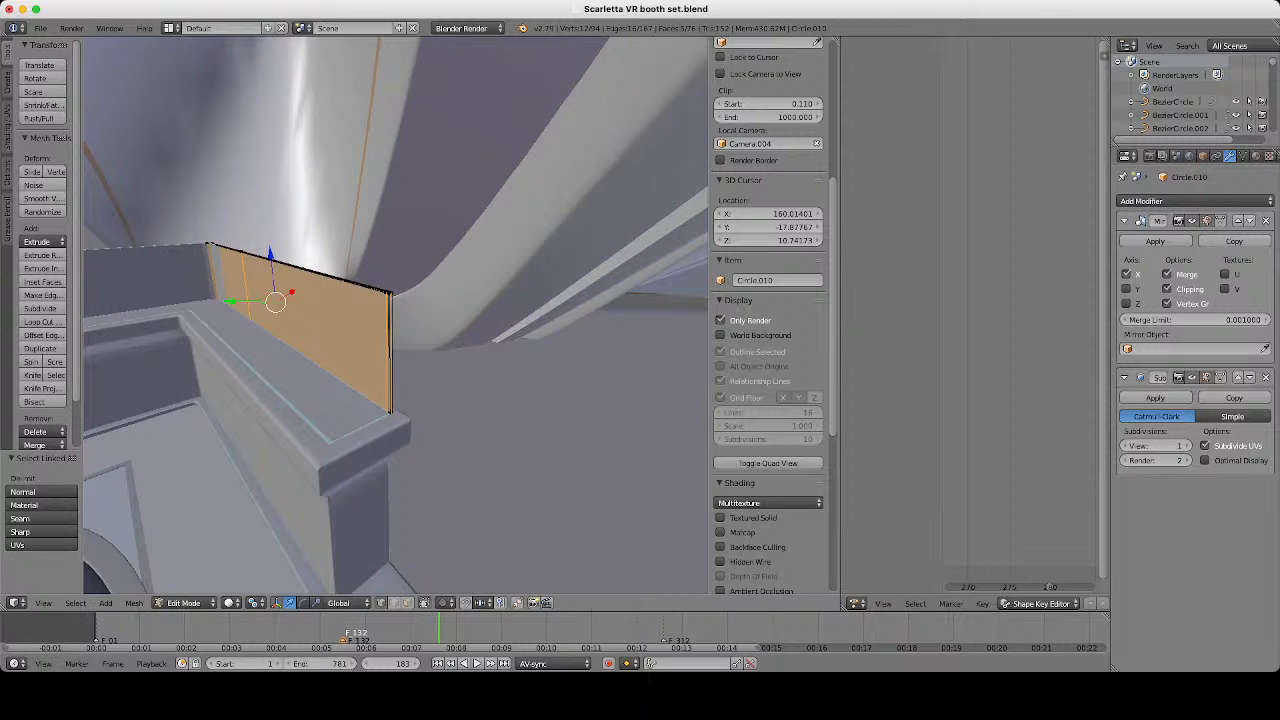
{"action": "key", "text": "p"}
{"action": "key", "text": "Return"}
{"action": "scroll", "coordinate": [396, 316], "scroll_direction": "up", "scroll_amount": 3}
{"action": "key", "text": "Tab"}
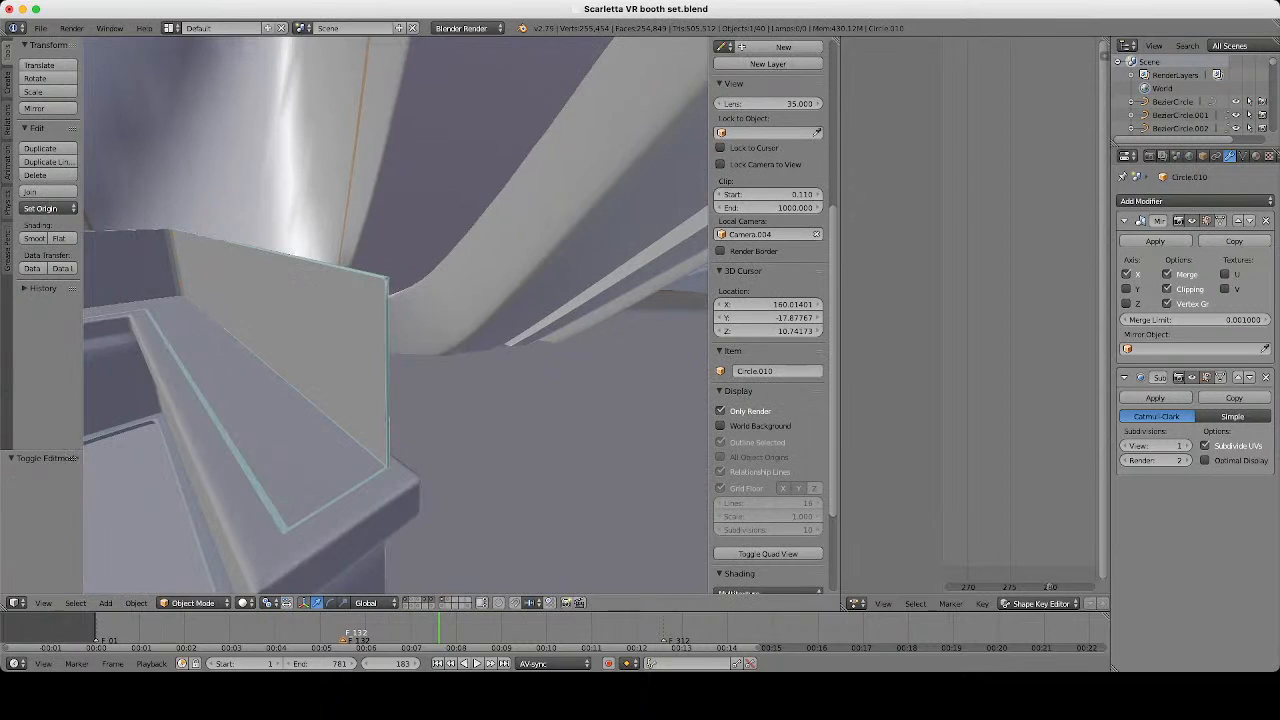
Select the separated panel object above the low wall and shade it smooth.
{"action": "key", "text": "z"}
{"action": "key", "text": "z"}
{"action": "key", "text": "z"}
{"action": "key", "text": "z"}
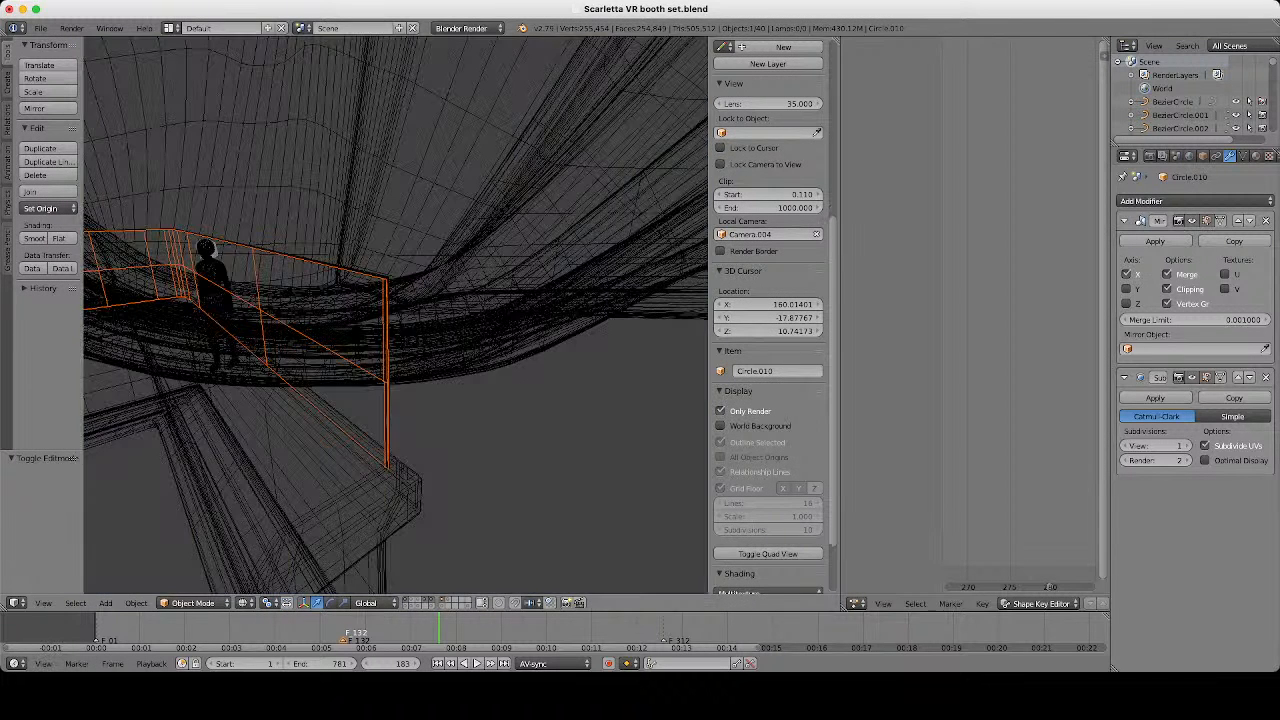
{"action": "right_click", "coordinate": [335, 470]}
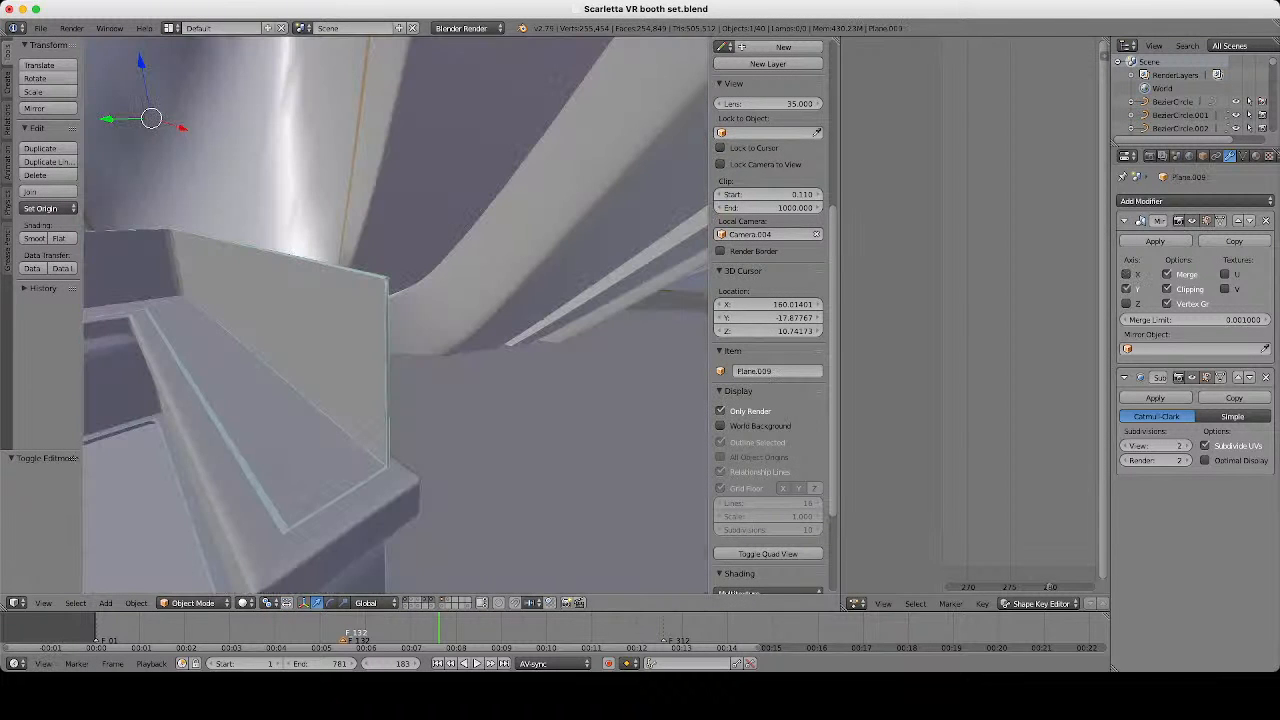
{"action": "right_click", "coordinate": [335, 365]}
{"action": "key", "text": "z"}
{"action": "key", "text": "z"}
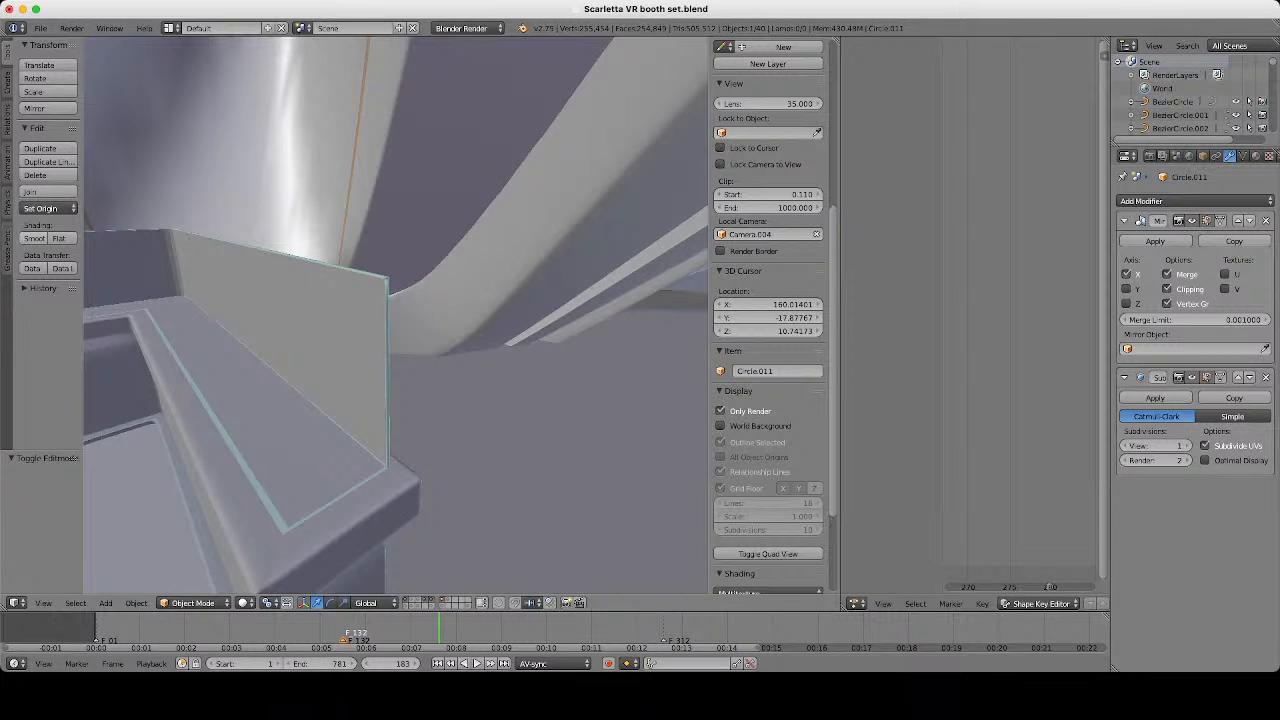
{"action": "left_click", "coordinate": [34, 238]}
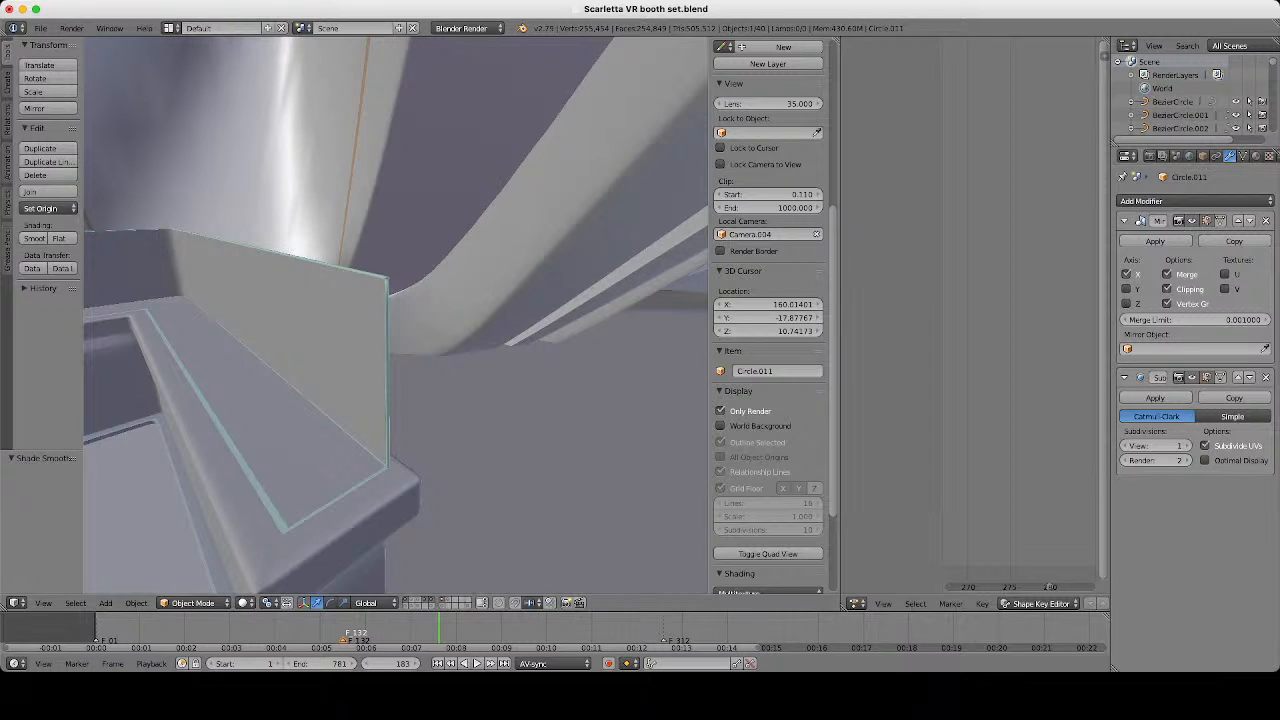
Remove both inherited material slots from the panel and give it a new material.
{"action": "left_click", "coordinate": [1202, 155]}
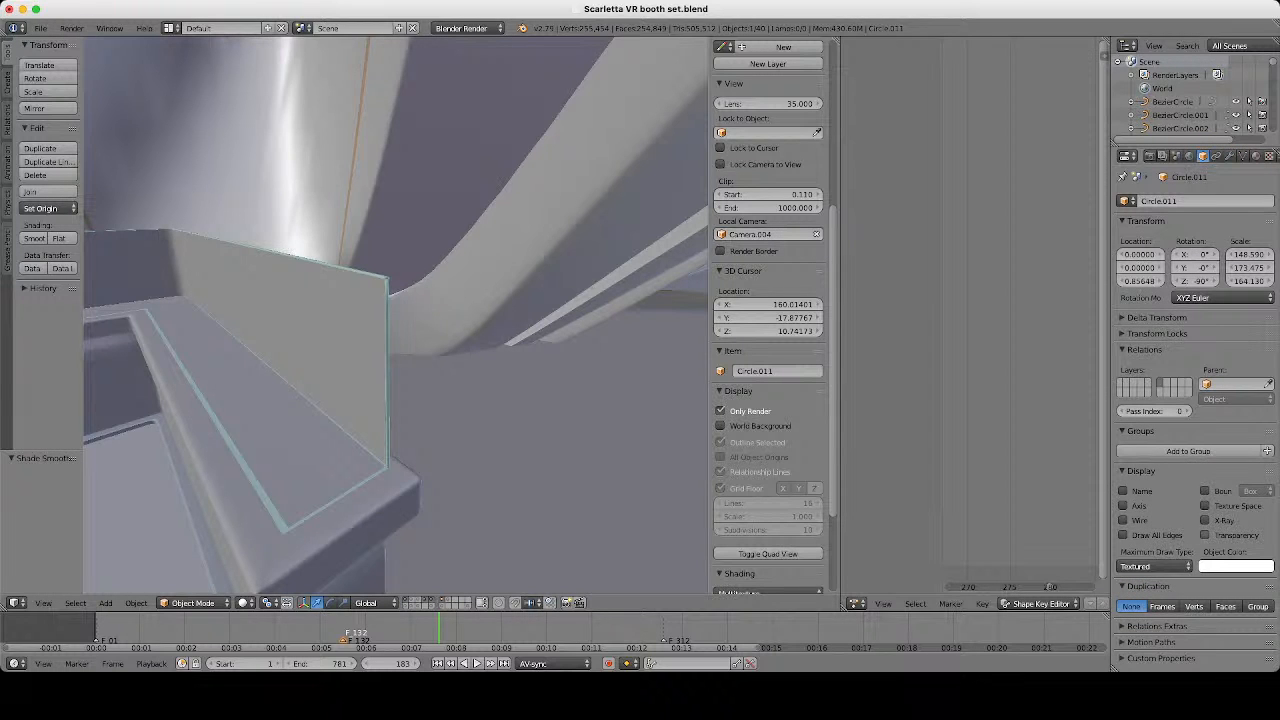
{"action": "left_click", "coordinate": [1256, 155]}
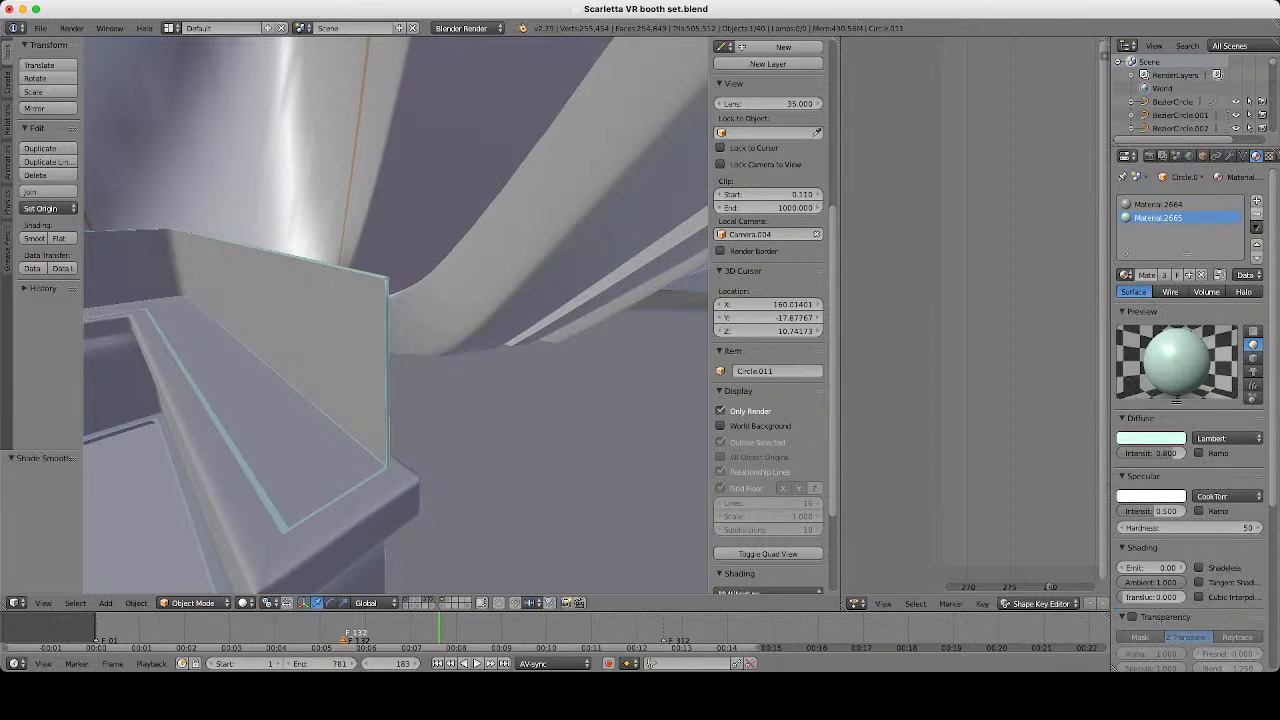
{"action": "left_click", "coordinate": [1257, 213]}
{"action": "left_click", "coordinate": [1257, 213]}
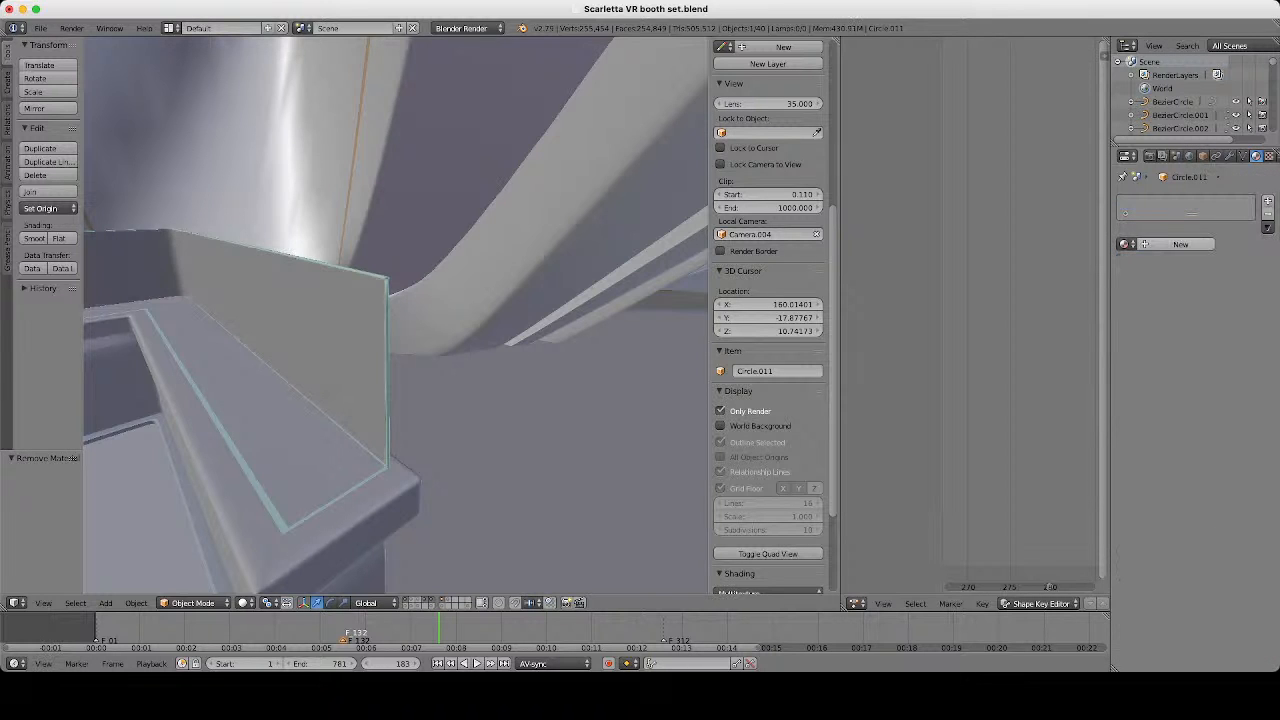
{"action": "left_click", "coordinate": [1180, 244]}
Toggle the panel mesh's Double Sided option off and on to compare its shading.
{"action": "left_click", "coordinate": [1243, 156]}
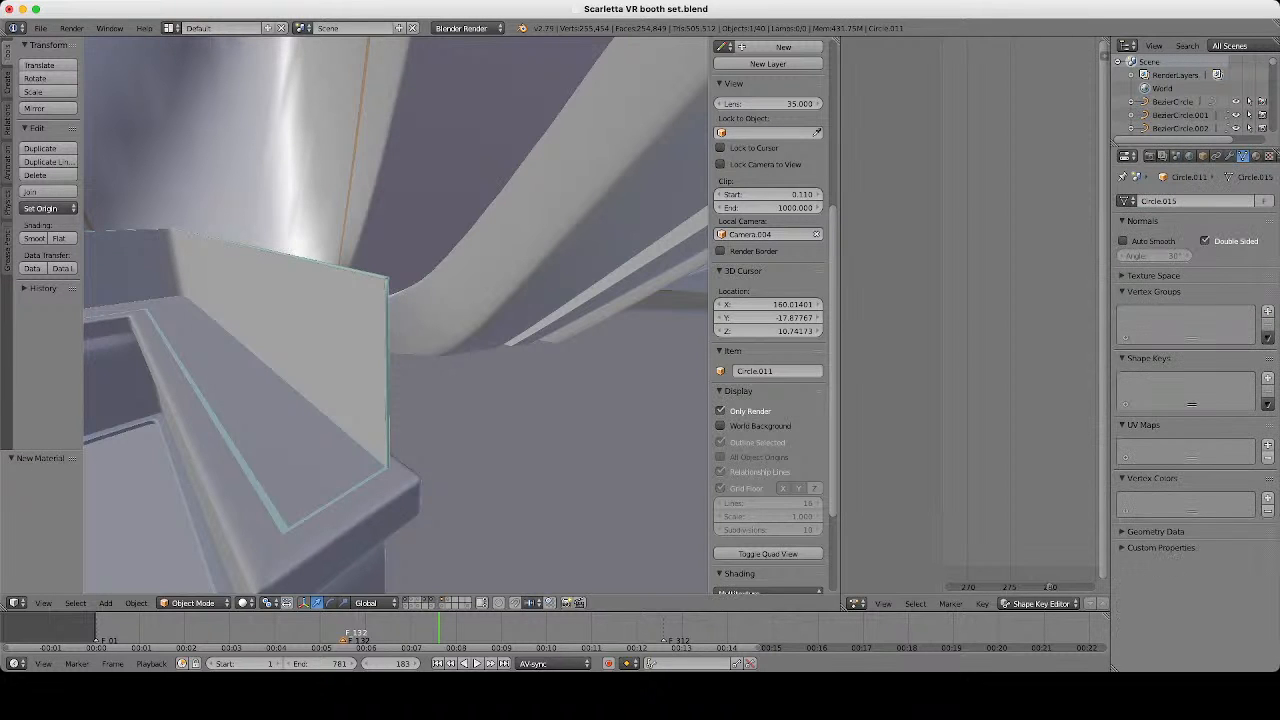
{"action": "left_click", "coordinate": [1206, 241]}
{"action": "left_click", "coordinate": [1206, 241]}
{"action": "middle_click_drag", "start_coordinate": [396, 316], "coordinate": [460, 290]}
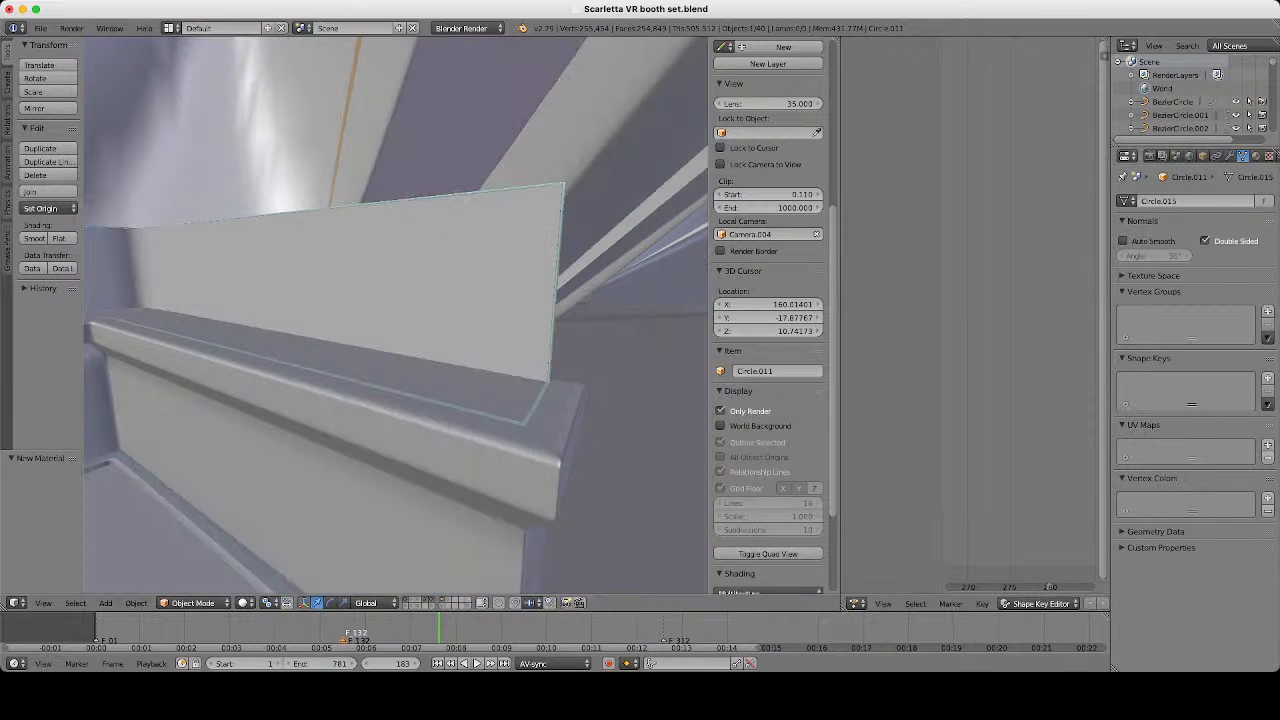
Enable Z Transparency on the panel's new material and set its alpha to 0.510.
{"action": "left_click", "coordinate": [1256, 156]}
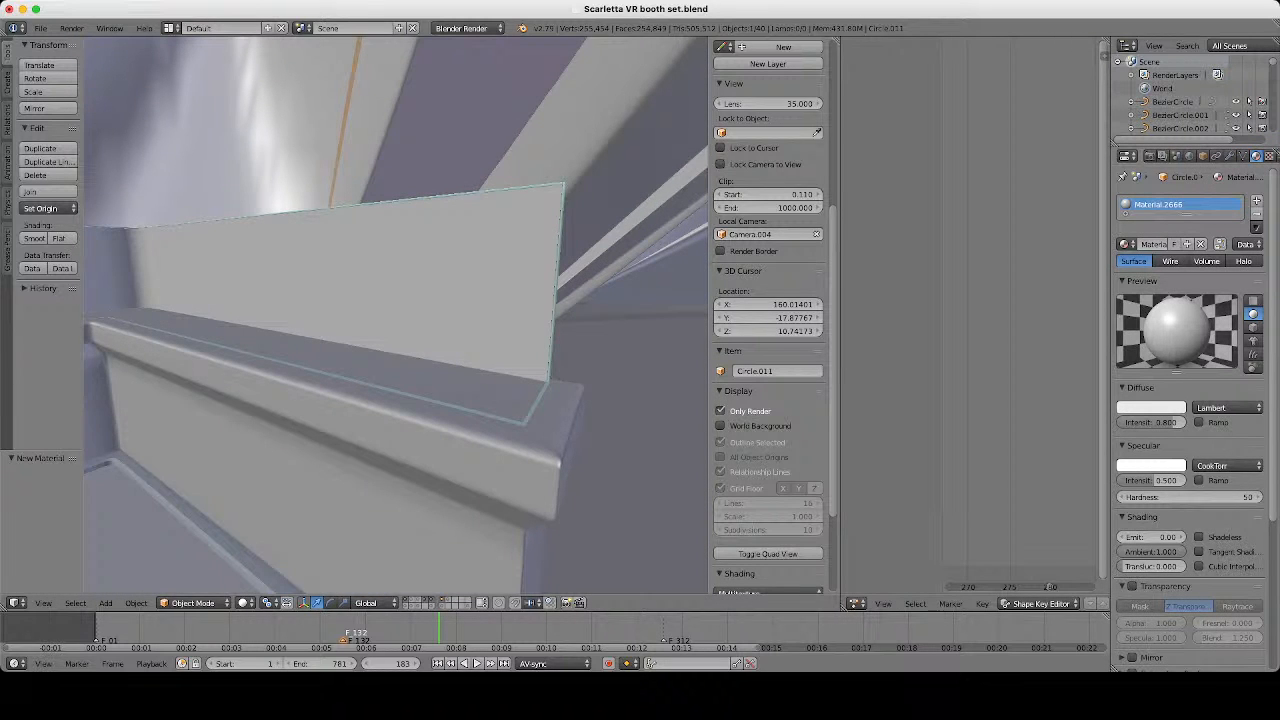
{"action": "left_click", "coordinate": [1132, 587]}
{"action": "left_click_drag", "start_coordinate": [1168, 624], "coordinate": [1135, 624]}
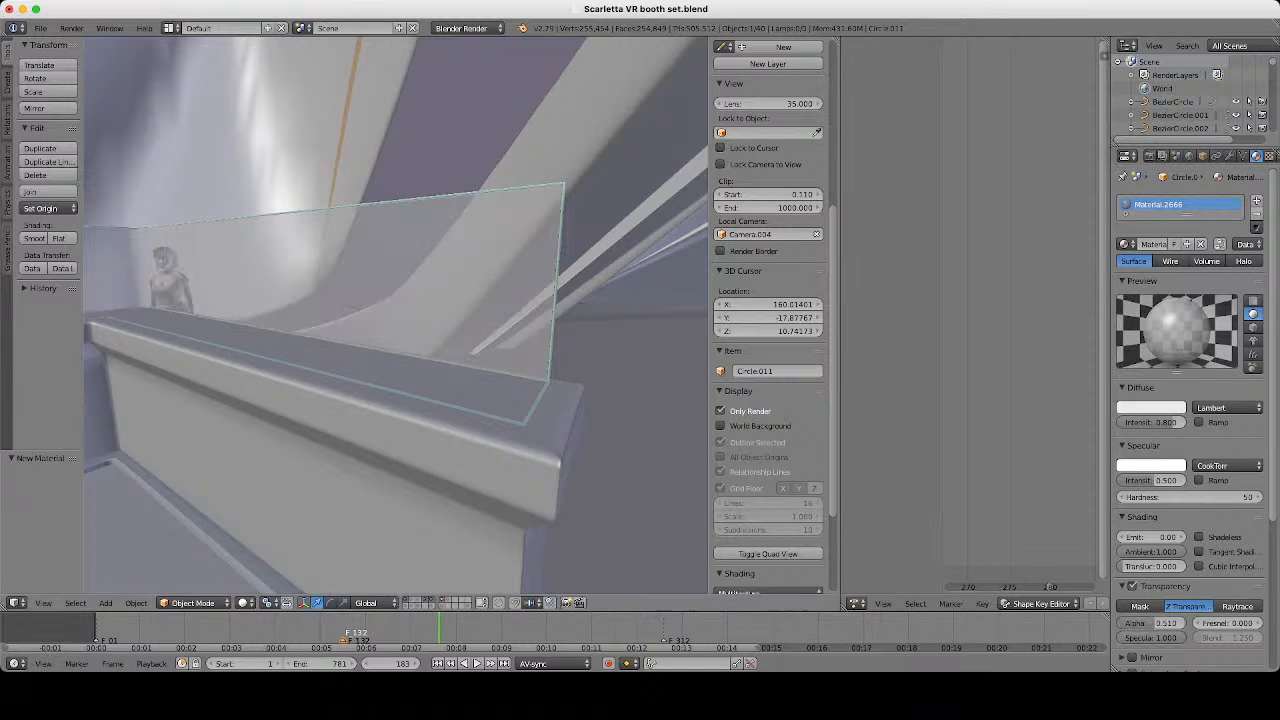
{"action": "scroll", "coordinate": [396, 316], "scroll_direction": "down", "scroll_amount": 5}
{"action": "middle_click_drag", "start_coordinate": [396, 316], "coordinate": [425, 335]}
{"action": "scroll", "coordinate": [396, 316], "scroll_direction": "up", "scroll_amount": 4}
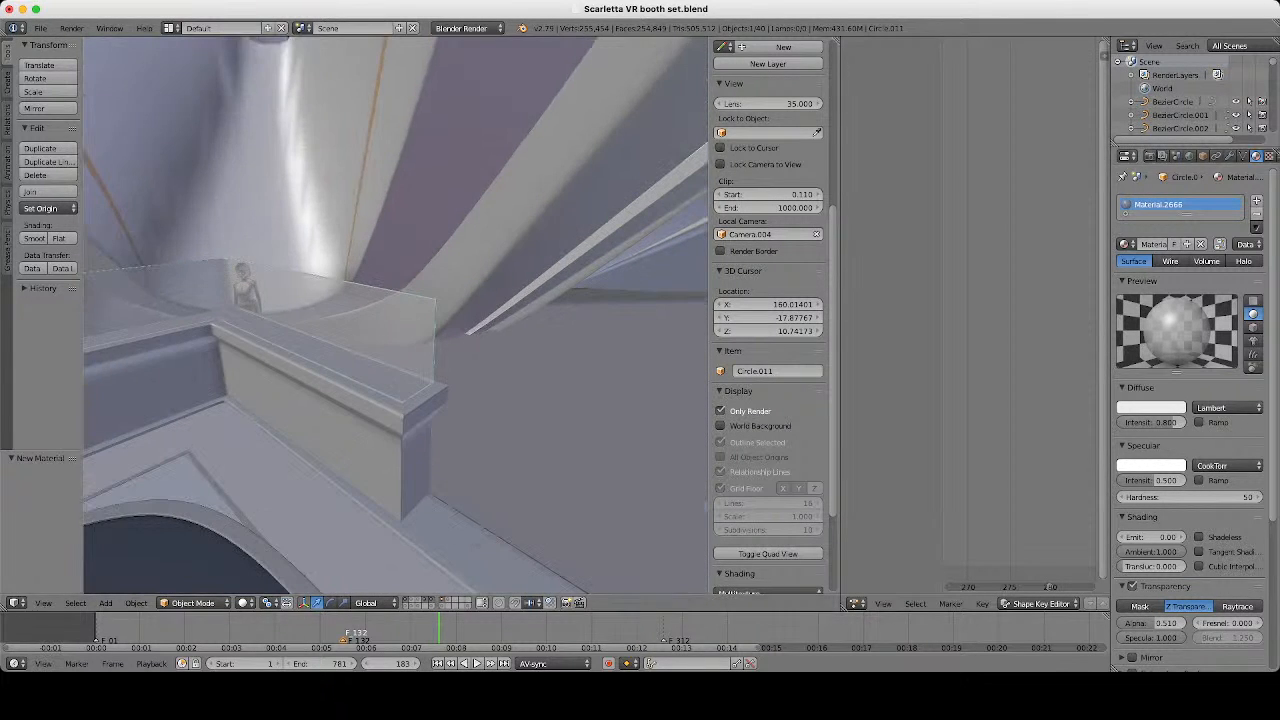
Lower the glass panel material's alpha to 0.333 and try a salmon diffuse colour with hue 0.035 and saturation 0.424.
{"action": "left_click_drag", "start_coordinate": [1150, 623], "coordinate": [1140, 623]}
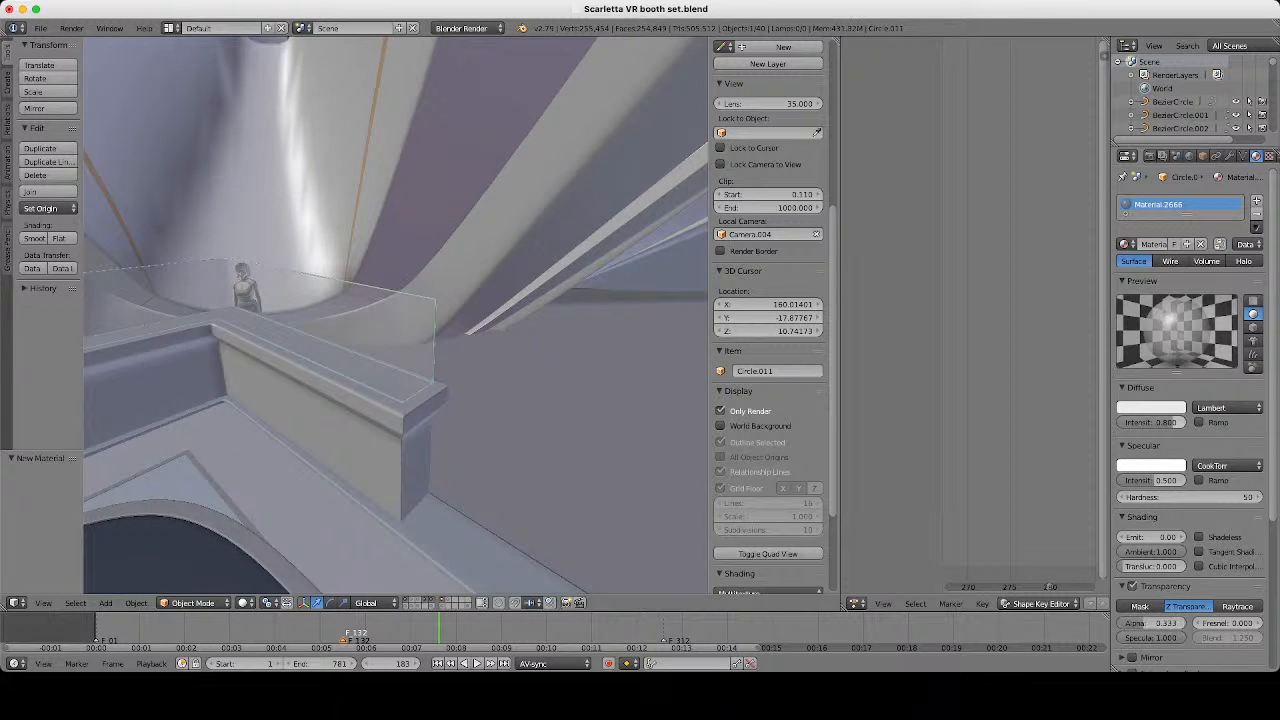
{"action": "left_click", "coordinate": [1170, 408]}
{"action": "left_click", "coordinate": [1117, 298]}
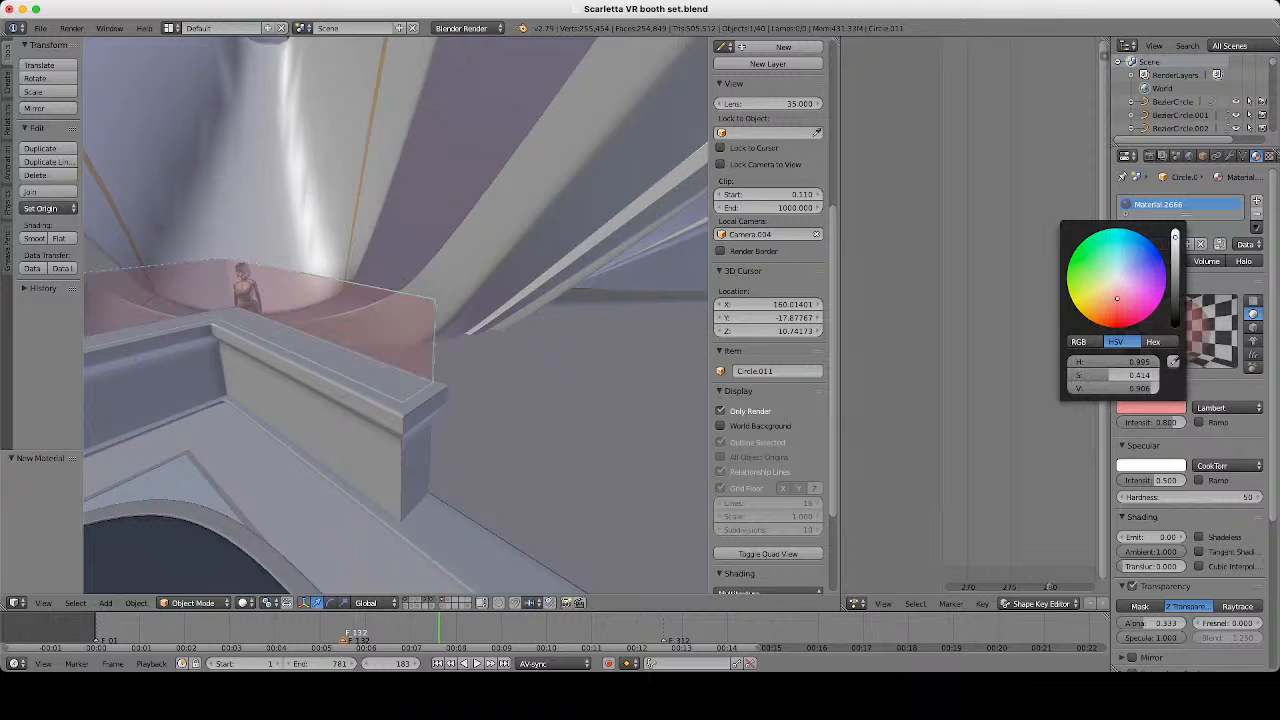
{"action": "left_click_drag", "start_coordinate": [1117, 298], "coordinate": [1112, 298]}
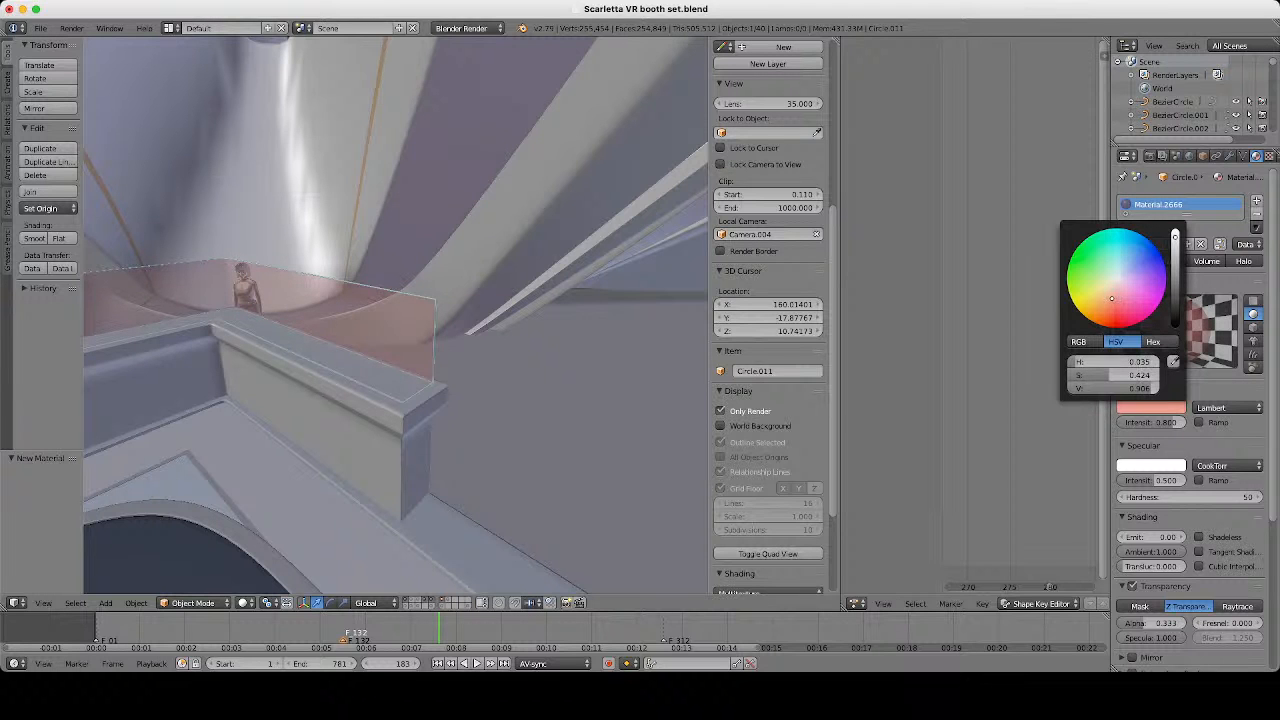
Deselect all objects and change the panel material's diffuse colour to a pale blue, raising its saturation slightly.
{"action": "scroll", "coordinate": [396, 316], "scroll_direction": "down", "scroll_amount": 6}
{"action": "scroll", "coordinate": [396, 316], "scroll_direction": "up", "scroll_amount": 3}
{"action": "key", "text": "a"}
{"action": "scroll", "coordinate": [540, 300], "scroll_direction": "up", "scroll_amount": 2}
{"action": "middle_click_drag", "start_coordinate": [540, 300], "coordinate": [580, 332]}
{"action": "scroll", "coordinate": [440, 320], "scroll_direction": "down", "scroll_amount": 4}
{"action": "middle_click_drag", "start_coordinate": [440, 320], "coordinate": [495, 306]}
{"action": "scroll", "coordinate": [495, 312], "scroll_direction": "up", "scroll_amount": 3}
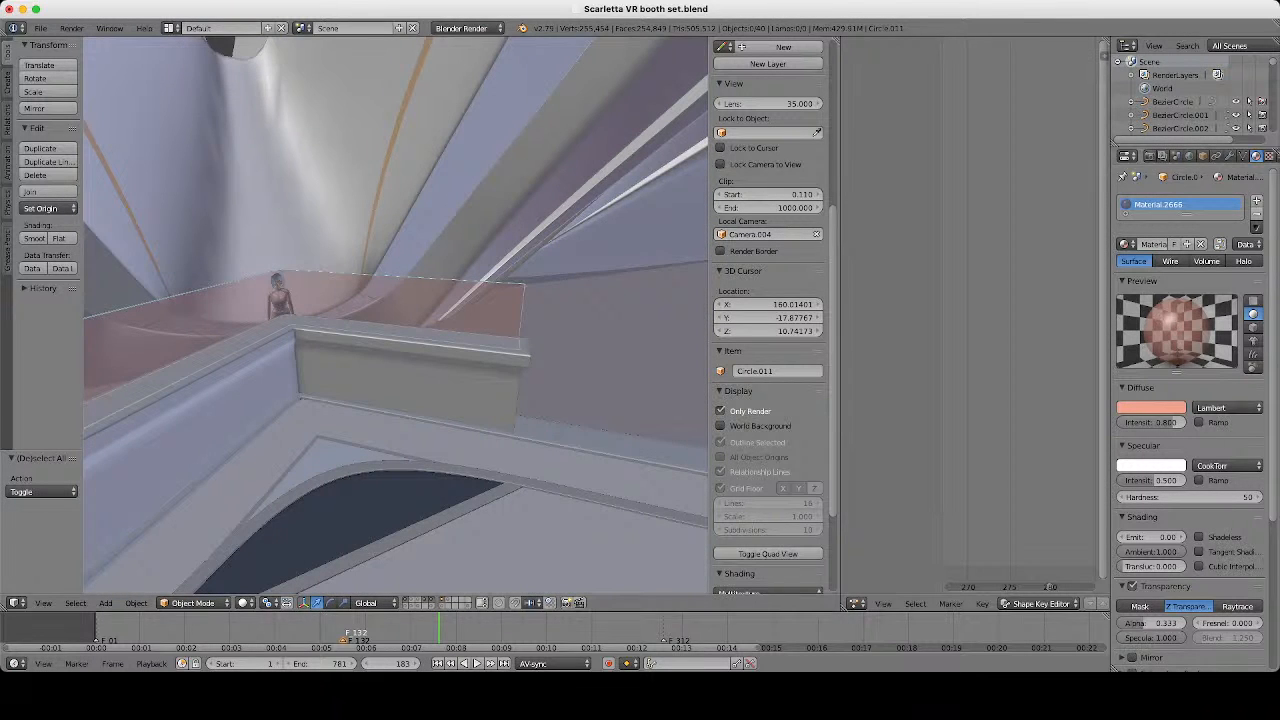
{"action": "left_click", "coordinate": [1151, 408]}
{"action": "left_click", "coordinate": [1119, 275]}
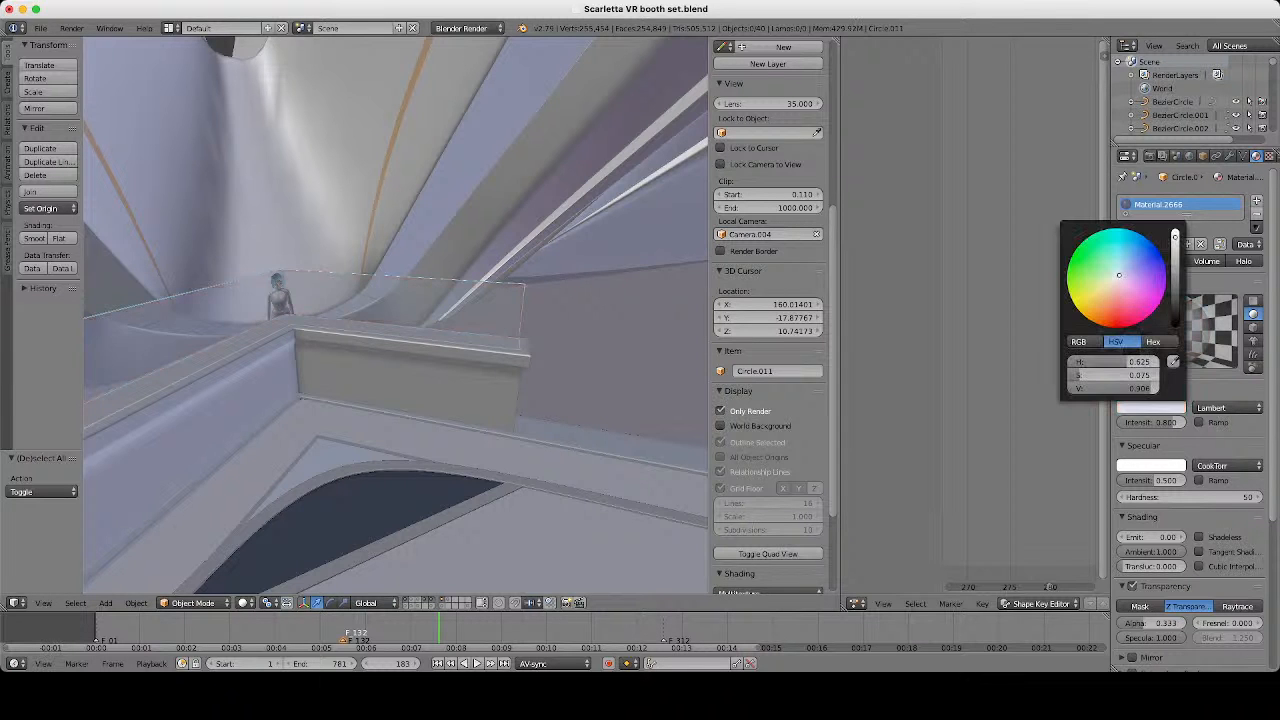
{"action": "left_click_drag", "start_coordinate": [1119, 275], "coordinate": [1117, 272]}
{"action": "middle_click_drag", "start_coordinate": [480, 315], "coordinate": [400, 322]}
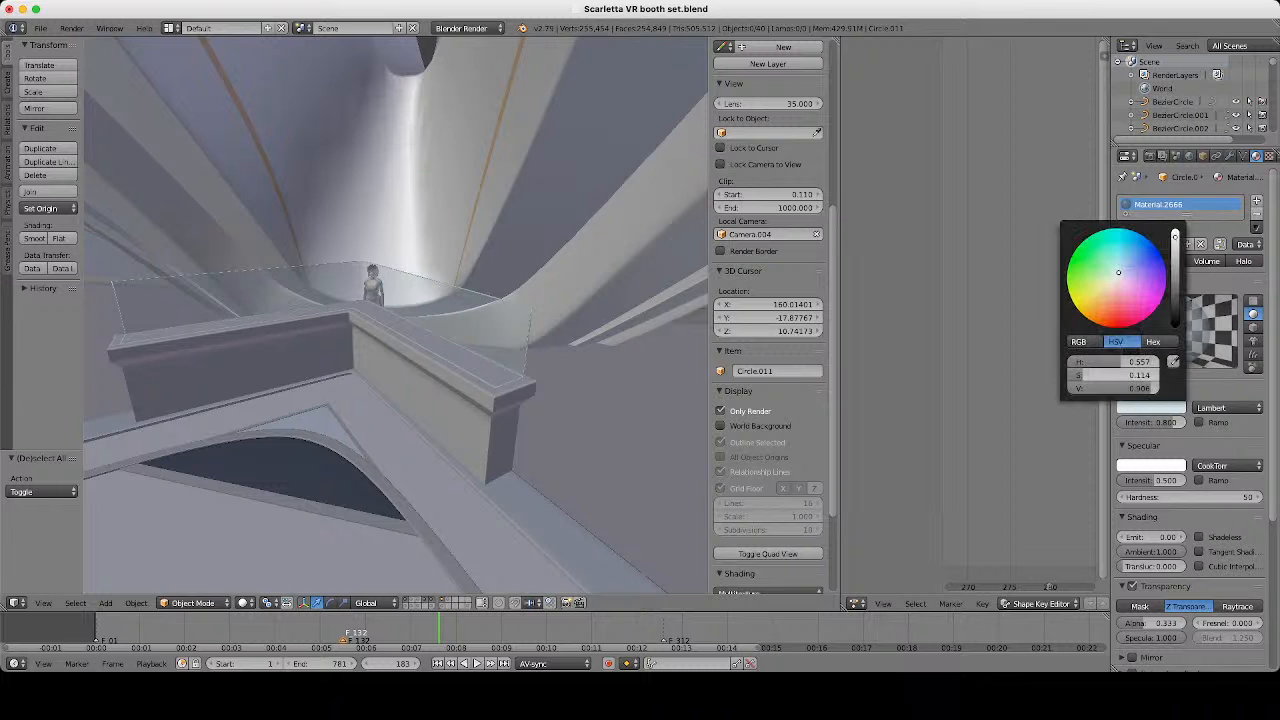
{"action": "left_click_drag", "start_coordinate": [1113, 375], "coordinate": [1127, 375]}
Examine the tinted glass panel on the low wall from several angles and distances.
{"action": "scroll", "coordinate": [395, 315], "scroll_direction": "down", "scroll_amount": 3}
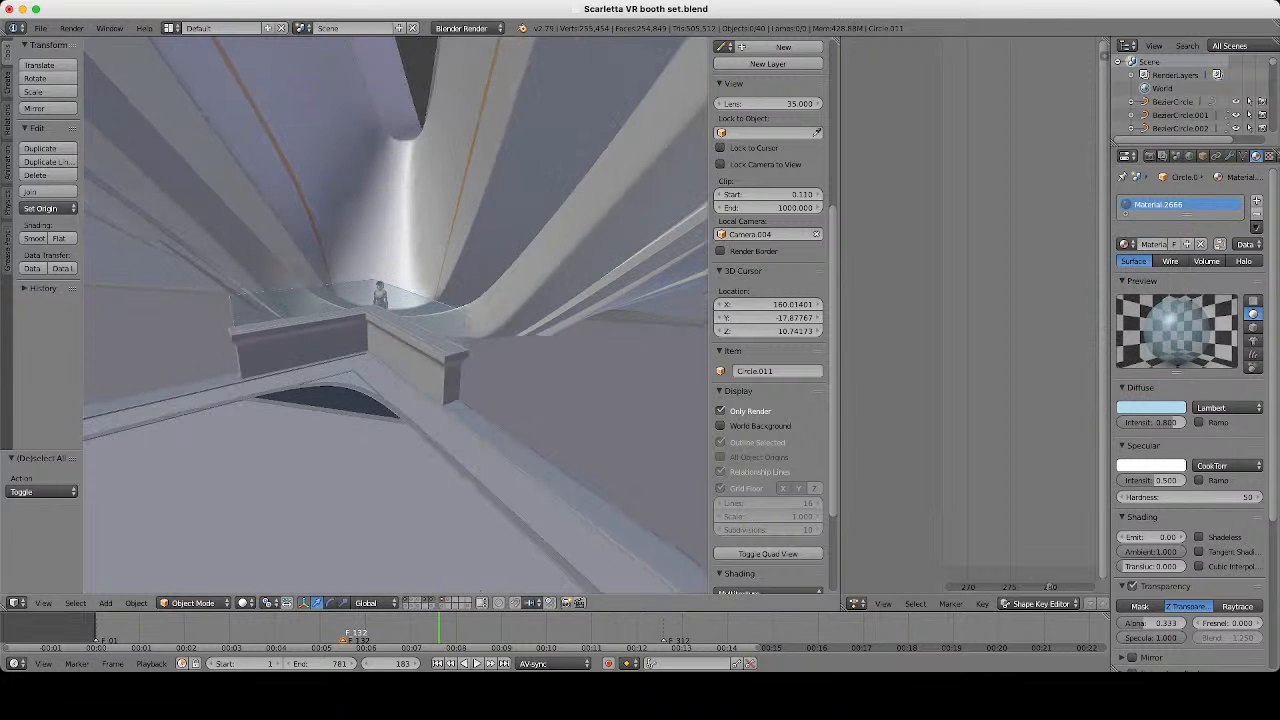
{"action": "middle_click_drag", "start_coordinate": [395, 315], "coordinate": [560, 250]}
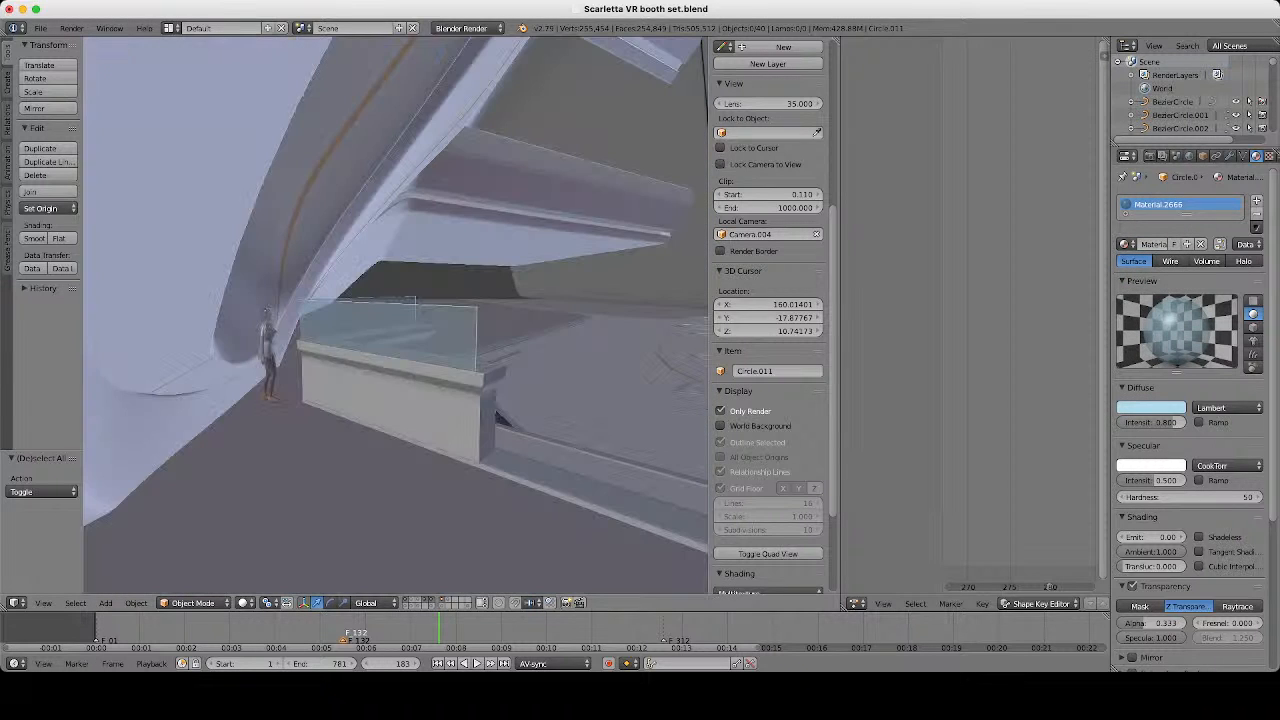
{"action": "middle_click_drag", "start_coordinate": [395, 315], "coordinate": [500, 340]}
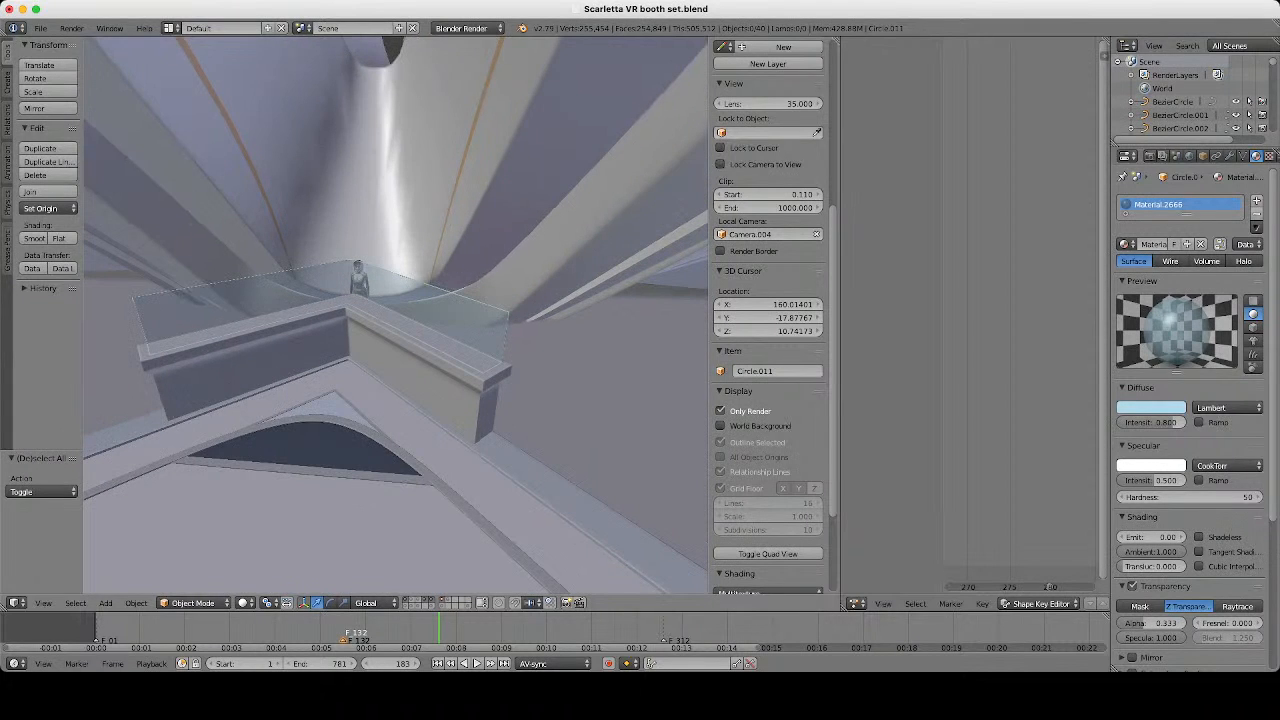
{"action": "scroll", "coordinate": [395, 315], "scroll_direction": "up", "scroll_amount": 3}
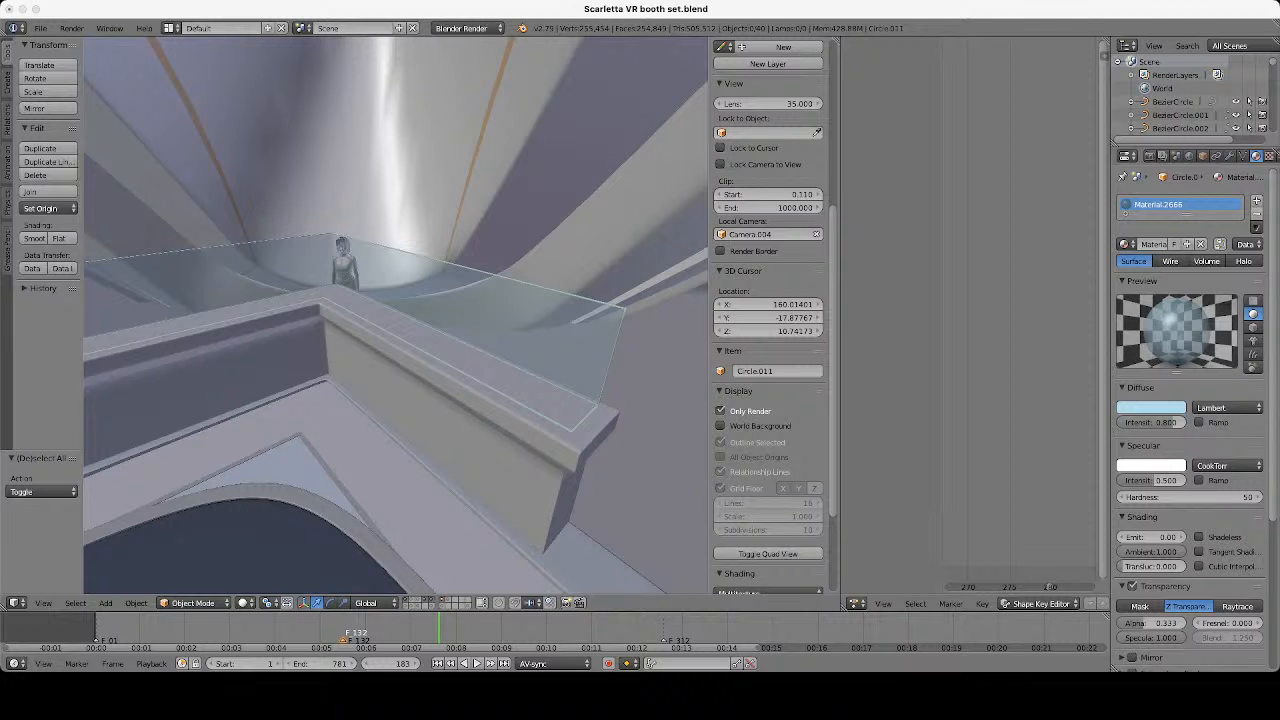
{"action": "scroll", "coordinate": [395, 315], "scroll_direction": "down", "scroll_amount": 3}
{"action": "middle_click_drag", "start_coordinate": [395, 315], "coordinate": [450, 300]}
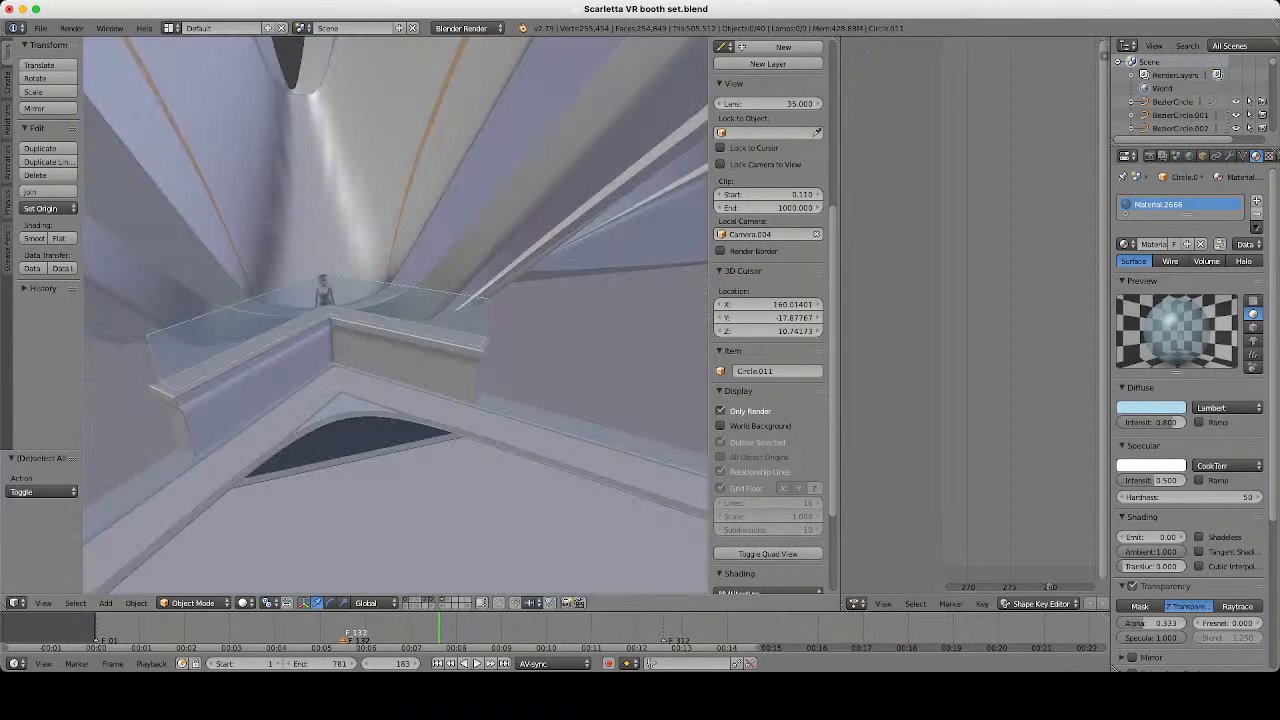
{"action": "scroll", "coordinate": [395, 315], "scroll_direction": "up", "scroll_amount": 3}
{"action": "scroll", "coordinate": [395, 315], "scroll_direction": "up", "scroll_amount": 1}
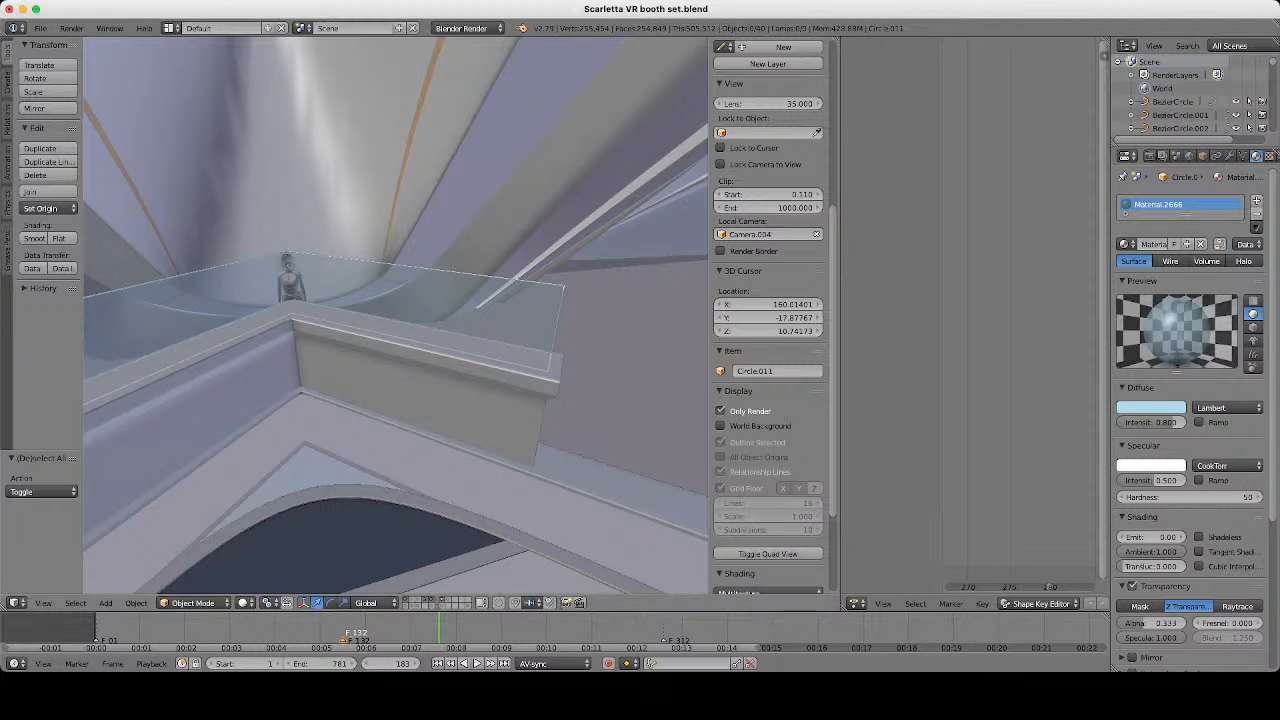
{"action": "middle_click_drag", "start_coordinate": [420, 320], "coordinate": [315, 365]}
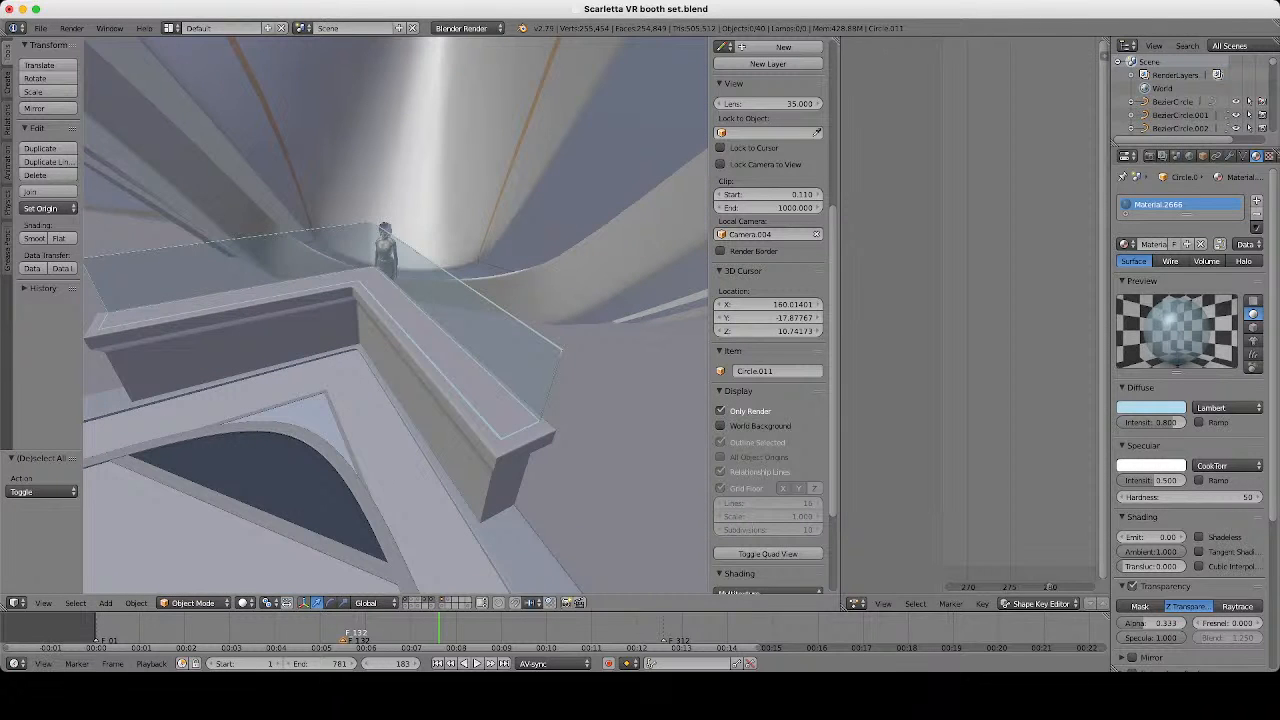
Select the low wall object, enter Edit Mode and add three crosswise loop cuts along one arm of its cap.
{"action": "right_click", "coordinate": [410, 330]}
{"action": "key", "text": "Tab"}
{"action": "scroll", "coordinate": [393, 187], "scroll_direction": "up", "scroll_amount": 3}
{"action": "key", "text": "ctrl+r"}
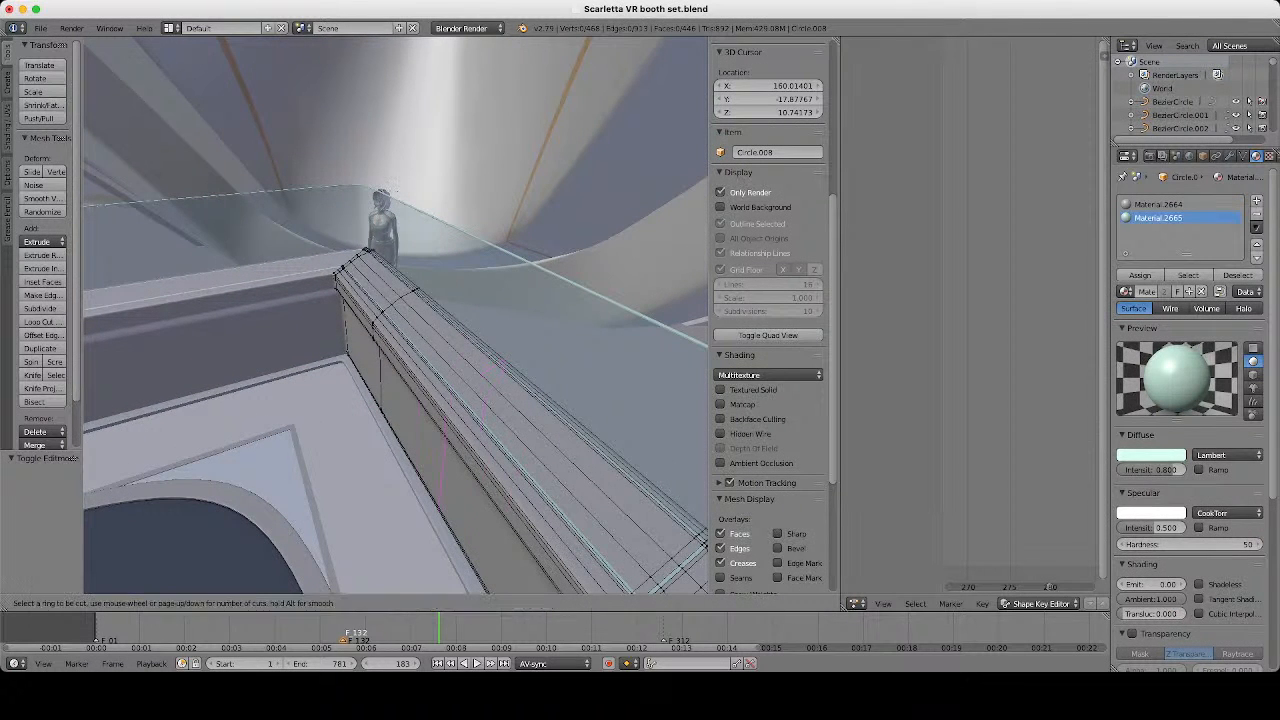
{"action": "scroll", "coordinate": [393, 190], "scroll_direction": "up", "scroll_amount": 2}
{"action": "left_click", "coordinate": [436, 340]}
{"action": "middle_click_drag", "start_coordinate": [436, 340], "coordinate": [345, 305]}
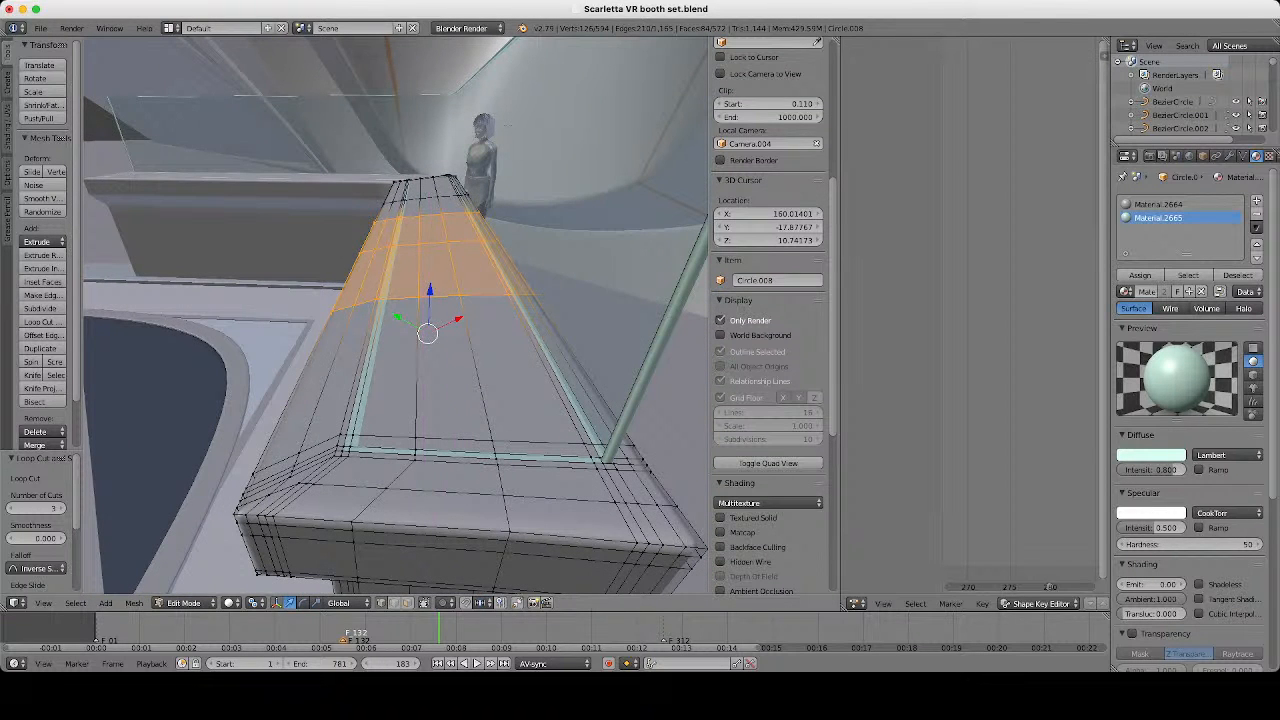
Add closely spaced lengthwise loop cuts along the cap's top, offset towards the inner mint strip.
{"action": "key", "text": "ctrl+r"}
{"action": "left_click", "coordinate": [452, 456]}
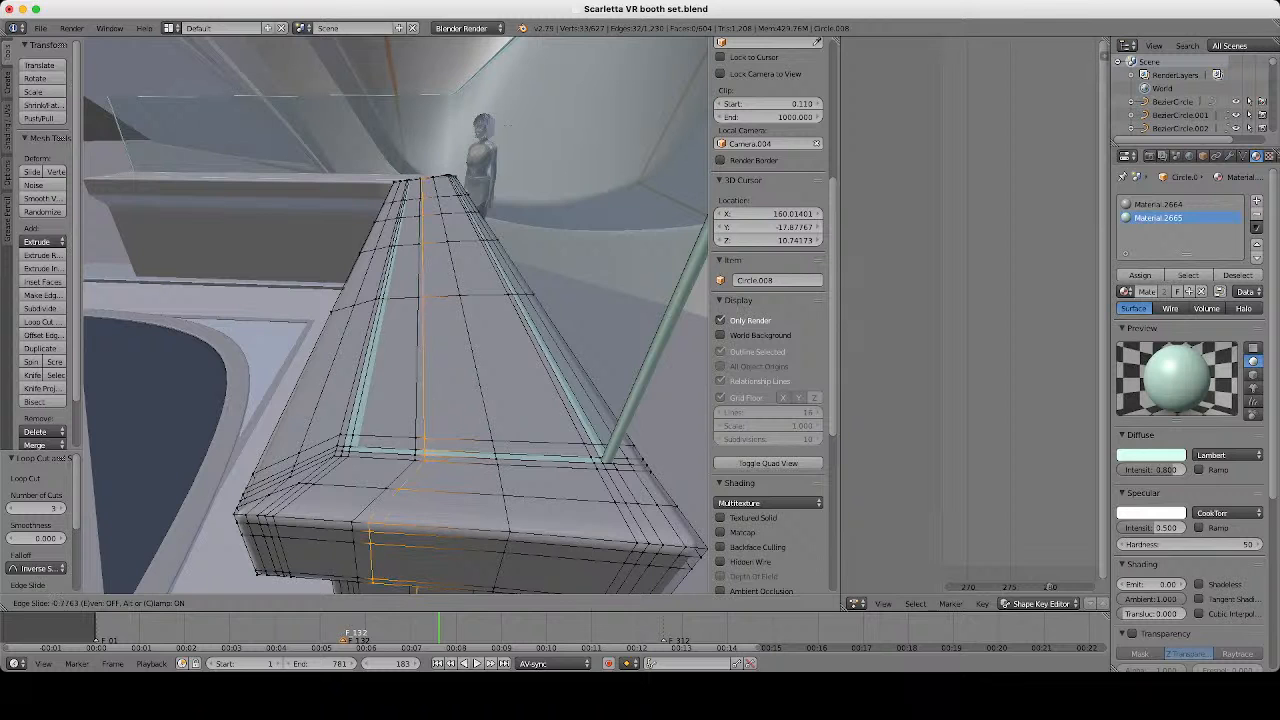
{"action": "left_click", "coordinate": [426, 456]}
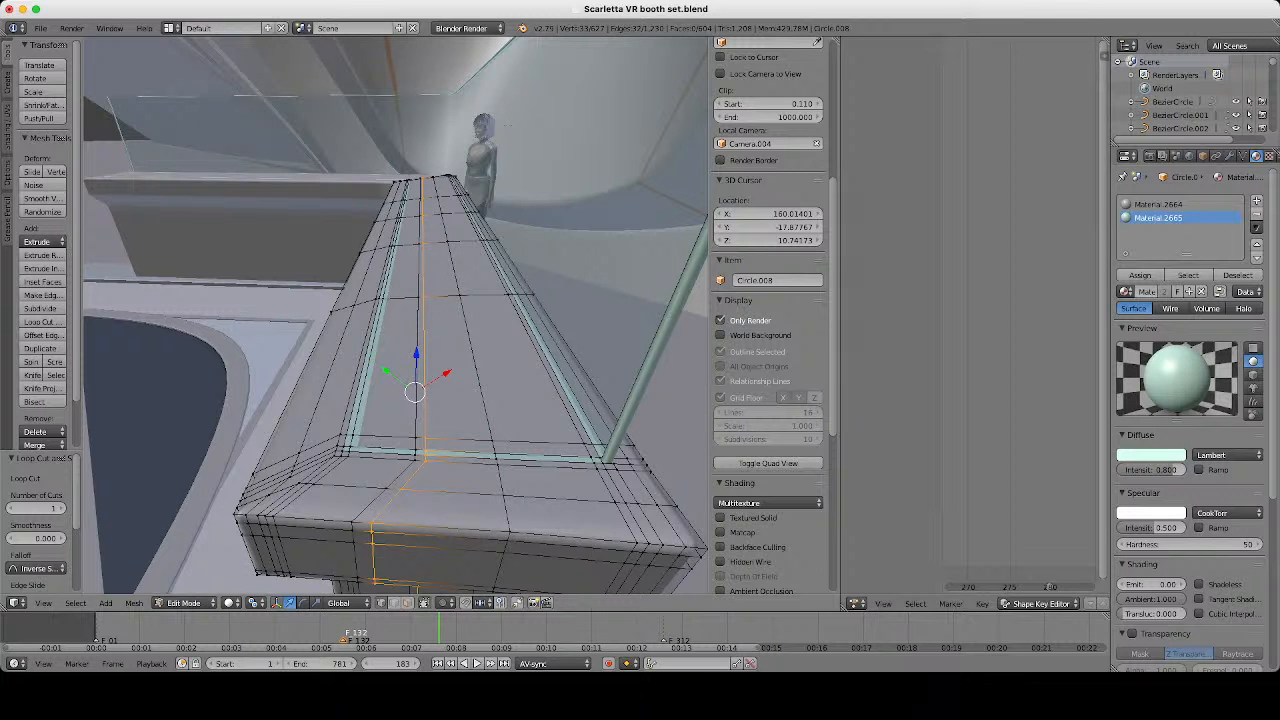
{"action": "middle_click_drag", "start_coordinate": [426, 440], "coordinate": [446, 456]}
Add two closely spaced crosswise loop cuts on the wall cap near its free end.
{"action": "key", "text": "ctrl+r"}
{"action": "left_click", "coordinate": [440, 385]}
{"action": "left_click", "coordinate": [440, 385]}
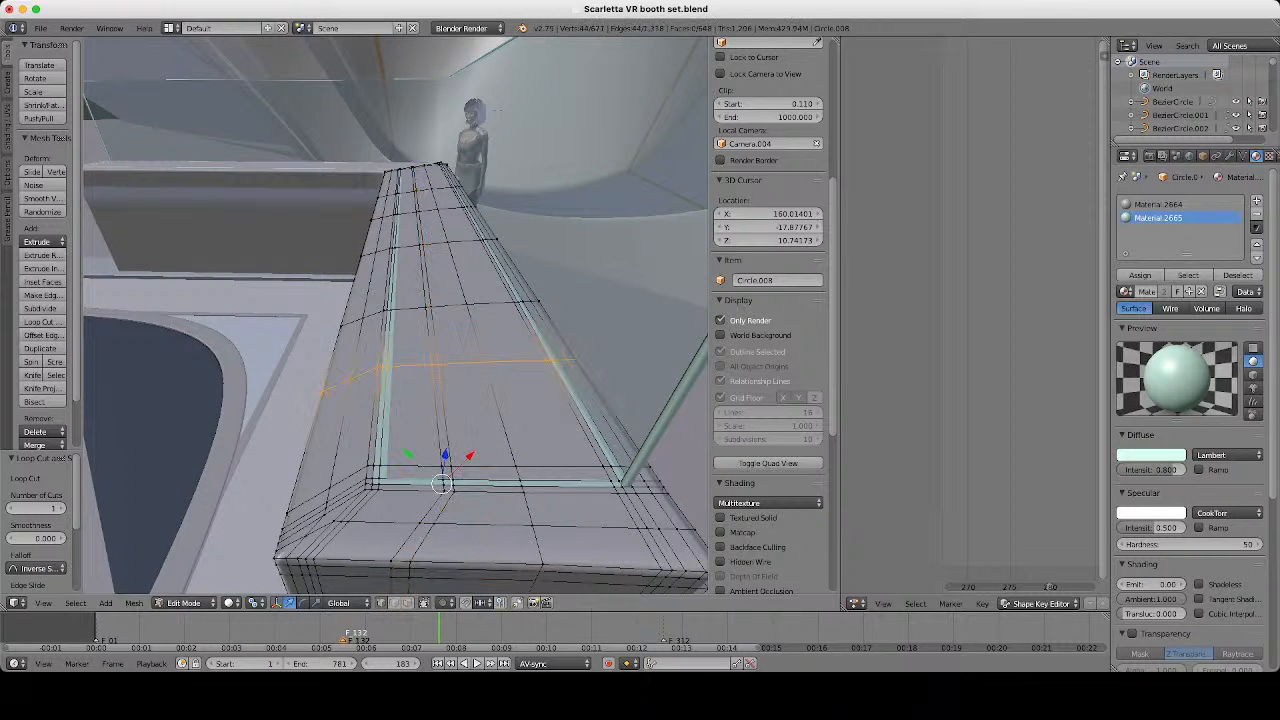
{"action": "key", "text": "g"}
{"action": "key", "text": "g"}
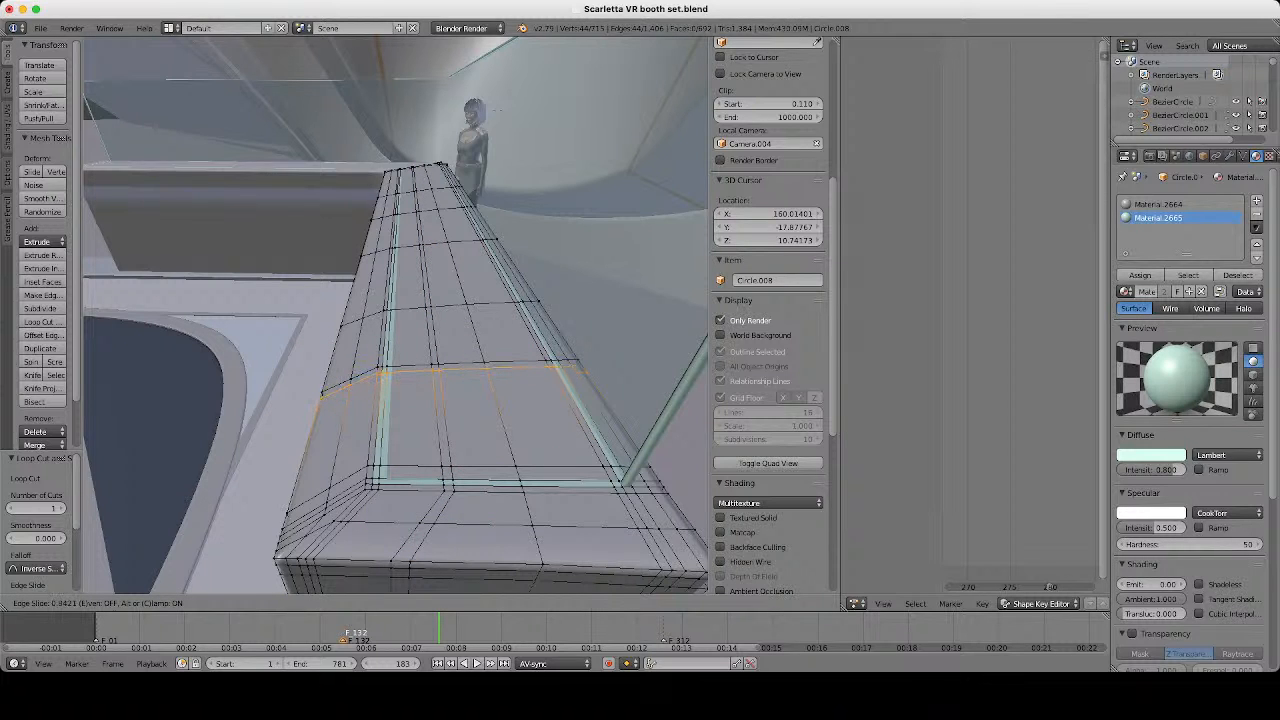
{"action": "left_click", "coordinate": [440, 385]}
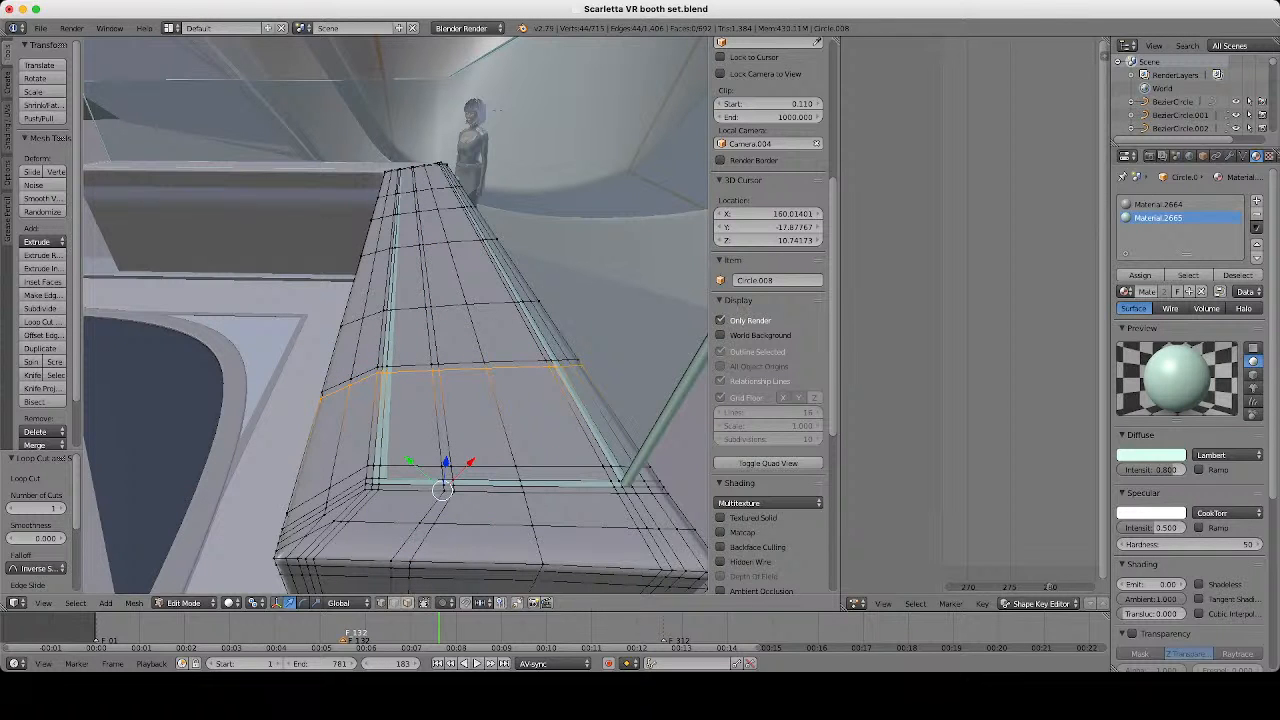
Switch to face selection and select the narrow faces forming an L-shaped strip on the cap's top.
{"action": "left_click", "coordinate": [407, 603]}
{"action": "scroll", "coordinate": [396, 316], "scroll_direction": "up", "scroll_amount": 2}
{"action": "right_click", "coordinate": [498, 393]}
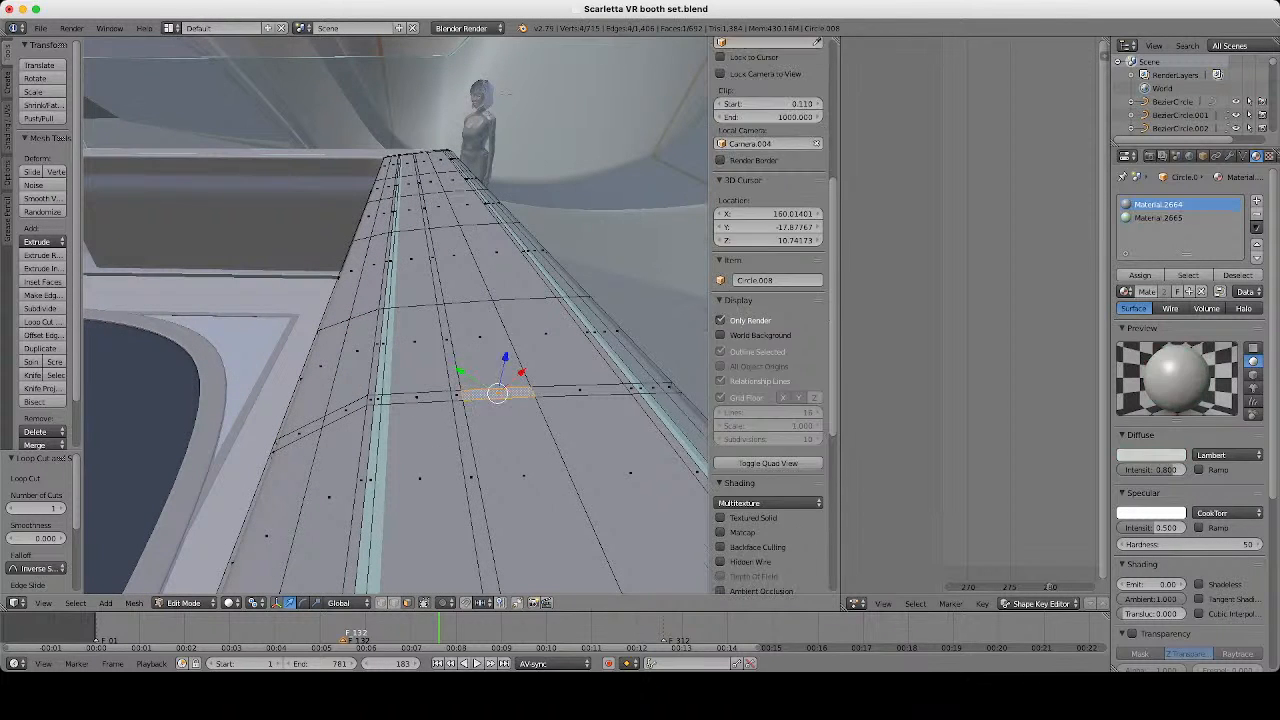
{"action": "right_click", "coordinate": [457, 395], "text": "shift"}
{"action": "right_click", "coordinate": [447, 340], "text": "shift"}
{"action": "scroll", "coordinate": [447, 340], "scroll_direction": "down", "scroll_amount": 4}
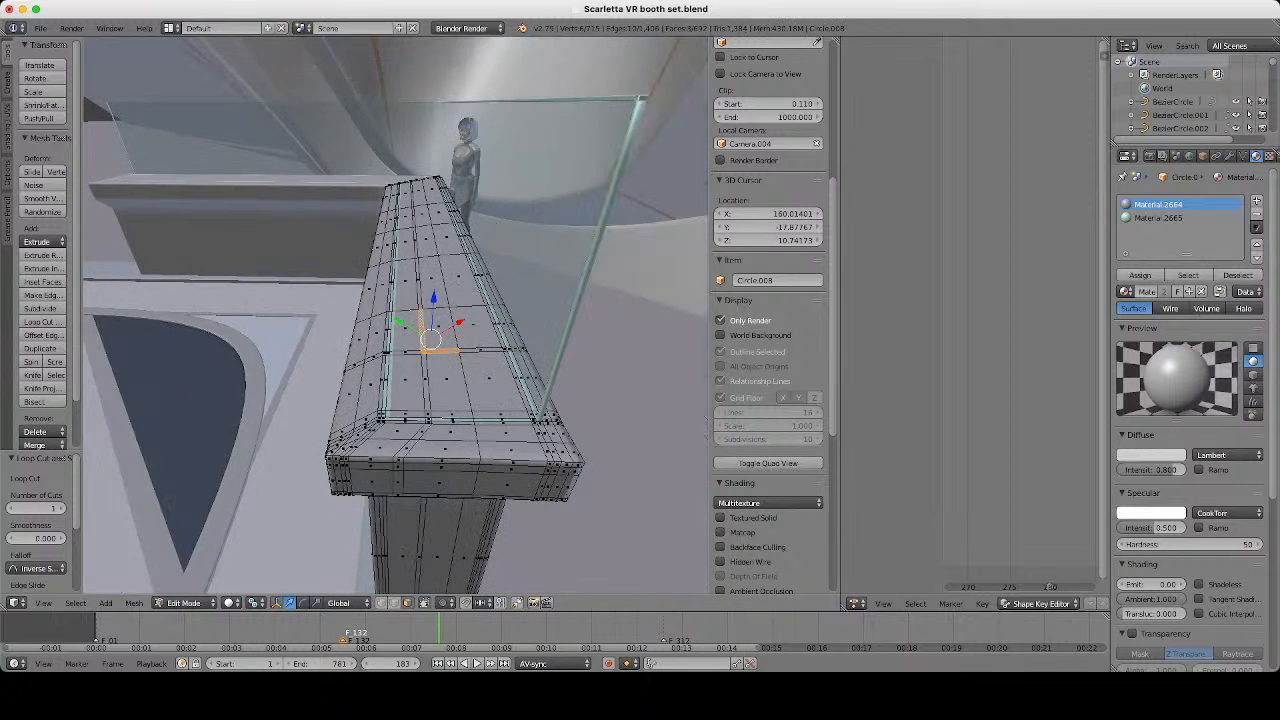
{"action": "middle_click_drag", "start_coordinate": [447, 340], "coordinate": [520, 430]}
{"action": "right_click", "coordinate": [508, 347], "text": "shift"}
{"action": "middle_click_drag", "start_coordinate": [508, 347], "coordinate": [570, 477], "text": "shift"}
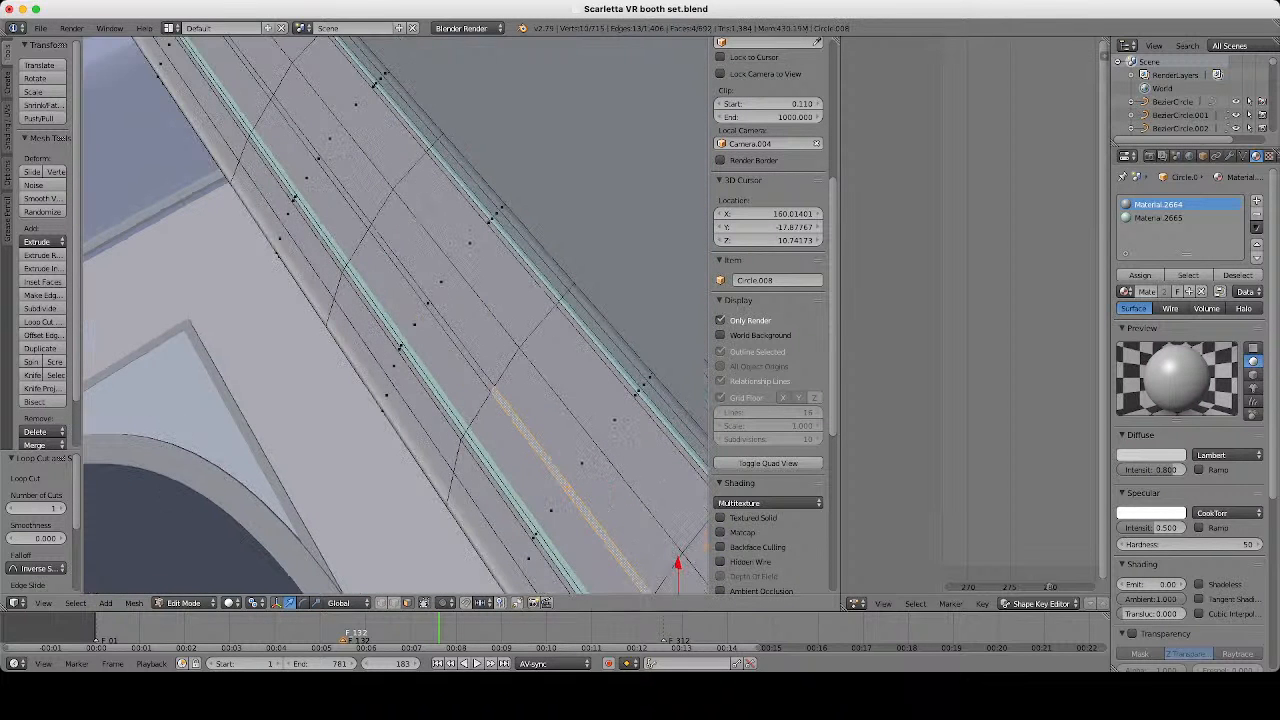
{"action": "right_click", "coordinate": [428, 304], "text": "shift"}
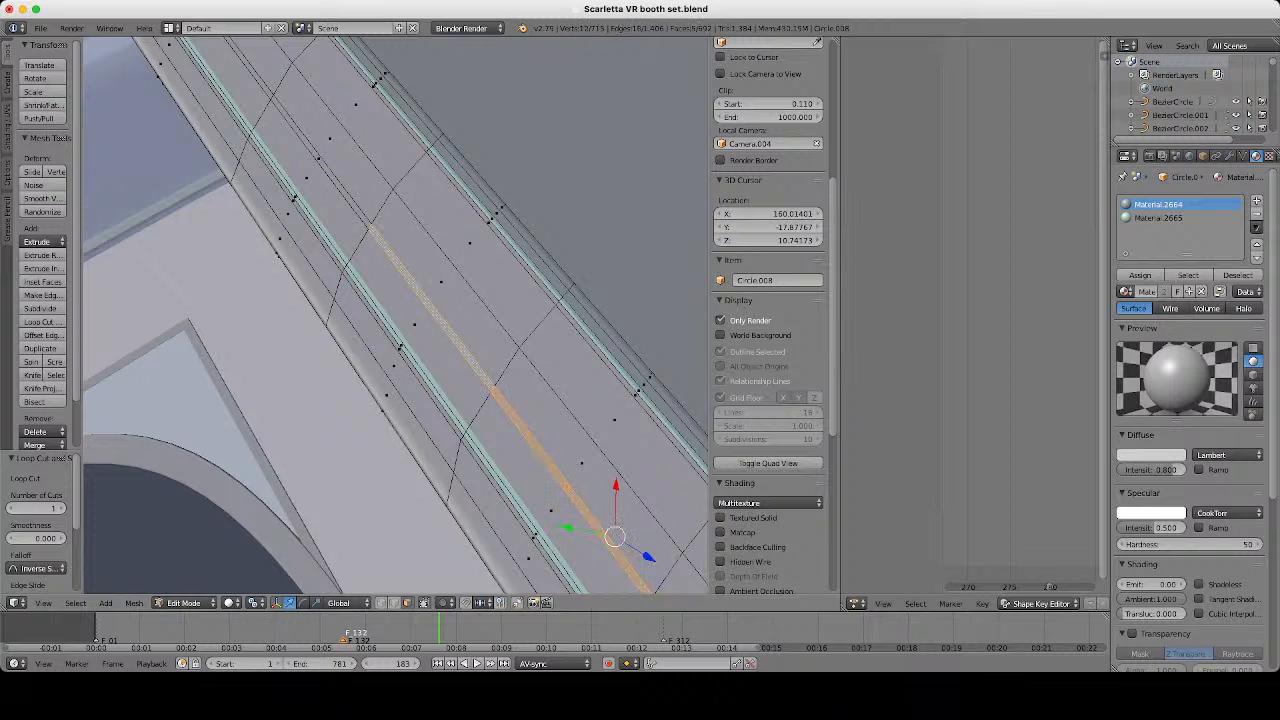
Add two closely spaced lengthwise loop cuts along the cap's top, near the outer mint strip.
{"action": "scroll", "coordinate": [396, 315], "scroll_direction": "down", "scroll_amount": 4}
{"action": "middle_click_drag", "start_coordinate": [428, 304], "coordinate": [360, 244], "text": "shift"}
{"action": "scroll", "coordinate": [466, 366], "scroll_direction": "down", "scroll_amount": 3}
{"action": "scroll", "coordinate": [360, 244], "scroll_direction": "up", "scroll_amount": 4}
{"action": "scroll", "coordinate": [396, 315], "scroll_direction": "up", "scroll_amount": 2}
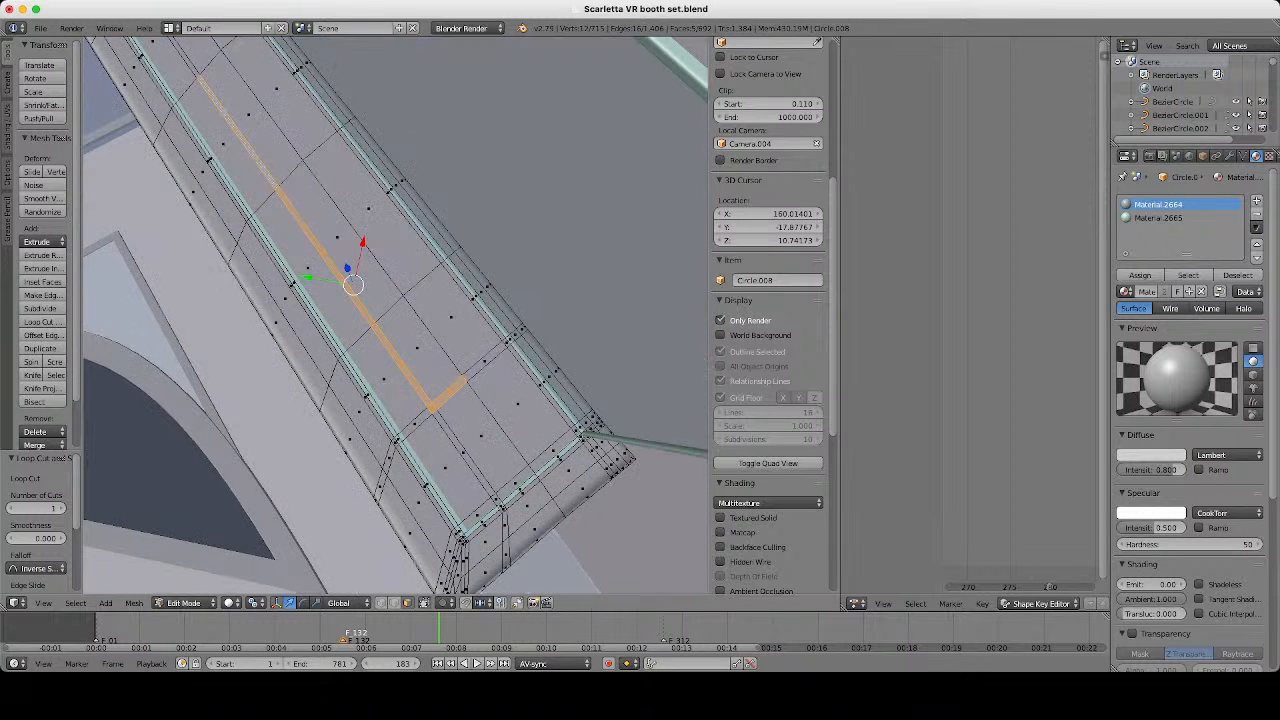
{"action": "middle_click_drag", "start_coordinate": [410, 330], "coordinate": [345, 275]}
{"action": "scroll", "coordinate": [345, 275], "scroll_direction": "up", "scroll_amount": 2}
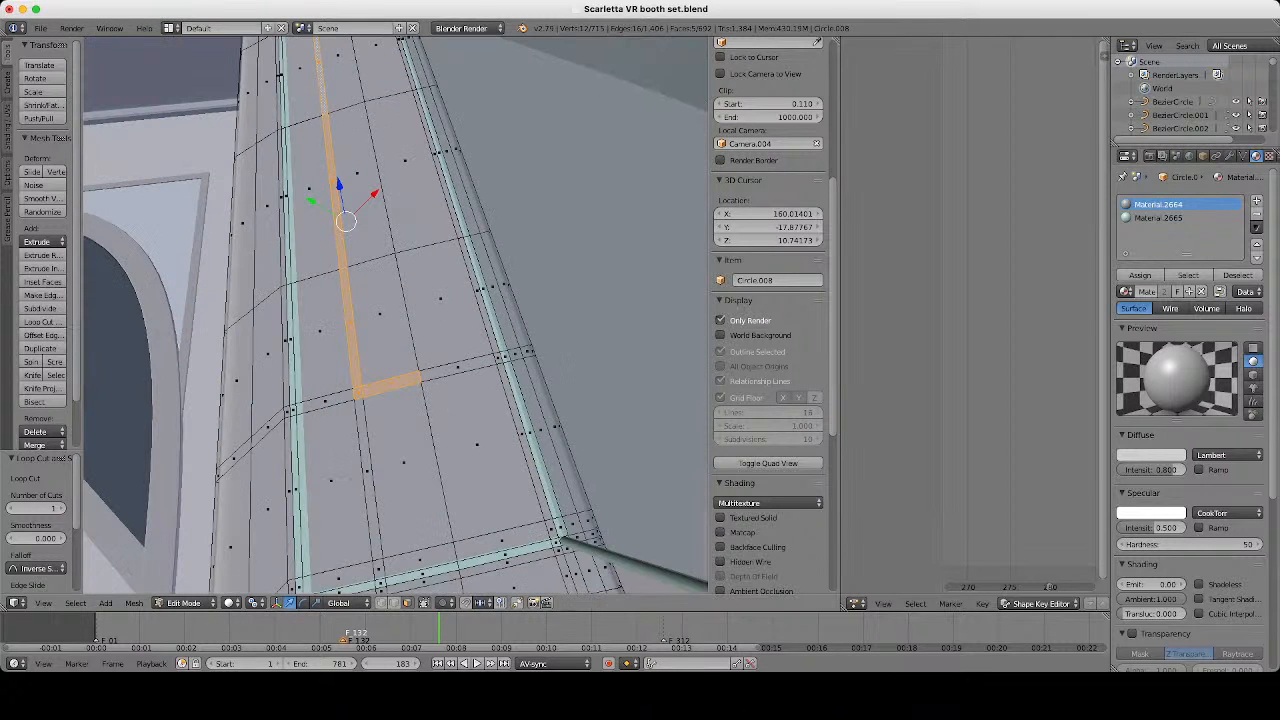
{"action": "key", "text": "g"}
{"action": "key", "text": "g"}
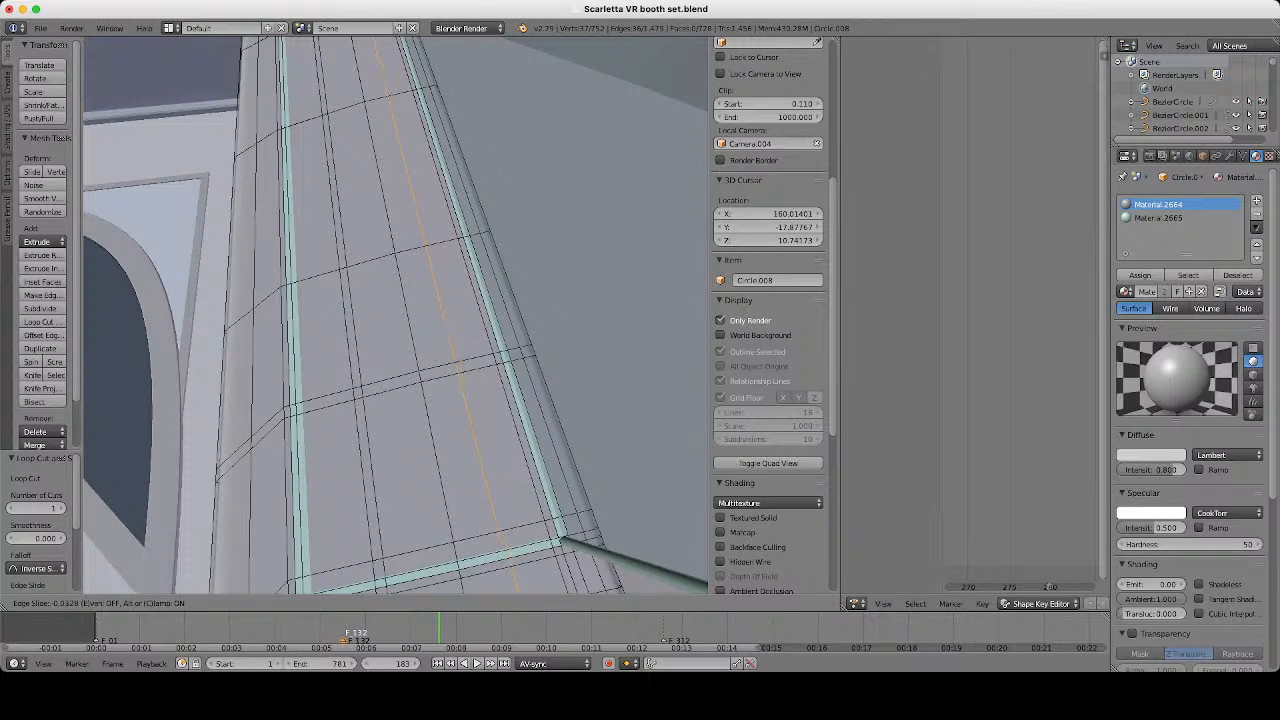
{"action": "left_click", "coordinate": [447, 504]}
{"action": "key", "text": "g"}
{"action": "key", "text": "g"}
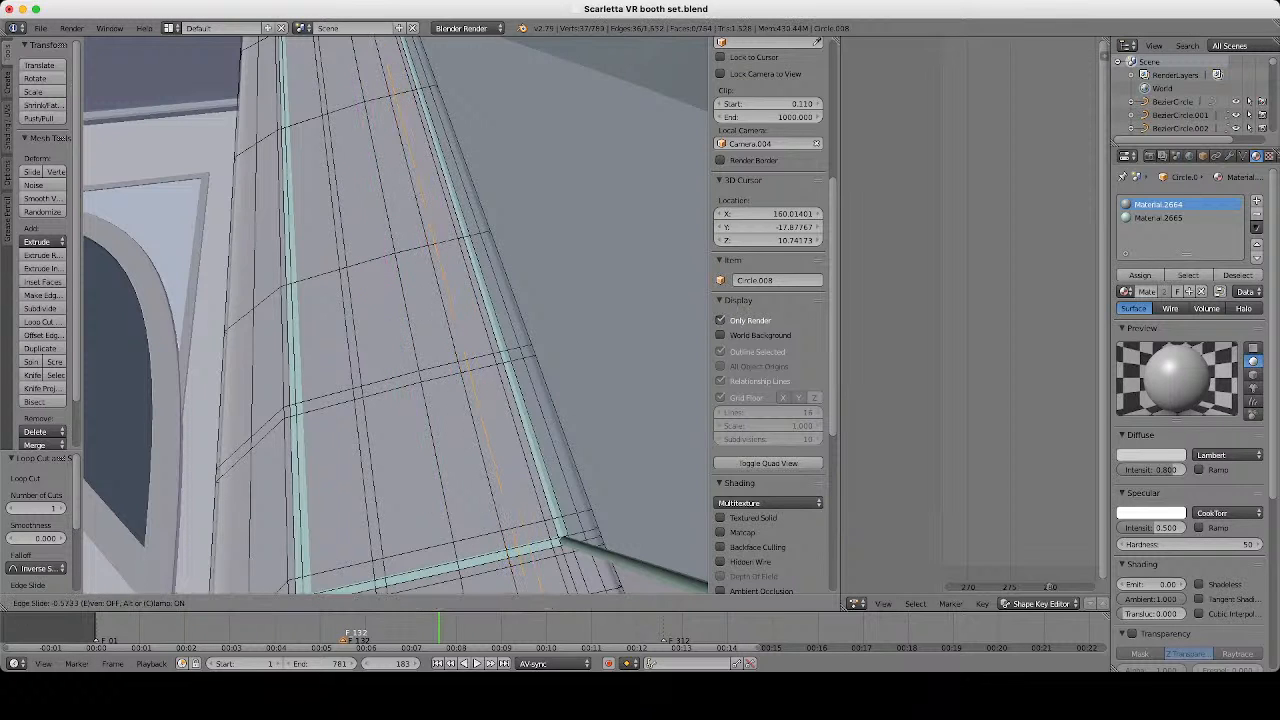
{"action": "key", "text": "Return"}
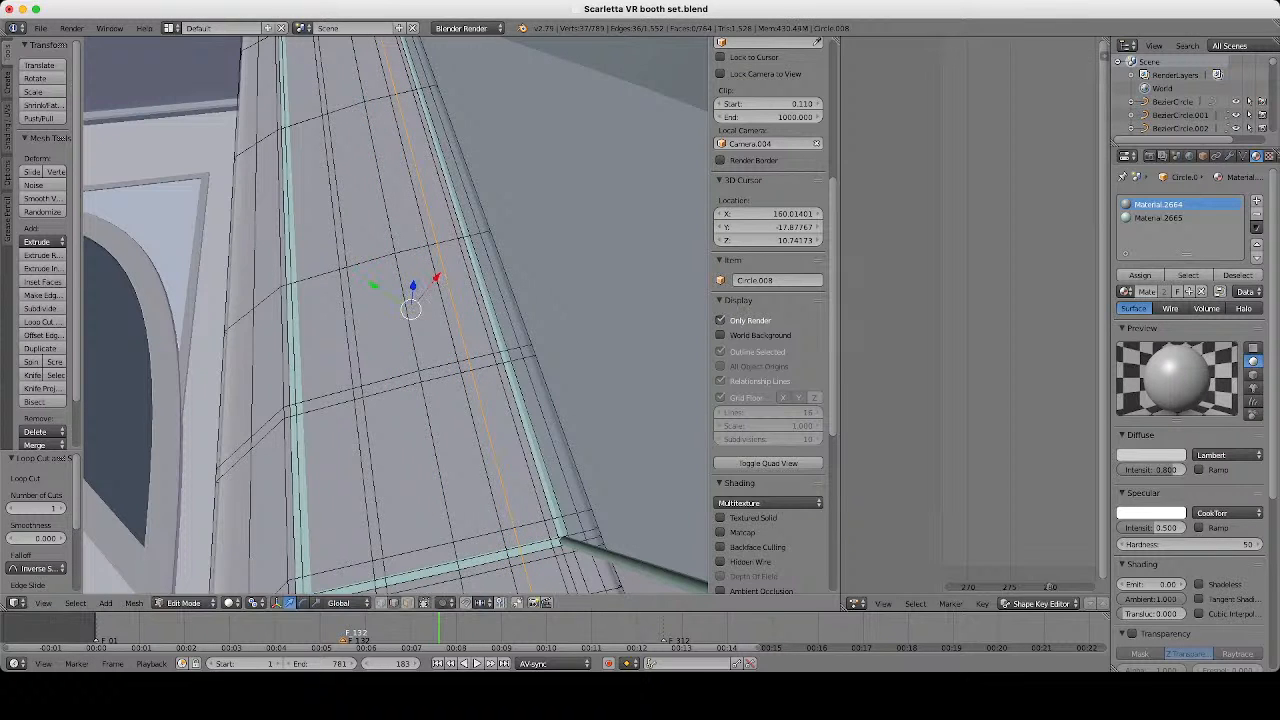
Select the crosswise edge loop near the cap's free end and slide it by a factor of -0.114.
{"action": "right_click", "coordinate": [395, 388], "text": "alt"}
{"action": "middle_click_drag", "start_coordinate": [395, 388], "coordinate": [577, 433]}
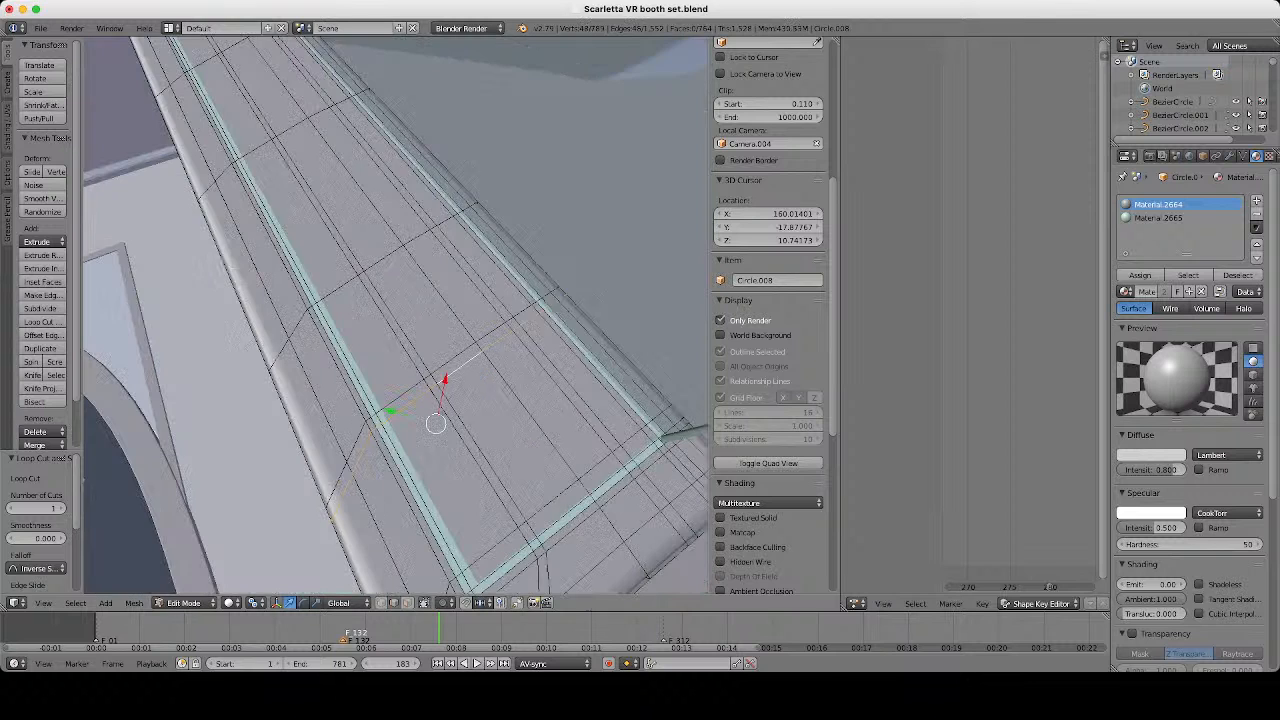
{"action": "key", "text": "ctrl+e"}
{"action": "left_click", "coordinate": [523, 433]}
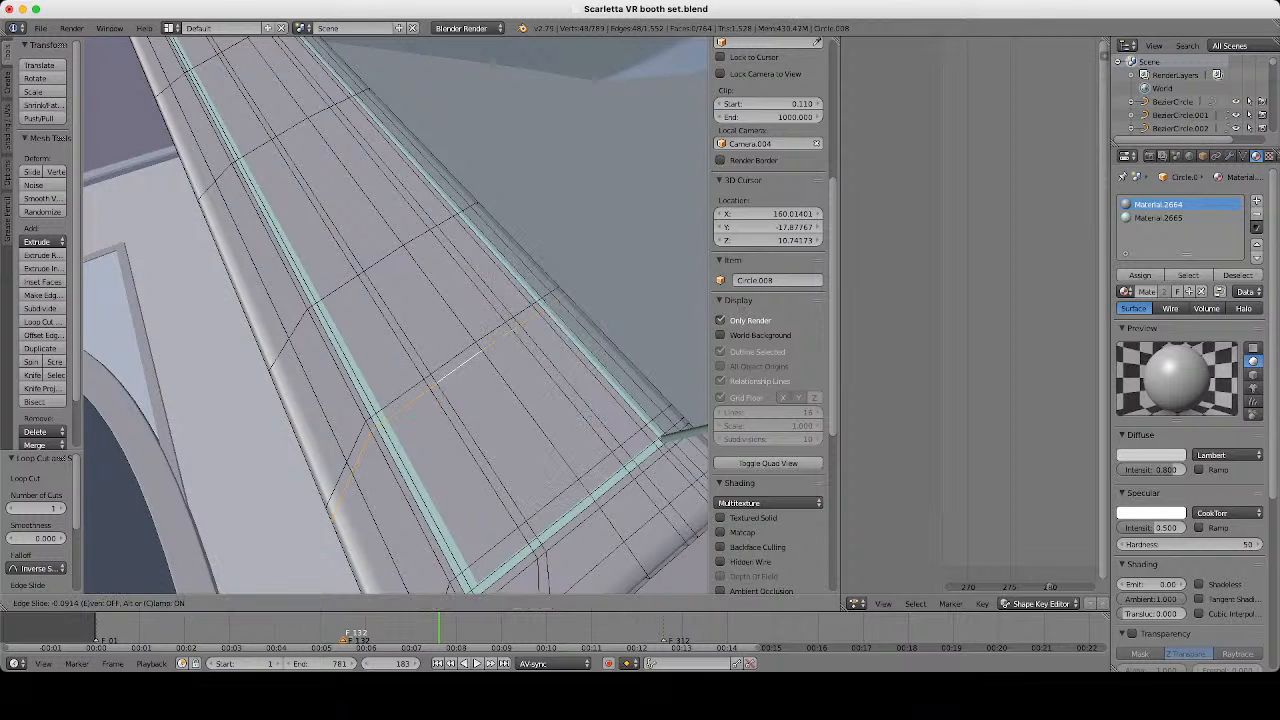
{"action": "key", "text": "Return"}
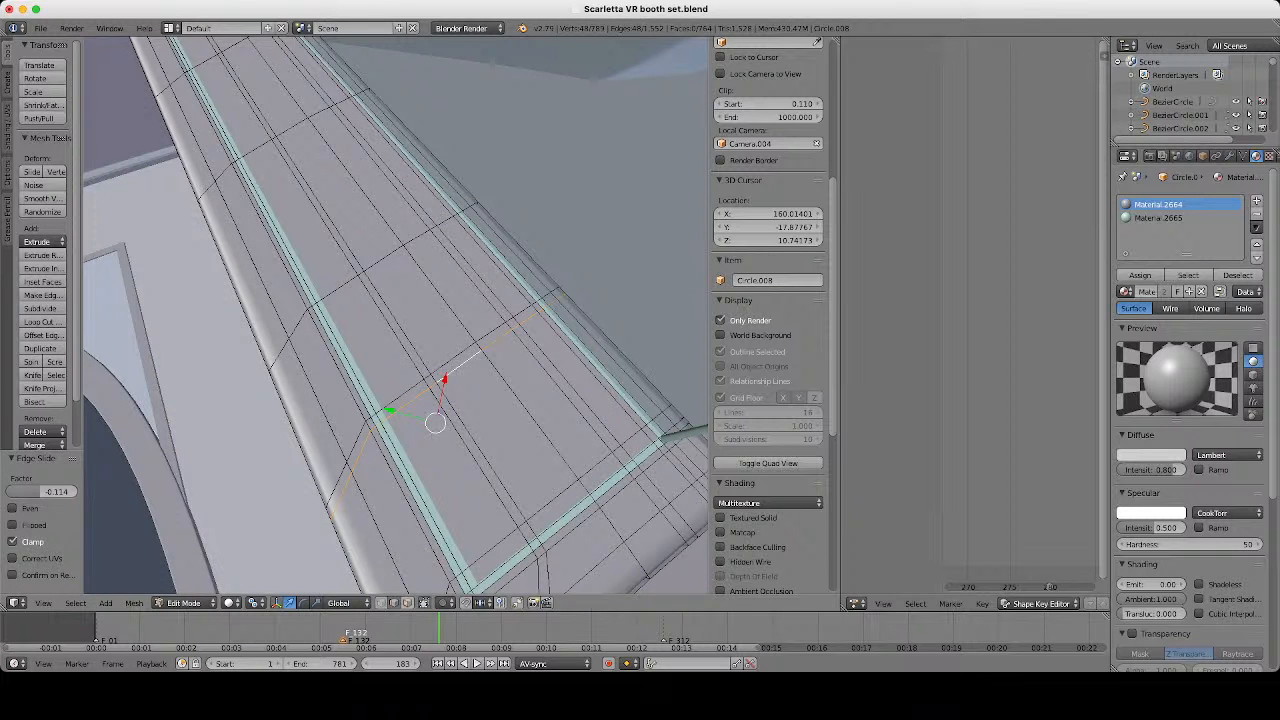
Switch to face selection and select two narrow crosswise faces plus a lengthwise run of narrow faces, forming an L on the cap's top.
{"action": "left_click", "coordinate": [407, 603]}
{"action": "right_click", "coordinate": [452, 365]}
{"action": "right_click", "coordinate": [493, 339], "text": "shift"}
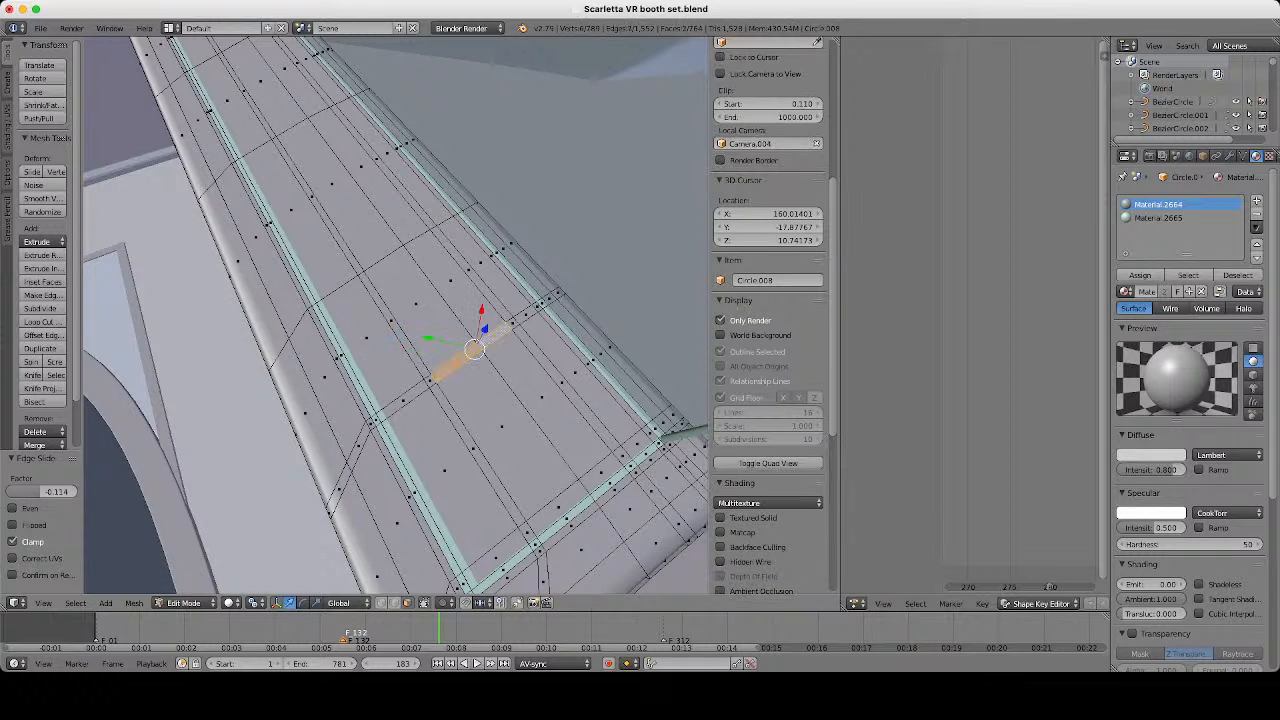
{"action": "right_click", "coordinate": [514, 325], "text": "shift"}
{"action": "right_click", "coordinate": [468, 270], "text": "shift"}
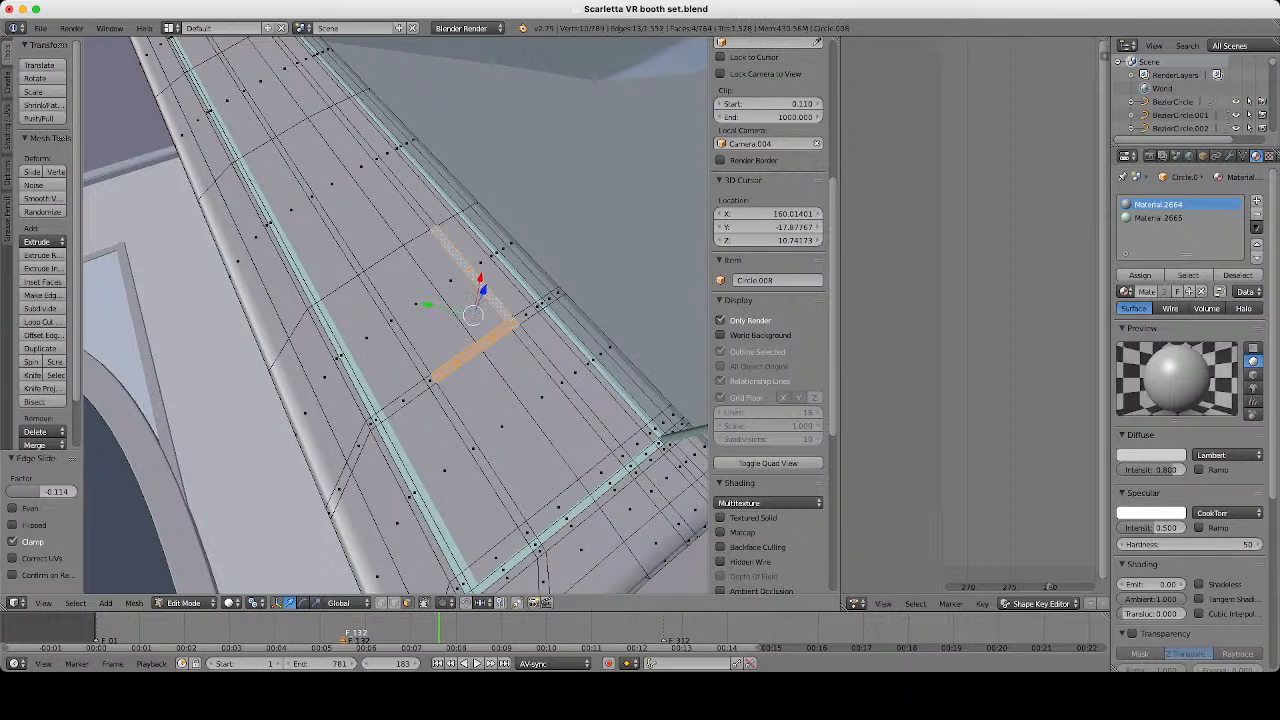
{"action": "right_click", "coordinate": [377, 159], "text": "shift"}
{"action": "middle_click_drag", "start_coordinate": [385, 190], "coordinate": [520, 315]}
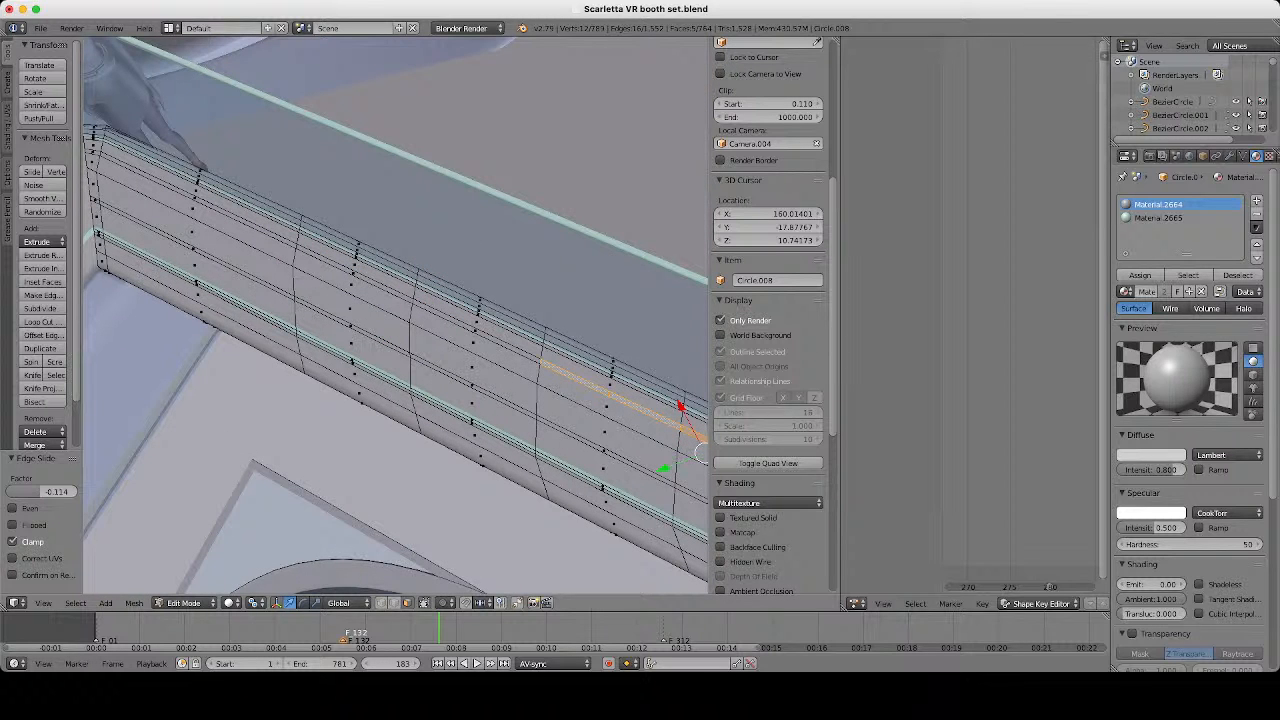
{"action": "right_click", "coordinate": [477, 332], "text": "shift"}
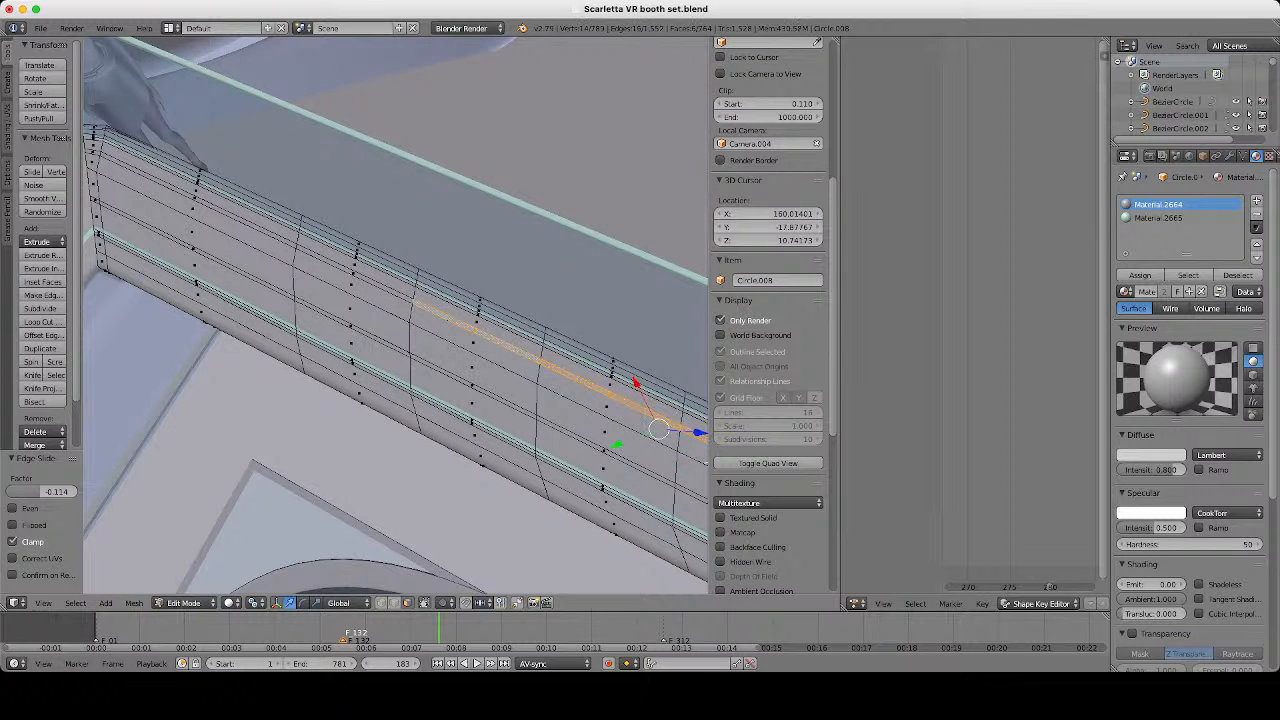
{"action": "right_click", "coordinate": [355, 272], "text": "shift"}
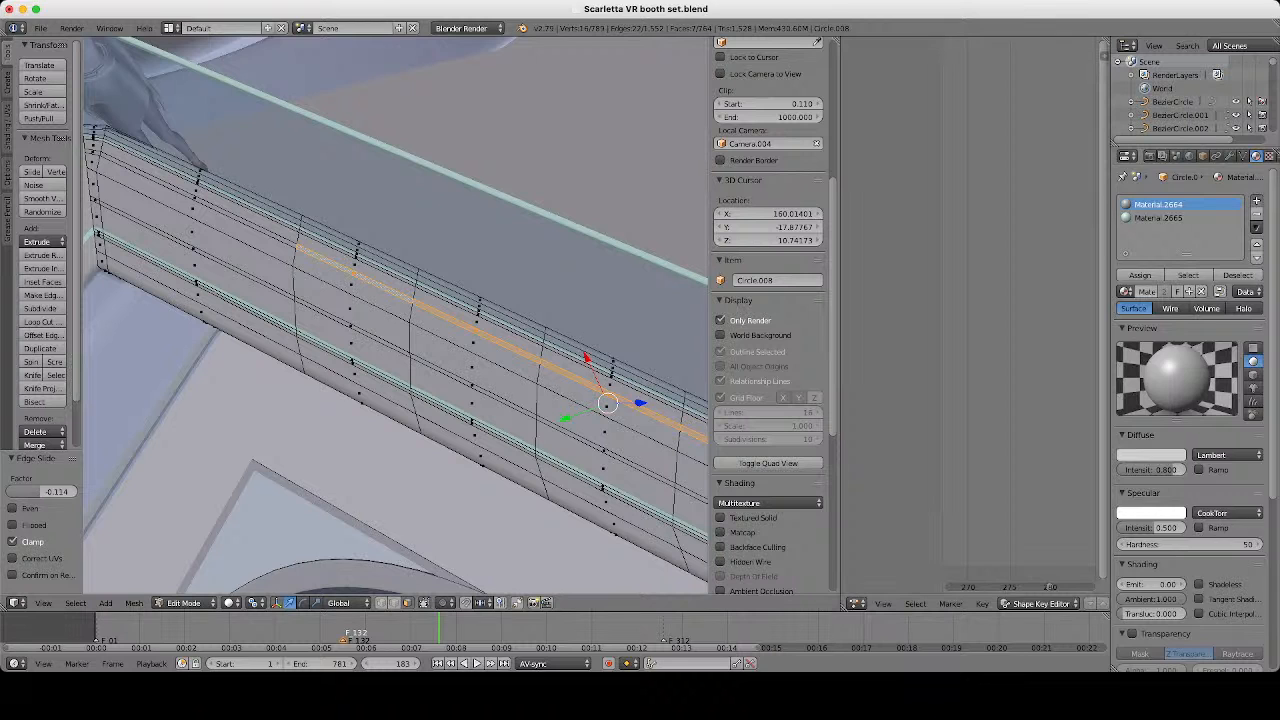
Add a third material slot with a new material, and assign the mint Material.2665 to the selected L-shaped faces.
{"action": "left_click", "coordinate": [1257, 201]}
{"action": "left_click", "coordinate": [1181, 291]}
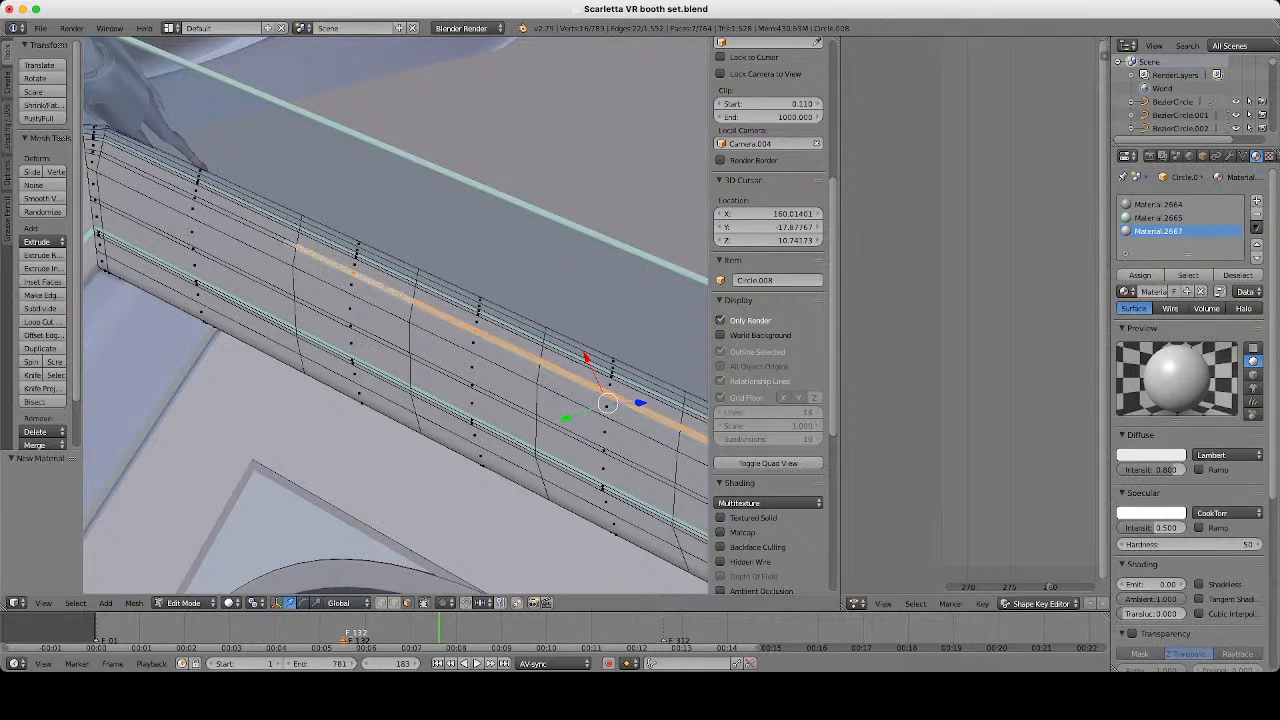
{"action": "left_click", "coordinate": [1158, 217]}
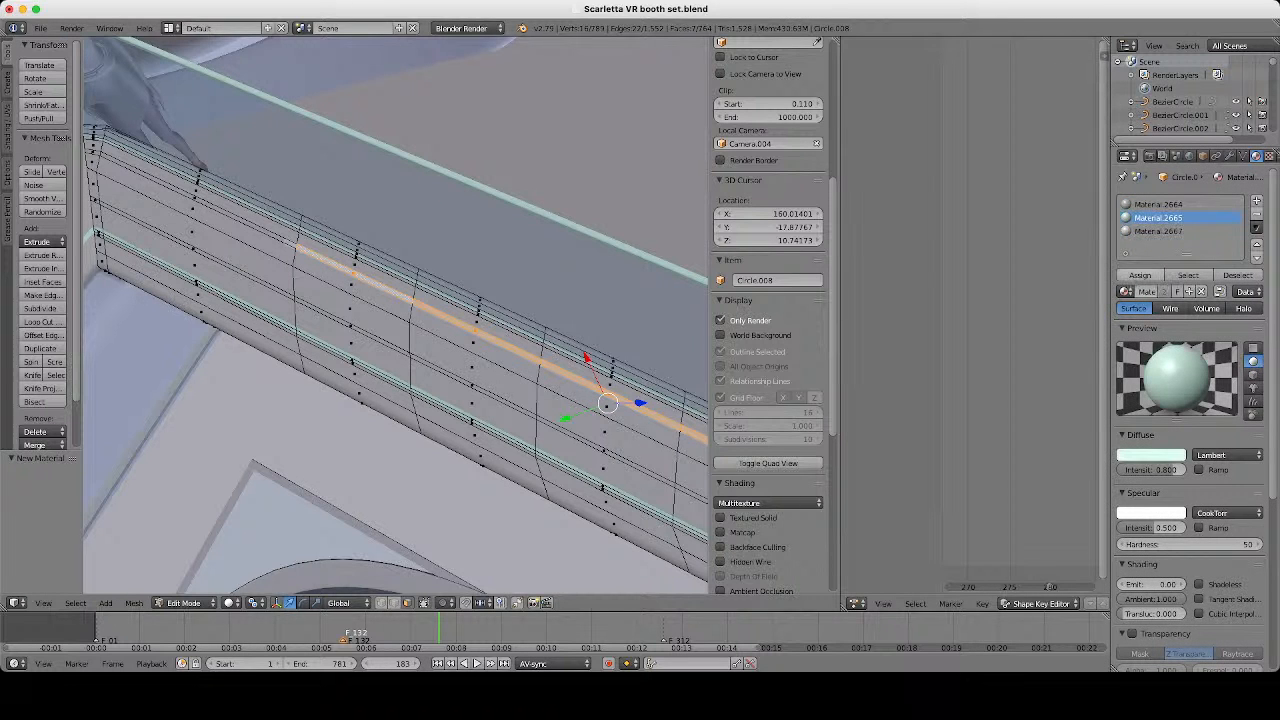
{"action": "left_click", "coordinate": [1140, 275]}
{"action": "scroll", "coordinate": [396, 316], "scroll_direction": "down", "scroll_amount": 3}
{"action": "key", "text": "Tab"}
{"action": "middle_click_drag", "start_coordinate": [450, 330], "coordinate": [340, 320]}
{"action": "scroll", "coordinate": [396, 316], "scroll_direction": "down", "scroll_amount": 4}
{"action": "scroll", "coordinate": [396, 316], "scroll_direction": "up", "scroll_amount": 4}
{"action": "key", "text": "Tab"}
Add a crosswise loop cut close to each side of the mint L's short leg to sharpen and narrow it.
{"action": "mouse_move", "coordinate": [440, 340]}
{"action": "middle_mouse_down"}
{"action": "mouse_move", "coordinate": [385, 305]}
{"action": "mouse_move", "coordinate": [450, 300]}
{"action": "mouse_move", "coordinate": [460, 345]}
{"action": "middle_mouse_up"}
{"action": "middle_click_drag", "start_coordinate": [460, 345], "coordinate": [360, 280], "text": "shift"}
{"action": "scroll", "coordinate": [360, 290], "scroll_direction": "up", "scroll_amount": 6}
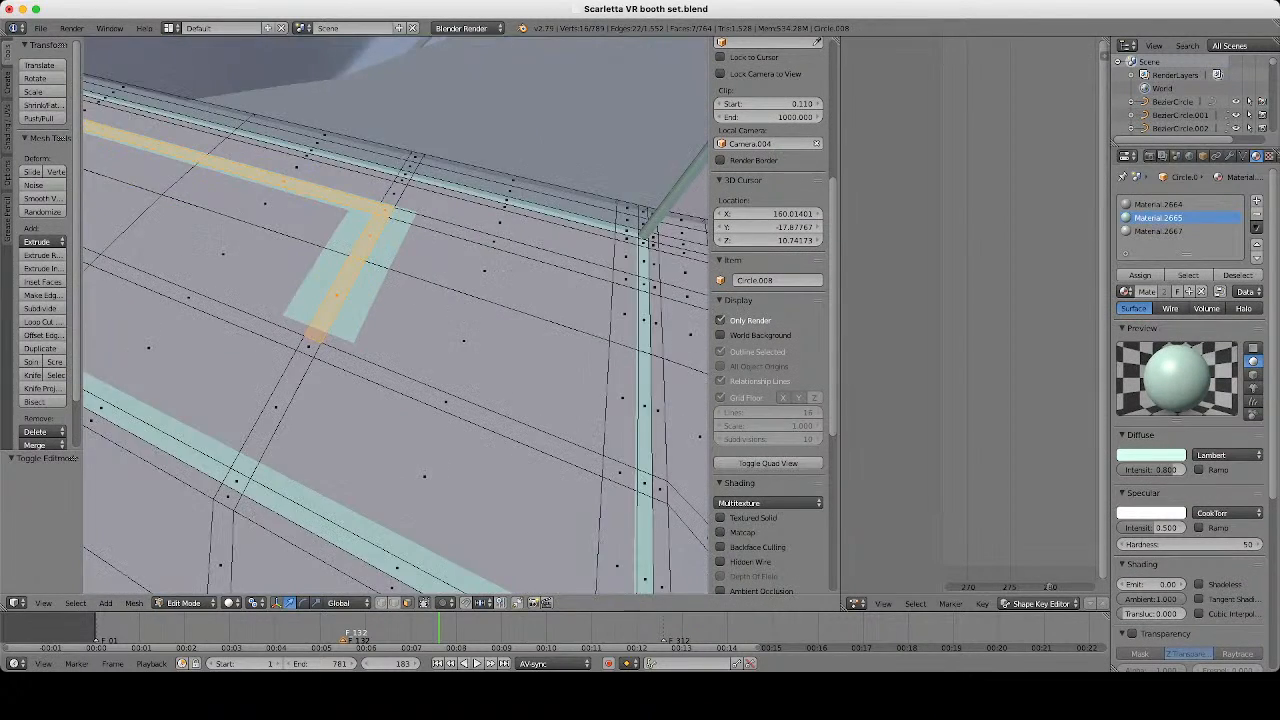
{"action": "key", "text": "ctrl+r"}
{"action": "left_click", "coordinate": [270, 325]}
{"action": "left_click", "coordinate": [310, 335]}
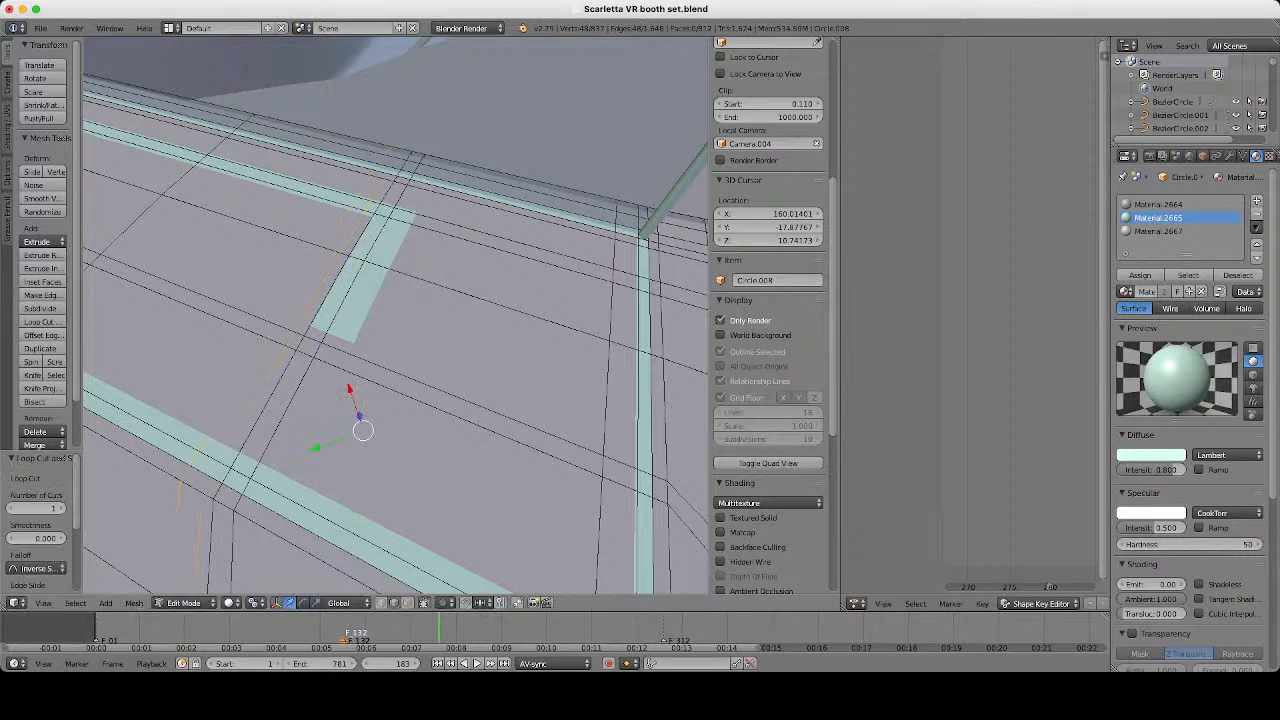
{"action": "key", "text": "ctrl+r"}
{"action": "left_click", "coordinate": [365, 350]}
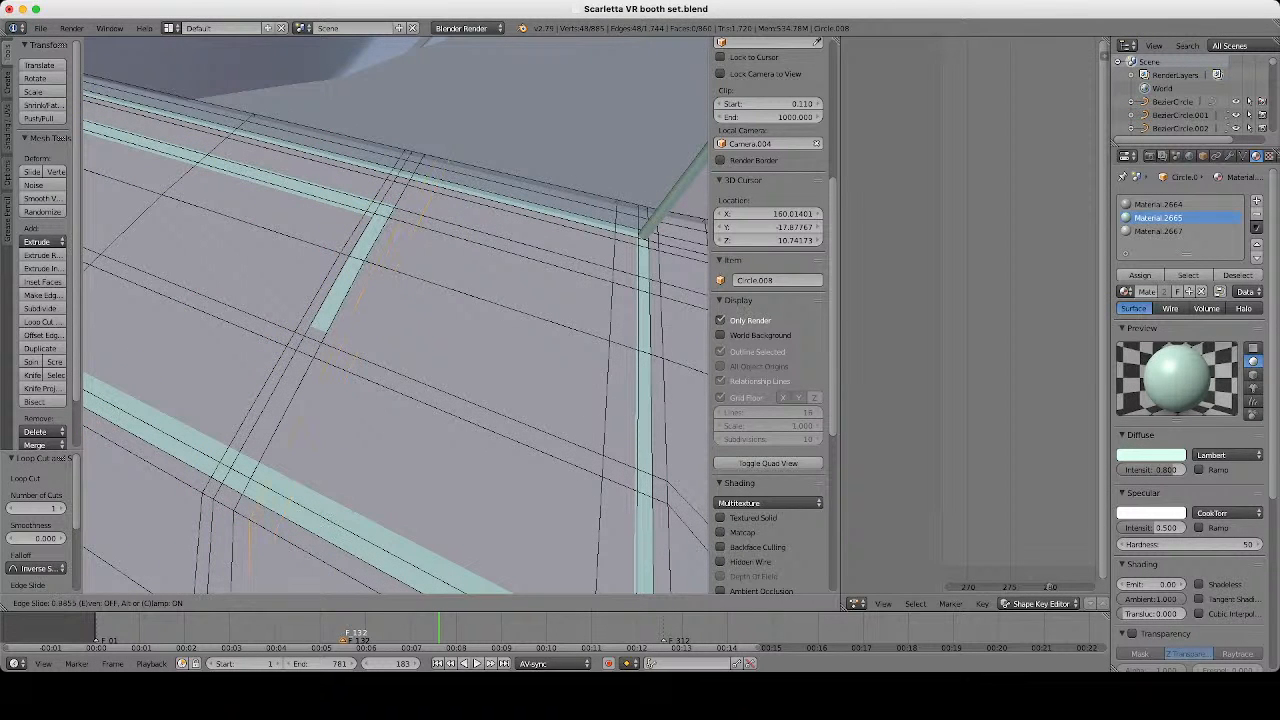
{"action": "left_click", "coordinate": [355, 360]}
{"action": "scroll", "coordinate": [375, 380], "scroll_direction": "down", "scroll_amount": 6}
{"action": "key", "text": "Tab"}
{"action": "middle_click_drag", "start_coordinate": [375, 380], "coordinate": [490, 320]}
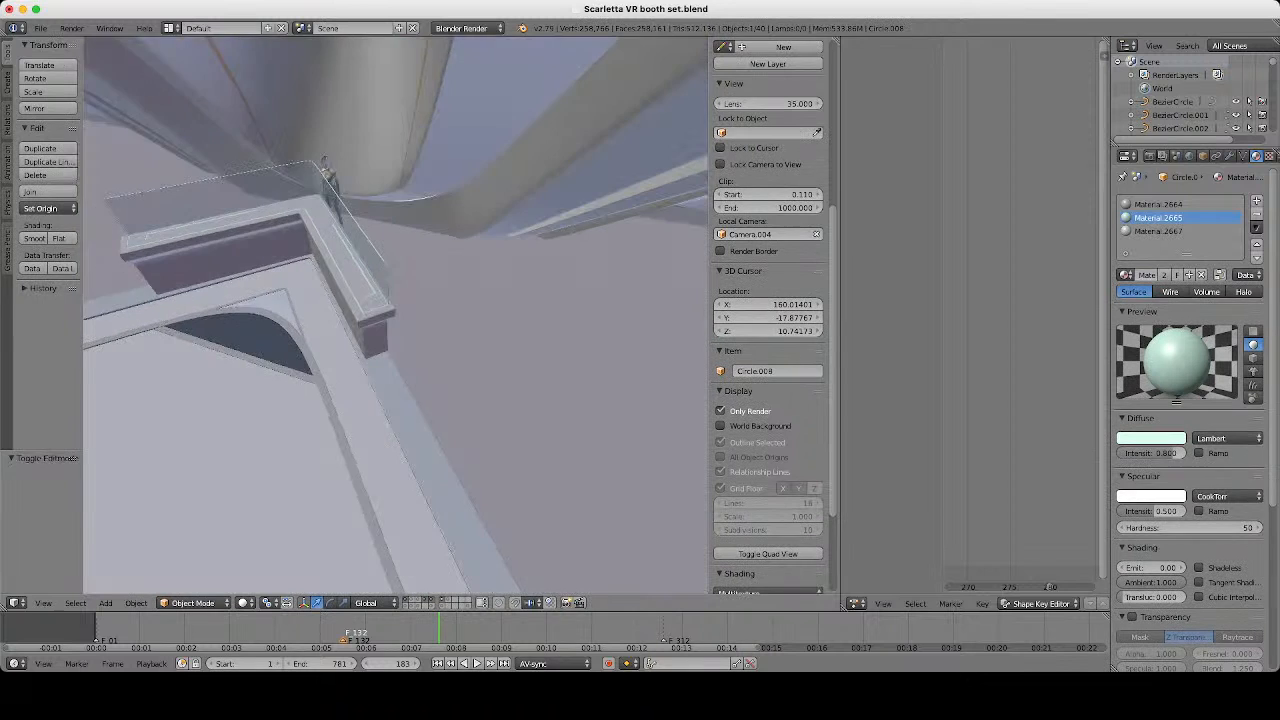
Select the lengthwise edge loop bordering the mint L's long leg and slide it by a factor of 0.555.
{"action": "scroll", "coordinate": [395, 315], "scroll_direction": "up", "scroll_amount": 6}
{"action": "key", "text": "Tab"}
{"action": "middle_click_drag", "start_coordinate": [395, 315], "coordinate": [502, 392]}
{"action": "right_click", "coordinate": [480, 412], "text": "alt"}
{"action": "scroll", "coordinate": [482, 408], "scroll_direction": "up", "scroll_amount": 3}
{"action": "key", "text": "ctrl+e"}
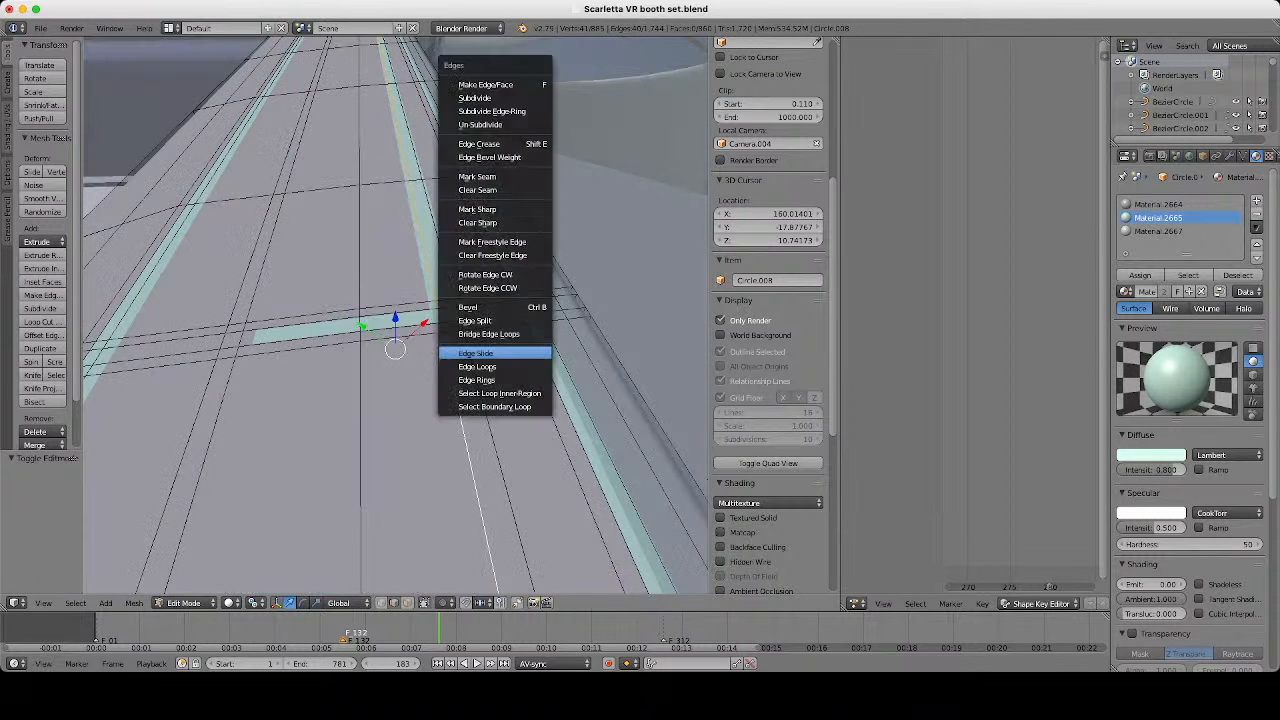
{"action": "left_click", "coordinate": [476, 353]}
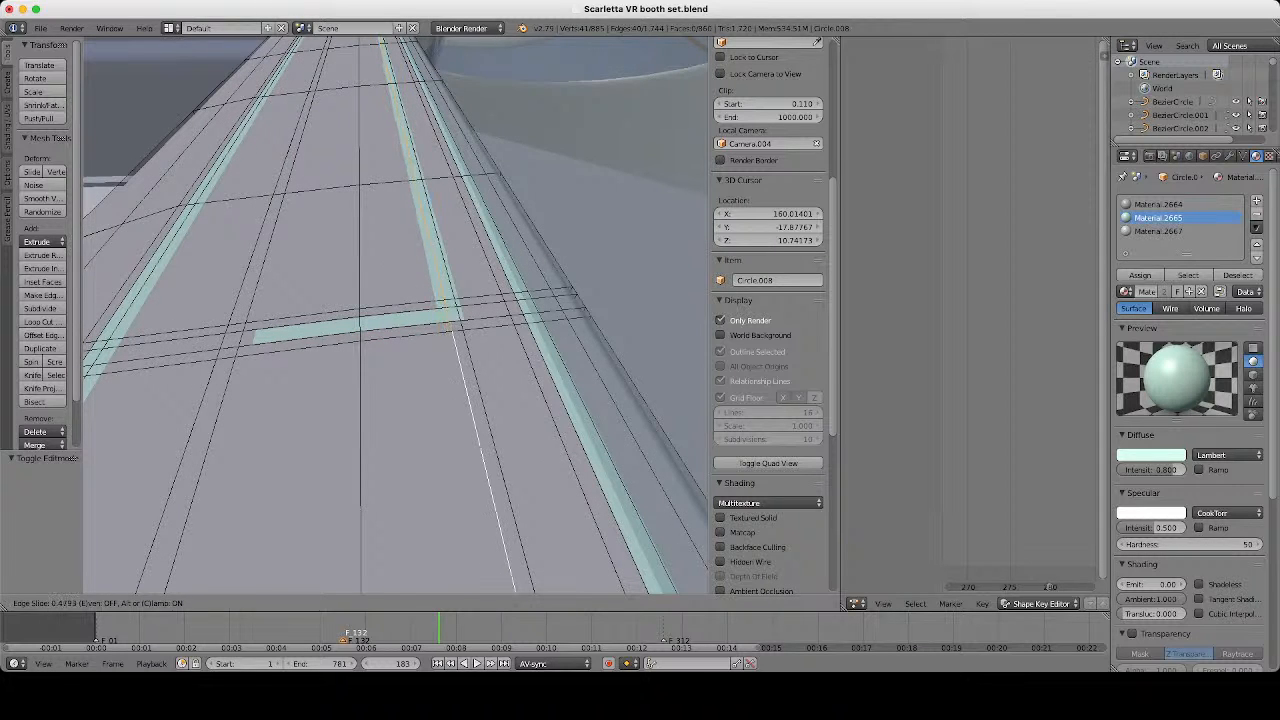
{"action": "left_click", "coordinate": [480, 420]}
Add a lengthwise loop cut just inside the mint L's long leg to tighten its edge.
{"action": "key", "text": "ctrl+r"}
{"action": "left_click", "coordinate": [474, 420]}
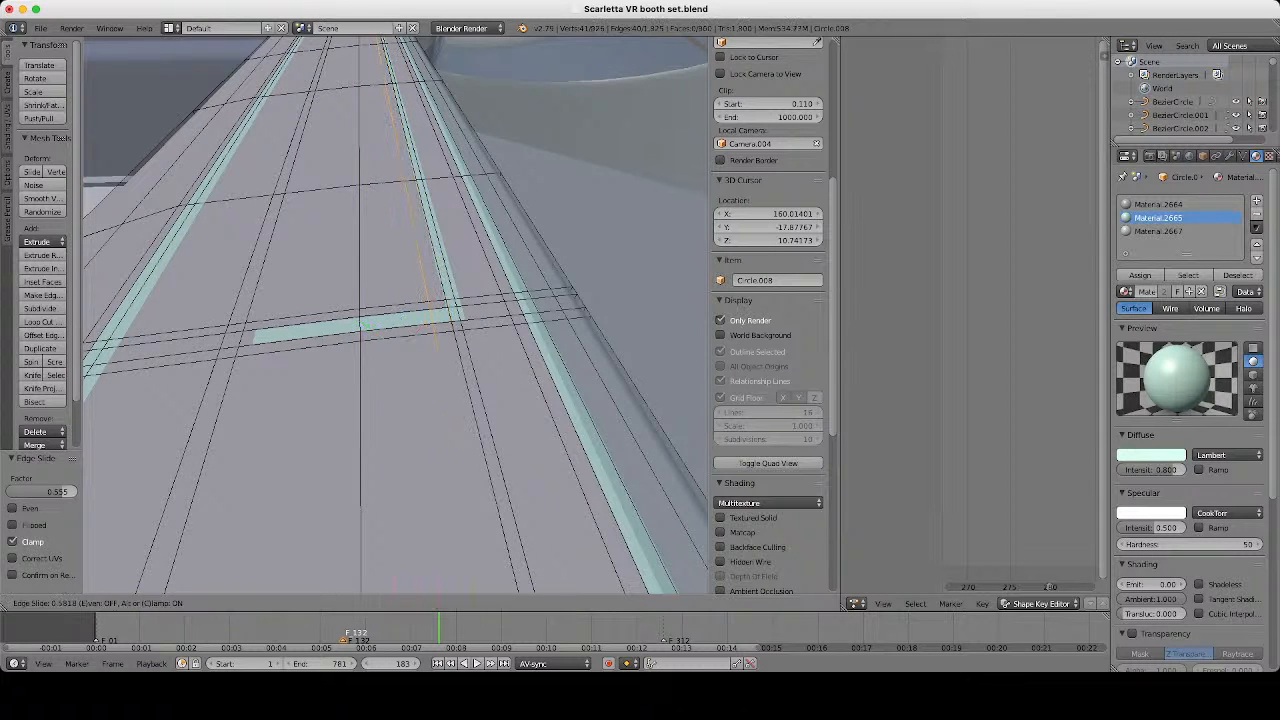
{"action": "left_click", "coordinate": [480, 420]}
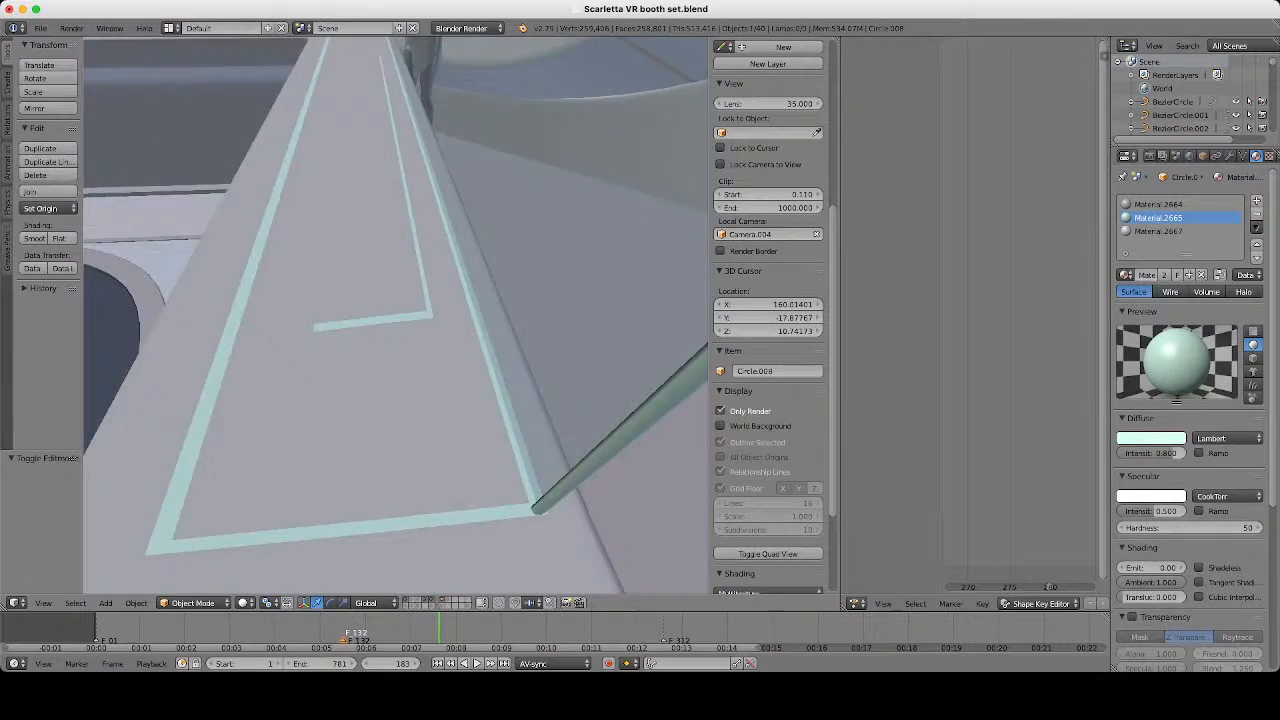
{"action": "scroll", "coordinate": [395, 316], "scroll_direction": "down", "scroll_amount": 6}
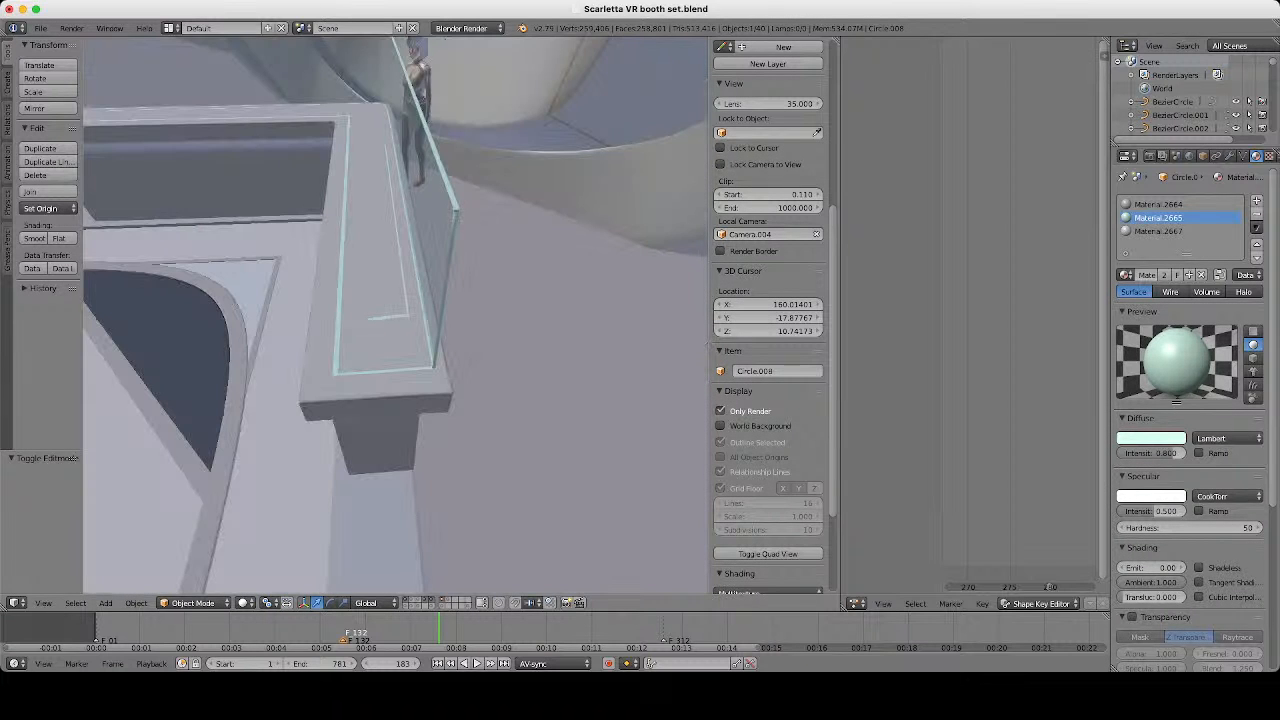
{"action": "scroll", "coordinate": [395, 316], "scroll_direction": "down", "scroll_amount": 5}
{"action": "middle_click_drag", "start_coordinate": [395, 316], "coordinate": [462, 358]}
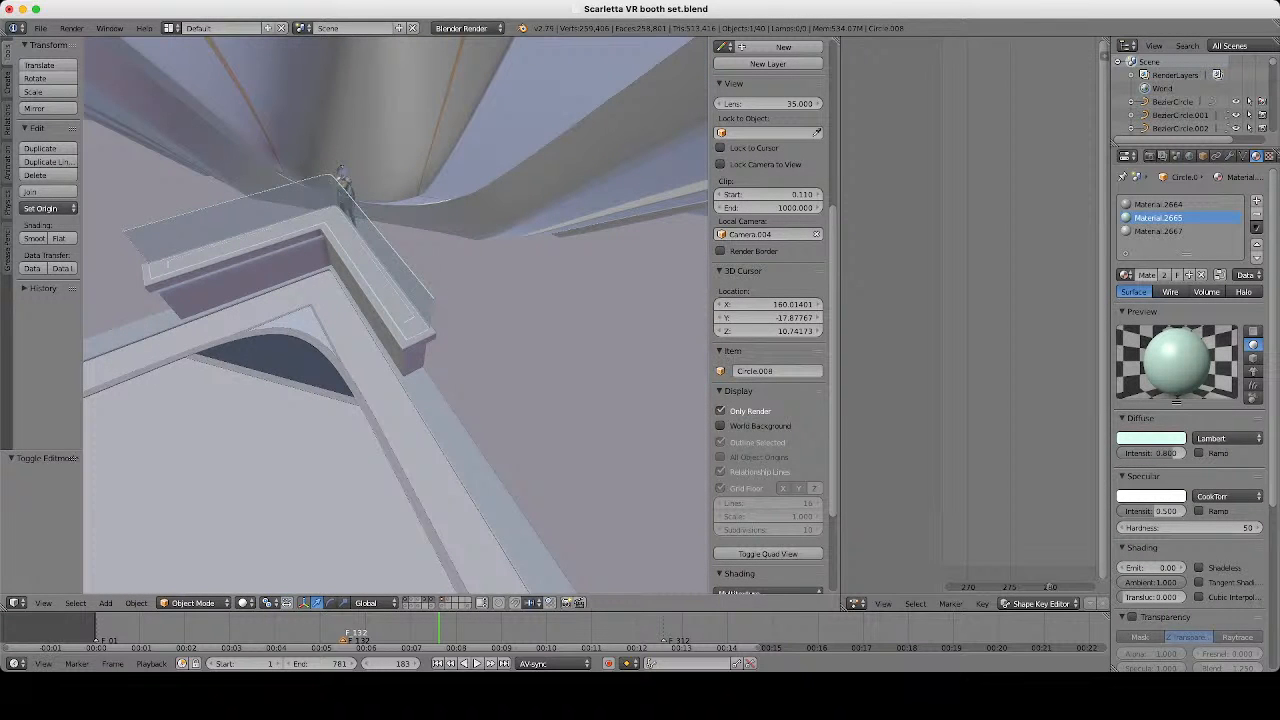
Add two closely spaced crosswise loop cuts on the cap near the wall's corner.
{"action": "scroll", "coordinate": [395, 316], "scroll_direction": "up", "scroll_amount": 5}
{"action": "middle_click_drag", "start_coordinate": [395, 316], "coordinate": [420, 330]}
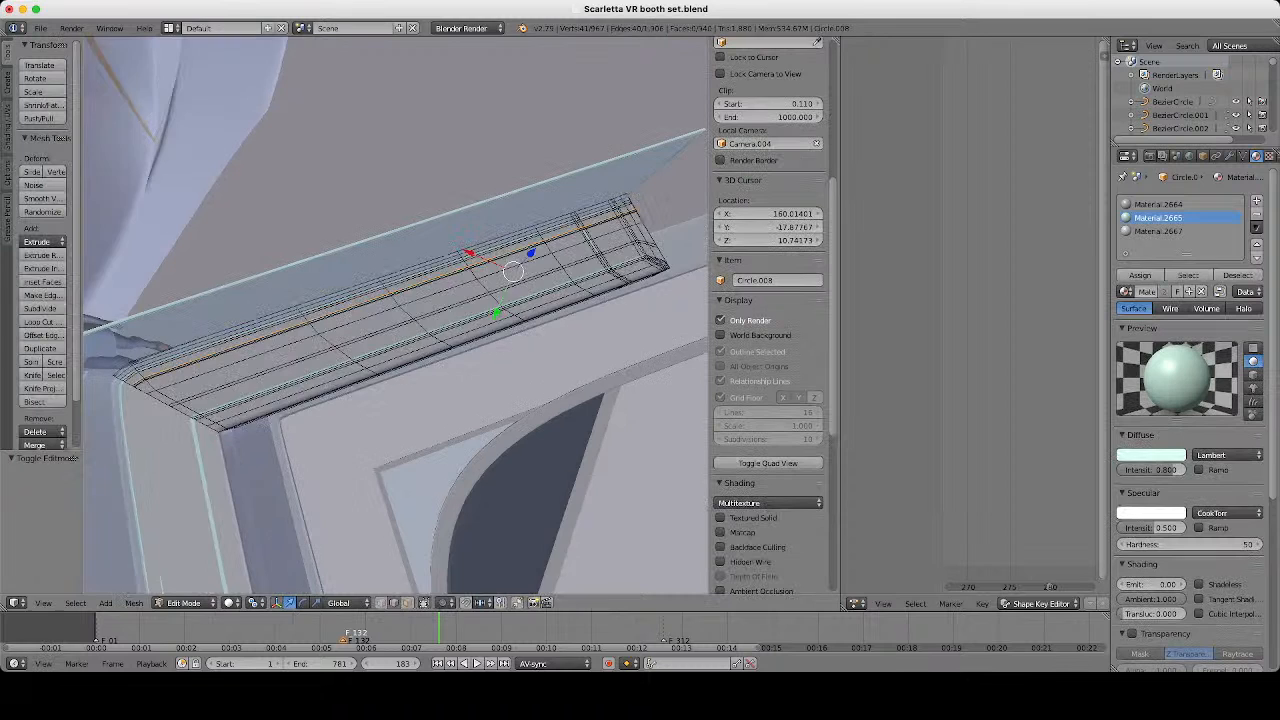
{"action": "scroll", "coordinate": [395, 316], "scroll_direction": "up", "scroll_amount": 3}
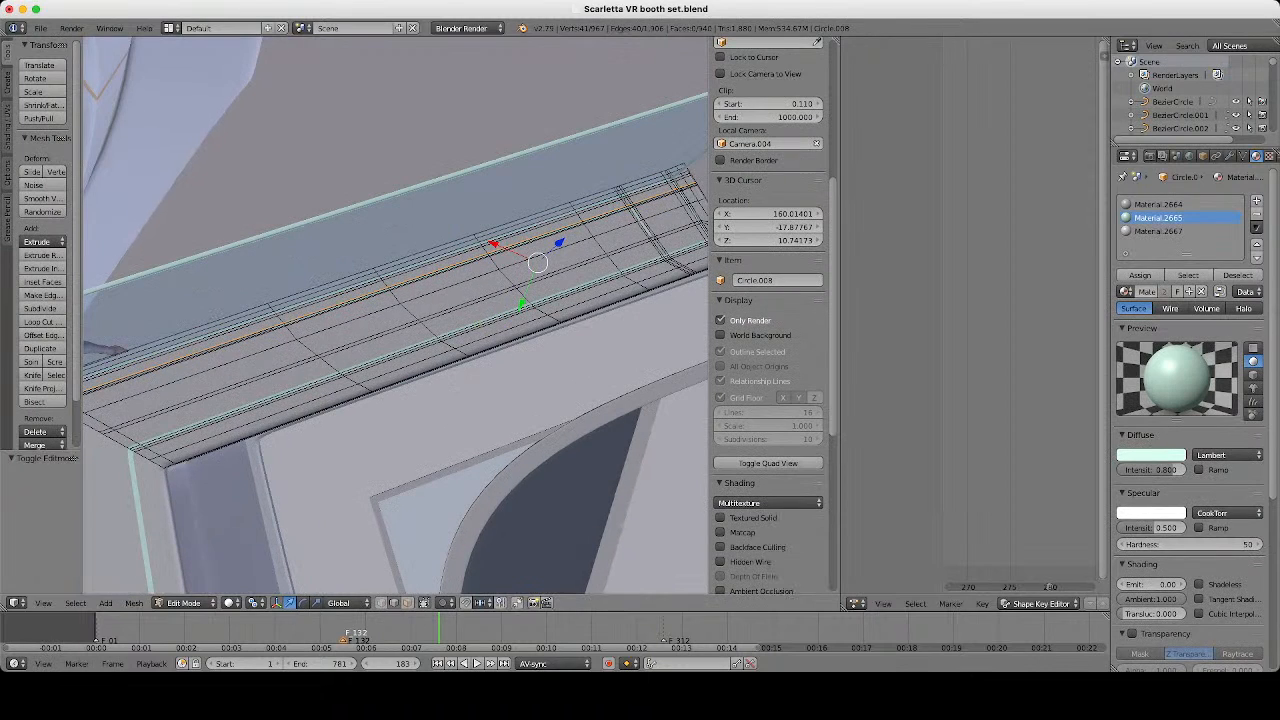
{"action": "key", "text": "ctrl+r"}
{"action": "double_click", "coordinate": [240, 388]}
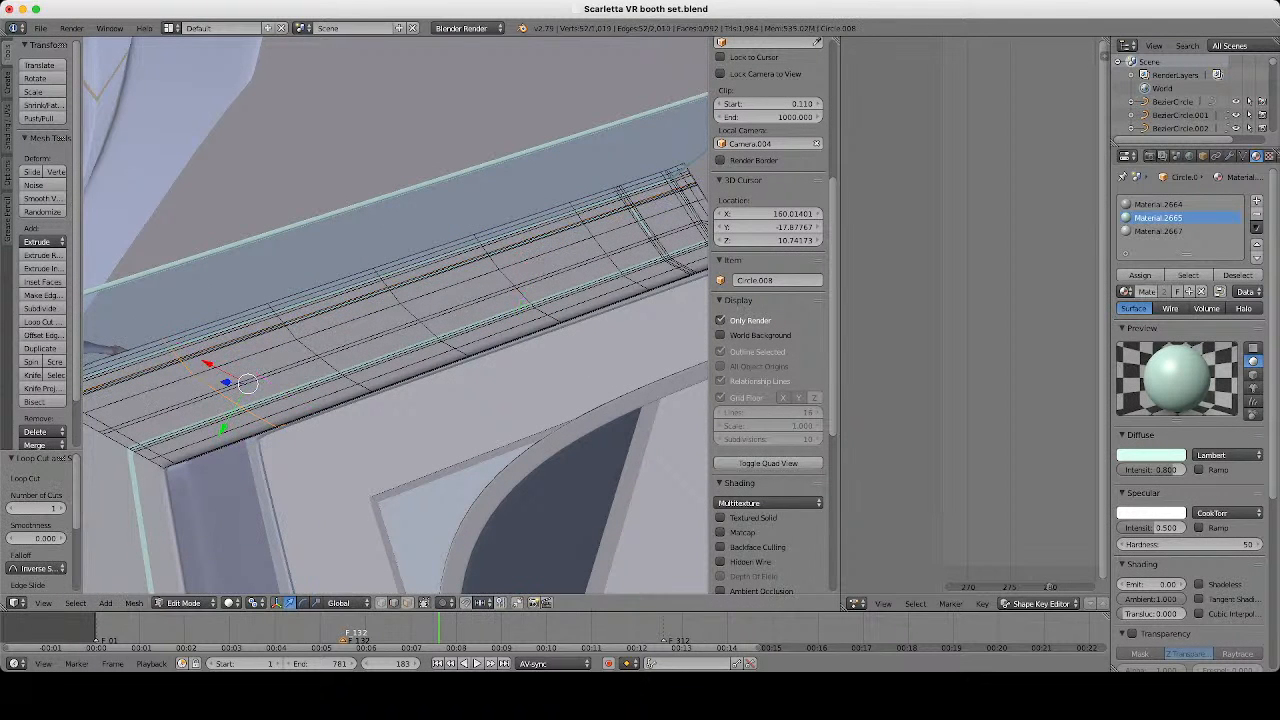
{"action": "middle_click_drag", "start_coordinate": [246, 383], "coordinate": [300, 380]}
{"action": "scroll", "coordinate": [300, 380], "scroll_direction": "up", "scroll_amount": 3}
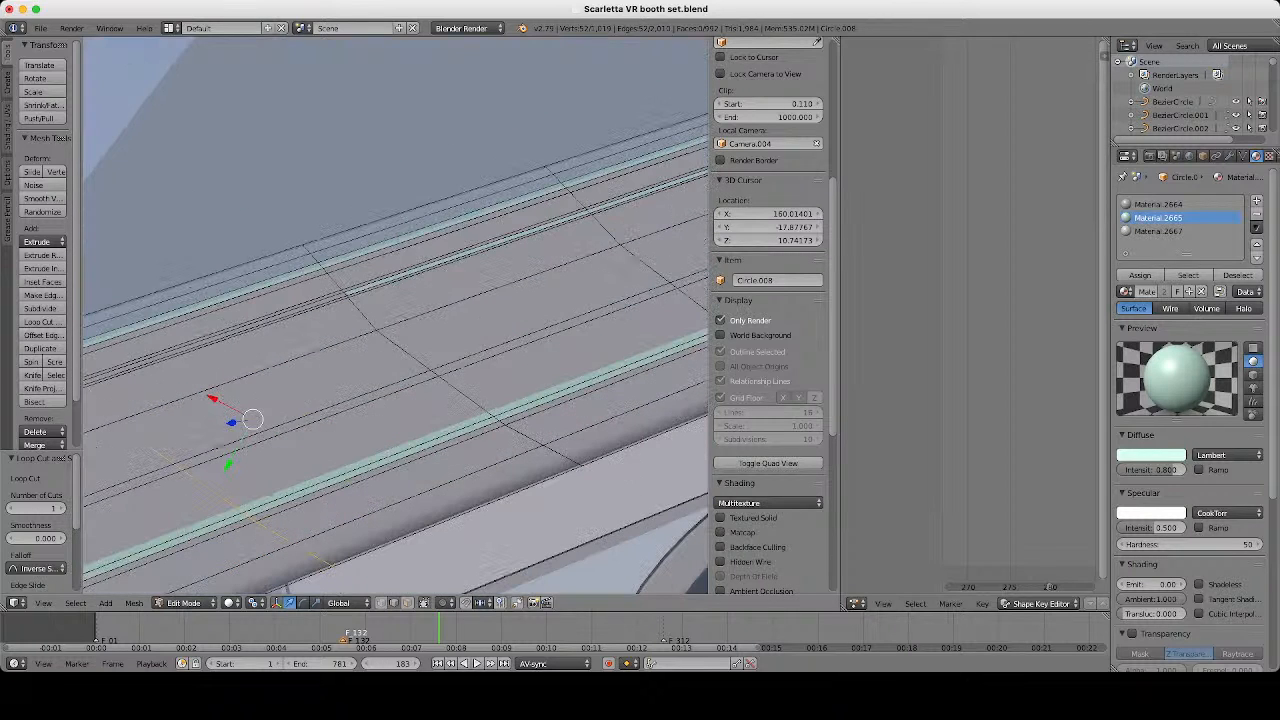
{"action": "key", "text": "g"}
{"action": "key", "text": "g"}
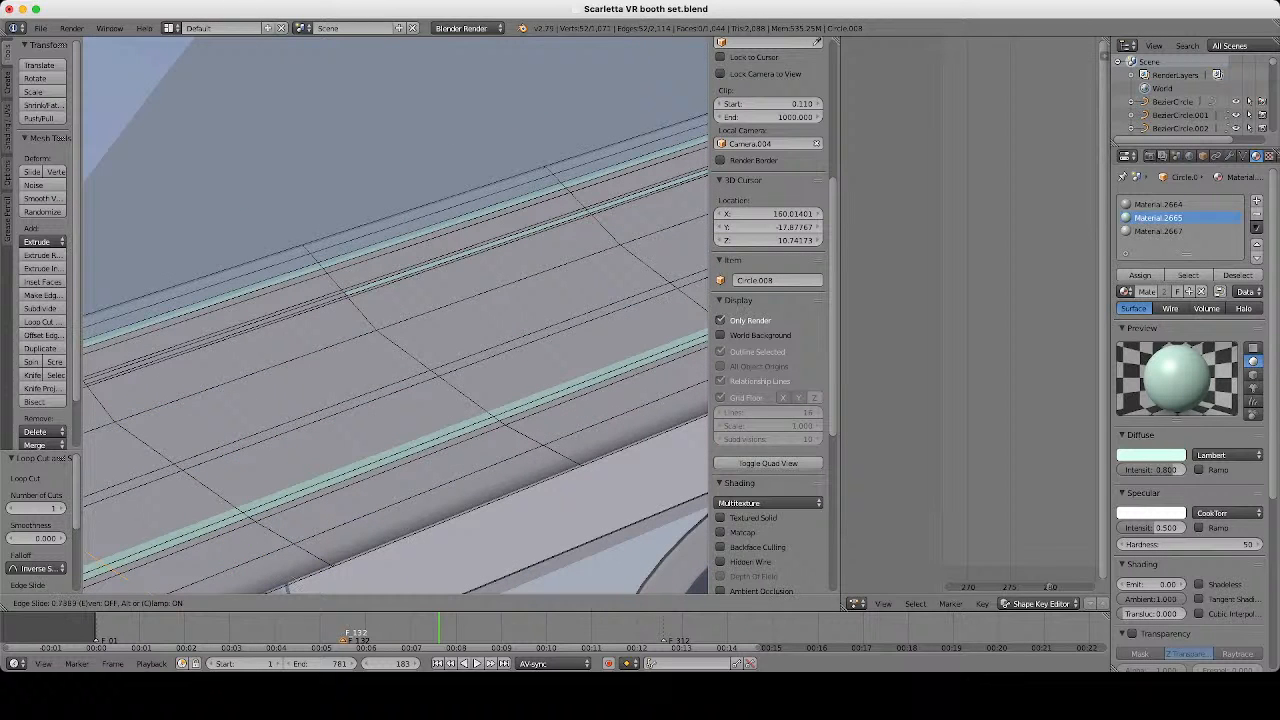
{"action": "left_click", "coordinate": [300, 380]}
{"action": "scroll", "coordinate": [300, 380], "scroll_direction": "down", "scroll_amount": 2}
{"action": "middle_click_drag", "start_coordinate": [272, 401], "coordinate": [241, 424], "text": "shift"}
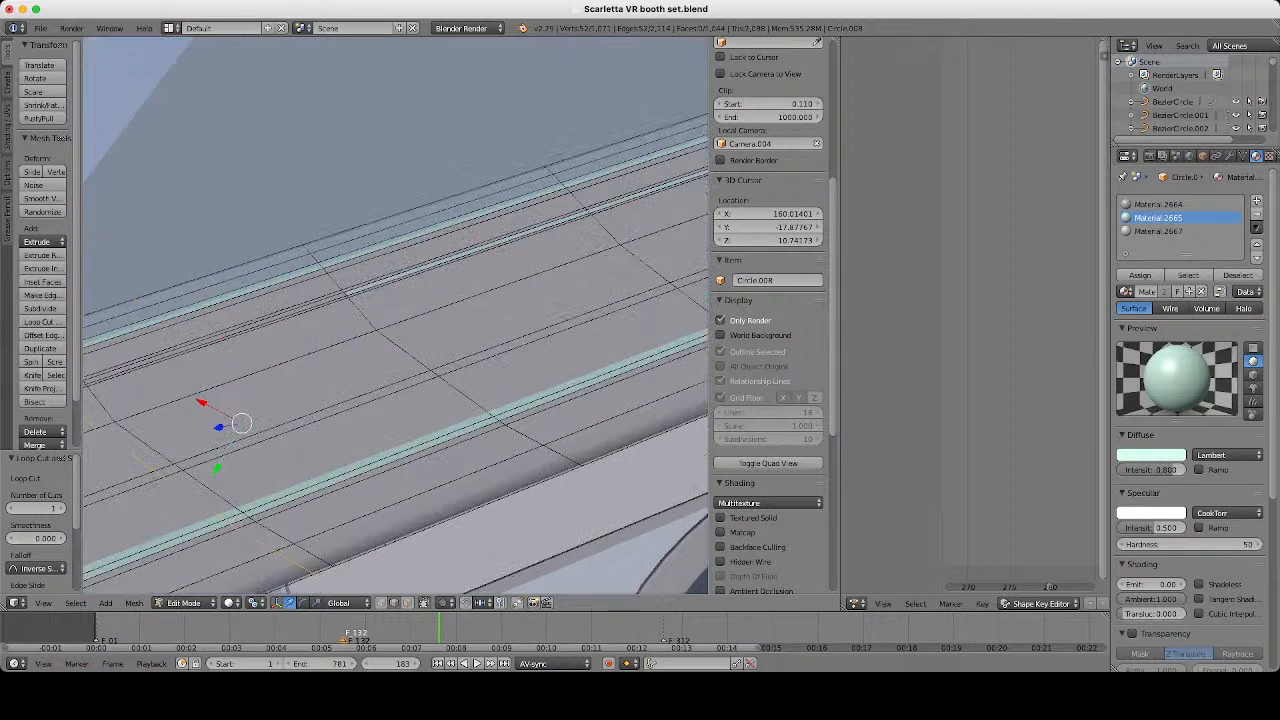
Switch to face selection, select two narrow lengthwise faces along the cap's middle, and assign them Material.2665.
{"action": "key", "text": "ctrl+Tab"}
{"action": "key", "text": "3"}
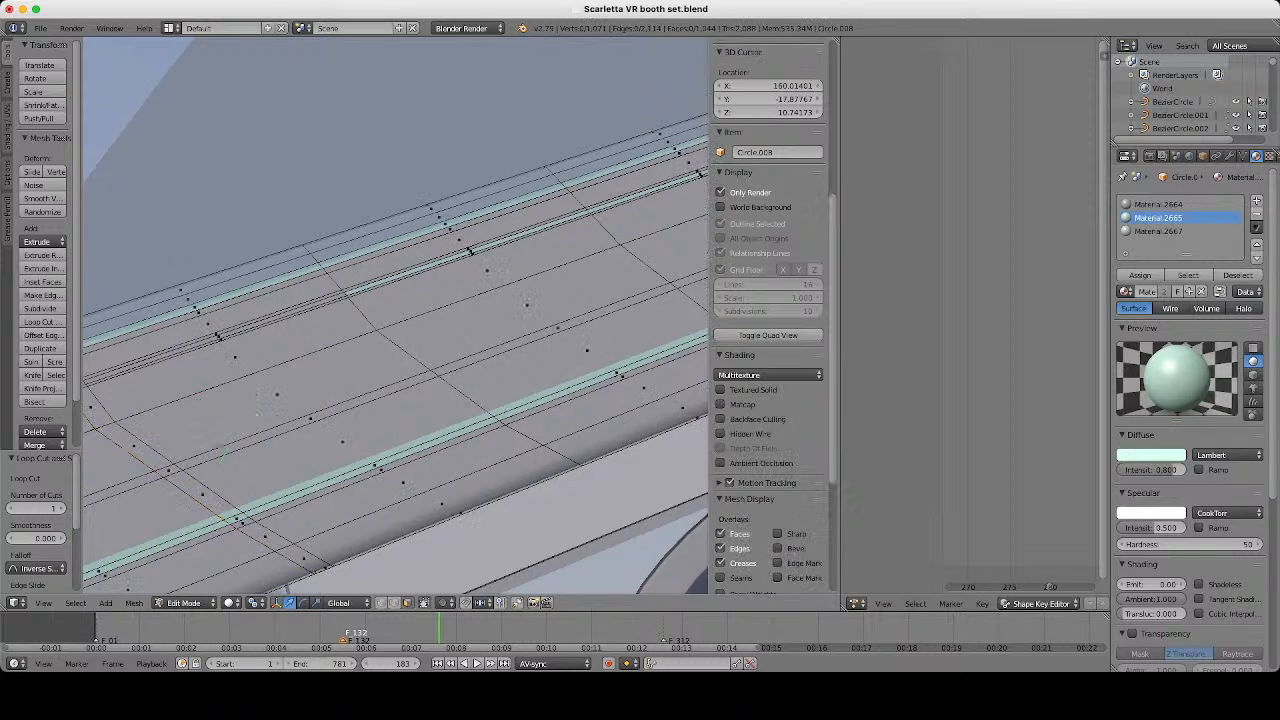
{"action": "right_click", "coordinate": [310, 419]}
{"action": "right_click", "coordinate": [558, 328], "text": "shift"}
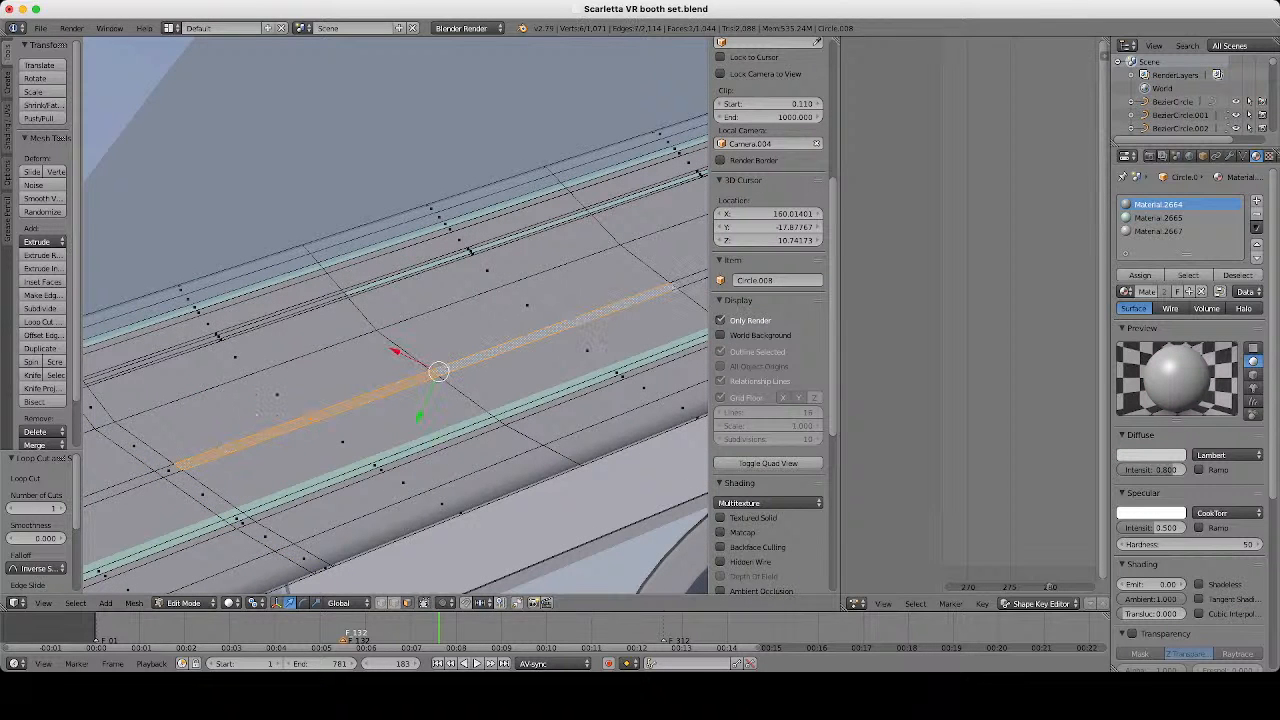
{"action": "left_click", "coordinate": [1159, 218]}
{"action": "left_click", "coordinate": [1140, 275]}
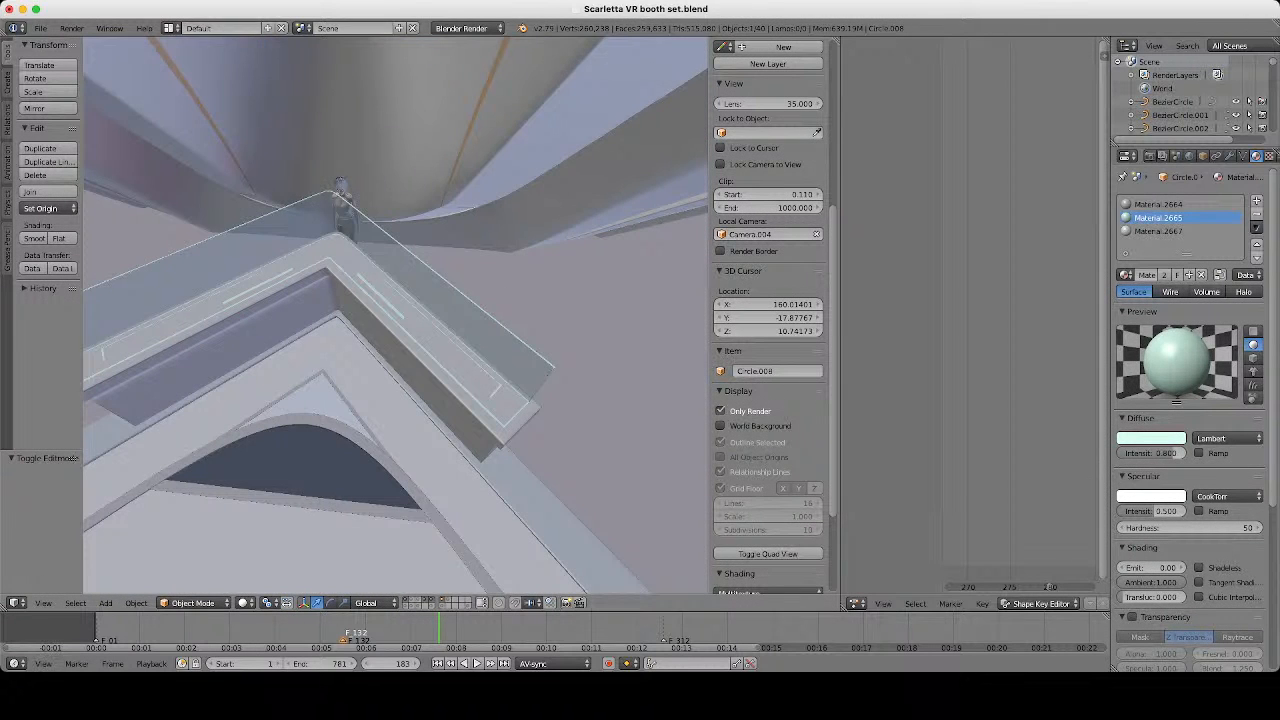
Select the short edge on the cap's mirrored corner seam and snap the 3D cursor to it.
{"action": "middle_click_drag", "start_coordinate": [395, 330], "coordinate": [420, 290]}
{"action": "scroll", "coordinate": [395, 315], "scroll_direction": "up", "scroll_amount": 4}
{"action": "scroll", "coordinate": [395, 315], "scroll_direction": "up", "scroll_amount": 6}
{"action": "key", "text": "Tab"}
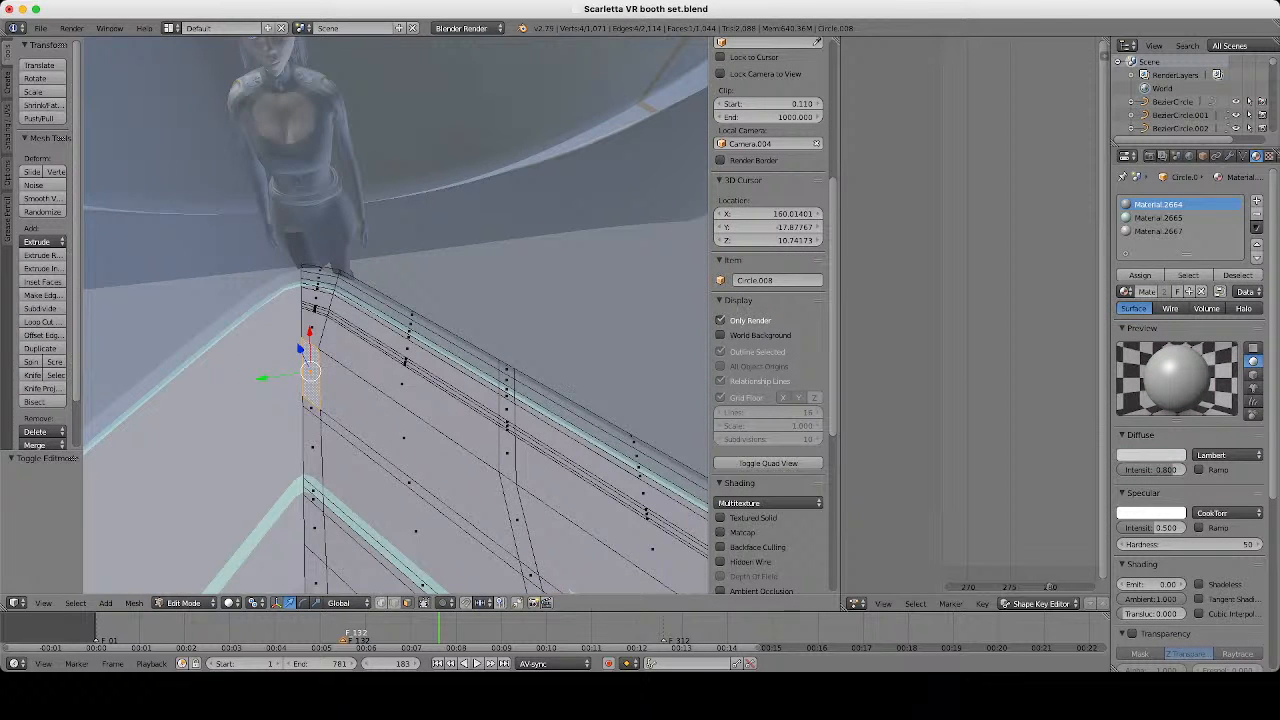
{"action": "key", "text": "z"}
{"action": "key", "text": "c"}
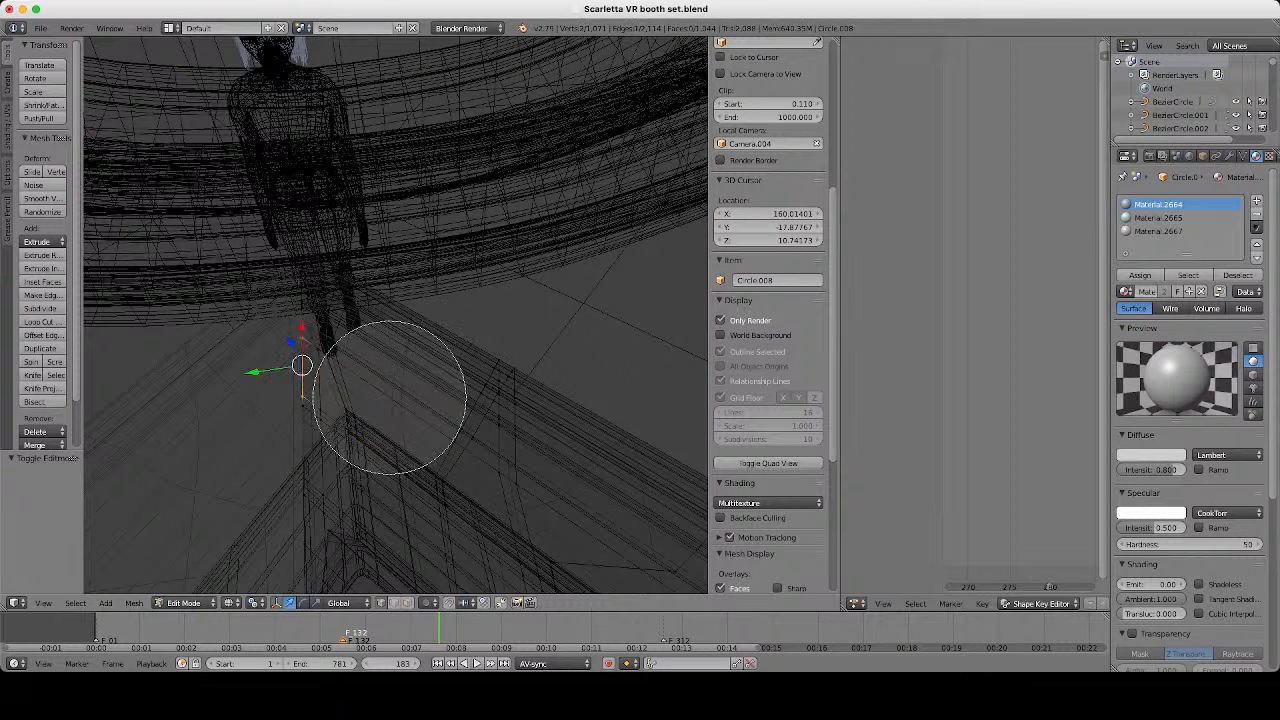
{"action": "key", "text": "Escape"}
{"action": "key", "text": "z"}
{"action": "key", "text": "shift+s"}
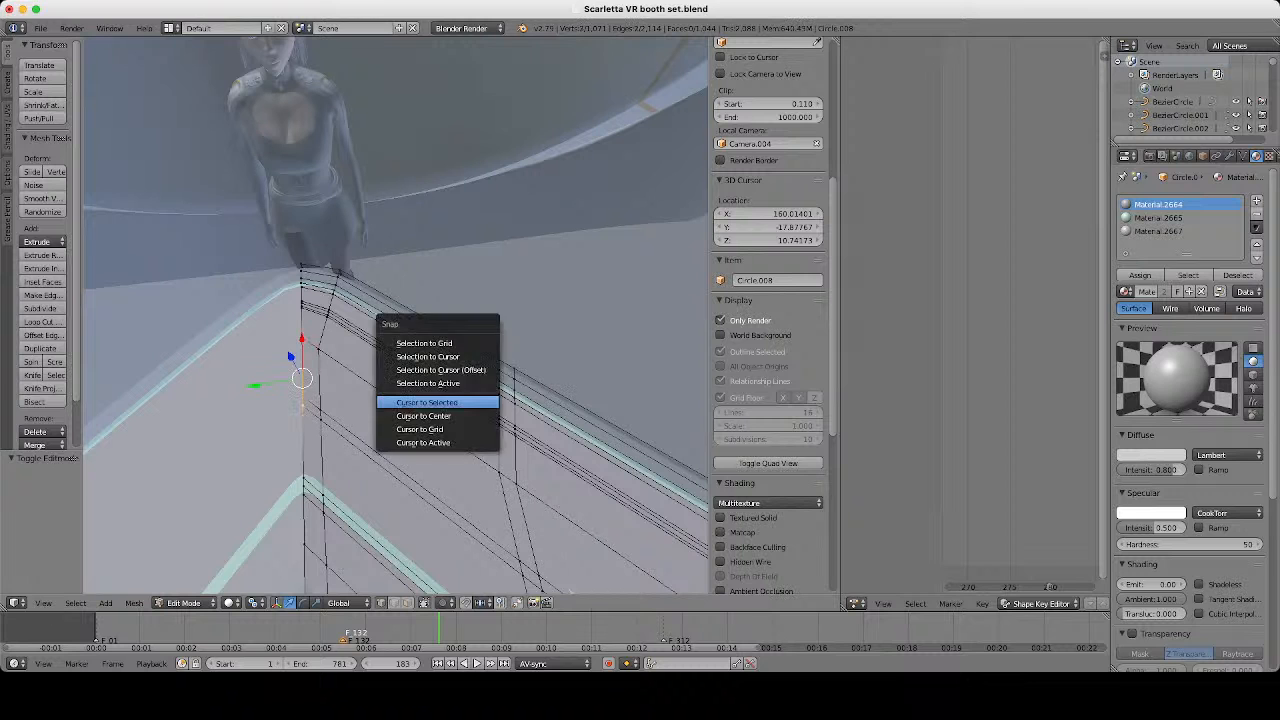
{"action": "left_click", "coordinate": [429, 400]}
Examine the mint line pattern on the mirrored cap, from the corner out to the free end.
{"action": "key", "text": "Tab"}
{"action": "scroll", "coordinate": [395, 315], "scroll_direction": "down", "scroll_amount": 5}
{"action": "middle_click_drag", "start_coordinate": [395, 330], "coordinate": [470, 305], "text": "shift"}
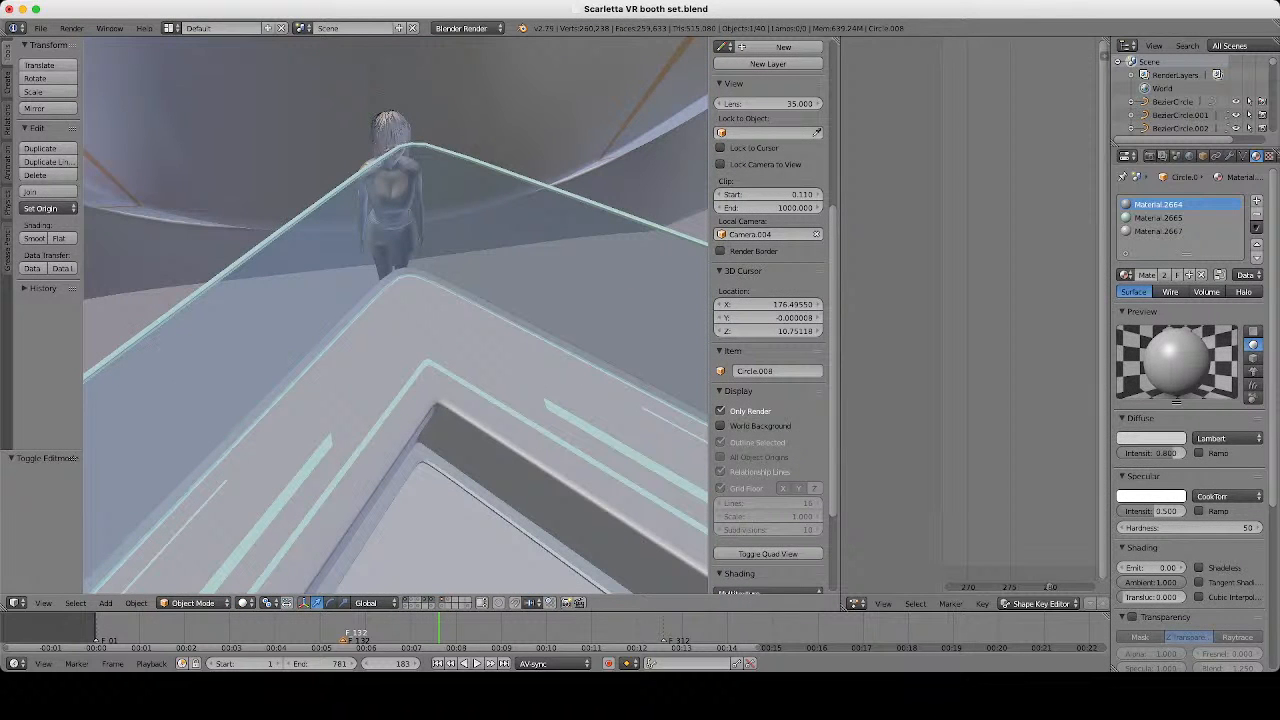
{"action": "middle_click_drag", "start_coordinate": [440, 330], "coordinate": [400, 312]}
{"action": "scroll", "coordinate": [396, 315], "scroll_direction": "up", "scroll_amount": 4}
{"action": "key", "text": "Tab"}
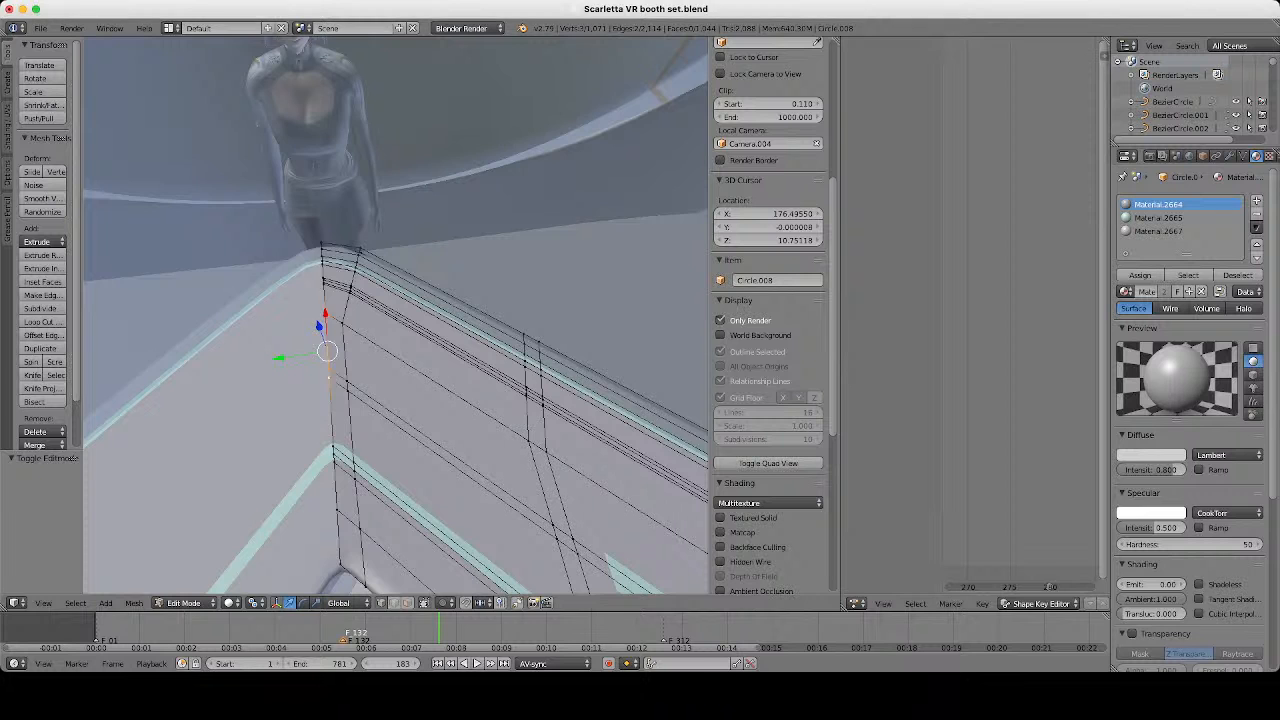
{"action": "scroll", "coordinate": [396, 316], "scroll_direction": "down", "scroll_amount": 7}
{"action": "key", "text": "Tab"}
{"action": "scroll", "coordinate": [396, 316], "scroll_direction": "down", "scroll_amount": 2}
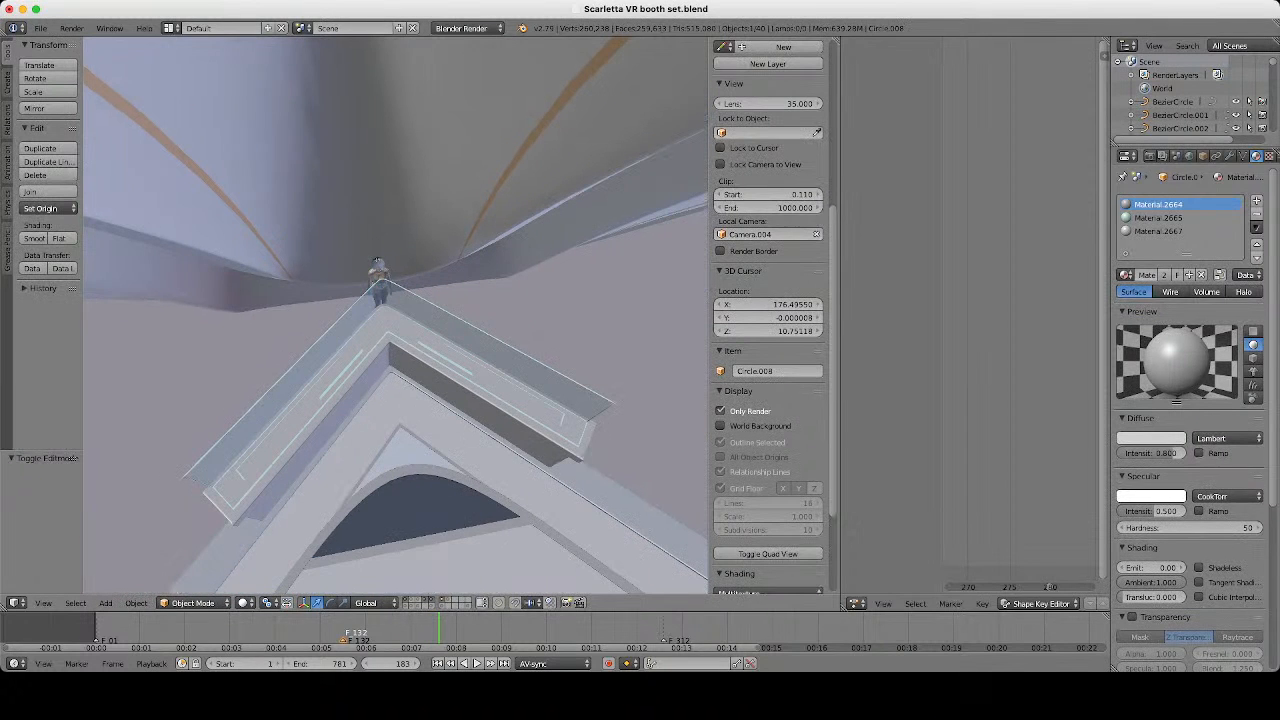
{"action": "scroll", "coordinate": [396, 316], "scroll_direction": "up", "scroll_amount": 2}
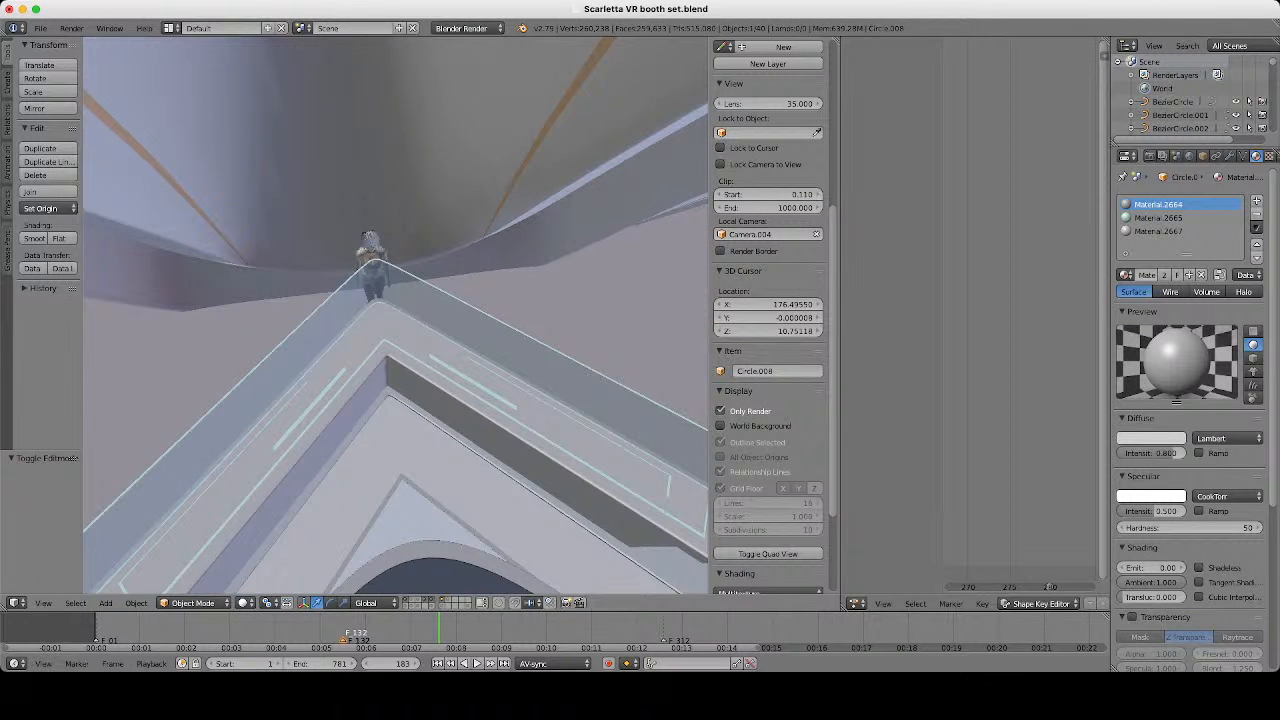
{"action": "scroll", "coordinate": [396, 316], "scroll_direction": "down", "scroll_amount": 3}
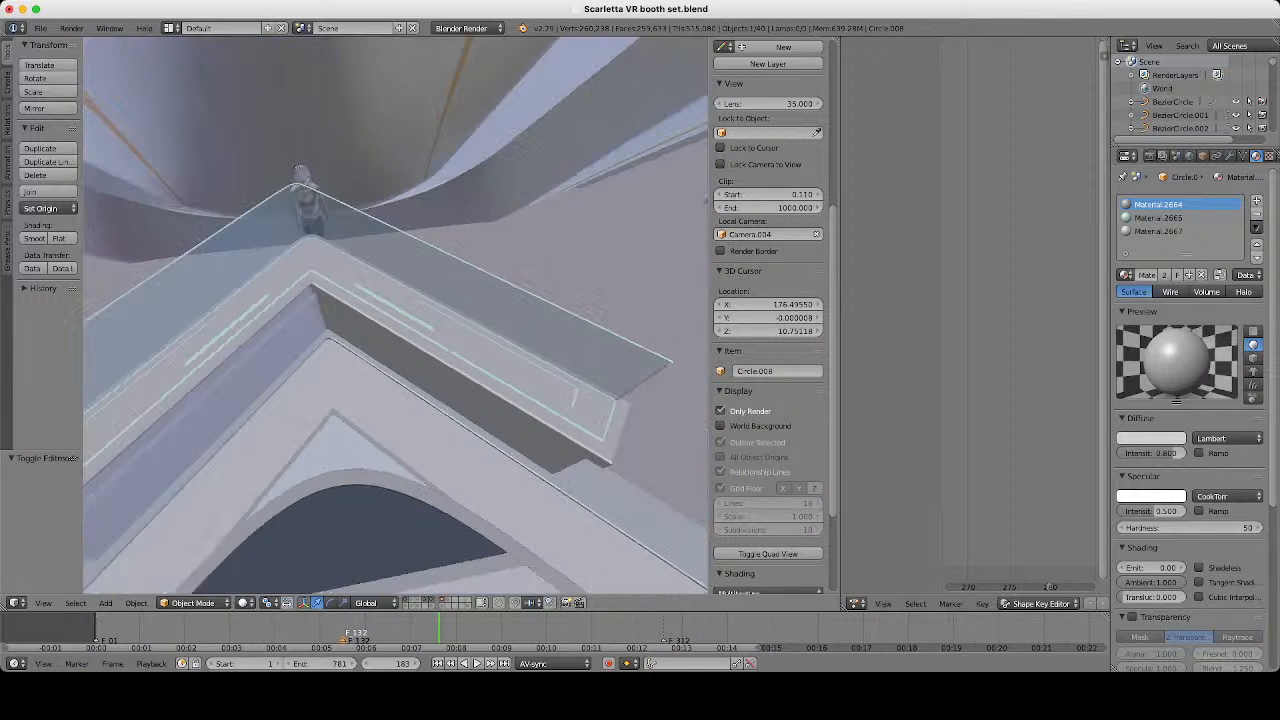
{"action": "middle_click_drag", "start_coordinate": [396, 316], "coordinate": [420, 300]}
{"action": "scroll", "coordinate": [420, 300], "scroll_direction": "up", "scroll_amount": 2}
{"action": "key", "text": "Tab"}
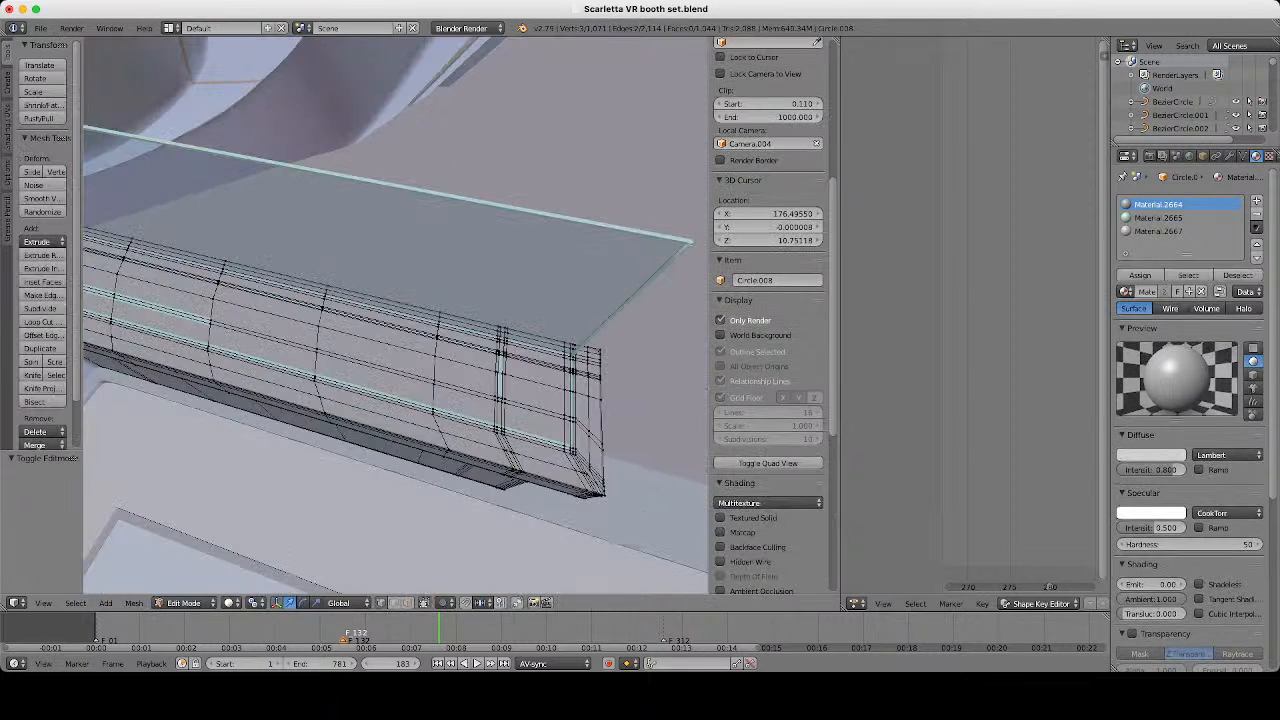
Switch to face selection, select a narrow lengthwise face along the middle of the cap's shorter arm, and assign it Material.2665.
{"action": "scroll", "coordinate": [396, 316], "scroll_direction": "up", "scroll_amount": 2}
{"action": "left_click", "coordinate": [407, 603]}
{"action": "scroll", "coordinate": [768, 340], "scroll_direction": "down", "scroll_amount": 3}
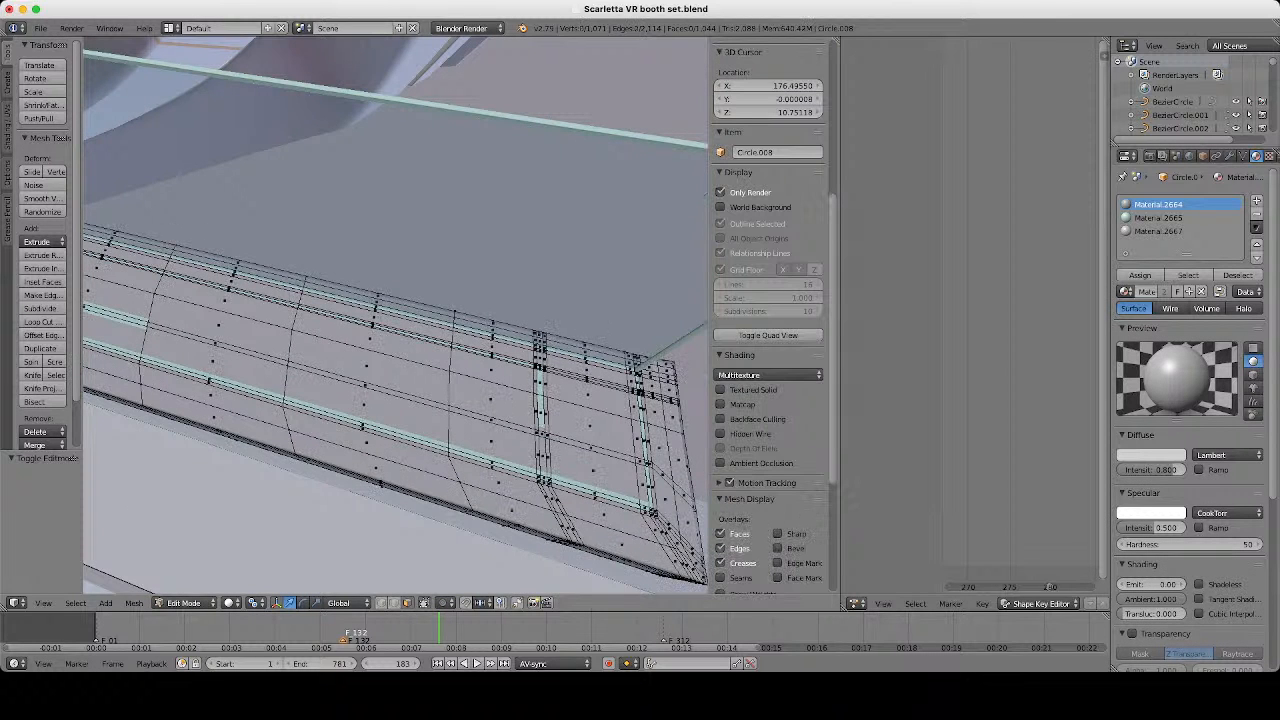
{"action": "right_click", "coordinate": [365, 385]}
{"action": "left_click", "coordinate": [1158, 218]}
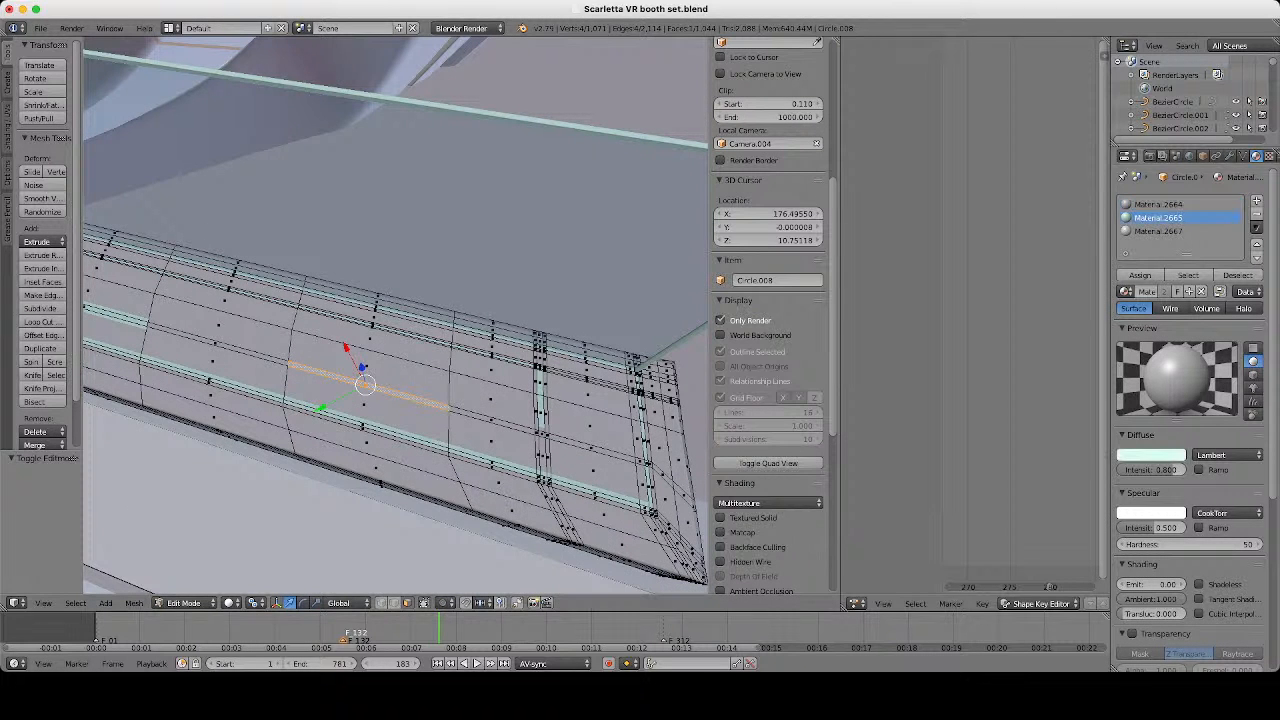
{"action": "left_click", "coordinate": [1140, 275]}
{"action": "key", "text": "Tab"}
{"action": "scroll", "coordinate": [396, 316], "scroll_direction": "down", "scroll_amount": 9}
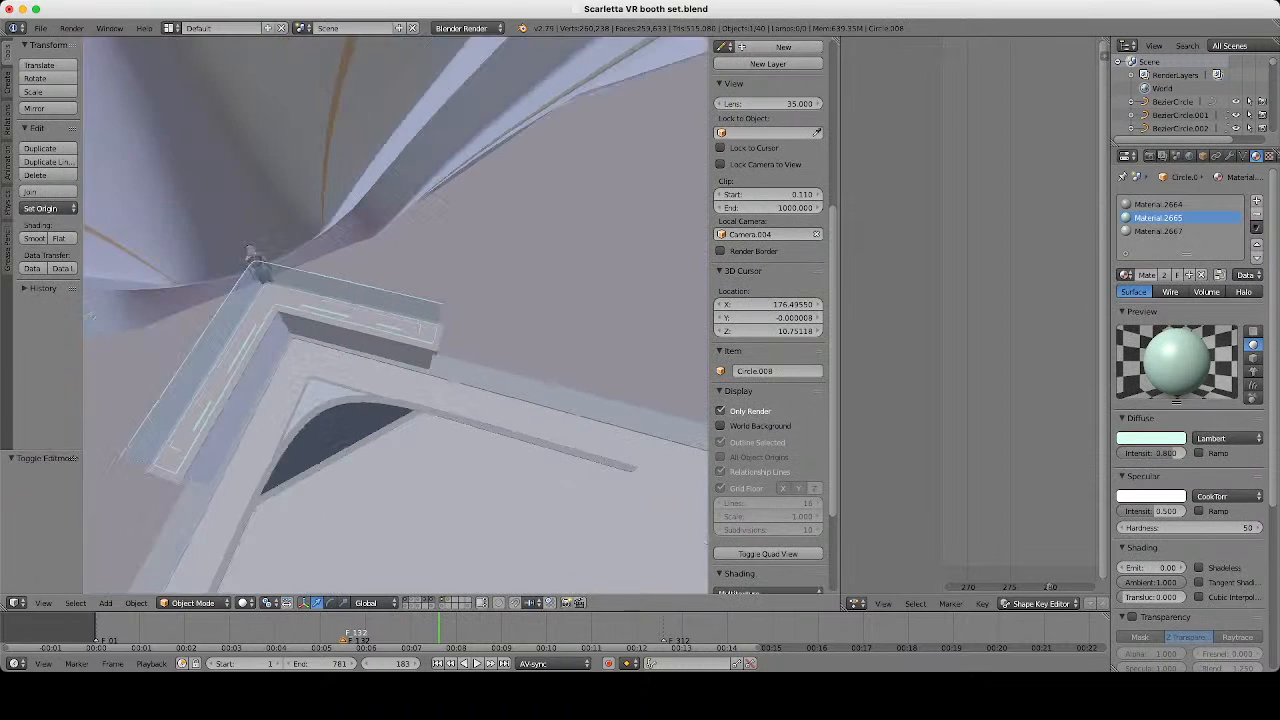
Examine the mint dashes and lines on both arms of the cap and the bare area at its corner.
{"action": "scroll", "coordinate": [396, 316], "scroll_direction": "up", "scroll_amount": 4}
{"action": "scroll", "coordinate": [396, 316], "scroll_direction": "up", "scroll_amount": 5}
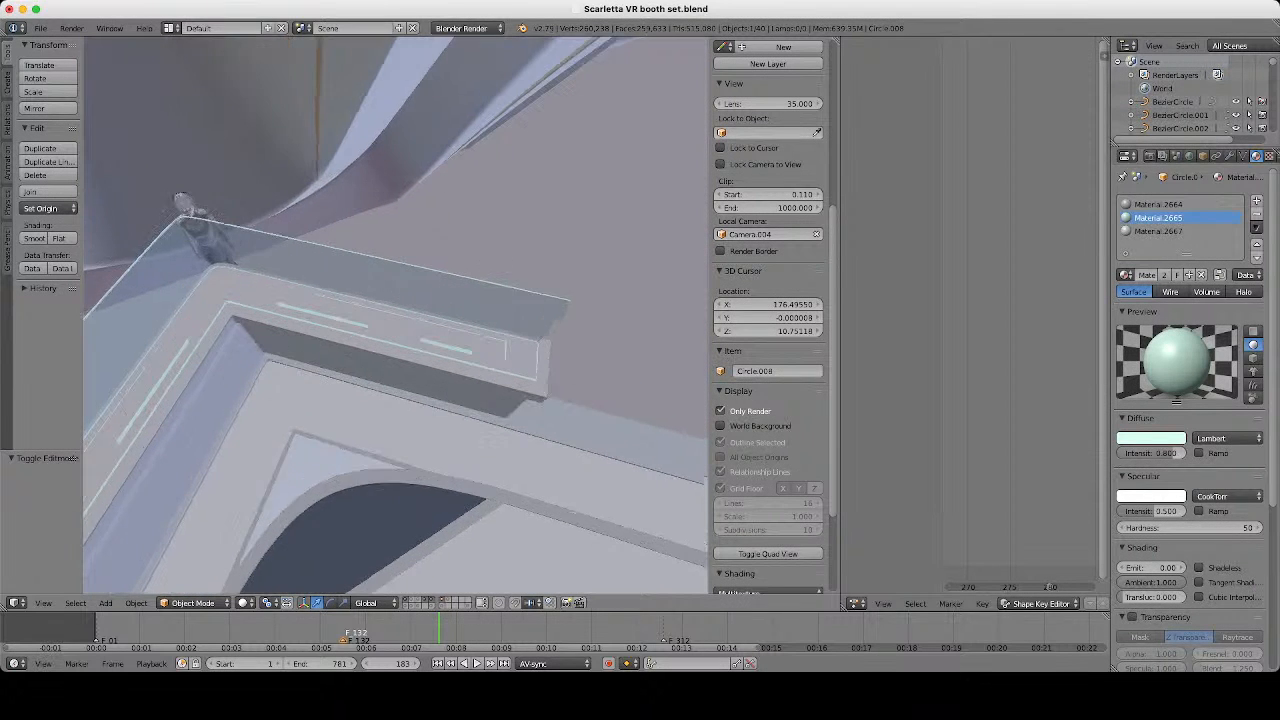
{"action": "key", "text": "Tab"}
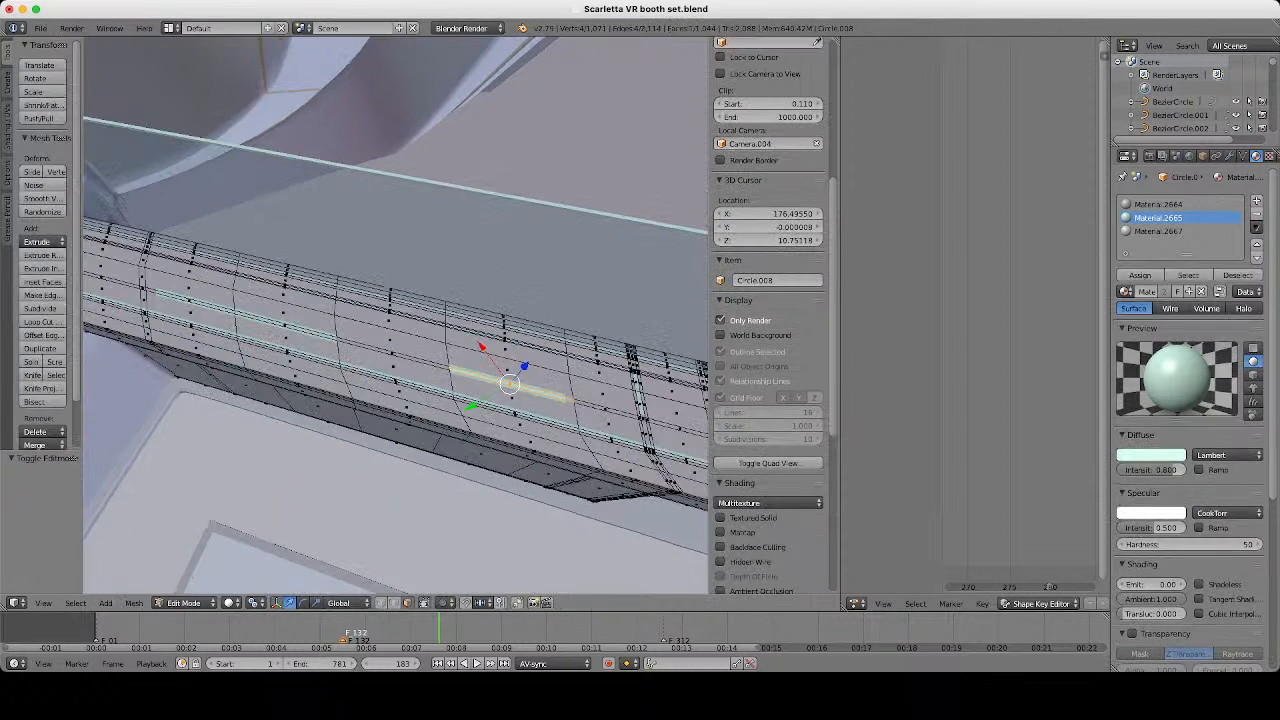
{"action": "key", "text": "Tab"}
{"action": "scroll", "coordinate": [396, 316], "scroll_direction": "down", "scroll_amount": 6}
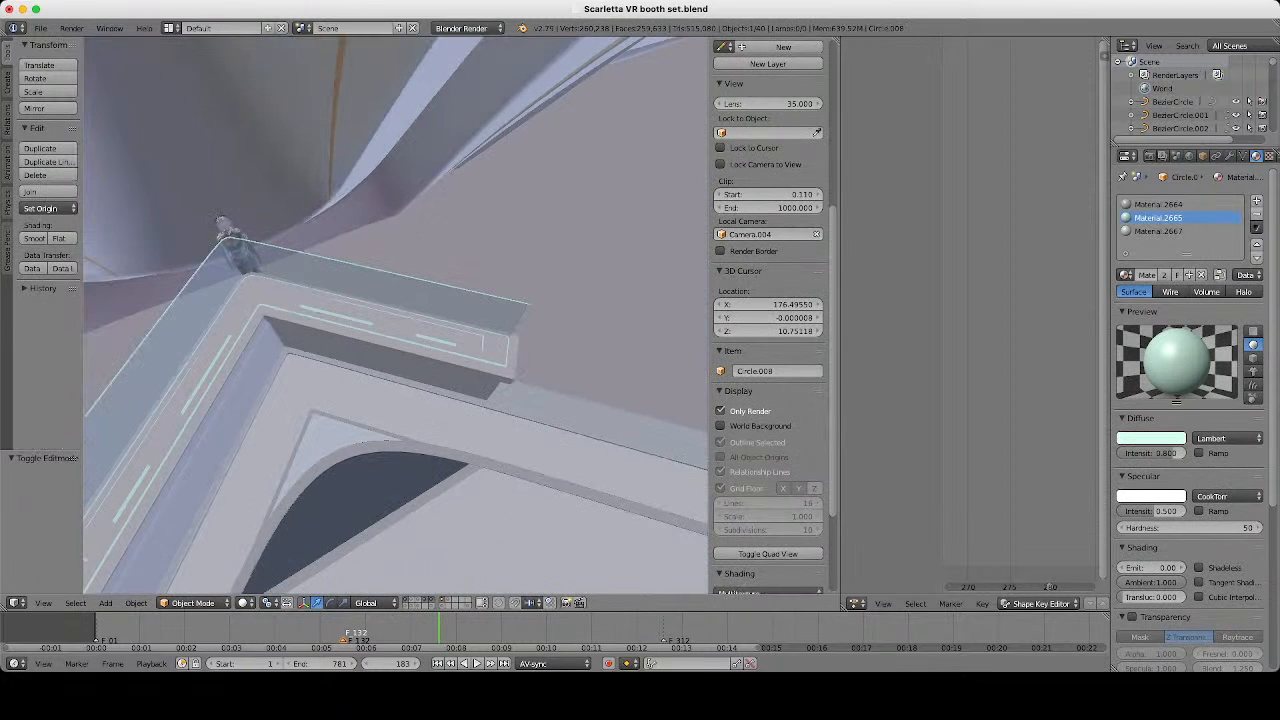
{"action": "middle_click_drag", "start_coordinate": [396, 316], "coordinate": [420, 317], "text": "shift"}
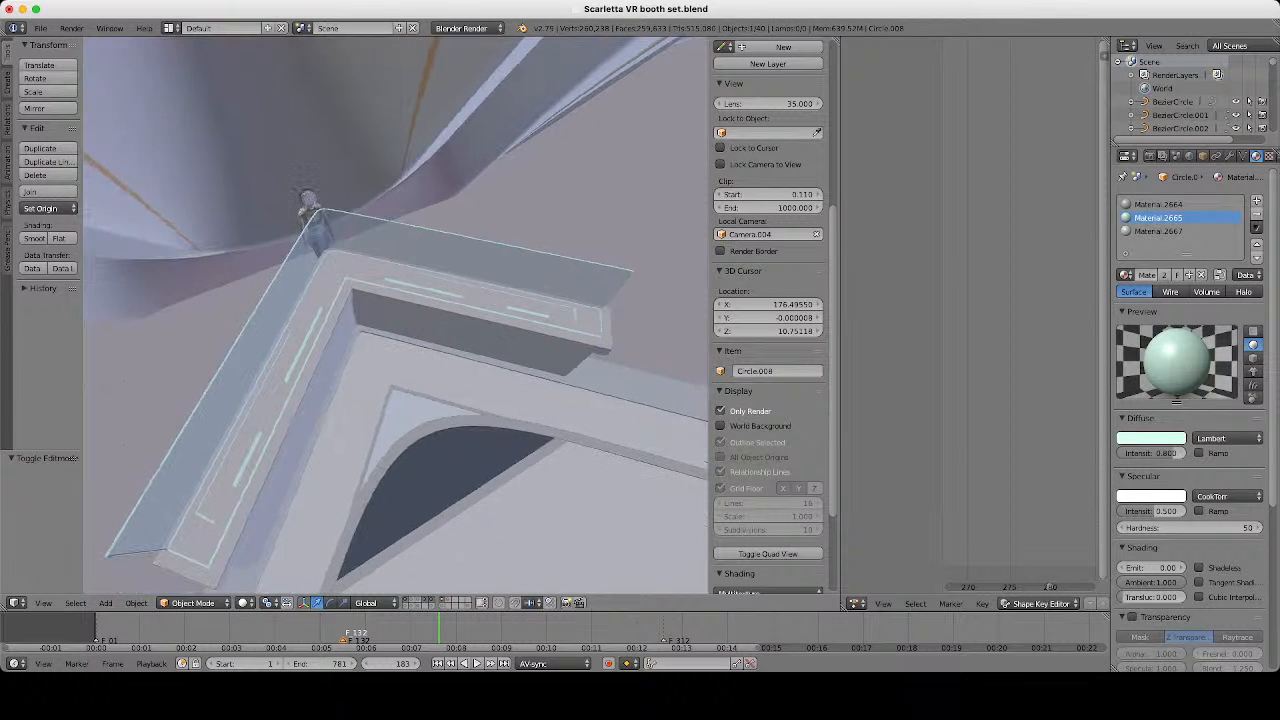
{"action": "middle_click_drag", "start_coordinate": [395, 316], "coordinate": [375, 296], "text": "shift"}
{"action": "scroll", "coordinate": [449, 332], "scroll_direction": "up", "scroll_amount": 4}
{"action": "scroll", "coordinate": [375, 296], "scroll_direction": "up", "scroll_amount": 2}
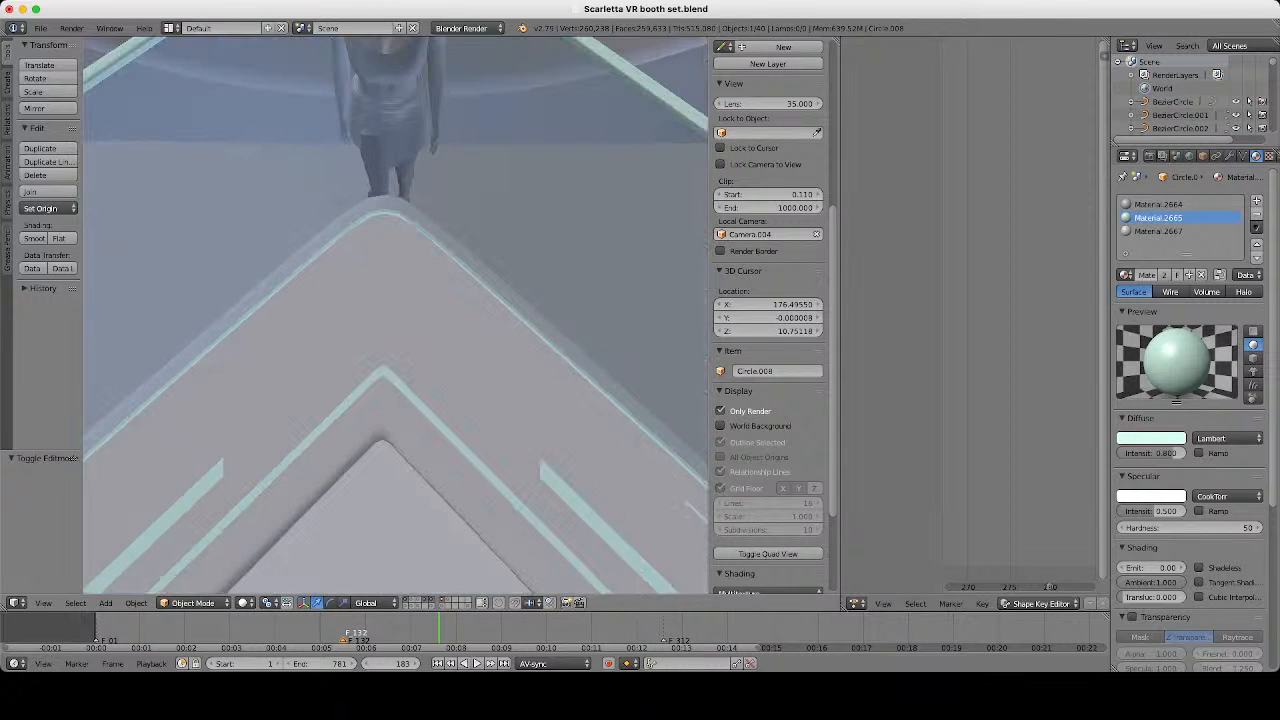
{"action": "key", "text": "Tab"}
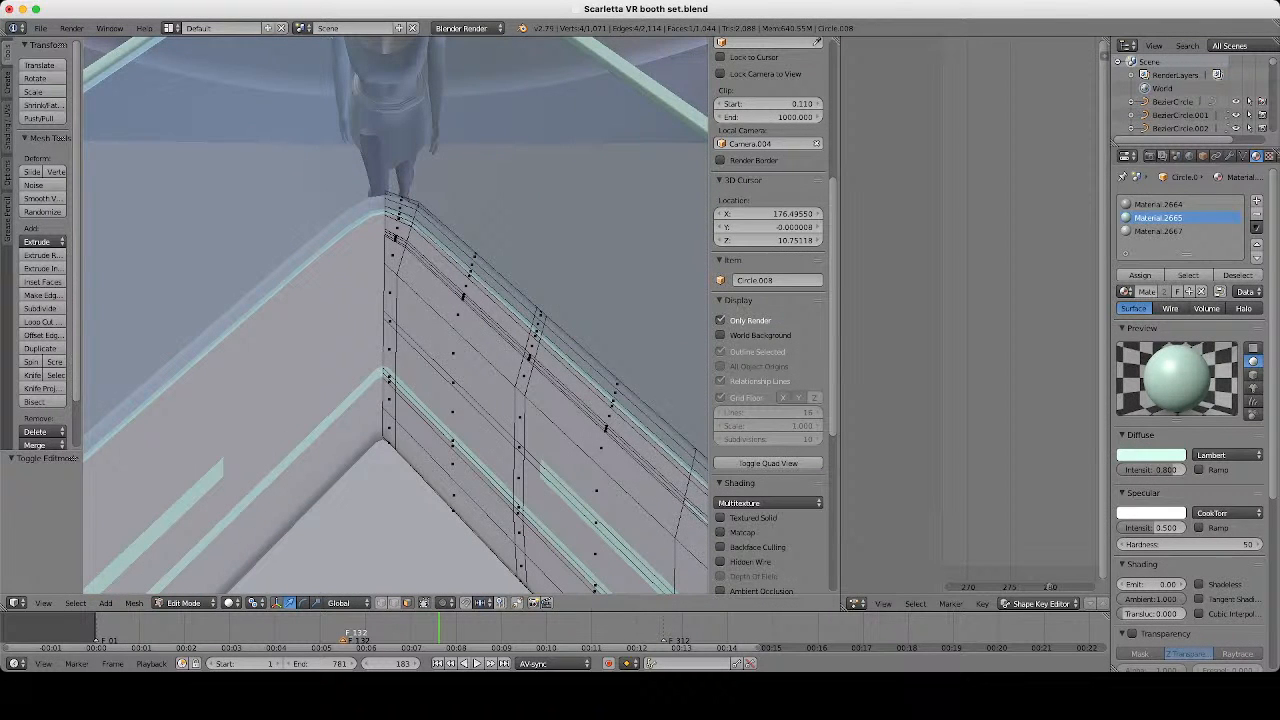
{"action": "left_click", "coordinate": [722, 321]}
{"action": "left_click", "coordinate": [722, 321]}
{"action": "key", "text": "Tab"}
{"action": "scroll", "coordinate": [446, 213], "scroll_direction": "down", "scroll_amount": 4}
Add a plane at the 3D cursor on the cap's corner and open its mesh for editing.
{"action": "key", "text": "shift+a"}
{"action": "mouse_move", "coordinate": [456, 359]}
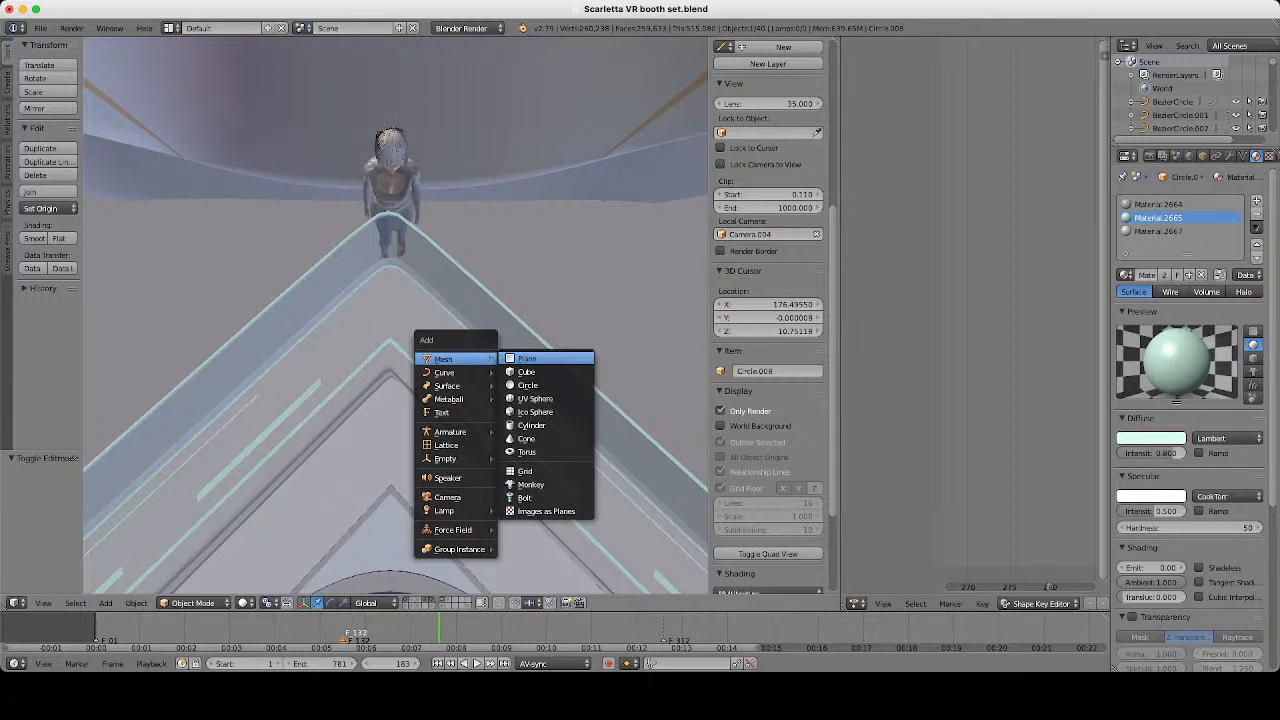
{"action": "left_click", "coordinate": [527, 358]}
{"action": "scroll", "coordinate": [395, 316], "scroll_direction": "up", "scroll_amount": 5}
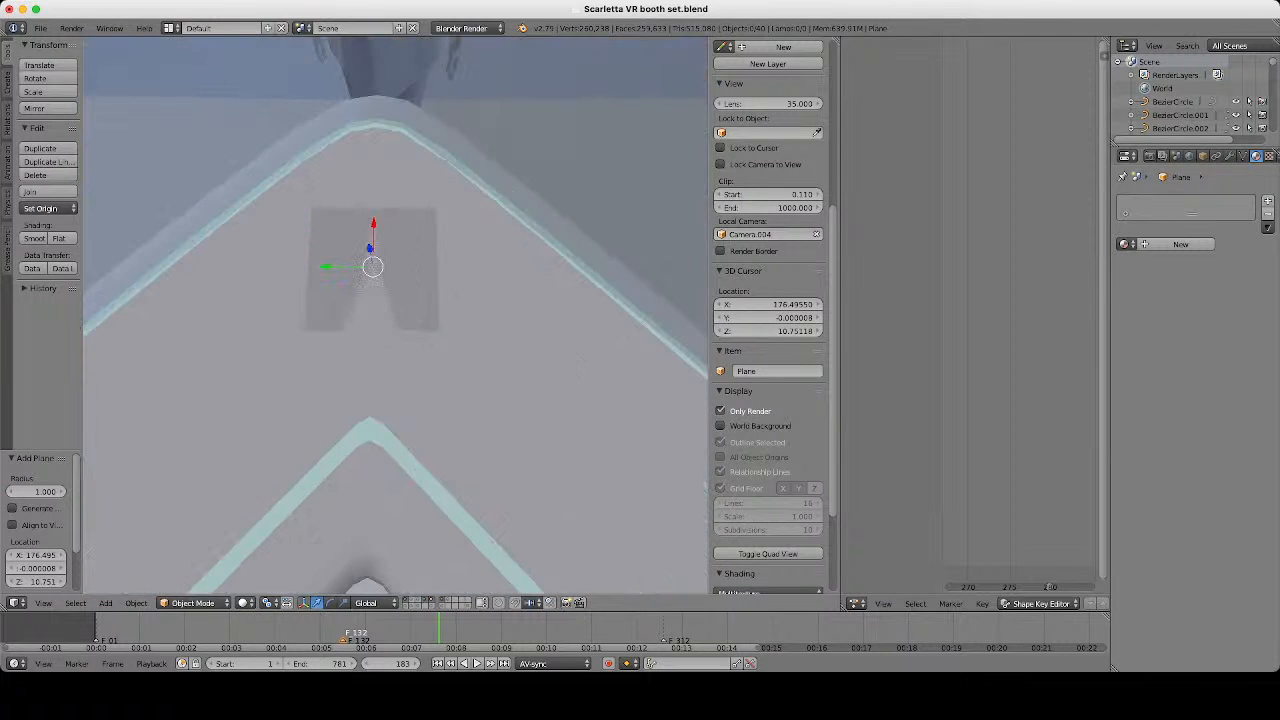
{"action": "mouse_move", "coordinate": [395, 316]}
{"action": "middle_mouse_down"}
{"action": "mouse_move", "coordinate": [412, 190]}
{"action": "mouse_move", "coordinate": [403, 312]}
{"action": "middle_mouse_up"}
{"action": "key", "text": "Tab"}
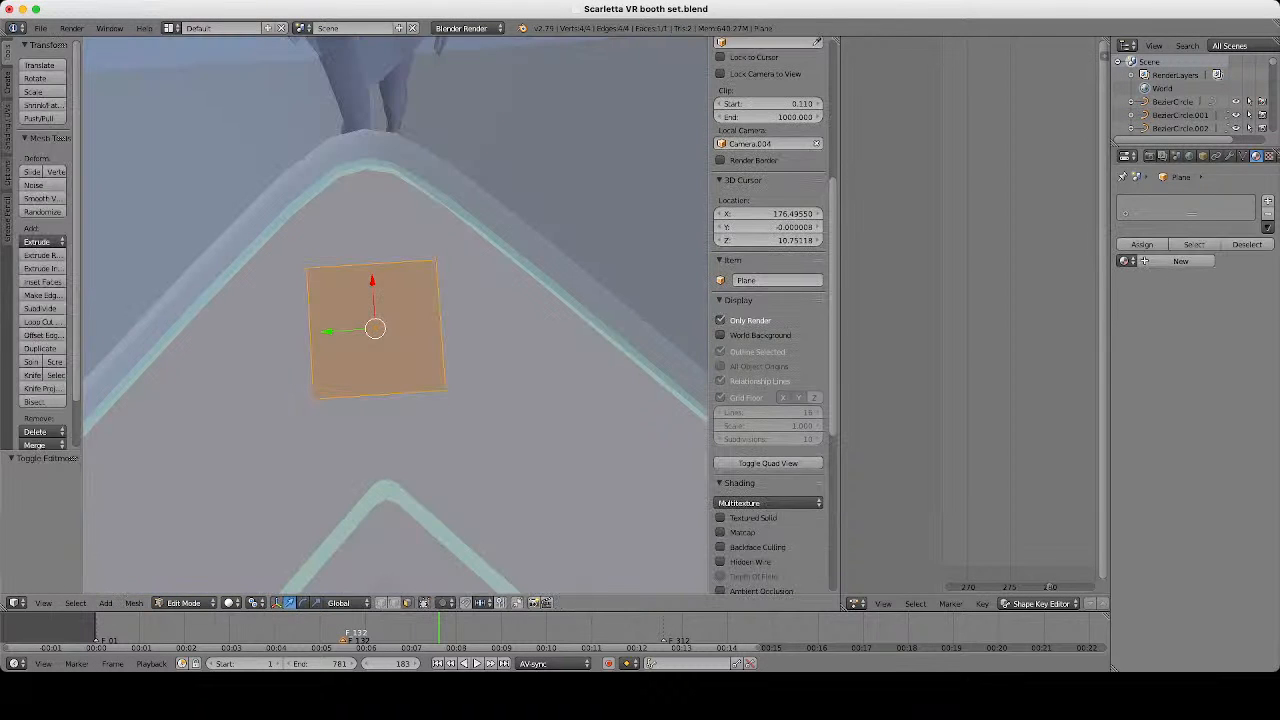
Select the two plane vertices facing the mint chevron and move that edge -0.948 along X.
{"action": "left_click", "coordinate": [381, 603]}
{"action": "right_click", "coordinate": [314, 398]}
{"action": "right_click", "coordinate": [446, 390], "text": "shift"}
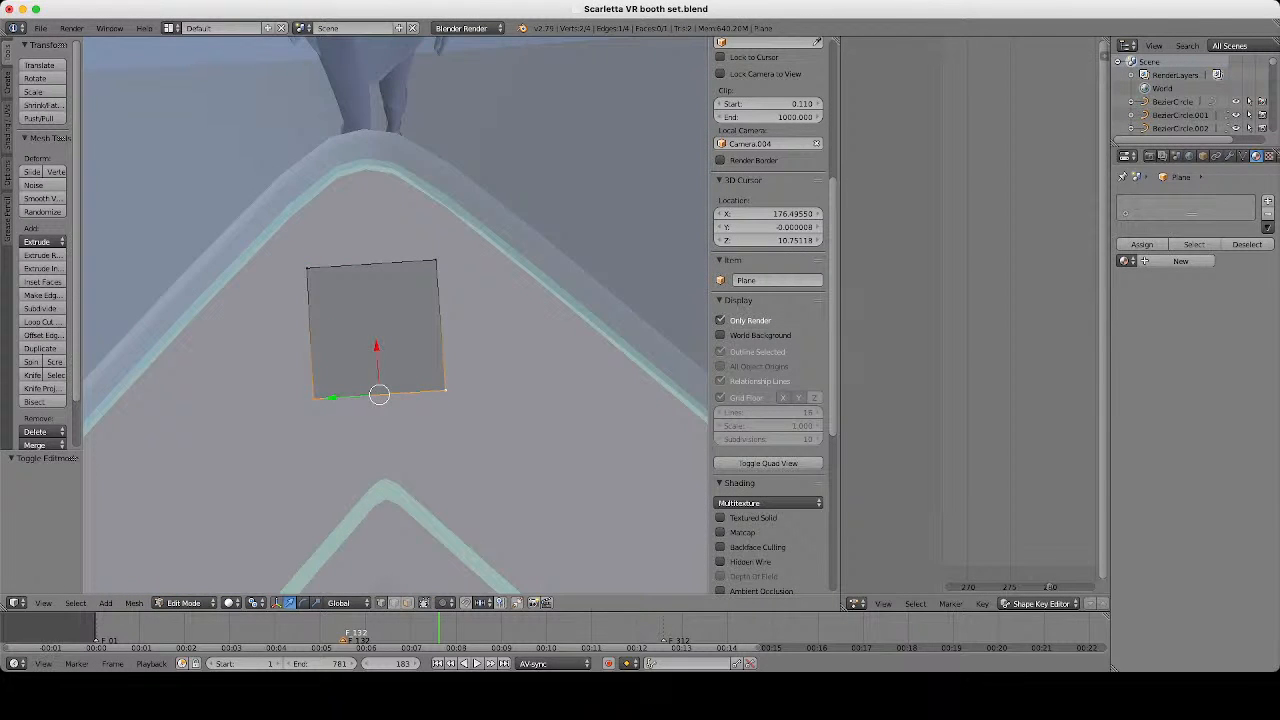
{"action": "key", "text": "s"}
{"action": "key", "text": "Escape"}
{"action": "scroll", "coordinate": [523, 477], "scroll_direction": "down", "scroll_amount": 3}
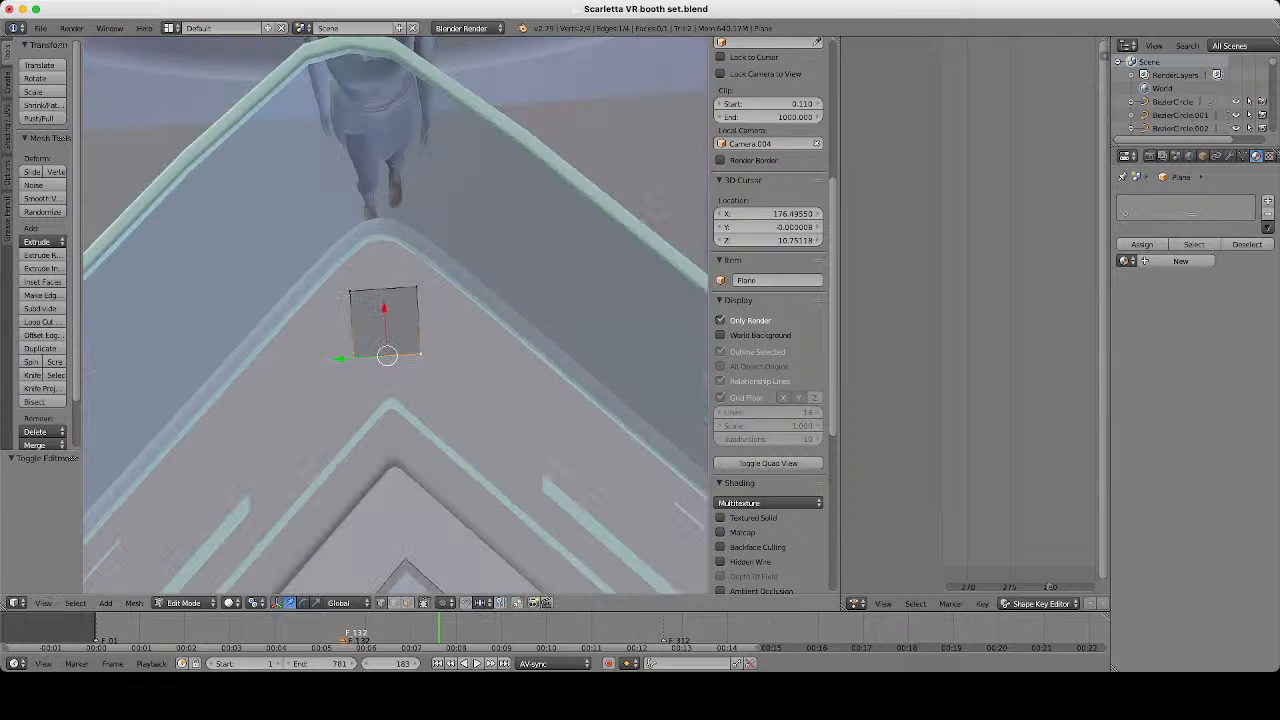
{"action": "left_click_drag", "start_coordinate": [384, 309], "coordinate": [386, 342]}
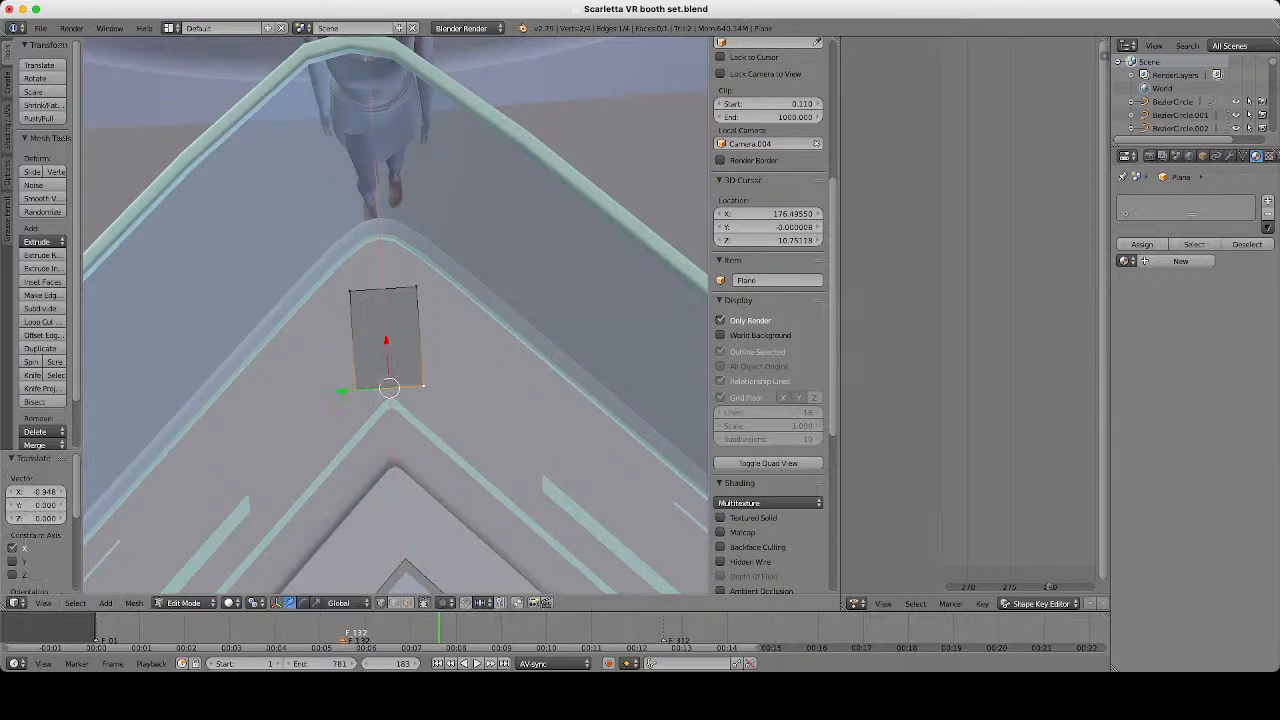
Select the plane's opposite edge, move it 1.259 along X towards the cap's outer corner, and scale it to 0.269.
{"action": "right_click", "coordinate": [350, 291]}
{"action": "right_click", "coordinate": [416, 287], "text": "shift"}
{"action": "left_click_drag", "start_coordinate": [380, 243], "coordinate": [378, 202]}
{"action": "scroll", "coordinate": [378, 202], "scroll_direction": "up", "scroll_amount": 2}
{"action": "key", "text": "s"}
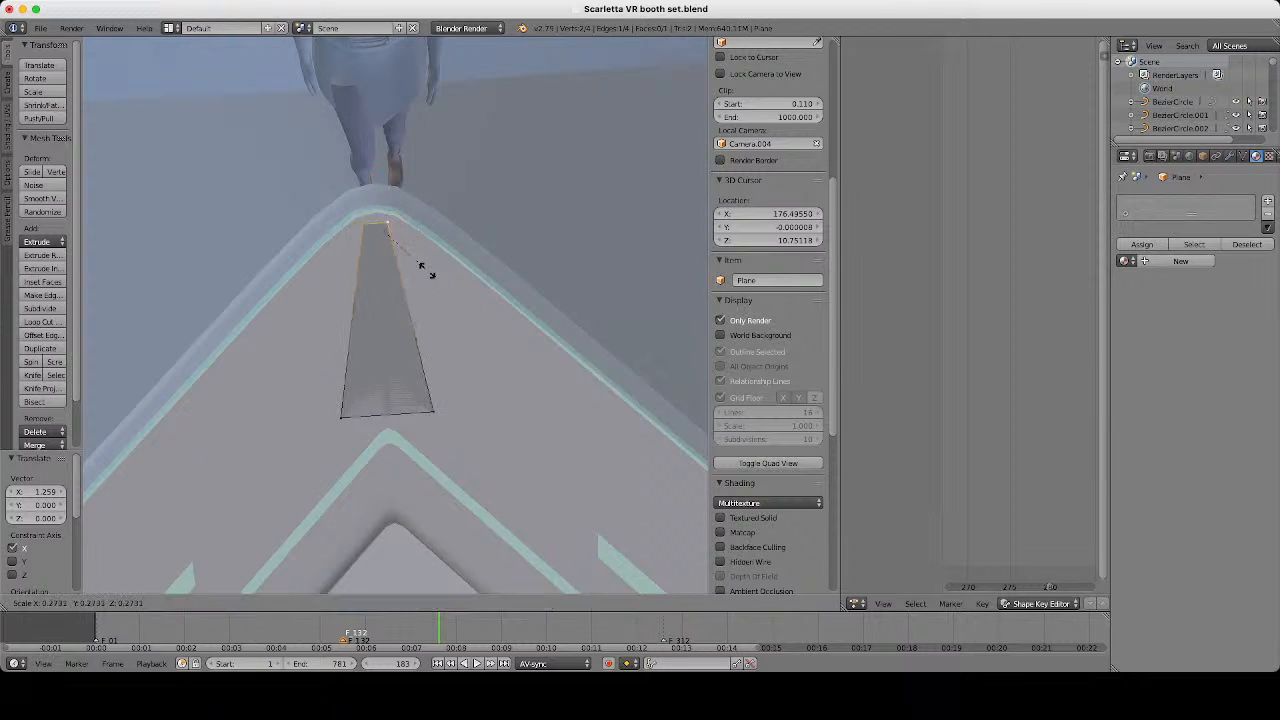
{"action": "left_click", "coordinate": [426, 270]}
{"action": "right_click", "coordinate": [387, 412]}
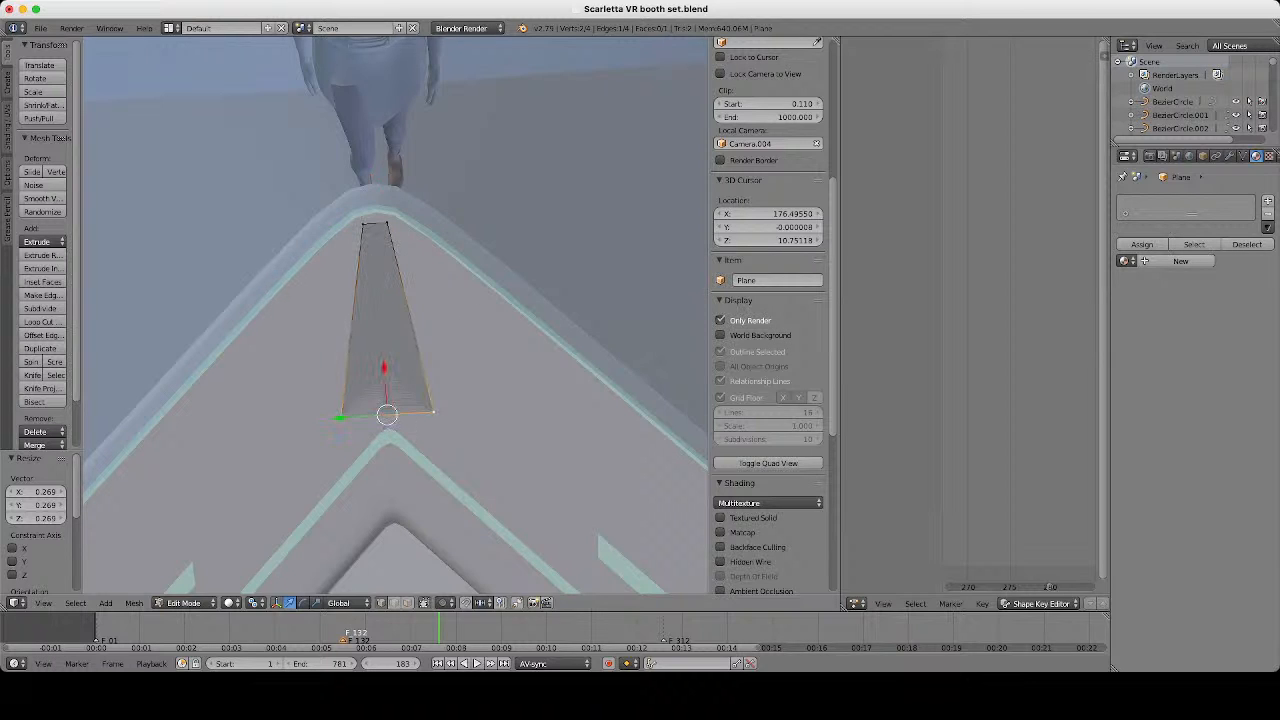
{"action": "key", "text": "s"}
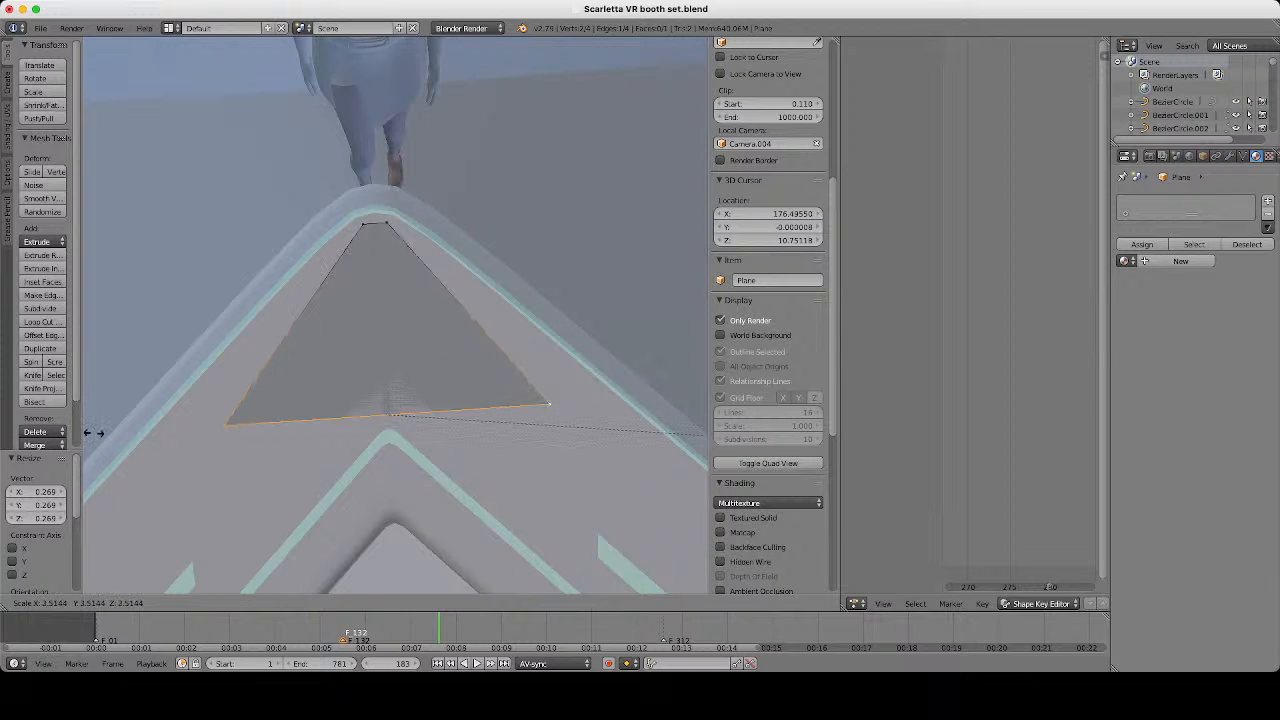
{"action": "key", "text": "Escape"}
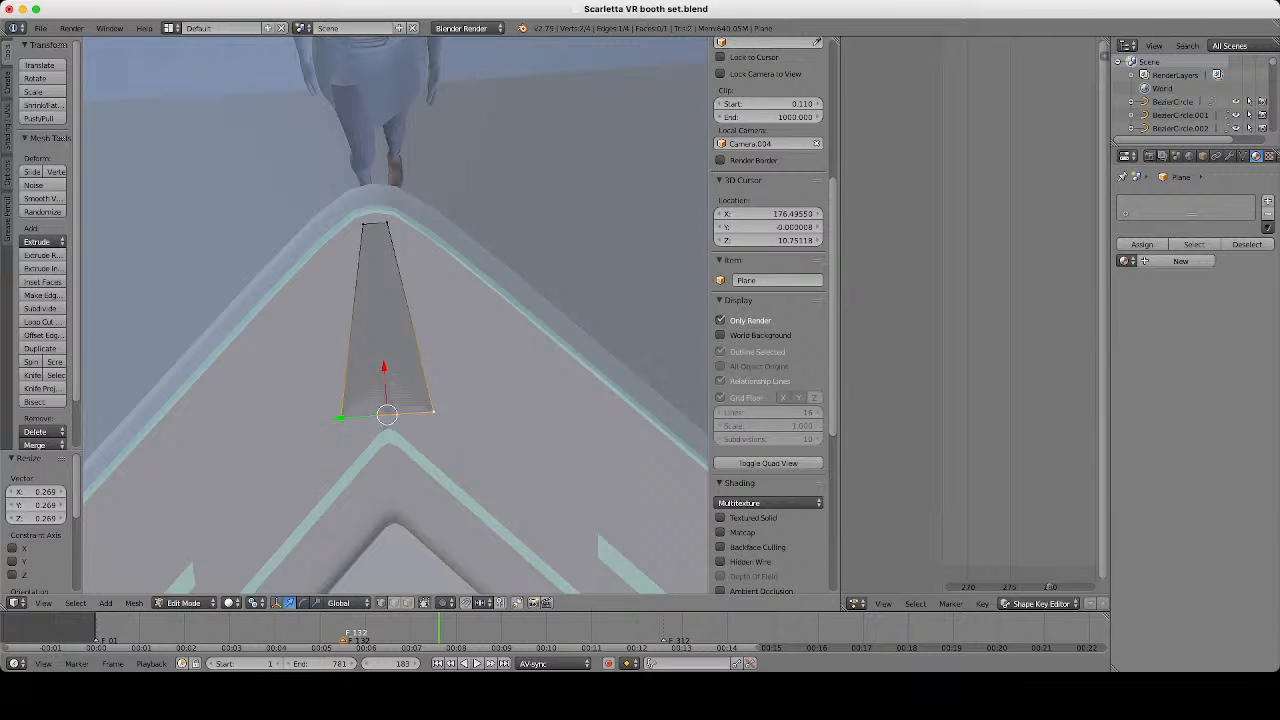
{"action": "key", "text": "Tab"}
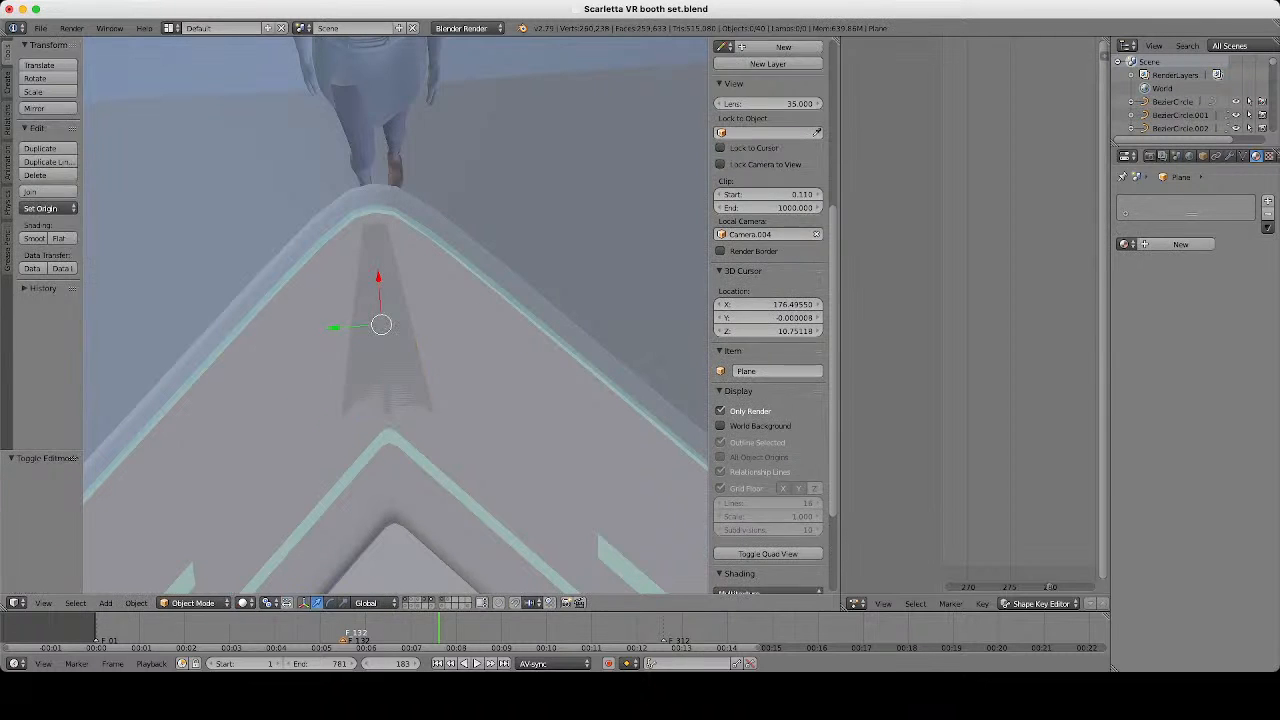
{"action": "key", "text": "Tab"}
Extrude the whole trapezoid in place and scale the new face inward to 0.951, plus 0.985 along Y.
{"action": "key", "text": "a"}
{"action": "key", "text": "a"}
{"action": "scroll", "coordinate": [396, 375], "scroll_direction": "up", "scroll_amount": 2}
{"action": "key", "text": "e"}
{"action": "key", "text": "Escape"}
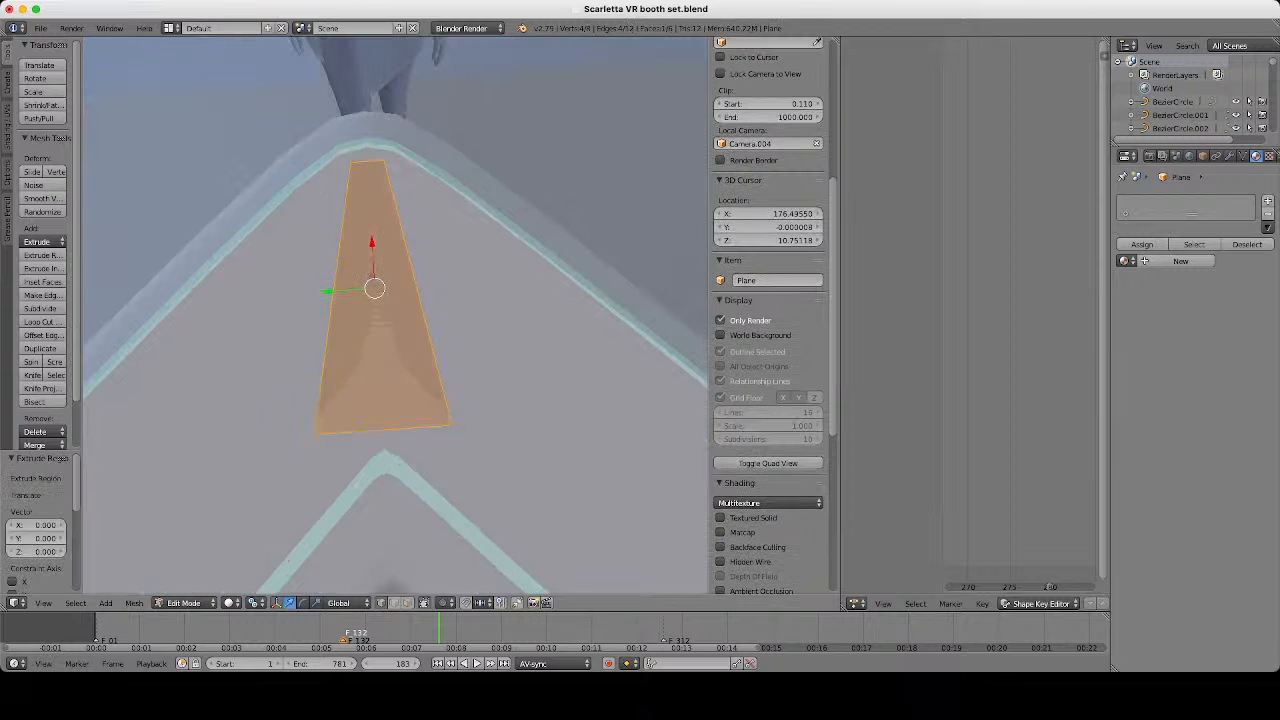
{"action": "key", "text": "s"}
{"action": "left_click", "coordinate": [520, 417]}
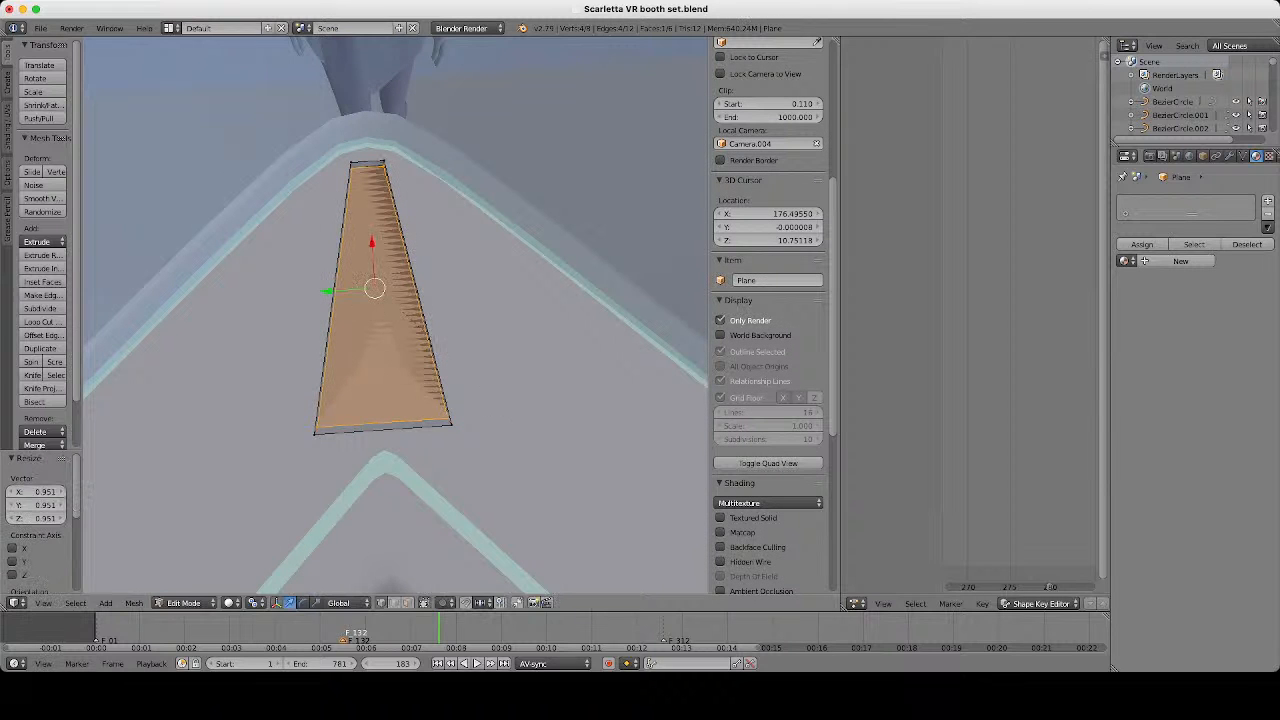
{"action": "key", "text": "s"}
{"action": "key", "text": "y"}
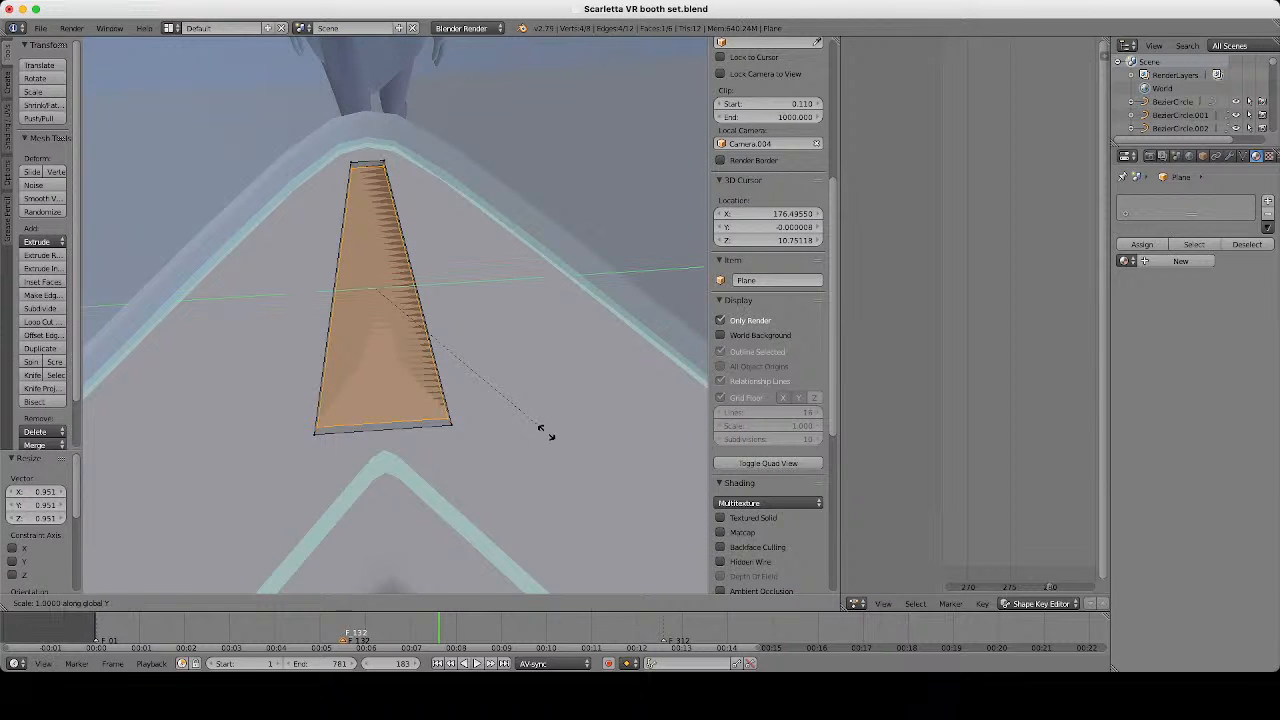
{"action": "left_click", "coordinate": [545, 432]}
Switch to face selection and delete the two large trapezoid faces, keeping only the thin border as a frame.
{"action": "left_click", "coordinate": [407, 603]}
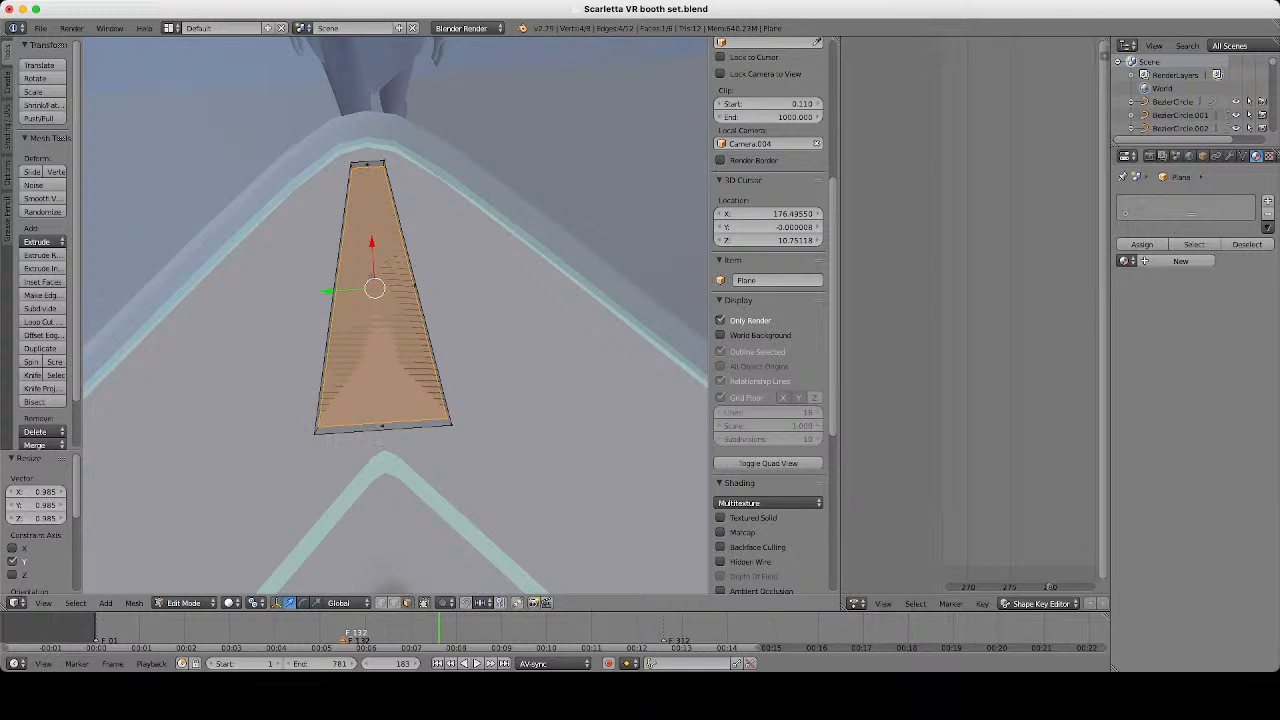
{"action": "key", "text": "z"}
{"action": "right_click", "coordinate": [376, 291]}
{"action": "key", "text": "z"}
{"action": "key", "text": "x"}
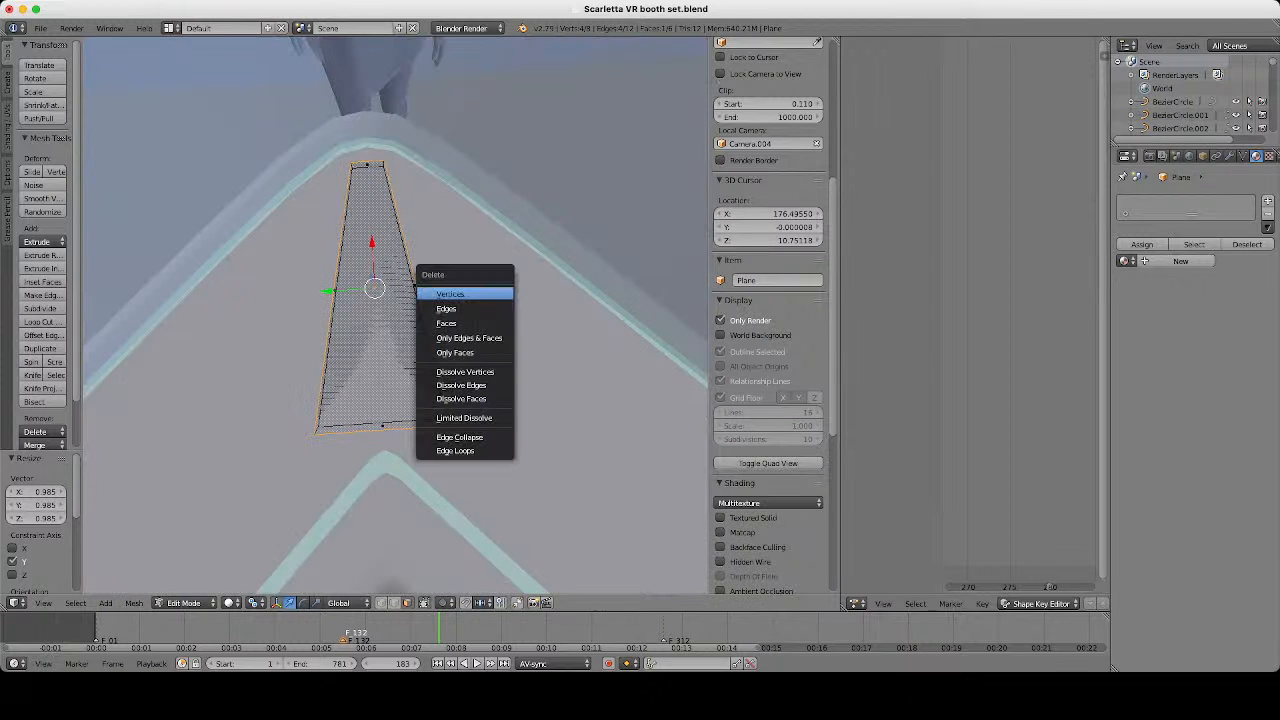
{"action": "left_click", "coordinate": [450, 323]}
{"action": "right_click", "coordinate": [371, 296]}
{"action": "key", "text": "x"}
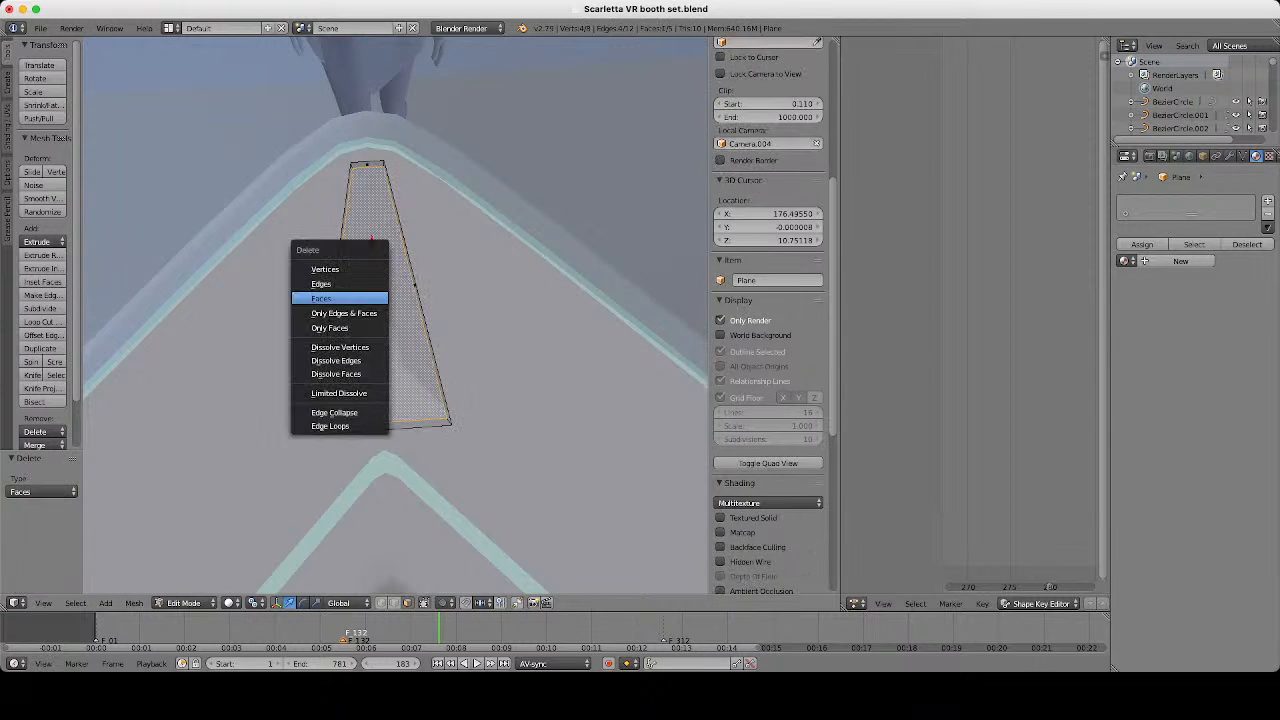
{"action": "left_click", "coordinate": [371, 297]}
Leave mesh editing and raise the trapezoid frame 0.018 along Z above the cap.
{"action": "key", "text": "Tab"}
{"action": "key", "text": "z"}
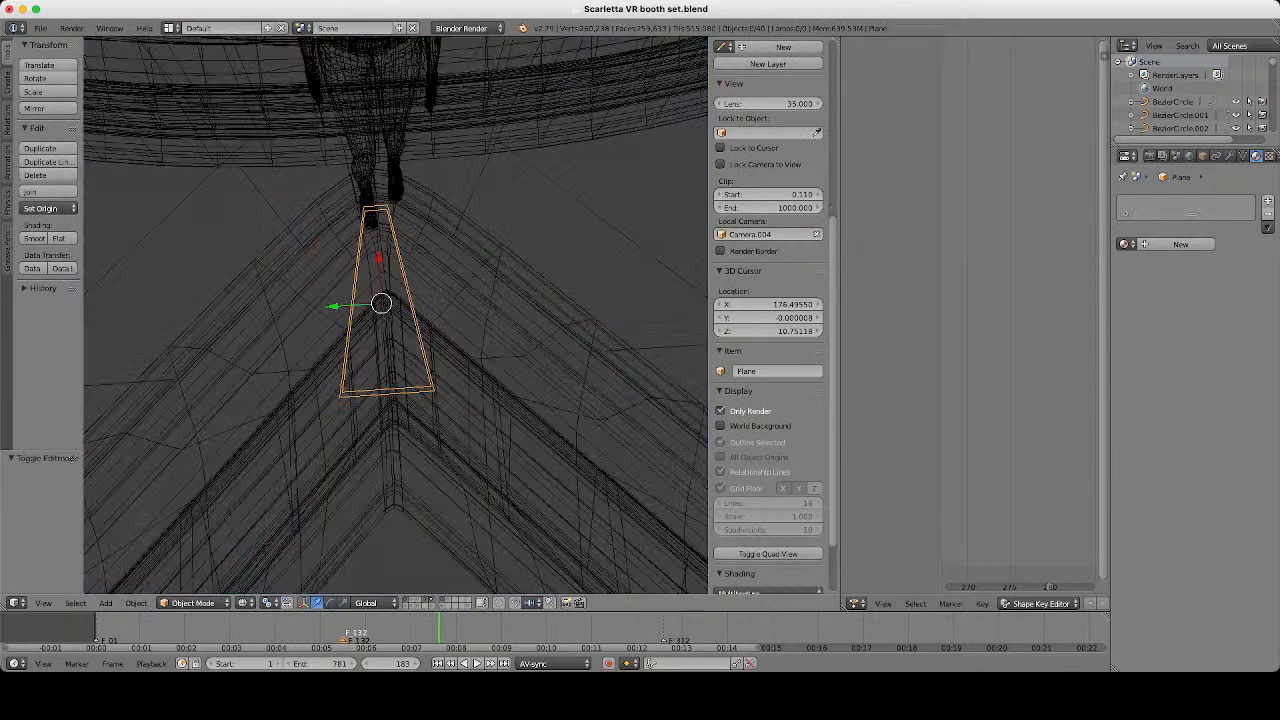
{"action": "key", "text": "z"}
{"action": "mouse_move", "coordinate": [371, 297]}
{"action": "middle_mouse_down"}
{"action": "mouse_move", "coordinate": [440, 235]}
{"action": "mouse_move", "coordinate": [435, 265]}
{"action": "mouse_move", "coordinate": [450, 225]}
{"action": "middle_mouse_up"}
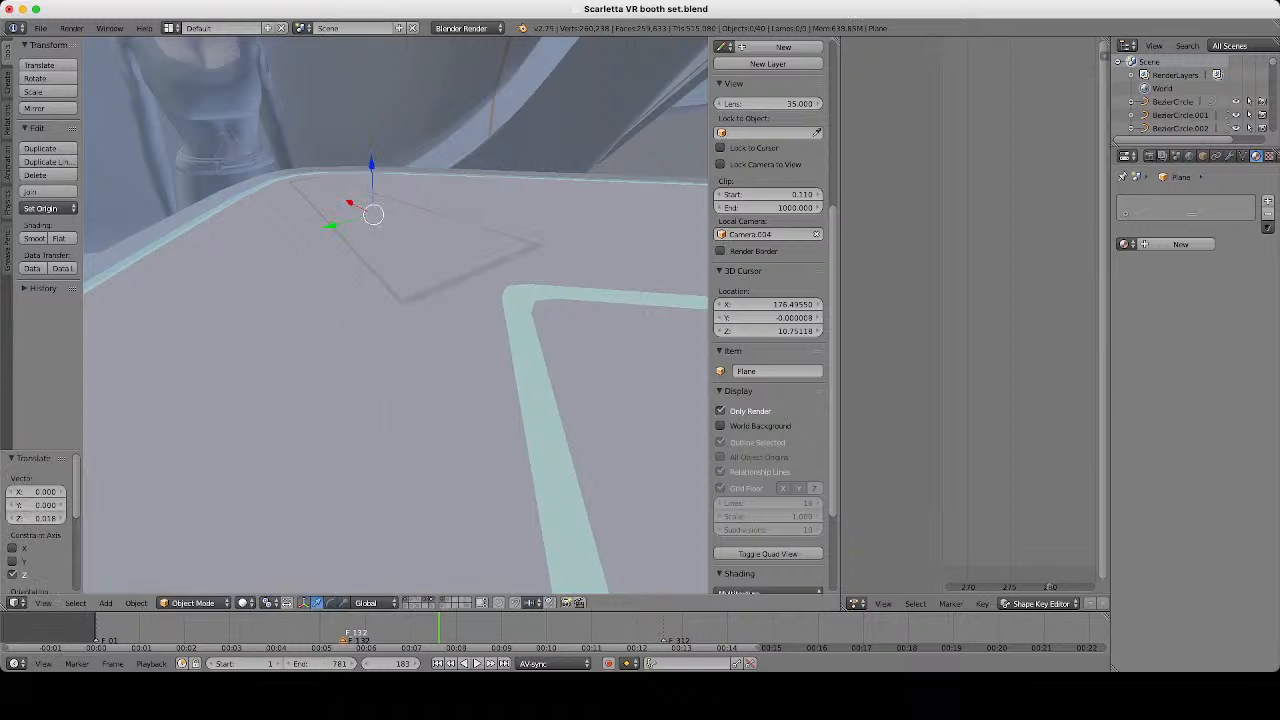
Select all of the frame's faces and extrude them slightly along their normal to give the frame thickness.
{"action": "key", "text": "Tab"}
{"action": "key", "text": "a"}
{"action": "key", "text": "e"}
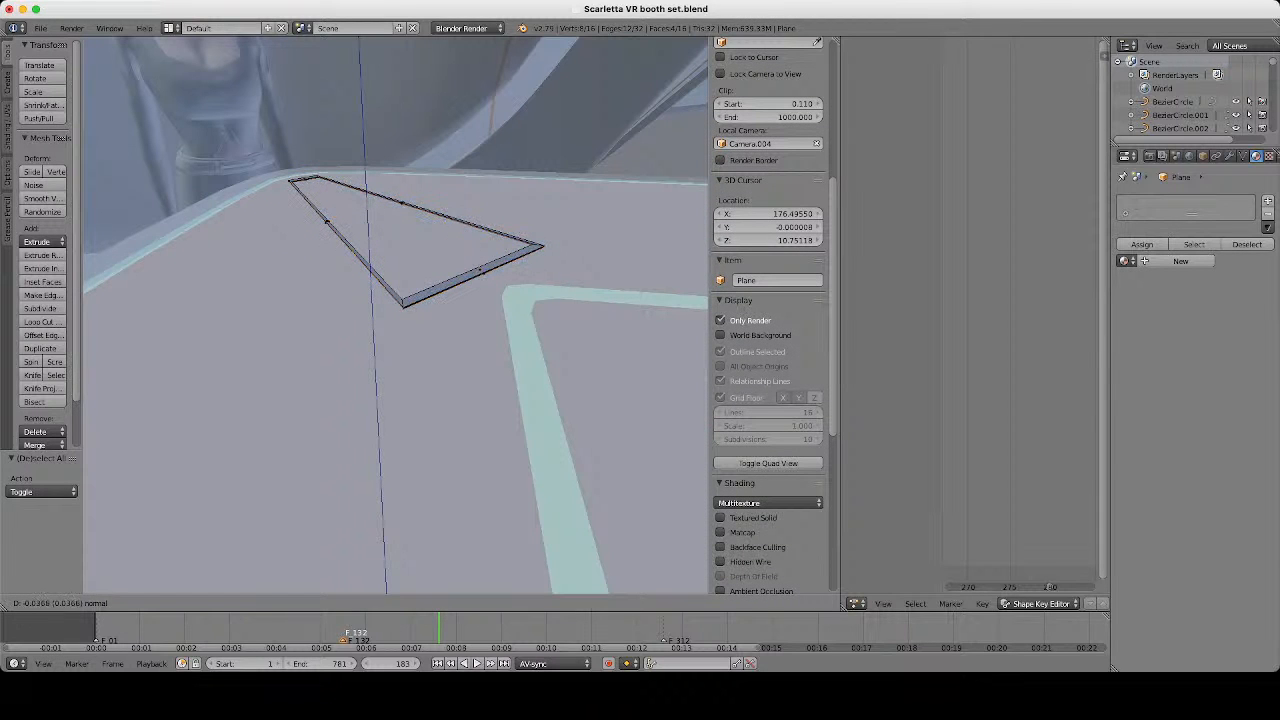
{"action": "key", "text": "Return"}
{"action": "key", "text": "Tab"}
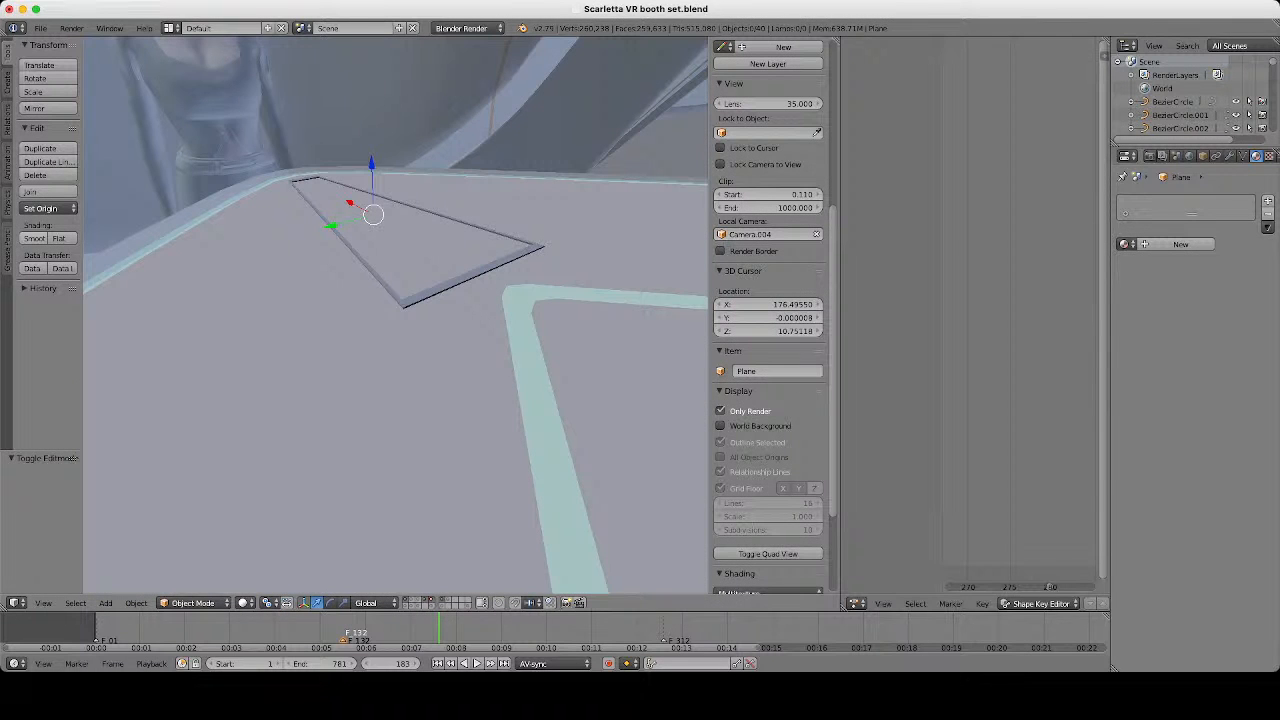
Shade the frame smooth and recalculate the normals of all its faces.
{"action": "left_click", "coordinate": [34, 238]}
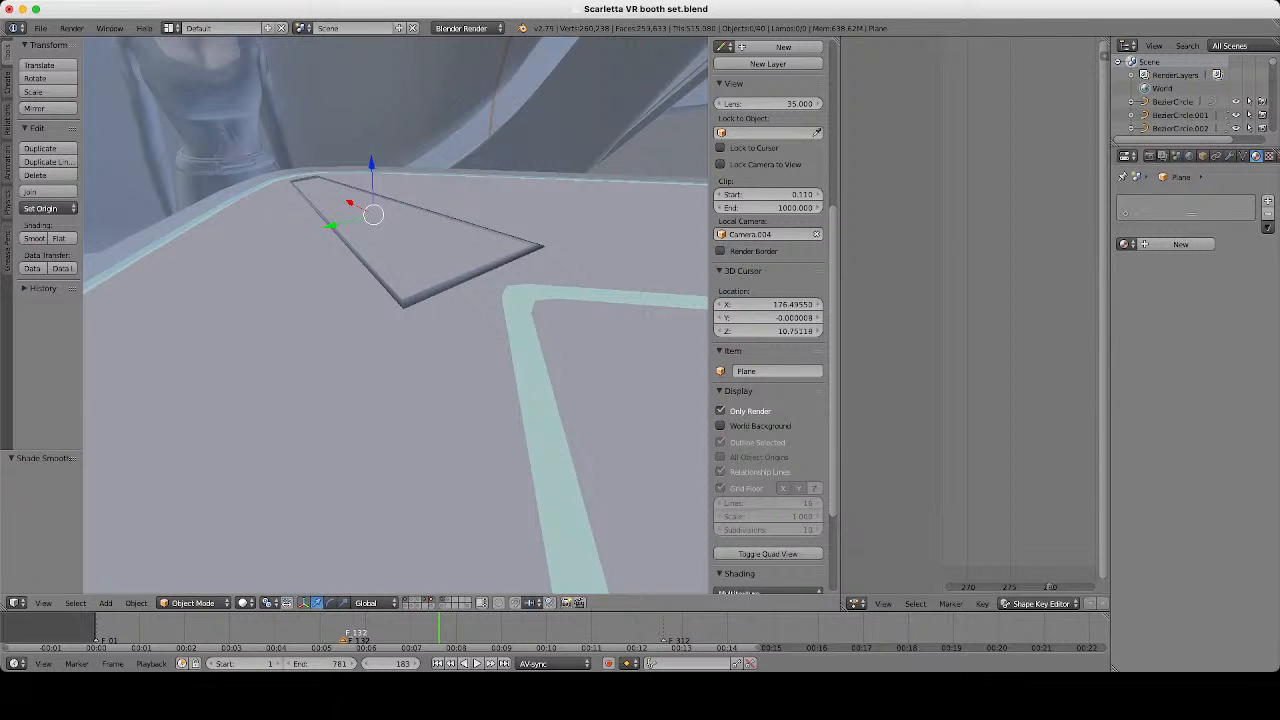
{"action": "key", "text": "Tab"}
{"action": "key", "text": "a"}
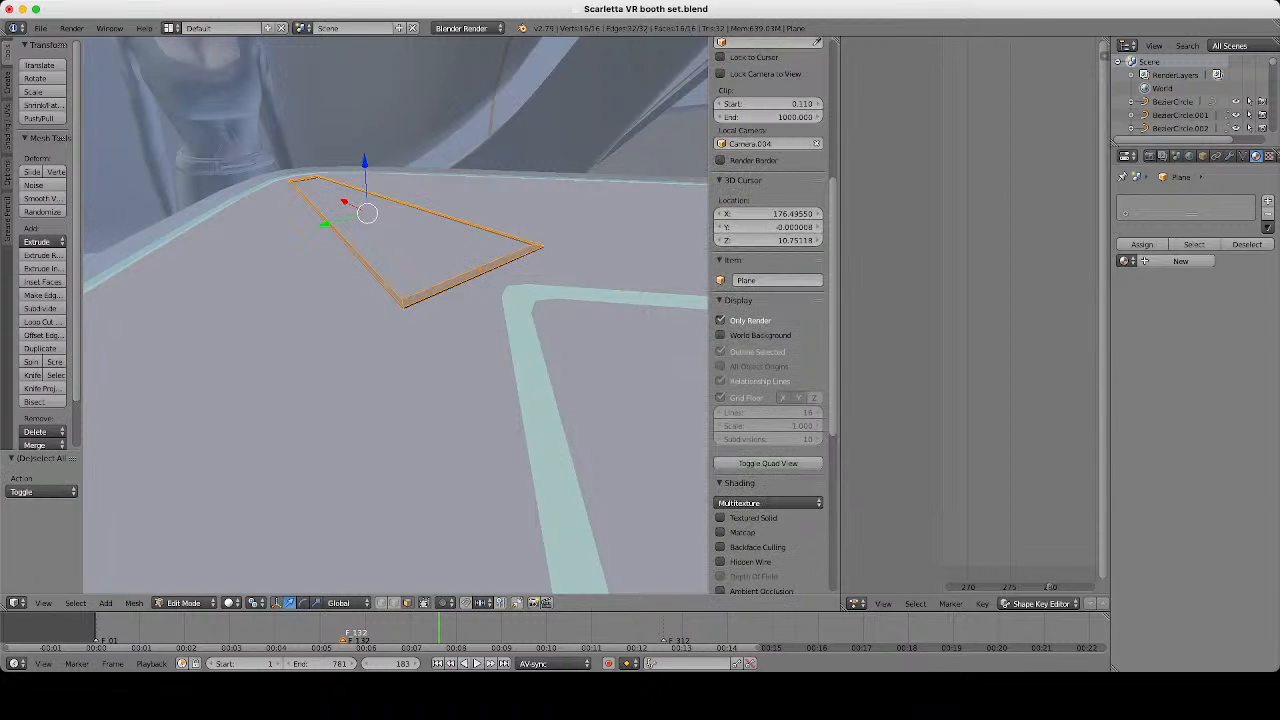
{"action": "key", "text": "Tab"}
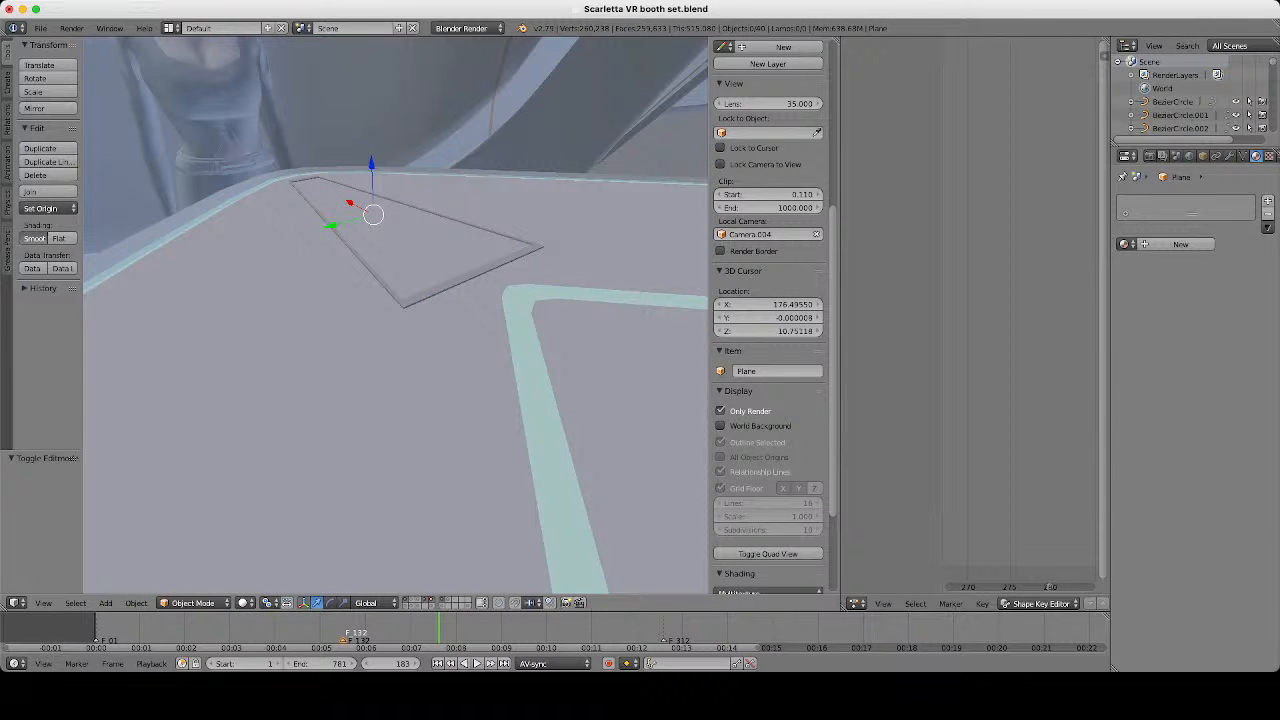
Add a single loop cut running around the outer side of the trapezoid frame.
{"action": "scroll", "coordinate": [395, 315], "scroll_direction": "up", "scroll_amount": 3}
{"action": "key", "text": "Tab"}
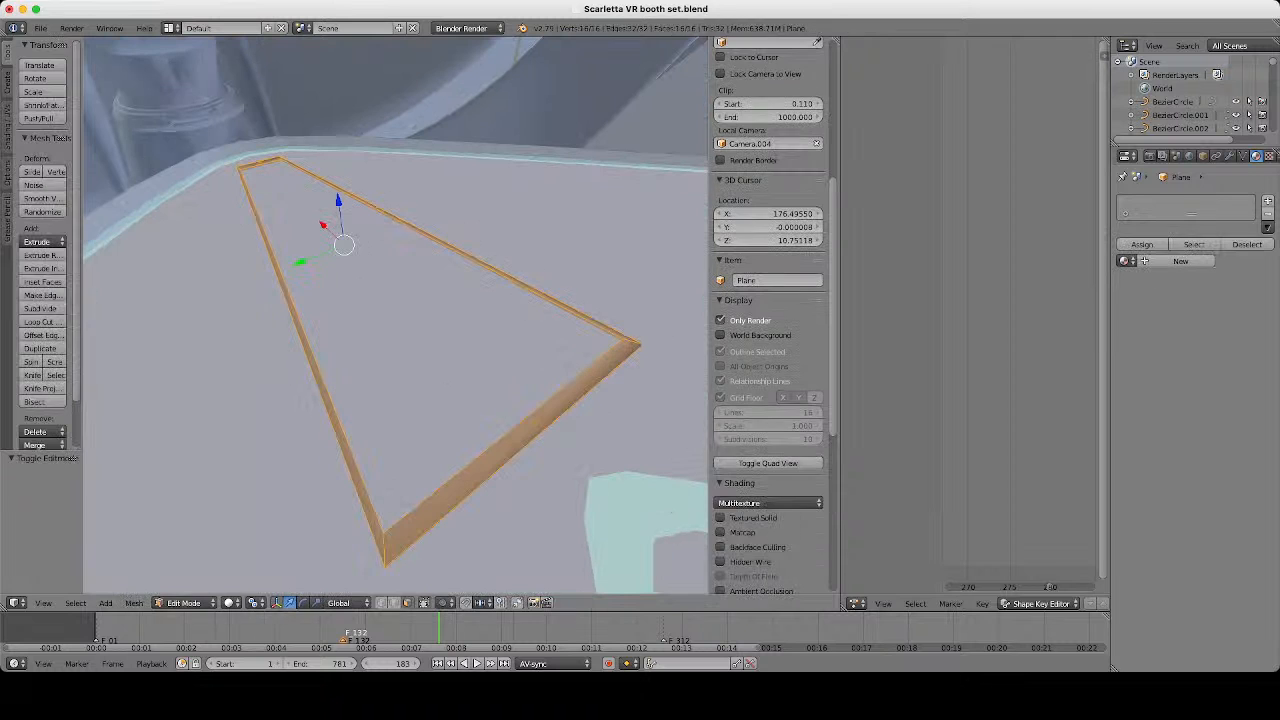
{"action": "key", "text": "ctrl+r"}
{"action": "left_click", "coordinate": [388, 549]}
{"action": "left_click", "coordinate": [392, 552]}
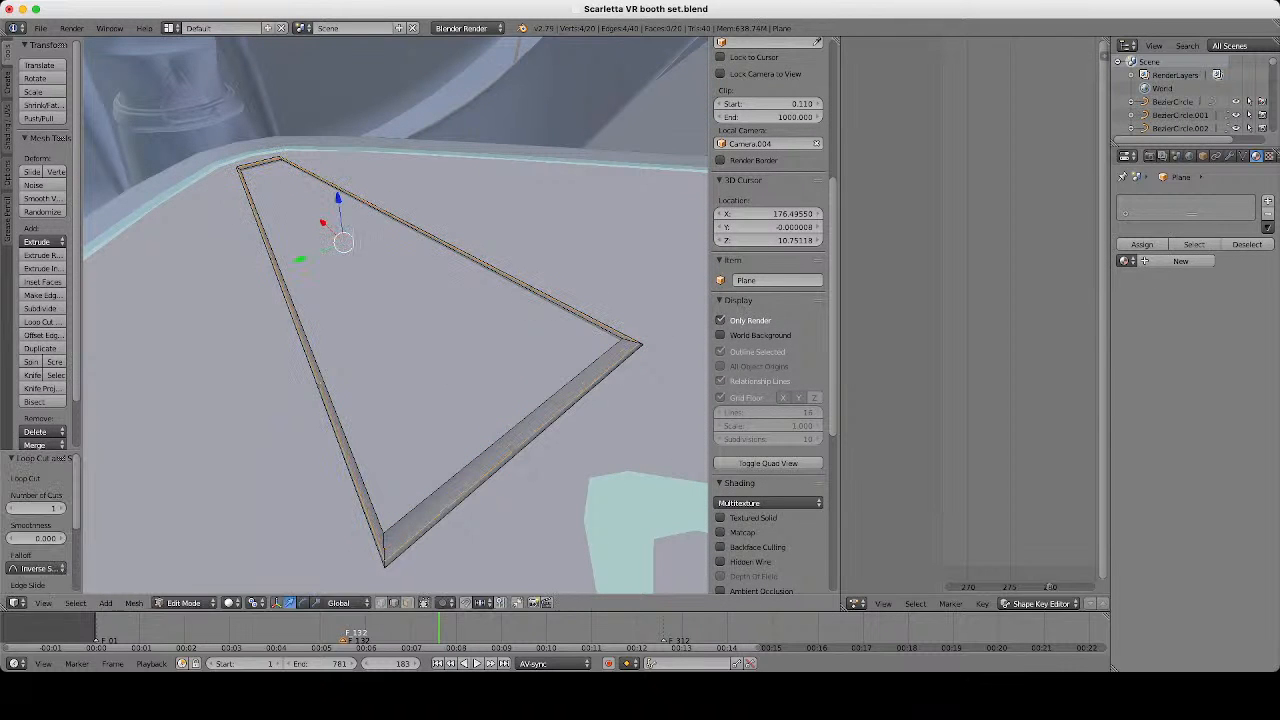
Add another single loop cut along the top face of the trapezoid frame.
{"action": "key", "text": "ctrl+r"}
{"action": "left_click", "coordinate": [386, 545]}
{"action": "left_click", "coordinate": [388, 538]}
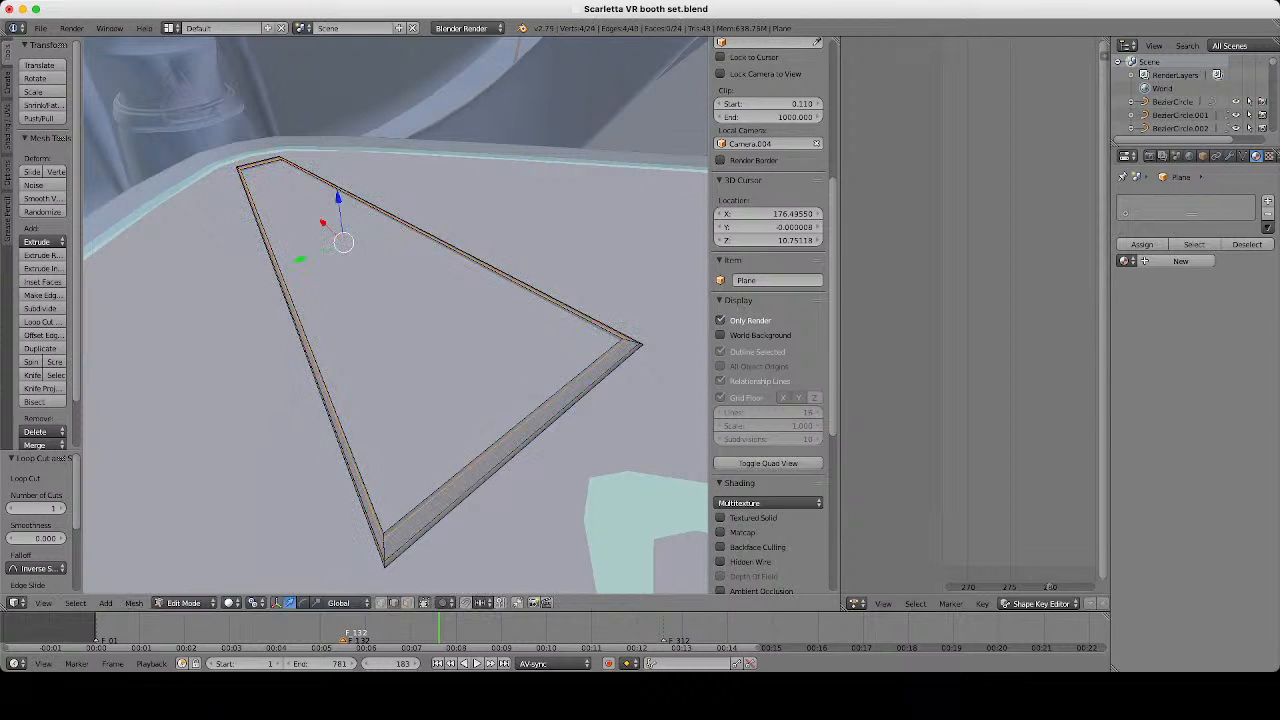
Working in wireframe view, add two more loop cuts around the trapezoid frame, return to solid shading and leave mesh editing.
{"action": "key", "text": "z"}
{"action": "scroll", "coordinate": [395, 315], "scroll_direction": "up", "scroll_amount": 2}
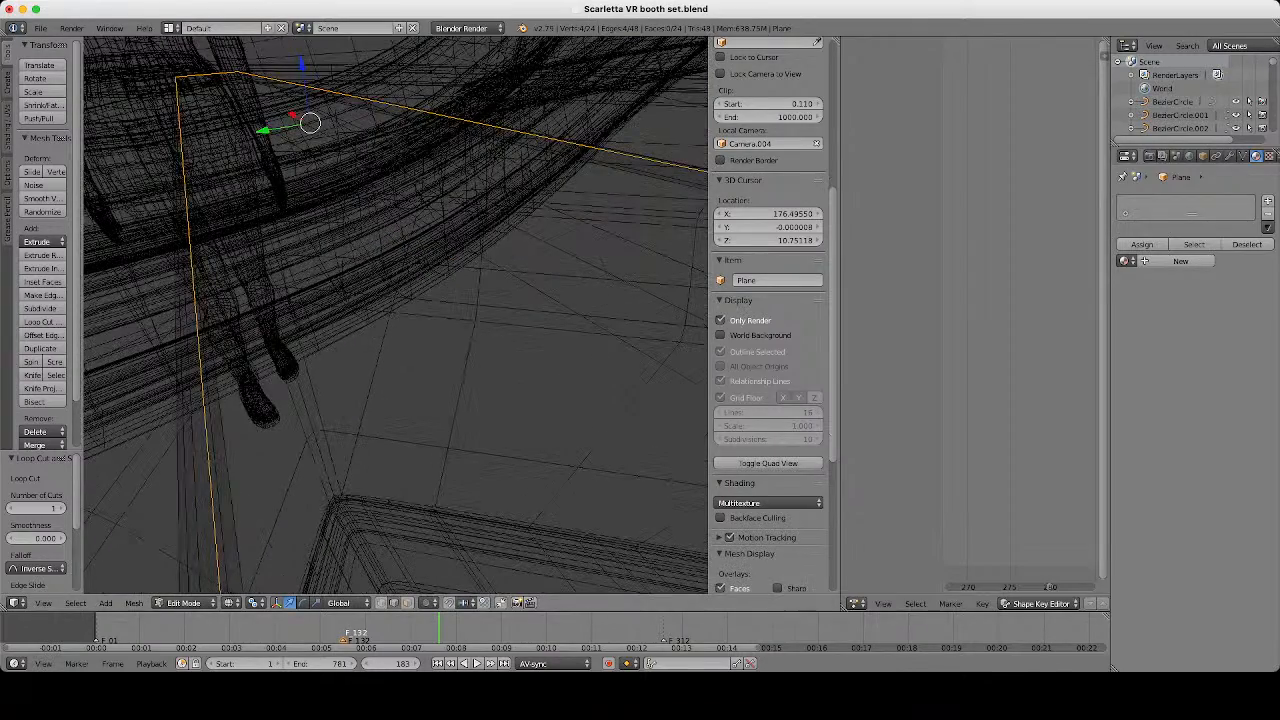
{"action": "middle_click_drag", "start_coordinate": [390, 420], "coordinate": [382, 305], "text": "shift"}
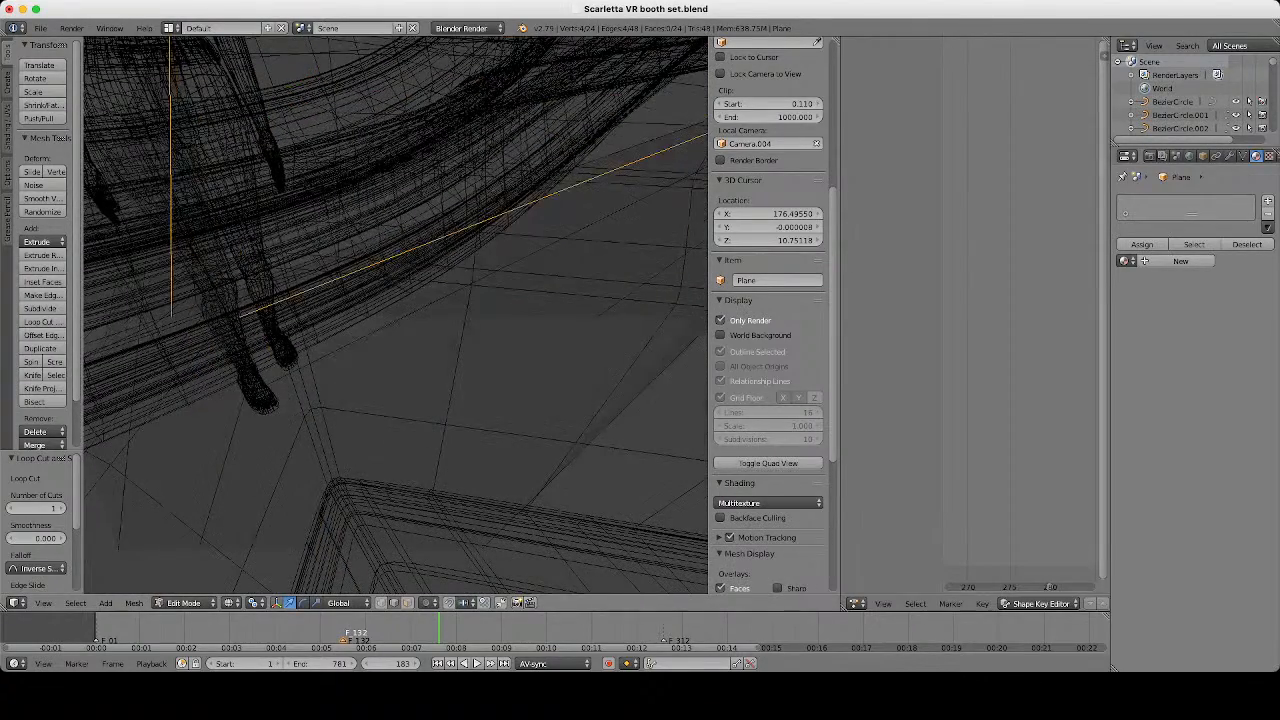
{"action": "middle_click_drag", "start_coordinate": [385, 410], "coordinate": [285, 395], "text": "shift"}
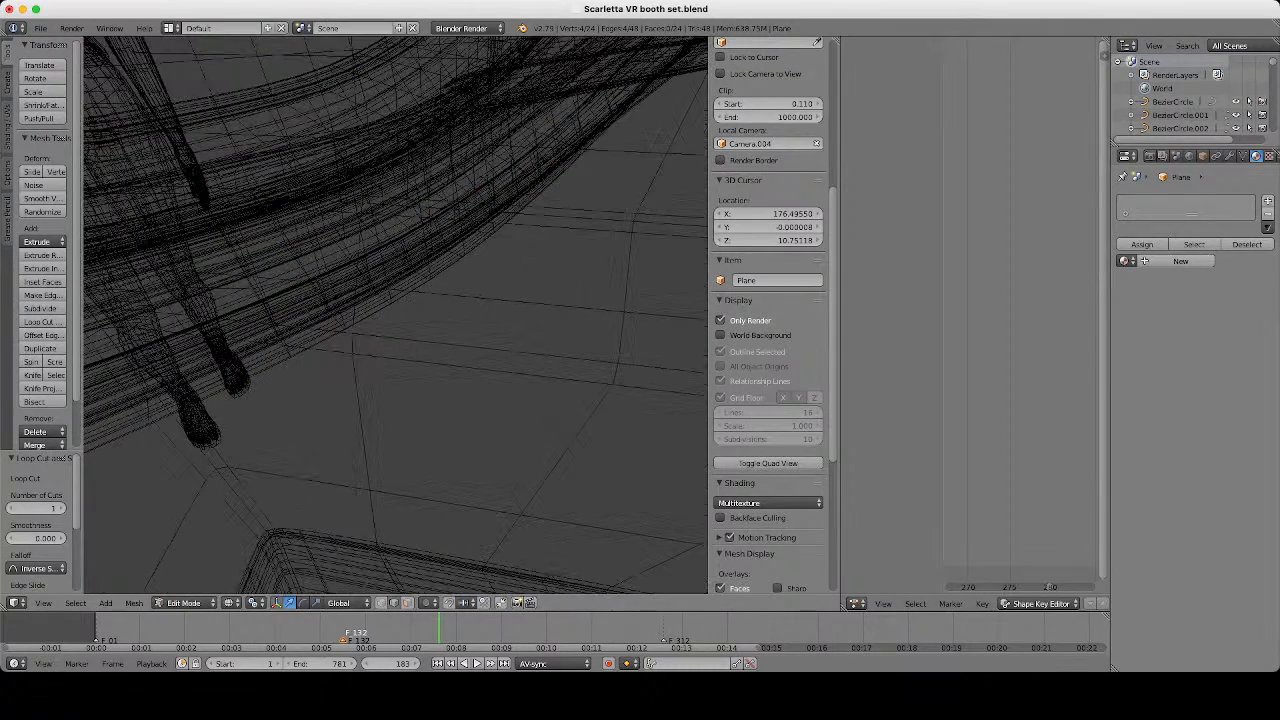
{"action": "scroll", "coordinate": [357, 383], "scroll_direction": "down", "scroll_amount": 2}
{"action": "key", "text": "ctrl+r"}
{"action": "left_click", "coordinate": [357, 383]}
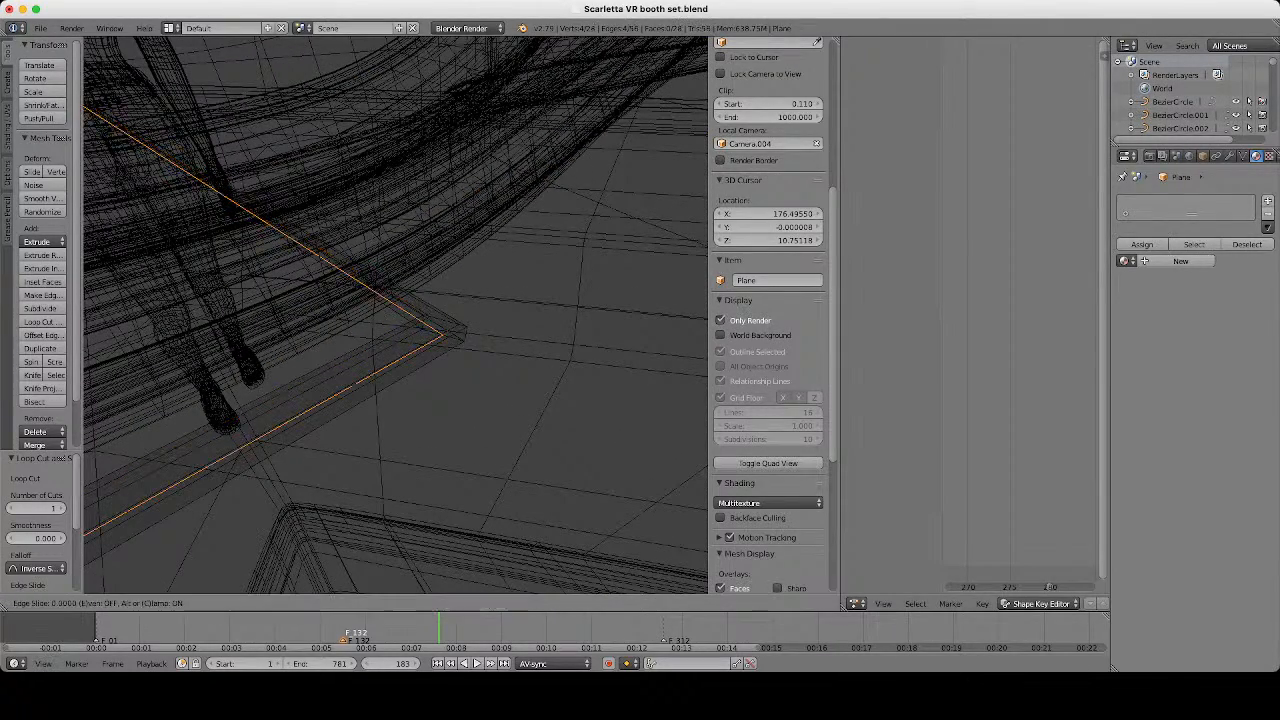
{"action": "left_click", "coordinate": [346, 374]}
{"action": "key", "text": "ctrl+r"}
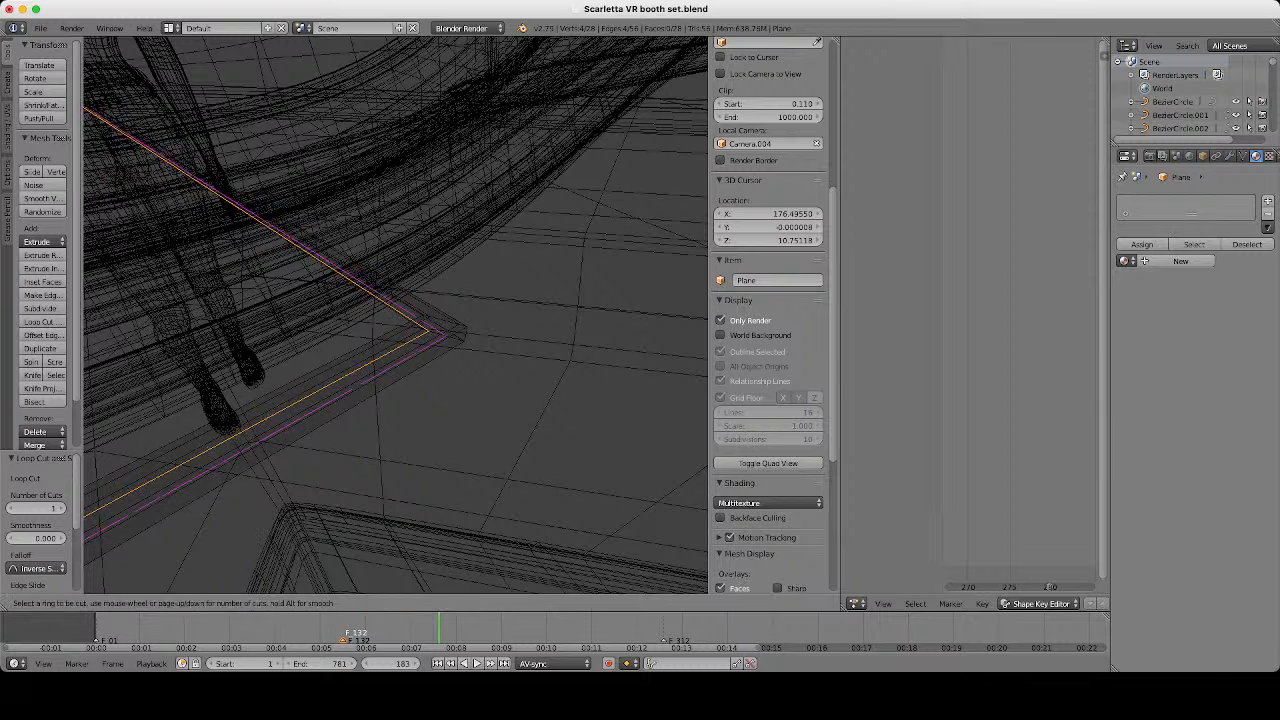
{"action": "left_click", "coordinate": [346, 374]}
{"action": "left_click", "coordinate": [346, 374]}
{"action": "key", "text": "Tab"}
{"action": "key", "text": "z"}
{"action": "key", "text": "Tab"}
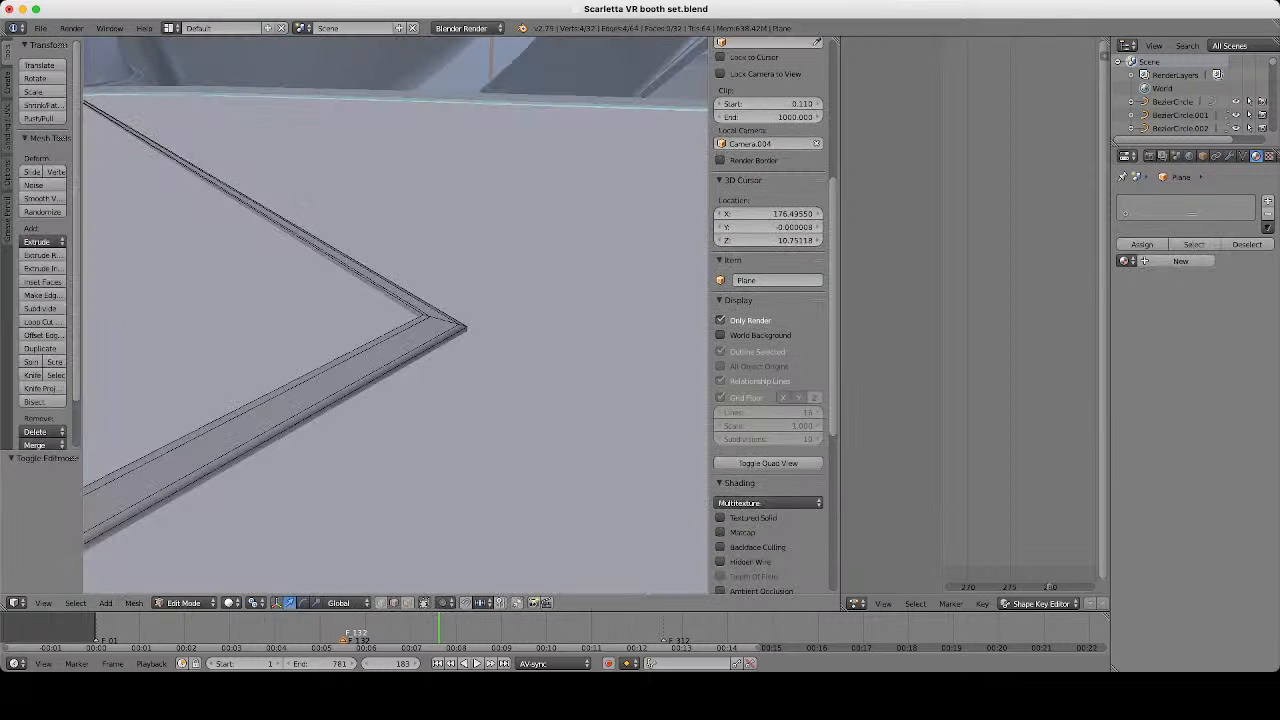
{"action": "key", "text": "Tab"}
Look up which mint material the low wall uses for its inlay lines.
{"action": "scroll", "coordinate": [395, 315], "scroll_direction": "down", "scroll_amount": 5}
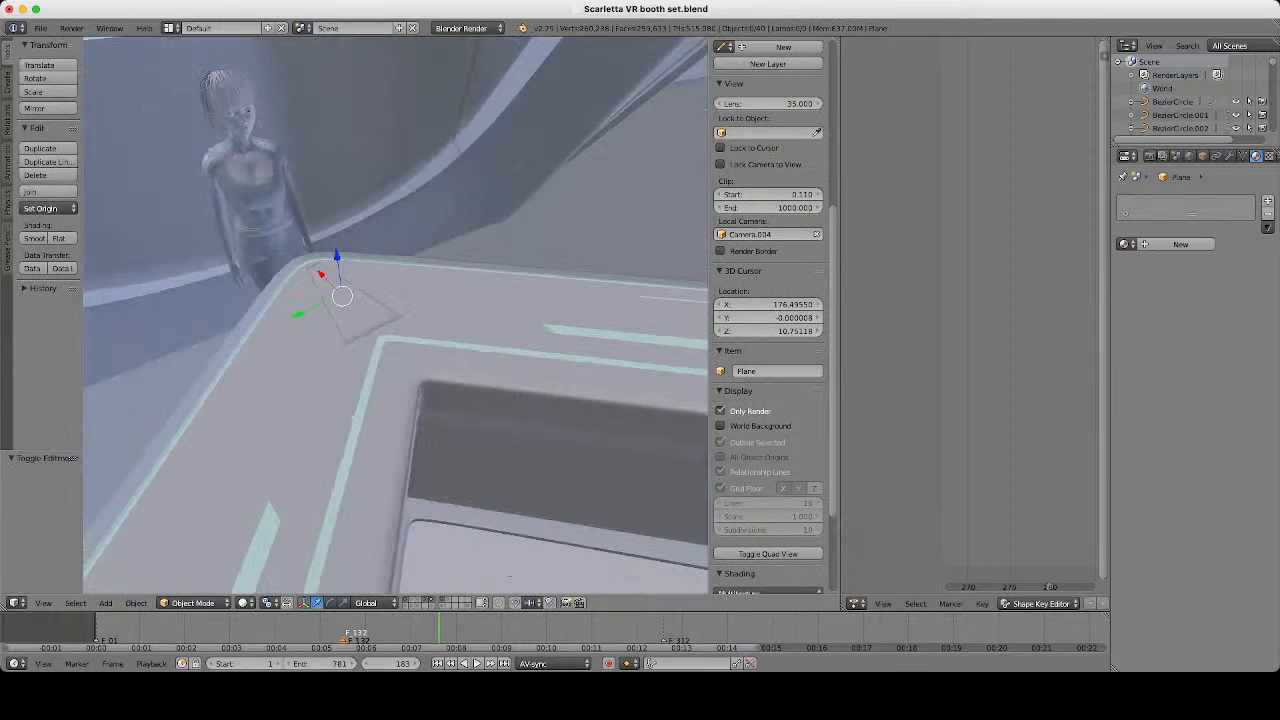
{"action": "left_click", "coordinate": [1125, 244]}
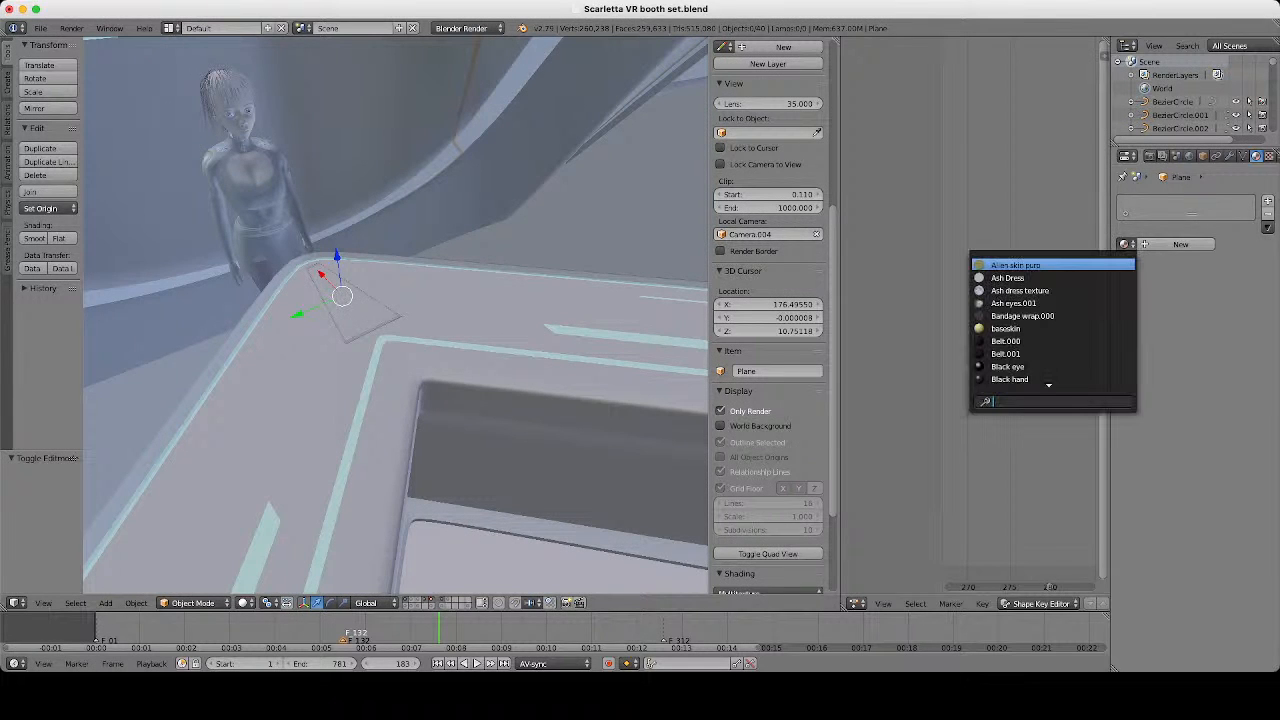
{"action": "right_click", "coordinate": [520, 340]}
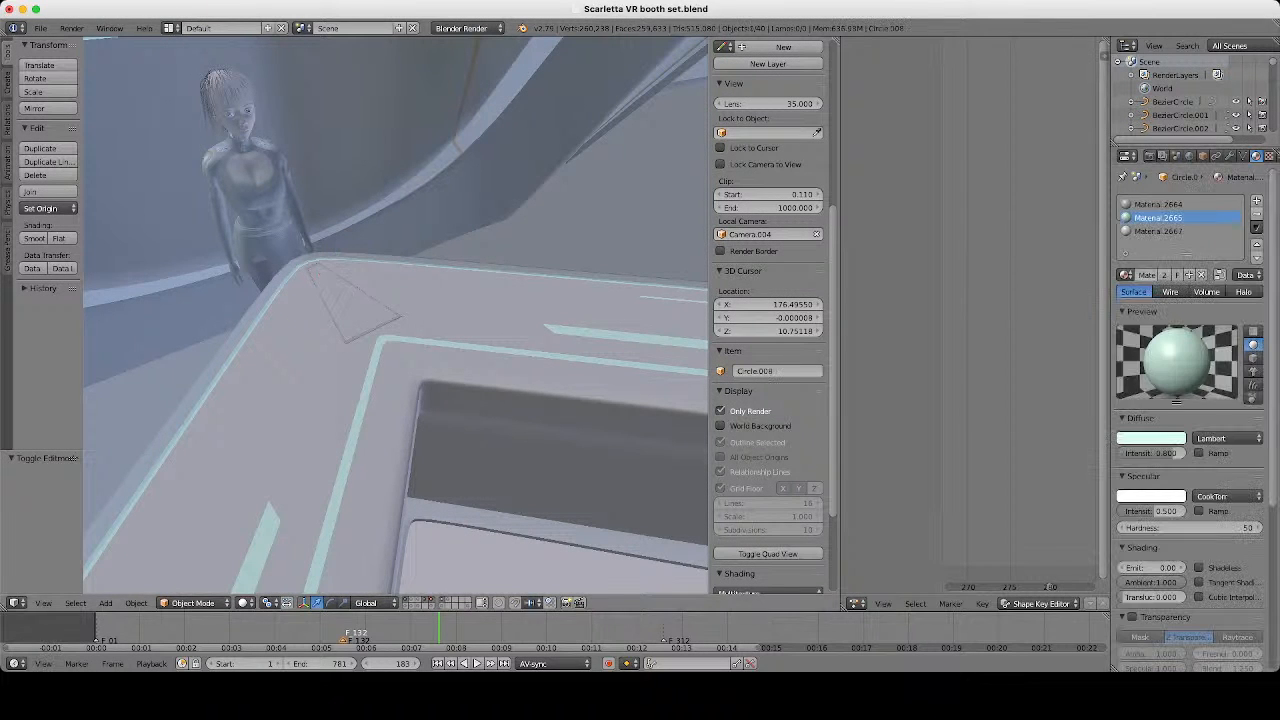
In face select mode, delete the ring of faces forming the trapezoid frame's wide end, leaving that end open, and leave mesh editing.
{"action": "scroll", "coordinate": [395, 315], "scroll_direction": "up", "scroll_amount": 4}
{"action": "key", "text": "z"}
{"action": "key", "text": "z"}
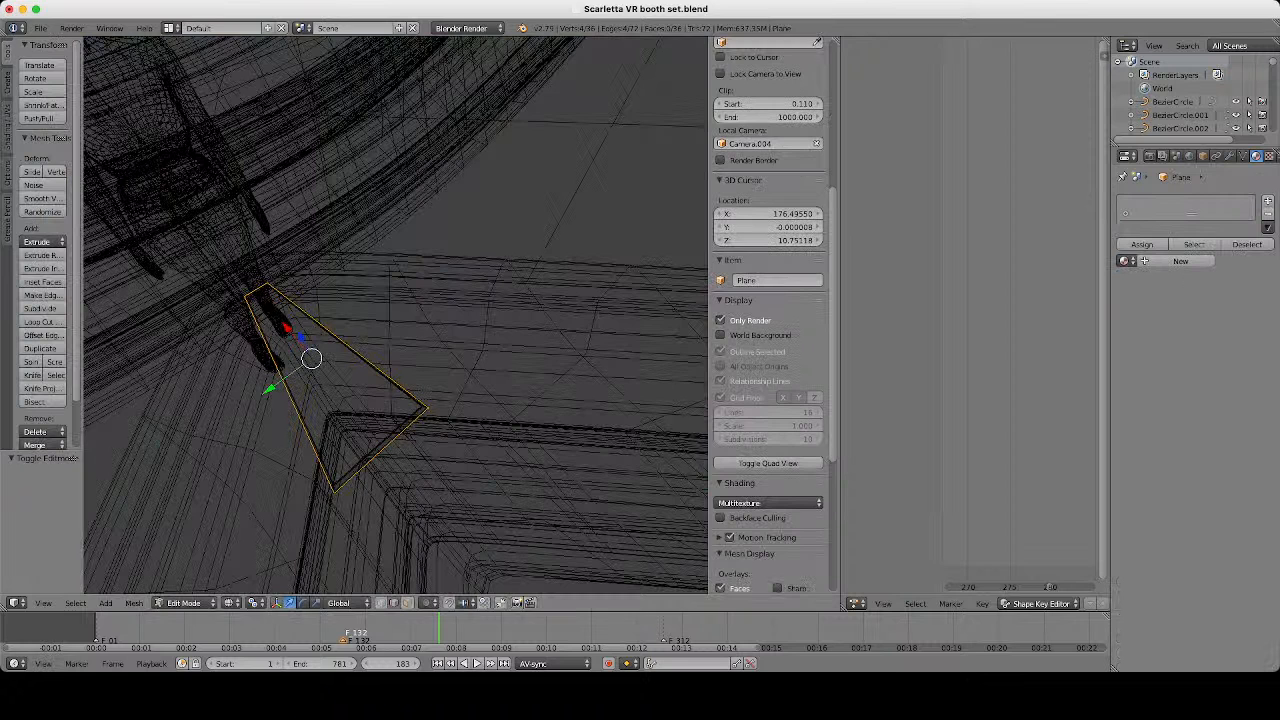
{"action": "key", "text": "z"}
{"action": "key", "text": "a"}
{"action": "scroll", "coordinate": [770, 300], "scroll_direction": "down", "scroll_amount": 3}
{"action": "left_click", "coordinate": [407, 603]}
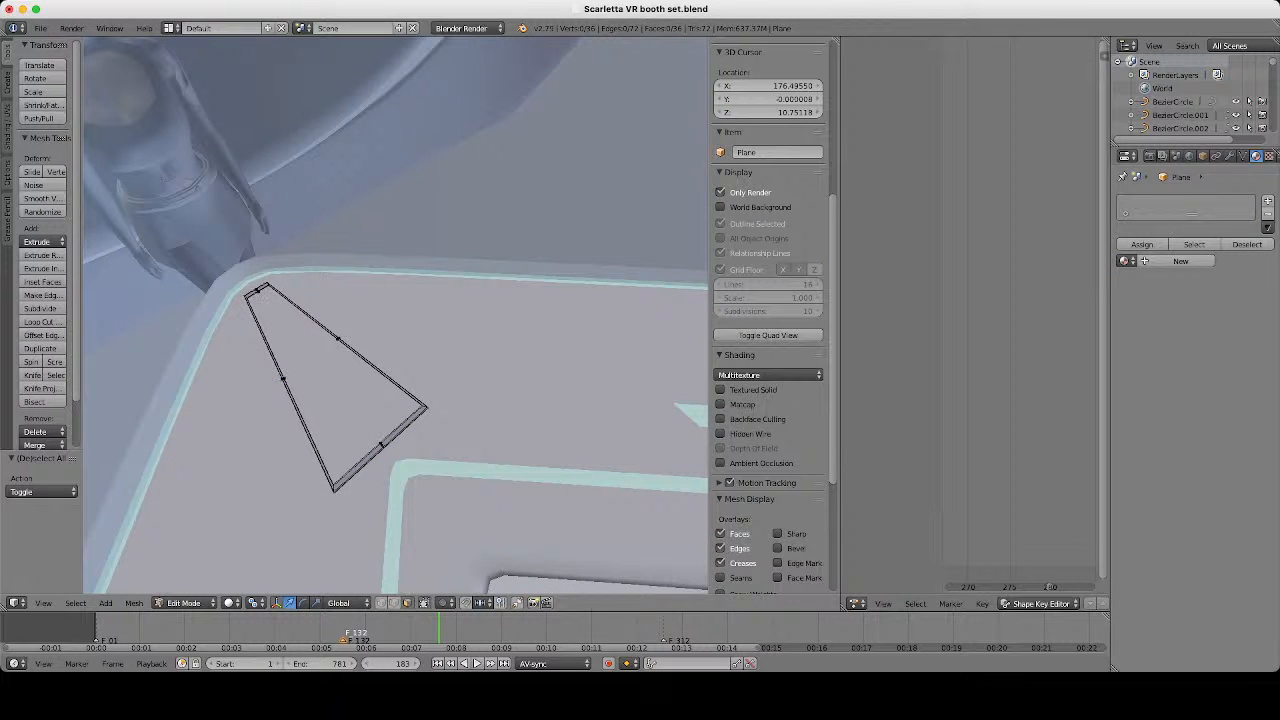
{"action": "scroll", "coordinate": [360, 445], "scroll_direction": "up", "scroll_amount": 5}
{"action": "right_click", "coordinate": [490, 386], "text": "alt"}
{"action": "key", "text": "x"}
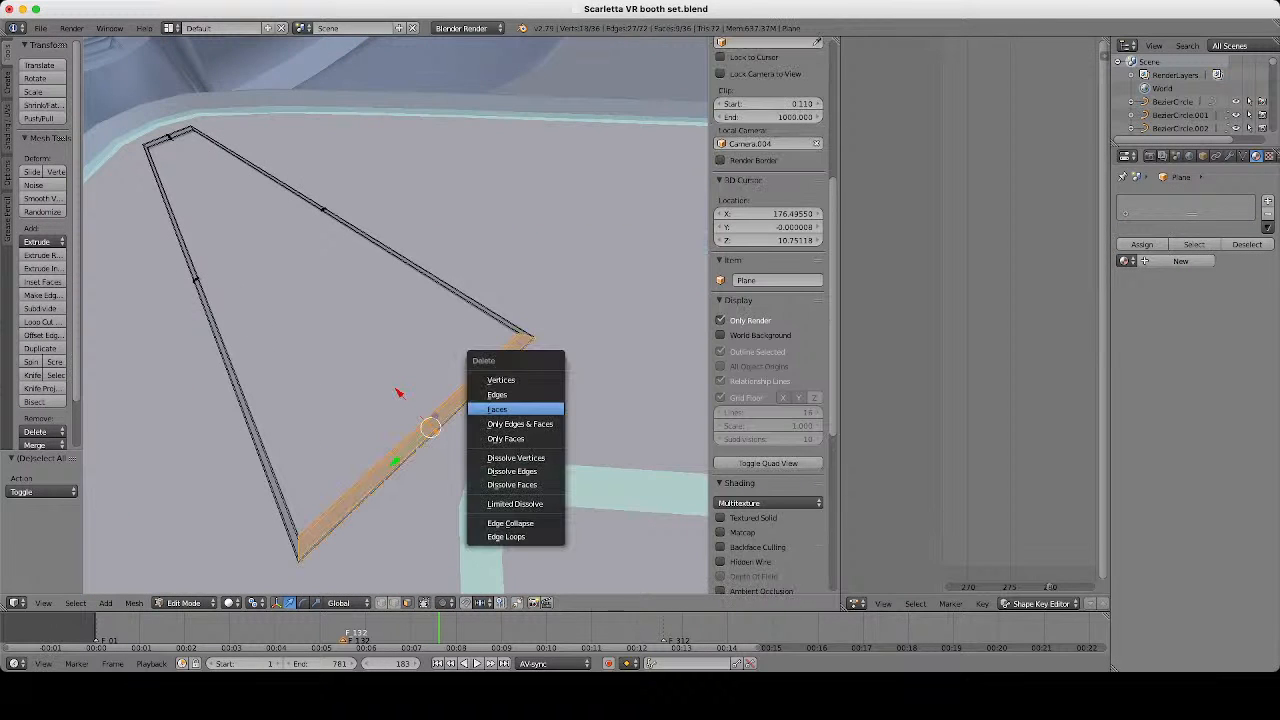
{"action": "left_click", "coordinate": [544, 408]}
{"action": "key", "text": "Tab"}
Recheck the wall's mint material, reselect the trapezoid frame and assign the existing Material.2665 to it.
{"action": "scroll", "coordinate": [395, 316], "scroll_direction": "down", "scroll_amount": 9}
{"action": "middle_click_drag", "start_coordinate": [395, 316], "coordinate": [310, 345]}
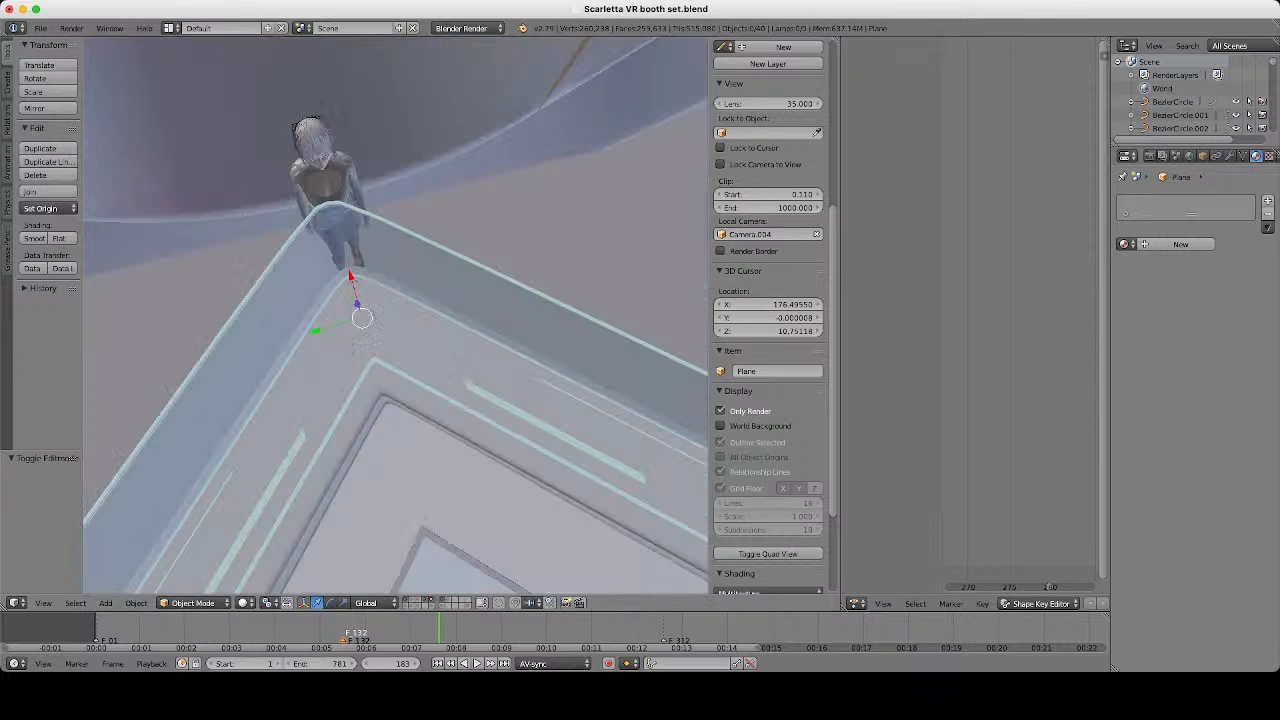
{"action": "scroll", "coordinate": [395, 316], "scroll_direction": "up", "scroll_amount": 5}
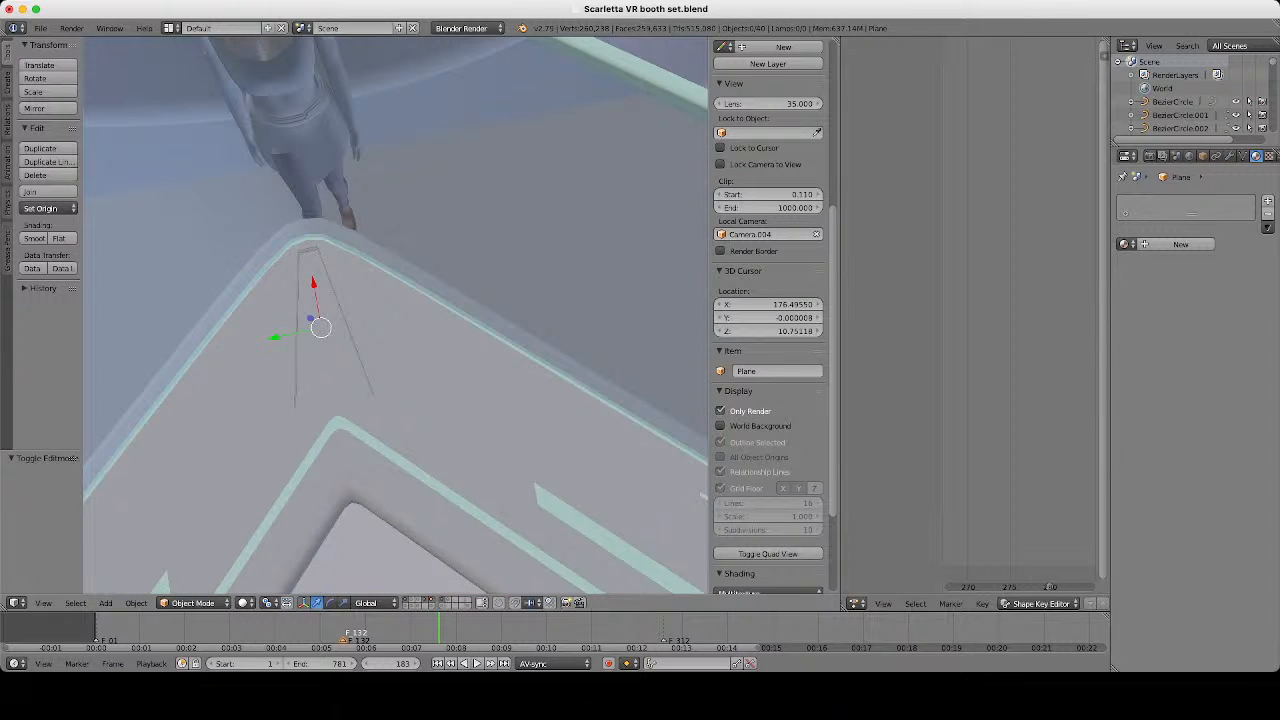
{"action": "right_click", "coordinate": [395, 316]}
{"action": "key", "text": "z"}
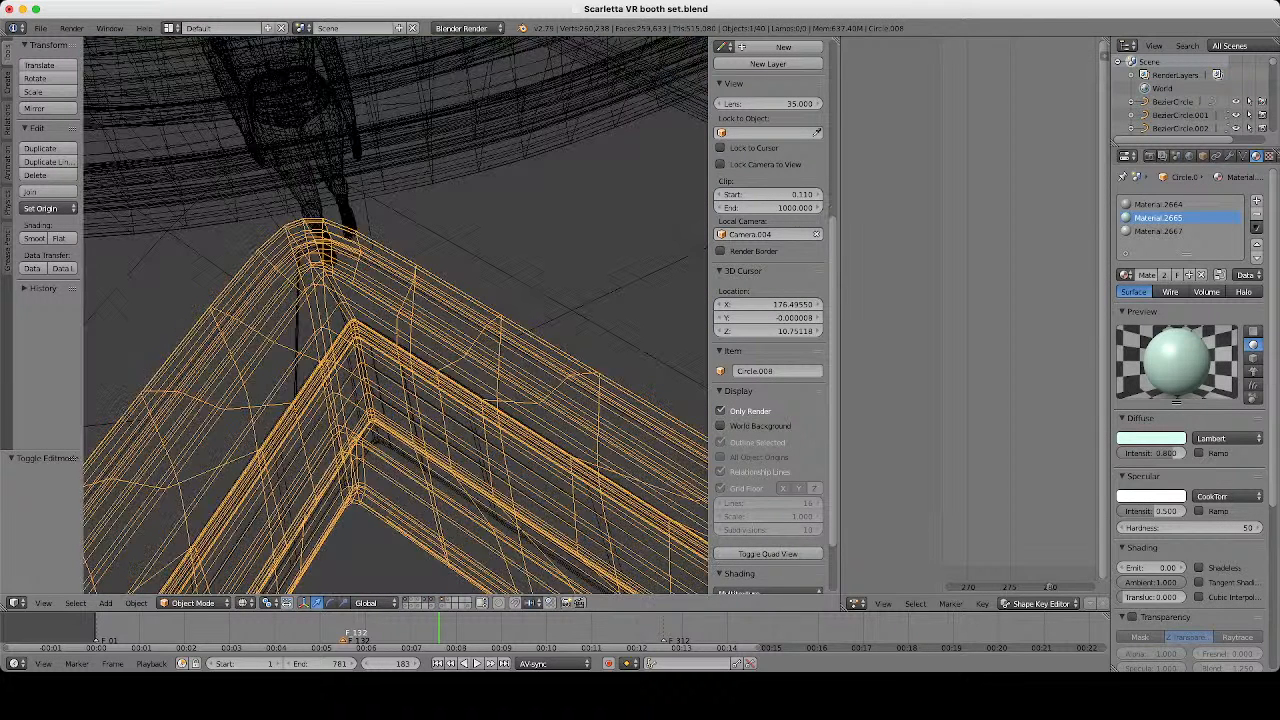
{"action": "right_click", "coordinate": [395, 345]}
{"action": "right_click", "coordinate": [395, 345]}
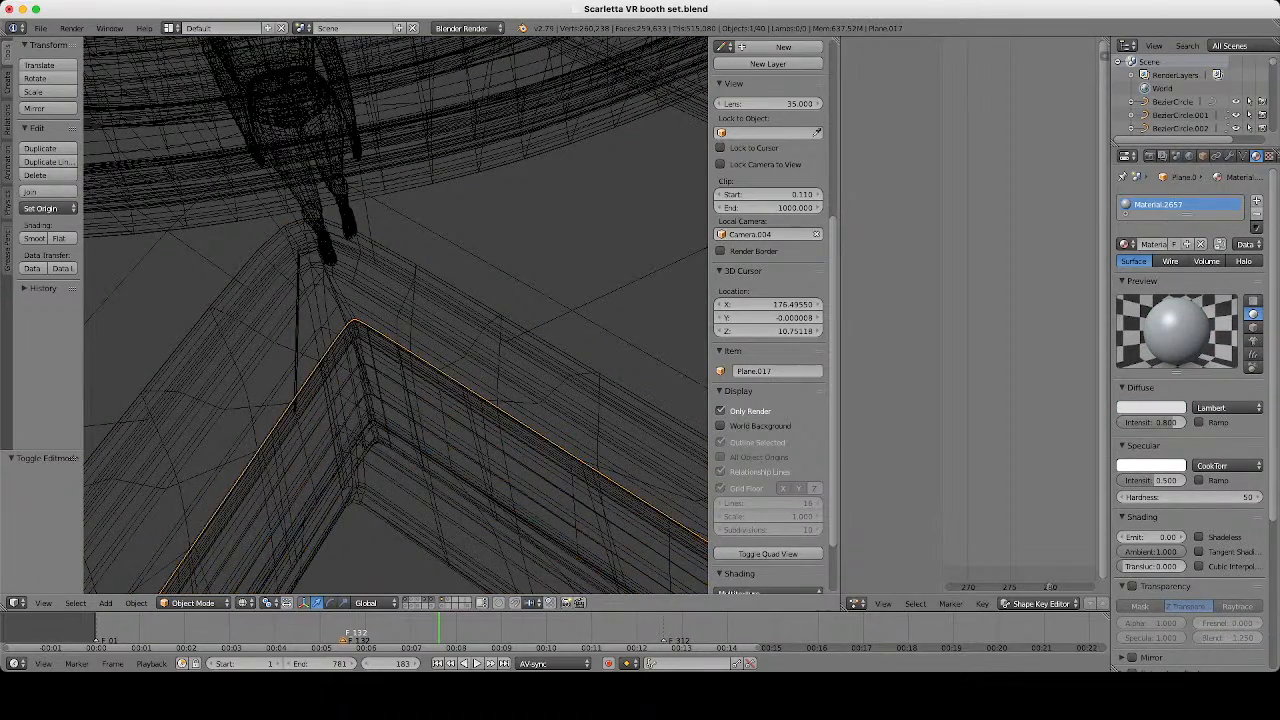
{"action": "right_click", "coordinate": [357, 336]}
{"action": "right_click", "coordinate": [357, 336]}
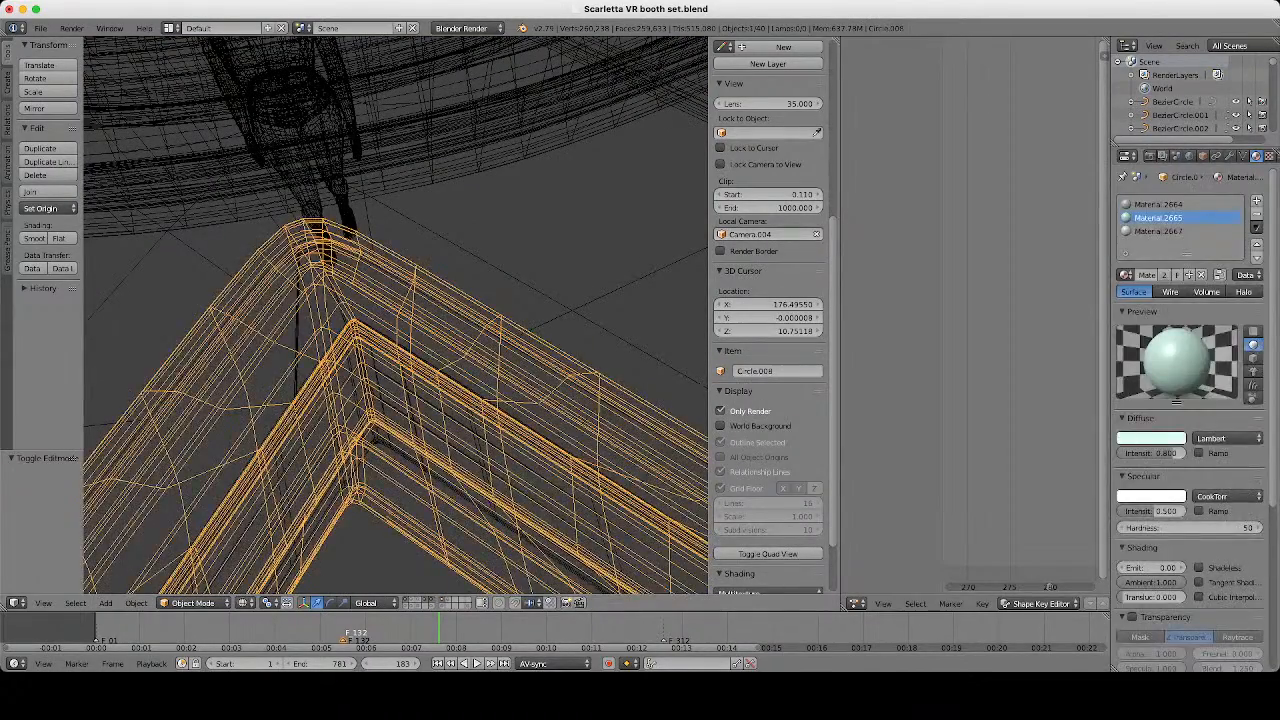
{"action": "right_click", "coordinate": [357, 336]}
{"action": "left_click", "coordinate": [1127, 244]}
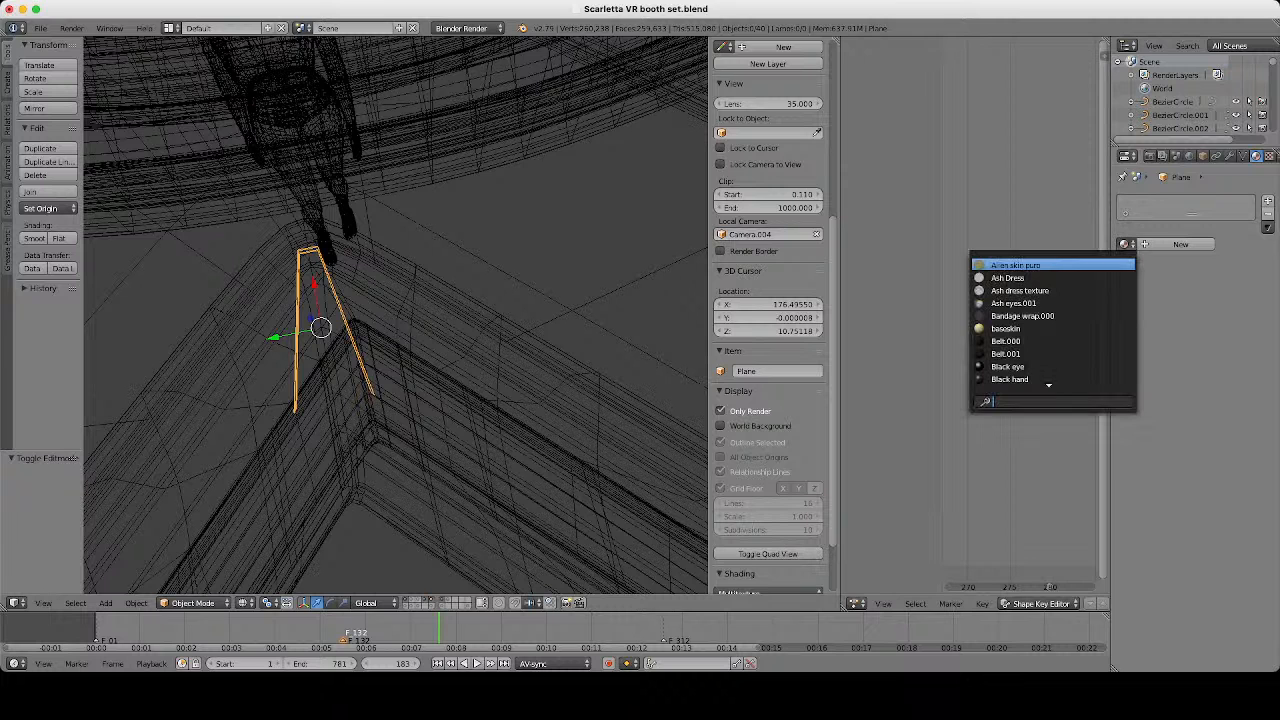
{"action": "type", "text": "2665"}
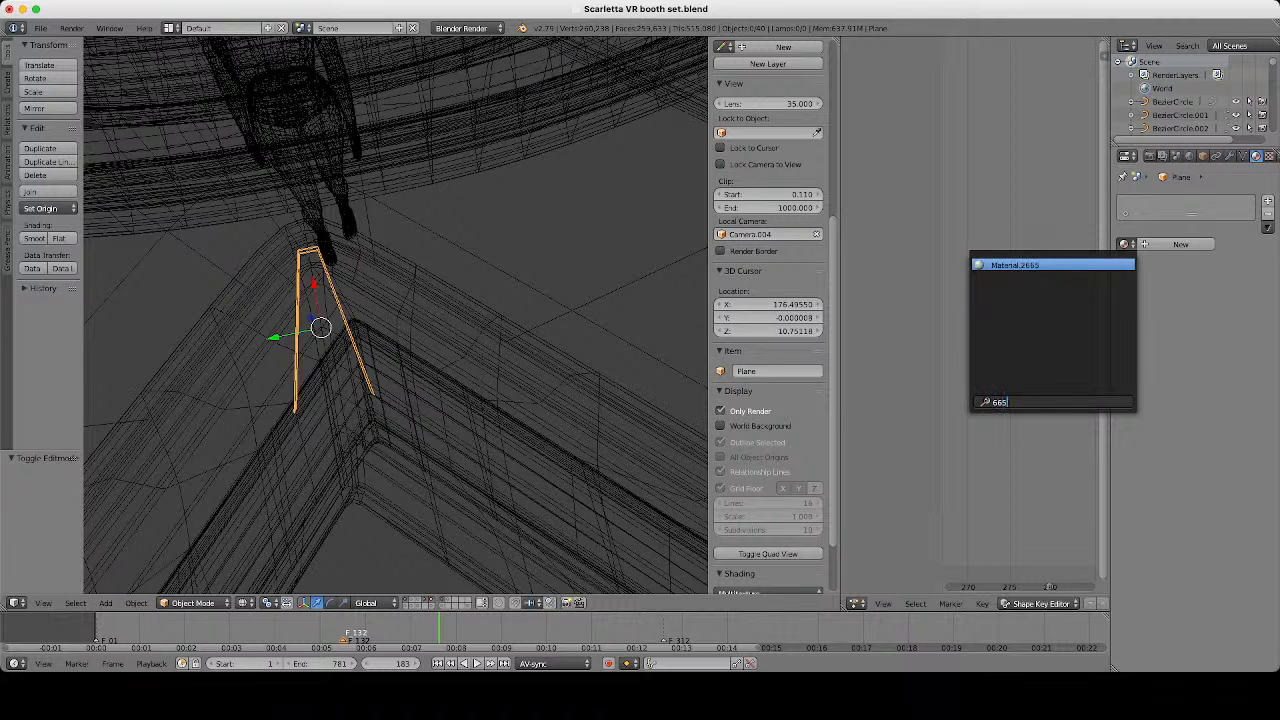
{"action": "key", "text": "Return"}
Examine the mint frame in solid shading against the cap's inlay lines from near and far.
{"action": "key", "text": "z"}
{"action": "scroll", "coordinate": [396, 316], "scroll_direction": "down", "scroll_amount": 4}
{"action": "middle_click_drag", "start_coordinate": [420, 370], "coordinate": [380, 295]}
{"action": "key", "text": "a"}
{"action": "scroll", "coordinate": [396, 316], "scroll_direction": "down", "scroll_amount": 5}
{"action": "scroll", "coordinate": [396, 316], "scroll_direction": "up", "scroll_amount": 5}
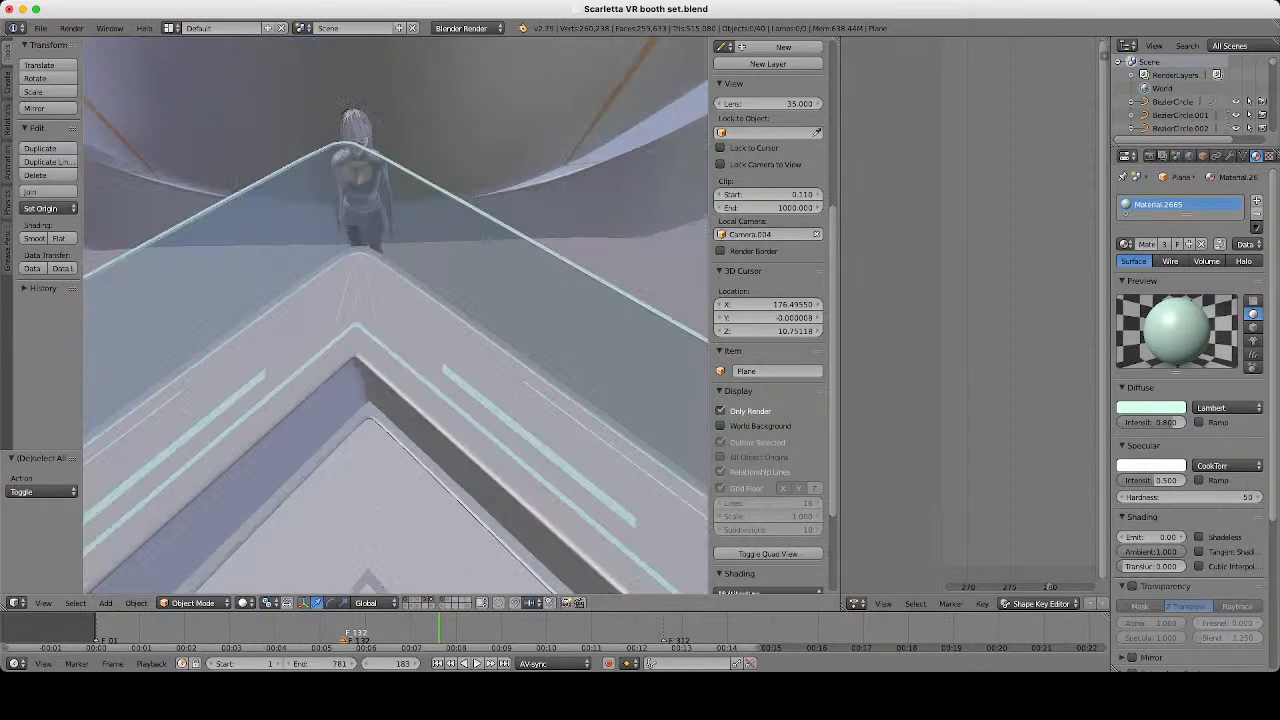
{"action": "scroll", "coordinate": [396, 316], "scroll_direction": "down", "scroll_amount": 6}
{"action": "scroll", "coordinate": [396, 316], "scroll_direction": "up", "scroll_amount": 7}
Select the frame's two open leg ends and move them -1.983 along X, extending the legs past the mint inlay corner.
{"action": "middle_click_drag", "start_coordinate": [358, 300], "coordinate": [412, 318], "text": "shift"}
{"action": "scroll", "coordinate": [396, 316], "scroll_direction": "up", "scroll_amount": 4}
{"action": "key", "text": "Tab"}
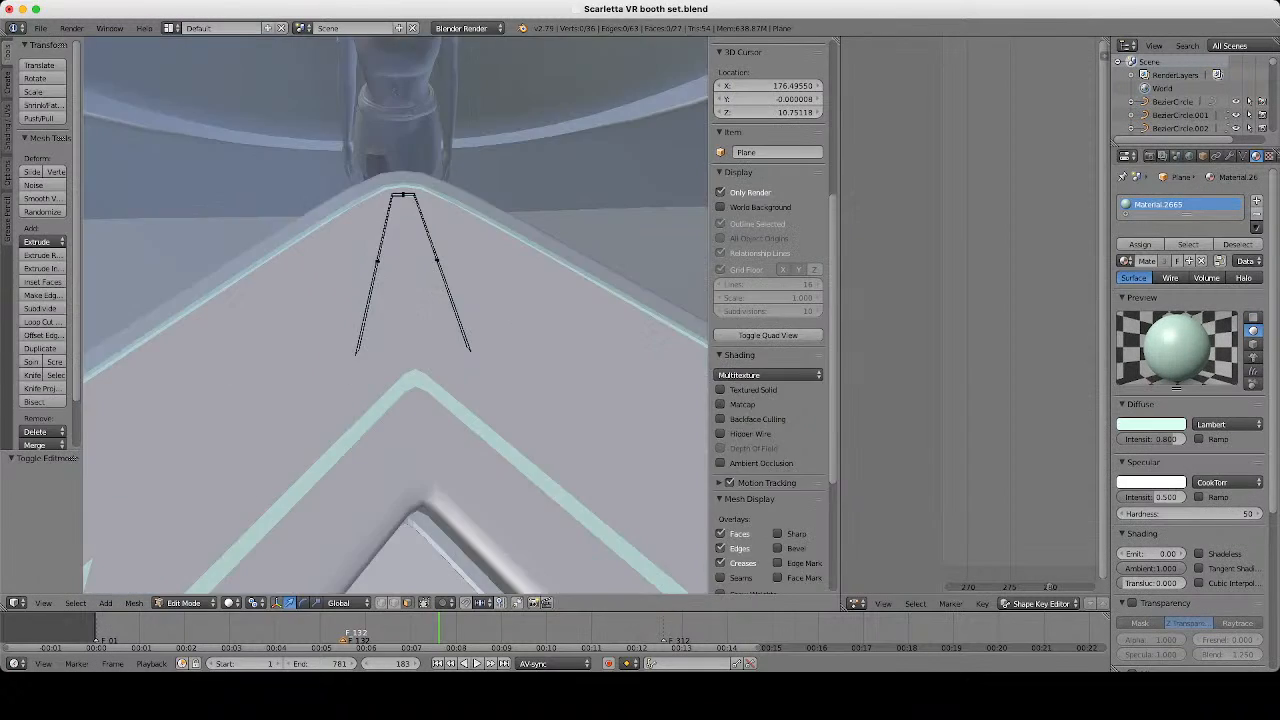
{"action": "key", "text": "z"}
{"action": "key", "text": "c"}
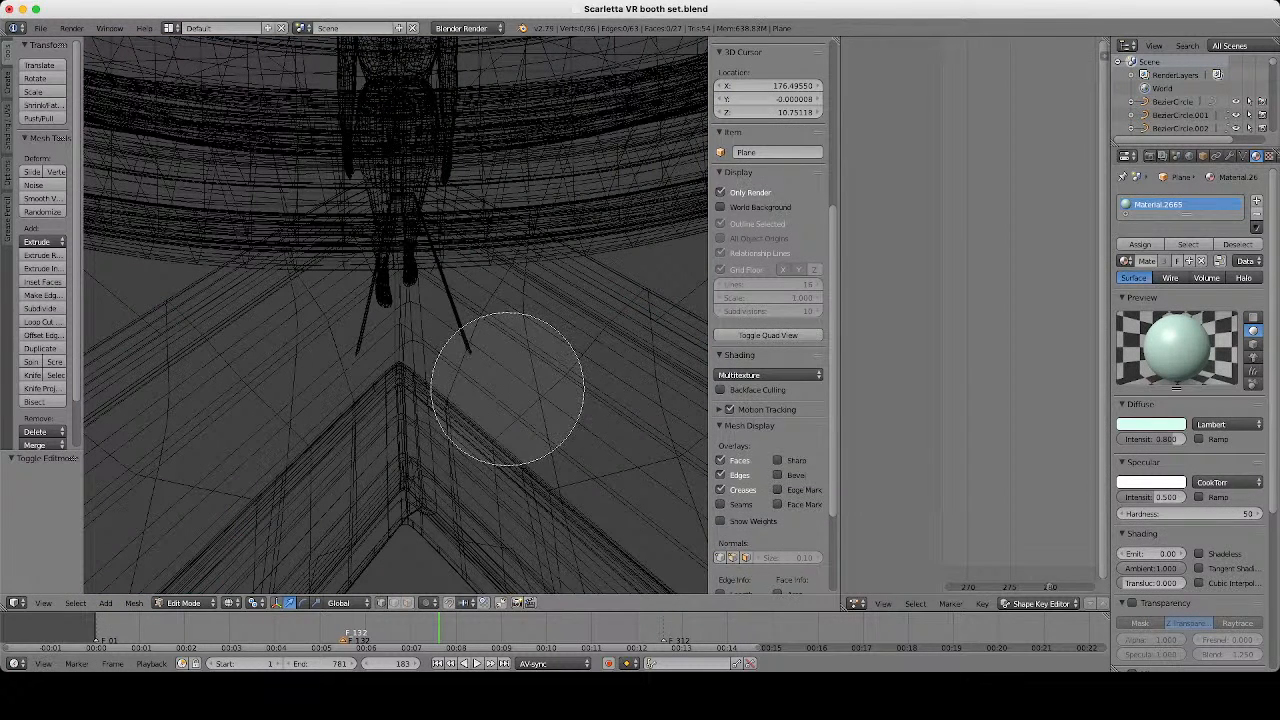
{"action": "left_click_drag", "start_coordinate": [514, 391], "coordinate": [358, 395]}
{"action": "key", "text": "Escape"}
{"action": "key", "text": "z"}
{"action": "middle_click_drag", "start_coordinate": [362, 380], "coordinate": [372, 422]}
{"action": "left_click_drag", "start_coordinate": [406, 399], "coordinate": [406, 505]}
{"action": "scroll", "coordinate": [406, 505], "scroll_direction": "down", "scroll_amount": 3}
{"action": "scroll", "coordinate": [406, 505], "scroll_direction": "up", "scroll_amount": 2}
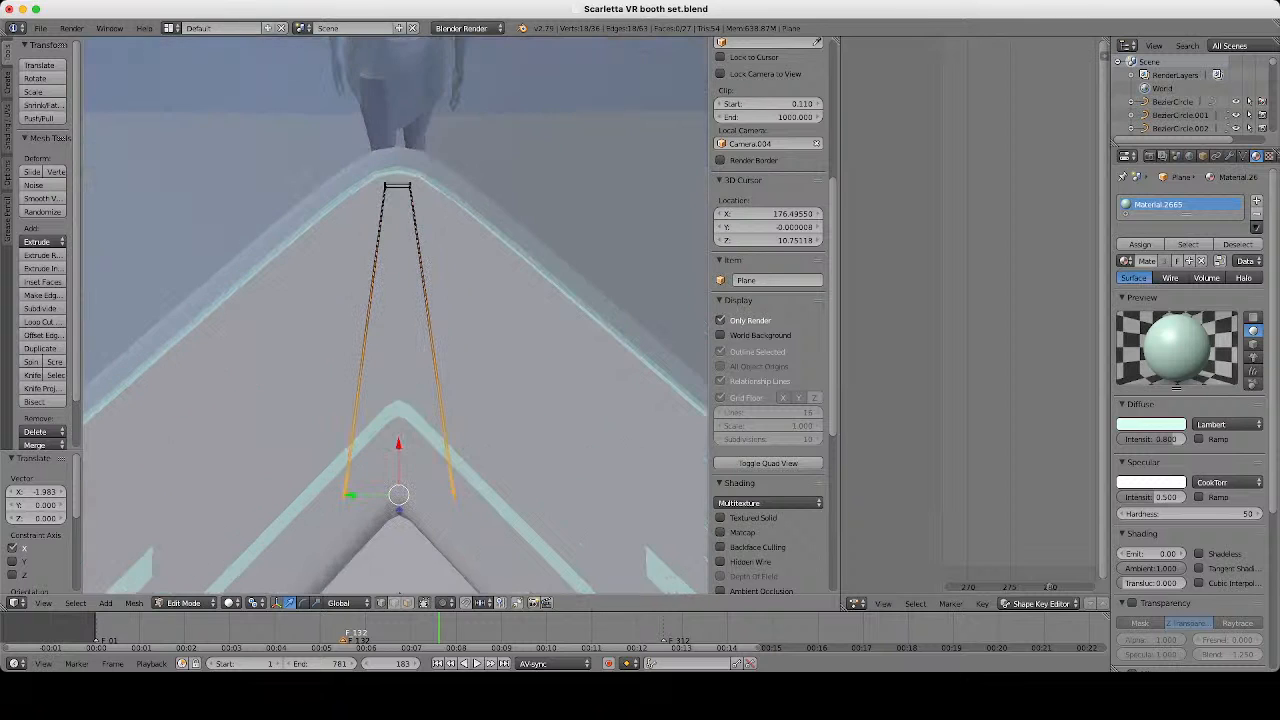
{"action": "key", "text": "s"}
{"action": "key", "text": "y"}
{"action": "key", "text": "Escape"}
Change the pivot point, spread the frame's open leg ends apart by scaling along global Y, and leave mesh editing.
{"action": "left_click", "coordinate": [257, 602]}
{"action": "left_click", "coordinate": [286, 543]}
{"action": "key", "text": "s"}
{"action": "key", "text": "y"}
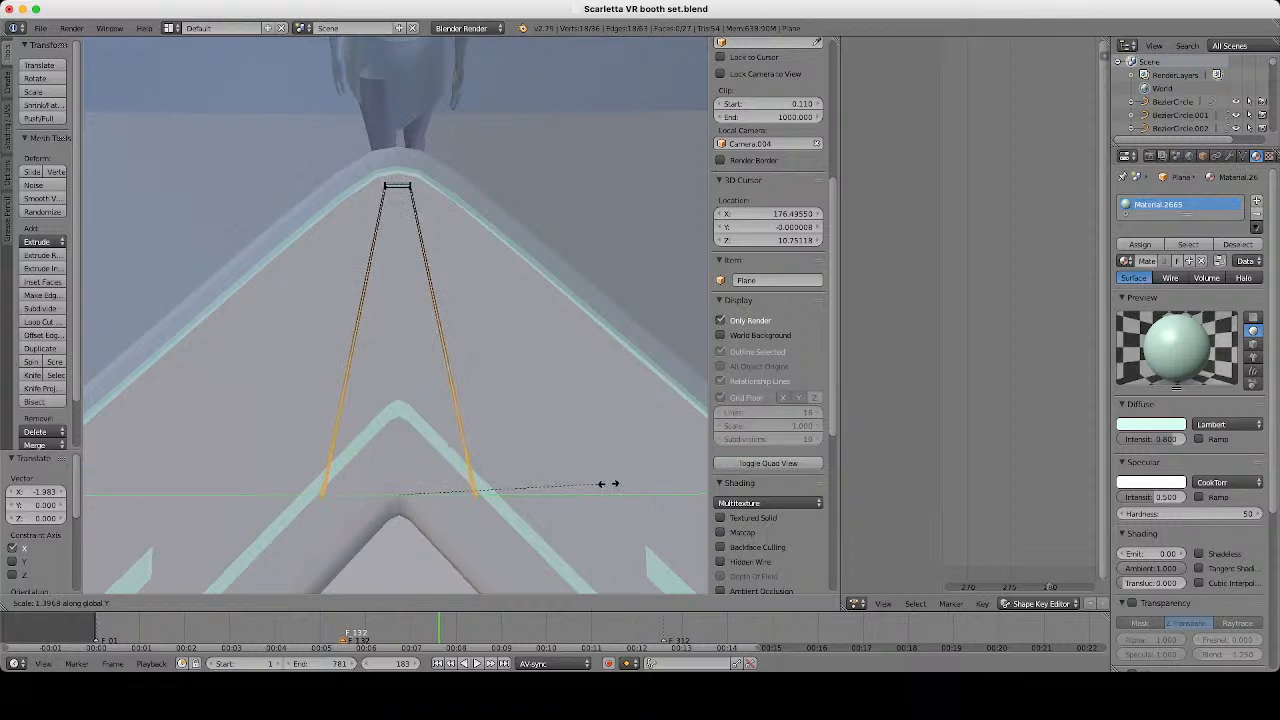
{"action": "left_click", "coordinate": [640, 477]}
{"action": "key", "text": "Tab"}
{"action": "key", "text": "z"}
{"action": "key", "text": "z"}
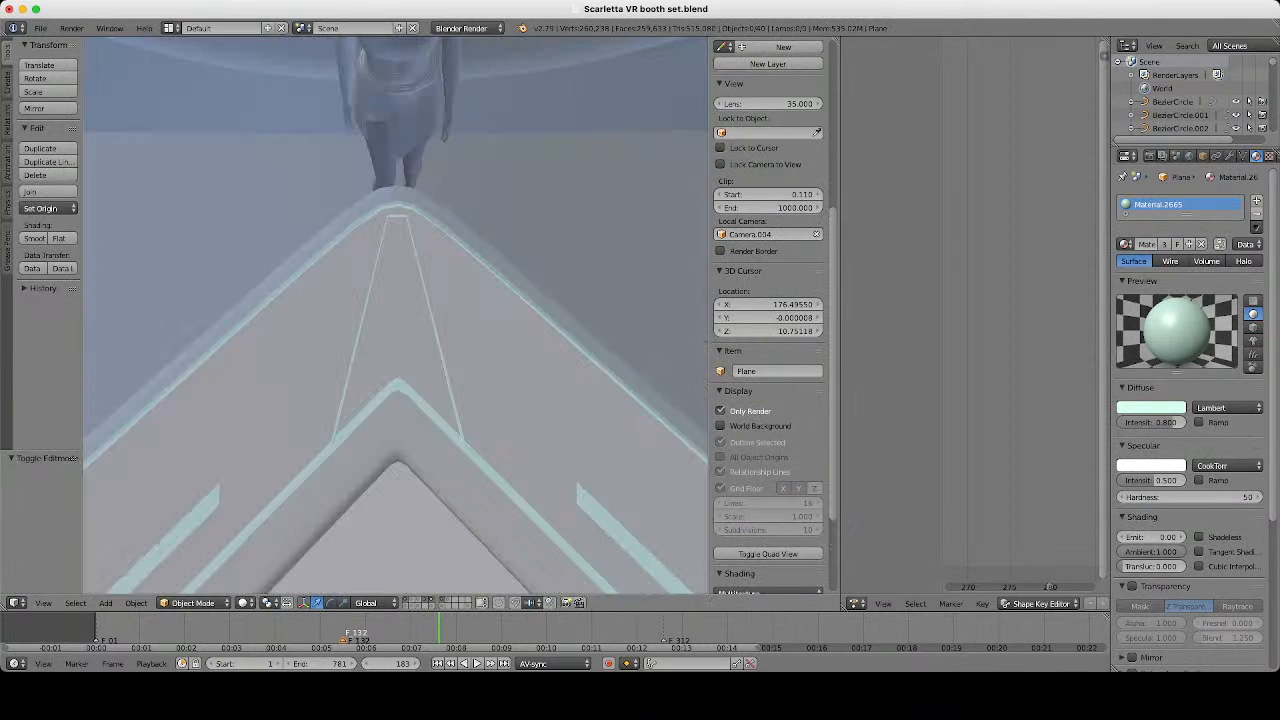
Examine the widened frame and the whole decorated wall cap from several angles and distances.
{"action": "key", "text": "a"}
{"action": "scroll", "coordinate": [396, 316], "scroll_direction": "down", "scroll_amount": 7}
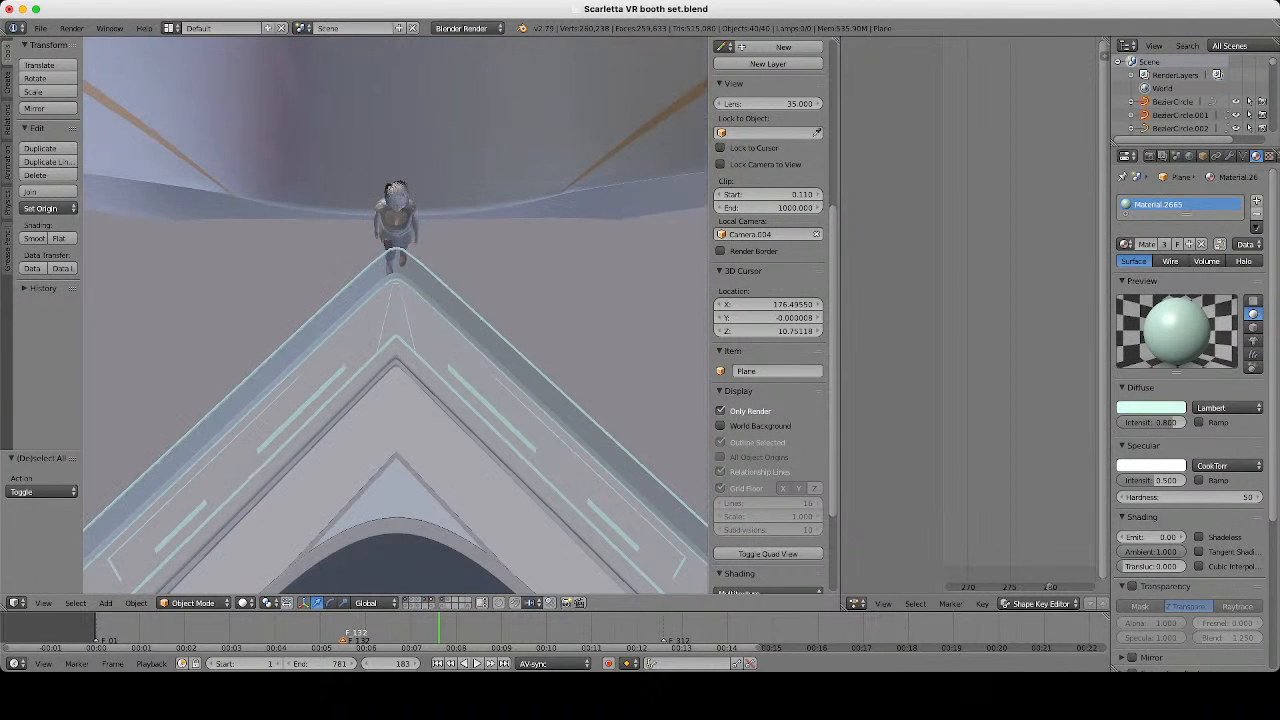
{"action": "middle_click_drag", "start_coordinate": [396, 316], "coordinate": [436, 272]}
{"action": "scroll", "coordinate": [396, 316], "scroll_direction": "down", "scroll_amount": 1}
{"action": "middle_click_drag", "start_coordinate": [396, 316], "coordinate": [440, 270]}
{"action": "scroll", "coordinate": [396, 316], "scroll_direction": "down", "scroll_amount": 3}
{"action": "middle_click_drag", "start_coordinate": [396, 316], "coordinate": [312, 312]}
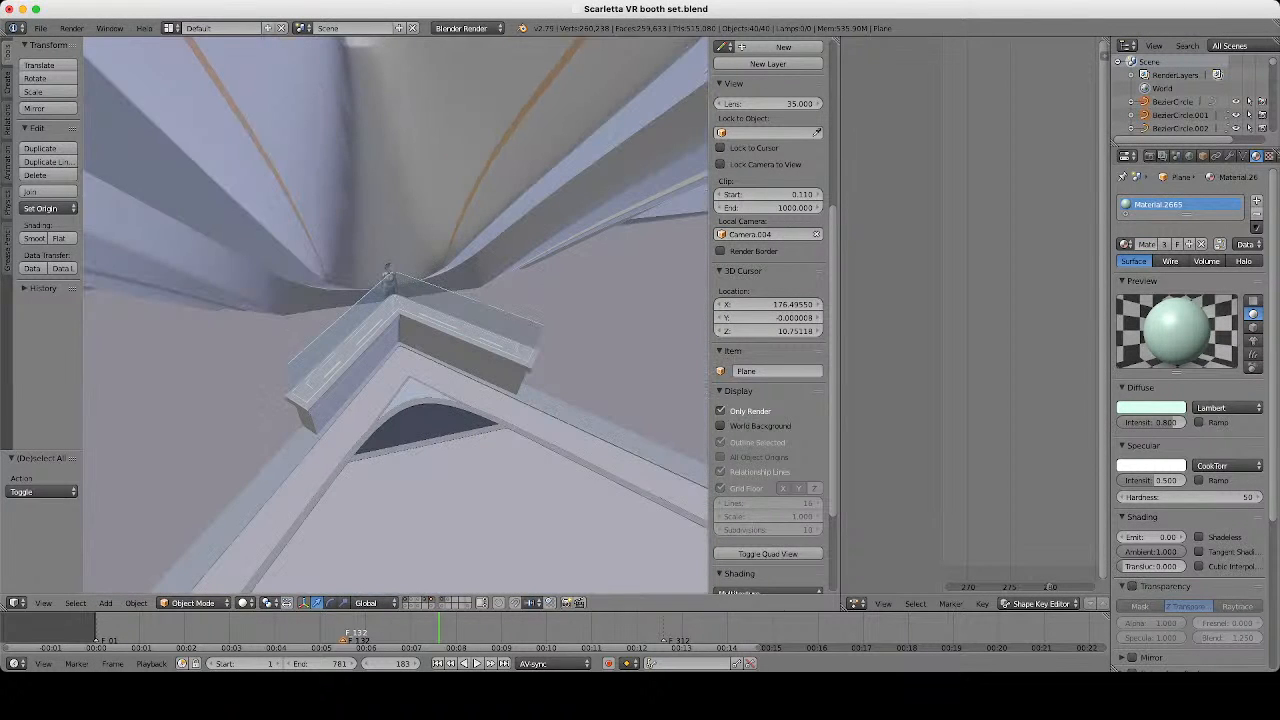
{"action": "scroll", "coordinate": [396, 316], "scroll_direction": "up", "scroll_amount": 4}
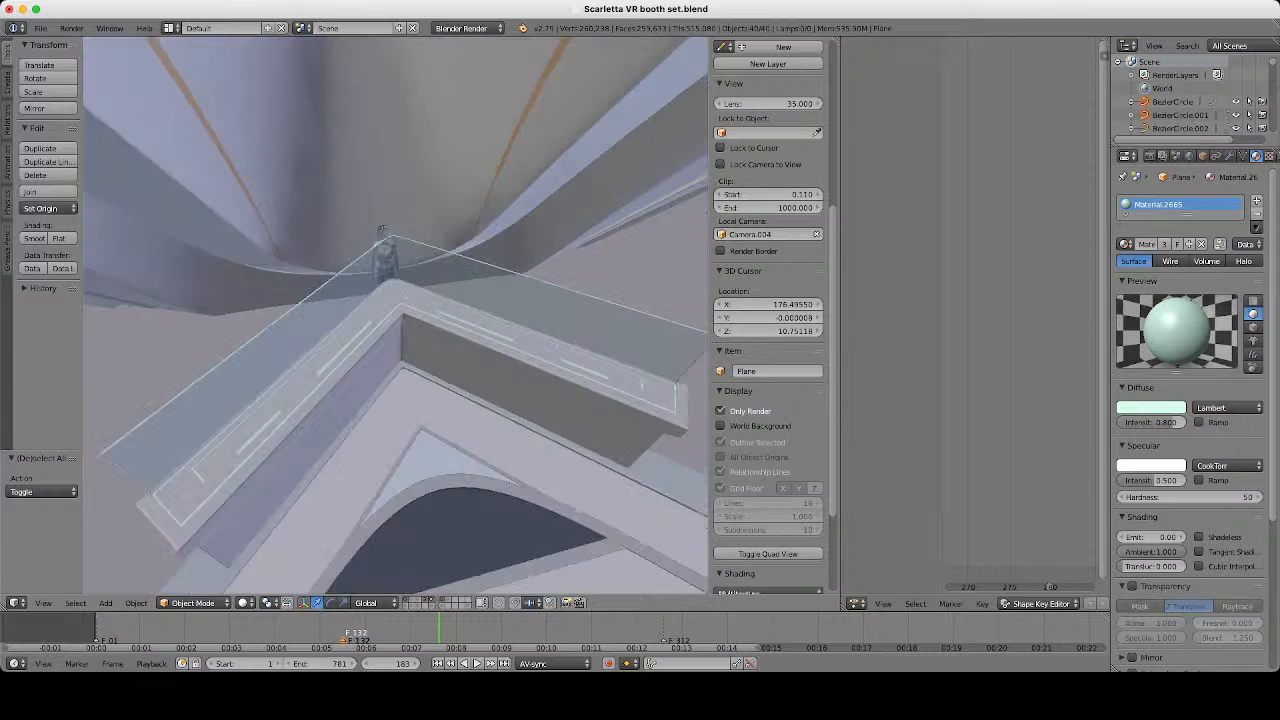
{"action": "scroll", "coordinate": [396, 316], "scroll_direction": "down", "scroll_amount": 4}
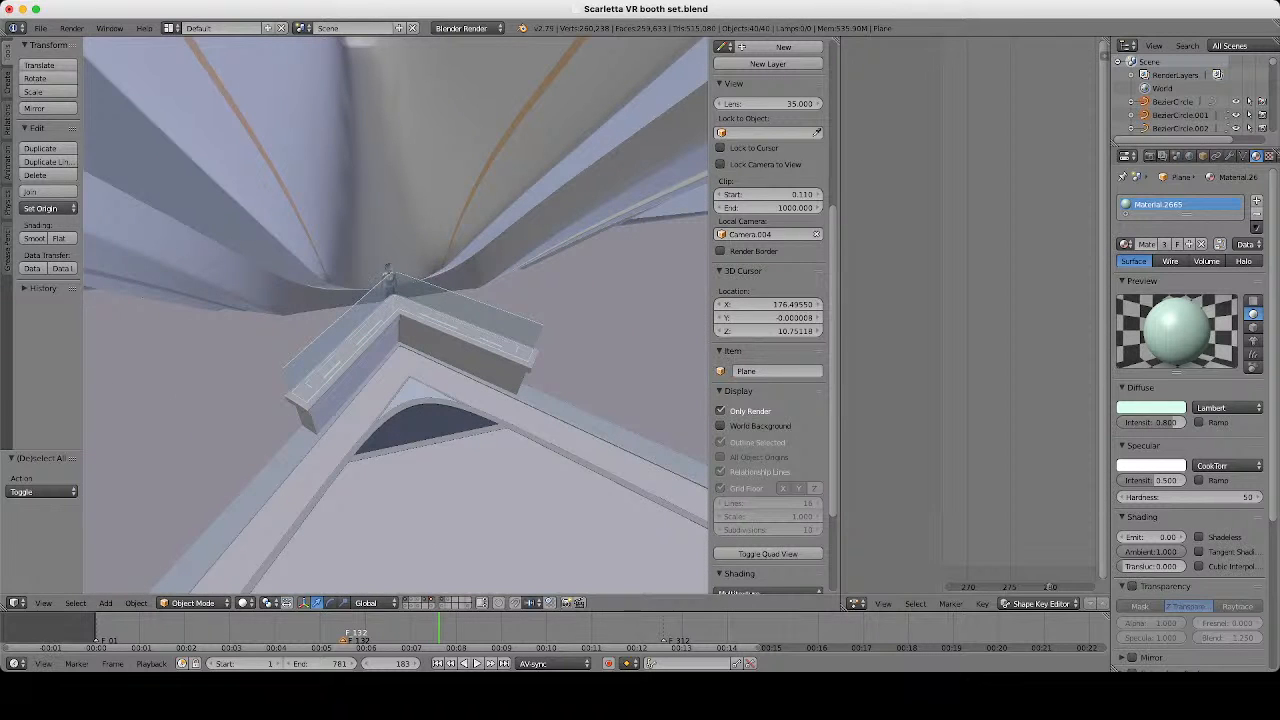
Save the booth set file.
{"action": "left_click", "coordinate": [40, 27]}
{"action": "left_click", "coordinate": [58, 130]}
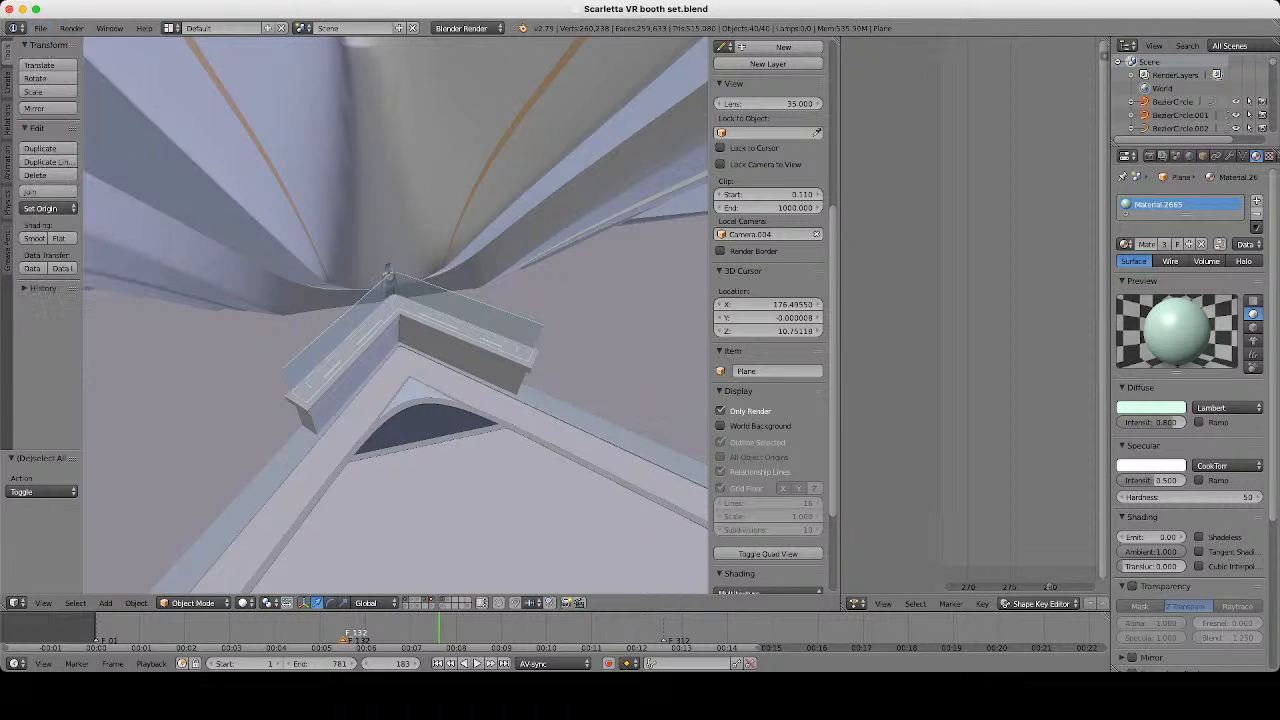
Examine the low wall's place in the wider booth set from further back.
{"action": "scroll", "coordinate": [396, 316], "scroll_direction": "down", "scroll_amount": 4}
{"action": "middle_click_drag", "start_coordinate": [396, 316], "coordinate": [435, 342]}
{"action": "scroll", "coordinate": [396, 316], "scroll_direction": "up", "scroll_amount": 5}
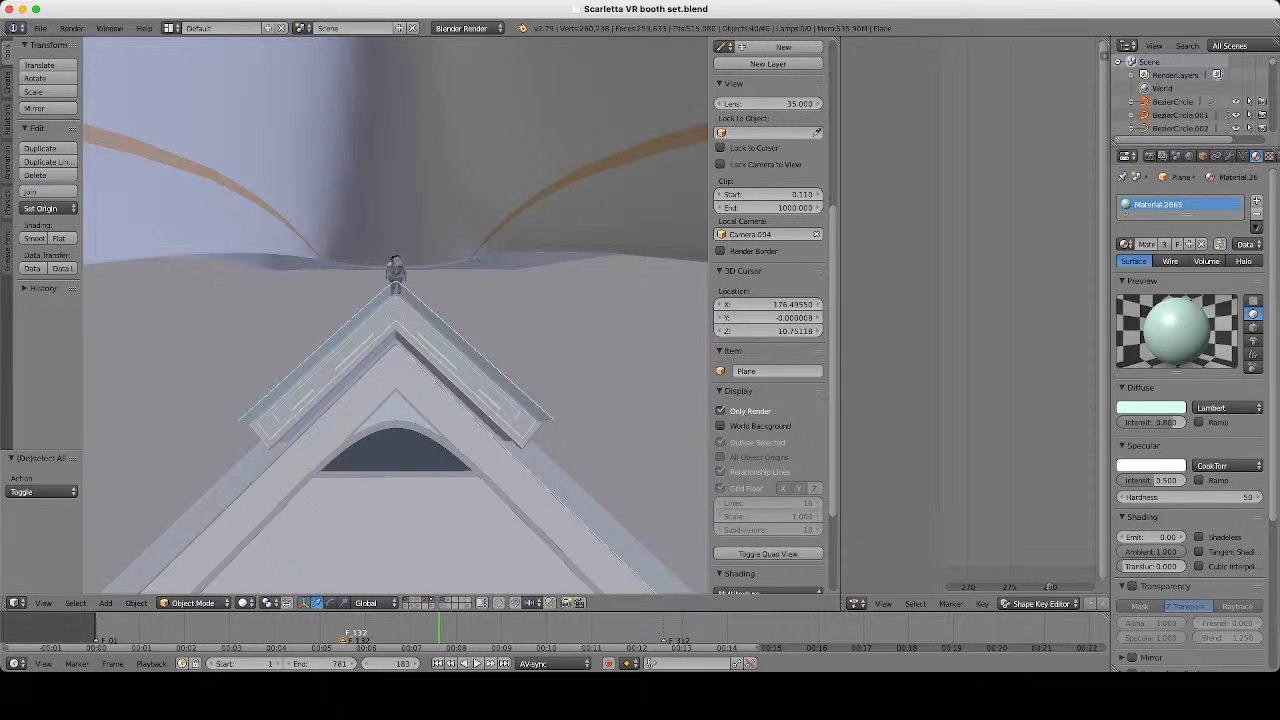
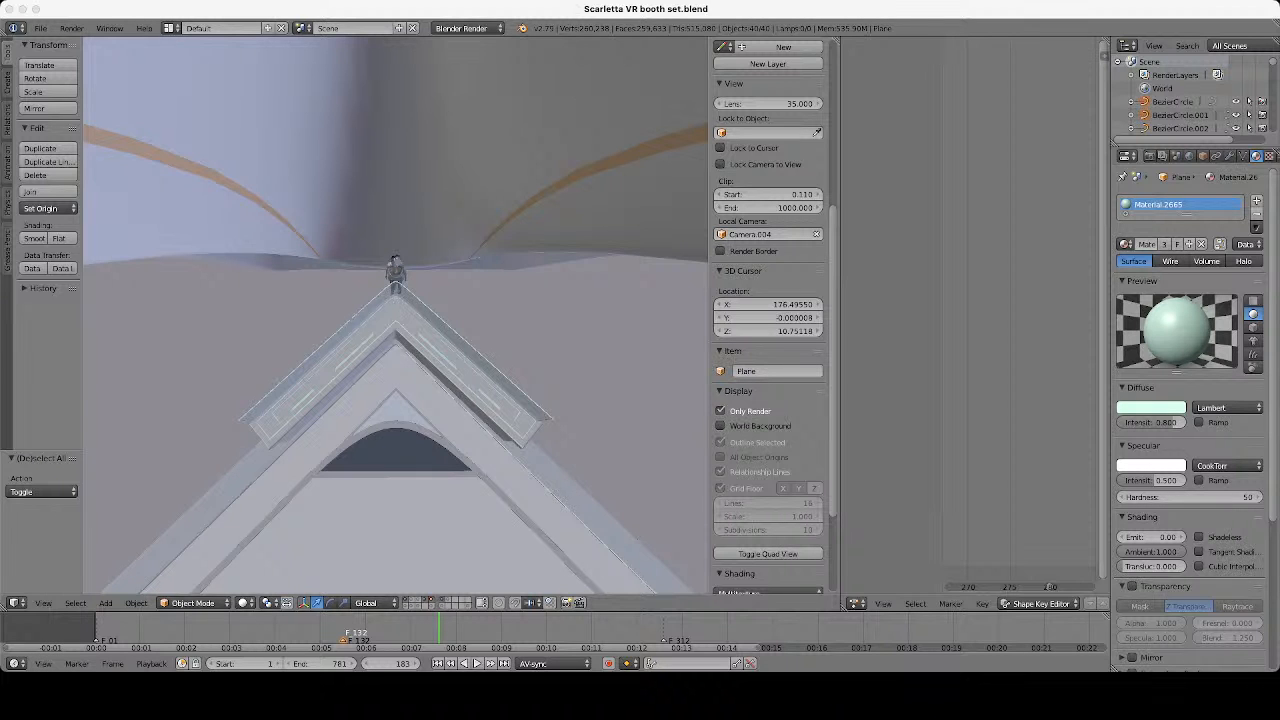
{"action": "scroll", "coordinate": [396, 315], "scroll_direction": "down", "scroll_amount": 5}
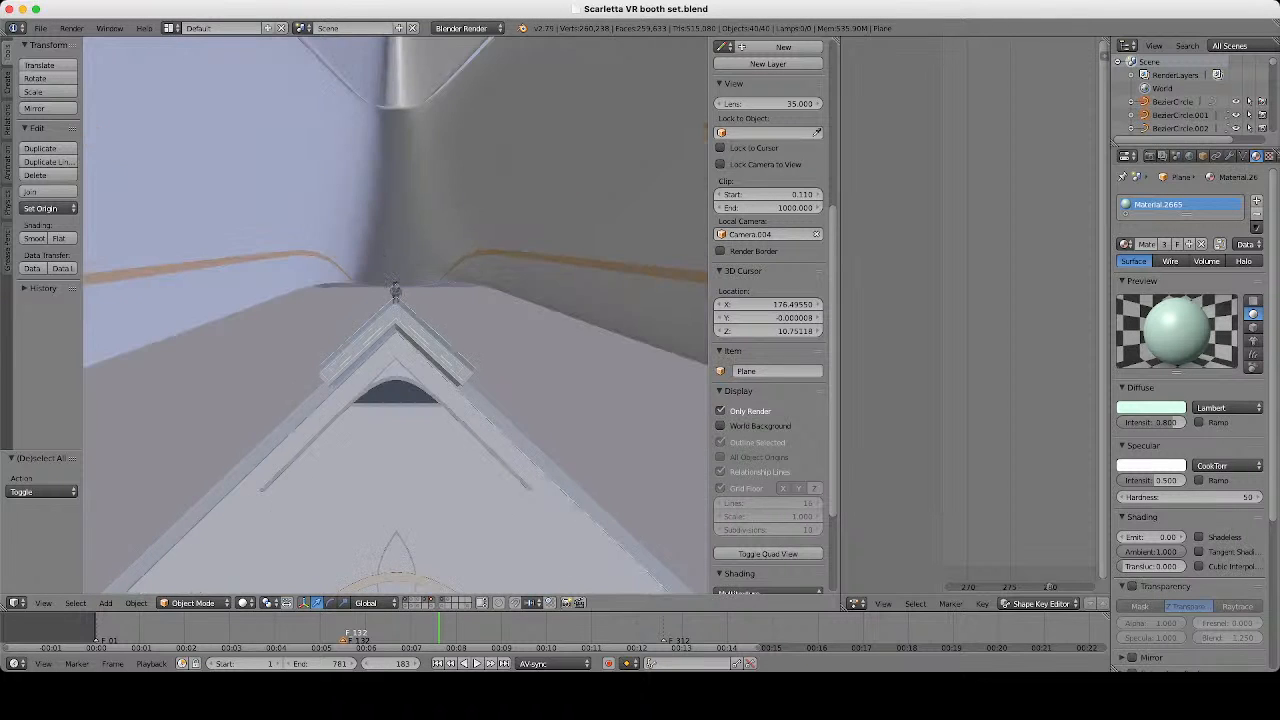
{"action": "middle_click_drag", "start_coordinate": [396, 315], "coordinate": [385, 348]}
{"action": "scroll", "coordinate": [396, 315], "scroll_direction": "down", "scroll_amount": 5}
{"action": "scroll", "coordinate": [396, 315], "scroll_direction": "down", "scroll_amount": 4}
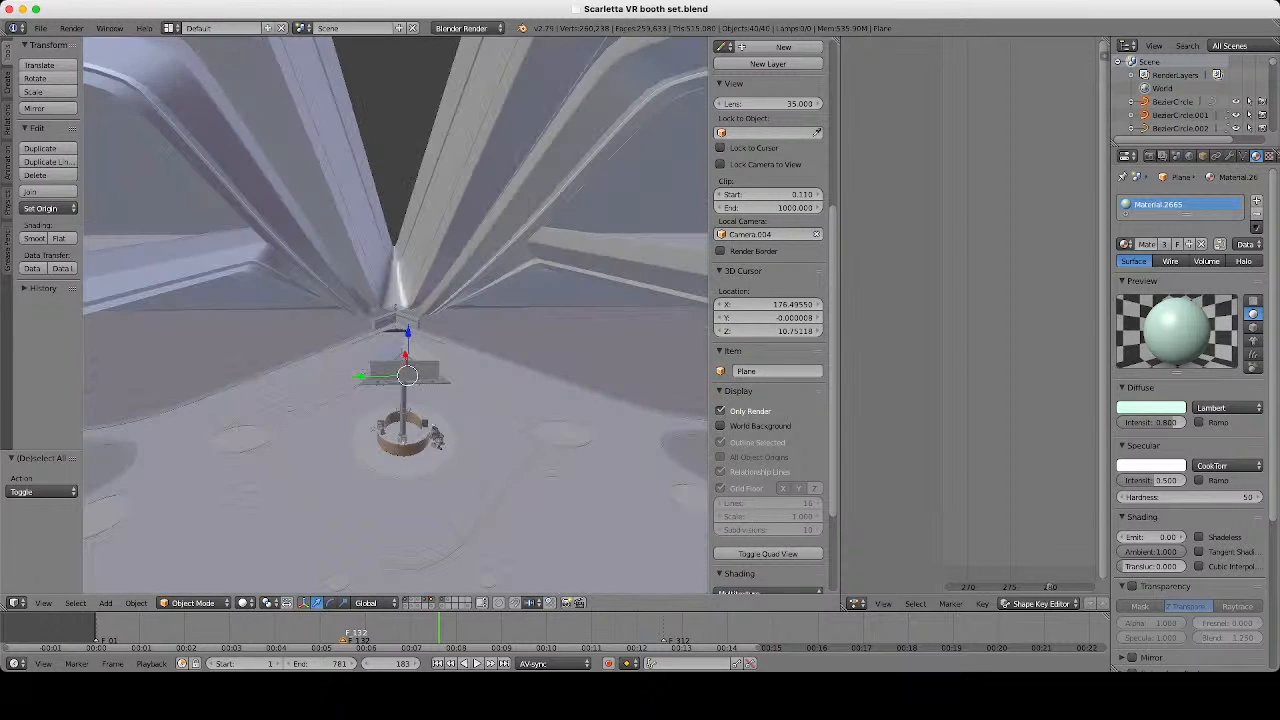
Examine the decorated low wall and its corner from varying distances and angles within the booth set.
{"action": "scroll", "coordinate": [396, 315], "scroll_direction": "up", "scroll_amount": 10}
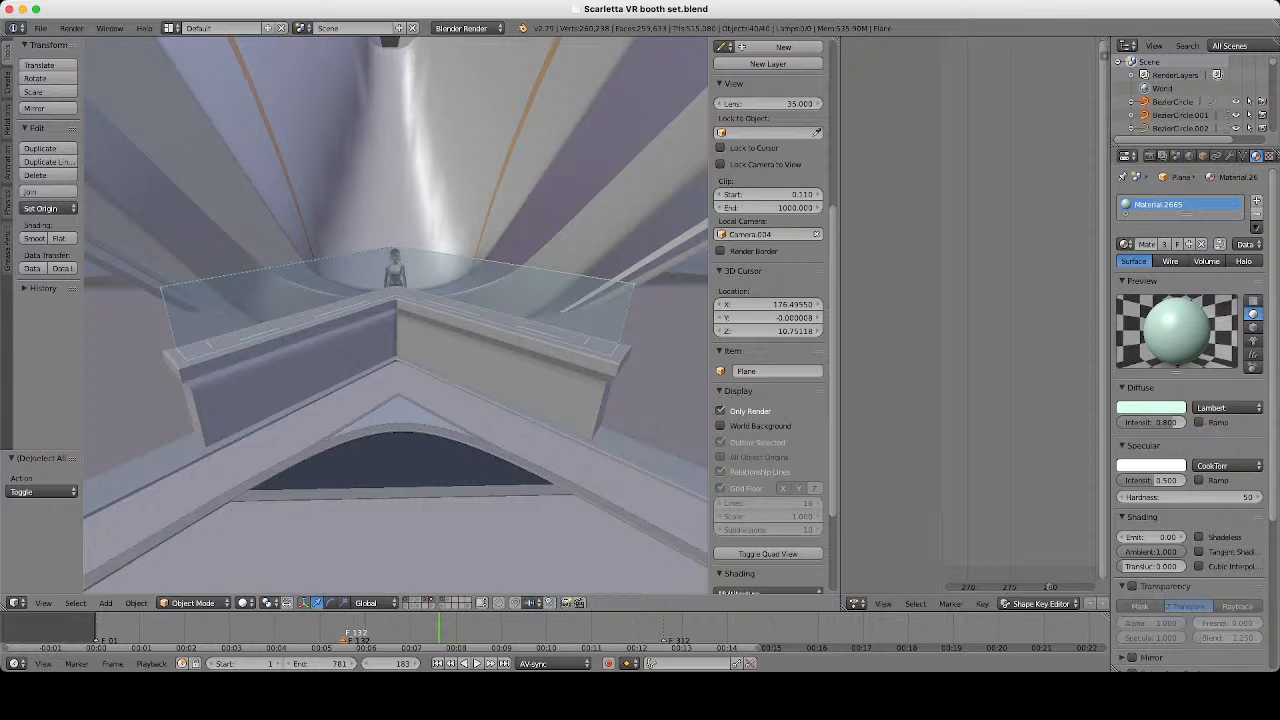
{"action": "scroll", "coordinate": [396, 315], "scroll_direction": "down", "scroll_amount": 10}
{"action": "scroll", "coordinate": [396, 315], "scroll_direction": "up", "scroll_amount": 8}
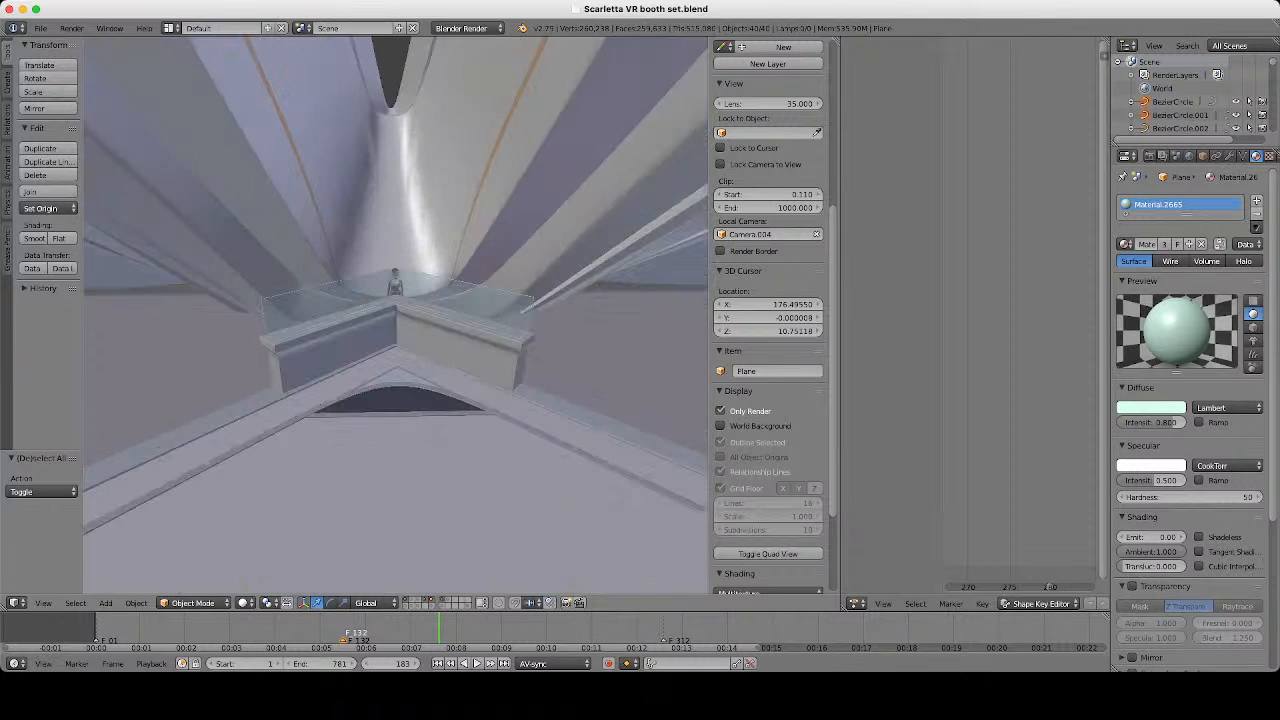
{"action": "scroll", "coordinate": [396, 315], "scroll_direction": "up", "scroll_amount": 2}
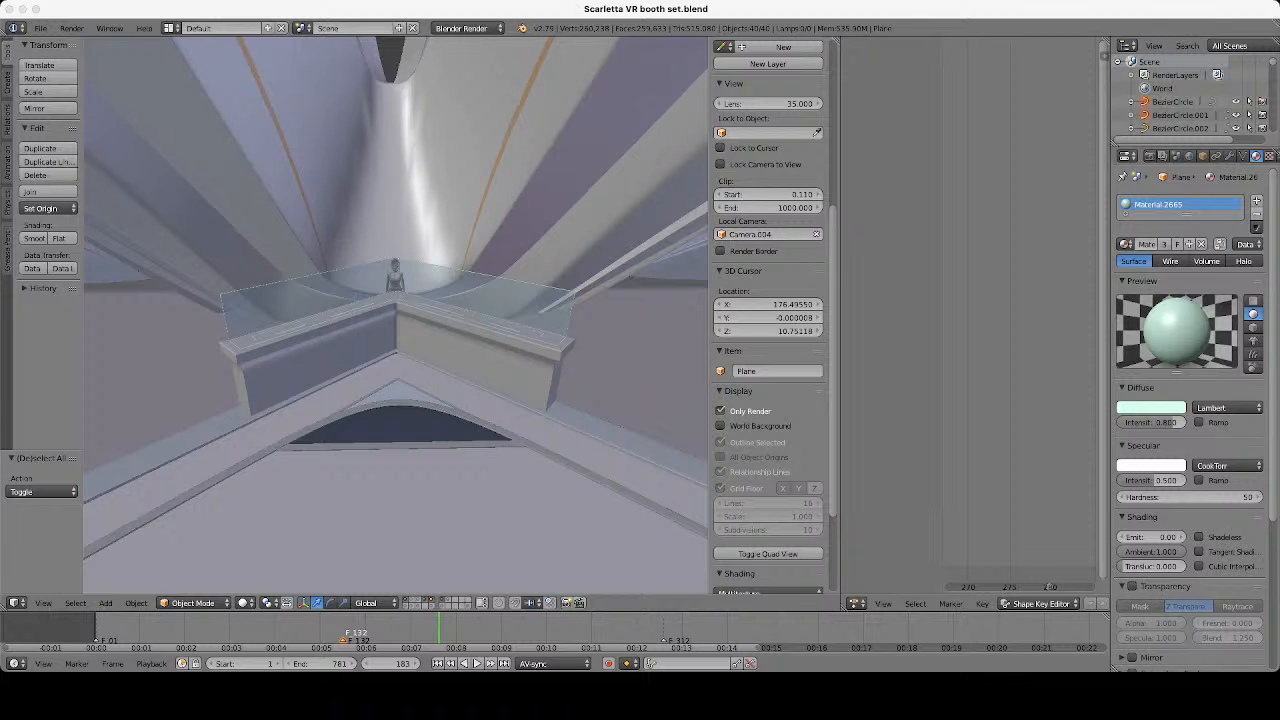
{"action": "scroll", "coordinate": [396, 315], "scroll_direction": "down", "scroll_amount": 4}
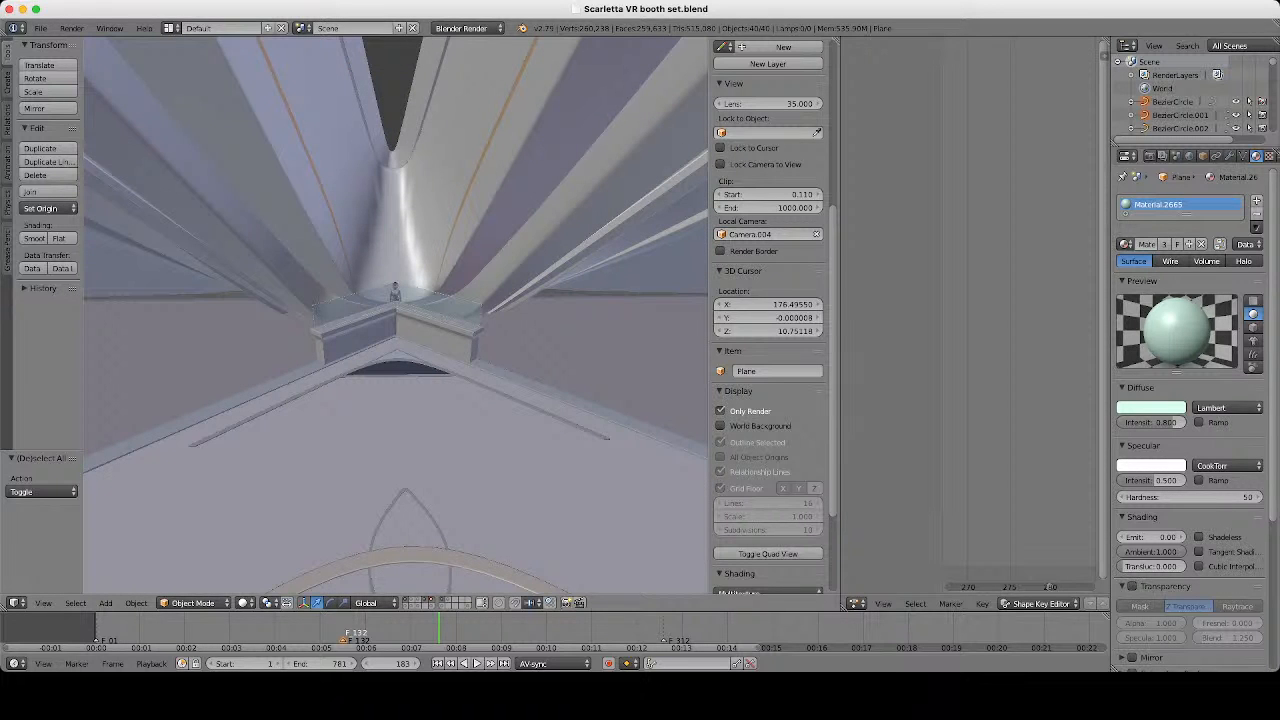
{"action": "middle_click_drag", "start_coordinate": [396, 315], "coordinate": [330, 250]}
{"action": "scroll", "coordinate": [396, 315], "scroll_direction": "down", "scroll_amount": 5}
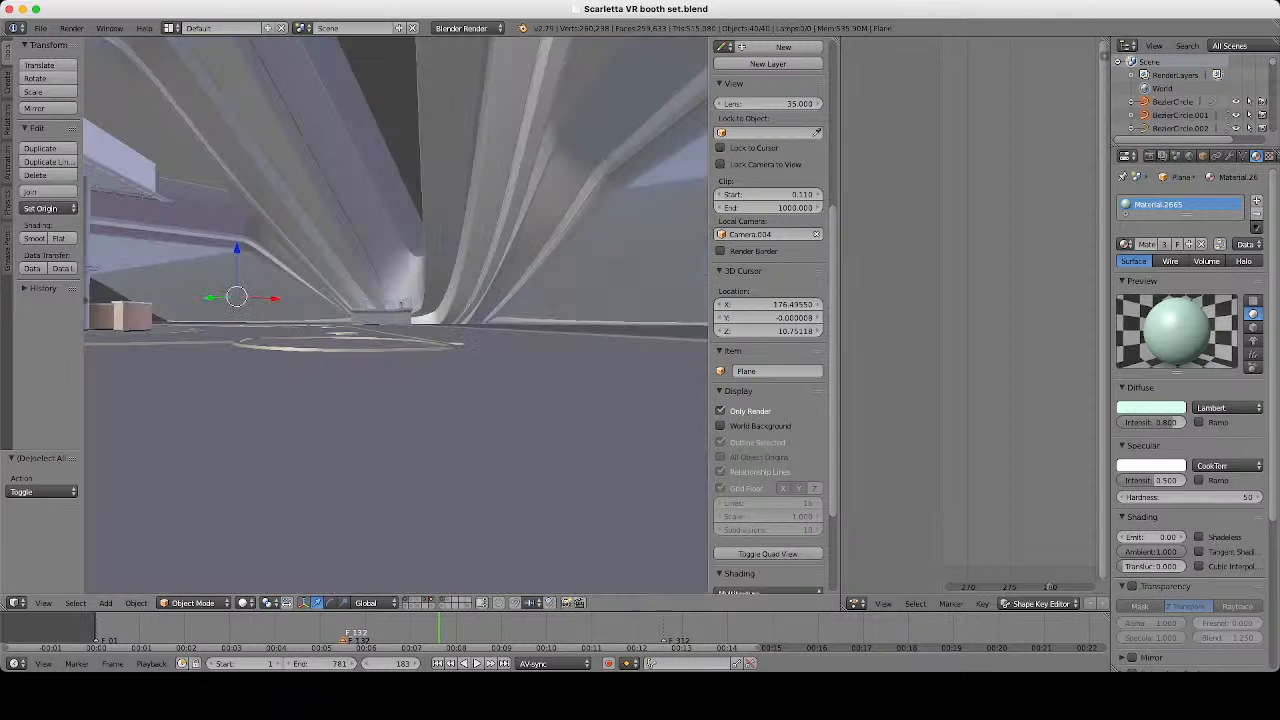
{"action": "middle_click_drag", "start_coordinate": [330, 300], "coordinate": [450, 345]}
{"action": "scroll", "coordinate": [450, 345], "scroll_direction": "up", "scroll_amount": 3}
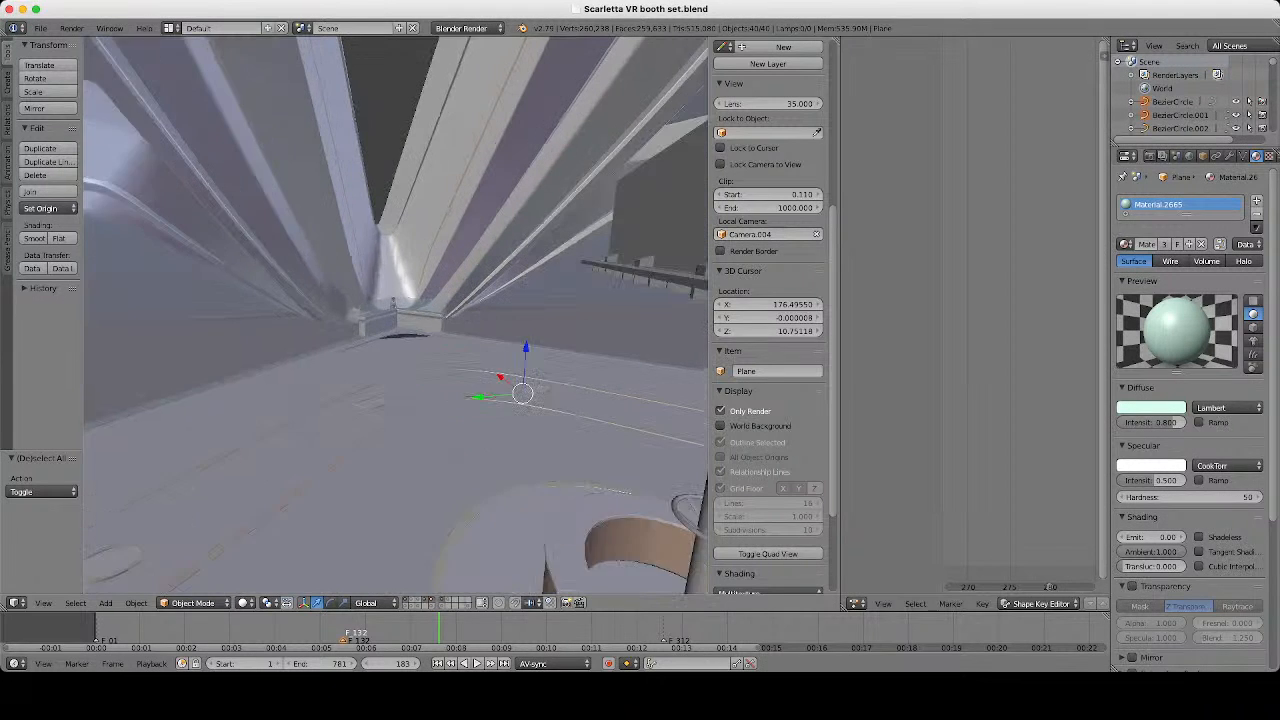
{"action": "scroll", "coordinate": [392, 300], "scroll_direction": "up", "scroll_amount": 3}
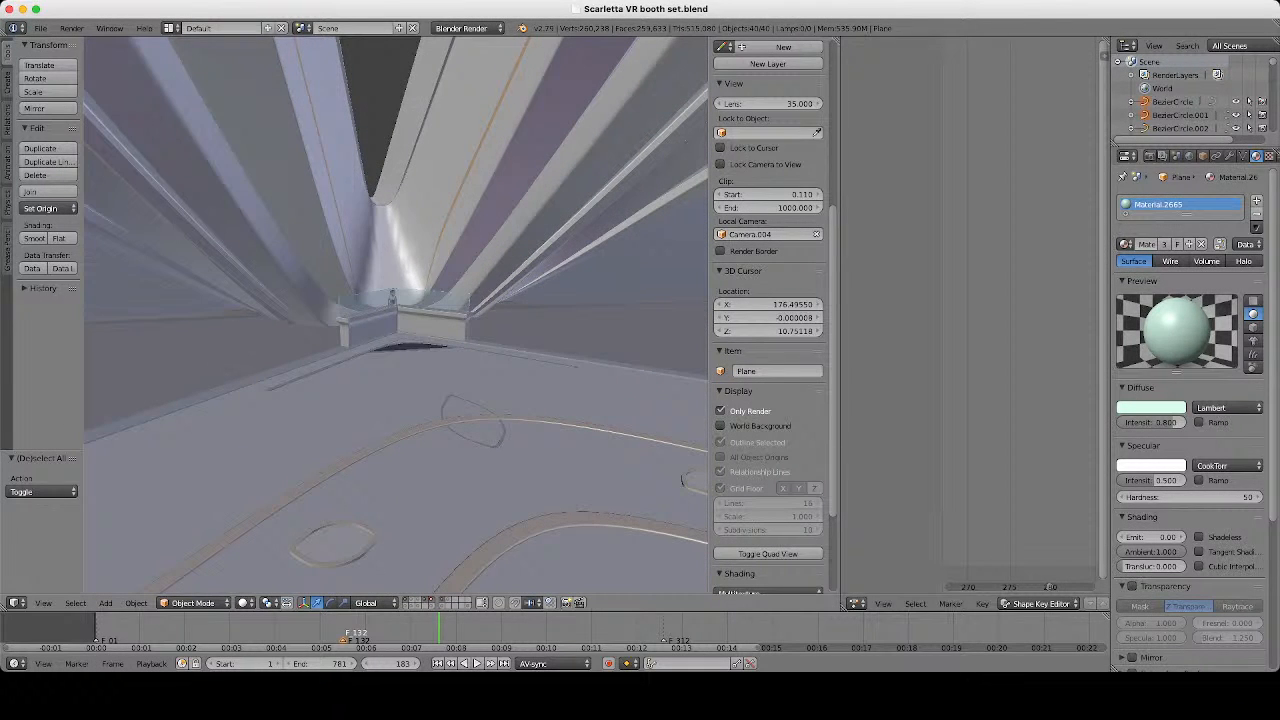
{"action": "scroll", "coordinate": [392, 300], "scroll_direction": "up", "scroll_amount": 4}
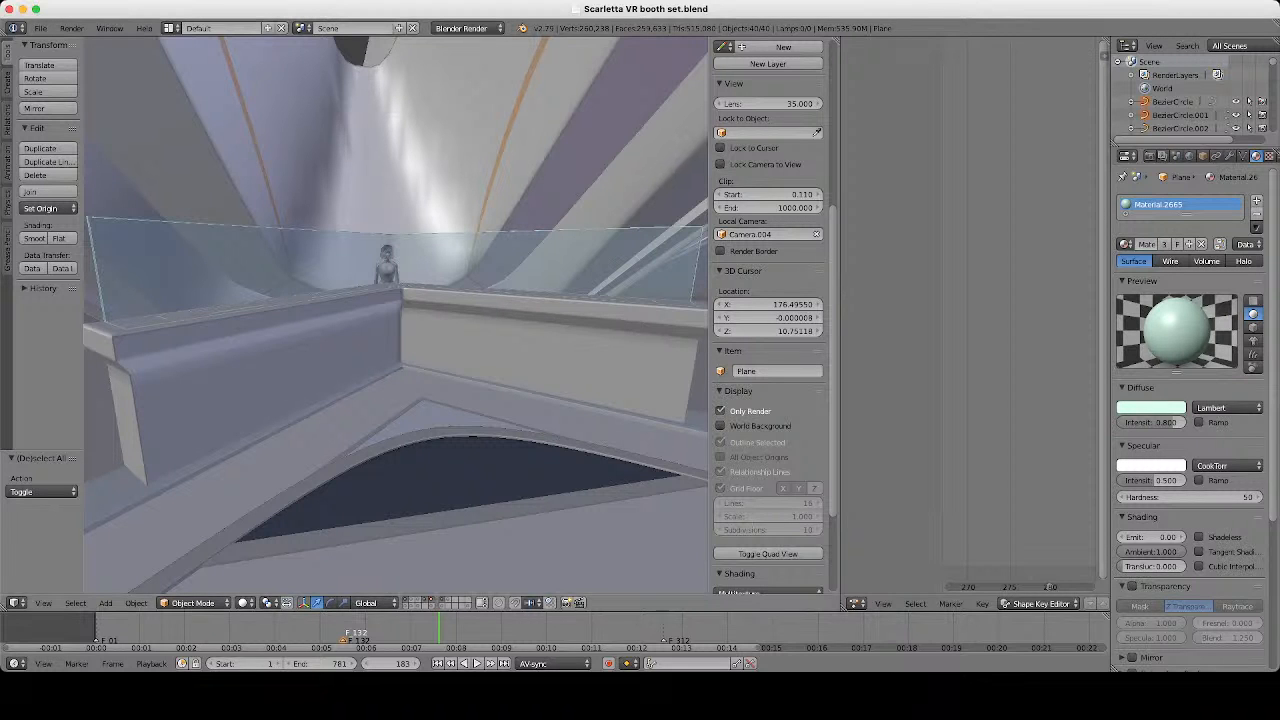
Examine the wall cap's mint inlay lines from above and along one arm, comparing wireframe and solid shading.
{"action": "middle_click_drag", "start_coordinate": [396, 315], "coordinate": [420, 368]}
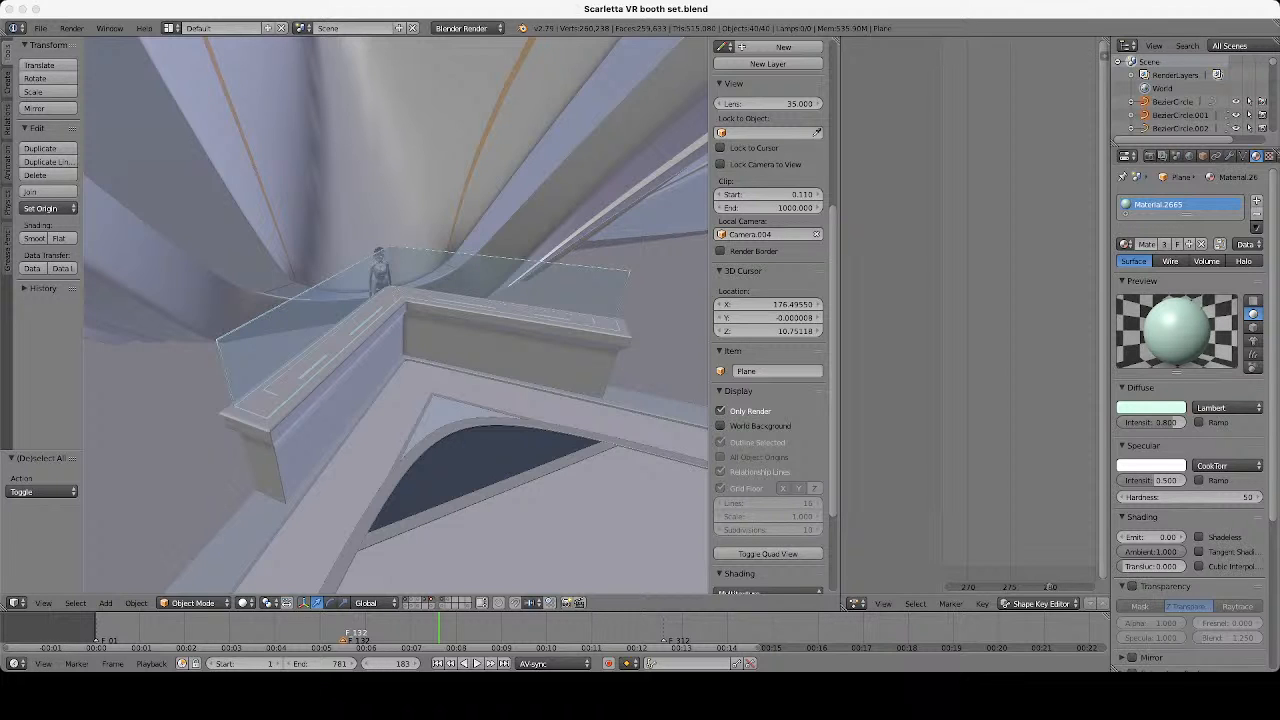
{"action": "middle_click_drag", "start_coordinate": [700, 535], "coordinate": [707, 468]}
{"action": "mouse_move", "coordinate": [400, 330]}
{"action": "middle_mouse_down"}
{"action": "mouse_move", "coordinate": [445, 365]}
{"action": "mouse_move", "coordinate": [505, 368]}
{"action": "mouse_move", "coordinate": [290, 330]}
{"action": "mouse_move", "coordinate": [380, 350]}
{"action": "mouse_move", "coordinate": [485, 320]}
{"action": "middle_mouse_up"}
{"action": "scroll", "coordinate": [395, 315], "scroll_direction": "up", "scroll_amount": 2}
{"action": "key", "text": "z"}
{"action": "key", "text": "z"}
{"action": "key", "text": "z"}
{"action": "key", "text": "z"}
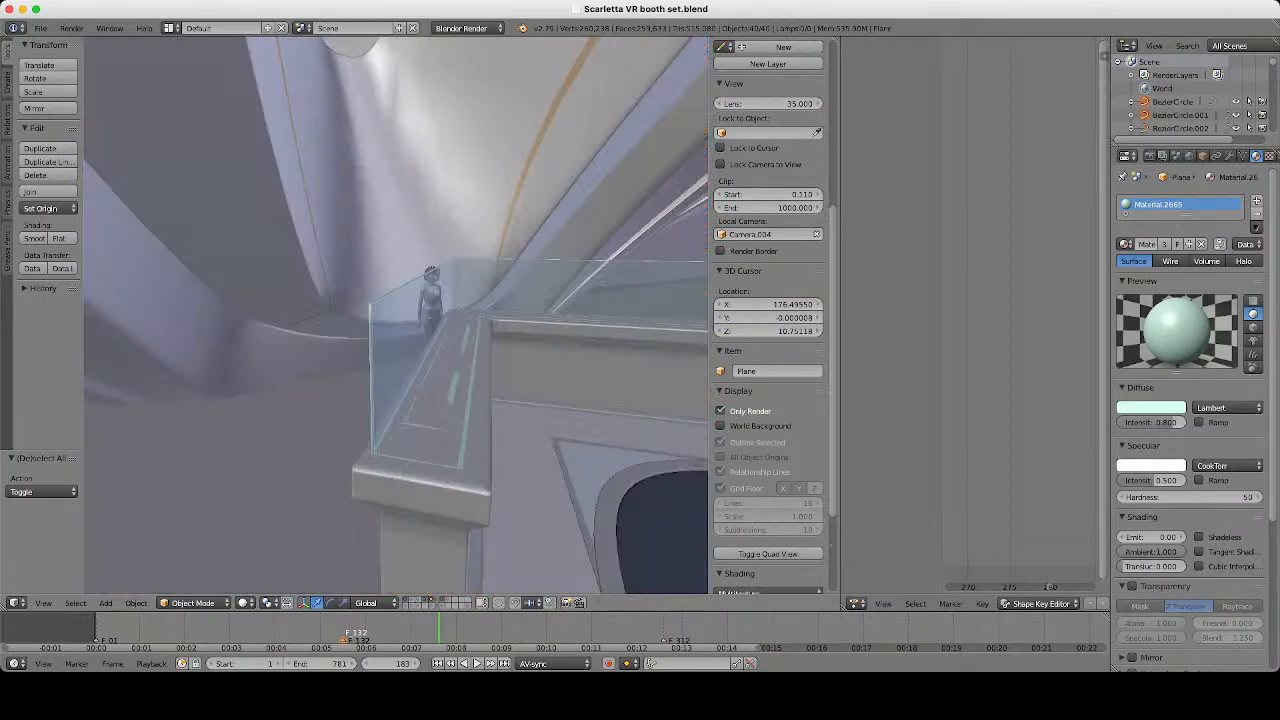
Find the mint frame at the wall cap's corner in wireframe and make it the active object.
{"action": "right_click", "coordinate": [447, 420]}
{"action": "key", "text": "z"}
{"action": "key", "text": "z"}
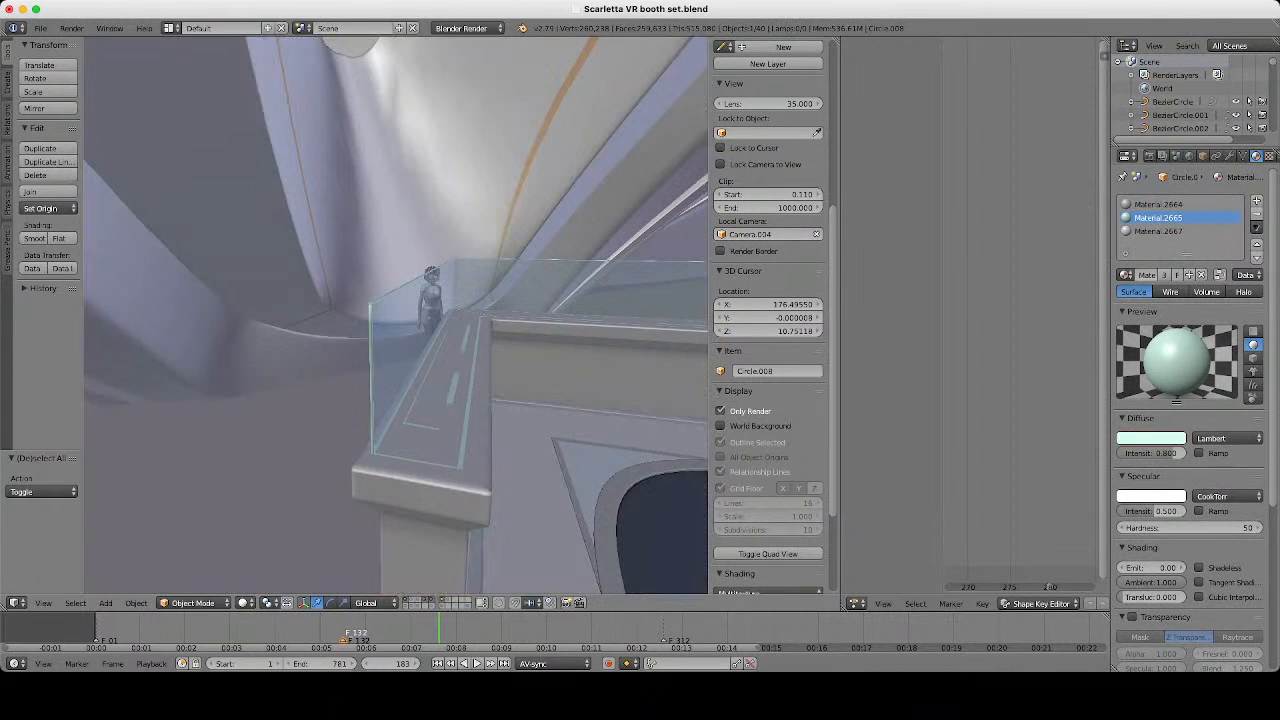
{"action": "middle_click_drag", "start_coordinate": [440, 330], "coordinate": [335, 322]}
{"action": "scroll", "coordinate": [395, 315], "scroll_direction": "up", "scroll_amount": 6}
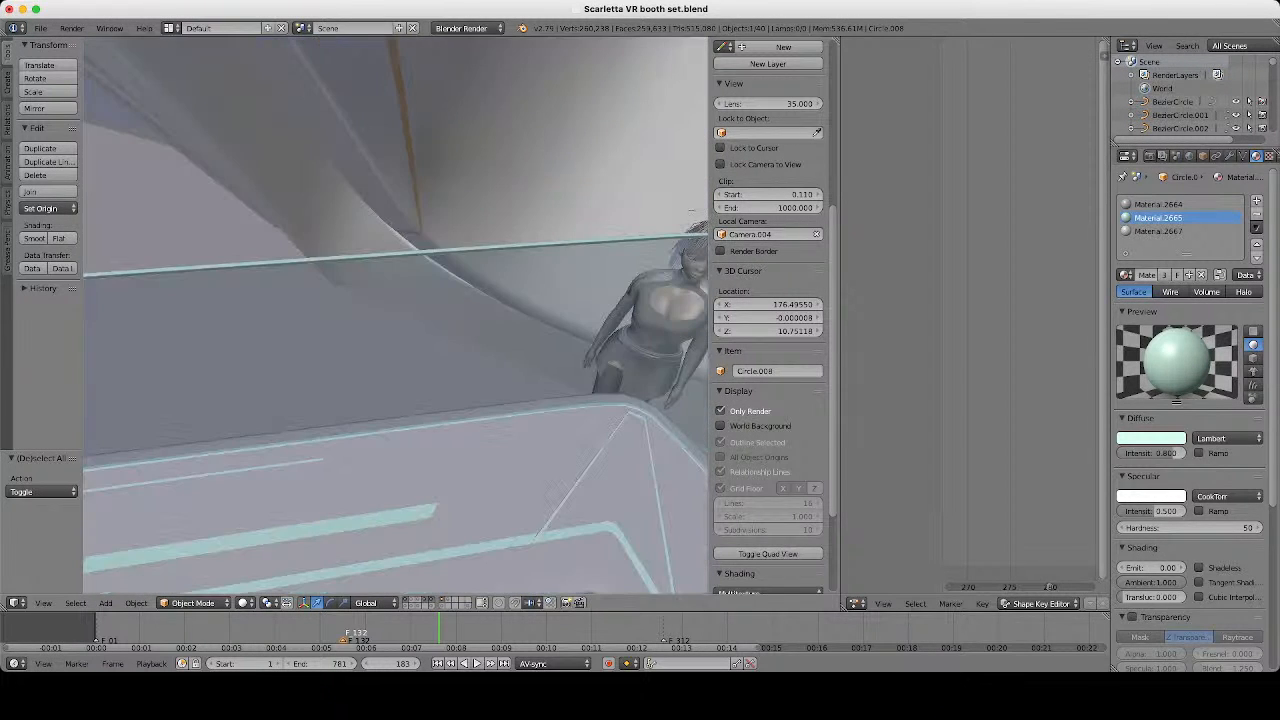
{"action": "key", "text": "z"}
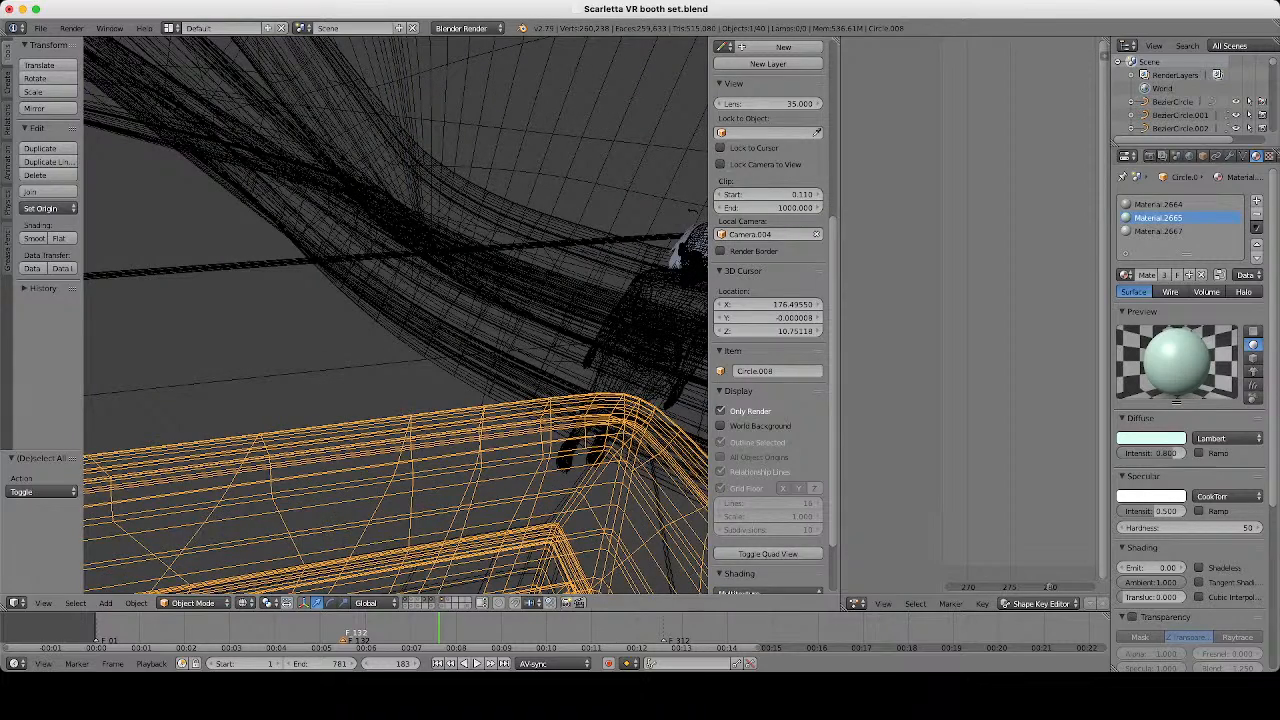
{"action": "right_click", "coordinate": [420, 334]}
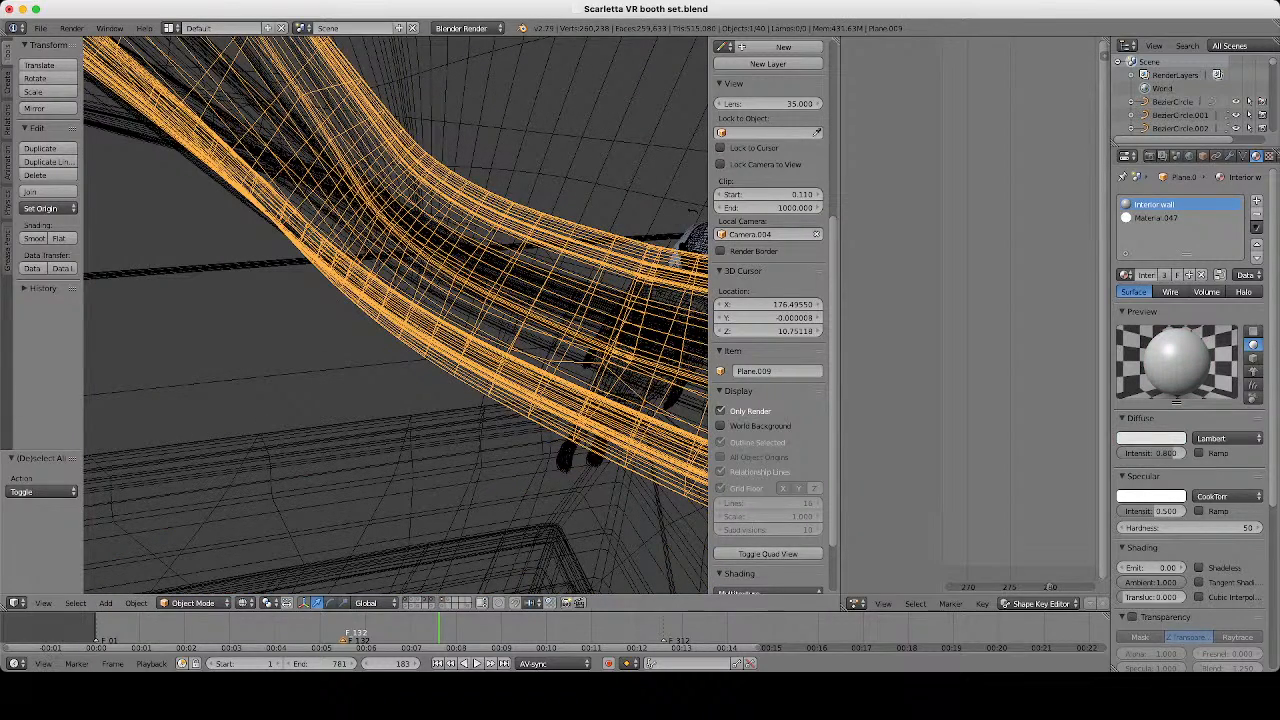
{"action": "right_click", "coordinate": [632, 428]}
{"action": "middle_click_drag", "start_coordinate": [632, 428], "coordinate": [400, 318]}
{"action": "key", "text": "z"}
{"action": "key", "text": "a"}
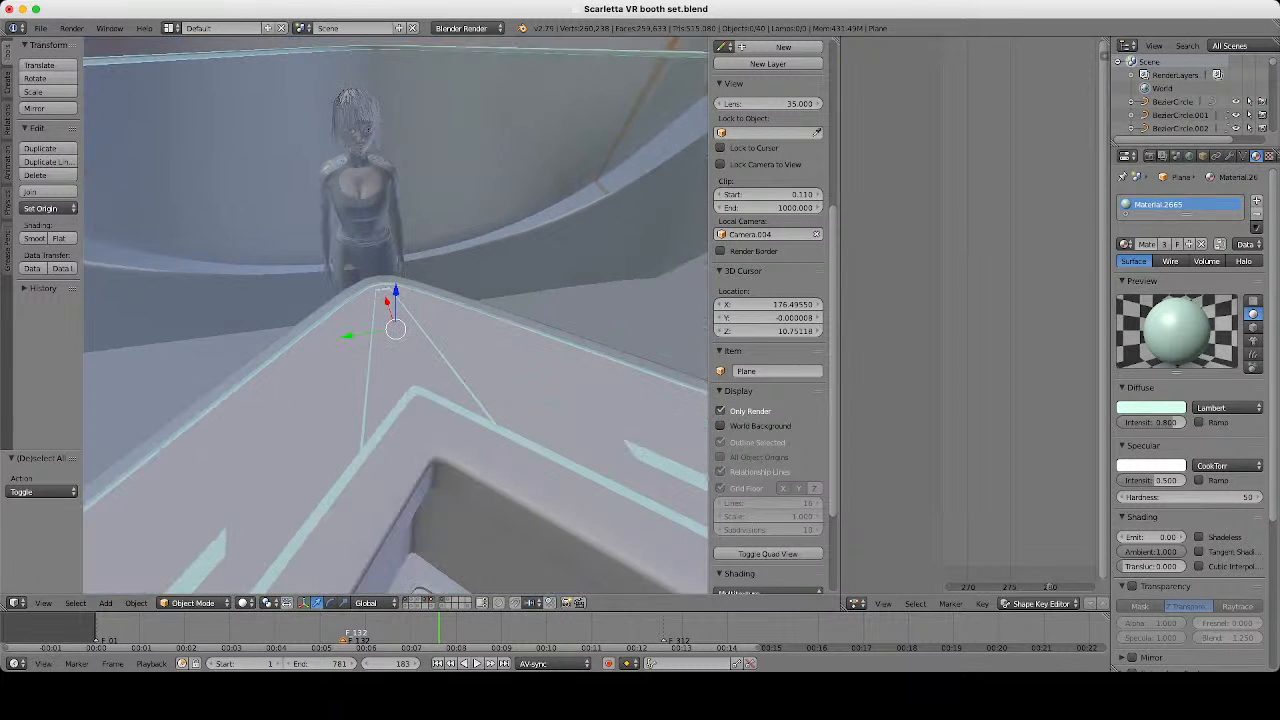
Add a Subdivision Surface modifier to the corner frame and set its view subdivisions to 2.
{"action": "left_click", "coordinate": [1229, 156]}
{"action": "left_click", "coordinate": [1195, 201]}
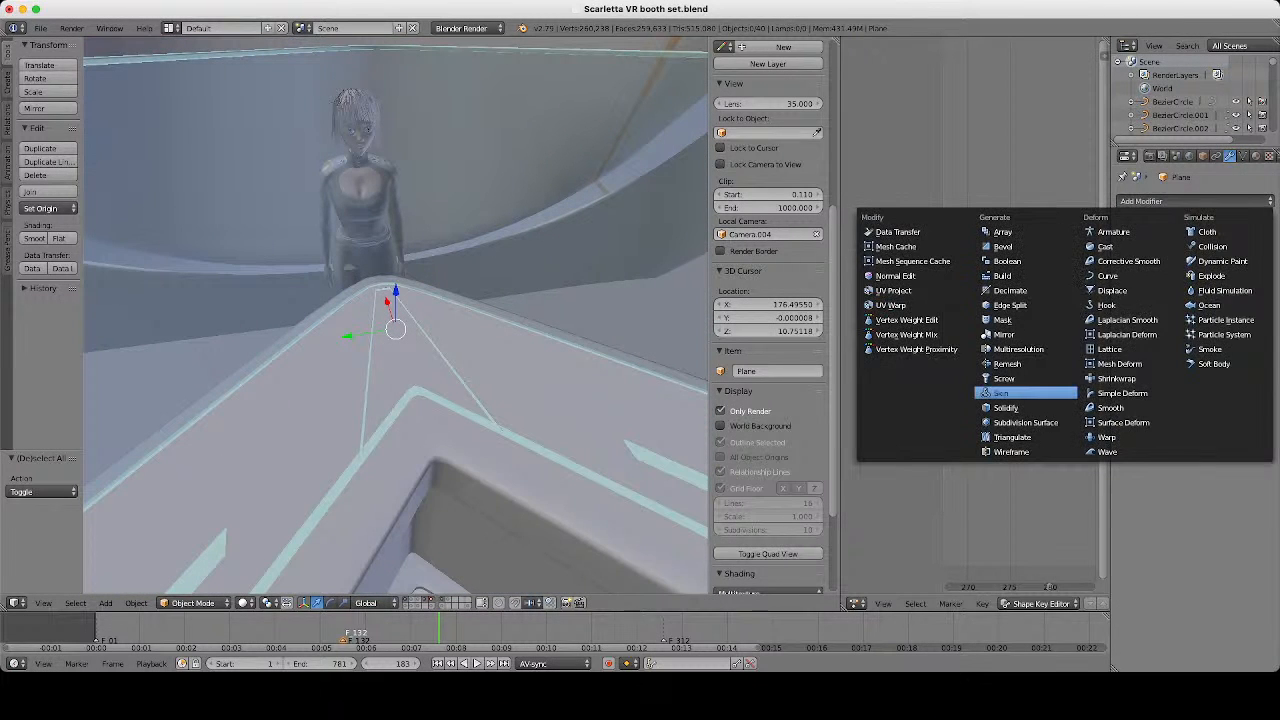
{"action": "left_click", "coordinate": [1025, 423]}
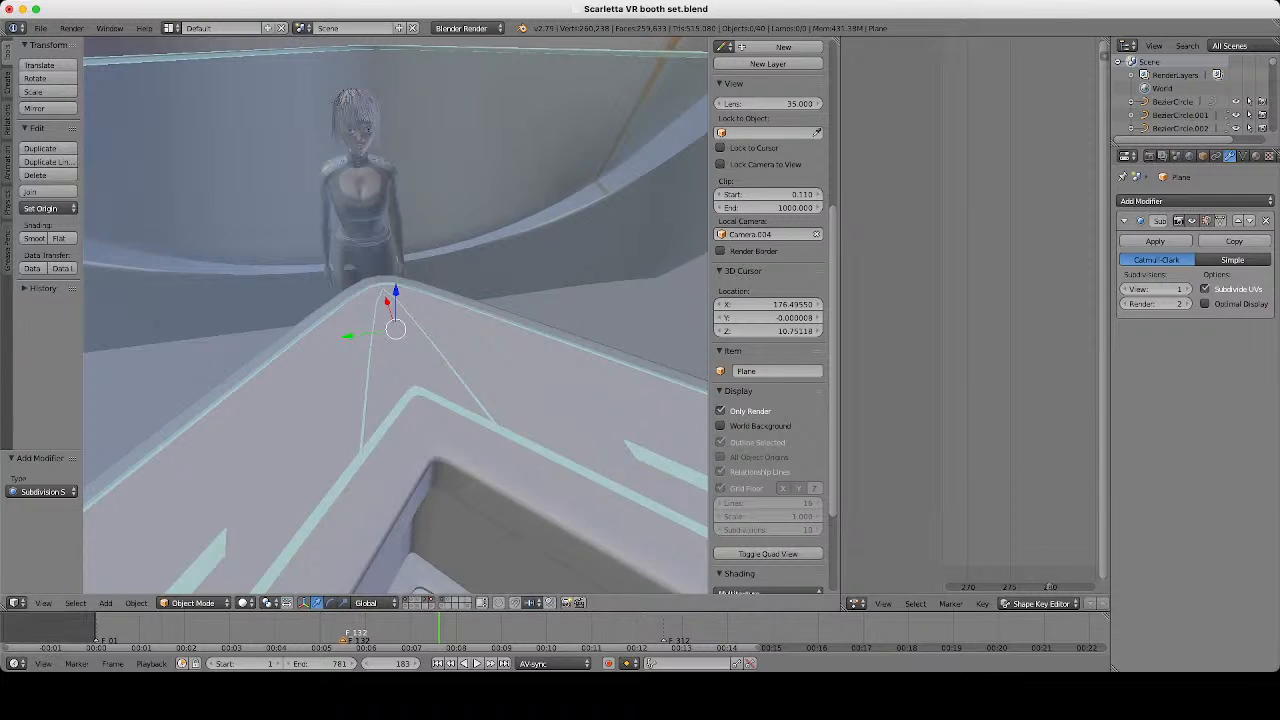
{"action": "middle_click_drag", "start_coordinate": [500, 330], "coordinate": [494, 400]}
{"action": "left_click", "coordinate": [1187, 289]}
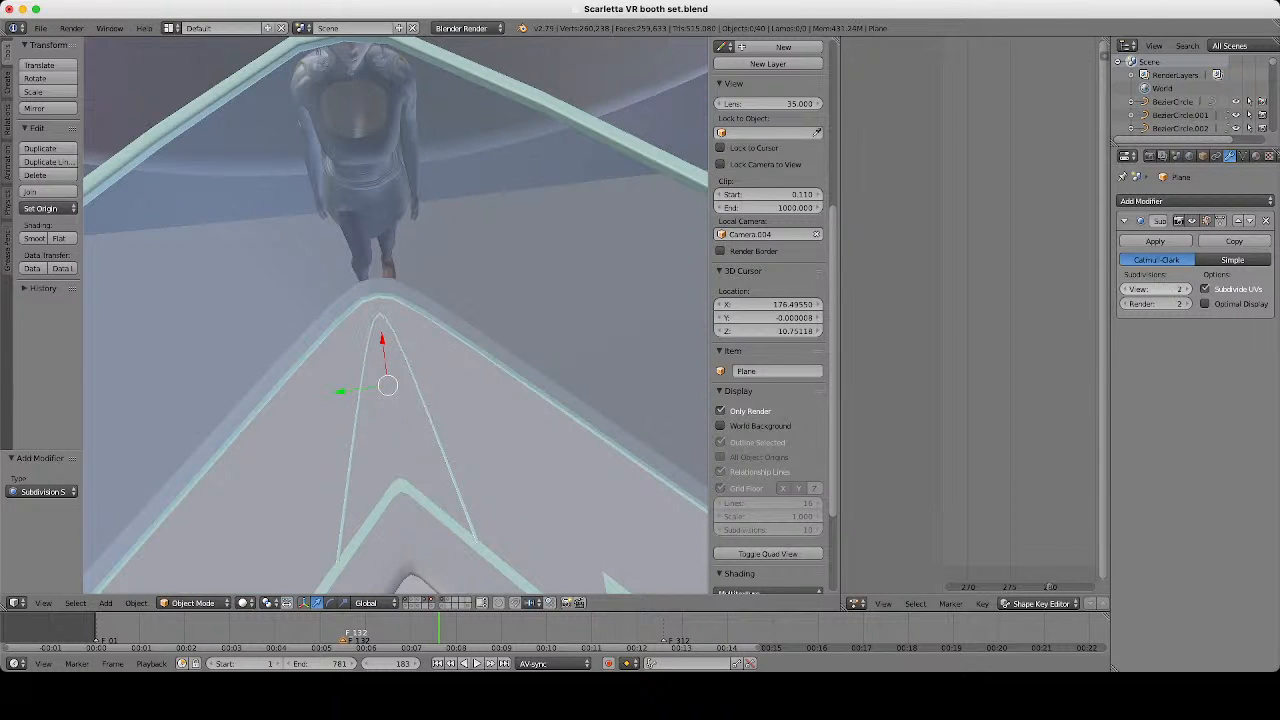
Try 3 render subdivisions on the corner frame's modifier and inspect the frame's rounded tip.
{"action": "scroll", "coordinate": [395, 315], "scroll_direction": "down", "scroll_amount": 2}
{"action": "key", "text": "a"}
{"action": "middle_click_drag", "start_coordinate": [395, 330], "coordinate": [440, 340]}
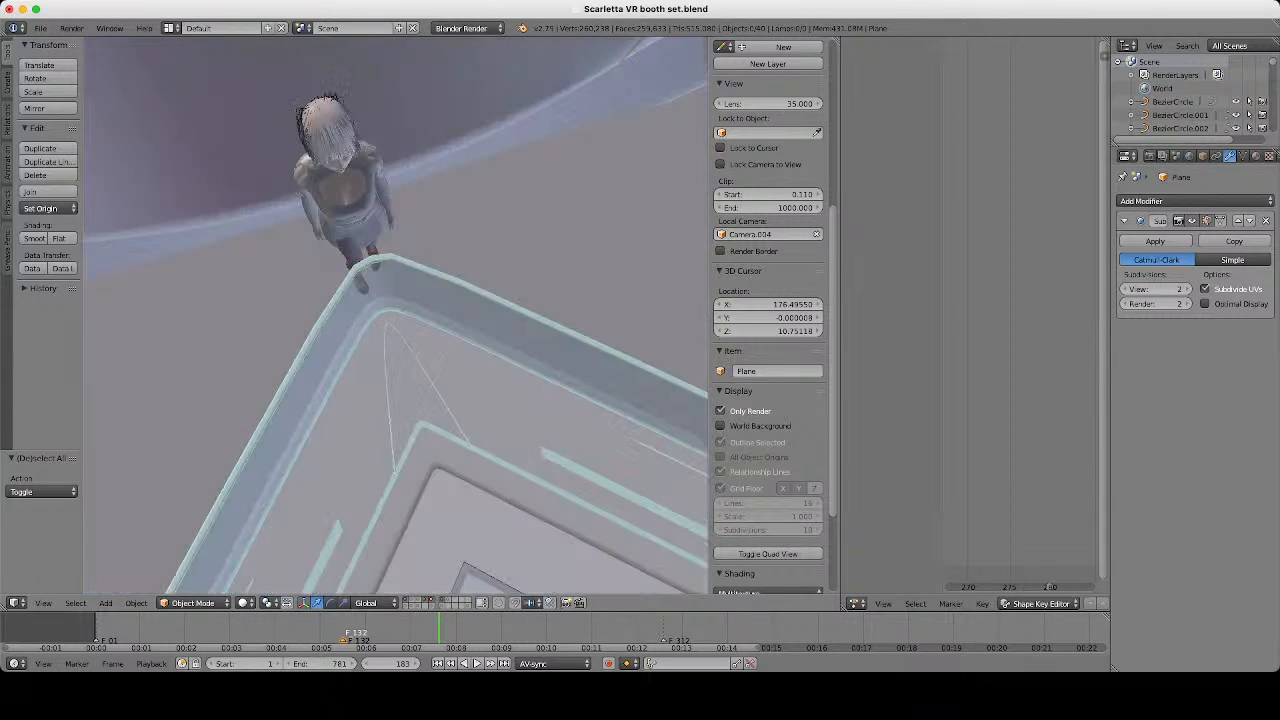
{"action": "scroll", "coordinate": [395, 315], "scroll_direction": "up", "scroll_amount": 2}
{"action": "left_click", "coordinate": [1187, 304]}
{"action": "left_click", "coordinate": [1187, 289]}
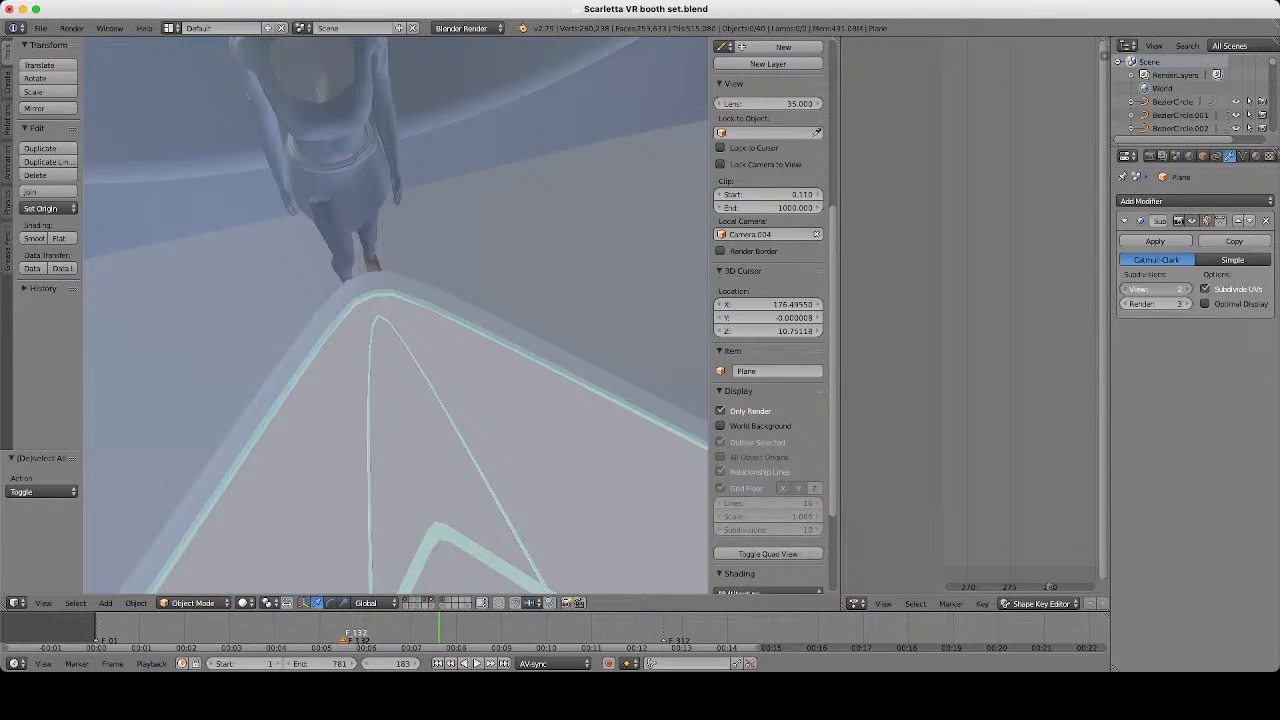
{"action": "left_click", "coordinate": [1123, 304]}
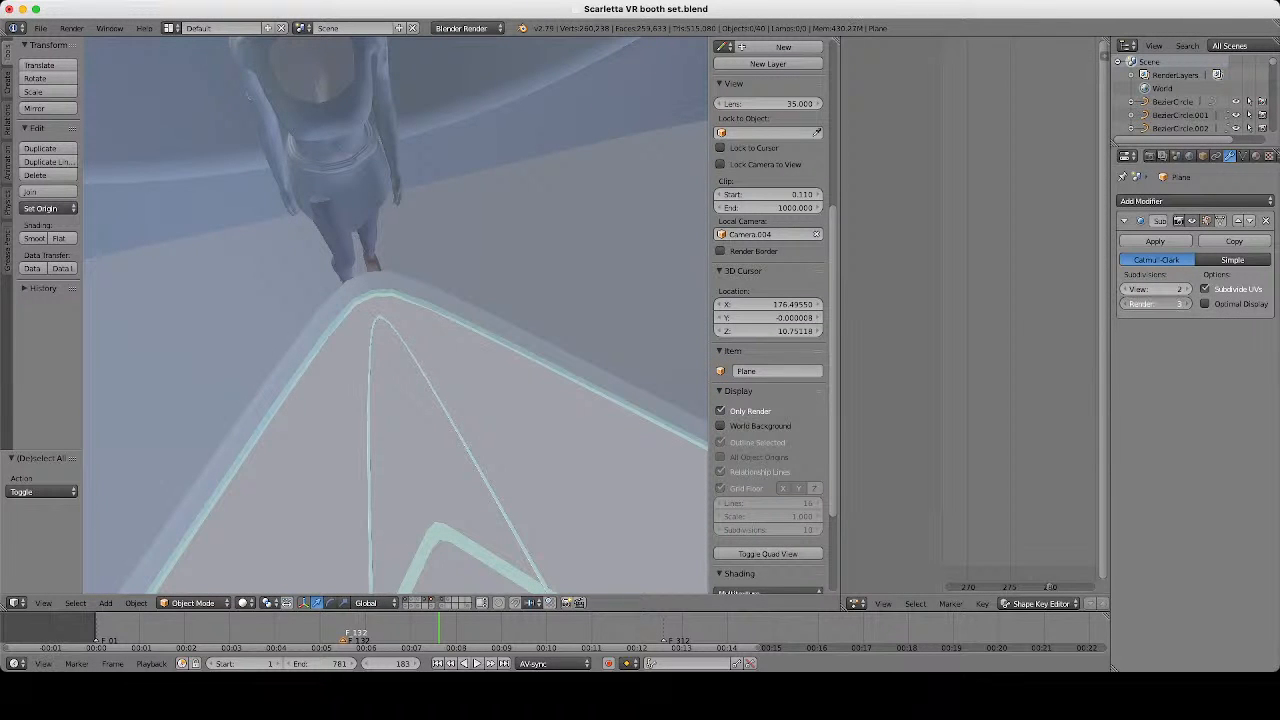
{"action": "key", "text": "z"}
{"action": "middle_click_drag", "start_coordinate": [420, 350], "coordinate": [385, 295]}
{"action": "key", "text": "z"}
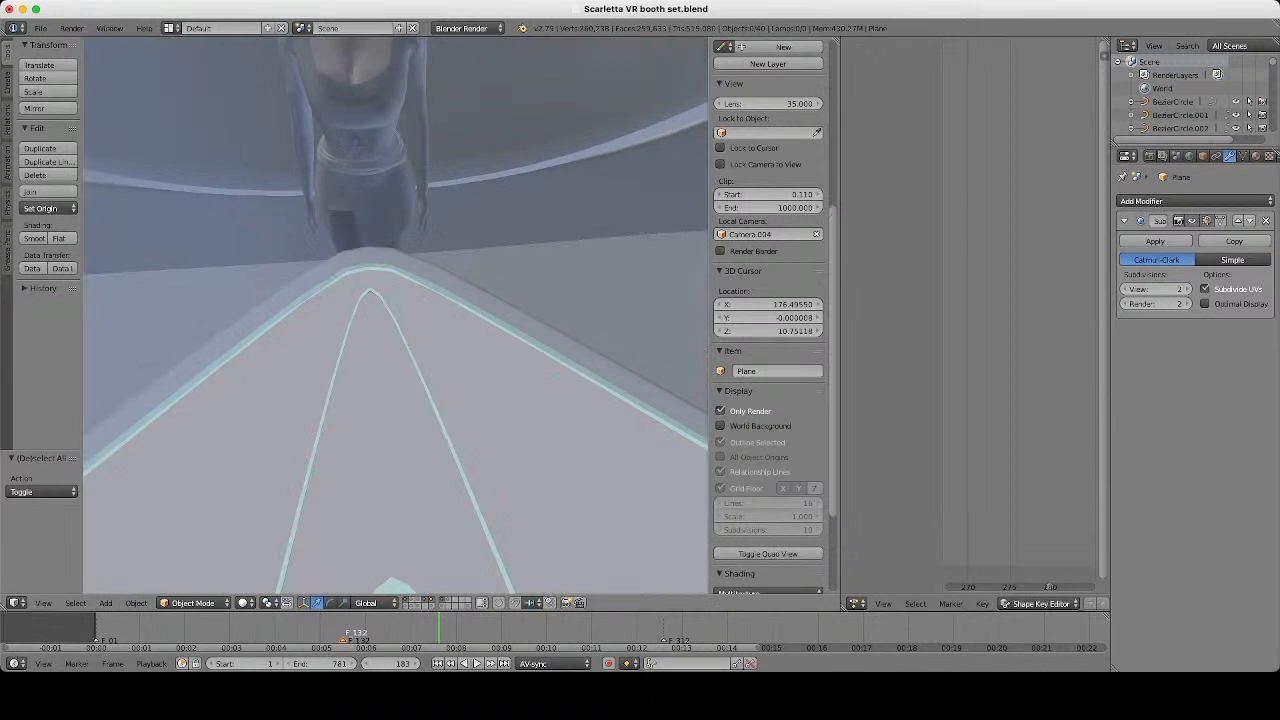
Set the corner frame's subdivisions to 2 for view and 3 for render, and turn off the modifier's viewport display.
{"action": "key", "text": "z"}
{"action": "right_click", "coordinate": [411, 360]}
{"action": "key", "text": "z"}
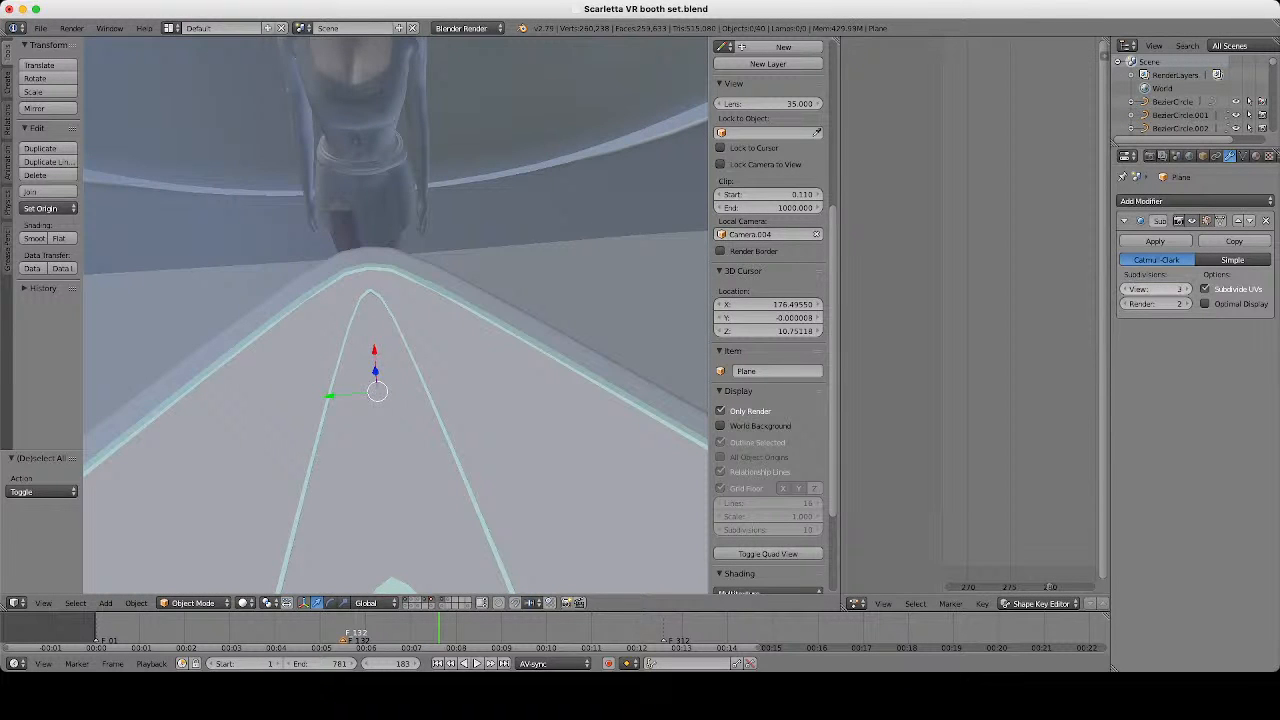
{"action": "left_click", "coordinate": [1187, 304]}
{"action": "left_click", "coordinate": [1192, 221]}
{"action": "scroll", "coordinate": [395, 316], "scroll_direction": "down", "scroll_amount": 10}
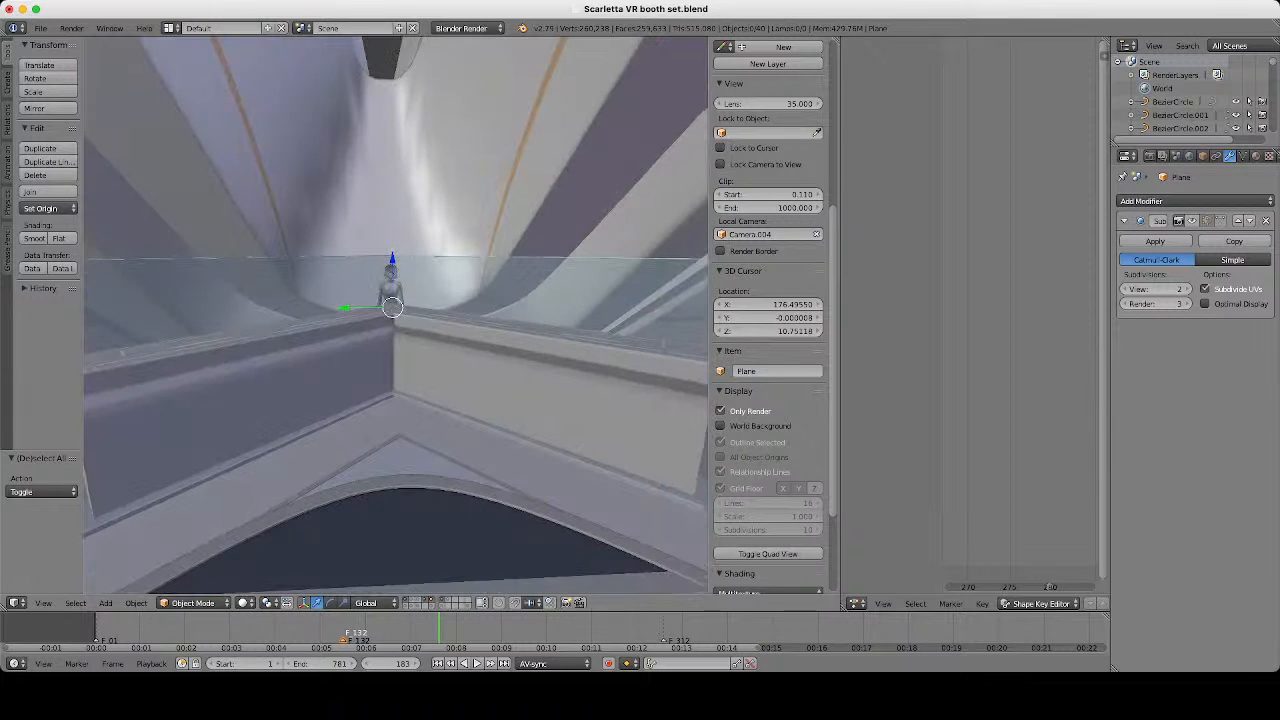
Examine the glass panel and decorated cap on both arms of the low wall from several angles.
{"action": "middle_click_drag", "start_coordinate": [396, 315], "coordinate": [520, 310]}
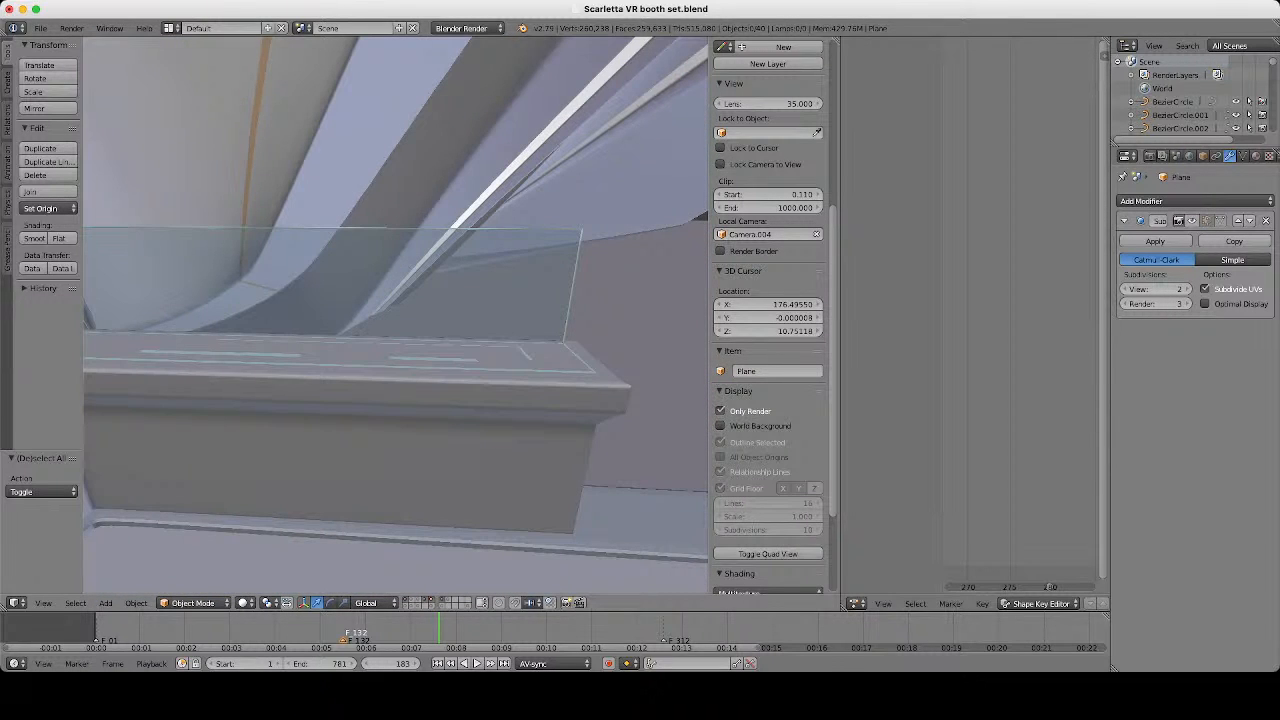
{"action": "right_click", "coordinate": [480, 285]}
{"action": "scroll", "coordinate": [396, 315], "scroll_direction": "down", "scroll_amount": 1}
{"action": "key", "text": "z"}
{"action": "mouse_move", "coordinate": [420, 300]}
{"action": "middle_mouse_down"}
{"action": "mouse_move", "coordinate": [510, 370]}
{"action": "mouse_move", "coordinate": [410, 310]}
{"action": "mouse_move", "coordinate": [400, 285]}
{"action": "mouse_move", "coordinate": [290, 270]}
{"action": "mouse_move", "coordinate": [350, 325]}
{"action": "mouse_move", "coordinate": [500, 310]}
{"action": "mouse_move", "coordinate": [450, 370]}
{"action": "mouse_move", "coordinate": [460, 365]}
{"action": "mouse_move", "coordinate": [370, 290]}
{"action": "middle_mouse_up"}
{"action": "key", "text": "z"}
{"action": "scroll", "coordinate": [396, 315], "scroll_direction": "up", "scroll_amount": 2}
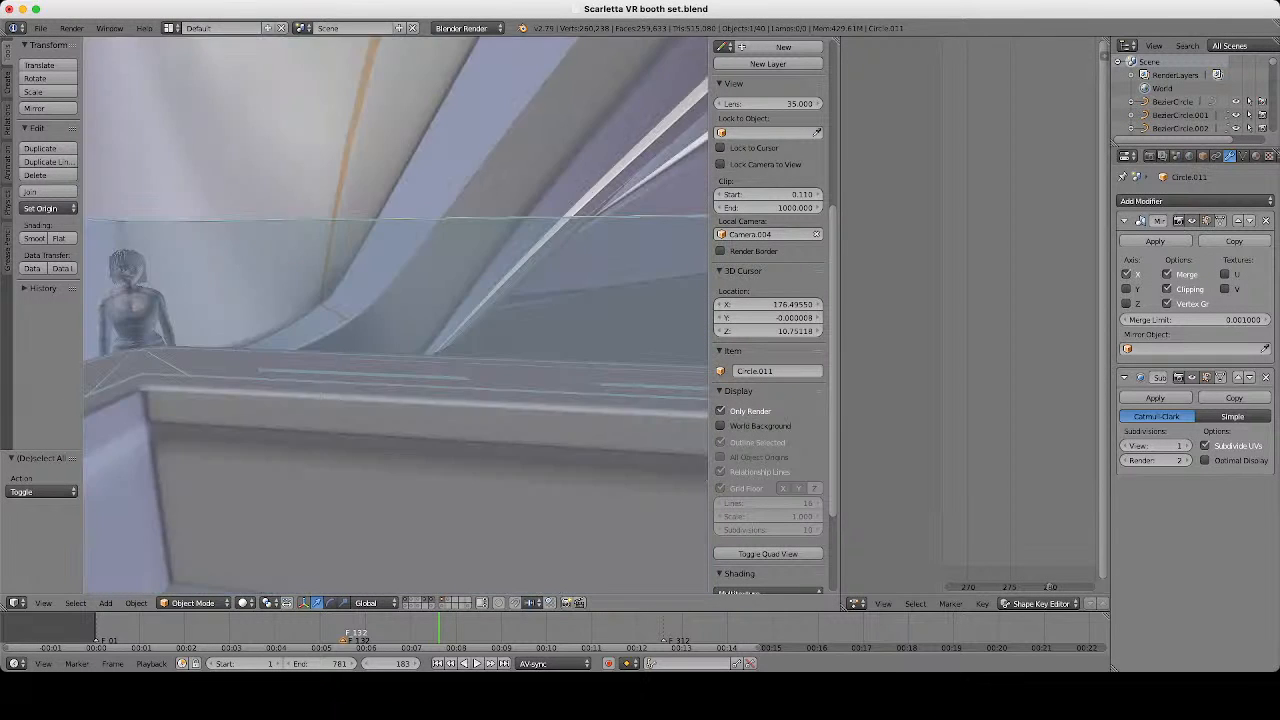
{"action": "scroll", "coordinate": [396, 315], "scroll_direction": "down", "scroll_amount": 7}
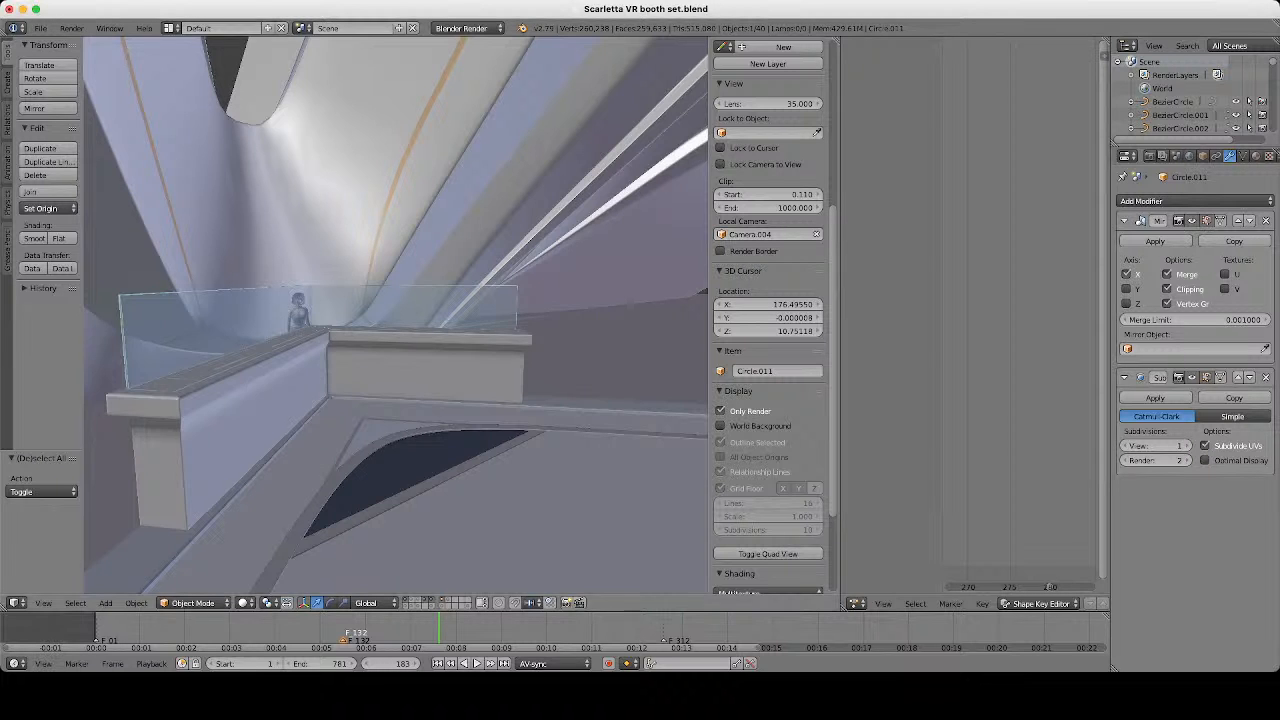
{"action": "scroll", "coordinate": [395, 315], "scroll_direction": "up", "scroll_amount": 3}
{"action": "scroll", "coordinate": [395, 315], "scroll_direction": "down", "scroll_amount": 3}
{"action": "middle_click_drag", "start_coordinate": [395, 315], "coordinate": [495, 365]}
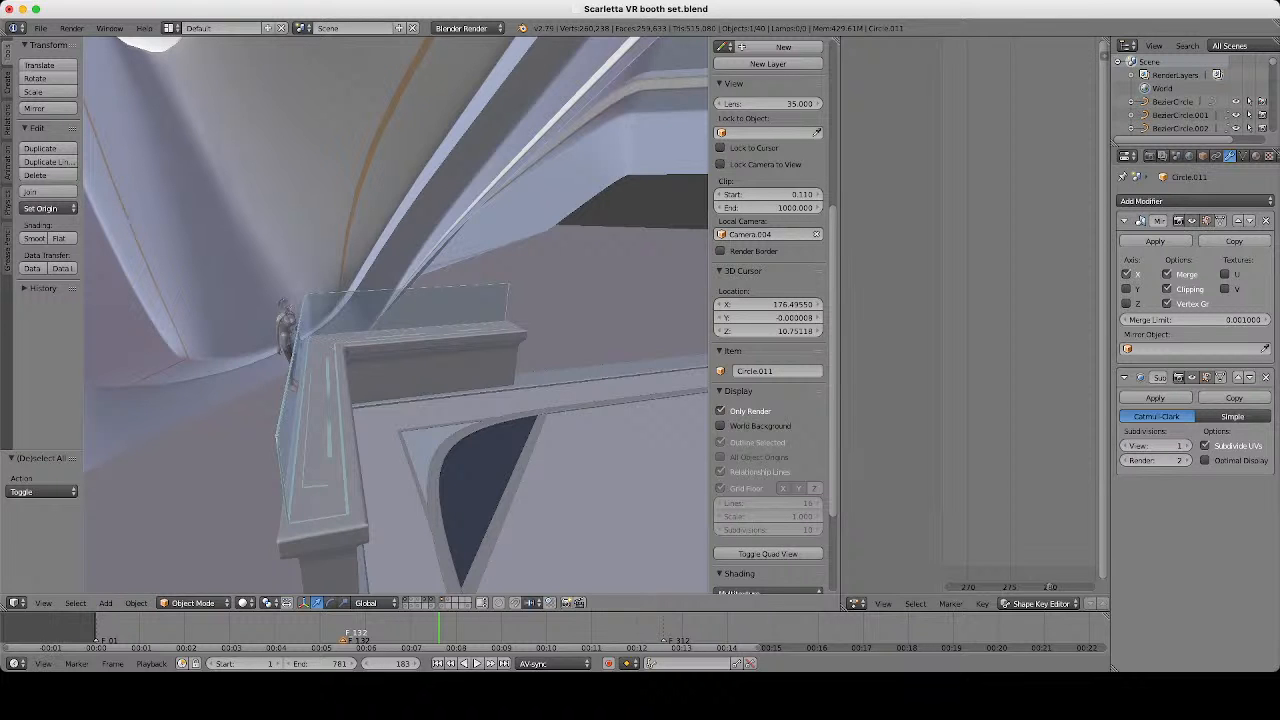
{"action": "middle_click_drag", "start_coordinate": [395, 315], "coordinate": [275, 350]}
Turn off viewport subdivision smoothing on the dark curved floor inset and its arched trim in front of the wall.
{"action": "right_click", "coordinate": [350, 488]}
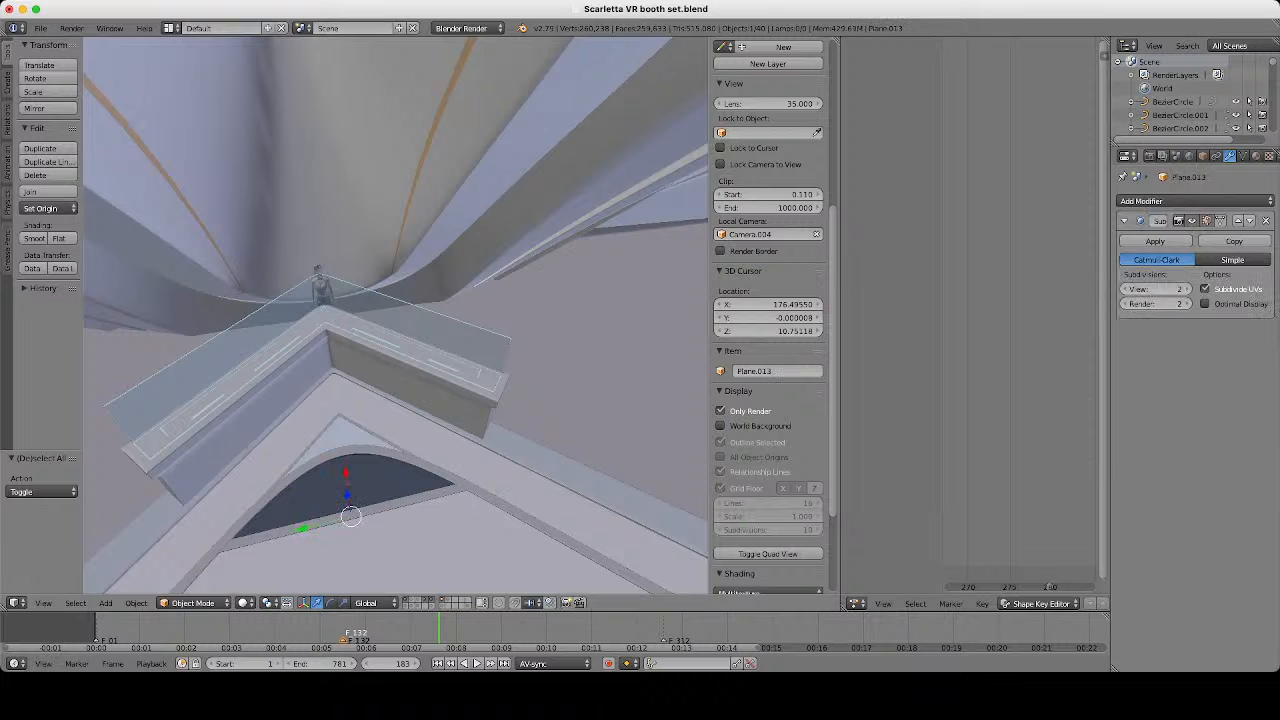
{"action": "key", "text": "z"}
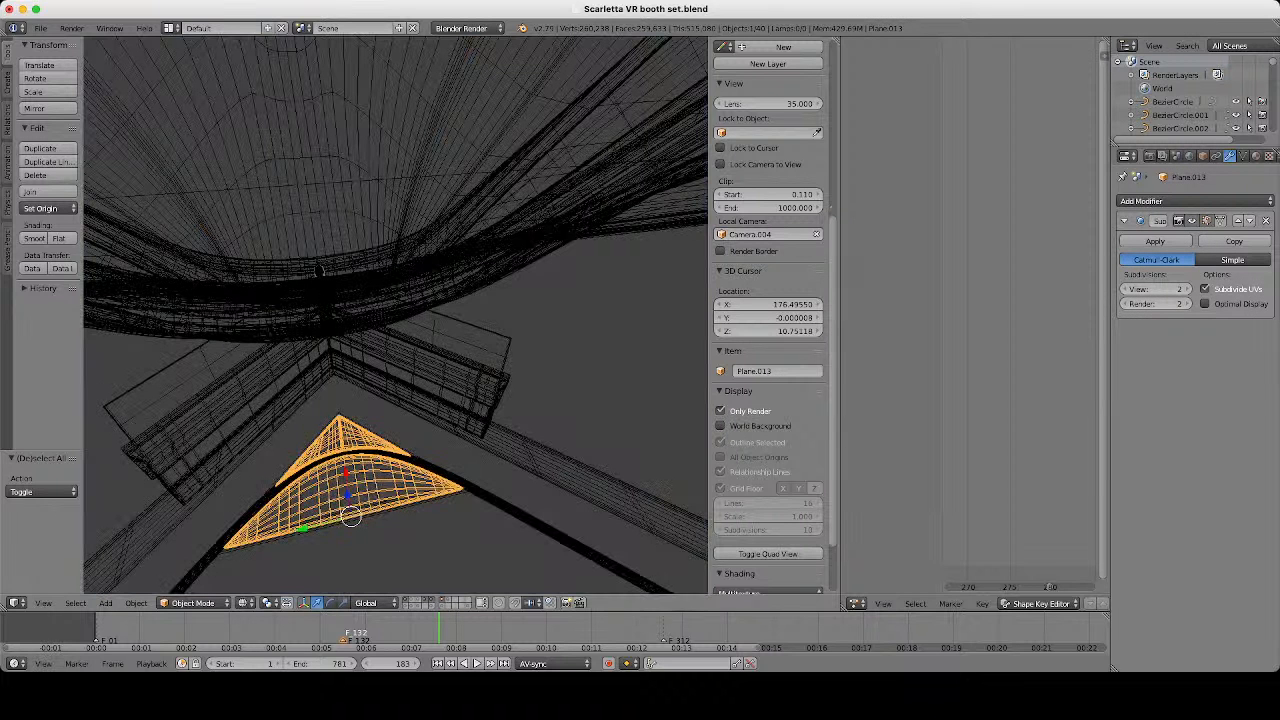
{"action": "left_click", "coordinate": [1192, 221]}
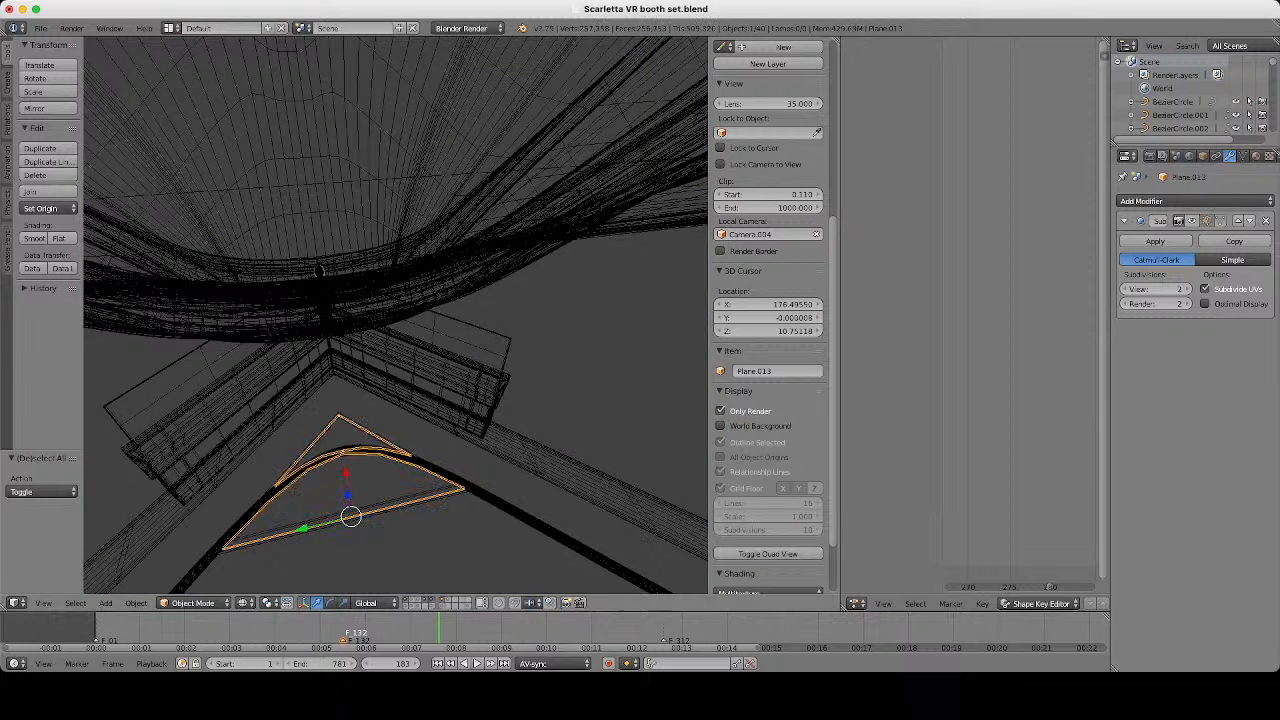
{"action": "right_click", "coordinate": [350, 516]}
{"action": "key", "text": "ctrl+2"}
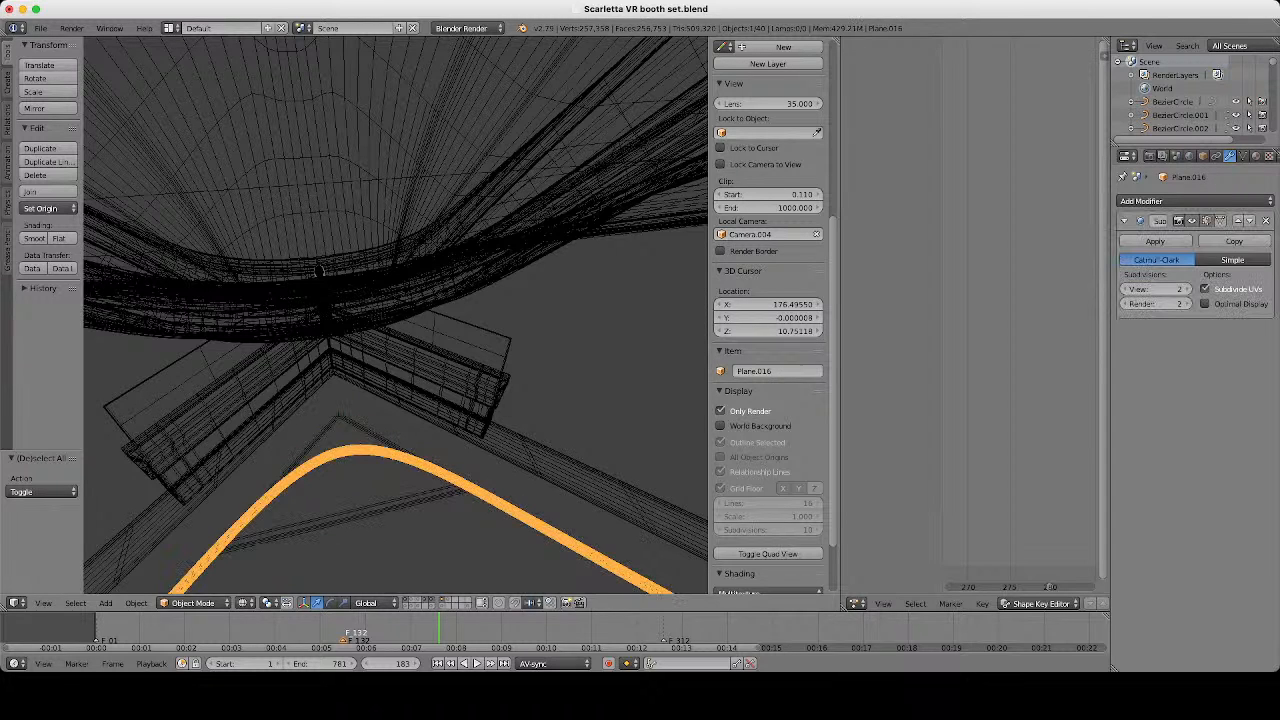
{"action": "key", "text": "z"}
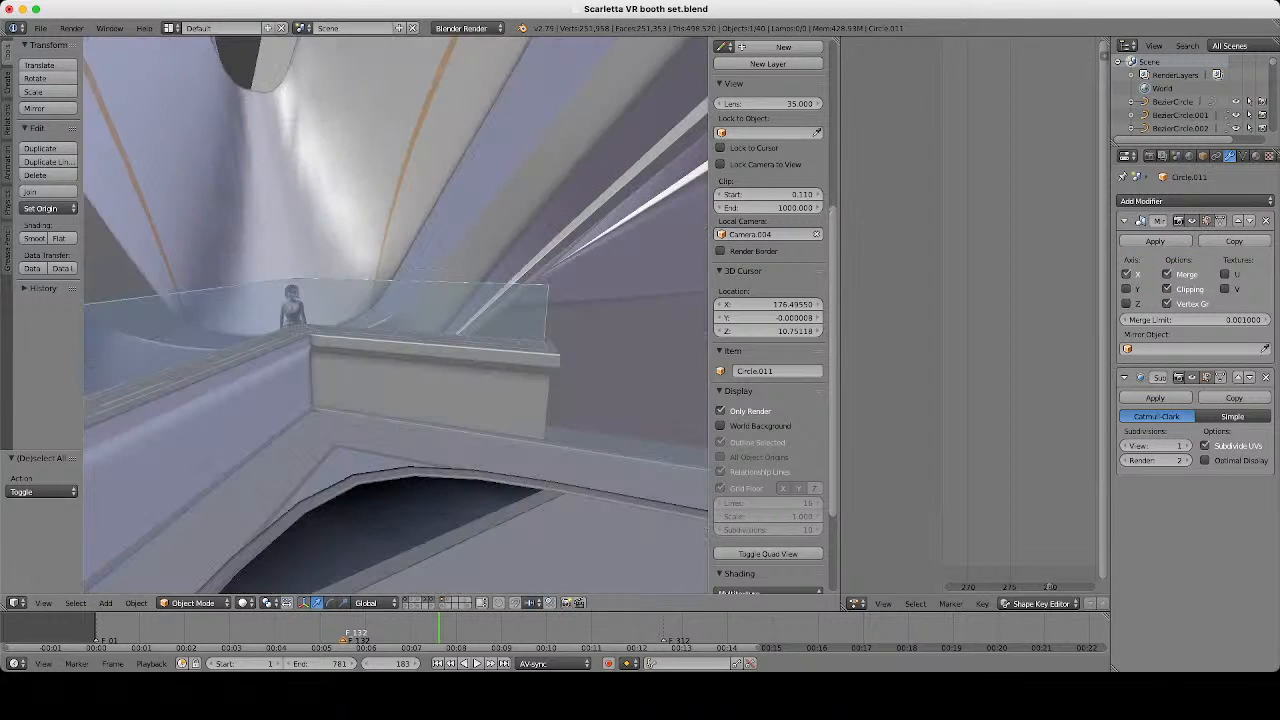
Change the diffuse colour of the low wall's glass panel material from pale blue to a pale pink tint.
{"action": "key", "text": "Tab"}
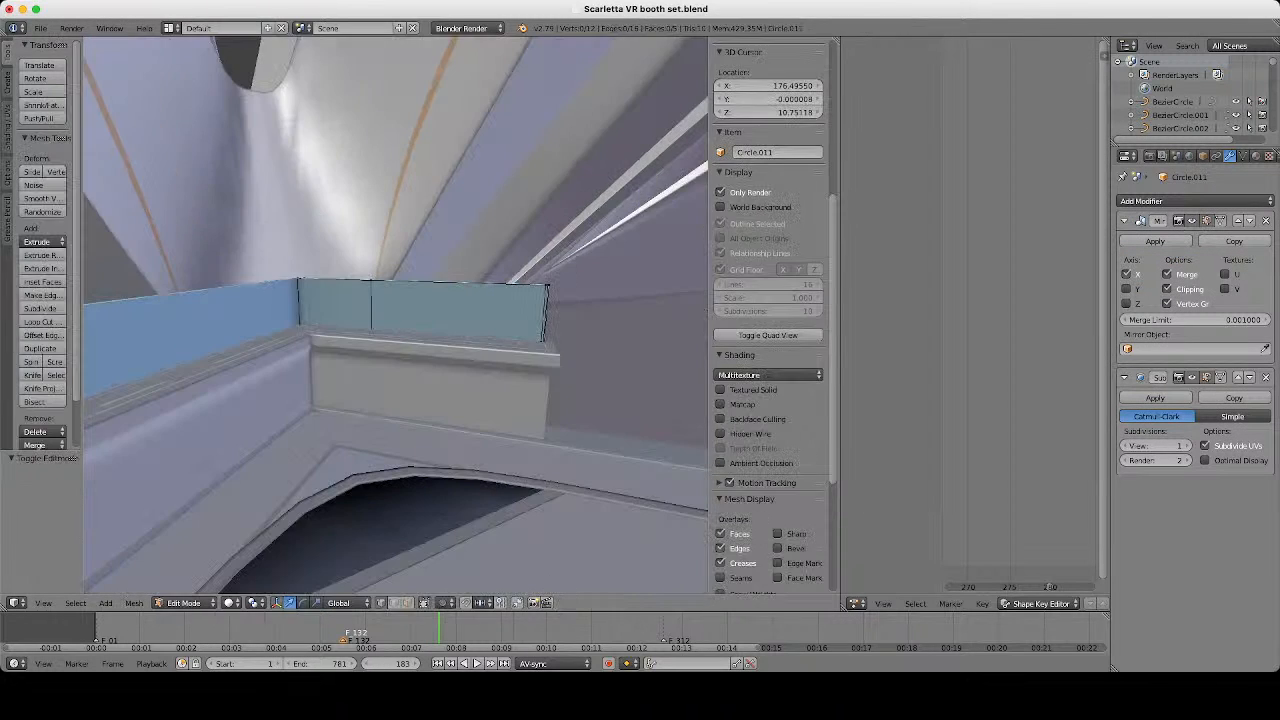
{"action": "key", "text": "Tab"}
{"action": "left_click", "coordinate": [1256, 156]}
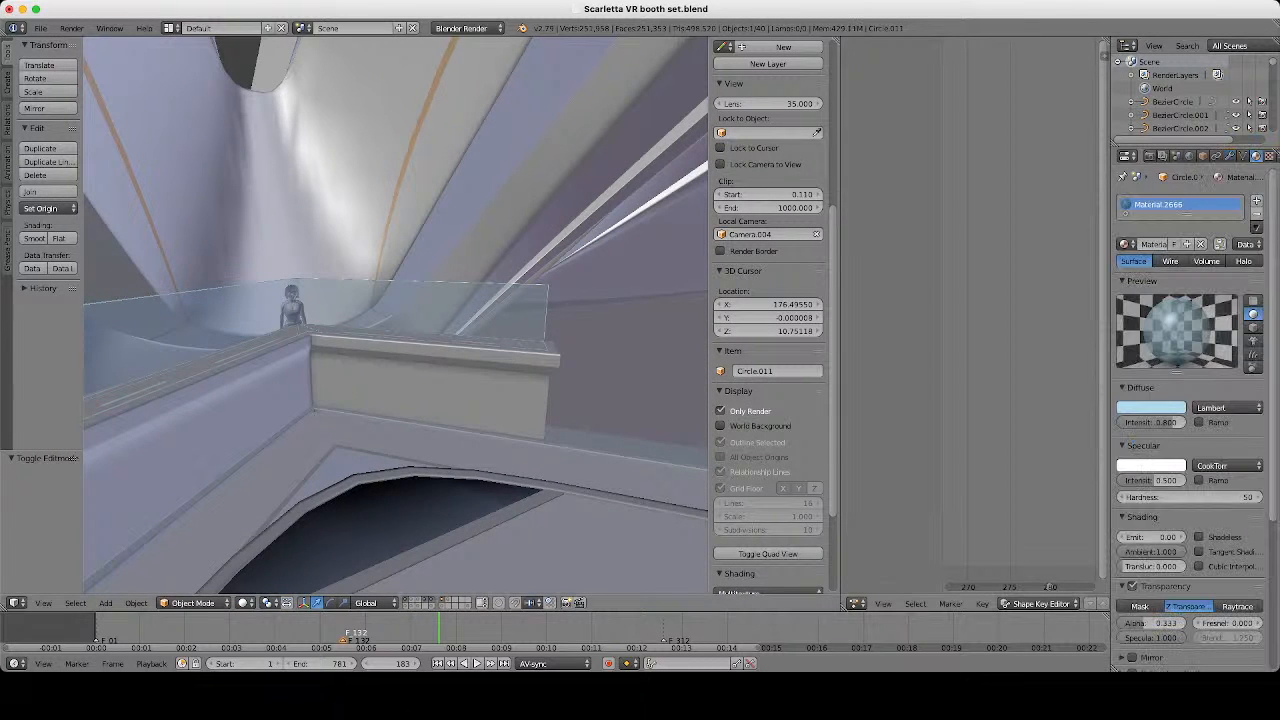
{"action": "scroll", "coordinate": [395, 315], "scroll_direction": "down", "scroll_amount": 3}
{"action": "middle_click_drag", "start_coordinate": [395, 315], "coordinate": [460, 315]}
{"action": "left_click", "coordinate": [1150, 407]}
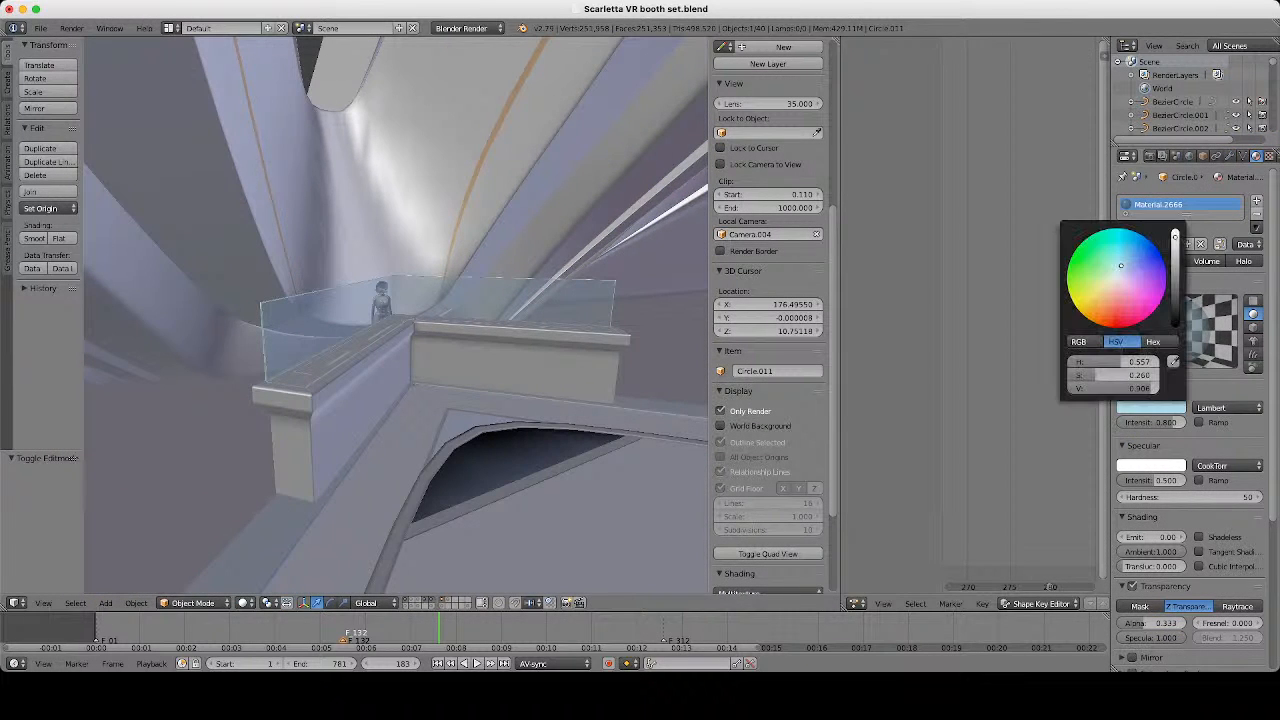
{"action": "left_click", "coordinate": [1118, 289]}
Examine the pink-tinted glass panel and the capped low wall up close and from above.
{"action": "middle_click_drag", "start_coordinate": [560, 325], "coordinate": [320, 315]}
{"action": "middle_click_drag", "start_coordinate": [400, 315], "coordinate": [560, 260]}
{"action": "scroll", "coordinate": [395, 315], "scroll_direction": "up", "scroll_amount": 4}
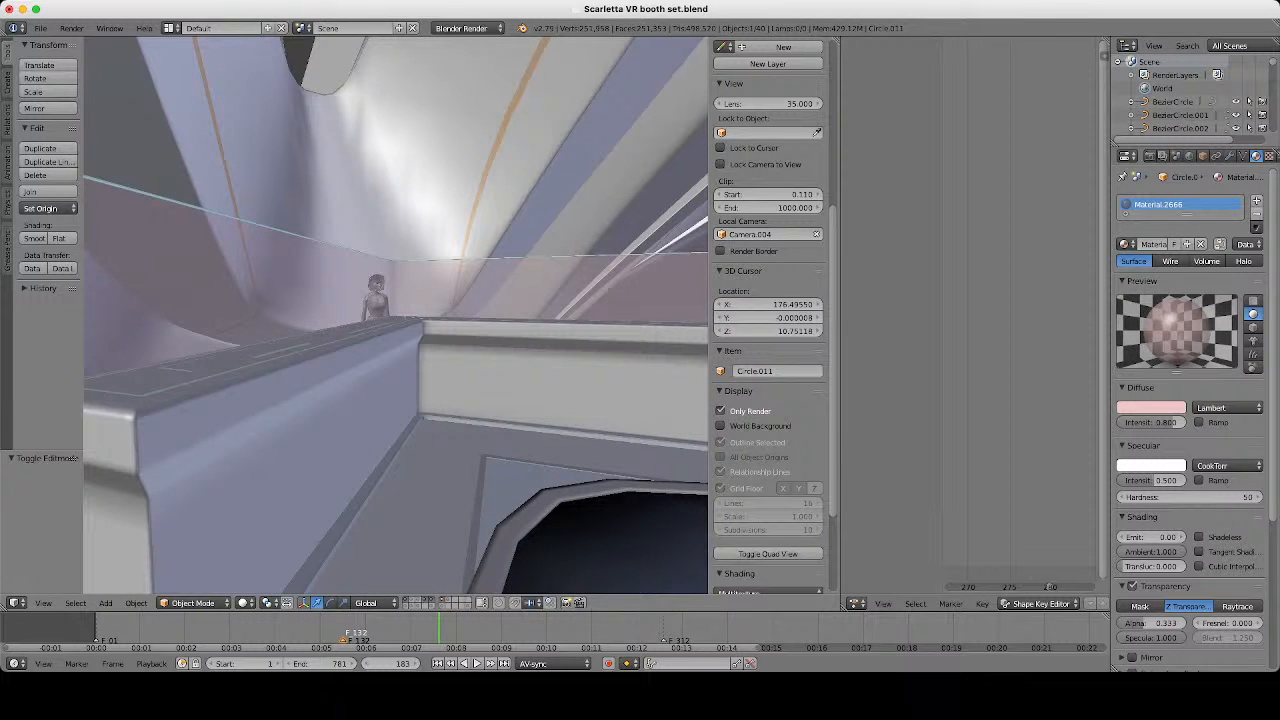
{"action": "scroll", "coordinate": [395, 315], "scroll_direction": "down", "scroll_amount": 4}
{"action": "scroll", "coordinate": [395, 315], "scroll_direction": "up", "scroll_amount": 4}
{"action": "scroll", "coordinate": [395, 315], "scroll_direction": "down", "scroll_amount": 2}
{"action": "middle_click_drag", "start_coordinate": [440, 300], "coordinate": [435, 350]}
{"action": "scroll", "coordinate": [435, 350], "scroll_direction": "down", "scroll_amount": 1}
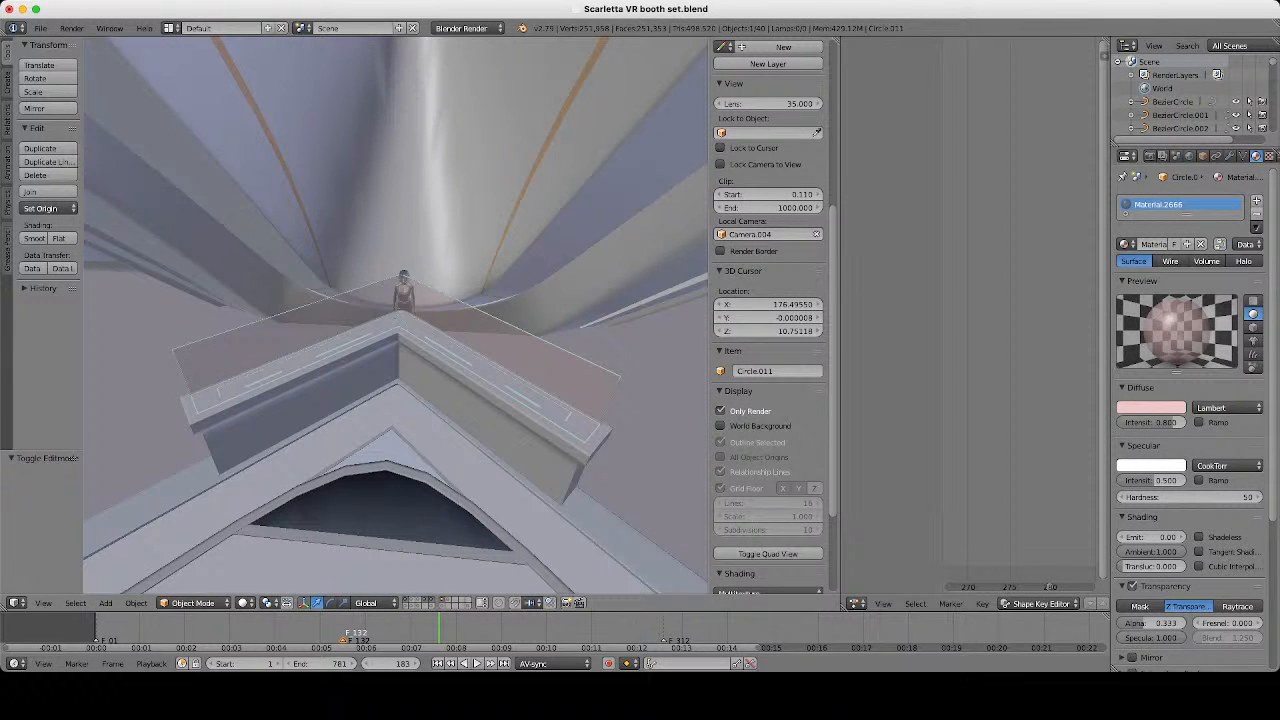
Select the booth's large floor surface and save the current Blender file under its existing name.
{"action": "scroll", "coordinate": [395, 350], "scroll_direction": "down", "scroll_amount": 4}
{"action": "right_click", "coordinate": [395, 460]}
{"action": "scroll", "coordinate": [395, 400], "scroll_direction": "down", "scroll_amount": 7}
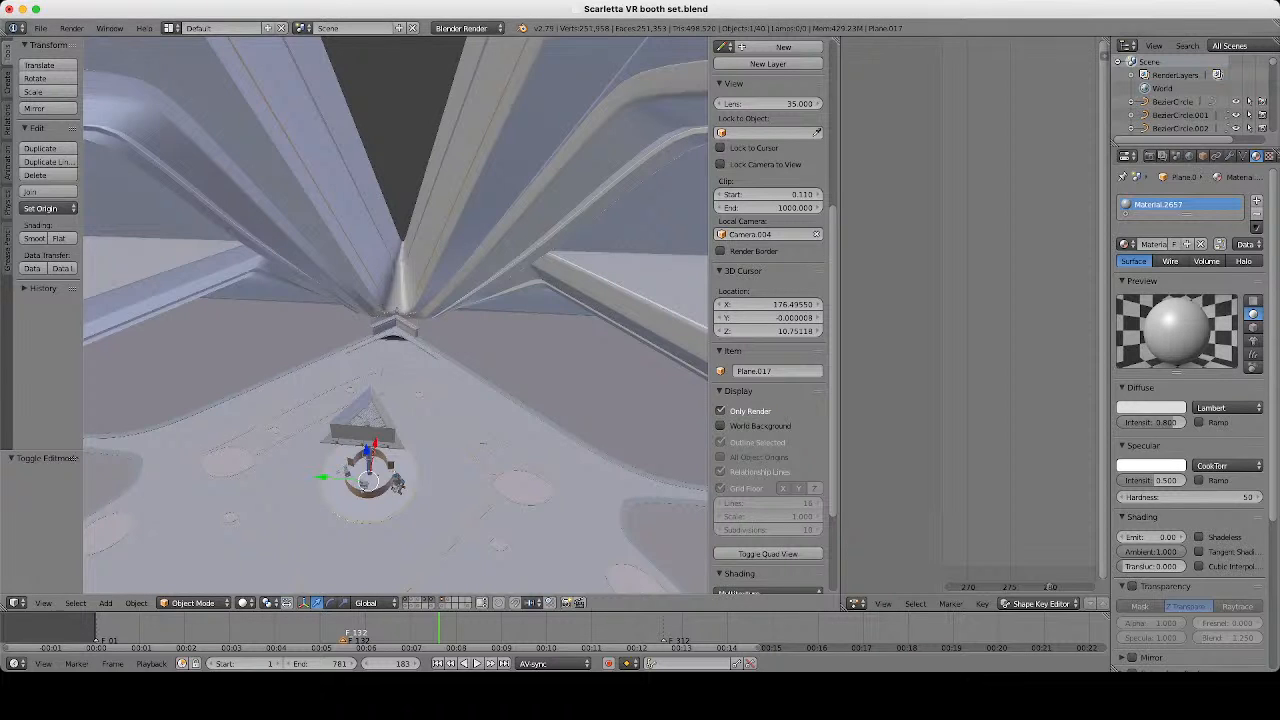
{"action": "left_click", "coordinate": [40, 28]}
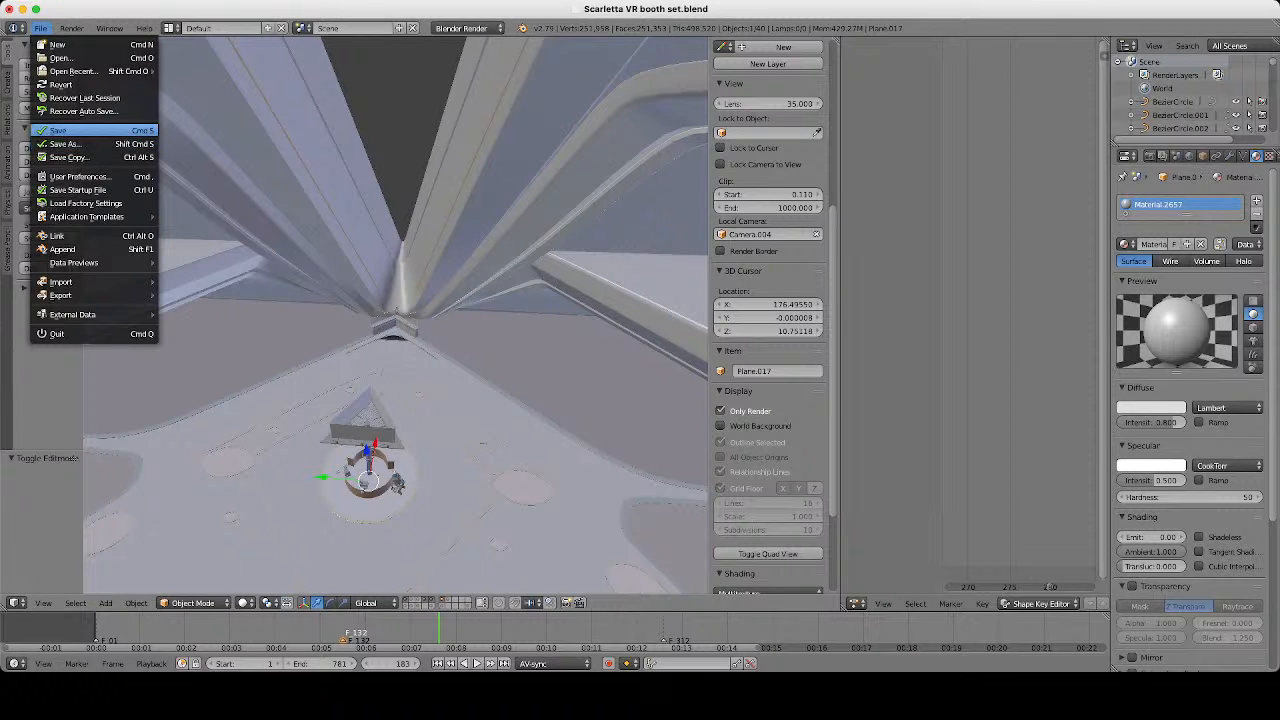
{"action": "left_click", "coordinate": [60, 130]}
Inspect the low wall from across the booth floor, with the central round counter and sign for scale.
{"action": "middle_click_drag", "start_coordinate": [395, 400], "coordinate": [455, 305], "text": "shift"}
{"action": "scroll", "coordinate": [395, 315], "scroll_direction": "up", "scroll_amount": 5}
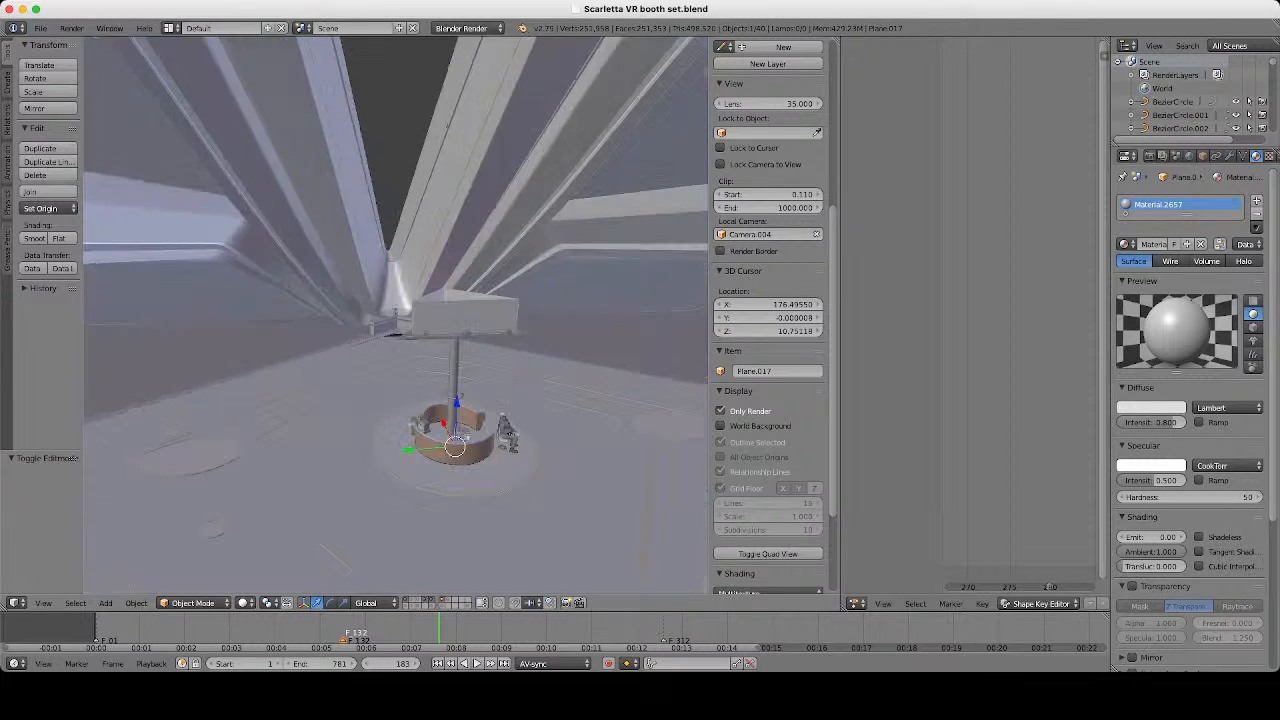
{"action": "middle_click_drag", "start_coordinate": [490, 430], "coordinate": [455, 362], "text": "shift"}
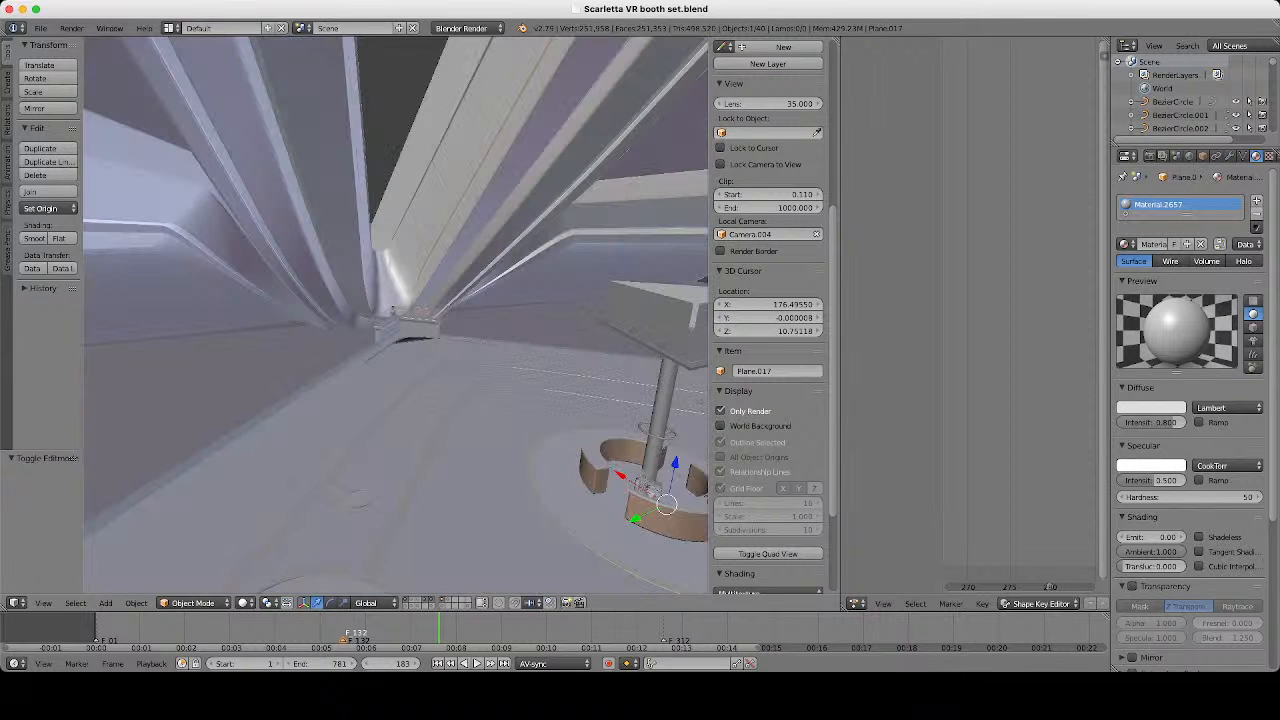
{"action": "scroll", "coordinate": [395, 315], "scroll_direction": "down", "scroll_amount": 4}
{"action": "middle_click_drag", "start_coordinate": [390, 320], "coordinate": [330, 318]}
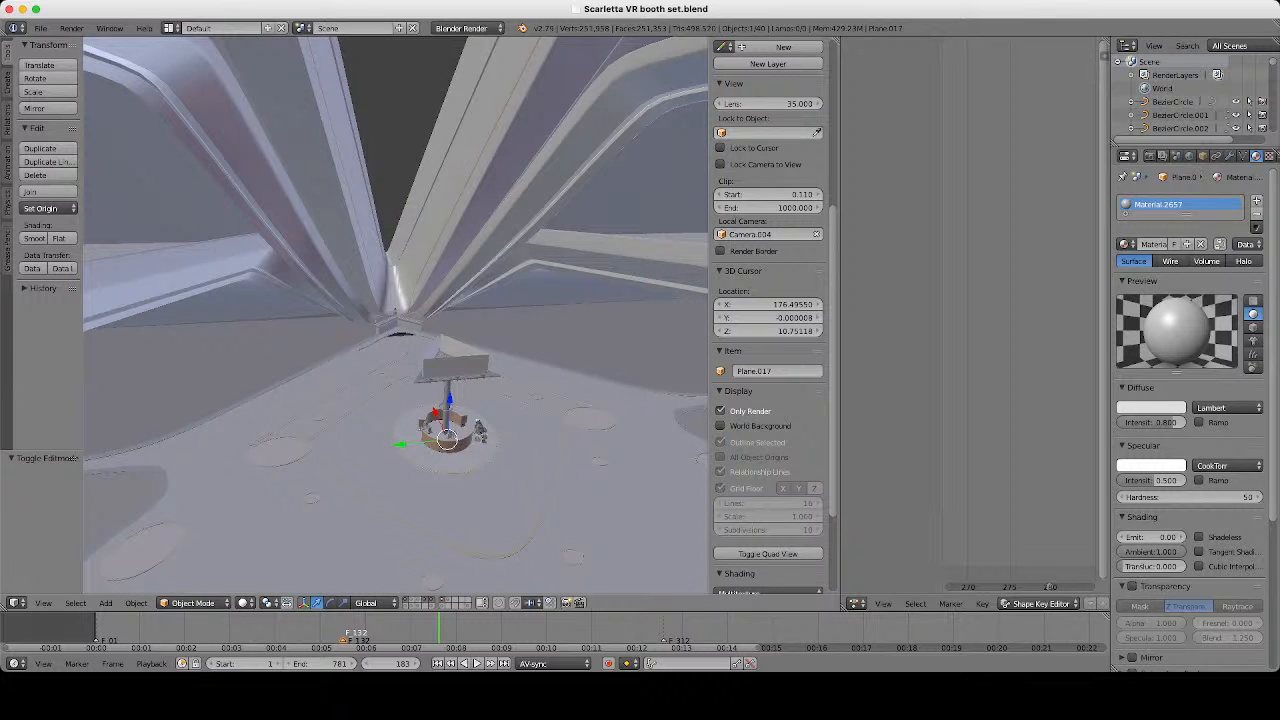